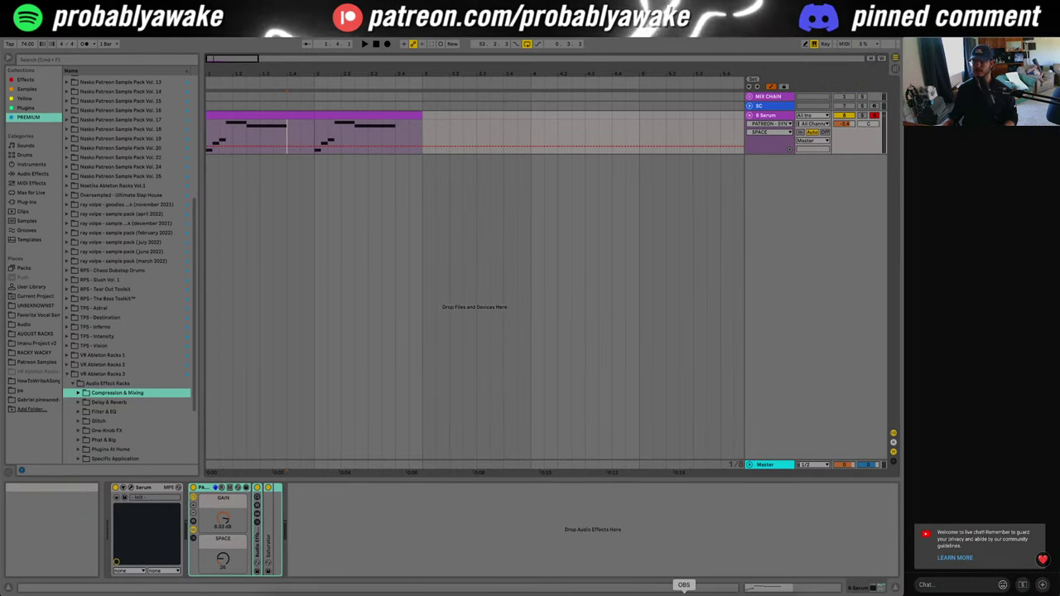
# Step: Play the Serum clip and check the stream's audio levels in the OBS audio mixer
pyautogui.click(684, 593)
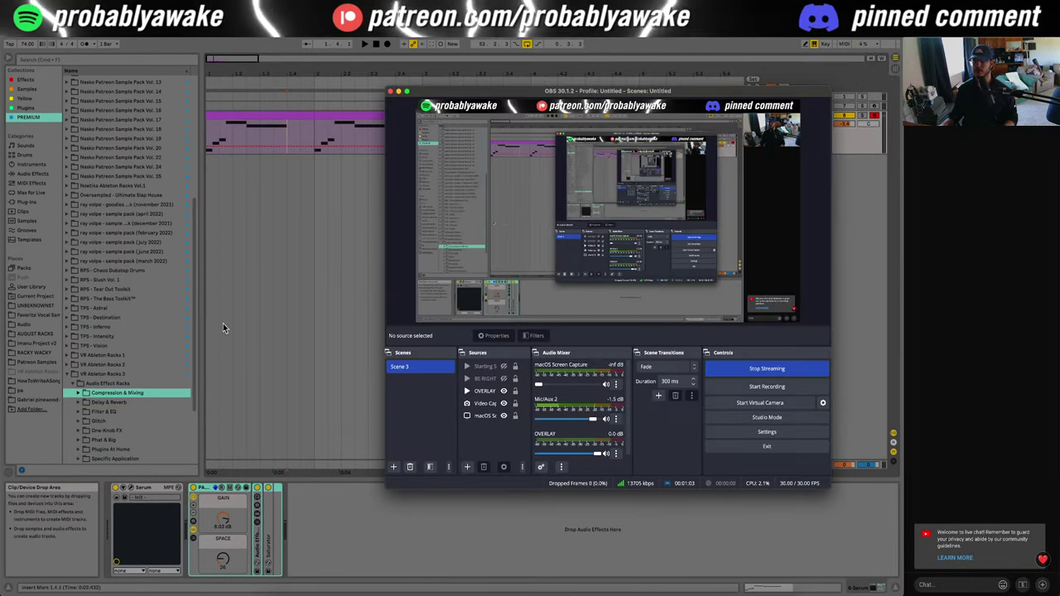
pyautogui.click(272, 330)
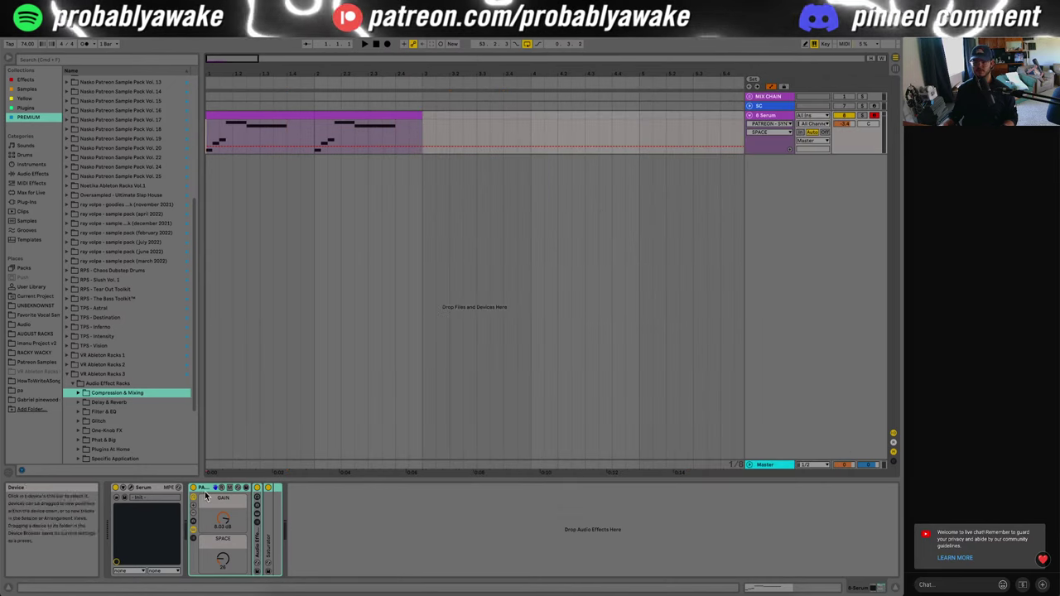
pyautogui.press('space')
pyautogui.click(685, 591)
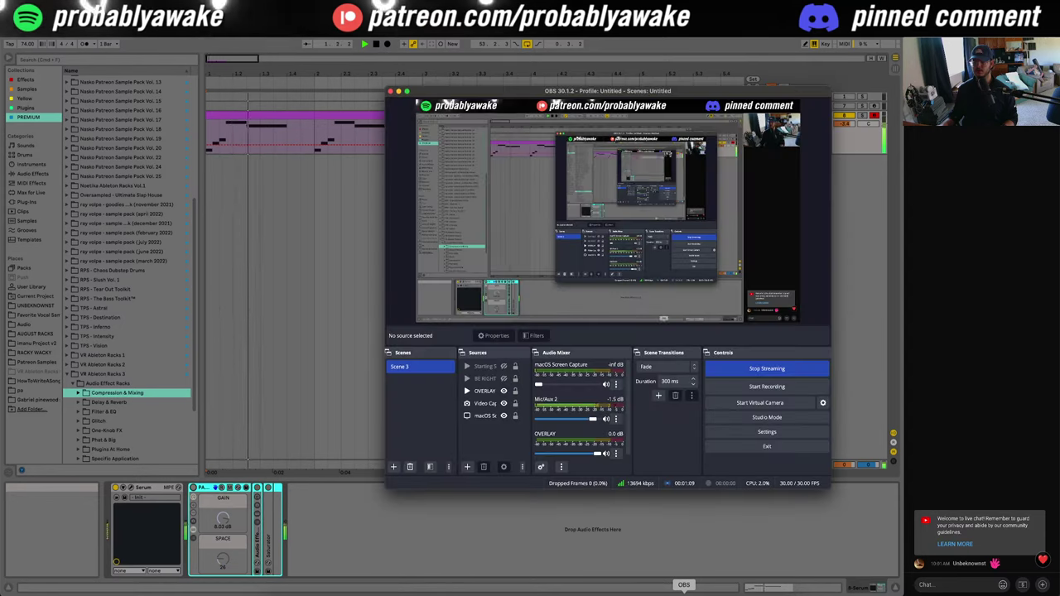
pyautogui.click(617, 405)
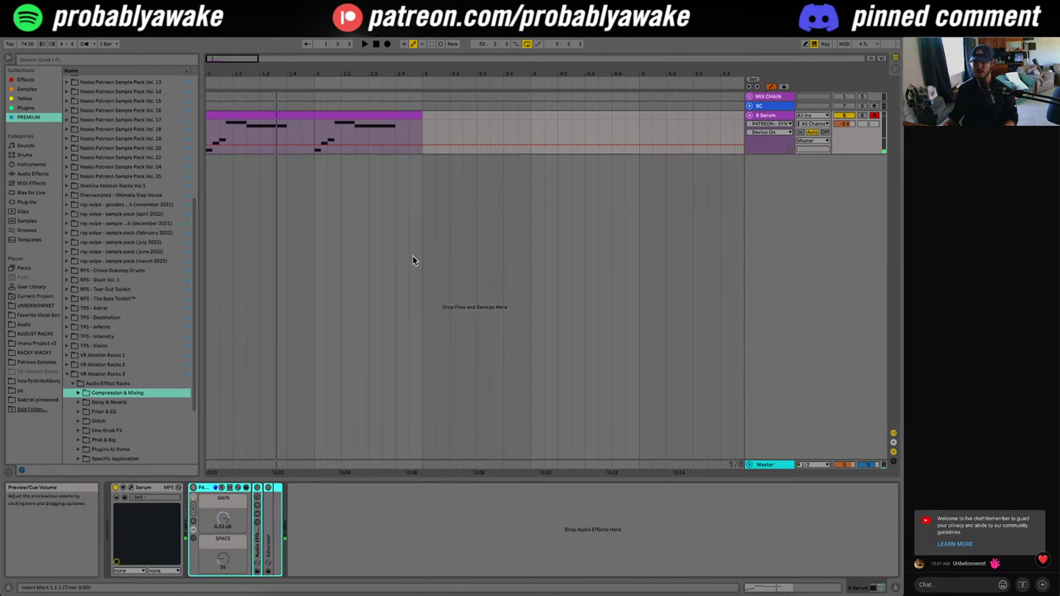
# Step: Check the live chat in YouTube Studio and return to Ableton Live
pyautogui.click(988, 351)
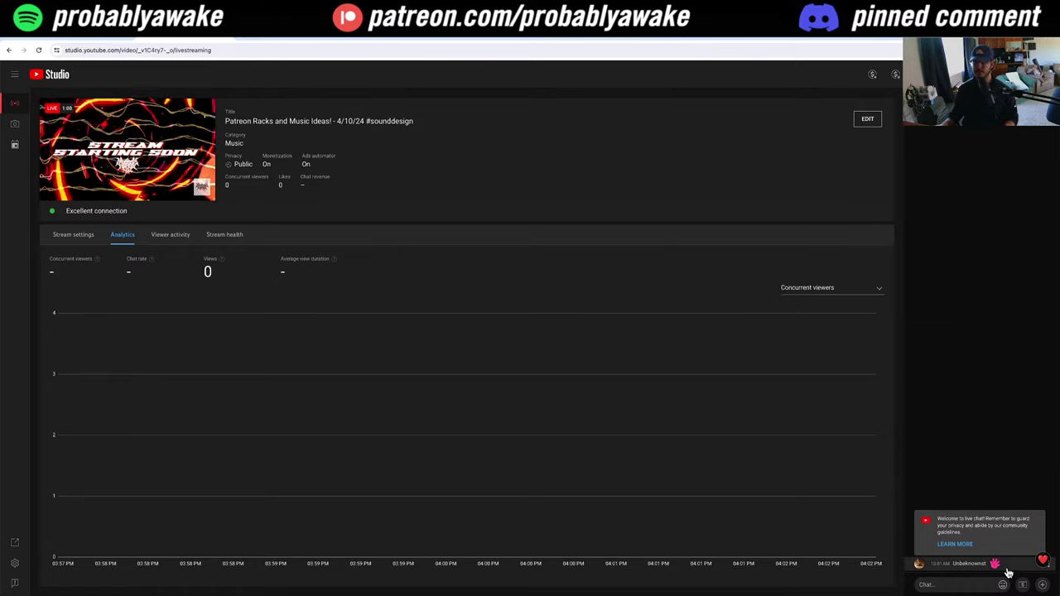
pyautogui.moveTo(1047, 566)
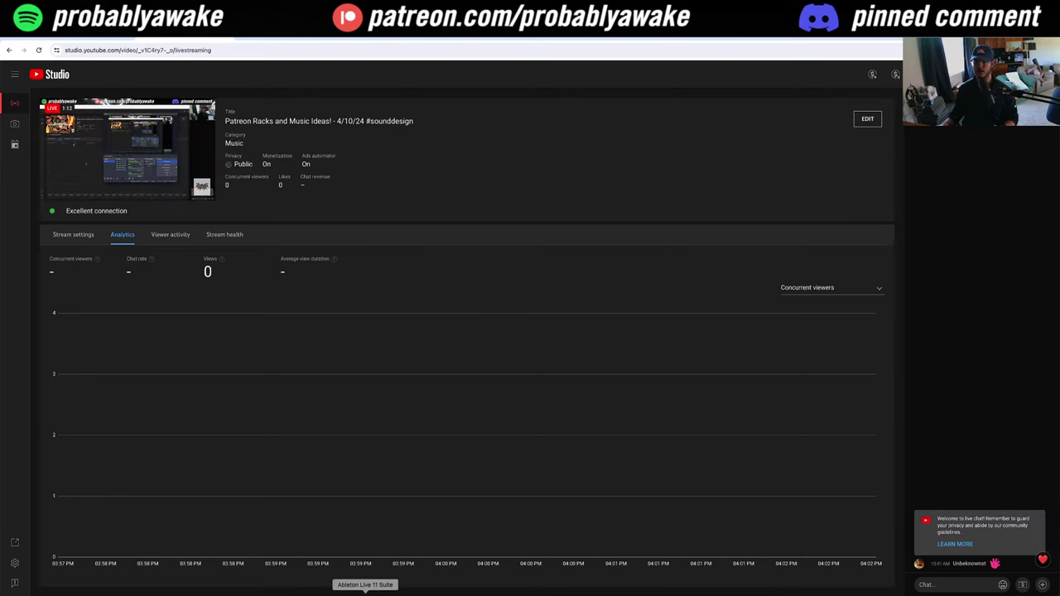
pyautogui.click(366, 592)
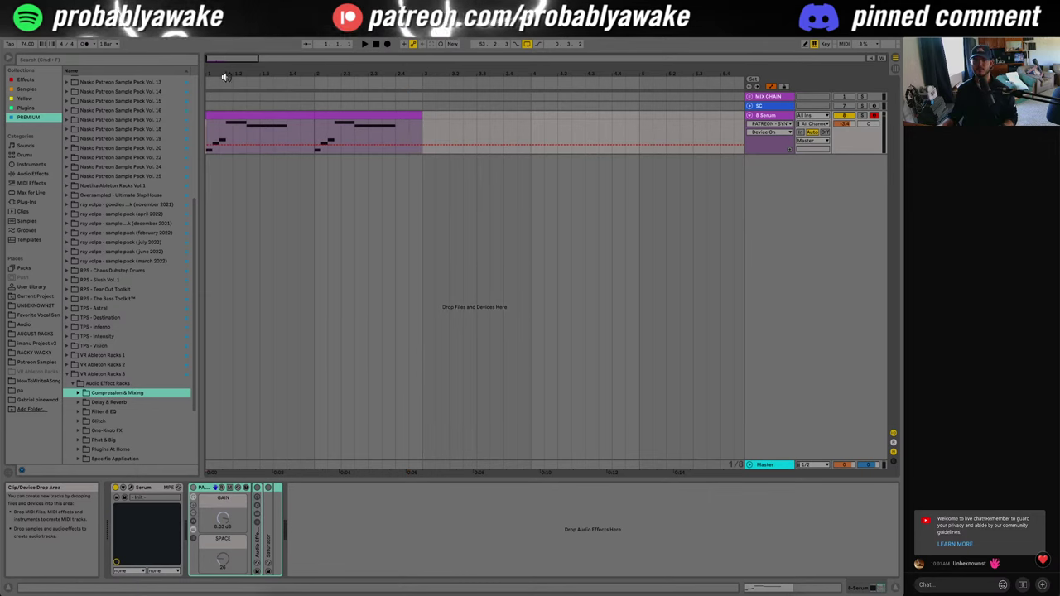
pyautogui.moveTo(212, 54); pyautogui.dragTo(229, 182)
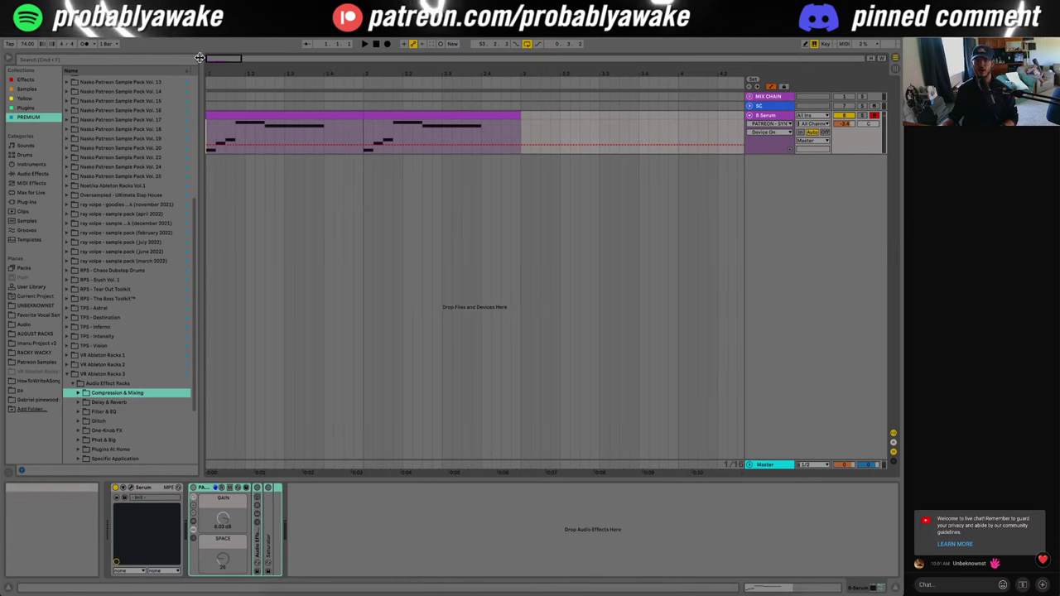
pyautogui.press('-')
pyautogui.click(255, 303)
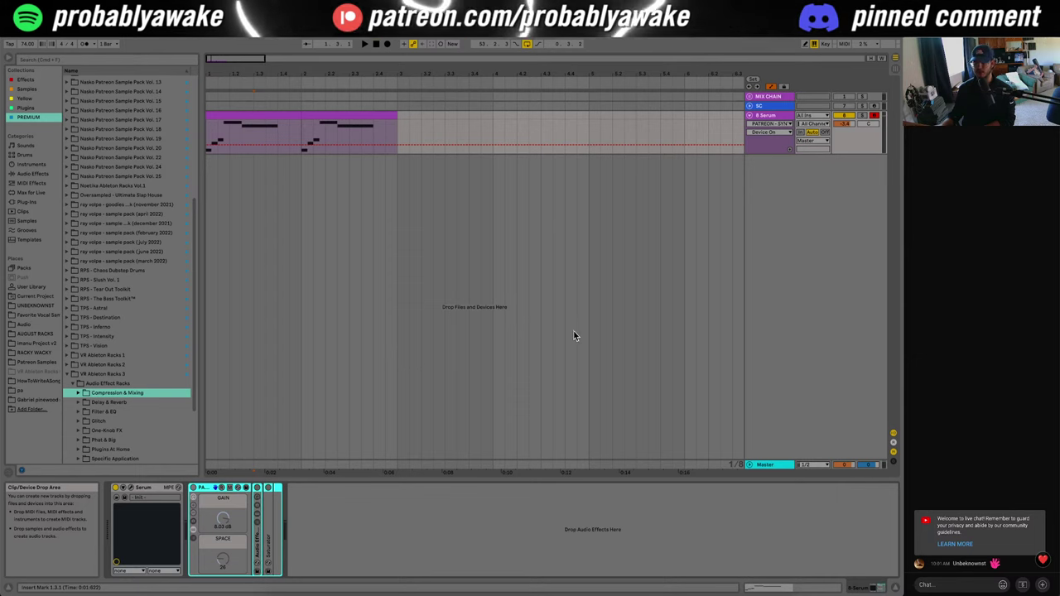
pyautogui.press('+')
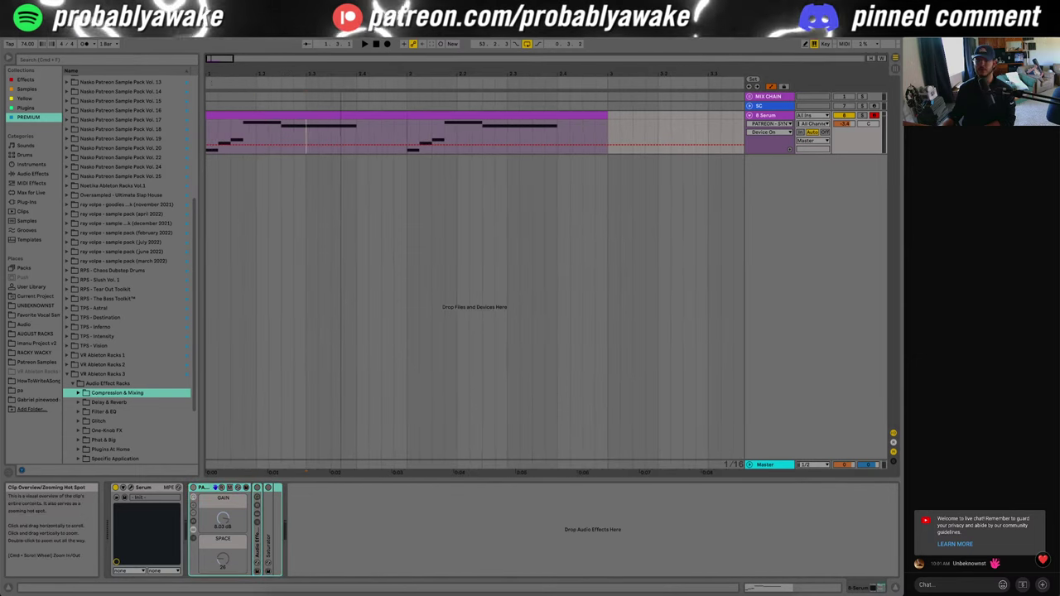
pyautogui.click(211, 187)
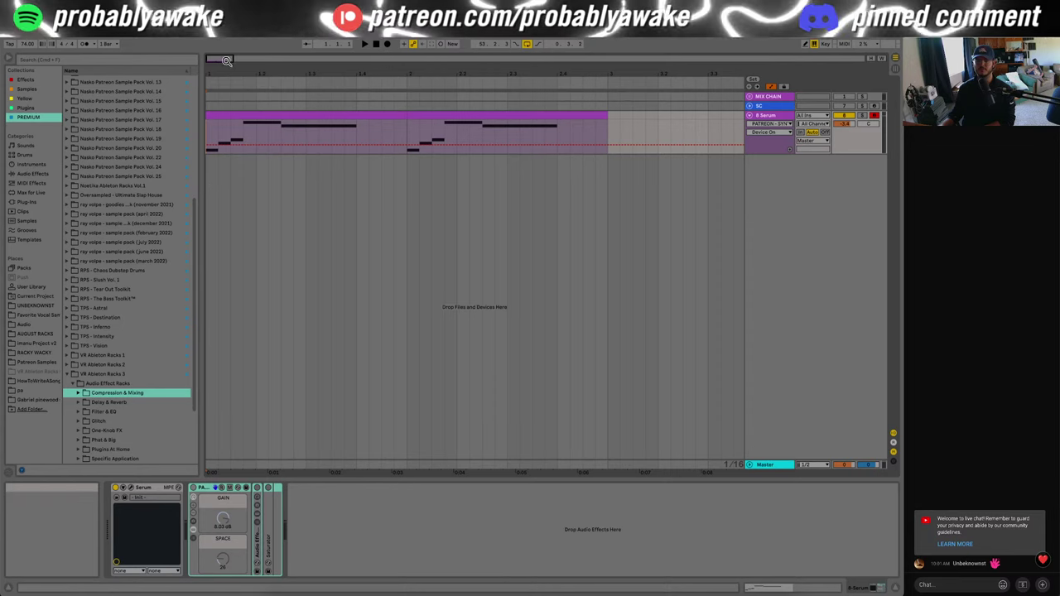
pyautogui.moveTo(572, 74)
pyautogui.mouseDown()
pyautogui.moveTo(560, 68)
pyautogui.moveTo(559, 83)
pyautogui.moveTo(559, 70)
pyautogui.mouseUp()
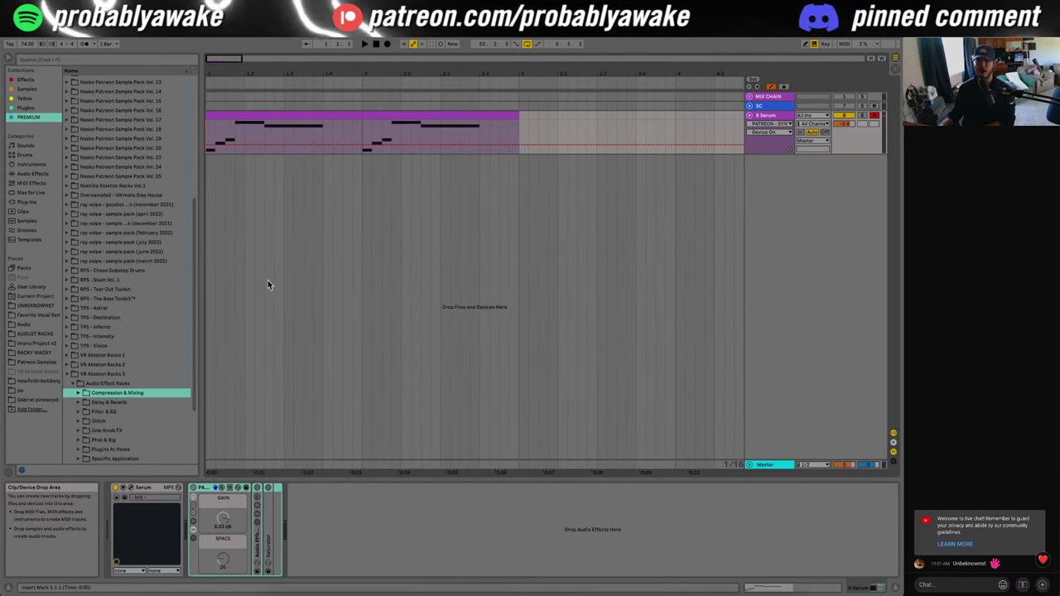
# Step: Switch to YouTube Studio and add the viewer who wrote in the live chat as a Managing moderator
pyautogui.click(1012, 564)
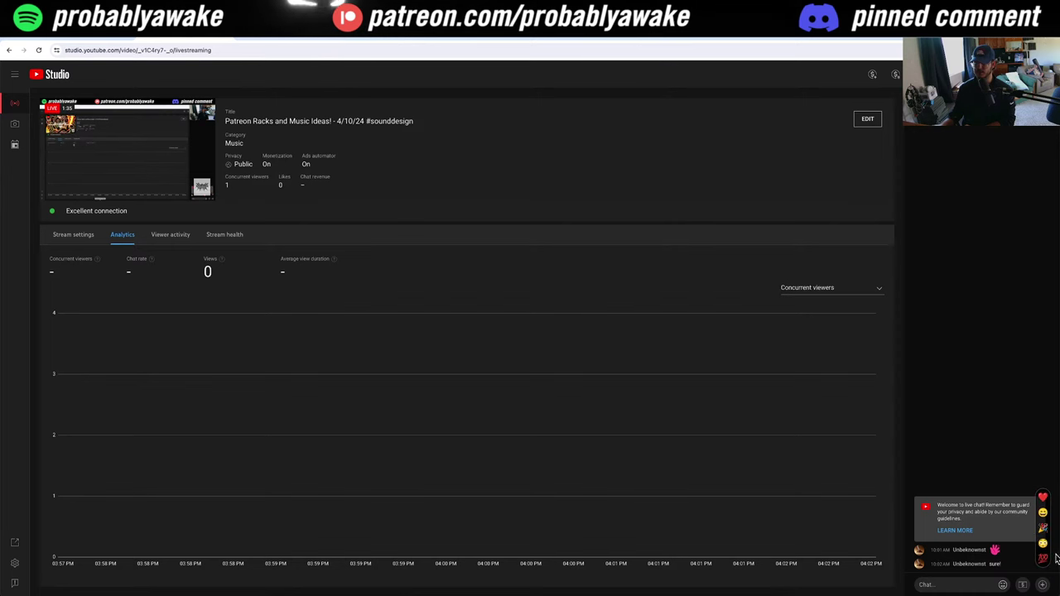
pyautogui.click(1049, 565)
pyautogui.click(1001, 545)
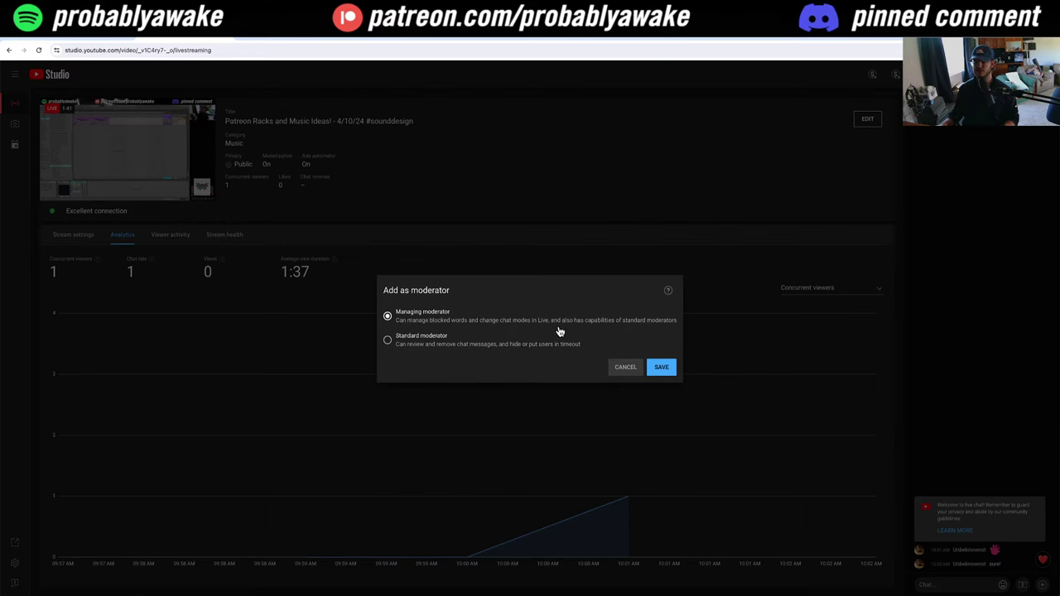
pyautogui.click(661, 367)
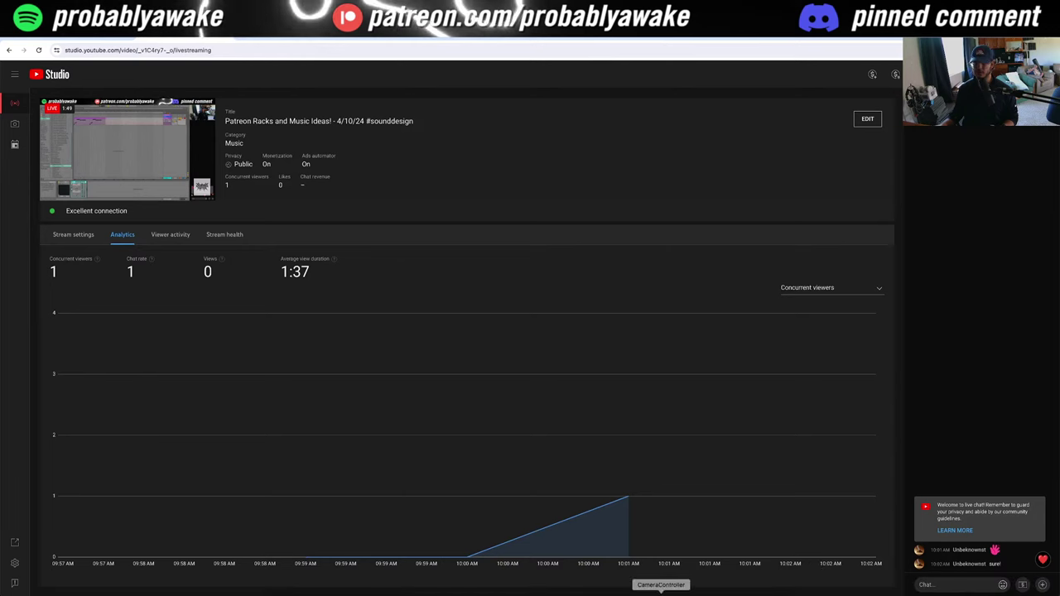
# Step: Switch to Discord, open the full profile of the member who wrote "I'm awake for it this time lol" and send a friend request
pyautogui.click(706, 593)
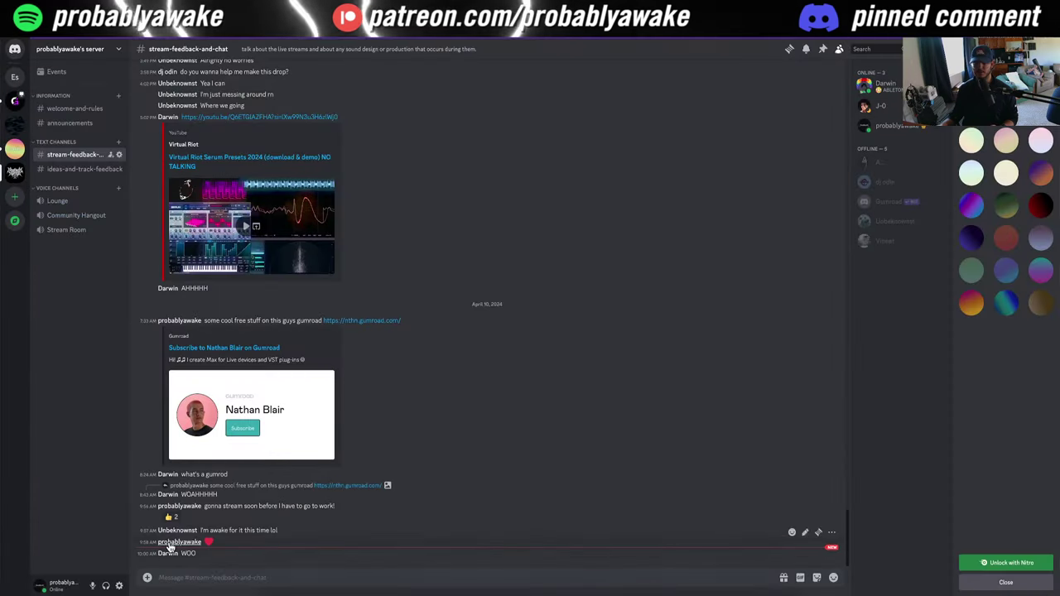
pyautogui.click(179, 532)
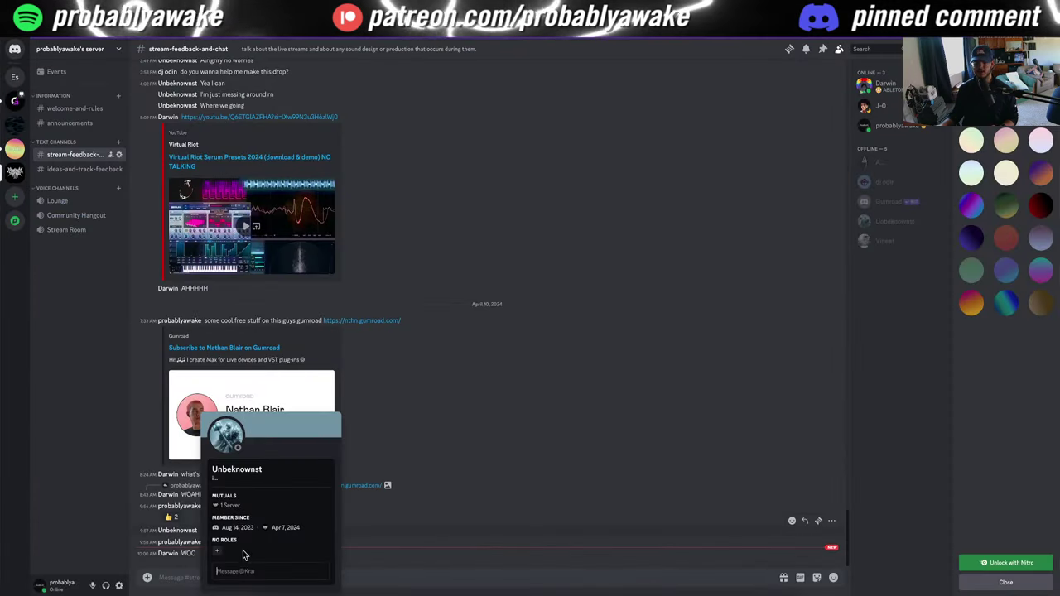
pyautogui.click(177, 537)
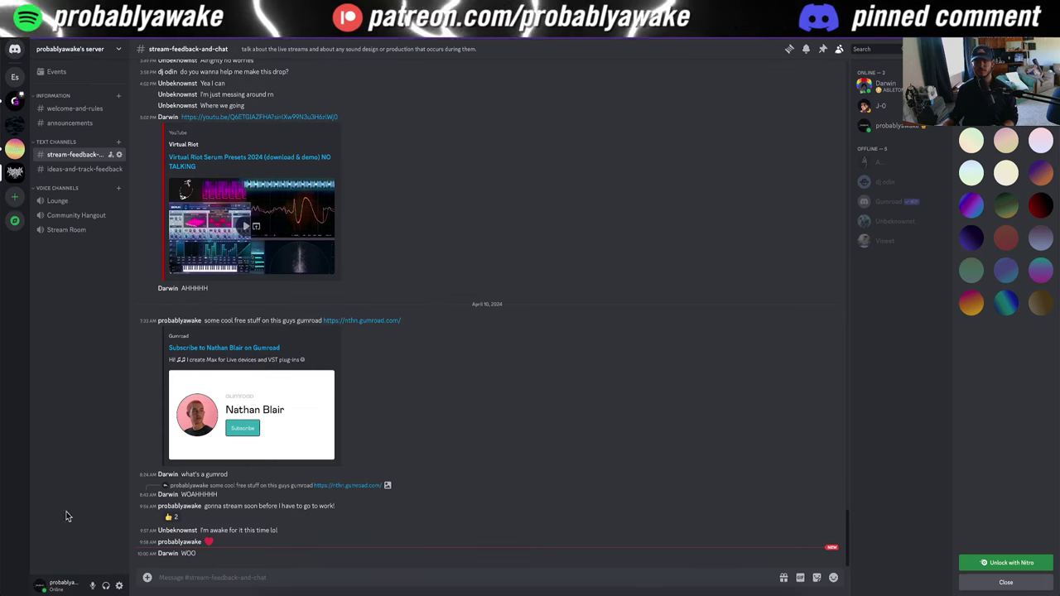
pyautogui.click(921, 49)
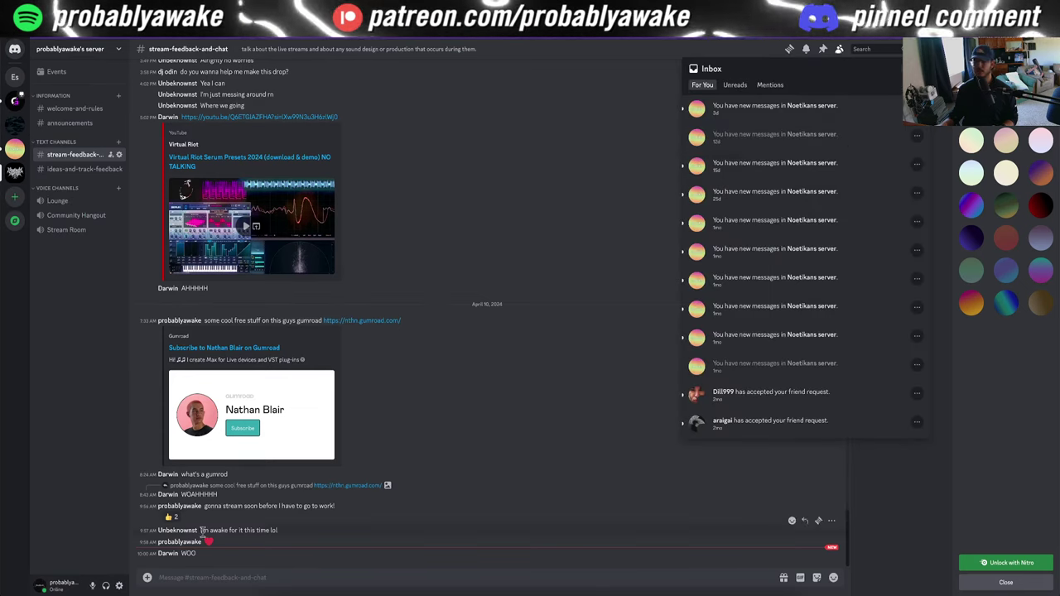
pyautogui.click(177, 530)
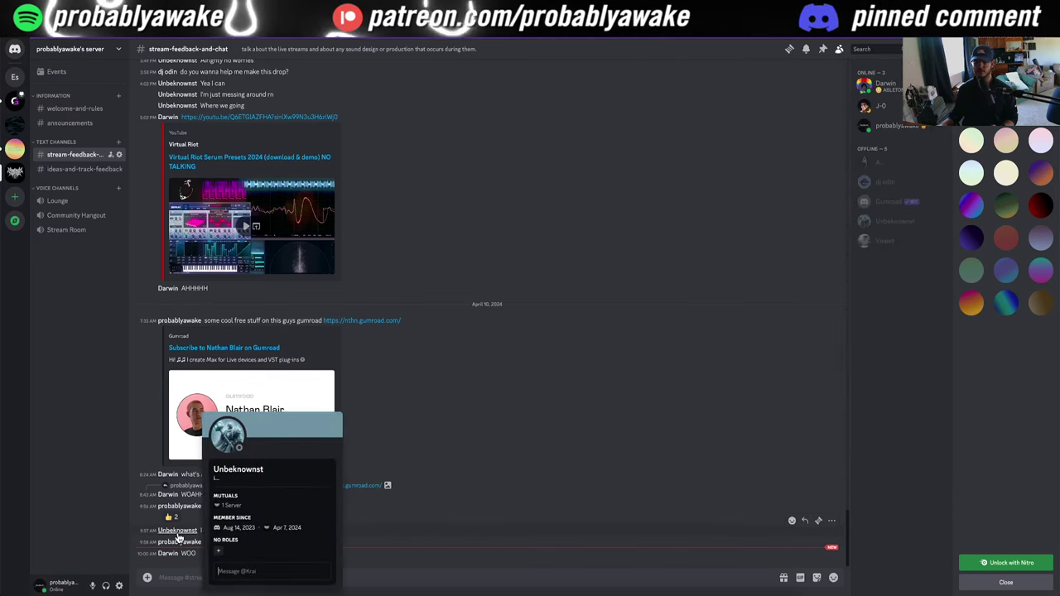
pyautogui.click(229, 438)
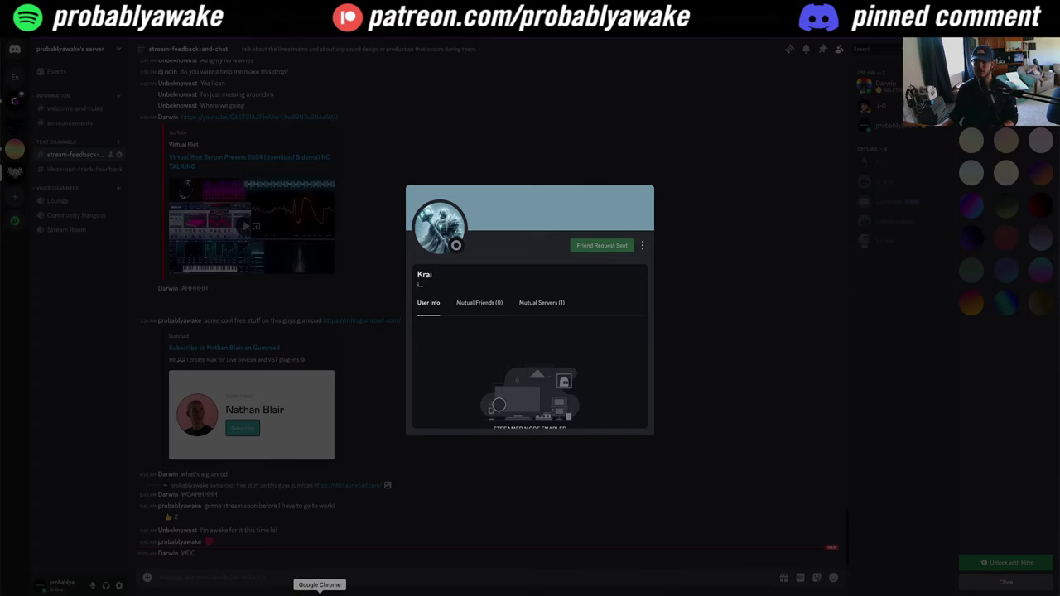
# Step: Check the live chat in Chrome, return to Ableton Live and collapse the VR Ableton Racks 3 folder
pyautogui.click(319, 593)
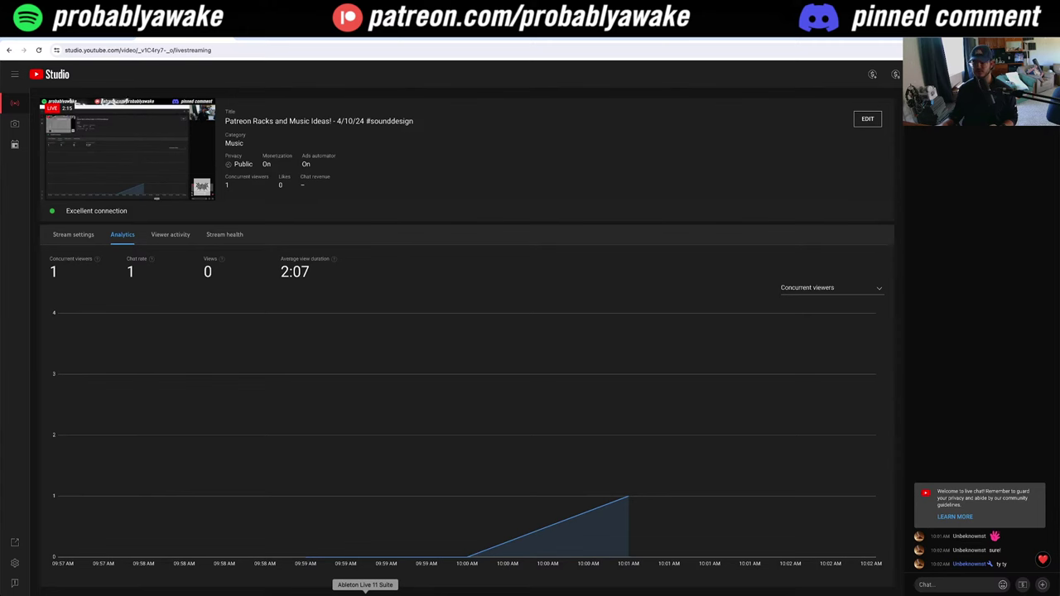
pyautogui.click(365, 593)
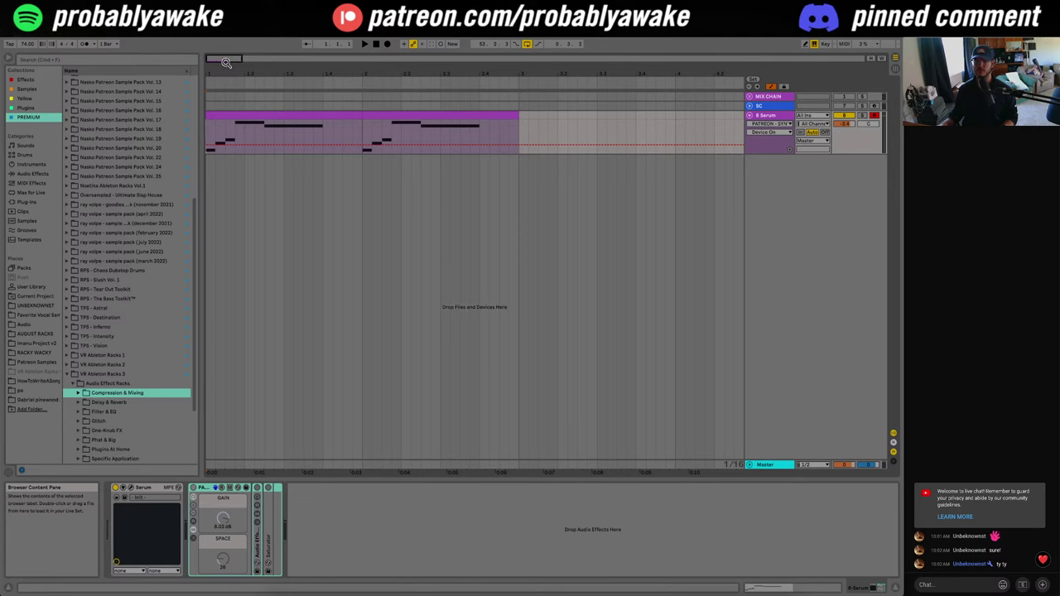
pyautogui.moveTo(226, 62); pyautogui.dragTo(258, 372)
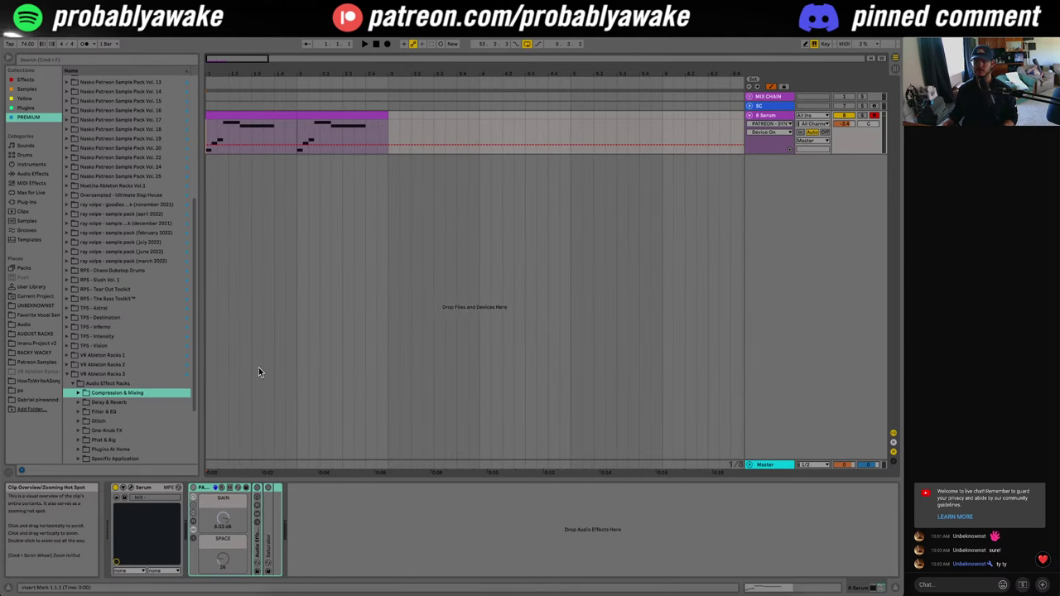
pyautogui.click(67, 374)
# Step: Compare the Serum clip's sound with the PATREON rack off and on, and delete that rack from the Serum track
pyautogui.click(208, 489)
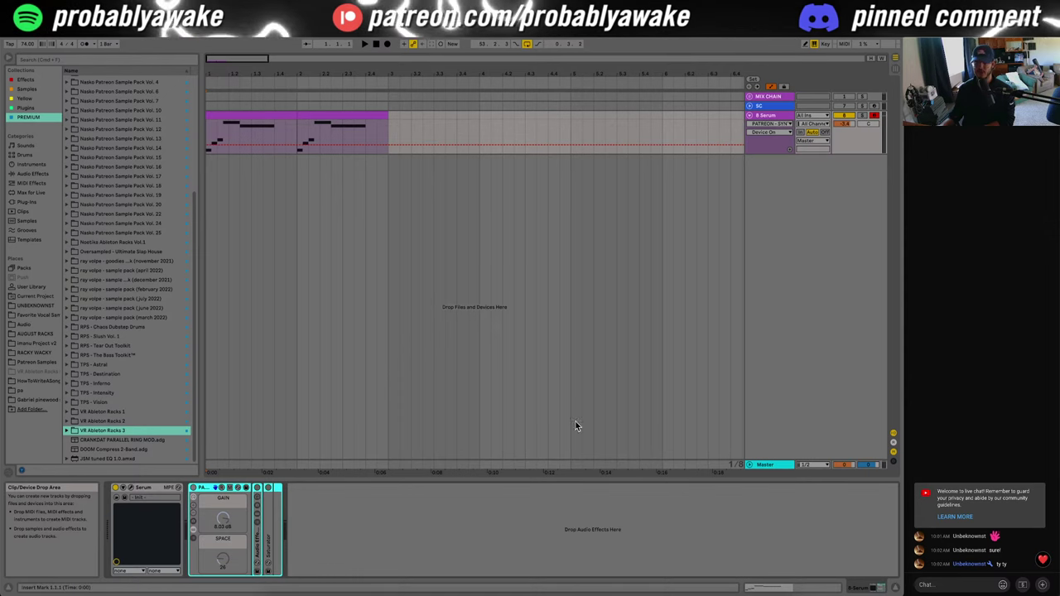
pyautogui.moveTo(225, 58)
pyautogui.mouseDown()
pyautogui.moveTo(219, 87)
pyautogui.moveTo(220, 59)
pyautogui.mouseUp()
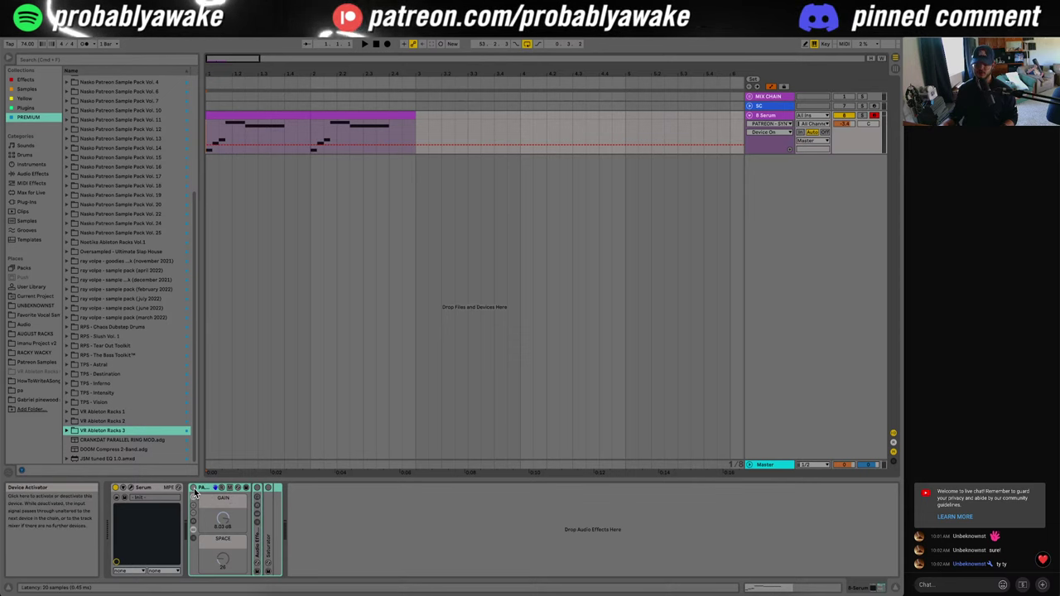
pyautogui.press('space')
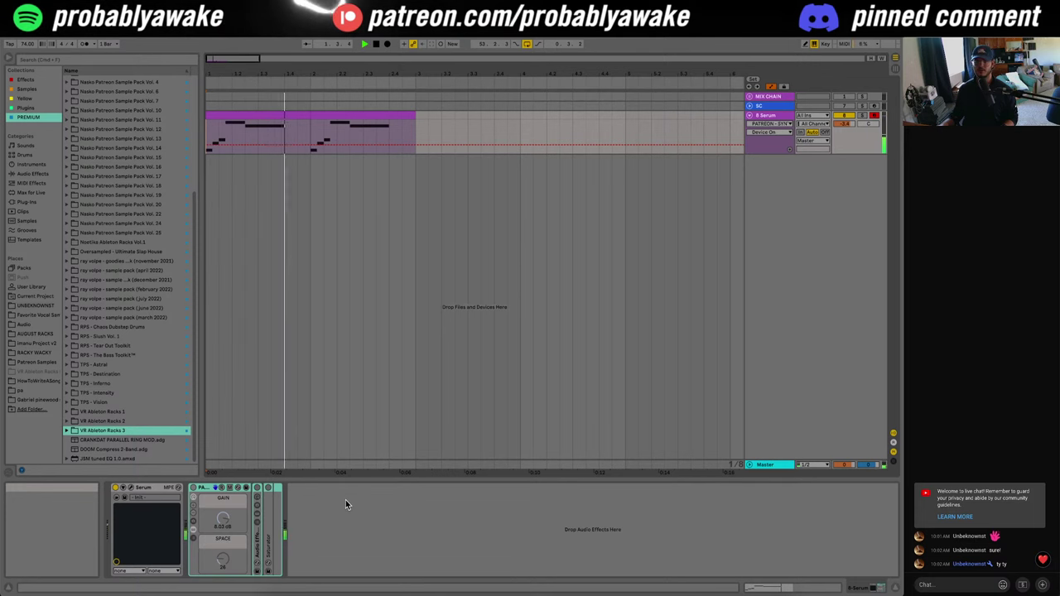
pyautogui.press('space')
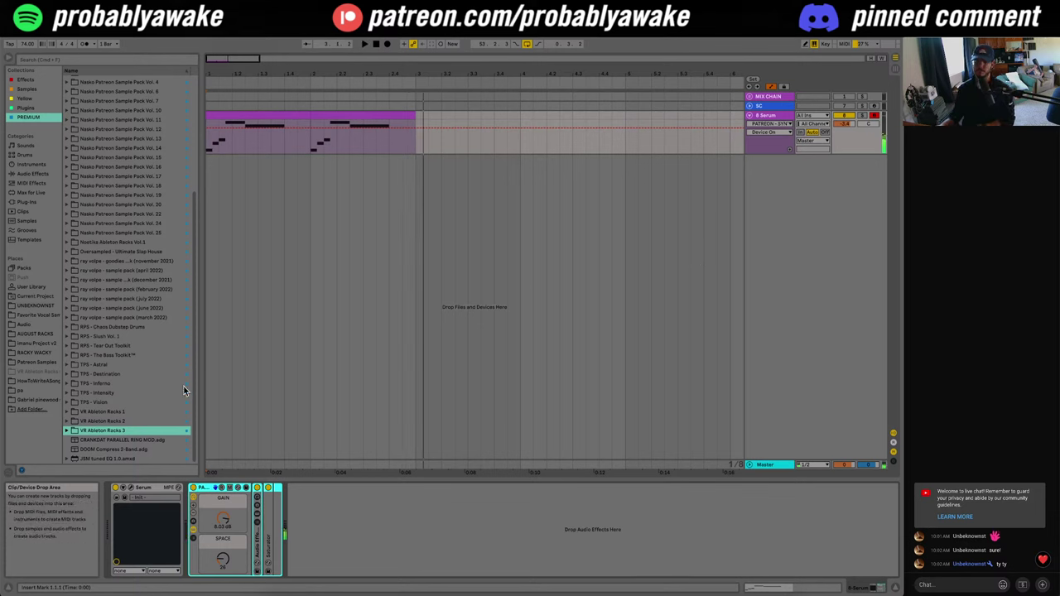
pyautogui.press('Delete')
# Step: Look through the Audio Effect Rack presets in the Audio Effects category and collapse the folder
pyautogui.scroll(5, 152, 396)
pyautogui.scroll(1, 156, 178)
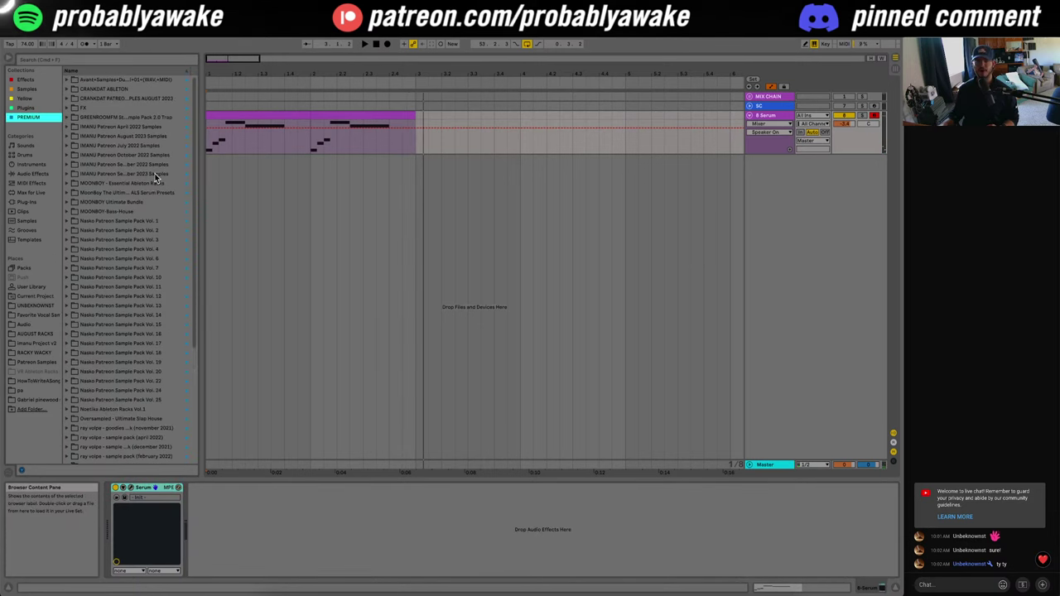
pyautogui.click(33, 174)
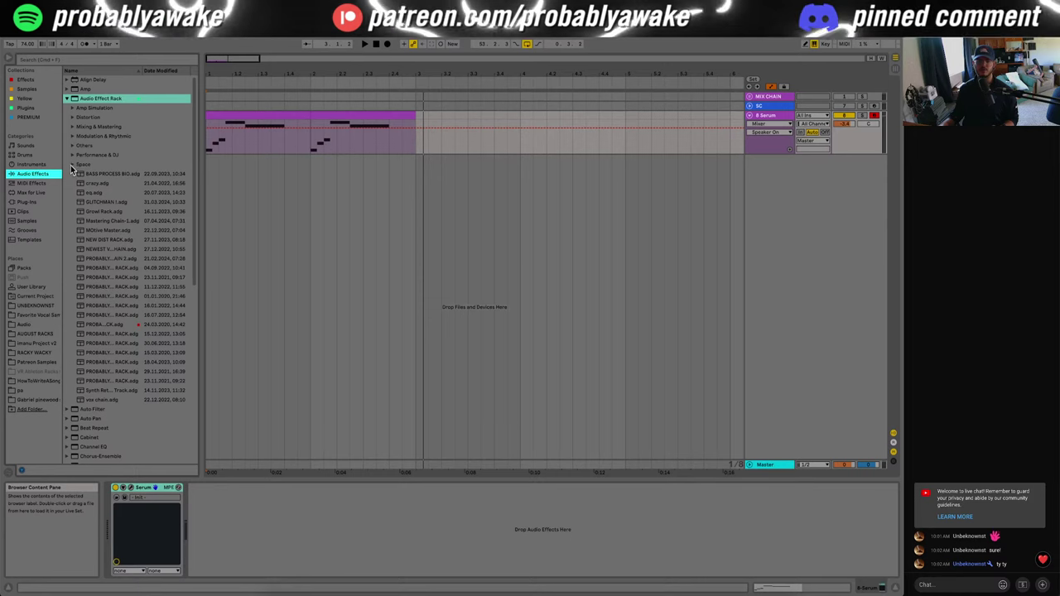
pyautogui.click(93, 100)
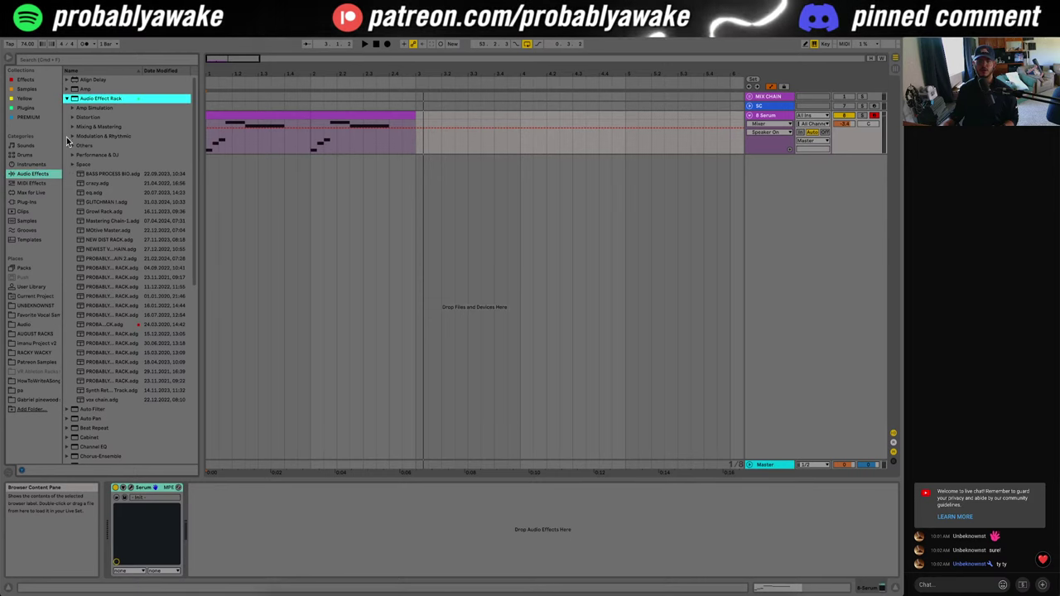
pyautogui.scroll(-3, 91, 348)
pyautogui.scroll(3, 91, 353)
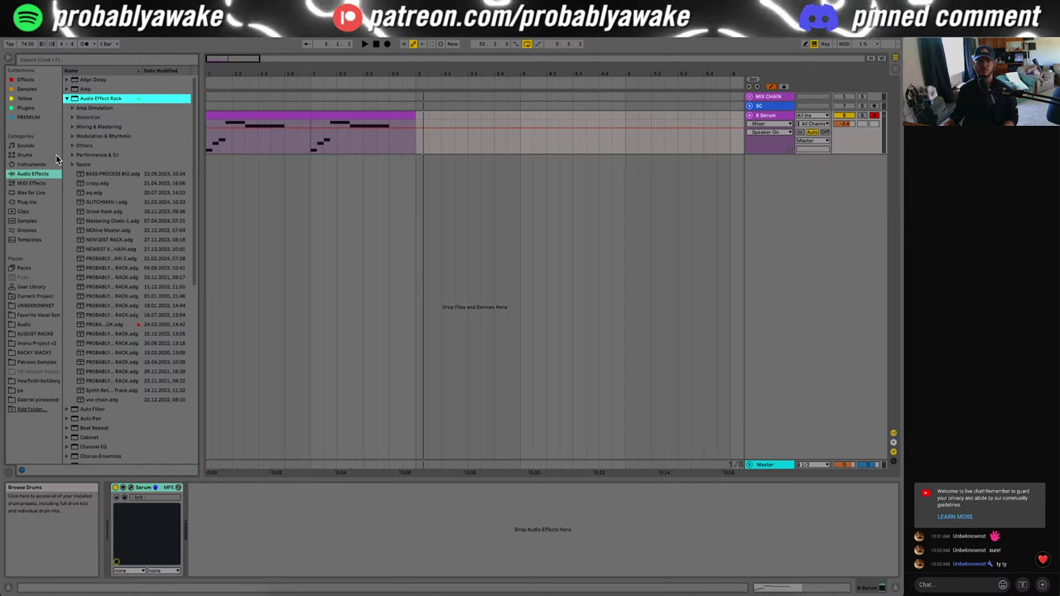
pyautogui.click(67, 99)
# Step: Search the audio effects for "patre" and widen the browser so the full rack names can be read
pyautogui.click(74, 60)
pyautogui.write('pa')
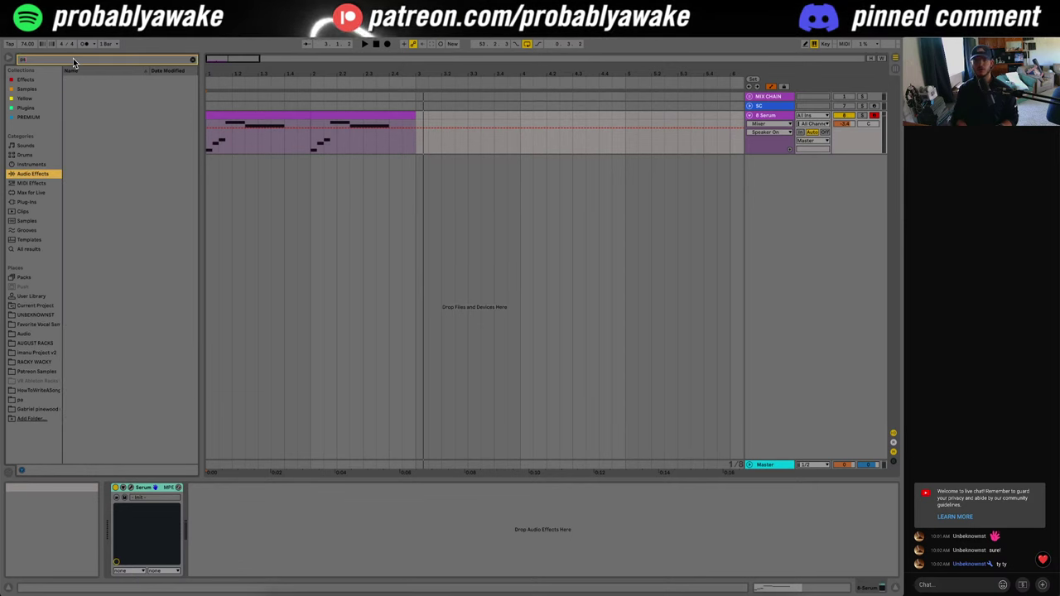
pyautogui.write('tre')
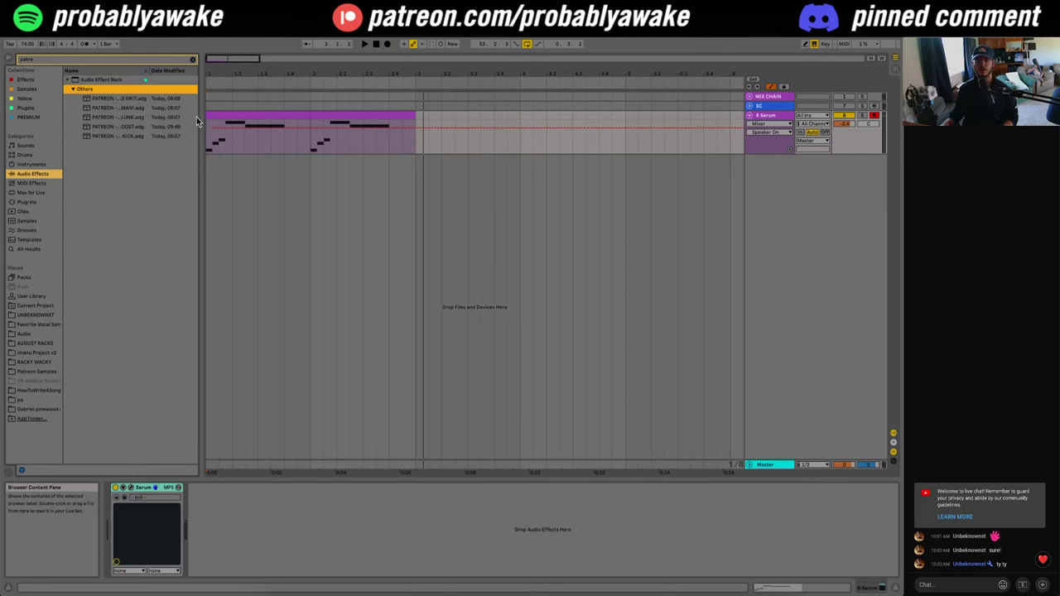
pyautogui.moveTo(198, 117); pyautogui.dragTo(240, 124)
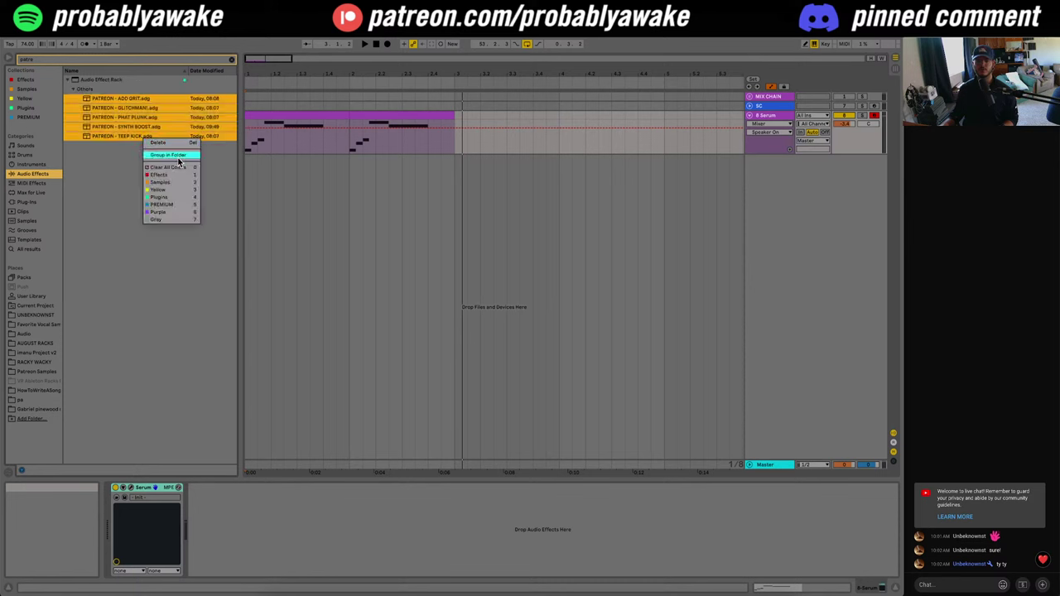
# Step: Try grouping the selected PATREON racks in a folder, clear the browser search and switch the folder grouping off again
pyautogui.click(178, 157)
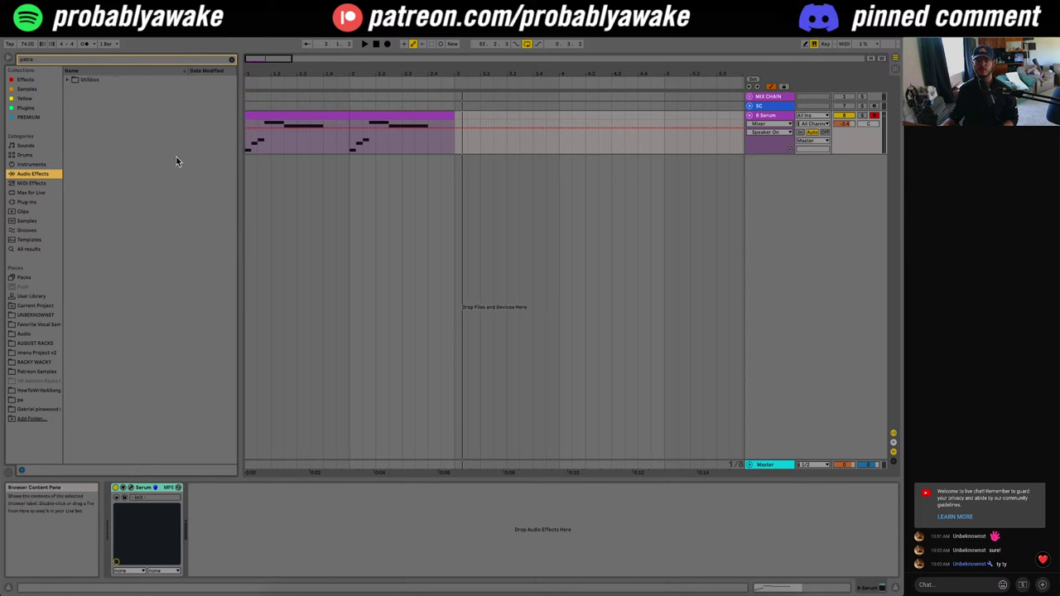
pyautogui.click(34, 173)
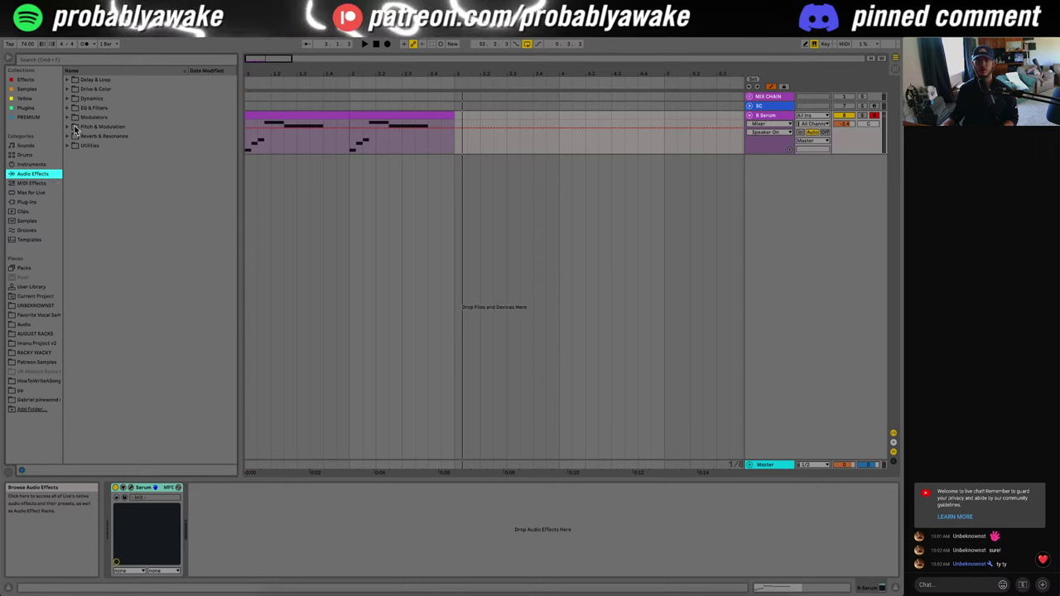
pyautogui.rightClick(97, 197)
pyautogui.click(110, 202)
# Step: Select the five PATREON racks in the Others folder, from ADD GRIT to TEEP KICK, and check the options offered for them
pyautogui.click(120, 154)
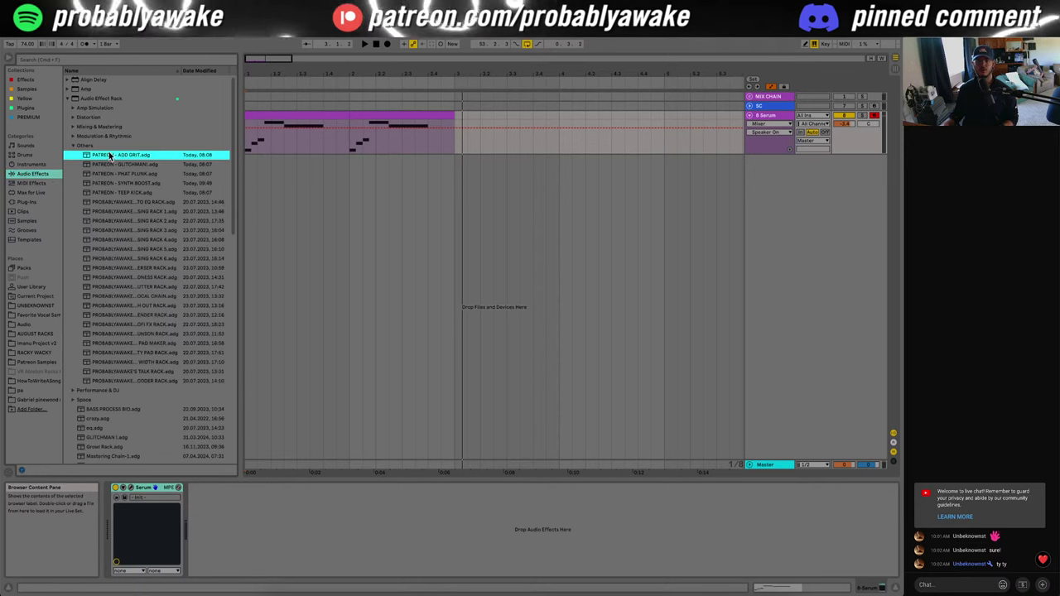
pyautogui.keyDown('shift'); pyautogui.click(120, 193); pyautogui.keyUp('shift')
pyautogui.rightClick(123, 193)
pyautogui.click(102, 174)
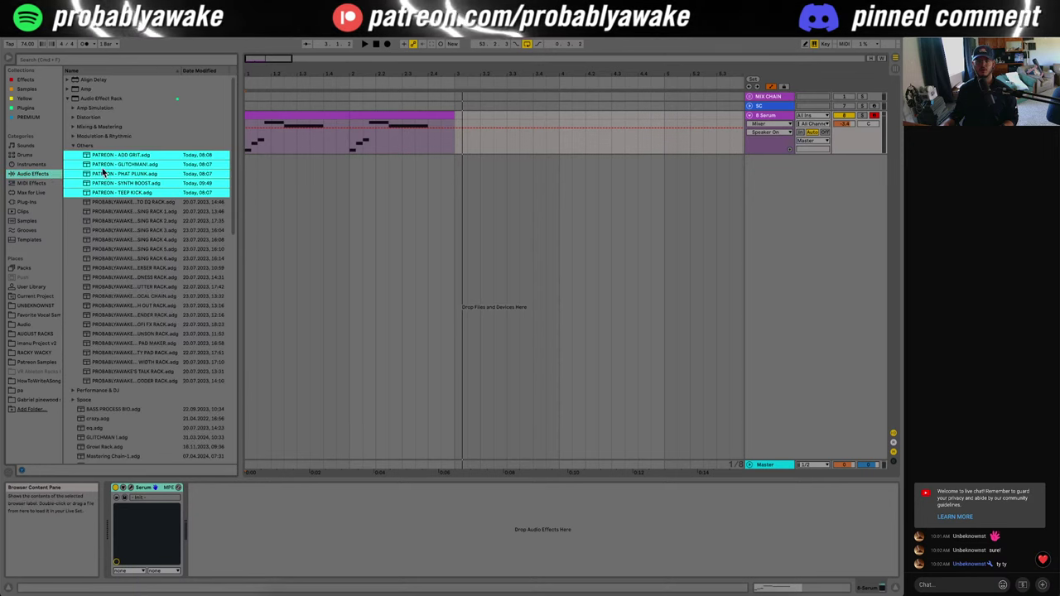
# Step: Check the Audio Effect Rack entry and its Others presets for an option to put the PATREON racks in their own folder
pyautogui.click(101, 137)
pyautogui.click(106, 100)
pyautogui.rightClick(107, 100)
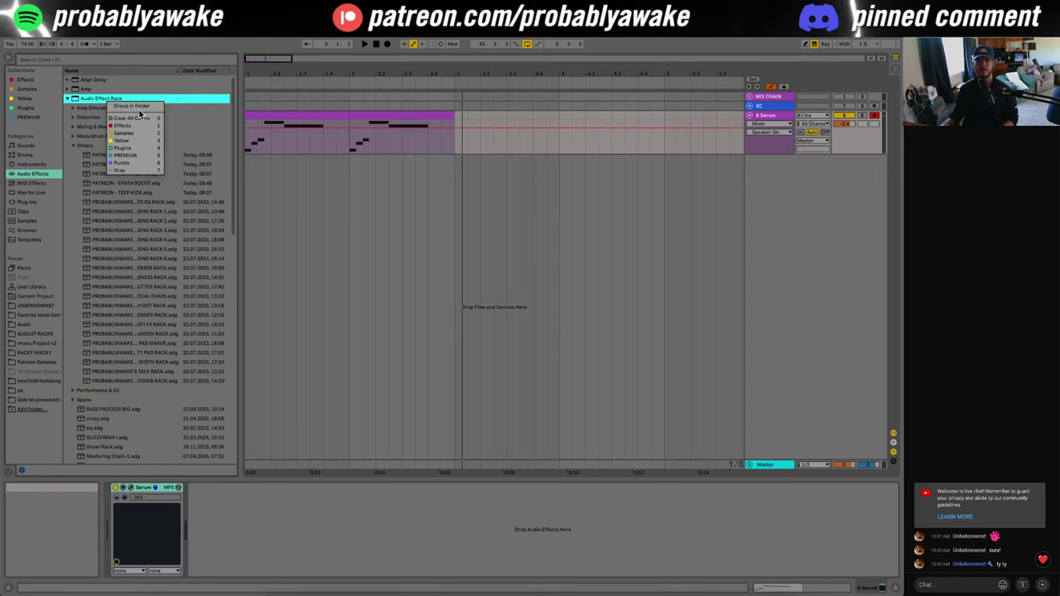
pyautogui.click(88, 109)
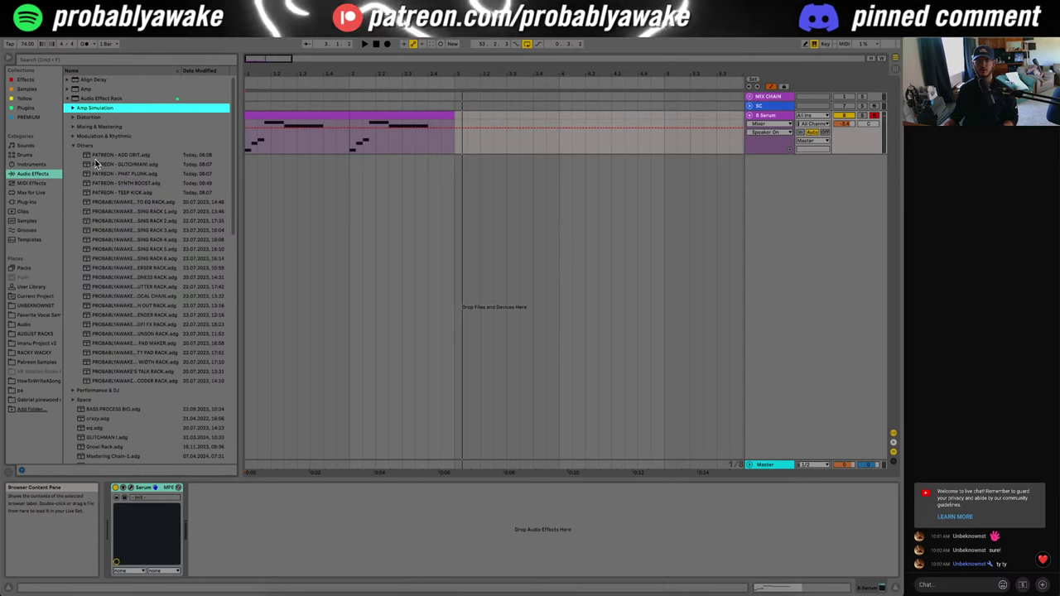
pyautogui.rightClick(76, 239)
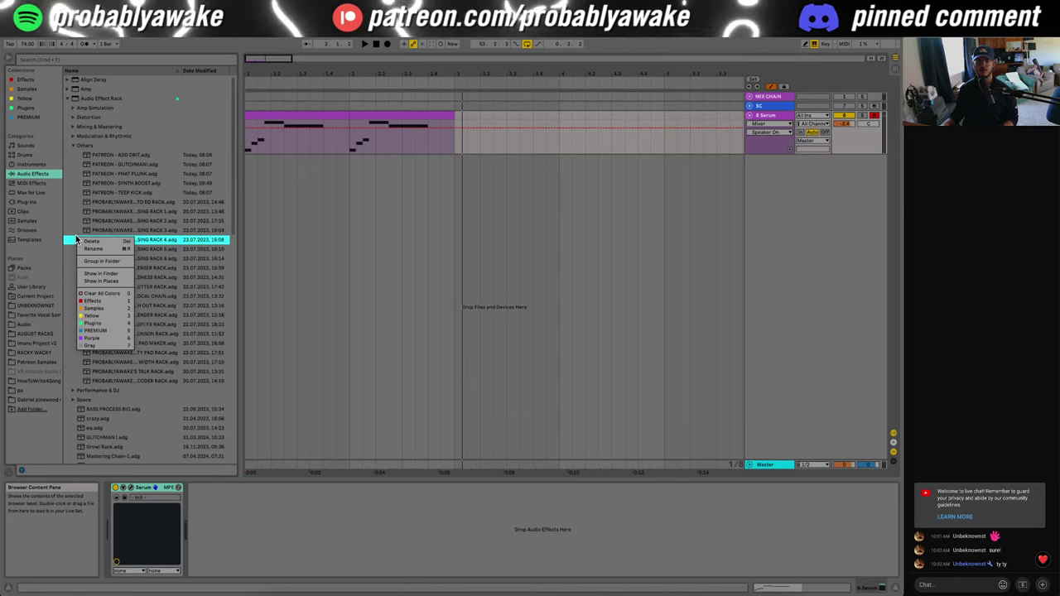
pyautogui.click(74, 232)
pyautogui.click(145, 191)
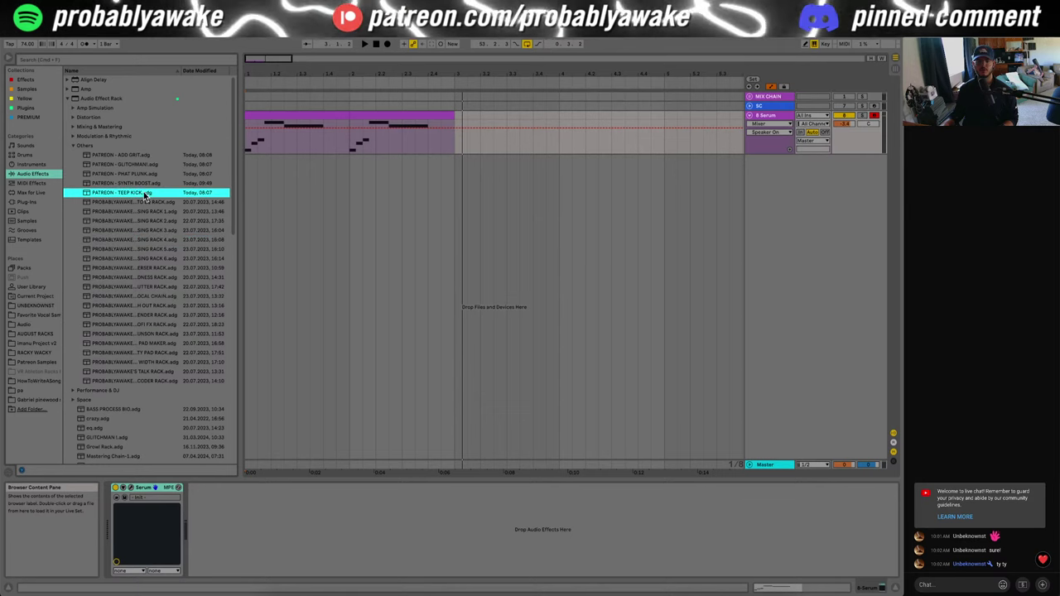
pyautogui.scroll(-3, 75, 386)
pyautogui.scroll(3, 90, 375)
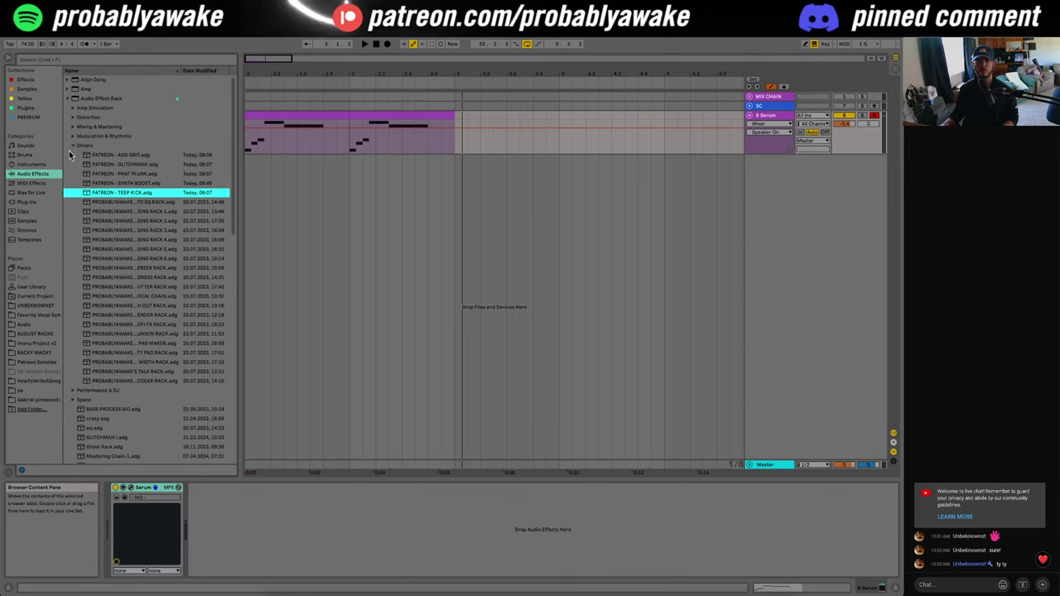
# Step: Create a new folder inside the AUGUST RACKS place
pyautogui.click(31, 334)
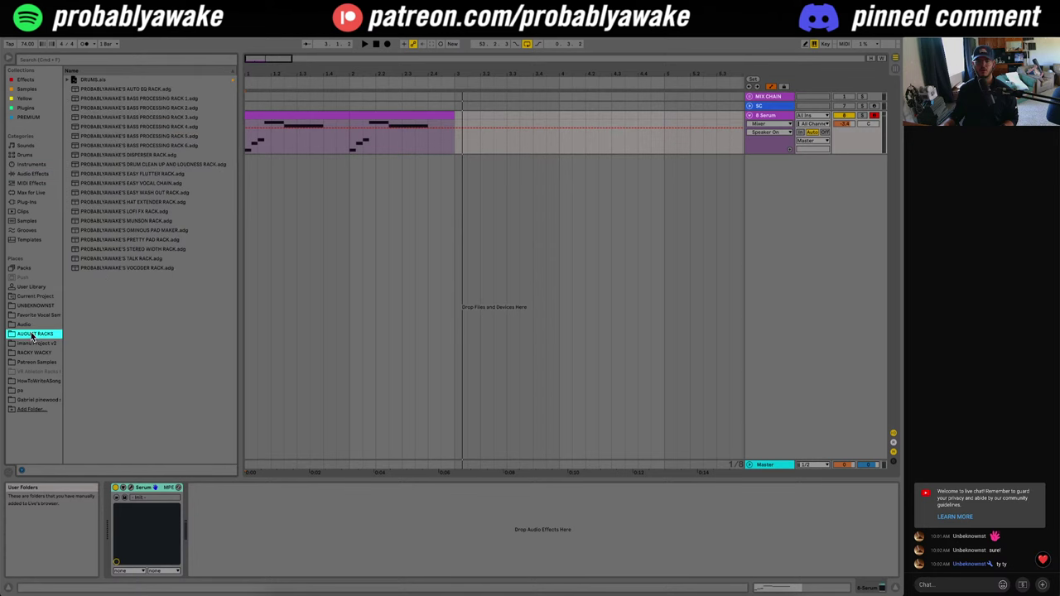
pyautogui.rightClick(118, 319)
pyautogui.click(127, 331)
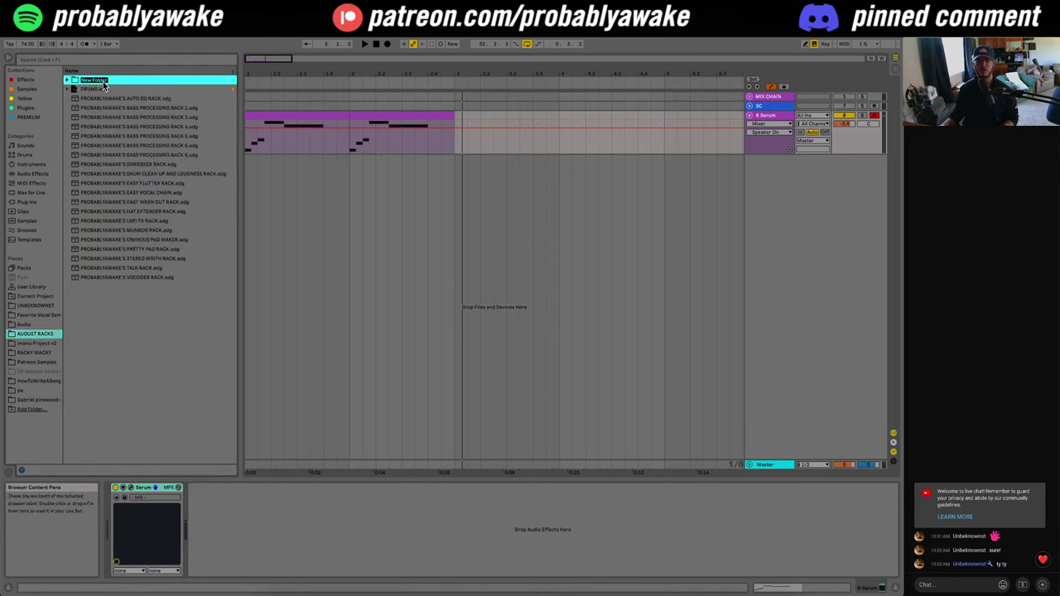
# Step: Look through several Places and the PREMIUM and Effects collections, and return to the Audio Effects category
pyautogui.click(33, 324)
pyautogui.click(36, 315)
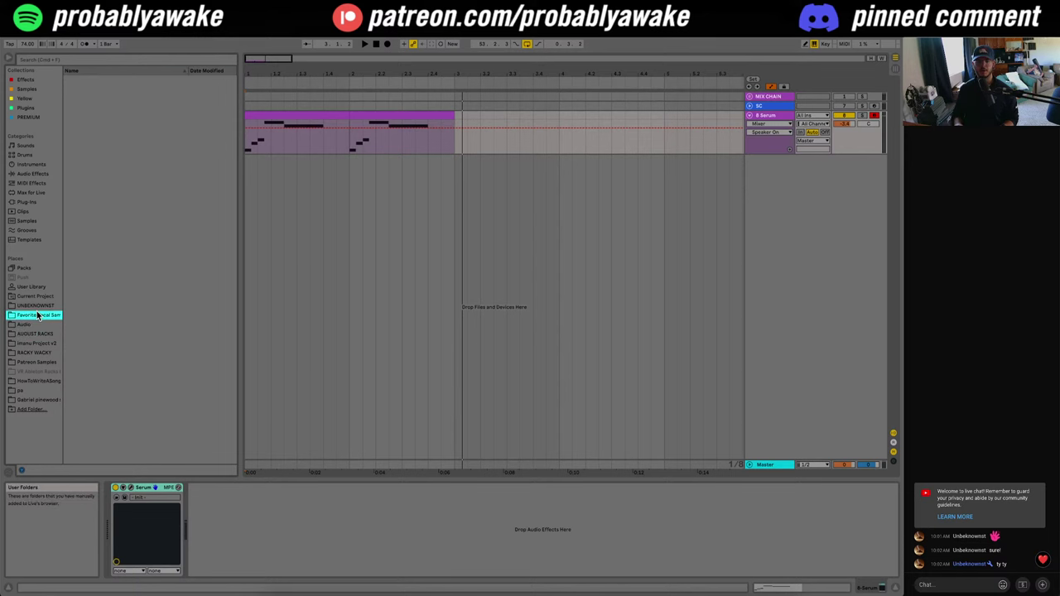
pyautogui.click(37, 308)
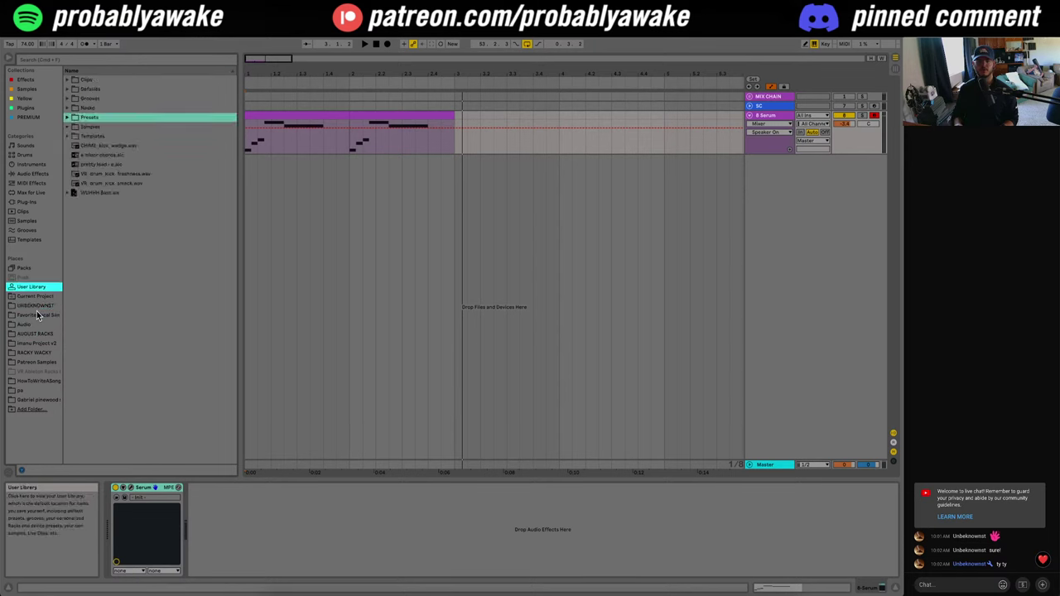
pyautogui.press('Up')
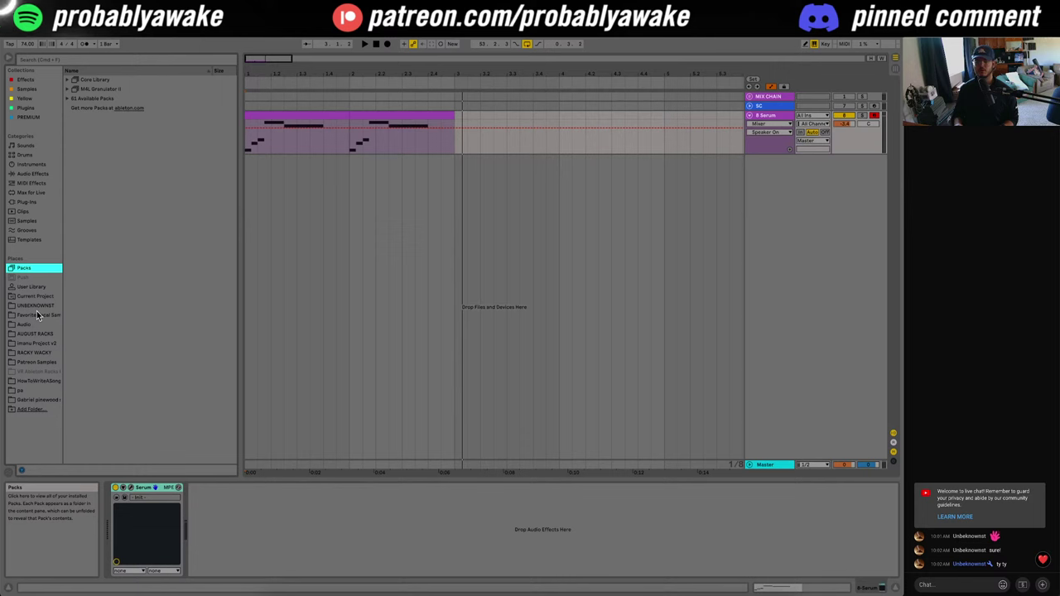
pyautogui.click(29, 117)
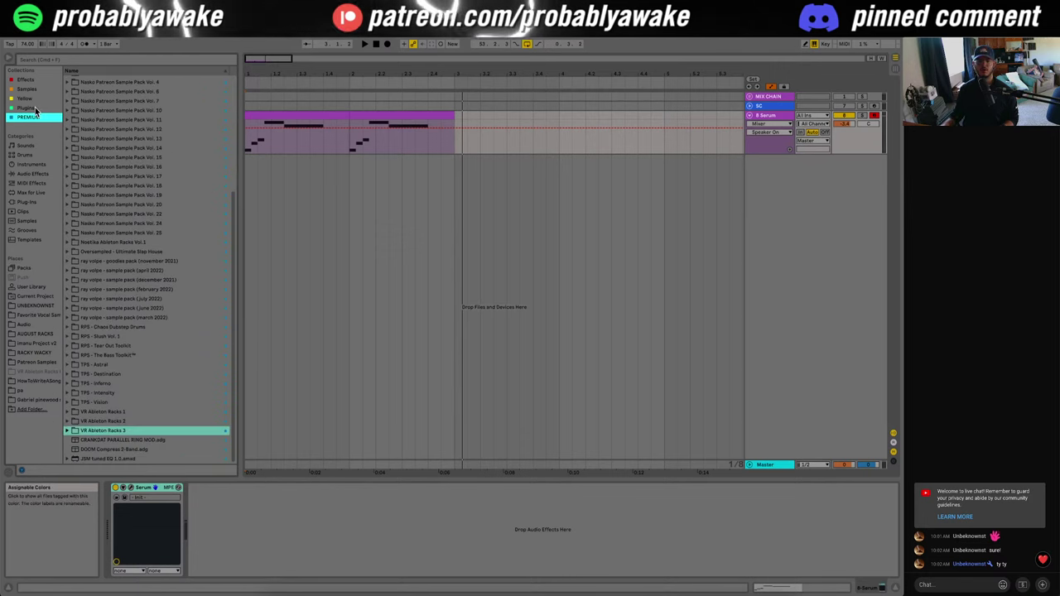
pyautogui.click(36, 106)
pyautogui.click(26, 79)
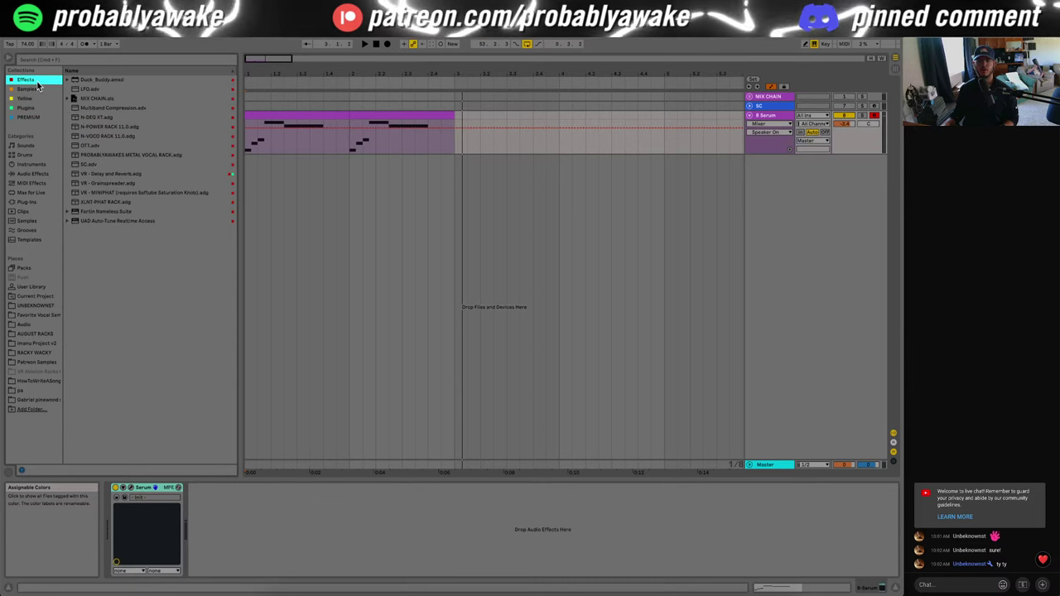
pyautogui.click(47, 176)
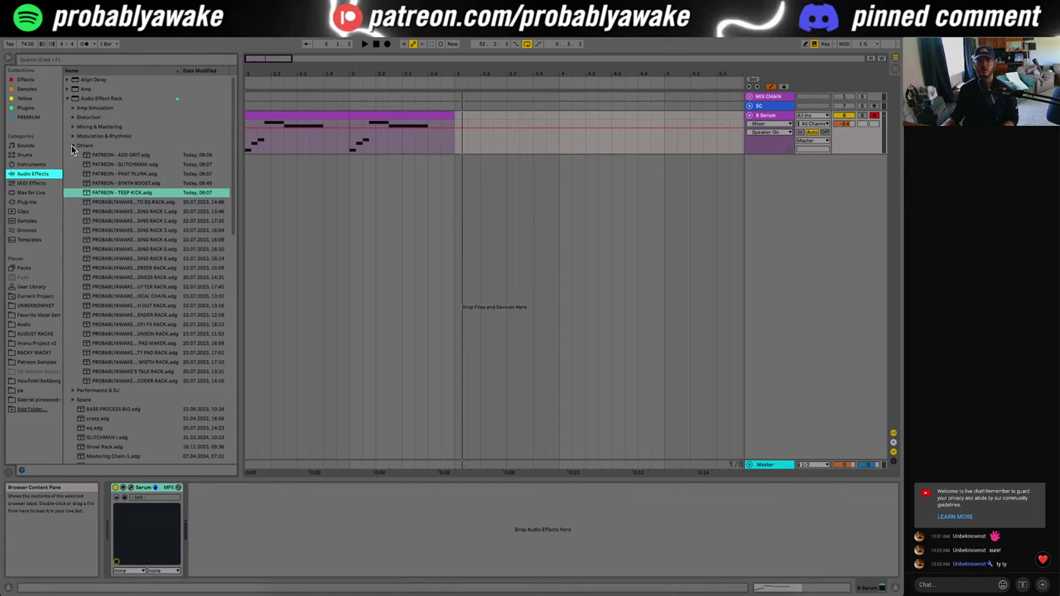
# Step: Check the new folder in AUGUST RACKS and look through the other user folders, including RACKY WACKY and Patreon Samples
pyautogui.click(48, 324)
pyautogui.click(48, 332)
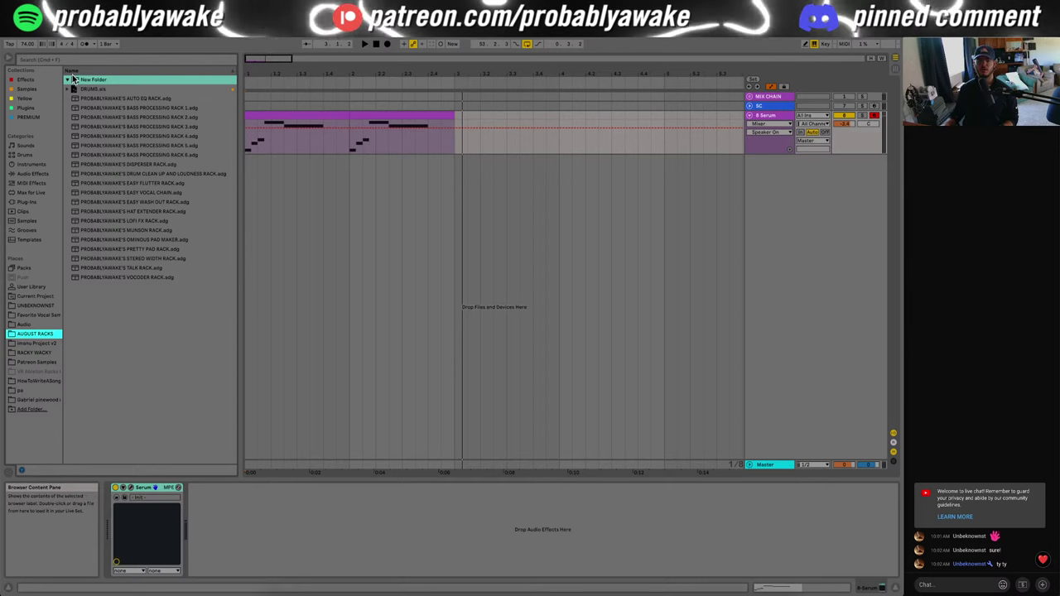
pyautogui.click(36, 344)
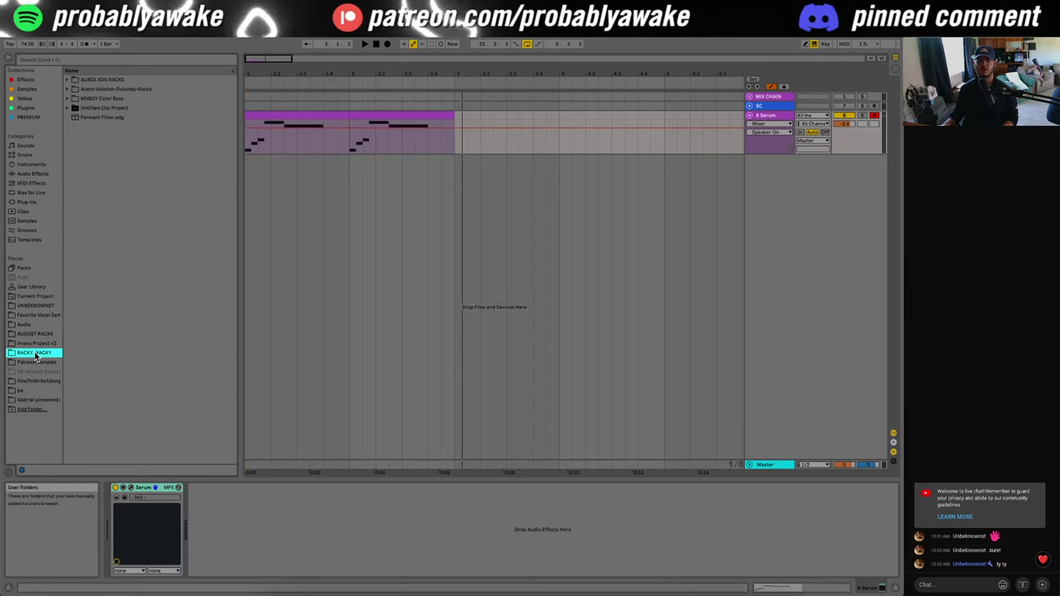
pyautogui.click(36, 362)
pyautogui.click(40, 389)
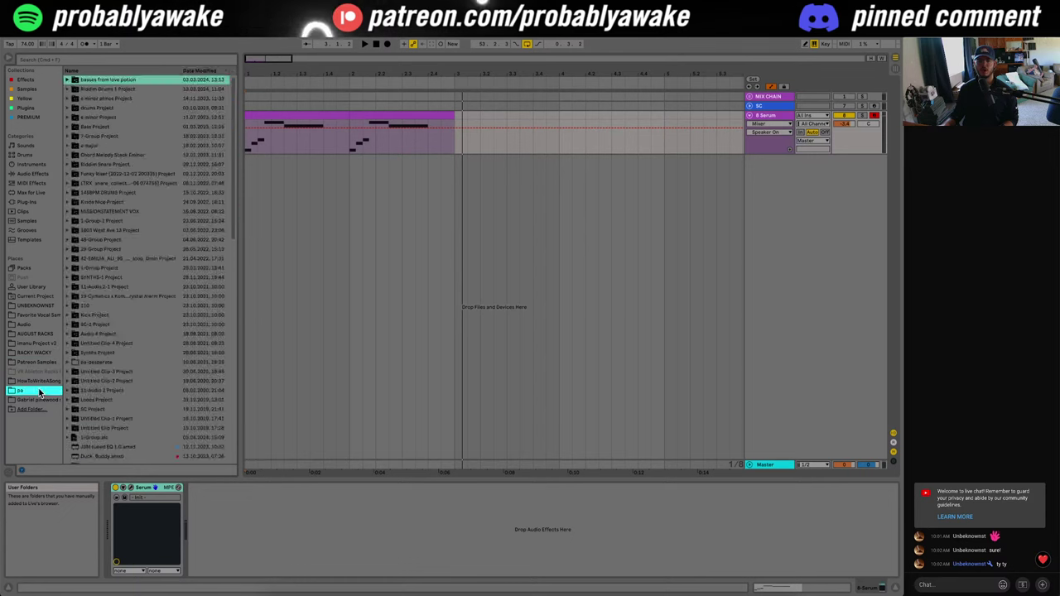
pyautogui.click(39, 400)
# Step: Look through the Samples, Effects, Yellow, Plugins and PREMIUM collections and return to the Audio Effects category
pyautogui.click(41, 99)
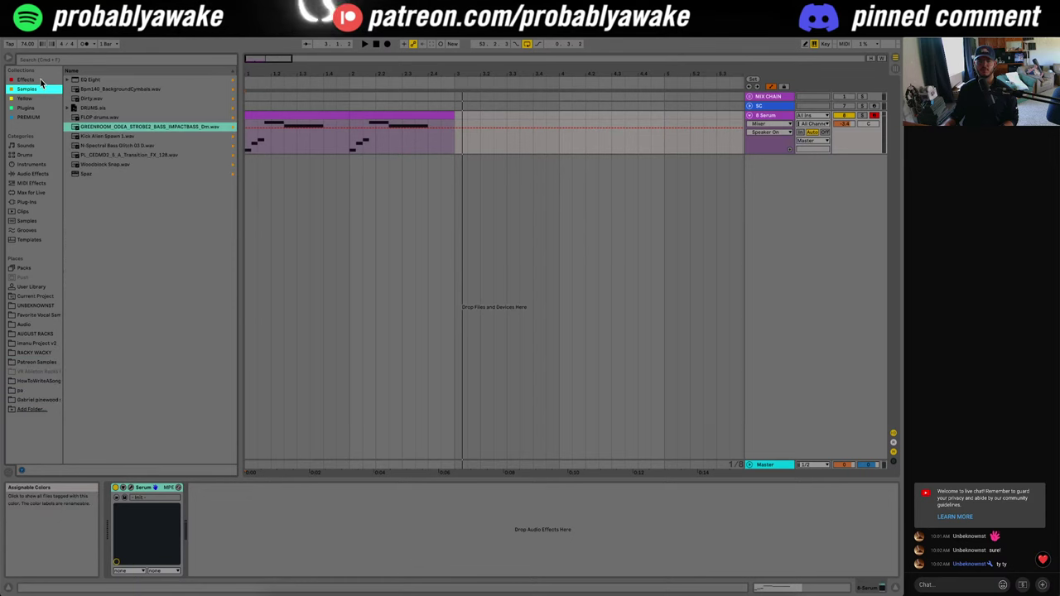
pyautogui.click(42, 80)
pyautogui.click(39, 99)
pyautogui.click(38, 109)
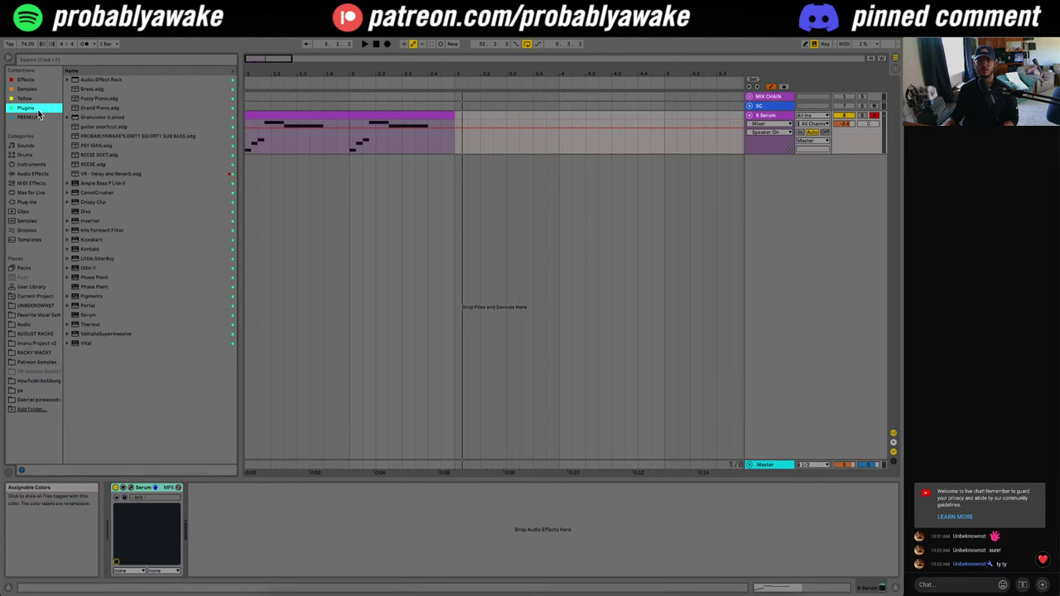
pyautogui.click(38, 117)
pyautogui.scroll(5, 125, 284)
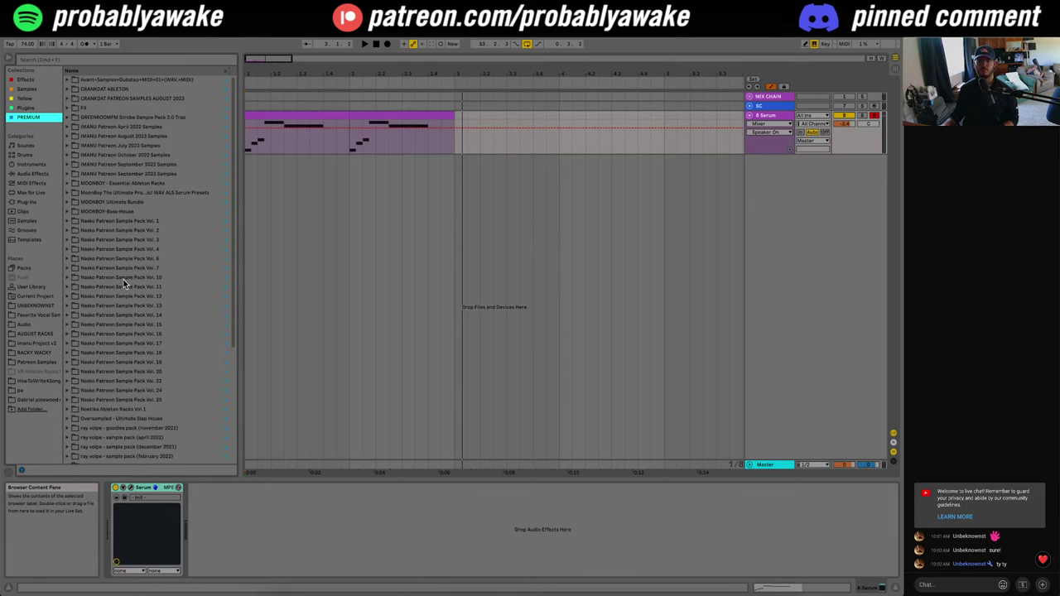
pyautogui.click(33, 174)
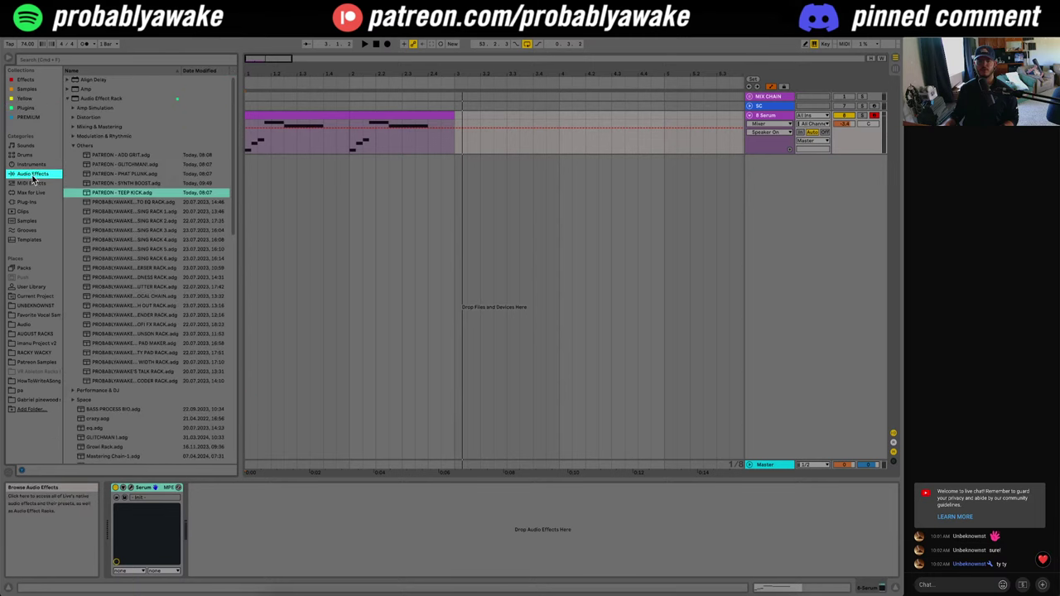
# Step: Look through the Others and Space presets of the Audio Effect Rack and collapse both folders
pyautogui.click(75, 148)
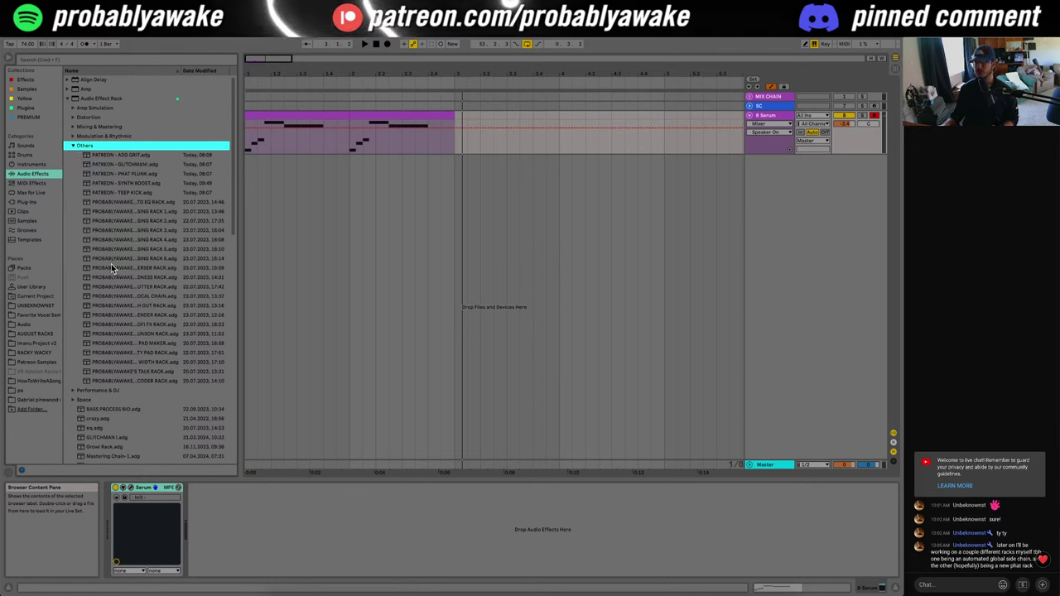
pyautogui.scroll(-3, 119, 336)
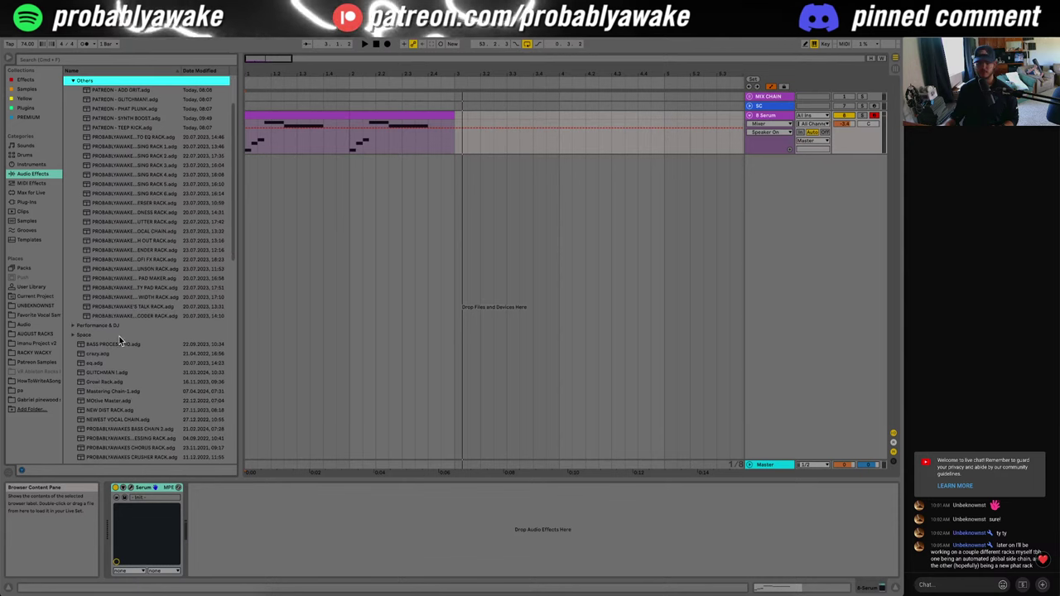
pyautogui.click(71, 331)
pyautogui.scroll(2, 73, 333)
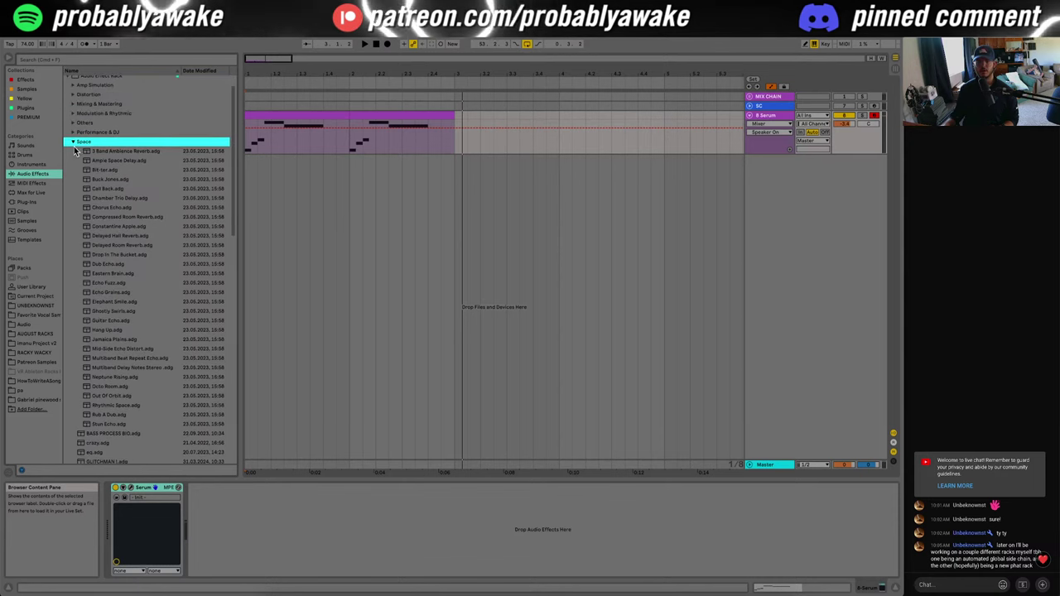
pyautogui.click(72, 142)
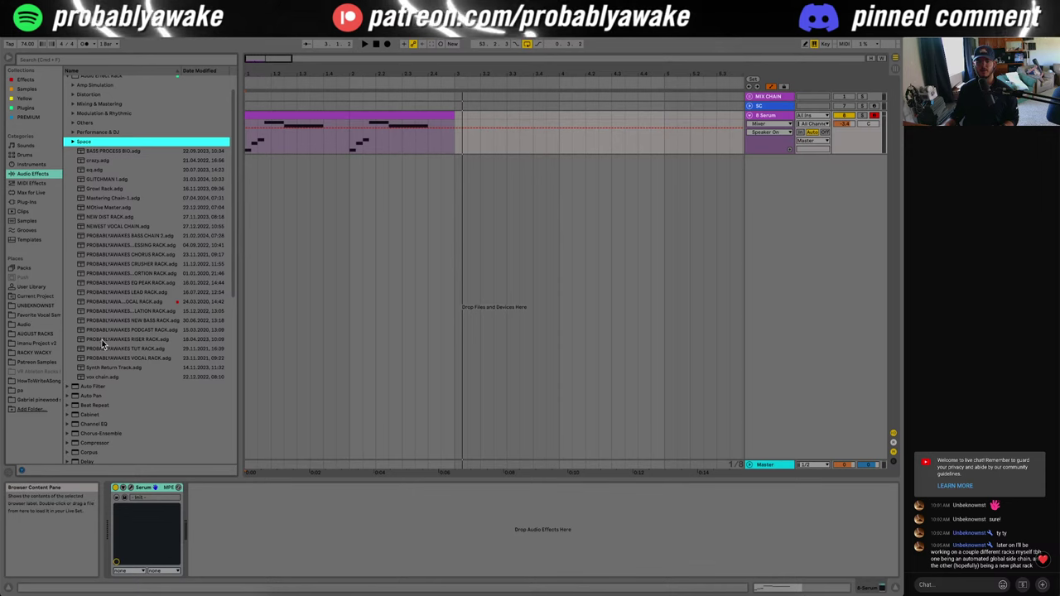
# Step: Widen the browser slightly to show more of the rack names and expand the Others folder
pyautogui.moveTo(240, 249)
pyautogui.mouseDown()
pyautogui.moveTo(354, 244)
pyautogui.moveTo(252, 243)
pyautogui.mouseUp()
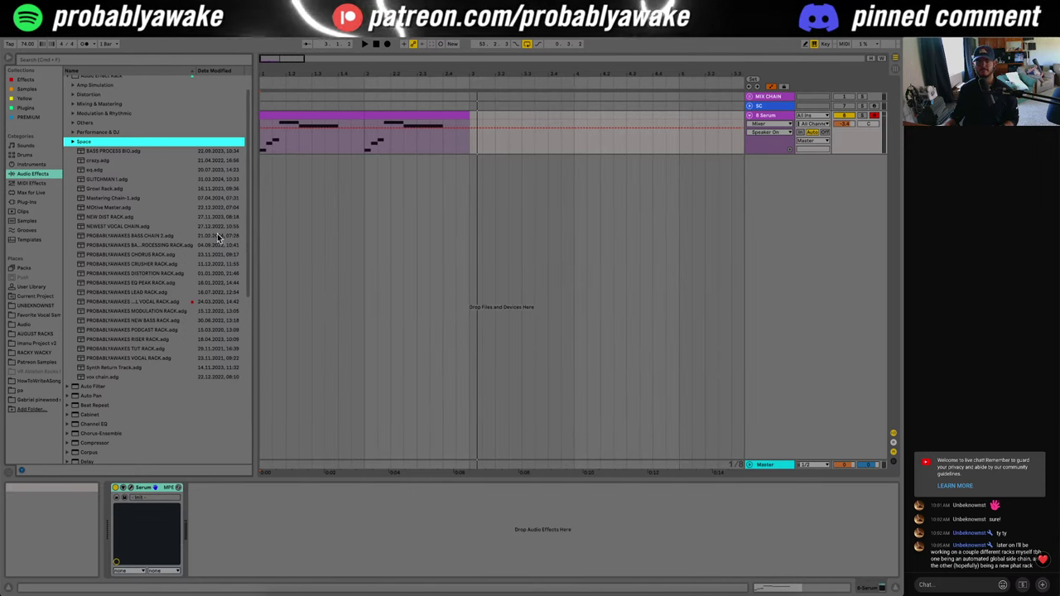
pyautogui.scroll(1, 217, 234)
pyautogui.click(72, 146)
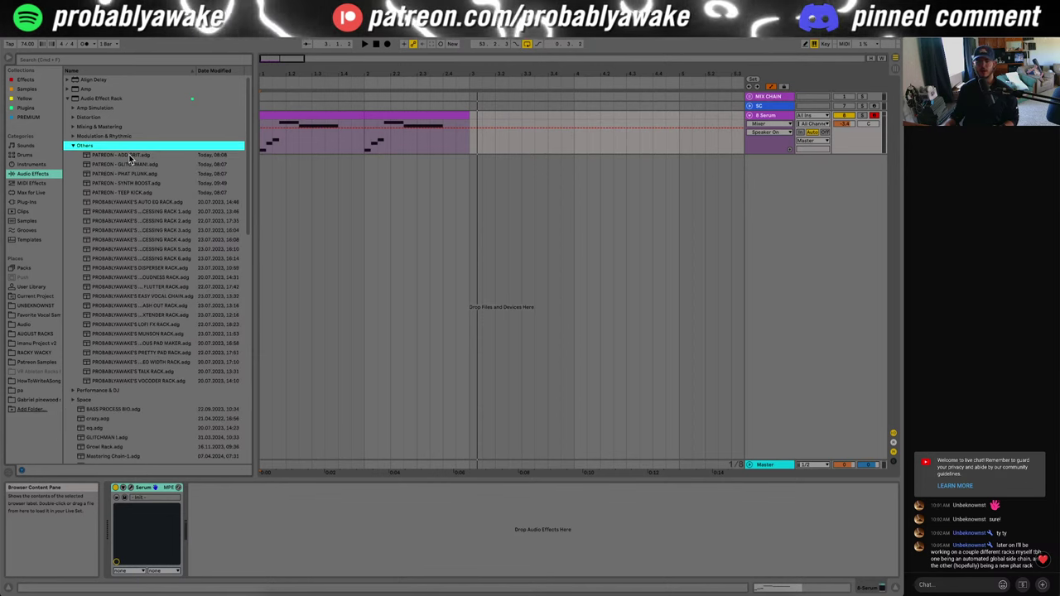
# Step: Insert a new MIDI track below the existing Serum track and select it
pyautogui.click(489, 137)
pyautogui.press('super+shift+t')
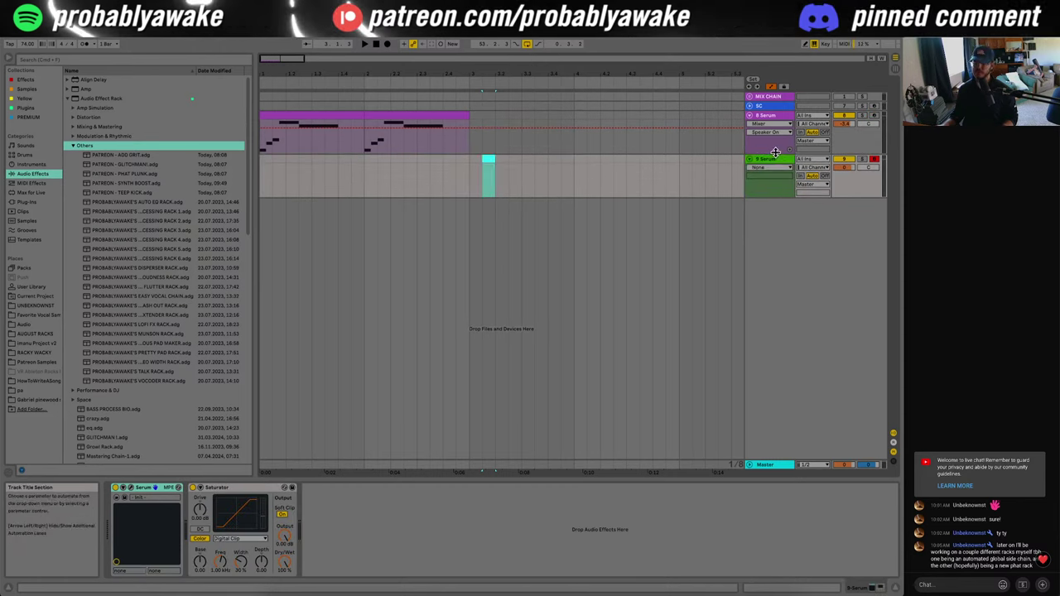
pyautogui.click(775, 158)
# Step: Play a test note one octave lower and load the PATREON - ADD GRIT rack after the Saturator on the new track
pyautogui.press('z')
pyautogui.press('a')
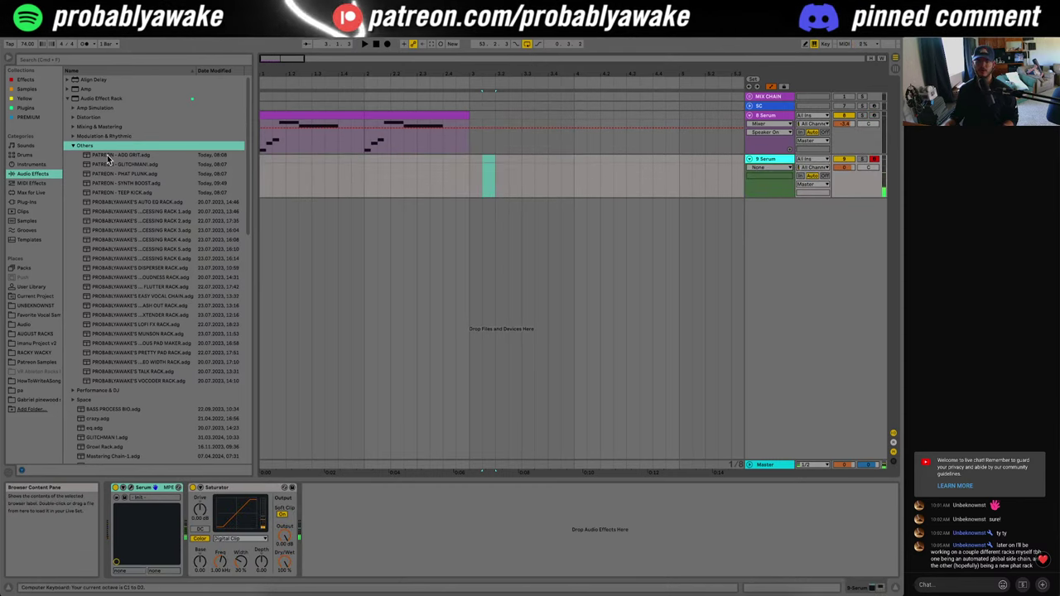
pyautogui.moveTo(109, 157); pyautogui.dragTo(600, 488)
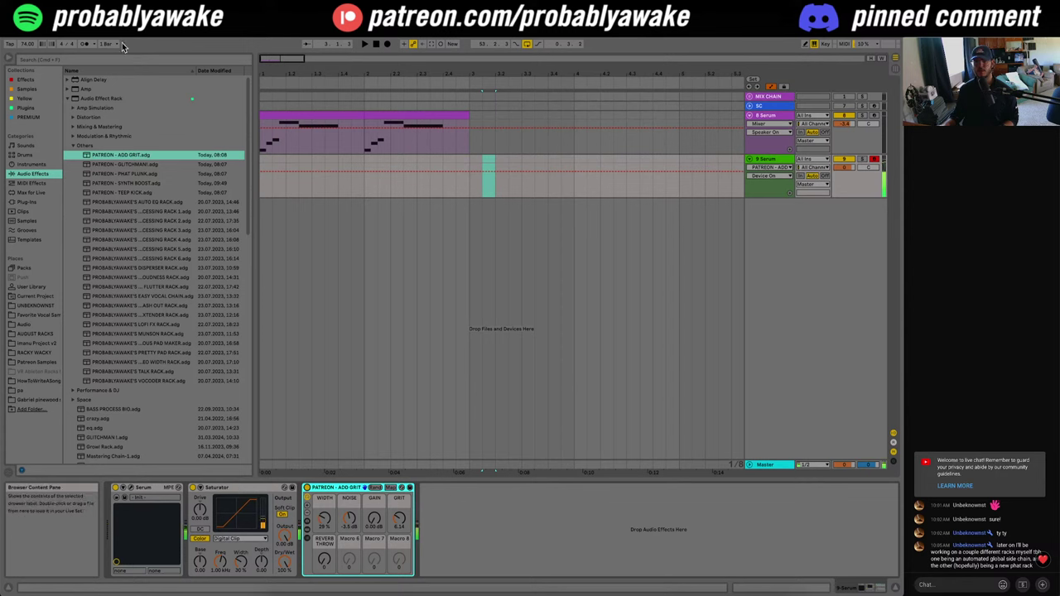
# Step: Open another Live Set and discard the changes to the untitled one
pyautogui.click(771, 115)
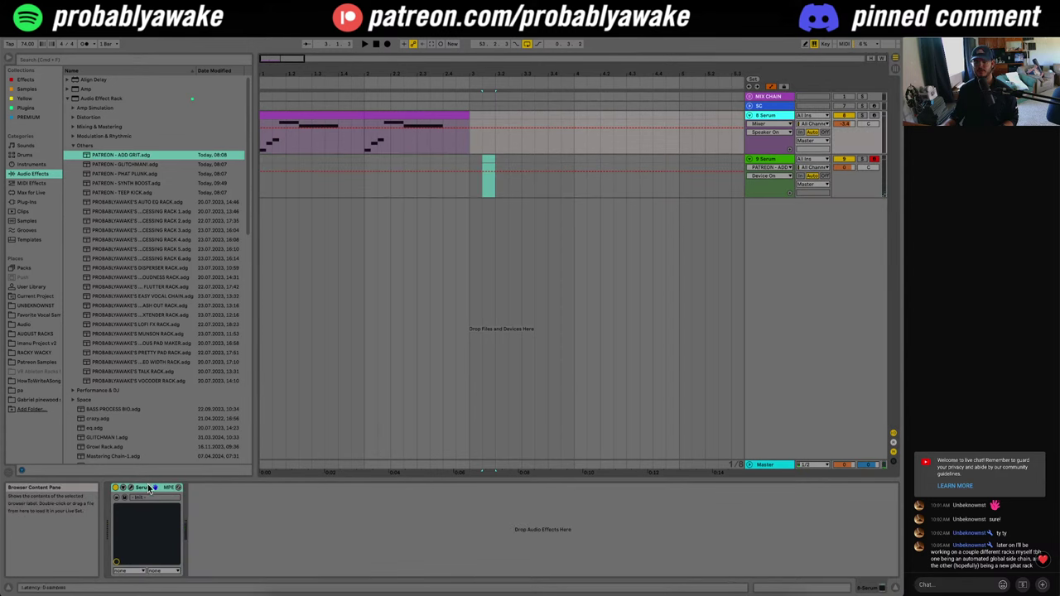
pyautogui.click(324, 114)
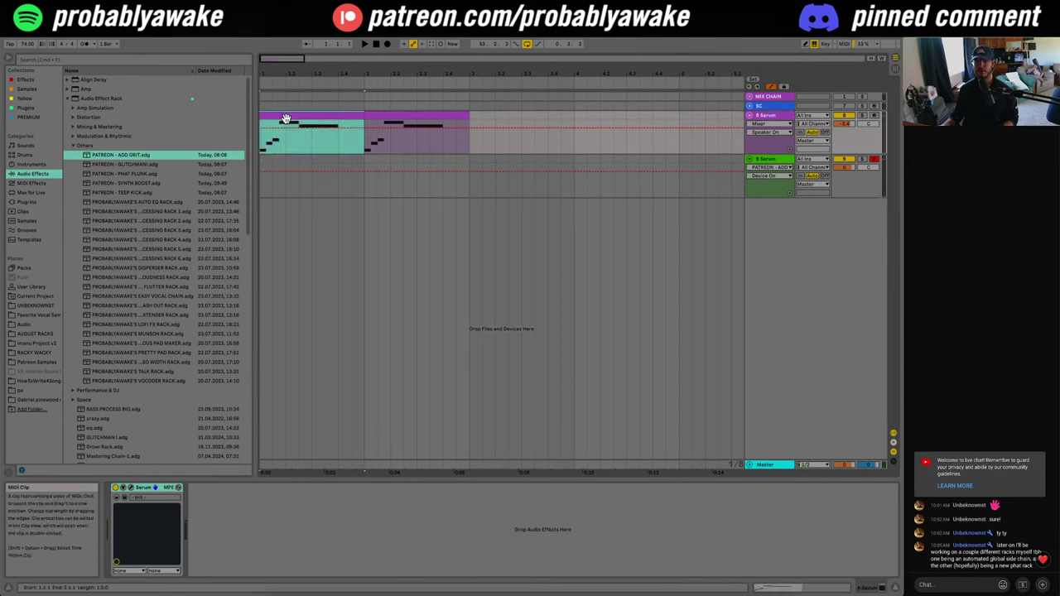
pyautogui.click(25, 22)
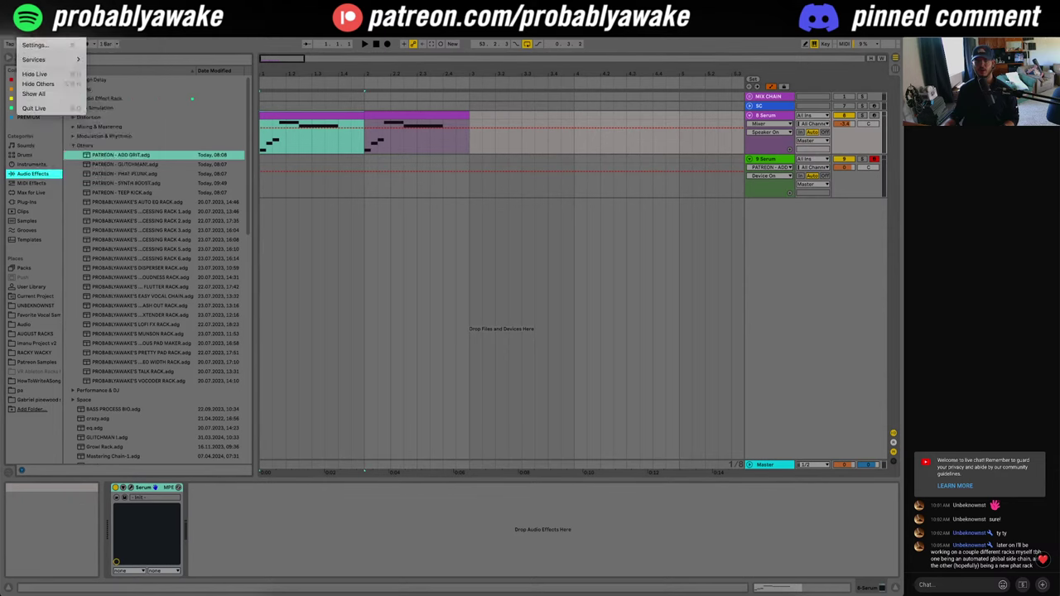
pyautogui.moveTo(43, 22)
pyautogui.moveTo(75, 49)
pyautogui.click(207, 48)
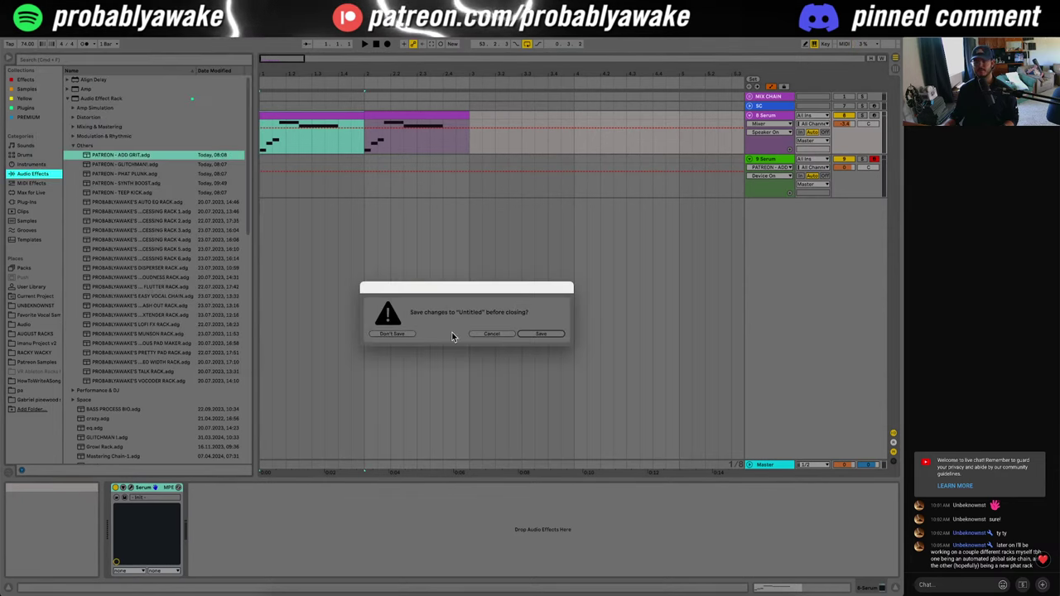
pyautogui.click(400, 332)
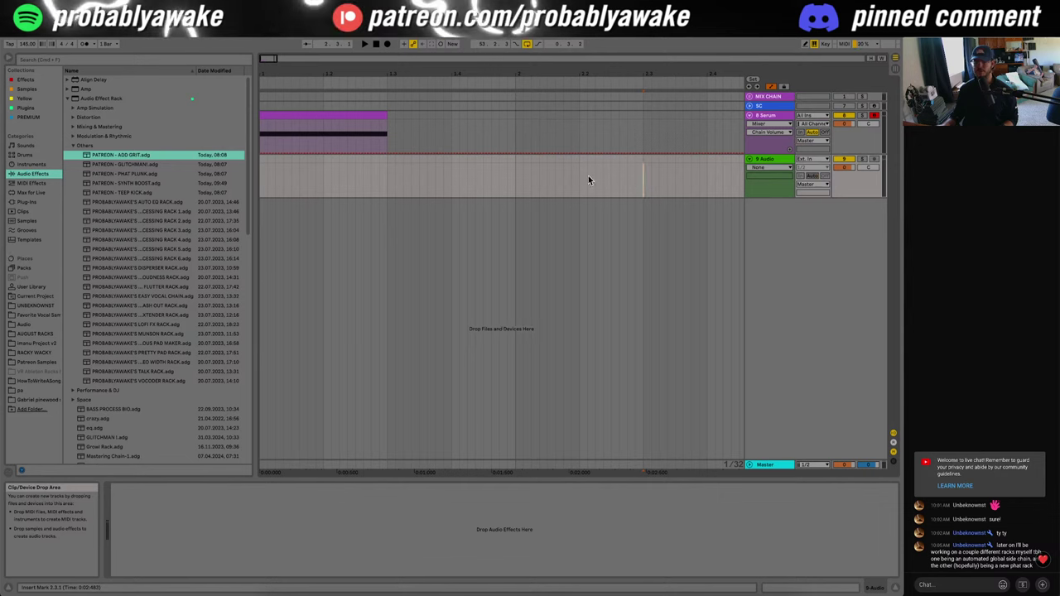
# Step: On the Serum track, bypass the PATREON - ADD GRIT rack, view the Serum synth window, close it and re-enable the rack
pyautogui.click(772, 117)
pyautogui.click(128, 489)
pyautogui.click(199, 488)
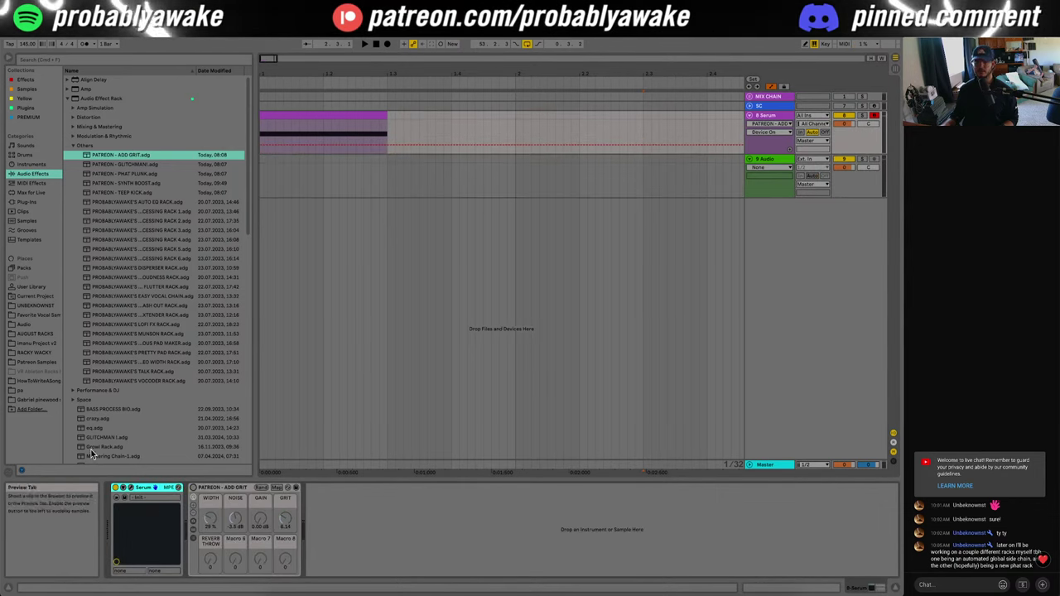
pyautogui.click(131, 488)
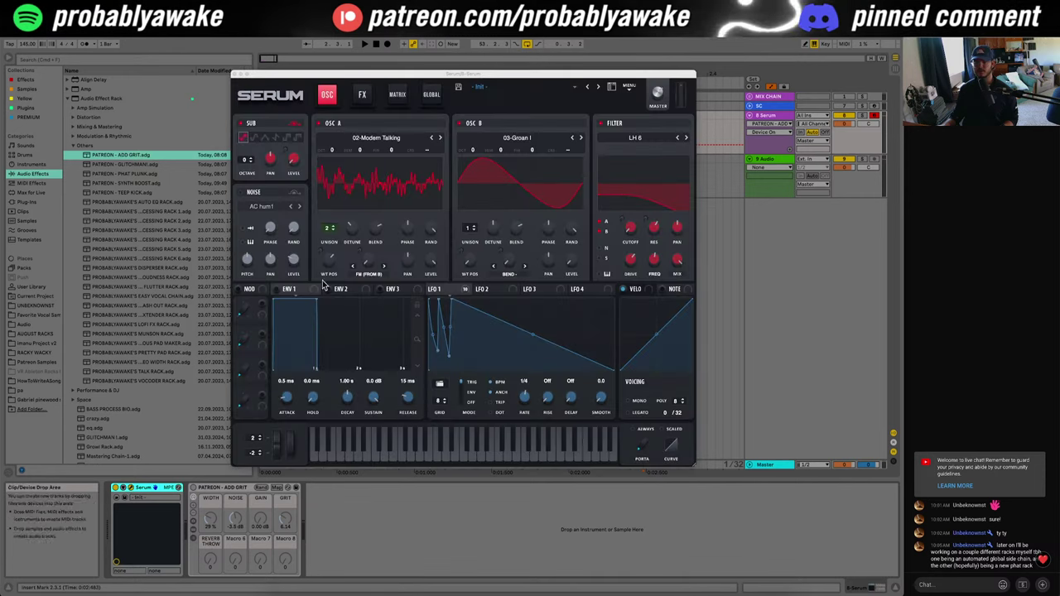
pyautogui.click(235, 74)
pyautogui.click(194, 488)
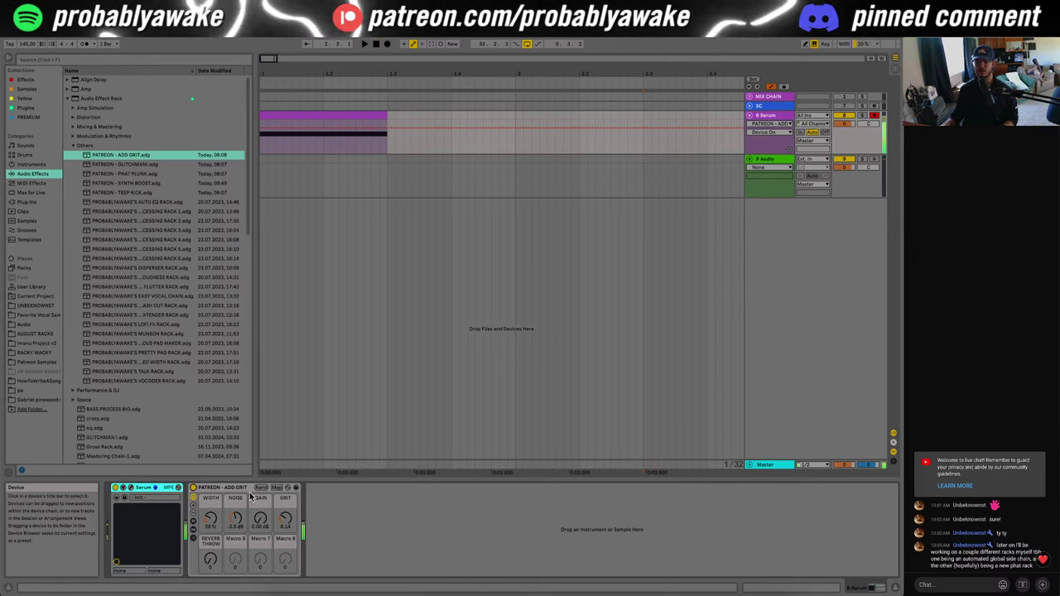
# Step: Audition the ADD GRIT macros, including REVERB THROW and GRIT at 7.24, raising WIDTH to about 99 % and lowering it to about 29 %
pyautogui.moveTo(211, 561)
pyautogui.mouseDown()
pyautogui.moveTo(211, 509)
pyautogui.moveTo(210, 562)
pyautogui.mouseUp()
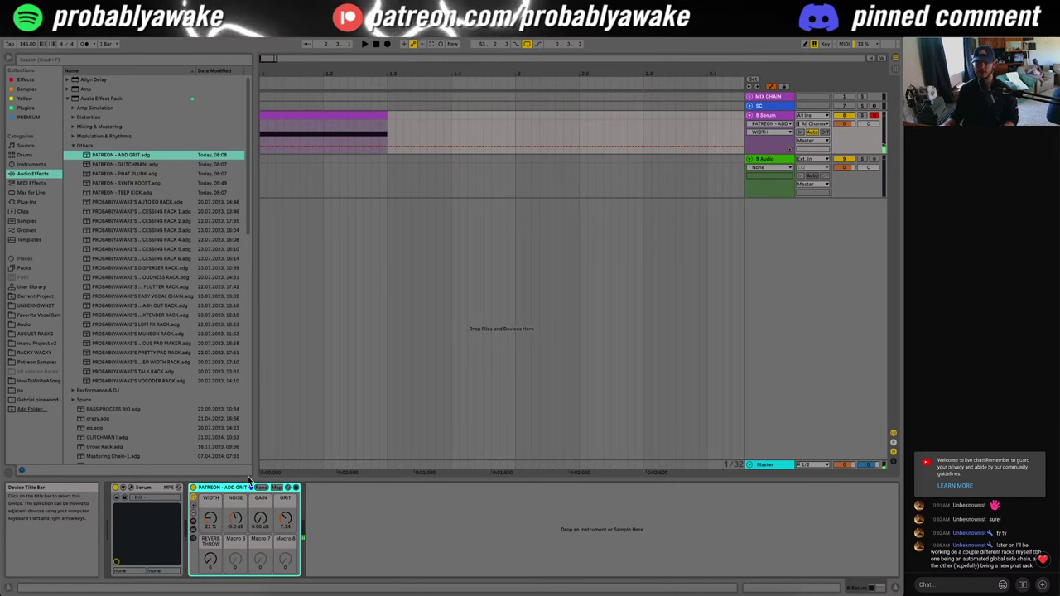
pyautogui.moveTo(210, 519); pyautogui.dragTo(210, 464)
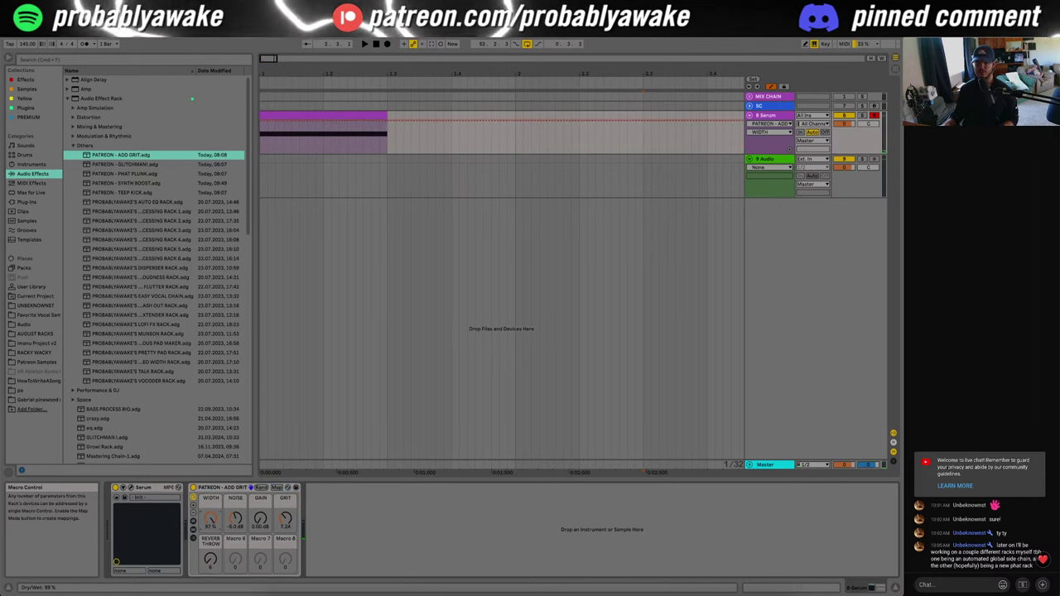
pyautogui.moveTo(211, 518); pyautogui.dragTo(211, 547)
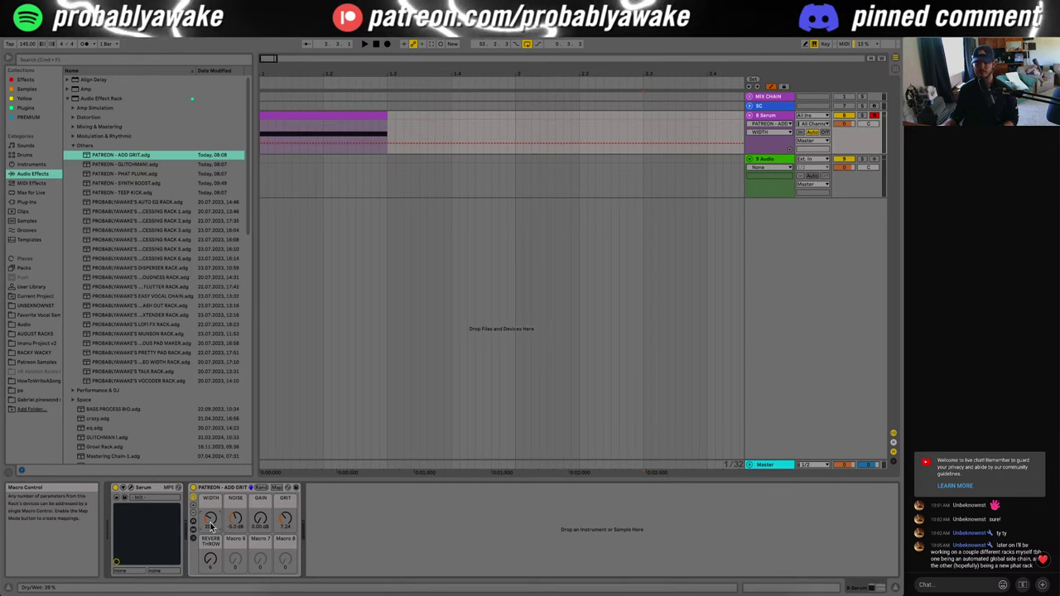
# Step: Replace the ADD GRIT rack on the Serum track with the PATREON - GLITCHMAN! rack
pyautogui.click(214, 488)
pyautogui.press('Delete')
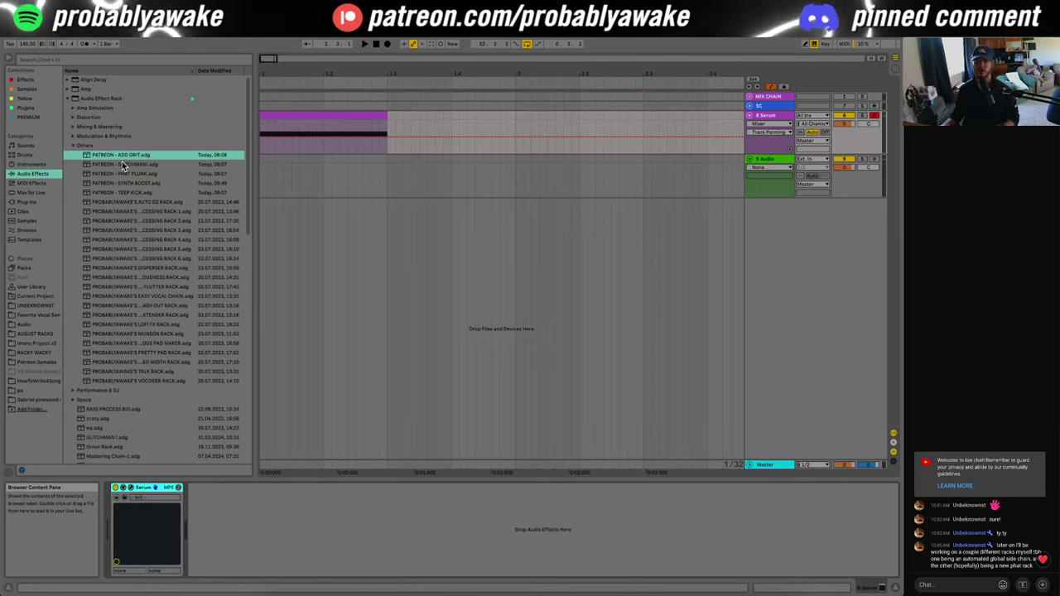
pyautogui.click(117, 164)
pyautogui.doubleClick(117, 164)
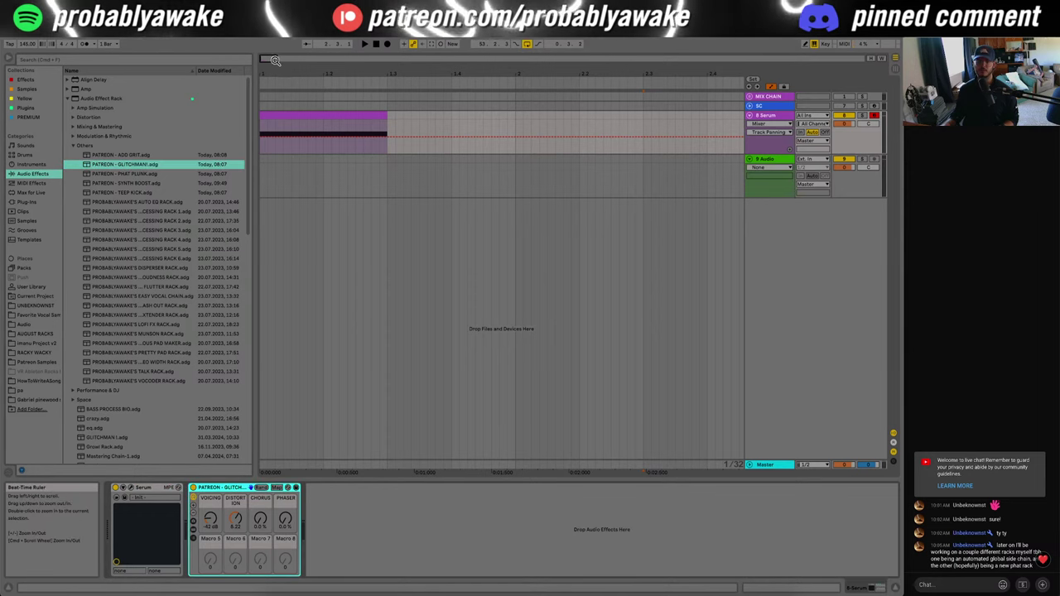
pyautogui.press('-')
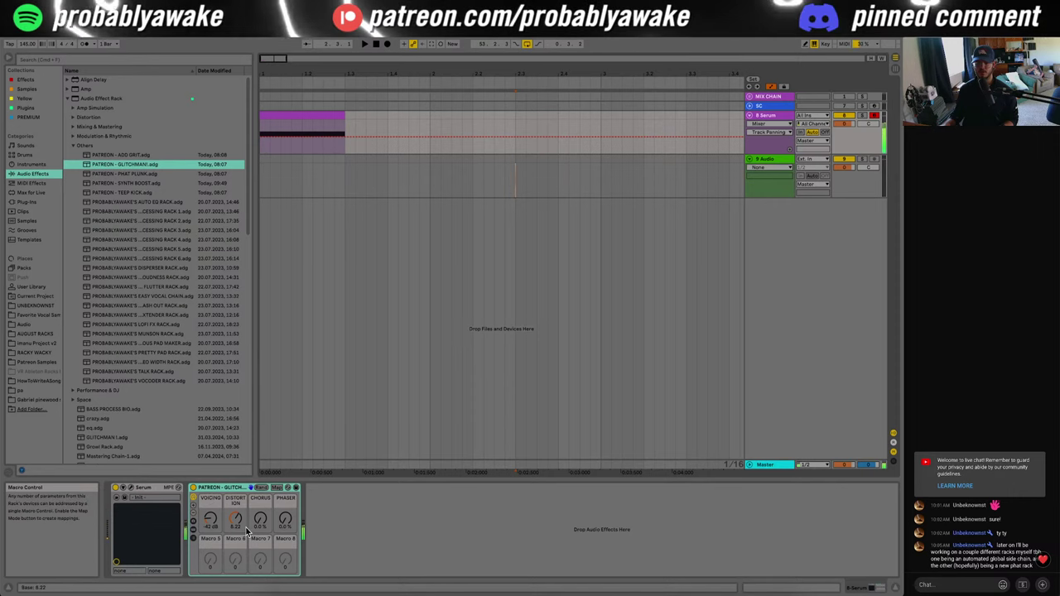
# Step: Audition the GLITCHMAN! rack with VOICING at -inf dB, lower DISTORTION, more CHORUS and PHASER at 100 %, and delete the rack
pyautogui.moveTo(210, 518); pyautogui.dragTo(210, 493)
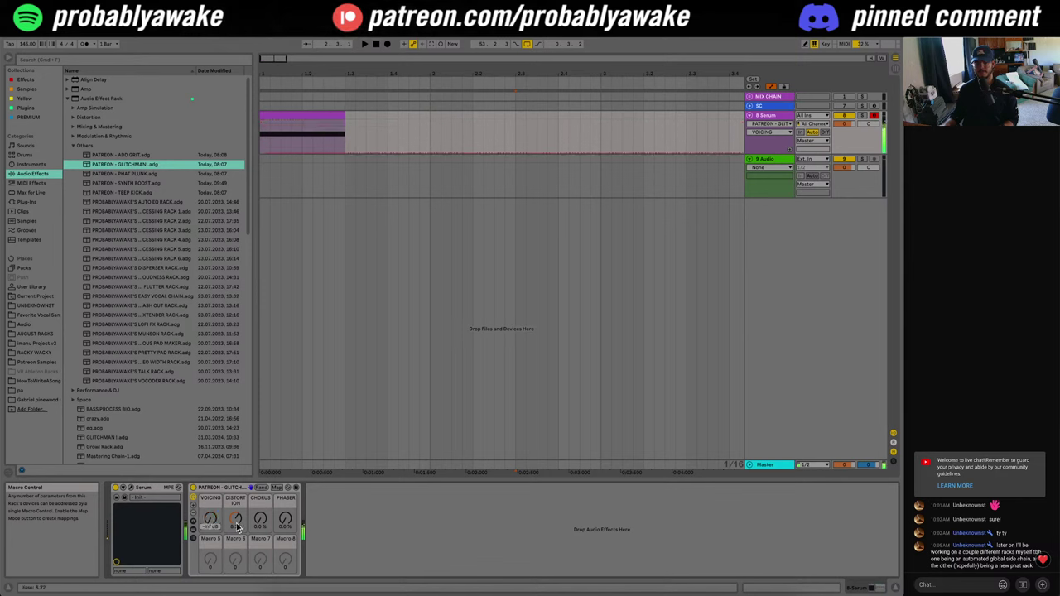
pyautogui.moveTo(237, 527); pyautogui.dragTo(237, 530)
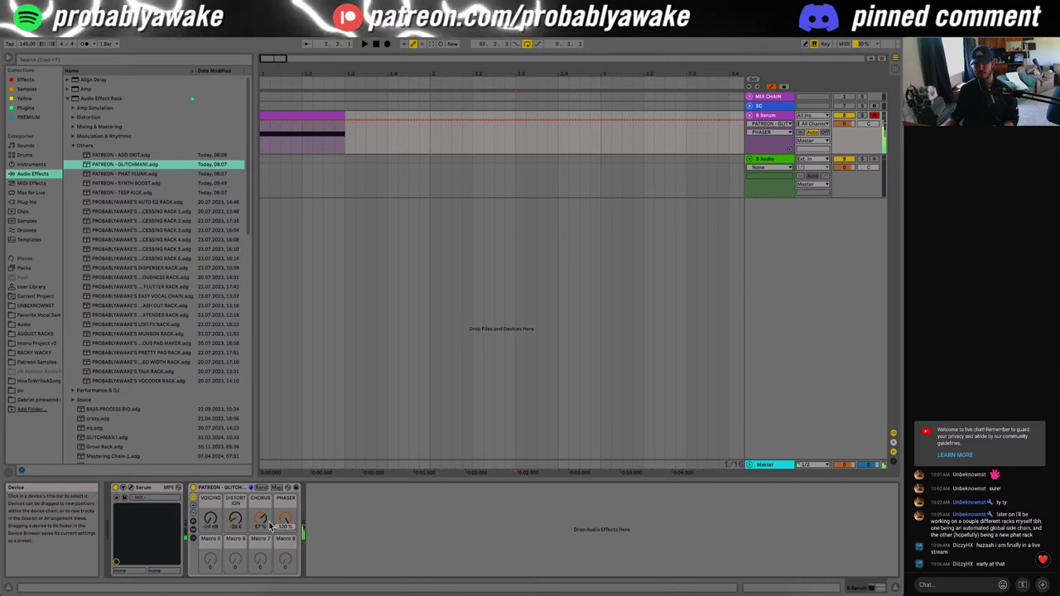
pyautogui.click(194, 489)
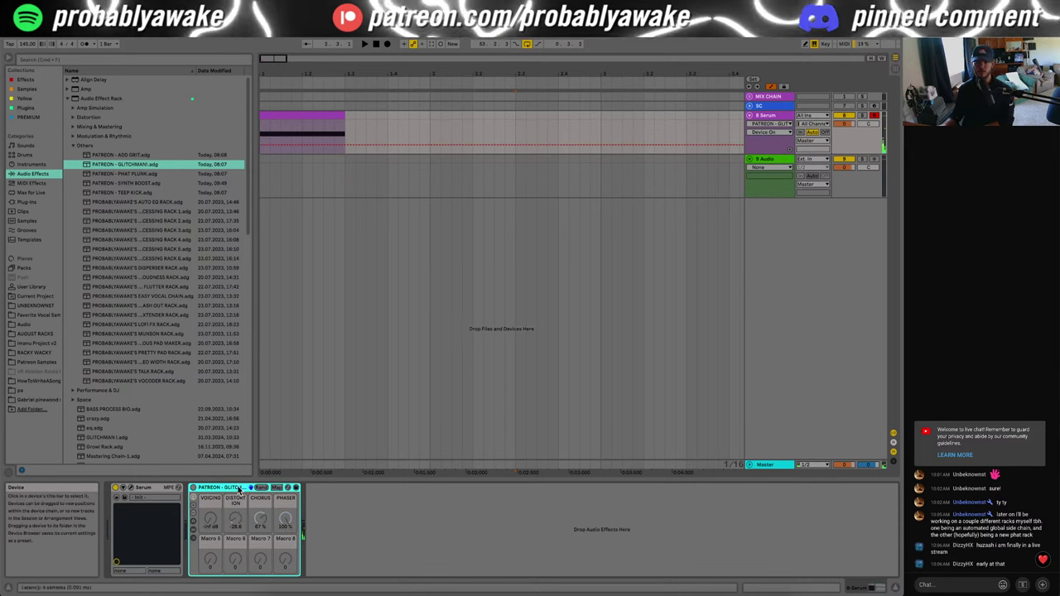
pyautogui.press('Delete')
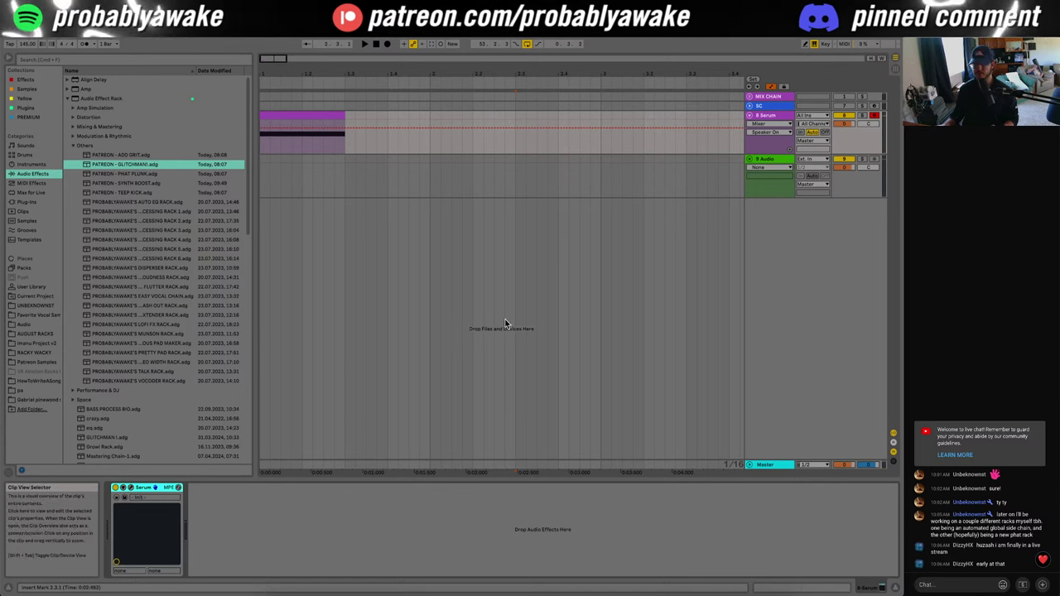
pyautogui.click(164, 173)
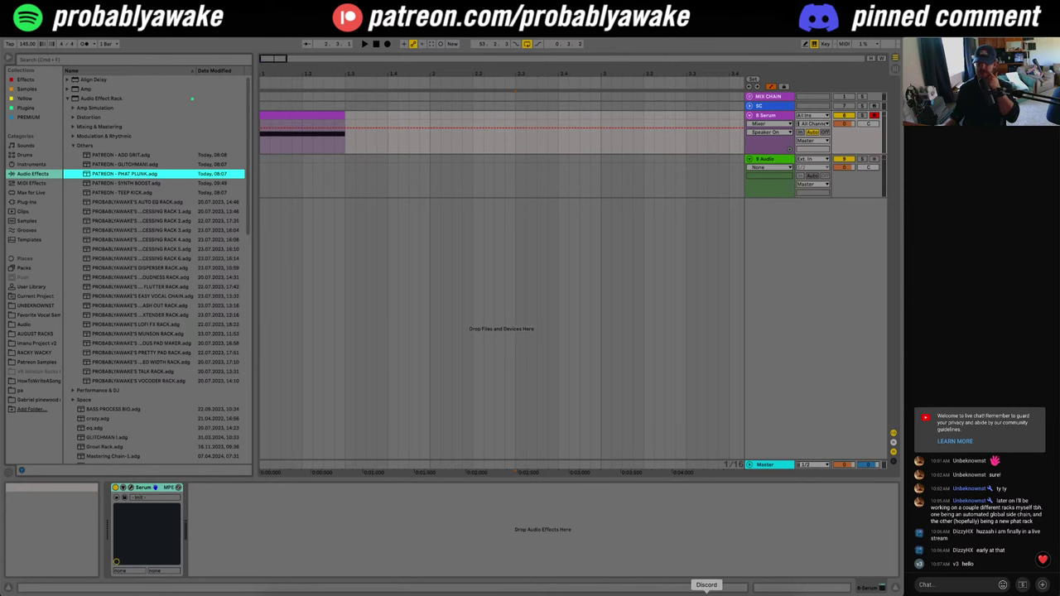
# Step: Check the stream-feedback-and-chat channel in Discord and the livestream analytics in YouTube Studio, and return to Ableton Live
pyautogui.click(706, 591)
pyautogui.click(292, 491)
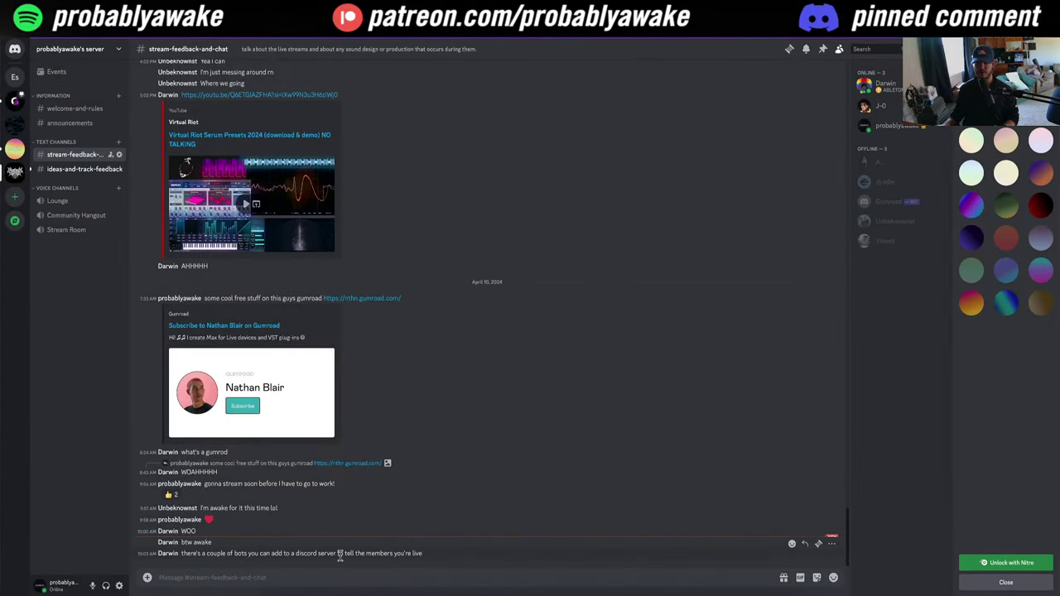
pyautogui.click(320, 592)
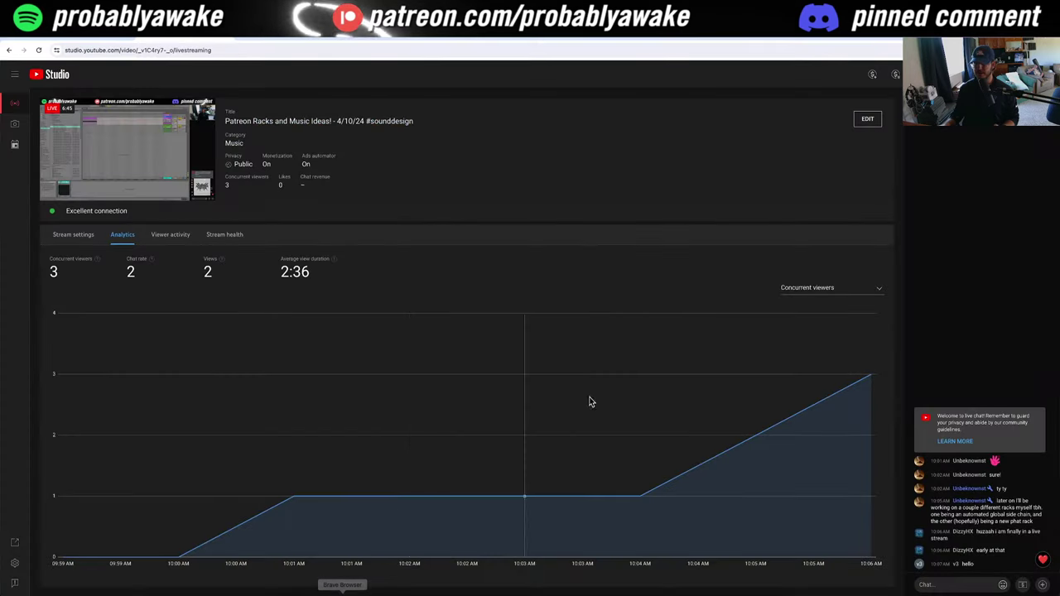
pyautogui.click(365, 592)
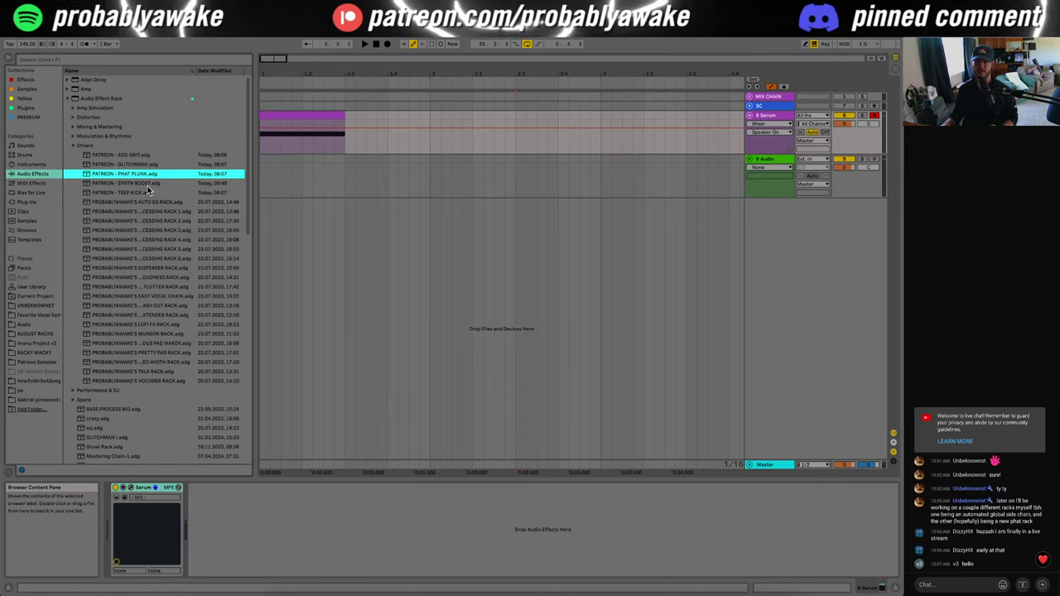
# Step: Load the PATREON - PHAT PLUNK rack after Serum on the Serum track
pyautogui.moveTo(275, 59)
pyautogui.mouseDown()
pyautogui.moveTo(275, 75)
pyautogui.moveTo(274, 59)
pyautogui.mouseUp()
pyautogui.click(394, 252)
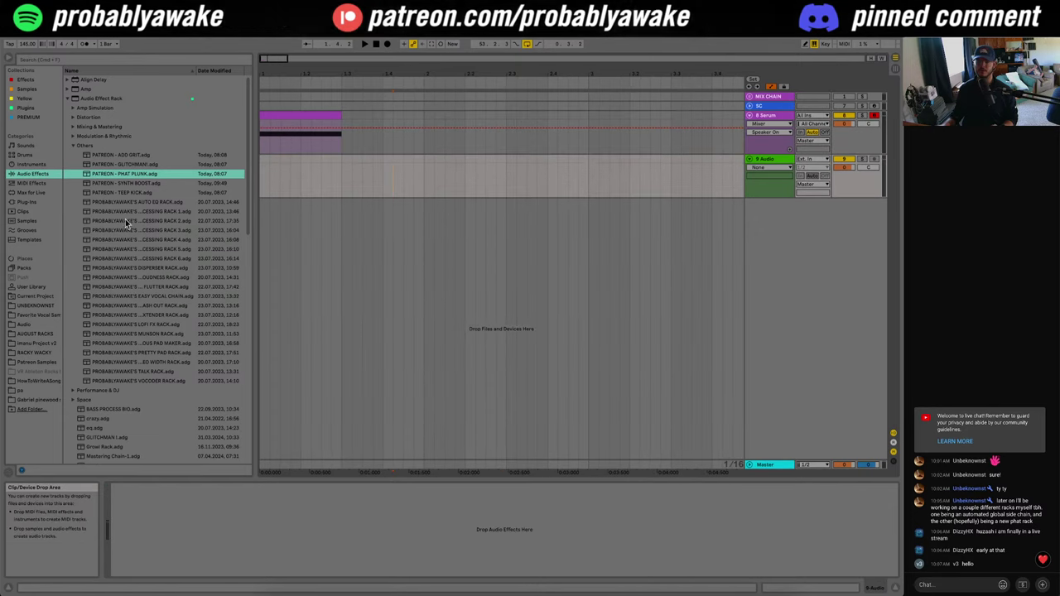
pyautogui.click(263, 149)
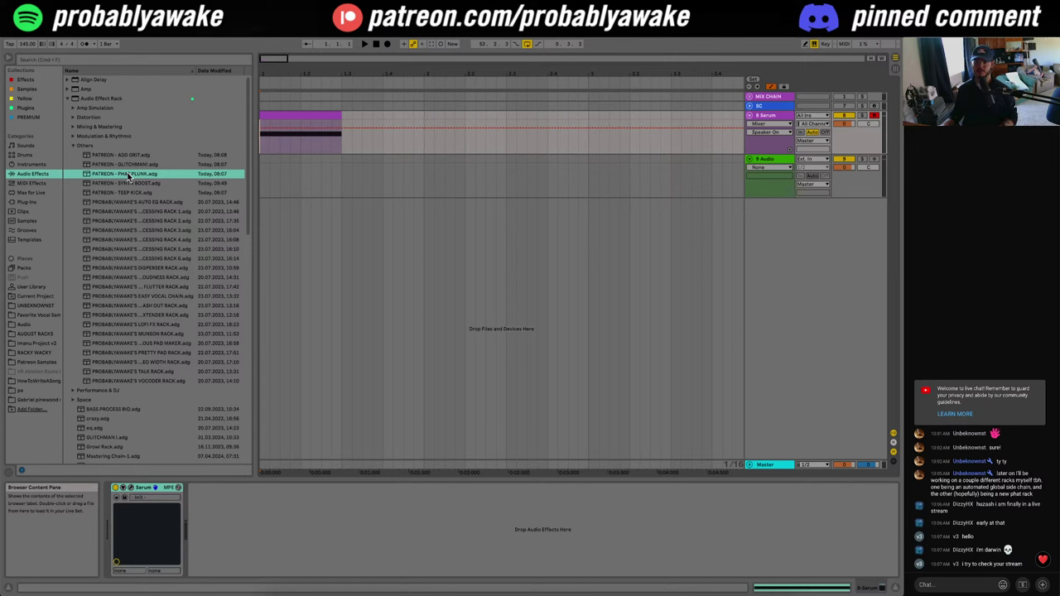
pyautogui.moveTo(127, 176); pyautogui.dragTo(263, 508)
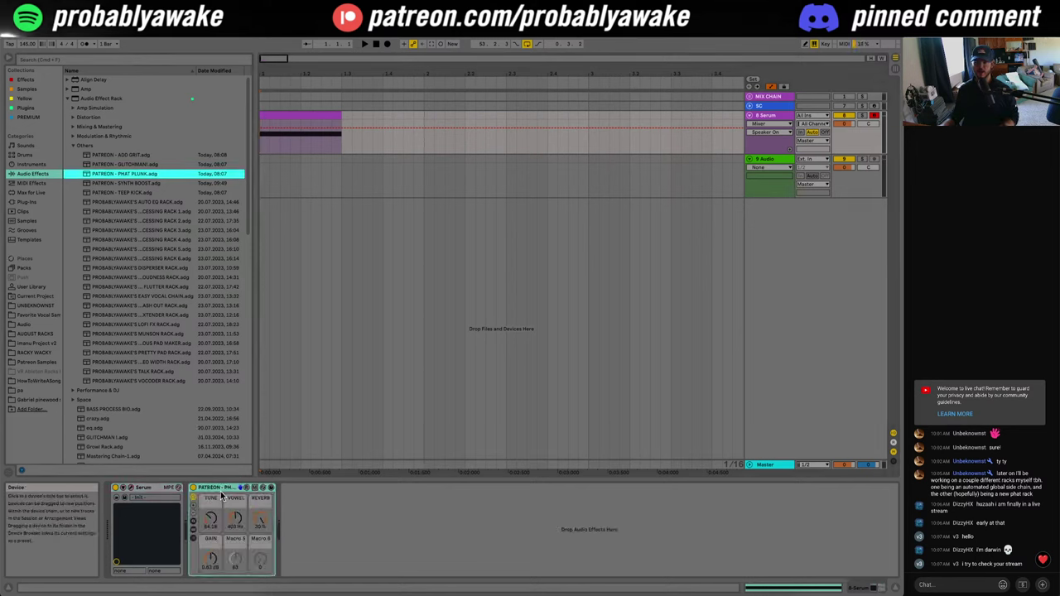
# Step: Toggle the PHAT PLUNK rack and audition its TUNE, REVERB and GAIN macros, ending with TUNE at 84.19 and GAIN at 0.83 dB
pyautogui.click(195, 488)
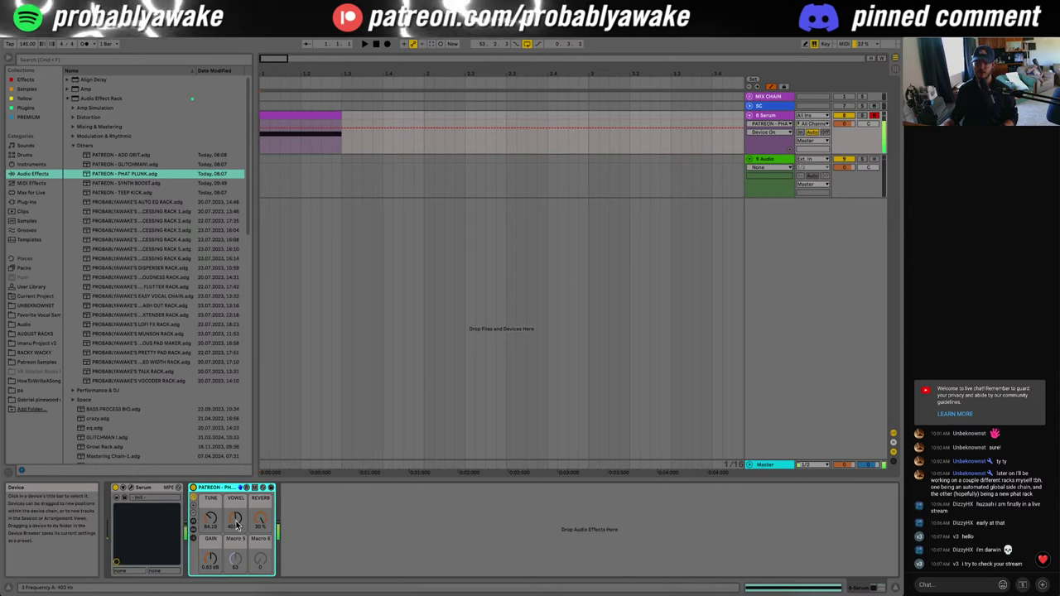
pyautogui.click(215, 521)
pyautogui.click(215, 524)
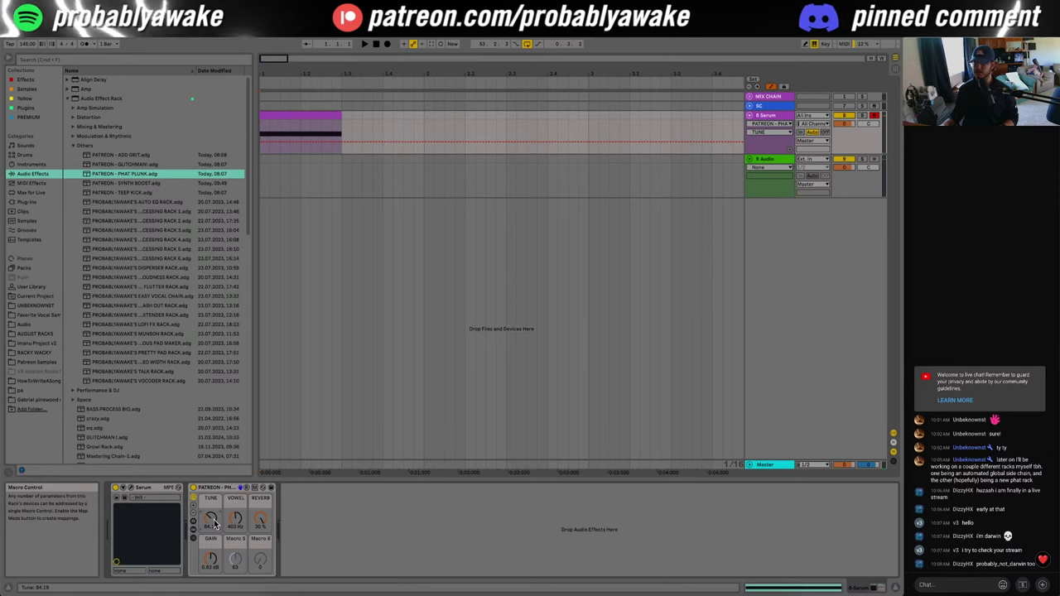
pyautogui.moveTo(215, 523); pyautogui.dragTo(215, 539)
pyautogui.moveTo(211, 518); pyautogui.dragTo(215, 487)
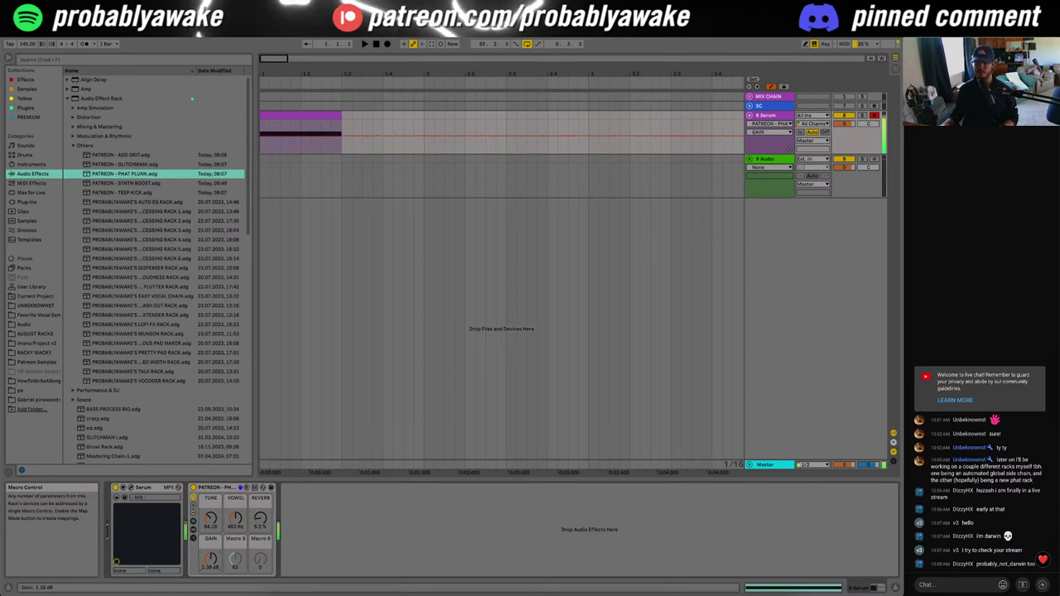
pyautogui.moveTo(217, 561); pyautogui.dragTo(217, 565)
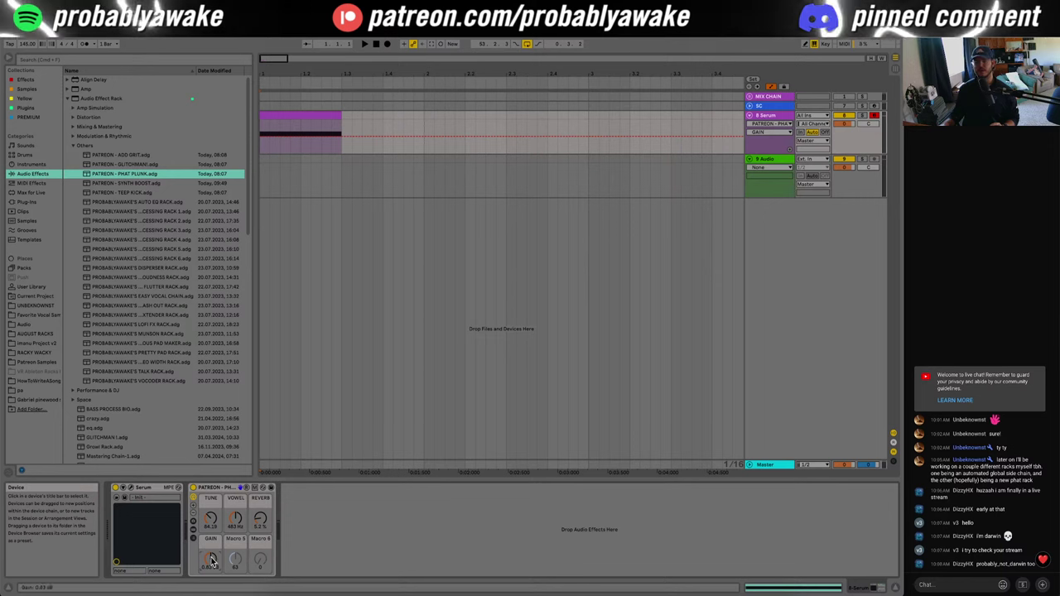
# Step: Replace the PHAT PLUNK rack on the Serum track with the PATREON - TEEP KICK rack
pyautogui.click(232, 509)
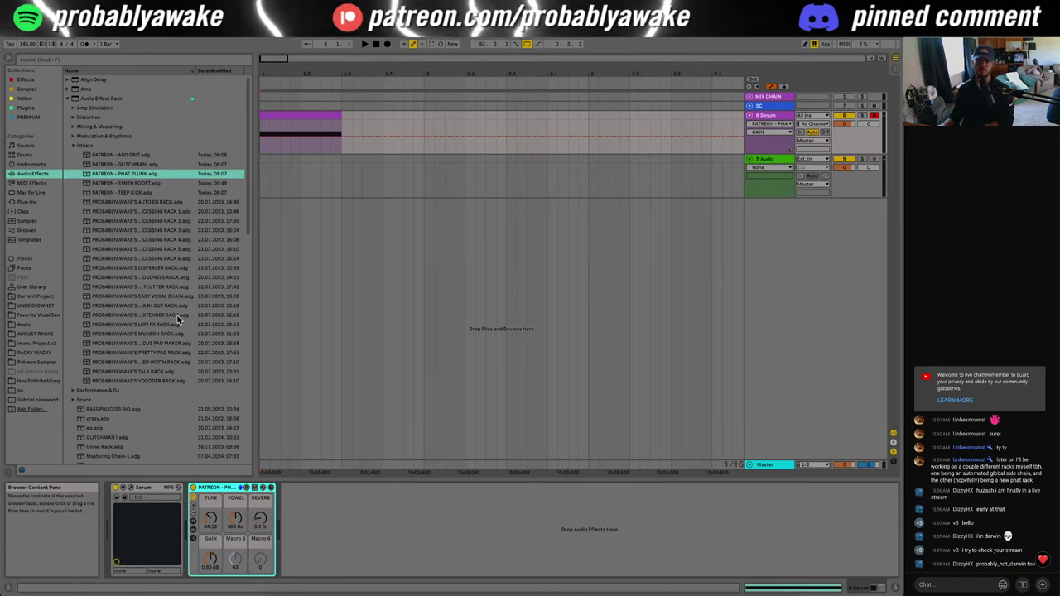
pyautogui.press('Delete')
pyautogui.doubleClick(134, 193)
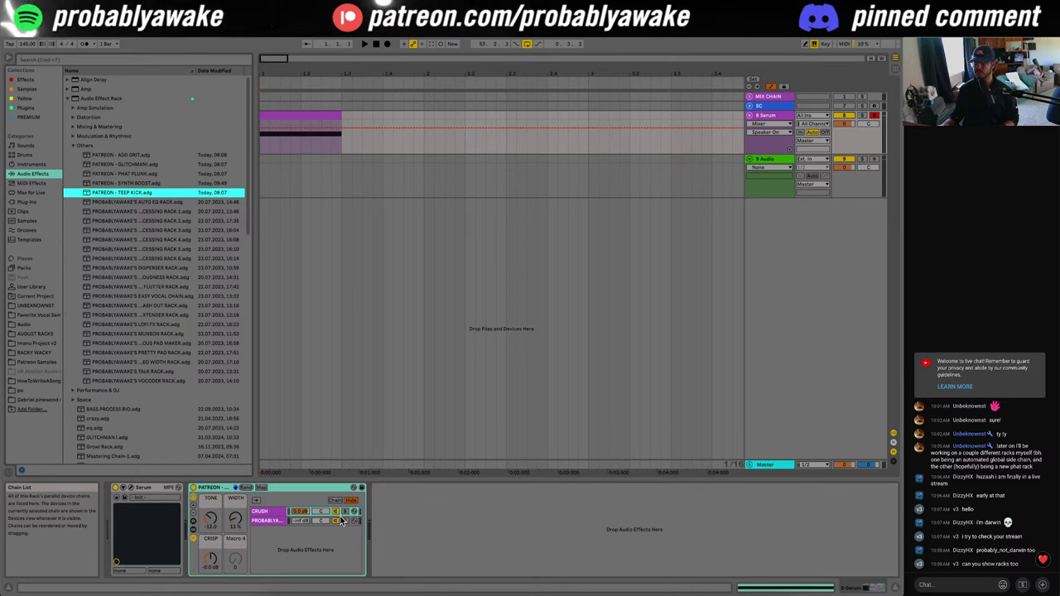
# Step: Examine the devices inside the CRUSH chain and the second chain of the TEEP KICK rack
pyautogui.click(214, 490)
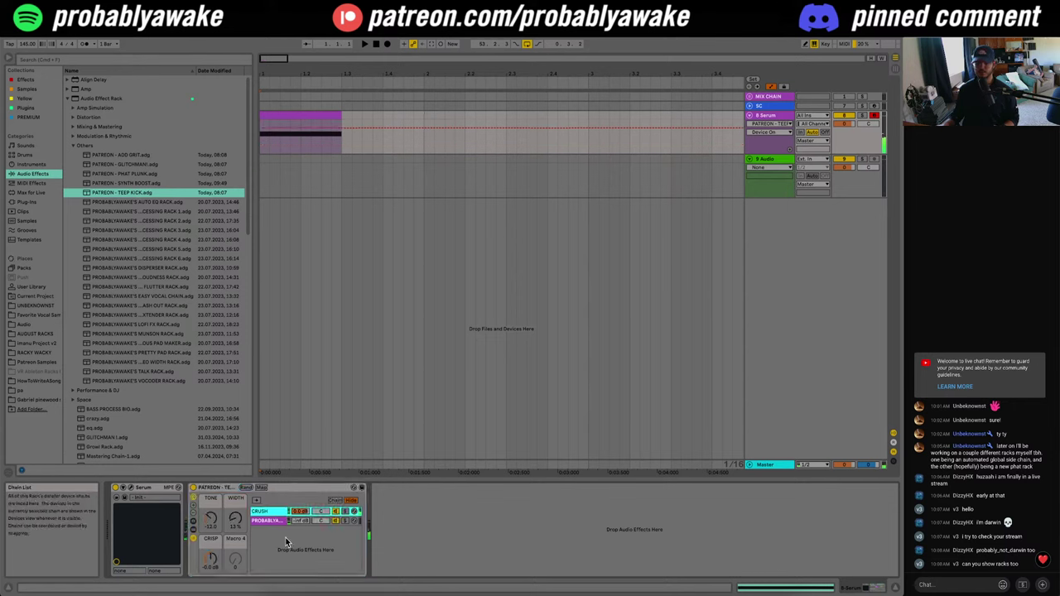
pyautogui.click(271, 513)
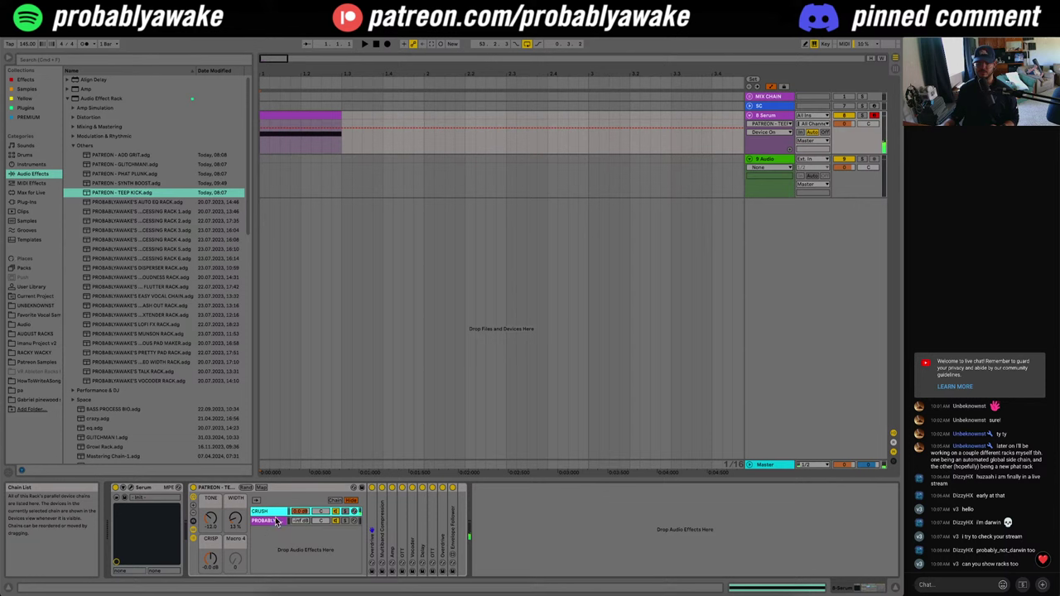
pyautogui.click(273, 522)
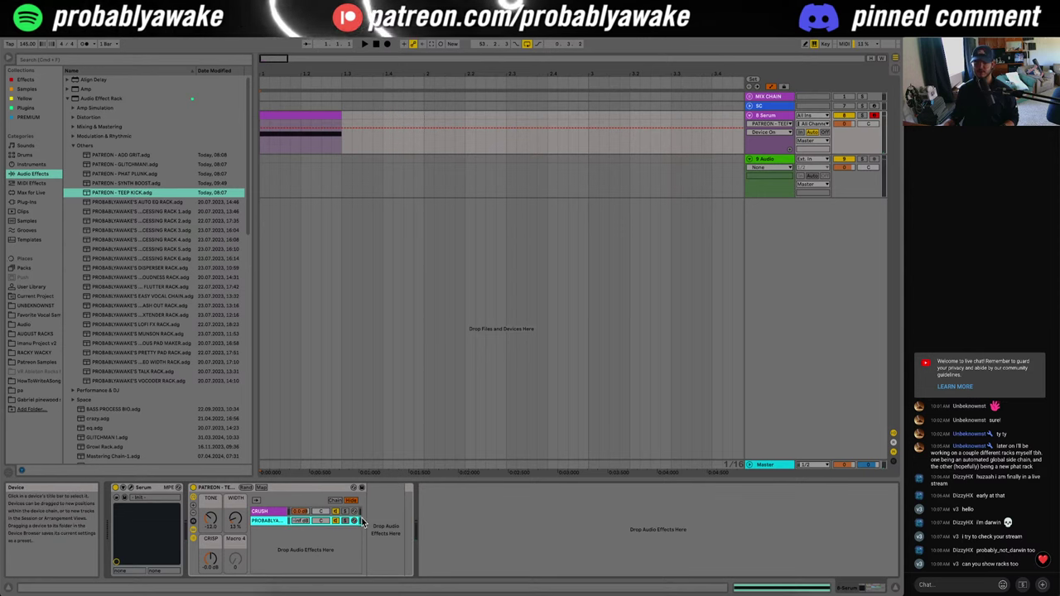
pyautogui.click(269, 513)
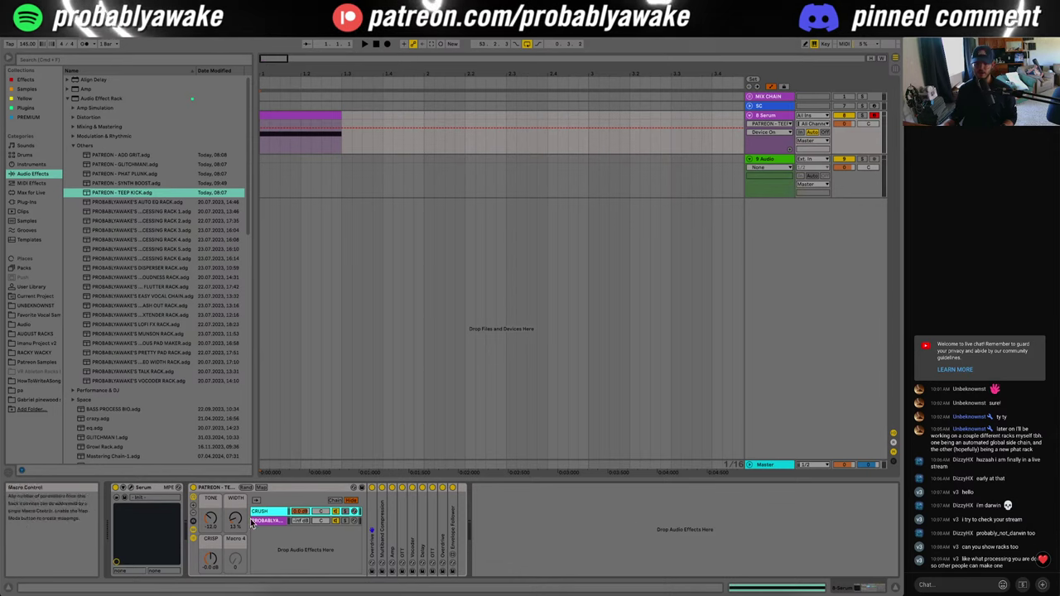
# Step: Unfold every device in the TEEP KICK rack's CRUSH chain, from Multiband Compression and Amp through to the Envelope Follower
pyautogui.click(209, 495)
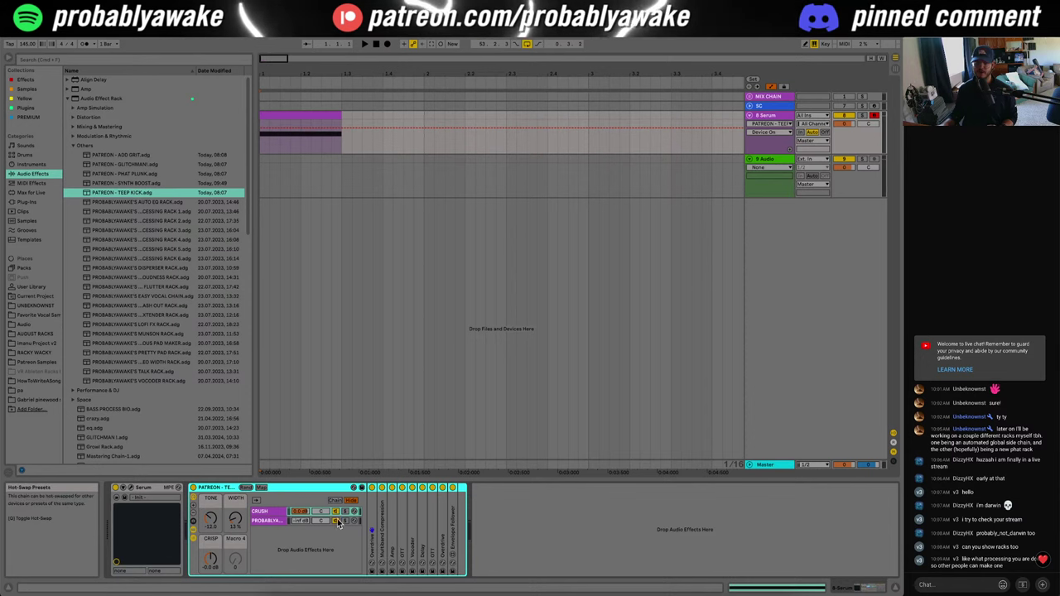
pyautogui.doubleClick(372, 533)
pyautogui.click(426, 532)
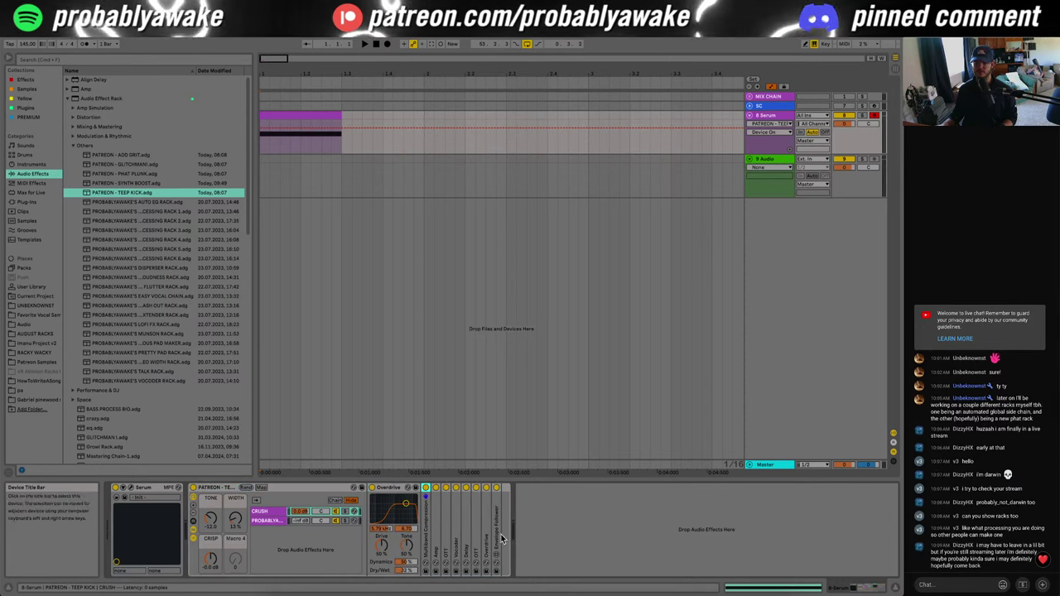
pyautogui.keyDown('shift'); pyautogui.click(498, 538); pyautogui.keyUp('shift')
pyautogui.doubleClick(498, 539)
pyautogui.doubleClick(486, 541)
pyautogui.doubleClick(478, 543)
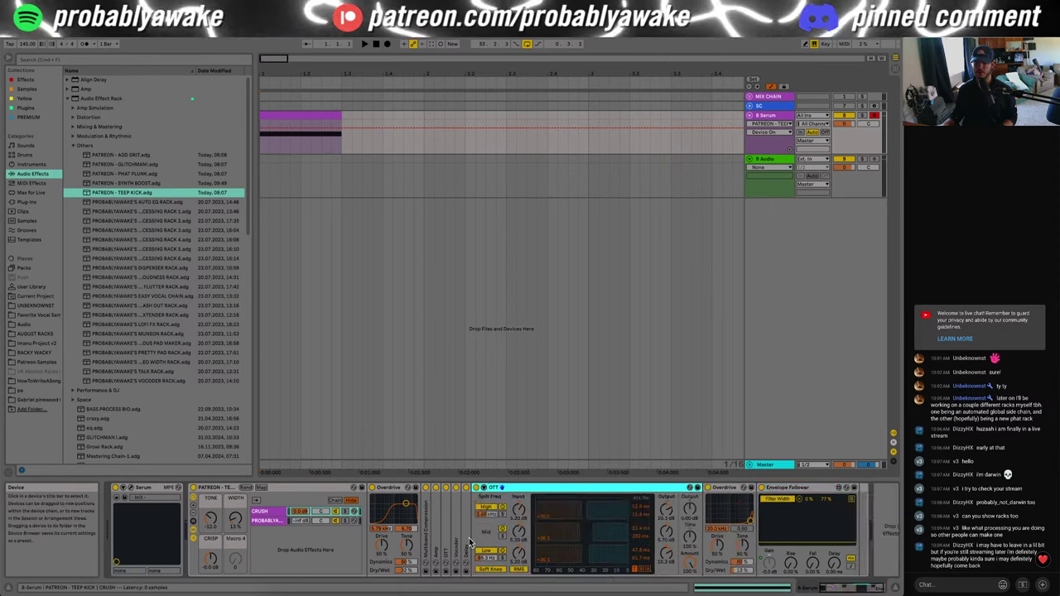
pyautogui.doubleClick(466, 544)
pyautogui.doubleClick(456, 544)
pyautogui.doubleClick(446, 545)
pyautogui.click(437, 547)
pyautogui.doubleClick(437, 547)
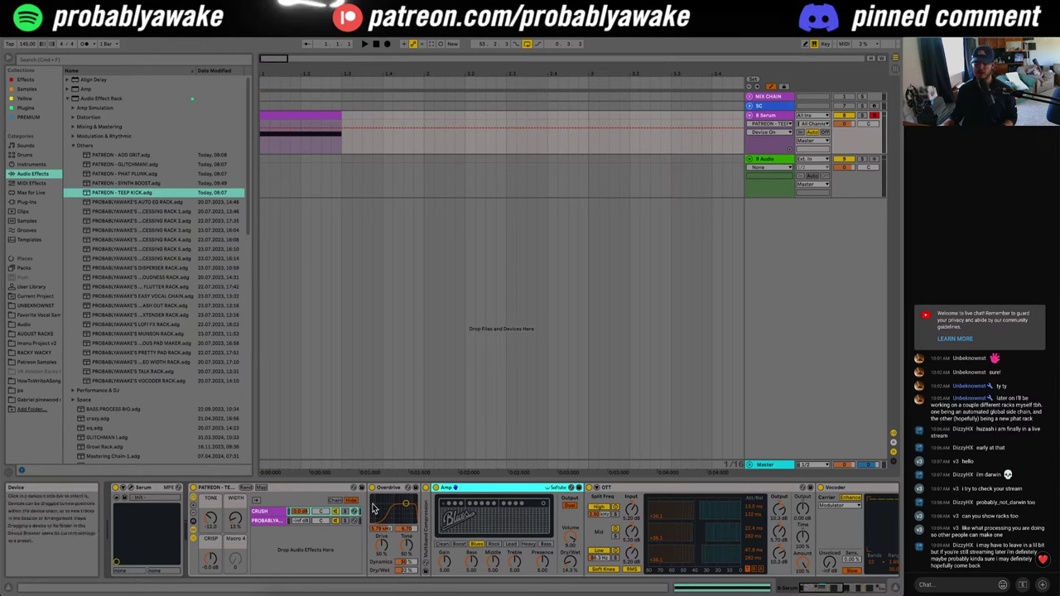
pyautogui.doubleClick(427, 538)
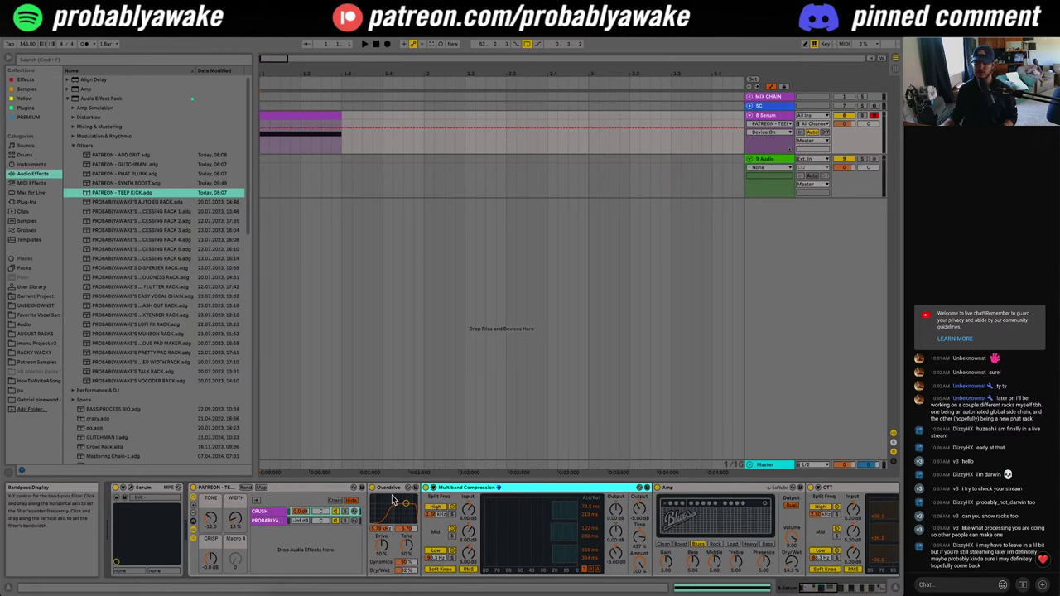
# Step: Examine the unfolded devices of the CRUSH chain and compare the sound with the TEEP KICK rack bypassed and enabled
pyautogui.hscroll(12, 389, 505)
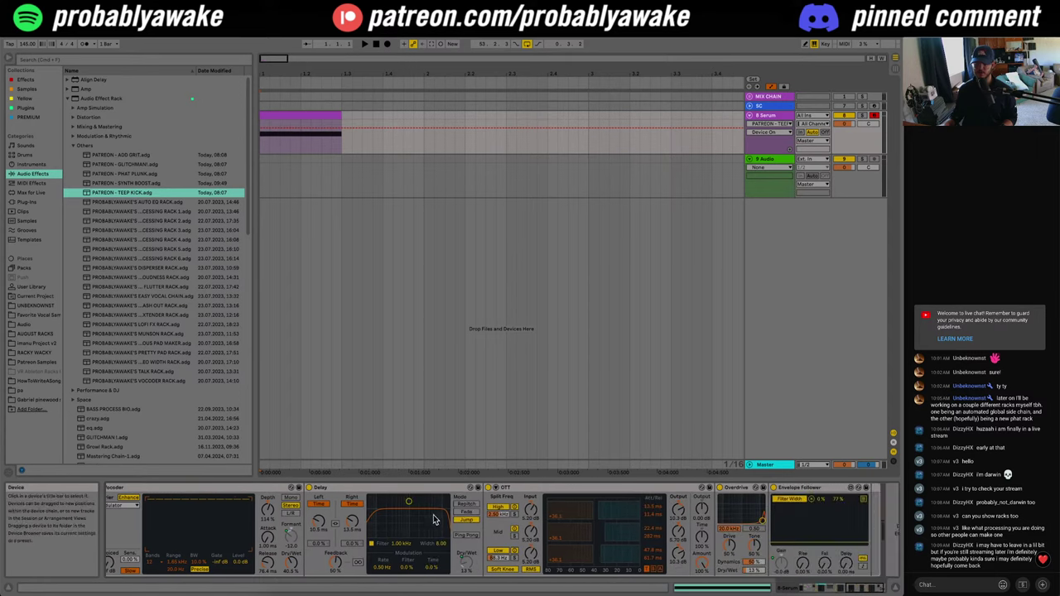
pyautogui.hscroll(-10, 432, 519)
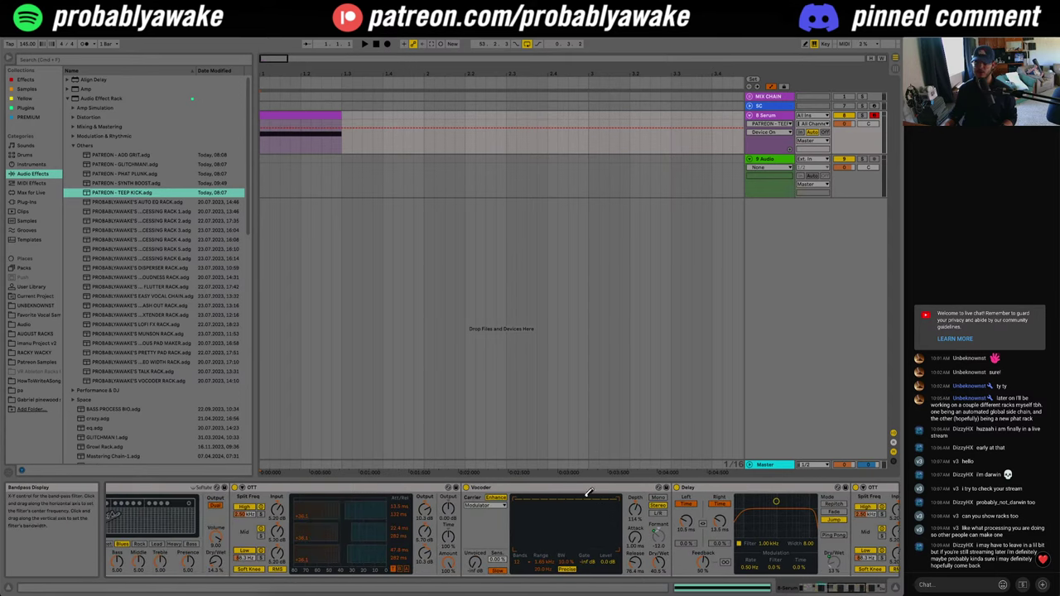
pyautogui.hscroll(-8, 472, 526)
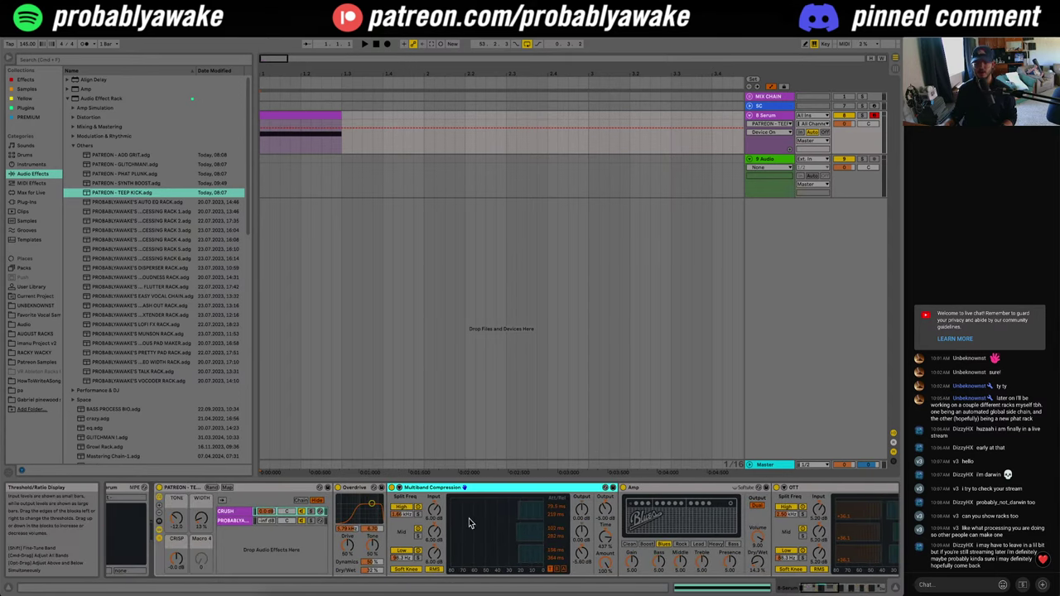
pyautogui.hscroll(-3, 469, 524)
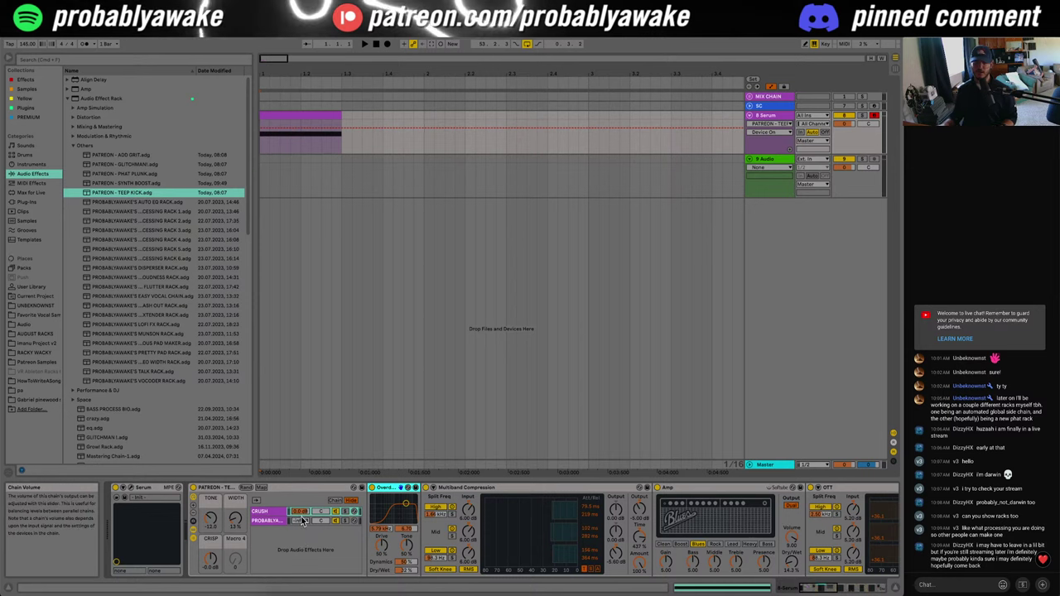
pyautogui.click(194, 489)
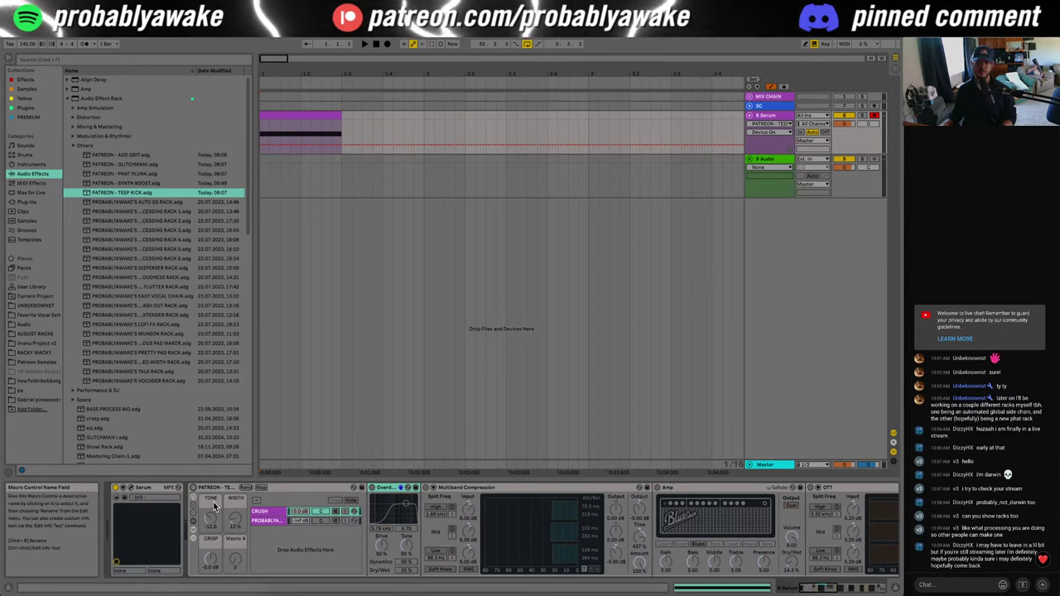
pyautogui.click(195, 489)
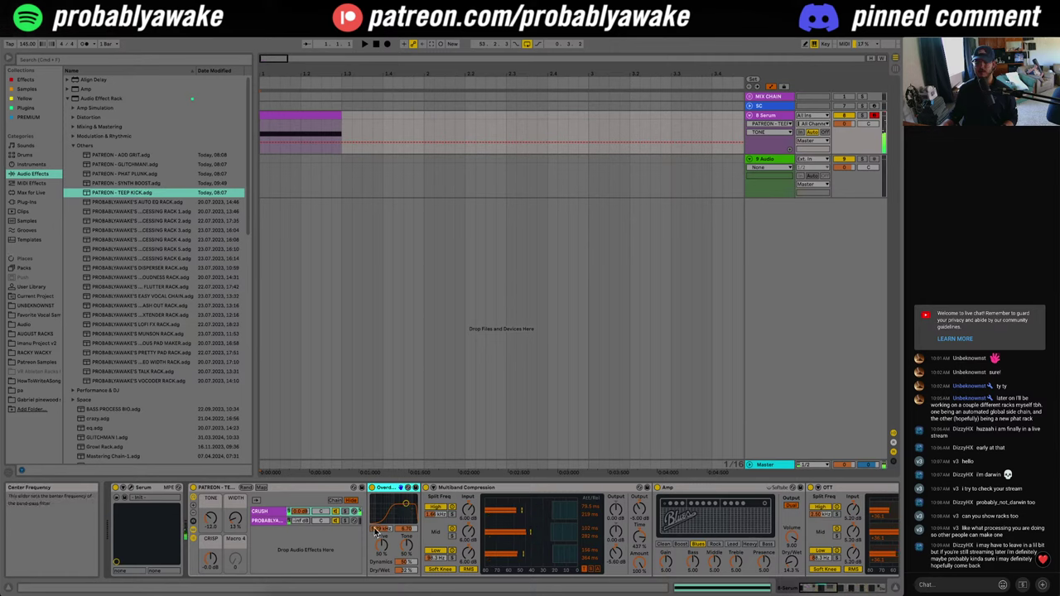
pyautogui.hscroll(3, 486, 491)
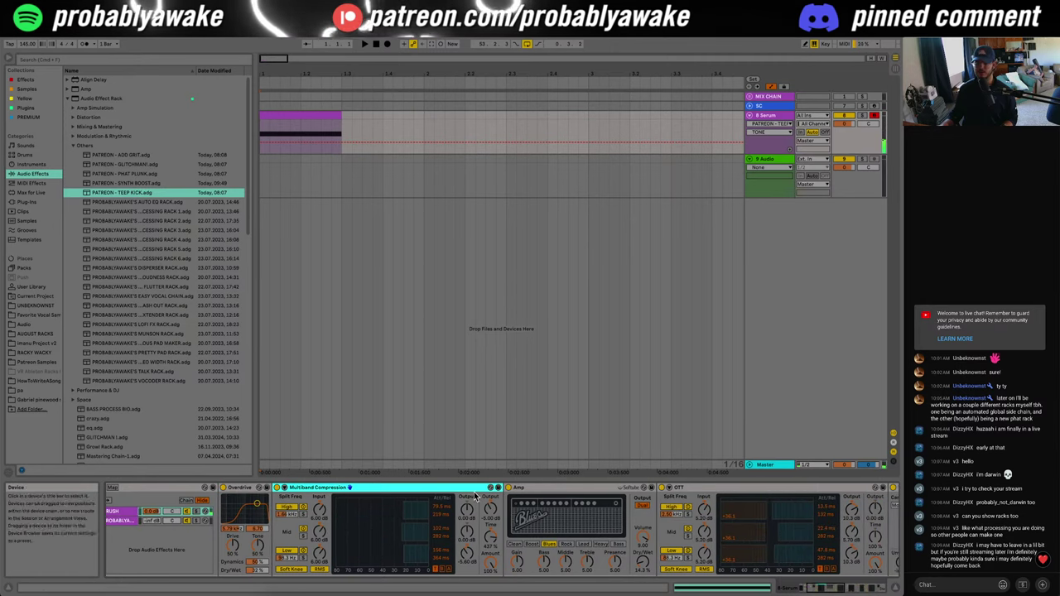
pyautogui.hscroll(-3, 452, 489)
pyautogui.hscroll(-1, 502, 492)
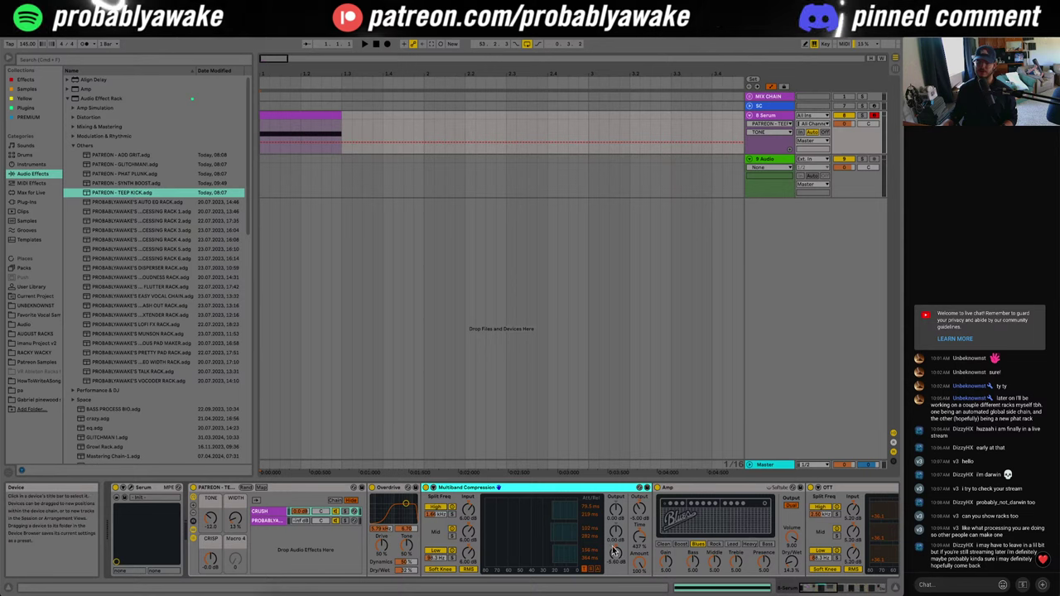
pyautogui.hscroll(5, 770, 506)
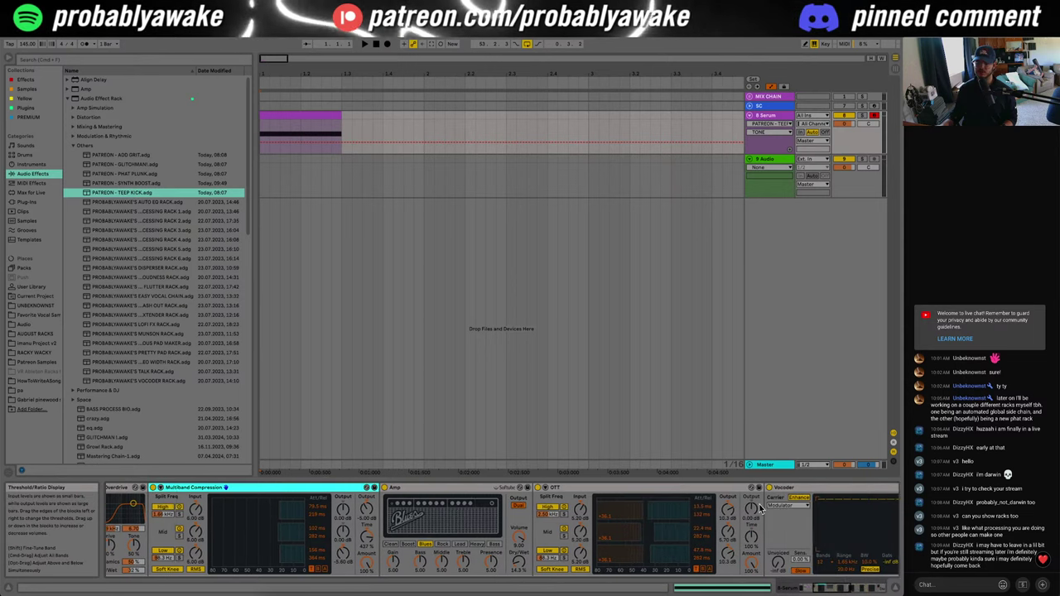
pyautogui.hscroll(-5, 414, 511)
pyautogui.click(411, 512)
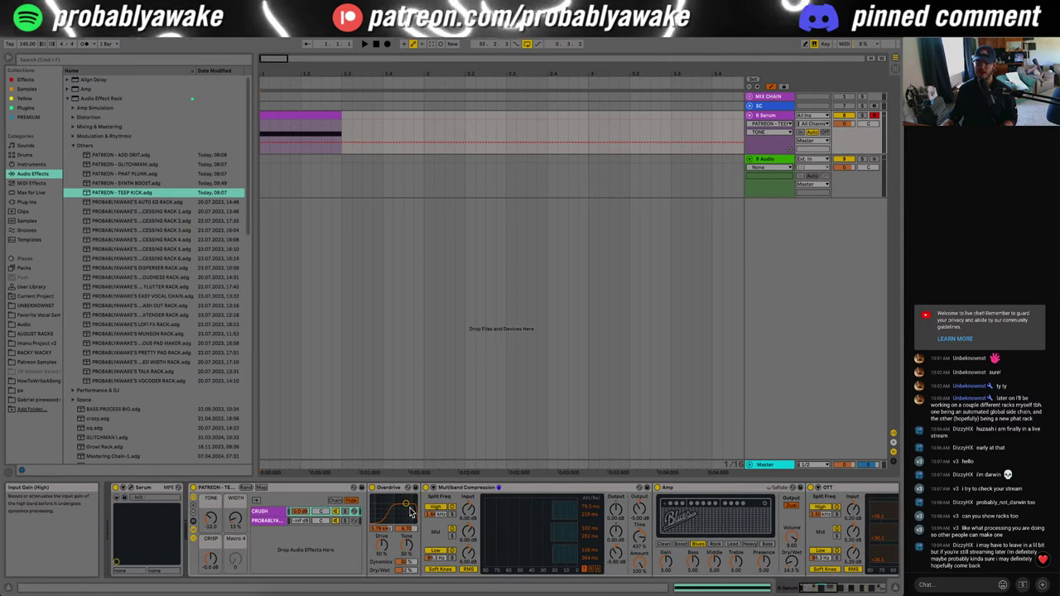
# Step: Fold the first Overdrive, Multiband Compression, Amp and first OTT devices in the CRUSH chain
pyautogui.click(507, 489)
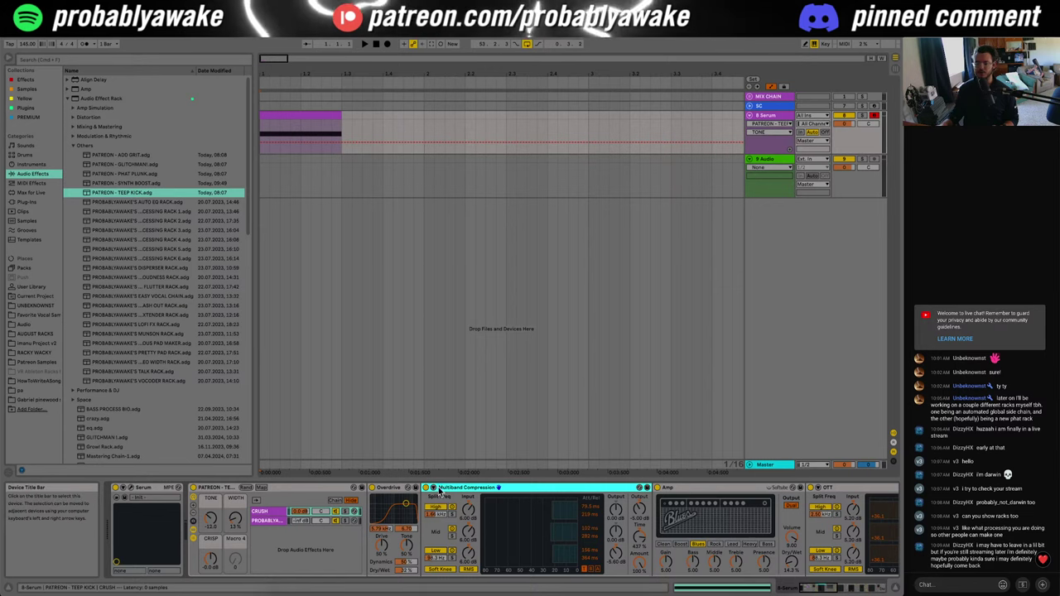
pyautogui.doubleClick(464, 490)
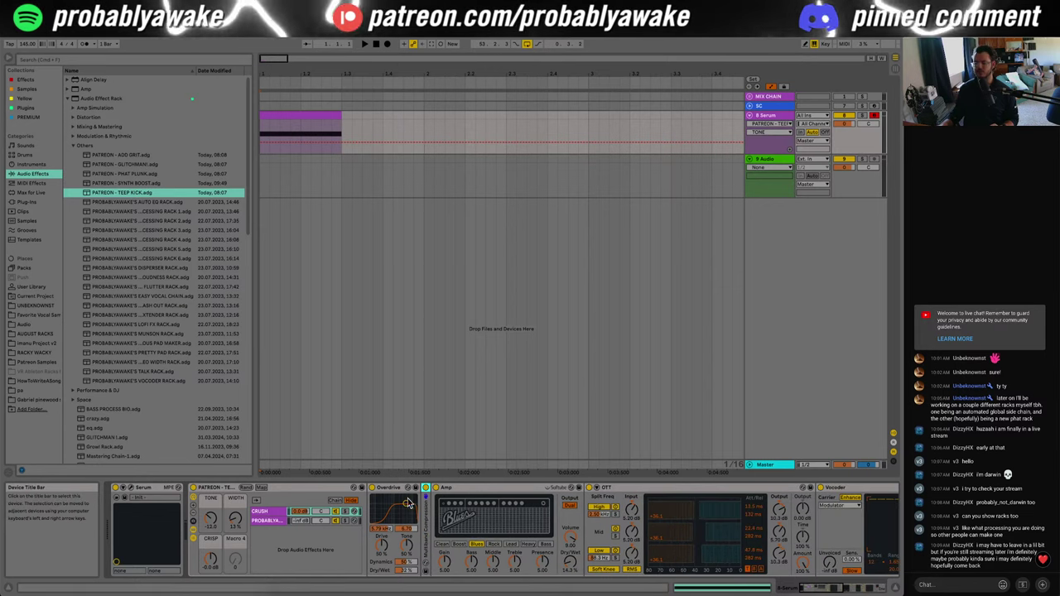
pyautogui.doubleClick(375, 490)
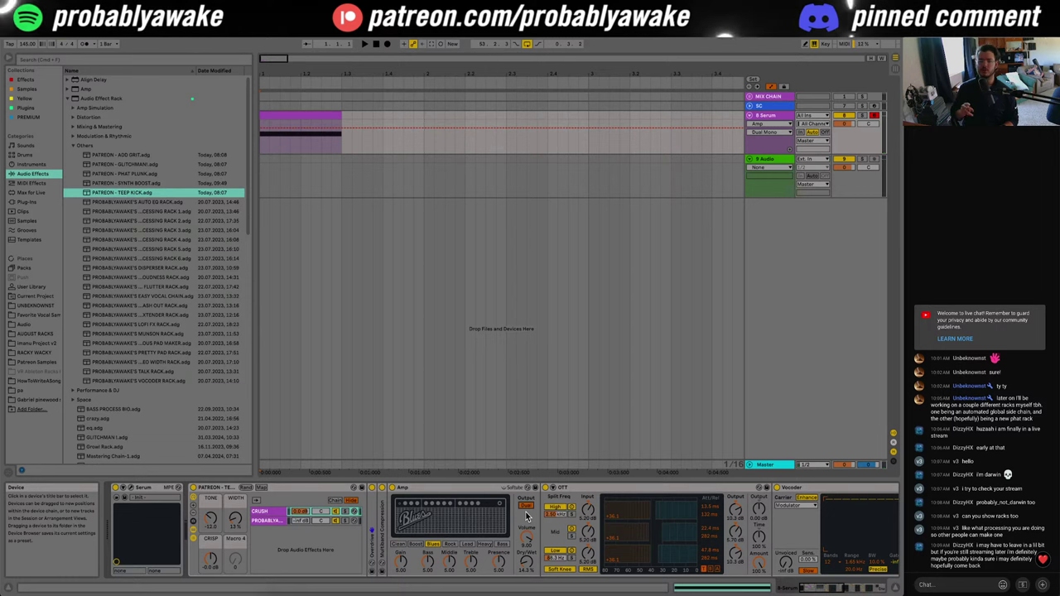
pyautogui.click(441, 491)
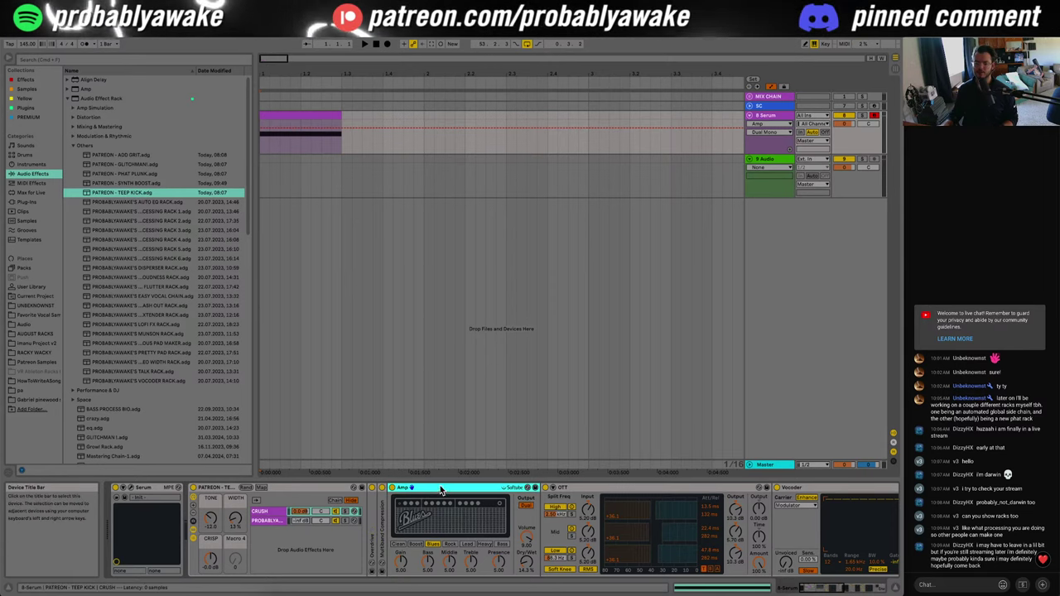
pyautogui.press('Delete')
pyautogui.hscroll(3, 580, 566)
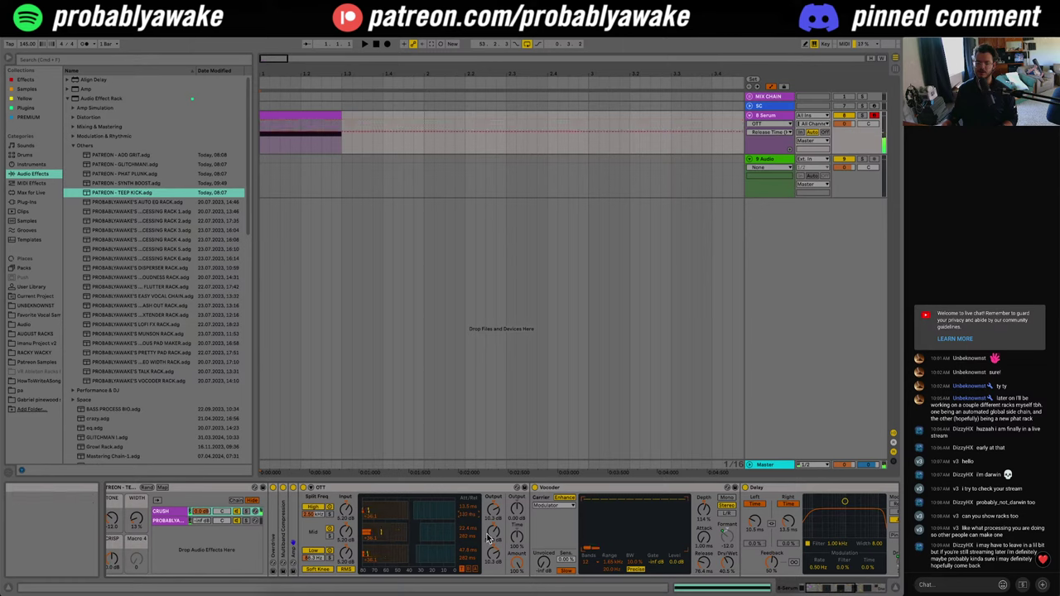
pyautogui.doubleClick(396, 489)
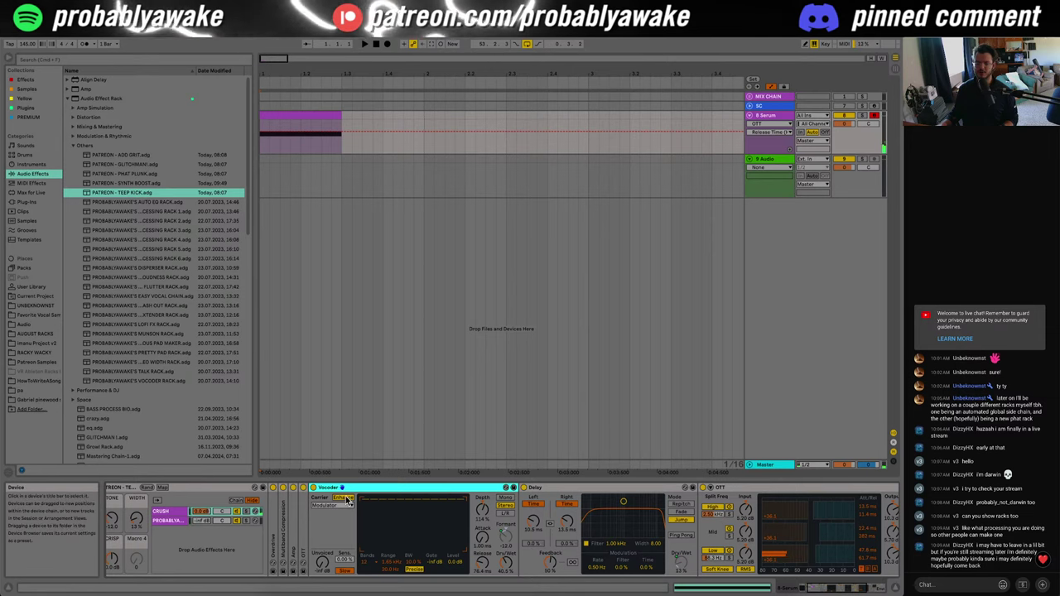
# Step: Compare the Vocoder bypassed and enabled, lower its Dry/Wet to about 38.5 %, and fold the device
pyautogui.click(314, 489)
pyautogui.click(314, 489)
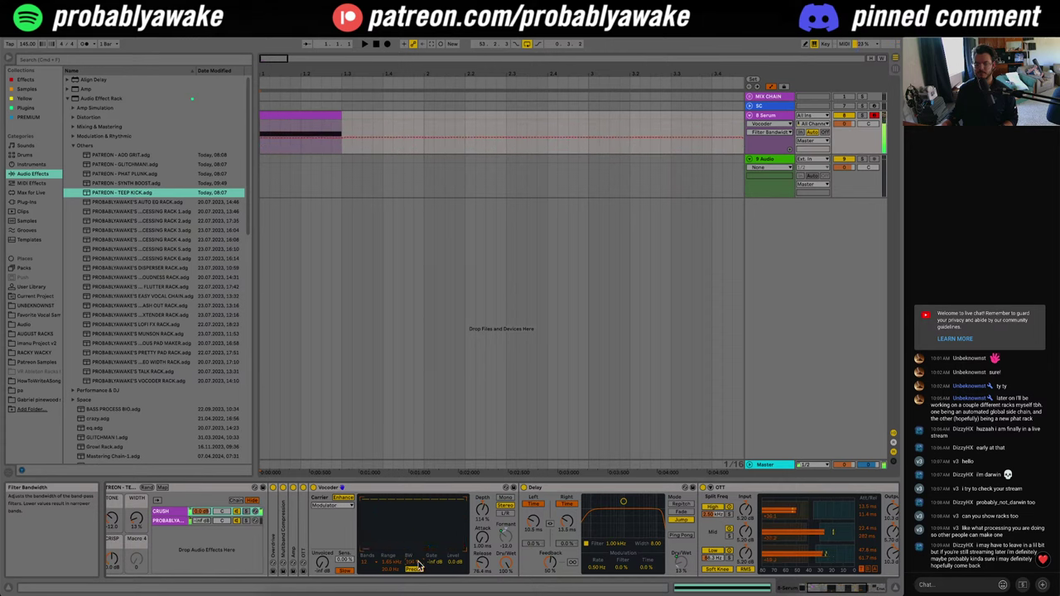
pyautogui.moveTo(507, 570); pyautogui.dragTo(507, 595)
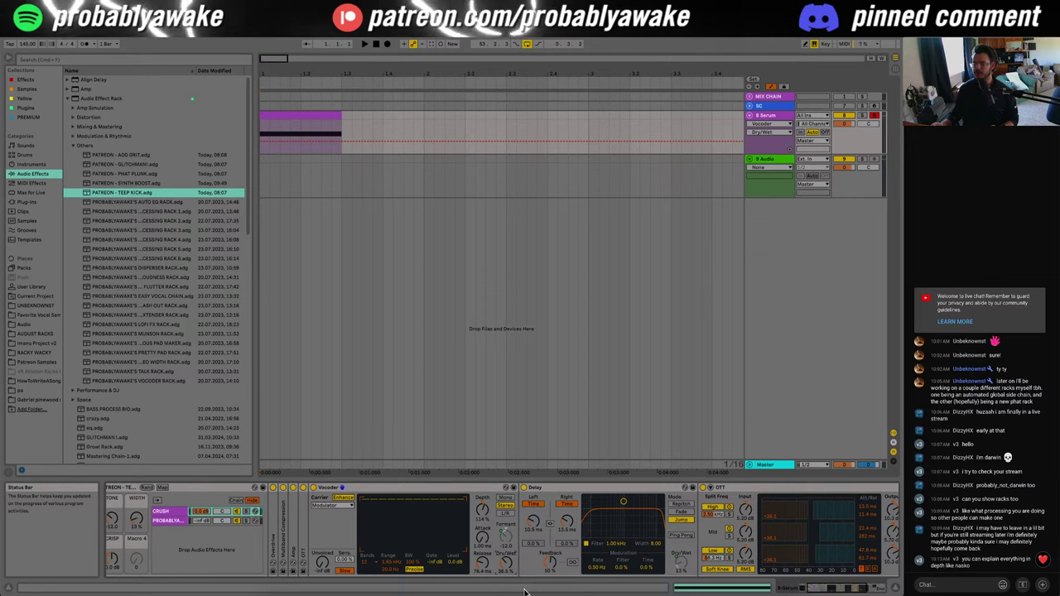
pyautogui.click(372, 489)
pyautogui.press('Delete')
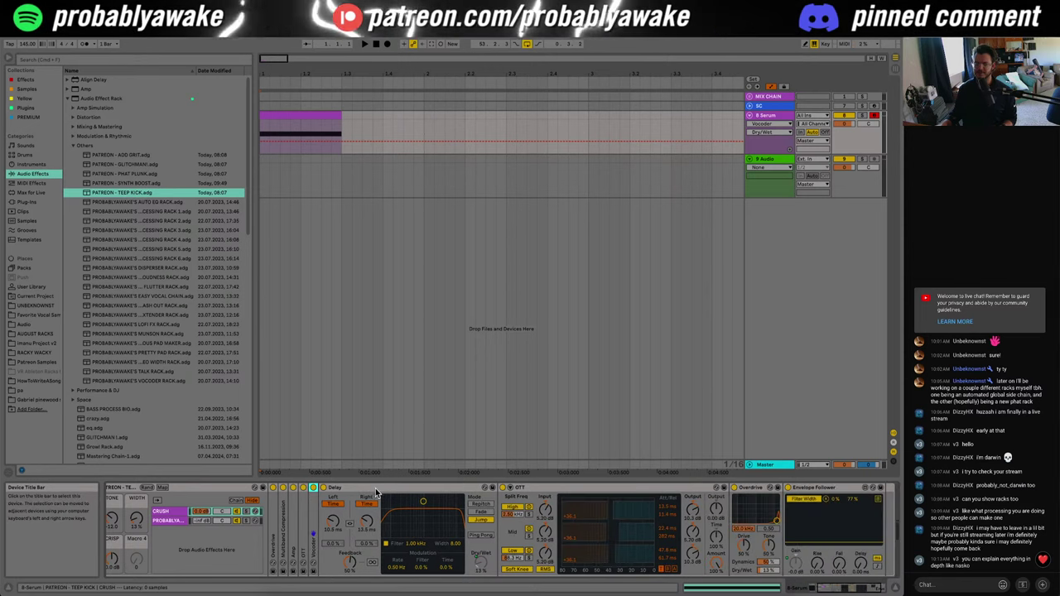
# Step: Unfold the Vocoder again to review its settings, and fold it back
pyautogui.click(390, 488)
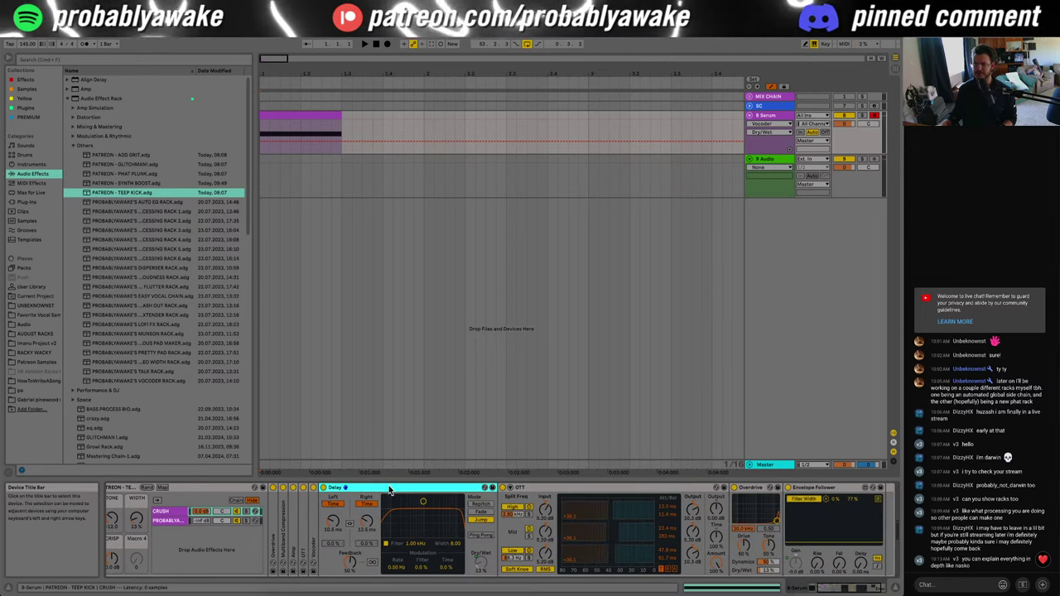
pyautogui.click(308, 548)
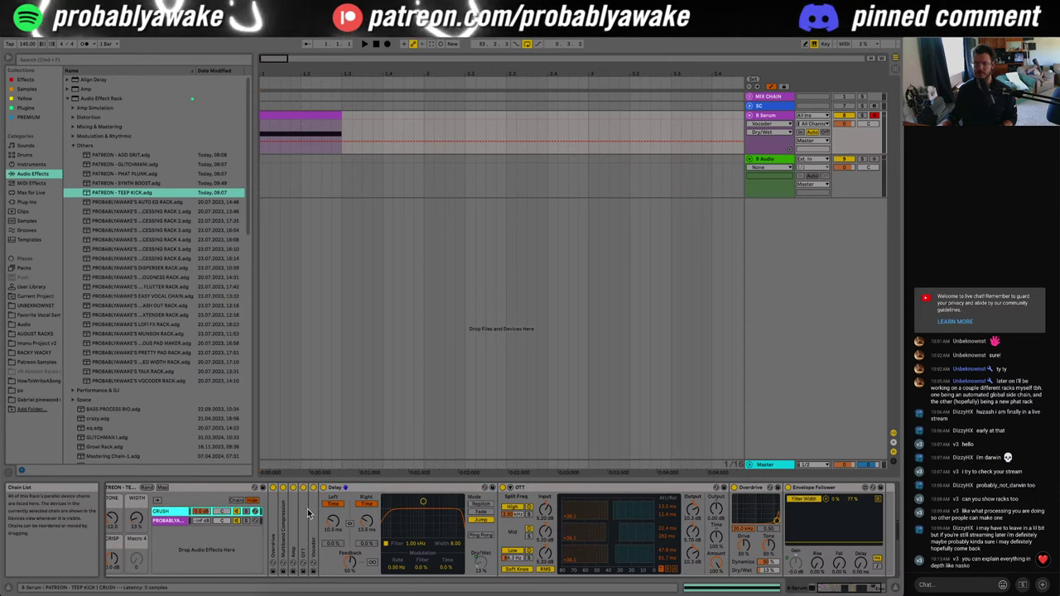
pyautogui.doubleClick(312, 544)
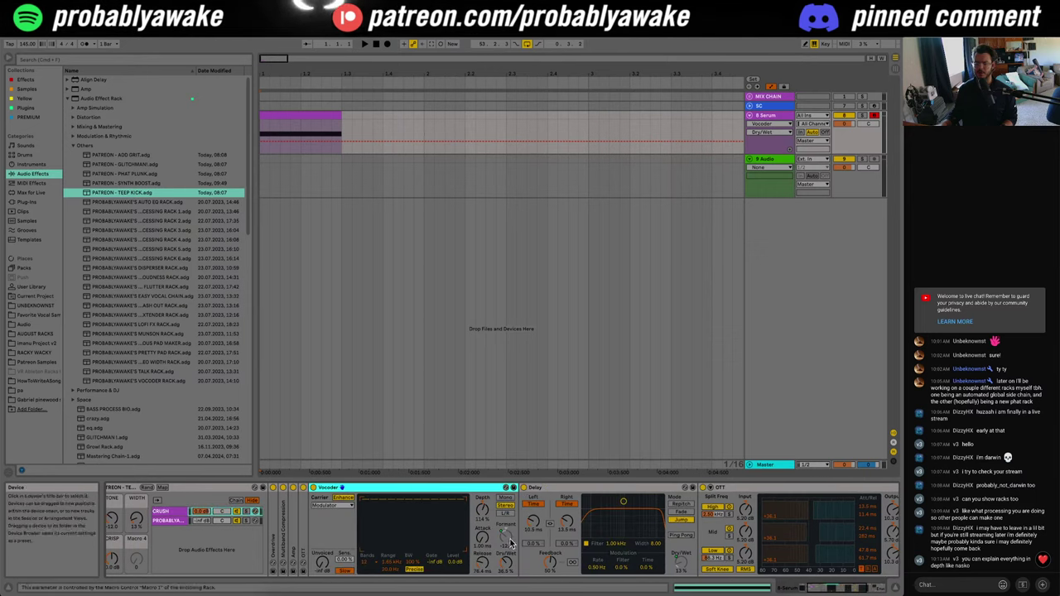
pyautogui.doubleClick(404, 490)
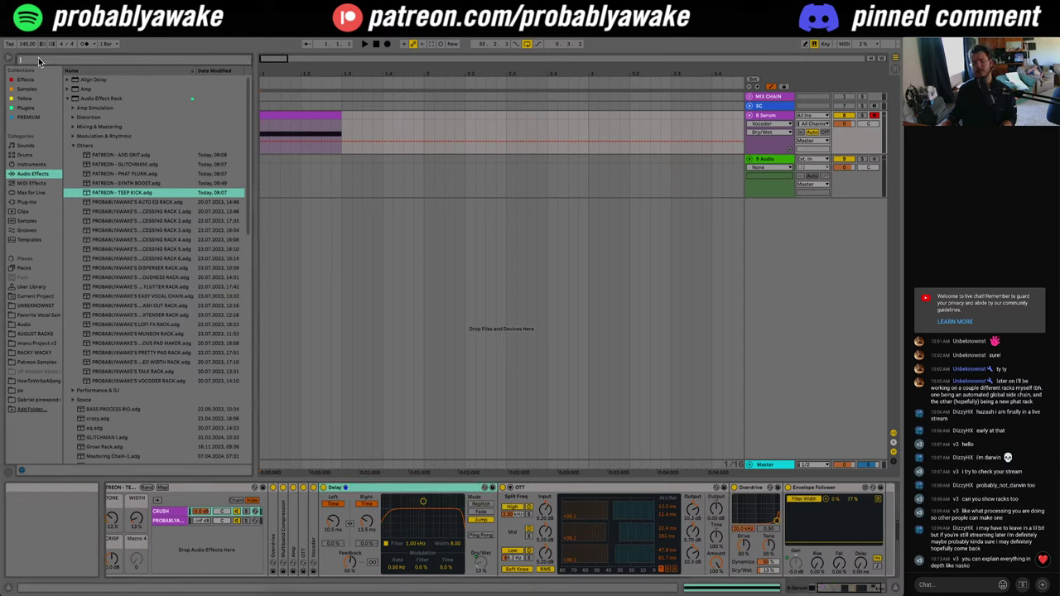
# Step: Search all browser results for "dimension", load Dimension Expander on a new audio track to view its controls, and close its window
pyautogui.write('time')
pyautogui.write('n')
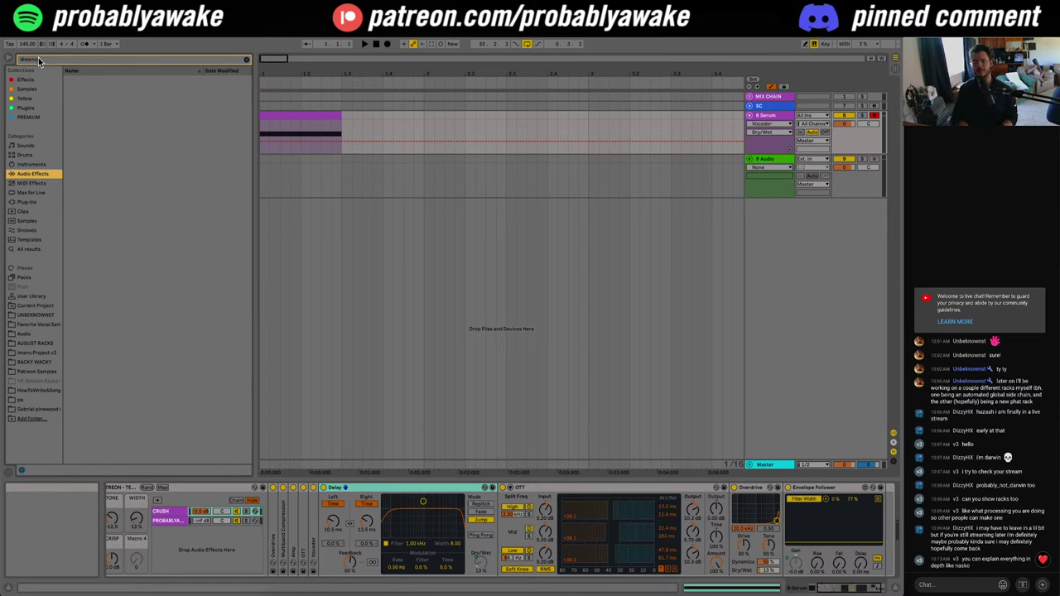
pyautogui.write('sion')
pyautogui.click(34, 241)
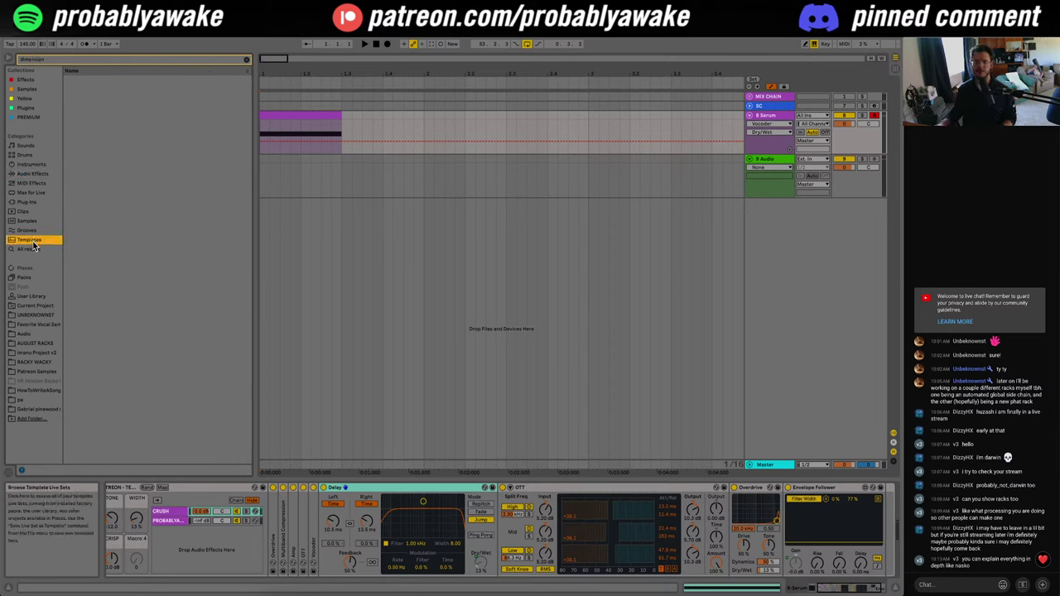
pyautogui.moveTo(678, 327); pyautogui.dragTo(678, 328)
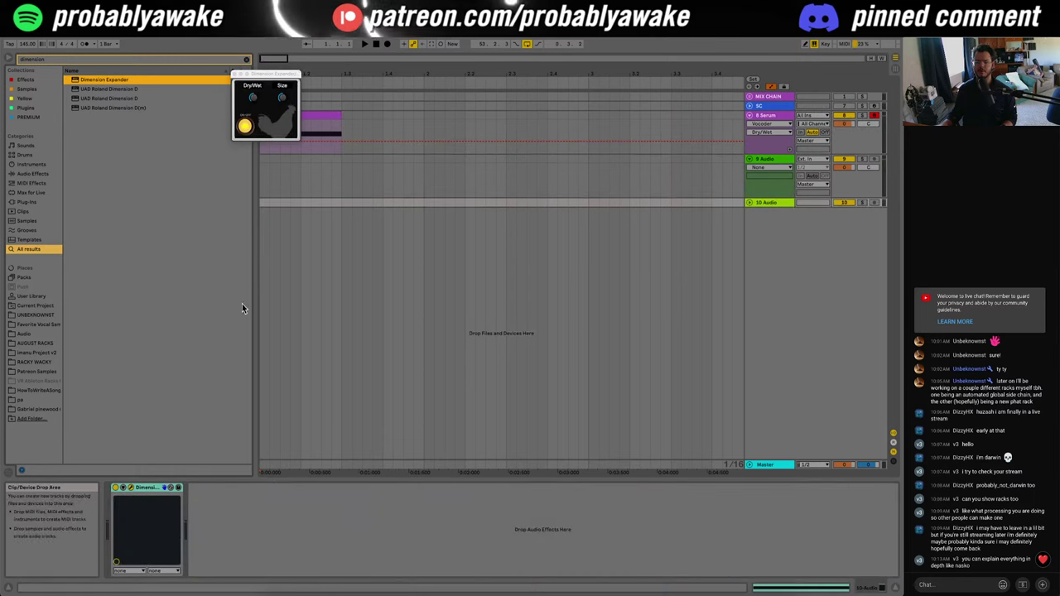
pyautogui.moveTo(284, 79); pyautogui.dragTo(477, 218)
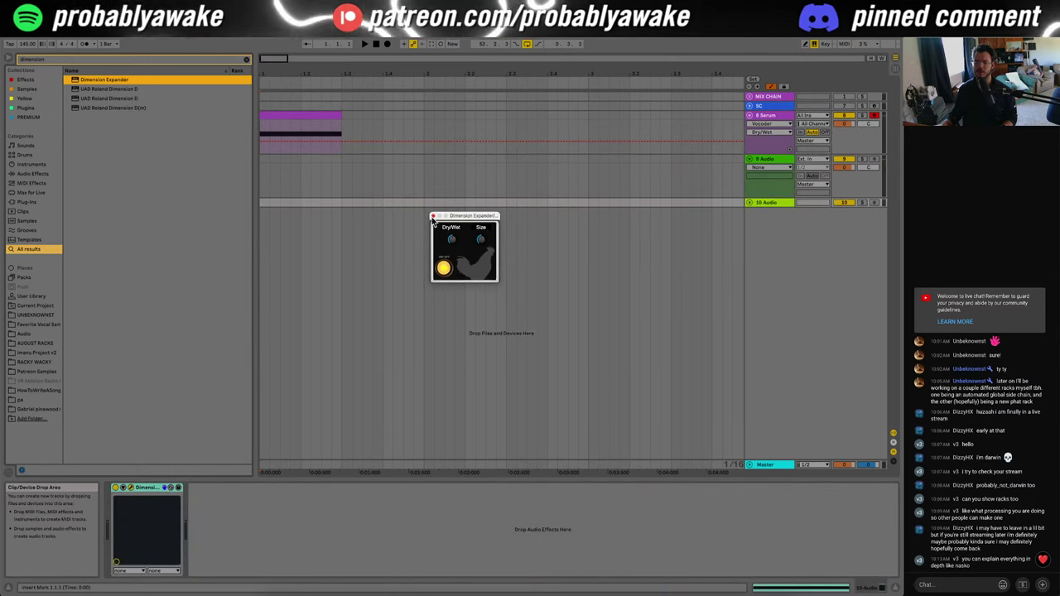
pyautogui.click(432, 216)
# Step: Delete the 9 Audio and 10 Audio tracks and select the Delay device in the Serum track's CRUSH chain
pyautogui.click(763, 204)
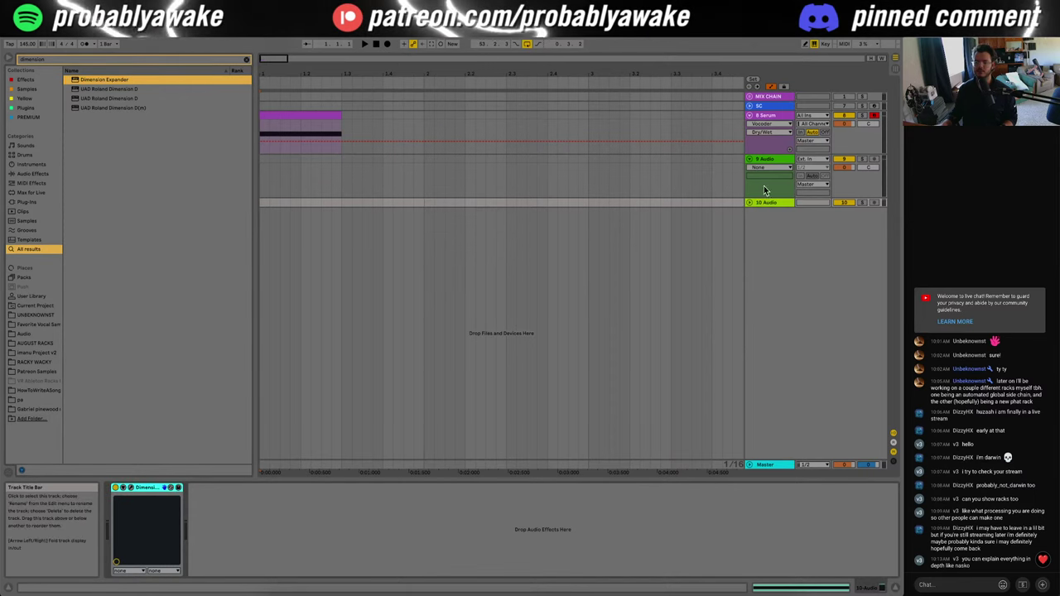
pyautogui.click(775, 193)
pyautogui.press('Delete')
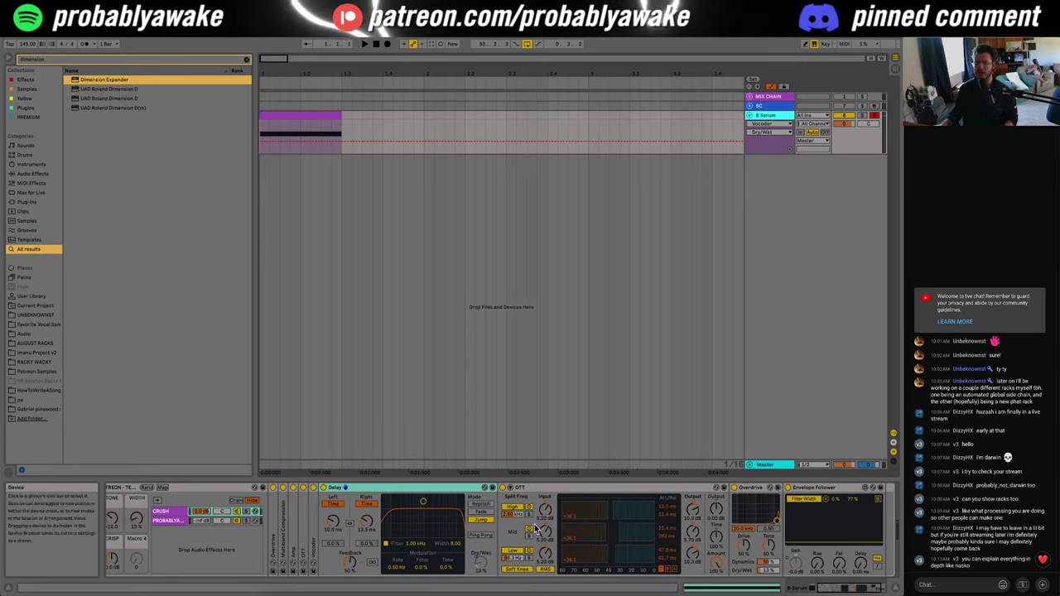
pyautogui.hscroll(2, 497, 514)
pyautogui.click(330, 488)
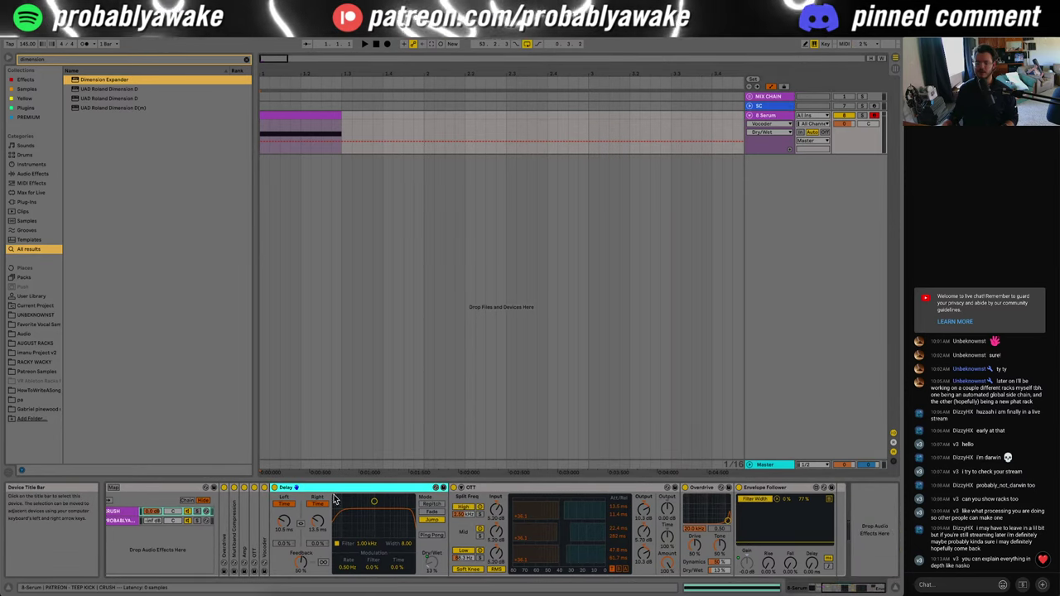
# Step: Compare the Delay bypassed and enabled in the CRUSH chain, and fold the device
pyautogui.click(275, 488)
pyautogui.click(275, 488)
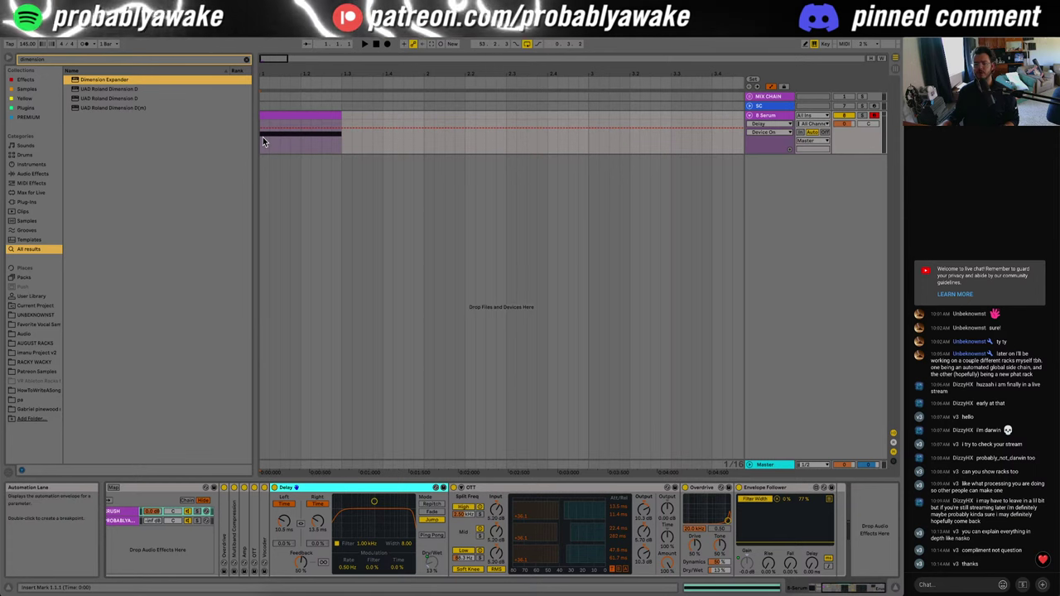
pyautogui.click(516, 238)
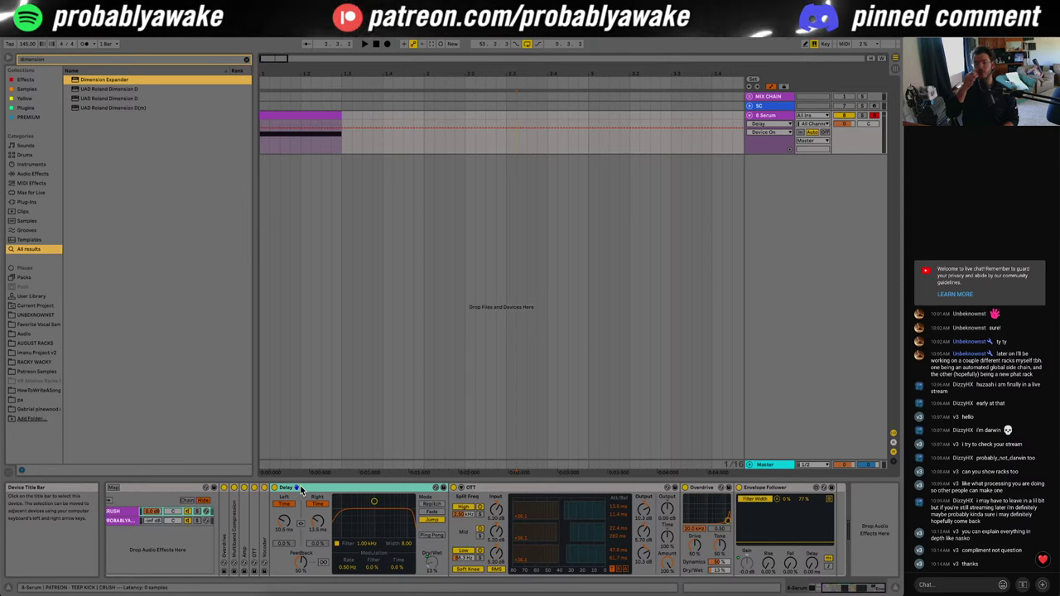
pyautogui.press('Delete')
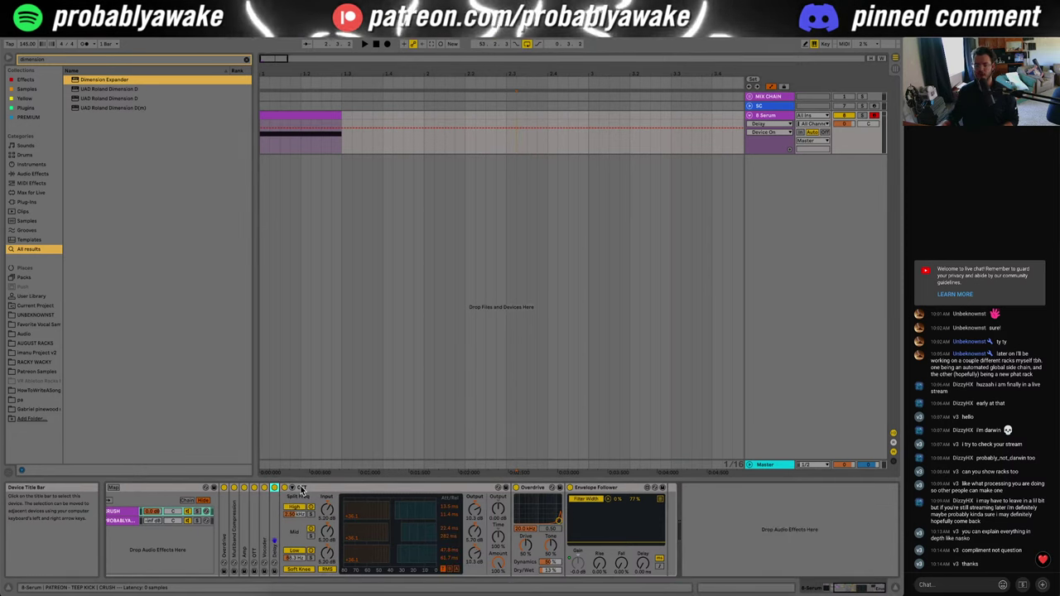
# Step: Go through the OTT, Overdrive and Envelope Follower at the end of the CRUSH chain, folding each one
pyautogui.click(301, 489)
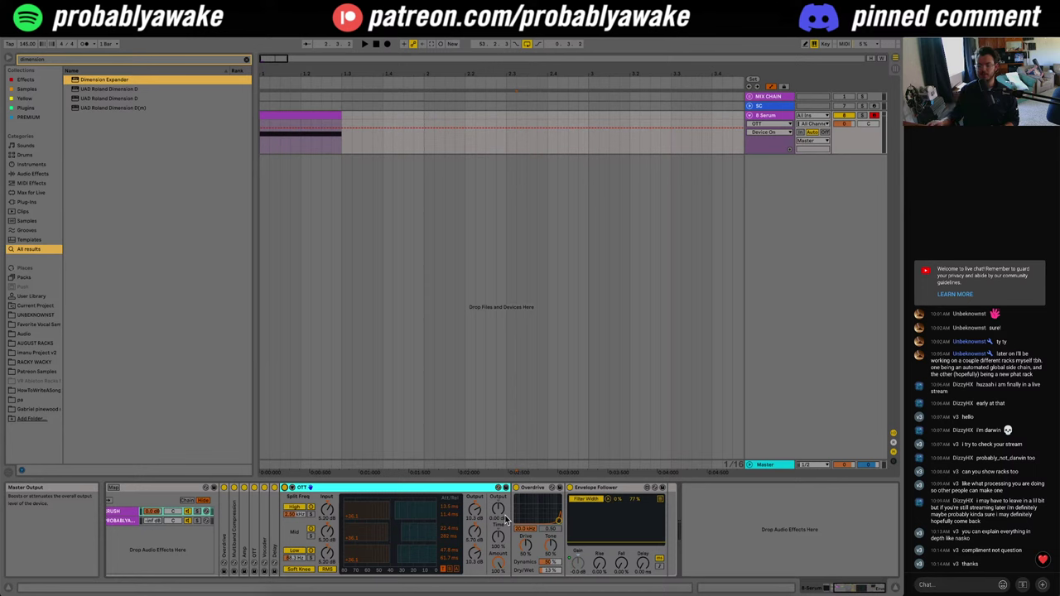
pyautogui.doubleClick(443, 490)
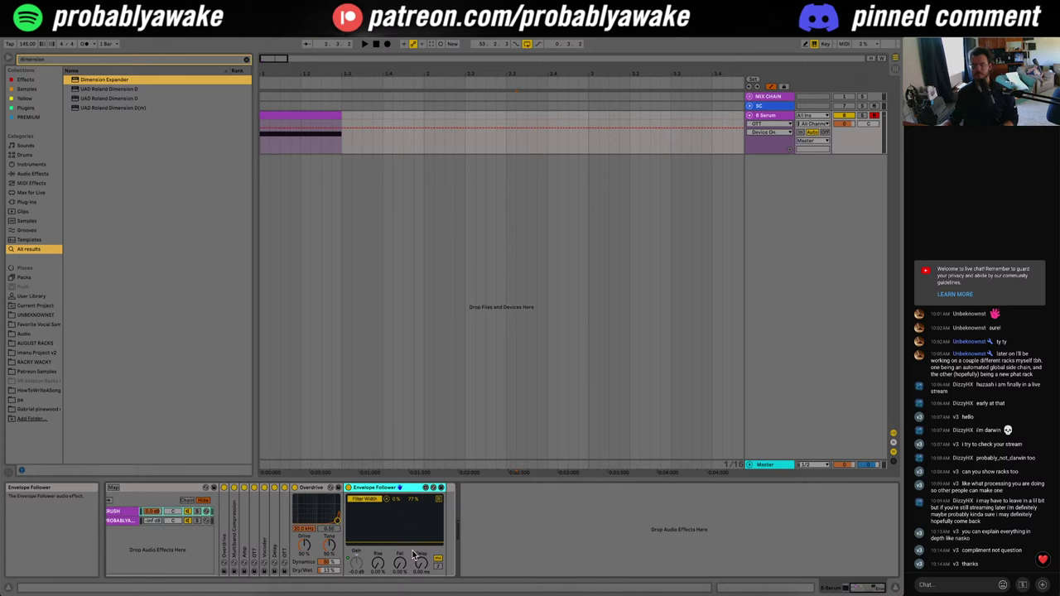
pyautogui.hscroll(-4, 338, 542)
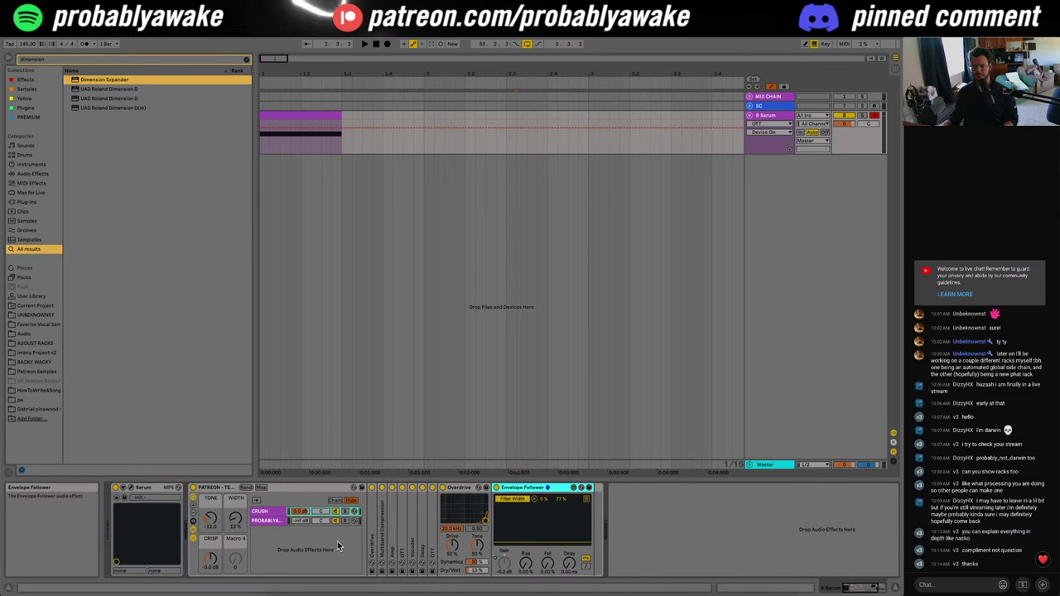
pyautogui.doubleClick(458, 487)
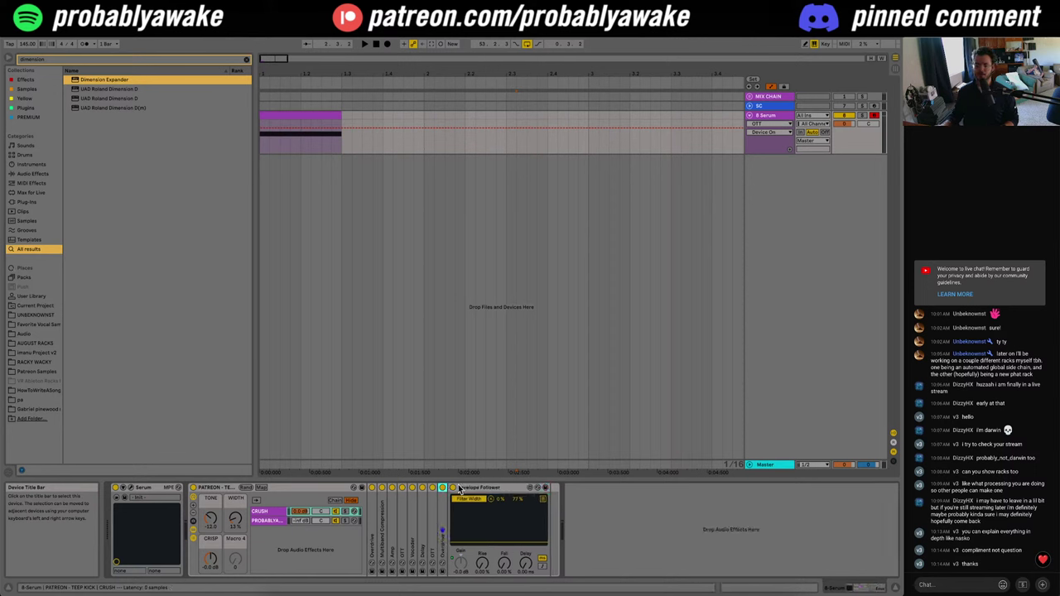
pyautogui.doubleClick(466, 488)
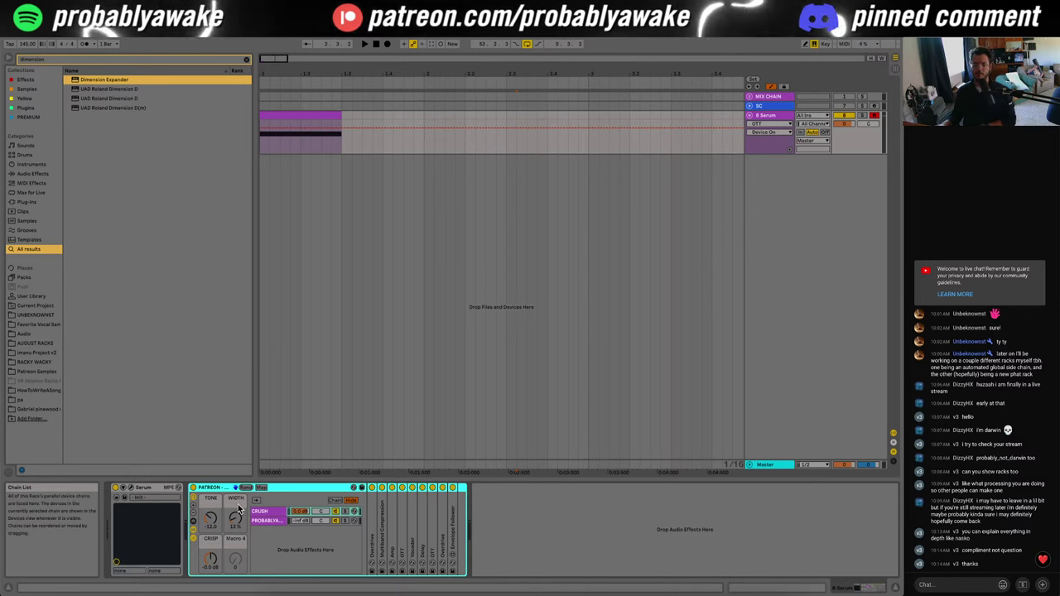
# Step: Delete the TEEP KICK rack from the Serum track and list the browser's Audio Effects with the Audio Effect Rack folder collapsed
pyautogui.press('Delete')
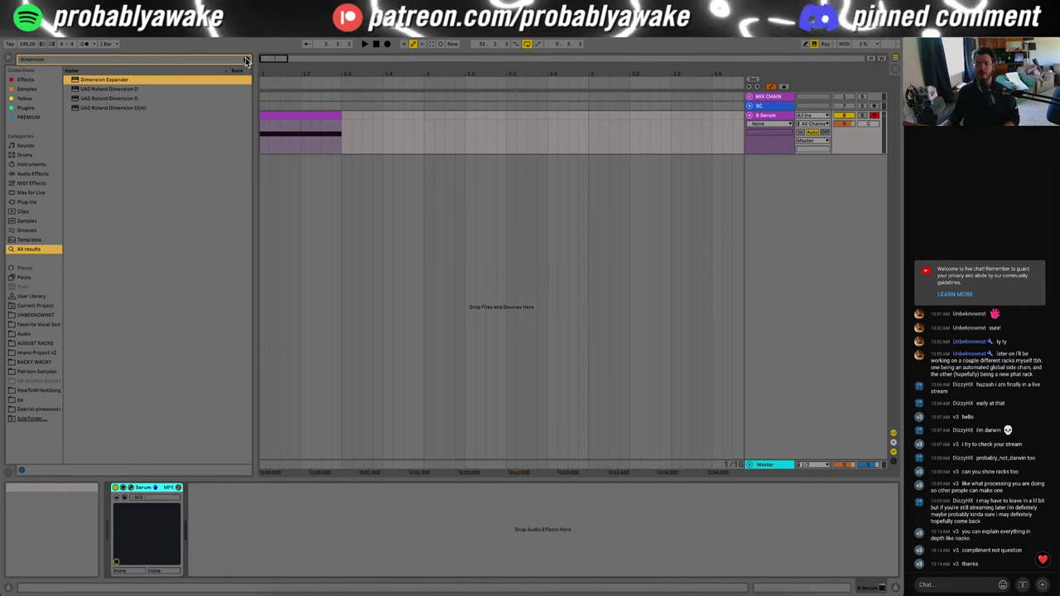
pyautogui.click(34, 174)
pyautogui.click(73, 146)
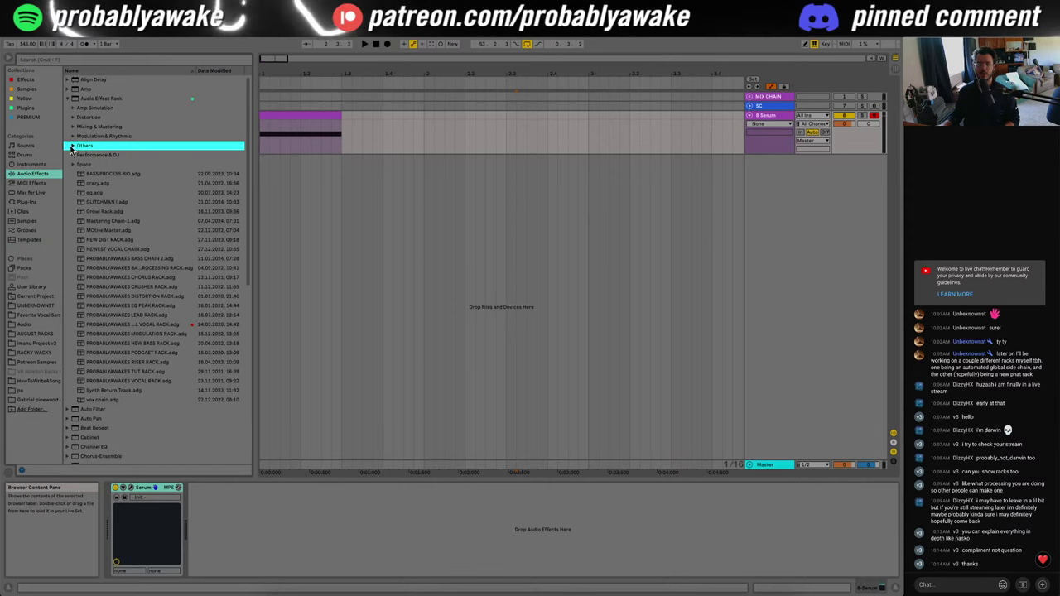
pyautogui.click(68, 99)
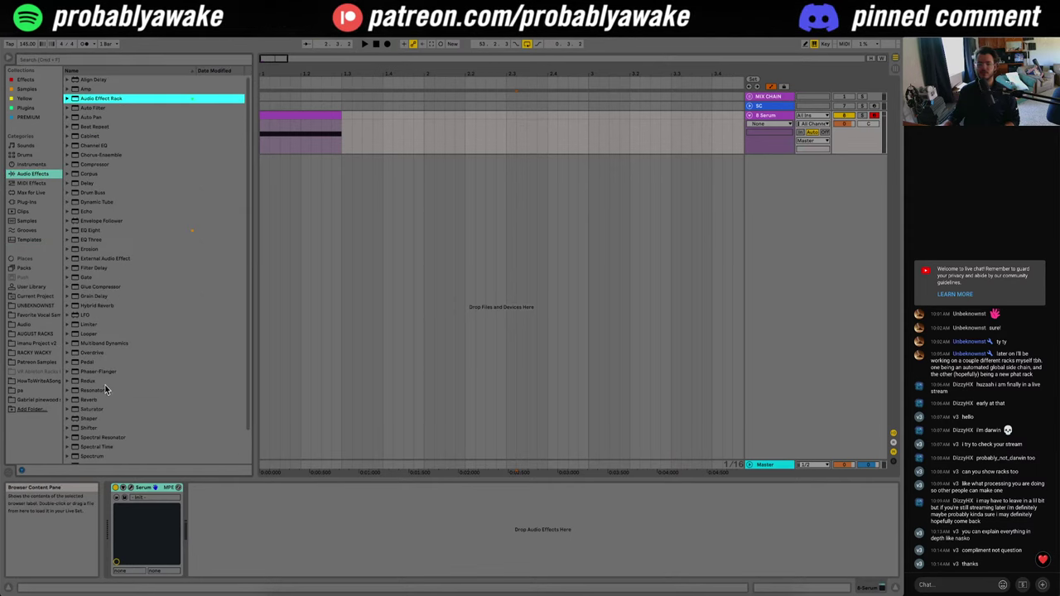
# Step: Load the OTT preset of Multiband Dynamics on the Serum track and insert a Chorus-Ensemble before it
pyautogui.click(72, 354)
pyautogui.click(69, 346)
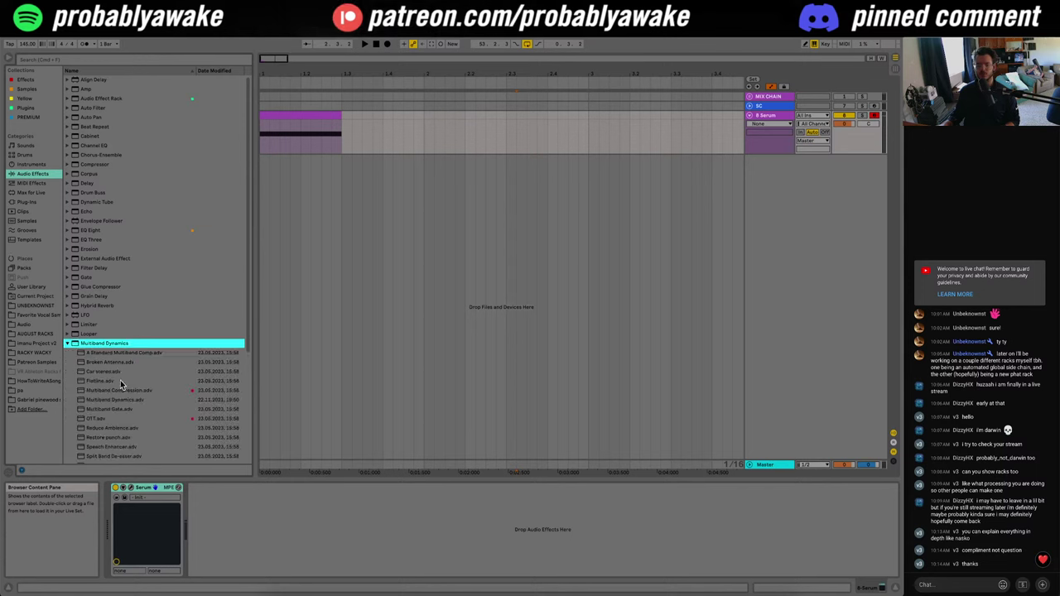
pyautogui.doubleClick(112, 419)
pyautogui.click(70, 345)
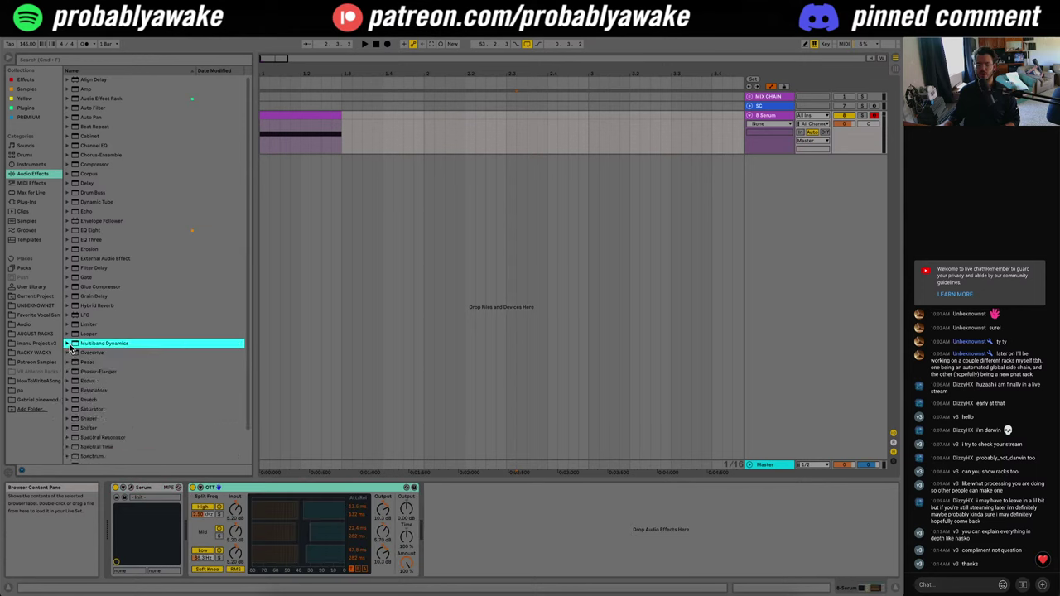
pyautogui.moveTo(102, 160); pyautogui.dragTo(245, 520)
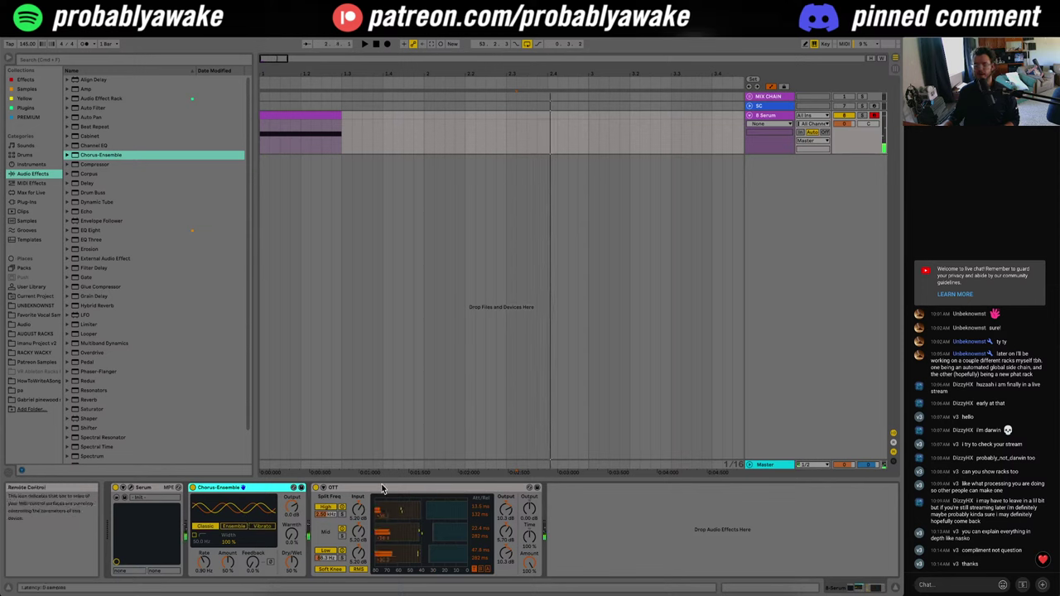
# Step: Group both effects into a rack and set the Chorus-Ensemble to 67 % Dry/Wet, 70 % Amount and 44 % Feedback with a faster Rate
pyautogui.hotkey('ctrl', 'g')
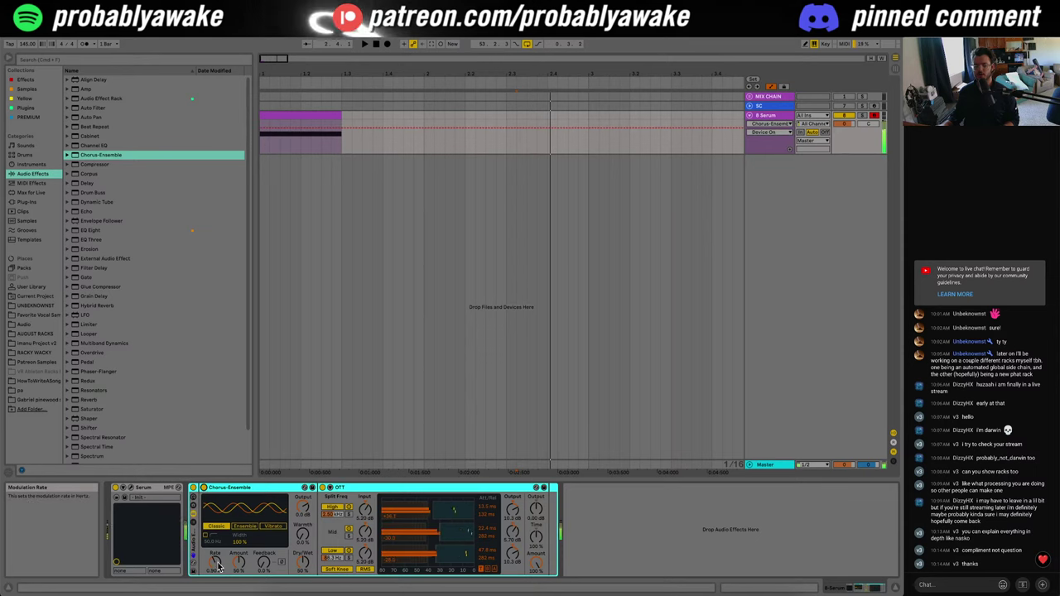
pyautogui.moveTo(303, 563)
pyautogui.mouseDown()
pyautogui.moveTo(303, 540)
pyautogui.moveTo(303, 551)
pyautogui.mouseUp()
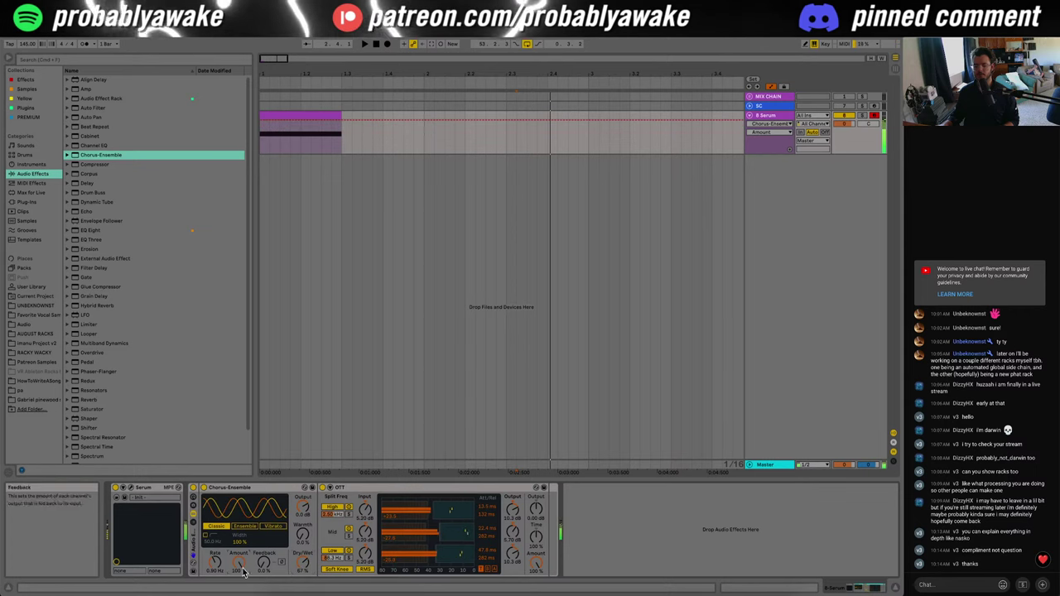
pyautogui.moveTo(240, 564); pyautogui.dragTo(264, 530)
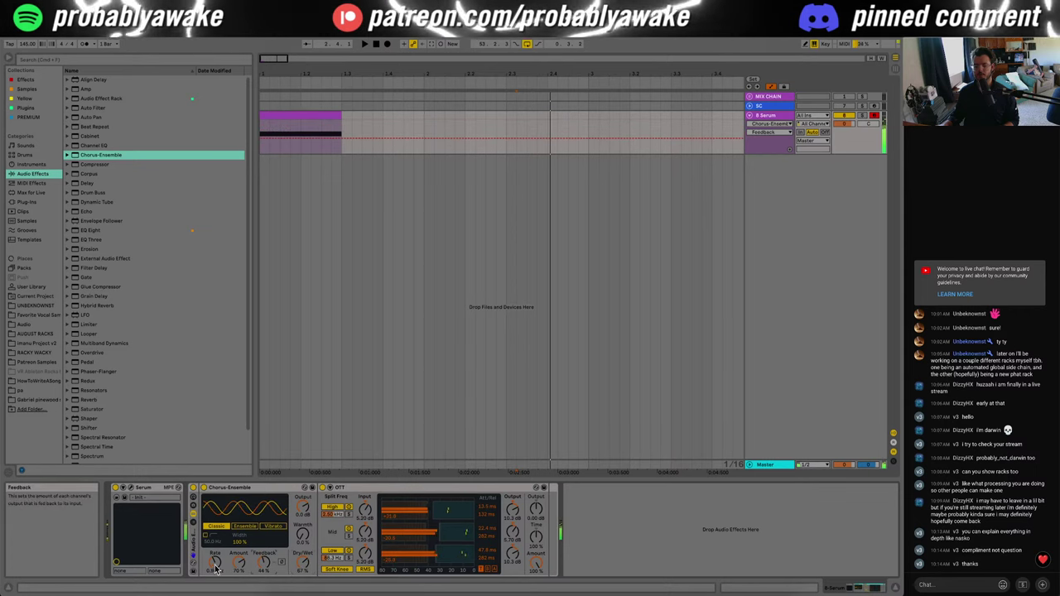
pyautogui.moveTo(215, 564); pyautogui.dragTo(216, 541)
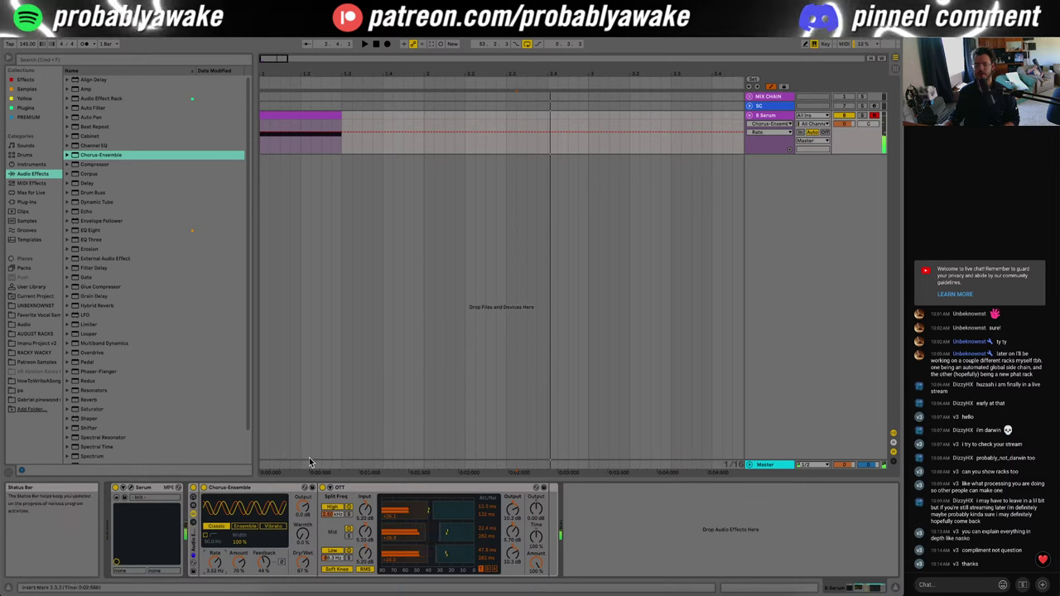
# Step: Duplicate the OTT device inside the rack
pyautogui.click(265, 488)
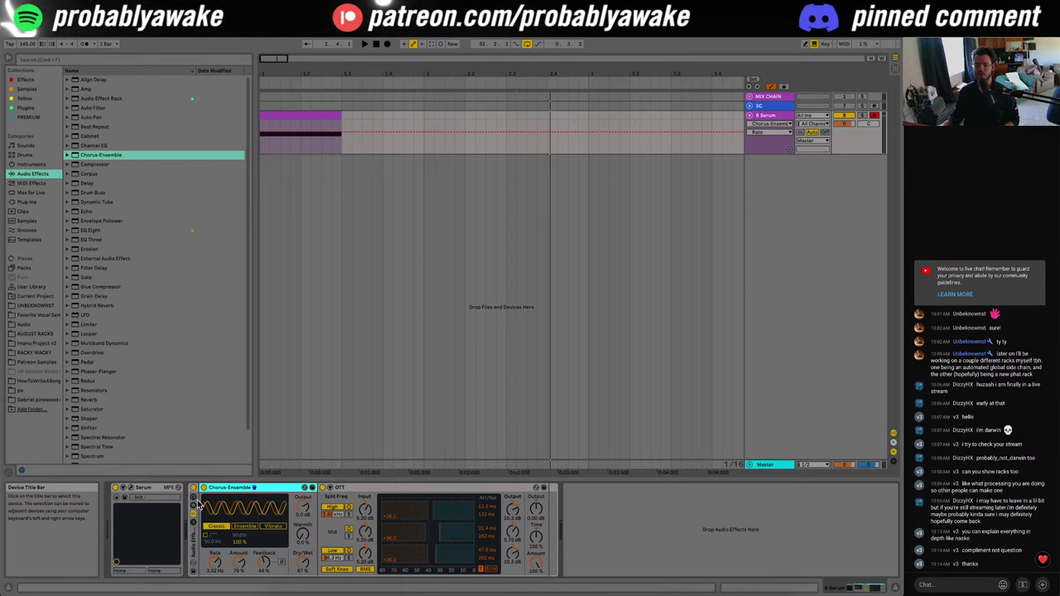
pyautogui.click(369, 487)
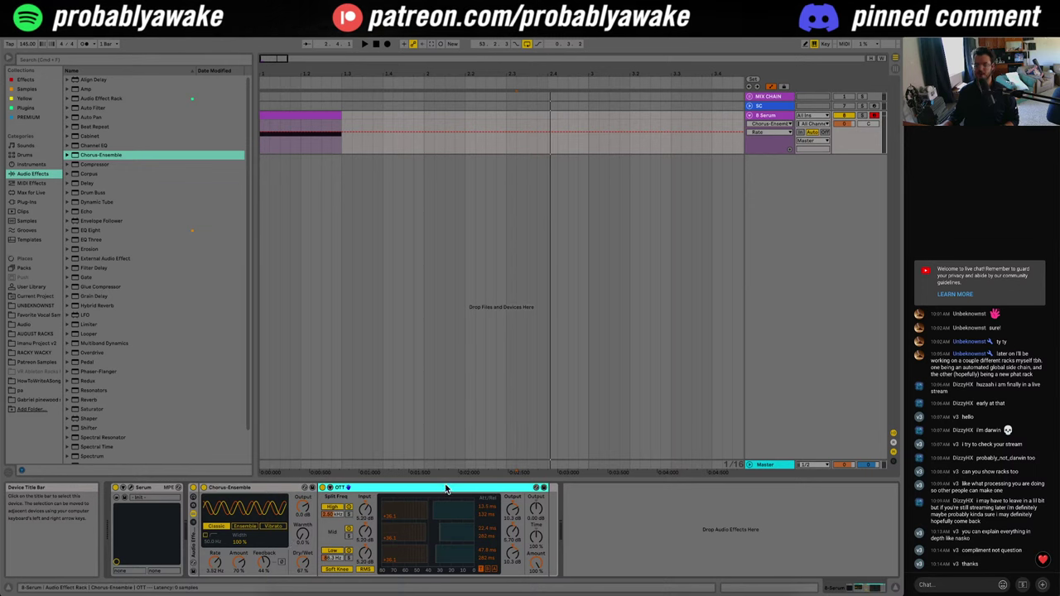
pyautogui.hotkey('ctrl', 'd')
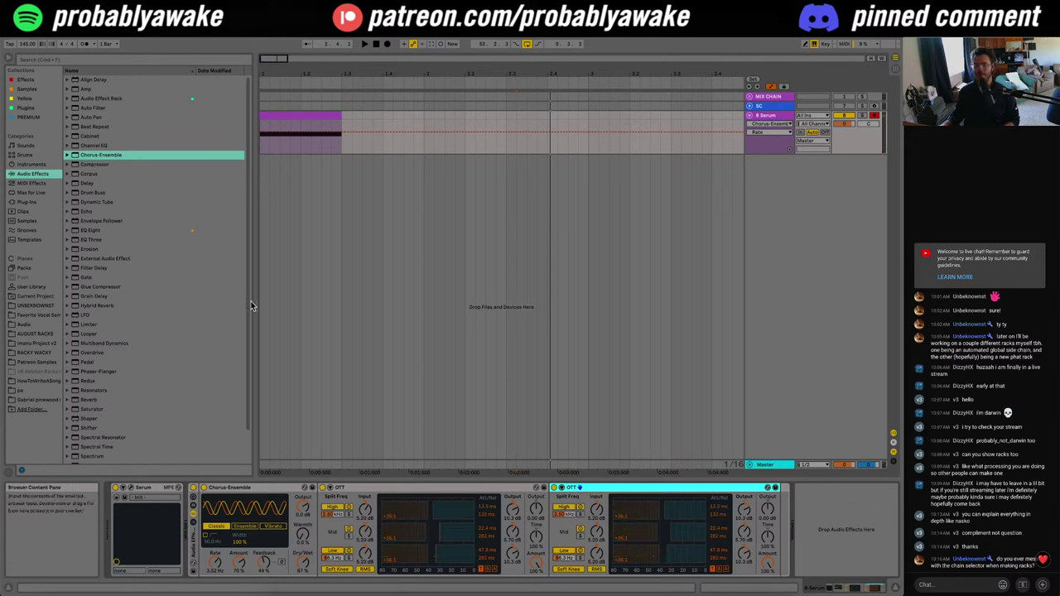
# Step: Show the rack's chain list and create a second, empty chain below the Chorus-Ensemble chain
pyautogui.click(195, 527)
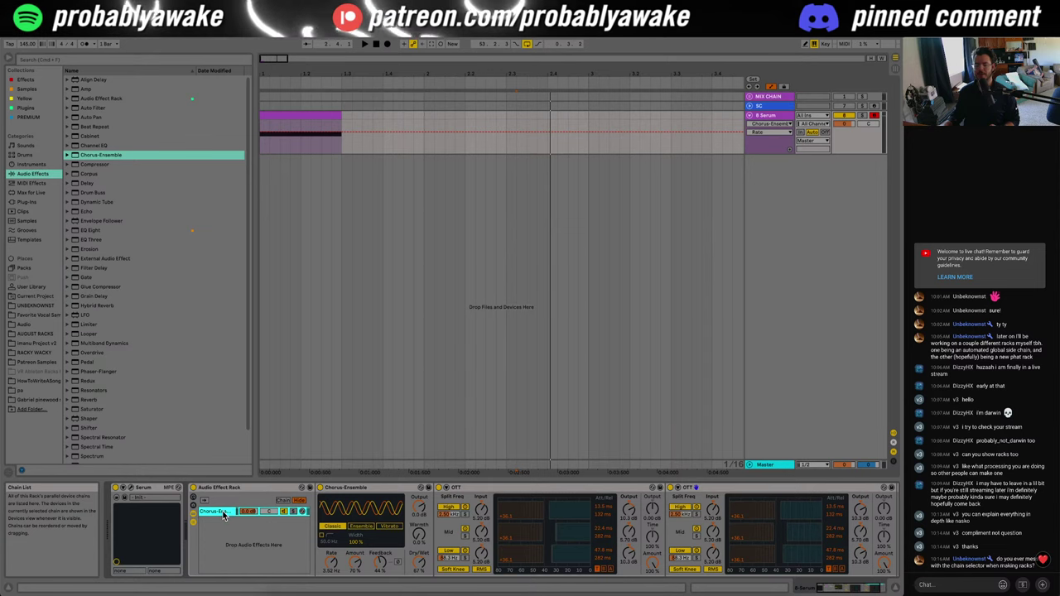
pyautogui.click(229, 525)
pyautogui.rightClick(232, 524)
pyautogui.click(250, 528)
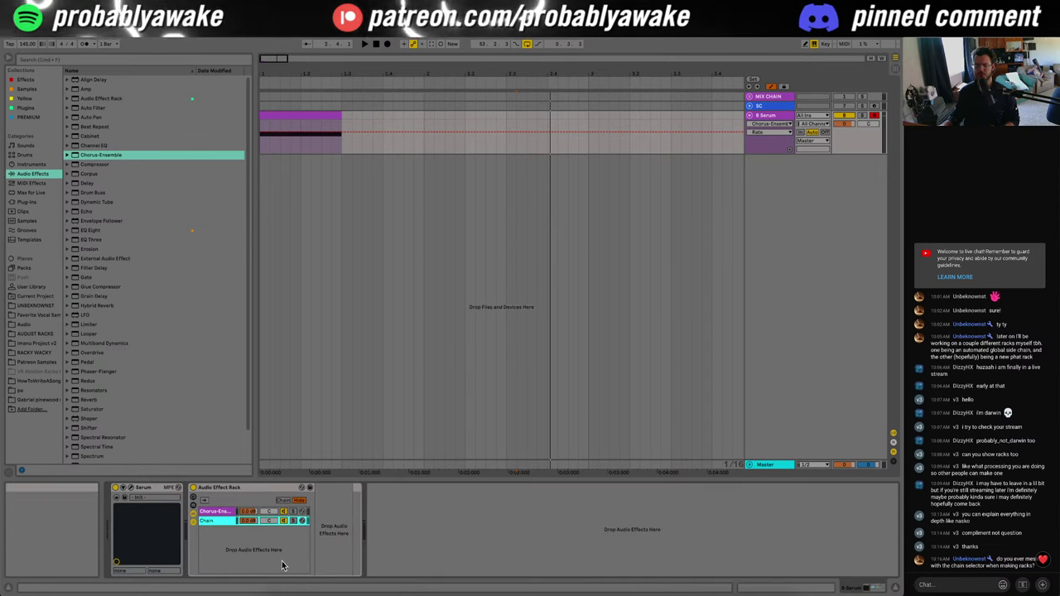
# Step: Show the chain selector zones and extend both chains' zones across the full 0–127 range
pyautogui.click(283, 500)
pyautogui.moveTo(314, 512); pyautogui.dragTo(557, 514)
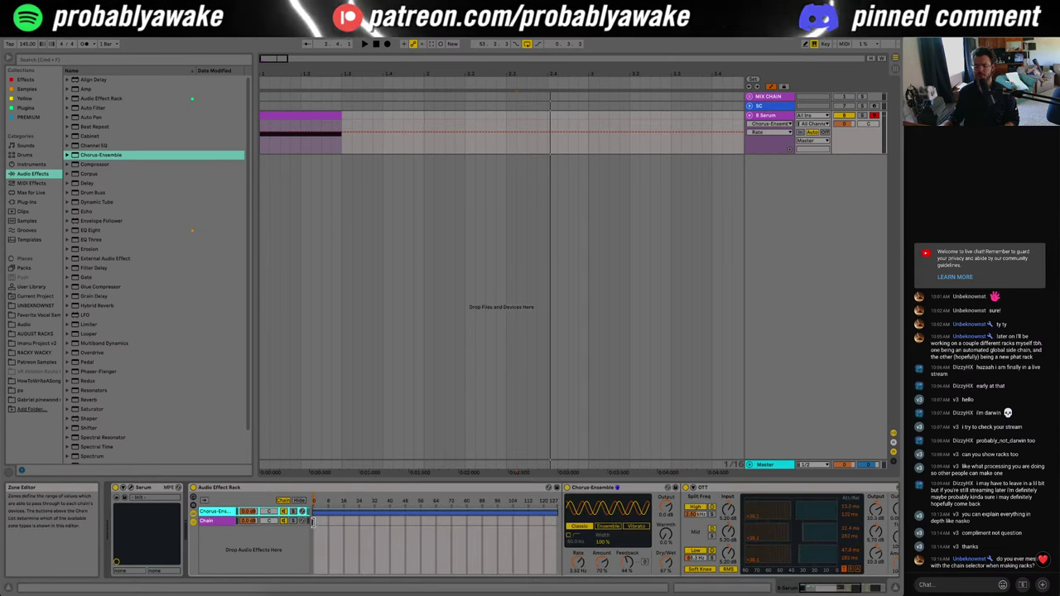
pyautogui.moveTo(314, 521); pyautogui.dragTo(558, 521)
pyautogui.moveTo(316, 523); pyautogui.dragTo(318, 523)
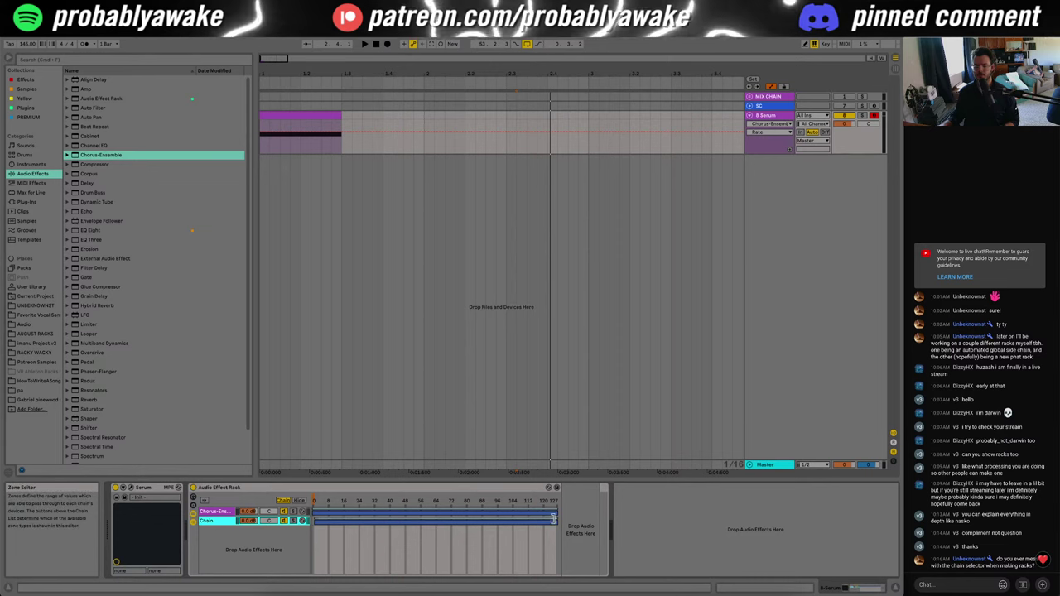
# Step: Give the Chorus-Ensemble chain and the empty chain opposing fades across the 0–127 range so they crossfade
pyautogui.moveTo(557, 513); pyautogui.dragTo(558, 513)
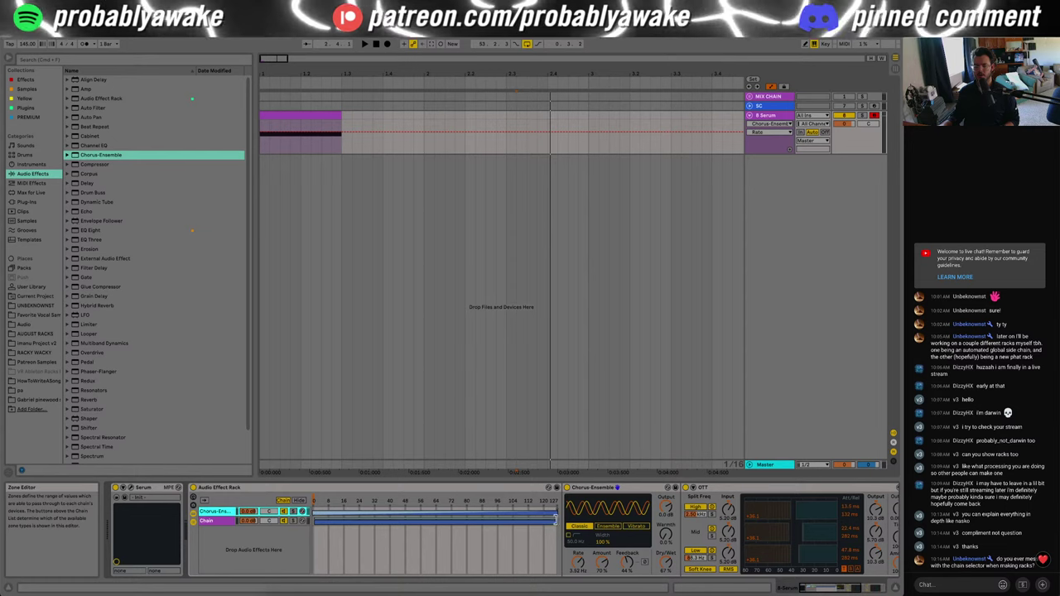
pyautogui.click(314, 521)
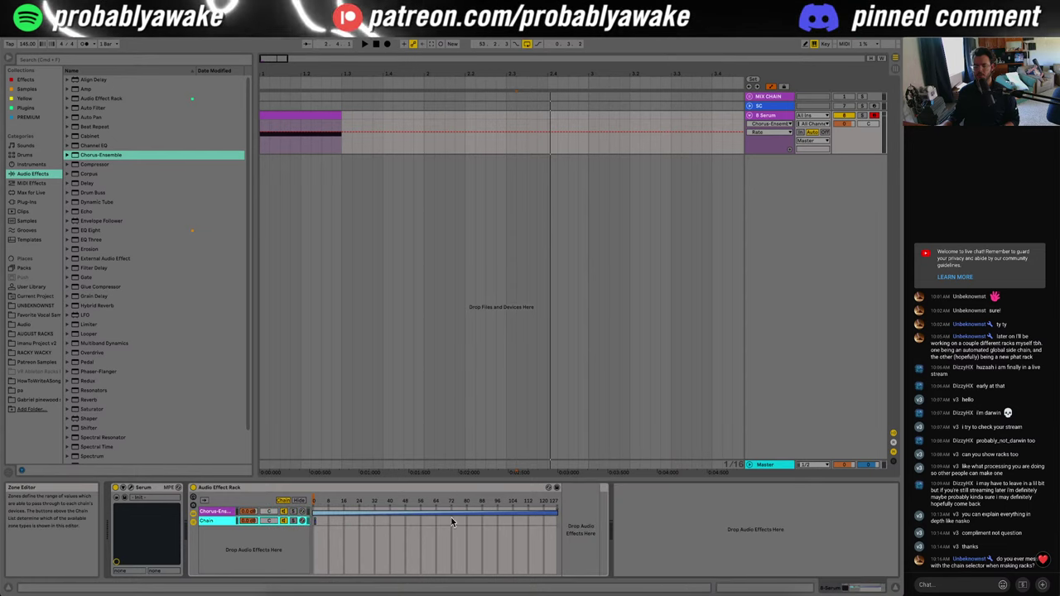
pyautogui.moveTo(315, 521); pyautogui.dragTo(589, 525)
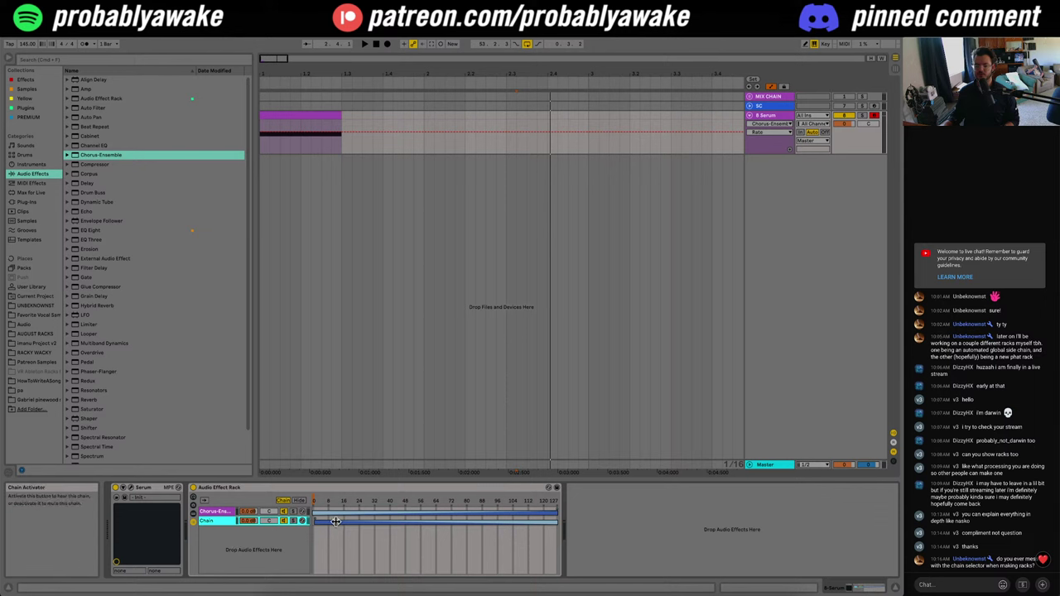
# Step: Show the rack's macro controls and go over the fade ranges of the two chains
pyautogui.click(198, 507)
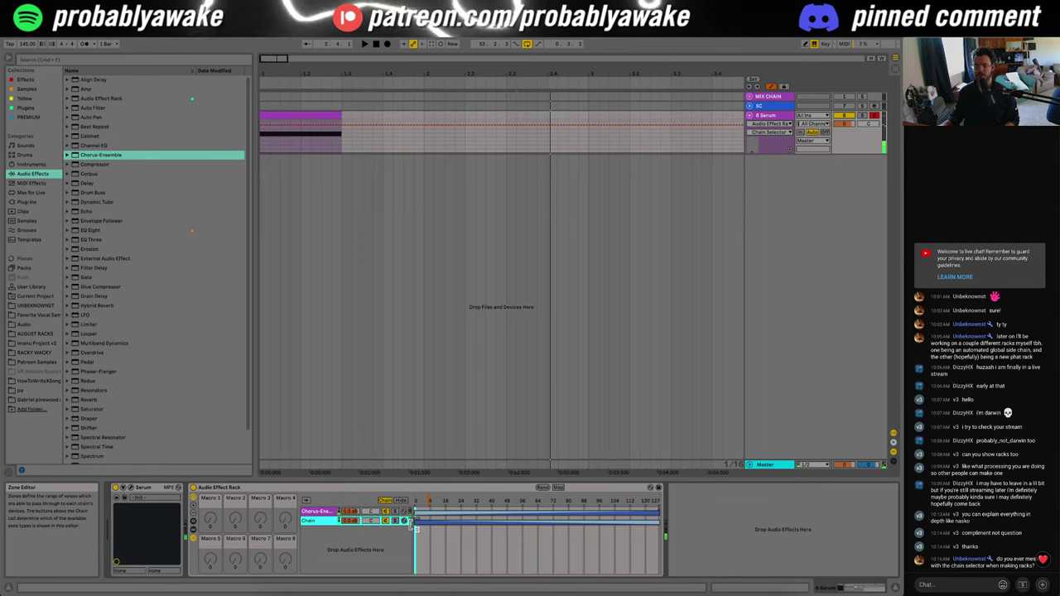
pyautogui.moveTo(416, 512); pyautogui.dragTo(654, 512)
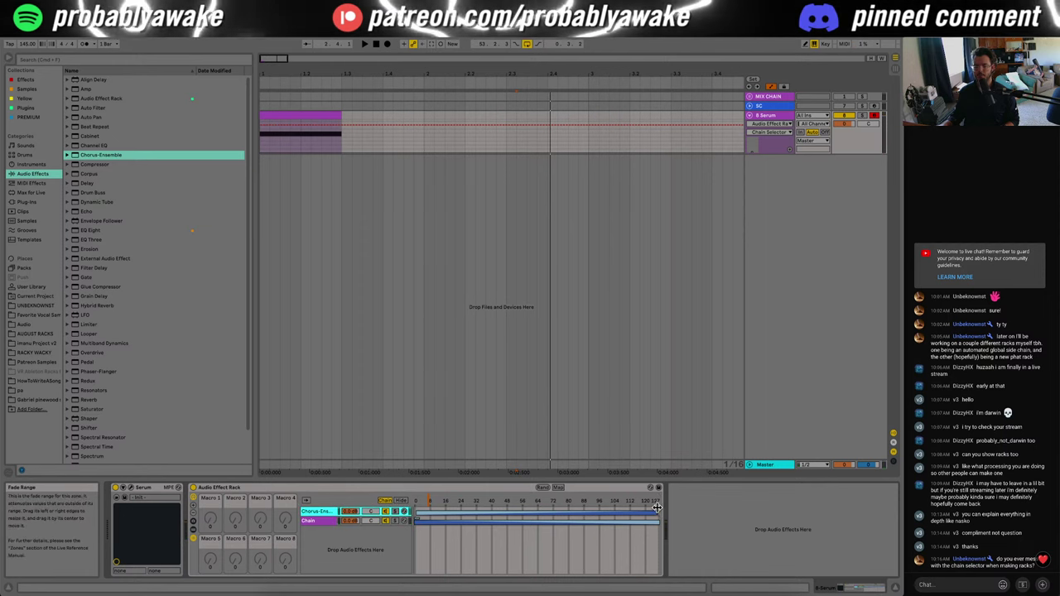
pyautogui.click(409, 522)
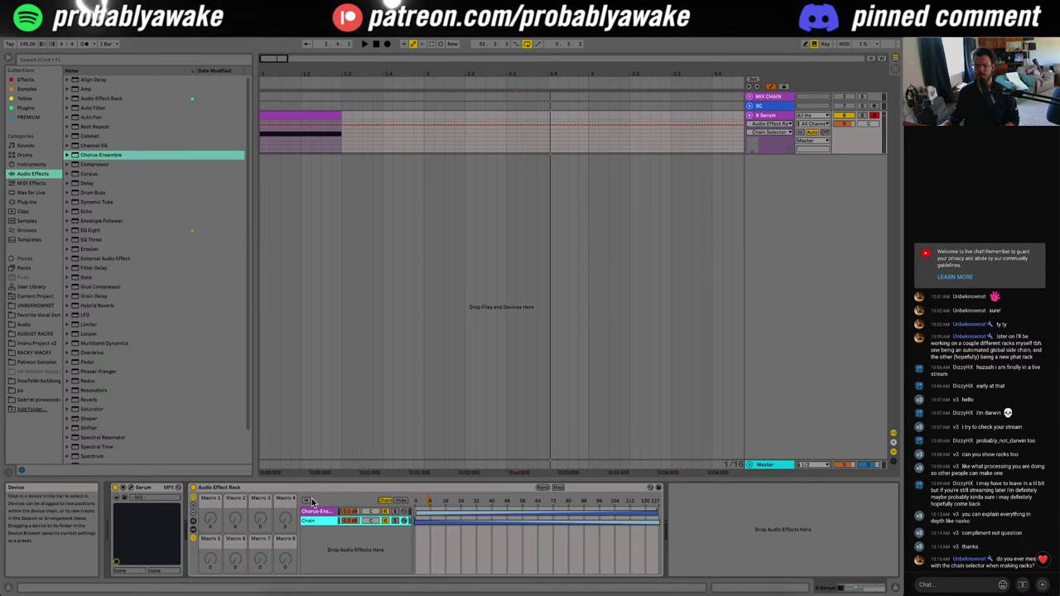
# Step: Map the chain selector to Macro 1 and turn the macro up to try the blend between the two chains
pyautogui.click(559, 488)
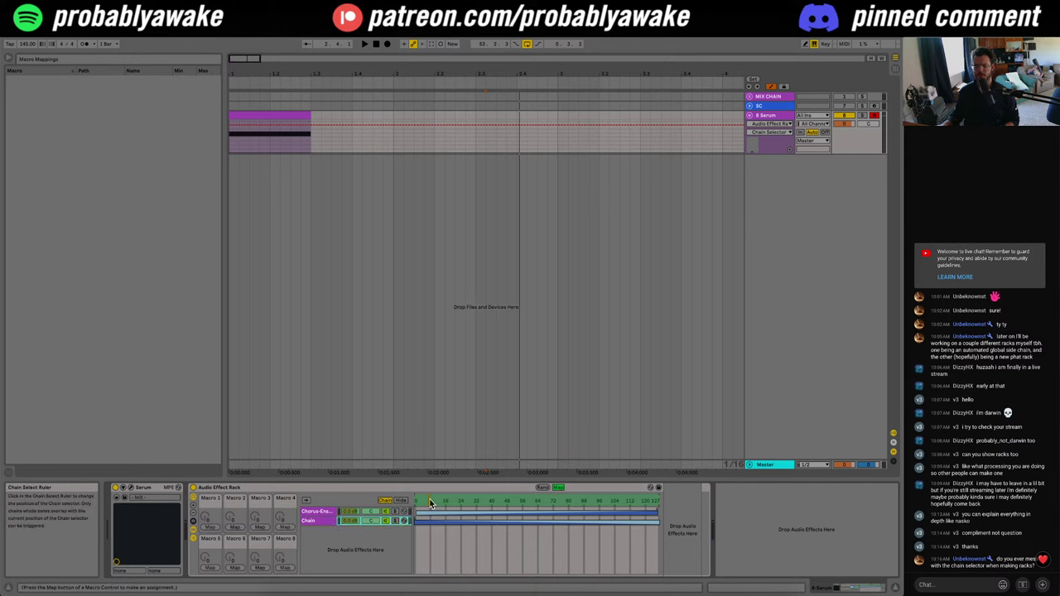
pyautogui.click(210, 527)
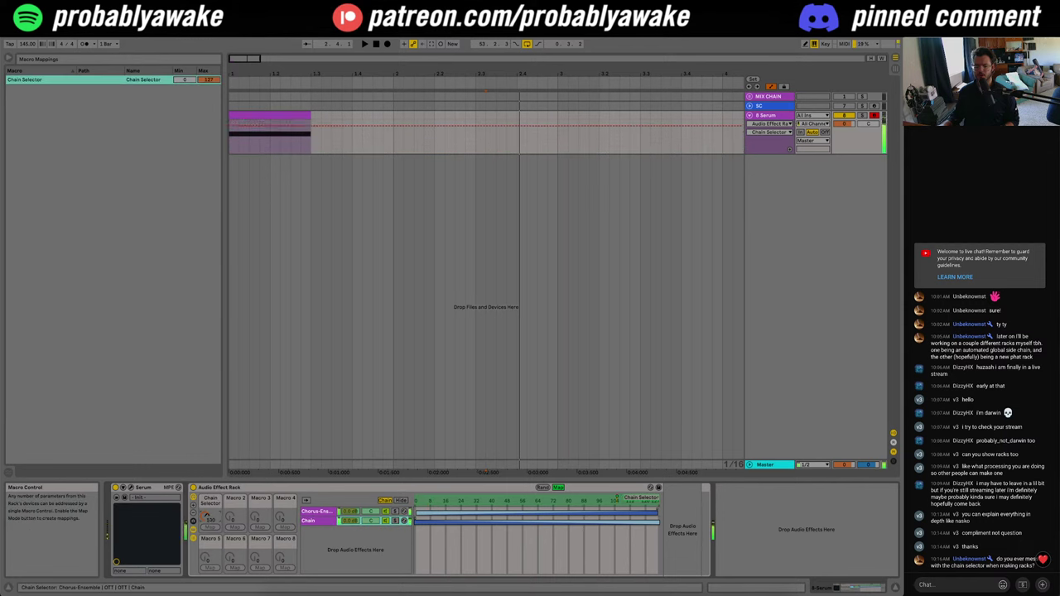
pyautogui.click(658, 514)
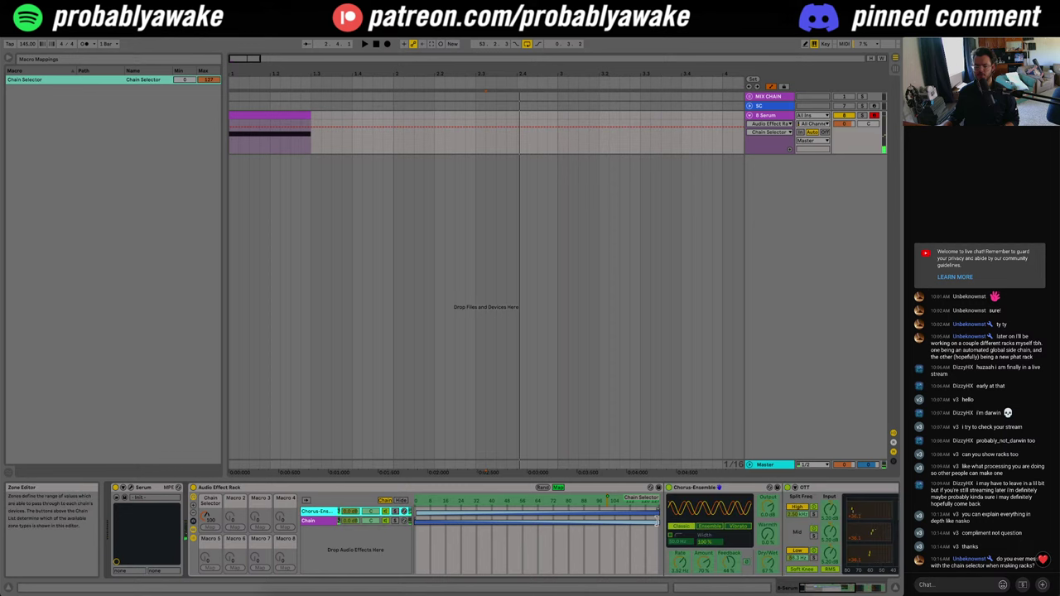
pyautogui.click(658, 520)
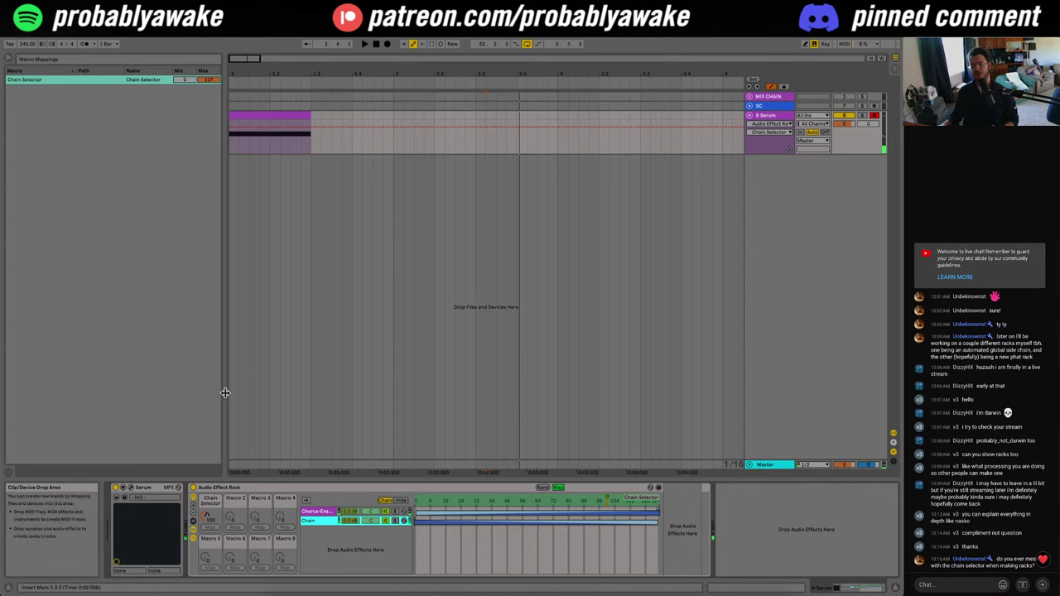
# Step: Turn the Chain Selector macro up to 127, leave macro mapping and select the first OTT in the Chorus-Ensemble chain
pyautogui.moveTo(209, 517); pyautogui.dragTo(205, 489)
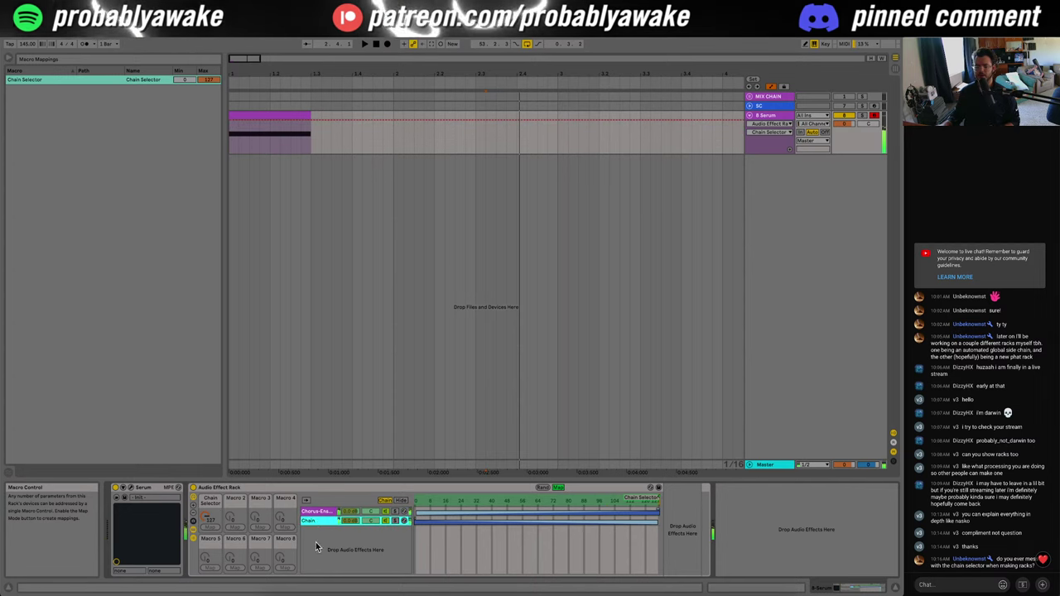
pyautogui.click(312, 512)
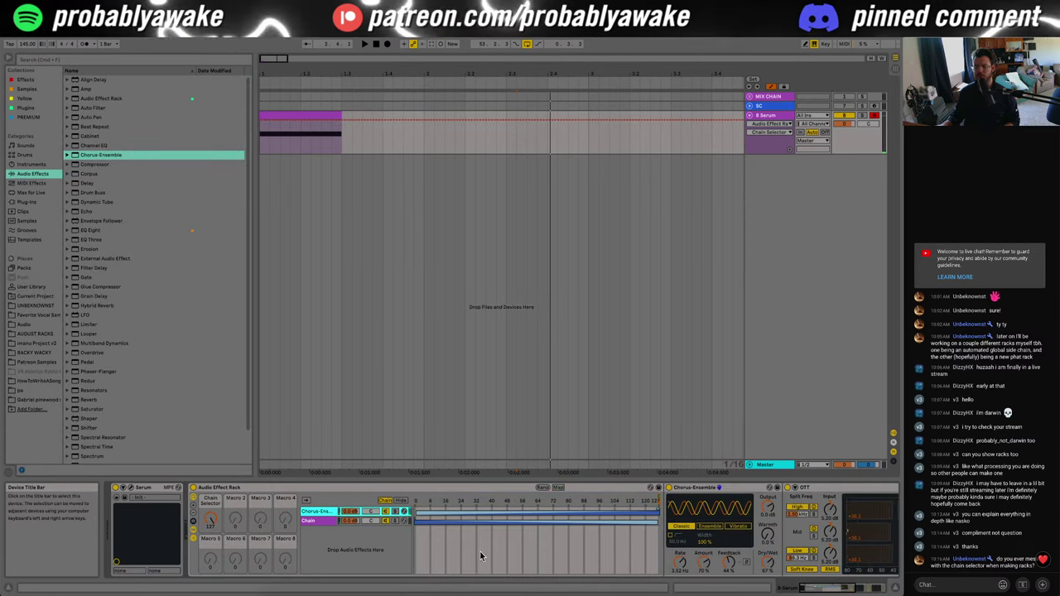
pyautogui.hscroll(10, 373, 530)
pyautogui.click(460, 488)
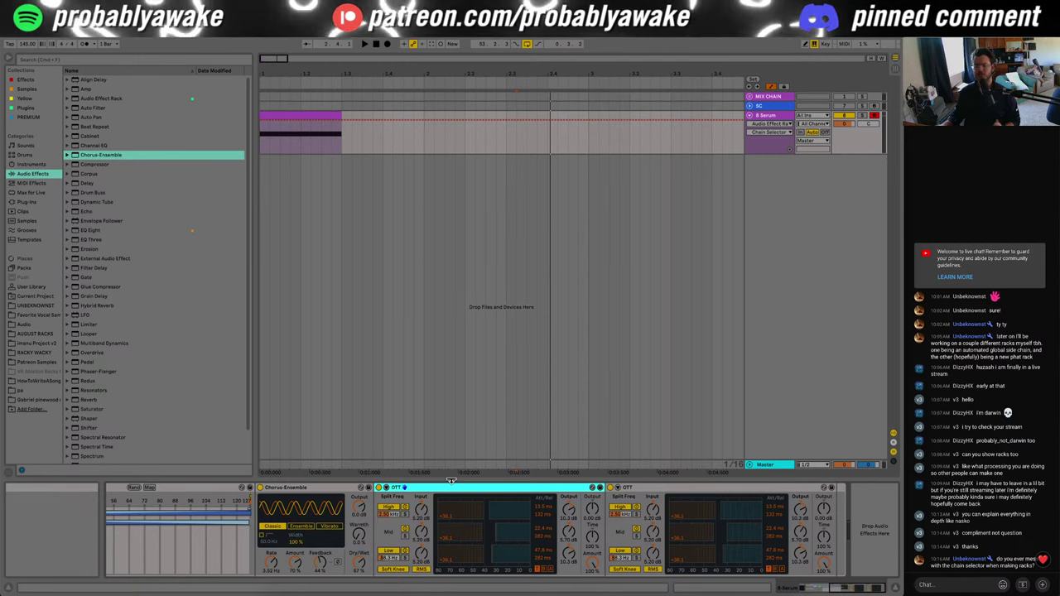
# Step: Go over the Chorus-Ensemble and the two OTT devices in the rack's first chain
pyautogui.moveTo(280, 59)
pyautogui.mouseDown()
pyautogui.moveTo(280, 40)
pyautogui.moveTo(285, 76)
pyautogui.moveTo(265, 74)
pyautogui.moveTo(263, 63)
pyautogui.mouseUp()
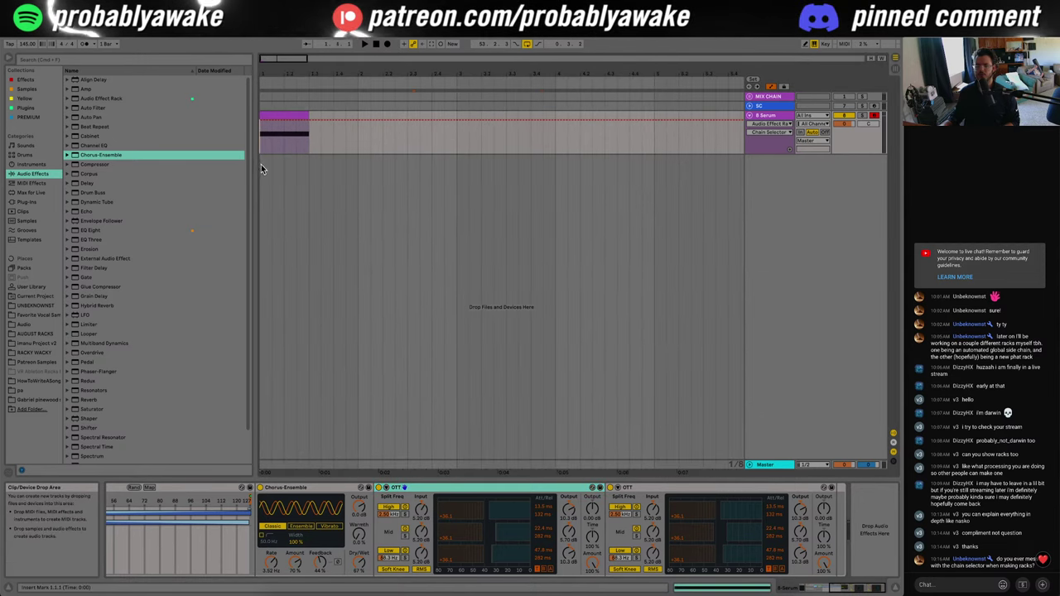
pyautogui.click(371, 494)
pyautogui.click(488, 494)
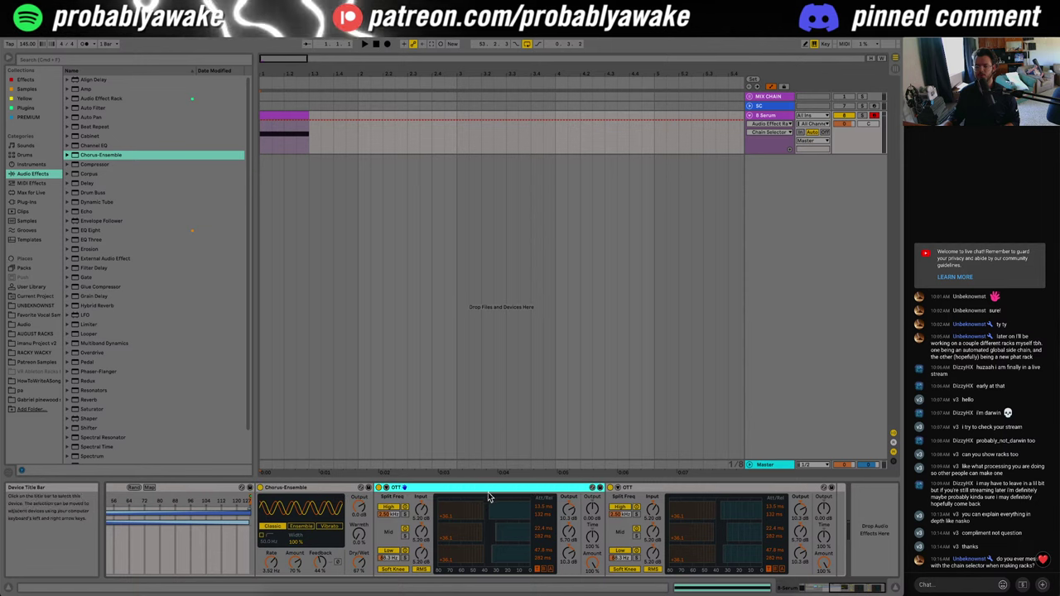
pyautogui.click(716, 494)
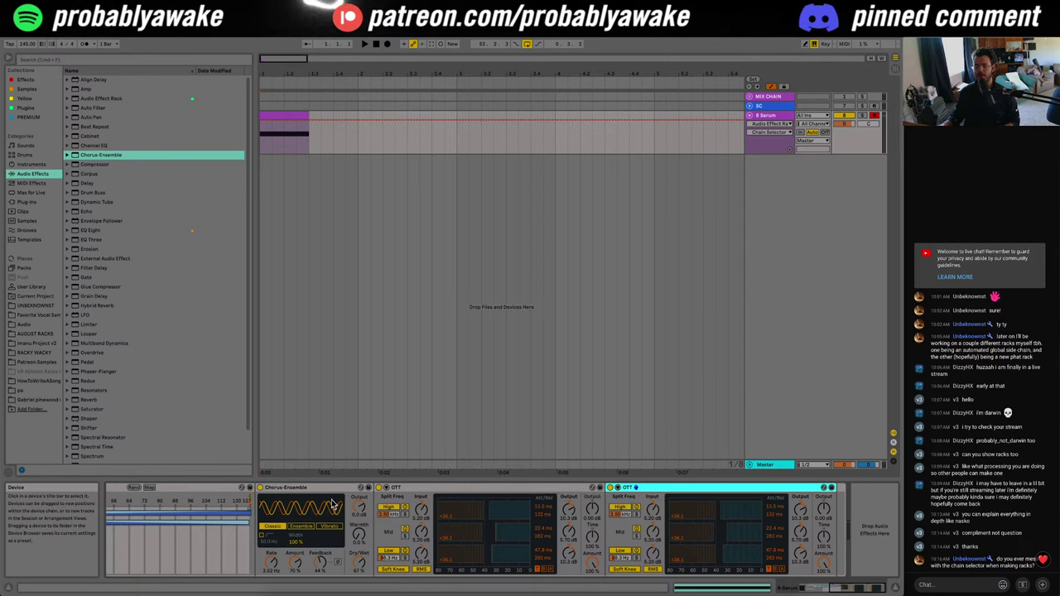
pyautogui.hscroll(-10, 201, 509)
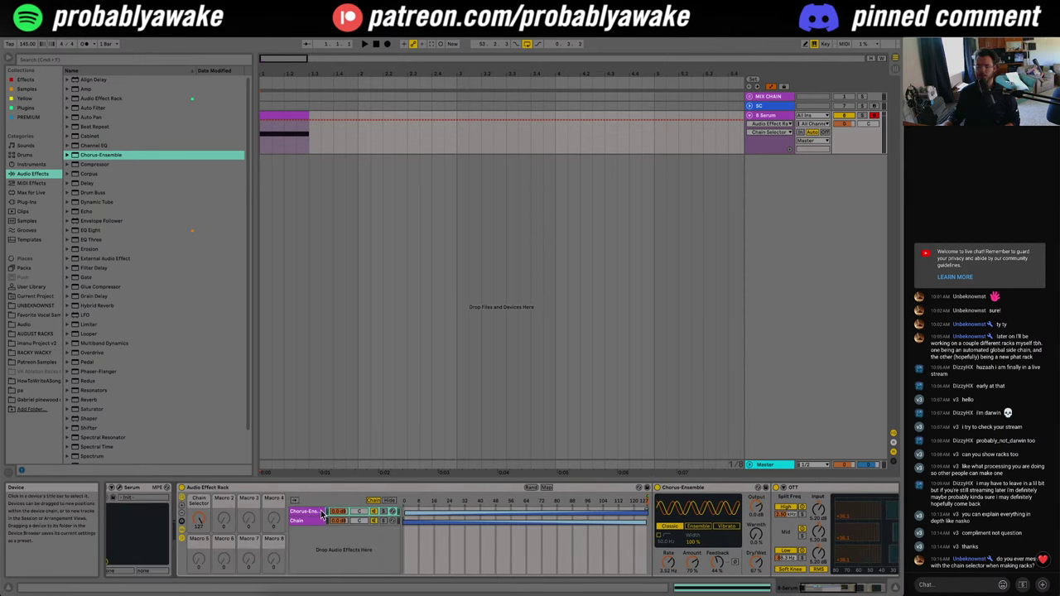
# Step: Hide the rack's chain selector zones and shorten the second OTT's high-band release time to 24.3 ms
pyautogui.click(392, 502)
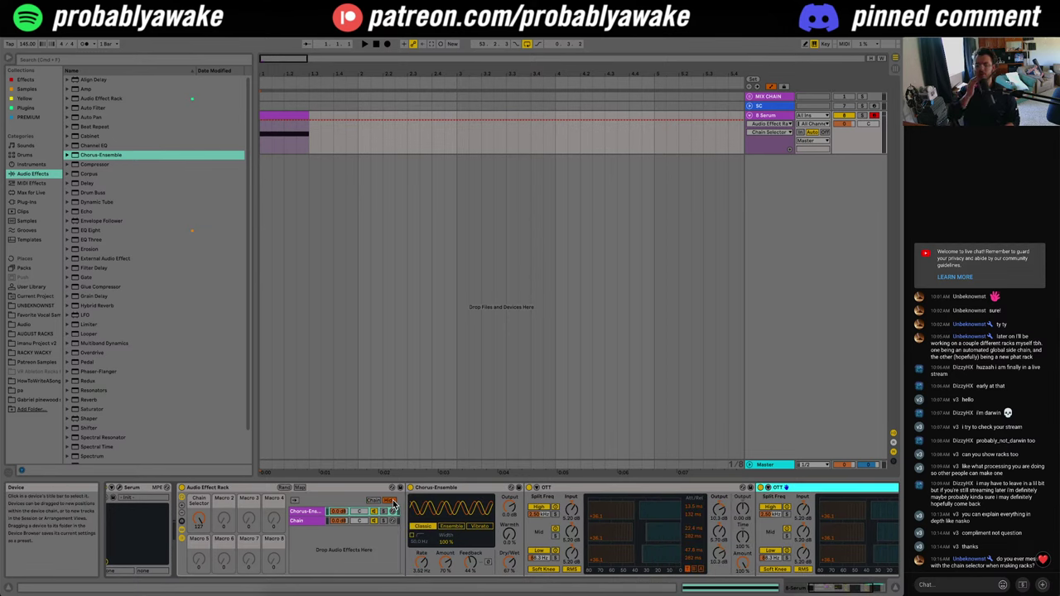
pyautogui.moveTo(315, 59)
pyautogui.mouseDown()
pyautogui.moveTo(316, 41)
pyautogui.moveTo(315, 53)
pyautogui.mouseUp()
pyautogui.hscroll(2, 453, 487)
pyautogui.hscroll(3, 453, 487)
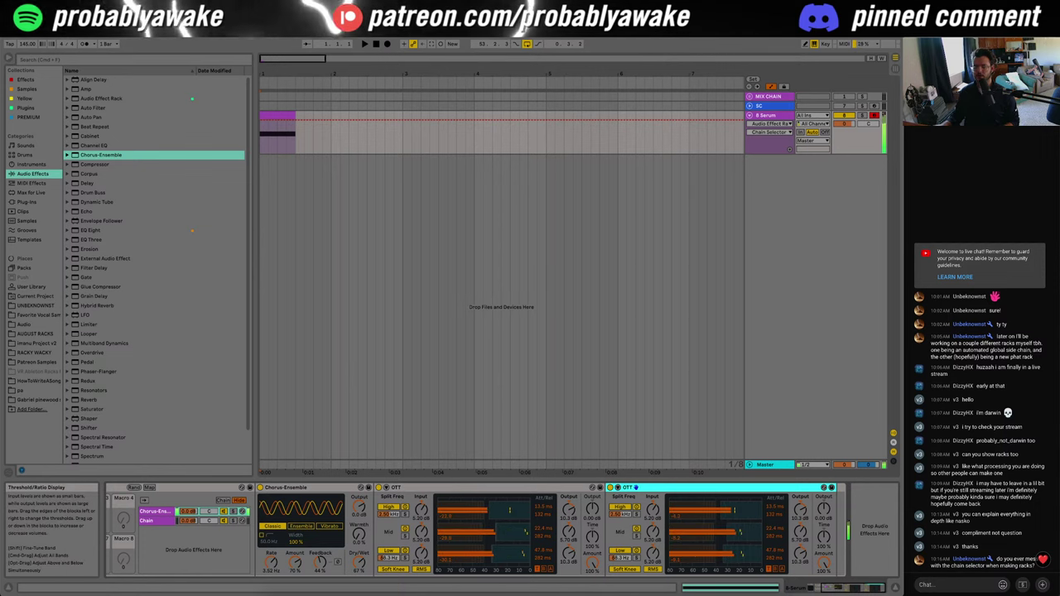
pyautogui.moveTo(775, 514); pyautogui.dragTo(775, 547)
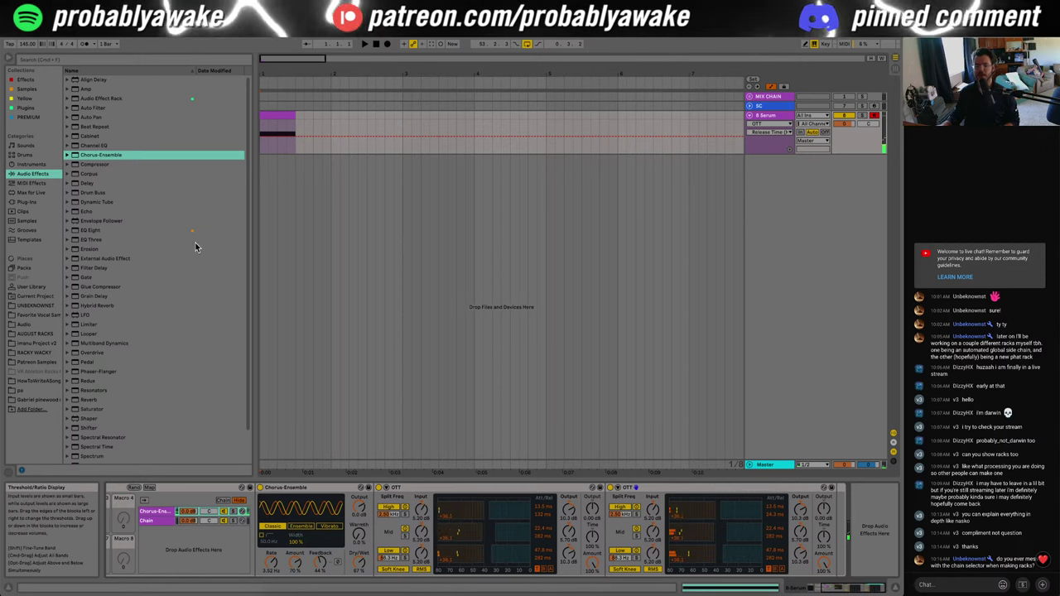
# Step: Add Erosion in Wide Noise mode after the second OTT, followed by an Envelope Follower mapped to Erosion's amount
pyautogui.doubleClick(88, 248)
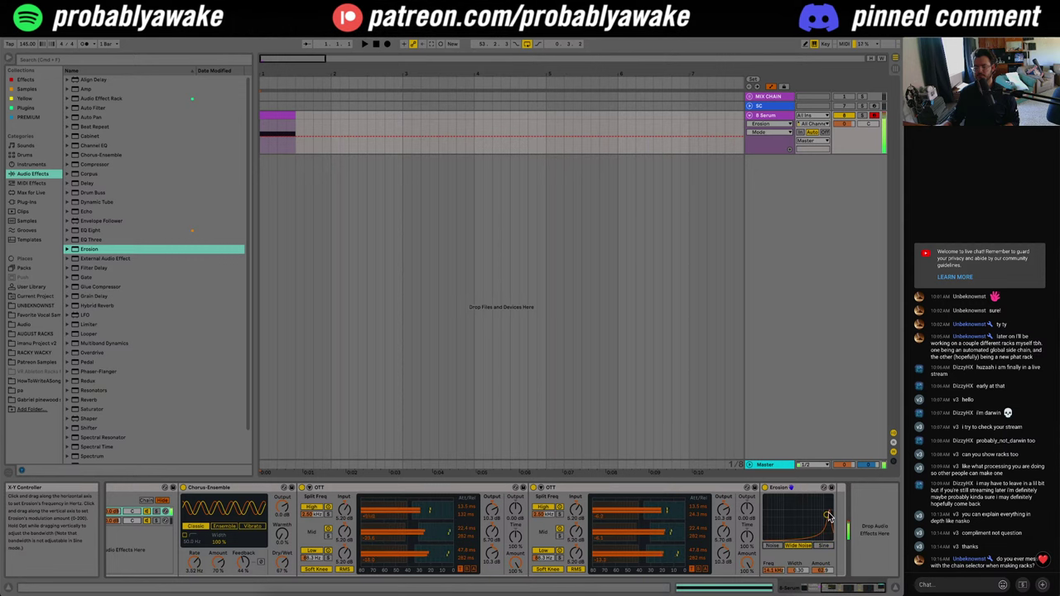
pyautogui.write('au')
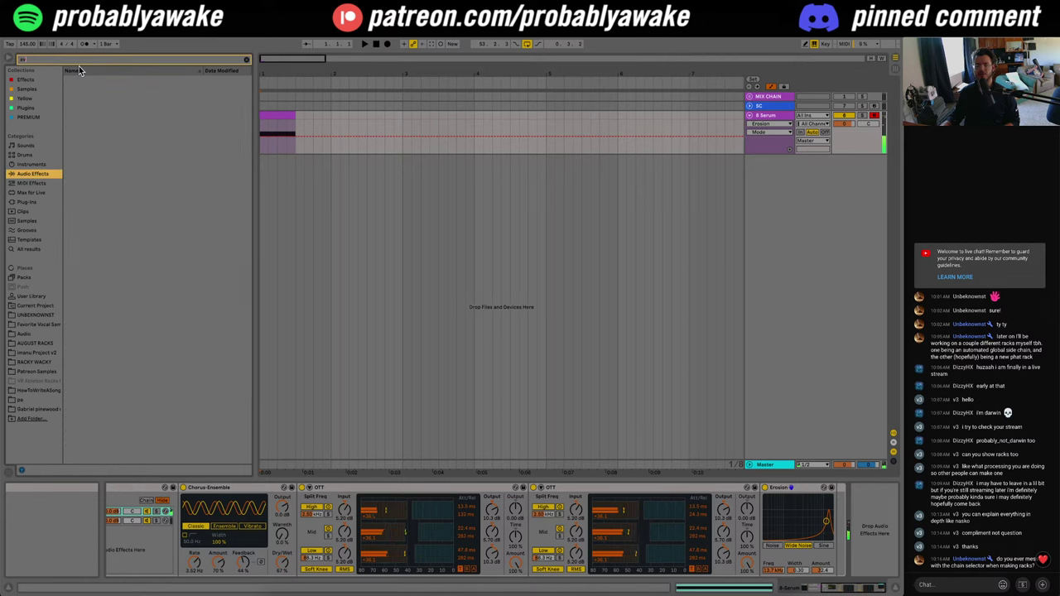
pyautogui.write('nv')
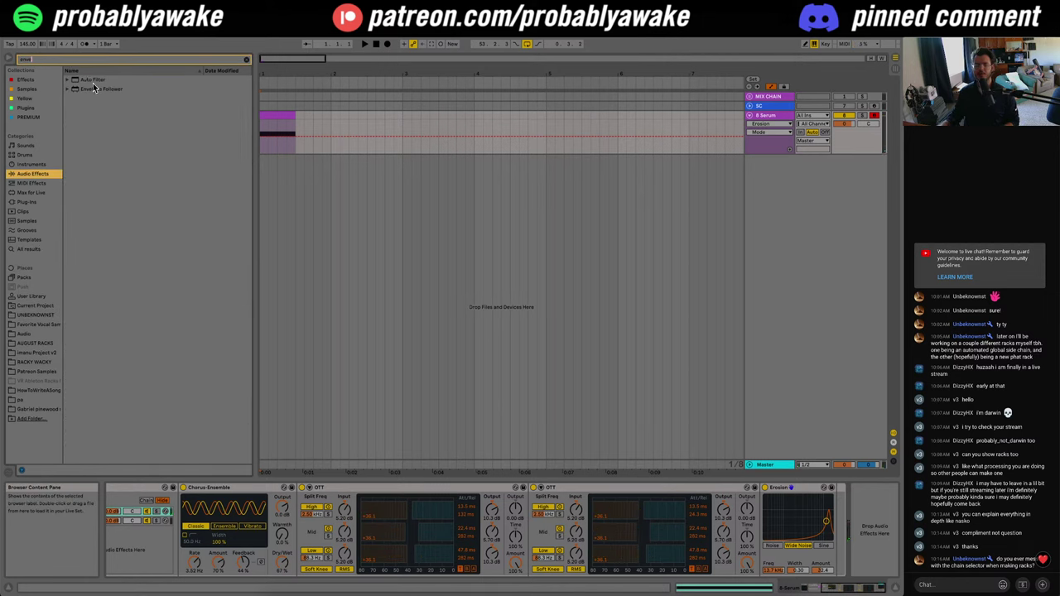
pyautogui.moveTo(802, 514); pyautogui.dragTo(825, 528)
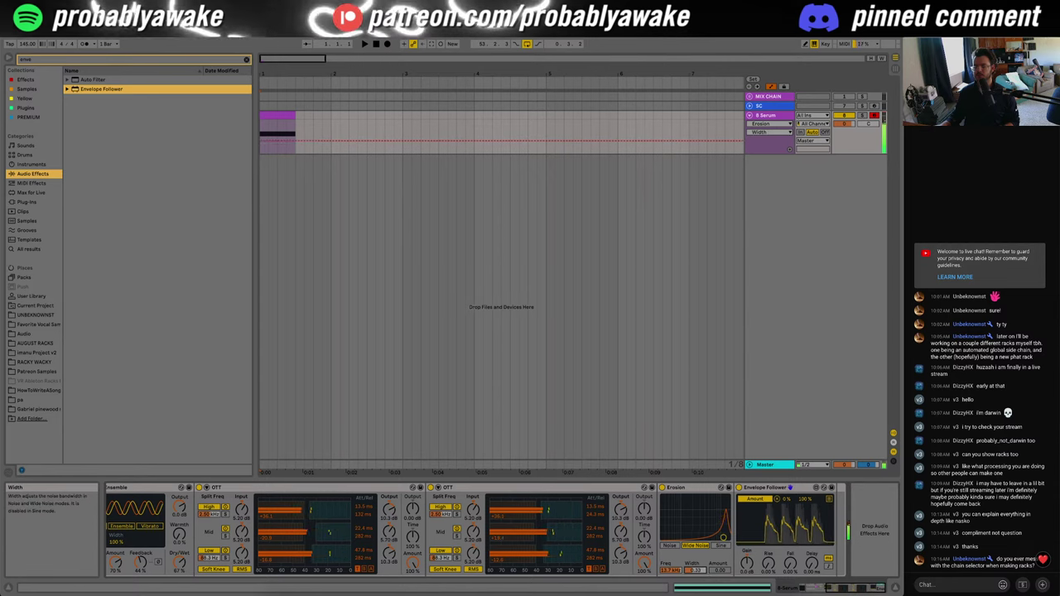
# Step: Adjust Erosion's noise width and the Envelope Follower's gain while listening to the sound
pyautogui.click(696, 571)
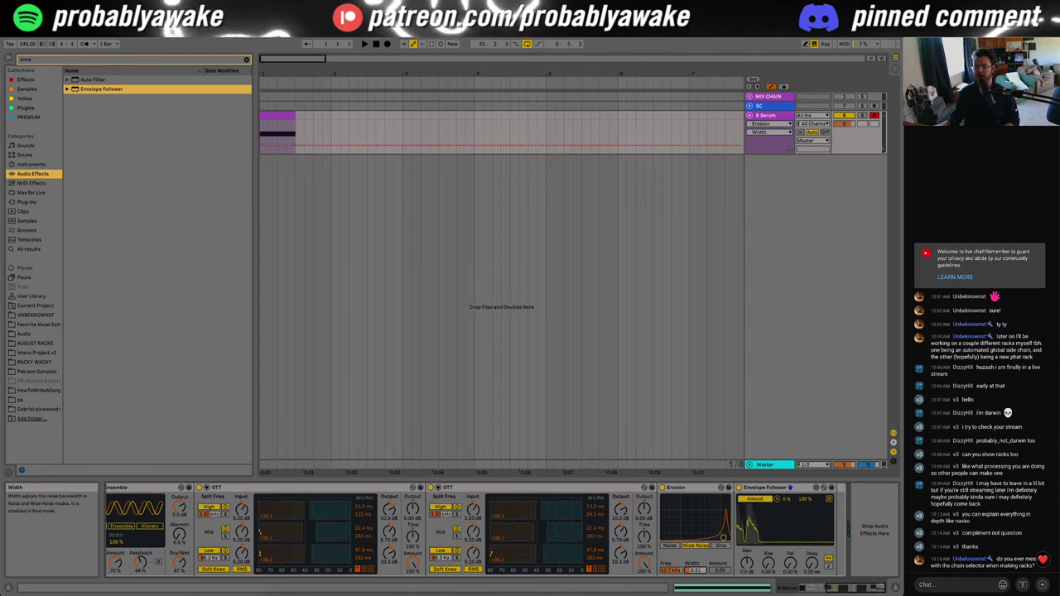
pyautogui.press('space')
pyautogui.click(746, 563)
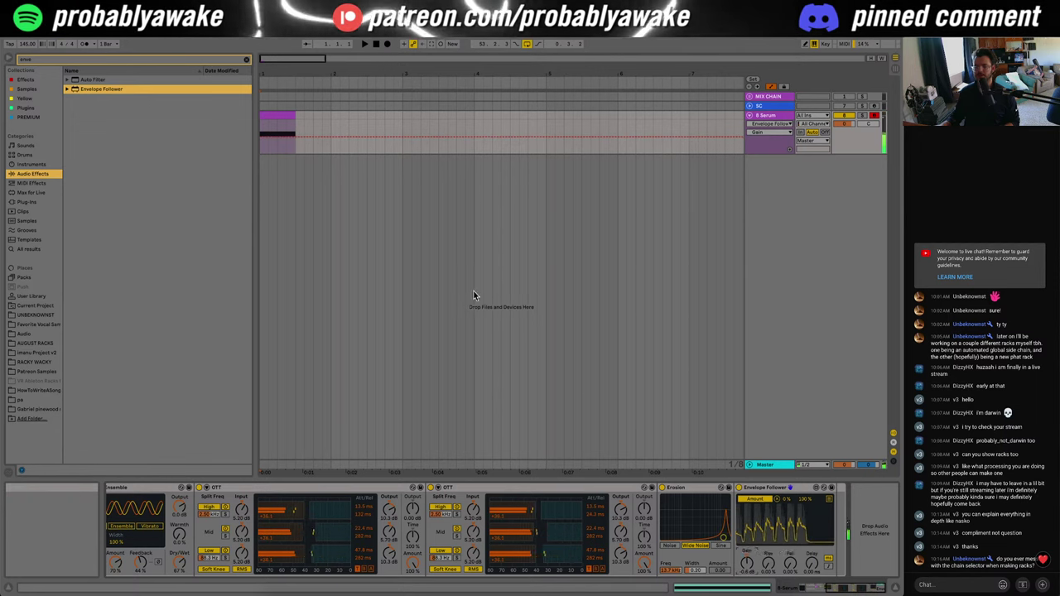
# Step: Find the Saturator in the audio effects and add it at the end of the chain, after the Envelope Follower
pyautogui.click(68, 60)
pyautogui.write('sat')
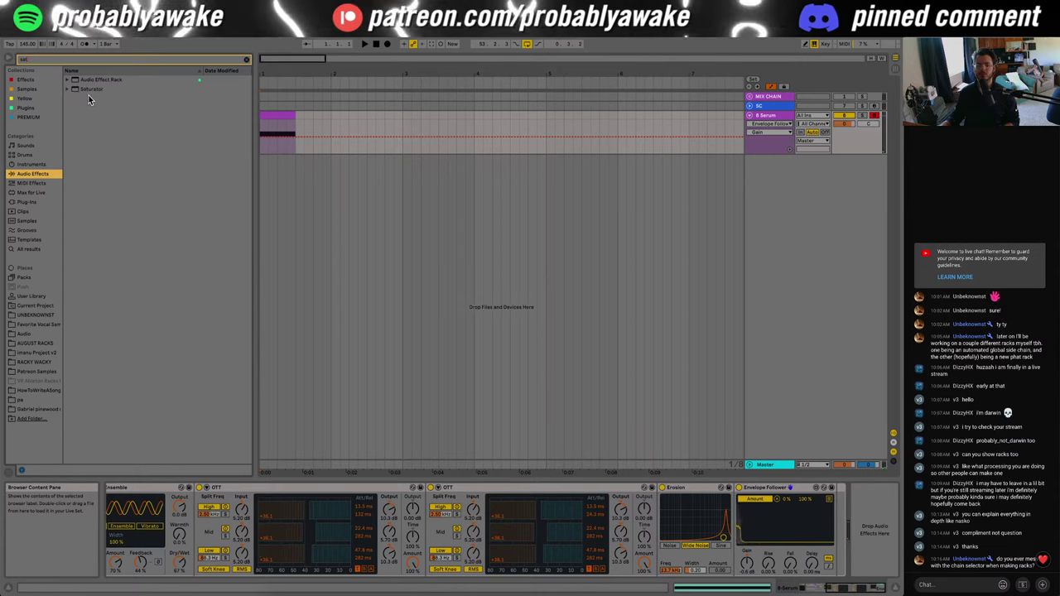
pyautogui.moveTo(91, 89); pyautogui.dragTo(834, 528)
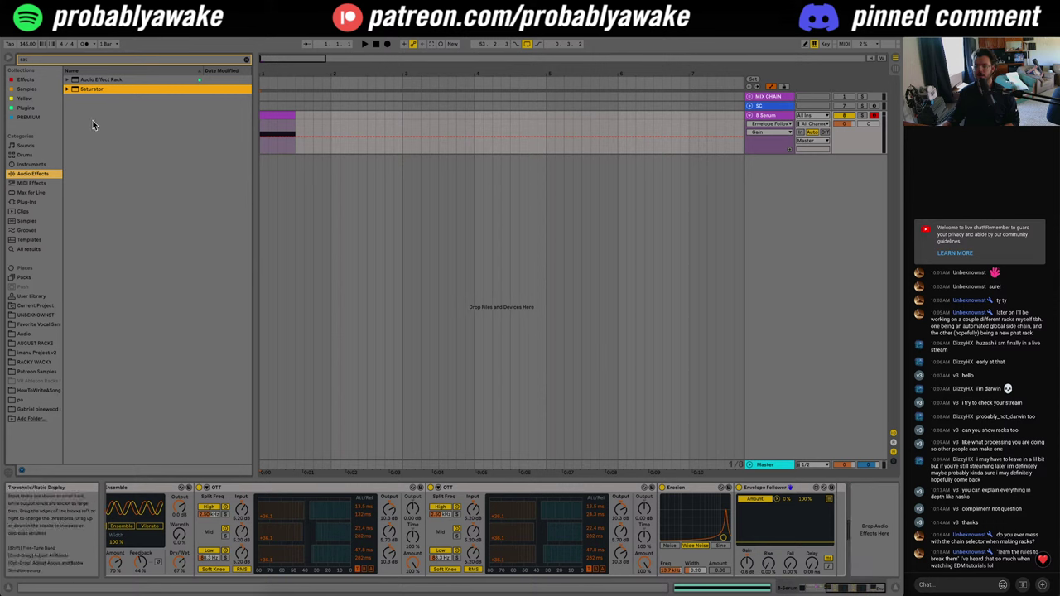
pyautogui.moveTo(93, 91); pyautogui.dragTo(870, 534)
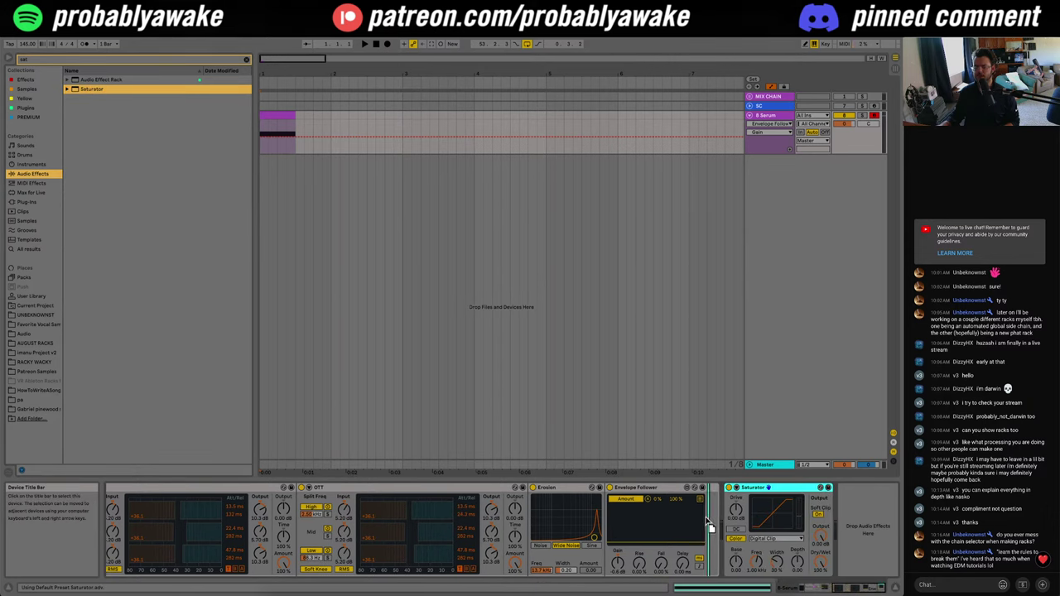
pyautogui.moveTo(698, 514); pyautogui.dragTo(706, 516)
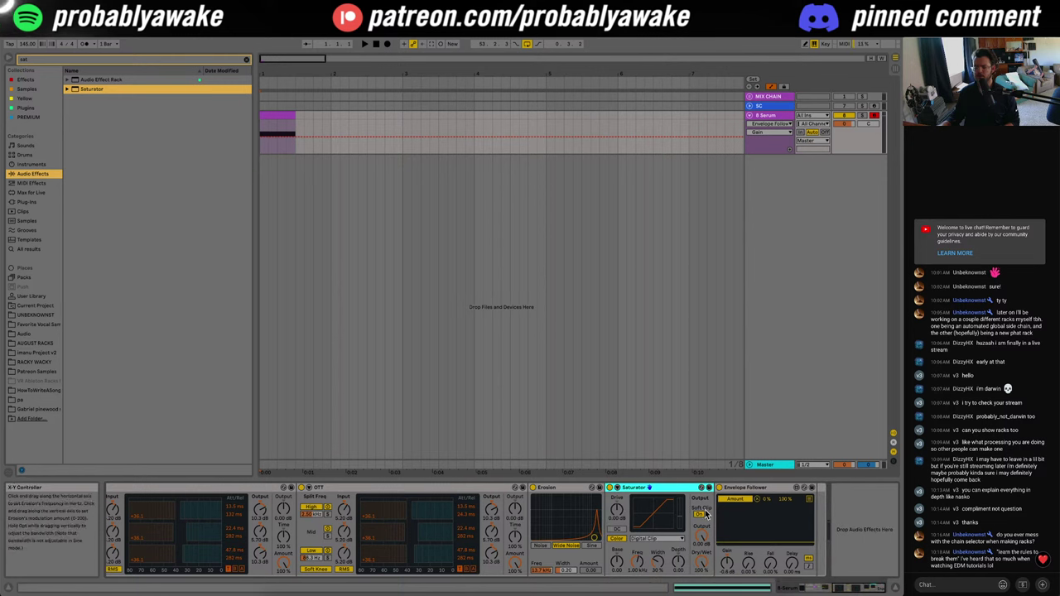
pyautogui.moveTo(823, 528); pyautogui.dragTo(824, 528)
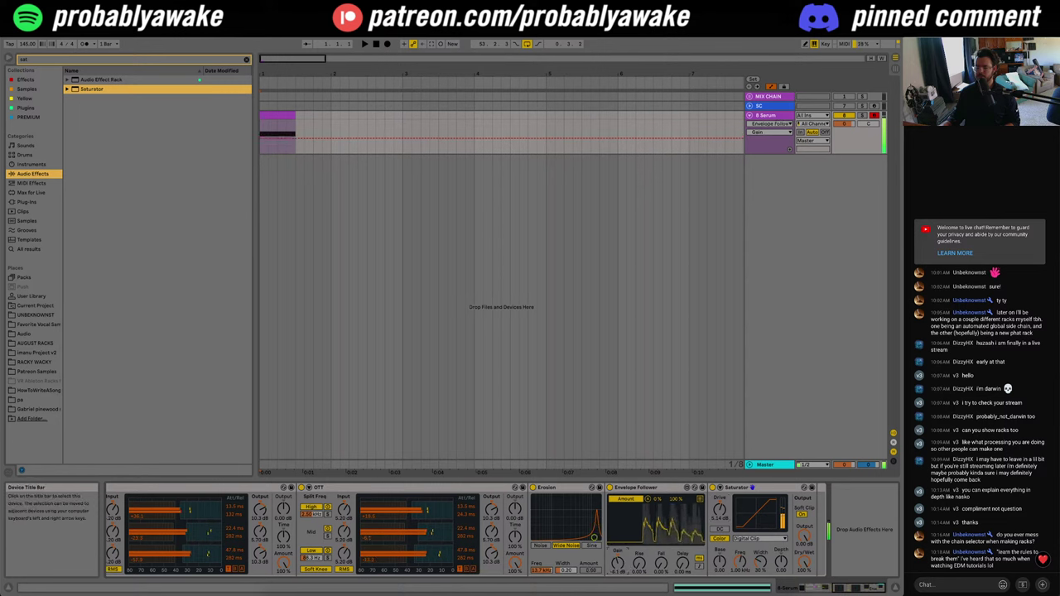
# Step: Switch the Saturator's curve type to Waveshaper and adjust its linearity, depth and damping
pyautogui.click(754, 540)
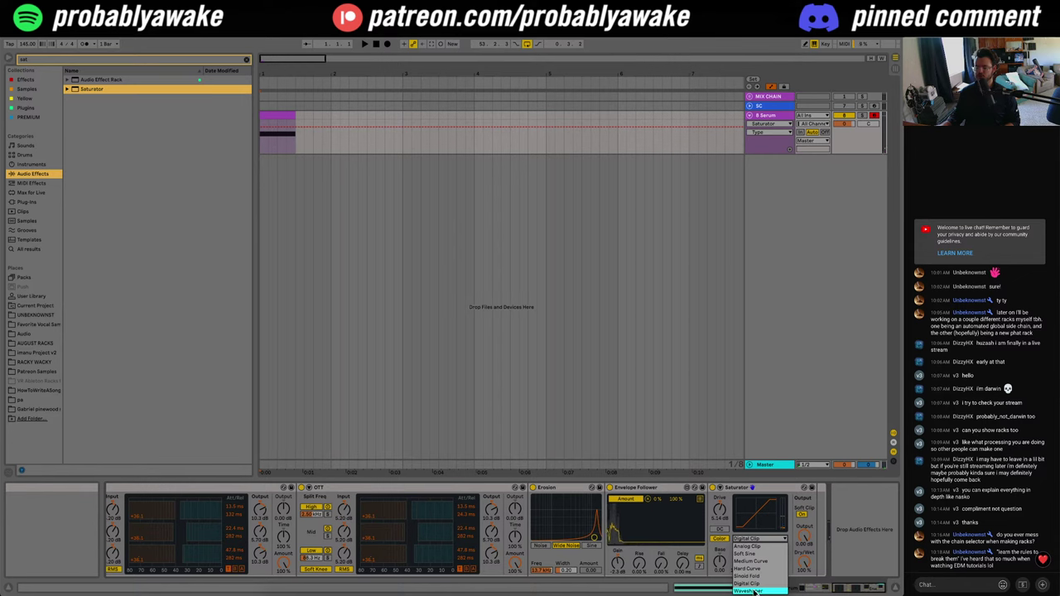
pyautogui.click(711, 489)
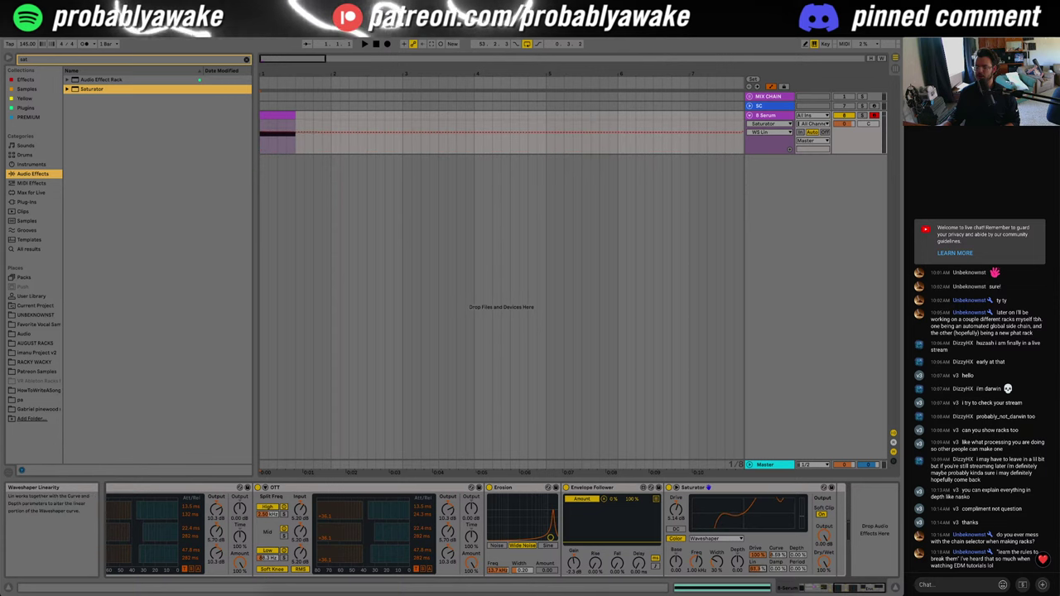
pyautogui.moveTo(777, 556); pyautogui.dragTo(797, 498)
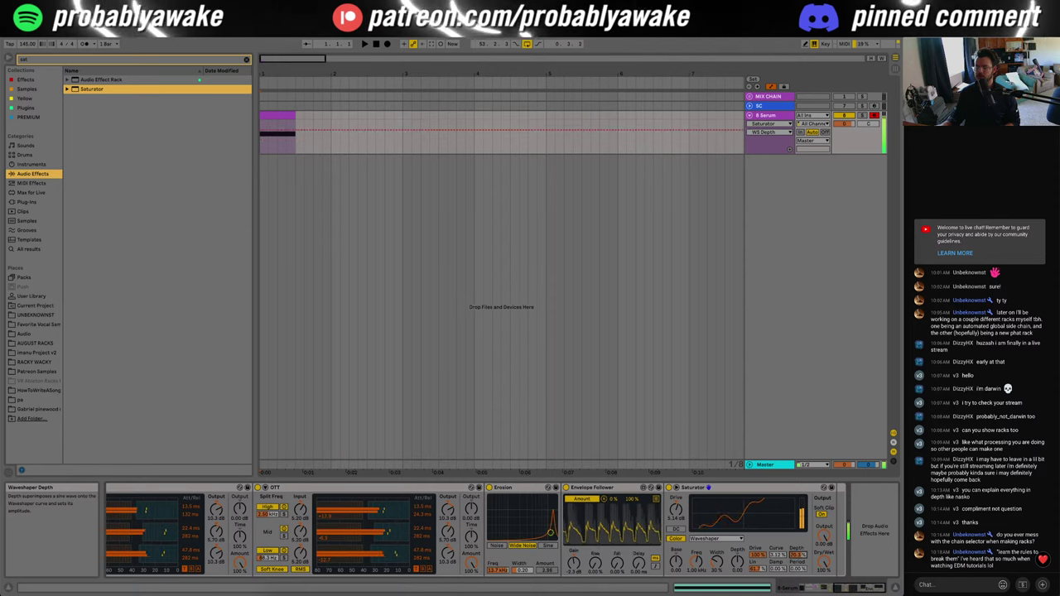
pyautogui.moveTo(797, 569)
pyautogui.mouseDown()
pyautogui.moveTo(797, 555)
pyautogui.moveTo(797, 567)
pyautogui.moveTo(778, 572)
pyautogui.mouseUp()
# Step: Review the full device chain and compare the sound with the whole rack bypassed and re-enabled
pyautogui.hscroll(-8, 572, 523)
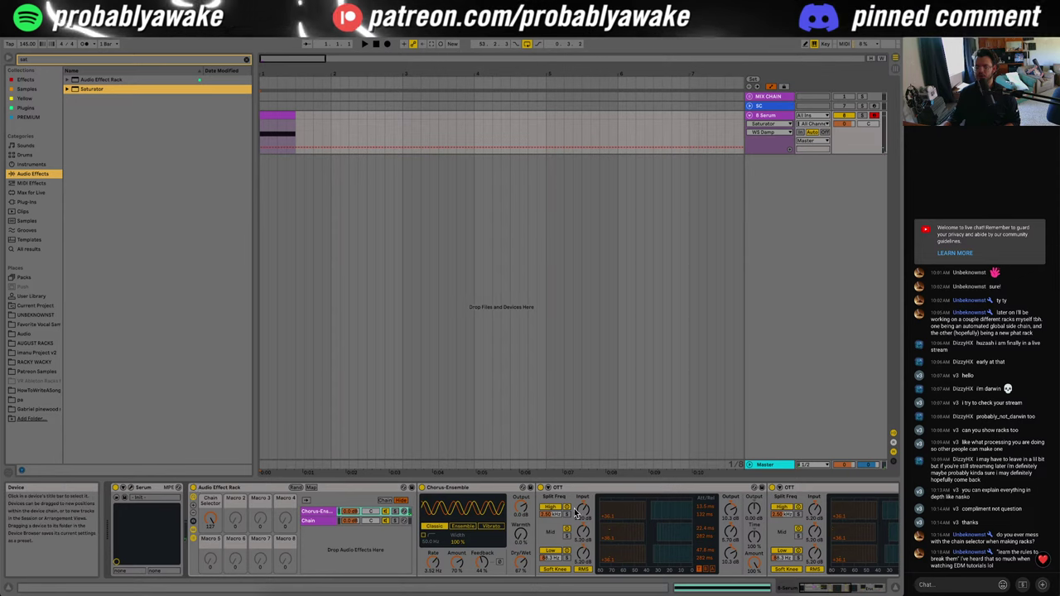
pyautogui.hscroll(6, 297, 564)
pyautogui.hscroll(-6, 298, 563)
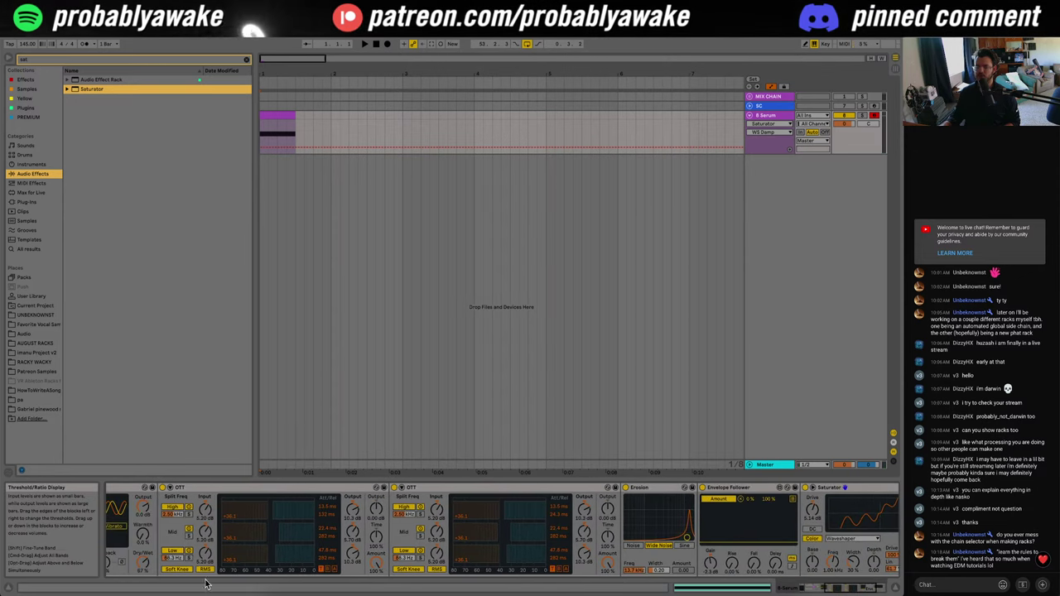
pyautogui.click(220, 491)
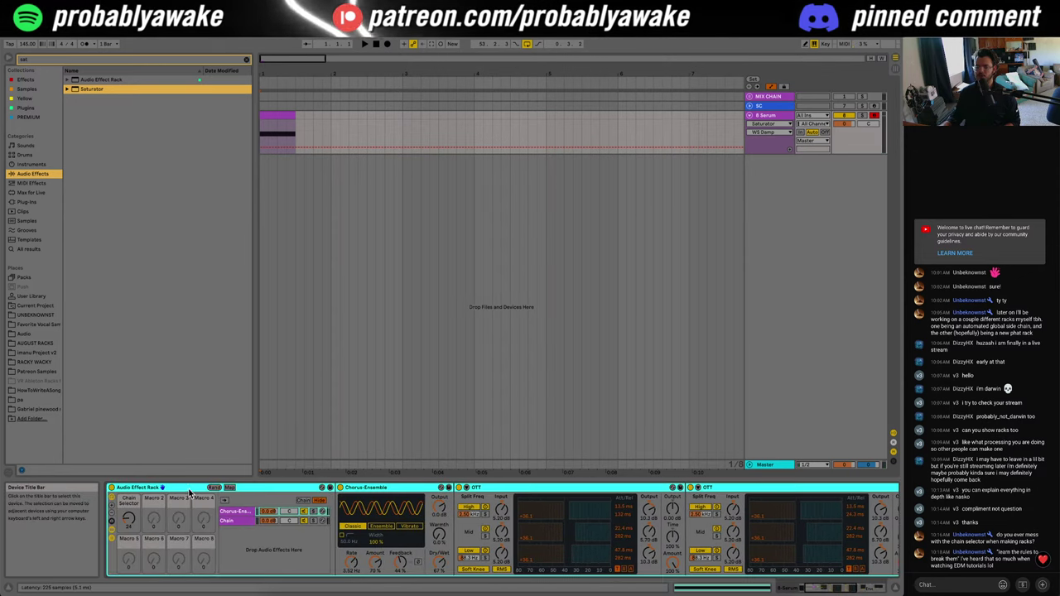
pyautogui.doubleClick(187, 487)
pyautogui.doubleClick(111, 539)
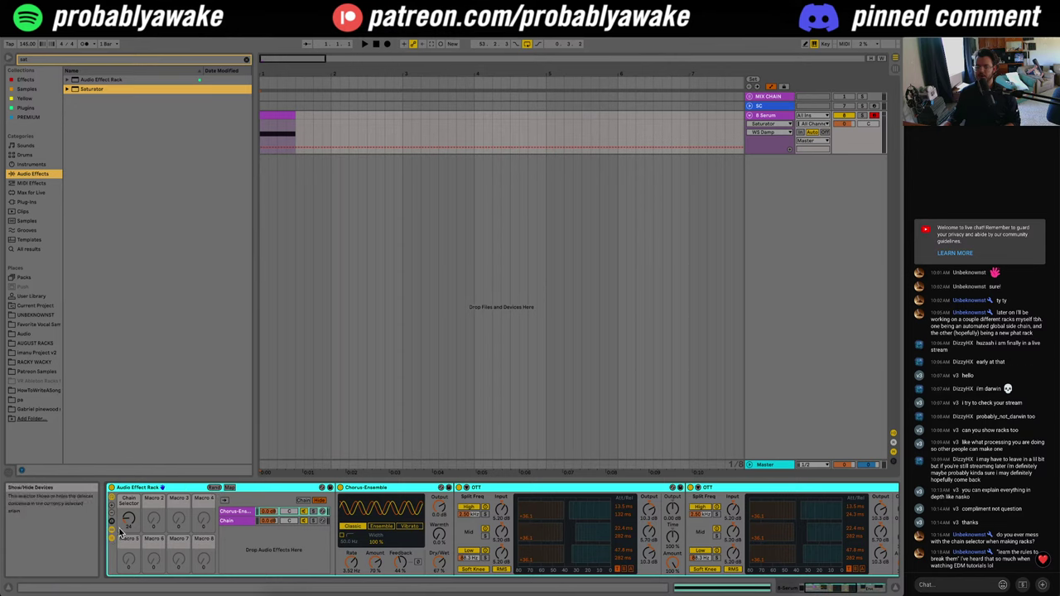
pyautogui.click(111, 489)
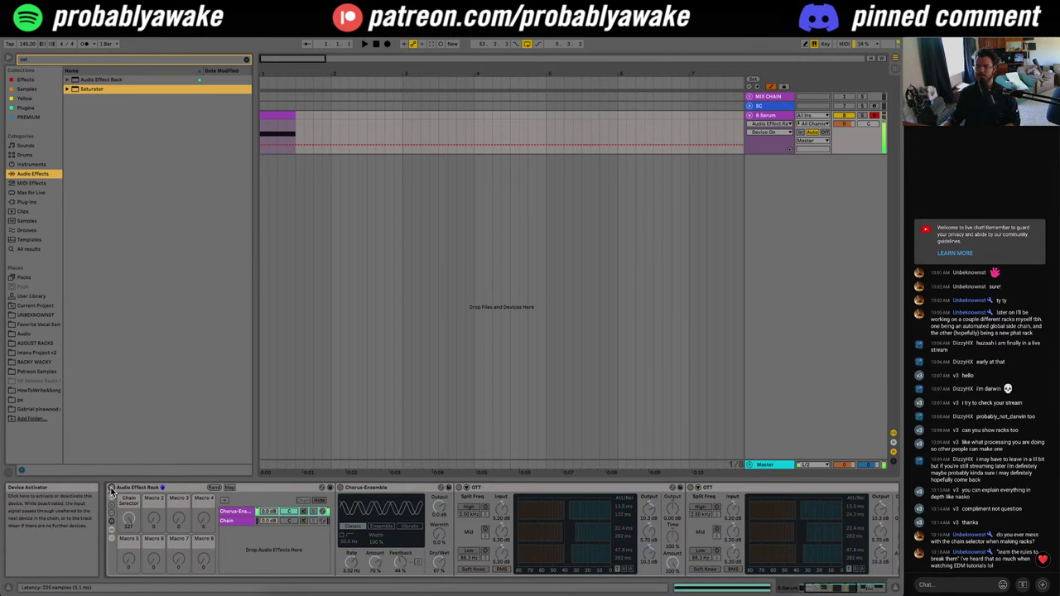
pyautogui.click(111, 488)
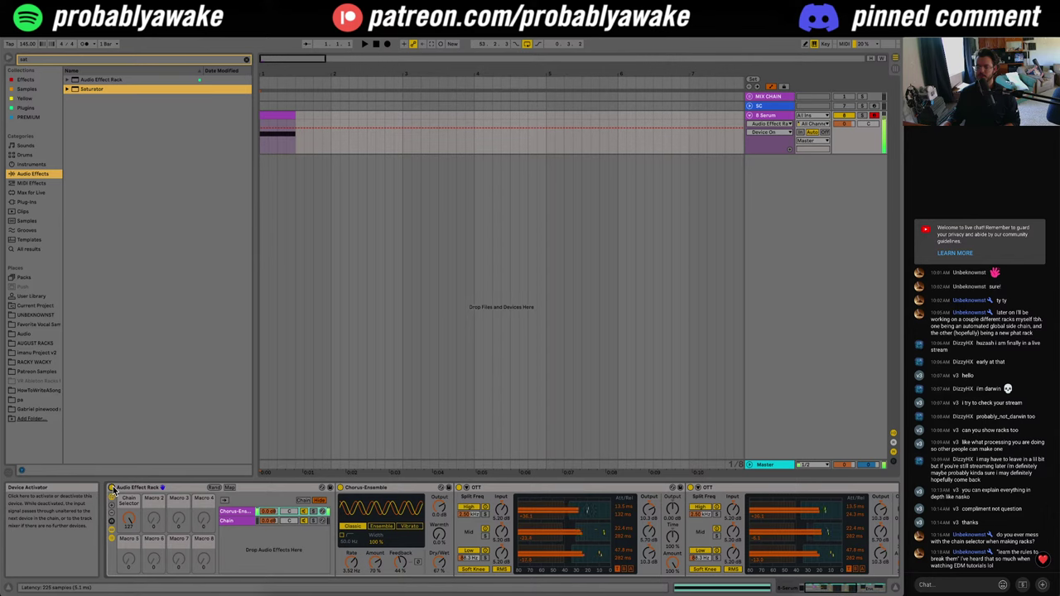
# Step: Save the rack as an audio effect rack preset named LIVESTREAM 1 in the user library
pyautogui.moveTo(847, 590); pyautogui.dragTo(369, 565)
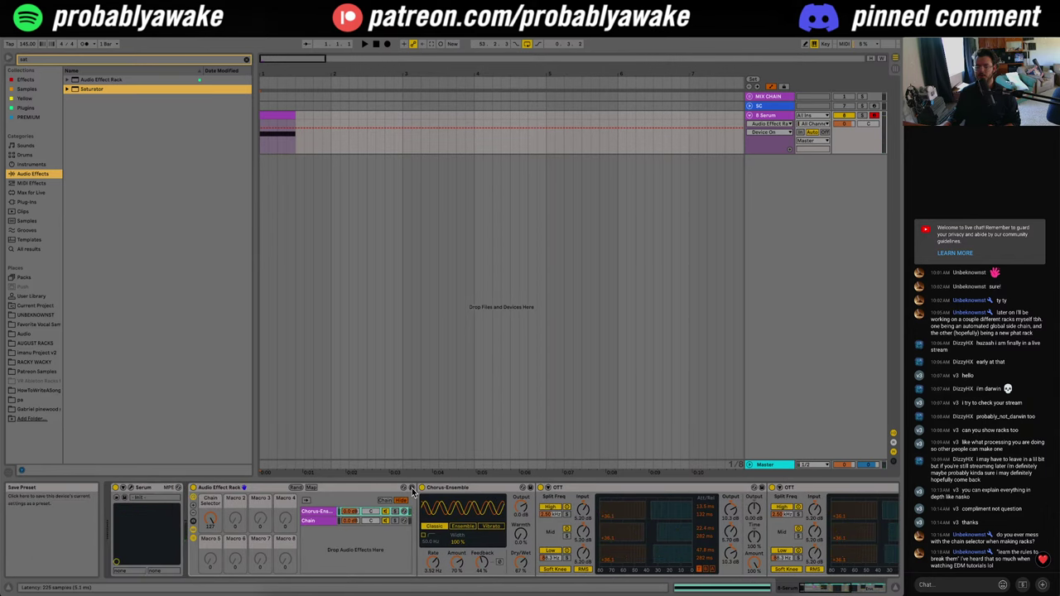
pyautogui.doubleClick(236, 491)
pyautogui.doubleClick(195, 551)
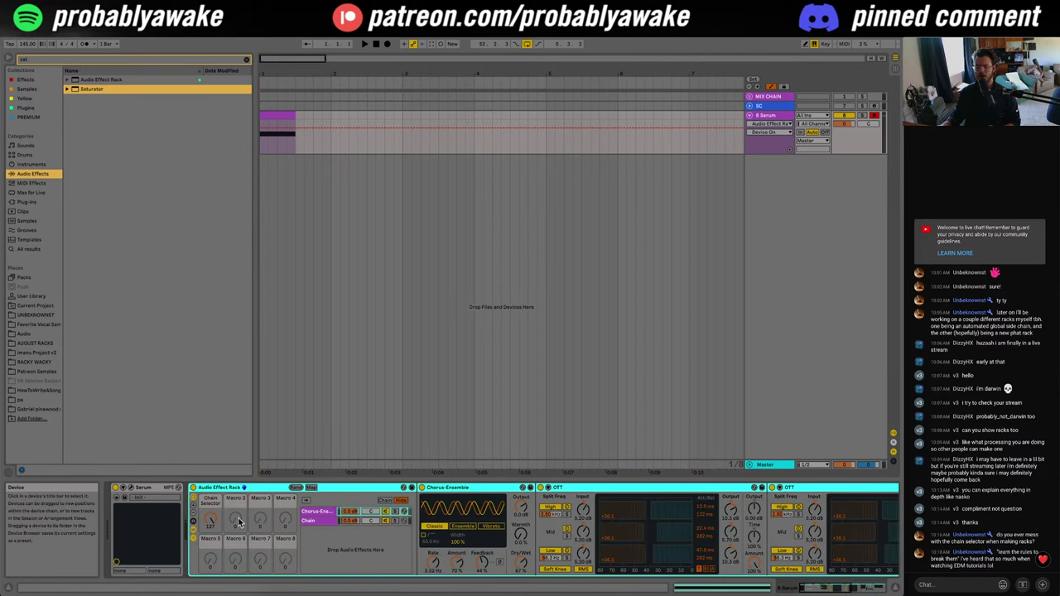
pyautogui.click(411, 491)
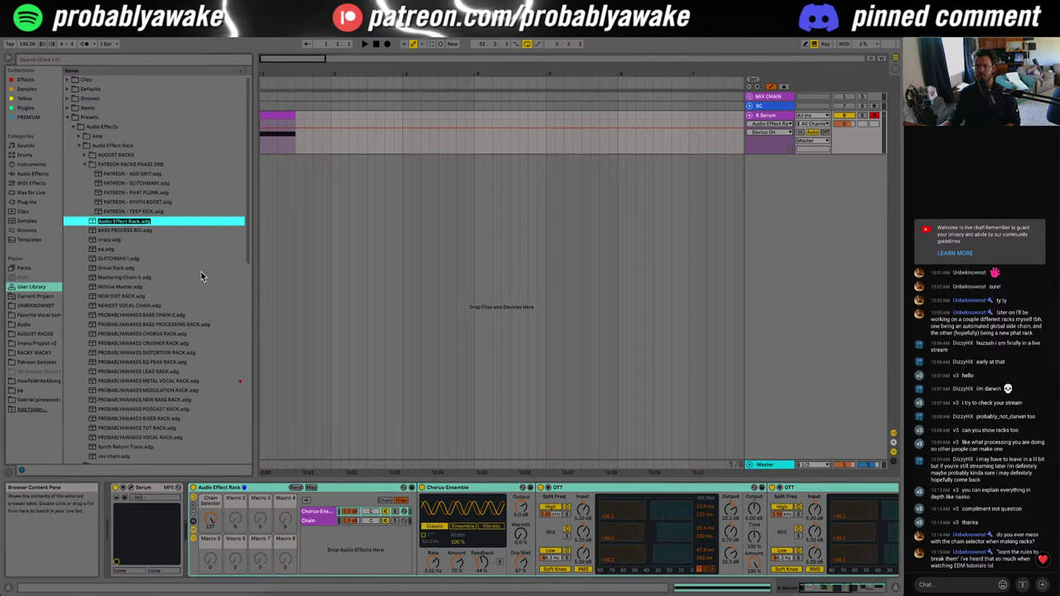
pyautogui.write('LIVESTREAM 1')
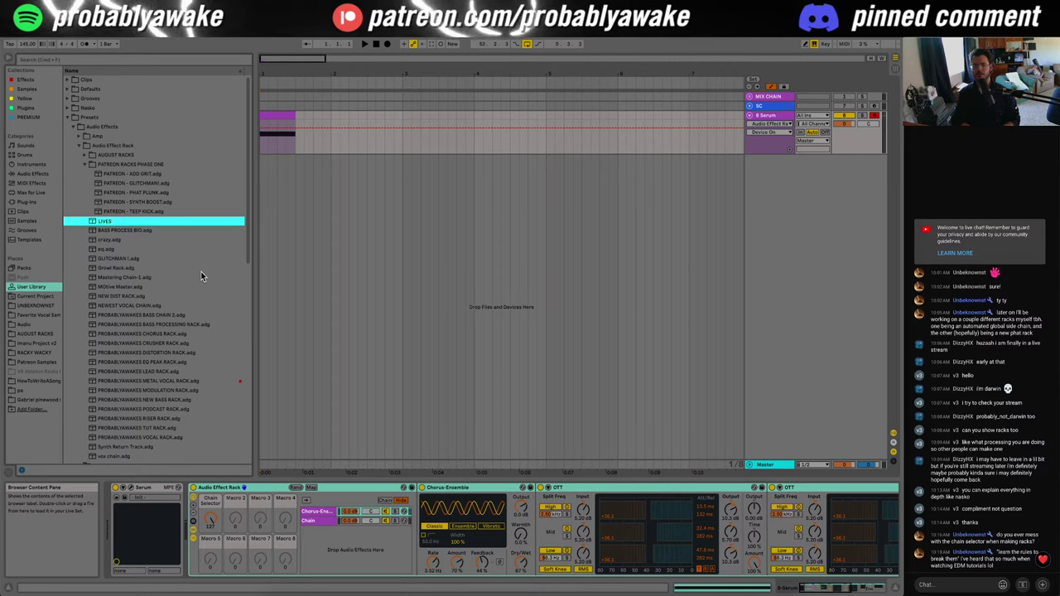
pyautogui.press('Return')
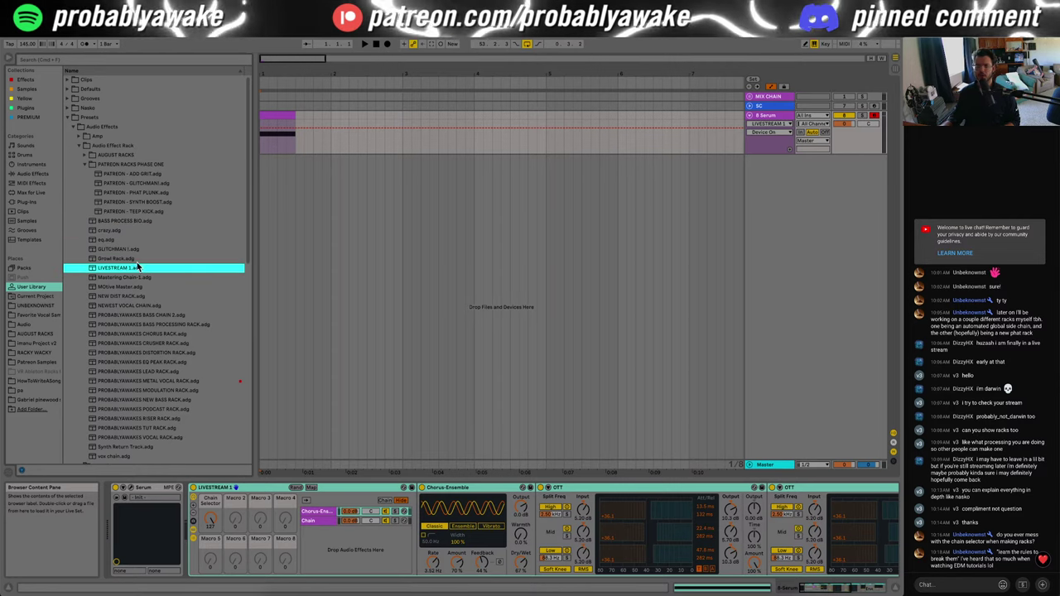
# Step: Locate the LIVESTREAM 1.adg preset file in Finder and post it to Discord's stream-feedback-and-chat channel
pyautogui.rightClick(139, 268)
pyautogui.click(168, 301)
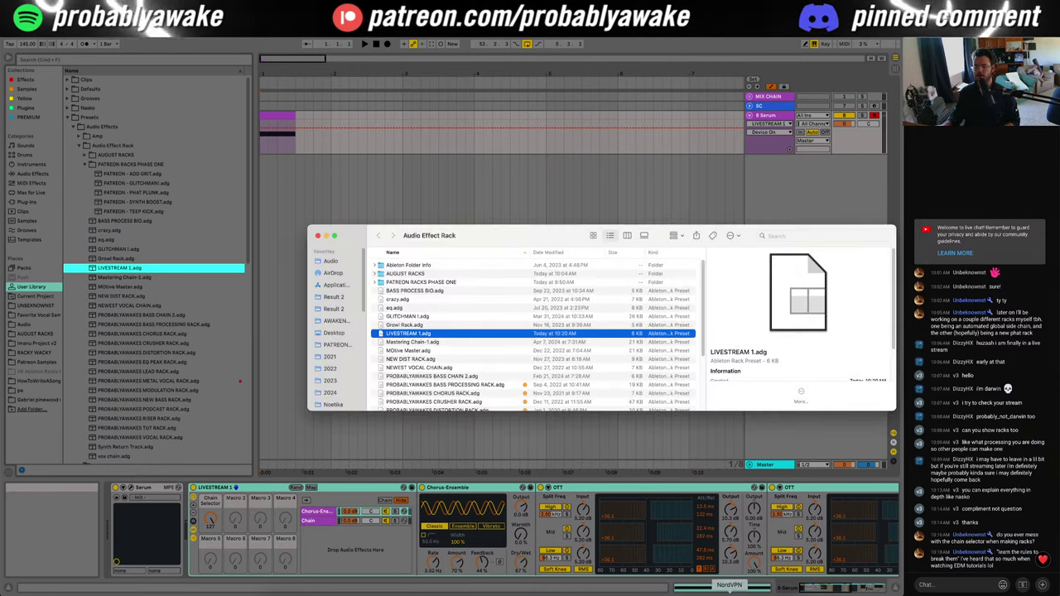
pyautogui.press('super+Tab')
pyautogui.press('super+Tab')
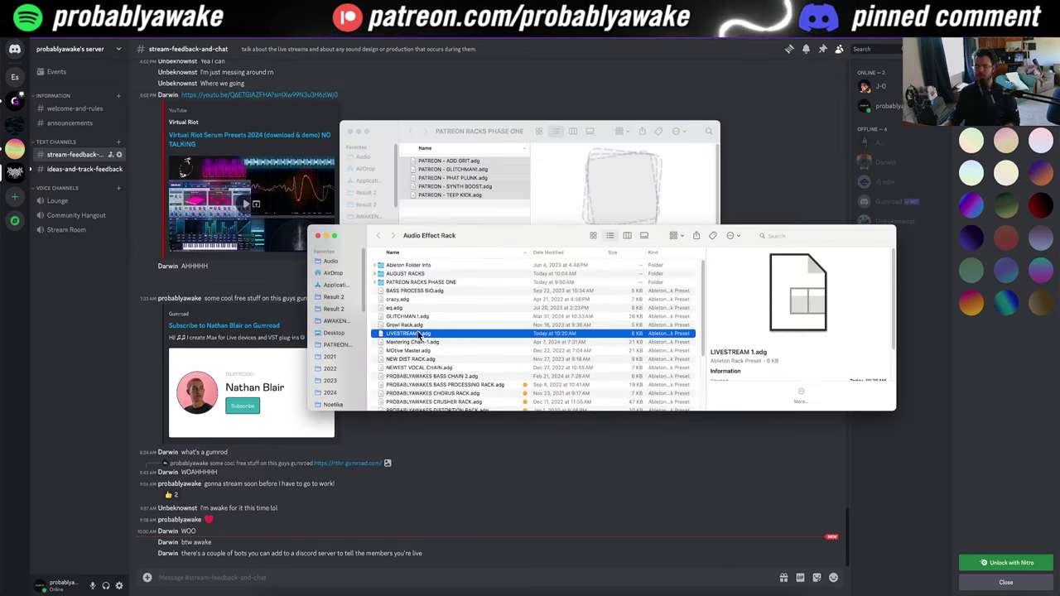
pyautogui.moveTo(408, 333); pyautogui.dragTo(477, 543)
pyautogui.click(499, 537)
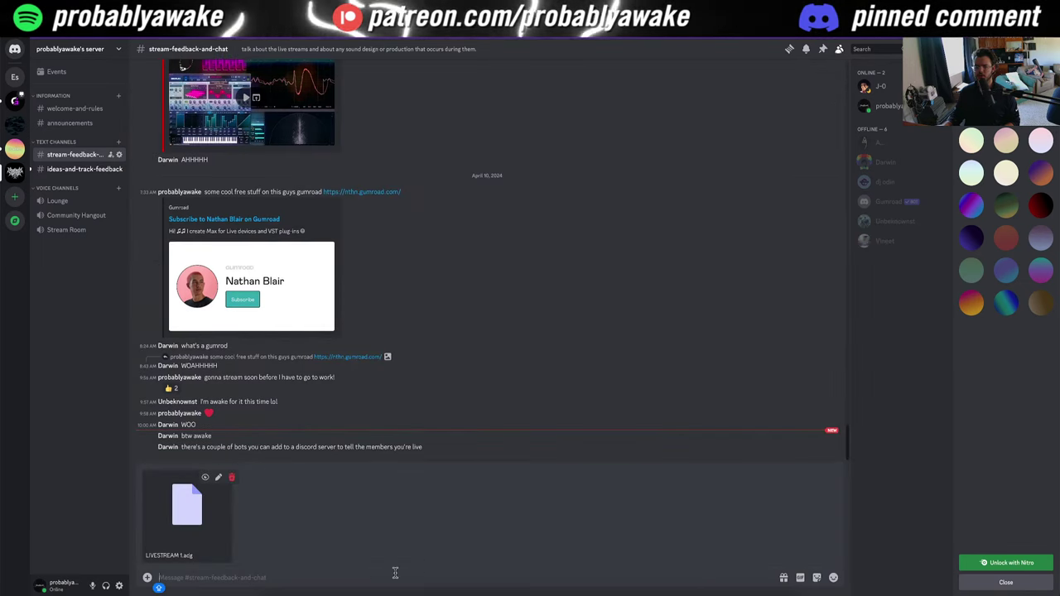
pyautogui.press('Return')
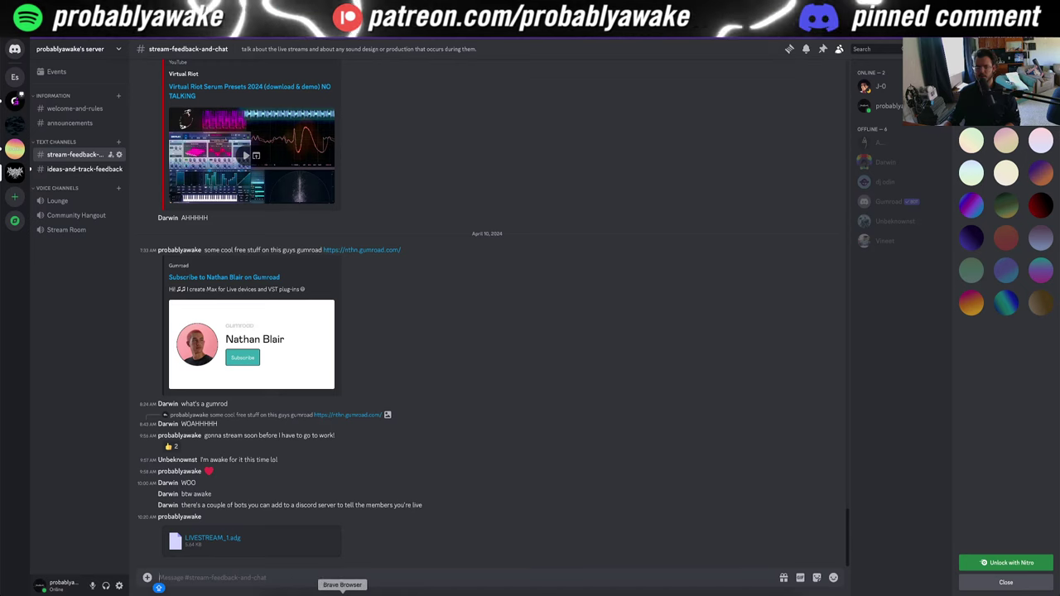
# Step: Switch back to Ableton Live and delete the LIVESTREAM 1 rack from the 8 Serum track
pyautogui.click(342, 592)
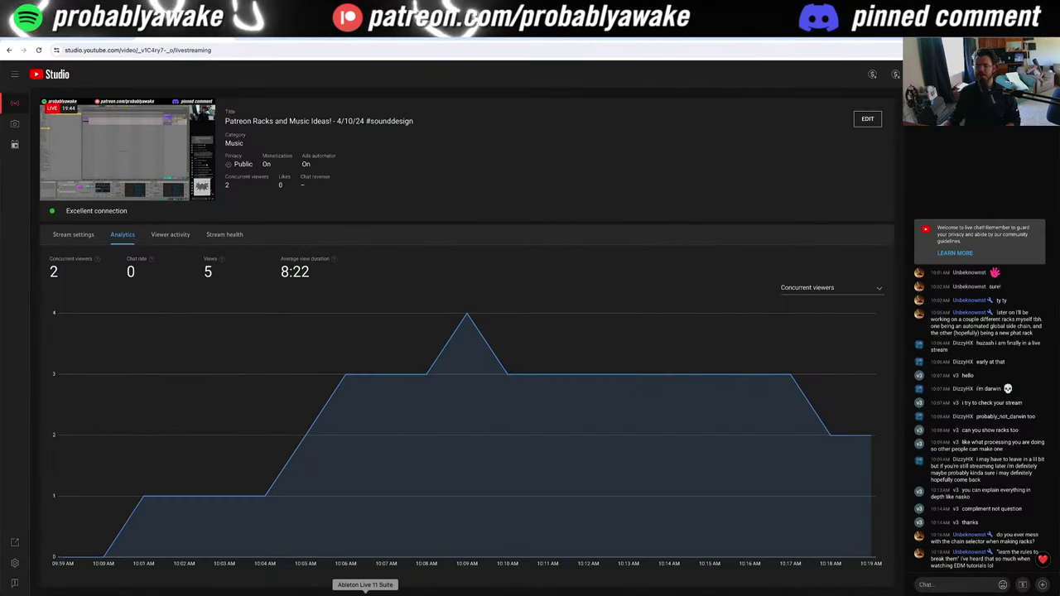
pyautogui.click(365, 593)
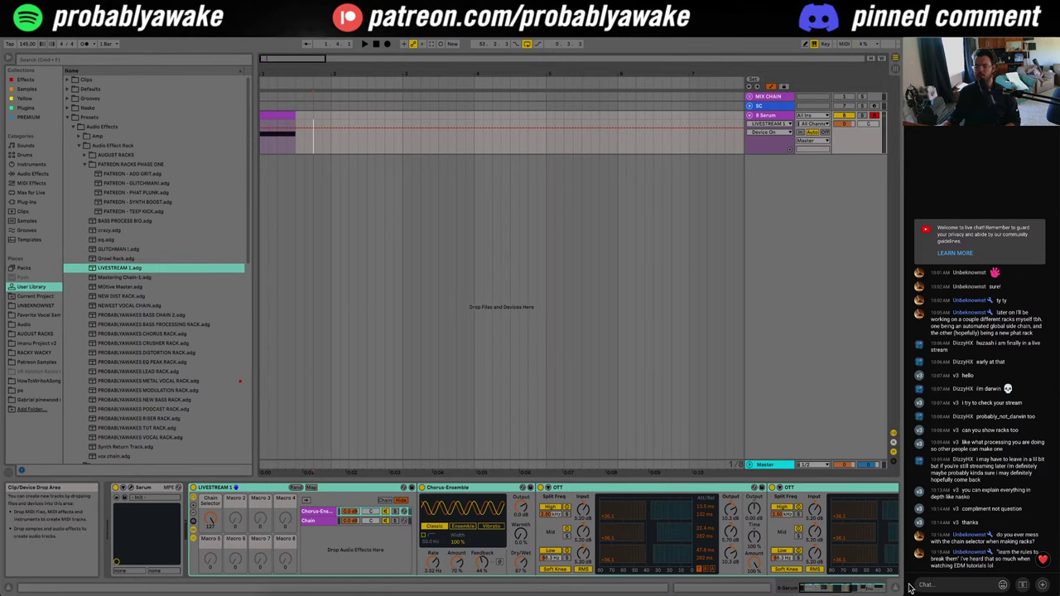
pyautogui.click(242, 489)
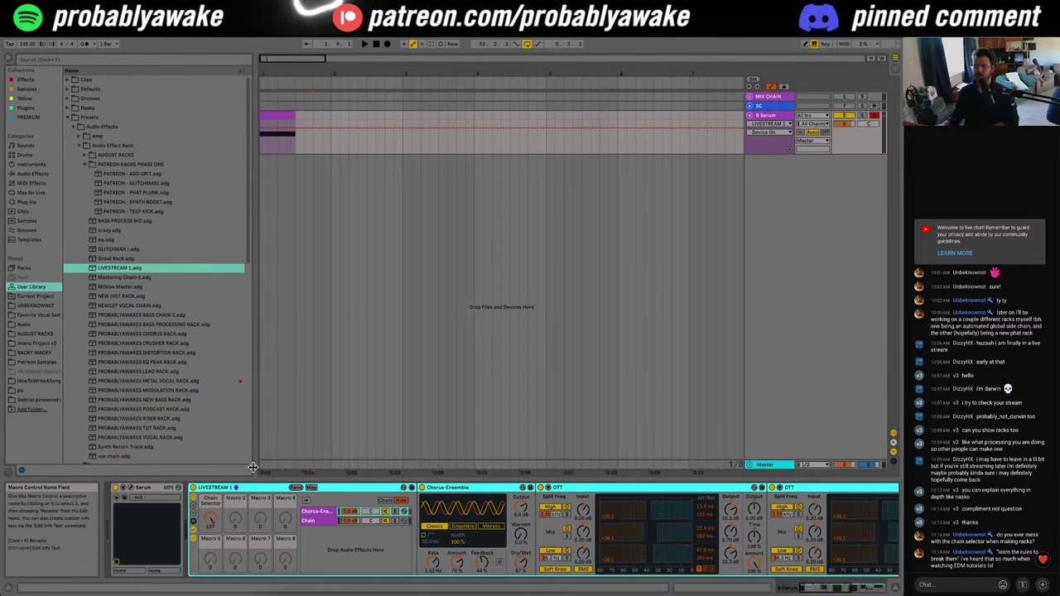
pyautogui.press('Delete')
pyautogui.click(446, 430)
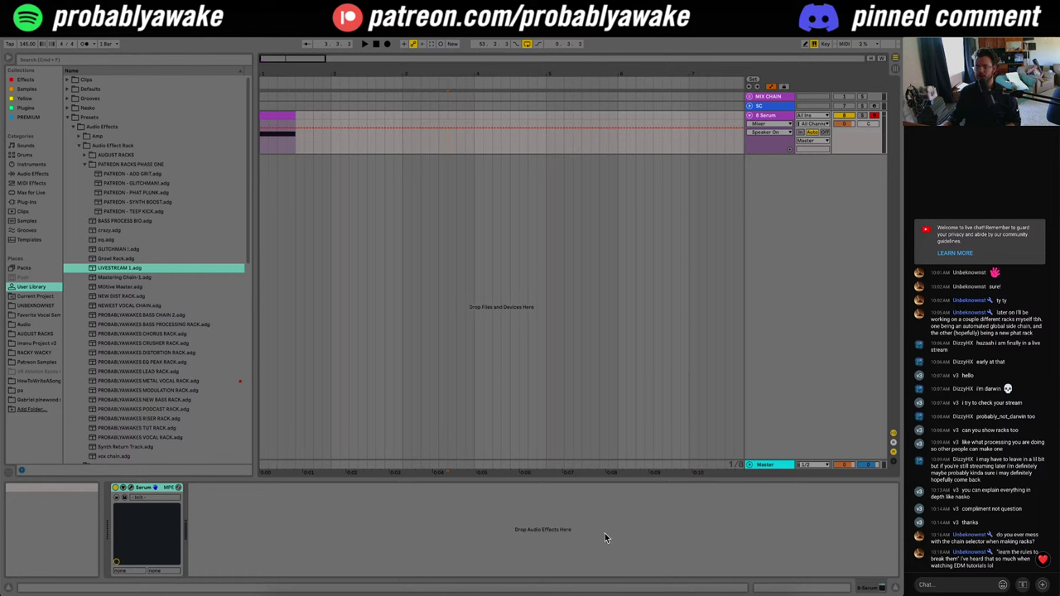
# Step: Clear the existing MIDI clip from the start of the 8 Serum track
pyautogui.click(901, 589)
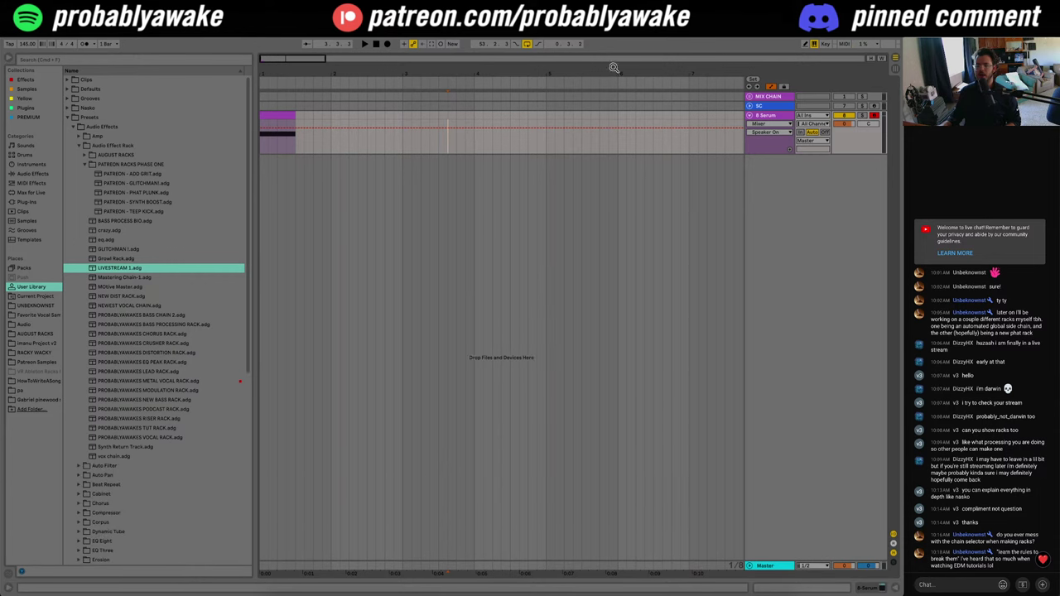
pyautogui.moveTo(500, 74); pyautogui.dragTo(500, 62)
pyautogui.moveTo(294, 105); pyautogui.dragTo(226, 112)
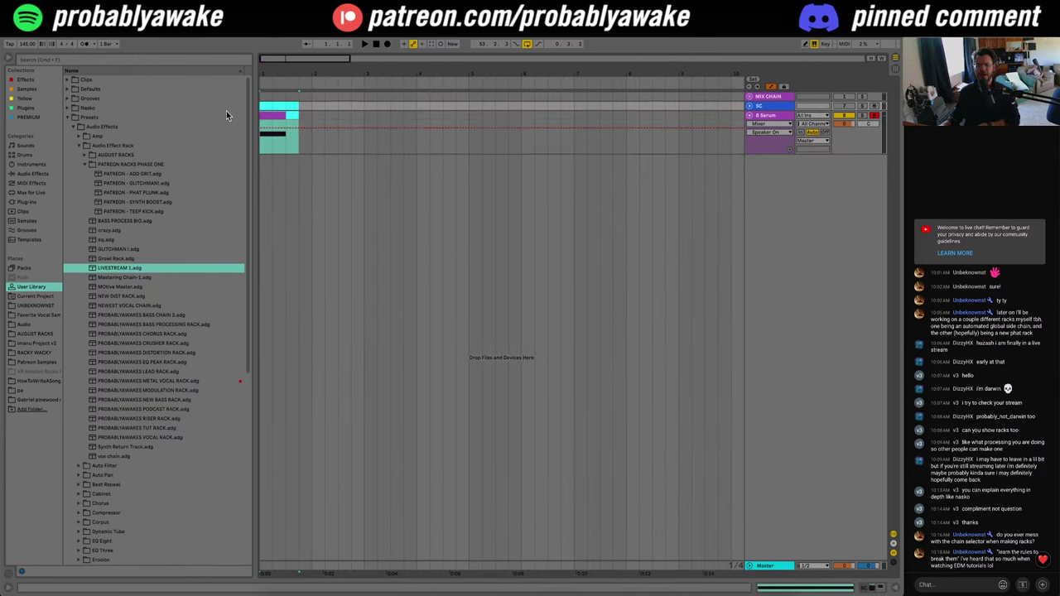
pyautogui.moveTo(264, 62); pyautogui.dragTo(264, 88)
pyautogui.click(481, 259)
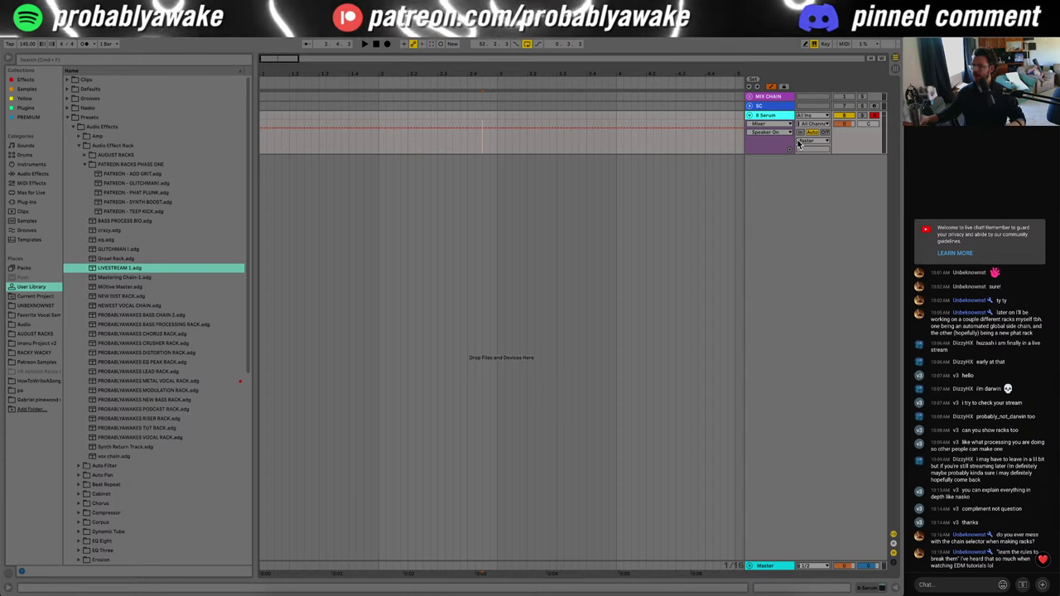
# Step: Insert an empty eight-bar MIDI clip at the start of the 8 Serum track and loop that range
pyautogui.click(547, 193)
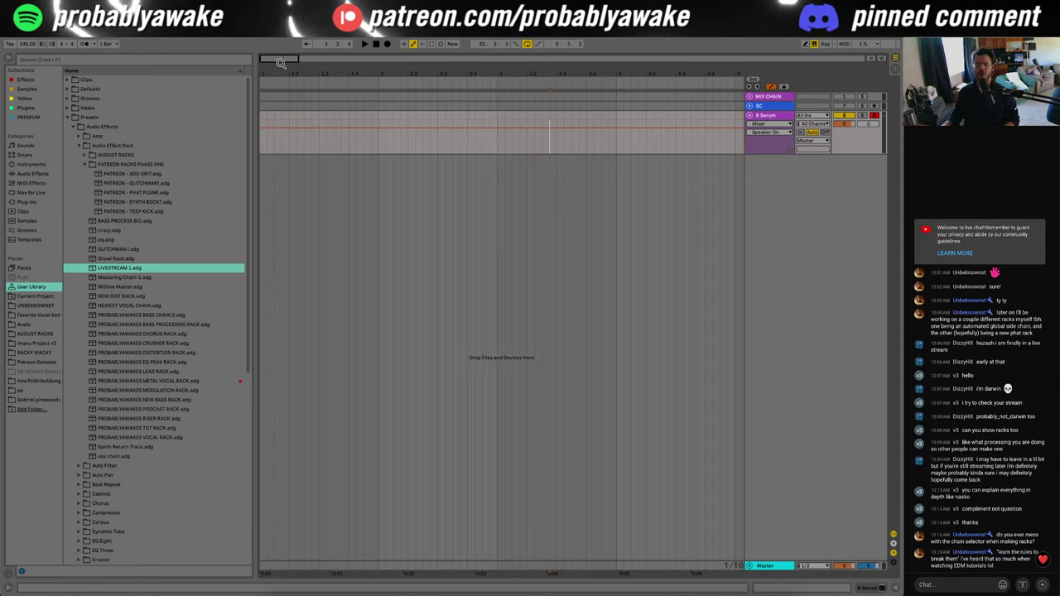
pyautogui.moveTo(287, 59)
pyautogui.mouseDown()
pyautogui.moveTo(287, 33)
pyautogui.moveTo(279, 51)
pyautogui.mouseUp()
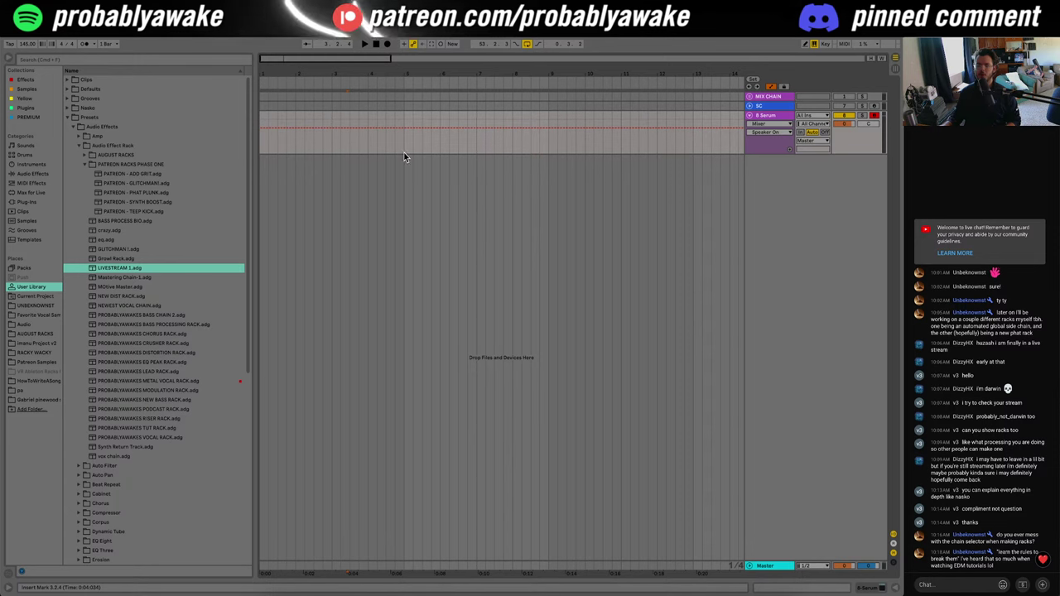
pyautogui.moveTo(549, 153); pyautogui.dragTo(167, 100)
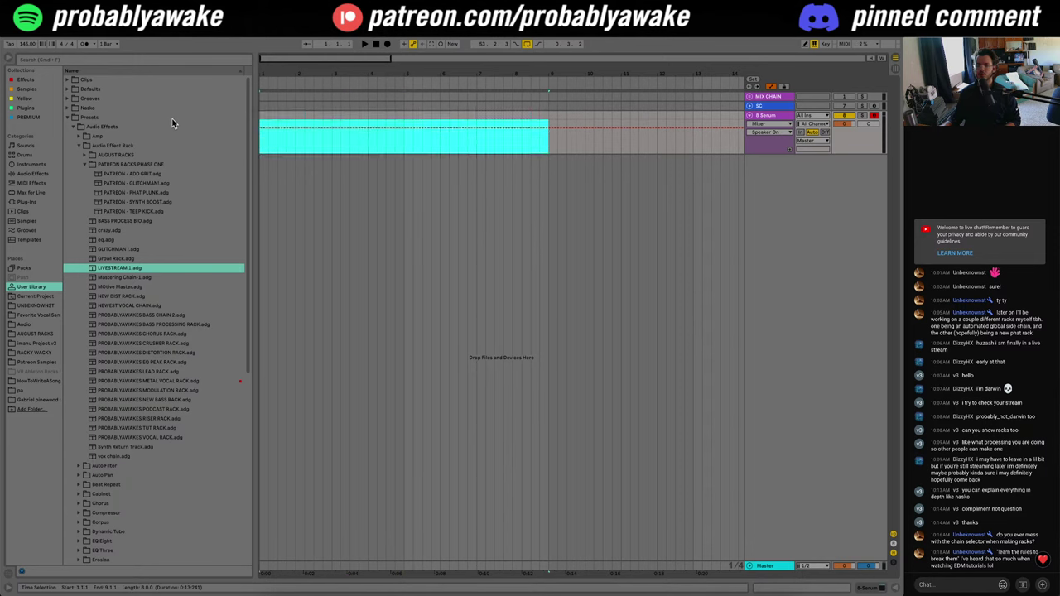
pyautogui.hotkey('ctrl', 'shift', 'm')
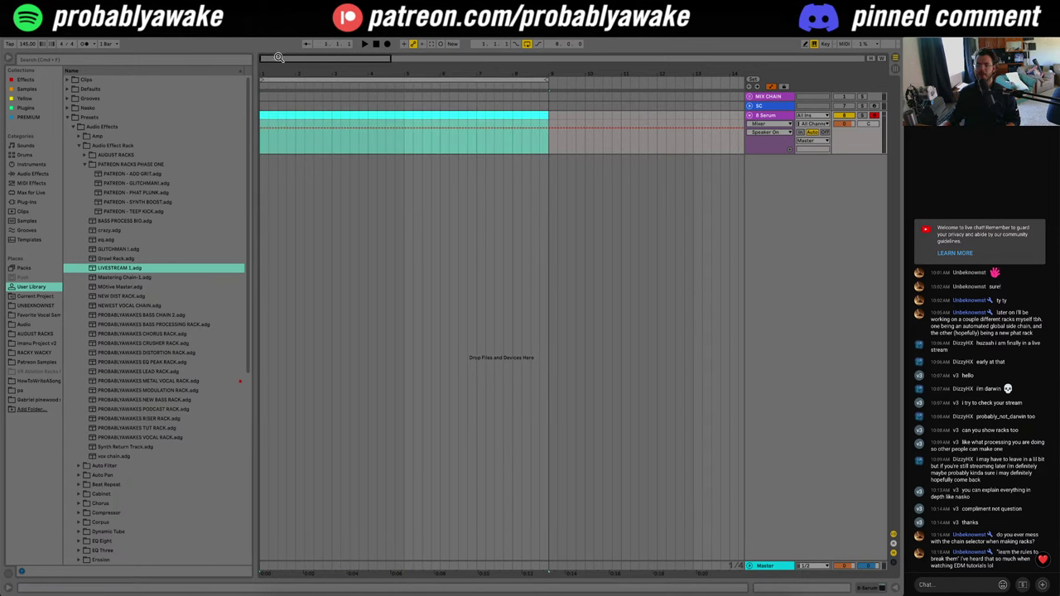
# Step: Open the Serum synth on the 8 Serum track and review its effects and oscillator pages
pyautogui.moveTo(279, 57); pyautogui.dragTo(279, 76)
pyautogui.click(686, 240)
pyautogui.doubleClick(786, 118)
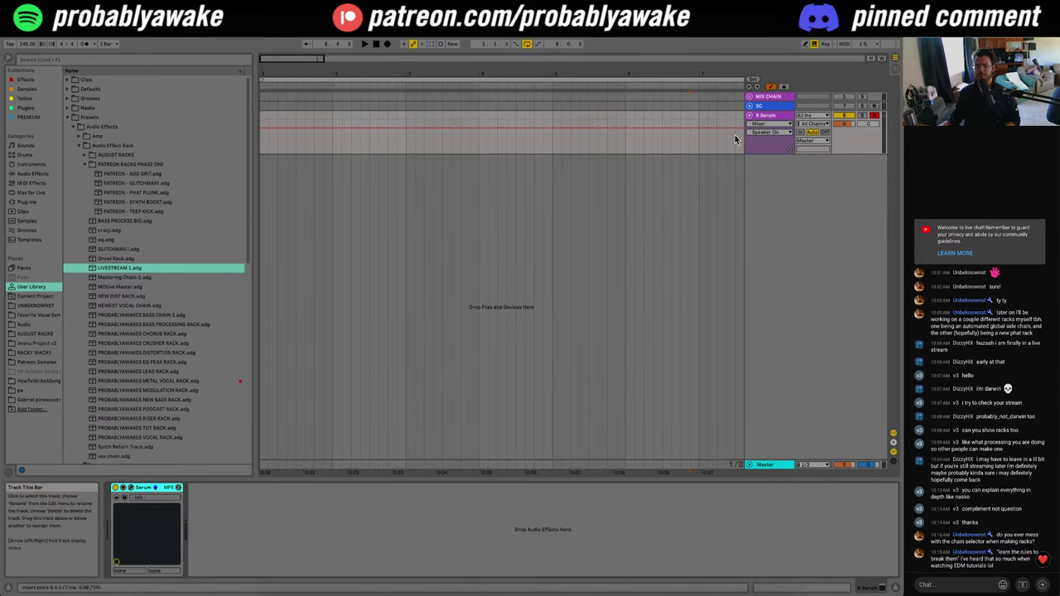
pyautogui.click(131, 489)
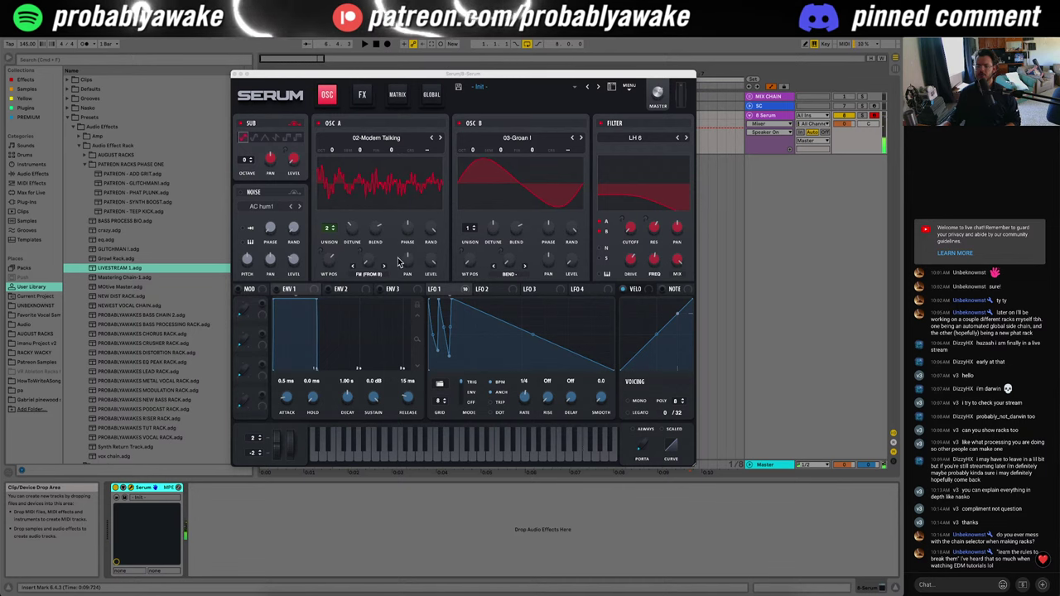
pyautogui.click(362, 94)
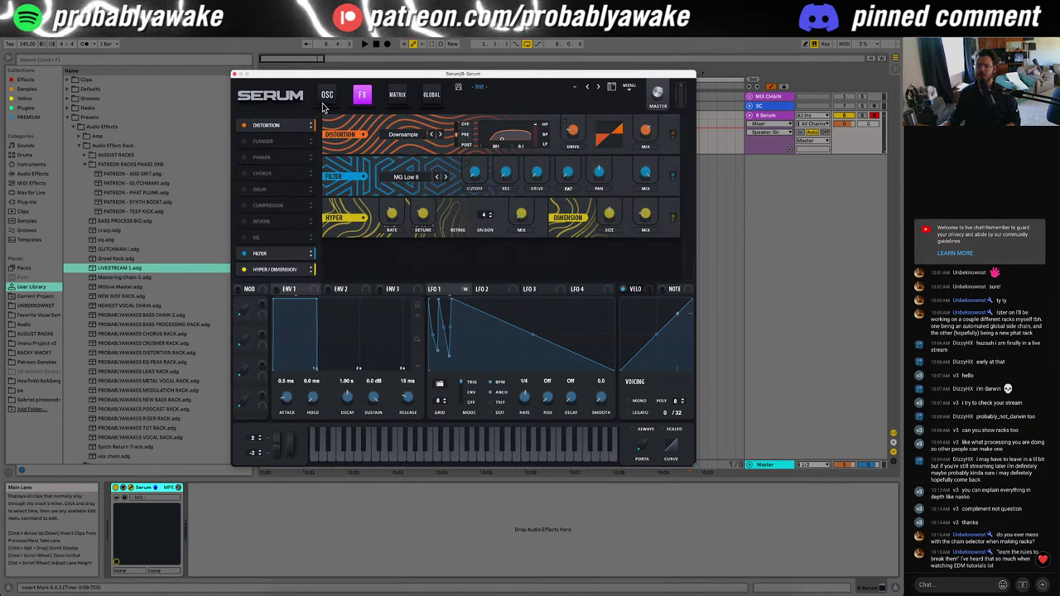
pyautogui.click(327, 96)
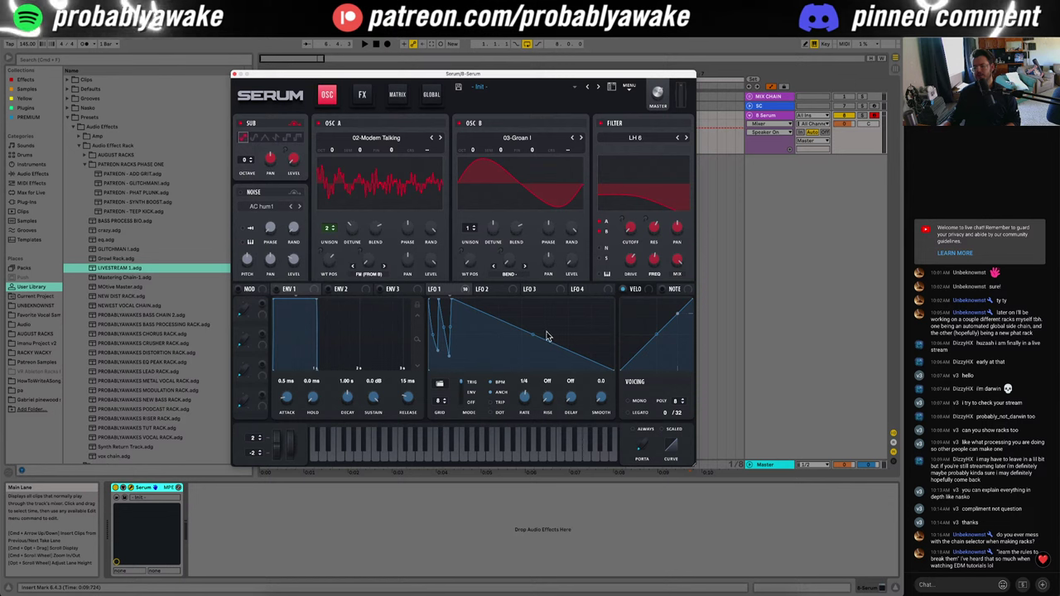
# Step: Bow the long falling segment of Serum's LFO 1 outward, try changing its rate, and close the synth
pyautogui.moveTo(547, 336); pyautogui.dragTo(537, 326)
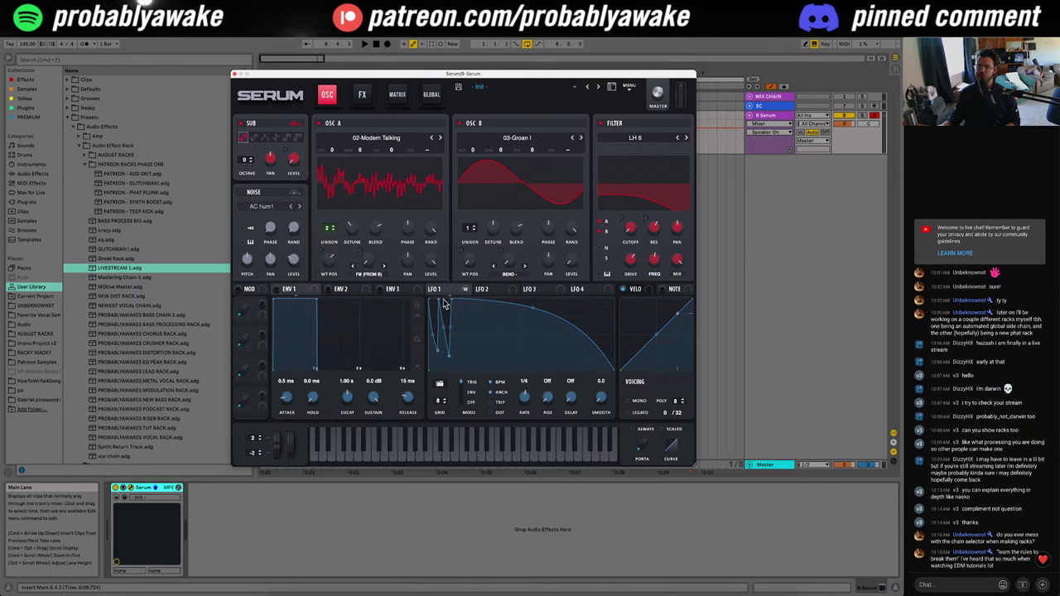
pyautogui.moveTo(523, 398); pyautogui.dragTo(522, 410)
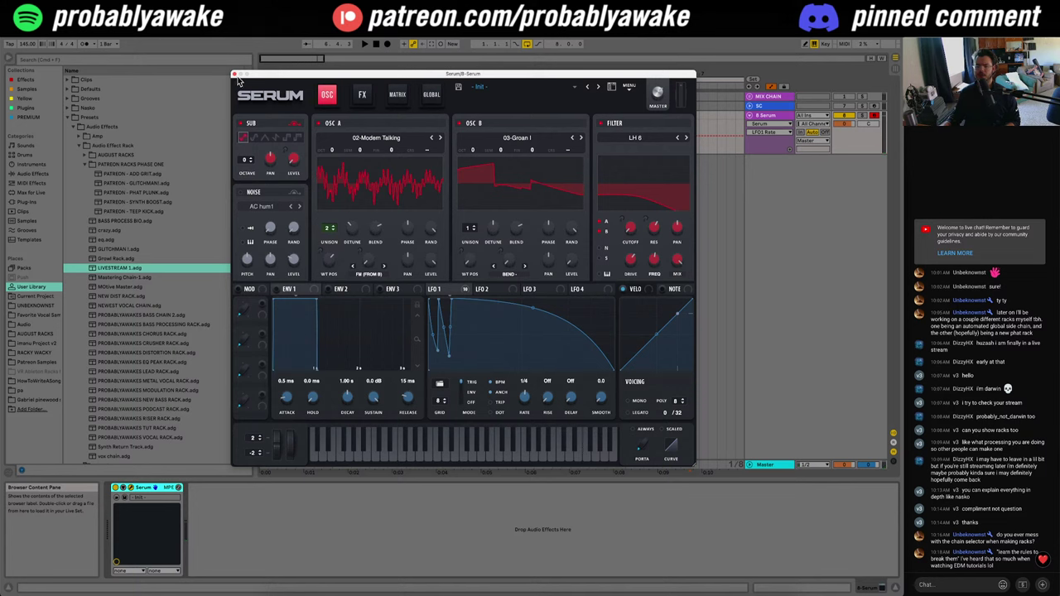
pyautogui.click(235, 76)
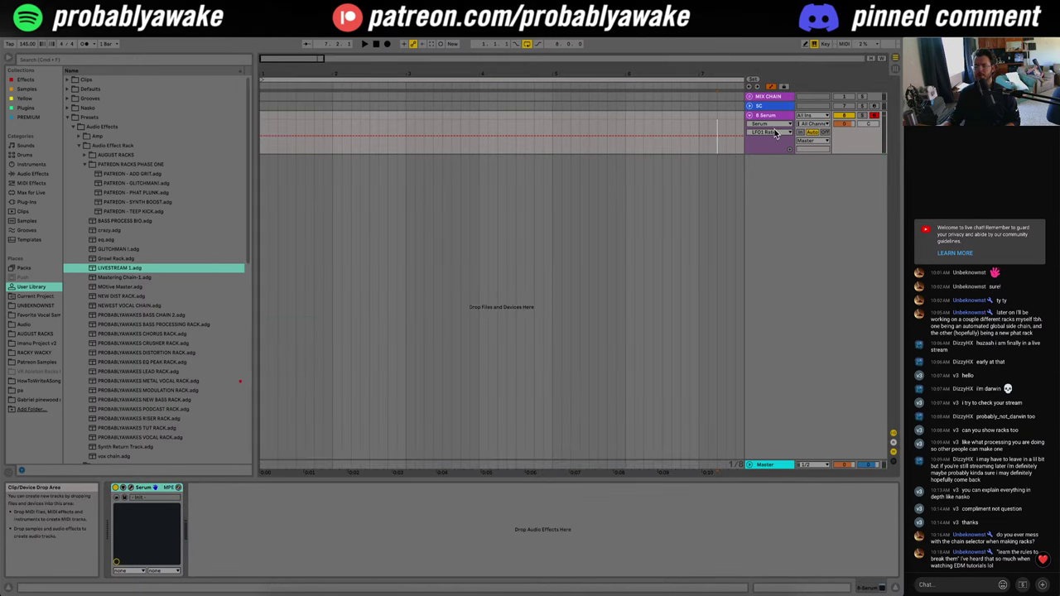
# Step: Delete the 8 Serum track and load the Vital synth from the Plugins collection onto a new track
pyautogui.press('Delete')
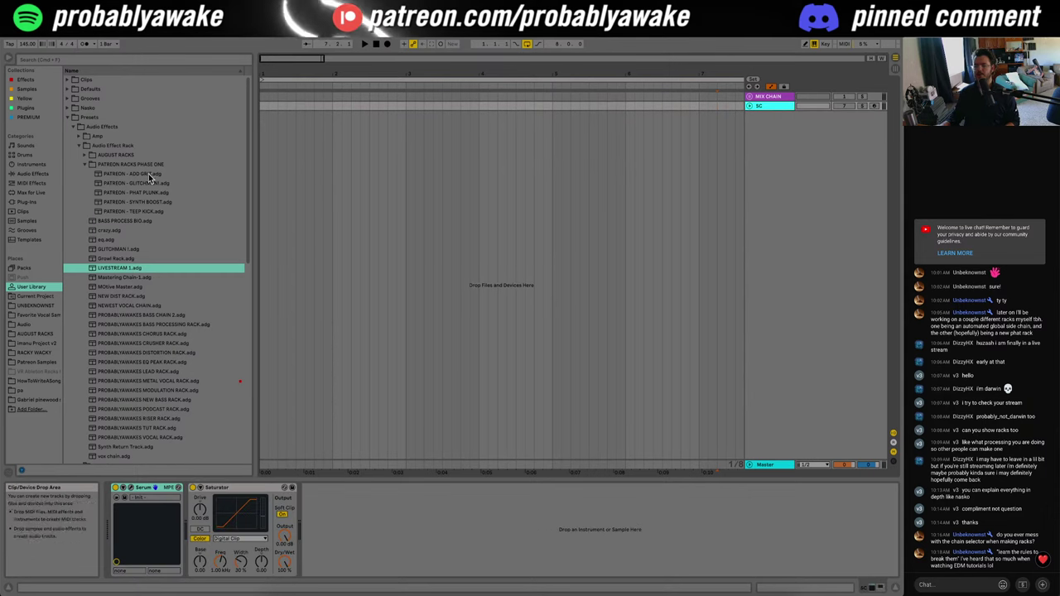
pyautogui.click(33, 174)
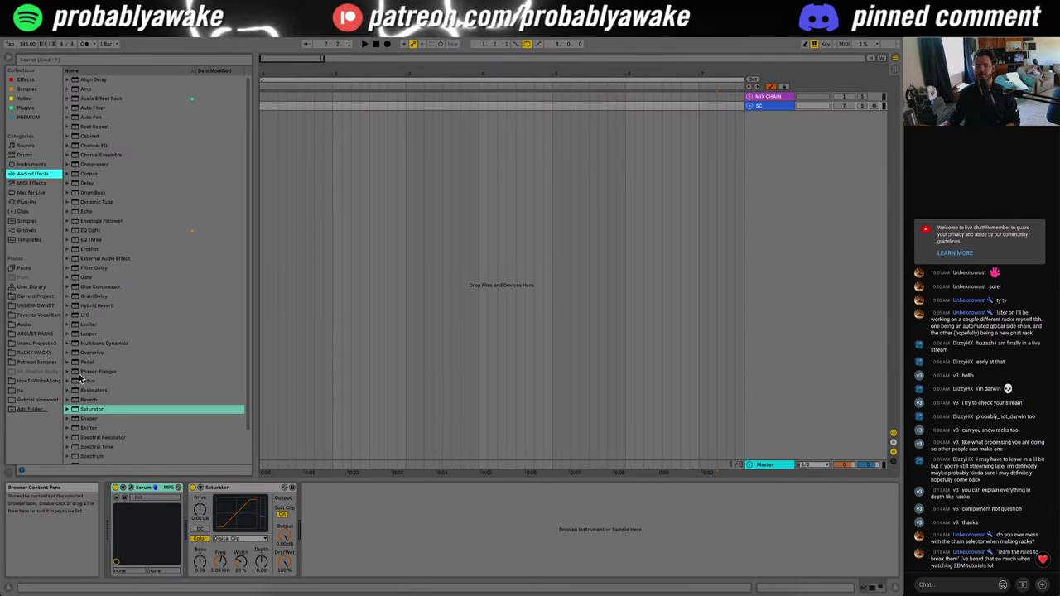
pyautogui.click(28, 109)
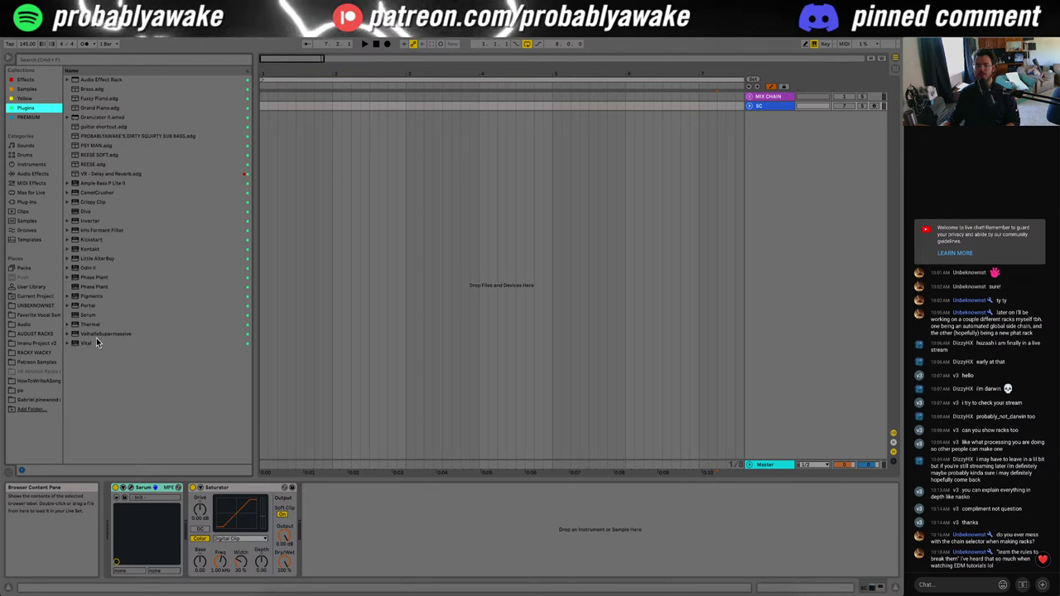
pyautogui.moveTo(96, 343); pyautogui.dragTo(438, 445)
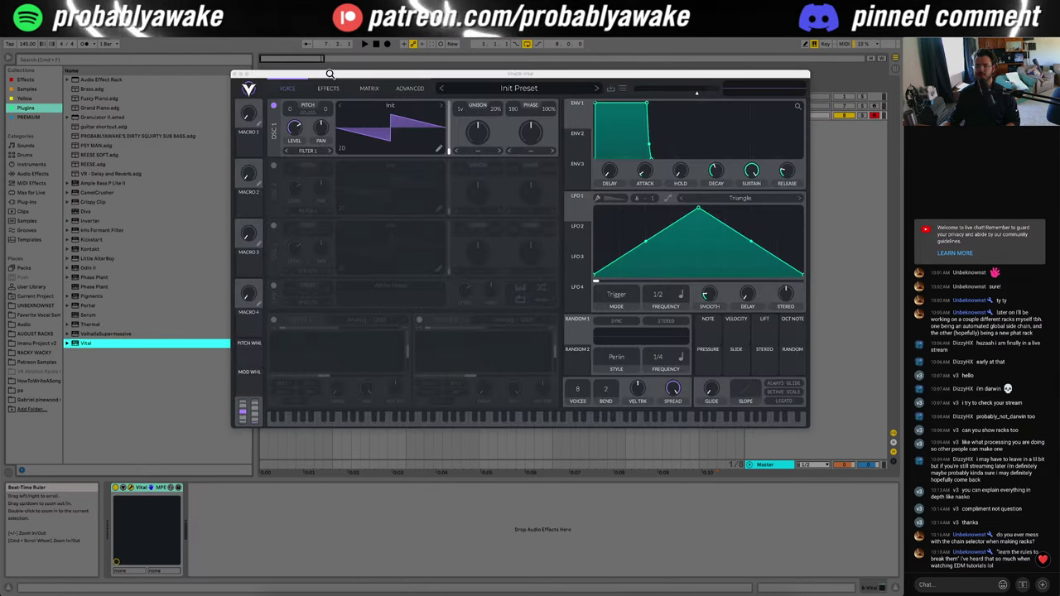
pyautogui.moveTo(329, 74); pyautogui.dragTo(305, 100)
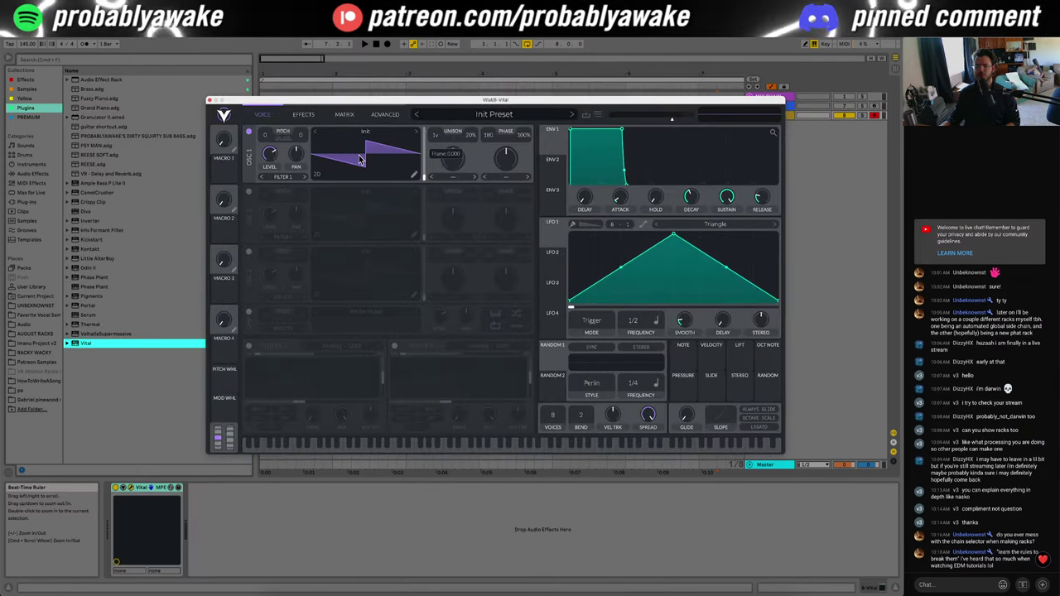
# Step: Load the Stabbed wavetable into Vital's oscillator 1 and switch its waveform display to 3D
pyautogui.click(365, 130)
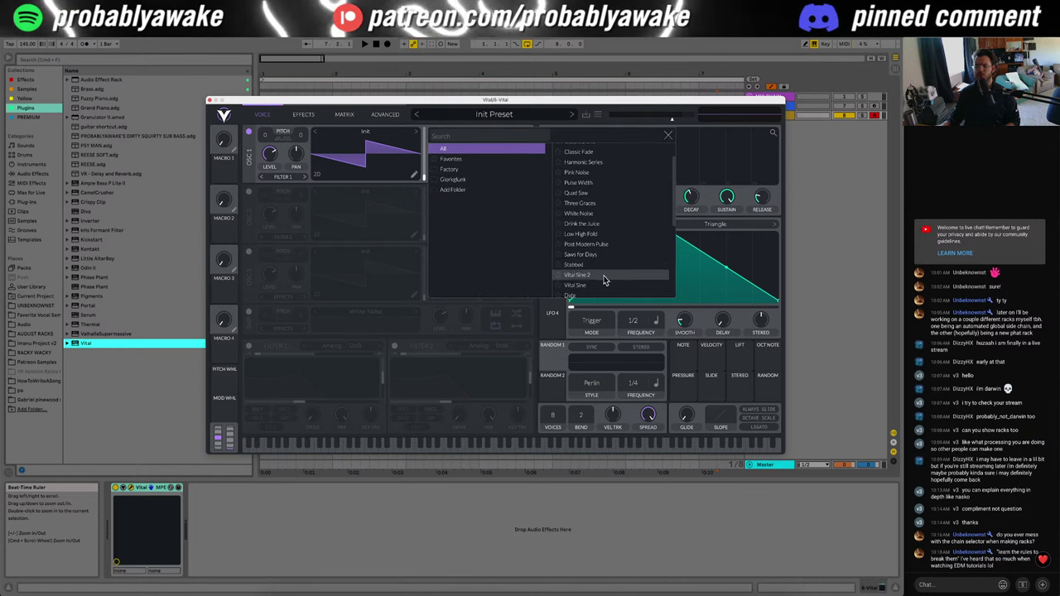
pyautogui.scroll(-2, 604, 277)
pyautogui.click(604, 265)
pyautogui.click(386, 187)
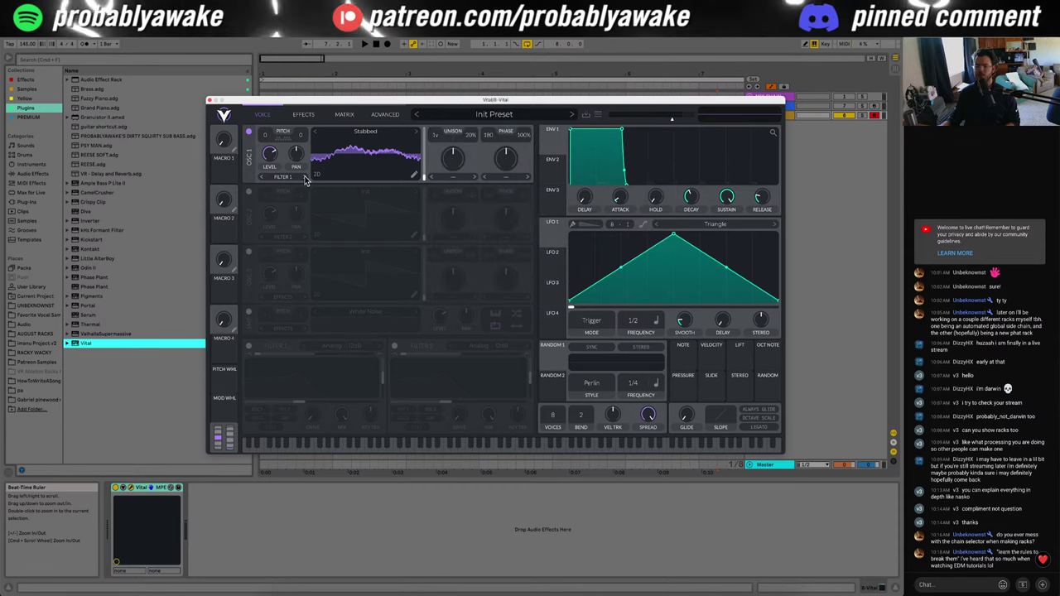
pyautogui.click(317, 175)
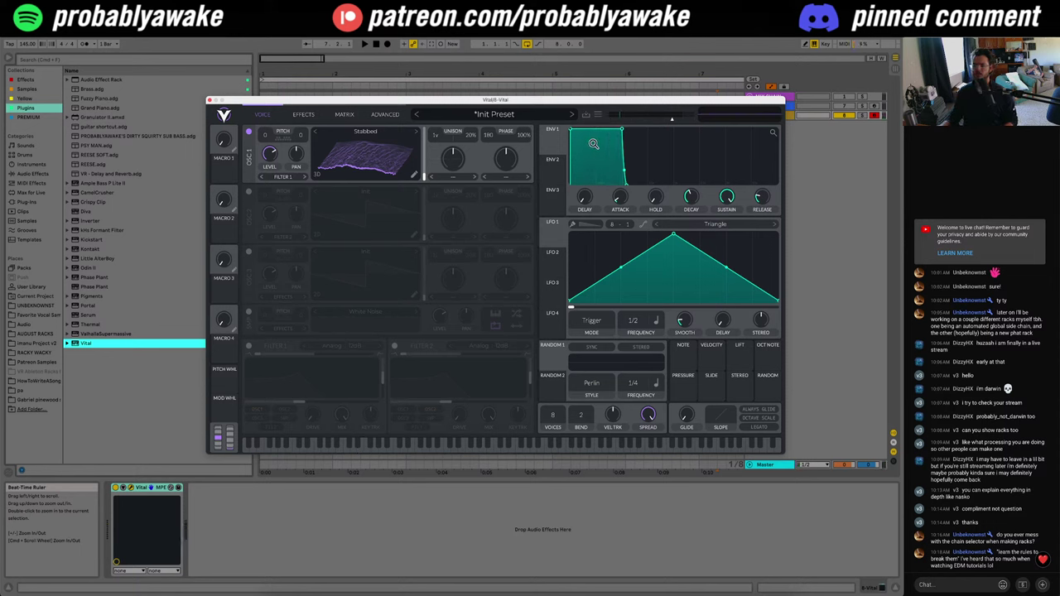
# Step: Assign LFO 1 to oscillator 1's wavetable frame and reshape the LFO into a quick rise with a bowed fall
pyautogui.moveTo(555, 234); pyautogui.dragTo(414, 155)
pyautogui.press('d')
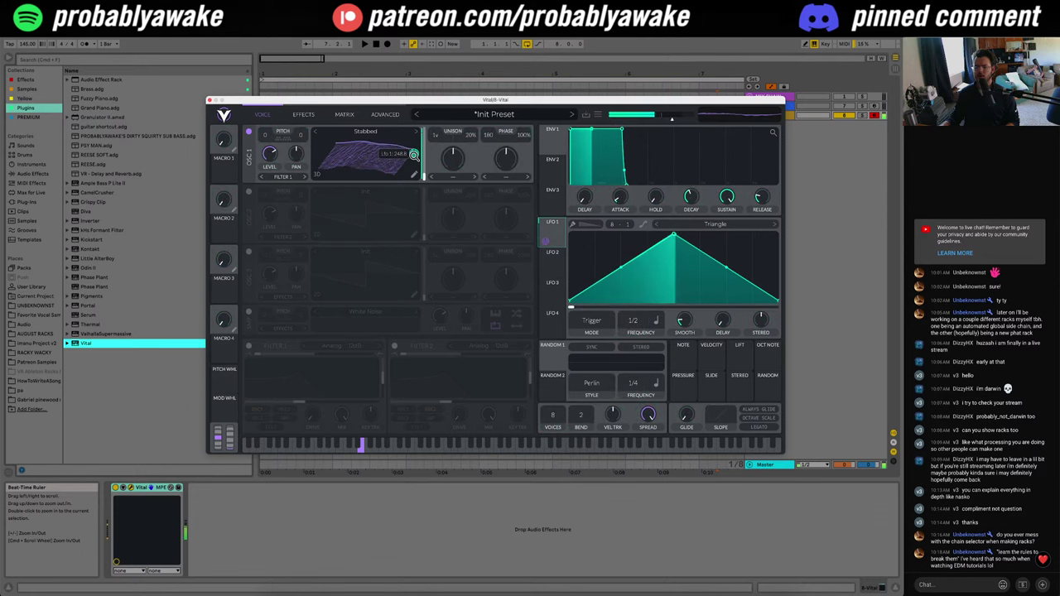
pyautogui.moveTo(673, 234); pyautogui.dragTo(584, 234)
pyautogui.moveTo(683, 266); pyautogui.dragTo(681, 241)
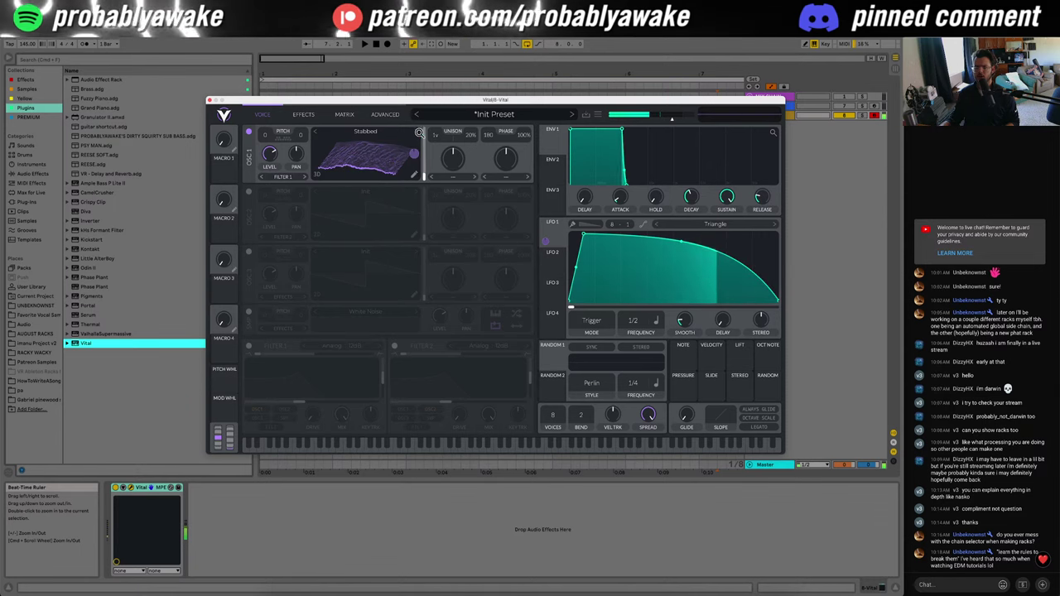
# Step: Adjust the amount of LFO 1's modulation on oscillator 1's wavetable frame while auditioning the sound
pyautogui.moveTo(414, 153); pyautogui.dragTo(414, 207)
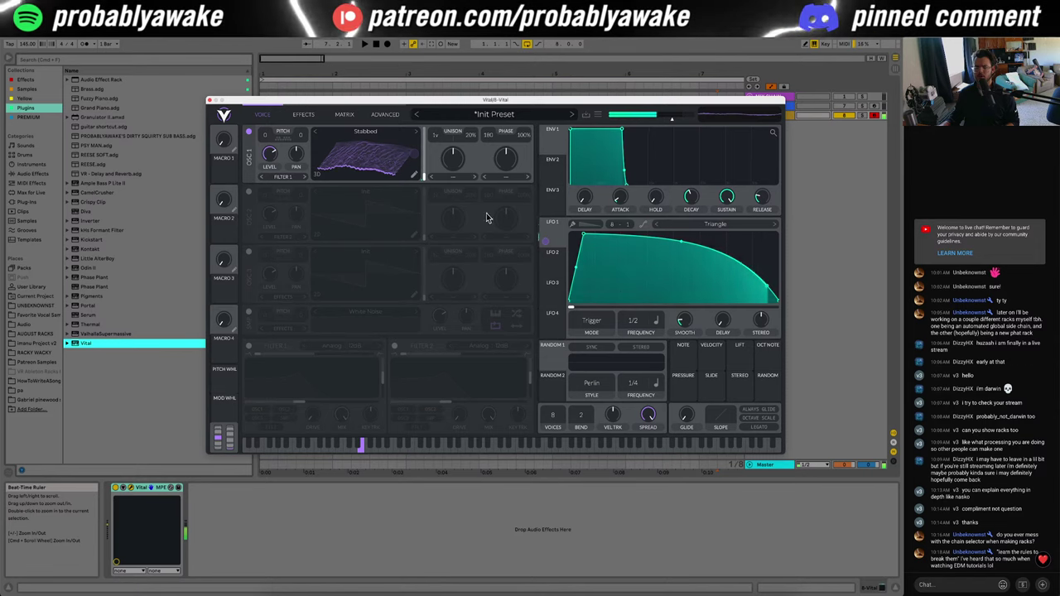
pyautogui.click(555, 236)
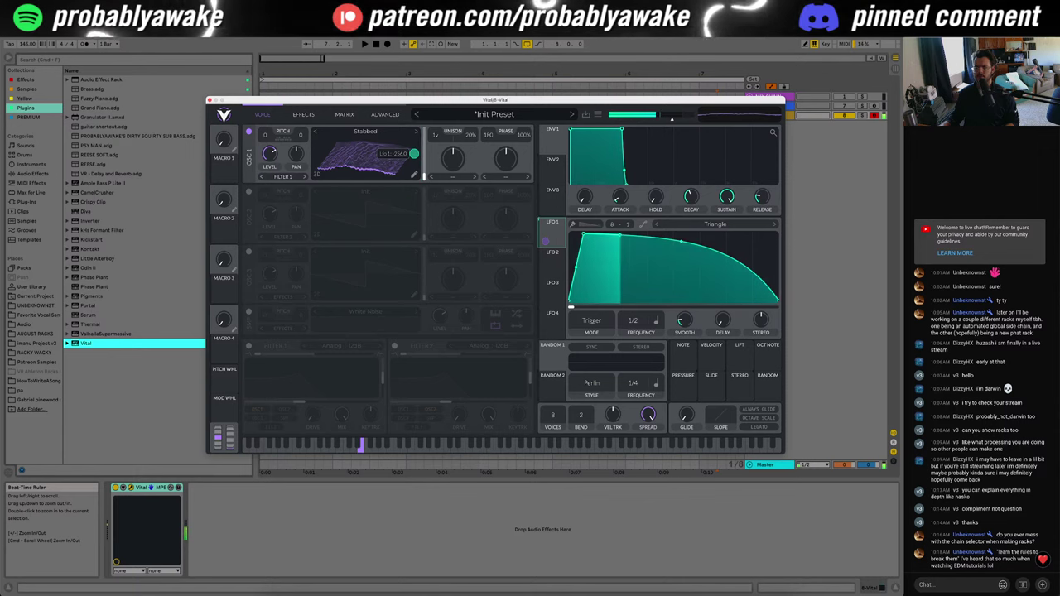
pyautogui.moveTo(415, 154); pyautogui.dragTo(415, 188)
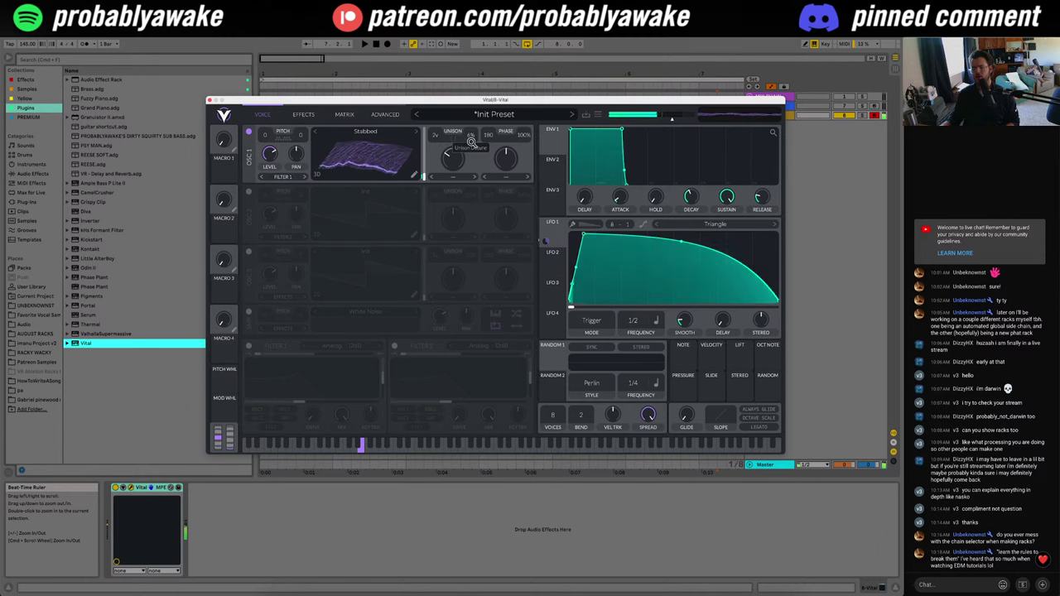
# Step: Try the Formant wave distortion on oscillator 1 and switch it to Bend
pyautogui.click(450, 177)
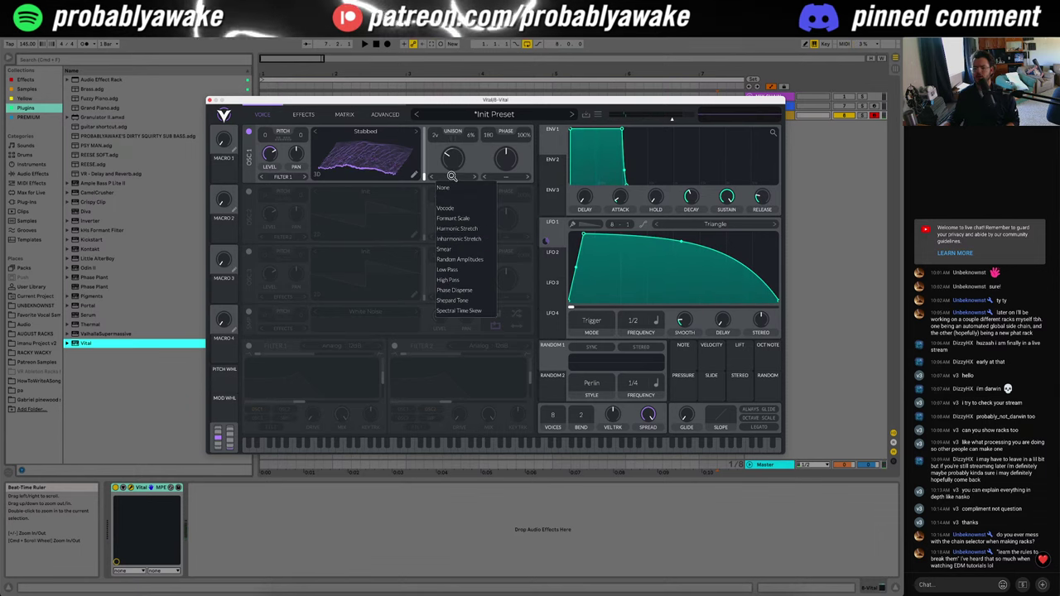
pyautogui.click(503, 176)
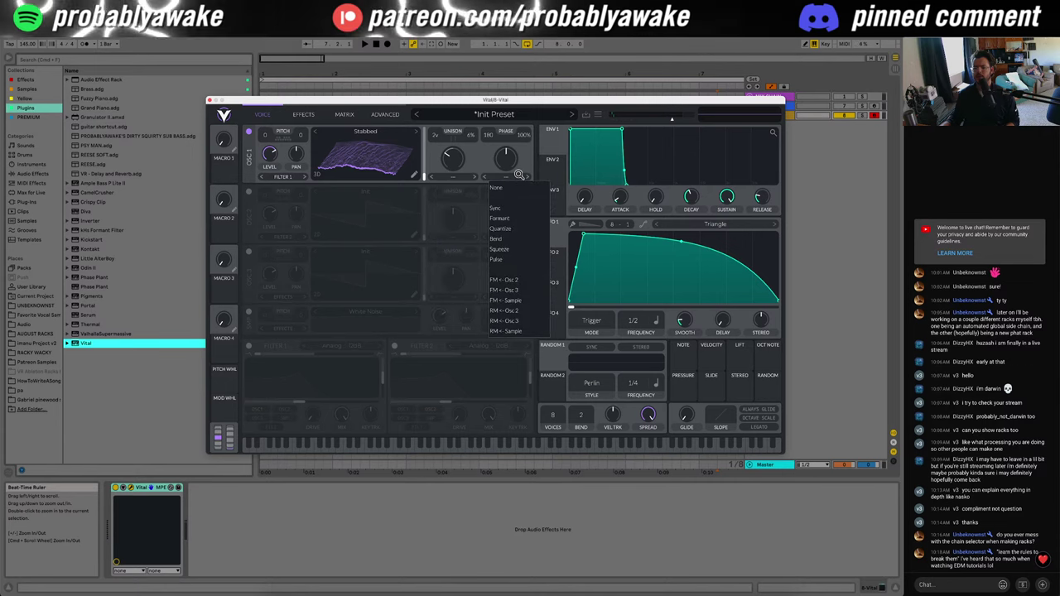
pyautogui.click(510, 218)
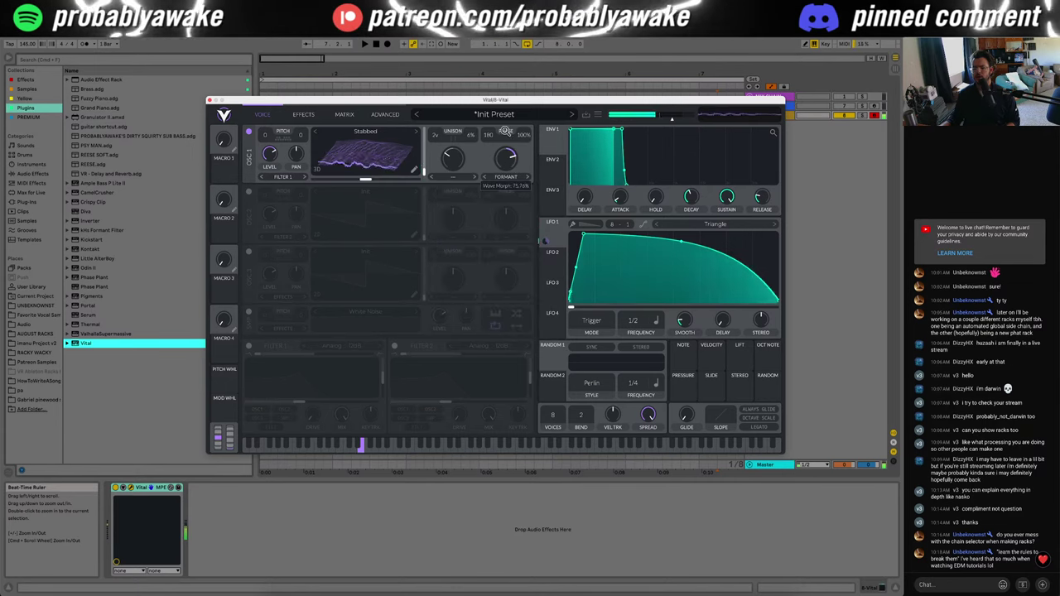
pyautogui.click(529, 178)
pyautogui.click(528, 178)
# Step: Lower oscillator 1's Bend amount to its minimum and assign LFO 1 to modulate it
pyautogui.moveTo(507, 159); pyautogui.dragTo(508, 191)
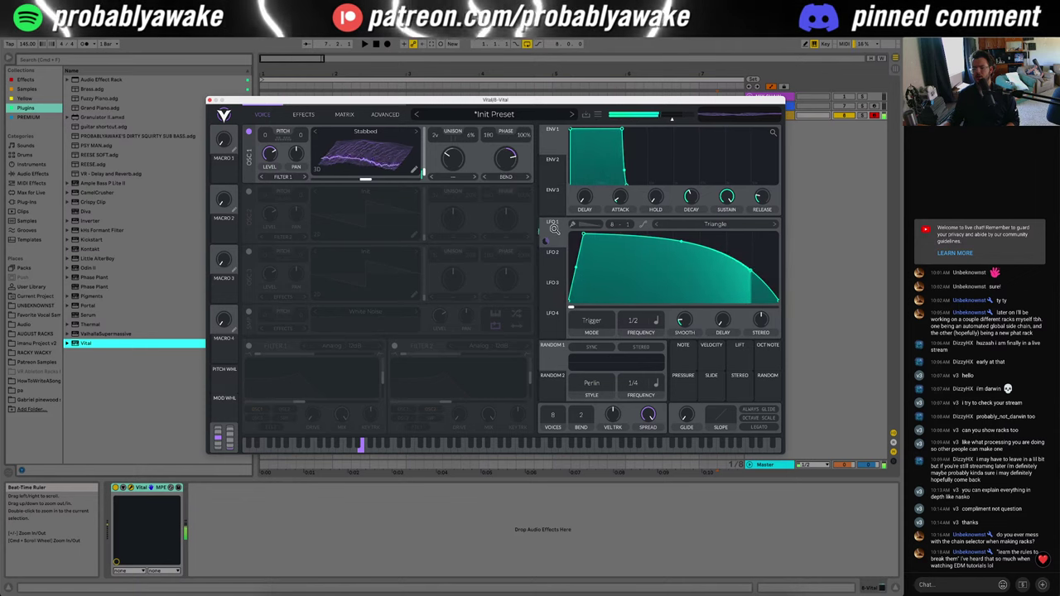
pyautogui.moveTo(554, 230); pyautogui.dragTo(507, 199)
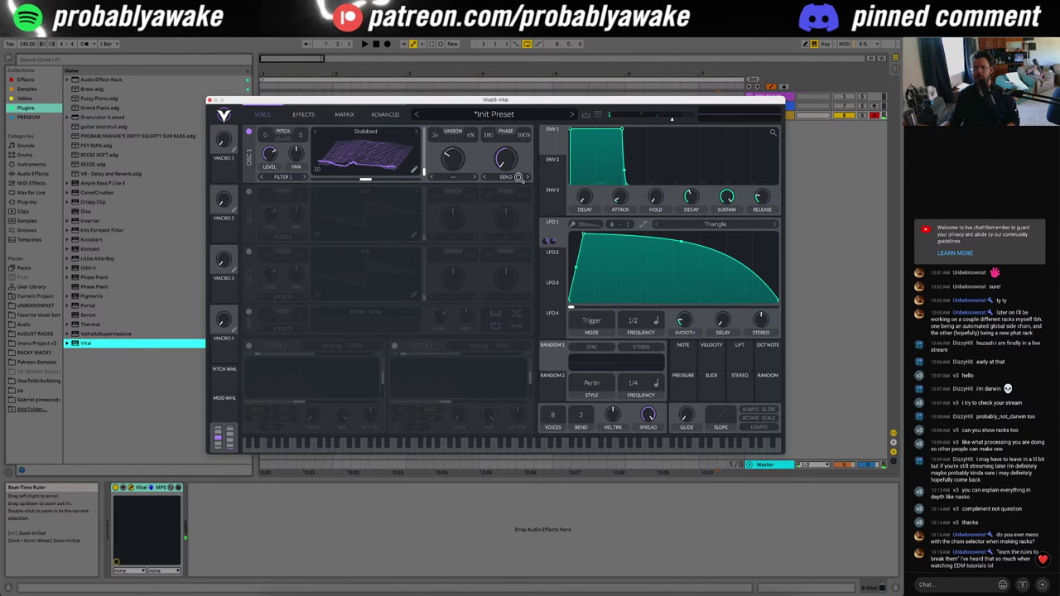
pyautogui.click(518, 177)
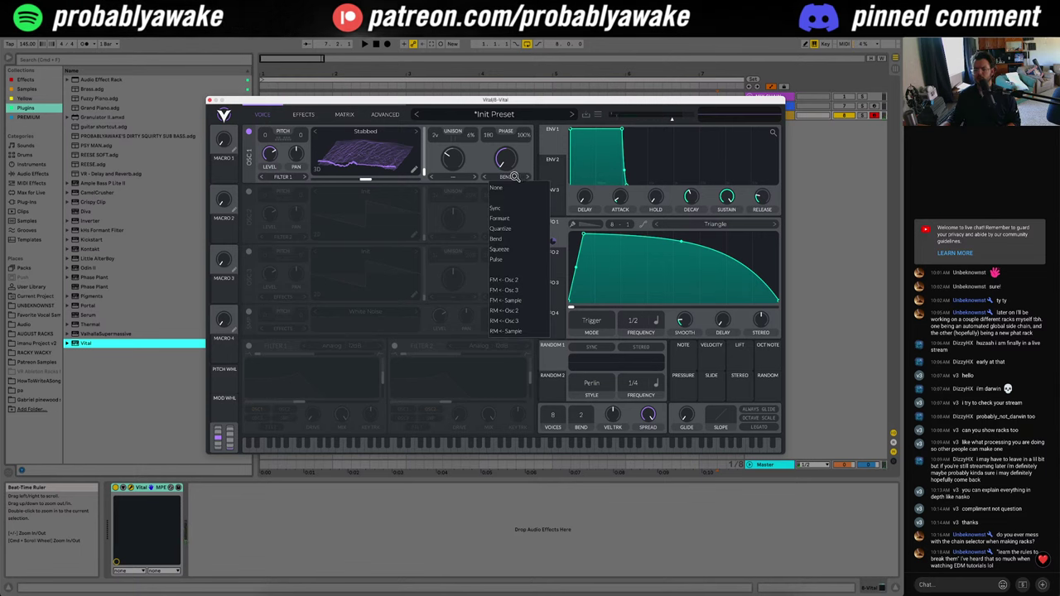
pyautogui.click(526, 165)
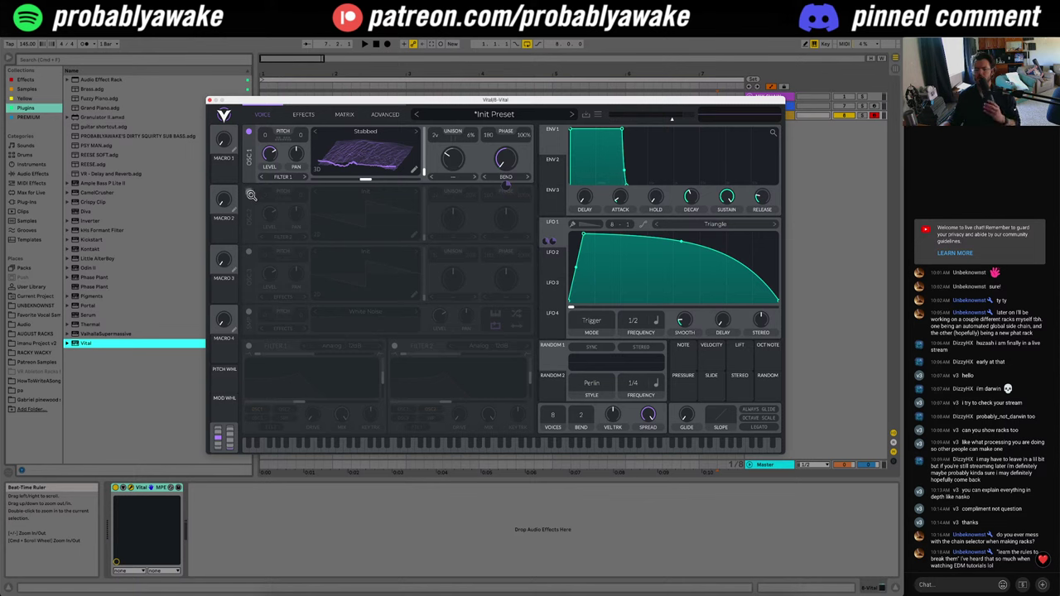
# Step: Enable oscillator 2, set its wave distortion to Bend, and modulate the Bend amount with LFO 1 at 1.000
pyautogui.click(250, 193)
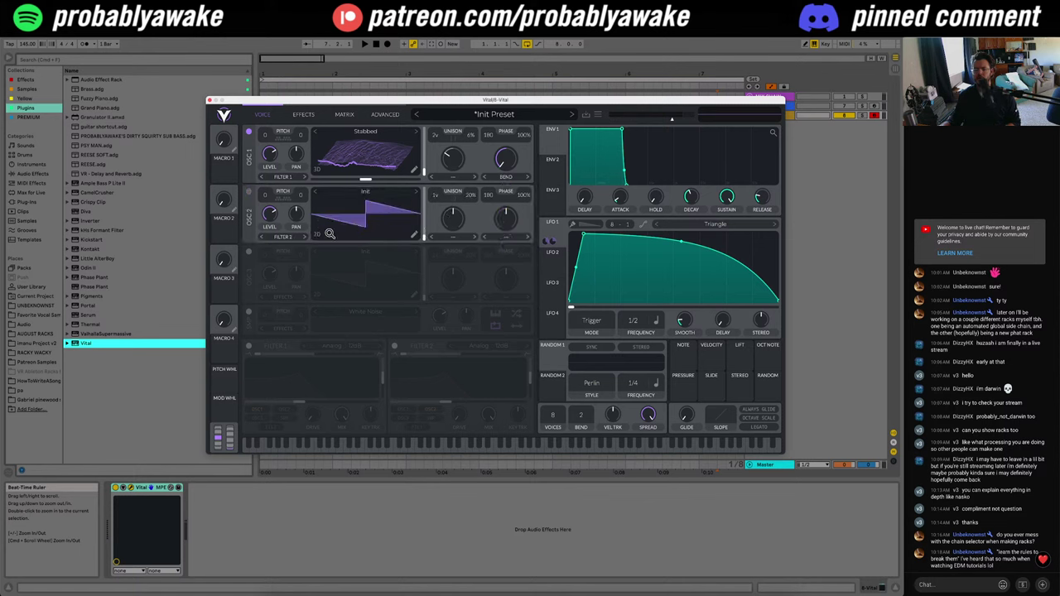
pyautogui.click(514, 237)
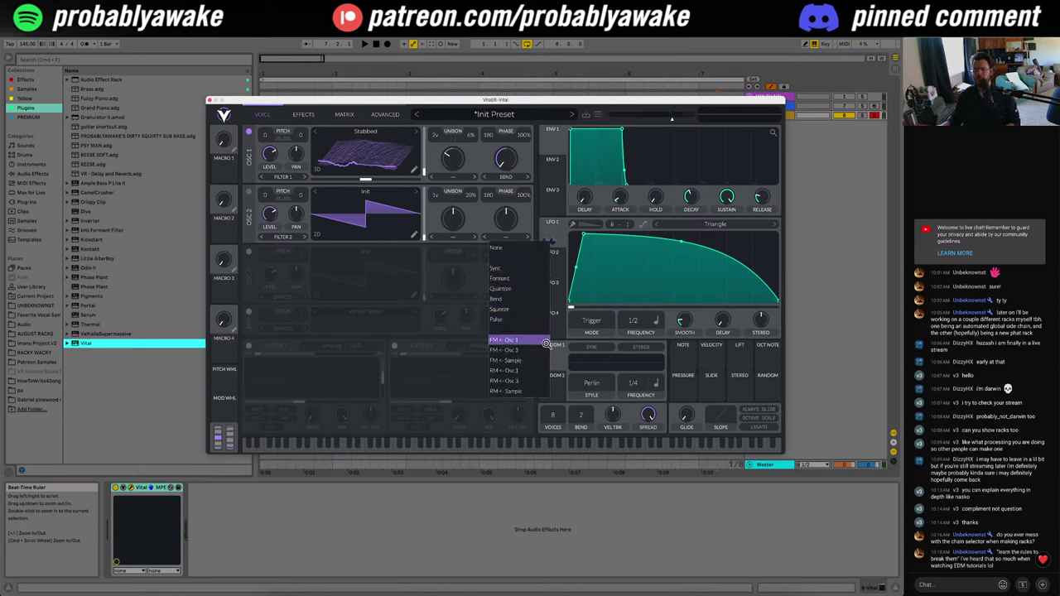
pyautogui.click(523, 300)
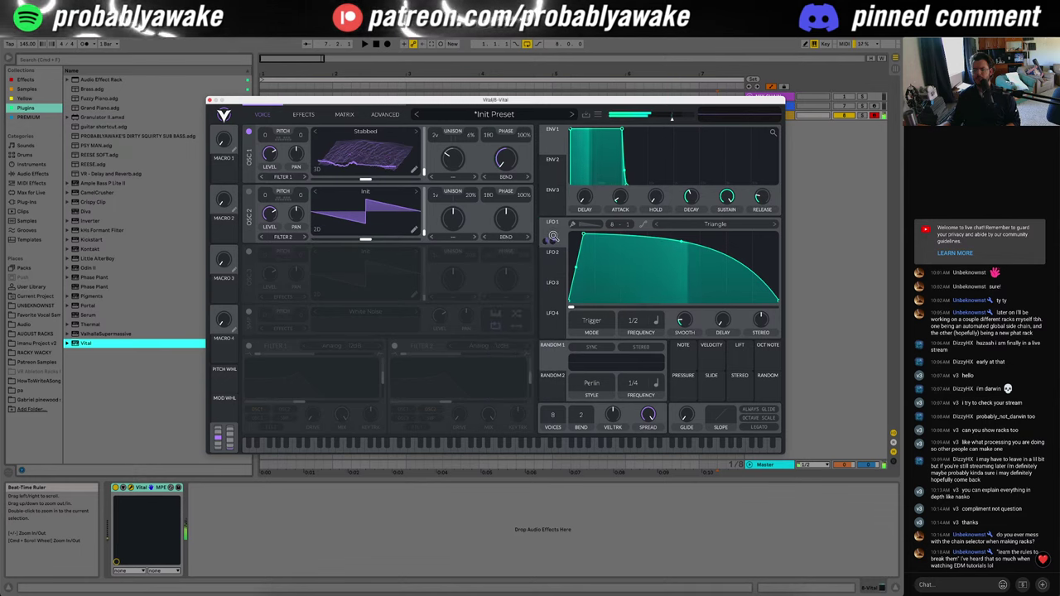
pyautogui.moveTo(553, 237); pyautogui.dragTo(511, 256)
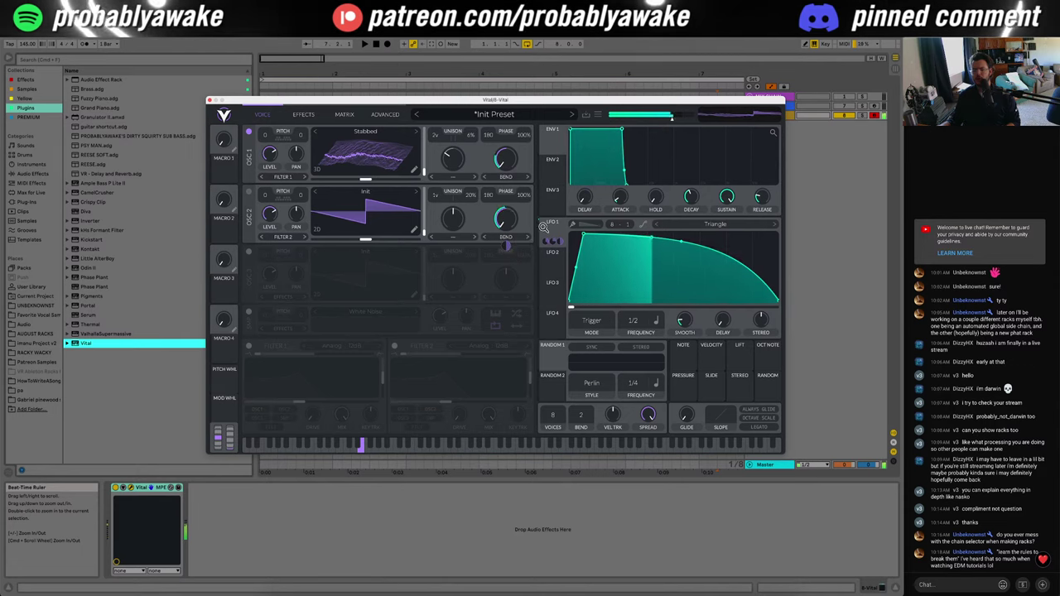
pyautogui.moveTo(507, 246); pyautogui.dragTo(509, 232)
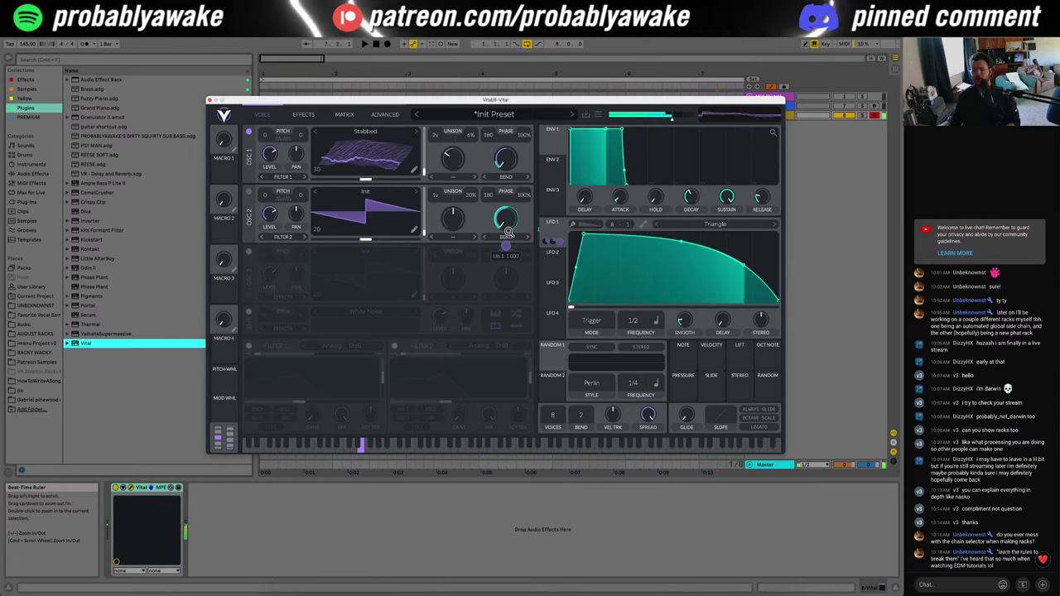
# Step: Set oscillator 1's distortion to FM <- Osc 2 and load the factory Classic Blend wavetable into oscillator 2
pyautogui.click(506, 176)
pyautogui.click(507, 294)
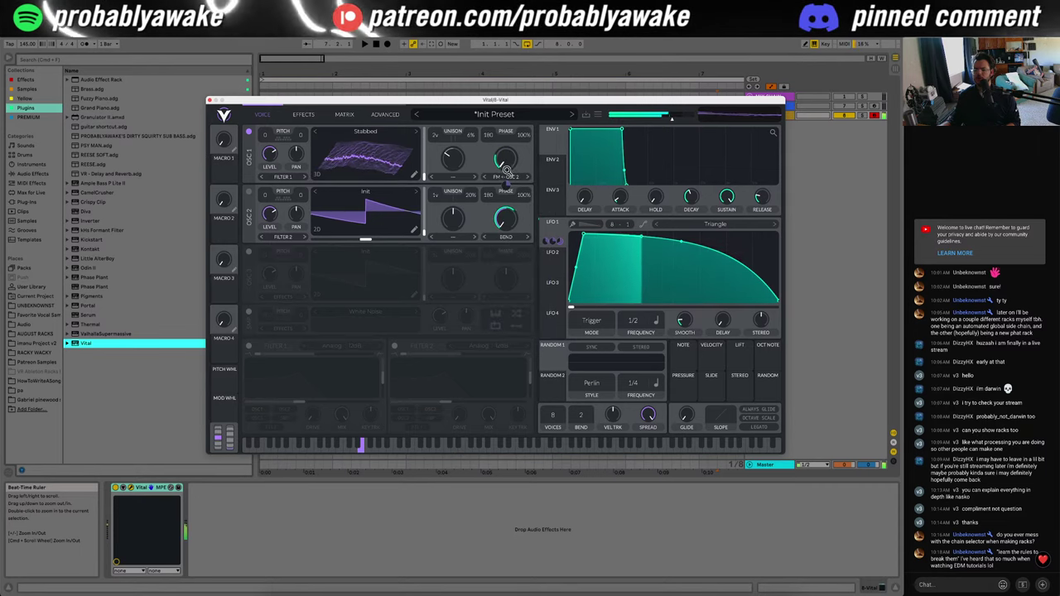
pyautogui.click(406, 192)
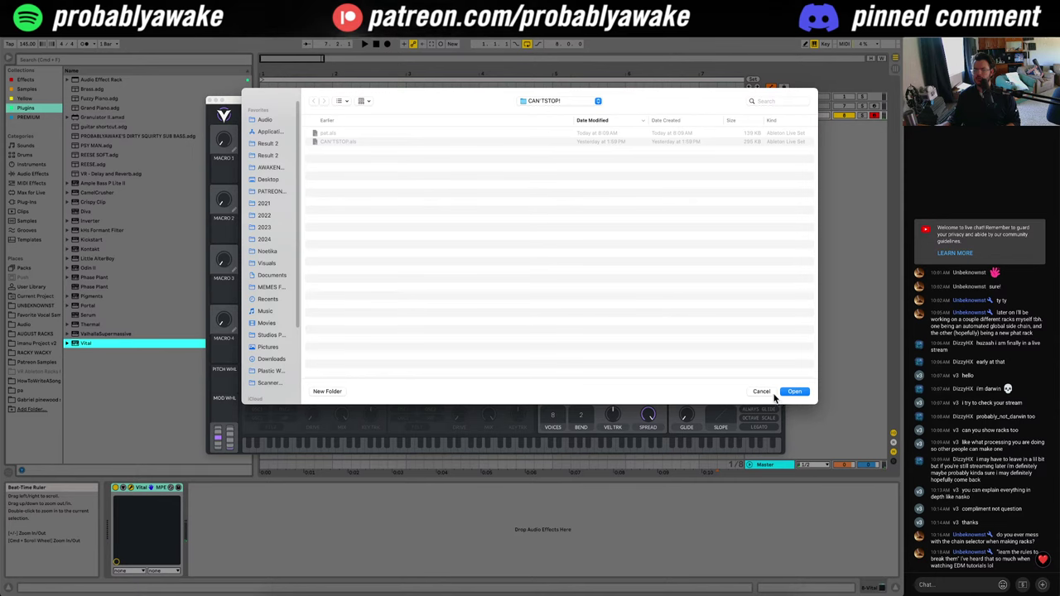
pyautogui.click(763, 392)
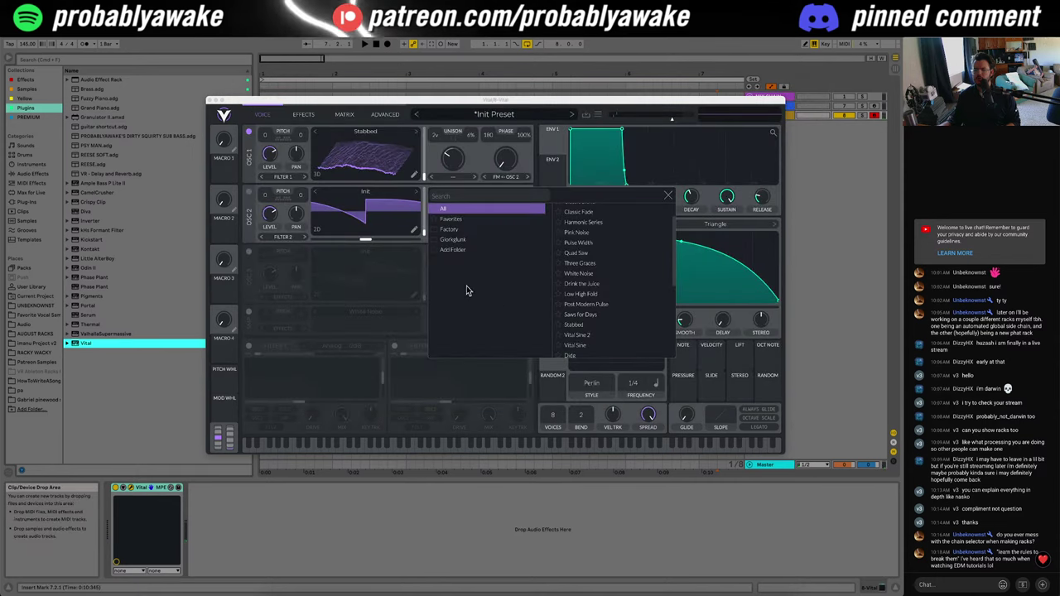
pyautogui.click(451, 230)
pyautogui.click(580, 229)
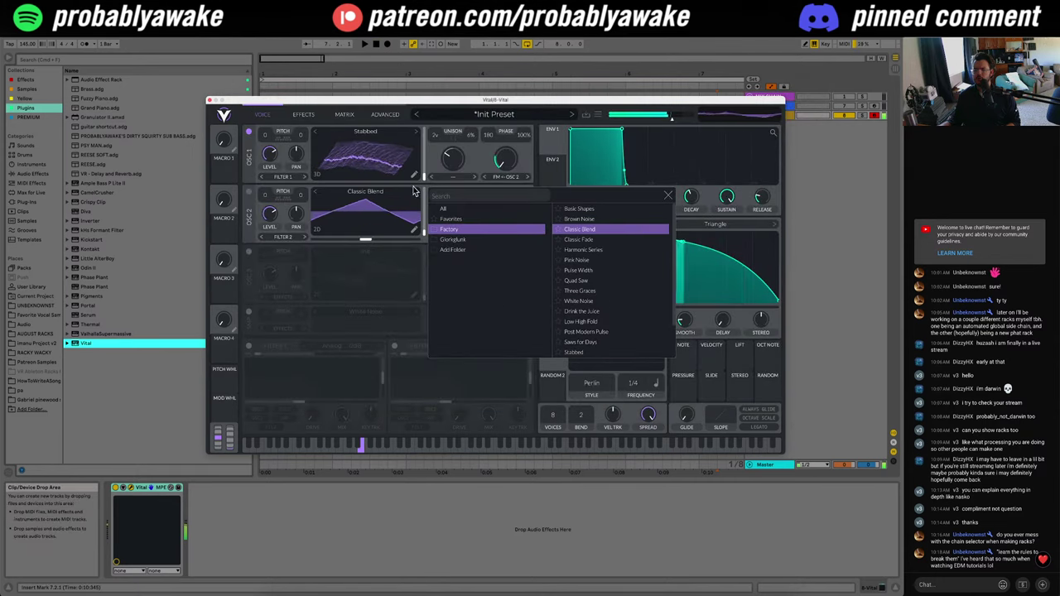
pyautogui.click(667, 195)
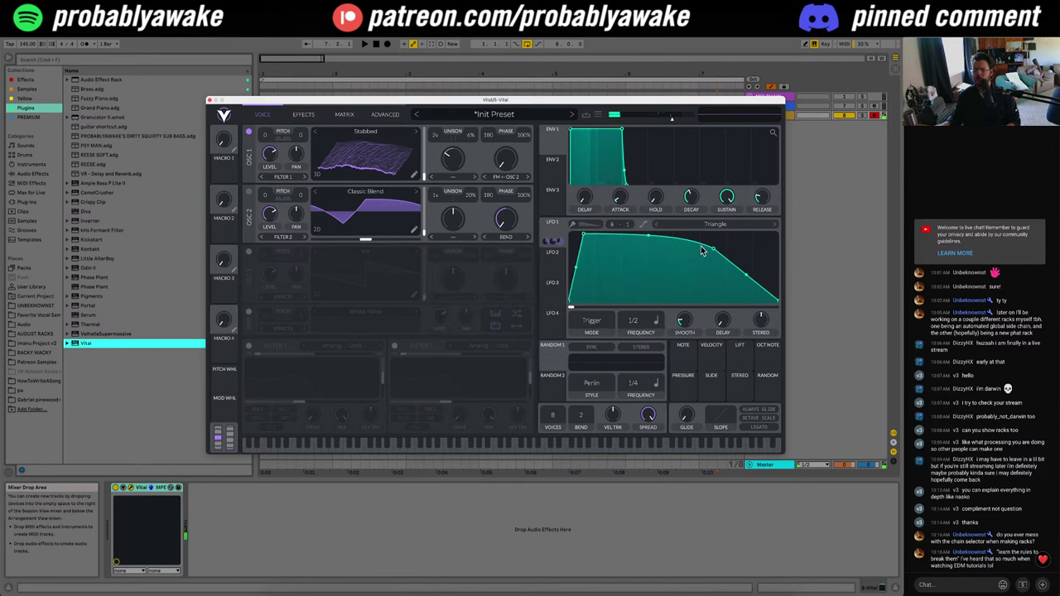
# Step: Raise LFO 1's tail to full height and add points that form curved dips with a sharp reset near the middle
pyautogui.moveTo(740, 231)
pyautogui.mouseDown()
pyautogui.moveTo(813, 205)
pyautogui.moveTo(767, 204)
pyautogui.moveTo(803, 203)
pyautogui.mouseUp()
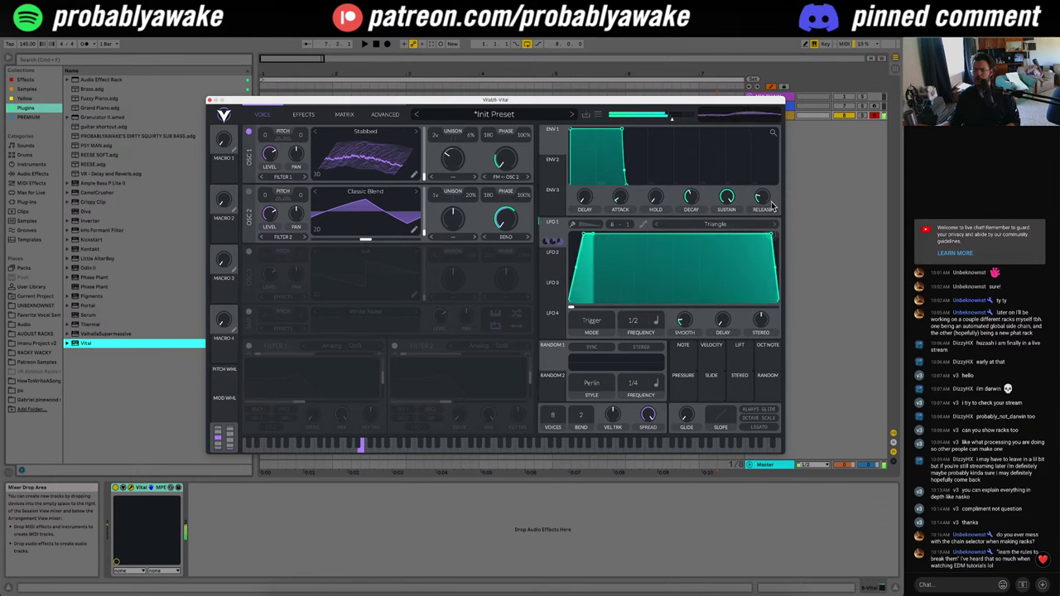
pyautogui.doubleClick(651, 251)
pyautogui.moveTo(649, 251); pyautogui.dragTo(648, 243)
pyautogui.doubleClick(701, 246)
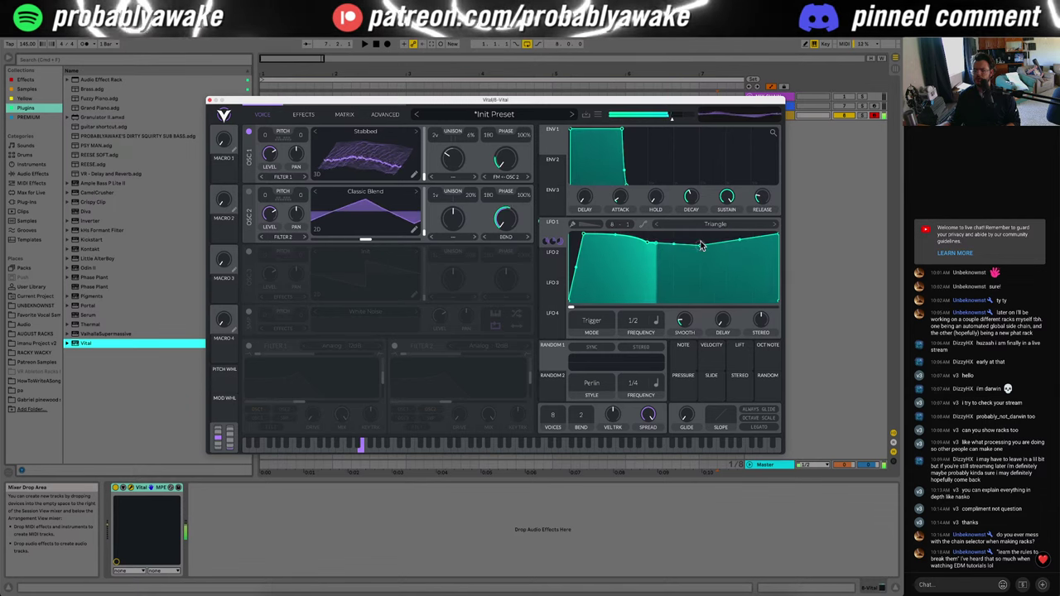
pyautogui.doubleClick(640, 239)
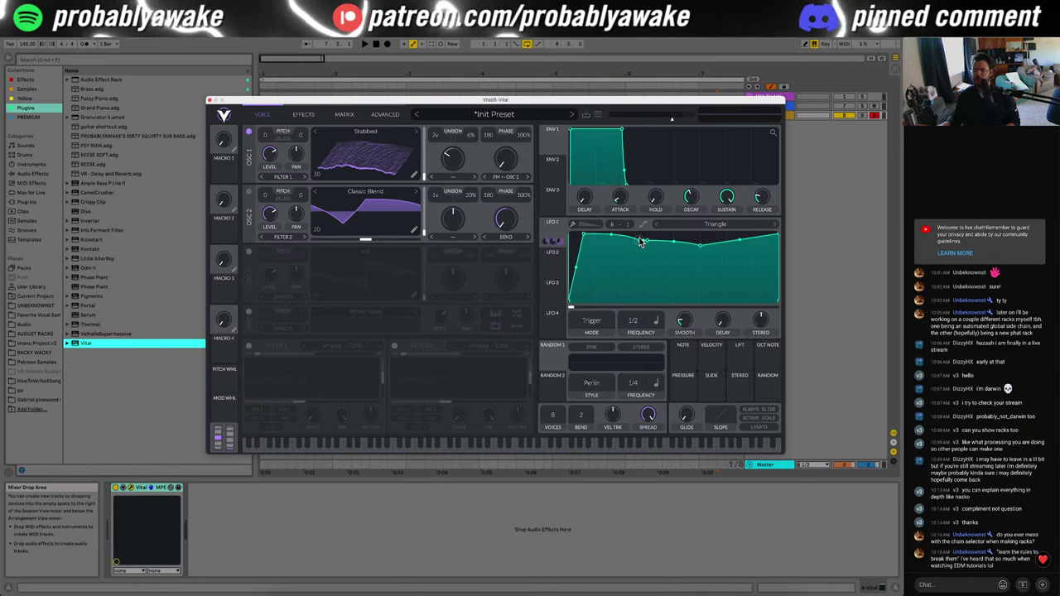
pyautogui.moveTo(640, 240); pyautogui.dragTo(700, 251)
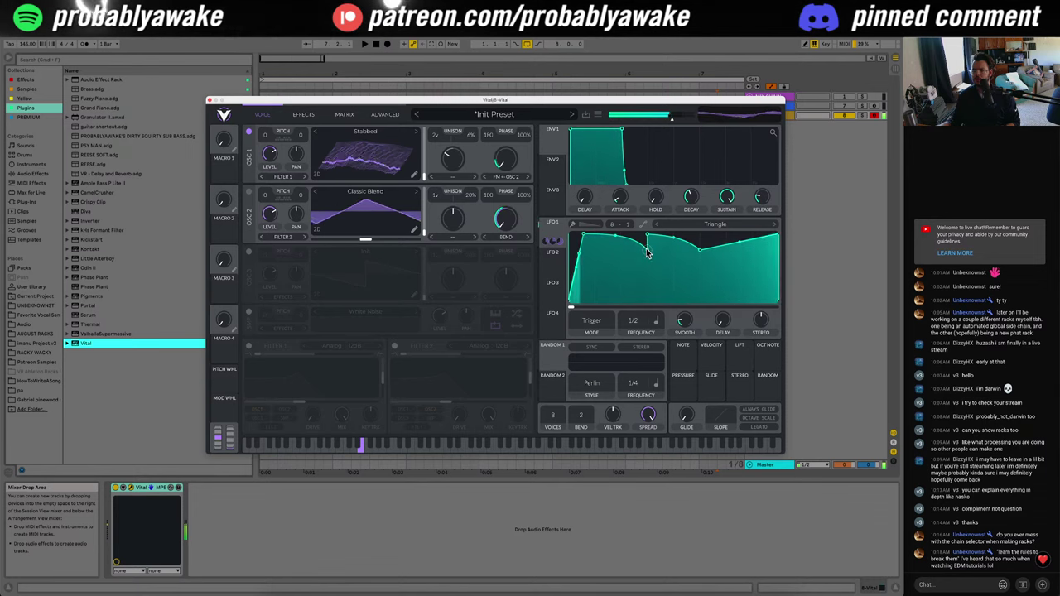
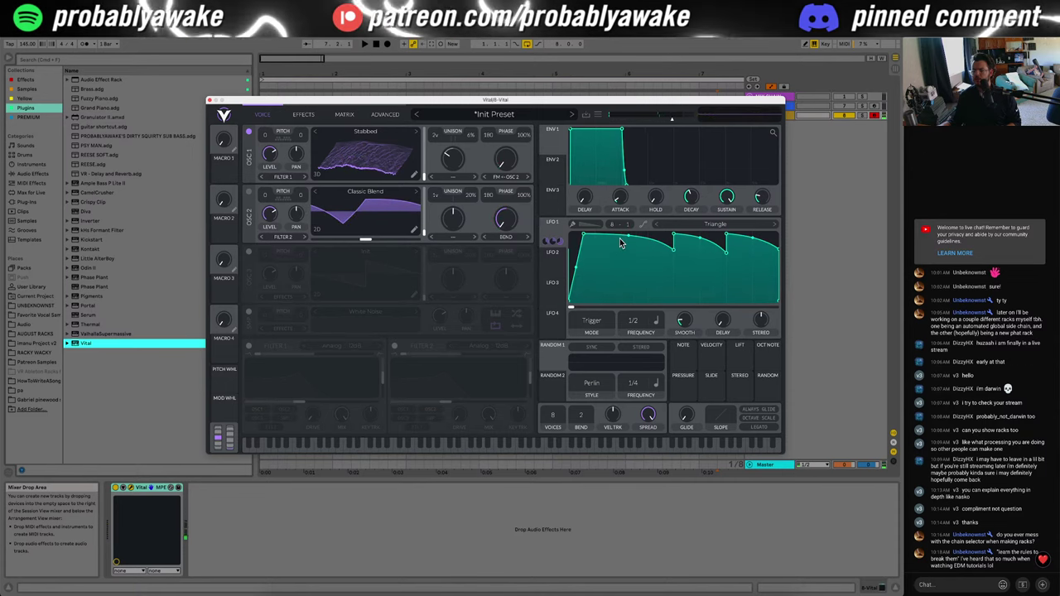
# Step: Add a small dip with a sharp reset a quarter of the way through LFO 1 and deepen the middle dip
pyautogui.doubleClick(622, 241)
pyautogui.moveTo(622, 242); pyautogui.dragTo(621, 249)
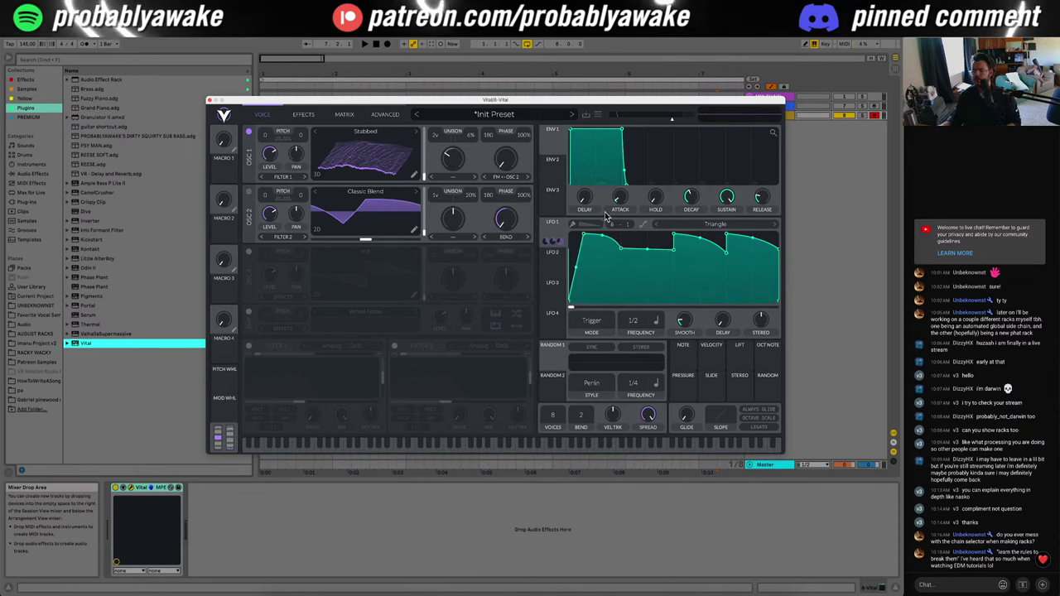
pyautogui.doubleClick(631, 250)
pyautogui.moveTo(631, 249); pyautogui.dragTo(622, 235)
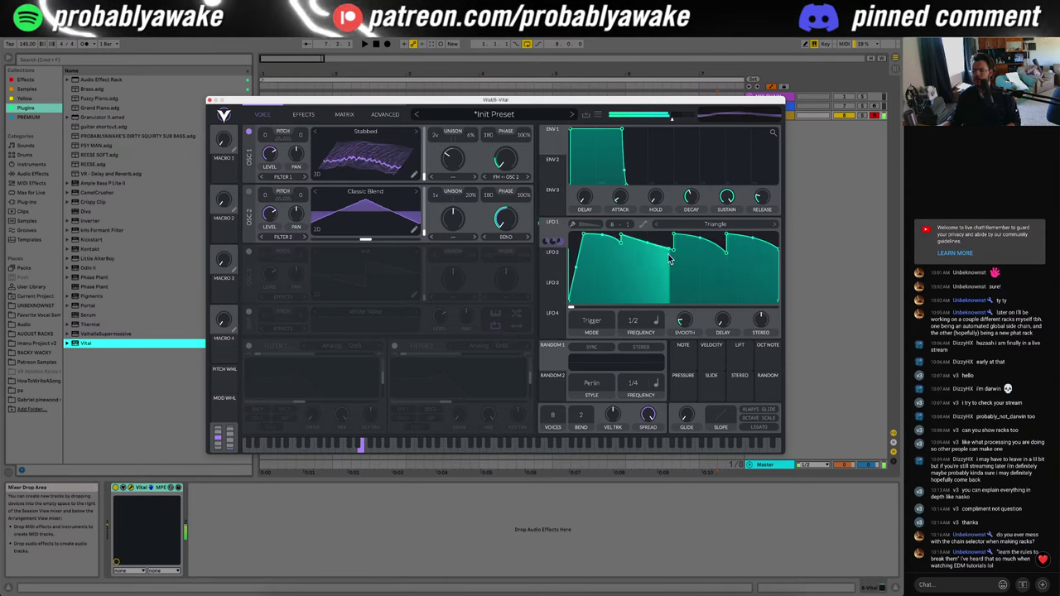
pyautogui.moveTo(648, 258); pyautogui.dragTo(674, 258)
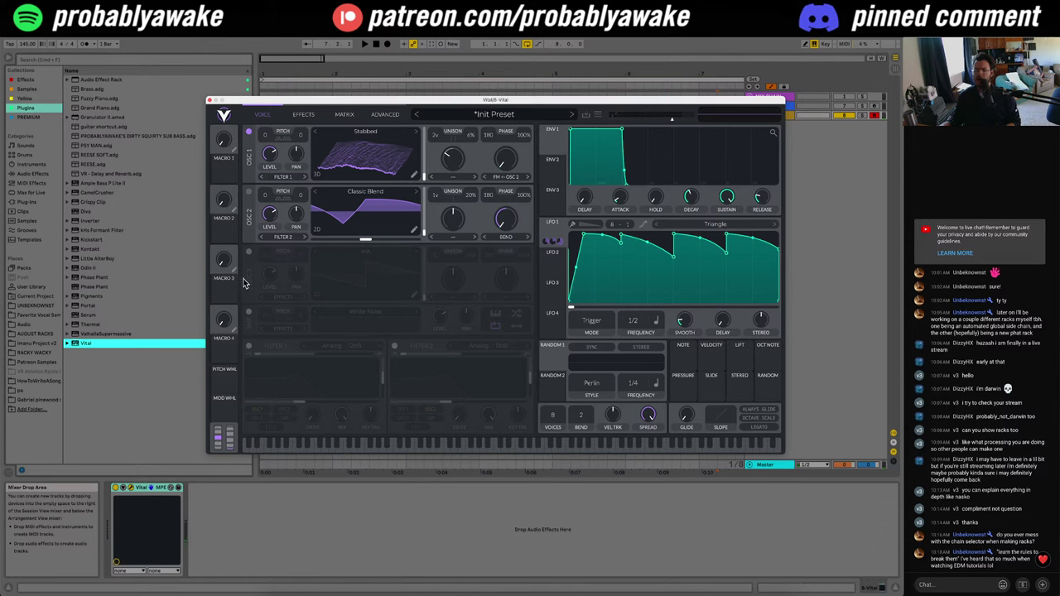
# Step: Enable the Chorus effect with its mix at about 24% and briefly toggle the Compressor on and off
pyautogui.click(301, 118)
pyautogui.click(255, 145)
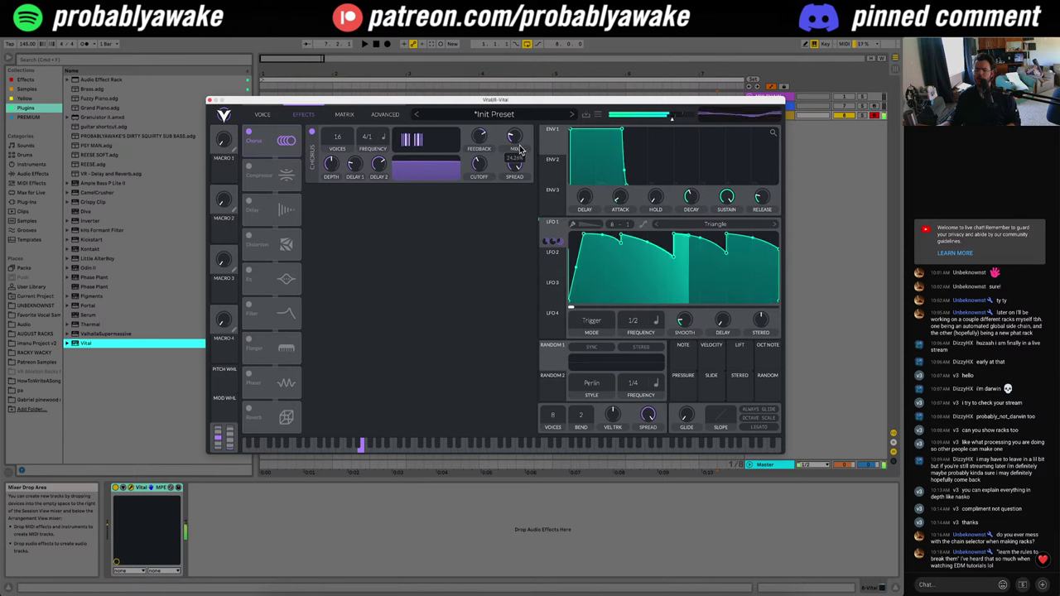
pyautogui.click(250, 169)
pyautogui.click(250, 169)
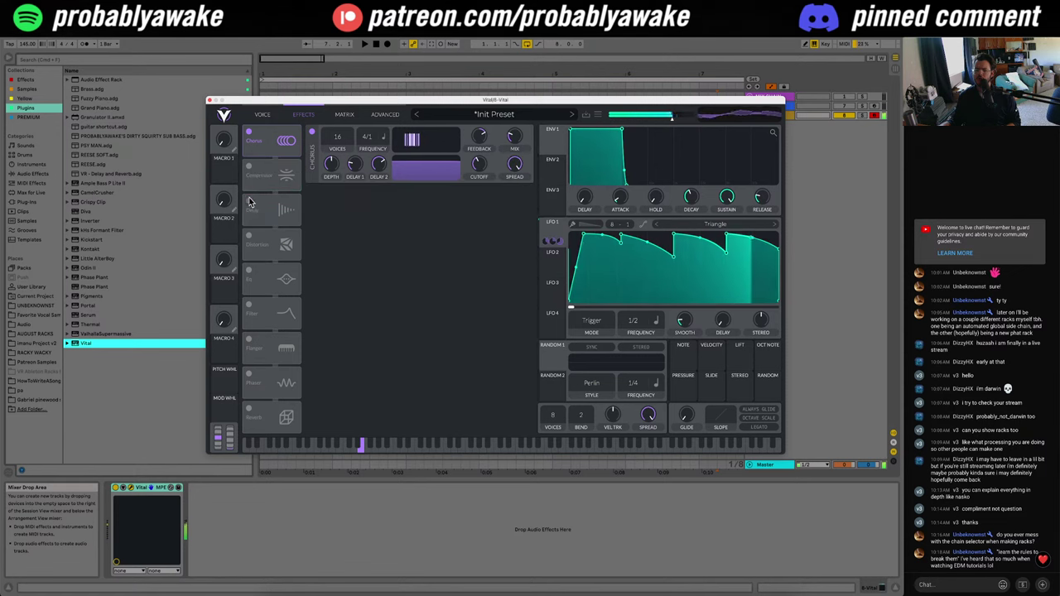
# Step: Enable Distortion with the Down Sample type, modulate its drive with LFO 1 at about 0.600, and adjust its mix
pyautogui.click(249, 236)
pyautogui.click(348, 199)
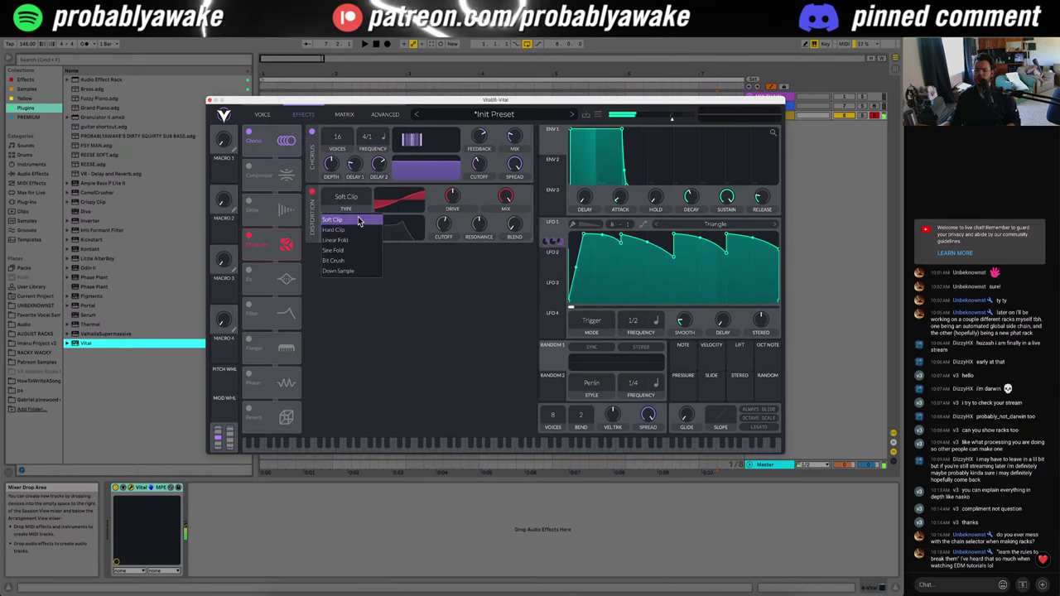
pyautogui.click(364, 271)
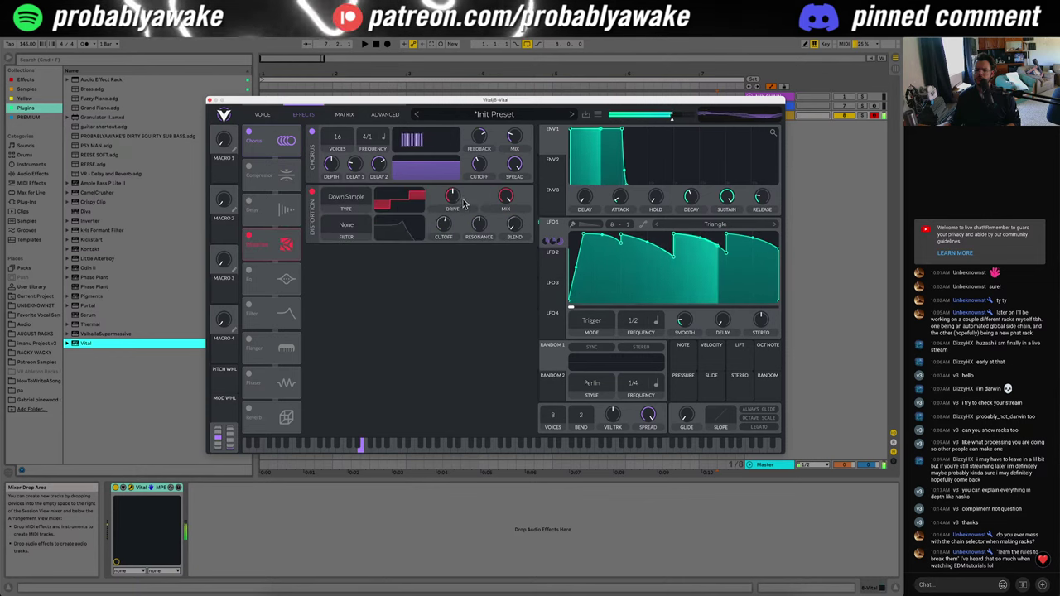
pyautogui.moveTo(457, 223); pyautogui.dragTo(458, 191)
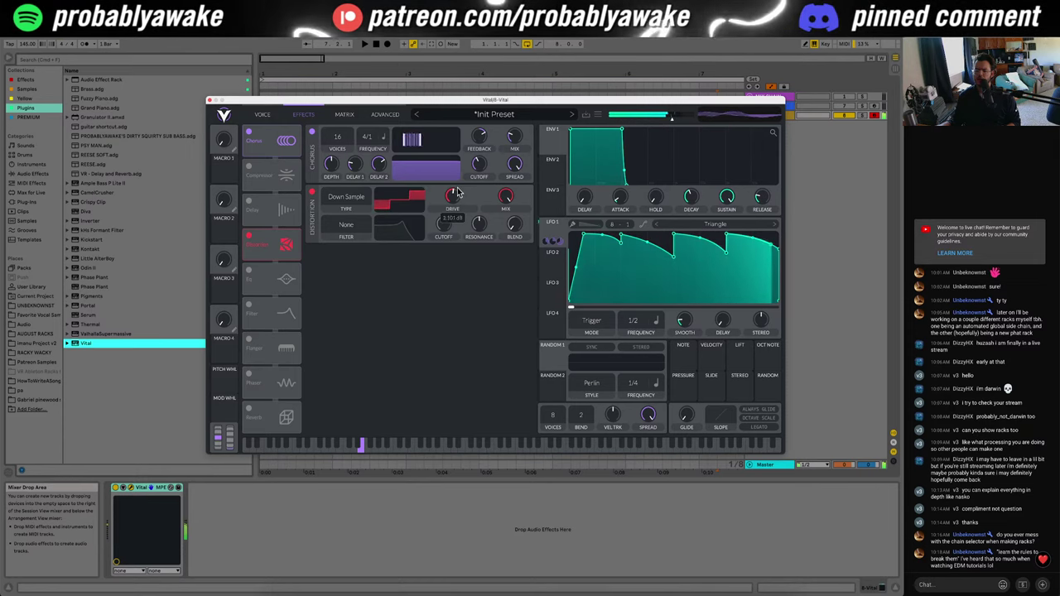
pyautogui.moveTo(560, 229)
pyautogui.mouseDown()
pyautogui.moveTo(454, 206)
pyautogui.moveTo(454, 194)
pyautogui.mouseUp()
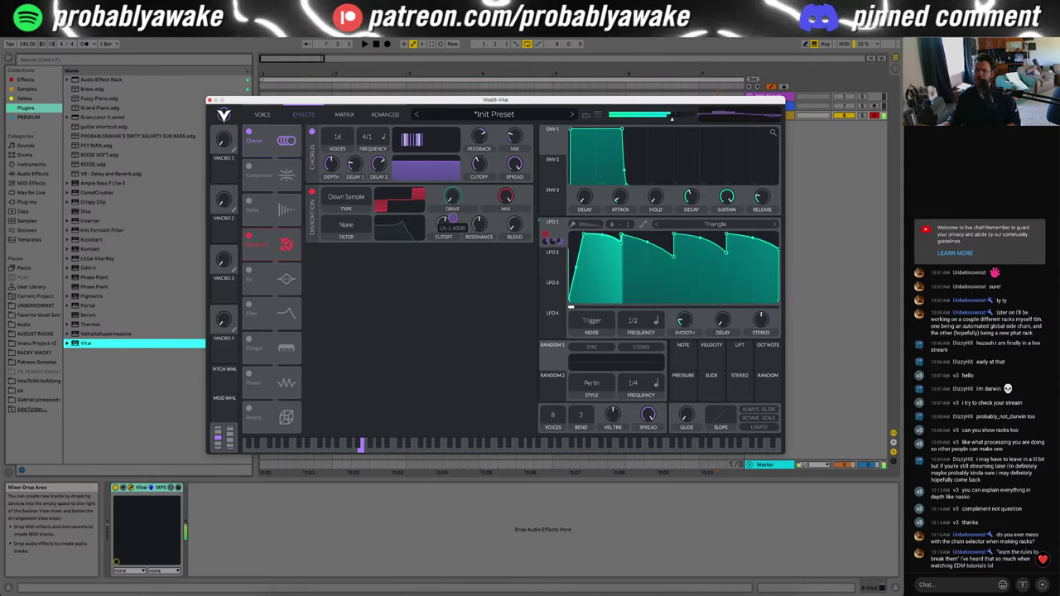
pyautogui.moveTo(509, 200); pyautogui.dragTo(514, 230)
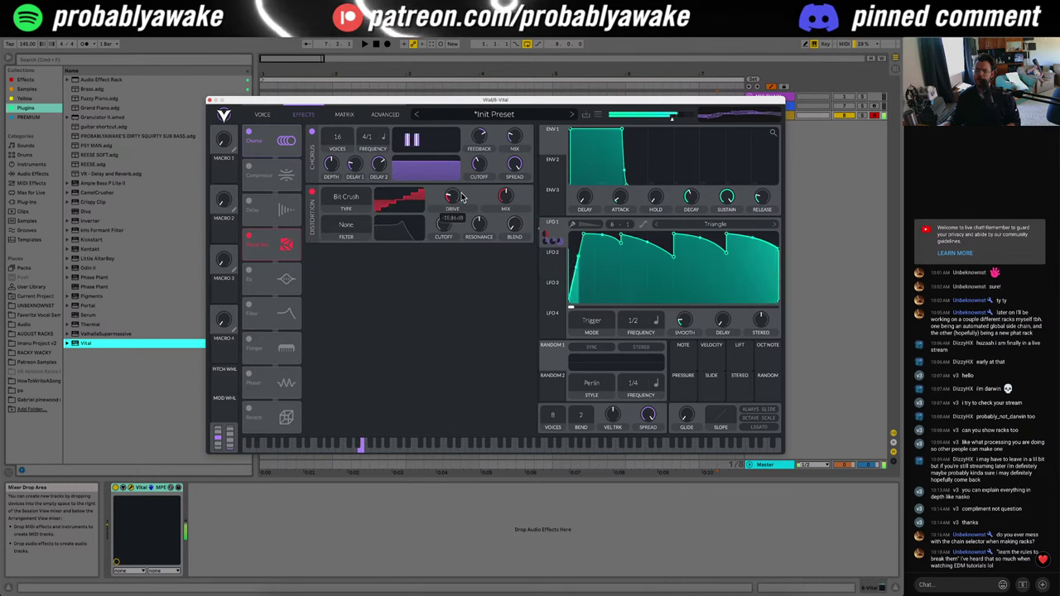
# Step: Lower the Bit Crush distortion's drive, adjust LFO 1's modulation of it, and set the distortion filter to Pre
pyautogui.moveTo(462, 196)
pyautogui.mouseDown()
pyautogui.moveTo(511, 190)
pyautogui.moveTo(455, 190)
pyautogui.moveTo(456, 202)
pyautogui.mouseUp()
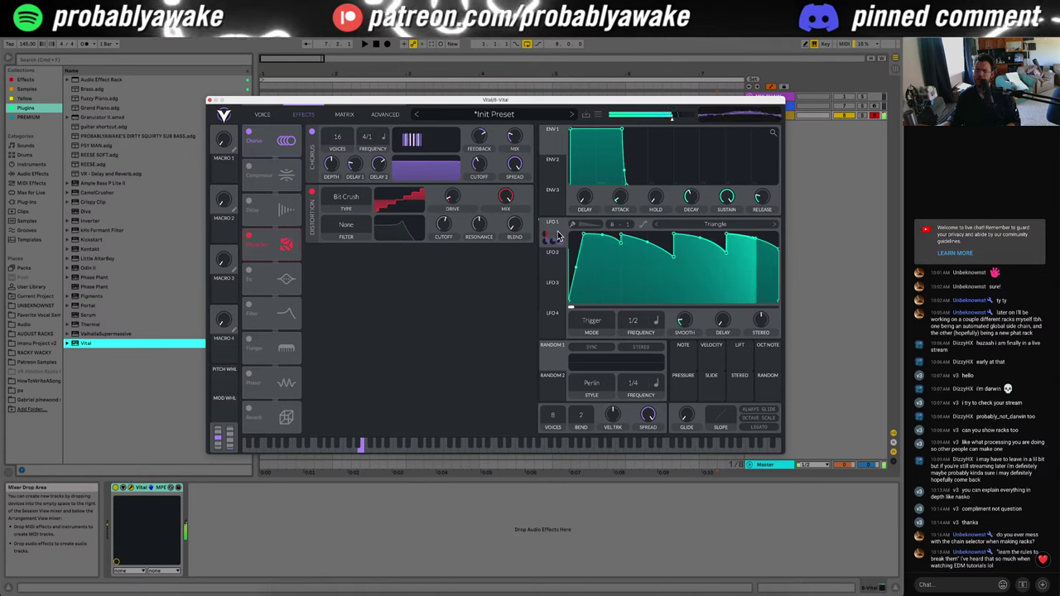
pyautogui.moveTo(545, 234); pyautogui.dragTo(545, 249)
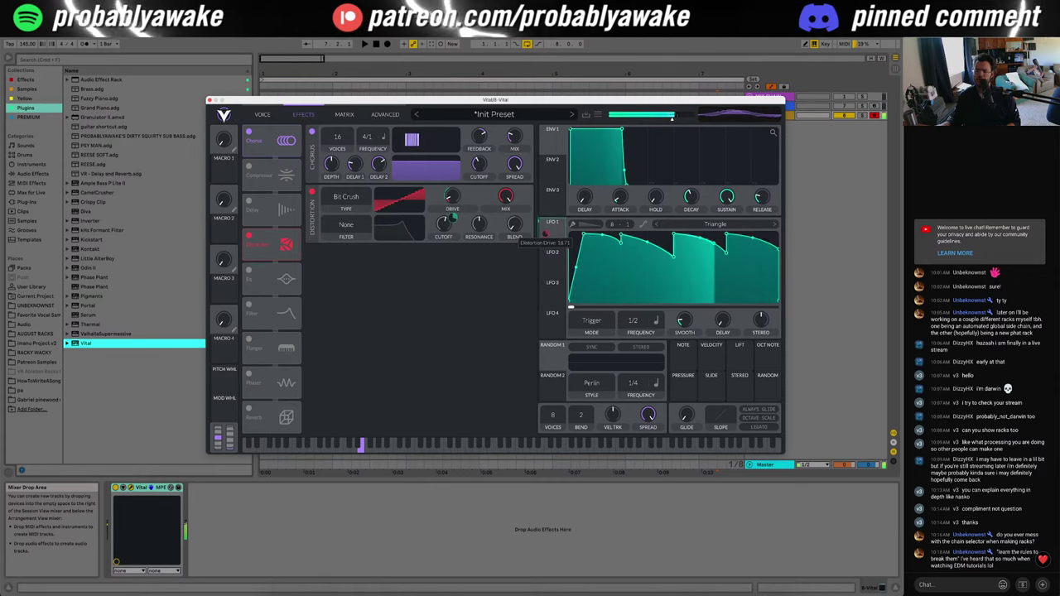
pyautogui.click(346, 225)
pyautogui.click(356, 255)
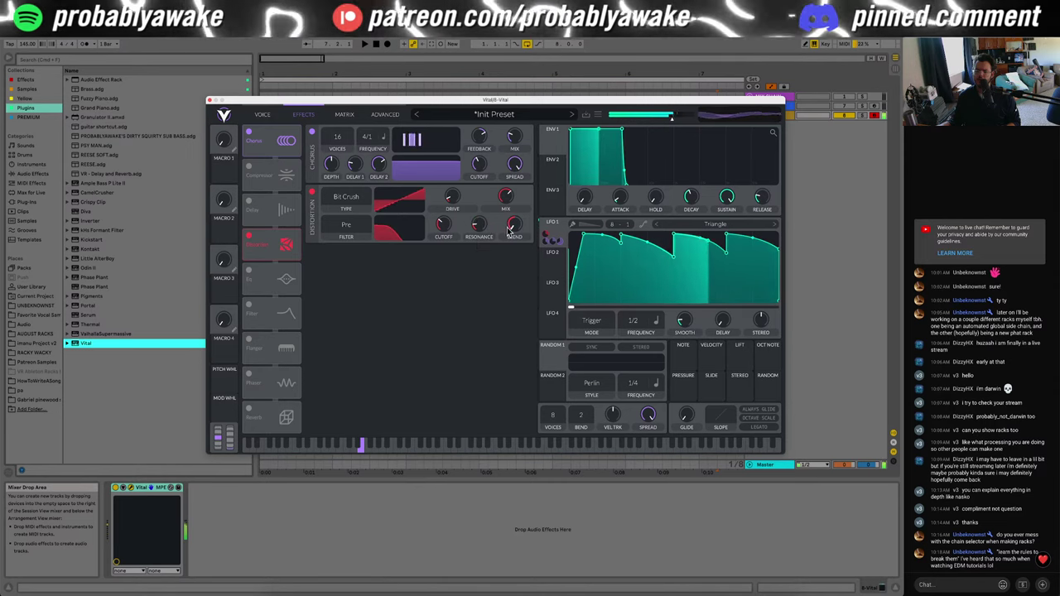
# Step: Compare the distortion filter's Post and Pre orders, keep Pre, raise its resonance and blend, and set its cutoff to about 52 semitones
pyautogui.click(346, 235)
pyautogui.click(353, 268)
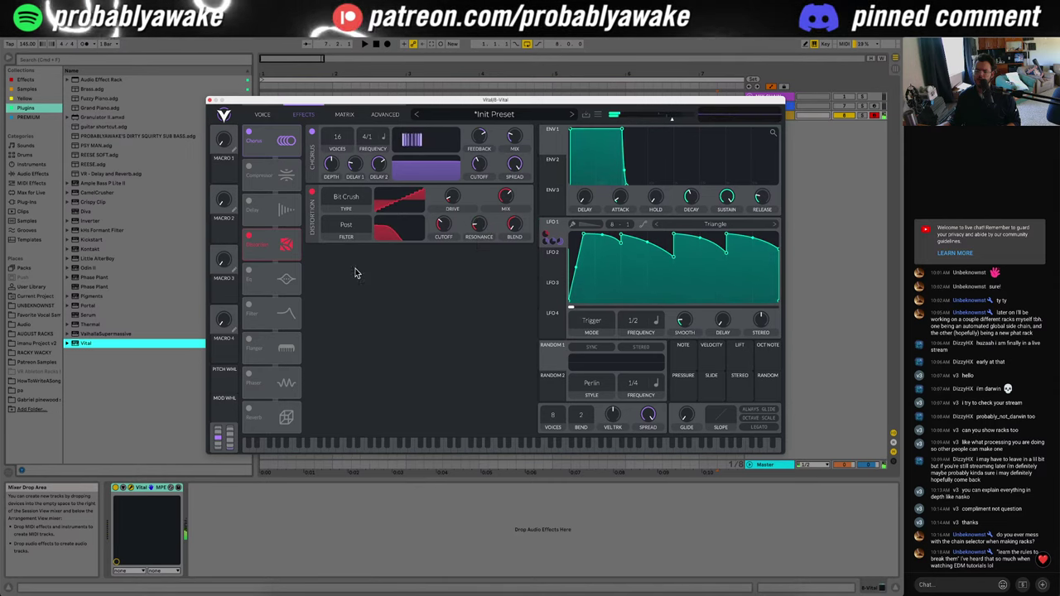
pyautogui.click(360, 228)
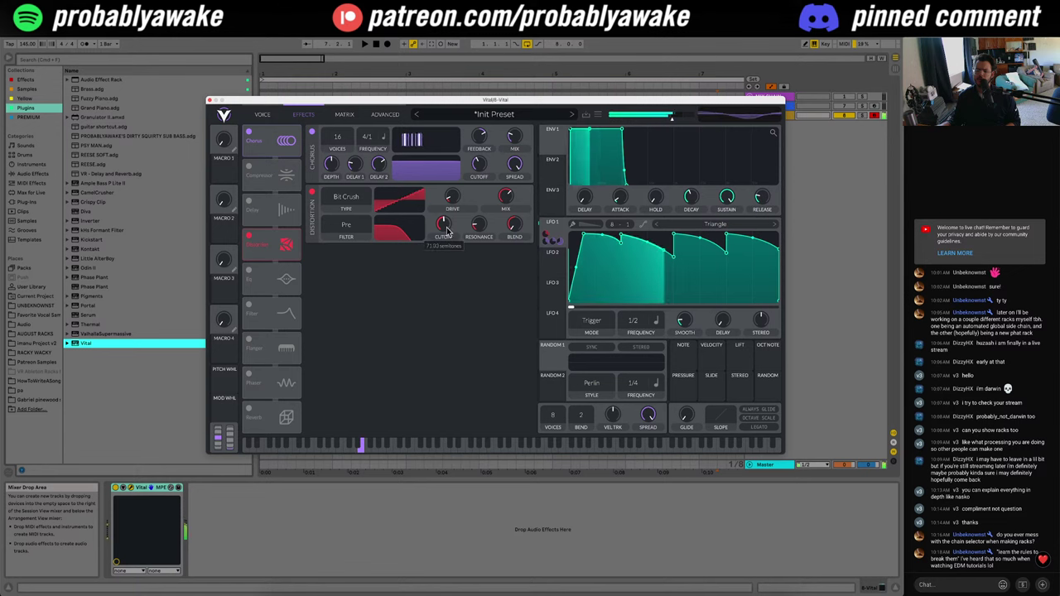
pyautogui.moveTo(446, 229); pyautogui.dragTo(454, 189)
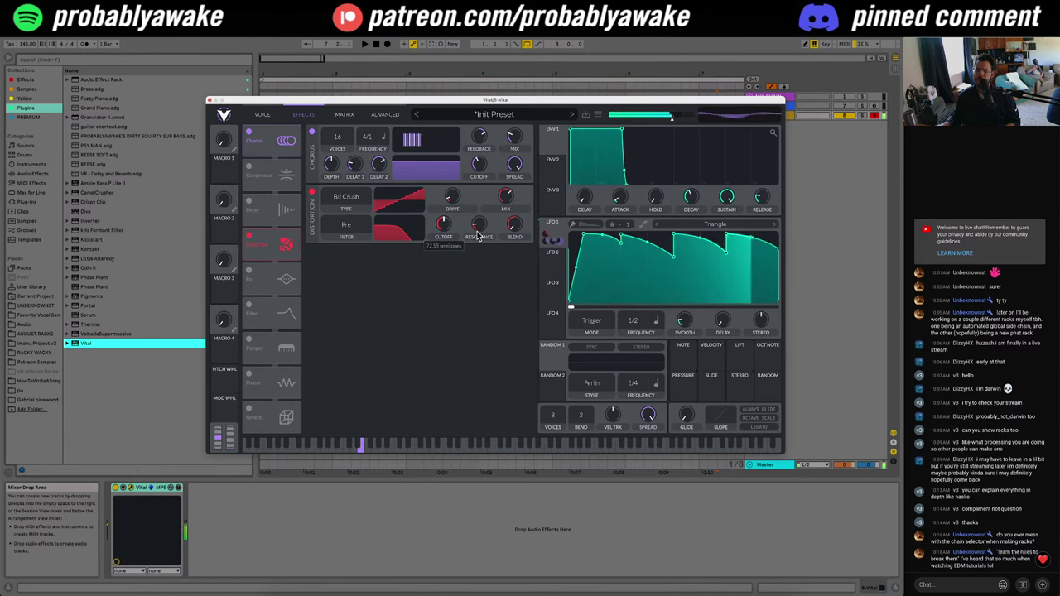
pyautogui.moveTo(477, 237); pyautogui.dragTo(517, 170)
pyautogui.moveTo(445, 221); pyautogui.dragTo(445, 227)
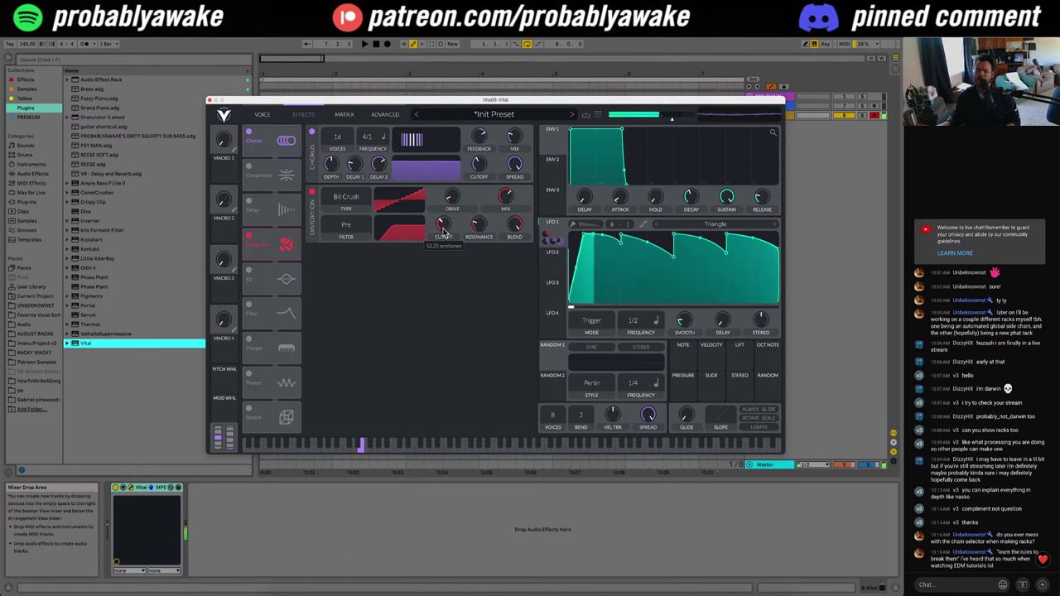
# Step: Enable oscillator 3 and modulate its level with LFO 1
pyautogui.click(262, 114)
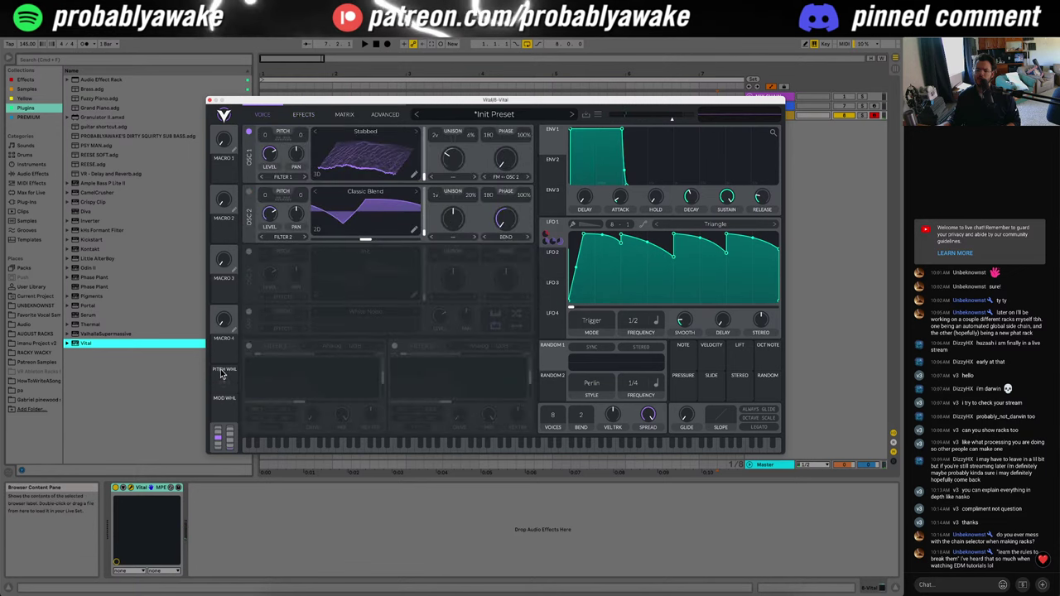
pyautogui.click(249, 255)
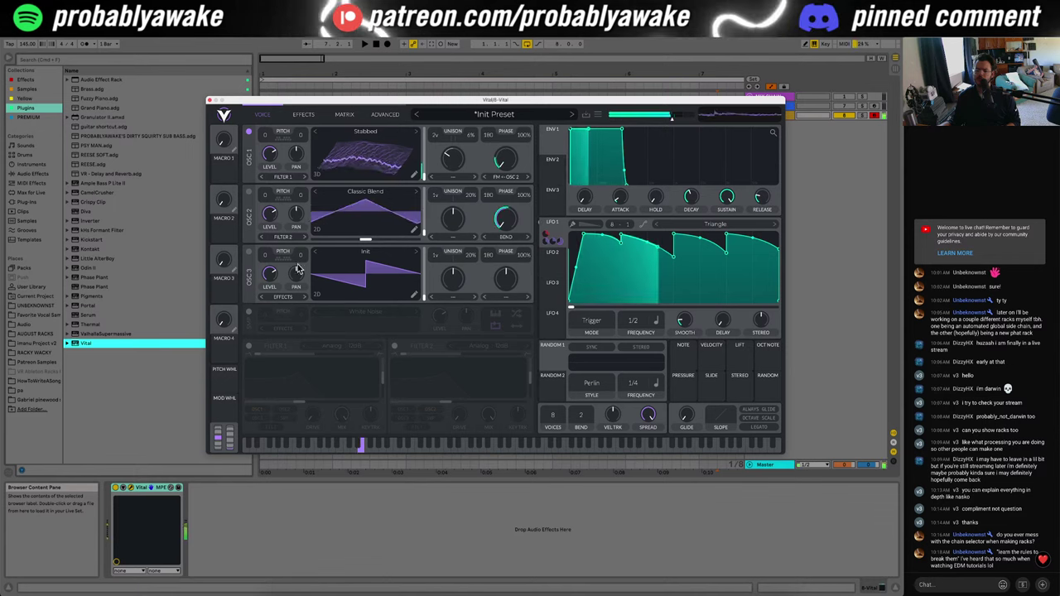
pyautogui.moveTo(272, 272); pyautogui.dragTo(272, 240)
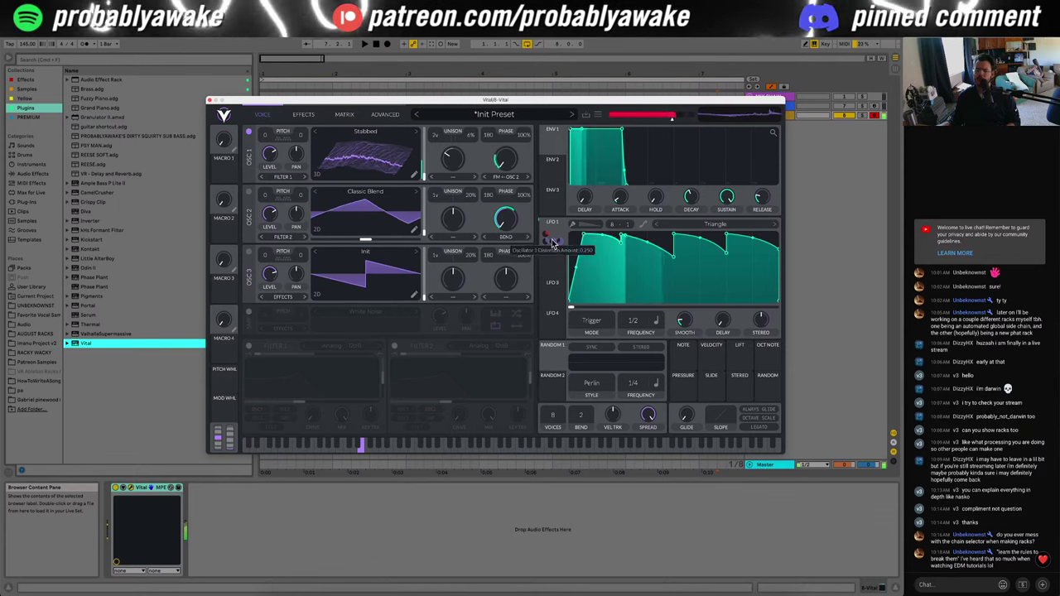
pyautogui.moveTo(557, 230); pyautogui.dragTo(274, 363)
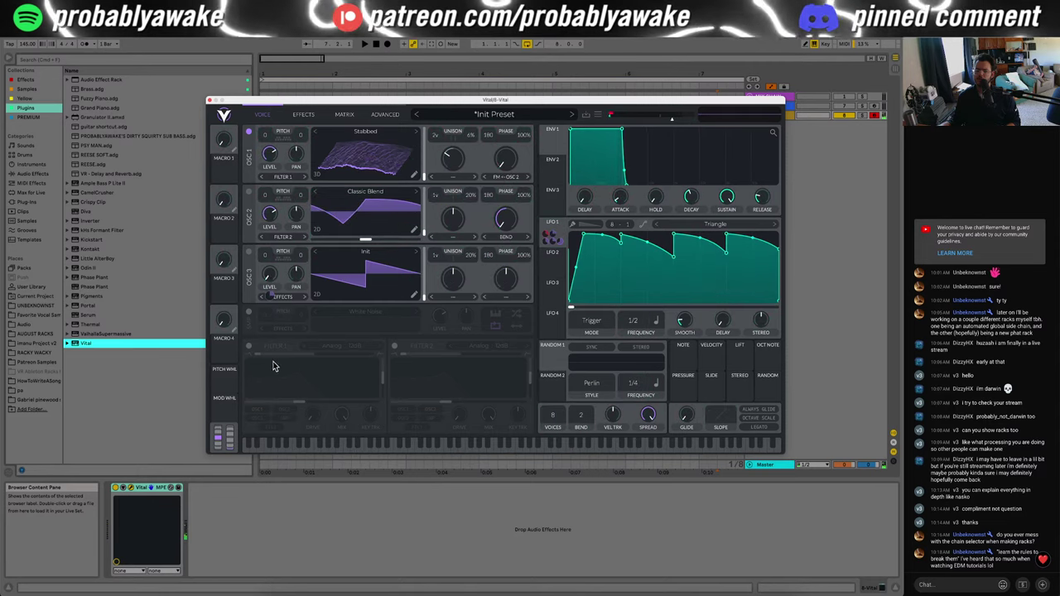
# Step: Load the Basic Shapes wavetable in oscillator 3, transpose it to -12 semitones and adjust its level modulation
pyautogui.click(365, 252)
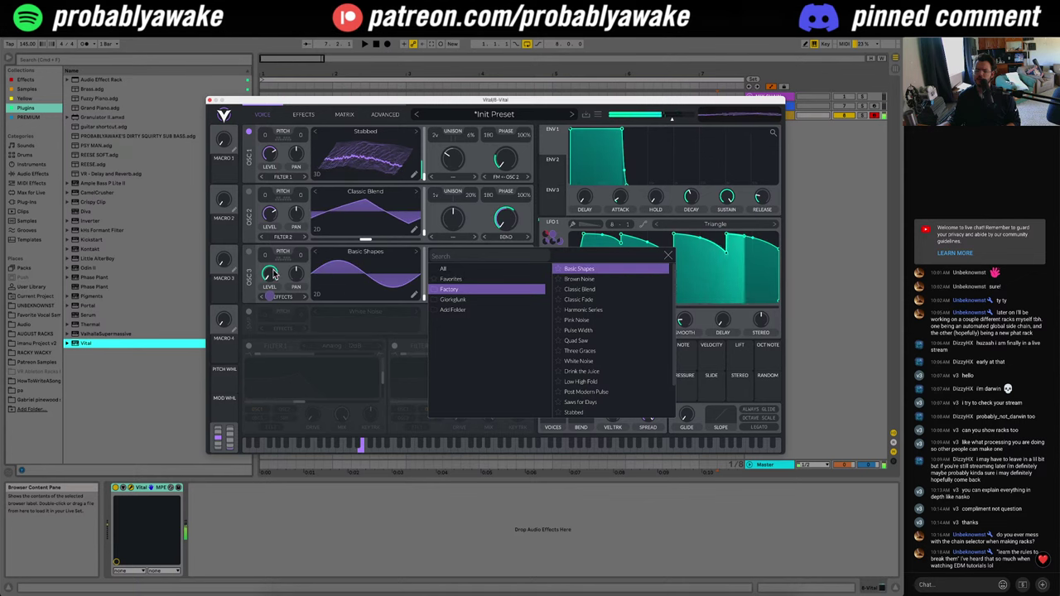
pyautogui.click(669, 258)
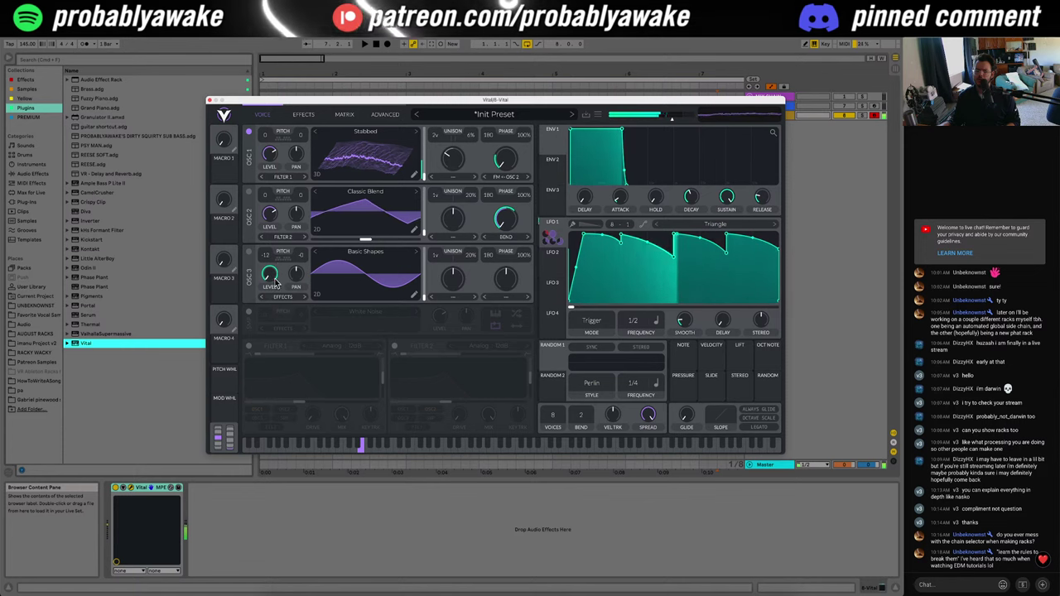
pyautogui.moveTo(271, 278); pyautogui.dragTo(271, 267)
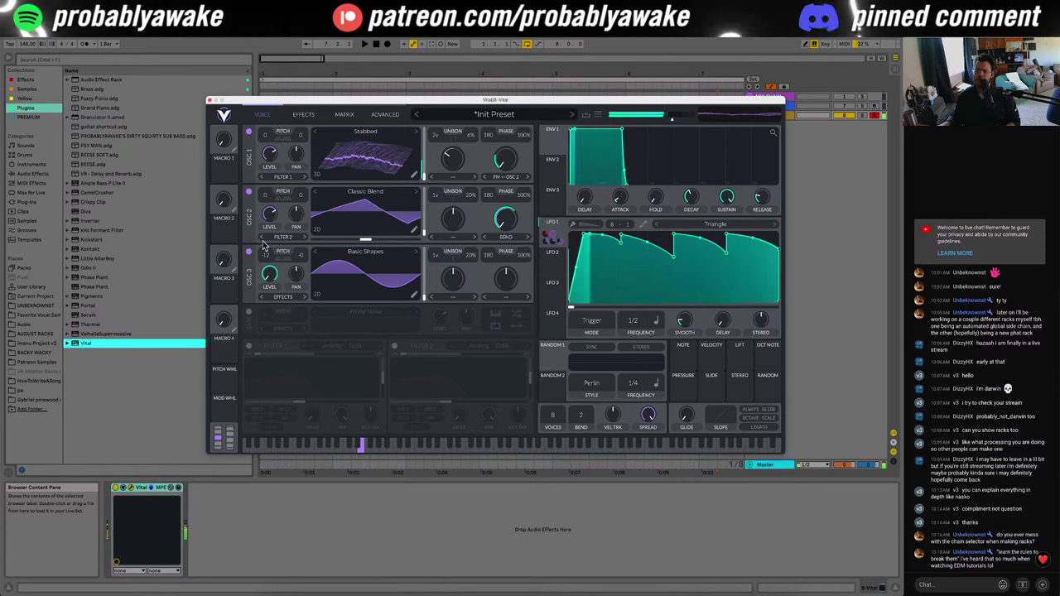
# Step: Compare the sound with oscillator 2 bypassed and set oscillator 3's transpose to 0 semitones
pyautogui.click(249, 192)
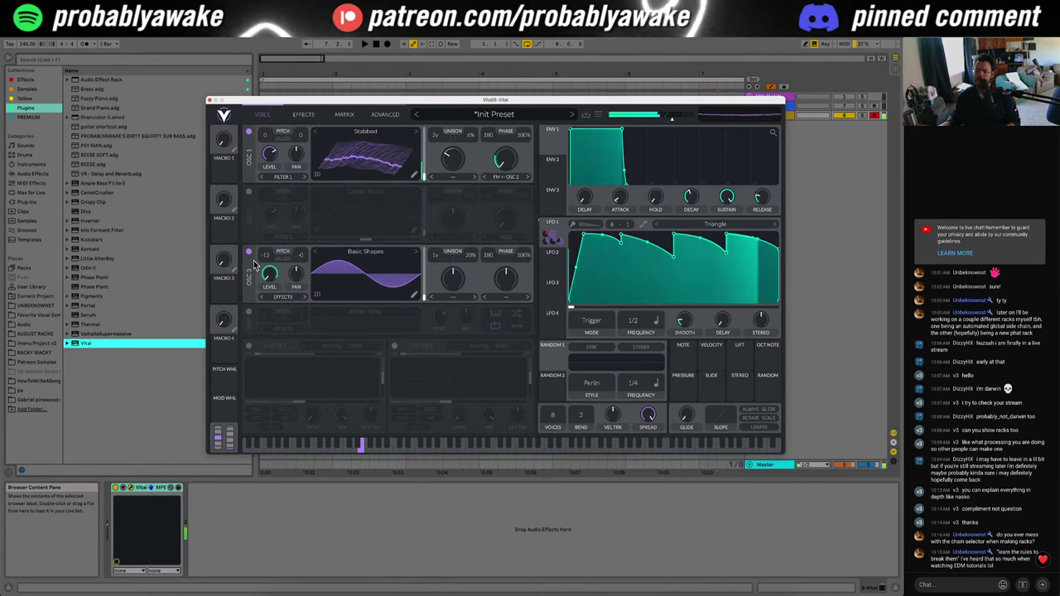
pyautogui.click(250, 193)
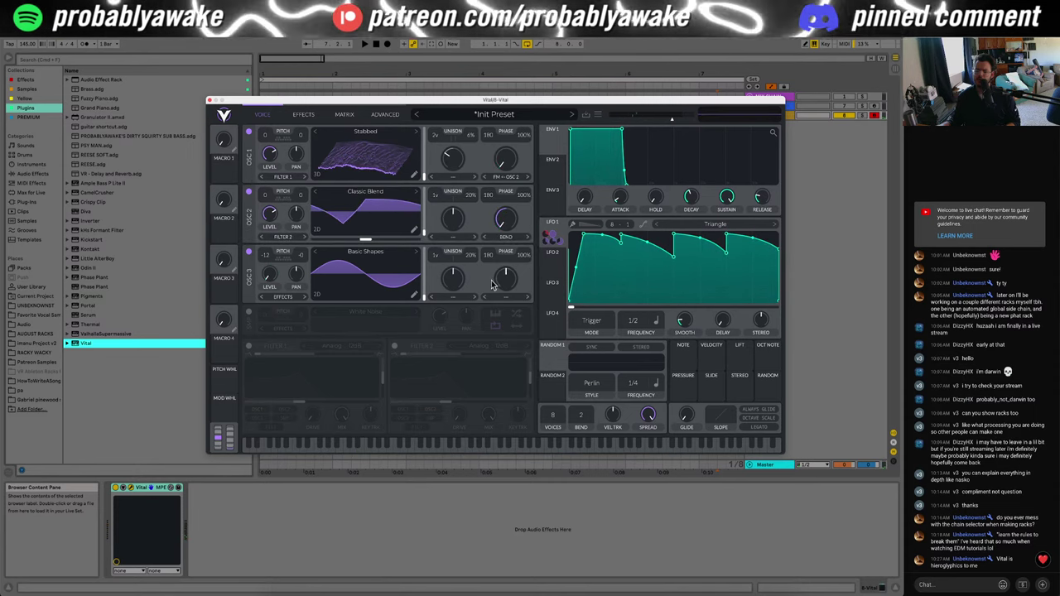
pyautogui.moveTo(275, 280); pyautogui.dragTo(275, 210)
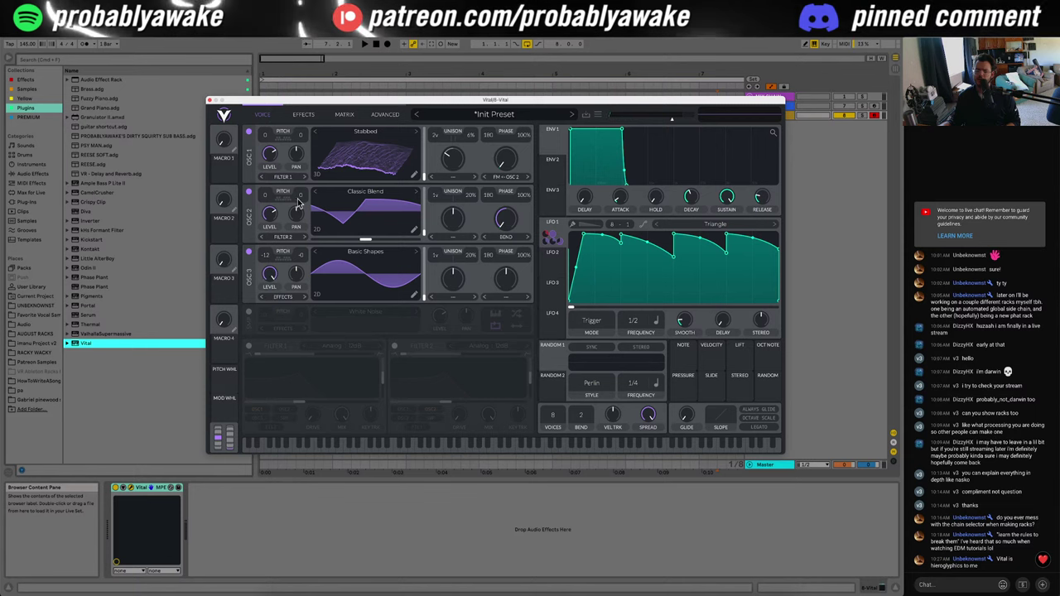
pyautogui.moveTo(266, 255); pyautogui.dragTo(275, 224)
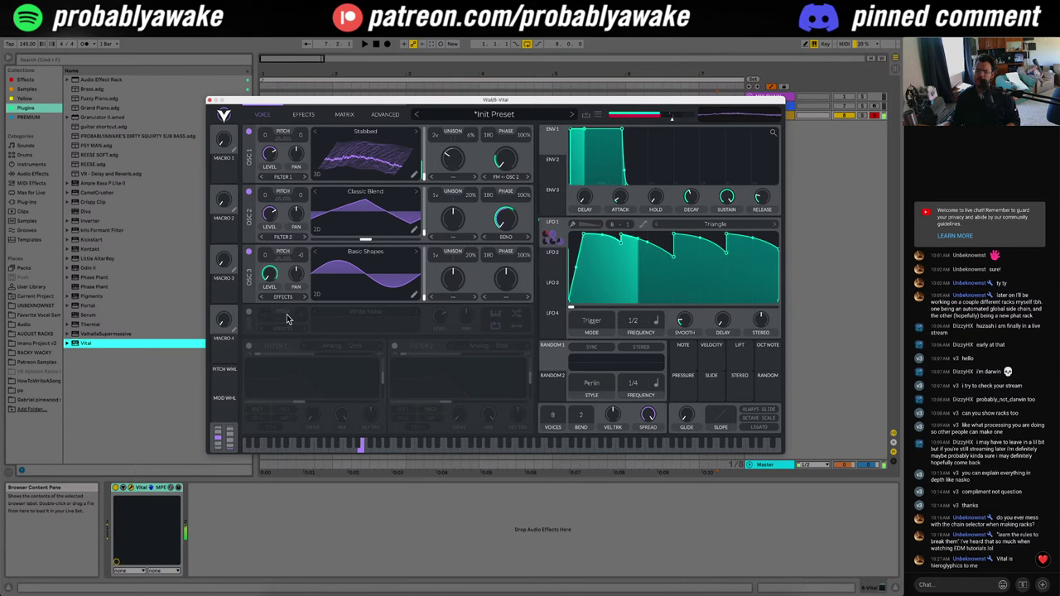
# Step: Route oscillator 3 to Direct Out with oscillators 1 and 2 temporarily bypassed, and re-enable both oscillators
pyautogui.click(248, 193)
pyautogui.click(250, 132)
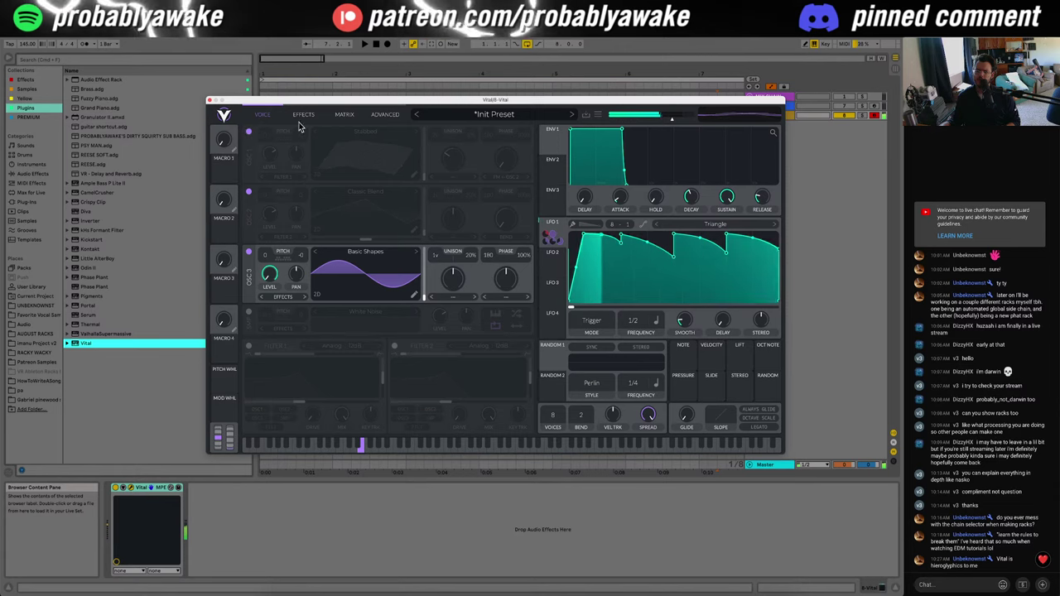
pyautogui.click(284, 297)
pyautogui.click(281, 349)
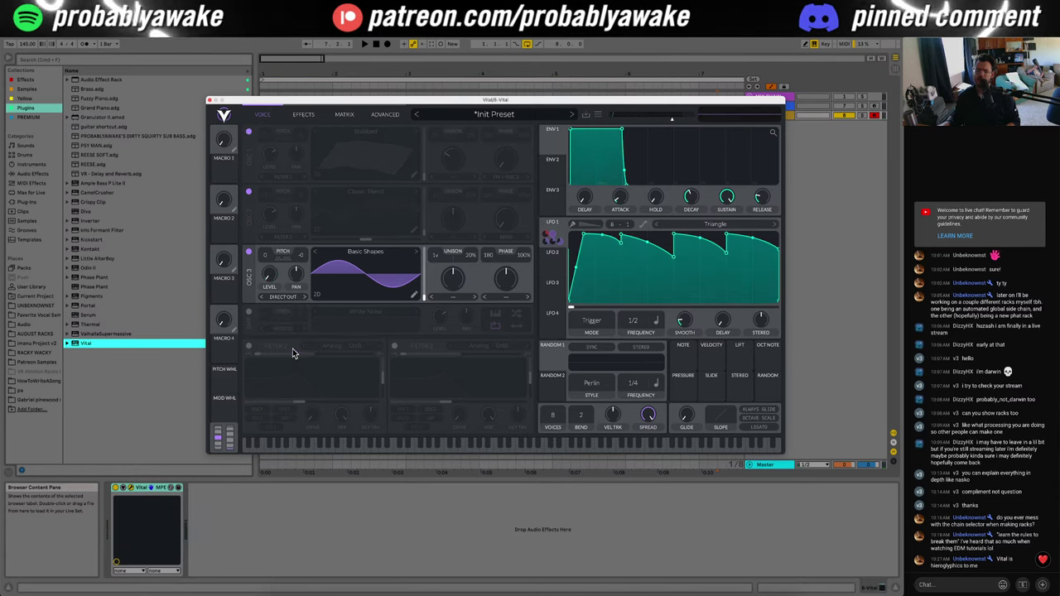
pyautogui.click(247, 191)
pyautogui.click(248, 130)
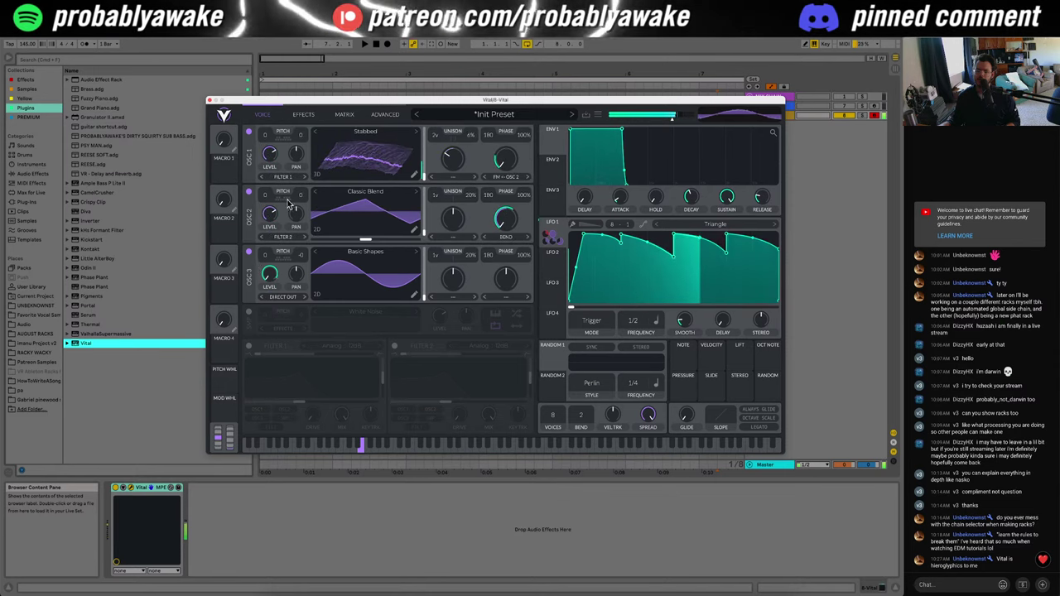
# Step: Briefly audition the Flanger, and try the Filter effect in Diode : Low Shelf mode with LFO 1 modulating its drive
pyautogui.click(303, 114)
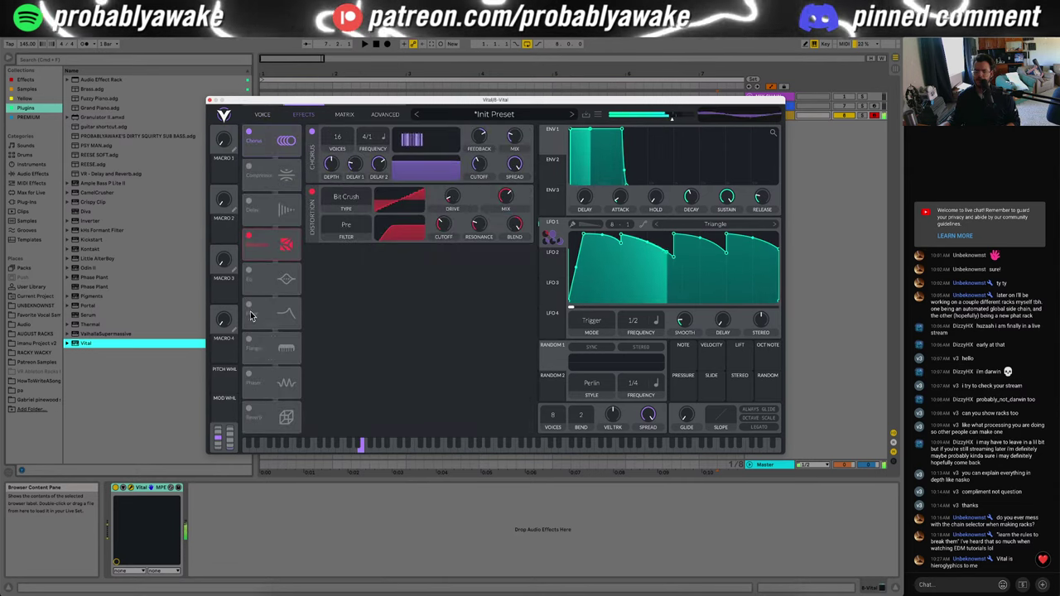
pyautogui.click(249, 340)
pyautogui.click(248, 339)
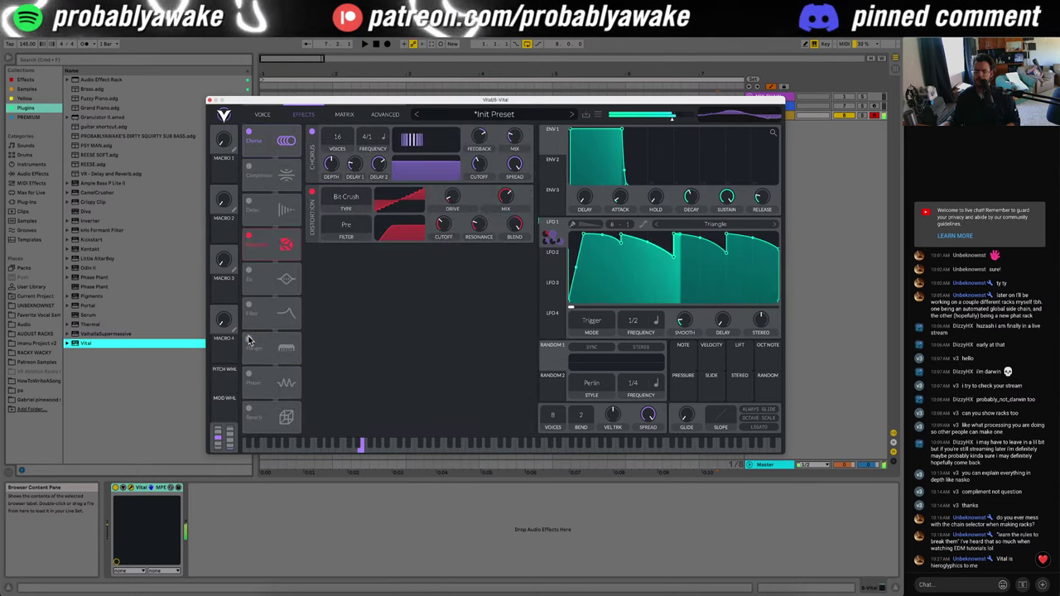
pyautogui.click(249, 305)
pyautogui.click(361, 257)
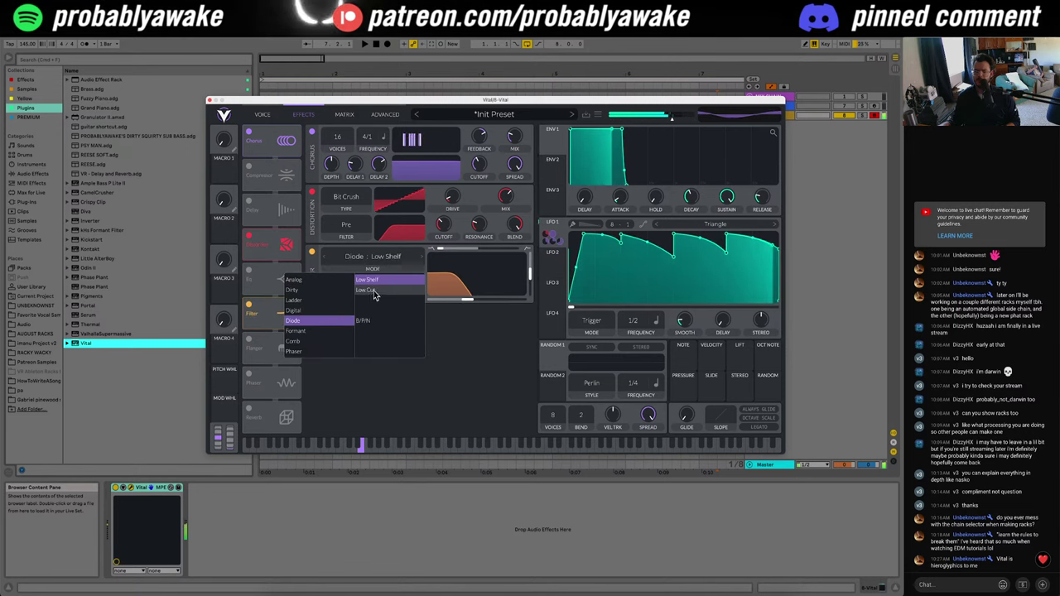
pyautogui.click(375, 290)
pyautogui.click(377, 280)
pyautogui.click(491, 369)
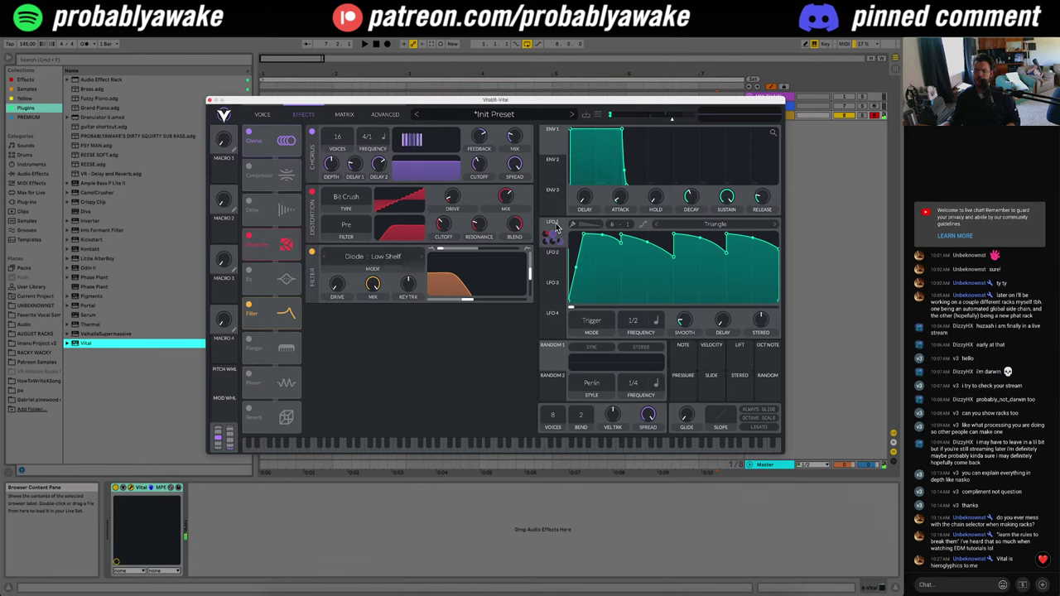
pyautogui.moveTo(557, 229); pyautogui.dragTo(337, 284)
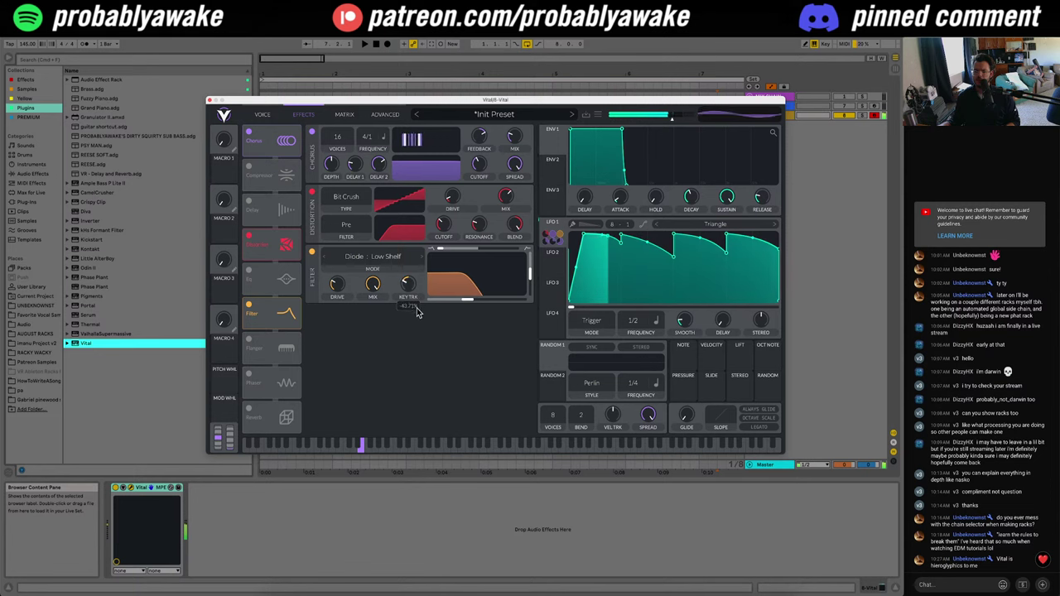
# Step: Try the Filter effect's Ladder : Notch Spread mode with adjusted drive and LFO 1 modulating its mix
pyautogui.click(374, 259)
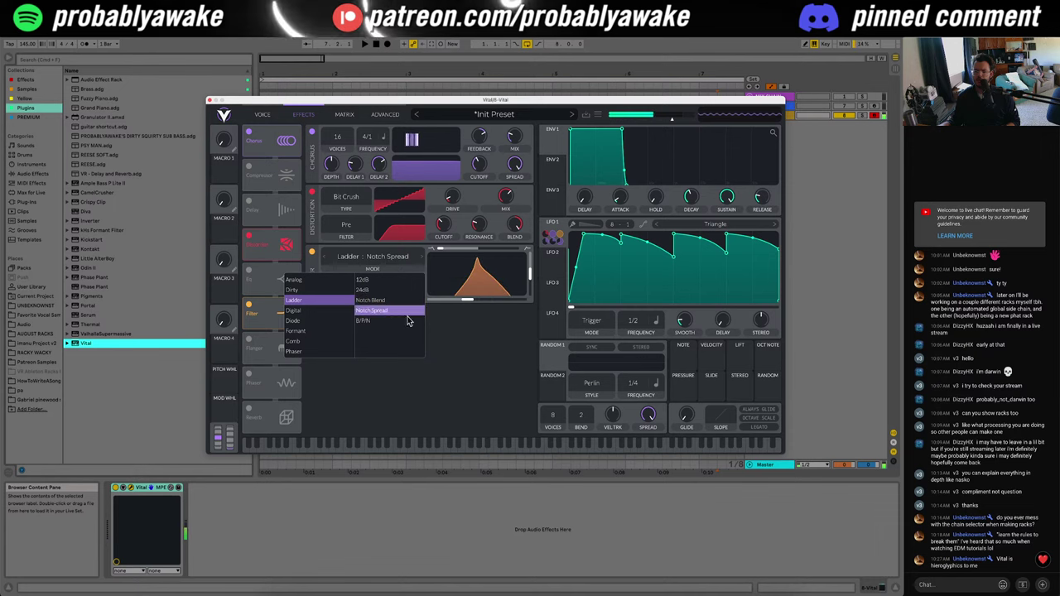
pyautogui.click(473, 343)
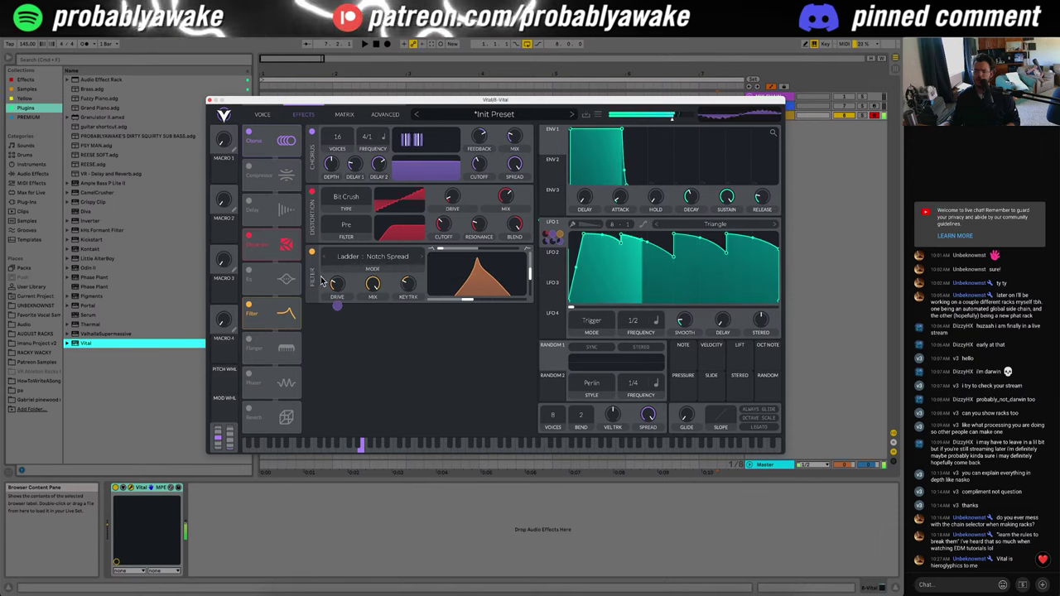
pyautogui.moveTo(338, 283); pyautogui.dragTo(414, 283)
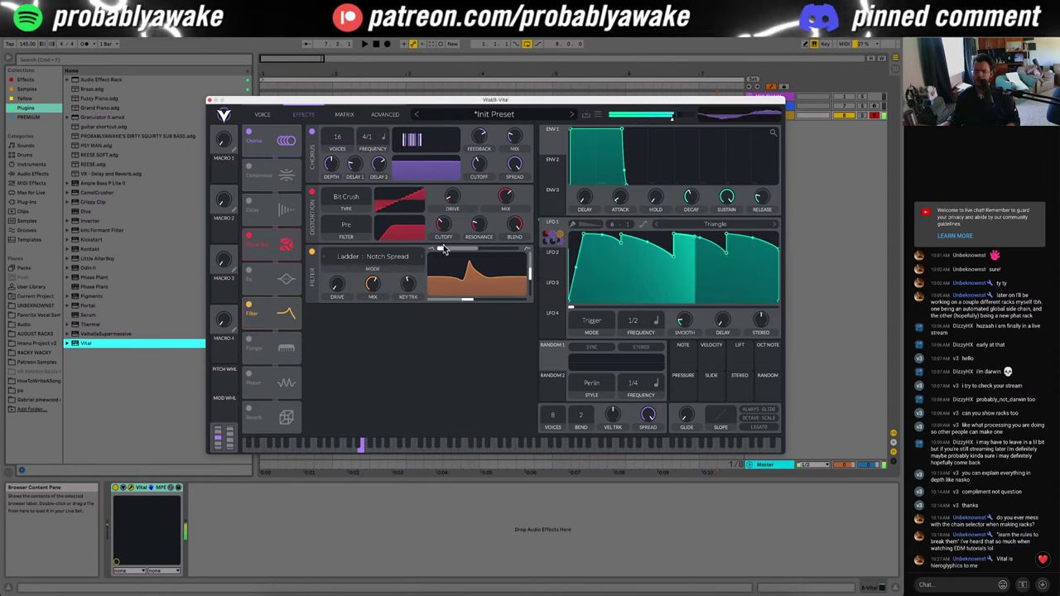
pyautogui.moveTo(553, 236); pyautogui.dragTo(371, 286)
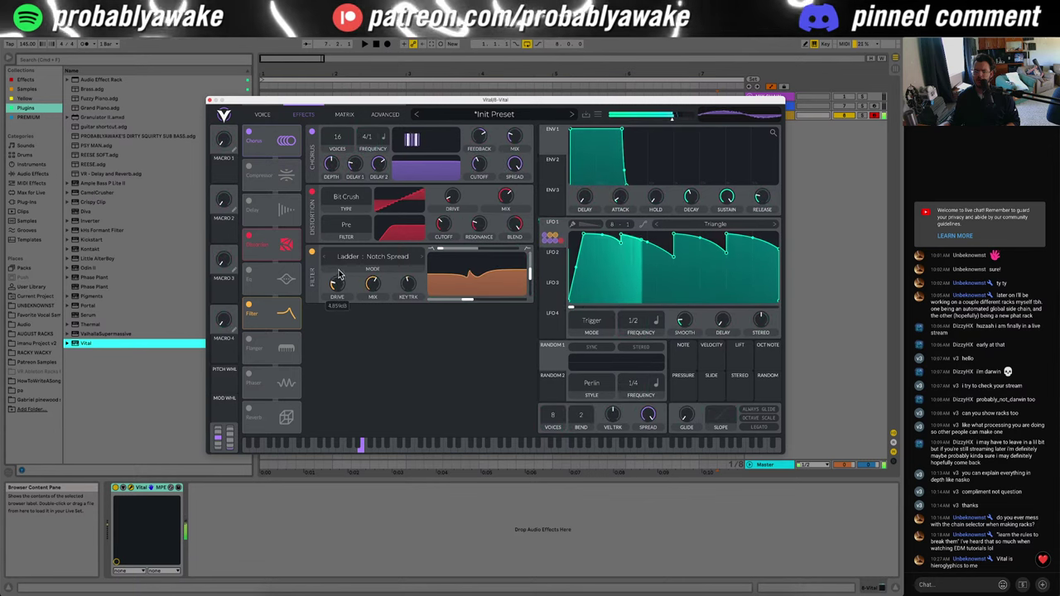
# Step: Compare the sound with the Filter effect bypassed, remove the filter, and briefly audition the Phaser
pyautogui.click(313, 252)
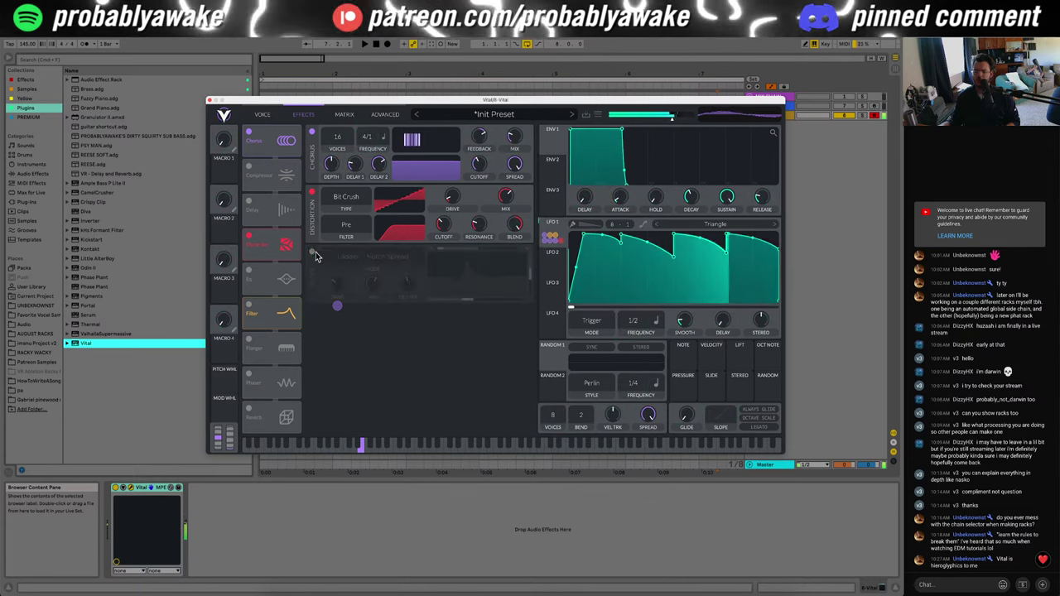
pyautogui.click(313, 253)
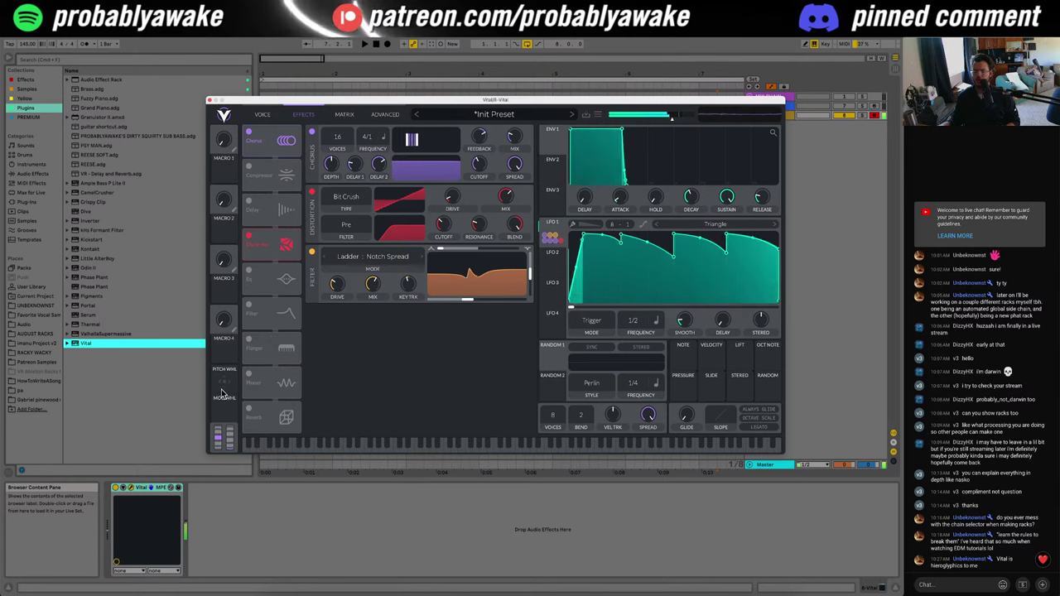
pyautogui.click(250, 377)
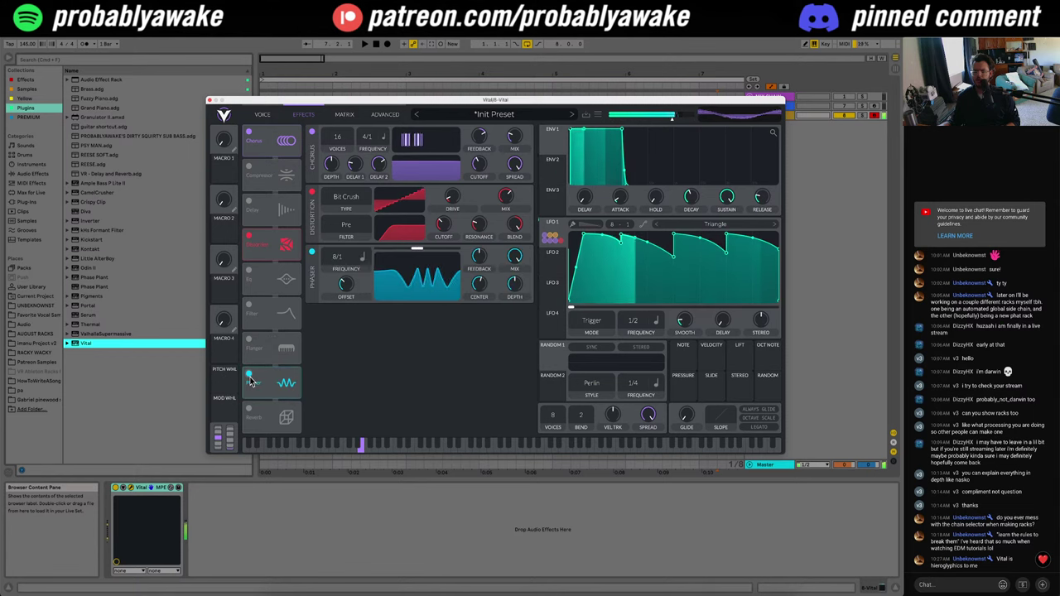
pyautogui.click(250, 376)
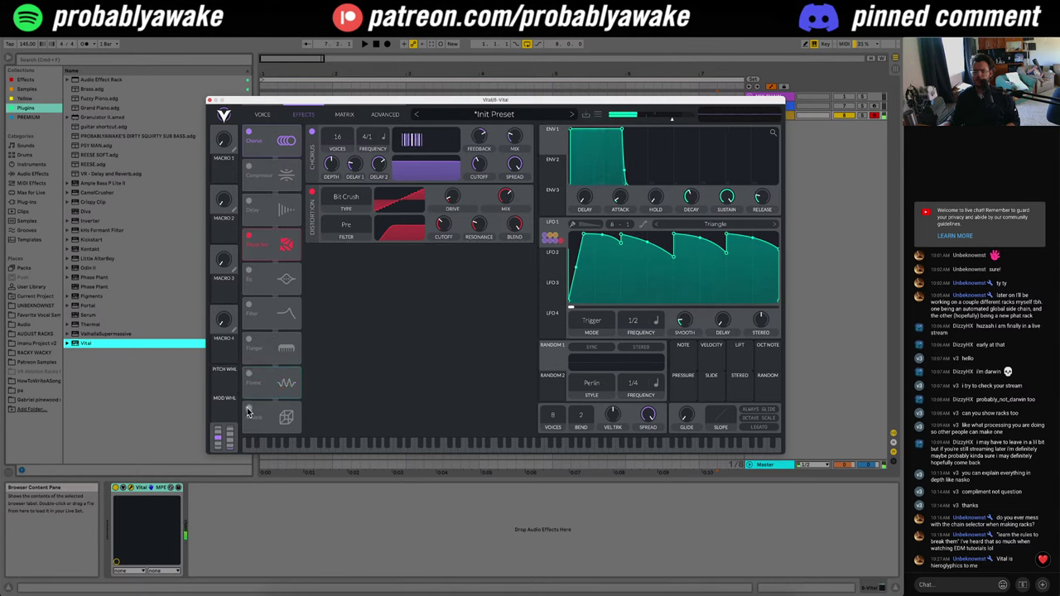
# Step: Shorten envelope 1's release to its minimum on the oscillator page and close the synth window
pyautogui.click(257, 115)
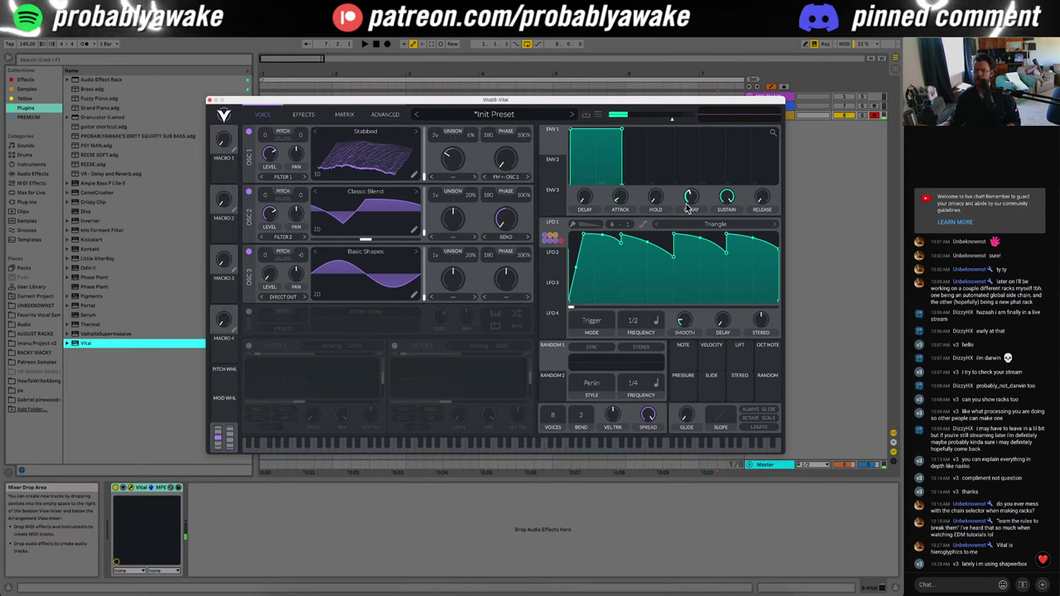
pyautogui.click(210, 100)
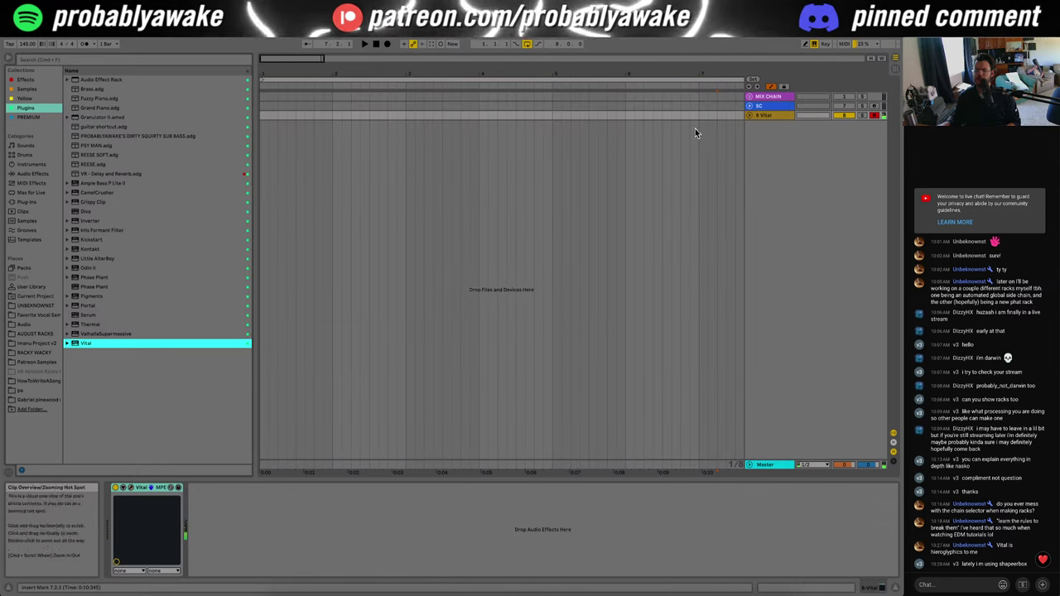
# Step: Unfold the Vital track and insert an empty two-bar MIDI clip from bar 1 to bar 3
pyautogui.click(751, 116)
pyautogui.moveTo(289, 135); pyautogui.dragTo(407, 120)
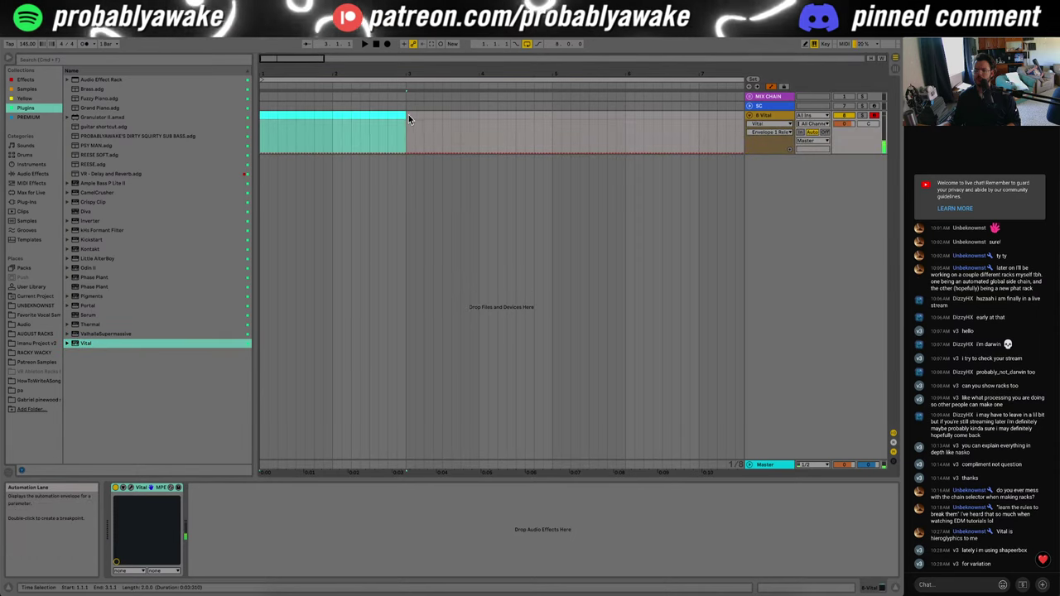
pyautogui.press('super+shift+m')
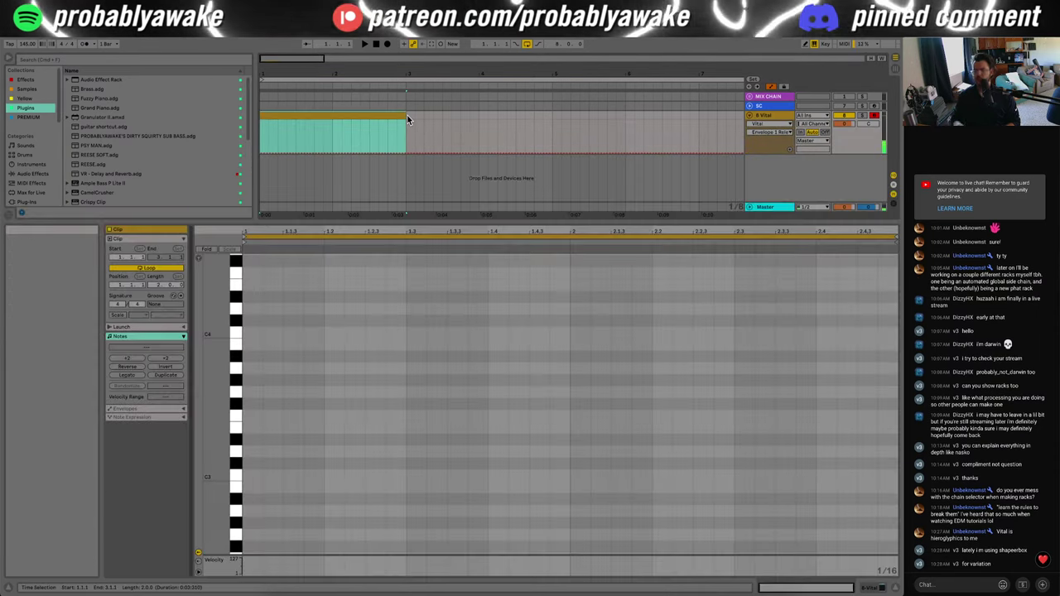
# Step: Draw a single note spanning the whole two-bar clip and lower it by octaves to E0
pyautogui.doubleClick(248, 429)
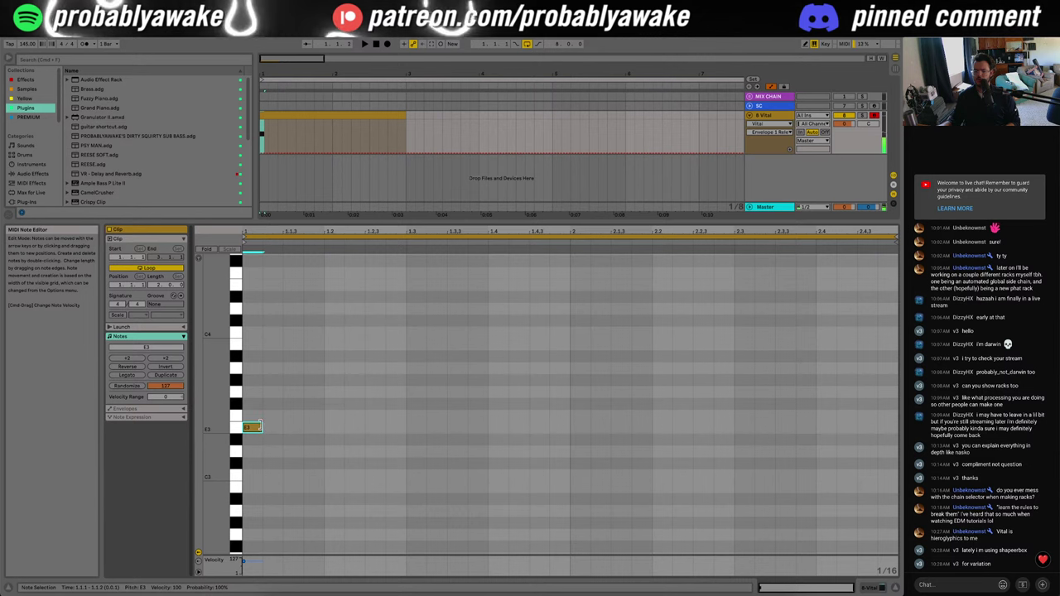
pyautogui.moveTo(261, 427); pyautogui.dragTo(891, 397)
pyautogui.hotkey('shift', 'Down')
pyautogui.hotkey('shift', 'Down')
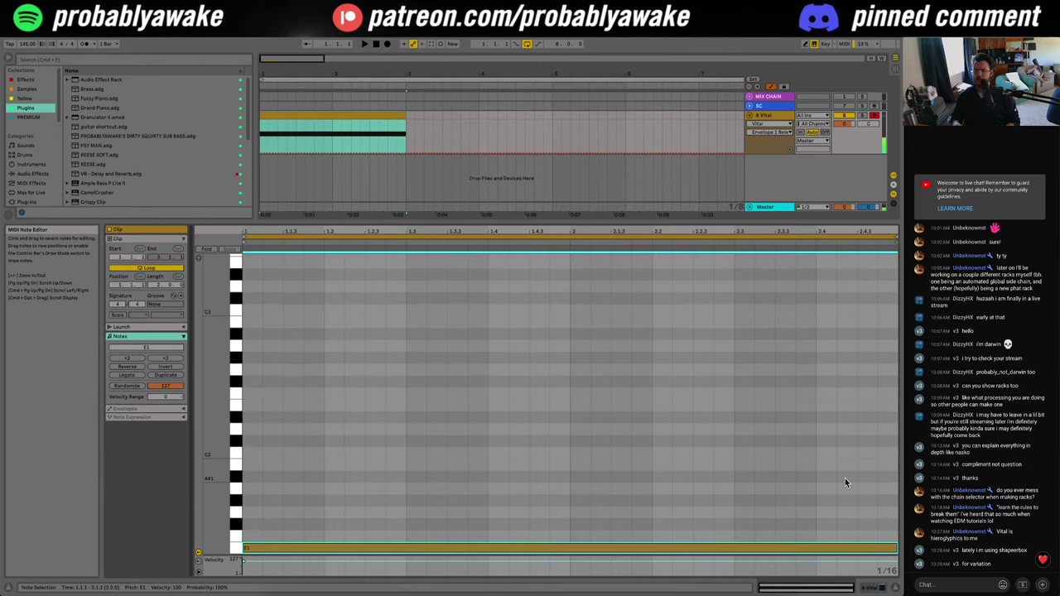
# Step: Freeze the Vital track, hide the clip view, and copy the frozen clip to a new audio track at bar 1
pyautogui.rightClick(779, 122)
pyautogui.click(811, 180)
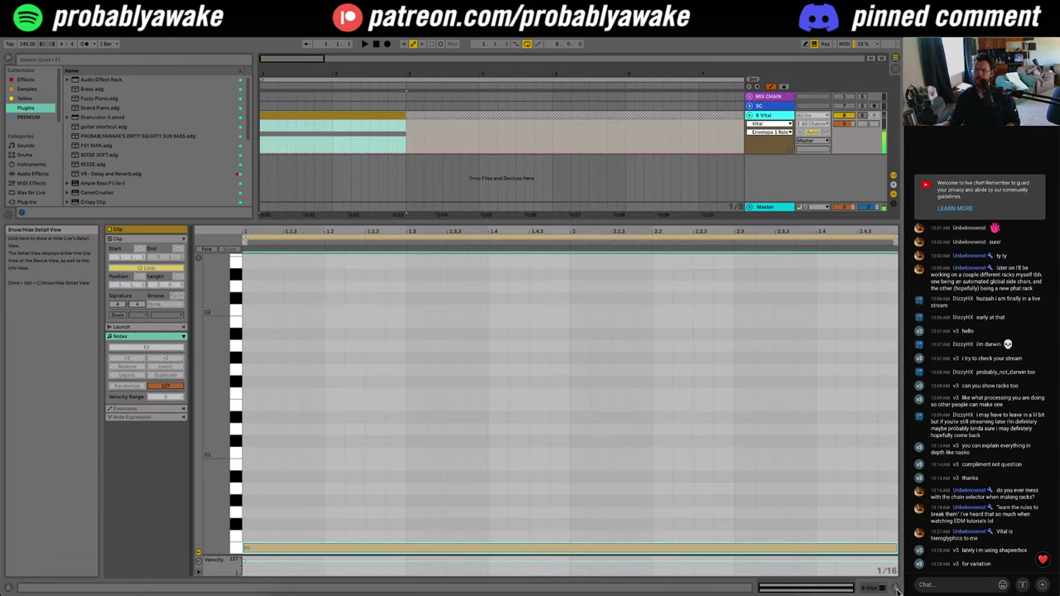
pyautogui.click(898, 590)
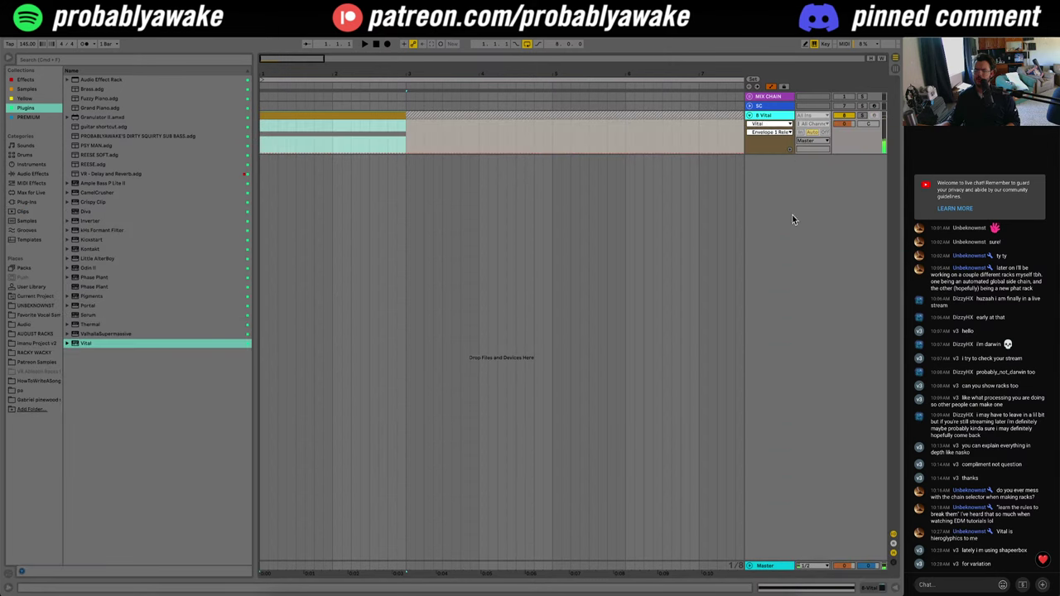
pyautogui.press('super+t')
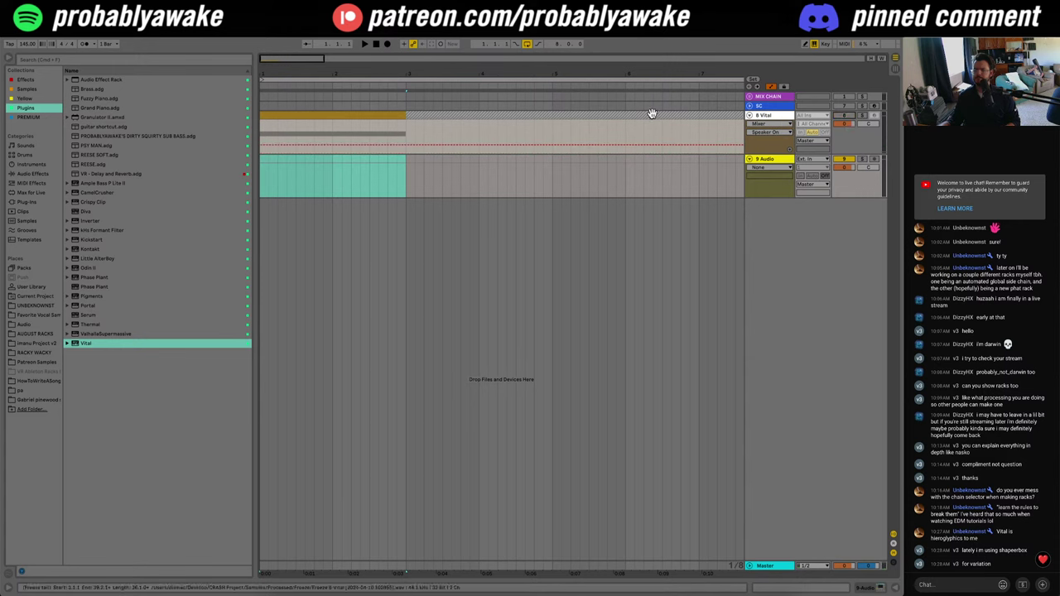
pyautogui.moveTo(308, 130); pyautogui.dragTo(395, 169)
pyautogui.click(399, 113)
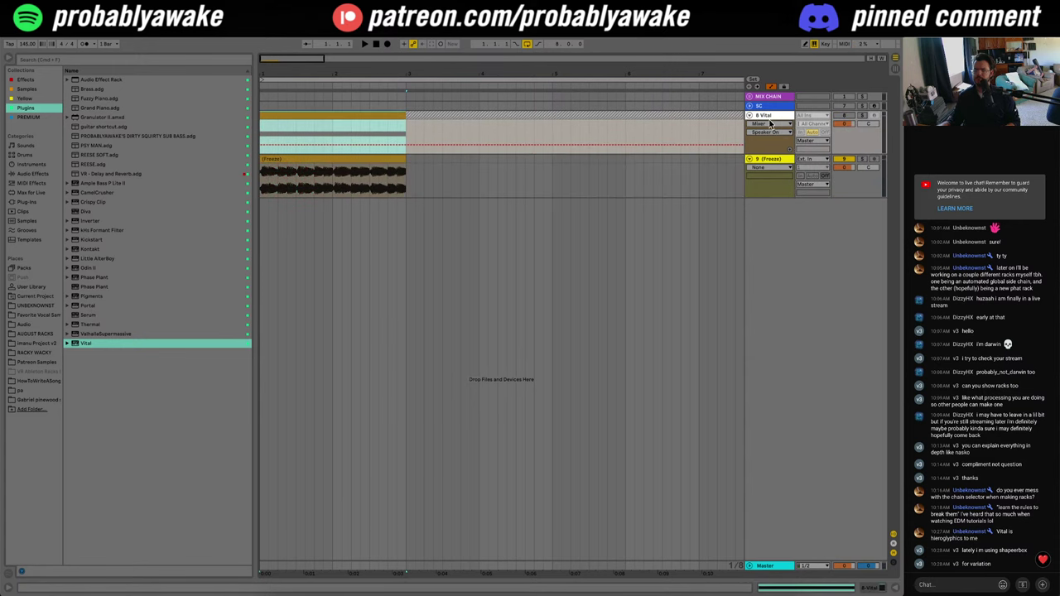
# Step: Fold the Vital track and audition the bounced audio clip
pyautogui.click(750, 115)
pyautogui.click(416, 148)
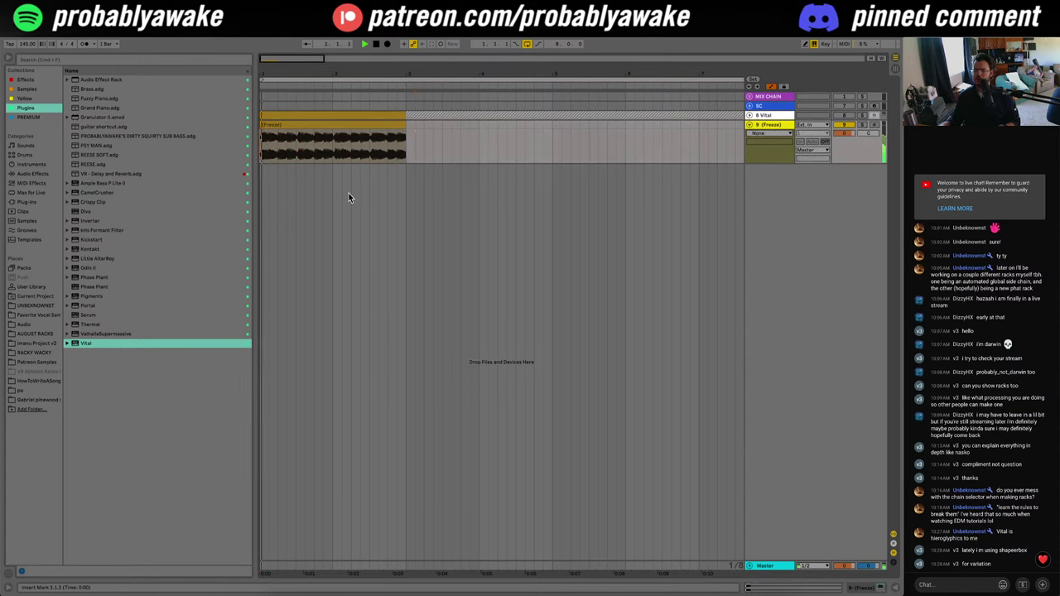
pyautogui.press('space')
pyautogui.moveTo(331, 74); pyautogui.dragTo(331, 103)
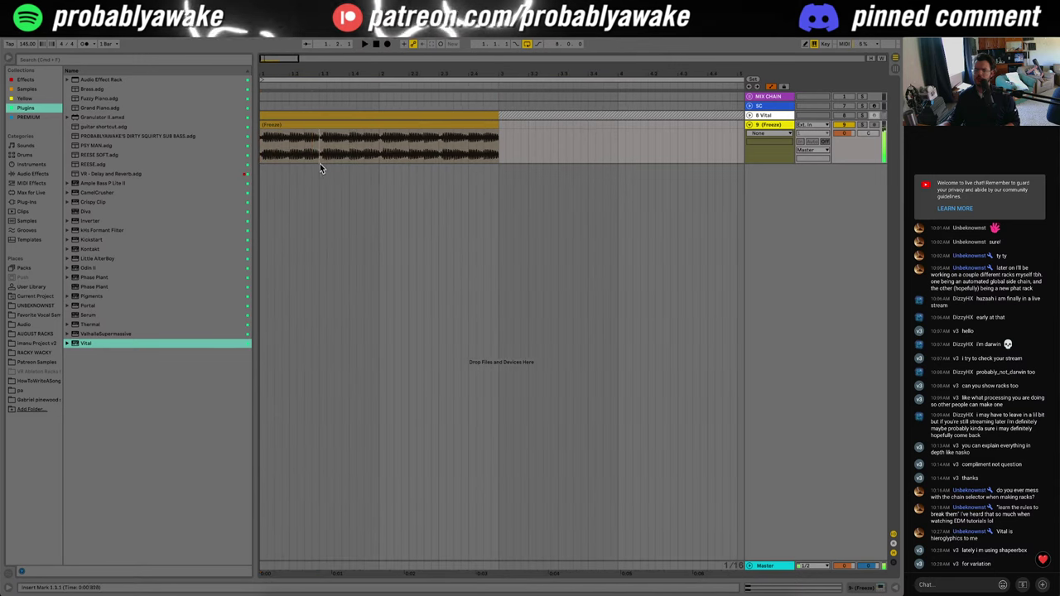
# Step: Clear the audio from 1.3 to 1.4, then repeat the three-sixteenth slice at 1.4 twice and play it back
pyautogui.moveTo(319, 163); pyautogui.dragTo(371, 124)
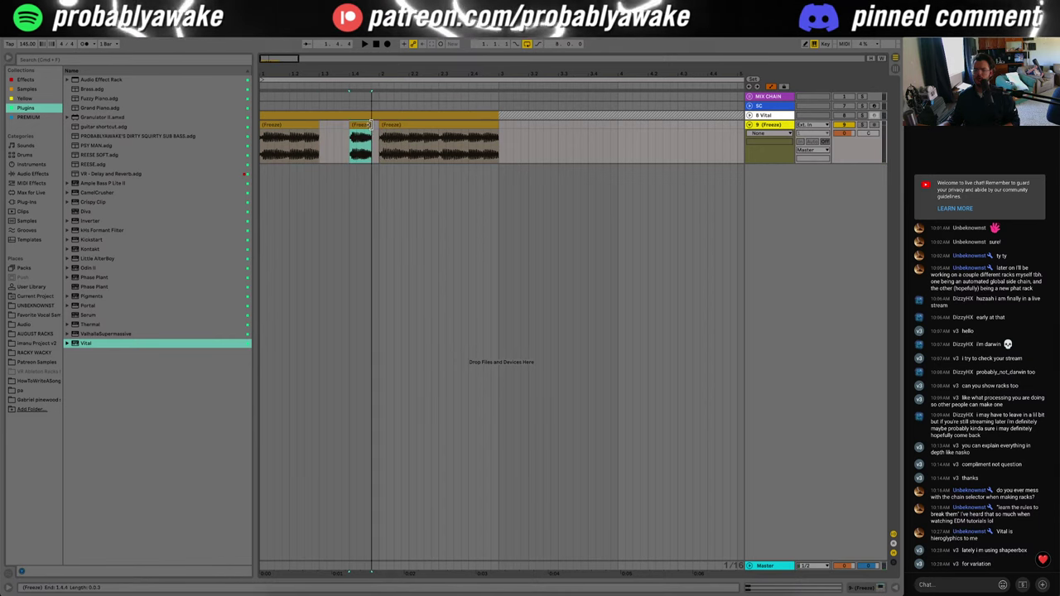
pyautogui.press('super+d')
pyautogui.press('super+d')
pyautogui.click(343, 162)
pyautogui.press('space')
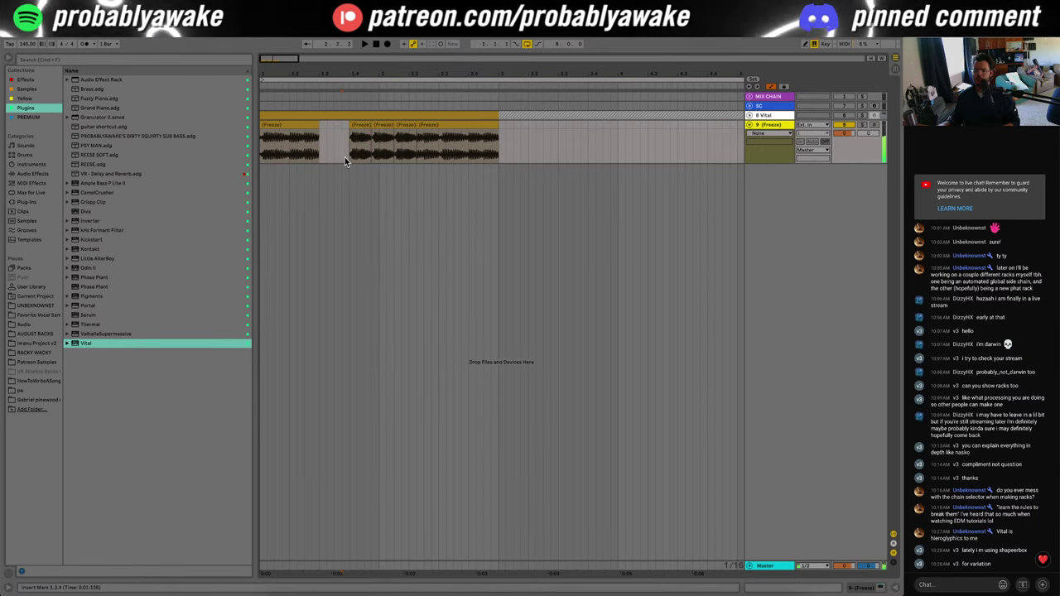
# Step: Audition the repeated slices from 1.4 and chop the second repeat into two shorter slices
pyautogui.click(382, 147)
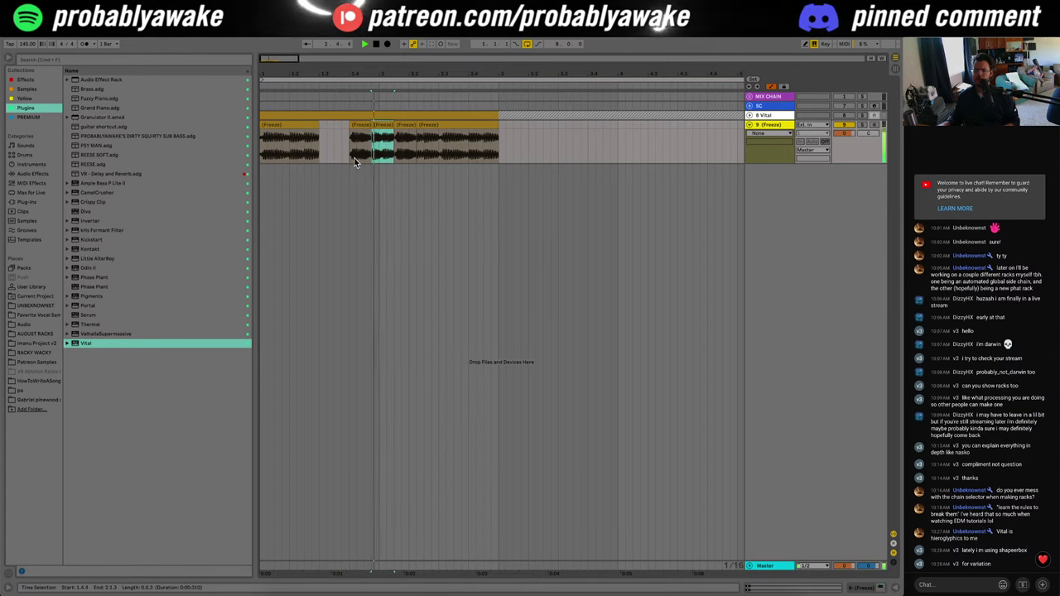
pyautogui.click(385, 135)
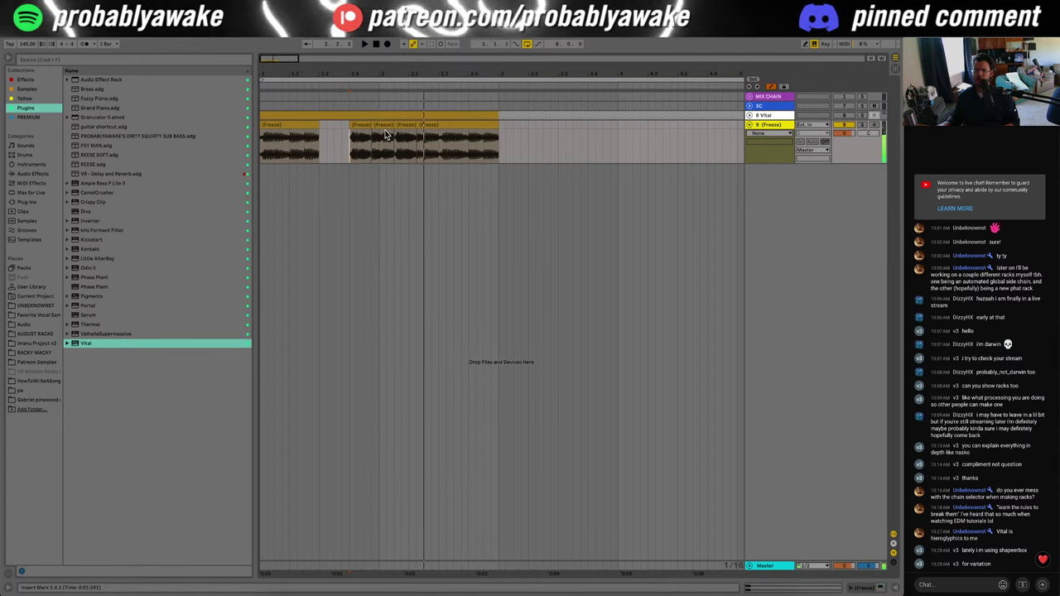
pyautogui.moveTo(394, 125); pyautogui.dragTo(393, 126)
pyautogui.click(344, 144)
pyautogui.press('space')
pyautogui.press('space')
pyautogui.click(349, 148)
pyautogui.press('space')
pyautogui.click(373, 135)
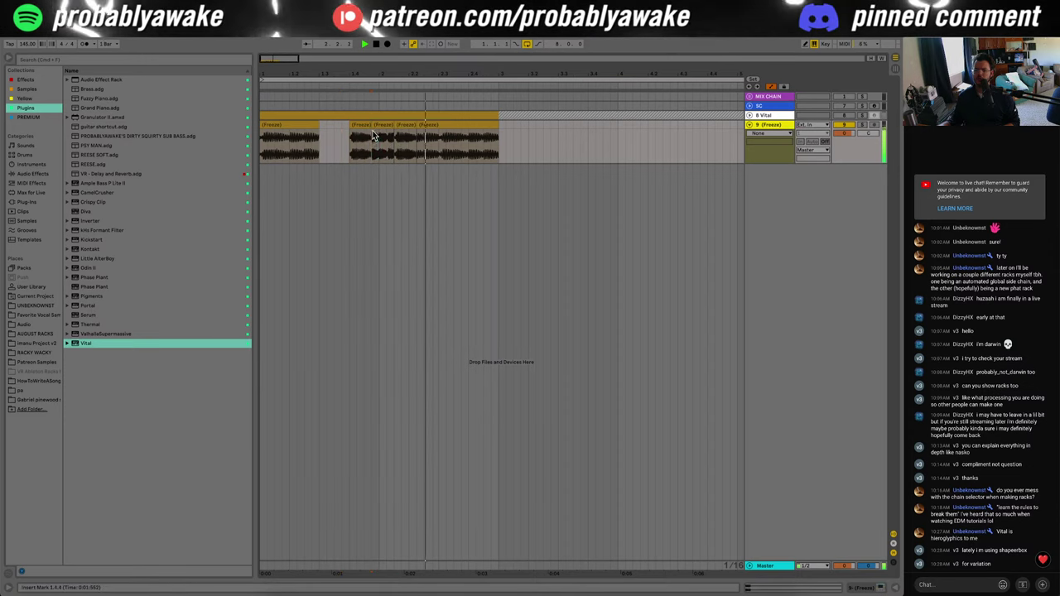
pyautogui.press('space')
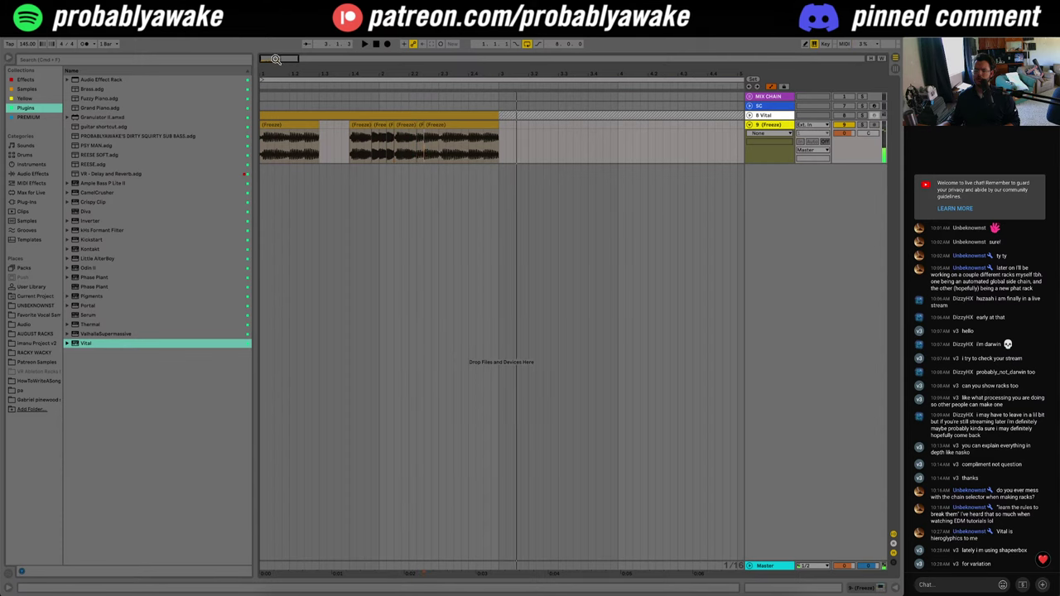
# Step: Adjust the fade at the end of the slice just after 2.2 and play the phrase from the start
pyautogui.moveTo(276, 59); pyautogui.dragTo(370, 165)
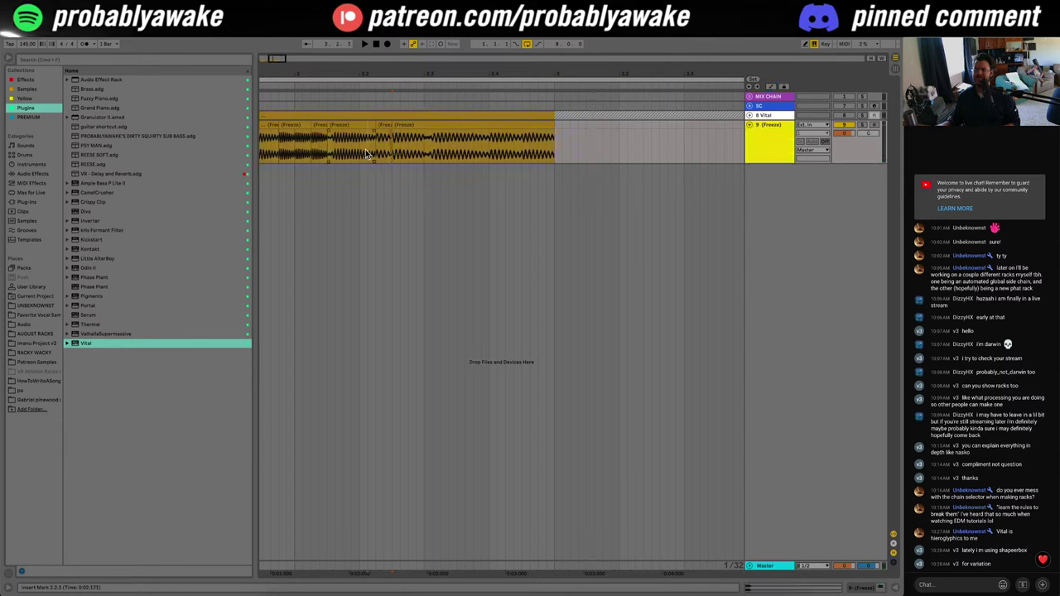
pyautogui.press('space')
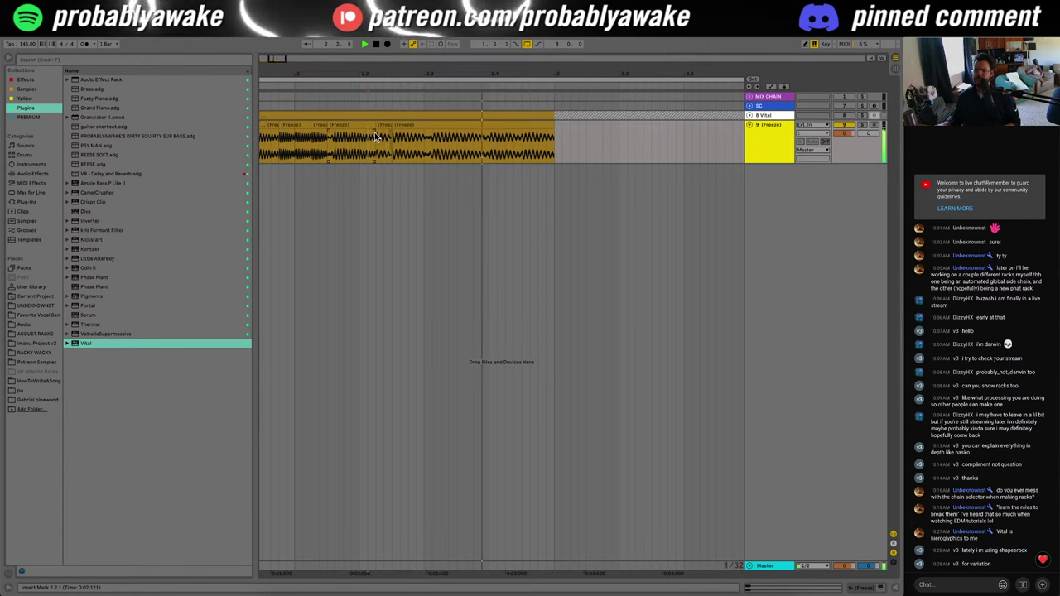
pyautogui.moveTo(378, 131); pyautogui.dragTo(372, 131)
pyautogui.click(340, 150)
pyautogui.moveTo(274, 64); pyautogui.dragTo(274, 41)
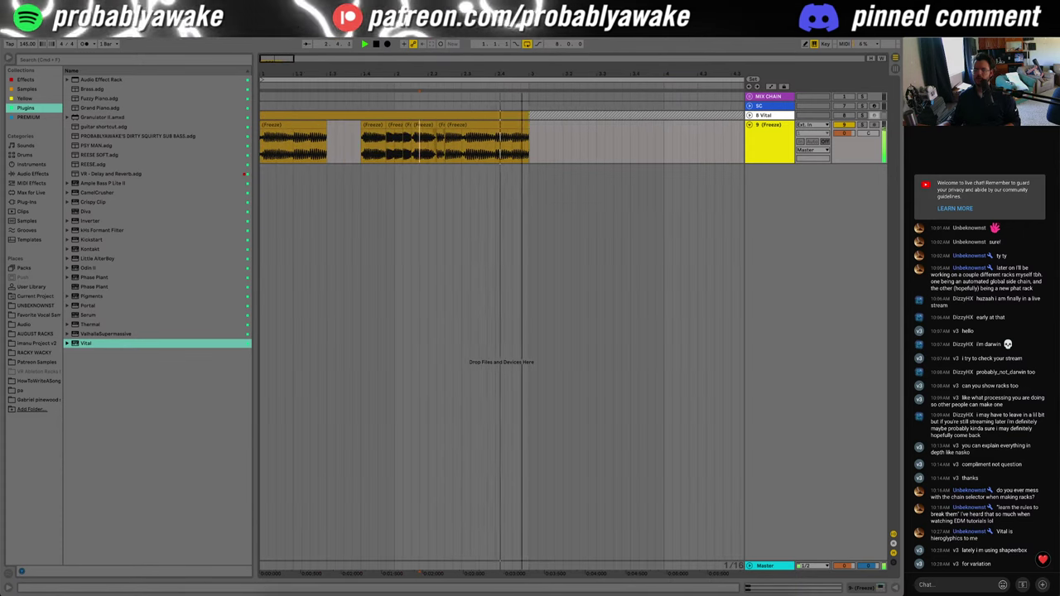
pyautogui.press('space')
pyautogui.press('space')
pyautogui.click(262, 160)
pyautogui.press('space')
pyautogui.press('space')
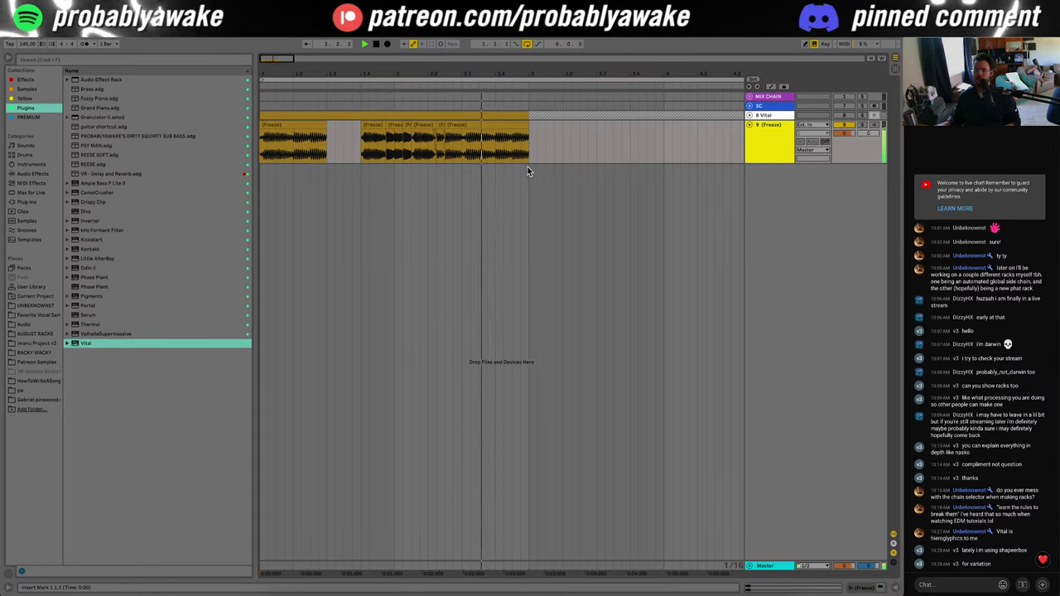
# Step: Delete the last beat of audio, from 2.4 to bar 3, in the bounced phrase
pyautogui.moveTo(528, 142); pyautogui.dragTo(484, 128)
pyautogui.press('+')
pyautogui.click(461, 151)
pyautogui.press('space')
pyautogui.press('Delete')
pyautogui.moveTo(269, 58); pyautogui.dragTo(263, 41)
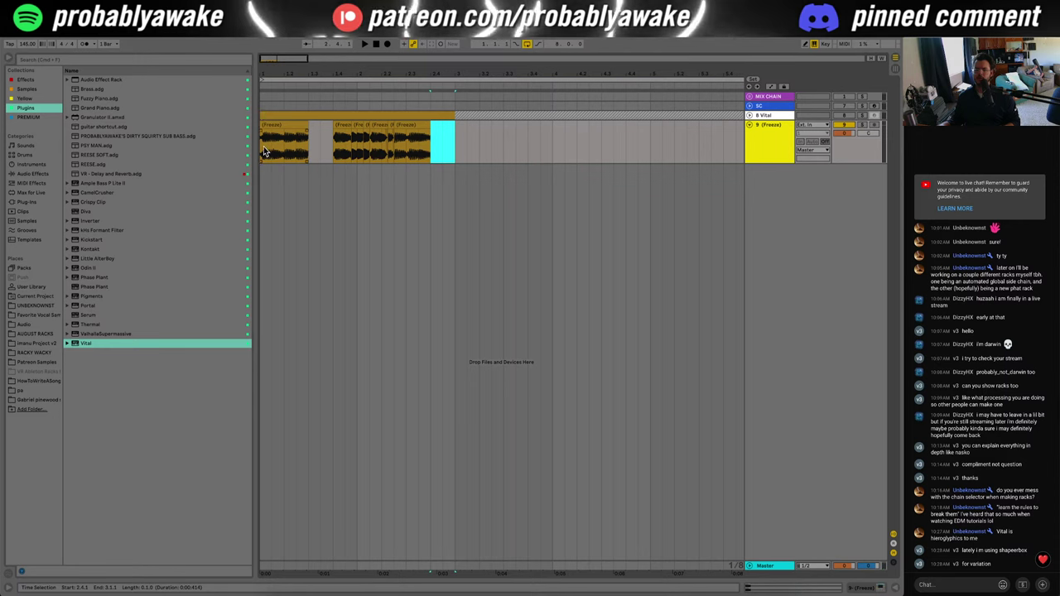
# Step: Duplicate the two-bar audio phrase to bar 3 and audition the copy
pyautogui.hotkey('ctrl', 'a')
pyautogui.press('space')
pyautogui.press('super+d')
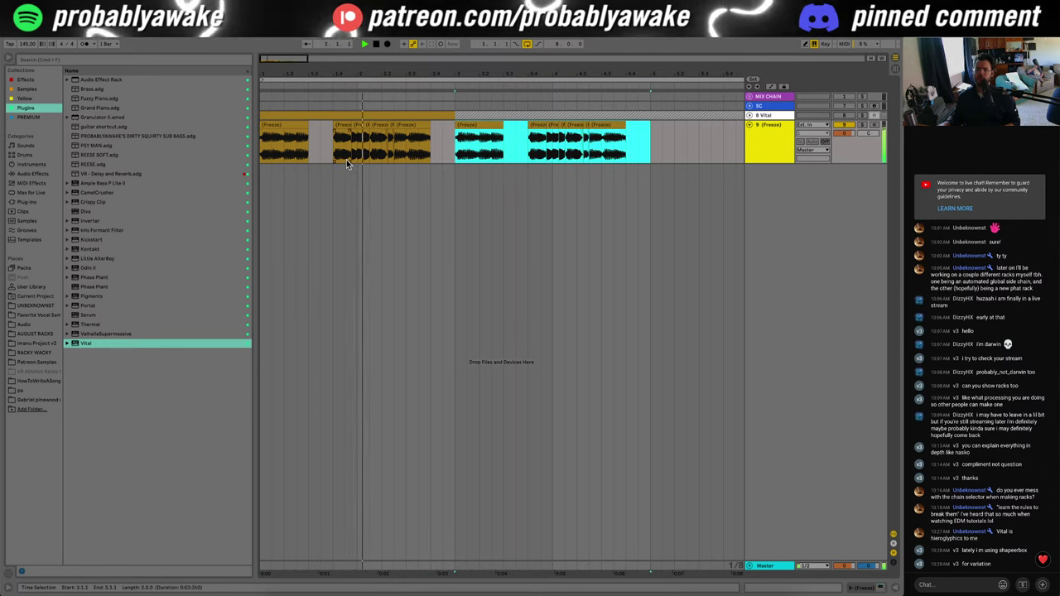
pyautogui.click(353, 161)
pyautogui.moveTo(354, 156); pyautogui.dragTo(372, 137)
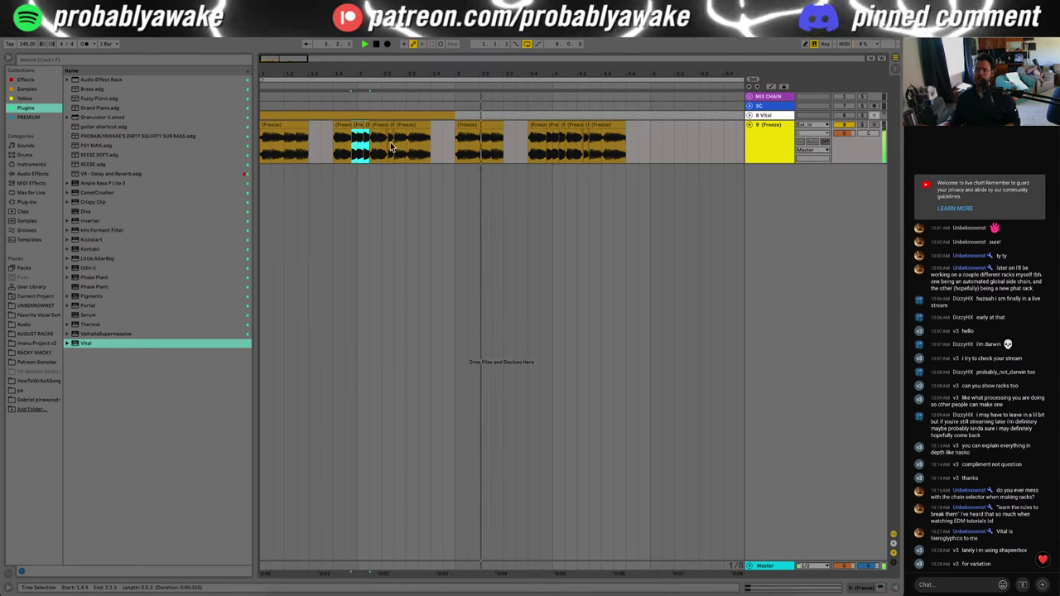
pyautogui.click(511, 173)
pyautogui.press('space')
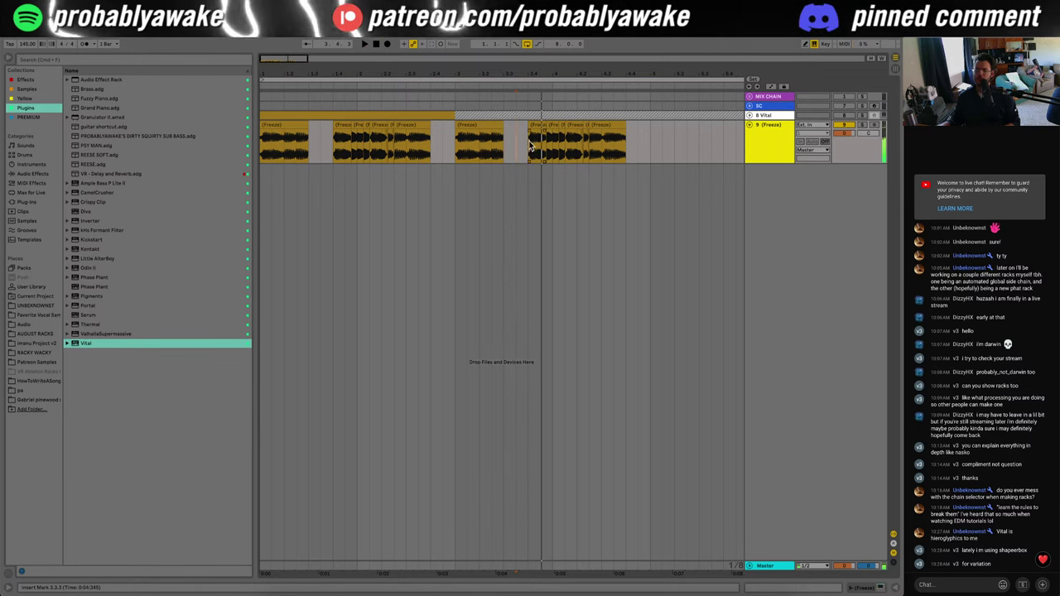
# Step: Rework the fill from 3.4 to 4.4 with repeated eighth-note slices and clear the beat before bar 5
pyautogui.click(536, 124)
pyautogui.click(554, 132)
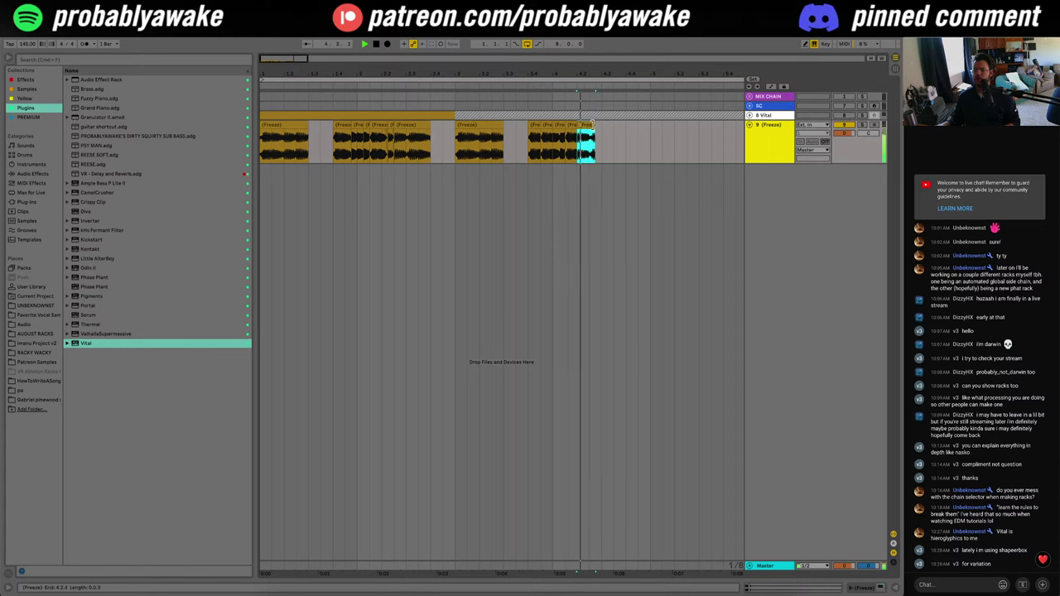
pyautogui.moveTo(638, 124)
pyautogui.mouseDown()
pyautogui.moveTo(649, 122)
pyautogui.moveTo(635, 124)
pyautogui.moveTo(638, 143)
pyautogui.moveTo(627, 137)
pyautogui.mouseUp()
pyautogui.press('space')
pyautogui.press('super+d')
pyautogui.click(591, 151)
pyautogui.press('space')
pyautogui.press('Delete')
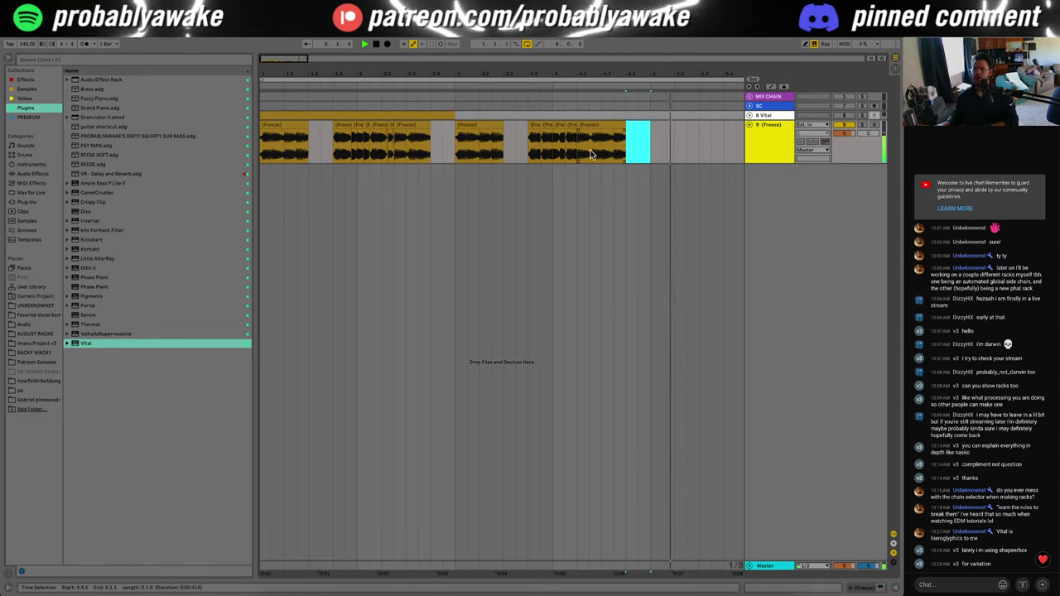
# Step: Play back the reworked second fill and the whole four-bar phrase from bar 1
pyautogui.click(593, 137)
pyautogui.press('space')
pyautogui.press('space')
pyautogui.click(264, 149)
pyautogui.press('space')
pyautogui.press('space')
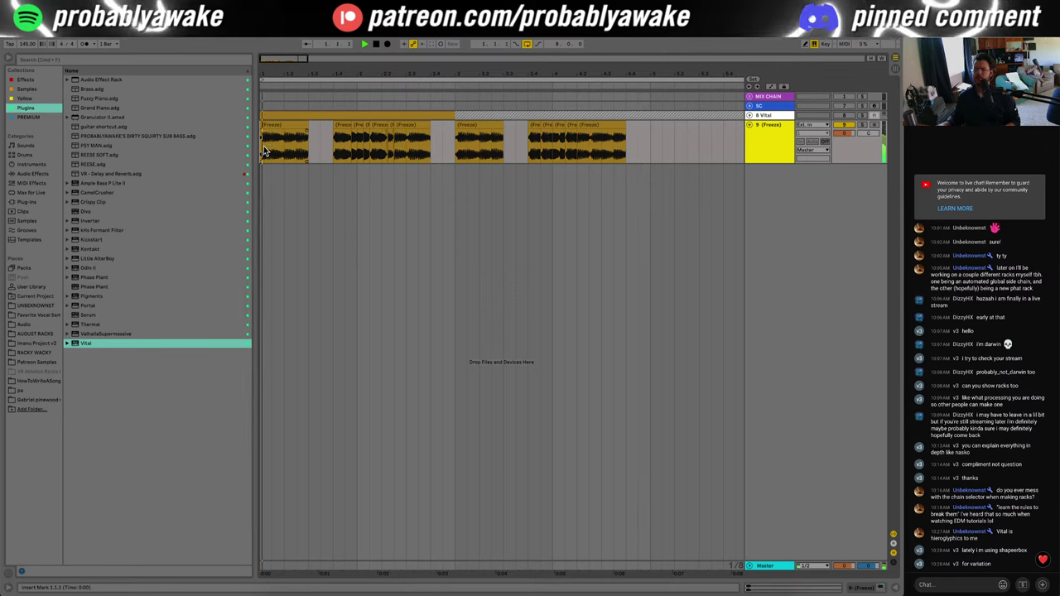
# Step: Shorten the arrangement loop to four bars, from bar 1 to bar 5
pyautogui.press('super+a')
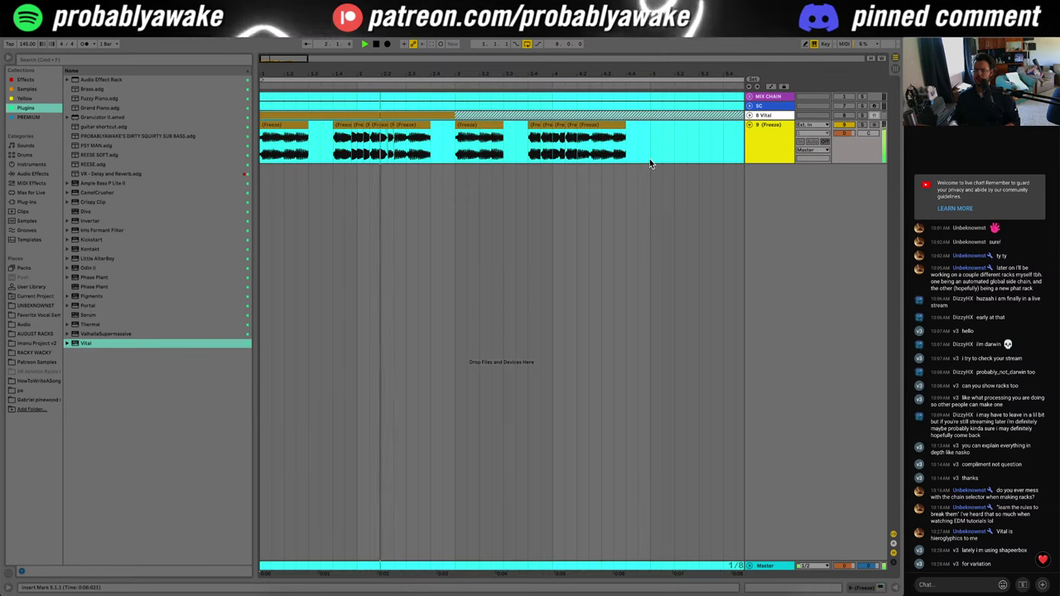
pyautogui.moveTo(307, 60); pyautogui.dragTo(346, 63)
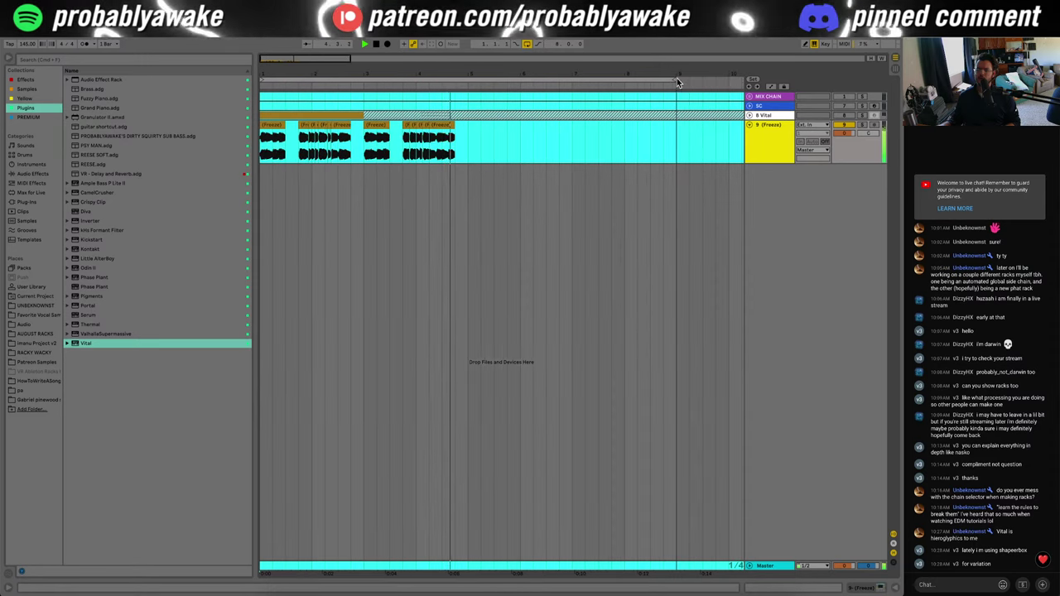
pyautogui.moveTo(677, 81); pyautogui.dragTo(468, 95)
pyautogui.moveTo(349, 60); pyautogui.dragTo(303, 61)
# Step: Reduce bar 3 to one-beat hits at 3.1 and 3.3, and paste bar 2's slices at 4.1
pyautogui.click(310, 159)
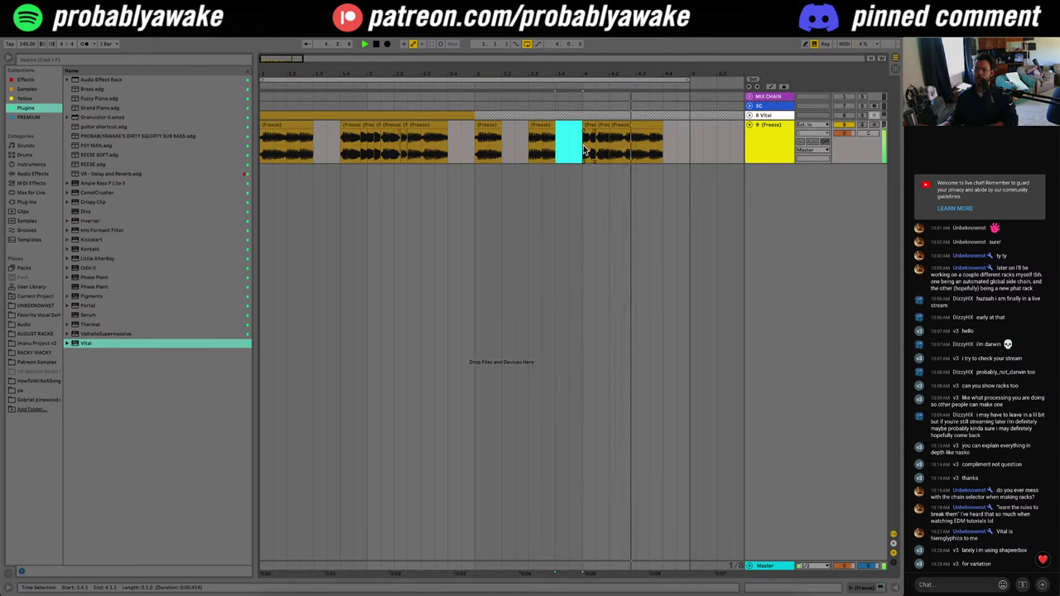
pyautogui.moveTo(475, 150); pyautogui.dragTo(376, 132)
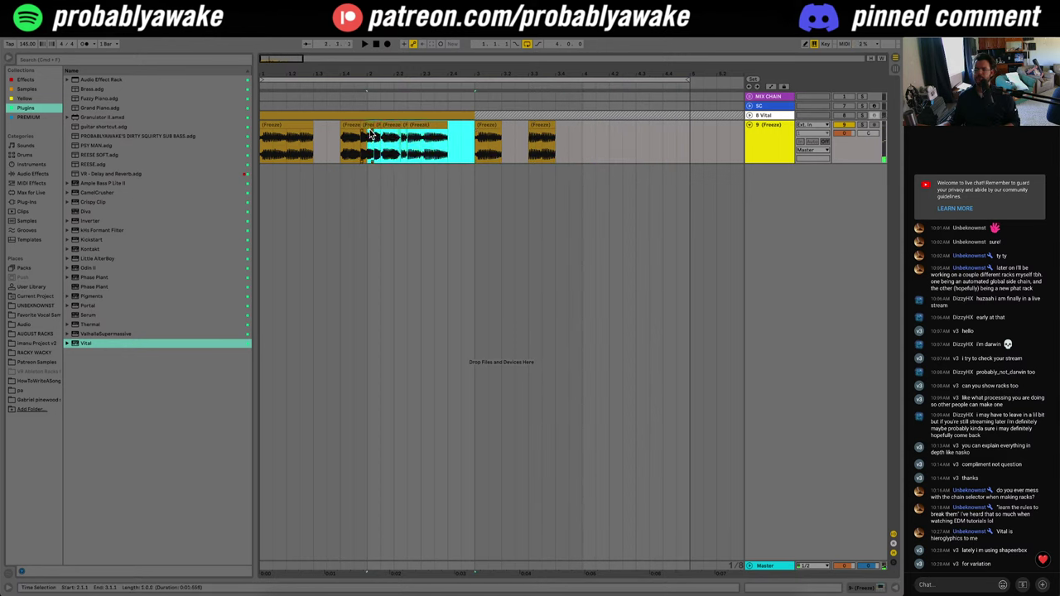
pyautogui.click(588, 134)
pyautogui.hotkey('ctrl', 'v')
pyautogui.press('space')
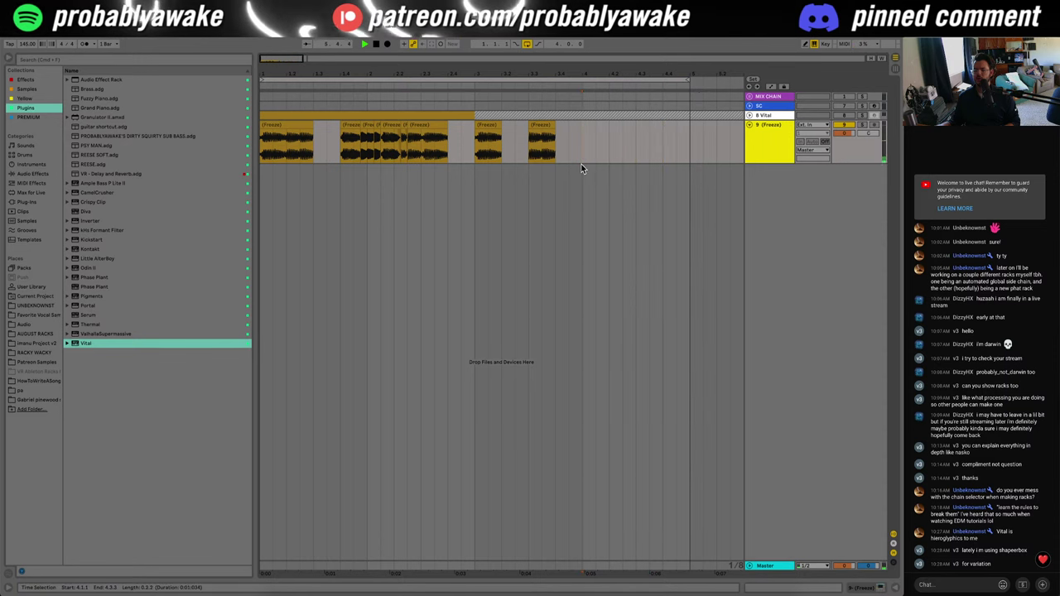
pyautogui.hotkey('ctrl', 'v')
# Step: Replace the first short slices at 4.1 with one slice running to 4.2.2 and audition the ending
pyautogui.moveTo(597, 126)
pyautogui.mouseDown()
pyautogui.moveTo(584, 126)
pyautogui.moveTo(589, 133)
pyautogui.mouseUp()
pyautogui.press('space')
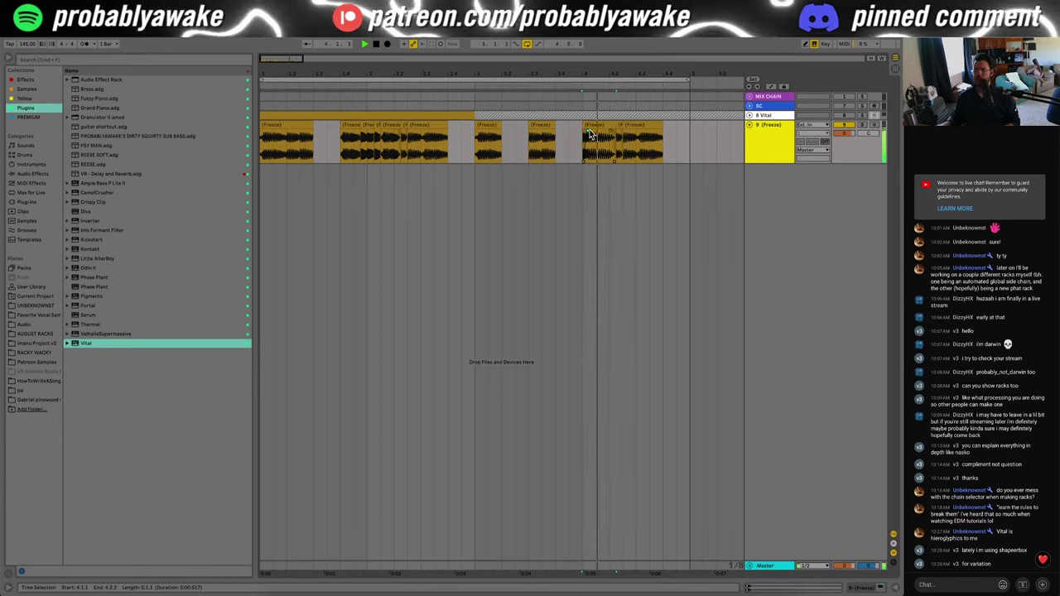
pyautogui.press('space')
pyautogui.press('space')
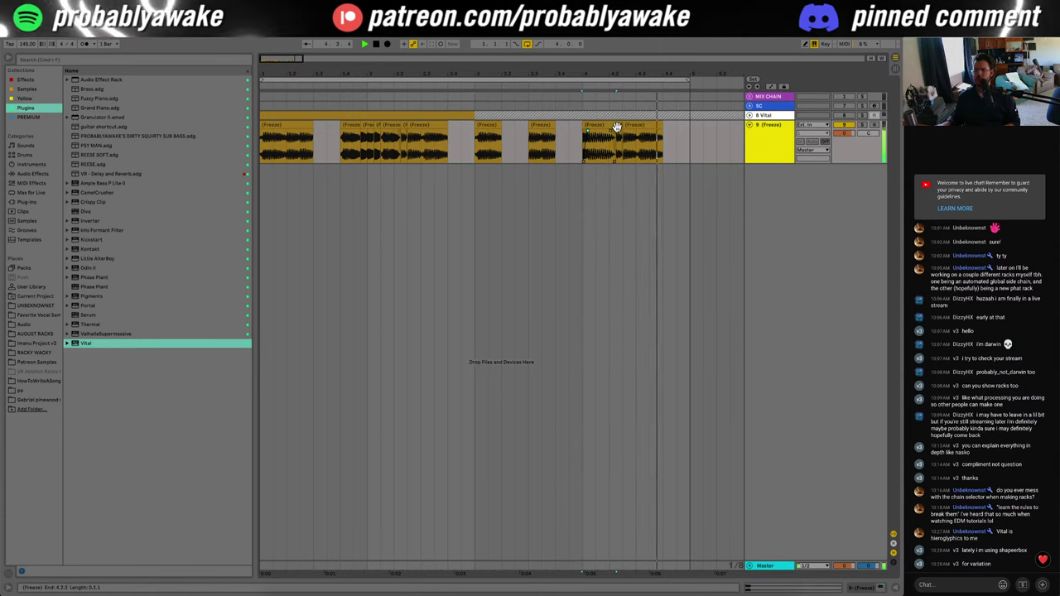
pyautogui.moveTo(636, 133); pyautogui.dragTo(665, 130)
pyautogui.press('space')
pyautogui.click(634, 212)
# Step: Play the loop and fill the gap between 3.2 and 3.3 with two eighth-note audio slices
pyautogui.click(354, 159)
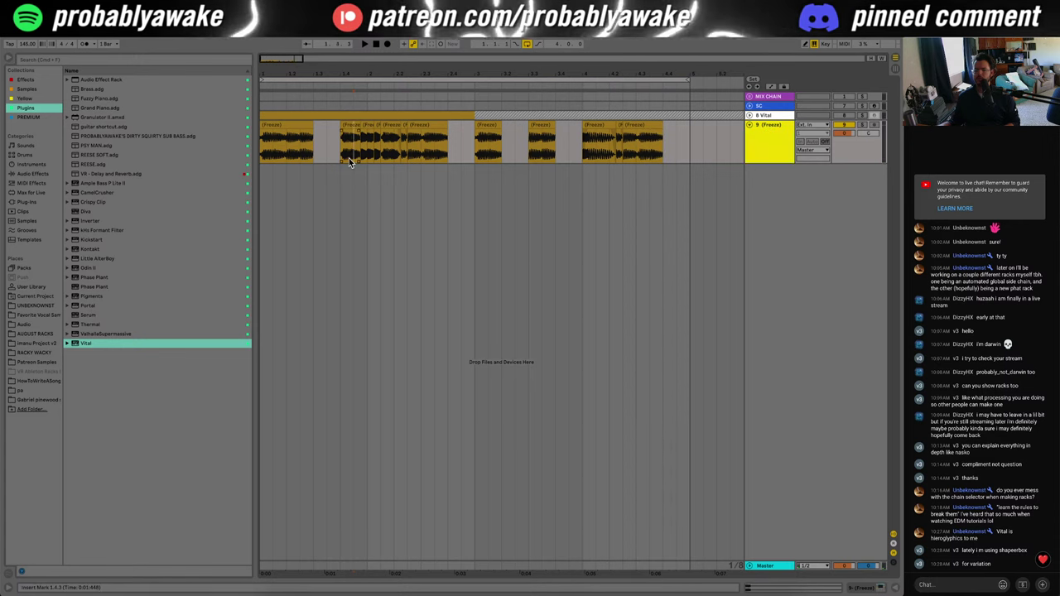
pyautogui.moveTo(262, 144); pyautogui.dragTo(287, 146)
pyautogui.press('space')
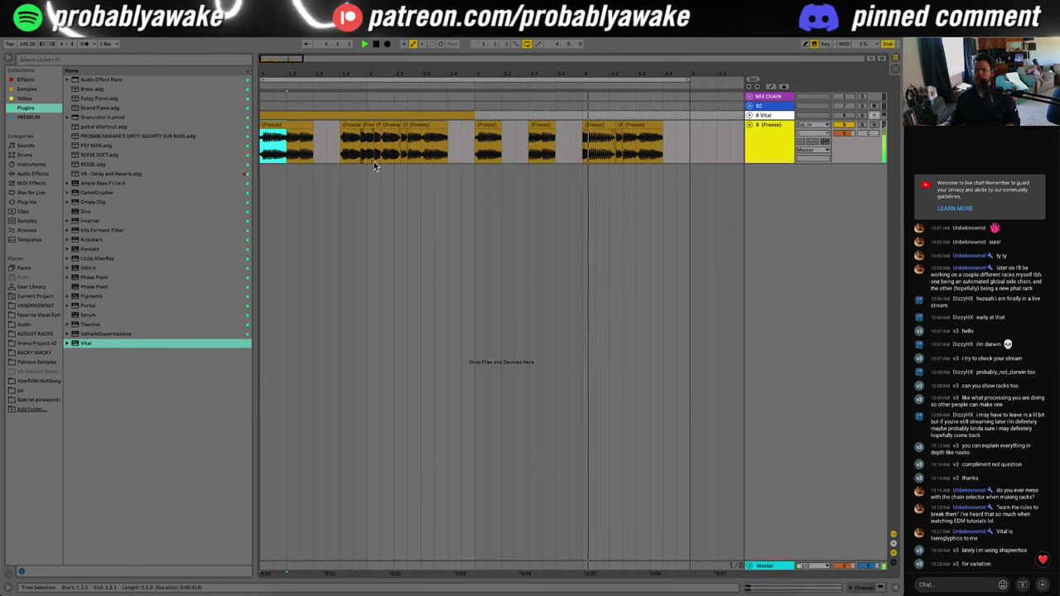
pyautogui.click(502, 116)
pyautogui.press('space')
pyautogui.moveTo(500, 125); pyautogui.dragTo(516, 125)
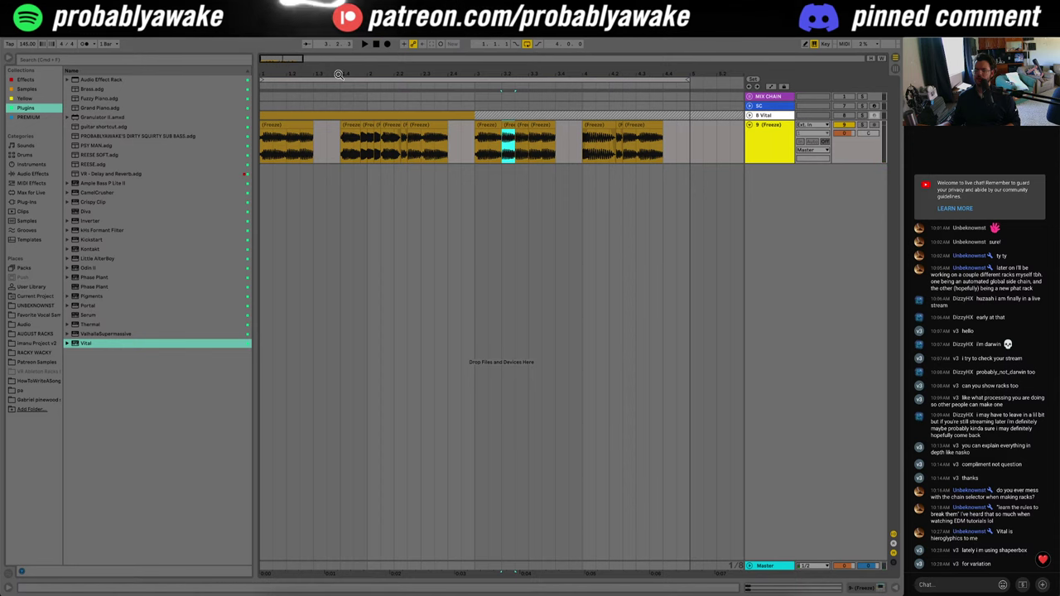
# Step: Audition the loop from 2.4.3 and divide the eighth-note slice at 3.2 into two sixteenth-note slices
pyautogui.moveTo(339, 75); pyautogui.dragTo(272, 61)
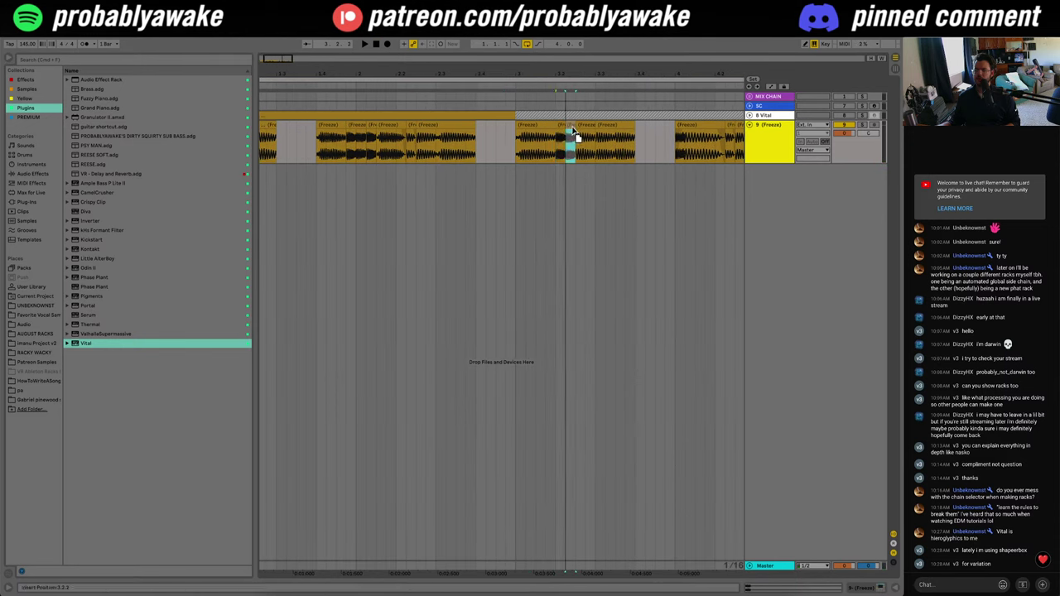
pyautogui.click(483, 140)
pyautogui.press('space')
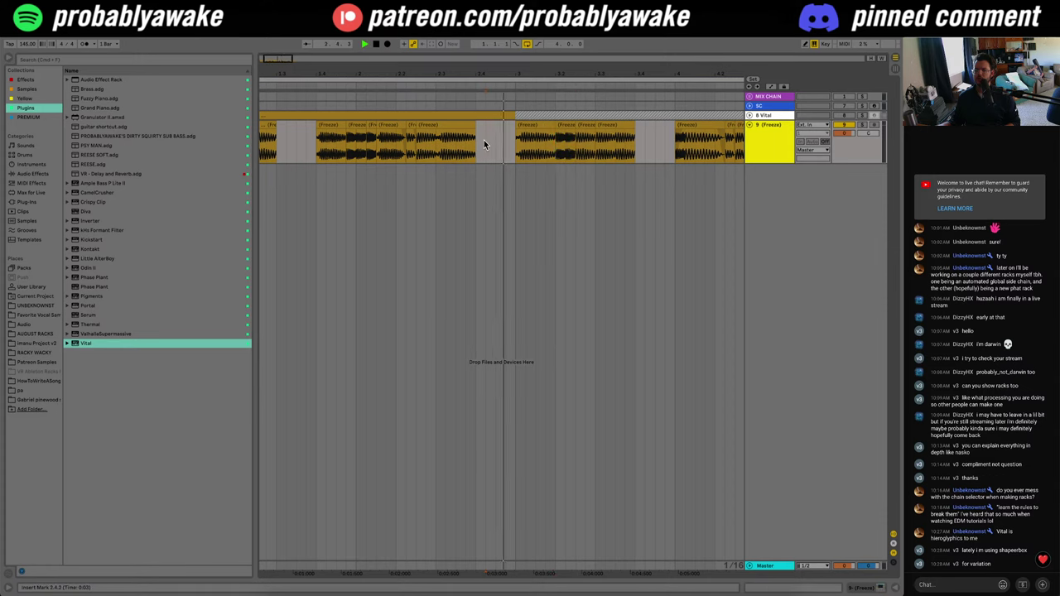
pyautogui.moveTo(592, 74); pyautogui.dragTo(577, 92)
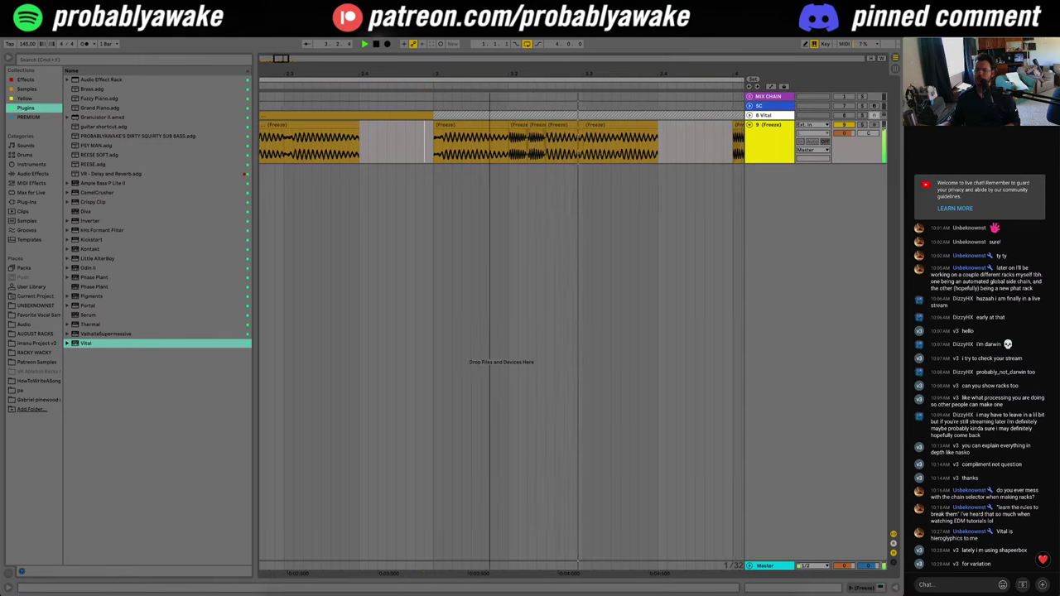
# Step: Try replacing the slice at 4.1 with a copy of bar 3's opening slice trimmed to three sixteenths, and audition it
pyautogui.moveTo(309, 74); pyautogui.dragTo(290, 58)
pyautogui.click(469, 127)
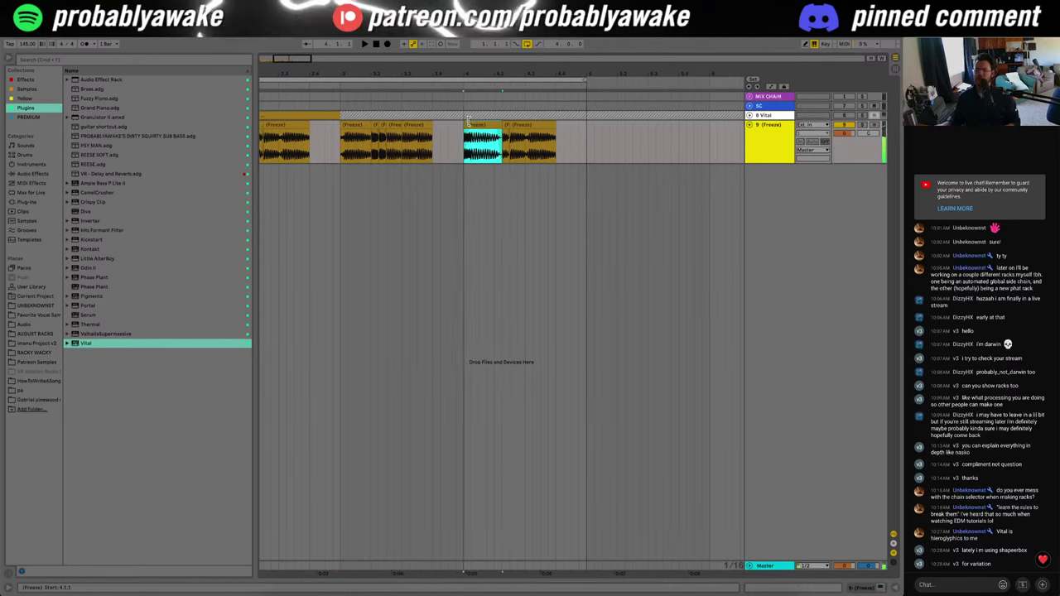
pyautogui.press('space')
pyautogui.press('Delete')
pyautogui.click(358, 125)
pyautogui.click(462, 147)
pyautogui.press('super+v')
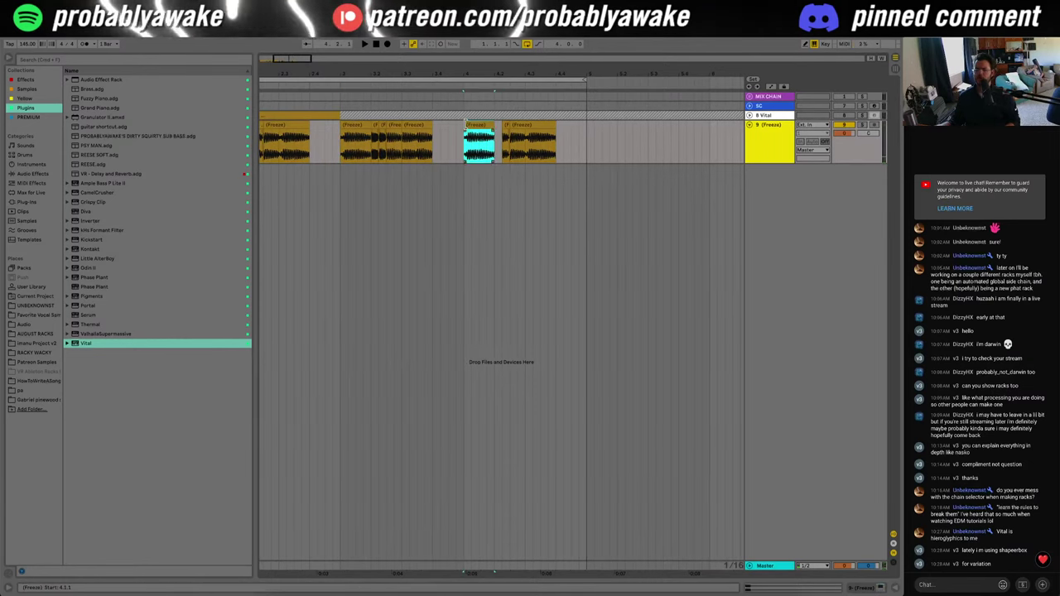
pyautogui.moveTo(491, 124); pyautogui.dragTo(487, 123)
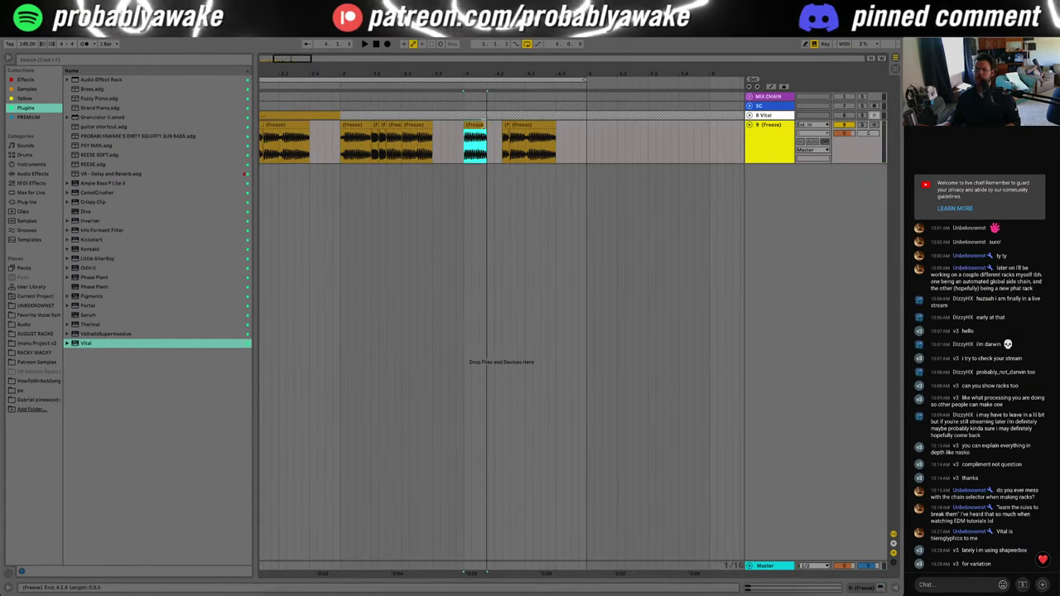
pyautogui.click(462, 151)
pyautogui.press('space')
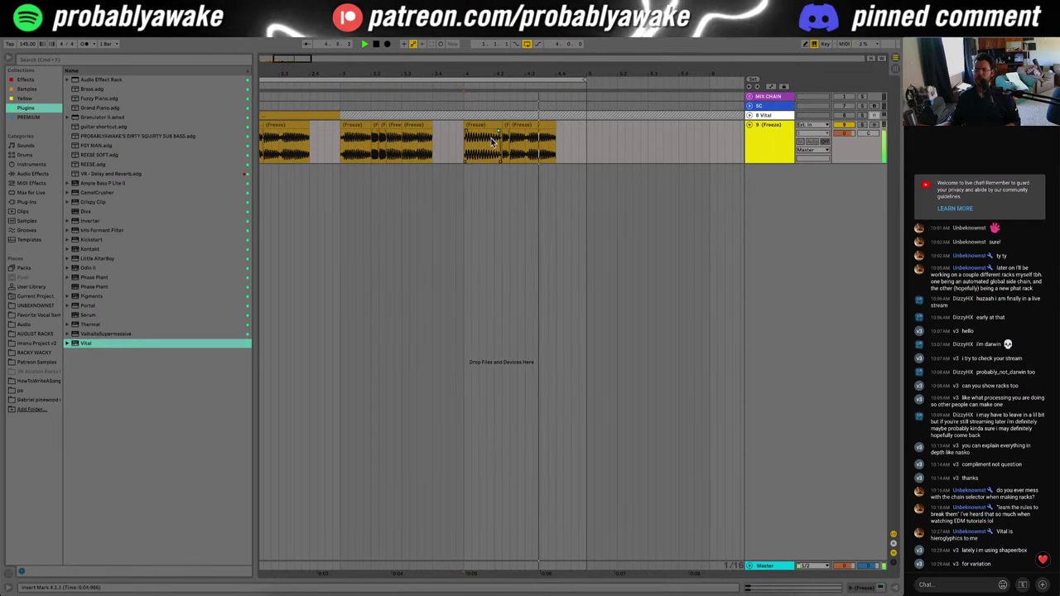
# Step: Reverse the order of bar 4's slices so the final one starts at 4.1 and the opening one ends the phrase
pyautogui.click(489, 118)
pyautogui.click(485, 134)
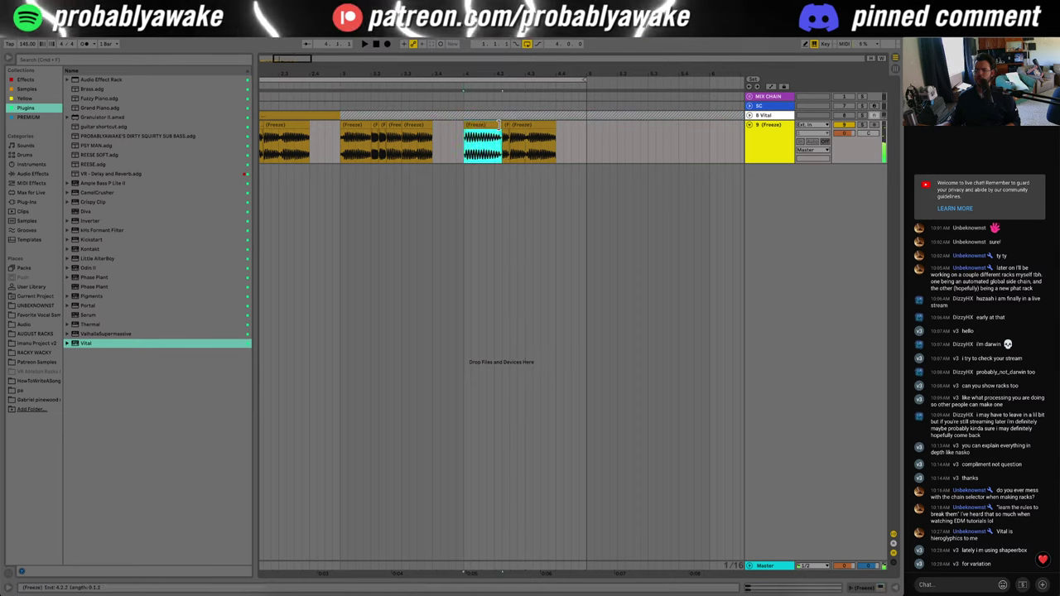
pyautogui.click(534, 127)
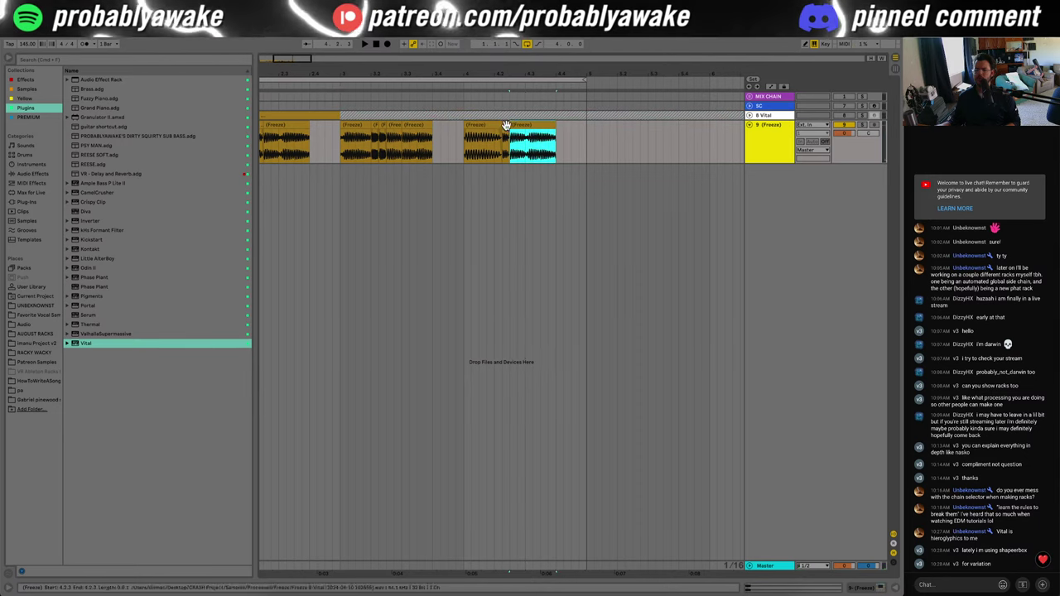
pyautogui.moveTo(506, 126); pyautogui.dragTo(560, 131)
pyautogui.moveTo(478, 123)
pyautogui.mouseDown()
pyautogui.moveTo(586, 136)
pyautogui.moveTo(488, 125)
pyautogui.mouseUp()
pyautogui.keyDown('shift'); pyautogui.click(533, 124); pyautogui.keyUp('shift')
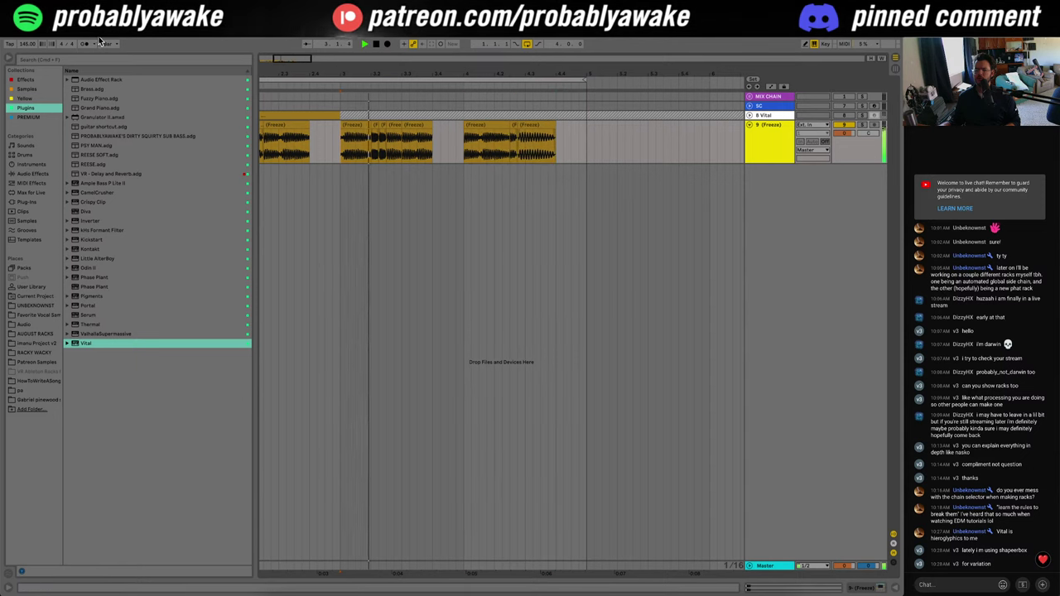
# Step: Fill the end of bar 4 on the frozen bass track with short chopped slices, auditioning the result
pyautogui.press('space')
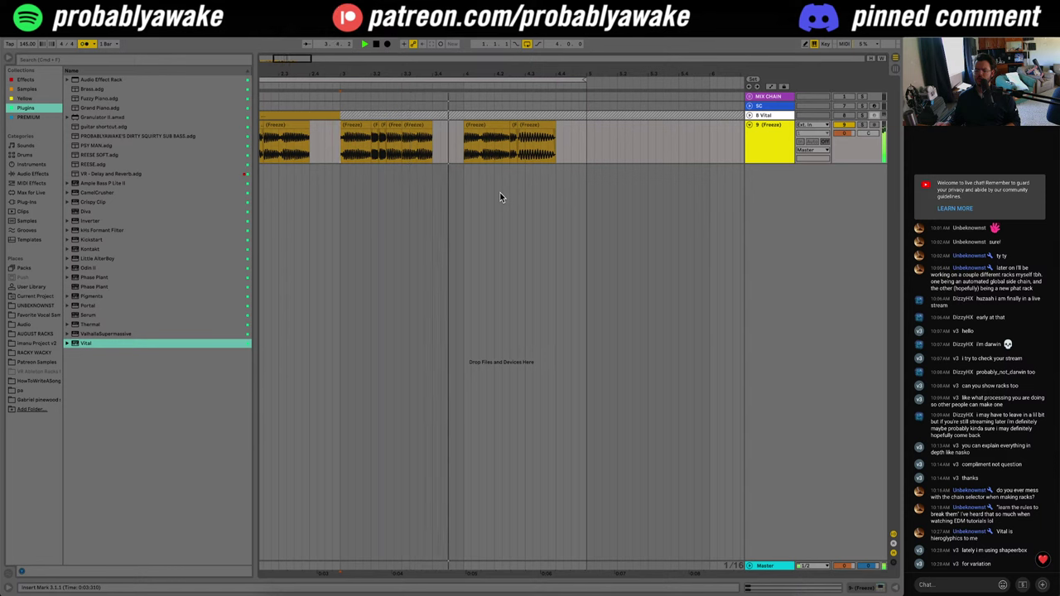
pyautogui.press('space')
pyautogui.click(530, 125)
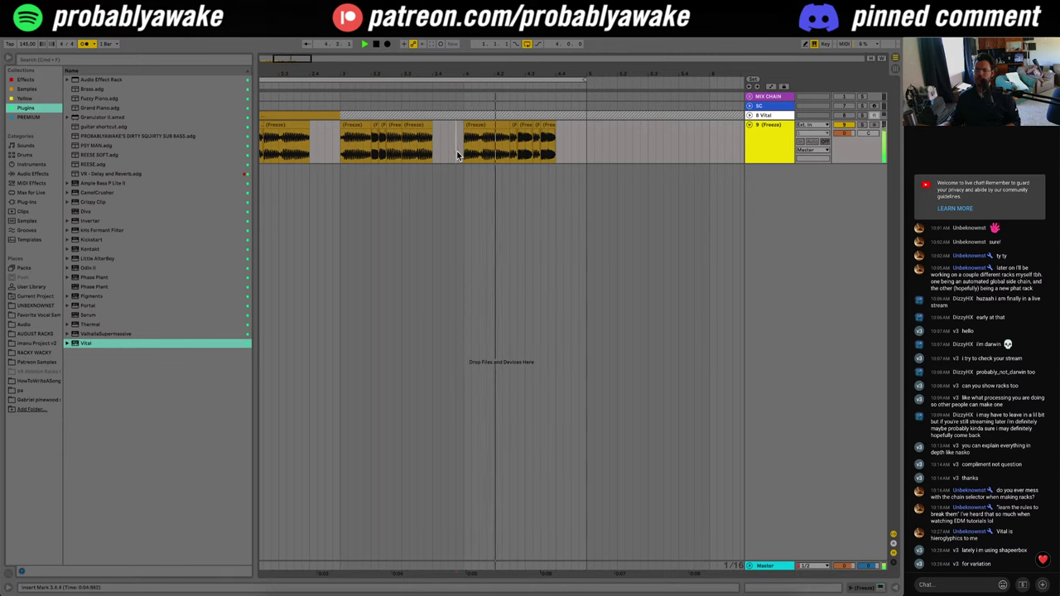
pyautogui.click(513, 123)
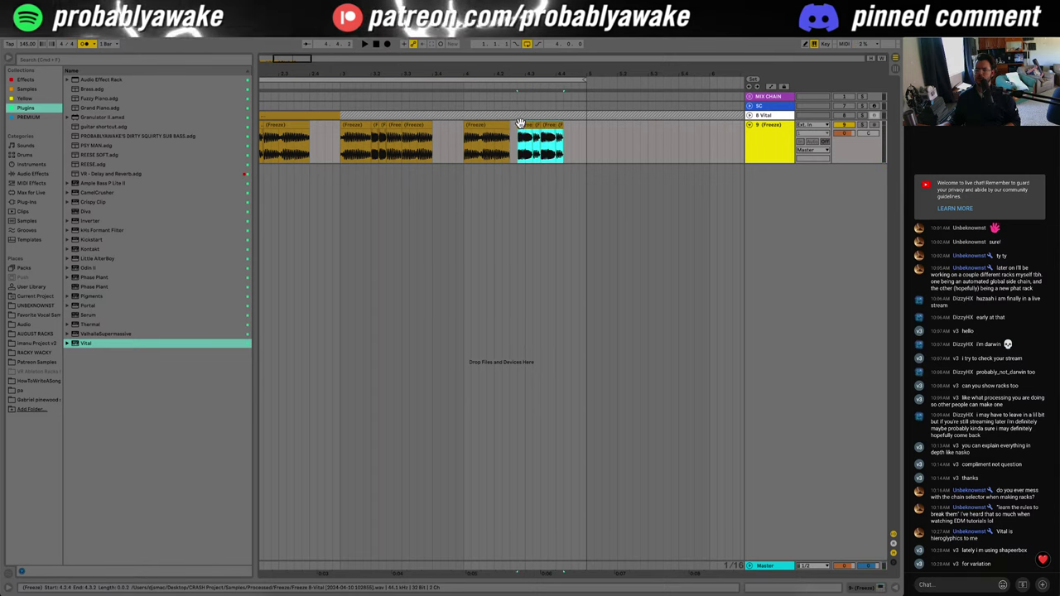
pyautogui.press('space')
pyautogui.click(452, 152)
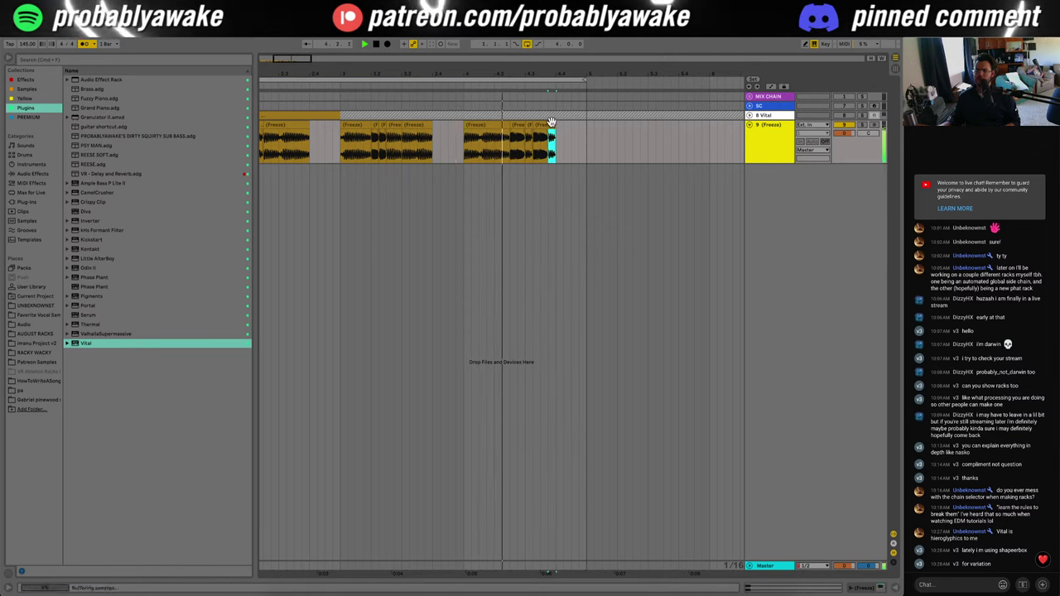
# Step: Shorten the first slice of bar 4 and fill the gap before the chopped slices with a copied slice
pyautogui.click(465, 154)
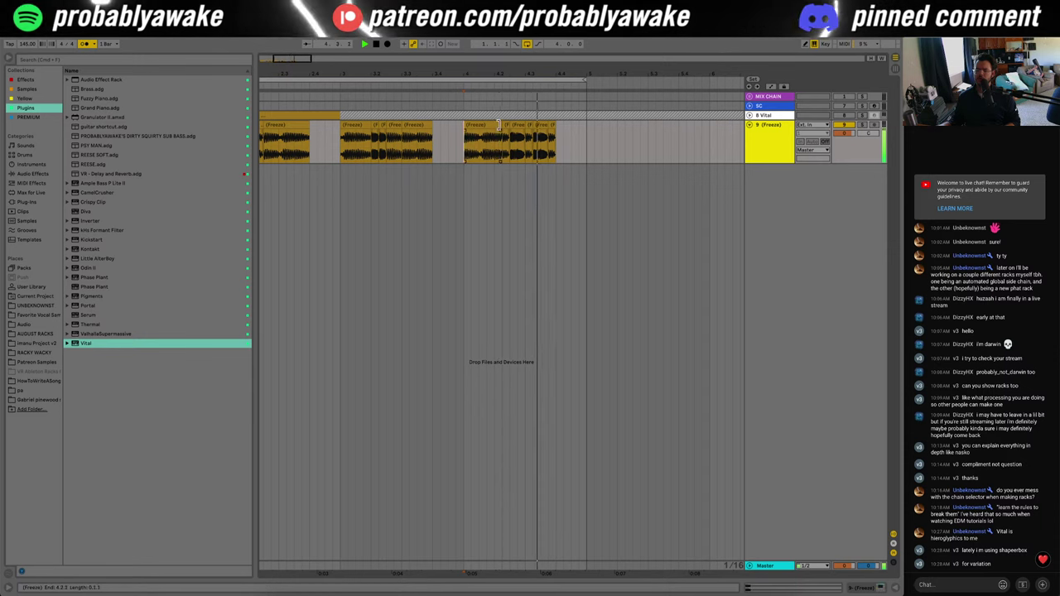
pyautogui.moveTo(502, 125); pyautogui.dragTo(487, 138)
pyautogui.click(473, 145)
pyautogui.click(484, 125)
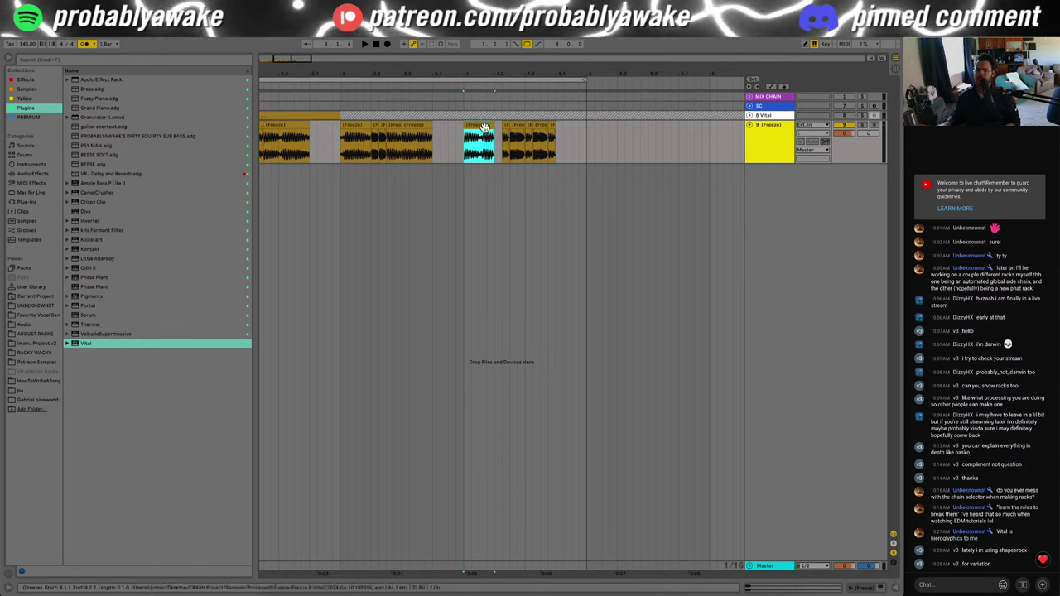
pyautogui.moveTo(479, 136); pyautogui.dragTo(502, 126)
pyautogui.press('super+d')
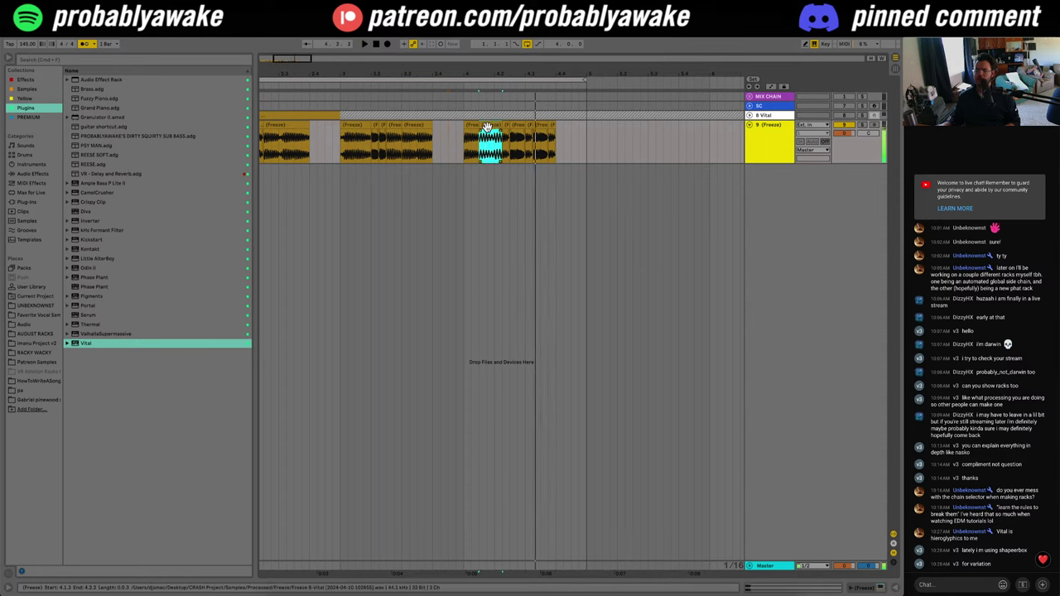
pyautogui.press('space')
# Step: Change the warp mode of all the slices across bars 1 to 4 on the frozen track and play them back
pyautogui.moveTo(328, 62); pyautogui.dragTo(323, 52)
pyautogui.keyDown('shift'); pyautogui.click(267, 135); pyautogui.keyUp('shift')
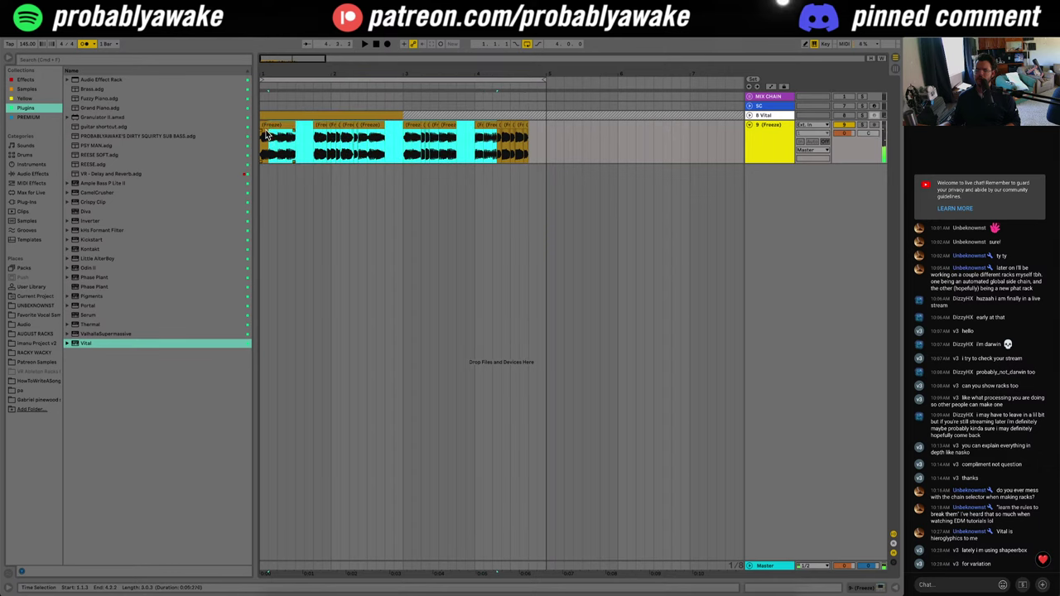
pyautogui.moveTo(538, 135); pyautogui.dragTo(254, 131)
pyautogui.doubleClick(283, 126)
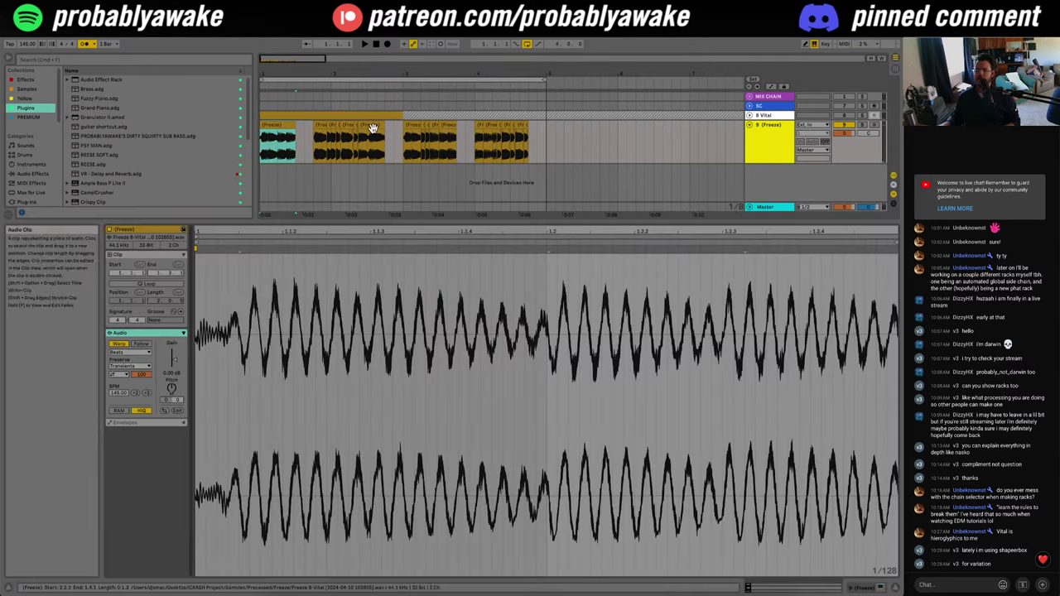
pyautogui.moveTo(538, 130); pyautogui.dragTo(247, 128)
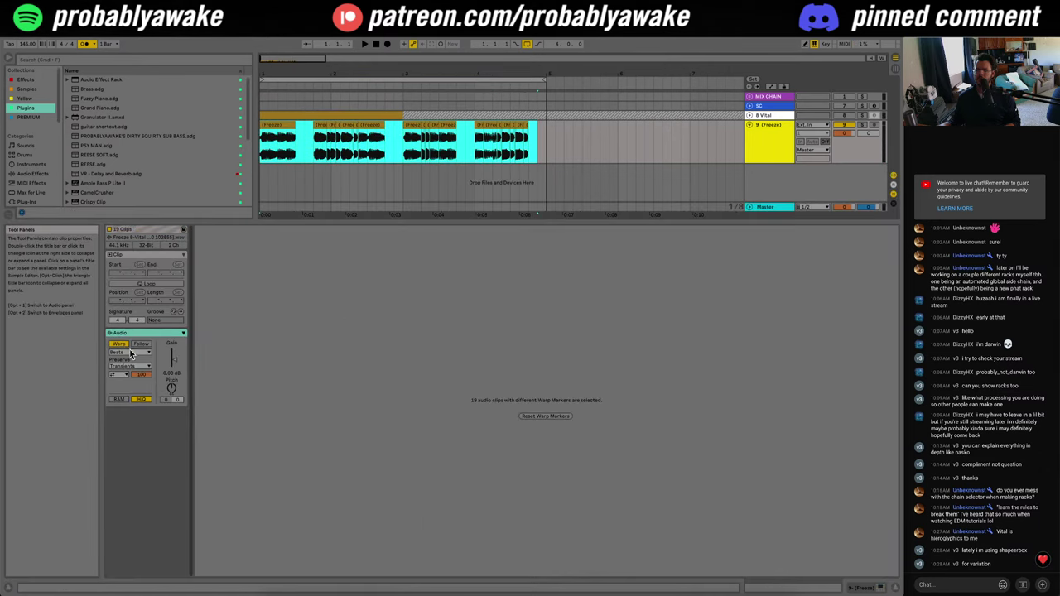
pyautogui.click(130, 354)
pyautogui.click(133, 381)
pyautogui.press('space')
pyautogui.click(896, 588)
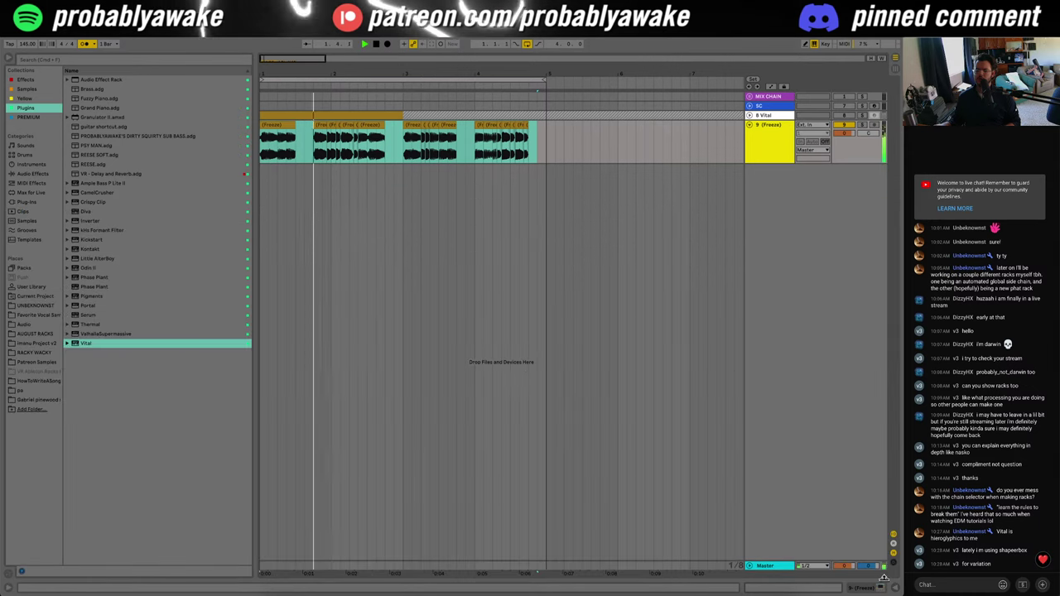
# Step: Shorten the last long slice of bar 3 to end at 3.3.4 and place a short slice after it
pyautogui.click(403, 149)
pyautogui.press('+')
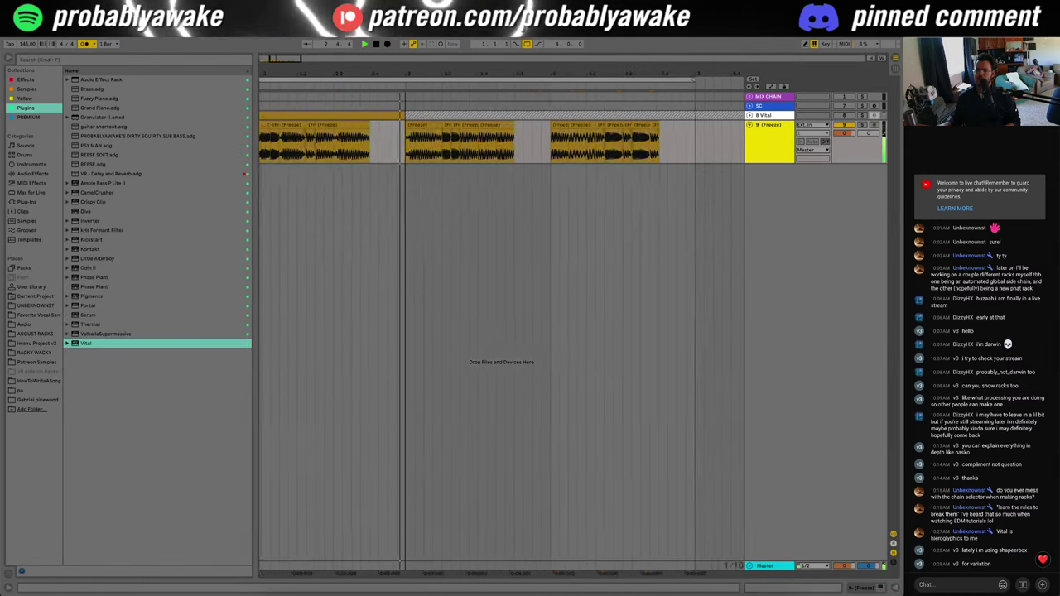
pyautogui.press('-')
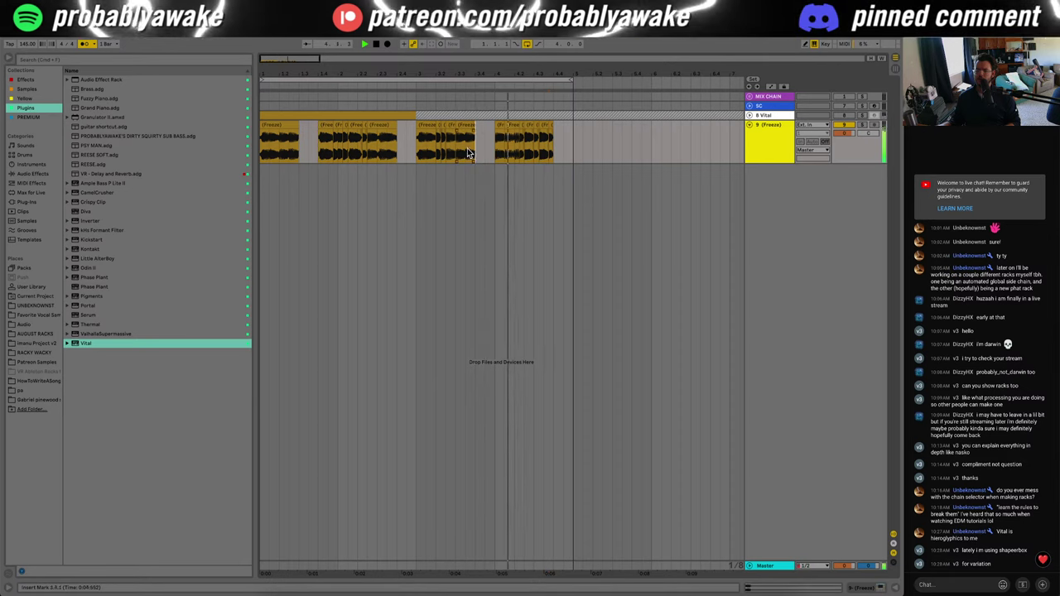
pyautogui.click(470, 126)
pyautogui.press('space')
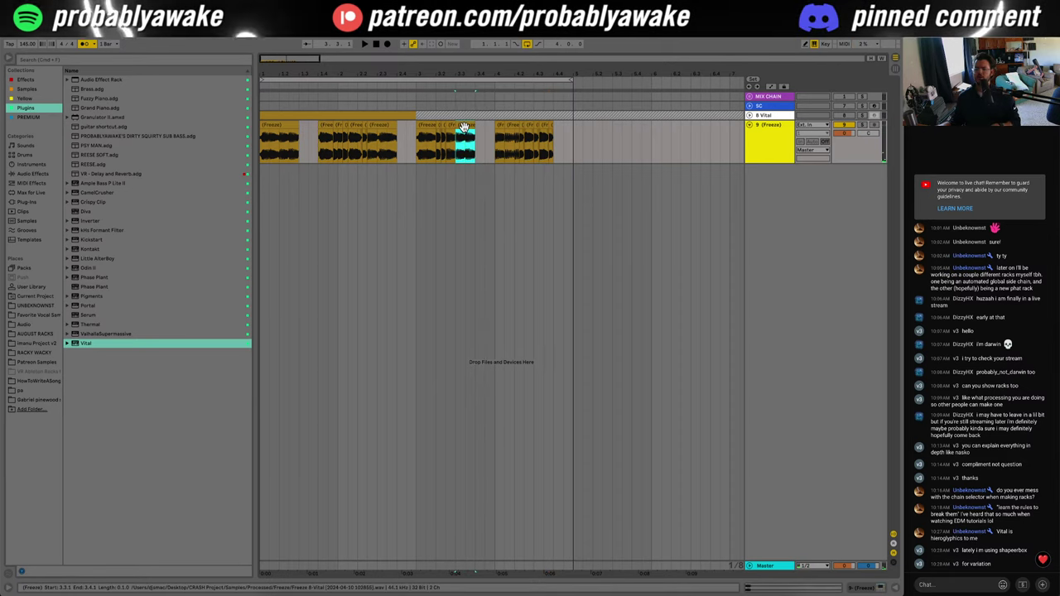
pyautogui.click(326, 126)
pyautogui.click(400, 158)
pyautogui.press('space')
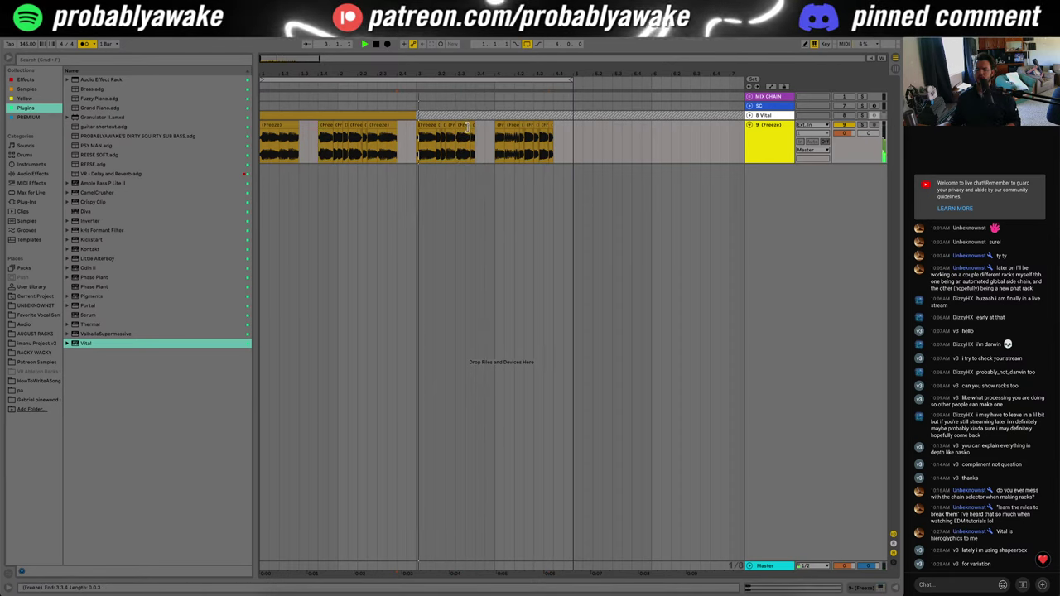
pyautogui.press('+')
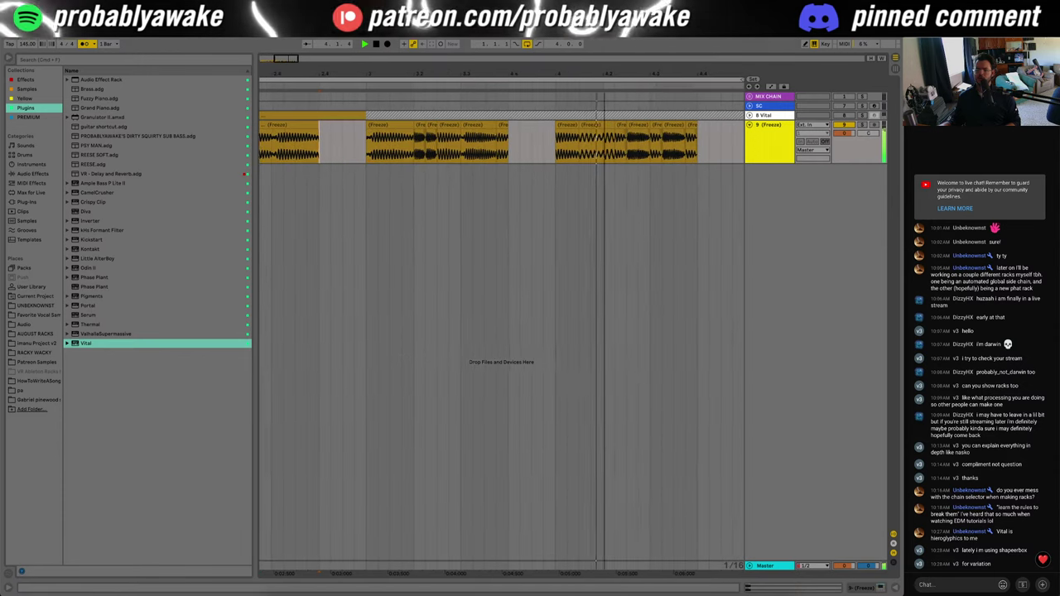
# Step: Copy the second slice of bar 4 to a later spot in the bar and audition the bar from its start
pyautogui.moveTo(598, 126); pyautogui.dragTo(645, 126)
pyautogui.click(558, 157)
pyautogui.press('space')
pyautogui.press('space')
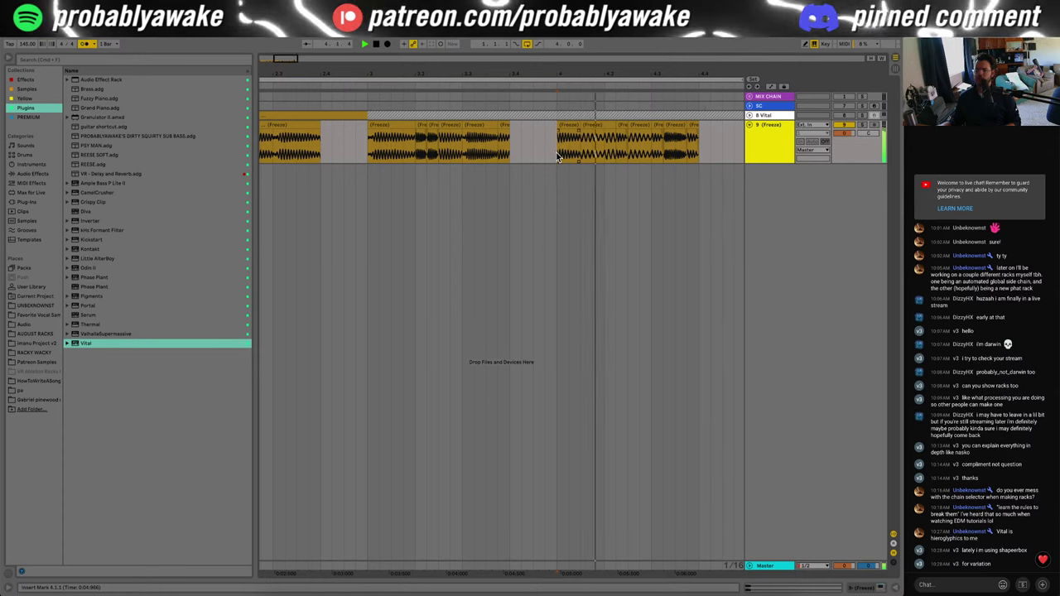
pyautogui.press('space')
pyautogui.press('space')
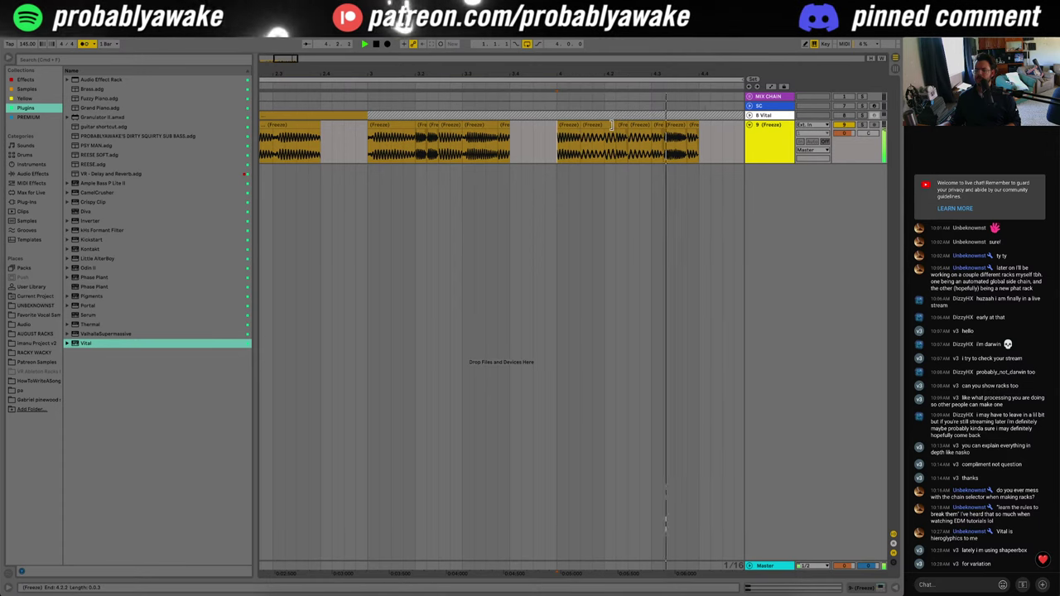
pyautogui.press('space')
pyautogui.press('space')
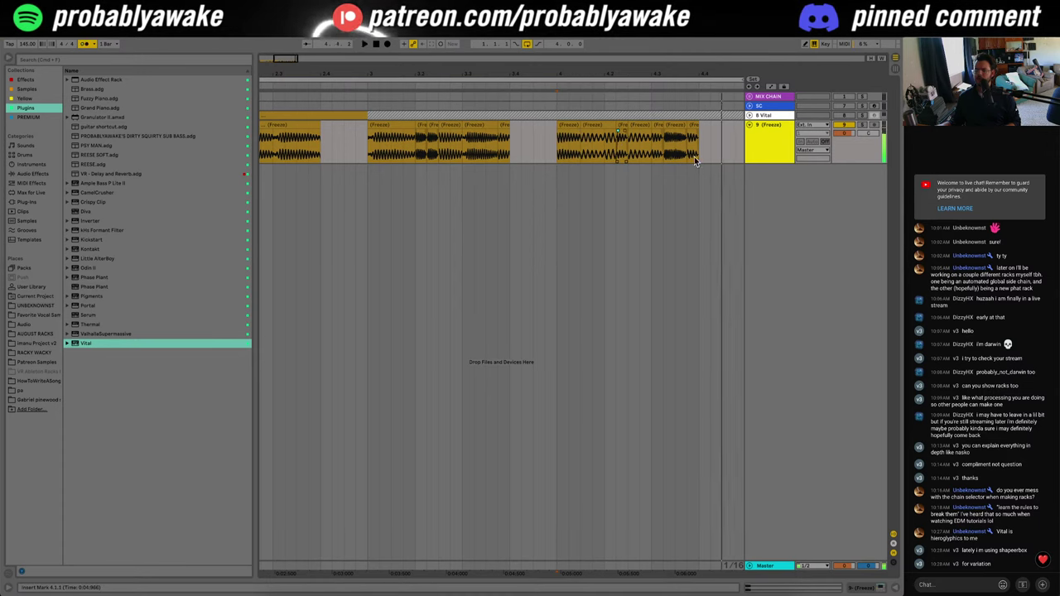
pyautogui.press('space')
pyautogui.press('space')
# Step: Copy the first beat of the frozen bass, 1.1.1 to 1.2.1, onto a new audio track at 5.1.1
pyautogui.moveTo(530, 74); pyautogui.dragTo(527, 49)
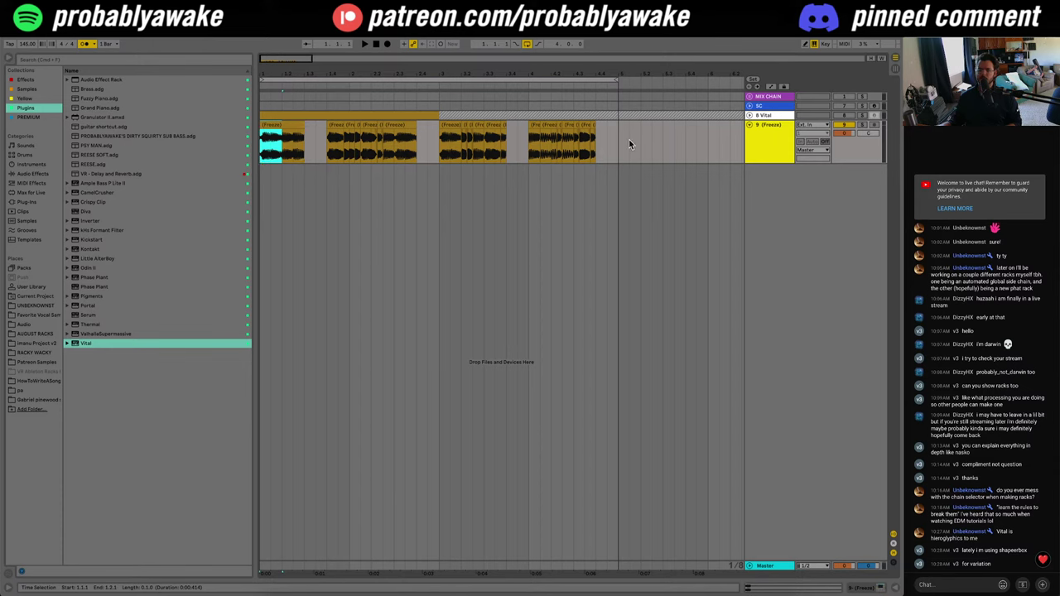
pyautogui.doubleClick(762, 135)
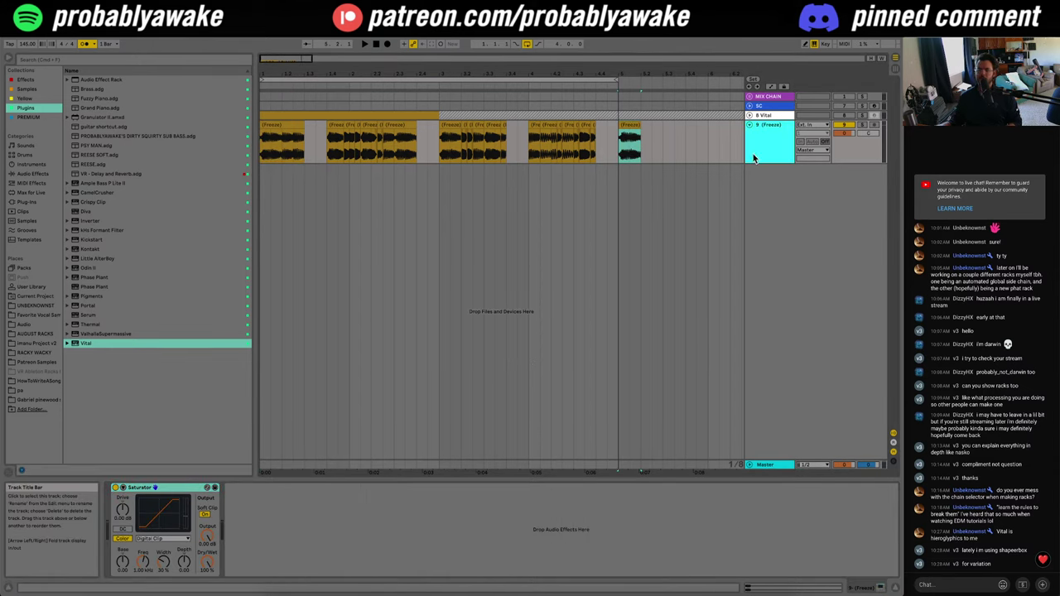
pyautogui.press('super+t')
# Step: Load the PATREON - GLITCHMAN audio effect rack onto the new track holding the copied slice
pyautogui.click(33, 165)
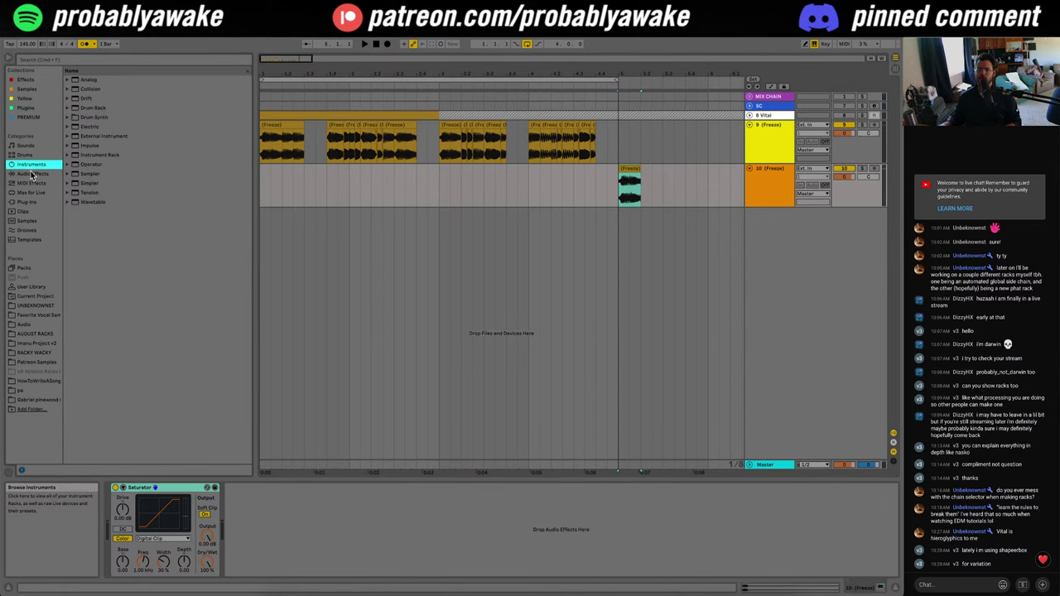
pyautogui.click(34, 174)
pyautogui.click(71, 99)
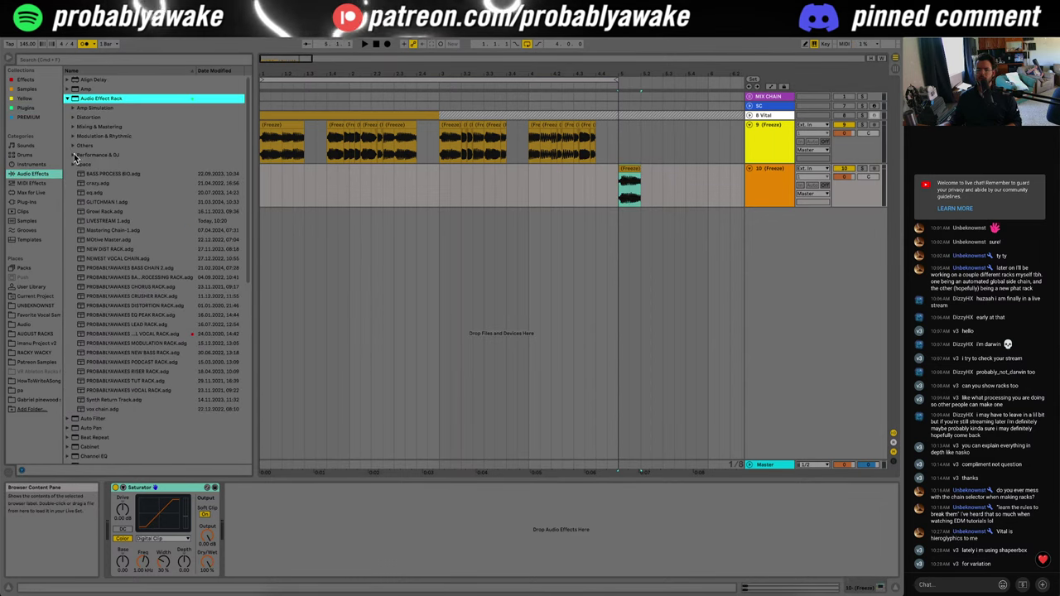
pyautogui.click(73, 147)
pyautogui.moveTo(124, 165); pyautogui.dragTo(666, 199)
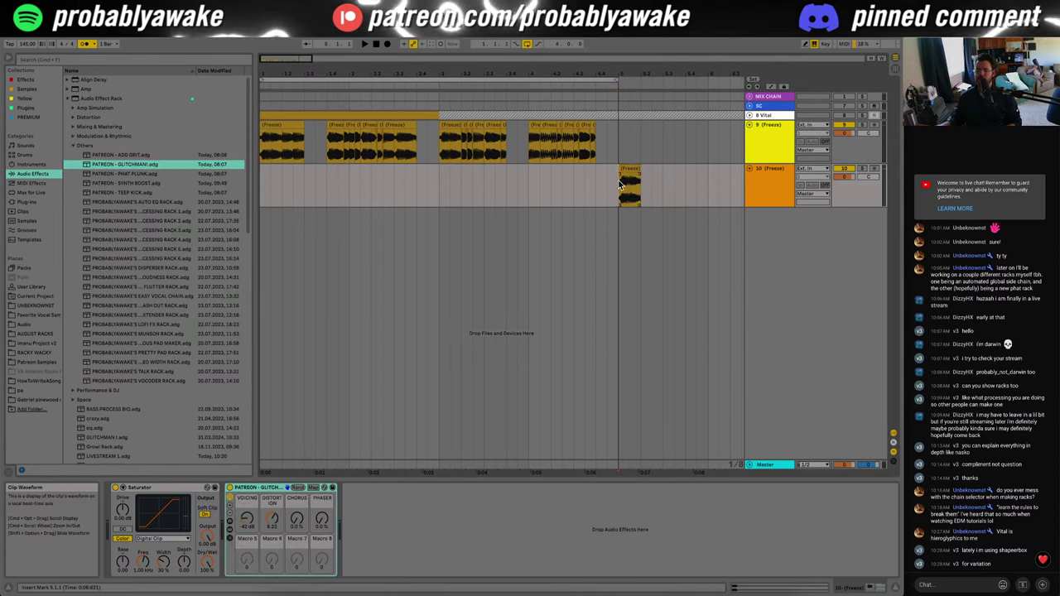
# Step: Audition the slice through the glitch rack while adjusting its Voicing macro, and randomize the rack's macro values
pyautogui.press('space')
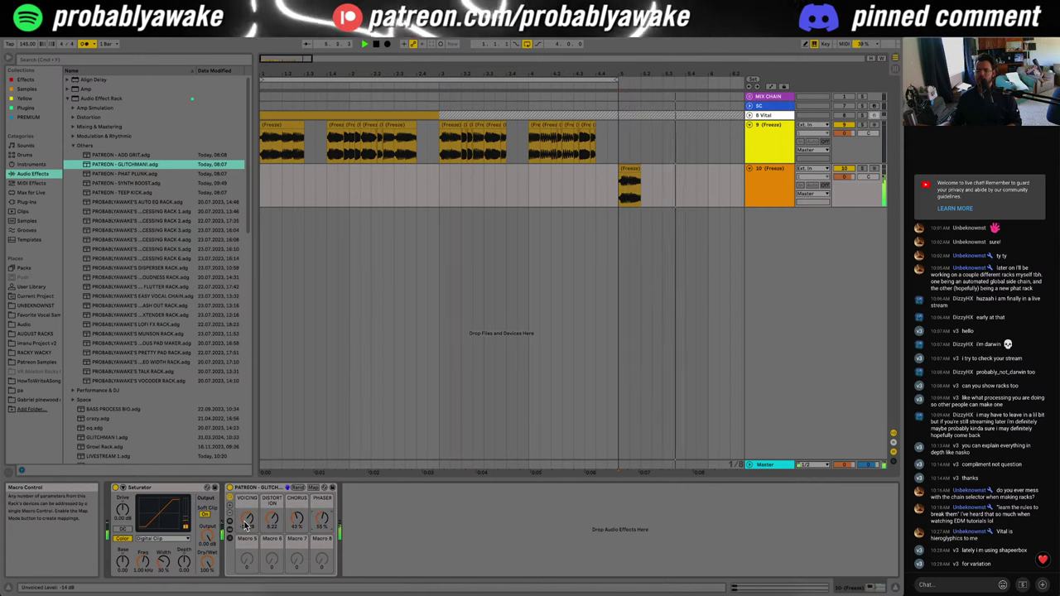
pyautogui.press('space')
pyautogui.press('space')
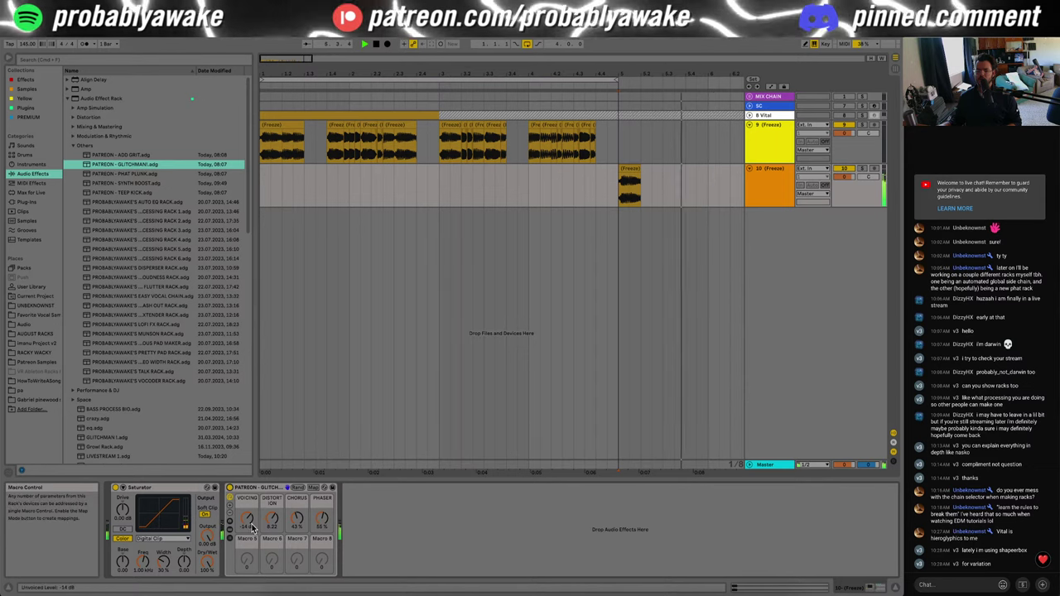
pyautogui.moveTo(250, 517); pyautogui.dragTo(251, 522)
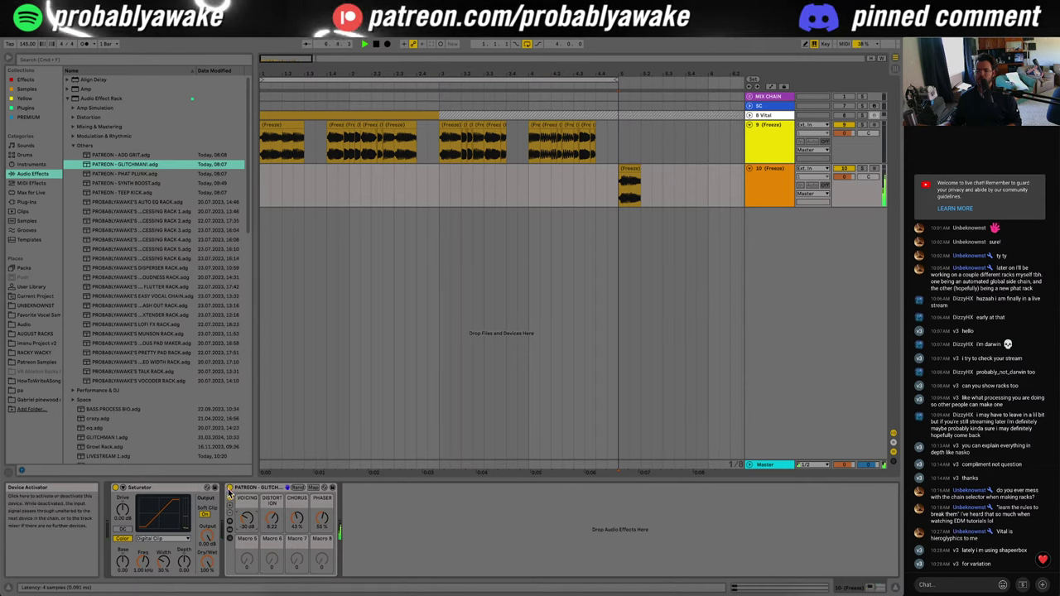
pyautogui.press('space')
pyautogui.press('space')
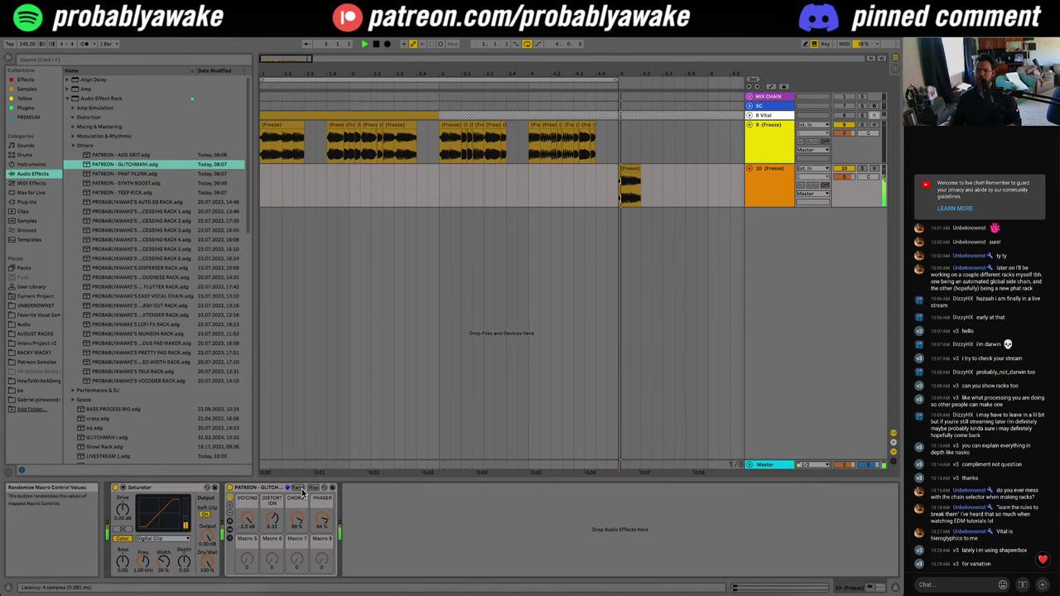
# Step: Freeze and flatten the glitch track to render its effects into audio
pyautogui.rightClick(785, 178)
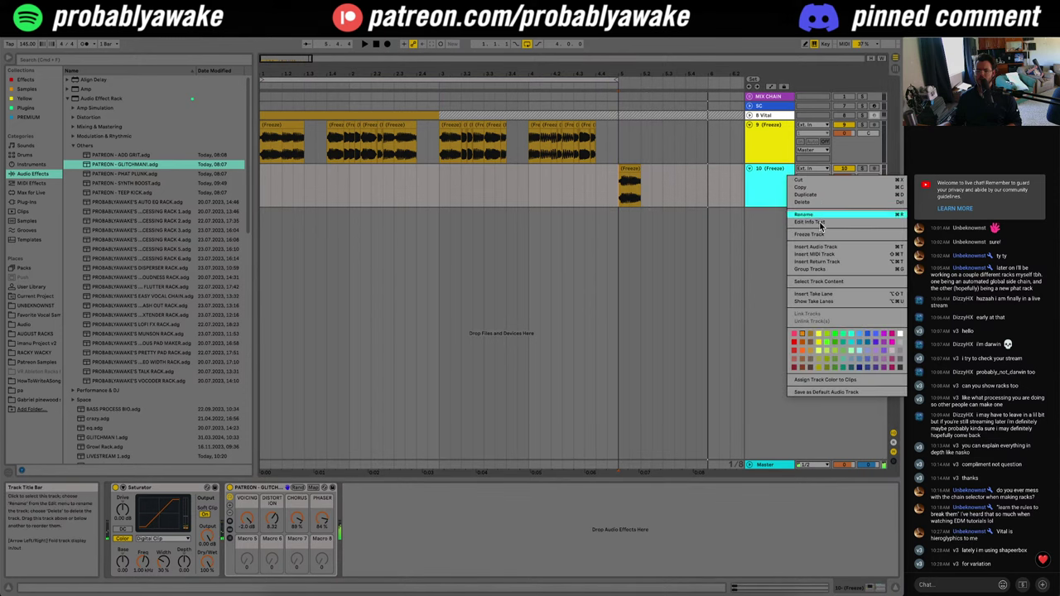
pyautogui.click(838, 236)
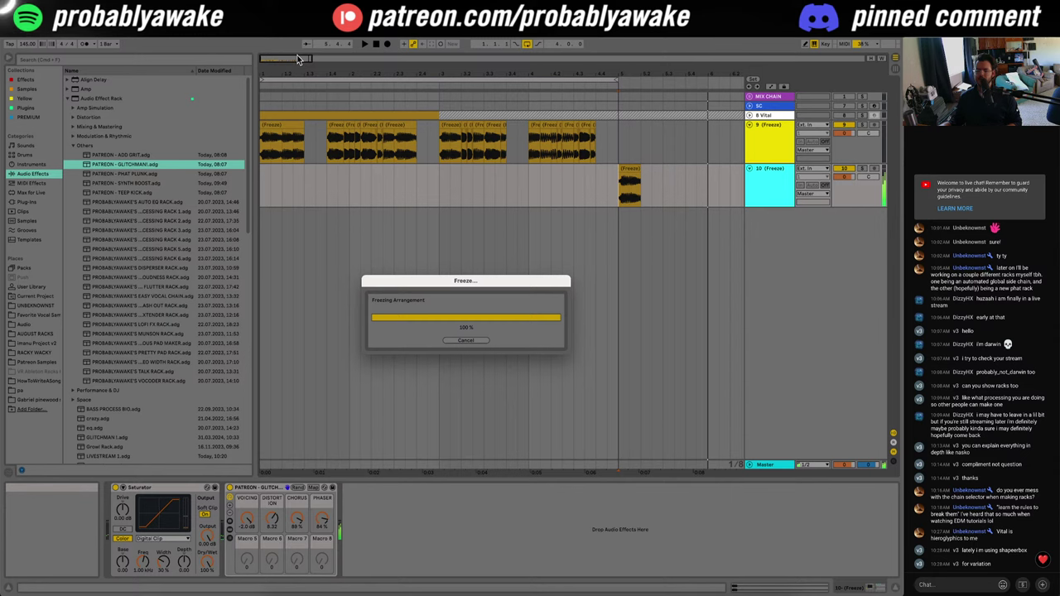
pyautogui.rightClick(763, 174)
pyautogui.click(820, 245)
# Step: Select the flattened clip together with its freeze tail and consolidate them into one clip
pyautogui.click(651, 193)
pyautogui.scroll(-4, 630, 179)
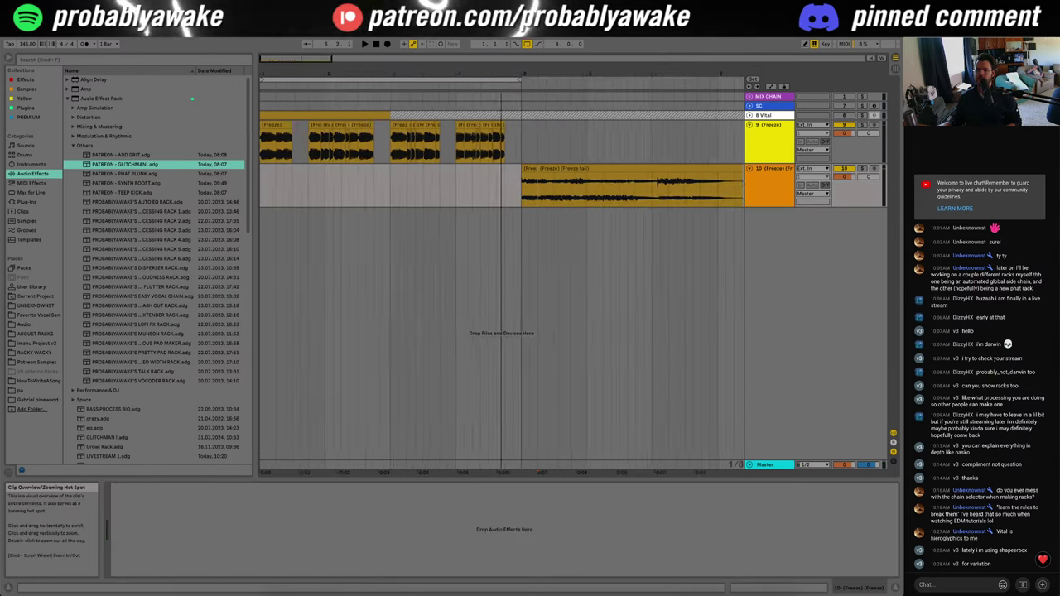
pyautogui.click(483, 167)
pyautogui.keyDown('shift'); pyautogui.click(642, 170); pyautogui.keyUp('shift')
pyautogui.press('super+j')
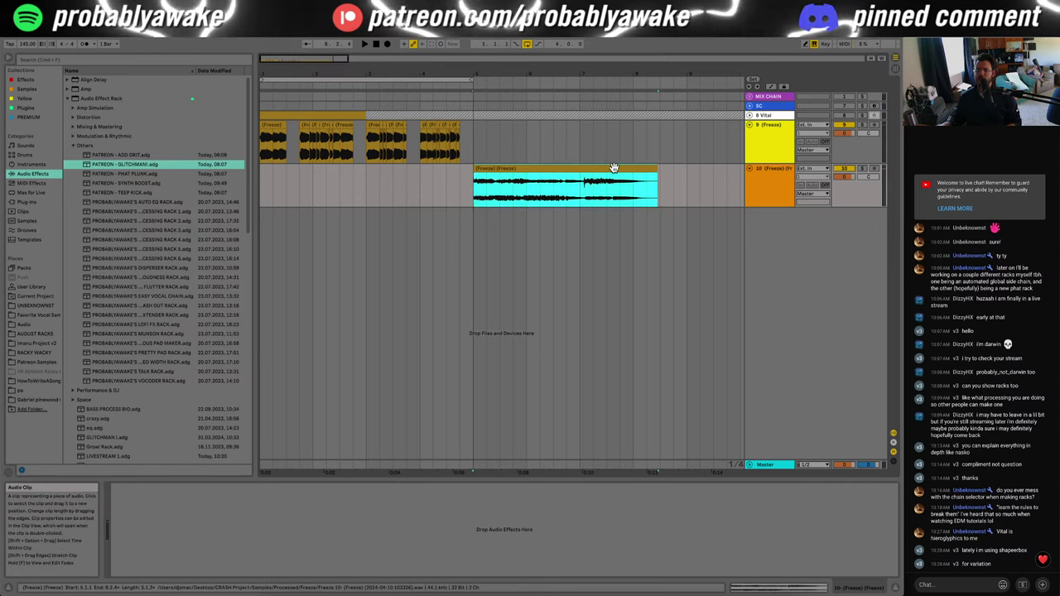
# Step: Move the consolidated glitch clip to start at 4.4.1 and open its sample view
pyautogui.moveTo(613, 168); pyautogui.dragTo(592, 175)
pyautogui.click(478, 183)
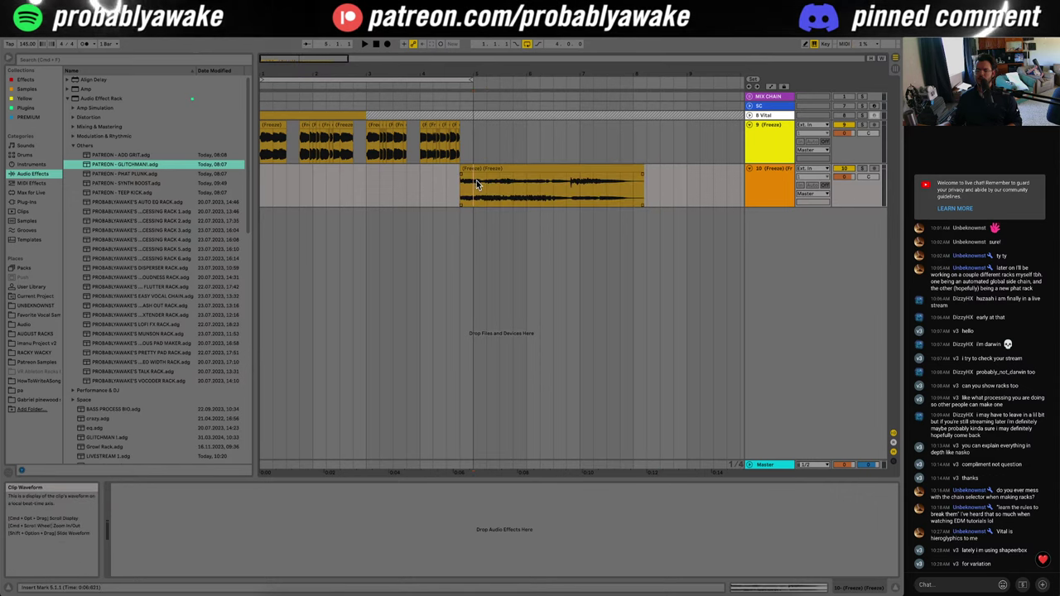
pyautogui.moveTo(476, 179); pyautogui.dragTo(460, 183)
pyautogui.moveTo(300, 70)
pyautogui.mouseDown()
pyautogui.moveTo(301, 84)
pyautogui.moveTo(302, 73)
pyautogui.mouseUp()
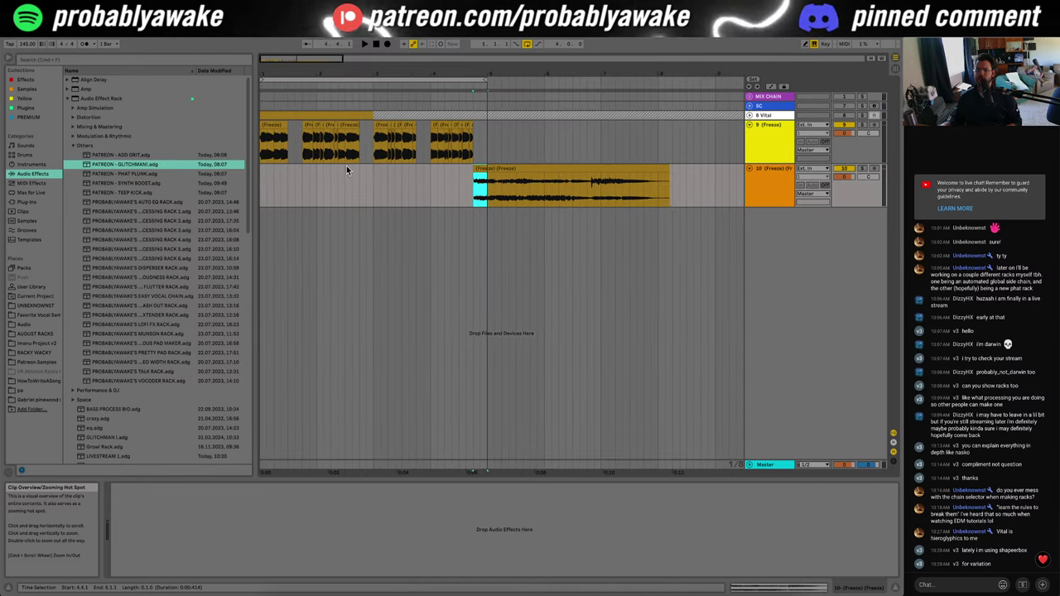
pyautogui.doubleClick(494, 169)
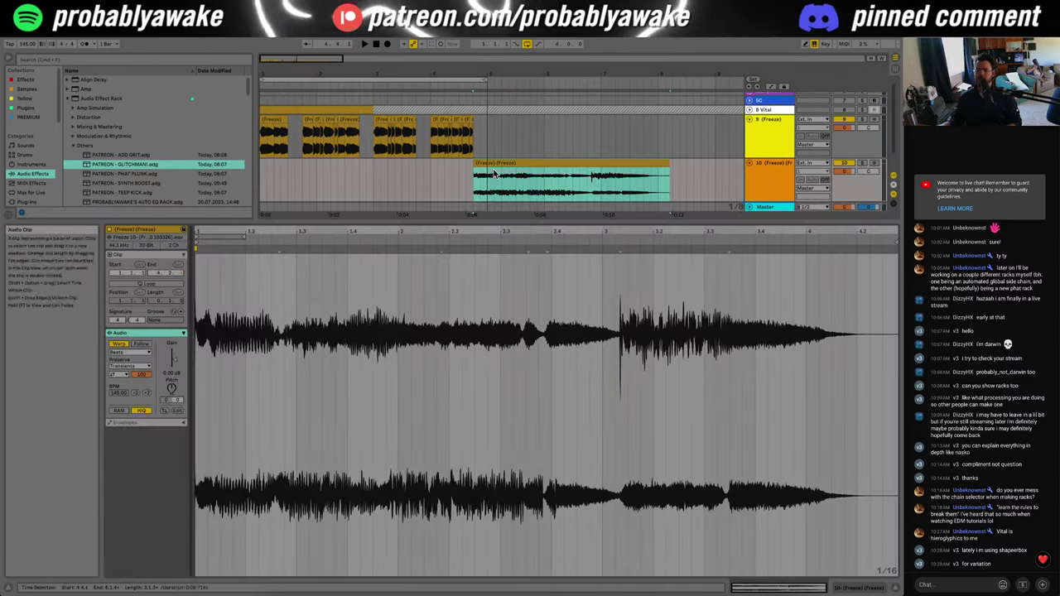
# Step: Set the glitch clip's warp mode to Tones and raise its gain to 6 dB
pyautogui.click(130, 352)
pyautogui.click(129, 361)
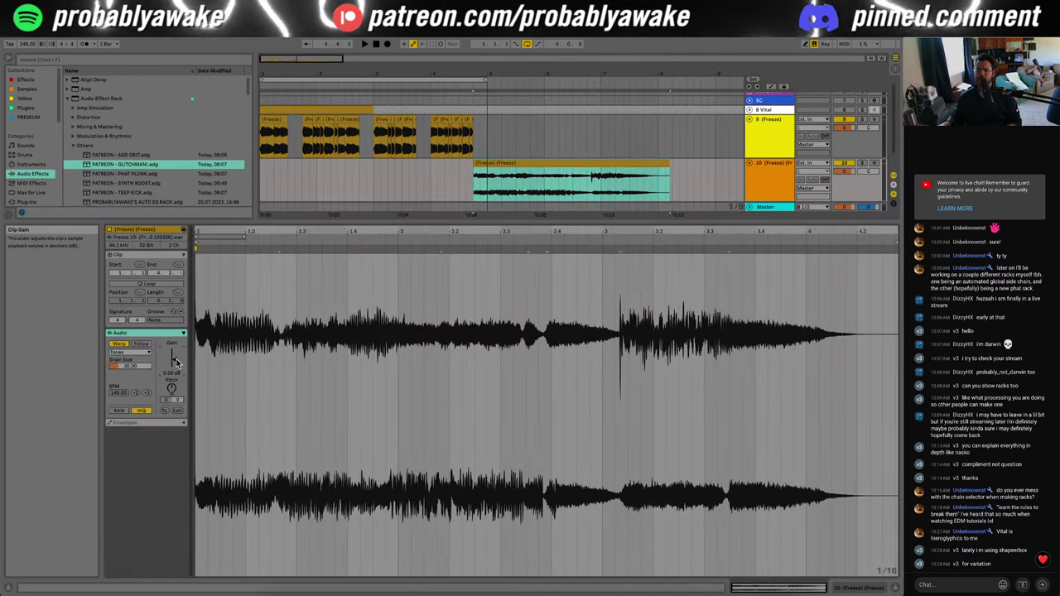
pyautogui.moveTo(178, 363); pyautogui.dragTo(178, 346)
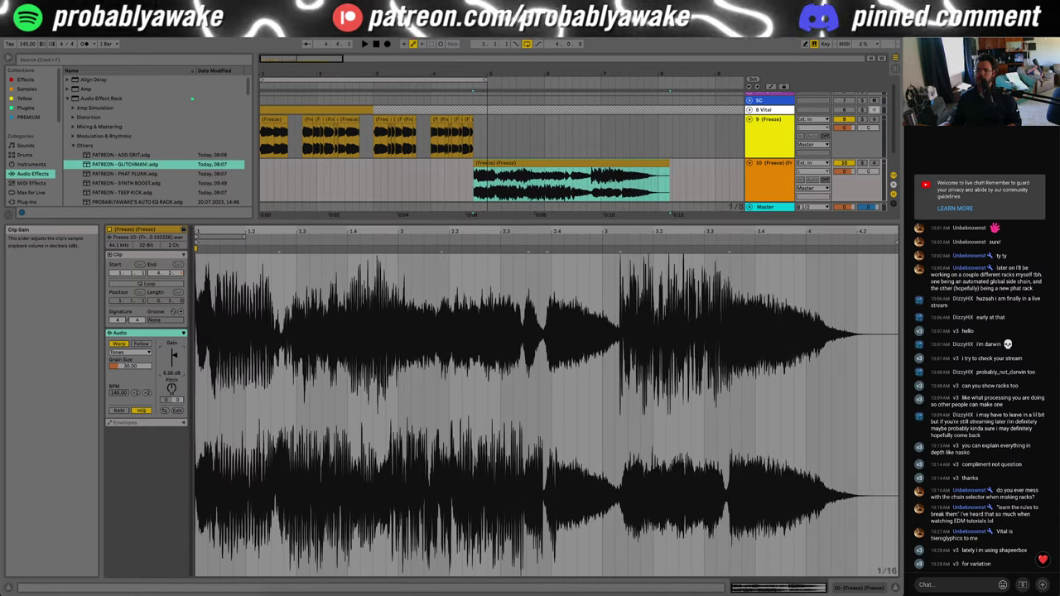
pyautogui.click(896, 587)
# Step: Try moving the first beat of the glitch clip into the chopped phrase's gap at 1.3.1 and play it
pyautogui.moveTo(474, 202); pyautogui.dragTo(294, 154)
pyautogui.press('space')
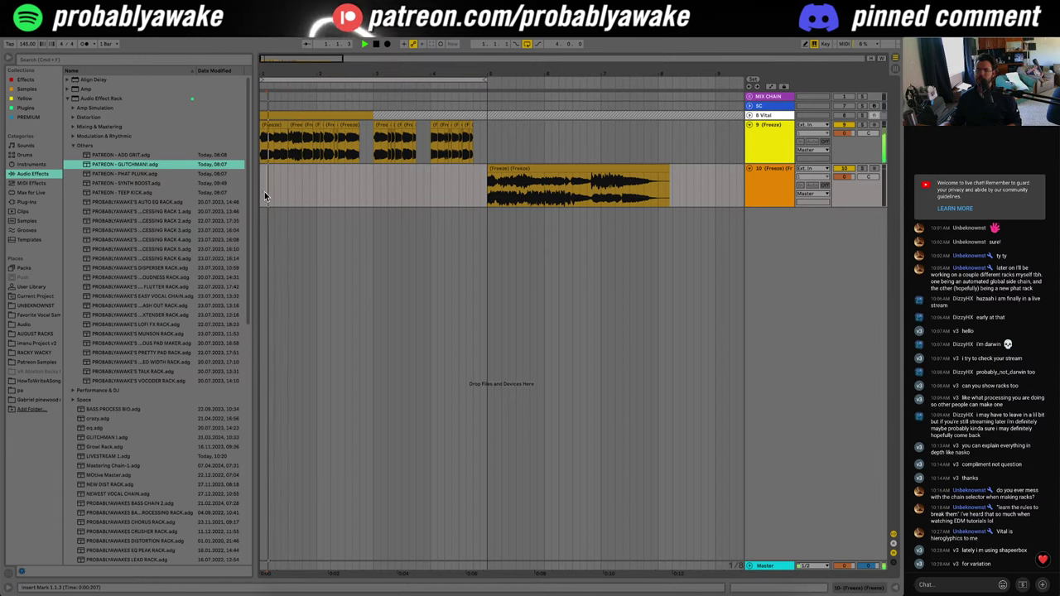
pyautogui.click(294, 128)
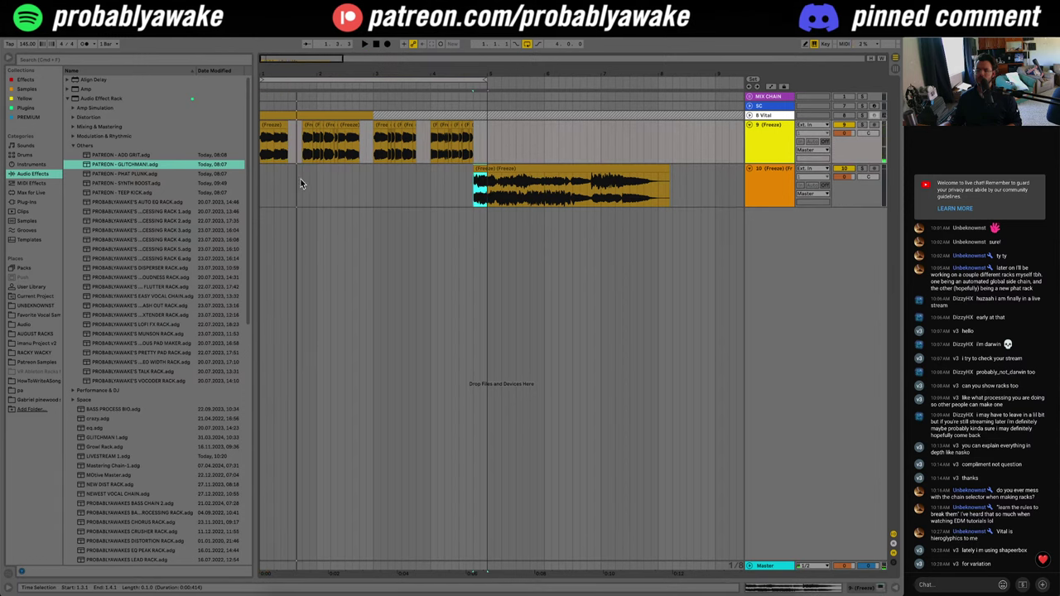
# Step: Copy a one-beat slice of the glitch clip into the gap at 1.3.1, audition it and check its sample settings
pyautogui.click(455, 181)
pyautogui.moveTo(481, 186); pyautogui.dragTo(494, 173)
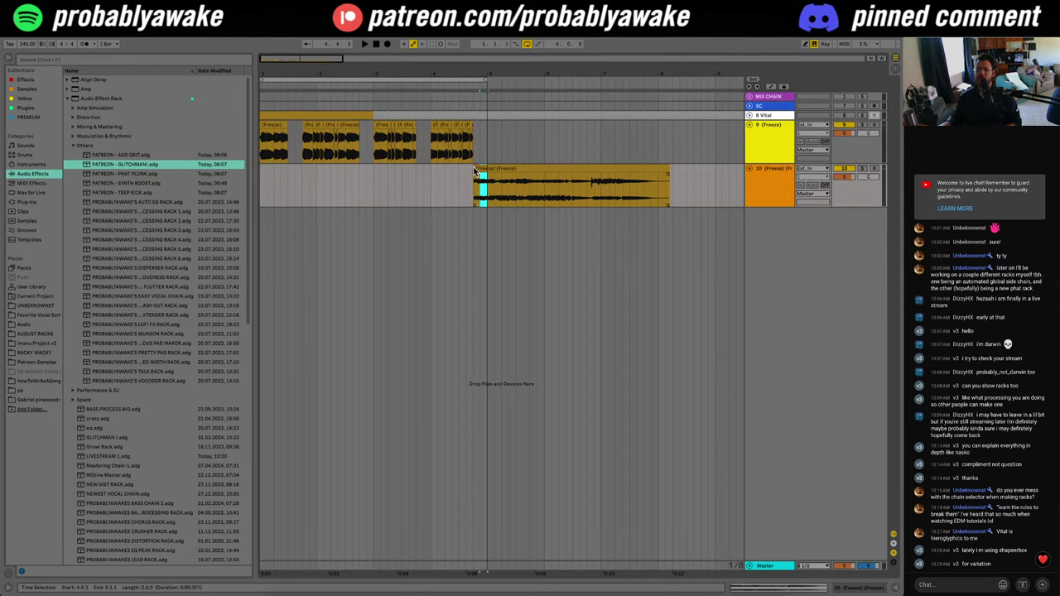
pyautogui.click(273, 159)
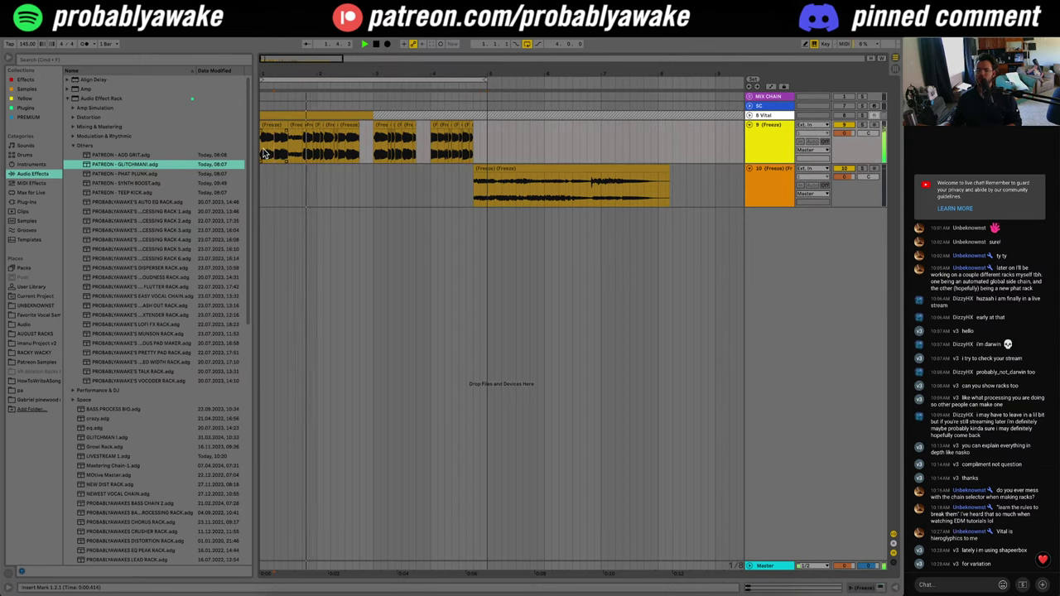
pyautogui.doubleClick(292, 125)
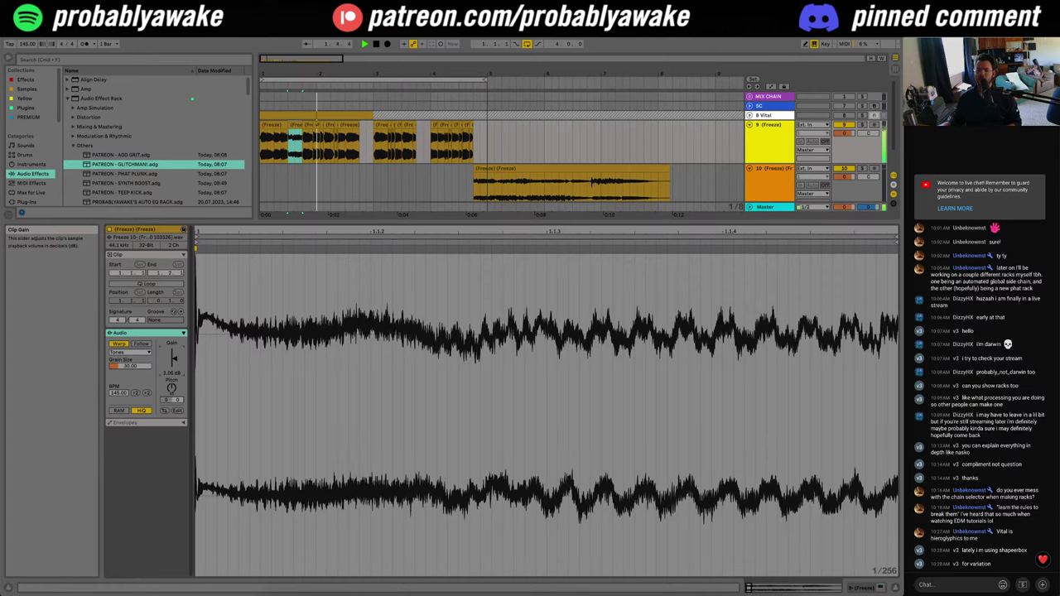
pyautogui.click(896, 587)
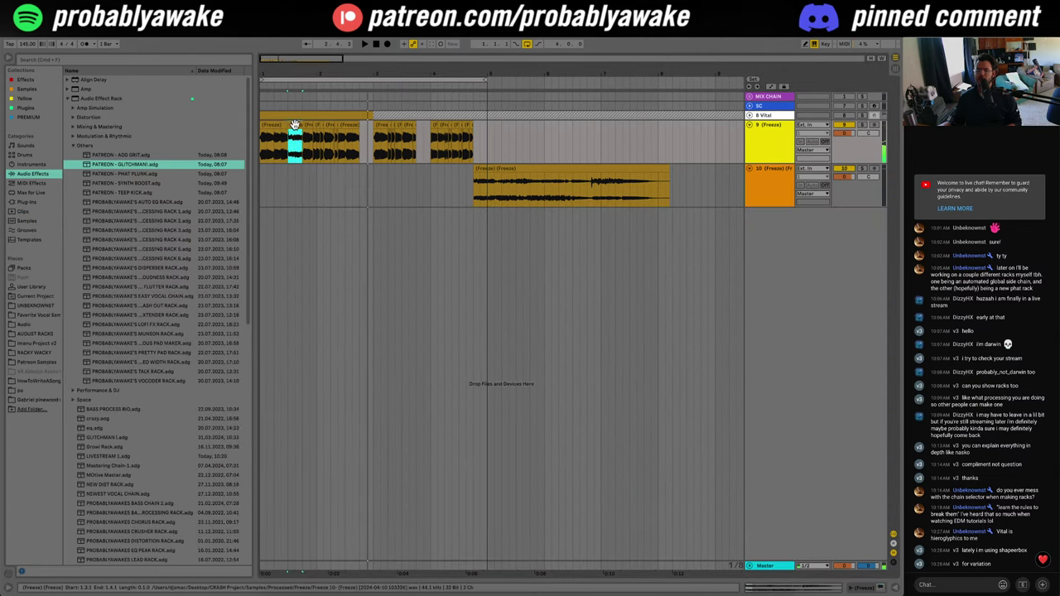
# Step: Duplicate the glitch slice into the remaining gaps at 2.4.1, 3.4.1 and 4.4.1, and delete the source glitch clip from track 10
pyautogui.moveTo(296, 122); pyautogui.dragTo(480, 147)
pyautogui.click(501, 169)
pyautogui.press('Delete')
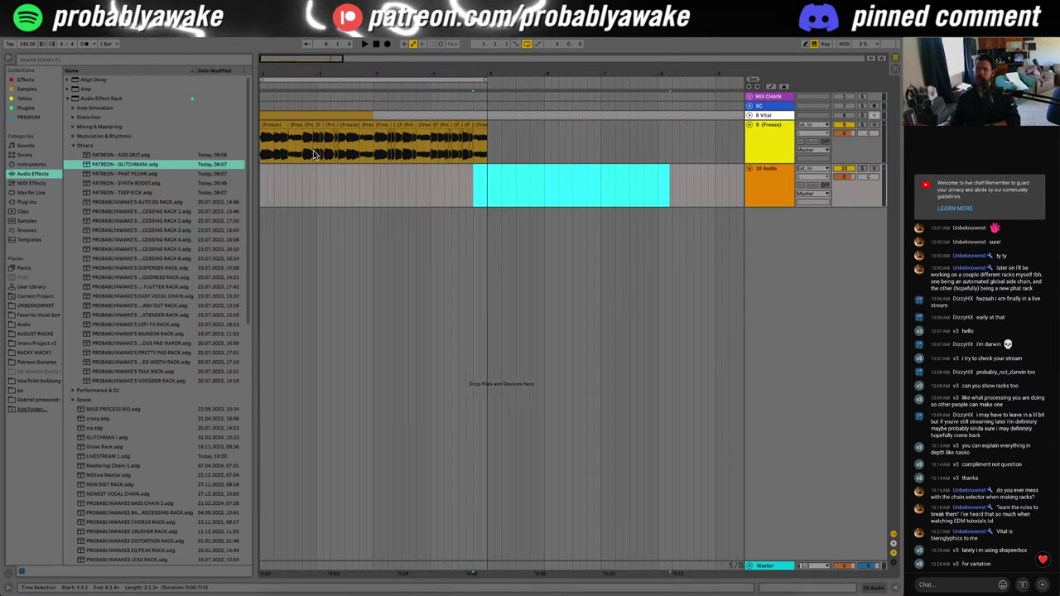
# Step: Slide the audio inside the slice at 2.4.1 to a different part of the sample, auditioning it in context
pyautogui.click(365, 159)
pyautogui.click(360, 176)
pyautogui.press('space')
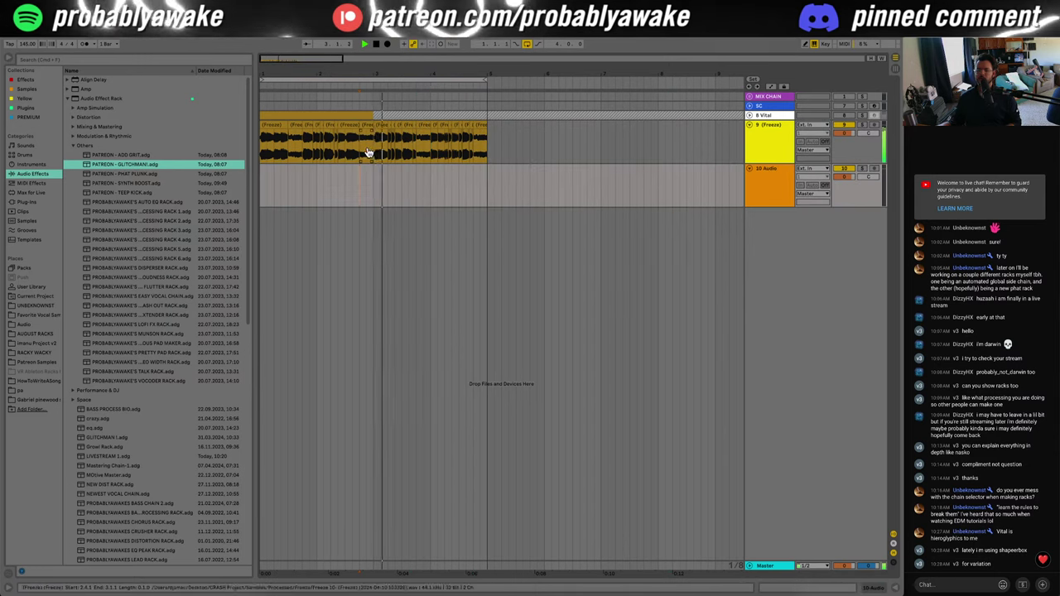
pyautogui.moveTo(369, 153); pyautogui.dragTo(365, 156)
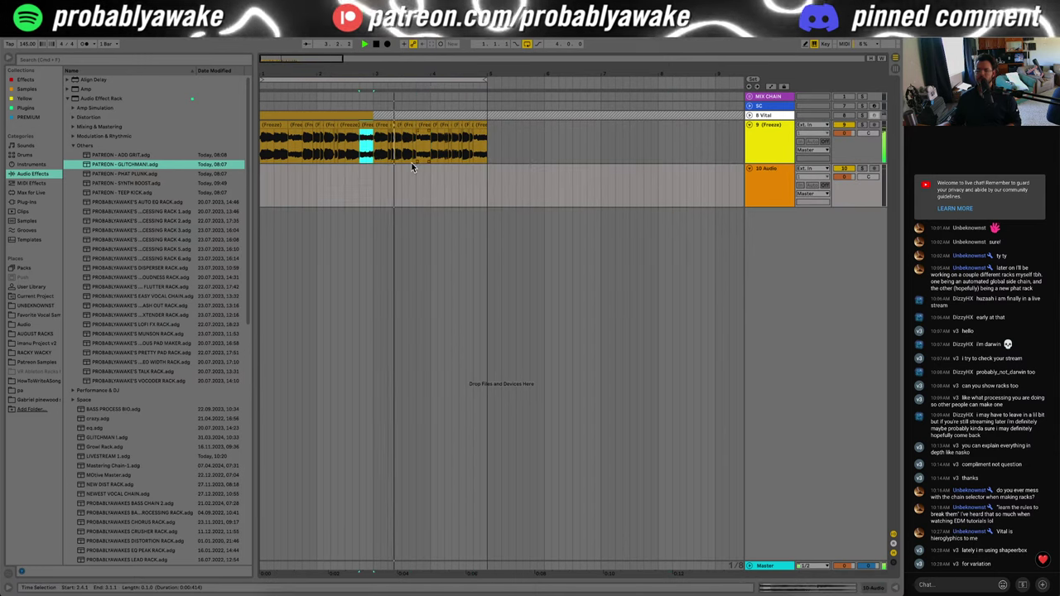
pyautogui.click(363, 174)
pyautogui.press('space')
pyautogui.press('space')
pyautogui.press('space')
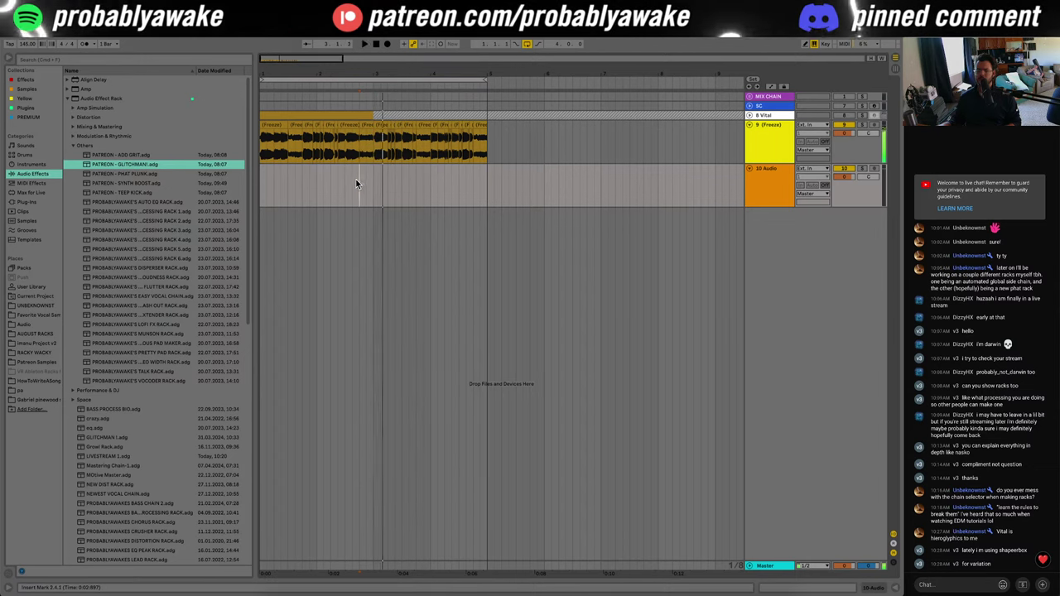
pyautogui.press('space')
# Step: Slide the audio inside the slices at 3.4.1 and 4.4.1, and play the phrase from bar 1
pyautogui.moveTo(422, 151); pyautogui.dragTo(414, 158)
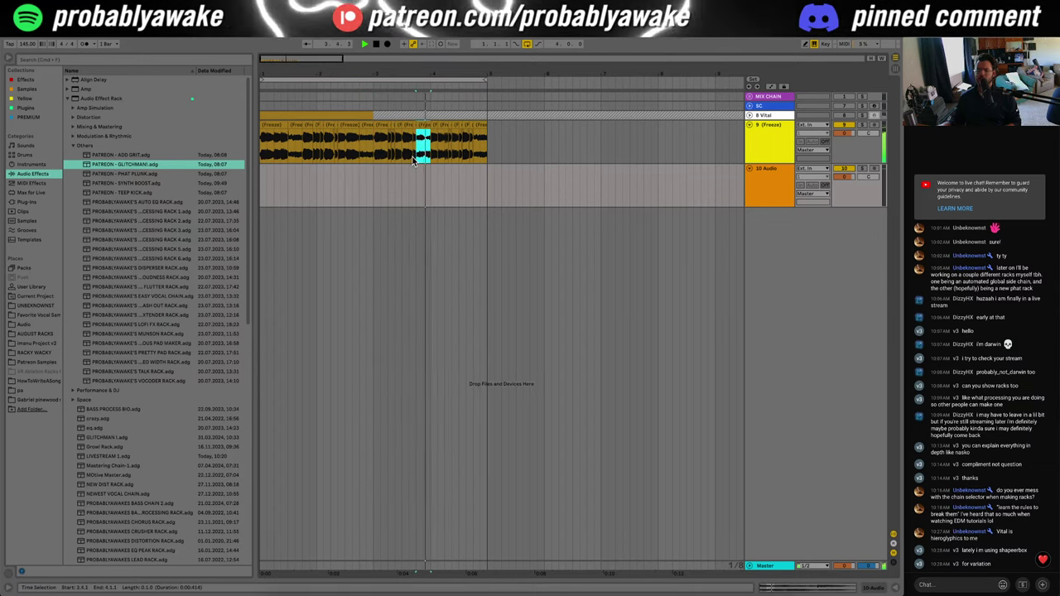
pyautogui.moveTo(477, 152); pyautogui.dragTo(483, 157)
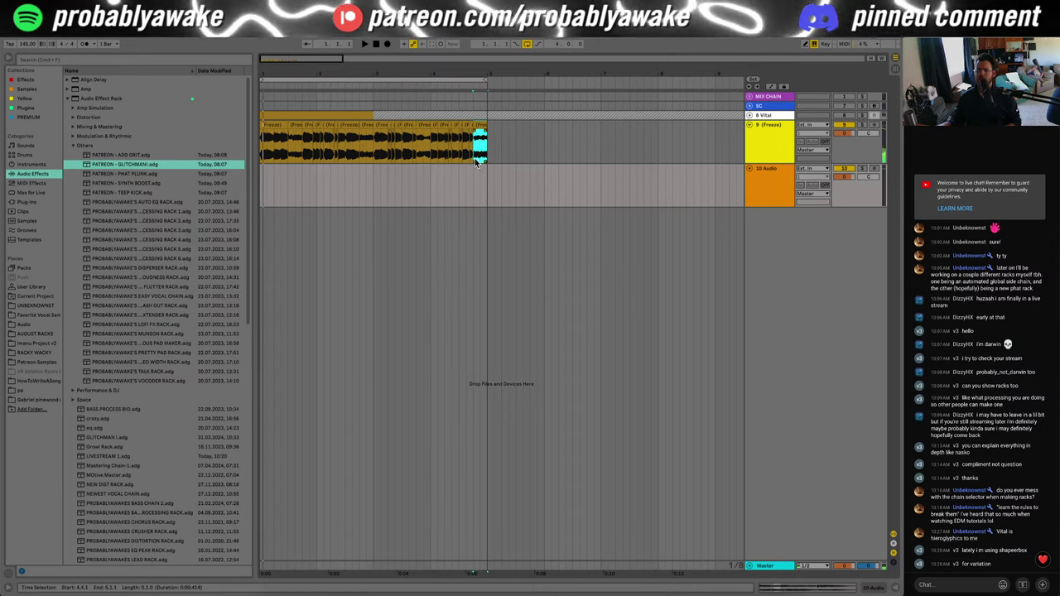
pyautogui.click(261, 181)
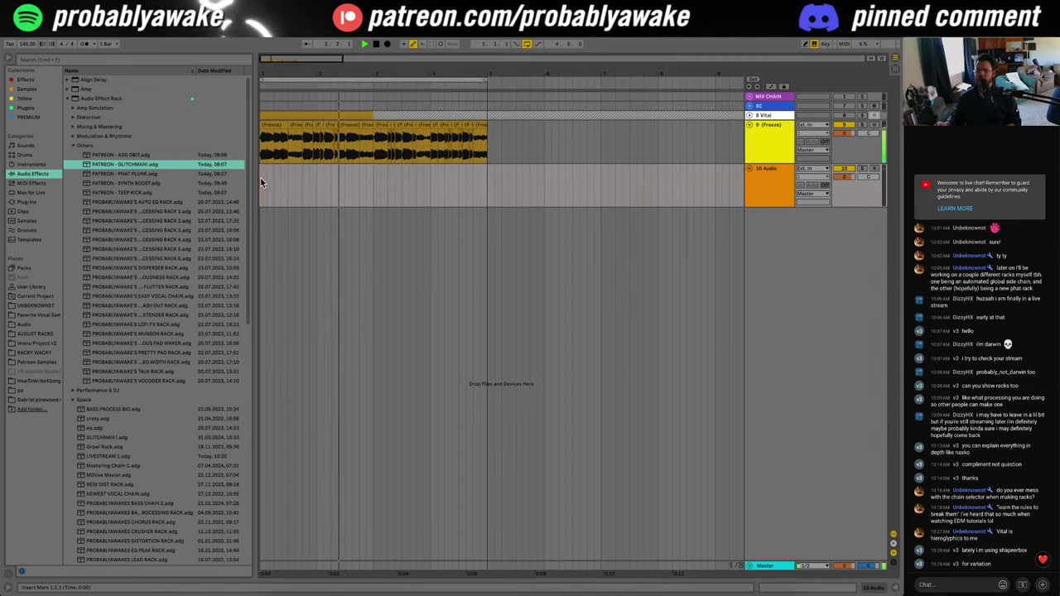
# Step: Set the warp mode of the slice at 1.3.1 to Texture and show its clip Transposition envelope
pyautogui.doubleClick(296, 126)
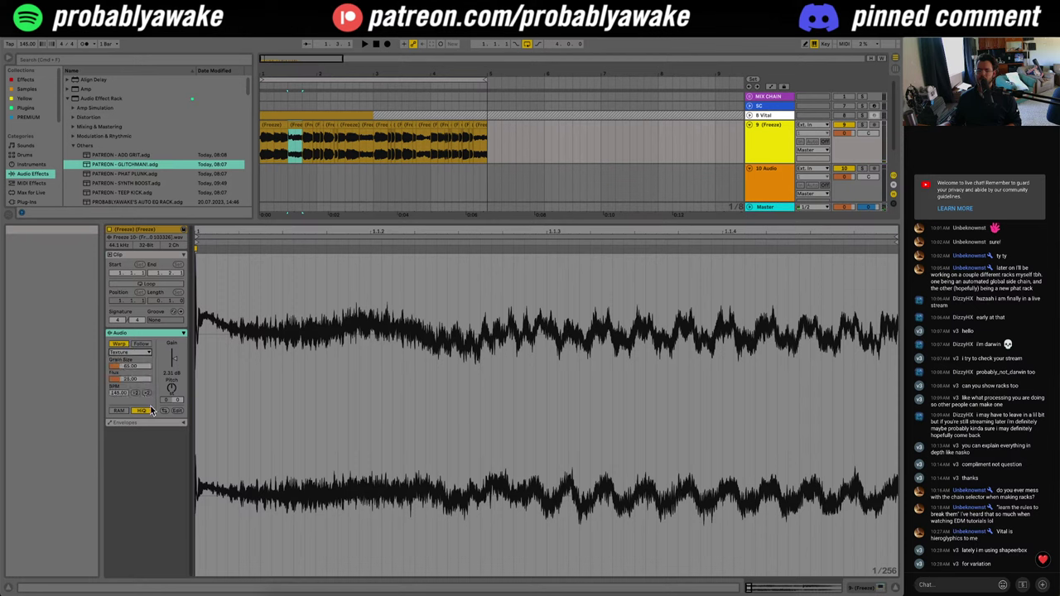
pyautogui.click(184, 424)
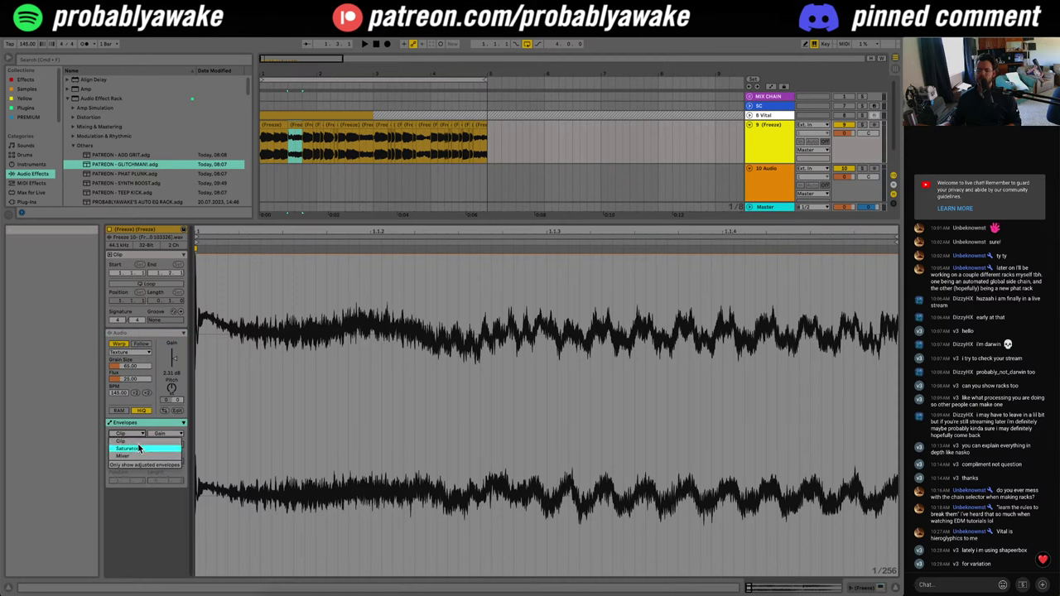
pyautogui.click(166, 434)
pyautogui.click(221, 445)
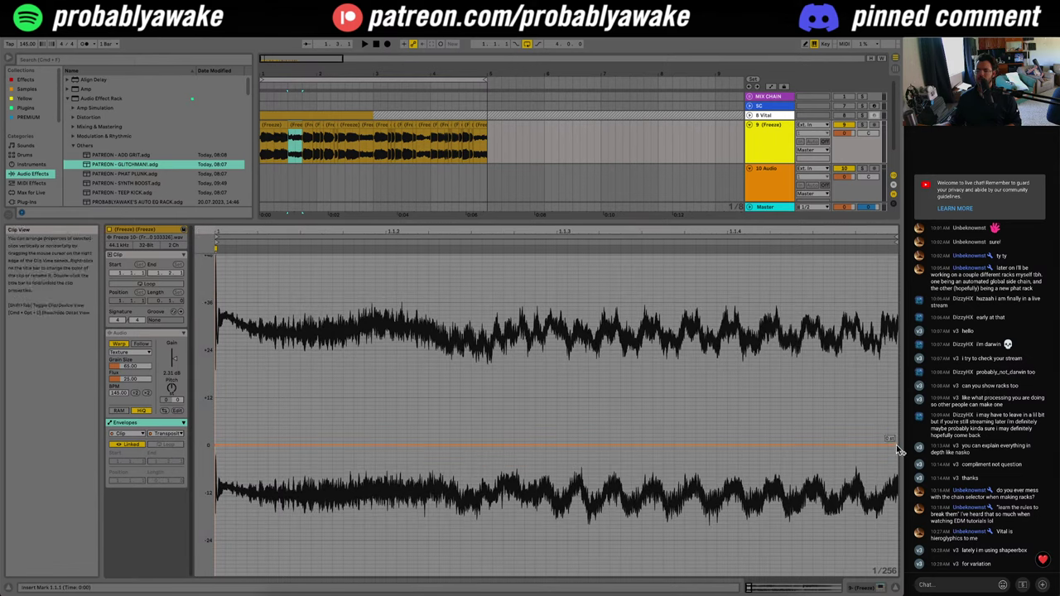
# Step: Shape the slice's Transposition envelope as a ramp falling from +12 st at its start to -12 st at its end
pyautogui.moveTo(899, 450); pyautogui.dragTo(841, 501)
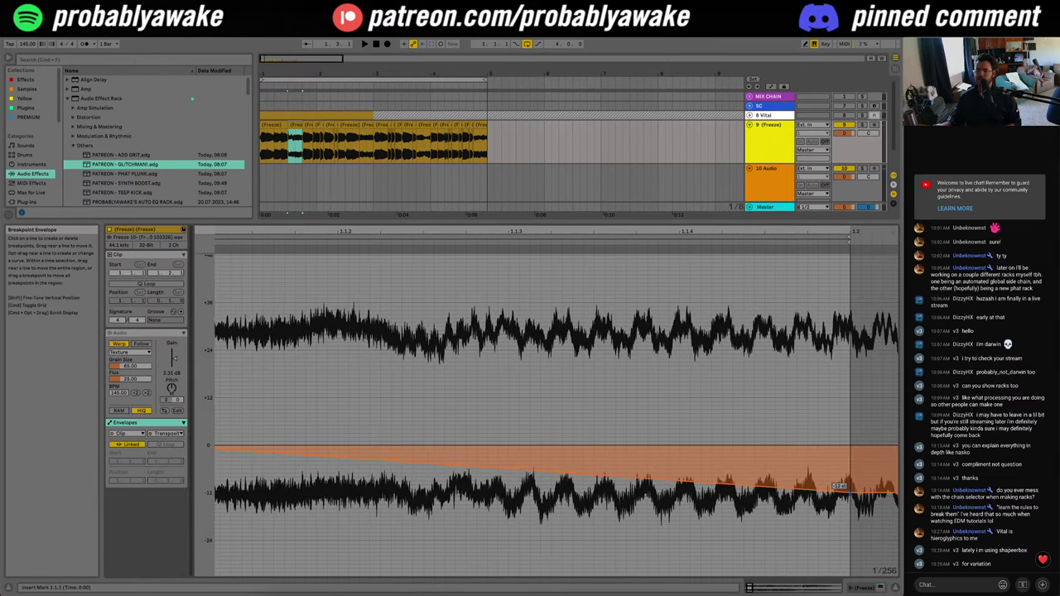
pyautogui.hscroll(-2, 790, 501)
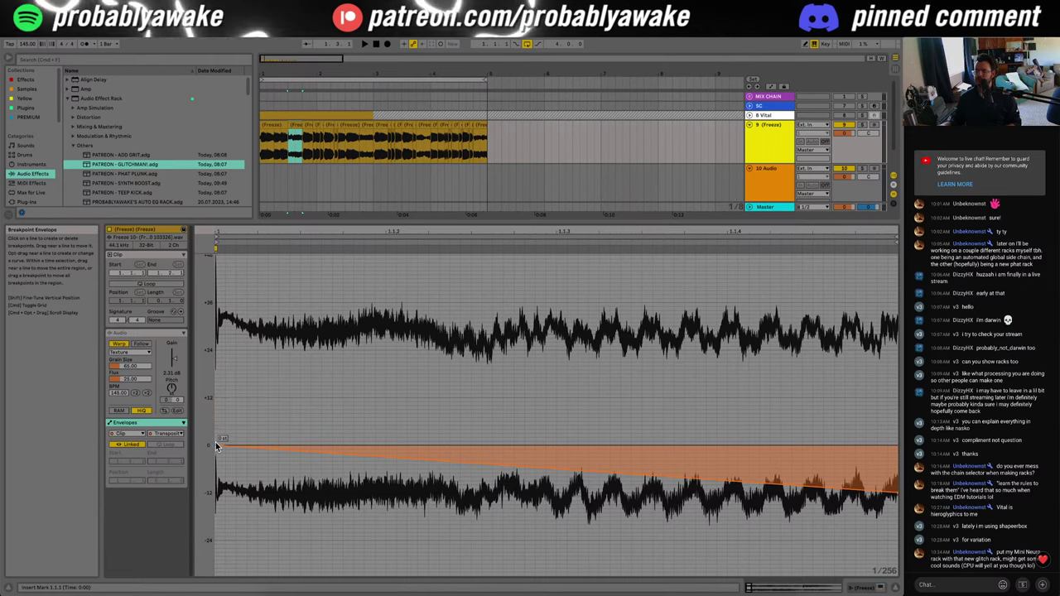
pyautogui.moveTo(218, 447); pyautogui.dragTo(217, 398)
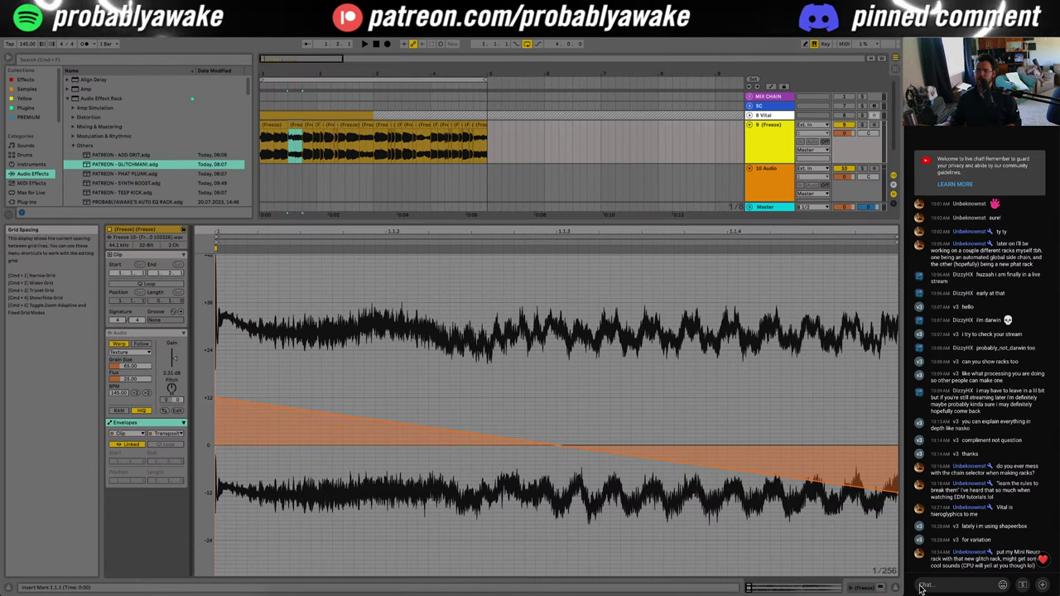
pyautogui.press('super+alt+l')
pyautogui.click(778, 146)
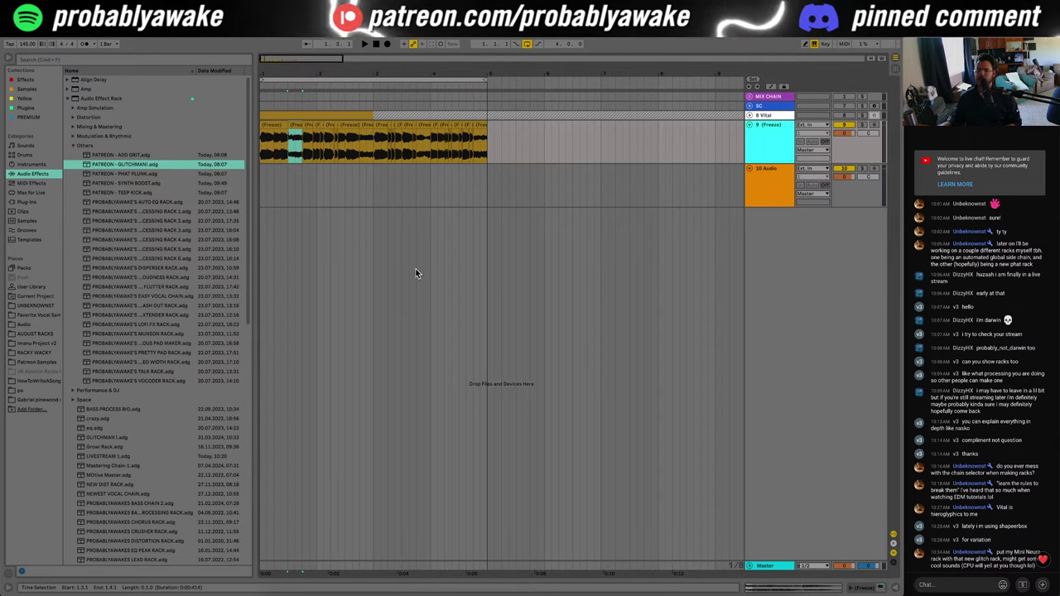
# Step: Find the UW Mini-Neuro (HIGH CPU) rack in the UW Simple Racks V1 folder and load it onto audio track 10
pyautogui.click(48, 120)
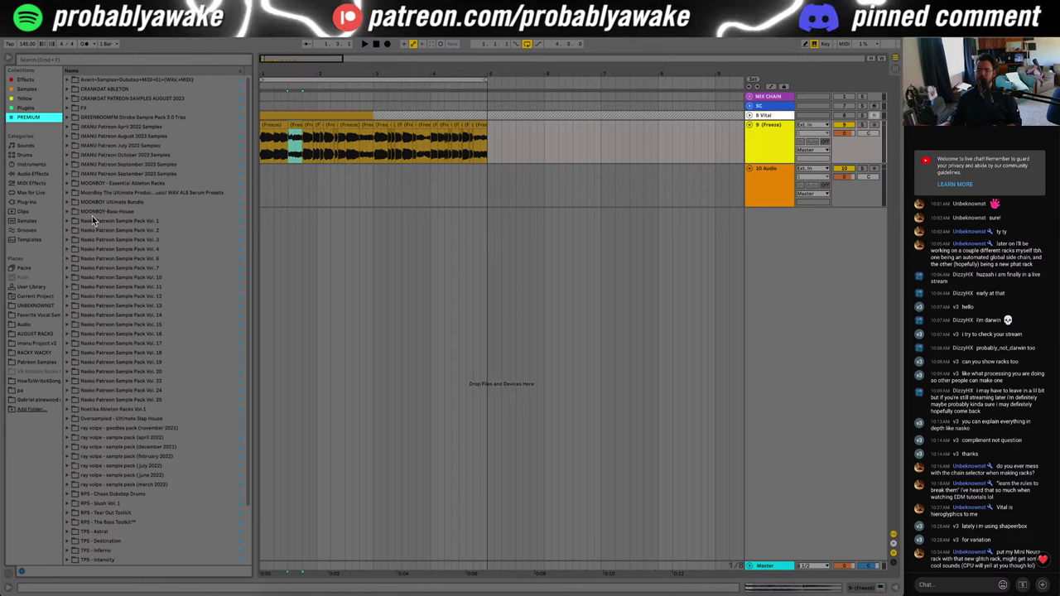
pyautogui.click(34, 172)
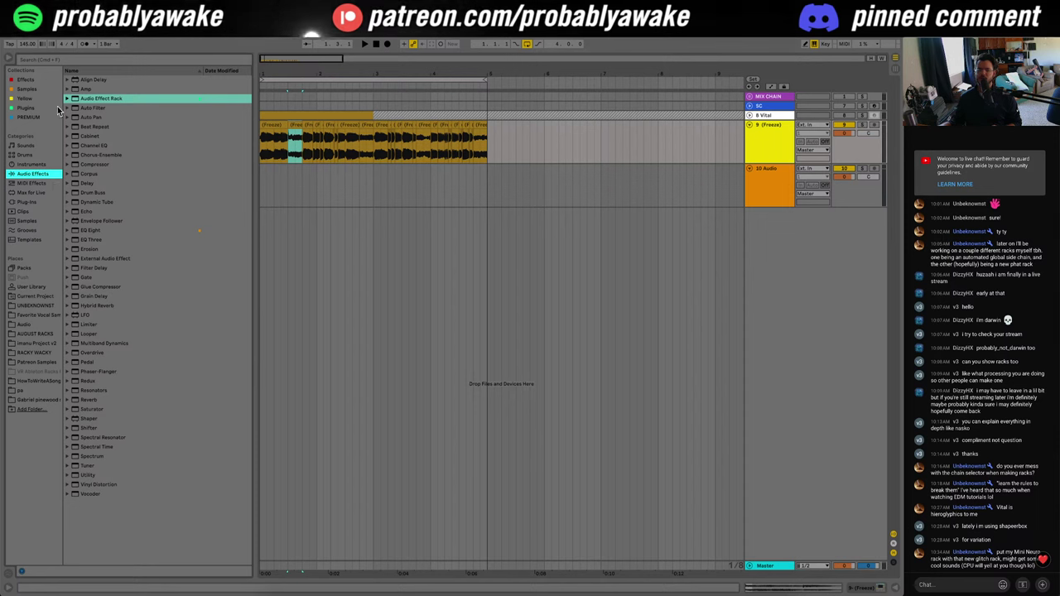
pyautogui.click(35, 306)
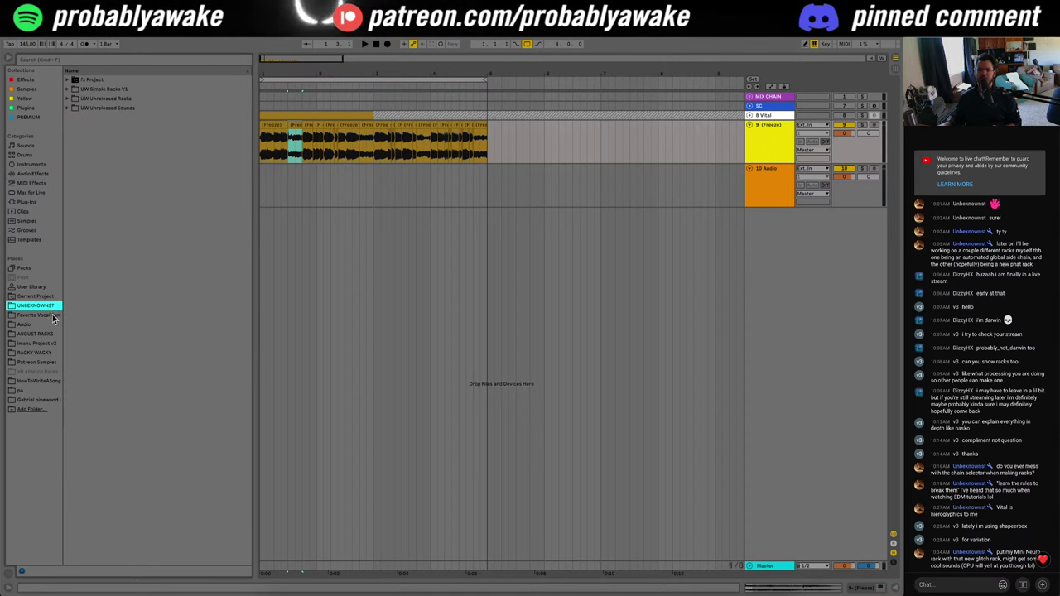
pyautogui.click(53, 316)
pyautogui.click(51, 306)
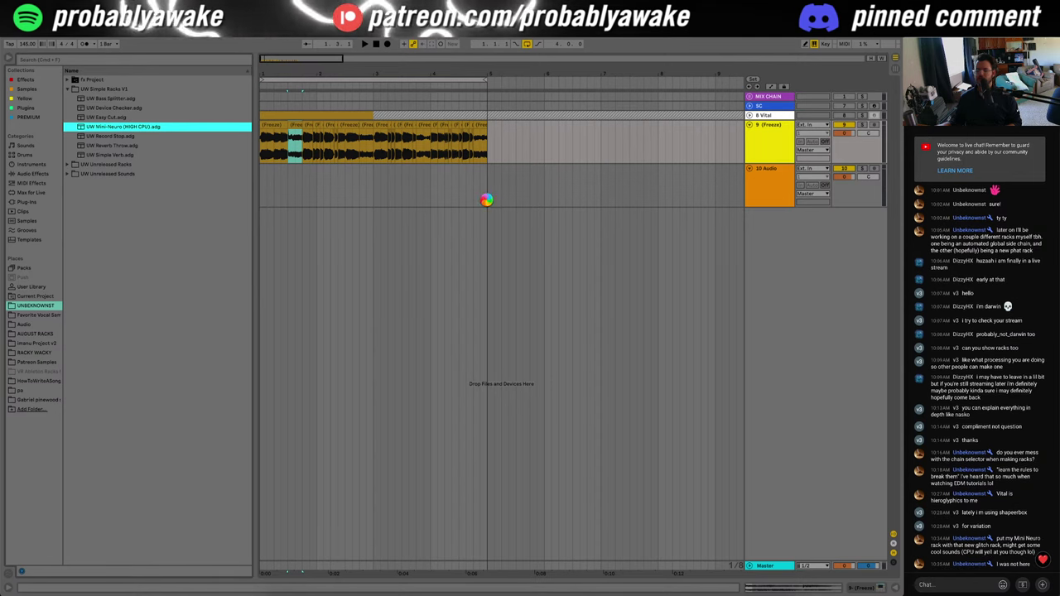
pyautogui.click(71, 62)
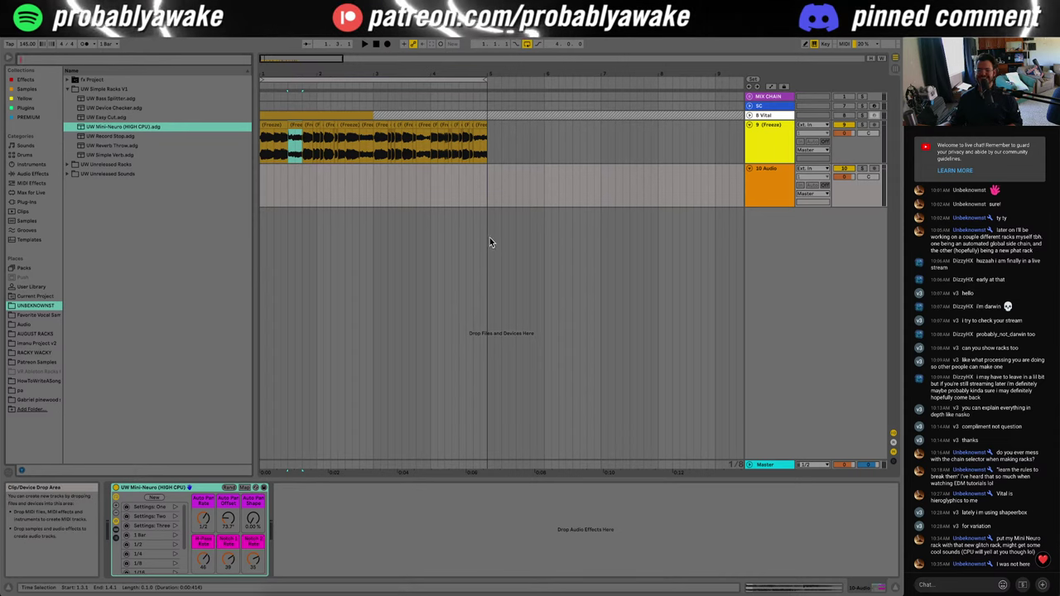
# Step: Copy the phrase's first slice to 5.1.1 on track 10 and shorten the copy to one beat
pyautogui.click(274, 125)
pyautogui.press('super+c')
pyautogui.click(489, 188)
pyautogui.press('super+v')
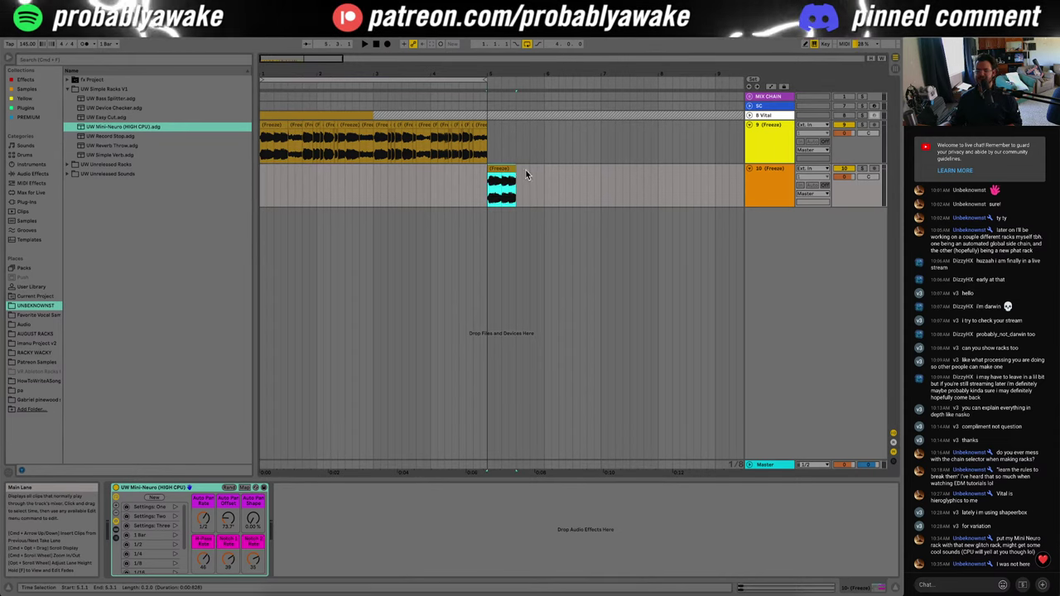
pyautogui.moveTo(515, 169); pyautogui.dragTo(502, 170)
# Step: Search all browser content for "GLITCH" and insert the GLITCHMAN ! rack ahead of the Mini-Neuro rack on track 10
pyautogui.click(57, 61)
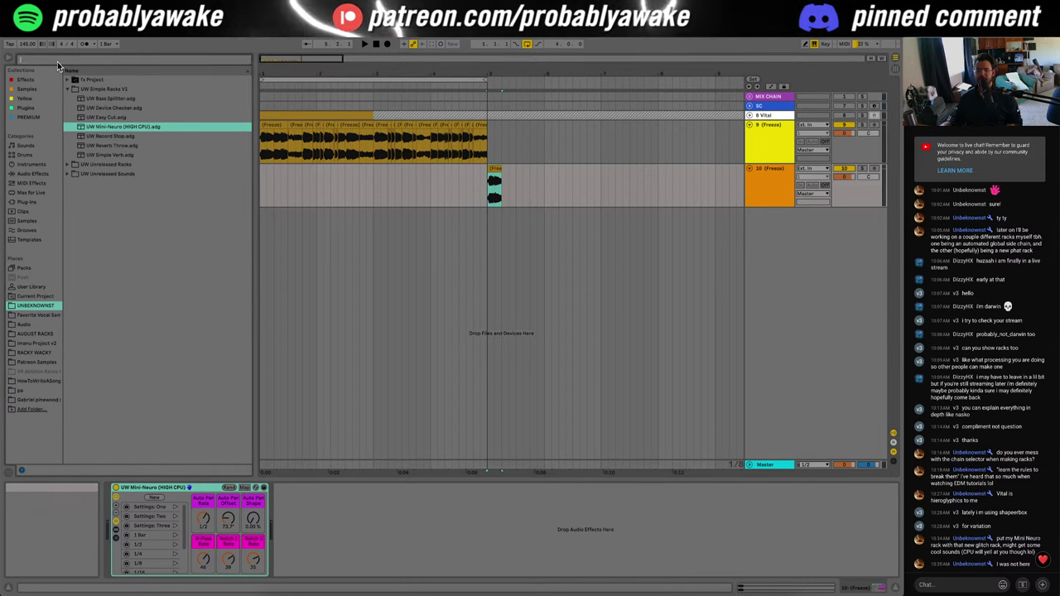
pyautogui.write('GLITCH')
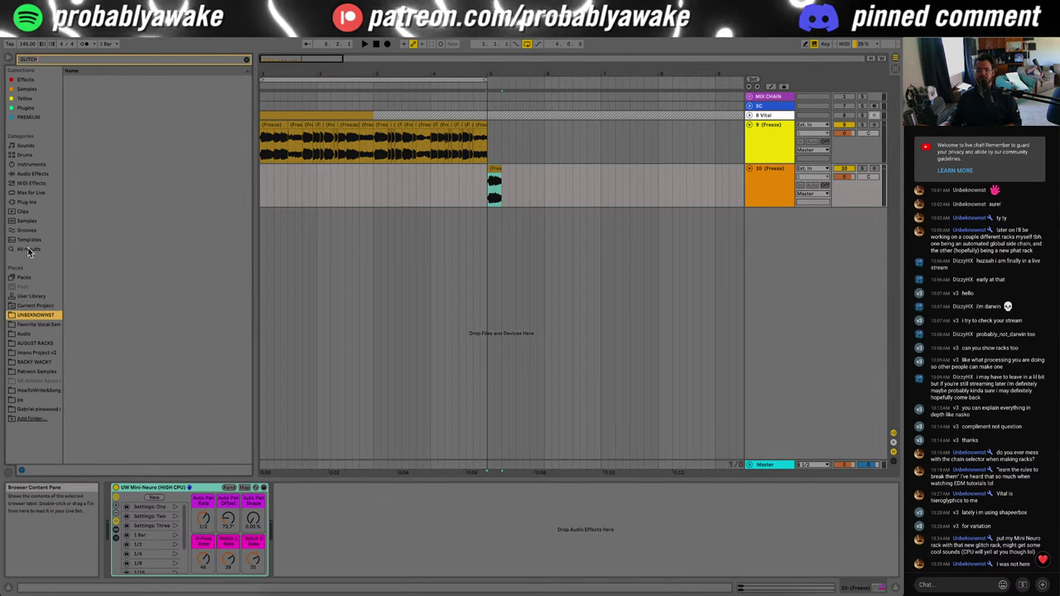
pyautogui.click(29, 250)
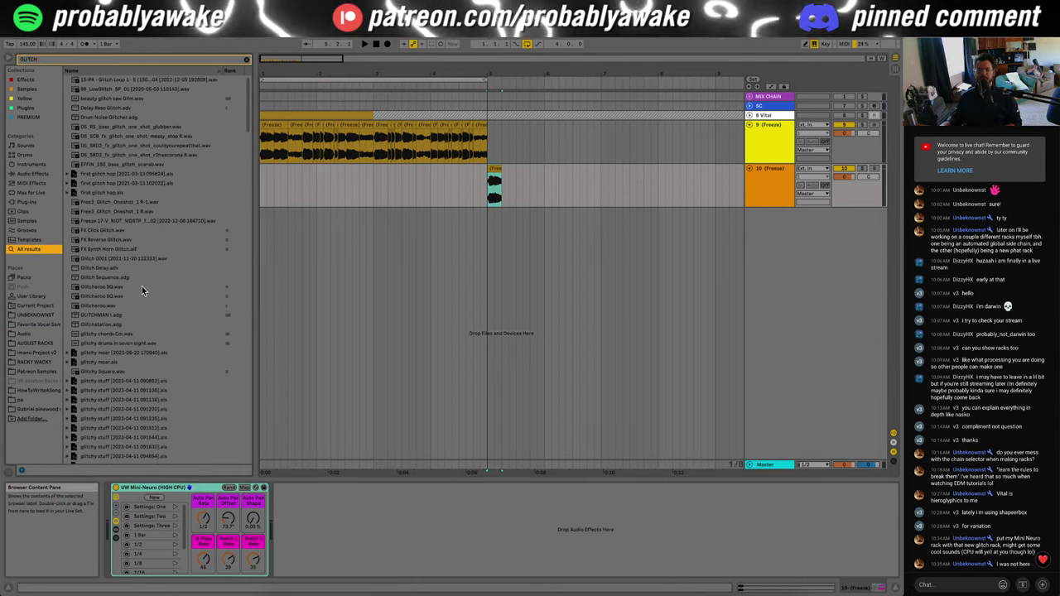
pyautogui.moveTo(106, 316)
pyautogui.mouseDown()
pyautogui.moveTo(152, 519)
pyautogui.moveTo(107, 322)
pyautogui.mouseUp()
pyautogui.moveTo(120, 542); pyautogui.dragTo(110, 549)
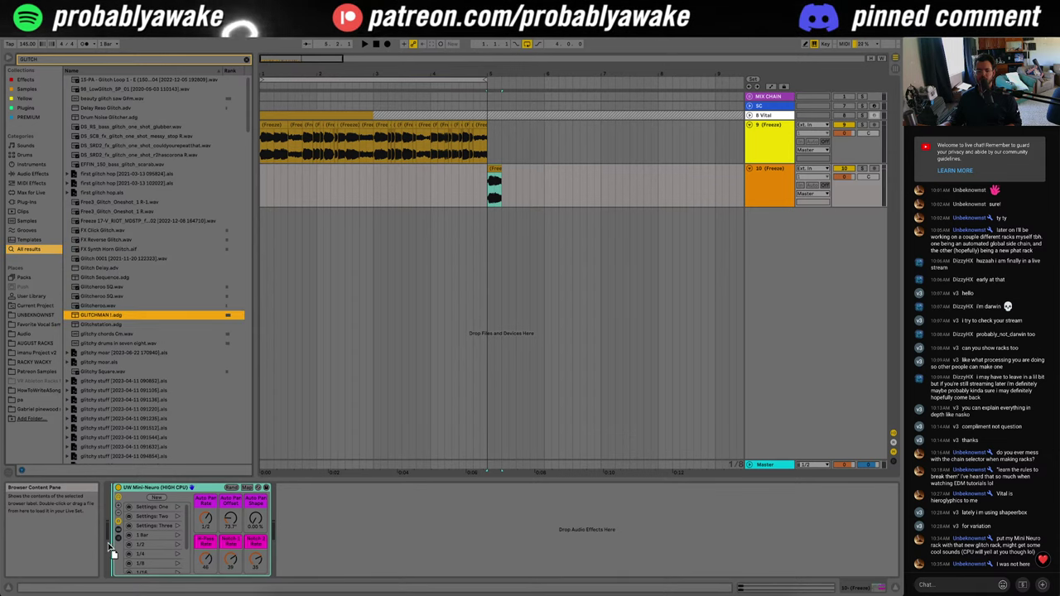
# Step: Play the slice through both racks, close the Portal plug-in window and cancel the software update password request
pyautogui.moveTo(426, 305); pyautogui.dragTo(450, 288)
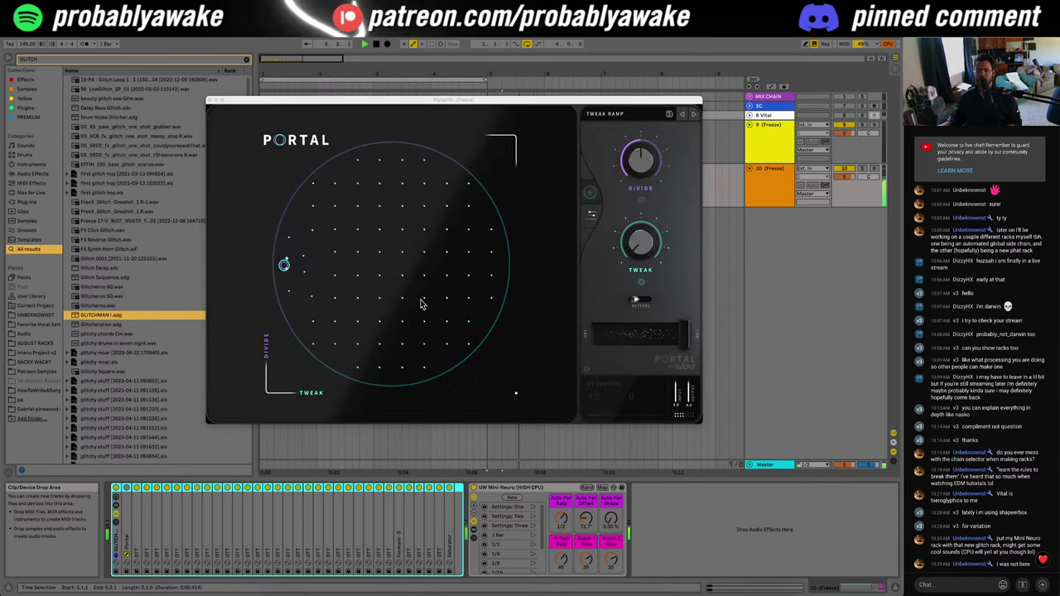
pyautogui.click(209, 101)
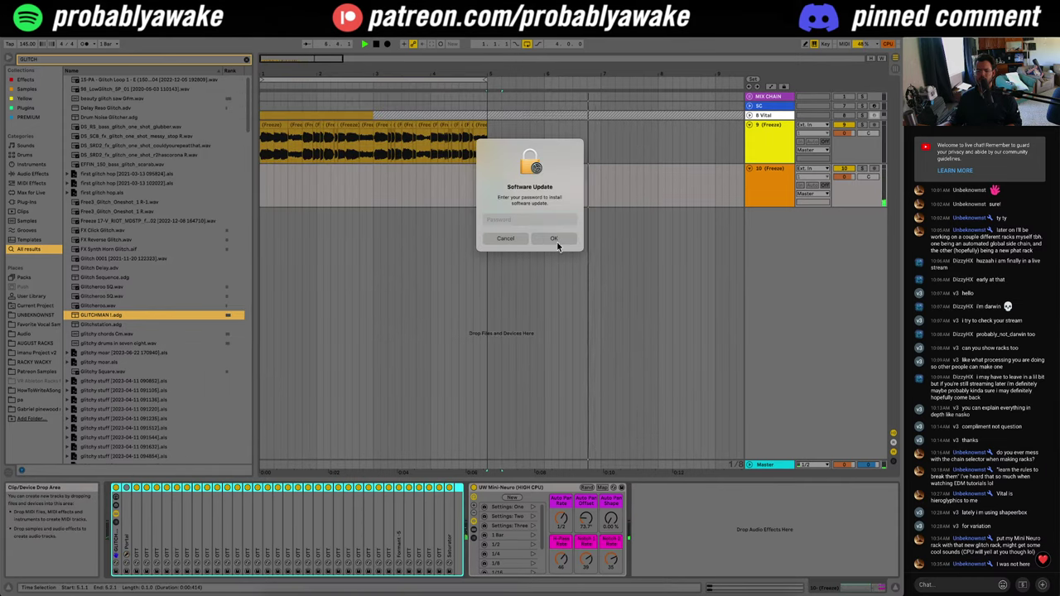
pyautogui.click(507, 239)
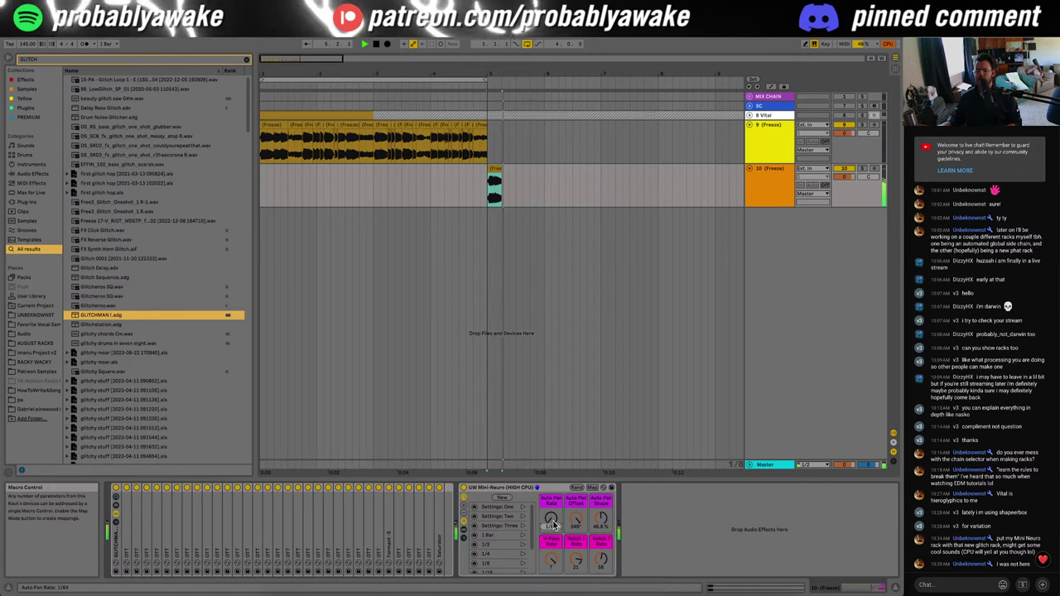
# Step: Audition the Mini-Neuro rack's macro settings and variations on the slice and launch the 1/16 variation
pyautogui.moveTo(553, 523); pyautogui.dragTo(552, 572)
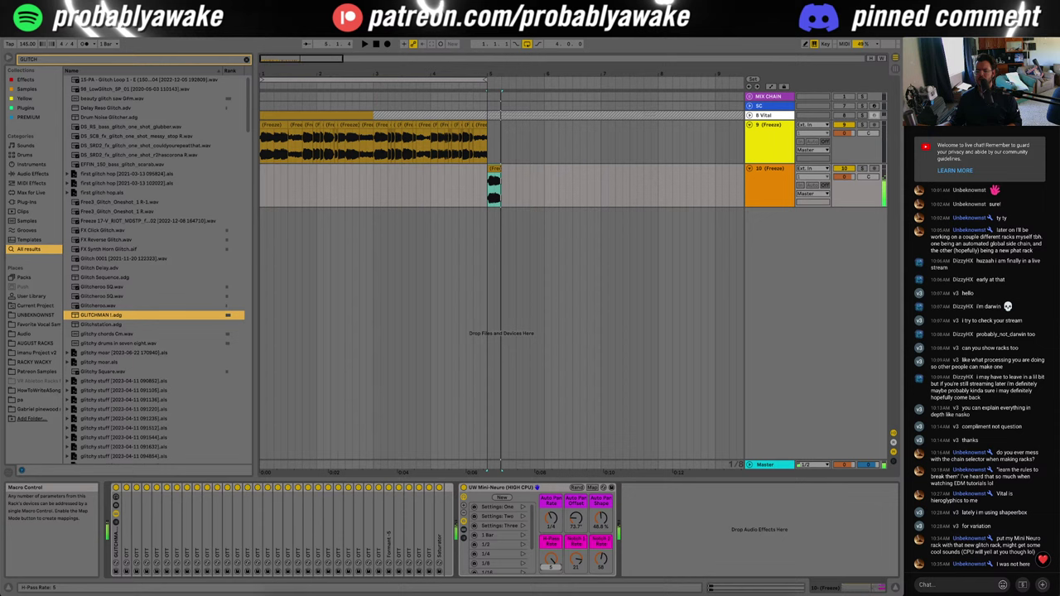
pyautogui.click(524, 508)
pyautogui.press('space')
pyautogui.press('space')
pyautogui.press('space')
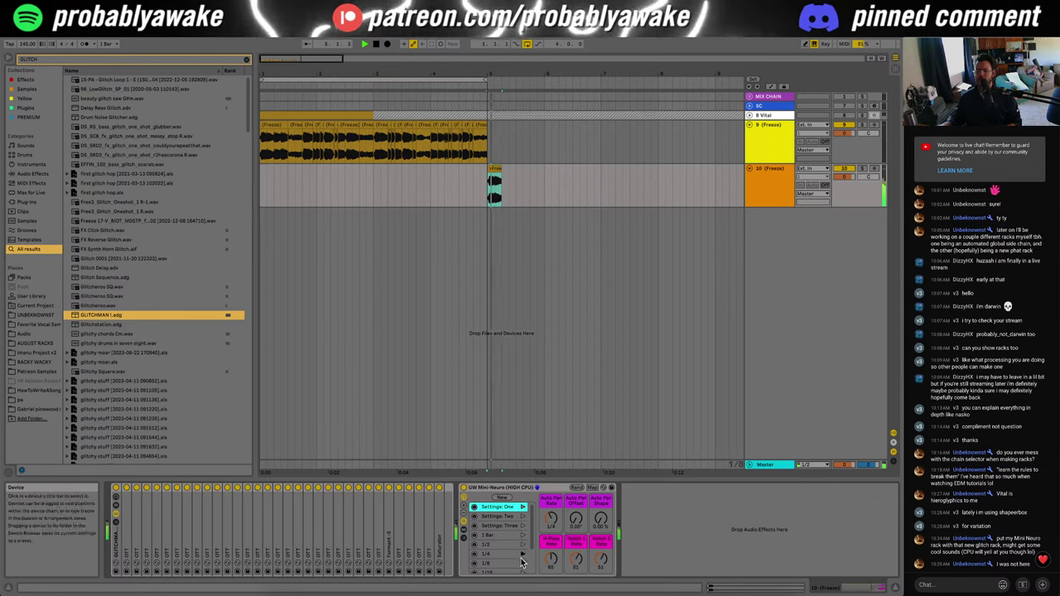
pyautogui.scroll(-1, 524, 542)
pyautogui.click(525, 548)
pyautogui.click(523, 558)
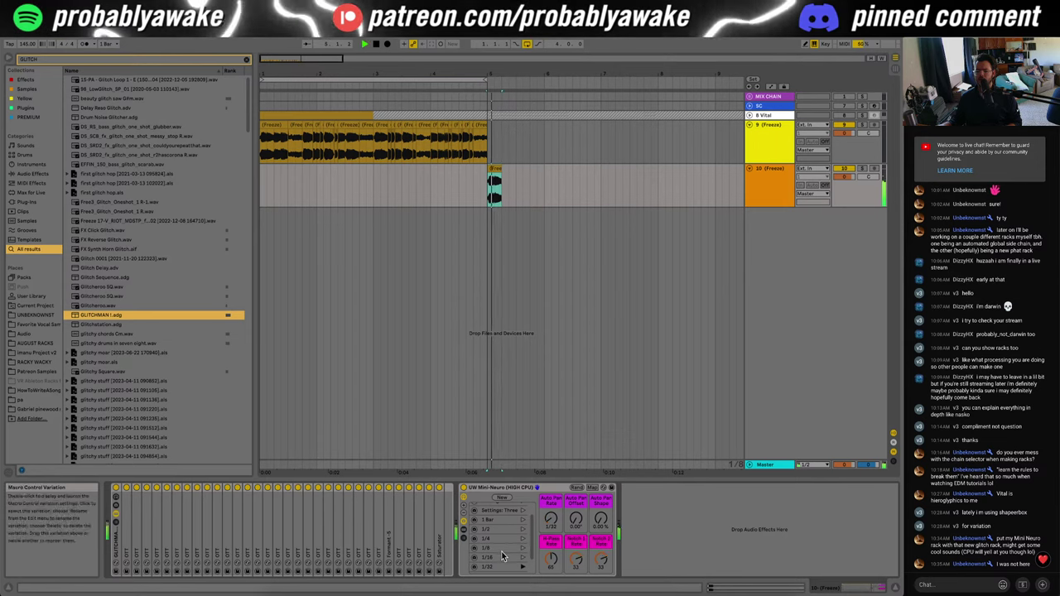
pyautogui.press('space')
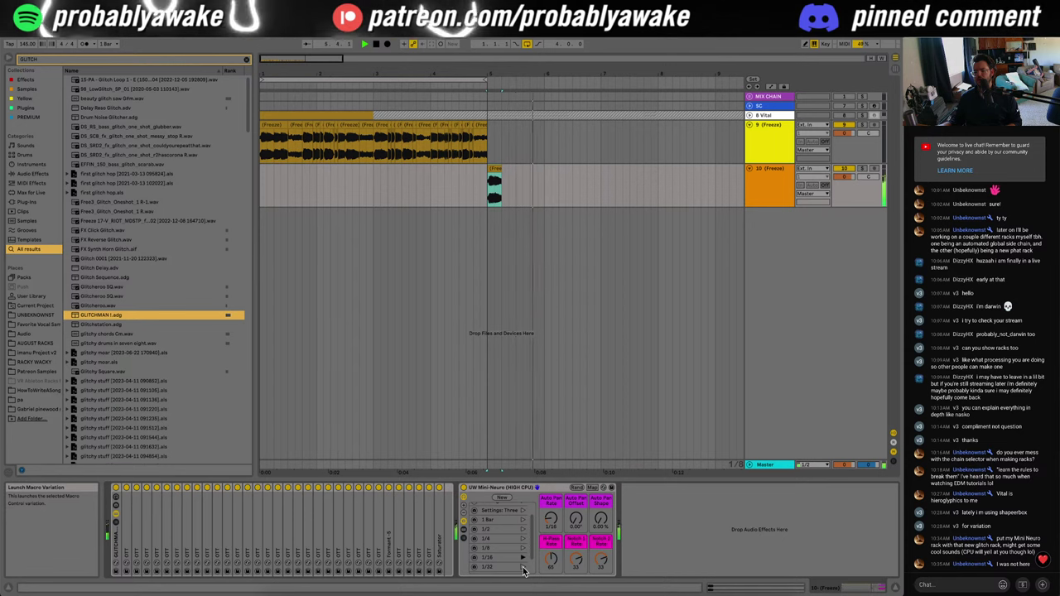
# Step: Search the browser for "ott", add the OTT.adv preset after the Mini-Neuro rack and play the slice through it
pyautogui.click(183, 57)
pyautogui.write('ott')
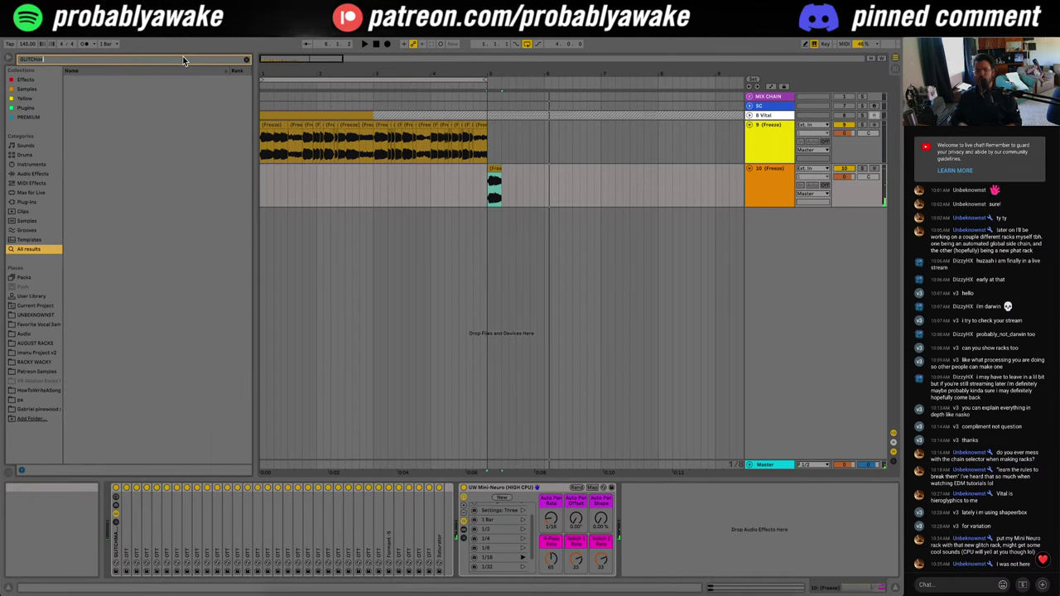
pyautogui.doubleClick(128, 108)
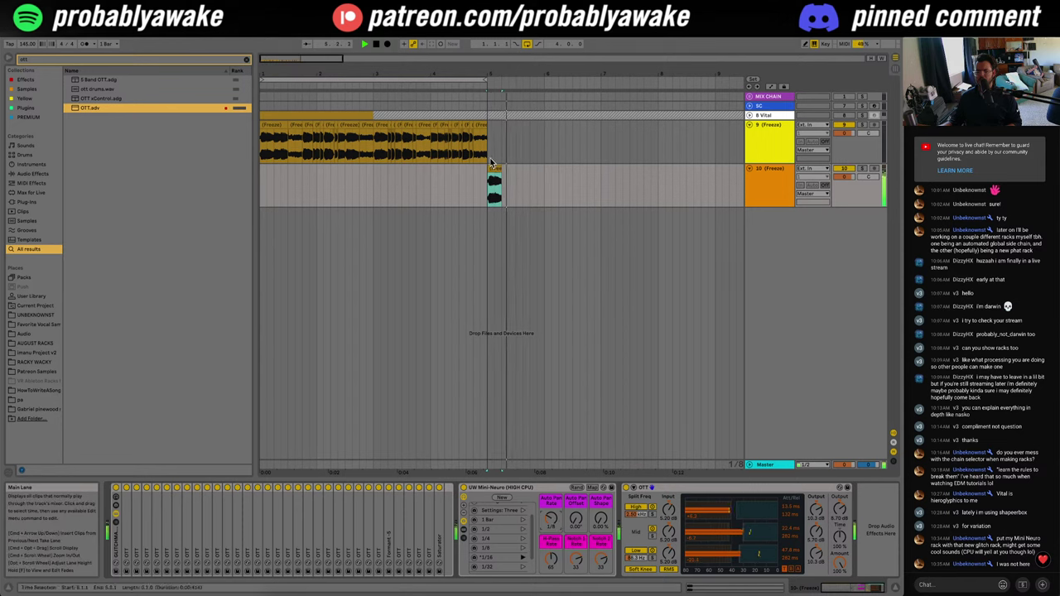
pyautogui.press('space')
# Step: Paste copies of the one-beat slice on track 10 at 5.3.1, 6.1.1 and 6.3.1
pyautogui.click(517, 176)
pyautogui.press('super+v')
pyautogui.click(489, 188)
pyautogui.press('space')
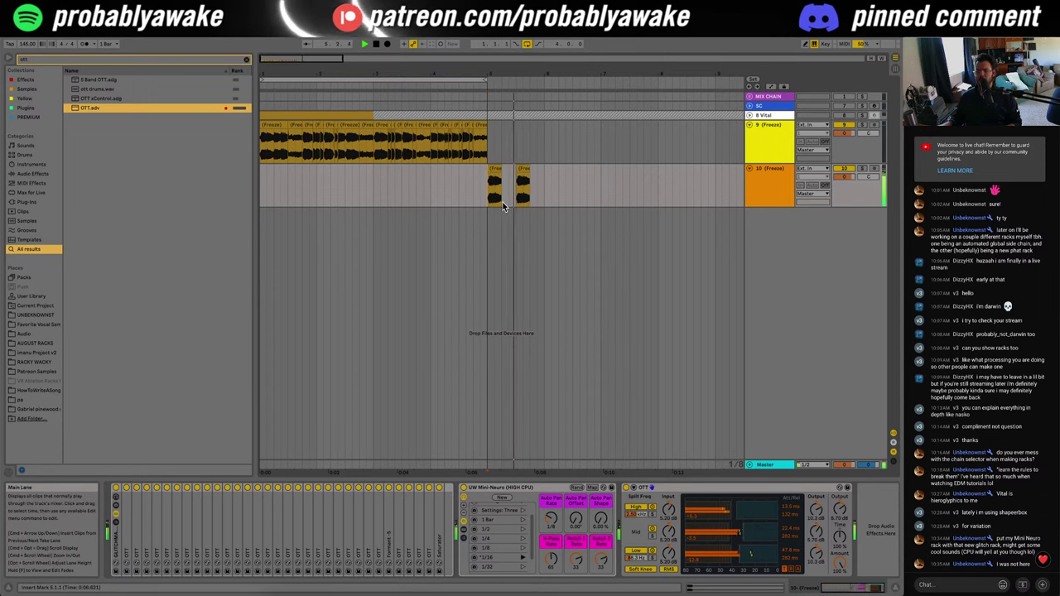
pyautogui.moveTo(523, 170); pyautogui.dragTo(544, 172)
pyautogui.press('Delete')
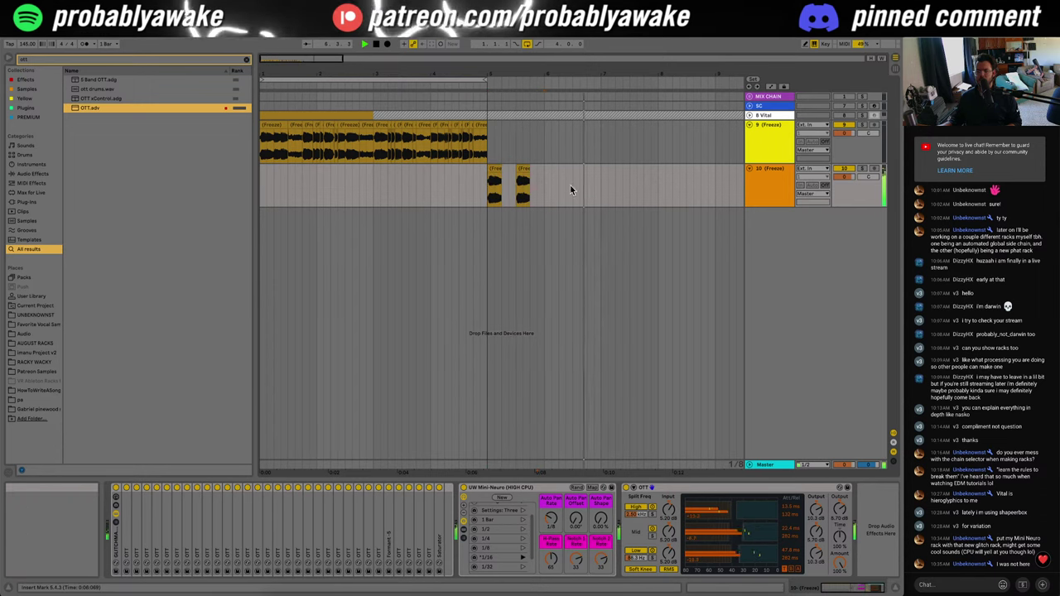
pyautogui.press('super+v')
pyautogui.press('super+v')
# Step: Freeze and flatten track 10, and consolidate the render's first two bars into one clip without the tail
pyautogui.rightClick(751, 181)
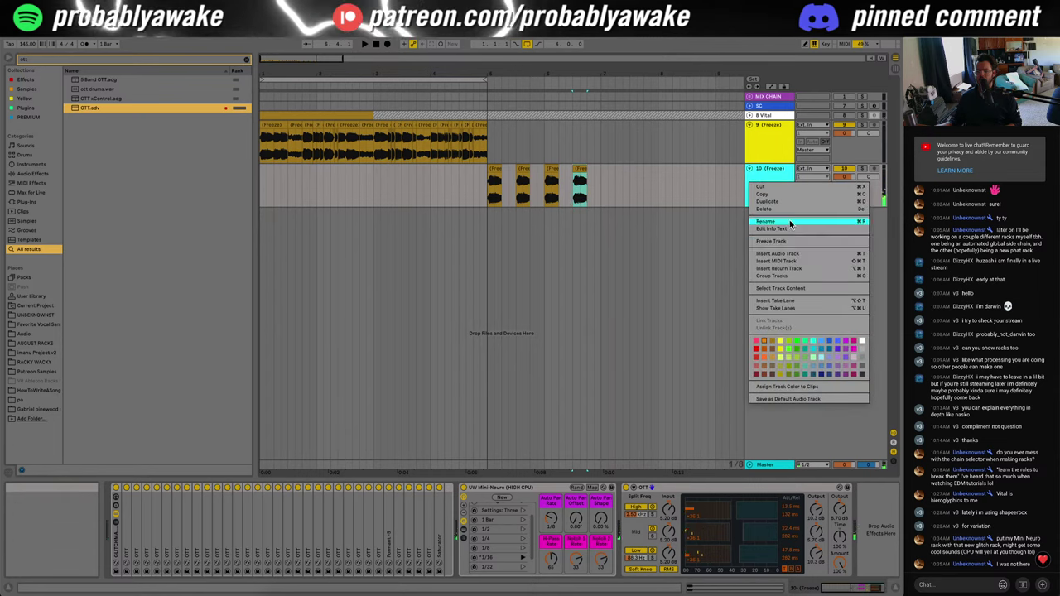
pyautogui.click(791, 242)
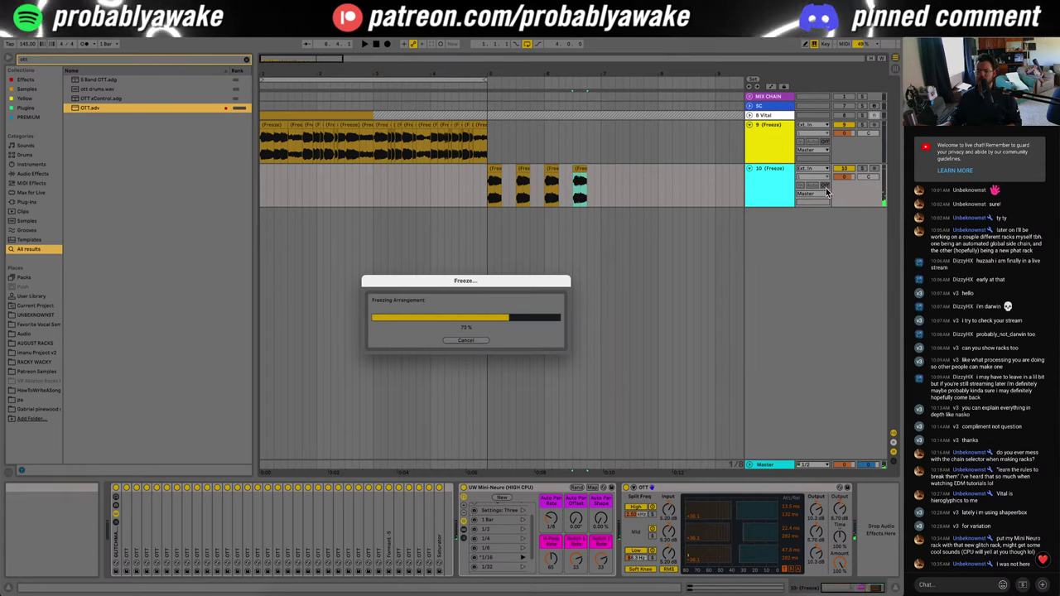
pyautogui.rightClick(775, 180)
pyautogui.click(791, 243)
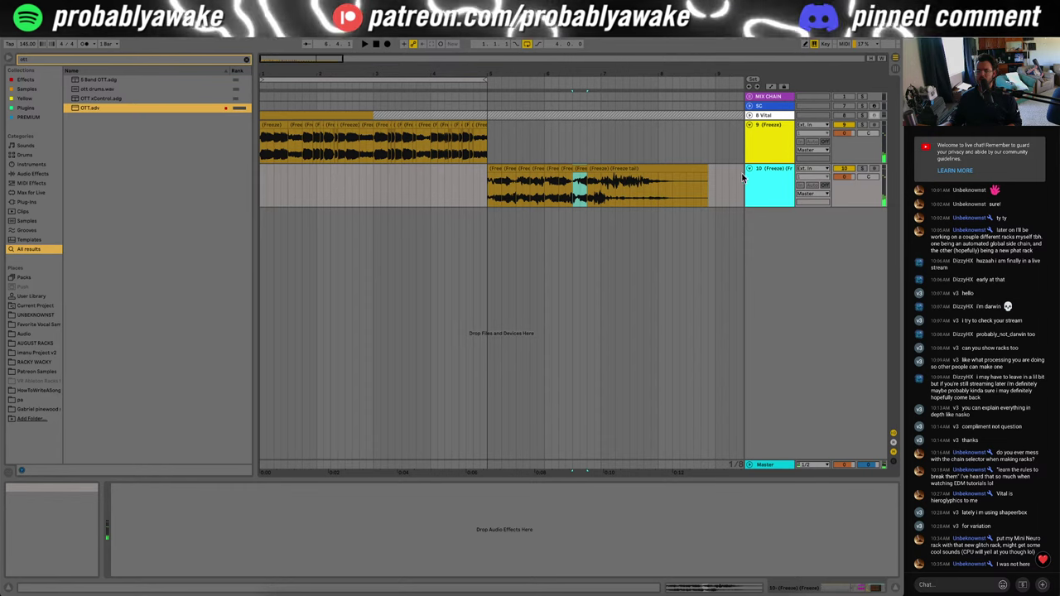
pyautogui.moveTo(488, 193); pyautogui.dragTo(607, 170)
# Step: Shift all arrangement clips four bars later and place the two-bar glitch clip at 3.1.1, directly before the phrase
pyautogui.doubleClick(277, 58)
pyautogui.press('super+a')
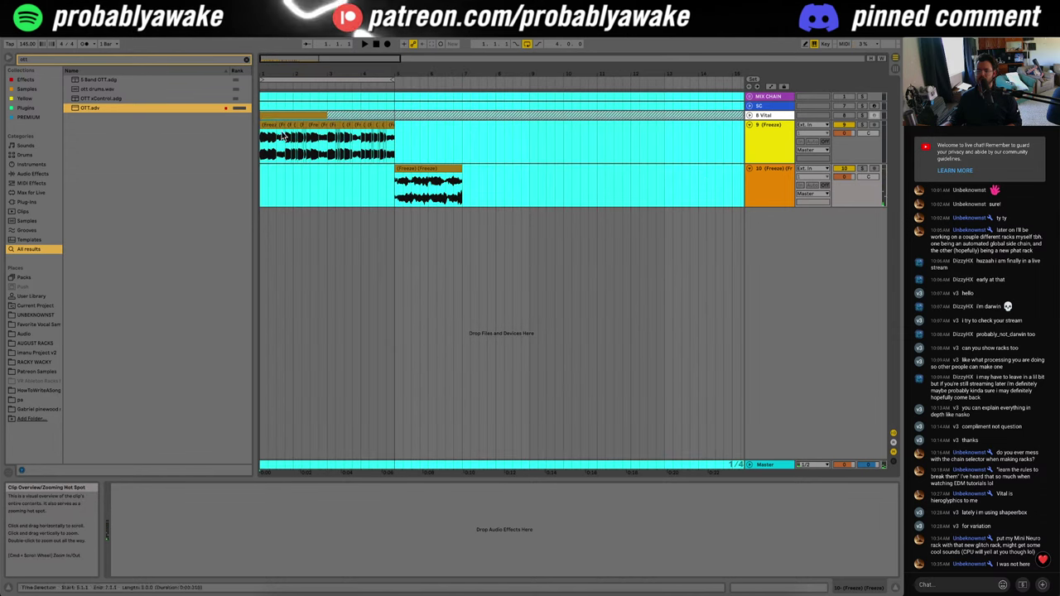
pyautogui.moveTo(263, 123); pyautogui.dragTo(386, 139)
pyautogui.click(556, 168)
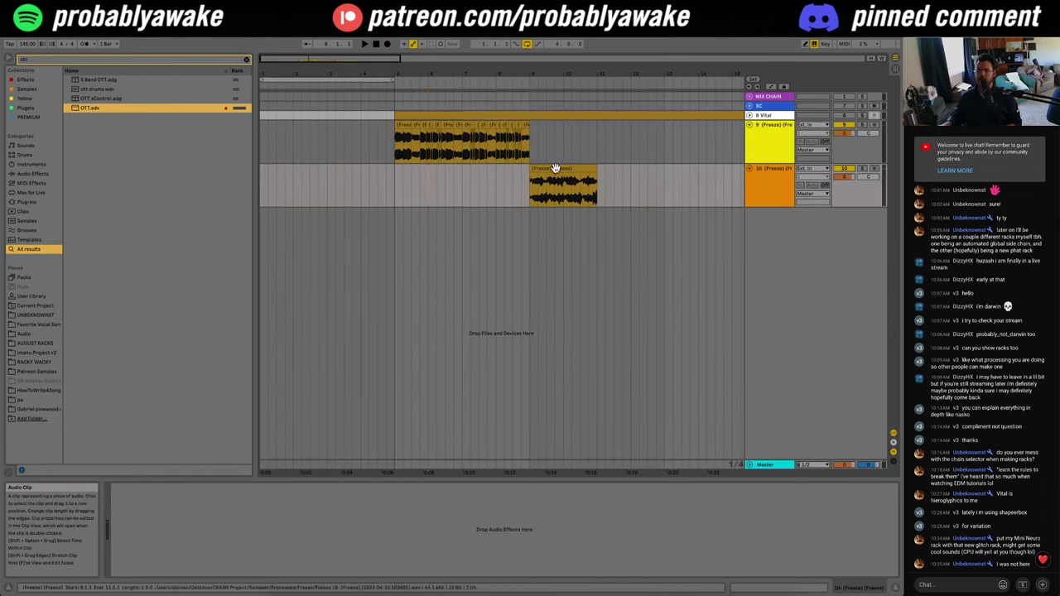
# Step: Delete the Vital track's clip material and move the Vital track to the top of the track list
pyautogui.moveTo(417, 114); pyautogui.dragTo(462, 123)
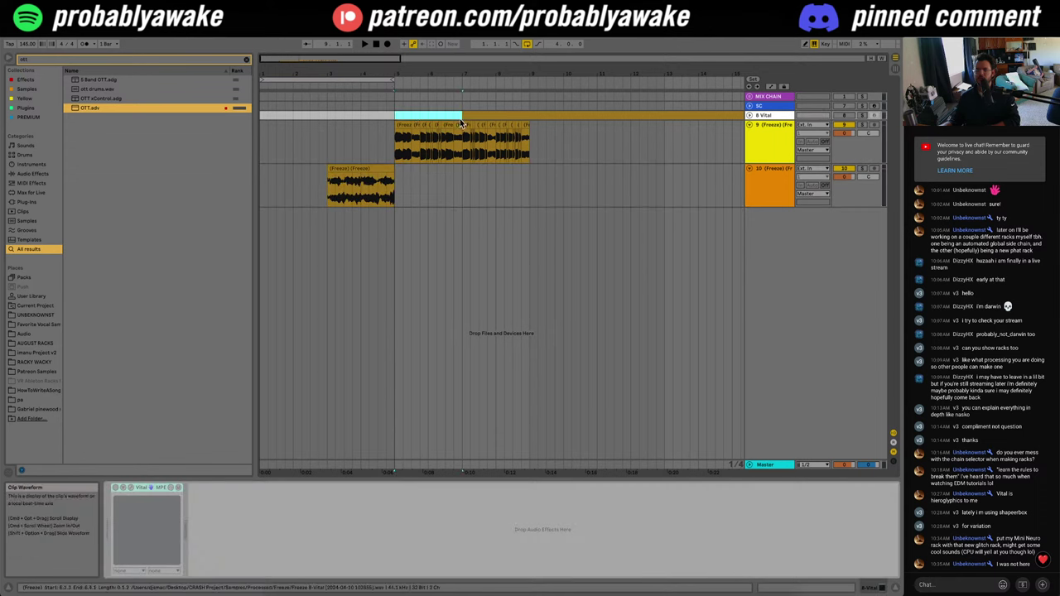
pyautogui.moveTo(284, 63); pyautogui.dragTo(522, 127)
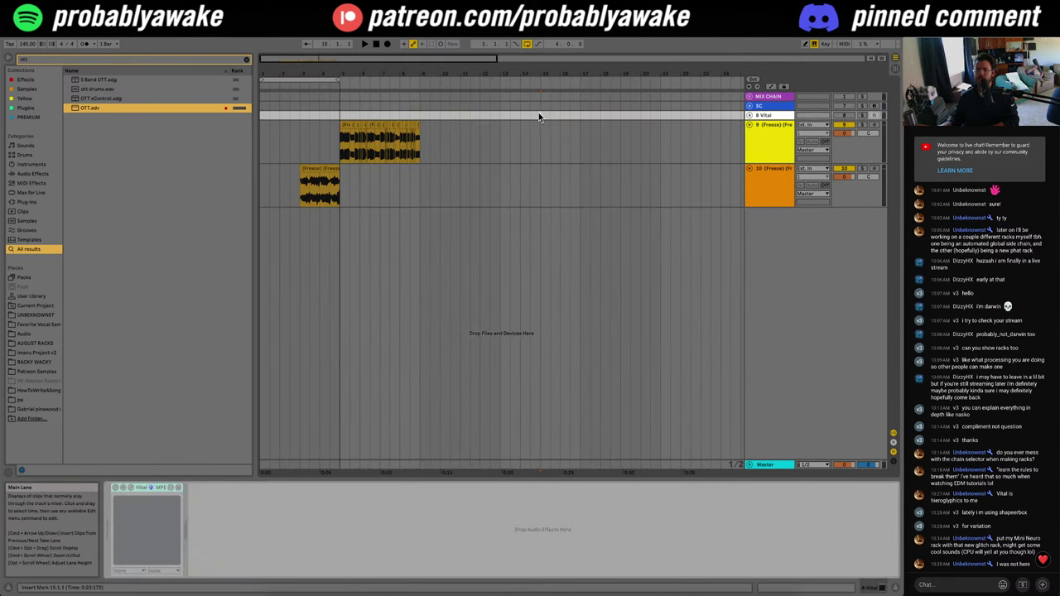
pyautogui.moveTo(772, 98); pyautogui.dragTo(771, 97)
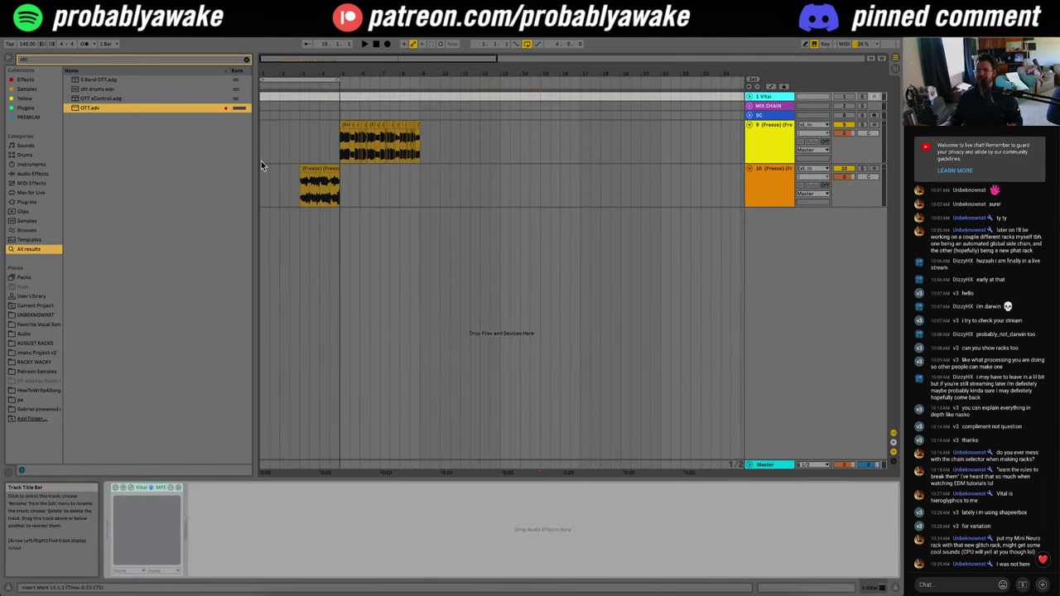
# Step: Search the UNBEKNOWNST folder for "rever" and load the UW Reverb Throw rack onto track 10
pyautogui.click(286, 156)
pyautogui.moveTo(330, 197); pyautogui.dragTo(299, 205)
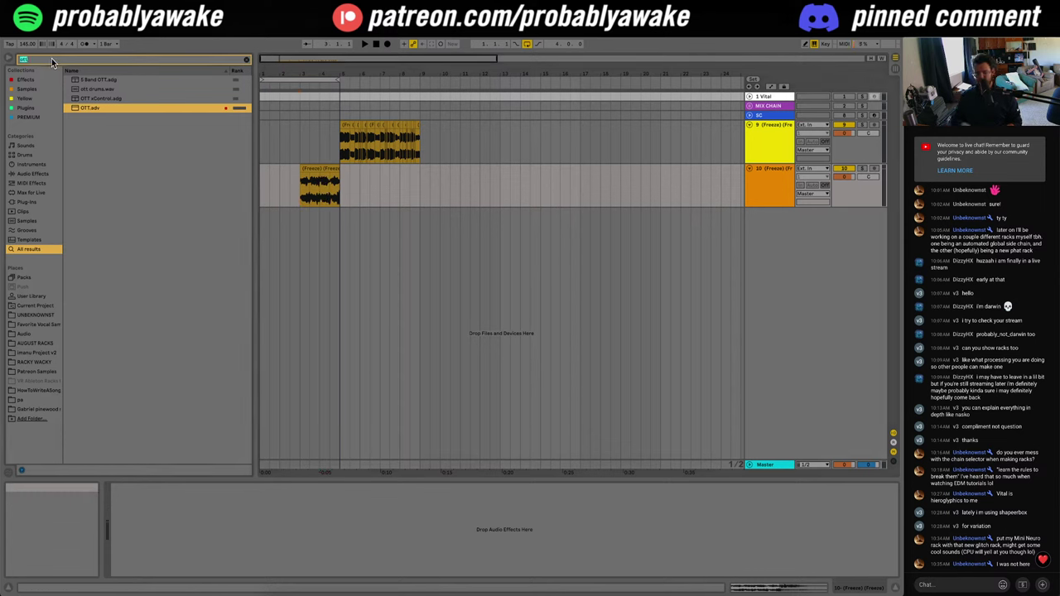
pyautogui.write('reverb')
pyautogui.click(38, 315)
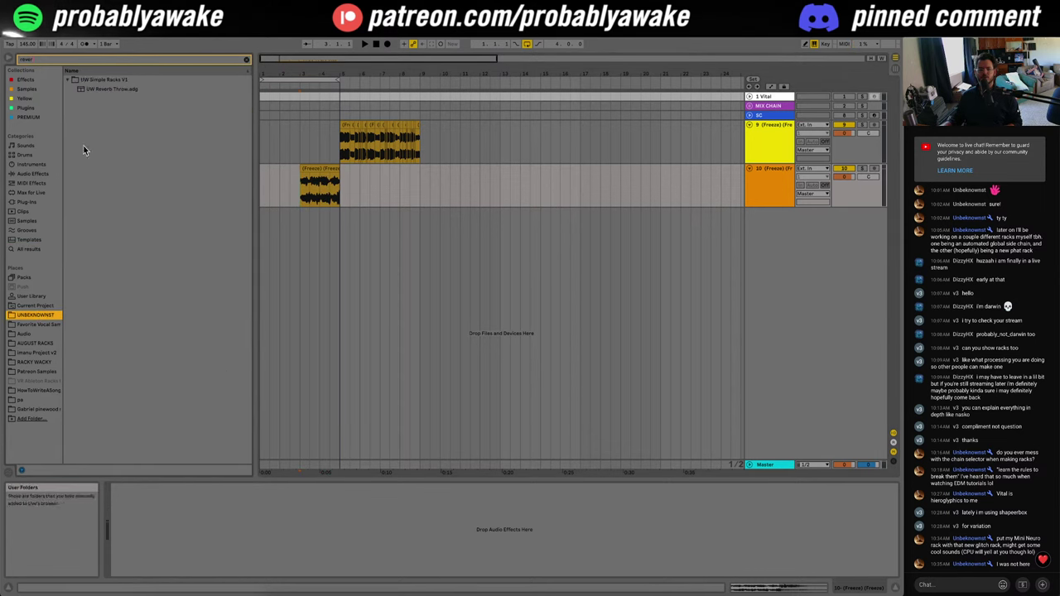
# Step: Solo track 10 and automate the reverb's Throw macro to fall from a high value at 3.1.1 to 0 at 5.1.1
pyautogui.click(861, 169)
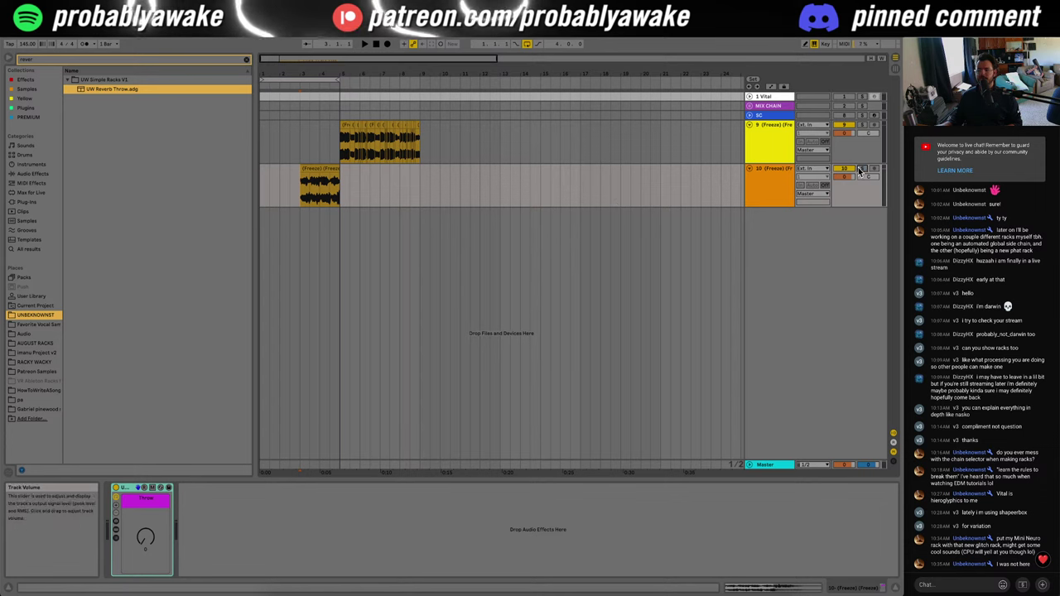
pyautogui.press('space')
pyautogui.rightClick(155, 535)
pyautogui.click(186, 351)
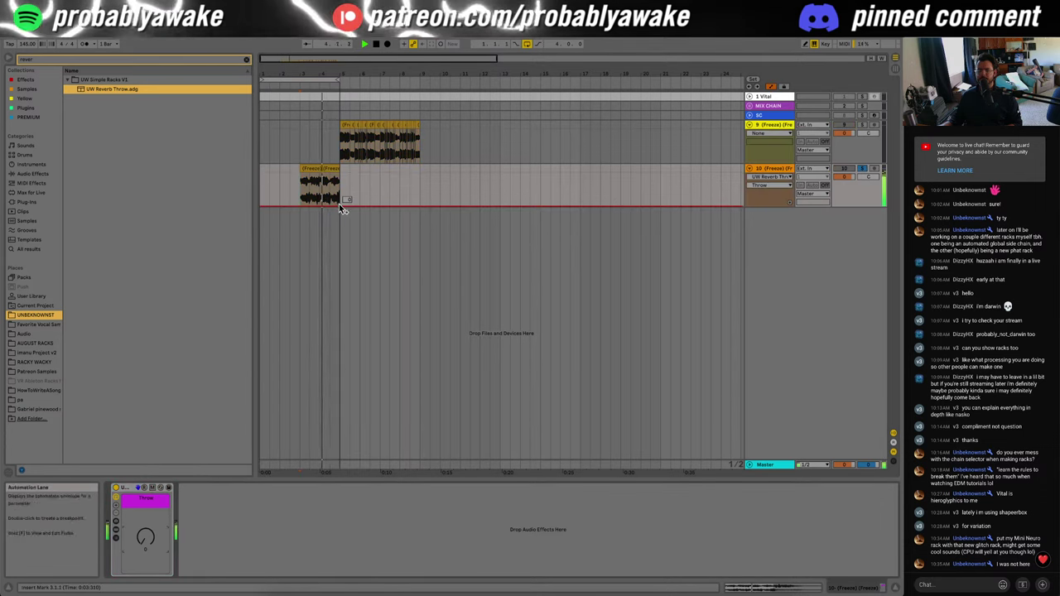
pyautogui.click(300, 207)
pyautogui.click(339, 207)
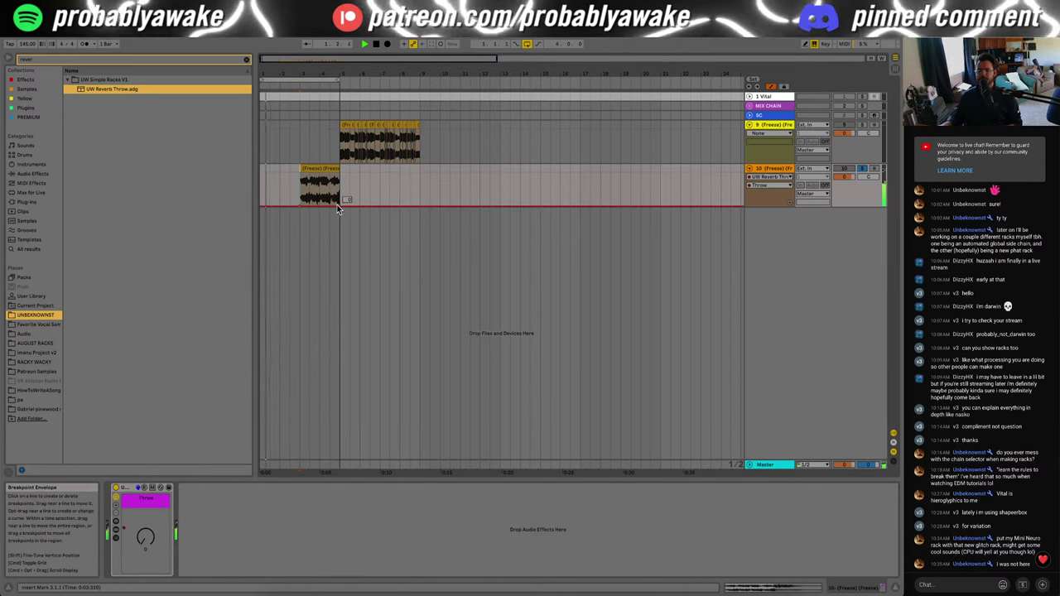
pyautogui.moveTo(300, 206); pyautogui.dragTo(300, 173)
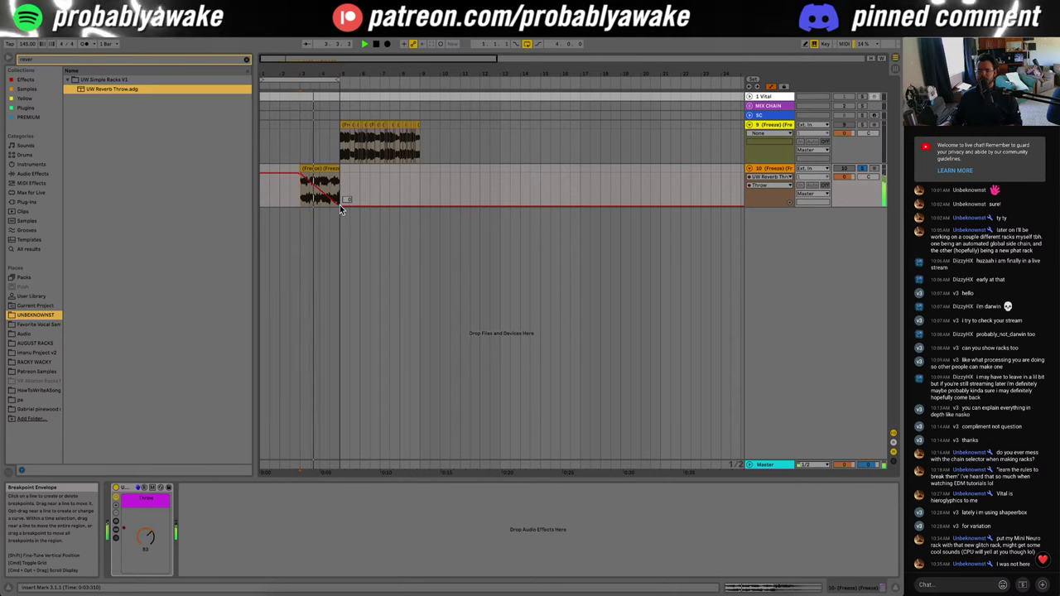
pyautogui.click(329, 255)
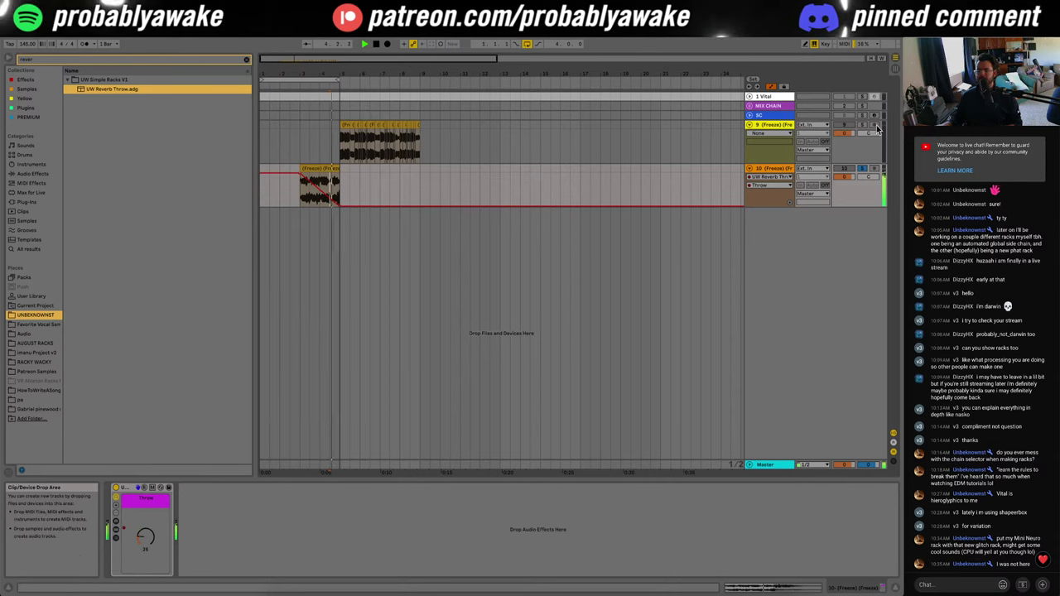
# Step: Unsolo track 10, turn off the arrangement loop, play the transition into the phrase and lower track 10's volume slightly
pyautogui.click(862, 169)
pyautogui.press('space')
pyautogui.click(528, 45)
pyautogui.click(310, 217)
pyautogui.press('space')
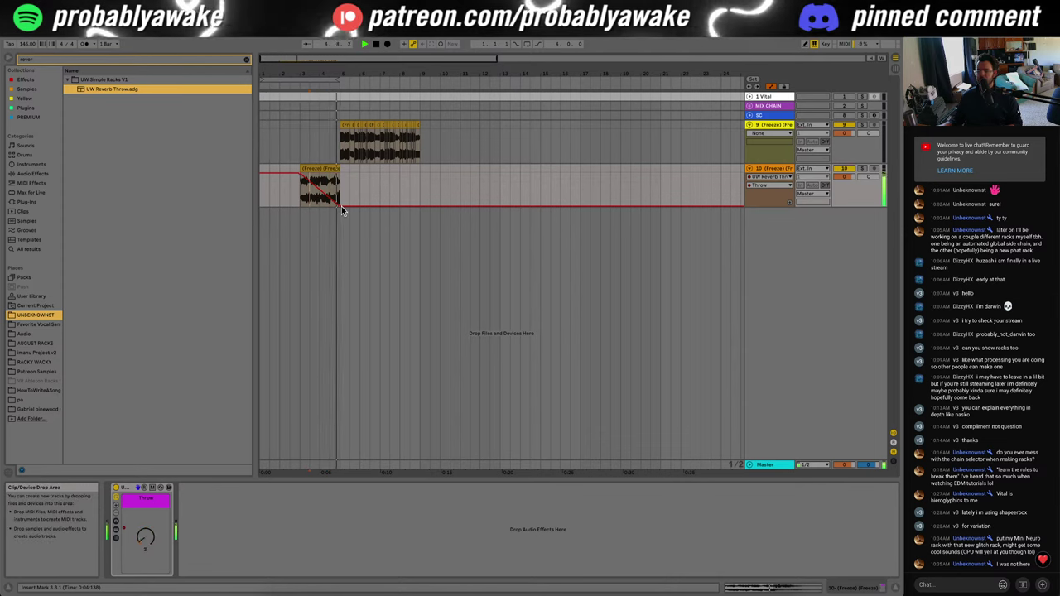
pyautogui.moveTo(844, 178); pyautogui.dragTo(844, 183)
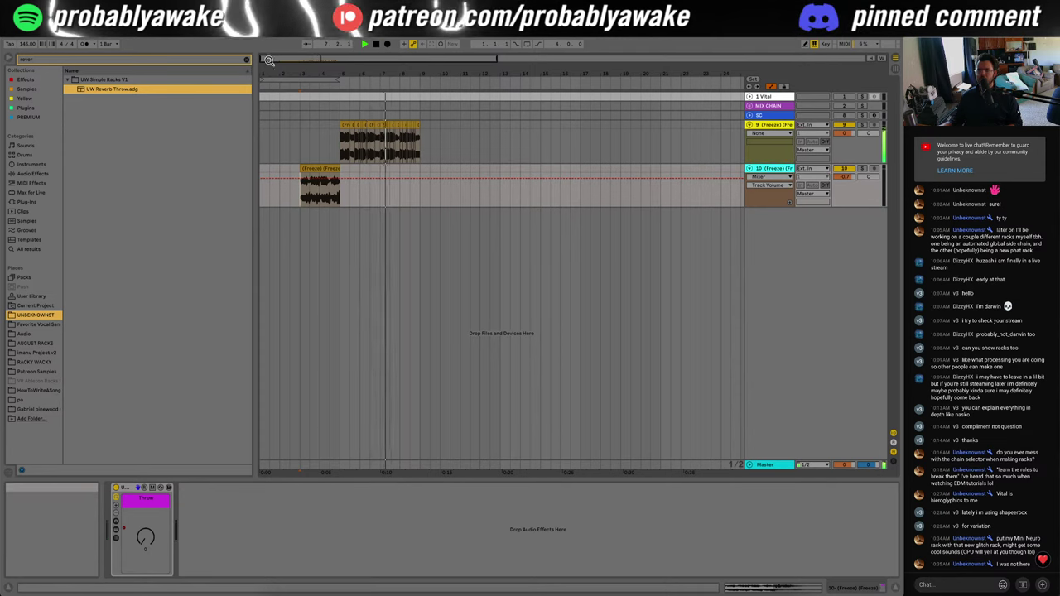
# Step: Play the end of the phrase on track 9 and make the slice at 8.1.1 one beat long, up to 8.2.1
pyautogui.moveTo(331, 74); pyautogui.dragTo(417, 132)
pyautogui.hscroll(3, 419, 226)
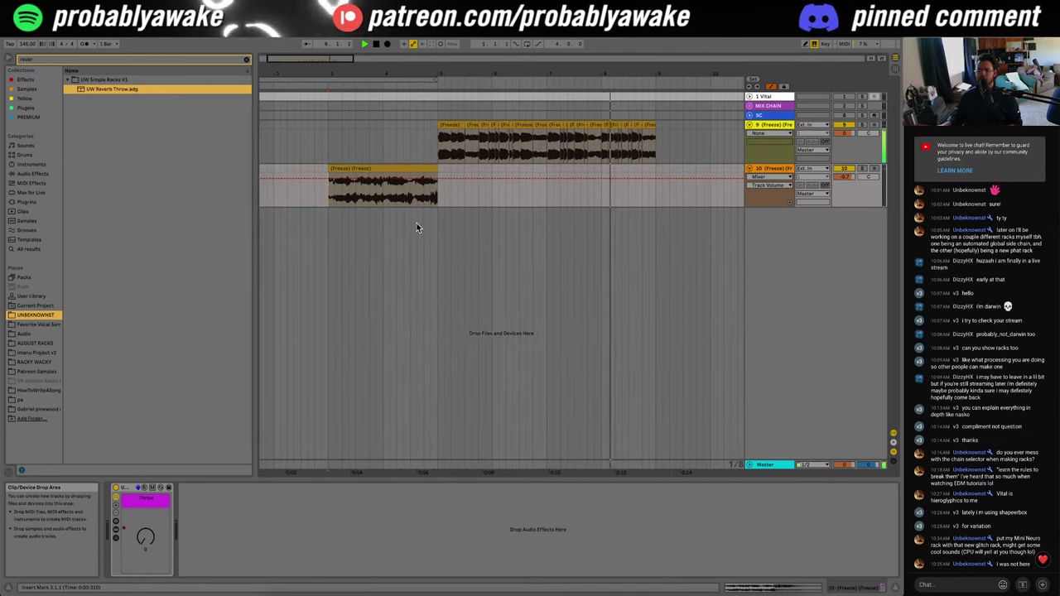
pyautogui.click(537, 162)
pyautogui.press('space')
pyautogui.press('space')
pyautogui.moveTo(564, 74); pyautogui.dragTo(458, 153)
pyautogui.press('space')
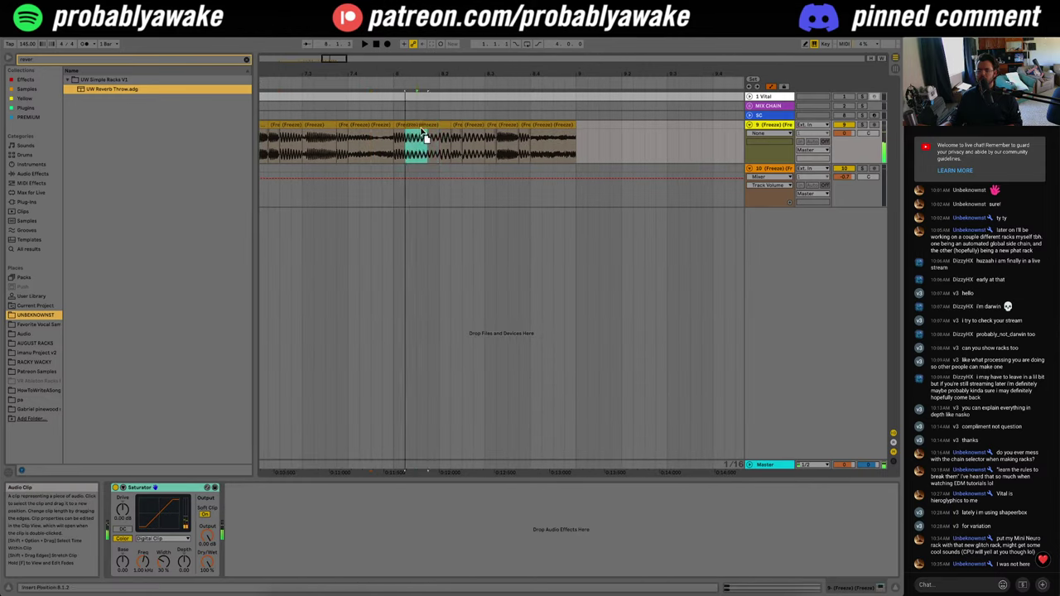
pyautogui.press('space')
pyautogui.click(391, 148)
pyautogui.press('space')
pyautogui.press('space')
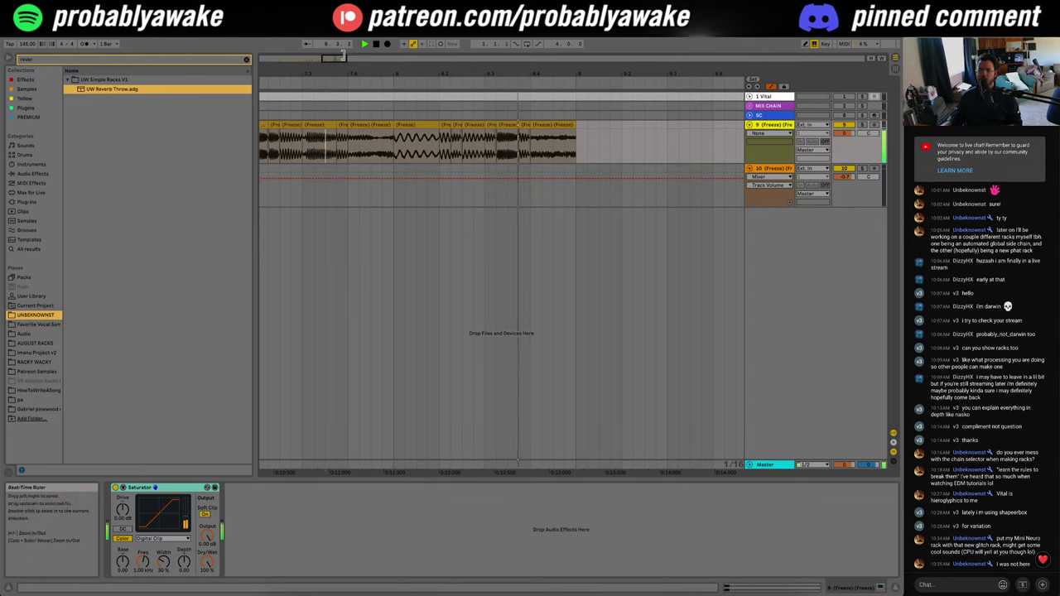
# Step: Play the whole phrase from just before bar 5 and move its last bar one beat earlier, to 7.4.1
pyautogui.moveTo(329, 58); pyautogui.dragTo(313, 34)
pyautogui.press('+')
pyautogui.press('space')
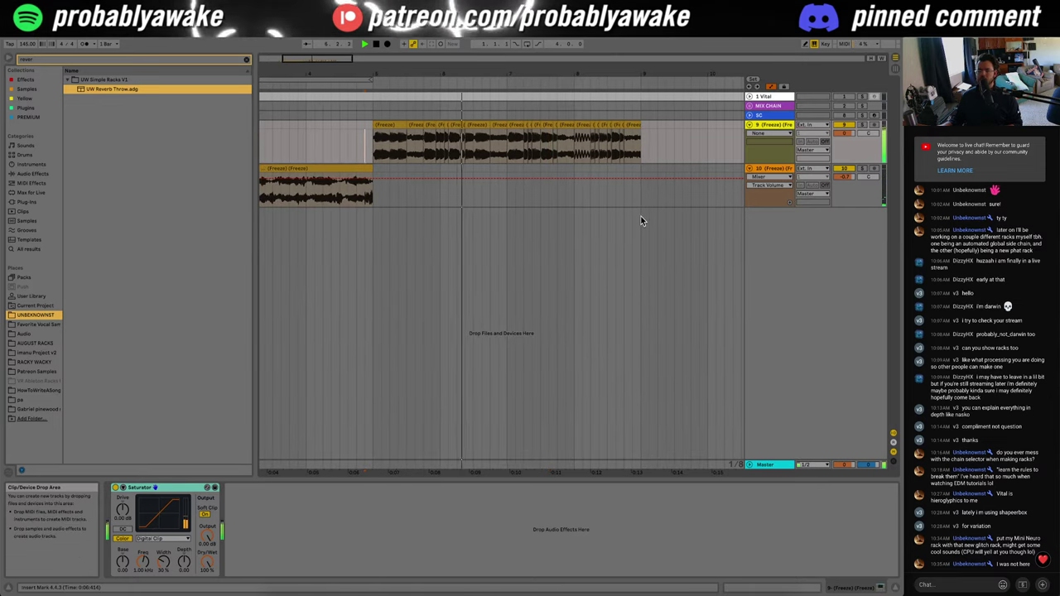
pyautogui.moveTo(641, 203); pyautogui.dragTo(576, 130)
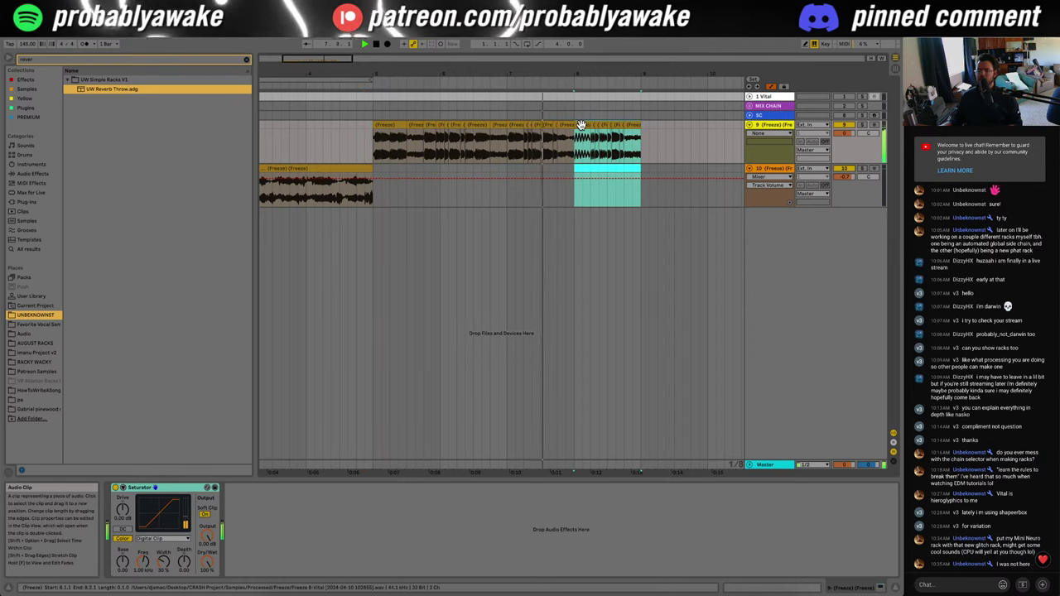
pyautogui.press('space')
pyautogui.click(582, 125)
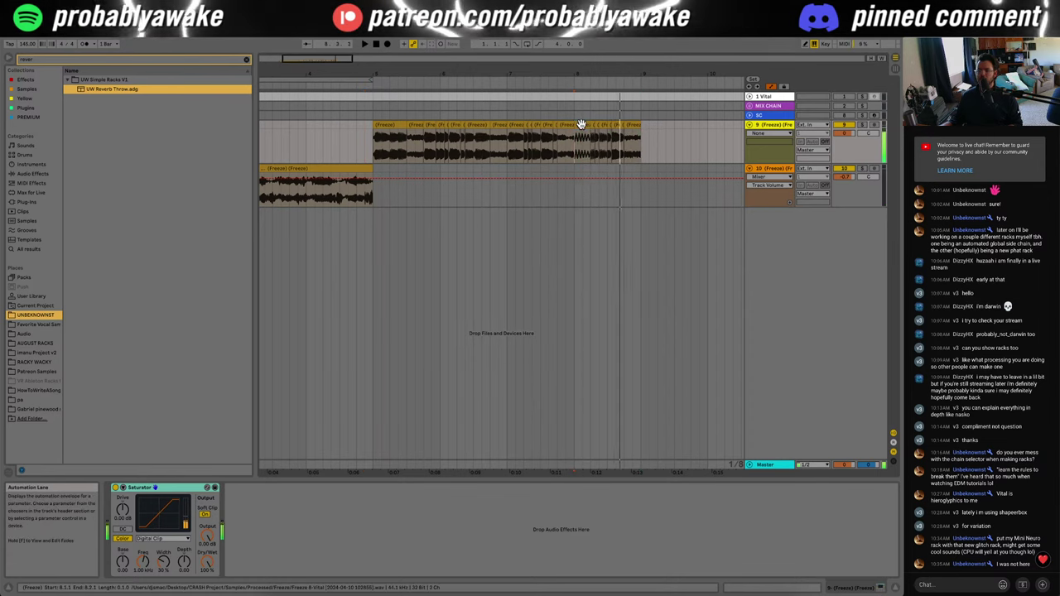
pyautogui.moveTo(643, 137); pyautogui.dragTo(561, 125)
# Step: Check the moved slices by playback, delete the phrase material from 8.3.1 to 9.1.1 and replay from just before bar 5
pyautogui.click(525, 154)
pyautogui.press('space')
pyautogui.click(565, 155)
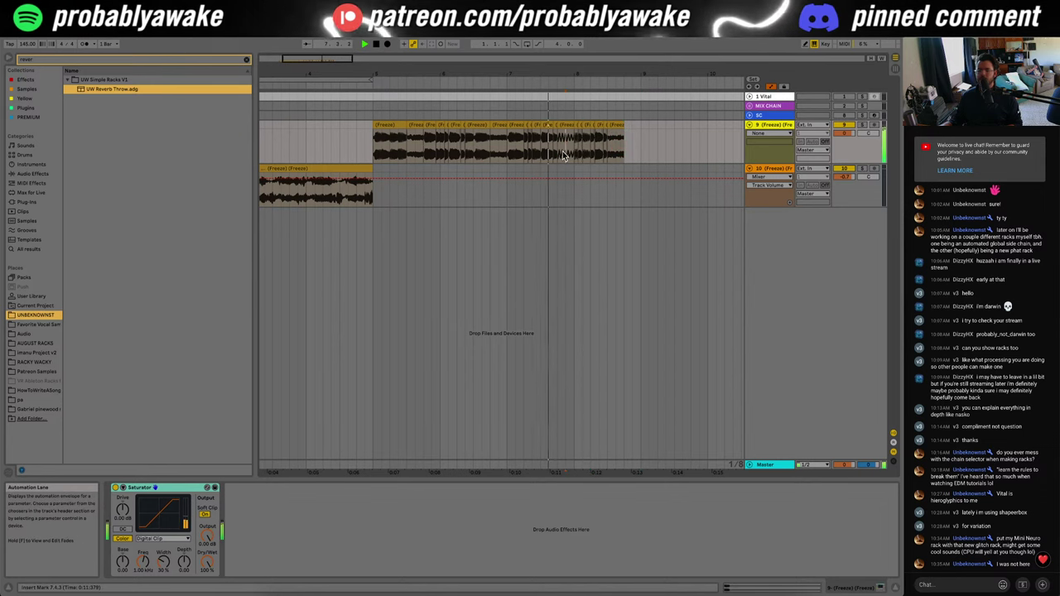
pyautogui.click(507, 170)
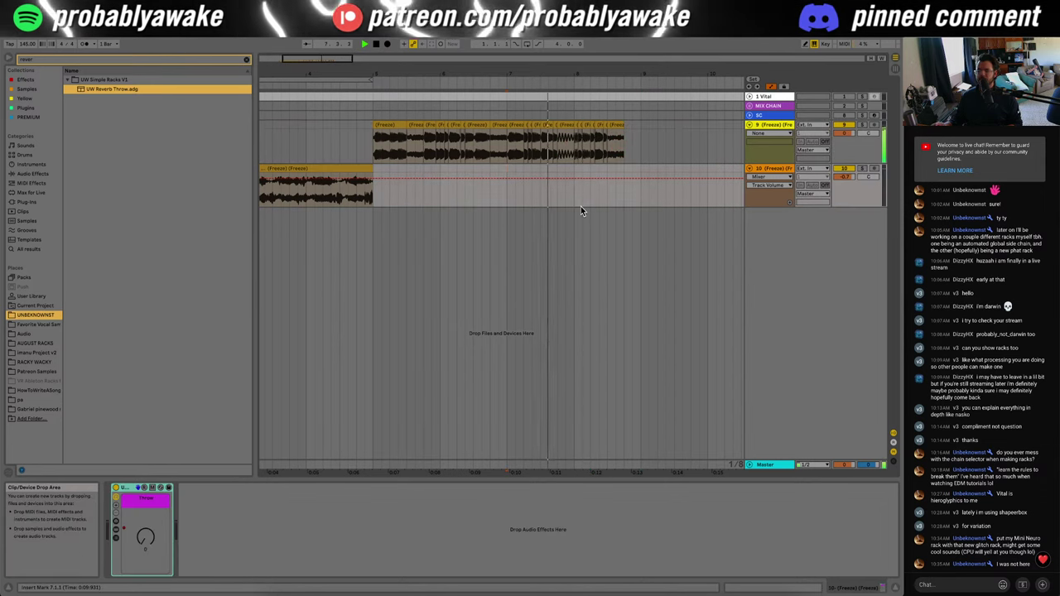
pyautogui.press('space')
pyautogui.moveTo(641, 196); pyautogui.dragTo(610, 140)
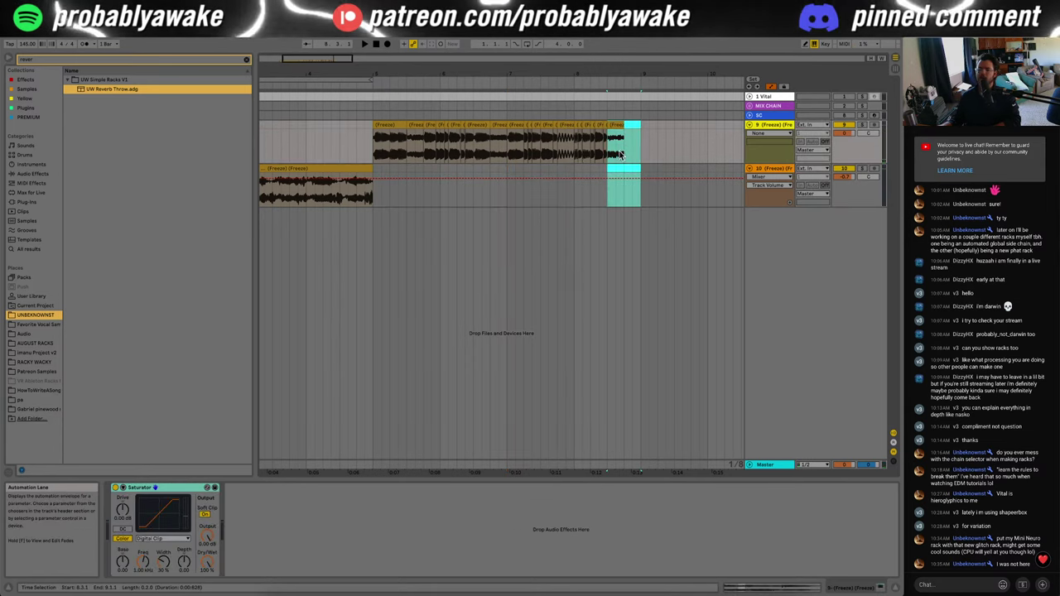
pyautogui.press('Delete')
pyautogui.click(362, 153)
pyautogui.press('space')
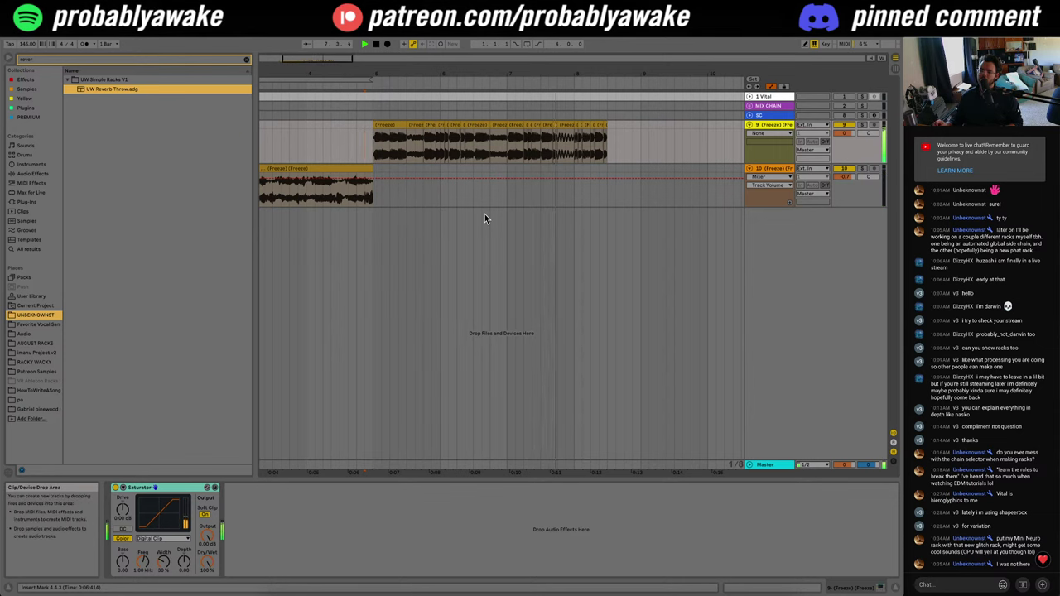
# Step: Stop playback, add a Serum MIDI track below track 10 and create an empty clip on it from 8.3.1 to 9.1.1
pyautogui.press('space')
pyautogui.click(771, 168)
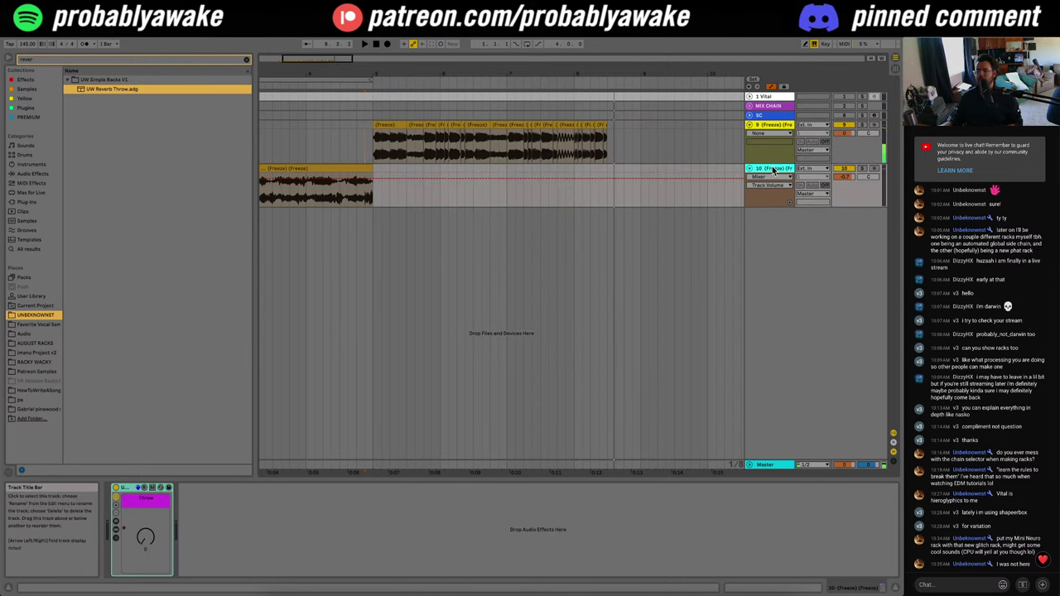
pyautogui.press('super+shift+t')
pyautogui.moveTo(608, 216); pyautogui.dragTo(641, 214)
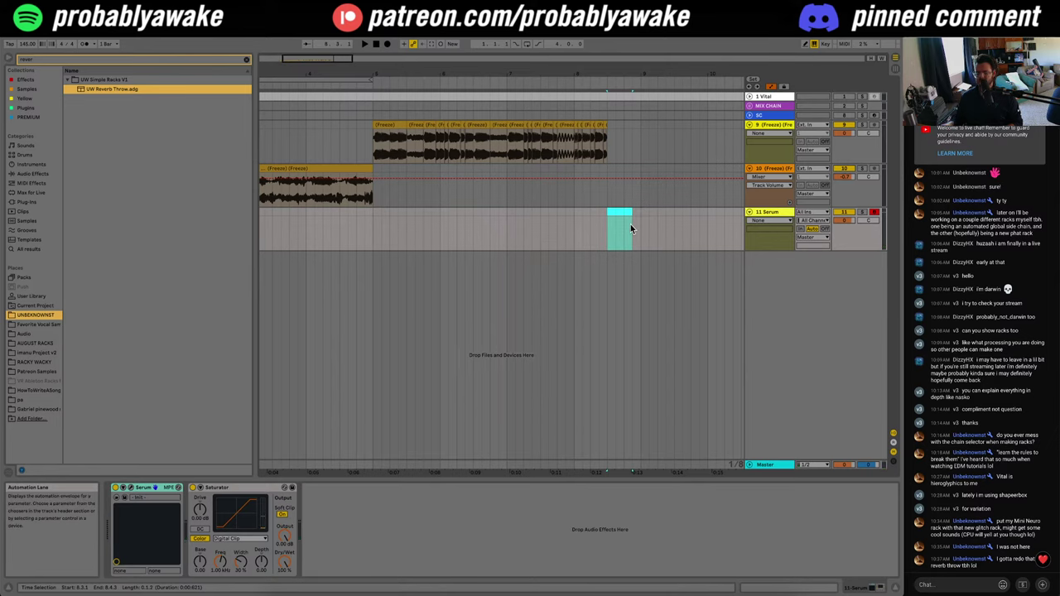
pyautogui.press('super+shift+m')
pyautogui.moveTo(638, 163); pyautogui.dragTo(608, 163)
pyautogui.press('super+j')
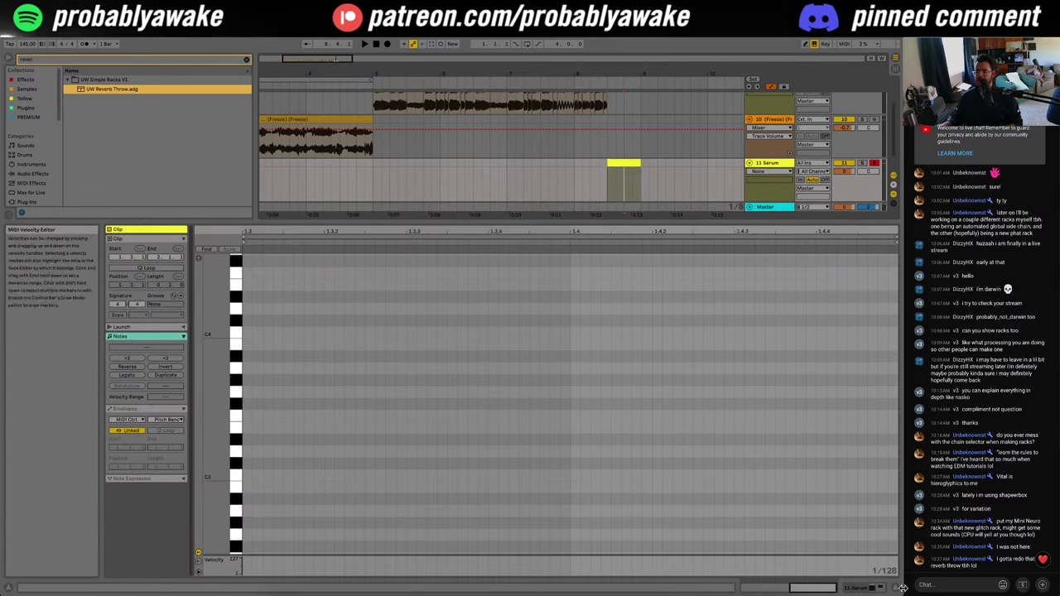
# Step: Inspect the Reverb device inside track 10's UW Reverb Throw rack, folding the rack and hiding the device view when done
pyautogui.doubleClick(773, 120)
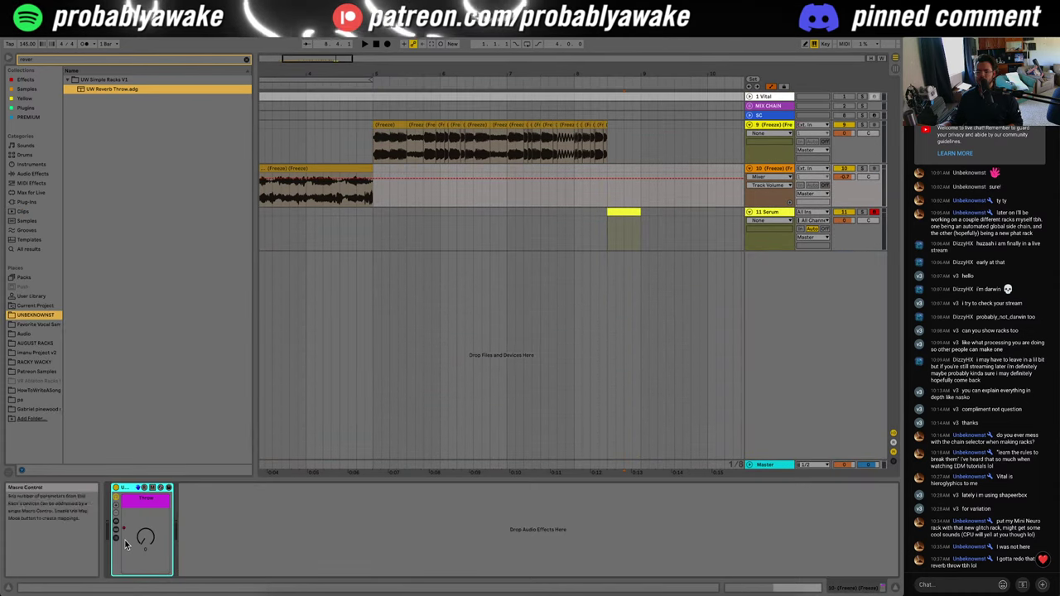
pyautogui.click(117, 539)
pyautogui.click(197, 515)
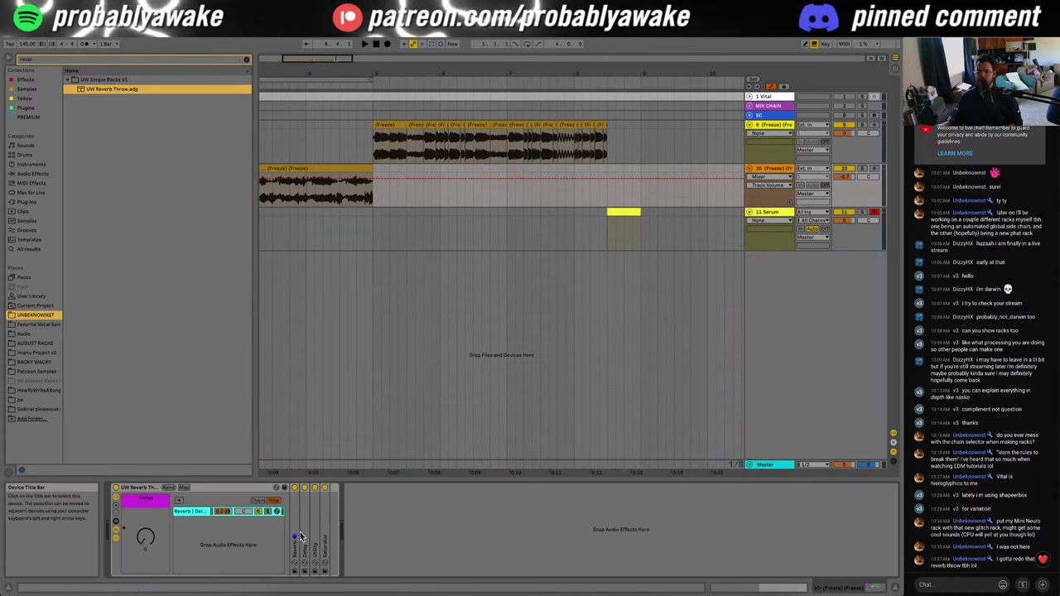
pyautogui.doubleClick(297, 539)
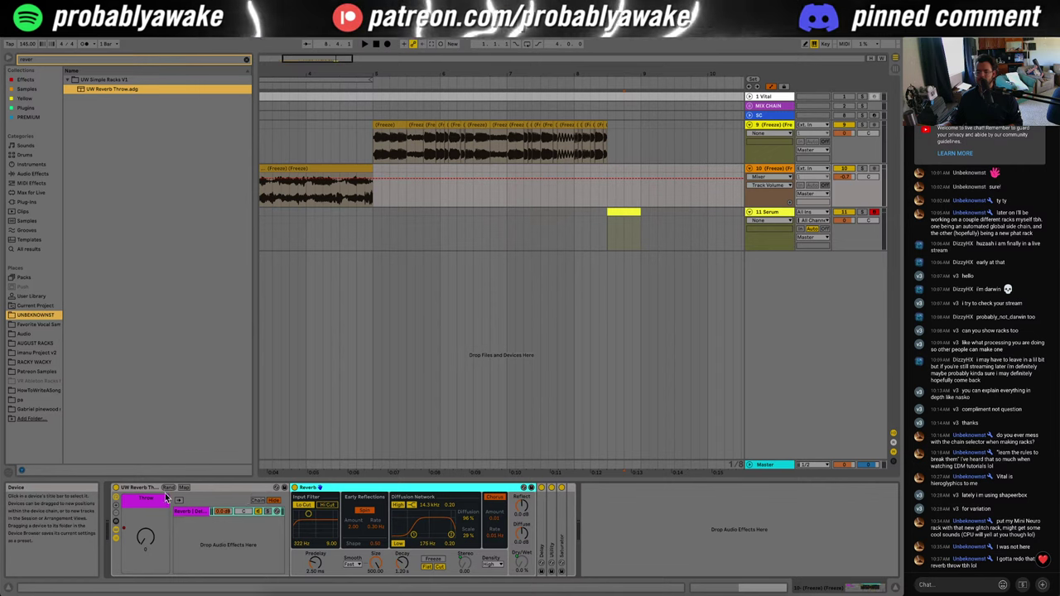
pyautogui.click(131, 492)
pyautogui.doubleClick(131, 491)
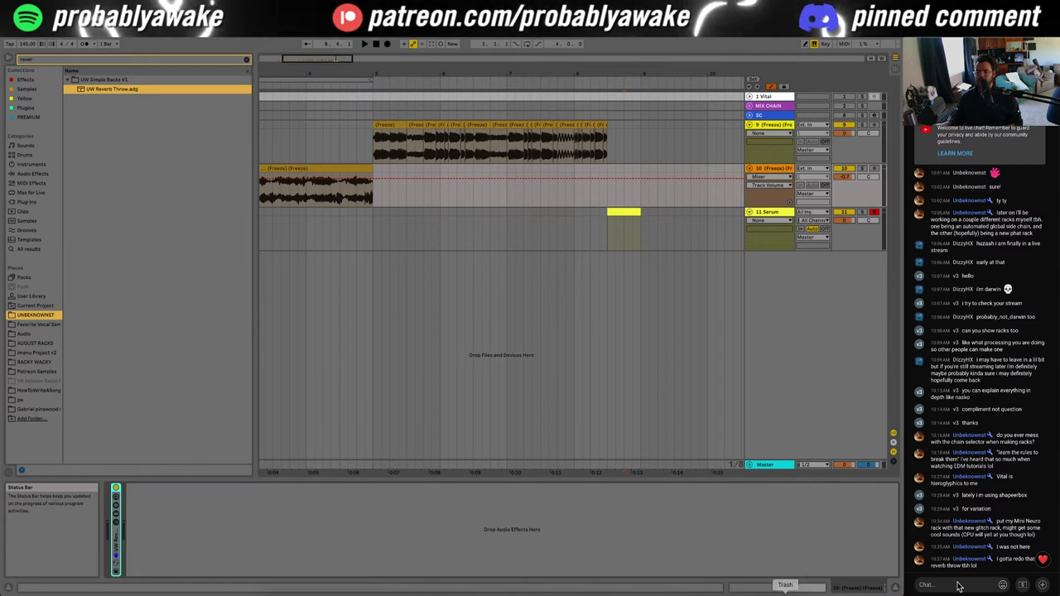
pyautogui.click(896, 587)
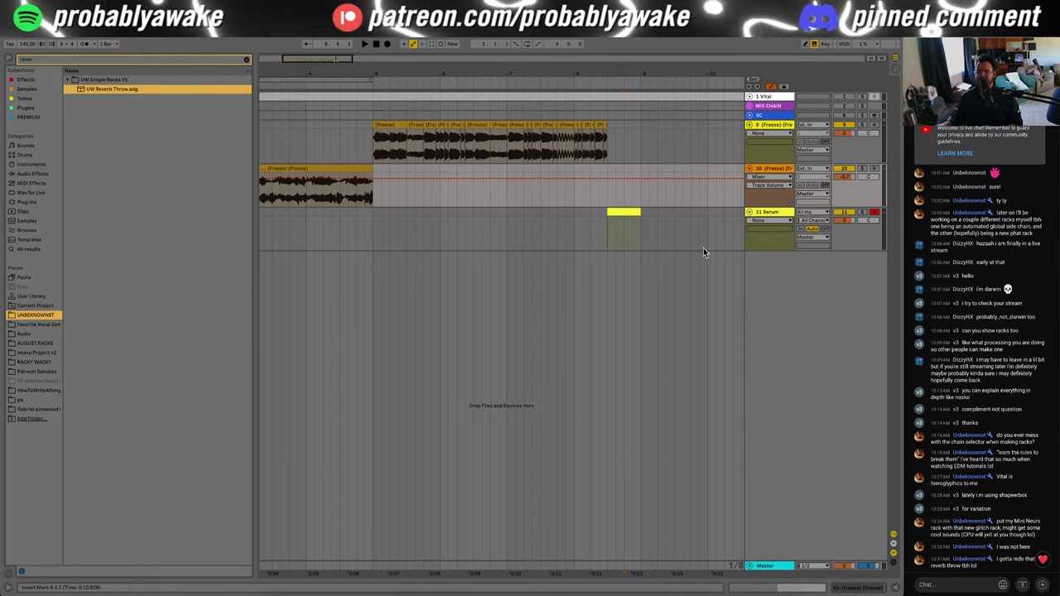
# Step: Write rising notes E3, F#3, G3 and B3 in the track 11 clip, lengthen the last one, double all note lengths and play them
pyautogui.click(616, 221)
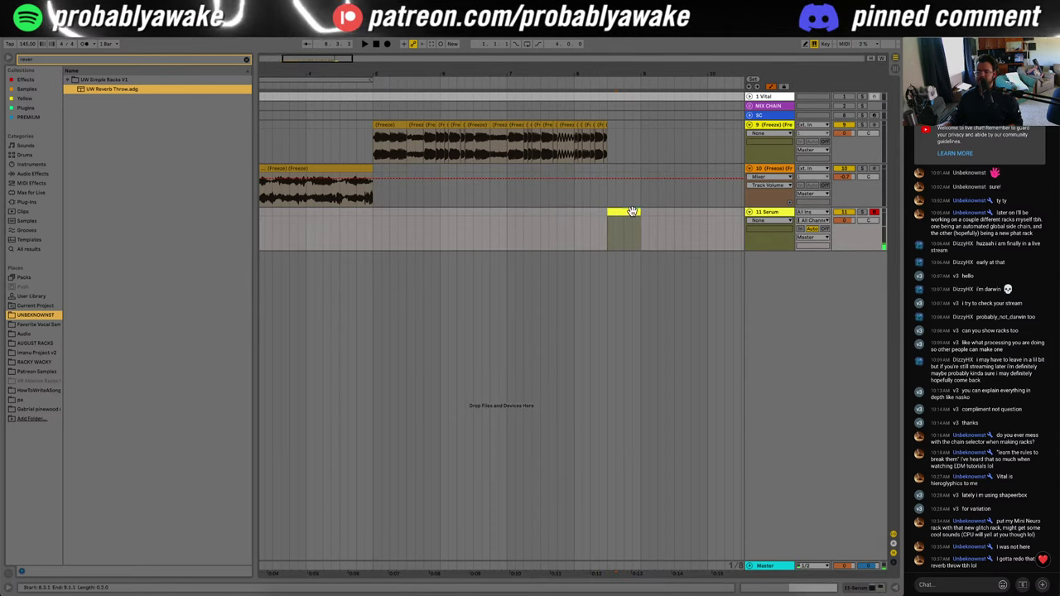
pyautogui.doubleClick(631, 212)
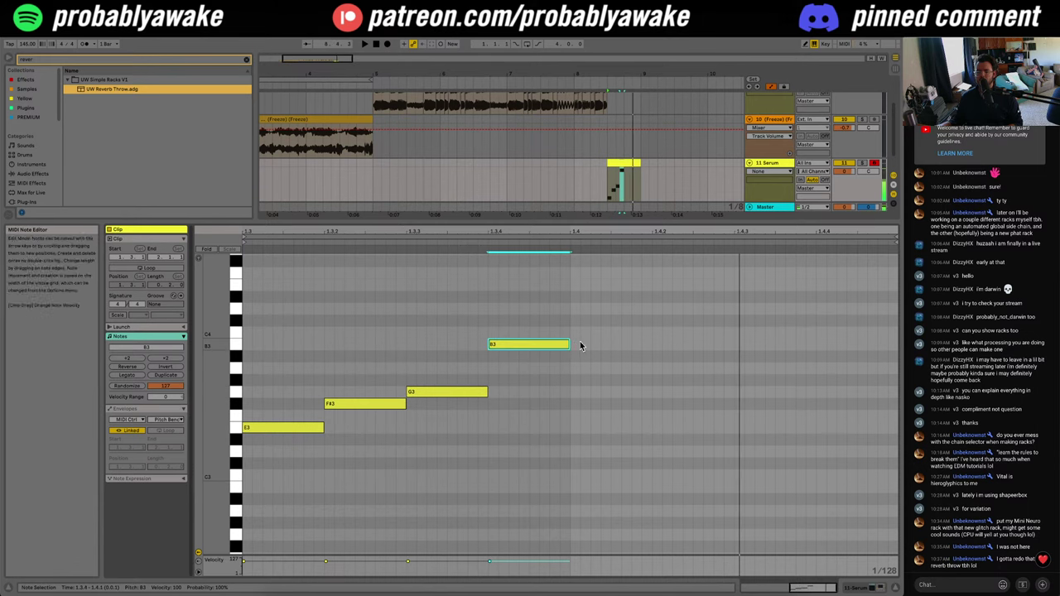
pyautogui.moveTo(570, 343); pyautogui.dragTo(884, 344)
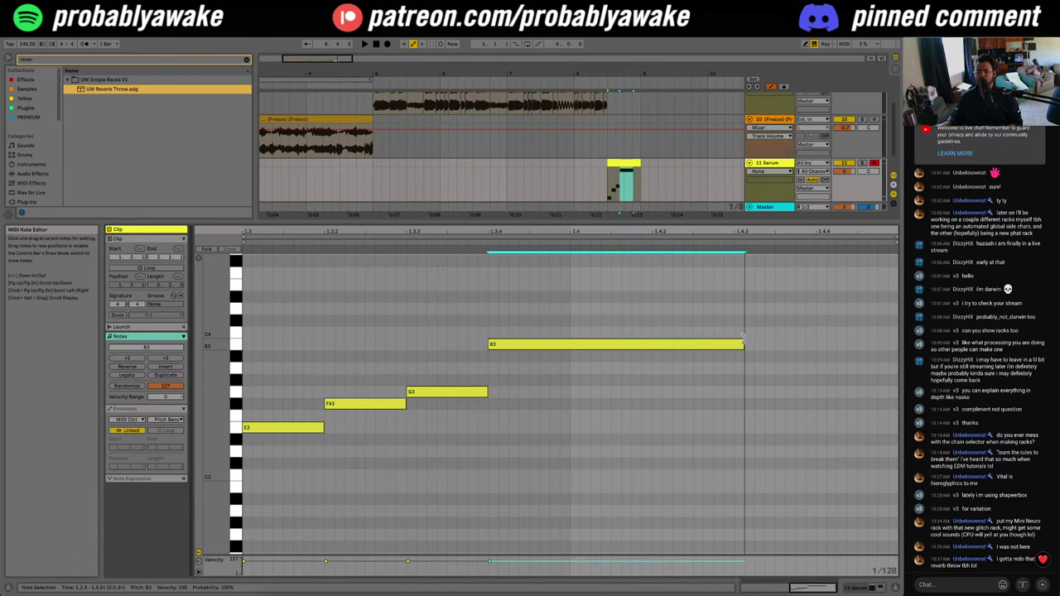
pyautogui.click(166, 358)
pyautogui.press('space')
pyautogui.click(483, 459)
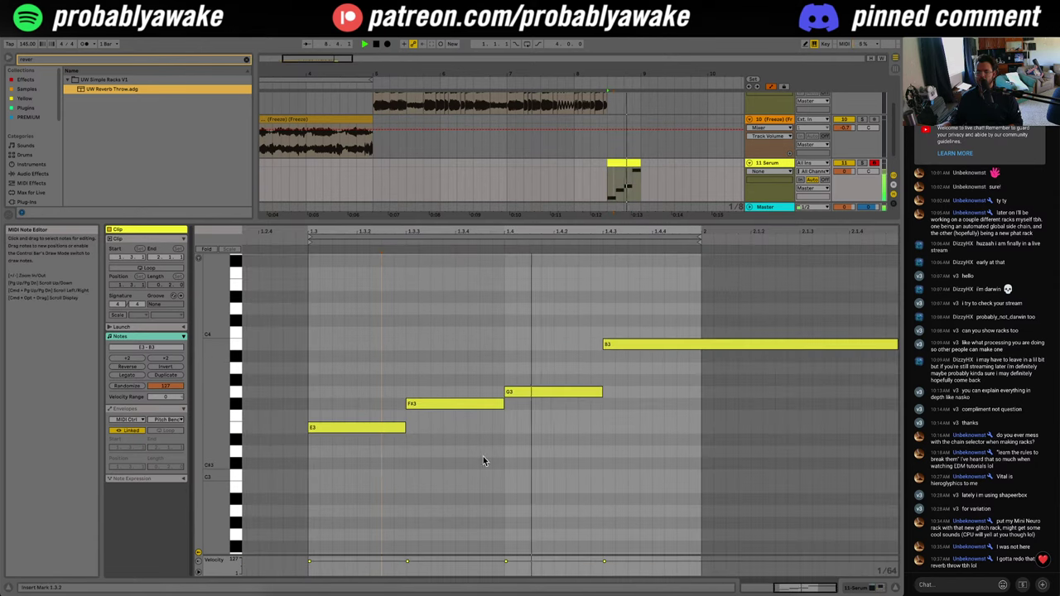
# Step: Play the phrase with the new fill from 5.1.1, and duplicate the section from 5.1.1 to 9.1.1 on tracks 9 to 11
pyautogui.click(895, 587)
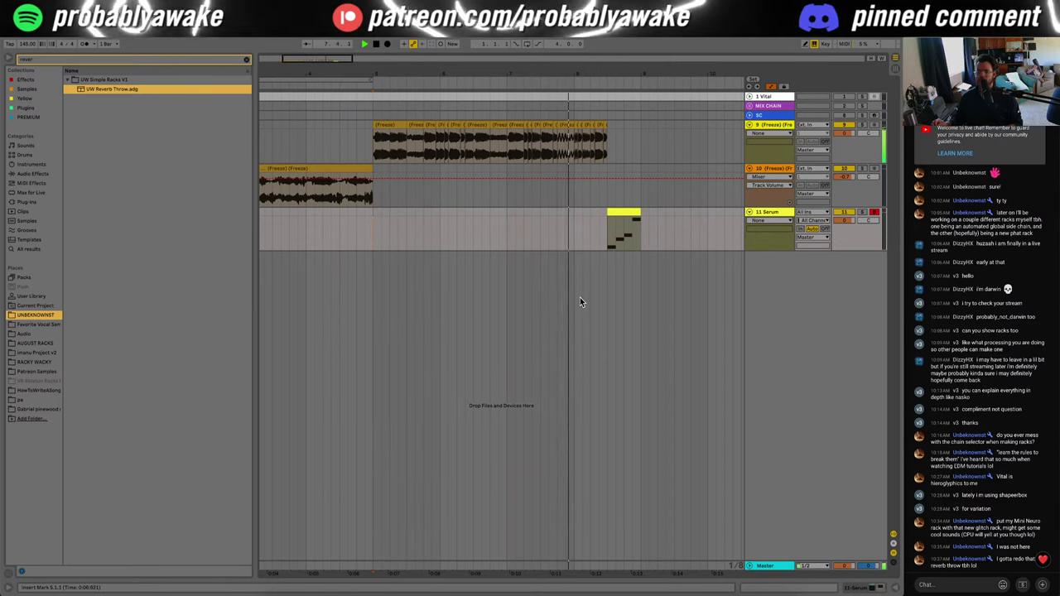
pyautogui.press('space')
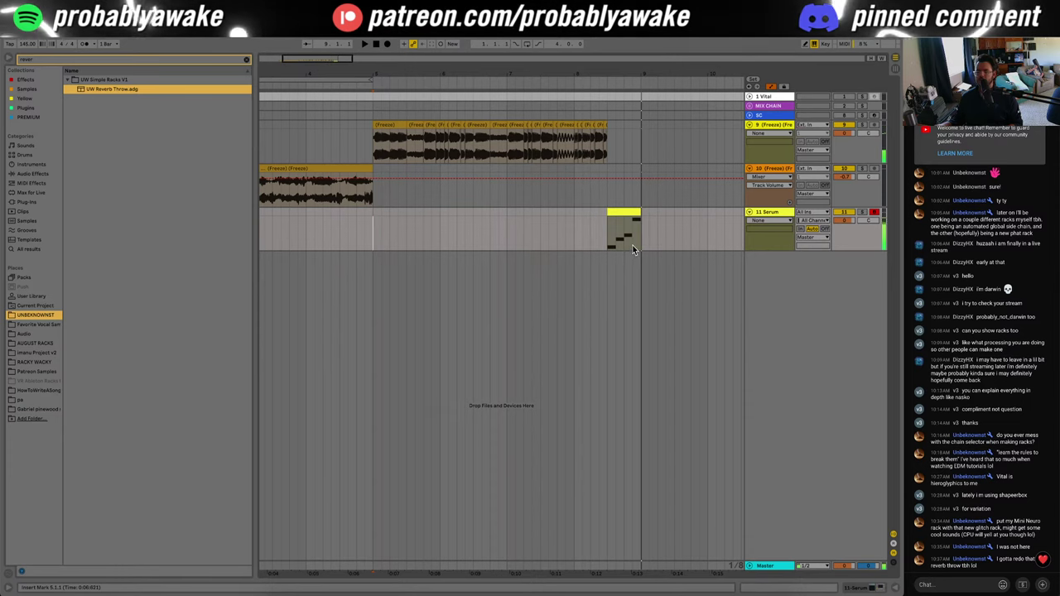
pyautogui.moveTo(633, 245); pyautogui.dragTo(376, 139)
pyautogui.press('super+d')
pyautogui.click(574, 278)
# Step: In the duplicated Serum clip at 12.3.1, move the first note to C4 and the last note to E3, checking by playback
pyautogui.doubleClick(627, 212)
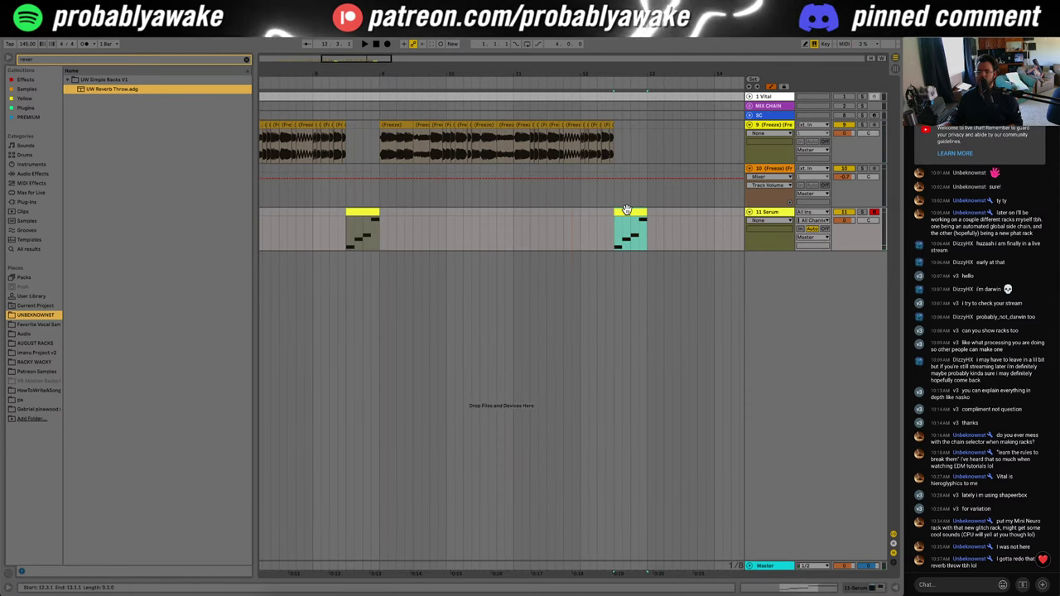
pyautogui.moveTo(307, 426); pyautogui.dragTo(308, 343)
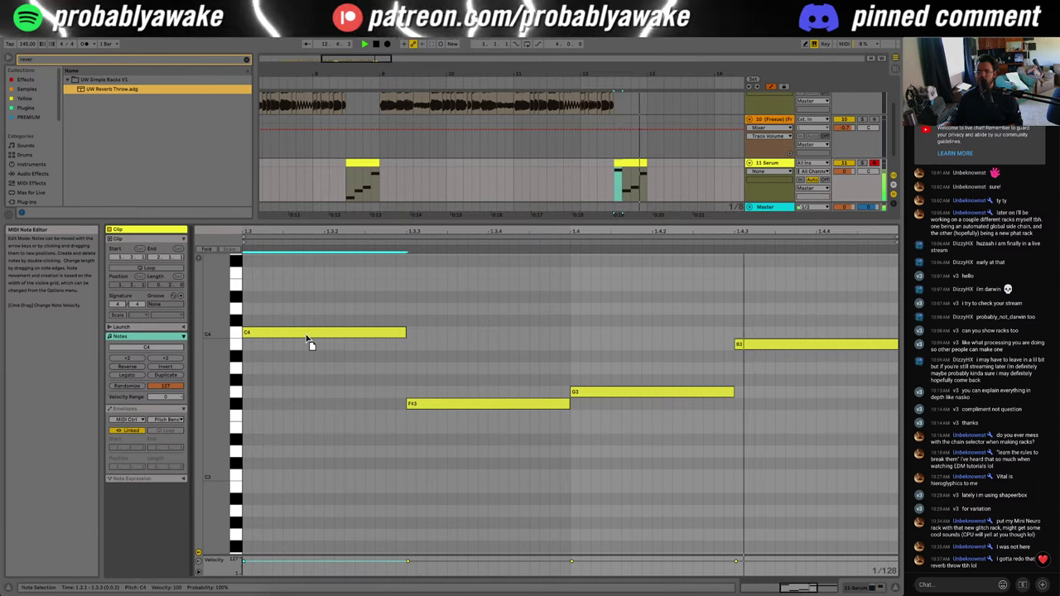
pyautogui.moveTo(748, 345); pyautogui.dragTo(755, 431)
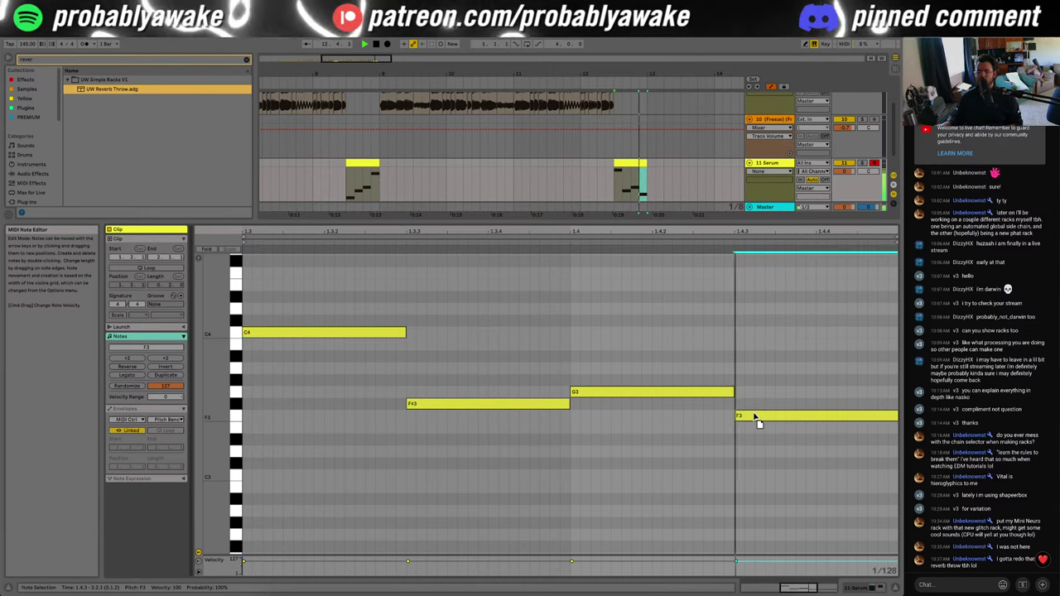
pyautogui.press('space')
pyautogui.press('space')
pyautogui.press('space')
pyautogui.press('space')
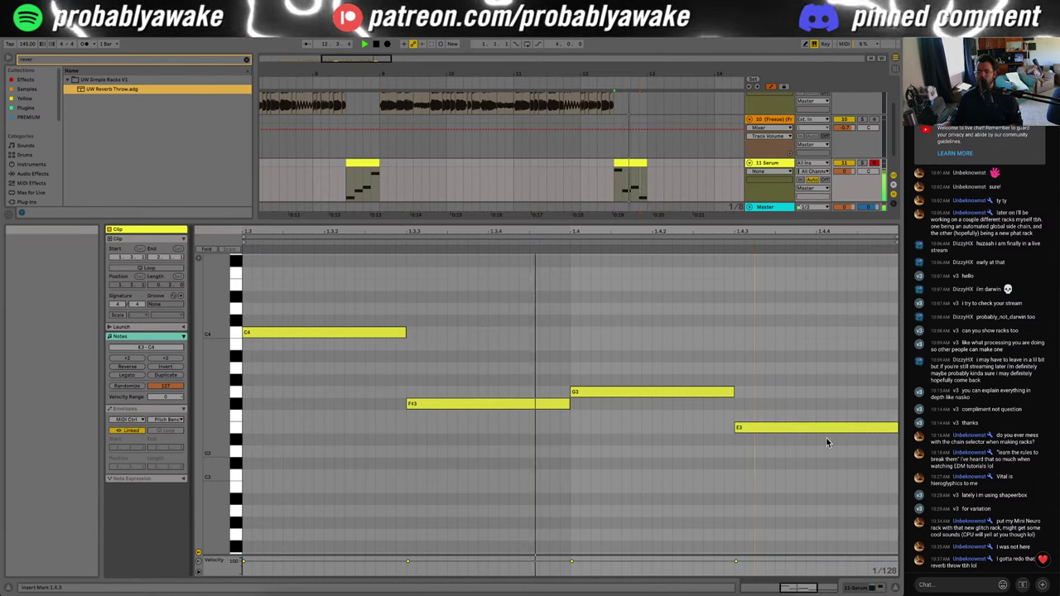
# Step: Raise the last note to G3, shorten the third note to a sixteenth at E4 and add an A3 sixteenth at 1.4.2
pyautogui.moveTo(818, 433)
pyautogui.mouseDown()
pyautogui.moveTo(757, 395)
pyautogui.moveTo(702, 429)
pyautogui.moveTo(718, 348)
pyautogui.mouseUp()
pyautogui.click(727, 463)
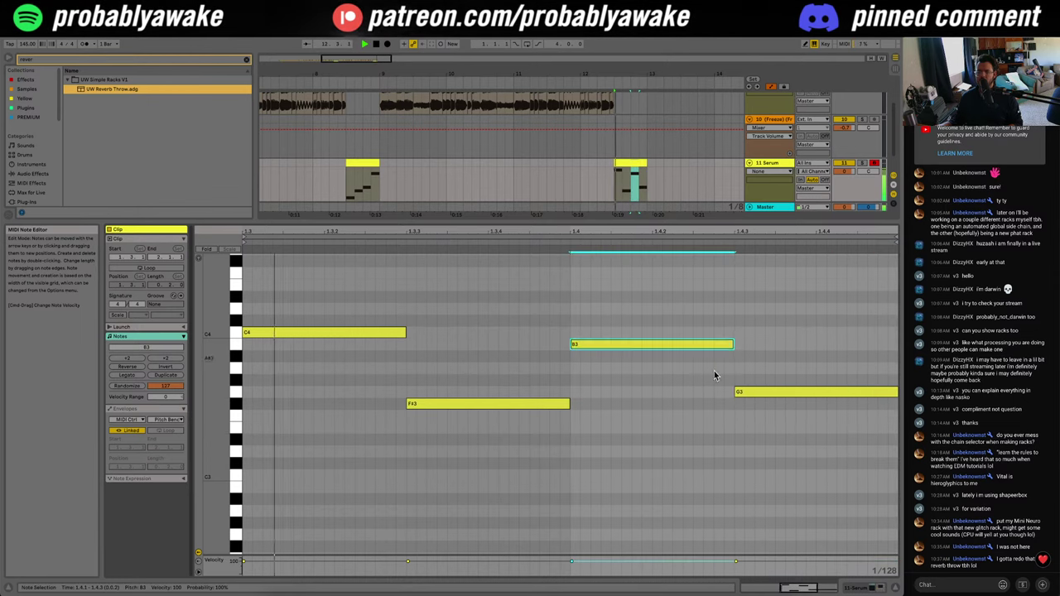
pyautogui.click(716, 406)
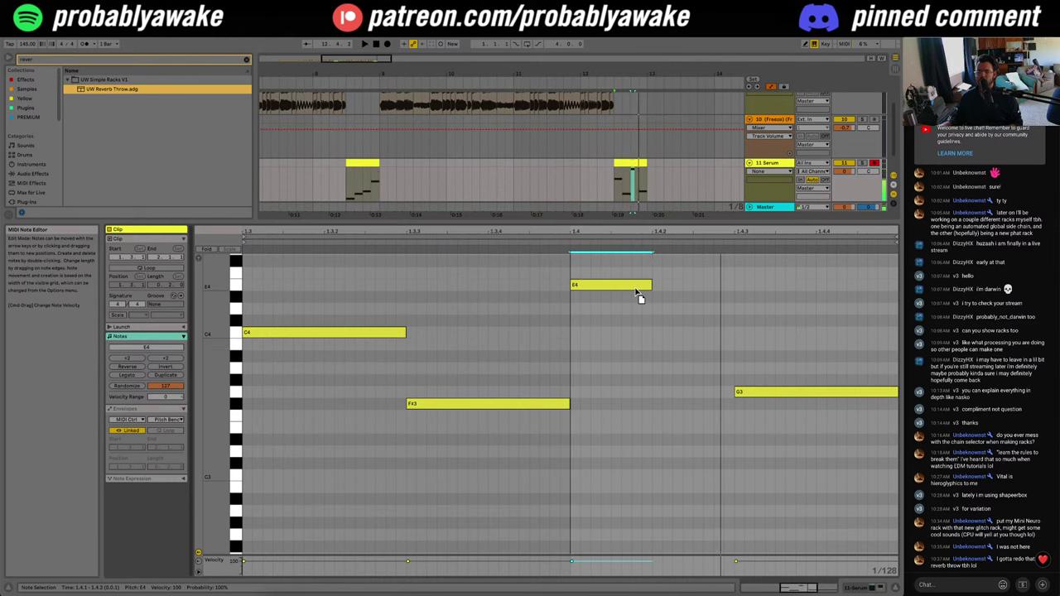
pyautogui.hotkey('ctrl', 'd')
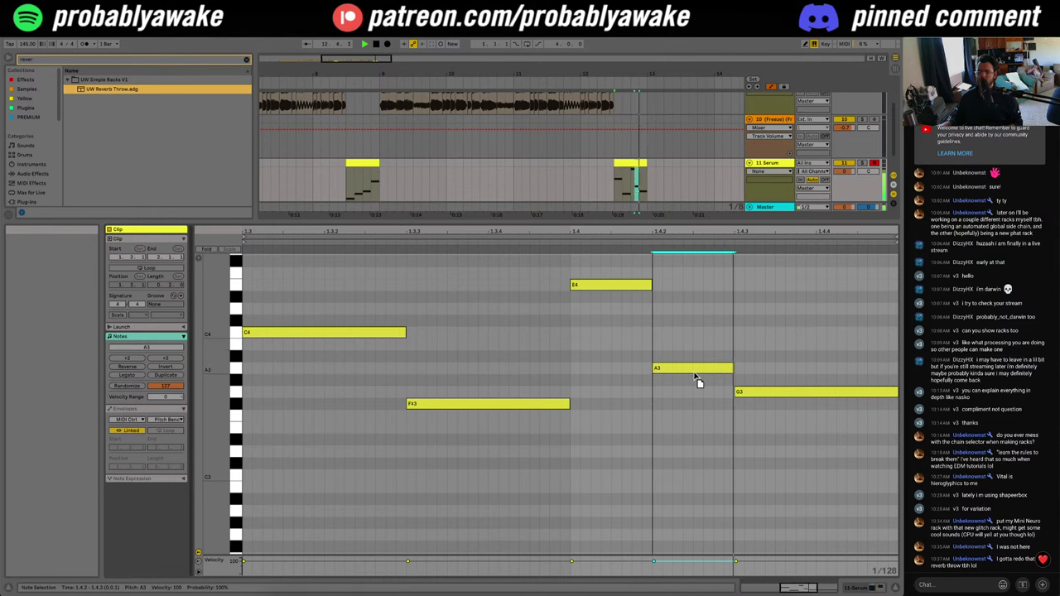
# Step: Lower the last note to F3 and the 1.4.2 note to G3, playing the clip to check the melody
pyautogui.moveTo(766, 393); pyautogui.dragTo(768, 418)
pyautogui.click(765, 441)
pyautogui.press('space')
pyautogui.click(765, 450)
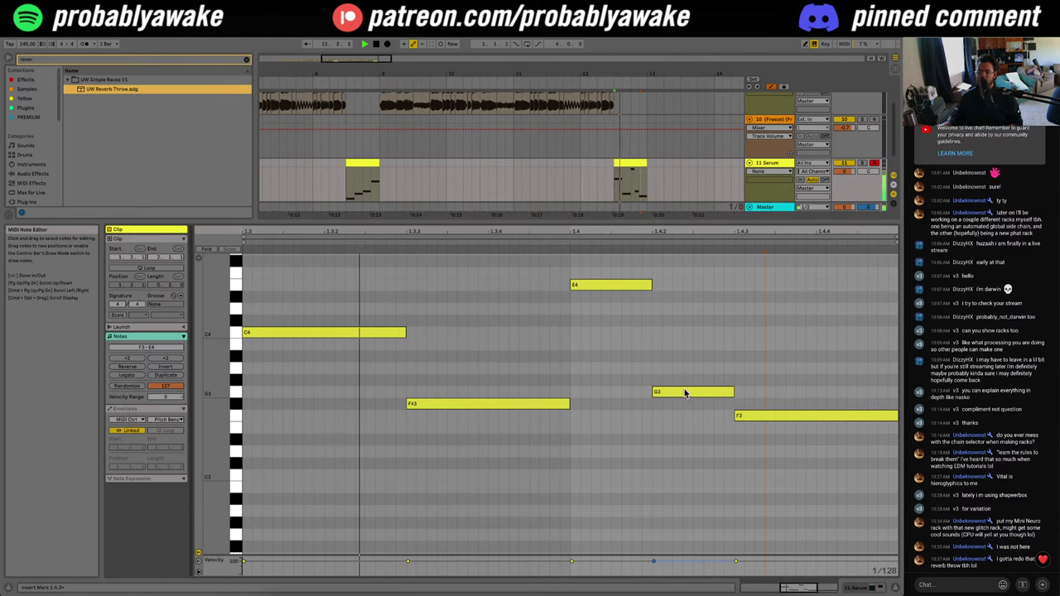
# Step: Move the last note to E3, drop the 1.4.1 note to E2 and lower the second note an octave to F#2
pyautogui.click(790, 462)
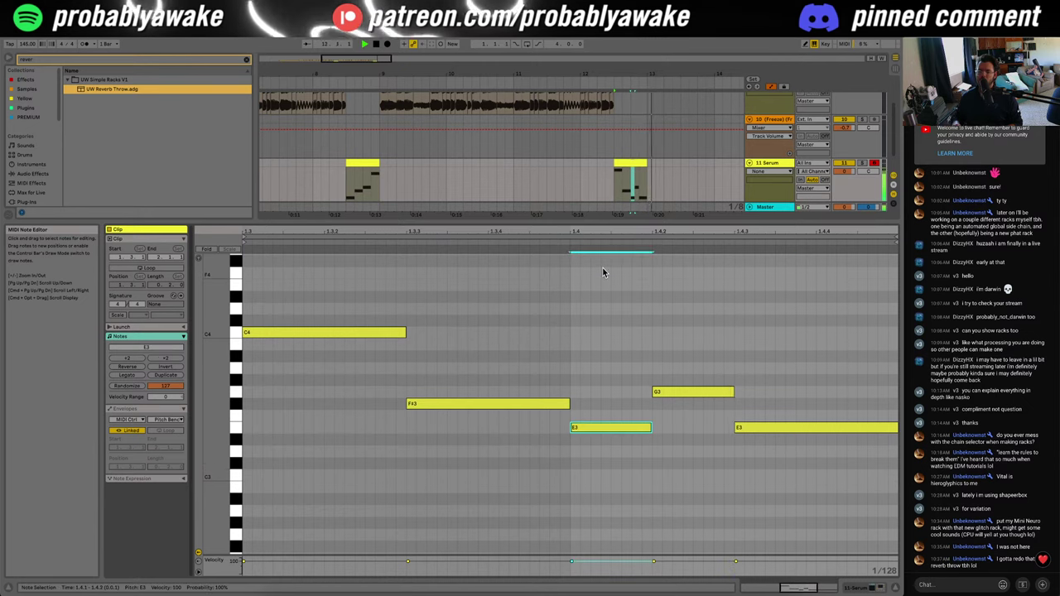
pyautogui.hotkey('shift', 'Down')
pyautogui.click(525, 382)
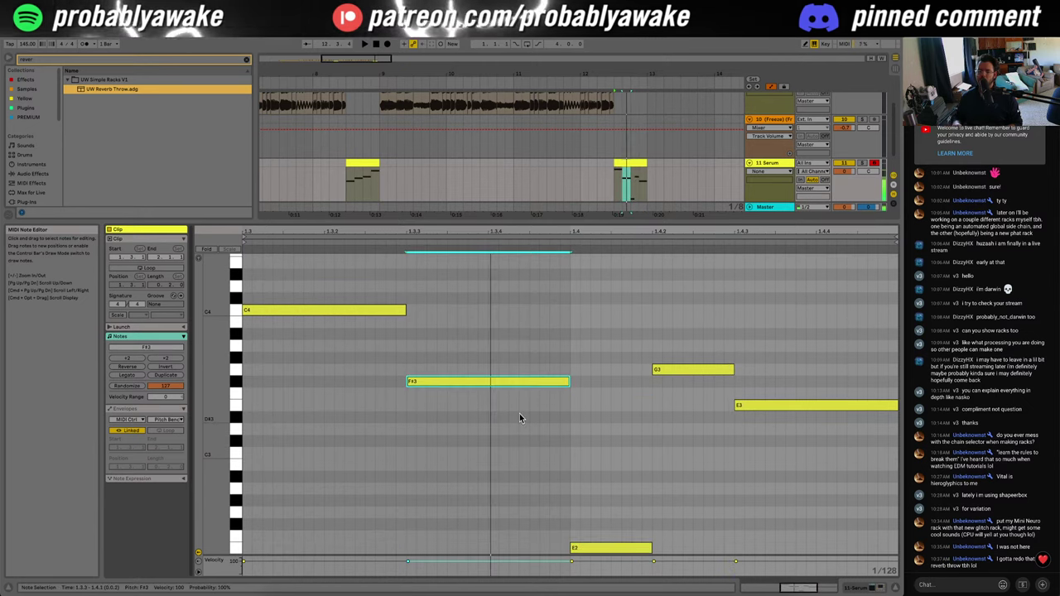
pyautogui.hotkey('shift', 'Down')
# Step: Raise the 1.4.1 note two octaves to E4, and step it down by semitones to G3 while listening
pyautogui.click(607, 549)
pyautogui.hotkey('shift', 'Up')
pyautogui.hotkey('shift', 'Up')
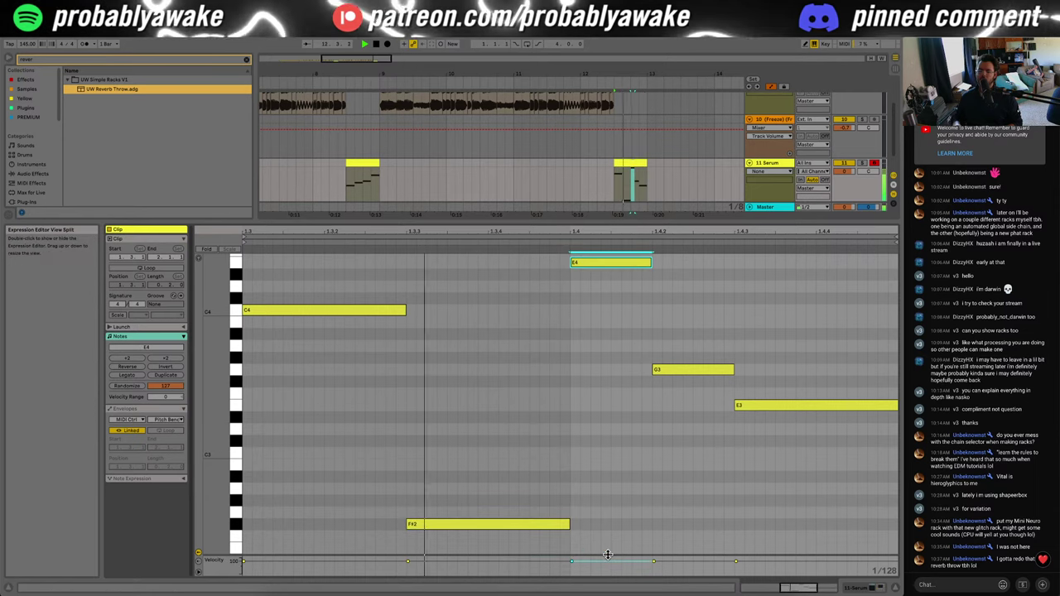
pyautogui.press('Down')
pyautogui.press('Down')
pyautogui.press('Down')
pyautogui.press('Down')
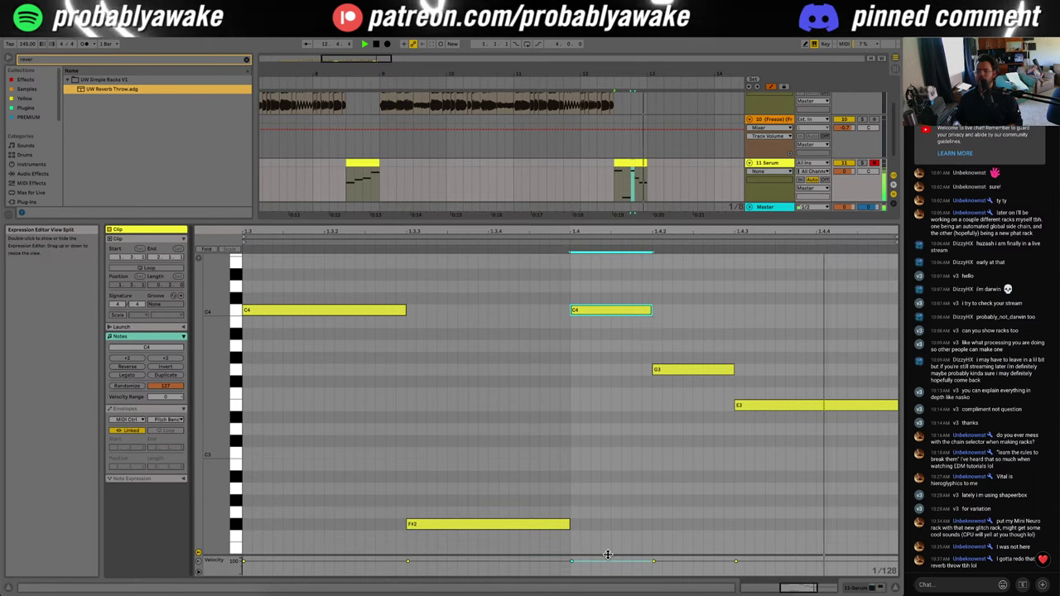
pyautogui.press('Down')
pyautogui.press('Down')
pyautogui.press('Down')
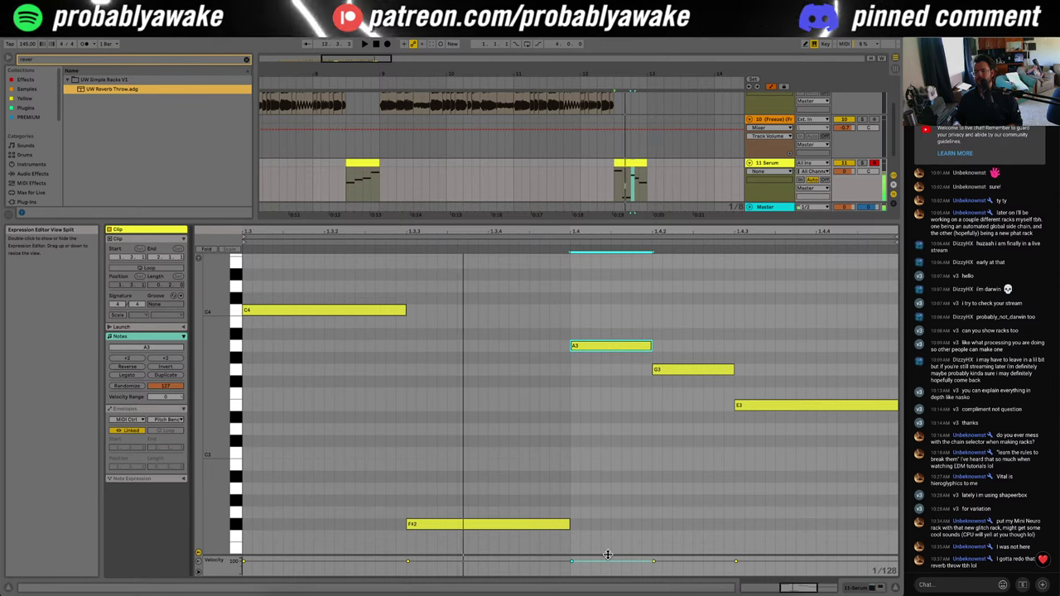
pyautogui.press('Down')
pyautogui.press('Down')
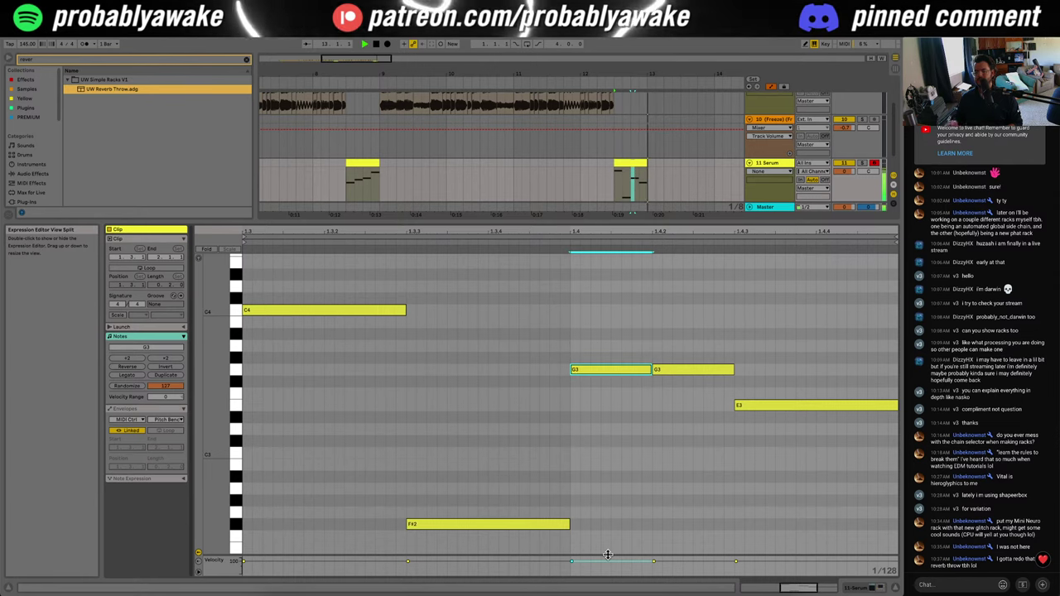
# Step: Try B3 for the 1.4.2 note by playback, and replace both short notes with one B3 from 1.4.1 to 1.4.3
pyautogui.moveTo(682, 372); pyautogui.dragTo(678, 328)
pyautogui.click(717, 354)
pyautogui.press('space')
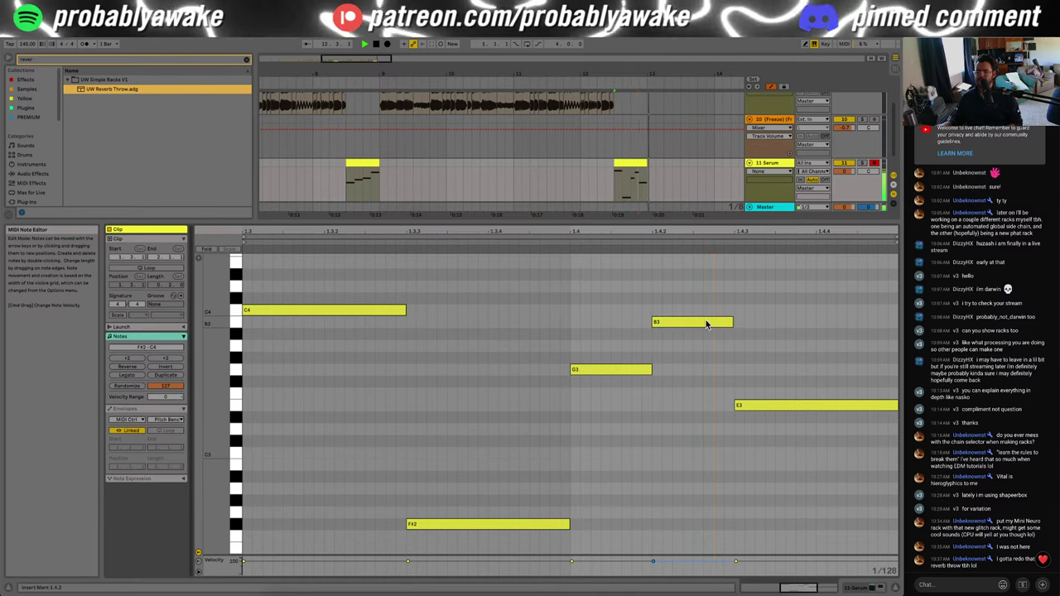
pyautogui.click(902, 591)
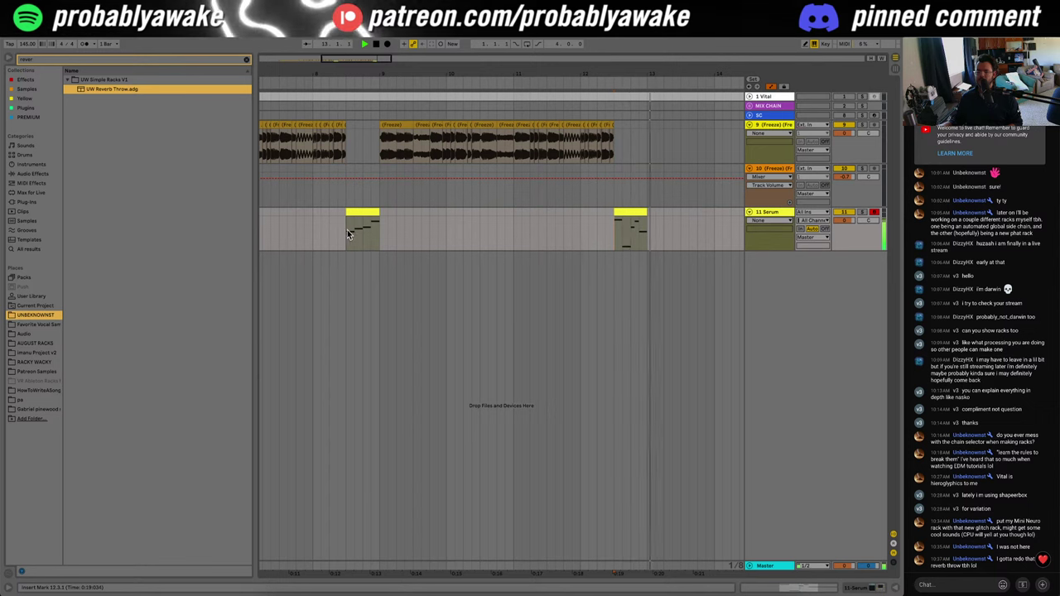
pyautogui.doubleClick(630, 216)
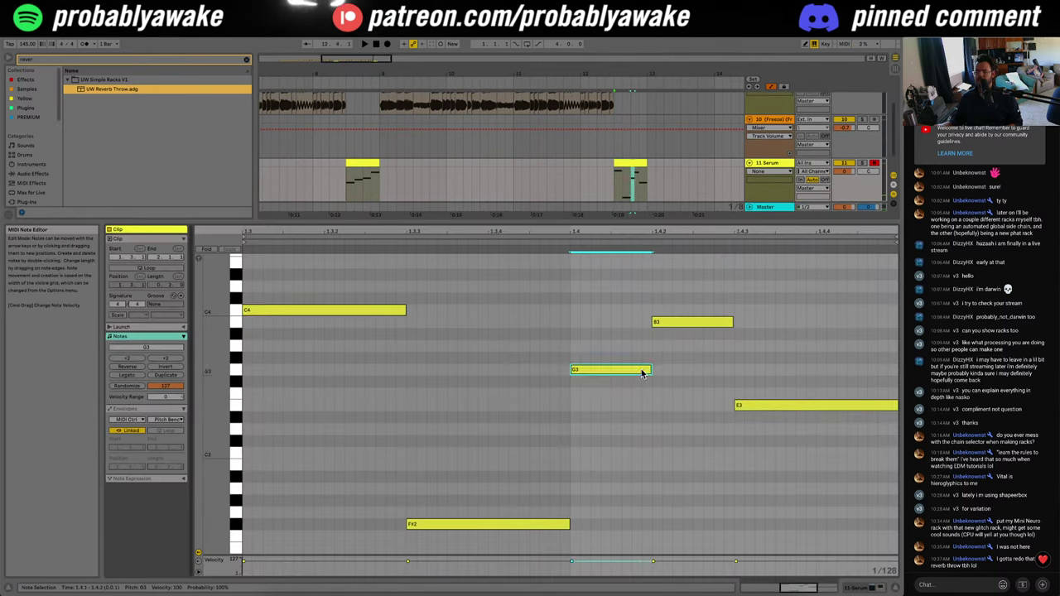
pyautogui.moveTo(640, 323); pyautogui.dragTo(704, 326)
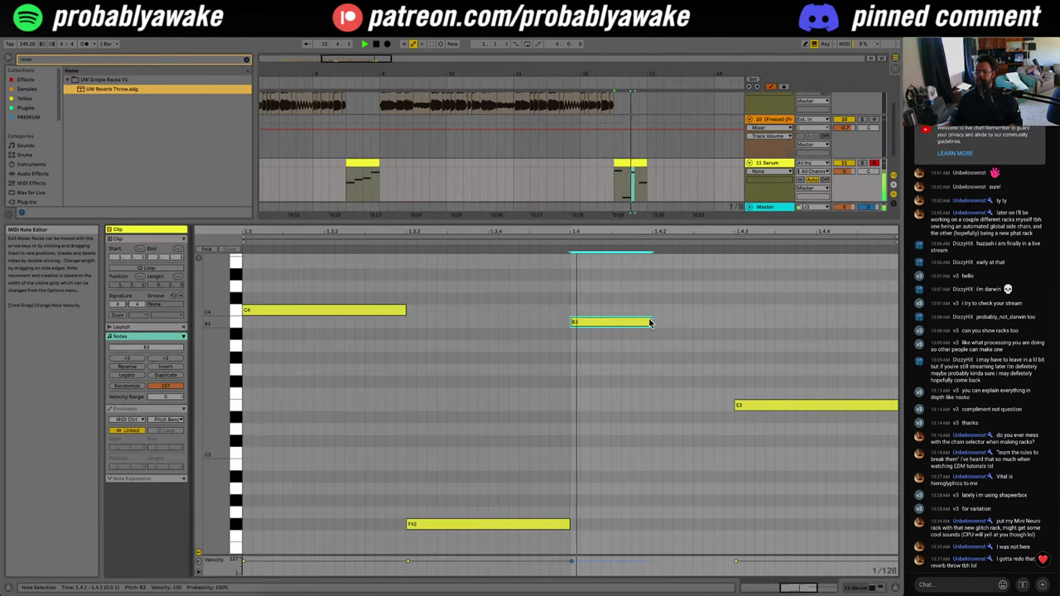
# Step: Edit track 11's Serum patch: two detuned unison voices on oscillator A and envelope 1 with a 753 ms decay and fully lowered sustain
pyautogui.click(771, 166)
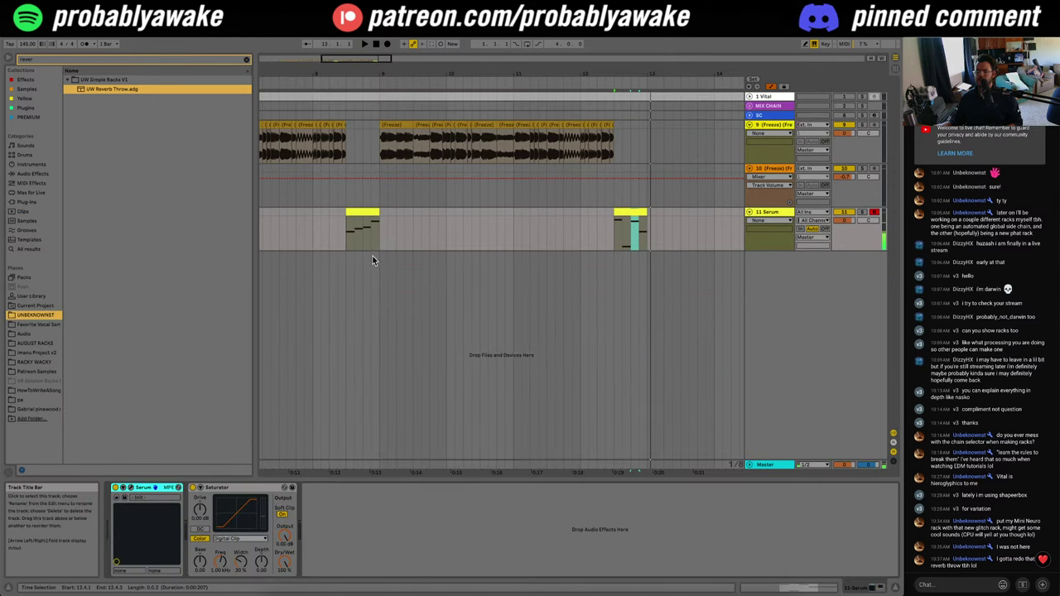
pyautogui.click(133, 488)
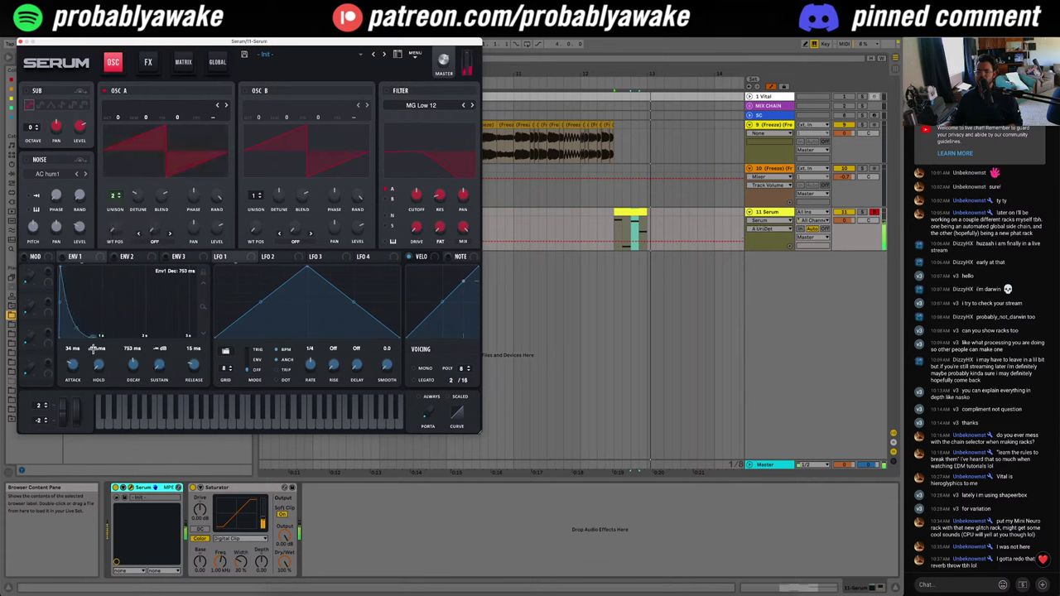
pyautogui.click(20, 42)
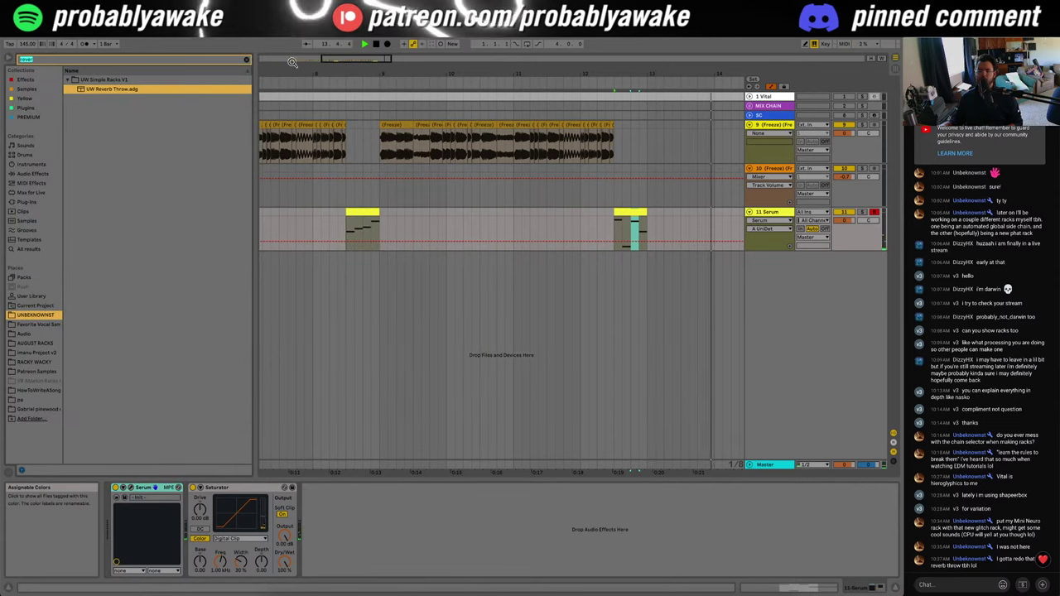
# Step: Add the PATREON - SYNTH BOOST audio effect rack after the Saturator on track 11 and play the first Serum fill
pyautogui.press('Escape')
pyautogui.click(35, 182)
pyautogui.click(33, 173)
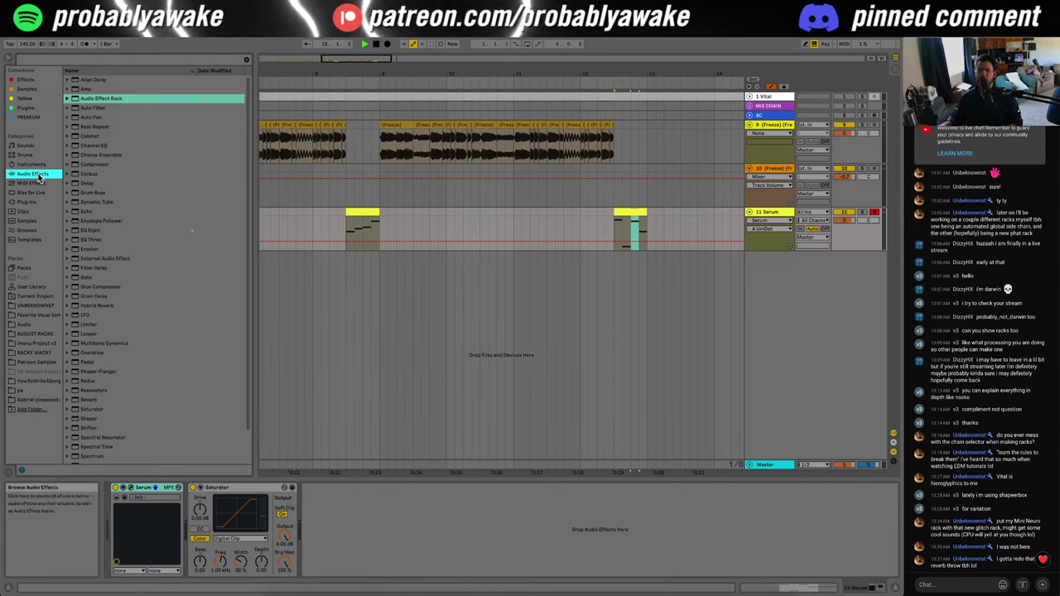
pyautogui.press('Right')
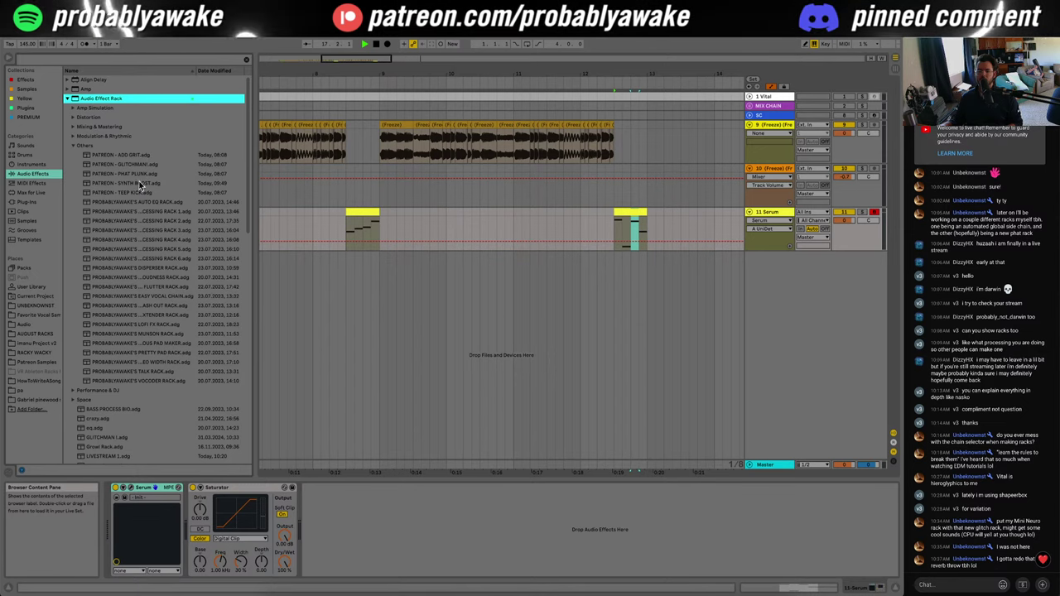
pyautogui.moveTo(141, 183); pyautogui.dragTo(397, 221)
pyautogui.click(349, 223)
pyautogui.press('space')
pyautogui.press('space')
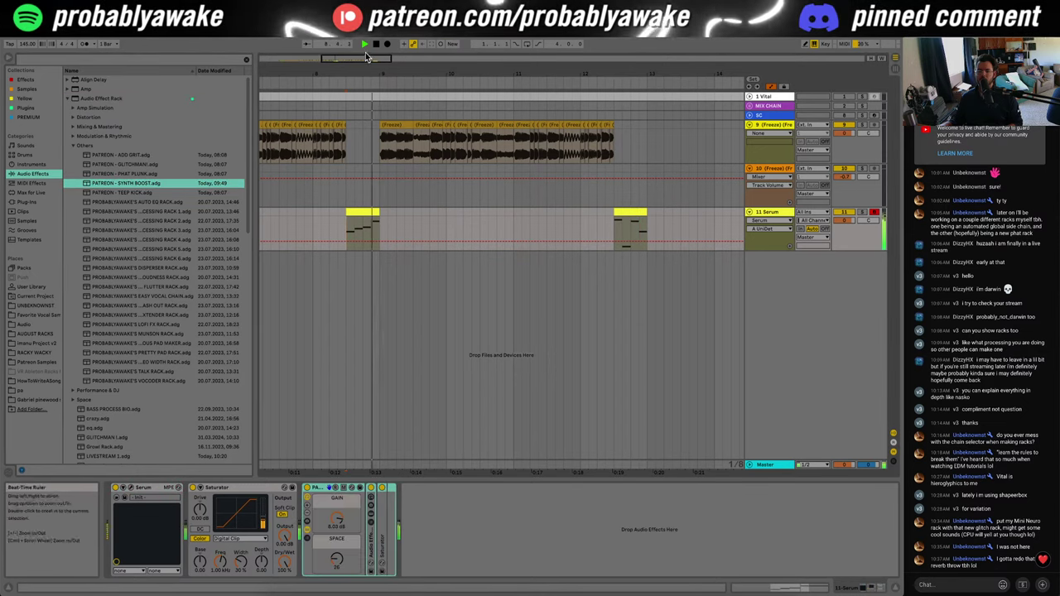
# Step: Lower track 11's volume to about -4 dB and play the Serum fills against the bass
pyautogui.moveTo(389, 75); pyautogui.dragTo(401, 81)
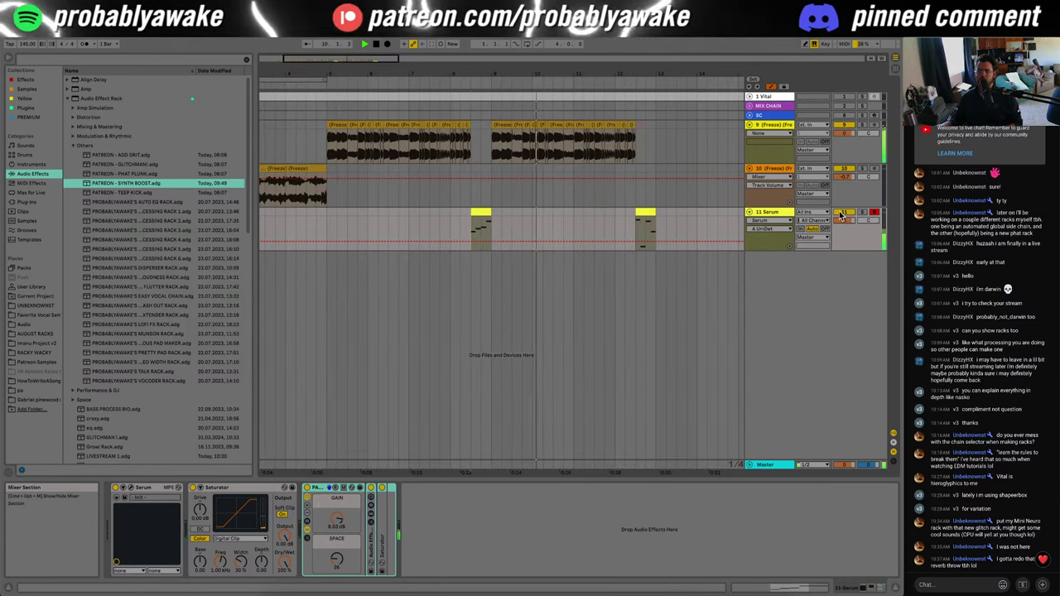
pyautogui.moveTo(844, 221); pyautogui.dragTo(844, 238)
pyautogui.click(323, 267)
pyautogui.press('space')
pyautogui.press('space')
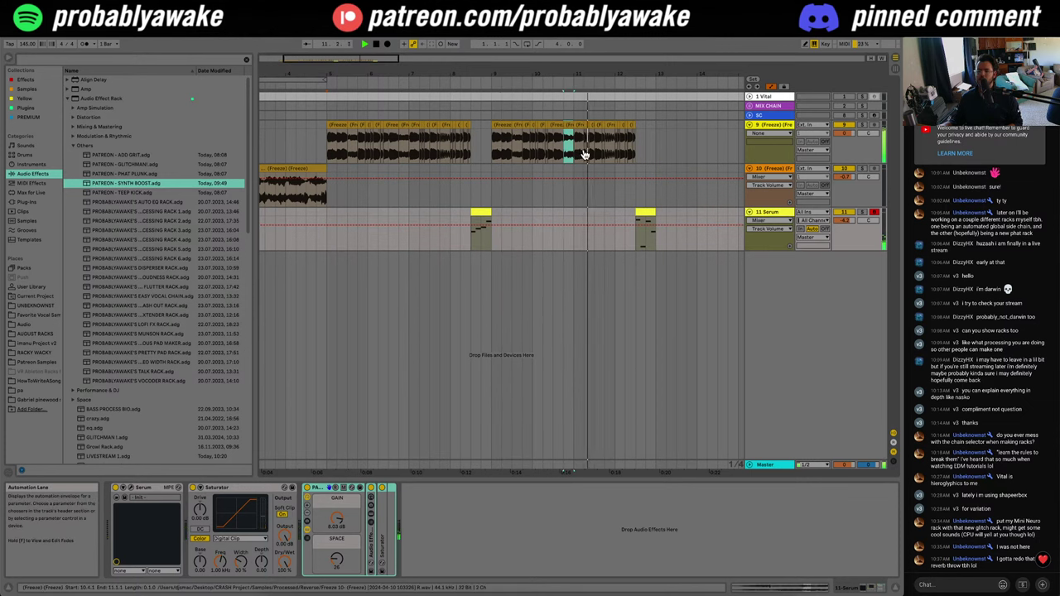
# Step: Rework the chopped bass slice around 10.4 in track 9's second phrase and play it back
pyautogui.moveTo(566, 125); pyautogui.dragTo(556, 125)
pyautogui.press('space')
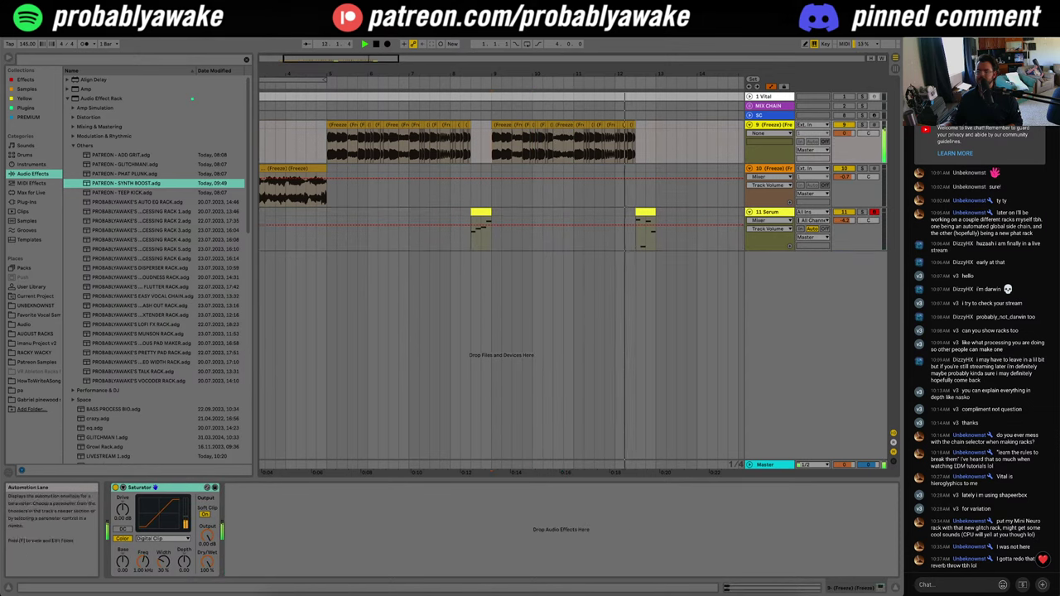
# Step: Copy the first Serum fill to 12.1, directly before the second fill, and delete the bass slices from 12.1 to 12.3
pyautogui.moveTo(410, 54); pyautogui.dragTo(384, 55)
pyautogui.click(360, 210)
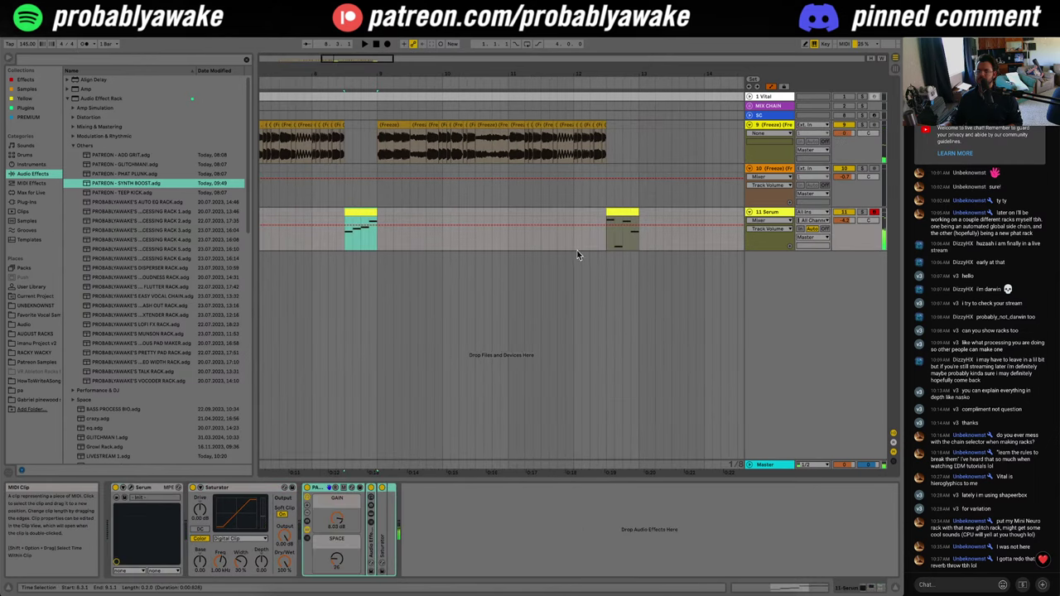
pyautogui.press('Delete')
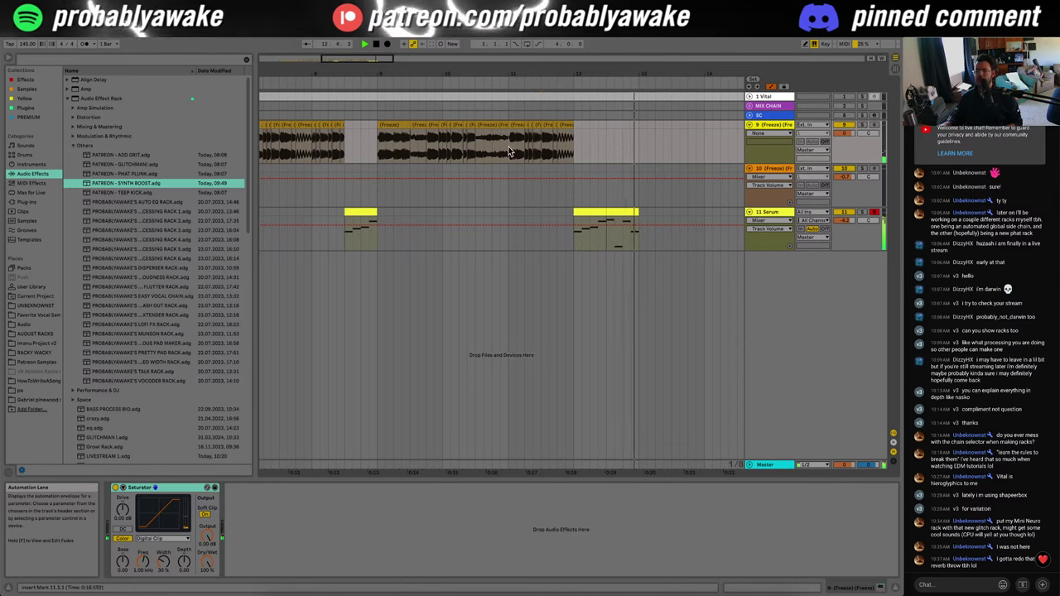
# Step: Replace the last beat of the second bass phrase, from 11.4.1 to 12.1.1, with a different bass slice and play the ending
pyautogui.moveTo(559, 151); pyautogui.dragTo(570, 151)
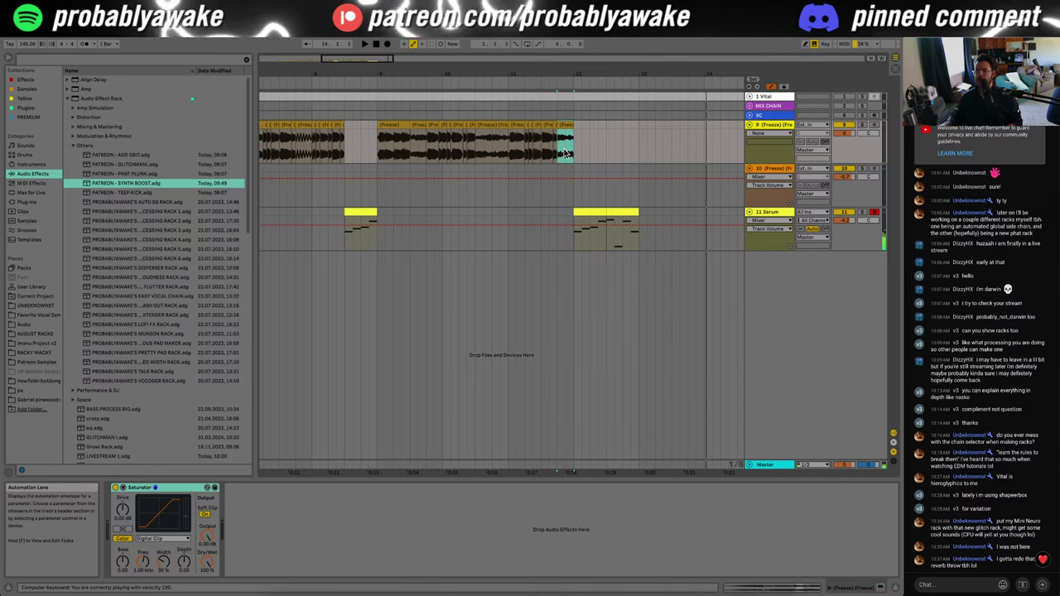
pyautogui.press('space')
pyautogui.press('space')
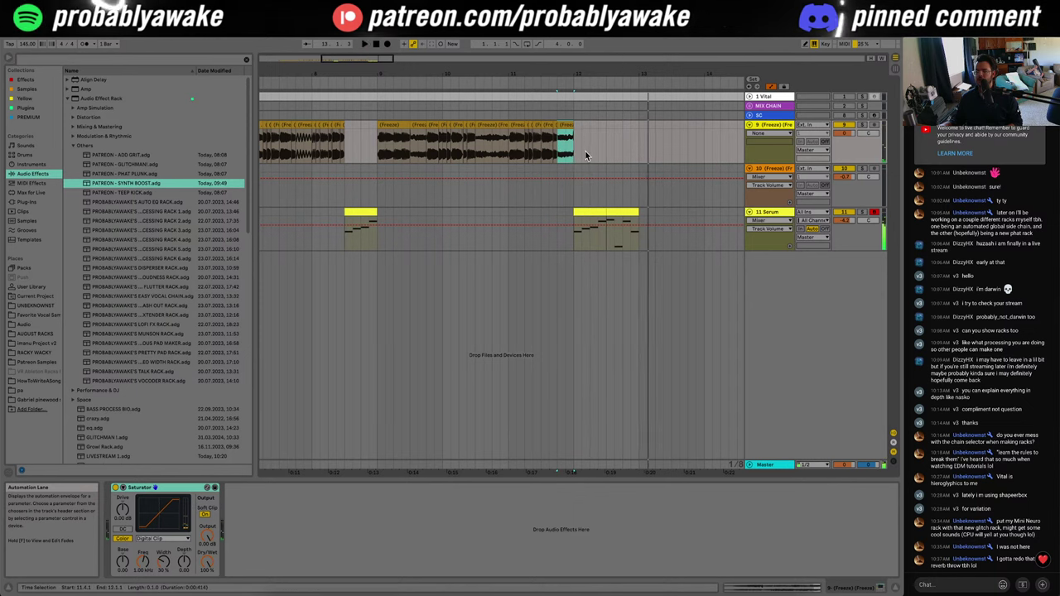
pyautogui.press('space')
pyautogui.press('space')
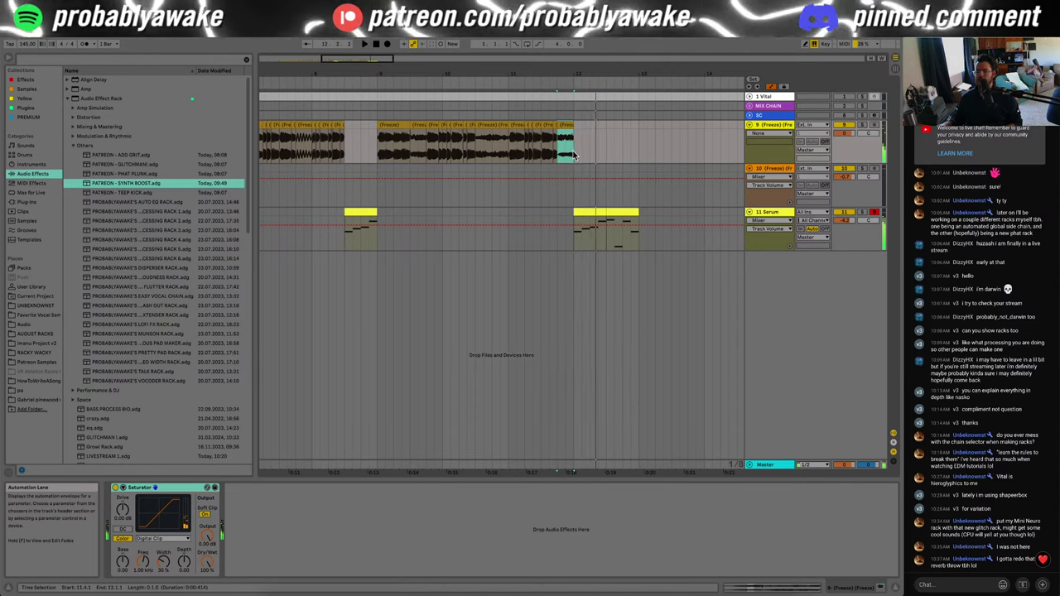
pyautogui.click(530, 161)
pyautogui.moveTo(560, 157); pyautogui.dragTo(566, 158)
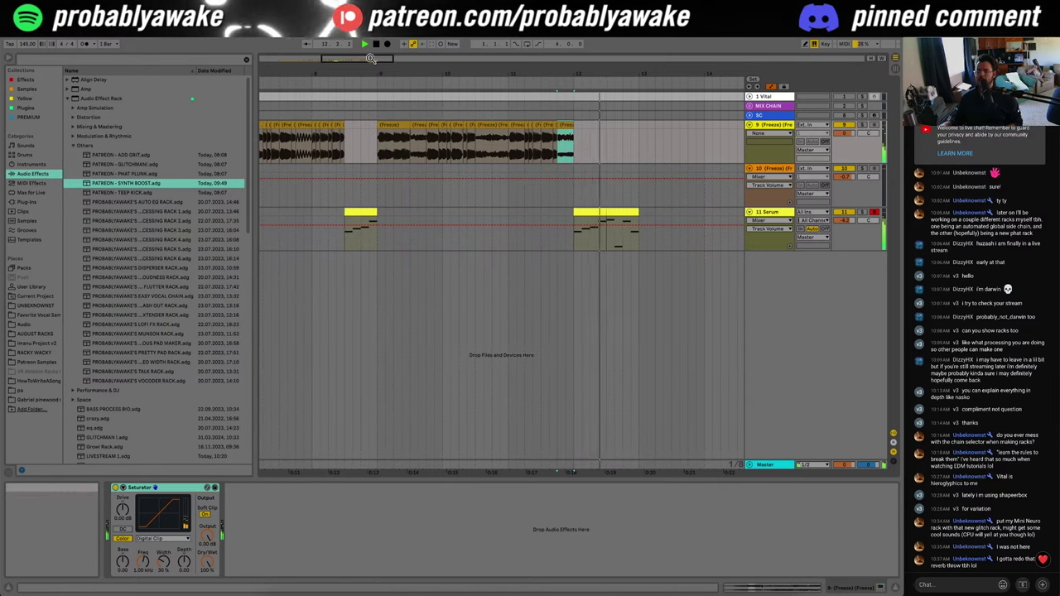
# Step: Search the browser for thermal and load the Thermal plug-in after the Saturator on track 9
pyautogui.moveTo(371, 58); pyautogui.dragTo(354, 144)
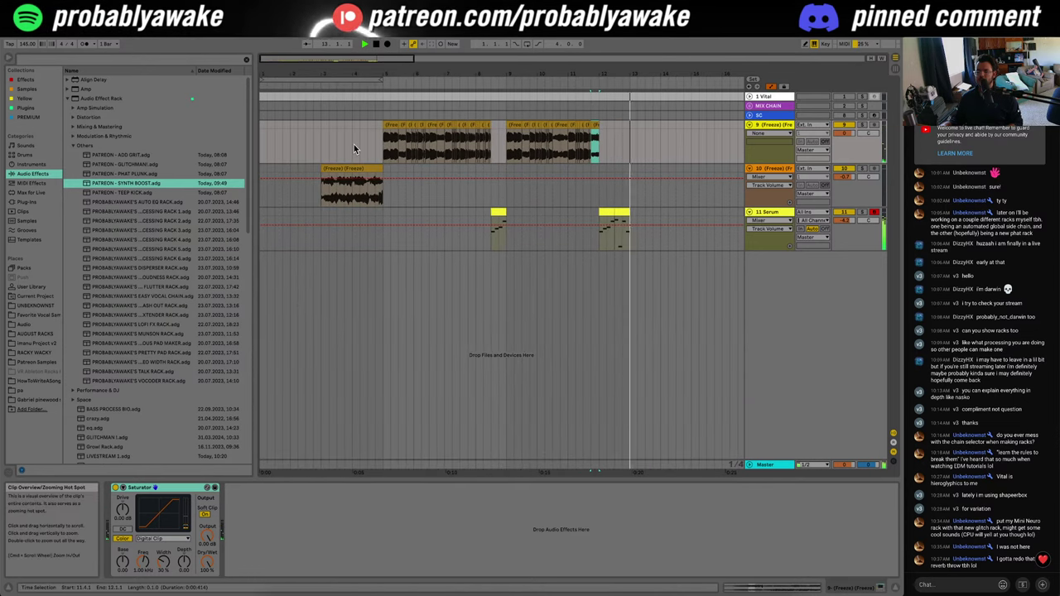
pyautogui.click(72, 146)
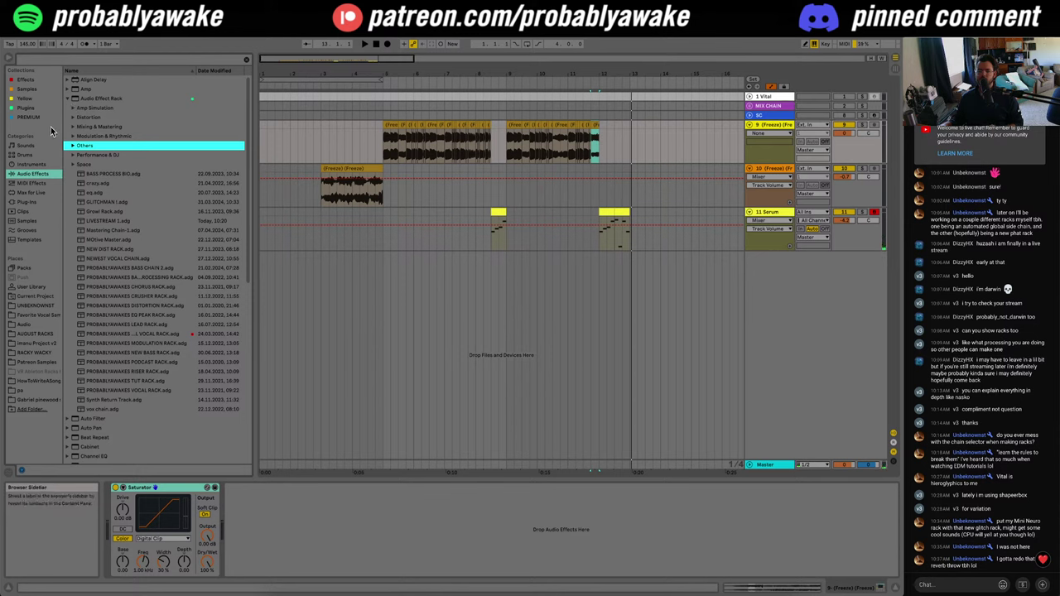
pyautogui.click(76, 55)
pyautogui.write('thermal')
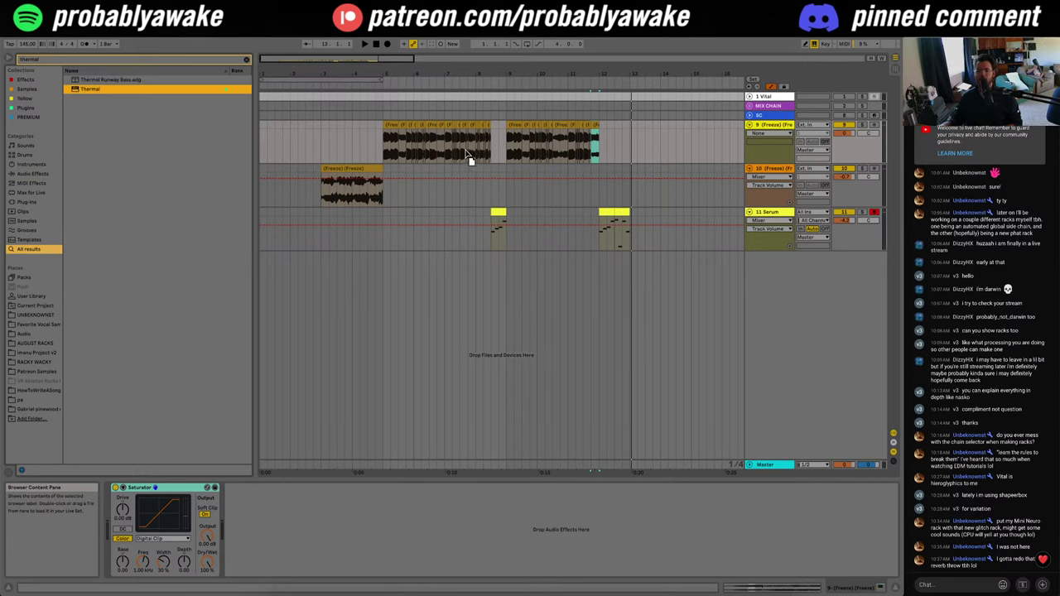
pyautogui.press('Return')
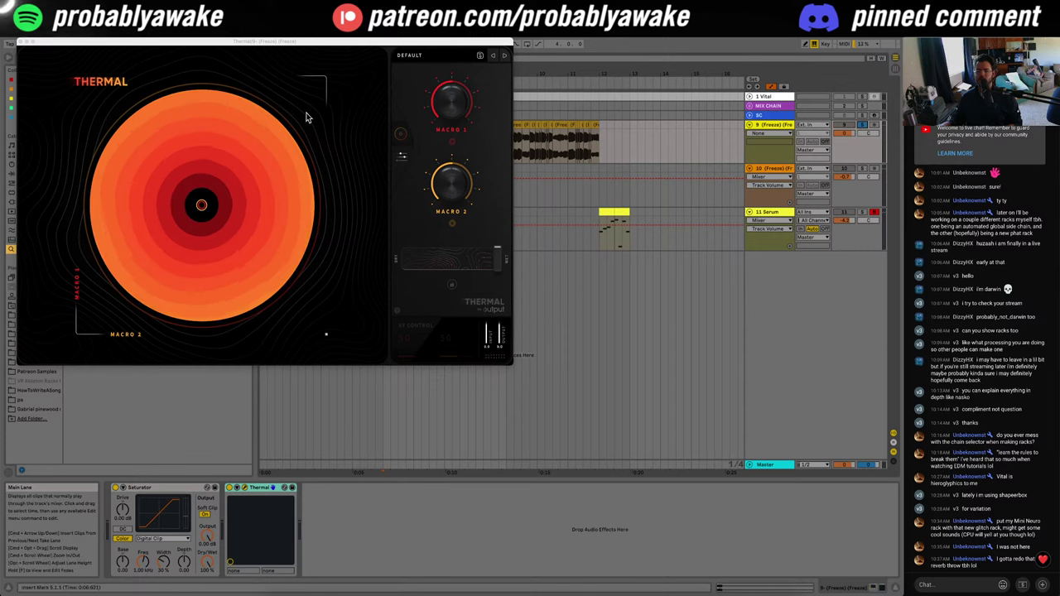
# Step: Choose Thermal's Beefy Digits preset, set Dry/Wet to 23 and the Freq Shift macro to 11, and close the plug-in window
pyautogui.click(506, 55)
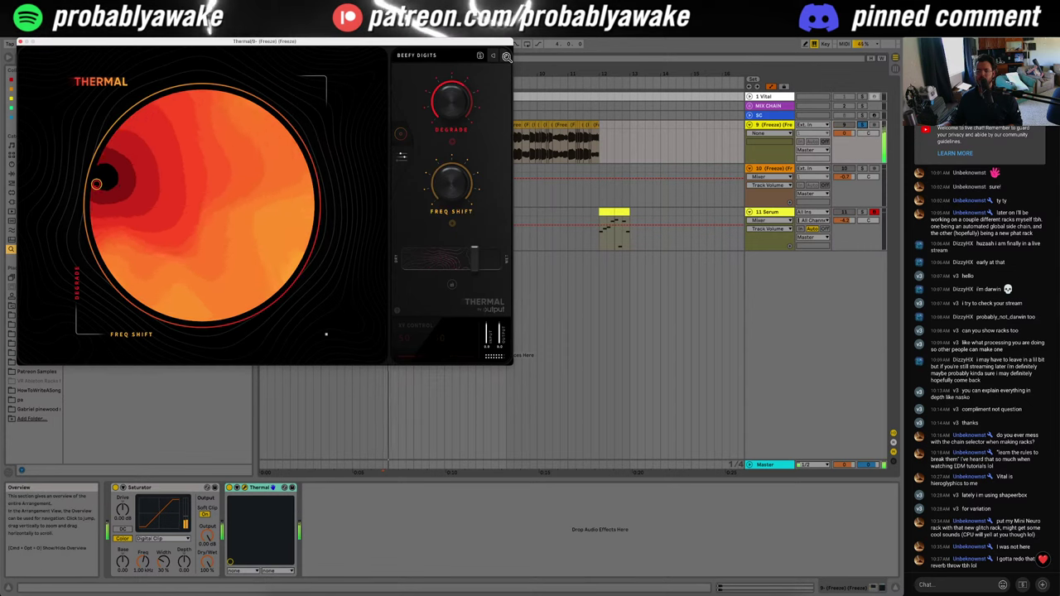
pyautogui.moveTo(474, 257); pyautogui.dragTo(430, 259)
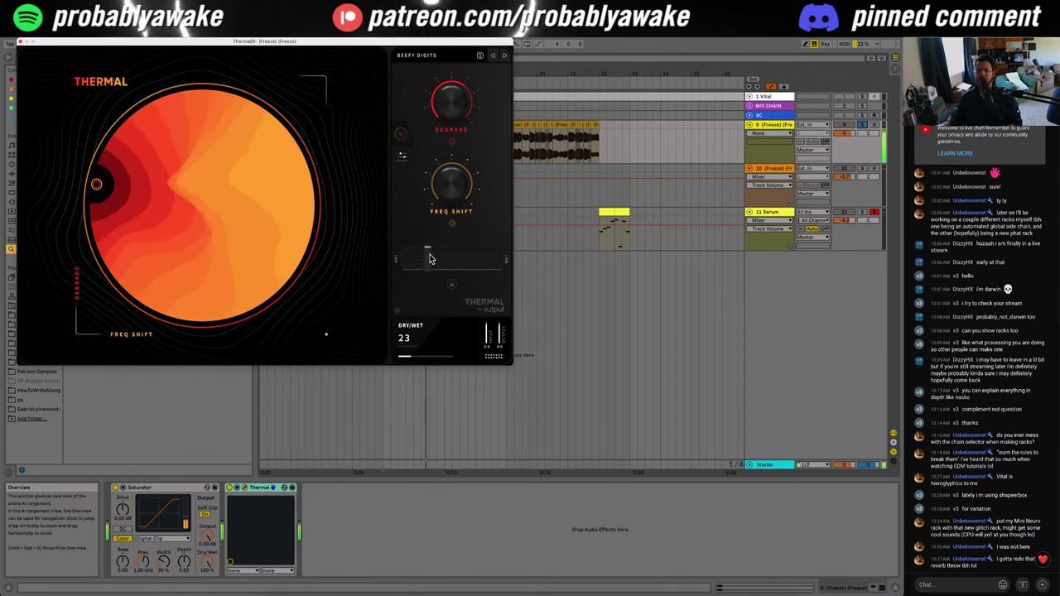
pyautogui.moveTo(454, 187); pyautogui.dragTo(455, 178)
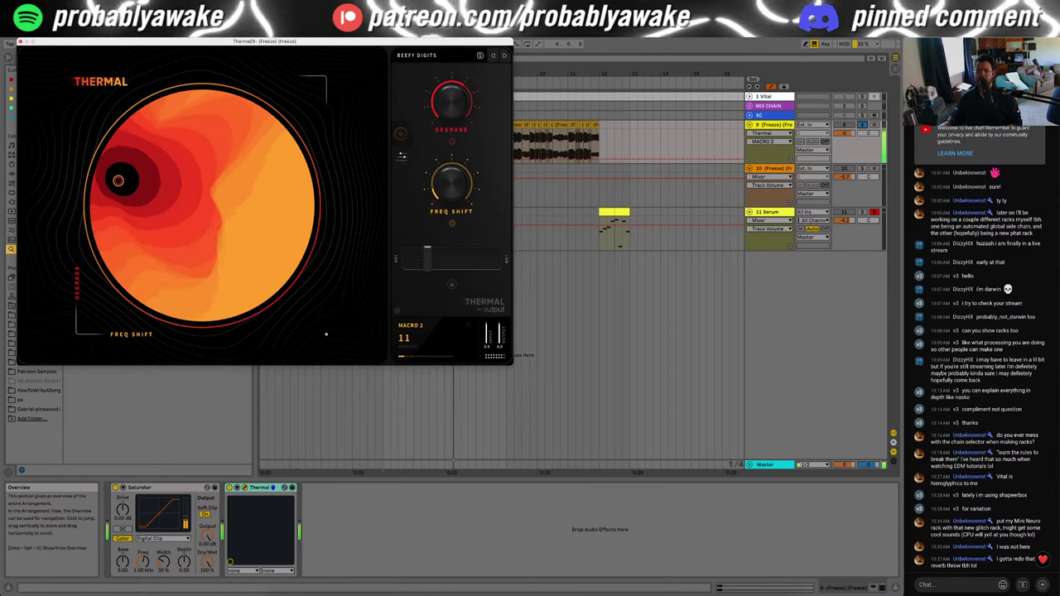
pyautogui.click(20, 42)
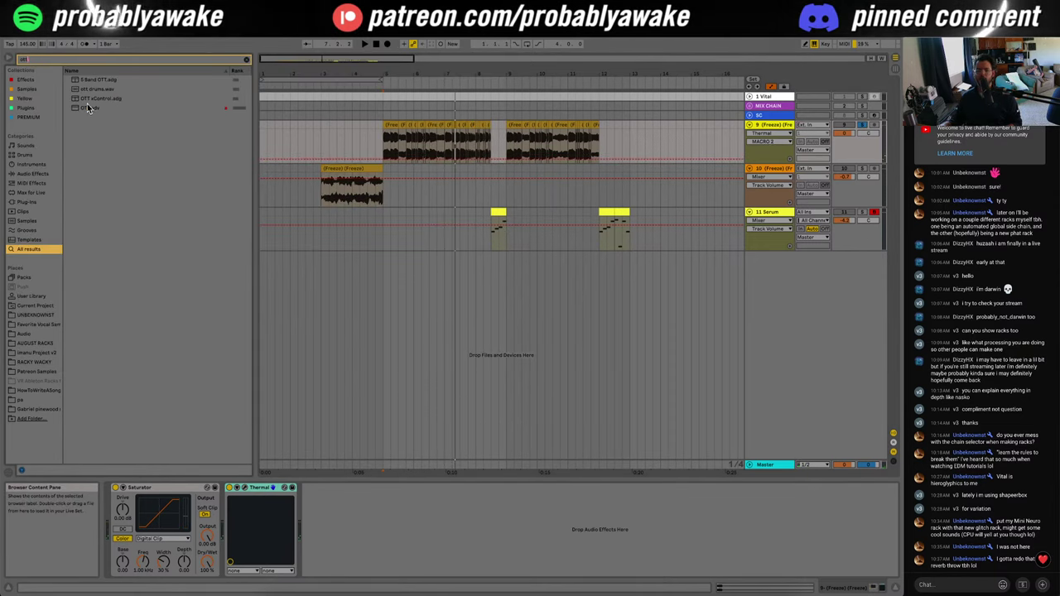
# Step: Add the OTT preset after Thermal on track 9 and raise its master output while the bass plays
pyautogui.doubleClick(88, 109)
pyautogui.press('space')
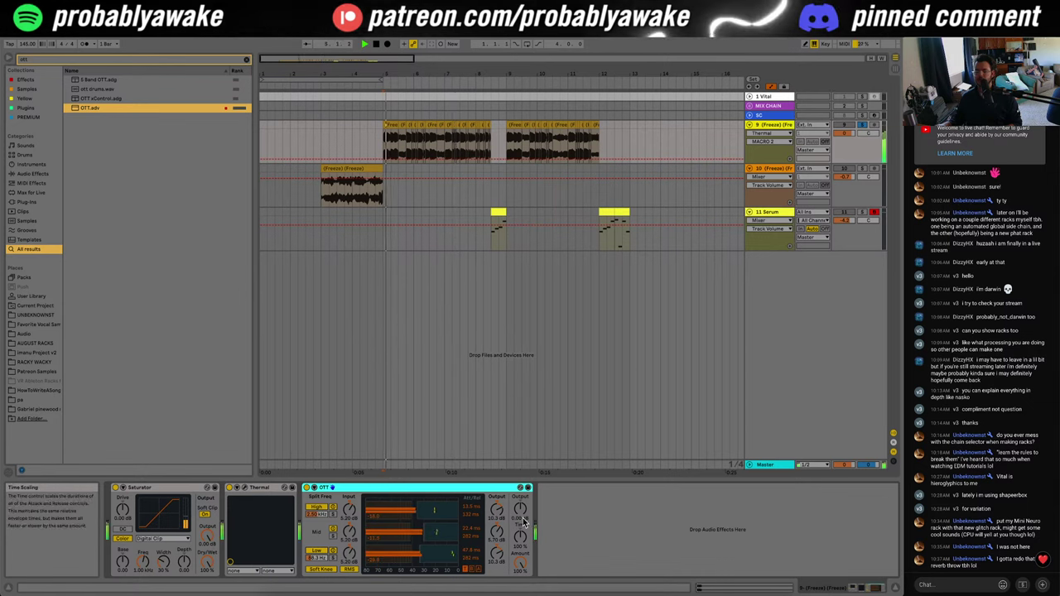
pyautogui.moveTo(521, 510); pyautogui.dragTo(520, 494)
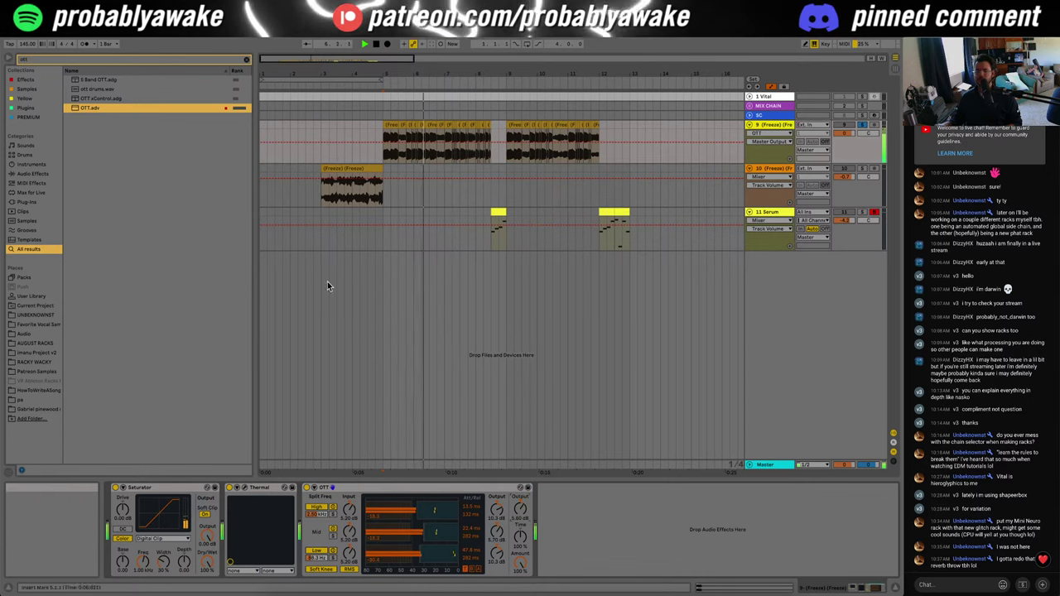
# Step: Add an EQ Eight after OTT, with a dip just below 1 kHz and a 7.81 dB boost at 1.70 kHz
pyautogui.click(45, 59)
pyautogui.write('eq')
pyautogui.doubleClick(90, 89)
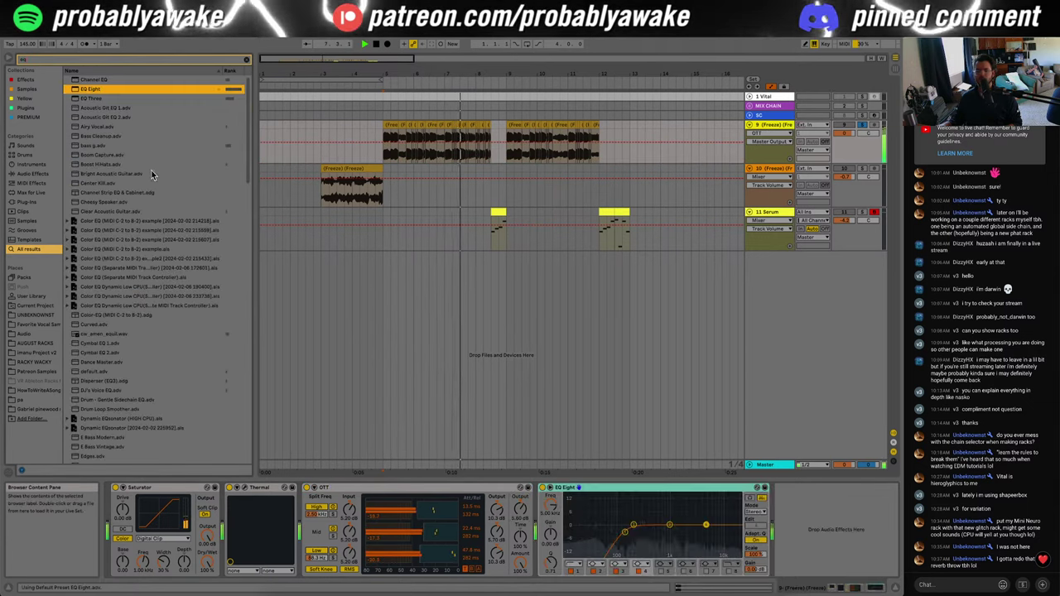
pyautogui.moveTo(670, 525); pyautogui.dragTo(651, 499)
pyautogui.click(750, 499)
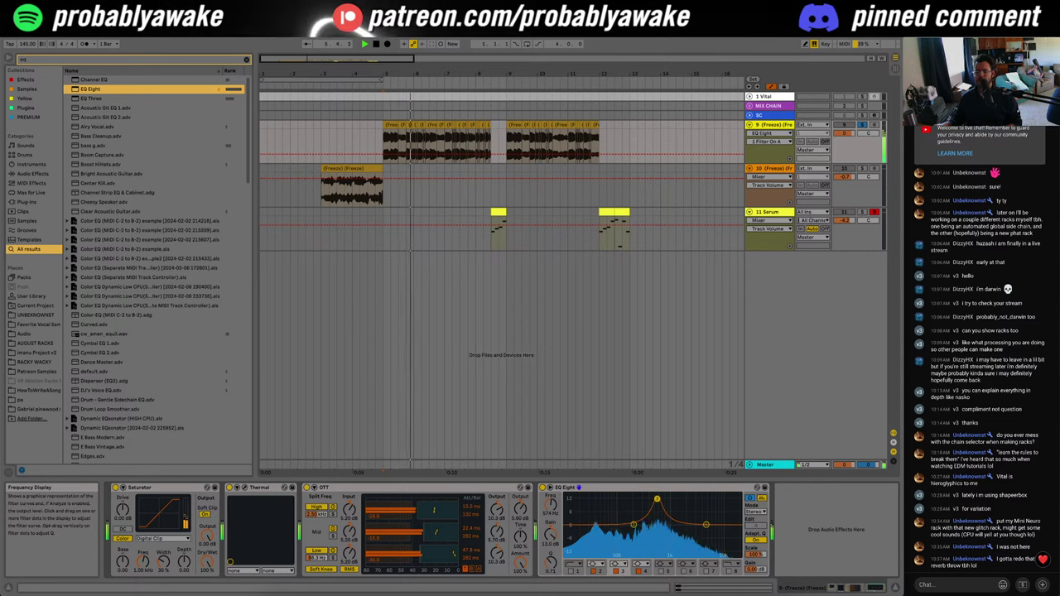
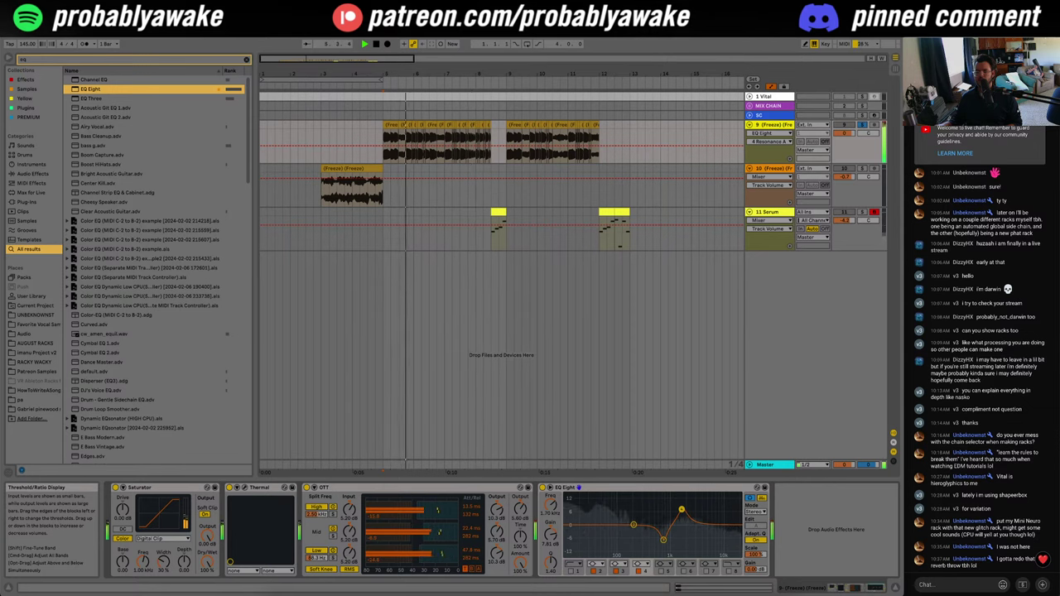
# Step: Move the Saturator to the end of track 9's effect chain, lower the track's volume slightly and play the full arrangement
pyautogui.moveTo(155, 489); pyautogui.dragTo(797, 515)
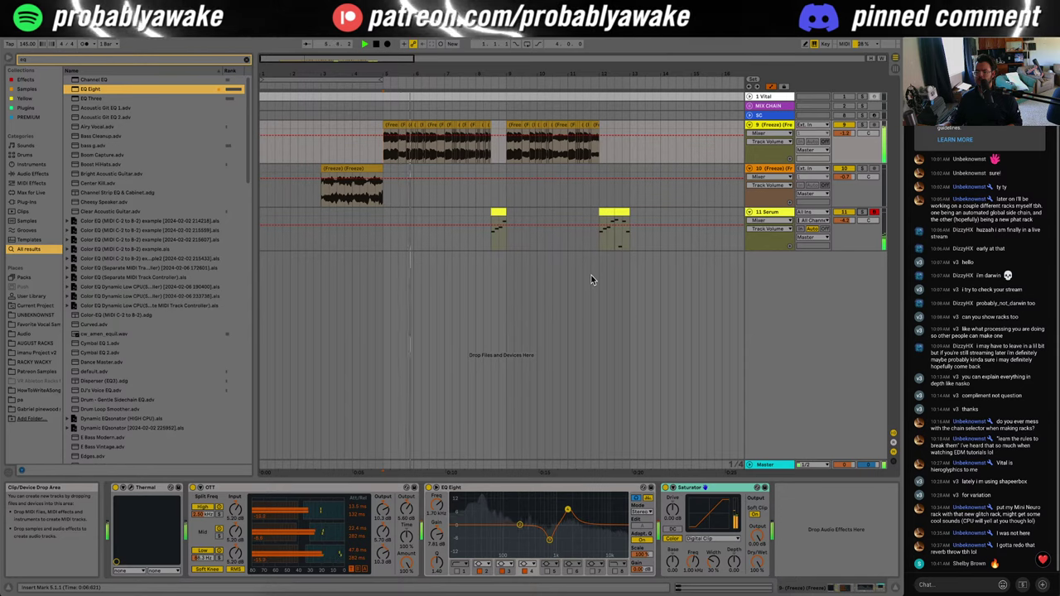
pyautogui.scroll(5, 530, 327)
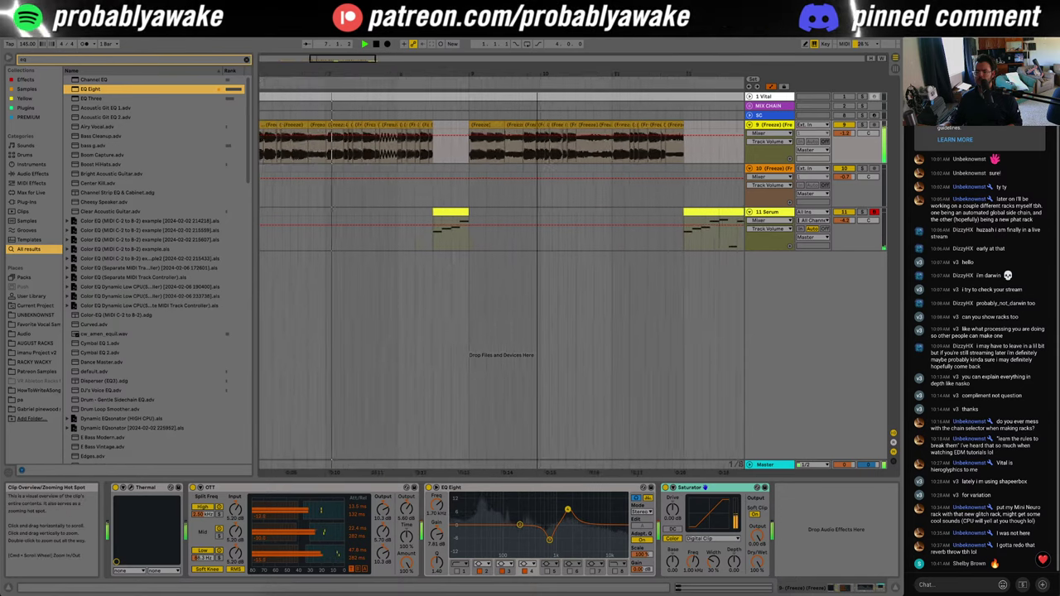
pyautogui.click(287, 246)
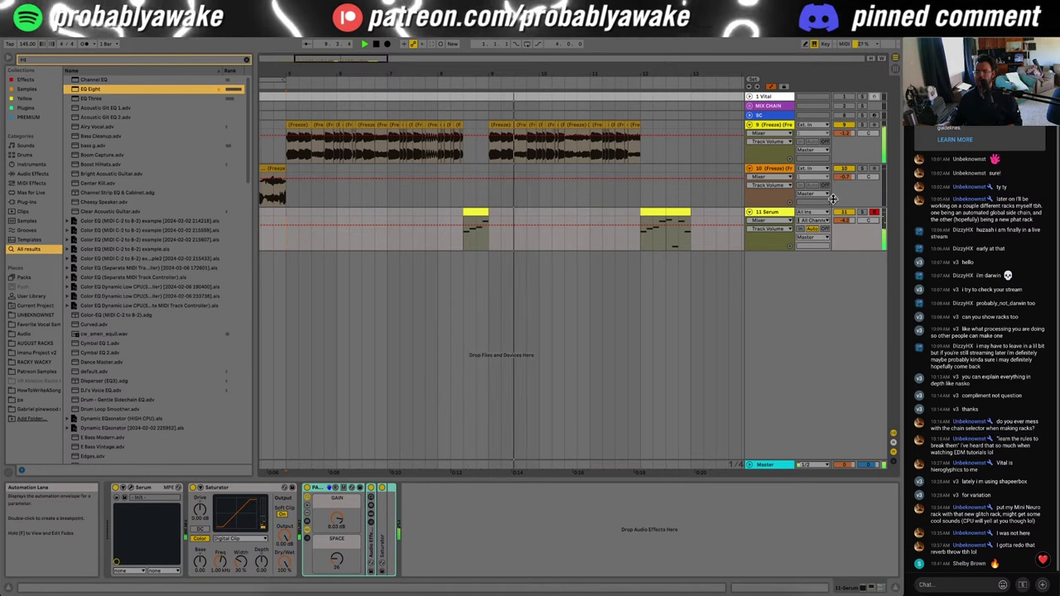
# Step: Solo track 11 and play its first fill from 8.3.1
pyautogui.click(465, 246)
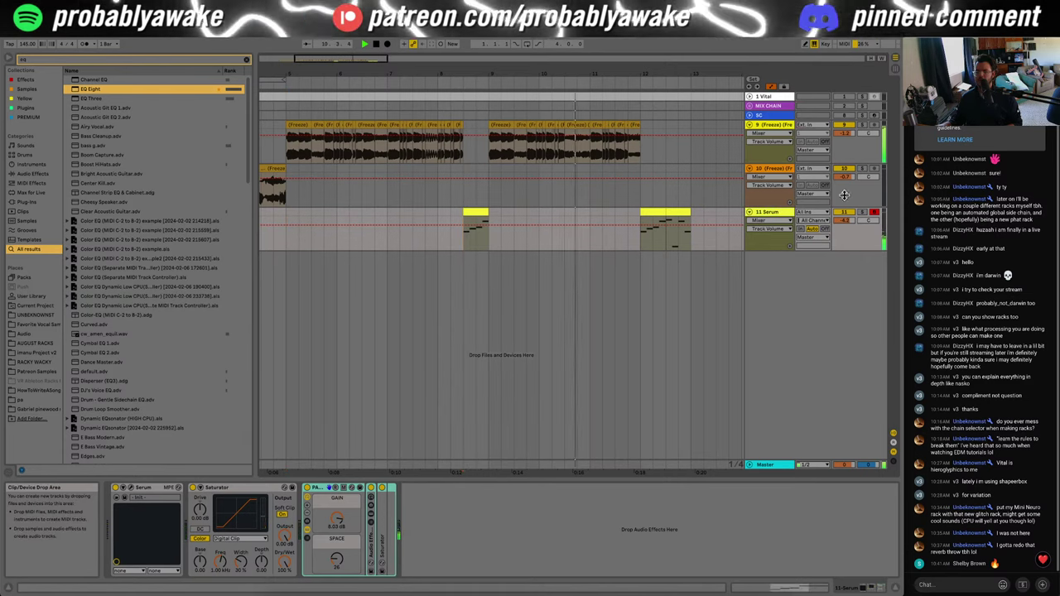
pyautogui.click(777, 215)
pyautogui.press('s')
pyautogui.press('space')
pyautogui.press('space')
pyautogui.press('space')
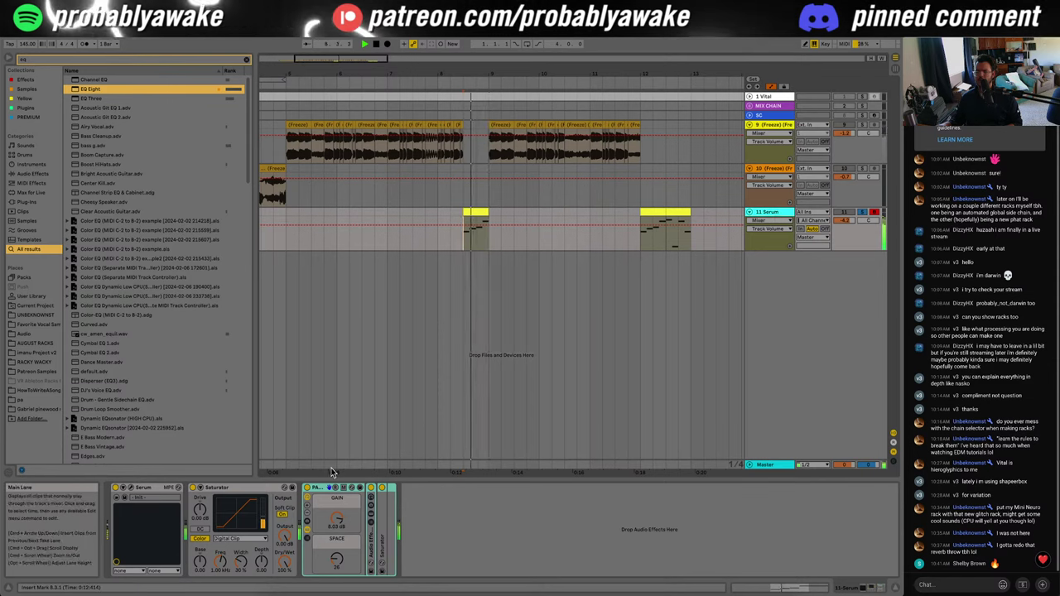
# Step: Open the first Serum fill for note editing and add a short E4 note at 1.3.1 above the E3 note
pyautogui.doubleClick(479, 212)
pyautogui.press('space')
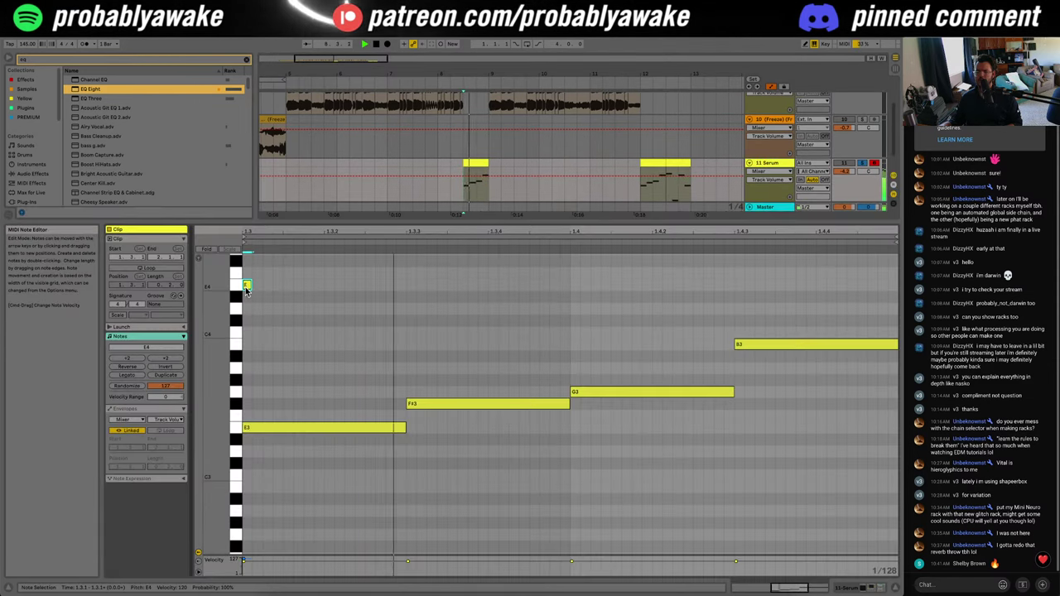
pyautogui.moveTo(246, 284); pyautogui.dragTo(280, 284)
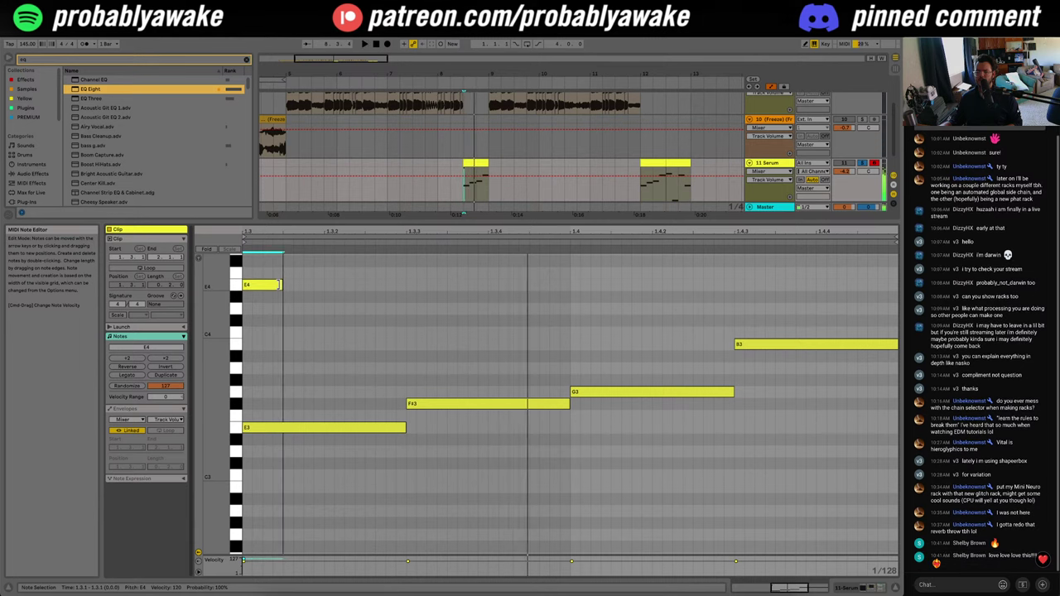
# Step: Add matching short high notes at D5 on 1.3.3, B4 on 1.4.1 and E4 on 1.4.3, and play the fill
pyautogui.moveTo(429, 277); pyautogui.dragTo(430, 278)
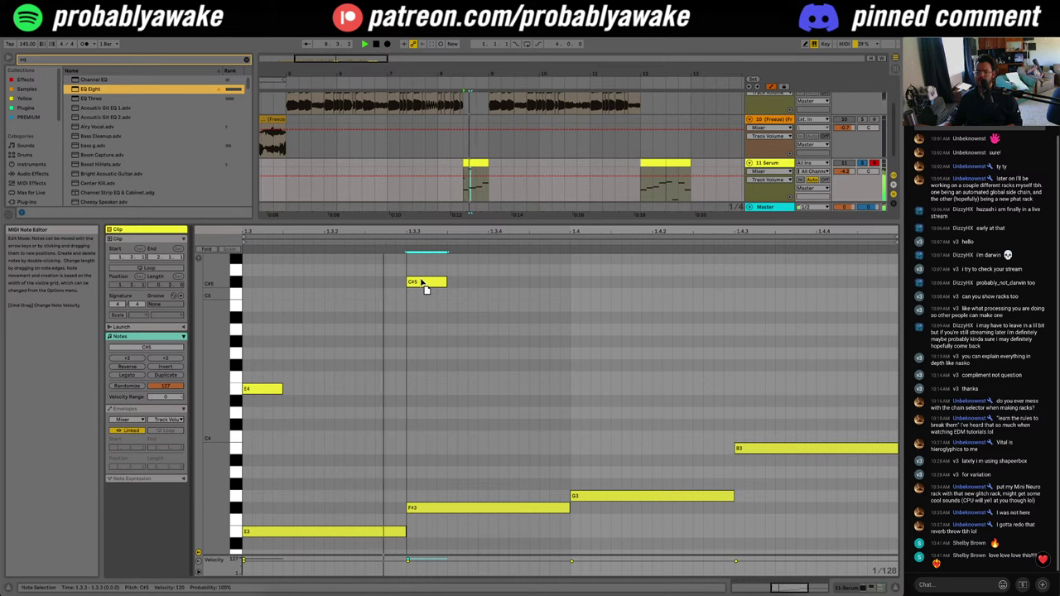
pyautogui.moveTo(452, 270); pyautogui.dragTo(583, 267)
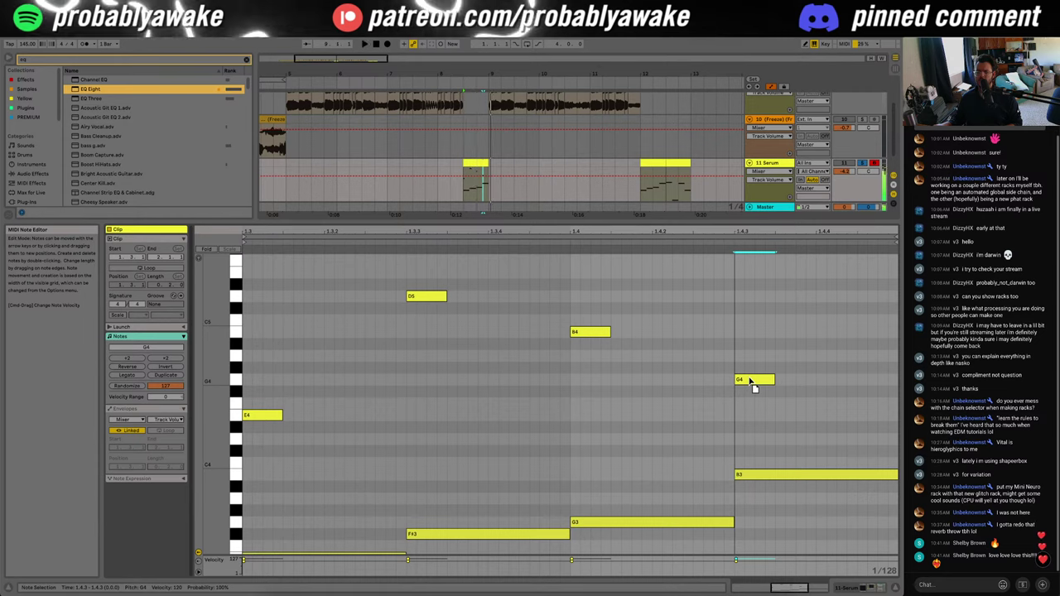
pyautogui.moveTo(753, 384); pyautogui.dragTo(752, 426)
pyautogui.press('space')
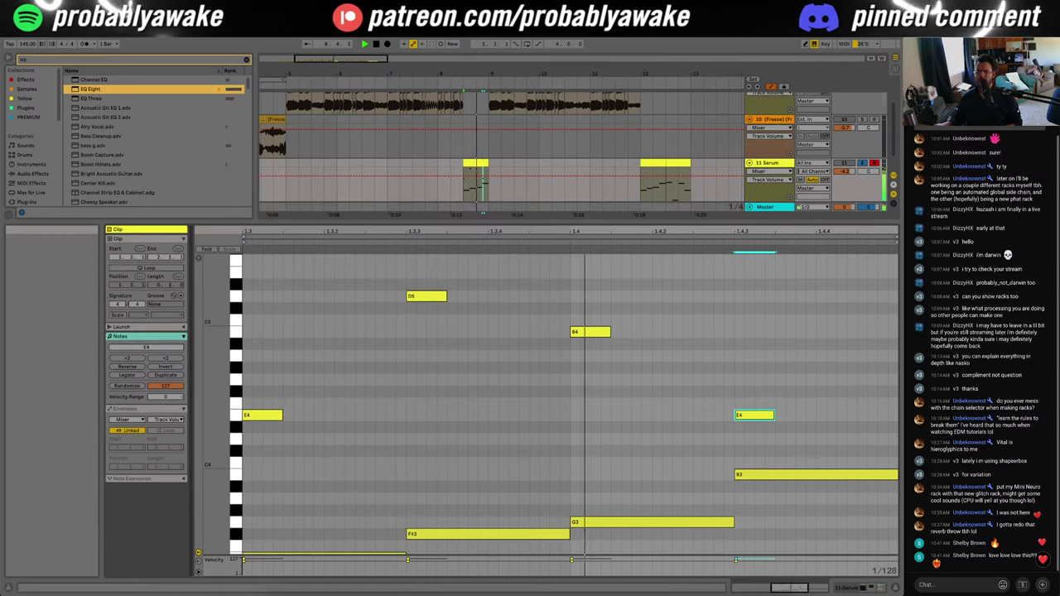
# Step: Copy the first Serum fill onto track 11 at 12.1.1 and consolidate the range through 13.1.1 into one clip
pyautogui.click(640, 193)
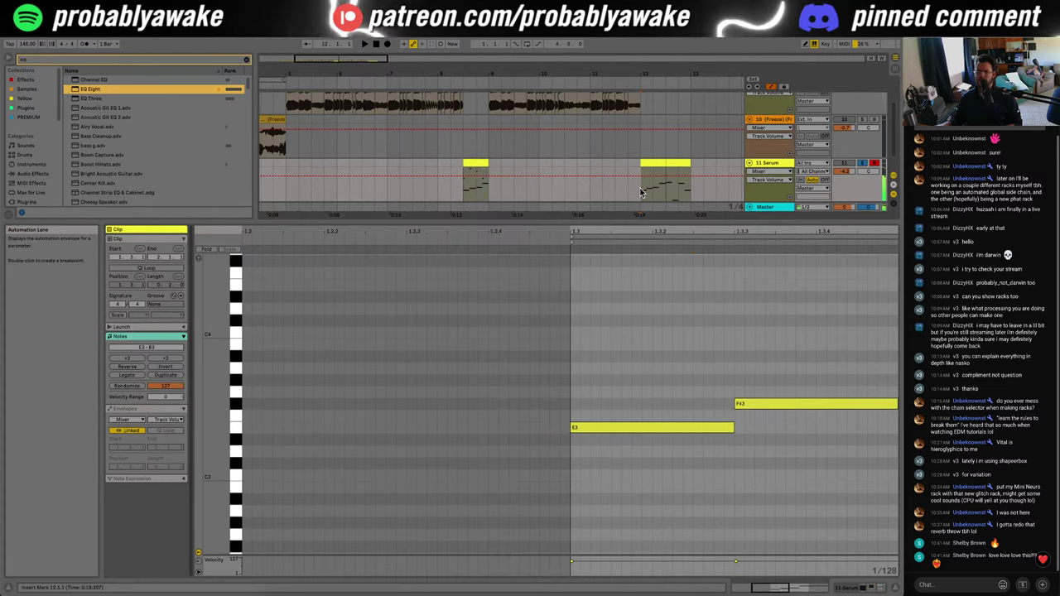
pyautogui.click(476, 163)
pyautogui.hotkey('ctrl', 'c')
pyautogui.click(646, 192)
pyautogui.hotkey('ctrl', 'v')
pyautogui.press('space')
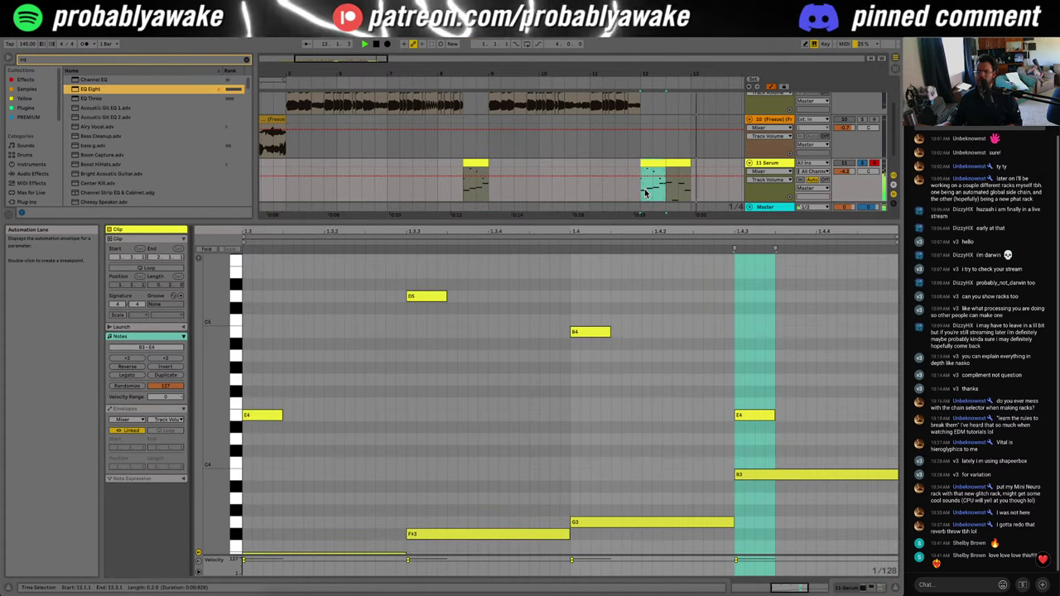
pyautogui.moveTo(646, 192); pyautogui.dragTo(686, 193)
pyautogui.hotkey('ctrl', 'j')
pyautogui.press('space')
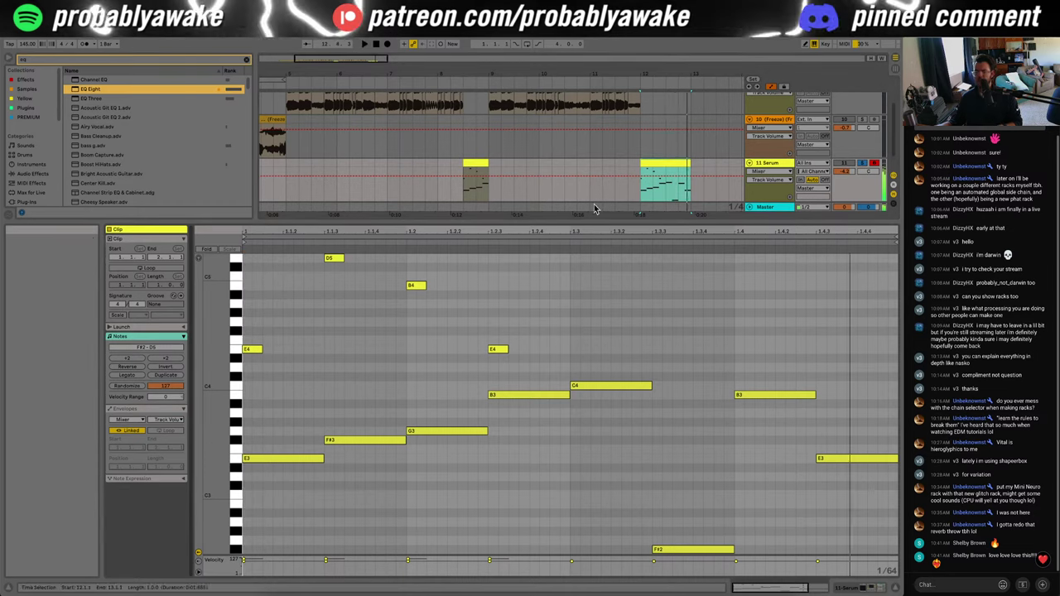
# Step: Duplicate the four short high notes into the second half of the fill, raising the first copy to G5 and the second to E5
pyautogui.scroll(1, 502, 361)
pyautogui.moveTo(570, 378); pyautogui.dragTo(249, 269)
pyautogui.press('super+d')
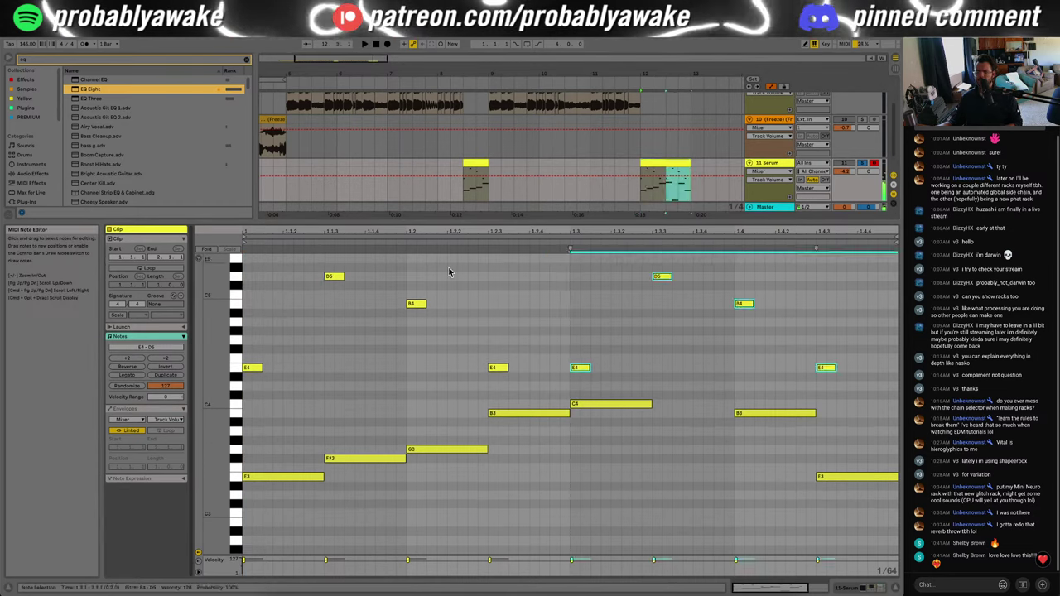
pyautogui.click(608, 307)
pyautogui.moveTo(581, 367); pyautogui.dragTo(587, 304)
pyautogui.press('space')
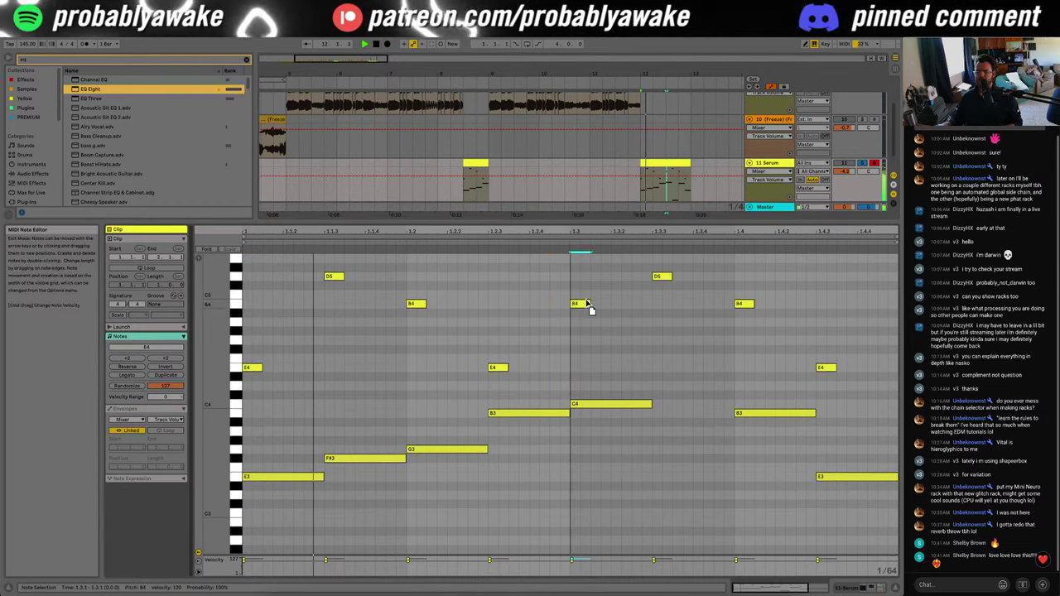
pyautogui.click(582, 304)
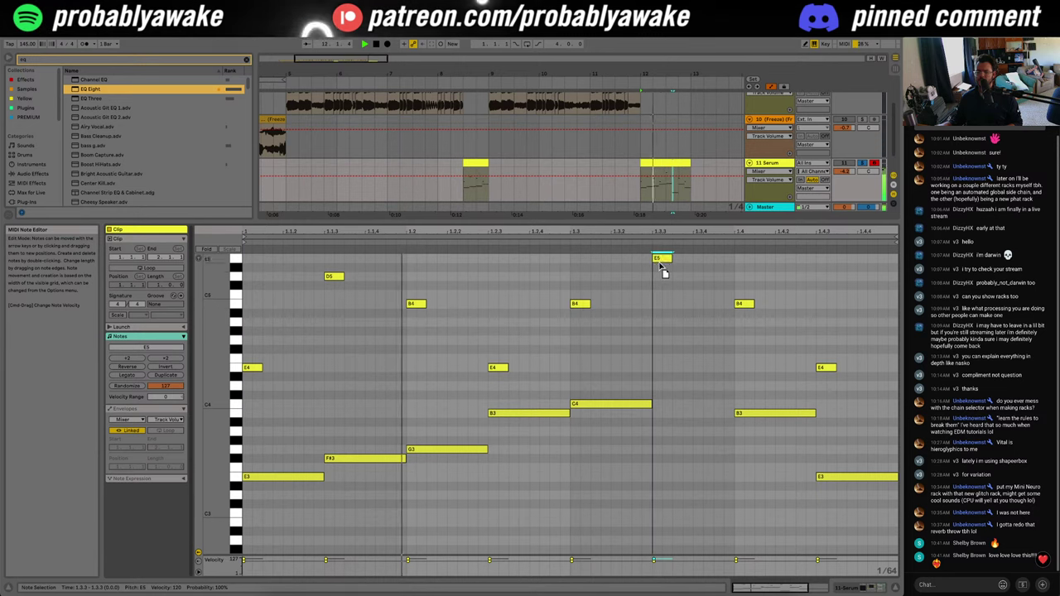
pyautogui.moveTo(579, 285)
pyautogui.mouseDown()
pyautogui.moveTo(580, 246)
pyautogui.moveTo(580, 305)
pyautogui.mouseUp()
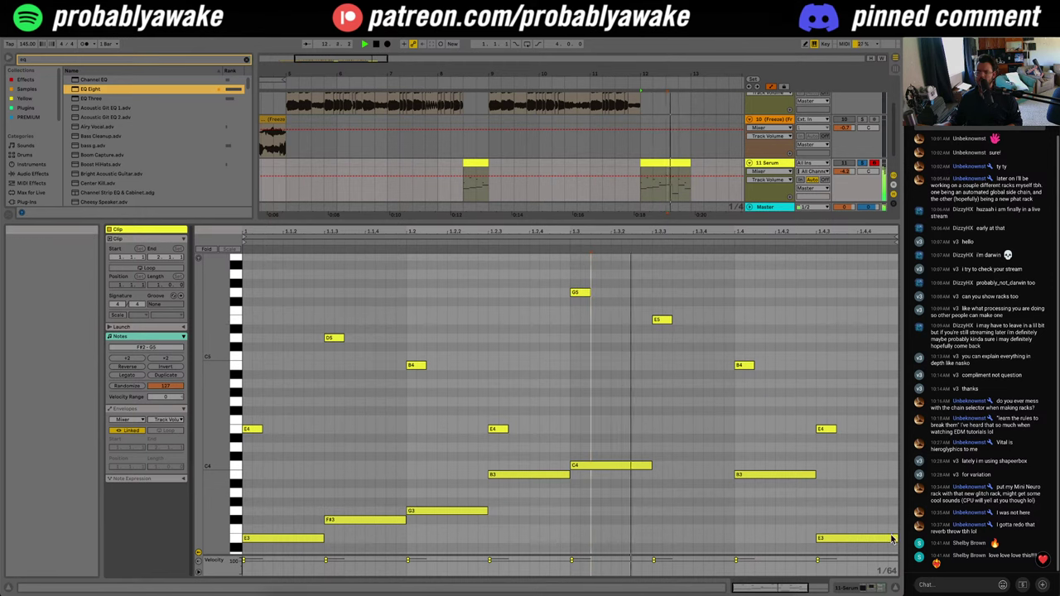
# Step: Close the note editor and play the full arrangement from 5.1.1
pyautogui.click(897, 584)
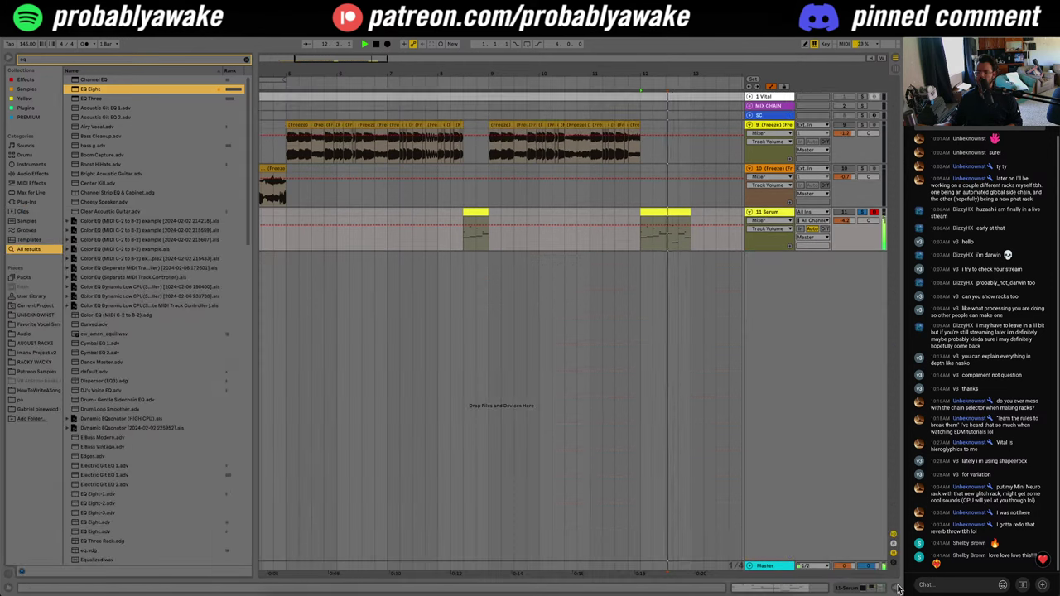
pyautogui.click(286, 247)
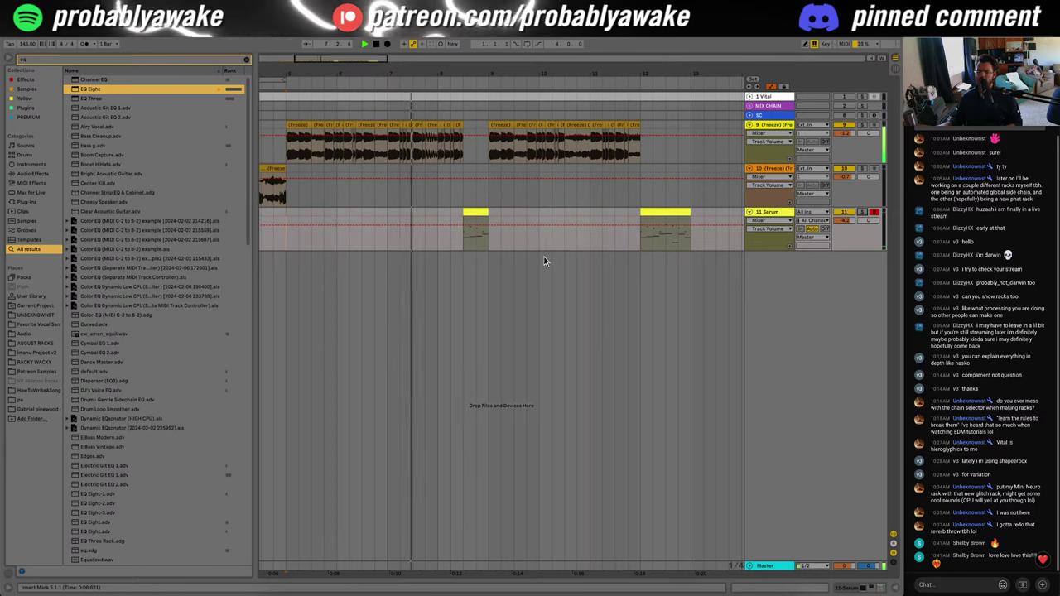
pyautogui.hscroll(-3, 581, 329)
pyautogui.hscroll(2, 580, 329)
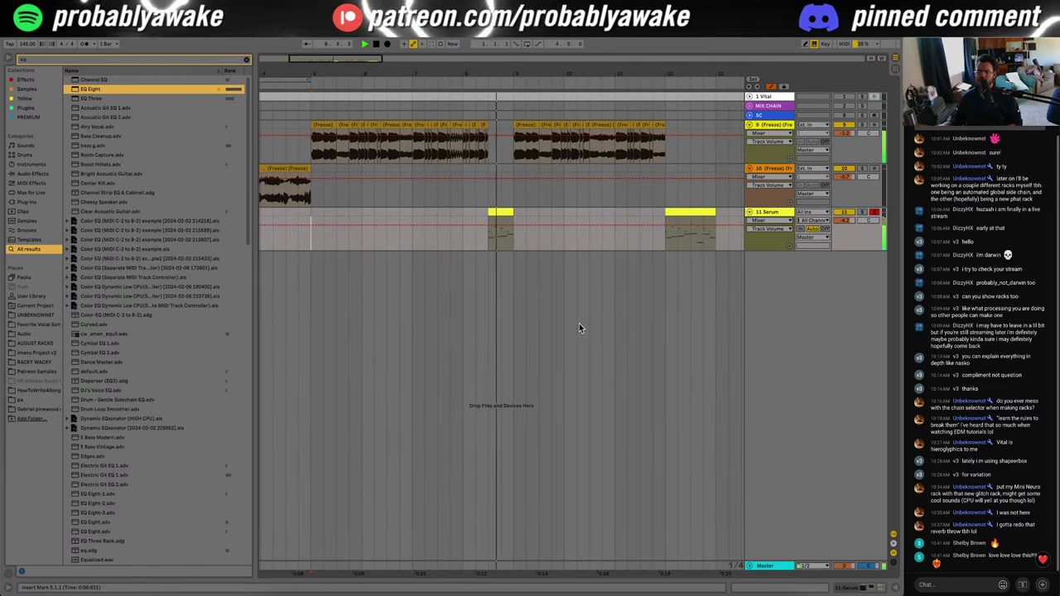
# Step: Insert a new Serum MIDI track below track 11 and create an empty clip on it from 8.3.1 to 9.1.1
pyautogui.click(777, 213)
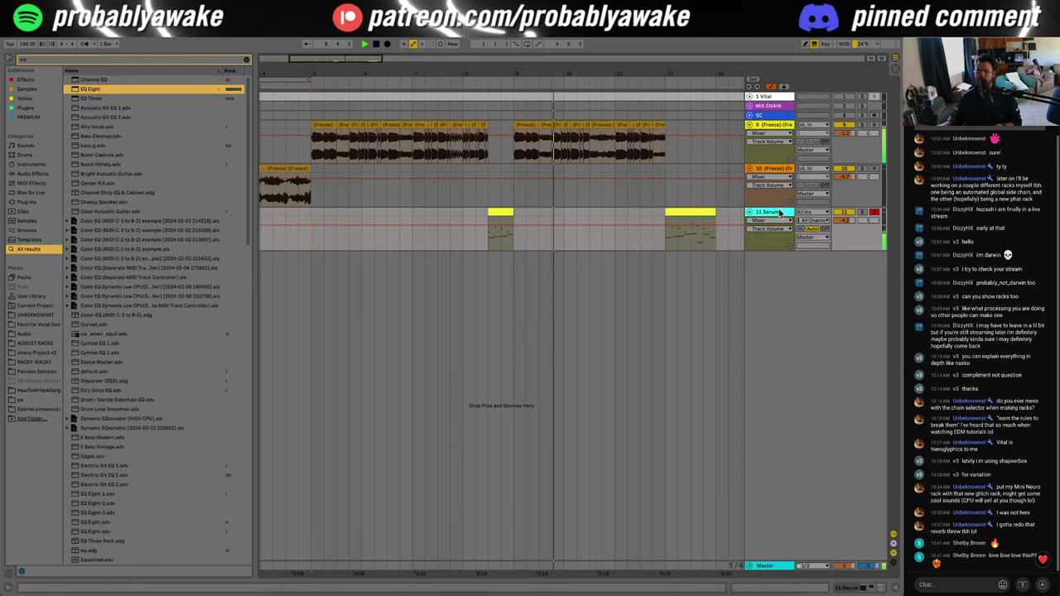
pyautogui.press('super+shift+t')
pyautogui.moveTo(490, 290); pyautogui.dragTo(513, 260)
pyautogui.press('super+z')
pyautogui.press('super+m')
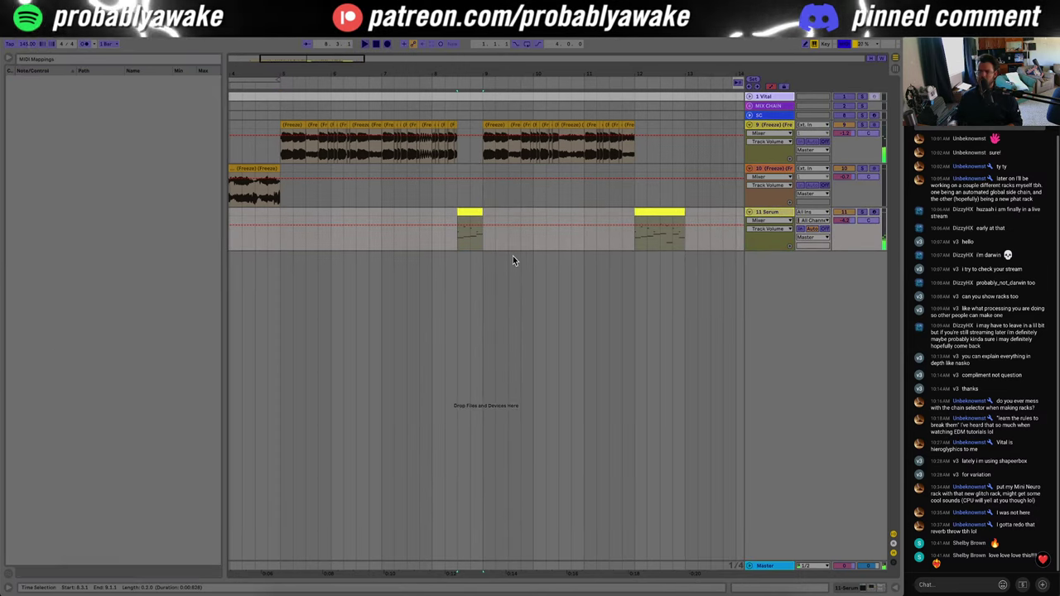
pyautogui.press('super+m')
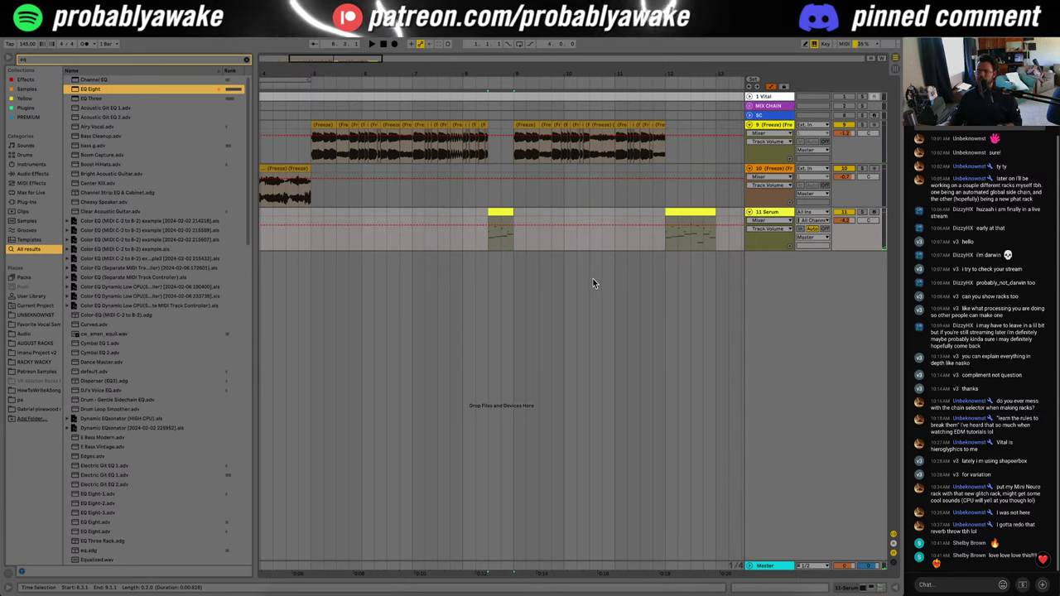
pyautogui.press('super+shift+t')
pyautogui.press('super+shift+m')
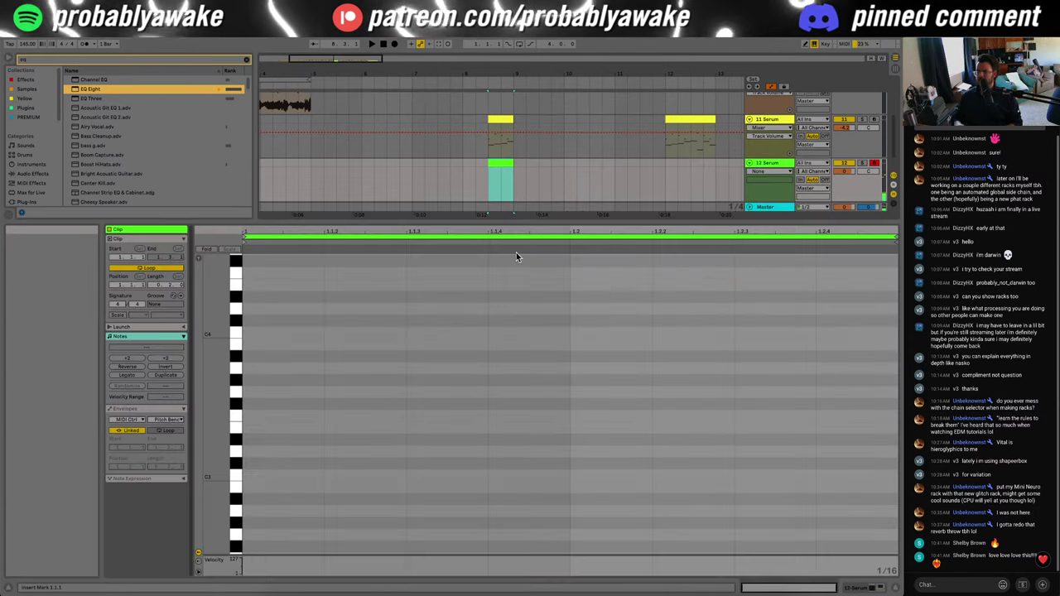
# Step: Add an E note spanning the whole new clip and lower it to E0
pyautogui.doubleClick(268, 427)
pyautogui.press('space')
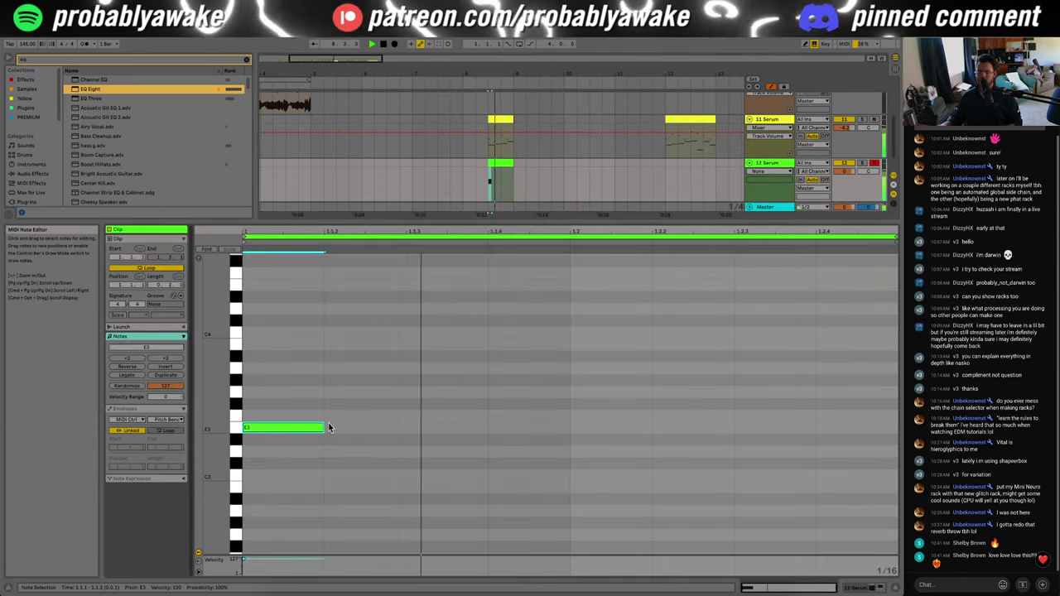
pyautogui.moveTo(329, 428); pyautogui.dragTo(880, 429)
pyautogui.hotkey('shift', 'Down')
pyautogui.hotkey('shift', 'Down')
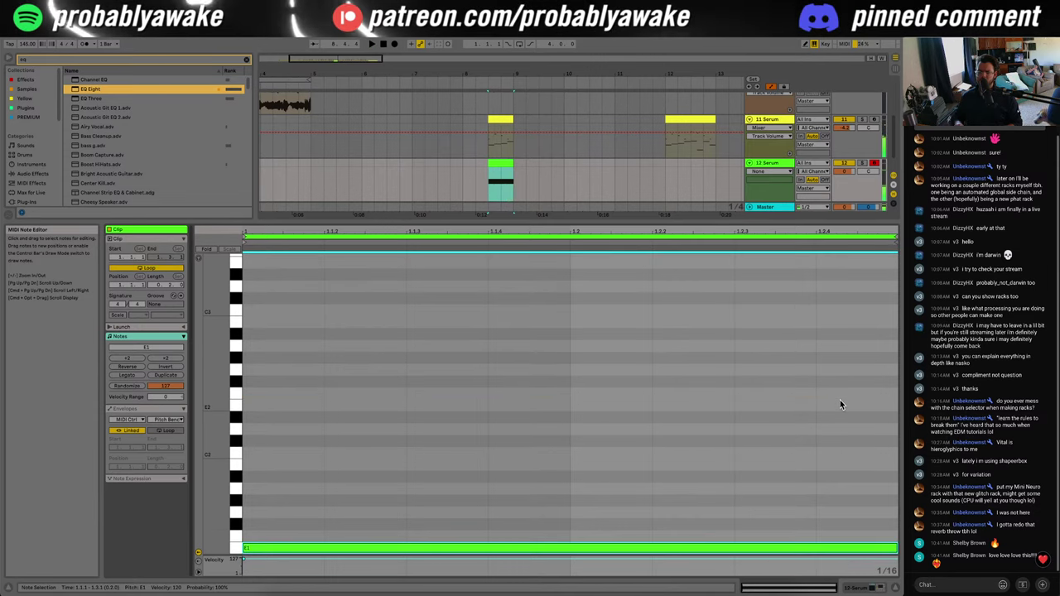
pyautogui.hotkey('shift', 'Down')
# Step: Shorten the E0 note to half the clip and duplicate it into the second half
pyautogui.hotkey('shift', 'Left')
pyautogui.hotkey('shift', 'Left')
pyautogui.hotkey('shift', 'Left')
pyautogui.hotkey('shift', 'Left')
pyautogui.press('super+d')
pyautogui.press('super+f')
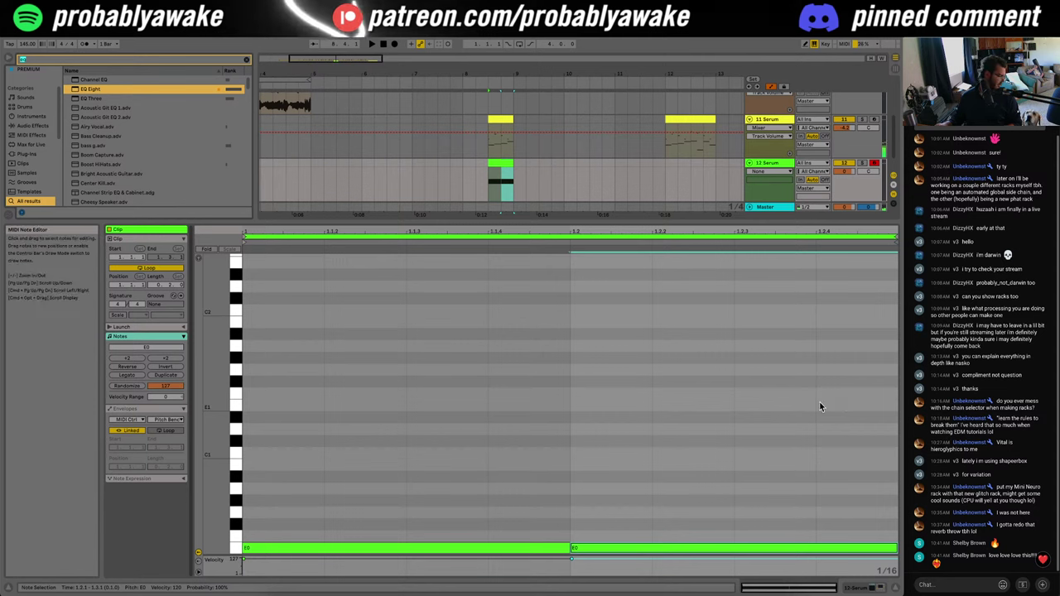
pyautogui.click(788, 418)
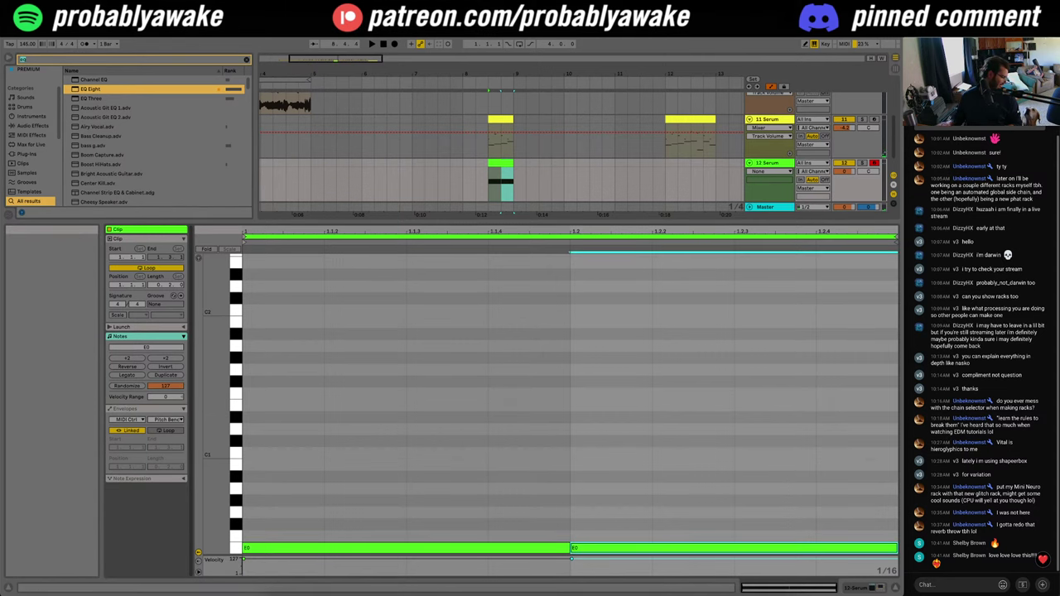
# Step: Raise the clip's second note to G0 and play the bass layer
pyautogui.hotkey('shift', 'Up')
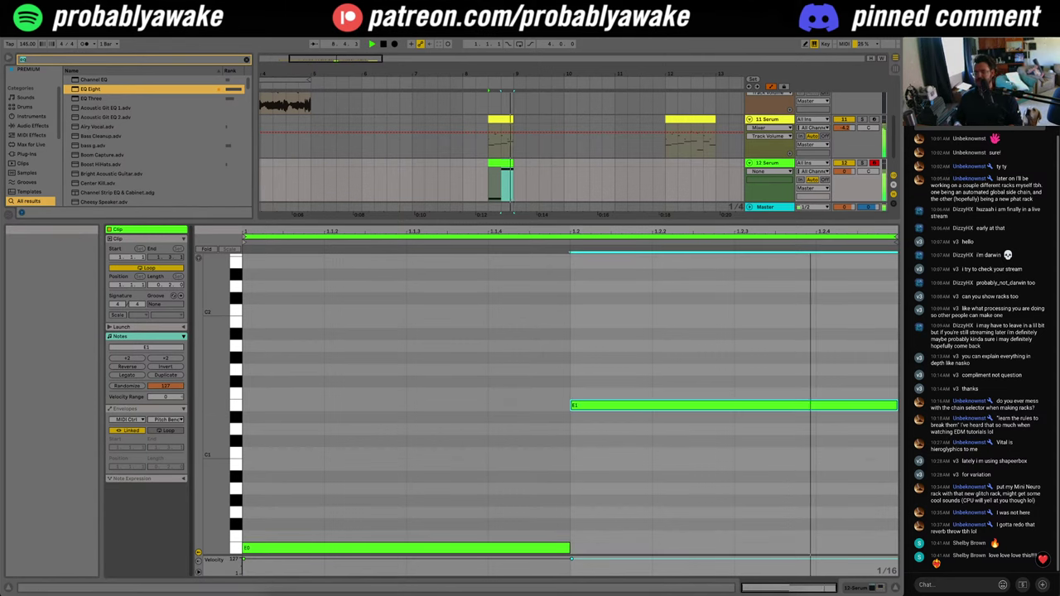
pyautogui.hotkey('shift', 'Down')
pyautogui.press('Up')
pyautogui.press('Up')
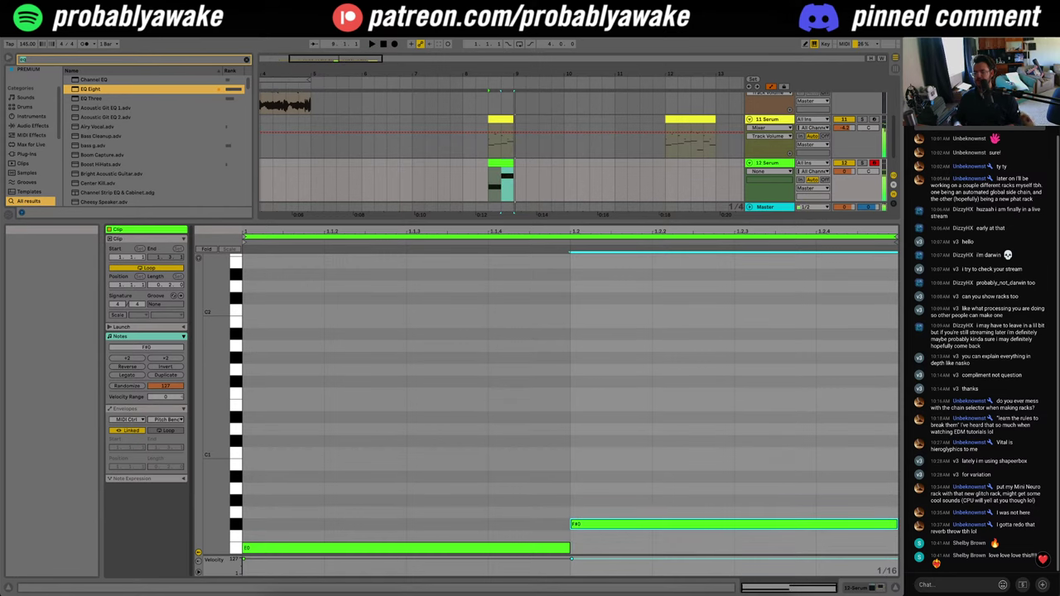
pyautogui.press('Up')
pyautogui.press('space')
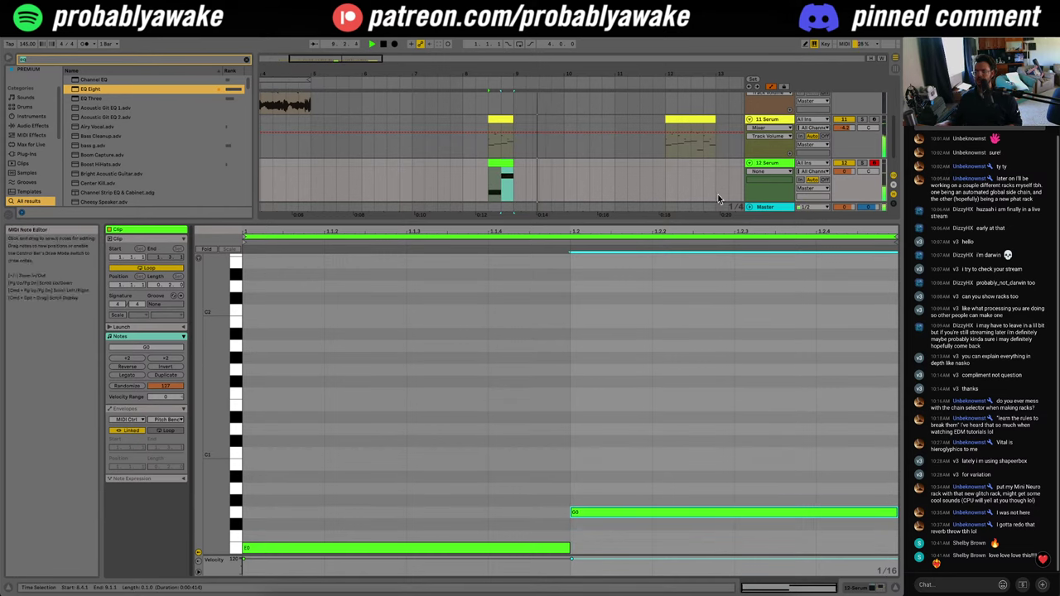
# Step: Copy the track 12 bass clip to 12.1.1 and consolidate the range from 12.1.1 to 13.1.1 into one clip
pyautogui.click(507, 163)
pyautogui.press('super+c')
pyautogui.click(658, 168)
pyautogui.press('super+v')
pyautogui.moveTo(660, 186); pyautogui.dragTo(719, 167)
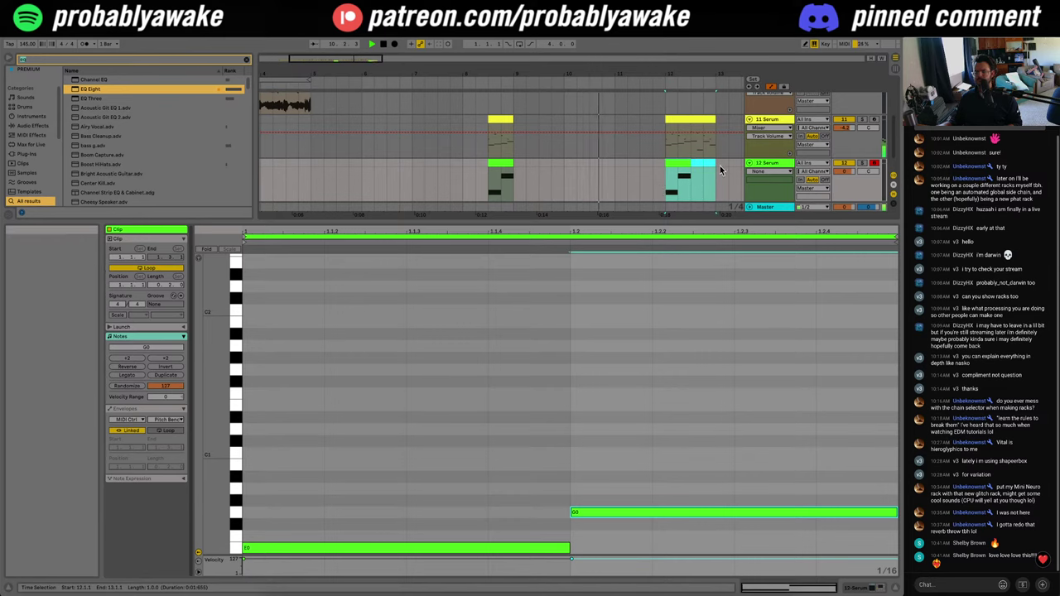
pyautogui.press('super+j')
# Step: Change the consolidated bass clip's third note to C1 and fourth to B0, then close the editor and play the arrangement
pyautogui.moveTo(436, 386); pyautogui.dragTo(599, 421)
pyautogui.moveTo(732, 427); pyautogui.dragTo(733, 326)
pyautogui.press('super+d')
pyautogui.press('Down')
pyautogui.click(767, 377)
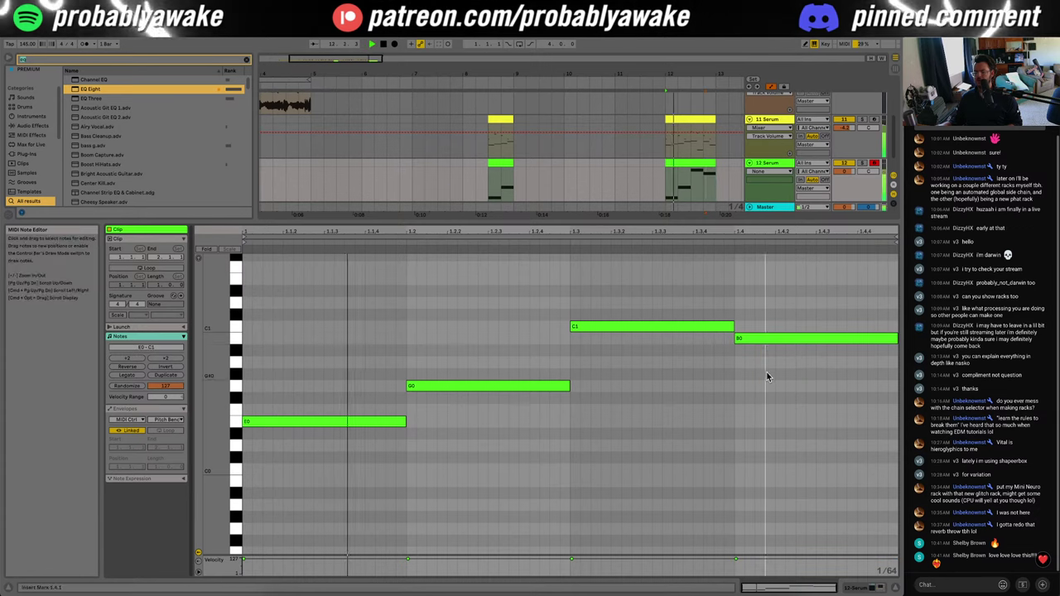
pyautogui.click(895, 588)
pyautogui.click(481, 290)
pyautogui.press('space')
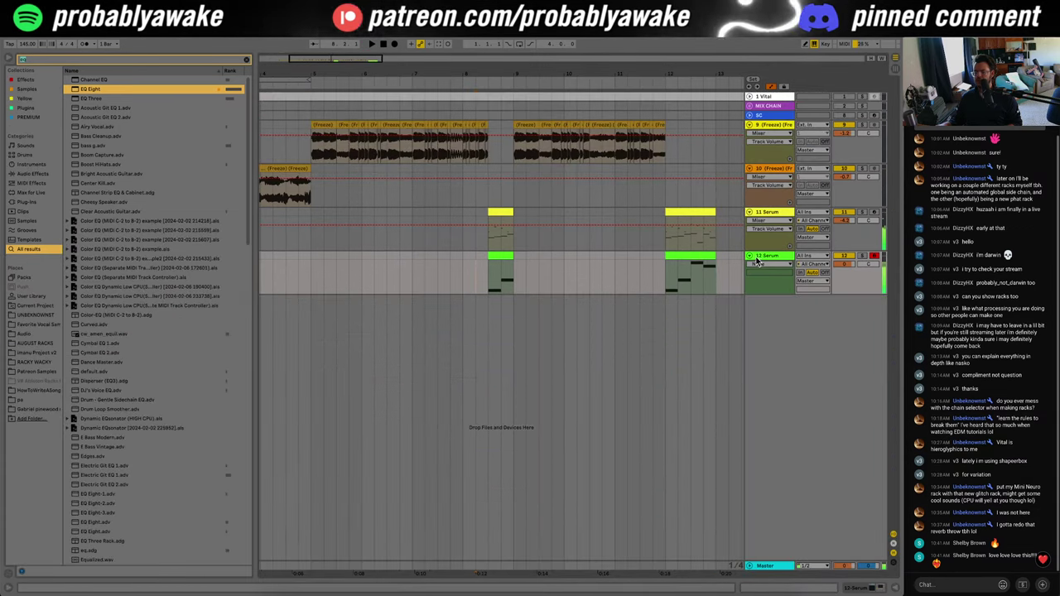
# Step: Add the OTT preset after the Saturator on track 12, and solo the track during playback
pyautogui.doubleClick(772, 256)
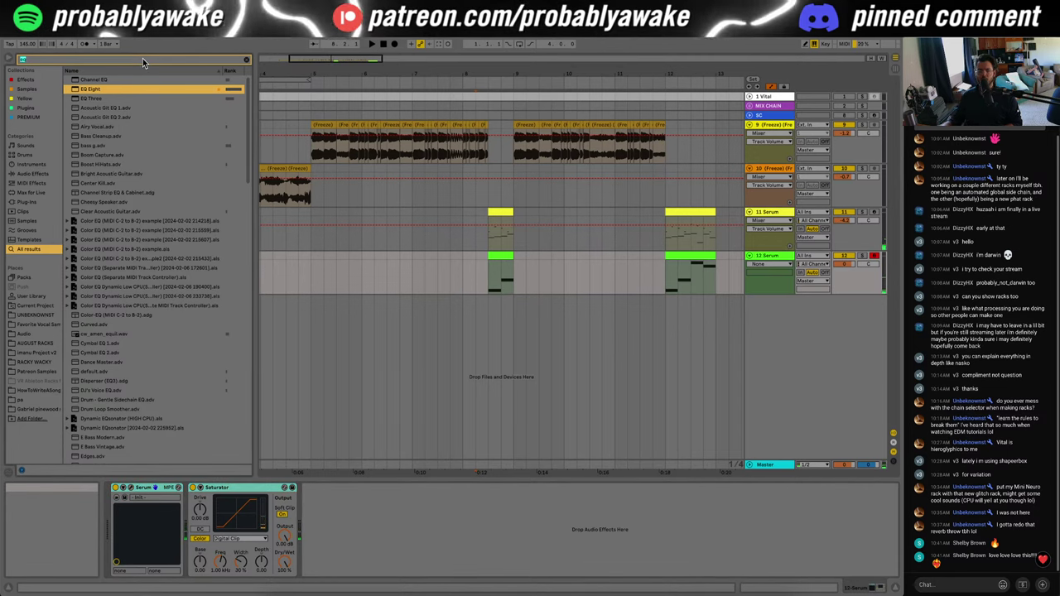
pyautogui.write('ott')
pyautogui.doubleClick(117, 107)
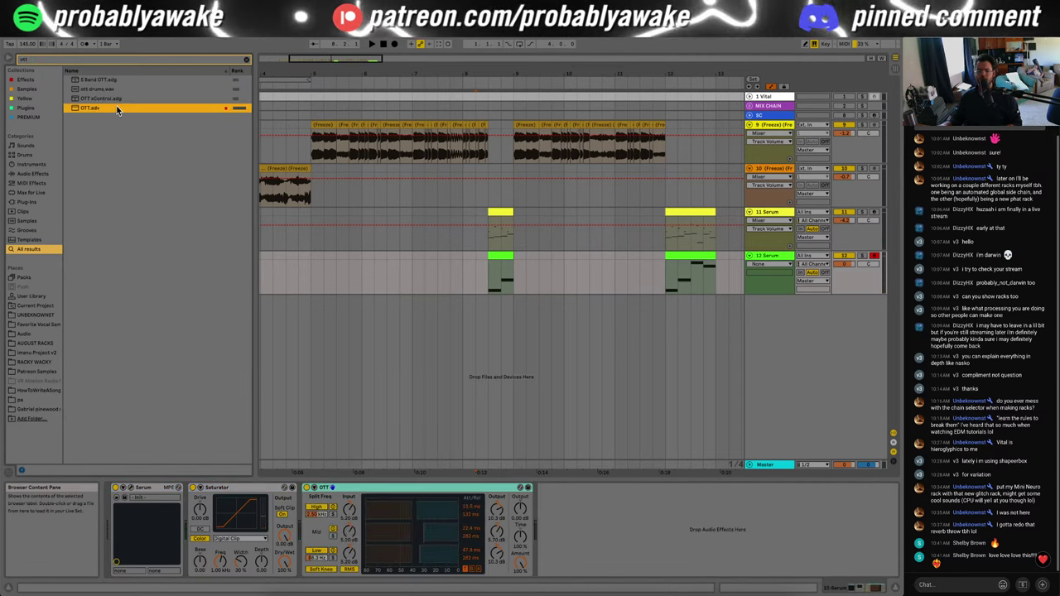
pyautogui.press('space')
pyautogui.click(862, 256)
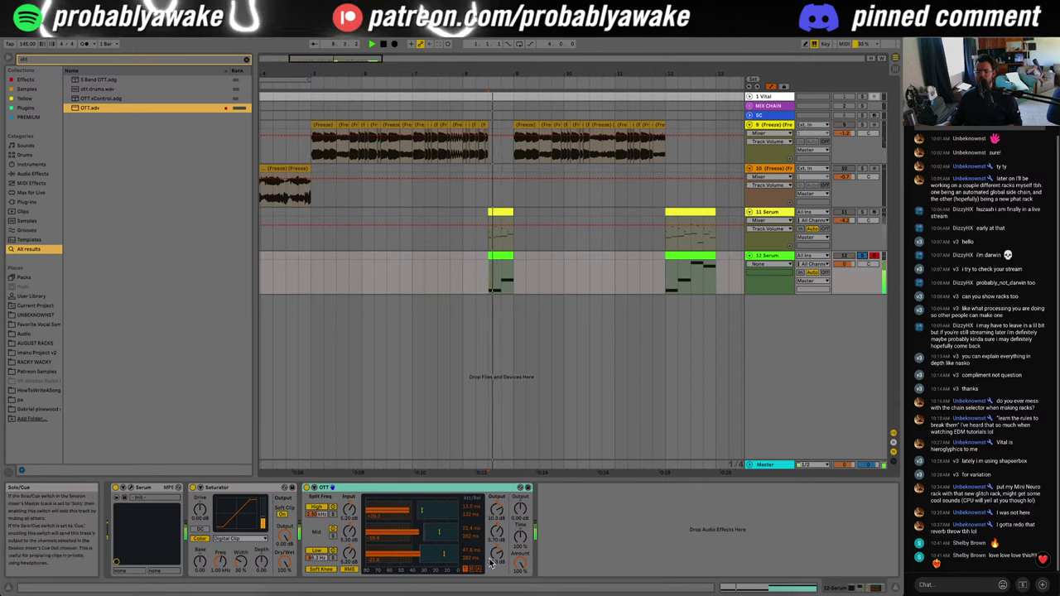
# Step: Add EQ Eight after OTT on track 12 and cut the low mids with a bell dip while it plays
pyautogui.press('space')
pyautogui.press('space')
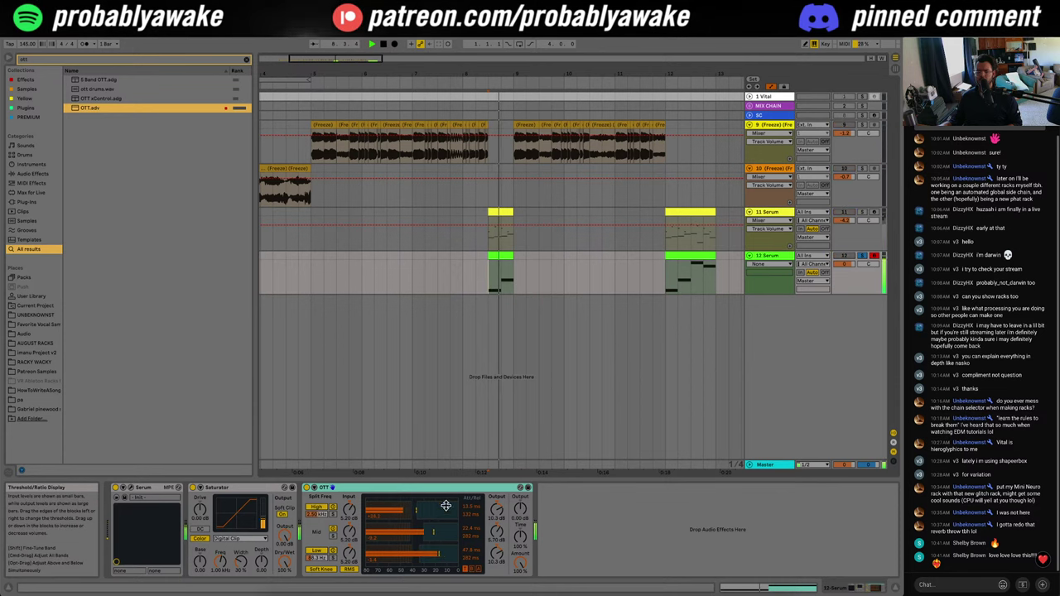
pyautogui.write('eq')
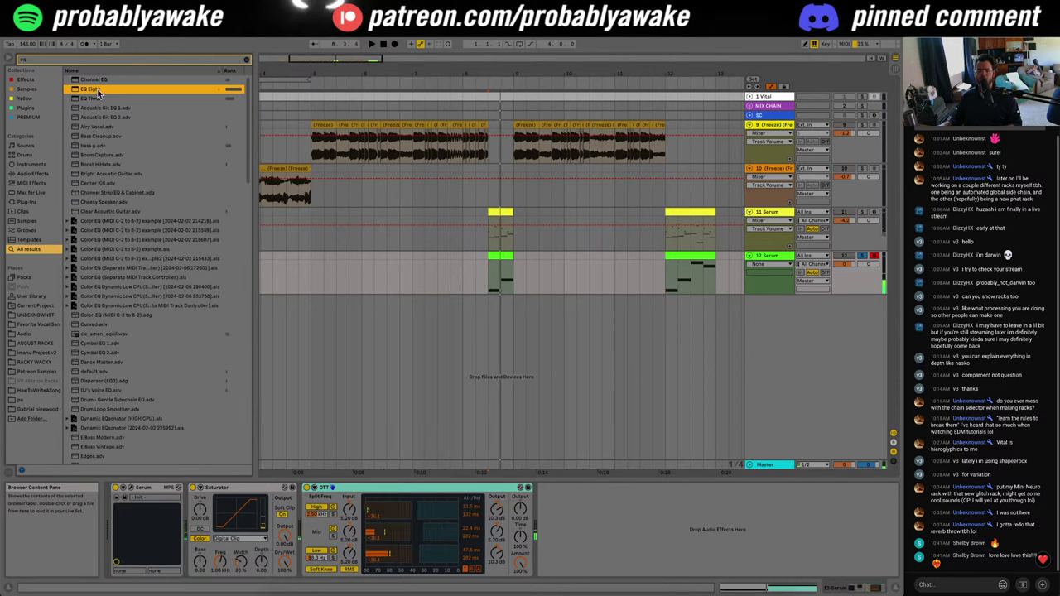
pyautogui.moveTo(97, 93); pyautogui.dragTo(630, 571)
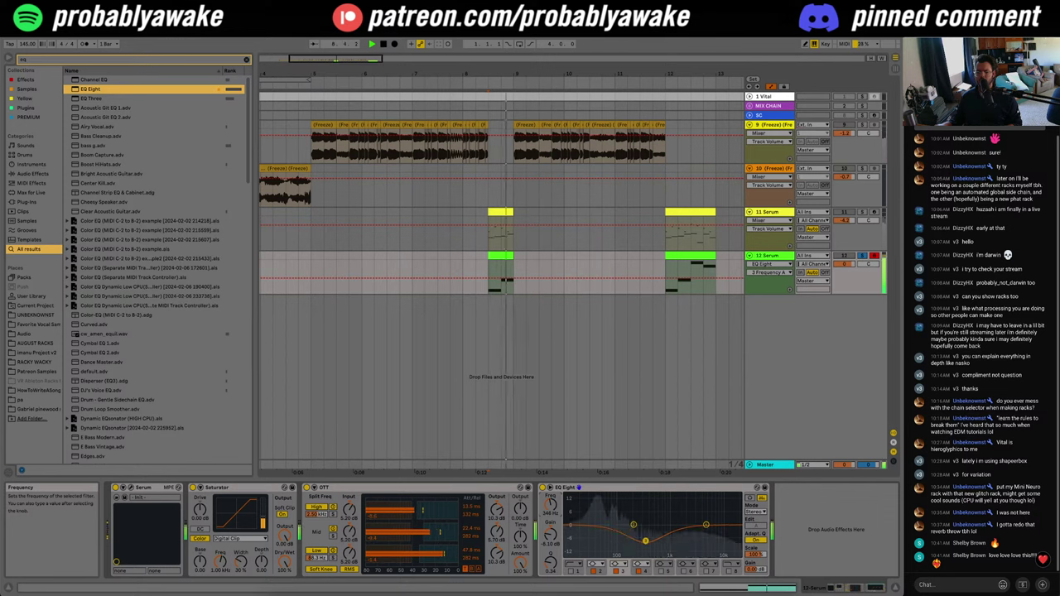
# Step: Open track 12's Serum, enable the noise oscillator with an adjusted level, and adjust the distortion drive among its effects
pyautogui.click(127, 489)
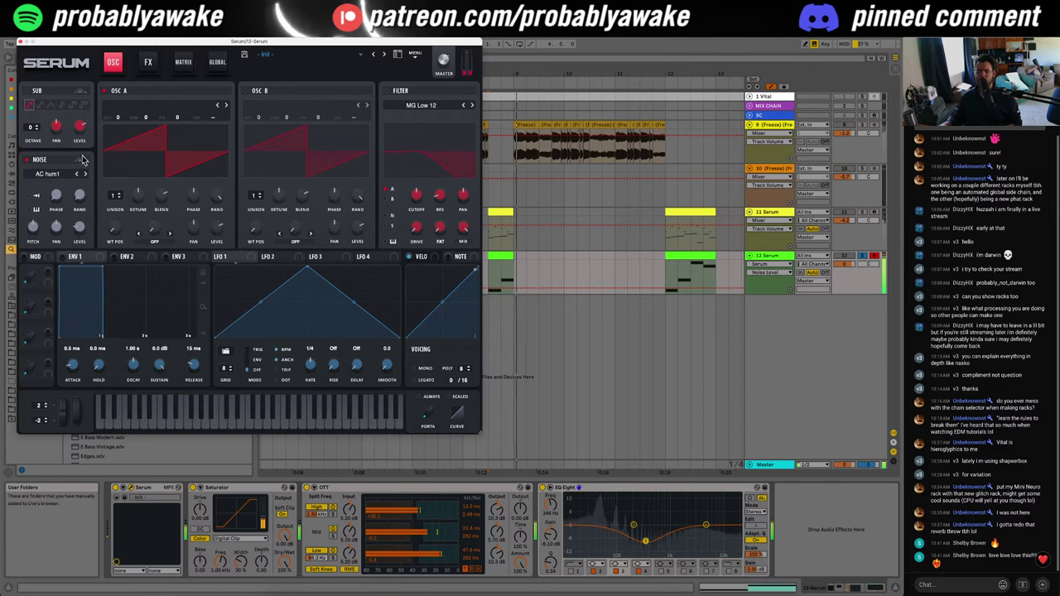
pyautogui.moveTo(87, 233)
pyautogui.click(147, 62)
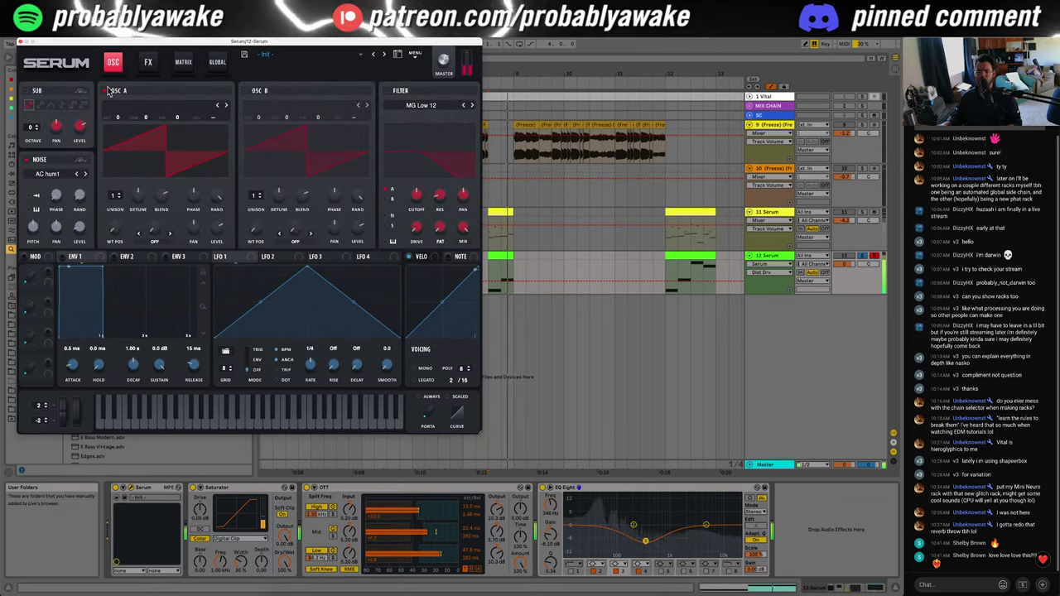
pyautogui.click(113, 62)
pyautogui.click(146, 62)
pyautogui.click(114, 64)
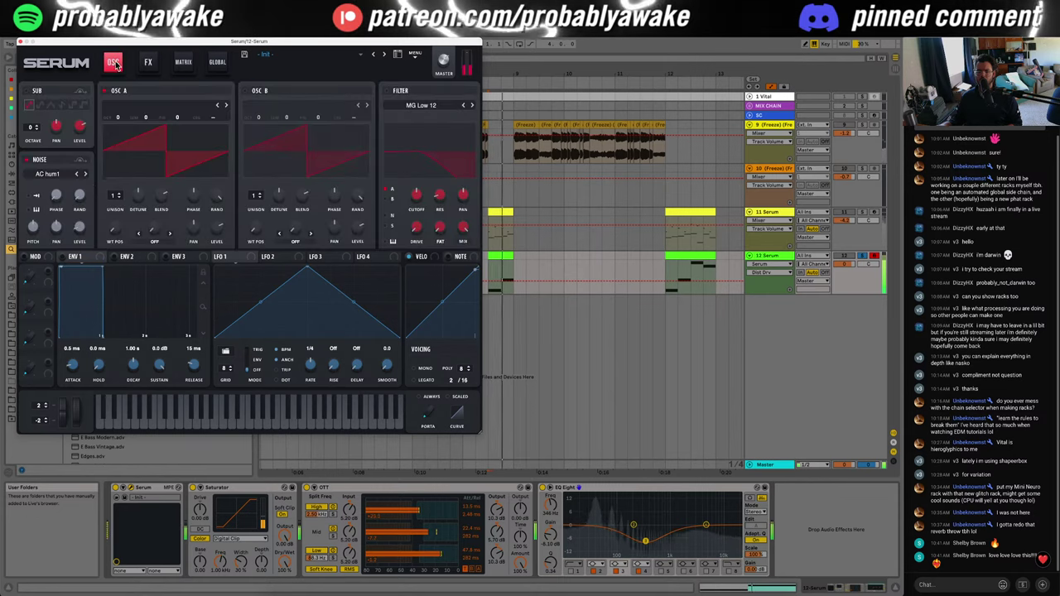
# Step: Load the ARP white noise from the Analog set into the noise oscillator and lower its level
pyautogui.click(63, 174)
pyautogui.moveTo(232, 186)
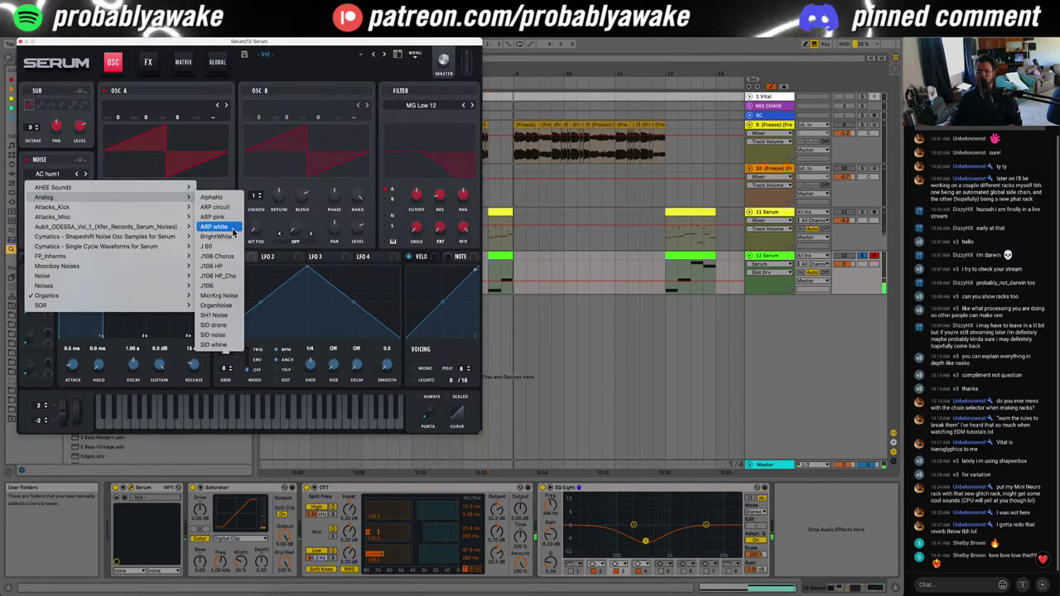
pyautogui.click(284, 229)
pyautogui.moveTo(80, 228); pyautogui.dragTo(81, 269)
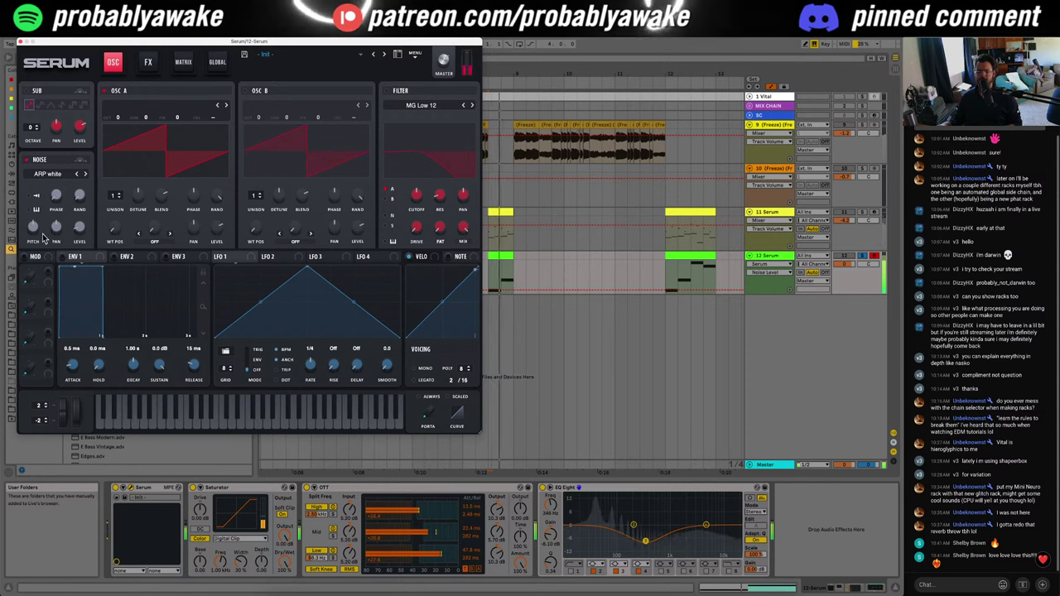
# Step: Boost EQ Eight's high band around 14.7 kHz on track 12, and copy the Saturator to the end of the device chain
pyautogui.moveTo(705, 524); pyautogui.dragTo(730, 519)
pyautogui.click(20, 42)
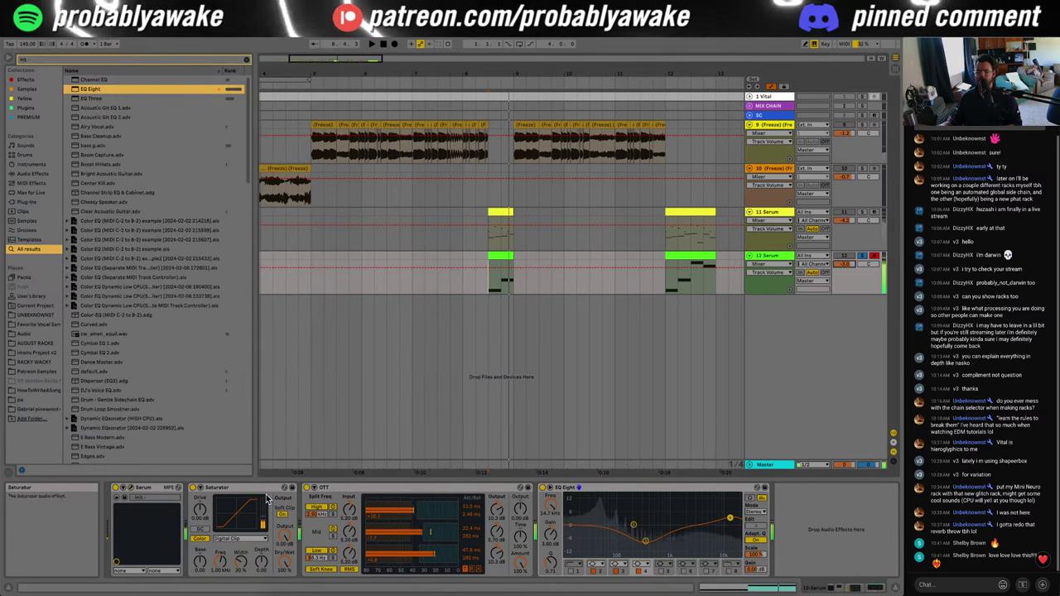
pyautogui.moveTo(259, 489); pyautogui.dragTo(816, 527)
pyautogui.press('space')
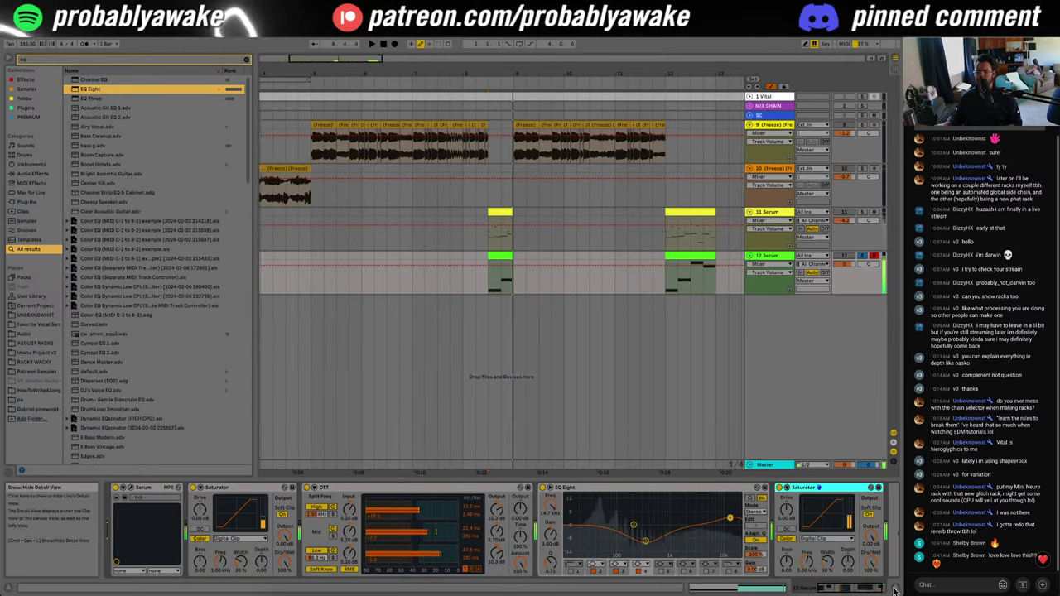
# Step: Play back the full arrangement with the bass phrase and both Serum fills
pyautogui.click(895, 588)
pyautogui.press('space')
pyautogui.press('space')
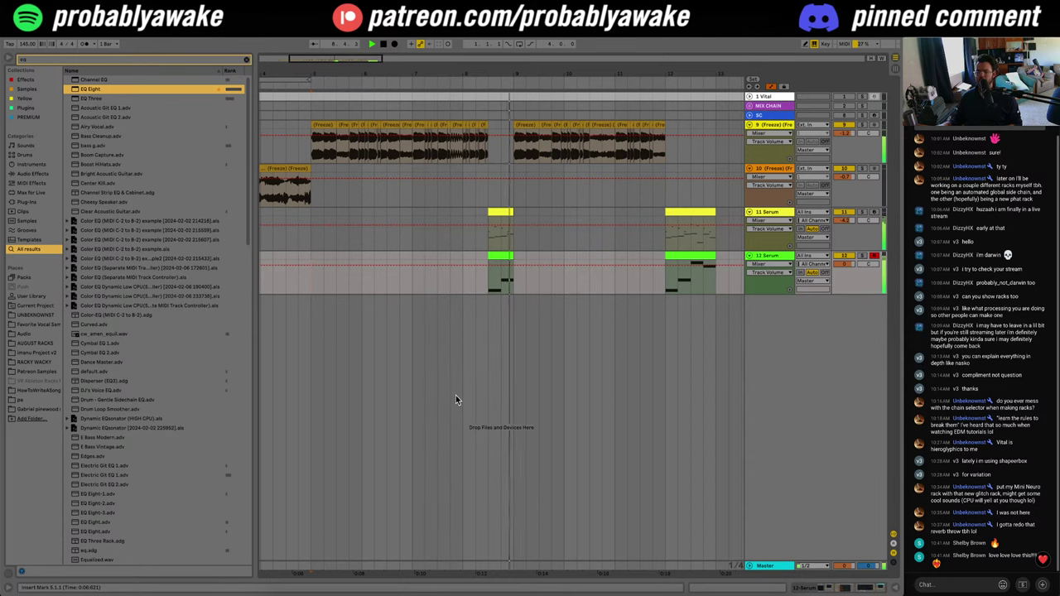
pyautogui.moveTo(334, 59); pyautogui.dragTo(336, 58)
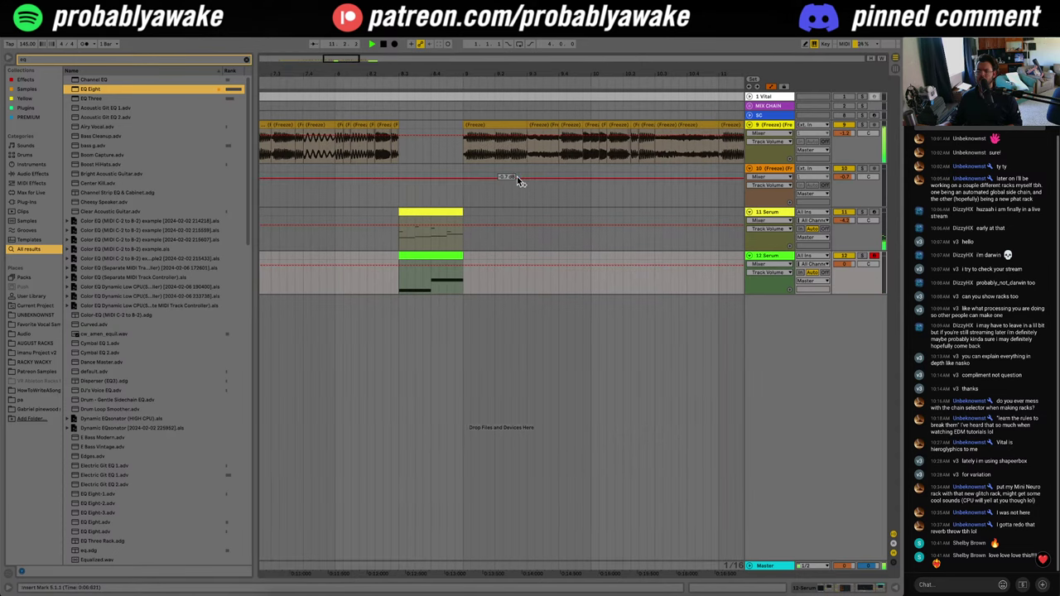
pyautogui.moveTo(356, 59); pyautogui.dragTo(355, 31)
pyautogui.click(348, 304)
pyautogui.press('space')
# Step: Create a one-beat MIDI clip at 5.1.1 on the SC track containing a 1/16 E3 note at its start
pyautogui.moveTo(347, 304); pyautogui.dragTo(598, 108)
pyautogui.click(750, 115)
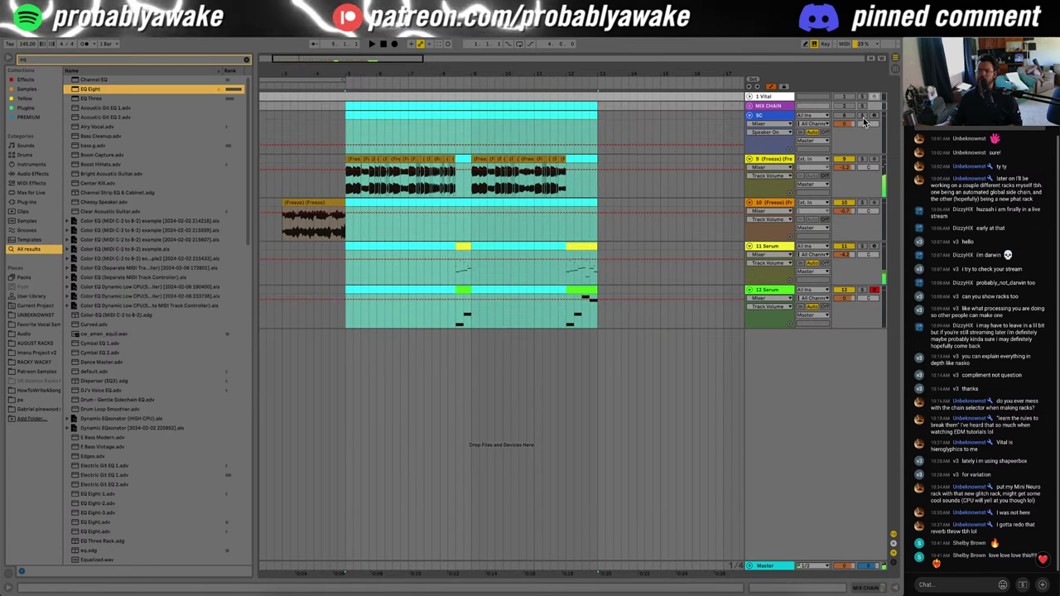
pyautogui.click(874, 115)
pyautogui.moveTo(348, 123); pyautogui.dragTo(356, 115)
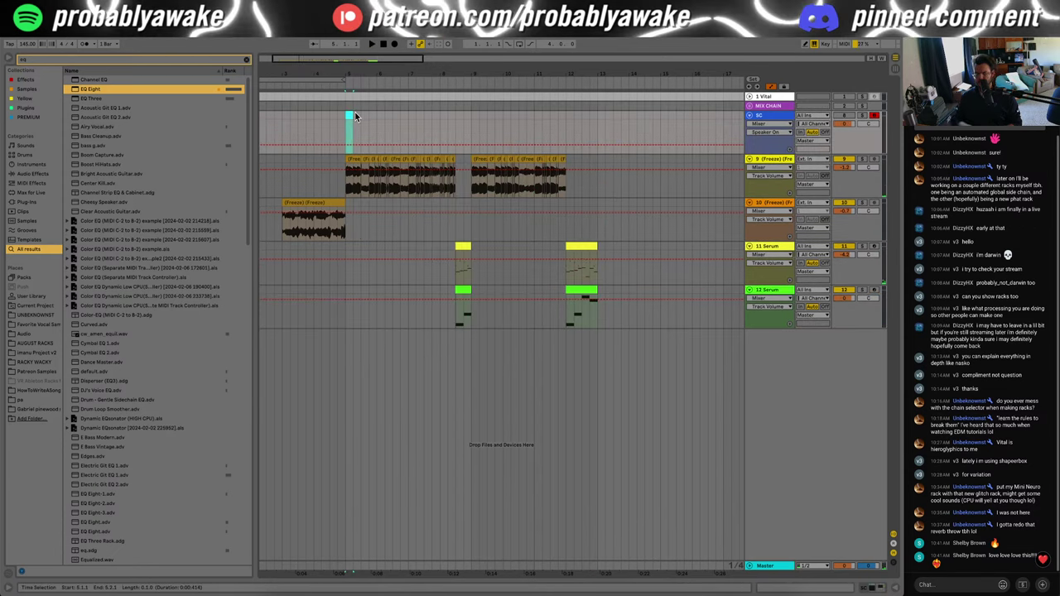
pyautogui.hotkey('ctrl', 'shift', 'm')
pyautogui.doubleClick(276, 433)
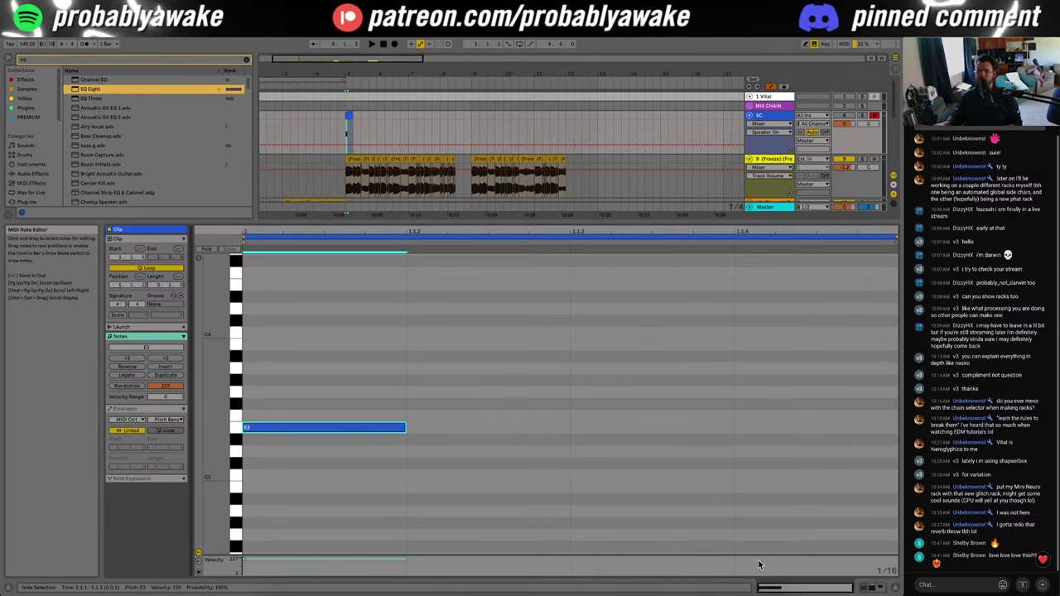
pyautogui.hotkey('ctrl', 'alt', 'l')
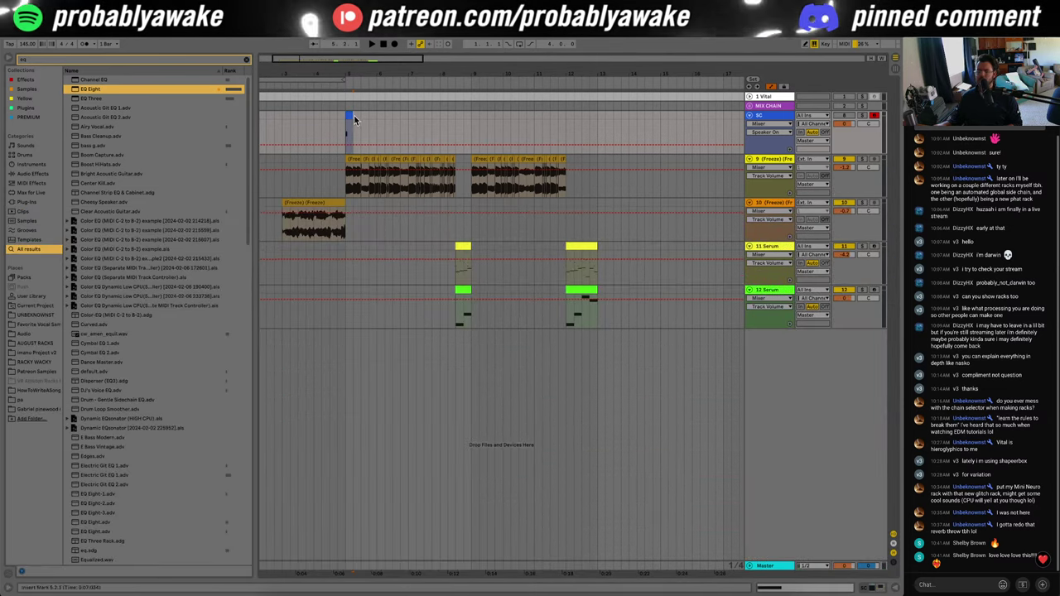
# Step: Copy the one-beat trigger clip to beat 5.3 on the SC track
pyautogui.moveTo(286, 59); pyautogui.dragTo(289, 90)
pyautogui.click(473, 114)
pyautogui.hotkey('ctrl', 'c')
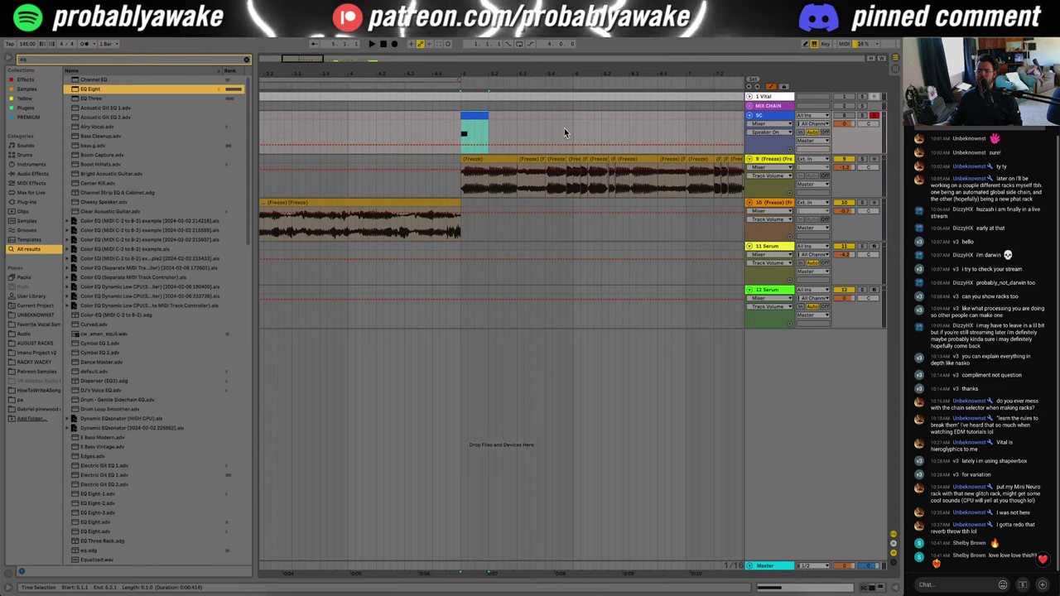
pyautogui.click(515, 115)
pyautogui.hotkey('ctrl', 'v')
# Step: Duplicate SC's bar 5 into bar 6, delete the copied clip on 6.1, and play the pattern
pyautogui.moveTo(570, 122); pyautogui.dragTo(462, 122)
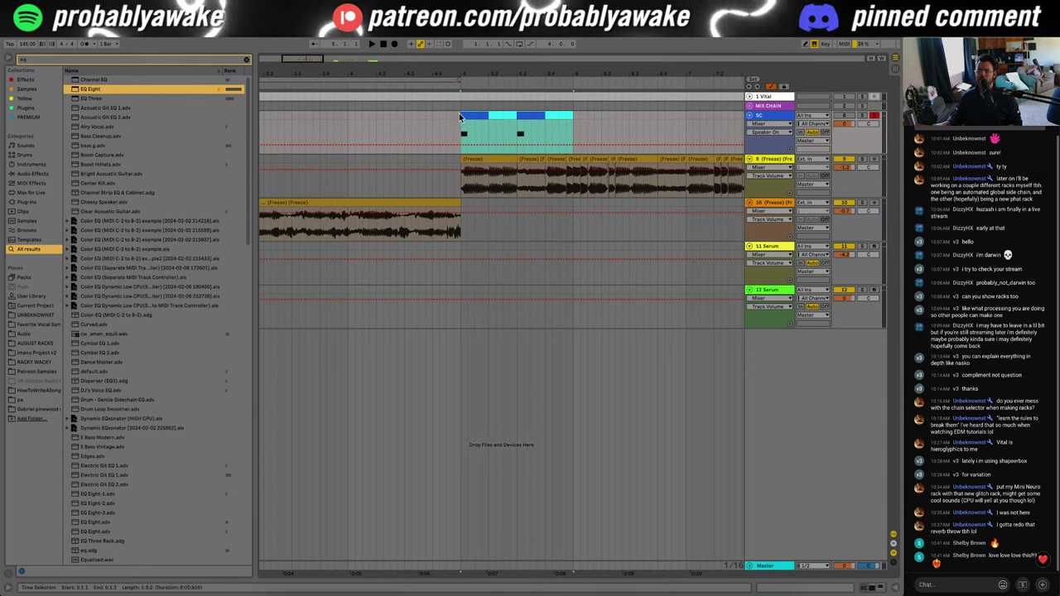
pyautogui.hotkey('ctrl', 'd')
pyautogui.click(586, 116)
pyautogui.press('Delete')
pyautogui.click(461, 123)
pyautogui.press('space')
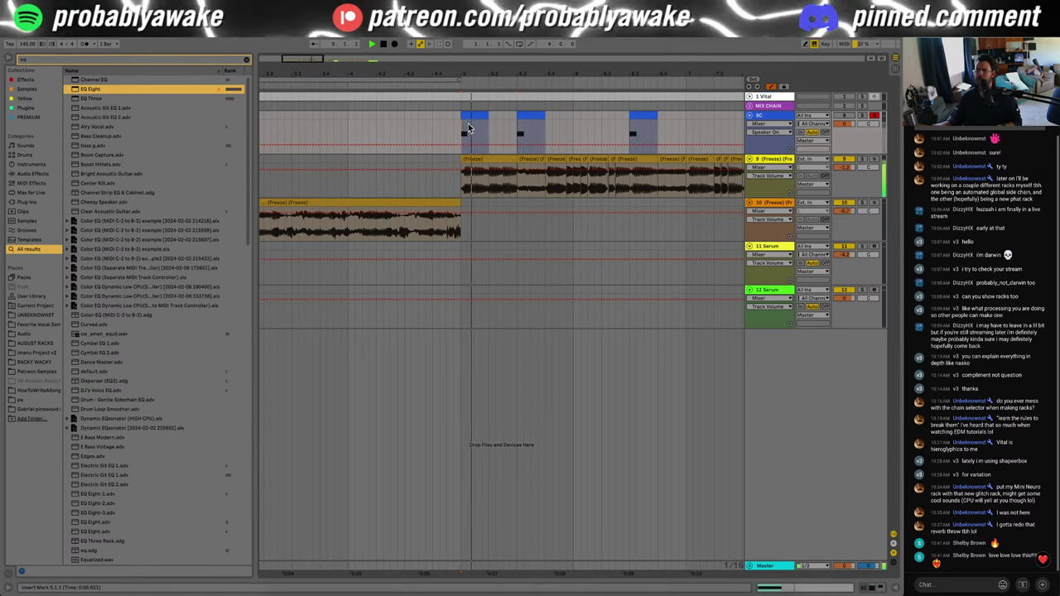
pyautogui.click(538, 115)
pyautogui.hscroll(3, 536, 118)
pyautogui.press('space')
# Step: Group tracks 9 through 12, covering the frozen bass, glitch intro and both Serum tracks
pyautogui.click(774, 183)
pyautogui.keyDown('shift'); pyautogui.click(775, 292); pyautogui.keyUp('shift')
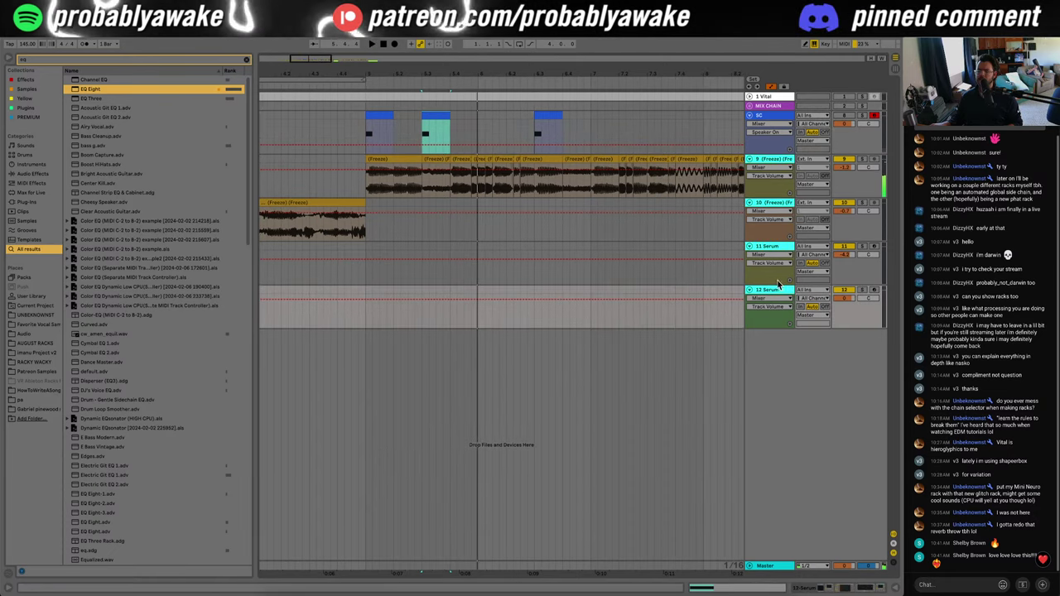
pyautogui.press('w')
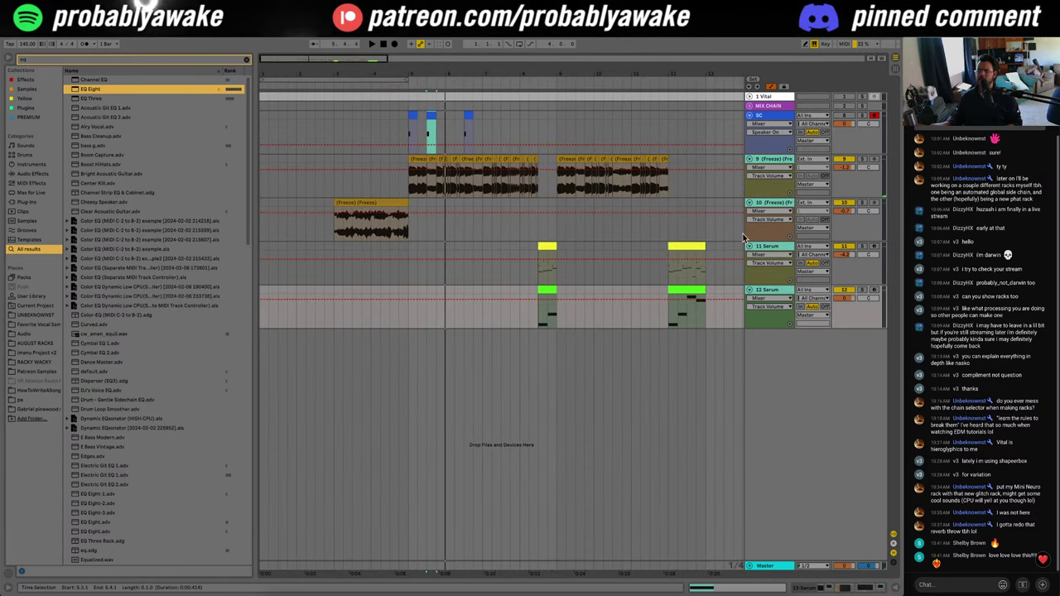
pyautogui.hotkey('ctrl', 'g')
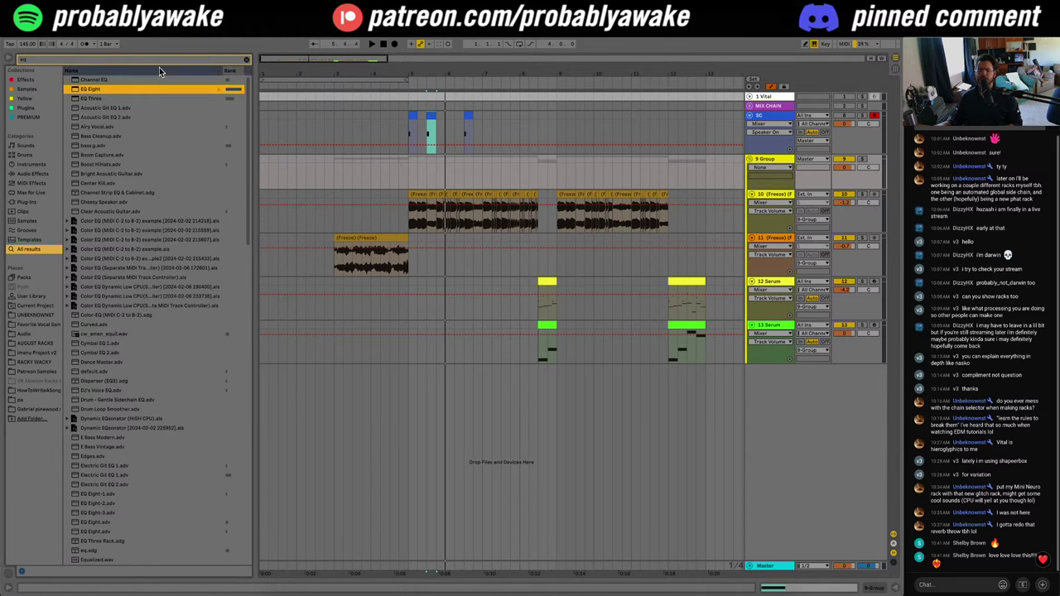
# Step: Add Duck_Buddy to the new track group, using SC Post FX as its trigger source with an adjusted lookahead
pyautogui.write('duck')
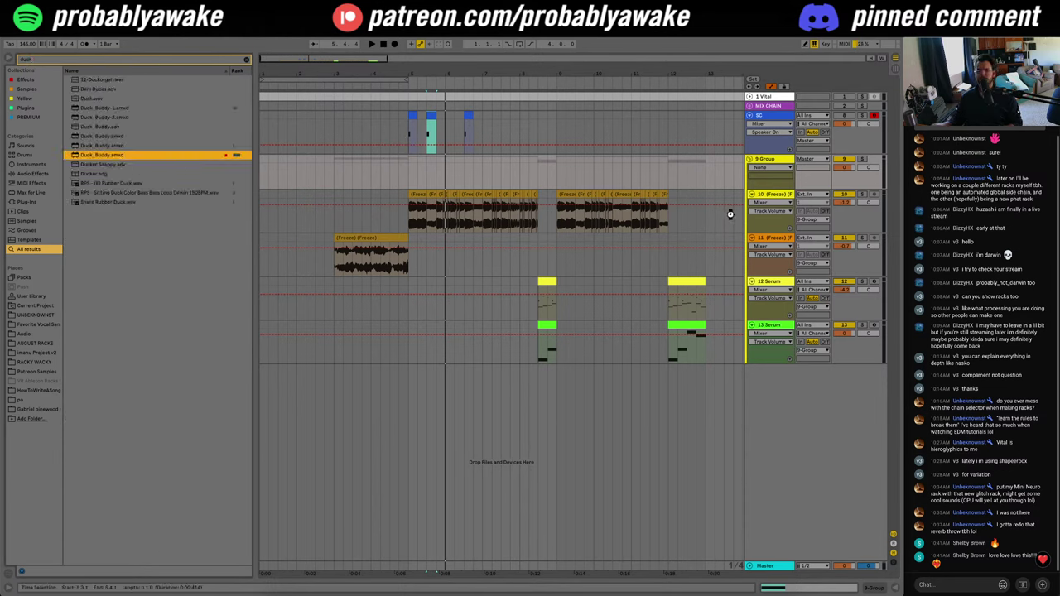
pyautogui.moveTo(730, 214); pyautogui.dragTo(860, 171)
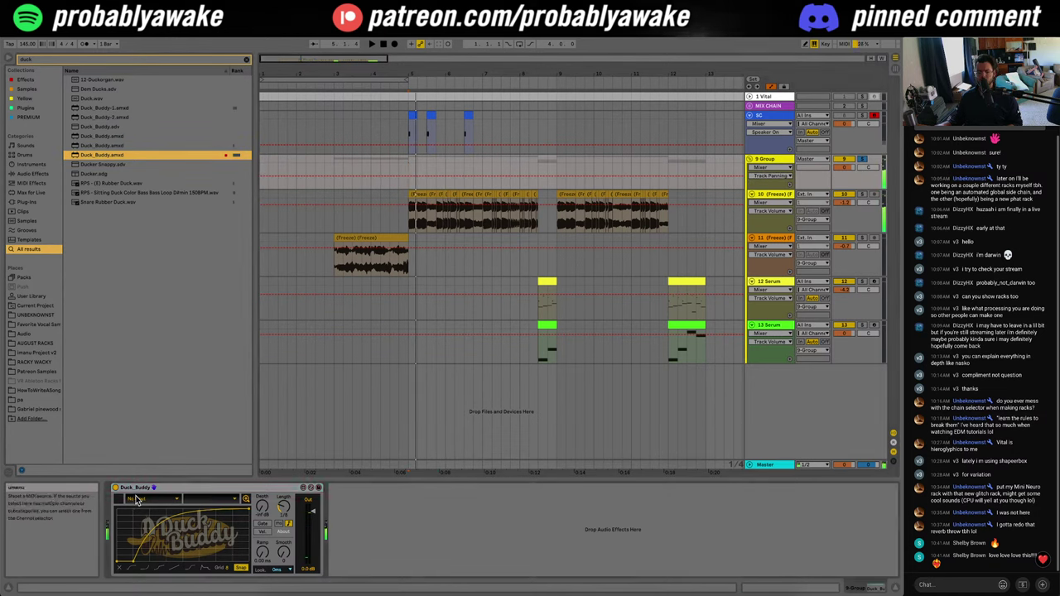
pyautogui.click(149, 537)
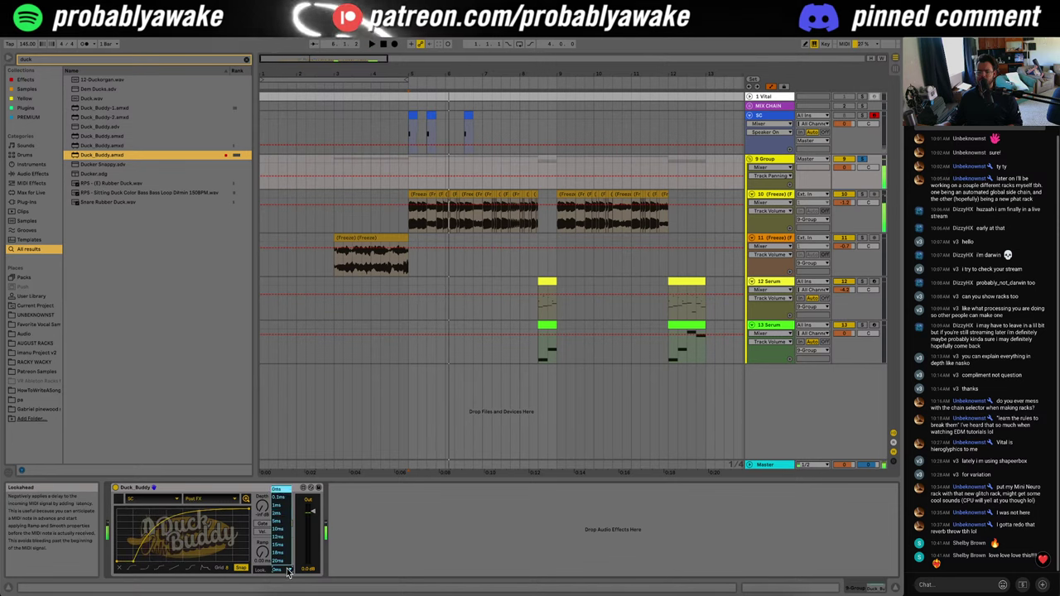
pyautogui.click(283, 522)
pyautogui.press('space')
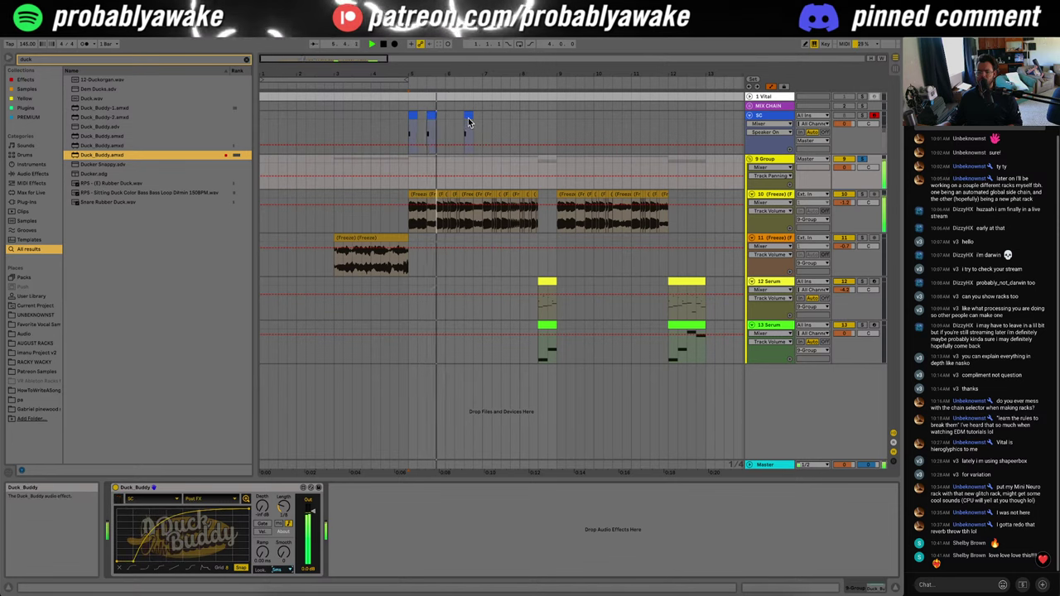
# Step: Duplicate SC's bar 6 pattern into bars 7 and 8, and duplicate bars 5–8 into bars 9–12
pyautogui.click(485, 120)
pyautogui.hotkey('ctrl', 'd')
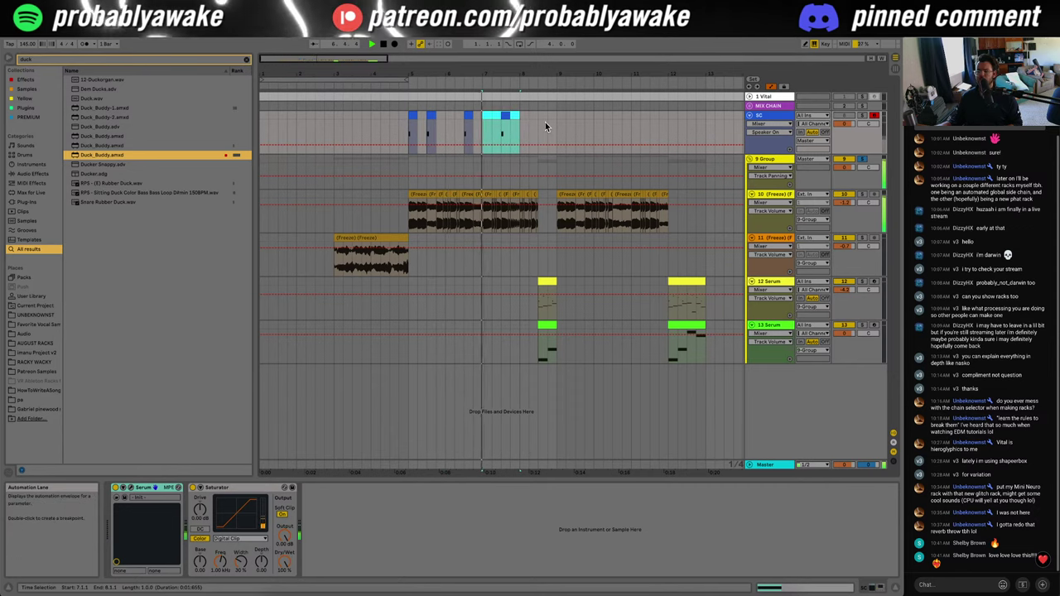
pyautogui.press('super+d')
pyautogui.click(567, 123)
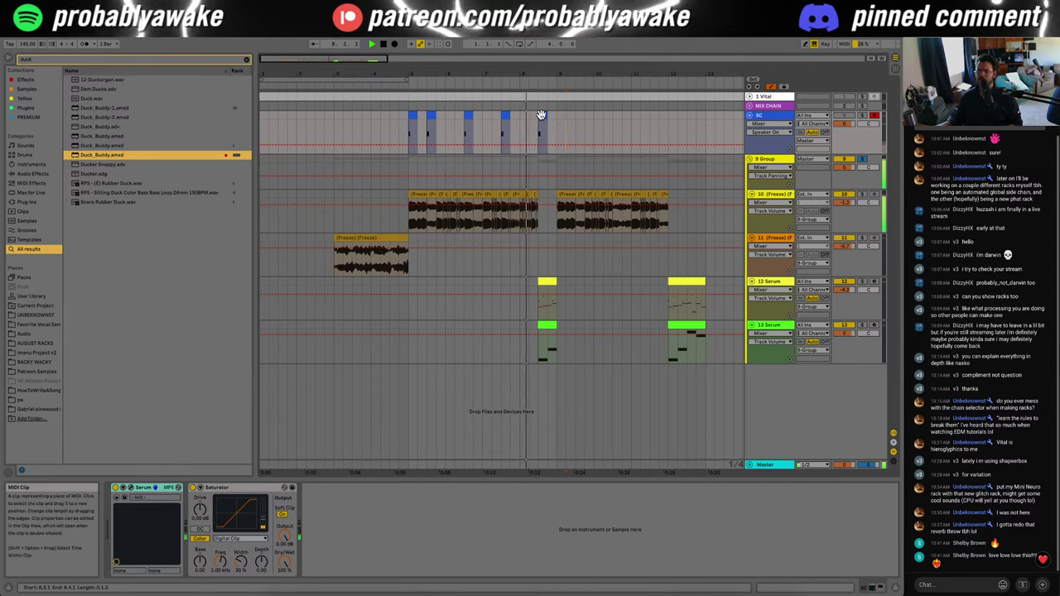
pyautogui.moveTo(557, 124); pyautogui.dragTo(410, 125)
pyautogui.press('super+d')
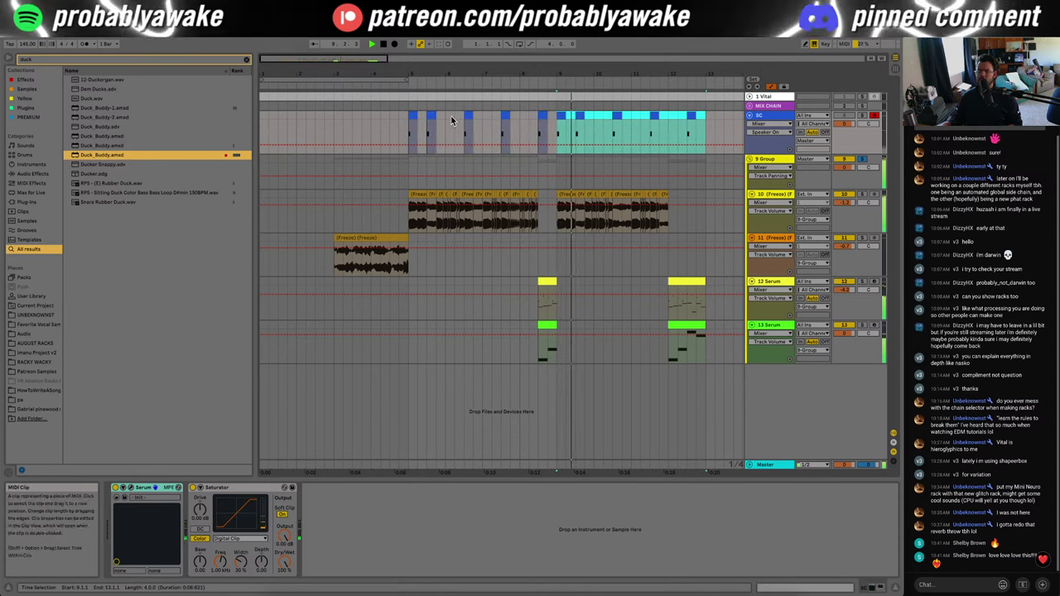
# Step: Listen to the second bass phrase on track 10 around beat 11.3
pyautogui.keyDown('shift'); pyautogui.click(650, 239); pyautogui.keyUp('shift')
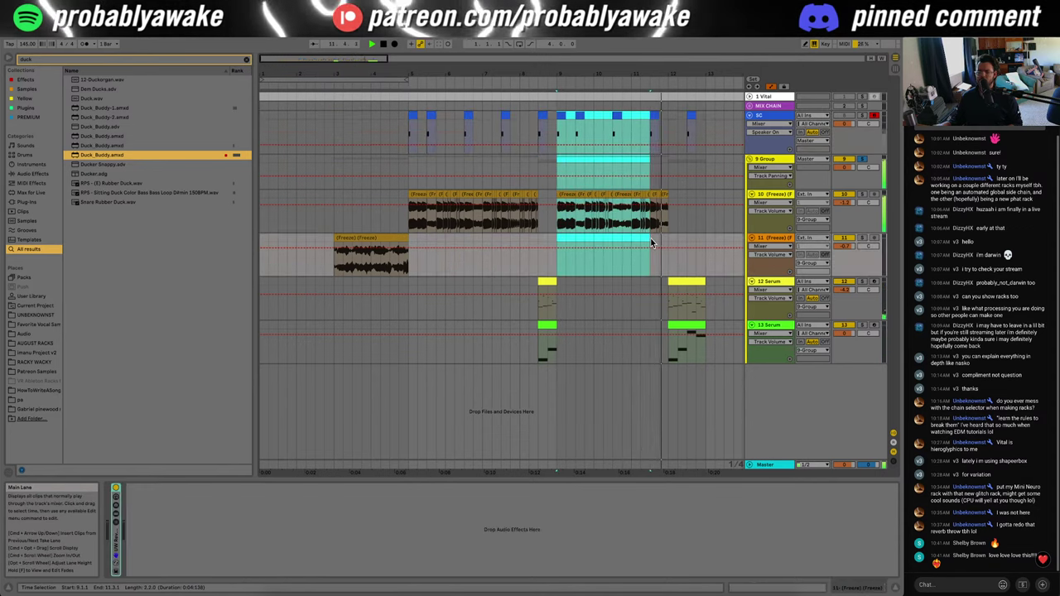
pyautogui.click(667, 232)
pyautogui.click(650, 241)
pyautogui.press('space')
pyautogui.press('space')
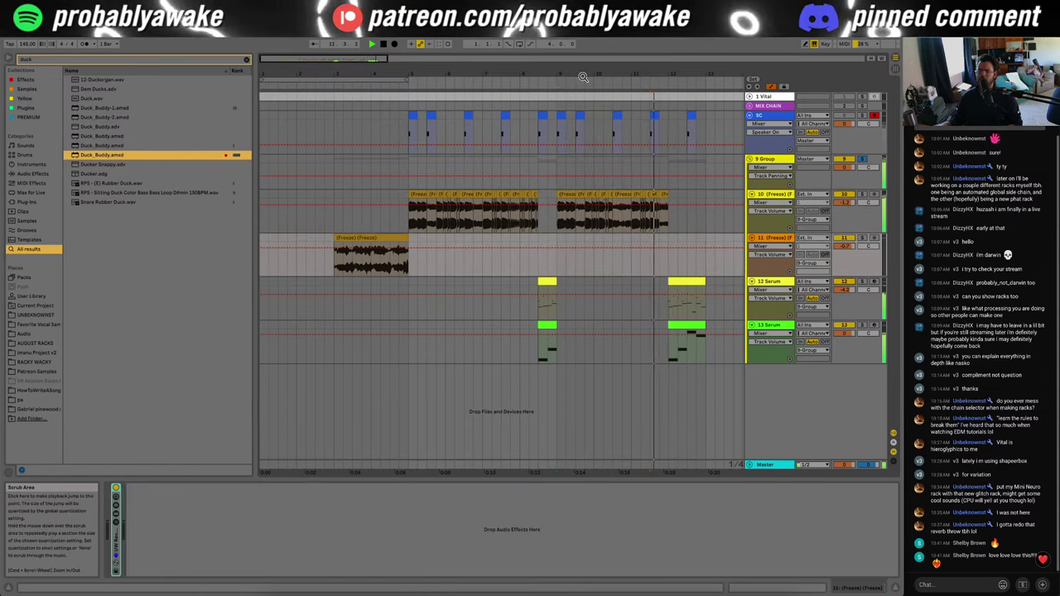
pyautogui.moveTo(584, 77); pyautogui.dragTo(539, 211)
pyautogui.click(534, 220)
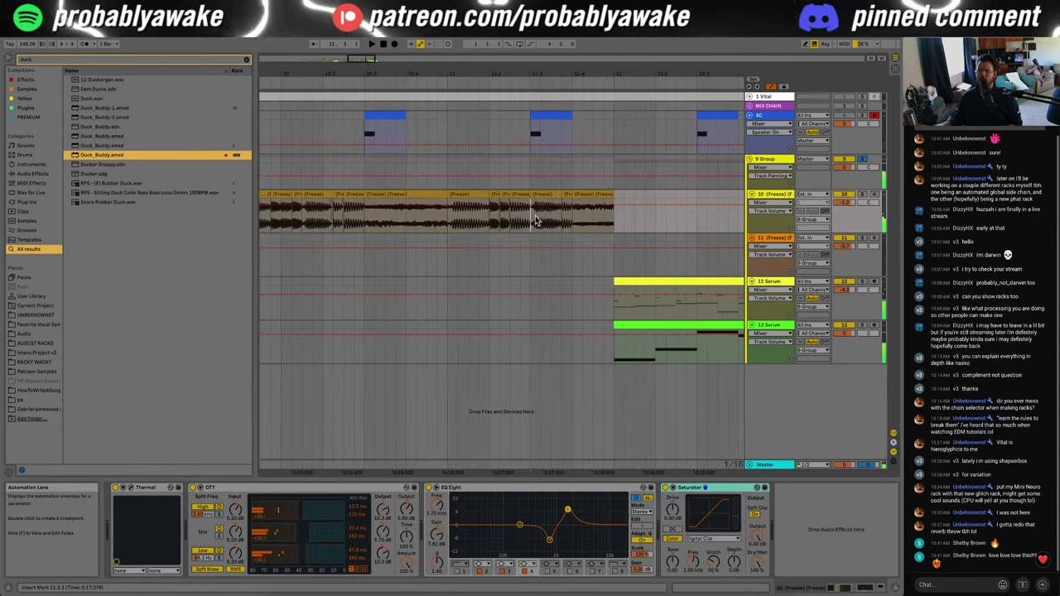
# Step: Paste a one-beat bass slice at 11.3 on track 10 and set its warp mode to Texture
pyautogui.press('super+v')
pyautogui.doubleClick(546, 196)
pyautogui.press('space')
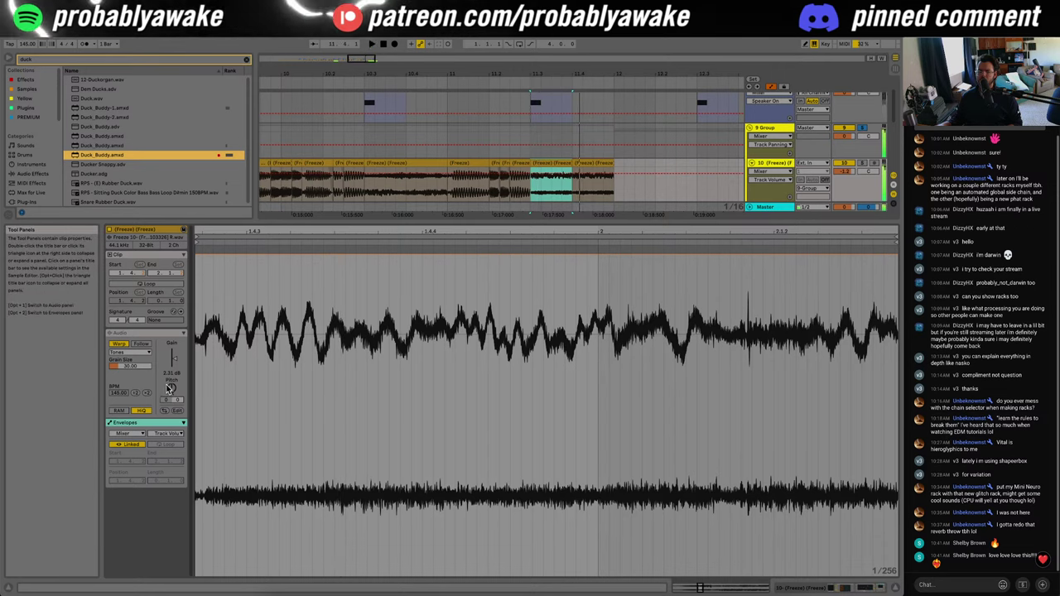
pyautogui.press('space')
pyautogui.click(130, 352)
pyautogui.press('space')
pyautogui.click(137, 353)
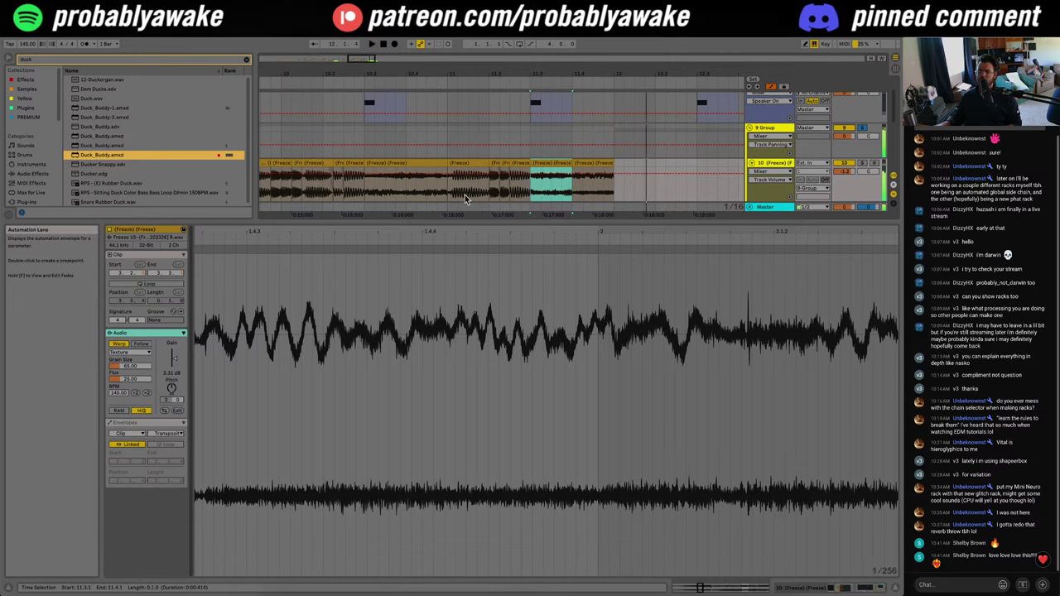
# Step: Audition the end of bar 11 and try trimming track 10's last bass slice, undoing the edit
pyautogui.click(900, 589)
pyautogui.click(481, 281)
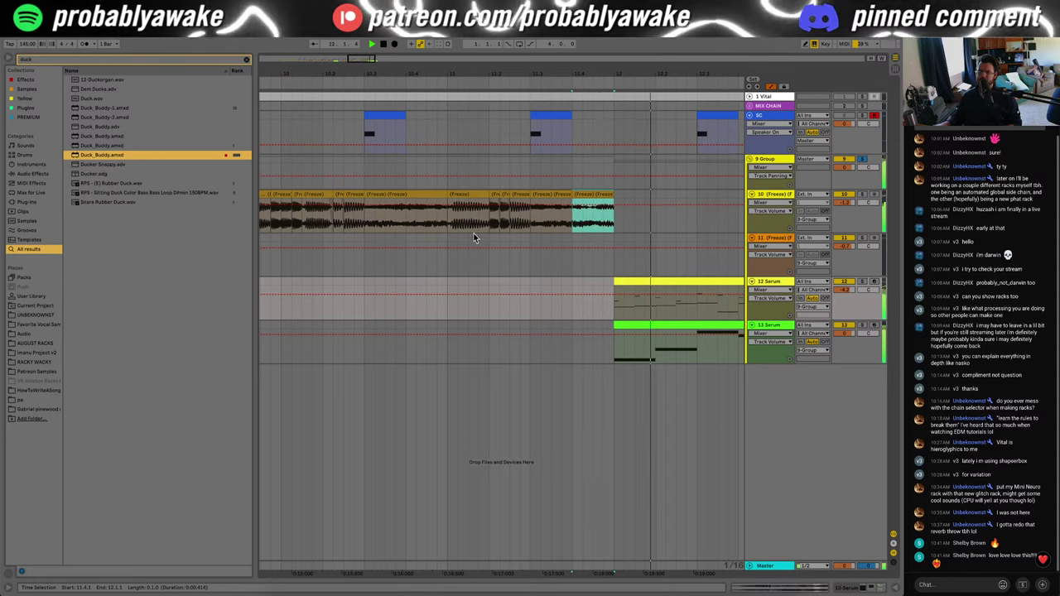
pyautogui.click(523, 227)
pyautogui.press('space')
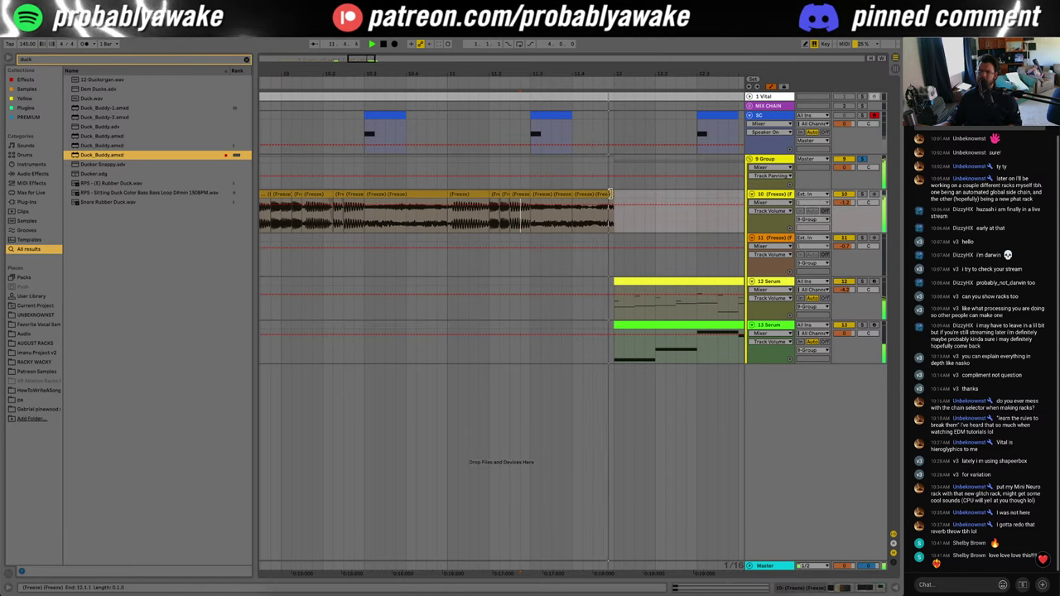
pyautogui.moveTo(614, 196); pyautogui.dragTo(594, 197)
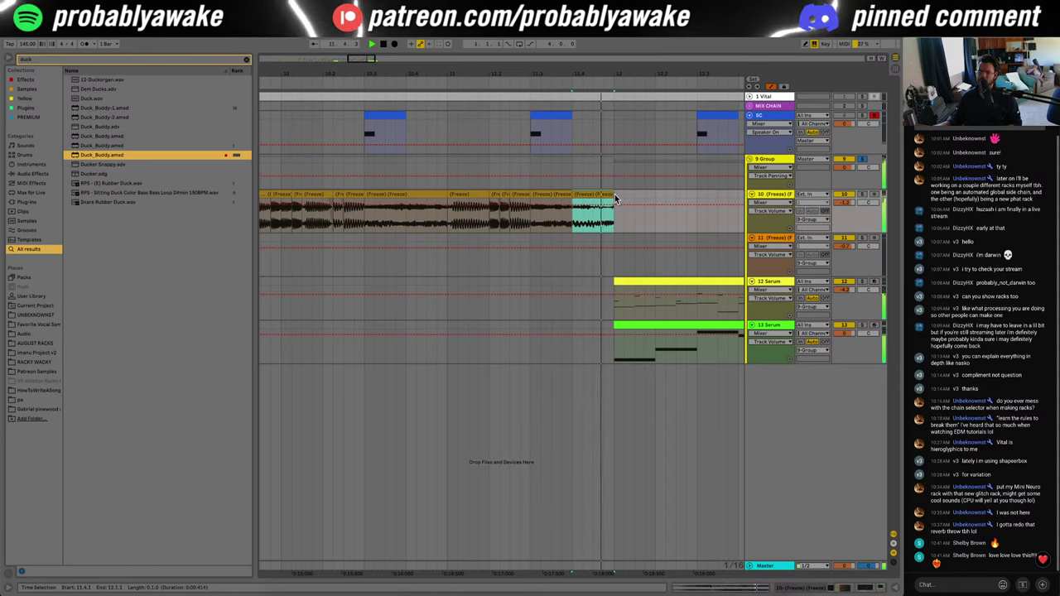
pyautogui.hotkey('ctrl', 'z')
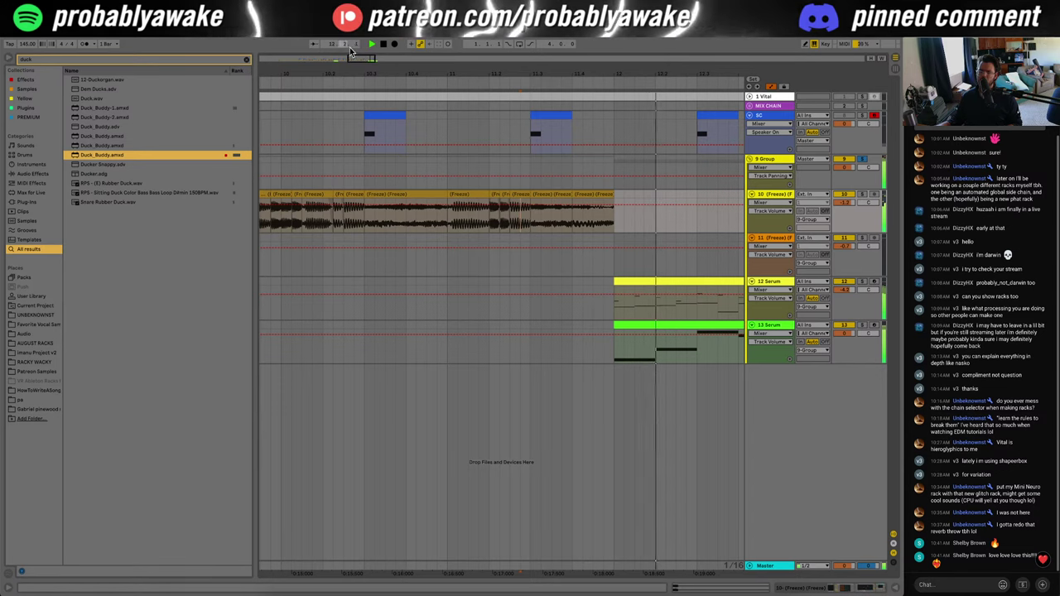
# Step: Play the transition from the second bass phrase into the closing Serum fill, starting in bar 11
pyautogui.moveTo(357, 59); pyautogui.dragTo(342, 69)
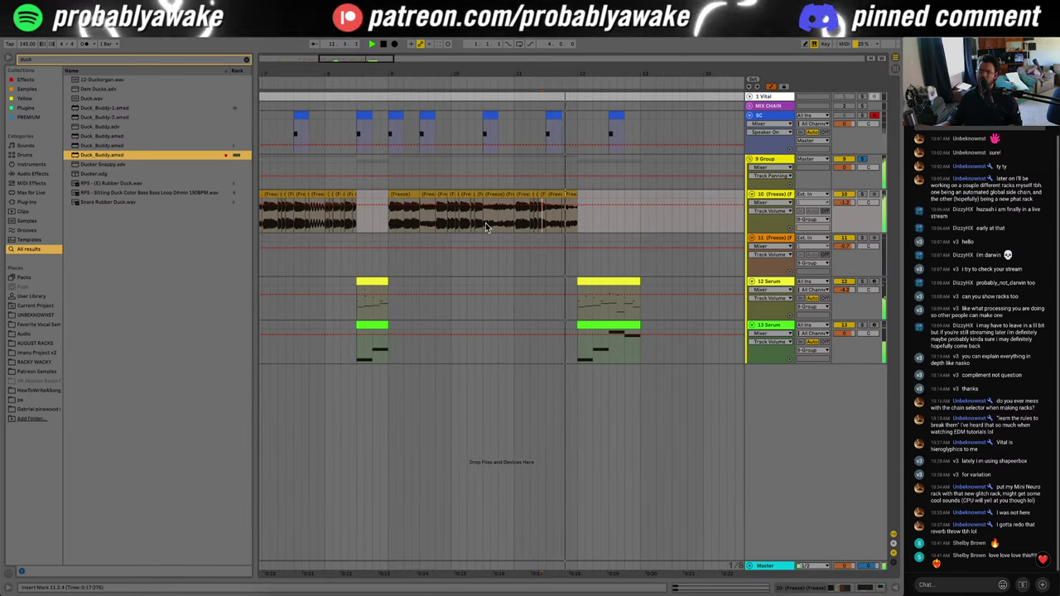
pyautogui.moveTo(578, 199); pyautogui.dragTo(535, 232)
pyautogui.click(532, 230)
pyautogui.press('space')
pyautogui.press('space')
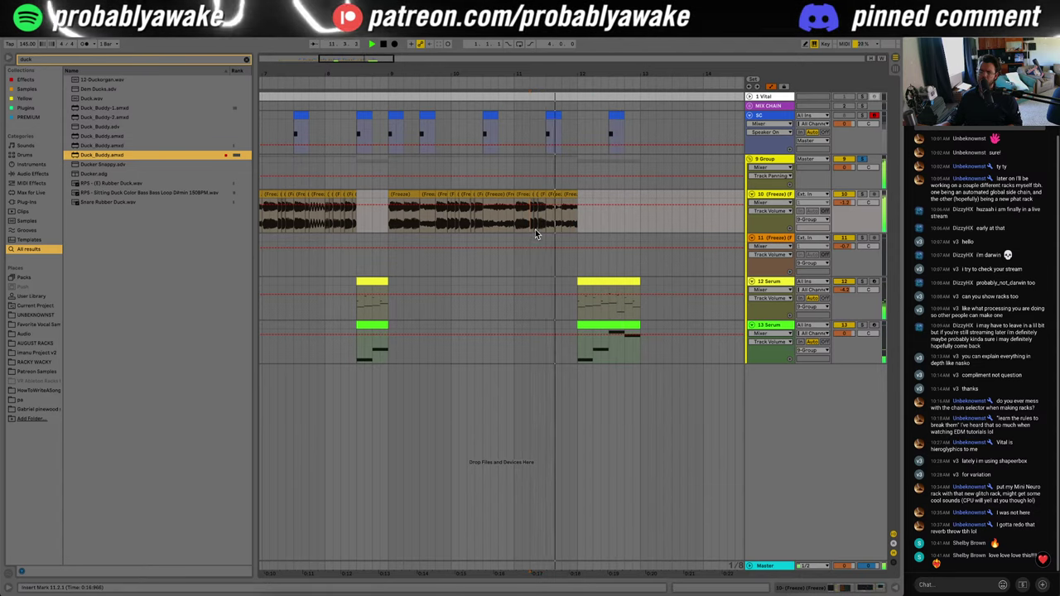
# Step: Select the track group and play the whole arrangement from the glitch intro at bar 3
pyautogui.scroll(-4, 593, 159)
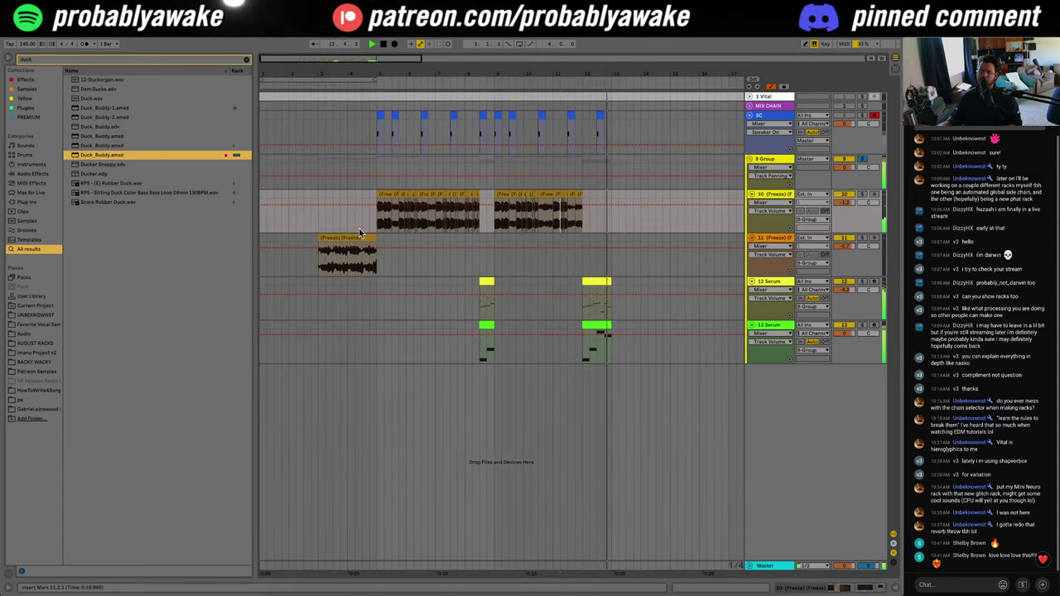
pyautogui.doubleClick(770, 157)
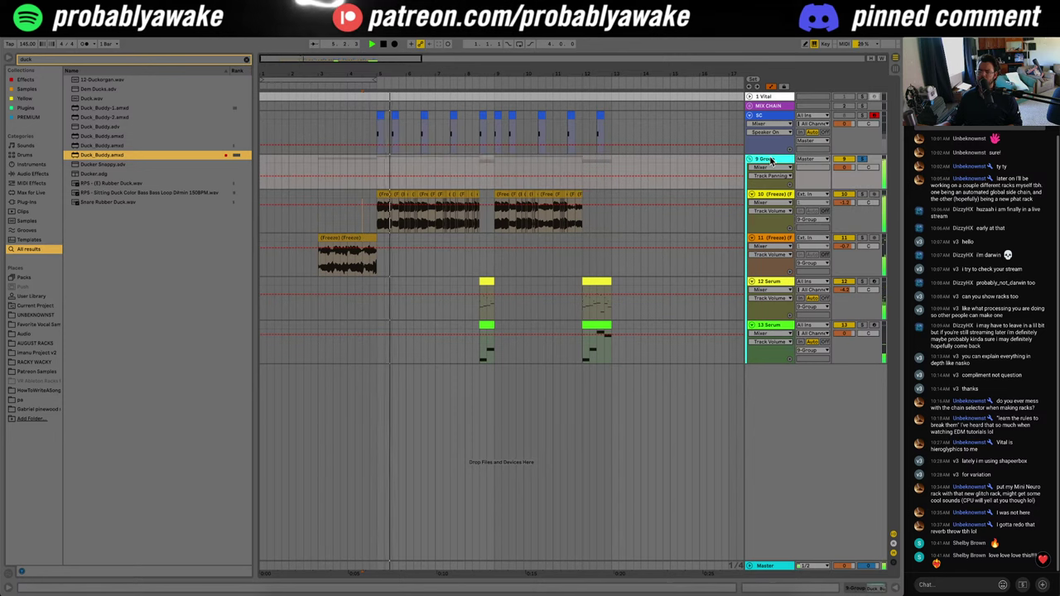
pyautogui.click(319, 269)
pyautogui.press('space')
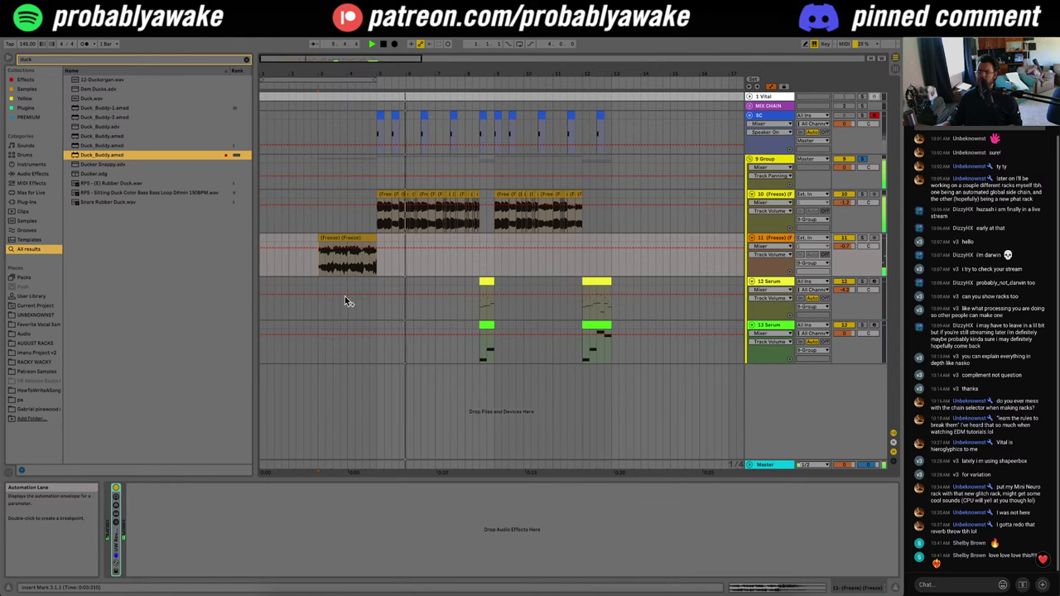
# Step: Search the sample library for "hat" and audition several open hats, hat loops and other matching samples
pyautogui.click(898, 590)
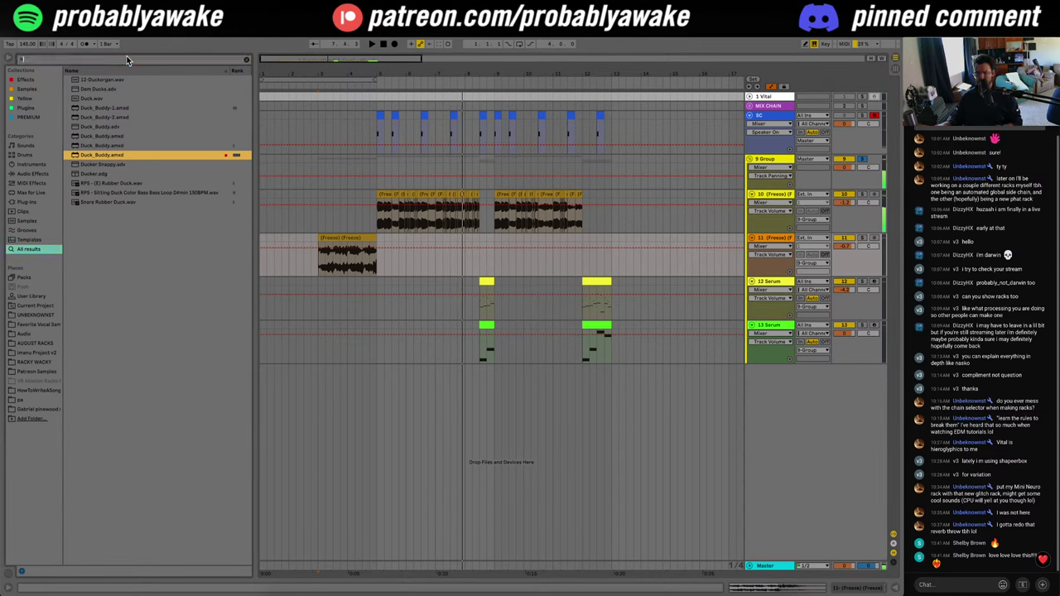
pyautogui.write('hat')
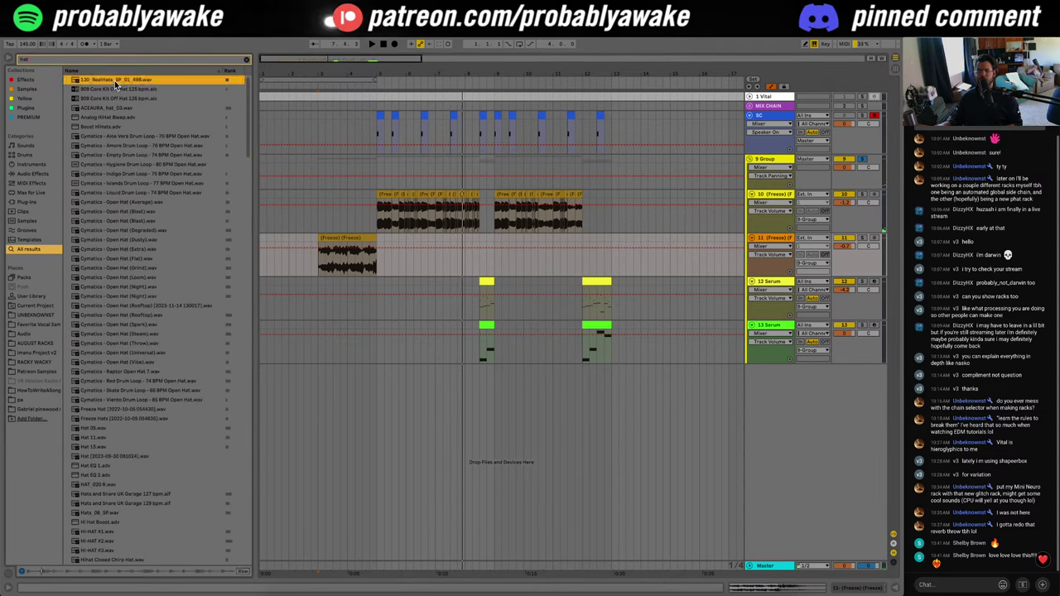
pyautogui.click(121, 109)
pyautogui.click(113, 136)
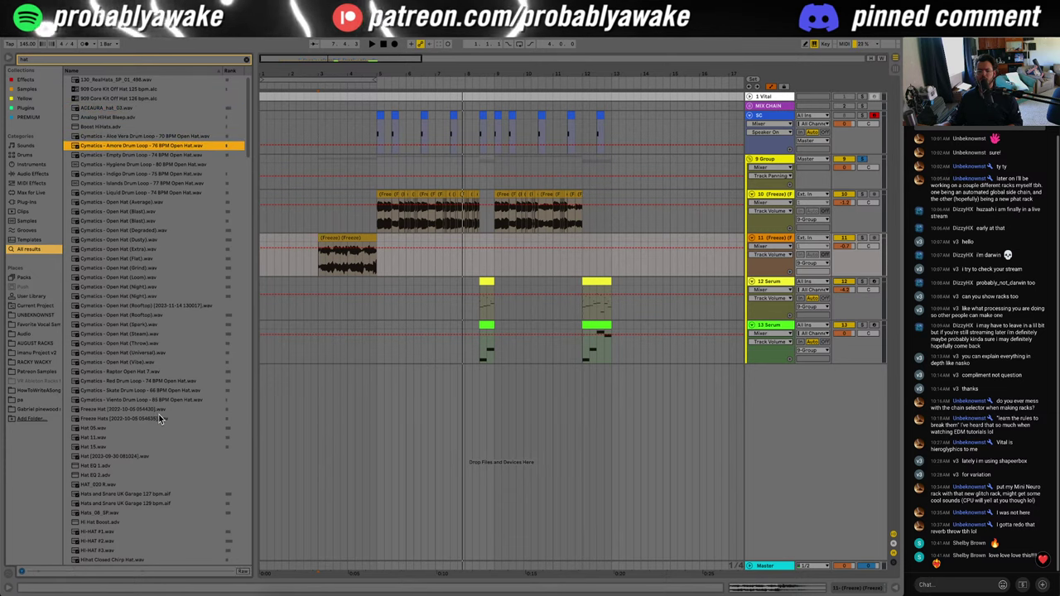
pyautogui.click(161, 416)
pyautogui.click(161, 409)
pyautogui.scroll(-5, 161, 402)
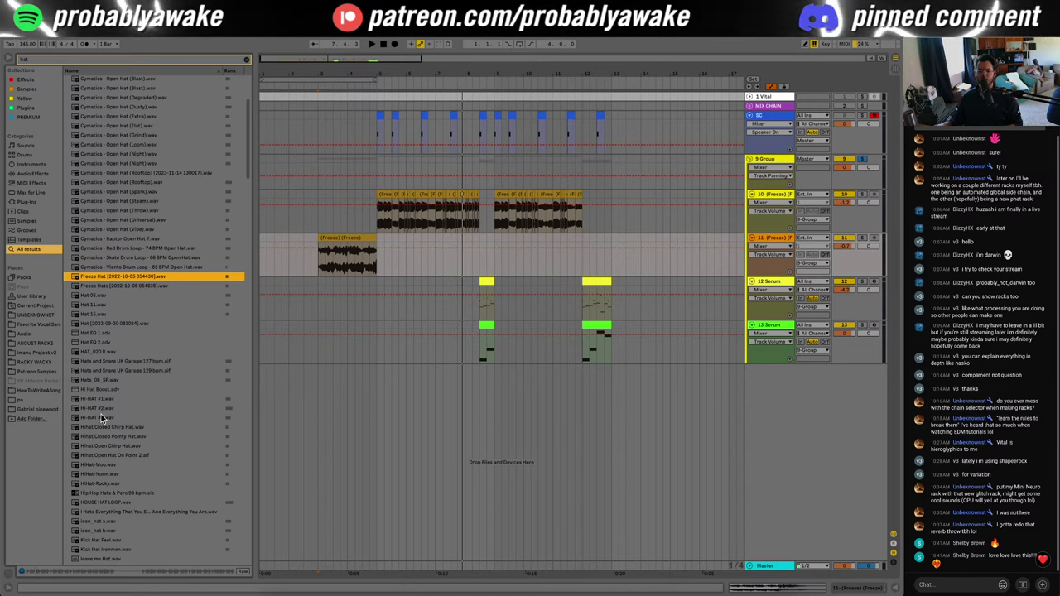
pyautogui.click(109, 371)
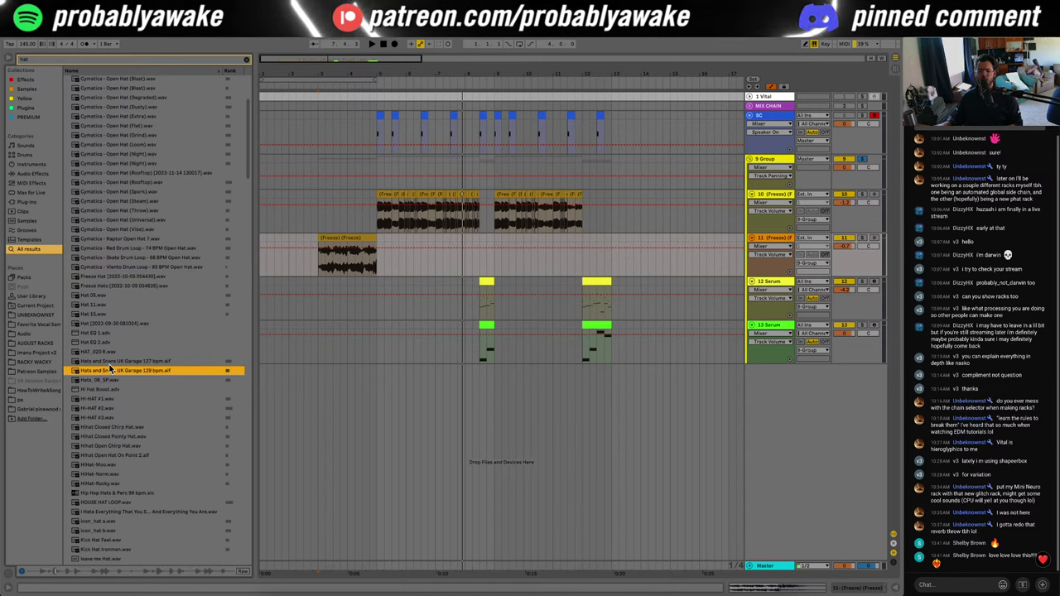
pyautogui.click(139, 514)
pyautogui.scroll(-10, 138, 497)
pyautogui.scroll(5, 137, 466)
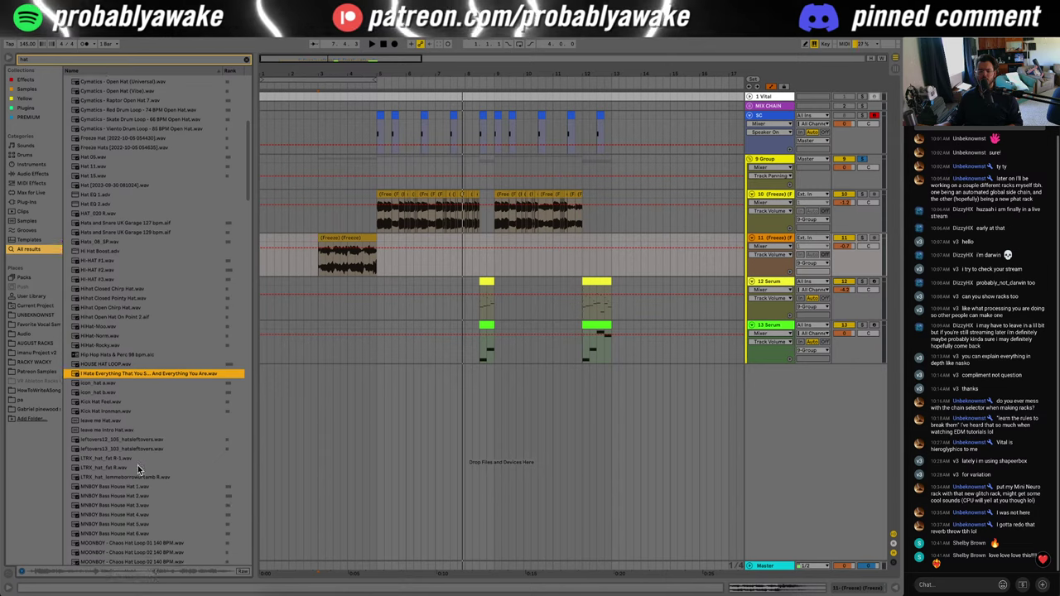
pyautogui.scroll(-5, 133, 414)
pyautogui.scroll(-3, 120, 432)
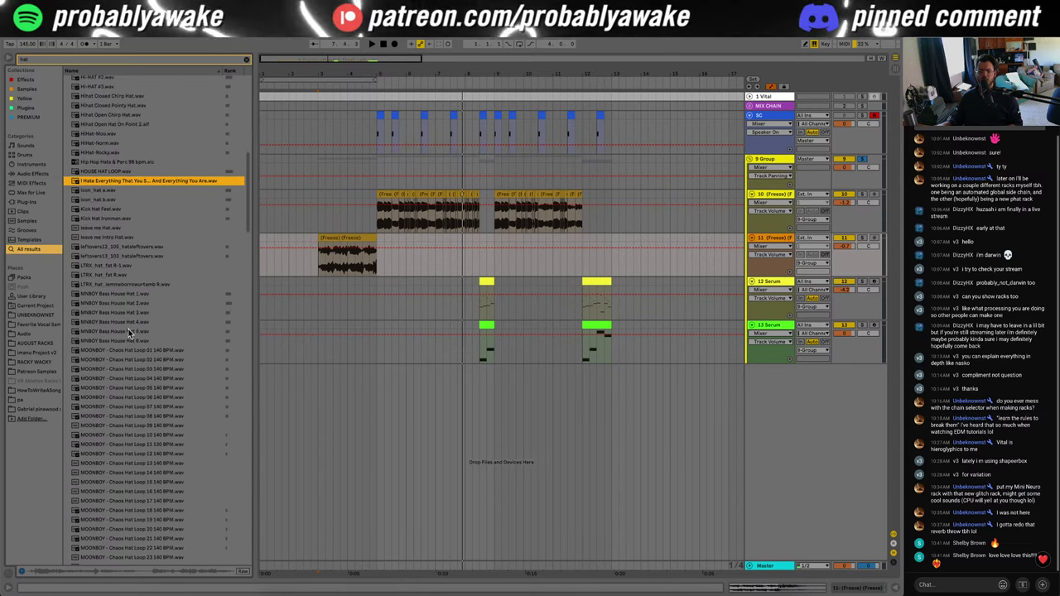
pyautogui.scroll(-4, 133, 433)
# Step: Place MOONBOY - Chaos Hat Loop 12 140 BPM at bar 5, repeated up to bar 13, on a new track above the bass group
pyautogui.click(170, 352)
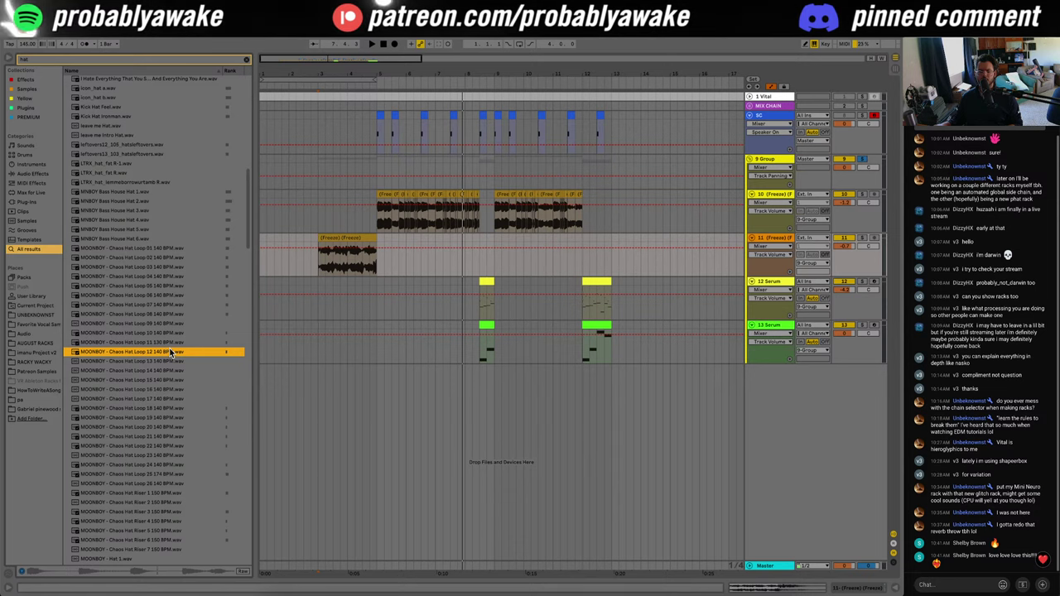
pyautogui.moveTo(377, 395); pyautogui.dragTo(377, 394)
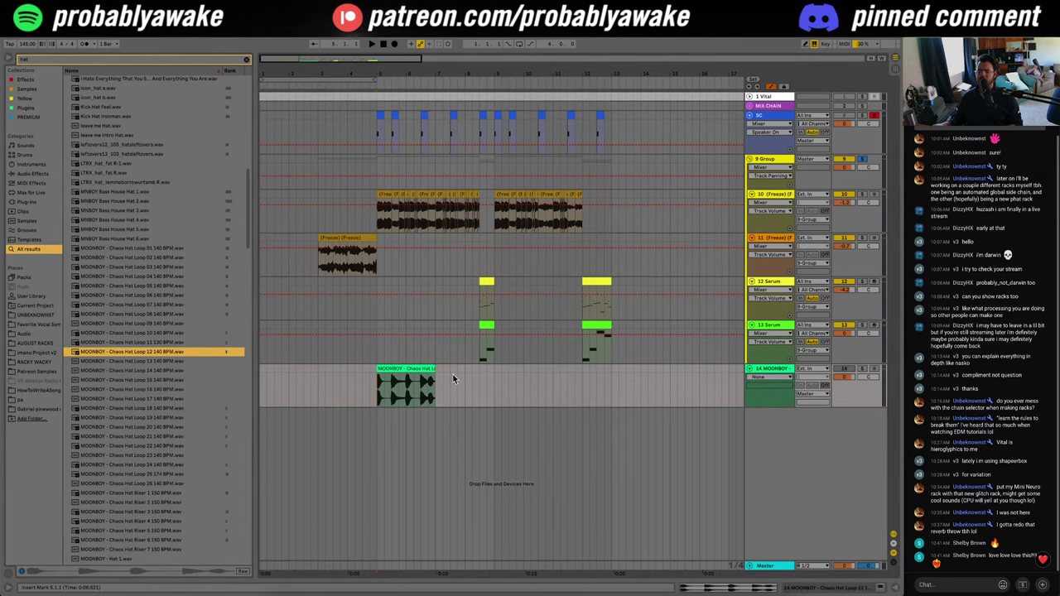
pyautogui.moveTo(796, 178); pyautogui.dragTo(463, 180)
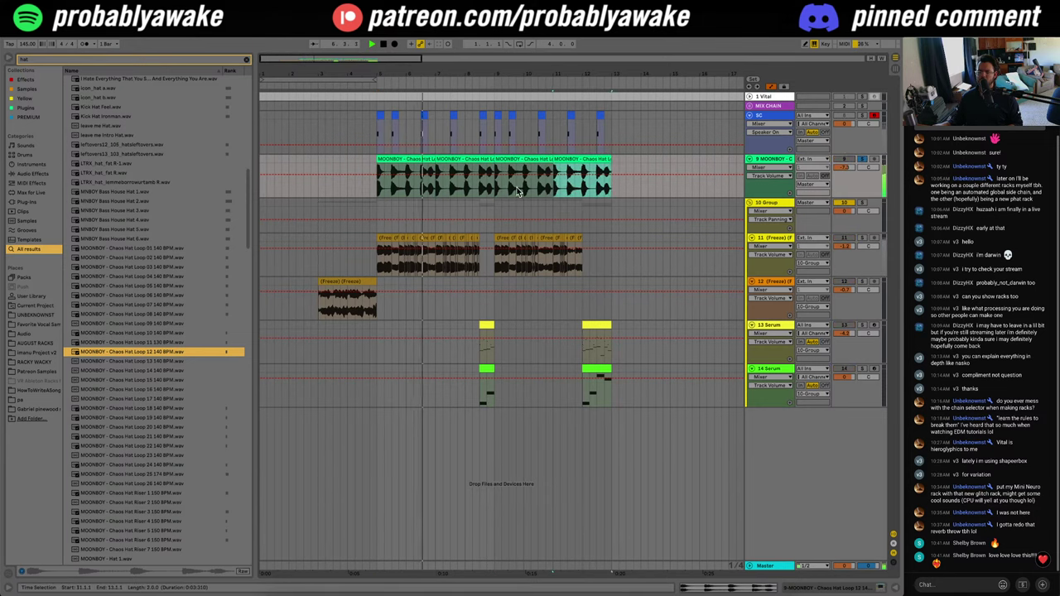
# Step: Cut the repeated hat loop out of the half bar before bar 9 and end its second phrase at 12.3
pyautogui.click(594, 197)
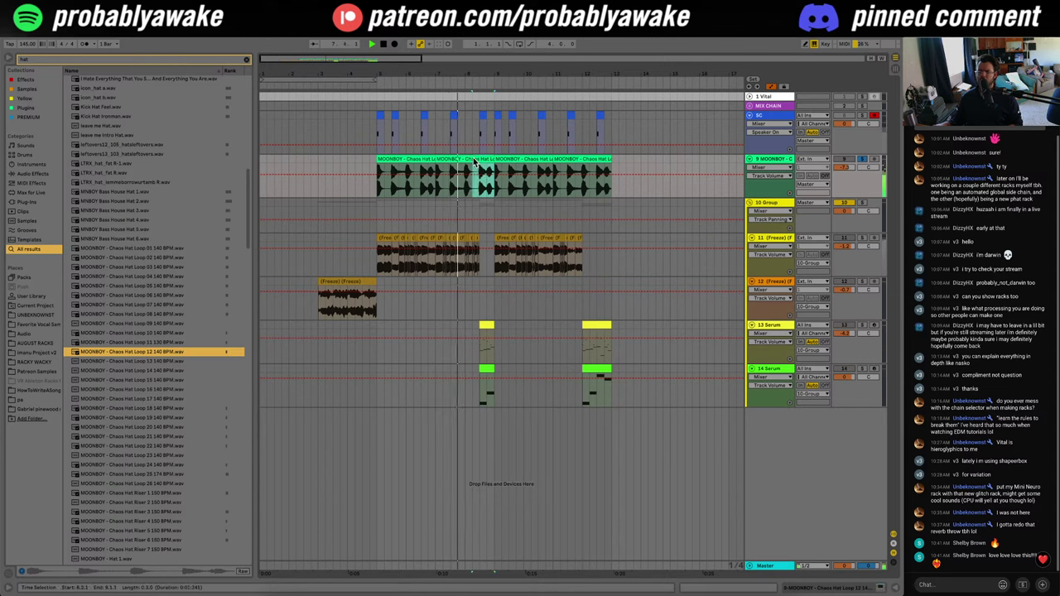
pyautogui.moveTo(610, 162); pyautogui.dragTo(598, 169)
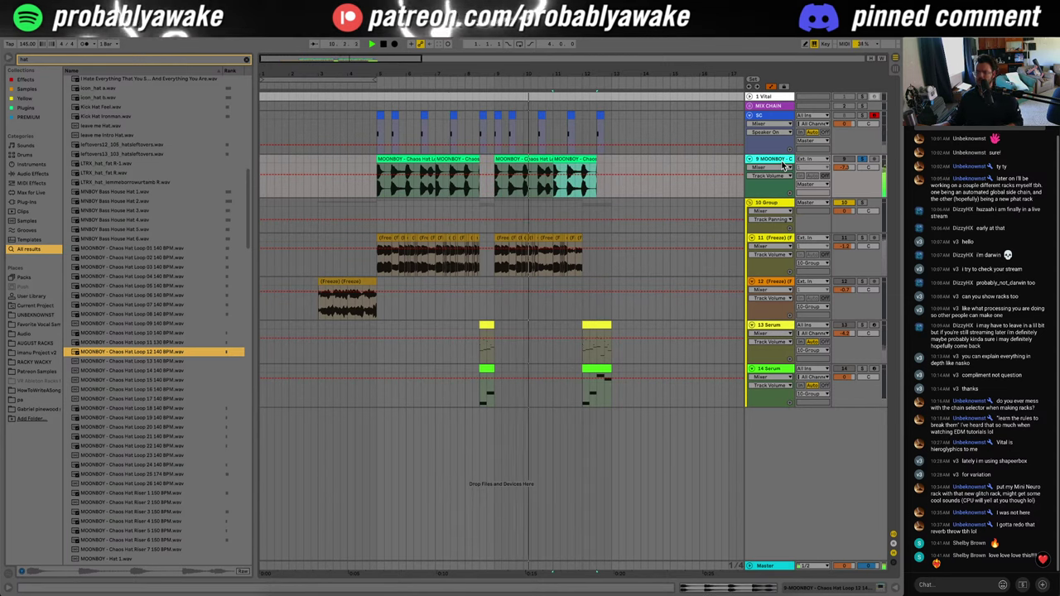
# Step: Add MOONBOY - Chaos Hat Loop 16 140 BPM at bar 5 on a new audio track below the first hat loop and audition it
pyautogui.press('super+t')
pyautogui.click(130, 373)
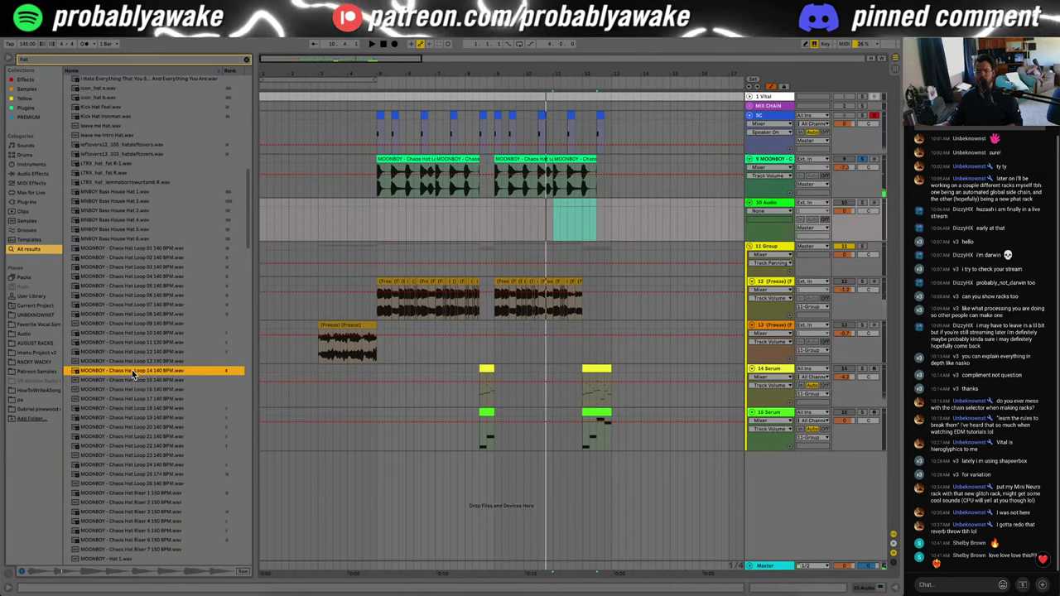
pyautogui.click(134, 381)
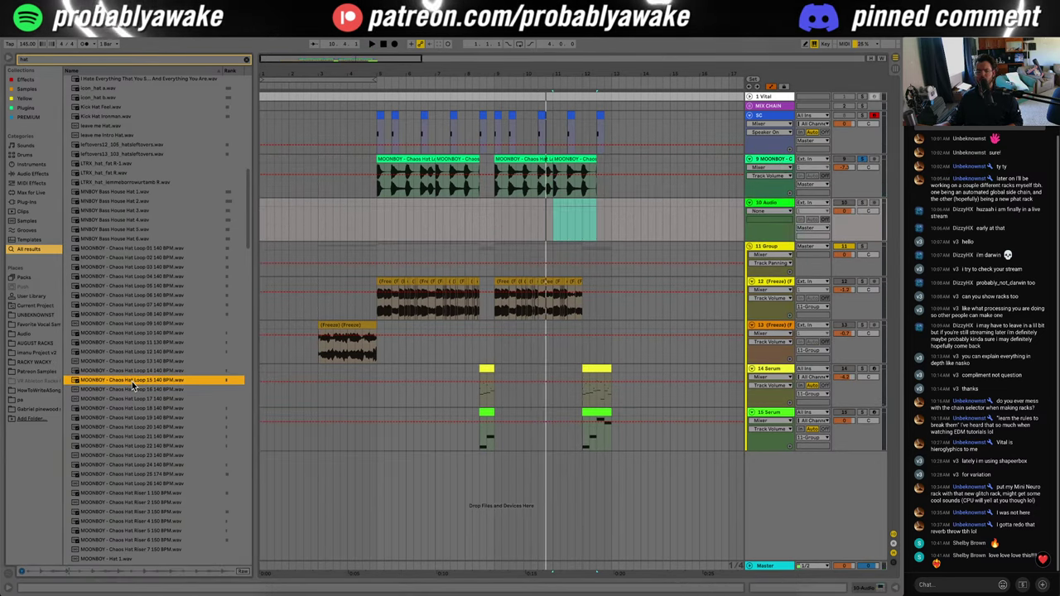
pyautogui.click(131, 390)
pyautogui.moveTo(131, 389); pyautogui.dragTo(381, 211)
pyautogui.press('space')
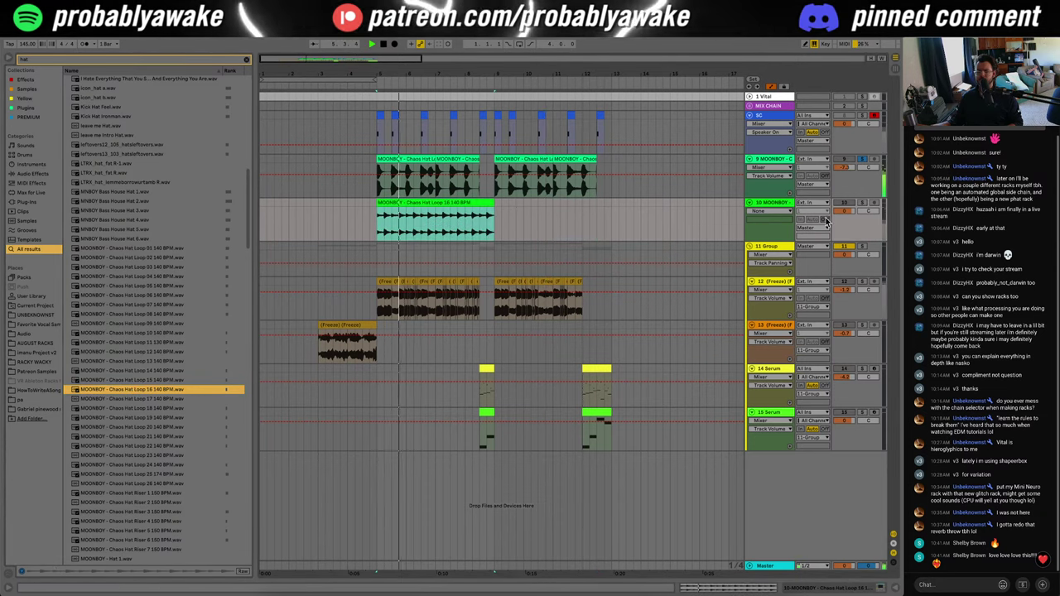
pyautogui.click(863, 203)
pyautogui.press('space')
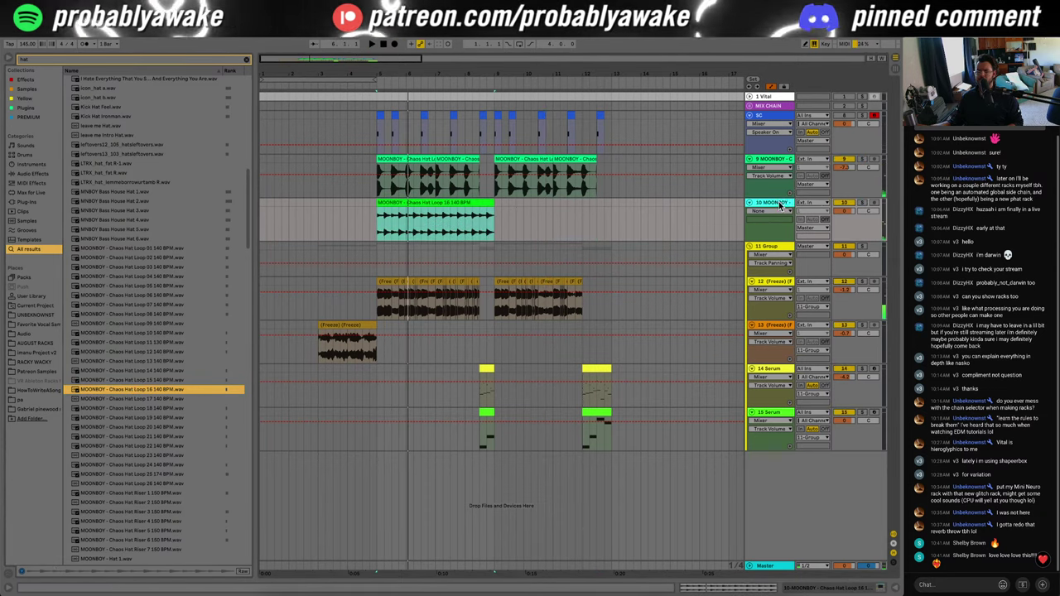
# Step: Group the two hat loop tracks and add an EQ Eight with a low cut to the group
pyautogui.hotkey('ctrl', 'g')
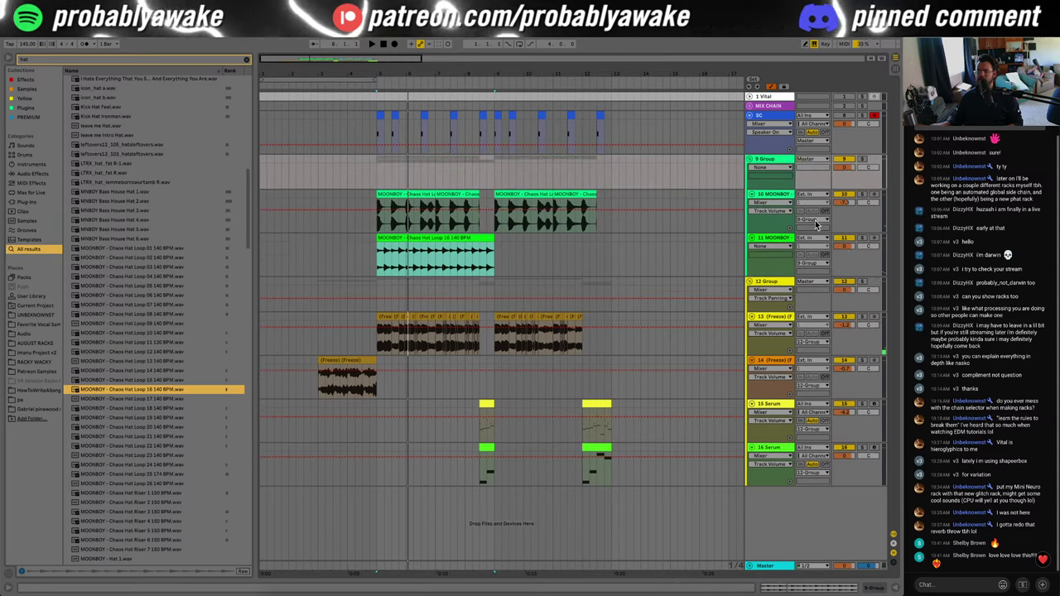
pyautogui.doubleClick(782, 160)
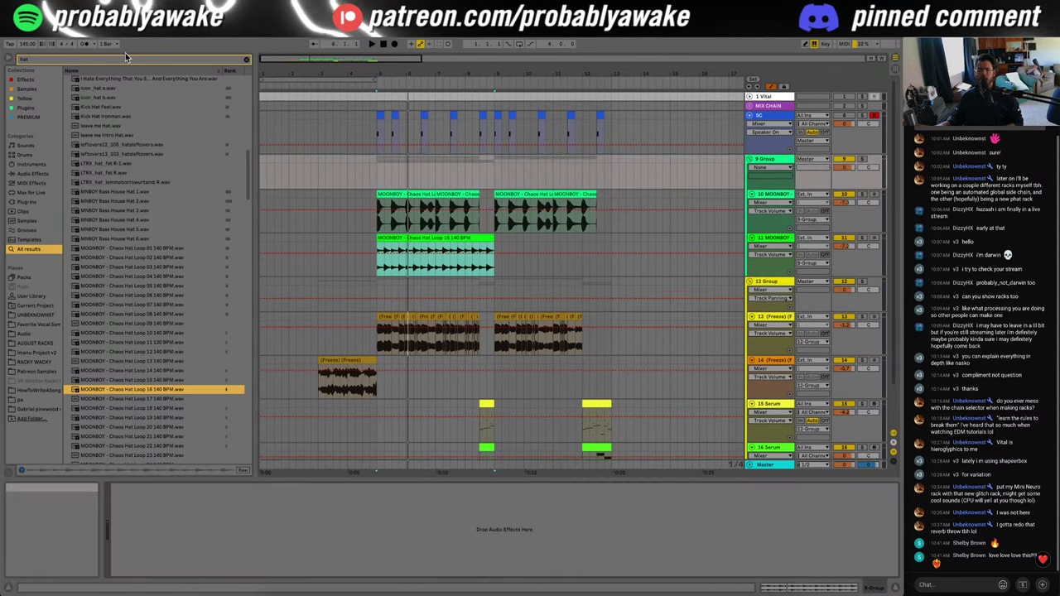
pyautogui.write('eq')
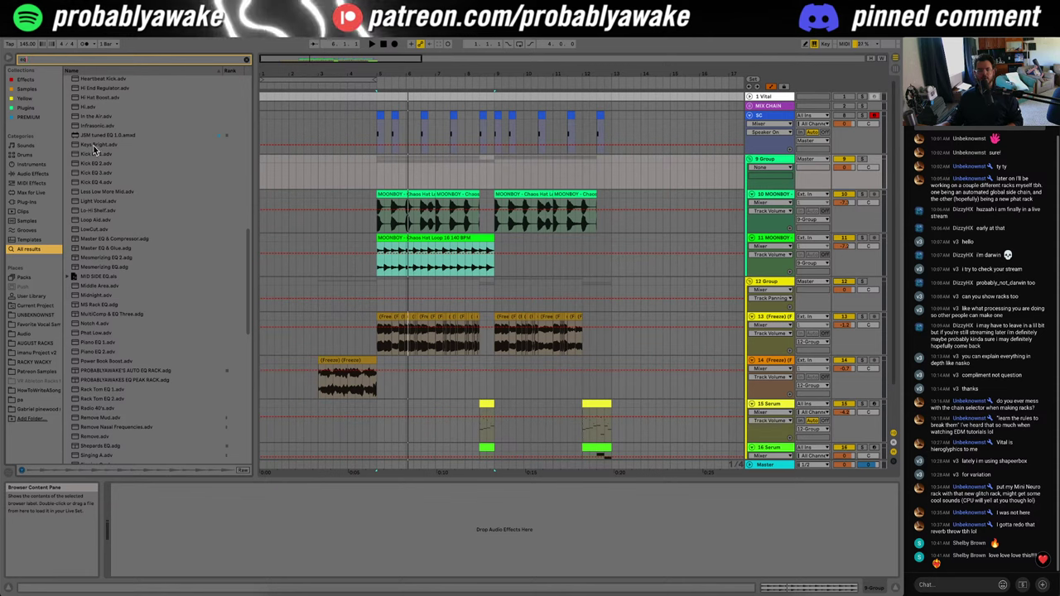
pyautogui.scroll(8, 108, 174)
pyautogui.scroll(6, 91, 207)
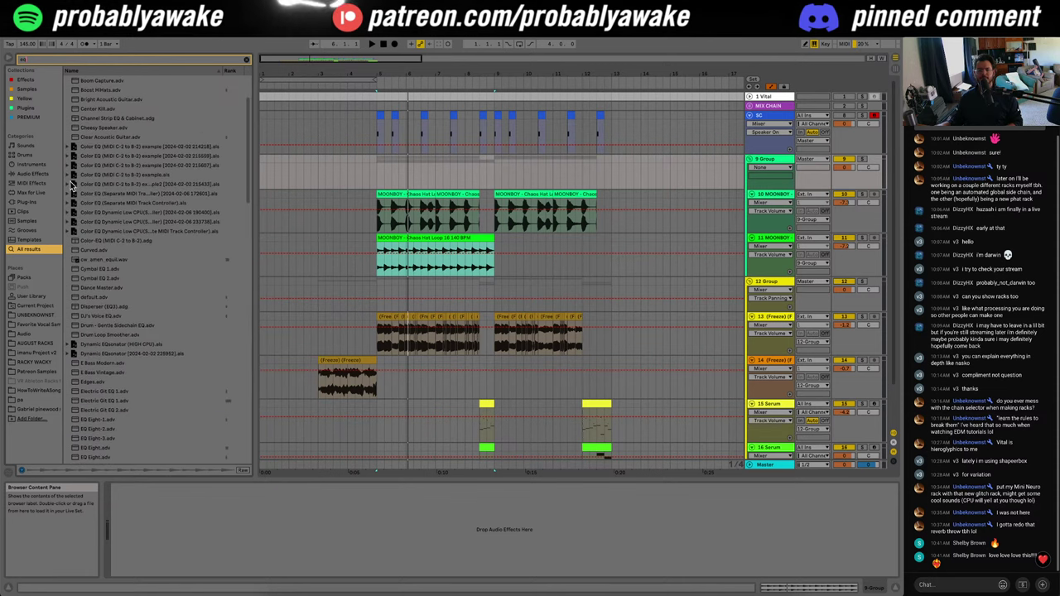
pyautogui.click(33, 175)
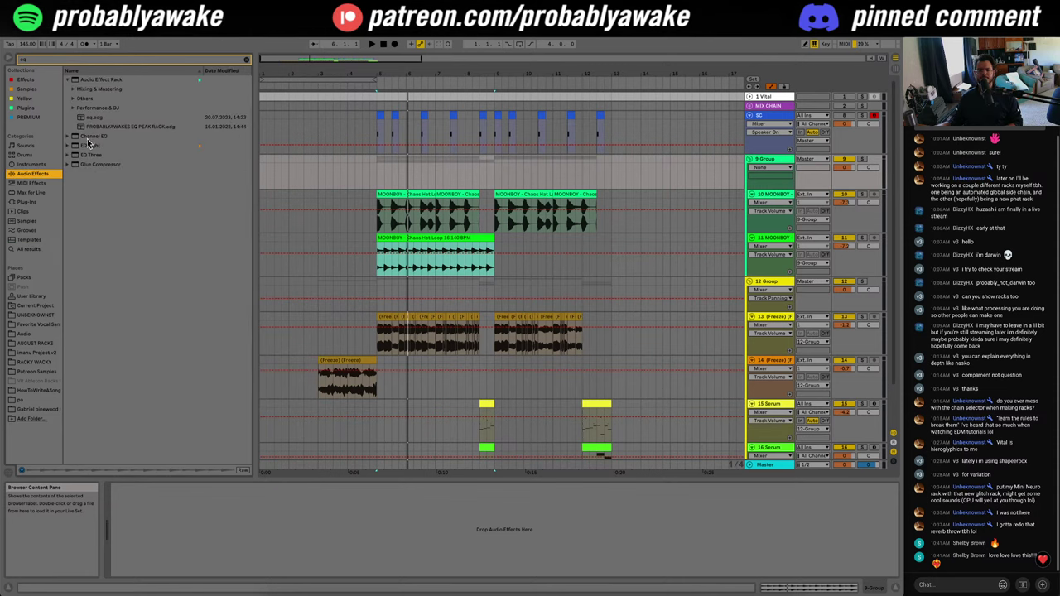
pyautogui.moveTo(407, 163); pyautogui.dragTo(410, 168)
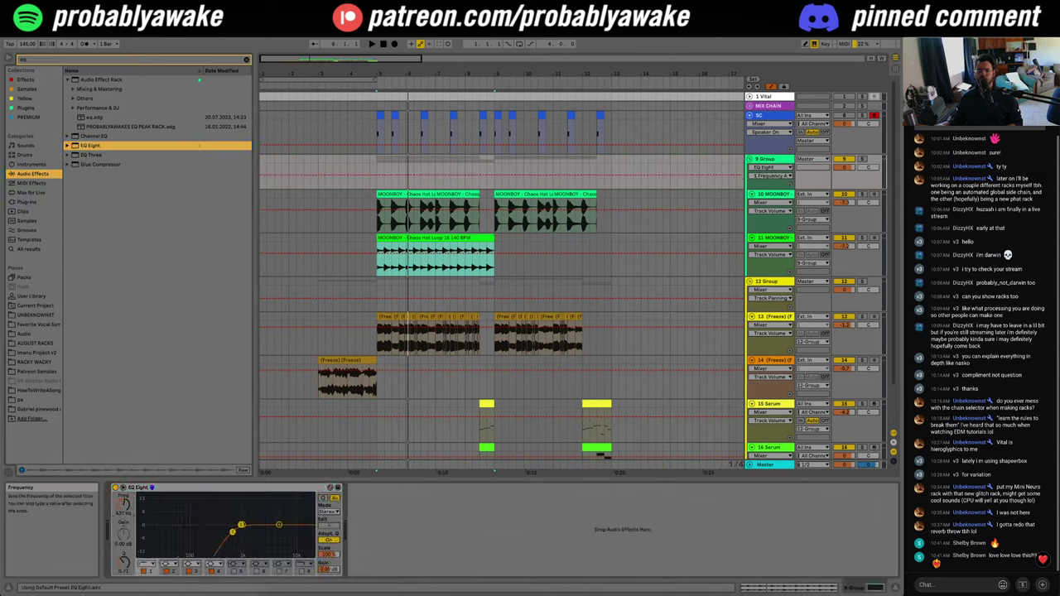
# Step: Copy the Duck_Buddy sidechain device from the bass group onto the hat group during playback
pyautogui.click(791, 288)
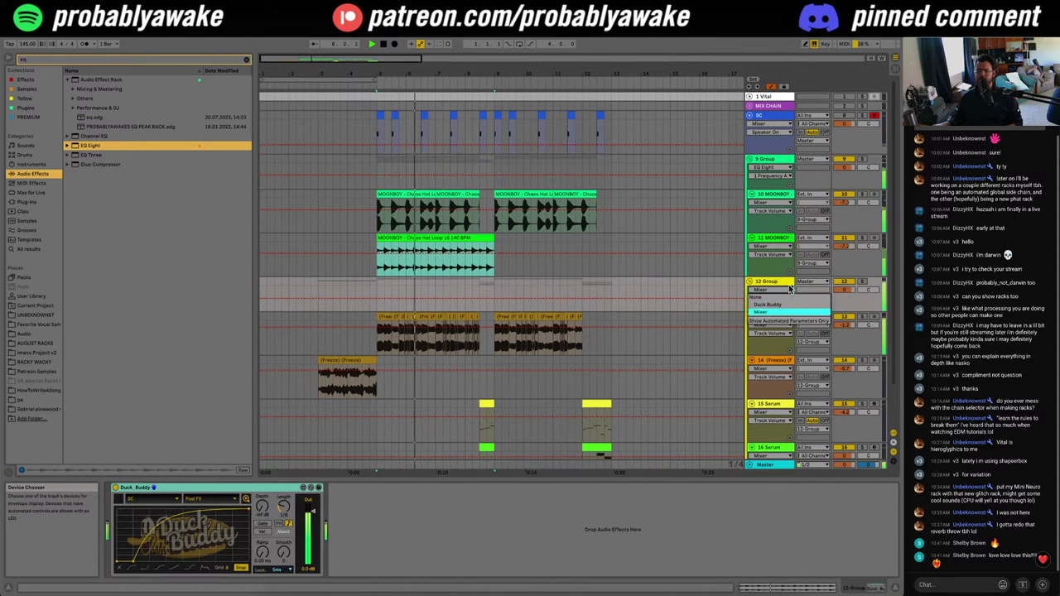
pyautogui.click(507, 173)
pyautogui.click(895, 589)
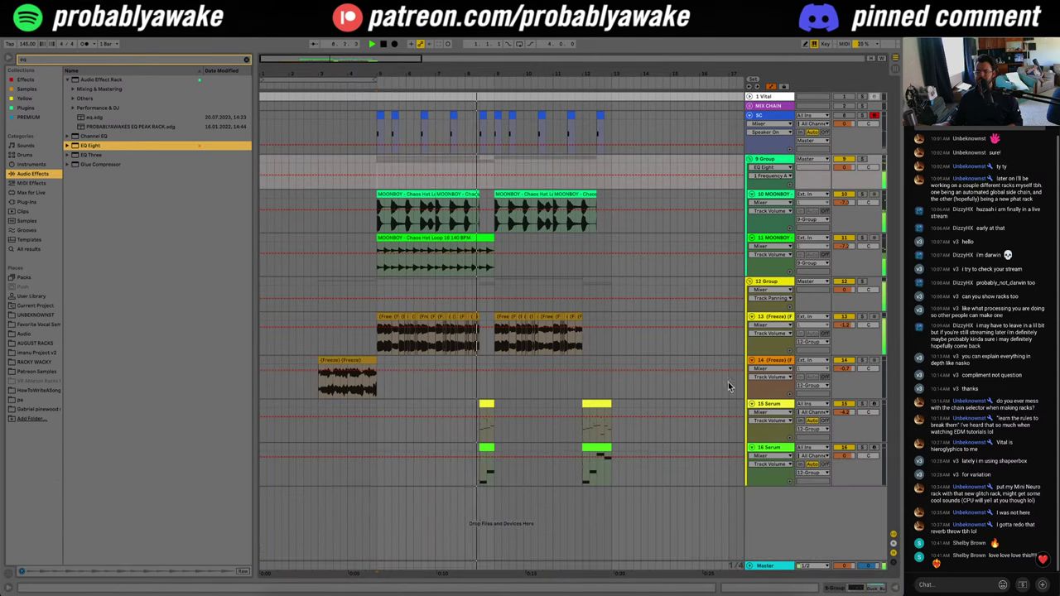
# Step: Adjust the first hat loop's track volume during playback and add an empty audio track at the end of the hat group
pyautogui.click(377, 226)
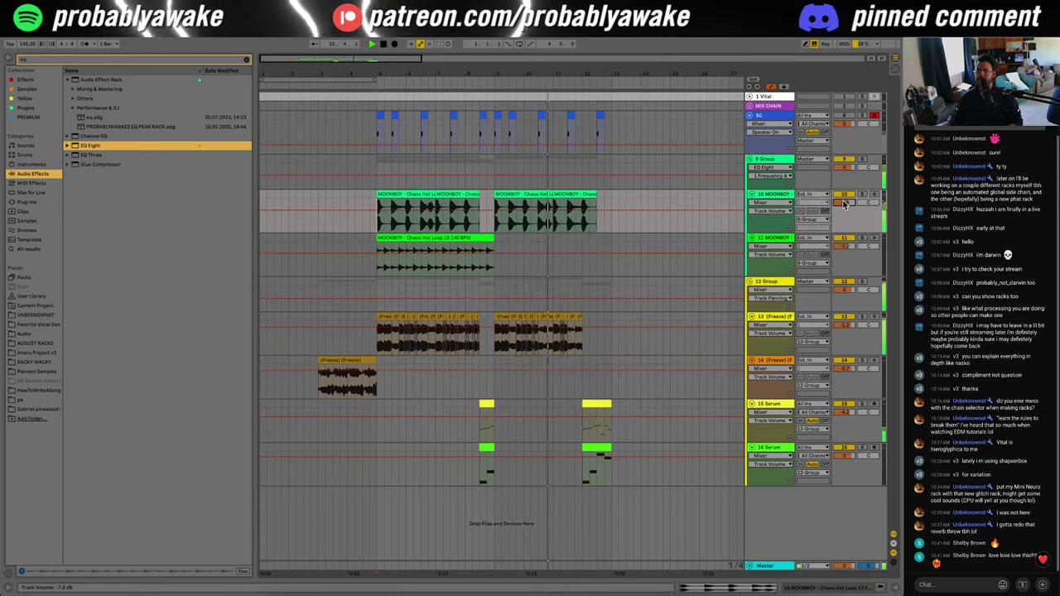
pyautogui.click(776, 246)
pyautogui.hotkey('ctrl', 't')
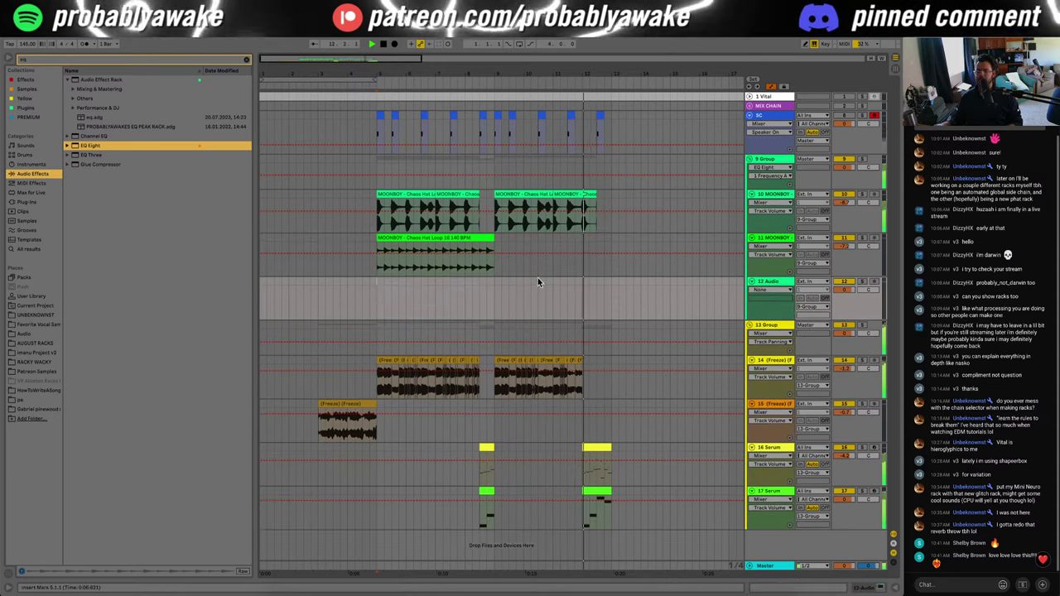
pyautogui.press('space')
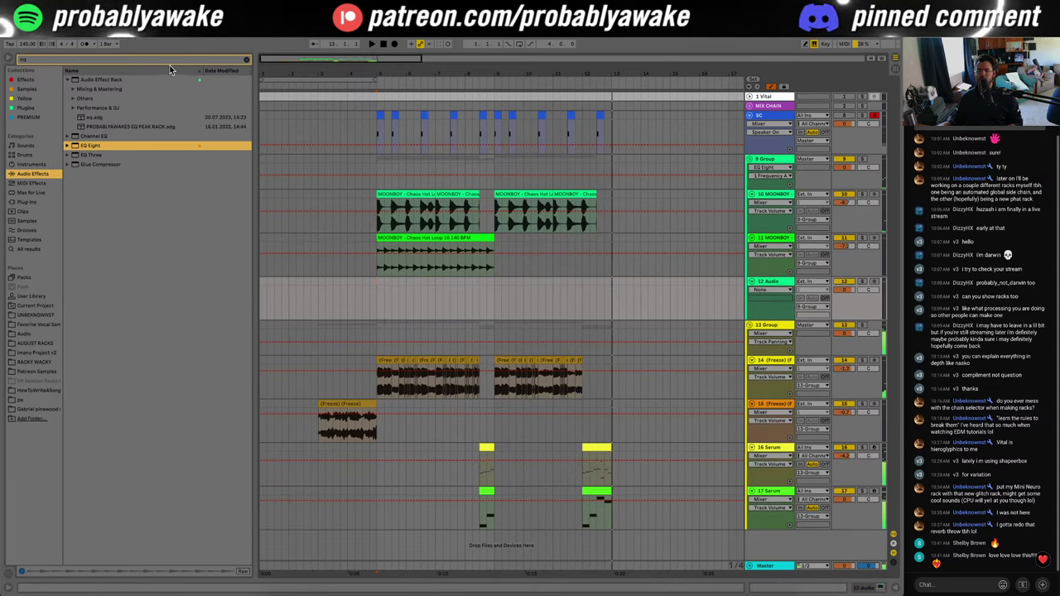
# Step: Duplicate Chaos Hat Loop 16 to bar 9 and trim the two copies to end at 8.3 and 12.3
pyautogui.click(176, 61)
pyautogui.press('BackSpace')
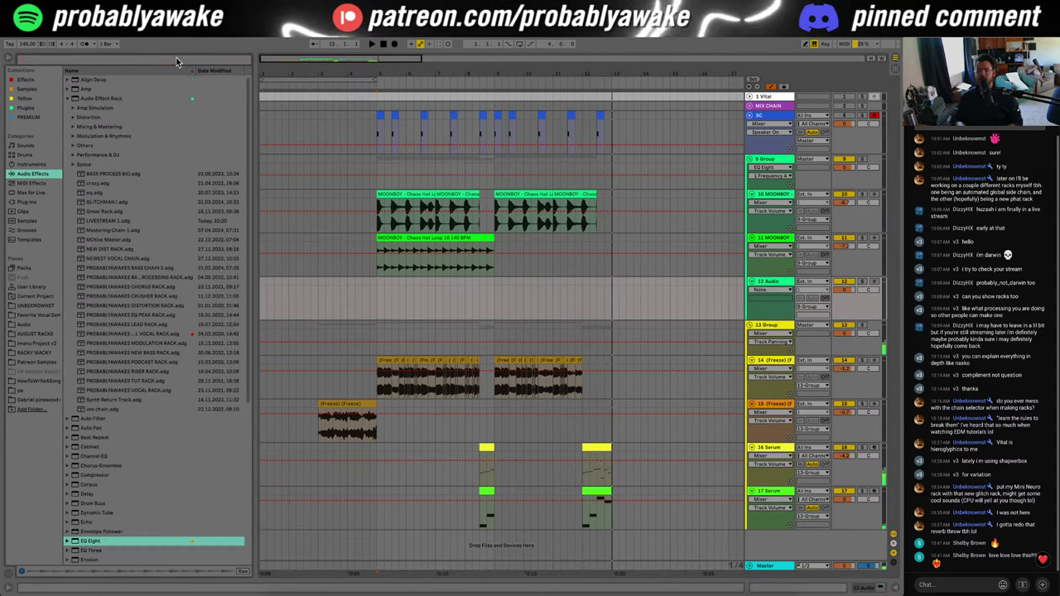
pyautogui.hotkey('ctrl', 'd')
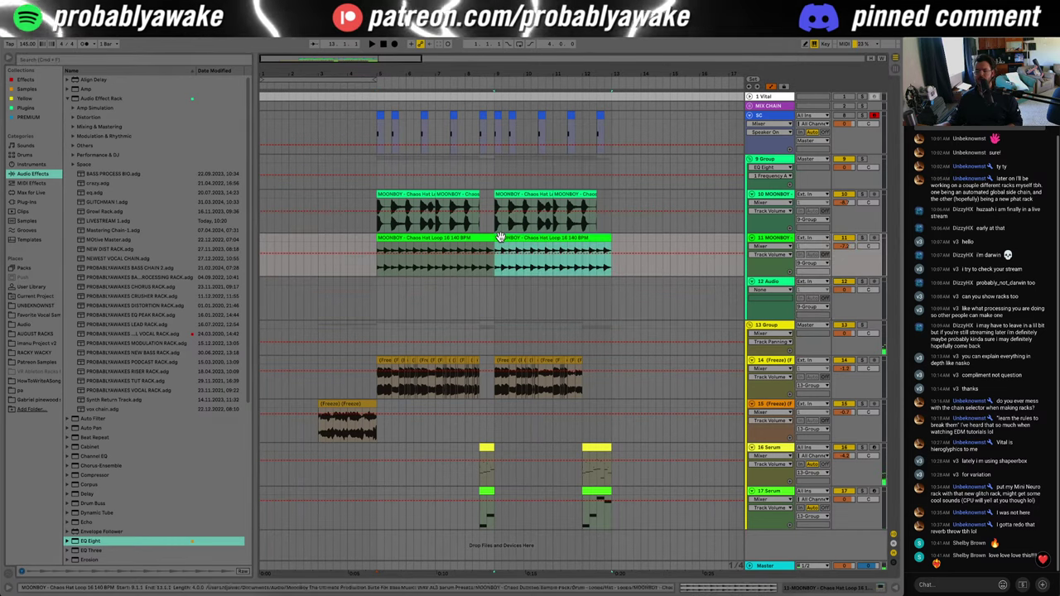
pyautogui.moveTo(609, 239); pyautogui.dragTo(596, 239)
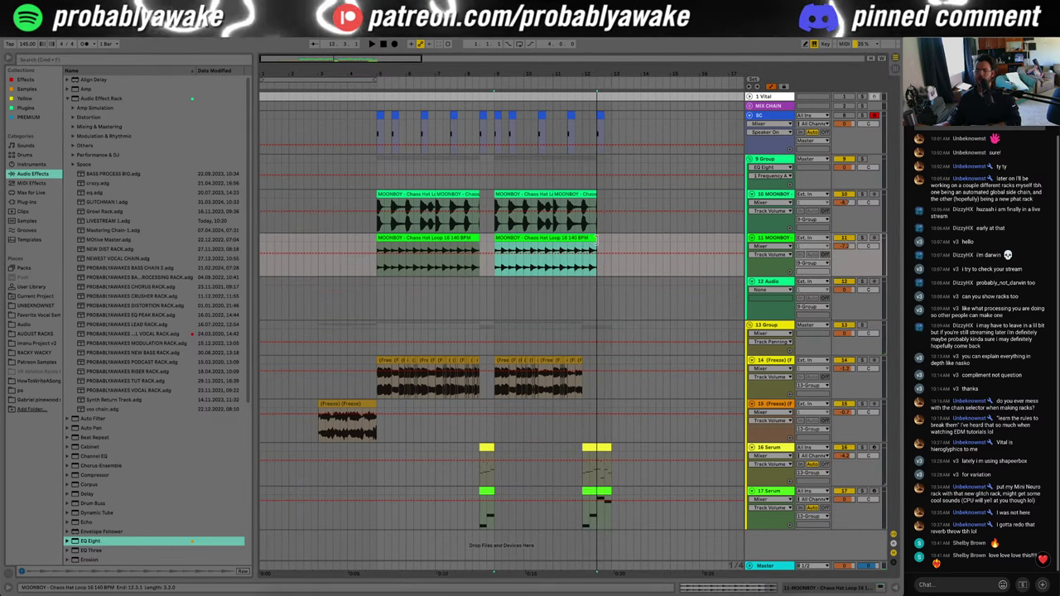
# Step: Search the whole library for "swing" and browse the results for a swing percussion loop
pyautogui.click(120, 59)
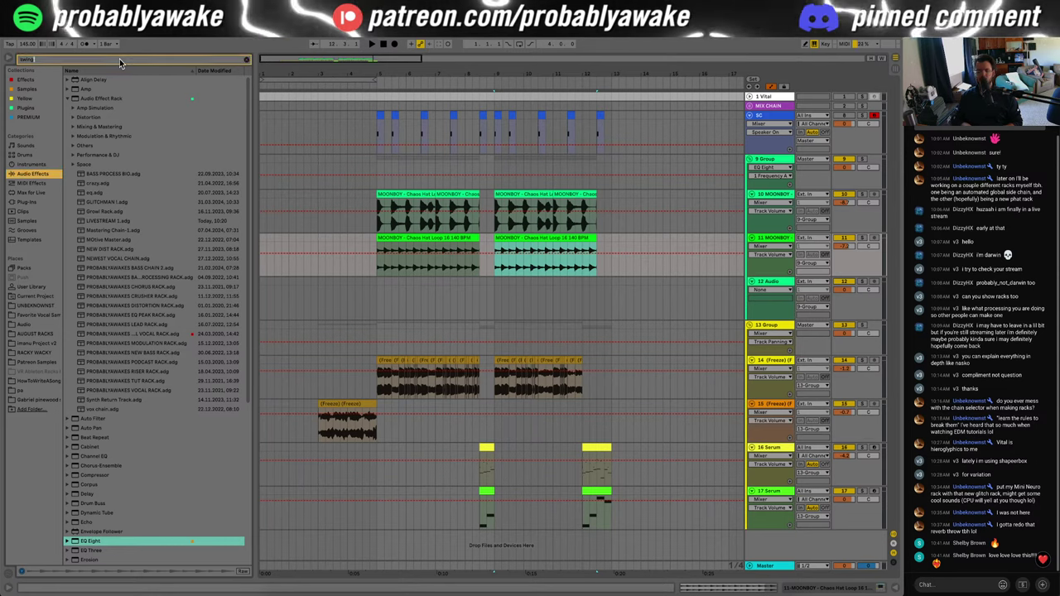
pyautogui.write('swing')
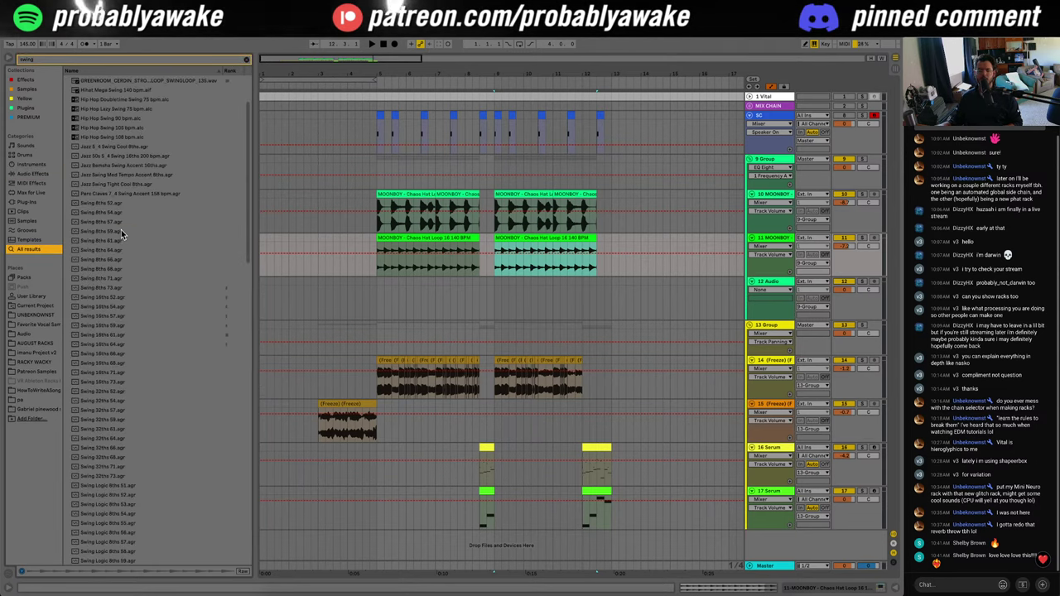
pyautogui.scroll(-10, 149, 353)
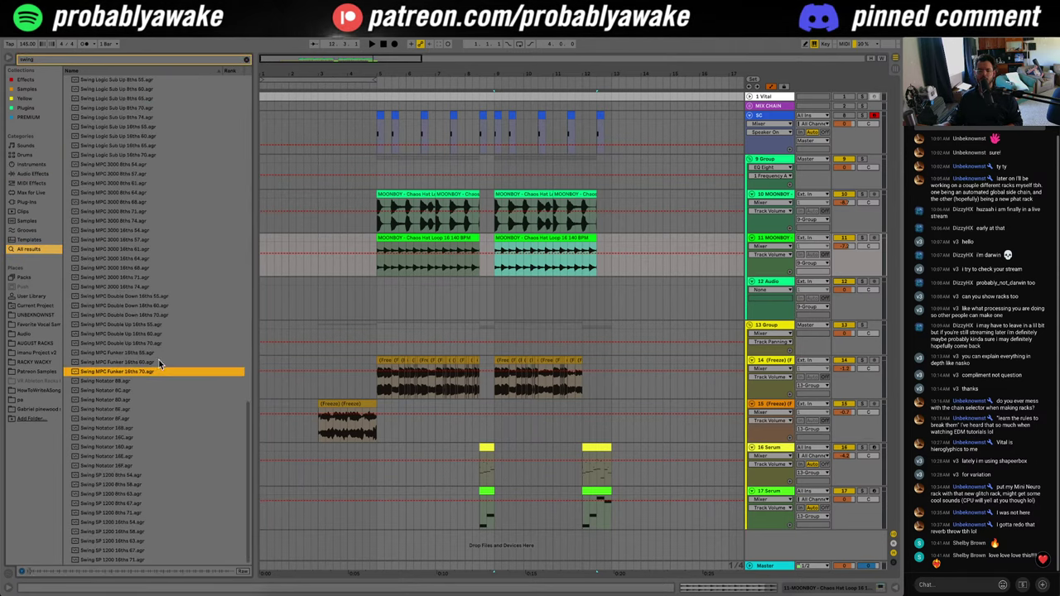
pyautogui.moveTo(246, 486); pyautogui.dragTo(193, 59)
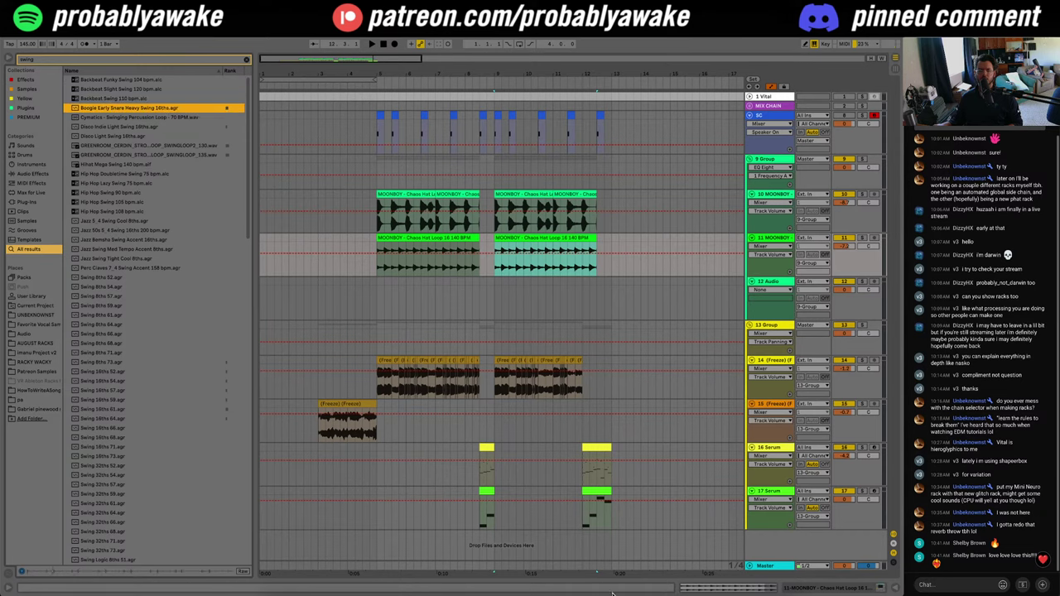
# Step: Switch to Splice and search its sample catalogue for "swing"
pyautogui.click(524, 591)
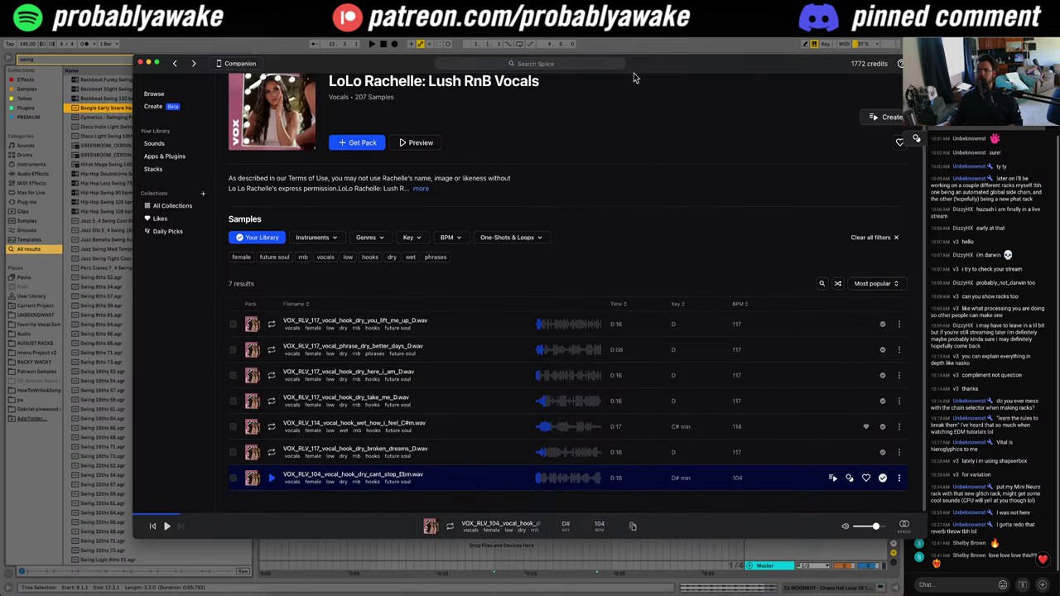
pyautogui.moveTo(636, 70); pyautogui.dragTo(558, 76)
pyautogui.click(527, 69)
pyautogui.write('sw')
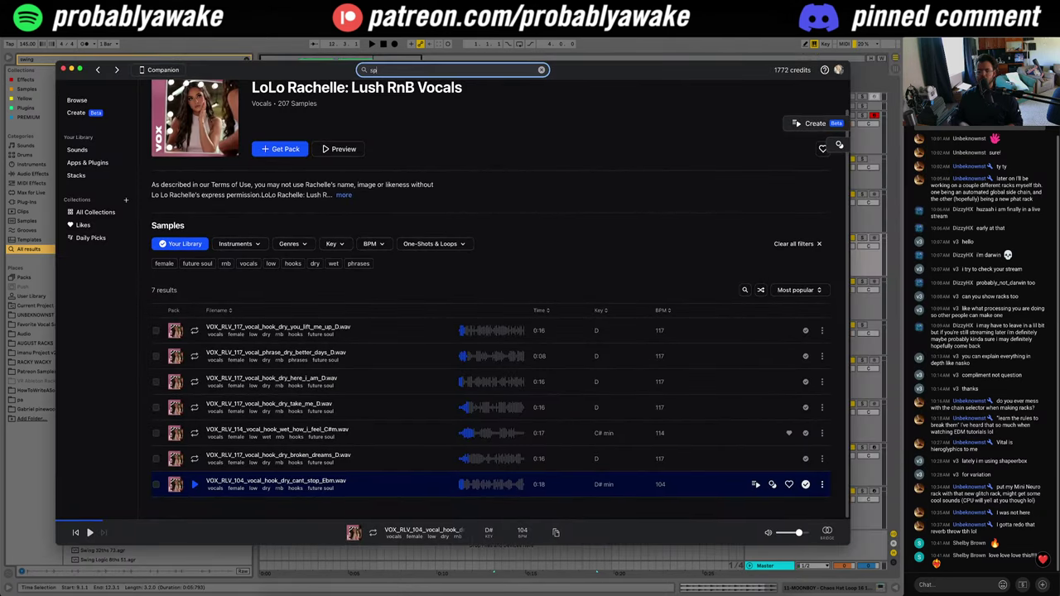
pyautogui.write('ing')
pyautogui.press('Return')
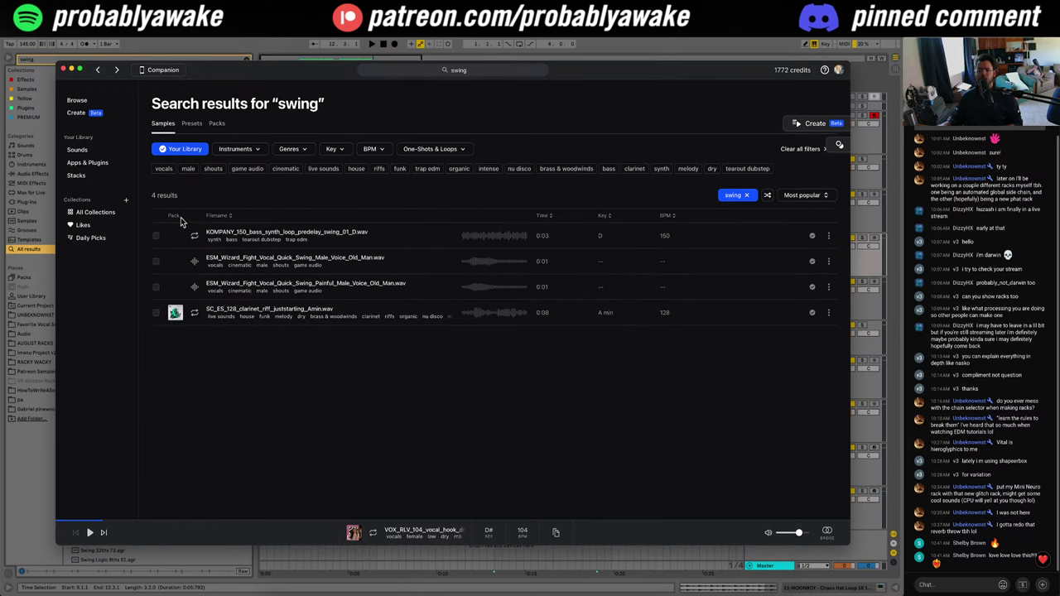
# Step: Remove the library-only filter from the swing results and narrow them to drums tagged tearout dubstep
pyautogui.click(197, 241)
pyautogui.click(189, 154)
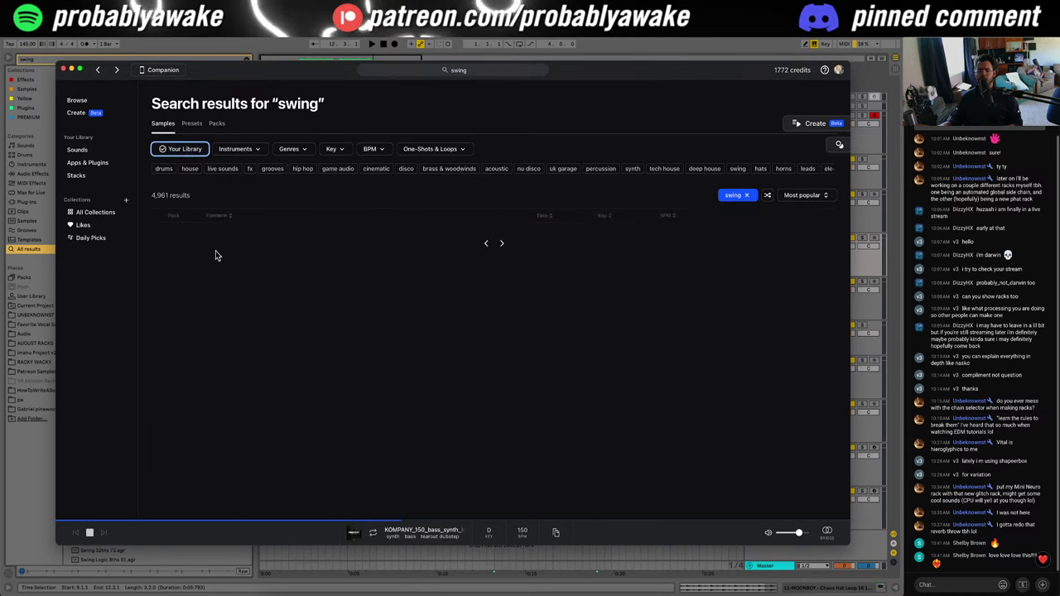
pyautogui.click(165, 169)
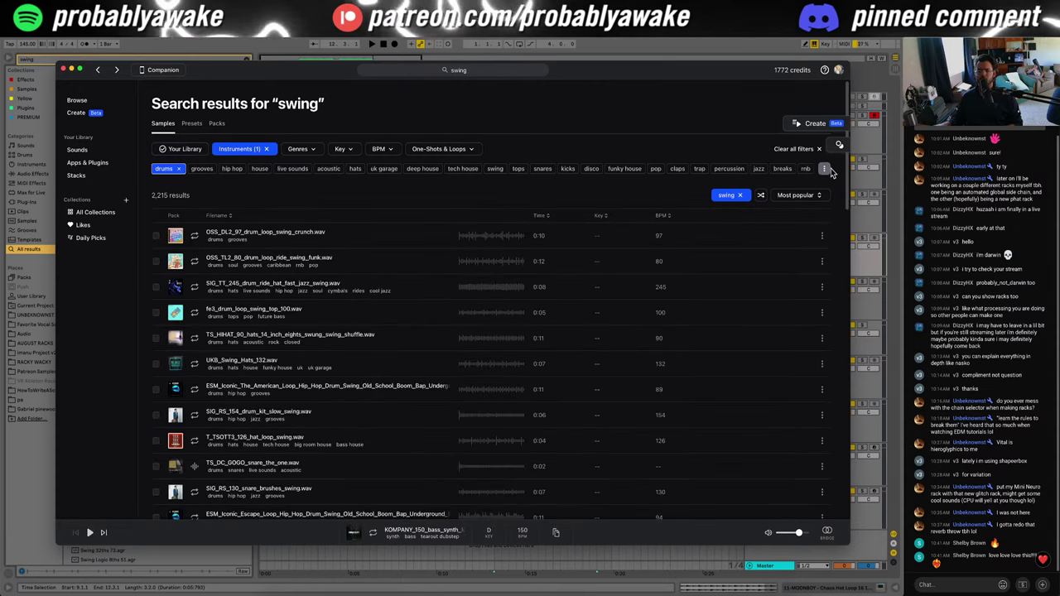
pyautogui.click(824, 169)
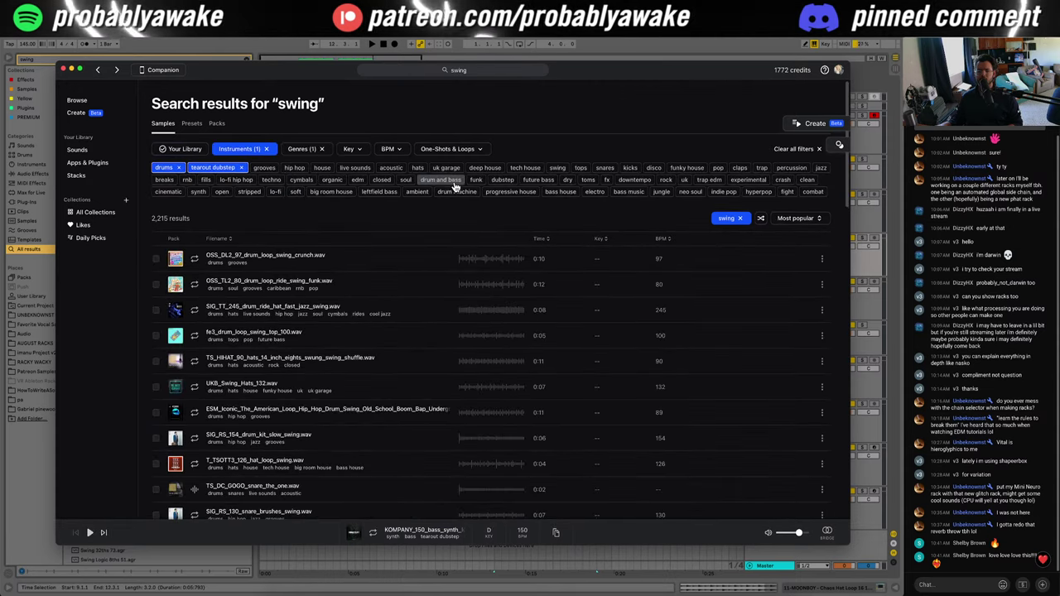
pyautogui.click(466, 180)
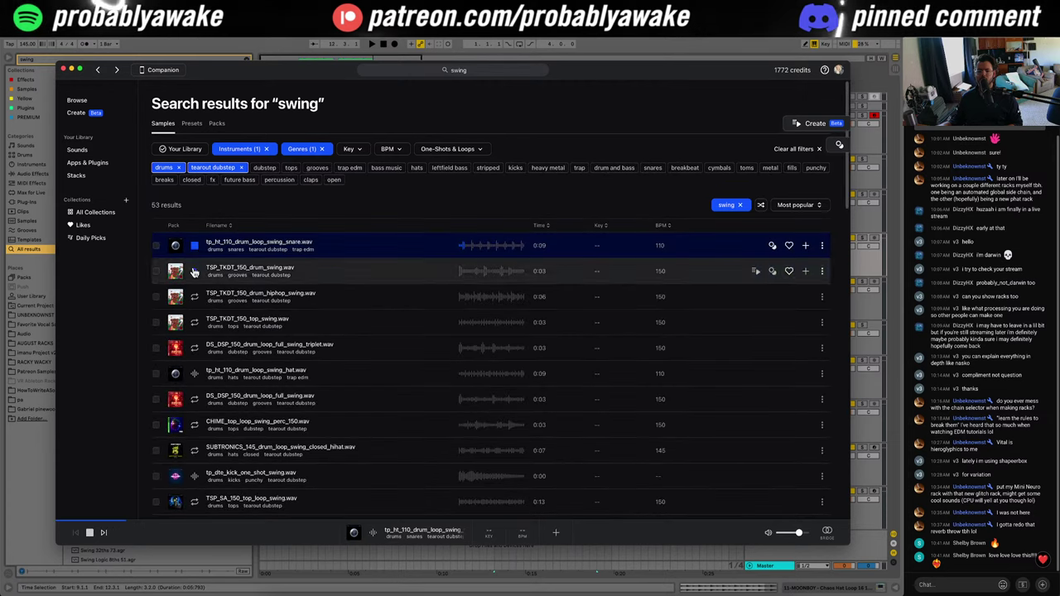
# Step: Audition the tearout dubstep swing loops one after another, comparing the CHIME perc loop with the SUBTRONICS closed hi-hat loop
pyautogui.click(193, 271)
pyautogui.click(194, 297)
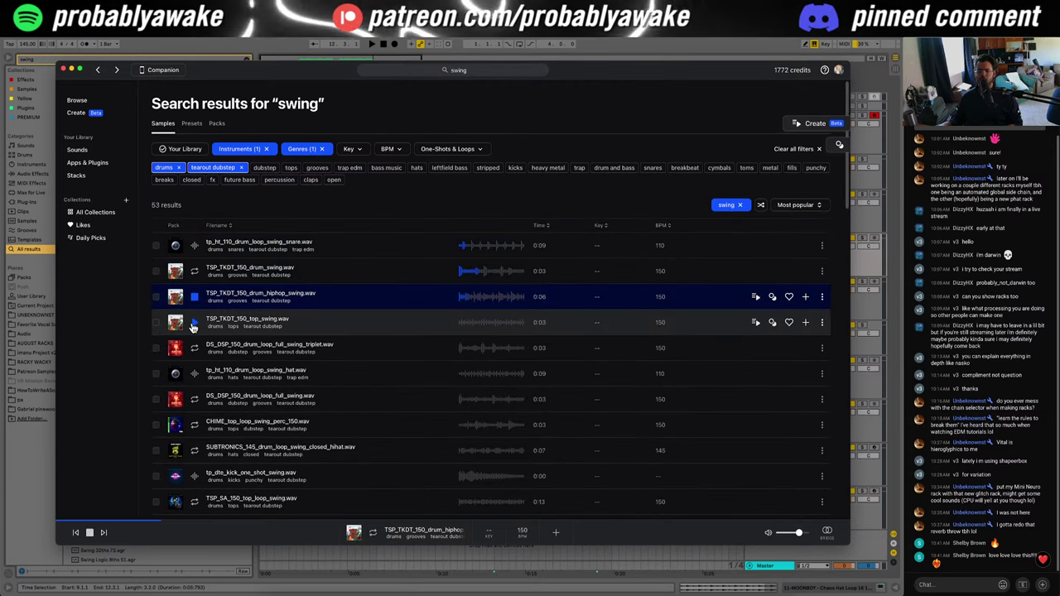
pyautogui.click(197, 322)
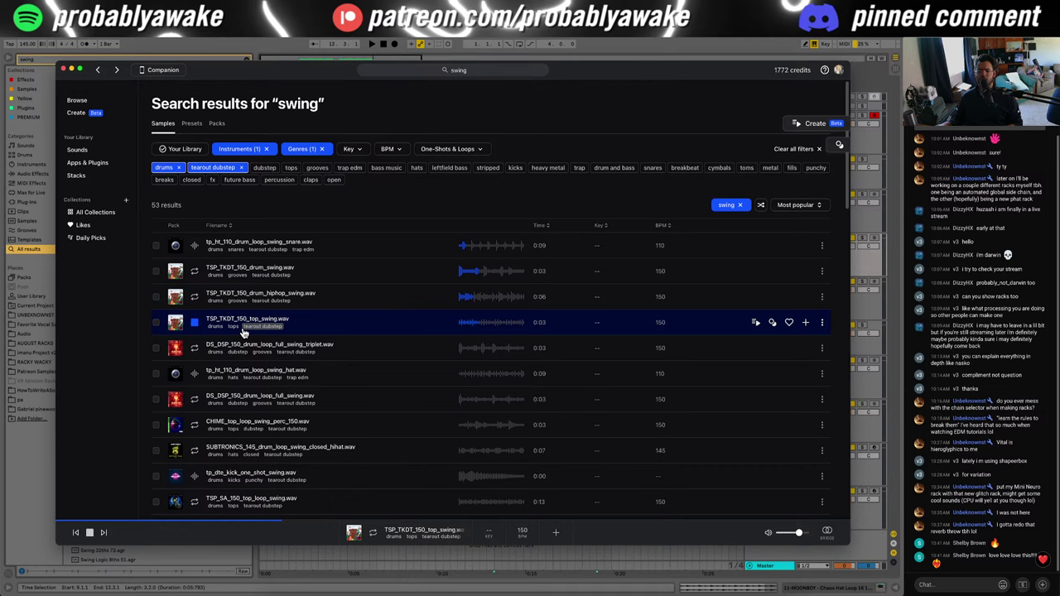
pyautogui.click(194, 348)
pyautogui.click(194, 373)
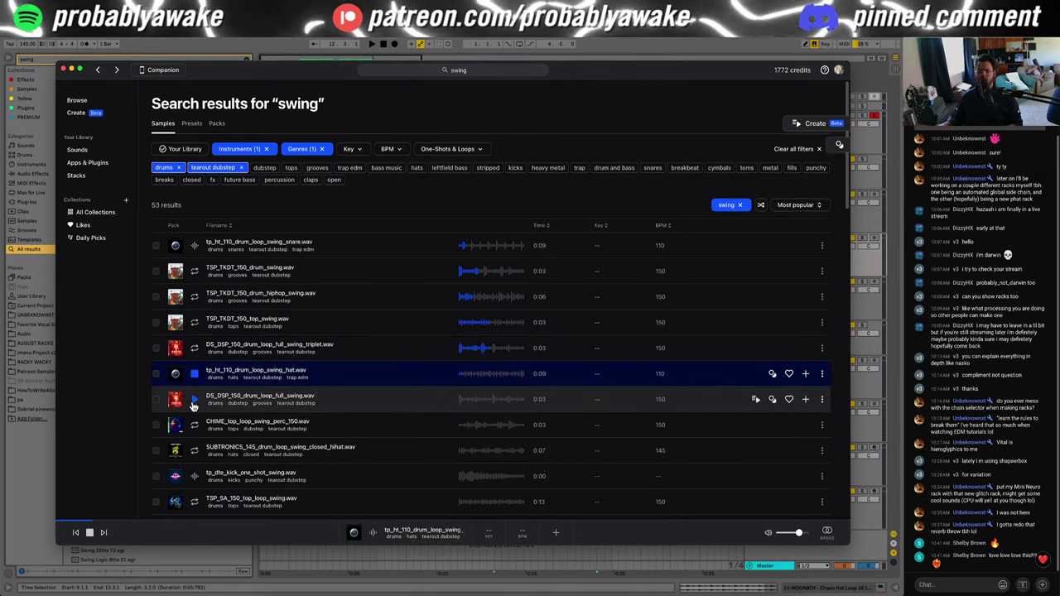
pyautogui.click(194, 400)
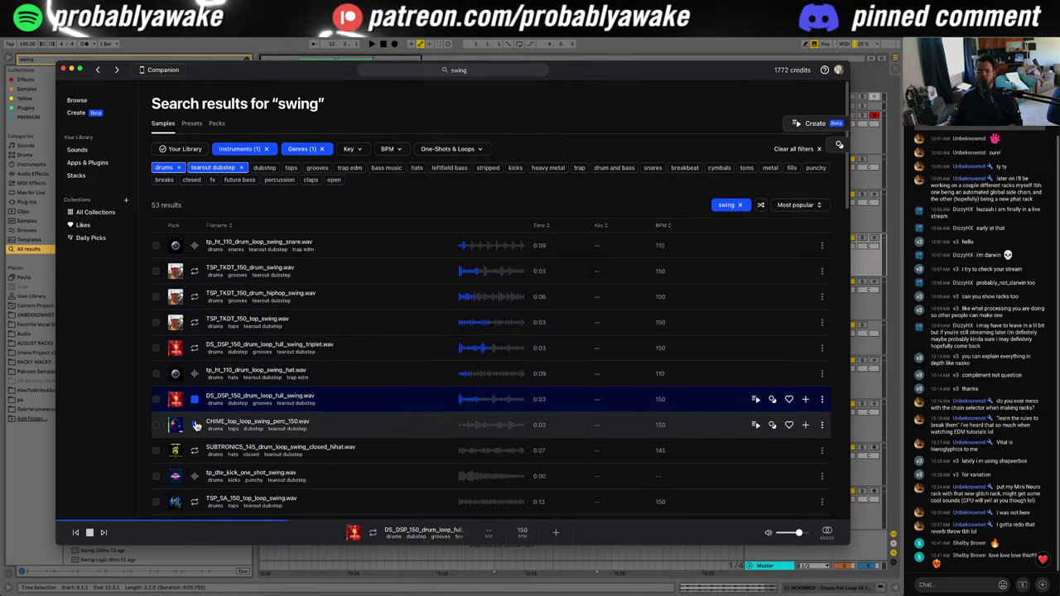
pyautogui.click(195, 424)
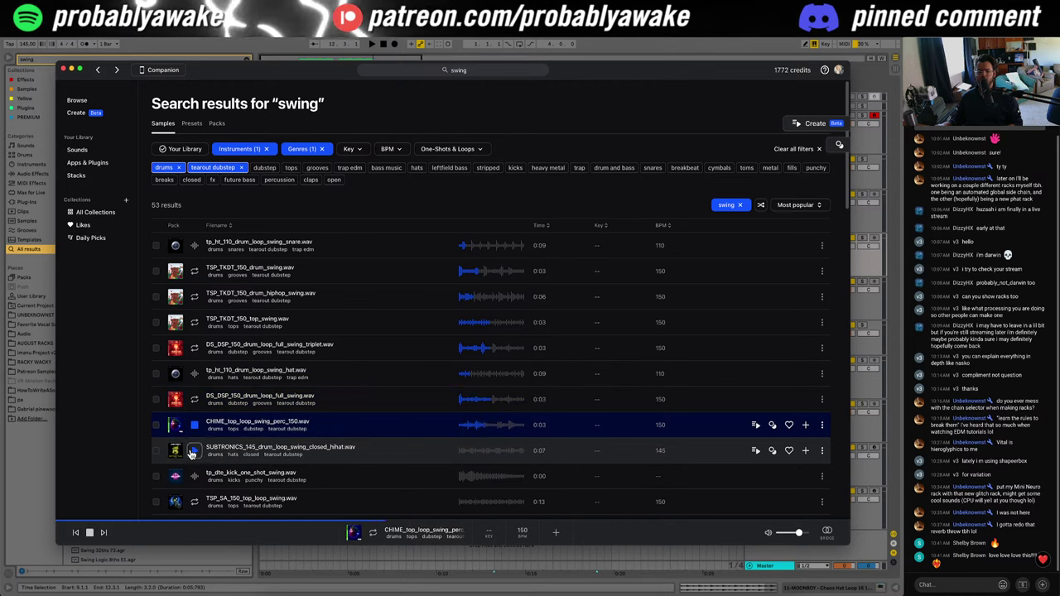
pyautogui.click(192, 452)
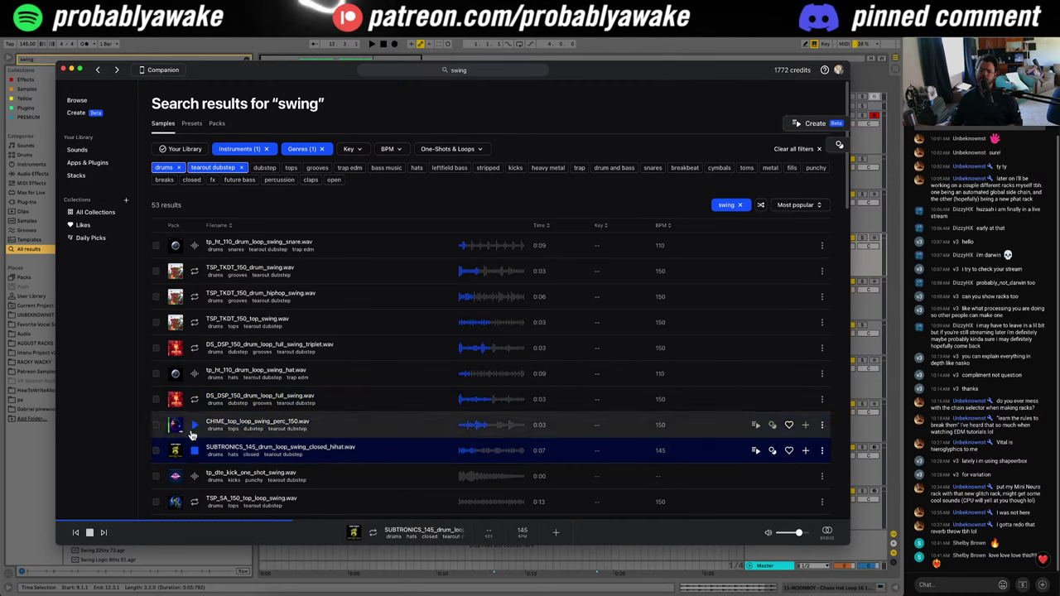
pyautogui.click(194, 426)
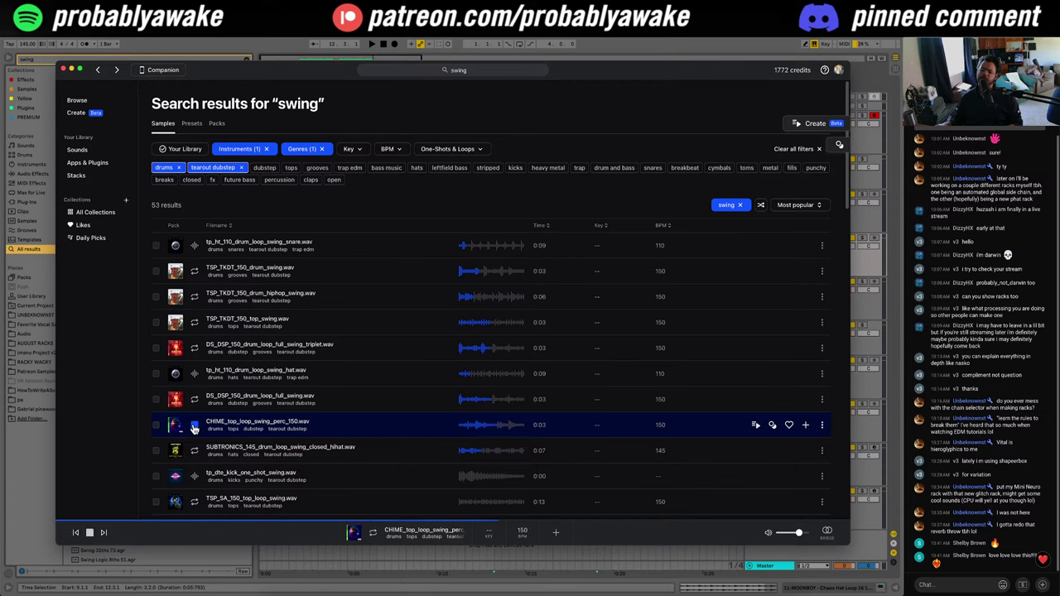
pyautogui.press('Down')
pyautogui.press('Down')
pyautogui.press('Down')
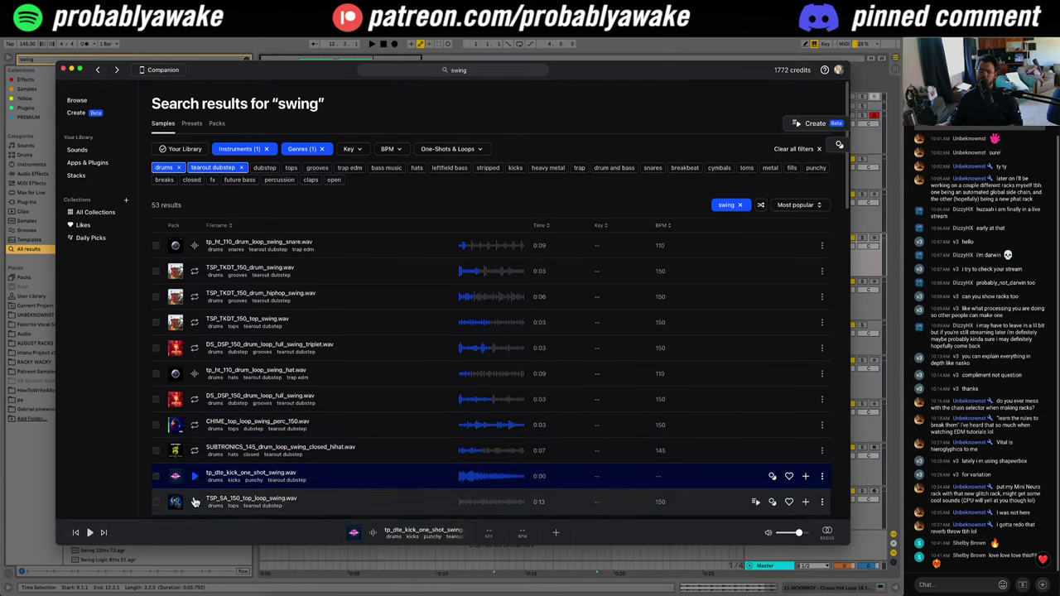
# Step: Place TSP_SA_150_top_loop_swing on the empty hat-group track at bar 5, clearing it from 8.3 to 9 and from 12.3 onward
pyautogui.scroll(-4, 205, 462)
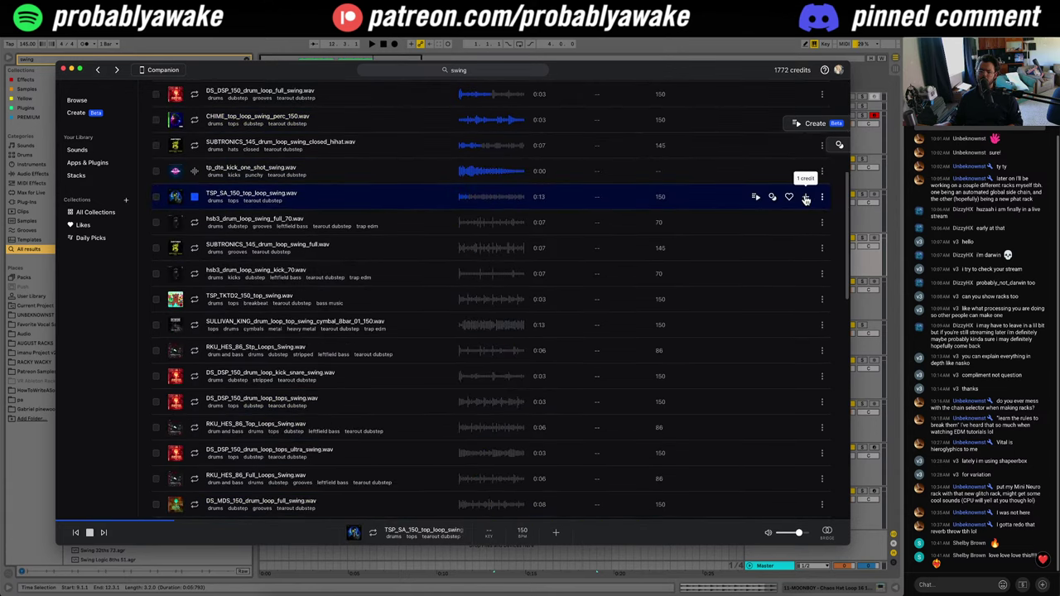
pyautogui.click(884, 397)
pyautogui.moveTo(372, 287); pyautogui.dragTo(377, 287)
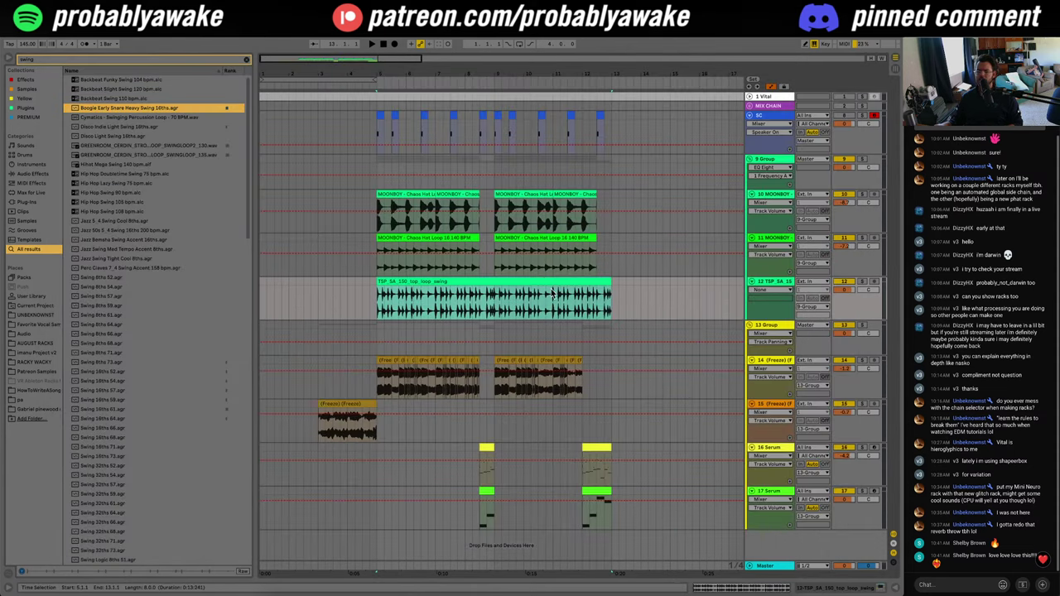
pyautogui.click(491, 288)
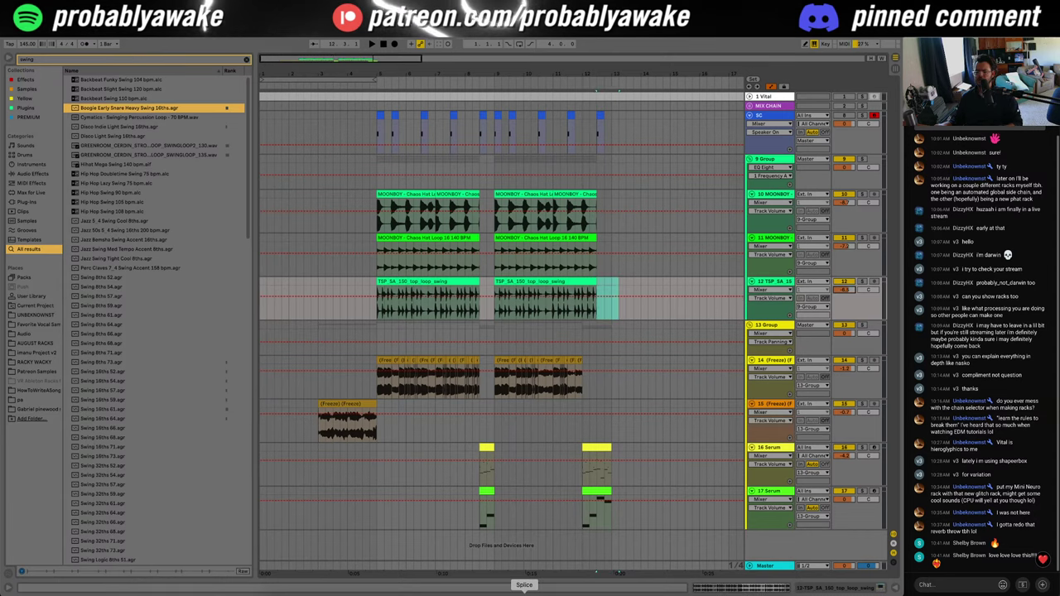
# Step: Switch to Splice, open the Disciple - Dubstep Starter Pack Vol 1 page and filter its samples to drums and fills
pyautogui.click(524, 594)
pyautogui.click(174, 379)
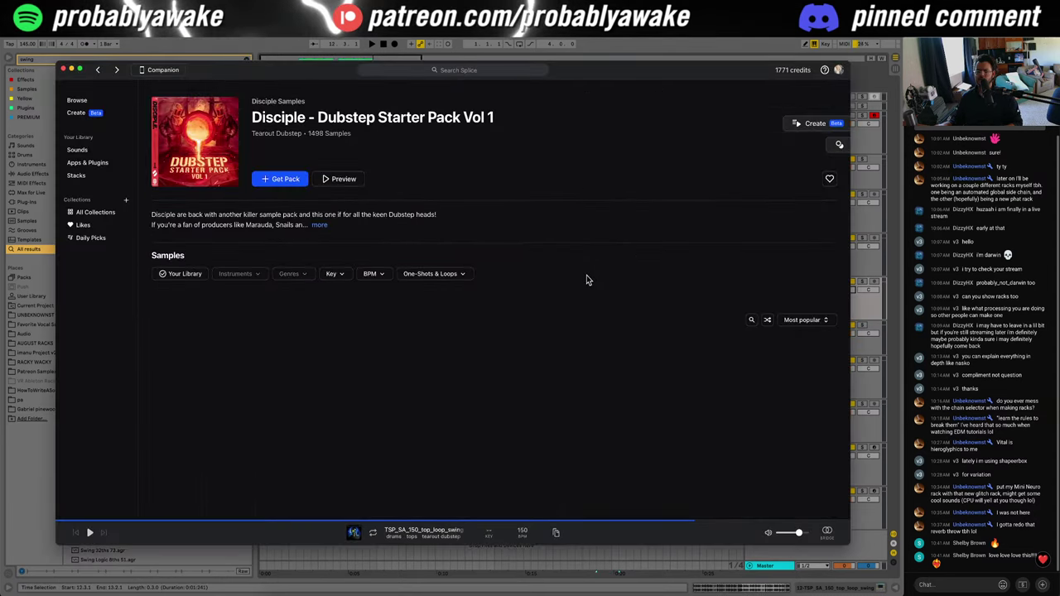
pyautogui.click(208, 293)
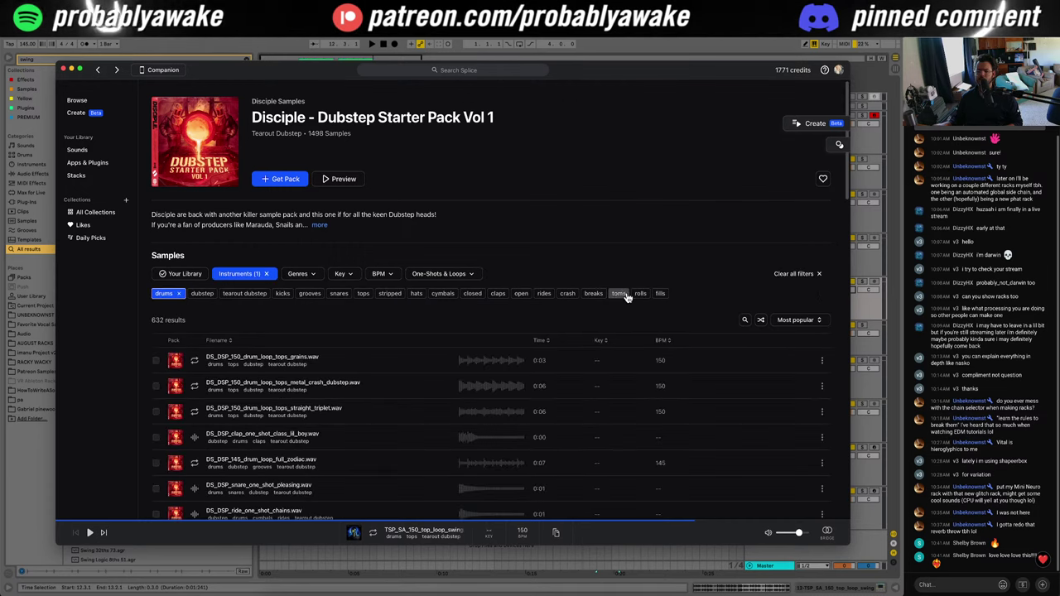
pyautogui.click(660, 293)
# Step: Audition the pack's tom roll fills, from the standard version through the percs and deep versions
pyautogui.click(188, 362)
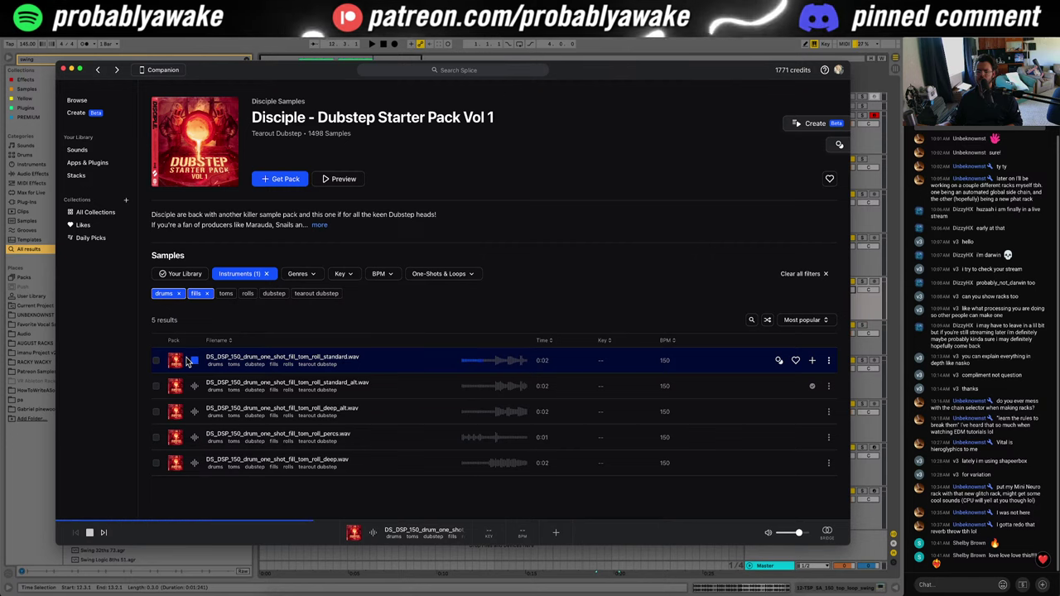
pyautogui.click(194, 386)
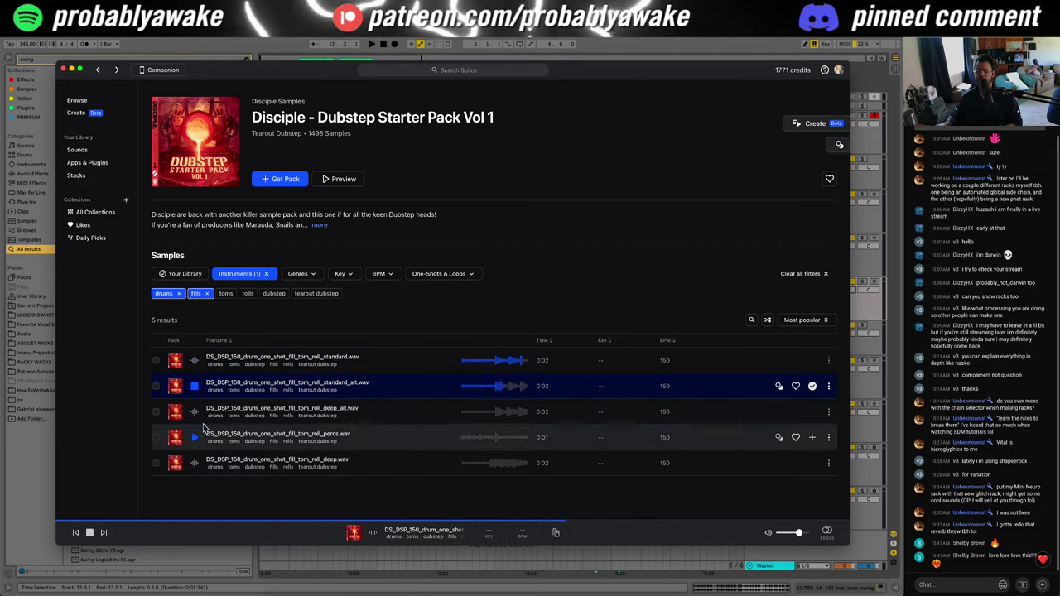
pyautogui.press('Down')
pyautogui.press('Down')
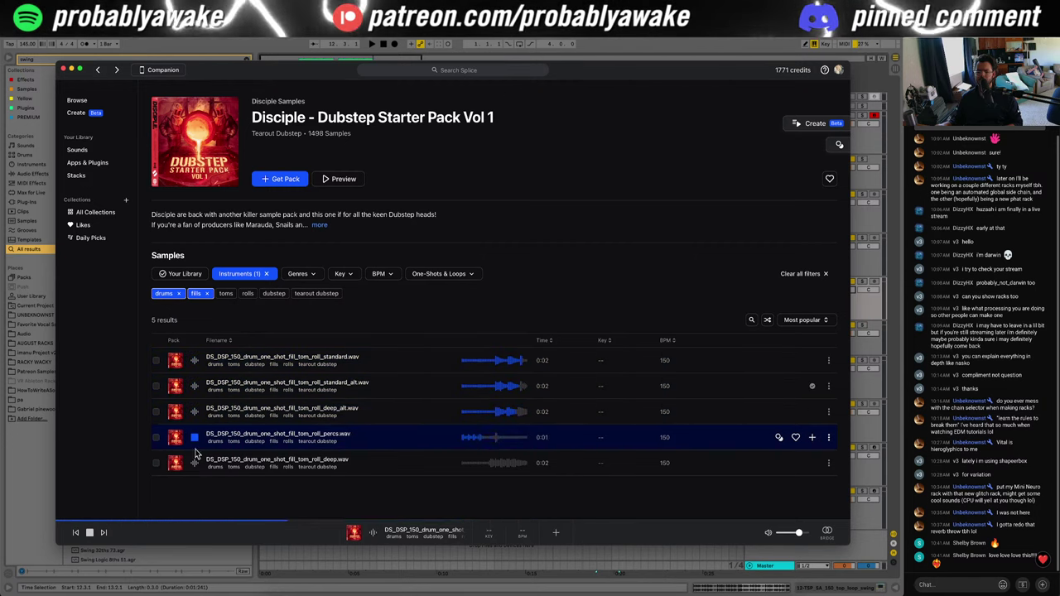
pyautogui.click(195, 463)
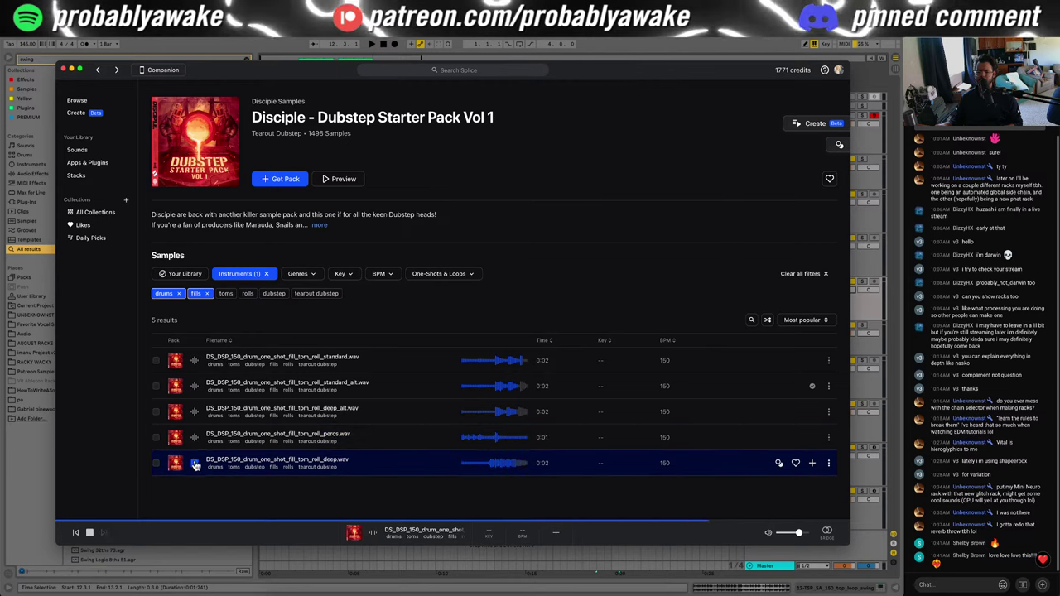
# Step: Return to the swing results, preview TSP_TKTD2_150_drum_break_swing, and look at its Teddy Killerz pack page before going back
pyautogui.click(97, 70)
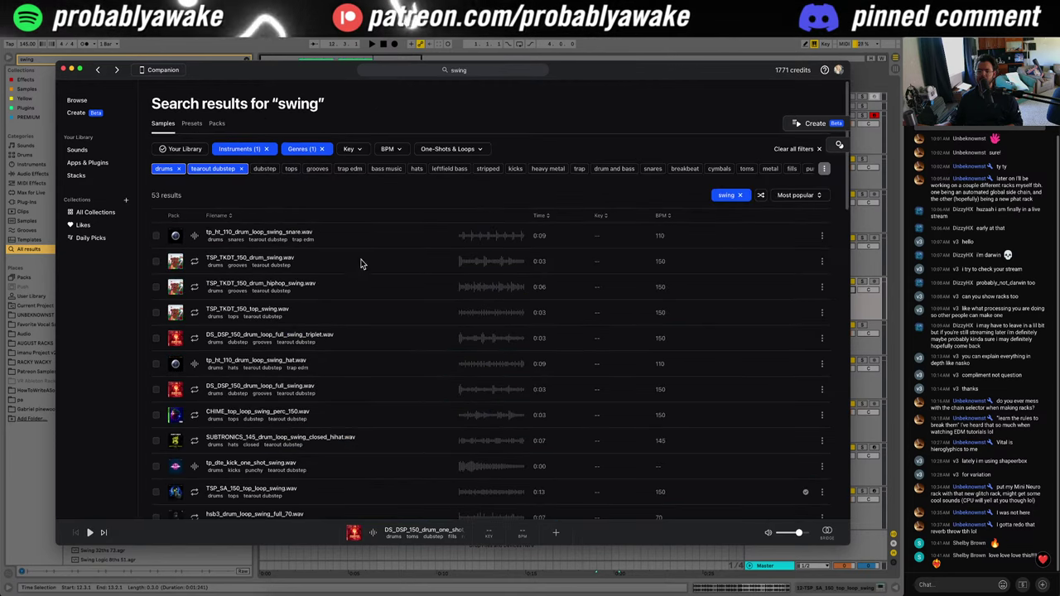
pyautogui.scroll(-1, 174, 479)
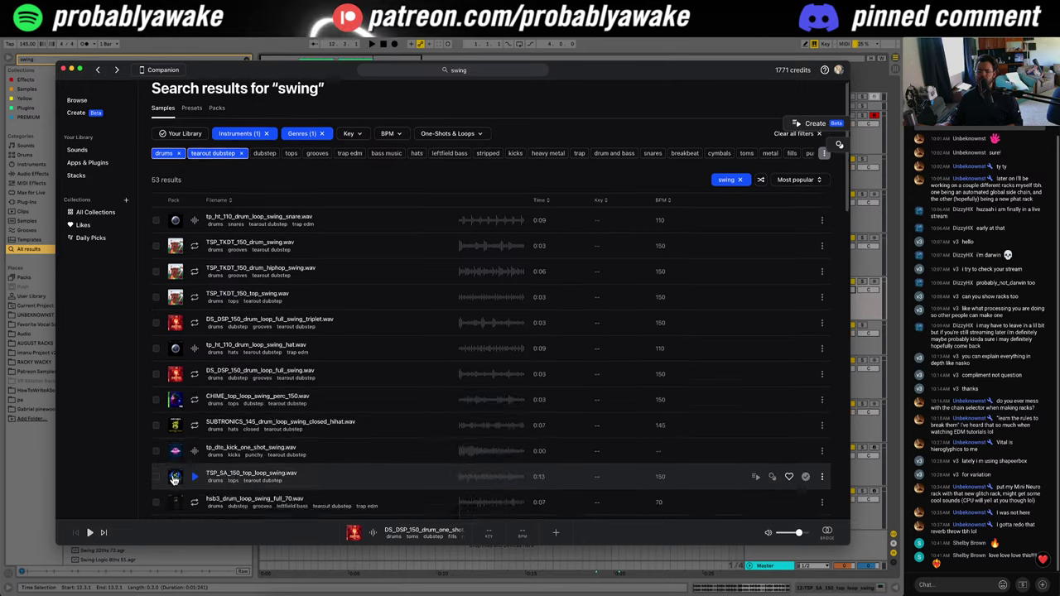
pyautogui.scroll(-10, 174, 479)
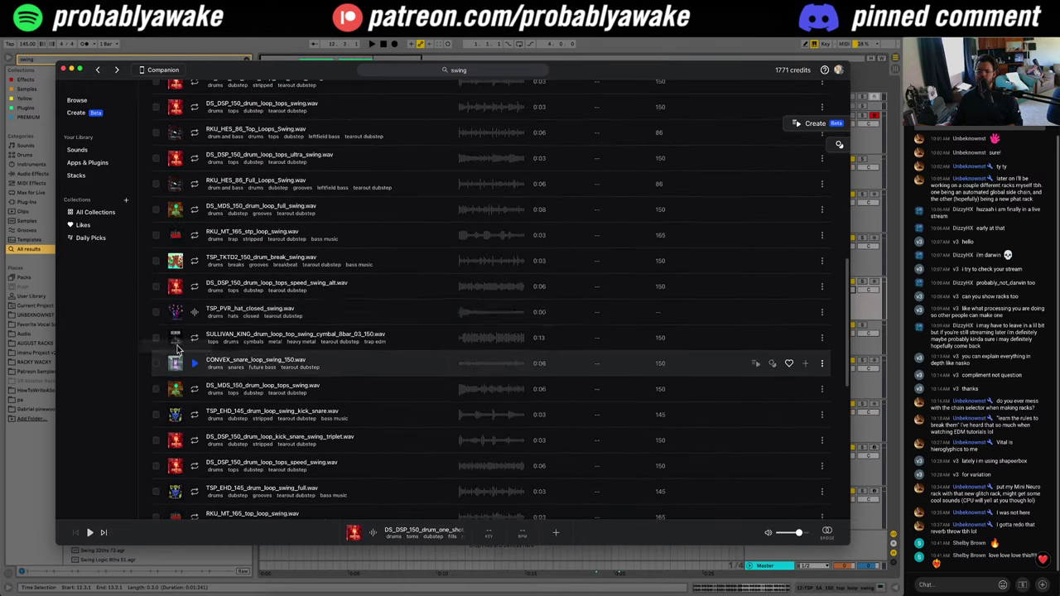
pyautogui.click(186, 255)
pyautogui.click(176, 260)
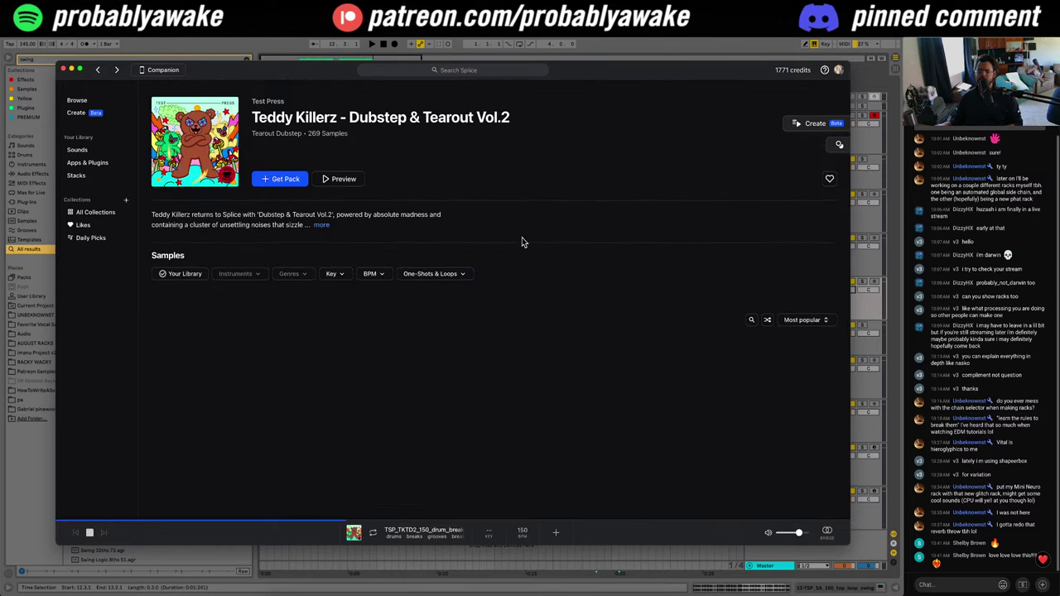
pyautogui.press('super+[')
# Step: Audition loops near the end of the swing results, including PHS1_drum_fill_150_swing, RKU_MT_165_full_loop_swing and the NOISIA hat loop
pyautogui.scroll(-15, 311, 364)
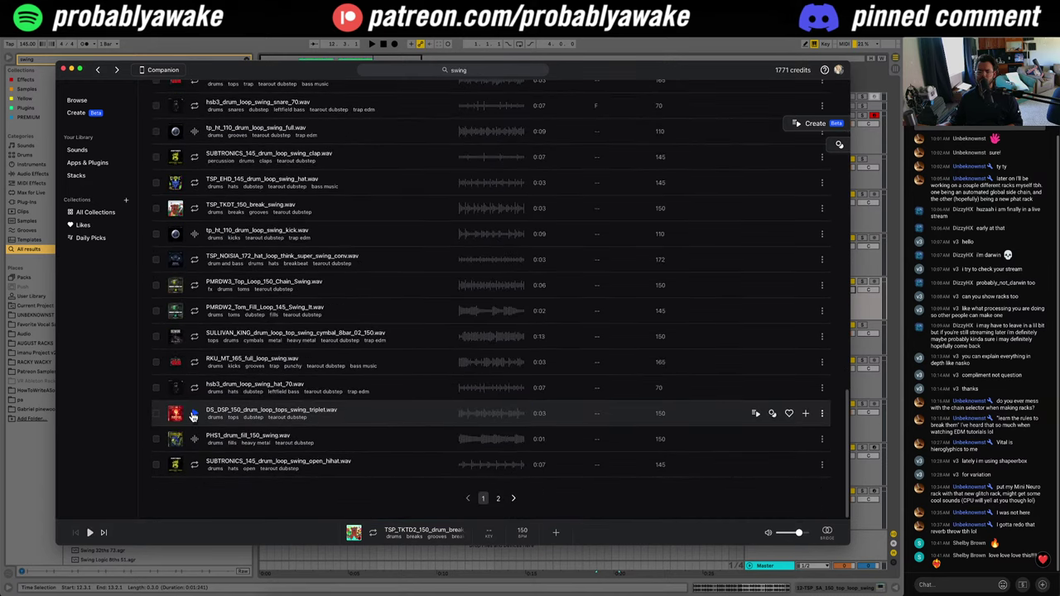
pyautogui.click(187, 447)
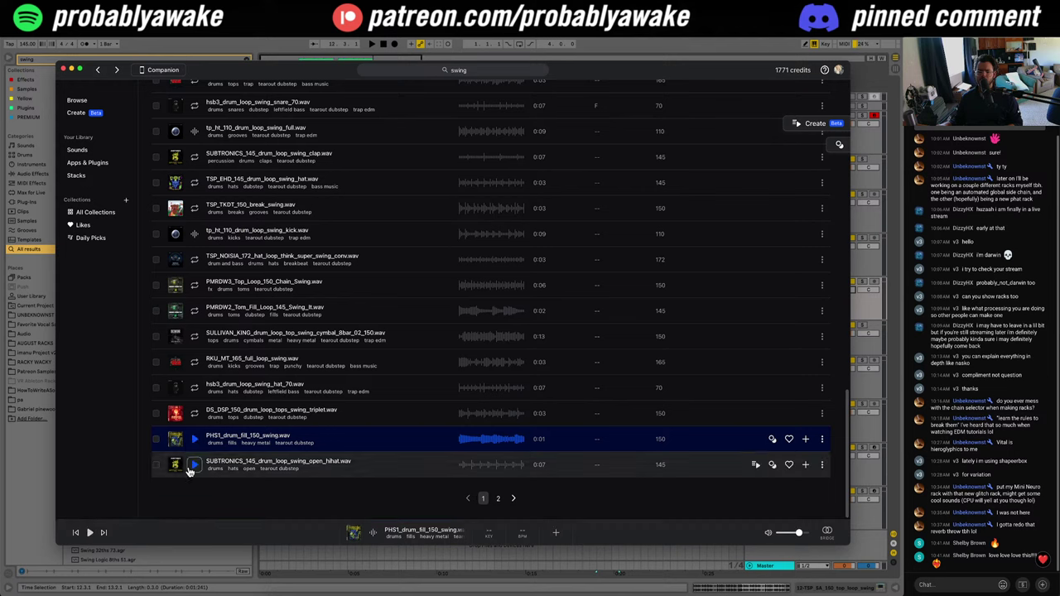
pyautogui.click(191, 465)
pyautogui.click(196, 365)
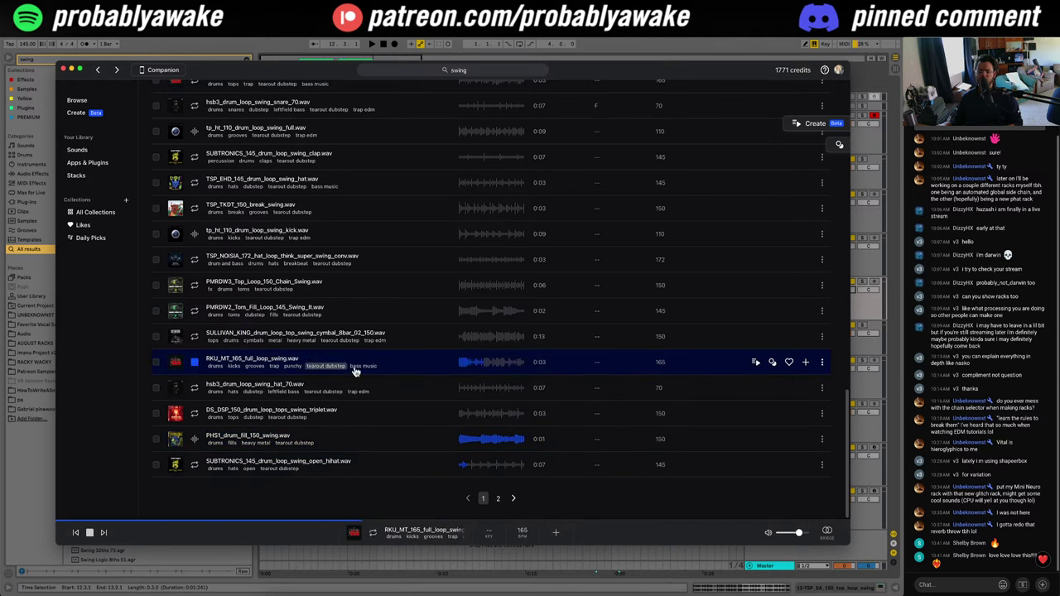
pyautogui.click(194, 389)
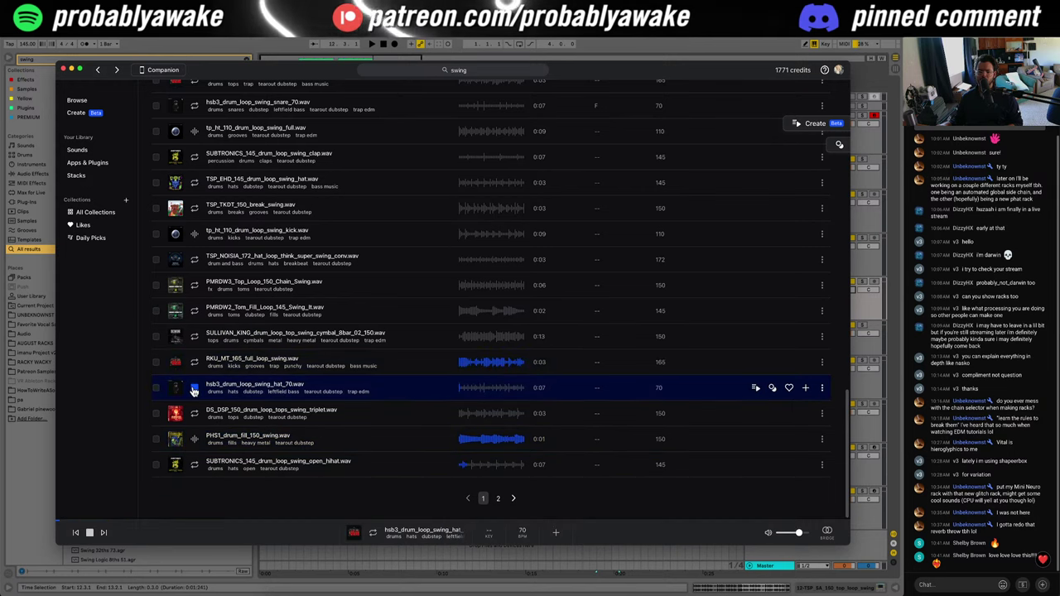
pyautogui.click(195, 259)
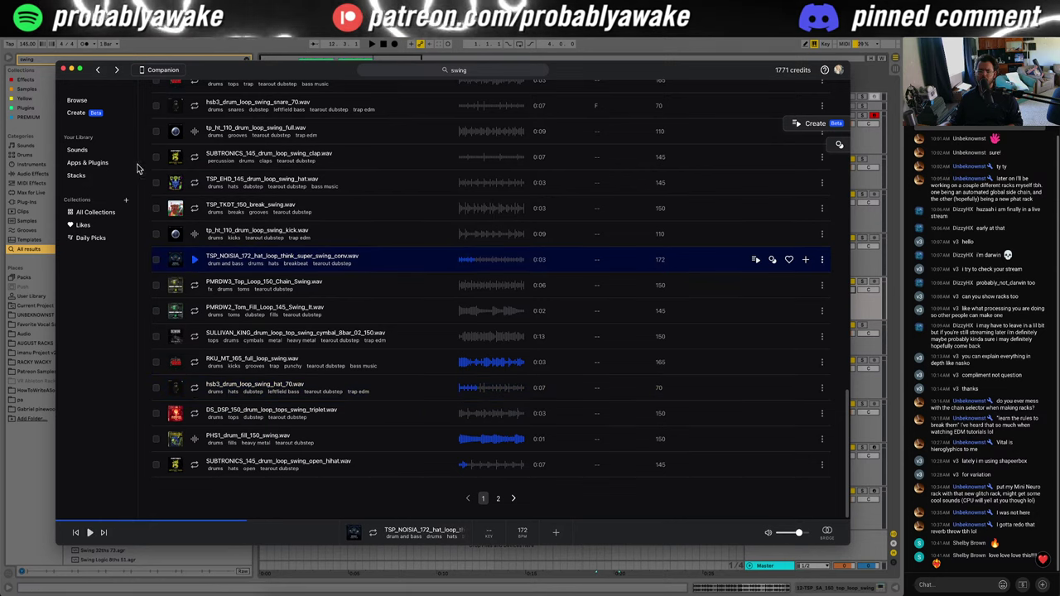
# Step: Search the Splice catalogue for "fill"
pyautogui.doubleClick(516, 70)
pyautogui.write('f')
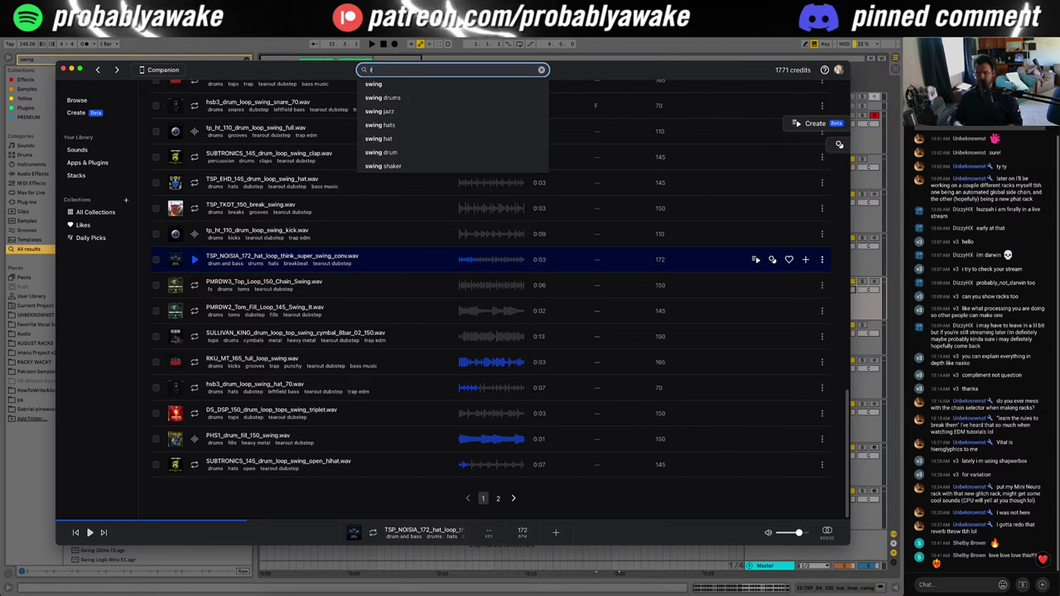
pyautogui.write('ill')
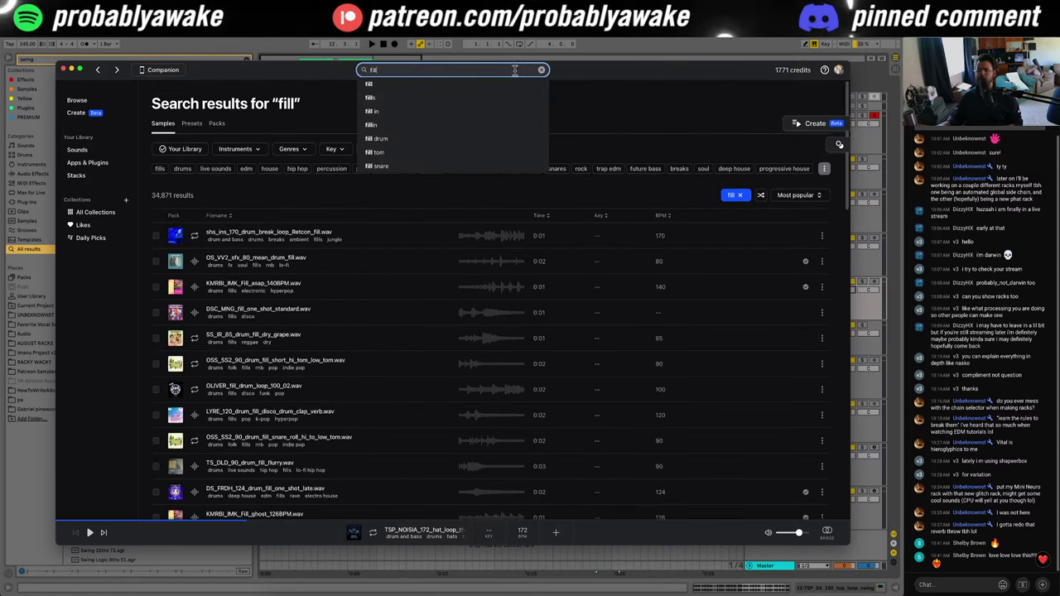
# Step: Search the Splice catalogue for "fill virtual riot" and audition the first four results, from the Retcon break to the DSC_MNG one-shot
pyautogui.write(' virtual ii')
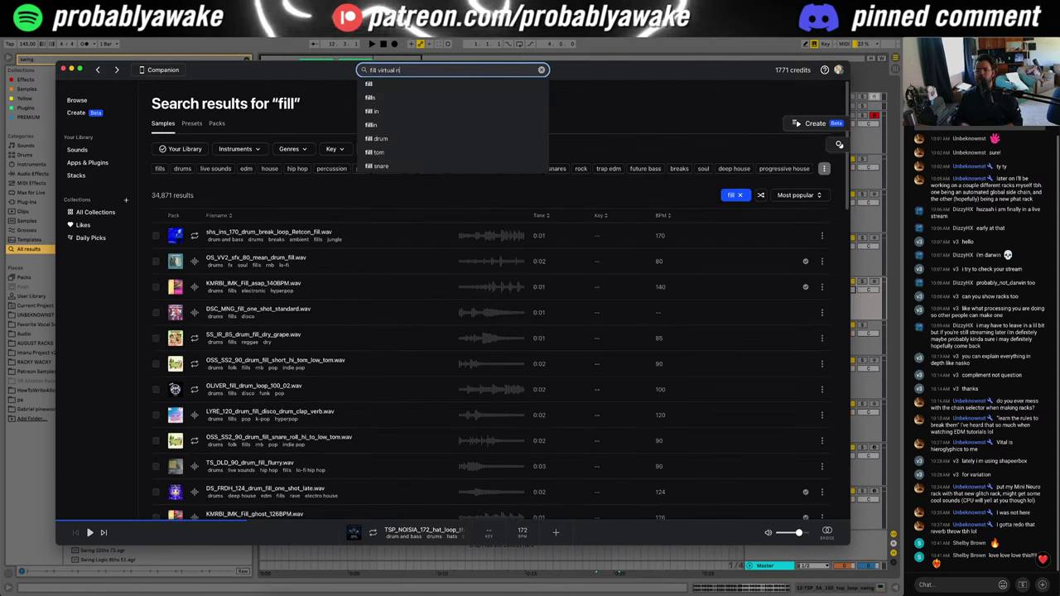
pyautogui.write('ot')
pyautogui.press('Return')
pyautogui.click(196, 237)
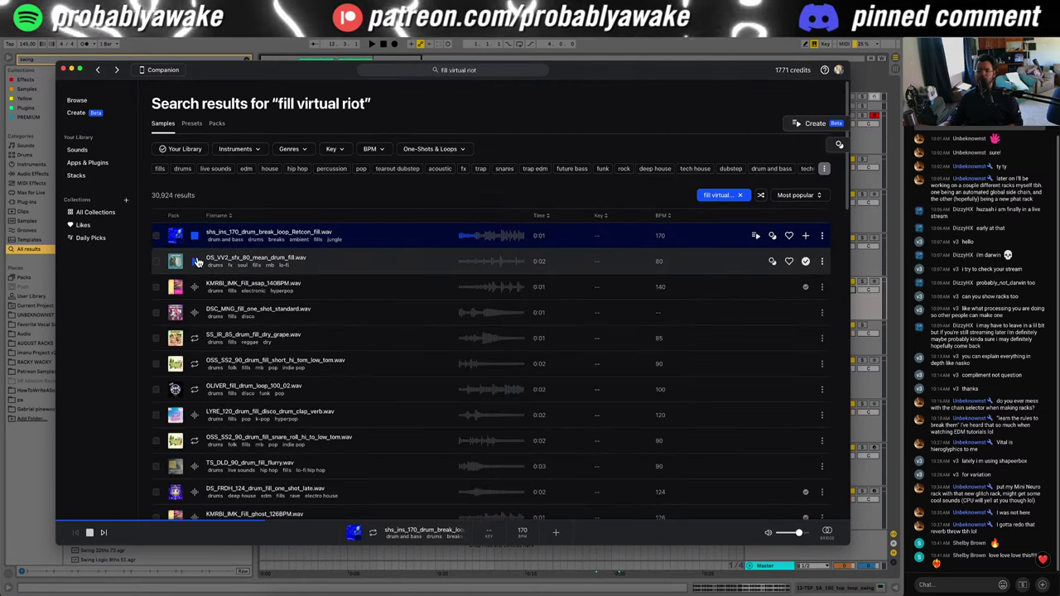
pyautogui.click(195, 261)
pyautogui.click(194, 287)
pyautogui.click(193, 314)
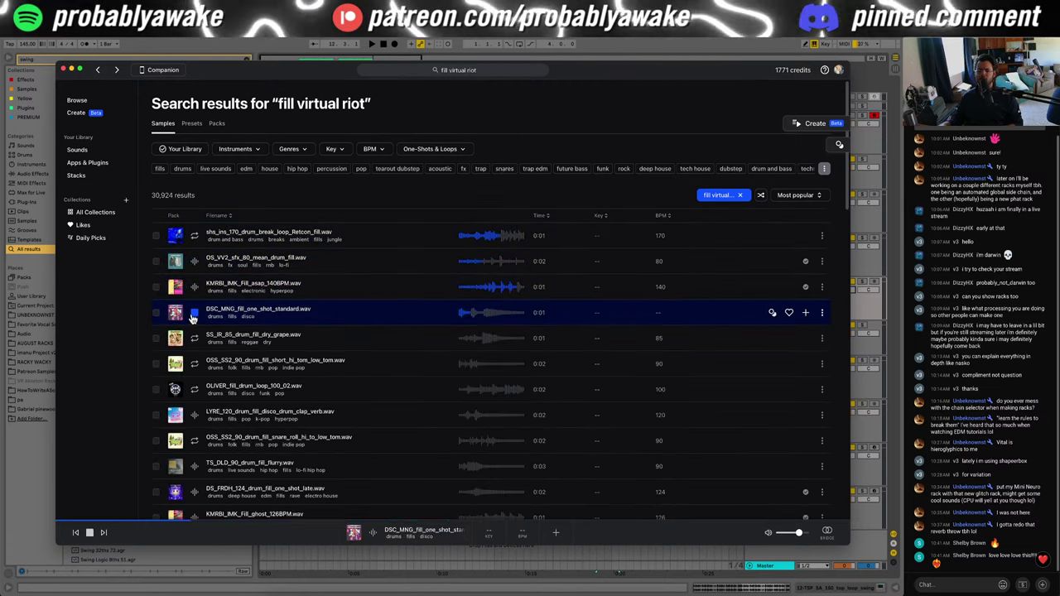
# Step: Preview SO_HU2_78_drum_fill_acorn_wet near the end of the fill results, add it to the library and copy the sample
pyautogui.scroll(-3, 197, 356)
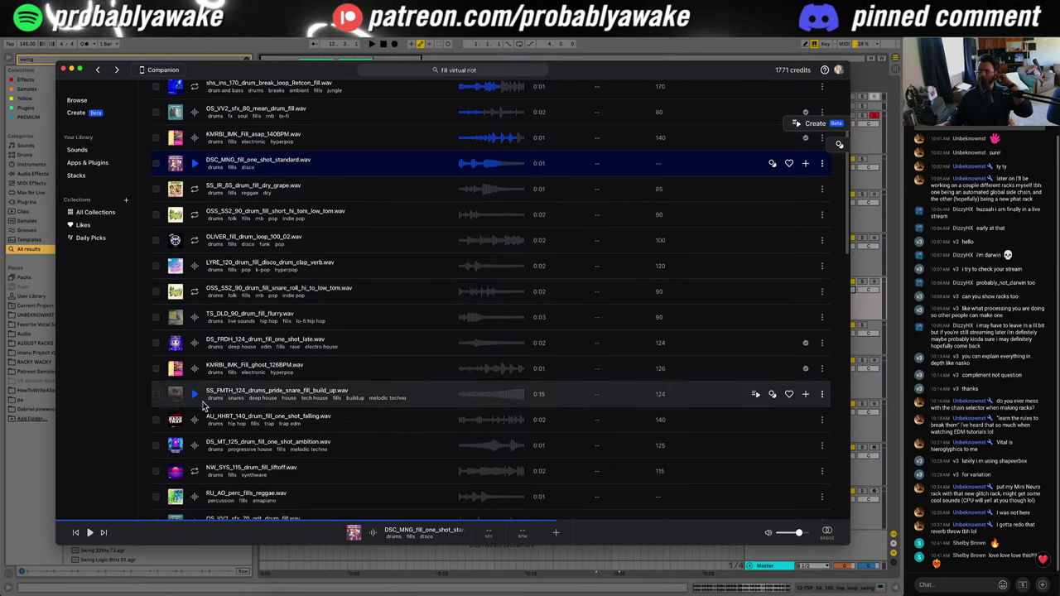
pyautogui.scroll(-8, 203, 386)
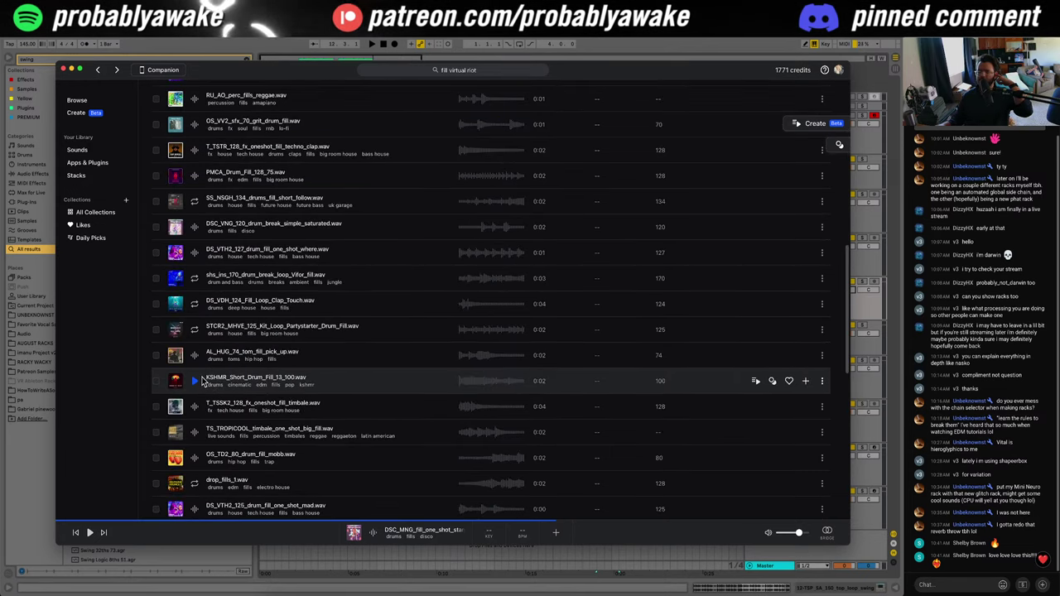
pyautogui.scroll(-3, 203, 373)
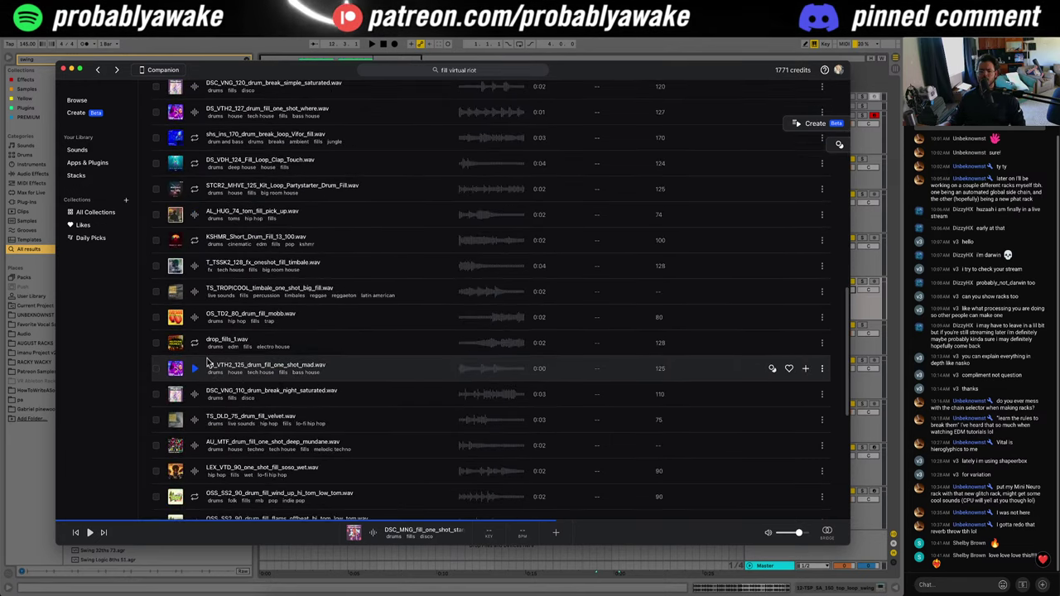
pyautogui.scroll(-7, 203, 372)
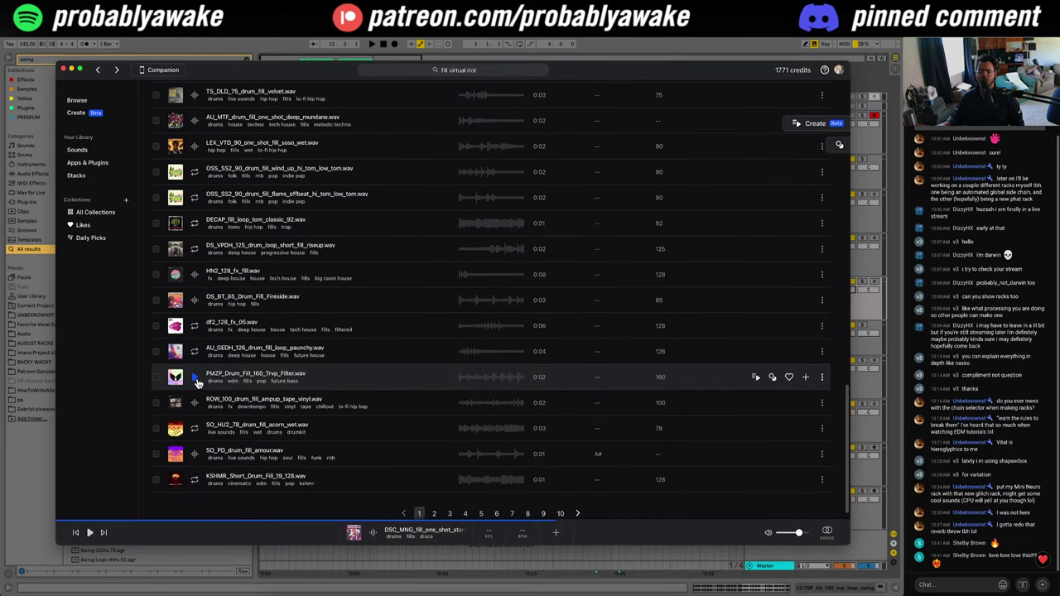
pyautogui.click(194, 430)
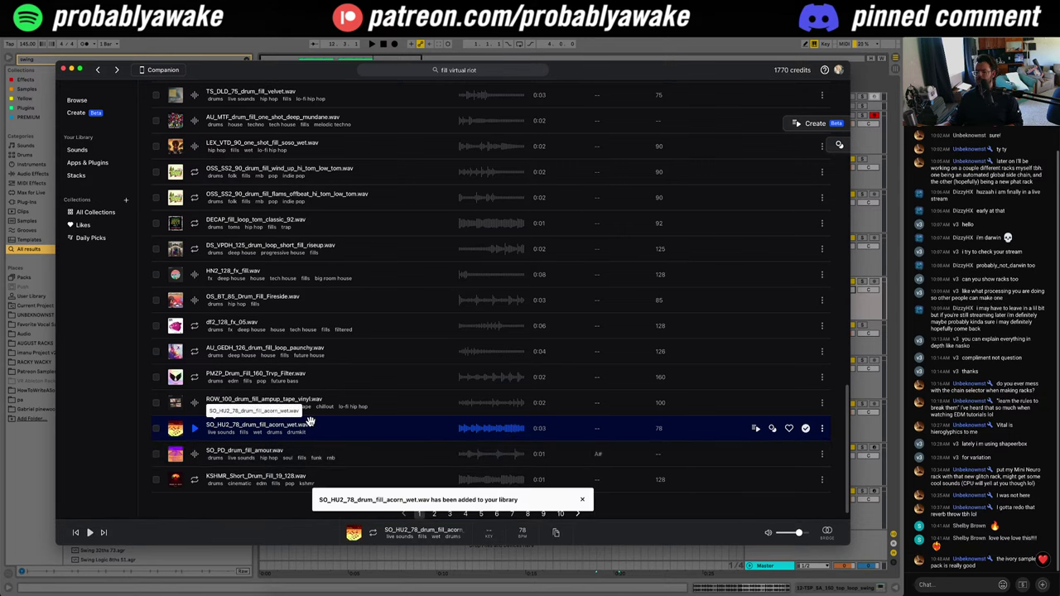
pyautogui.press('super+c')
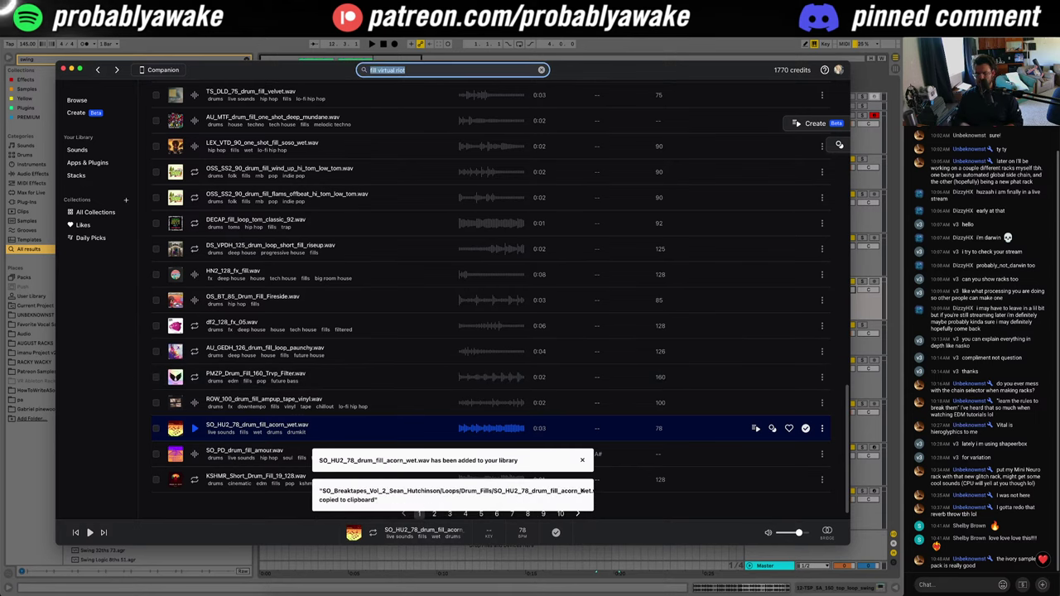
# Step: Search the Splice catalogue for "ivory", going back through the "fill virtual riot" results before searching for it again
pyautogui.write('ivory')
pyautogui.press('Return')
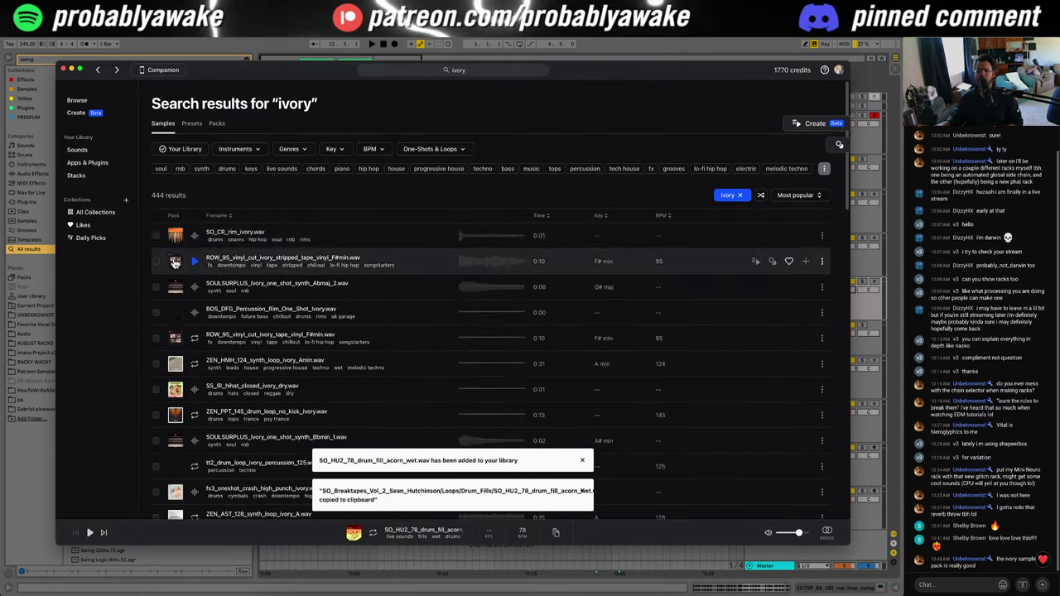
pyautogui.click(193, 151)
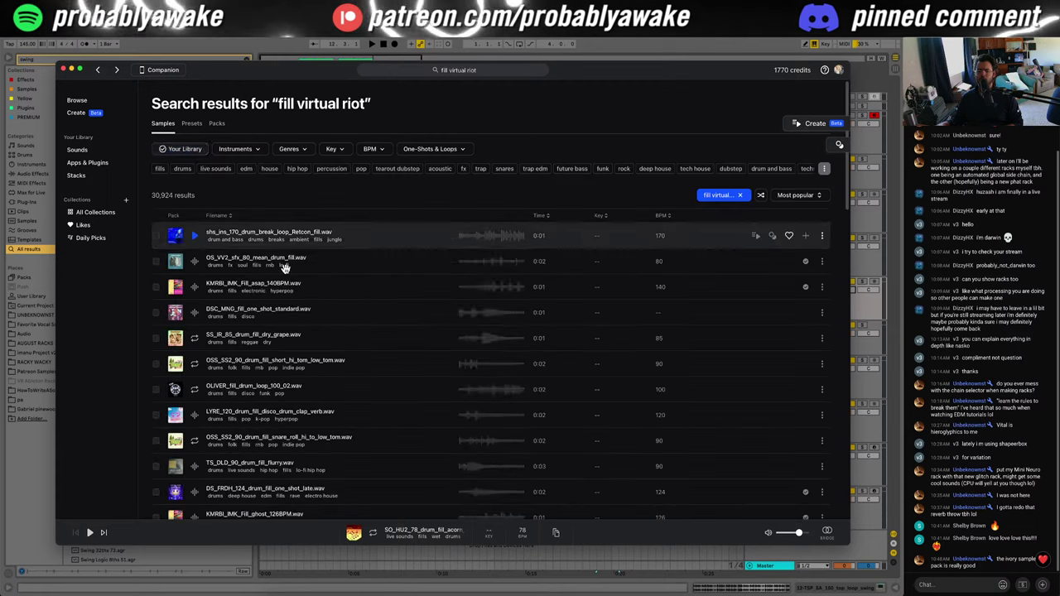
pyautogui.scroll(-10, 287, 269)
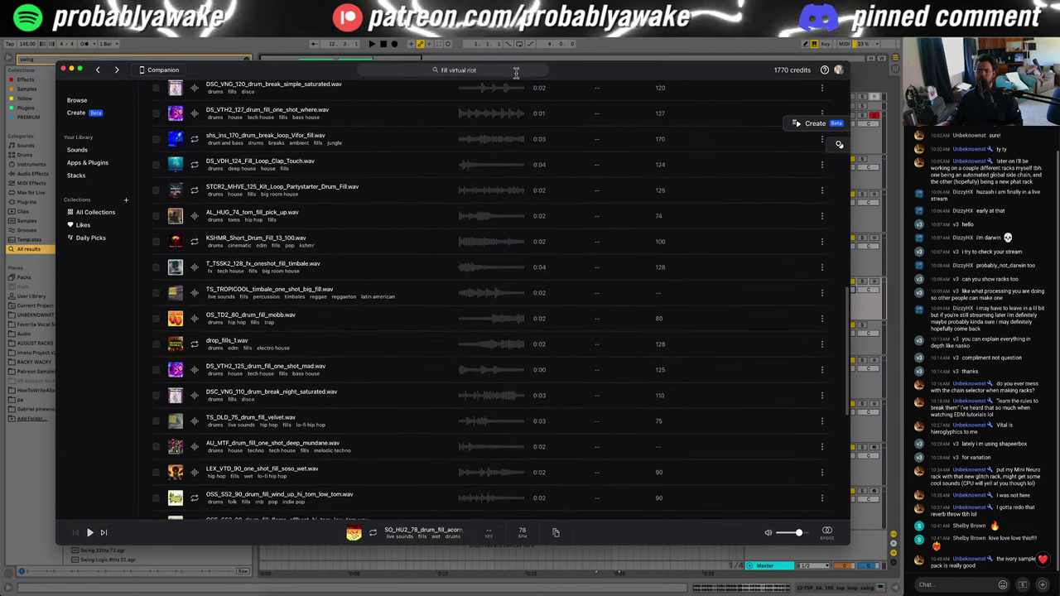
pyautogui.tripleClick(516, 72)
pyautogui.write('ivory')
pyautogui.press('Return')
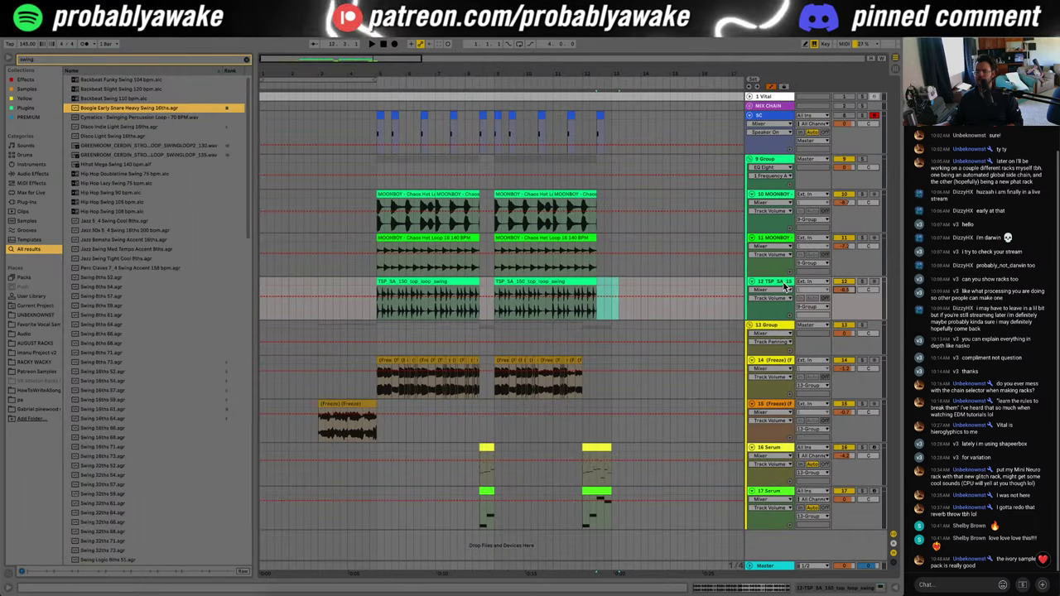
# Step: In Ableton Live, place the acorn drum fill on a new audio track below the swing top loop, solo it and open its clip
pyautogui.doubleClick(785, 286)
pyautogui.press('super+t')
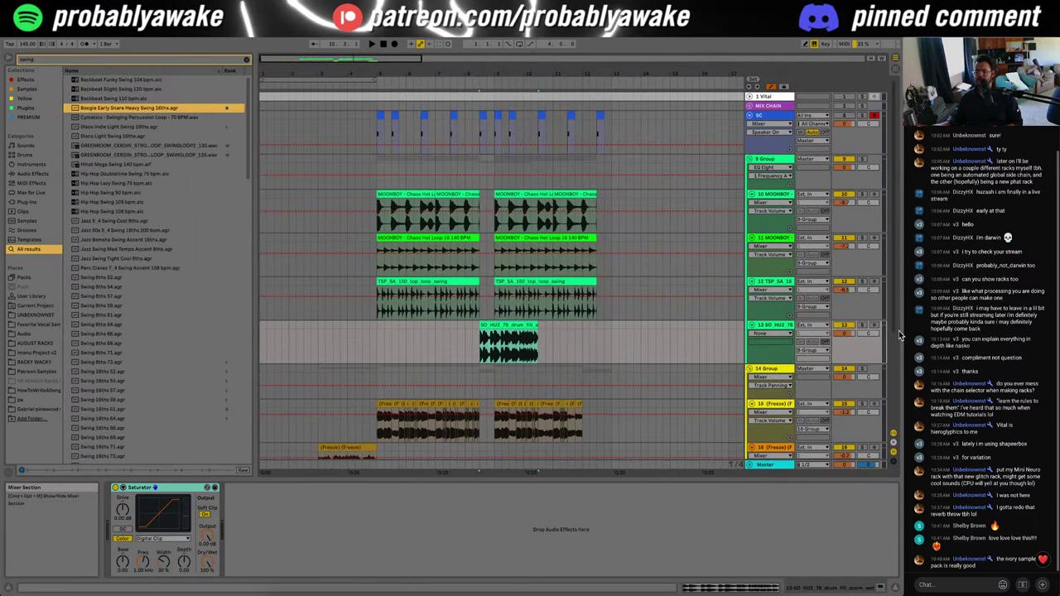
pyautogui.click(863, 325)
pyautogui.press('space')
pyautogui.doubleClick(497, 326)
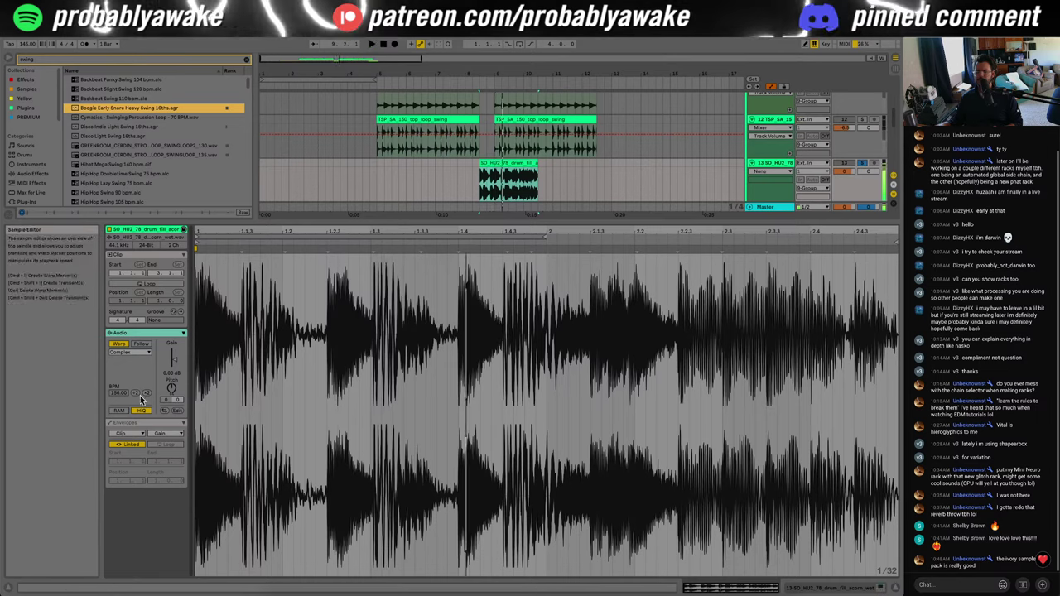
# Step: Play the drum fill and trim its opening so the clip starts on a later hit just inside the swing loop's gap
pyautogui.press('space')
pyautogui.moveTo(513, 74); pyautogui.dragTo(494, 145)
pyautogui.press('space')
pyautogui.moveTo(387, 164); pyautogui.dragTo(438, 169)
pyautogui.moveTo(440, 168)
pyautogui.mouseDown()
pyautogui.moveTo(489, 167)
pyautogui.moveTo(455, 163)
pyautogui.mouseUp()
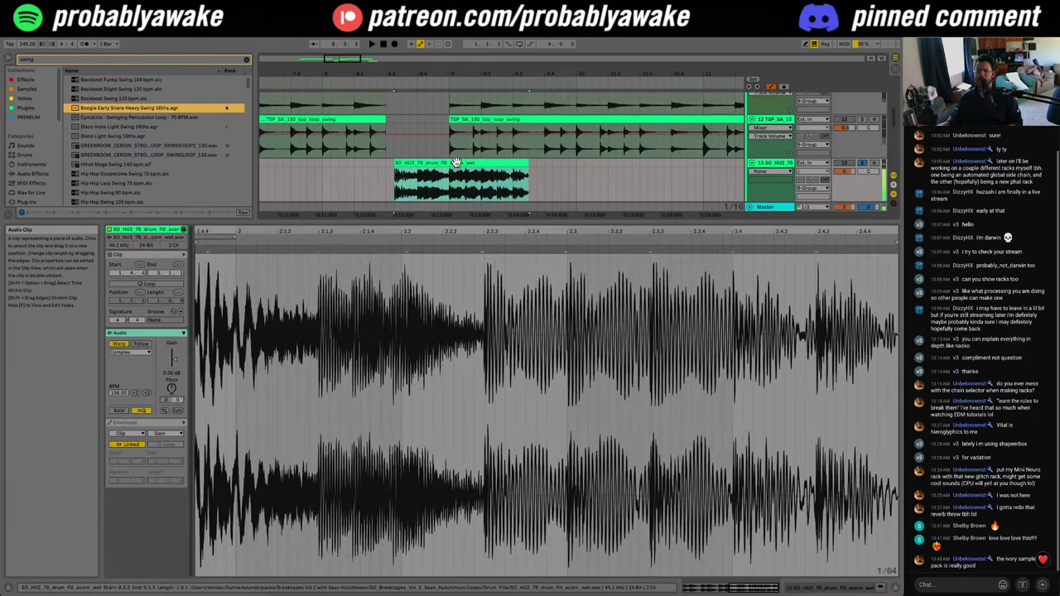
pyautogui.click(385, 182)
pyautogui.press('space')
# Step: Align the start of the drum fill clip with the beginning of the gap between the swing loops and play it
pyautogui.click(442, 163)
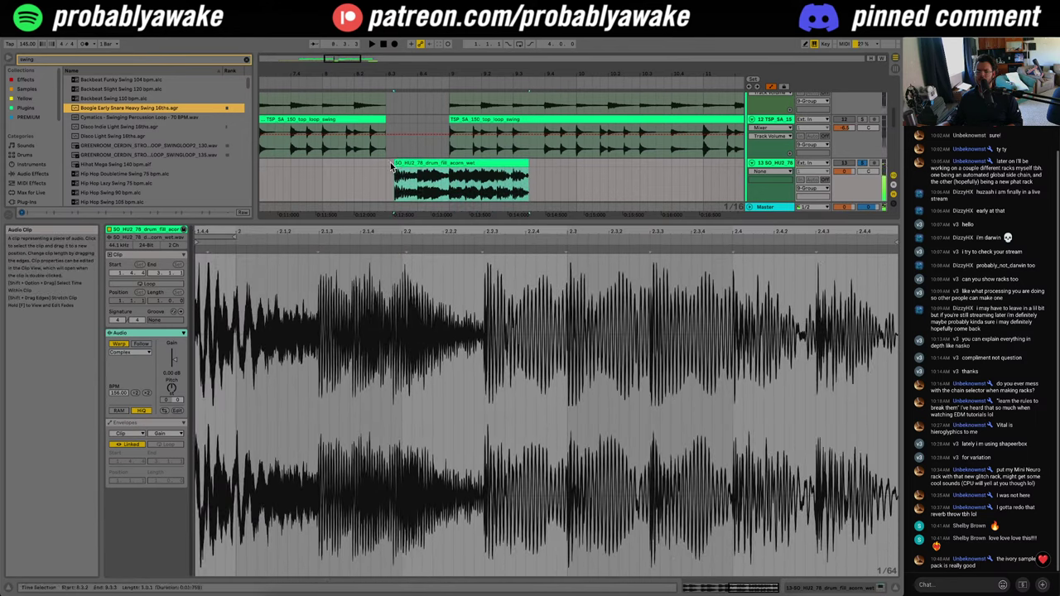
pyautogui.moveTo(397, 163); pyautogui.dragTo(387, 164)
pyautogui.click(384, 181)
pyautogui.press('space')
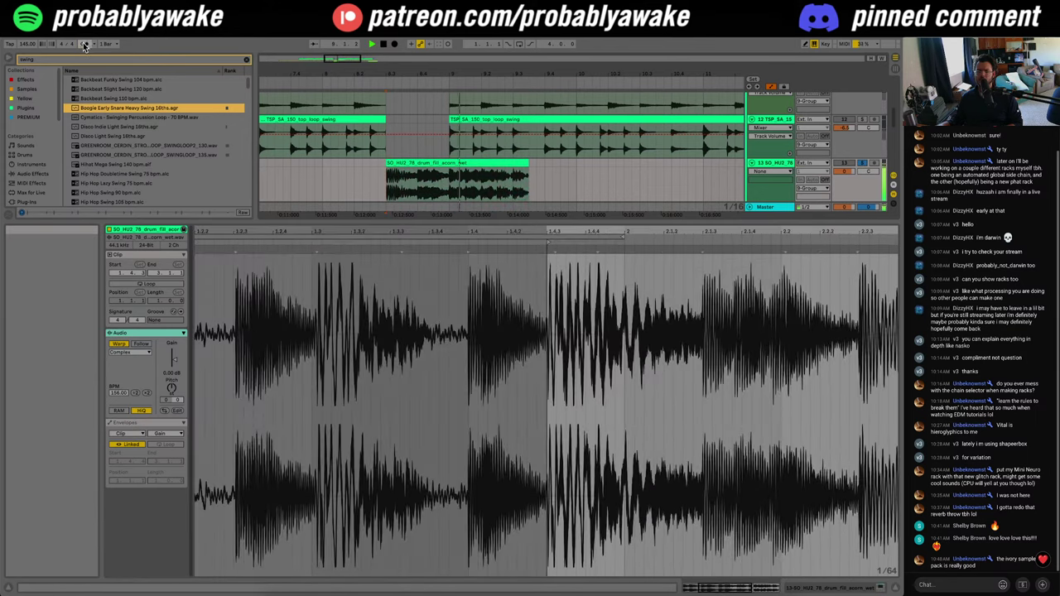
# Step: Turn on the metronome, cut the drum fill down to two beats, and place its chopped pieces inside the swing loop's gap
pyautogui.moveTo(527, 163); pyautogui.dragTo(445, 168)
pyautogui.click(367, 178)
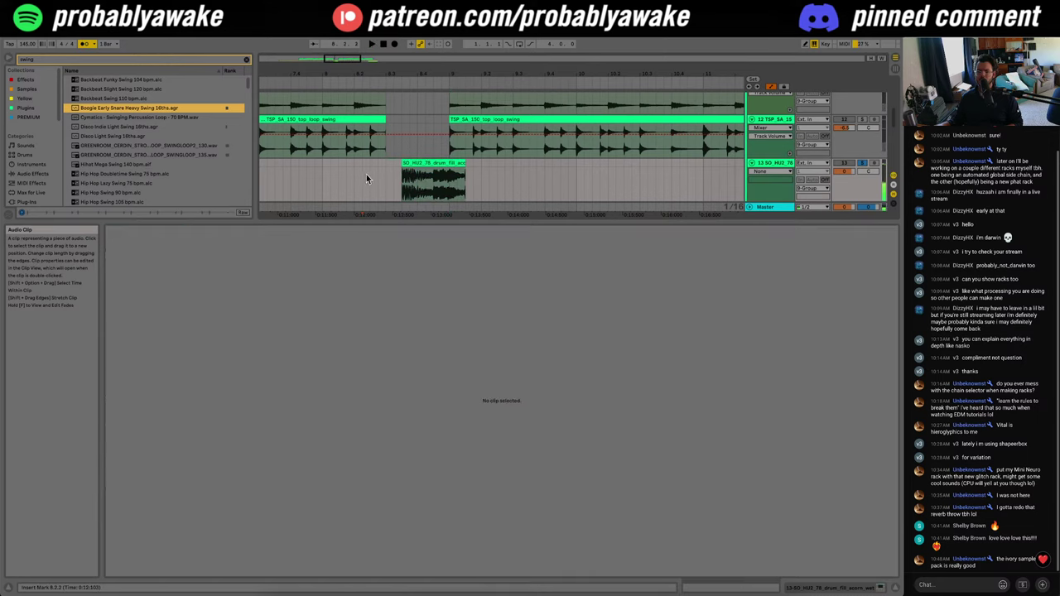
pyautogui.click(461, 174)
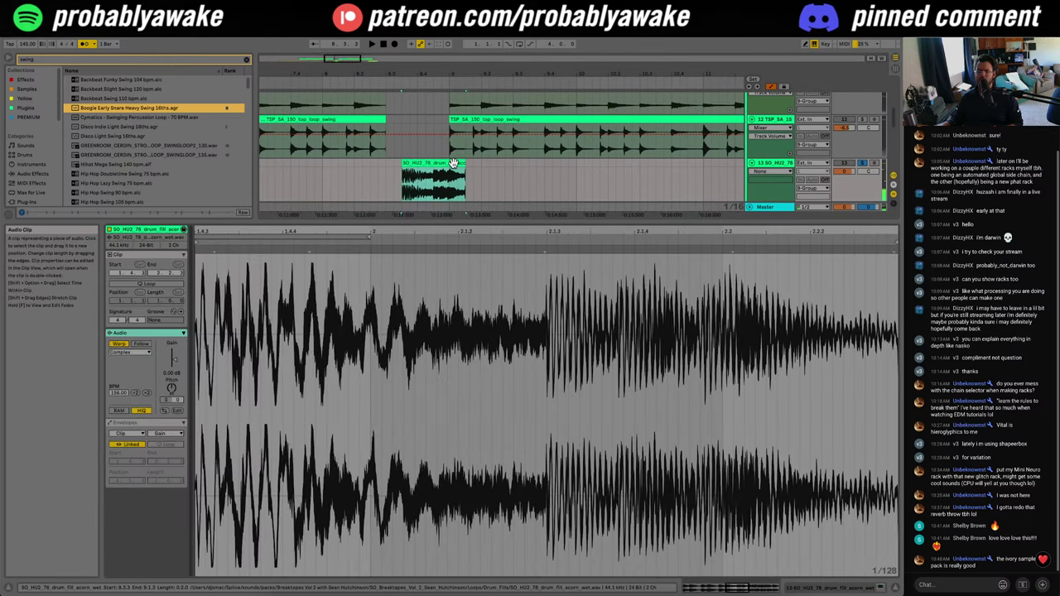
pyautogui.moveTo(463, 163); pyautogui.dragTo(396, 165)
pyautogui.press('space')
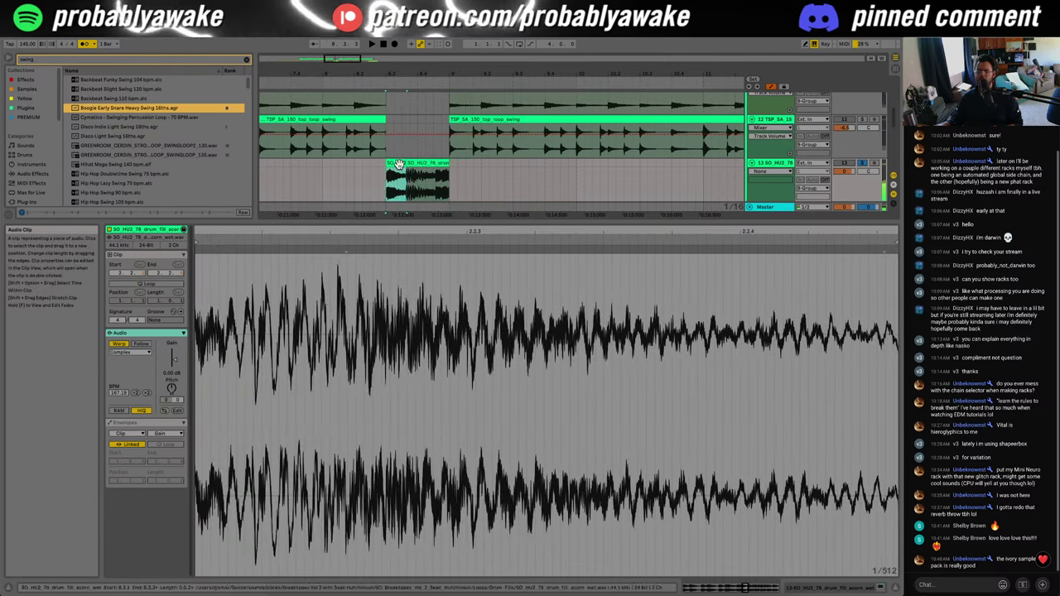
# Step: Shorten the first slice of the drum fill, repeat it across the gap in four equal slices, and play the result
pyautogui.press('super+d')
pyautogui.press('super+d')
pyautogui.press('super+d')
pyautogui.press('super+z')
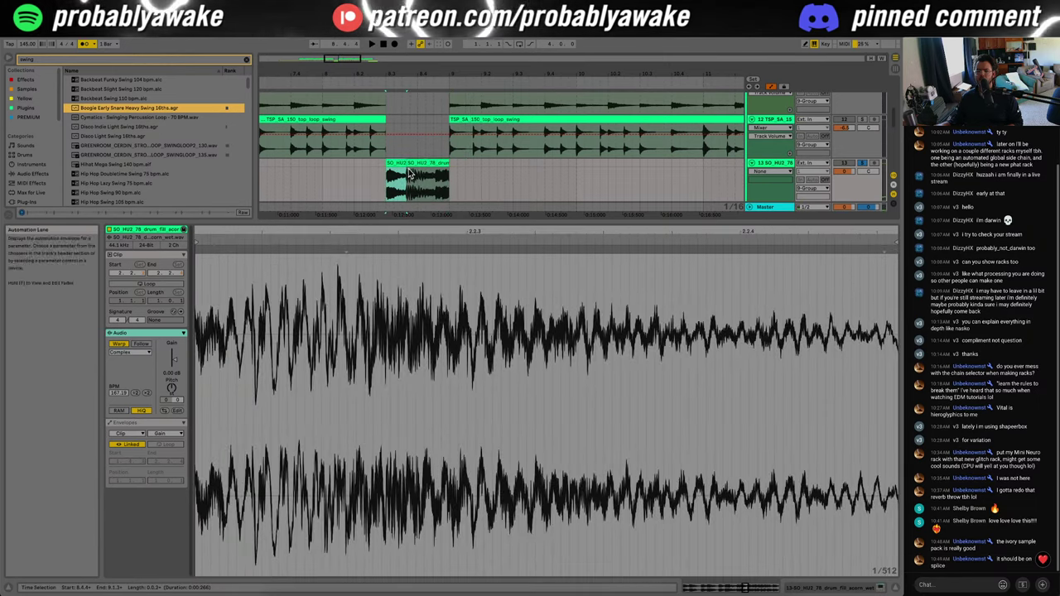
pyautogui.click(395, 163)
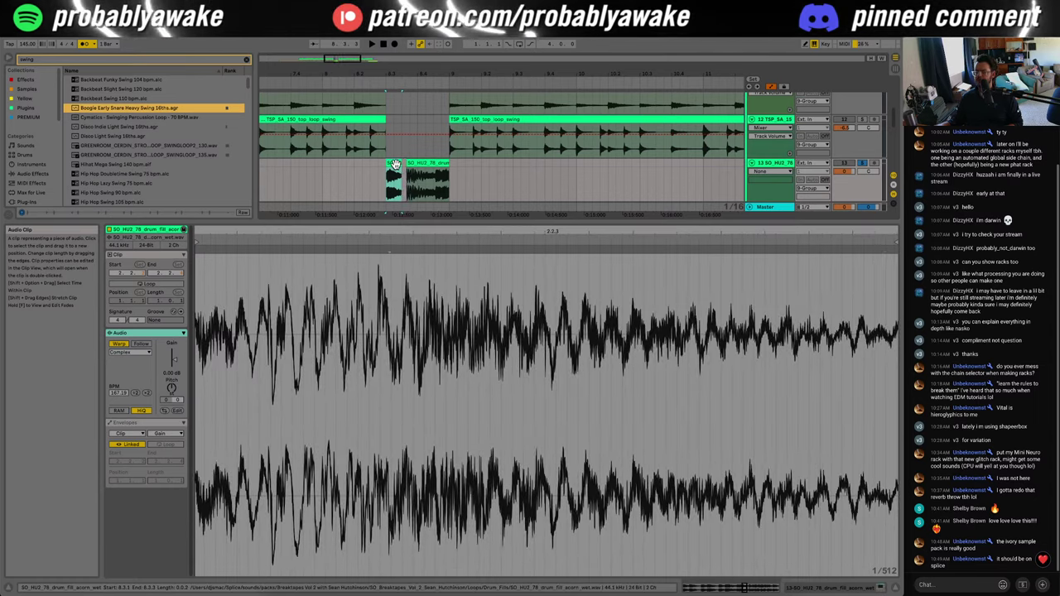
pyautogui.click(388, 191)
pyautogui.press('space')
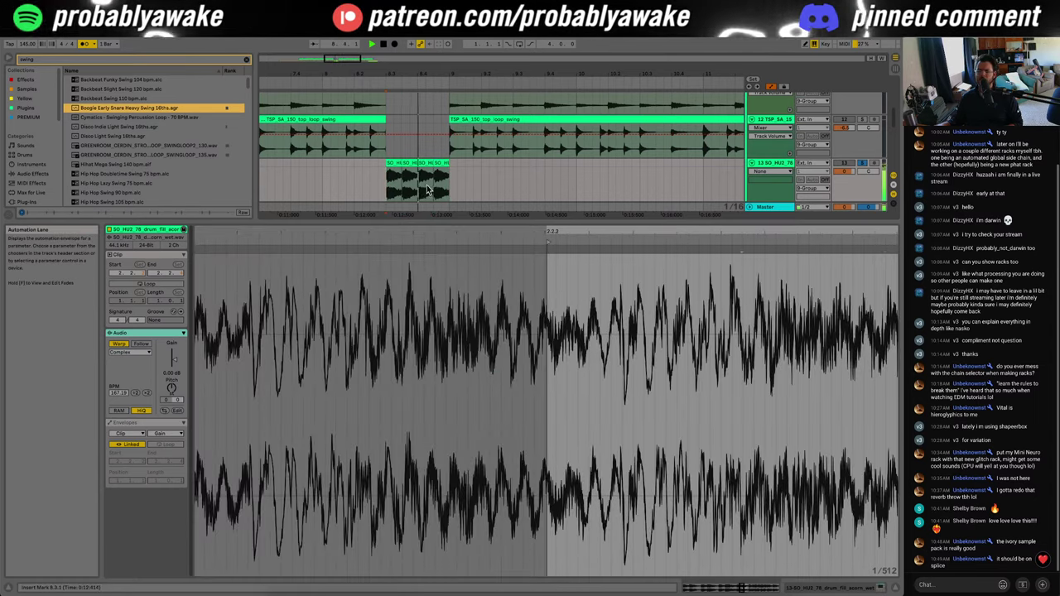
# Step: Shift the third slice of the drum fill to a different hit in the sample and play it back
pyautogui.click(416, 193)
pyautogui.moveTo(426, 194); pyautogui.dragTo(431, 192)
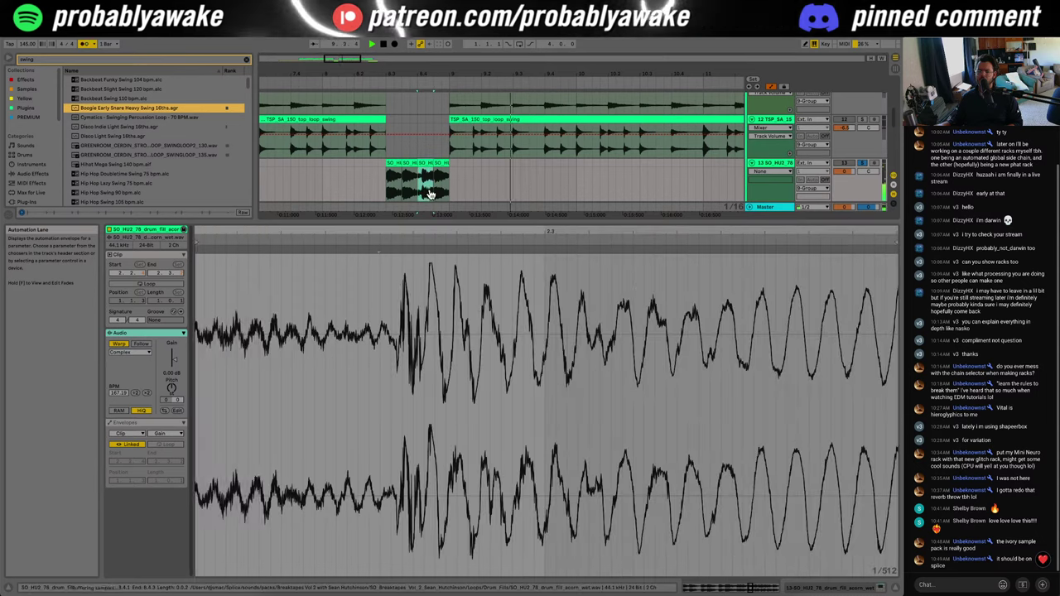
pyautogui.press('space')
pyautogui.press('space')
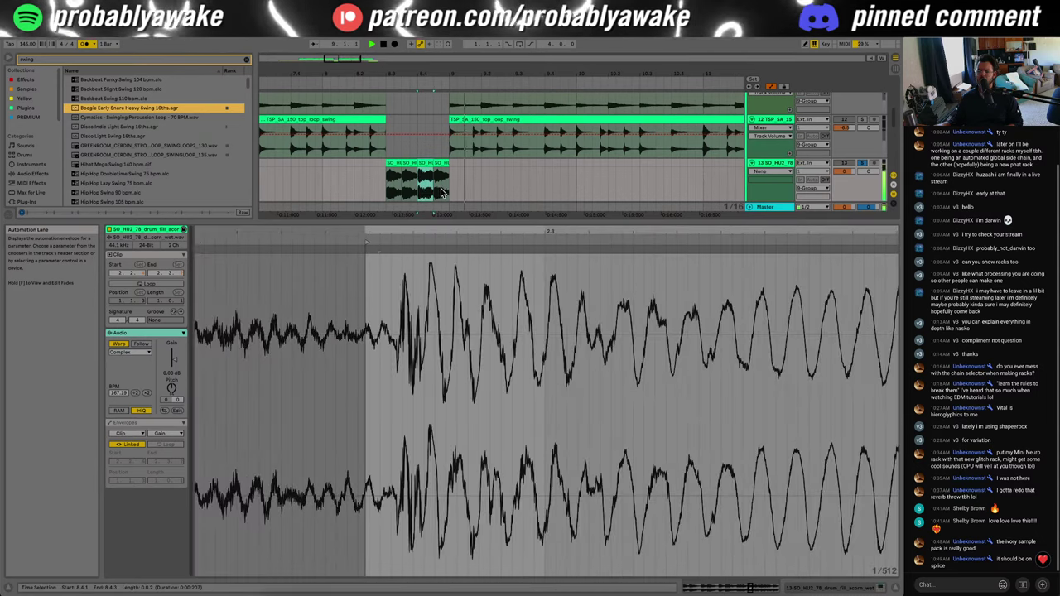
# Step: Chop the end of the drum fill into shorter sixteenth-note slices up to bar 9 and audition the transition into the next phrase
pyautogui.hscroll(1, 428, 194)
pyautogui.click(423, 193)
pyautogui.moveTo(424, 193); pyautogui.dragTo(379, 195)
pyautogui.press('space')
pyautogui.press('space')
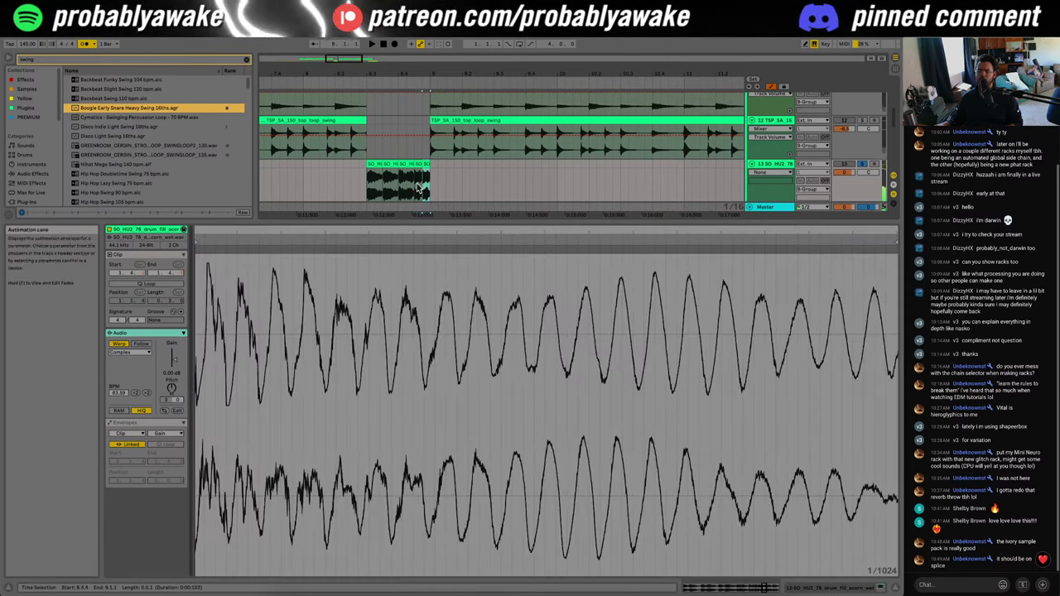
pyautogui.click(351, 197)
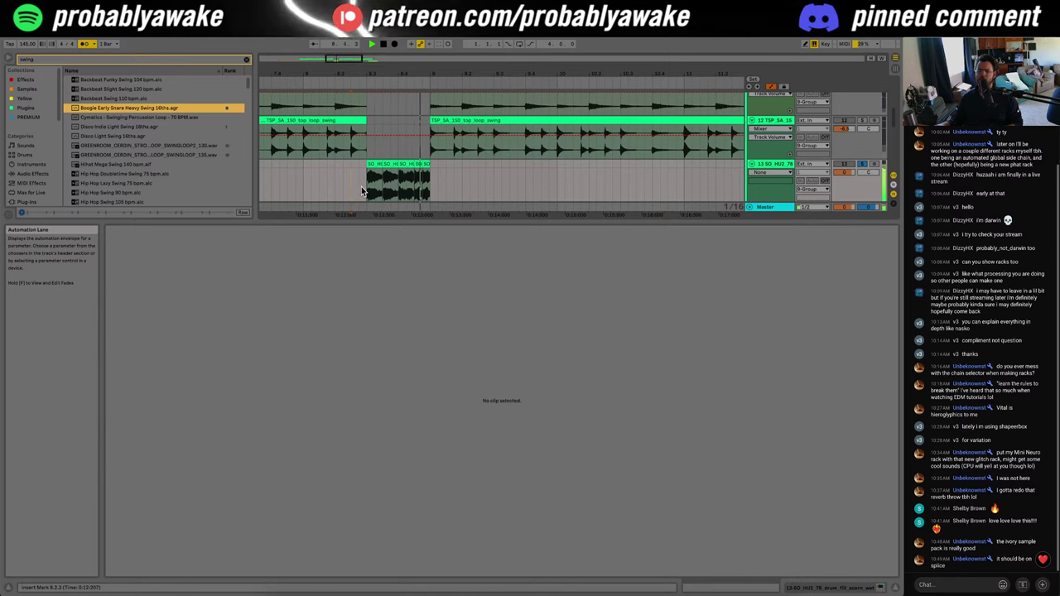
pyautogui.moveTo(338, 57); pyautogui.dragTo(338, 43)
pyautogui.press('space')
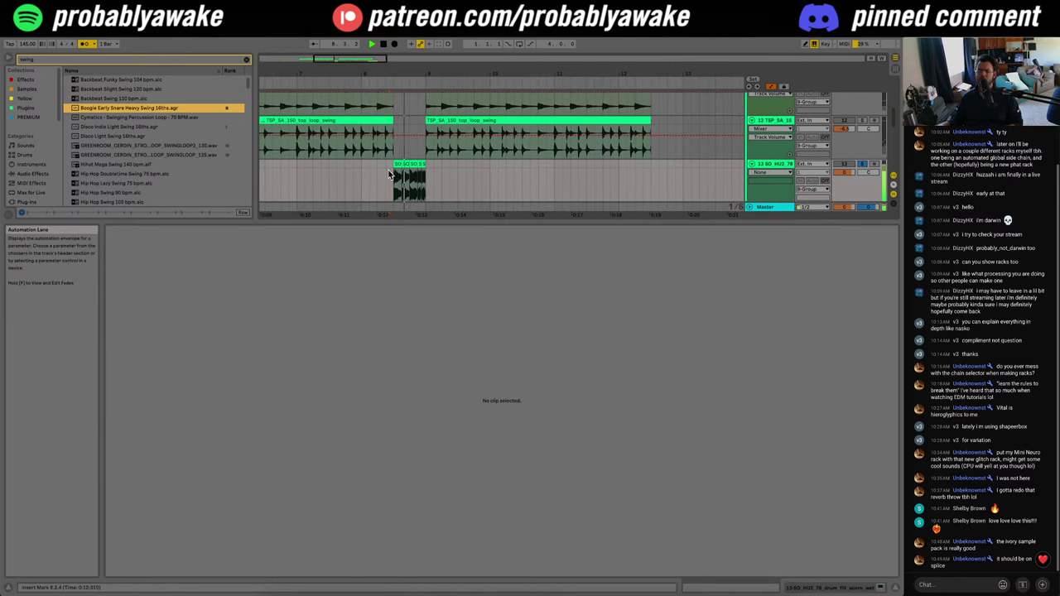
# Step: Try the Beats warp mode with transients preserved on all the drum fill slices, and restore Complex
pyautogui.click(391, 176)
pyautogui.press('super+a')
pyautogui.click(130, 355)
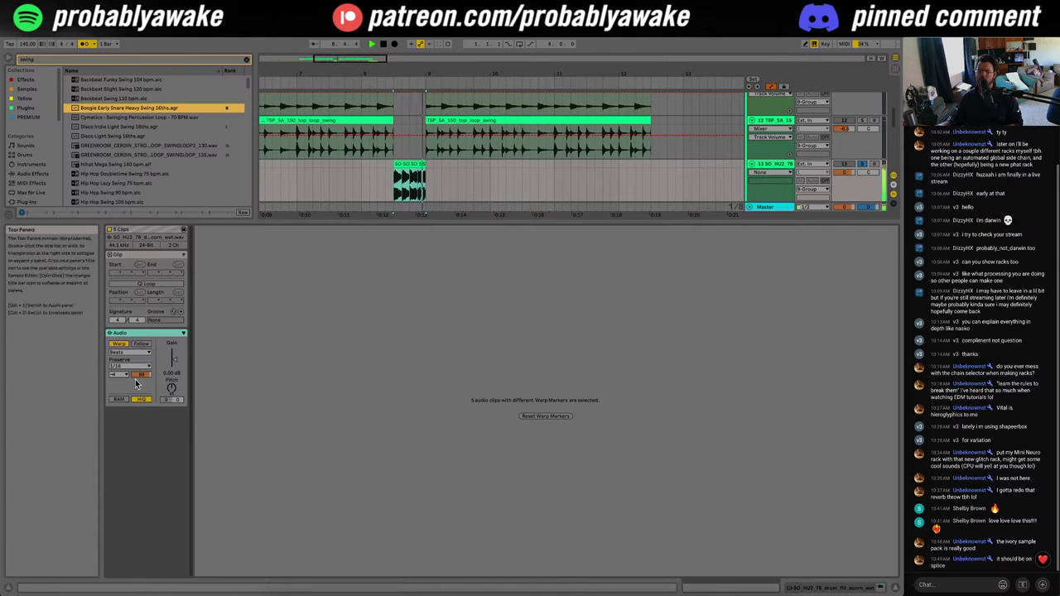
pyautogui.click(136, 418)
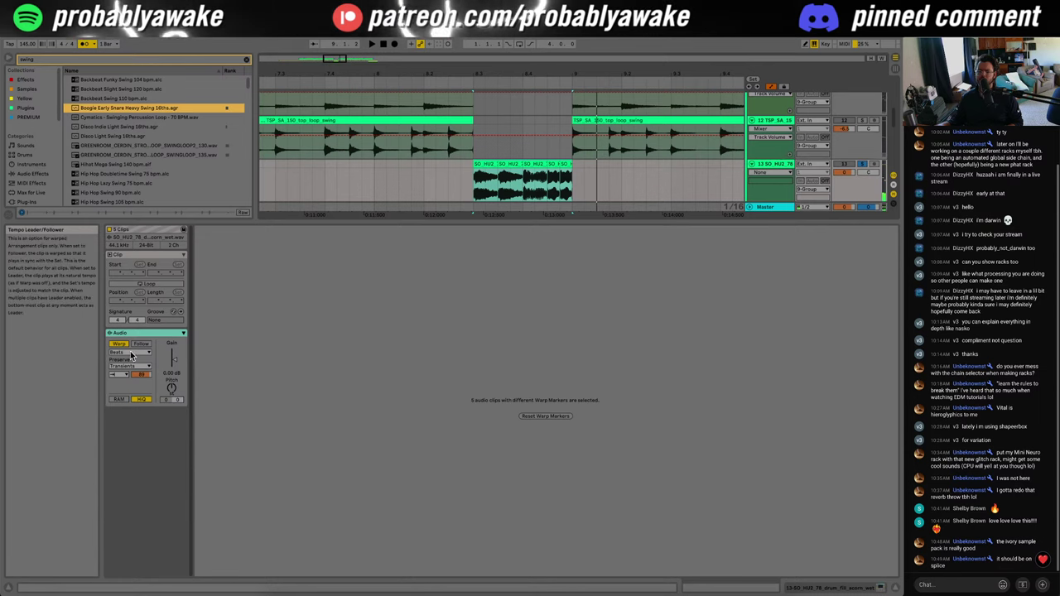
pyautogui.click(130, 352)
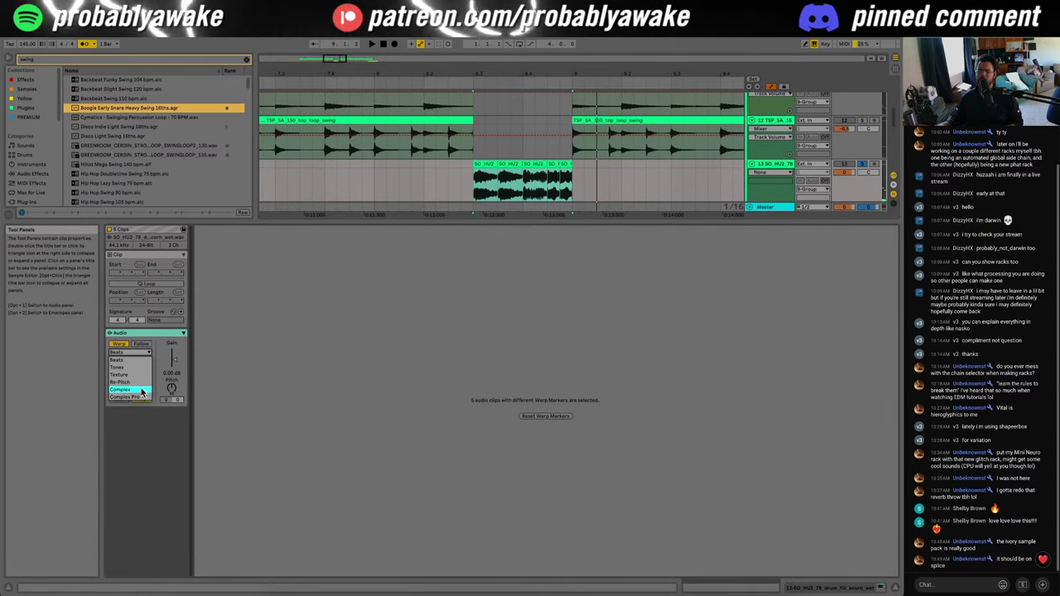
pyautogui.click(126, 392)
pyautogui.press('space')
# Step: Add fade-outs to the individual drum fill slices so each hit tapers off, and play the fill from its start
pyautogui.click(511, 177)
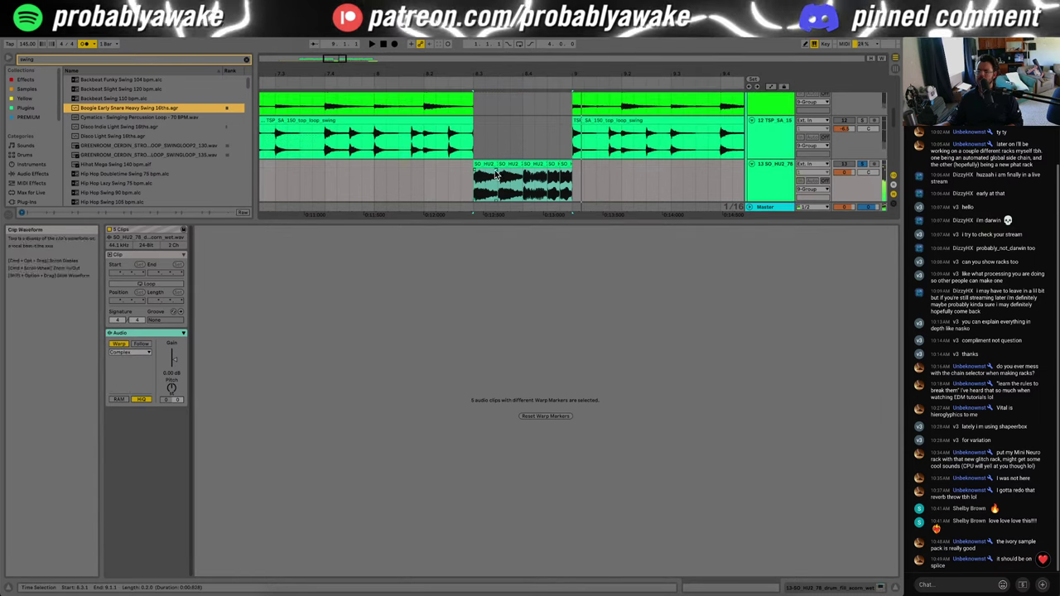
pyautogui.click(534, 178)
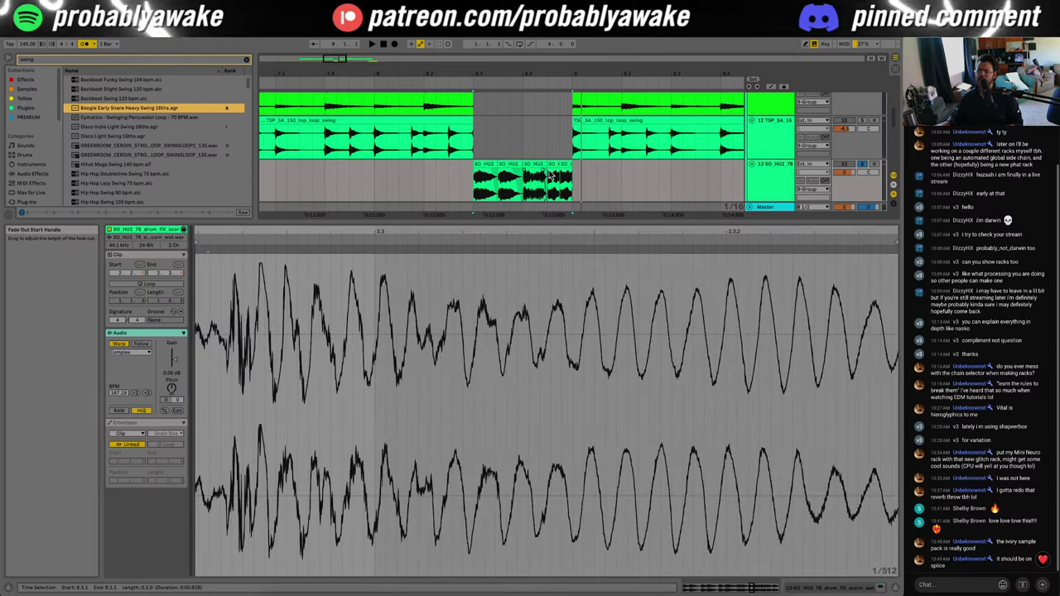
pyautogui.click(509, 186)
pyautogui.click(477, 194)
pyautogui.press('space')
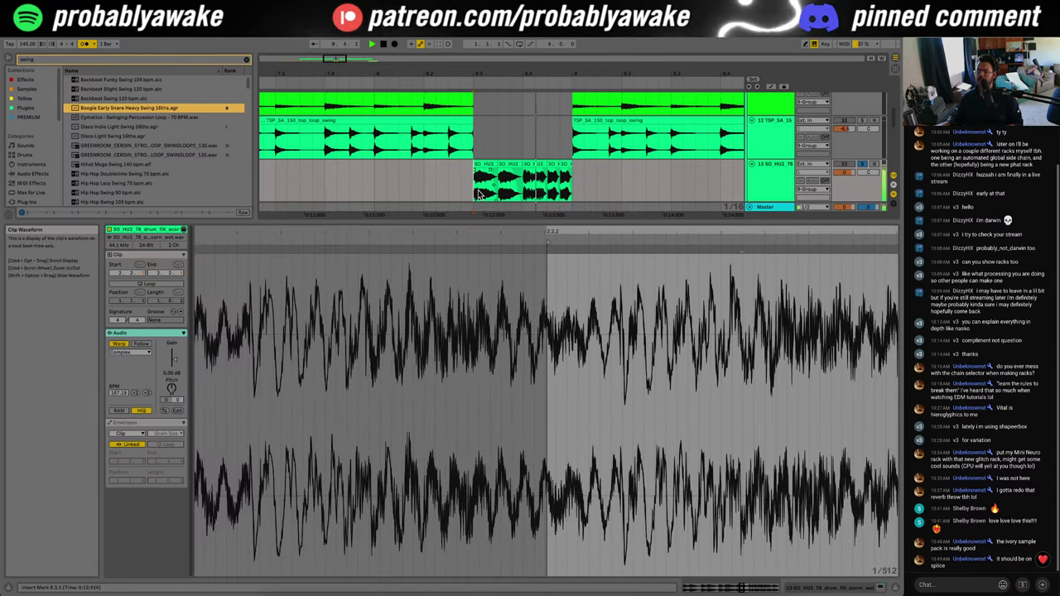
# Step: Play back the chopped drum fill and bring up the effects chain of the group holding the hat, swing and fill tracks
pyautogui.click(896, 588)
pyautogui.press('space')
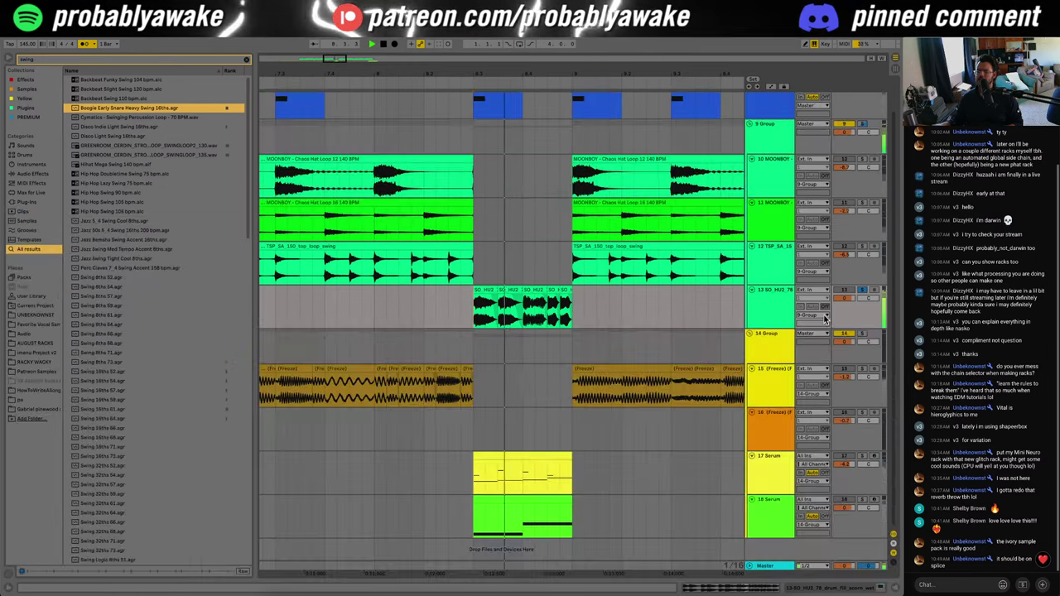
pyautogui.press('space')
pyautogui.doubleClick(791, 296)
pyautogui.click(765, 140)
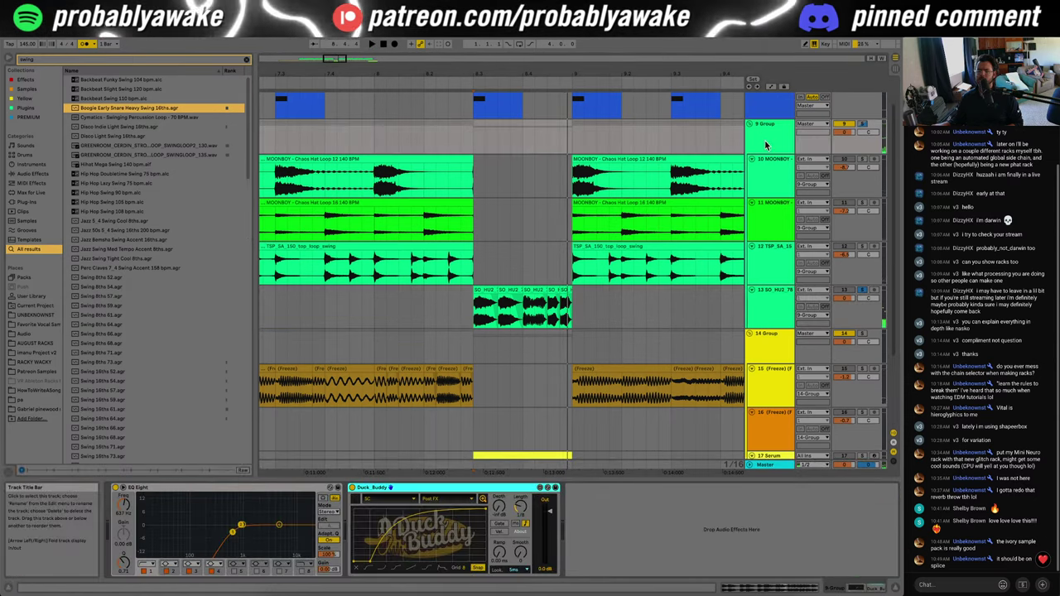
pyautogui.scroll(2, 623, 239)
pyautogui.press('space')
pyautogui.press('space')
# Step: Search the browser for "full pa" and add the Drum - Full Parallel preset after Duck_Buddy on the drum sample group
pyautogui.click(97, 59)
pyautogui.write('f')
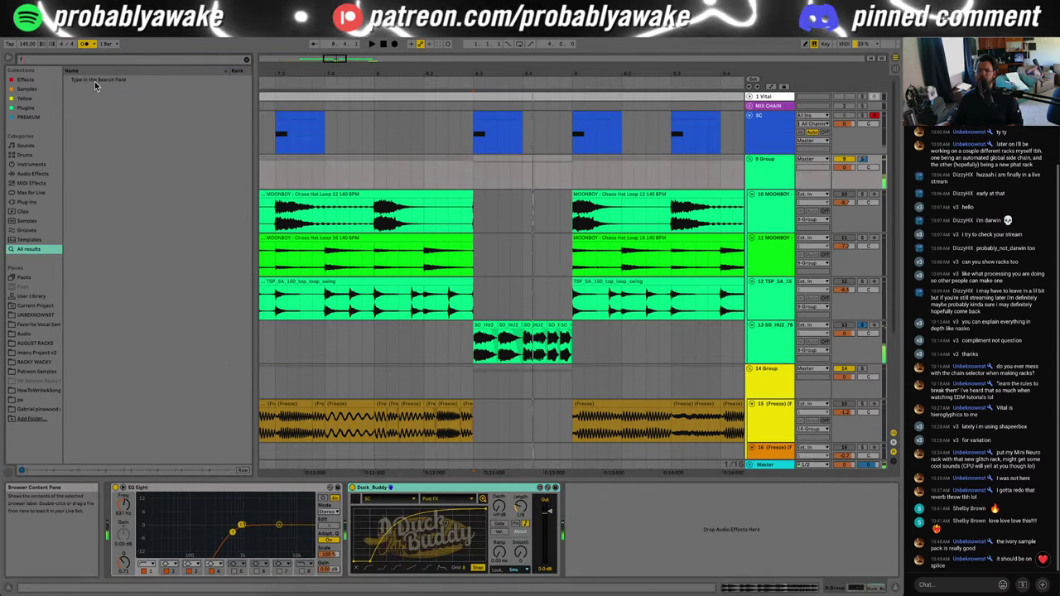
pyautogui.write('ull pa')
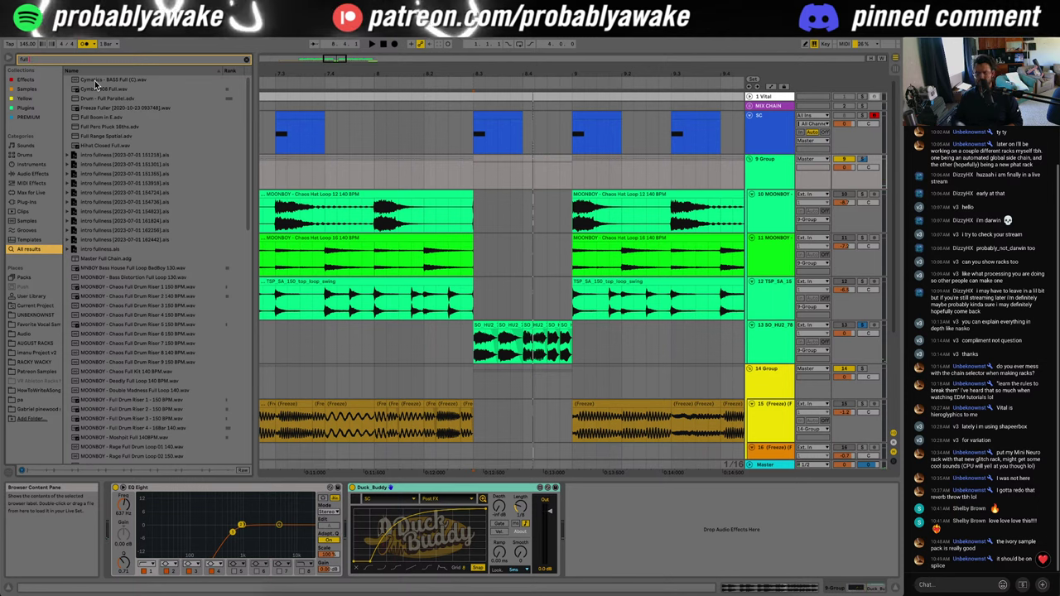
pyautogui.click(397, 169)
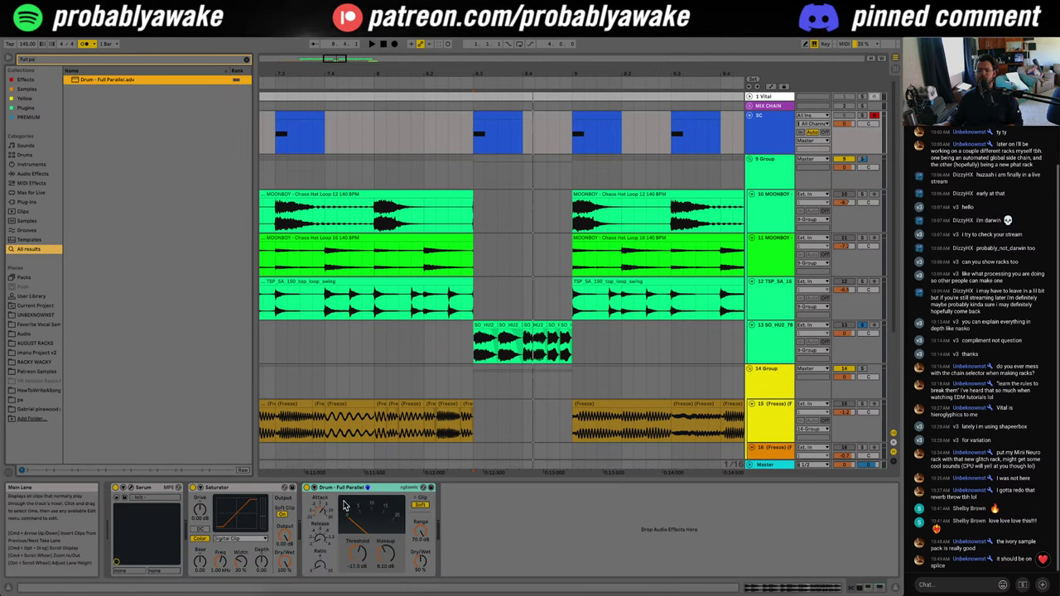
pyautogui.click(457, 172)
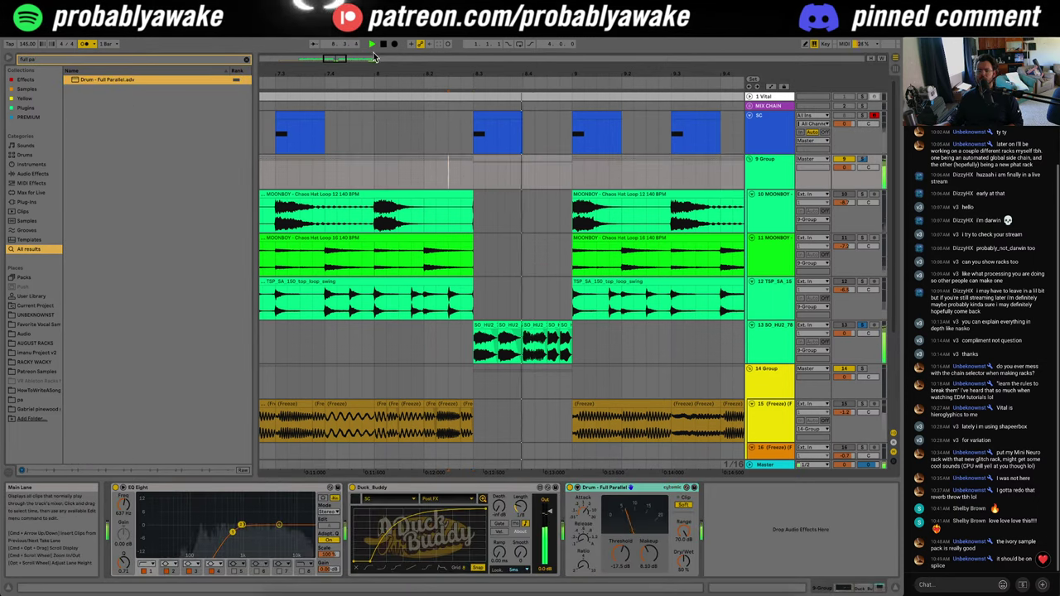
# Step: Play the arrangement from ahead of the drum fill through into the next phrase
pyautogui.moveTo(373, 57); pyautogui.dragTo(409, 326)
pyautogui.click(365, 349)
pyautogui.press('space')
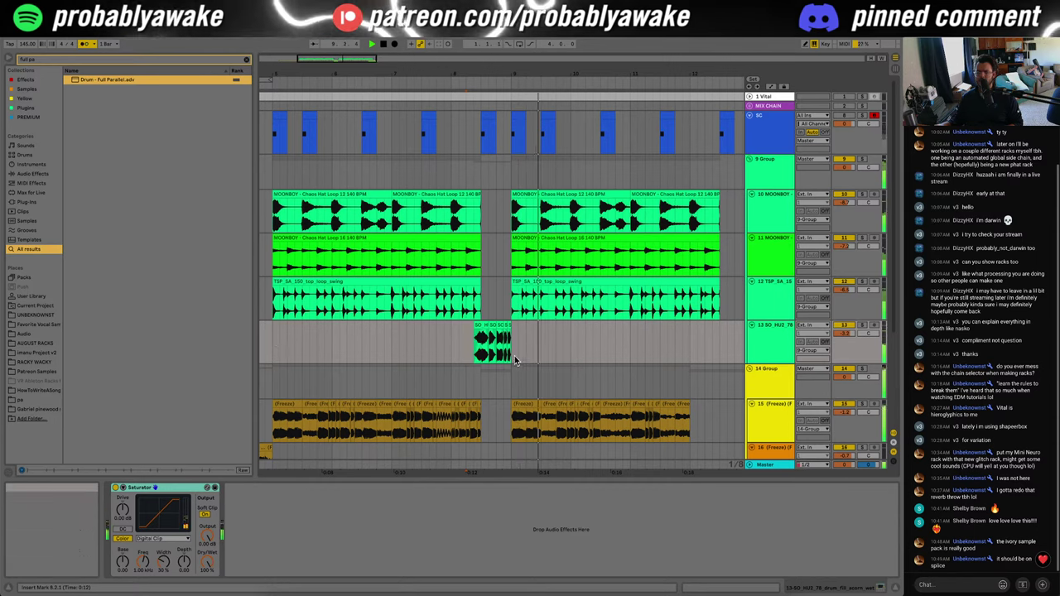
# Step: Rename the track with the chopped drum fill slices to "fill"
pyautogui.scroll(-3, 678, 339)
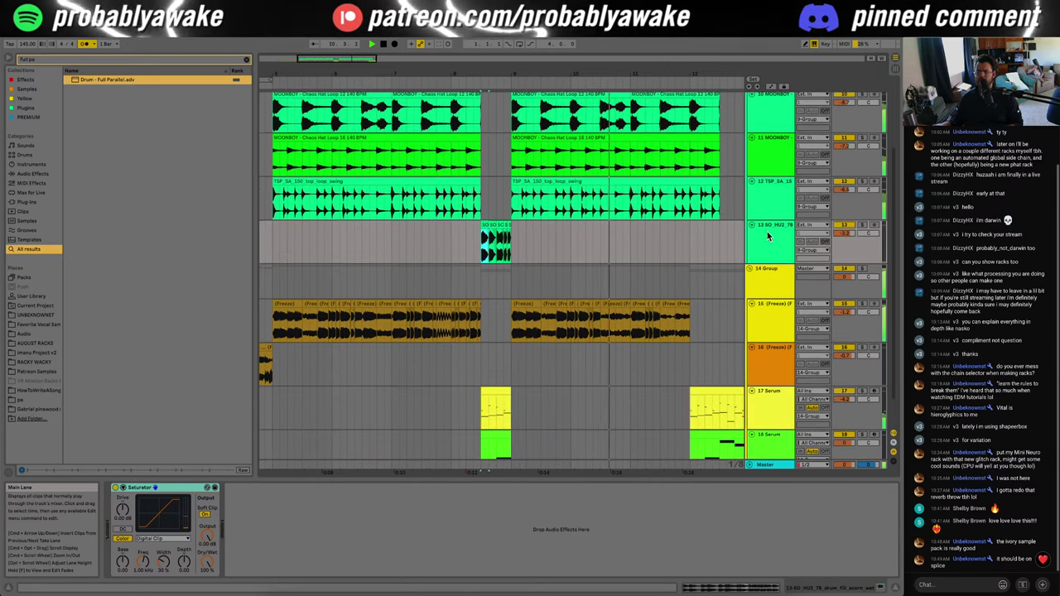
pyautogui.click(768, 234)
pyautogui.press('super+r')
pyautogui.write('fill')
pyautogui.press('Return')
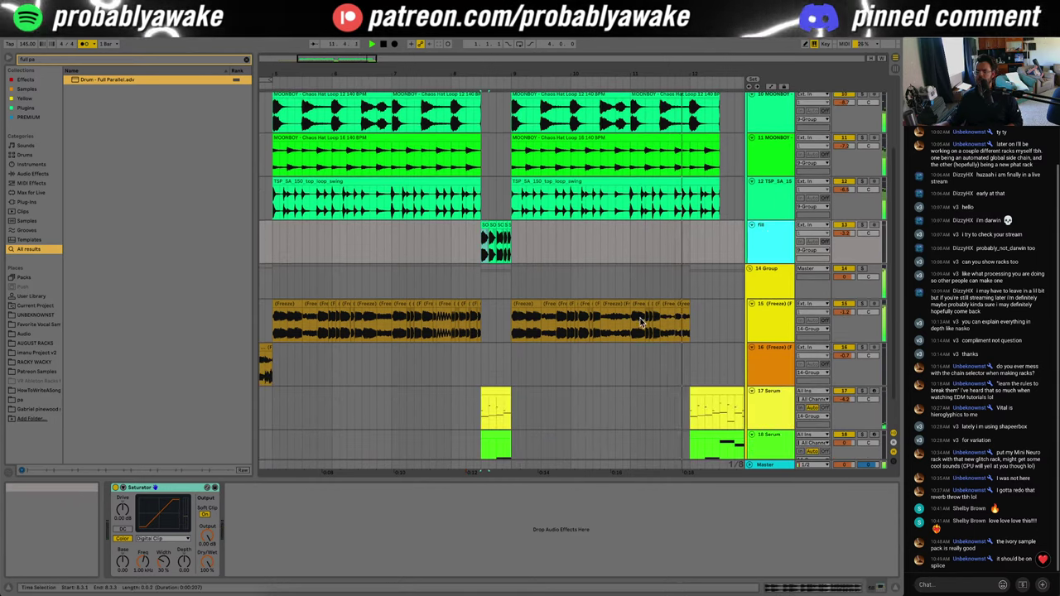
# Step: Stop playback, switch to Splice and audition several samples in the "ivory" search results
pyautogui.hscroll(2, 642, 322)
pyautogui.press('space')
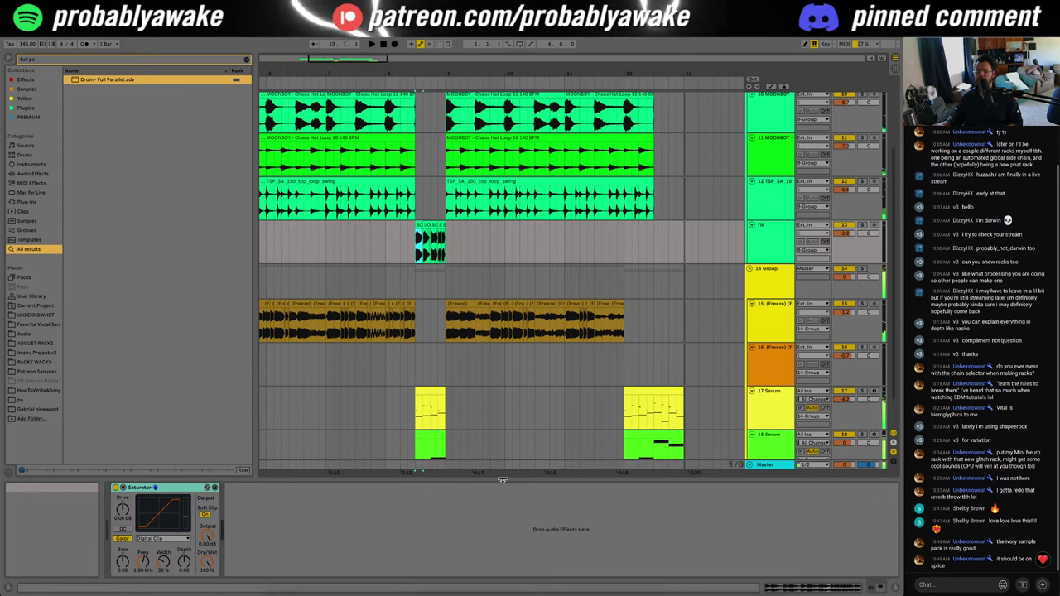
pyautogui.click(524, 595)
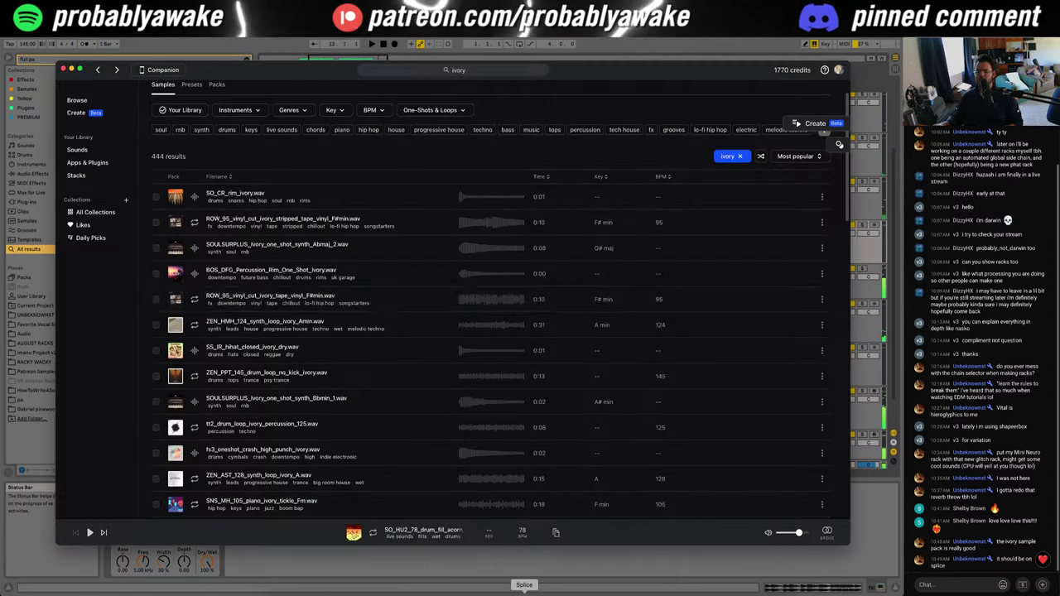
pyautogui.click(194, 196)
pyautogui.click(197, 222)
pyautogui.click(195, 248)
pyautogui.click(194, 274)
pyautogui.scroll(-10, 198, 281)
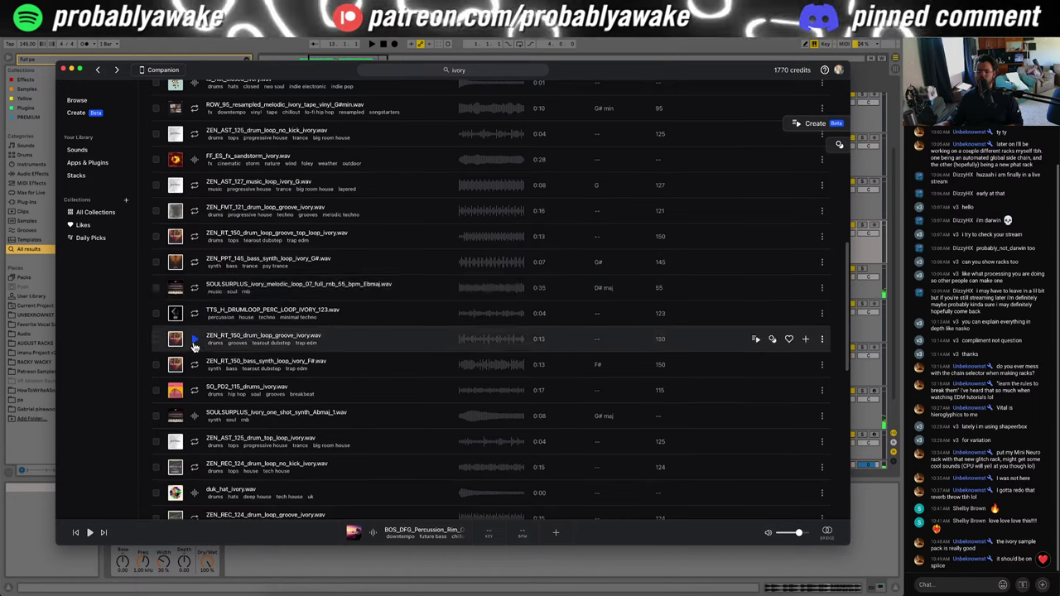
pyautogui.scroll(10, 200, 350)
pyautogui.scroll(-10, 203, 340)
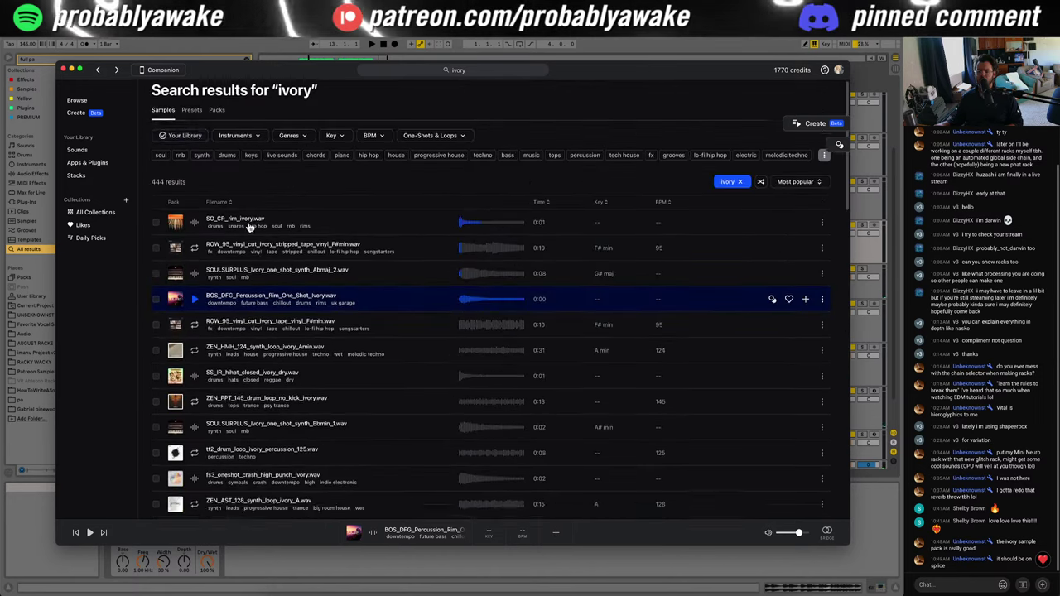
pyautogui.scroll(10, 339, 415)
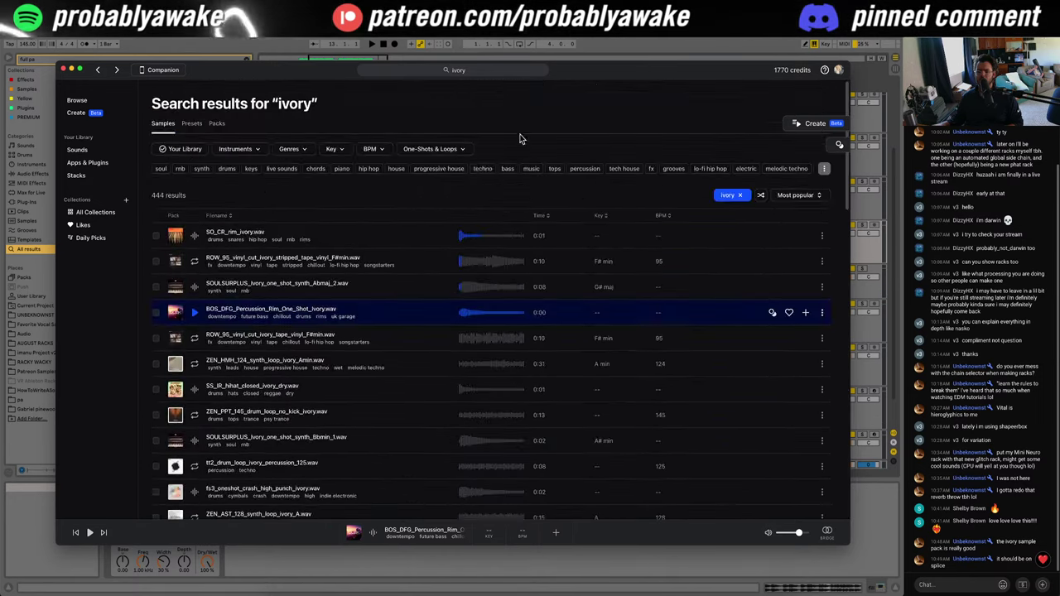
# Step: Filter the "ivory" results by tearout dubstep and audition the BOS_DXXL kick one-shot
pyautogui.click(816, 166)
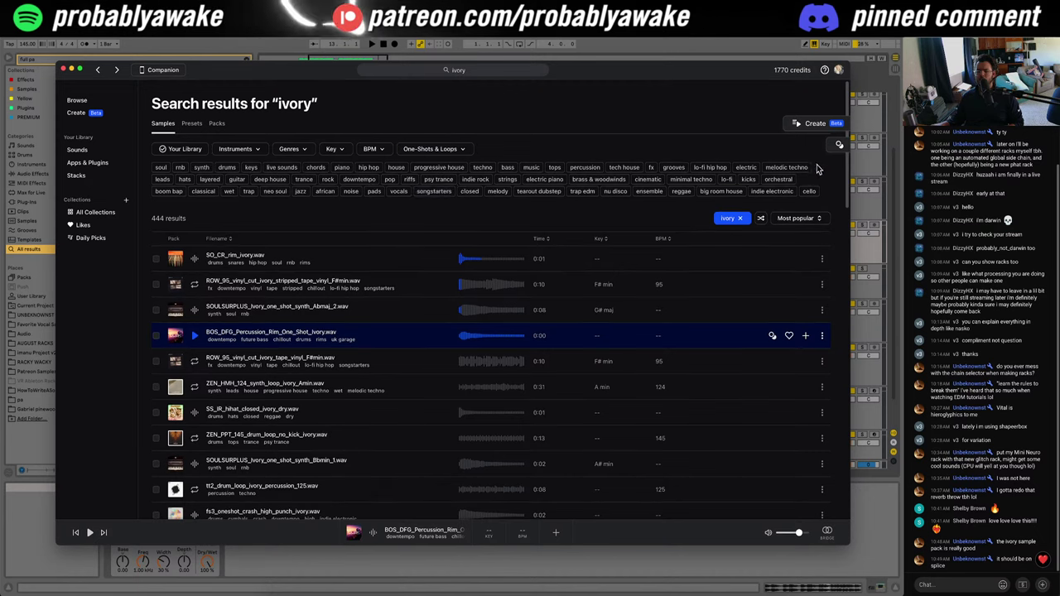
pyautogui.click(534, 192)
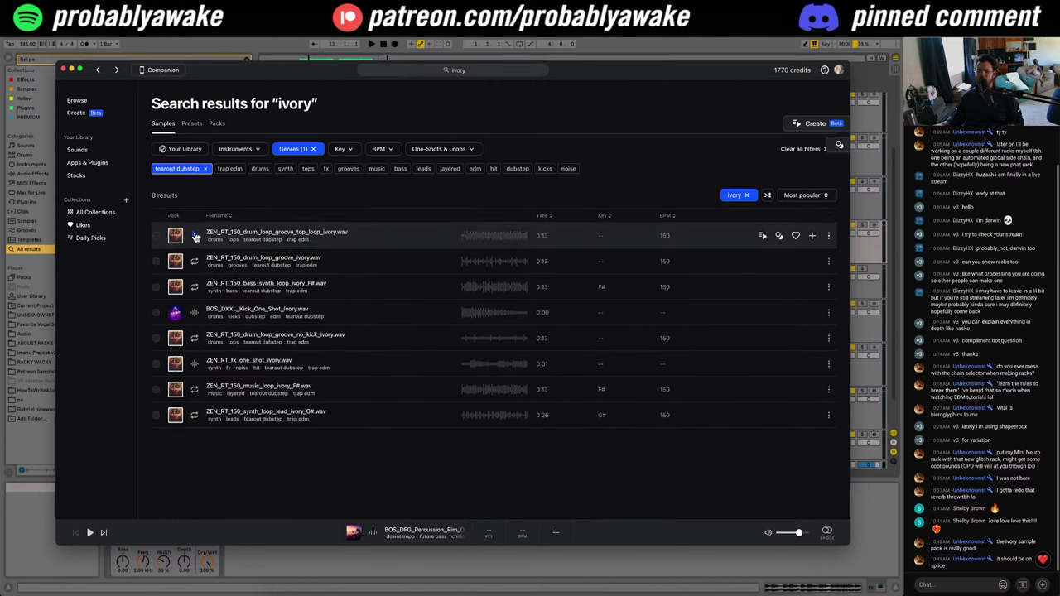
pyautogui.click(175, 235)
pyautogui.click(193, 313)
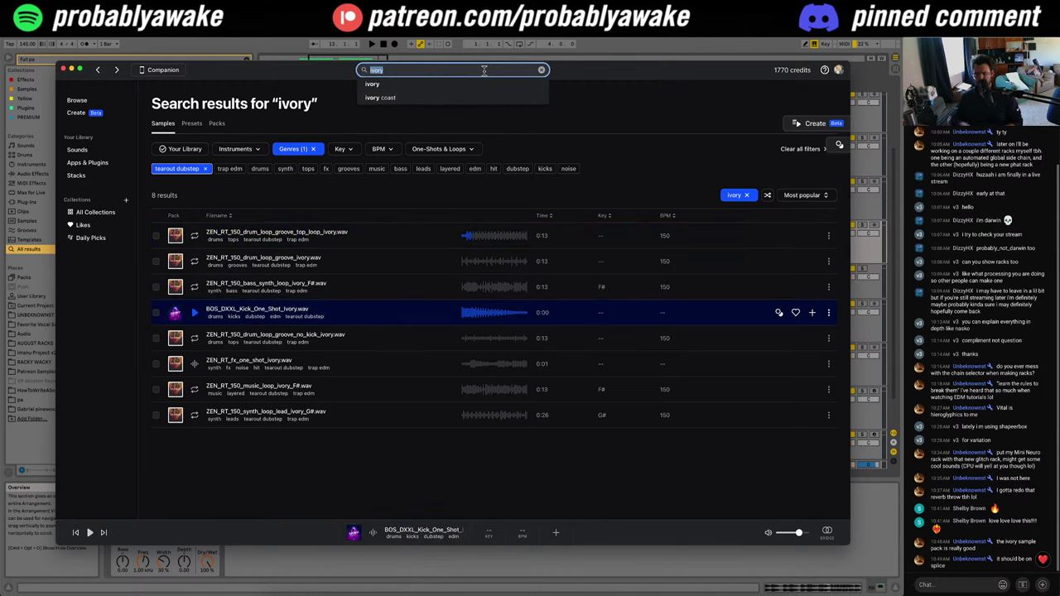
# Step: Search Splice for "virtual riot" and open the pack Virtual Riot X Modestep: Spicy Riddim Drums Vol. 2
pyautogui.write('virtual riot')
pyautogui.press('Return')
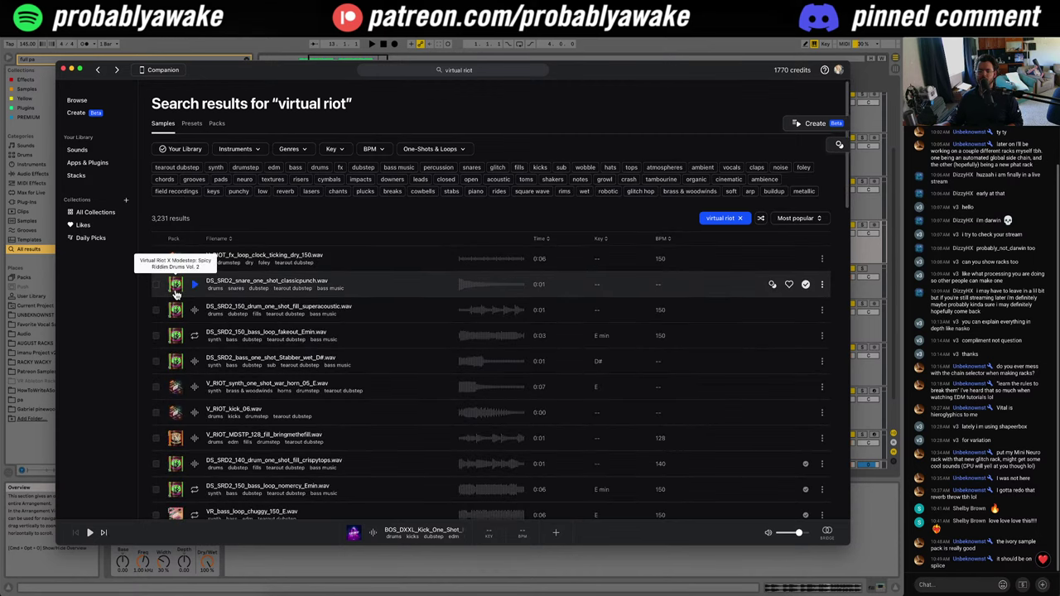
pyautogui.click(176, 284)
pyautogui.click(457, 275)
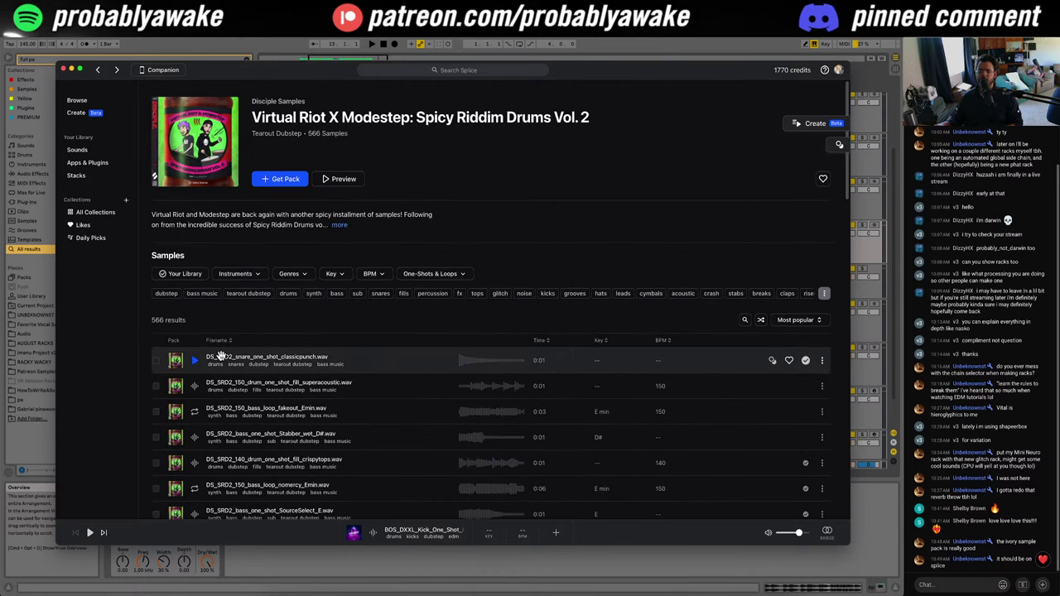
# Step: Audition the superacoustic drum fill, the fakeout bass loop and the Stabber bass one-shot in the pack
pyautogui.click(195, 388)
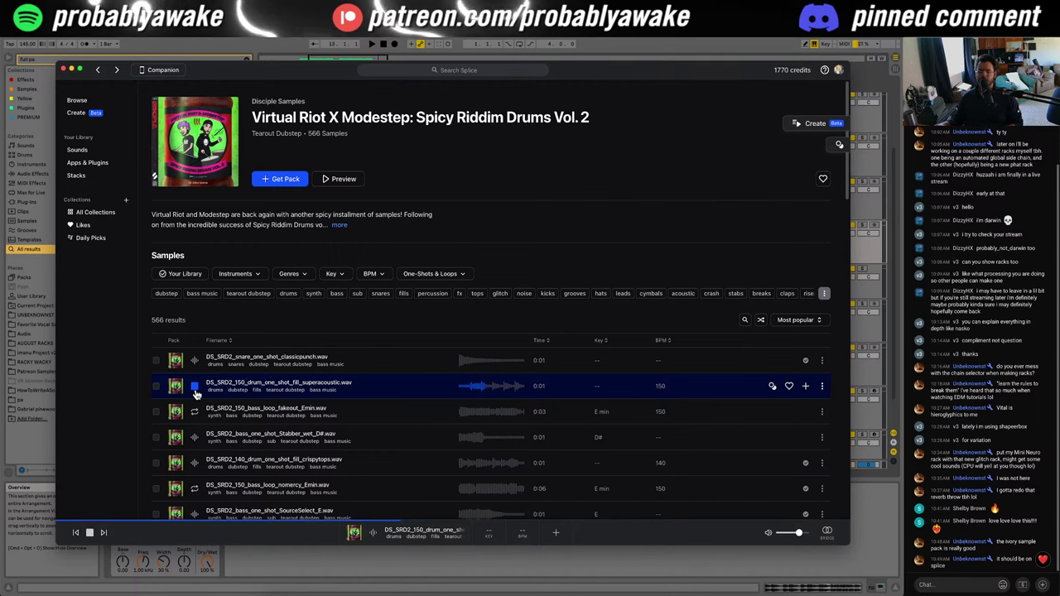
pyautogui.click(195, 412)
pyautogui.click(195, 438)
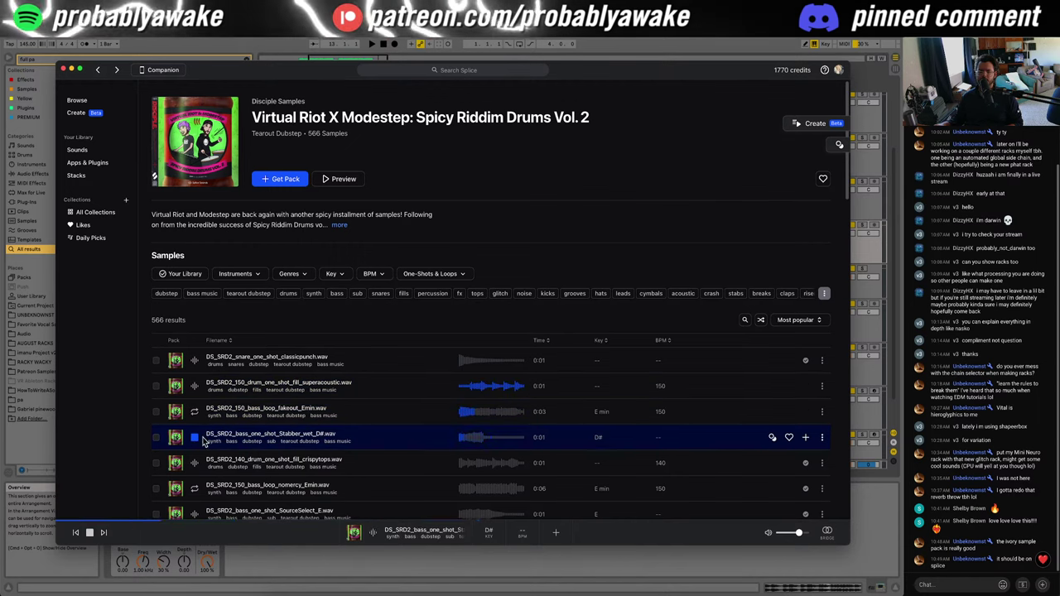
# Step: Audition DS_SRD2_140_drum_one_shot_fill_crispytops.wav and place it on the fill track in Ableton Live, right after the second set of top loops
pyautogui.click(198, 471)
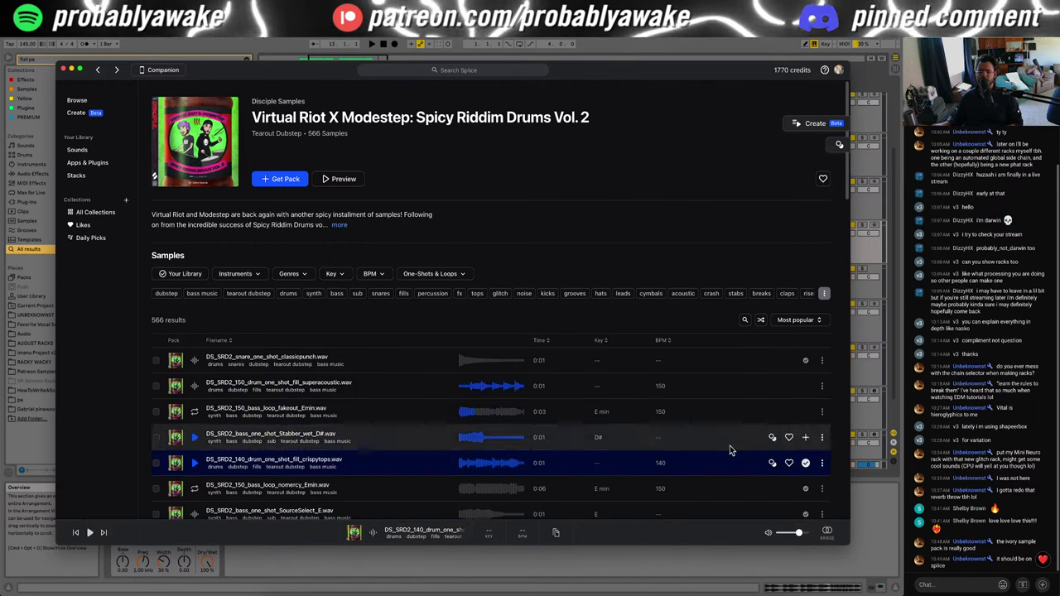
pyautogui.click(816, 568)
pyautogui.moveTo(816, 569); pyautogui.dragTo(660, 252)
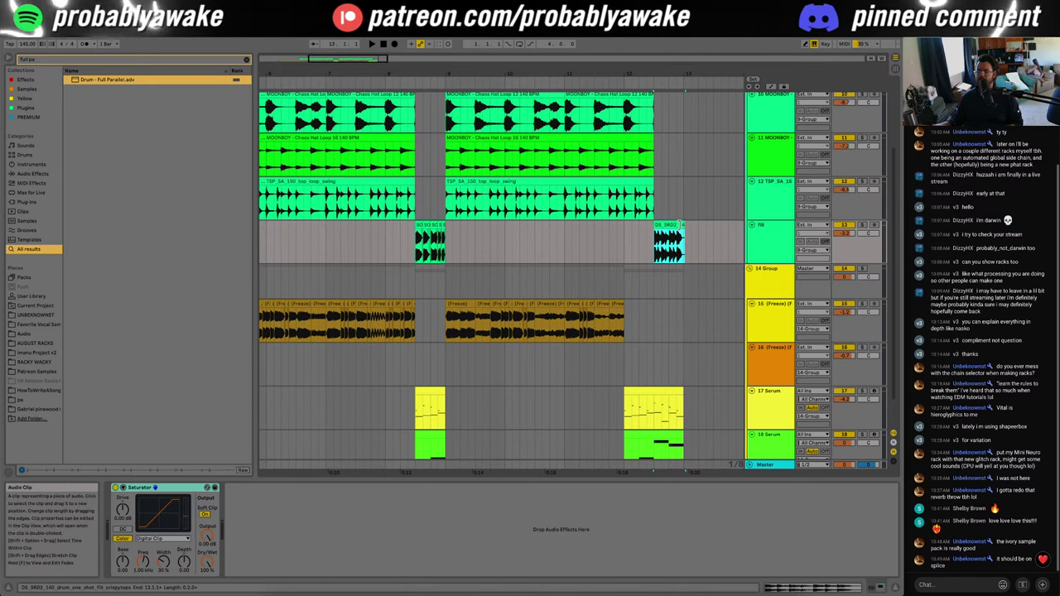
# Step: Open the crispytops fill clip, solo the fill track and play the clip back to check its timing
pyautogui.doubleClick(669, 225)
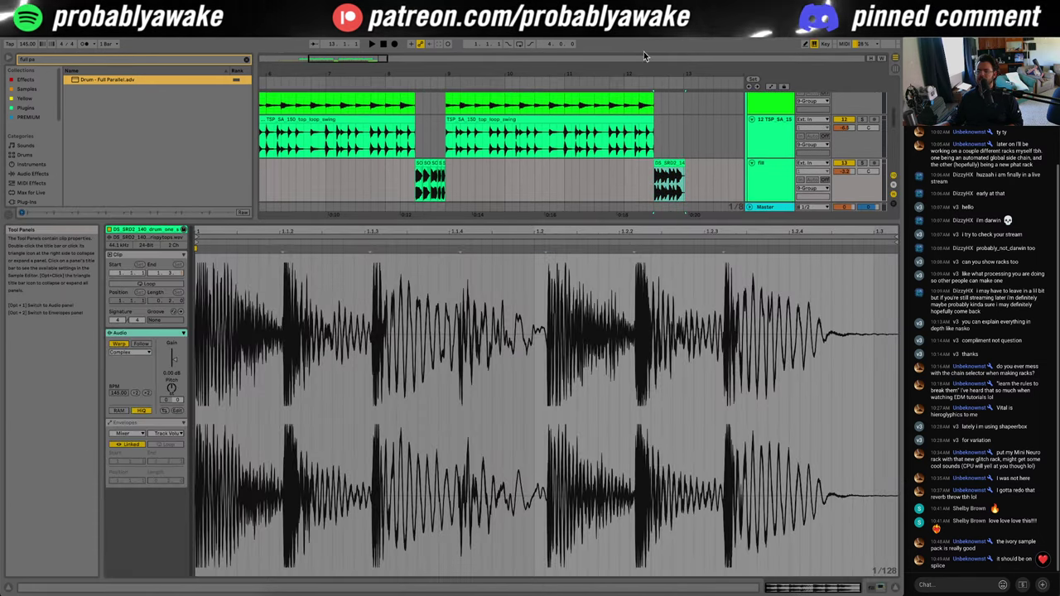
pyautogui.click(863, 163)
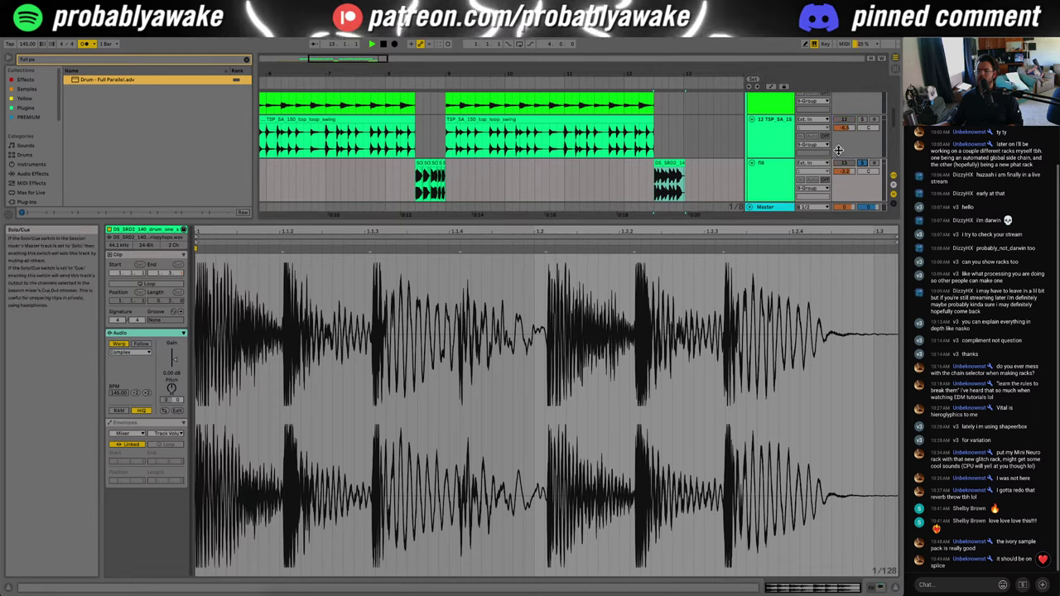
pyautogui.press('+')
pyautogui.press('+')
pyautogui.press('+')
pyautogui.press('space')
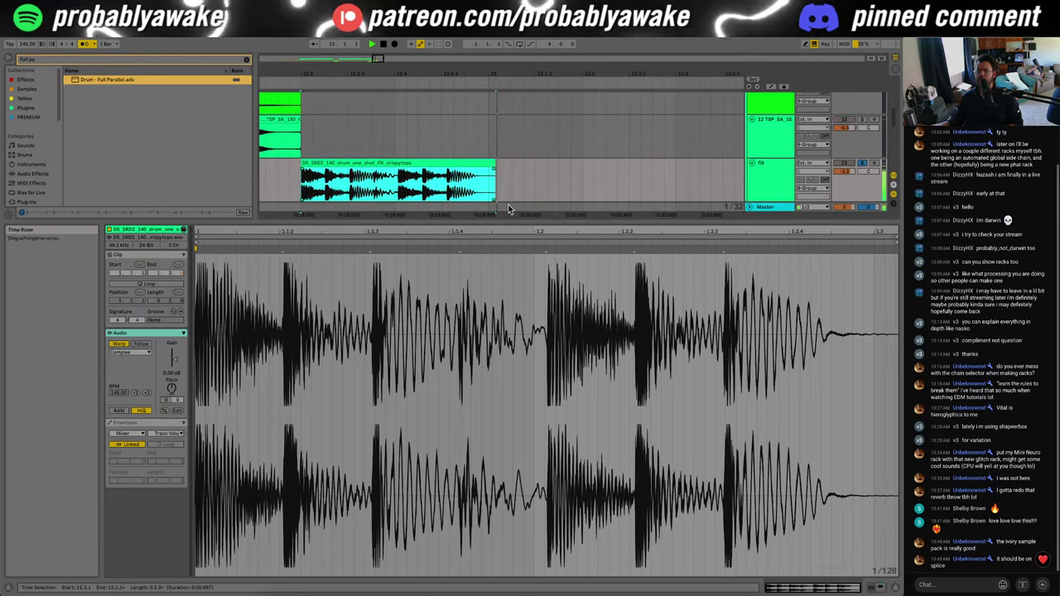
pyautogui.click(490, 155)
pyautogui.press('space')
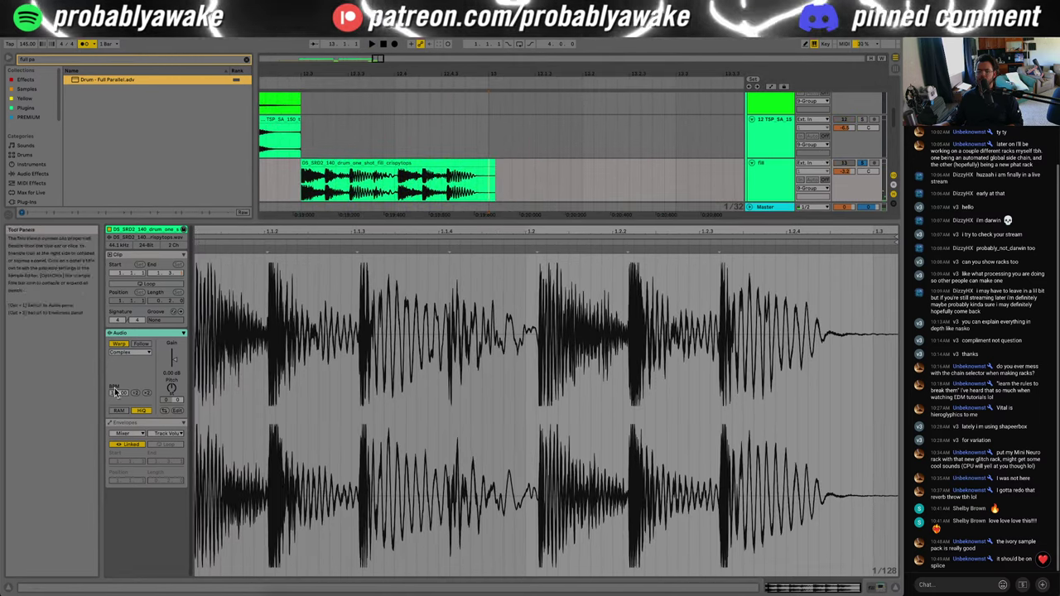
# Step: Set the crispytops clip's BPM to 140 and split the clip near its end at 12.4.4 and bar 13
pyautogui.moveTo(117, 393); pyautogui.dragTo(117, 408)
pyautogui.moveTo(329, 188); pyautogui.dragTo(348, 169)
pyautogui.press('super+z')
pyautogui.press('super+e')
pyautogui.moveTo(444, 178); pyautogui.dragTo(459, 160)
pyautogui.click(422, 176)
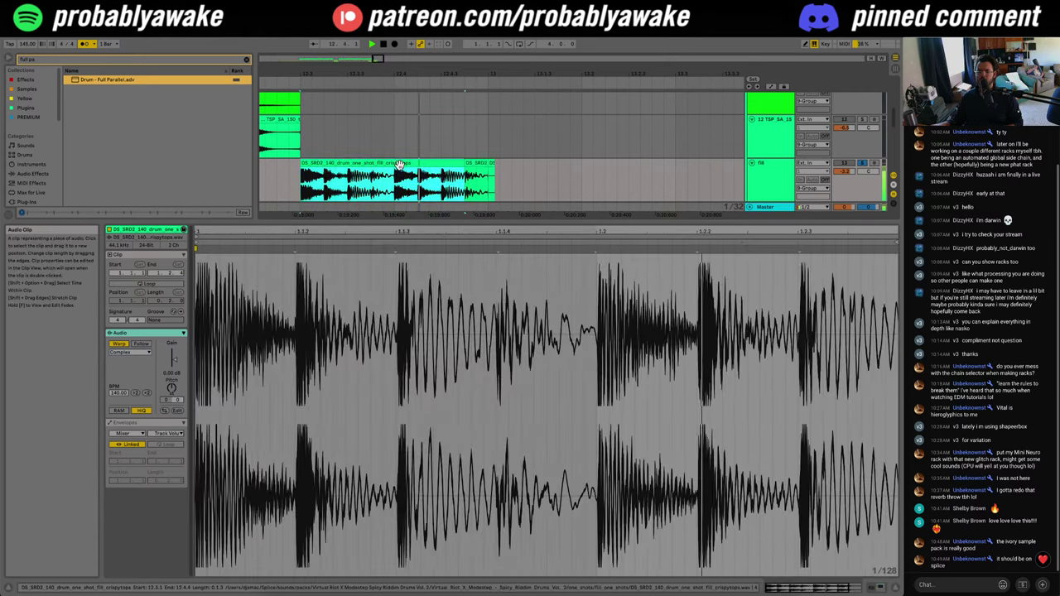
# Step: Delete the leftover sliver of the fill past bar 13, play the trimmed fill and hide the clip view
pyautogui.click(492, 159)
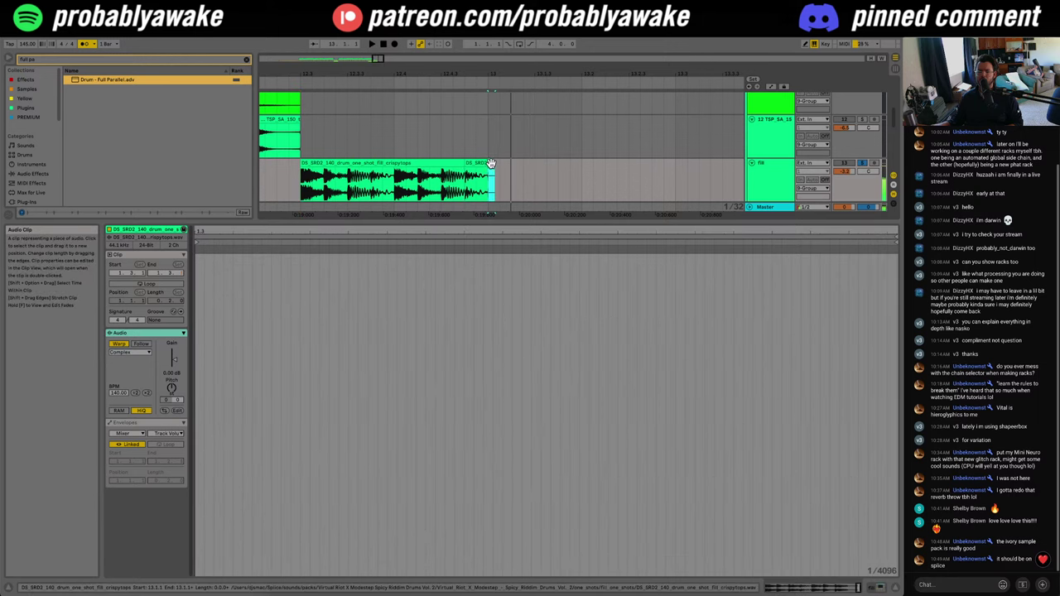
pyautogui.press('Delete')
pyautogui.click(474, 163)
pyautogui.press('space')
pyautogui.moveTo(175, 369); pyautogui.dragTo(175, 351)
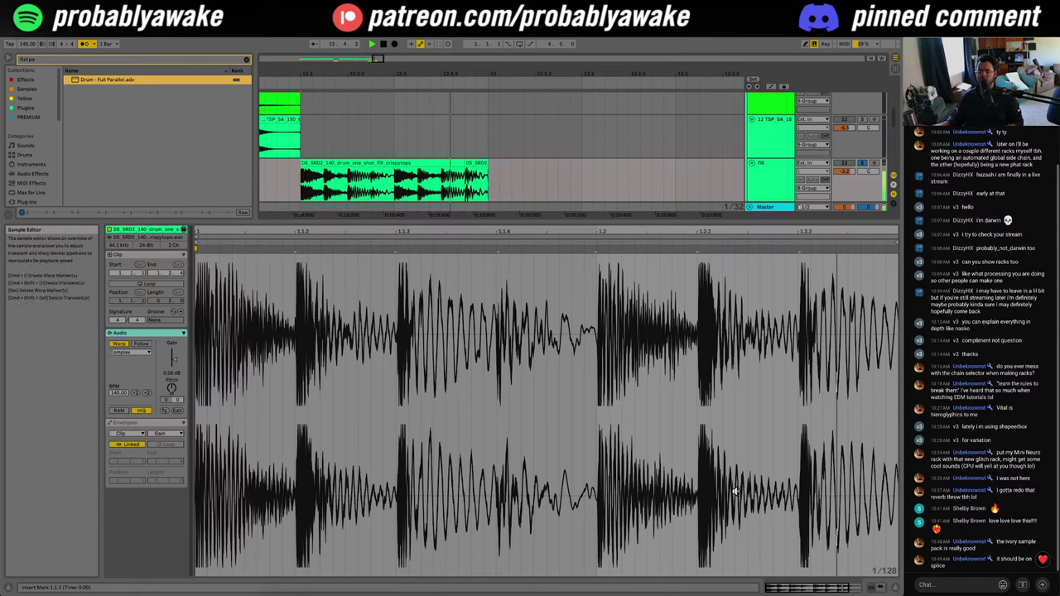
pyautogui.click(895, 591)
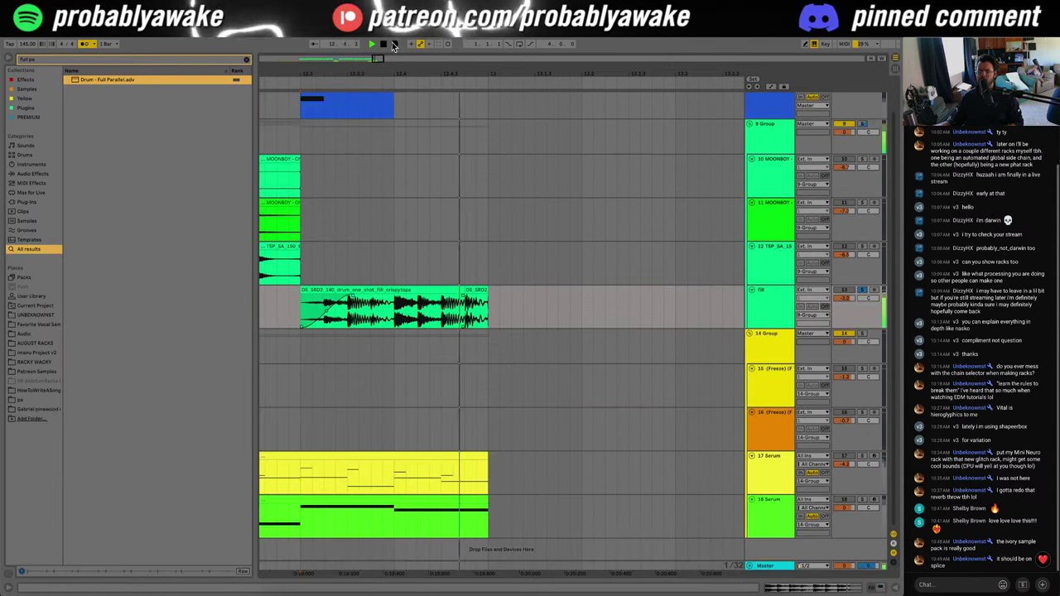
# Step: Separate the fill track from the three top loop tracks into its own group above them and name that group "drums"
pyautogui.moveTo(375, 59); pyautogui.dragTo(316, 59)
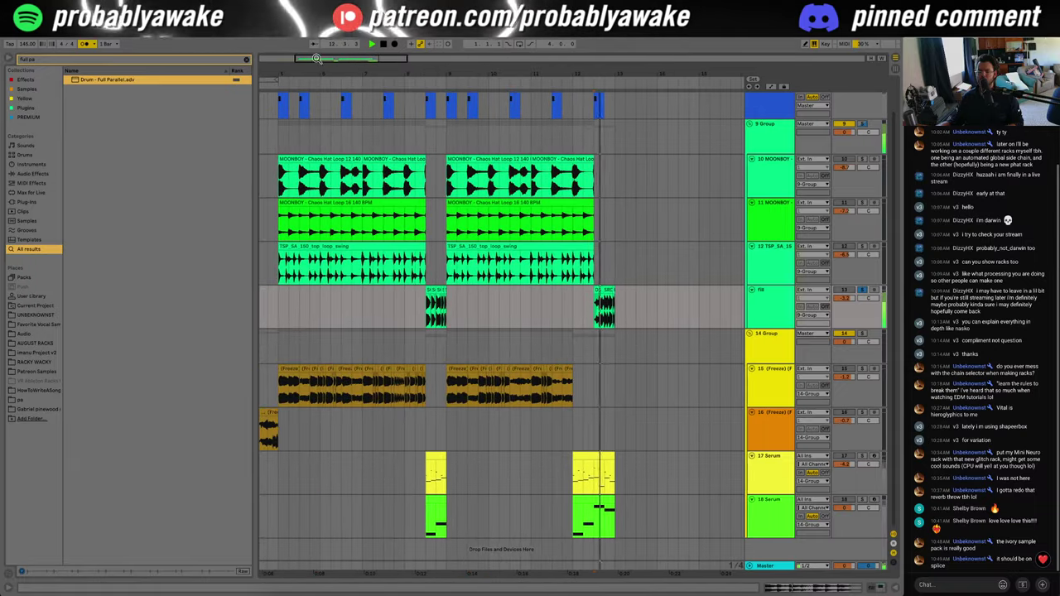
pyautogui.press('space')
pyautogui.moveTo(774, 293); pyautogui.dragTo(773, 131)
pyautogui.press('super+g')
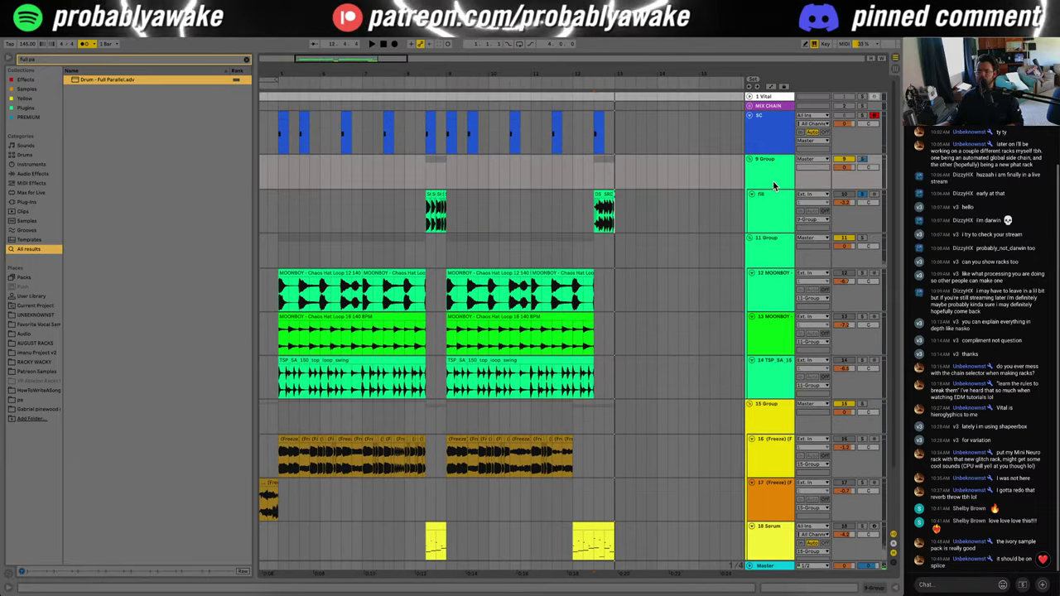
pyautogui.write('drums')
# Step: Rename the group holding the three top loop tracks as "tops"
pyautogui.click(771, 250)
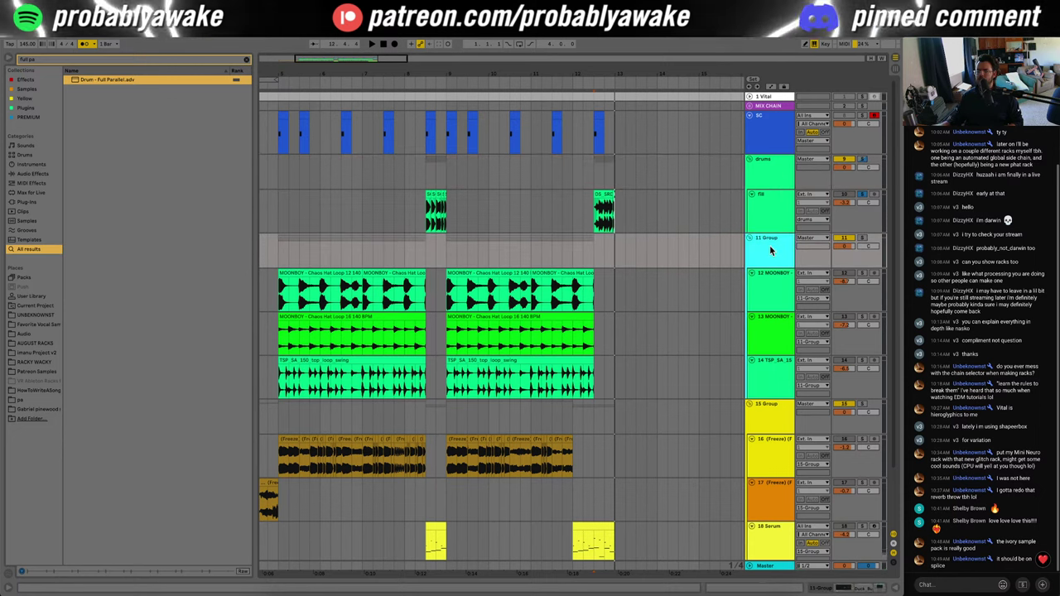
pyautogui.press('super+r')
pyautogui.write('tops')
pyautogui.press('Return')
# Step: Try out other colours on the tops group
pyautogui.rightClick(769, 245)
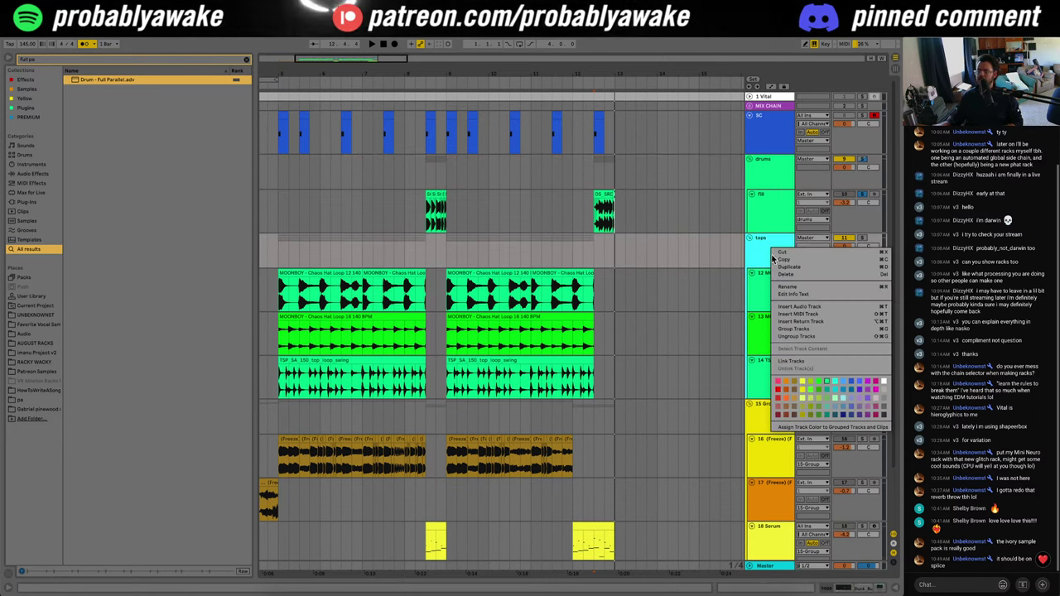
pyautogui.click(801, 388)
pyautogui.press('super+z')
pyautogui.rightClick(770, 249)
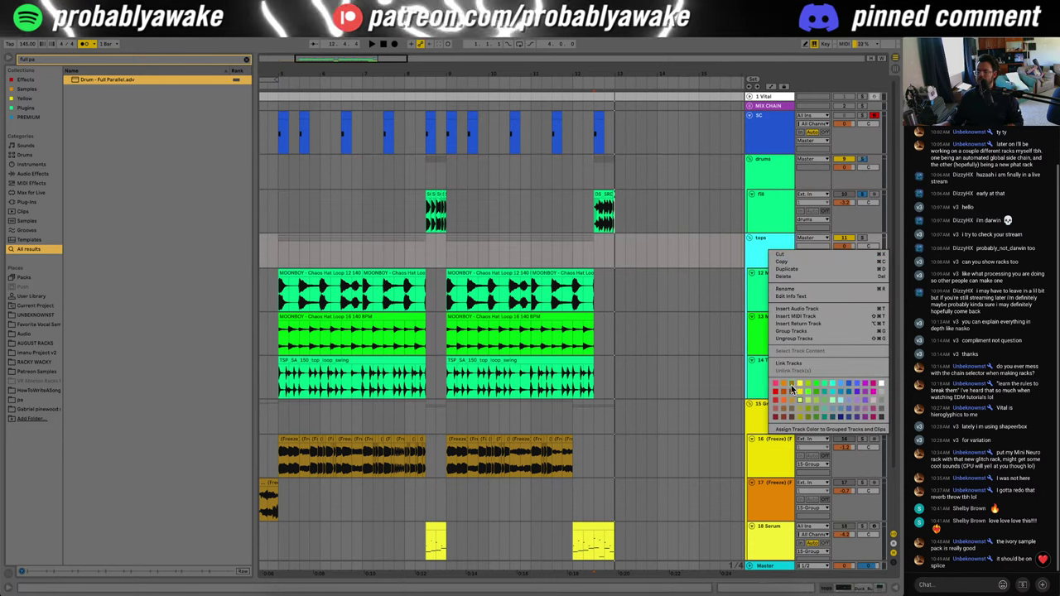
pyautogui.click(777, 391)
pyautogui.rightClick(761, 231)
pyautogui.click(759, 240)
# Step: Colour the tops group dark reddish brown and assign that colour to its grouped tracks and clips
pyautogui.rightClick(761, 241)
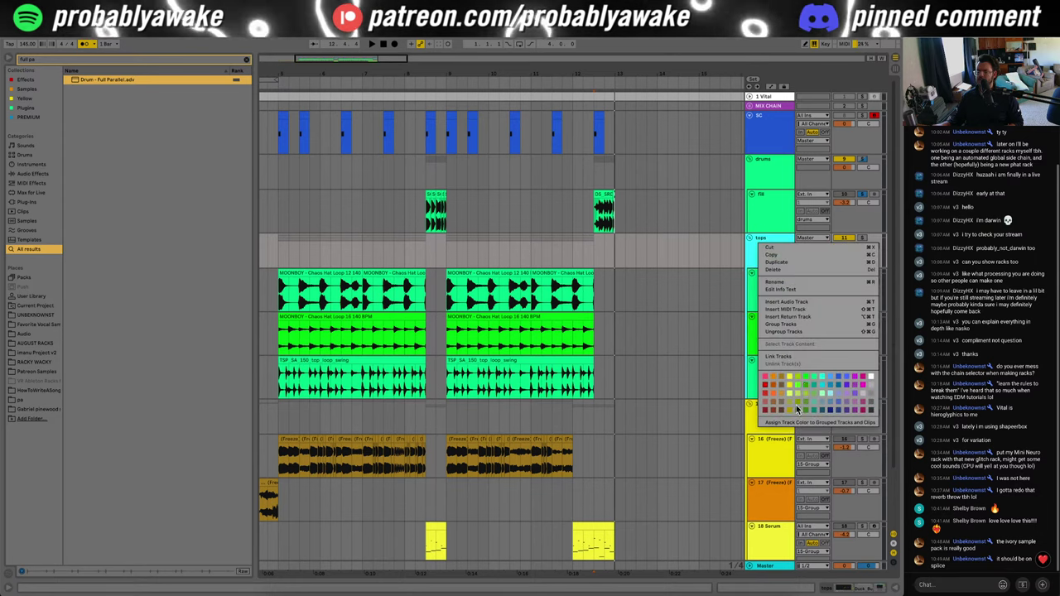
pyautogui.click(775, 409)
pyautogui.rightClick(775, 258)
pyautogui.click(820, 436)
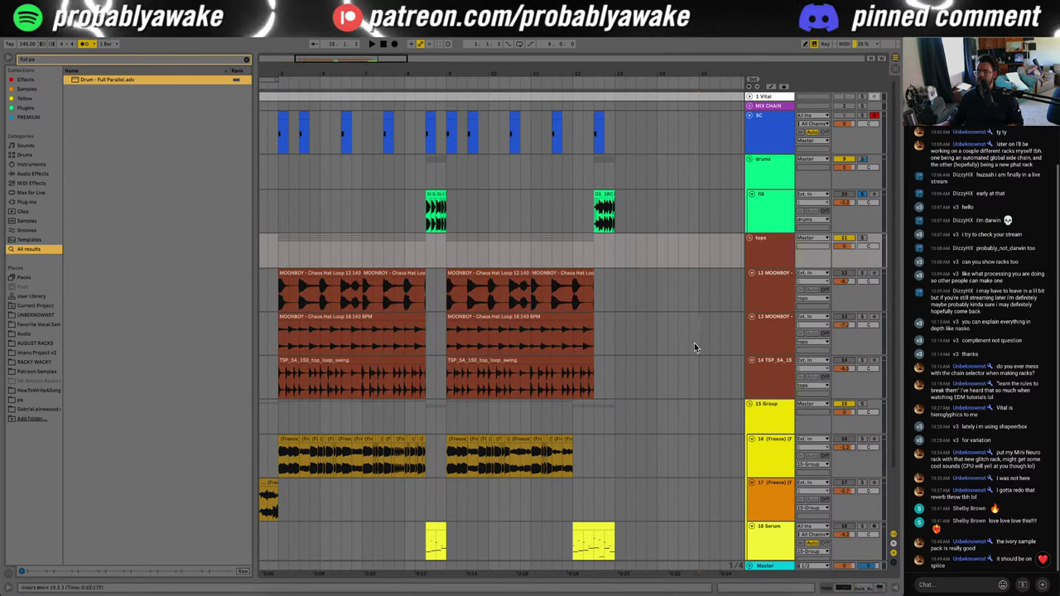
# Step: Assign the yellow group's colour to all its grouped tracks and clips, and fold the group
pyautogui.click(698, 335)
pyautogui.rightClick(776, 419)
pyautogui.click(811, 417)
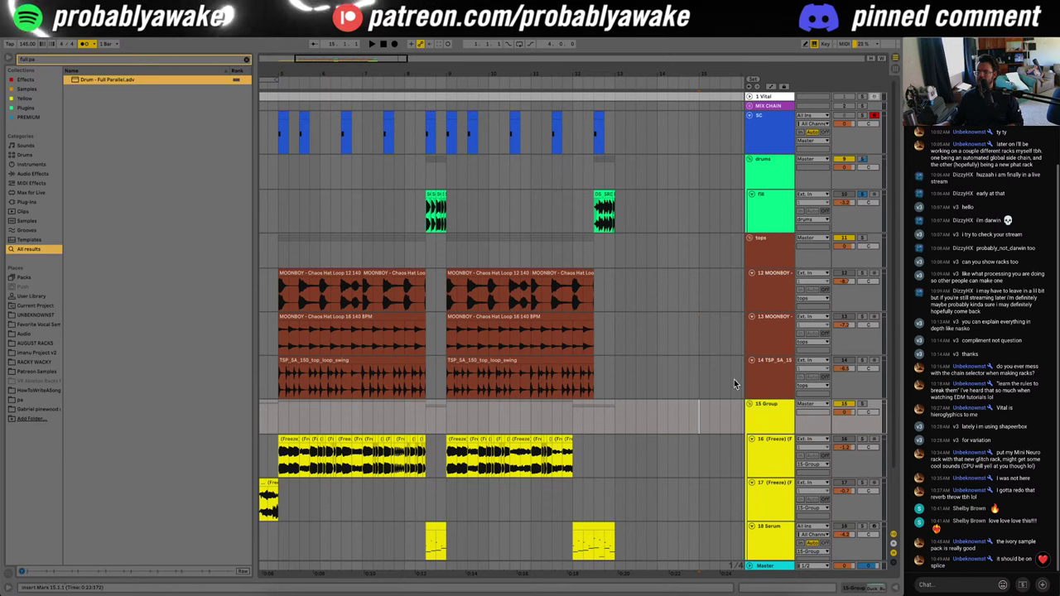
pyautogui.click(751, 406)
# Step: Play the arrangement from just before bar 5 and from the first drum fill
pyautogui.hscroll(-3, 665, 384)
pyautogui.click(399, 272)
pyautogui.press('space')
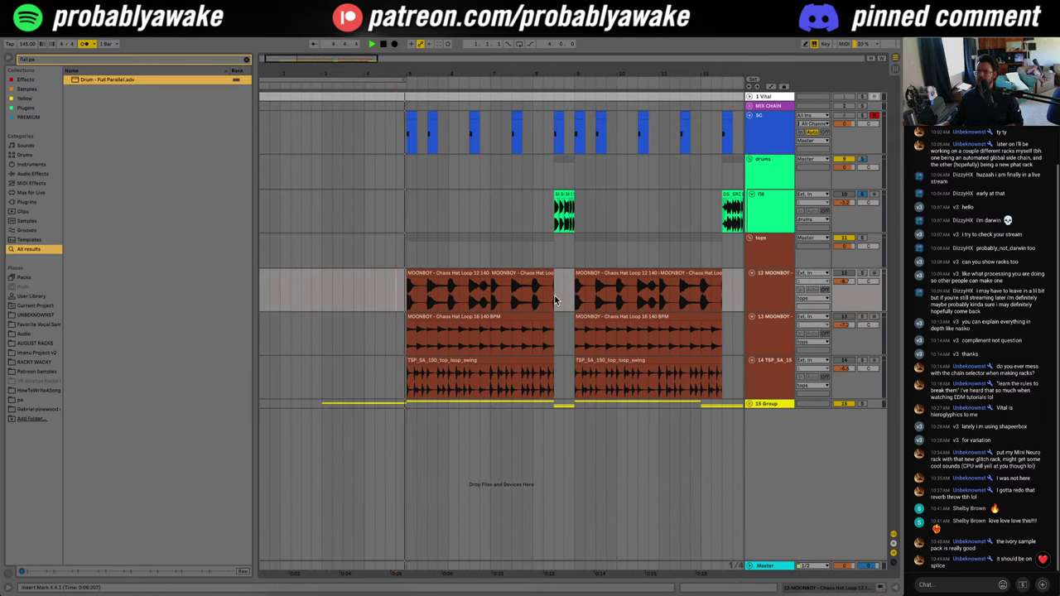
pyautogui.hscroll(1, 564, 225)
pyautogui.hscroll(1, 563, 225)
pyautogui.click(514, 213)
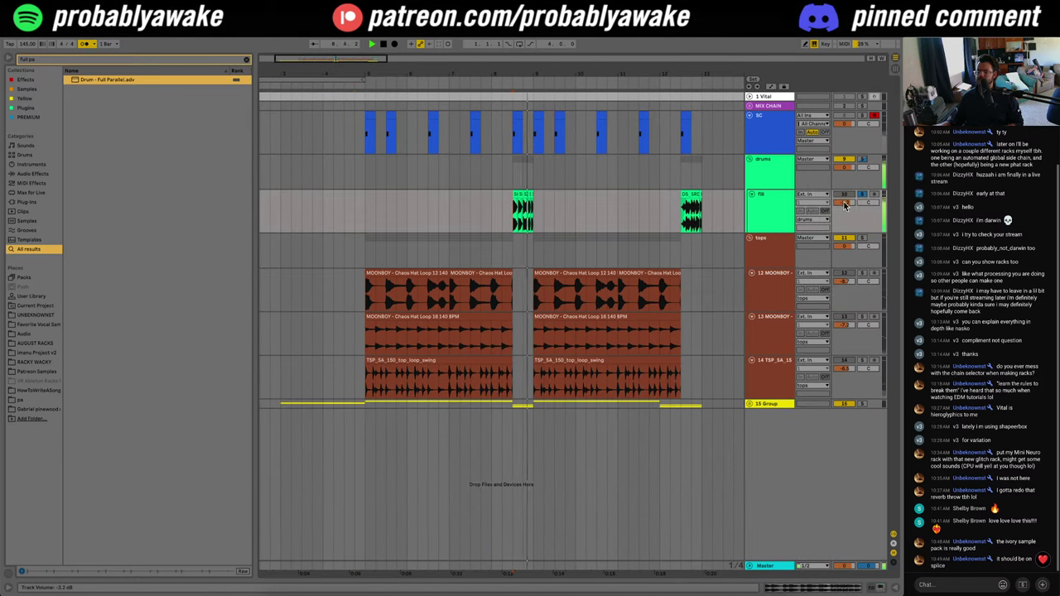
# Step: Turn off the metronome and play the full mix with the drums and fill solos cleared
pyautogui.click(94, 44)
pyautogui.click(90, 45)
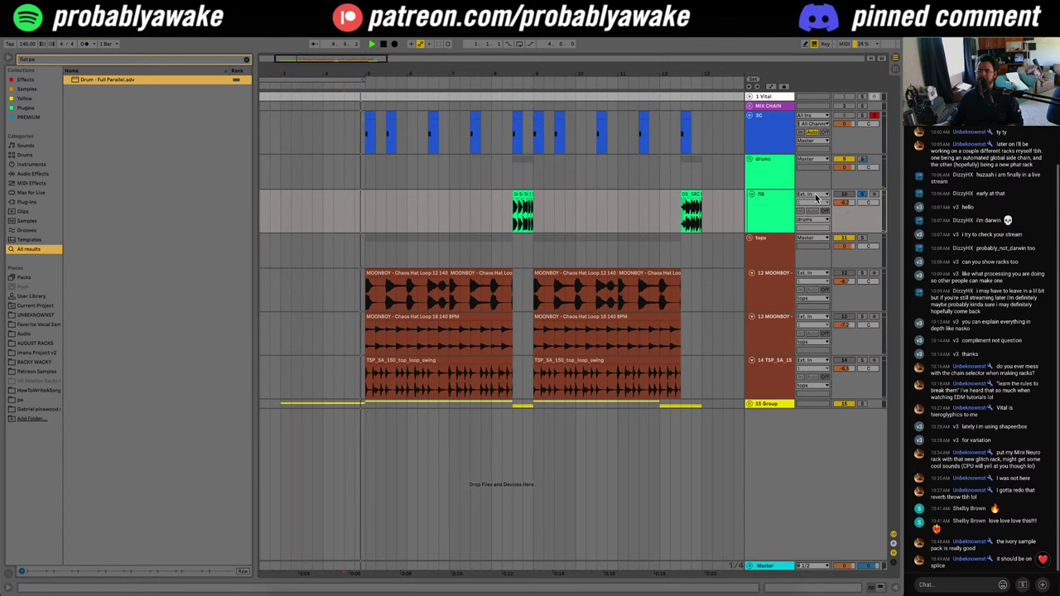
pyautogui.click(540, 240)
pyautogui.press('space')
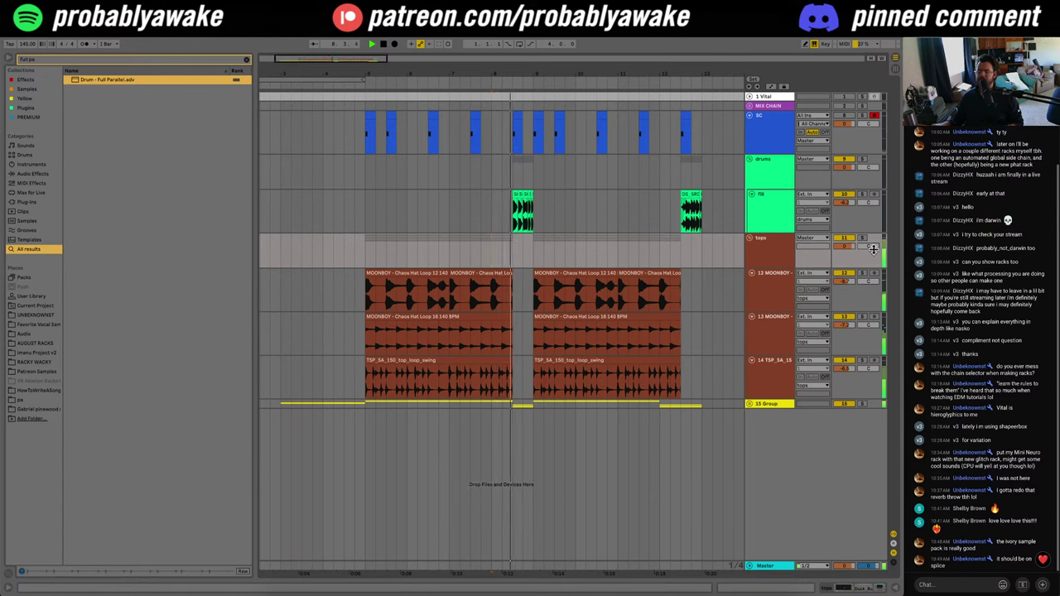
# Step: Insert a new audio track below the TSP_SA_150 top loop track in the tops group
pyautogui.click(762, 389)
pyautogui.hotkey('ctrl', 't')
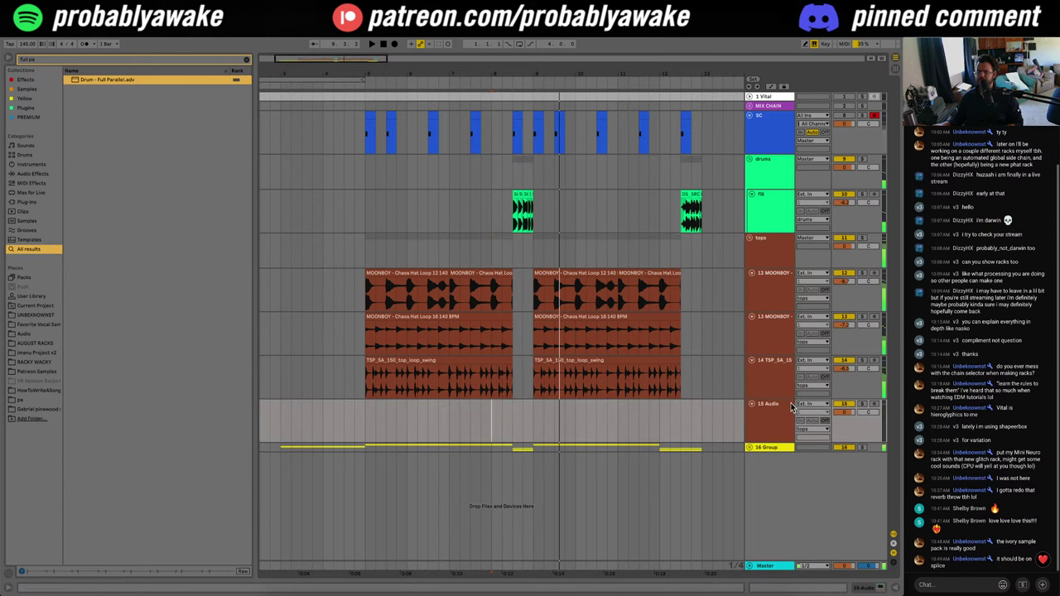
# Step: Search the library for "fill" and place 02_LiveDrumFill_140BPM.wav at bar 5 on the empty audio track in the tops group
pyautogui.click(111, 60)
pyautogui.write('fill')
pyautogui.click(114, 109)
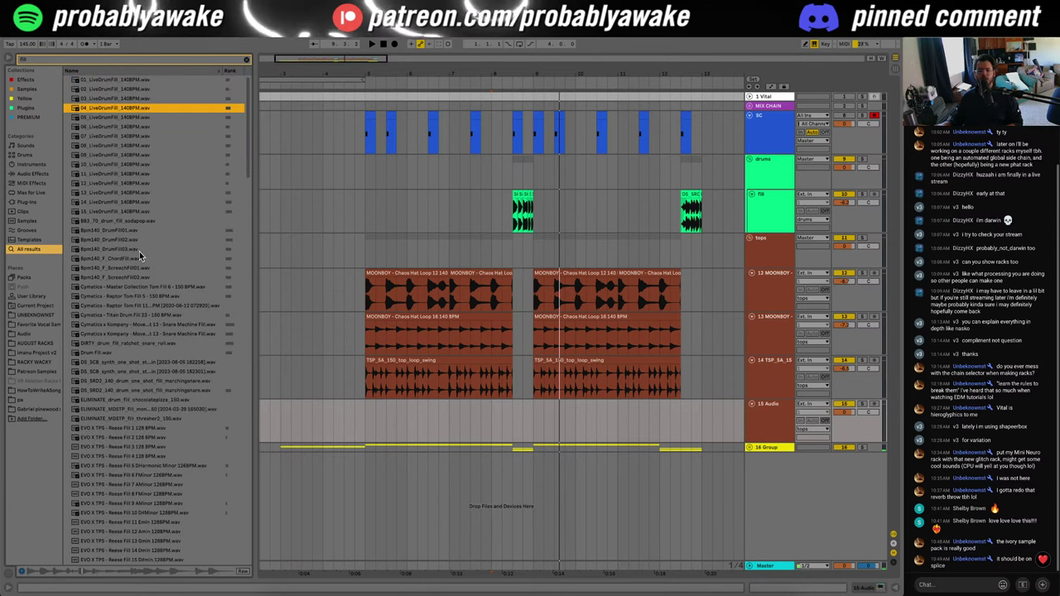
pyautogui.click(113, 97)
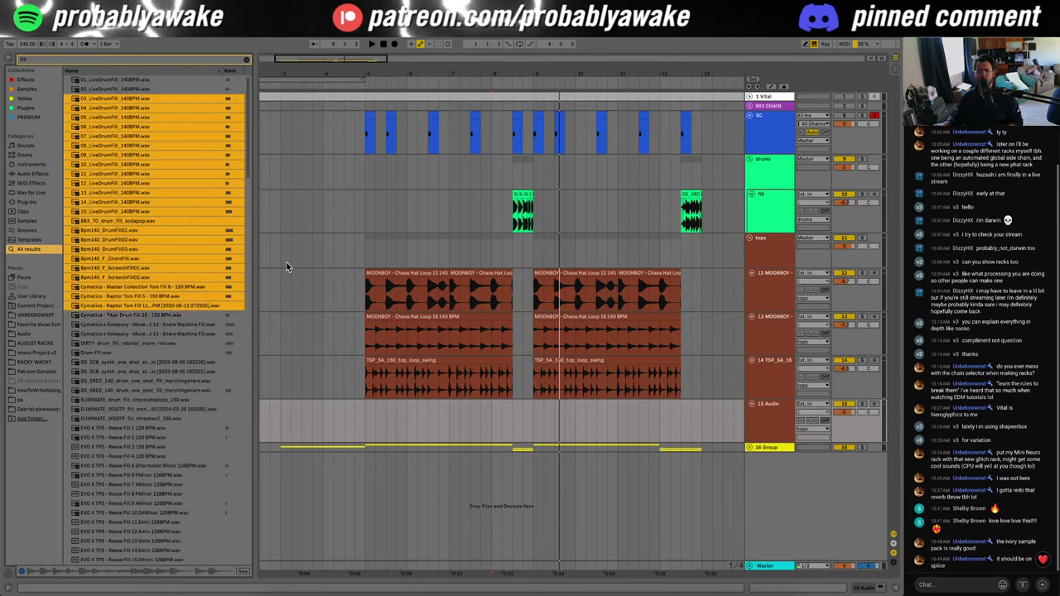
pyautogui.moveTo(115, 89); pyautogui.dragTo(369, 423)
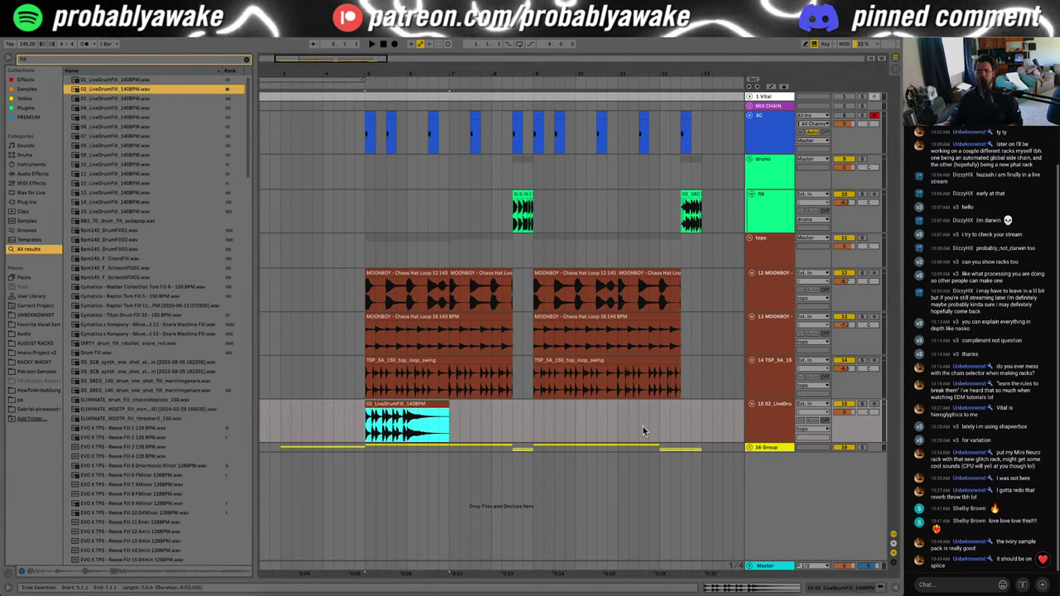
# Step: Solo the live drum fill track and play it from bar 5
pyautogui.click(864, 405)
pyautogui.press('space')
pyautogui.click(380, 418)
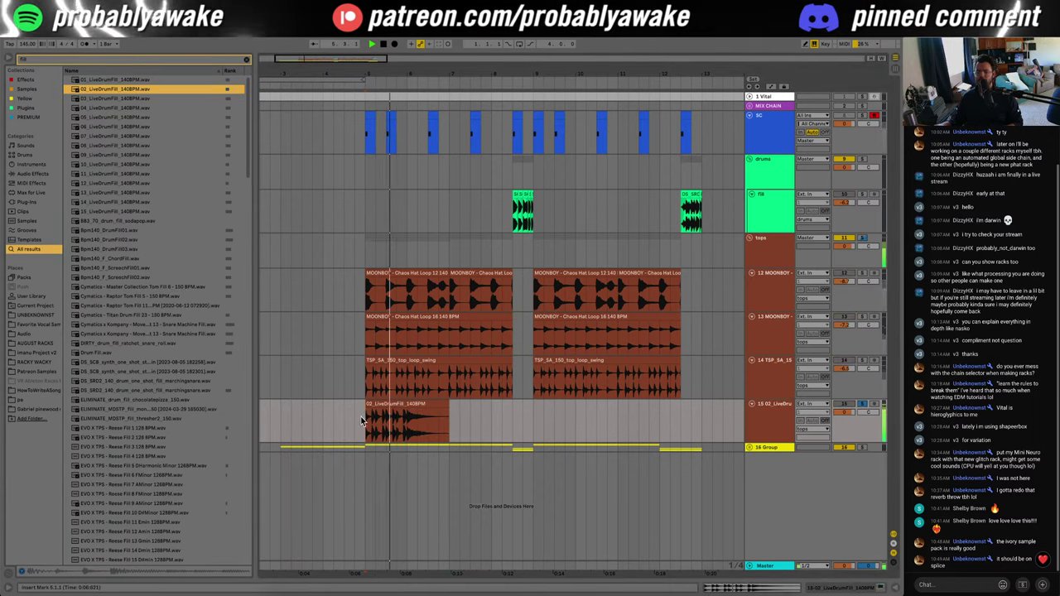
# Step: Set the live drum fill clip's segment BPM to 140 and play it again
pyautogui.doubleClick(379, 404)
pyautogui.press('space')
pyautogui.click(119, 394)
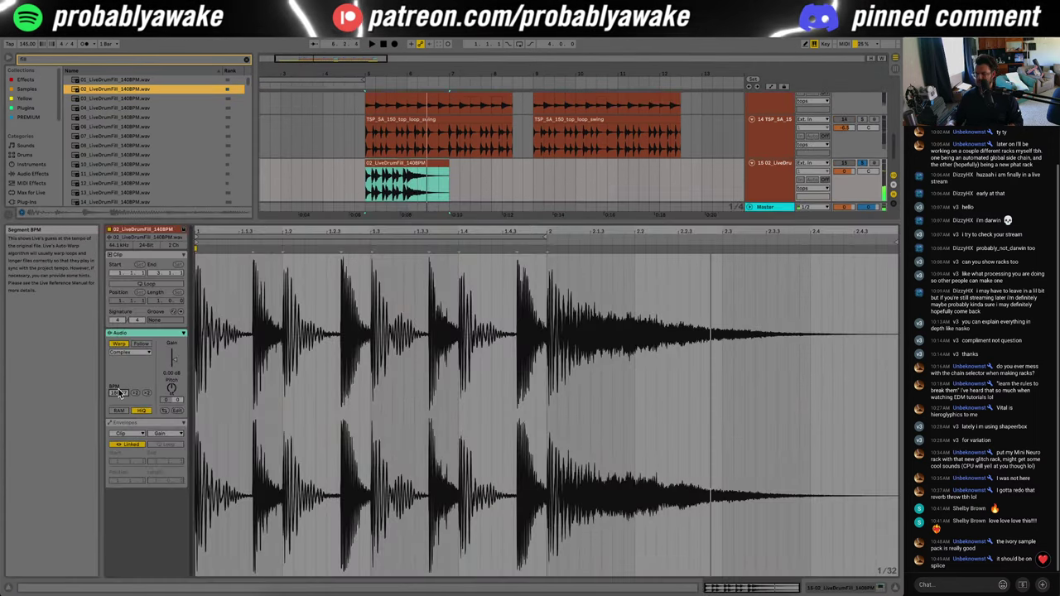
pyautogui.write('140')
pyautogui.press('Return')
pyautogui.press('space')
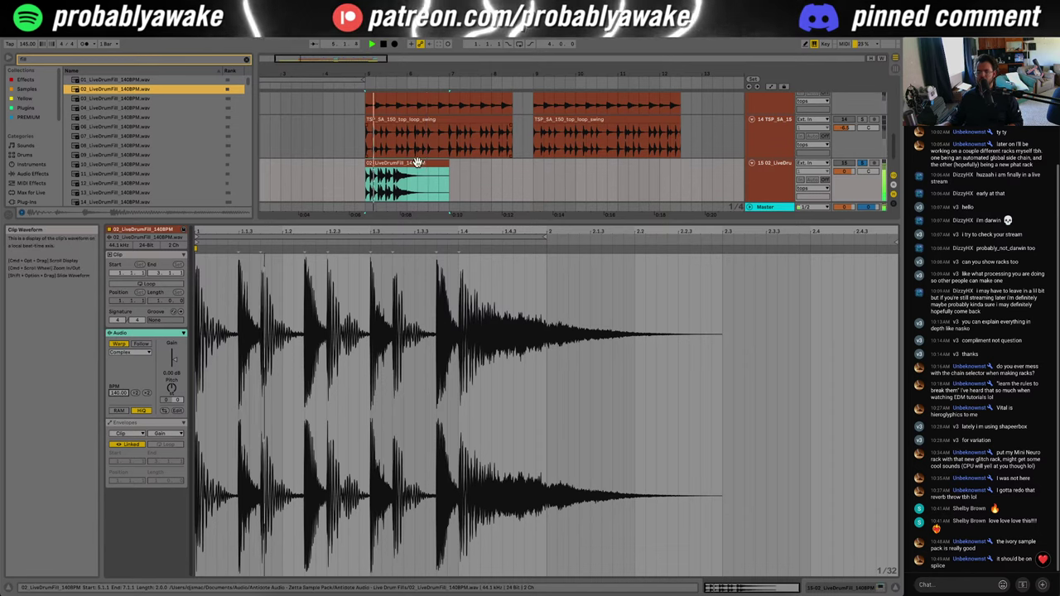
# Step: Trim the live drum fill clip to two beats, then duplicate it along its track from bar 5 to 8.3
pyautogui.moveTo(448, 164); pyautogui.dragTo(386, 164)
pyautogui.press('super+d')
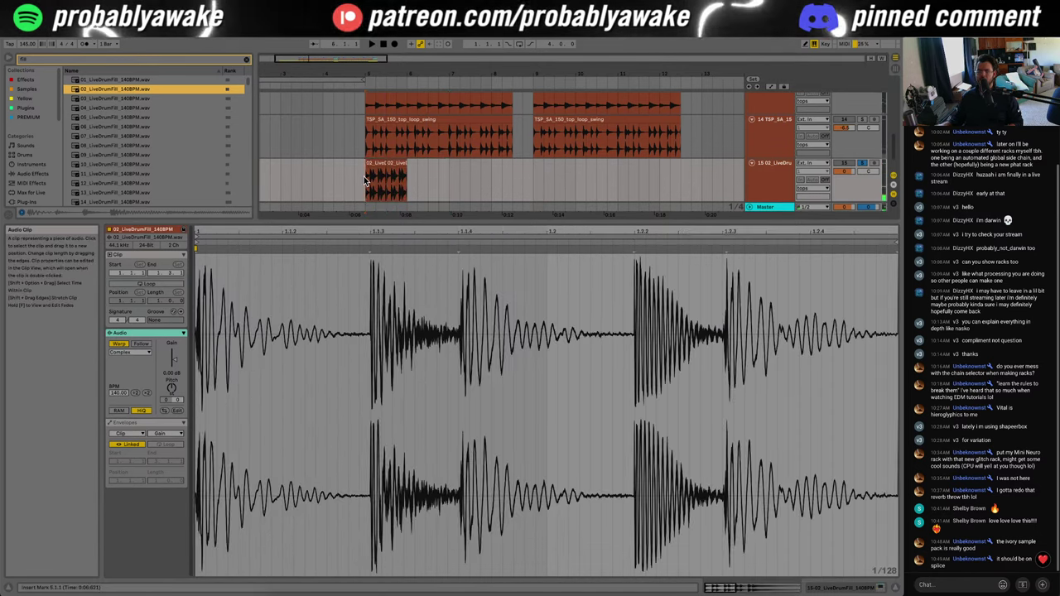
pyautogui.press('space')
pyautogui.press('super+d')
pyautogui.press('super+d')
pyautogui.press('super+d')
pyautogui.press('super+d')
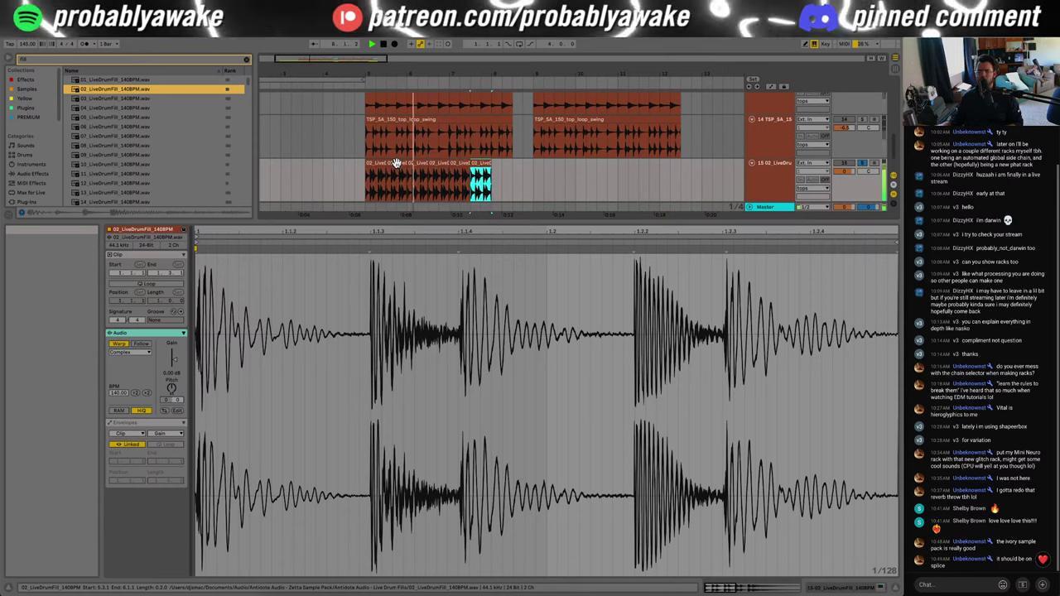
pyautogui.press('super+d')
pyautogui.moveTo(367, 74); pyautogui.dragTo(280, 114)
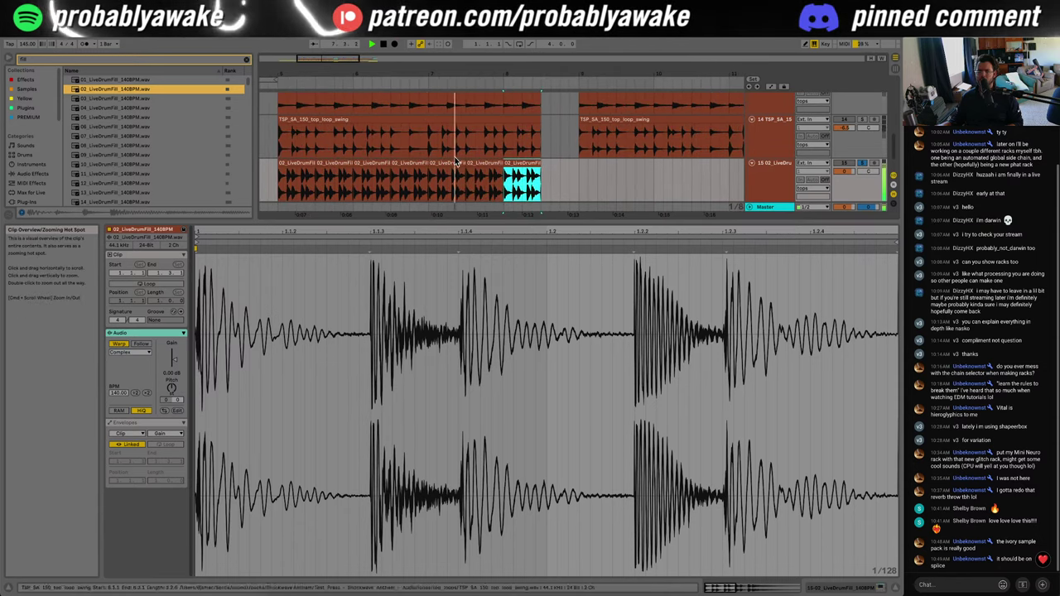
pyautogui.keyDown('shift'); pyautogui.click(290, 163); pyautogui.keyUp('shift')
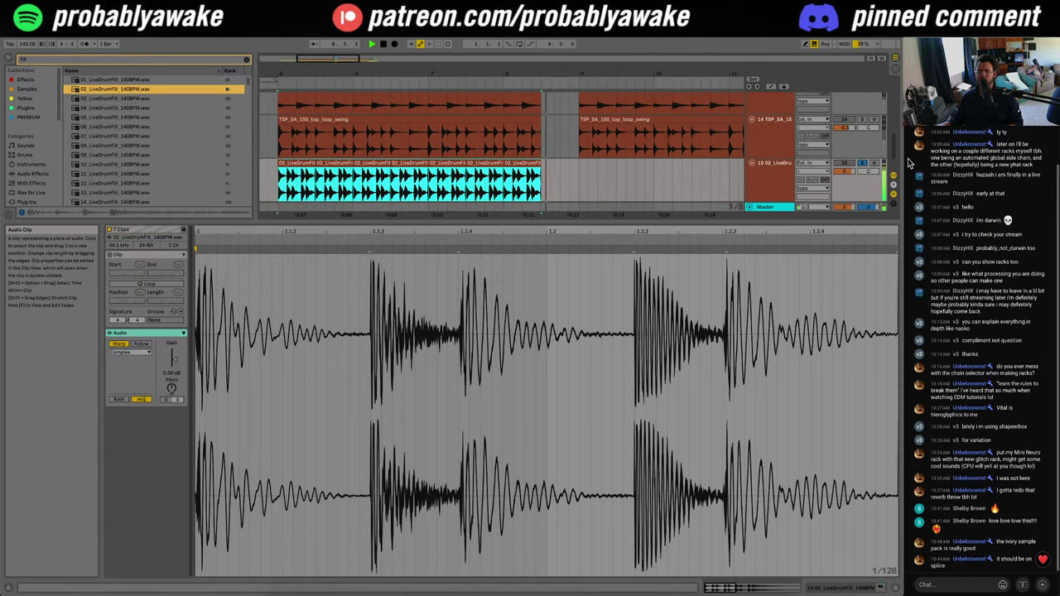
# Step: Add an EQ Eight to the live drum fill track, cut its lows at 1000 Hz, and play from bar 5
pyautogui.doubleClick(790, 165)
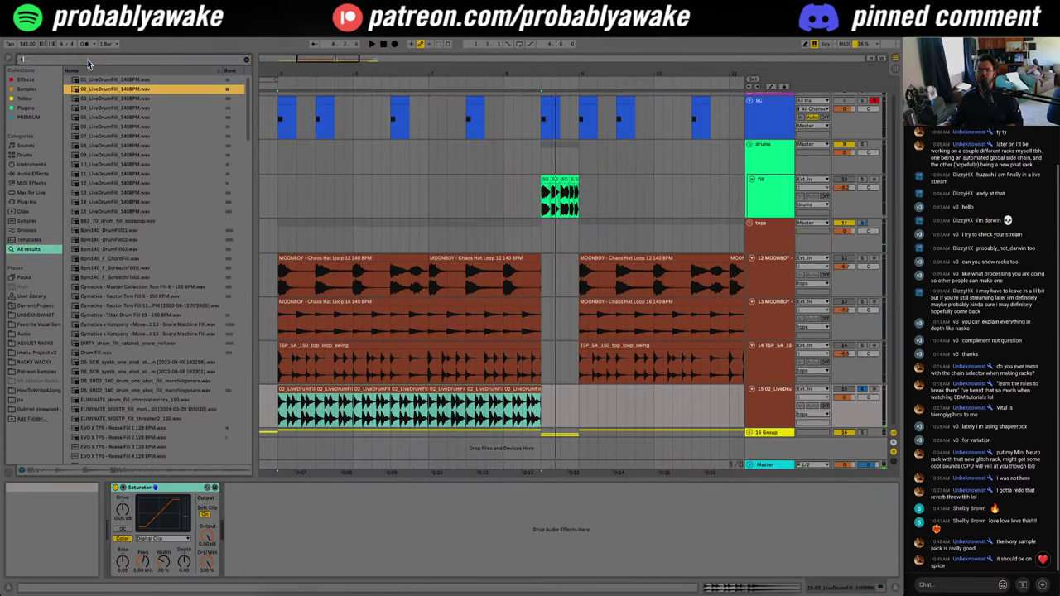
pyautogui.click(88, 62)
pyautogui.write('eq')
pyautogui.press('Return')
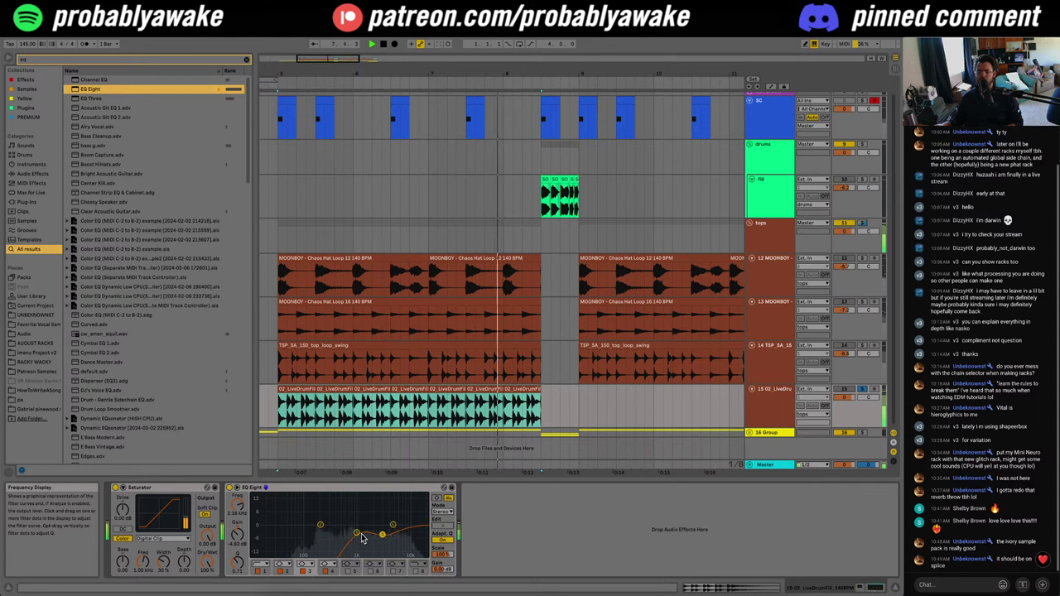
pyautogui.click(287, 420)
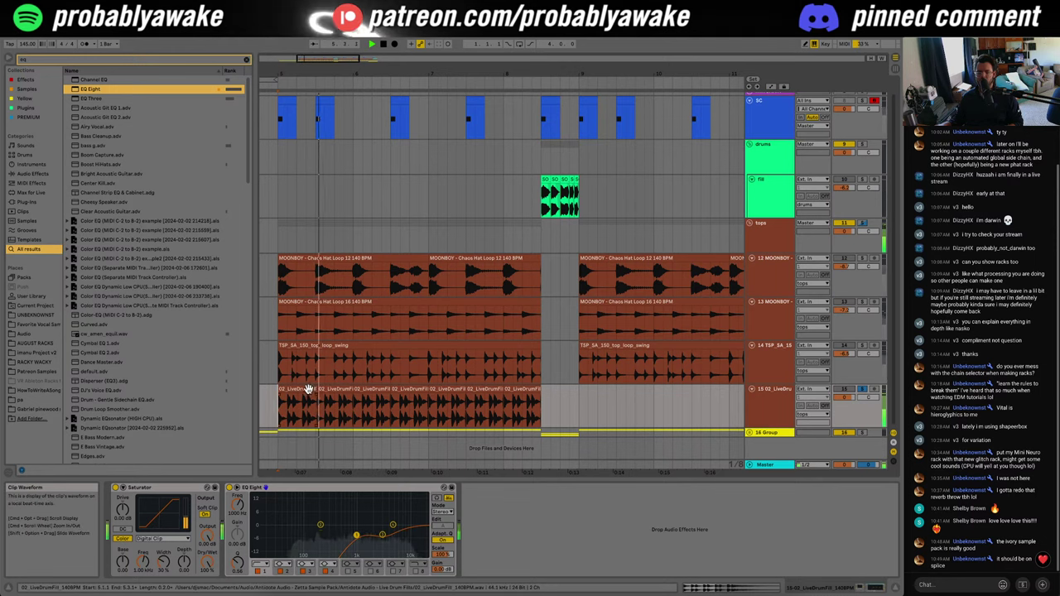
# Step: Delete the fill copies after the first two beats, duplicate the remaining clip once, and play from bar 5
pyautogui.moveTo(577, 398); pyautogui.dragTo(315, 398)
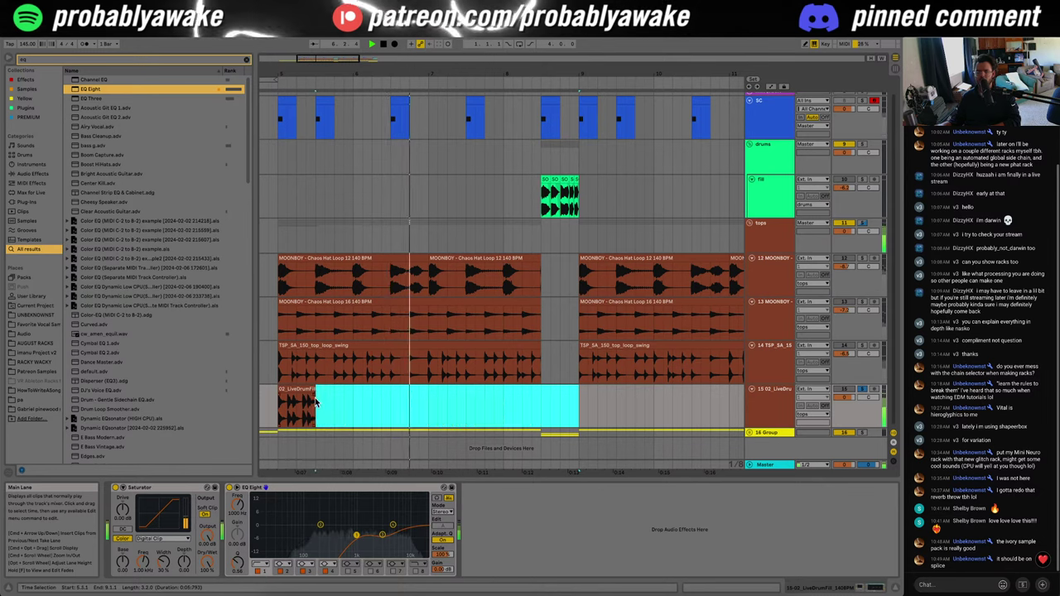
pyautogui.press('Delete')
pyautogui.click(287, 390)
pyautogui.press('super+d')
pyautogui.click(276, 417)
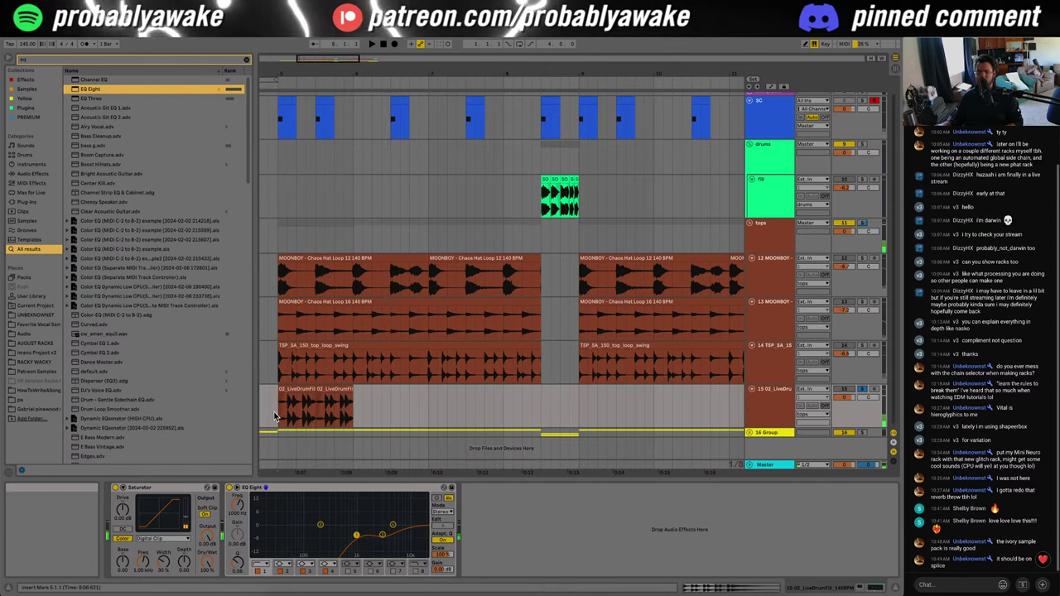
pyautogui.press('space')
pyautogui.press('space')
# Step: Duplicate the second two-beat fill clip repeatedly up to 8.3 and play the pattern from bar 5
pyautogui.click(337, 387)
pyautogui.press('super+d')
pyautogui.press('super+d')
pyautogui.press('super+d')
pyautogui.press('super+d')
pyautogui.press('super+d')
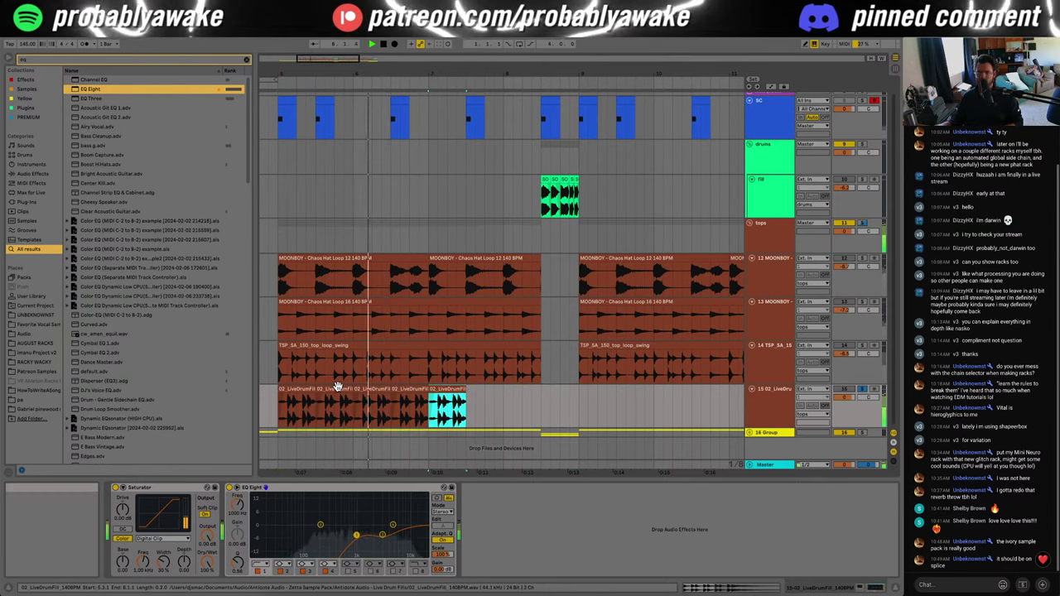
pyautogui.click(277, 417)
pyautogui.press('space')
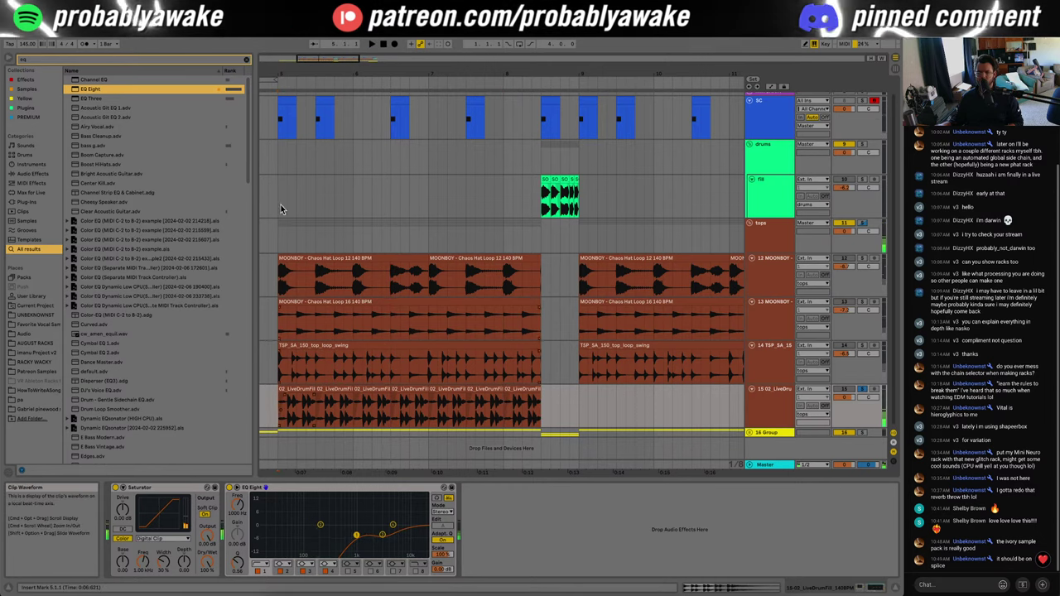
# Step: Shorten the first fill clip to end at 5.2.3, leaving a gap before the second clip, and play the result
pyautogui.moveTo(318, 60)
pyautogui.mouseDown()
pyautogui.moveTo(318, 86)
pyautogui.moveTo(351, 86)
pyautogui.mouseUp()
pyautogui.moveTo(387, 388); pyautogui.dragTo(373, 400)
pyautogui.click(315, 405)
pyautogui.press('space')
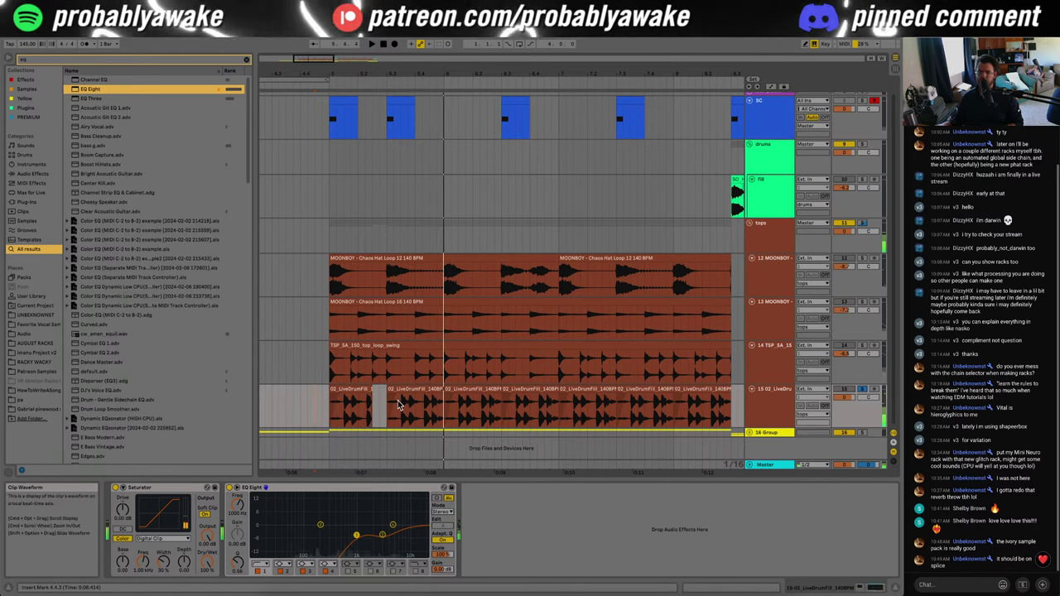
pyautogui.press('space')
# Step: Chop the second fill clip into slices from 5.3.3, leaving a small gap before its last slice, and play from bar 5
pyautogui.moveTo(401, 412); pyautogui.dragTo(422, 411)
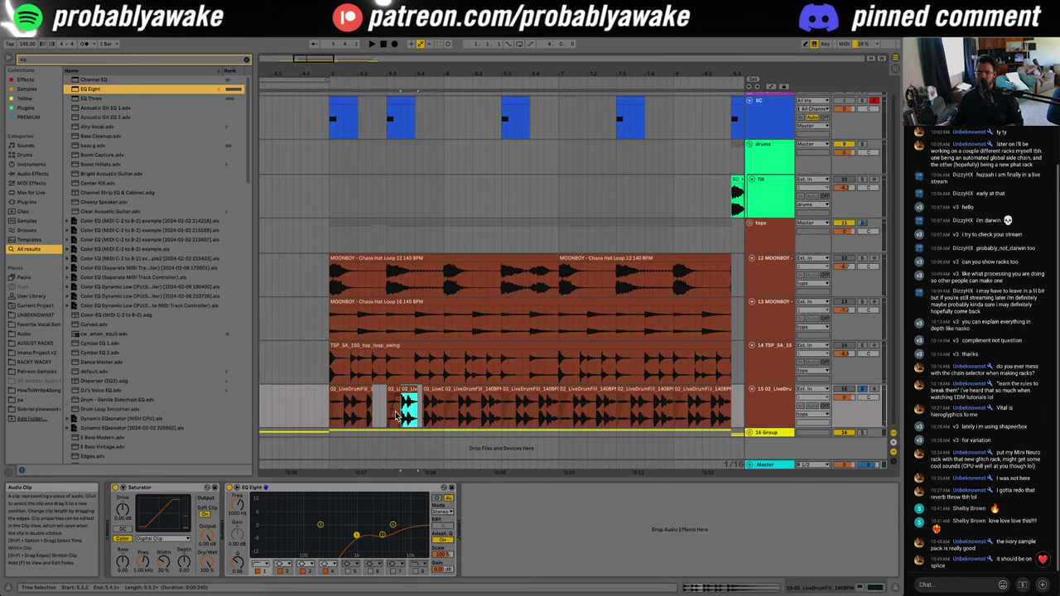
pyautogui.click(330, 420)
pyautogui.press('space')
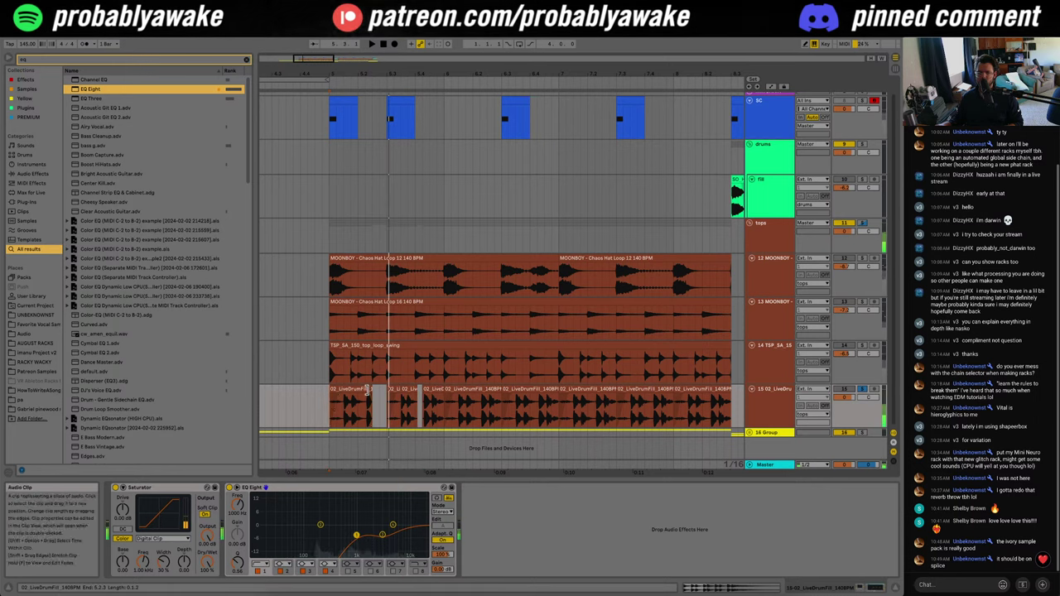
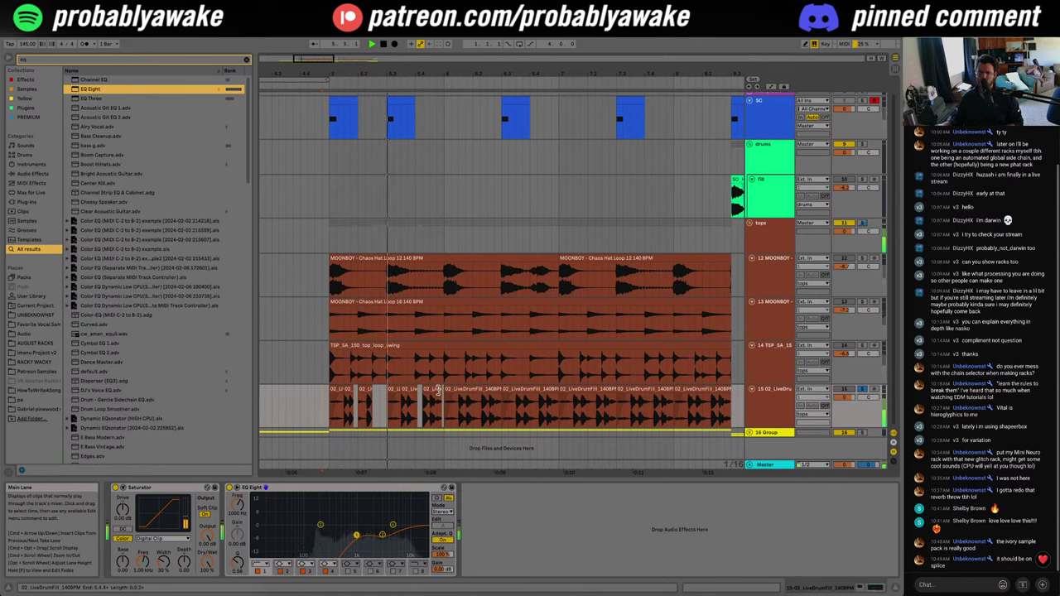
# Step: Shorten the last fill slice of bar 5 to one sixteenth and play the chopped pattern
pyautogui.click(431, 388)
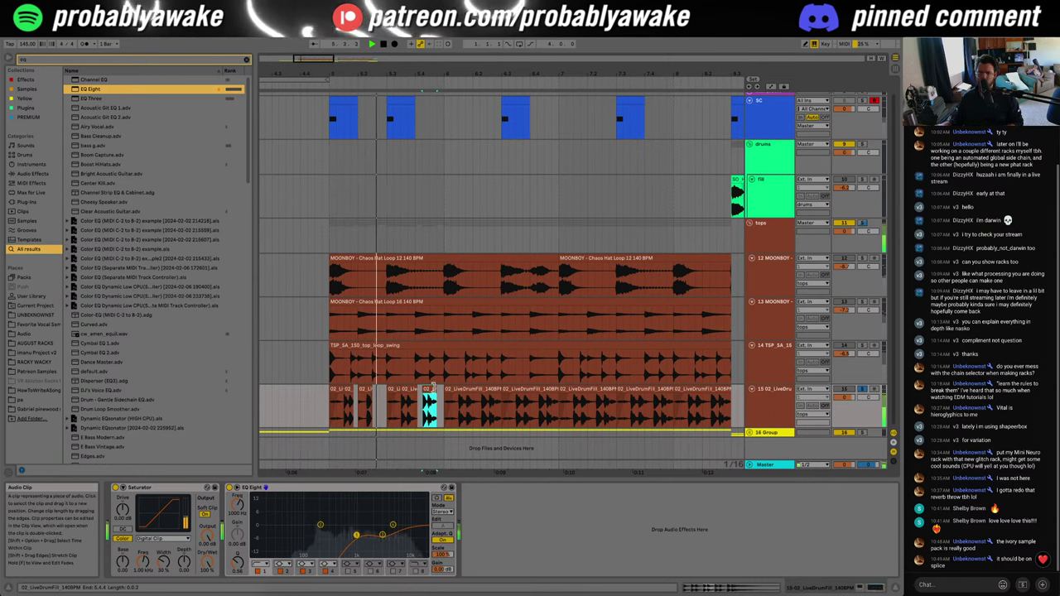
pyautogui.press('space')
pyautogui.moveTo(435, 387); pyautogui.dragTo(429, 388)
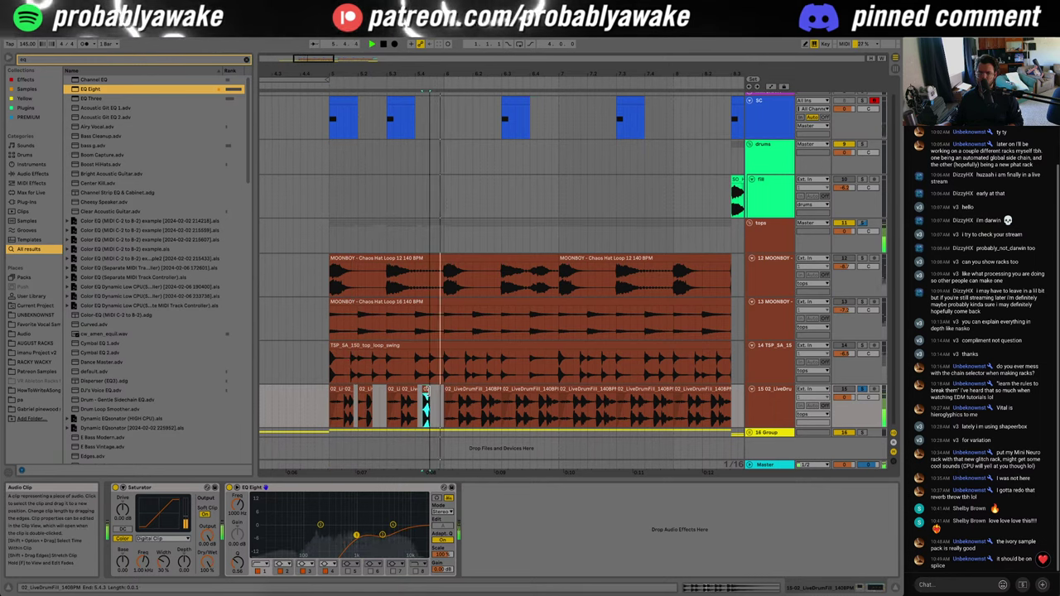
pyautogui.click(324, 410)
pyautogui.press('space')
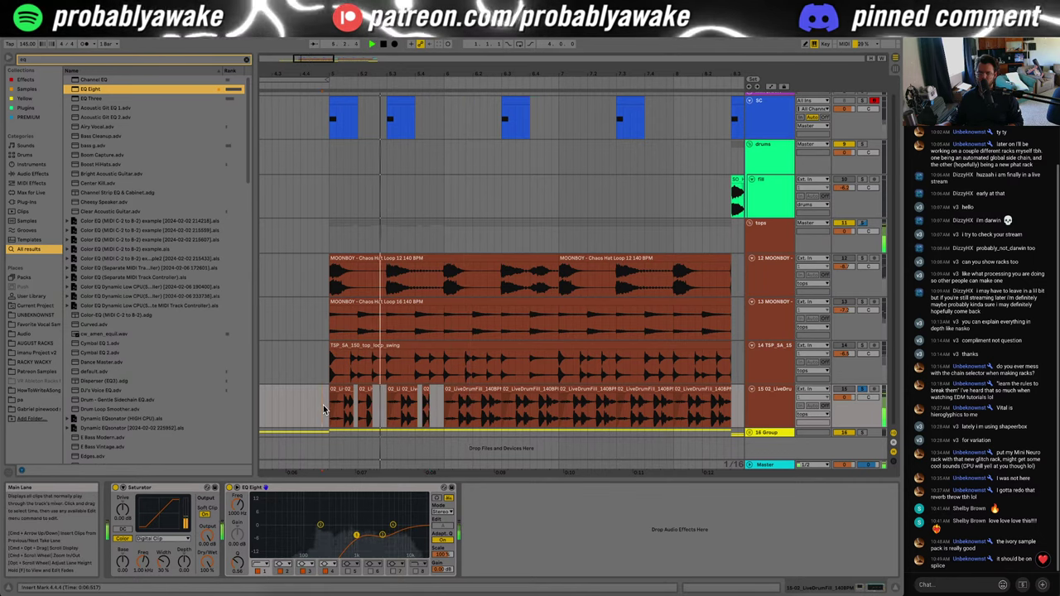
pyautogui.press('-')
pyautogui.press('space')
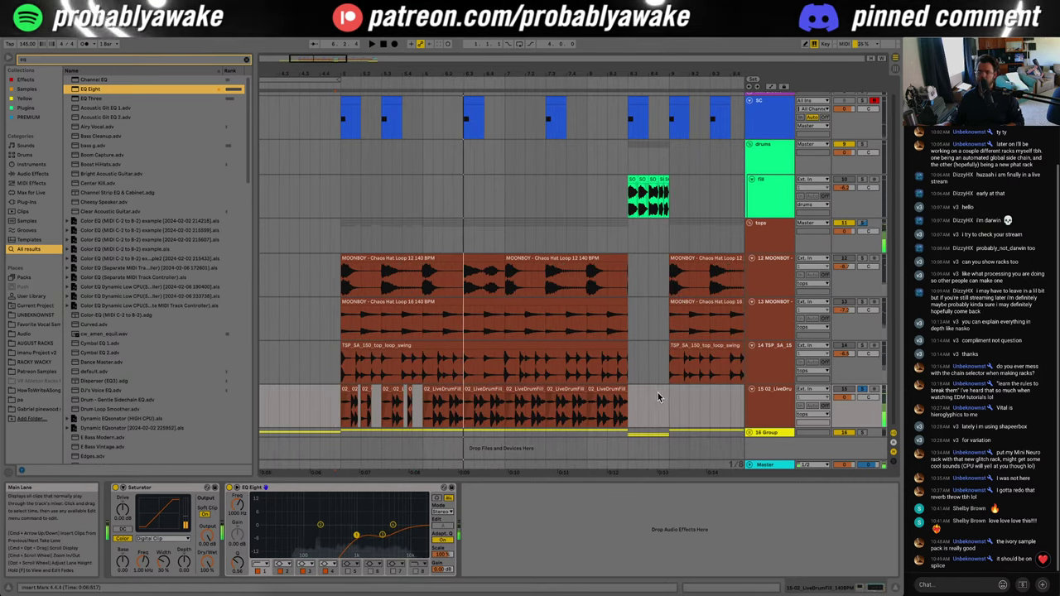
# Step: Replace the fill clips after bar 5 with three copies of the chopped bar-5 pattern, leaving 8.3 to bar 9 empty
pyautogui.moveTo(660, 398); pyautogui.dragTo(424, 399)
pyautogui.press('Delete')
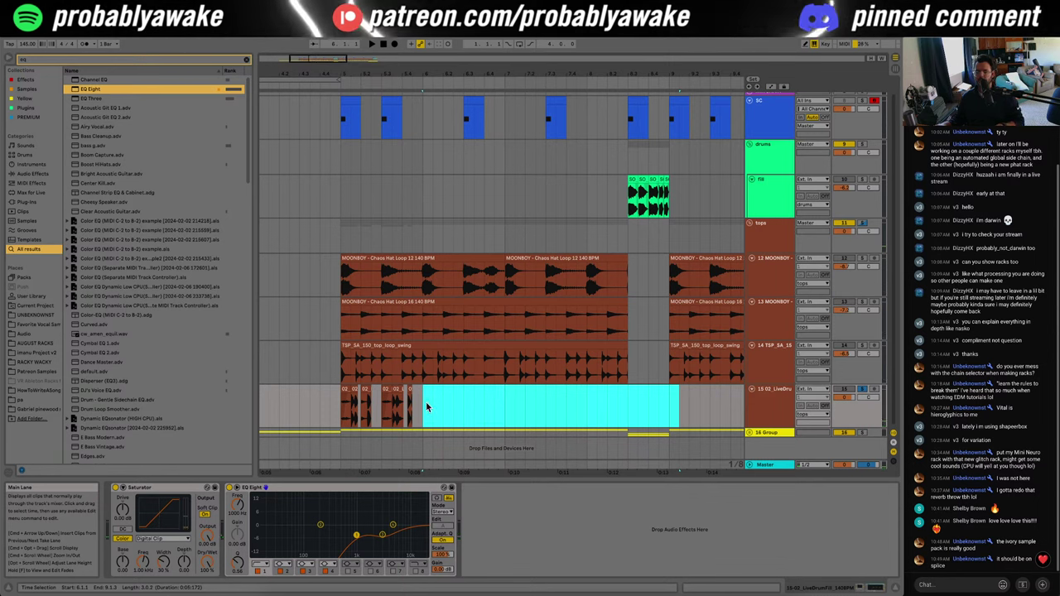
pyautogui.moveTo(342, 405); pyautogui.dragTo(422, 406)
pyautogui.press('space')
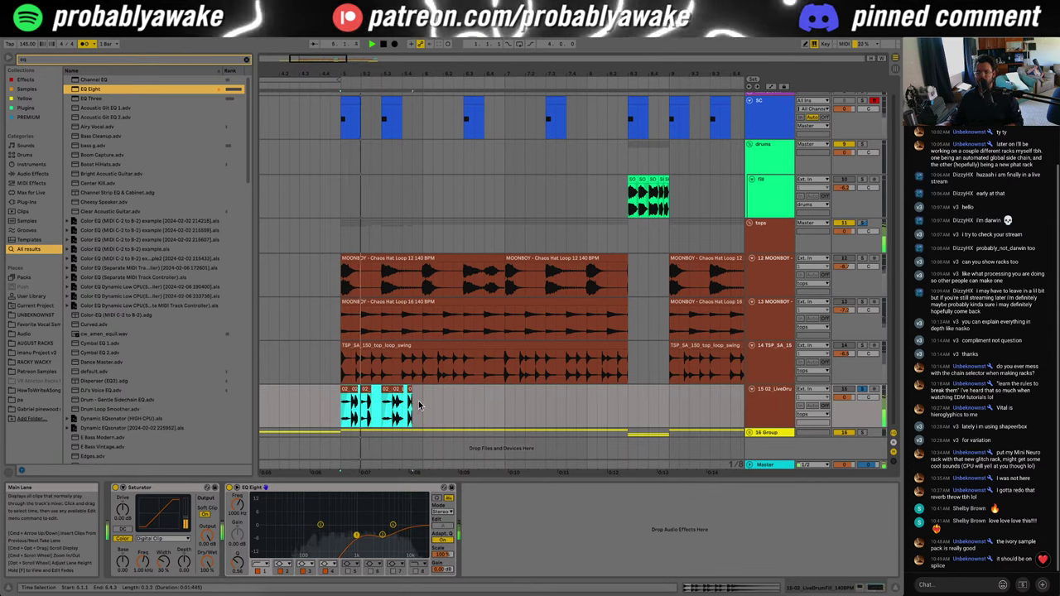
pyautogui.hotkey('ctrl', 'd')
pyautogui.hotkey('ctrl', 'd')
pyautogui.hotkey('ctrl', 'd')
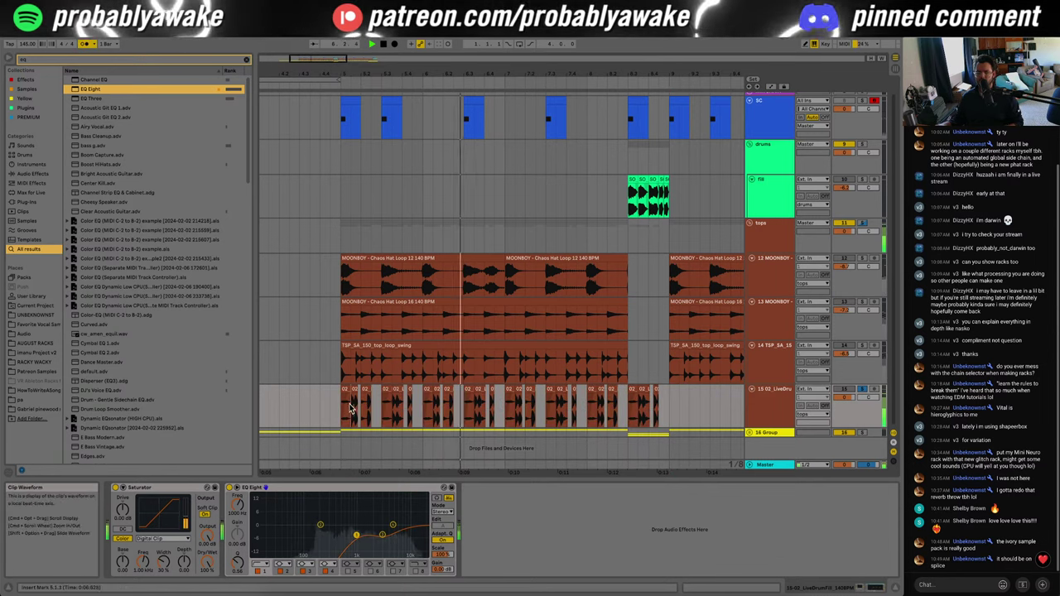
pyautogui.click(649, 407)
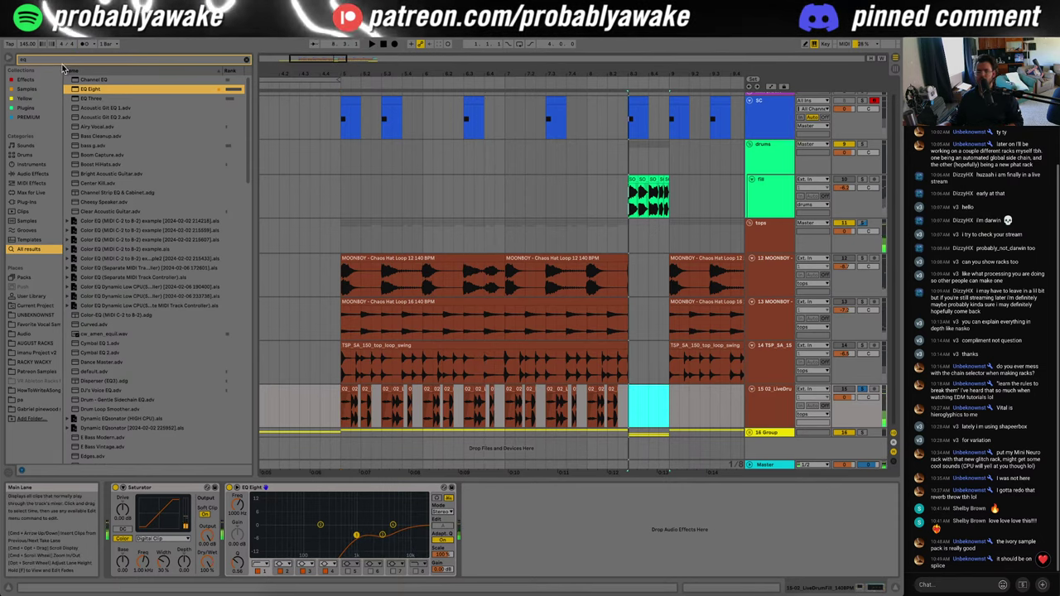
pyautogui.press('Delete')
# Step: Add a Vocoder to the live drum fill track, set its carrier to Noise, and play the pattern
pyautogui.write('voc')
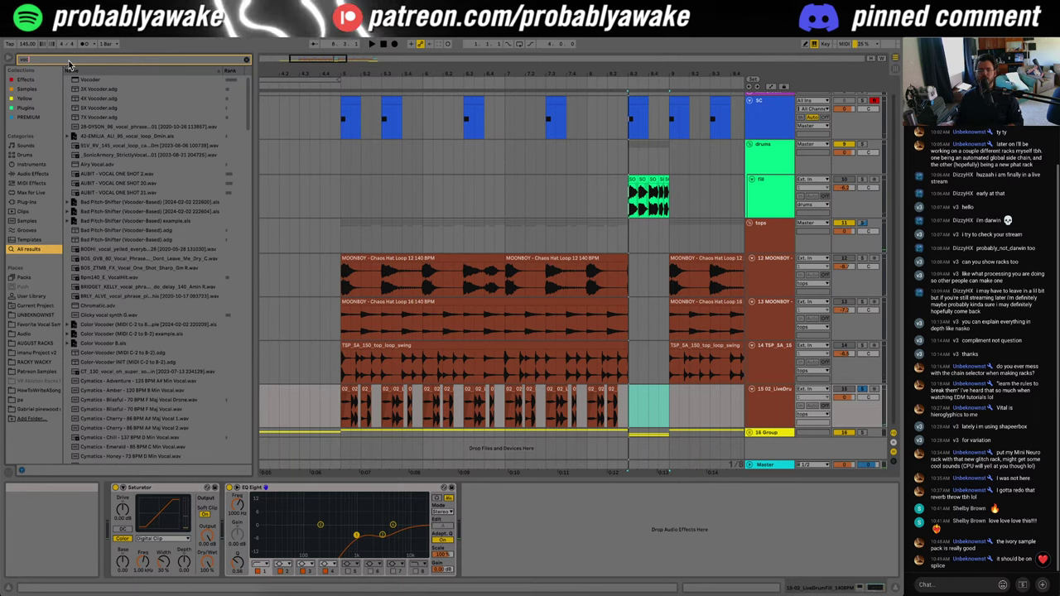
pyautogui.doubleClick(115, 78)
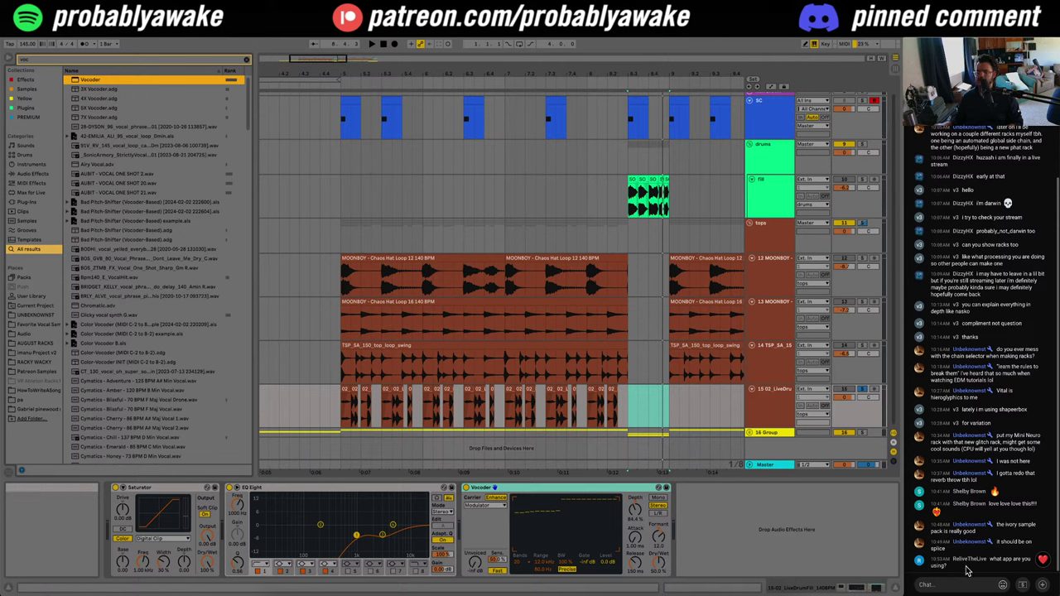
pyautogui.click(330, 383)
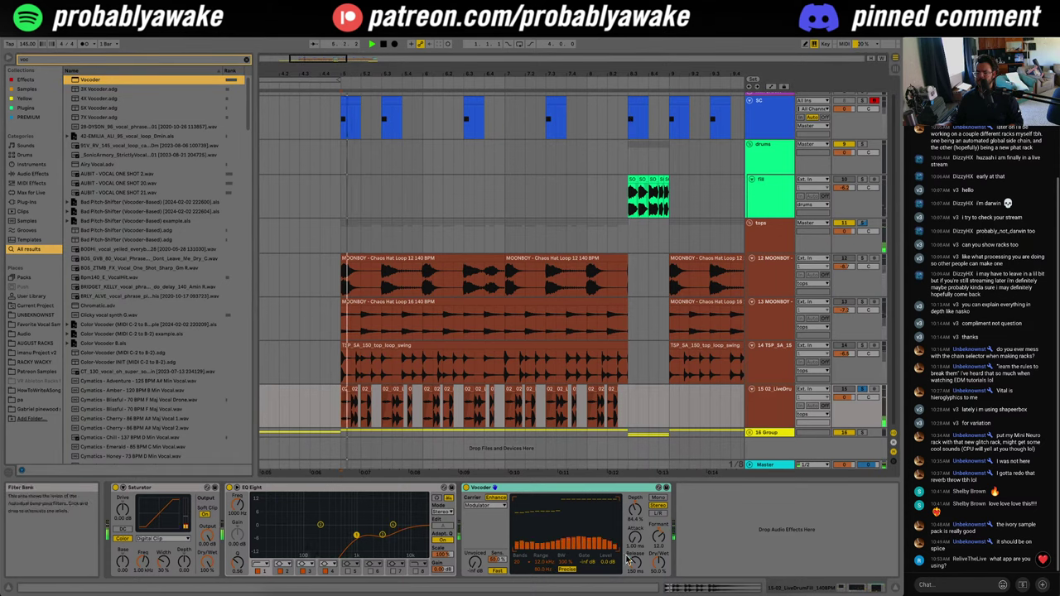
pyautogui.click(481, 507)
pyautogui.click(480, 513)
pyautogui.press('space')
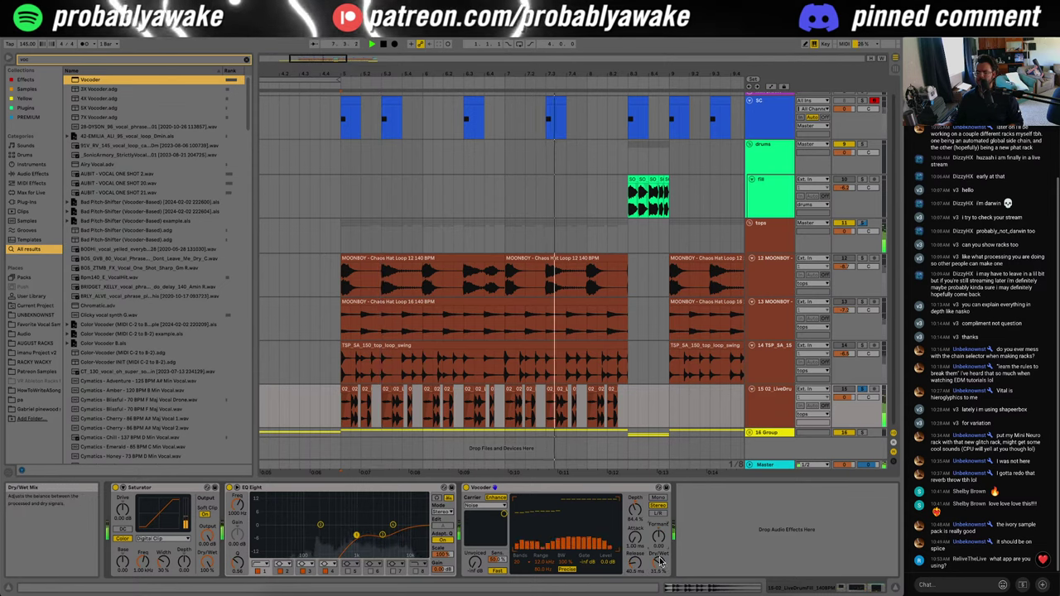
# Step: Raise the Vocoder's dry/wet mix, reduce its number of filter bands, and play the fill pattern
pyautogui.moveTo(658, 564); pyautogui.dragTo(658, 551)
pyautogui.press('space')
pyautogui.click(522, 563)
pyautogui.click(525, 517)
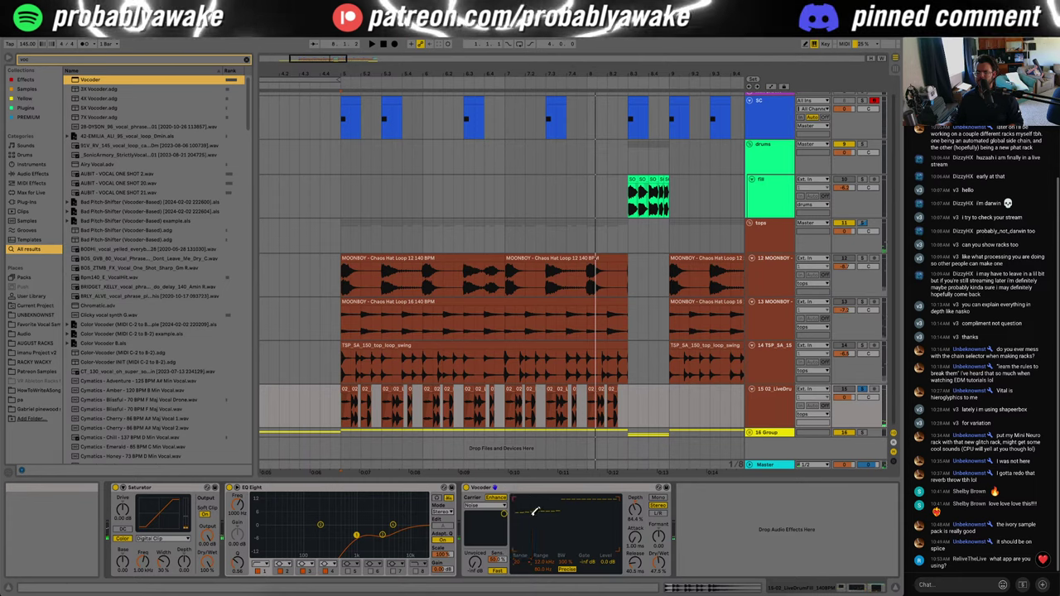
pyautogui.click(521, 562)
pyautogui.click(525, 523)
pyautogui.press('space')
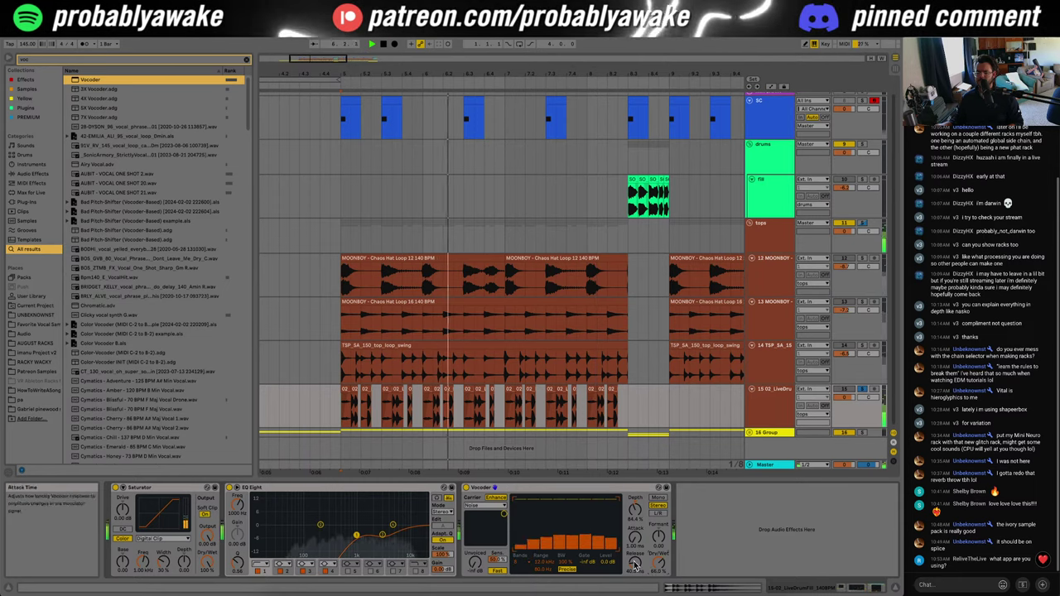
# Step: Unsolo the live drum fill track and copy its chopped pattern from bar 5 to 8.3 to start again at bar 9
pyautogui.click(862, 389)
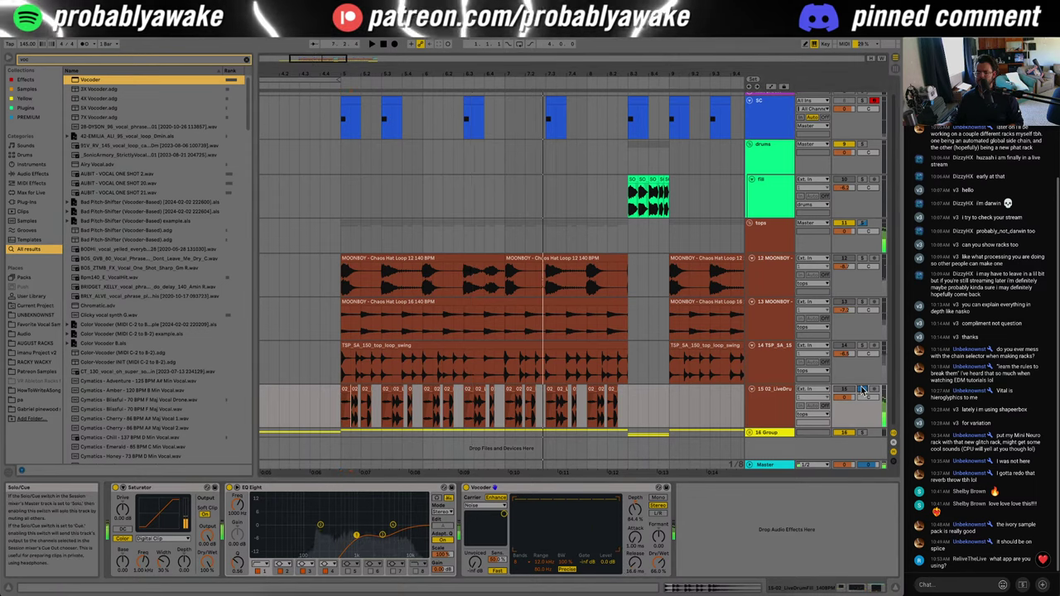
pyautogui.press('space')
pyautogui.press('space')
pyautogui.moveTo(340, 417); pyautogui.dragTo(628, 411)
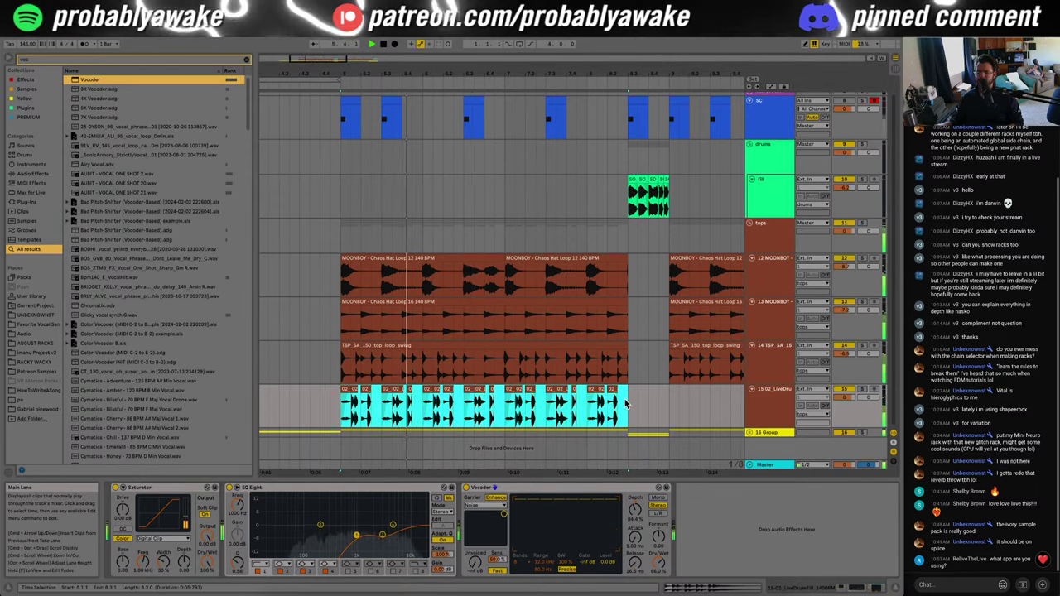
pyautogui.click(673, 408)
pyautogui.press('super+v')
# Step: Insert a new audio track in the tops group below the live drum fill track
pyautogui.click(772, 396)
pyautogui.press('super+t')
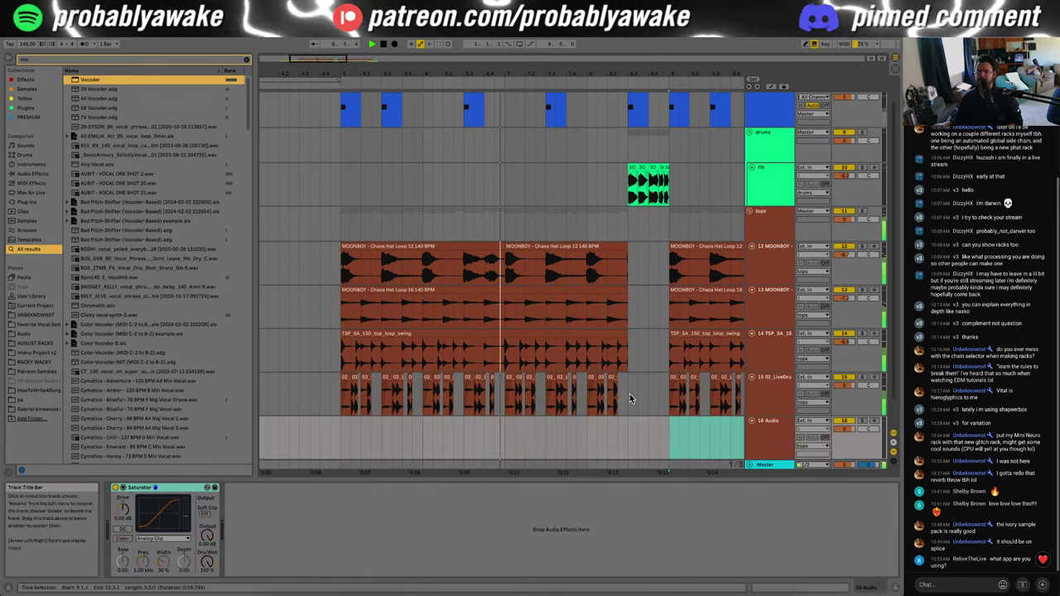
pyautogui.moveTo(270, 58); pyautogui.dragTo(305, 32)
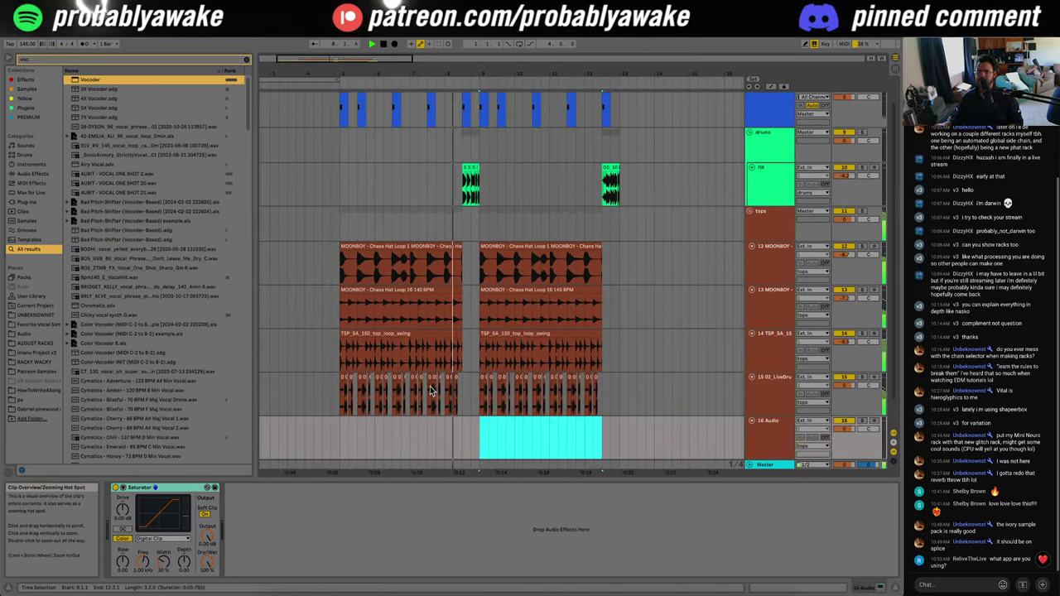
pyautogui.click(444, 429)
pyautogui.scroll(-2, 444, 428)
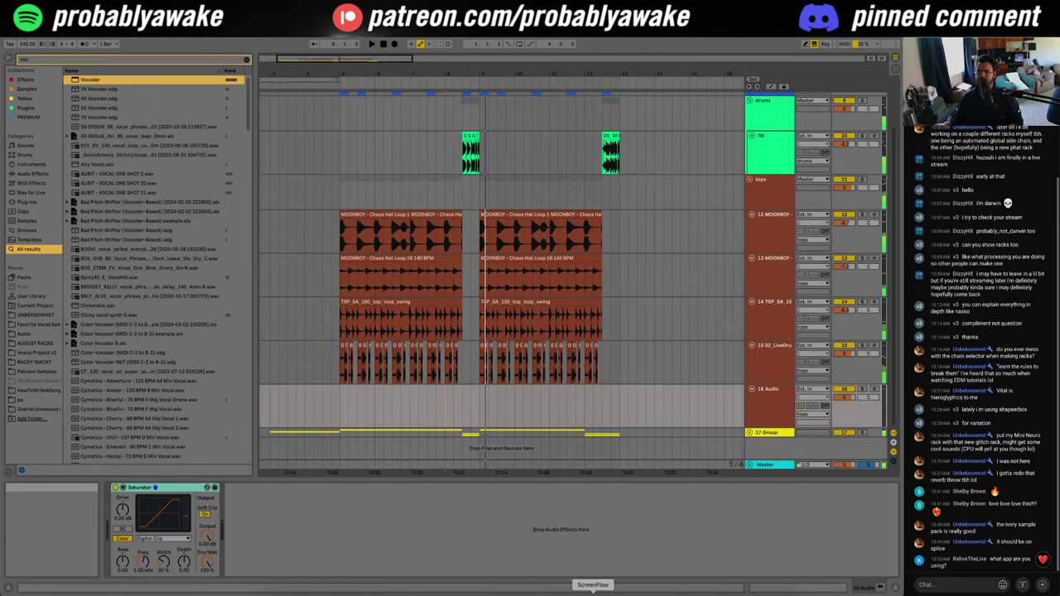
# Step: Switch to Splice, search the samples for "perc", and limit the results to loops
pyautogui.click(525, 592)
pyautogui.click(476, 70)
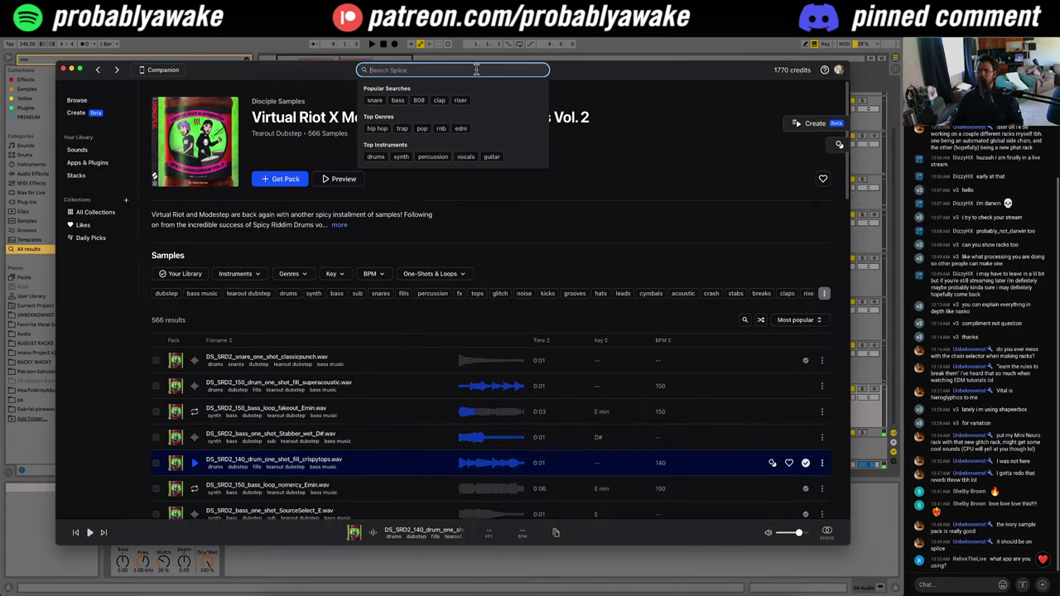
pyautogui.write('perc')
pyautogui.press('Return')
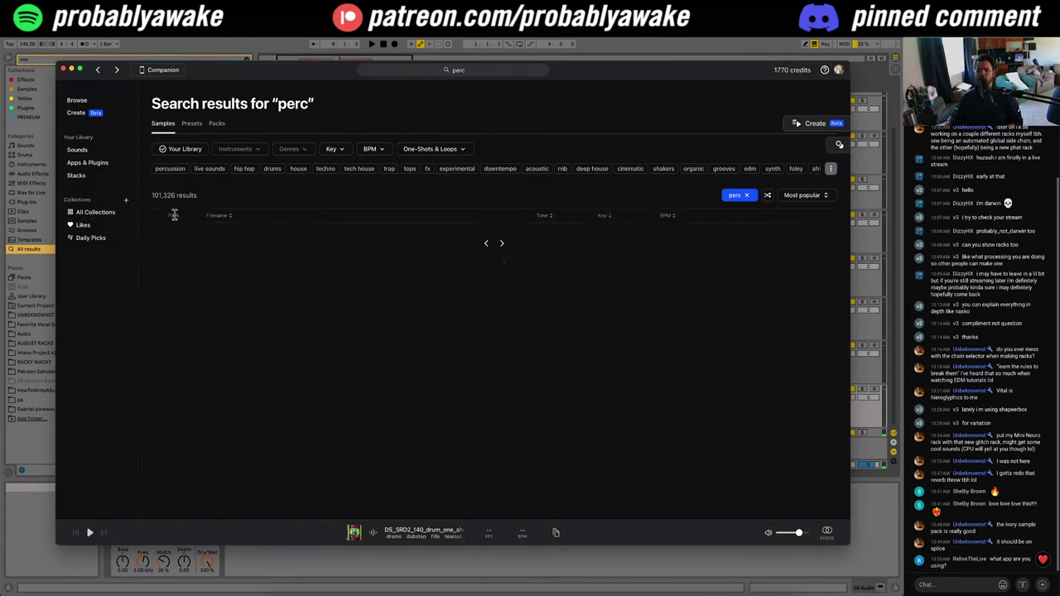
pyautogui.click(433, 149)
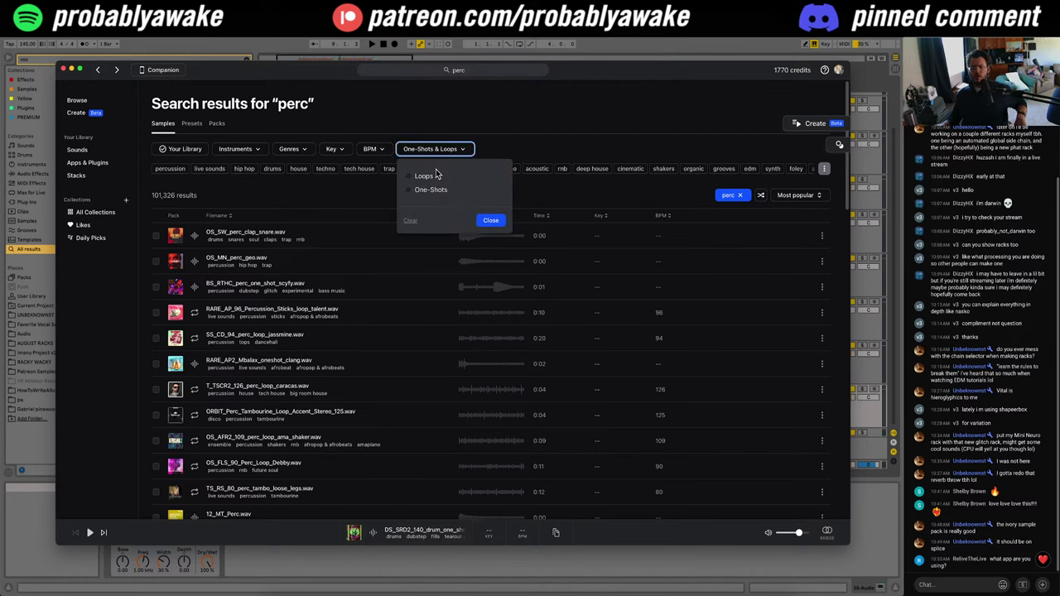
pyautogui.click(418, 170)
pyautogui.click(490, 218)
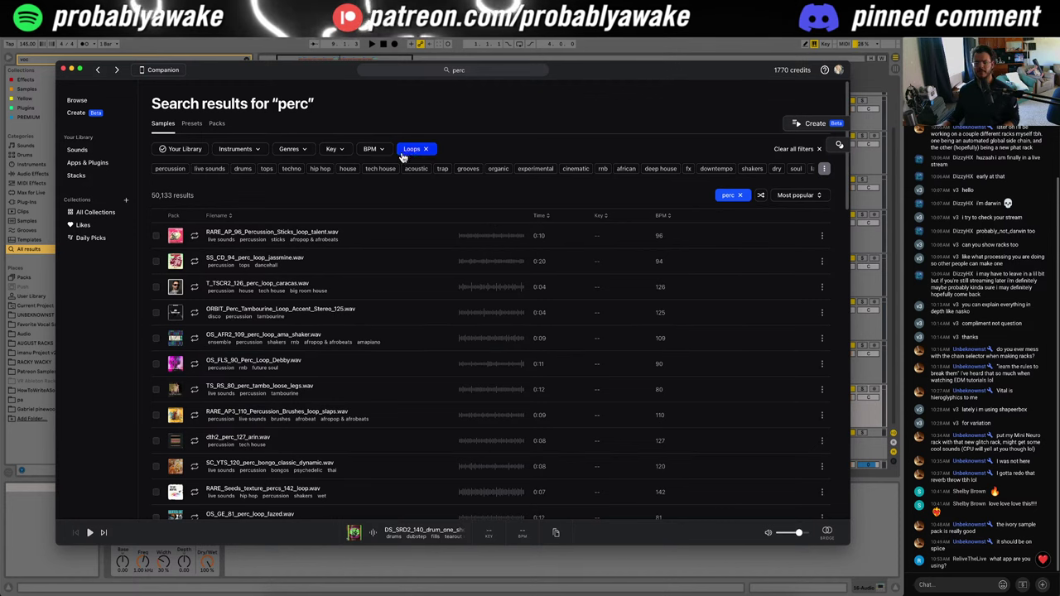
# Step: Look through the BPM, key, tag, instrument and genre filters available for the perc results
pyautogui.click(372, 152)
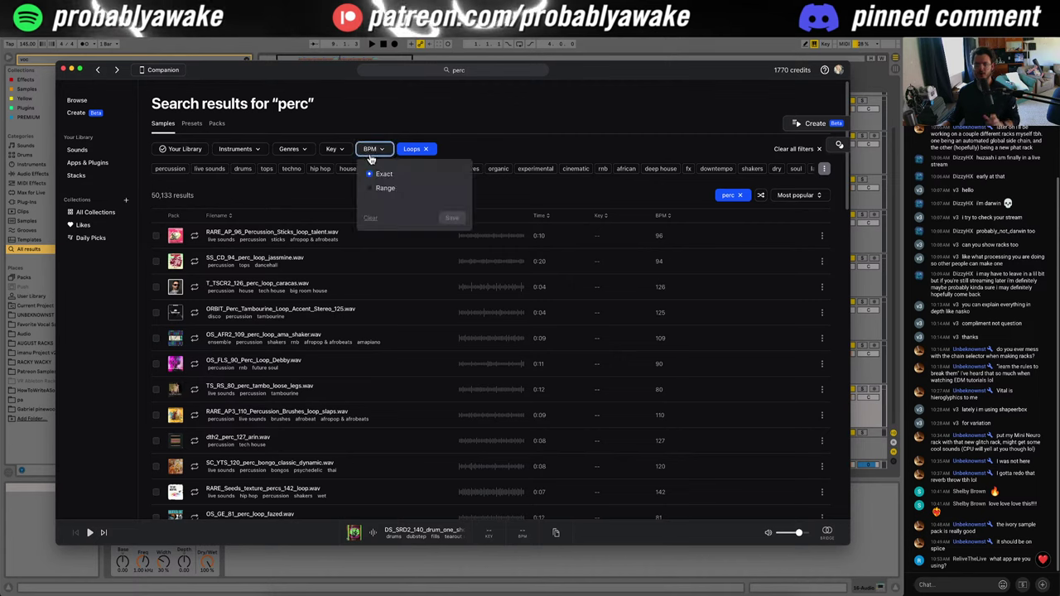
pyautogui.click(334, 149)
pyautogui.click(379, 151)
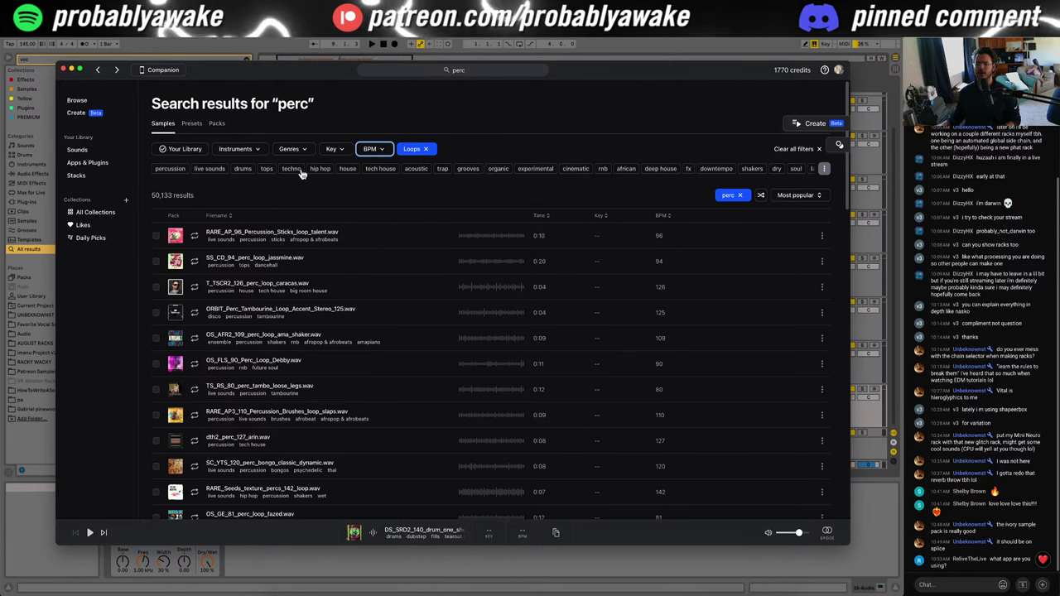
pyautogui.click(825, 169)
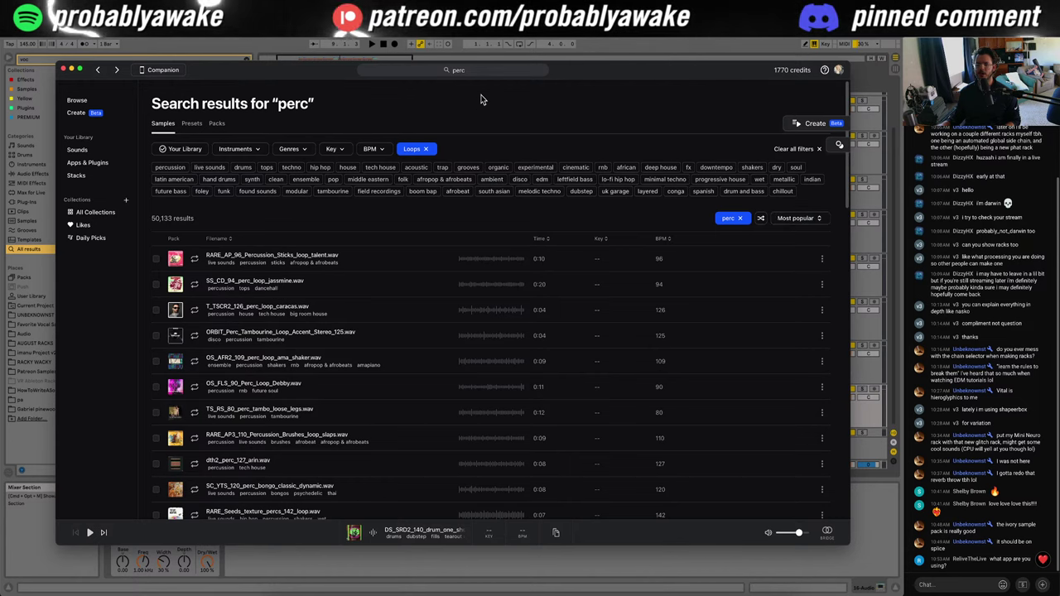
pyautogui.click(302, 151)
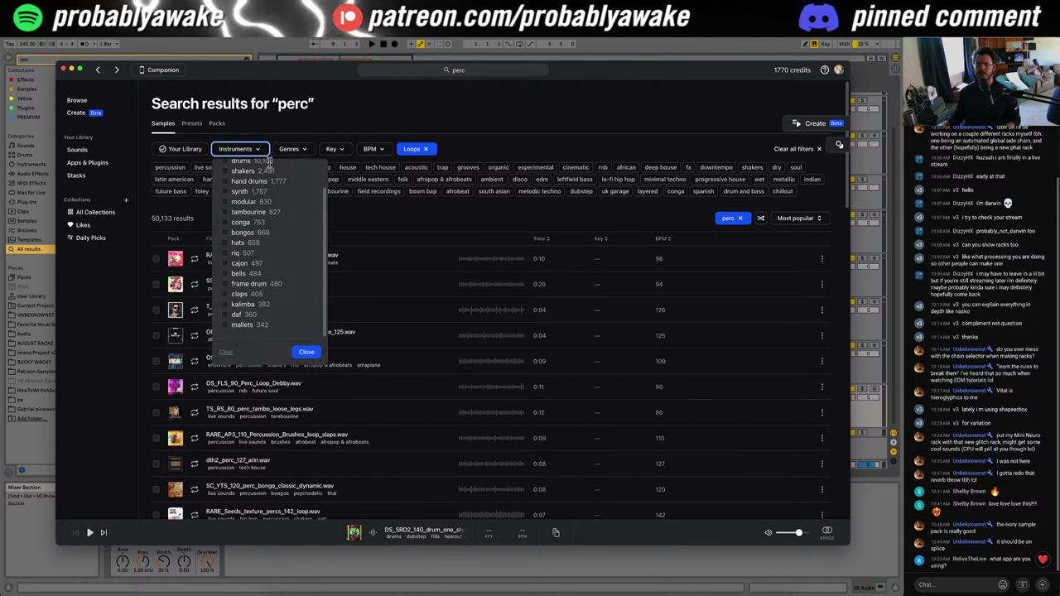
pyautogui.scroll(-10, 339, 310)
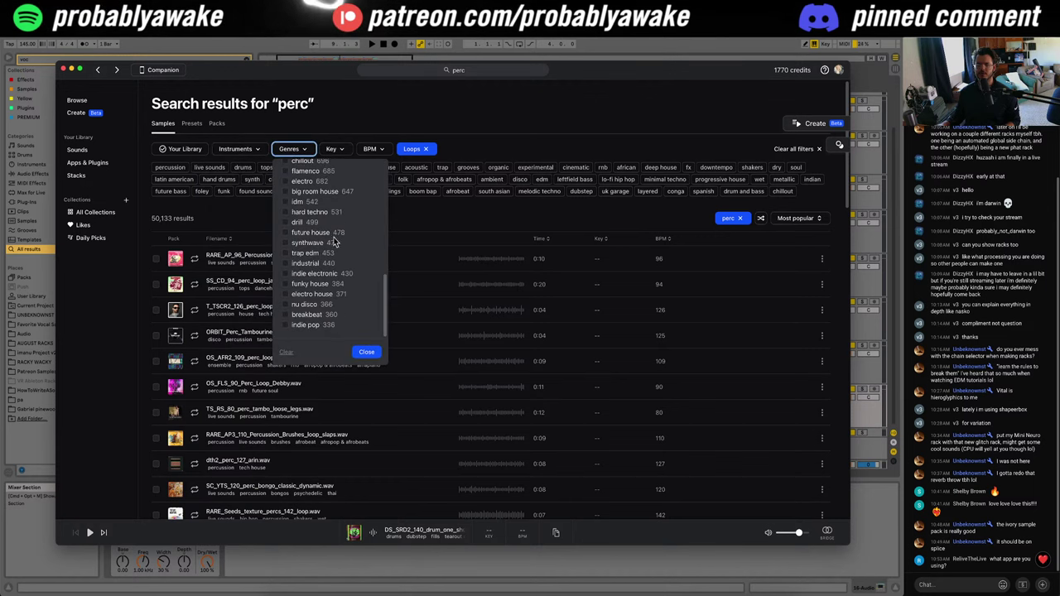
pyautogui.scroll(4, 340, 276)
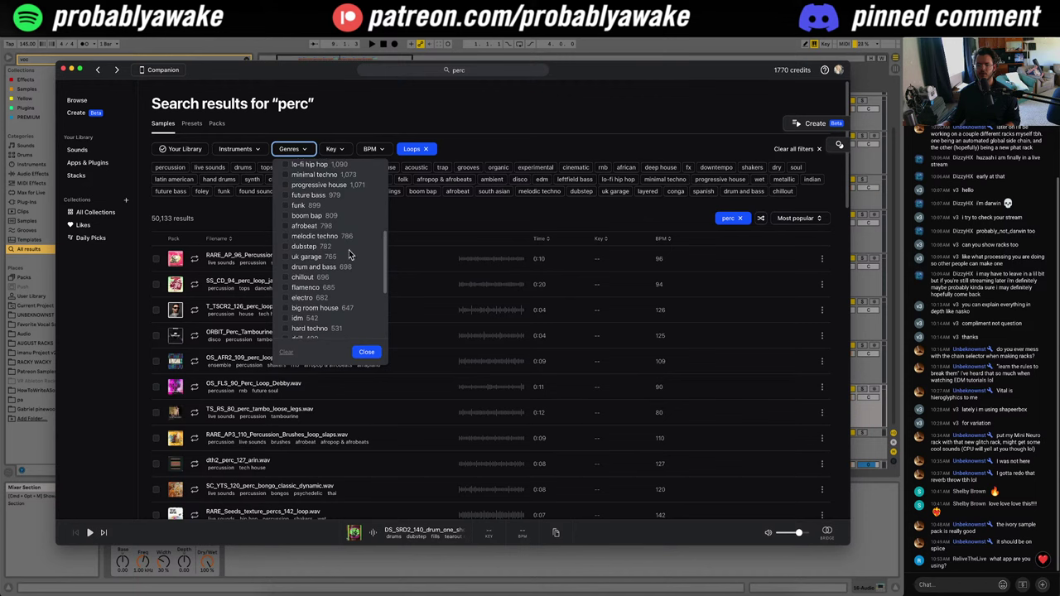
pyautogui.click(478, 72)
pyautogui.click(522, 111)
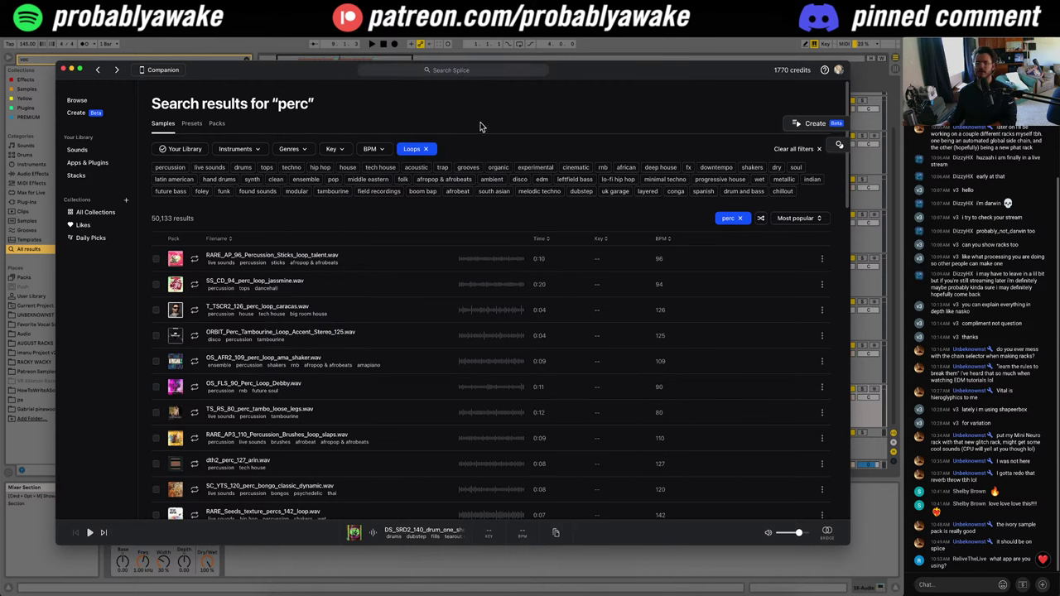
# Step: Remove the loops filter and narrow the perc samples to the tearout dubstep genre
pyautogui.click(426, 149)
pyautogui.click(237, 149)
pyautogui.click(286, 150)
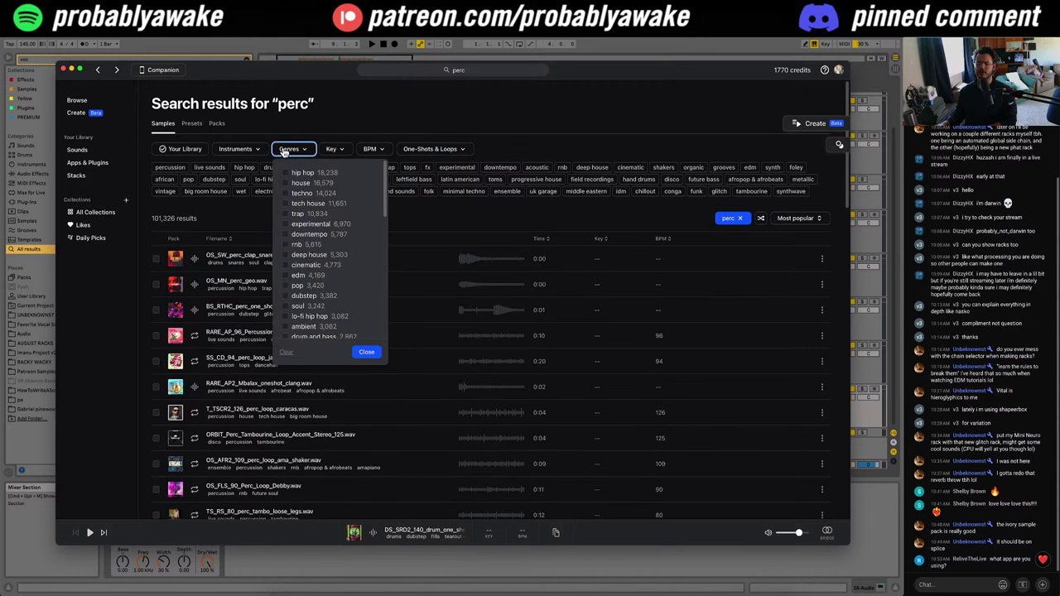
pyautogui.click(315, 163)
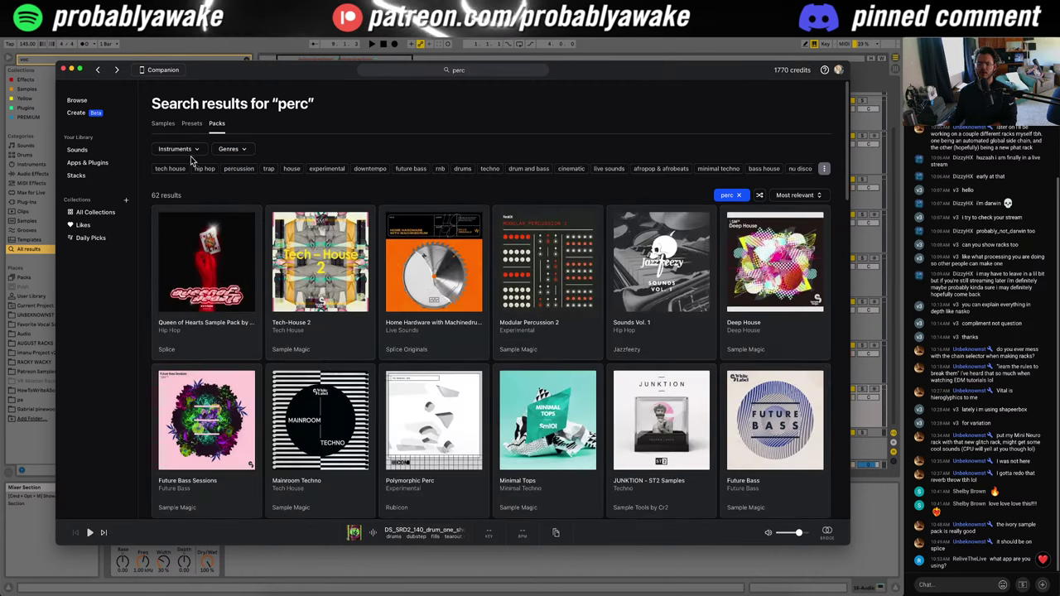
pyautogui.press('super+bracketleft')
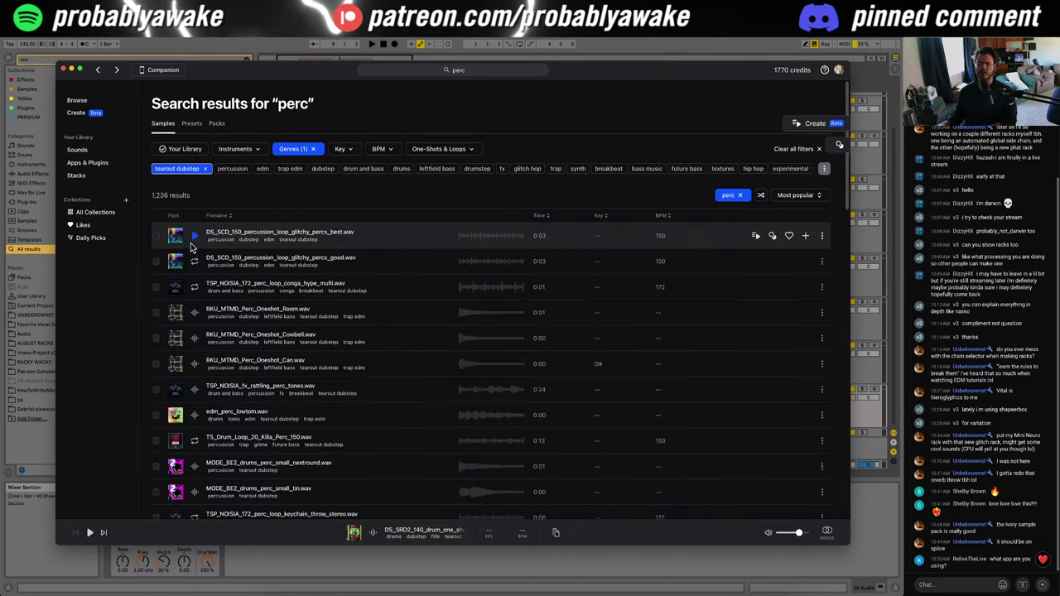
# Step: Audition the first seven tearout dubstep perc samples, from DS_SCD_150_percussion_loop_glitchy_percs_best to TSP_NOISIA_fx_rattling_perc_tones
pyautogui.click(199, 237)
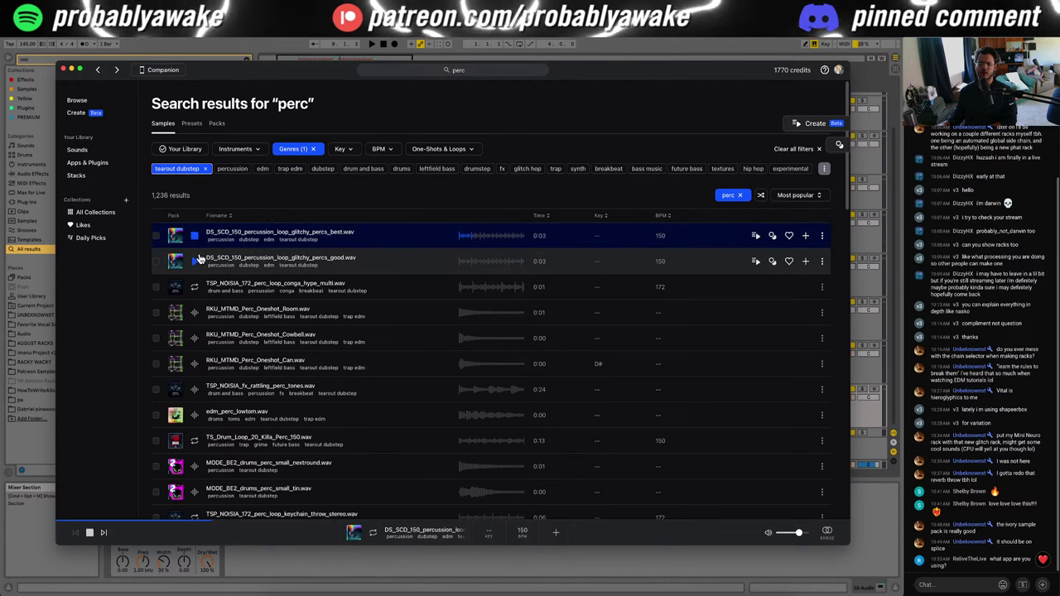
pyautogui.click(193, 261)
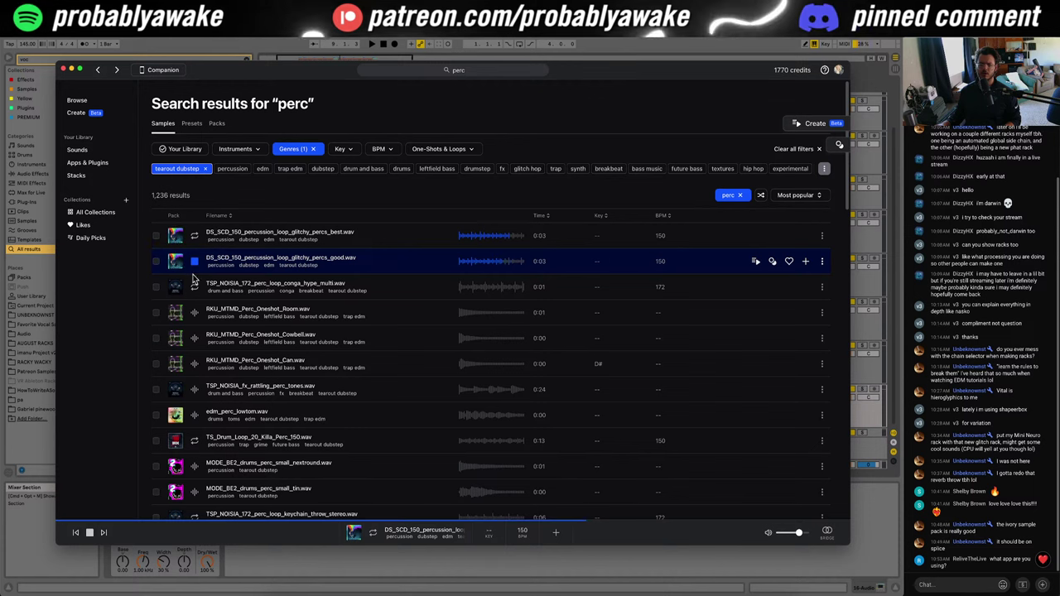
pyautogui.click(194, 287)
pyautogui.click(194, 312)
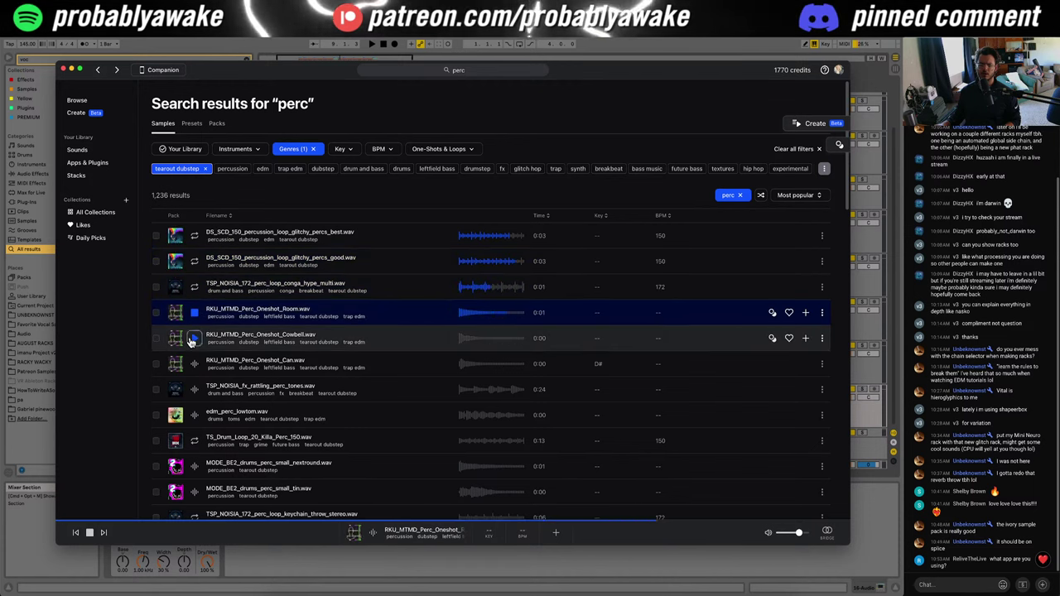
pyautogui.click(193, 338)
pyautogui.click(194, 364)
pyautogui.click(194, 390)
# Step: Restrict the tearout dubstep perc results to loops only
pyautogui.click(442, 150)
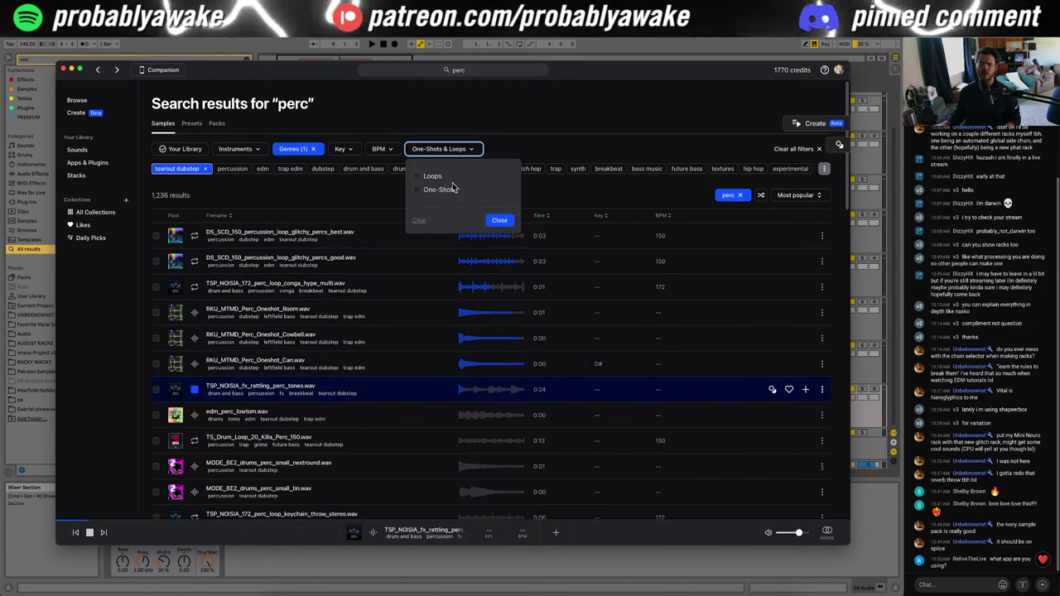
pyautogui.click(427, 175)
pyautogui.click(499, 221)
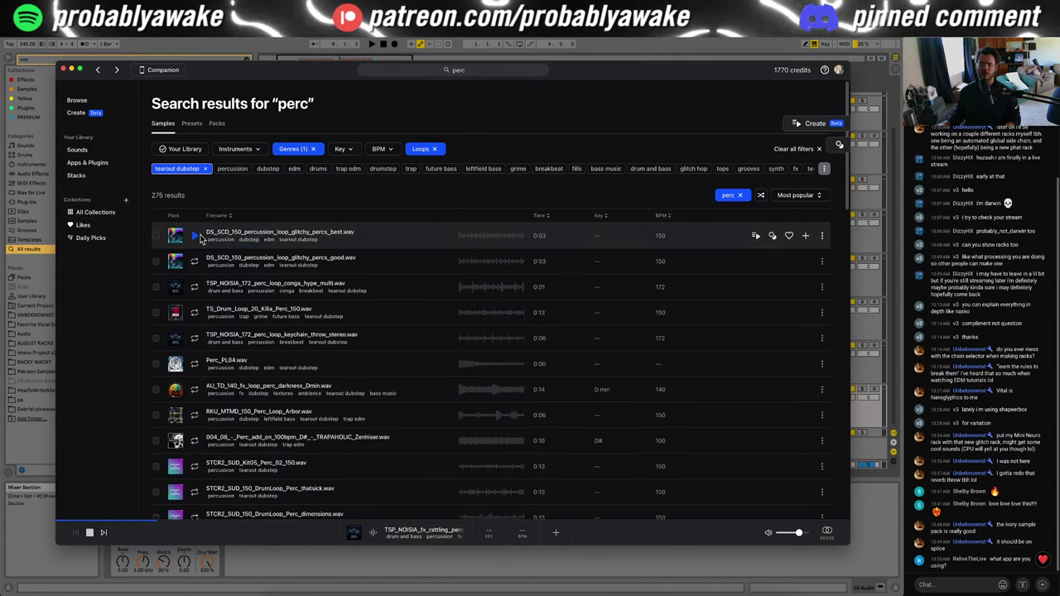
# Step: Audition the perc loops in the filtered list, down to STCR2_SUD_150_DrumLoop_Perc_dimensions
pyautogui.click(194, 235)
pyautogui.click(194, 261)
pyautogui.click(194, 287)
pyautogui.click(194, 313)
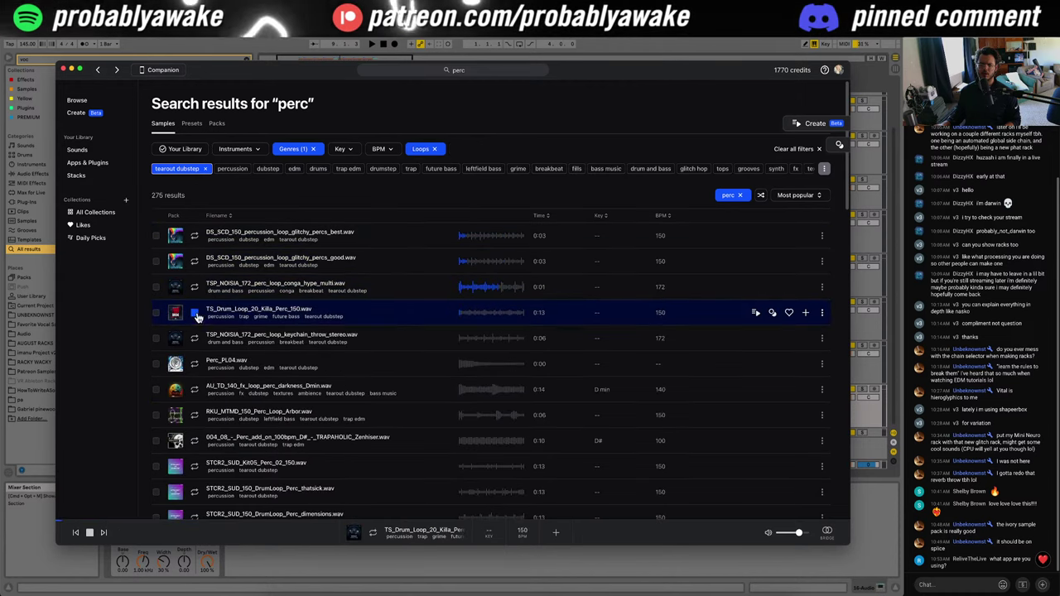
pyautogui.click(194, 338)
pyautogui.click(193, 364)
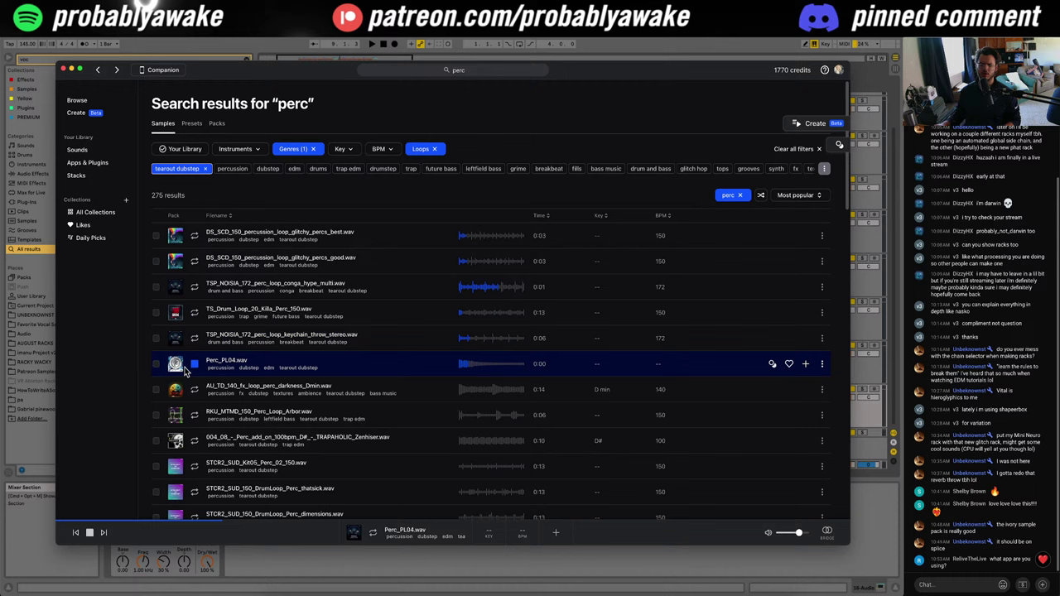
pyautogui.click(194, 415)
pyautogui.click(194, 440)
pyautogui.click(194, 467)
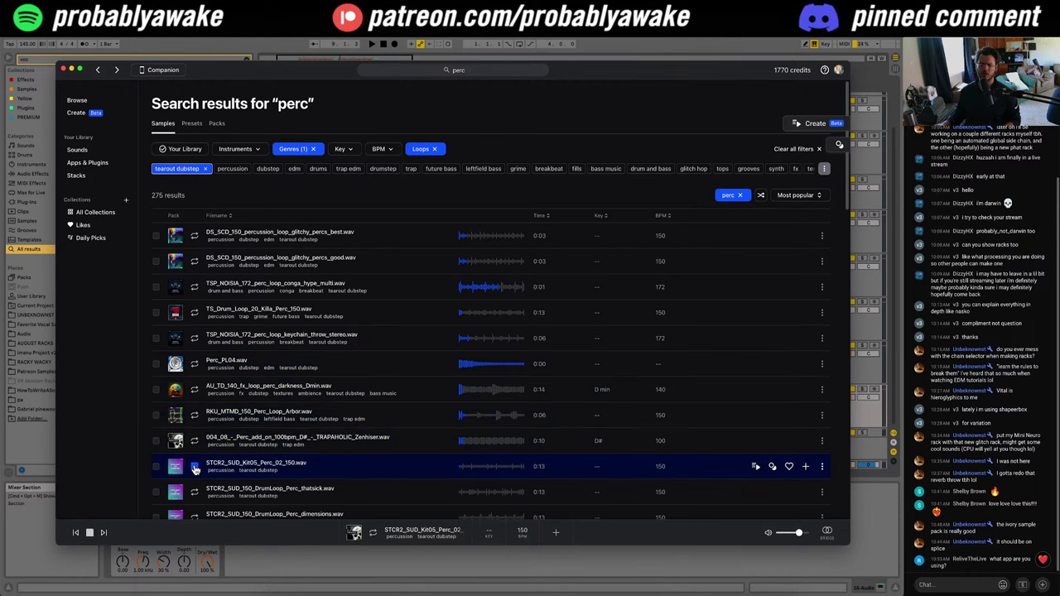
pyautogui.click(195, 487)
pyautogui.scroll(-5, 195, 489)
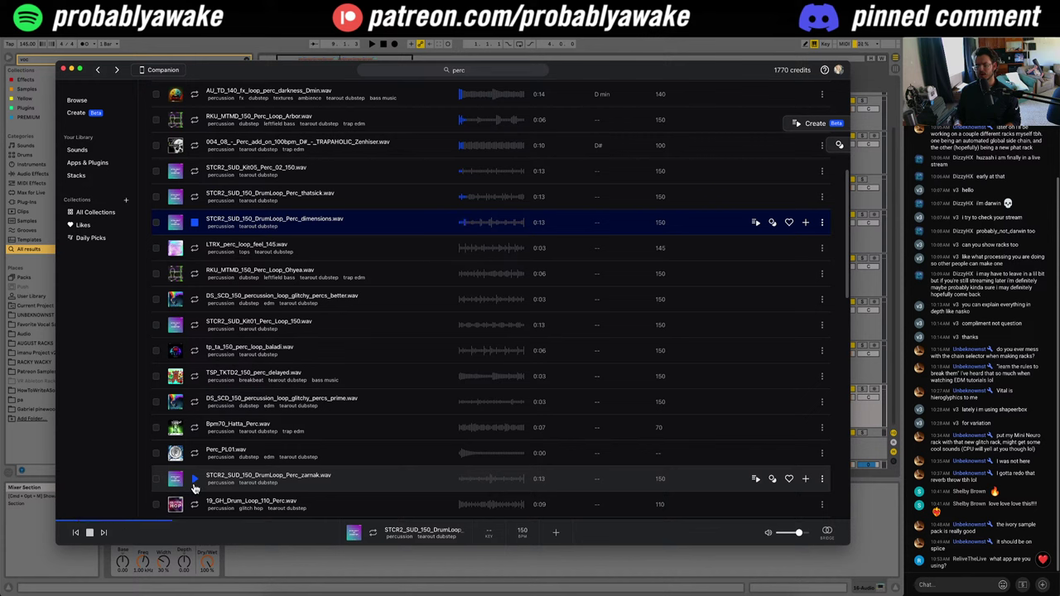
# Step: Add STCR2_SUD_150_DrumLoop_Perc_dimensions to the library and place it at bar 5 on the empty tops track in Ableton Live
pyautogui.click(805, 222)
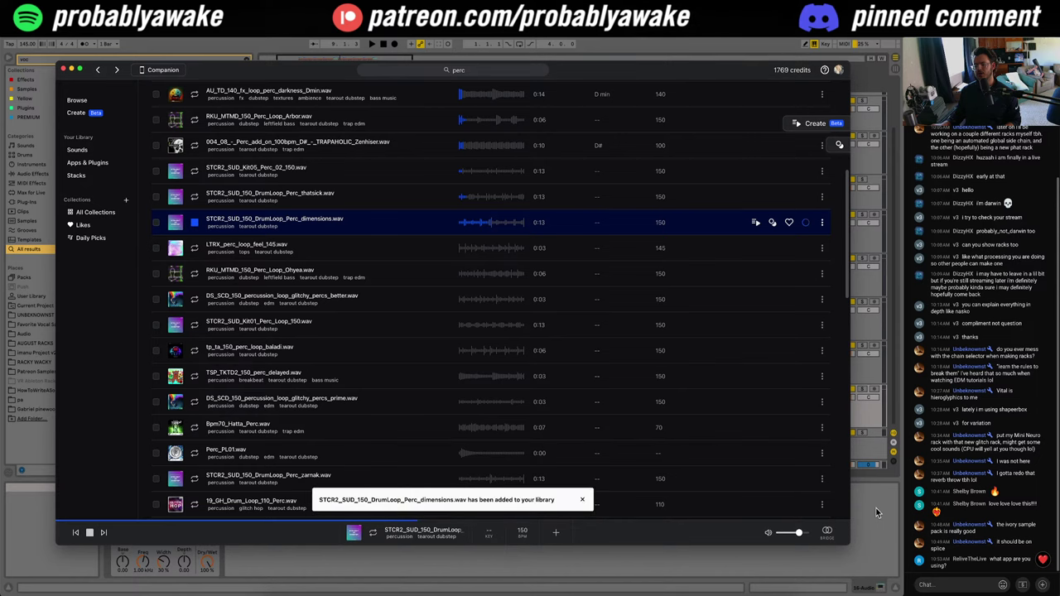
pyautogui.click(875, 507)
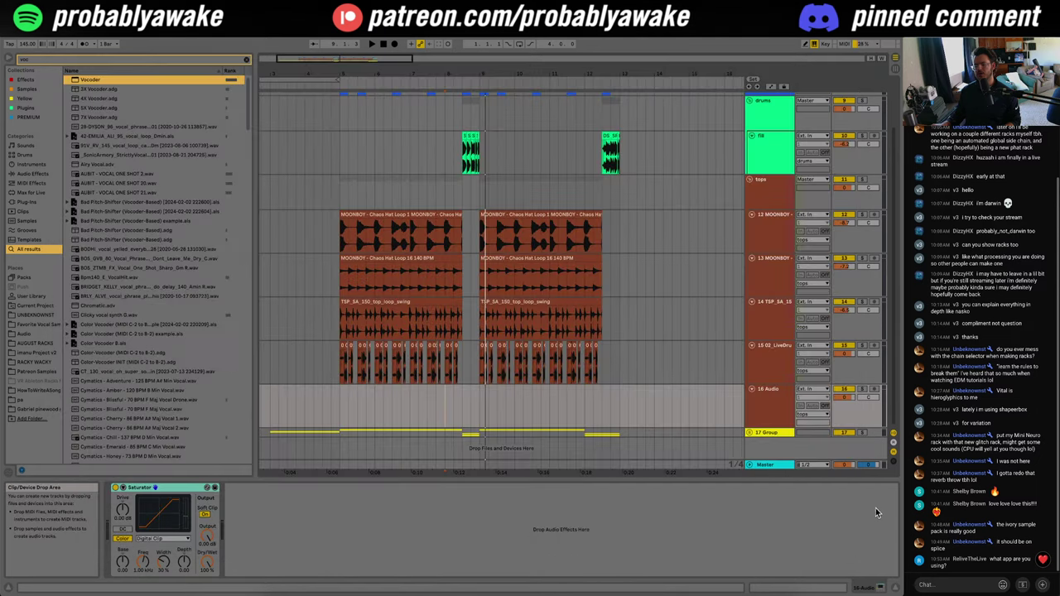
pyautogui.moveTo(333, 389); pyautogui.dragTo(353, 414)
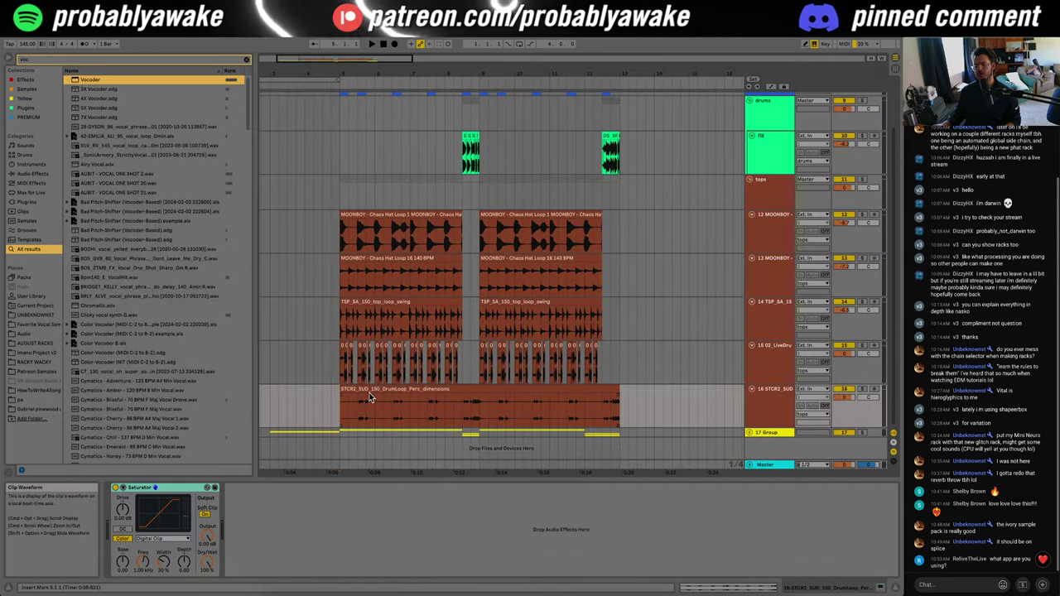
# Step: Open the perc loop clip and add a Reverb to its track
pyautogui.doubleClick(370, 398)
pyautogui.write('rever')
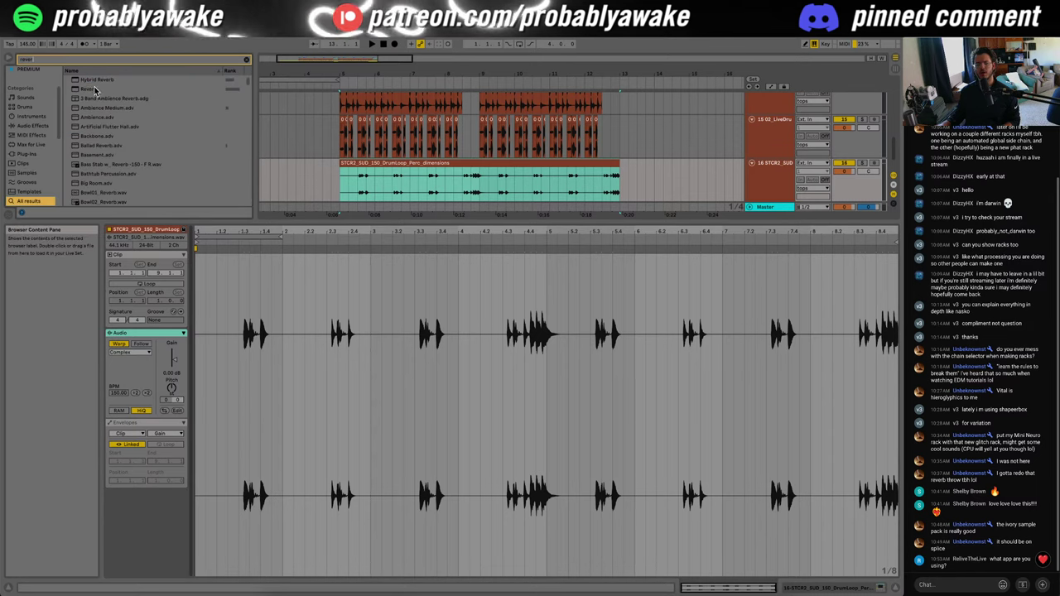
pyautogui.doubleClick(95, 89)
# Step: Delete the perc loop's tail near the end of bar 12 and a half-bar section around the start of bar 9
pyautogui.moveTo(663, 409); pyautogui.dragTo(611, 410)
pyautogui.press('Delete')
pyautogui.moveTo(488, 410); pyautogui.dragTo(466, 388)
pyautogui.press('Delete')
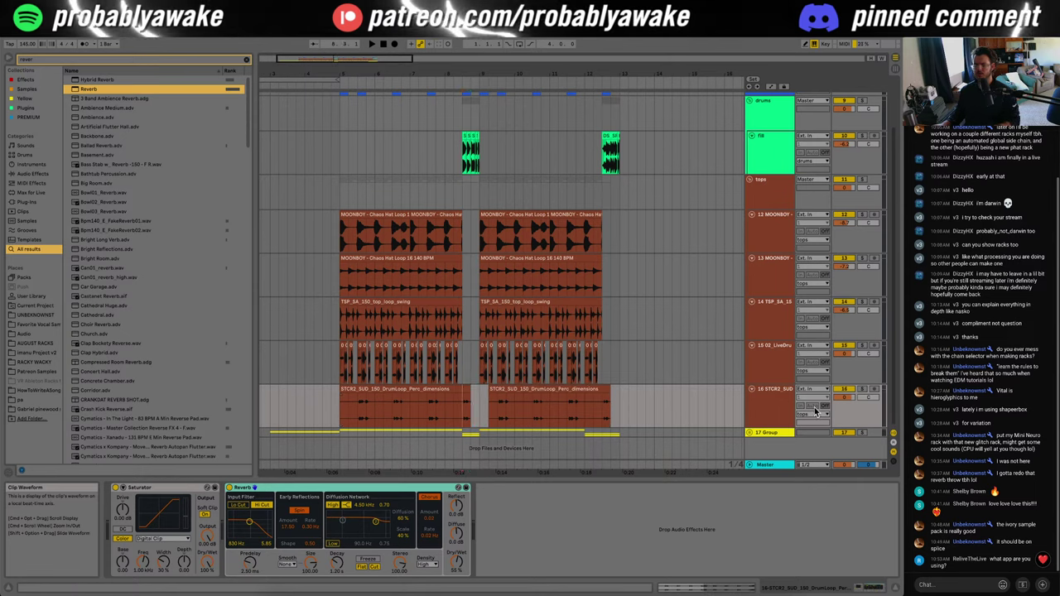
# Step: Solo and play the perc loop, raise the Reverb's size and set its decay to about 6.8 s, and move its input filter to 3.14 kHz
pyautogui.click(863, 389)
pyautogui.press('space')
pyautogui.moveTo(311, 564); pyautogui.dragTo(336, 518)
pyautogui.click(357, 418)
pyautogui.press('space')
pyautogui.press('space')
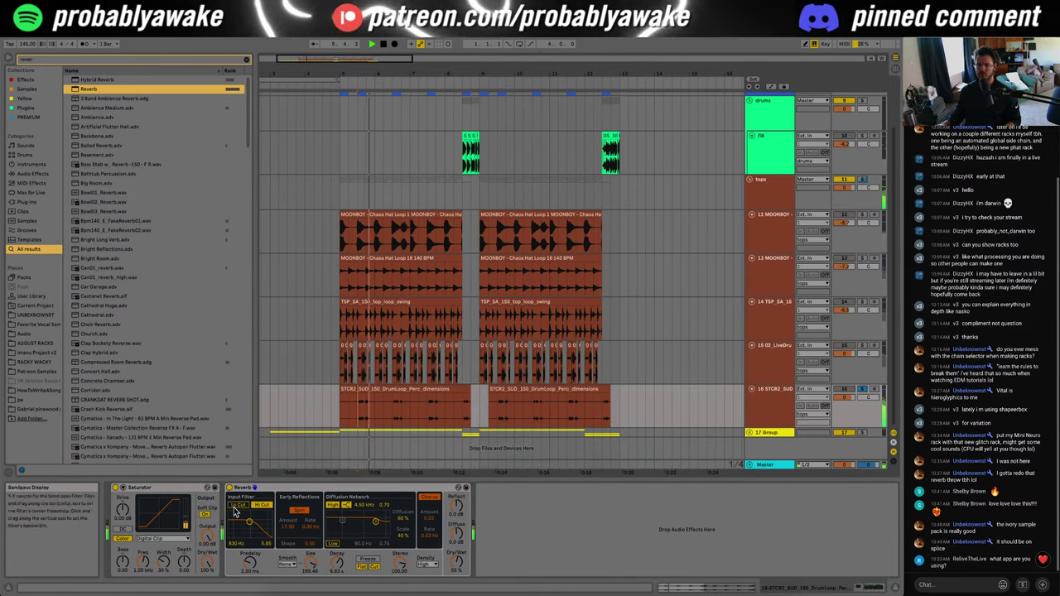
pyautogui.moveTo(249, 522); pyautogui.dragTo(252, 526)
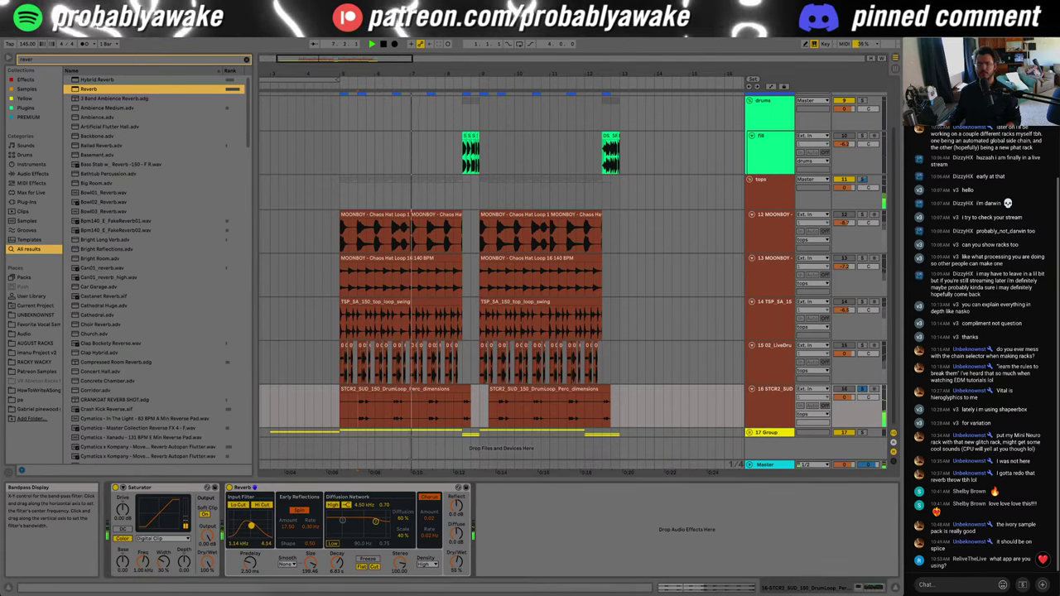
# Step: Add a Delay to the perc loop track and place it before the Reverb
pyautogui.click(130, 61)
pyautogui.write('del')
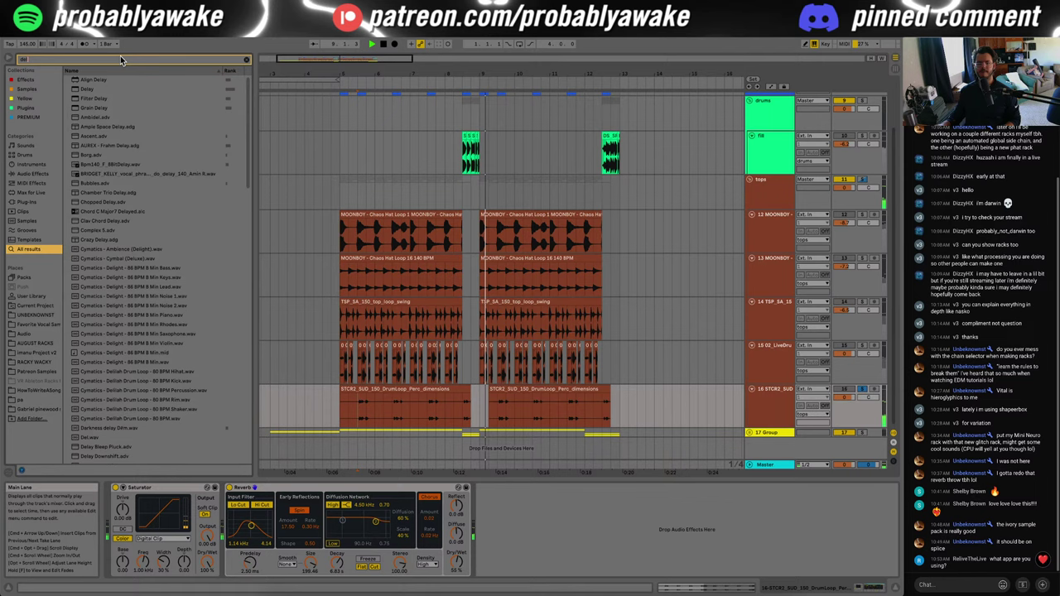
pyautogui.doubleClick(90, 89)
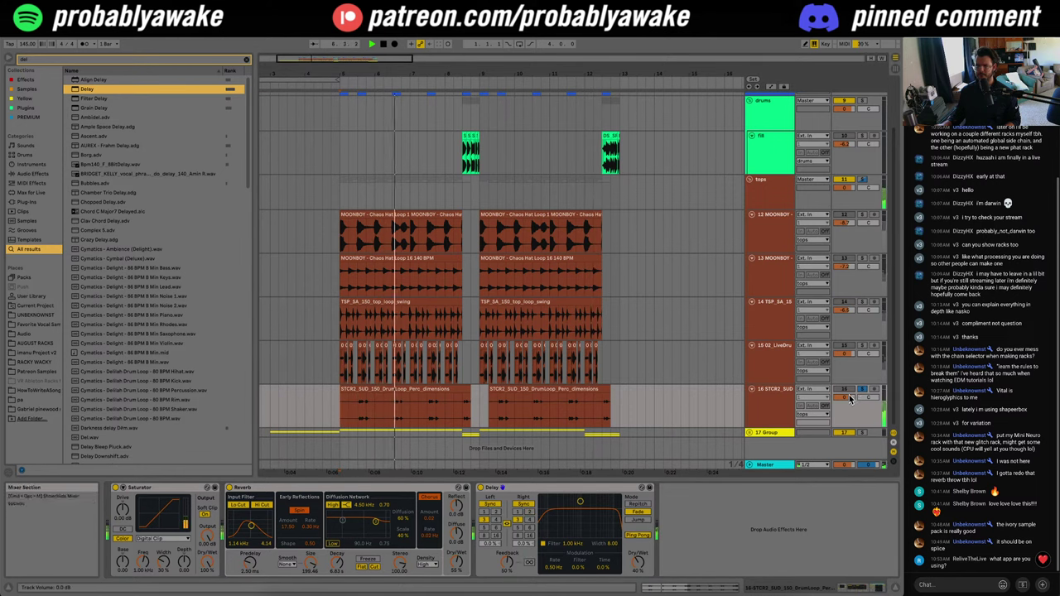
pyautogui.moveTo(478, 502); pyautogui.dragTo(276, 514)
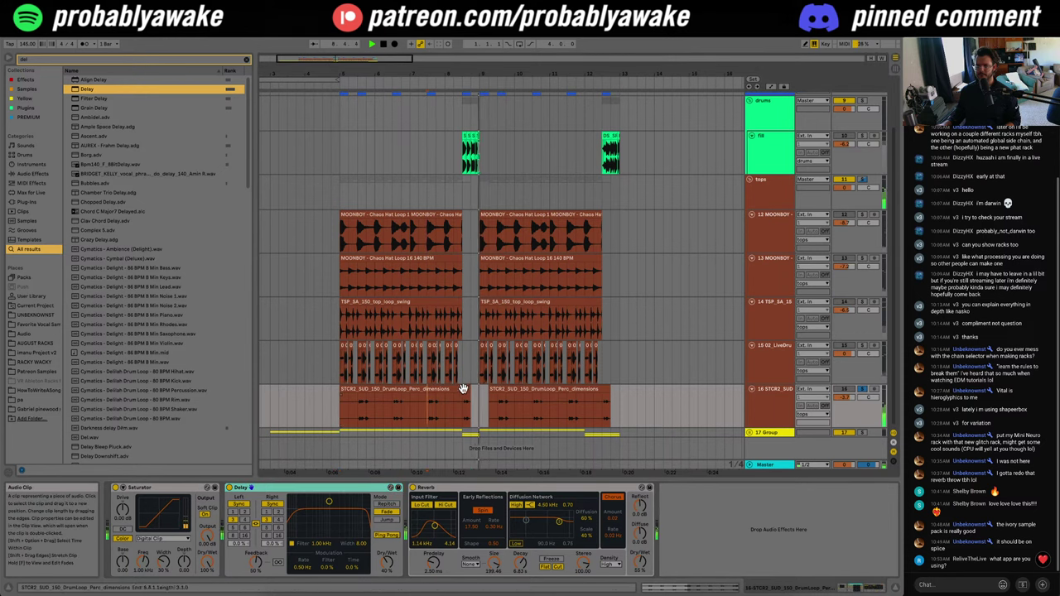
# Step: Examine the perc loop clip and the device chains of the tops group, its hat loops and the live drum track
pyautogui.doubleClick(463, 389)
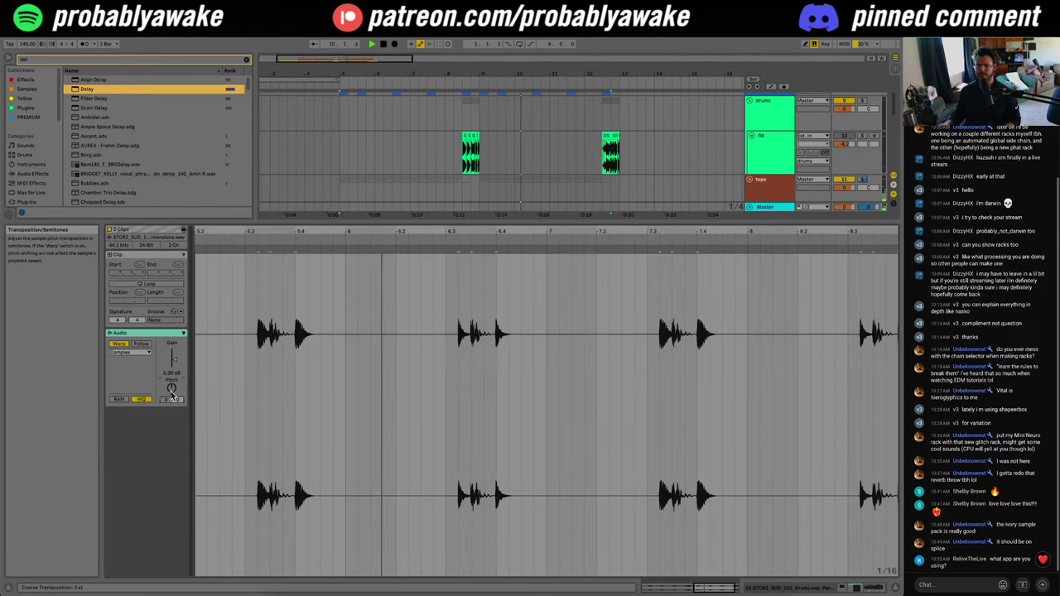
pyautogui.click(761, 179)
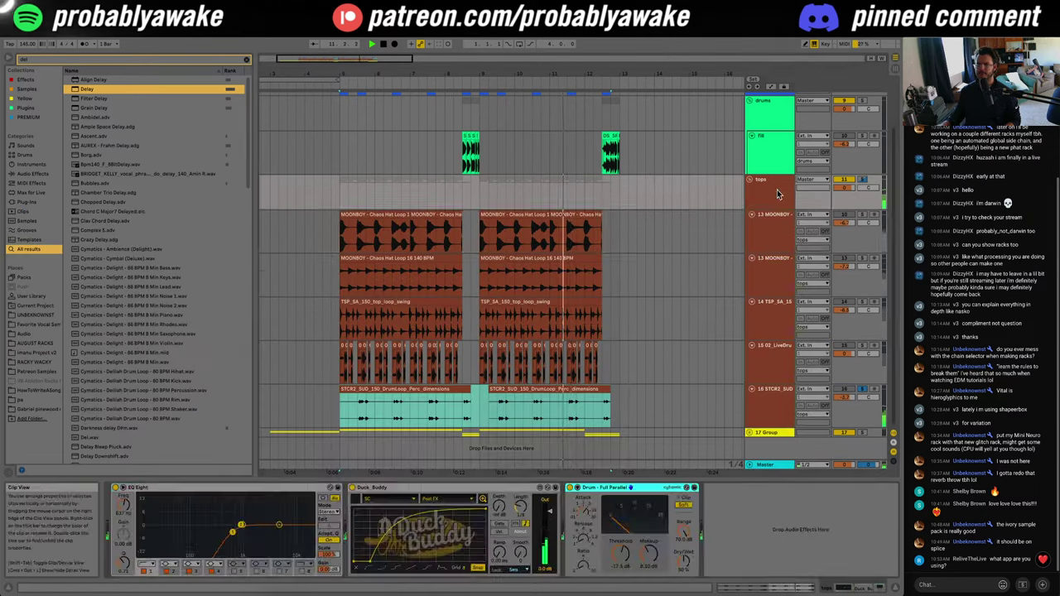
pyautogui.click(764, 217)
pyautogui.click(769, 275)
pyautogui.click(765, 371)
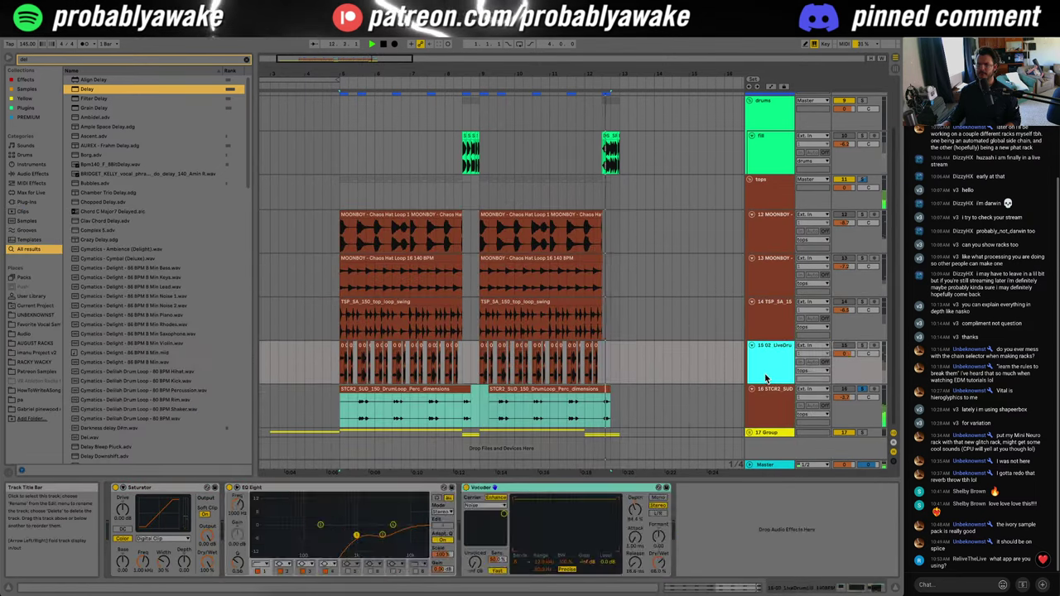
pyautogui.doubleClick(767, 403)
# Step: Set the perc loop clips to Beats warp mode preserving transients, change the transient loop mode, and lower the transient envelope
pyautogui.doubleClick(442, 402)
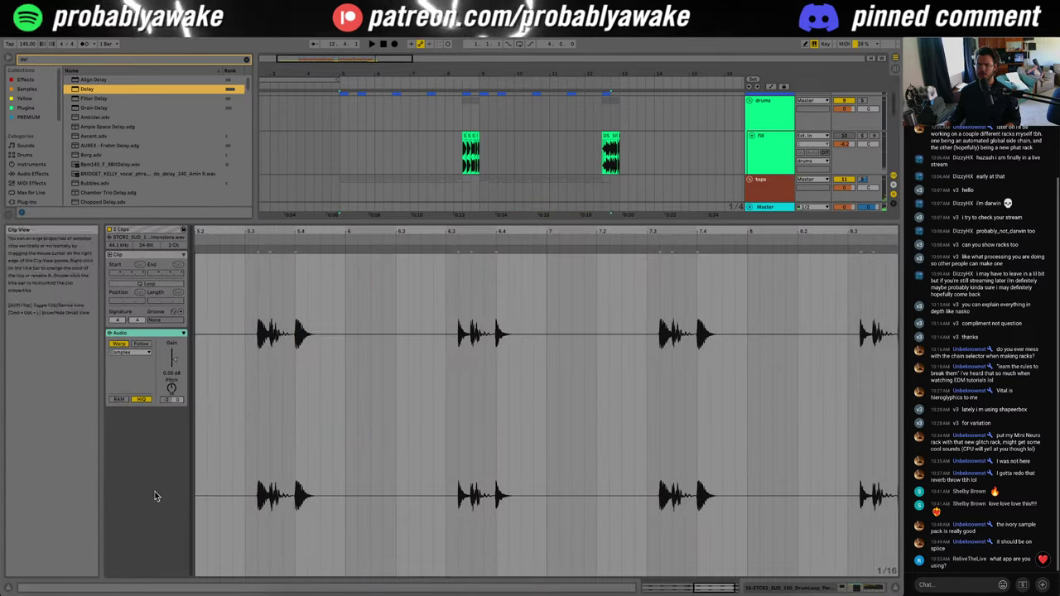
pyautogui.click(132, 353)
pyautogui.click(129, 362)
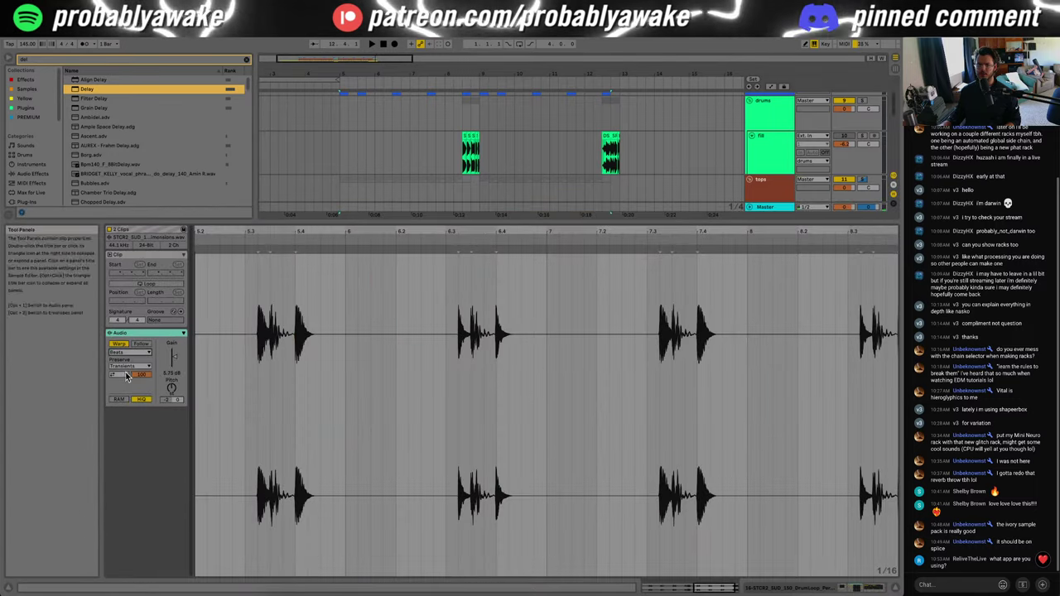
pyautogui.press('space')
pyautogui.click(121, 374)
pyautogui.click(122, 382)
pyautogui.moveTo(141, 375); pyautogui.dragTo(141, 399)
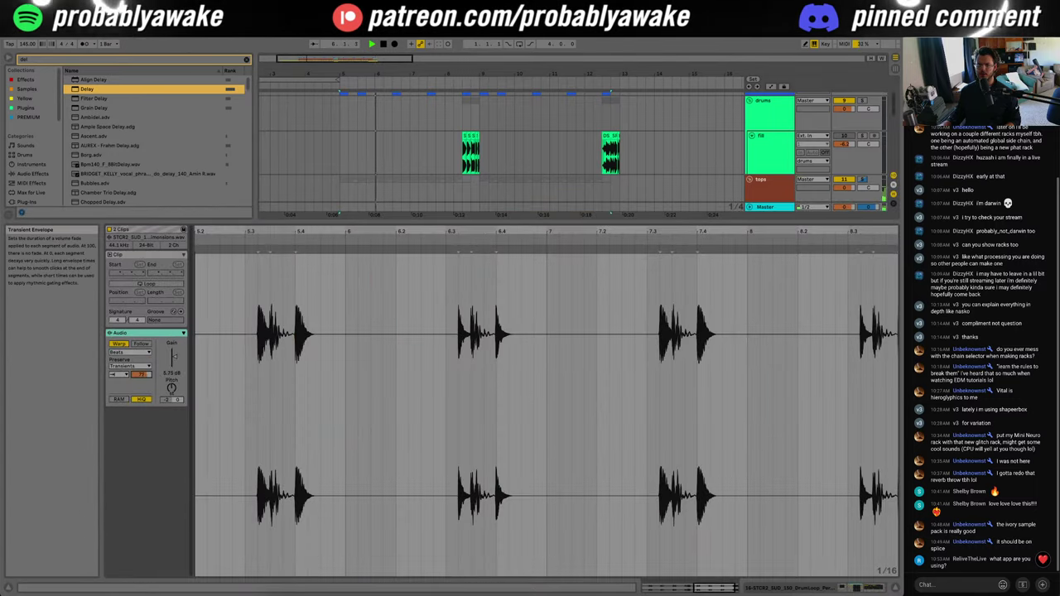
pyautogui.moveTo(894, 587); pyautogui.dragTo(912, 587)
pyautogui.click(911, 587)
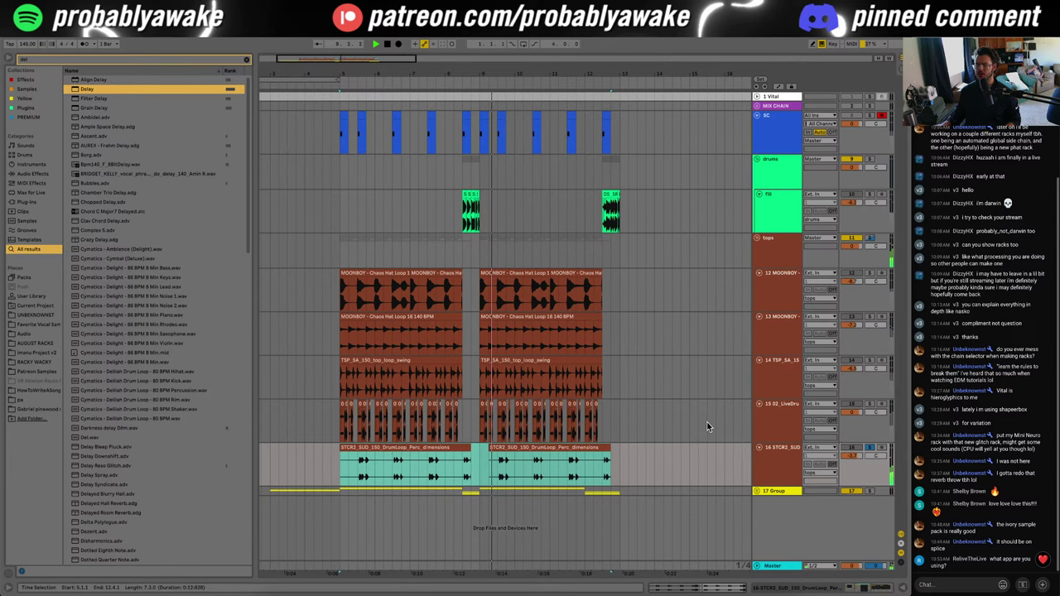
# Step: Shift the first perc loop clip one beat earlier, trimmed to run from bar 5 to 8.3, and play it
pyautogui.click(359, 465)
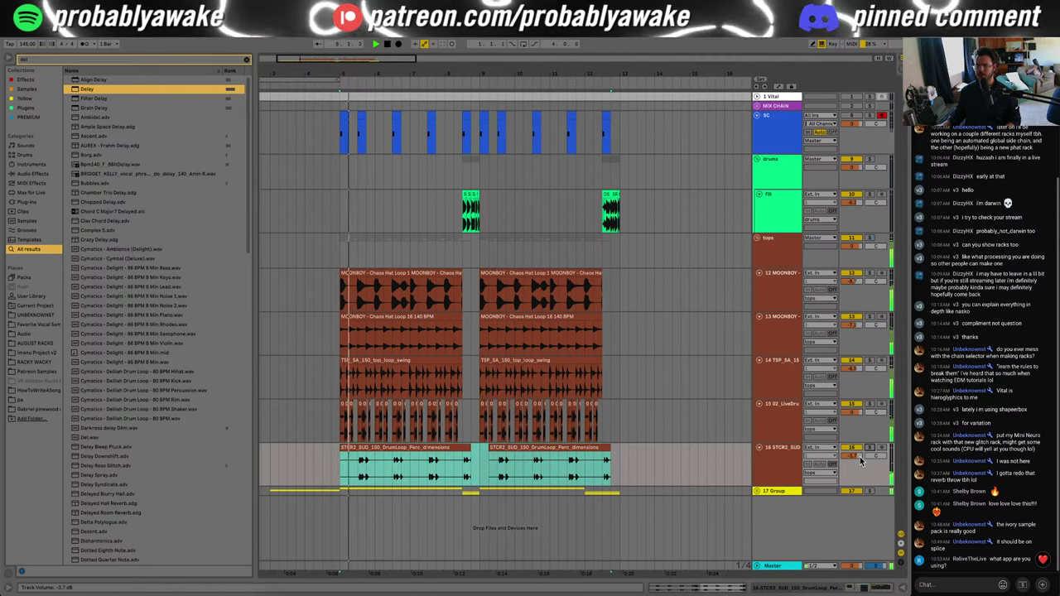
pyautogui.moveTo(358, 464); pyautogui.dragTo(464, 453)
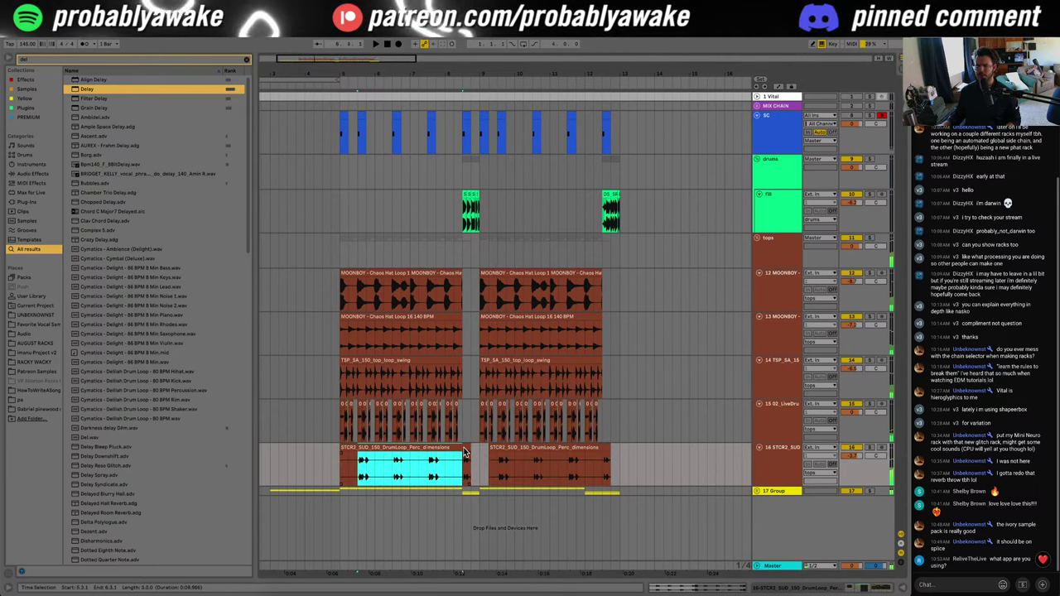
pyautogui.click(382, 462)
pyautogui.moveTo(376, 448); pyautogui.dragTo(366, 454)
pyautogui.click(343, 462)
pyautogui.press('space')
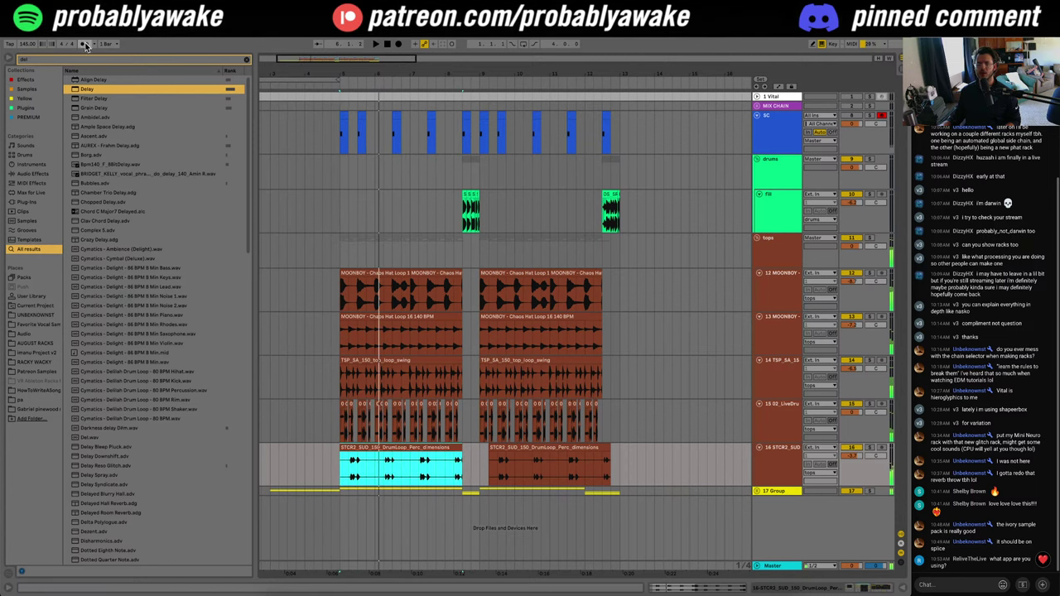
# Step: Open the first perc loop clip and nudge it in small amounts around the start of bar 5 while checking the timing by playback
pyautogui.doubleClick(394, 446)
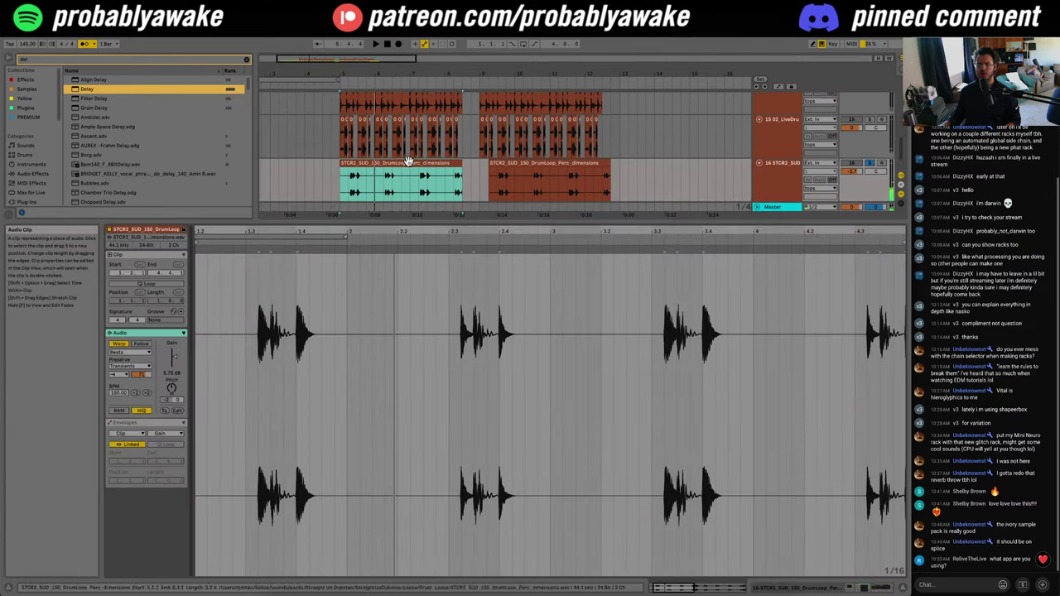
pyautogui.click(333, 186)
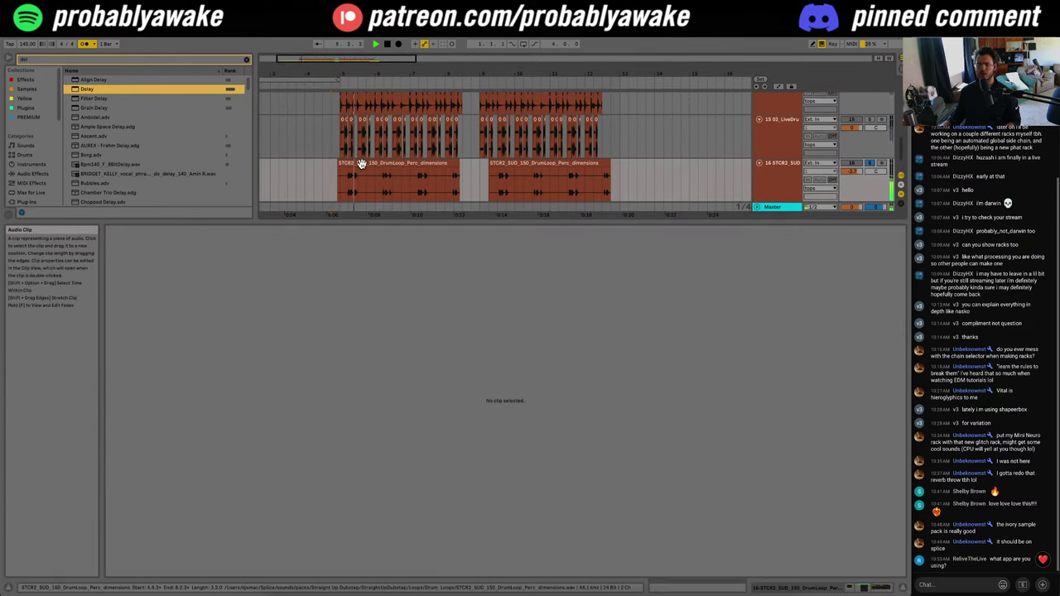
pyautogui.click(361, 163)
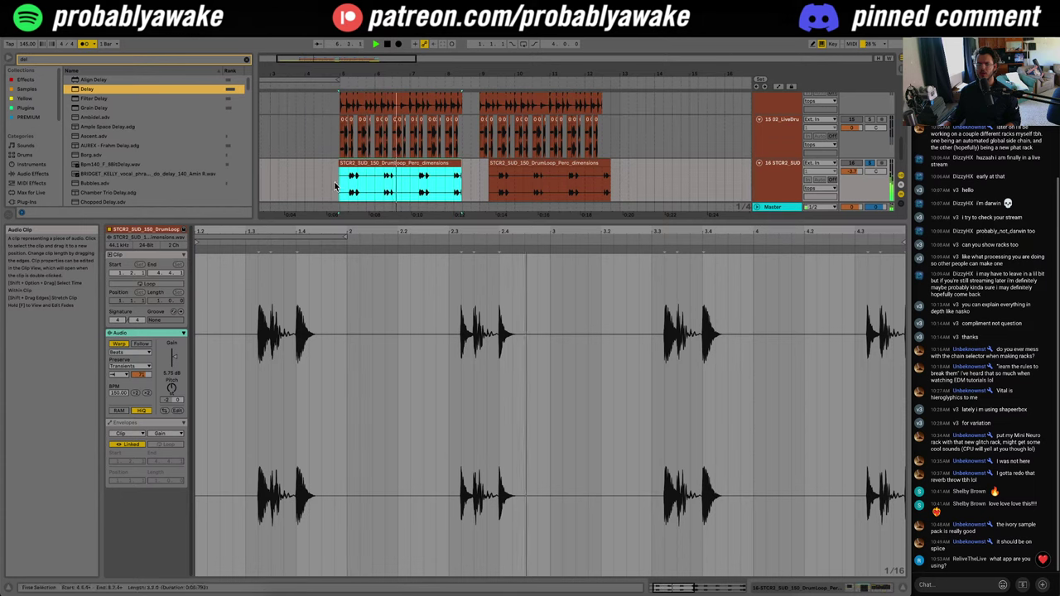
pyautogui.click(336, 187)
pyautogui.moveTo(368, 163); pyautogui.dragTo(372, 165)
pyautogui.click(348, 183)
pyautogui.press('space')
pyautogui.press('space')
pyautogui.click(370, 164)
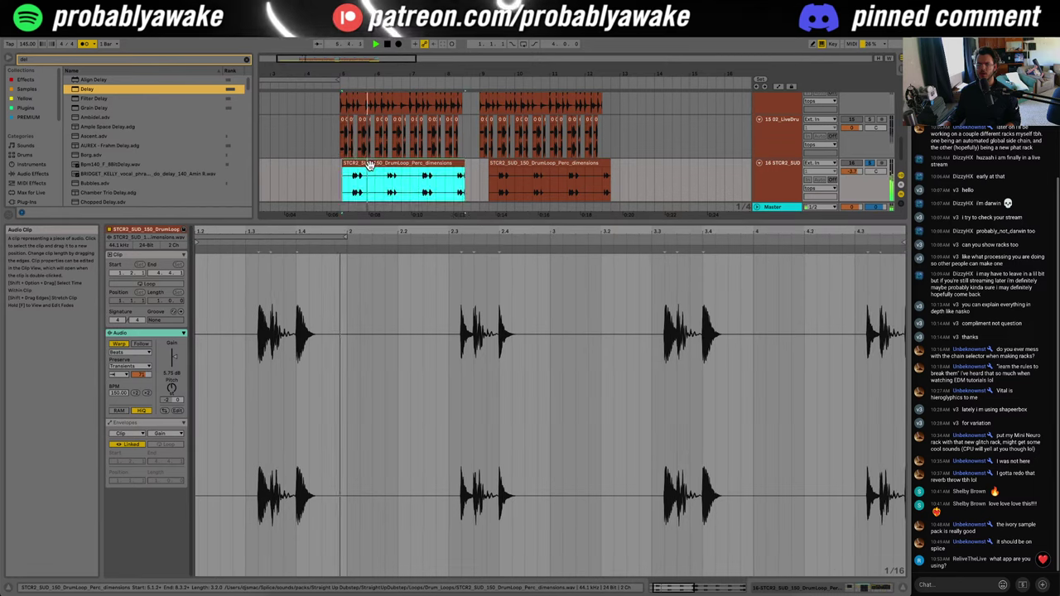
pyautogui.click(343, 177)
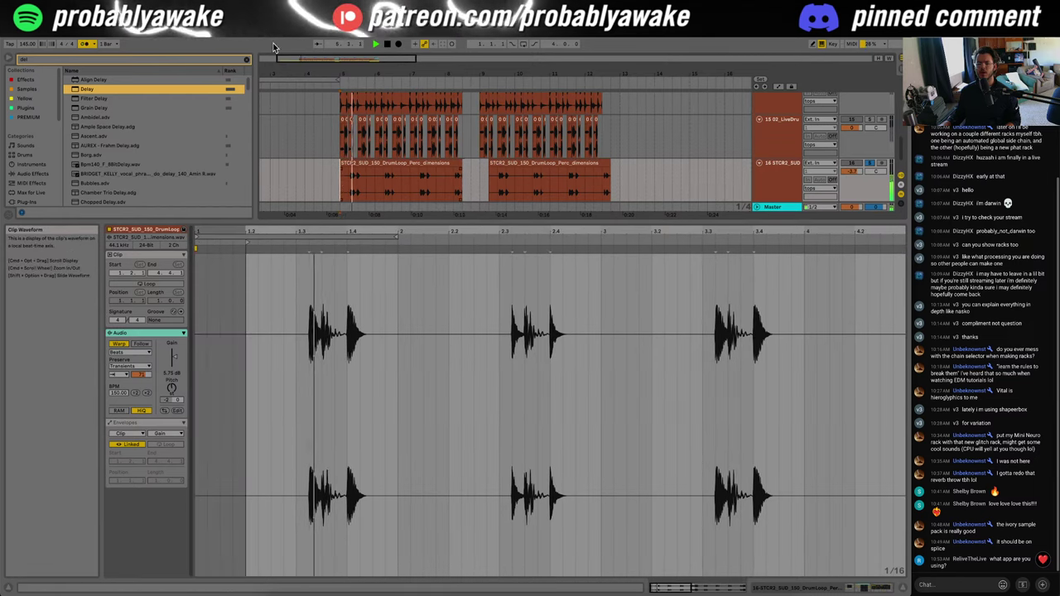
pyautogui.click(367, 171)
pyautogui.click(334, 184)
pyautogui.press('space')
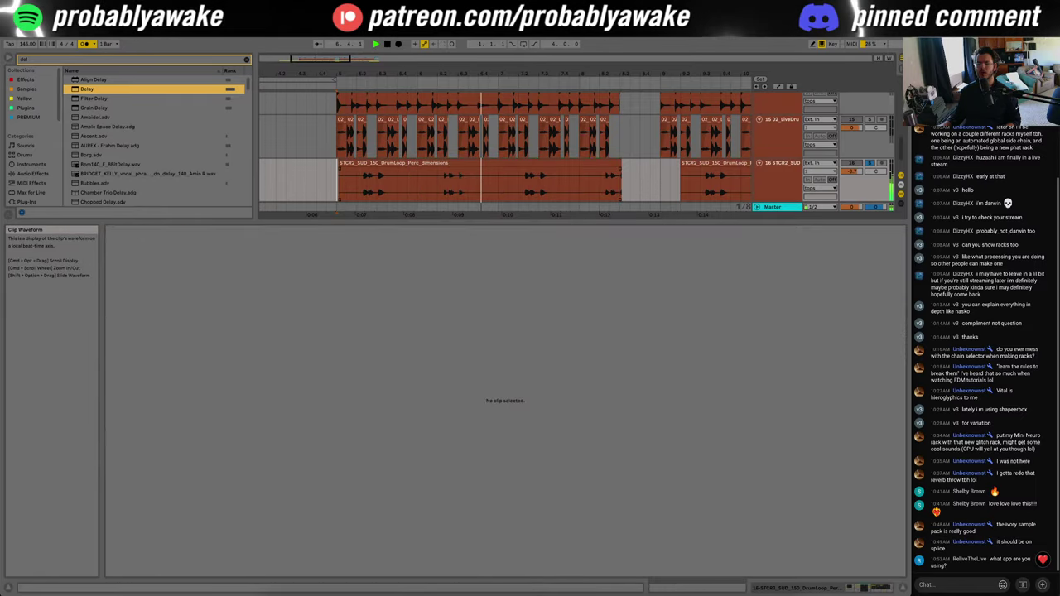
# Step: Duplicate the retimed four-bar perc loop section from bar 5 to bar 9, replacing the second perc loop clip
pyautogui.scroll(-3, 525, 180)
pyautogui.moveTo(525, 179); pyautogui.dragTo(383, 175)
pyautogui.press('Delete')
pyautogui.press('super+d')
# Step: Play the tops loops from bar 5 to check the retimed perc loop against the metronome
pyautogui.click(377, 178)
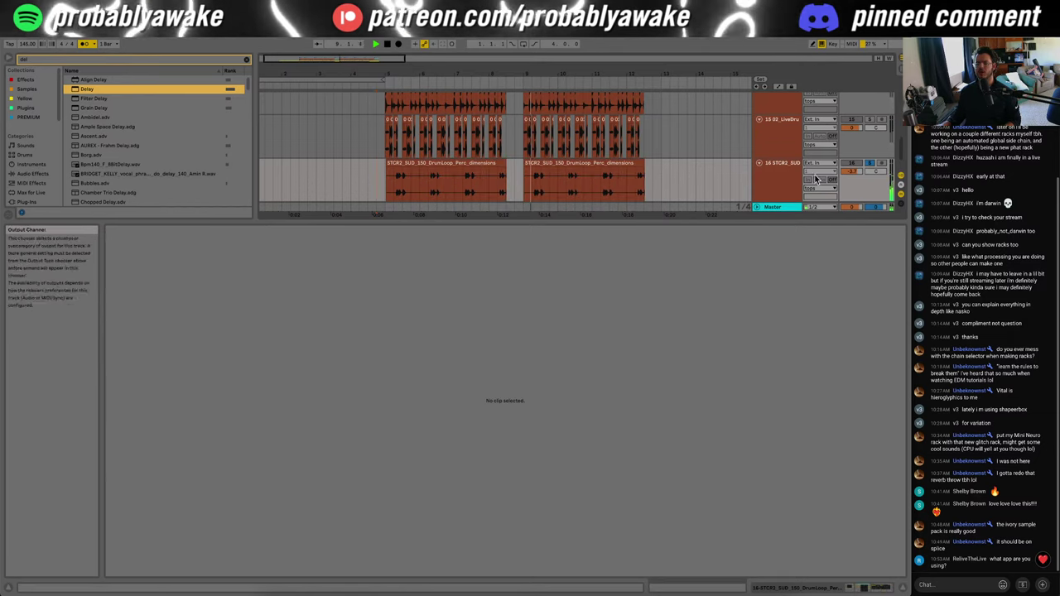
pyautogui.doubleClick(791, 174)
pyautogui.press('space')
pyautogui.click(404, 322)
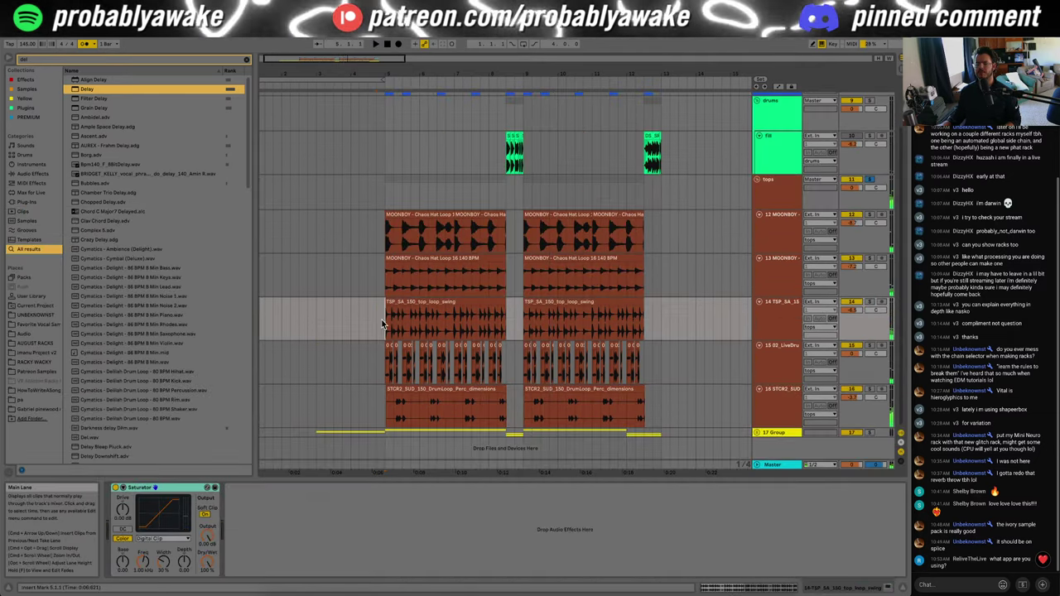
pyautogui.click(902, 589)
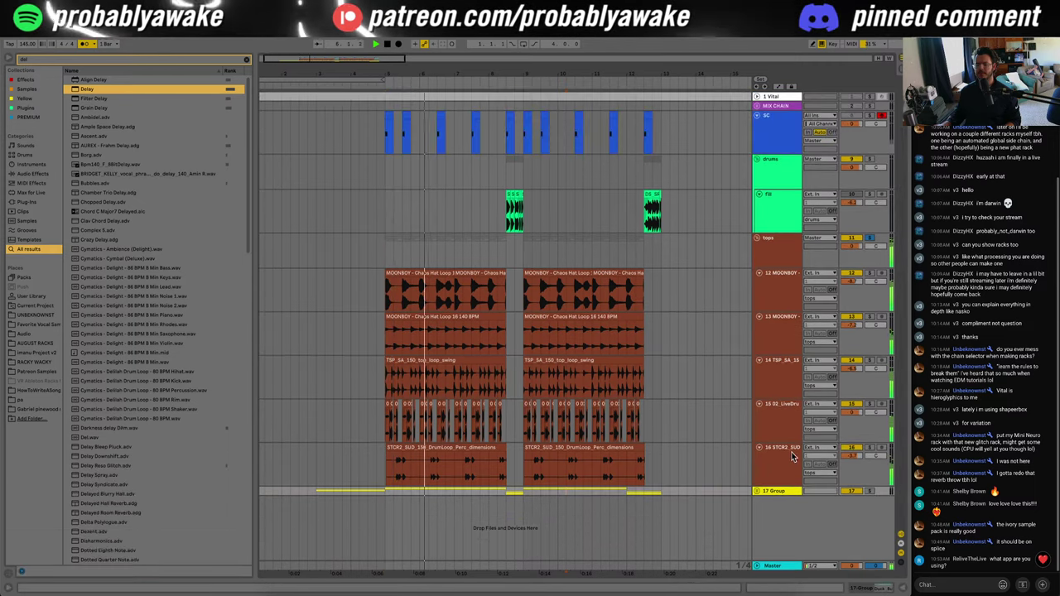
pyautogui.click(685, 464)
pyautogui.click(679, 456)
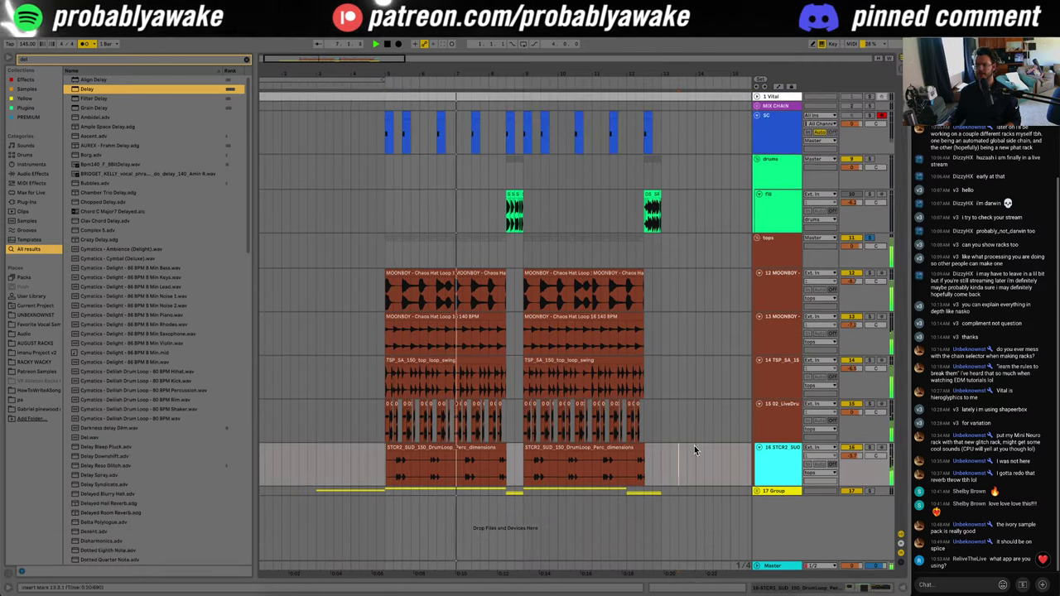
pyautogui.click(115, 47)
pyautogui.click(83, 48)
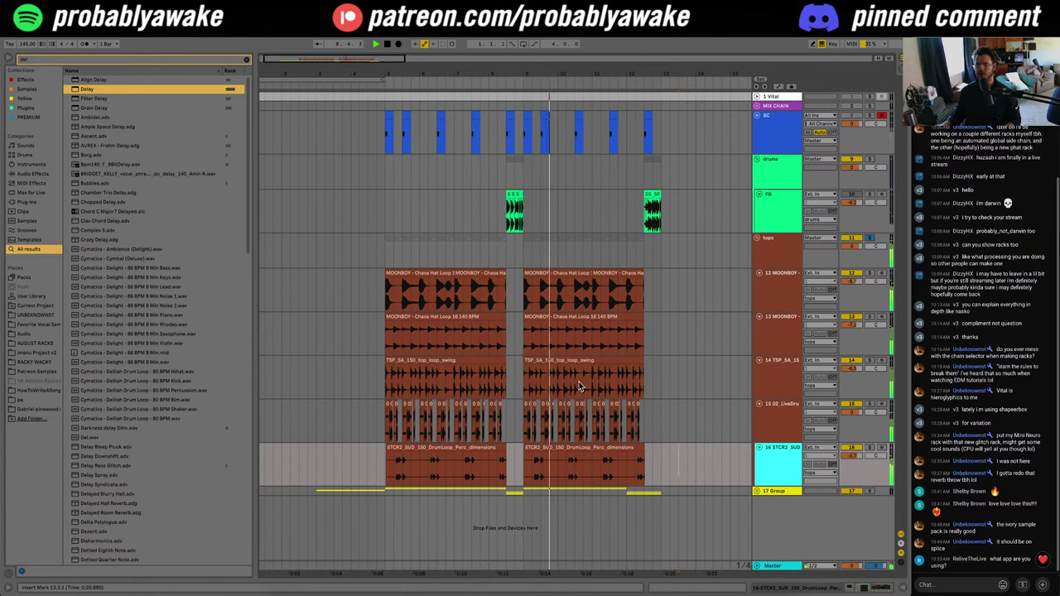
# Step: Add two audio tracks below the fill track in the drums group and select the upper one
pyautogui.click(780, 210)
pyautogui.hotkey('ctrl', 't')
pyautogui.hotkey('ctrl', 't')
pyautogui.click(790, 259)
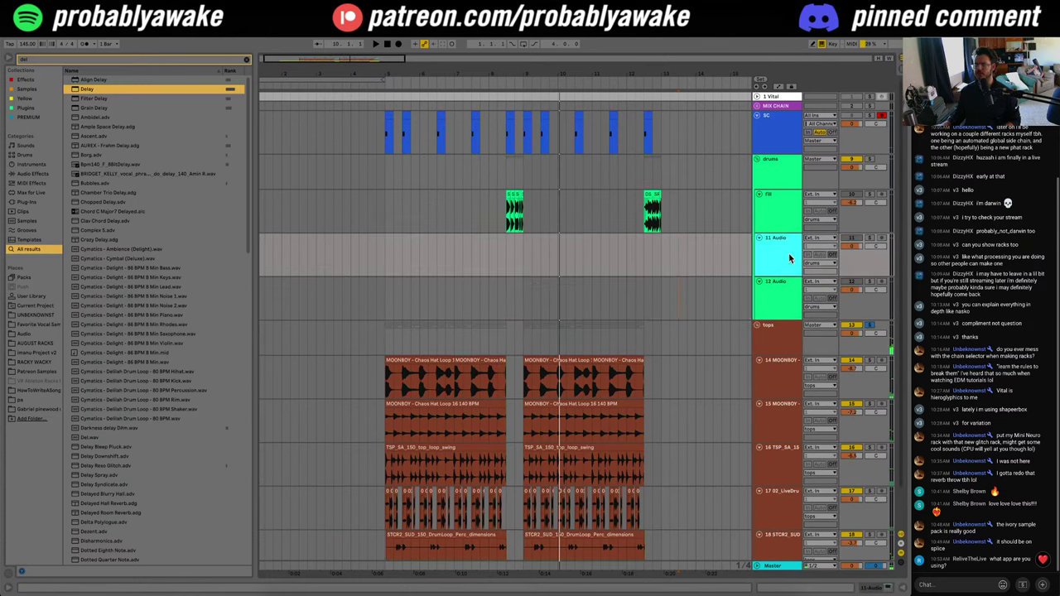
# Step: Switch to Splice, open the Tearout Destruction pack from the perc results and filter its samples to one-shots
pyautogui.click(525, 594)
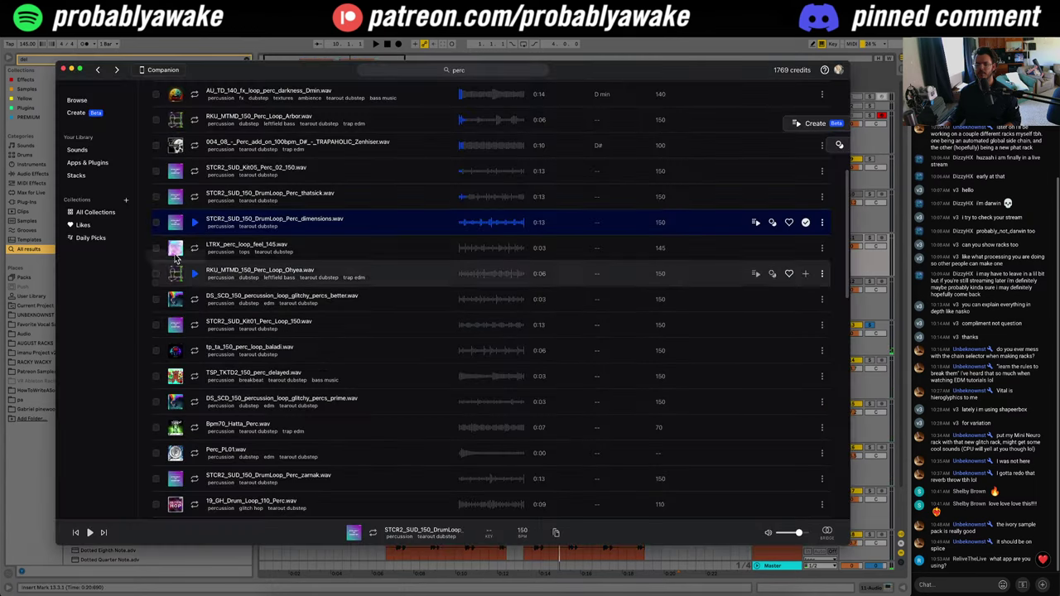
pyautogui.scroll(5, 176, 257)
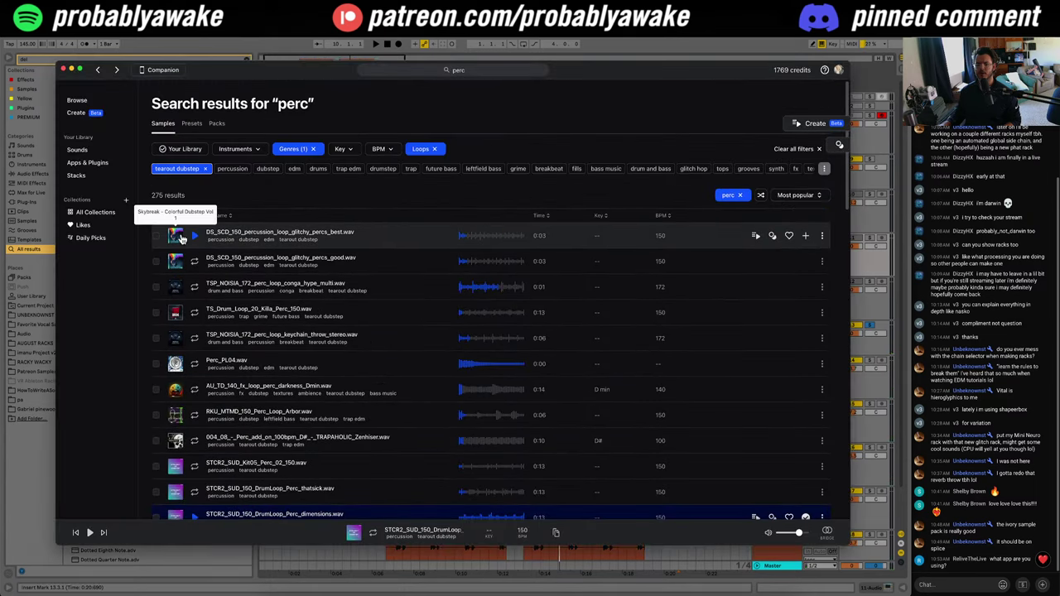
pyautogui.click(177, 393)
pyautogui.click(405, 274)
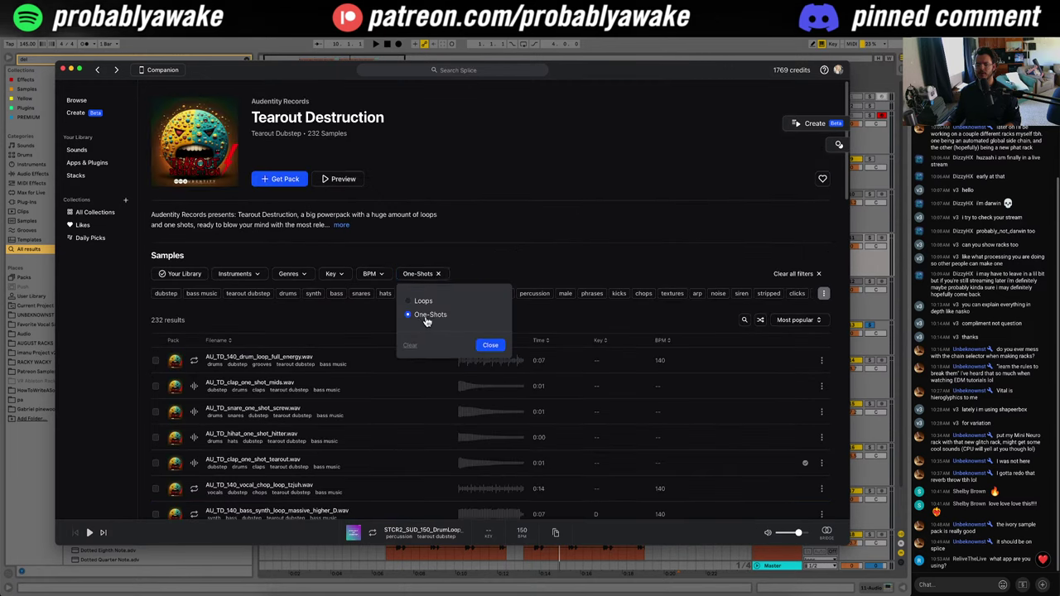
pyautogui.click(427, 321)
# Step: Audition AU_TD_clap_one_shot_mids and AU_TD_snare_one_shot_screw, and return to Ableton Live
pyautogui.click(194, 362)
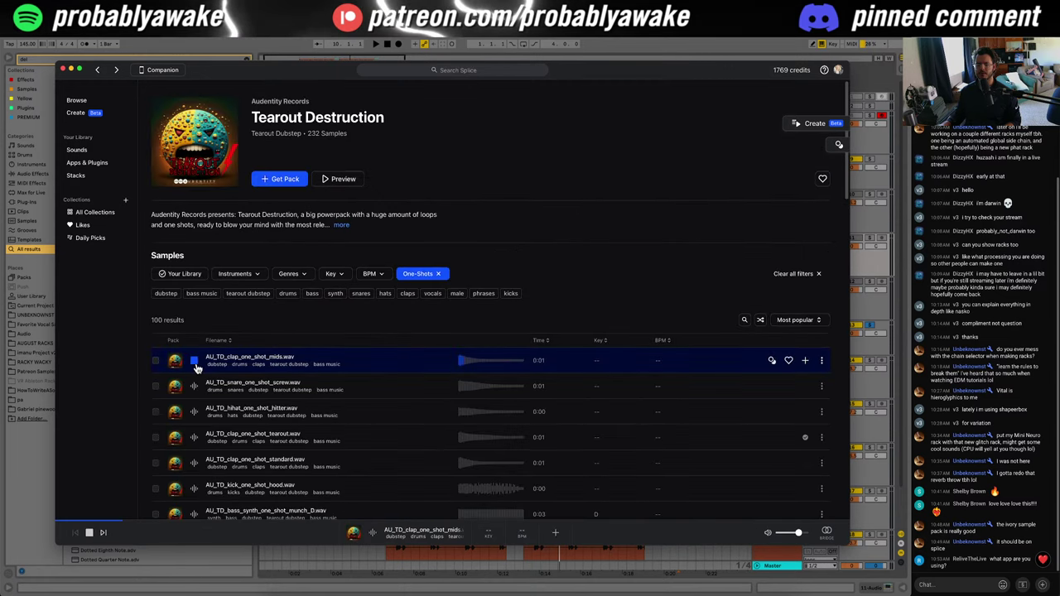
pyautogui.click(195, 388)
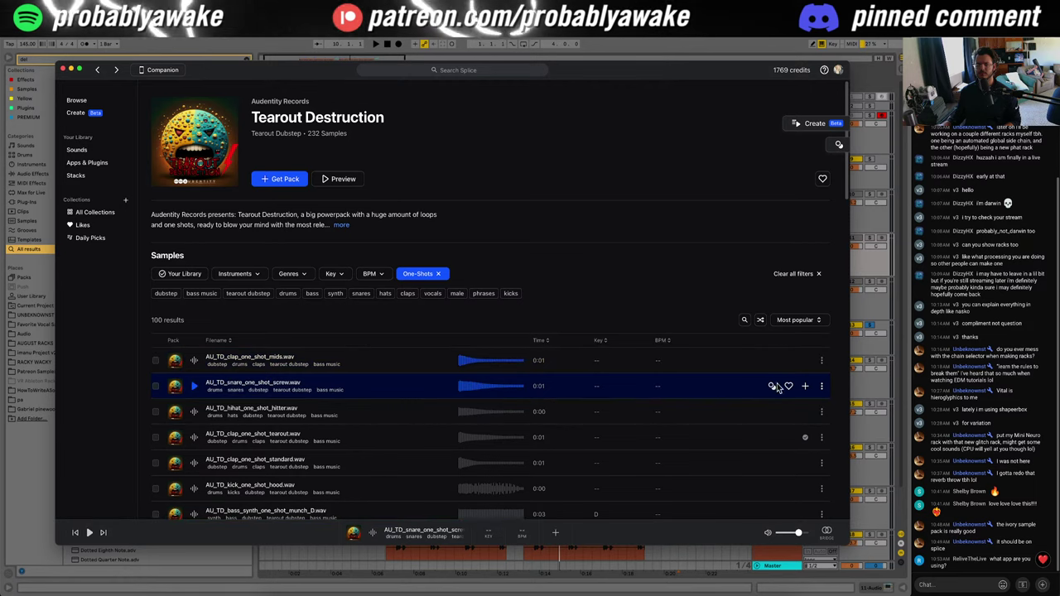
pyautogui.press('super+Tab')
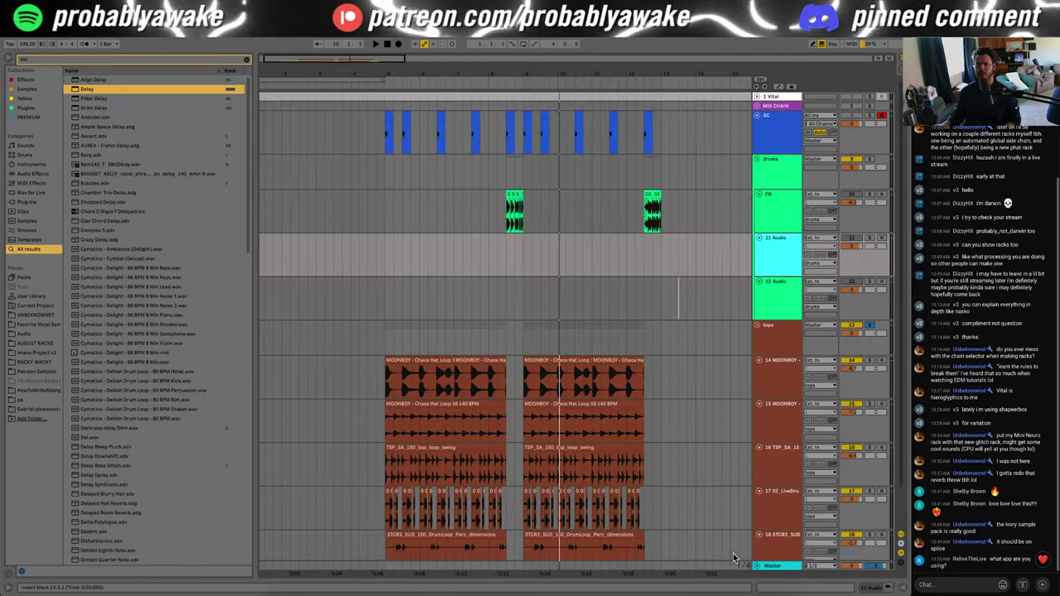
# Step: Place AU_TD_snare_one_shot_screw at 5.3 on the upper new drums track, play it and lower the track's volume
pyautogui.click(419, 261)
pyautogui.click(403, 264)
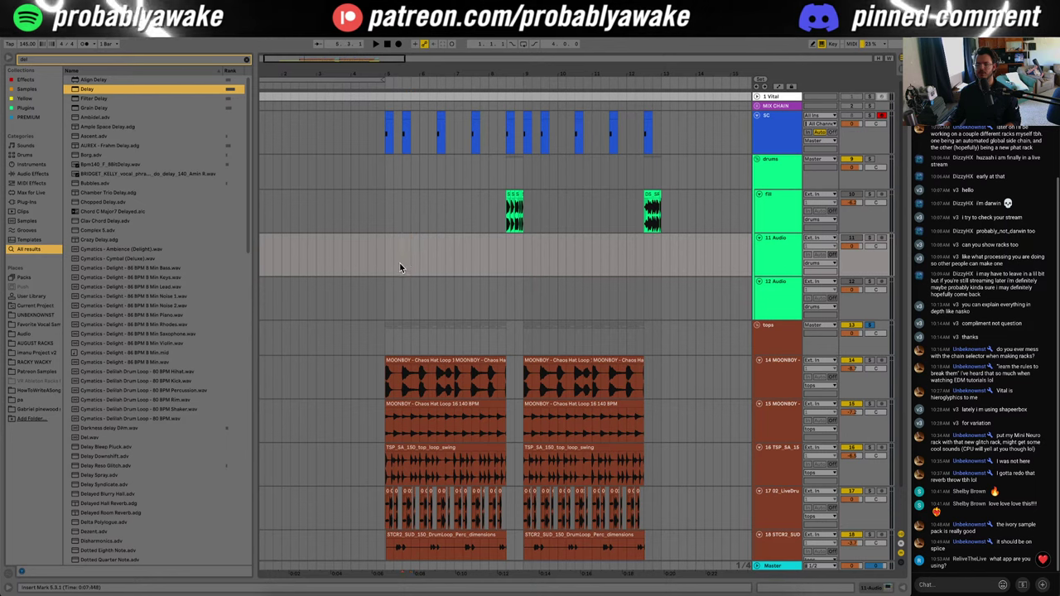
pyautogui.press('super+v')
pyautogui.click(385, 261)
pyautogui.press('space')
pyautogui.moveTo(856, 246); pyautogui.dragTo(856, 256)
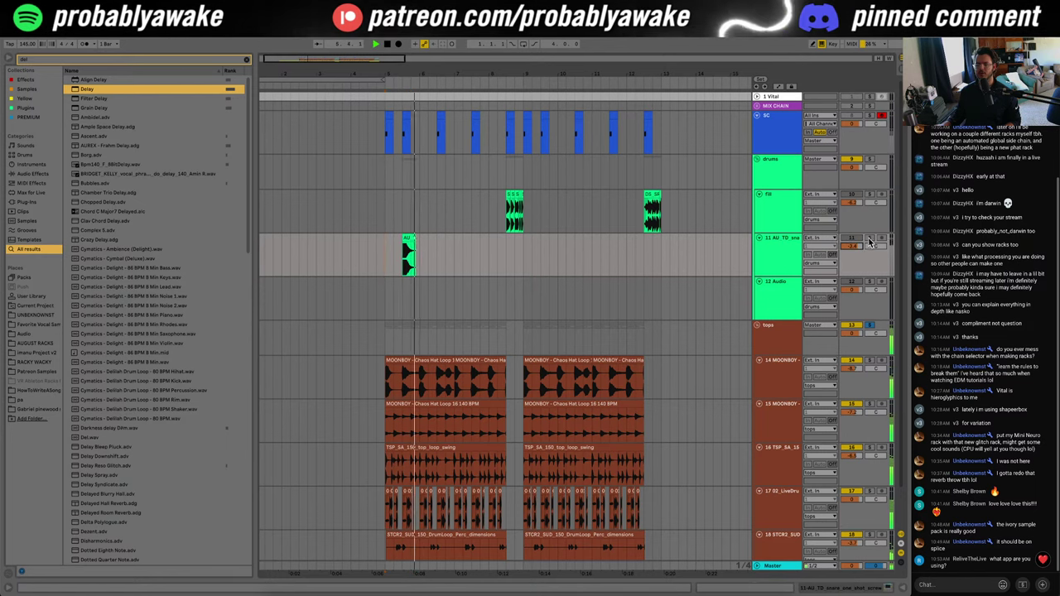
# Step: Duplicate the one-bar snare section starting at bar 5 seven times so a snare falls on beat 3 of each bar through bar 12
pyautogui.press('space')
pyautogui.moveTo(385, 262); pyautogui.dragTo(420, 258)
pyautogui.press('super+d')
pyautogui.press('super+d')
pyautogui.press('super+d')
pyautogui.press('super+d')
pyautogui.press('super+d')
pyautogui.press('super+d')
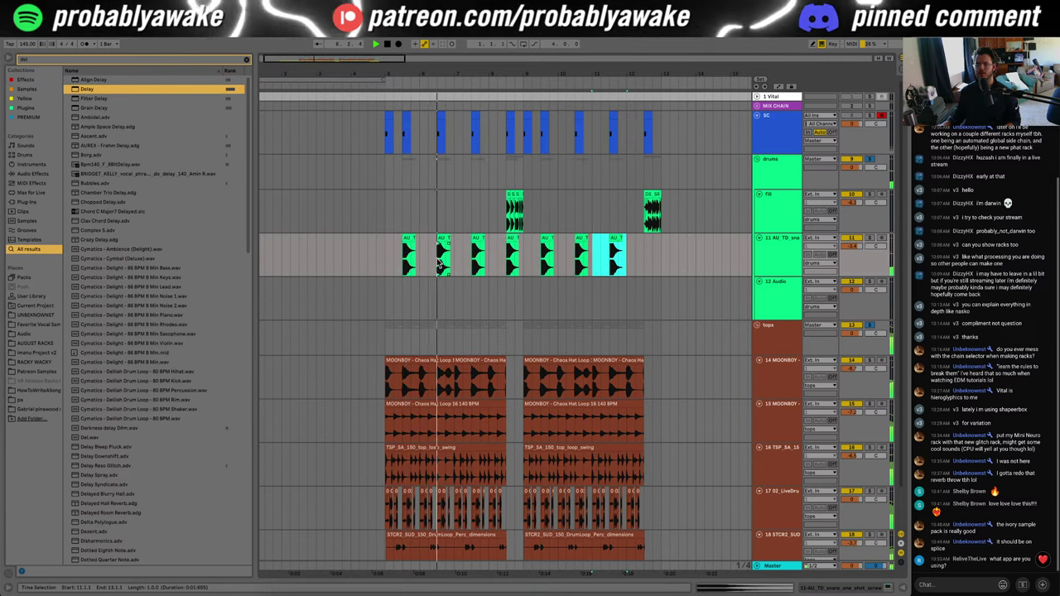
pyautogui.press('super+d')
pyautogui.click(516, 269)
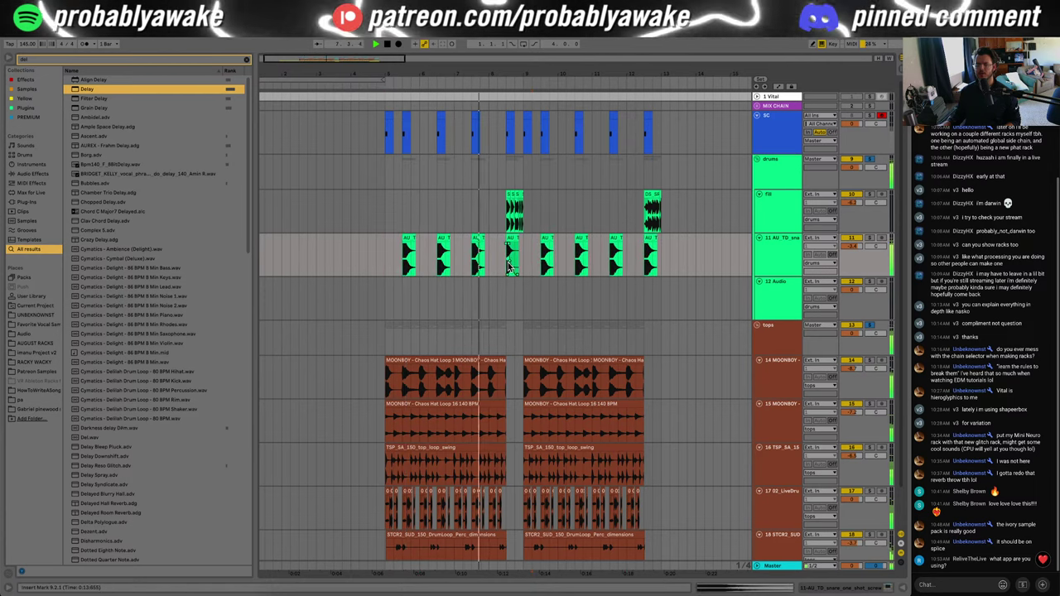
pyautogui.moveTo(524, 267); pyautogui.dragTo(650, 265)
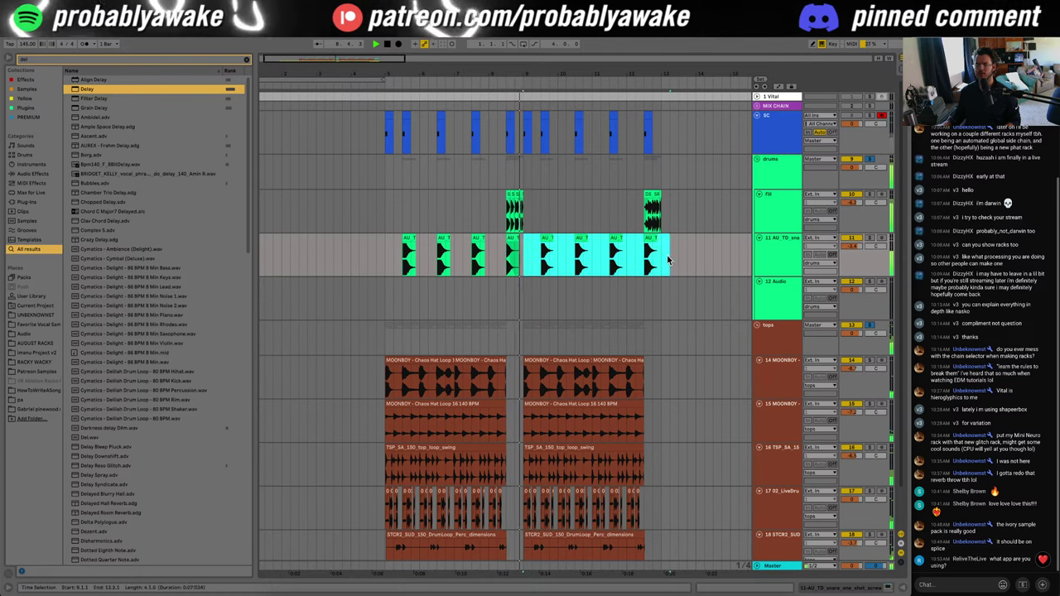
pyautogui.click(654, 251)
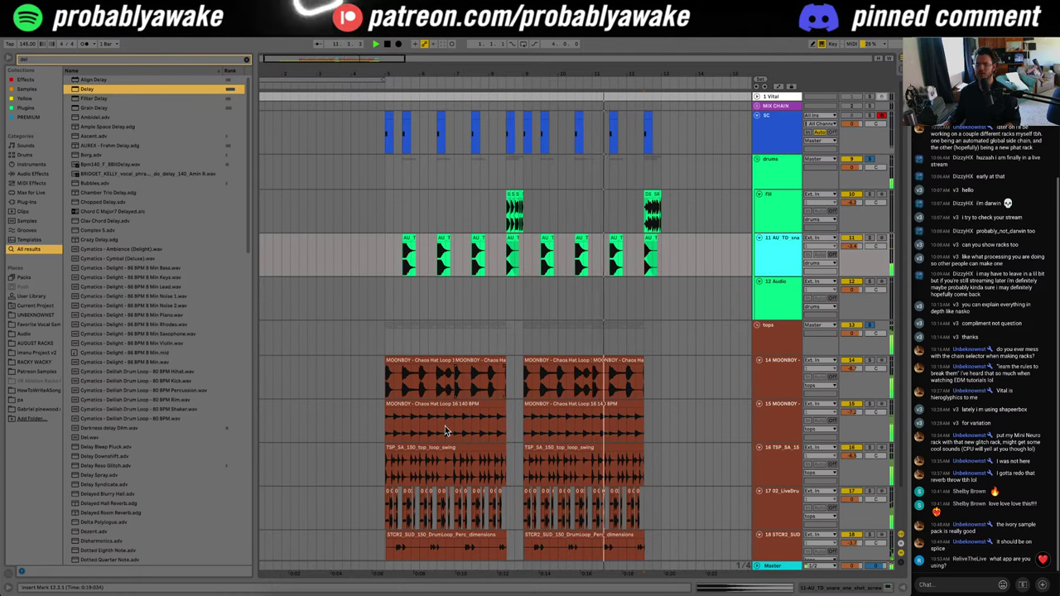
# Step: Switch to Splice, audition the Tearout Destruction hi-hat, clap and kick one-shots, add AU_TD_kick_one_shot_hood to the library and return to Ableton Live
pyautogui.click(525, 594)
pyautogui.click(202, 411)
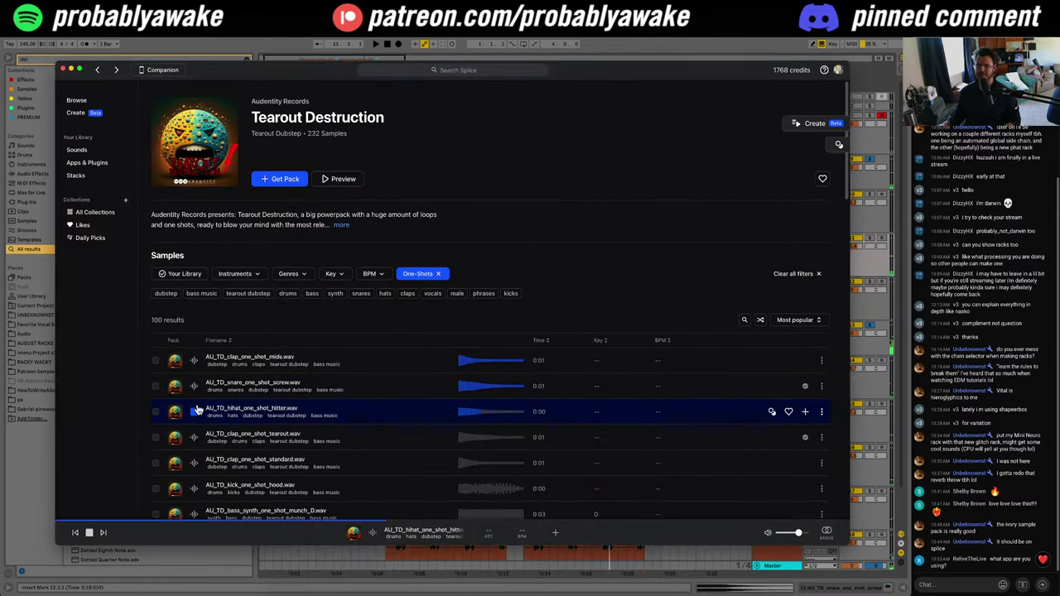
pyautogui.click(195, 436)
pyautogui.click(193, 466)
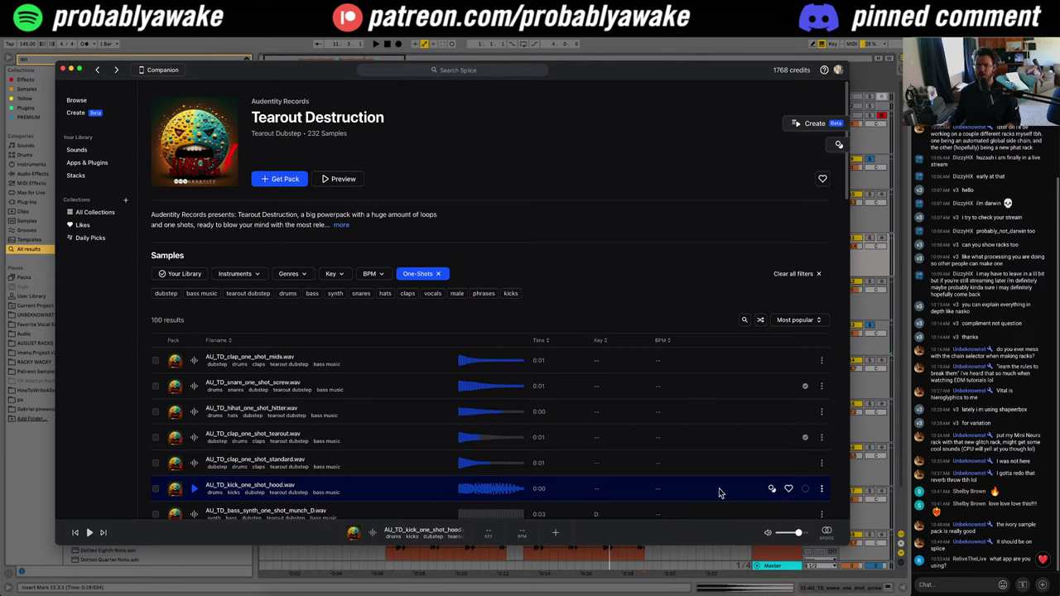
pyautogui.click(769, 553)
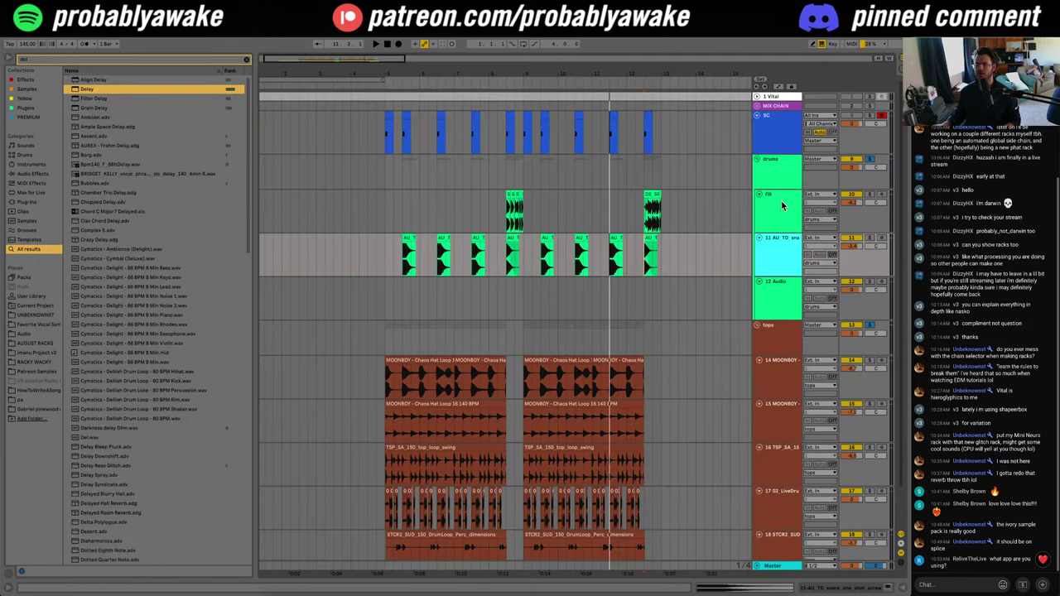
# Step: Move the empty audio track above fill, place AU_TD_kick_one_shot_hood at 5.1 and copy the kick with an SC clip to 6.2
pyautogui.moveTo(784, 295); pyautogui.dragTo(781, 195)
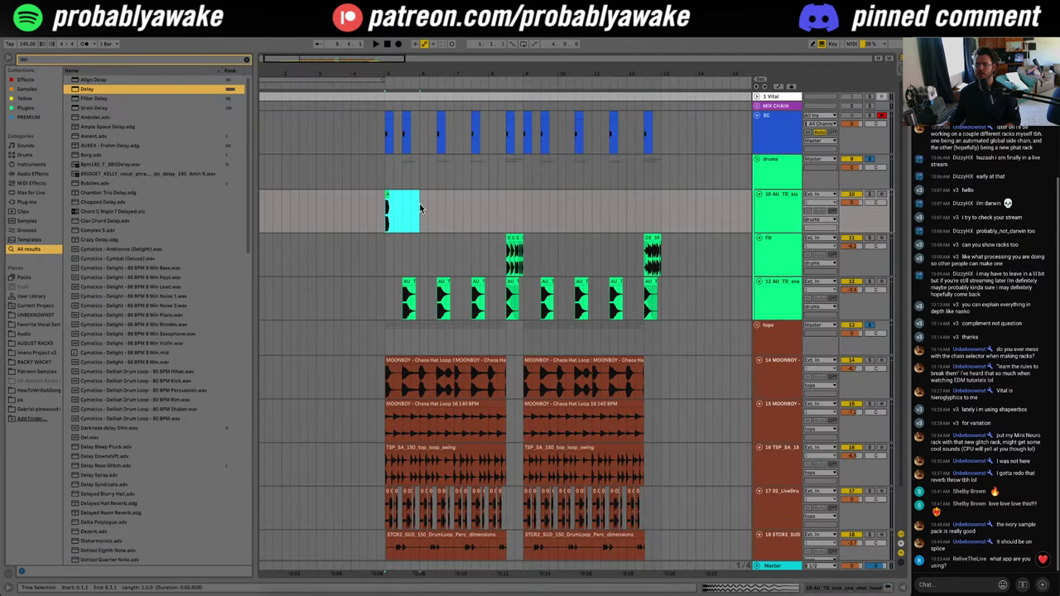
pyautogui.click(438, 116)
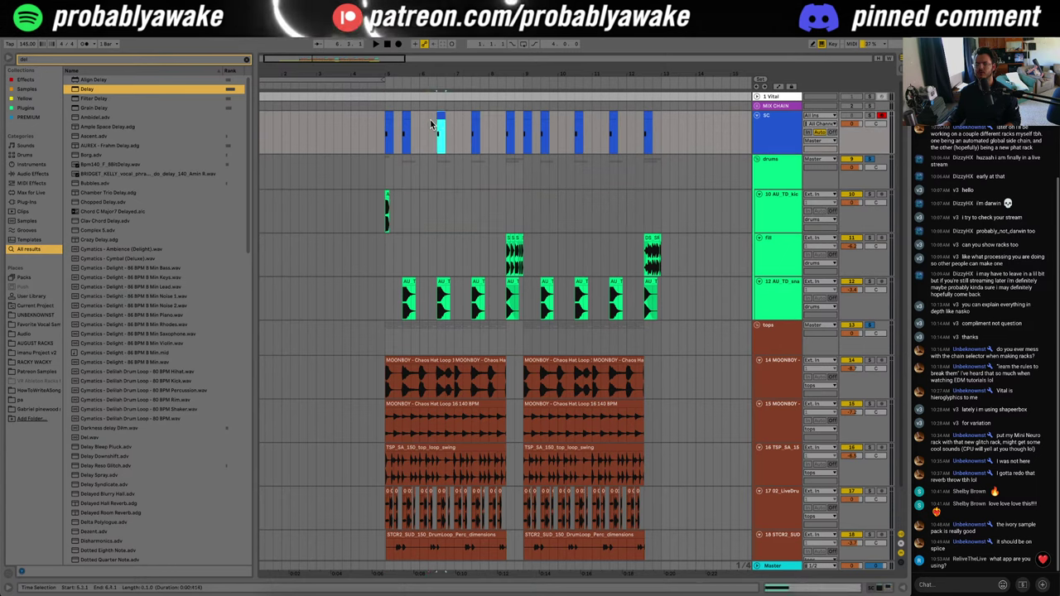
pyautogui.click(388, 198)
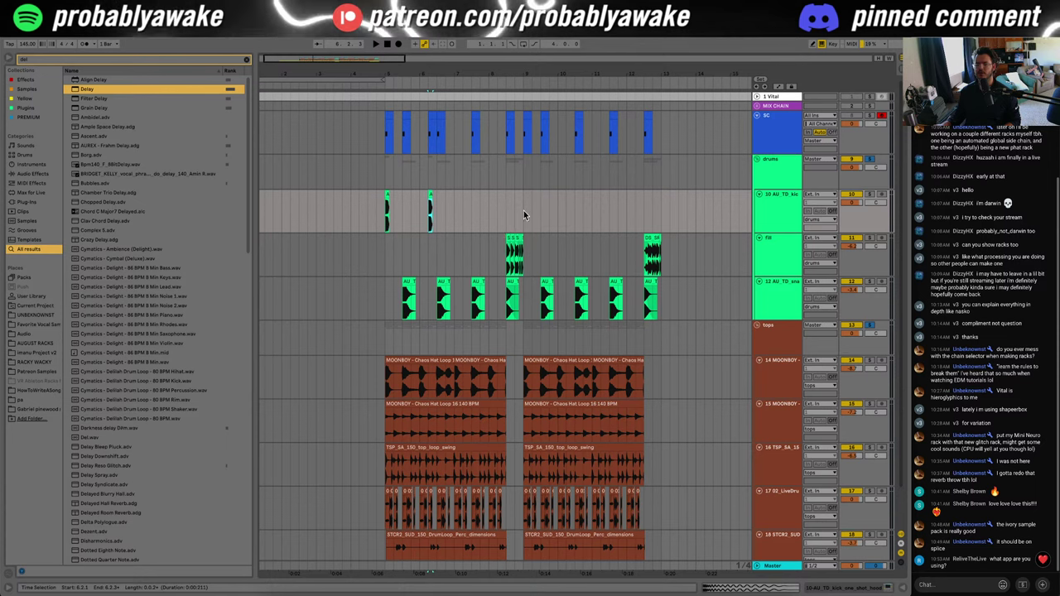
# Step: Copy the kick and its matching SC clip to 7.1 and 8.2
pyautogui.moveTo(523, 216); pyautogui.dragTo(387, 116)
pyautogui.click(455, 188)
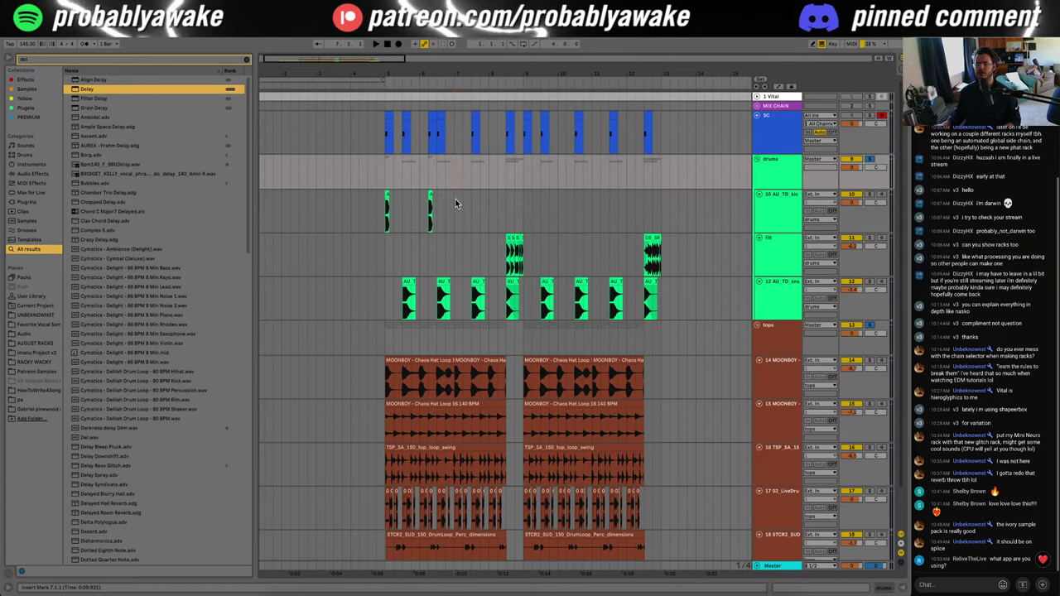
pyautogui.click(455, 203)
pyautogui.hotkey('ctrl', 'v')
pyautogui.click(391, 136)
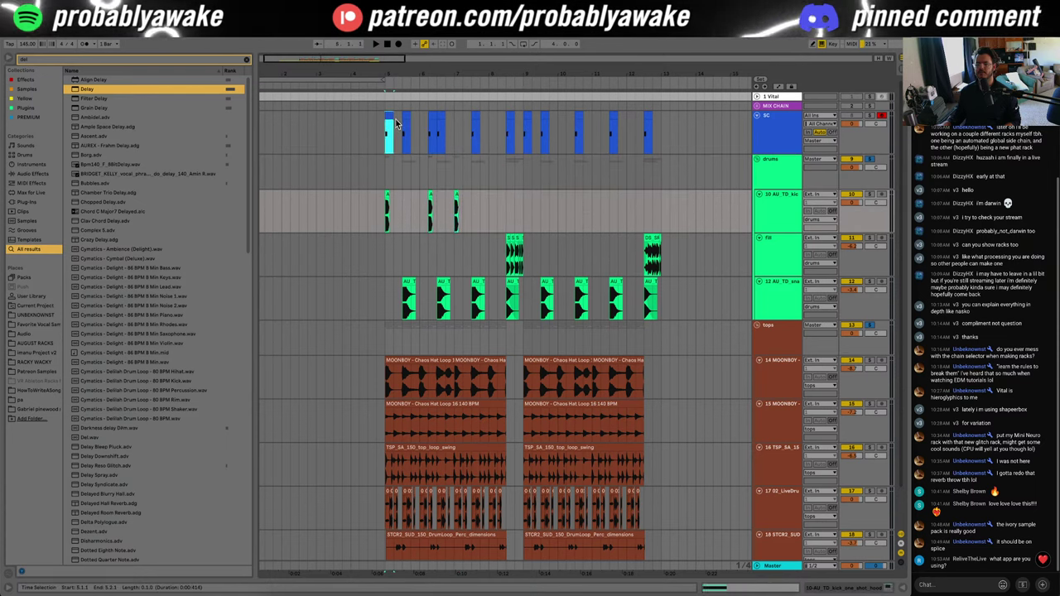
pyautogui.moveTo(455, 224); pyautogui.dragTo(468, 137)
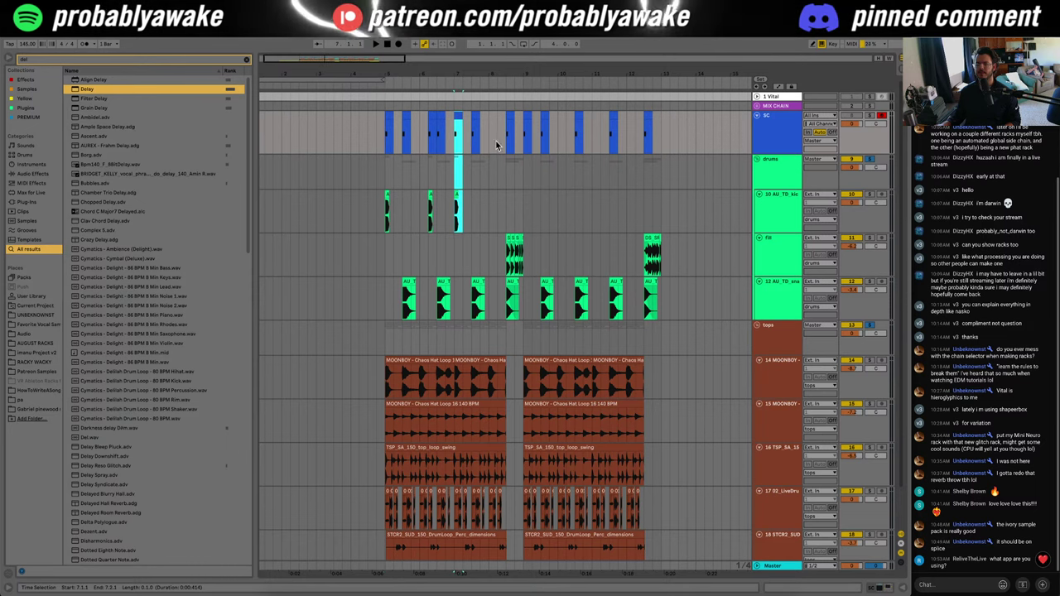
pyautogui.click(499, 143)
pyautogui.hotkey('ctrl', 'v')
# Step: Duplicate the kick and SC pattern of bars 5 to 8 into bars 9 to 12 and lower the kick track's volume during playback
pyautogui.moveTo(522, 201); pyautogui.dragTo(390, 135)
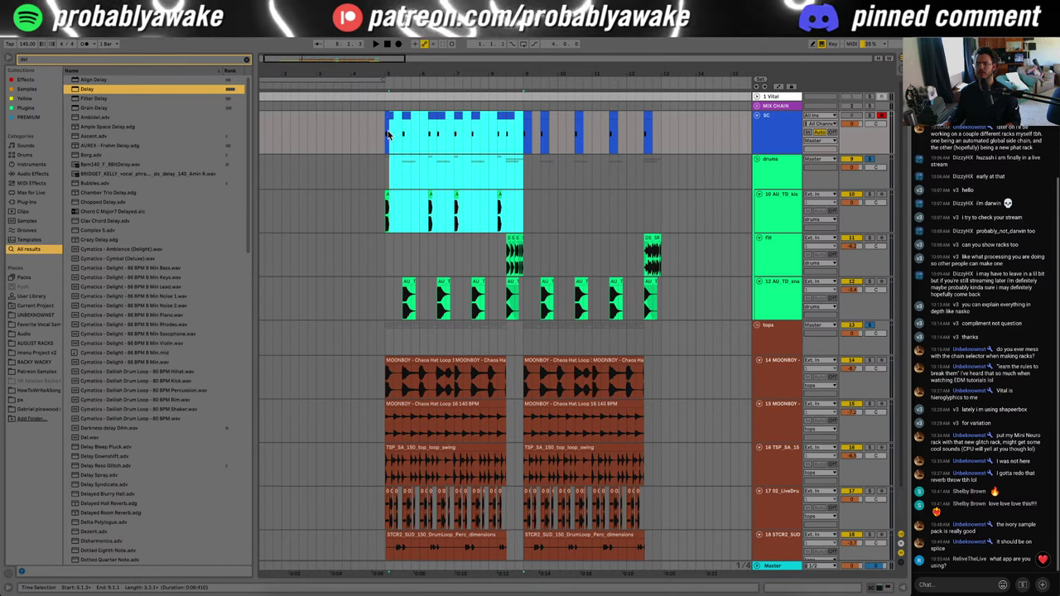
pyautogui.hotkey('ctrl', 'd')
pyautogui.click(388, 219)
pyautogui.press('space')
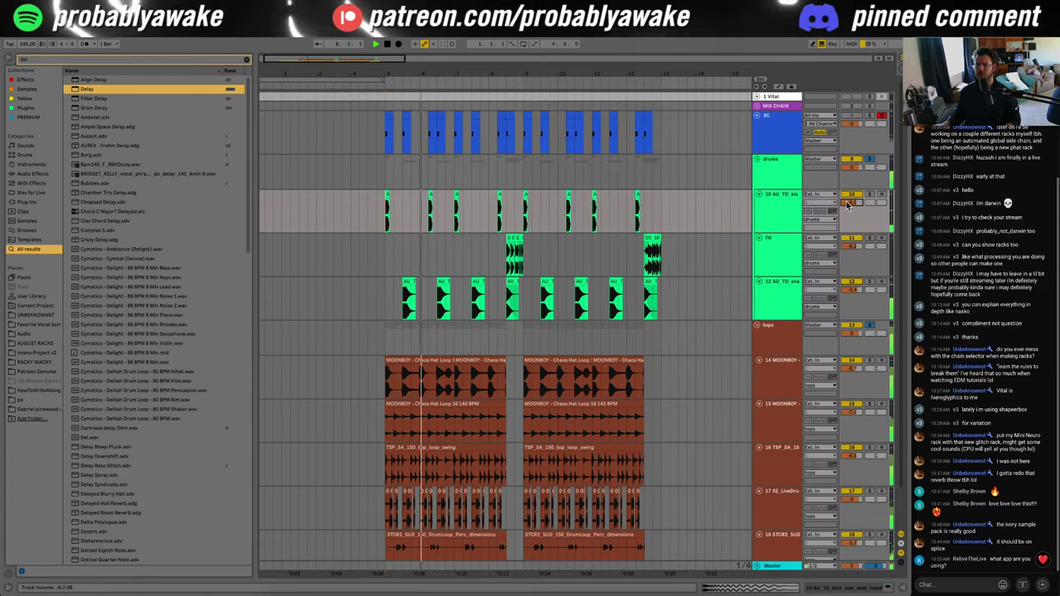
pyautogui.moveTo(850, 203); pyautogui.dragTo(850, 206)
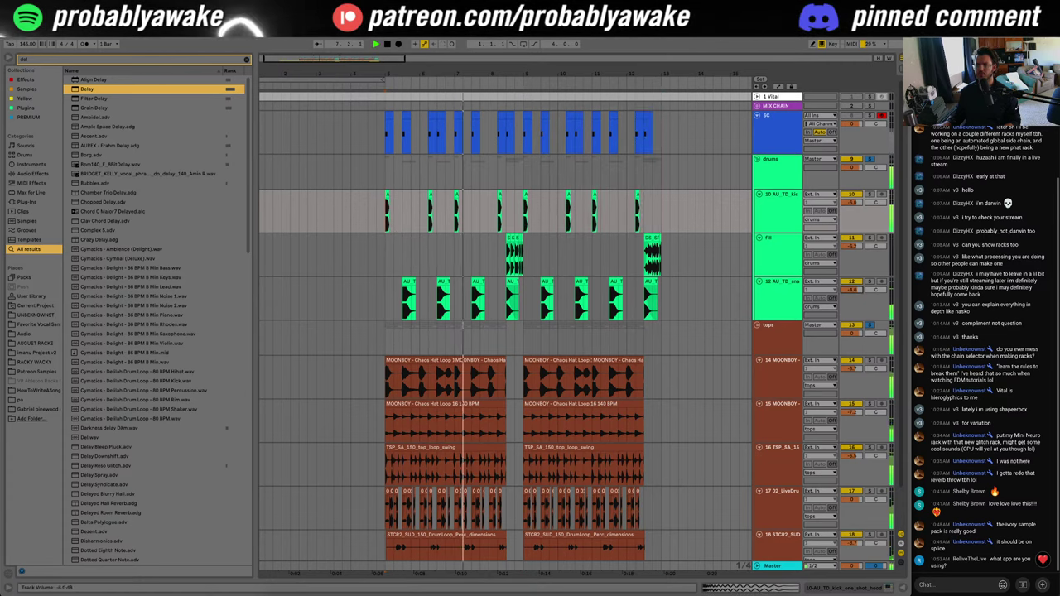
pyautogui.click(780, 294)
pyautogui.hotkey('ctrl', 'g')
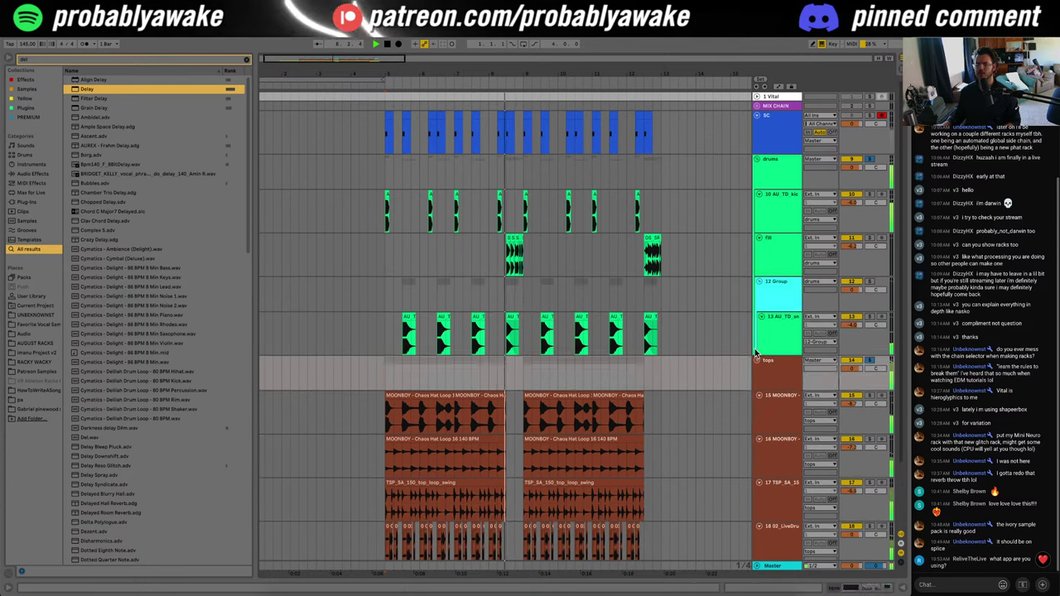
pyautogui.click(792, 335)
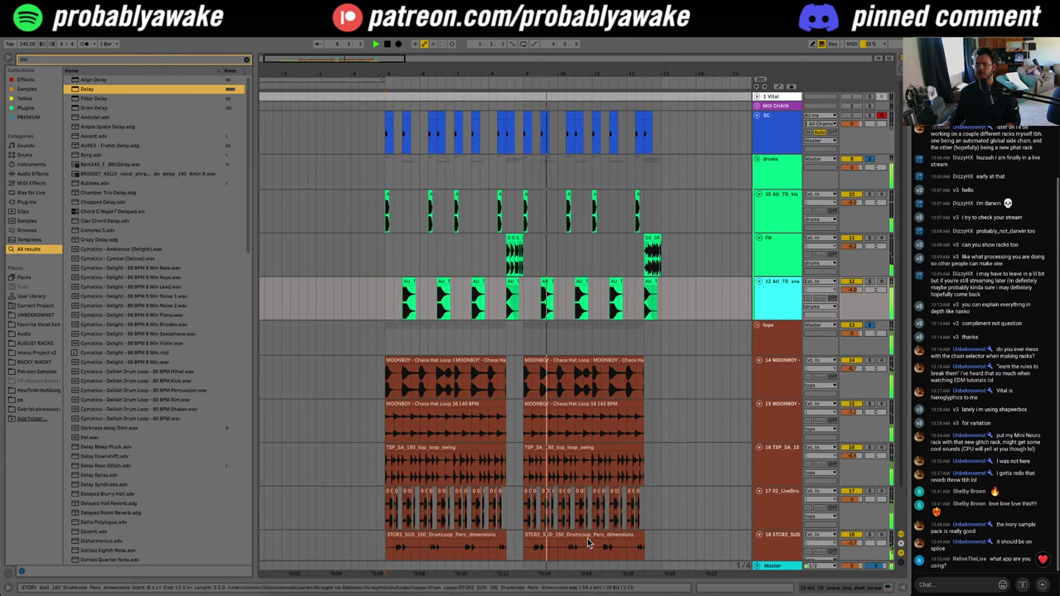
pyautogui.hotkey('ctrl', 'z')
# Step: Switch to Splice and narrow the Tearout Destruction one-shots to drums
pyautogui.click(524, 593)
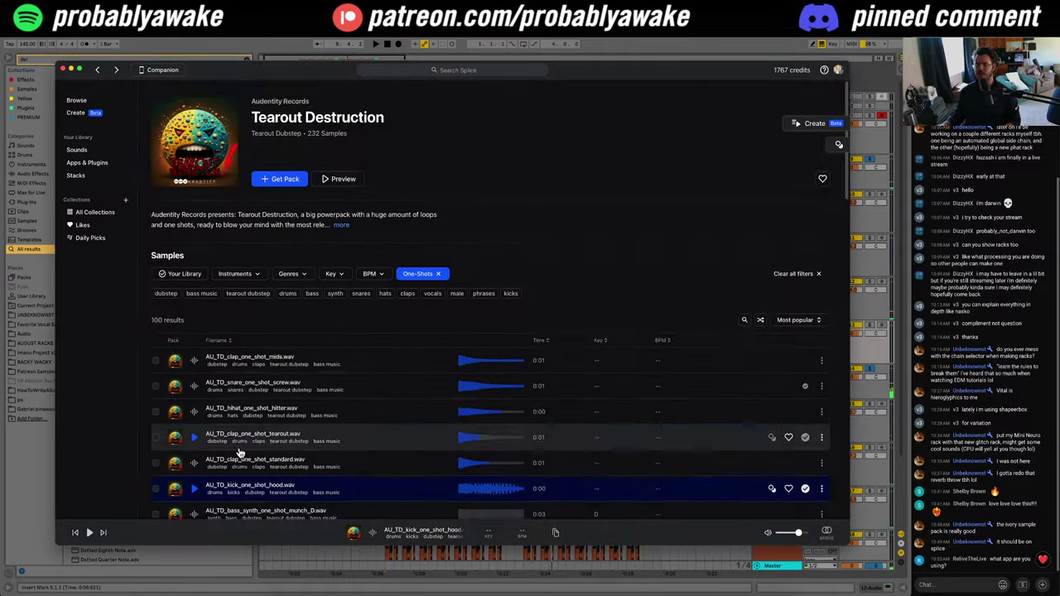
pyautogui.scroll(-1, 240, 455)
pyautogui.click(193, 461)
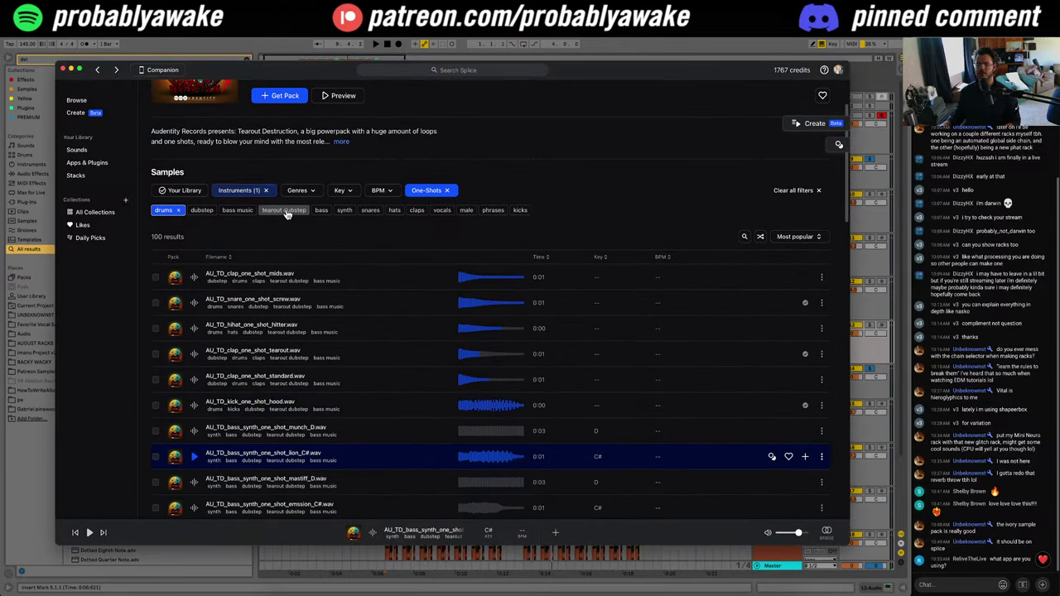
# Step: Audition the Tearout Destruction drum one-shots in order from AU_TD_snare_one_shot_screw to AU_TD_snare_one_shot_shifted
pyautogui.click(194, 386)
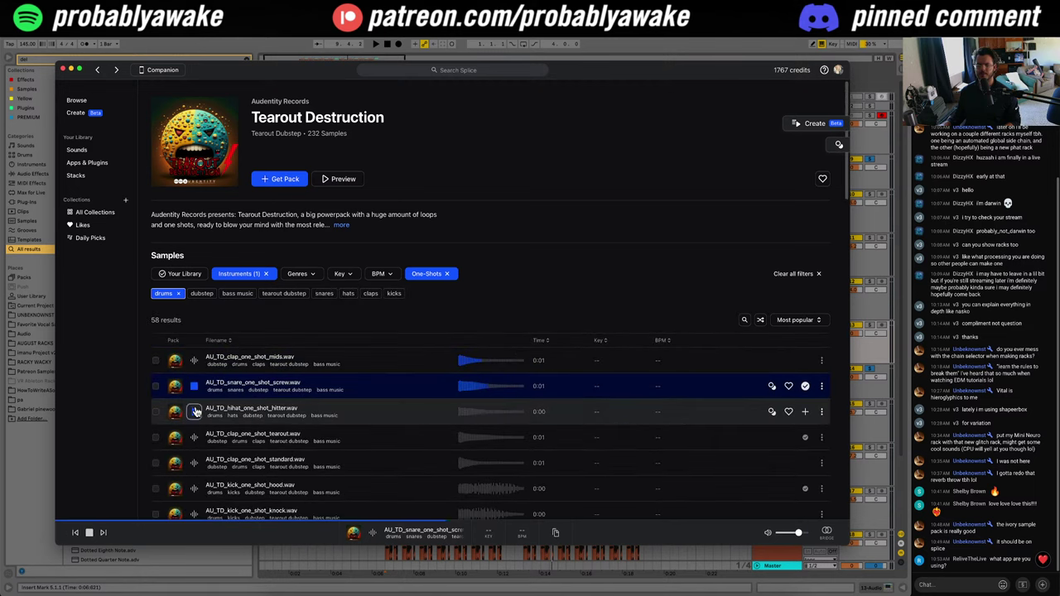
pyautogui.press('Down')
pyautogui.press('Down')
pyautogui.press('Down')
pyautogui.press('Down')
pyautogui.press('Down')
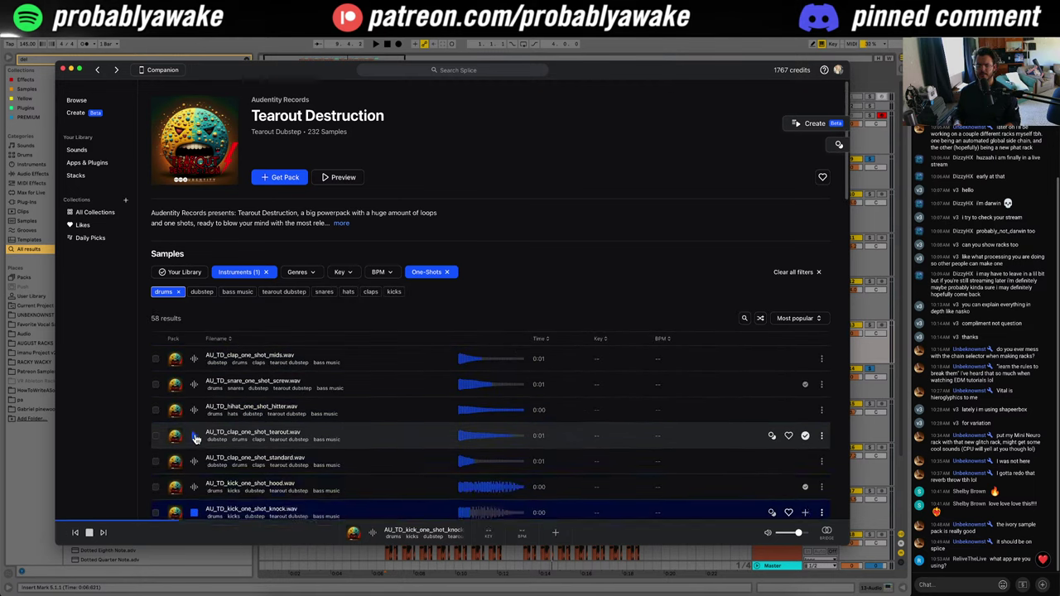
pyautogui.press('Down')
pyautogui.press('Down')
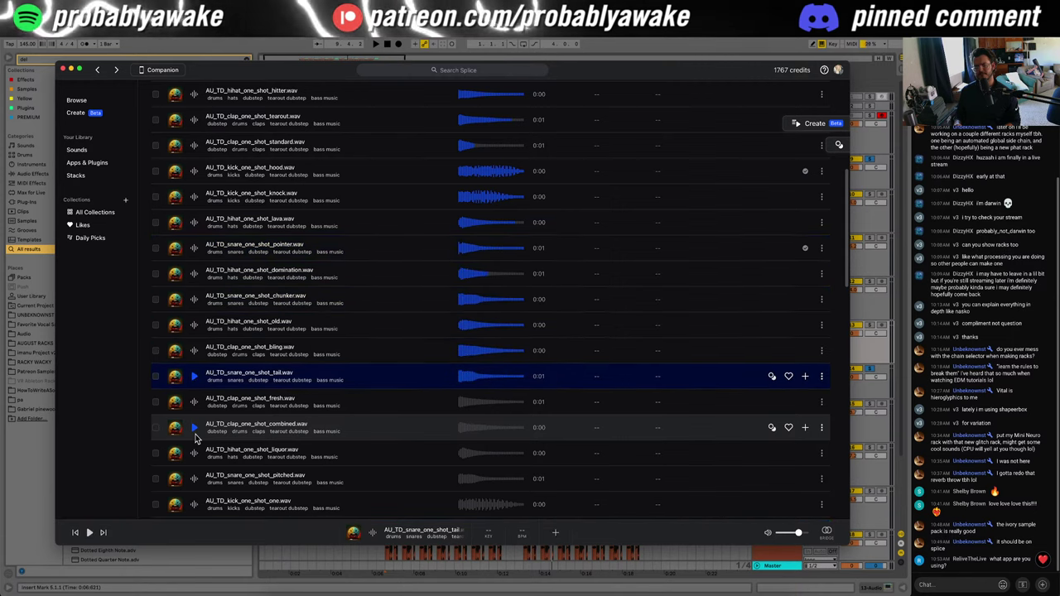
pyautogui.press('Down')
pyautogui.press('Down')
pyautogui.press('Down')
pyautogui.press('Down')
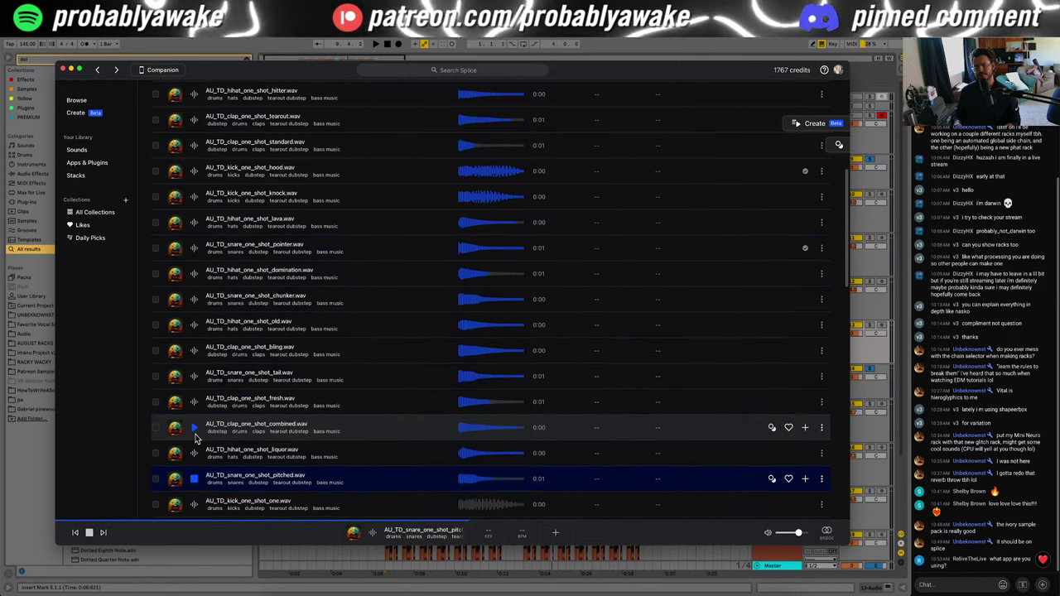
pyautogui.scroll(-4, 194, 439)
pyautogui.press('Down')
pyautogui.press('Down')
pyautogui.press('Down')
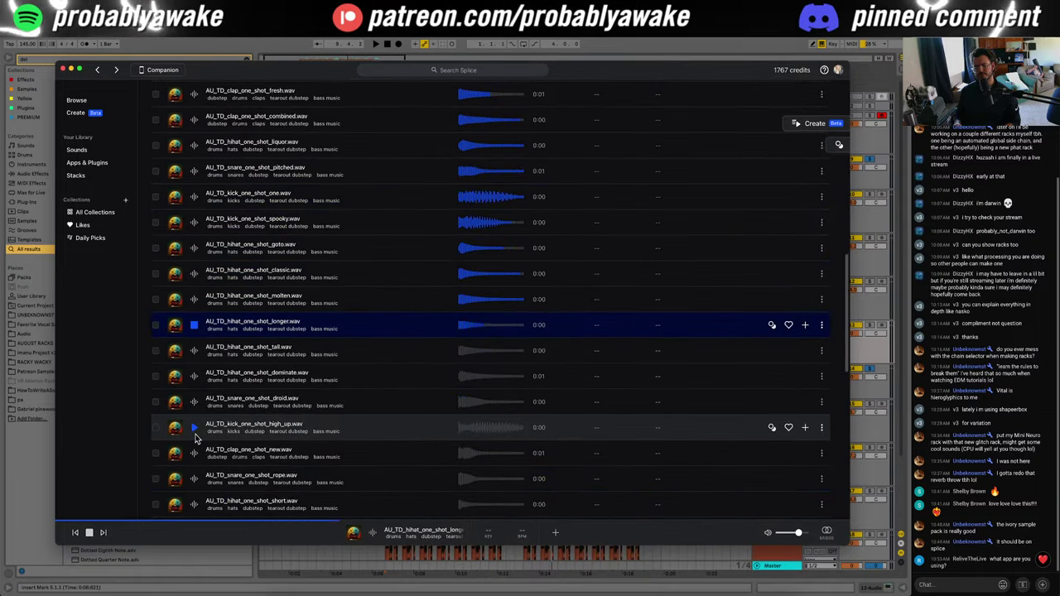
pyautogui.press('Down')
pyautogui.press('Down')
pyautogui.press('Down')
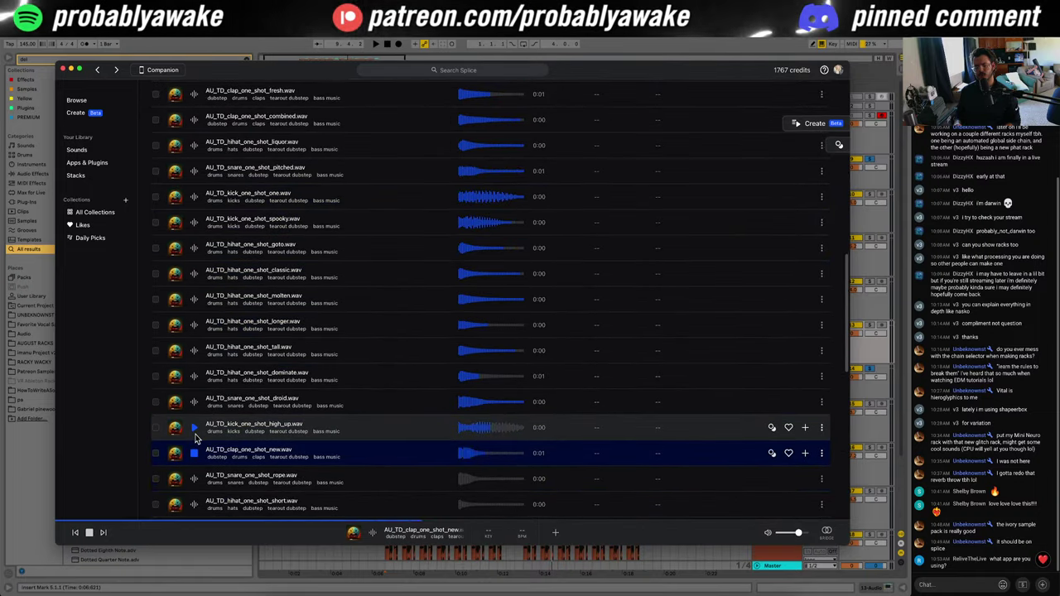
pyautogui.scroll(-4, 195, 439)
pyautogui.press('Down')
pyautogui.press('Down')
pyautogui.press('Down')
pyautogui.press('Down')
pyautogui.press('Down')
pyautogui.press('Down')
pyautogui.press('Down')
pyautogui.press('Down')
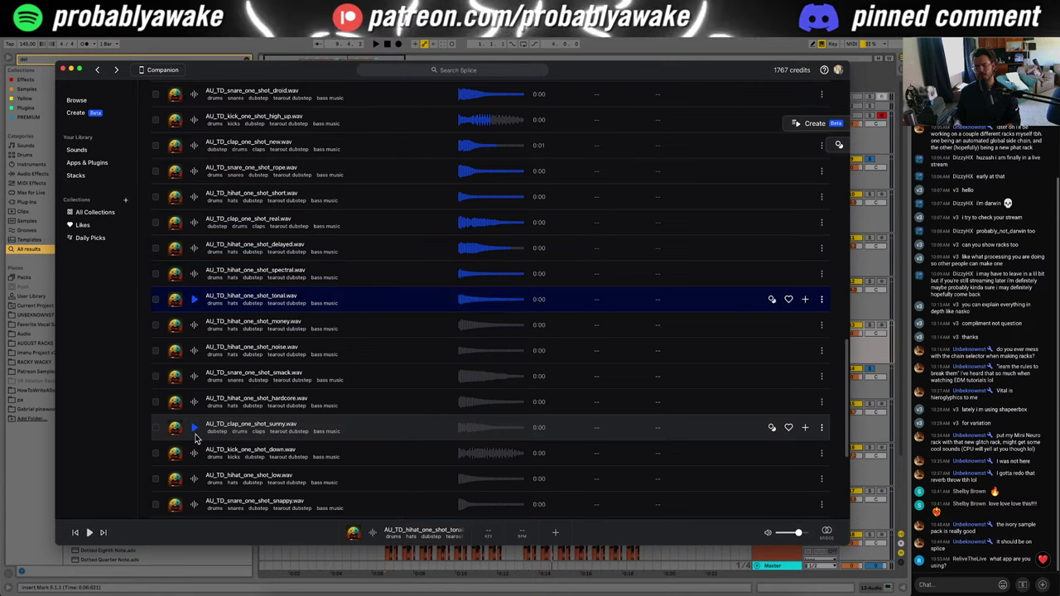
pyautogui.press('Down')
pyautogui.press('Down')
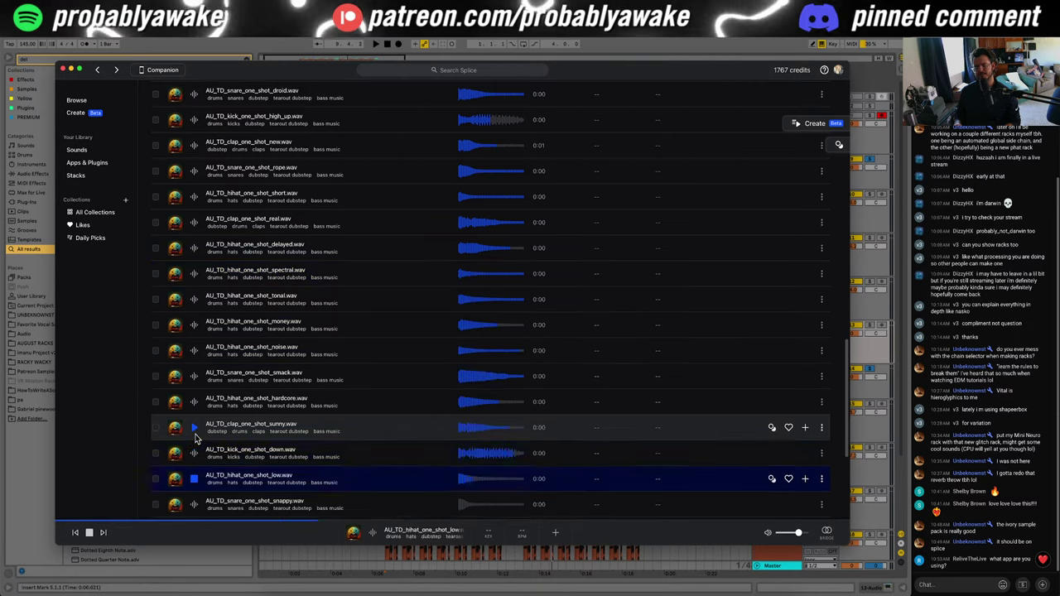
pyautogui.scroll(-3, 195, 439)
pyautogui.press('Down')
pyautogui.press('Down')
pyautogui.press('Down')
pyautogui.press('Down')
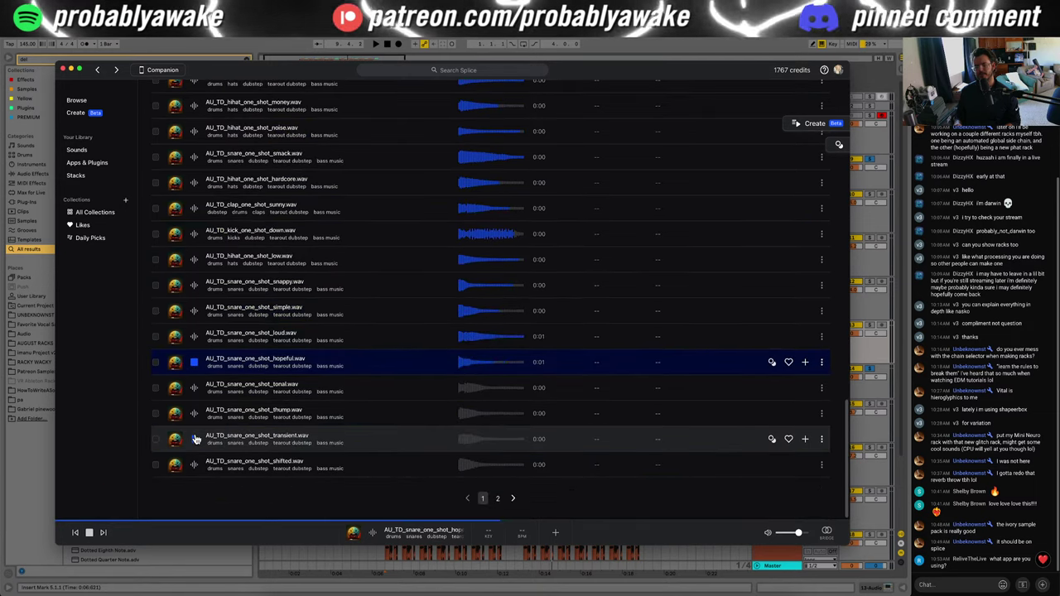
pyautogui.press('Down')
pyautogui.press('Down')
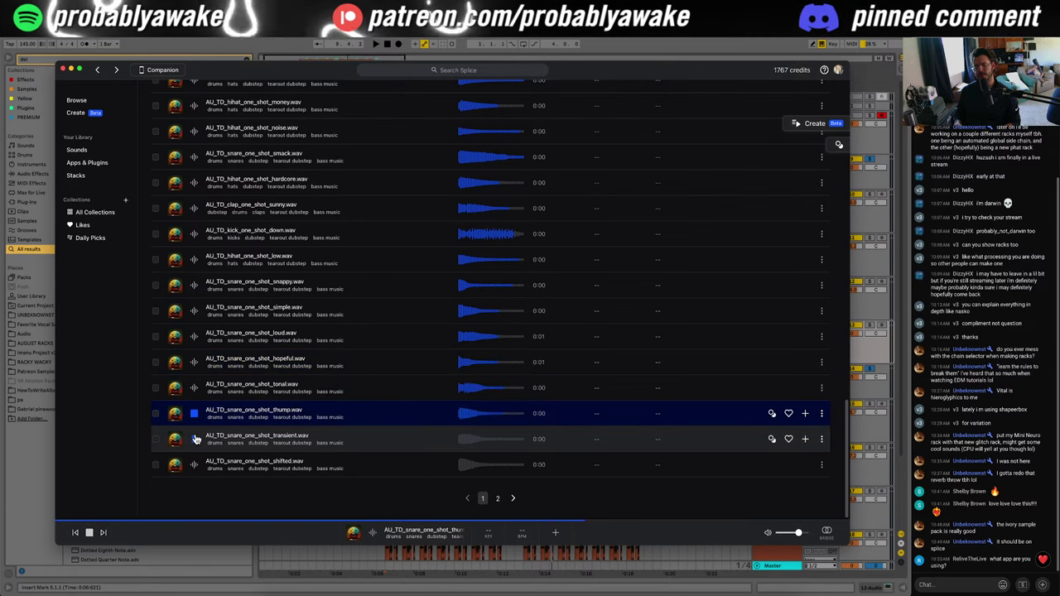
pyautogui.press('Down')
pyautogui.press('Down')
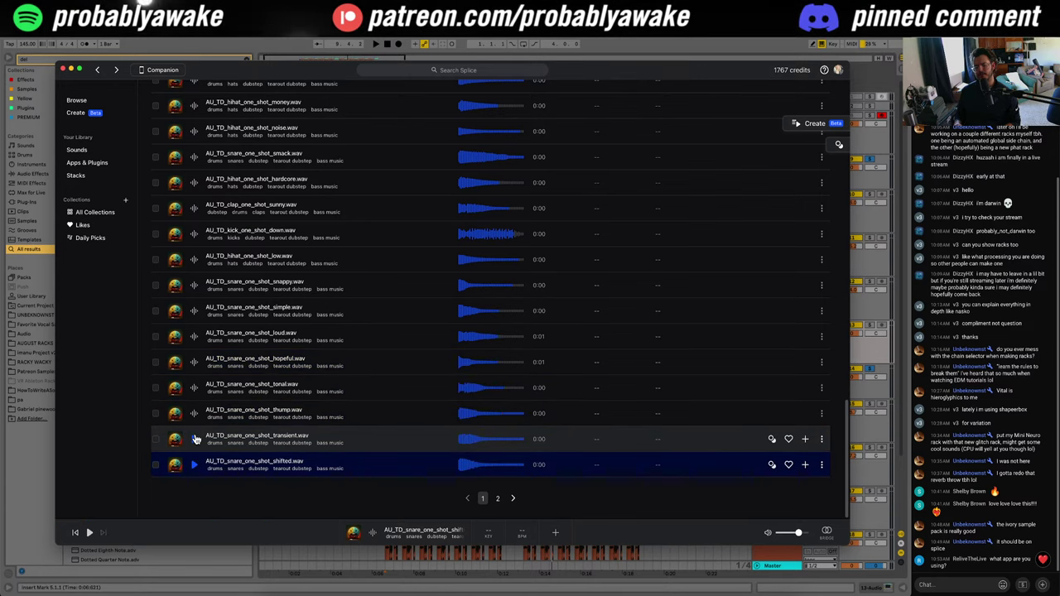
# Step: Replay AU_TD_snare_one_shot_transient, add it to the library and return to Ableton Live
pyautogui.press('Up')
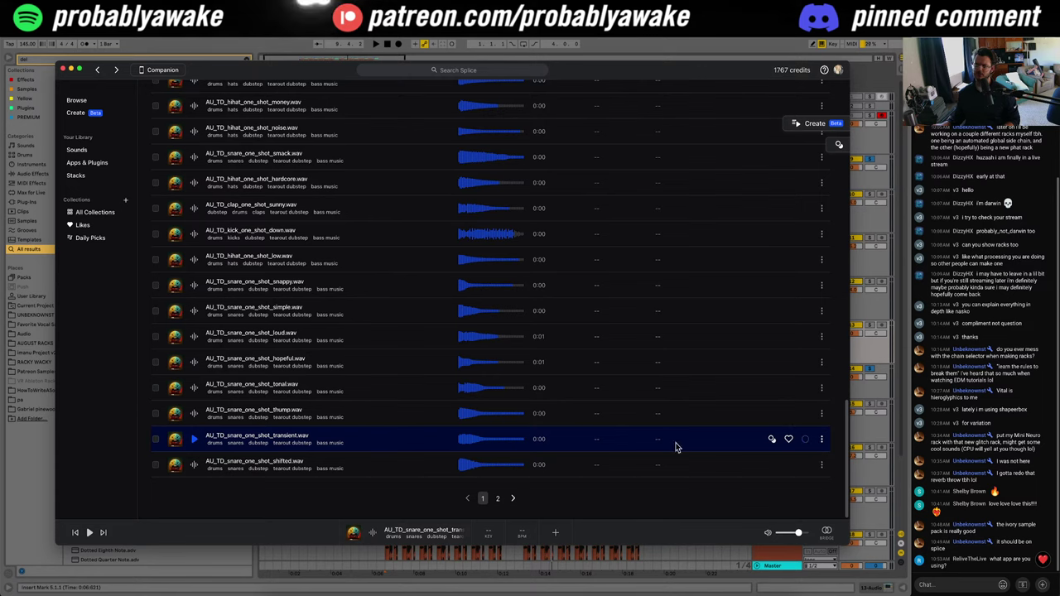
pyautogui.click(805, 440)
pyautogui.click(865, 456)
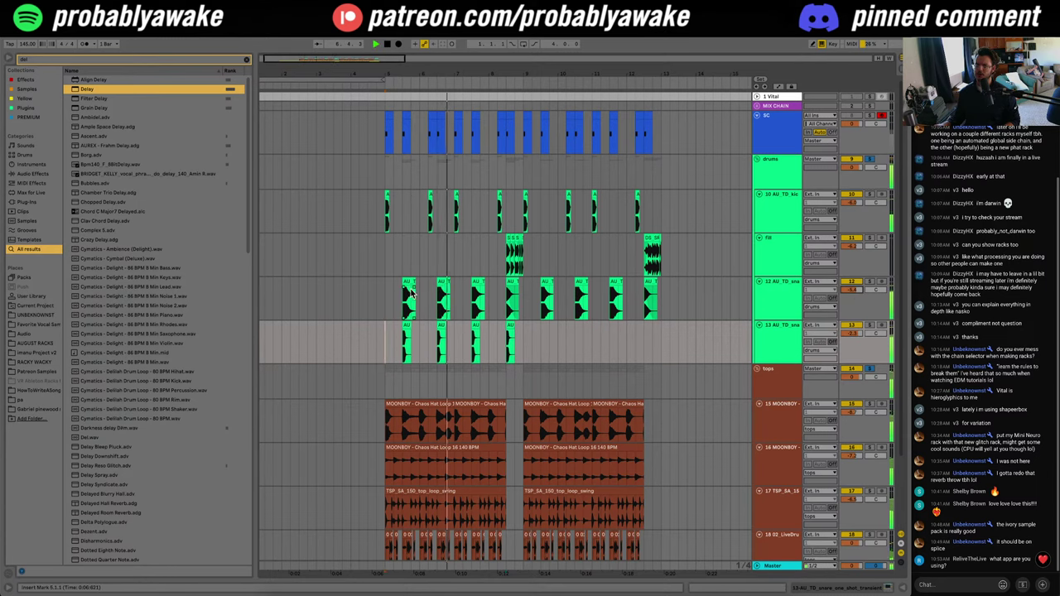
# Step: Set the AU_TD_snare_one_shot_screw clips' warp mode to Beats, turn off transient looping and shorten the transient envelope
pyautogui.doubleClick(788, 305)
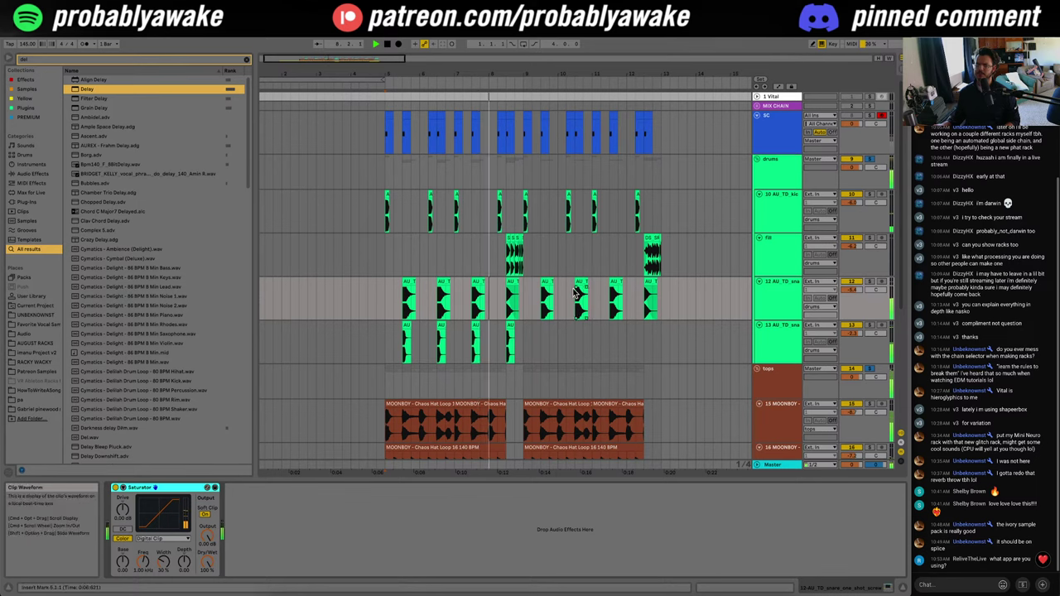
pyautogui.doubleClick(652, 286)
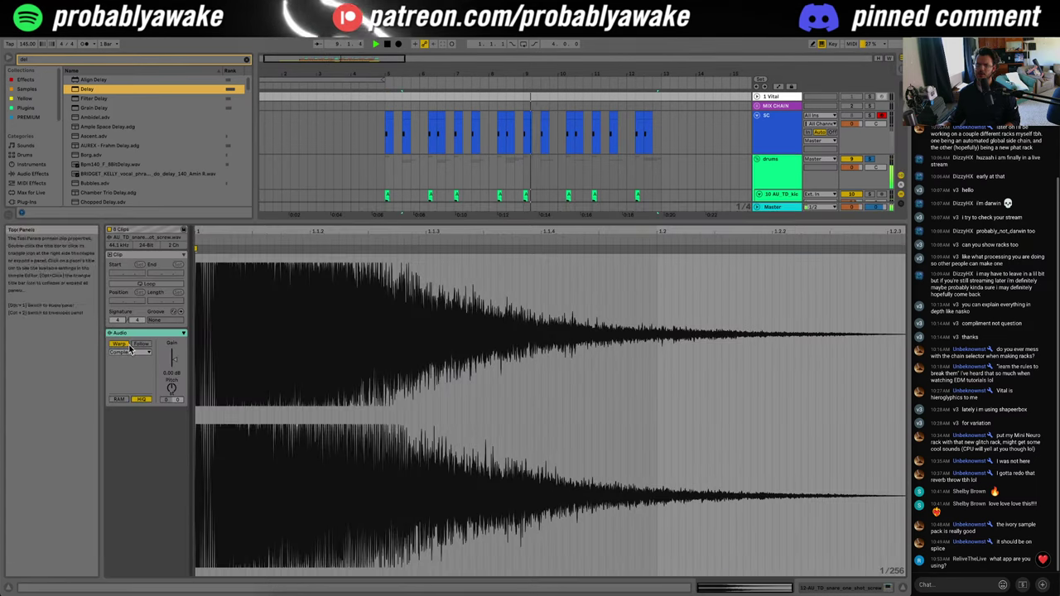
pyautogui.click(129, 351)
pyautogui.click(121, 375)
pyautogui.click(121, 383)
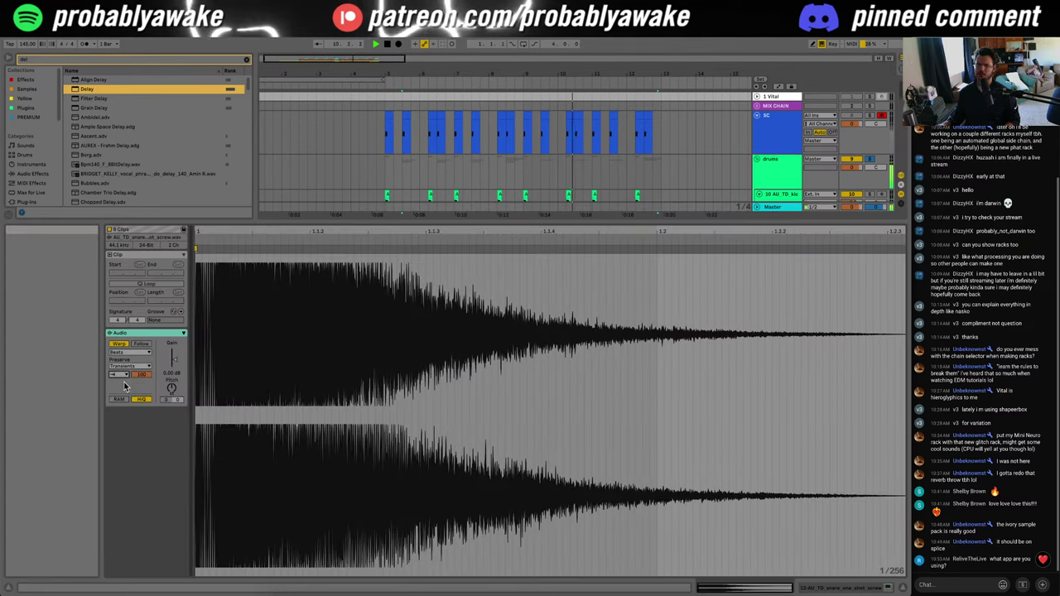
pyautogui.moveTo(142, 376); pyautogui.dragTo(141, 400)
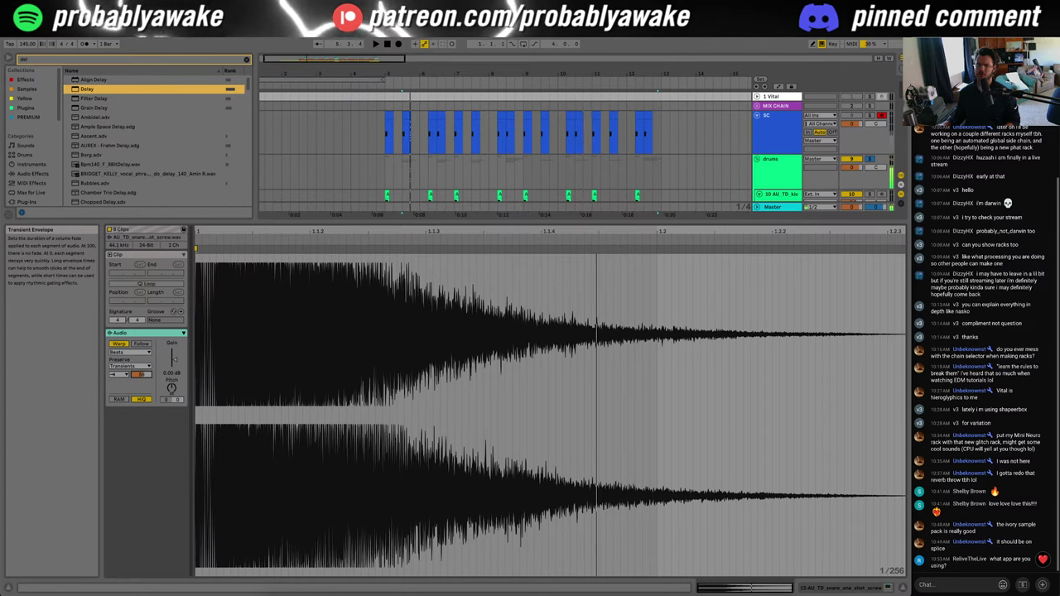
# Step: Duplicate the four AU_TD_snare_one_shot_transient clips into the next four bars and play them back to balance the snare track volumes
pyautogui.scroll(-5, 378, 171)
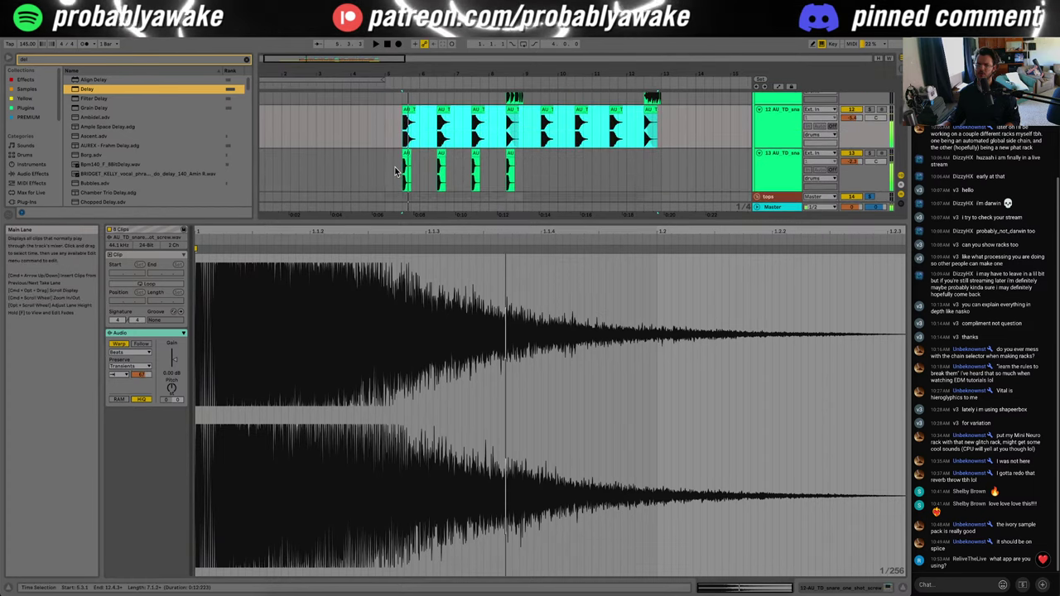
pyautogui.moveTo(386, 173); pyautogui.dragTo(524, 169)
pyautogui.press('super+d')
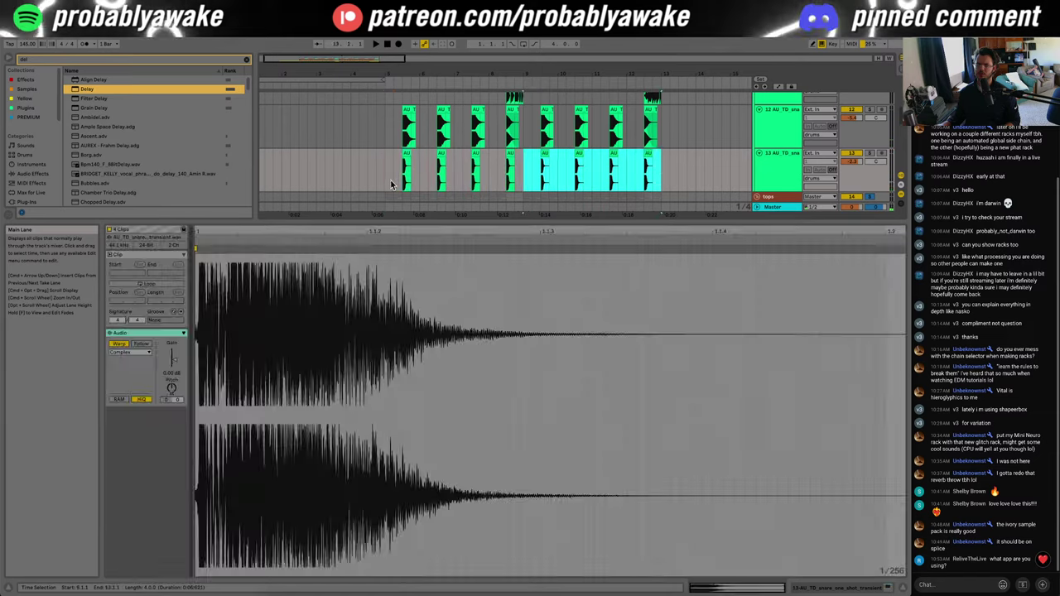
pyautogui.click(393, 184)
pyautogui.press('space')
pyautogui.click(903, 589)
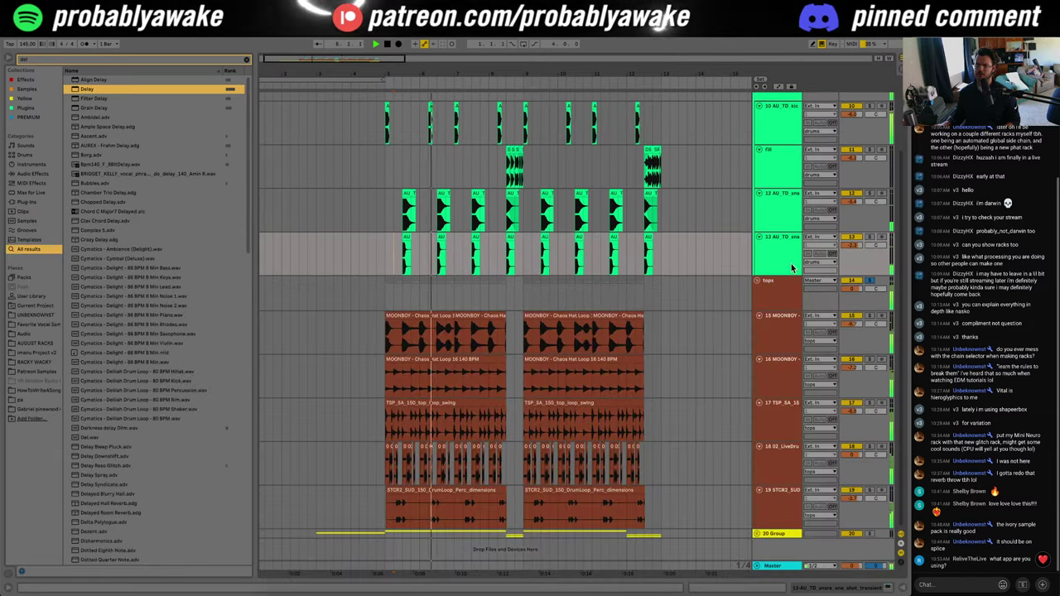
pyautogui.press('Up')
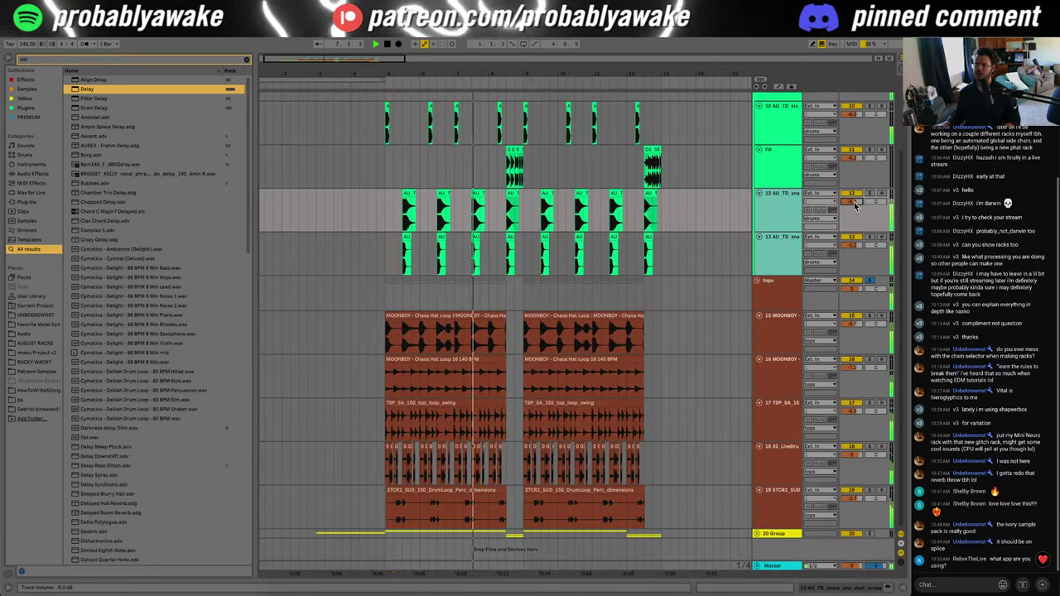
# Step: Insert an audio track in the drums group, find CHIME_snare_tight.wav by searching for "snare" and place it on the first snare hit
pyautogui.click(783, 262)
pyautogui.press('super+t')
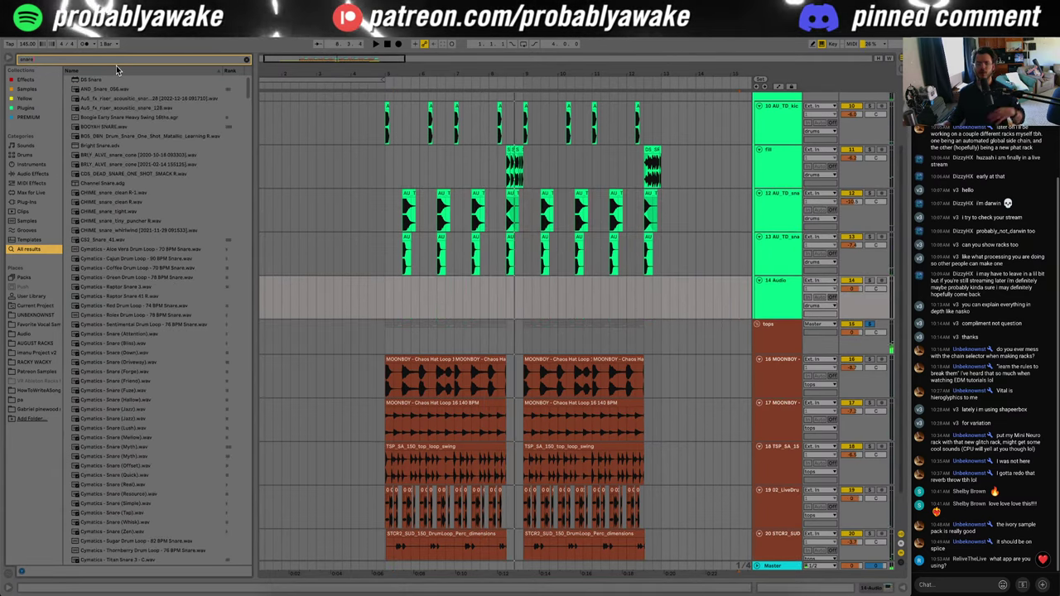
pyautogui.write('snare')
pyautogui.click(126, 127)
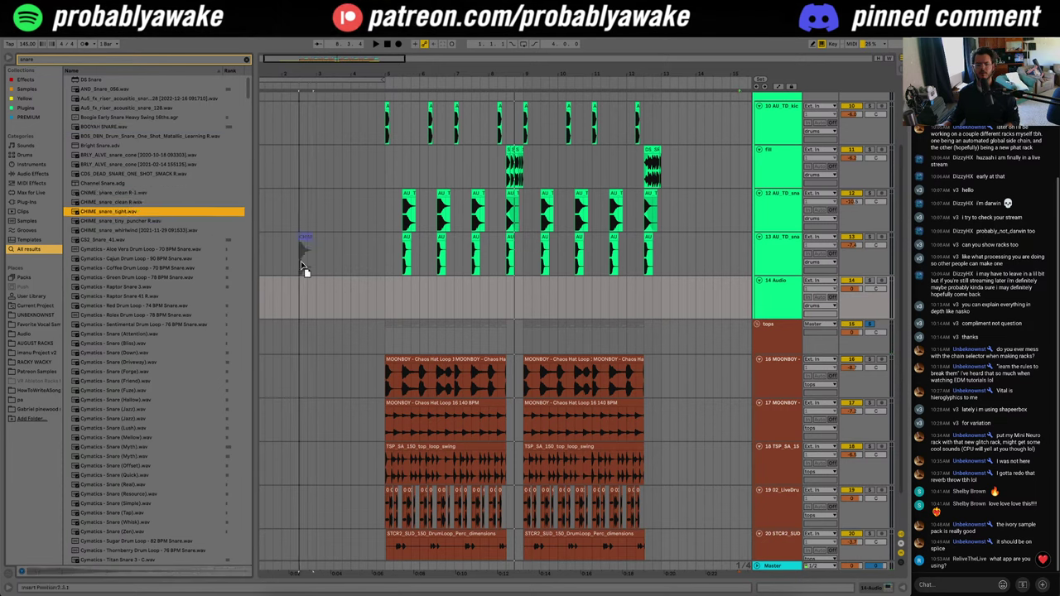
pyautogui.moveTo(400, 298); pyautogui.dragTo(402, 299)
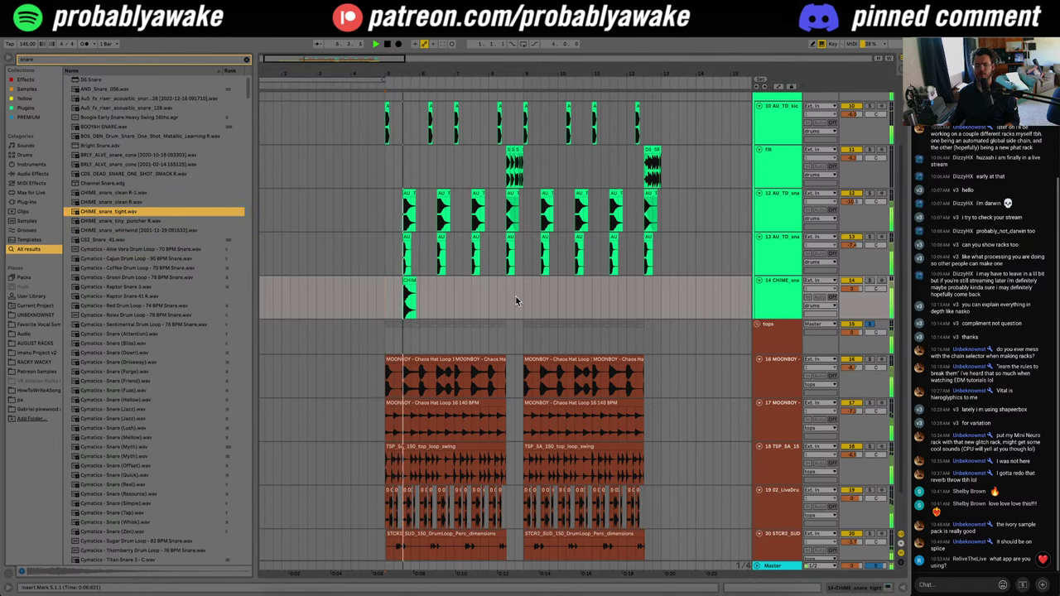
# Step: Repeat the CHIME_snare_tight clip on every snare hit across the eight bars and lower its track volume during playback
pyautogui.hotkey('ctrl', 'd')
pyautogui.hotkey('ctrl', 'd')
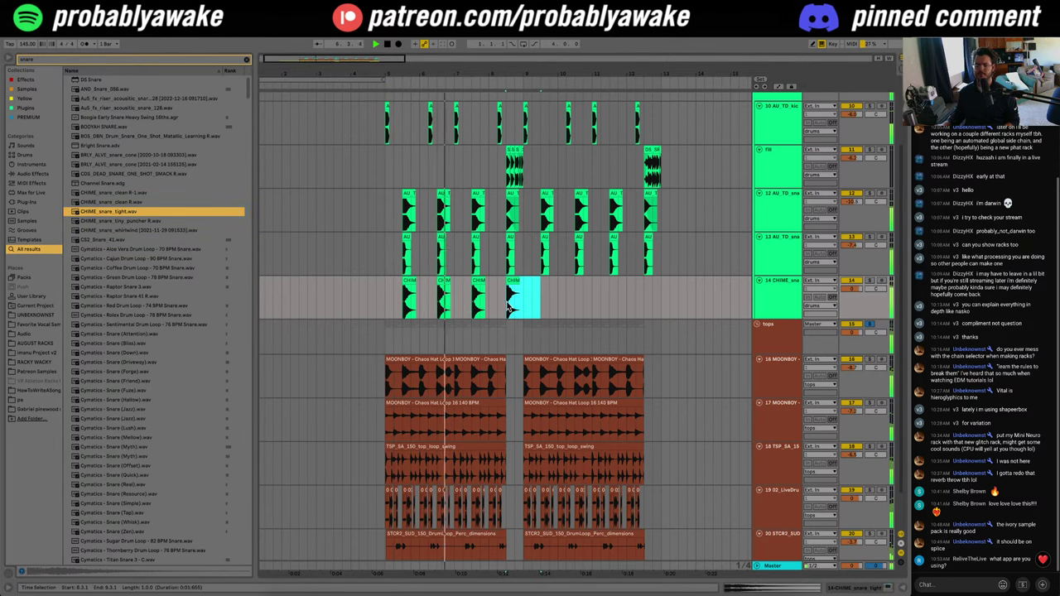
pyautogui.moveTo(523, 287); pyautogui.dragTo(407, 302)
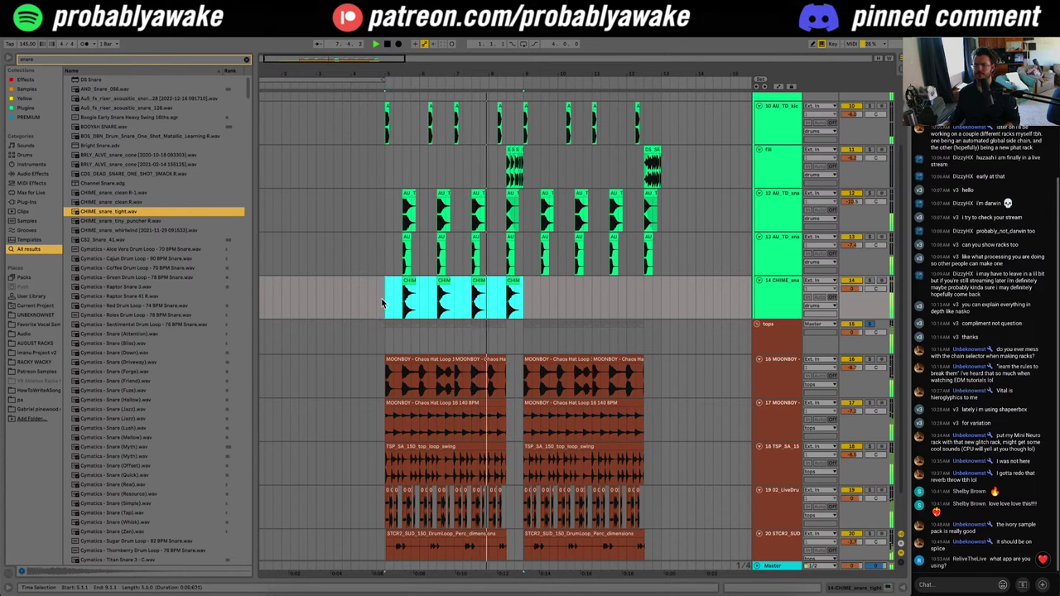
pyautogui.hotkey('ctrl', 'd')
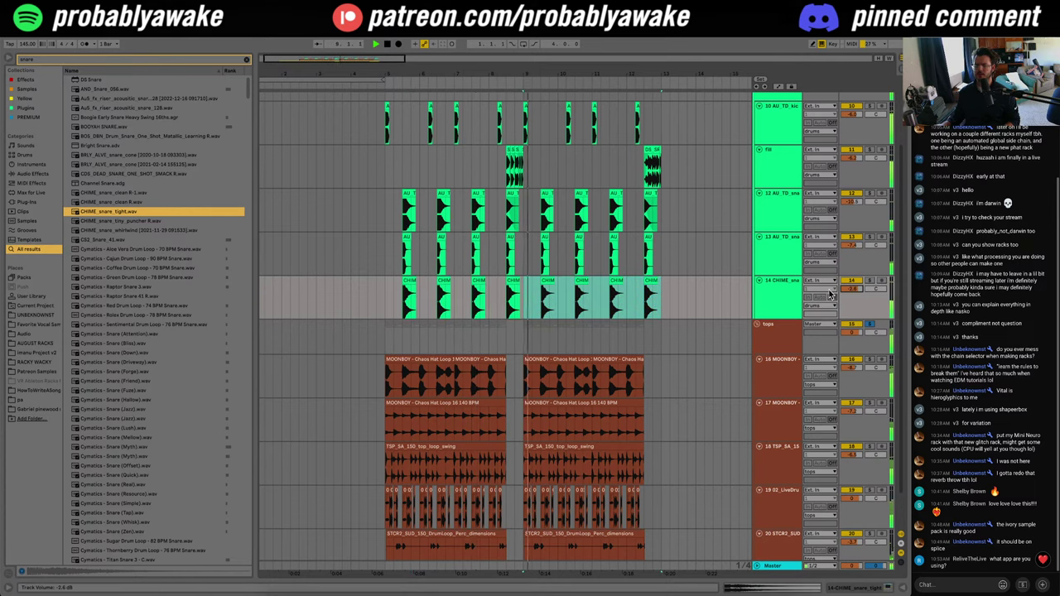
pyautogui.click(384, 325)
pyautogui.scroll(-3, 580, 422)
pyautogui.press('space')
# Step: Delete the STCR2_SUD percussion loop track and insert an empty audio track at the end of the tops group
pyautogui.click(793, 503)
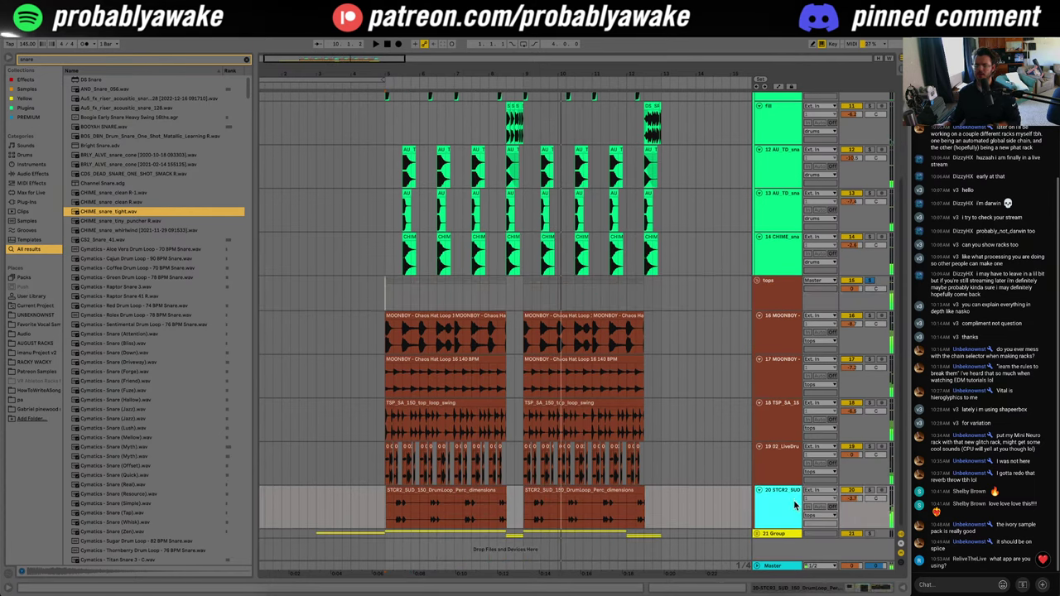
pyautogui.press('Delete')
pyautogui.click(380, 481)
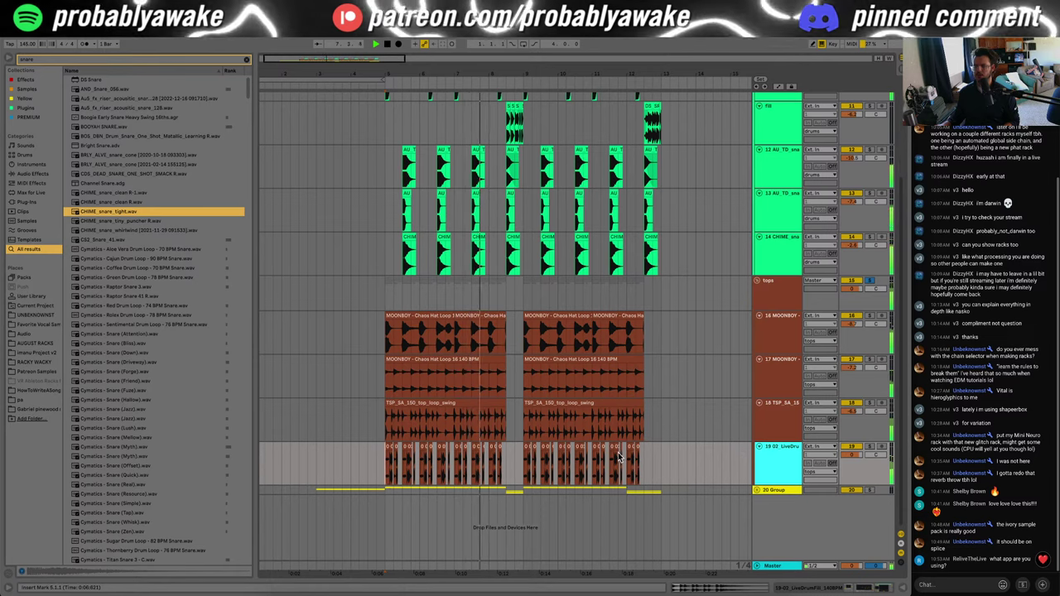
pyautogui.hotkey('ctrl', 't')
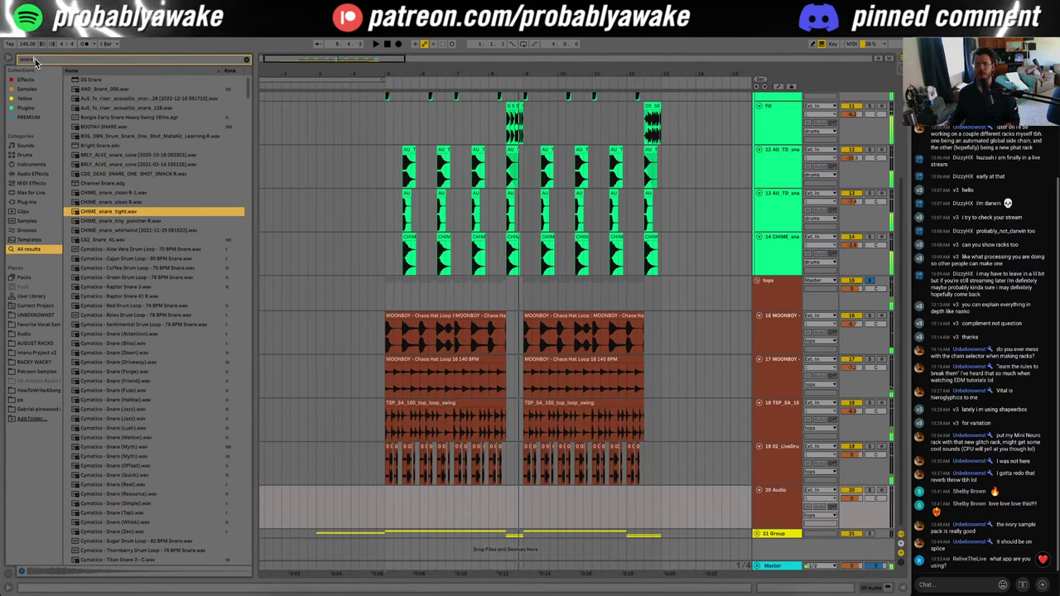
# Step: Search the browser for "cymbal" and place N-Cymbals Loop 02 140BPM.wav at bar 5 on the new tops track
pyautogui.click(35, 60)
pyautogui.write('cymbal')
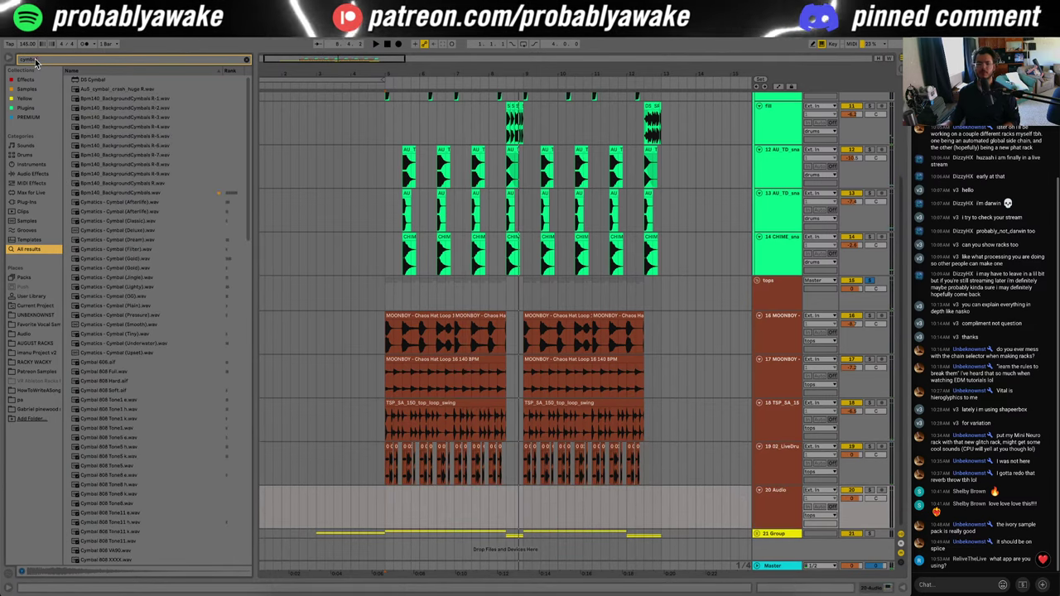
pyautogui.click(160, 428)
pyautogui.scroll(-8, 139, 451)
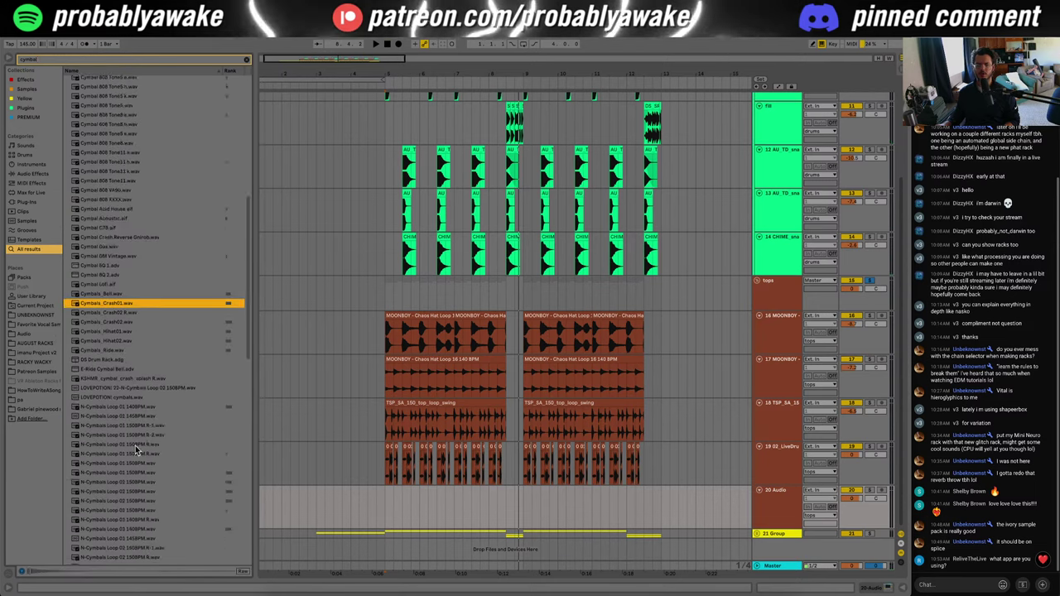
pyautogui.click(133, 453)
pyautogui.moveTo(133, 452); pyautogui.dragTo(391, 507)
pyautogui.press('space')
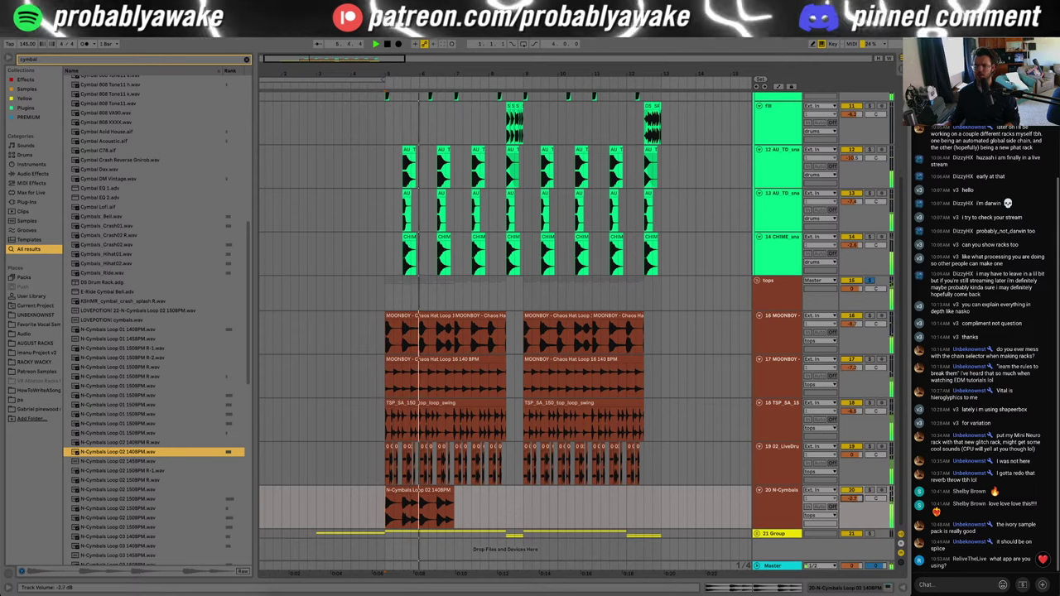
# Step: Duplicate the N-Cymbals Loop 02 140BPM clip three times to fill all eight bars
pyautogui.click(435, 498)
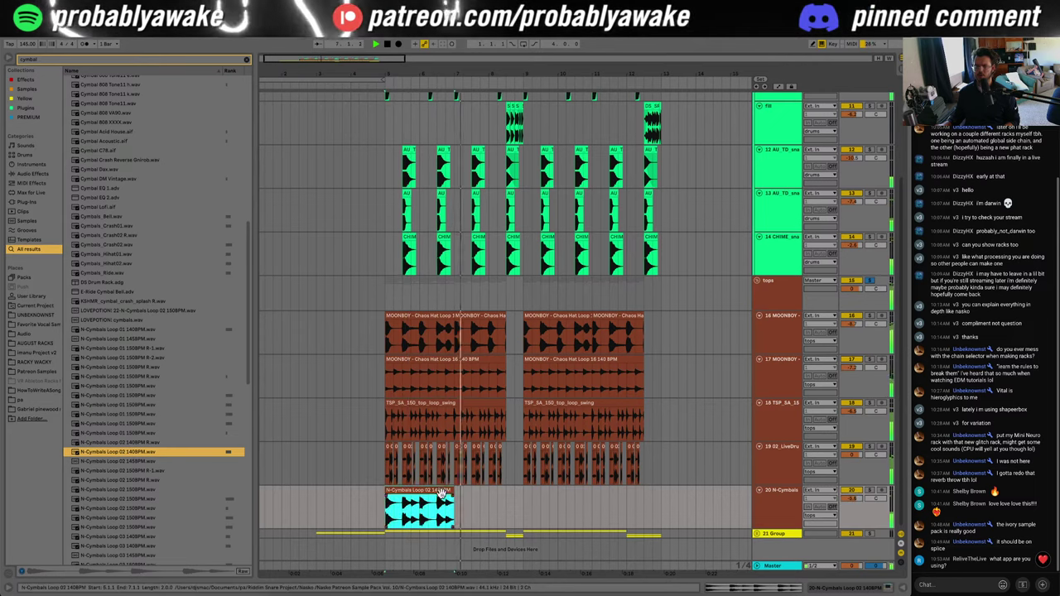
pyautogui.hotkey('ctrl', 'd')
pyautogui.hotkey('ctrl', 'd')
pyautogui.hotkey('ctrl', 'd')
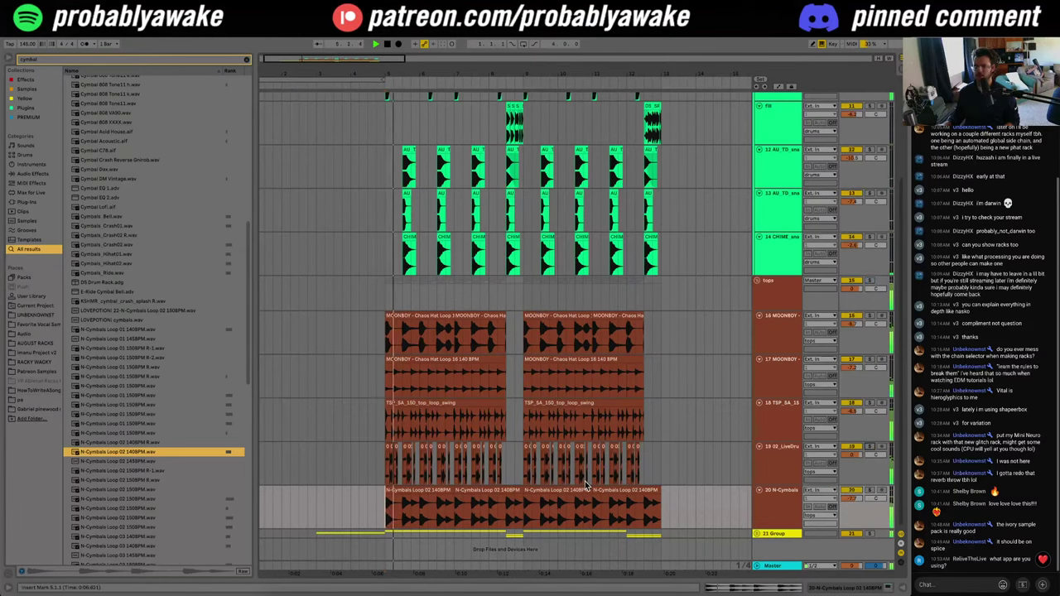
# Step: Collapse the tops group and listen to the drums together with the bass from bar 7
pyautogui.click(757, 282)
pyautogui.click(756, 413)
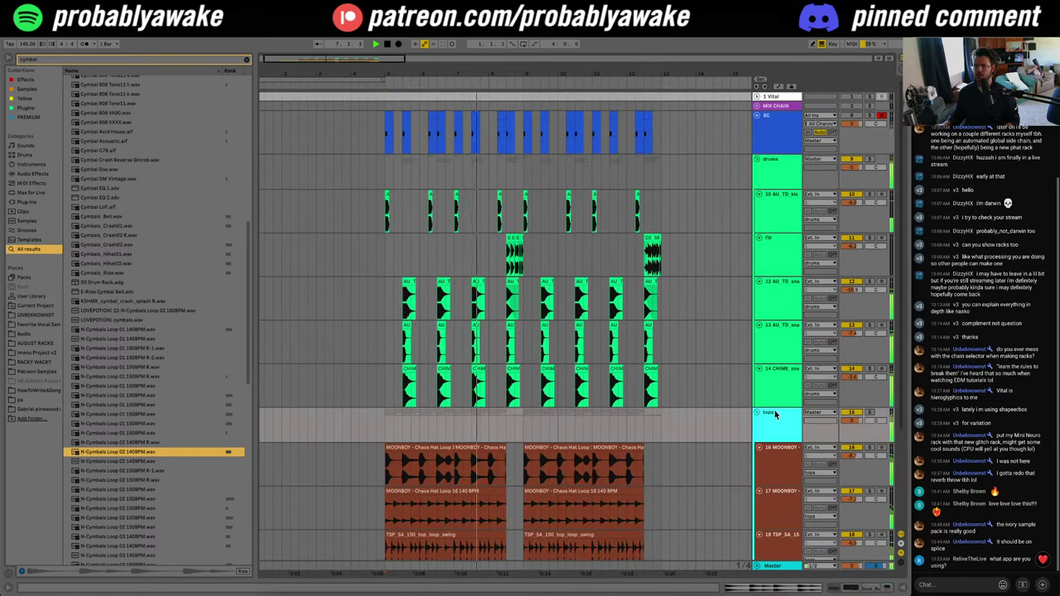
pyautogui.click(756, 413)
pyautogui.click(482, 425)
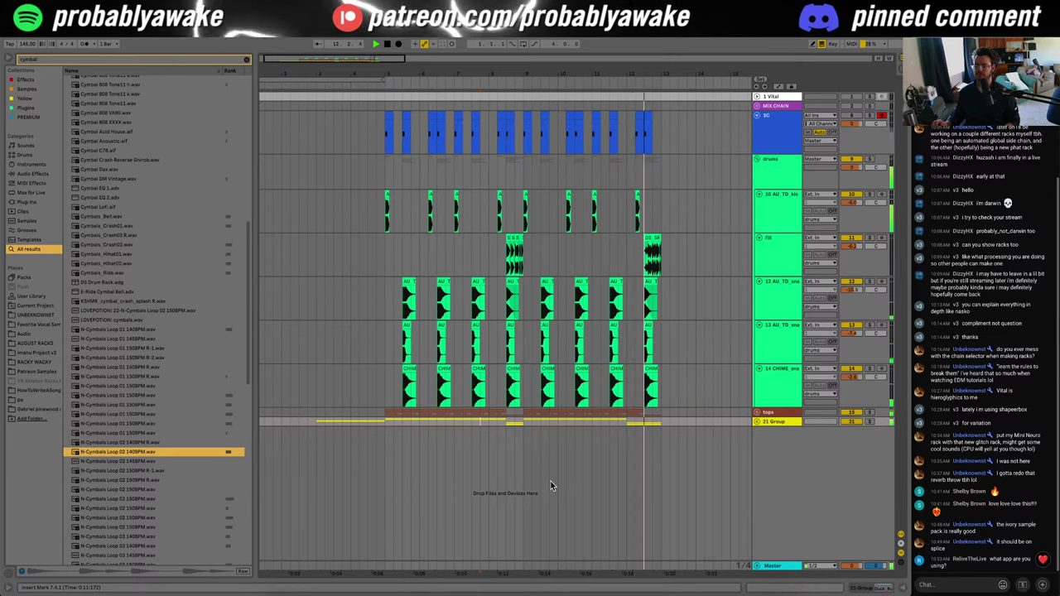
pyautogui.press('space')
pyautogui.press('space')
# Step: Unfold the 21 Group and move bar 12's kick and its SC trigger one beat earlier to 12.1.1
pyautogui.moveTo(374, 58); pyautogui.dragTo(374, 99)
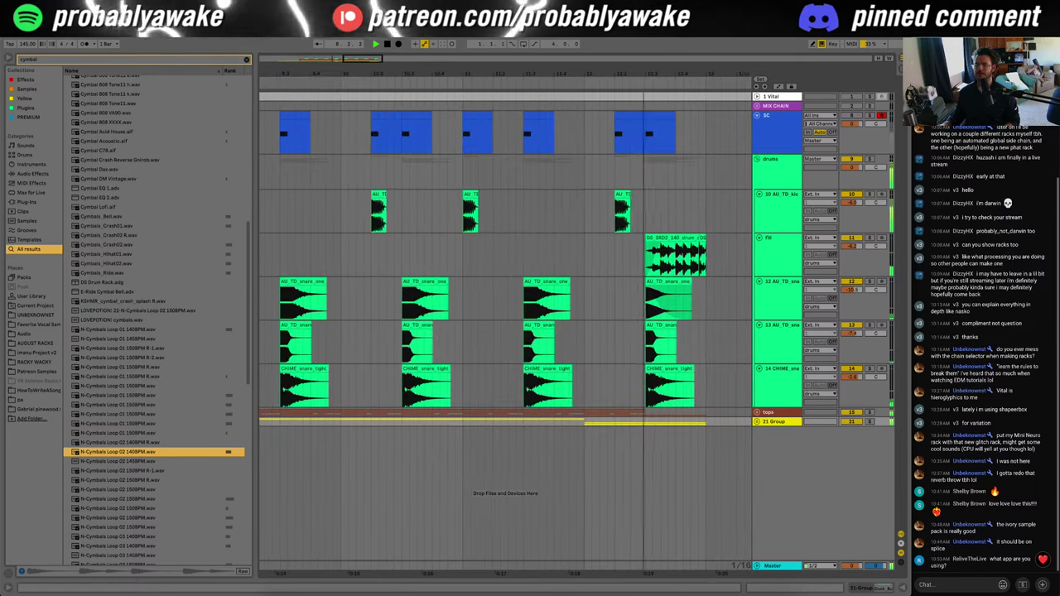
pyautogui.click(757, 422)
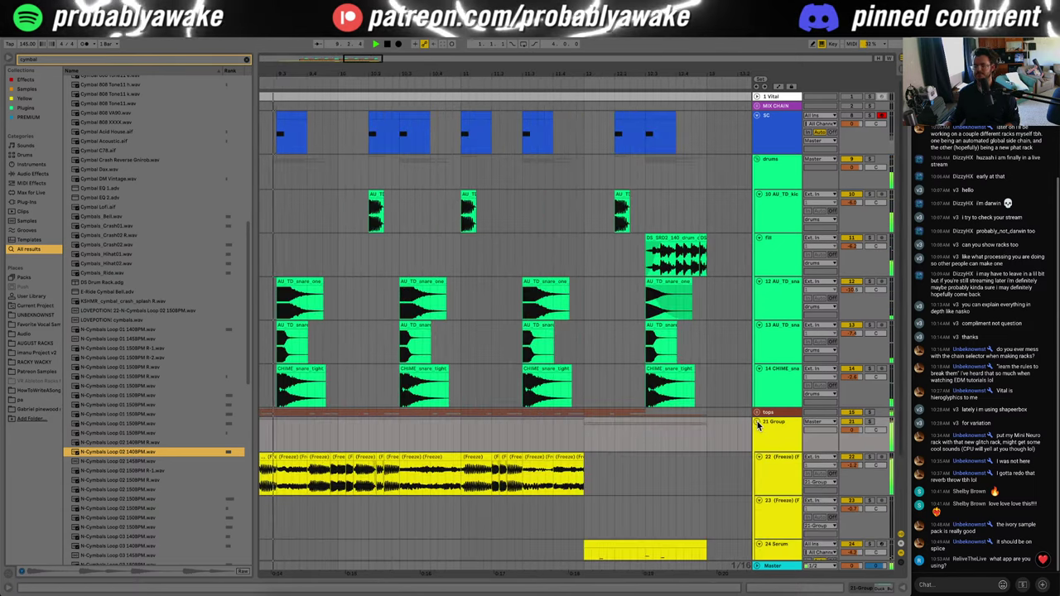
pyautogui.scroll(-2, 600, 409)
pyautogui.scroll(2, 577, 397)
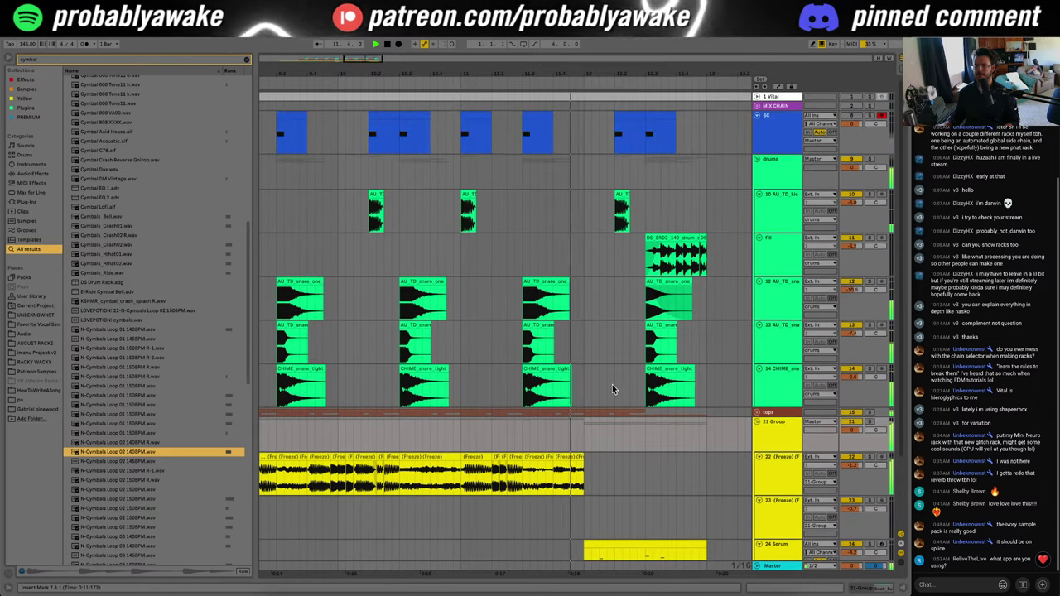
pyautogui.moveTo(613, 389); pyautogui.dragTo(606, 124)
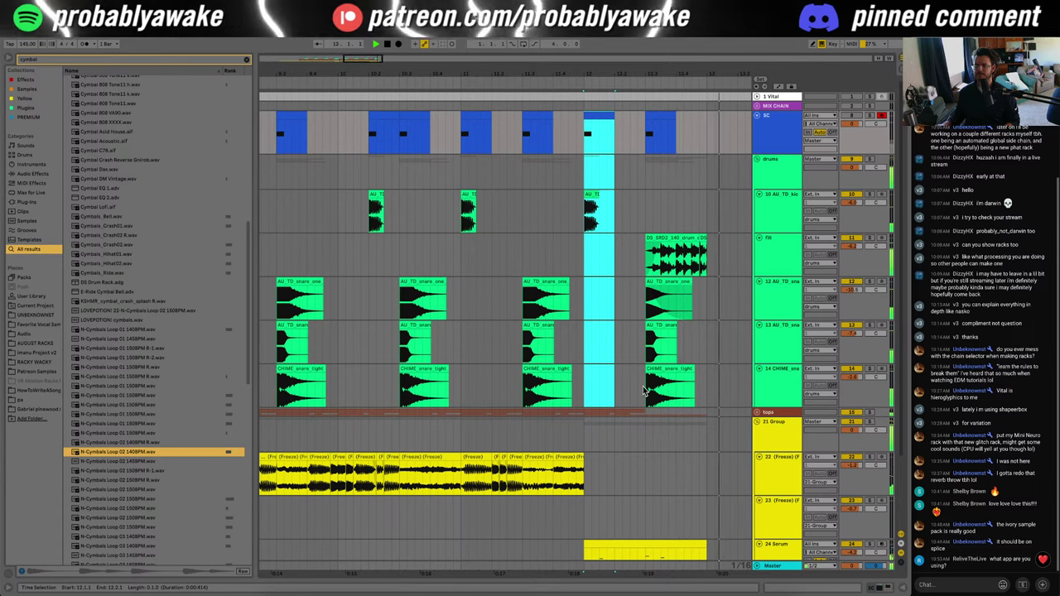
# Step: Delete the three layered snare clips under the bar 12 fill and play the section back
pyautogui.moveTo(645, 391); pyautogui.dragTo(704, 286)
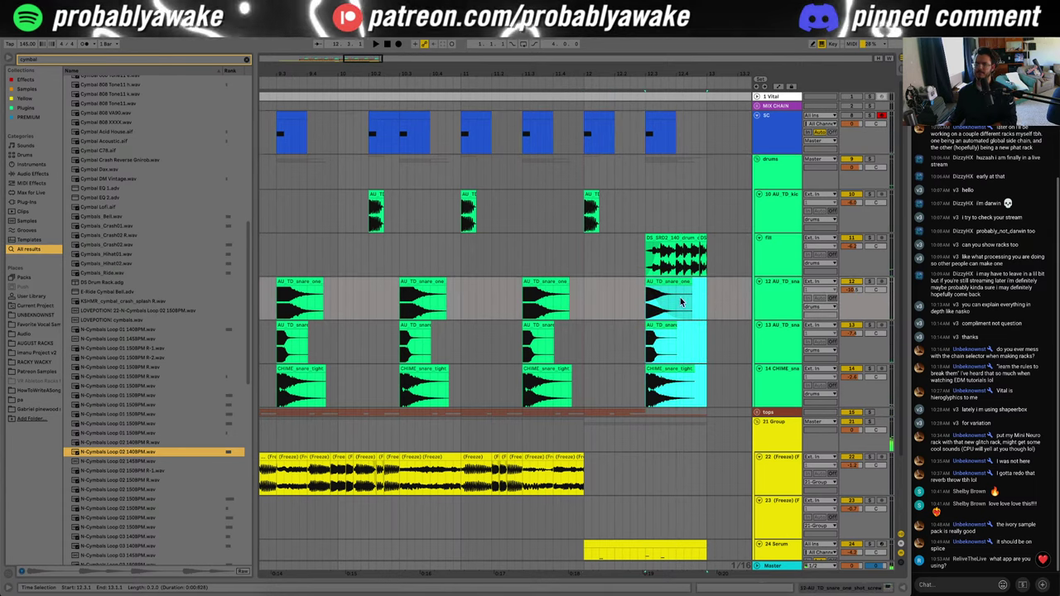
pyautogui.press('Delete')
pyautogui.click(532, 259)
pyautogui.press('space')
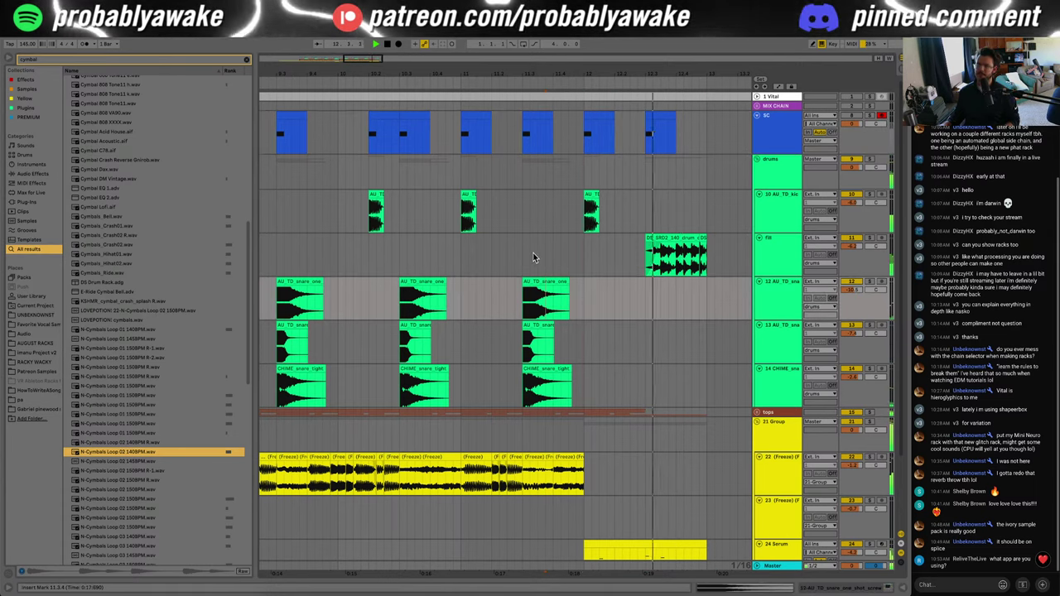
pyautogui.press('space')
pyautogui.press('space')
# Step: Duplicate the bar 12 kick to 12.3.1 at the start of the fill and play the section back
pyautogui.moveTo(585, 219); pyautogui.dragTo(647, 219)
pyautogui.press('super+d')
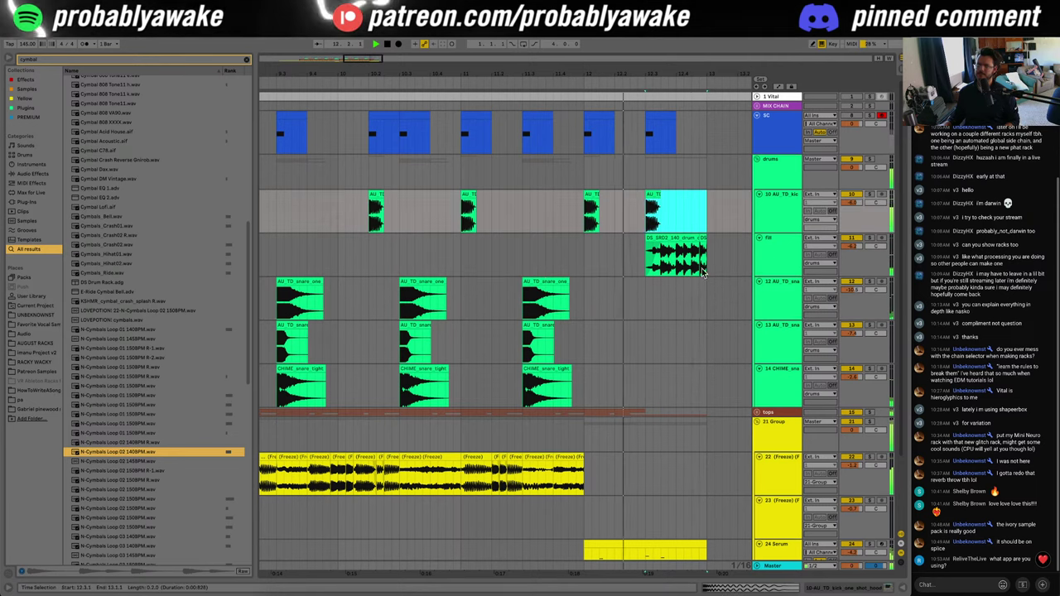
pyautogui.moveTo(464, 75); pyautogui.dragTo(282, 108)
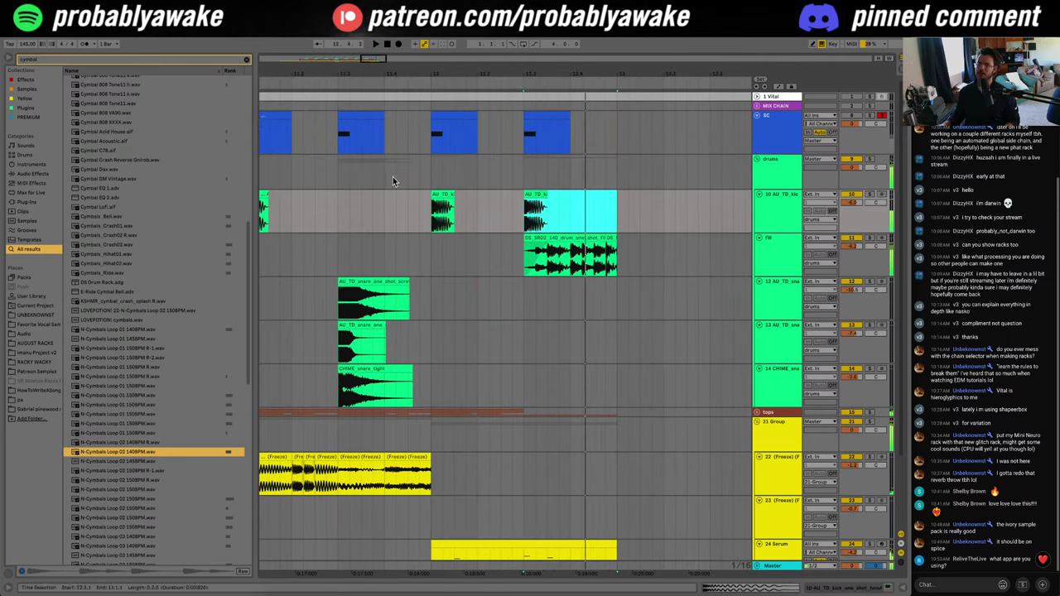
pyautogui.click(395, 177)
pyautogui.press('space')
pyautogui.press('space')
# Step: Move the last kick and its SC trigger half a beat earlier, just ahead of the bar 12 fill
pyautogui.moveTo(522, 227); pyautogui.dragTo(538, 124)
pyautogui.click(433, 159)
pyautogui.press('space')
pyautogui.press('space')
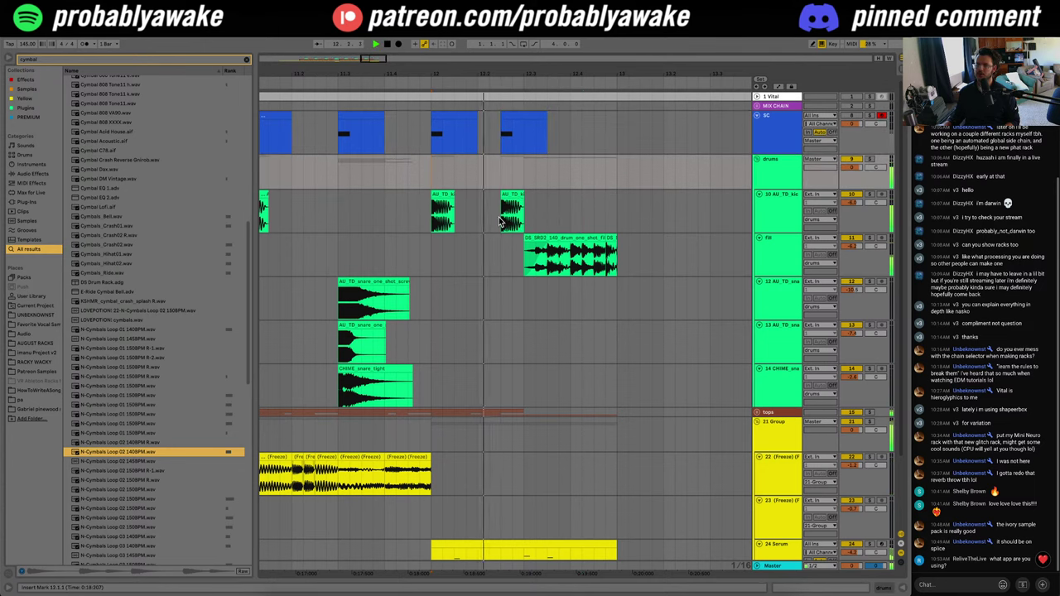
# Step: Move the kick and SC trigger at 8.2.1 half a beat later, just before the bar 8 fill, and play back the arrangement
pyautogui.moveTo(372, 57); pyautogui.dragTo(332, 80)
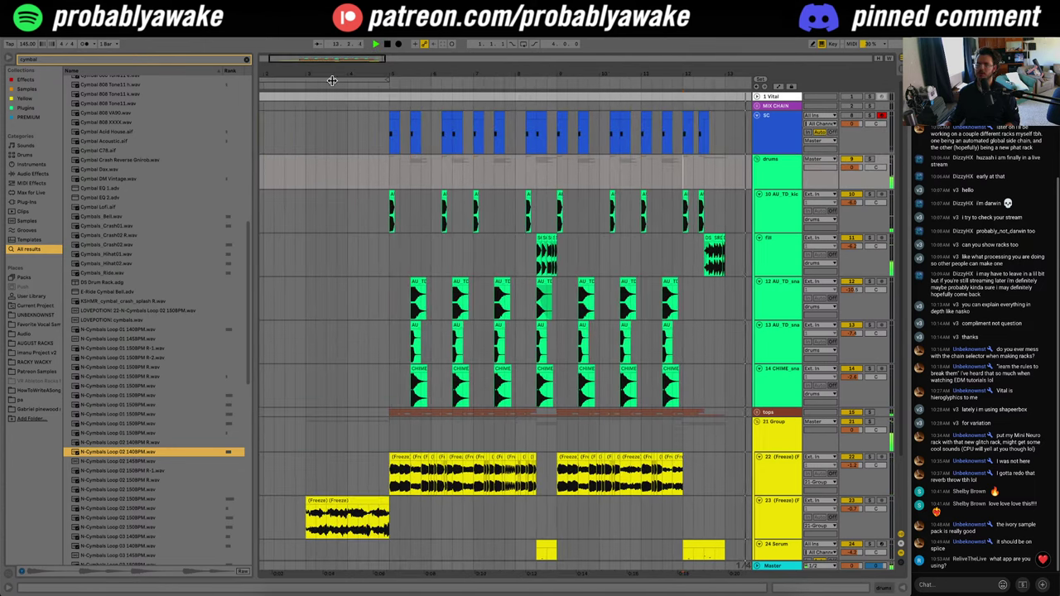
pyautogui.click(522, 227)
pyautogui.press('space')
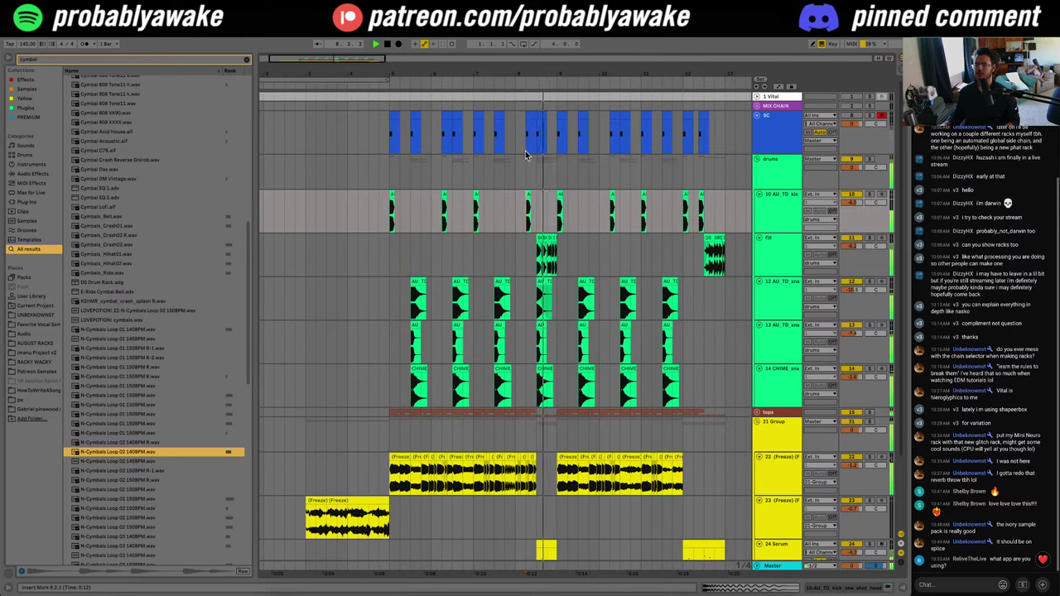
pyautogui.moveTo(376, 66); pyautogui.dragTo(343, 60)
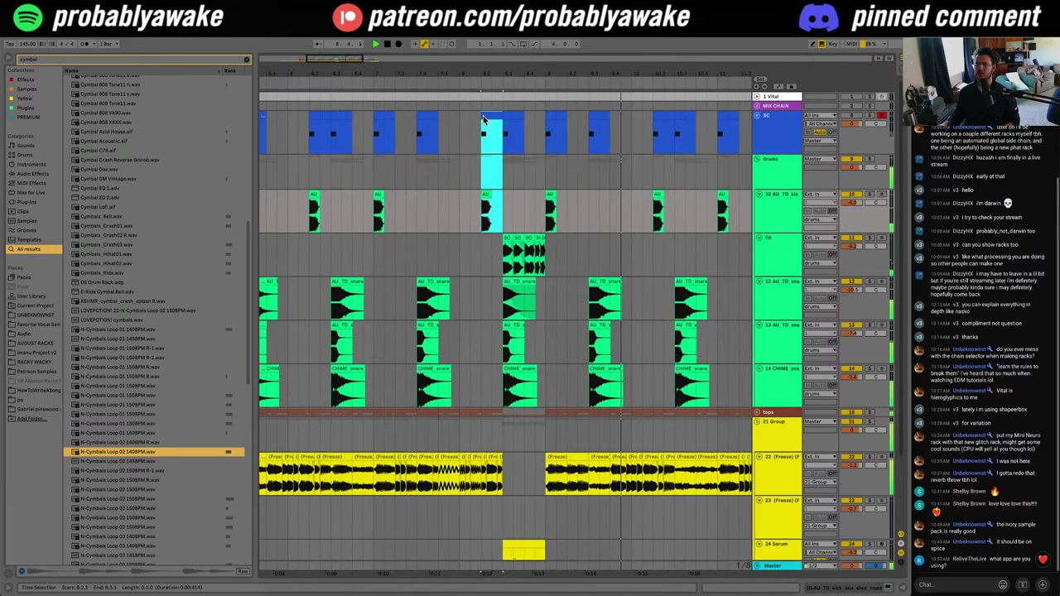
pyautogui.moveTo(484, 120); pyautogui.dragTo(492, 123)
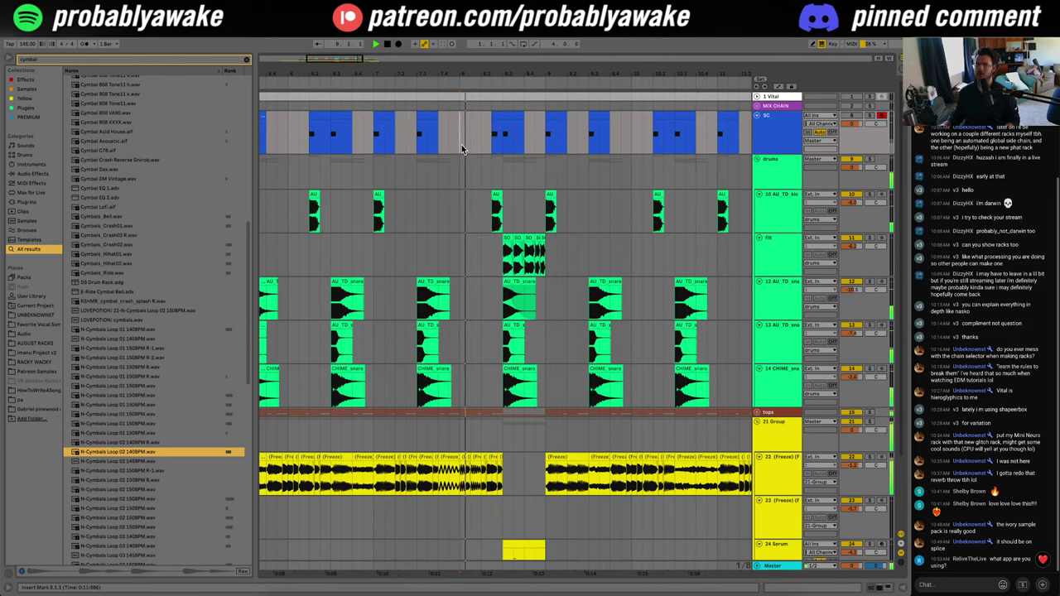
pyautogui.click(350, 222)
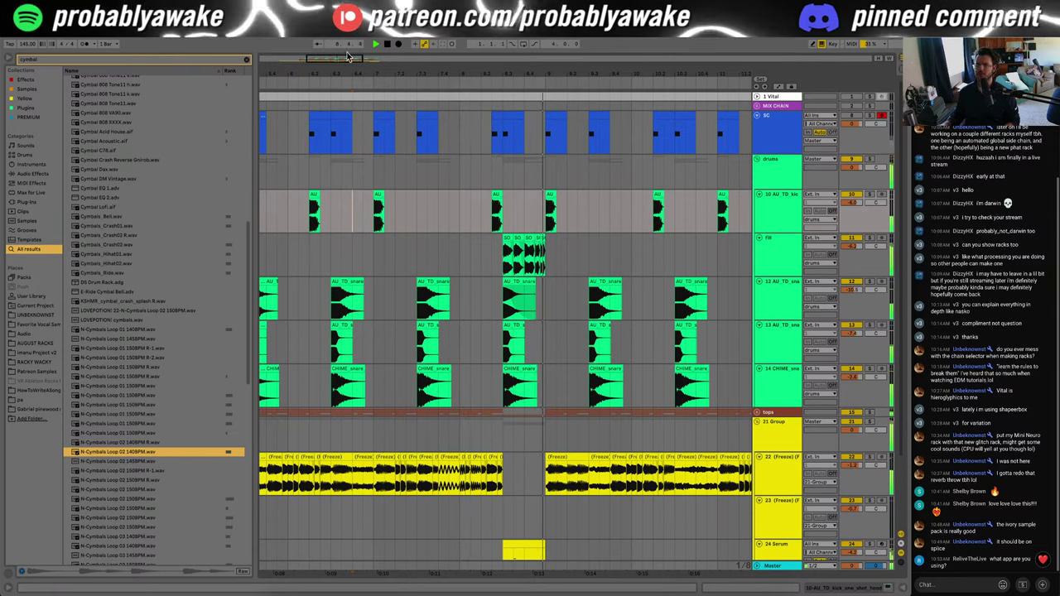
pyautogui.moveTo(351, 59); pyautogui.dragTo(348, 33)
pyautogui.scroll(-1, 449, 329)
pyautogui.scroll(-1, 449, 329)
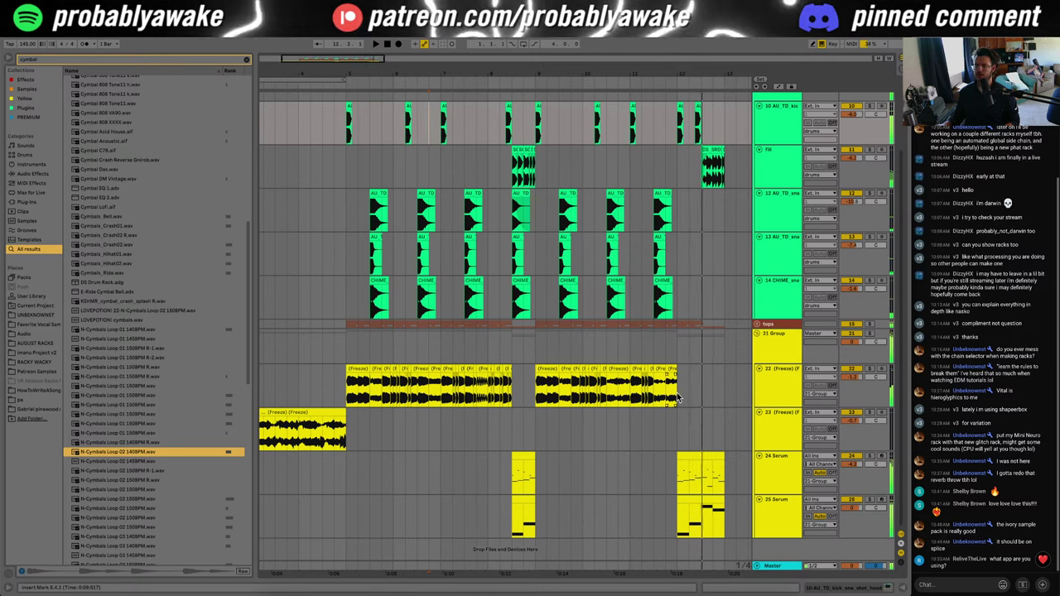
# Step: Select the last frozen bass slice before bar 12 and play back the transition into the bar 12 fill
pyautogui.moveTo(677, 401); pyautogui.dragTo(667, 404)
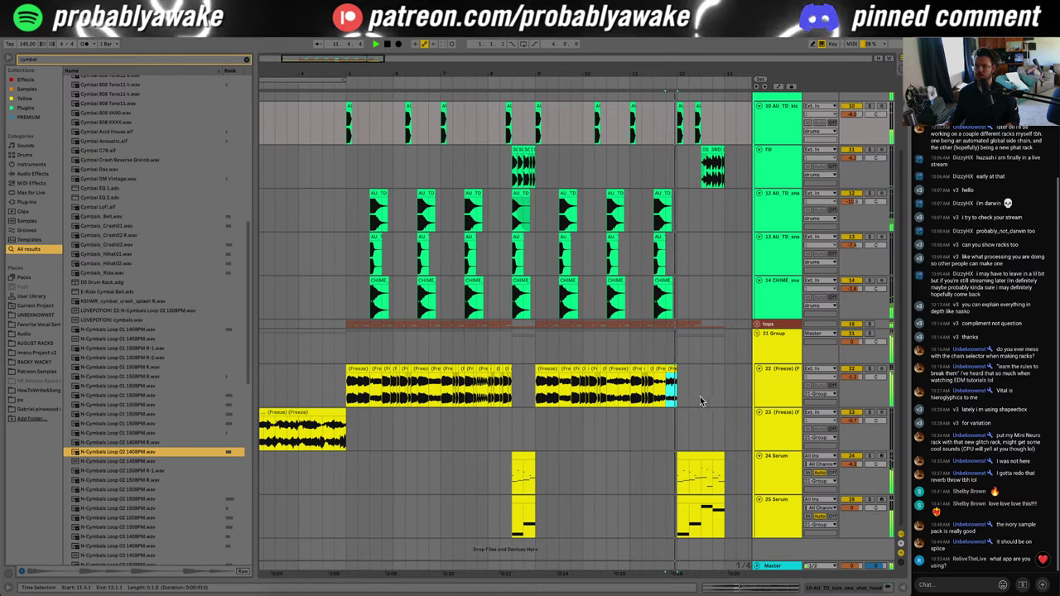
pyautogui.press('space')
pyautogui.press('space')
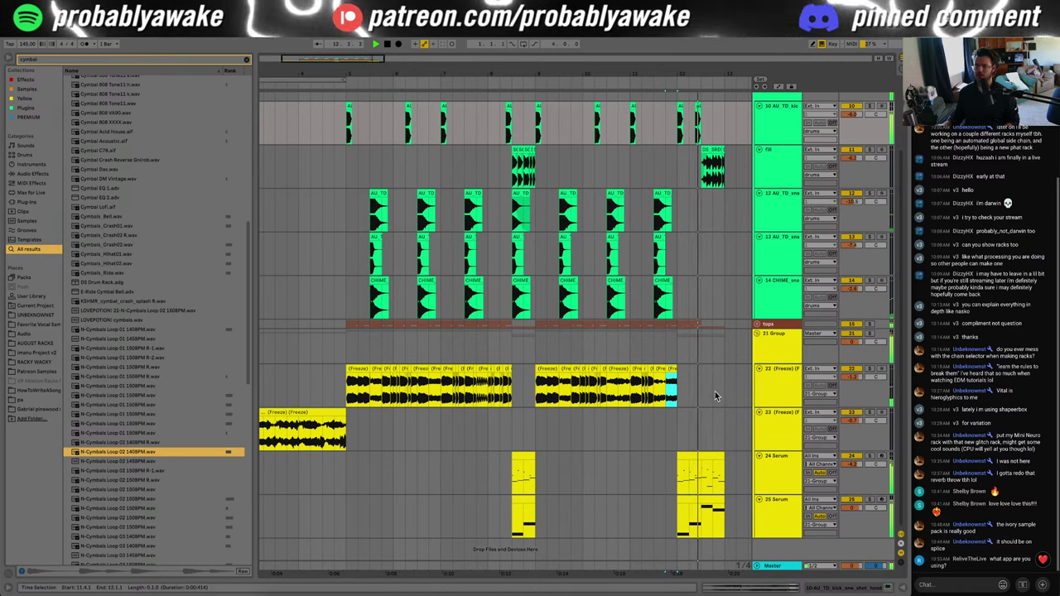
pyautogui.click(644, 417)
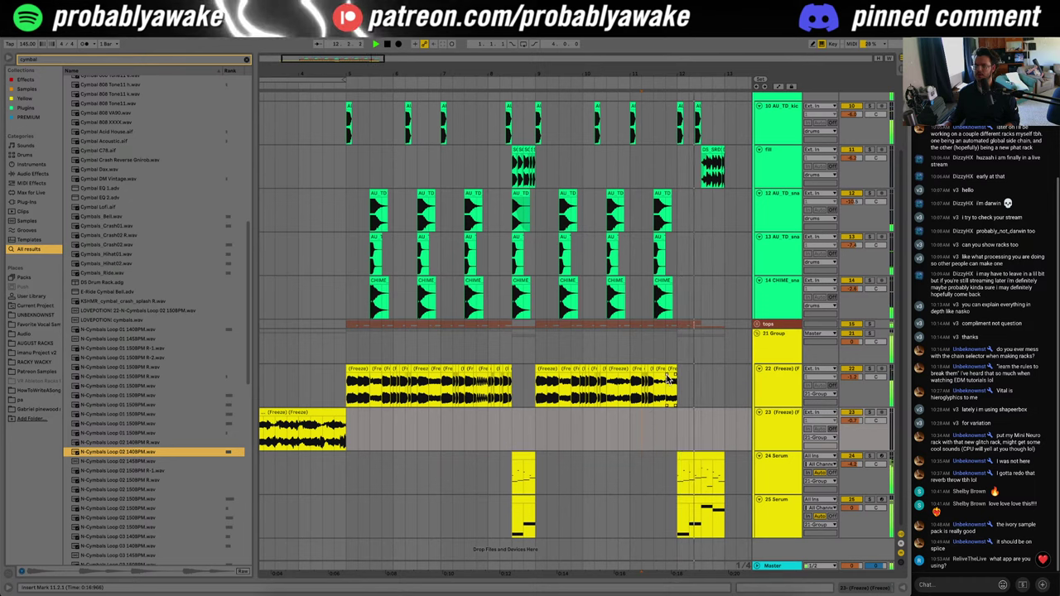
pyautogui.click(666, 380)
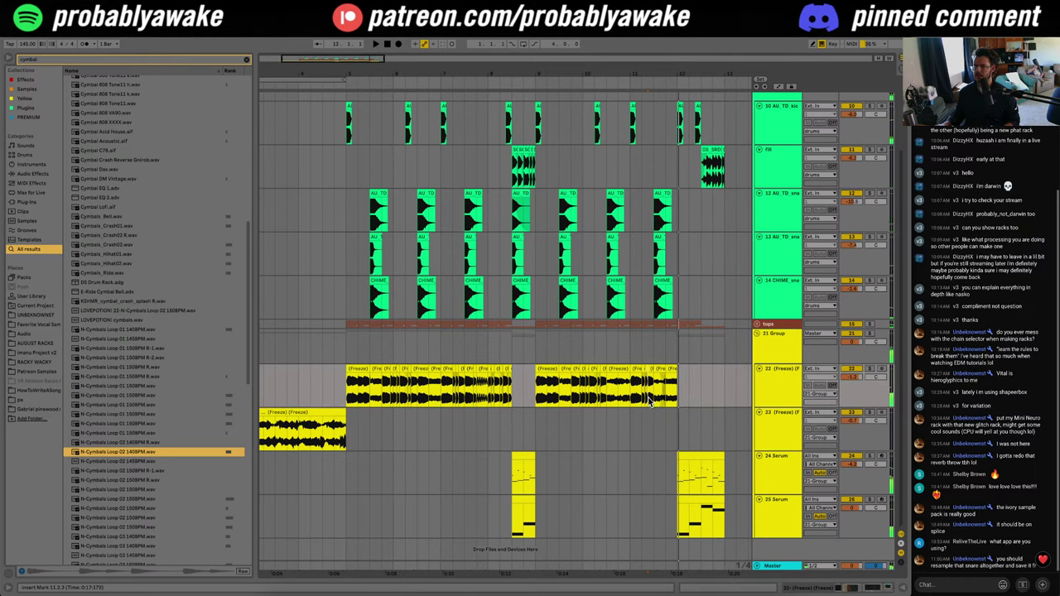
# Step: Add an audio track below the chime snare track and set its input to Resampling
pyautogui.click(372, 300)
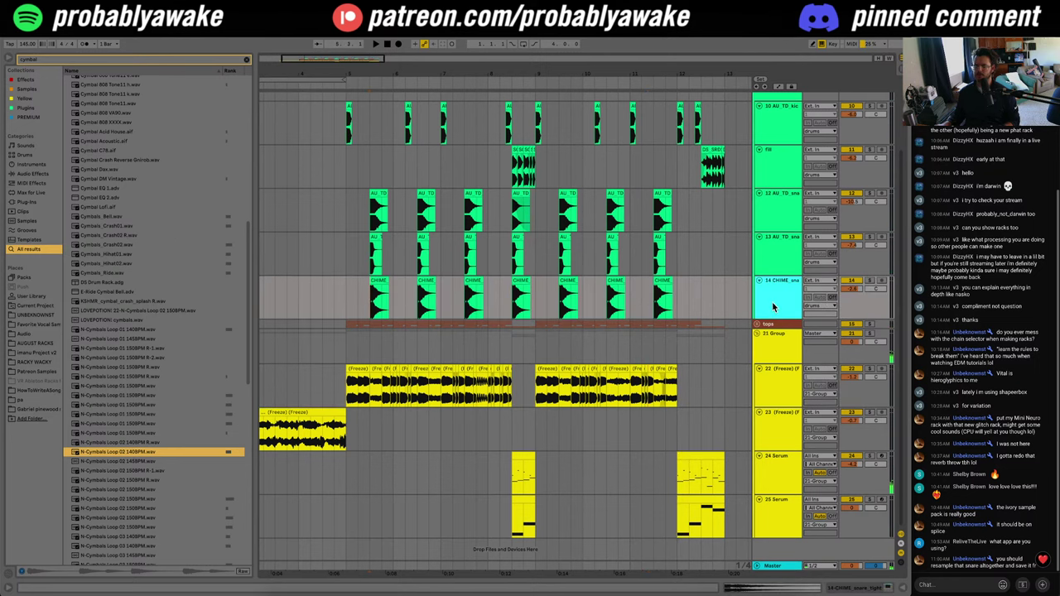
pyautogui.hotkey('ctrl', 't')
pyautogui.moveTo(784, 378); pyautogui.dragTo(784, 376)
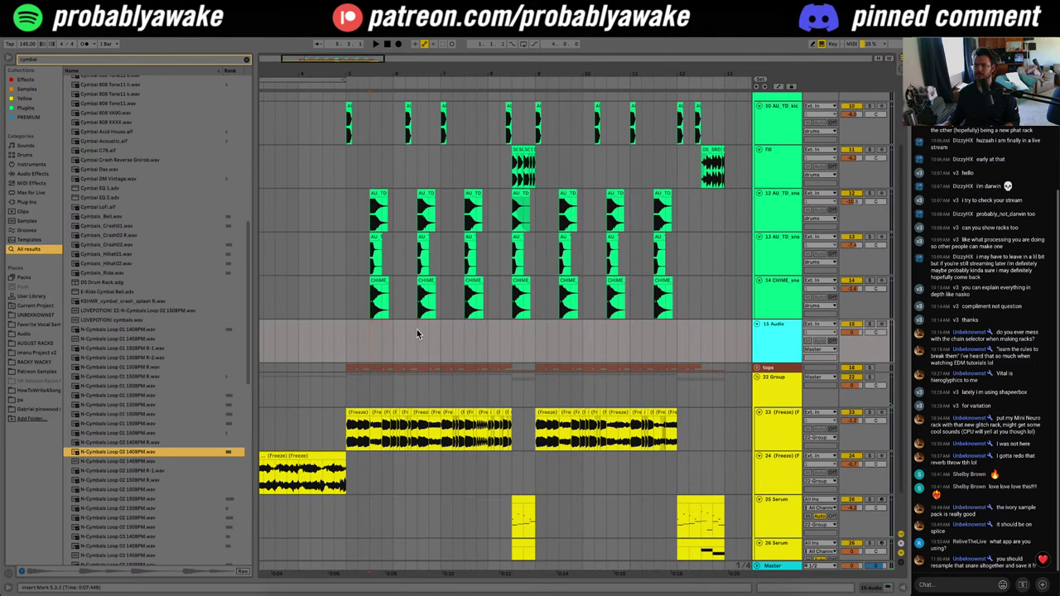
pyautogui.click(832, 325)
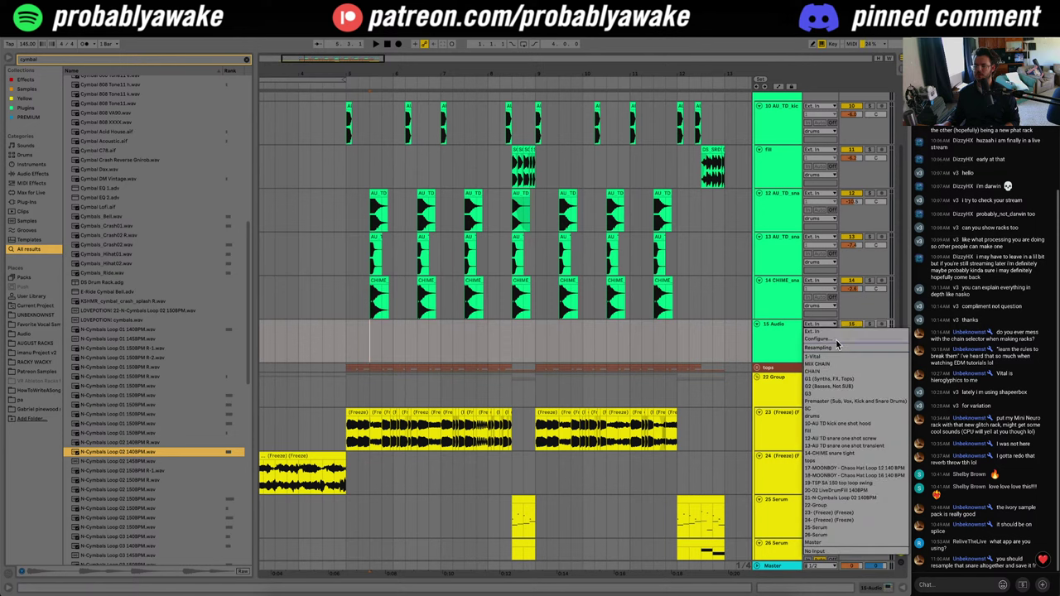
pyautogui.click(837, 347)
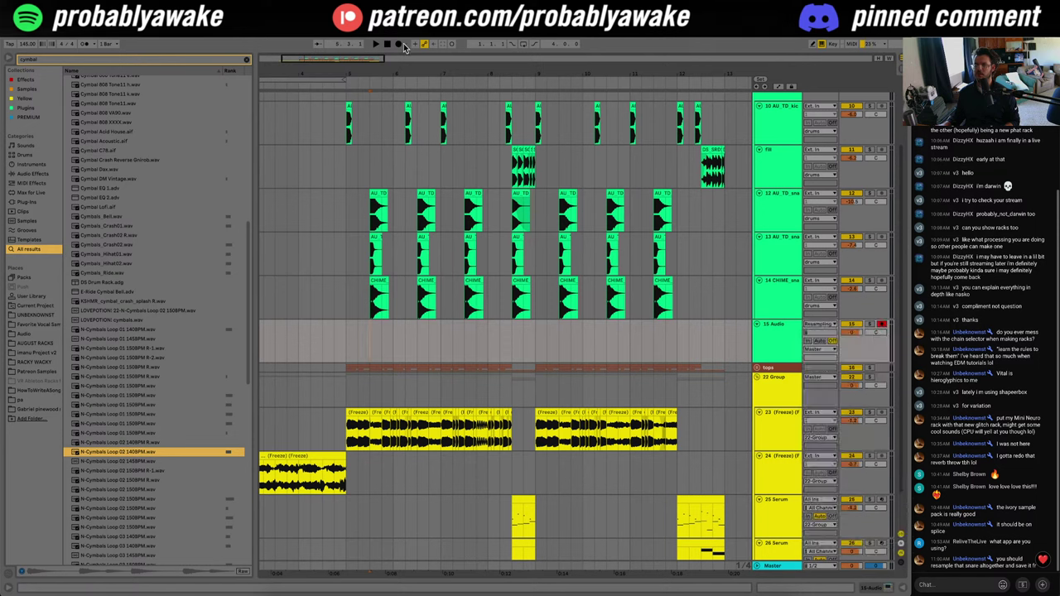
# Step: Record the layered snare hit at 5.3.1 onto the resampling track with the three snare layers soloed
pyautogui.press('space')
pyautogui.press('space')
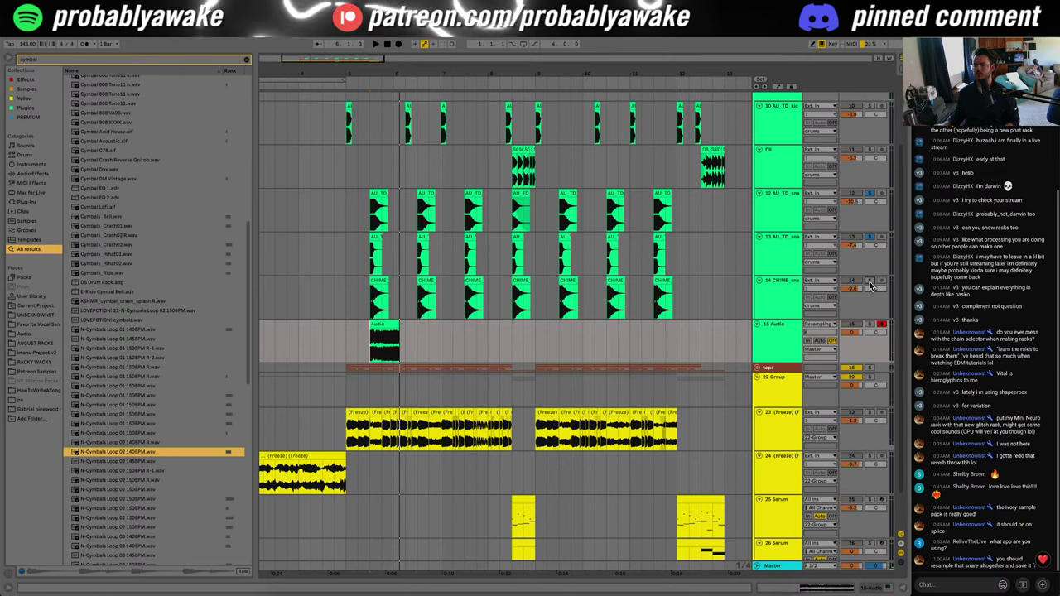
pyautogui.press('space')
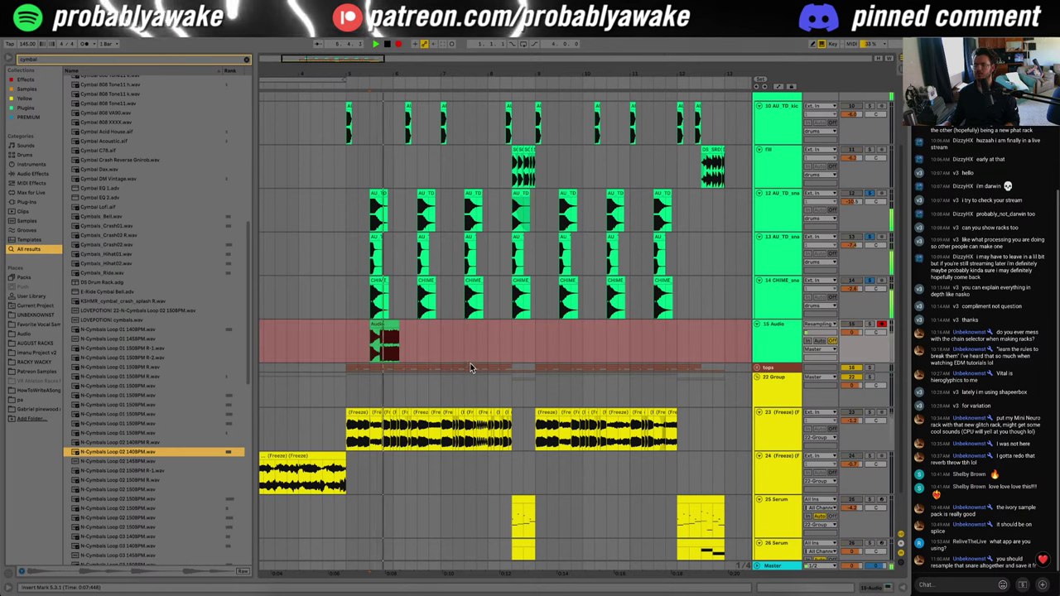
pyautogui.press('space')
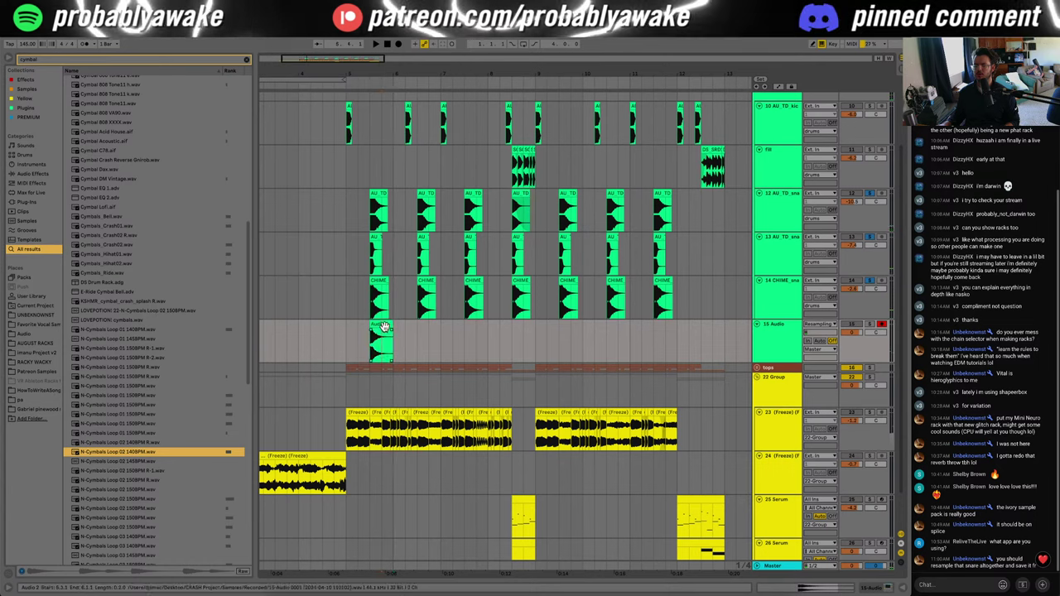
# Step: Add another audio track below the resampled snare and disarm the resampling track
pyautogui.hotkey('ctrl', 't')
pyautogui.click(448, 354)
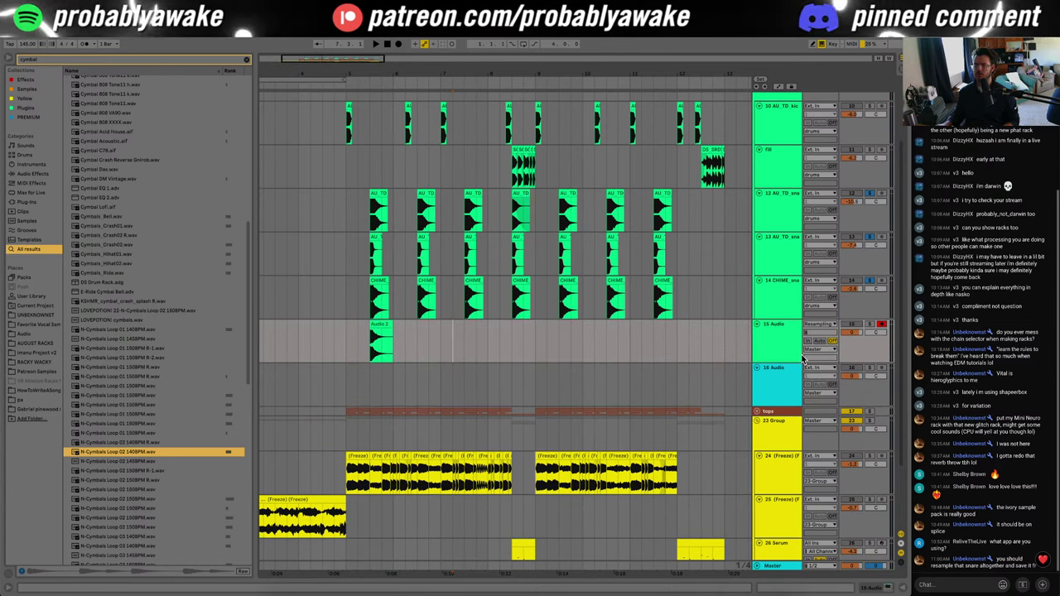
pyautogui.click(882, 324)
pyautogui.click(727, 351)
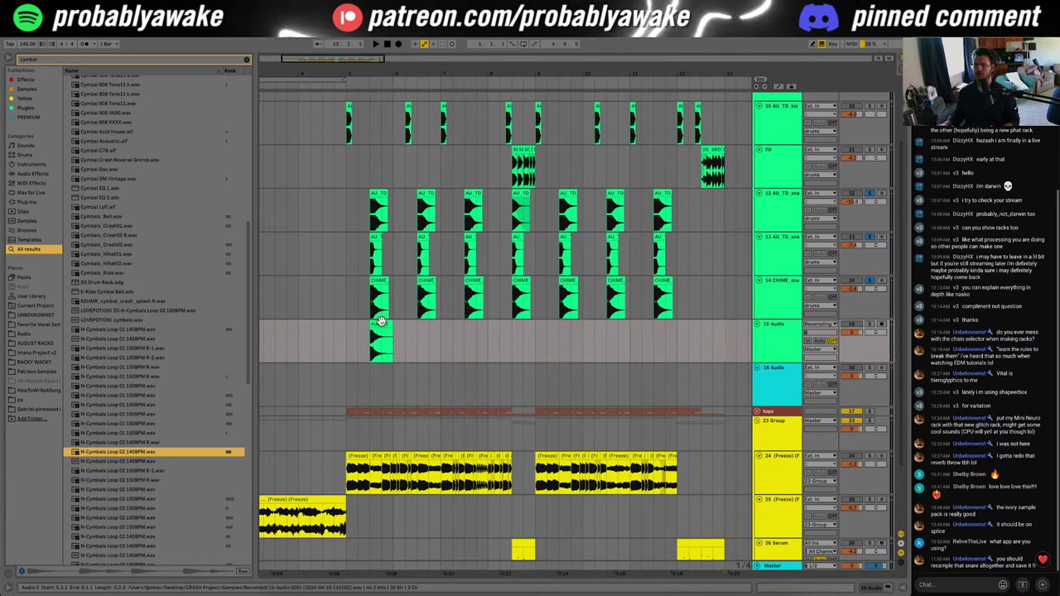
# Step: Consolidate the recorded snare clip from 5.3.1 to 6.1.1
pyautogui.rightClick(380, 321)
pyautogui.click(439, 419)
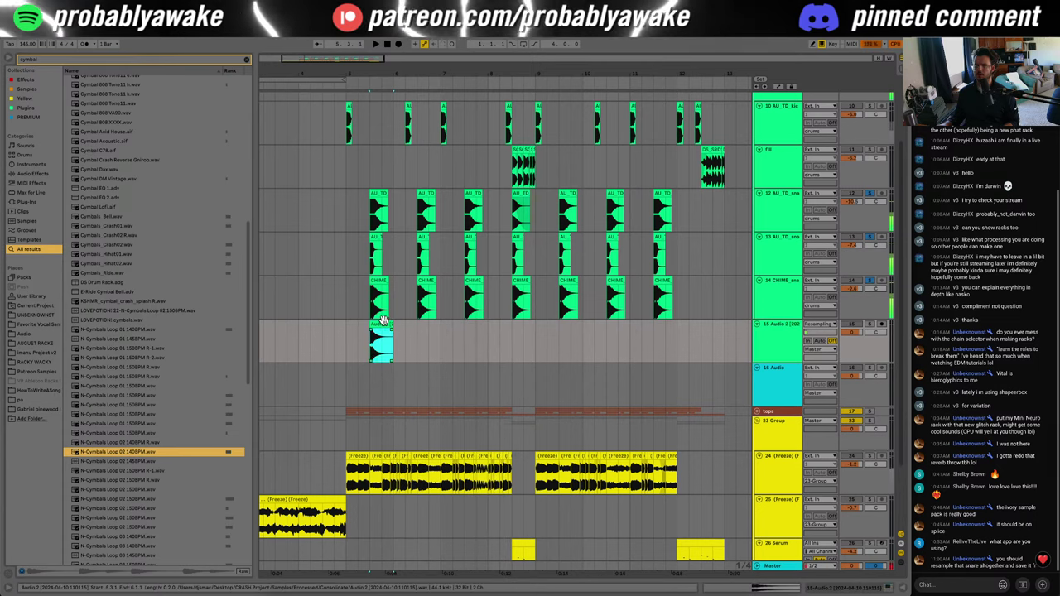
pyautogui.click(450, 432)
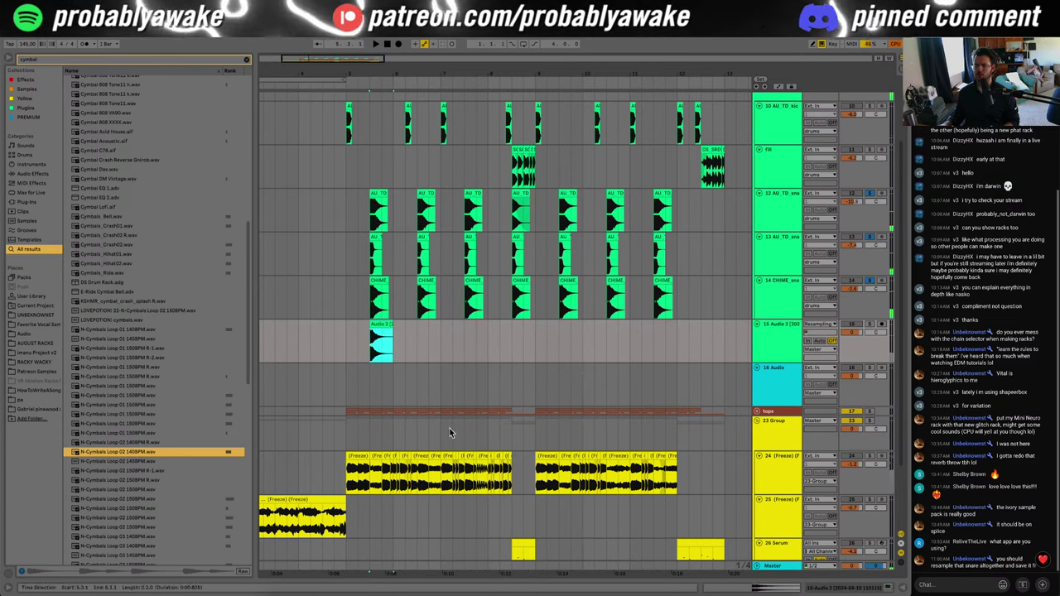
# Step: Post AU_TD_snare_one_shot_transient.wav in Discord's stream-feedback-and-chat channel and switch back to Ableton Live
pyautogui.click(730, 592)
pyautogui.click(524, 578)
pyautogui.press('super+v')
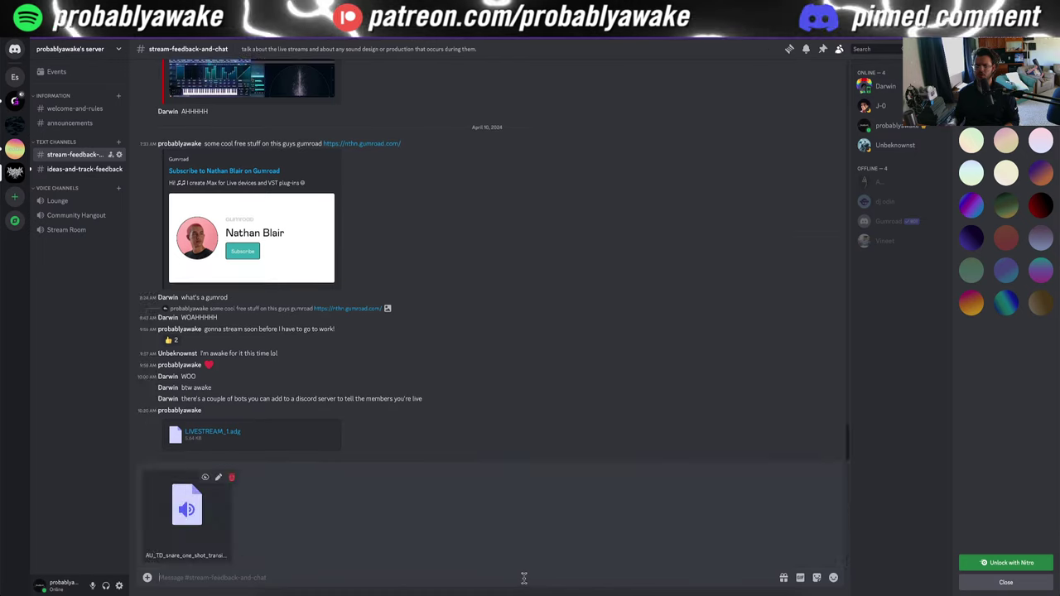
pyautogui.press('Return')
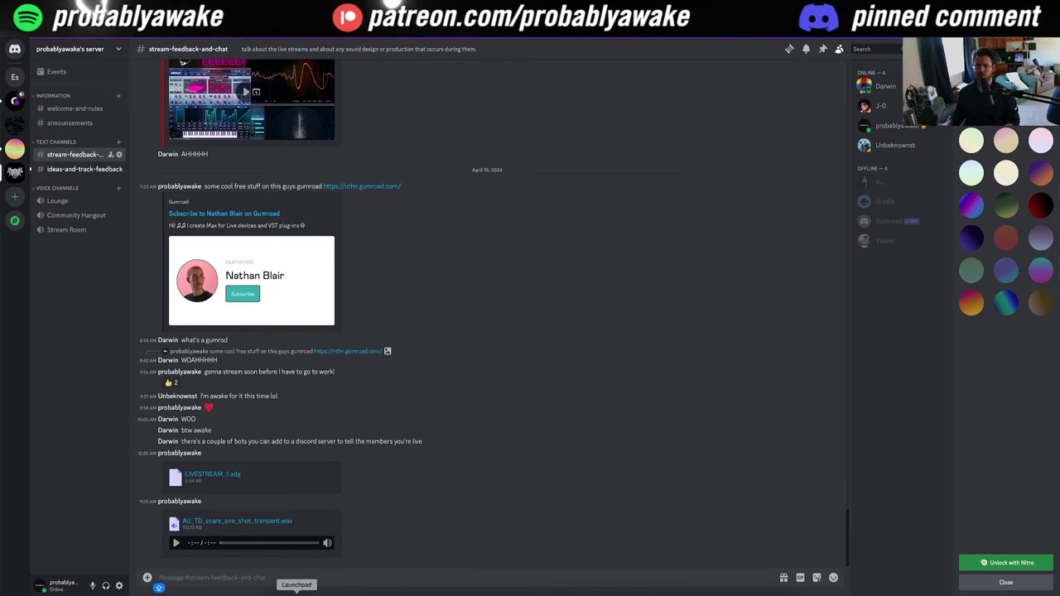
pyautogui.click(332, 577)
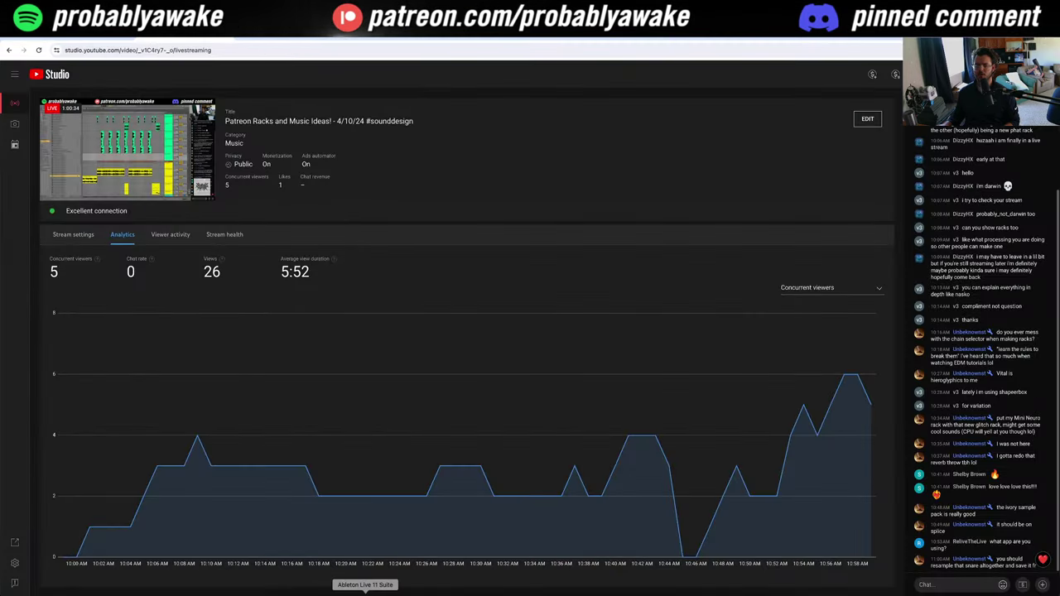
pyautogui.click(365, 592)
# Step: Try removing the resampled snare clip and deleting both added audio tracks
pyautogui.hotkey('ctrl', 'z')
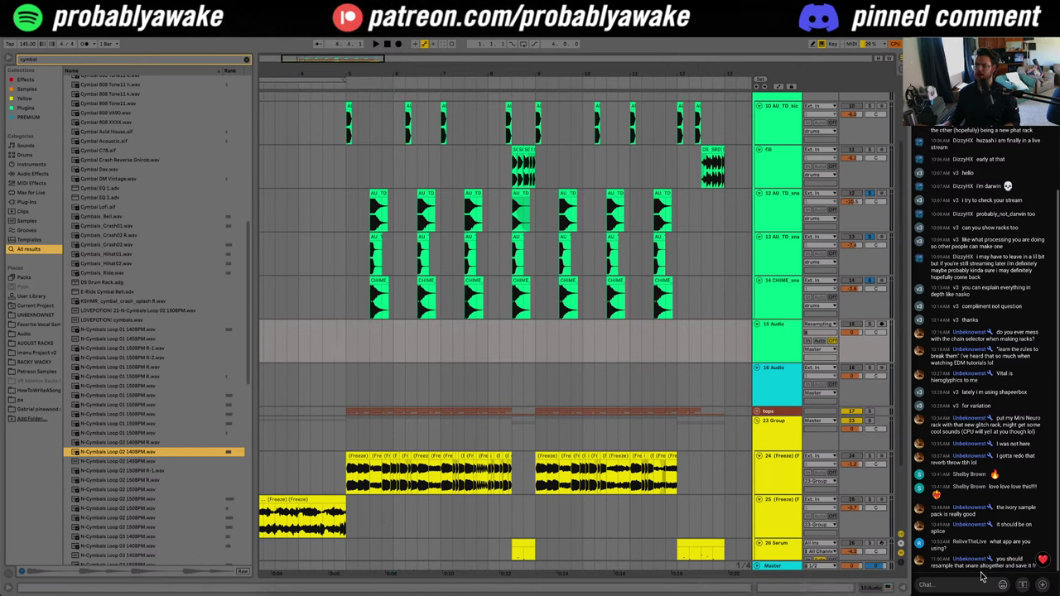
pyautogui.click(456, 396)
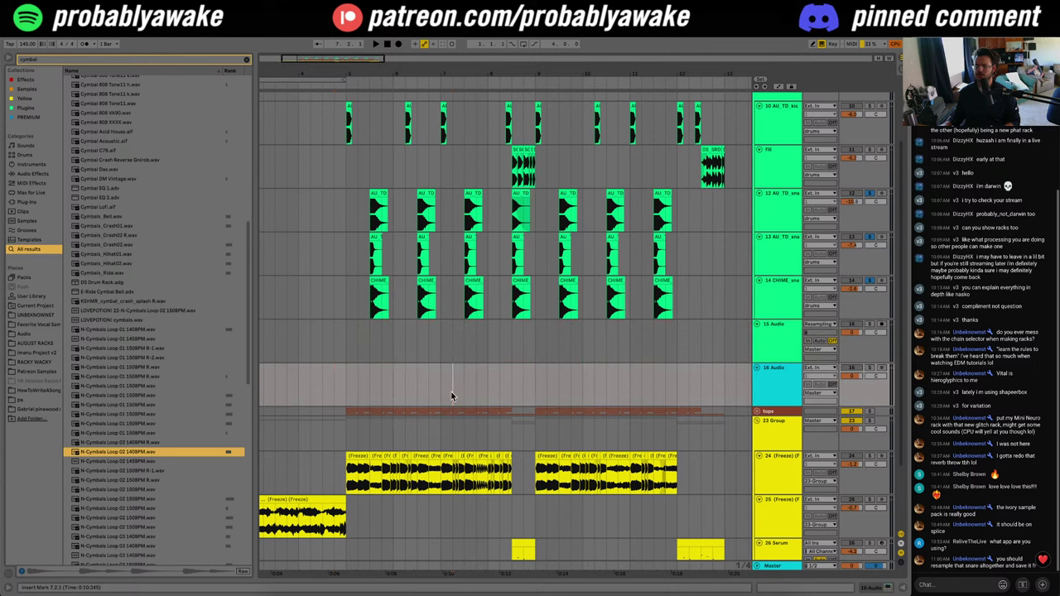
pyautogui.click(355, 389)
pyautogui.scroll(1, 717, 404)
pyautogui.click(780, 355)
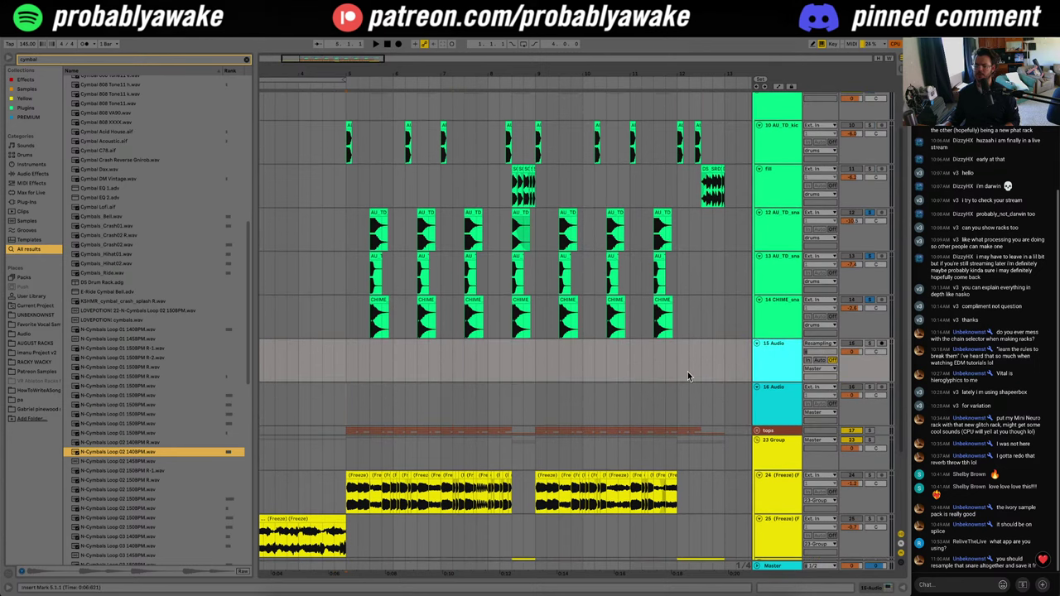
pyautogui.click(688, 375)
pyautogui.scroll(3, 696, 414)
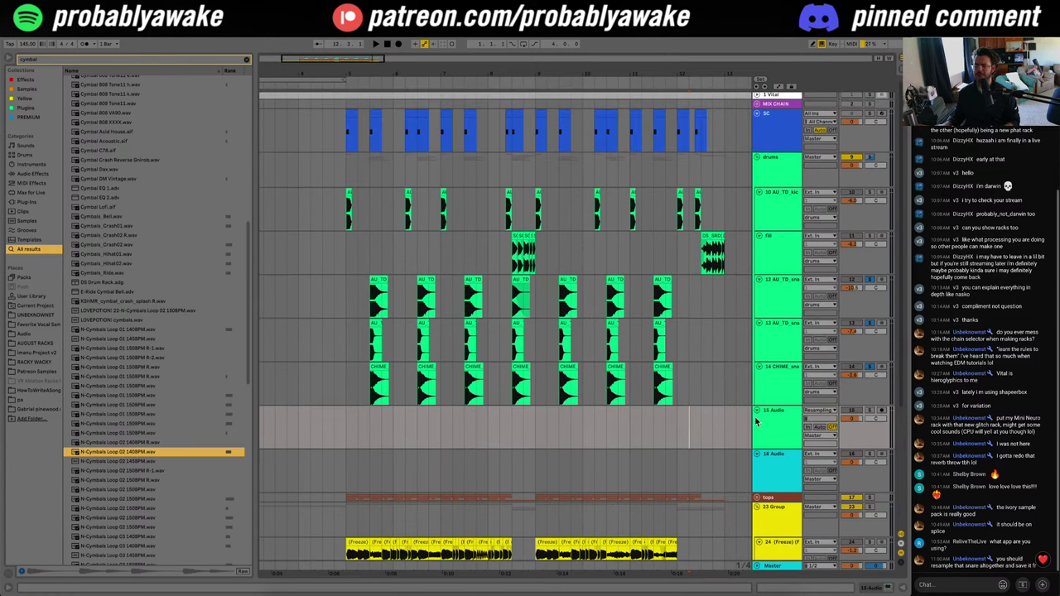
pyautogui.press('Delete')
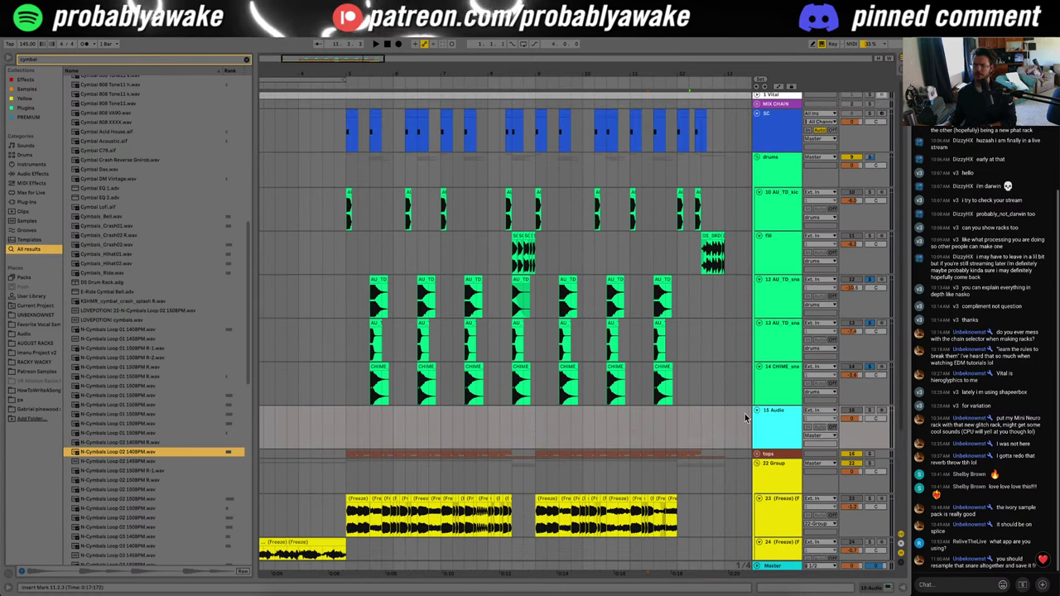
pyautogui.press('Delete')
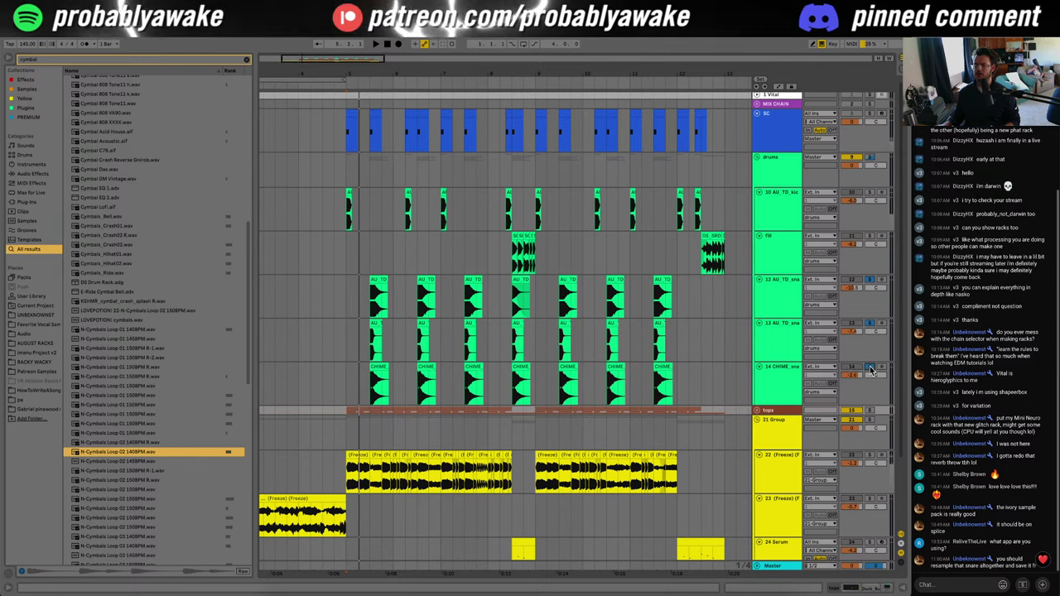
# Step: Unsolo the snare layers, play back the arrangement from bar 5 and select the three snare layer tracks
pyautogui.click(871, 368)
pyautogui.press('space')
pyautogui.scroll(-2, 516, 378)
pyautogui.click(781, 320)
pyautogui.keyDown('shift'); pyautogui.click(792, 233); pyautogui.keyUp('shift')
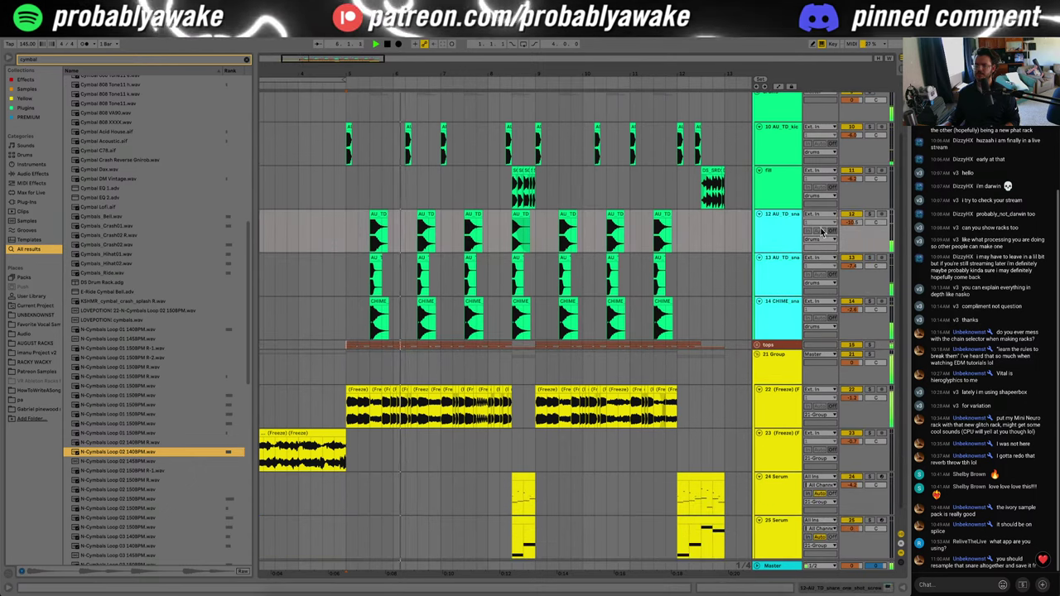
# Step: Undo the deletions to restore the resampled snare clip and both added audio tracks
pyautogui.hotkey('ctrl', 't')
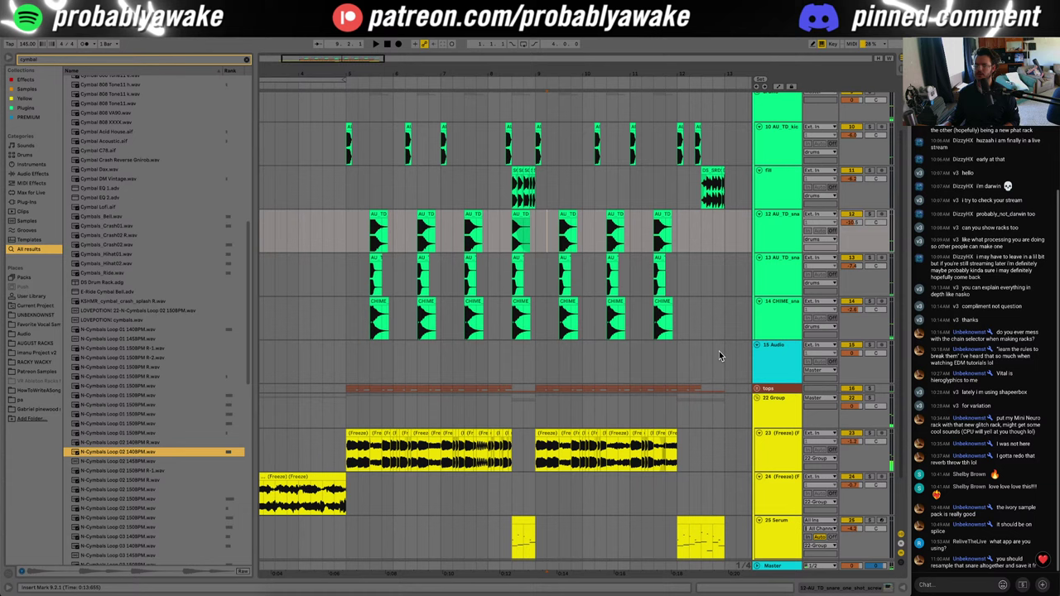
pyautogui.hotkey('ctrl', 'v')
pyautogui.click(775, 347)
pyautogui.click(760, 344)
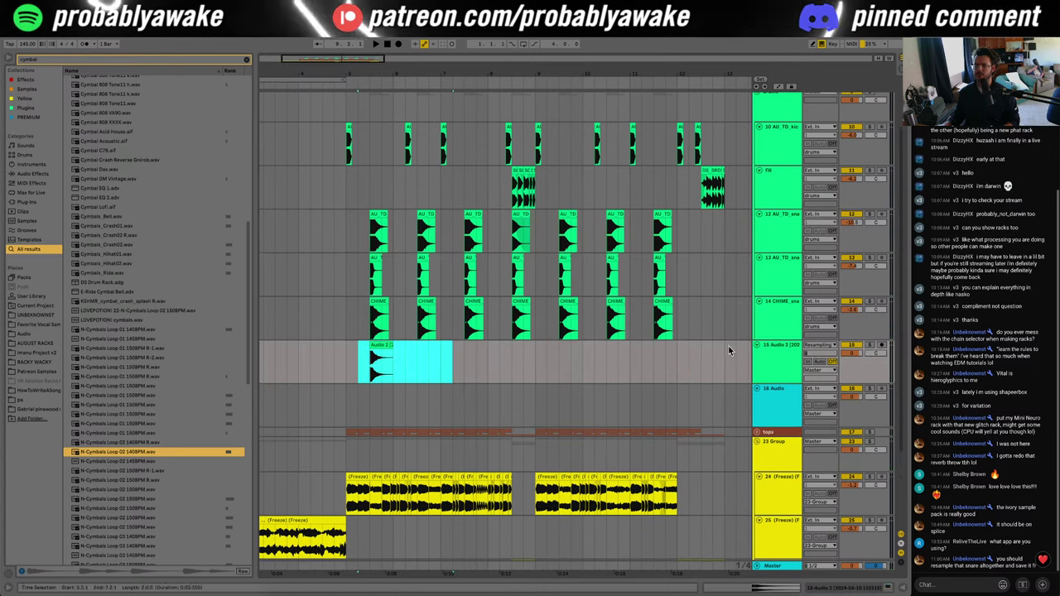
pyautogui.click(691, 357)
# Step: Delete the three original snare layer tracks and move the resampled snare track into the drums group
pyautogui.click(793, 323)
pyautogui.click(782, 272)
pyautogui.click(793, 218)
pyautogui.press('Delete')
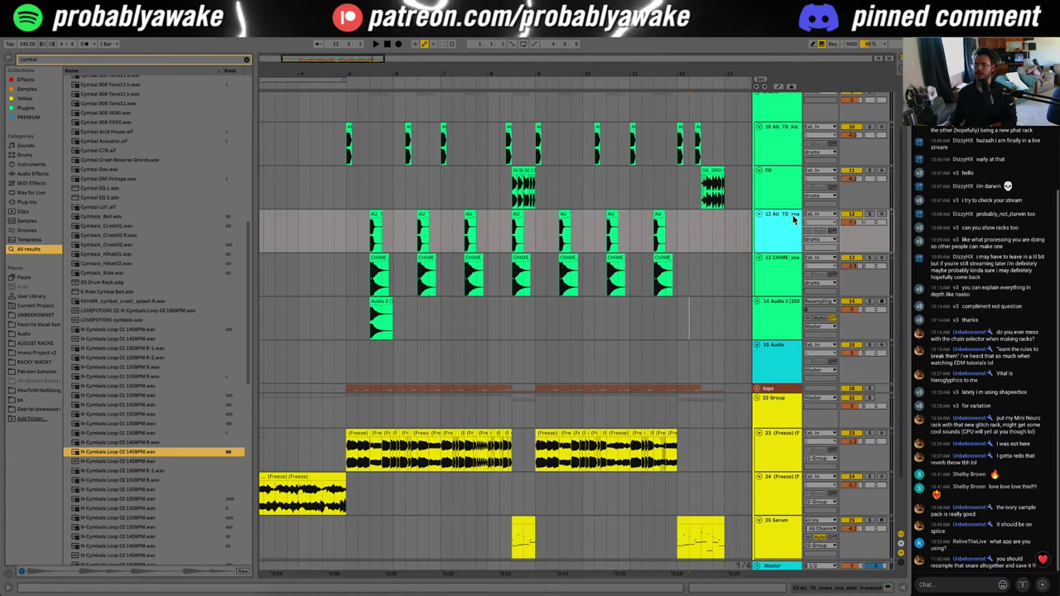
pyautogui.press('Delete')
pyautogui.press('Delete')
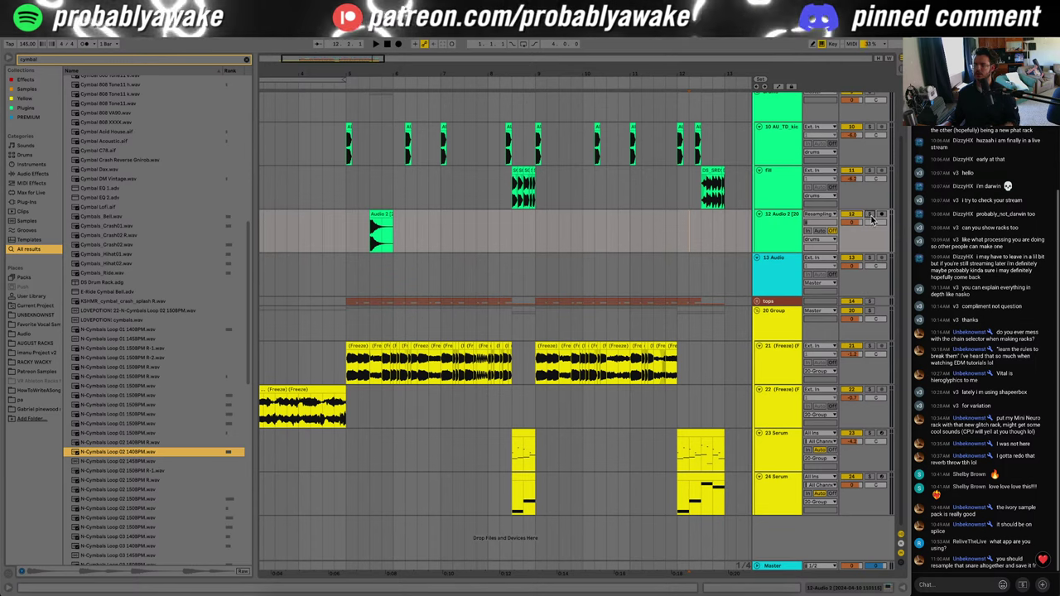
# Step: Solo the resampled snare track and play back its hit
pyautogui.click(870, 215)
pyautogui.click(377, 216)
pyautogui.press('space')
# Step: Search the audio effects for EQ and add EQ Eight to the resampled snare track
pyautogui.click(160, 62)
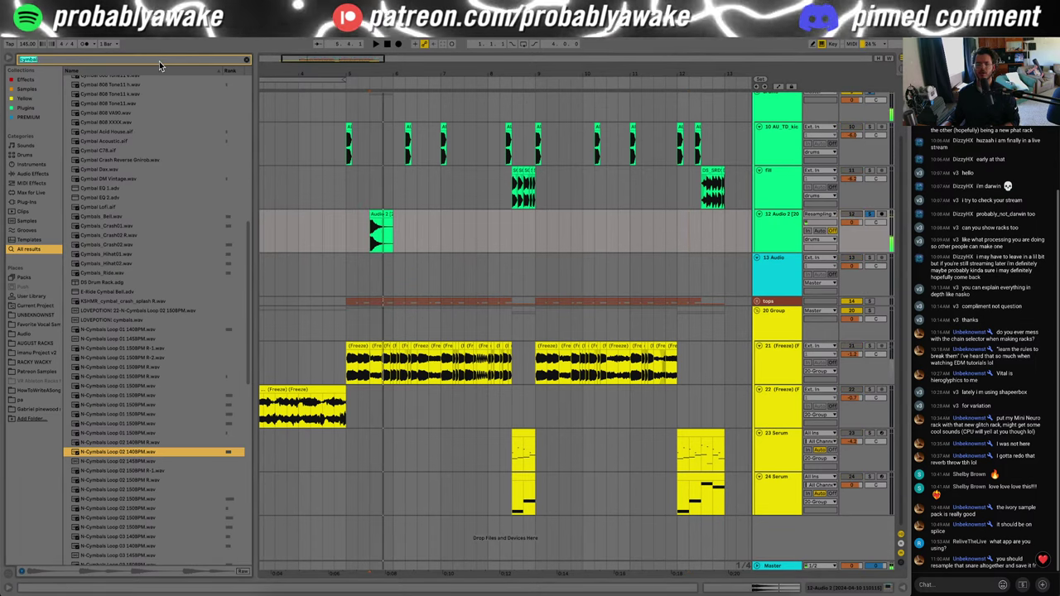
pyautogui.write('EQ')
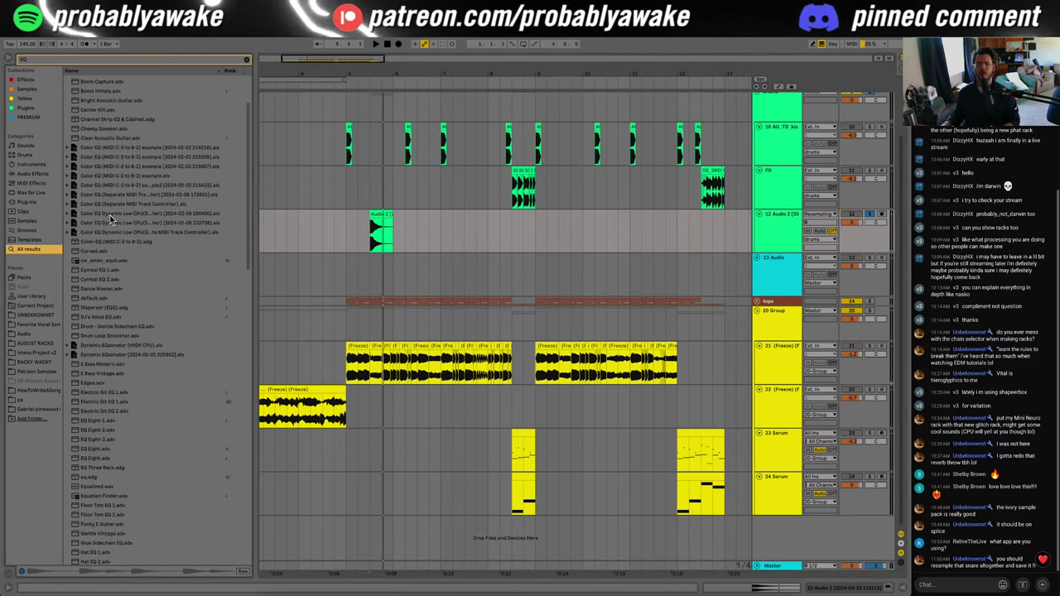
pyautogui.click(45, 173)
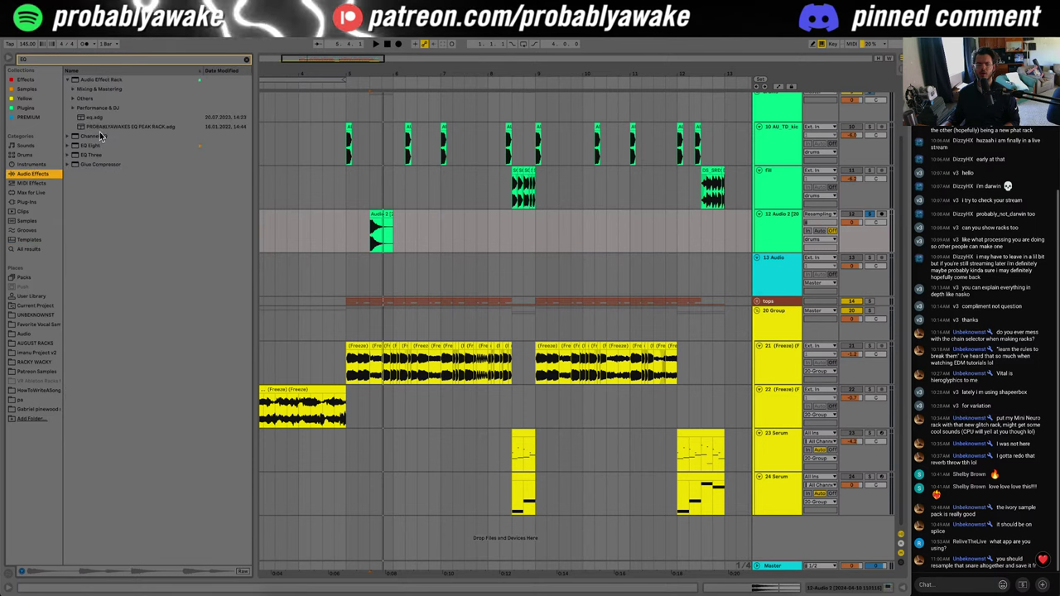
pyautogui.doubleClick(94, 147)
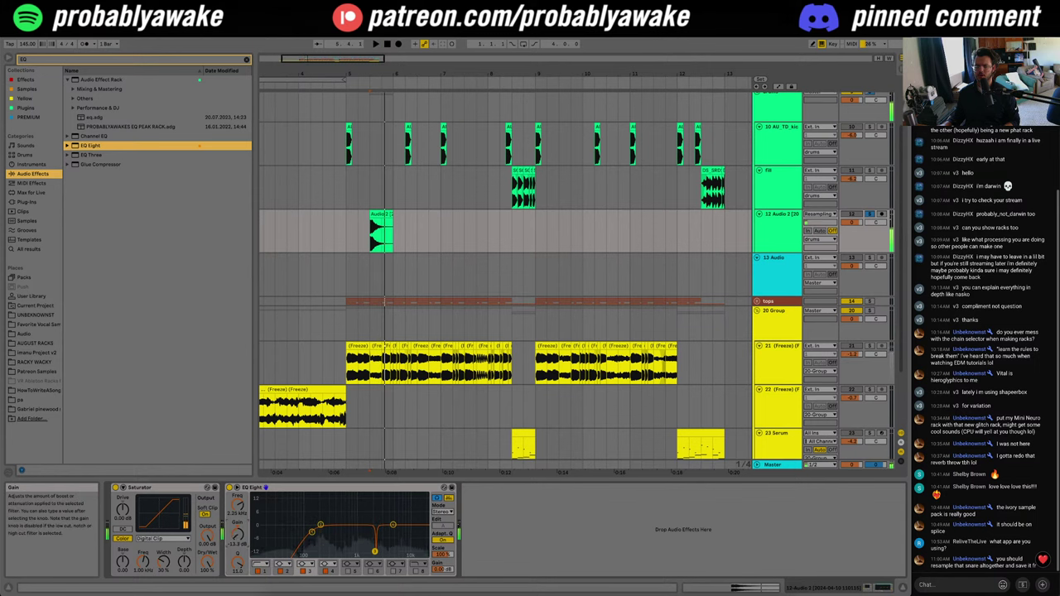
# Step: Widen EQ Eight's band 3 dip near 2.18 kHz and lower band 4 by about 7.8 dB near 16.3 kHz
pyautogui.moveTo(237, 563); pyautogui.dragTo(237, 574)
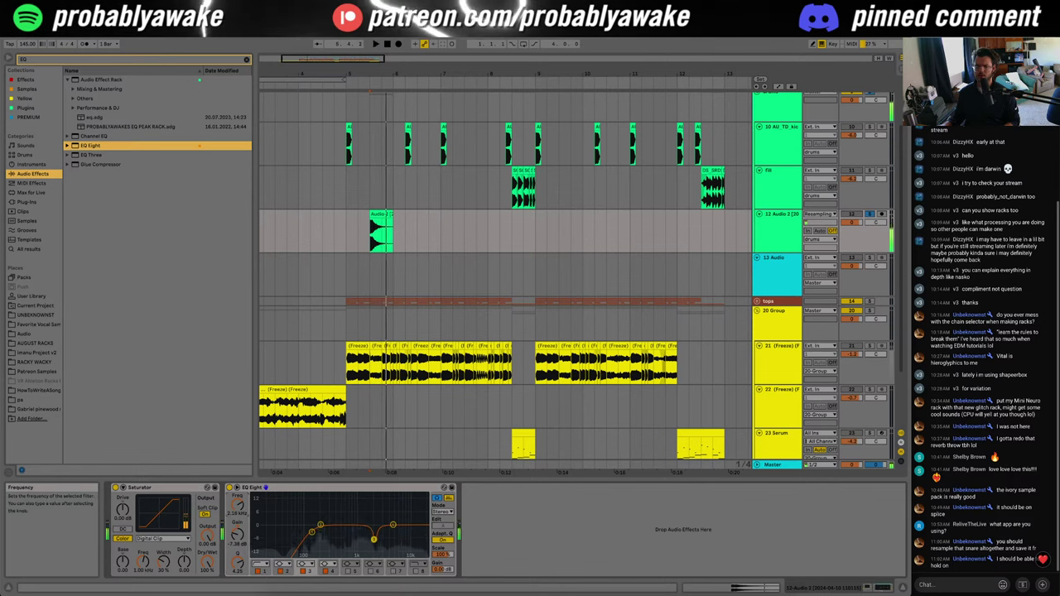
pyautogui.moveTo(392, 525); pyautogui.dragTo(420, 551)
pyautogui.moveTo(237, 564); pyautogui.dragTo(237, 543)
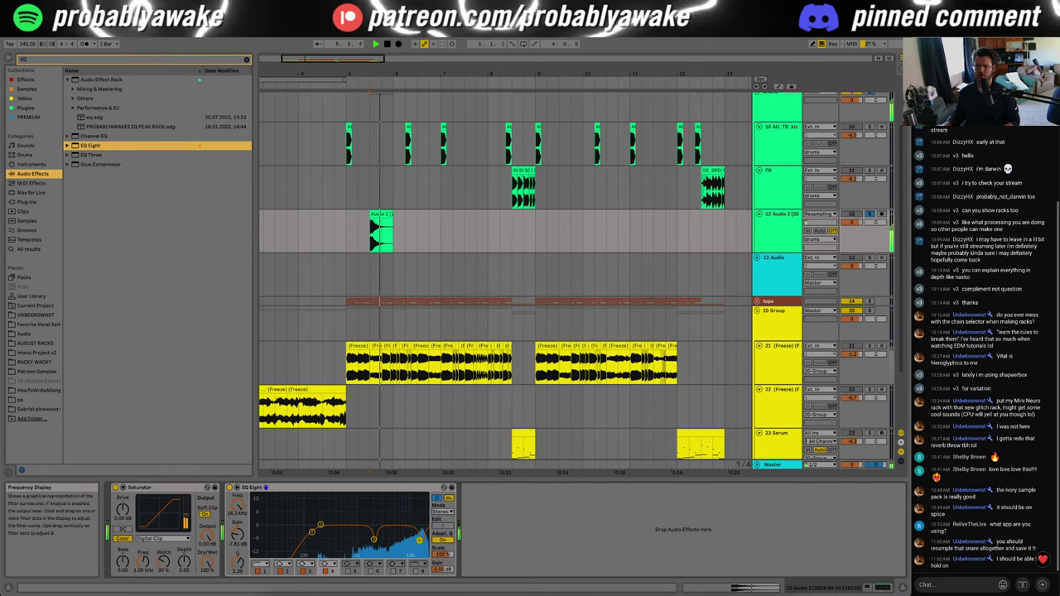
# Step: Ease EQ Eight's band 4 cut to about 2.3 dB near 17 kHz and boost band 2 by about 3.8 dB near 495 Hz
pyautogui.moveTo(421, 551); pyautogui.dragTo(420, 533)
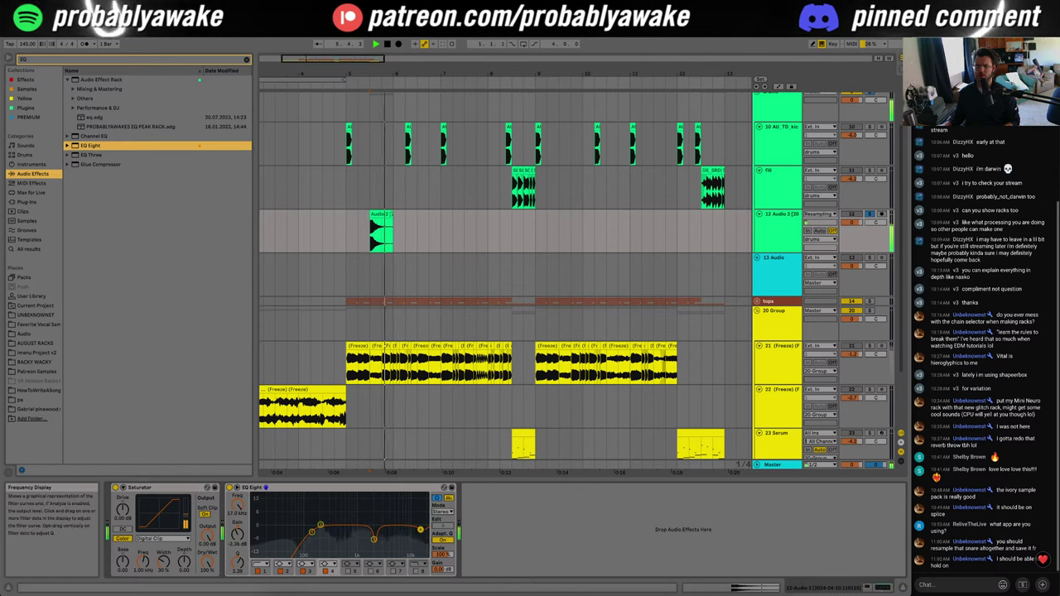
pyautogui.moveTo(320, 527); pyautogui.dragTo(358, 553)
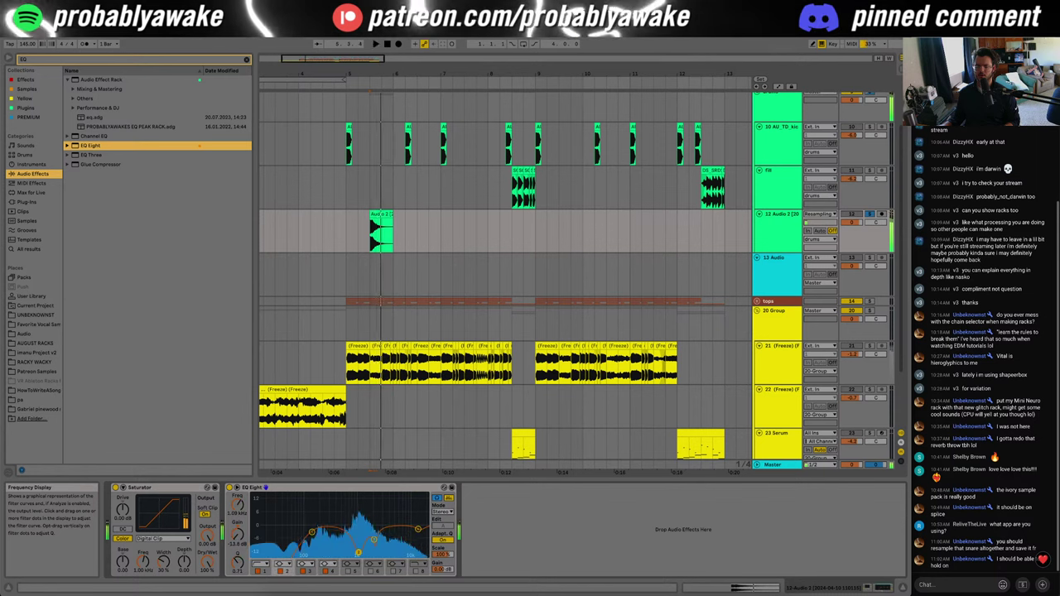
pyautogui.moveTo(238, 560); pyautogui.dragTo(238, 534)
pyautogui.press('space')
pyautogui.moveTo(358, 552); pyautogui.dragTo(341, 519)
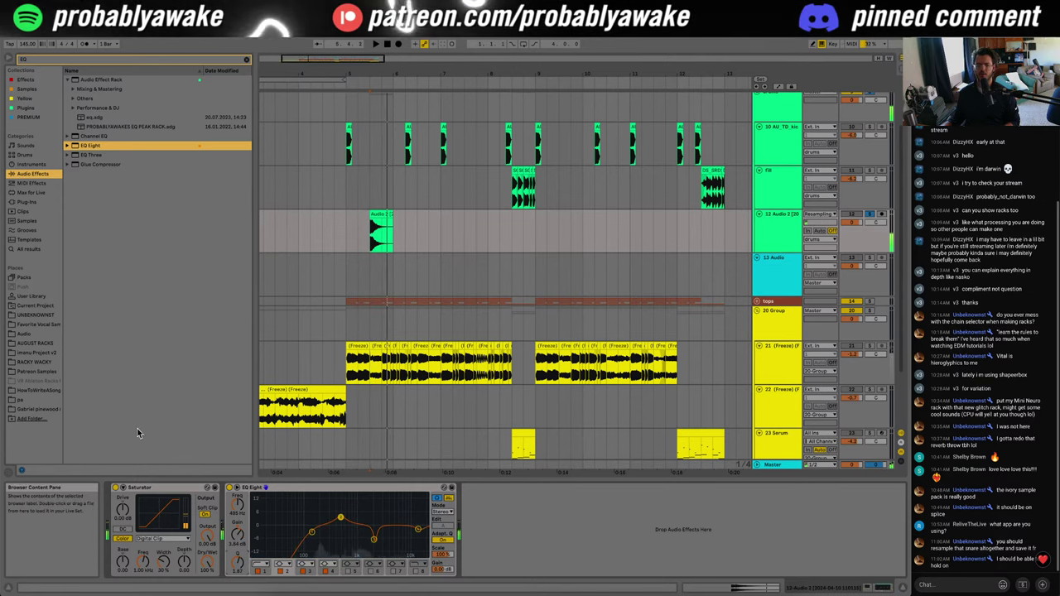
# Step: Move the Saturator after EQ Eight in the snare's effect chain and give it 3 dB of drive
pyautogui.moveTo(160, 489); pyautogui.dragTo(362, 509)
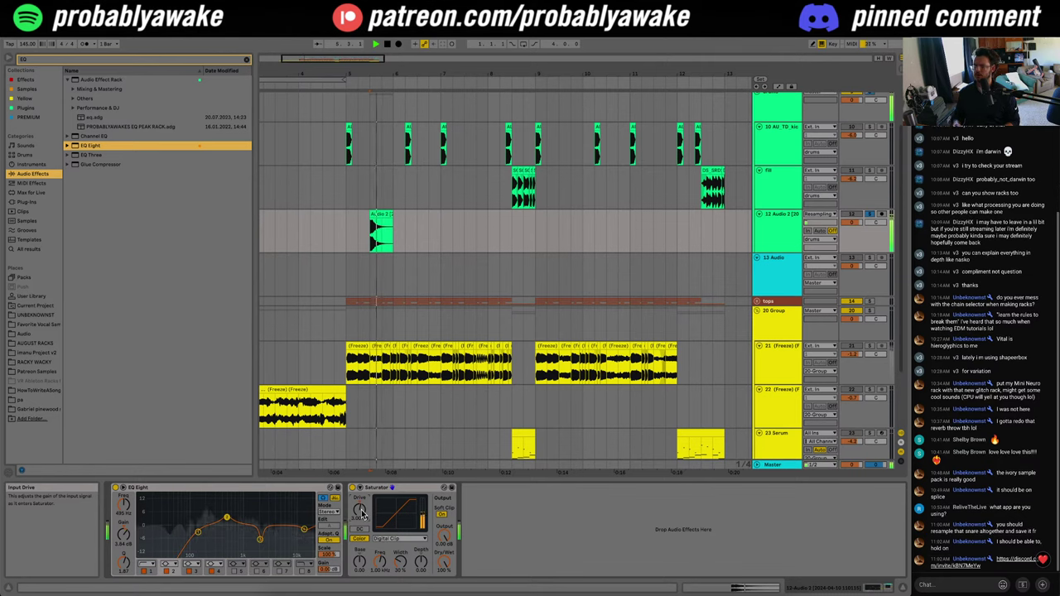
# Step: Switch to YouTube Studio and pin the Discord invite message in the live chat
pyautogui.click(1017, 574)
pyautogui.rightClick(1016, 570)
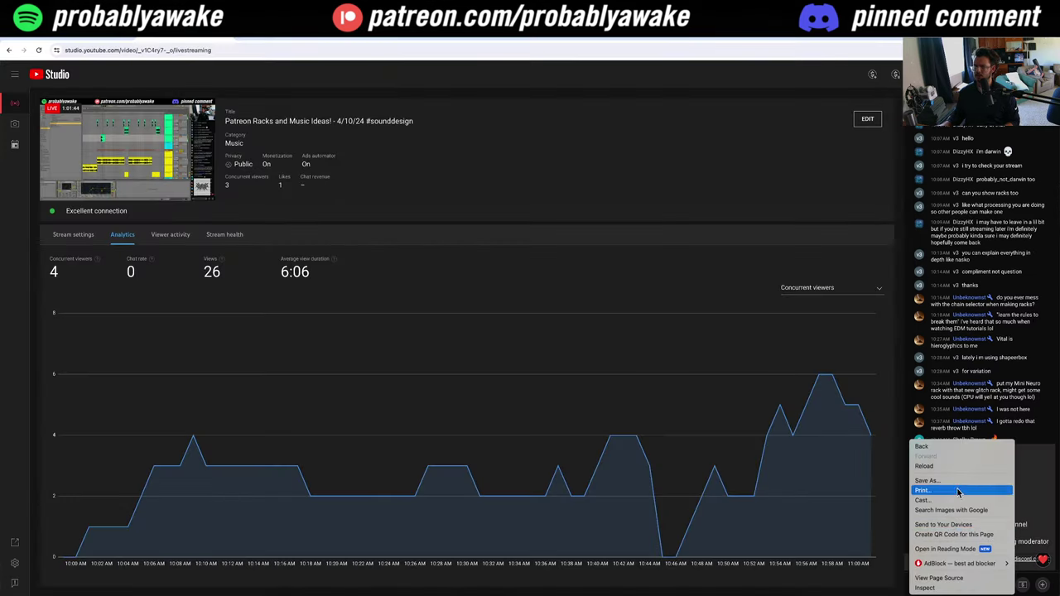
pyautogui.click(1023, 569)
pyautogui.click(1024, 570)
pyautogui.click(1025, 570)
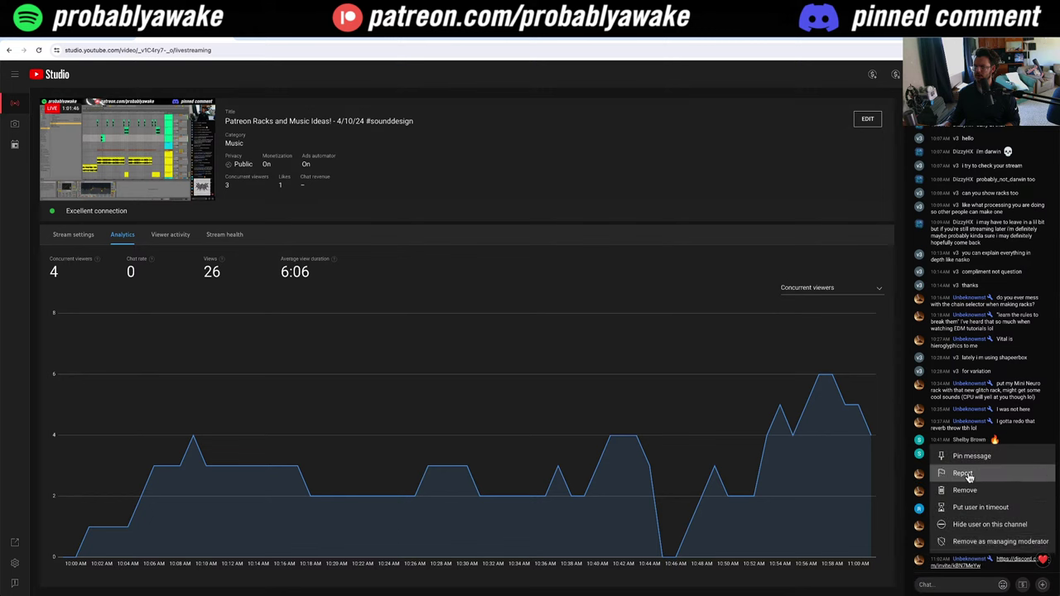
pyautogui.click(990, 456)
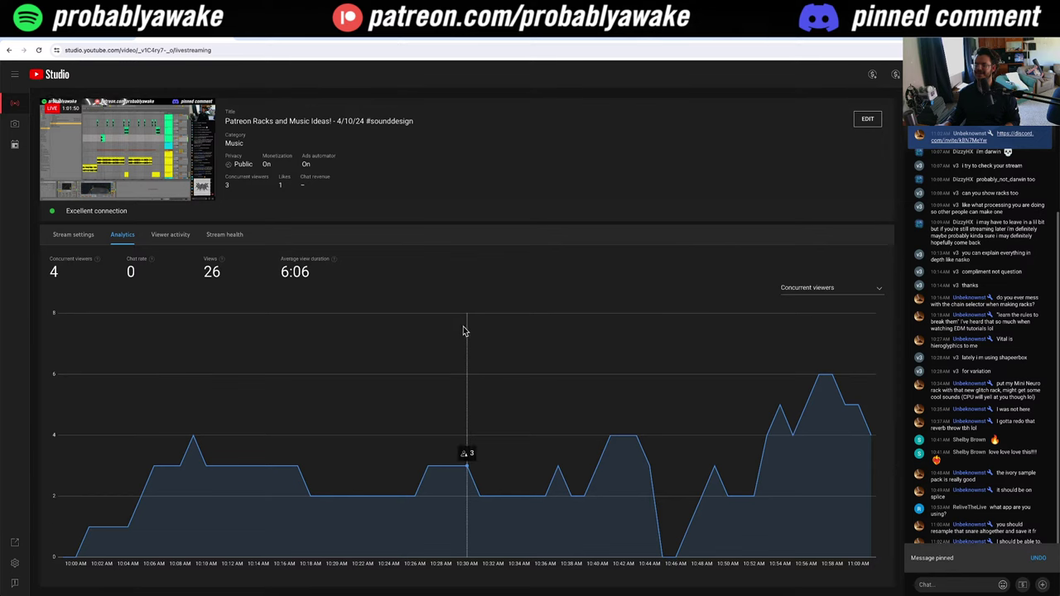
# Step: Switch back to Ableton Live, hide the device view and play the resampled snare hit
pyautogui.click(366, 594)
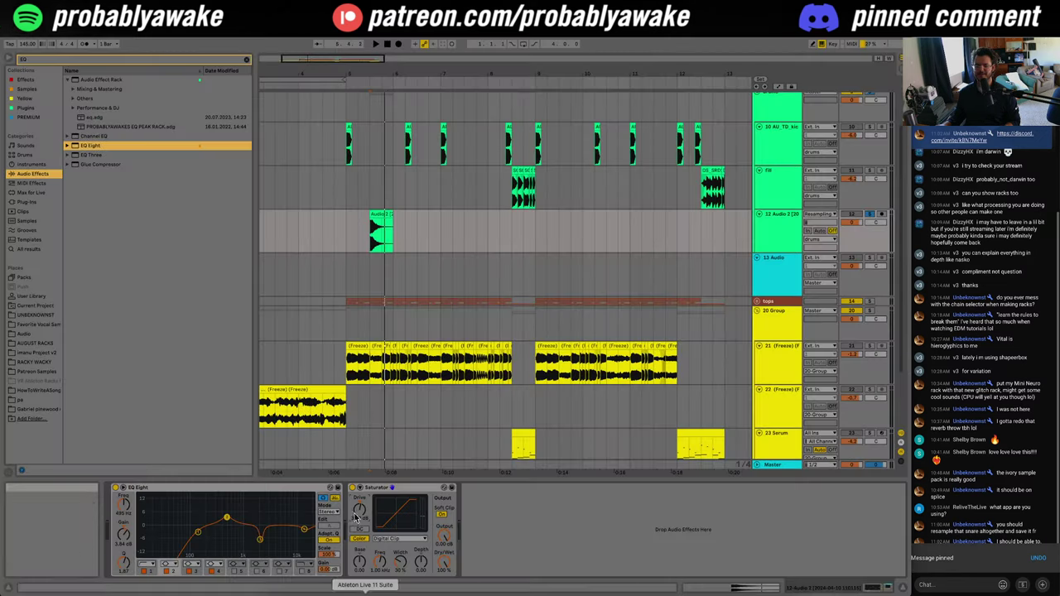
pyautogui.click(336, 419)
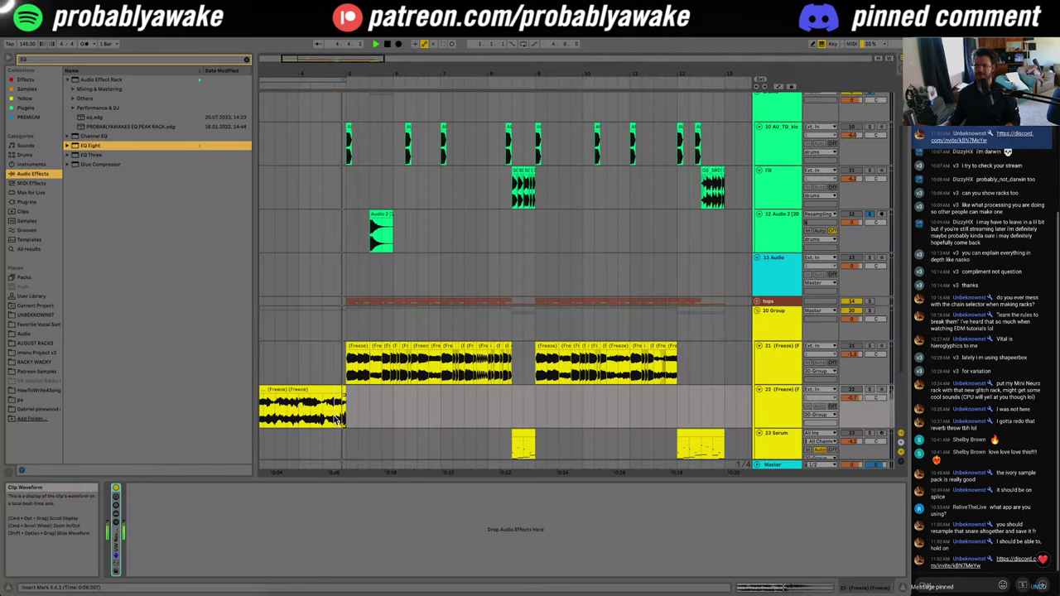
pyautogui.click(901, 589)
pyautogui.click(372, 259)
pyautogui.press('space')
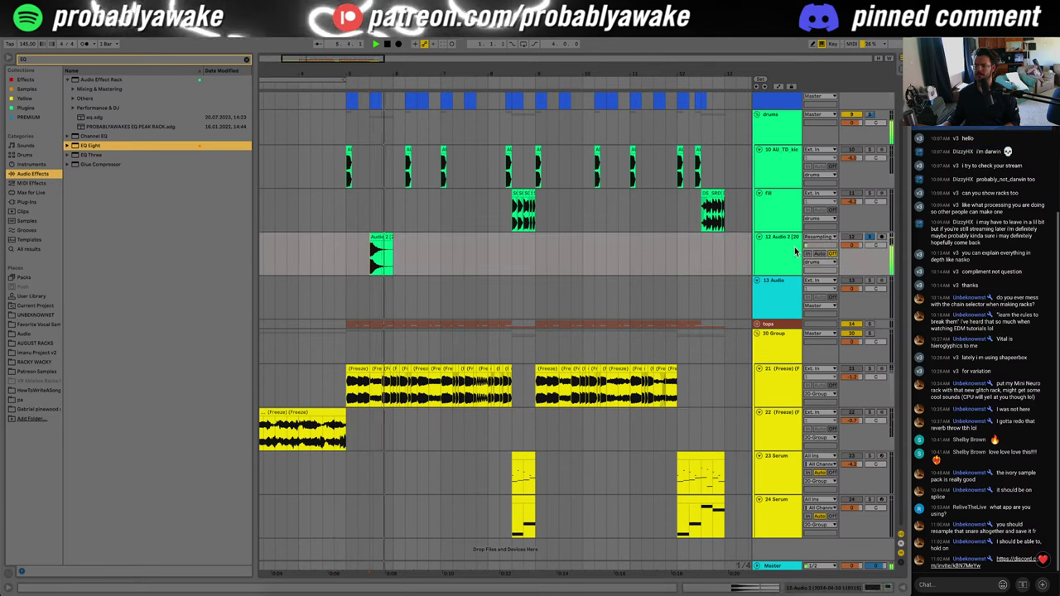
# Step: Raise the snare EQ's band 1 low cut to about 126 Hz with a higher Q, and narrow the band 2 boost
pyautogui.doubleClick(795, 251)
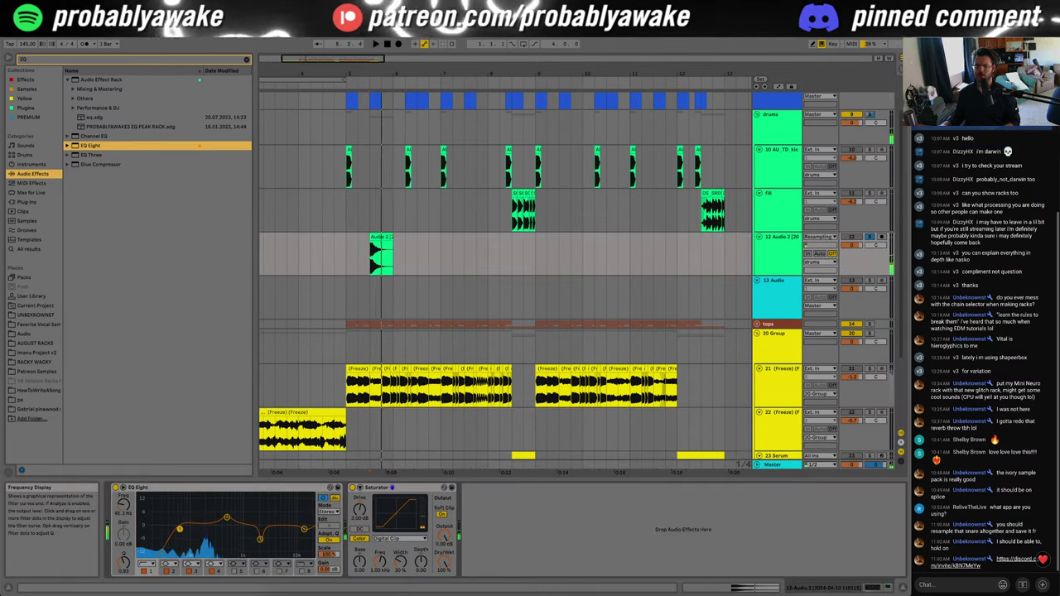
pyautogui.moveTo(179, 528); pyautogui.dragTo(196, 522)
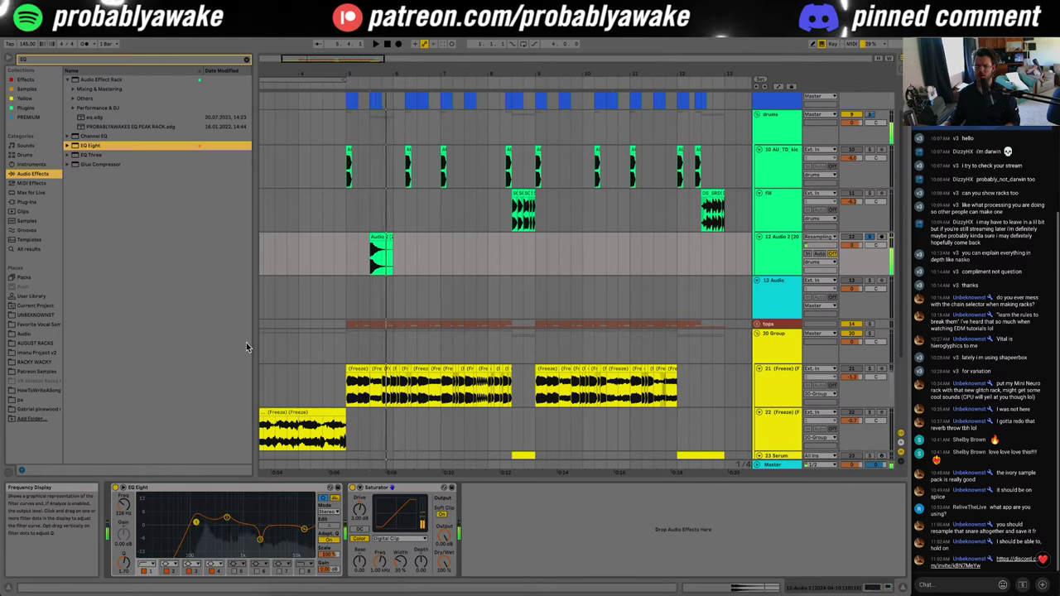
pyautogui.moveTo(123, 566)
pyautogui.mouseDown()
pyautogui.moveTo(124, 551)
pyautogui.moveTo(123, 584)
pyautogui.moveTo(123, 553)
pyautogui.mouseUp()
pyautogui.press('space')
pyautogui.press('space')
pyautogui.press('space')
pyautogui.press('space')
pyautogui.click(226, 517)
pyautogui.press('space')
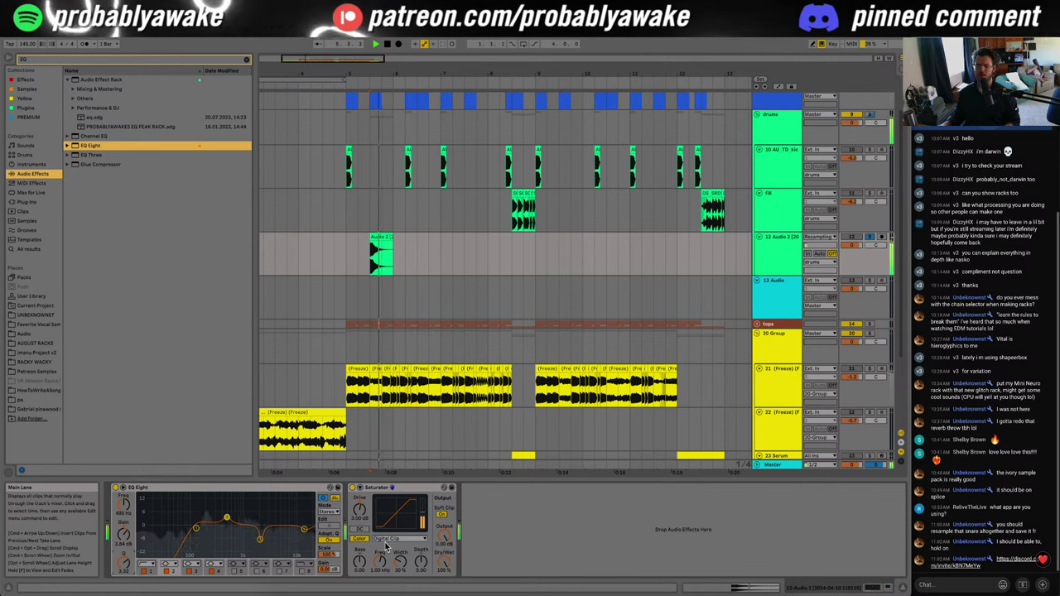
# Step: Try the Saturator's Medium Curve, and settle on Soft Sine with about 3.4 dB of drive
pyautogui.click(391, 538)
pyautogui.click(385, 566)
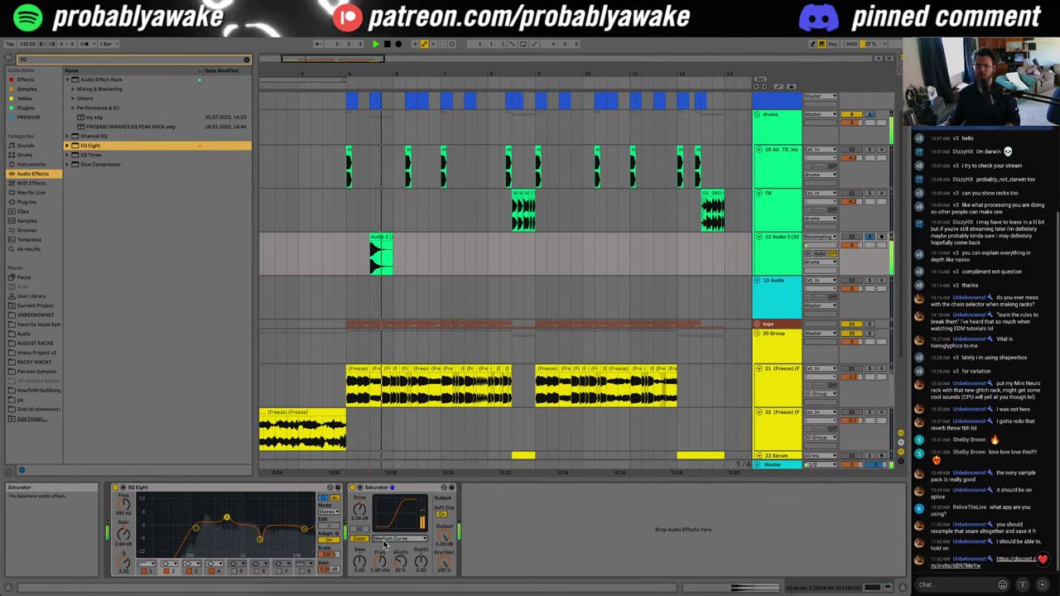
pyautogui.click(384, 541)
pyautogui.click(386, 561)
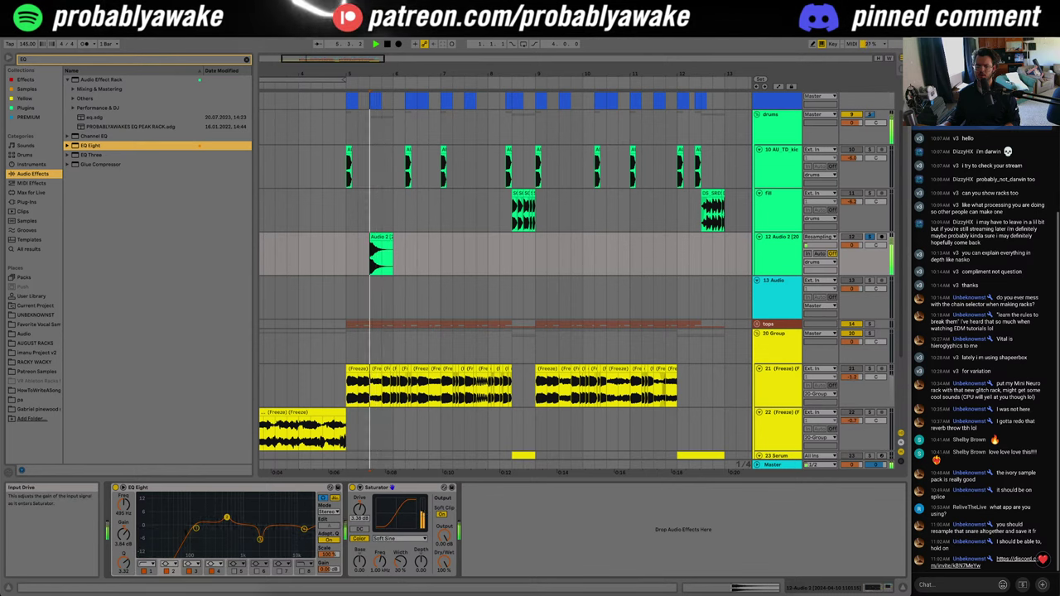
pyautogui.press('space')
pyautogui.press('space')
# Step: Audition the resampled snare clip in Complex warp mode and set its warp mode to Tones
pyautogui.doubleClick(388, 250)
pyautogui.press('space')
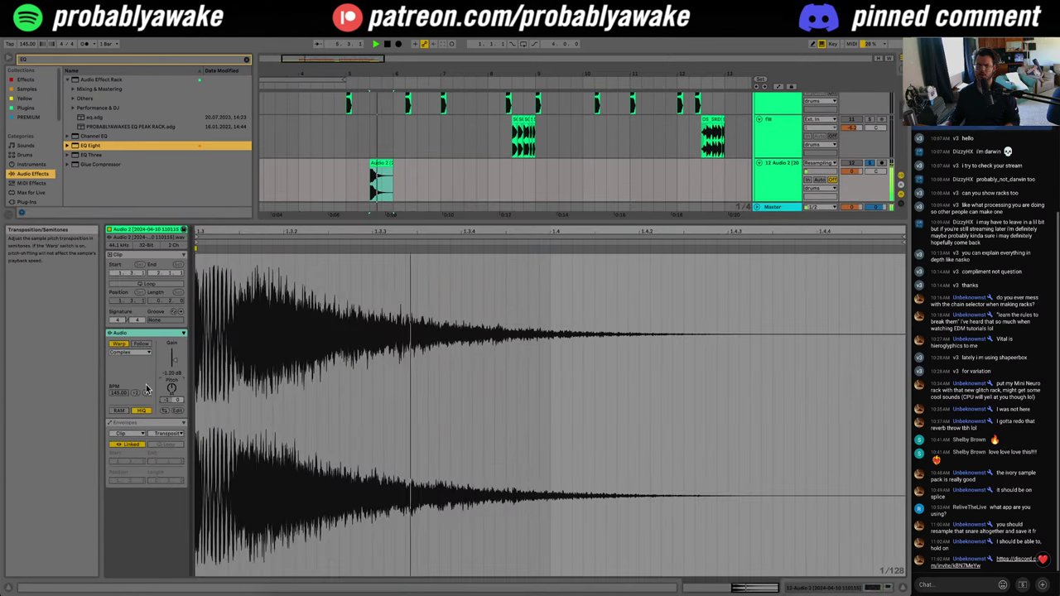
pyautogui.click(346, 180)
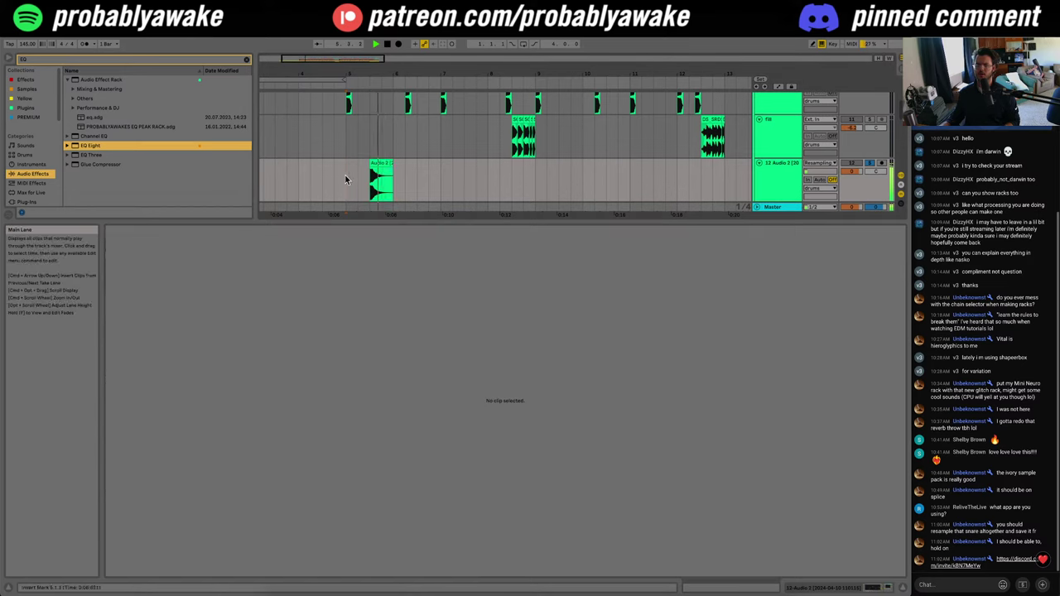
pyautogui.click(903, 588)
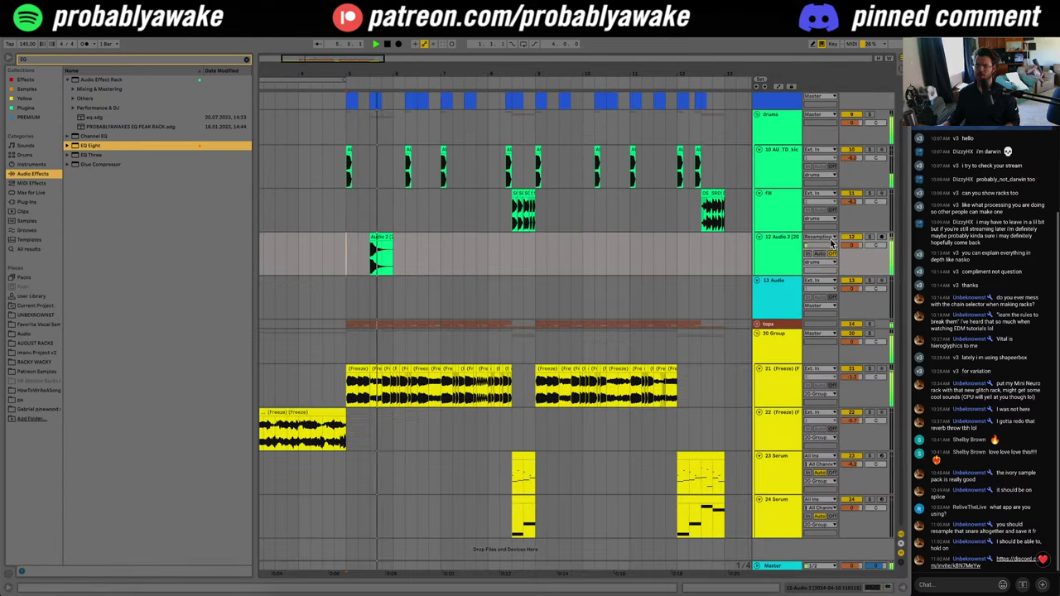
pyautogui.doubleClick(377, 239)
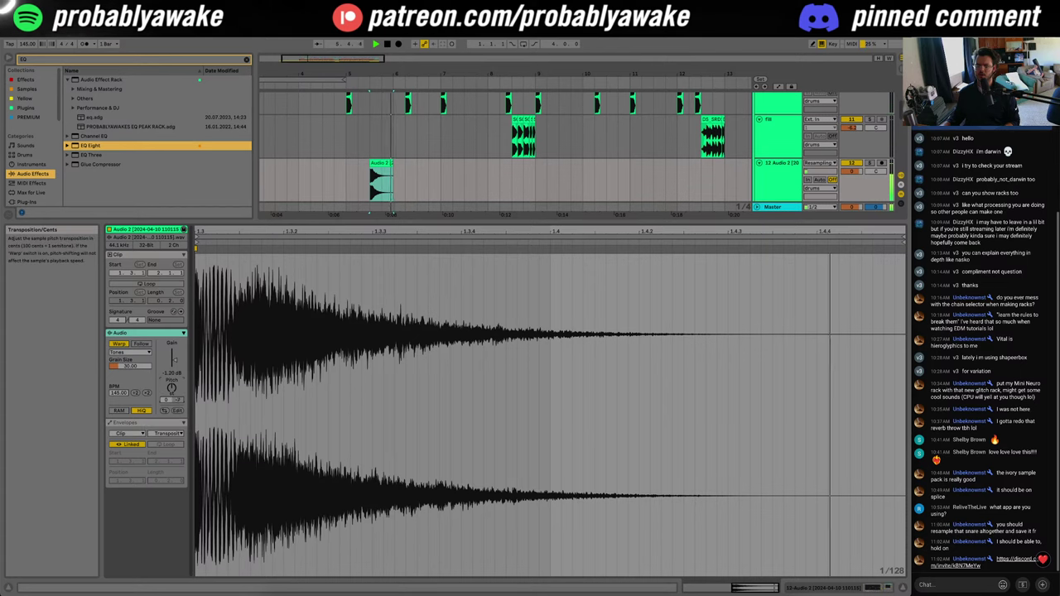
pyautogui.click(905, 588)
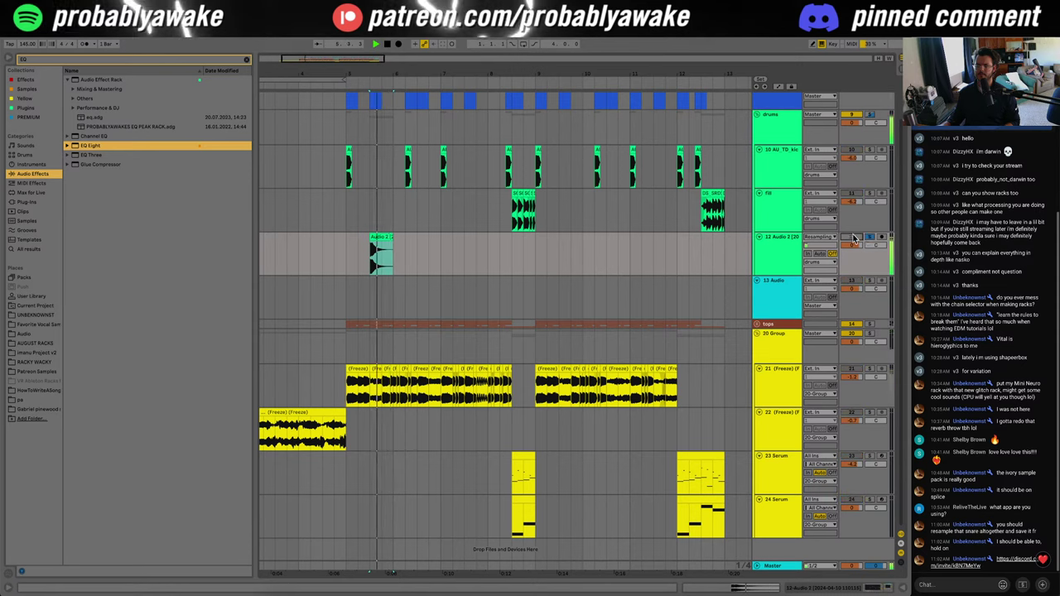
# Step: Duplicate the one-bar snare section from bar 5 seven times so the hits run through bar 12
pyautogui.moveTo(396, 251); pyautogui.dragTo(346, 251)
pyautogui.hotkey('ctrl', 'd')
pyautogui.hotkey('ctrl', 'd')
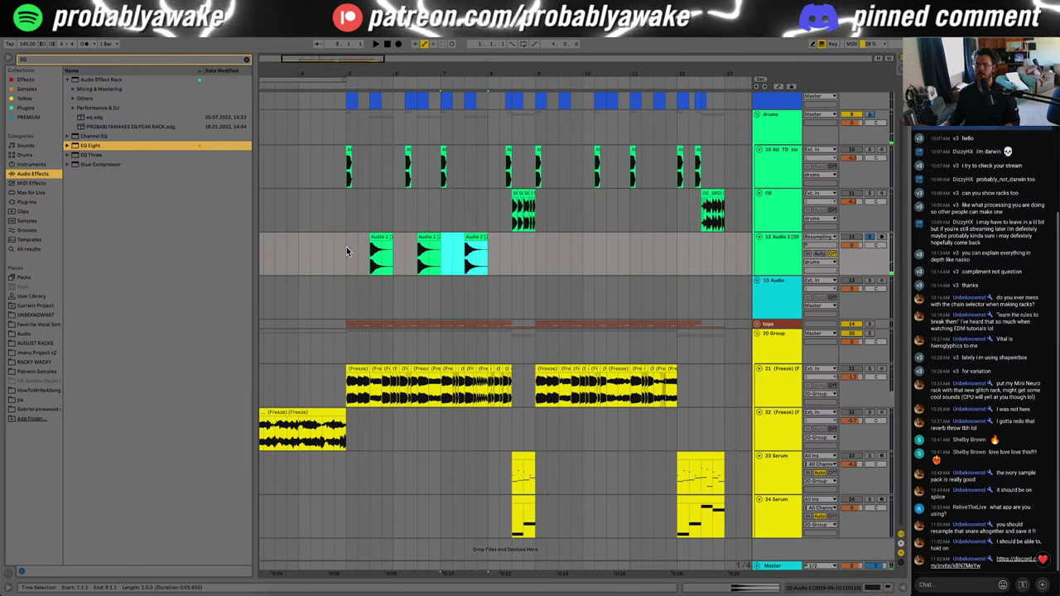
pyautogui.hotkey('ctrl', 'd')
pyautogui.hotkey('ctrl', 'd')
pyautogui.hotkey('ctrl', 'd')
pyautogui.hotkey('ctrl', 'd')
pyautogui.hotkey('ctrl', 'd')
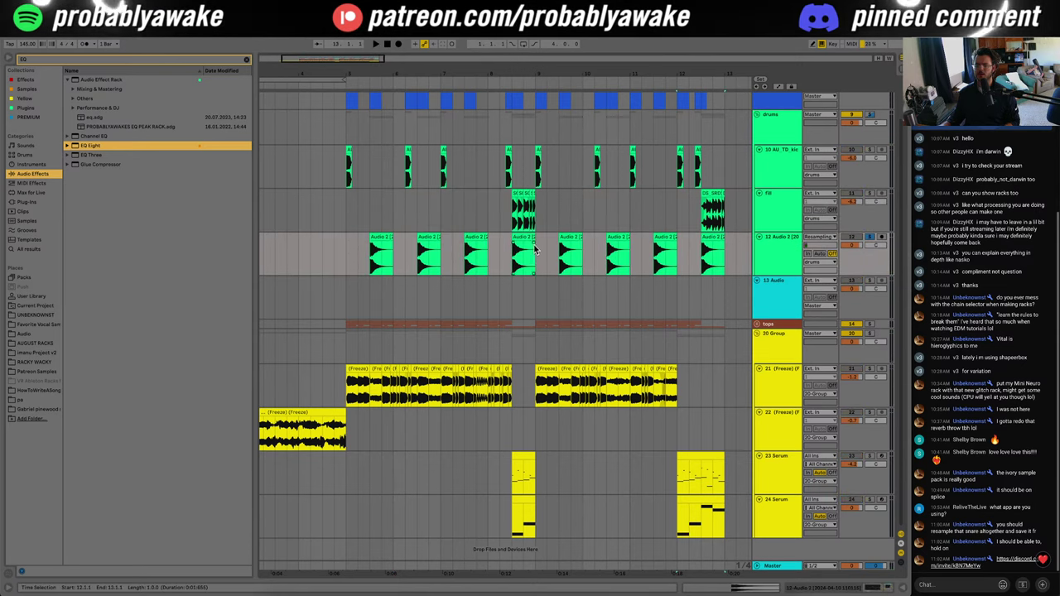
# Step: Play back the duplicated snare hits against the fills at bars 8.3 and 12.3
pyautogui.click(515, 261)
pyautogui.press('space')
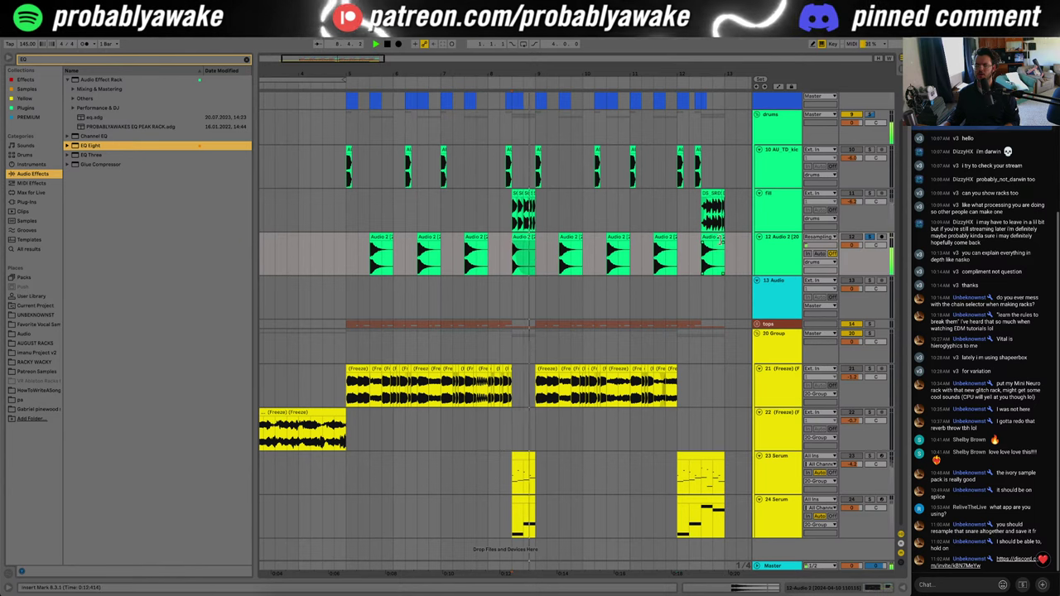
pyautogui.press('space')
pyautogui.moveTo(703, 265); pyautogui.dragTo(709, 267)
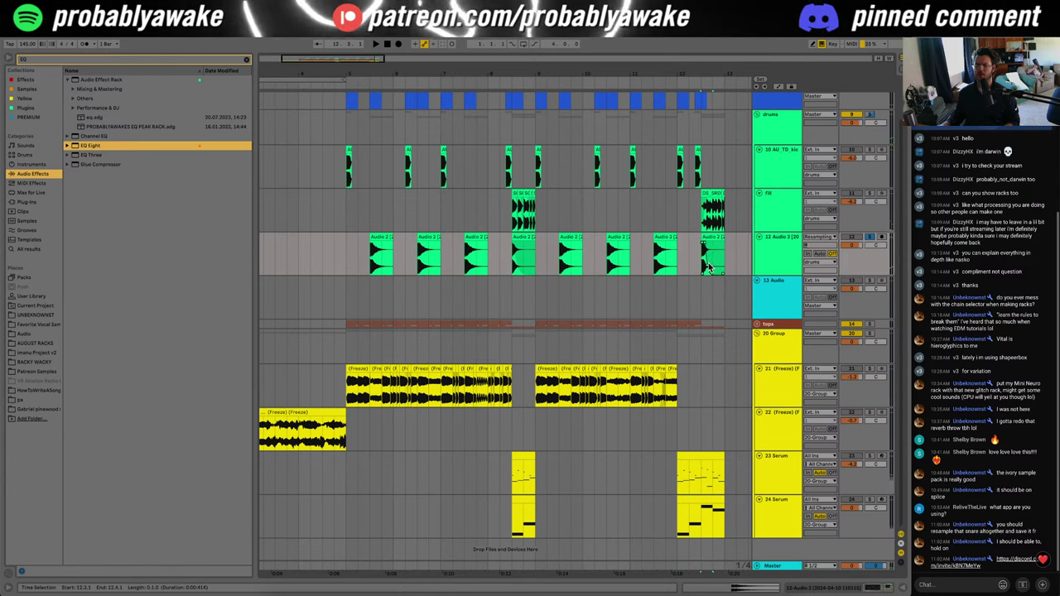
pyautogui.press('space')
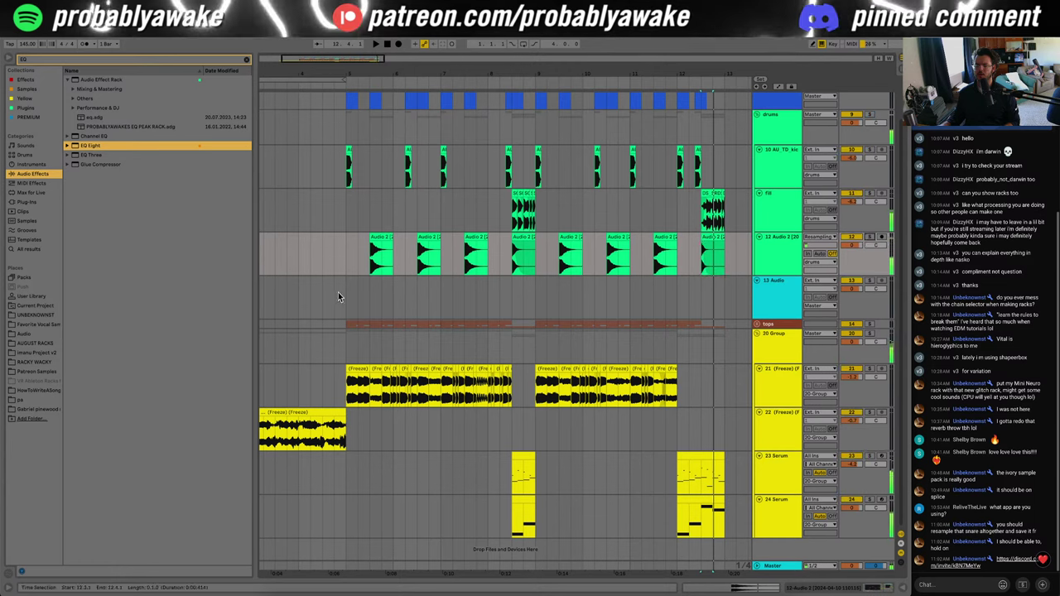
# Step: Play the full drop from just before bar 5 and lower the resampled snare track's volume to about -3.5 dB
pyautogui.click(339, 293)
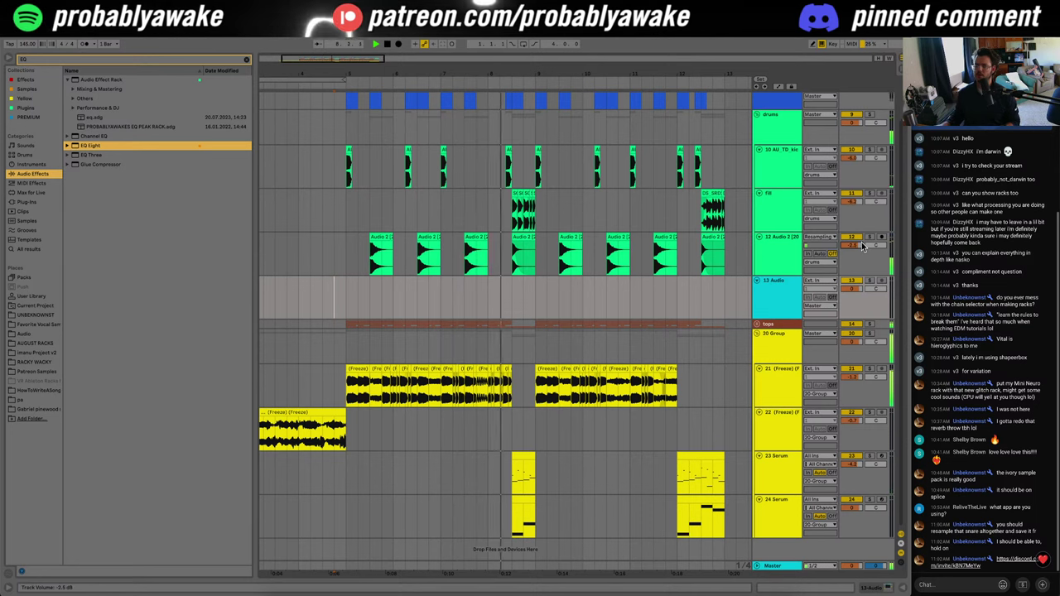
pyautogui.click(508, 270)
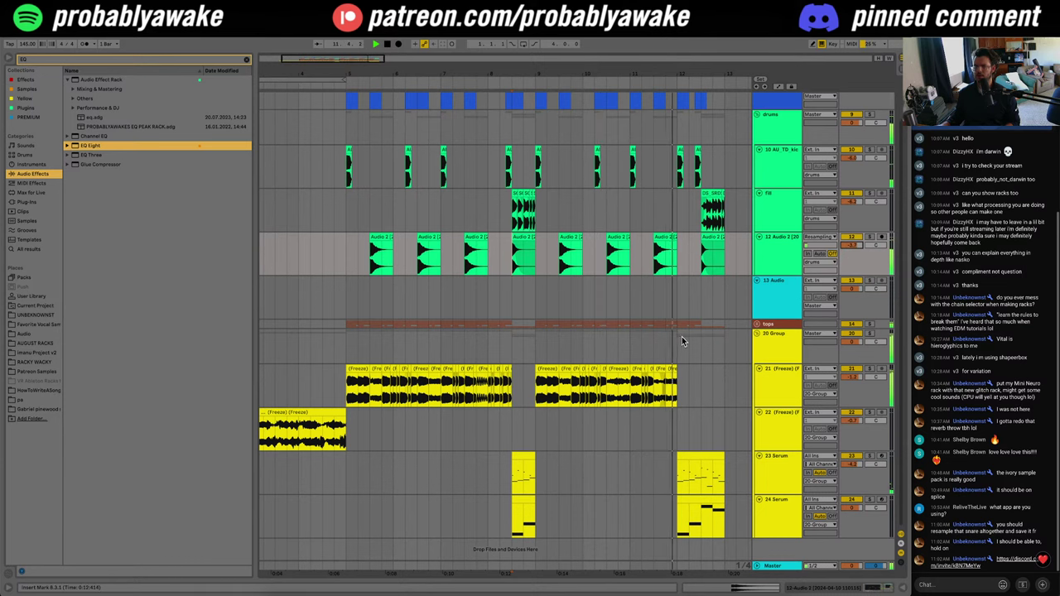
pyautogui.click(524, 344)
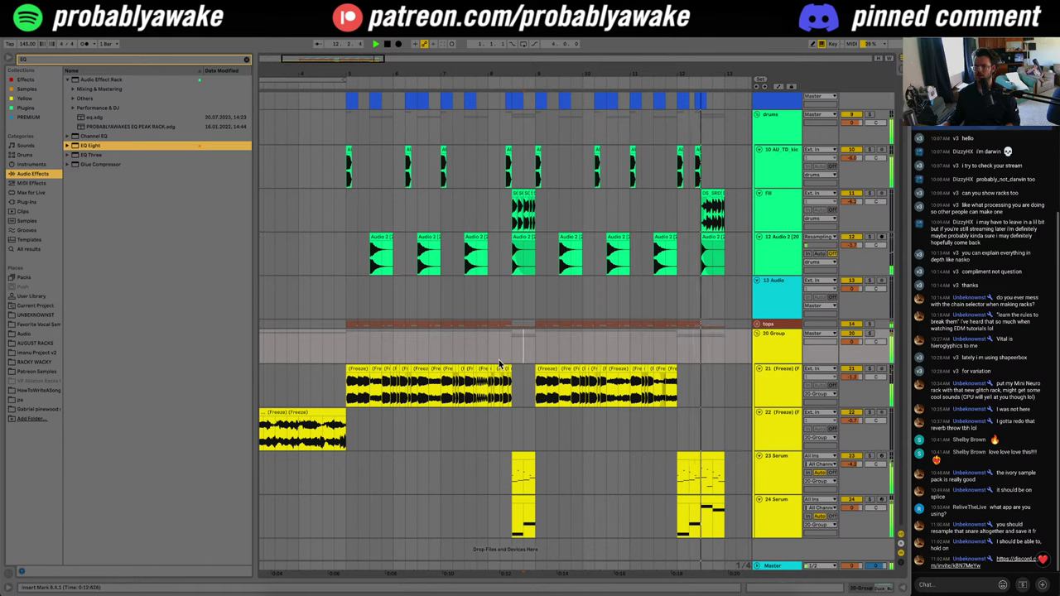
# Step: Try extending the last frozen bass clip on track 21 past the start of bar 12
pyautogui.click(668, 369)
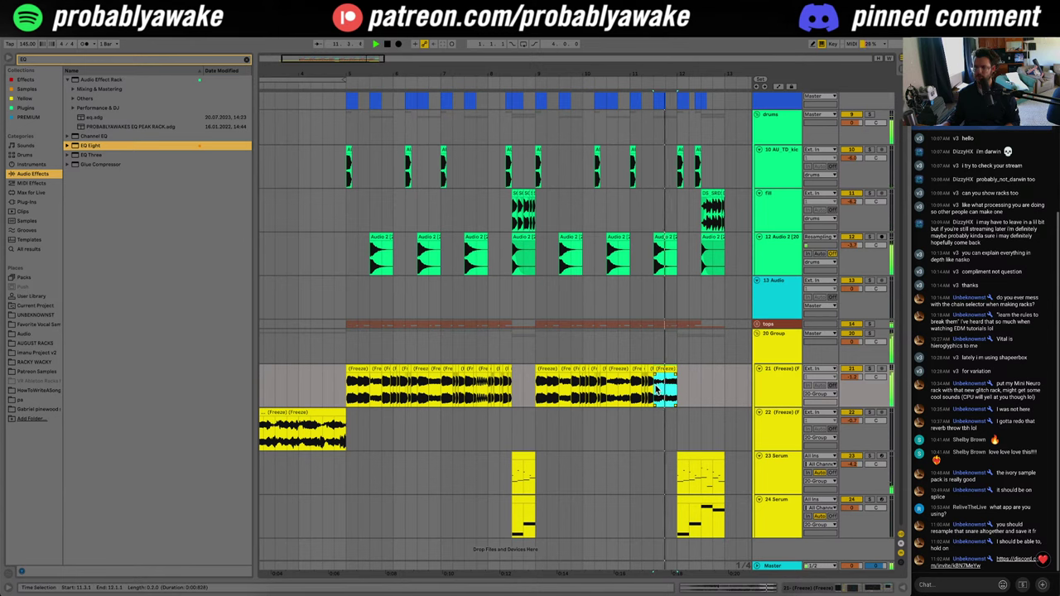
pyautogui.moveTo(676, 368); pyautogui.dragTo(681, 367)
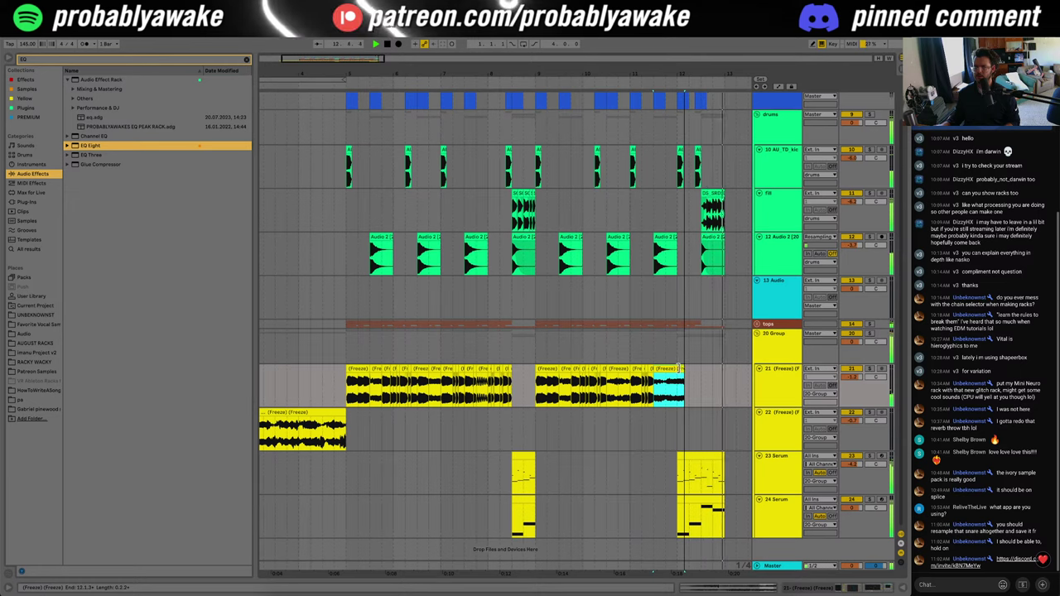
pyautogui.hotkey('ctrl', 'z')
# Step: Delete the last snare hit at bar 12.3, beneath the second drum fill
pyautogui.click(716, 238)
pyautogui.press('Delete')
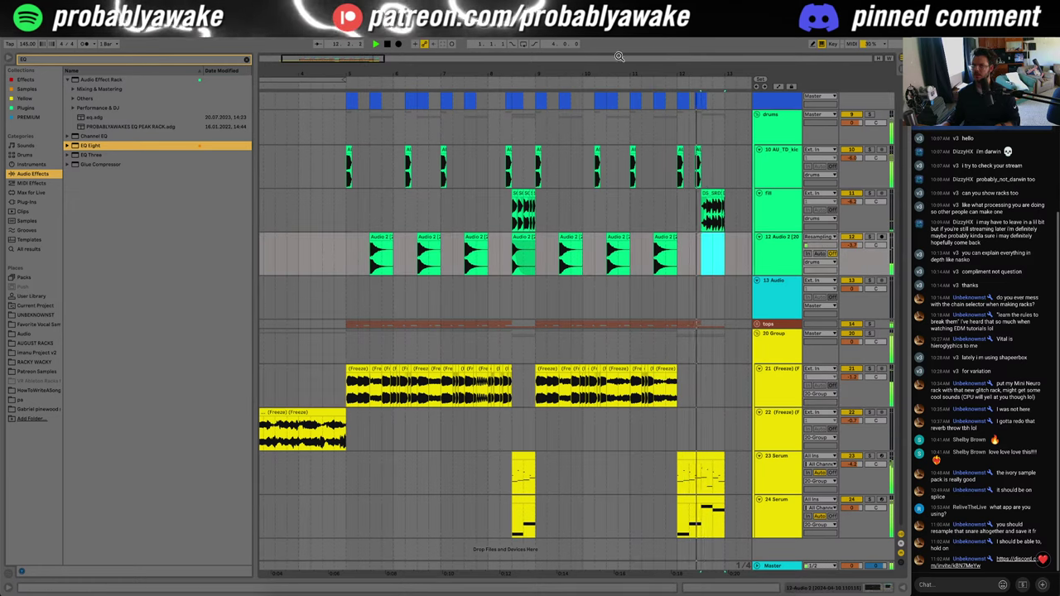
# Step: Split the last frozen bass clip on track 21 at about bar 11.4 and play the transition into bar 12
pyautogui.moveTo(367, 59); pyautogui.dragTo(367, 75)
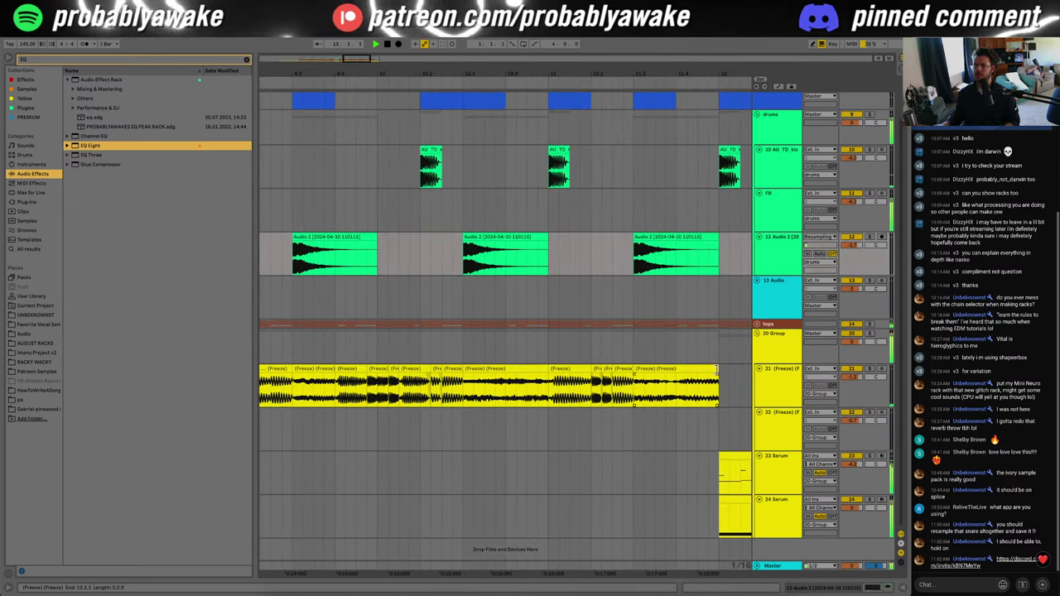
pyautogui.click(717, 370)
pyautogui.click(688, 402)
pyautogui.moveTo(678, 398)
pyautogui.mouseDown()
pyautogui.moveTo(717, 392)
pyautogui.moveTo(705, 370)
pyautogui.moveTo(718, 370)
pyautogui.mouseUp()
pyautogui.hotkey('ctrl', 'e')
pyautogui.click(623, 393)
pyautogui.press('space')
pyautogui.press('space')
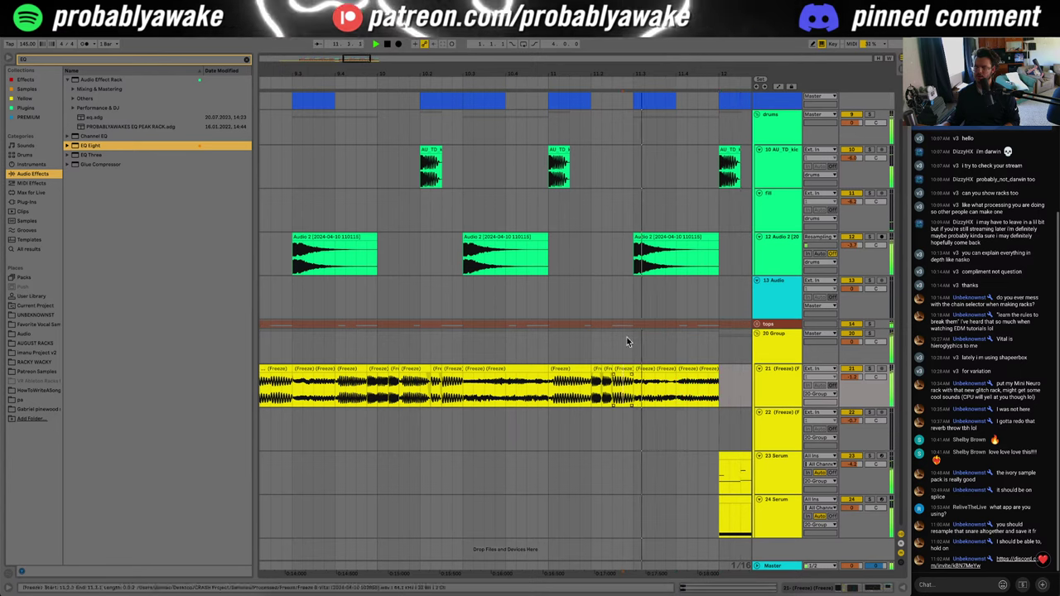
pyautogui.moveTo(621, 74); pyautogui.dragTo(591, 42)
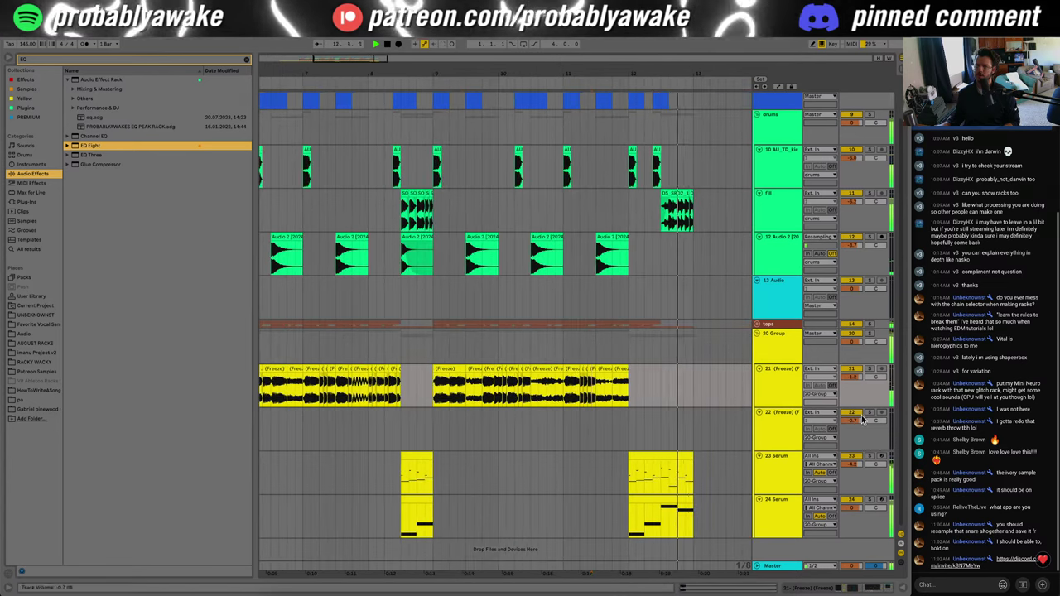
pyautogui.click(605, 354)
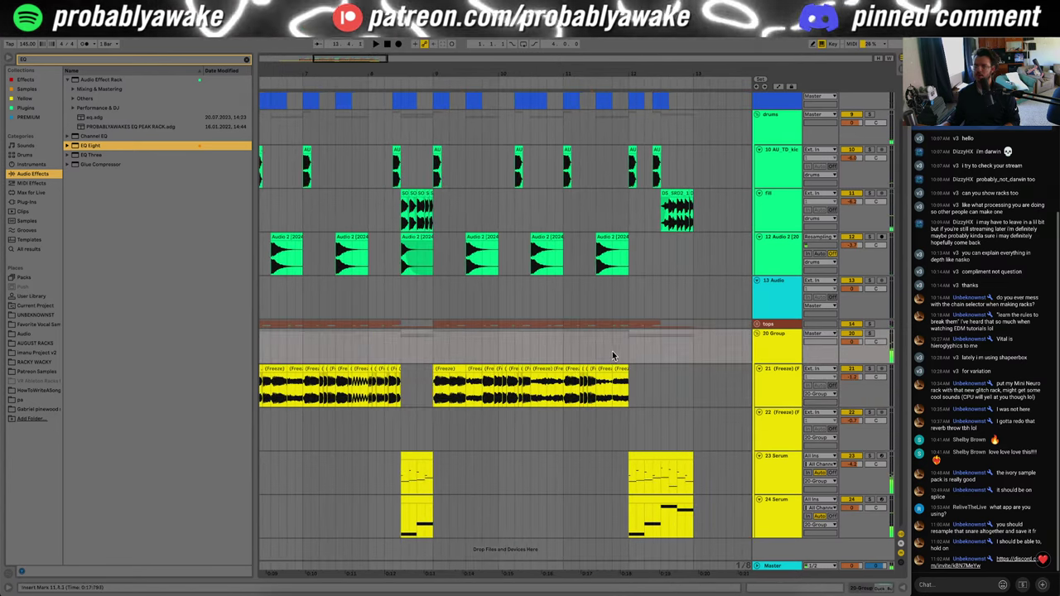
# Step: Delete the tops from 11.3 to bar 12, beneath the last snare hit, and play the transition
pyautogui.moveTo(628, 352); pyautogui.dragTo(598, 325)
pyautogui.press('Delete')
pyautogui.moveTo(533, 306); pyautogui.dragTo(539, 307)
pyautogui.press('space')
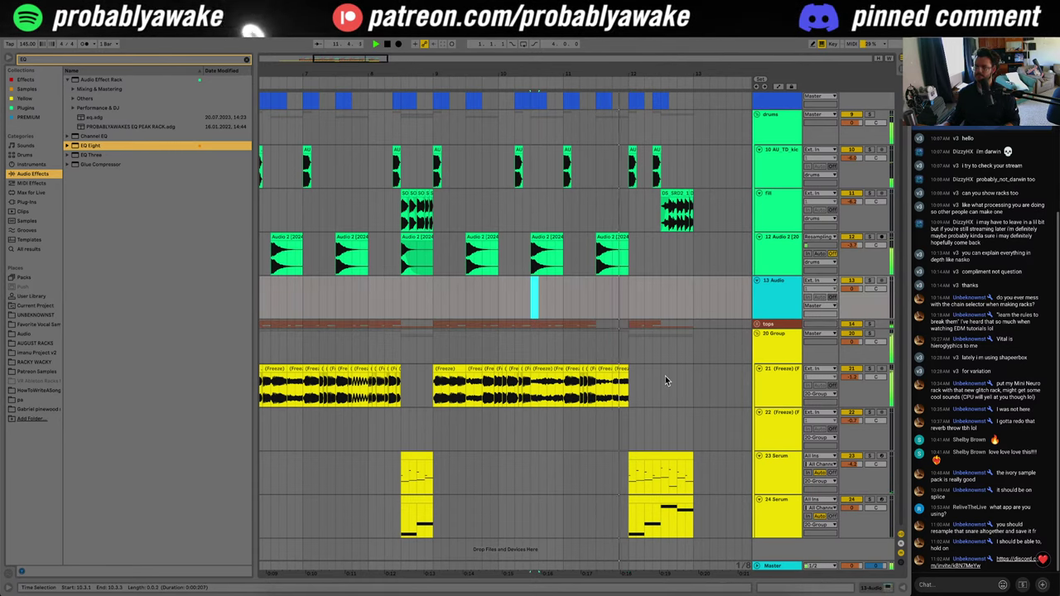
# Step: Cut gaps in the tops at 5.3, 6.4, 9.3 and from 10.3 to bar 11 while the drop plays
pyautogui.hscroll(-5, 477, 342)
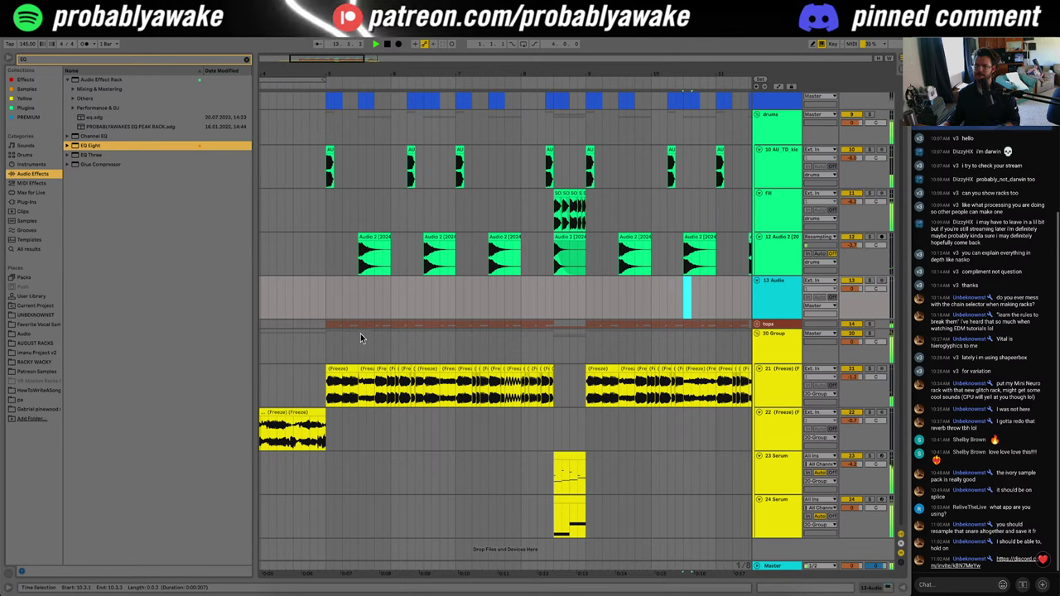
pyautogui.click(323, 346)
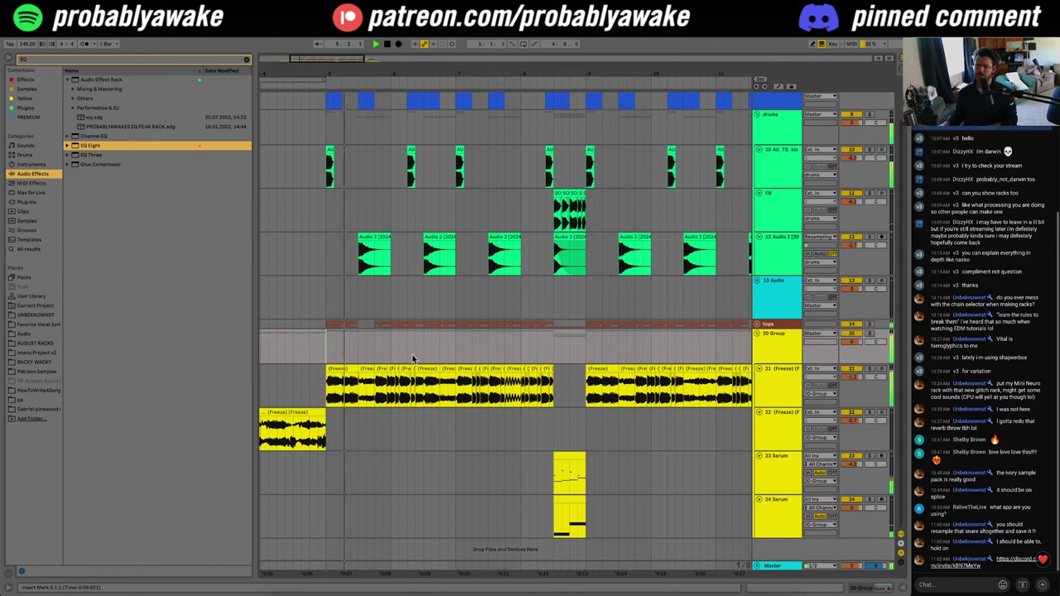
pyautogui.moveTo(428, 355); pyautogui.dragTo(455, 352)
pyautogui.click(455, 325)
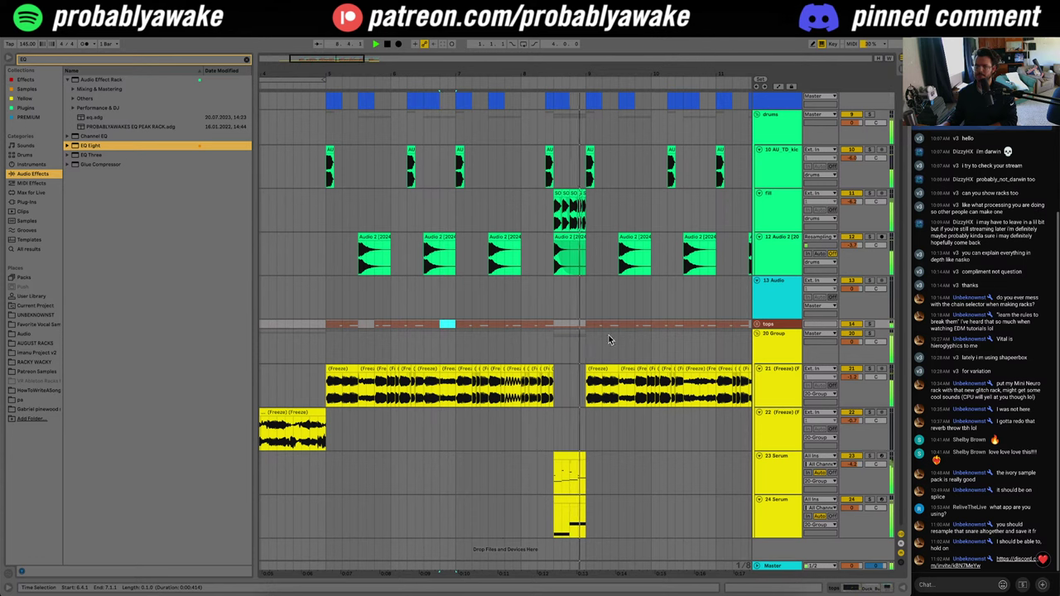
pyautogui.moveTo(682, 326); pyautogui.dragTo(717, 330)
pyautogui.hscroll(3, 717, 346)
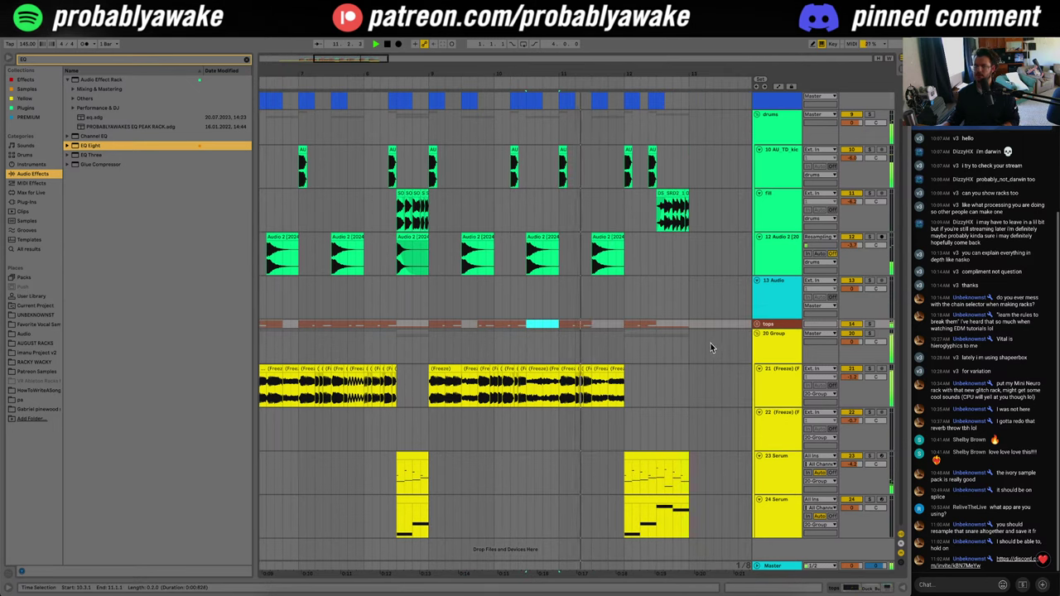
# Step: Replay the transition into bar 12 and check the frozen bass clips on track 21 between bars 11 and 12
pyautogui.click(640, 398)
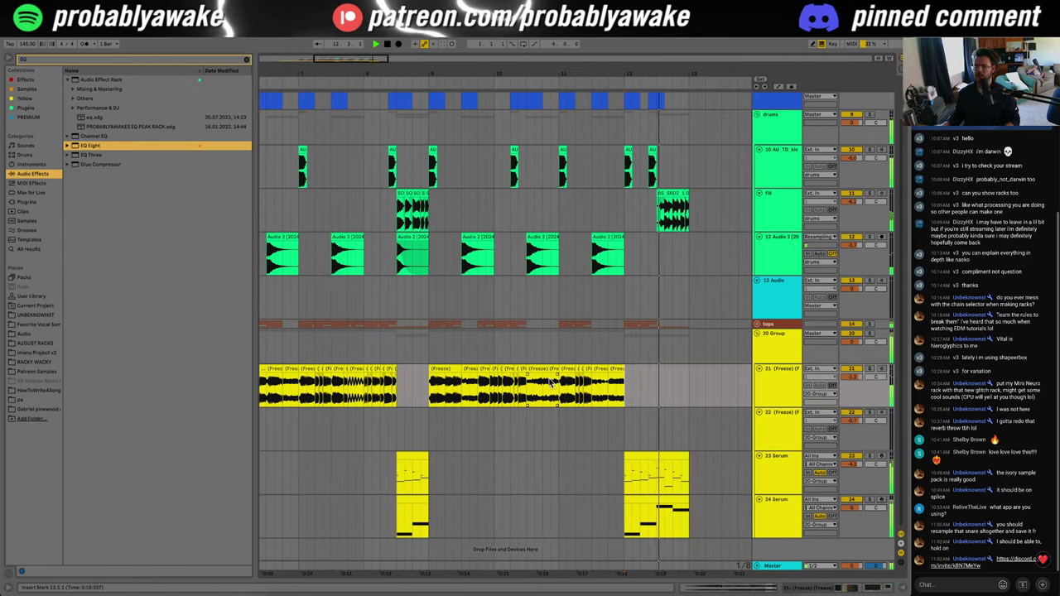
pyautogui.press('space')
pyautogui.press('space')
pyautogui.click(600, 369)
pyautogui.click(568, 370)
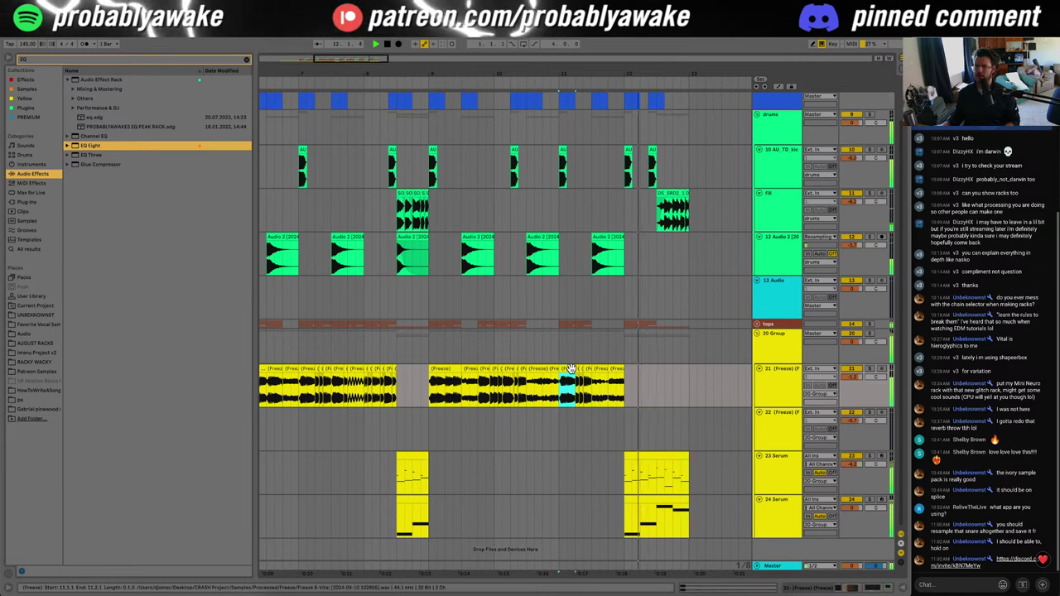
pyautogui.click(617, 369)
pyautogui.click(552, 414)
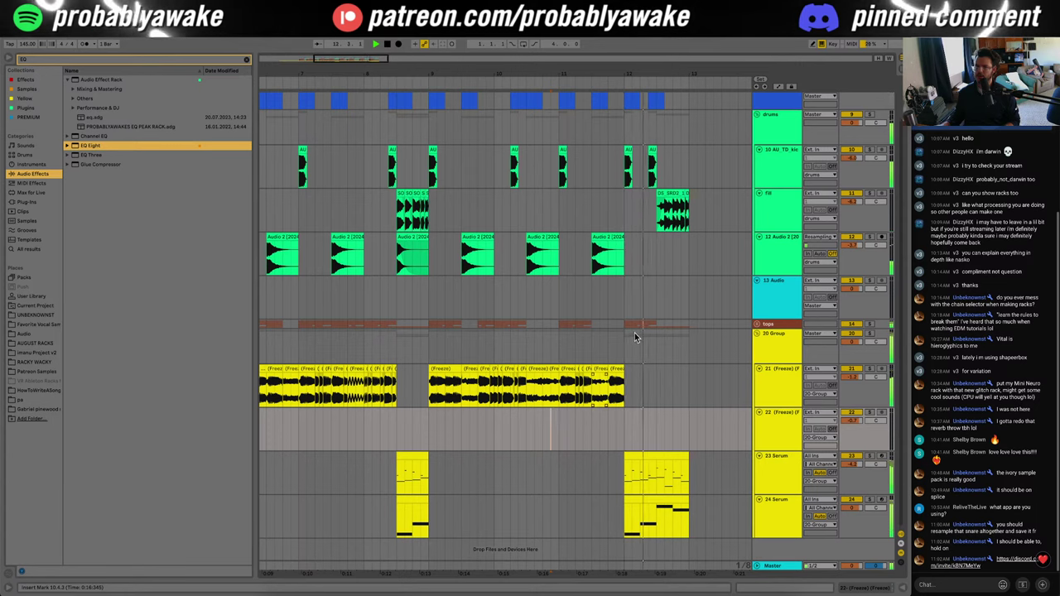
pyautogui.press('space')
pyautogui.press('space')
pyautogui.click(588, 399)
pyautogui.click(616, 370)
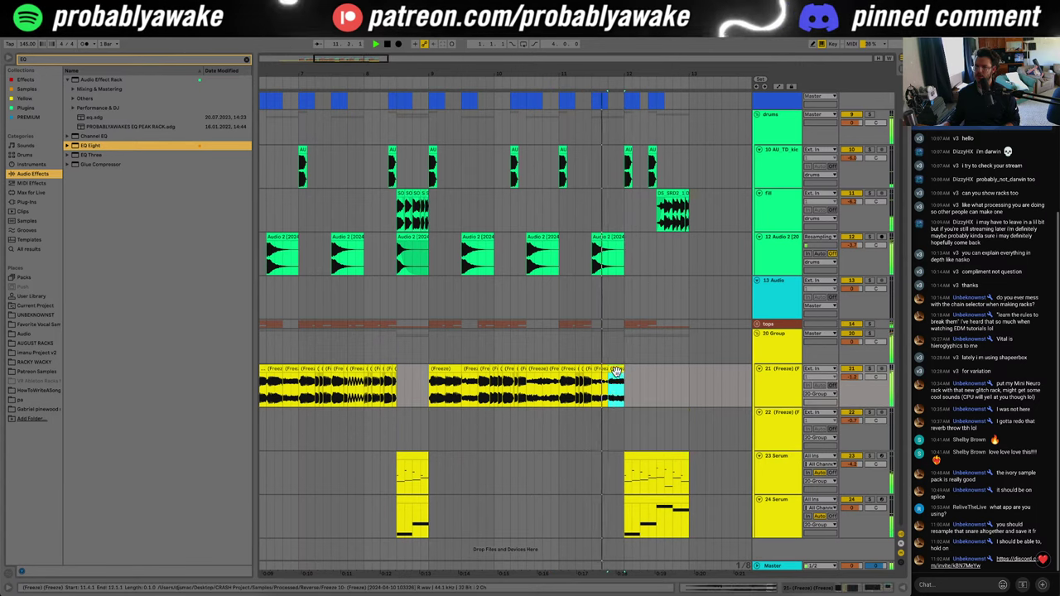
# Step: Shorten the last bass clip at 11.4 to a sixteenth note, repeat it up to bar 12, and play the result
pyautogui.press('space')
pyautogui.moveTo(621, 370)
pyautogui.mouseDown()
pyautogui.moveTo(642, 370)
pyautogui.moveTo(633, 371)
pyautogui.mouseUp()
pyautogui.scroll(5, 604, 379)
pyautogui.click(634, 382)
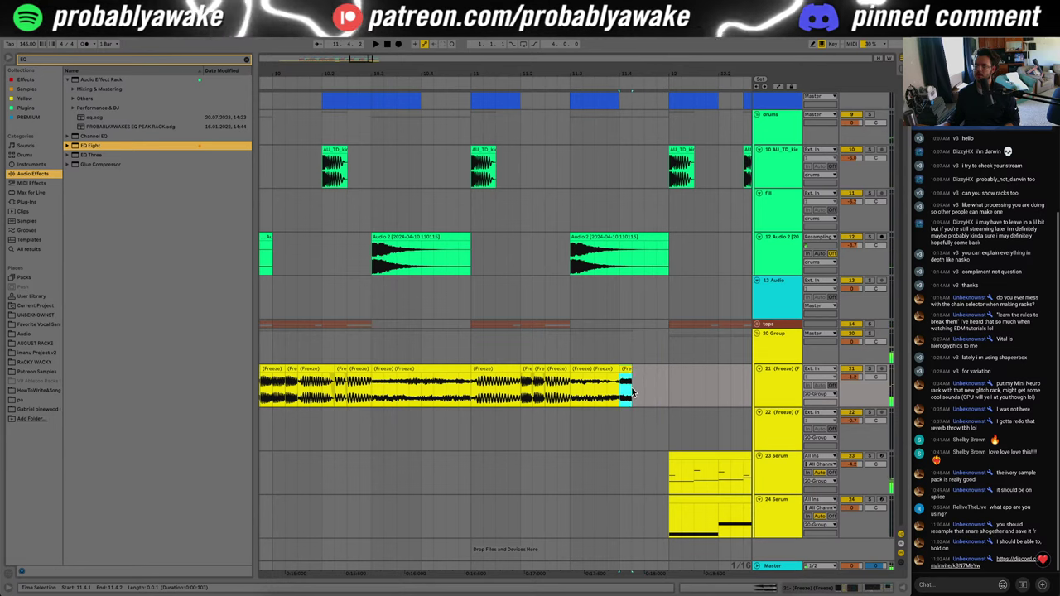
pyautogui.hotkey('ctrl', 'd')
pyautogui.hotkey('ctrl', 'd')
pyautogui.hotkey('ctrl', 'd')
pyautogui.click(638, 385)
pyautogui.press('space')
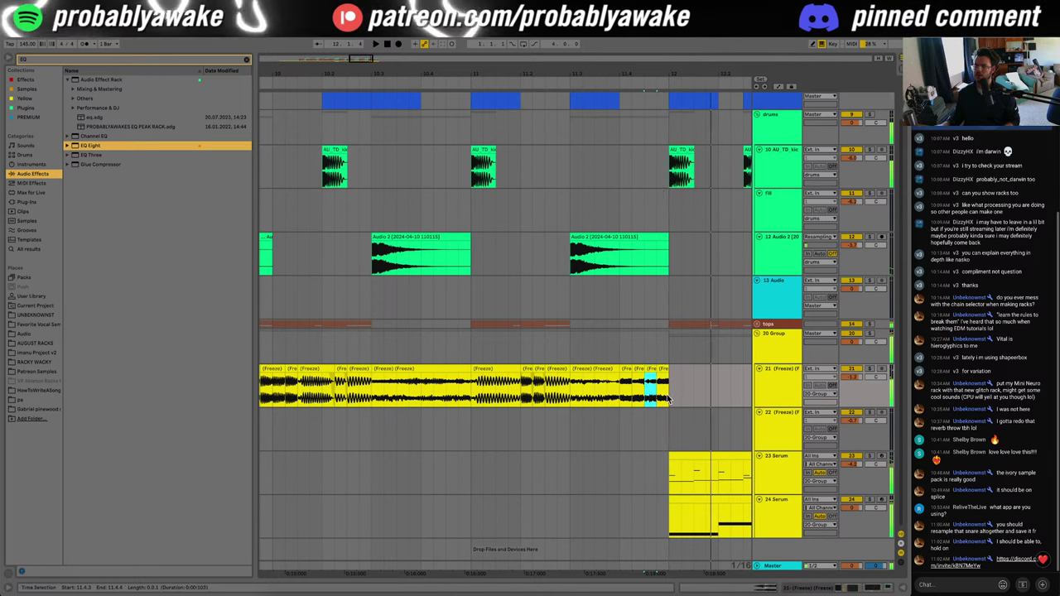
# Step: Play the four repeated bass slices, open their clip settings, and remove them between 11.4 and bar 12
pyautogui.click(614, 405)
pyautogui.click(623, 414)
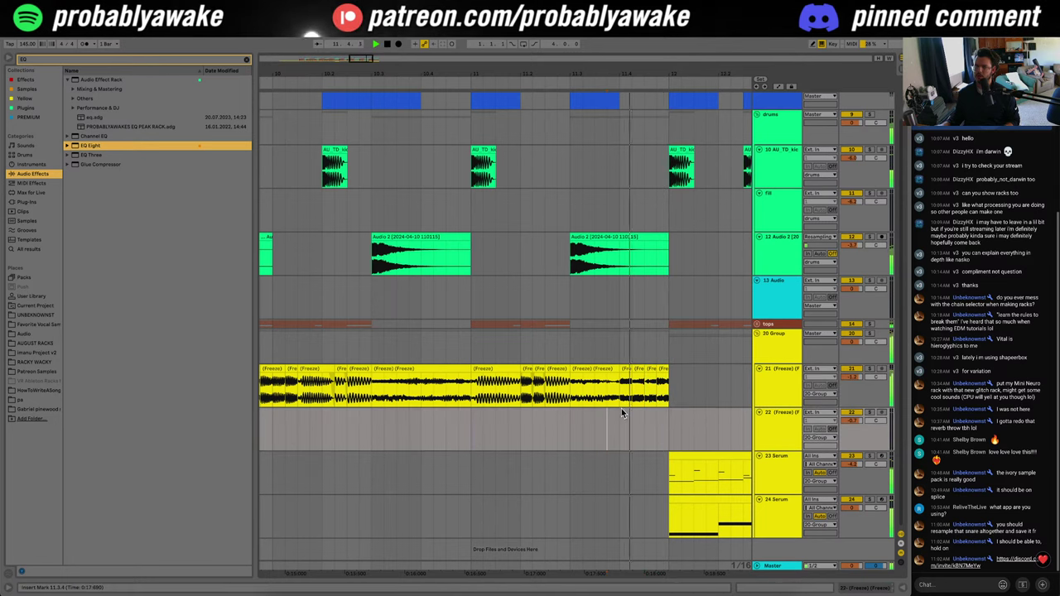
pyautogui.click(637, 382)
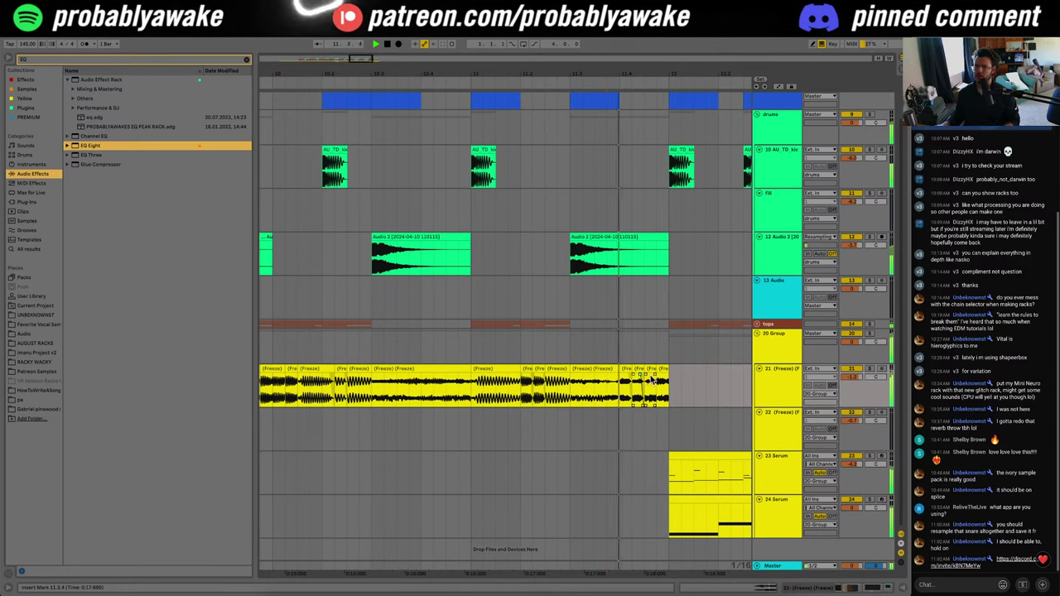
pyautogui.doubleClick(626, 373)
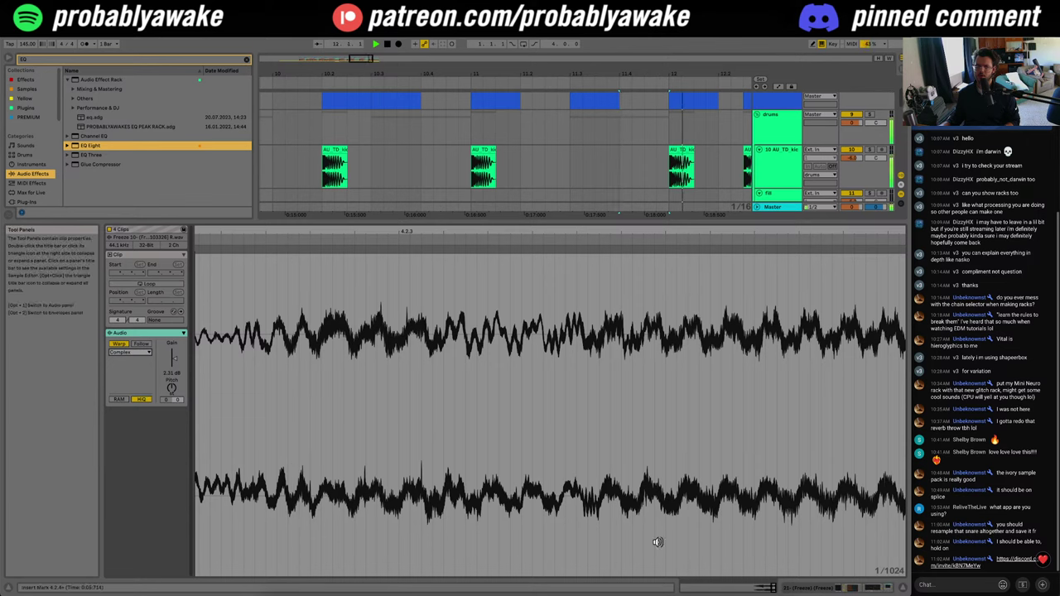
pyautogui.click(903, 590)
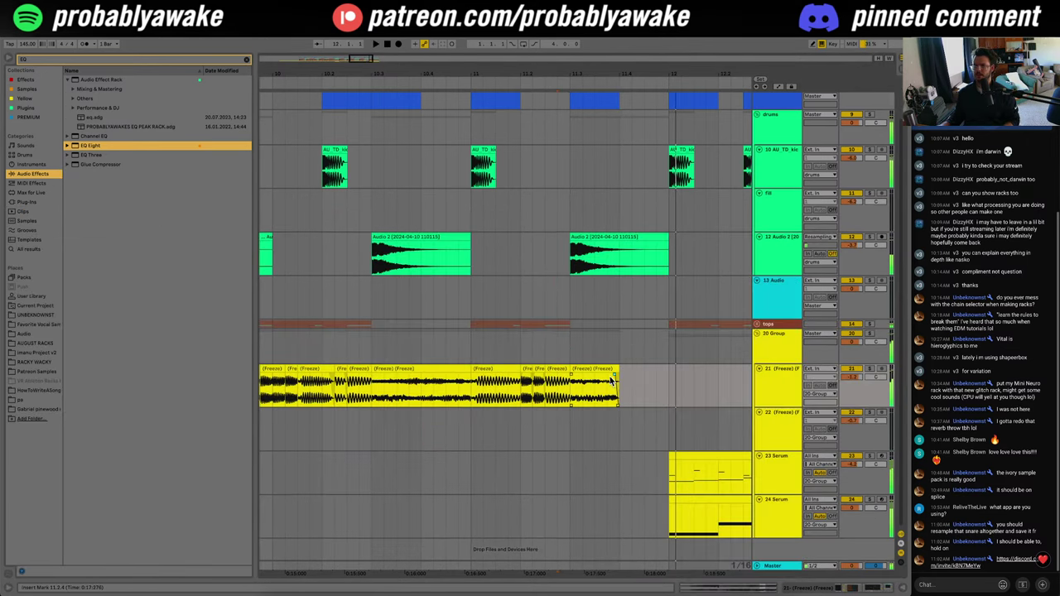
# Step: Fill 11.4 to bar 12 on track 21 with a copy of the preceding bass clip, view its clip settings, and play it
pyautogui.click(397, 446)
pyautogui.press('space')
pyautogui.press('space')
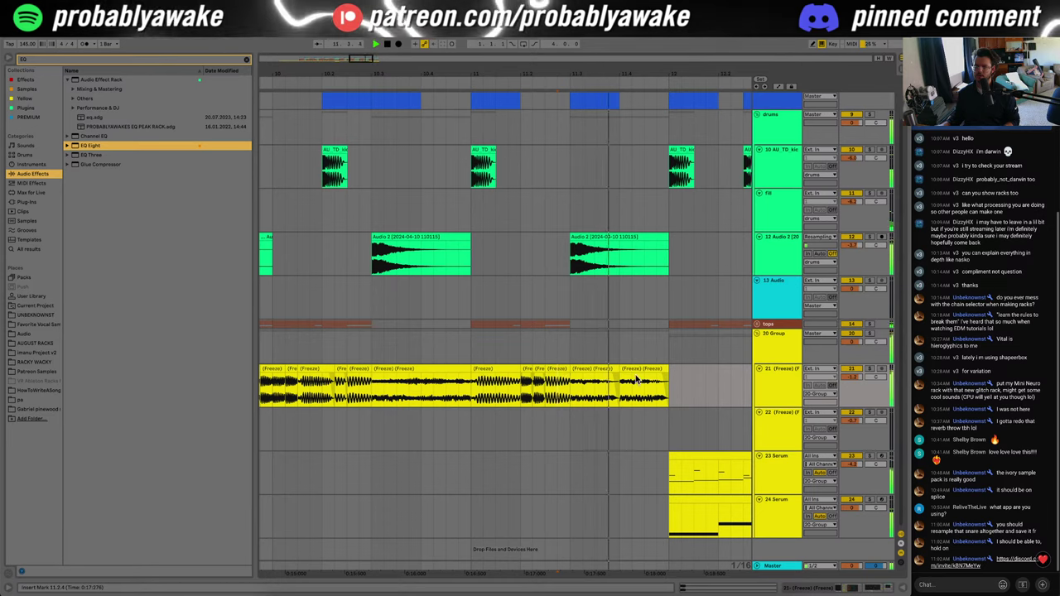
pyautogui.doubleClick(637, 379)
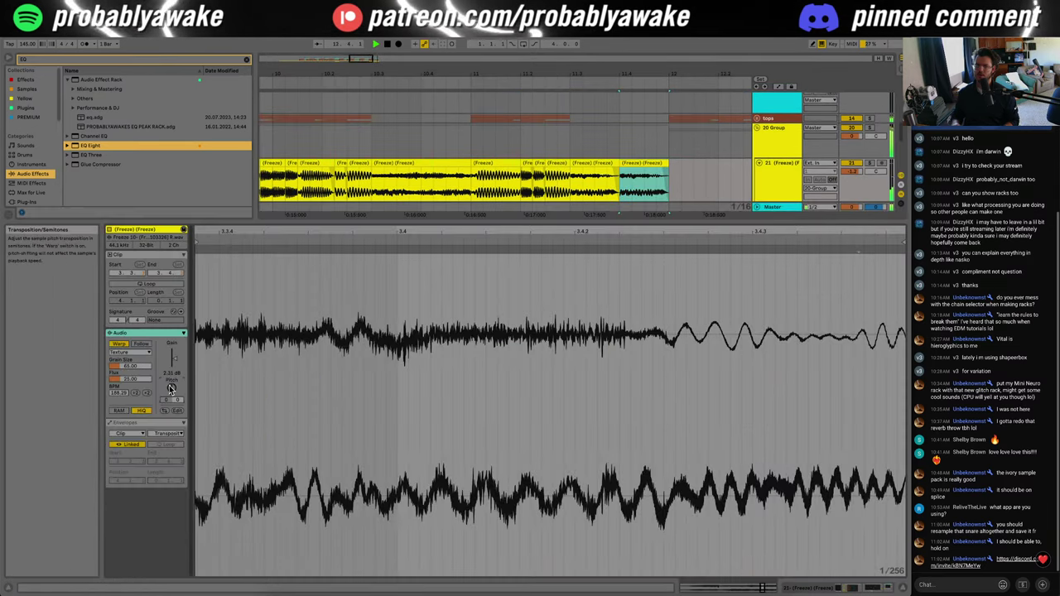
pyautogui.click(565, 190)
pyautogui.press('space')
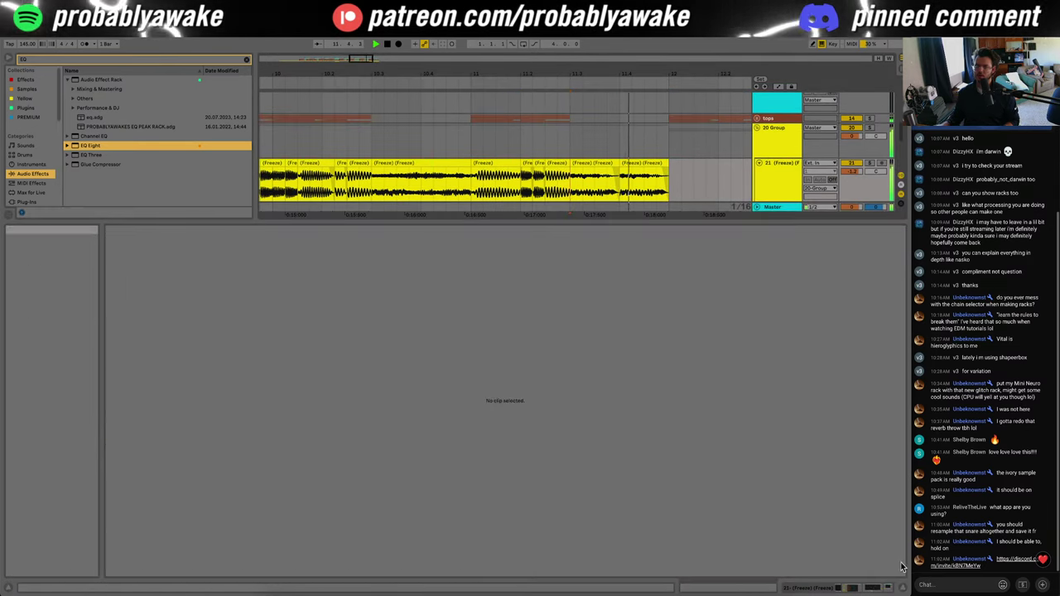
pyautogui.click(902, 587)
# Step: Extend the 11.3 bass clip to about 11.4.2 with a crossfade into the last clip, and play the transition into bar 12
pyautogui.moveTo(620, 380); pyautogui.dragTo(636, 380)
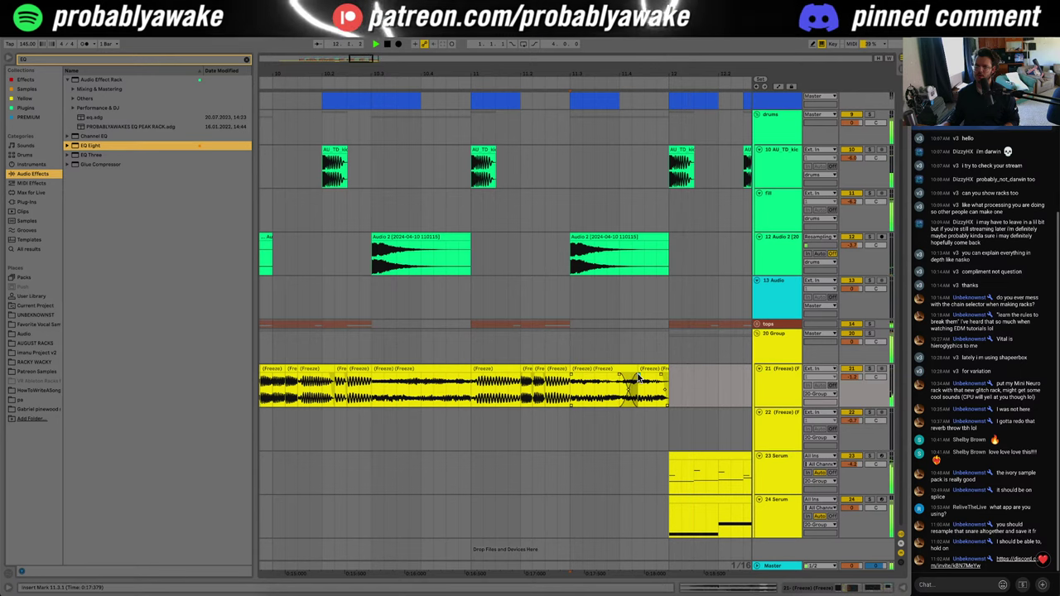
pyautogui.click(570, 397)
pyautogui.press('space')
pyautogui.press('space')
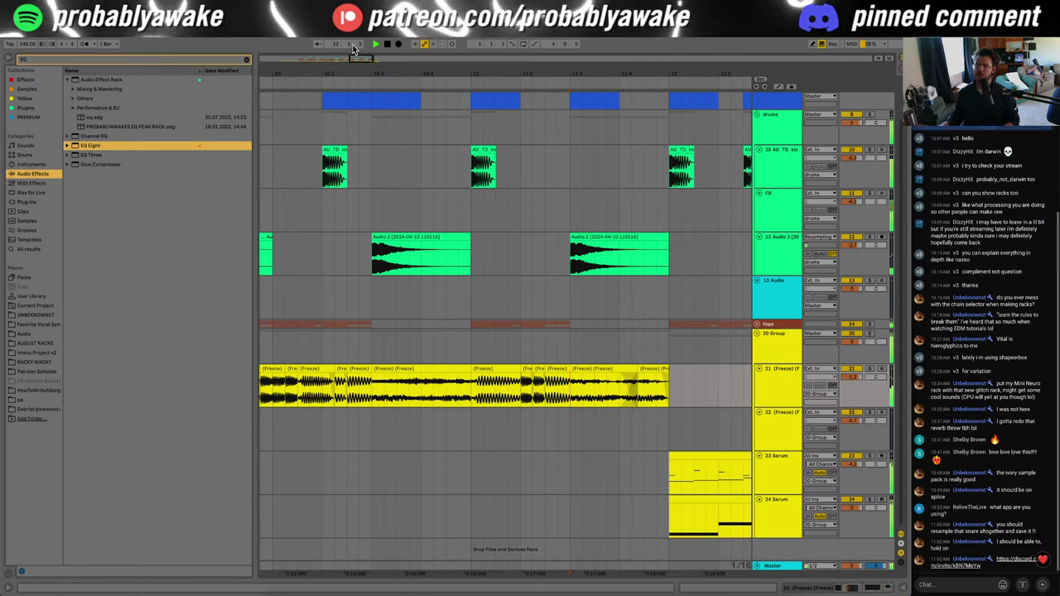
pyautogui.moveTo(367, 58); pyautogui.dragTo(364, 33)
pyautogui.press('space')
pyautogui.press('space')
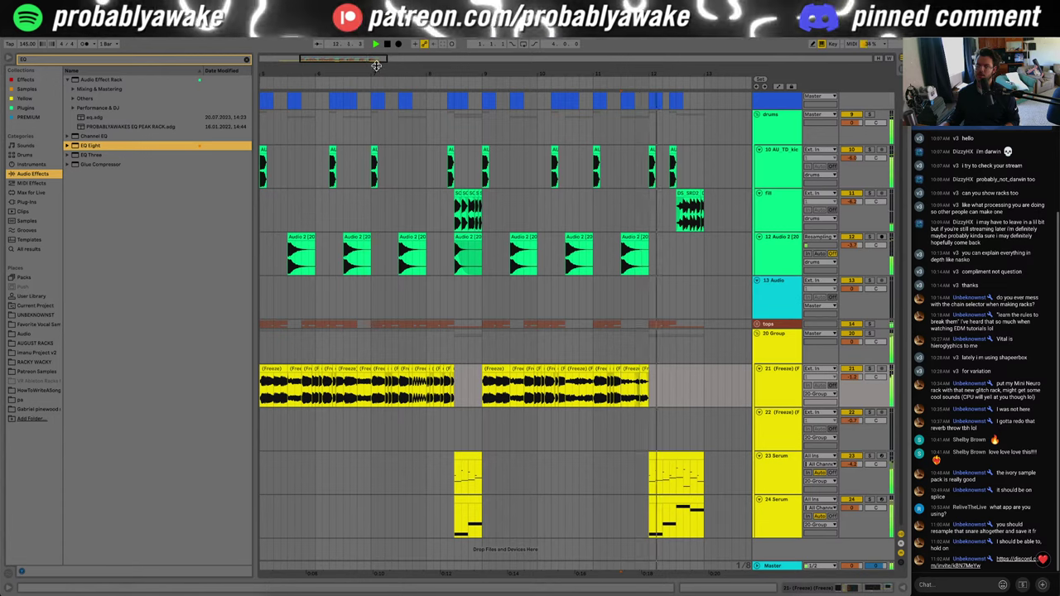
# Step: Expand the tops group, duplicate the first beat of the last snare on track 12, move the copy to start at 11.4, and play it
pyautogui.click(757, 324)
pyautogui.click(651, 266)
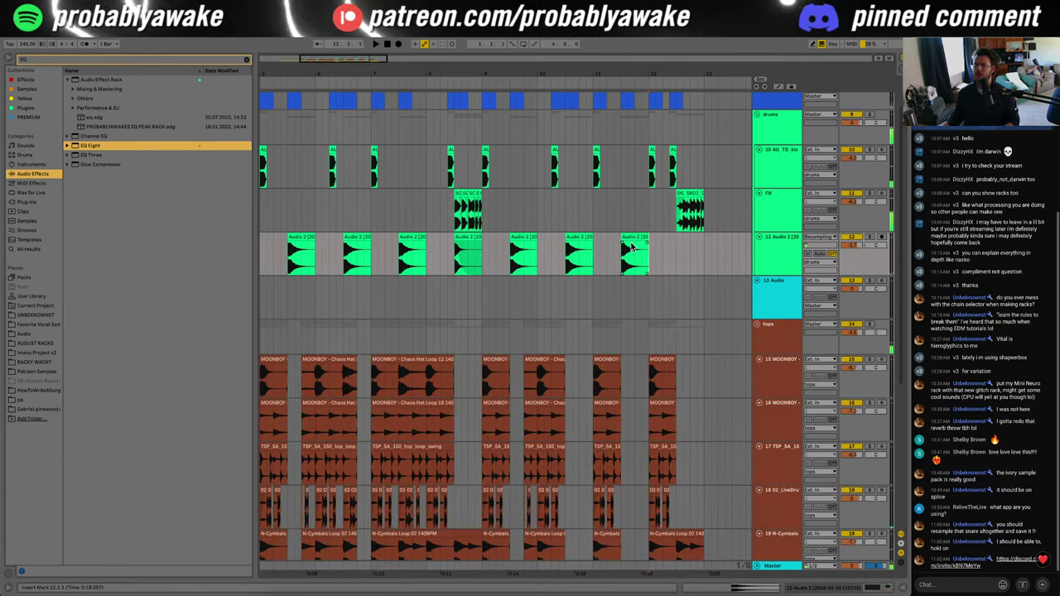
pyautogui.press('space')
pyautogui.moveTo(626, 261); pyautogui.dragTo(640, 240)
pyautogui.hotkey('ctrl', 'd')
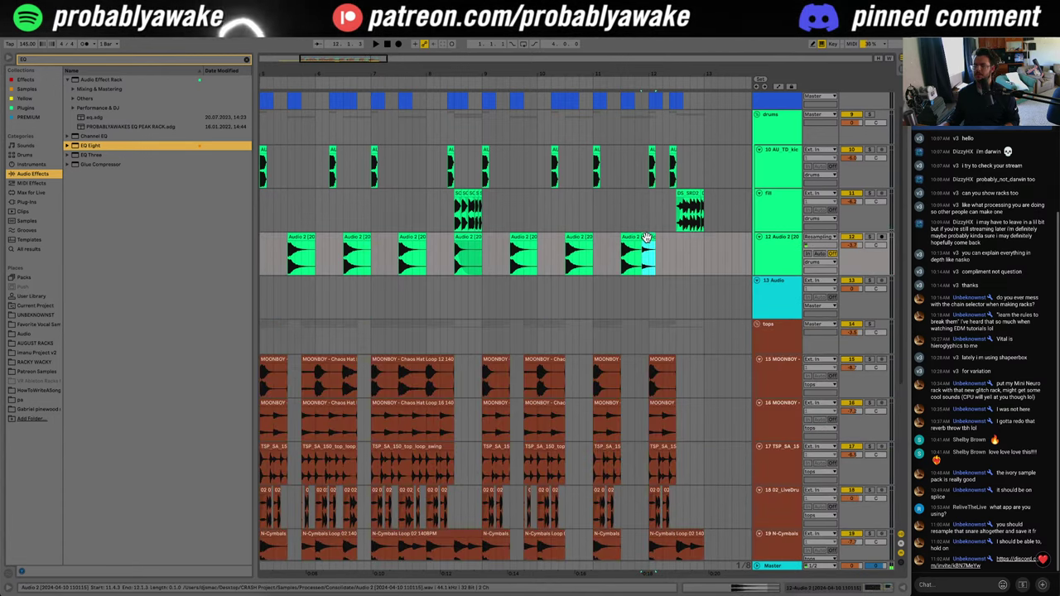
pyautogui.doubleClick(648, 237)
pyautogui.moveTo(643, 160); pyautogui.dragTo(641, 161)
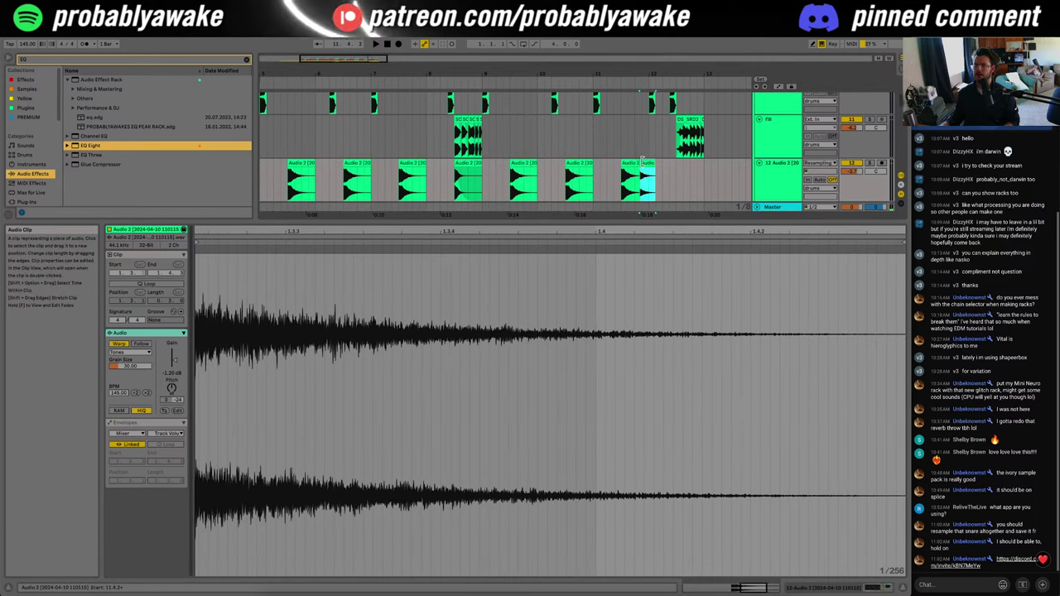
pyautogui.click(646, 169)
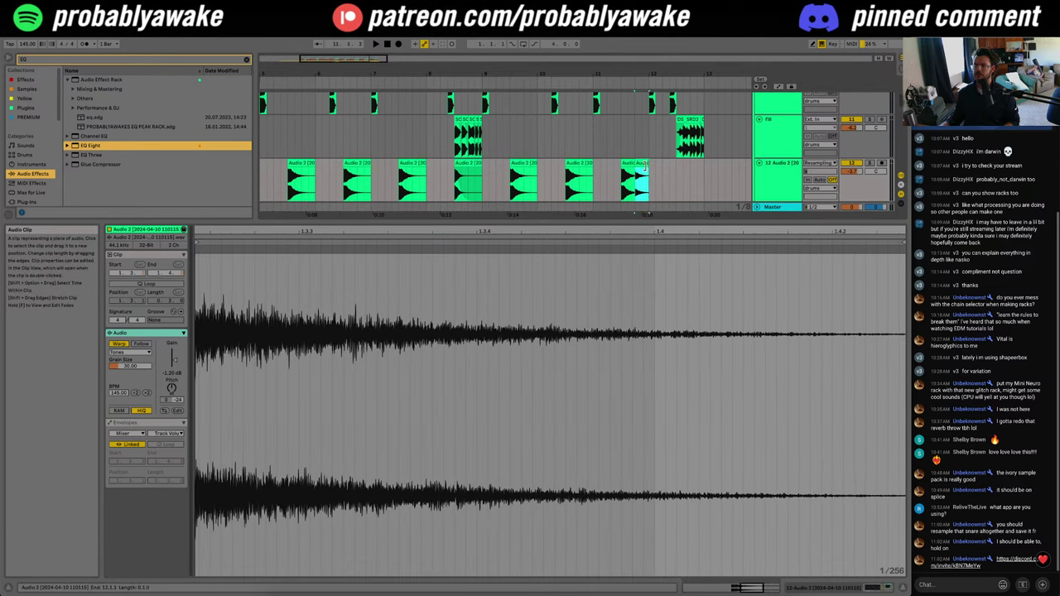
pyautogui.click(645, 193)
pyautogui.press('space')
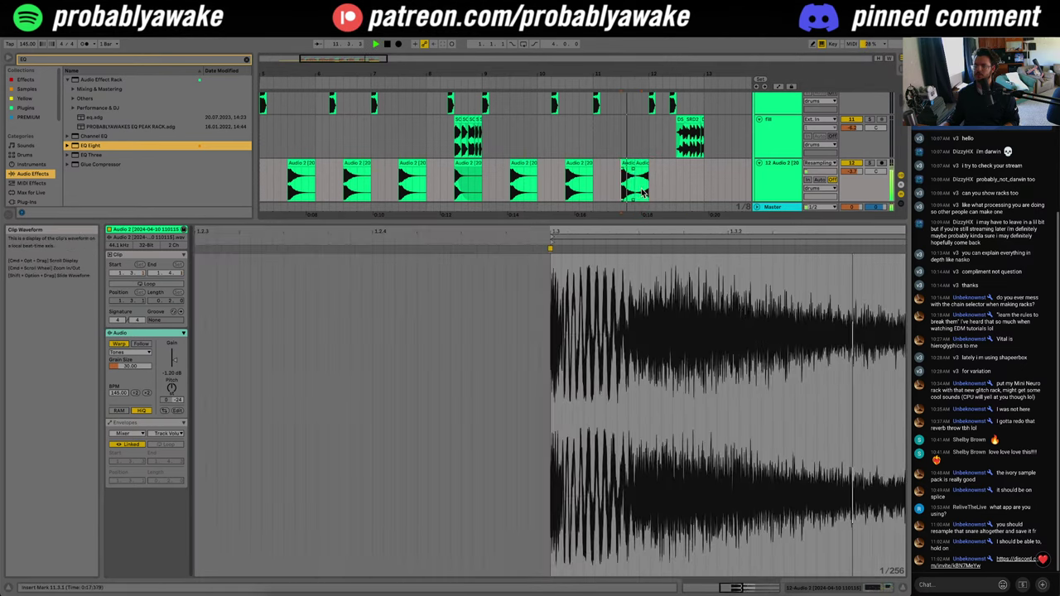
pyautogui.click(905, 590)
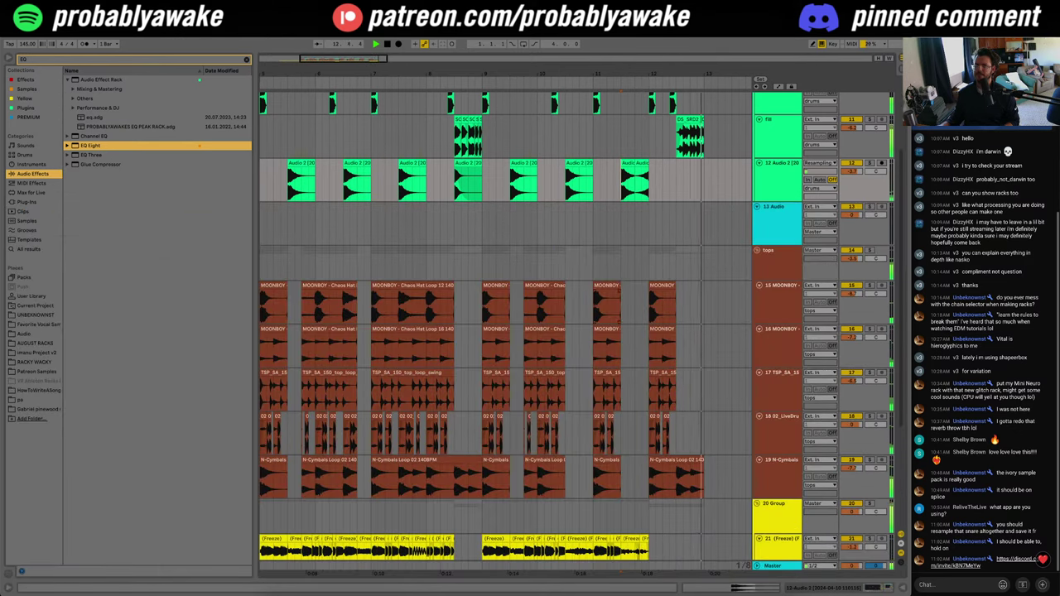
# Step: Play the whole arrangement from bar 3
pyautogui.scroll(-5, 438, 372)
pyautogui.scroll(-5, 448, 391)
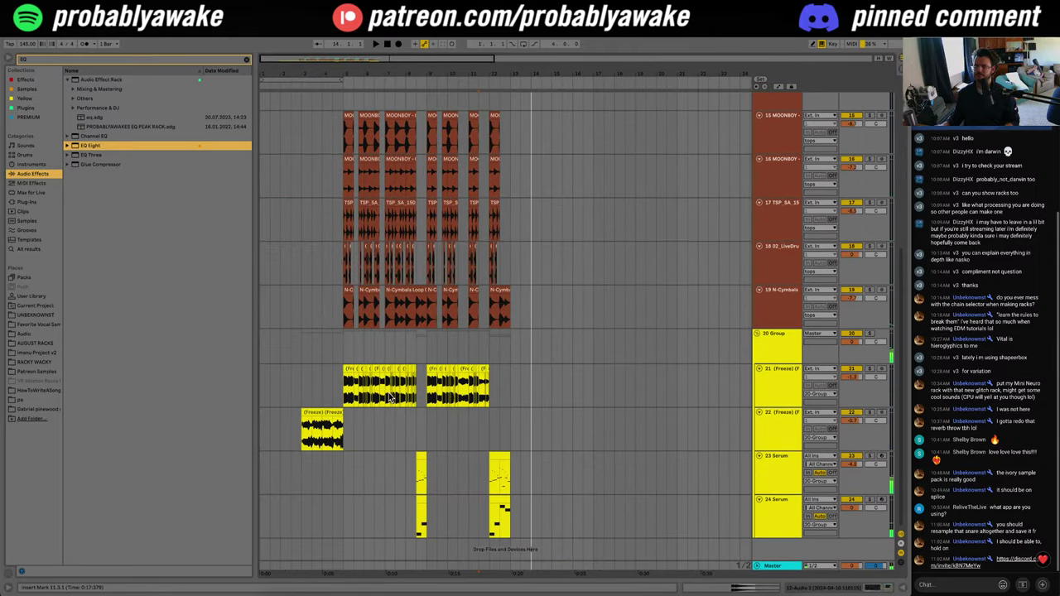
pyautogui.click(299, 477)
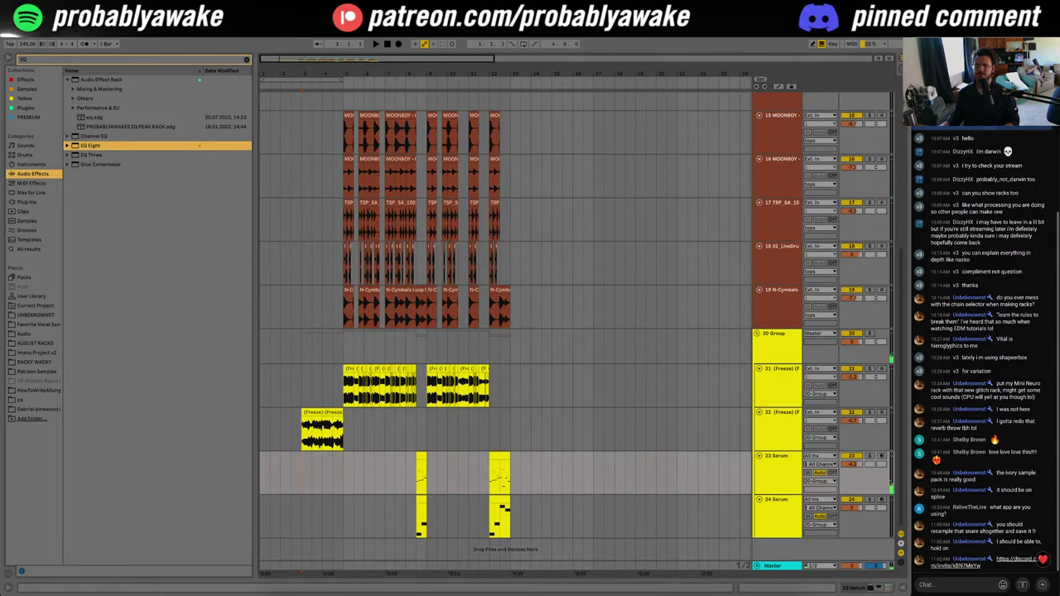
pyautogui.press('space')
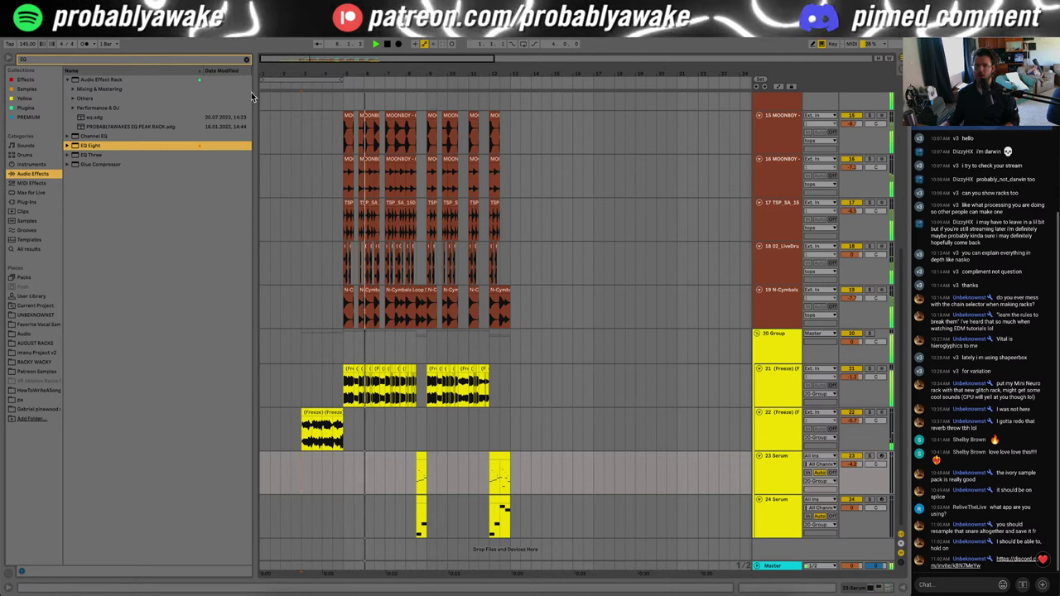
# Step: Clear the EQ search and search the Favorite Vocal Samples folder for "HAT"
pyautogui.click(246, 60)
pyautogui.click(36, 110)
pyautogui.click(75, 58)
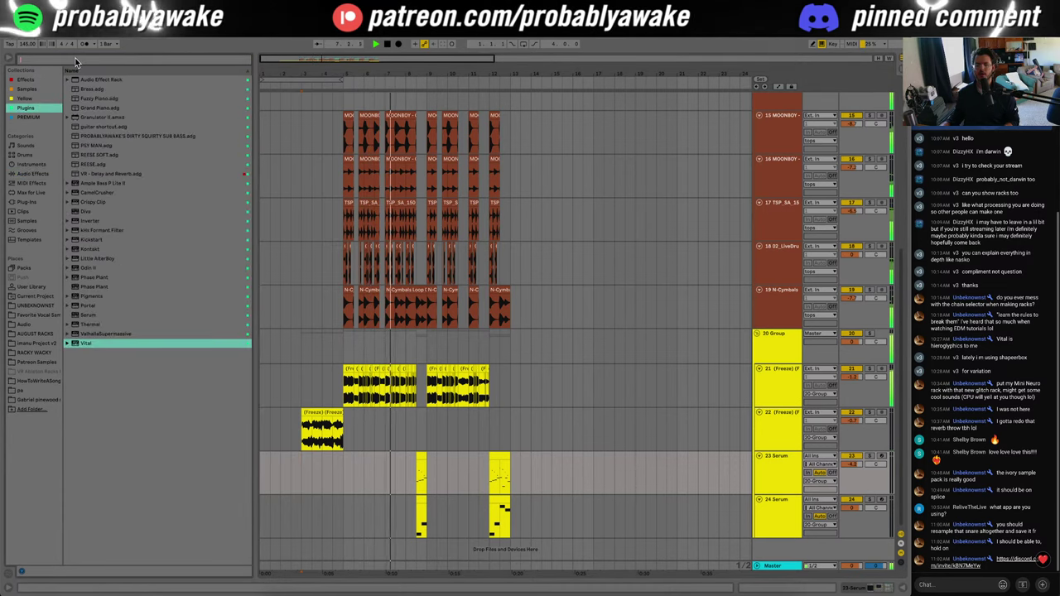
pyautogui.write('HAT')
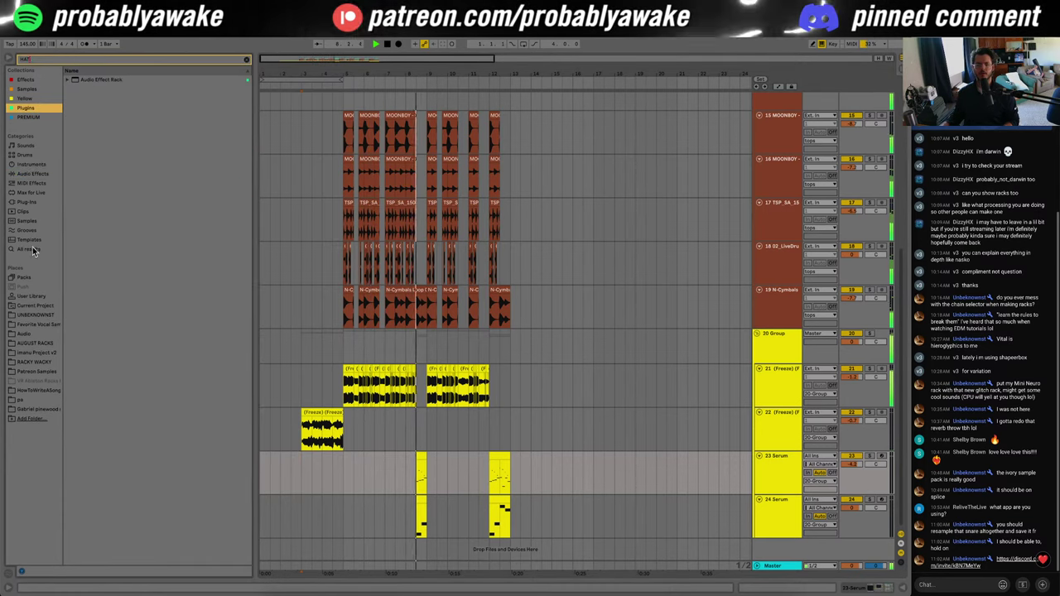
pyautogui.click(37, 324)
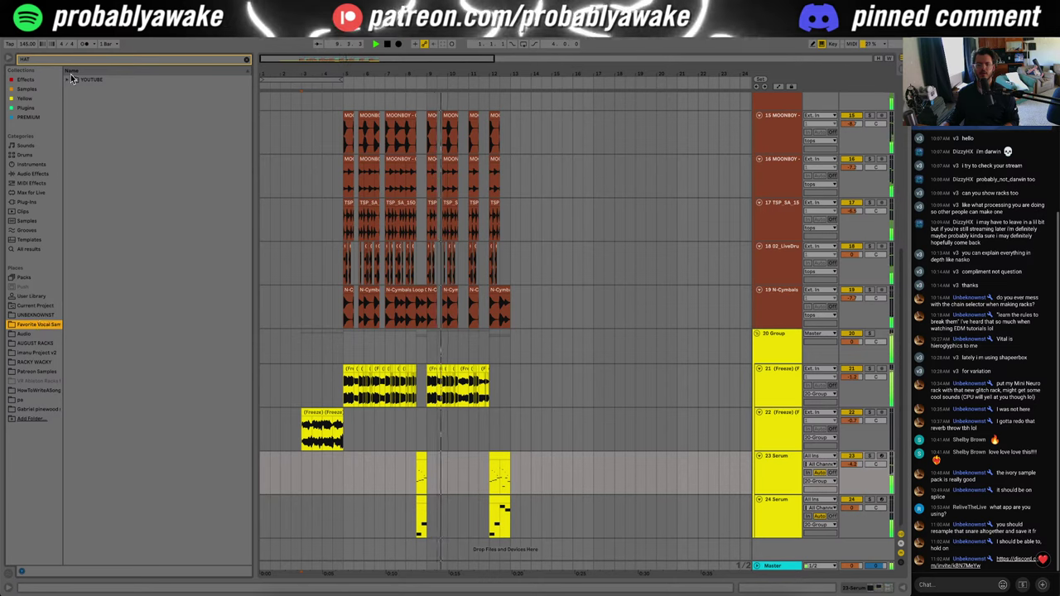
# Step: Place "I Hate Everything That You Stand For And Everything You Are.wav" at bar 3 on a new audio track below the Serum tracks
pyautogui.click(106, 89)
pyautogui.moveTo(106, 90); pyautogui.dragTo(290, 549)
pyautogui.click(290, 549)
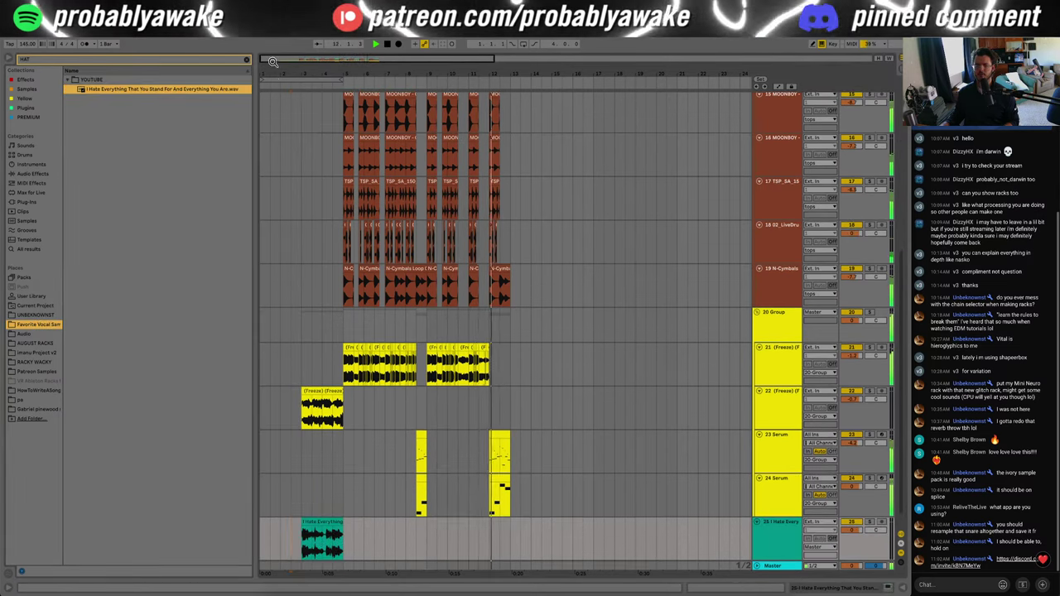
pyautogui.moveTo(296, 74); pyautogui.dragTo(361, 377)
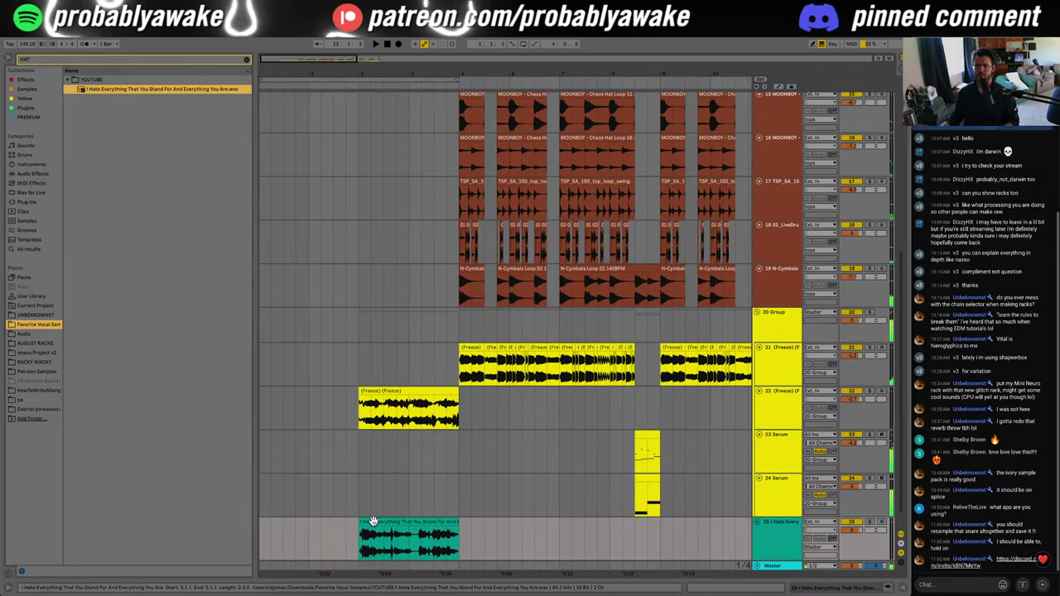
# Step: Delete the "I Hate Everything" vocal clip from the new audio track and clear the sample search
pyautogui.moveTo(439, 536); pyautogui.dragTo(502, 536)
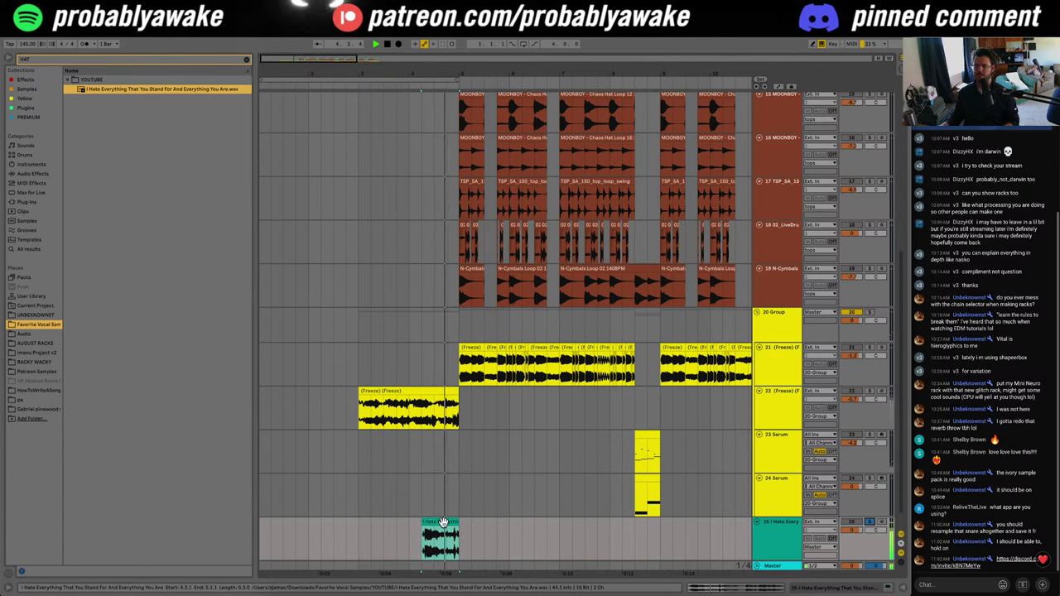
pyautogui.click(247, 60)
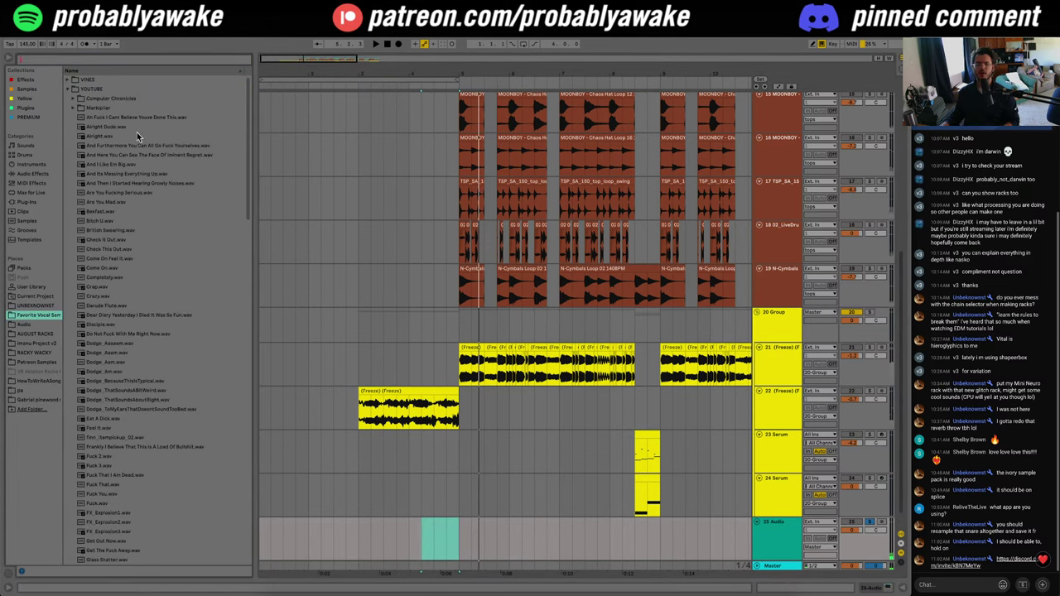
# Step: Open the Markiplier folder inside YOUTUBE and audition its vocal samples, including "I Wont Break You.wav" and "Why Would You Do That.wav"
pyautogui.click(70, 89)
pyautogui.click(70, 88)
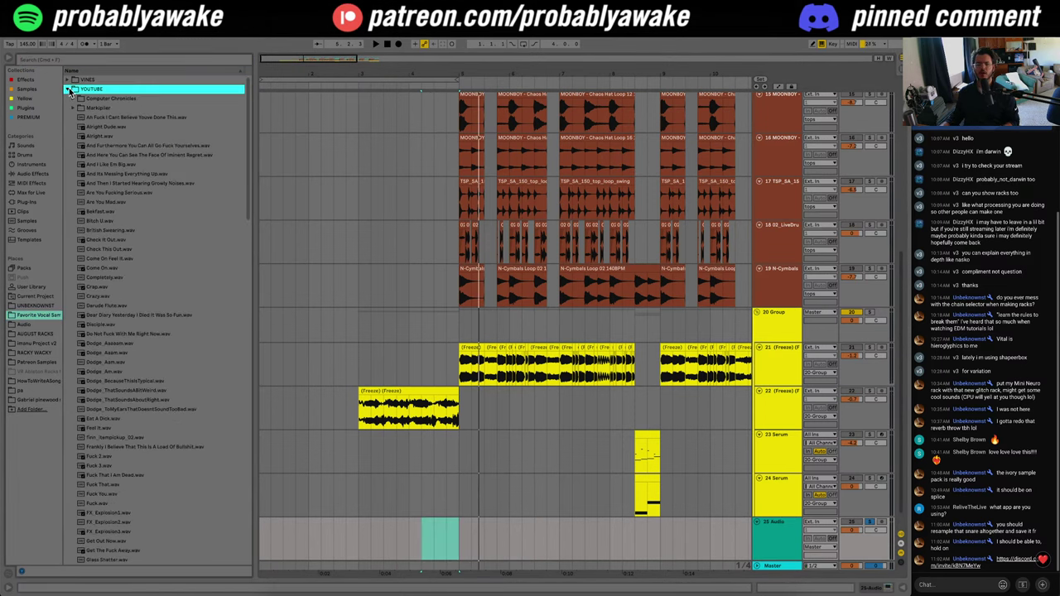
pyautogui.click(73, 108)
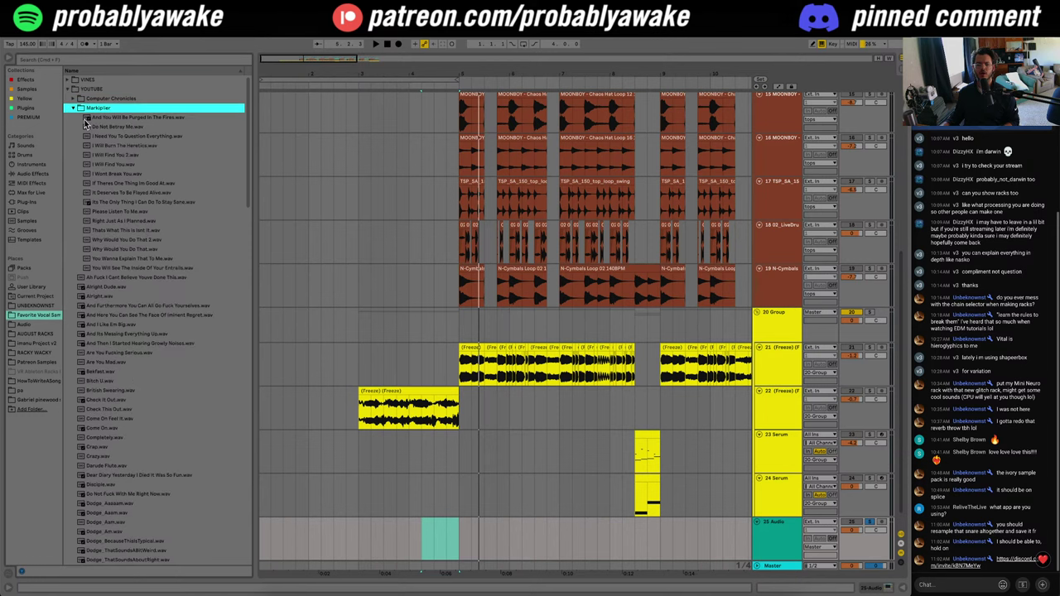
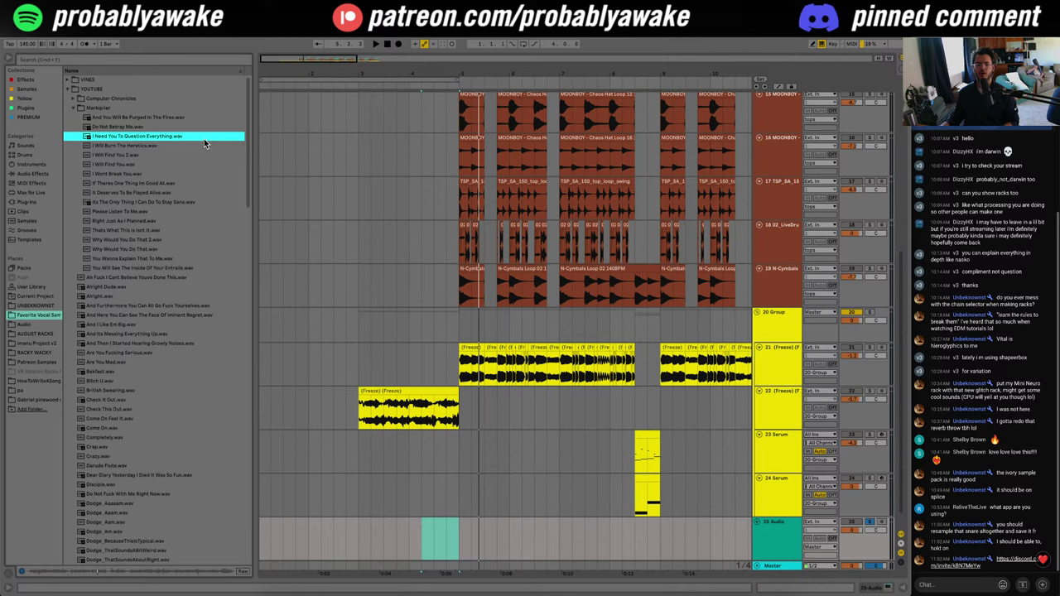
pyautogui.click(167, 175)
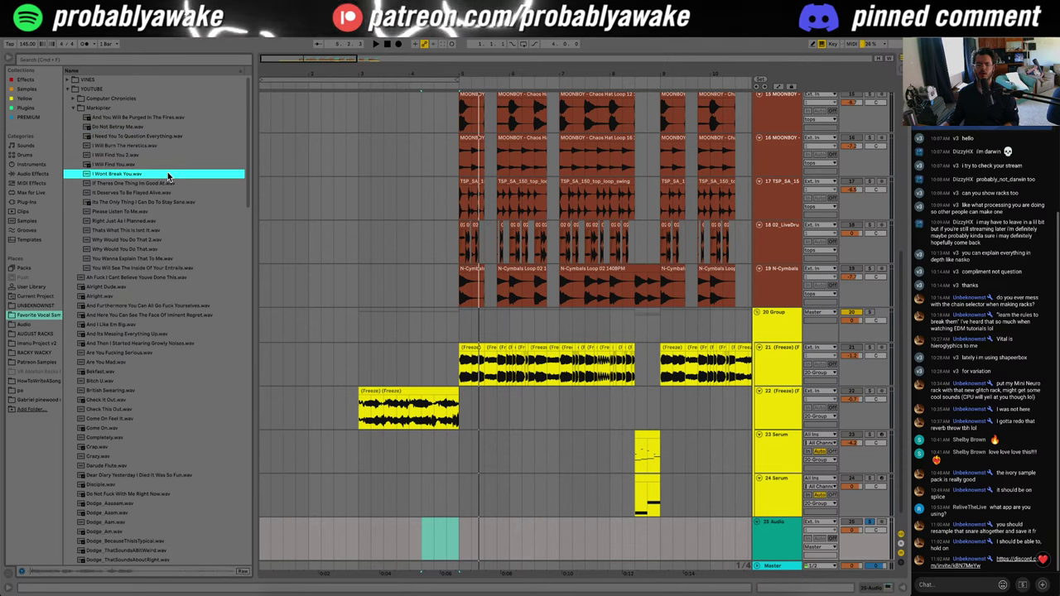
pyautogui.click(169, 250)
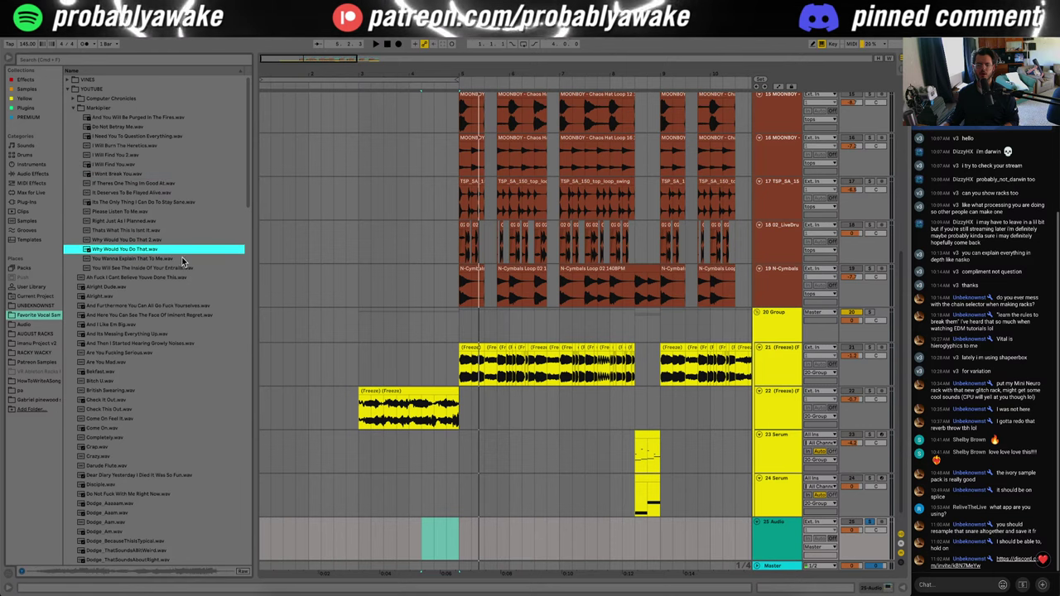
# Step: Place "You Wanna Explain That To Me.wav" around beat 4.3 on audio track 25 and play it into the drop
pyautogui.click(182, 260)
pyautogui.moveTo(173, 260); pyautogui.dragTo(439, 534)
pyautogui.press('space')
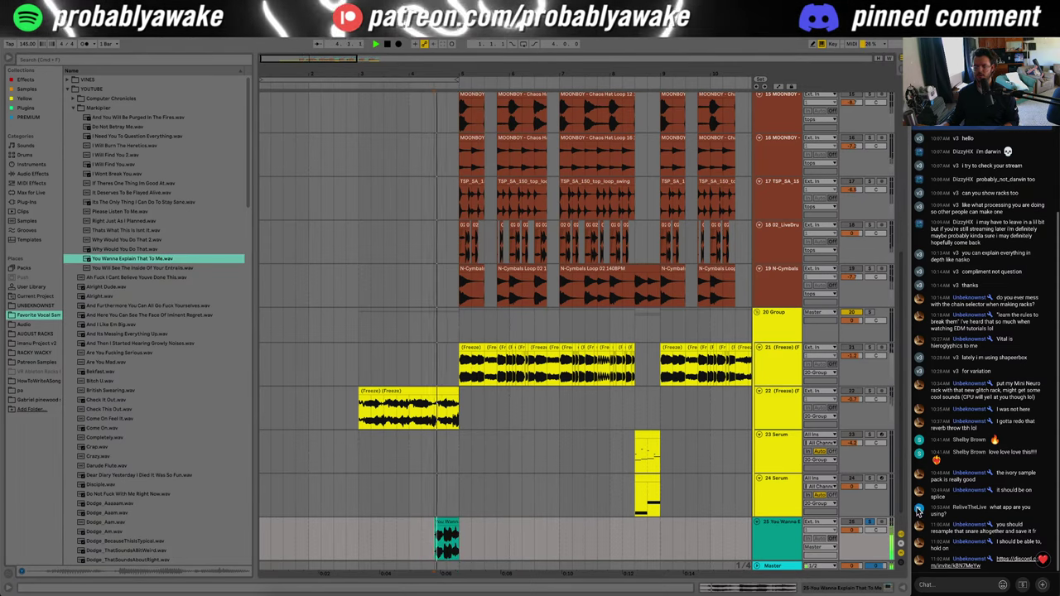
# Step: Group the vocal track, search for "eq", and add an EQ Eight to the new group
pyautogui.press('super+g')
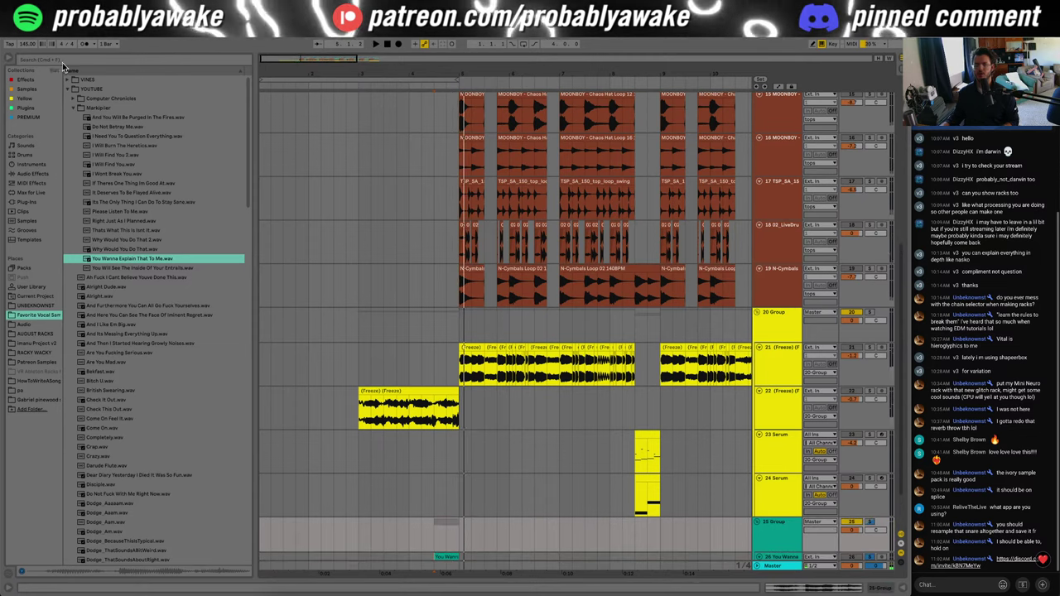
pyautogui.click(72, 62)
pyautogui.write('eq')
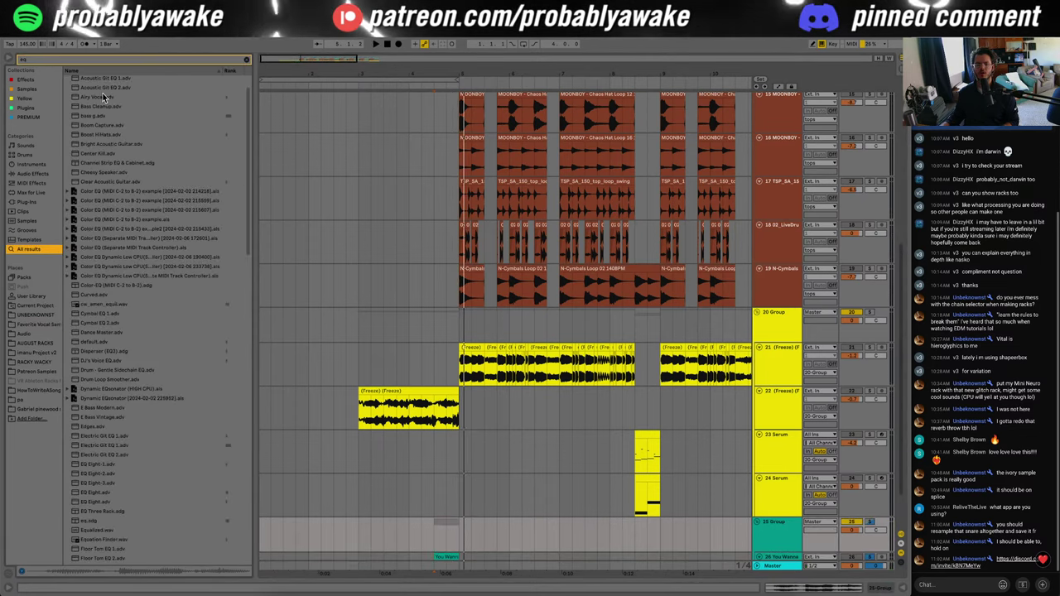
pyautogui.doubleClick(93, 91)
pyautogui.scroll(-4, 469, 450)
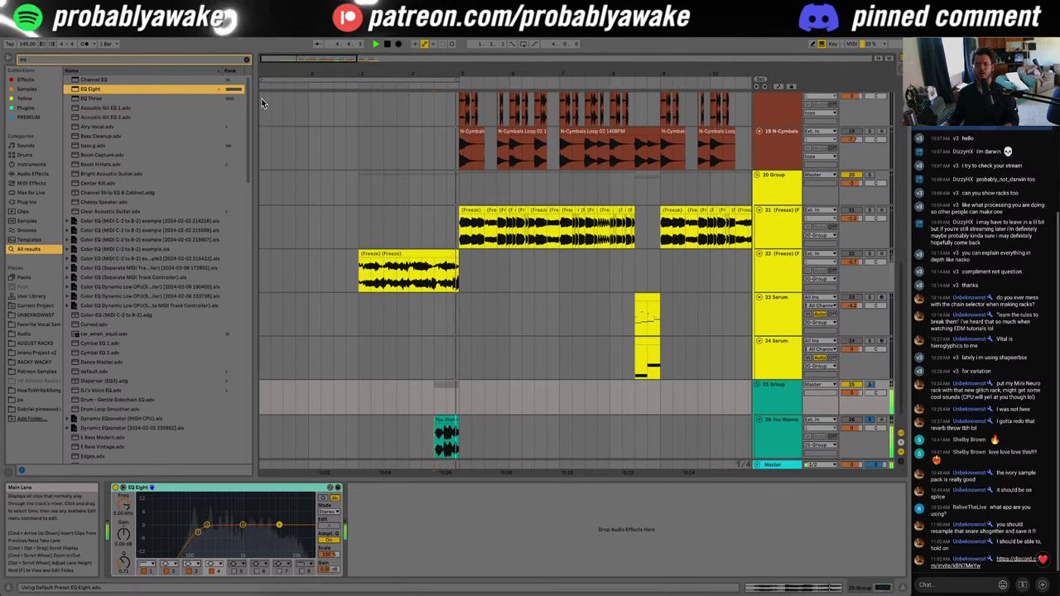
pyautogui.click(231, 72)
pyautogui.scroll(-1, 414, 282)
# Step: Set the low-cut band of the vocal group's EQ Eight to about 194 Hz and play the result
pyautogui.click(517, 424)
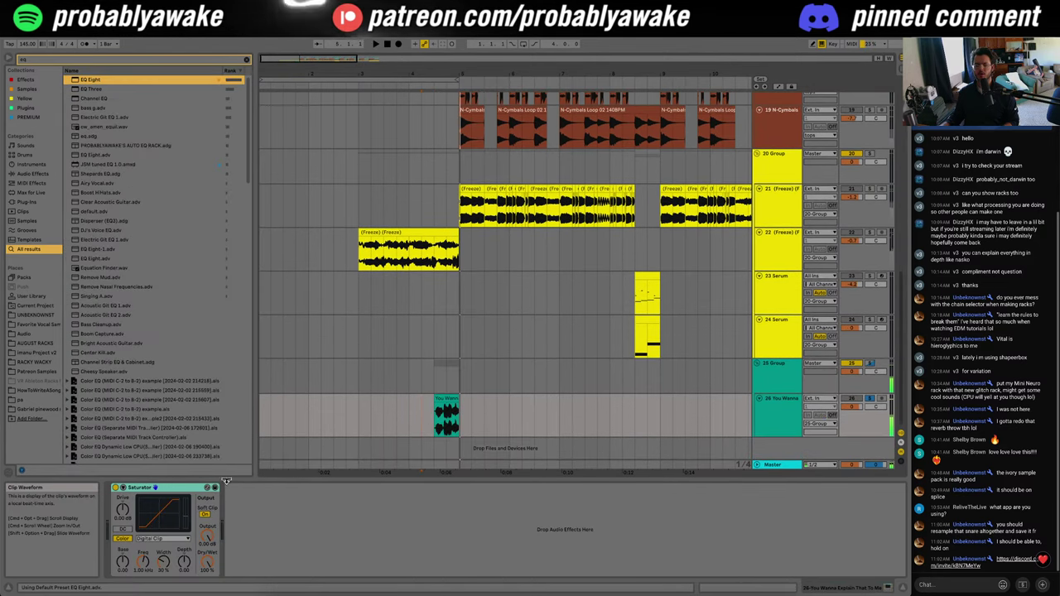
pyautogui.click(789, 381)
pyautogui.press('space')
pyautogui.click(206, 526)
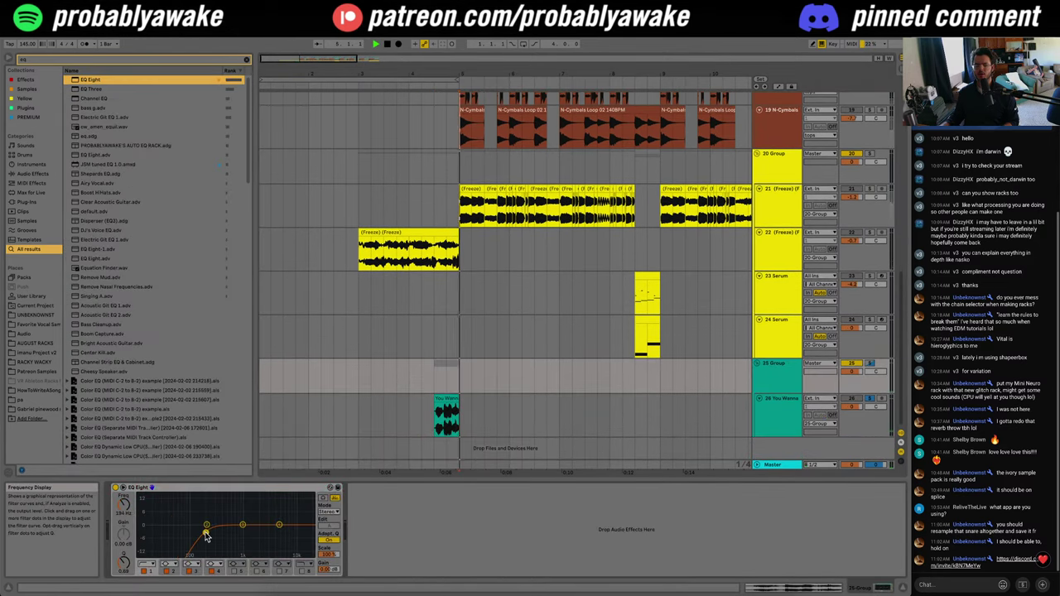
pyautogui.click(416, 436)
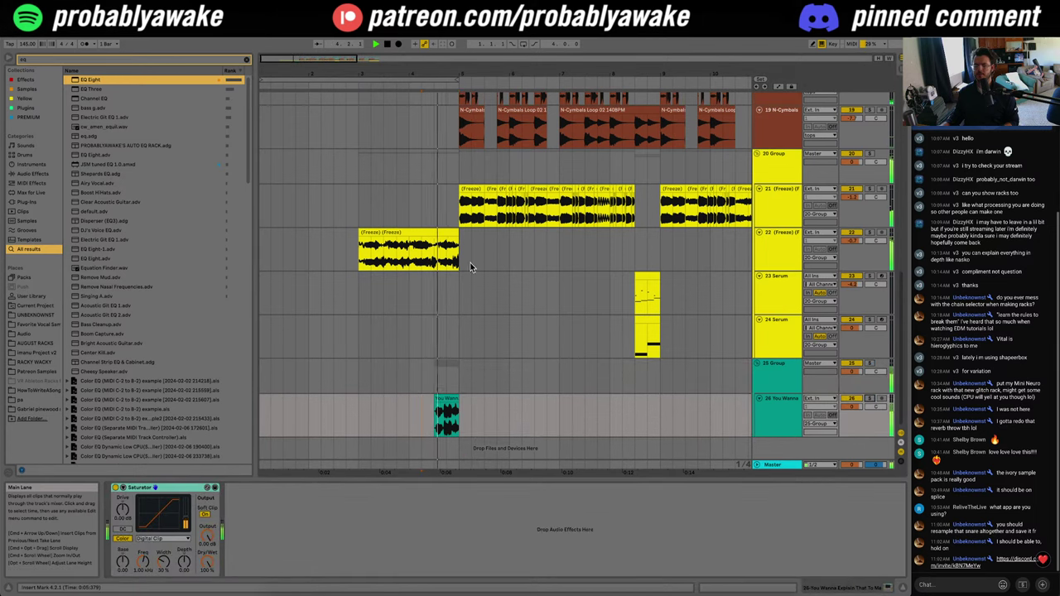
# Step: Adjust the vocal clip to run from about 4.2.3 to bar 5, and play it into the drop
pyautogui.moveTo(291, 55); pyautogui.dragTo(417, 377)
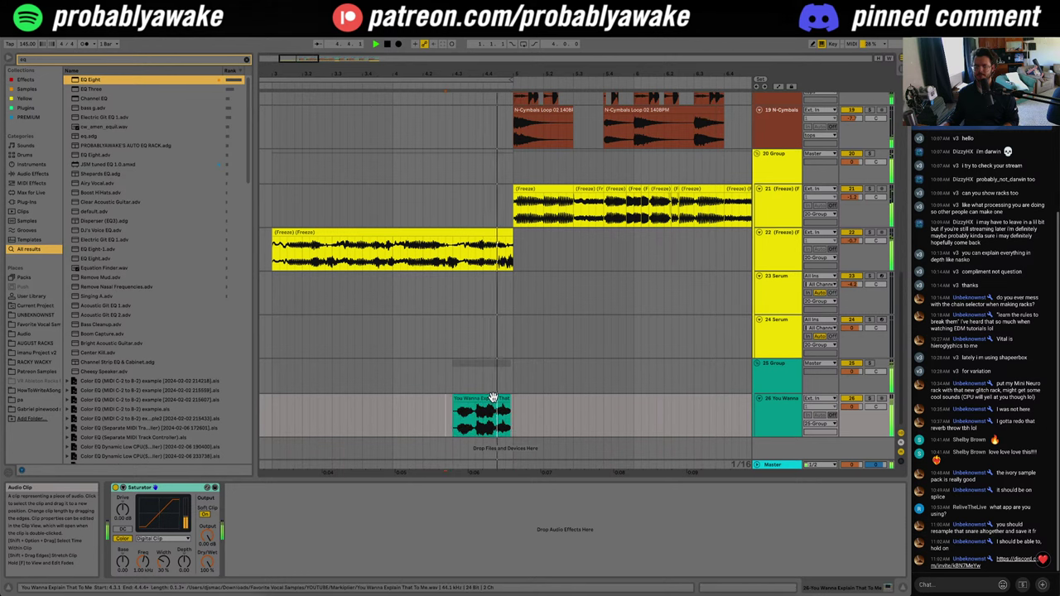
pyautogui.click(460, 414)
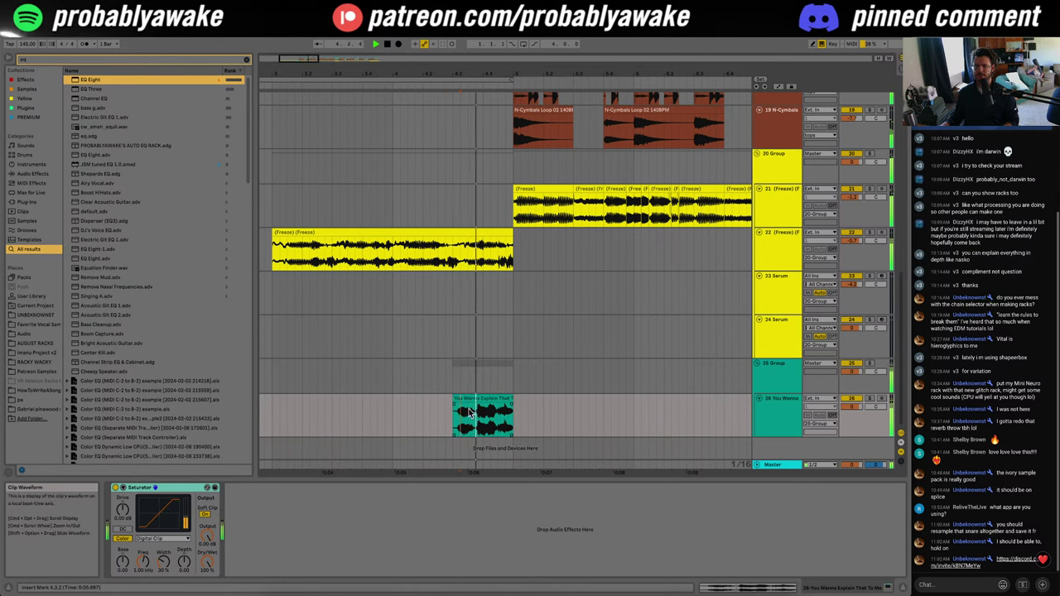
pyautogui.click(443, 420)
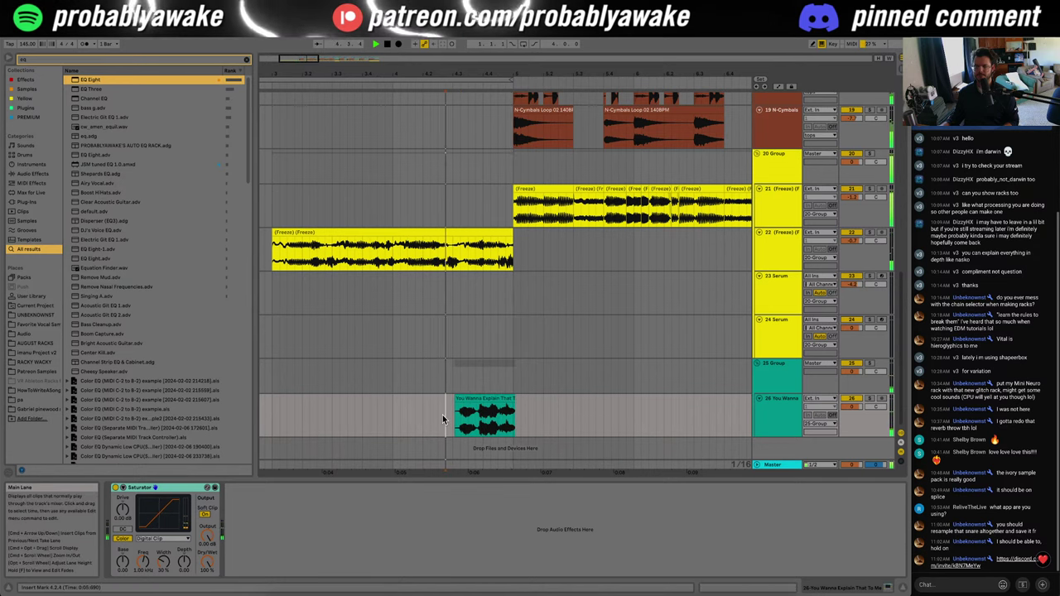
pyautogui.moveTo(508, 399)
pyautogui.mouseDown()
pyautogui.moveTo(524, 399)
pyautogui.moveTo(503, 398)
pyautogui.mouseUp()
pyautogui.click(515, 415)
pyautogui.click(438, 421)
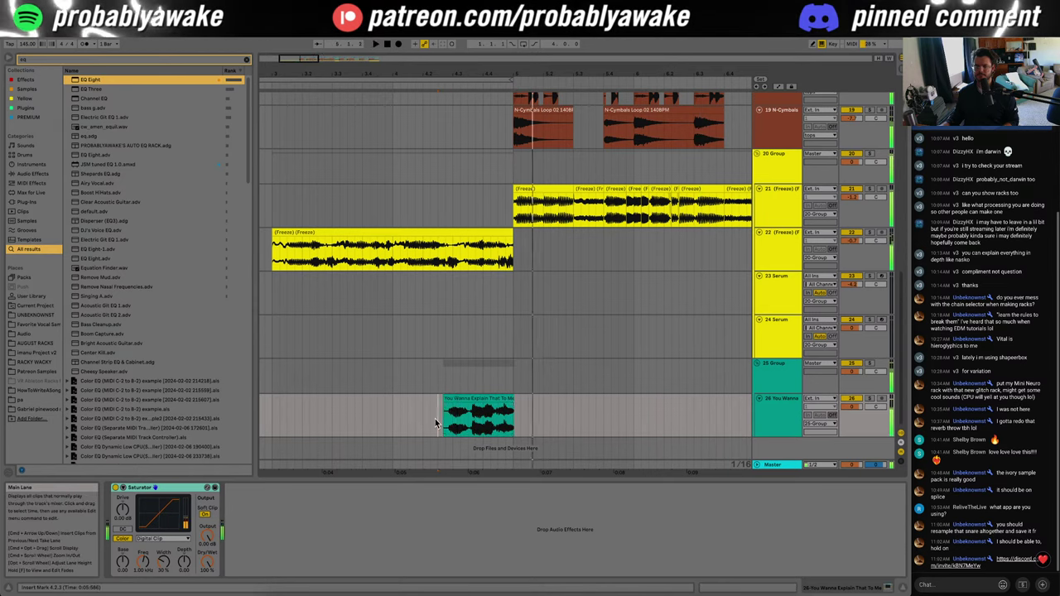
pyautogui.press('space')
pyautogui.press('space')
# Step: Re-time the vocal clip in its sample editor by repositioning warp markers at its start and on its last word
pyautogui.click(510, 414)
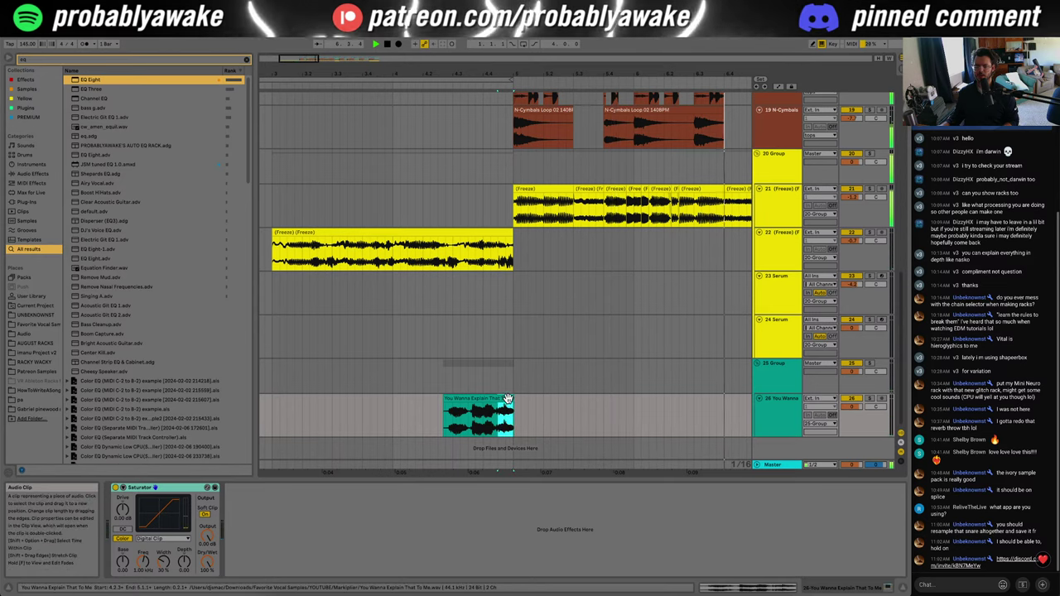
pyautogui.doubleClick(510, 414)
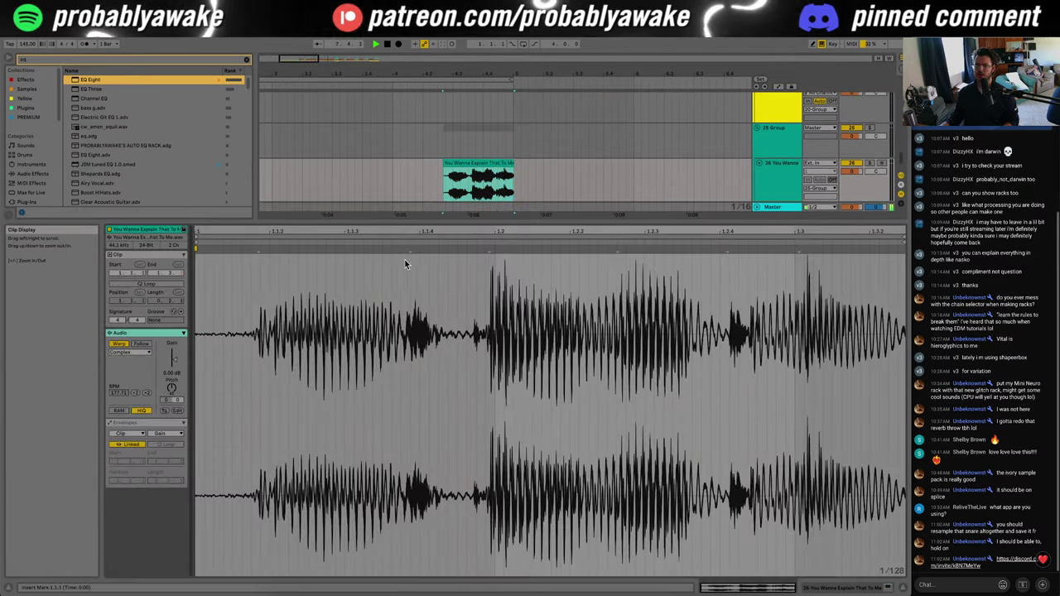
pyautogui.moveTo(257, 249)
pyautogui.mouseDown()
pyautogui.moveTo(205, 250)
pyautogui.moveTo(224, 251)
pyautogui.mouseUp()
pyautogui.press('super+z')
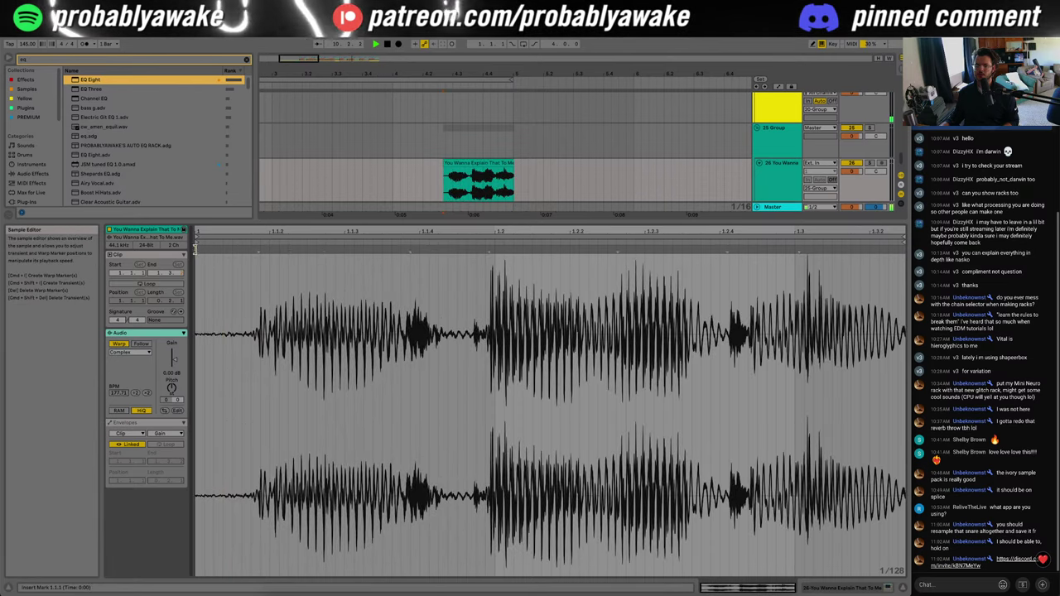
pyautogui.press('super+z')
pyautogui.moveTo(178, 254); pyautogui.dragTo(243, 258)
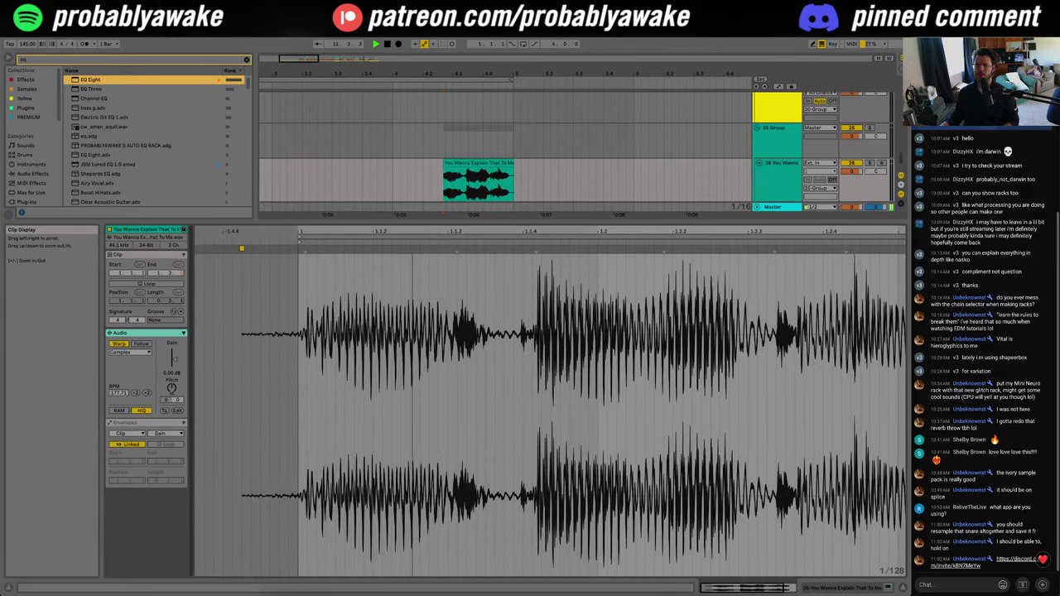
pyautogui.moveTo(424, 241); pyautogui.dragTo(423, 234)
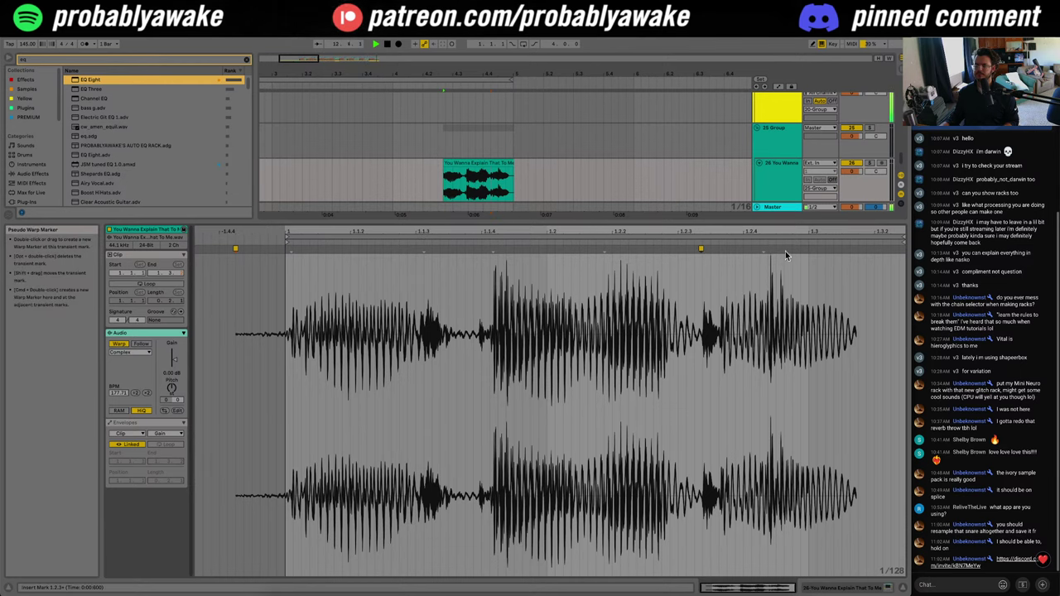
pyautogui.moveTo(850, 249)
pyautogui.mouseDown()
pyautogui.moveTo(900, 250)
pyautogui.moveTo(855, 257)
pyautogui.mouseUp()
pyautogui.click(897, 589)
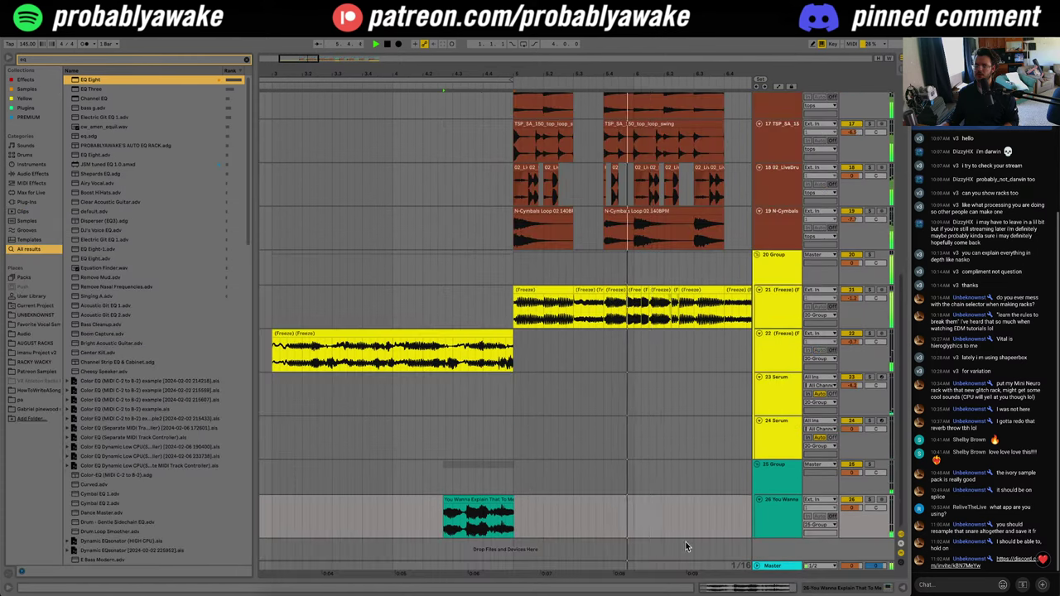
# Step: Set the vocal clip's warp mode to Complex Pro and trim its start to about beat 4.3
pyautogui.doubleClick(465, 498)
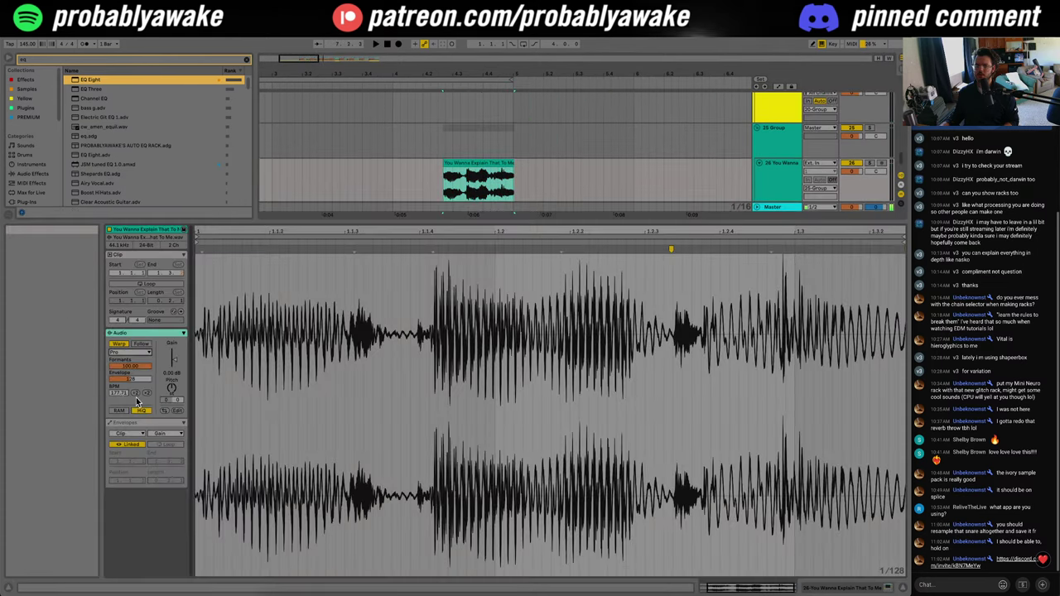
pyautogui.click(902, 589)
pyautogui.click(454, 513)
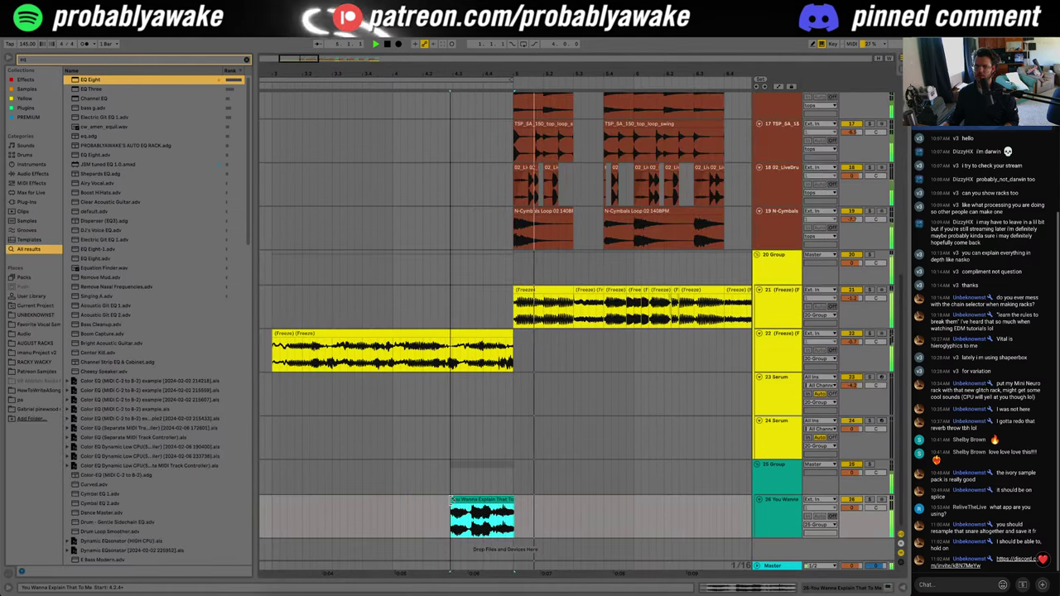
pyautogui.click(443, 511)
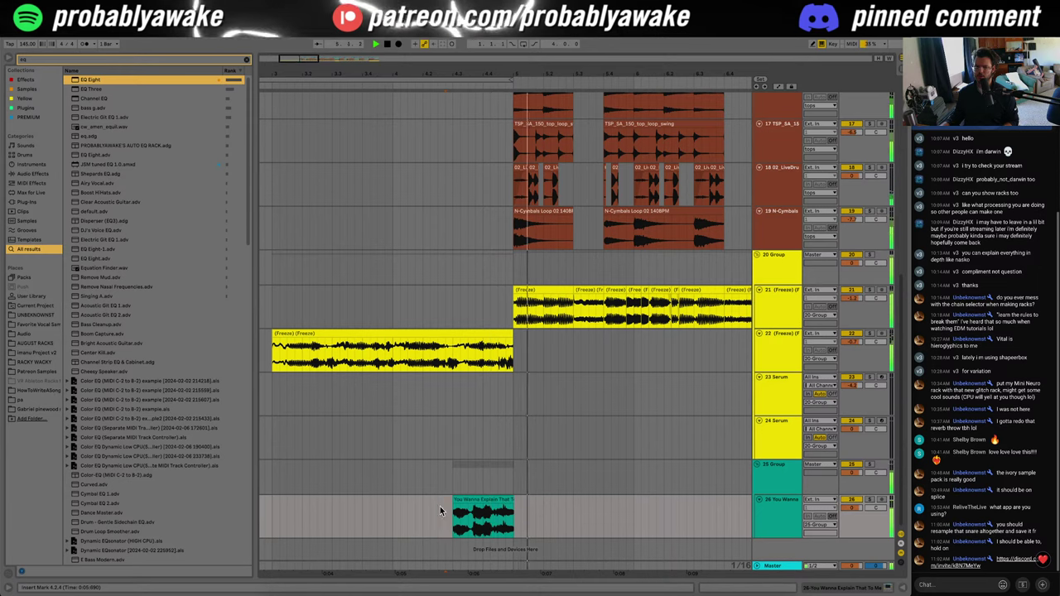
# Step: Fine-trim the vocal clip's end at bar 5 and play from bar 4
pyautogui.click(464, 513)
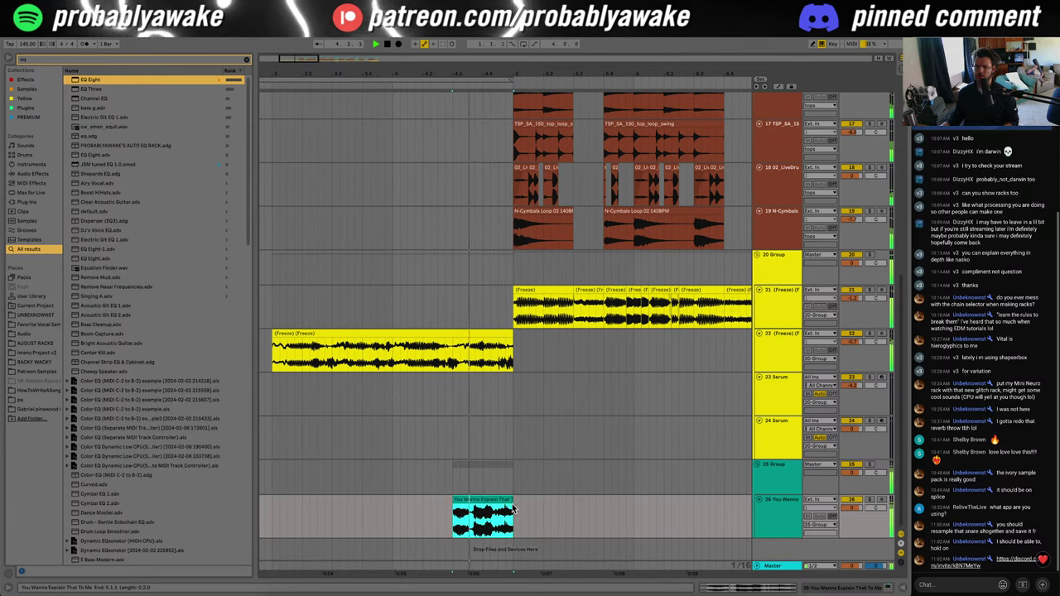
pyautogui.click(509, 511)
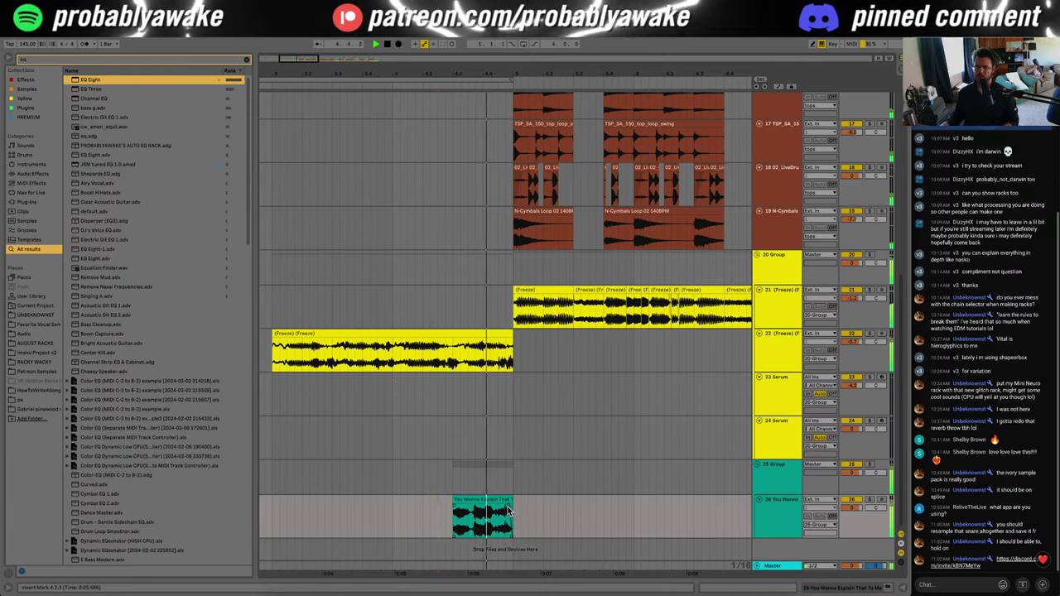
pyautogui.click(395, 511)
pyautogui.press('space')
pyautogui.press('space')
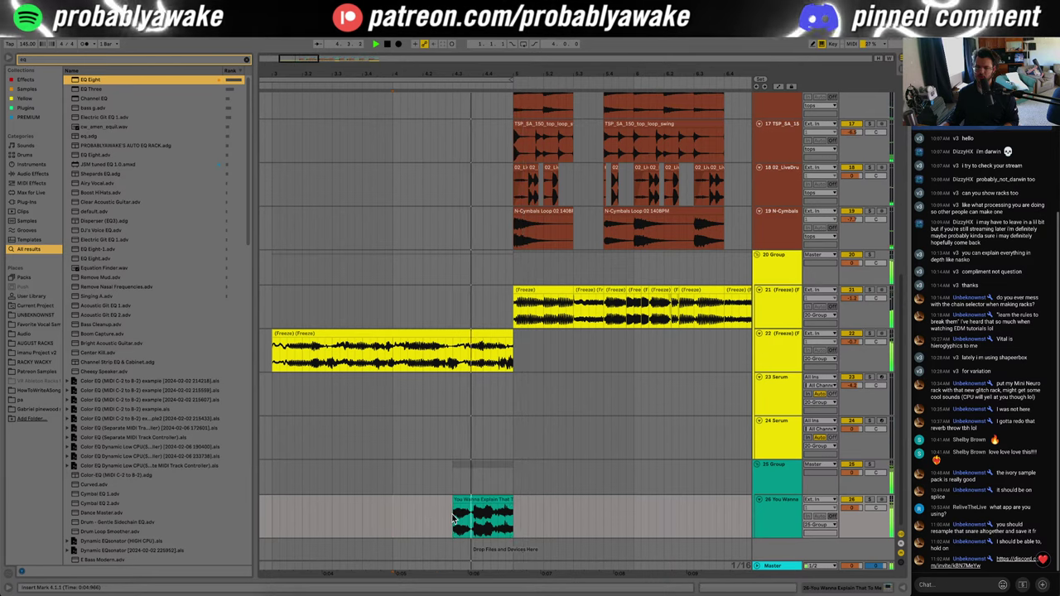
# Step: Stretch the vocal clip's start back to just after beat 4.2 and replay the lead-in from bar 4
pyautogui.moveTo(453, 500); pyautogui.dragTo(429, 501)
pyautogui.click(402, 526)
pyautogui.press('space')
pyautogui.press('space')
pyautogui.click(403, 524)
pyautogui.press('space')
pyautogui.press('space')
pyautogui.click(396, 521)
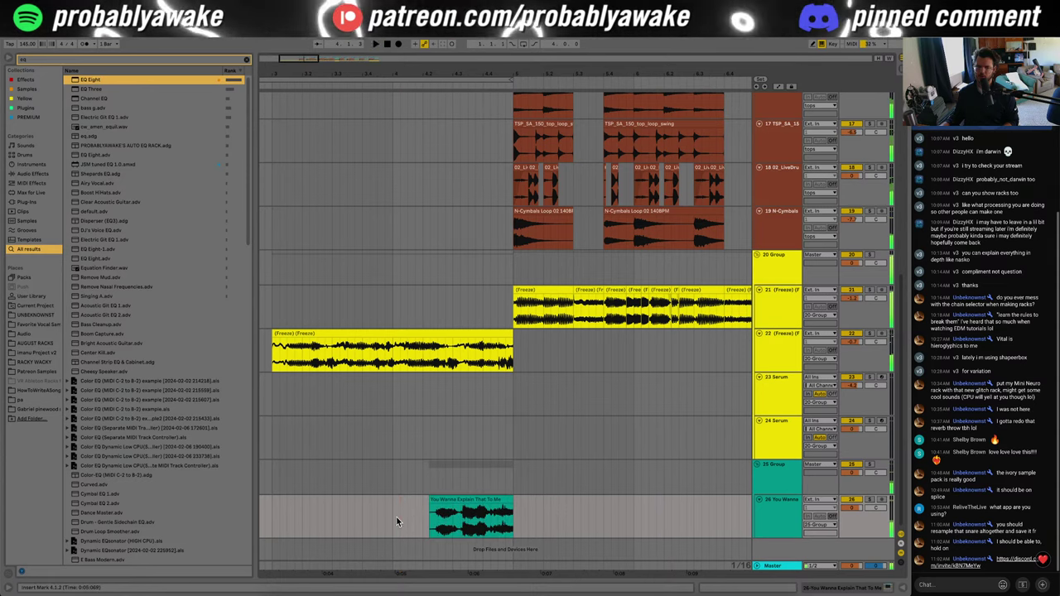
pyautogui.press('space')
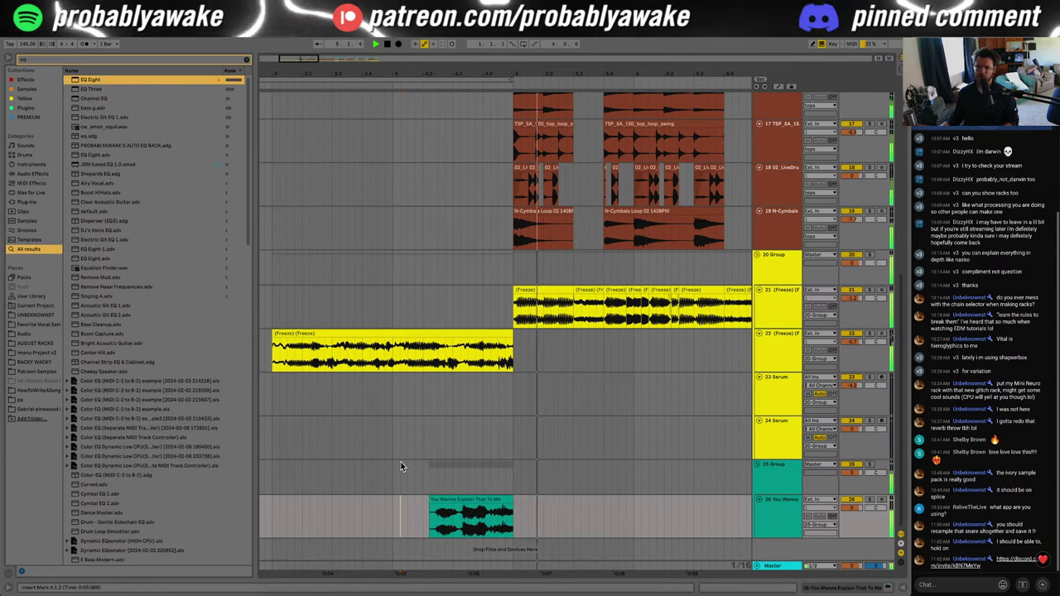
# Step: Replay the lead-in and inspect the effect chains on the vocal track and its group
pyautogui.click(512, 342)
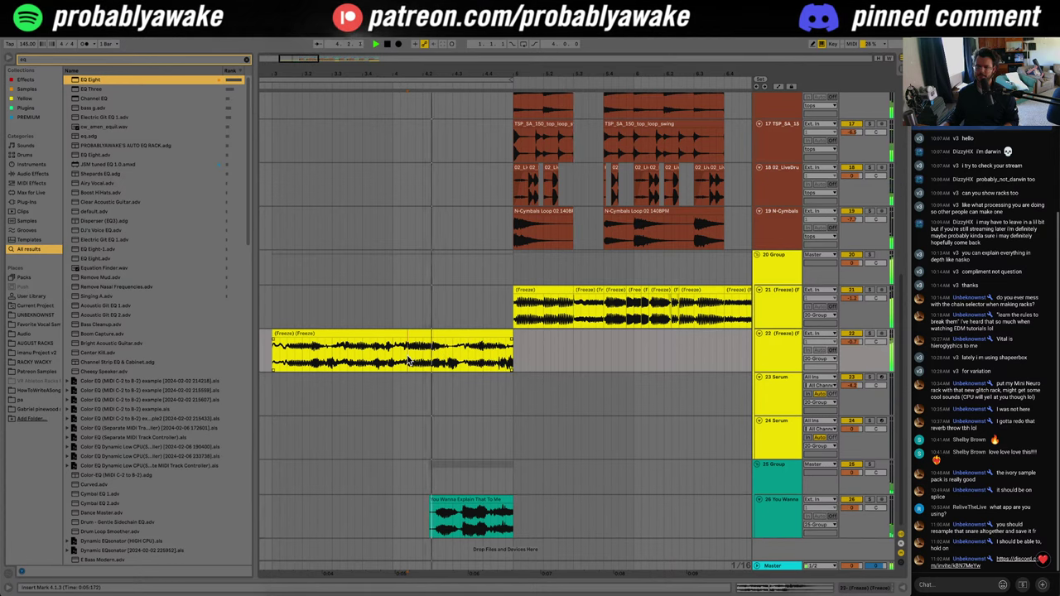
pyautogui.doubleClick(769, 515)
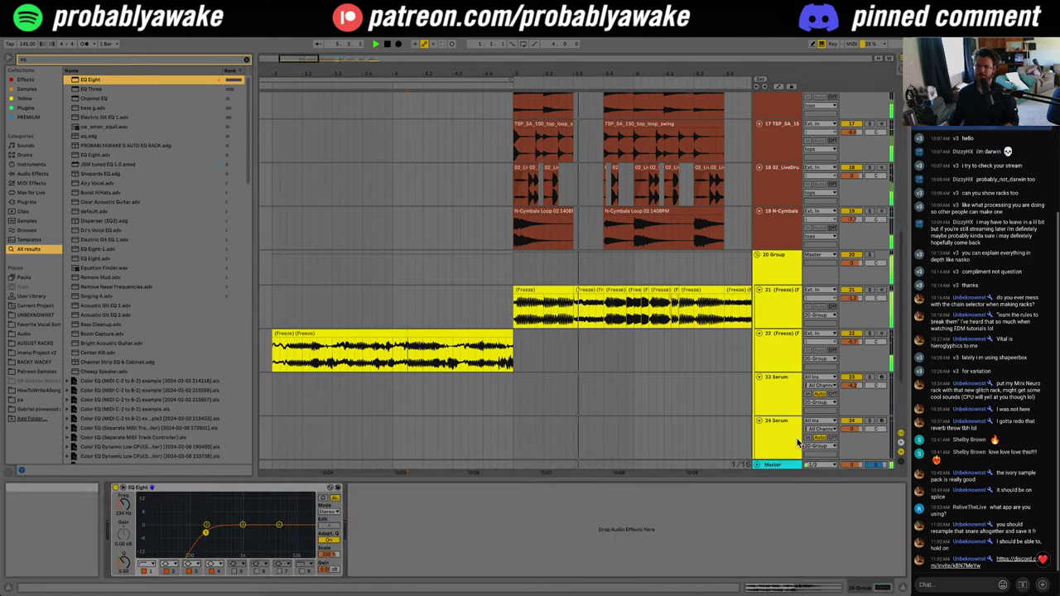
pyautogui.scroll(-3, 767, 419)
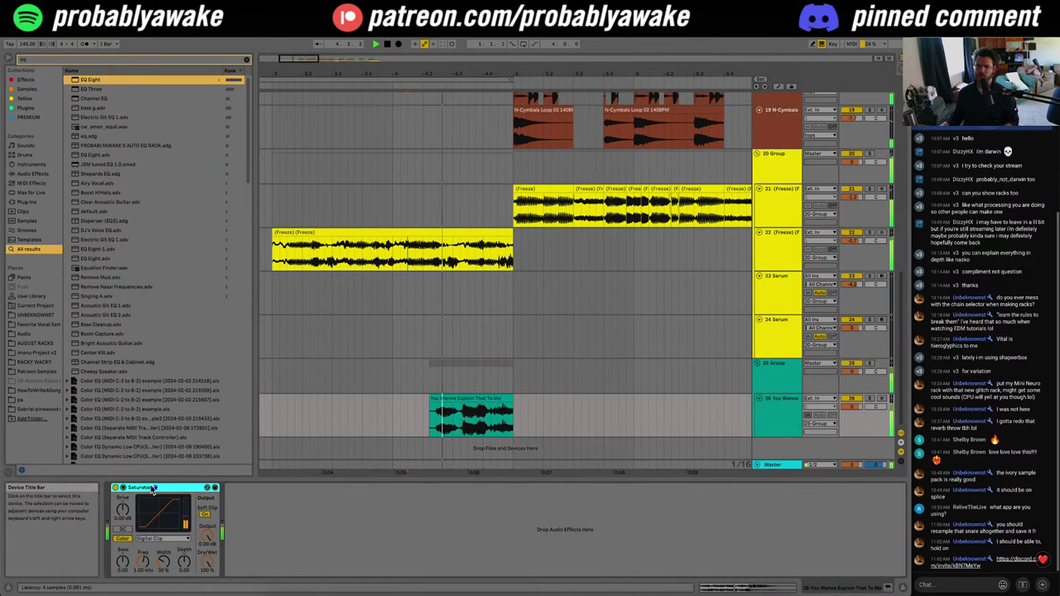
pyautogui.click(431, 377)
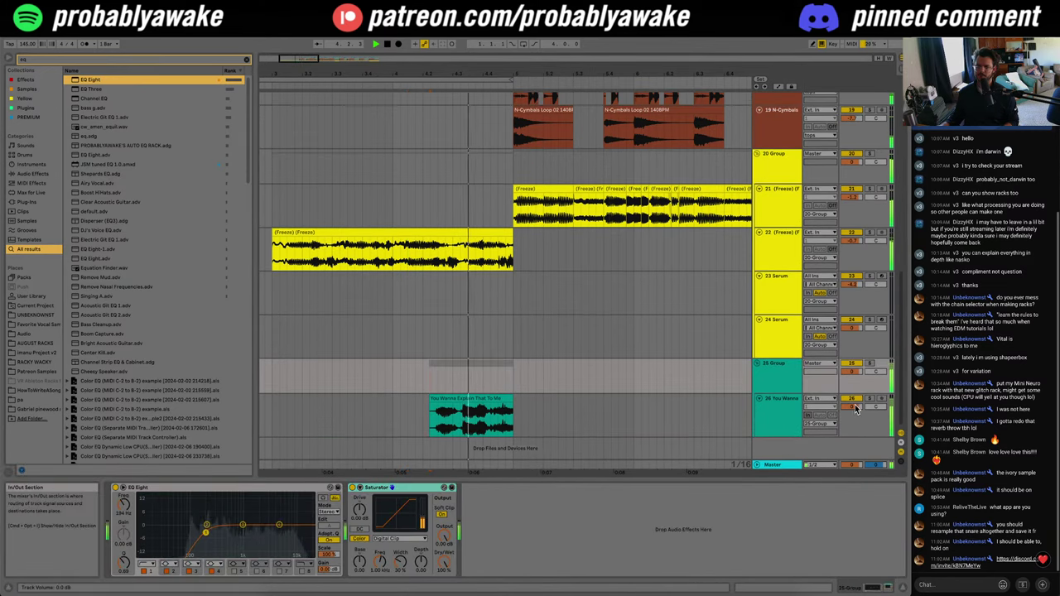
# Step: Delete the vocal clip before the drop and open the Favorite Vocal samples folder with the browser search cleared
pyautogui.moveTo(708, 416); pyautogui.dragTo(408, 398)
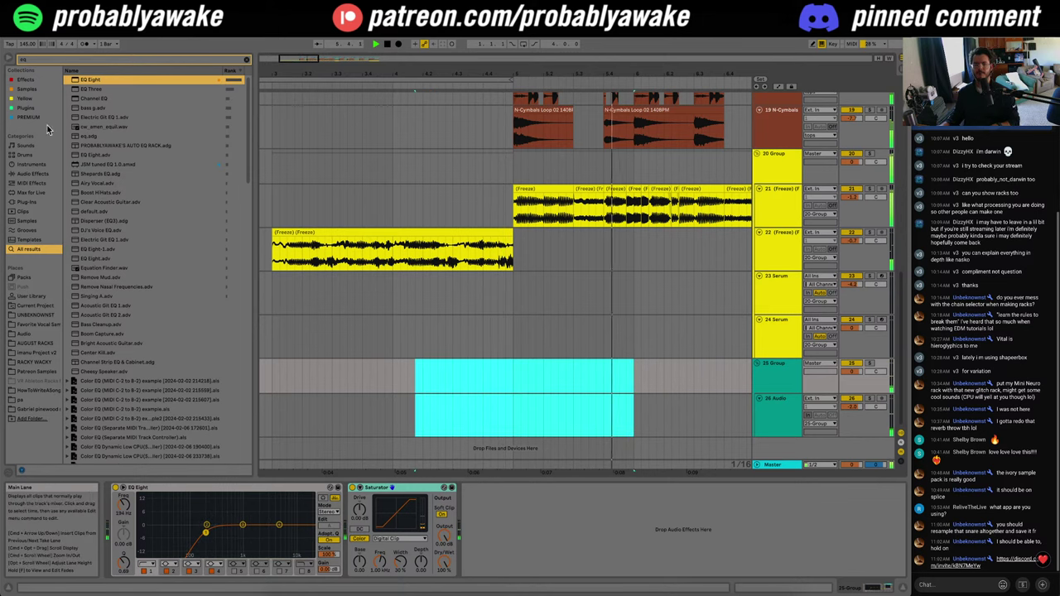
pyautogui.click(43, 313)
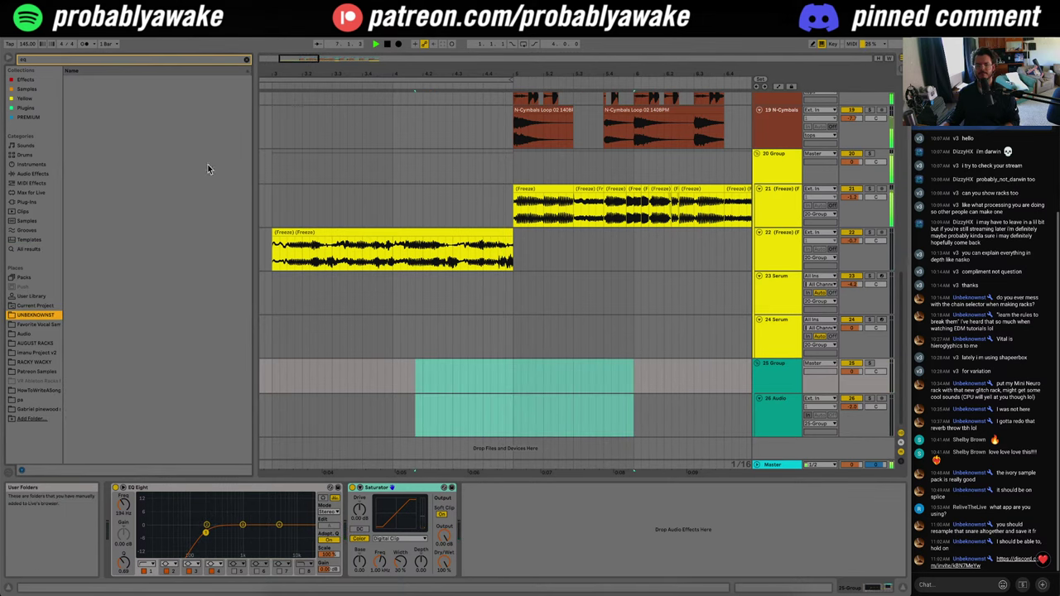
pyautogui.click(245, 61)
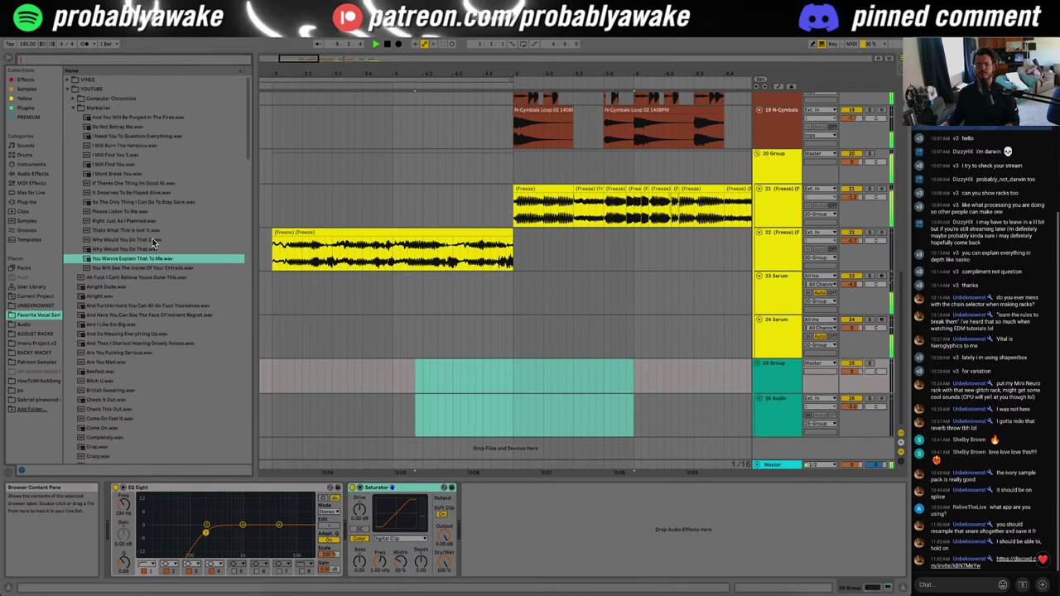
pyautogui.click(471, 416)
# Step: Audition vocal samples in the Markiplier and YouTube folders, and bring Are You Mad.wav into the arrangement
pyautogui.click(141, 213)
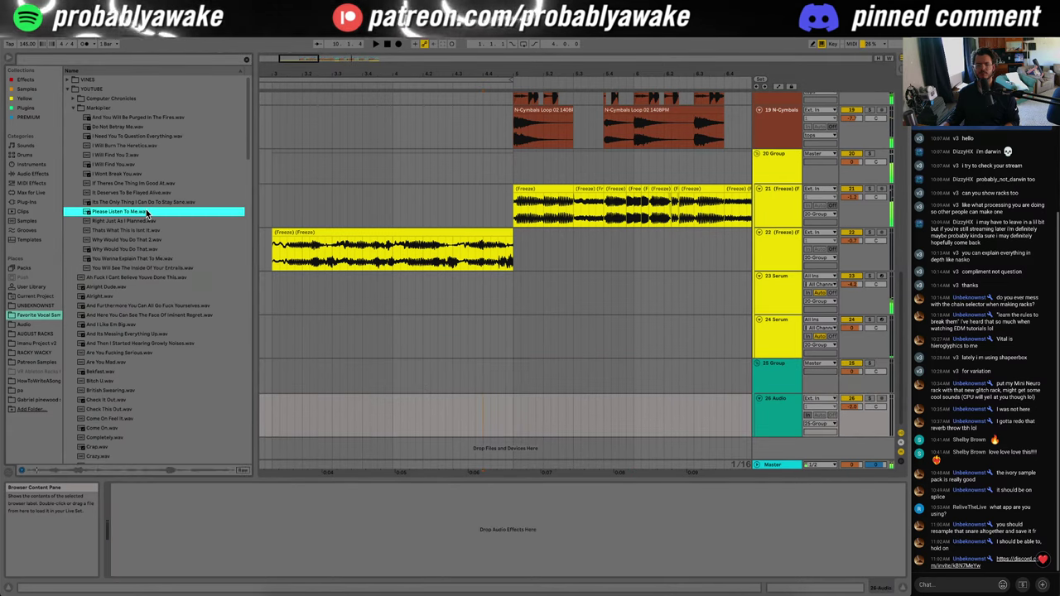
pyautogui.click(141, 222)
pyautogui.click(73, 109)
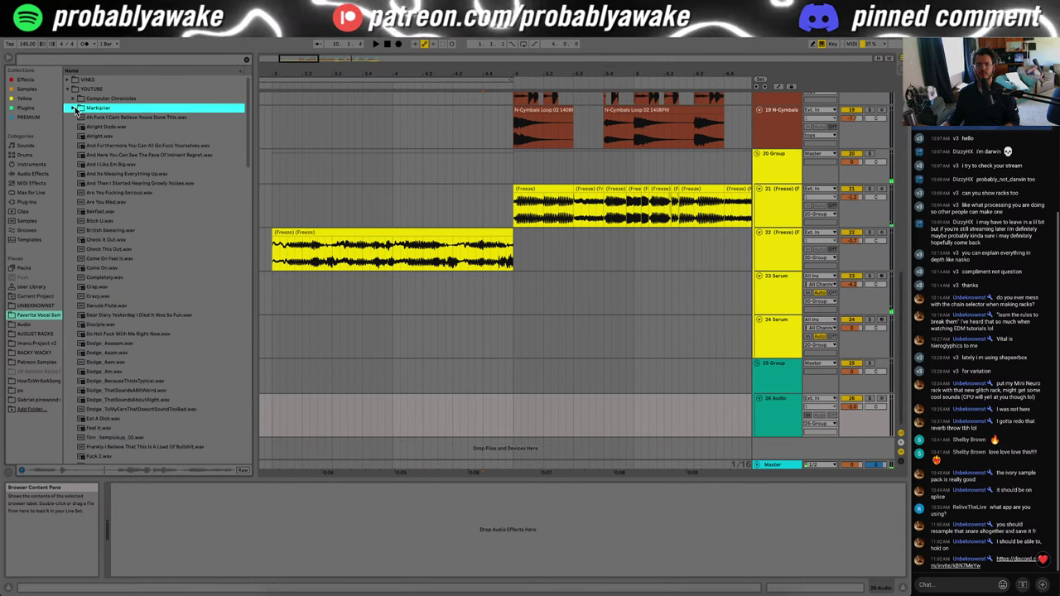
pyautogui.click(106, 202)
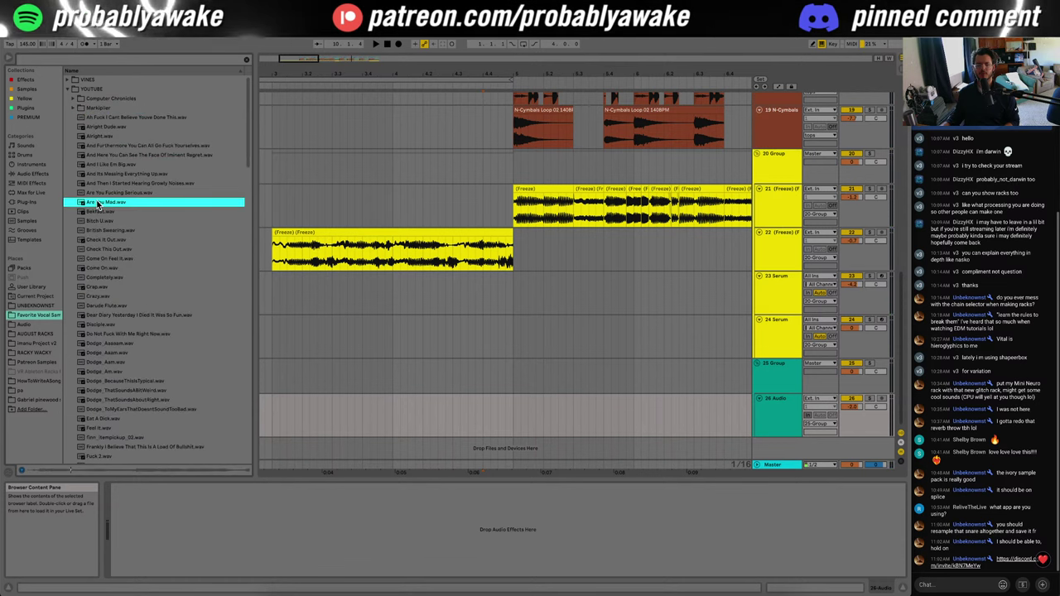
pyautogui.moveTo(106, 202); pyautogui.dragTo(210, 220)
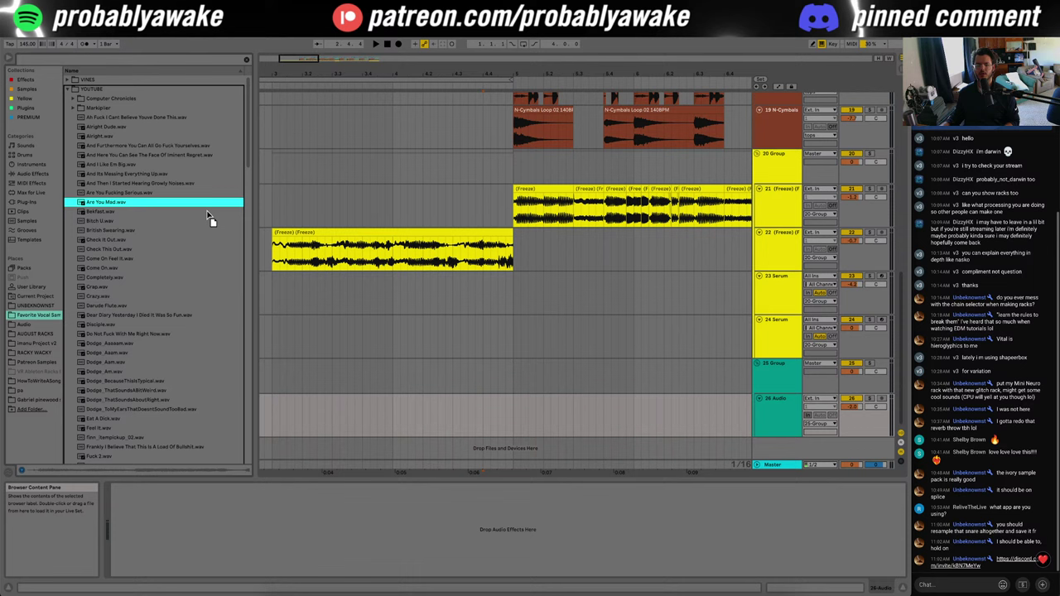
# Step: Audition several YouTube vocal samples and place Check This Out.wav on track 26 just before the drop at bar 5
pyautogui.click(145, 215)
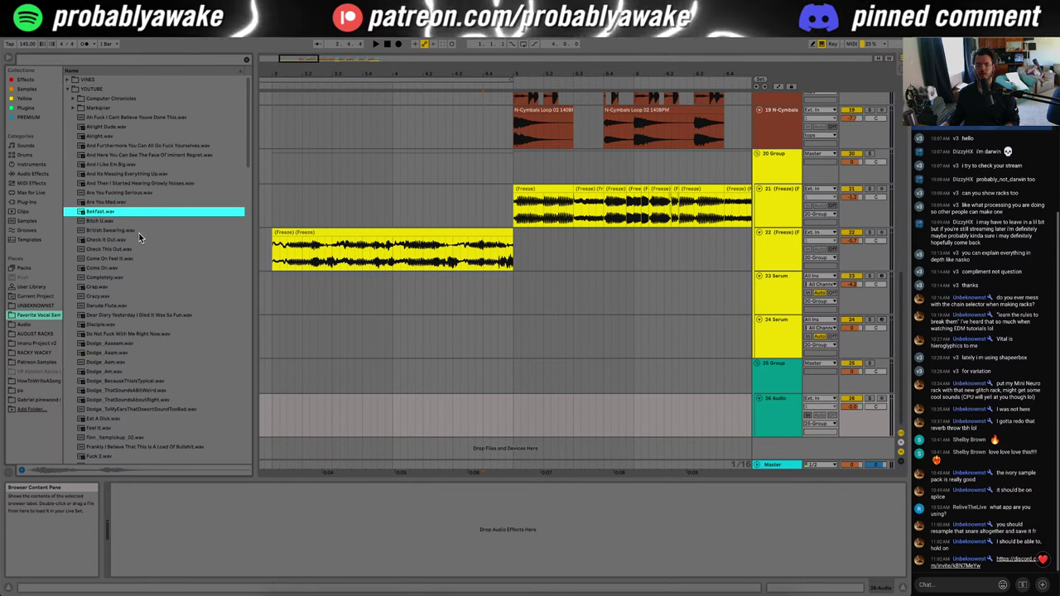
pyautogui.click(140, 240)
pyautogui.click(136, 249)
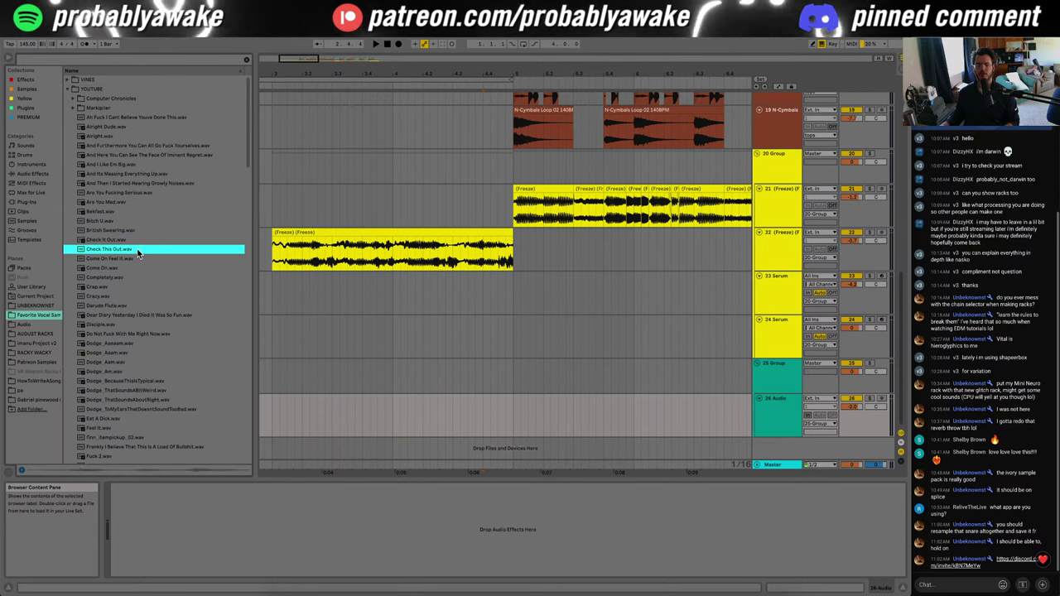
pyautogui.moveTo(109, 253); pyautogui.dragTo(498, 399)
pyautogui.press('space')
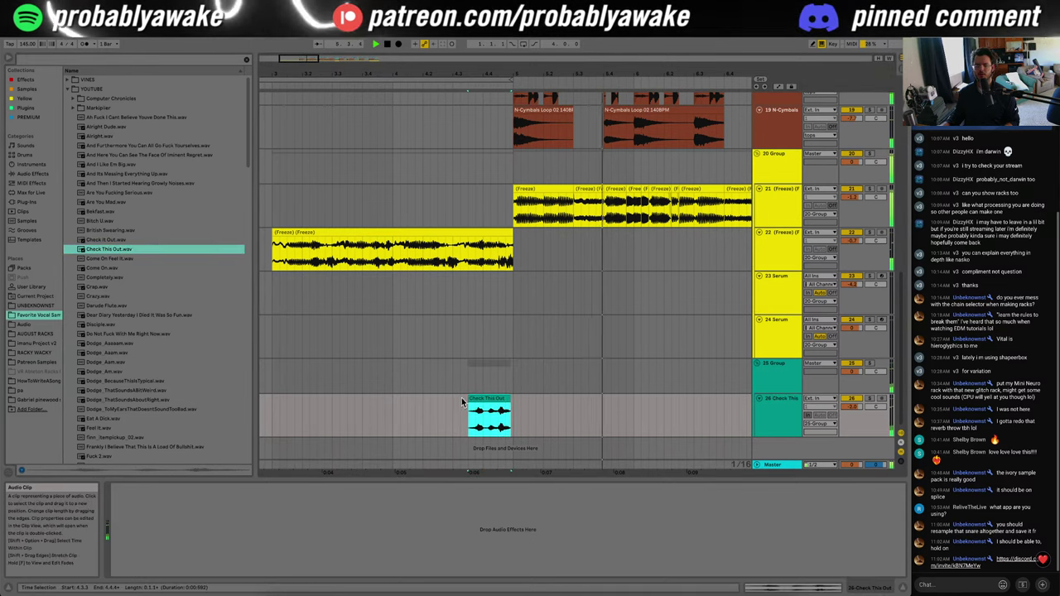
# Step: Play the lead-in to the drop and extend the vocal clip's end to 5.1.1
pyautogui.click(438, 411)
pyautogui.press('space')
pyautogui.press('space')
pyautogui.click(507, 400)
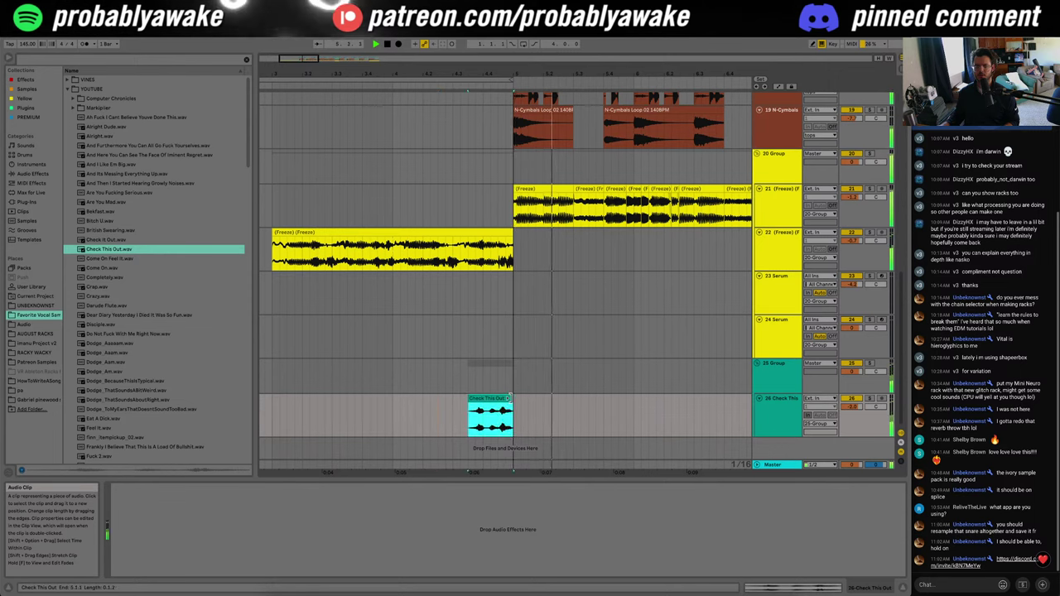
# Step: Add warp markers to the vocal clip's transients, shift the middle one earlier, and replay the lead-in
pyautogui.doubleClick(493, 399)
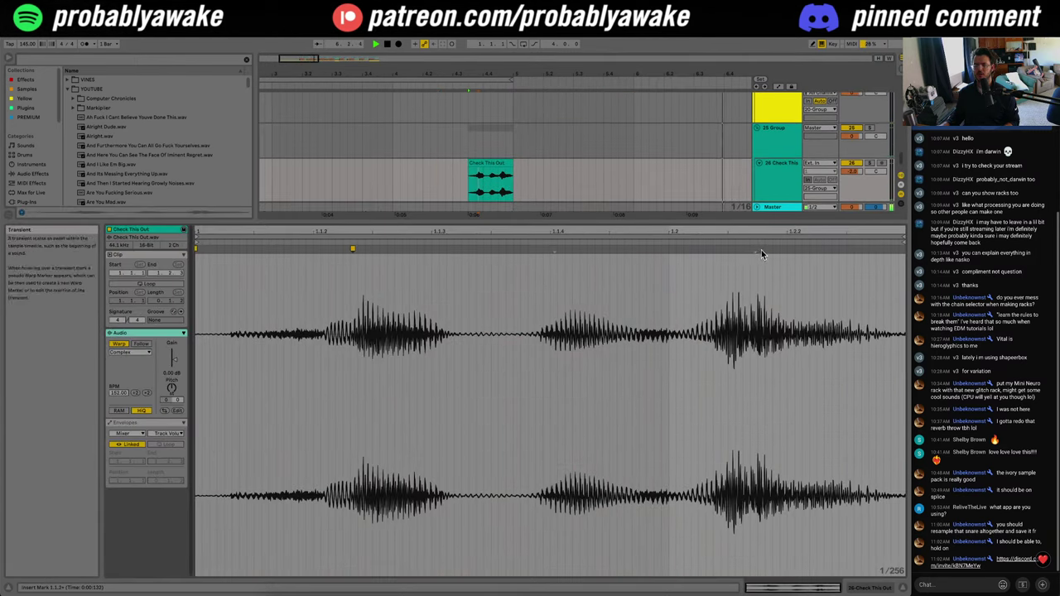
pyautogui.moveTo(553, 251)
pyautogui.mouseDown()
pyautogui.moveTo(492, 255)
pyautogui.moveTo(600, 254)
pyautogui.moveTo(517, 266)
pyautogui.mouseUp()
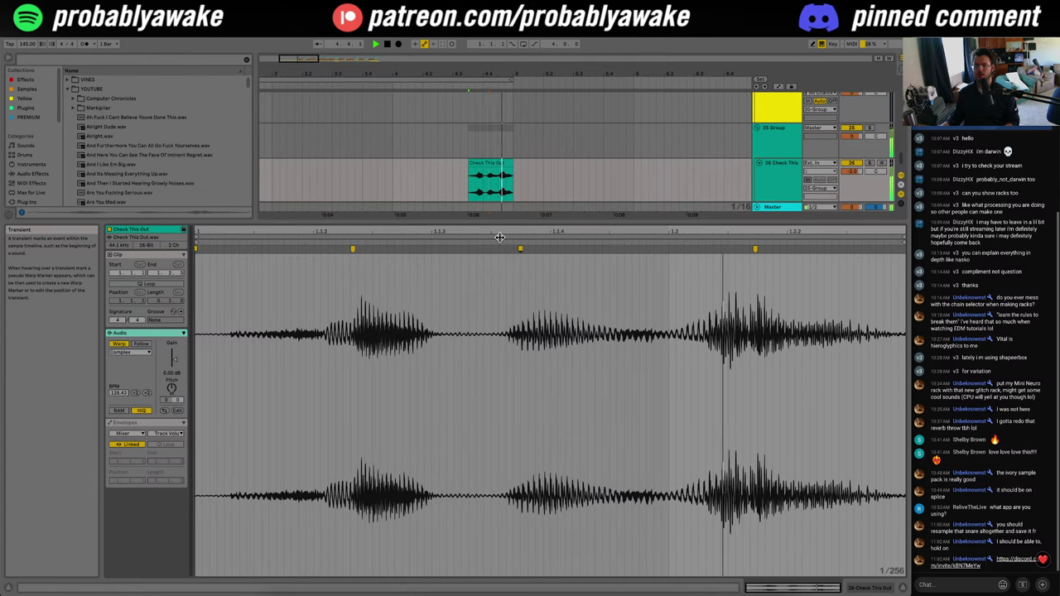
pyautogui.click(440, 182)
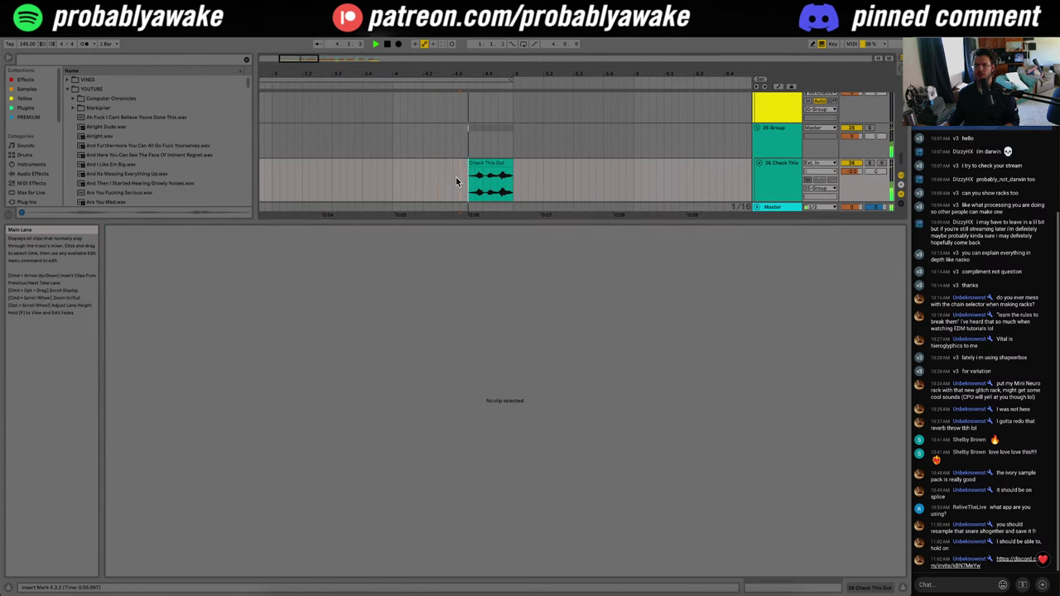
pyautogui.click(903, 587)
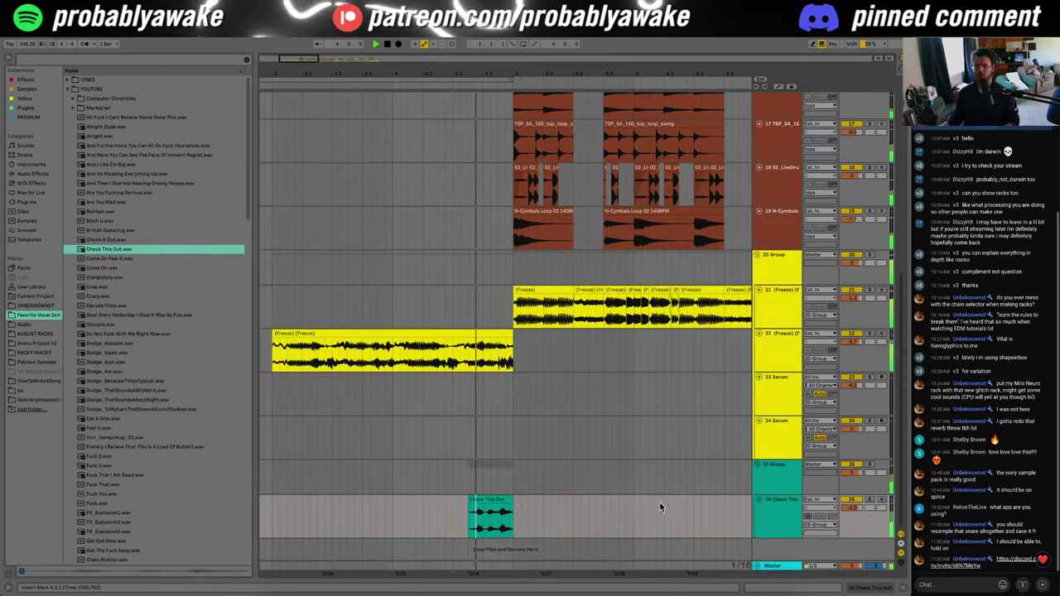
# Step: Raise the Check This Out clip's gain to 7.50 dB
pyautogui.doubleClick(490, 518)
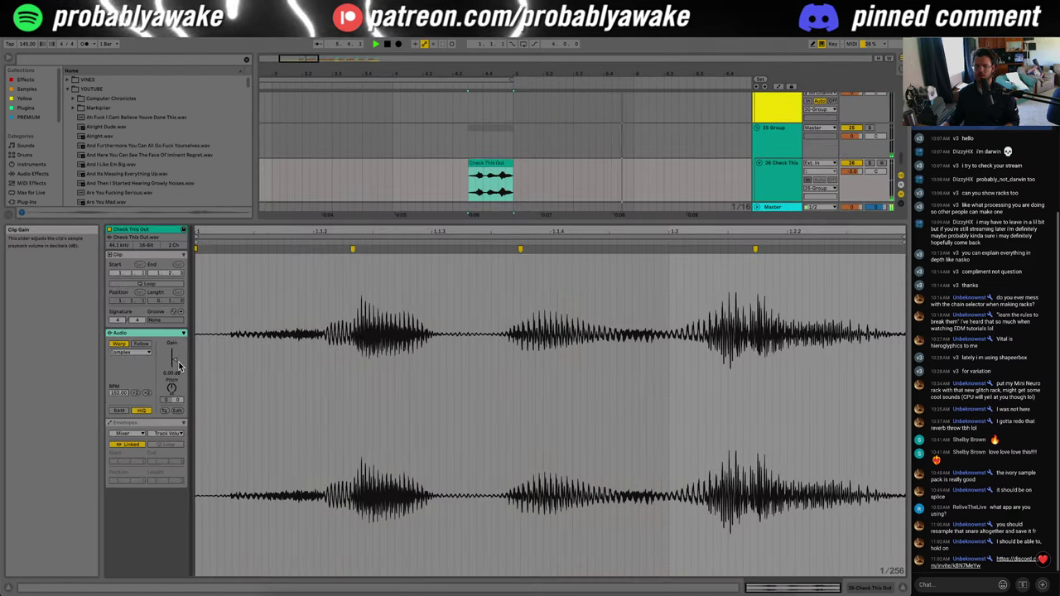
pyautogui.moveTo(173, 358); pyautogui.dragTo(173, 352)
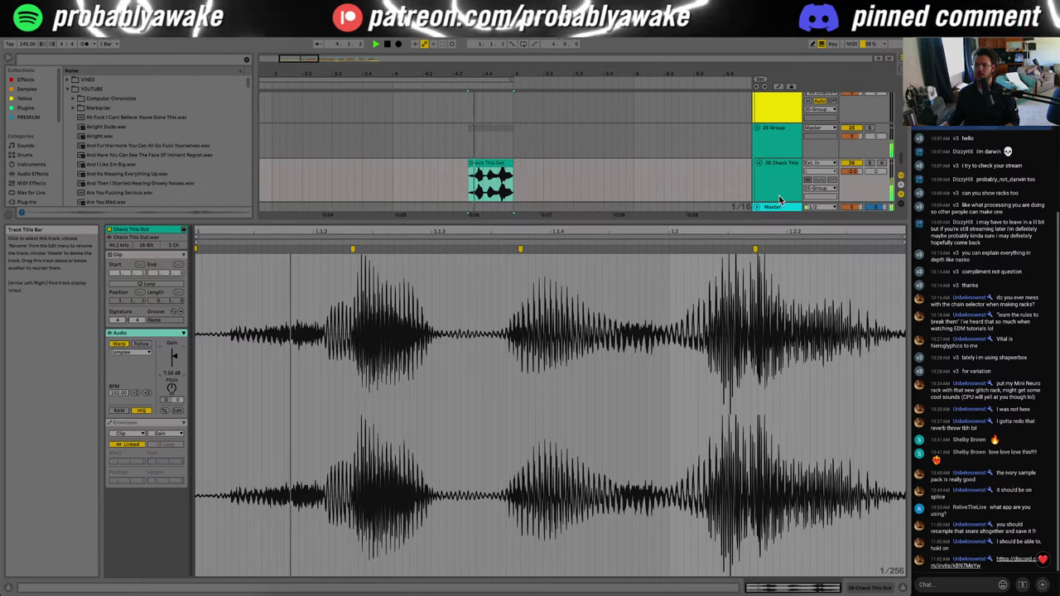
# Step: Find the Reduce Ambience preset, add it to the vocal track, and shorten its high-band release time
pyautogui.doubleClick(783, 177)
pyautogui.click(89, 58)
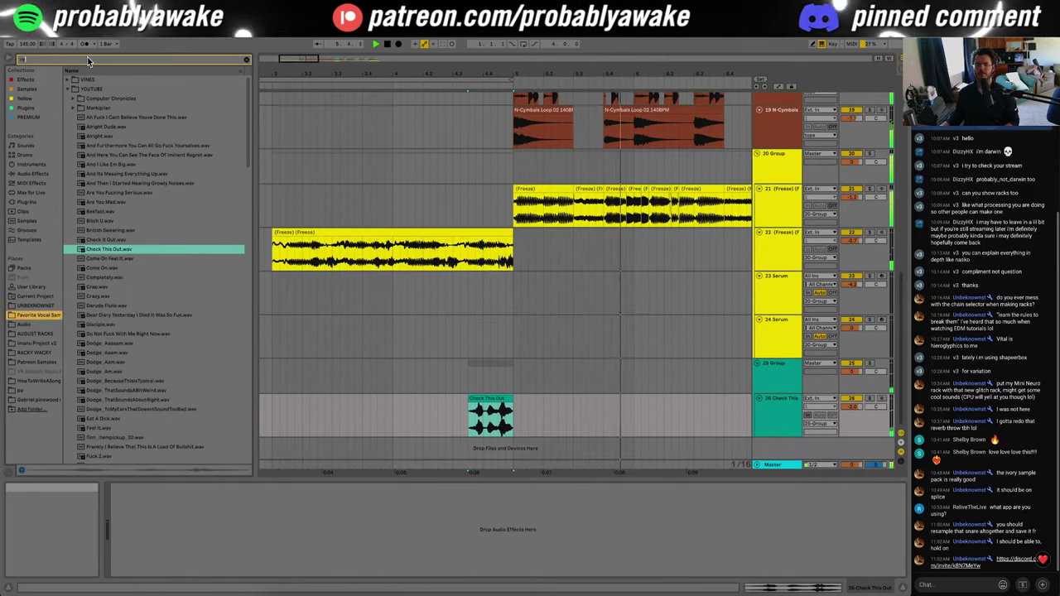
pyautogui.write('red')
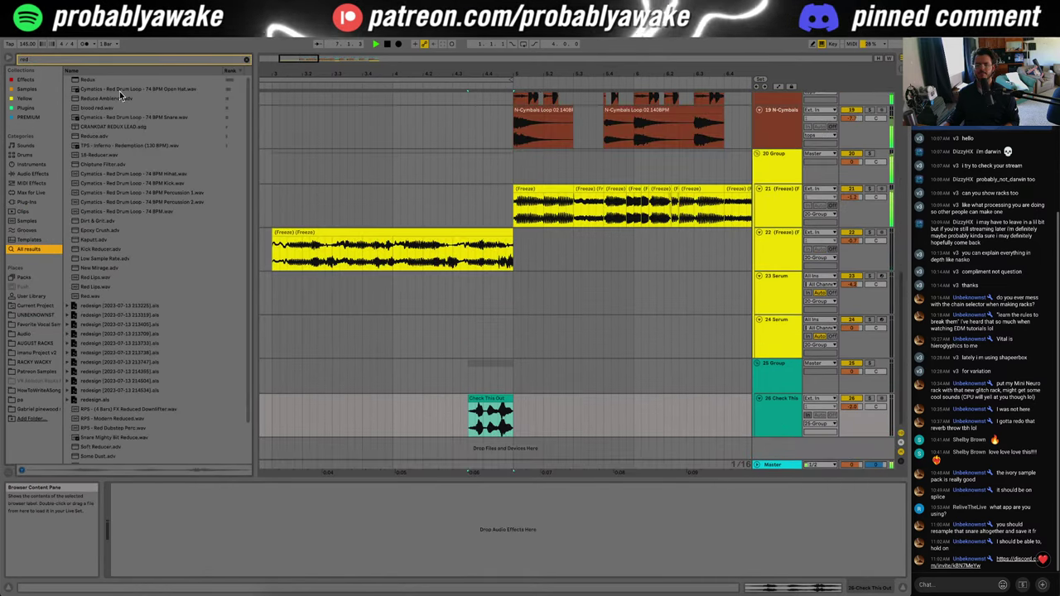
pyautogui.write('uce')
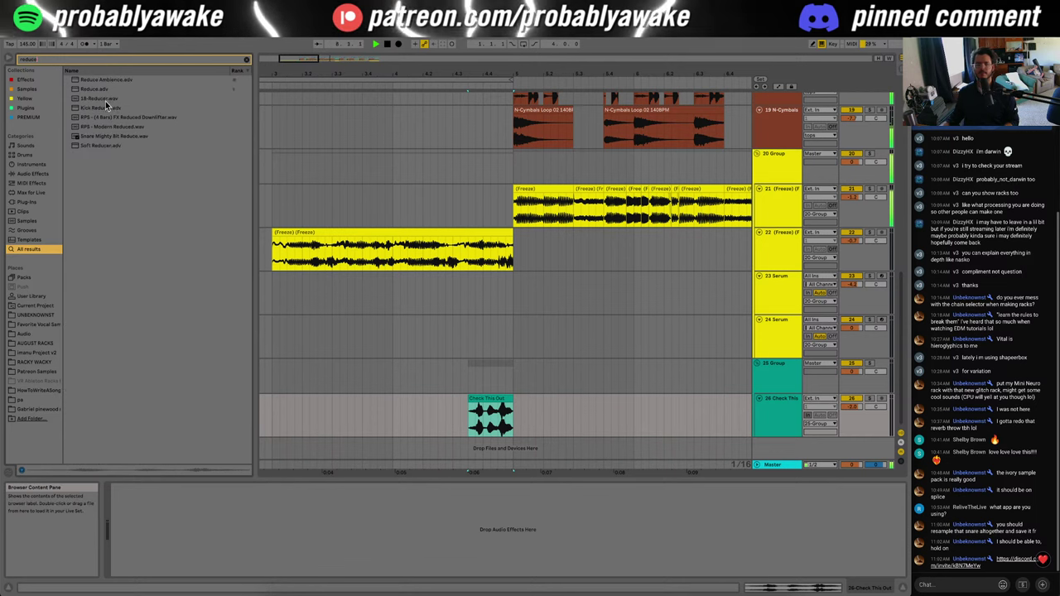
pyautogui.press('Return')
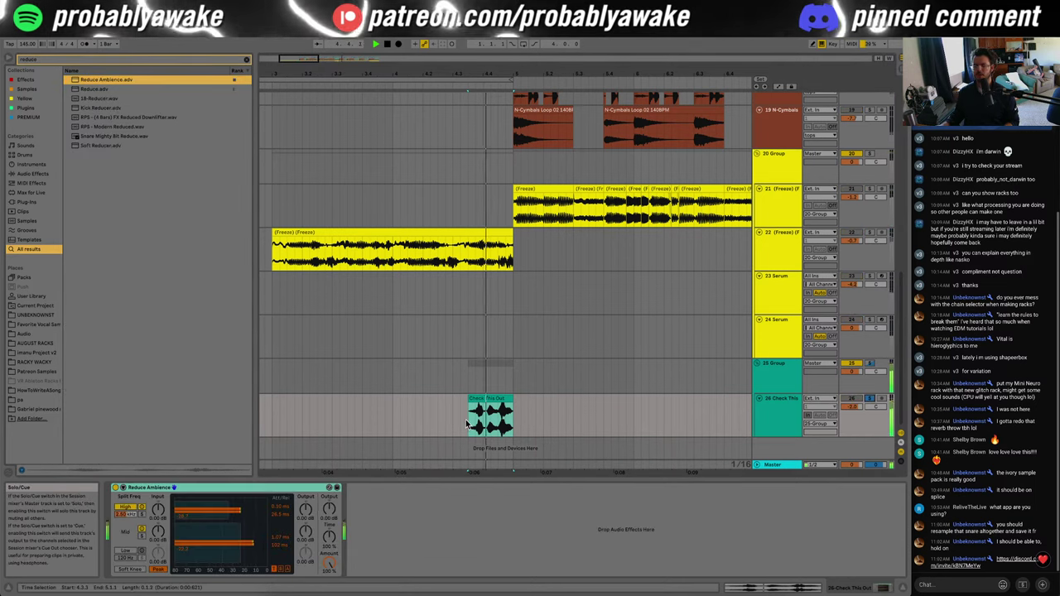
pyautogui.moveTo(287, 515); pyautogui.dragTo(287, 531)
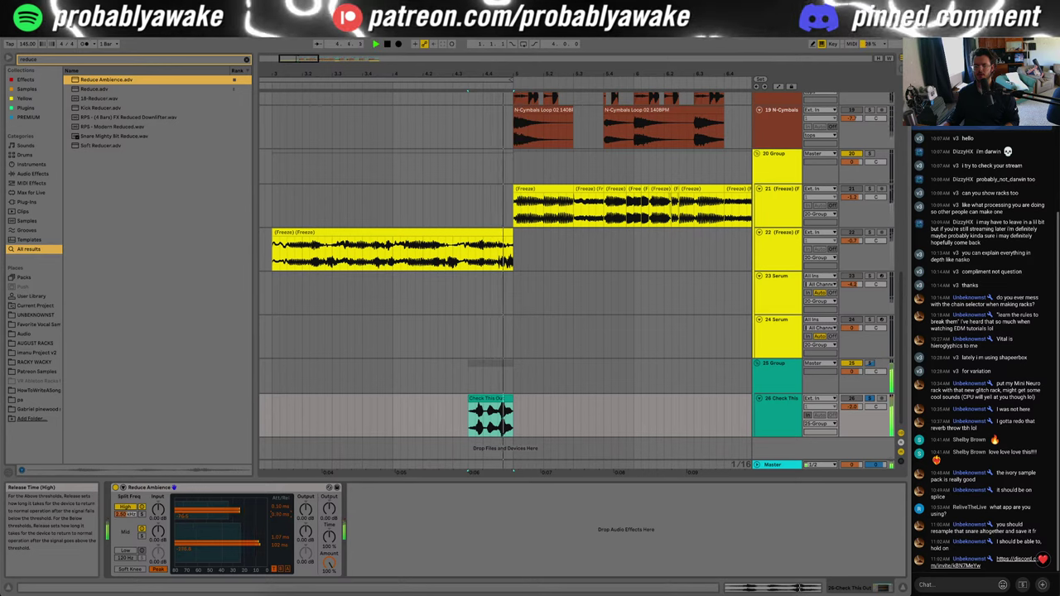
# Step: Add Erosion after Reduce Ambience on the vocal track and shape its Wide Noise at about 14.1 kHz
pyautogui.click(136, 60)
pyautogui.write('er')
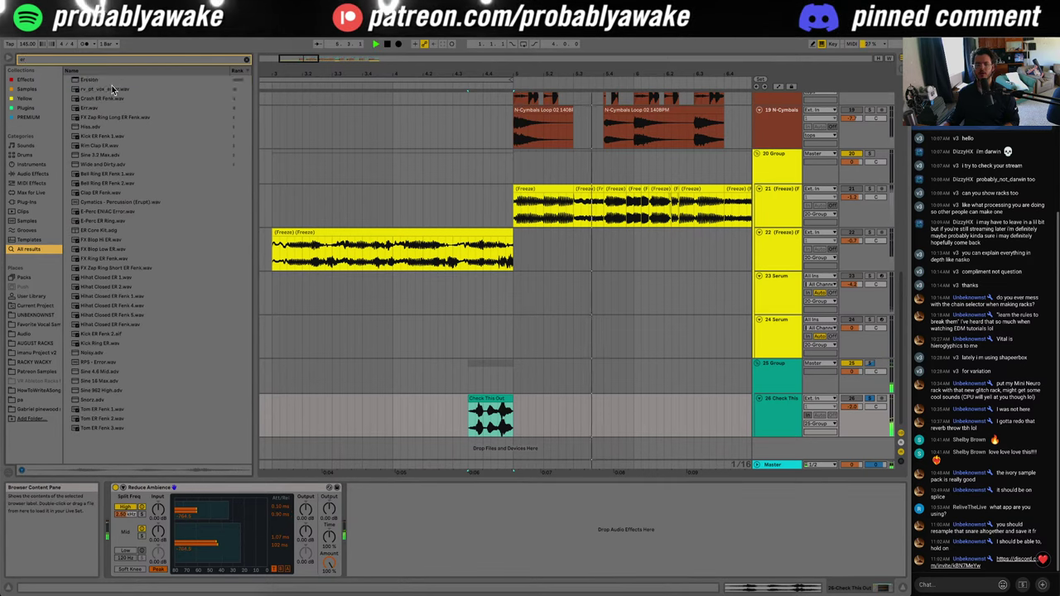
pyautogui.press('Return')
pyautogui.moveTo(400, 534); pyautogui.dragTo(407, 520)
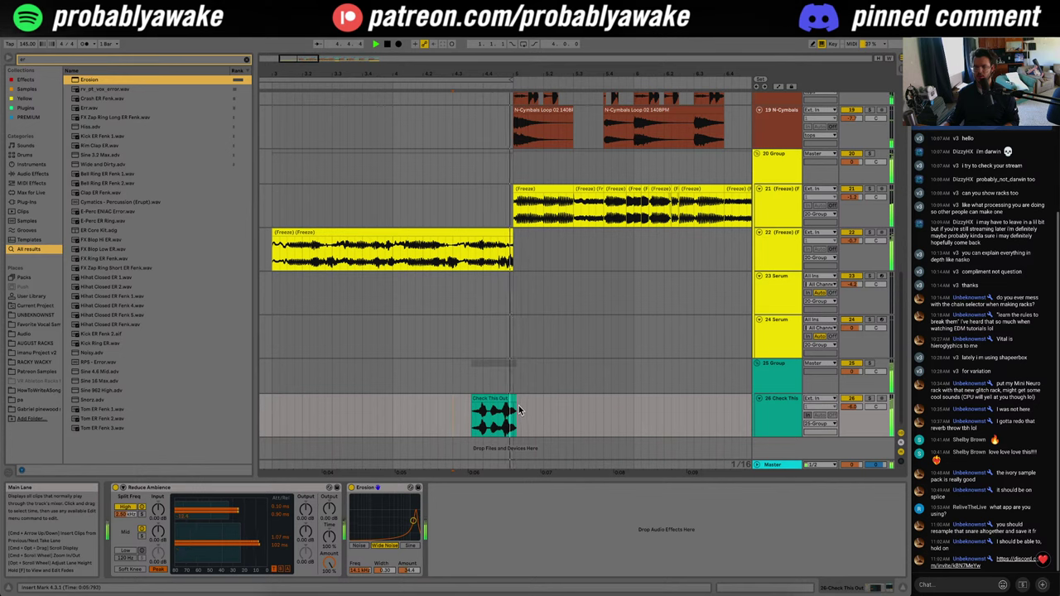
# Step: Play the arrangement from two points in bars 3 and 4 to check the processed vocal leading into the drop
pyautogui.click(446, 418)
pyautogui.press('space')
pyautogui.press('space')
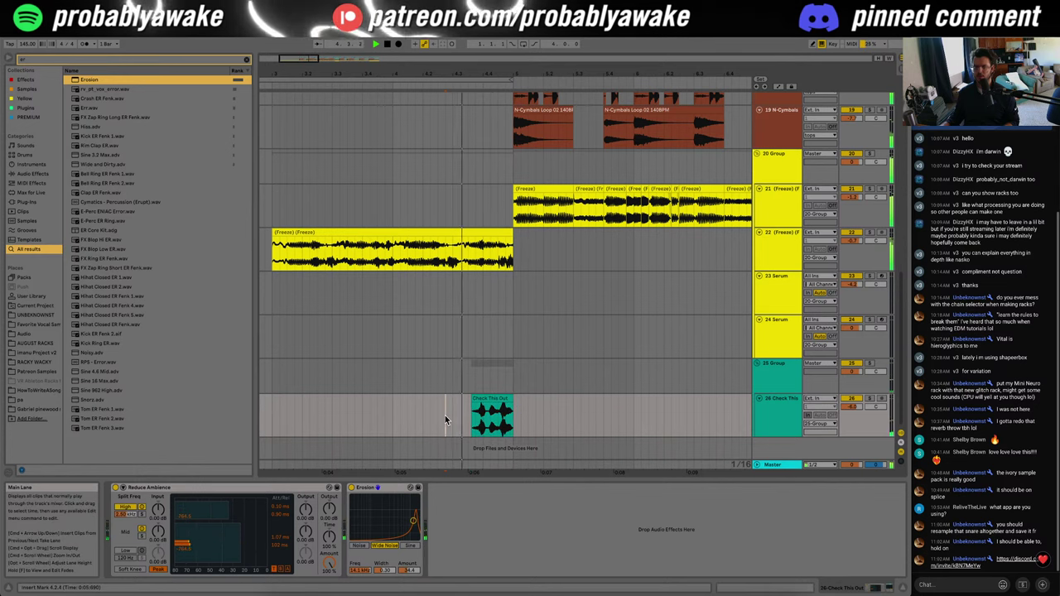
pyautogui.click(392, 419)
pyautogui.press('space')
pyautogui.press('space')
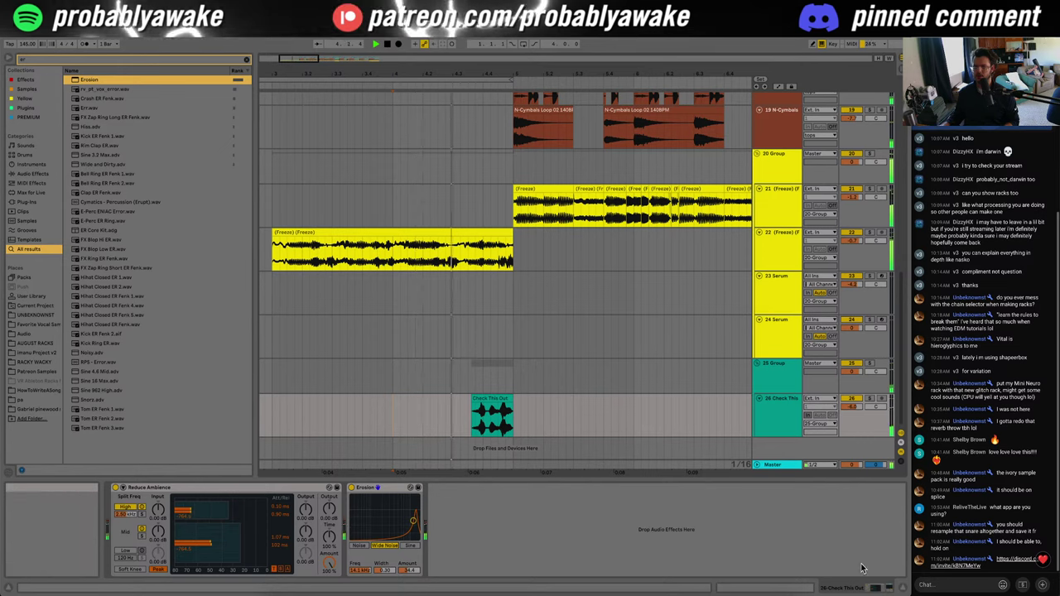
# Step: Listen through the drop up to bar 13, checking the frozen bass clips and the Serum fills
pyautogui.click(903, 587)
pyautogui.moveTo(300, 60); pyautogui.dragTo(321, 59)
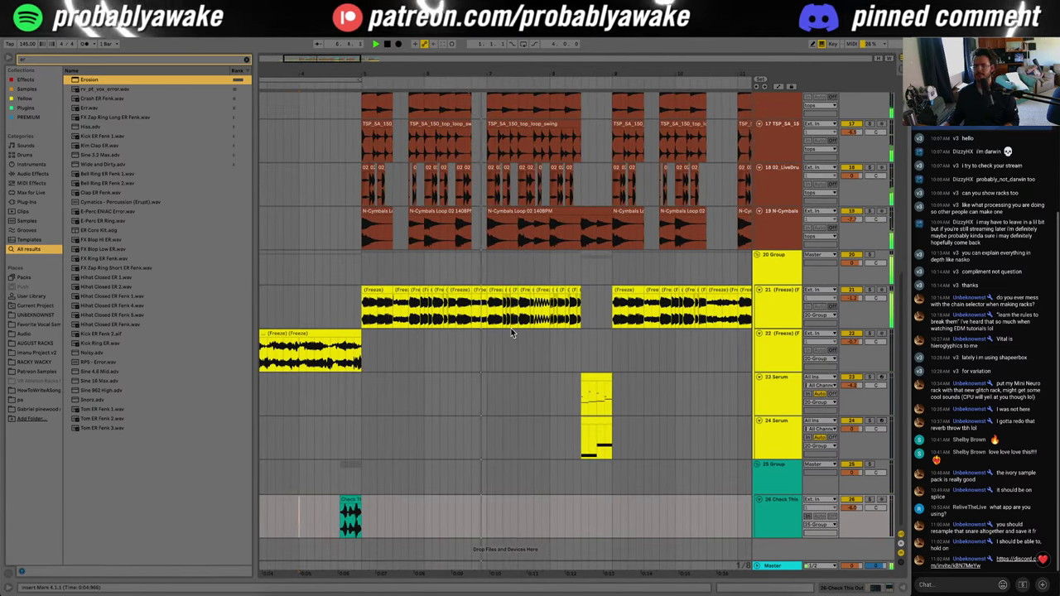
pyautogui.hscroll(3, 413, 267)
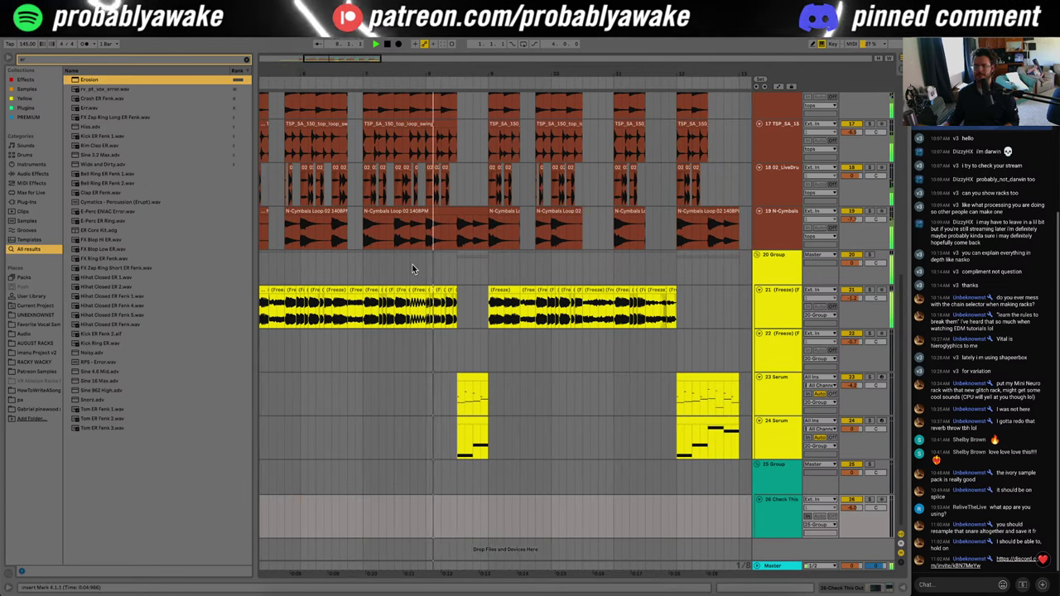
pyautogui.moveTo(614, 365); pyautogui.dragTo(600, 295)
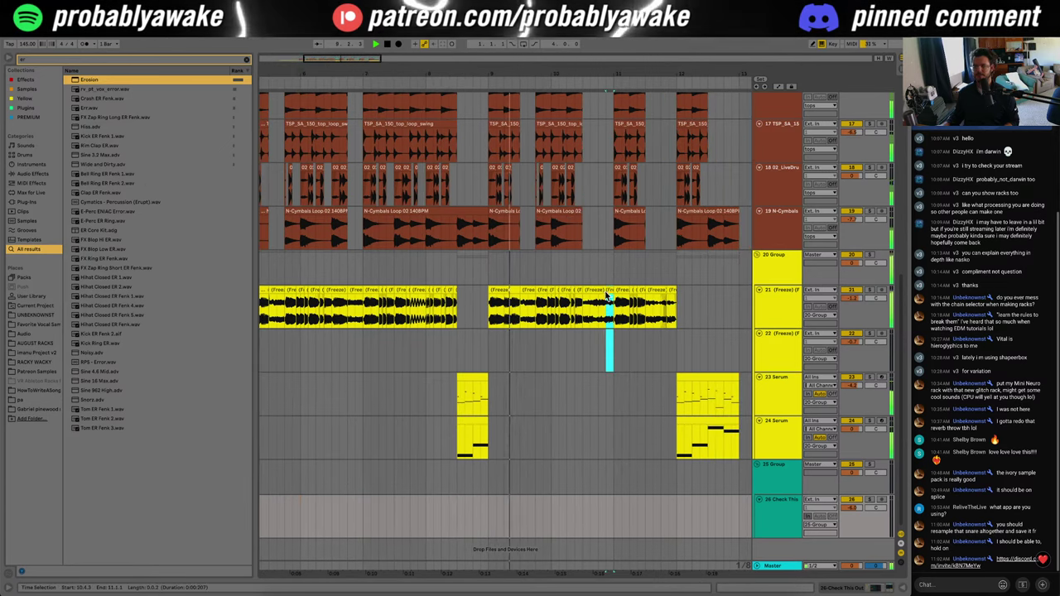
pyautogui.scroll(-2, 600, 290)
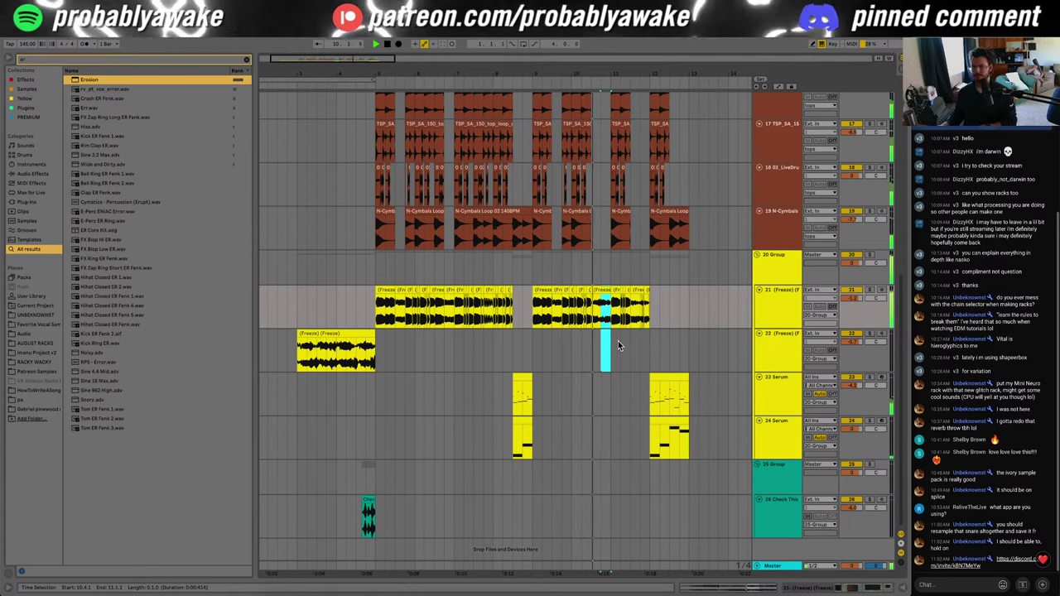
pyautogui.click(621, 409)
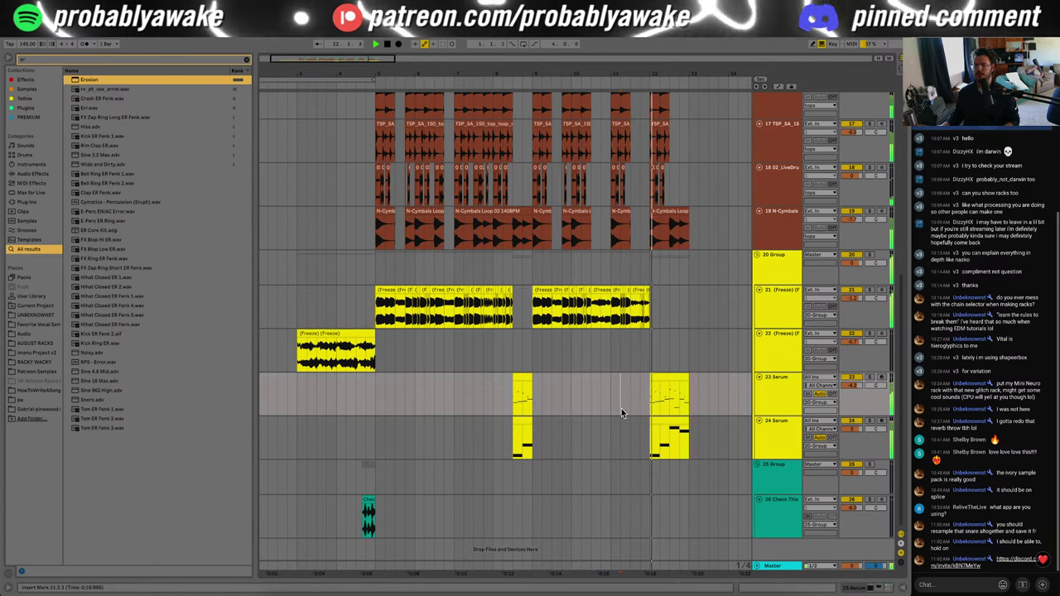
pyautogui.click(637, 359)
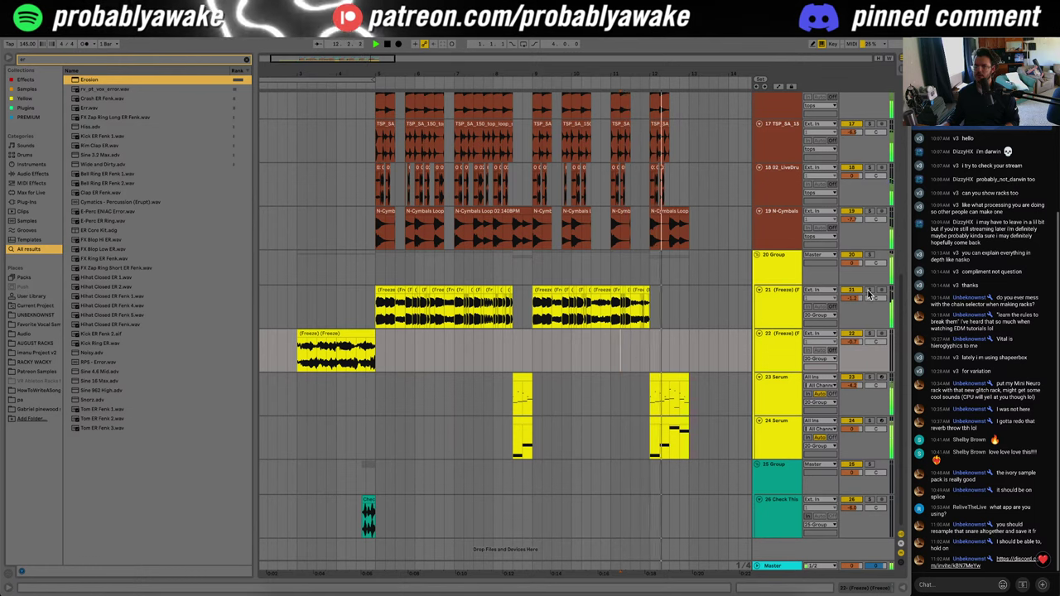
pyautogui.press('space')
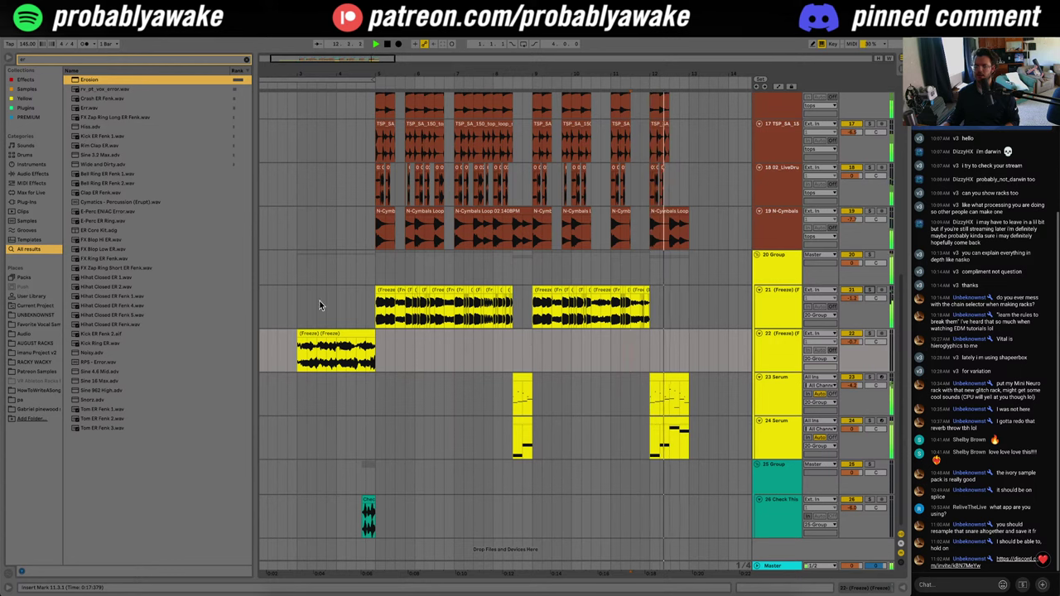
pyautogui.press('space')
pyautogui.moveTo(373, 59); pyautogui.dragTo(392, 78)
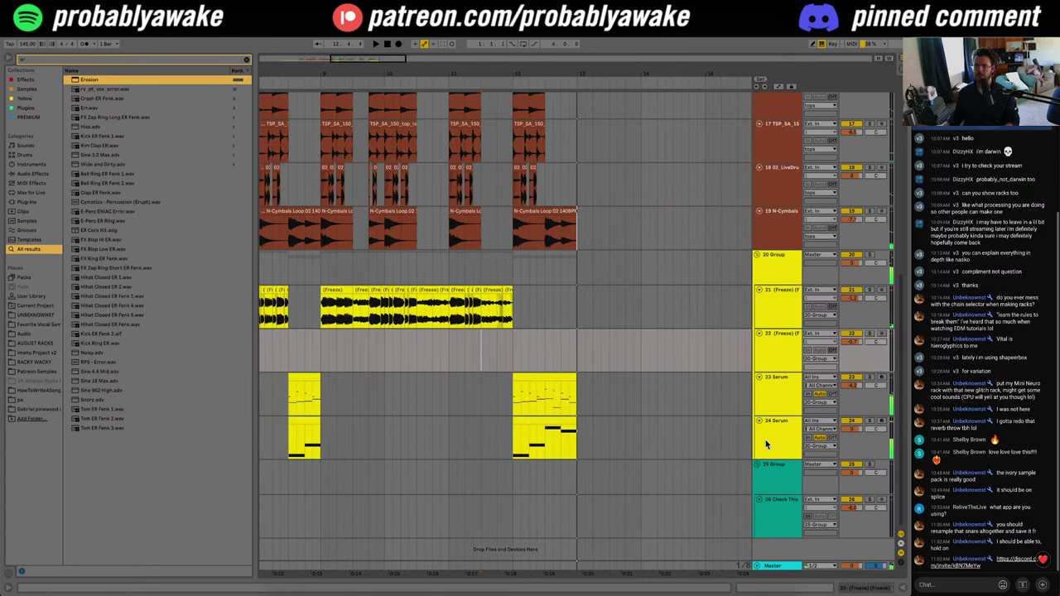
# Step: Insert a one-beat MIDI clip at 13.1.1 on track 23 Serum and add an empty audio track below it
pyautogui.click(767, 443)
pyautogui.click(529, 379)
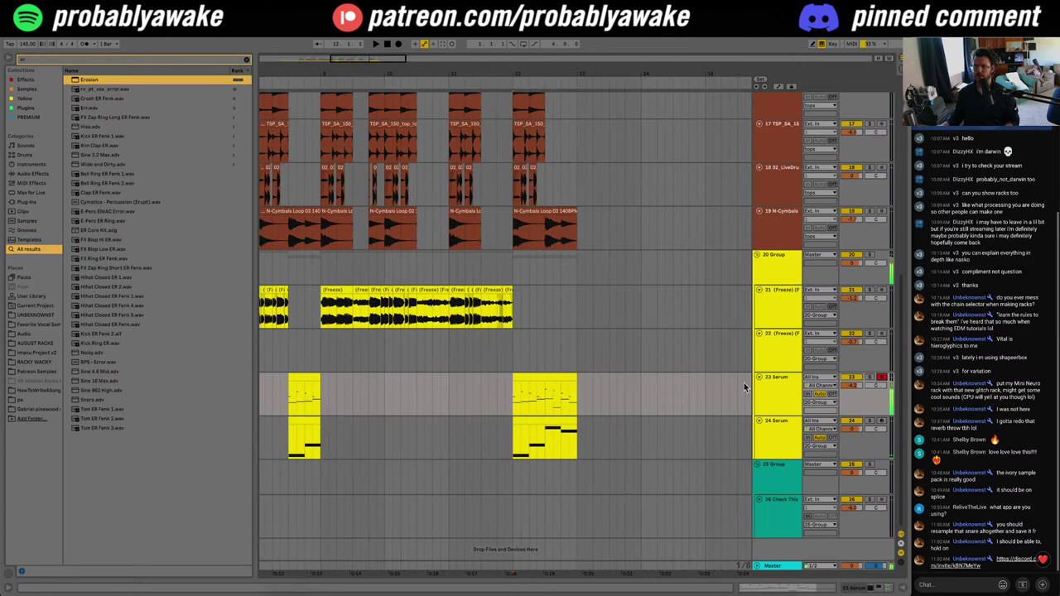
pyautogui.moveTo(579, 394); pyautogui.dragTo(605, 389)
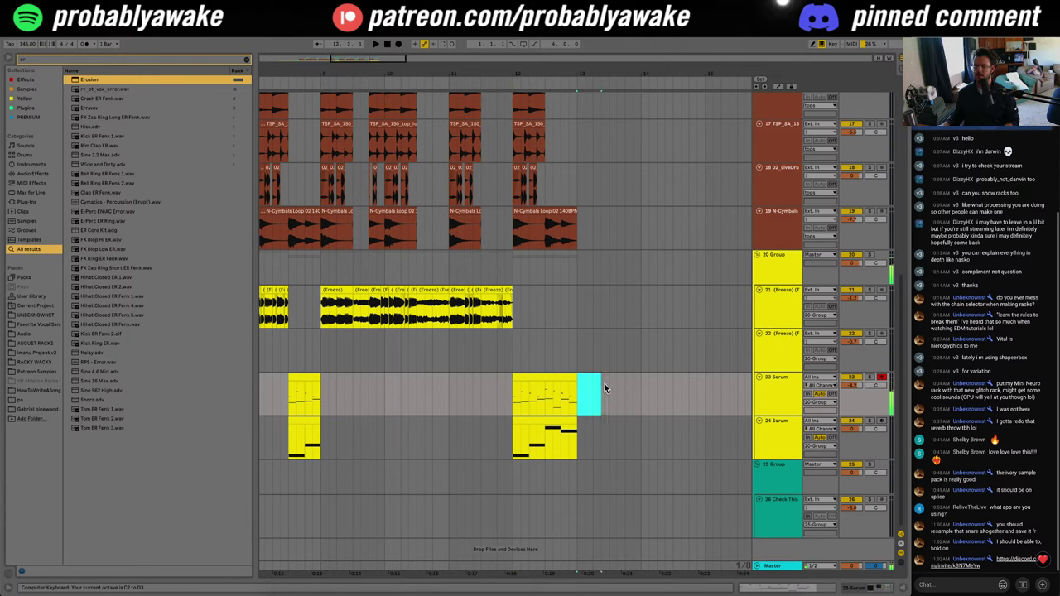
pyautogui.press('super+shift+m')
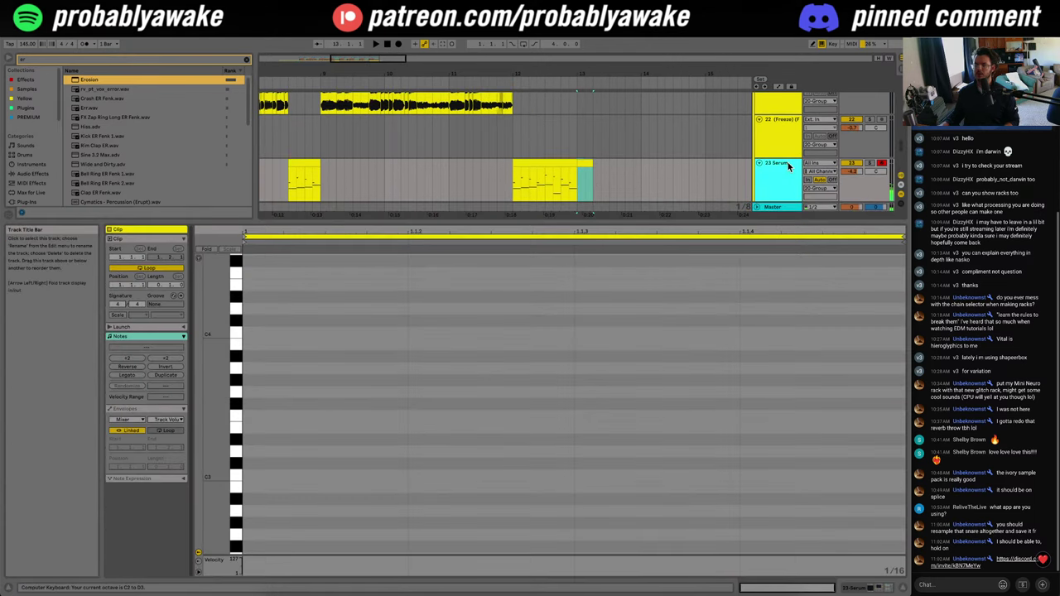
pyautogui.click(789, 167)
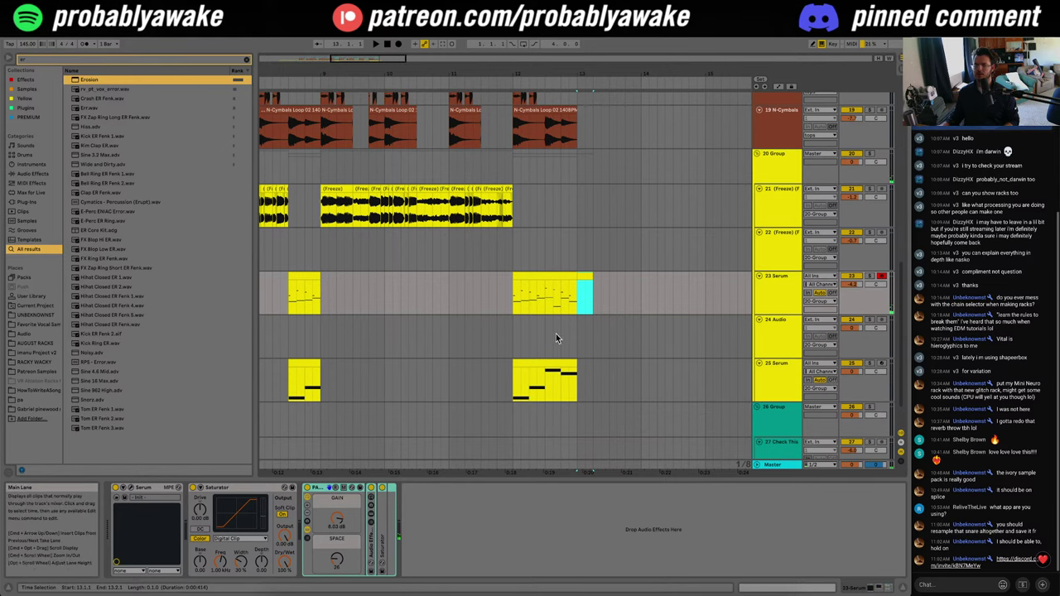
# Step: Draw an E3 note in the new clip, stretch it across the full beat, and transpose it down an octave
pyautogui.doubleClick(579, 279)
pyautogui.doubleClick(406, 430)
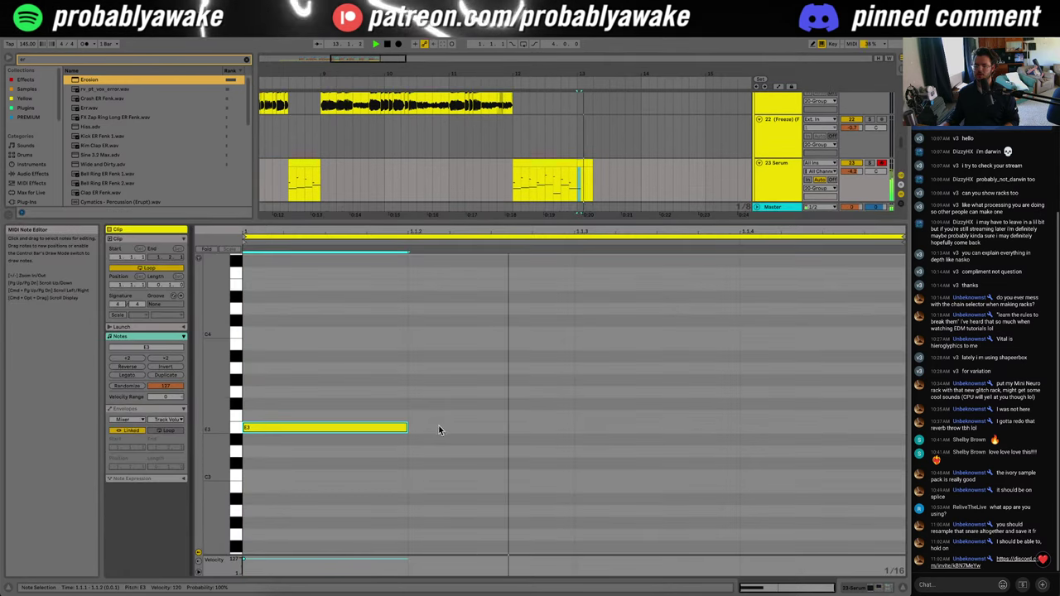
pyautogui.moveTo(411, 430); pyautogui.dragTo(903, 430)
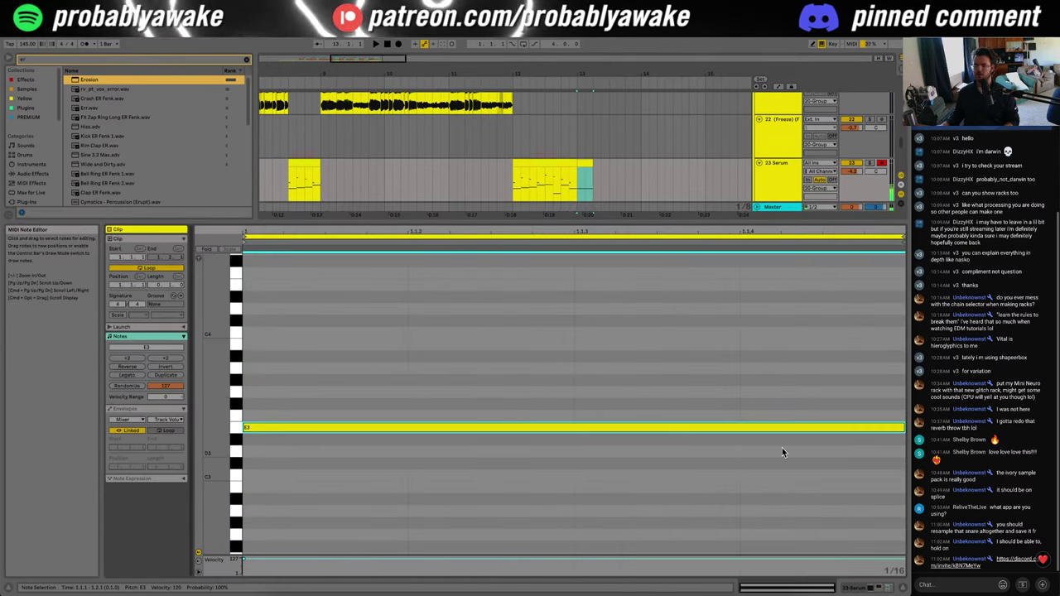
pyautogui.hotkey('shift', 'Down')
# Step: Close the clip editor and freeze track 23 Serum
pyautogui.click(903, 588)
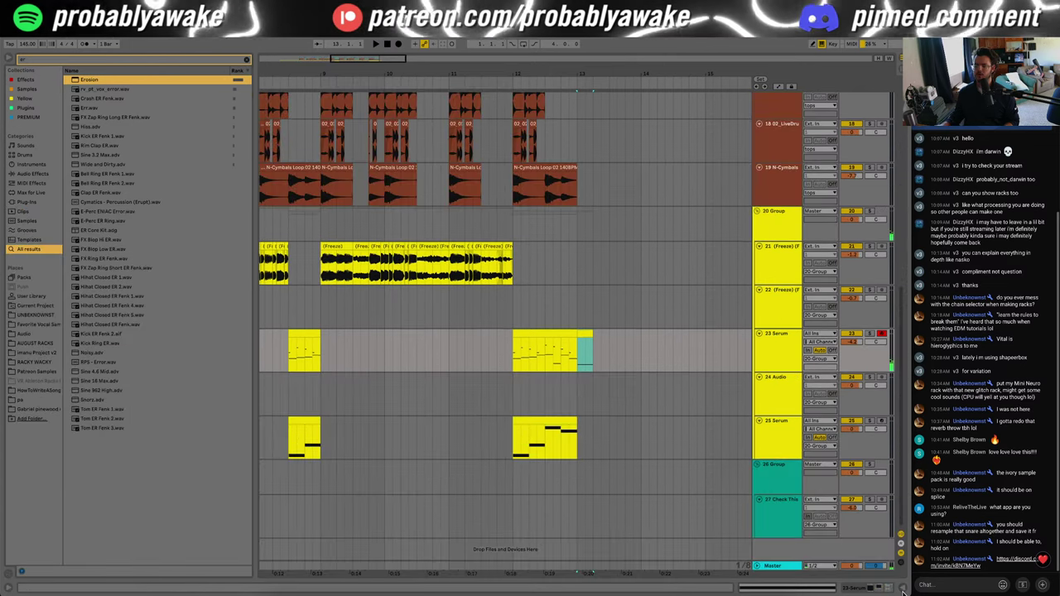
pyautogui.rightClick(779, 343)
pyautogui.click(802, 401)
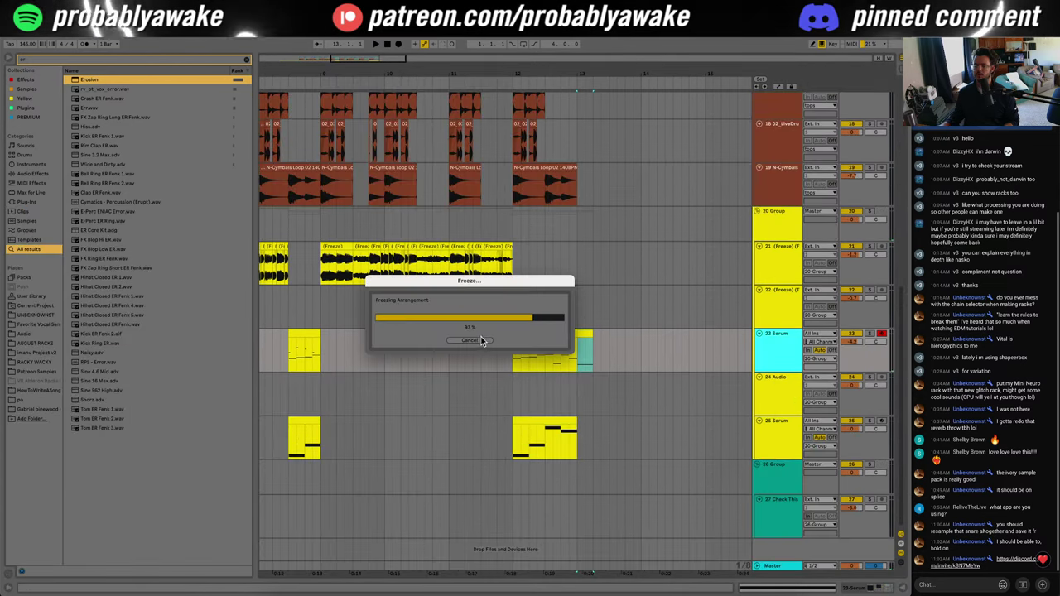
# Step: Copy the frozen clip at 13.1.1 onto the audio track below, unfreeze track 23 Serum, and solo the audio track
pyautogui.moveTo(587, 335); pyautogui.dragTo(591, 379)
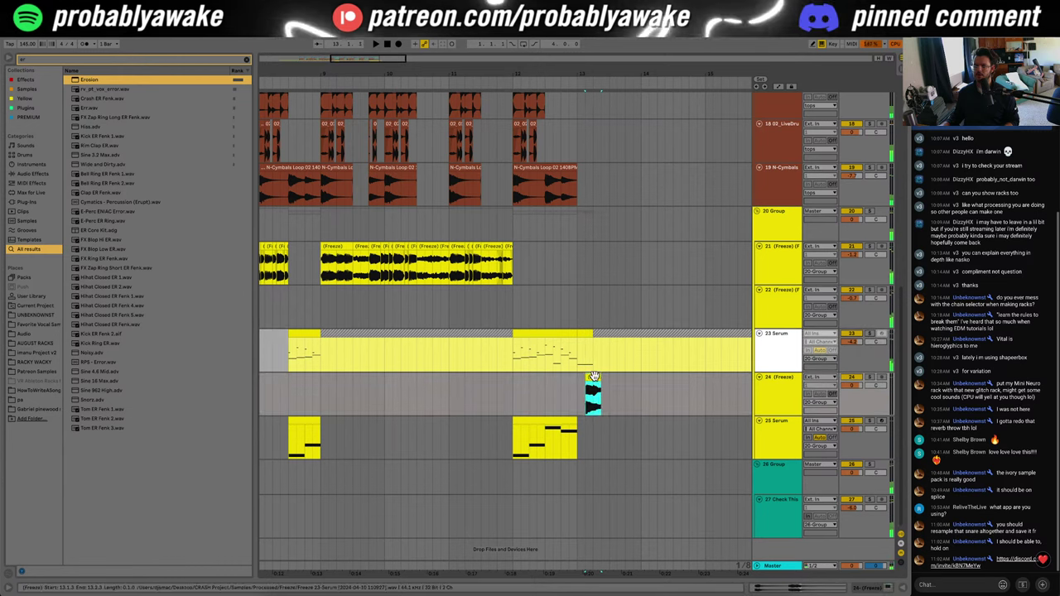
pyautogui.rightClick(780, 344)
pyautogui.click(817, 403)
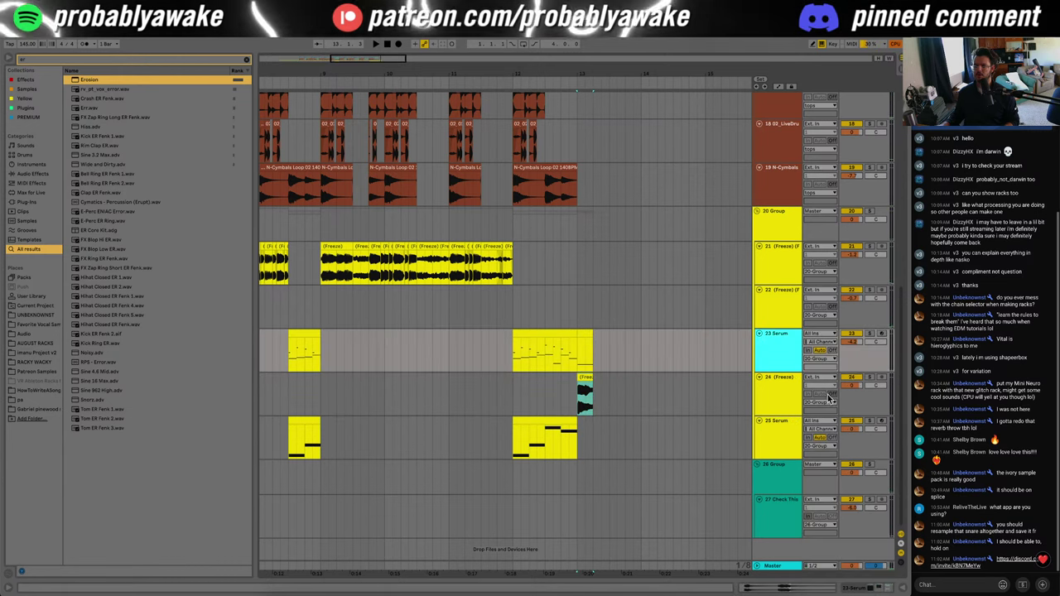
pyautogui.click(869, 377)
# Step: Extend the copied clip to about two bars, shift it back to begin just after bar 11, and reverse it
pyautogui.moveTo(592, 380); pyautogui.dragTo(722, 379)
pyautogui.moveTo(662, 379); pyautogui.dragTo(531, 379)
pyautogui.moveTo(513, 384); pyautogui.dragTo(460, 380)
pyautogui.doubleClick(460, 377)
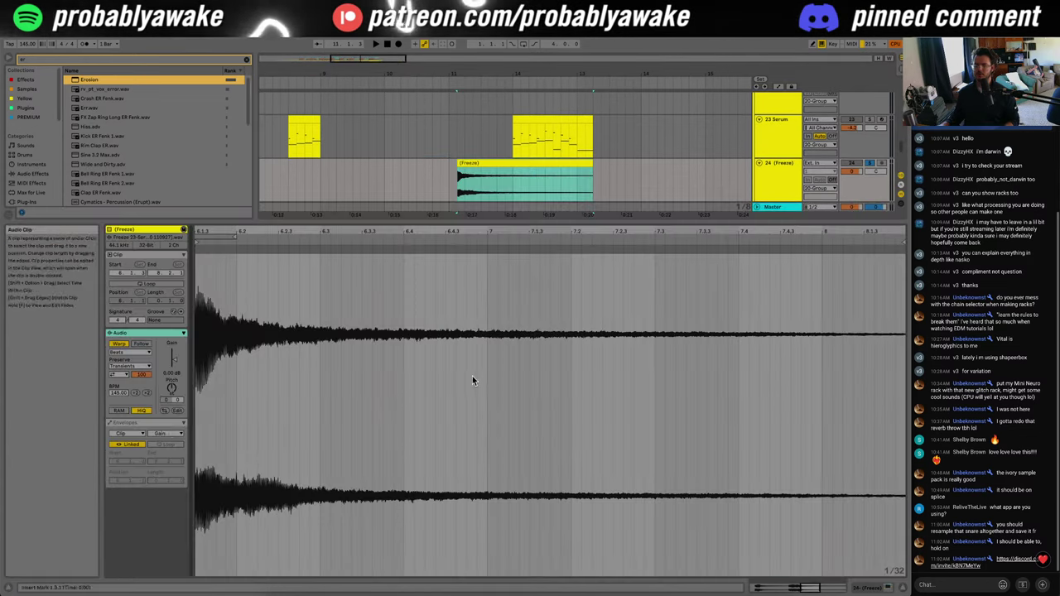
pyautogui.click(523, 160)
pyautogui.press('r')
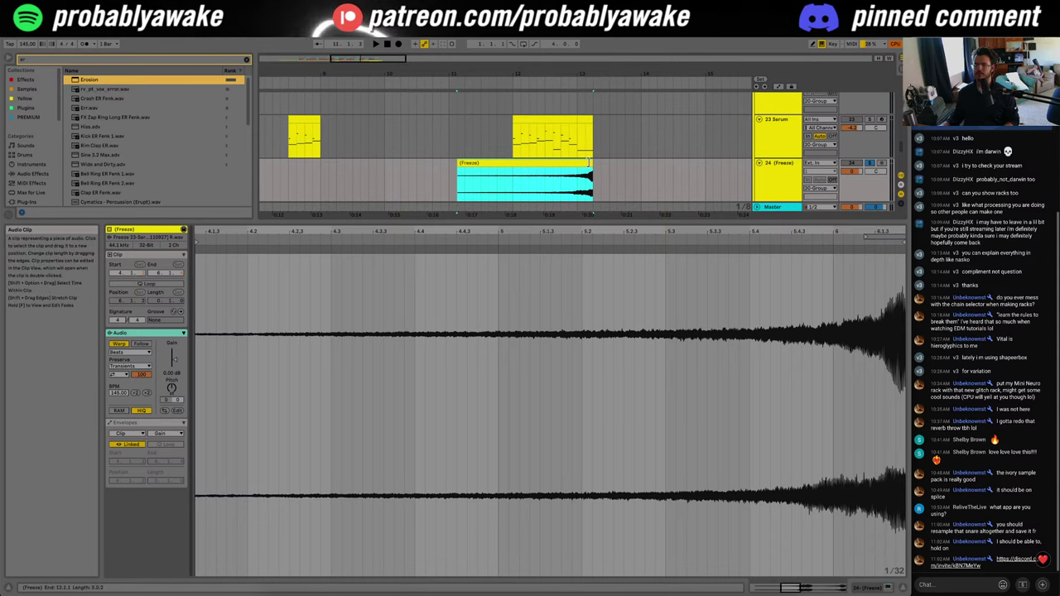
# Step: Time-compress the reversed clip to finish around 12.1.1 and give it a long fade-in
pyautogui.moveTo(589, 162); pyautogui.dragTo(512, 163)
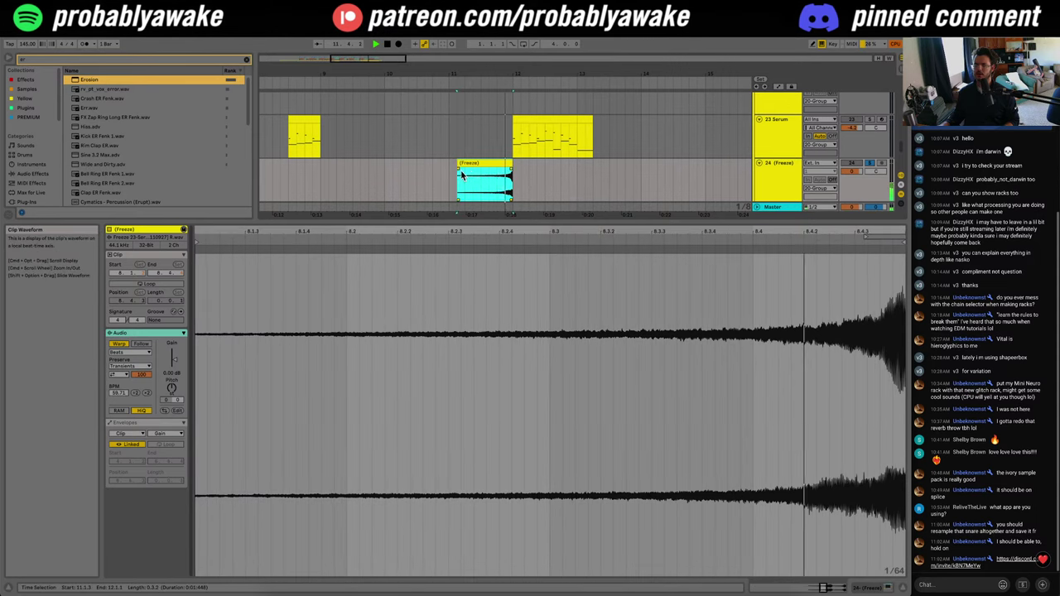
pyautogui.click(509, 179)
pyautogui.moveTo(512, 162); pyautogui.dragTo(514, 160)
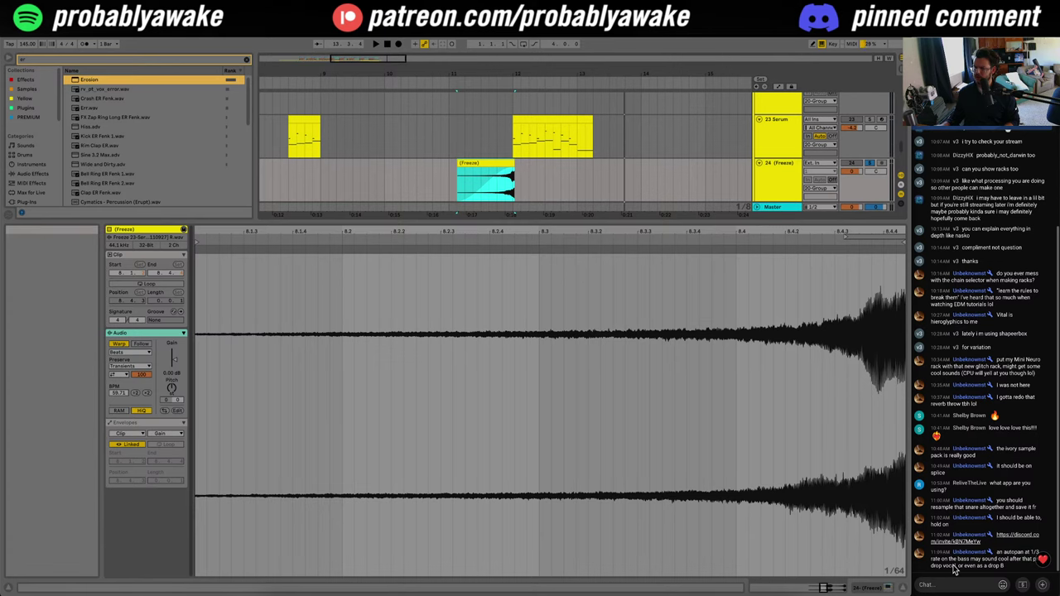
# Step: Switch to the YouTube Studio live chat, read the newest message about autopan on the bass, and return to Ableton Live
pyautogui.click(1005, 565)
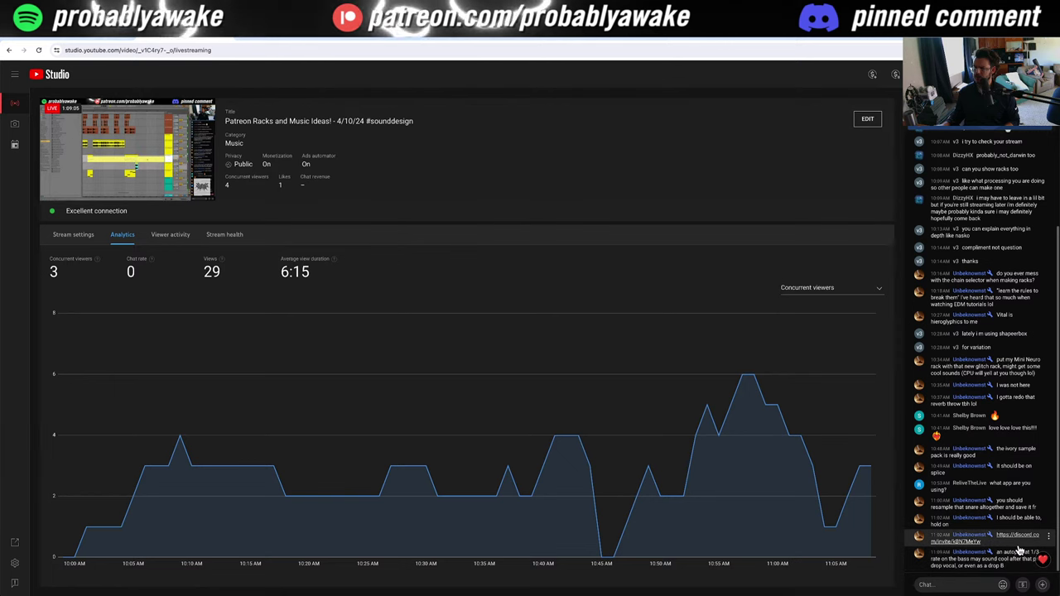
pyautogui.click(1048, 552)
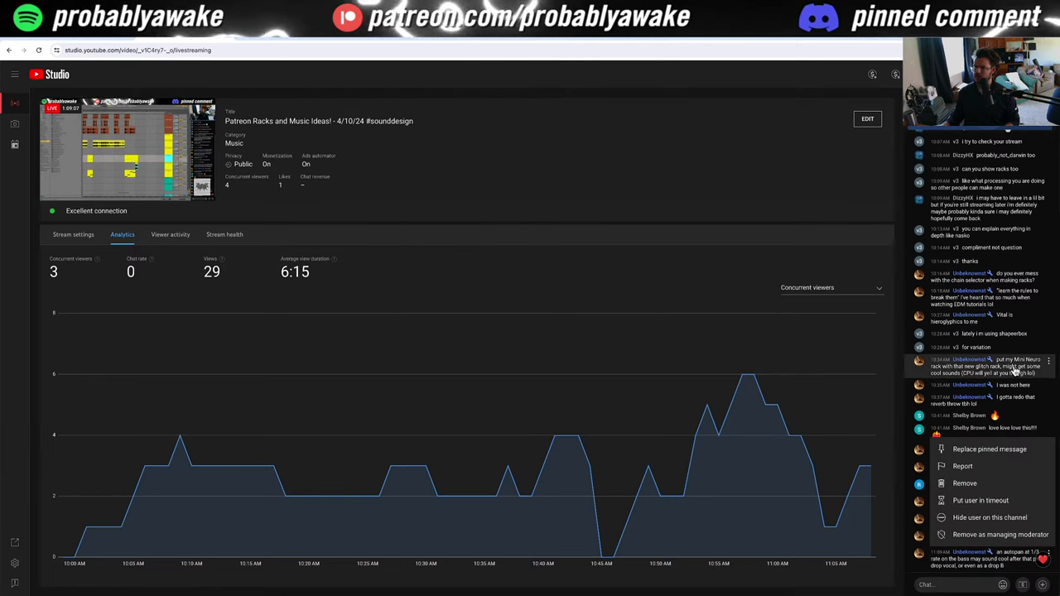
pyautogui.click(883, 398)
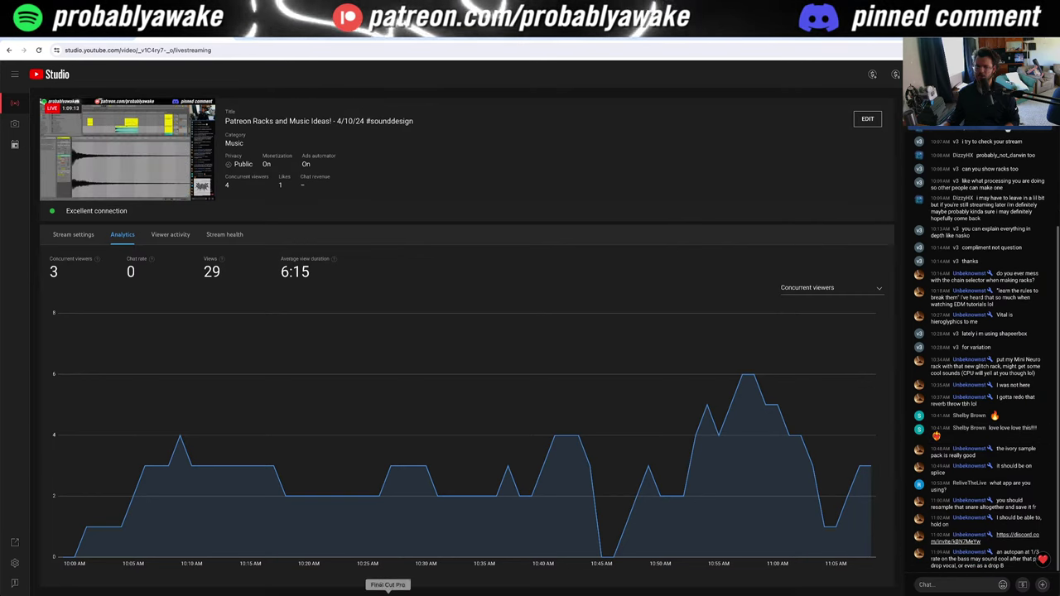
pyautogui.click(365, 594)
# Step: Play the reversed clip and pull its end back to exactly 12.1.1
pyautogui.press('space')
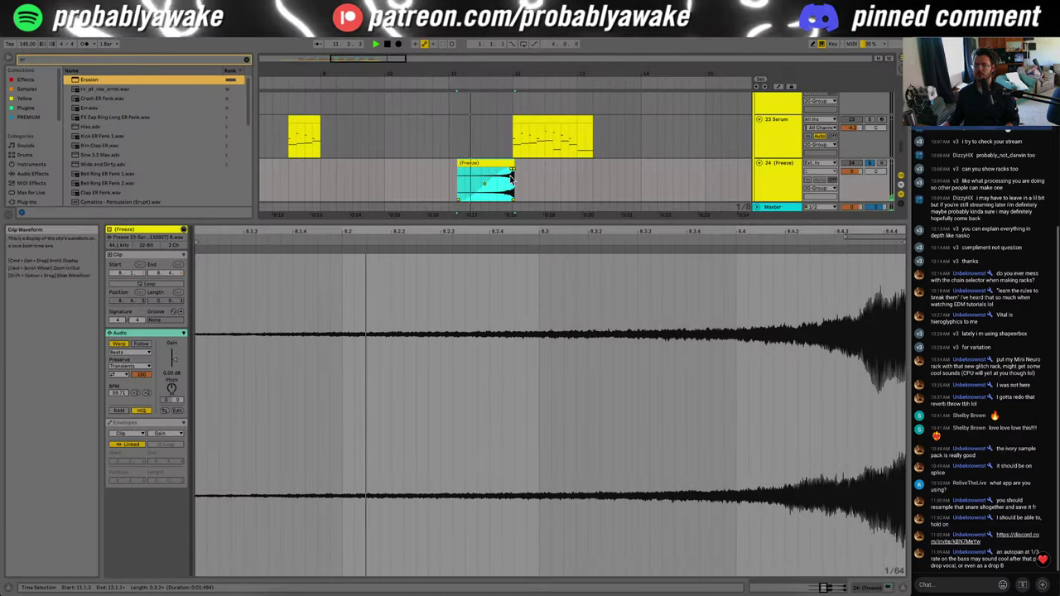
pyautogui.moveTo(513, 163); pyautogui.dragTo(511, 163)
pyautogui.press('space')
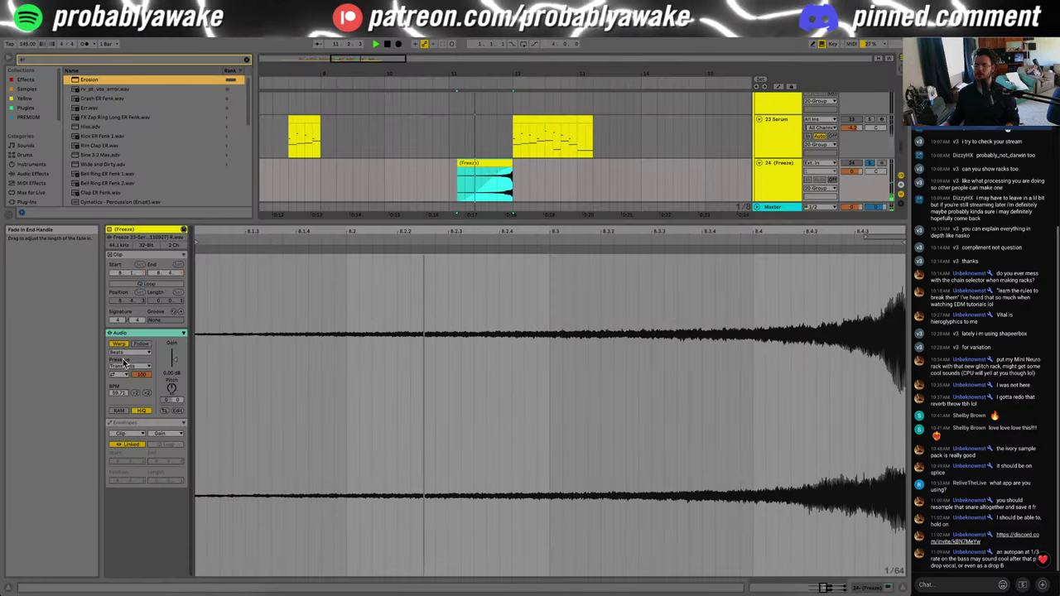
# Step: Raise the reversed clip's gain to 5 dB and set its warp mode to Complex
pyautogui.moveTo(174, 360); pyautogui.dragTo(174, 356)
pyautogui.press('space')
pyautogui.press('space')
pyautogui.click(127, 353)
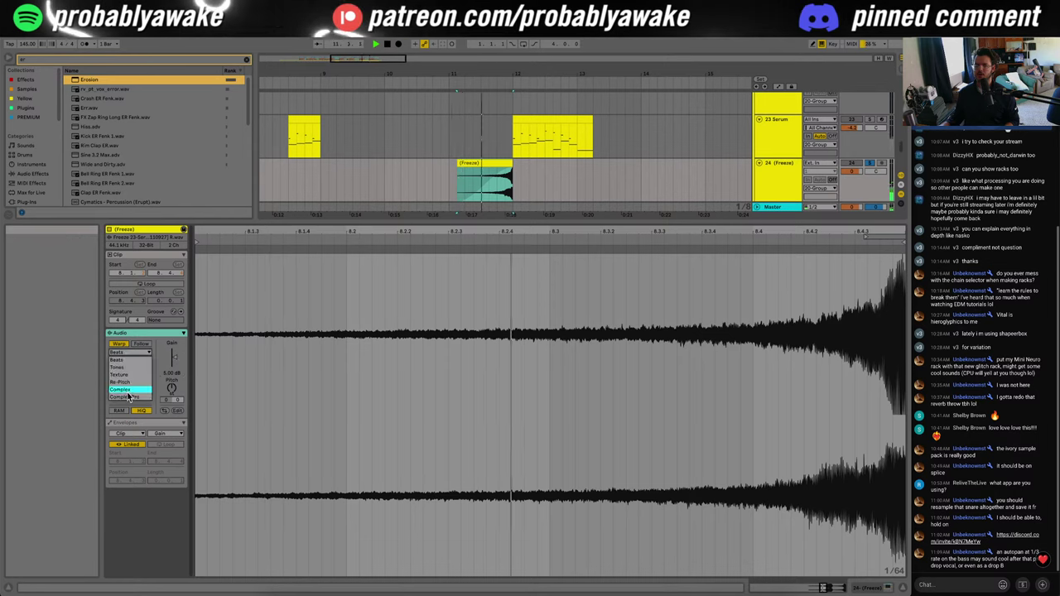
pyautogui.click(124, 388)
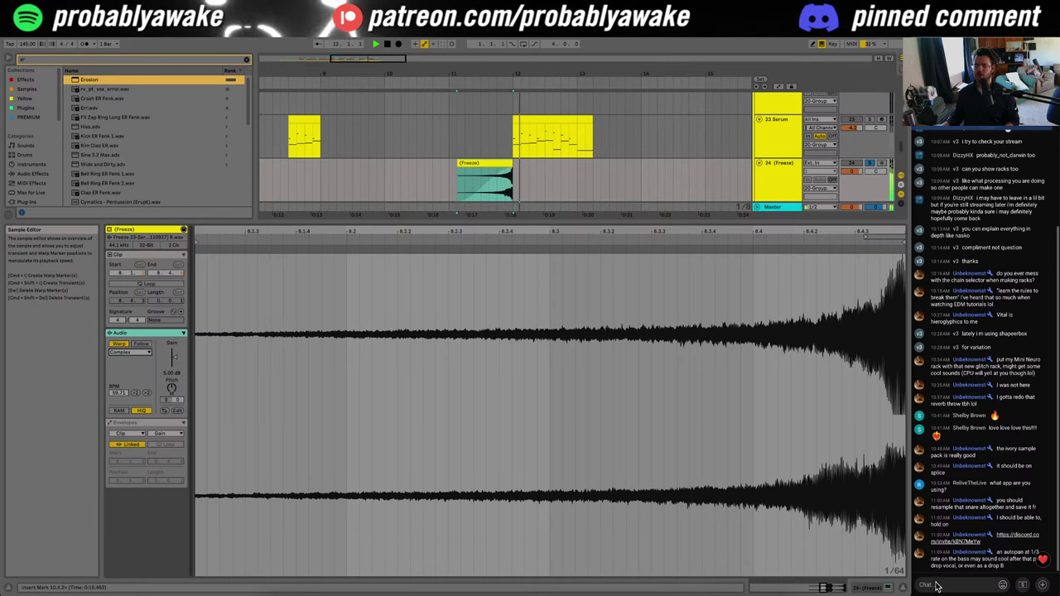
# Step: Close the clip editor and move the reversed clip's track into the teal group below track 24 Serum
pyautogui.click(903, 588)
pyautogui.press('space')
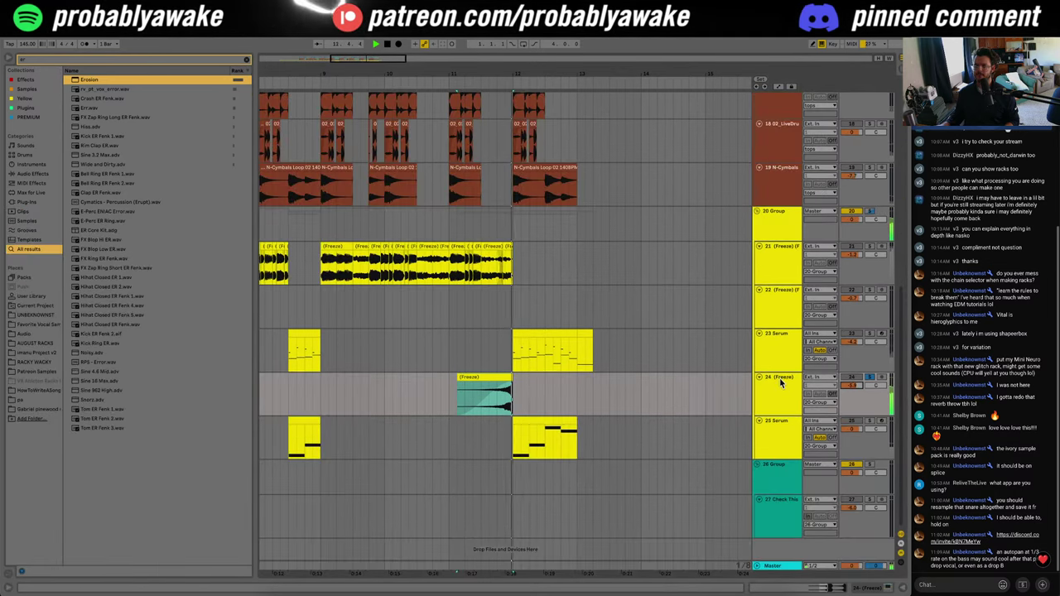
pyautogui.hotkey('ctrl', 'g')
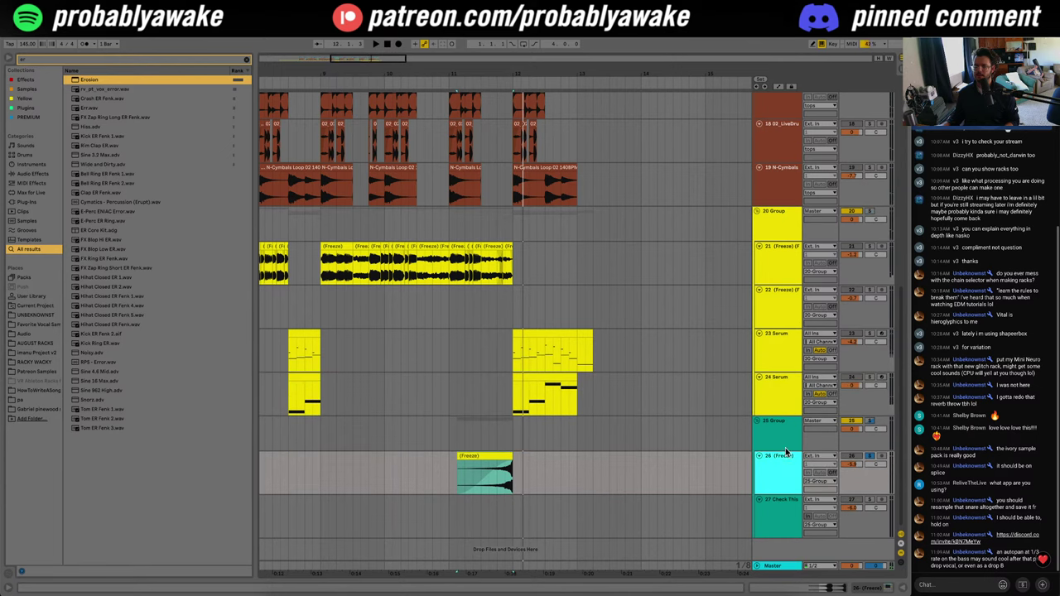
# Step: Rename the teal group as fx and assign its colour to the grouped tracks and clips
pyautogui.hotkey('ctrl', 'r')
pyautogui.rightClick(783, 451)
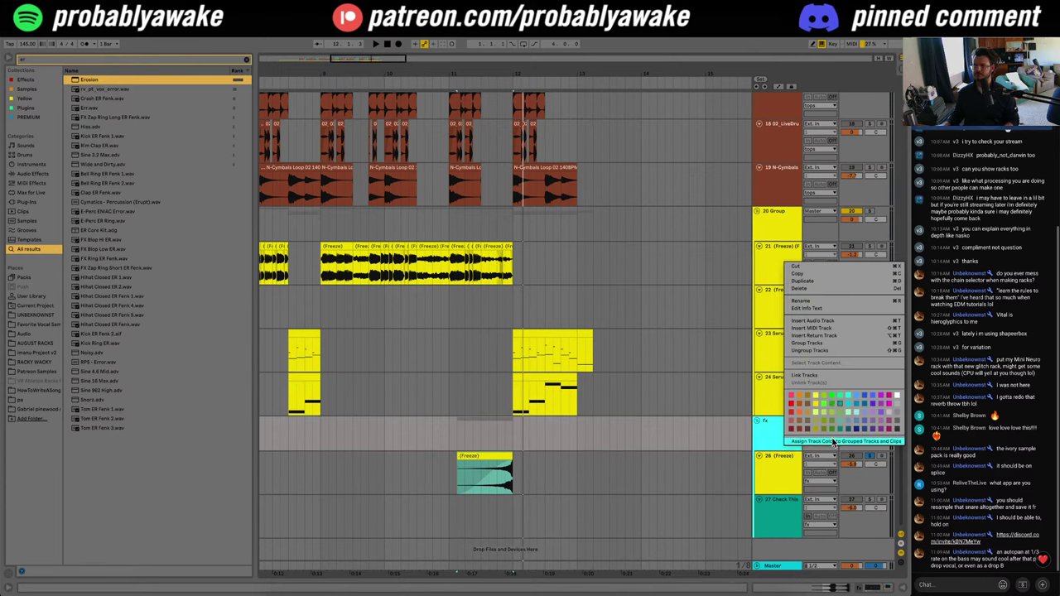
pyautogui.click(835, 443)
# Step: Audition the reversed clip and raise the low cut in the fx group's EQ Eight to about 225 Hz
pyautogui.press('space')
pyautogui.click(756, 422)
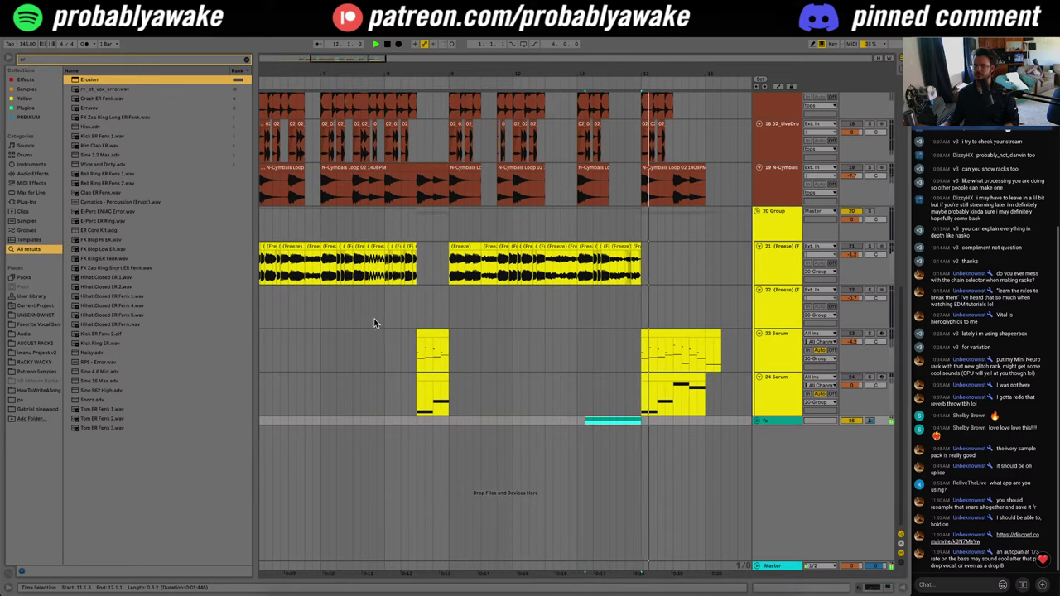
pyautogui.click(756, 422)
pyautogui.click(617, 479)
pyautogui.doubleClick(787, 468)
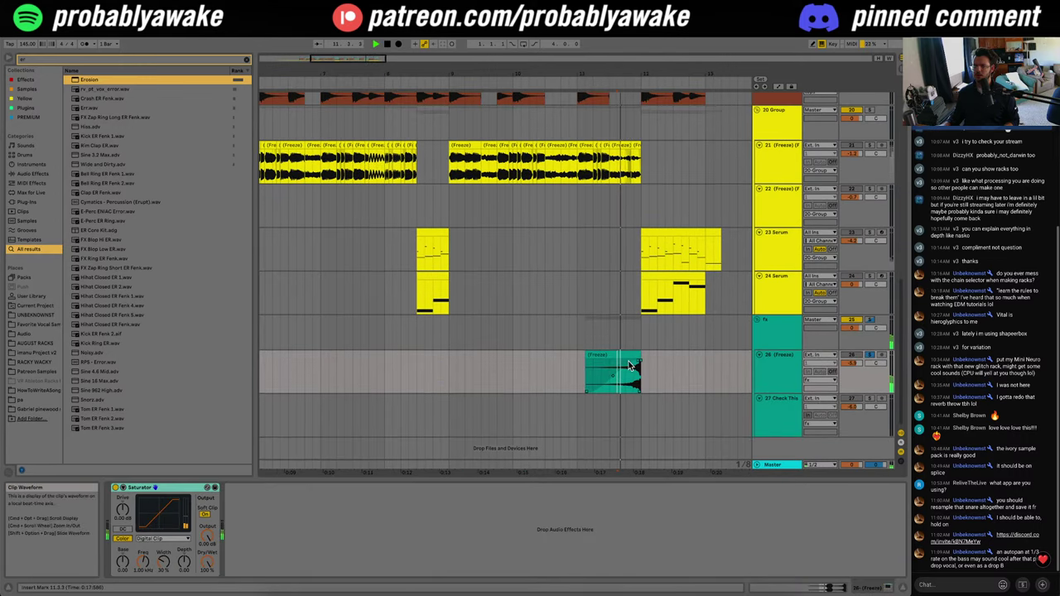
pyautogui.click(757, 327)
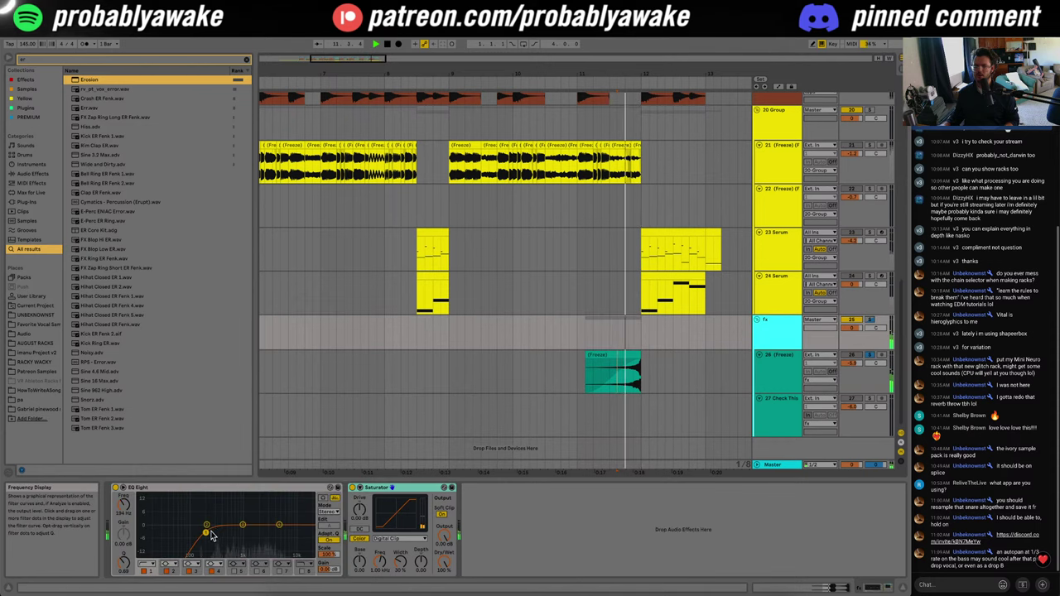
pyautogui.moveTo(206, 533); pyautogui.dragTo(210, 534)
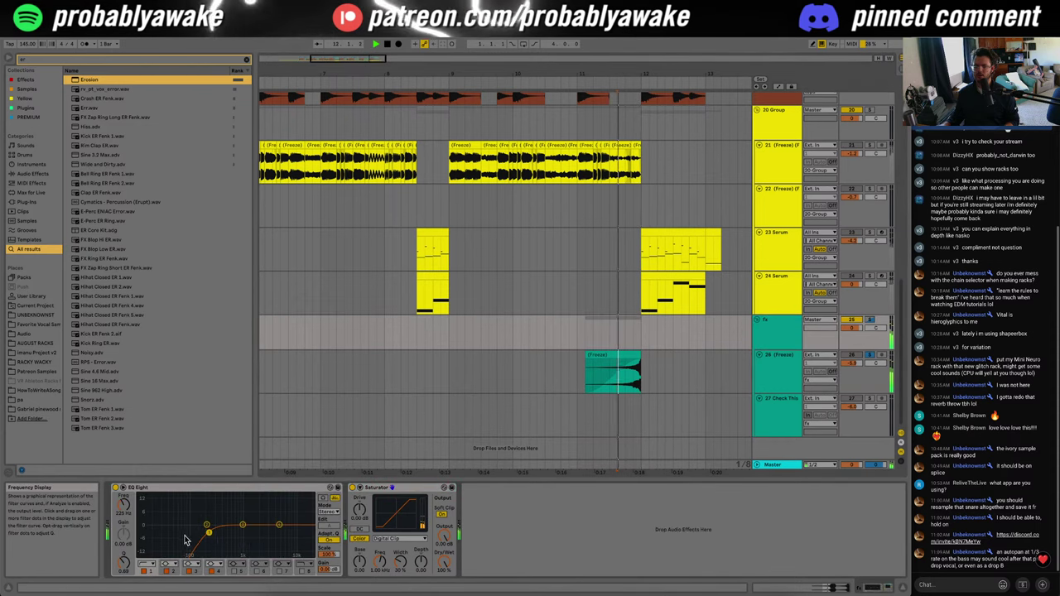
pyautogui.press('space')
pyautogui.press('space')
# Step: Reposition the reversed clip on track 26 to end at 12.1.1 and play it with the full mix
pyautogui.click(628, 359)
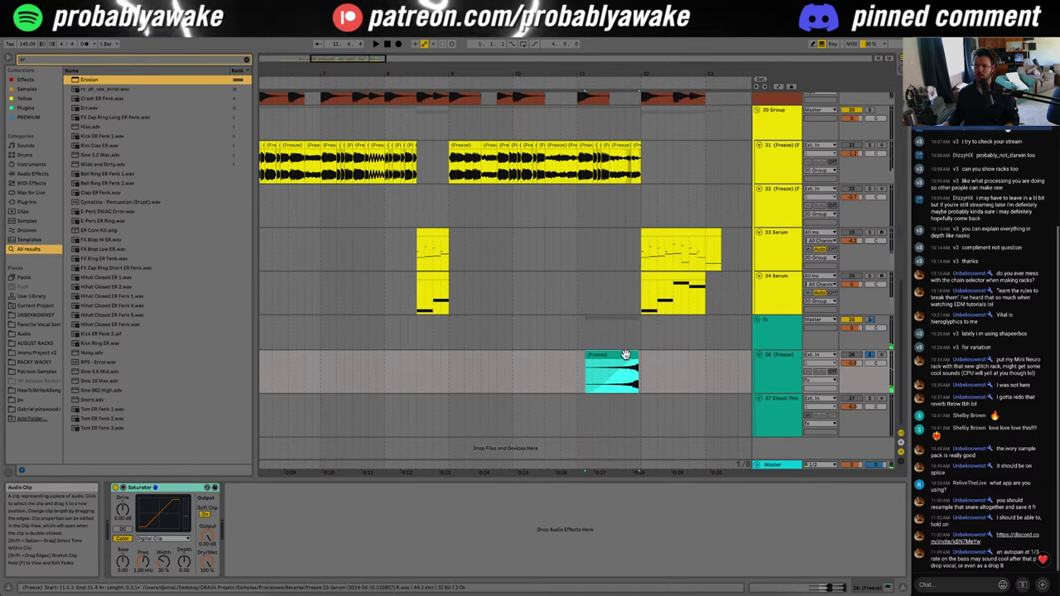
pyautogui.press('space')
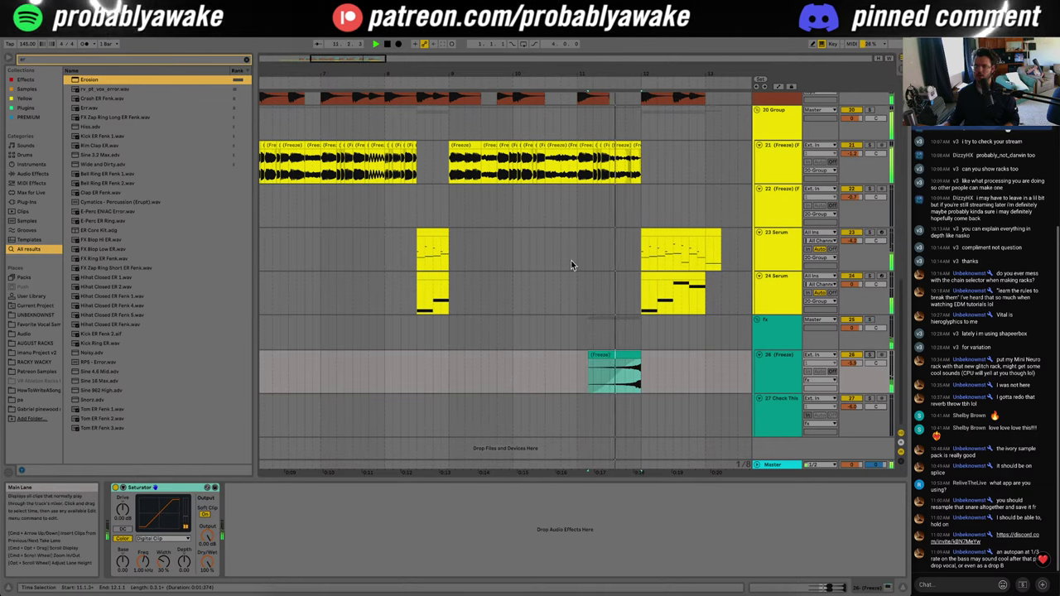
pyautogui.moveTo(456, 73); pyautogui.dragTo(472, 51)
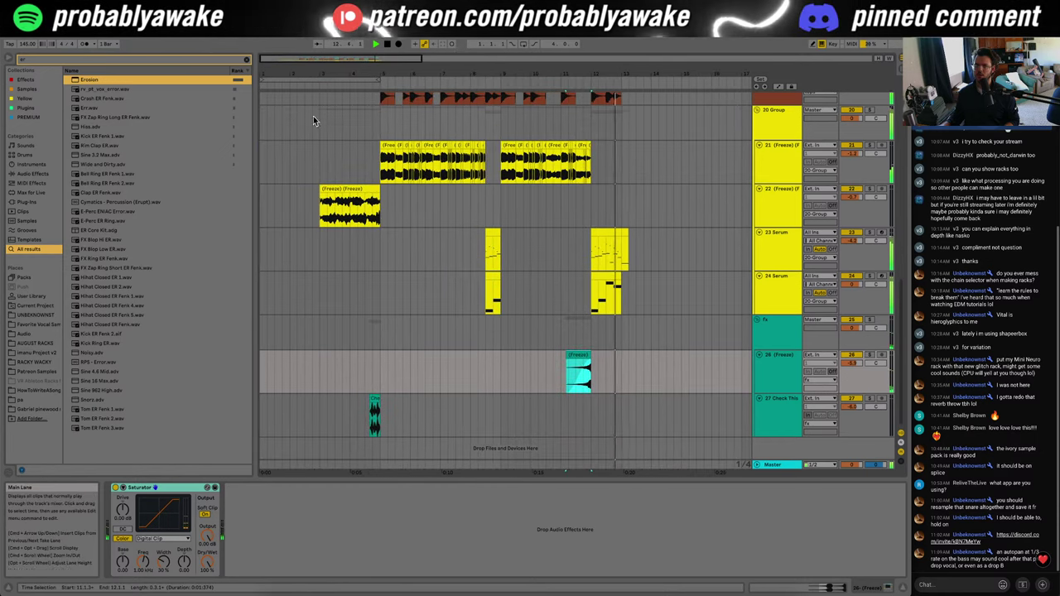
pyautogui.press('space')
# Step: Play the drop from 5.1.1 and solo the frozen bass on track 21
pyautogui.scroll(3, 414, 348)
pyautogui.click(380, 268)
pyautogui.press('space')
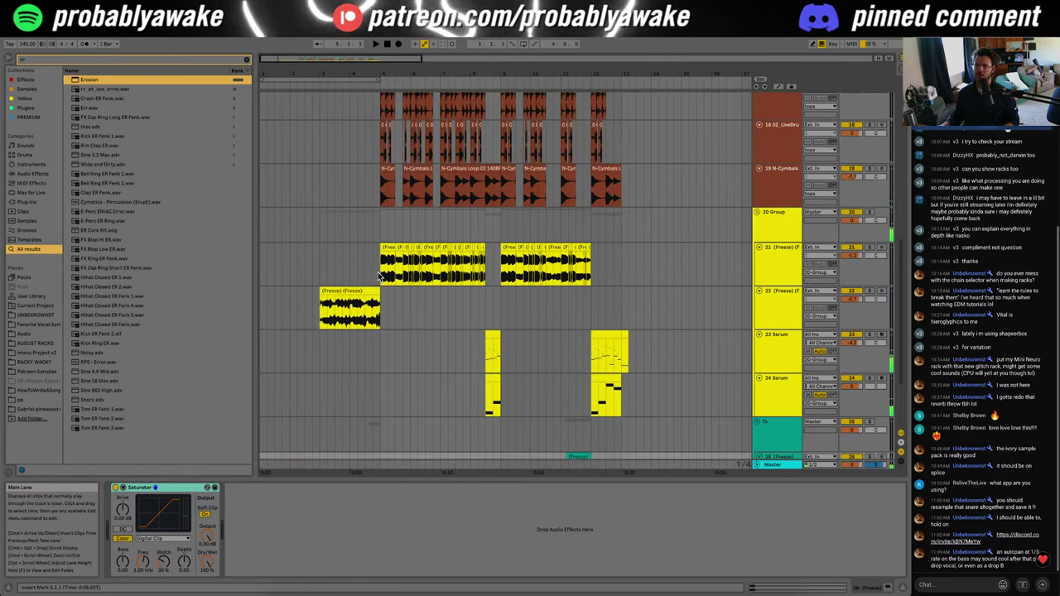
pyautogui.moveTo(320, 58); pyautogui.dragTo(312, 93)
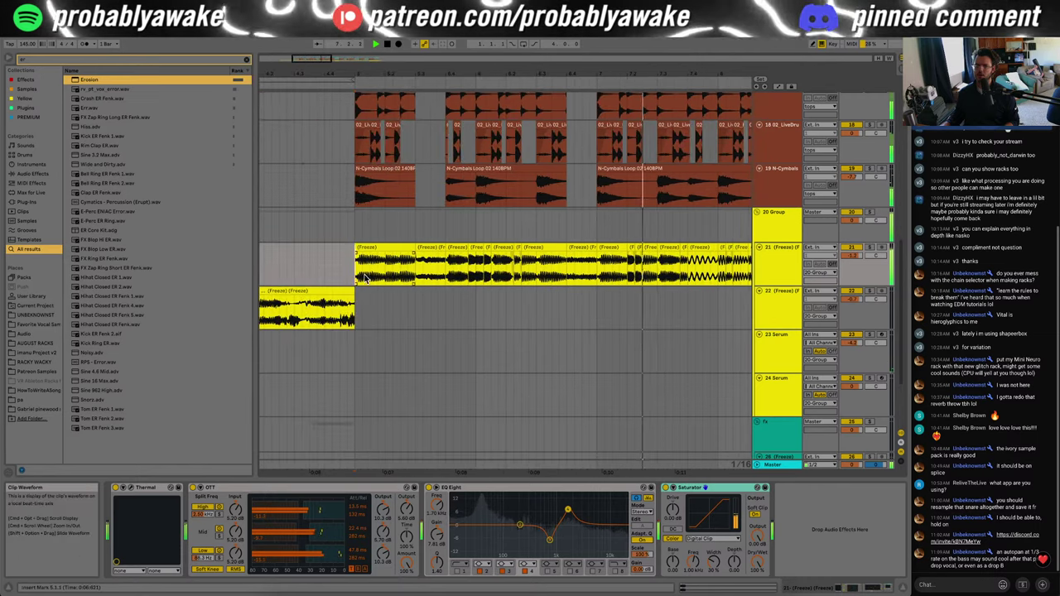
pyautogui.press('space')
pyautogui.click(870, 247)
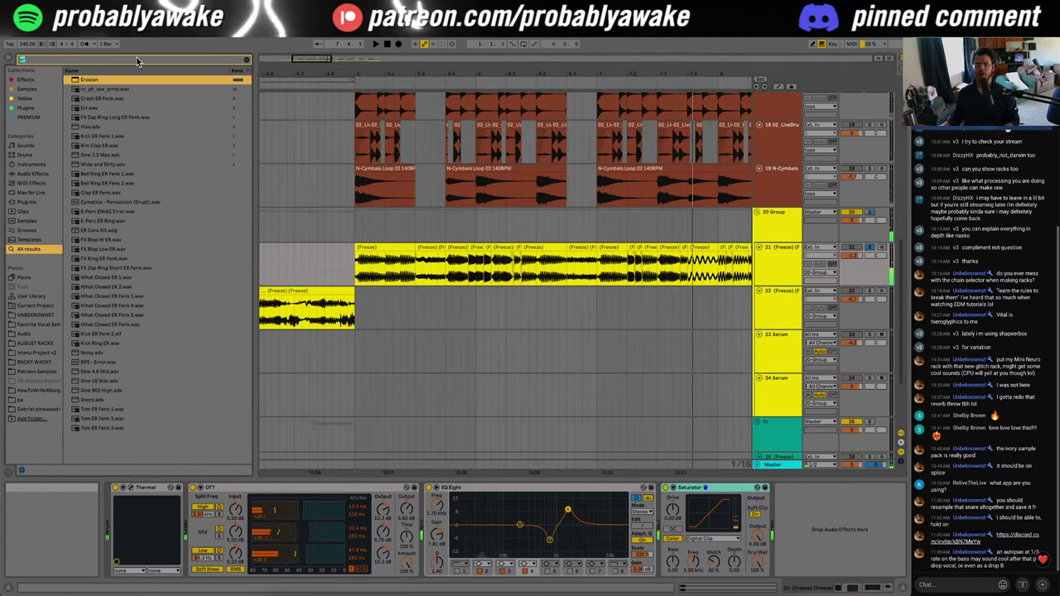
# Step: Find Auto Pan in the browser and add it after the Saturator on track 21
pyautogui.click(137, 59)
pyautogui.write('AUTO')
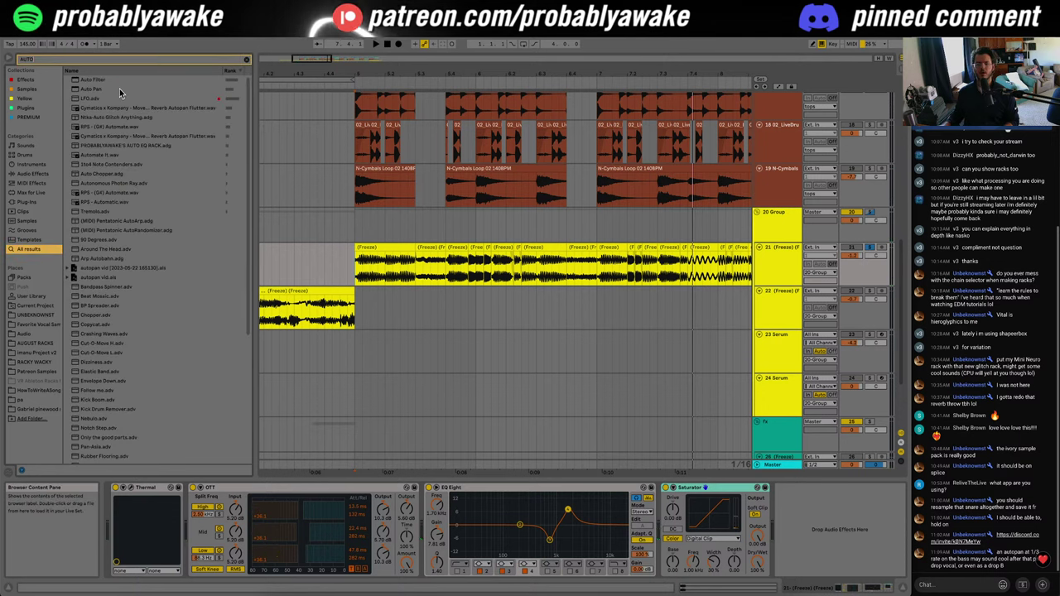
pyautogui.doubleClick(120, 88)
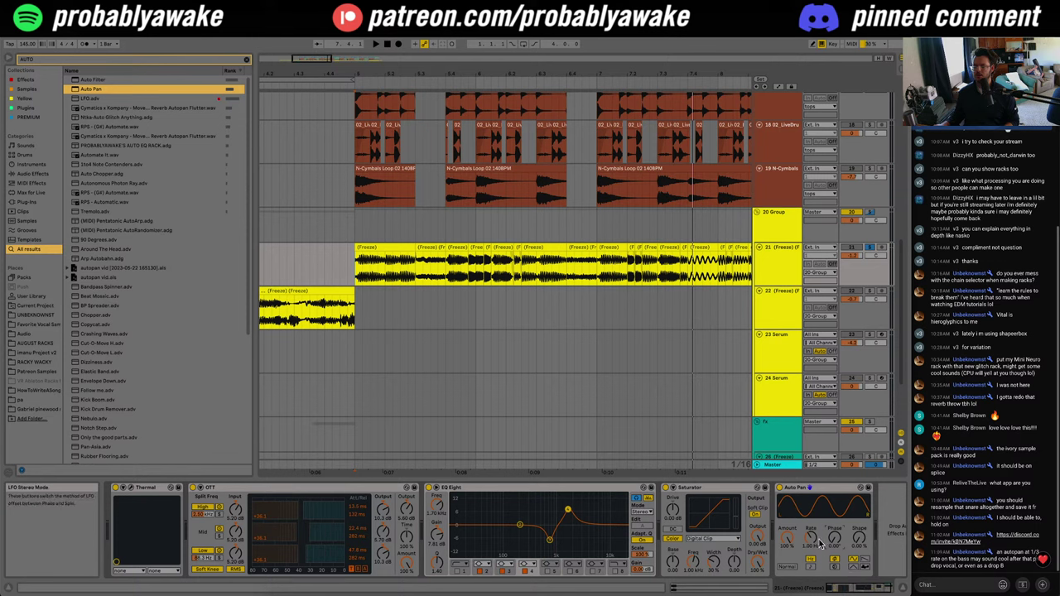
# Step: Set the Auto Pan to a tempo-synced rate of 1/3 while playing the bass
pyautogui.press('space')
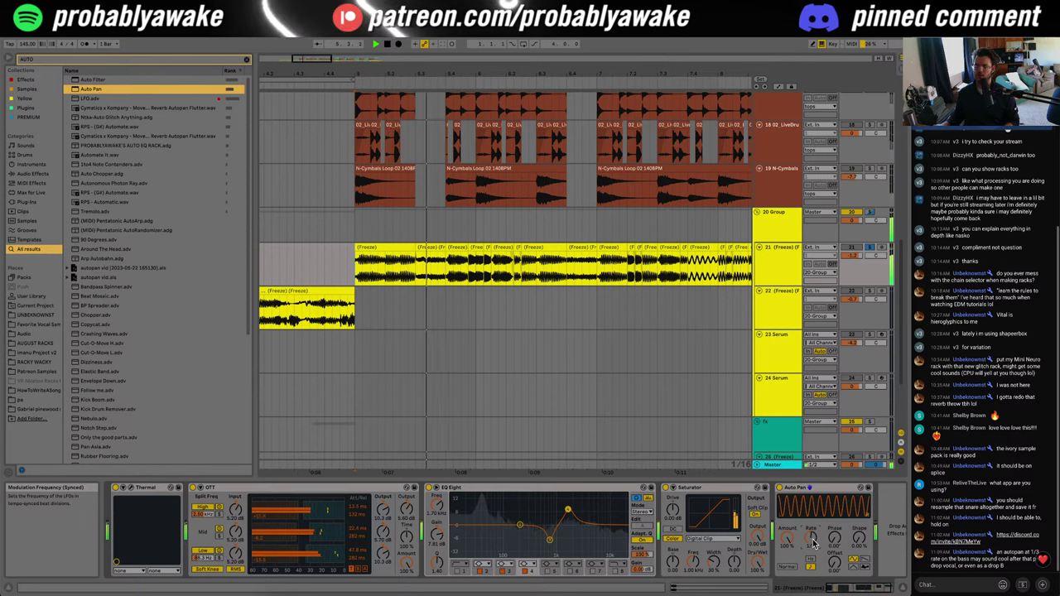
pyautogui.click(792, 490)
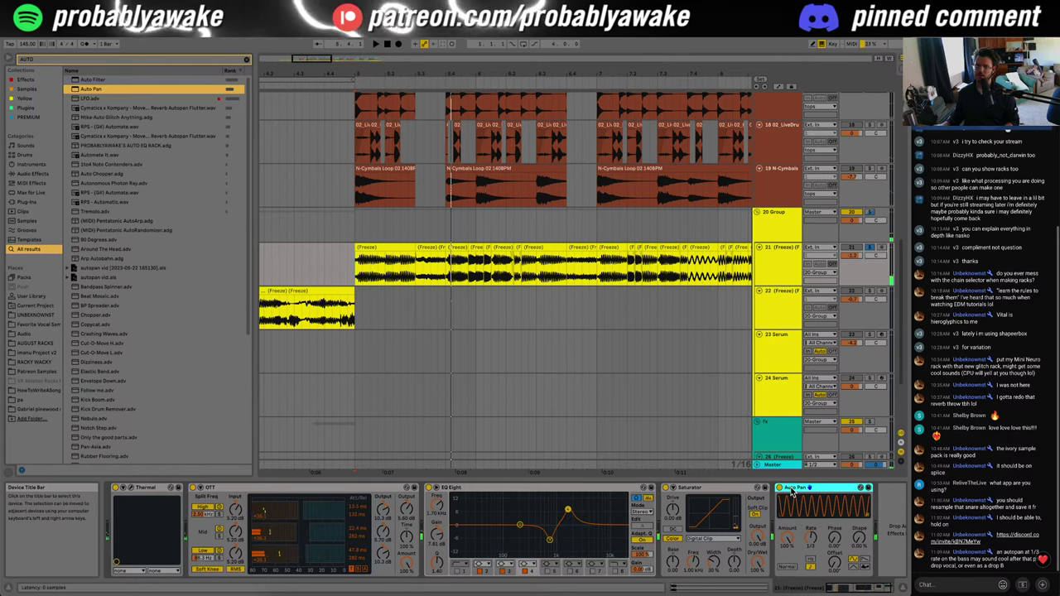
pyautogui.press('space')
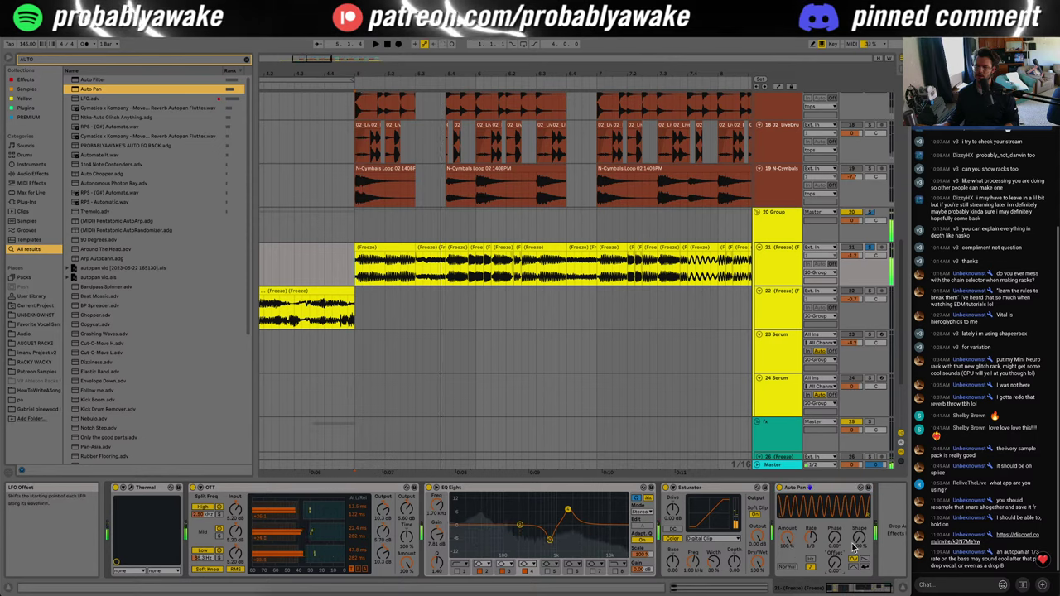
# Step: Adjust the Auto Pan's LFO offset while replaying the bass from bar 5
pyautogui.moveTo(835, 563); pyautogui.dragTo(835, 485)
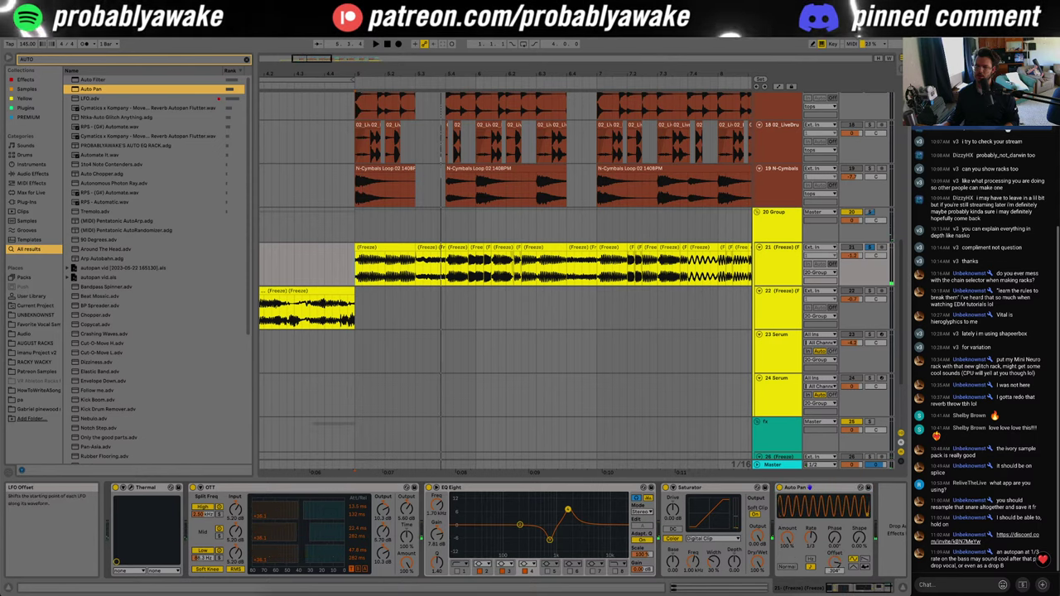
pyautogui.press('space')
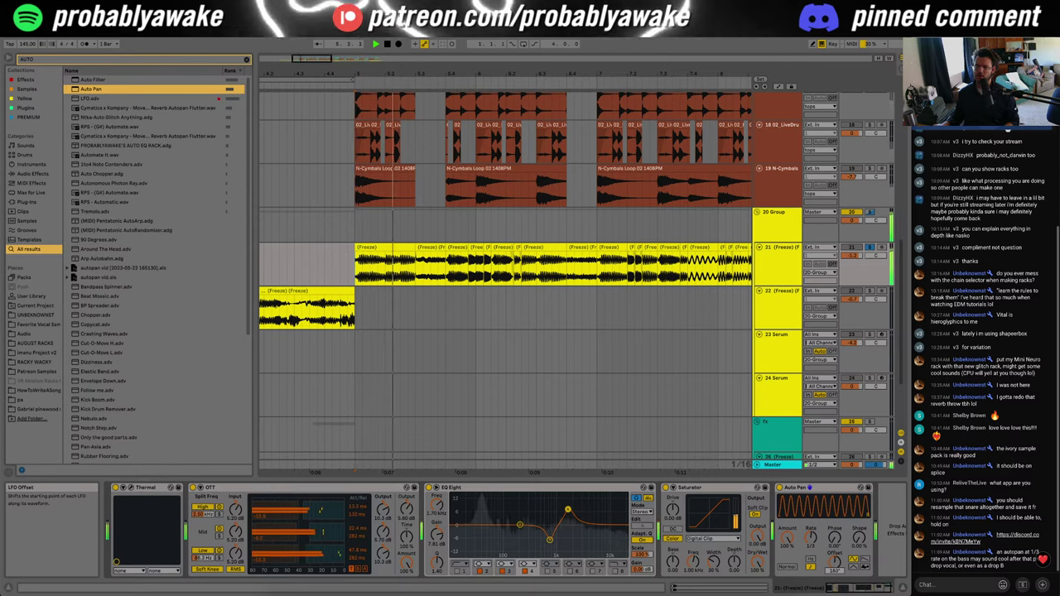
pyautogui.press('space')
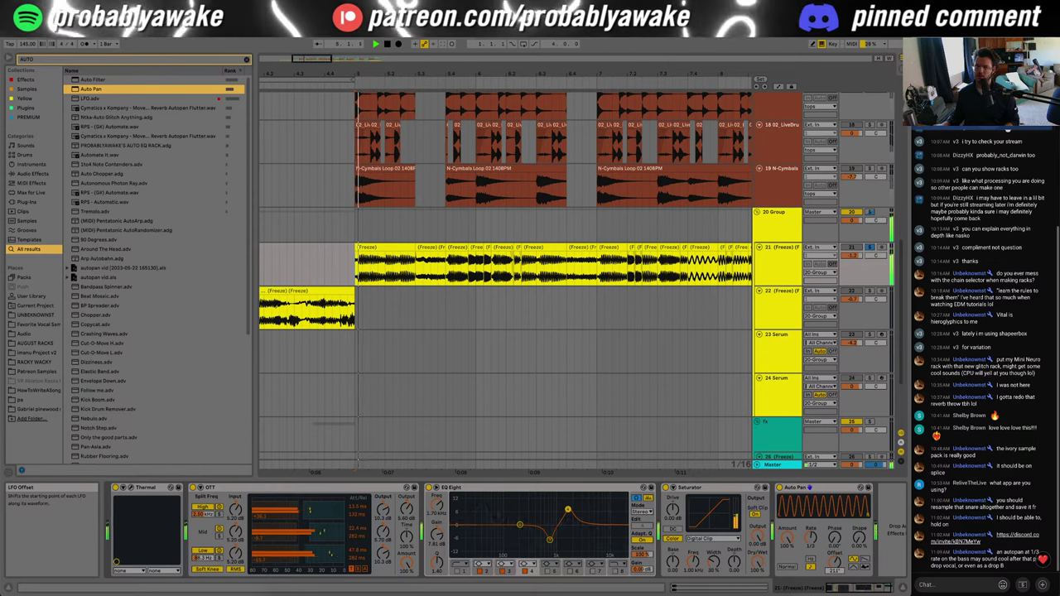
pyautogui.press('space')
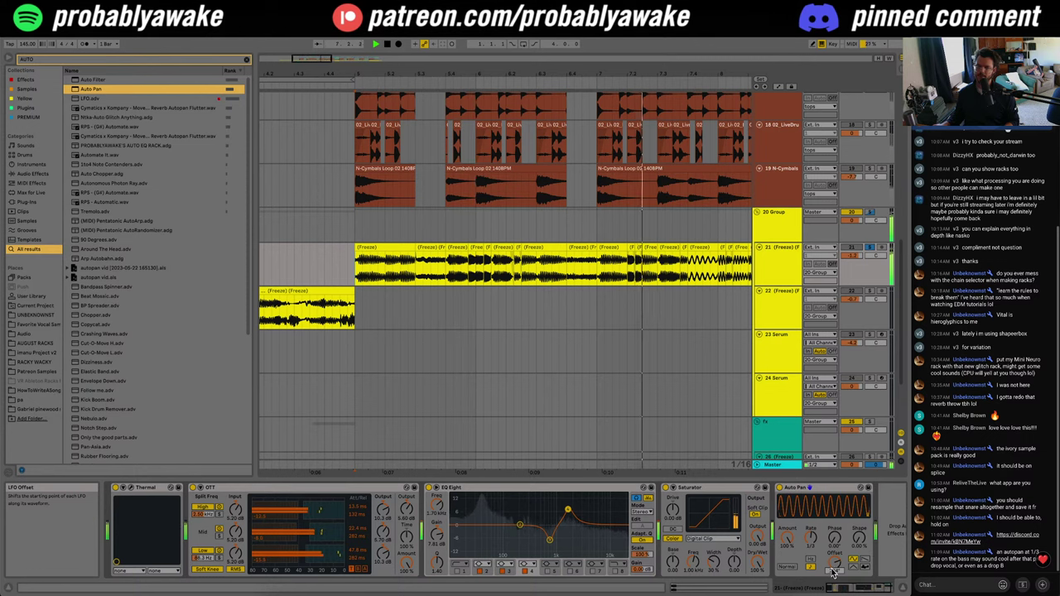
# Step: Try a second, duplicated Auto Pan on track 21 while the bass plays
pyautogui.click(821, 495)
pyautogui.hotkey('ctrl', 'd')
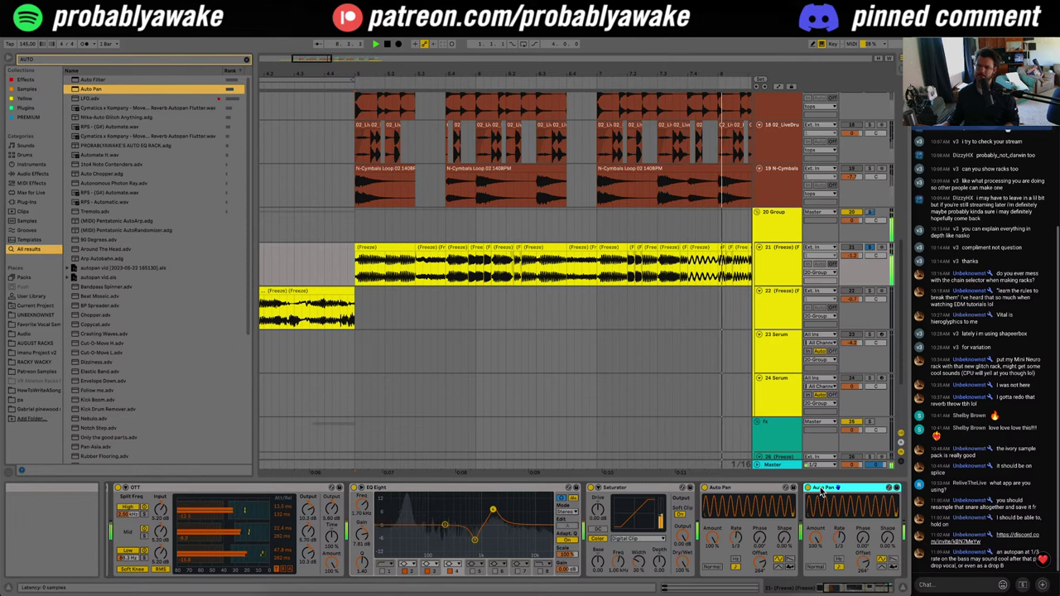
pyautogui.moveTo(320, 56); pyautogui.dragTo(322, 25)
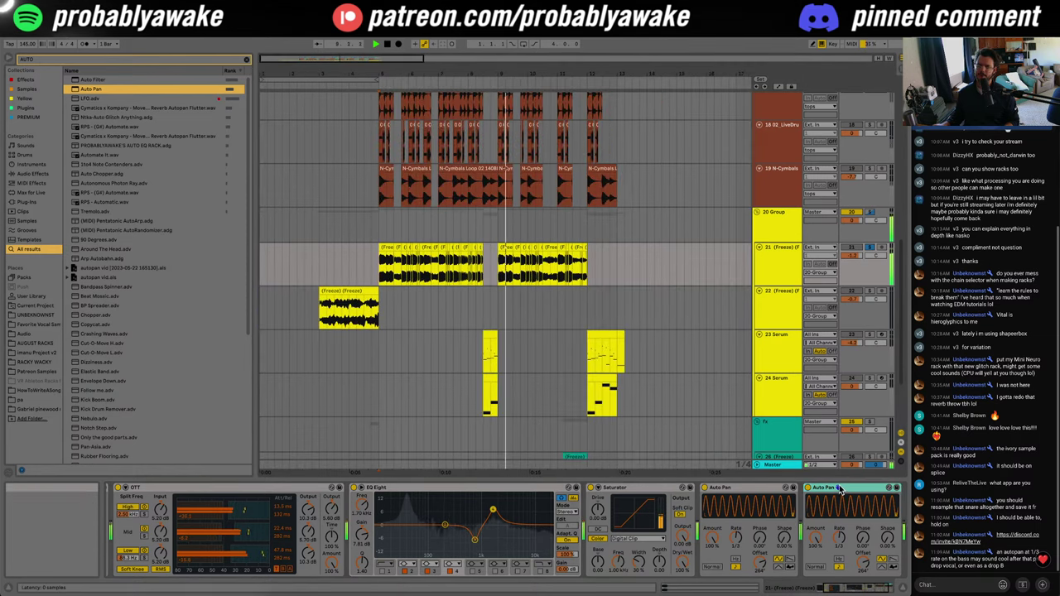
pyautogui.click(840, 489)
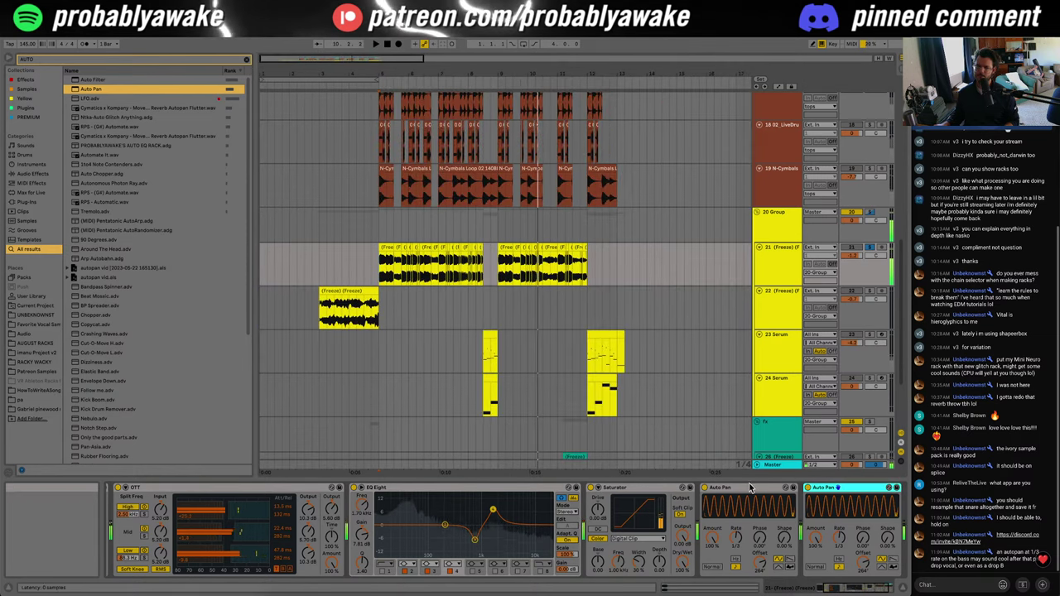
# Step: Remove both Auto Pan devices from track 21 and hide the device view
pyautogui.press('Delete')
pyautogui.press('Delete')
pyautogui.click(903, 587)
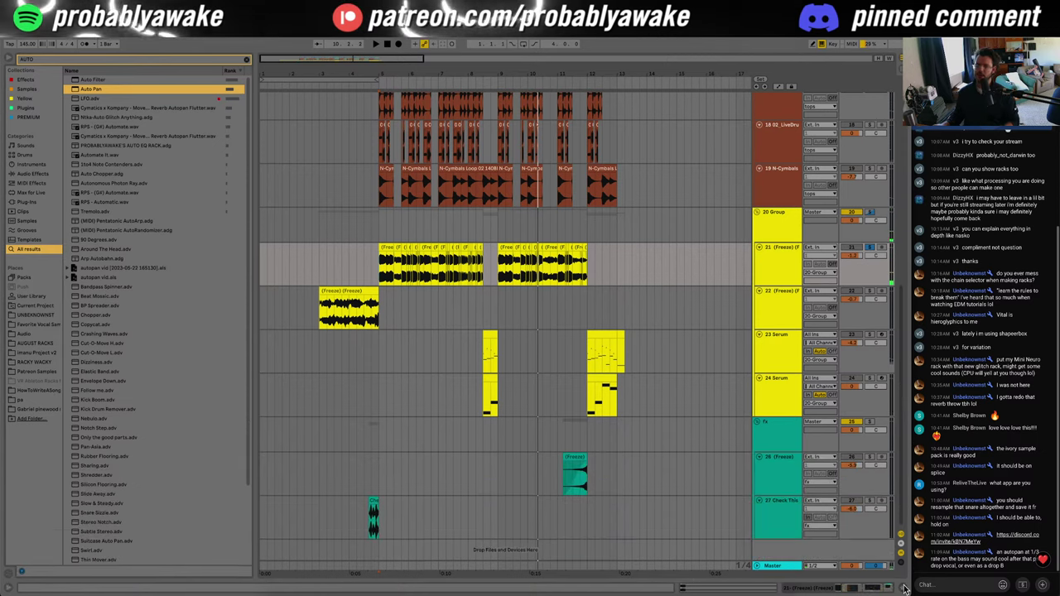
# Step: Play the arrangement from bar 3, starting with the frozen clip on track 22
pyautogui.click(321, 322)
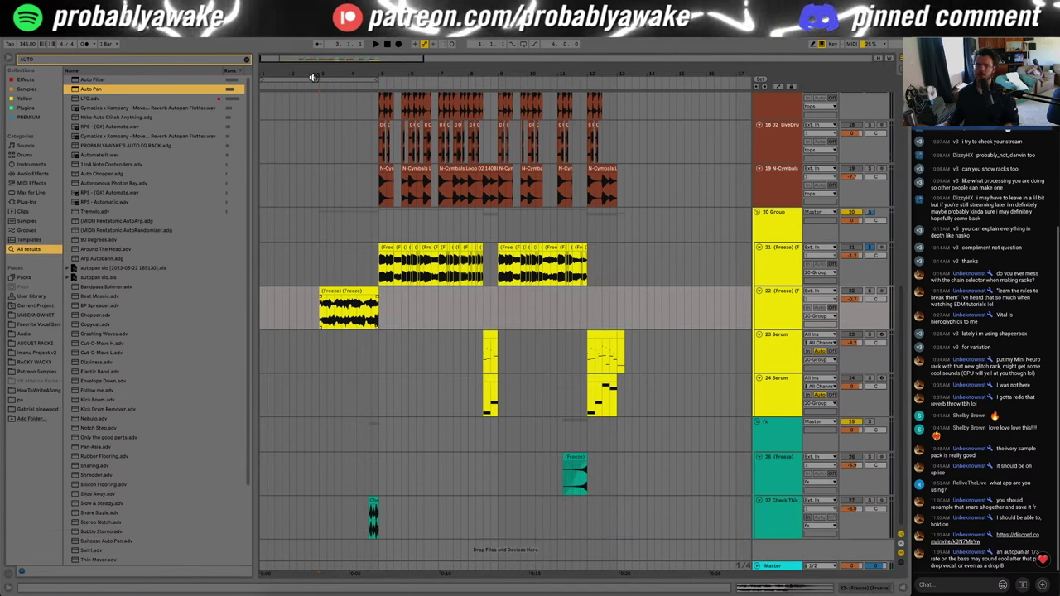
pyautogui.moveTo(376, 75); pyautogui.dragTo(470, 125)
pyautogui.moveTo(282, 59); pyautogui.dragTo(282, 49)
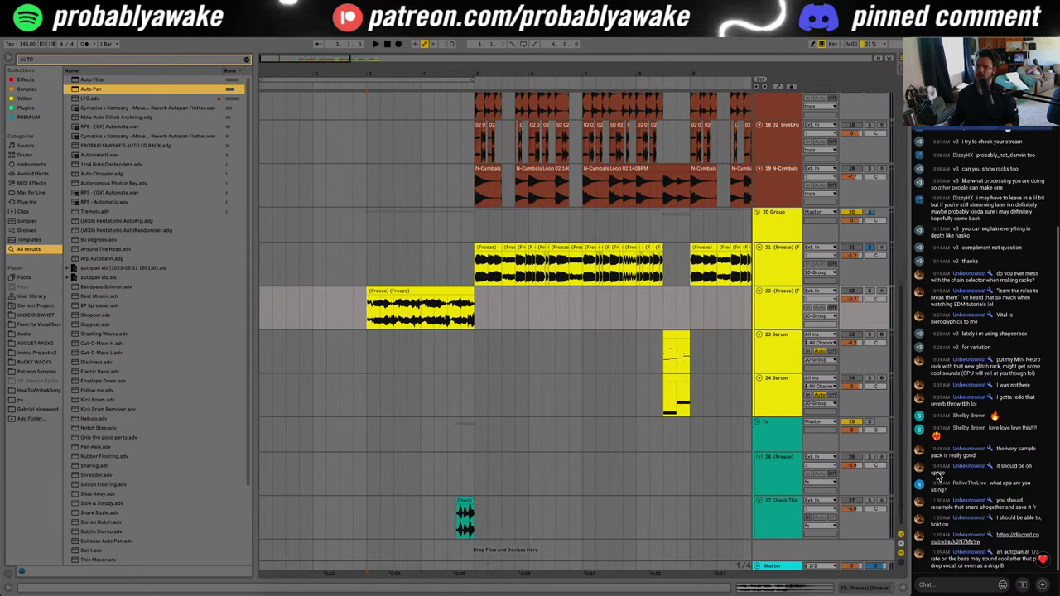
pyautogui.press('space')
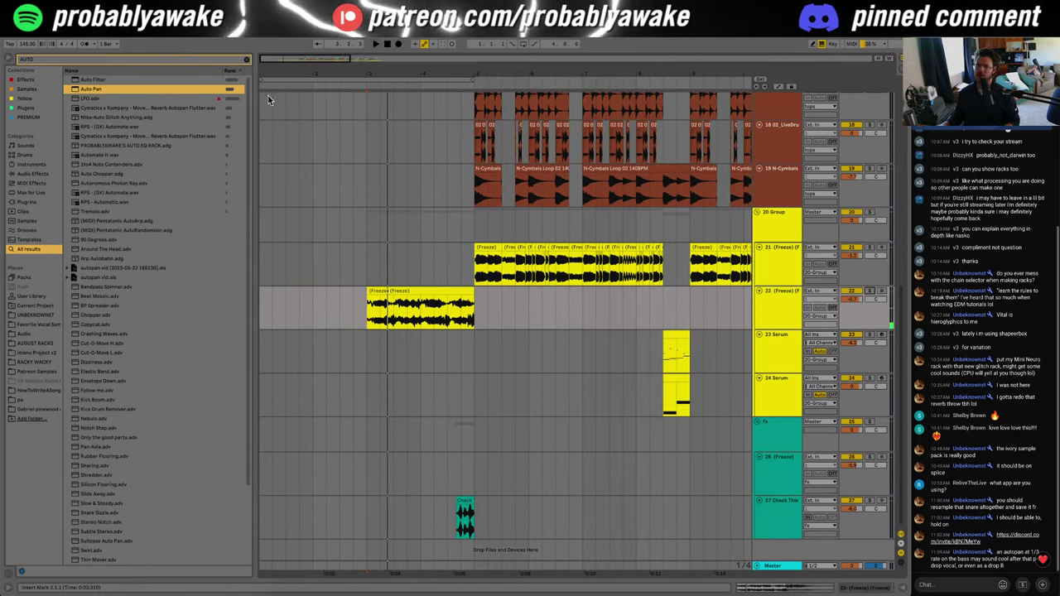
# Step: Move the entire arrangement so the frozen clip on track 22 starts at bar 23 and the drop at bar 25
pyautogui.hotkey('ctrl', 'a')
pyautogui.moveTo(287, 58); pyautogui.dragTo(287, 47)
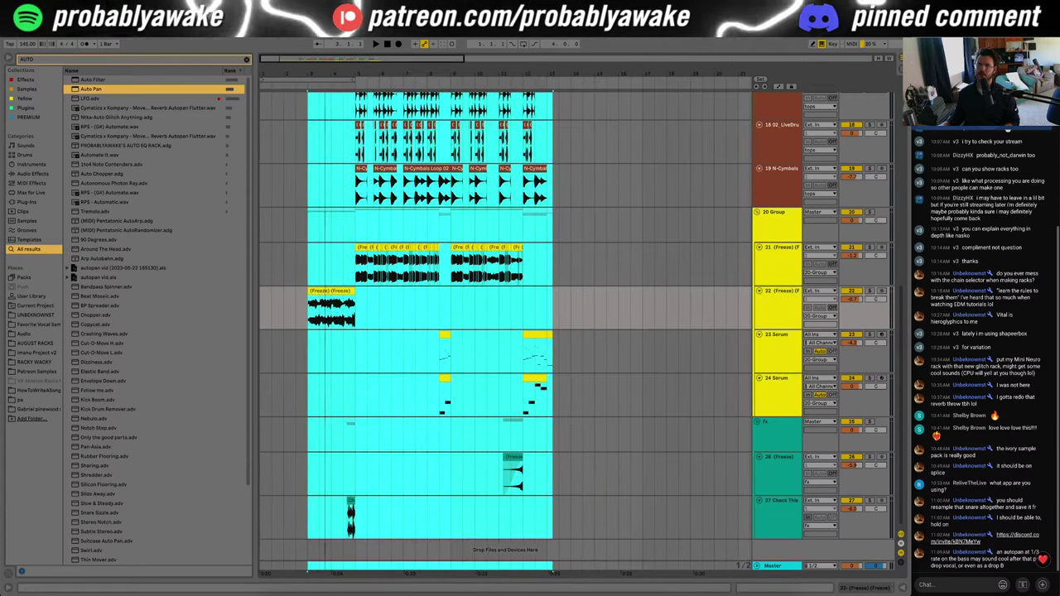
pyautogui.moveTo(346, 291); pyautogui.dragTo(617, 340)
pyautogui.click(680, 381)
pyautogui.hscroll(5, 679, 382)
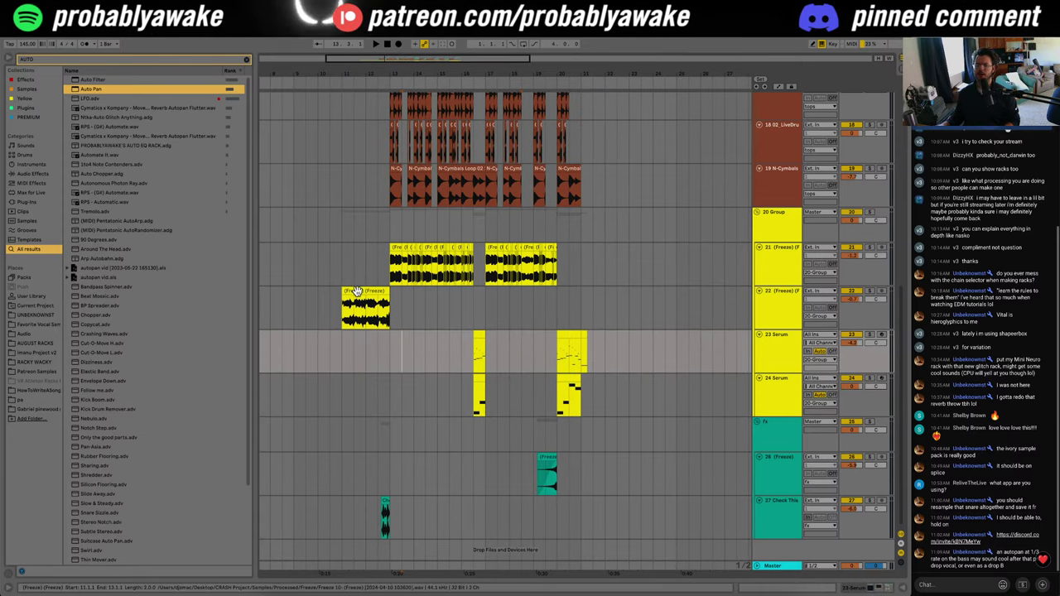
pyautogui.press('super+a')
pyautogui.moveTo(355, 290); pyautogui.dragTo(643, 335)
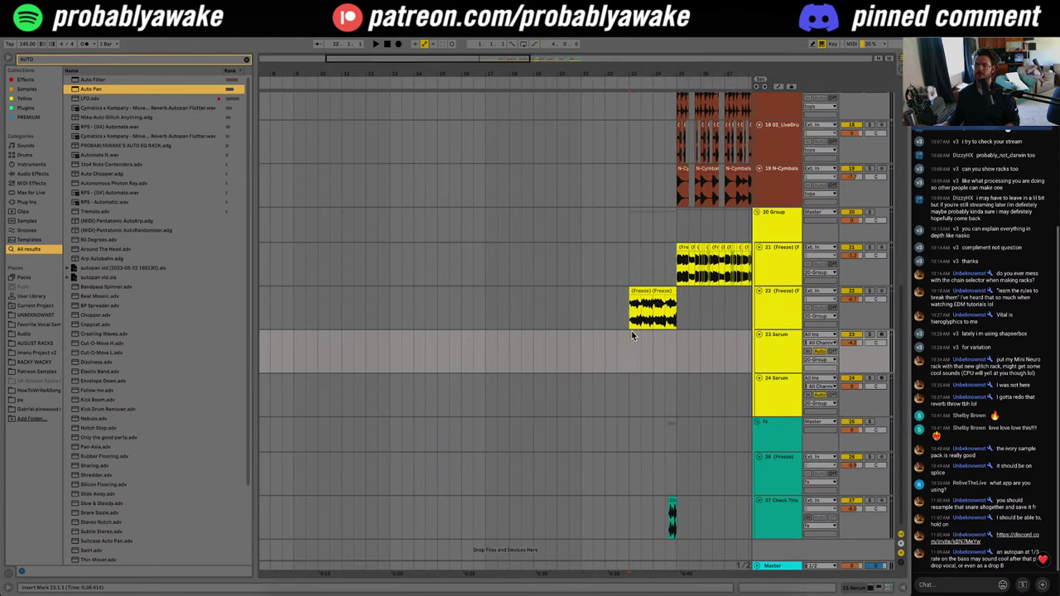
# Step: Add a locator named BUILD at 17.1.1
pyautogui.click(479, 314)
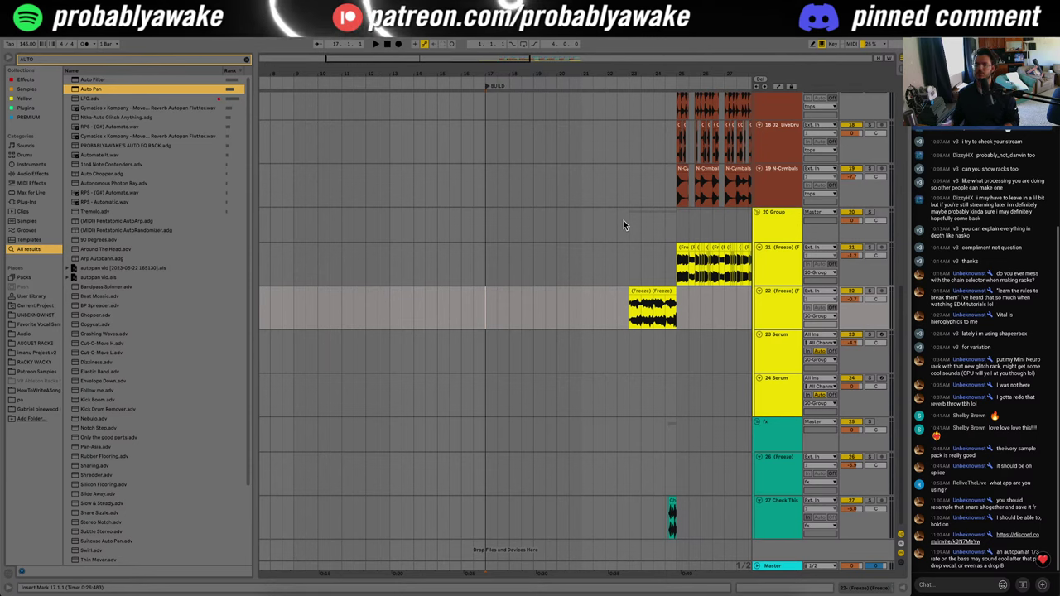
pyautogui.scroll(5, 521, 254)
pyautogui.scroll(3, 511, 288)
pyautogui.moveTo(433, 60); pyautogui.dragTo(433, 48)
pyautogui.scroll(-5, 464, 334)
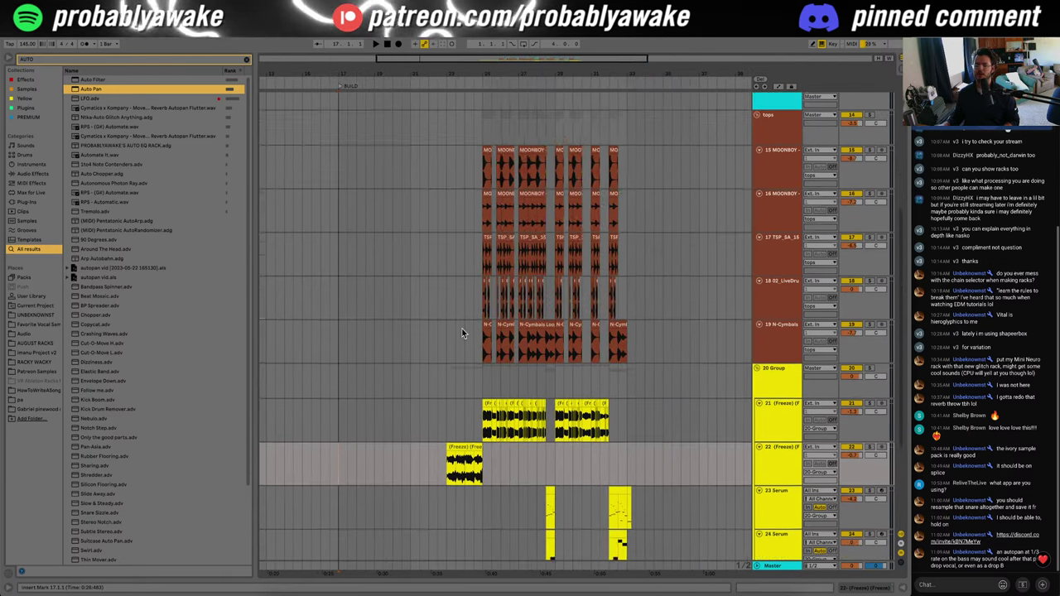
# Step: Copy the bar 32 clips from both Serum tracks to 1.1.1
pyautogui.click(628, 354)
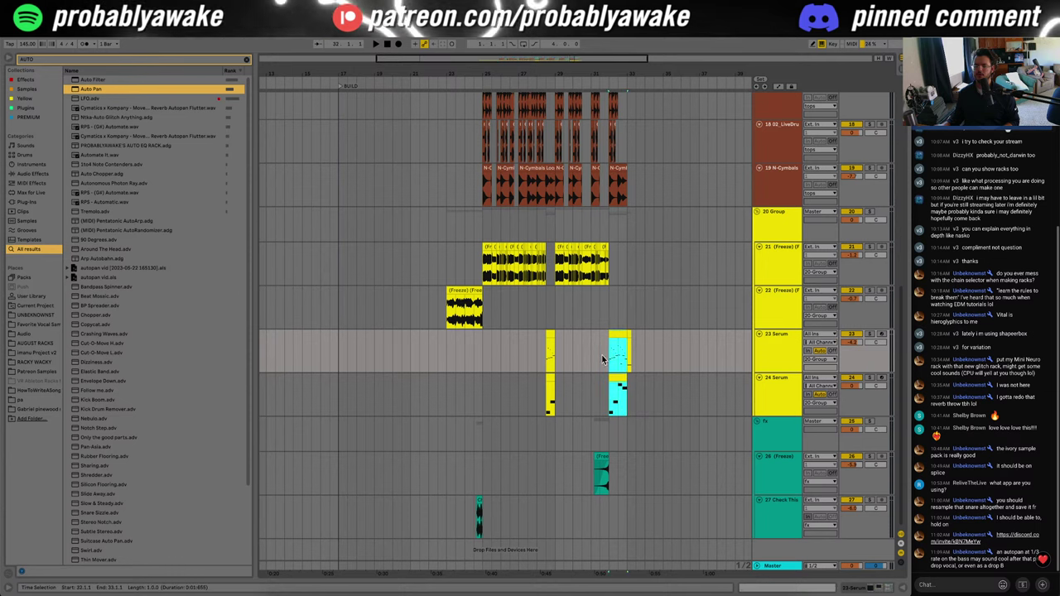
pyautogui.hscroll(-10, 365, 390)
pyautogui.click(263, 389)
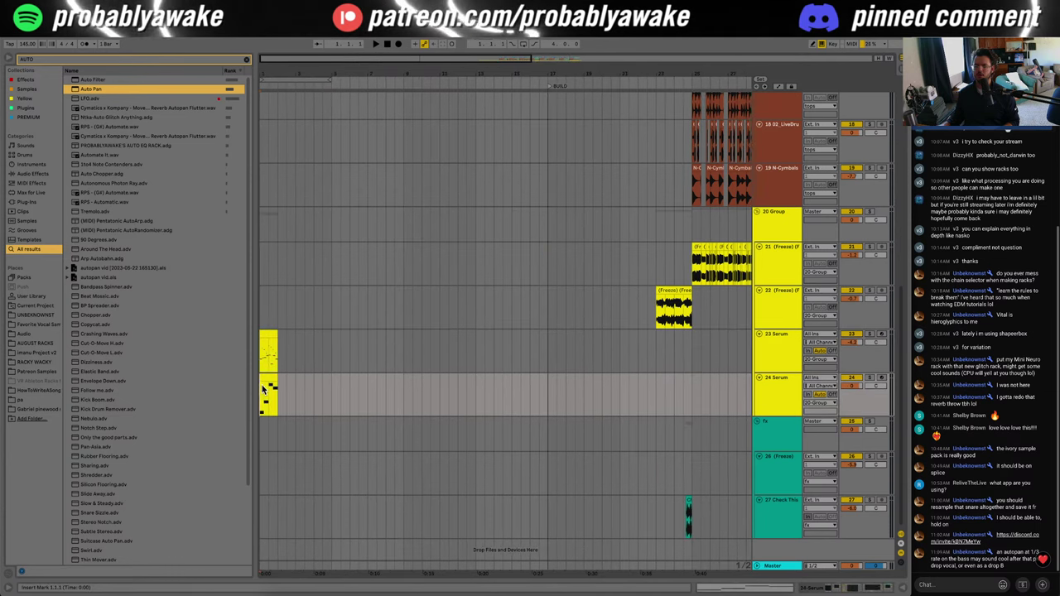
# Step: Delete the copied clip at 1.1.1 on track 24 and play the remaining Serum part
pyautogui.moveTo(264, 389); pyautogui.dragTo(278, 389)
pyautogui.moveTo(711, 389); pyautogui.dragTo(720, 390)
pyautogui.click(768, 390)
pyautogui.click(272, 379)
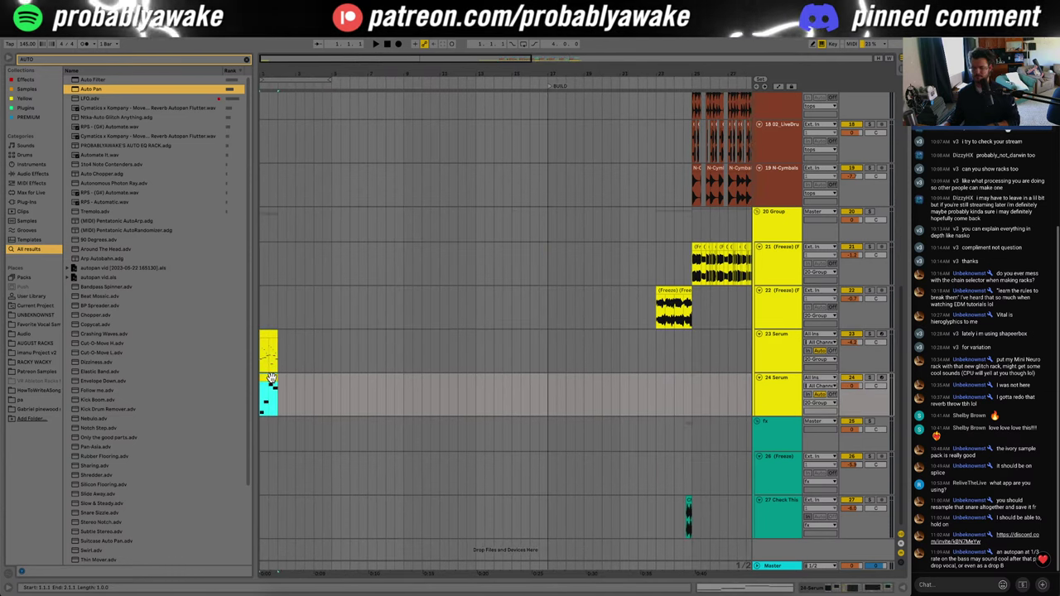
pyautogui.moveTo(307, 384); pyautogui.dragTo(265, 379)
pyautogui.press('Delete')
pyautogui.press('space')
# Step: Open the bar 1 Serum clip on track 23 and lower its C4 note at 1.3 by an octave to C3
pyautogui.click(265, 334)
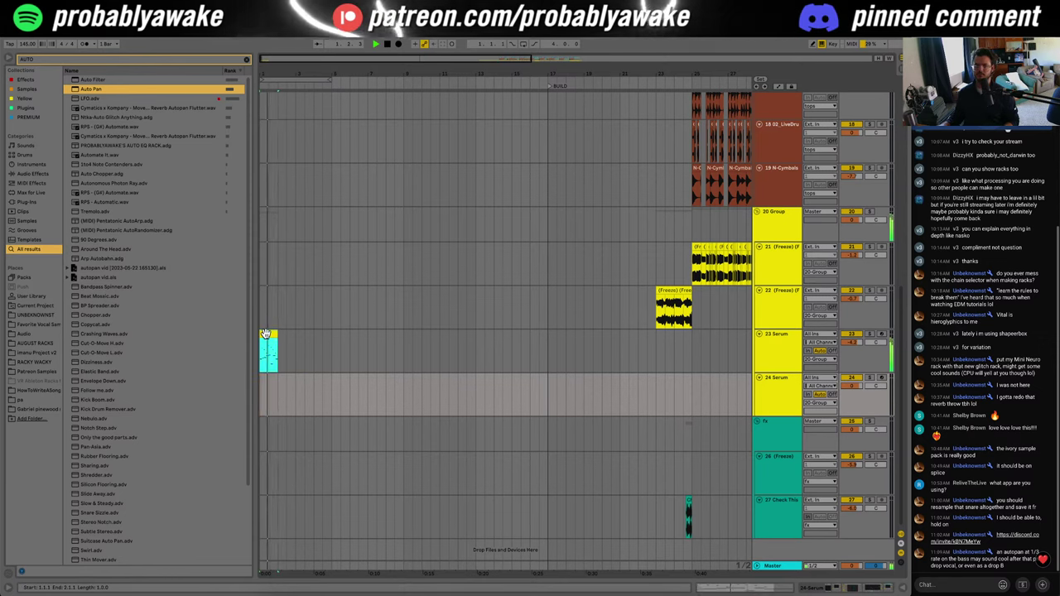
pyautogui.doubleClick(267, 334)
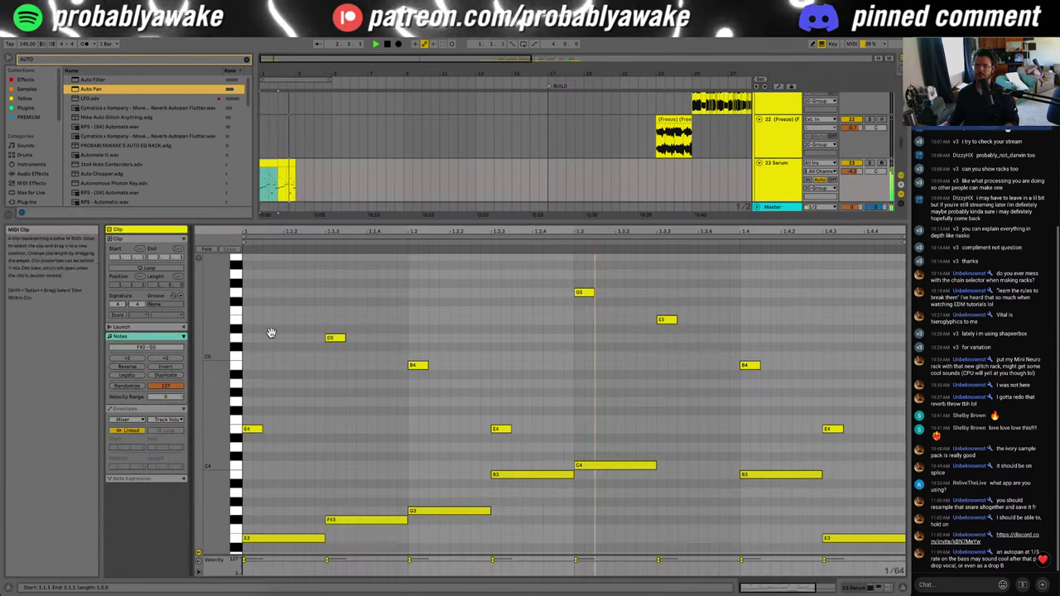
pyautogui.scroll(-3, 580, 492)
pyautogui.click(618, 402)
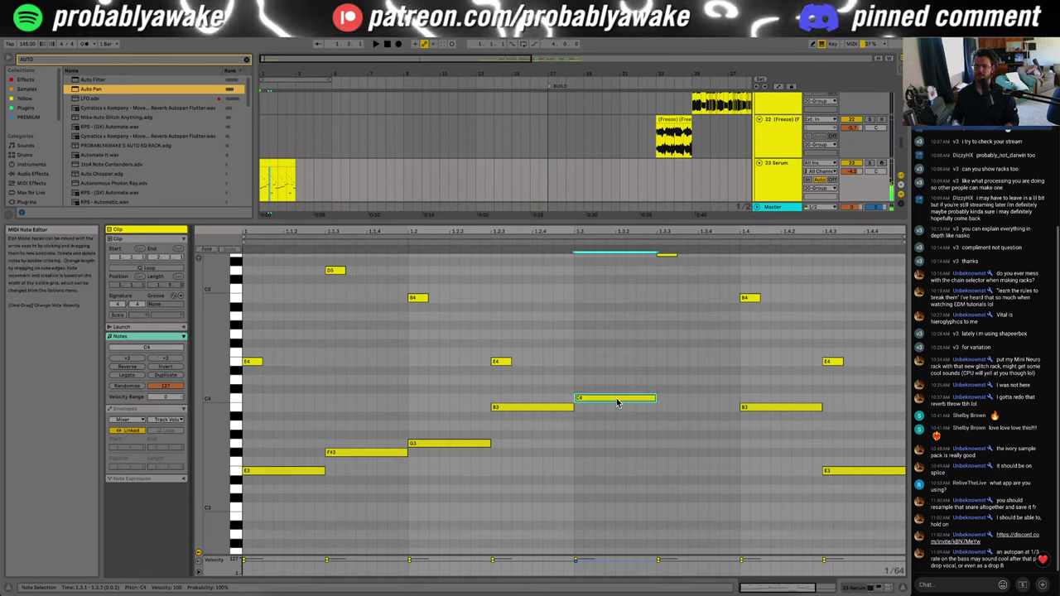
pyautogui.hotkey('shift', 'Down')
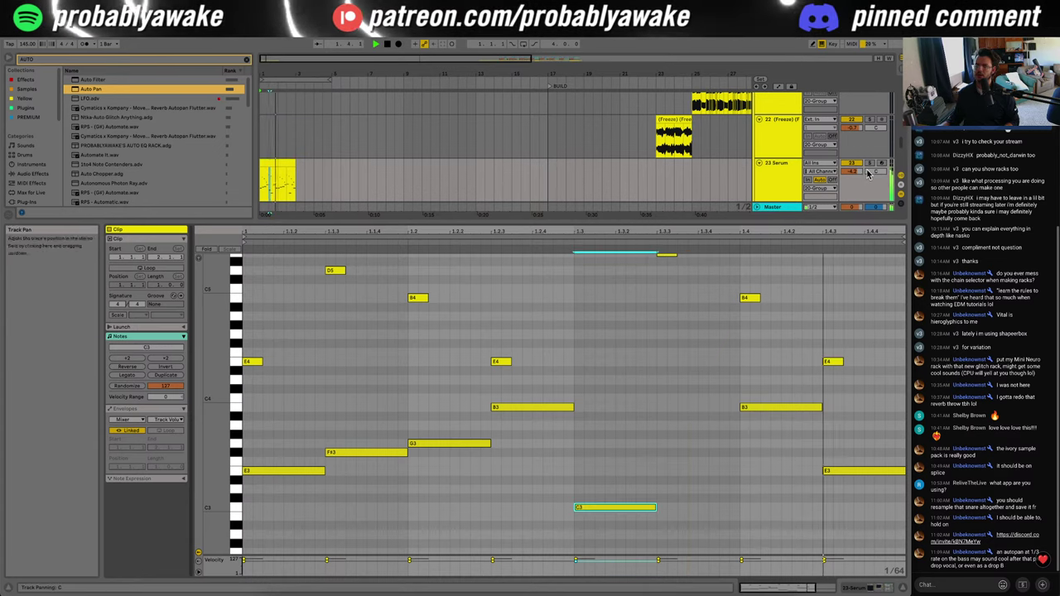
# Step: Delete the short high notes from the Serum clip and lower the note at 1.4 to F#3 and the last note to B2
pyautogui.press('space')
pyautogui.scroll(2, 426, 367)
pyautogui.moveTo(256, 443); pyautogui.dragTo(965, 192)
pyautogui.press('Delete')
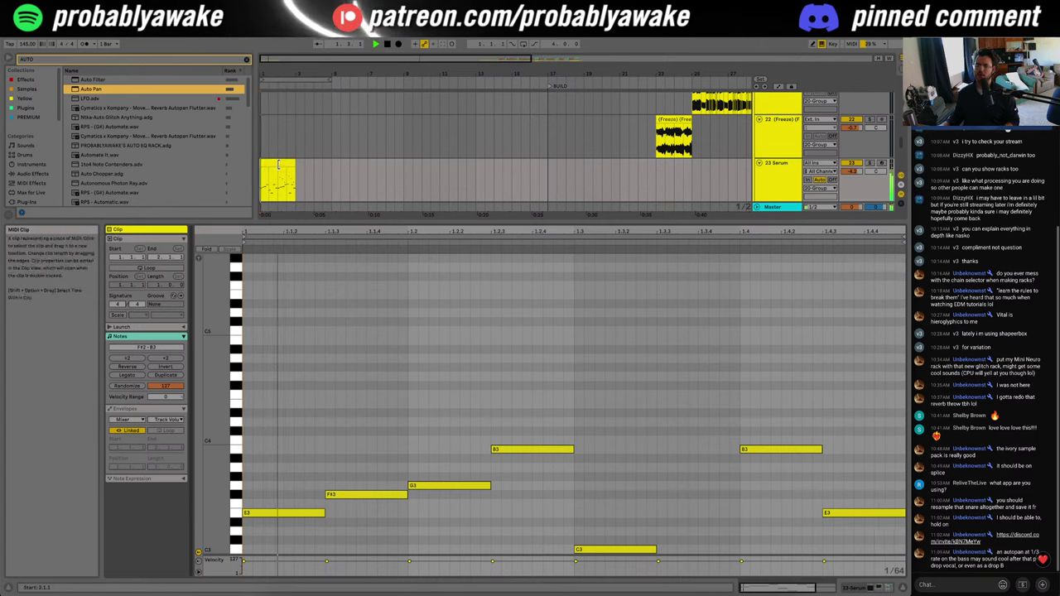
pyautogui.scroll(-4, 497, 373)
pyautogui.doubleClick(664, 503)
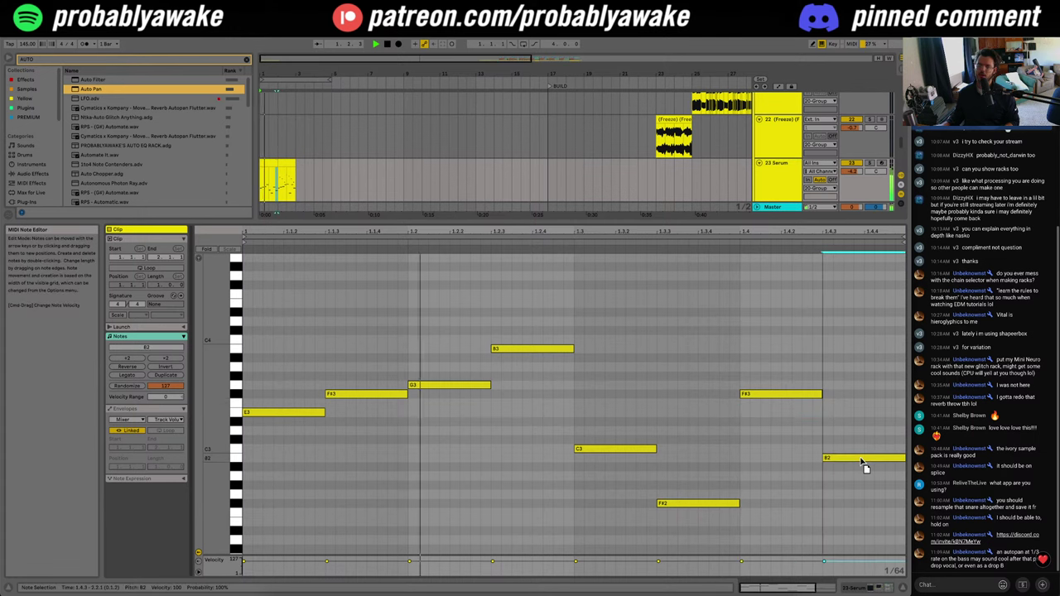
# Step: Consolidate the edited Serum clips in bars 1 and 2 into a two-bar clip and duplicate it at bar 3
pyautogui.click(263, 191)
pyautogui.click(281, 163)
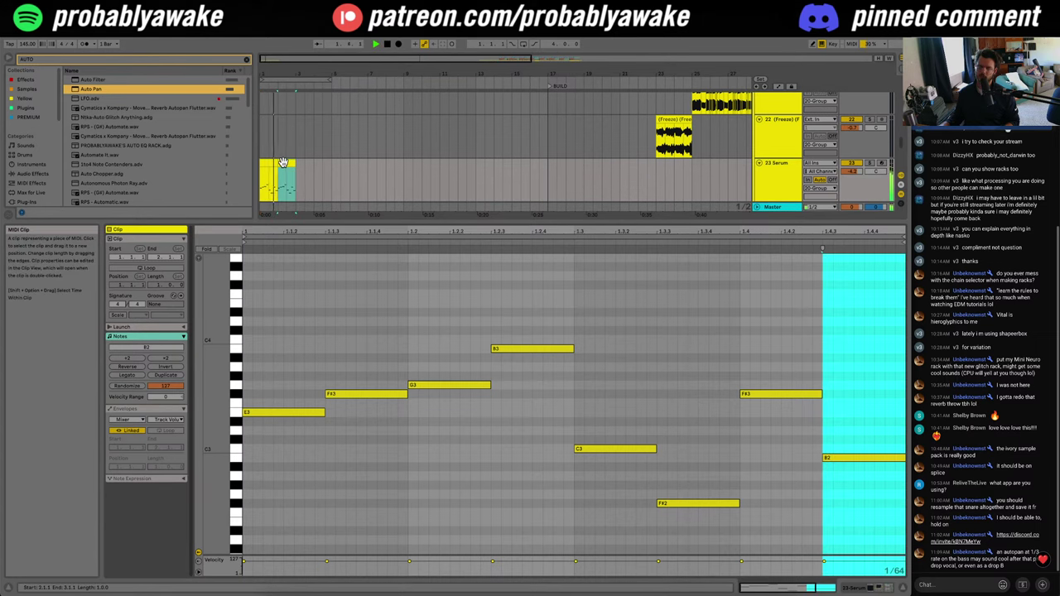
pyautogui.keyDown('shift'); pyautogui.click(267, 162); pyautogui.keyUp('shift')
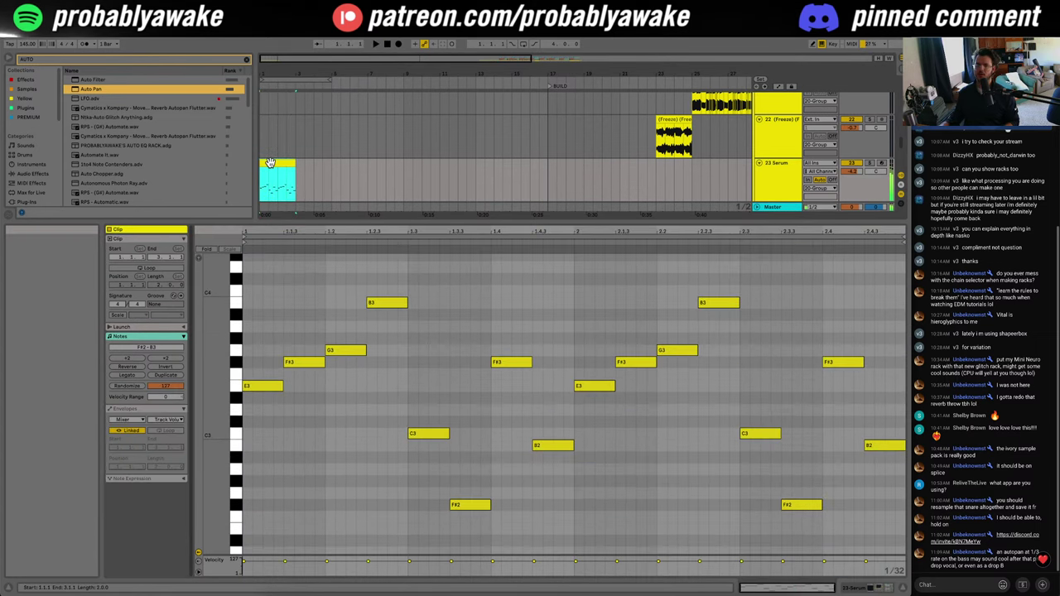
pyautogui.click(302, 162)
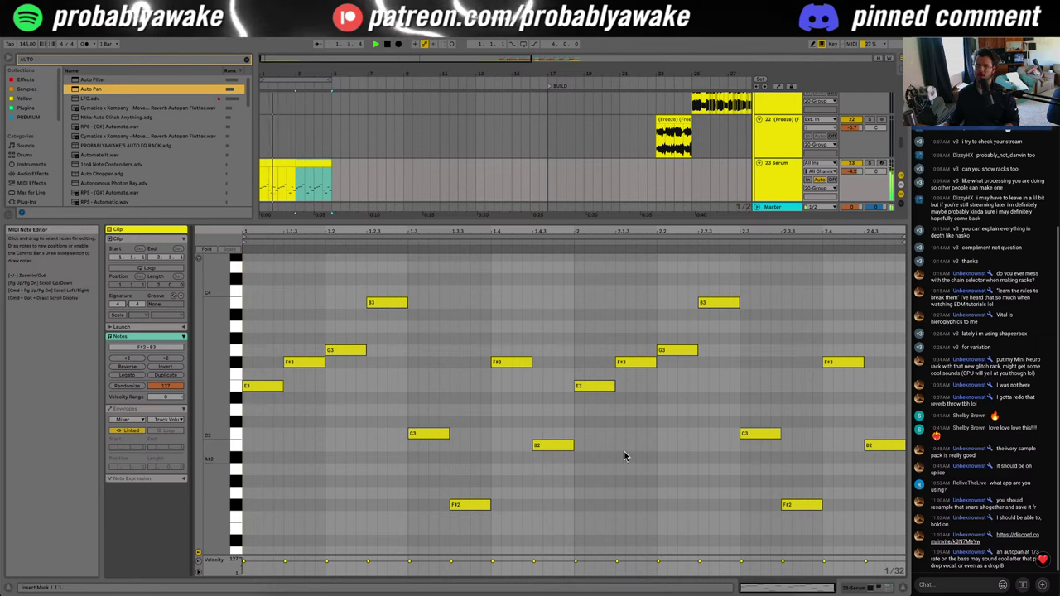
# Step: In the duplicated clip's second bar, raise the first E3 note to E4 and the C3 note at 2.3 to C4
pyautogui.click(323, 436)
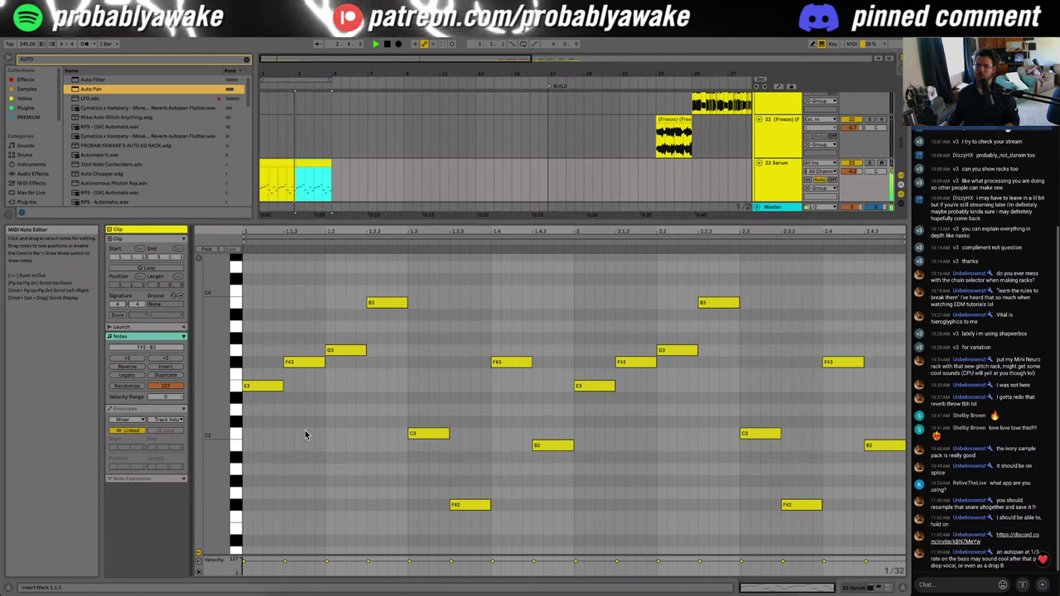
pyautogui.click(586, 386)
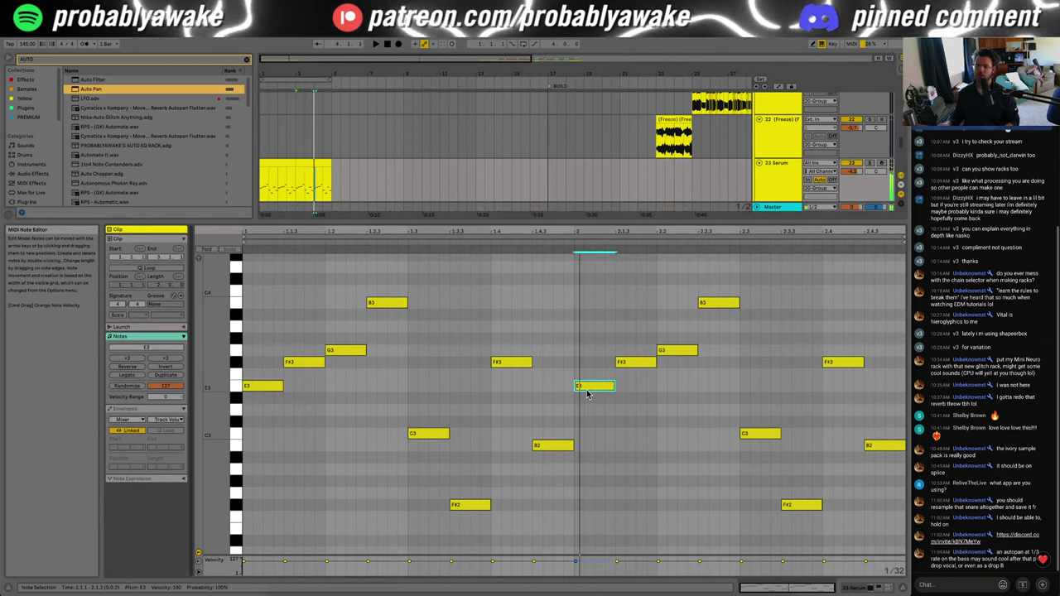
pyautogui.hotkey('shift', 'Up')
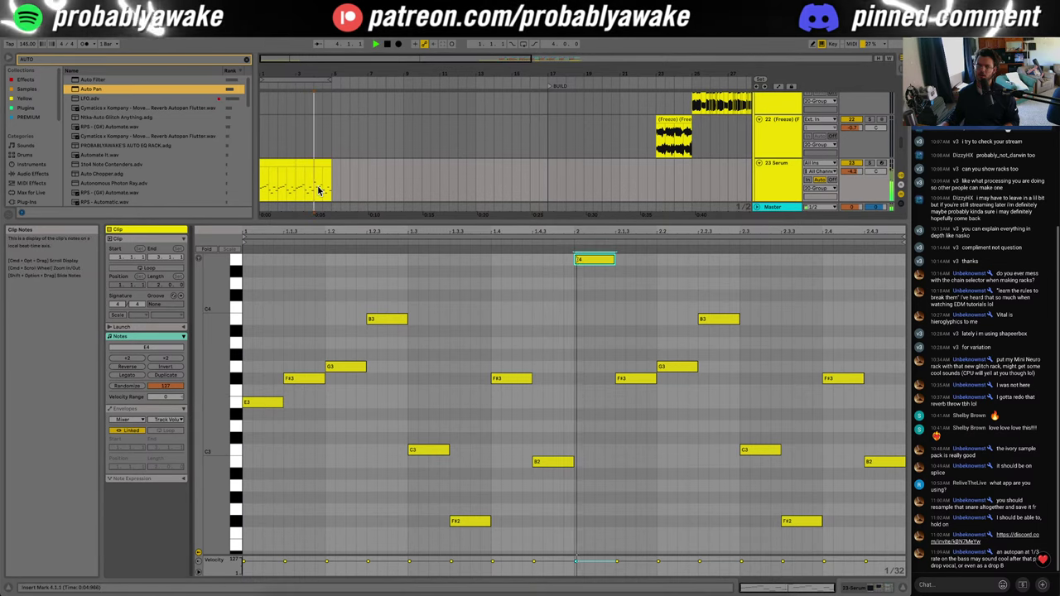
pyautogui.click(763, 451)
pyautogui.hotkey('shift', 'Up')
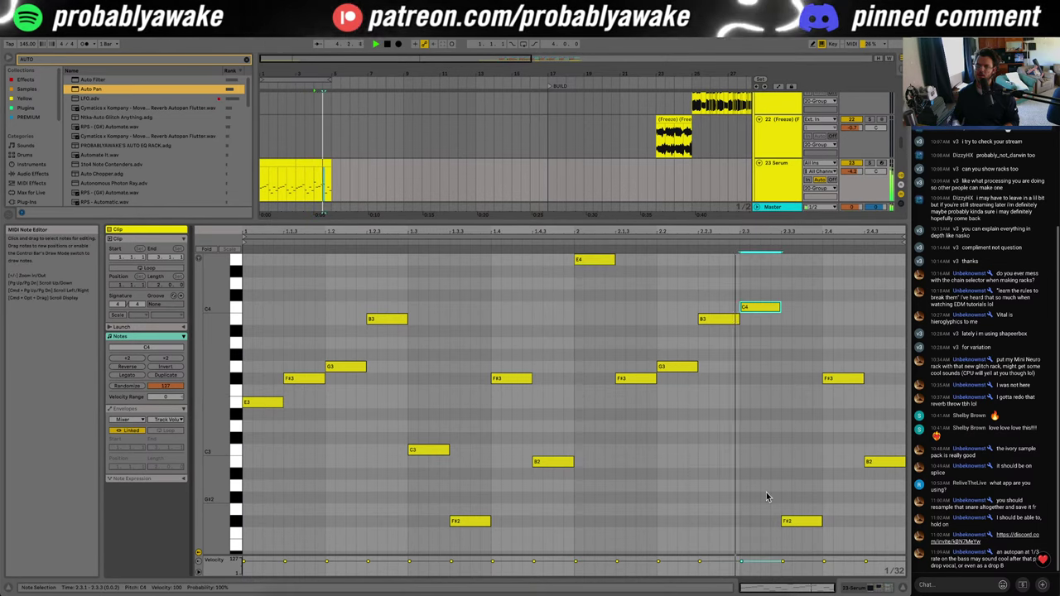
# Step: Change the F#3 note at 2.4 in the duplicated clip to B3
pyautogui.click(841, 378)
pyautogui.hotkey('shift', 'Up')
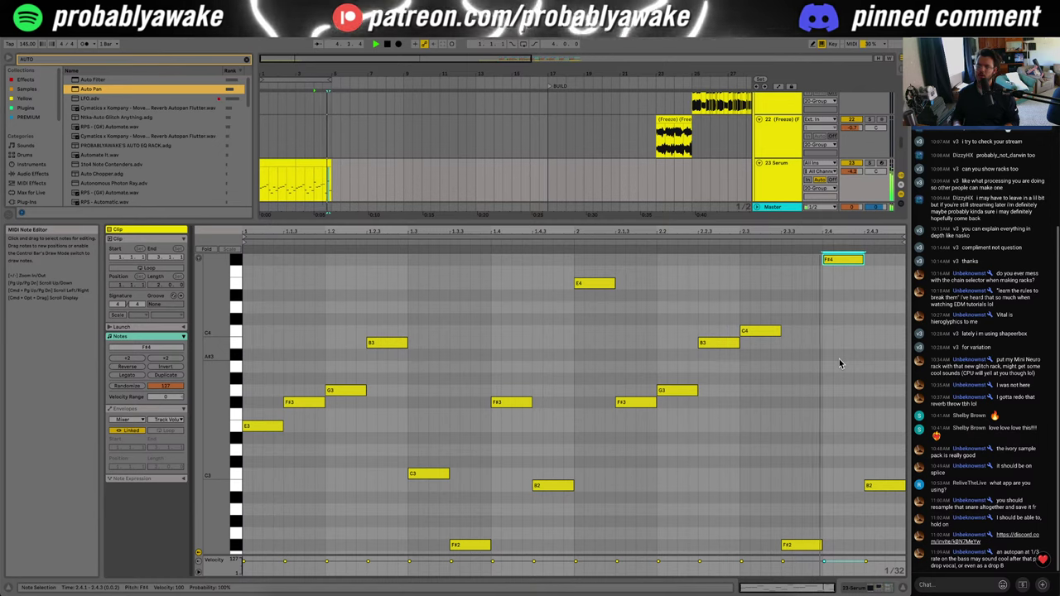
pyautogui.press('Down')
pyautogui.press('Down')
pyautogui.press('Down')
pyautogui.press('Down')
pyautogui.press('Down')
pyautogui.press('Down')
pyautogui.press('Down')
pyautogui.press('space')
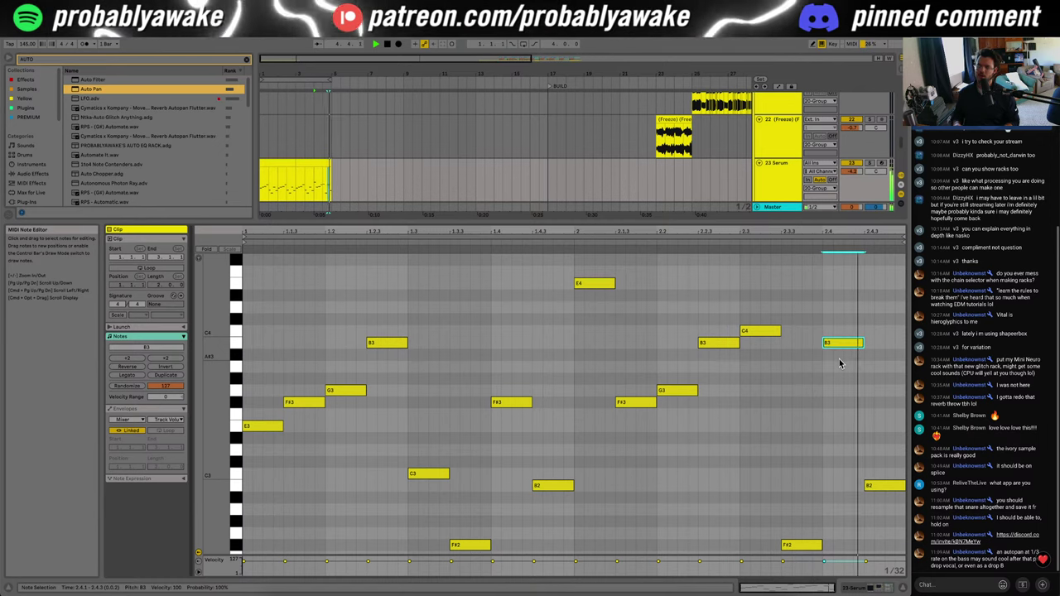
# Step: Consolidate the first four bars on track 23 into a clip named A and duplicate it at 5.1.1
pyautogui.press('super+alt+l')
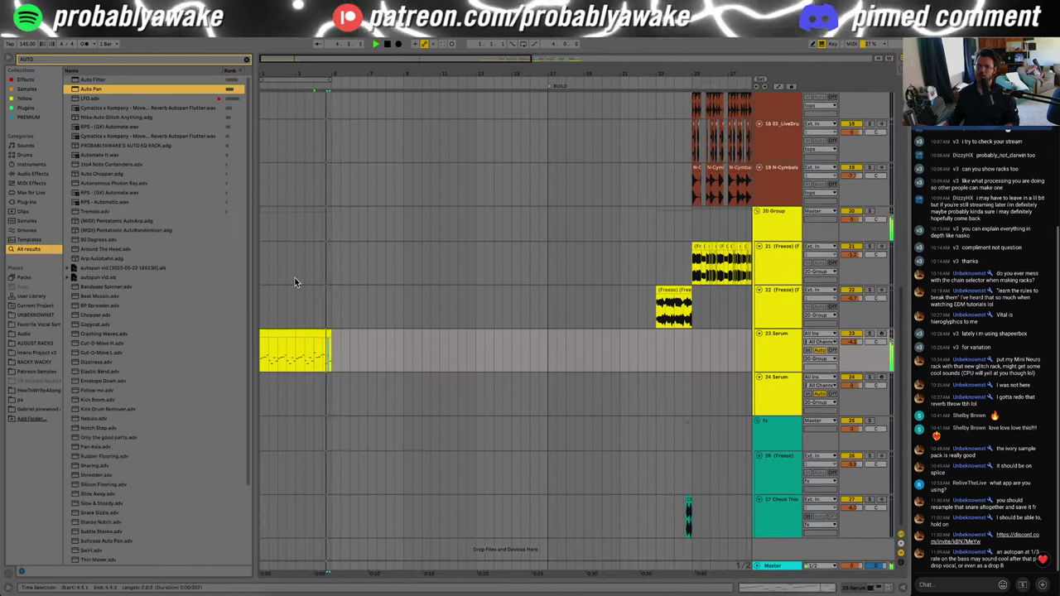
pyautogui.click(280, 330)
pyautogui.press('super+d')
pyautogui.keyDown('shift'); pyautogui.click(280, 330); pyautogui.keyUp('shift')
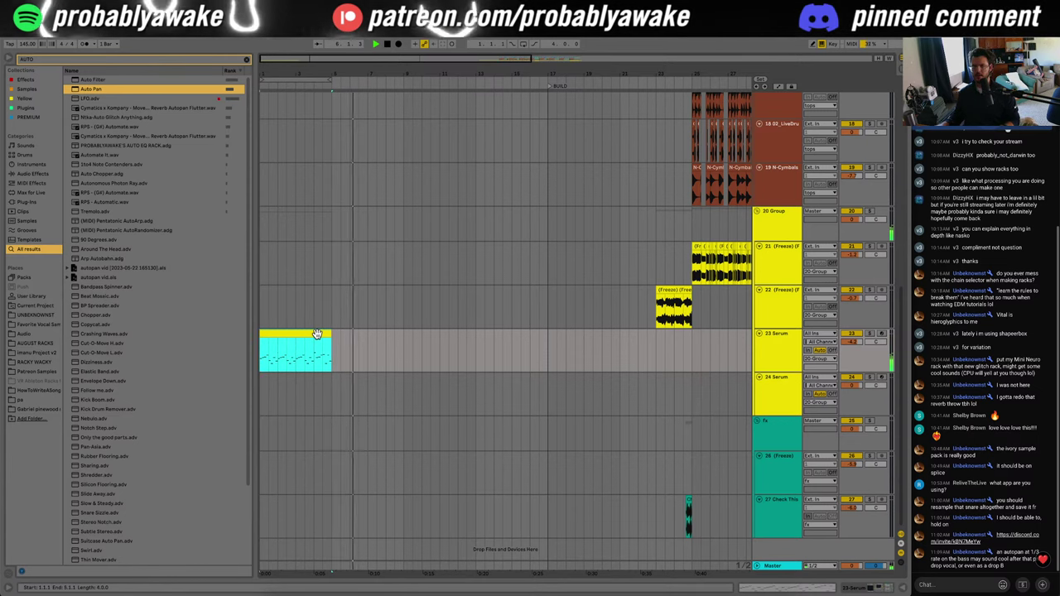
pyautogui.press('super+d')
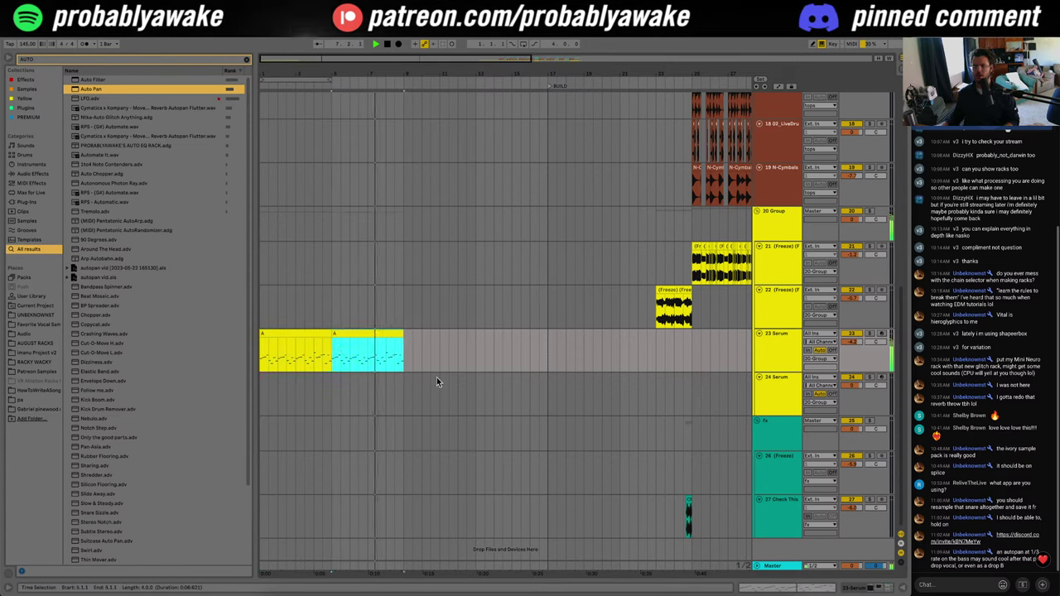
# Step: Copy the half bar from 32.3.1 to 33.1.1 on track 23 into the end of bar 8 and open its notes
pyautogui.click(437, 377)
pyautogui.hscroll(5, 626, 368)
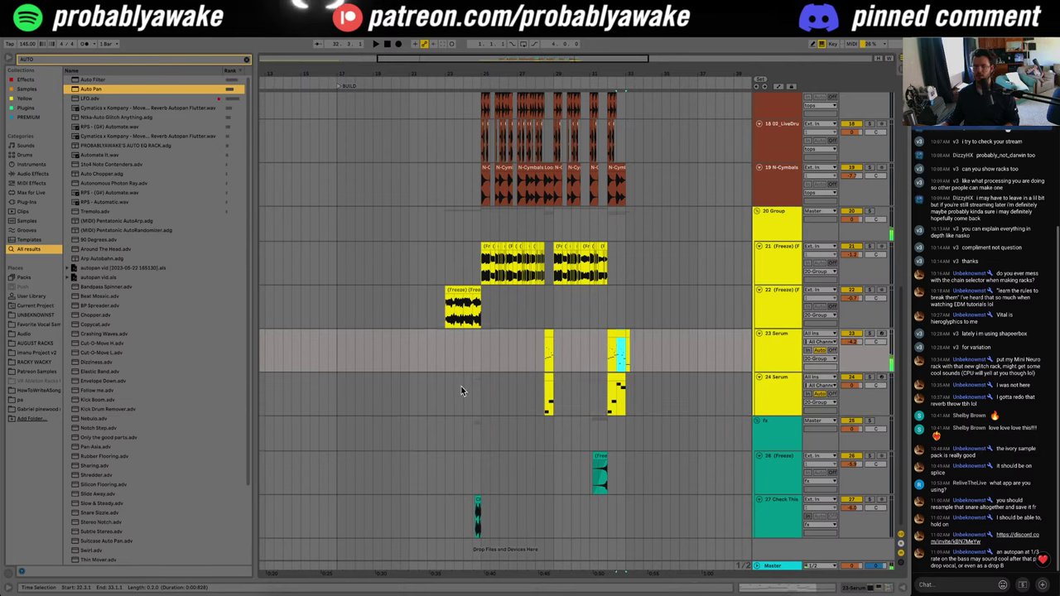
pyautogui.hscroll(-5, 350, 388)
pyautogui.doubleClick(396, 333)
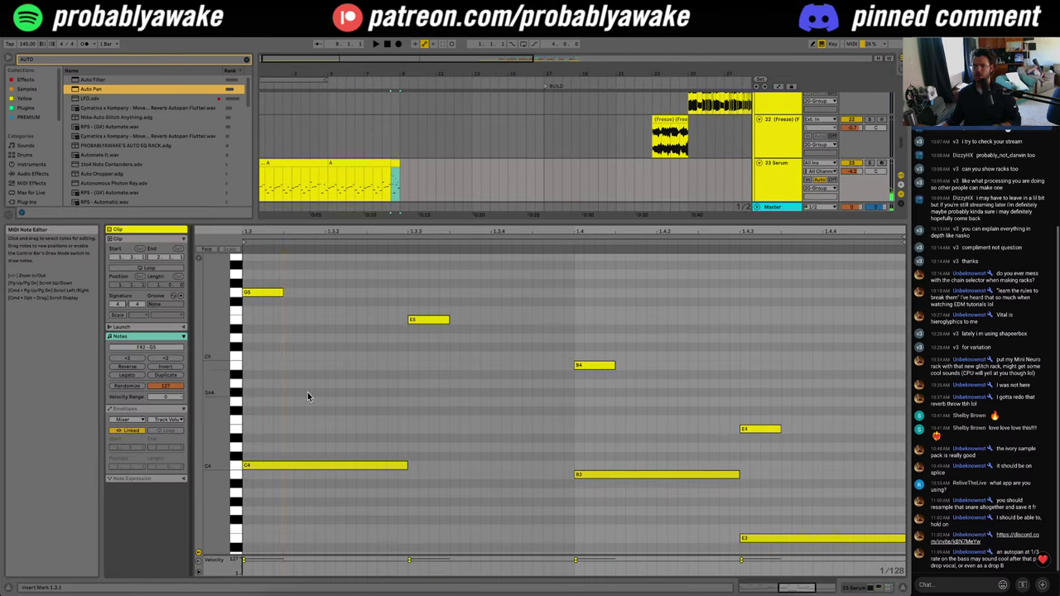
# Step: Delete the four upper notes (G5, E5, B4 and E4) from the half-bar clip at the end of bar 8
pyautogui.moveTo(282, 269); pyautogui.dragTo(882, 413)
pyautogui.press('Delete')
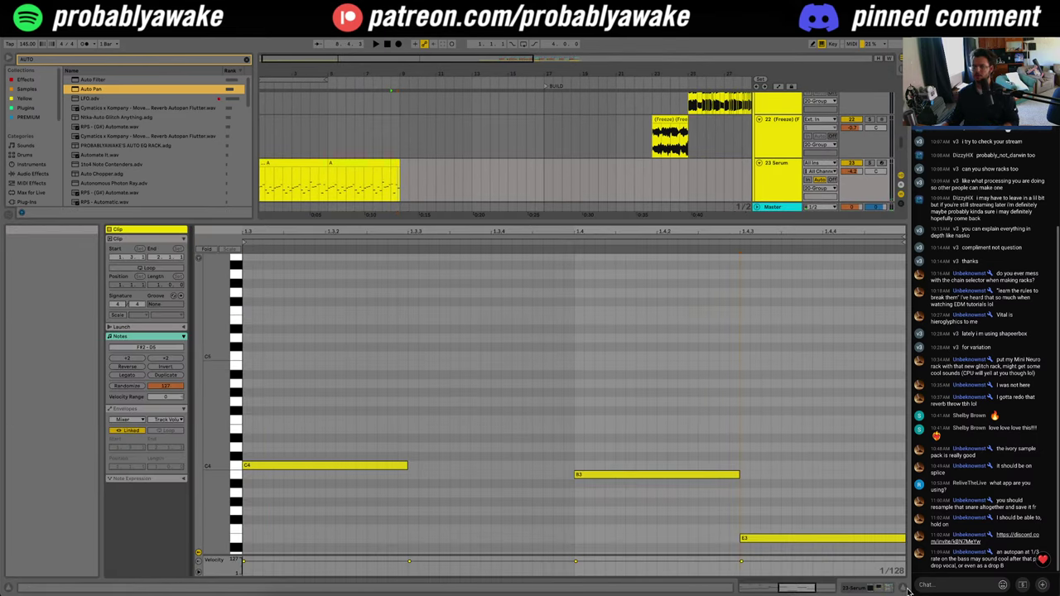
pyautogui.click(906, 588)
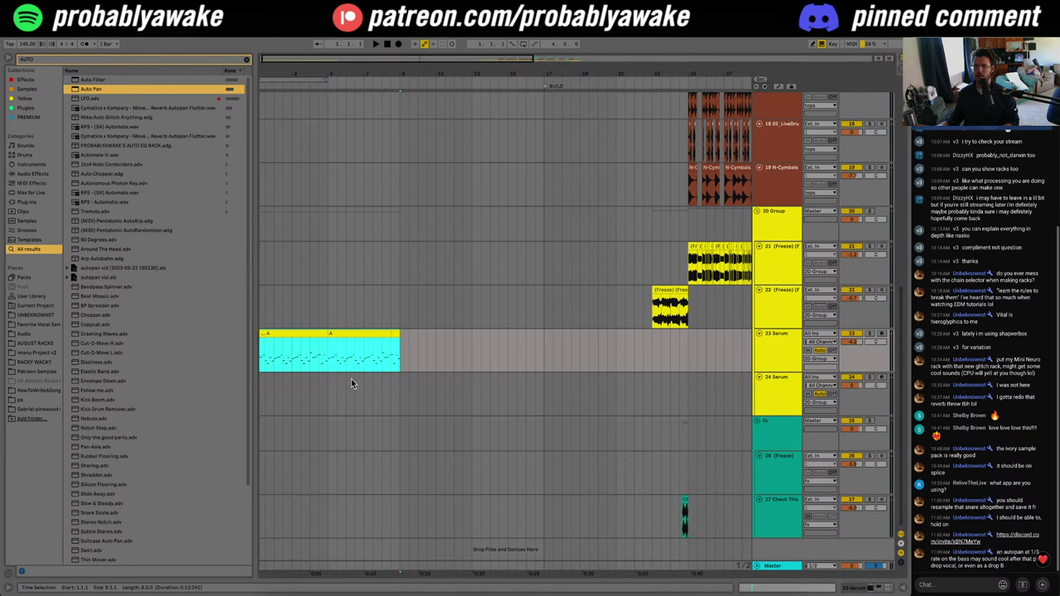
# Step: Consolidate bars 1 to 8 on track 23 Serum into a single clip and play it from bar 1
pyautogui.hscroll(-1, 399, 376)
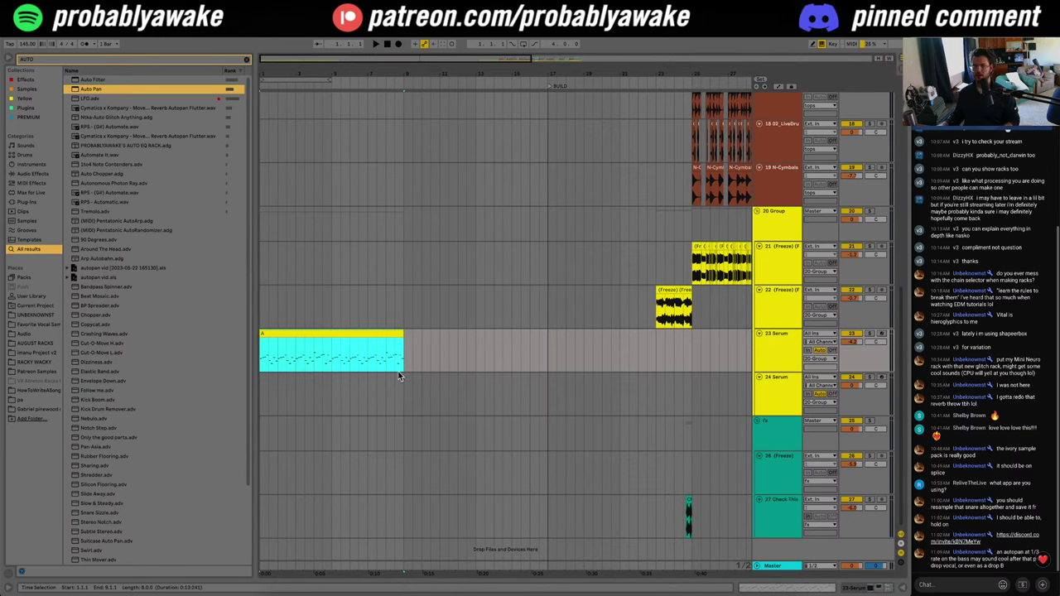
pyautogui.press('space')
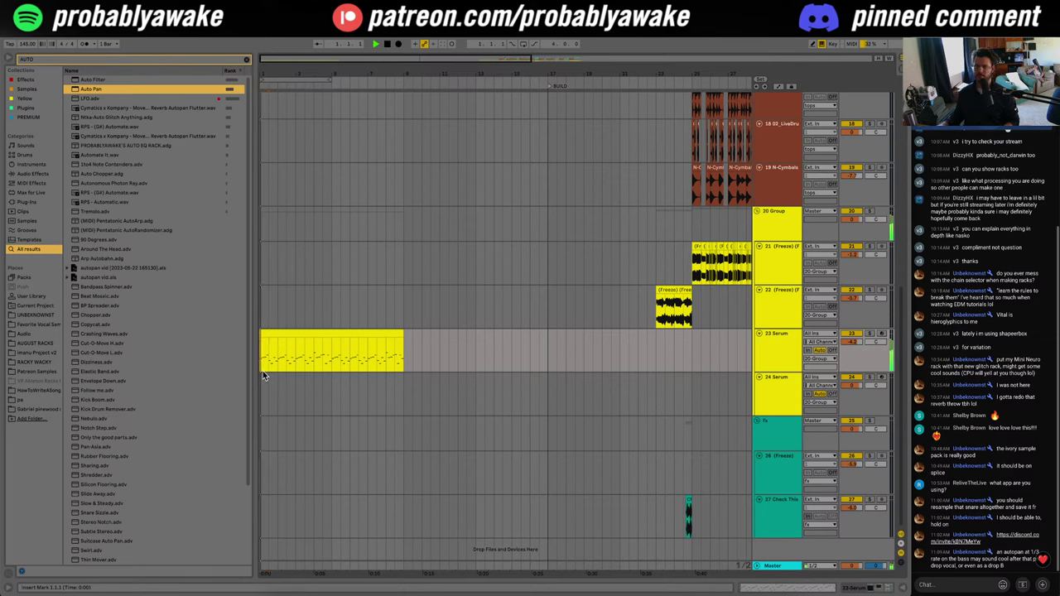
pyautogui.click(334, 381)
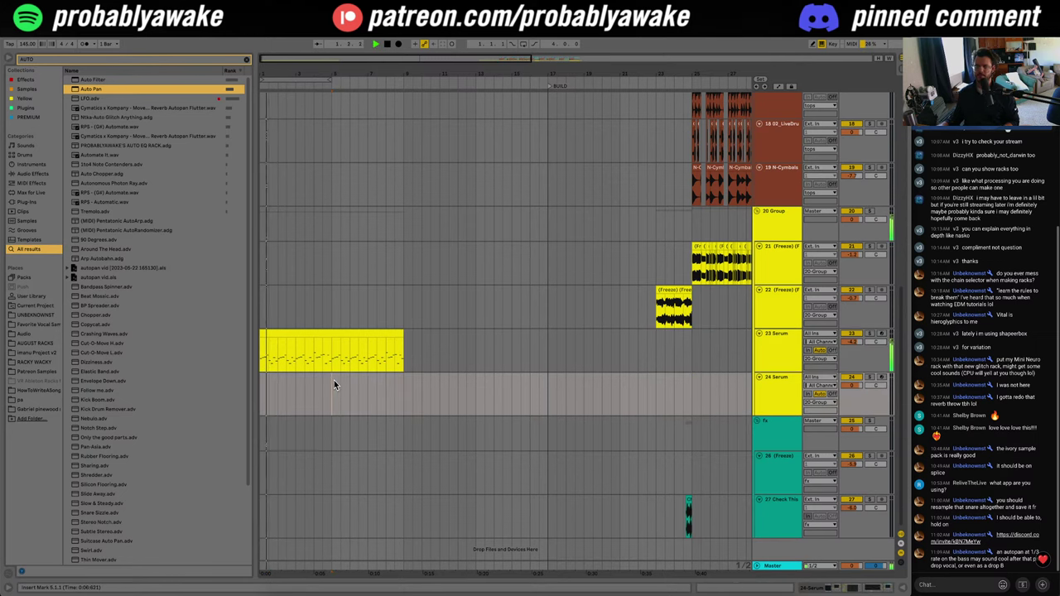
# Step: Add melody notes to the eight-bar clip: B4 at bar 1, A4 at bar 2, G4 at bars 3 and 4, and E4 at 4.3
pyautogui.doubleClick(380, 334)
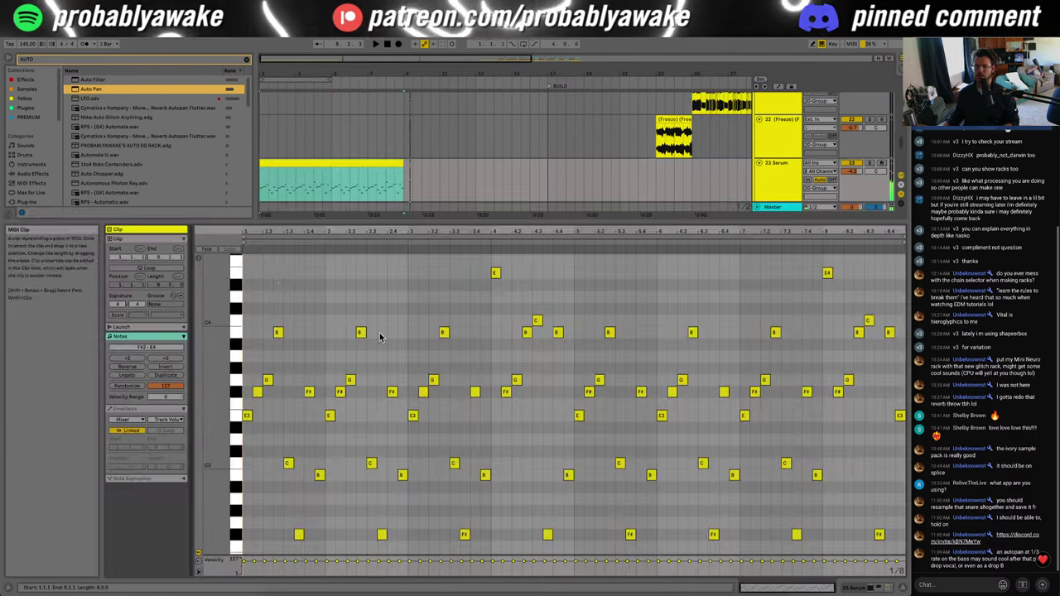
pyautogui.scroll(3, 257, 275)
pyautogui.doubleClick(249, 263)
pyautogui.scroll(4, 316, 390)
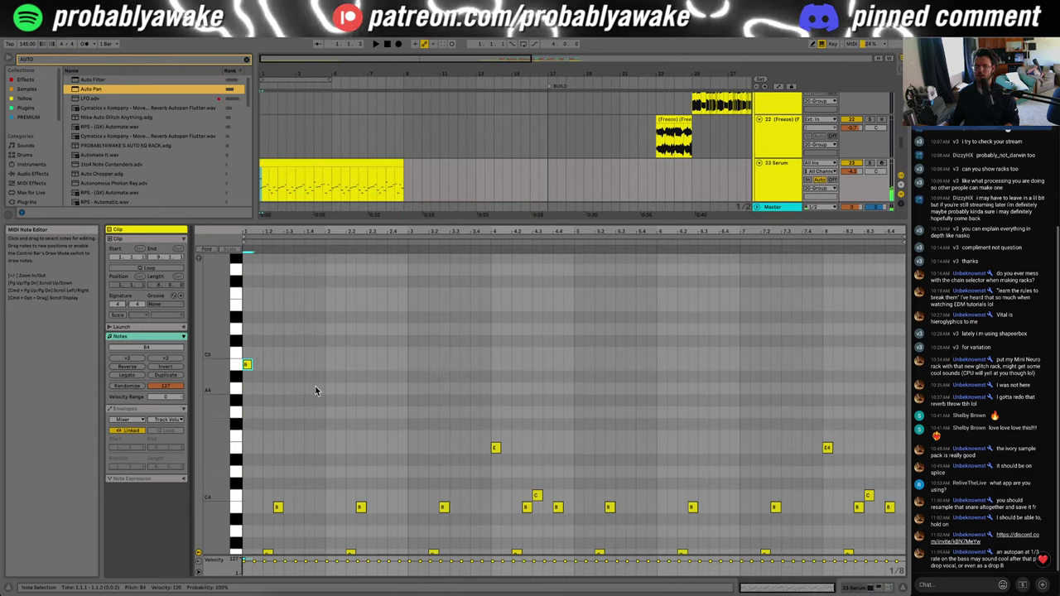
pyautogui.doubleClick(330, 389)
pyautogui.press('space')
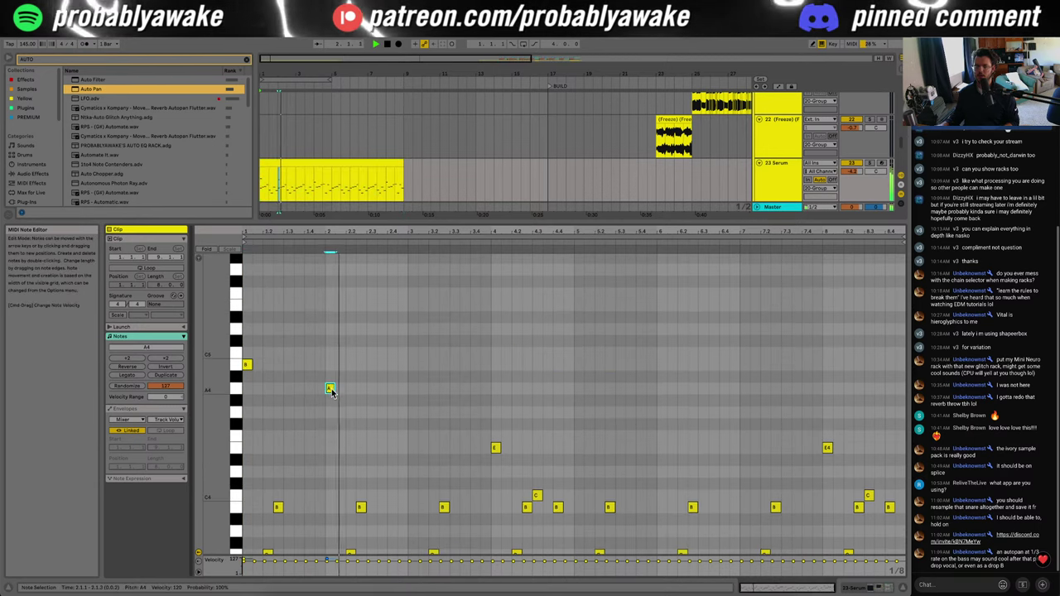
pyautogui.doubleClick(412, 412)
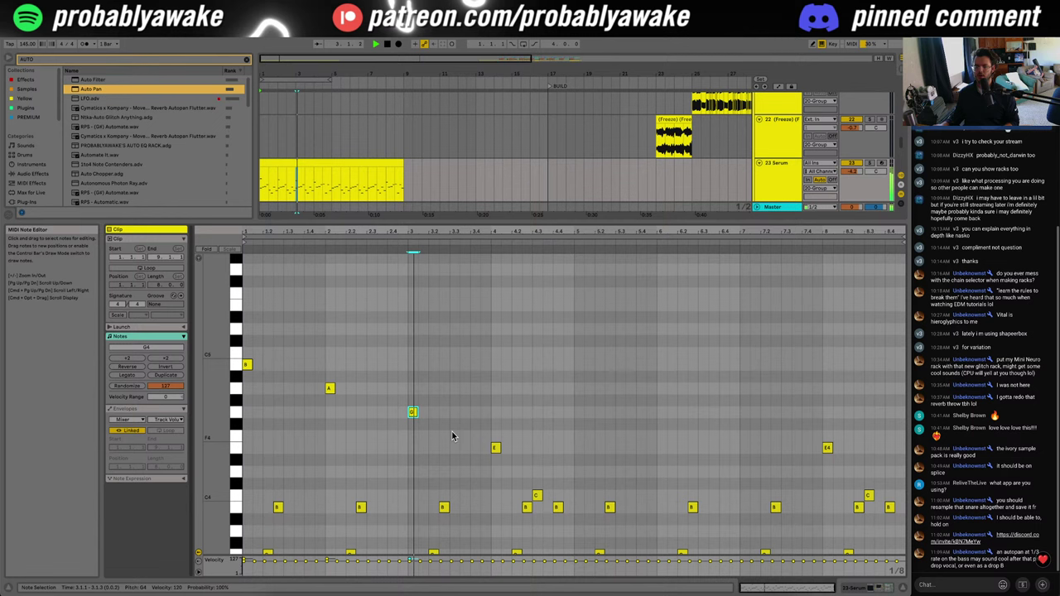
pyautogui.doubleClick(495, 413)
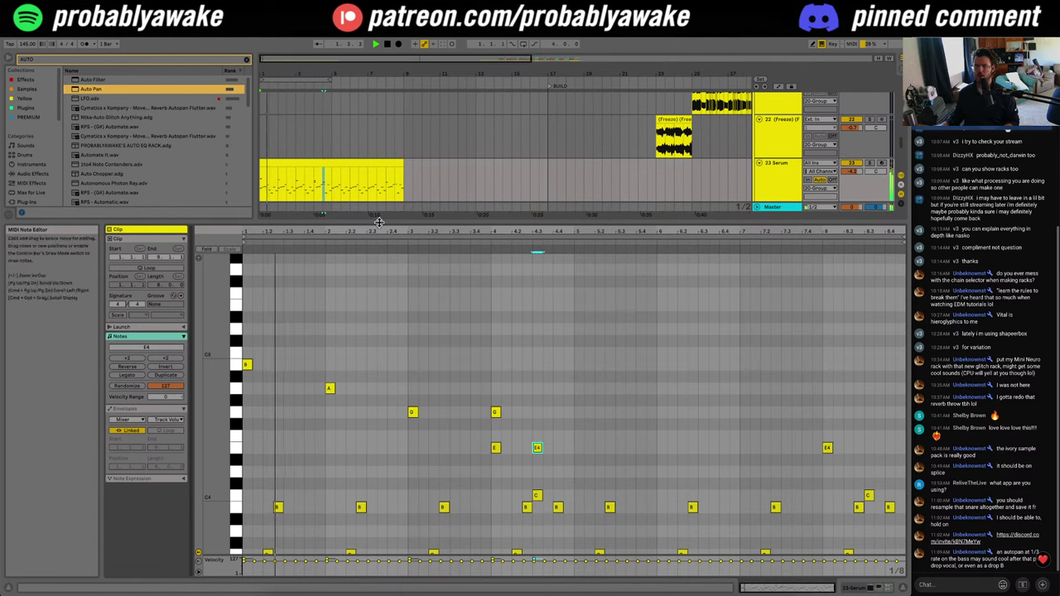
# Step: Duplicate the five high melody notes from bars 1 to 4 into bars 5 to 8 of the clip
pyautogui.click(314, 195)
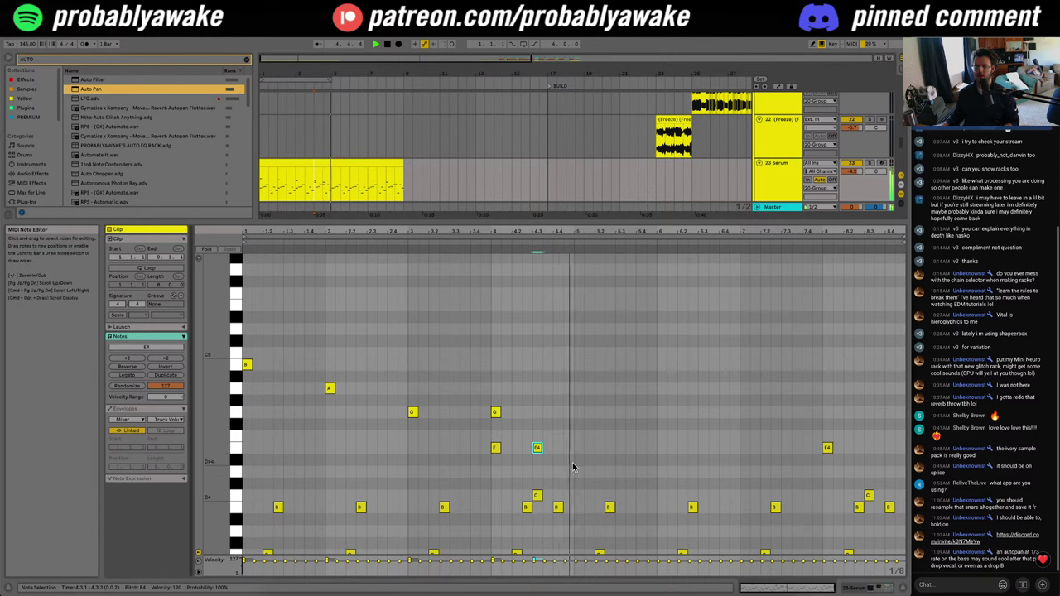
pyautogui.hotkey('ctrl', 'd')
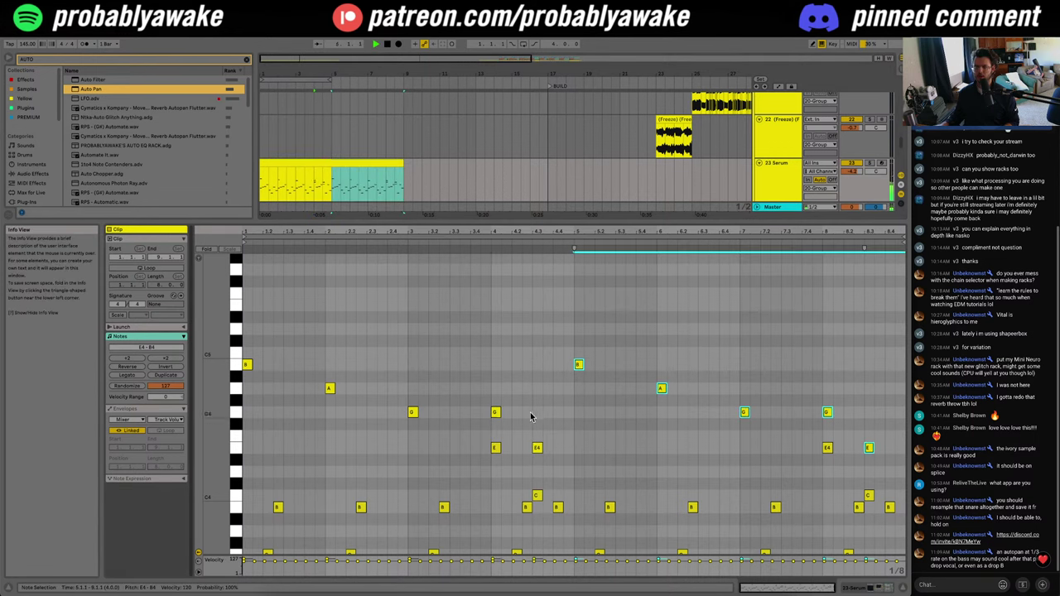
pyautogui.press('space')
# Step: Raise the melody's E4 at 4.3 to G4 and lower the A4 at bar 6 to G4
pyautogui.click(577, 426)
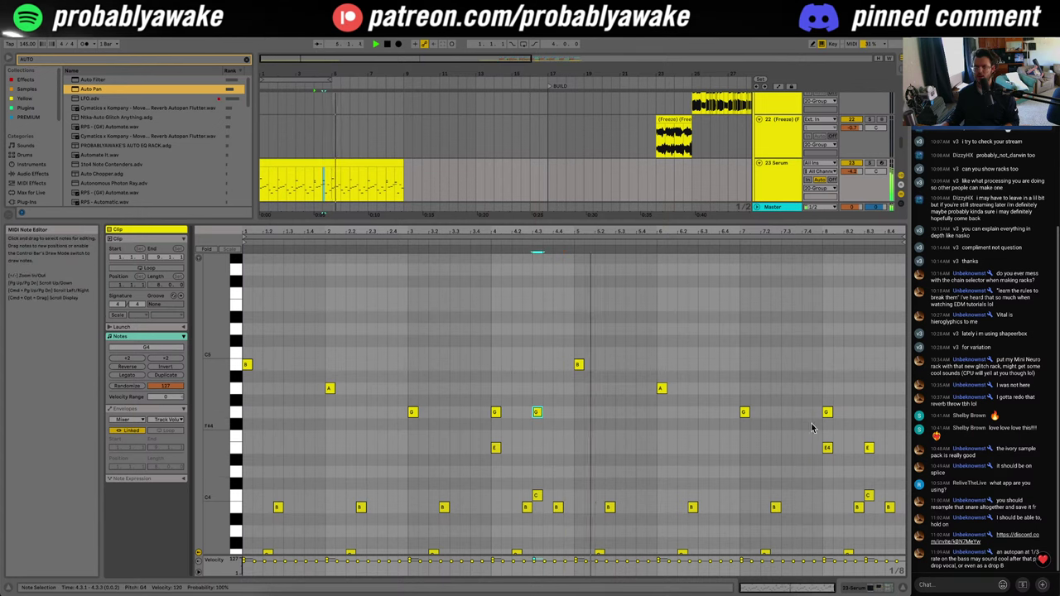
pyautogui.click(835, 414)
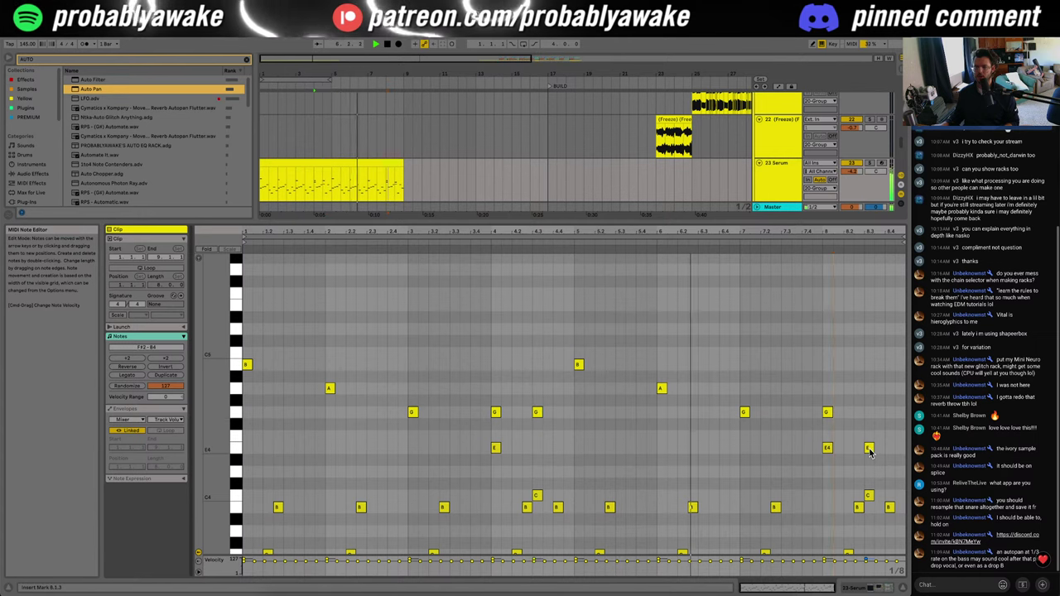
pyautogui.click(662, 388)
pyautogui.press('Down')
pyautogui.press('Down')
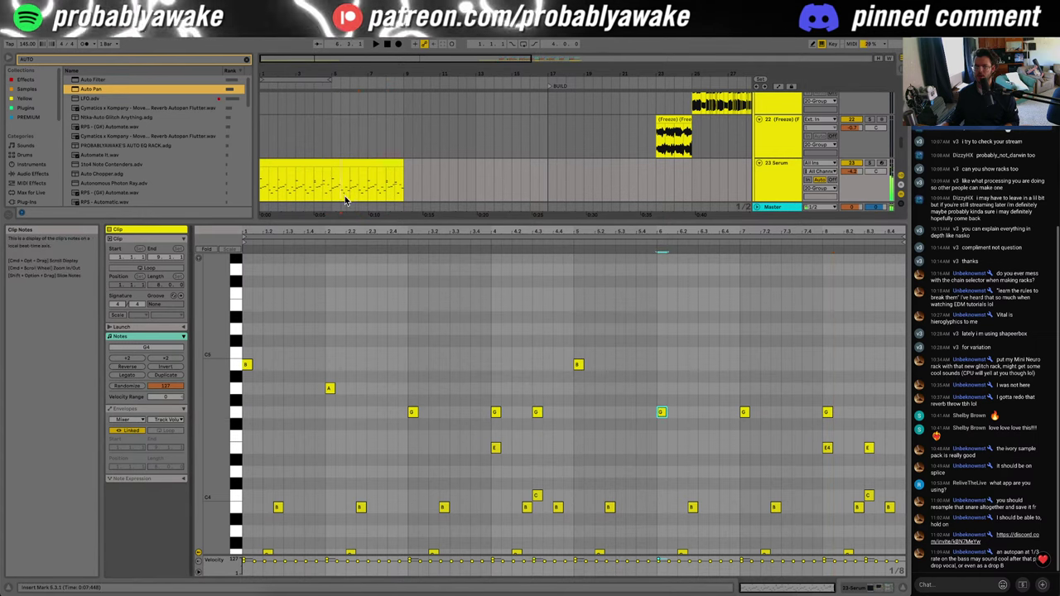
# Step: Raise the melody's G4 at bar 7 to A4 and play the clip back
pyautogui.click(342, 213)
pyautogui.click(689, 418)
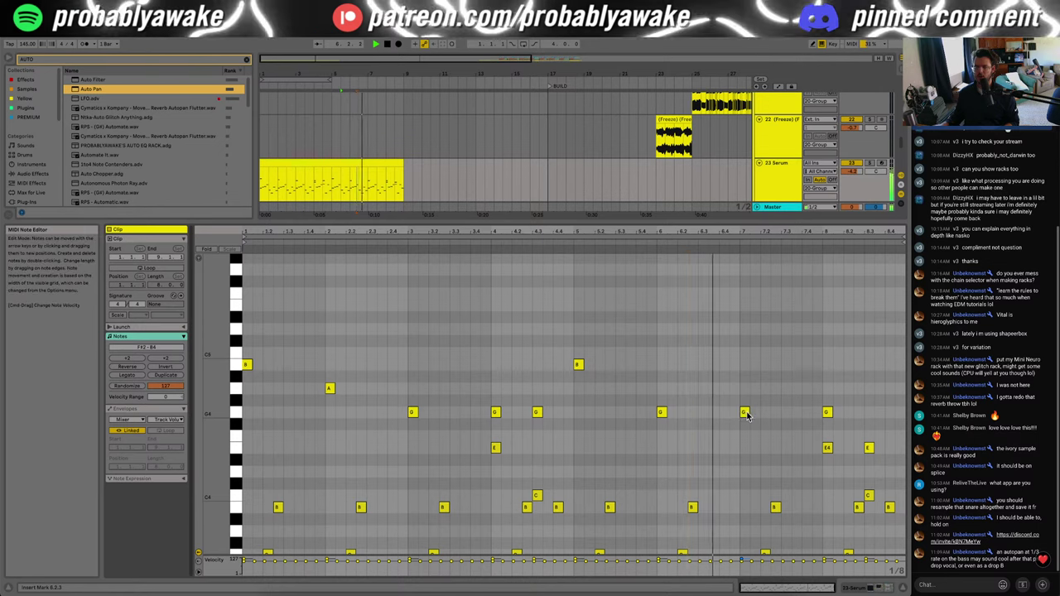
pyautogui.moveTo(744, 414); pyautogui.dragTo(746, 392)
pyautogui.click(819, 443)
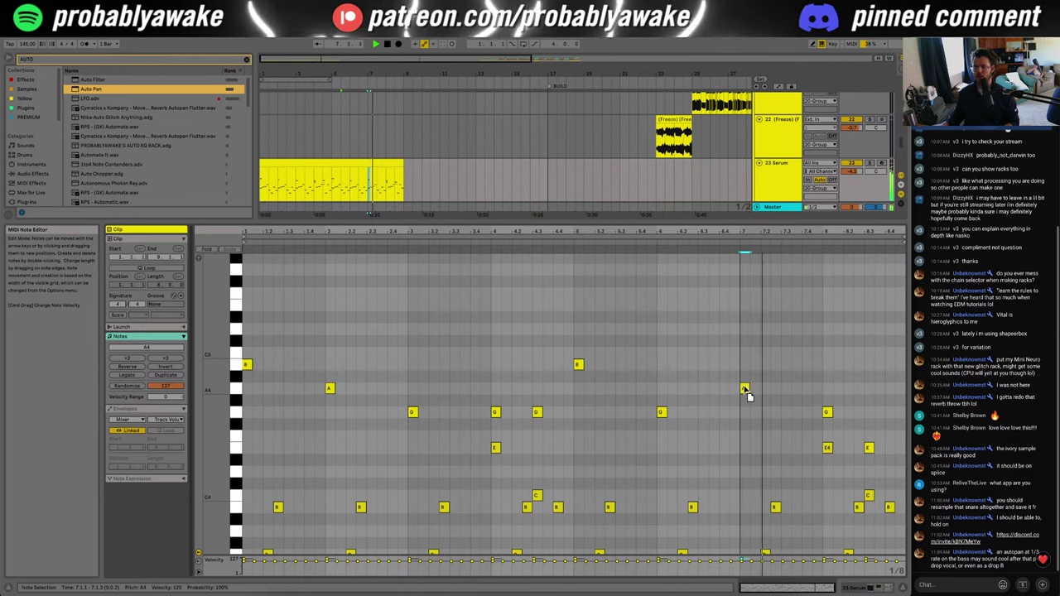
pyautogui.click(835, 403)
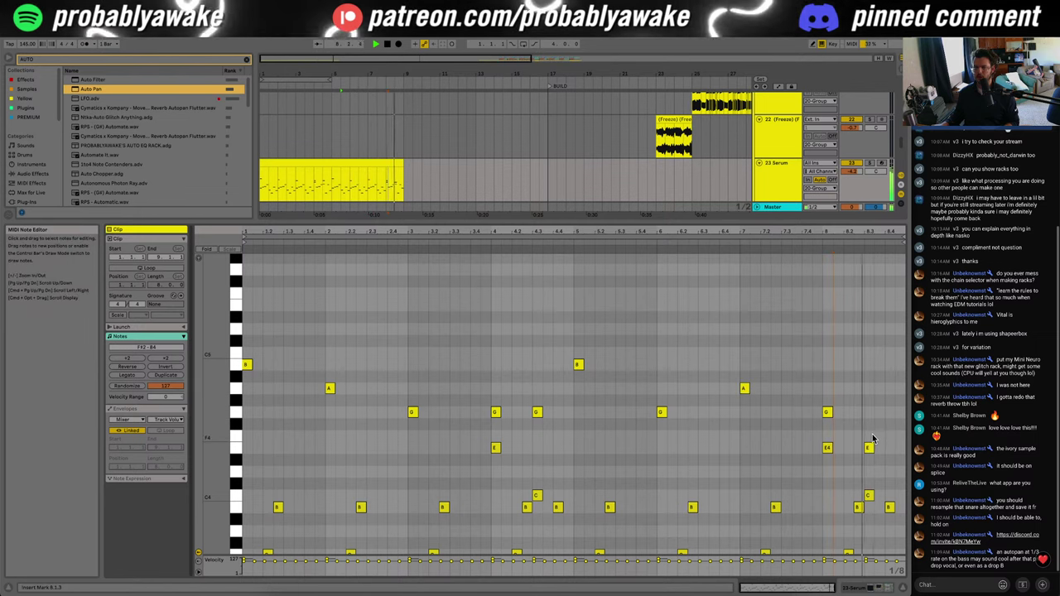
pyautogui.click(384, 190)
pyautogui.press('space')
pyautogui.press('space')
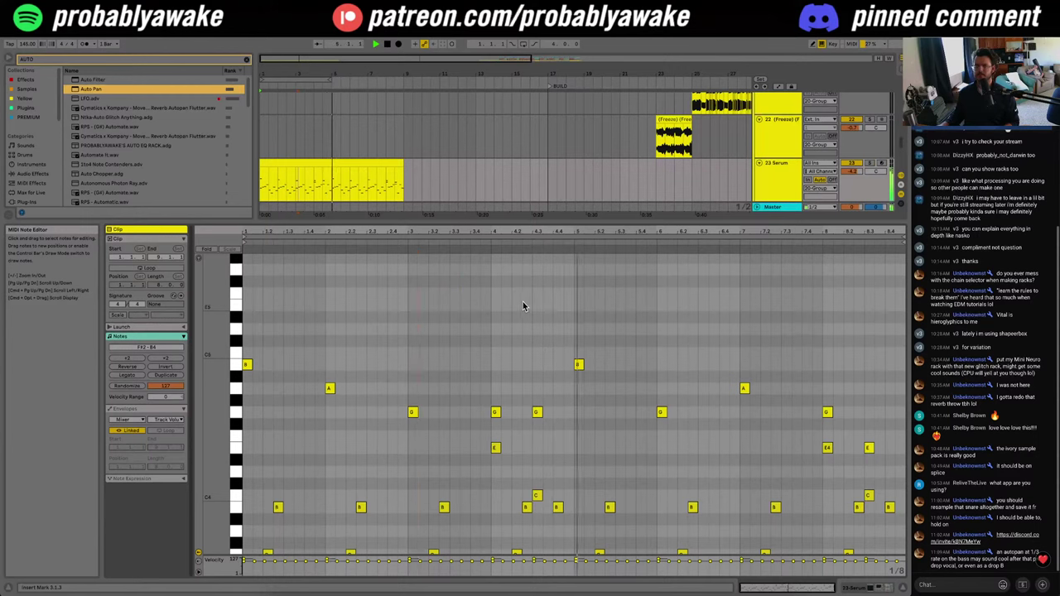
# Step: Duplicate the eight-bar clip on track 23 Serum to bar 9
pyautogui.press('space')
pyautogui.click(347, 165)
pyautogui.press('super+d')
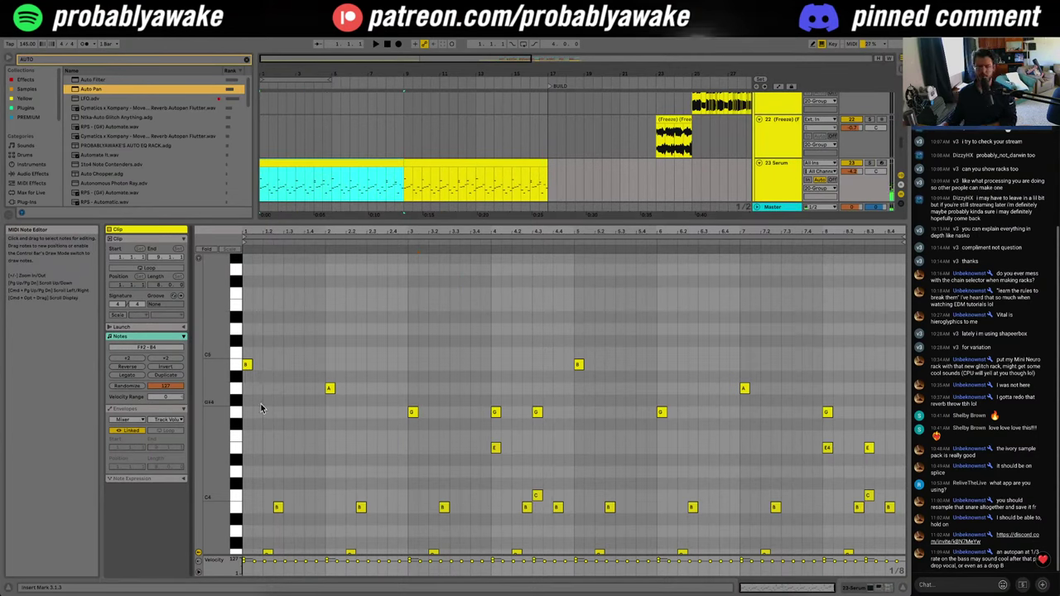
# Step: In the first eight-bar clip, delete all the B4, A4 and G4 melody notes and lower the E4 at bar 4 to E3
pyautogui.click(247, 405)
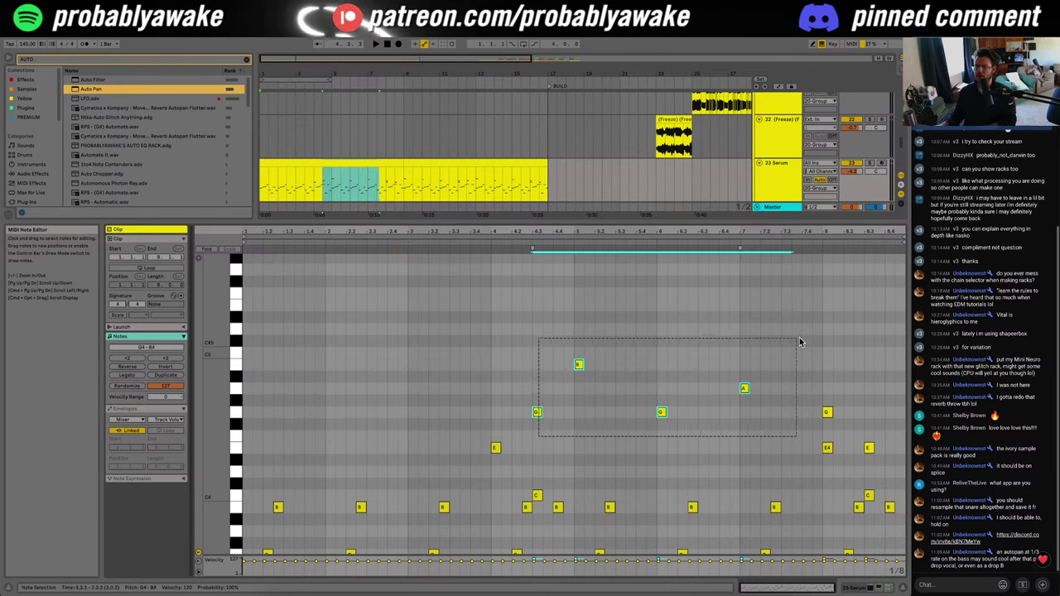
pyautogui.press('Delete')
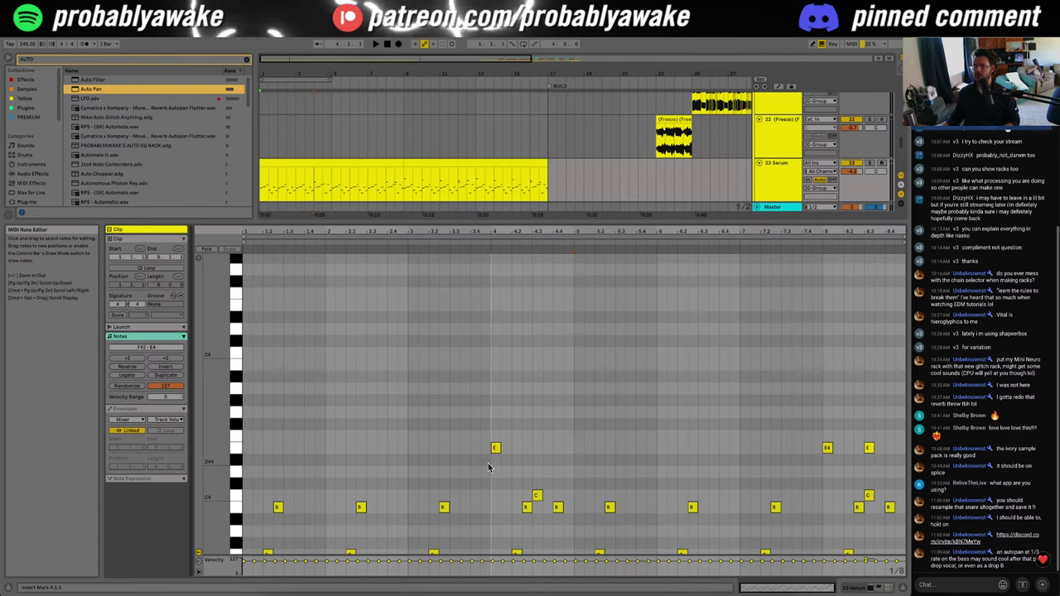
pyautogui.scroll(-3, 489, 468)
pyautogui.press('space')
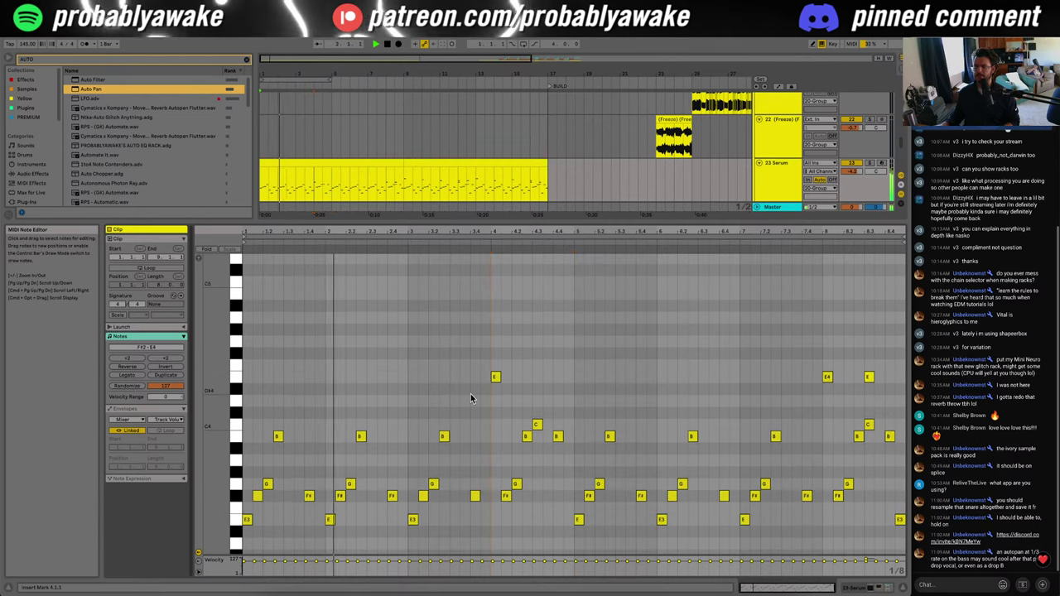
pyautogui.click(497, 377)
pyautogui.hotkey('shift', 'Down')
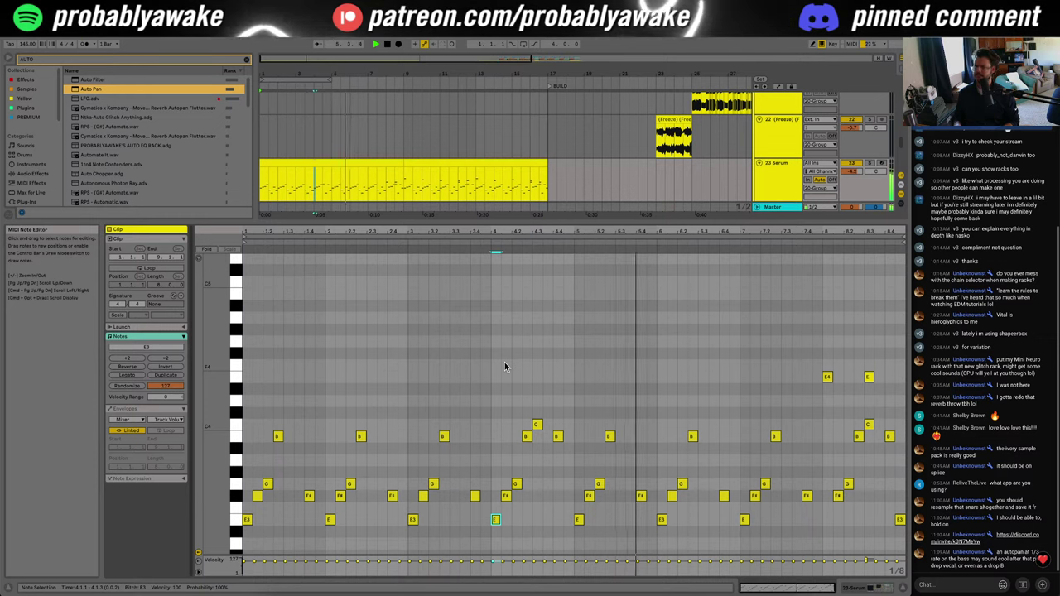
# Step: In the second eight-bar clip, lower the E4 note at its bar 4 to E3
pyautogui.click(369, 166)
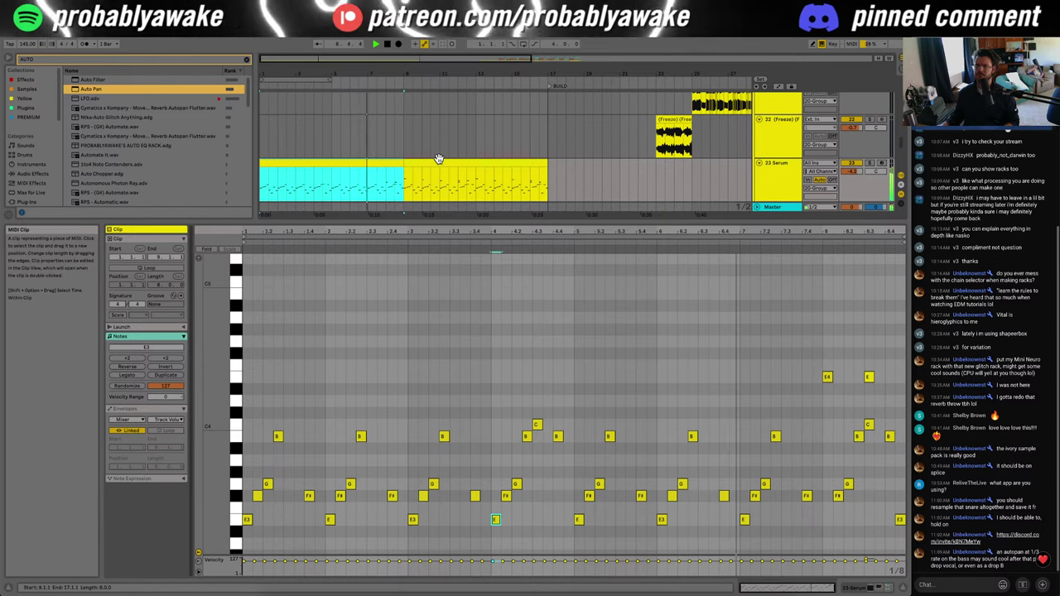
pyautogui.click(439, 160)
pyautogui.moveTo(514, 448); pyautogui.dragTo(490, 445)
pyautogui.hotkey('shift', 'Down')
pyautogui.click(495, 449)
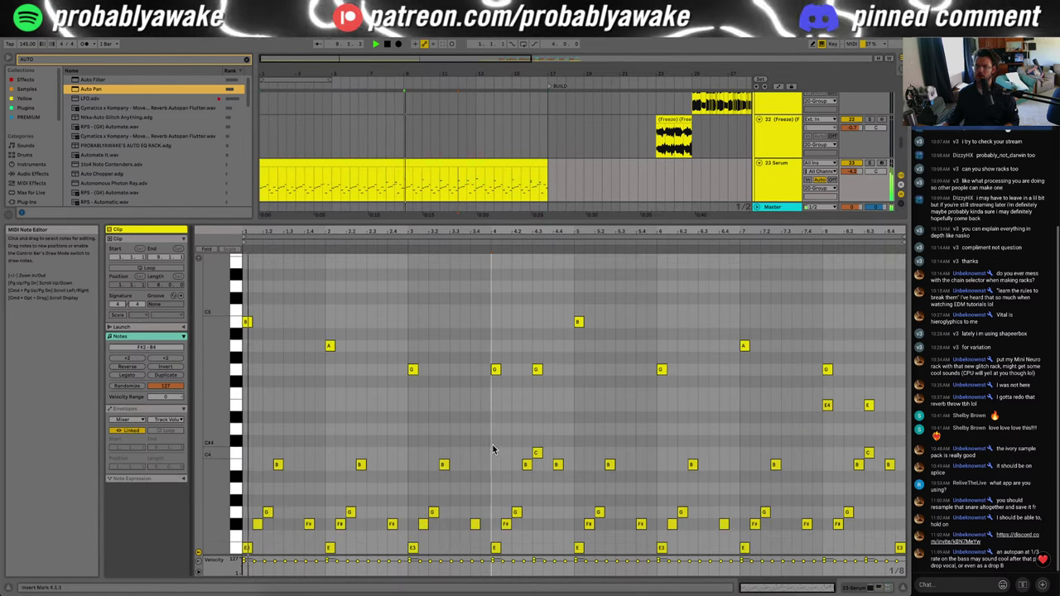
# Step: Close the note editor and listen to the second melody clip through to bar 17
pyautogui.click(904, 589)
pyautogui.moveTo(521, 379); pyautogui.dragTo(525, 377)
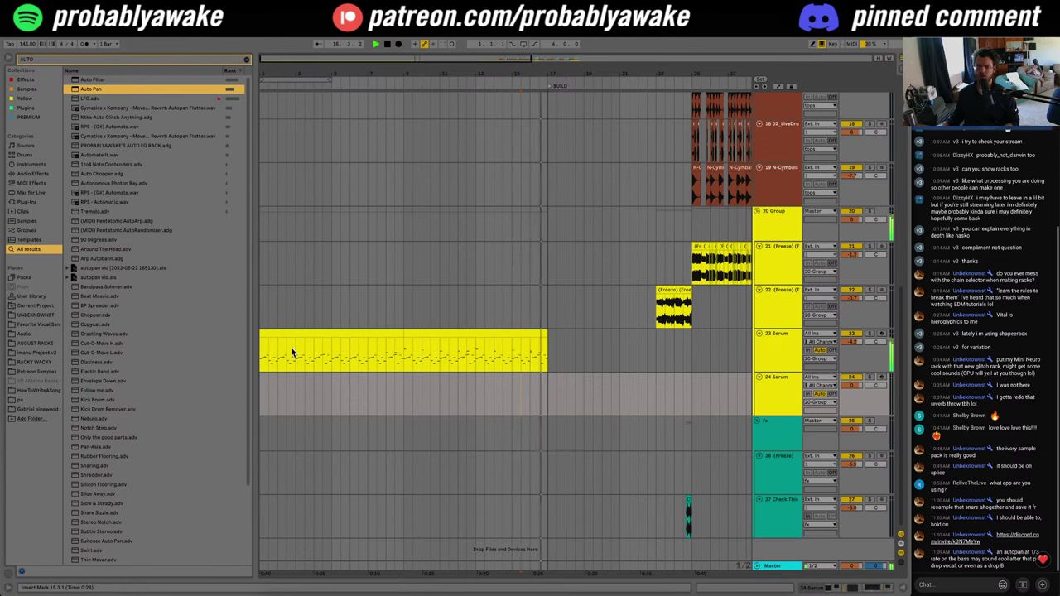
pyautogui.click(777, 353)
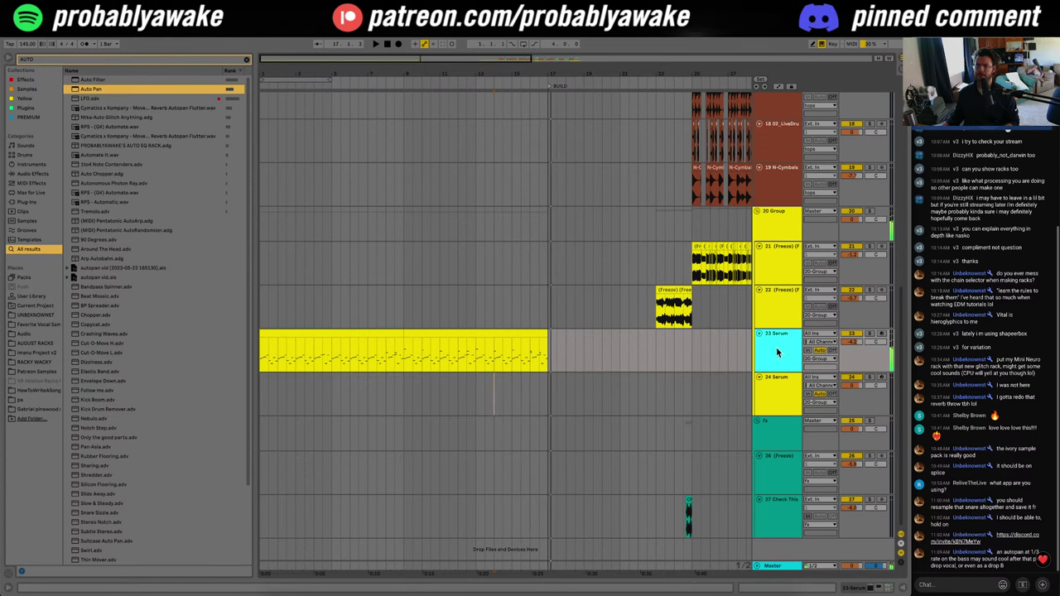
pyautogui.click(773, 412)
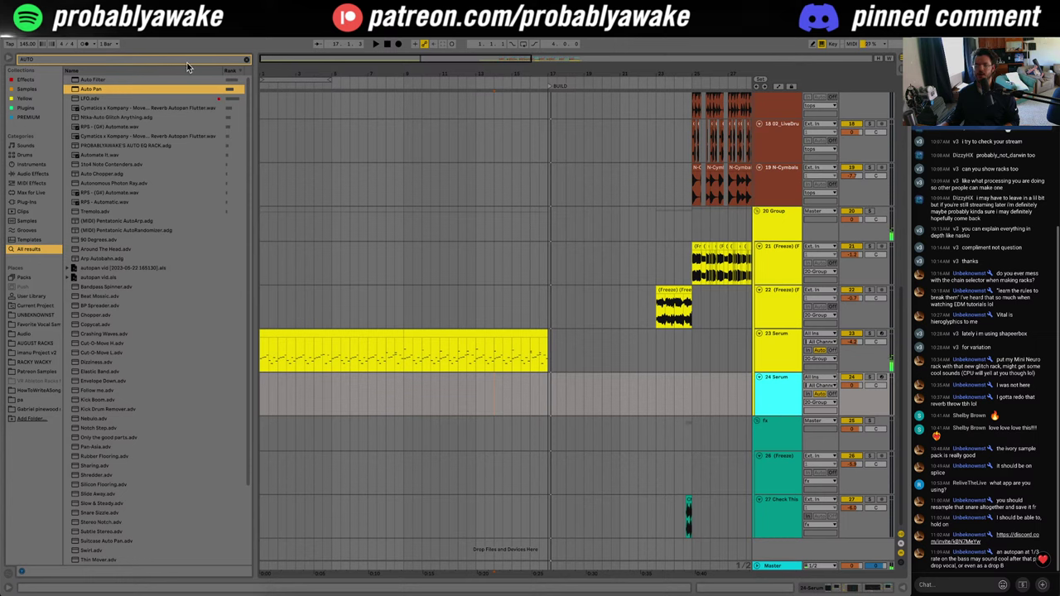
# Step: Clear the browser search and arm track 24 Serum to play it from the computer keyboard at octave C0 to D1
pyautogui.press('BackSpace')
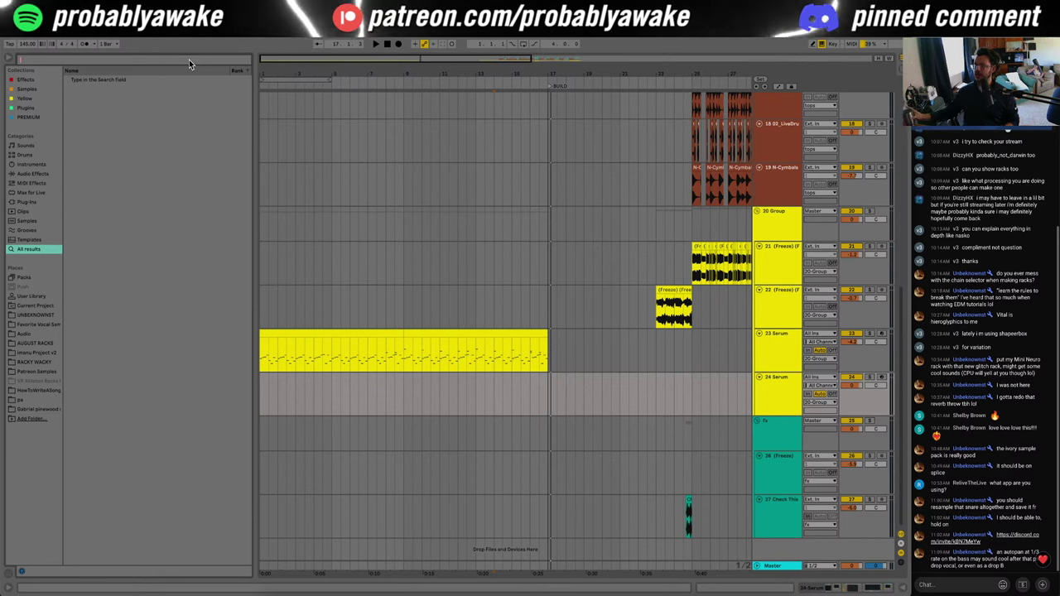
pyautogui.click(574, 335)
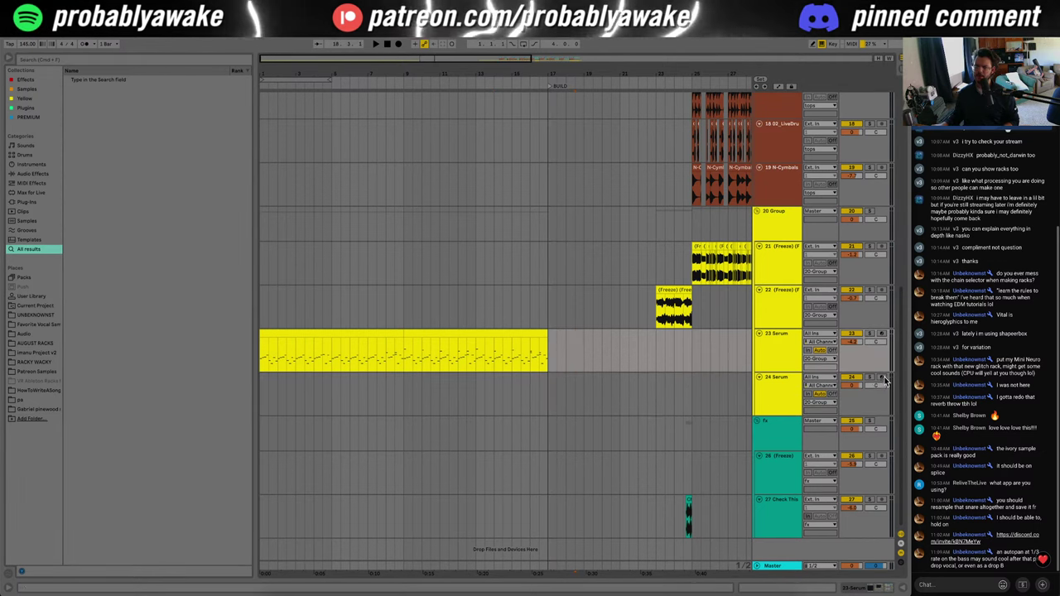
pyautogui.click(779, 408)
pyautogui.press('x')
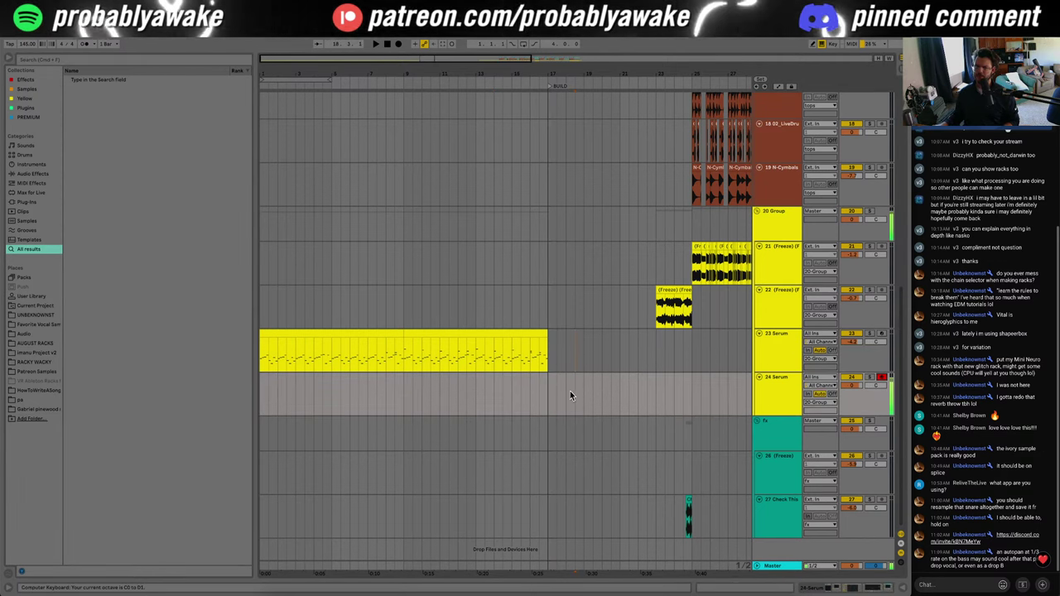
pyautogui.click(779, 401)
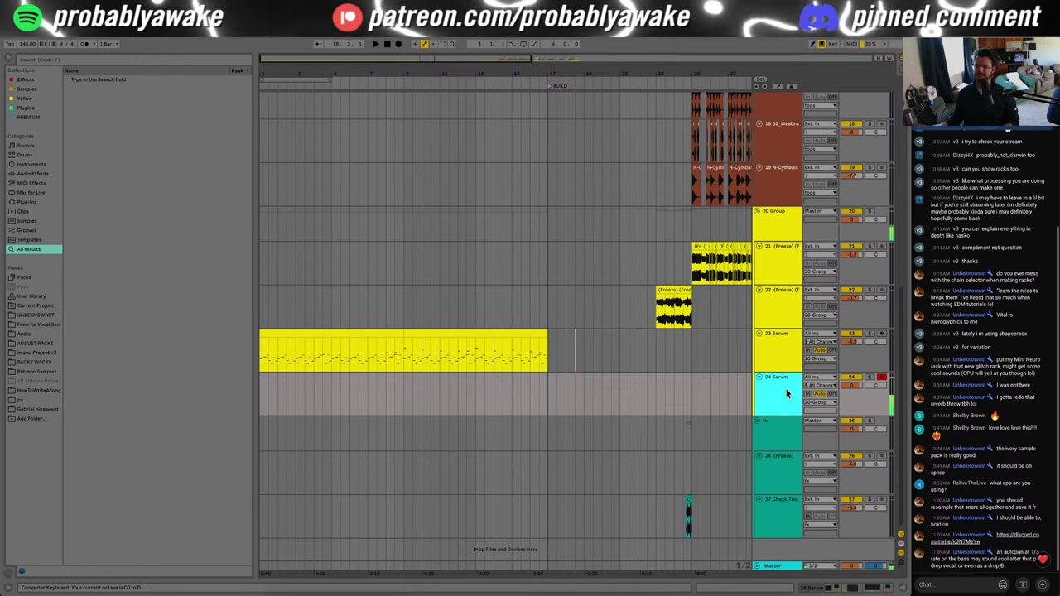
pyautogui.click(106, 60)
pyautogui.write('auto')
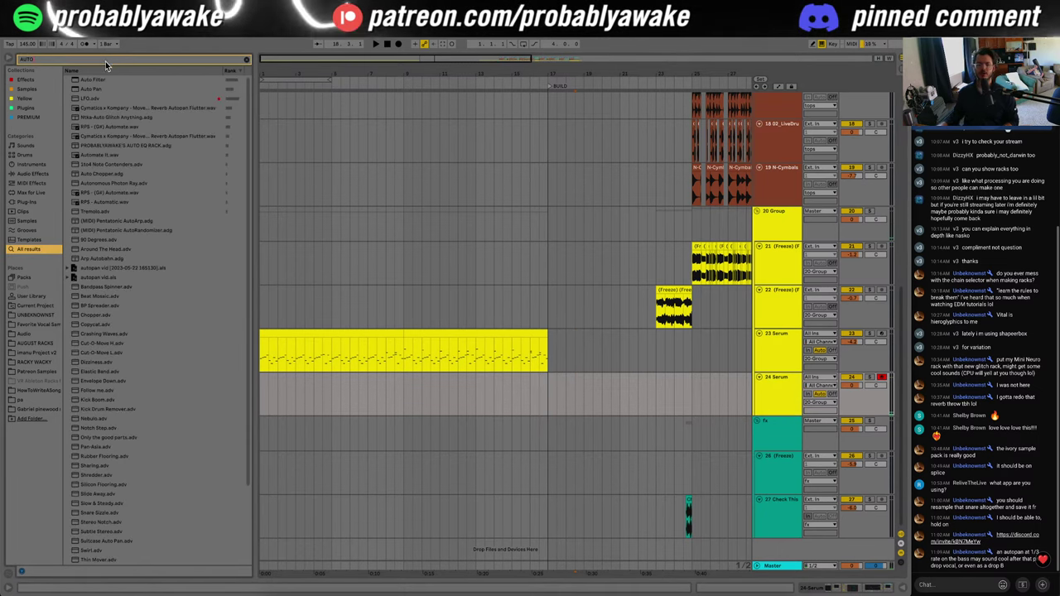
pyautogui.press('Down')
pyautogui.press('Return')
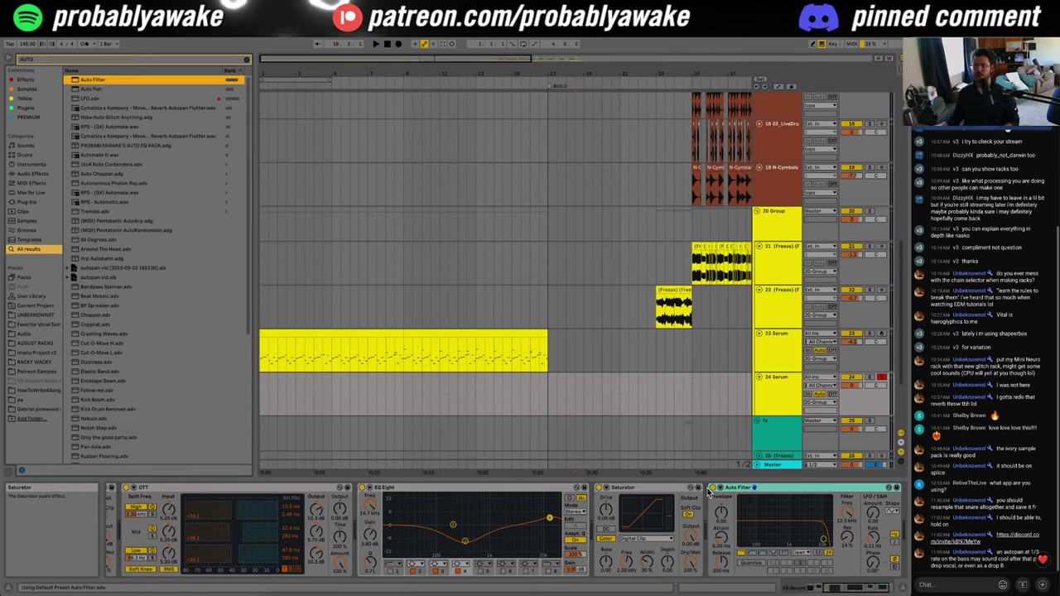
# Step: Show automation lanes, play the arrangement from bar 1, and lower the Auto Filter cutoff frequency on track 24 Serum
pyautogui.moveTo(551, 398); pyautogui.dragTo(217, 412)
pyautogui.click(778, 85)
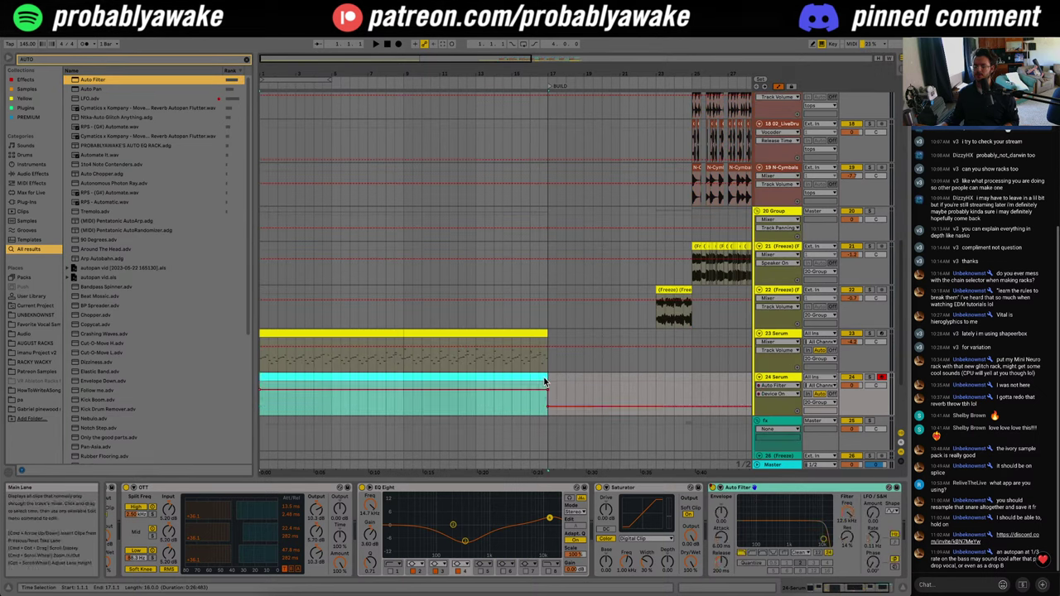
pyautogui.press('space')
pyautogui.click(823, 521)
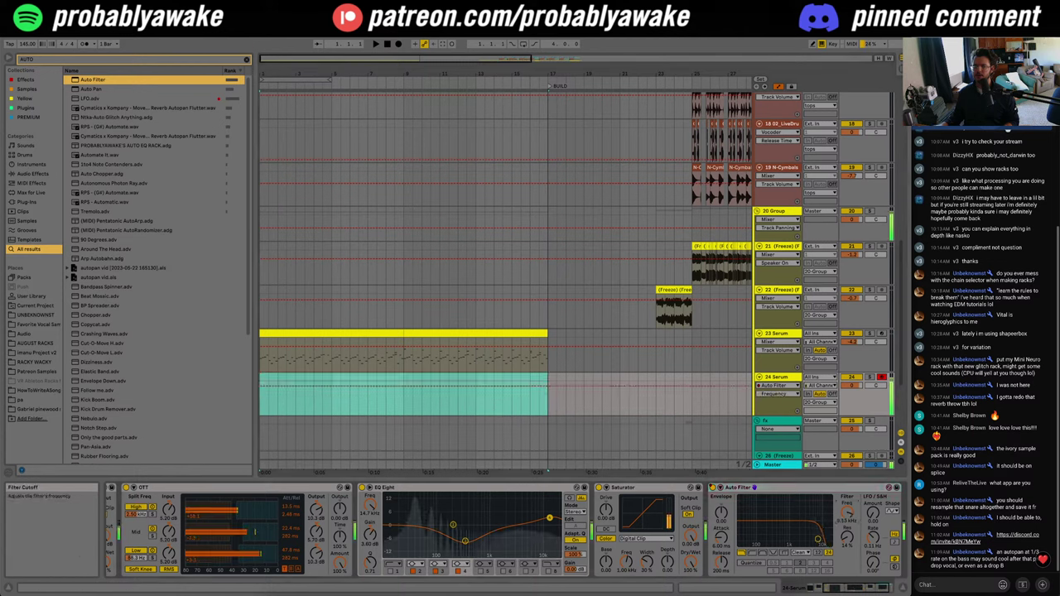
pyautogui.click(901, 588)
# Step: Create an empty eight-bar MIDI clip at bar 1 on track 24 Serum, open its notes, and play it
pyautogui.click(267, 418)
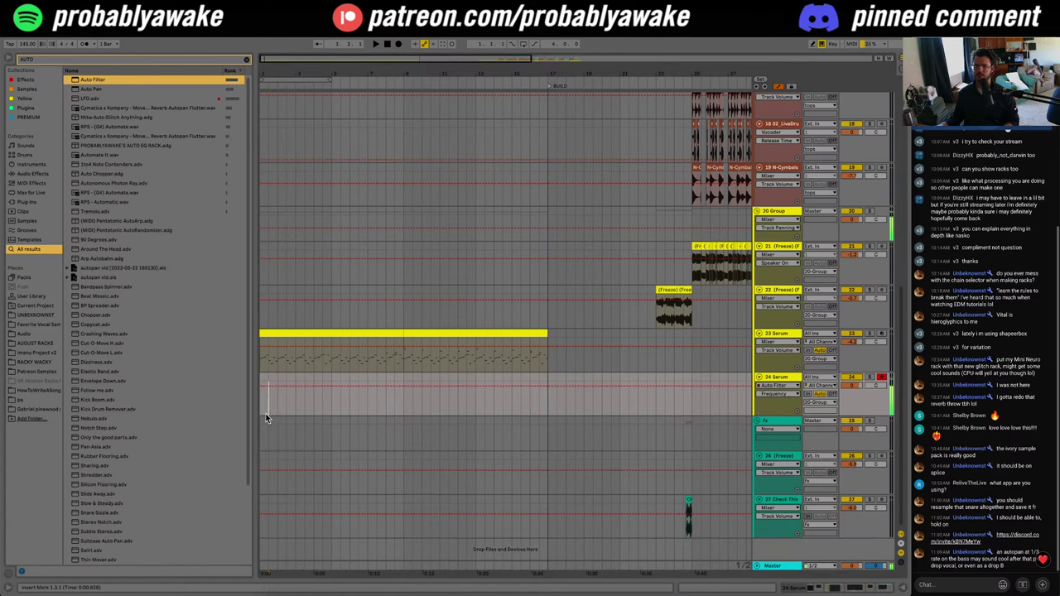
pyautogui.moveTo(388, 384); pyautogui.dragTo(406, 375)
pyautogui.hotkey('ctrl', 'shift', 'm')
pyautogui.doubleClick(405, 375)
pyautogui.press('space')
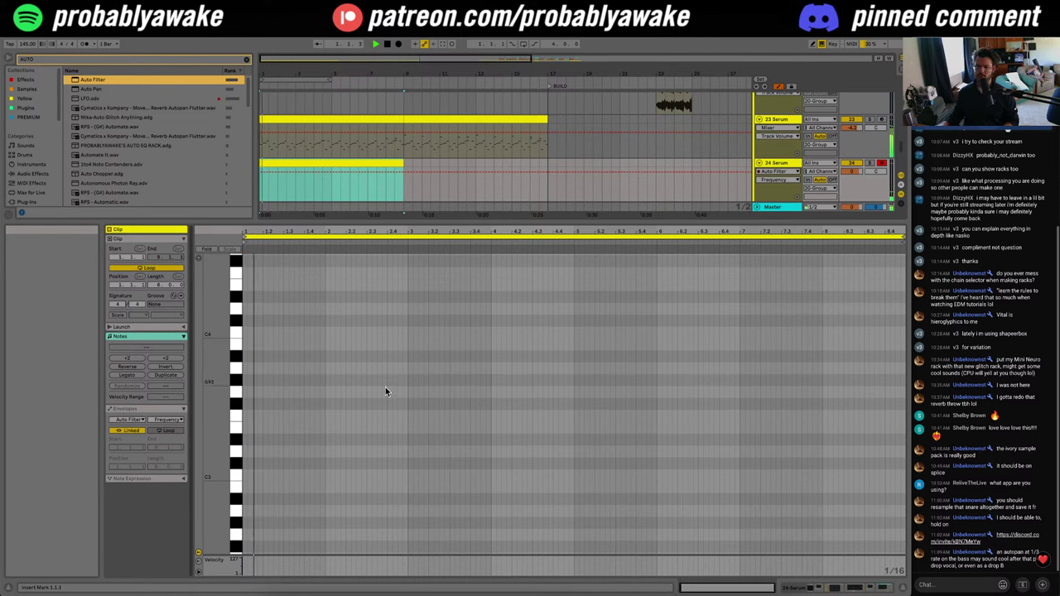
# Step: Write four consecutive one-bar notes E3, B2, G2 and F#2 from the start of the clip
pyautogui.doubleClick(246, 428)
pyautogui.moveTo(248, 428); pyautogui.dragTo(343, 427)
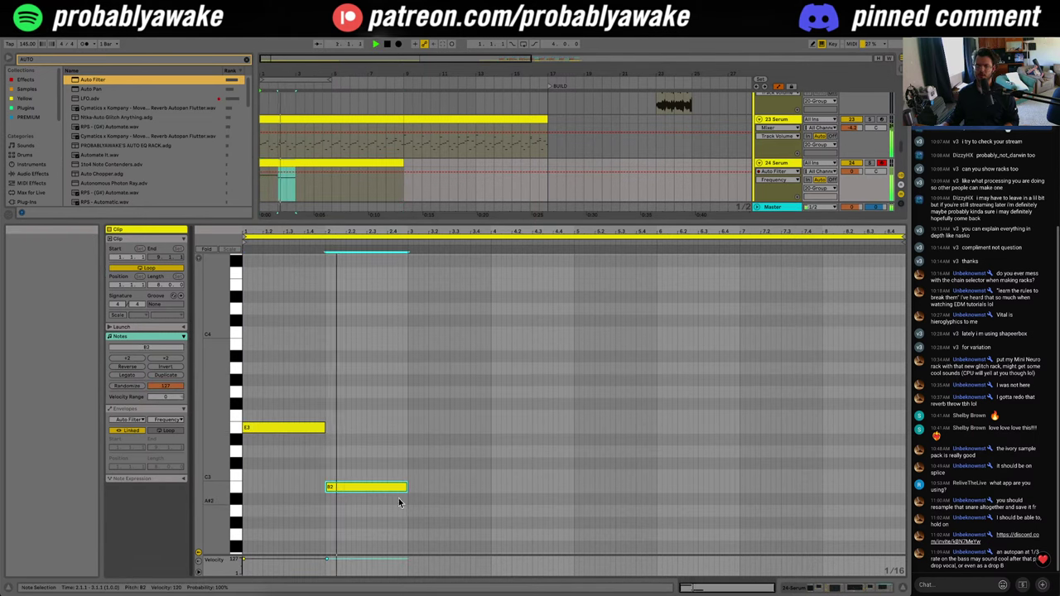
pyautogui.moveTo(439, 489); pyautogui.dragTo(441, 539)
pyautogui.scroll(-2, 536, 531)
pyautogui.press('super+d')
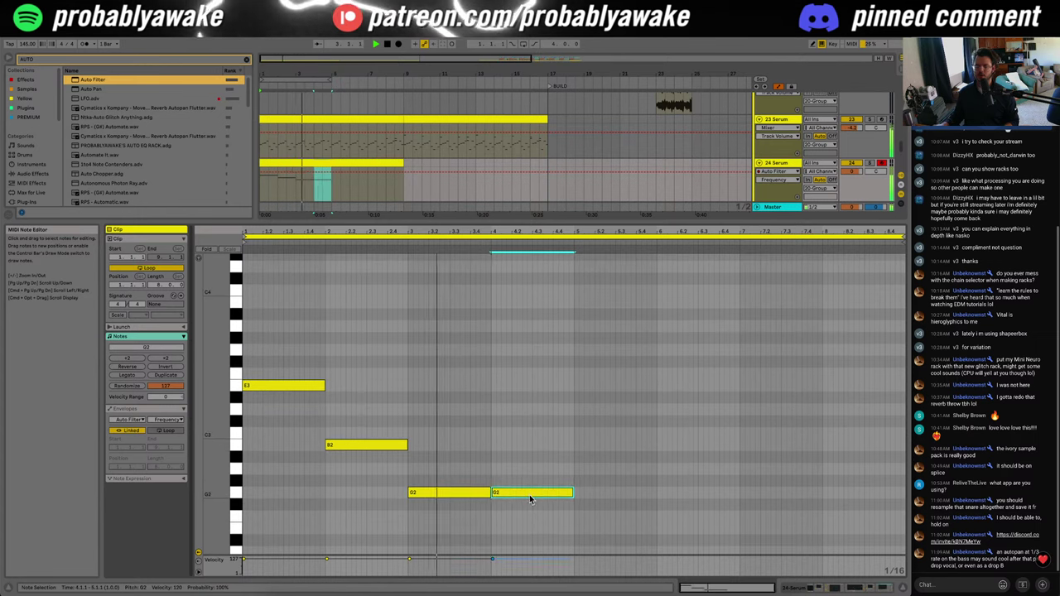
pyautogui.moveTo(530, 495); pyautogui.dragTo(427, 444)
# Step: Duplicate the four-bar phrase to bars 5 to 8 and change its last three notes to F#3, C4 and B3
pyautogui.press('super+a')
pyautogui.press('super+d')
pyautogui.click(729, 446)
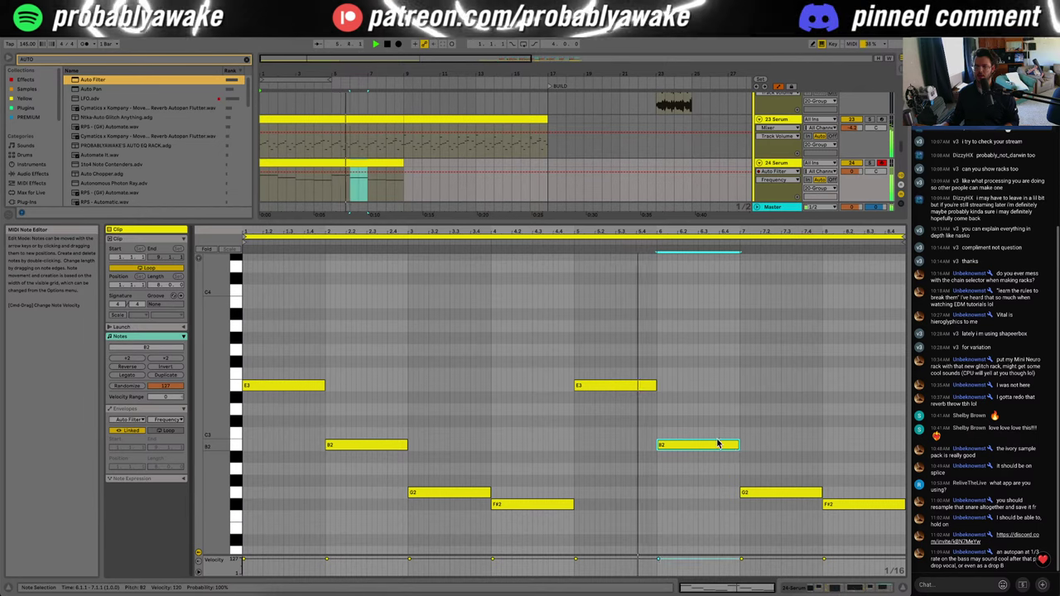
pyautogui.moveTo(721, 444); pyautogui.dragTo(721, 365)
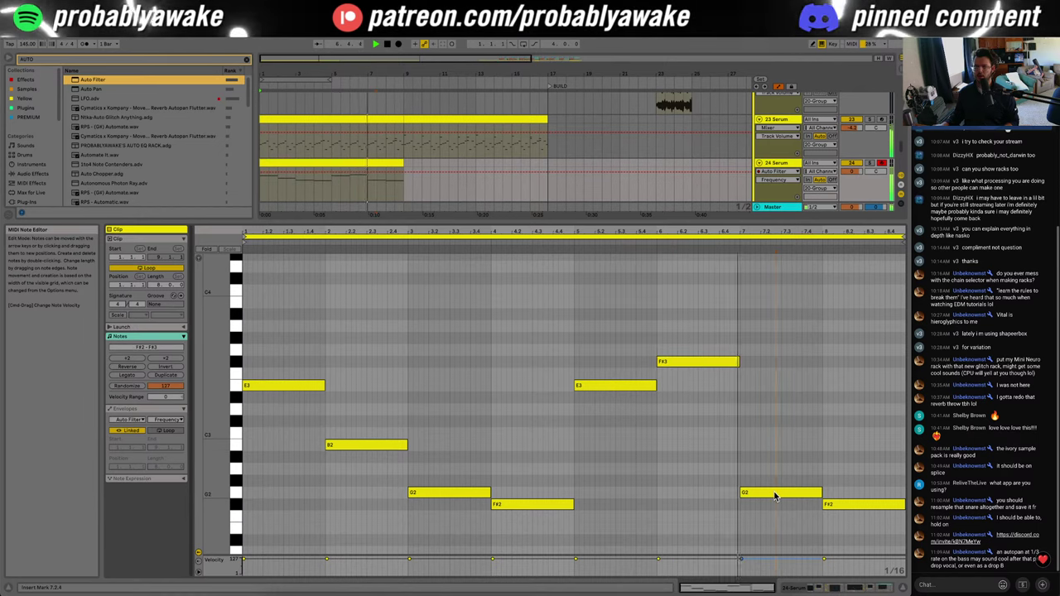
pyautogui.moveTo(777, 494); pyautogui.dragTo(779, 299)
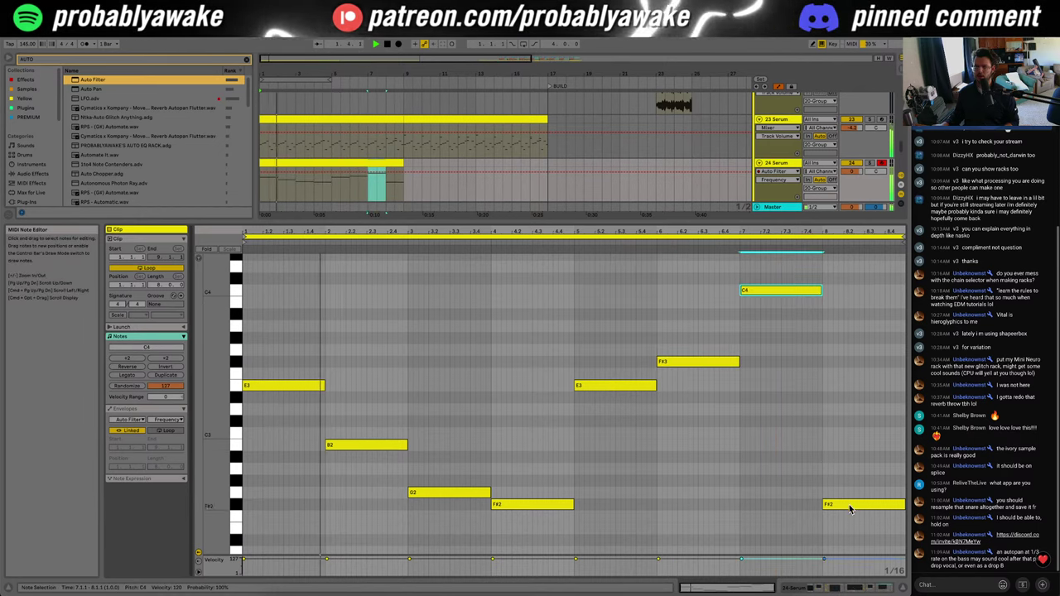
pyautogui.moveTo(831, 503); pyautogui.dragTo(852, 318)
pyautogui.click(829, 374)
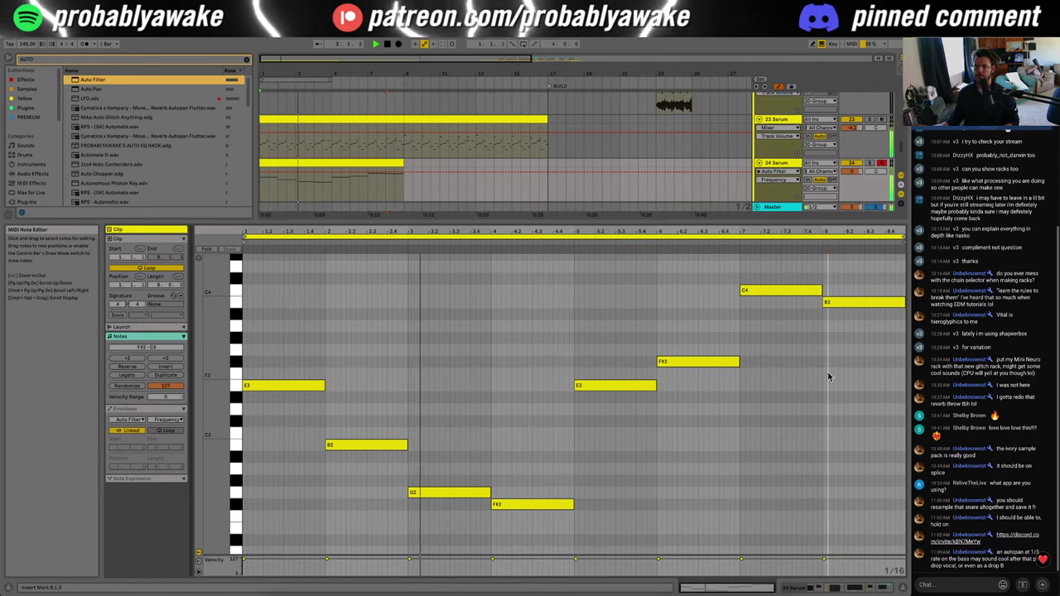
# Step: Transpose all notes of the bass clip down two octaves so the line starts on E1
pyautogui.click(692, 403)
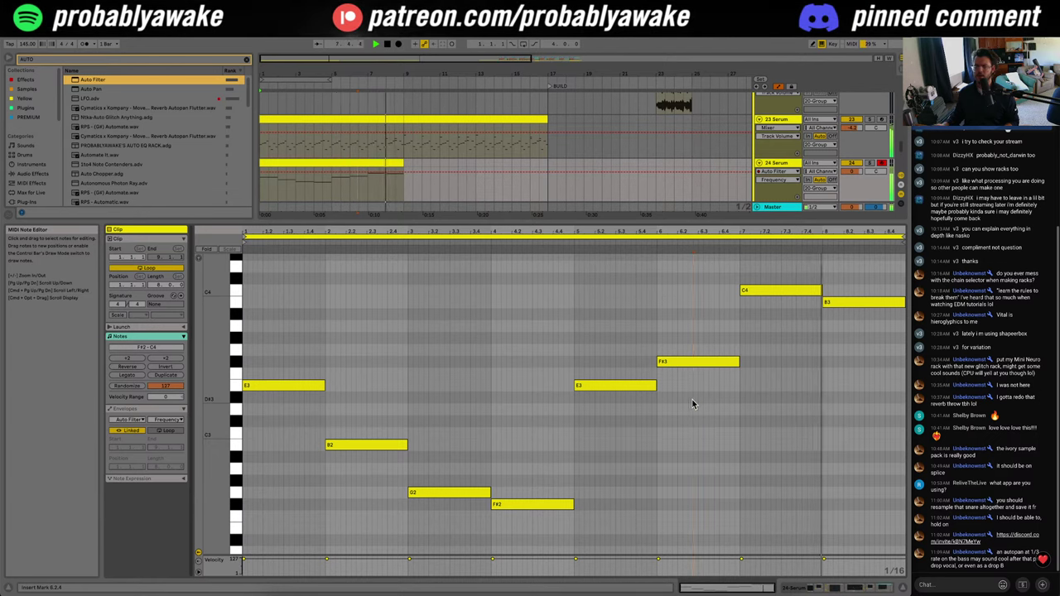
pyautogui.press('super+a')
pyautogui.hotkey('shift', 'Down')
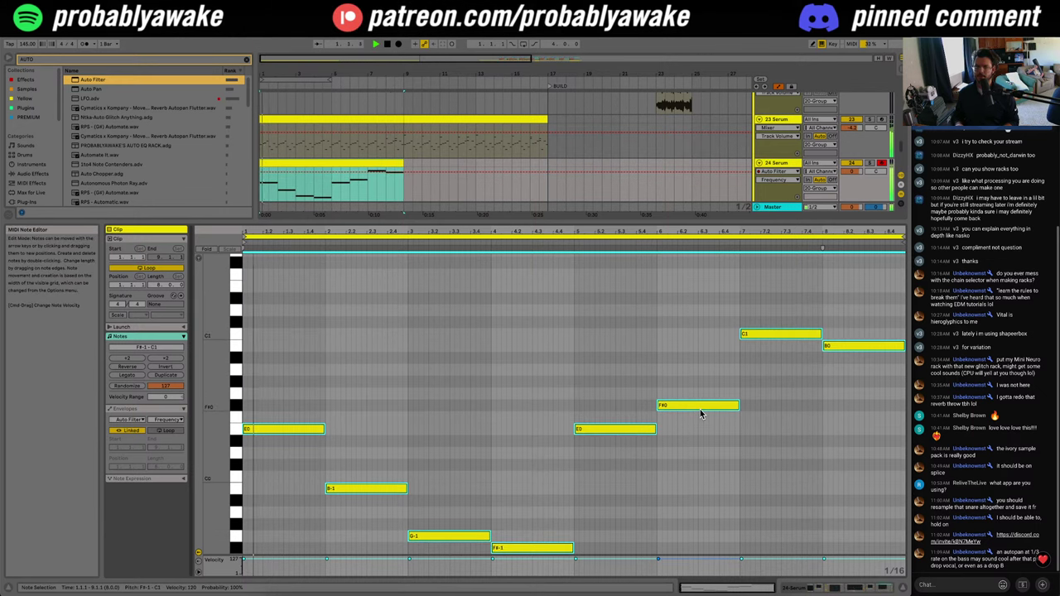
pyautogui.hotkey('shift', 'Up')
pyautogui.click(338, 160)
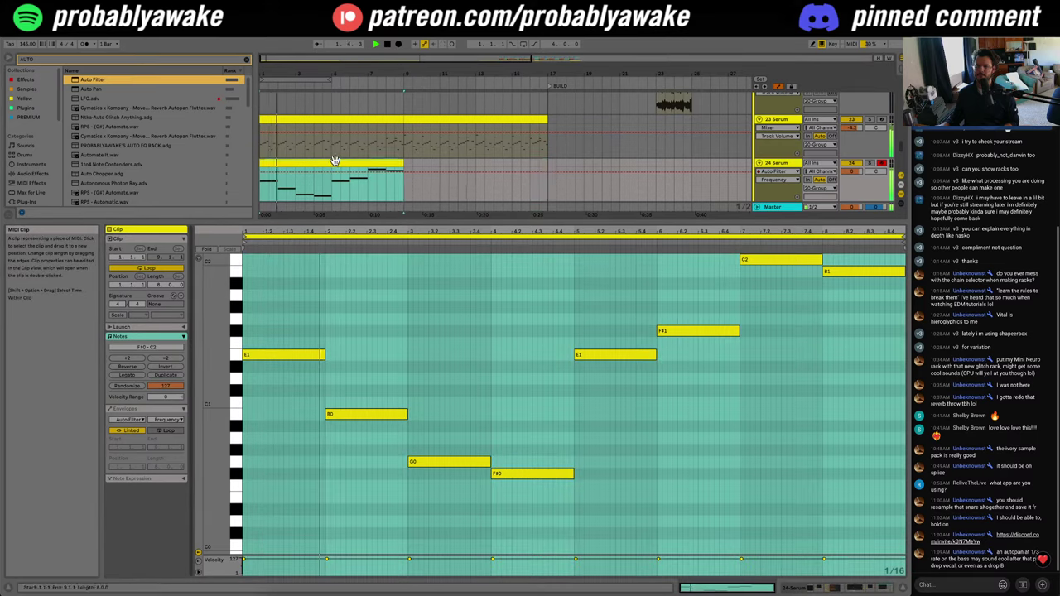
pyautogui.press('super+d')
pyautogui.click(905, 589)
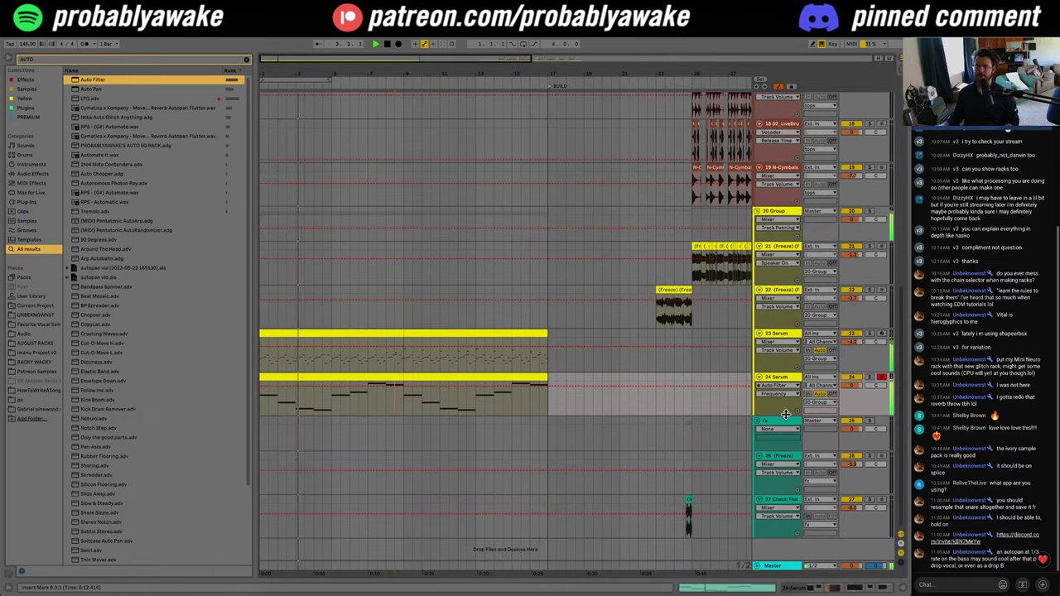
pyautogui.doubleClick(796, 382)
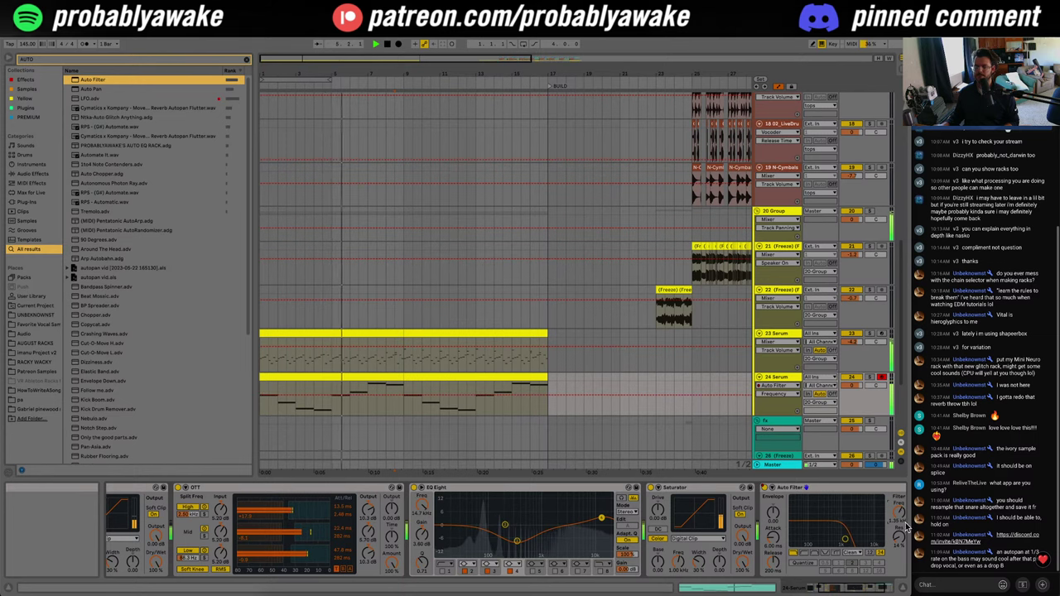
pyautogui.click(906, 589)
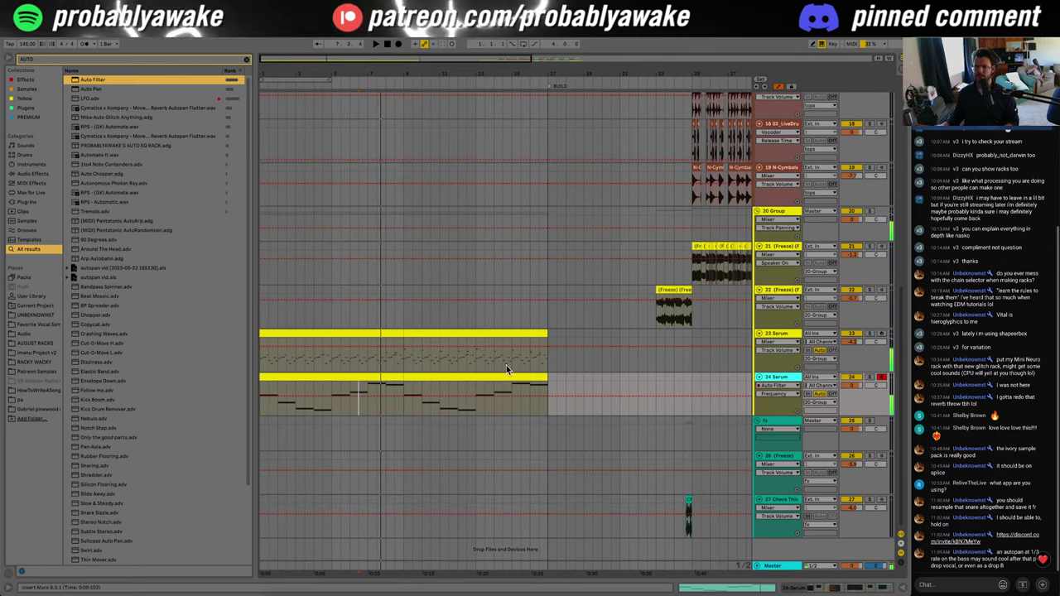
# Step: Duplicate track 24 Serum together with its clips and devices
pyautogui.click(781, 334)
pyautogui.click(780, 379)
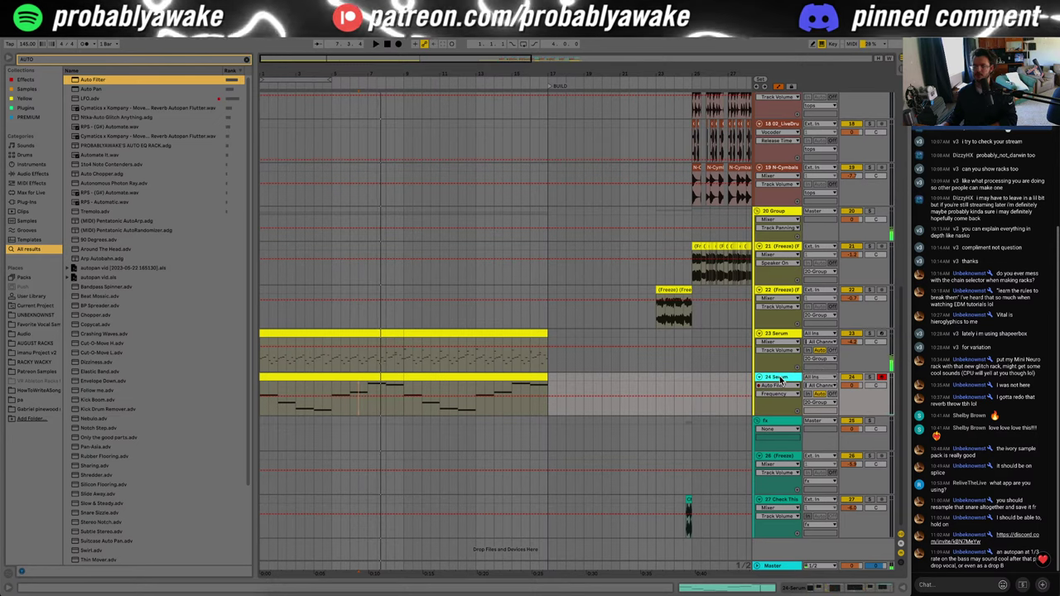
pyautogui.hotkey('ctrl', 'd')
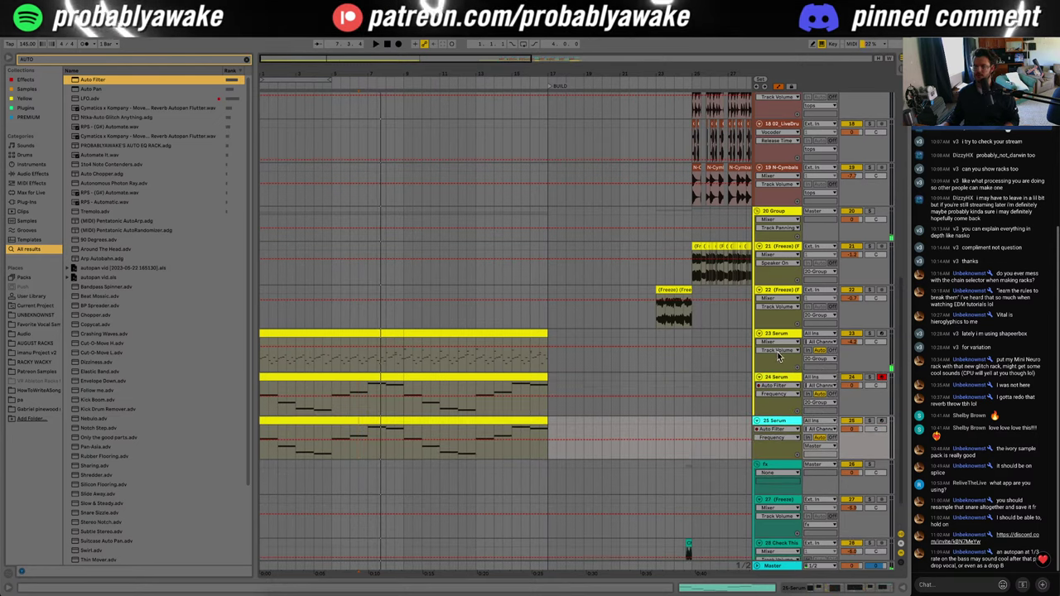
# Step: Move the melody track 23 Serum out above the group and put it in a new group named "sYNTHS"
pyautogui.moveTo(789, 342); pyautogui.dragTo(789, 214)
pyautogui.hotkey('ctrl', 'g')
pyautogui.hotkey('ctrl', 'r')
pyautogui.write('sYNTHS')
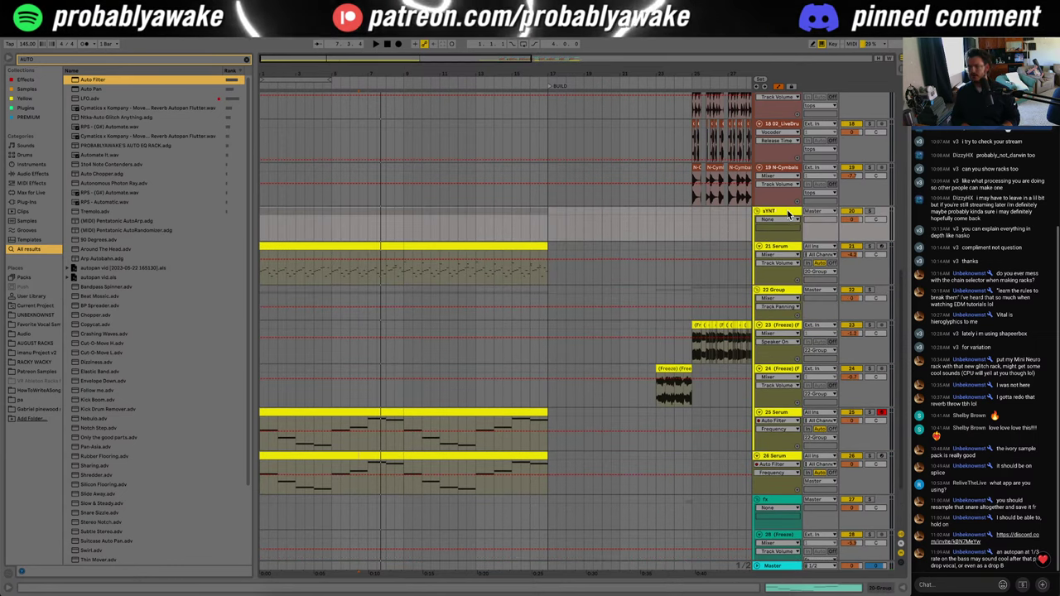
pyautogui.press('Return')
# Step: Rename the original yellow group holding the frozen bass tracks to "BASS"
pyautogui.click(779, 291)
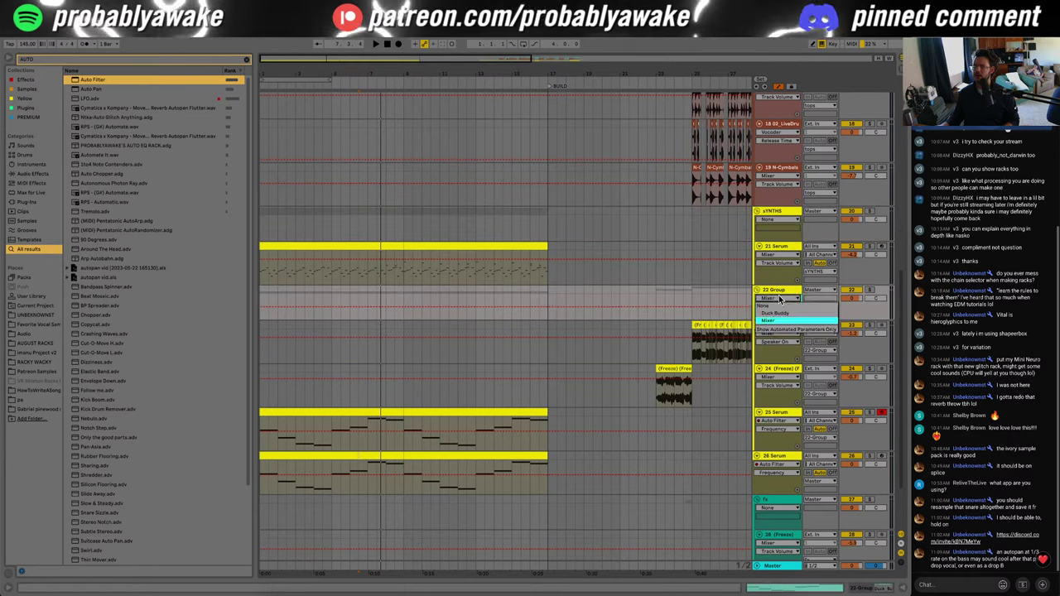
pyautogui.hotkey('ctrl', 'r')
pyautogui.write('BASS')
pyautogui.press('Return')
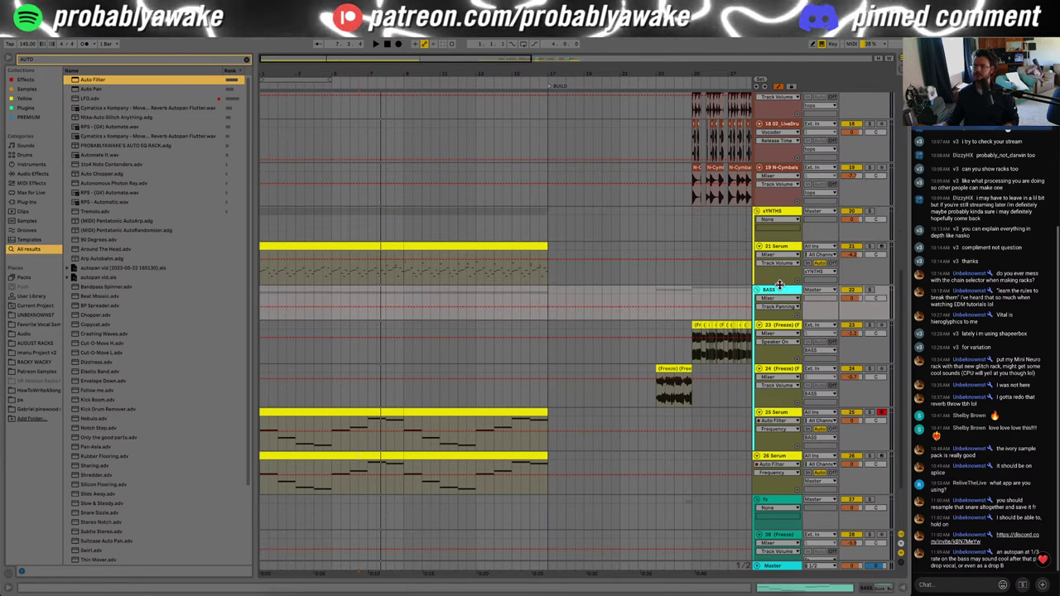
# Step: Delete the intro bass clips between bars 1 and 21 on track 25 Serum
pyautogui.doubleClick(469, 58)
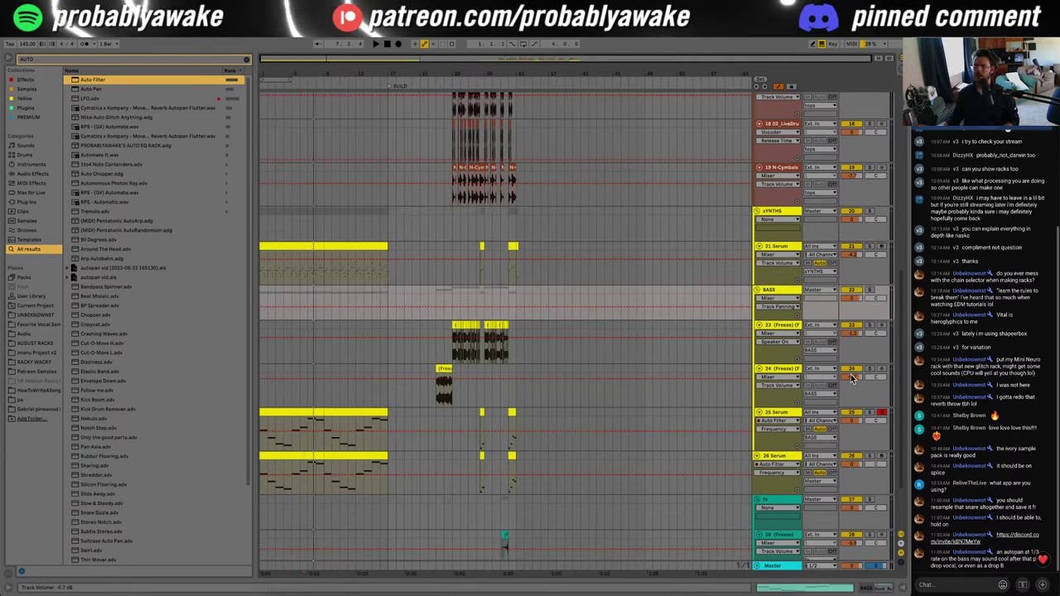
pyautogui.click(785, 412)
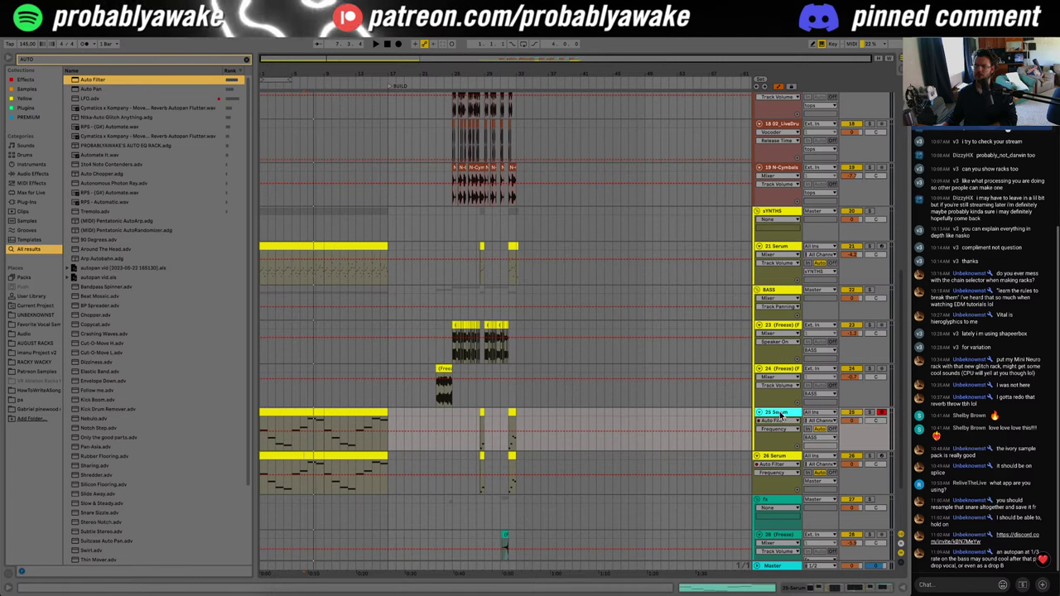
pyautogui.moveTo(423, 415); pyautogui.dragTo(262, 417)
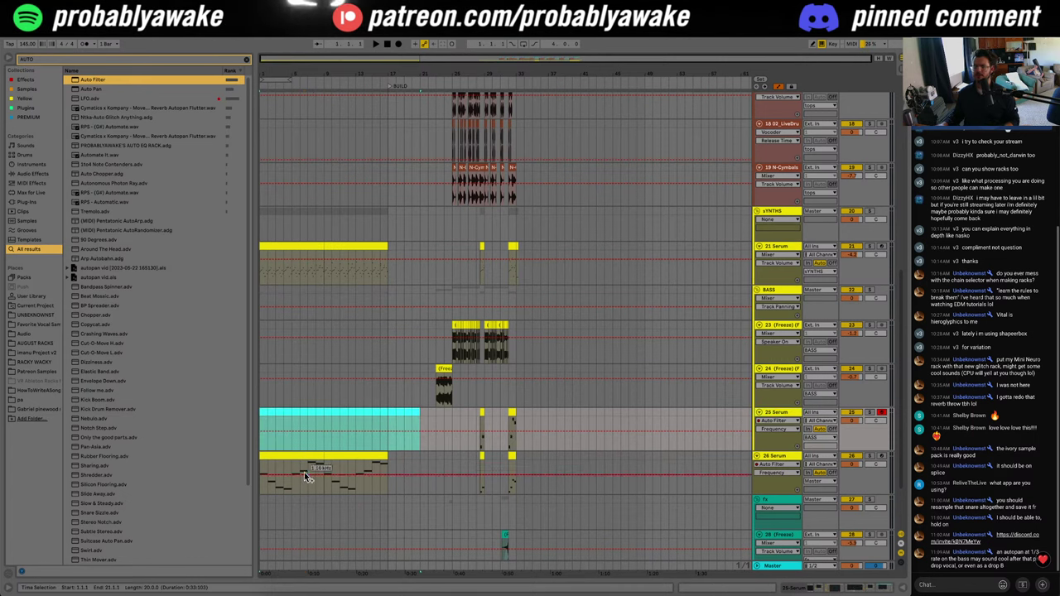
# Step: Put the duplicated track 26 Serum into its own group and name the group "suybs"
pyautogui.click(263, 485)
pyautogui.scroll(-2, 743, 466)
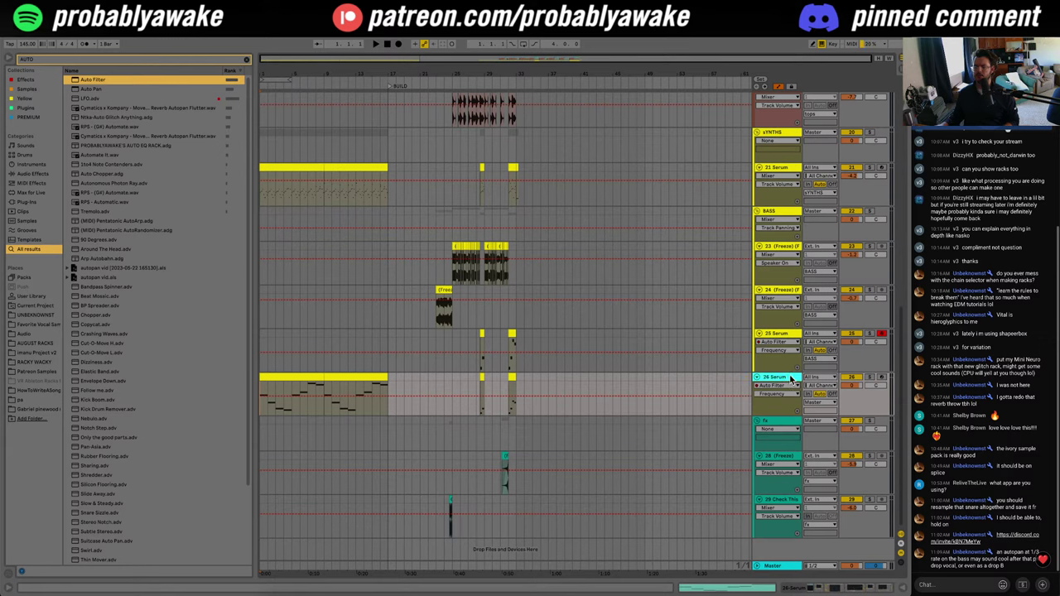
pyautogui.hotkey('ctrl', 'g')
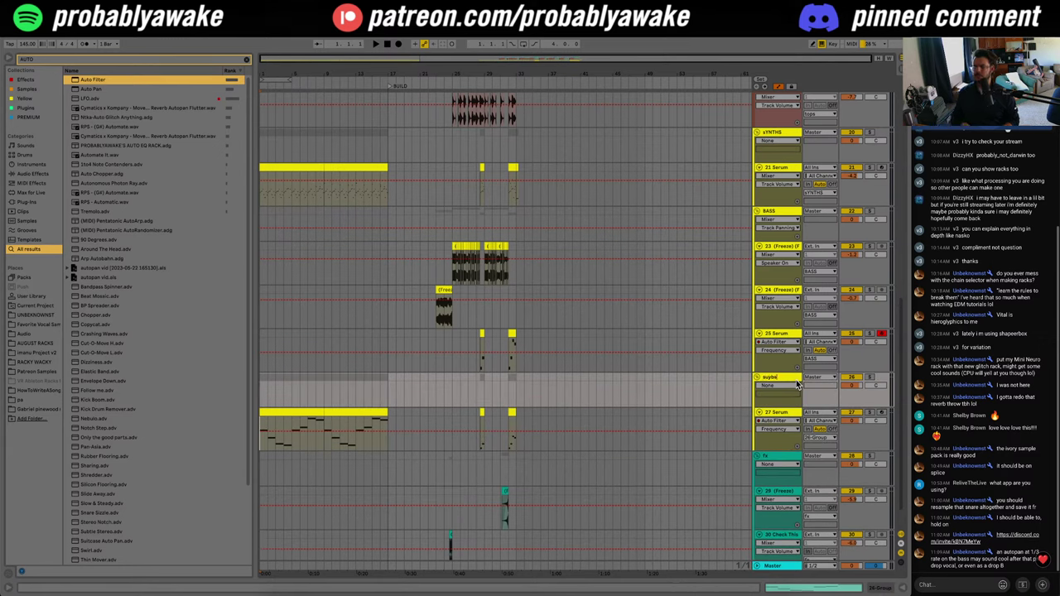
# Step: Delete the two short clips after bar 25 on track 27 Serum, keeping its intro clips
pyautogui.click(782, 412)
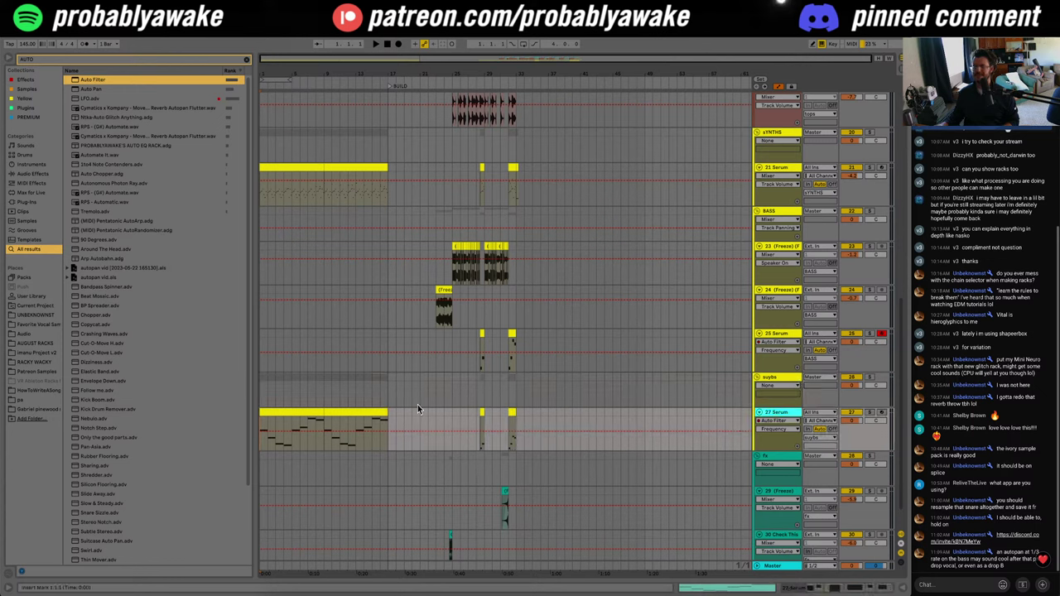
pyautogui.moveTo(435, 413); pyautogui.dragTo(254, 421)
pyautogui.moveTo(475, 406); pyautogui.dragTo(603, 414)
pyautogui.click(782, 421)
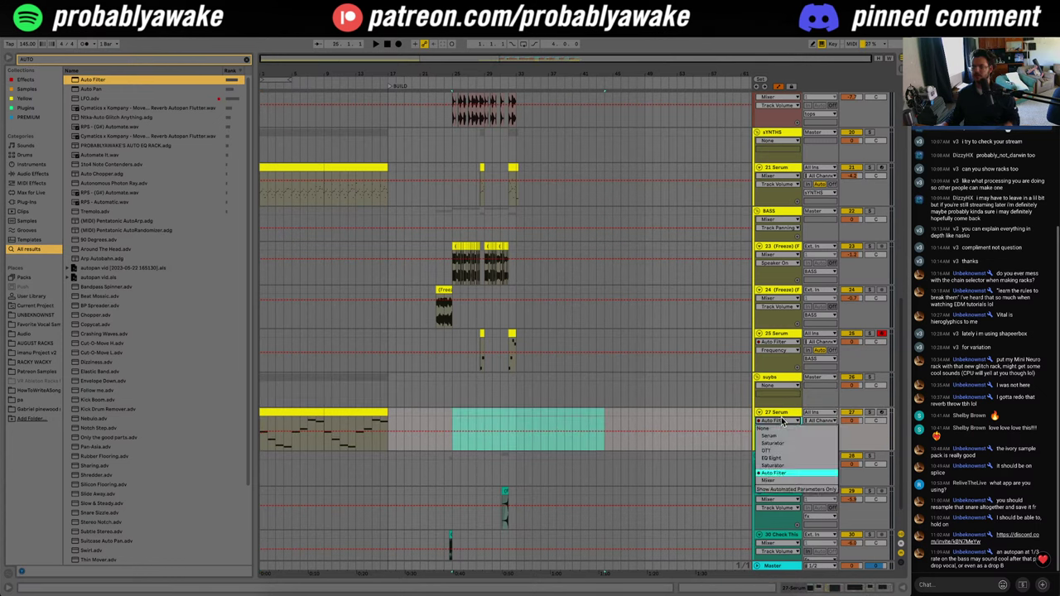
# Step: Remove the Saturators, OTT, EQ Eight and Auto Filter from track 27 Serum, leaving only the Serum instrument
pyautogui.doubleClick(784, 414)
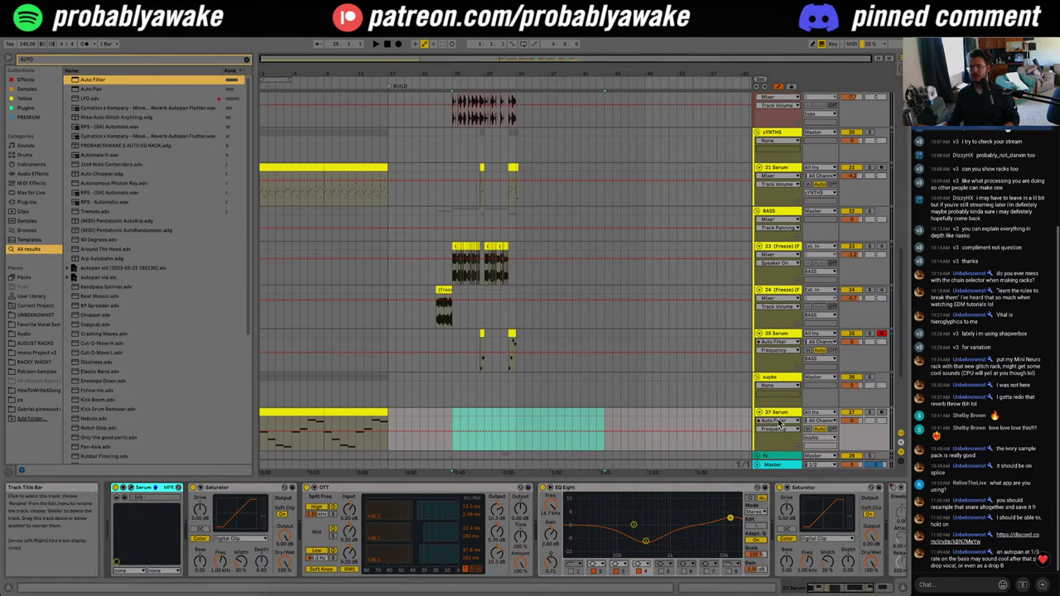
pyautogui.press('Delete')
pyautogui.press('Delete')
pyautogui.press('Delete')
pyautogui.press('Delete')
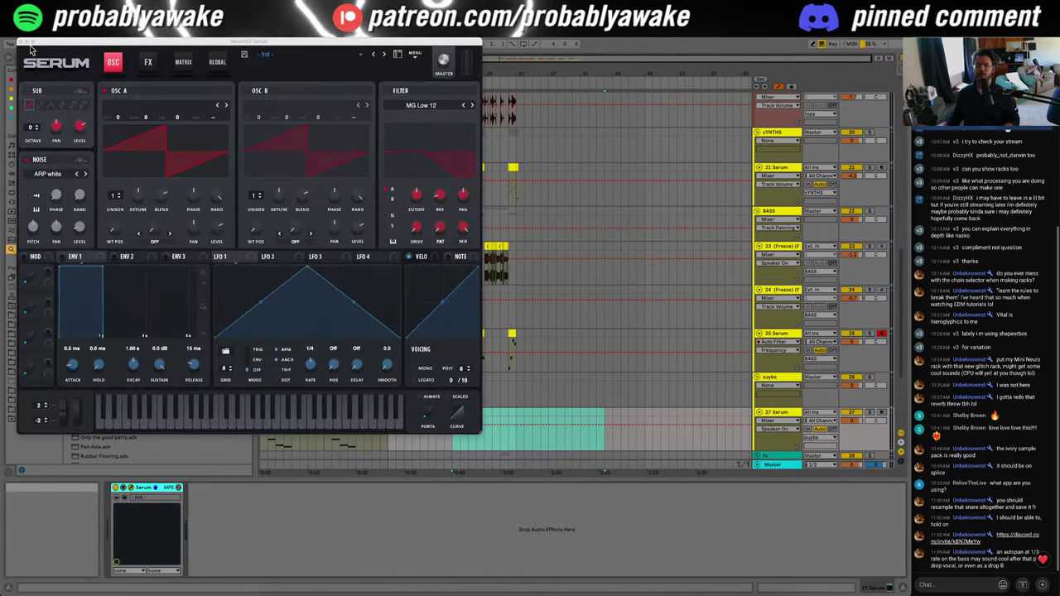
pyautogui.click(23, 43)
# Step: Search the browser for "pigments" and replace Serum on track 27 with the Pigments instrument
pyautogui.click(36, 61)
pyautogui.write('pigments')
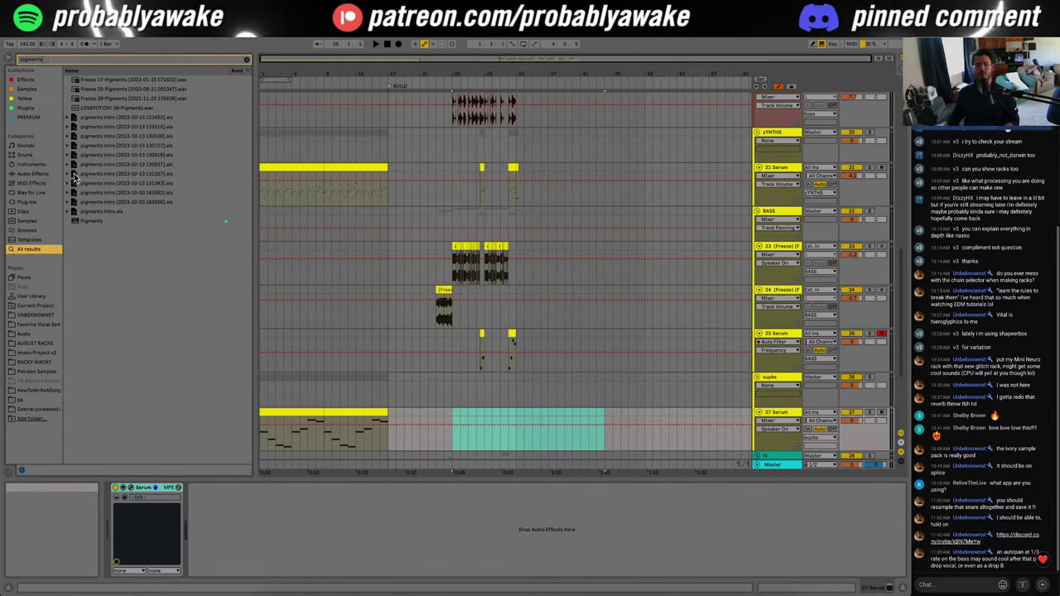
pyautogui.moveTo(97, 222); pyautogui.dragTo(459, 441)
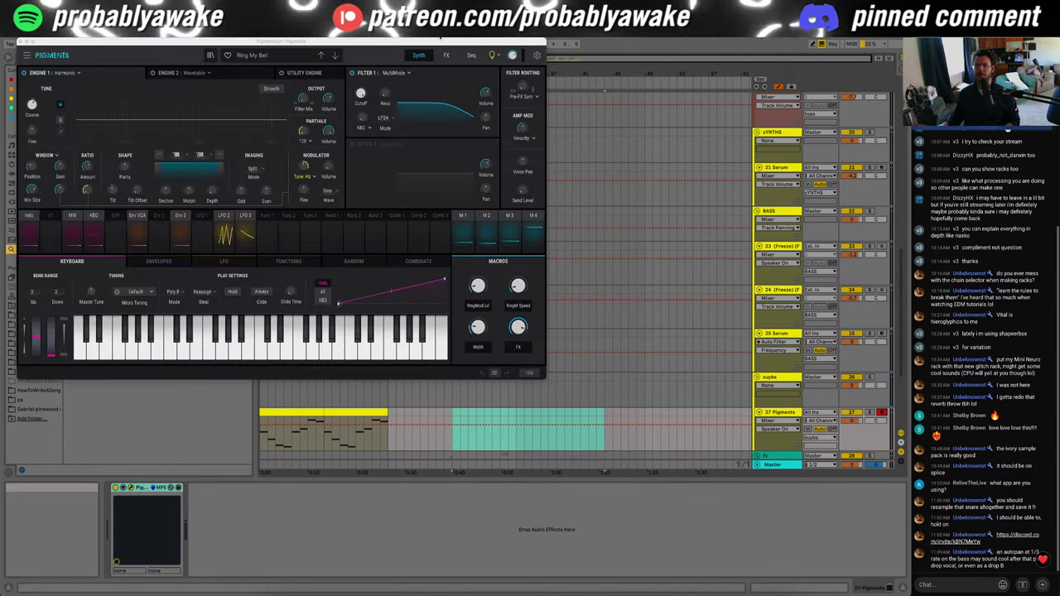
# Step: Audition the Pigments bass presets Amped Robot and Angry Picker, keep Angry Picker, play from the start and close the plug-in window
pyautogui.click(287, 61)
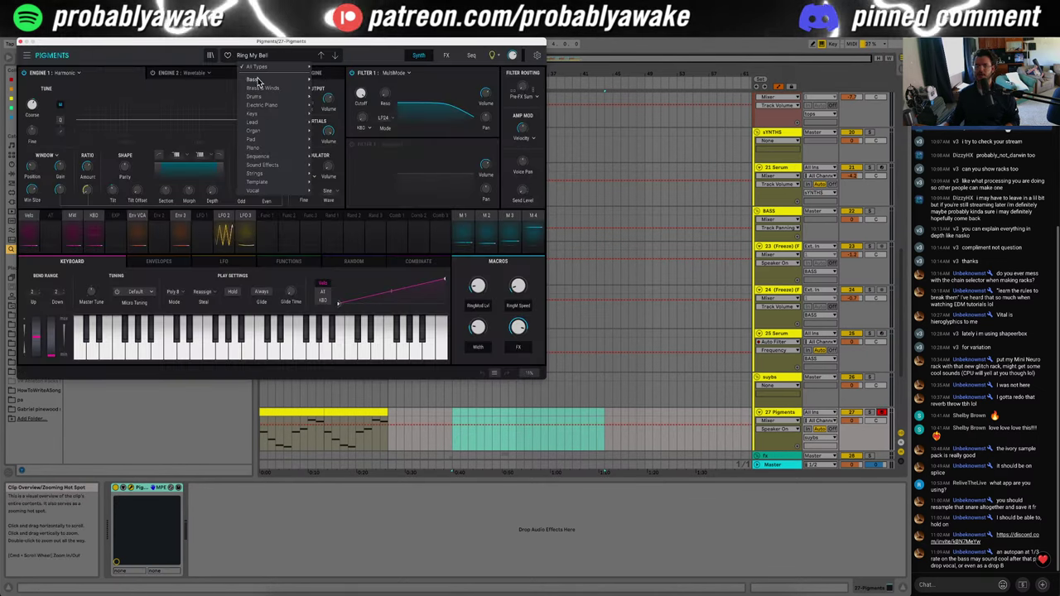
pyautogui.moveTo(257, 80)
pyautogui.click(352, 111)
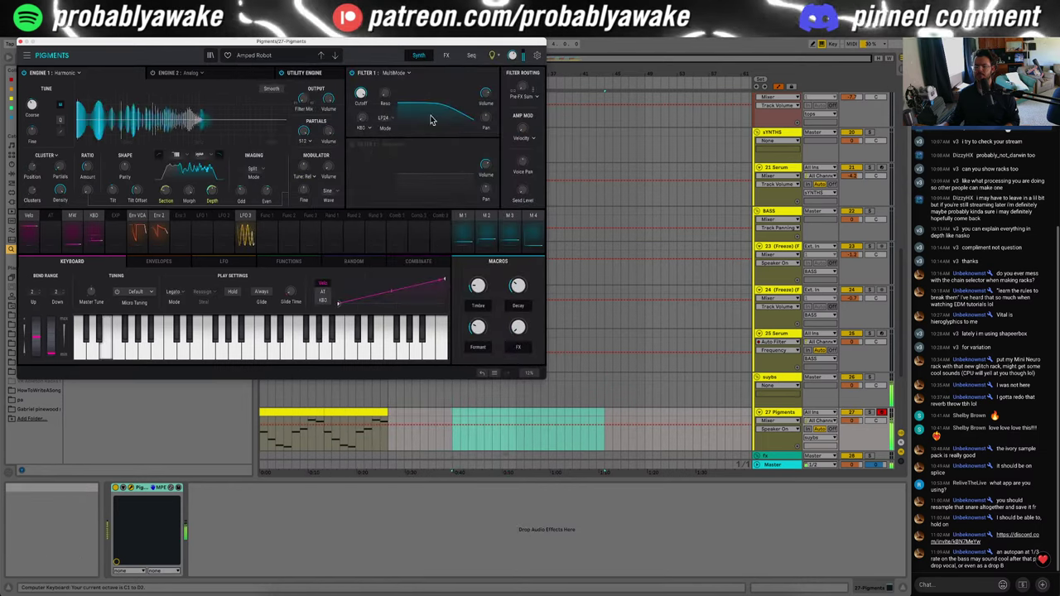
pyautogui.click(286, 60)
pyautogui.moveTo(267, 80)
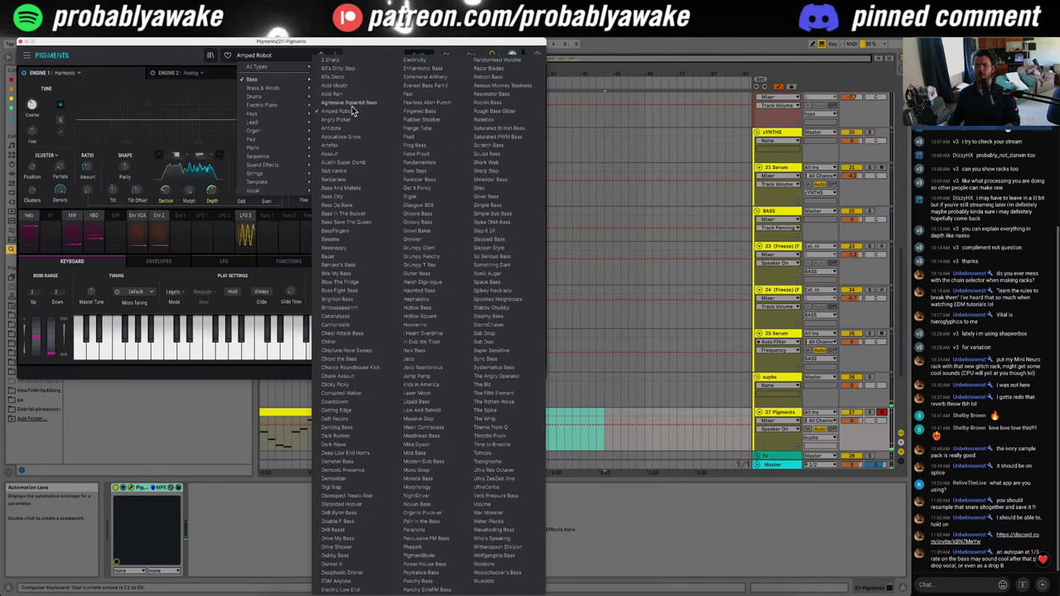
pyautogui.click(348, 120)
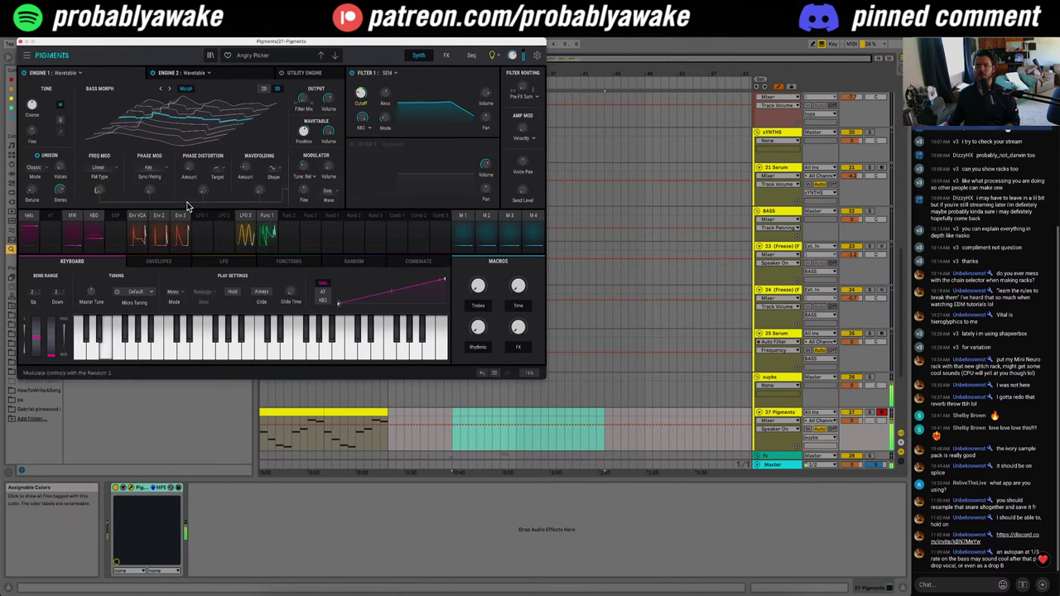
pyautogui.click(263, 439)
pyautogui.click(21, 43)
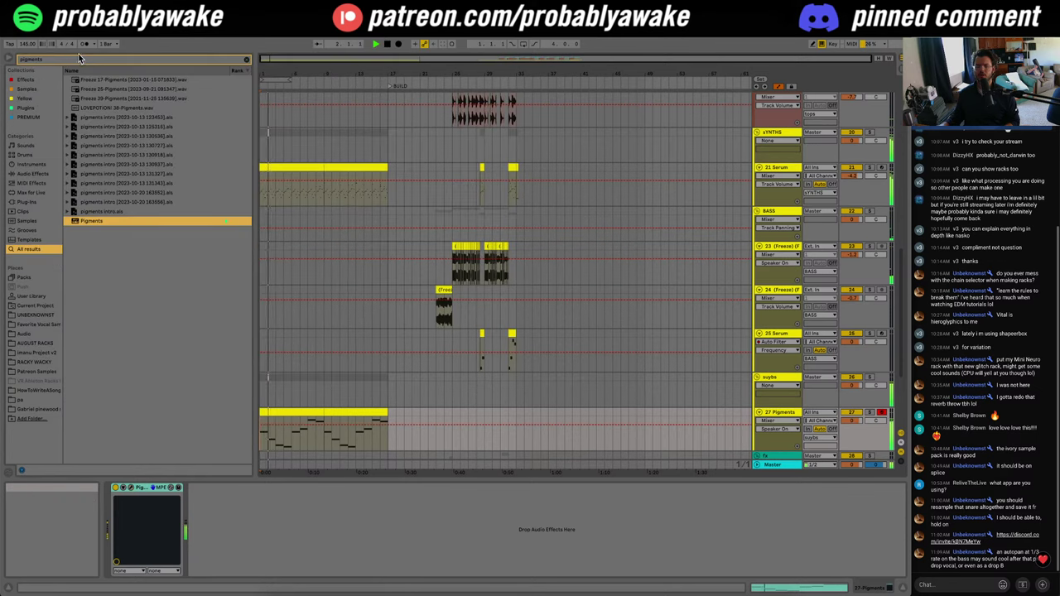
# Step: Find OTT and Arpeggiator in the browser and add both devices to track 27 Pigments
pyautogui.press('BackSpace')
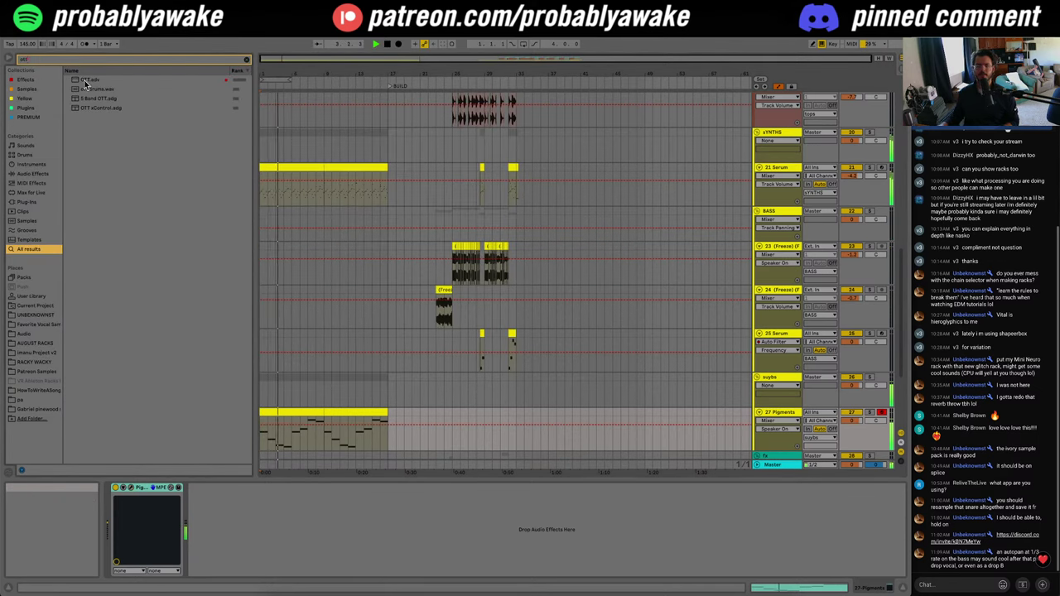
pyautogui.doubleClick(86, 79)
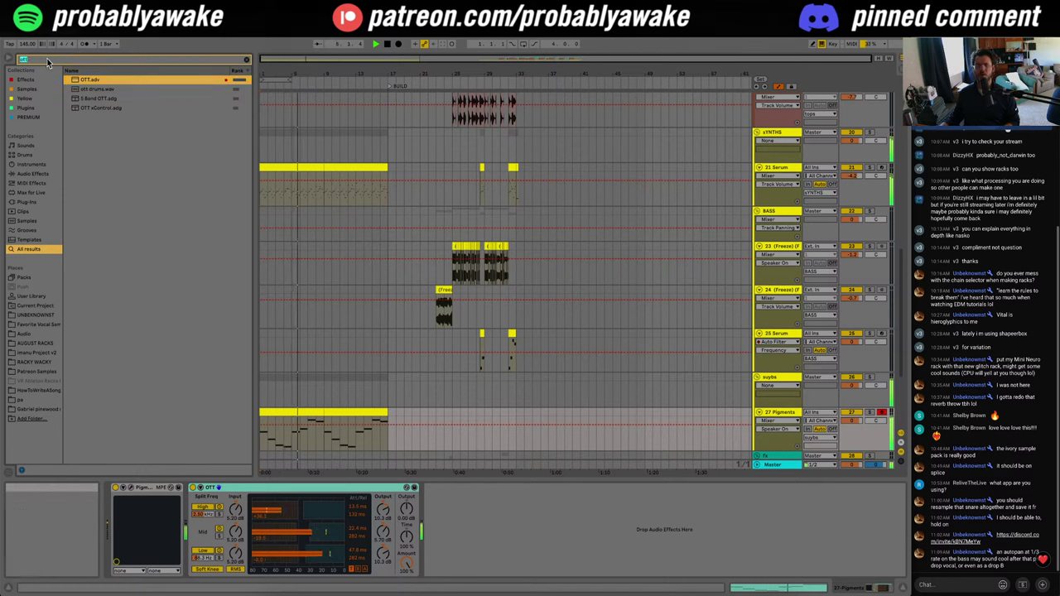
pyautogui.write('arp')
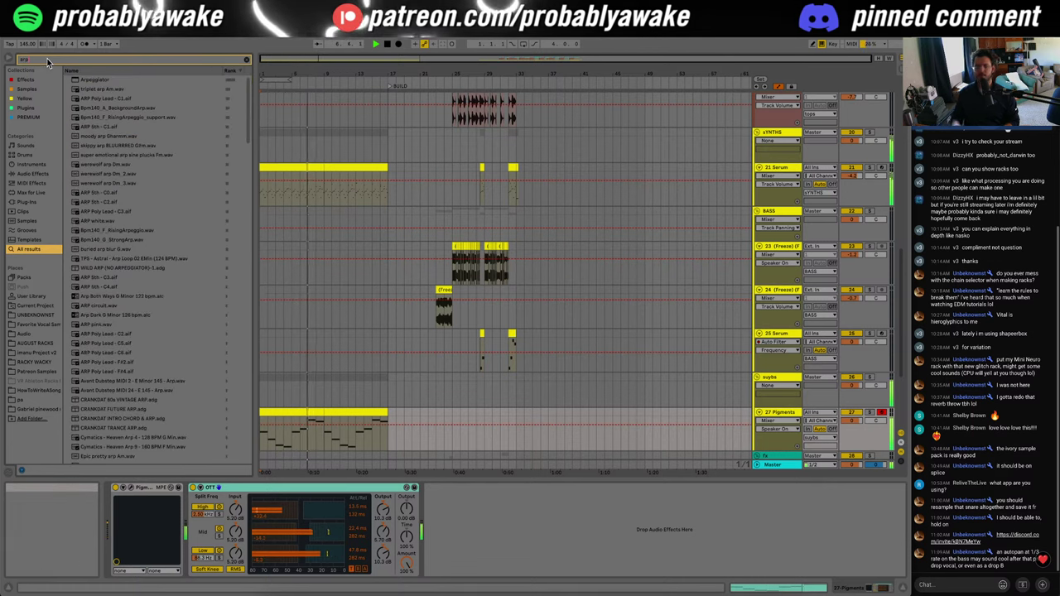
pyautogui.doubleClick(93, 81)
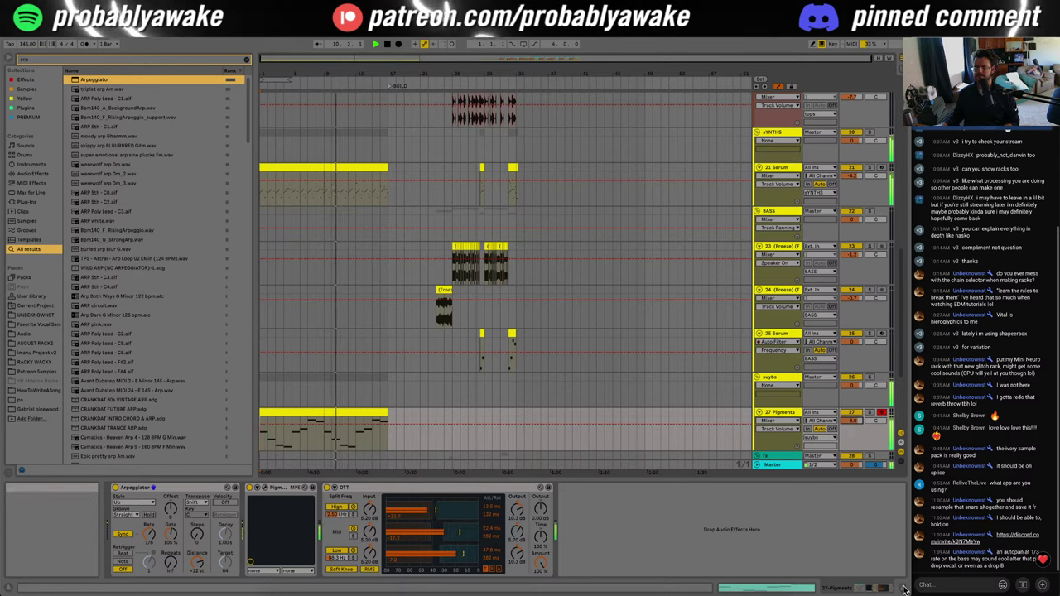
# Step: Raise the G0 and F#0 notes by an octave in the bar 9 clip on track 27 Pigments
pyautogui.hotkey('ctrl', 'alt', 'l')
pyautogui.click(320, 465)
pyautogui.scroll(-1, 319, 465)
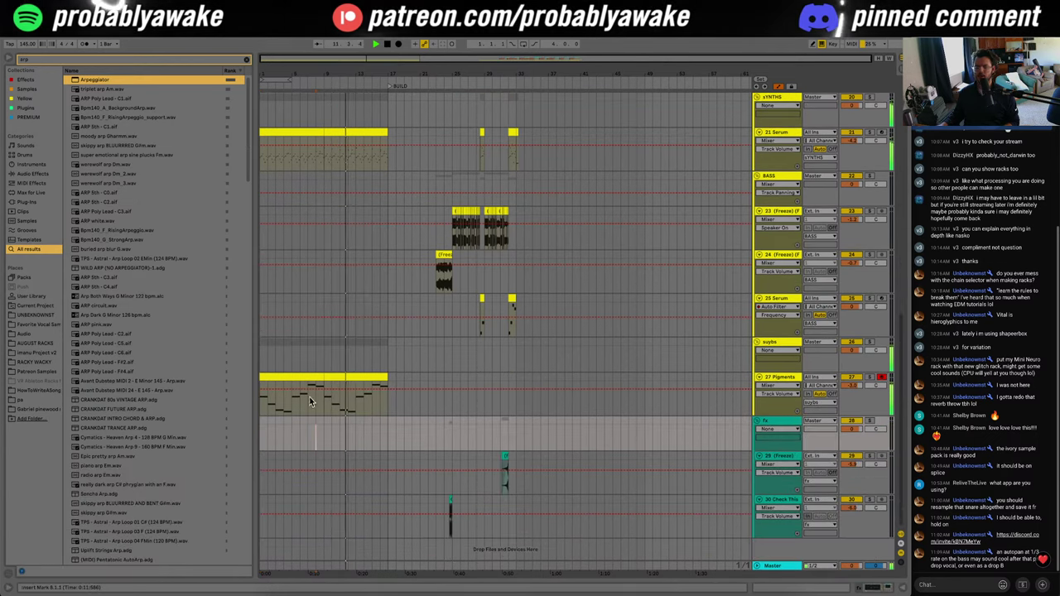
pyautogui.doubleClick(372, 376)
pyautogui.press('space')
pyautogui.moveTo(495, 422); pyautogui.dragTo(456, 498)
pyautogui.hotkey('shift', 'Up')
pyautogui.click(455, 499)
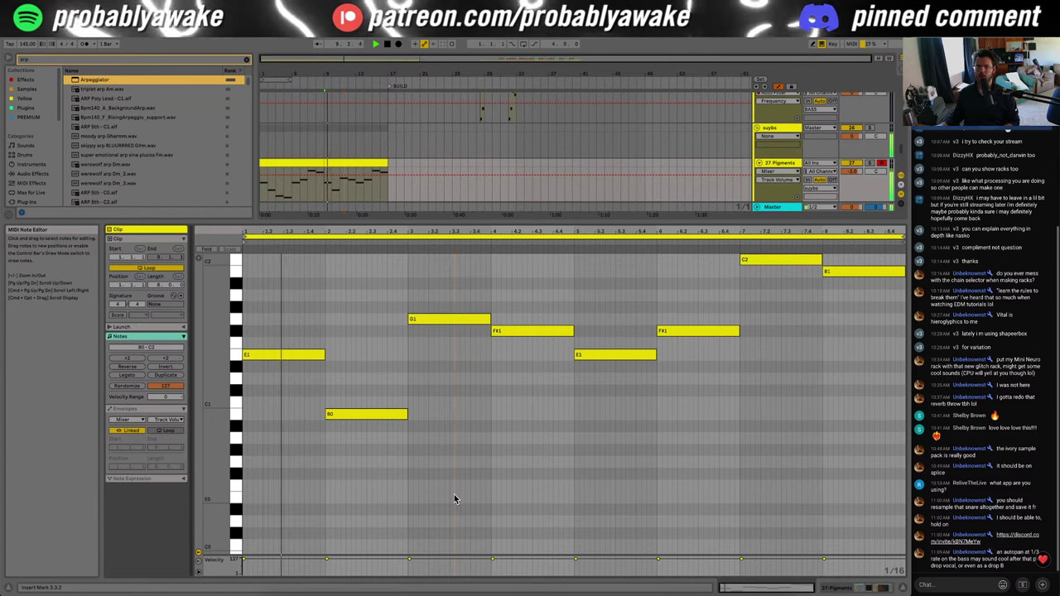
# Step: Copy the edited bar 9 clip over the clip at bar 1 on track 27 Pigments, and show the track's device chain
pyautogui.press('space')
pyautogui.moveTo(377, 177); pyautogui.dragTo(324, 178)
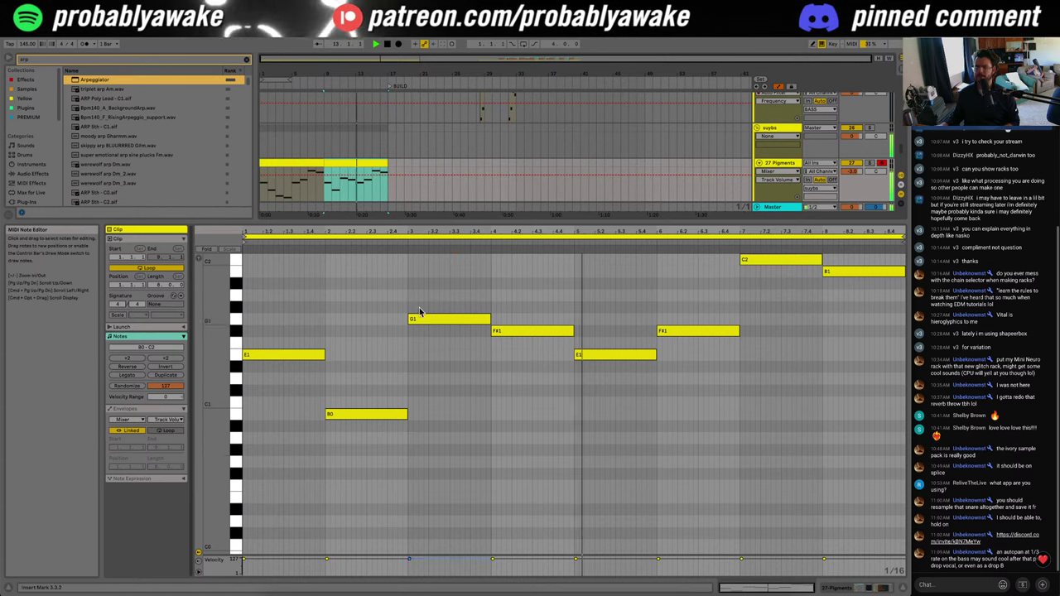
pyautogui.click(262, 203)
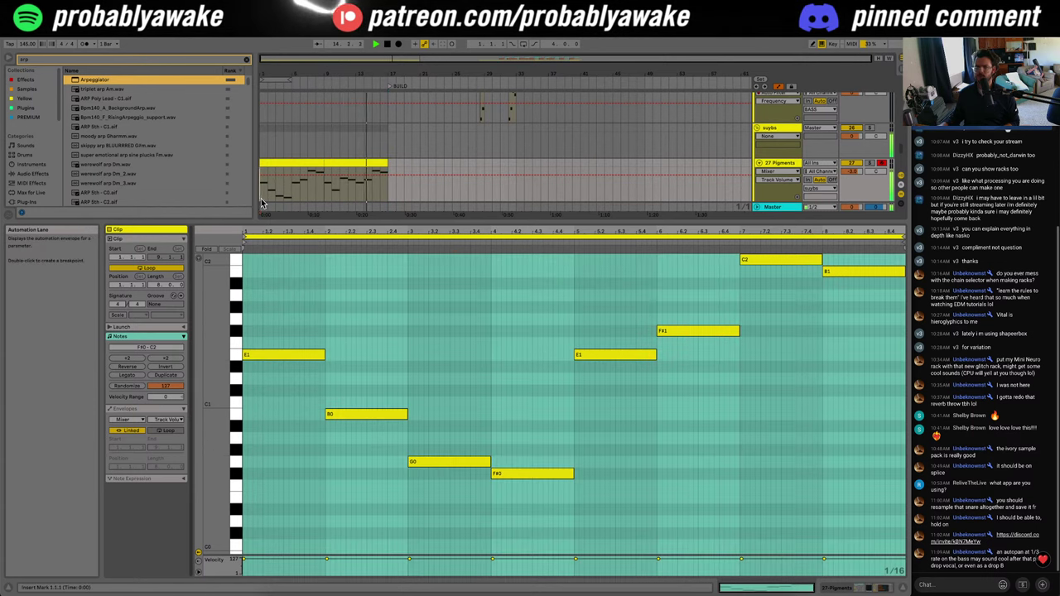
pyautogui.press('super+v')
pyautogui.click(904, 588)
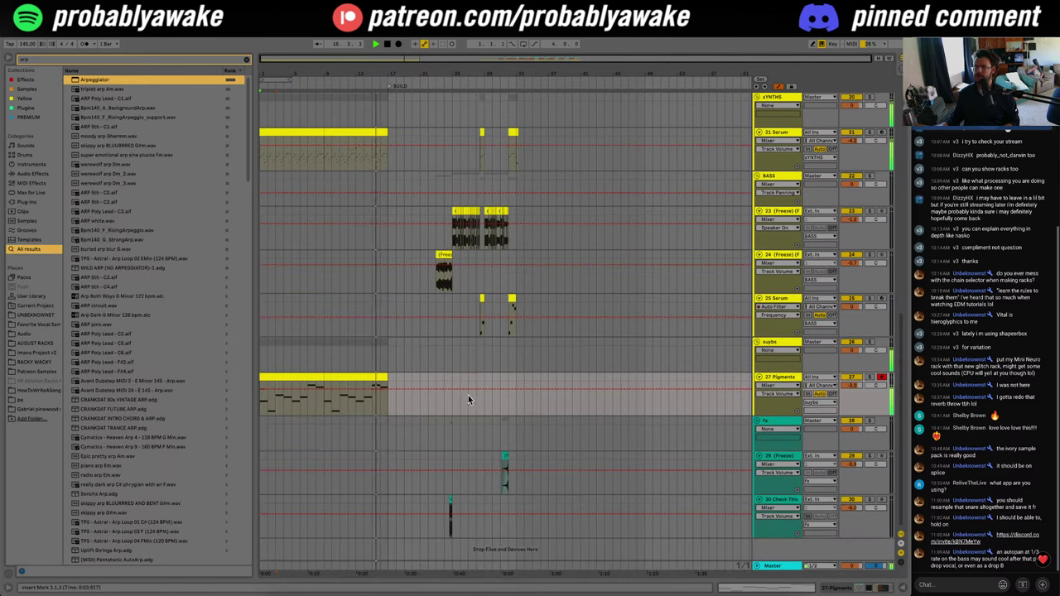
pyautogui.doubleClick(782, 377)
pyautogui.scroll(-3, 444, 340)
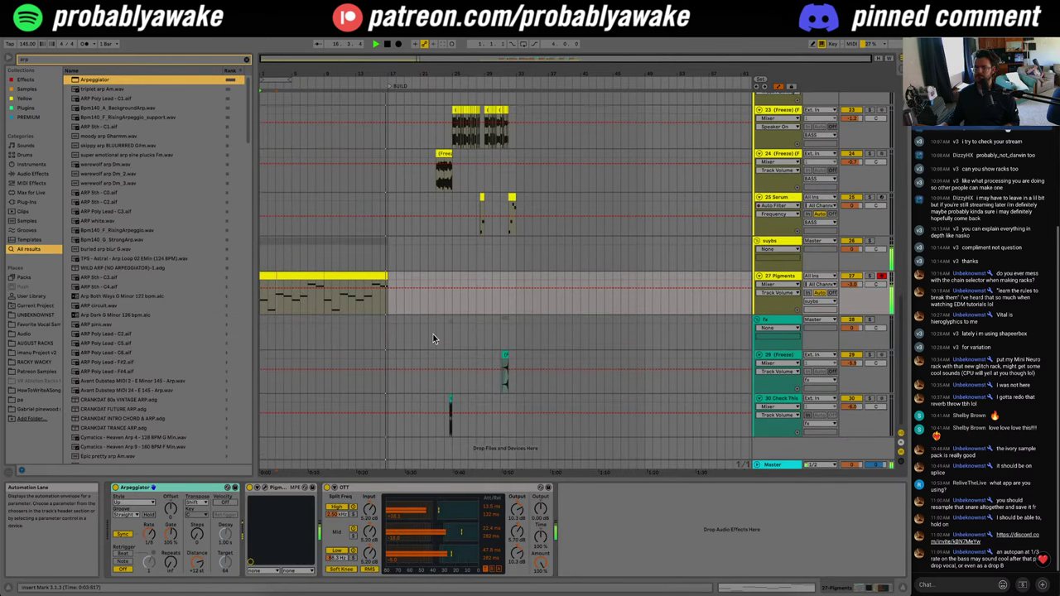
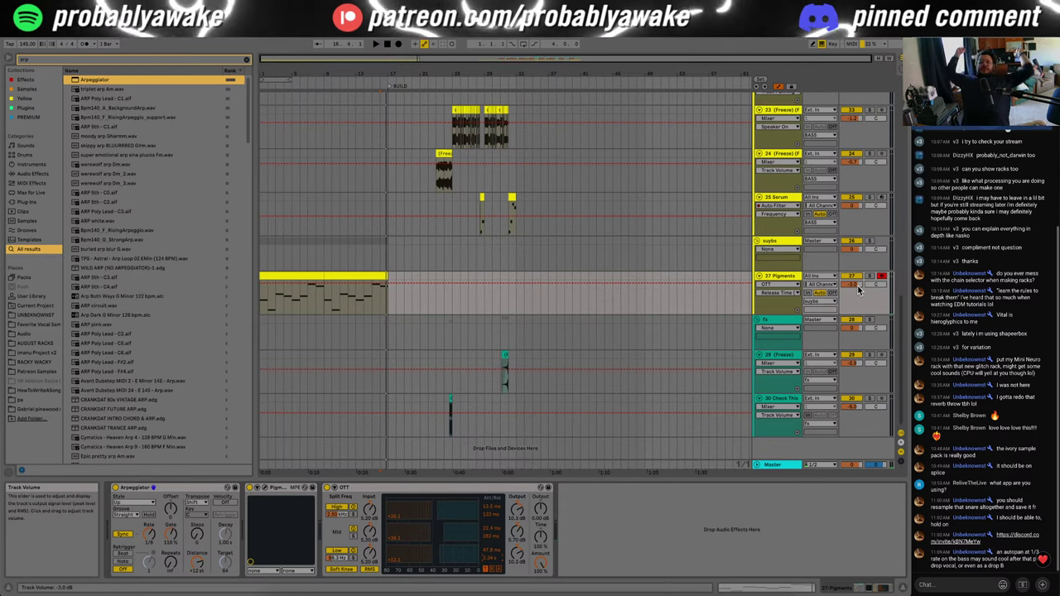
# Step: Search the browser for "pad" and preview the N-Pad samples and neighbouring pad results
pyautogui.click(164, 60)
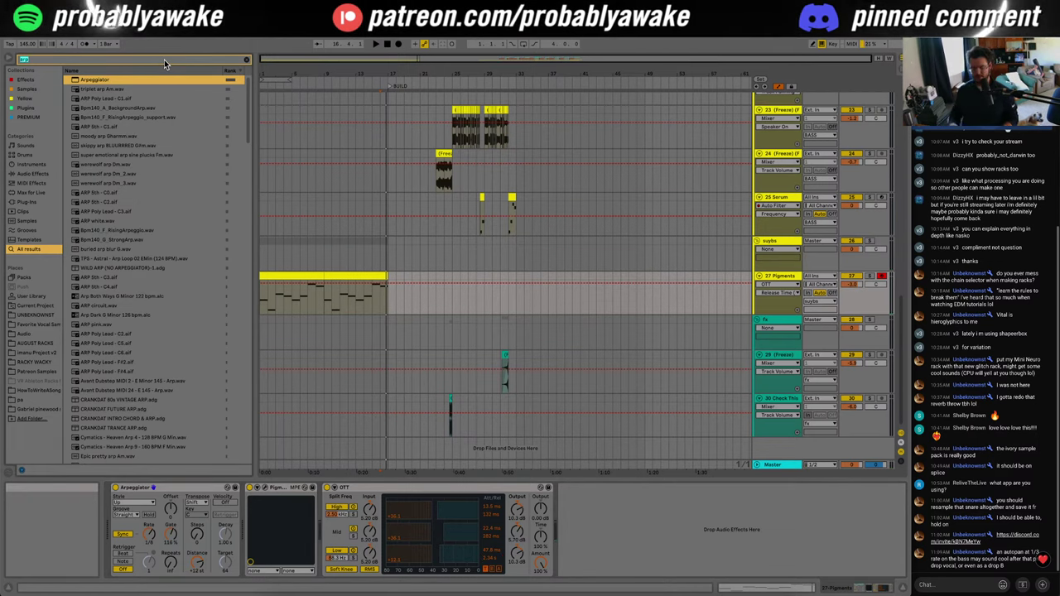
pyautogui.write('pad')
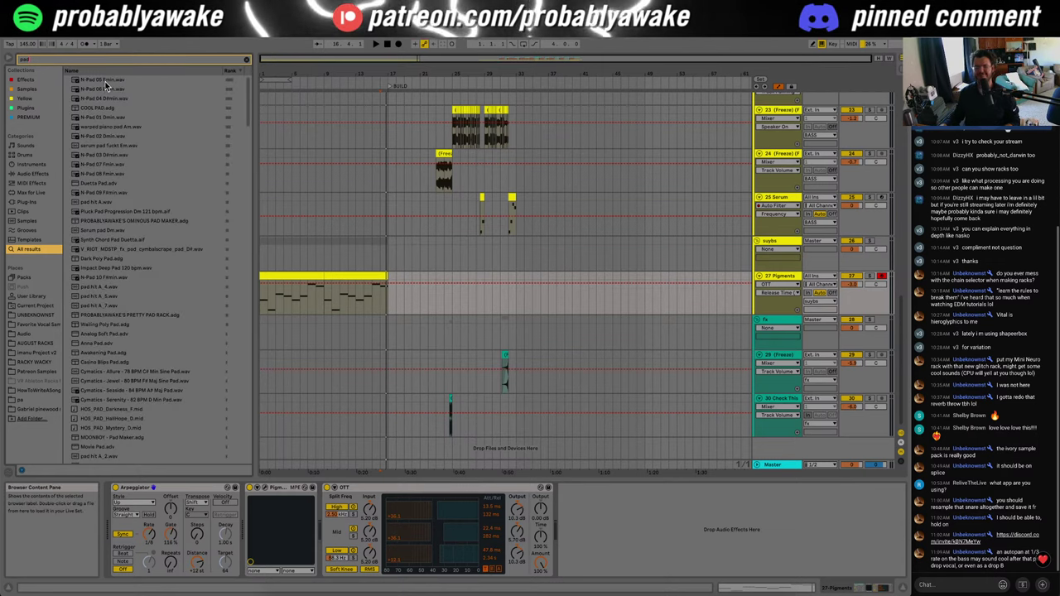
pyautogui.click(104, 83)
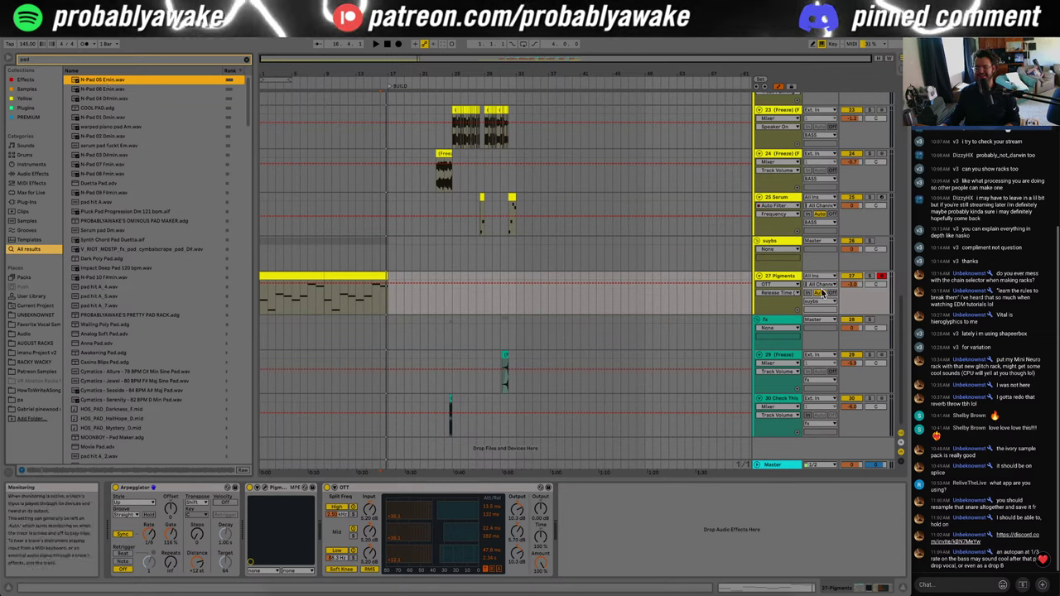
pyautogui.click(108, 89)
pyautogui.click(111, 99)
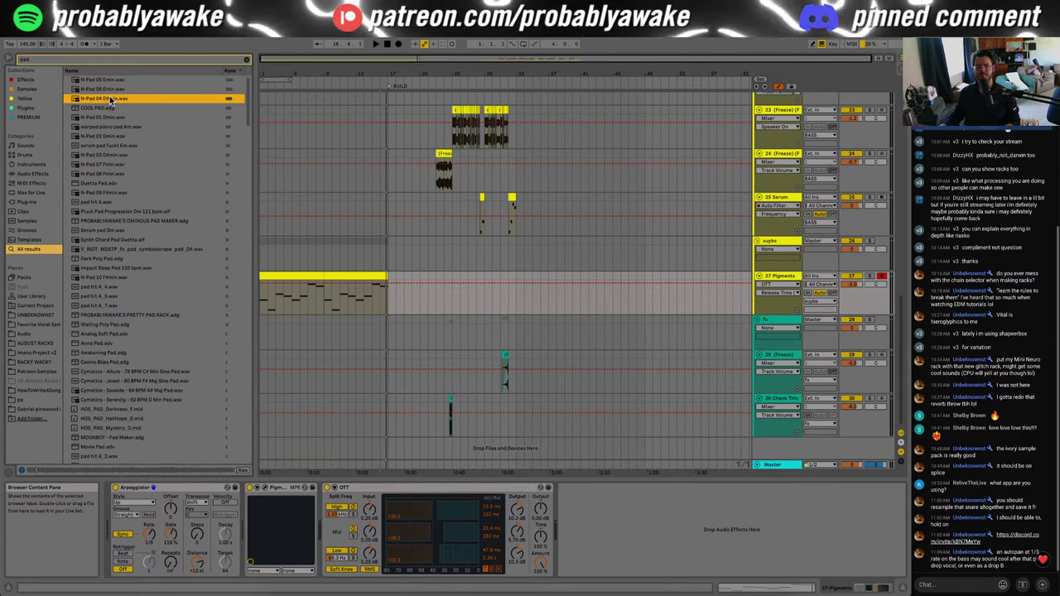
pyautogui.click(113, 107)
pyautogui.click(115, 118)
pyautogui.click(117, 127)
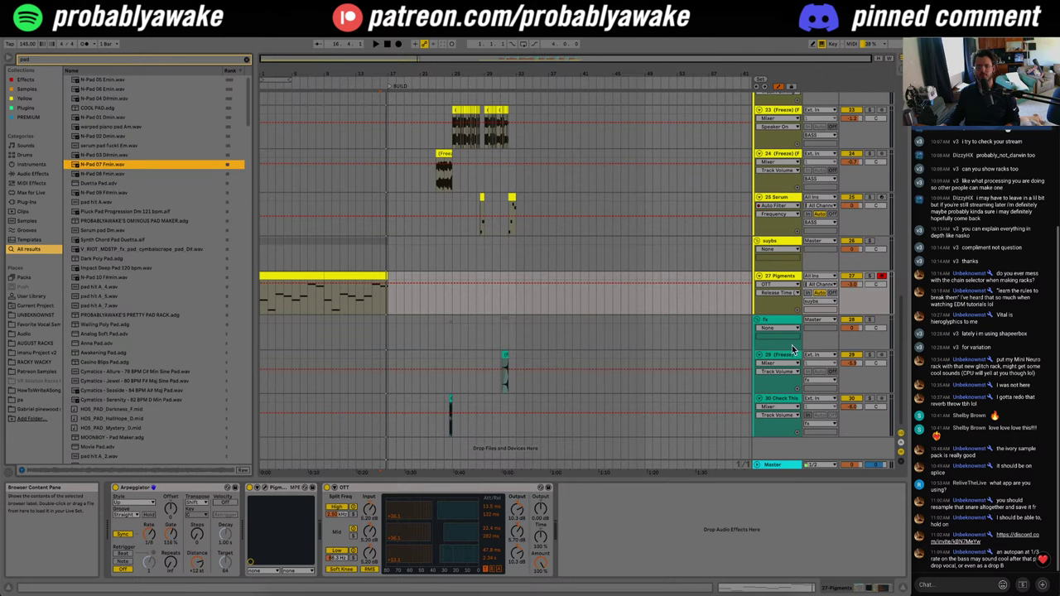
# Step: Insert a new audio track below 21 Serum in the SYNTHS group and place the N-Pad 07 Fmin sample at bar 1
pyautogui.scroll(1, 769, 267)
pyautogui.click(786, 241)
pyautogui.scroll(-1, 785, 327)
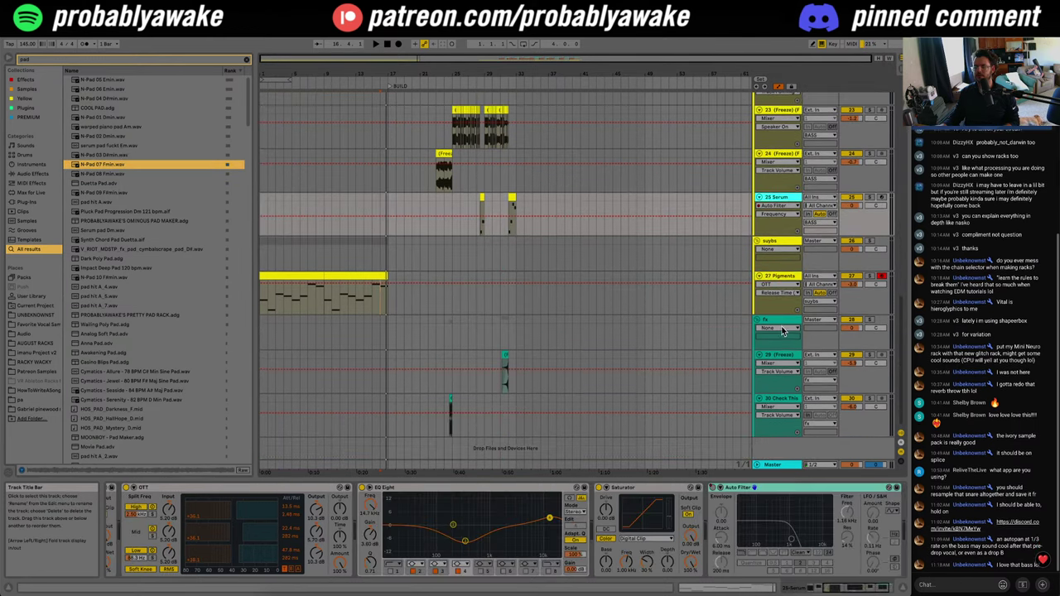
pyautogui.scroll(3, 746, 315)
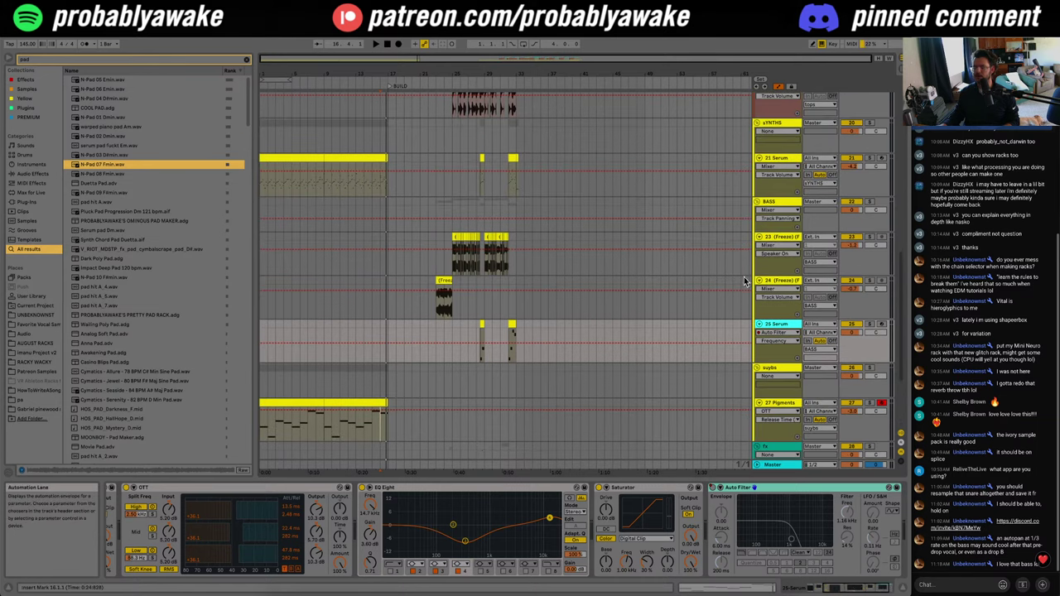
pyautogui.hotkey('ctrl', 't')
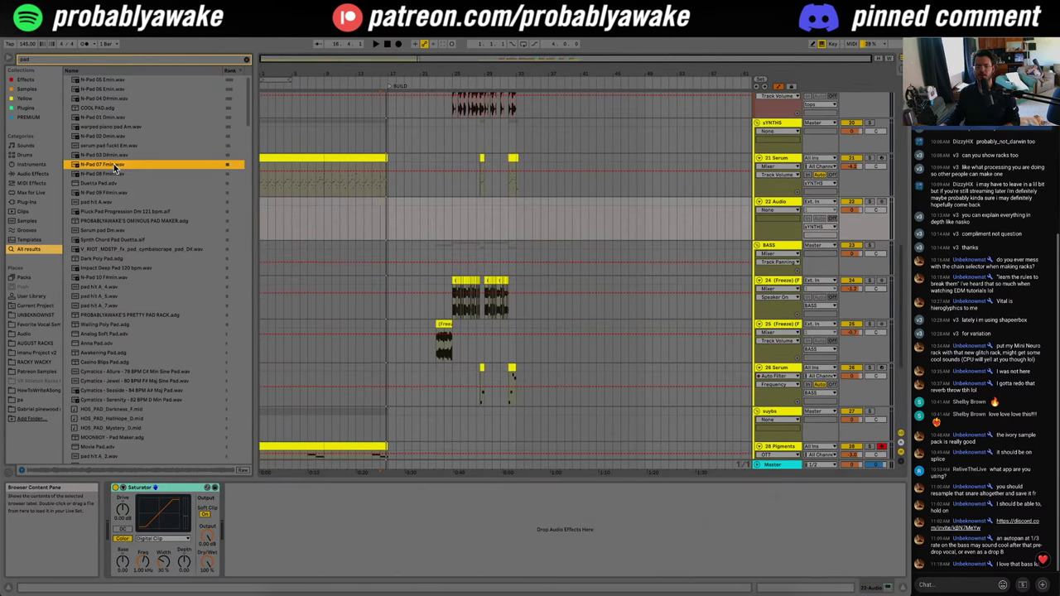
pyautogui.moveTo(262, 214); pyautogui.dragTo(263, 217)
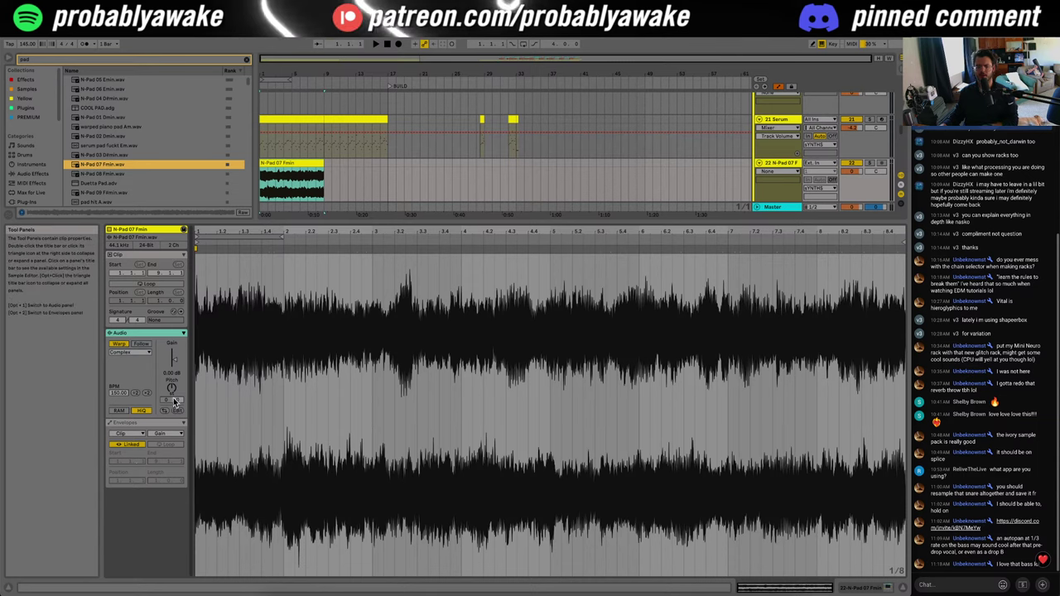
# Step: Change the N-Pad 07 Fmin clip's warp mode to Tones and start playback
pyautogui.click(126, 352)
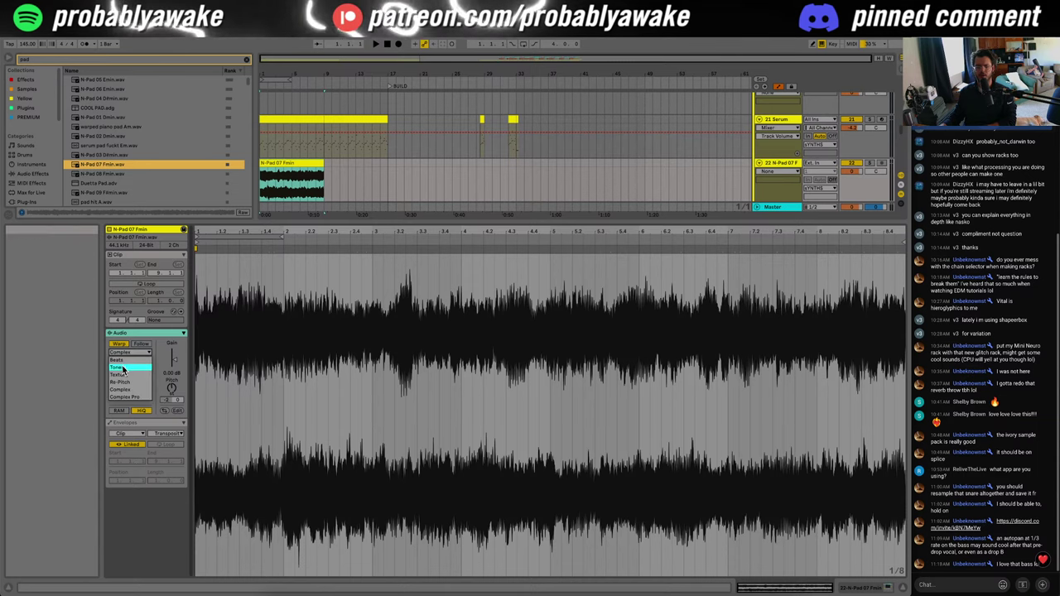
pyautogui.click(124, 333)
pyautogui.press('space')
# Step: Lower the volume of track 22 N-Pad and check the pad clip's pitch with the track soloed
pyautogui.click(903, 588)
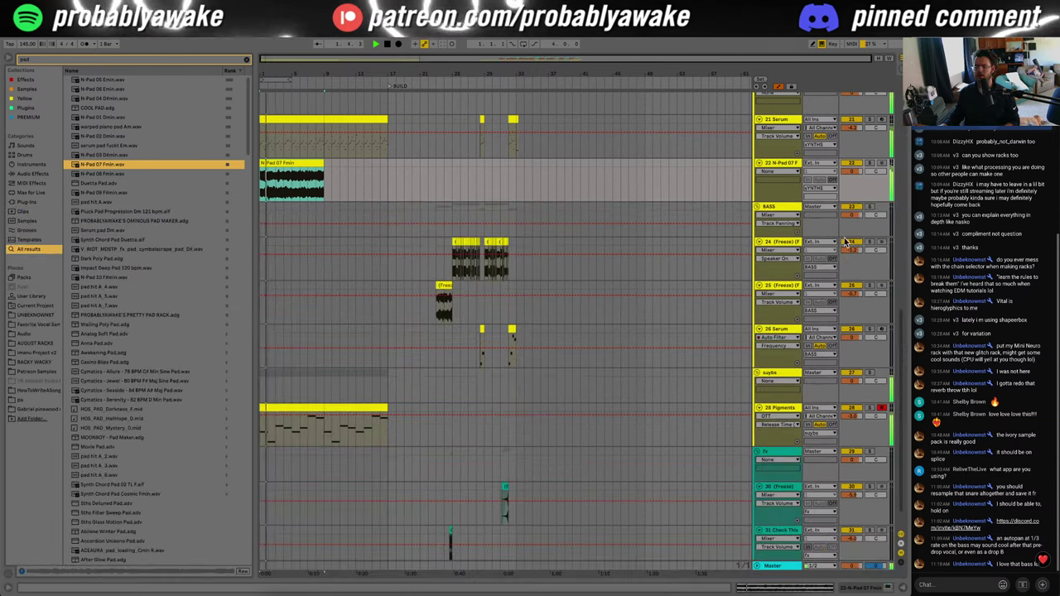
pyautogui.click(869, 164)
pyautogui.moveTo(852, 172); pyautogui.dragTo(852, 186)
pyautogui.doubleClick(313, 163)
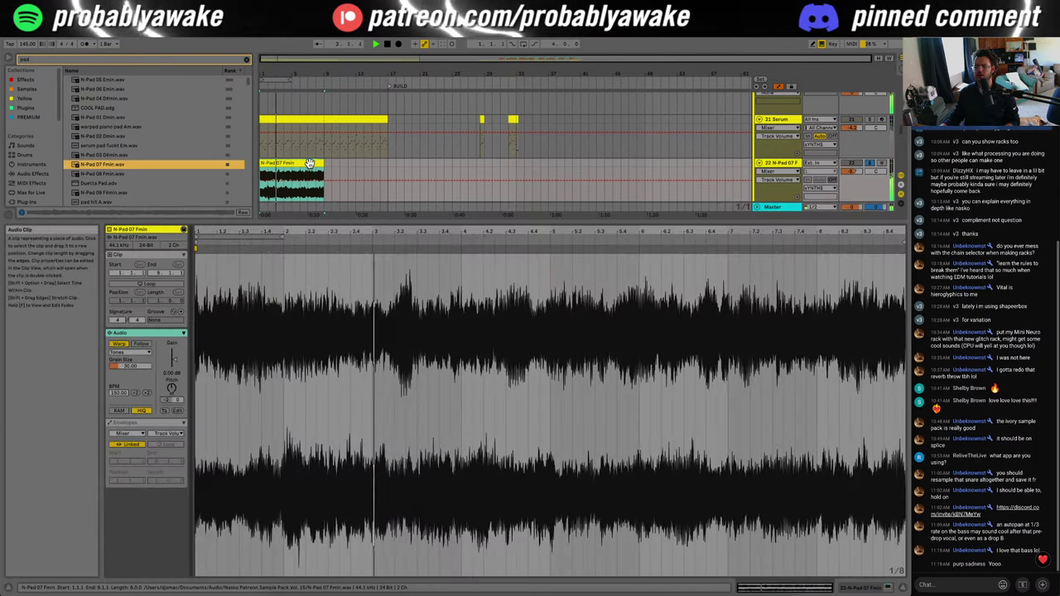
pyautogui.press('space')
pyautogui.click(173, 390)
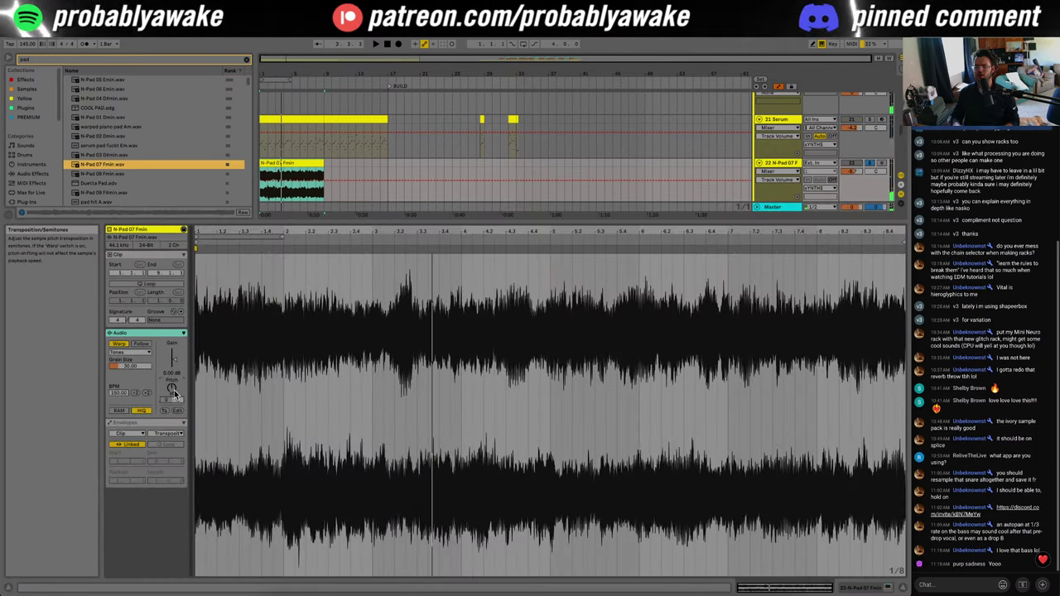
pyautogui.press('space')
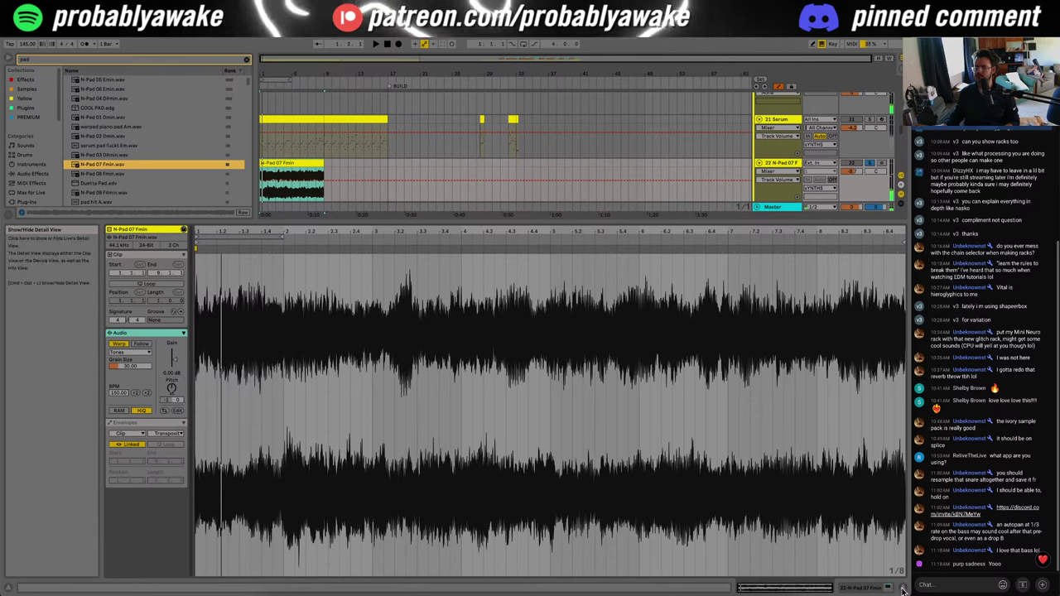
pyautogui.click(896, 590)
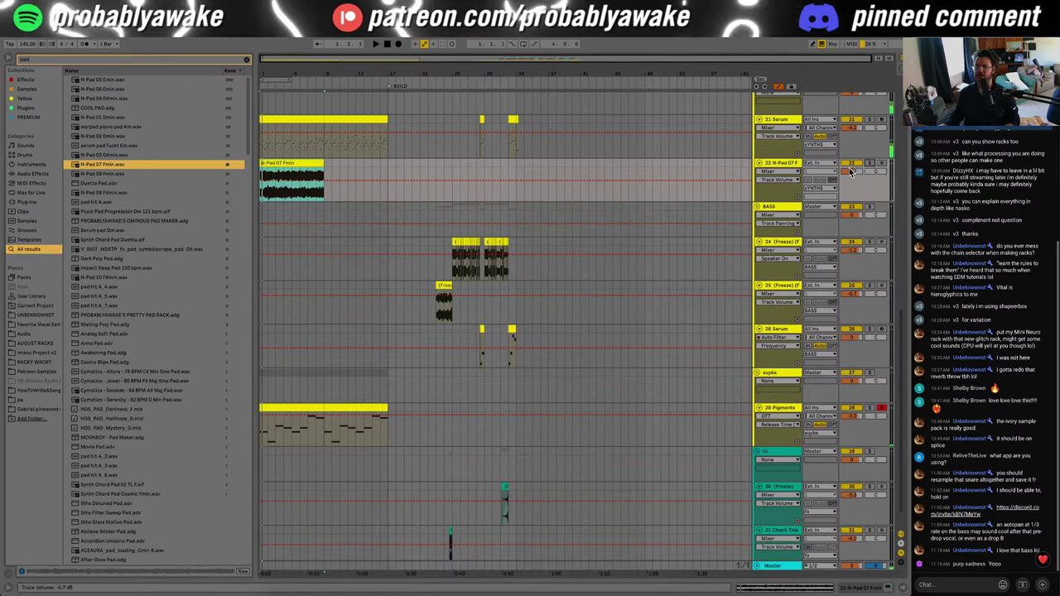
# Step: Duplicate the N-Pad 07 Fmin clip so the pad fills the intro up to bar 17, and play it from the start
pyautogui.press('space')
pyautogui.hotkey('ctrl', 'd')
pyautogui.click(265, 196)
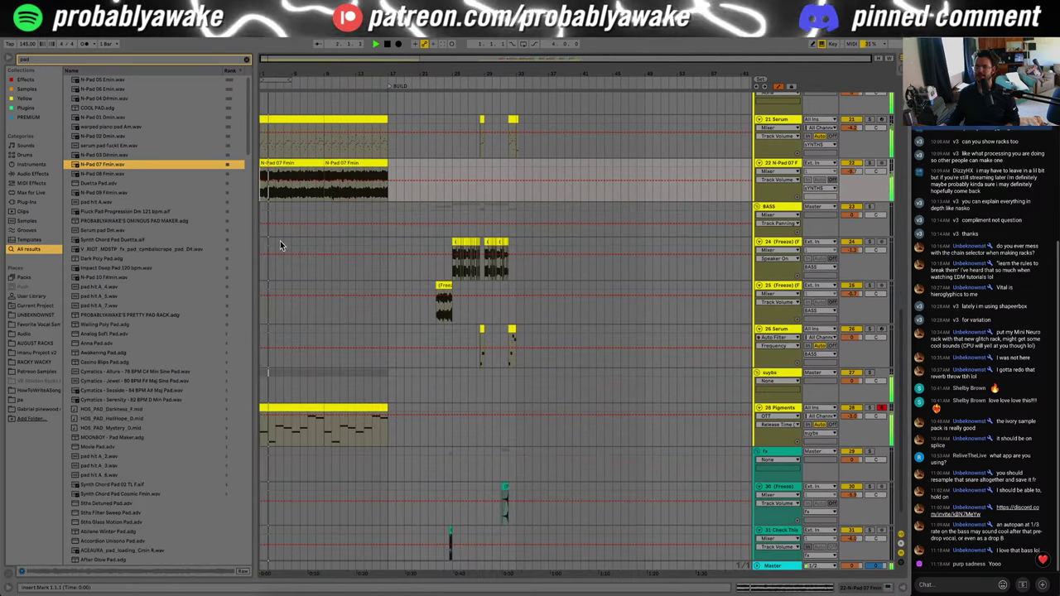
pyautogui.scroll(2, 281, 243)
pyautogui.scroll(4, 281, 243)
# Step: Add a Reverb from the browser to track 22 N-Pad and lengthen its decay time to about 3.5 s
pyautogui.doubleClick(791, 235)
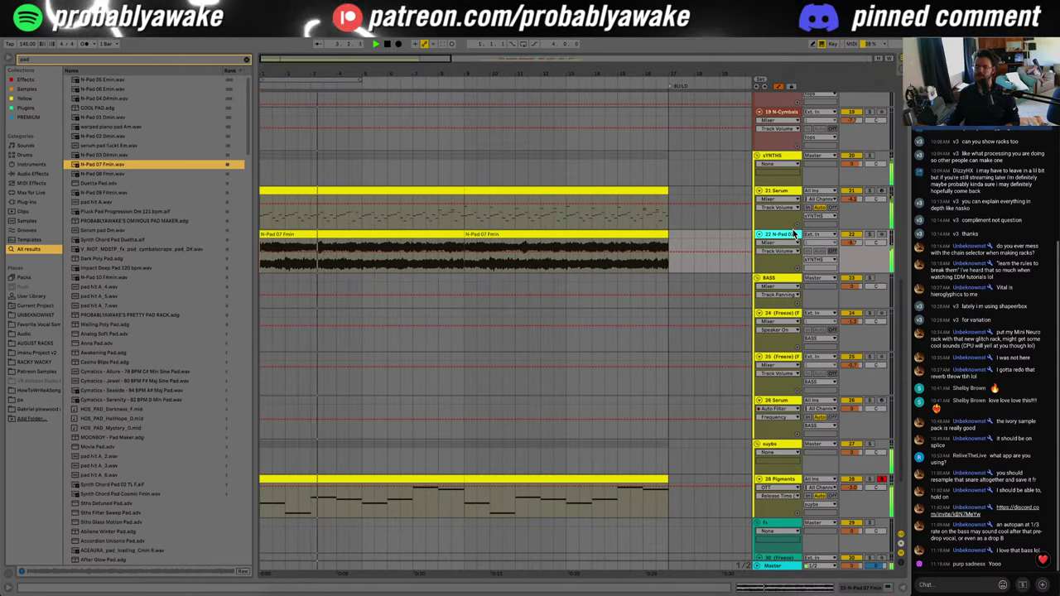
pyautogui.click(152, 59)
pyautogui.write('rev')
pyautogui.doubleClick(127, 80)
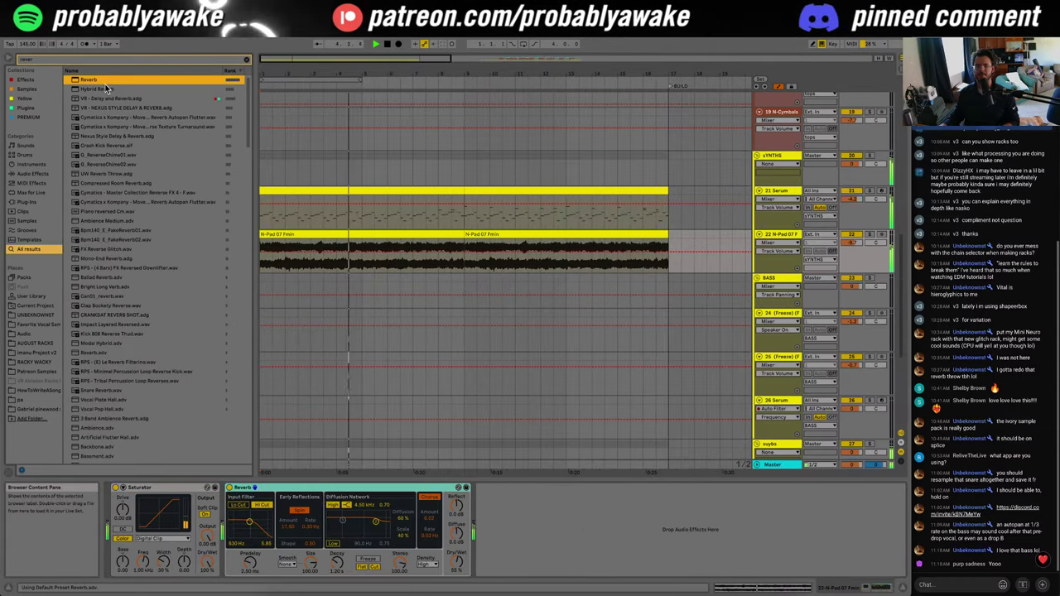
pyautogui.click(336, 564)
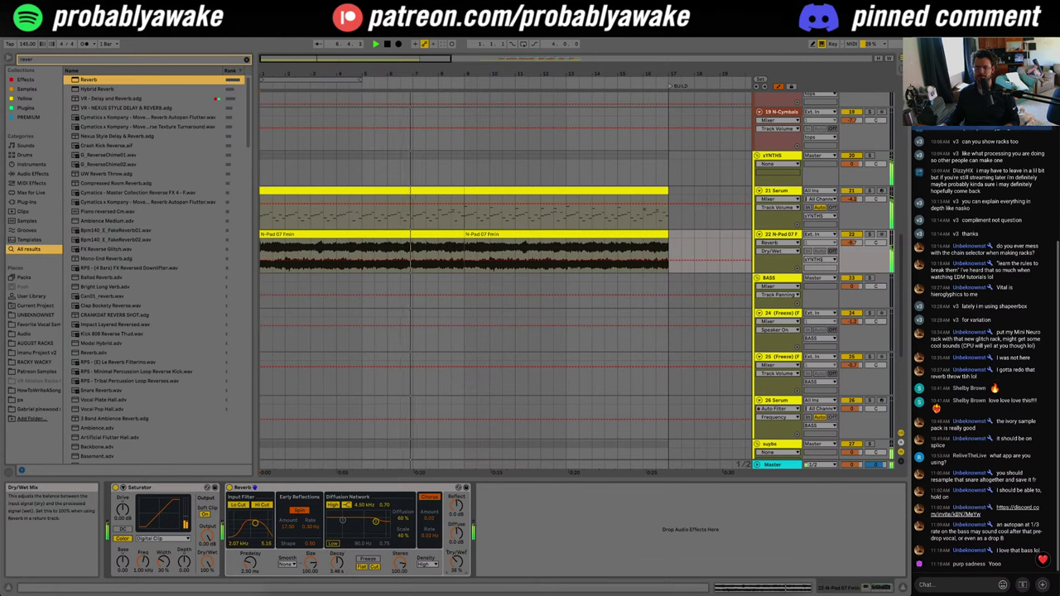
# Step: Solo the Pigments track in the suybs group, show its device chain and listen to the bass line
pyautogui.click(904, 589)
pyautogui.scroll(-3, 619, 419)
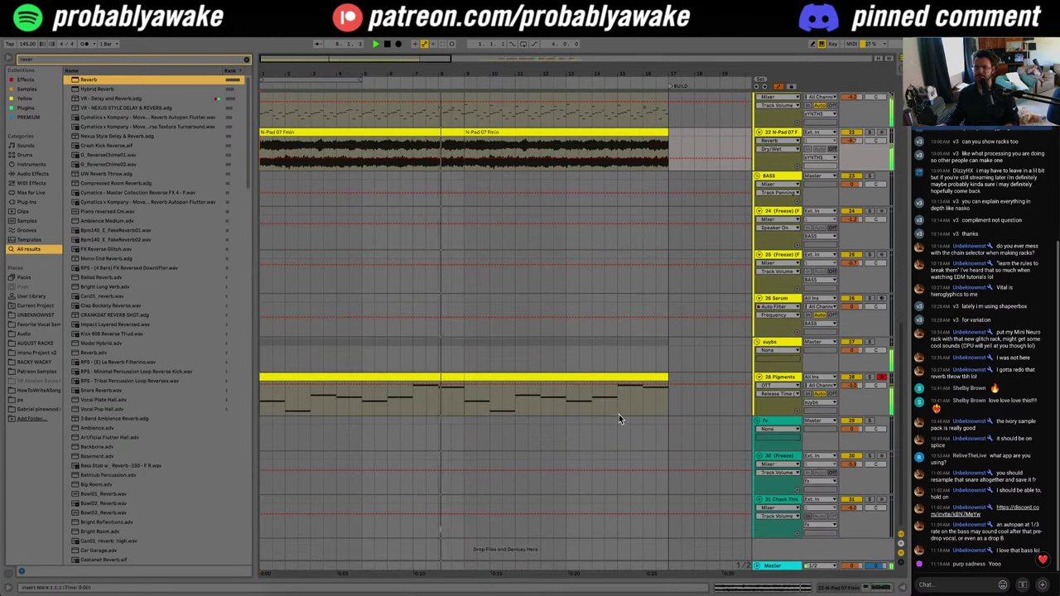
pyautogui.doubleClick(781, 379)
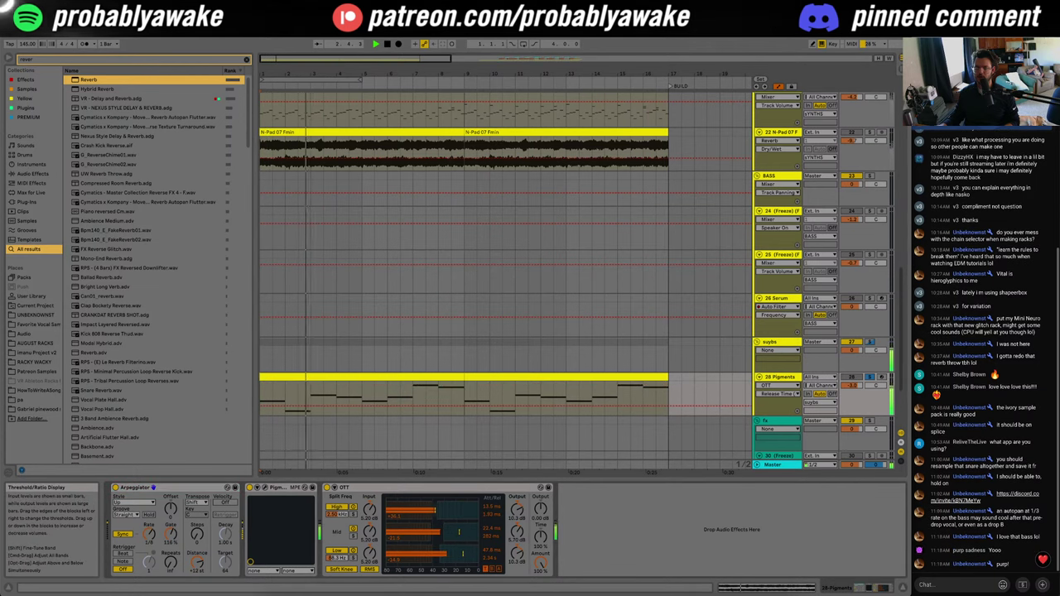
pyautogui.press('space')
# Step: Move the Pigments track into the SYNTHS group below the N-Pad track and briefly play the intro to check it
pyautogui.click(792, 367)
pyautogui.click(792, 378)
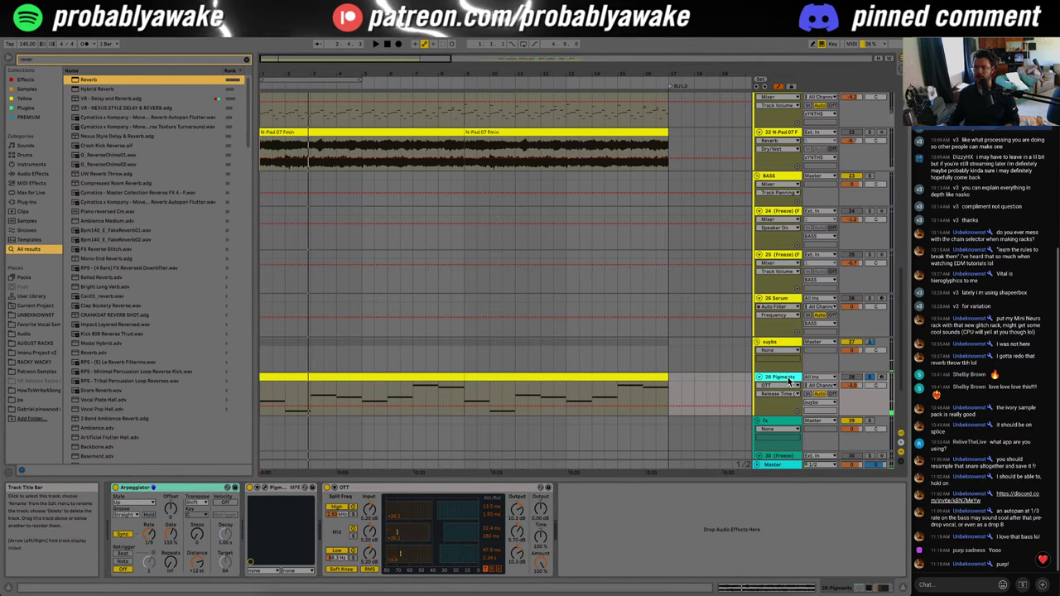
pyautogui.moveTo(790, 380); pyautogui.dragTo(768, 259)
pyautogui.moveTo(315, 61); pyautogui.dragTo(315, 41)
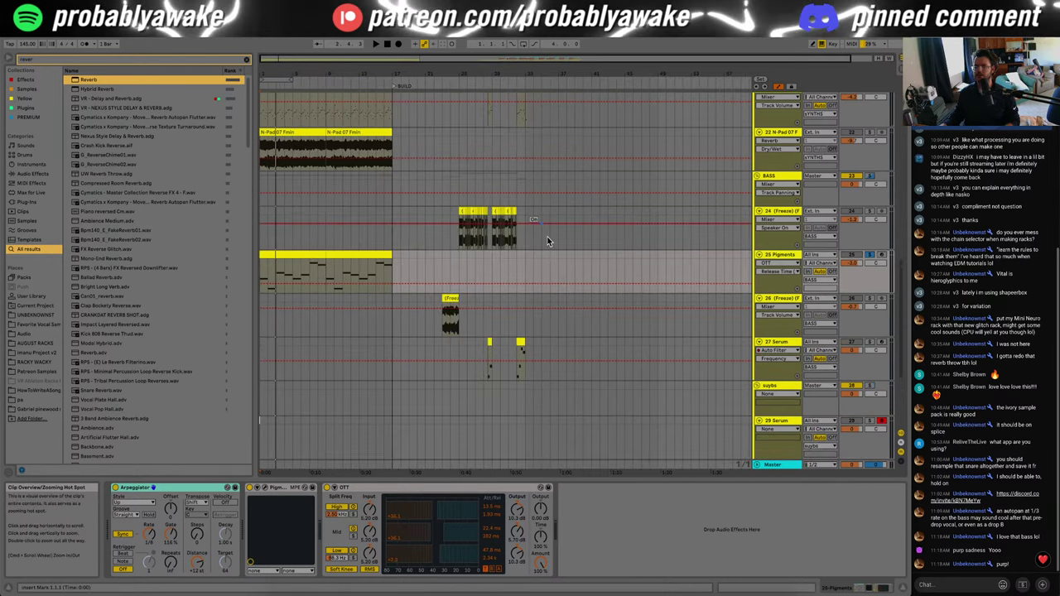
pyautogui.scroll(2, 570, 319)
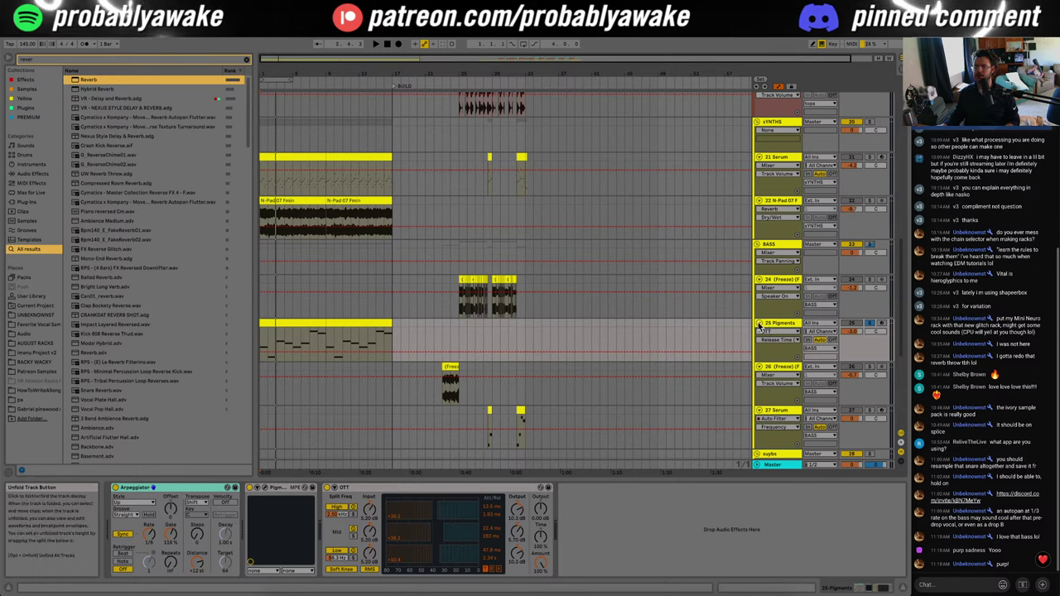
pyautogui.moveTo(775, 219); pyautogui.dragTo(782, 241)
pyautogui.press('space')
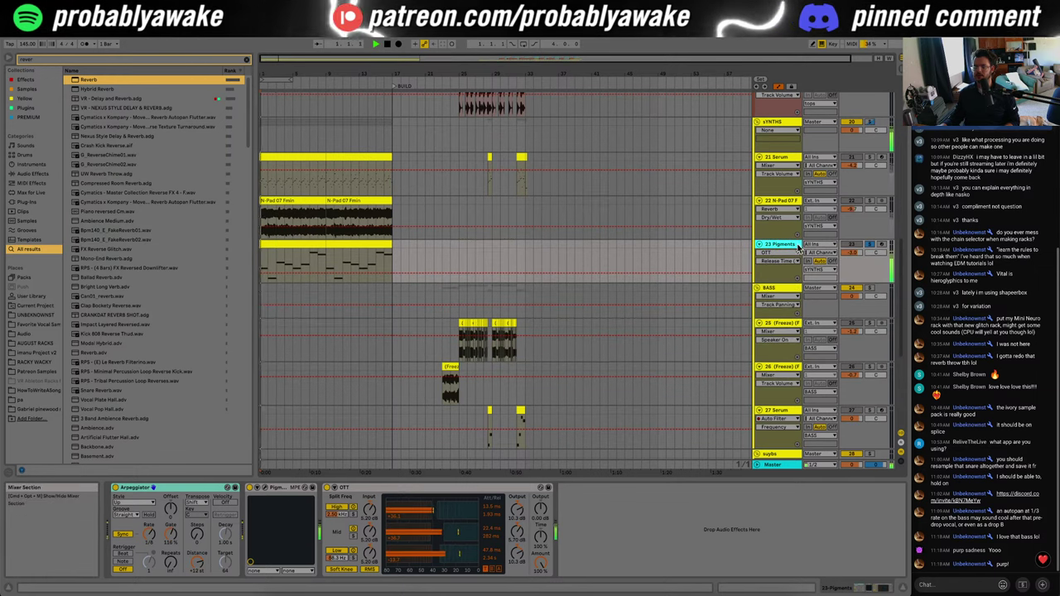
pyautogui.scroll(-1, 793, 246)
pyautogui.press('space')
# Step: Copy the Pigments track with its clip into the suybs group and delete the empty Serum track there
pyautogui.click(903, 588)
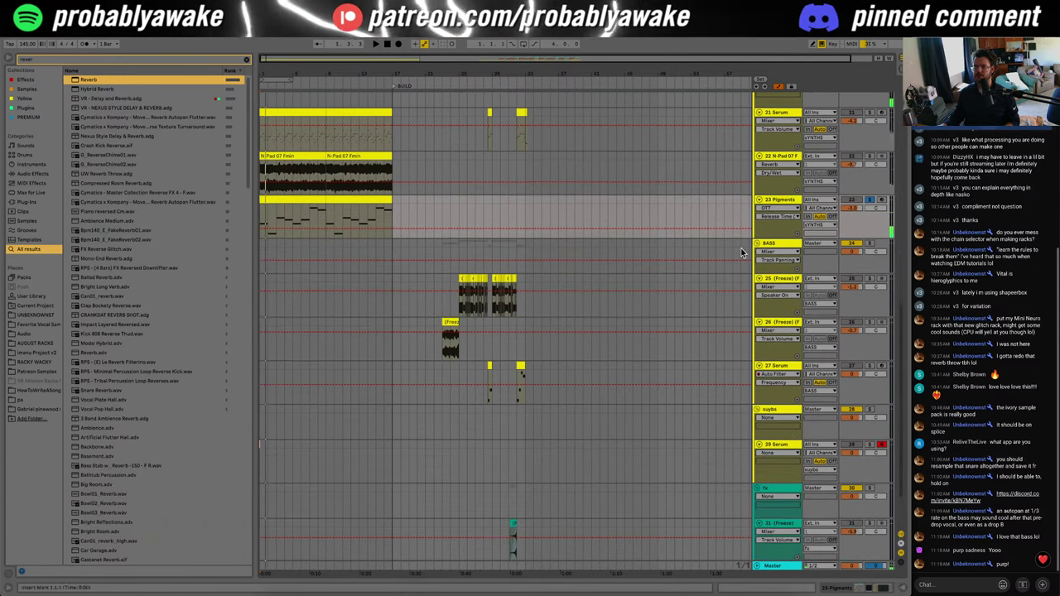
pyautogui.moveTo(788, 202); pyautogui.dragTo(783, 449)
pyautogui.click(786, 488)
pyautogui.press('Delete')
pyautogui.doubleClick(785, 445)
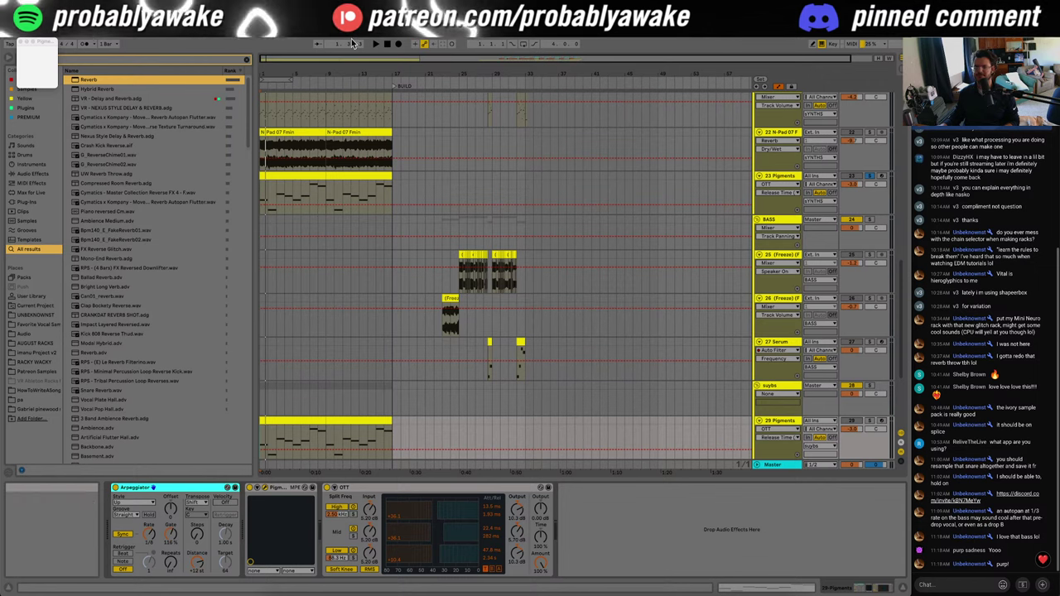
# Step: Open Pigments on the copied track 29, arm the track, try several presets and load the bass preset BassFingers
pyautogui.click(263, 488)
pyautogui.click(334, 56)
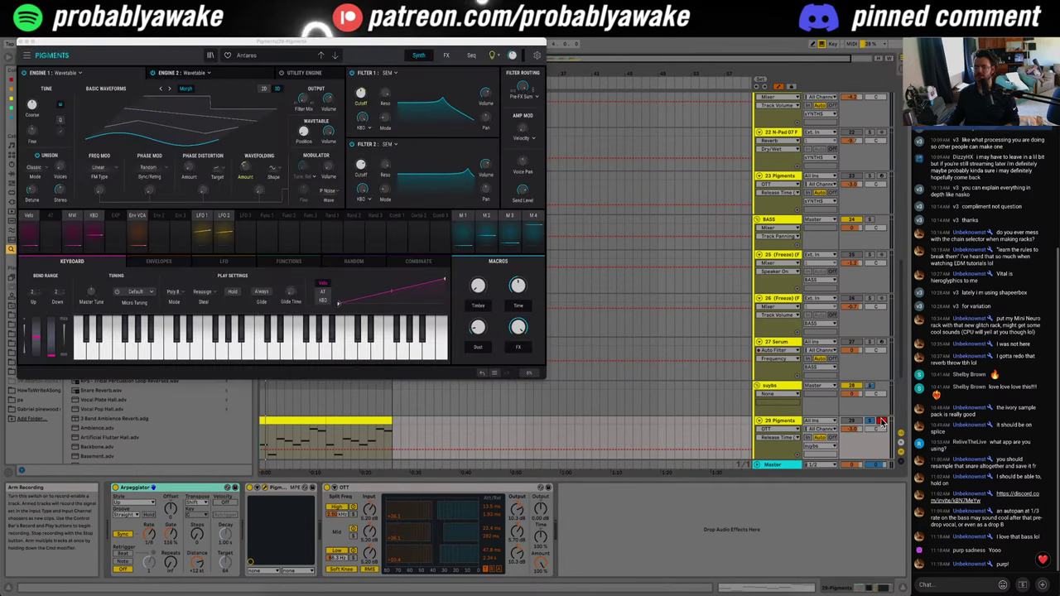
pyautogui.click(336, 56)
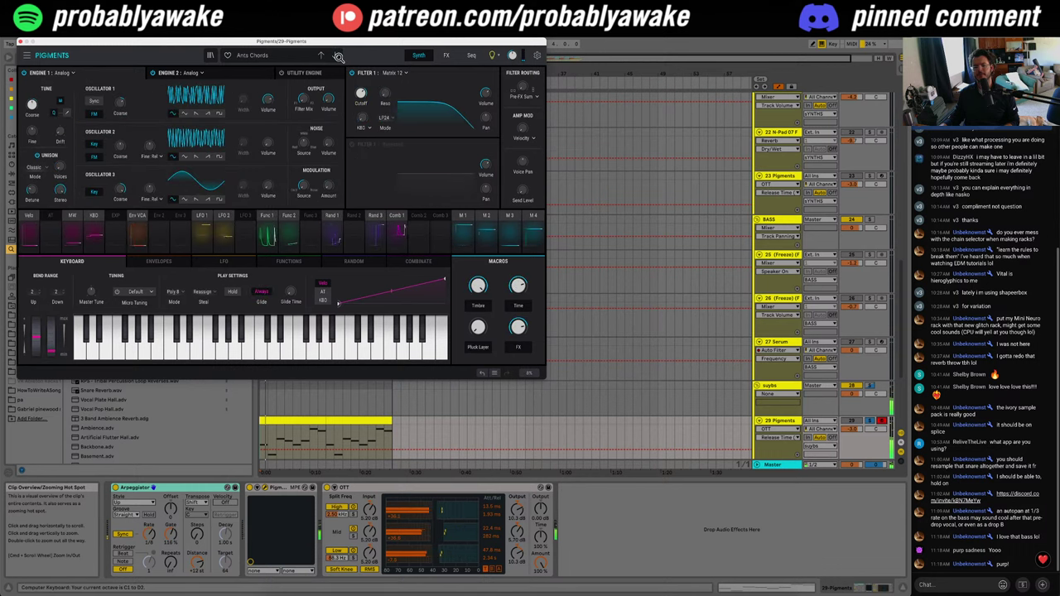
pyautogui.click(339, 56)
pyautogui.click(338, 57)
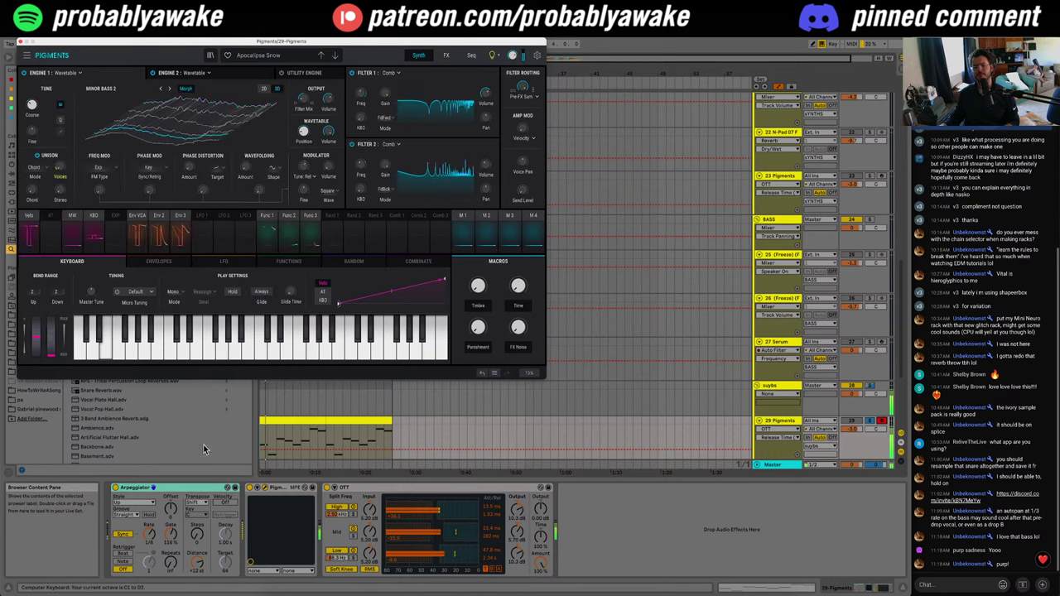
pyautogui.click(259, 55)
pyautogui.moveTo(311, 72)
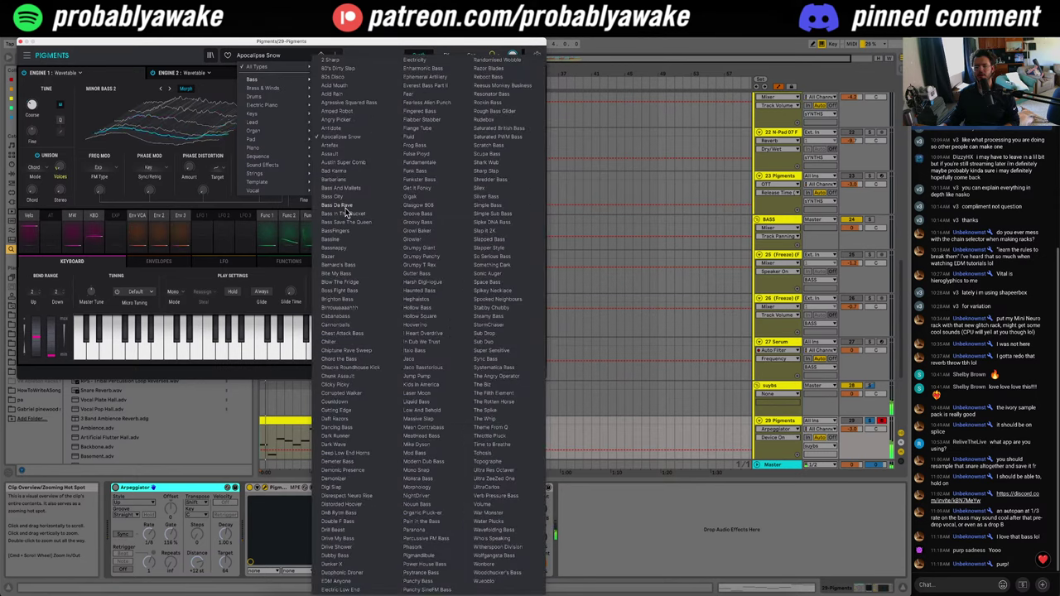
pyautogui.click(336, 231)
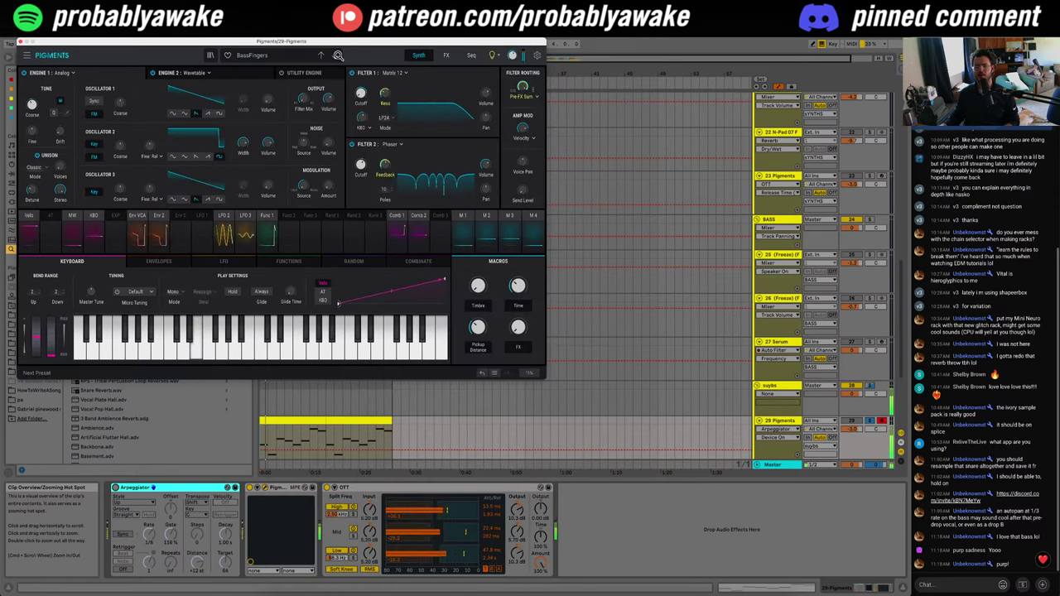
# Step: Audition the bass presets following BassFingers in Pigments, including Blow The Fridge and Brighton Bass, and close the synth window
pyautogui.click(338, 56)
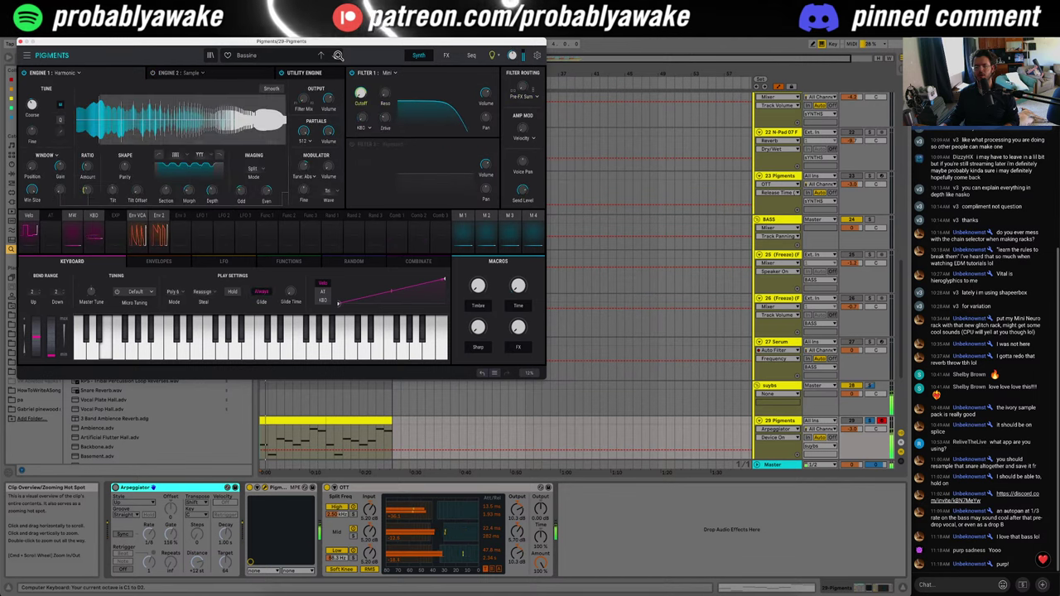
pyautogui.click(339, 56)
pyautogui.click(339, 55)
pyautogui.click(339, 56)
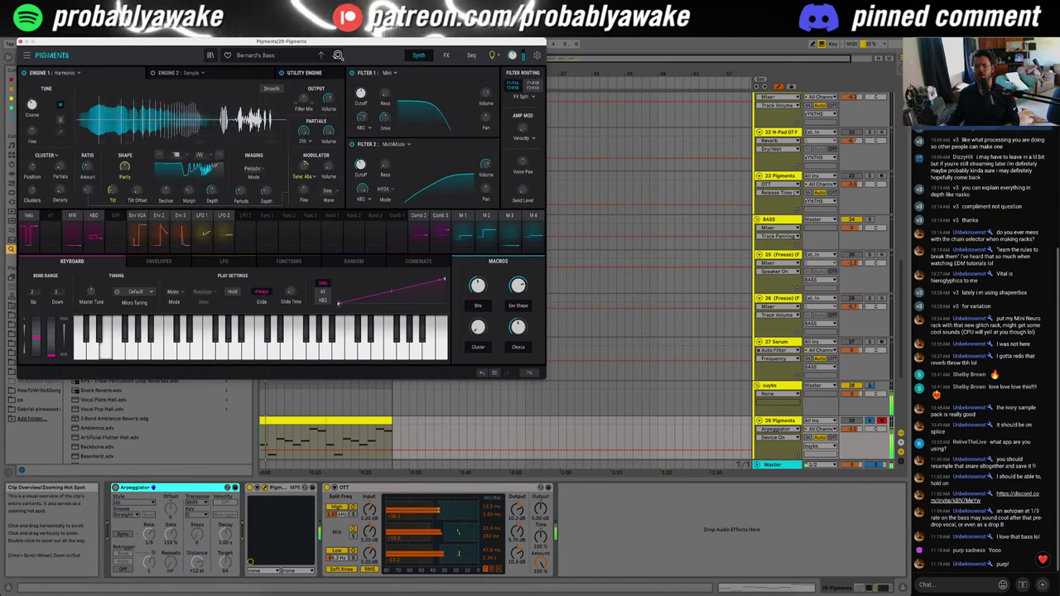
pyautogui.click(339, 56)
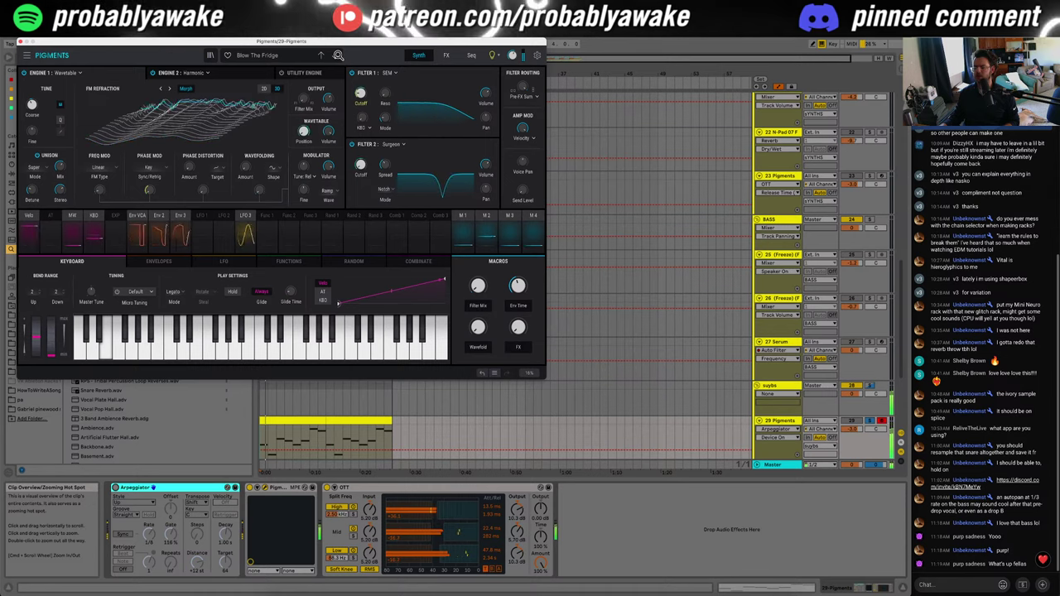
pyautogui.click(339, 55)
pyautogui.click(339, 56)
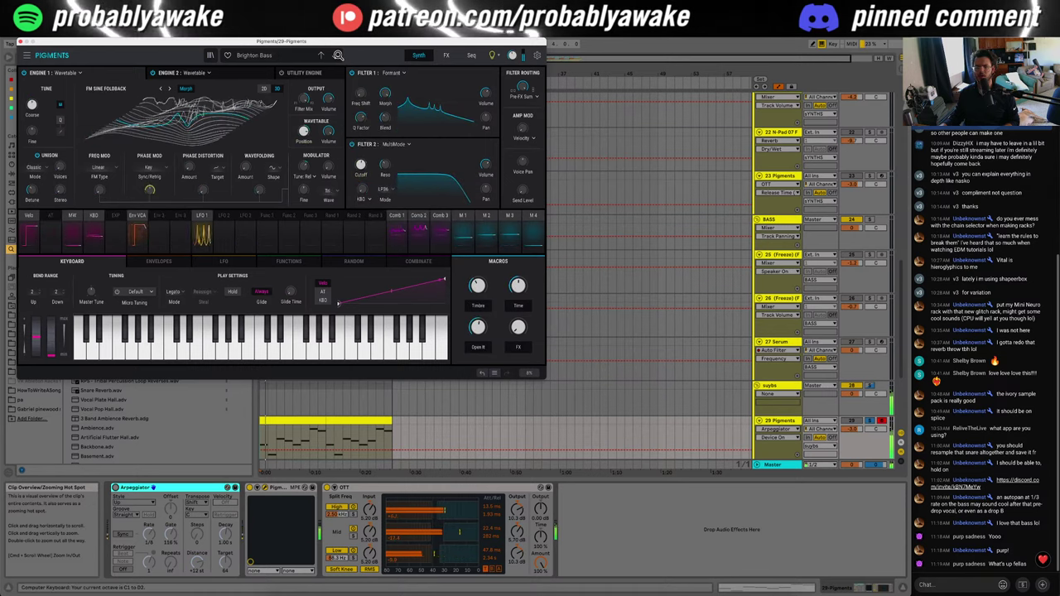
pyautogui.click(339, 55)
pyautogui.click(338, 55)
pyautogui.click(339, 55)
pyautogui.press('z')
pyautogui.press('z')
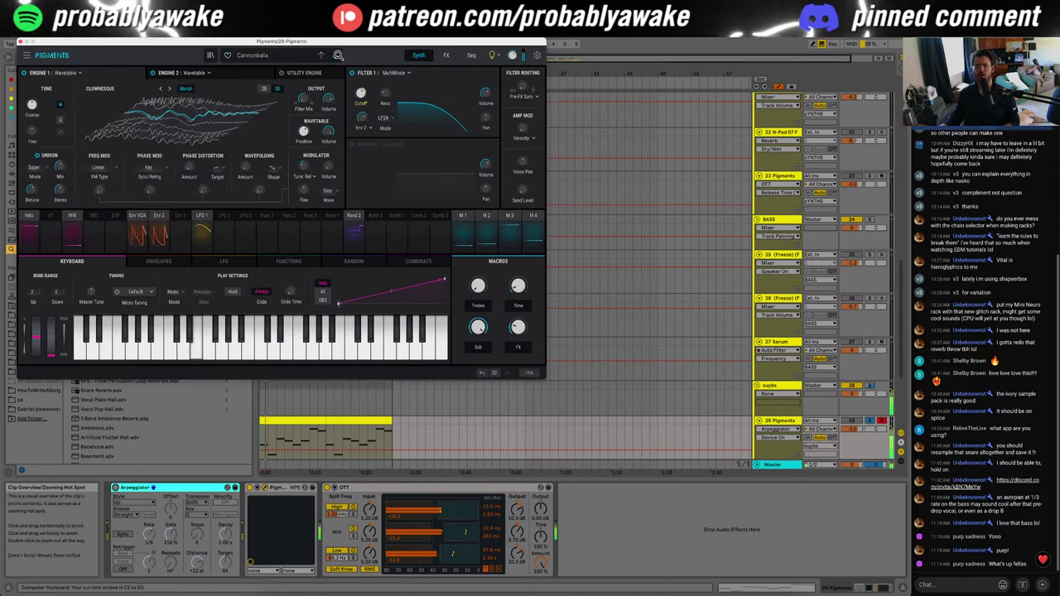
pyautogui.click(339, 56)
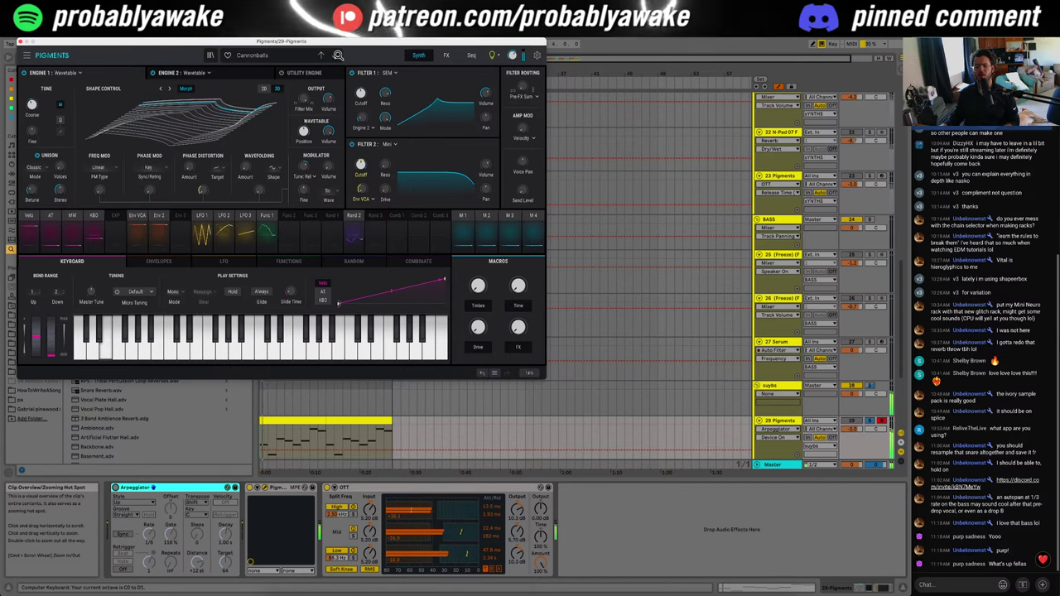
pyautogui.click(19, 43)
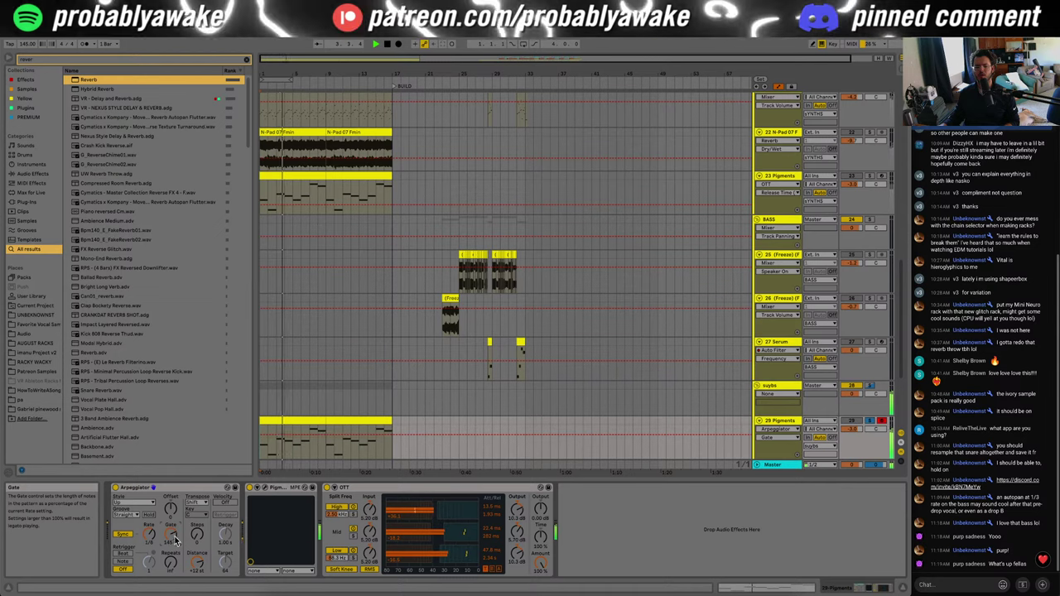
# Step: Search the plug-ins for serum and replace Pigments on track 29 with Serum, using its sub oscillator at octave -1
pyautogui.click(106, 59)
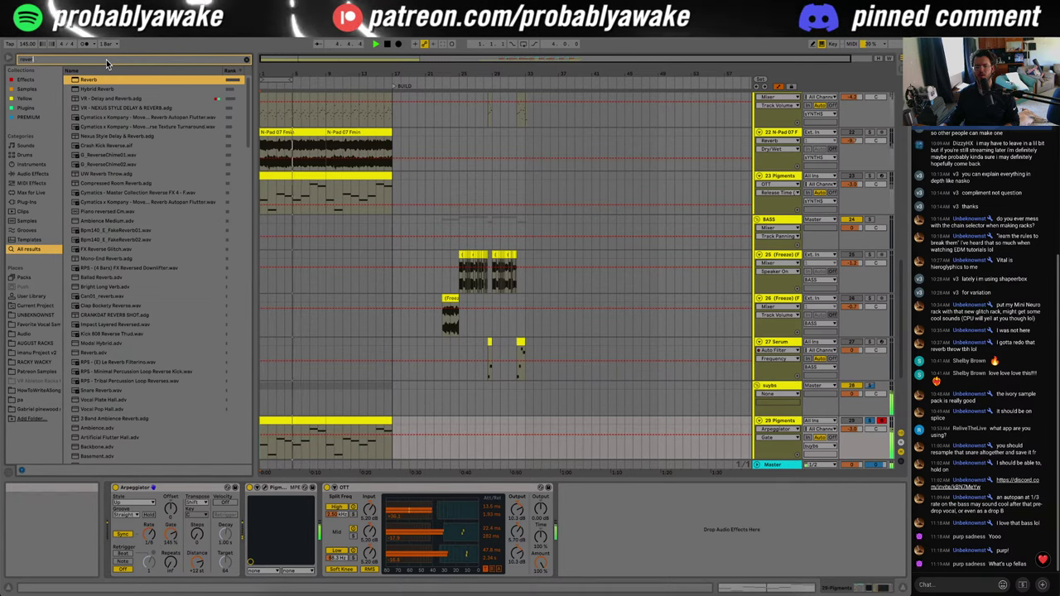
pyautogui.write('serum')
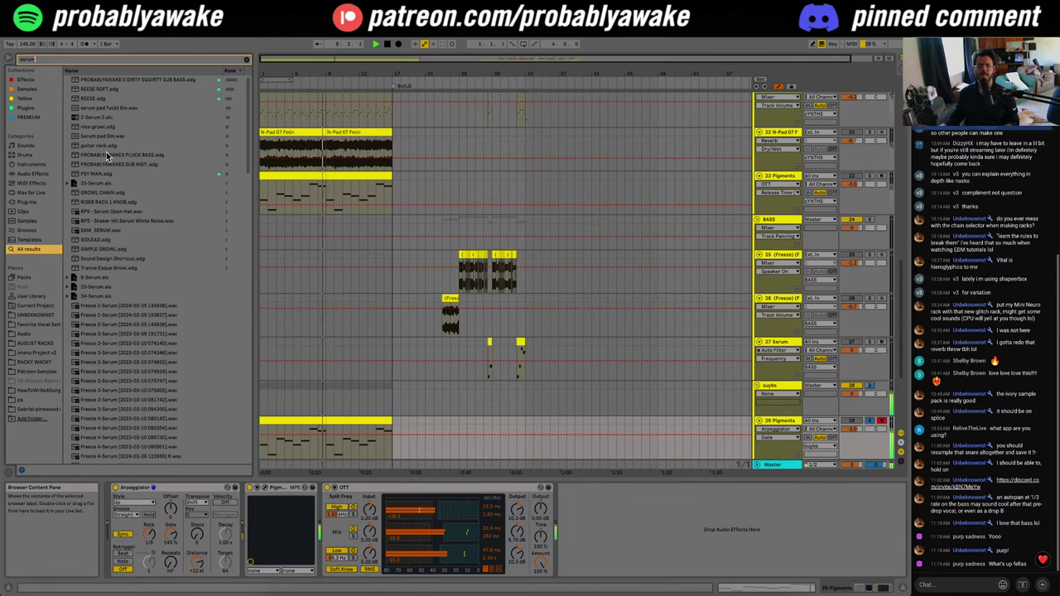
pyautogui.click(42, 118)
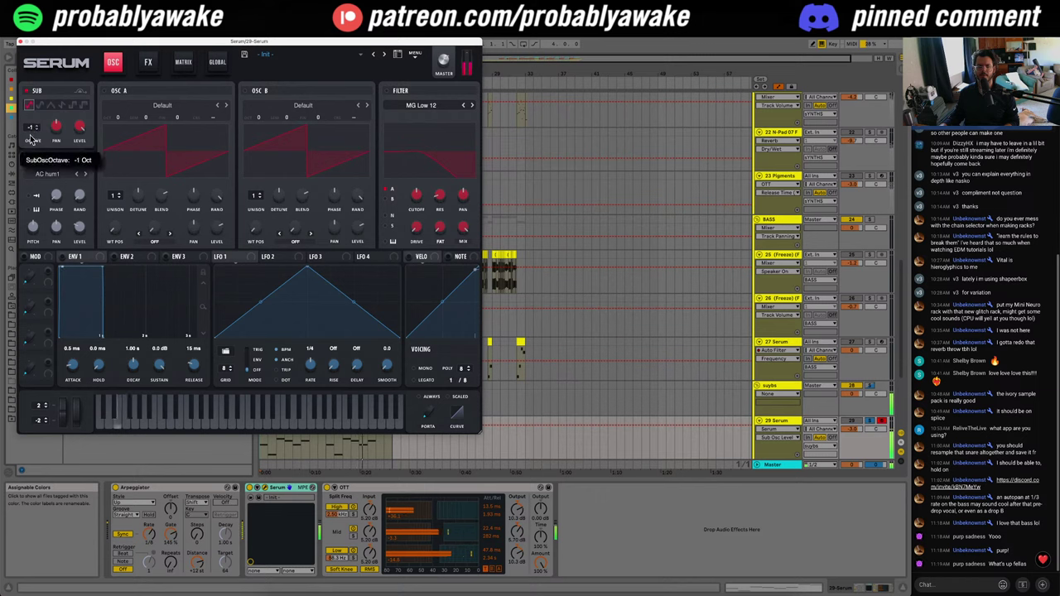
pyautogui.click(147, 63)
pyautogui.click(114, 63)
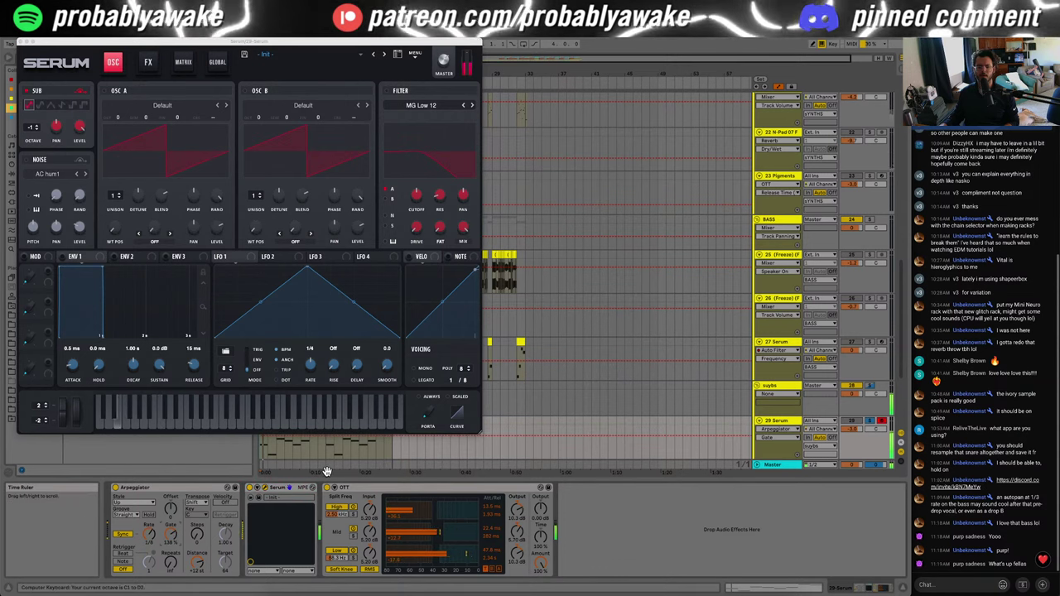
# Step: Lower the volume of track 29 Serum and remove the Arpeggiator from its device chain
pyautogui.press('z')
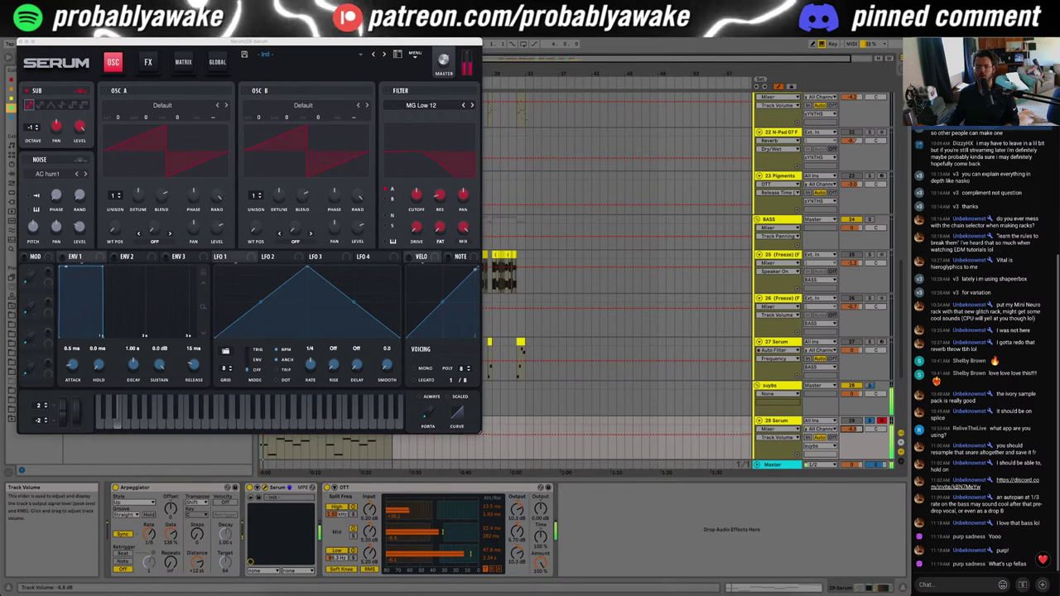
pyautogui.moveTo(852, 429); pyautogui.dragTo(852, 431)
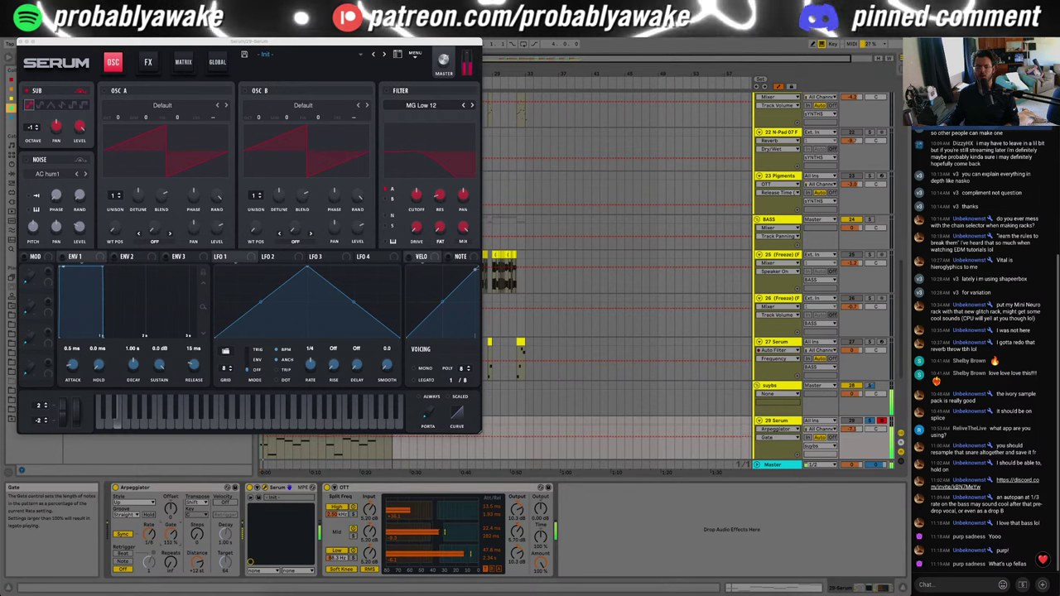
pyautogui.click(172, 535)
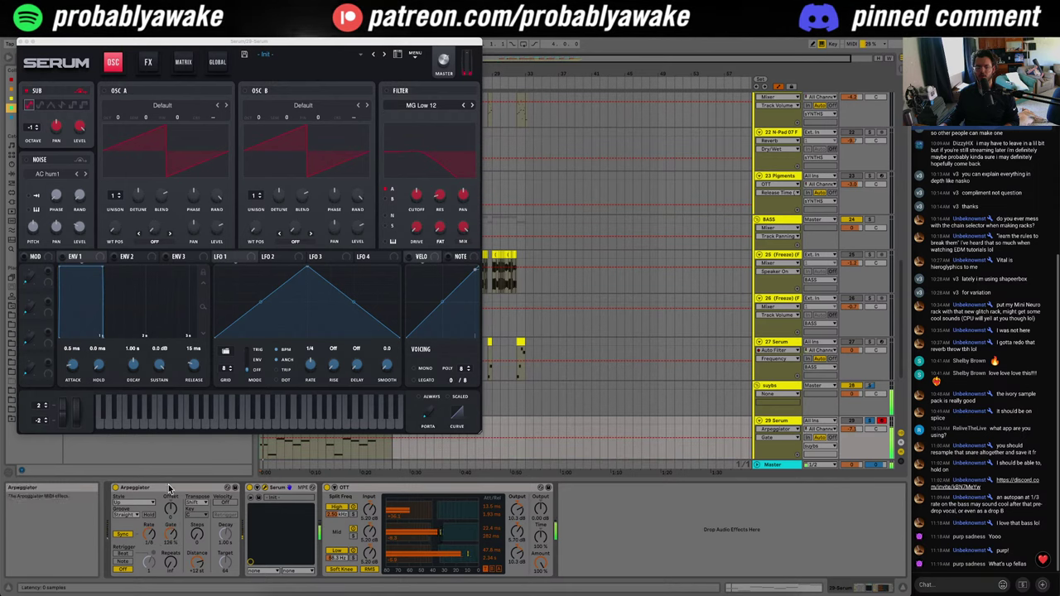
pyautogui.press('Delete')
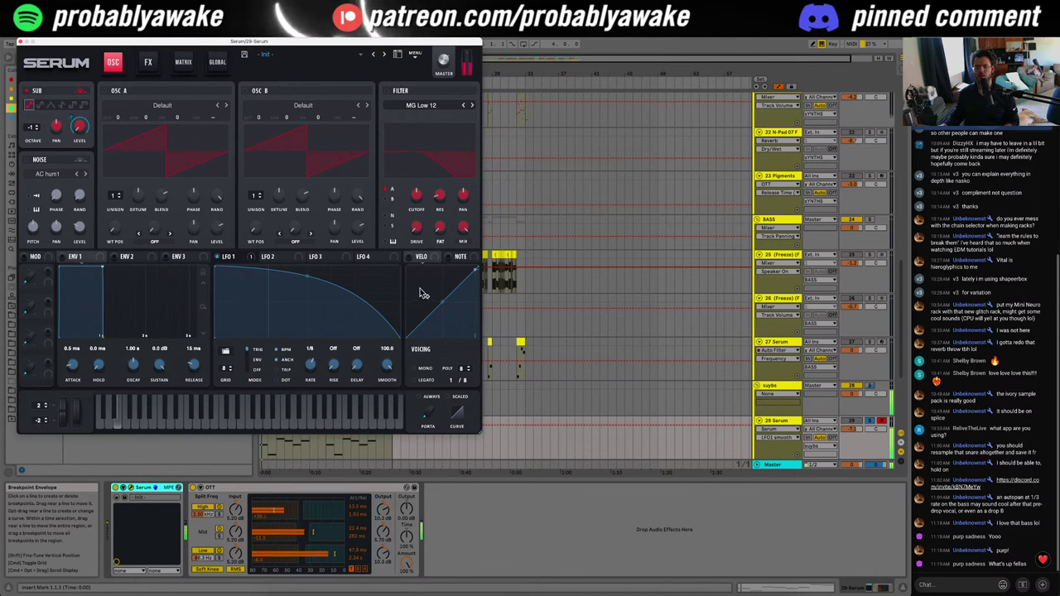
# Step: Shape Serum's sub level with a falling LFO 1 curve at rate 1/8 and smooth 52.9, and close the synth window
pyautogui.moveTo(387, 366); pyautogui.dragTo(389, 373)
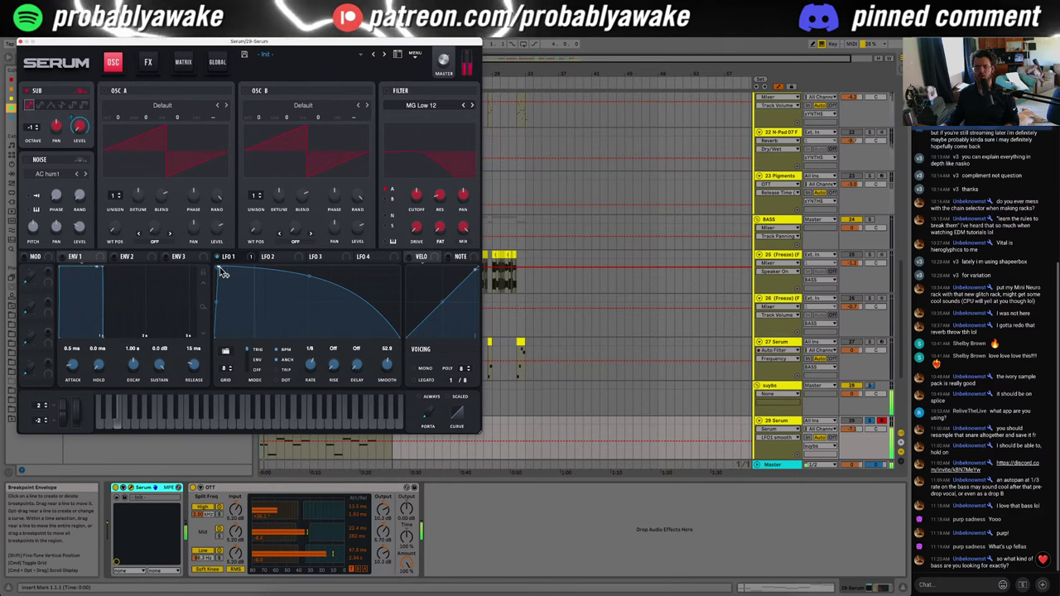
pyautogui.click(22, 41)
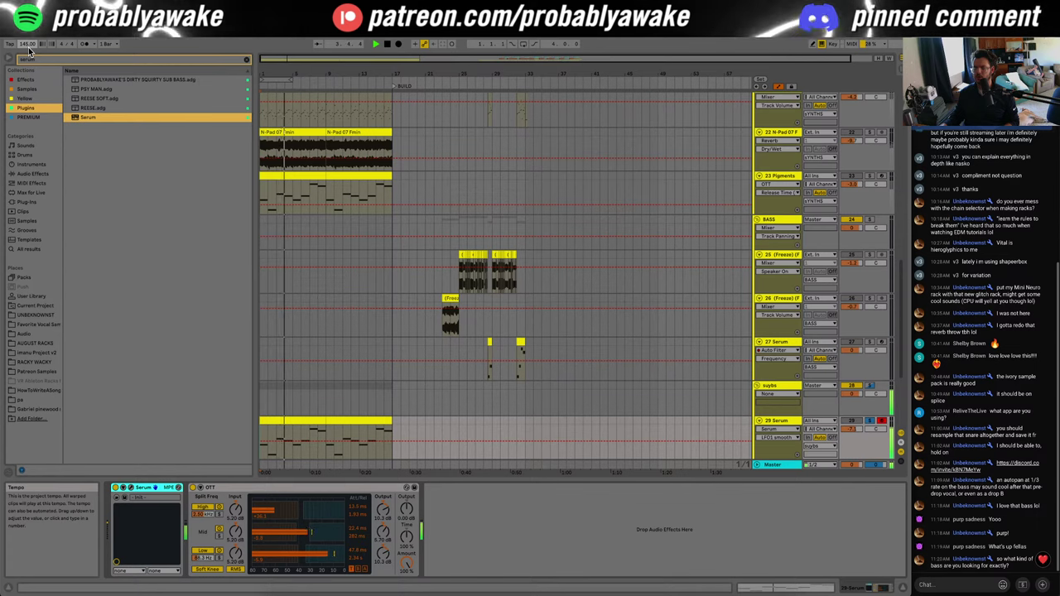
# Step: Stop playback, unsolo track 29 Serum and set its volume to -6.0 dB
pyautogui.press('space')
pyautogui.click(903, 588)
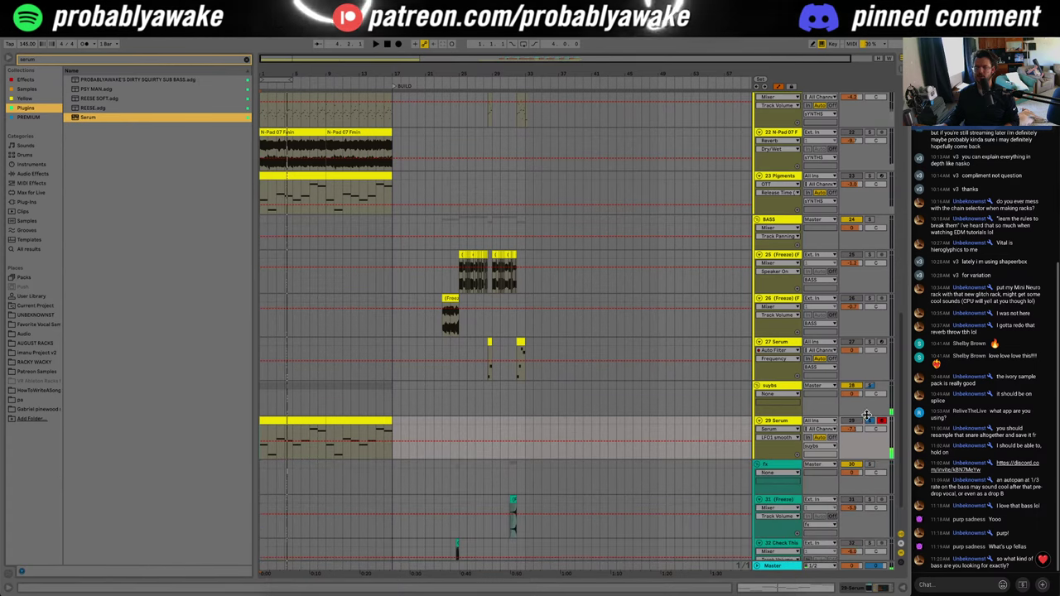
pyautogui.click(870, 421)
pyautogui.click(260, 457)
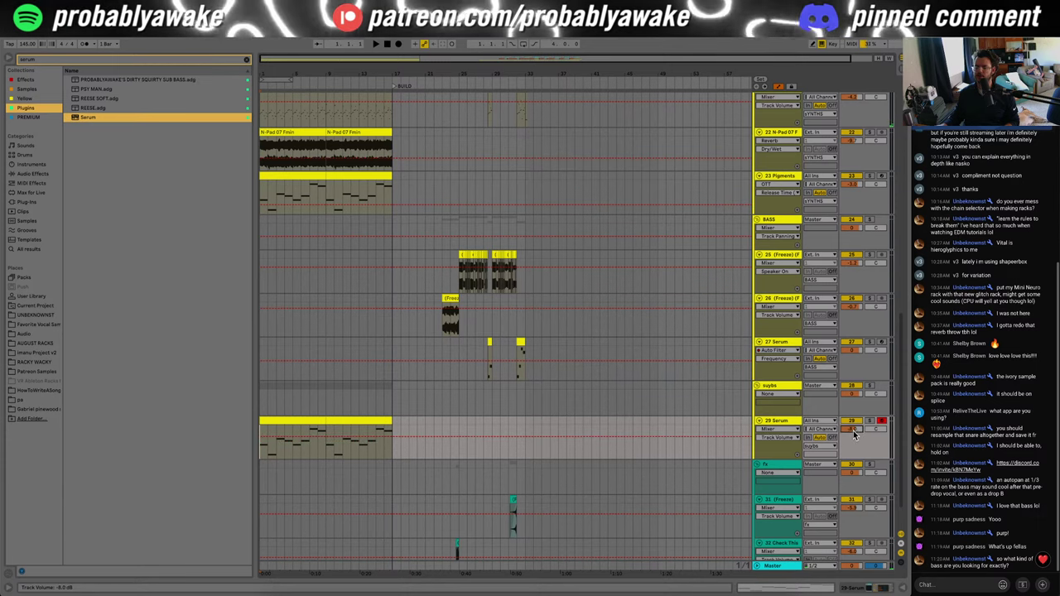
# Step: Select bars 1 to 17 across the tracks from 23 Pigments down to 27 Serum
pyautogui.scroll(3, 428, 480)
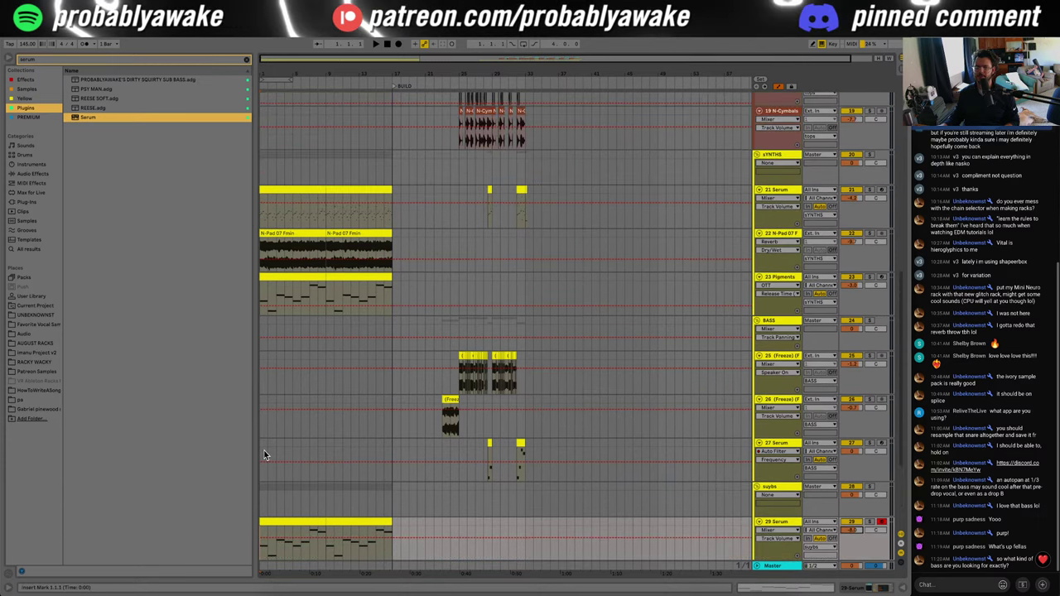
pyautogui.moveTo(265, 451); pyautogui.dragTo(392, 284)
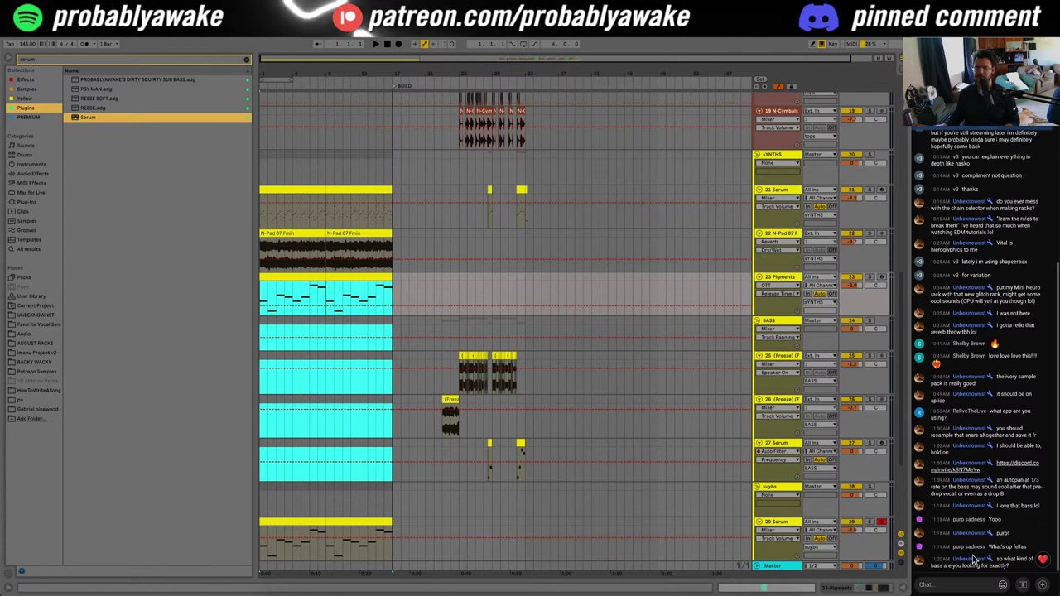
pyautogui.scroll(-2, 585, 403)
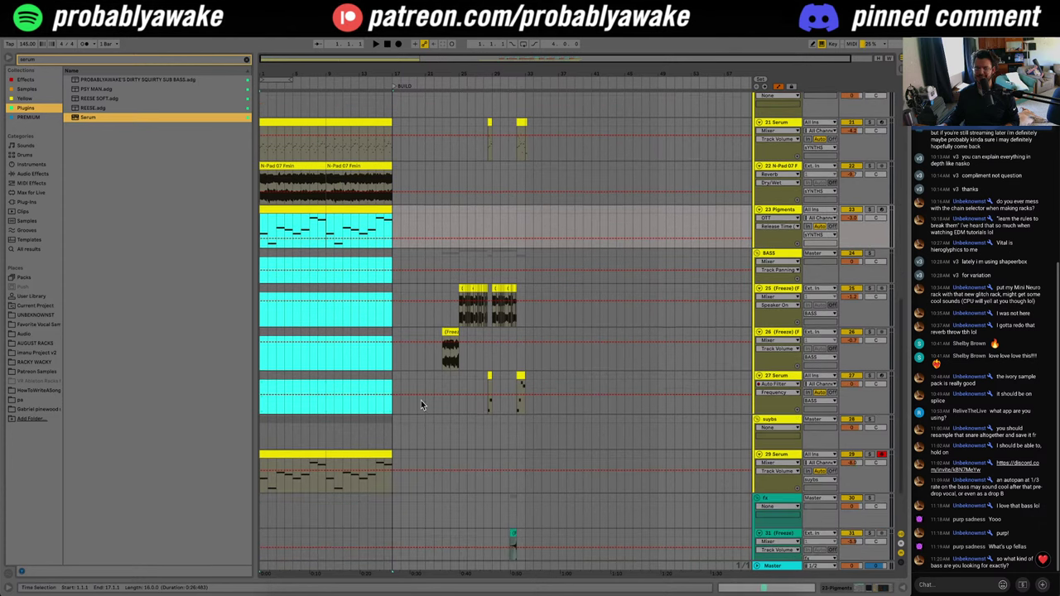
# Step: Play the intro from bar 1, hide the browser and enlarge the first sixteen bars in the arrangement
pyautogui.click(268, 443)
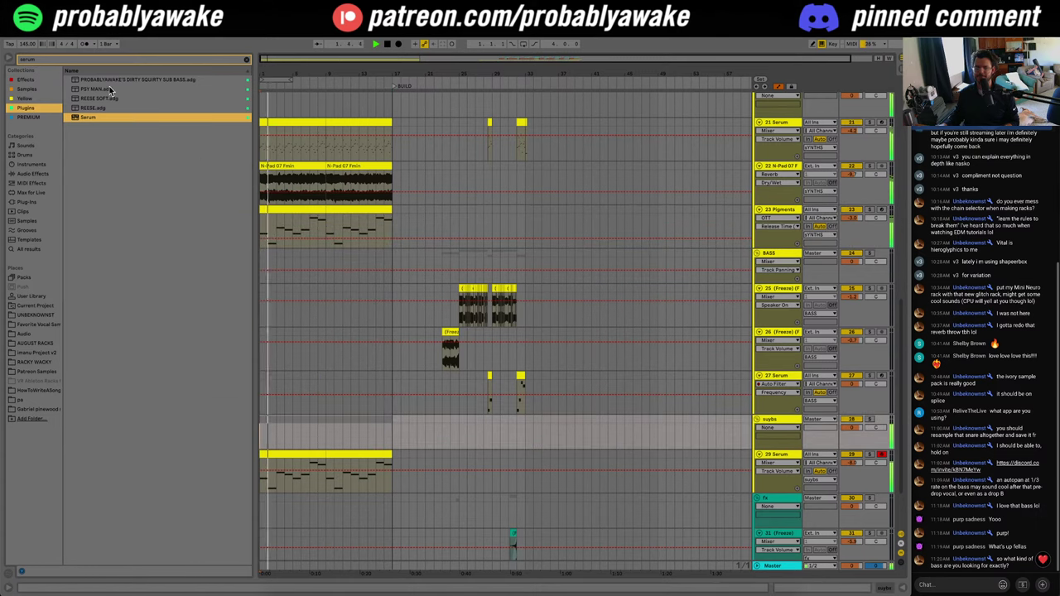
pyautogui.click(10, 61)
pyautogui.moveTo(33, 74); pyautogui.dragTo(55, 125)
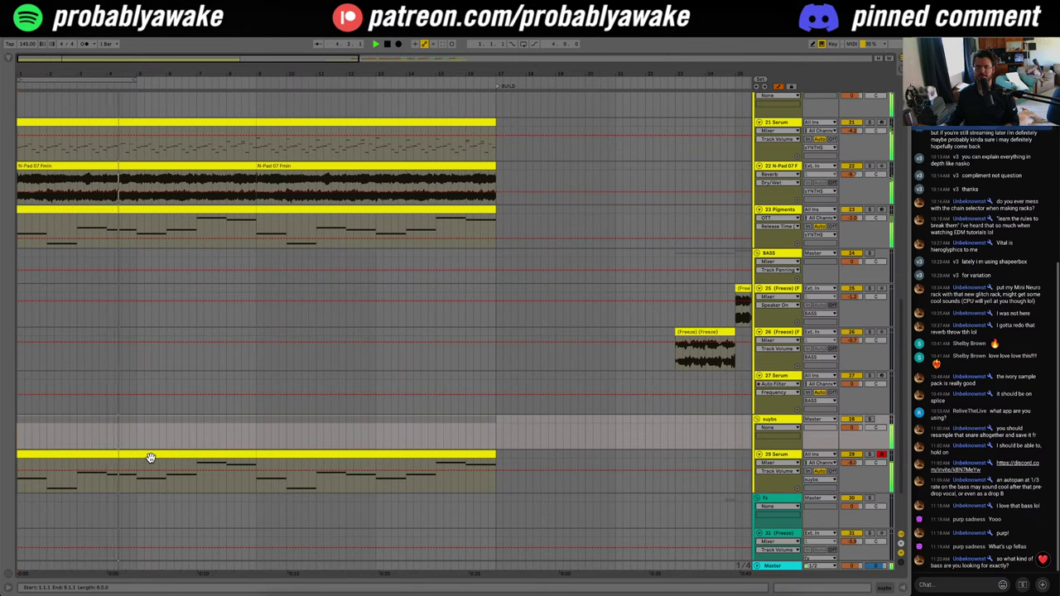
pyautogui.moveTo(47, 59); pyautogui.dragTo(46, 66)
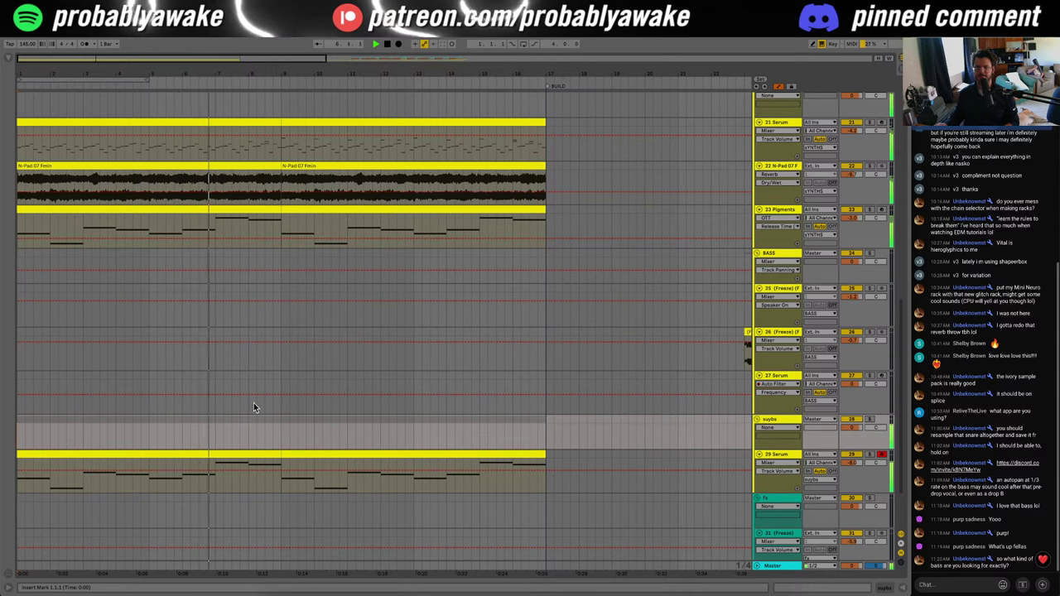
pyautogui.scroll(-3, 497, 455)
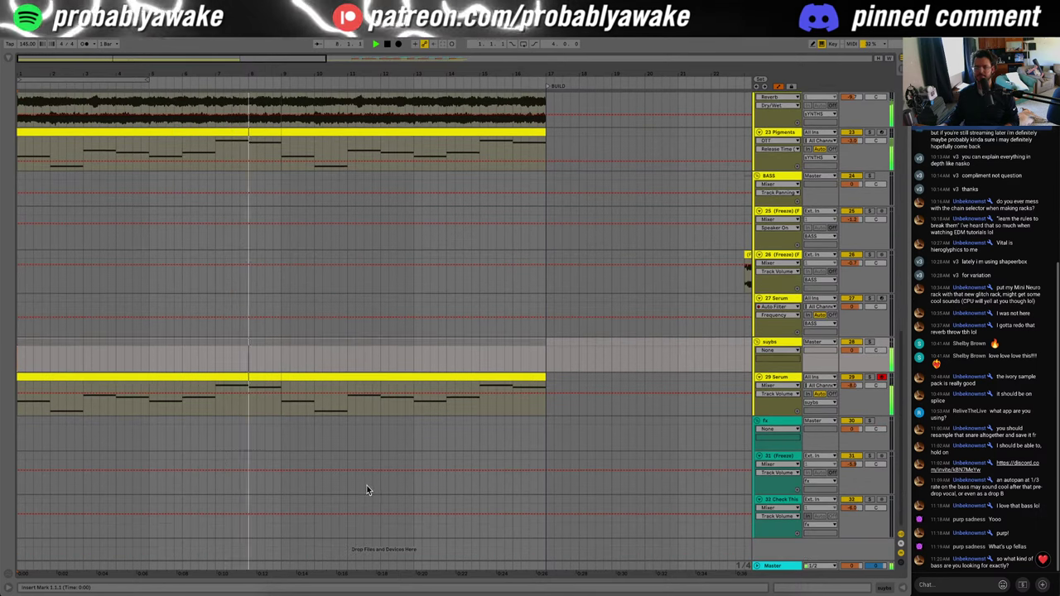
# Step: Insert a new MIDI track directly below track 21 Serum in the synth group
pyautogui.scroll(4, 693, 381)
pyautogui.scroll(4, 774, 224)
pyautogui.click(789, 248)
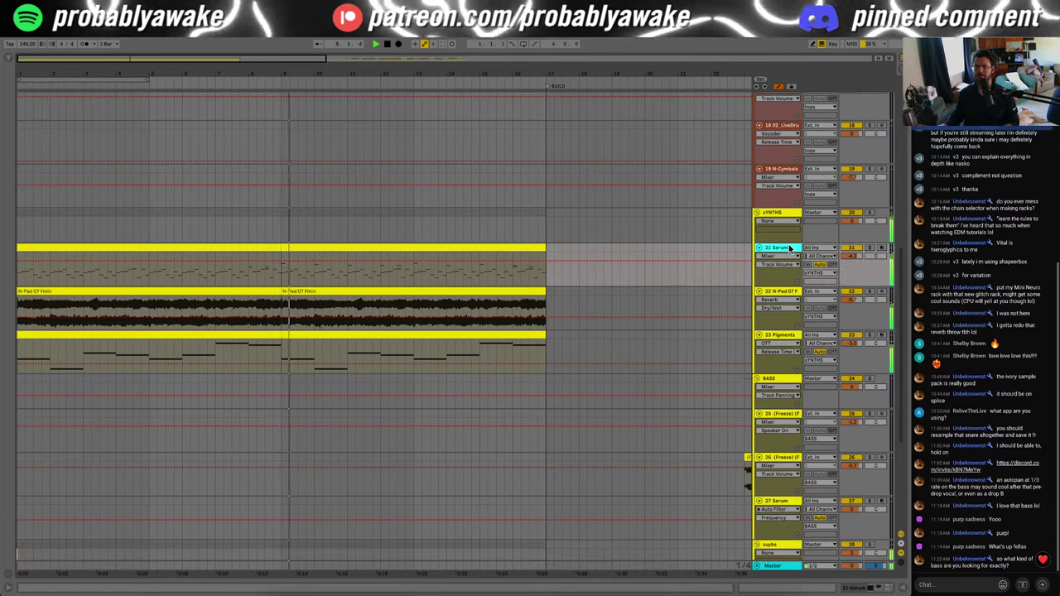
pyautogui.hotkey('ctrl', 'shift', 't')
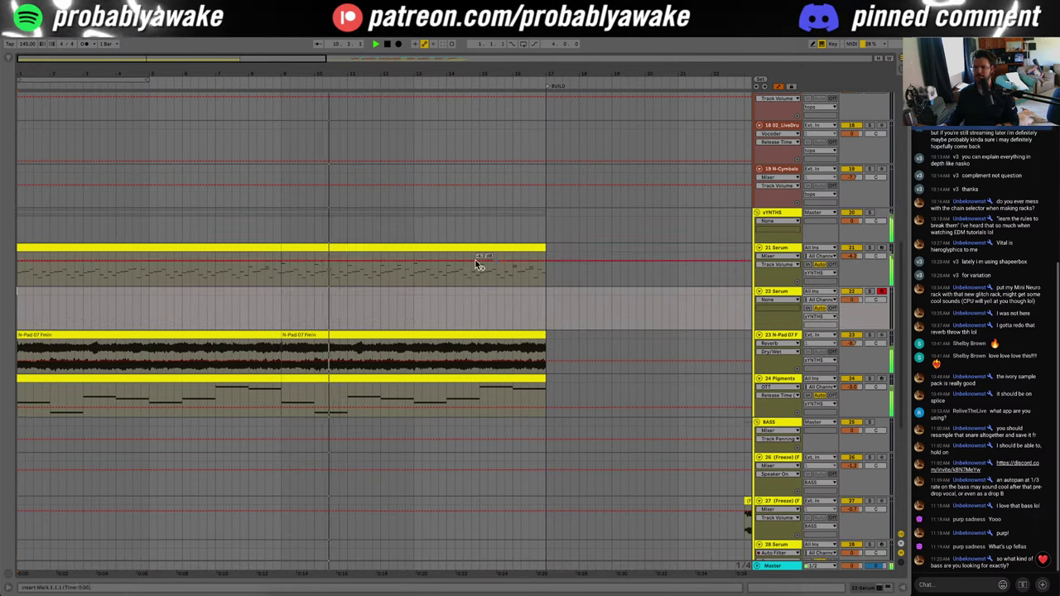
# Step: In track 21 Serum's clip at bar 9, move the first A4 note to 1.4.1 and place the following G4 at 3.1.1
pyautogui.doubleClick(386, 249)
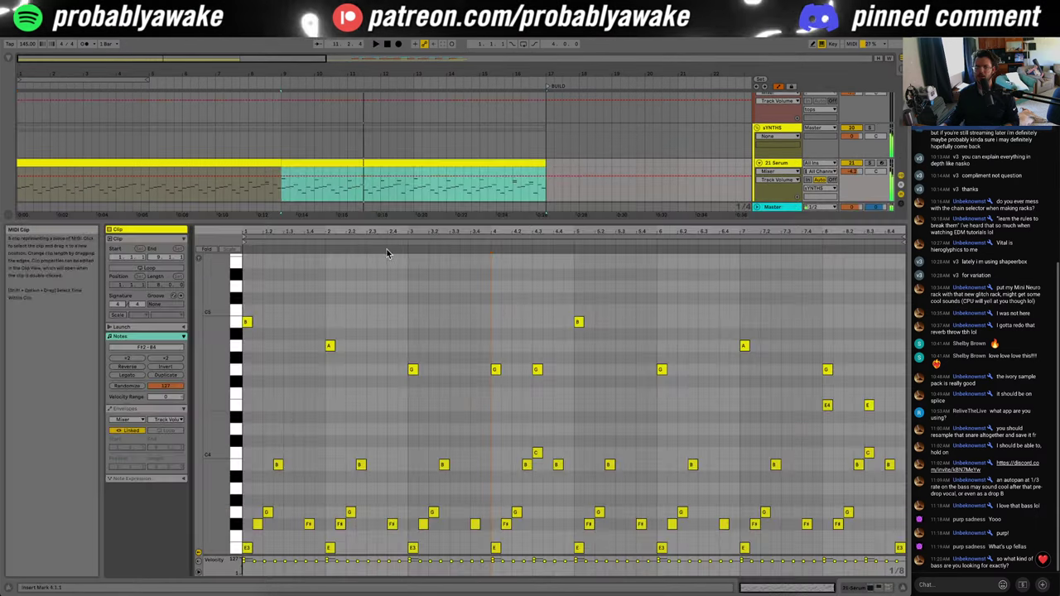
pyautogui.moveTo(298, 410); pyautogui.dragTo(418, 339)
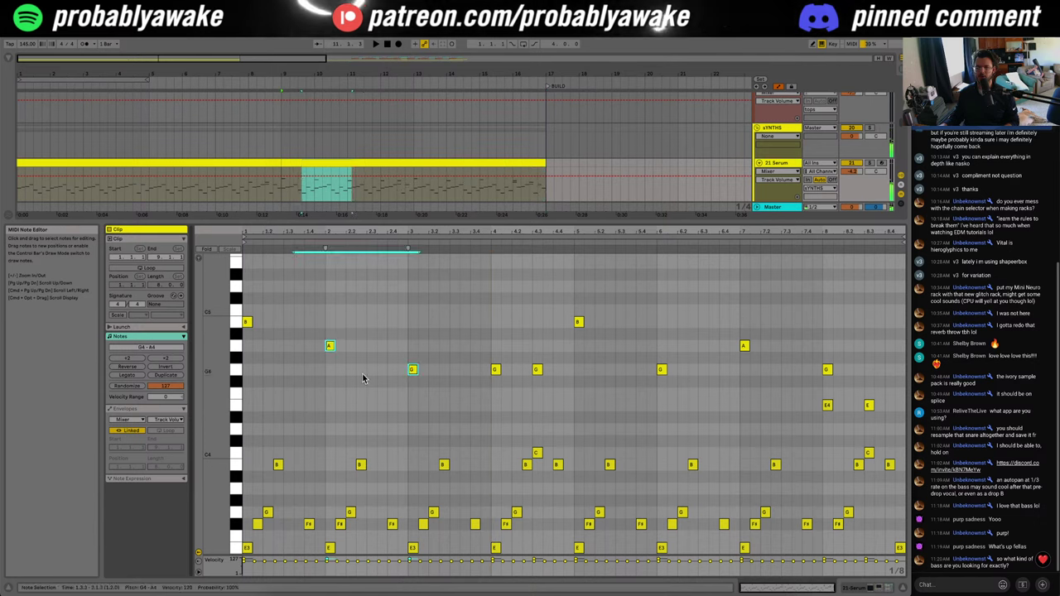
pyautogui.press('Left')
pyautogui.click(406, 321)
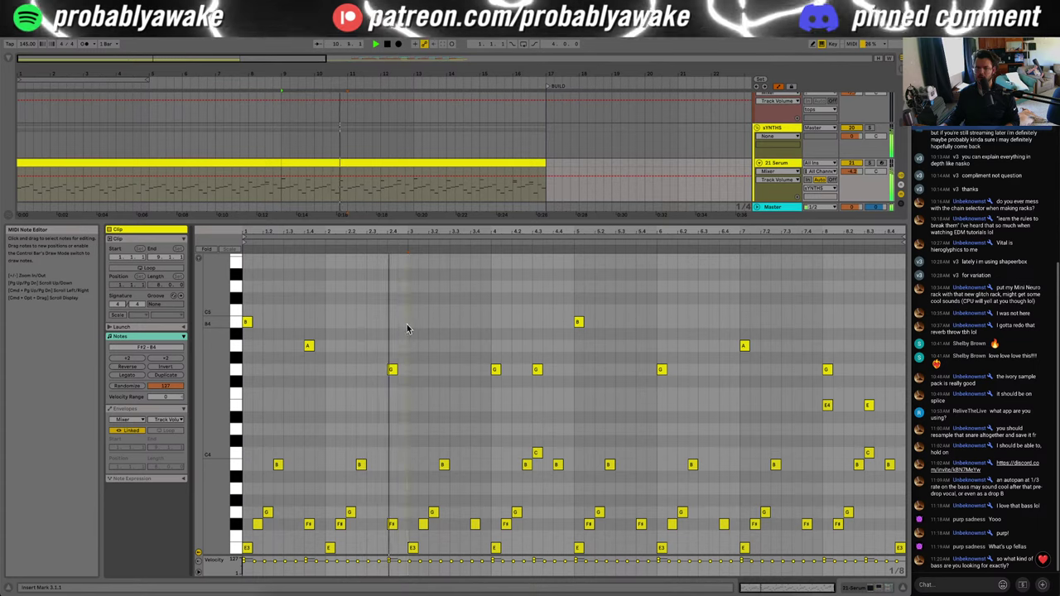
pyautogui.press('space')
pyautogui.click(393, 367)
pyautogui.press('Right')
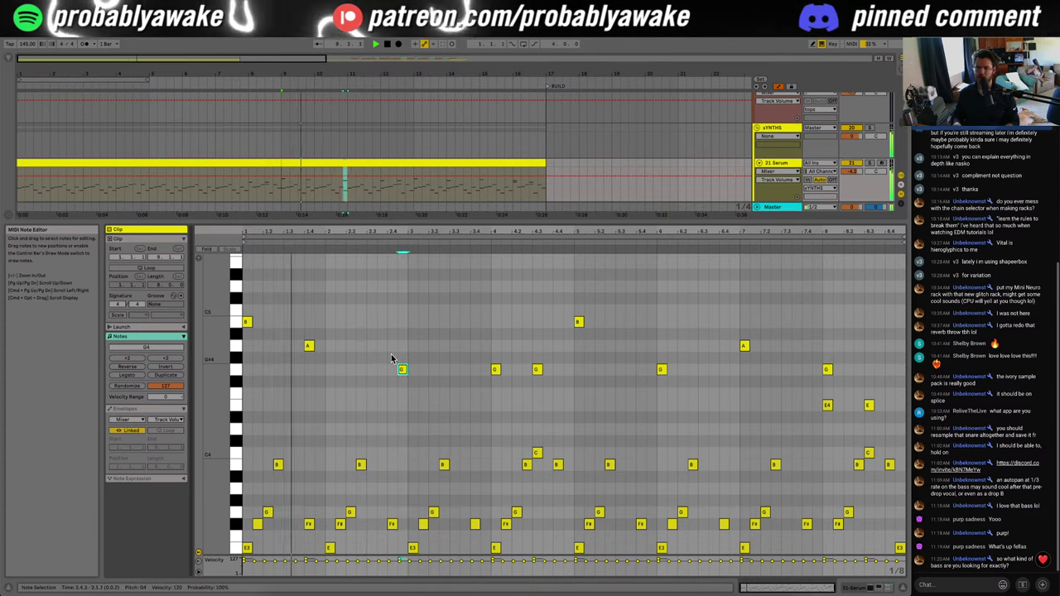
pyautogui.press('Right')
pyautogui.click(431, 392)
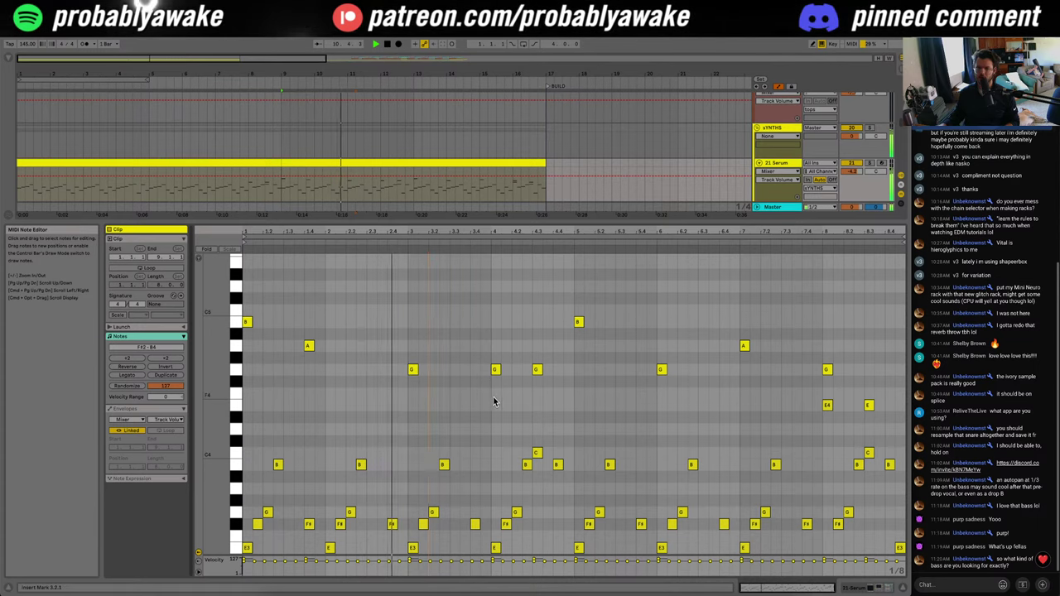
# Step: Move the G4 at 4.1 to F#4 at 3.4.1, and lower the G4 at 4.3.1 to E4
pyautogui.click(495, 369)
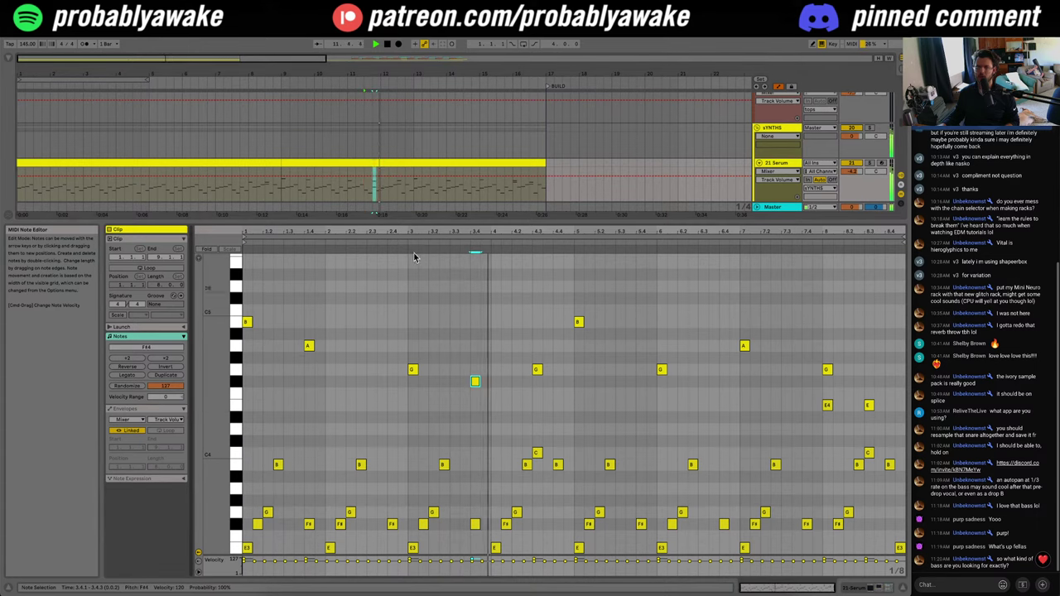
pyautogui.click(348, 204)
pyautogui.click(379, 162)
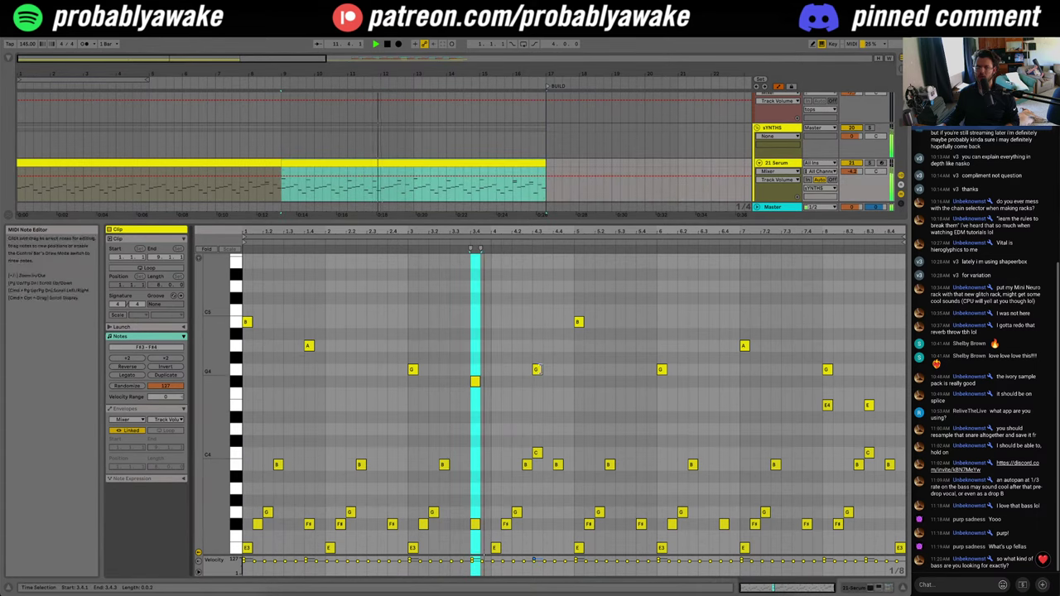
pyautogui.click(534, 398)
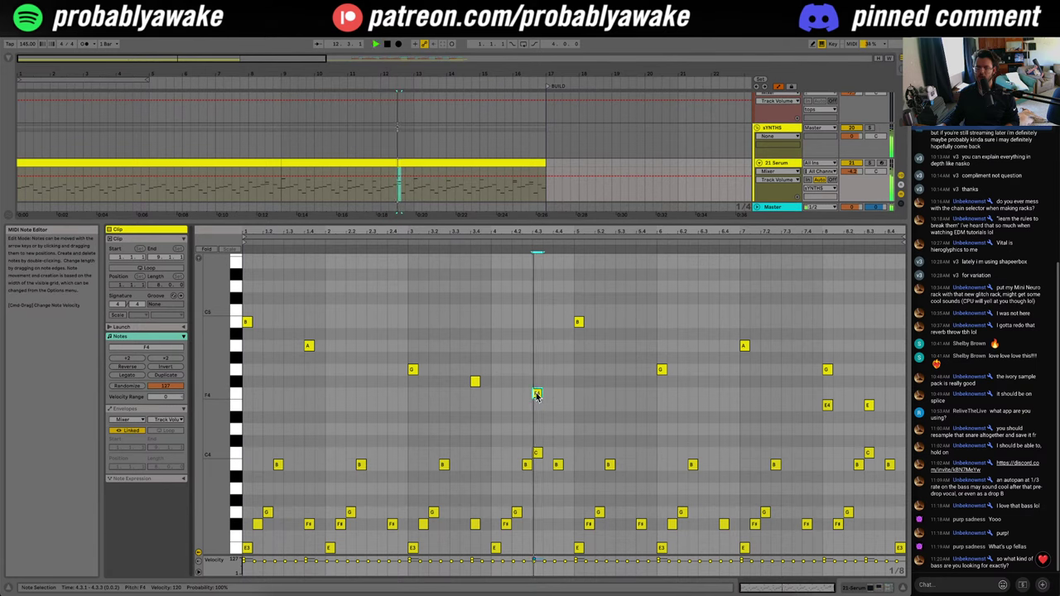
pyautogui.press('space')
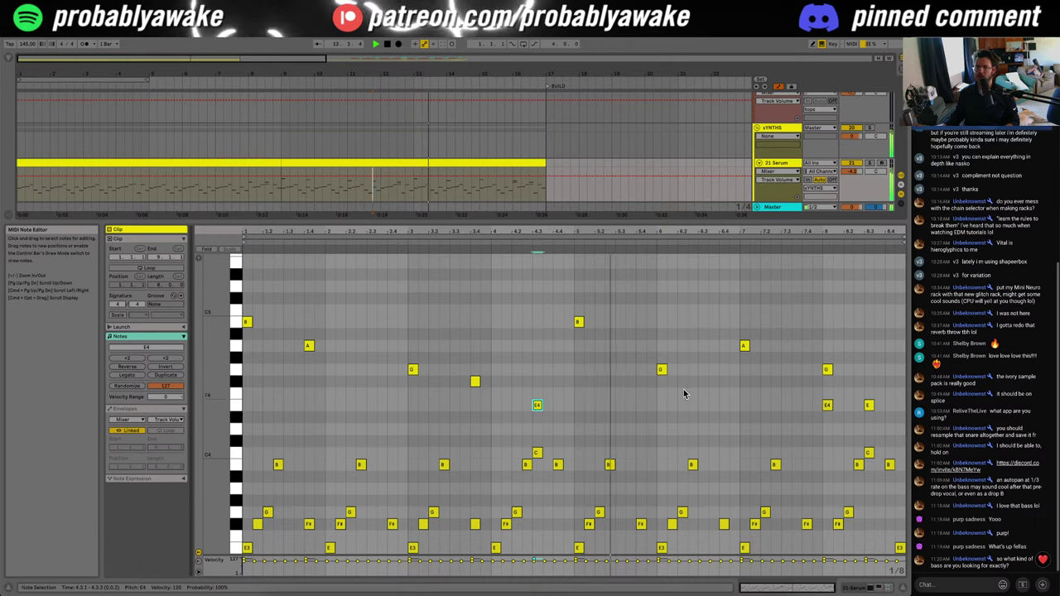
# Step: Shift the G4 at 6.1 earlier to 5.4.1 and the G4 at 8.1 earlier to 7.4.1
pyautogui.moveTo(660, 369); pyautogui.dragTo(641, 369)
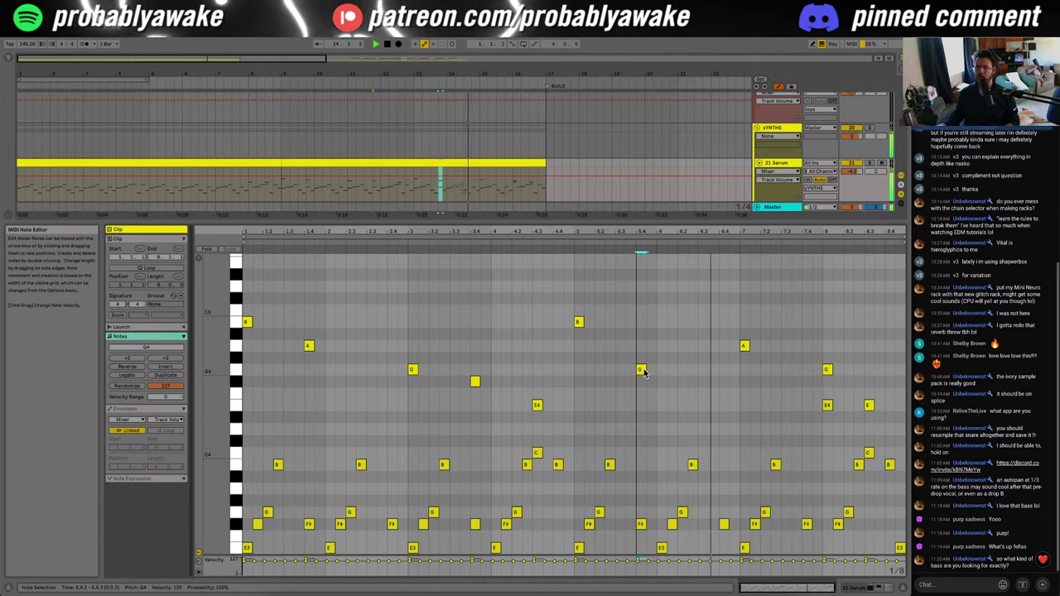
pyautogui.click(813, 391)
pyautogui.moveTo(827, 369); pyautogui.dragTo(806, 370)
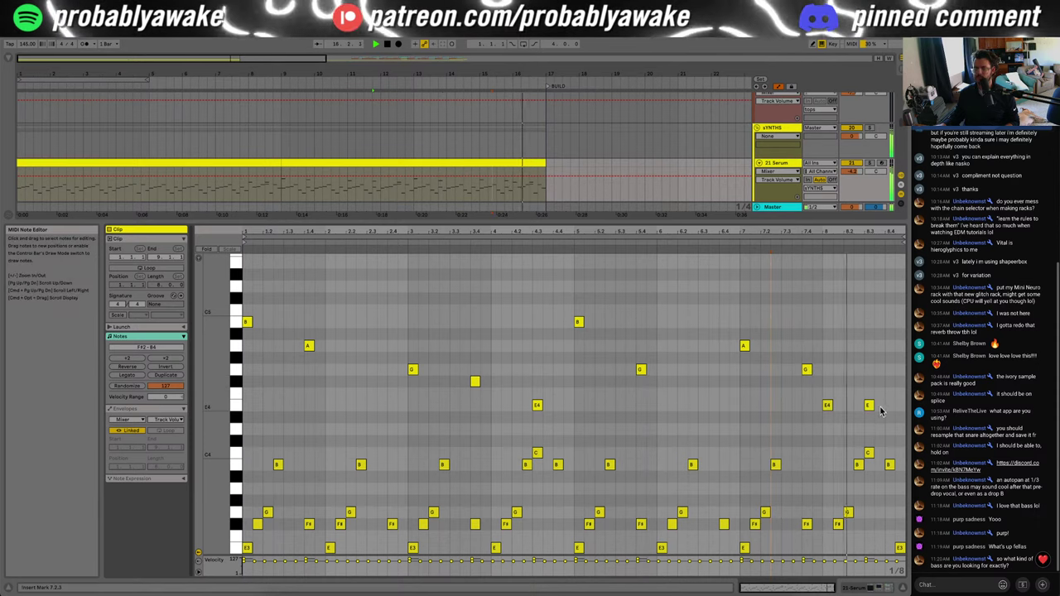
# Step: Raise the E4 at 8.1.1 to F#4 and audition the phrase ending
pyautogui.moveTo(827, 405); pyautogui.dragTo(828, 381)
pyautogui.click(827, 384)
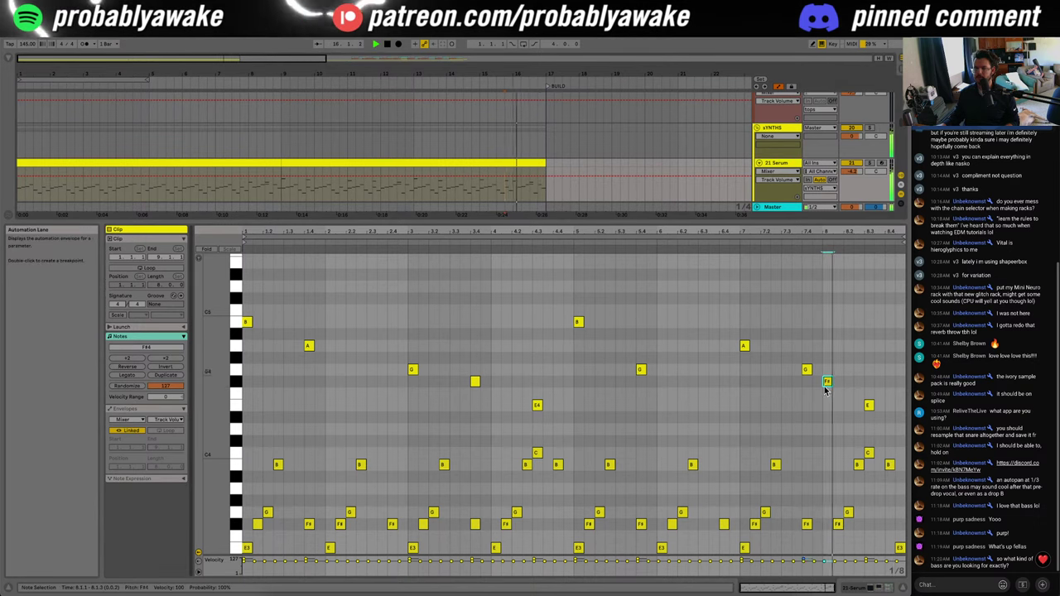
pyautogui.press('space')
pyautogui.press('space')
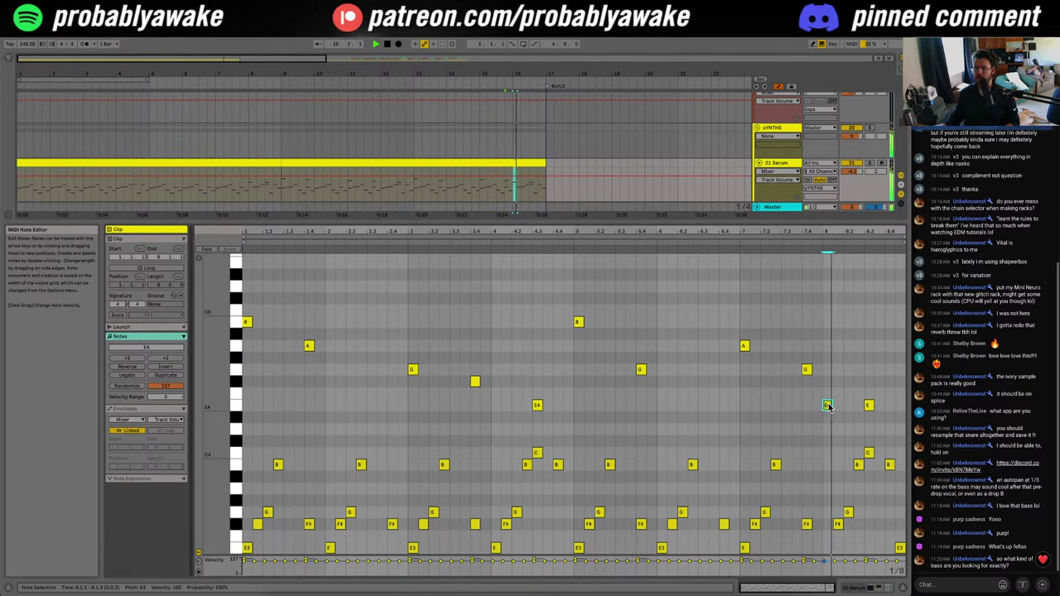
pyautogui.scroll(-5, 829, 405)
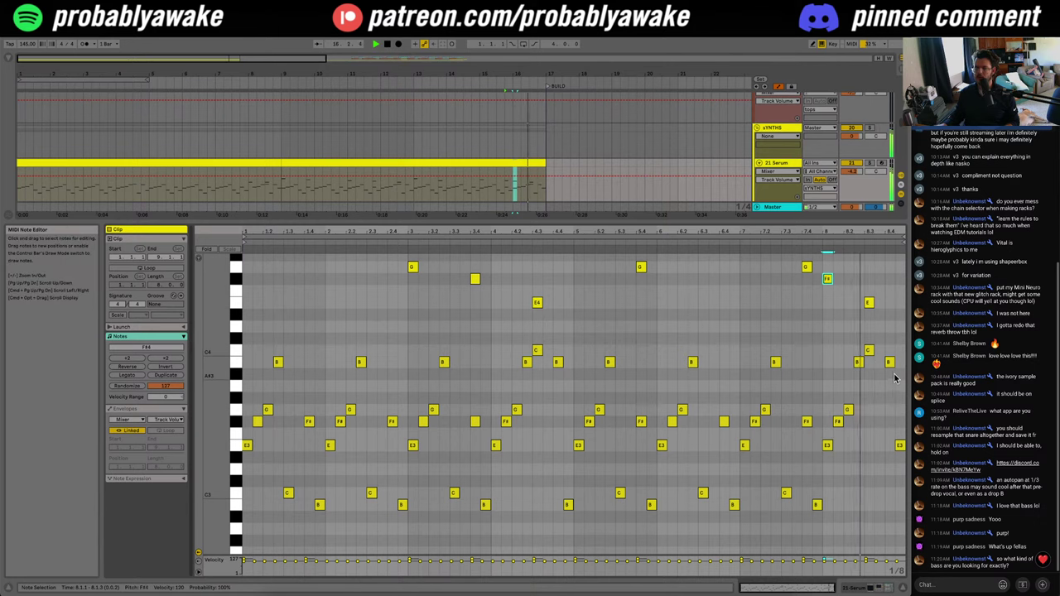
pyautogui.scroll(1, 885, 448)
pyautogui.scroll(3, 850, 413)
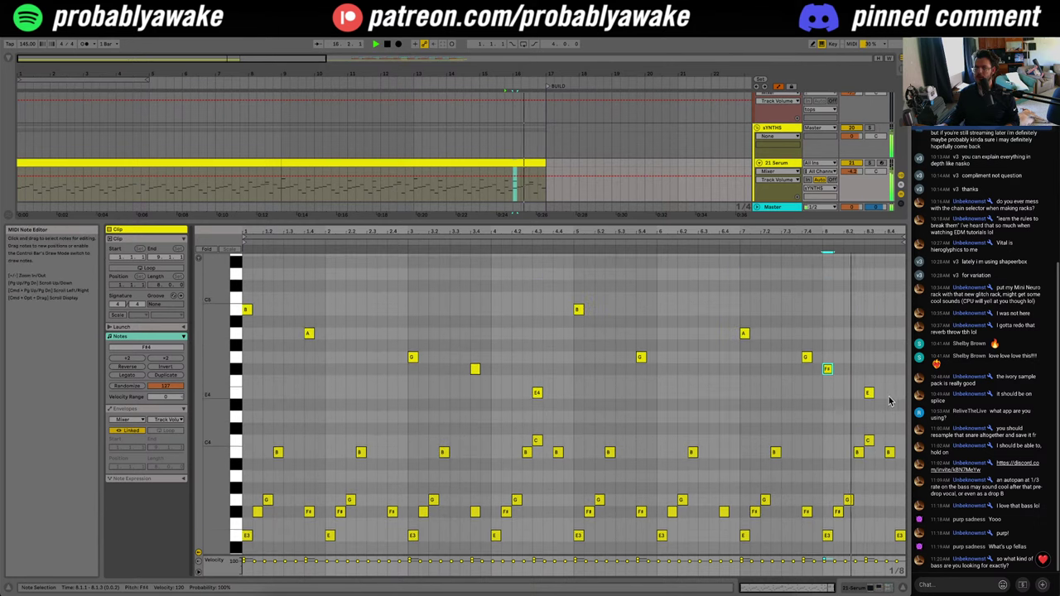
# Step: Copy the upper melody notes from E4 to B4 in track 21 Serum's clip at bar 9
pyautogui.moveTo(887, 400); pyautogui.dragTo(202, 274)
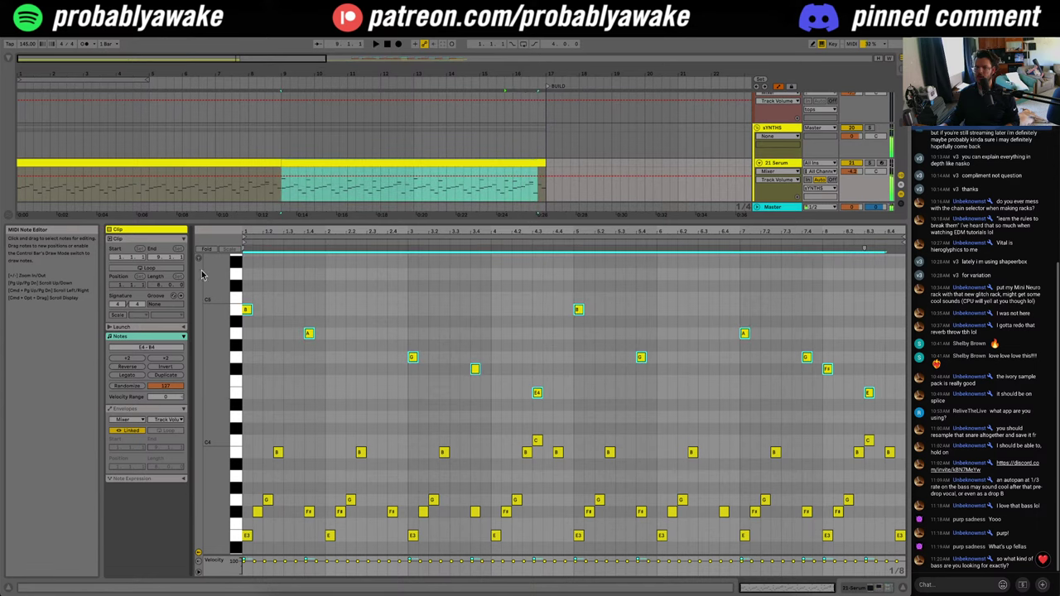
pyautogui.click(904, 587)
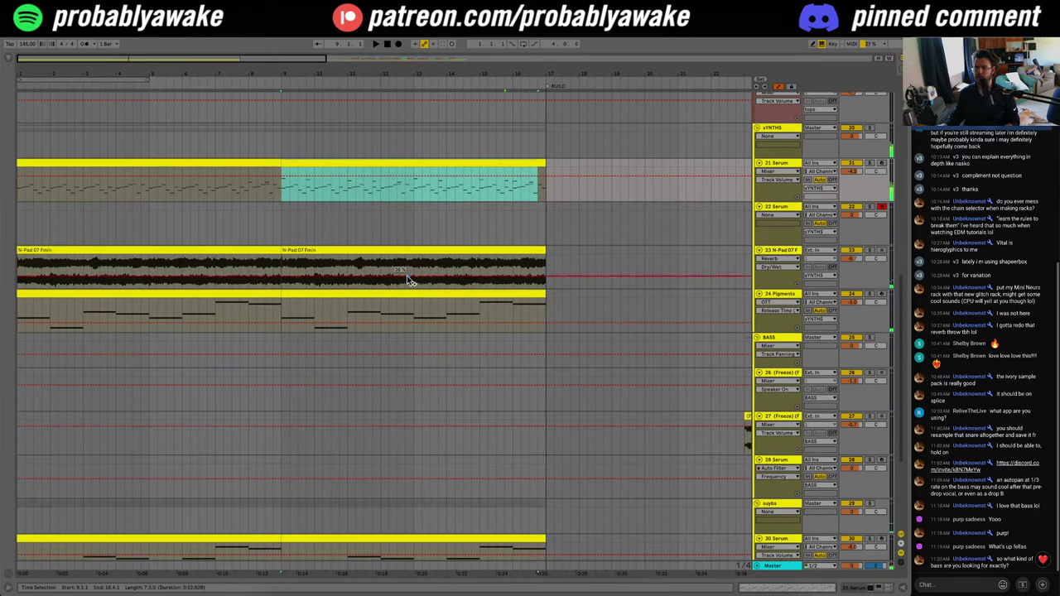
pyautogui.doubleClick(536, 164)
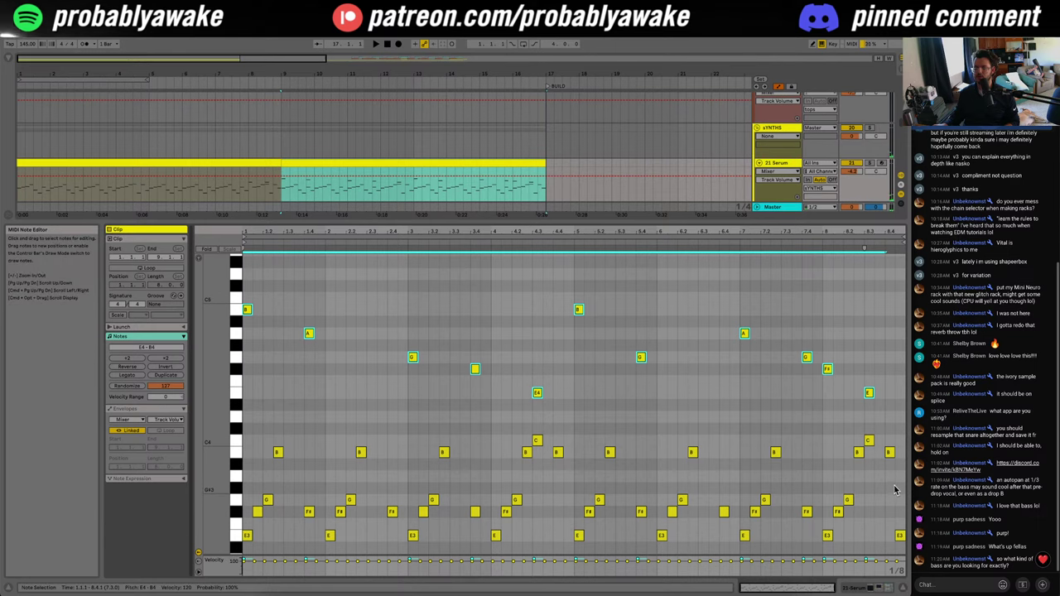
pyautogui.click(904, 587)
# Step: Create a MIDI clip from bar 9 to bar 17 on track 22 Serum and paste the copied melody into it
pyautogui.moveTo(284, 225)
pyautogui.mouseDown()
pyautogui.moveTo(560, 208)
pyautogui.moveTo(284, 206)
pyautogui.mouseUp()
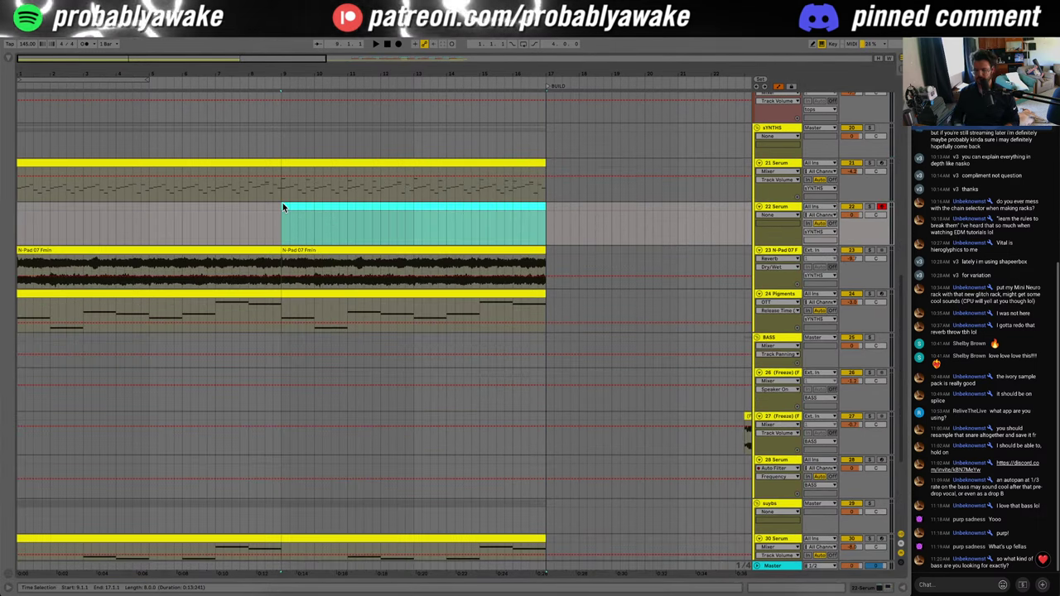
pyautogui.hotkey('ctrl', 'shift', 'm')
pyautogui.hotkey('ctrl', 'v')
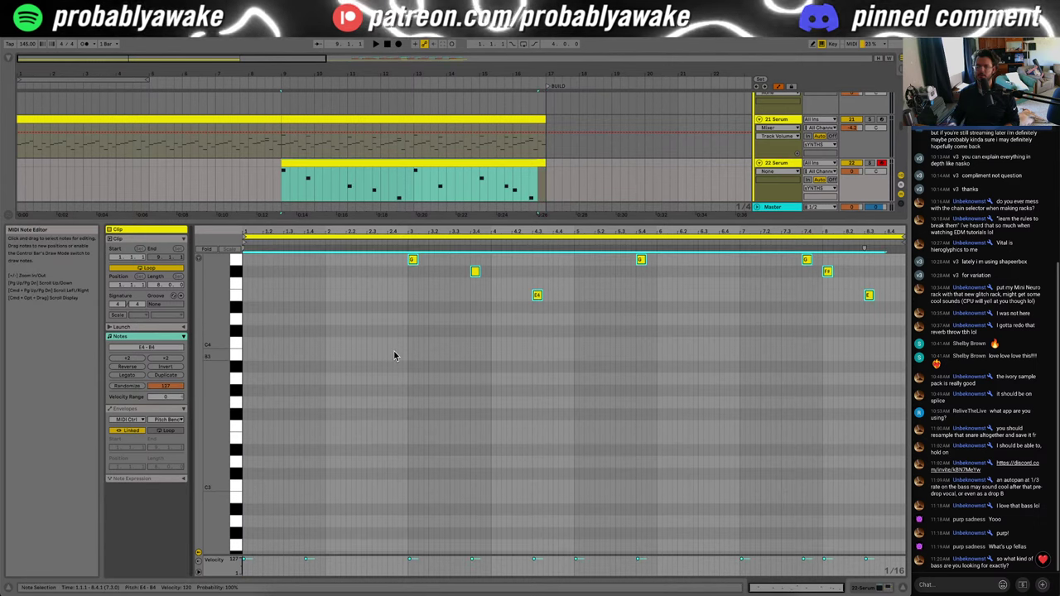
pyautogui.scroll(3, 343, 367)
pyautogui.scroll(1, 306, 368)
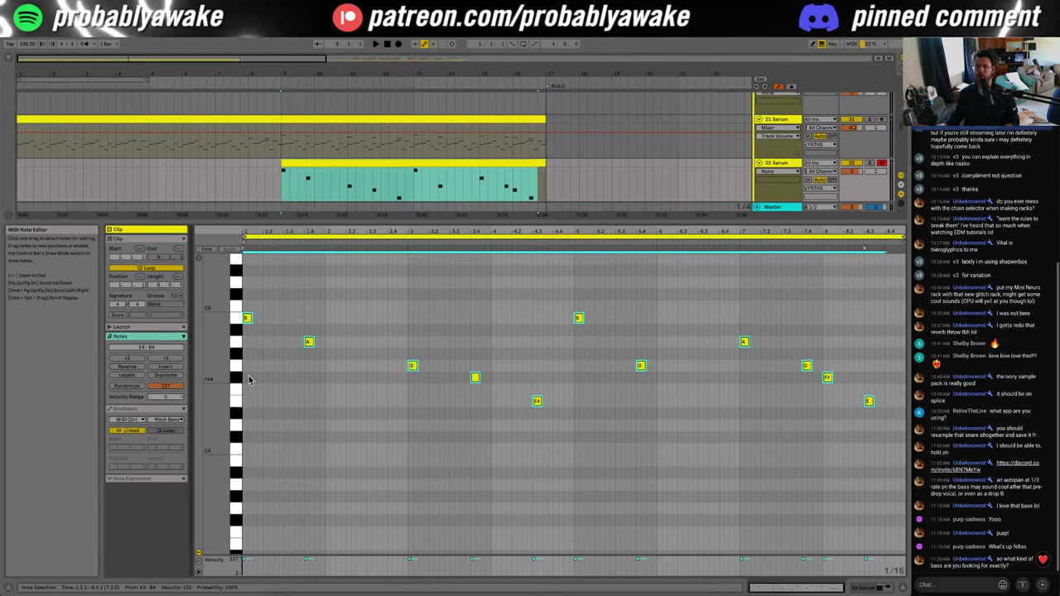
# Step: Lengthen the B4 at bar 1, the G4 at bar 3 and the B4 at bar 5 to three beats
pyautogui.click(251, 371)
pyautogui.click(246, 318)
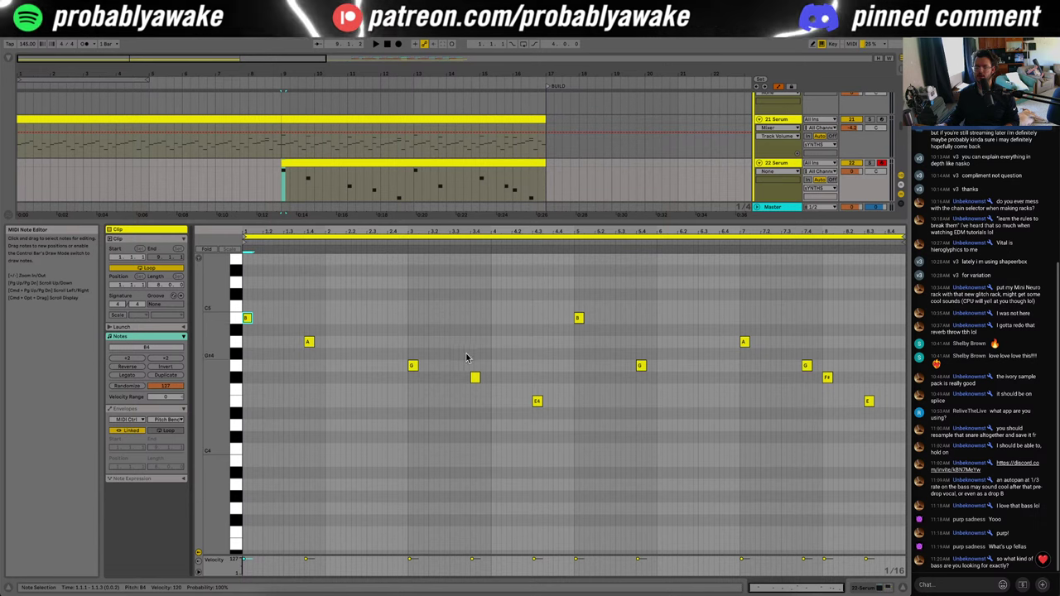
pyautogui.keyDown('shift'); pyautogui.click(412, 365); pyautogui.keyUp('shift')
pyautogui.keyDown('shift'); pyautogui.click(578, 318); pyautogui.keyUp('shift')
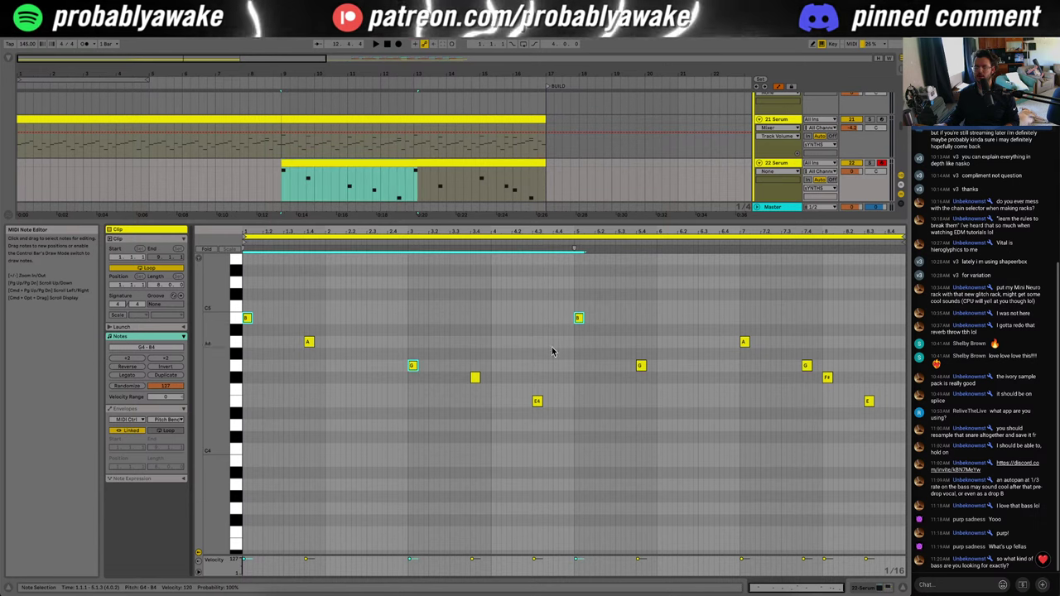
pyautogui.moveTo(584, 319); pyautogui.dragTo(636, 318)
# Step: Lengthen the A4 at 1.4.1 and the F#4 at 3.4.1 to three beats
pyautogui.click(324, 352)
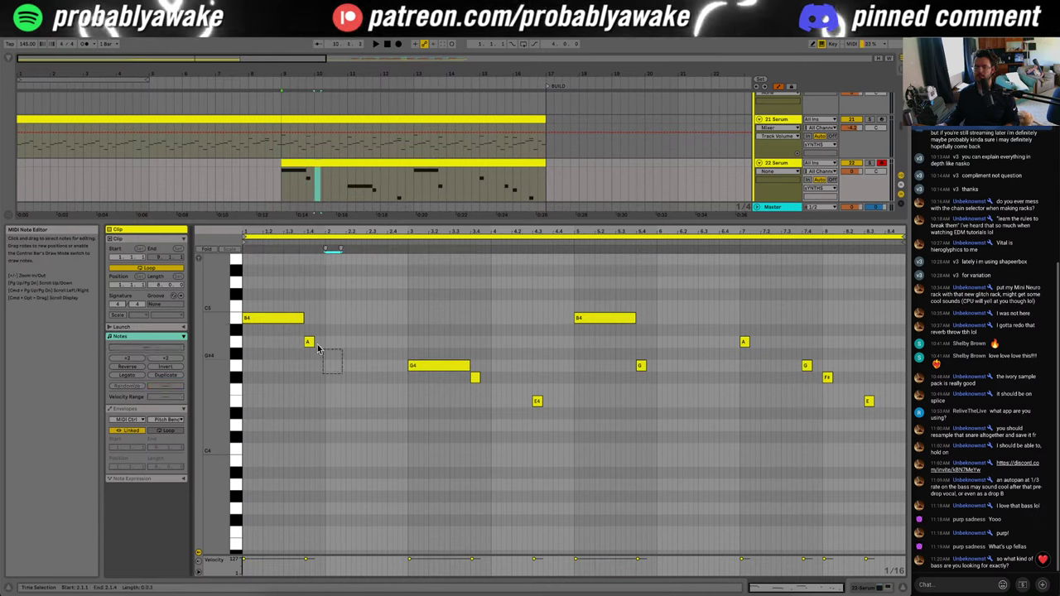
pyautogui.click(309, 342)
pyautogui.keyDown('shift'); pyautogui.click(475, 378); pyautogui.keyUp('shift')
pyautogui.keyDown('shift'); pyautogui.click(537, 401); pyautogui.keyUp('shift')
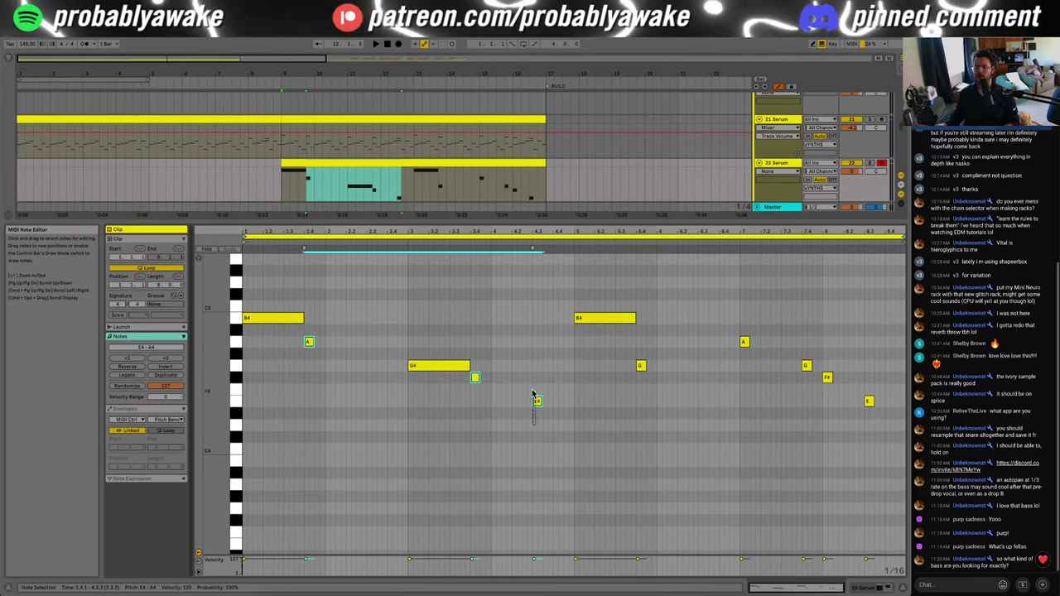
pyautogui.keyDown('shift'); pyautogui.moveTo(570, 405); pyautogui.dragTo(516, 402); pyautogui.keyUp('shift')
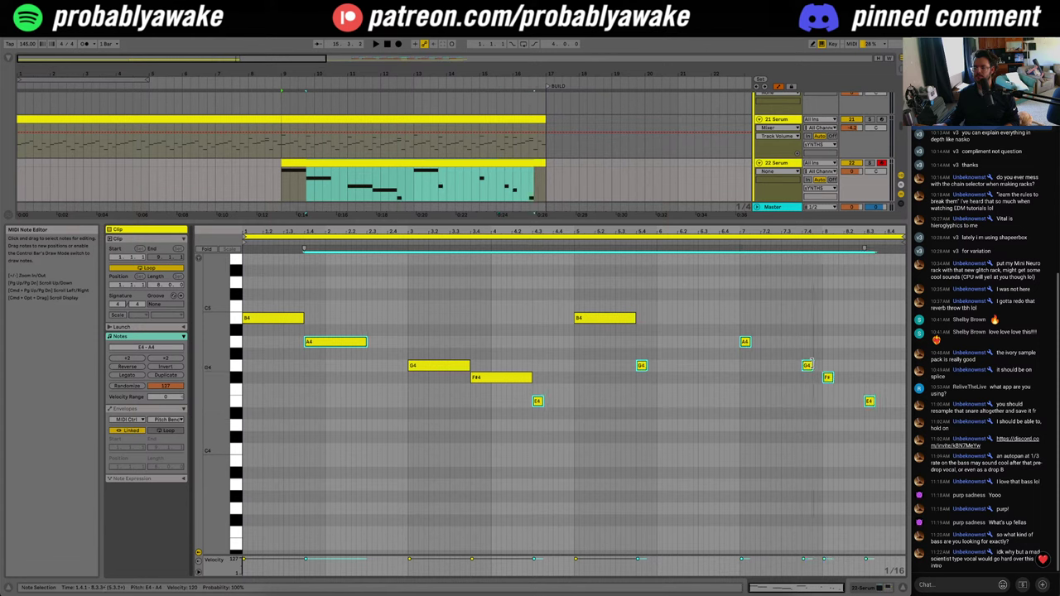
# Step: Lengthen the remaining short melody notes, extending A4 at 1.4, E4 at 4.3 and G4 at 5.4 to the start of the following notes
pyautogui.moveTo(835, 426); pyautogui.dragTo(901, 345)
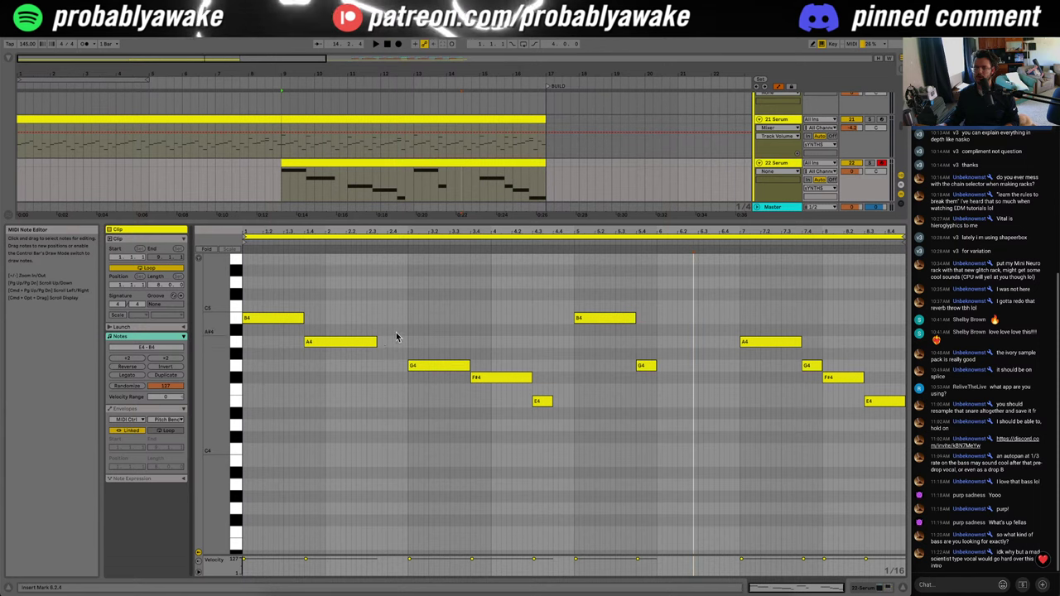
pyautogui.moveTo(377, 341); pyautogui.dragTo(407, 342)
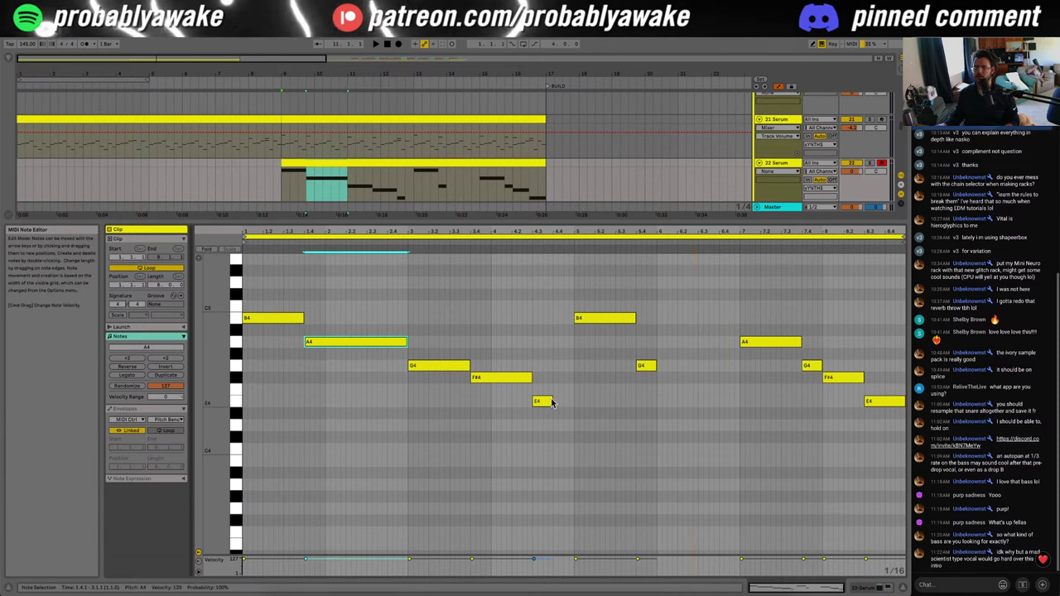
pyautogui.click(550, 402)
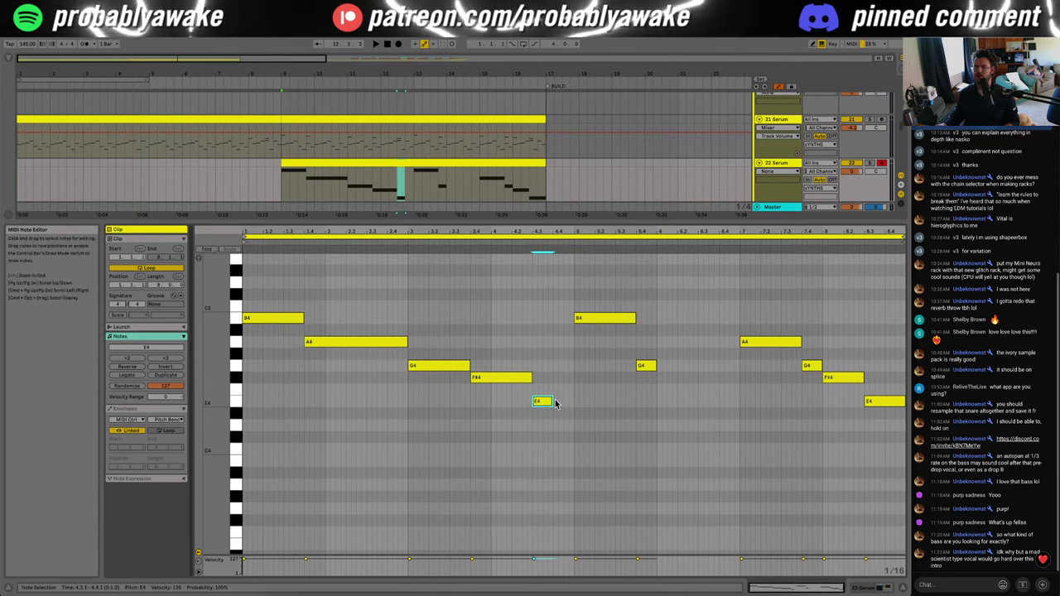
pyautogui.moveTo(553, 402); pyautogui.dragTo(577, 402)
pyautogui.moveTo(656, 366); pyautogui.dragTo(738, 365)
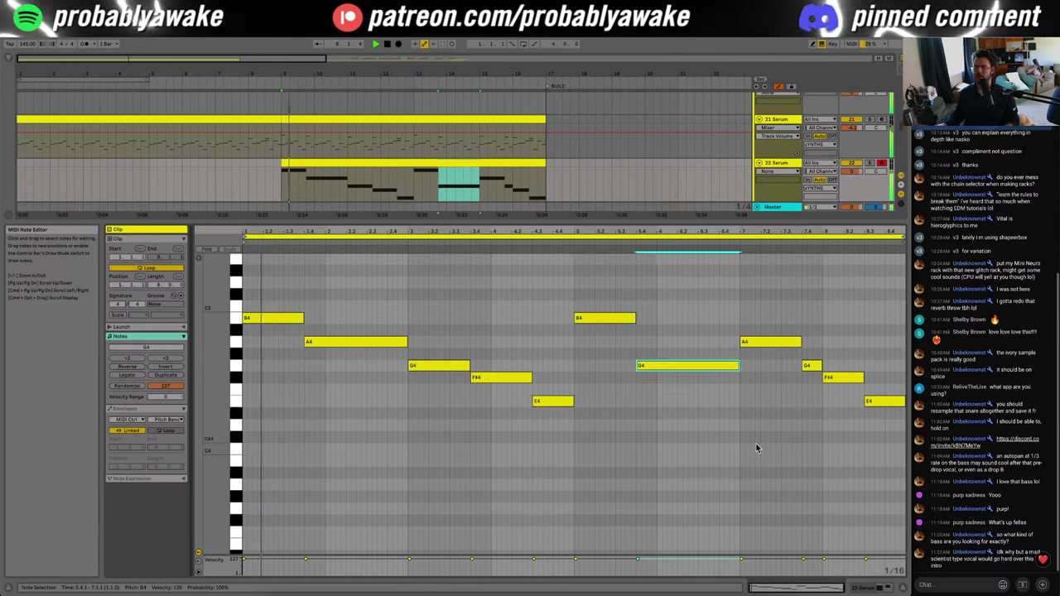
pyautogui.press('space')
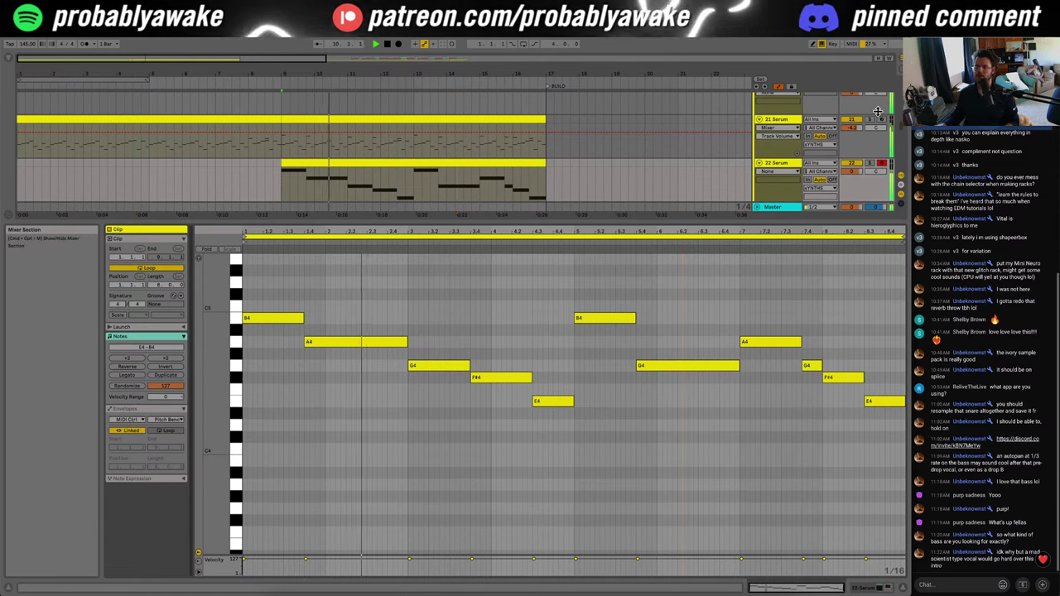
# Step: Search the browser for "sid" and load the SIDLEAD.adg preset onto track 22 in place of its Serum
pyautogui.click(788, 165)
pyautogui.doubleClick(788, 165)
pyautogui.click(8, 58)
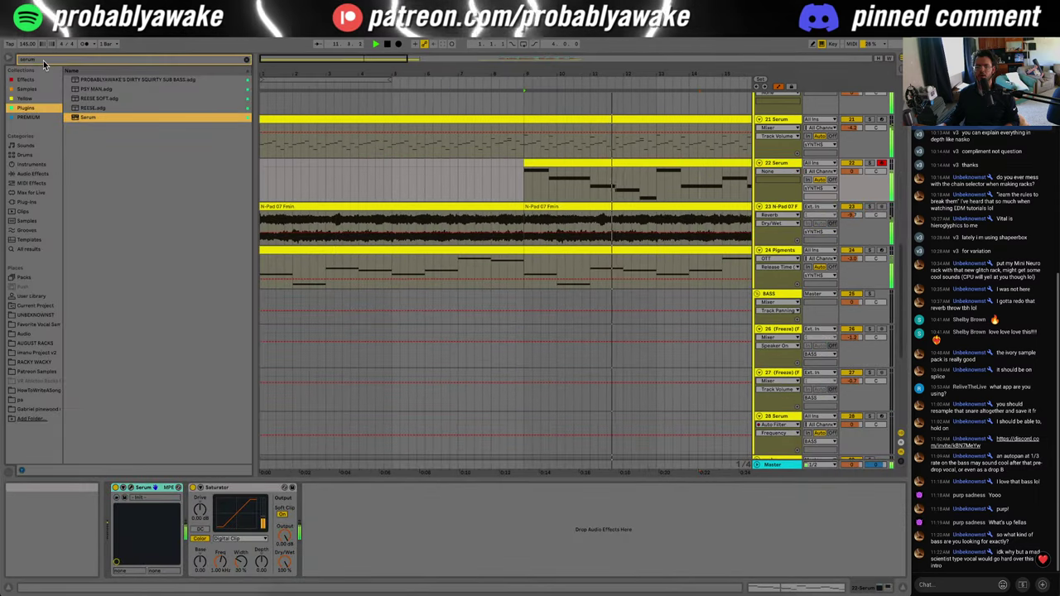
pyautogui.click(43, 61)
pyautogui.write('sid')
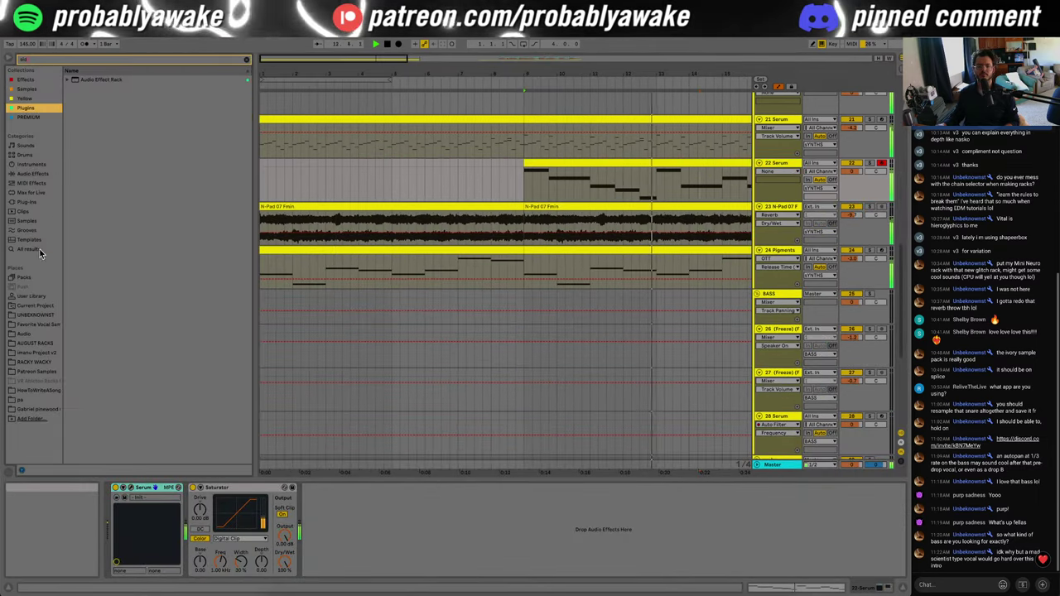
pyautogui.moveTo(99, 126); pyautogui.dragTo(862, 183)
# Step: Solo the SIDLEAD track and transpose all notes of its melody clip down one octave, to E3–B3
pyautogui.click(872, 165)
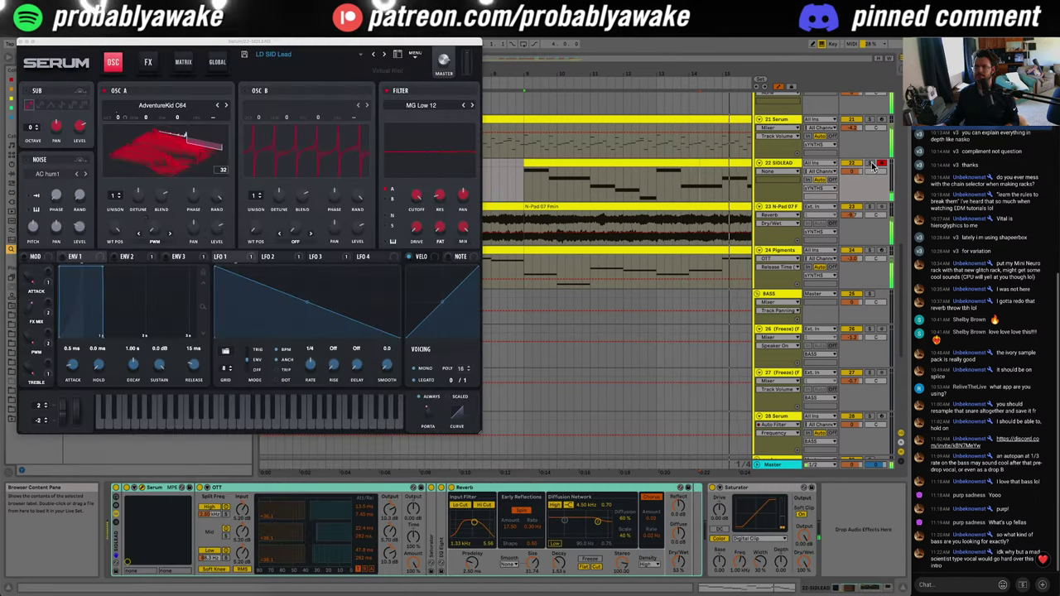
pyautogui.press('space')
pyautogui.press('space')
pyautogui.doubleClick(565, 164)
pyautogui.press('super+a')
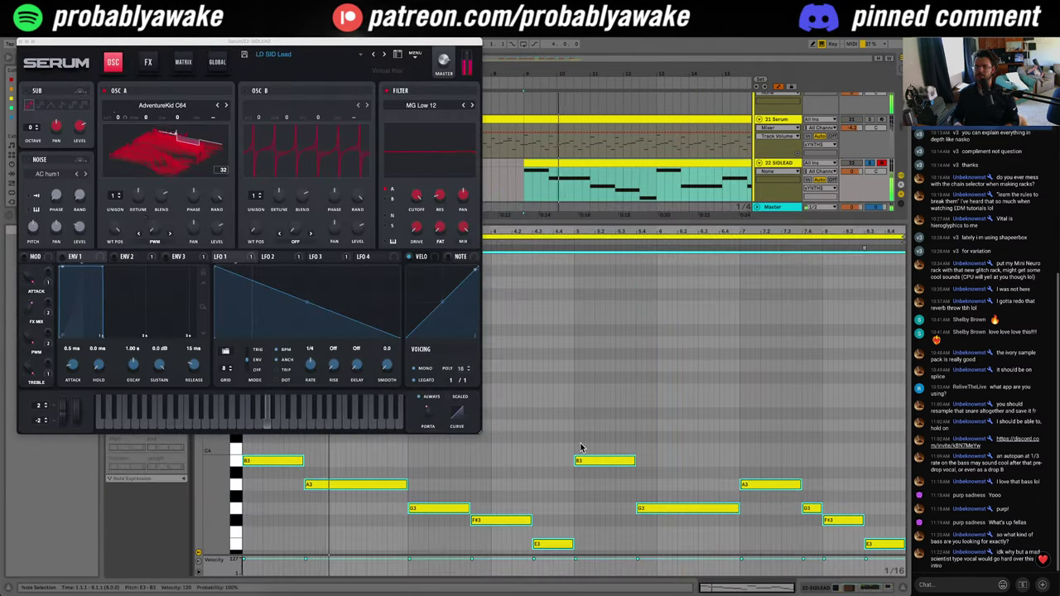
pyautogui.click(19, 41)
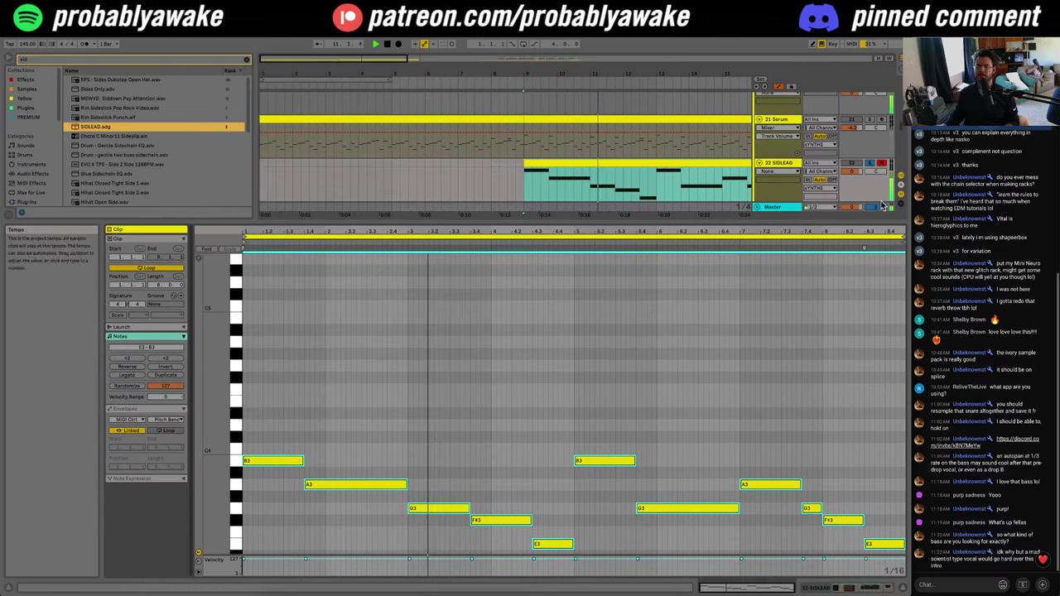
# Step: Take the SIDLEAD track out of solo and lower its volume against the other synths during playback
pyautogui.click(868, 170)
pyautogui.press('space')
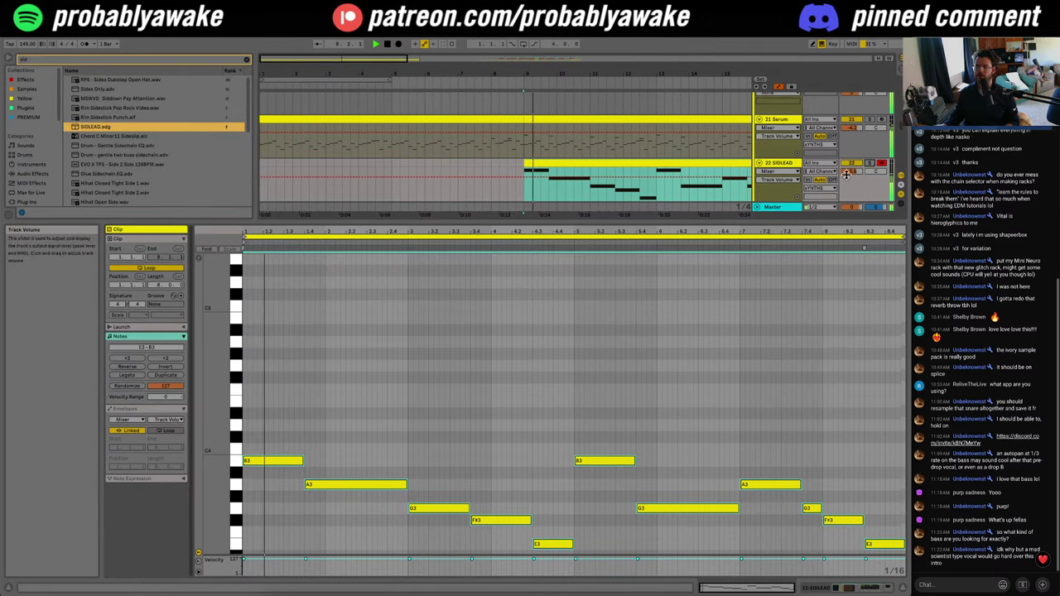
pyautogui.moveTo(853, 177); pyautogui.dragTo(853, 174)
pyautogui.click(689, 392)
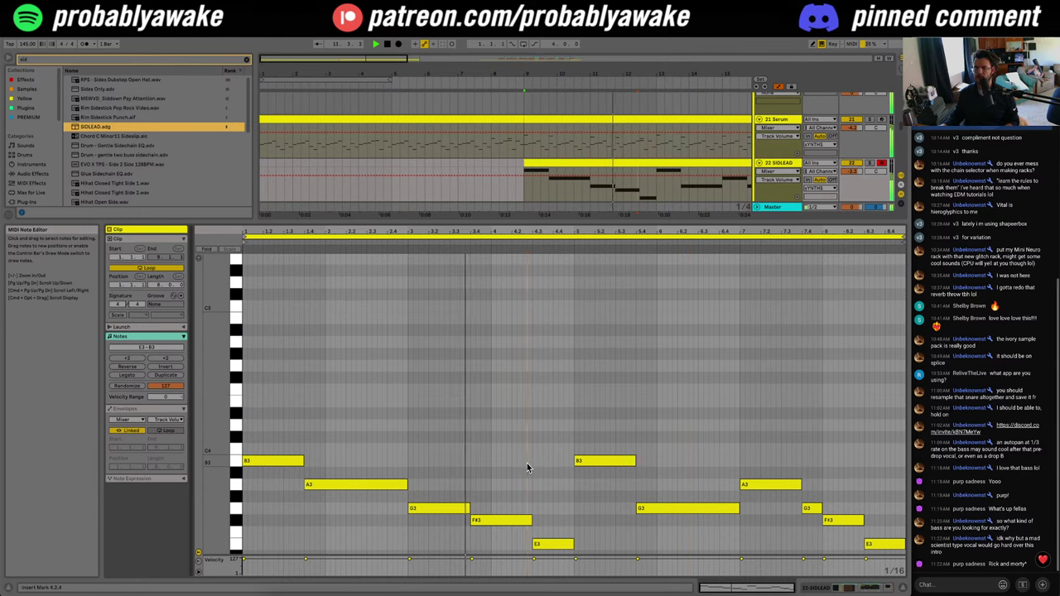
pyautogui.click(906, 590)
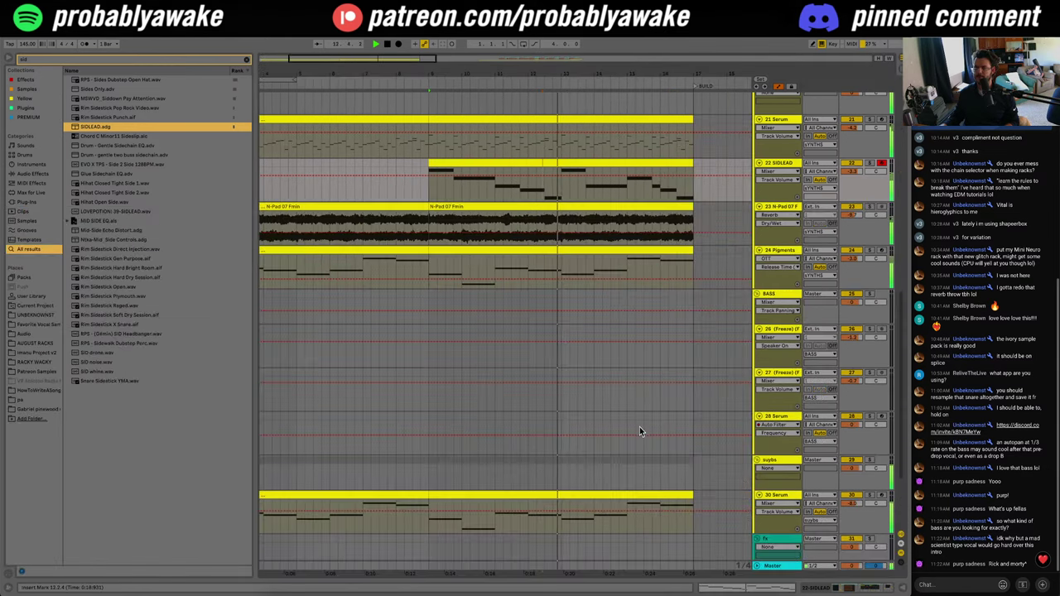
# Step: Search the browser for "sat" and add a Saturator to the sYNTHS group
pyautogui.doubleClick(784, 265)
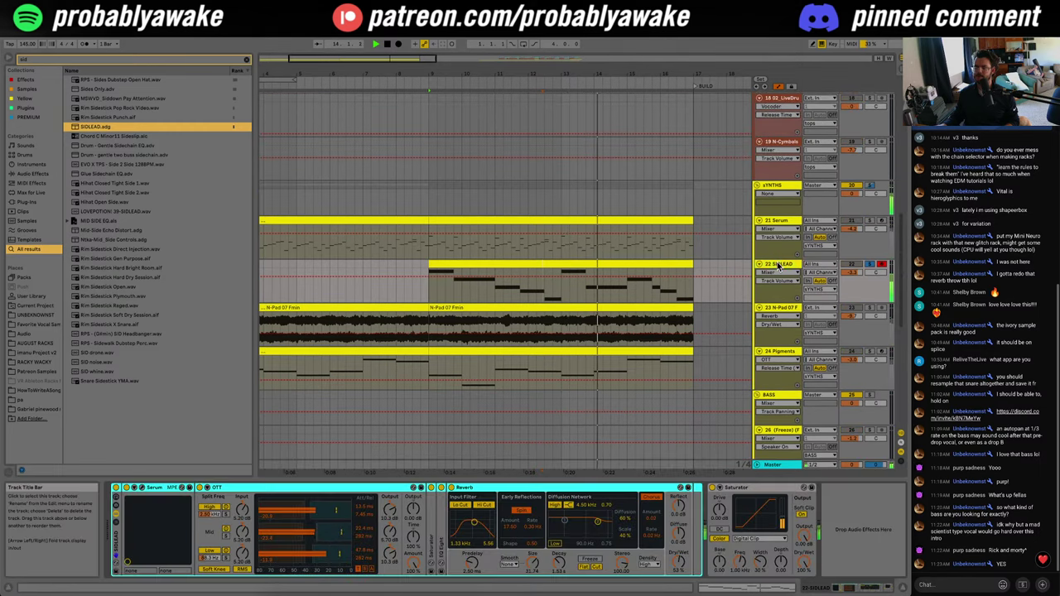
pyautogui.click(788, 186)
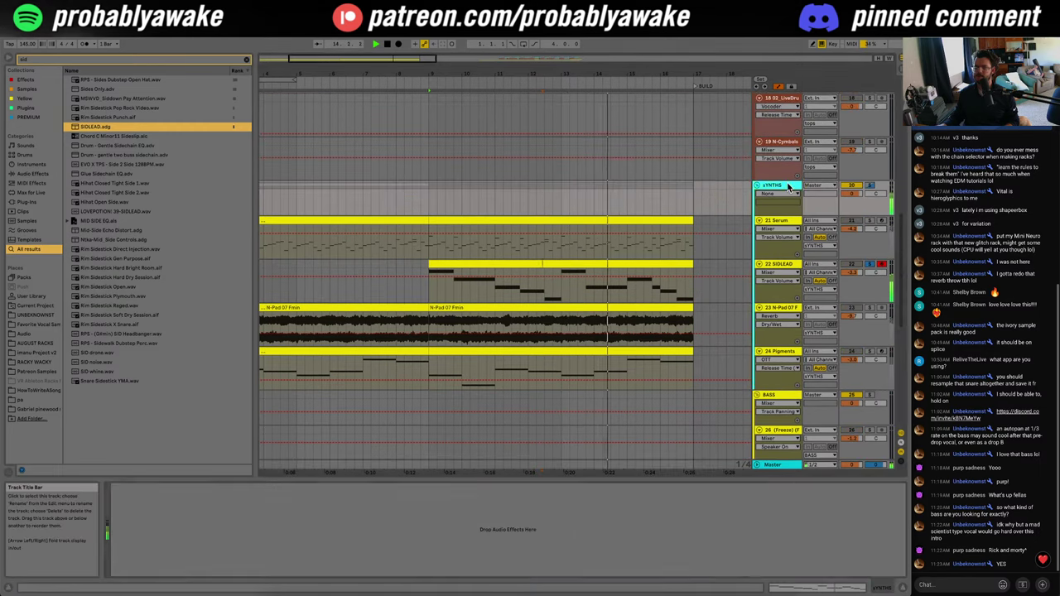
pyautogui.write('sat')
pyautogui.doubleClick(83, 80)
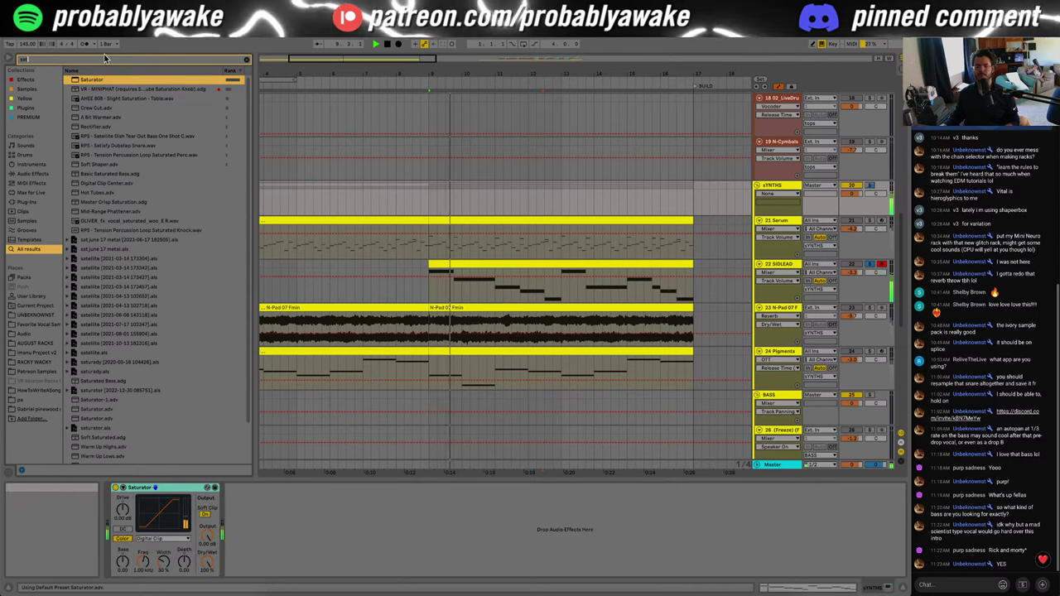
# Step: Lengthen the Reverb decay time on the SIDLEAD track to about 2.4 s and raise its Saturator drive
pyautogui.click(783, 264)
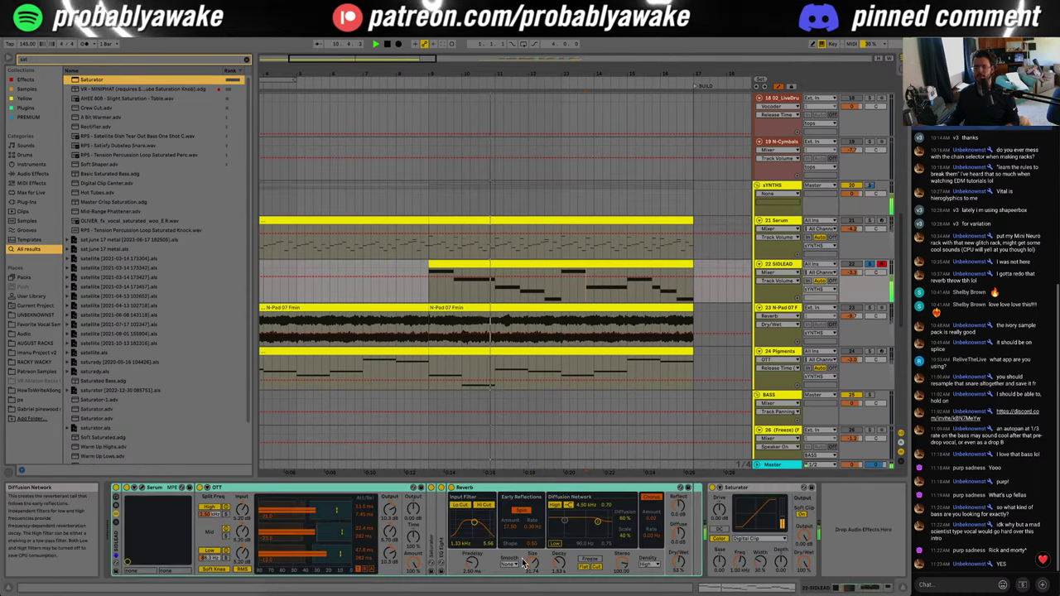
pyautogui.moveTo(559, 564); pyautogui.dragTo(559, 554)
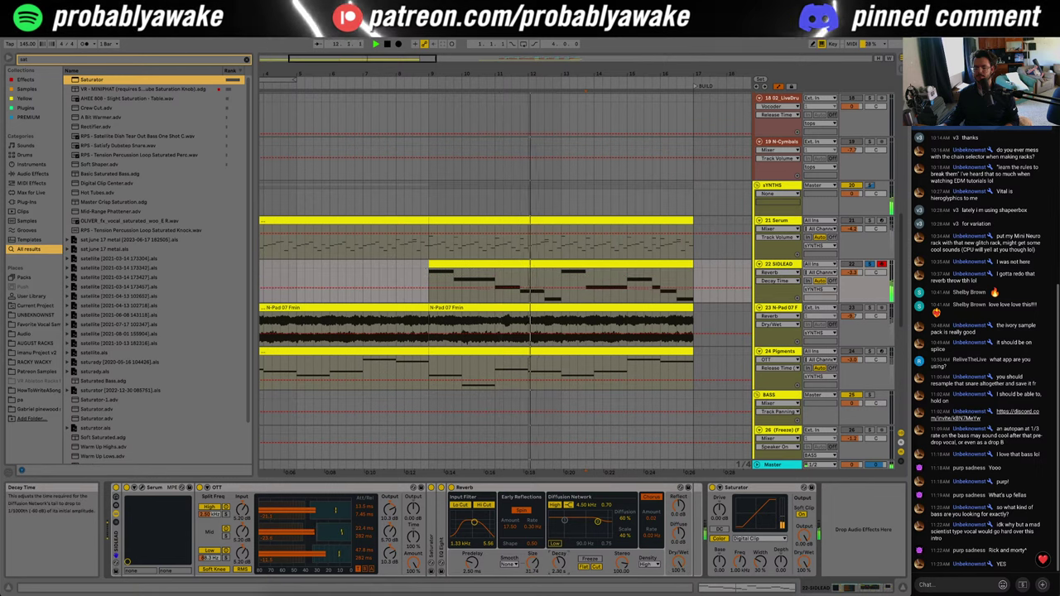
pyautogui.moveTo(720, 510); pyautogui.dragTo(720, 489)
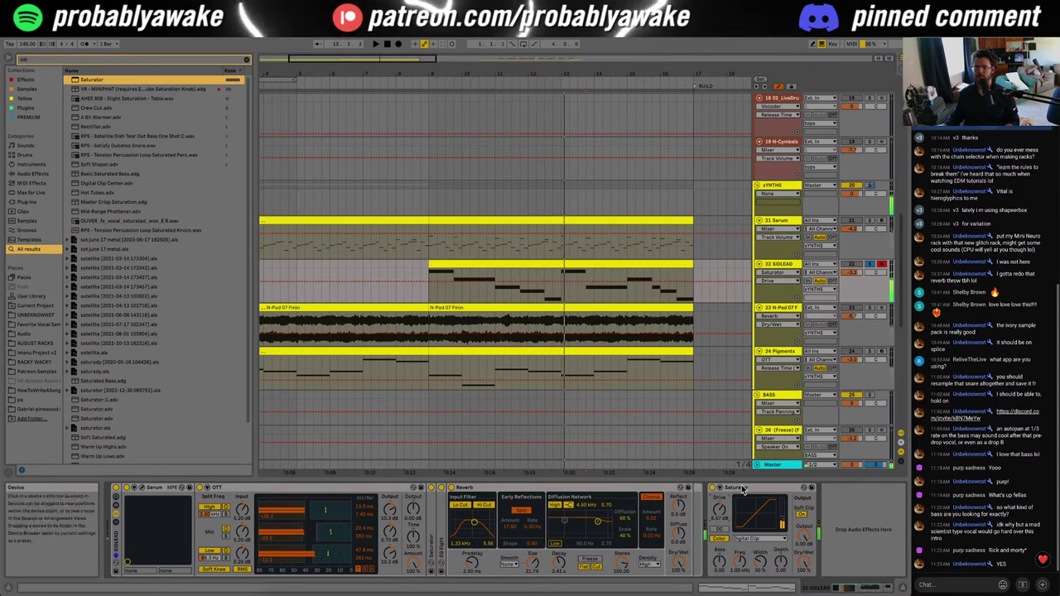
pyautogui.click(902, 588)
# Step: Play the arrangement from 8.3.1 to hear the lead melody enter at bar 9
pyautogui.scroll(1, 429, 415)
pyautogui.hscroll(-1, 429, 415)
pyautogui.hscroll(-3, 429, 414)
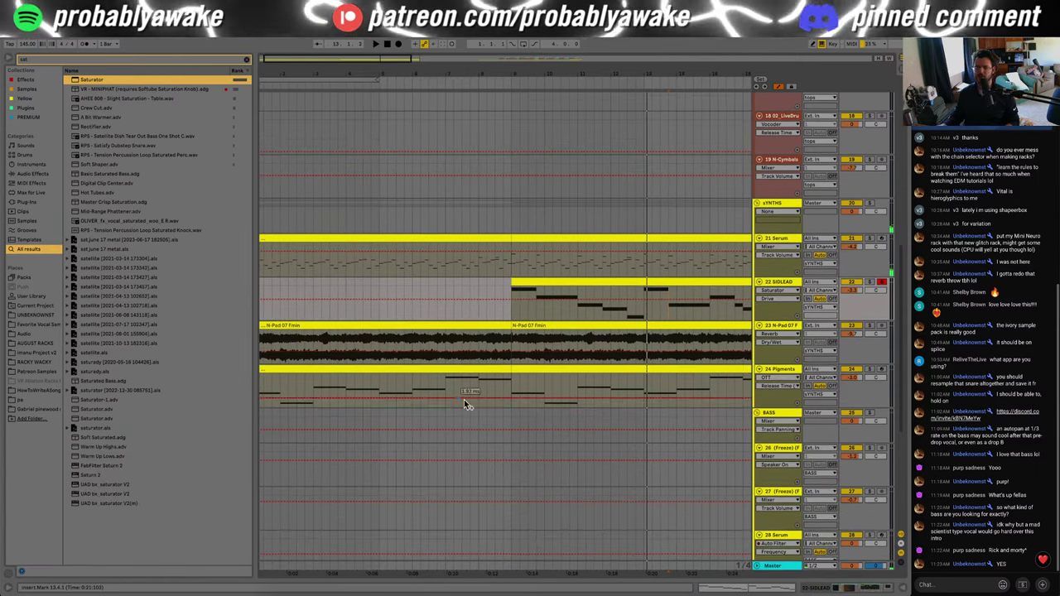
pyautogui.click(504, 324)
pyautogui.click(500, 306)
pyautogui.press('space')
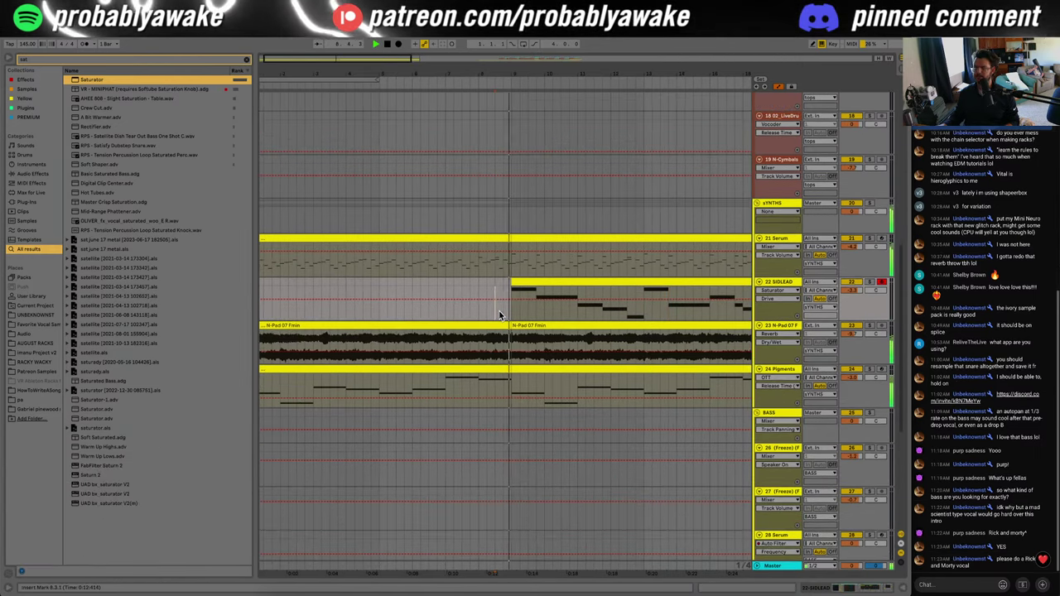
pyautogui.moveTo(331, 61); pyautogui.dragTo(385, 60)
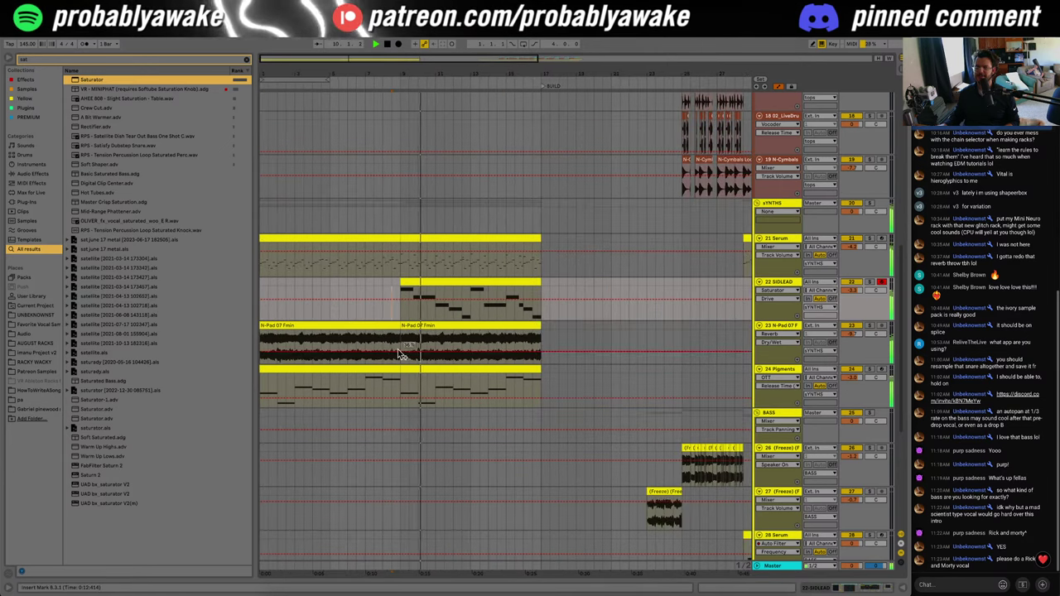
# Step: Raise the long G3 at 5.4.1 in the SIDLEAD clip by one octave to G4 and play the result
pyautogui.doubleClick(482, 285)
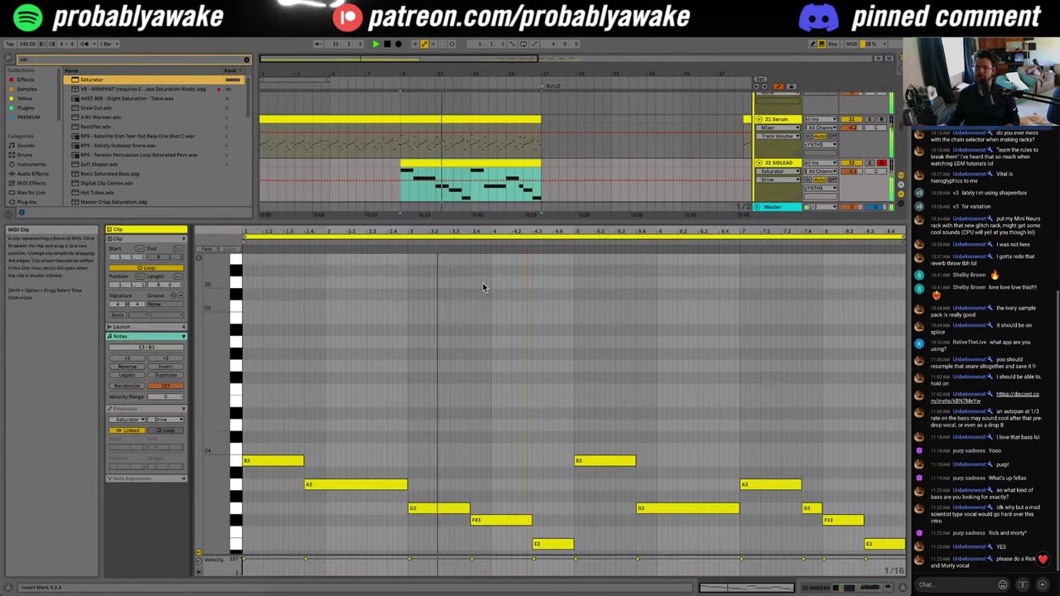
pyautogui.click(472, 390)
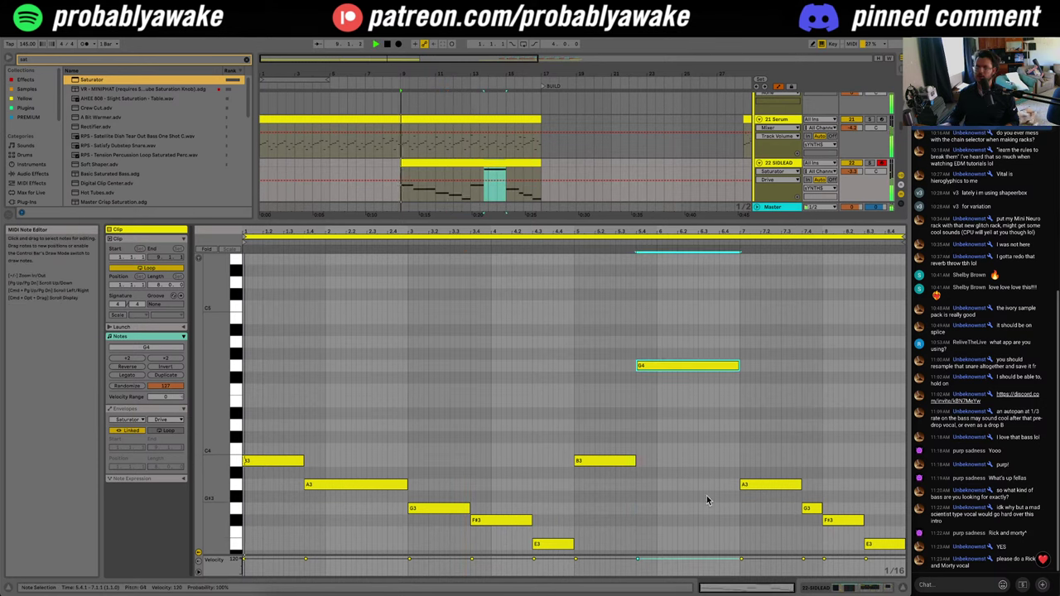
pyautogui.click(907, 588)
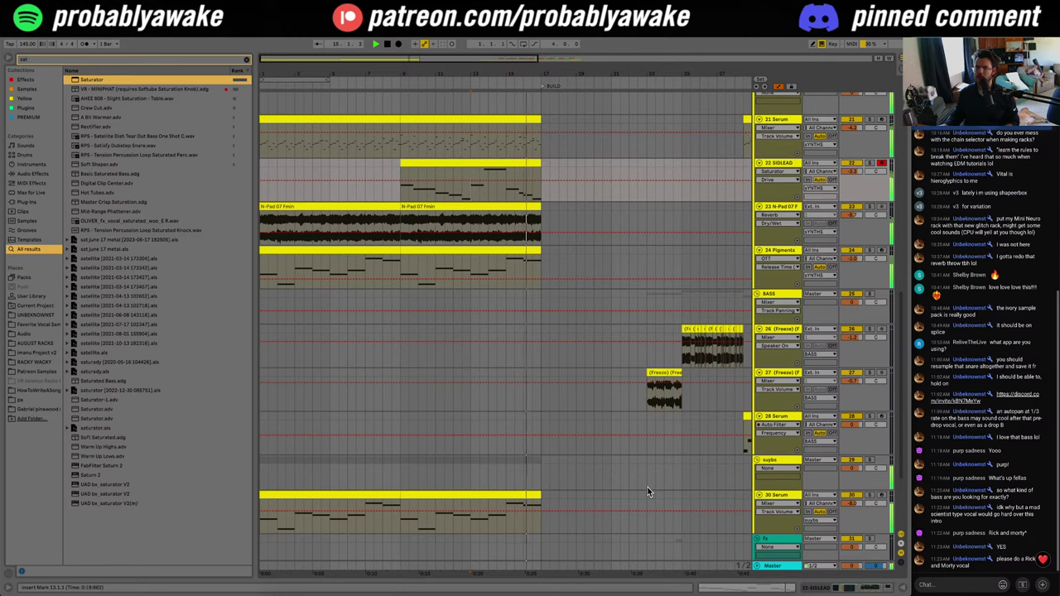
pyautogui.moveTo(417, 75); pyautogui.dragTo(418, 64)
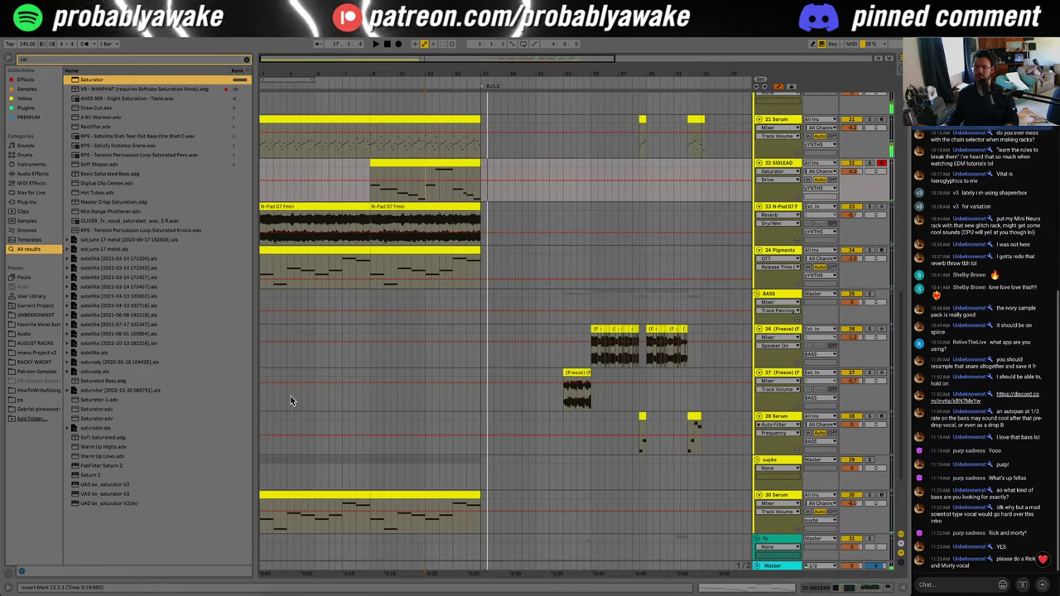
# Step: Switch to Splice, search its samples for "science" and look through the expanded tags and the instrument filter
pyautogui.click(266, 306)
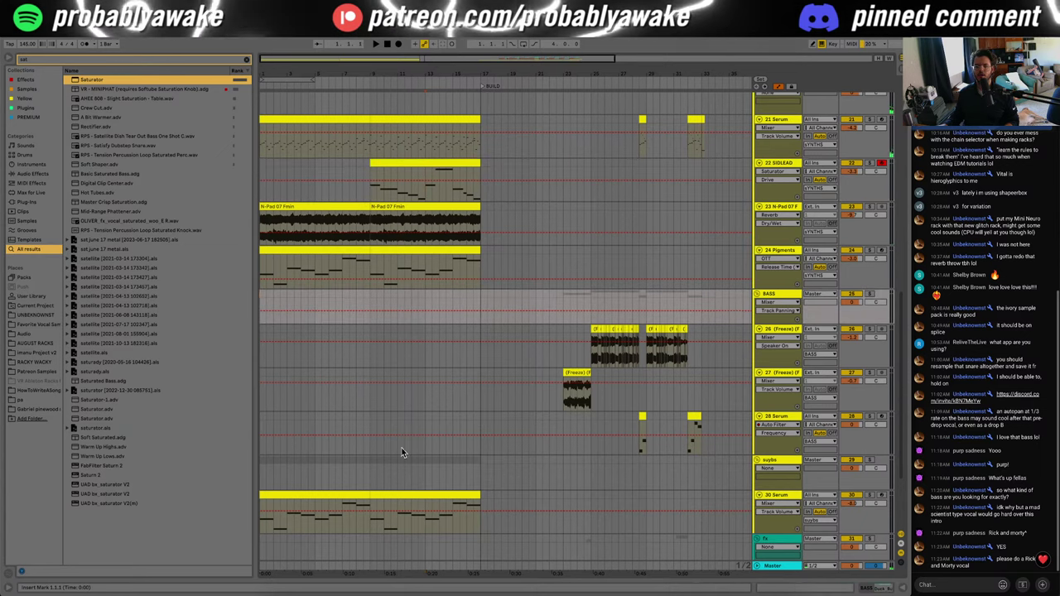
pyautogui.click(525, 589)
pyautogui.click(473, 70)
pyautogui.write('science')
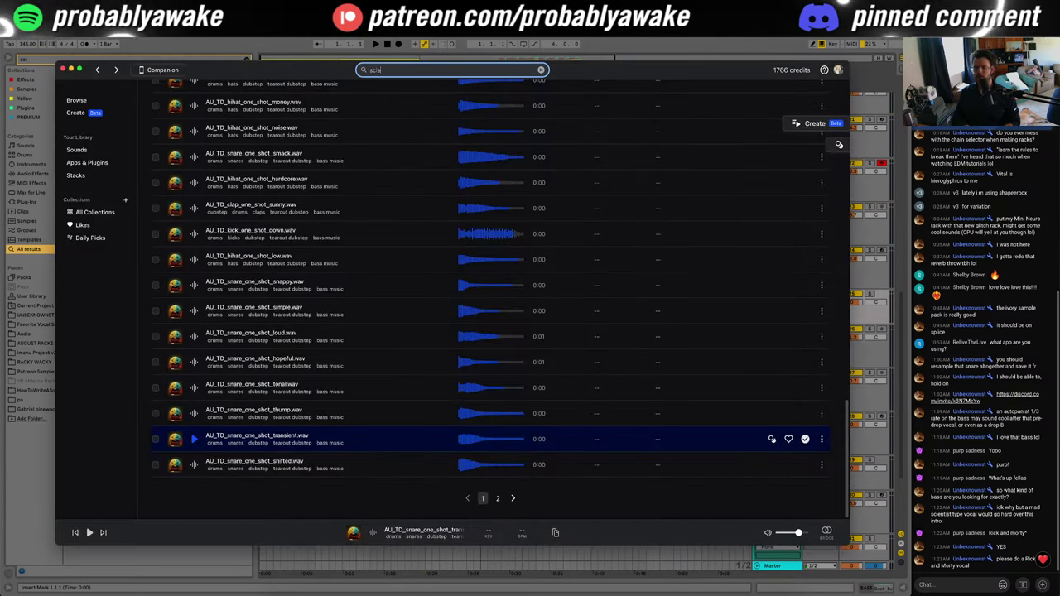
pyautogui.press('Return')
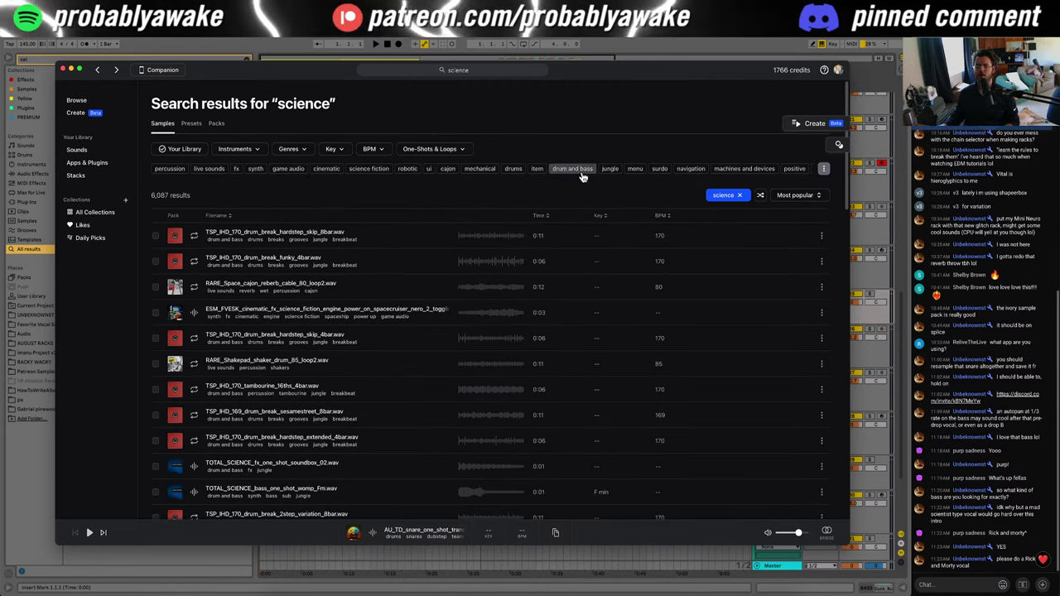
pyautogui.click(823, 168)
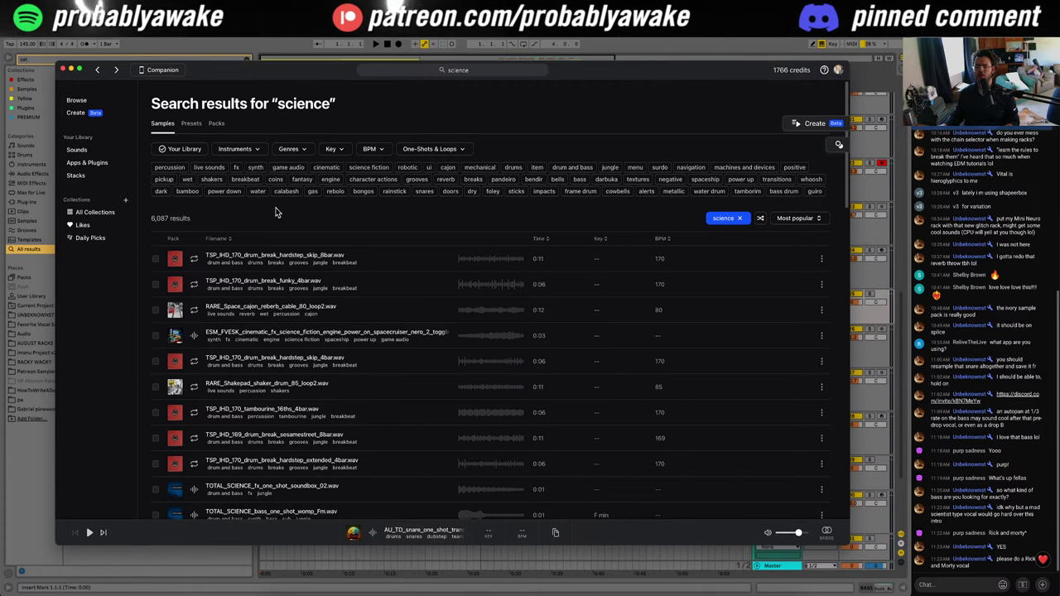
pyautogui.click(256, 150)
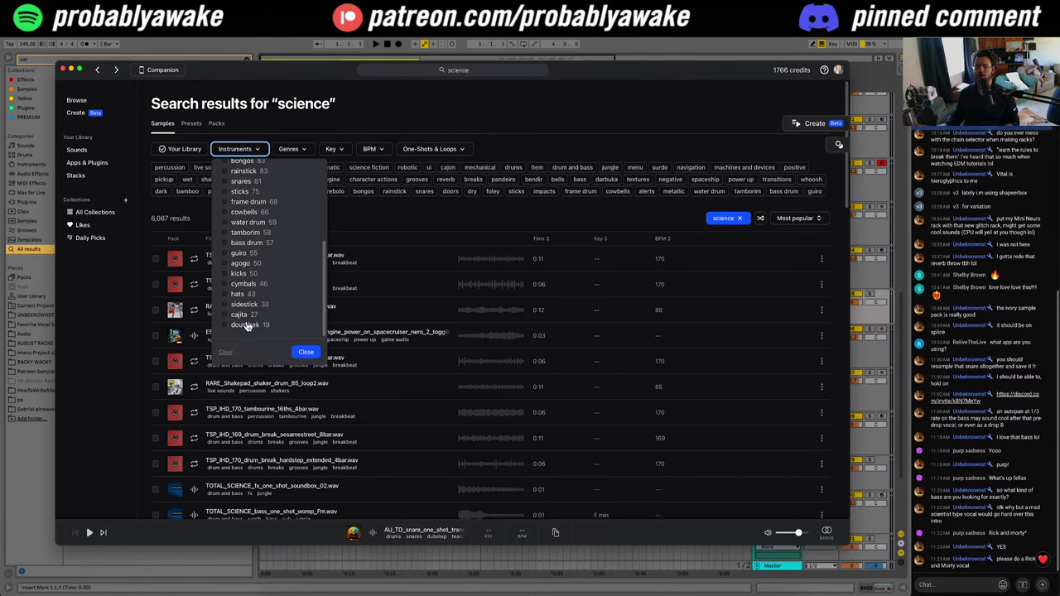
# Step: Search the samples for "scientist" and preview vth2_dsk_snr_layer_scientist.wav and OS_TD2_160_sfx_zaps_scientist.wav
pyautogui.click(493, 71)
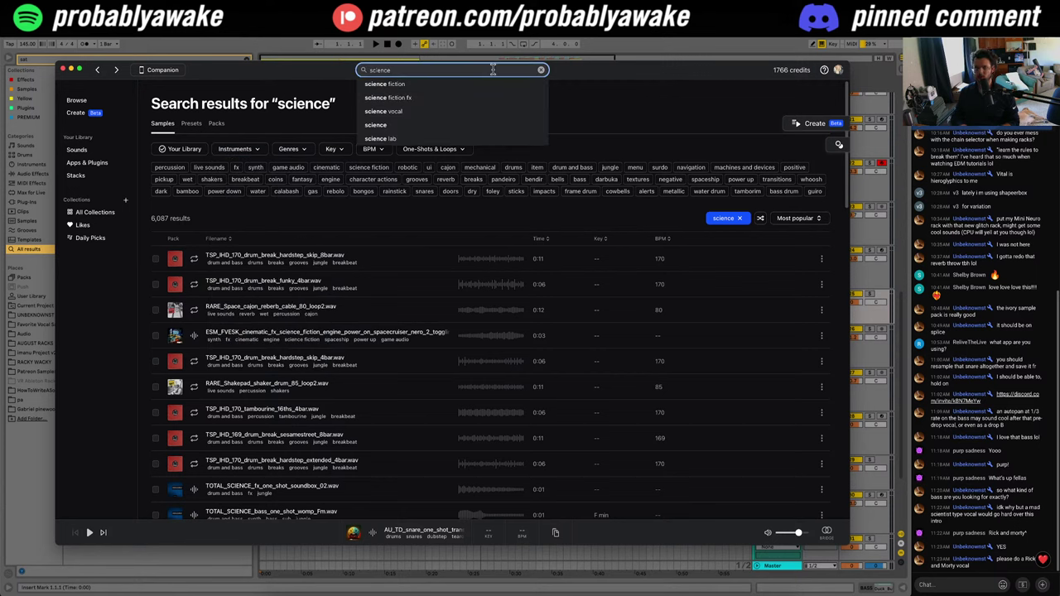
pyautogui.press('Return')
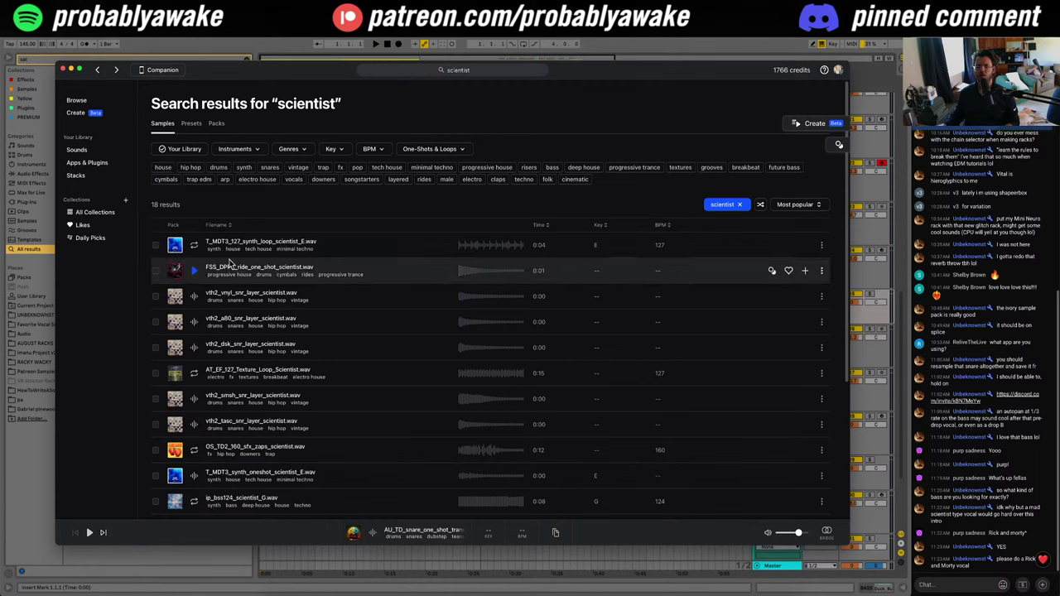
pyautogui.click(197, 347)
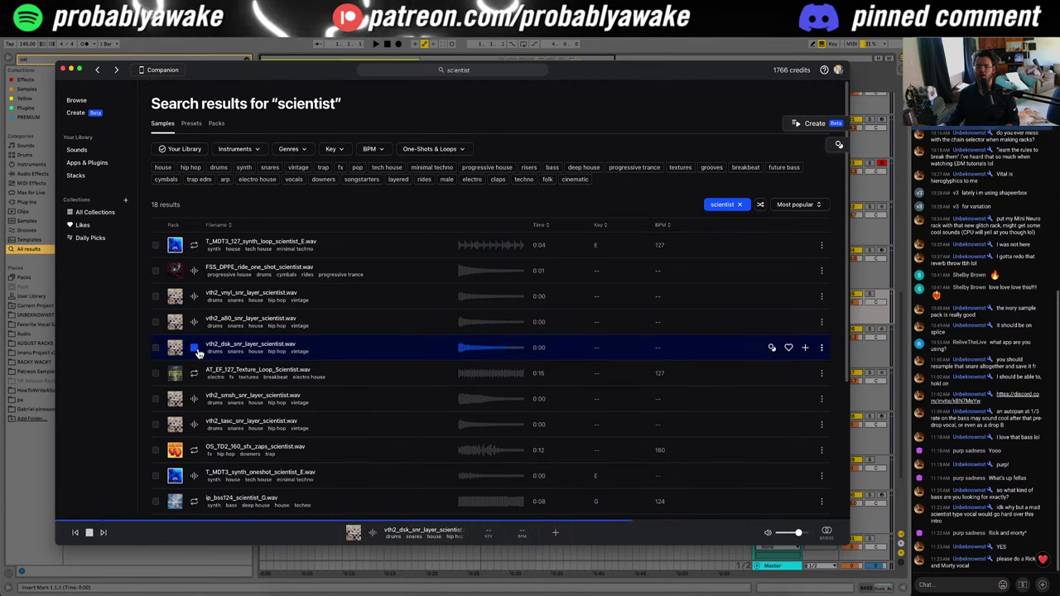
pyautogui.click(410, 450)
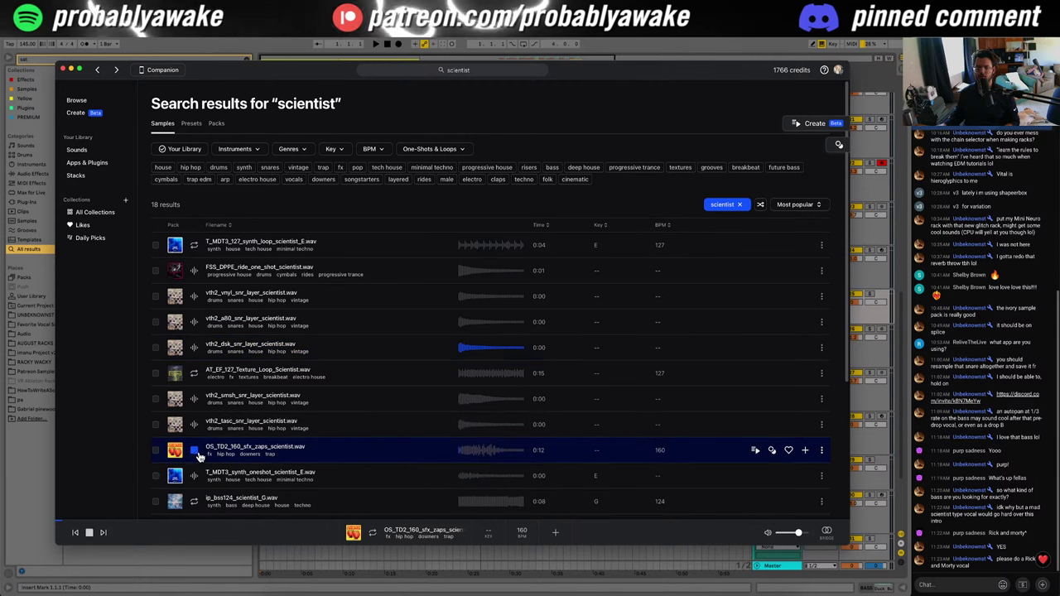
# Step: Narrow the "scientist" results to the vocals instrument and preview RIFFRAFF_vocal_one_shot_its_the_freestyle_scientist.wav
pyautogui.click(290, 148)
pyautogui.click(290, 148)
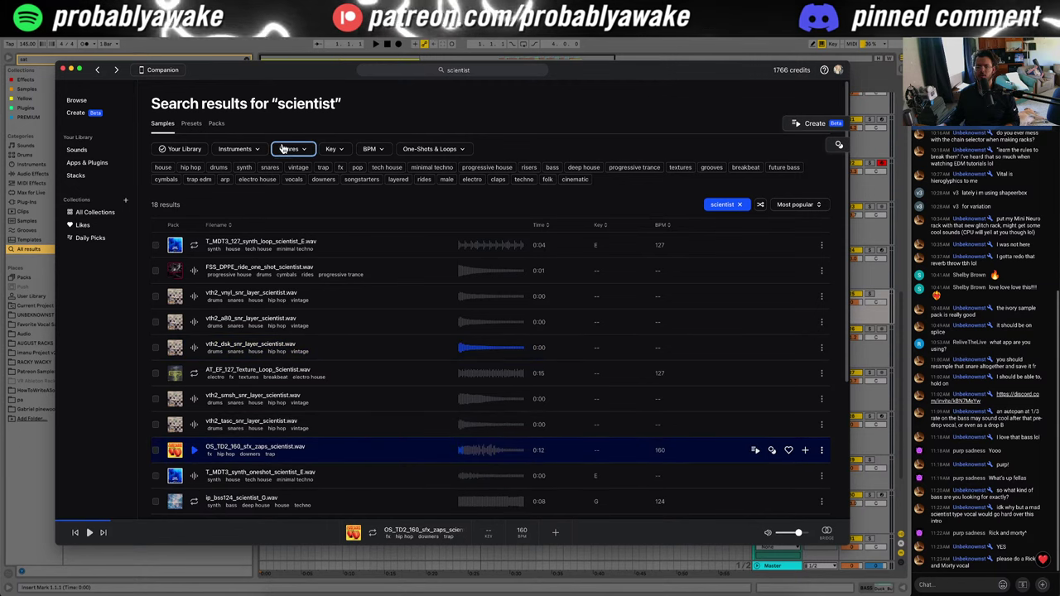
pyautogui.click(249, 148)
pyautogui.click(240, 214)
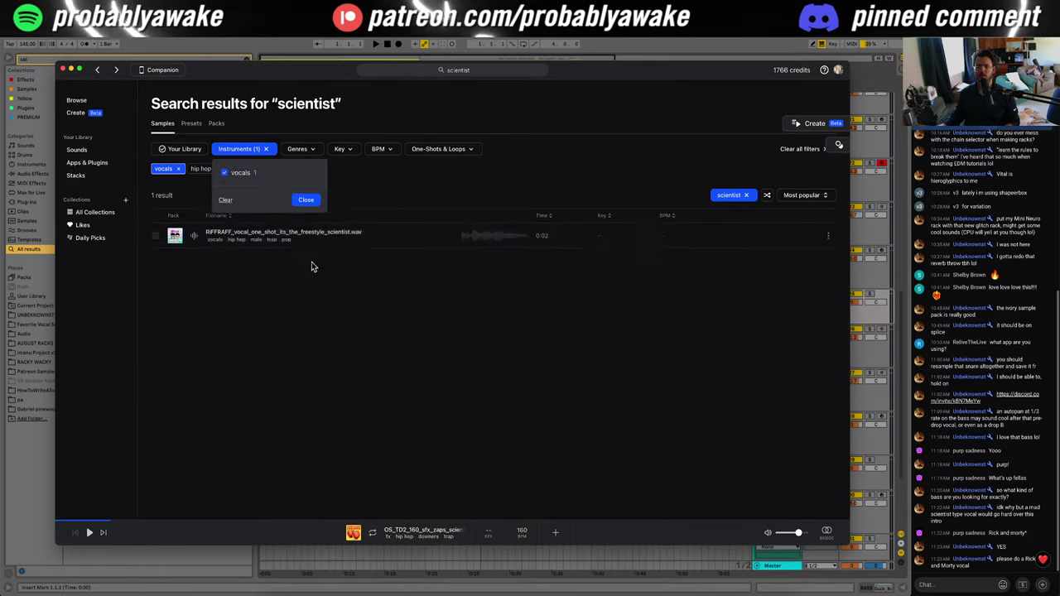
pyautogui.click(305, 261)
pyautogui.click(196, 237)
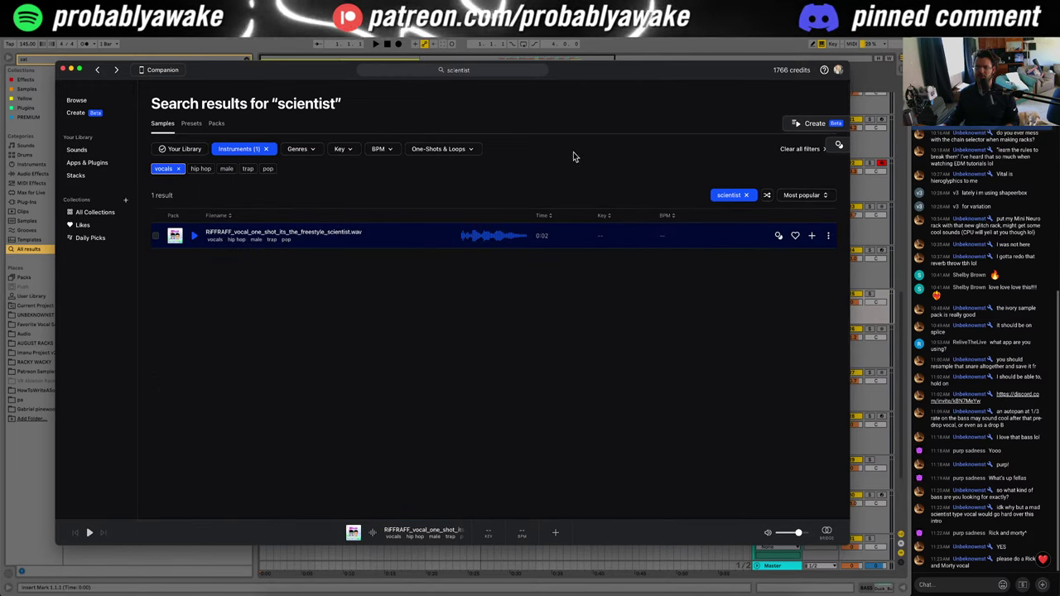
# Step: Search the Splice samples for "science"
pyautogui.click(494, 71)
pyautogui.press('BackSpace')
pyautogui.press('BackSpace')
pyautogui.press('BackSpace')
pyautogui.press('BackSpace')
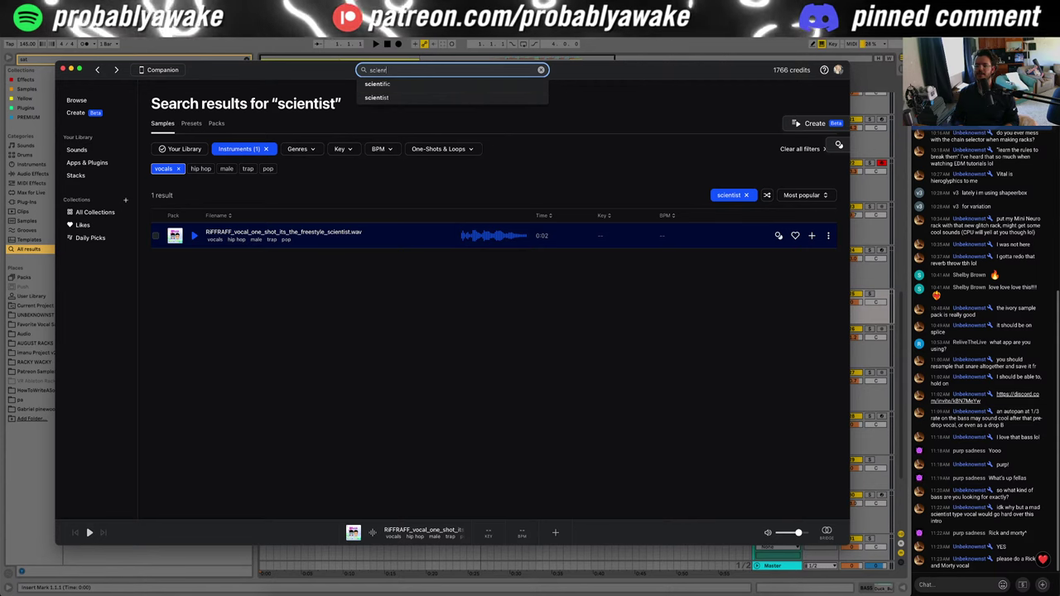
pyautogui.write('e')
pyautogui.press('BackSpace')
pyautogui.write('ce')
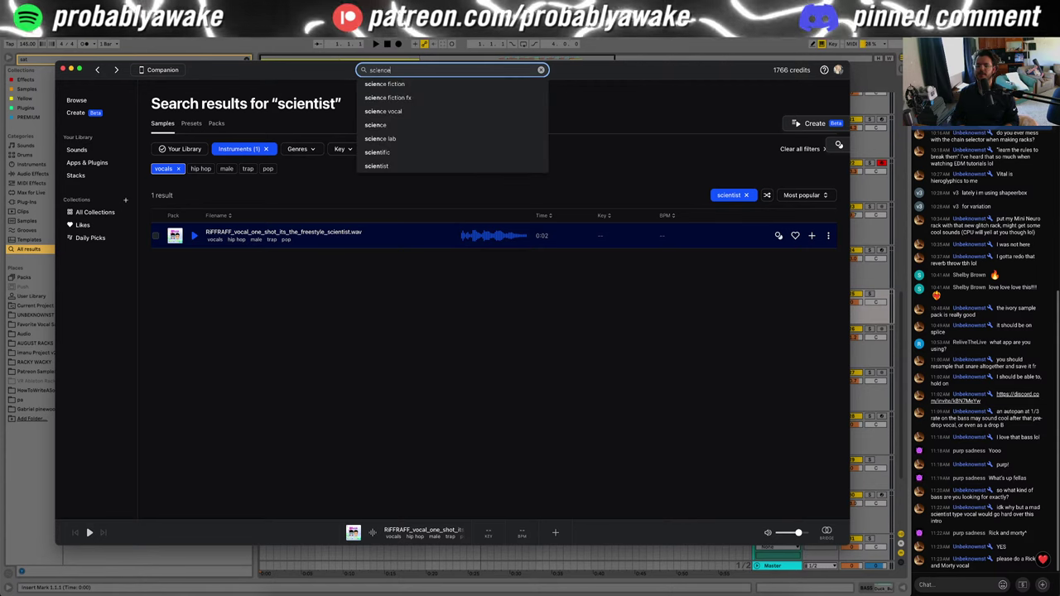
pyautogui.press('Return')
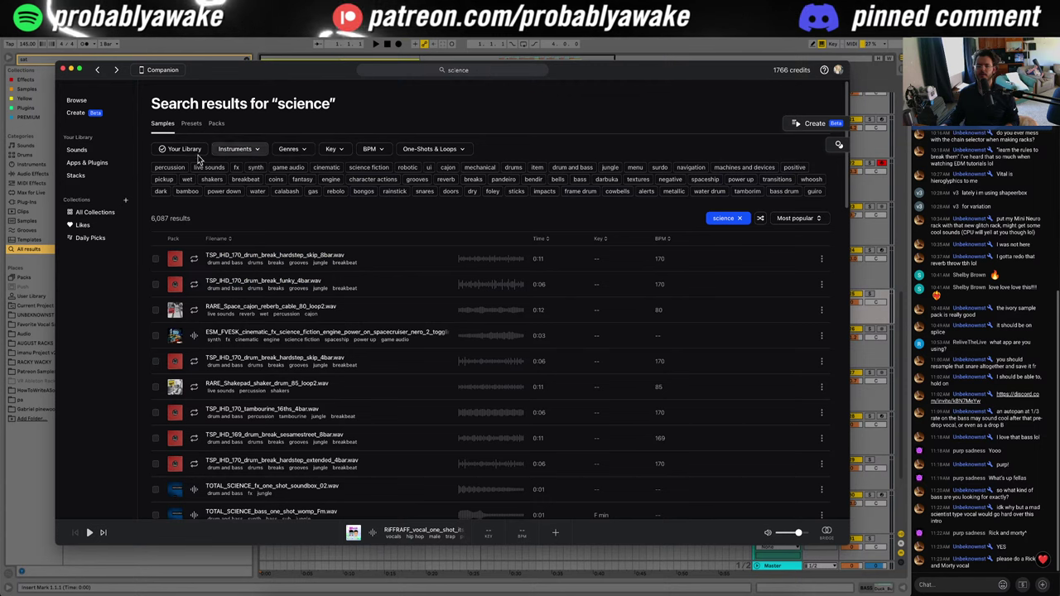
# Step: Search the samples for "science vocal" and preview DS_ECV_vocal_fx_reverse_one_shot_lone_wolf_G.wav
pyautogui.click(494, 70)
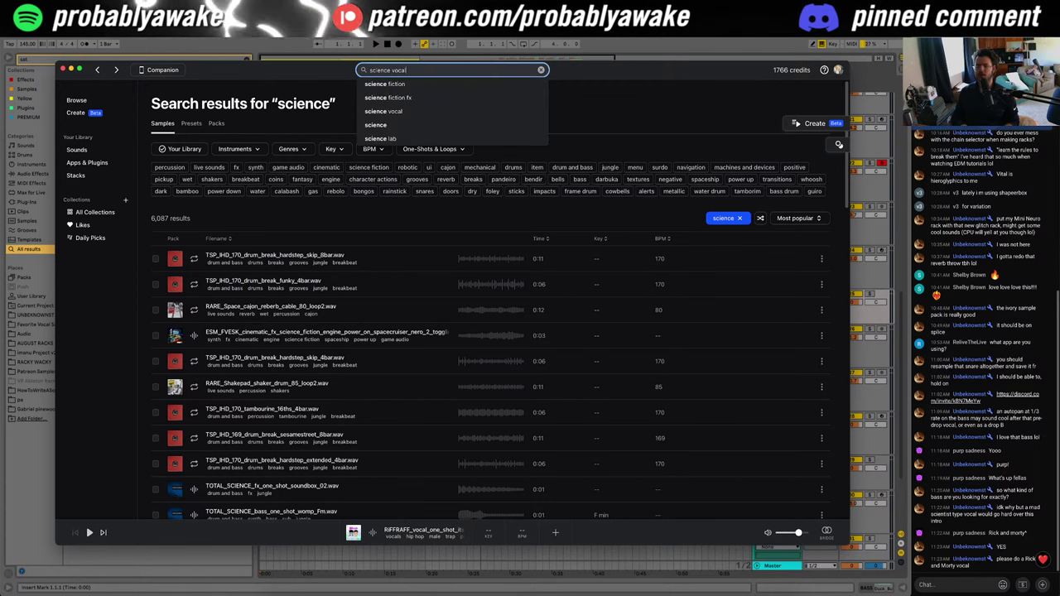
pyautogui.write('vocal')
pyautogui.press('Return')
pyautogui.click(193, 259)
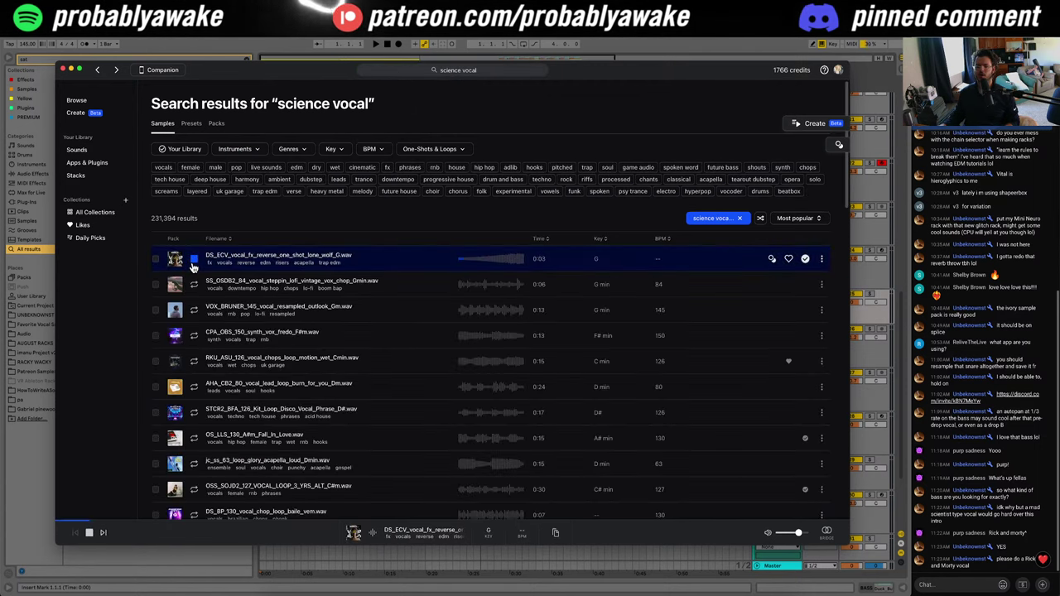
pyautogui.click(163, 168)
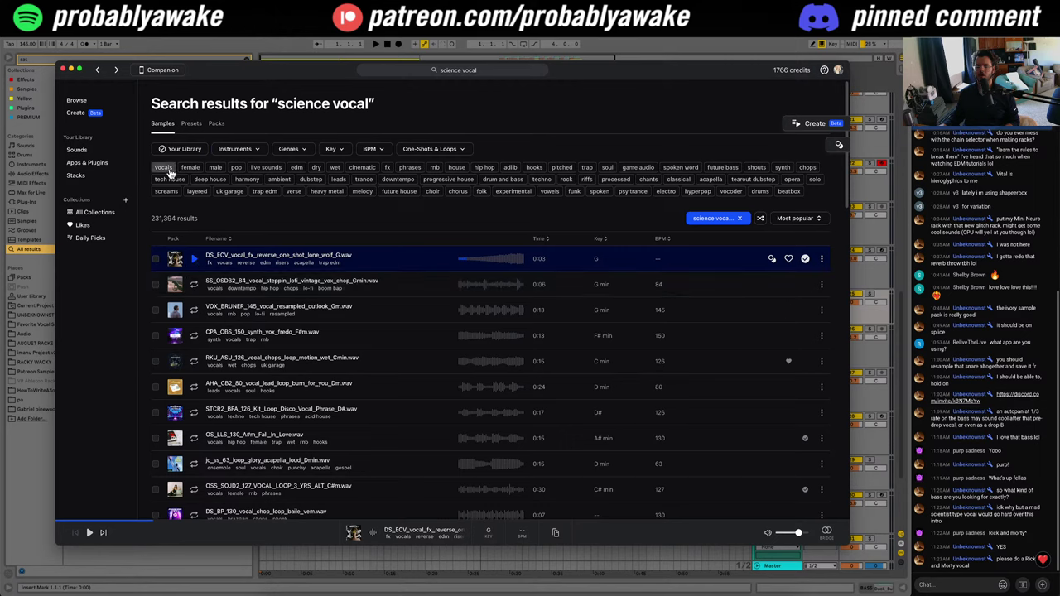
# Step: Return to the "science" search and look through its instrument filter, tags and results for vocal material
pyautogui.click(468, 71)
pyautogui.press('Return')
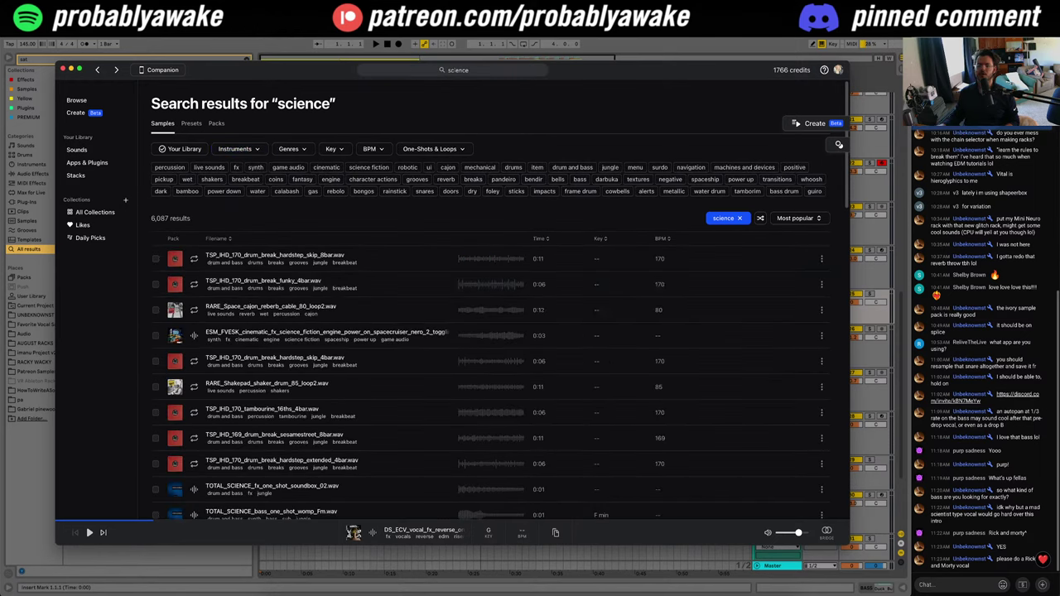
pyautogui.click(249, 149)
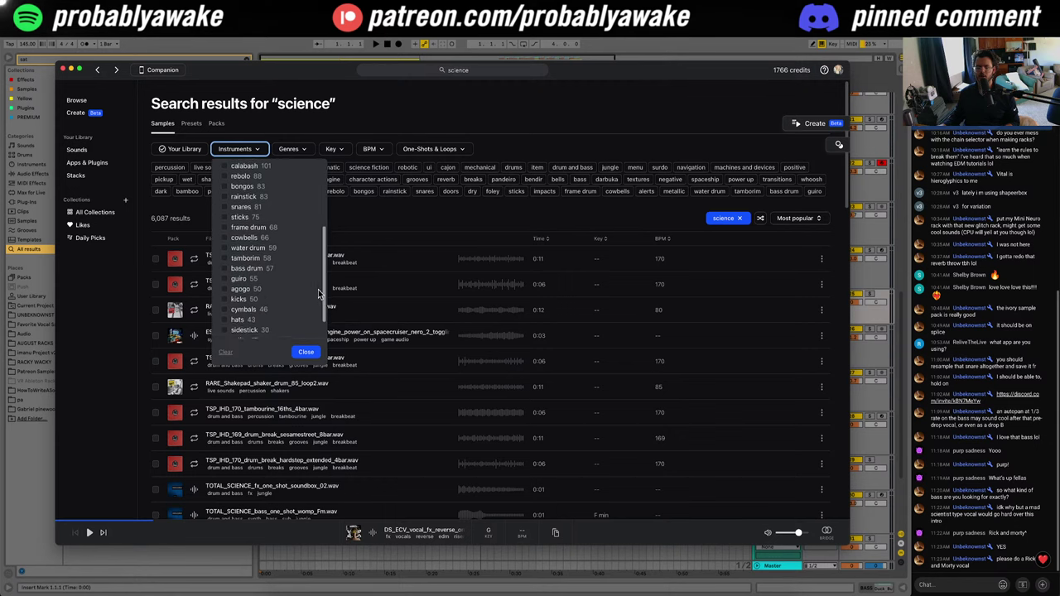
pyautogui.scroll(-3, 318, 294)
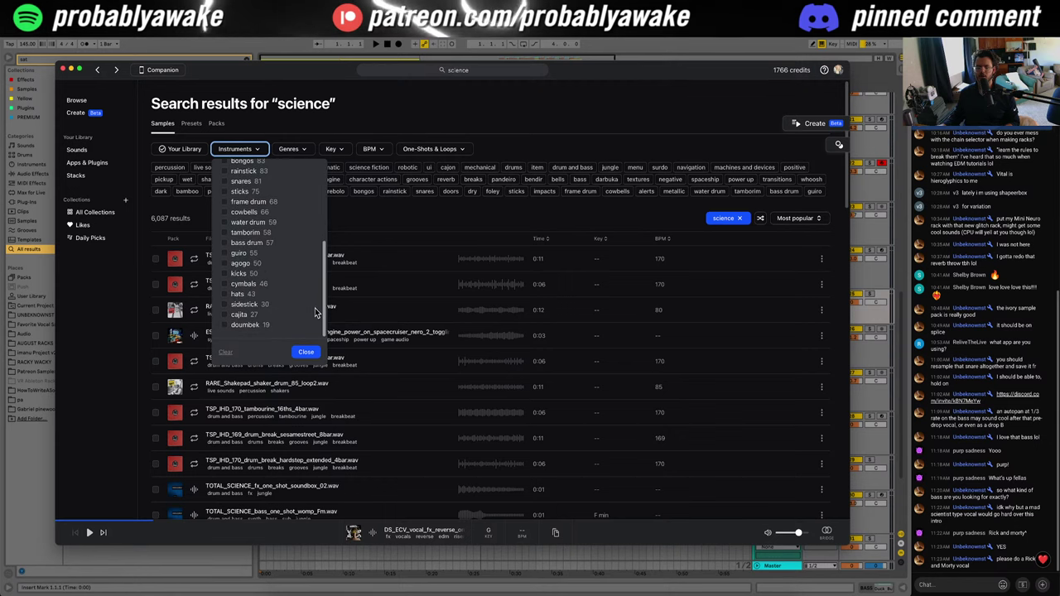
pyautogui.scroll(2, 316, 293)
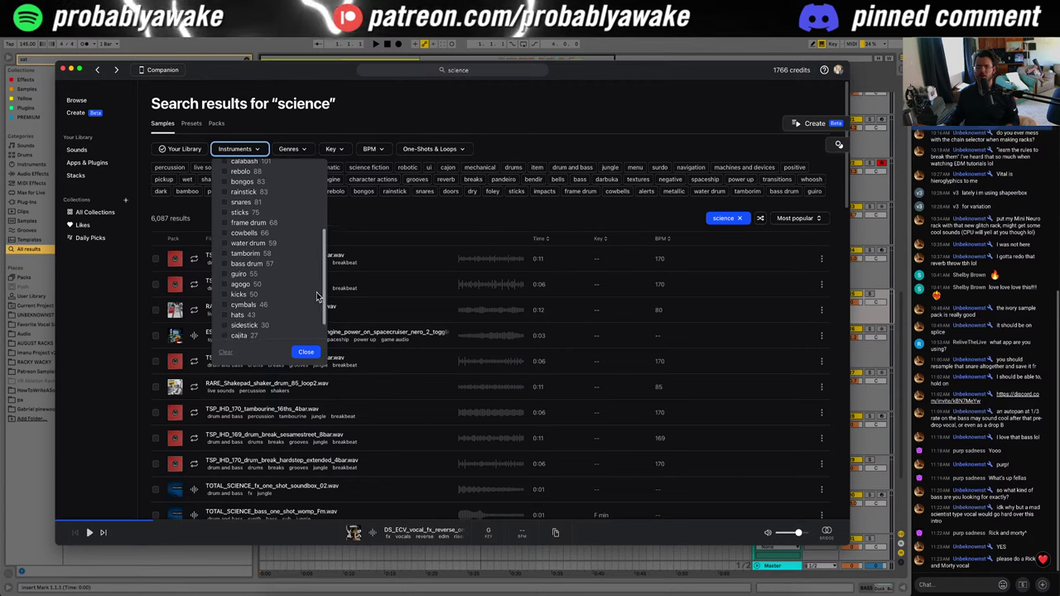
pyautogui.scroll(5, 316, 293)
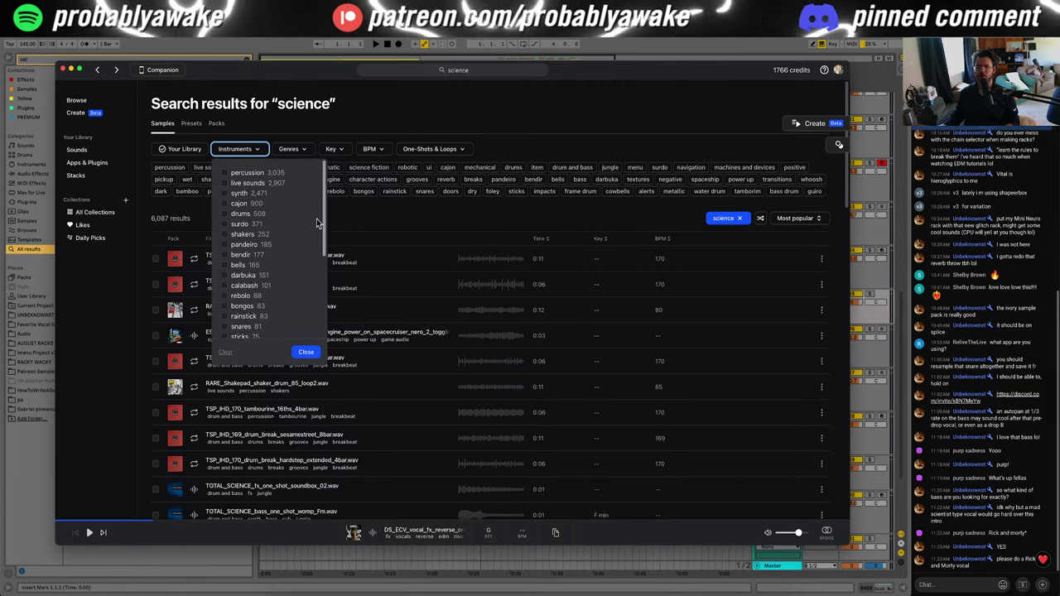
pyautogui.click(401, 111)
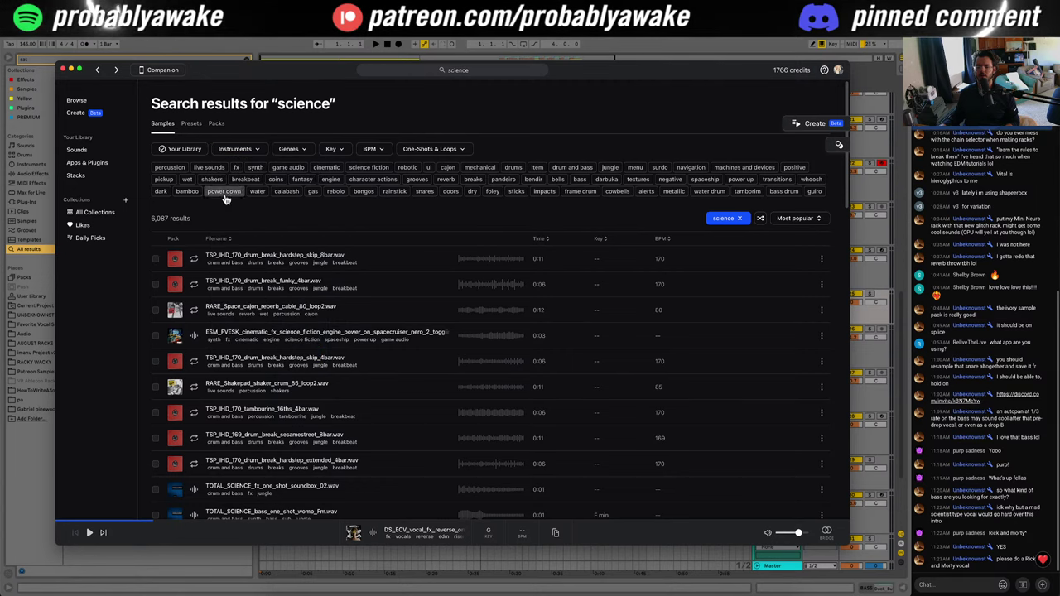
pyautogui.scroll(-5, 266, 490)
pyautogui.scroll(5, 310, 498)
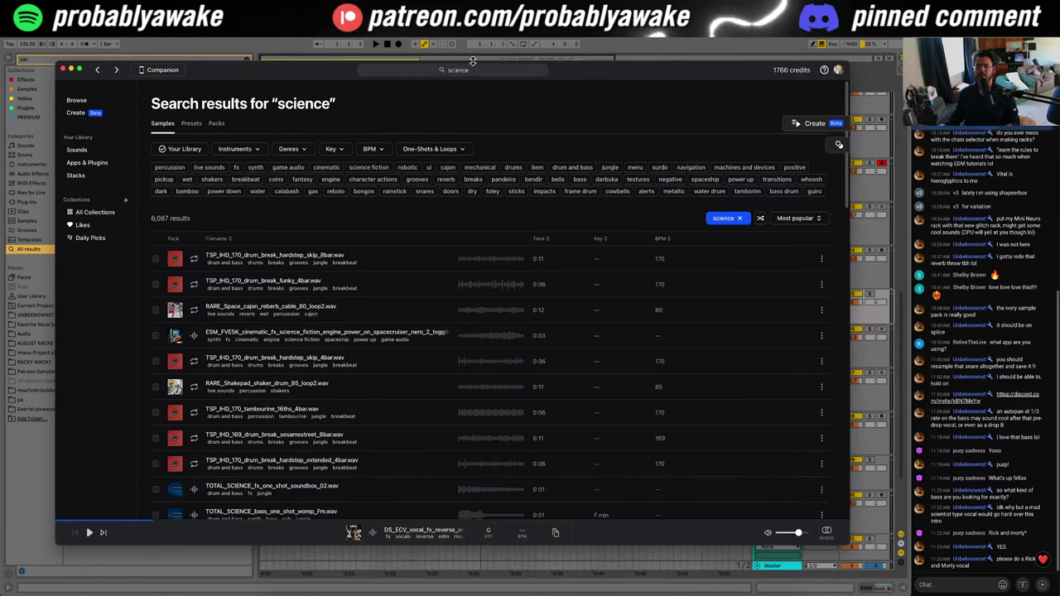
# Step: Search the samples for "speech" and preview the first spoken results, including BRS_Speech_Priest_Prayer_Roomy.wav and ORBIT_Vocal_One_Shot_Male_I_Know_Nothing_Speech.wav
pyautogui.click(474, 69)
pyautogui.write('speech')
pyautogui.press('Return')
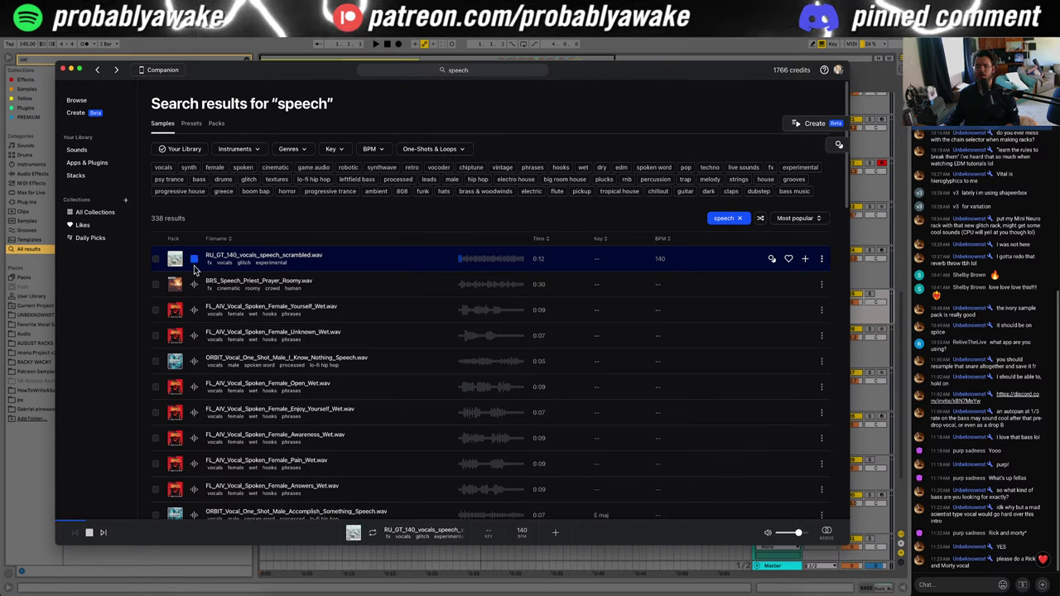
pyautogui.click(194, 286)
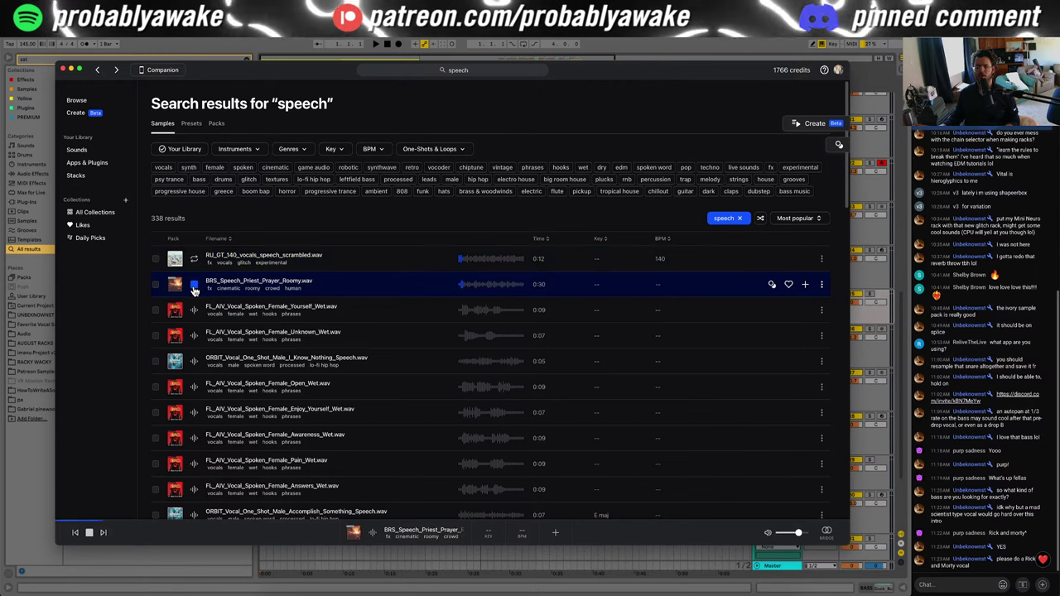
pyautogui.click(195, 311)
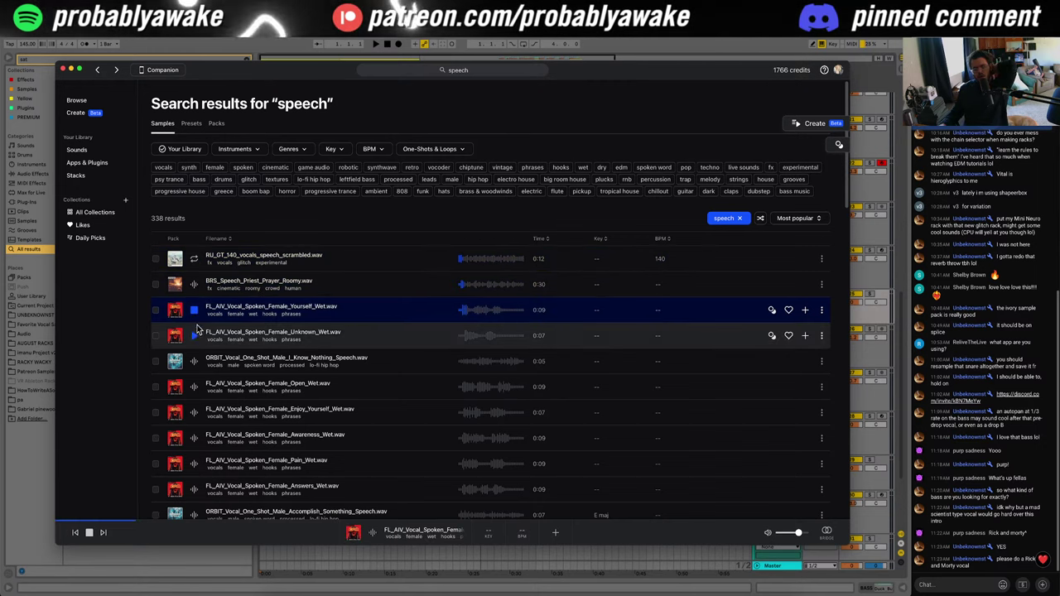
pyautogui.click(193, 360)
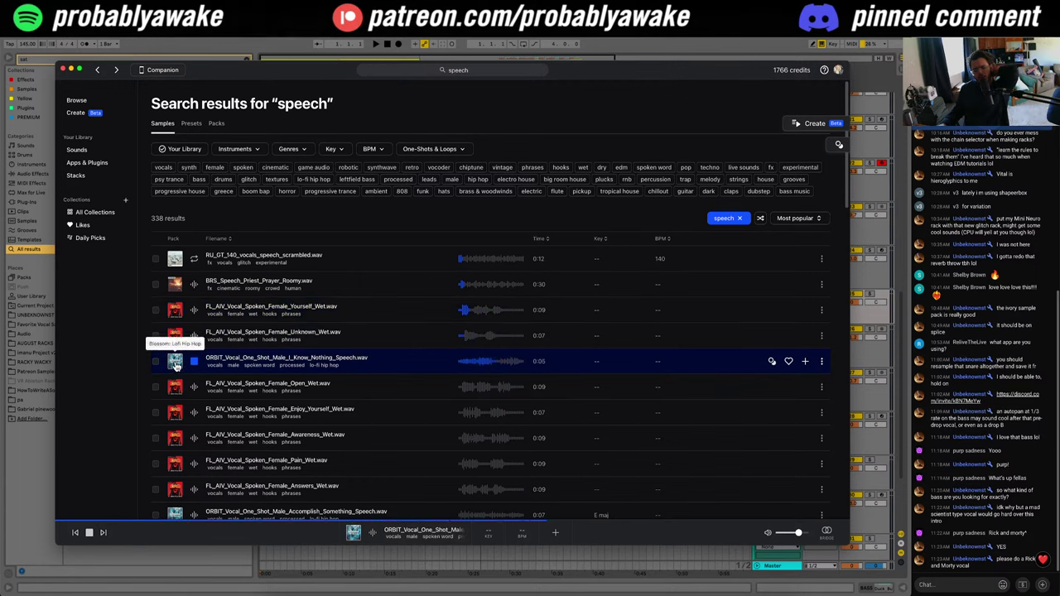
pyautogui.click(196, 389)
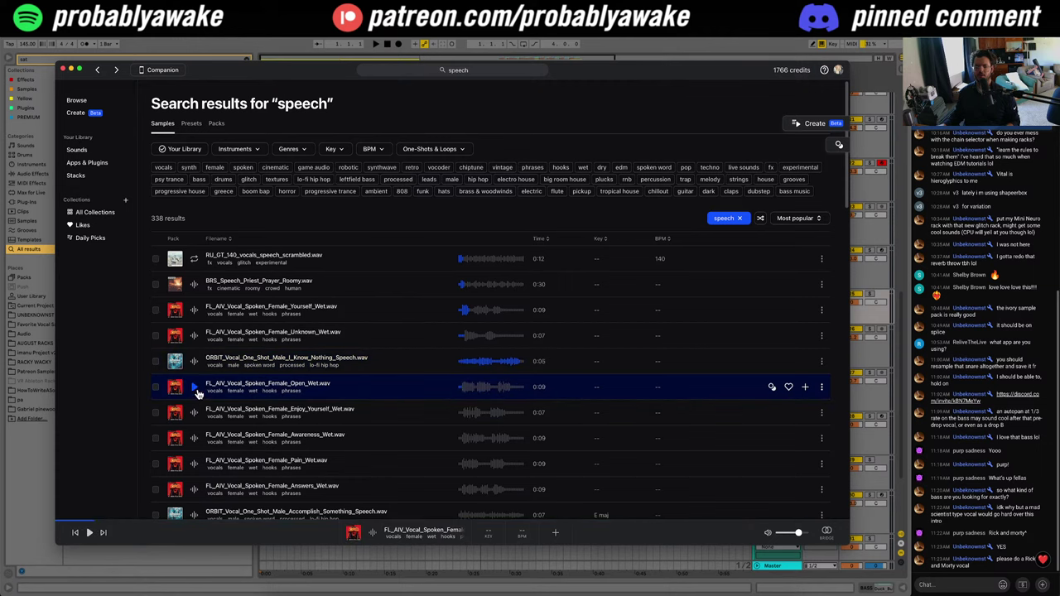
# Step: Filter the "speech" results to cinematic and preview the priest prayer and the BULLYFINGER fire, automatic and nine one-shots
pyautogui.click(274, 169)
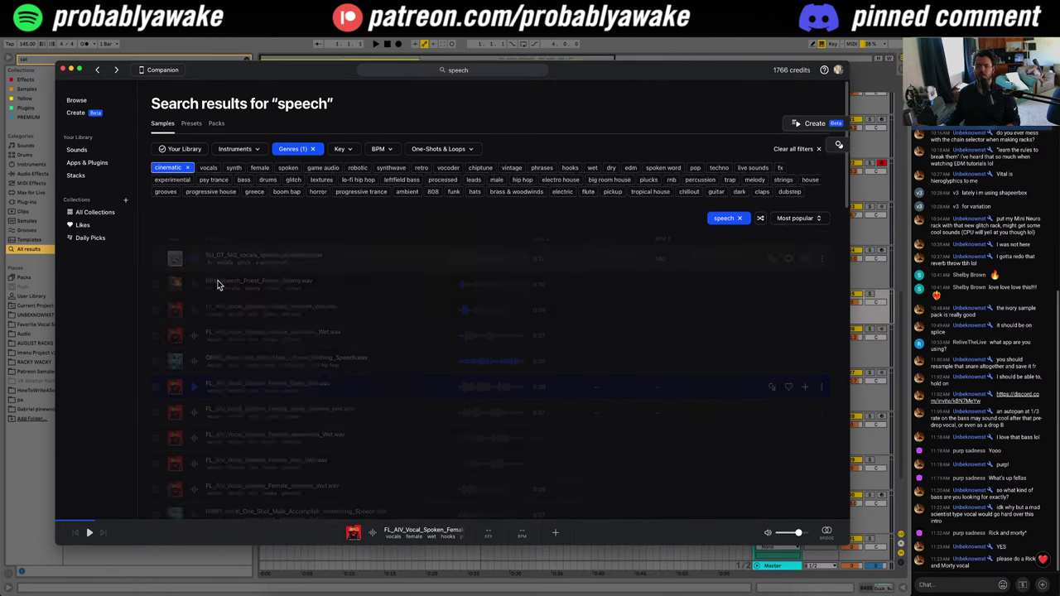
pyautogui.click(194, 245)
pyautogui.click(194, 272)
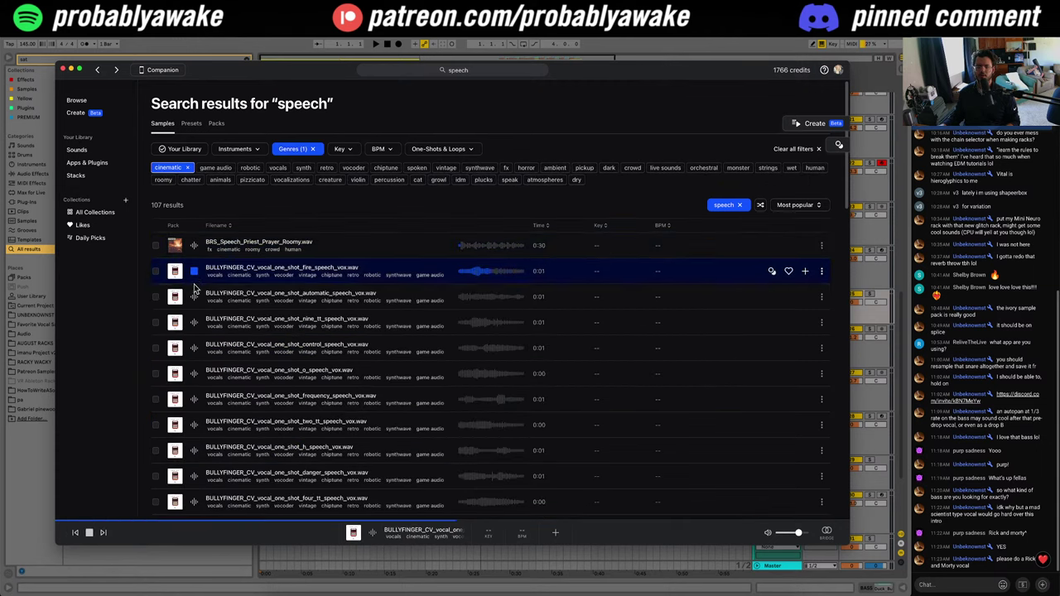
pyautogui.click(193, 297)
pyautogui.click(190, 324)
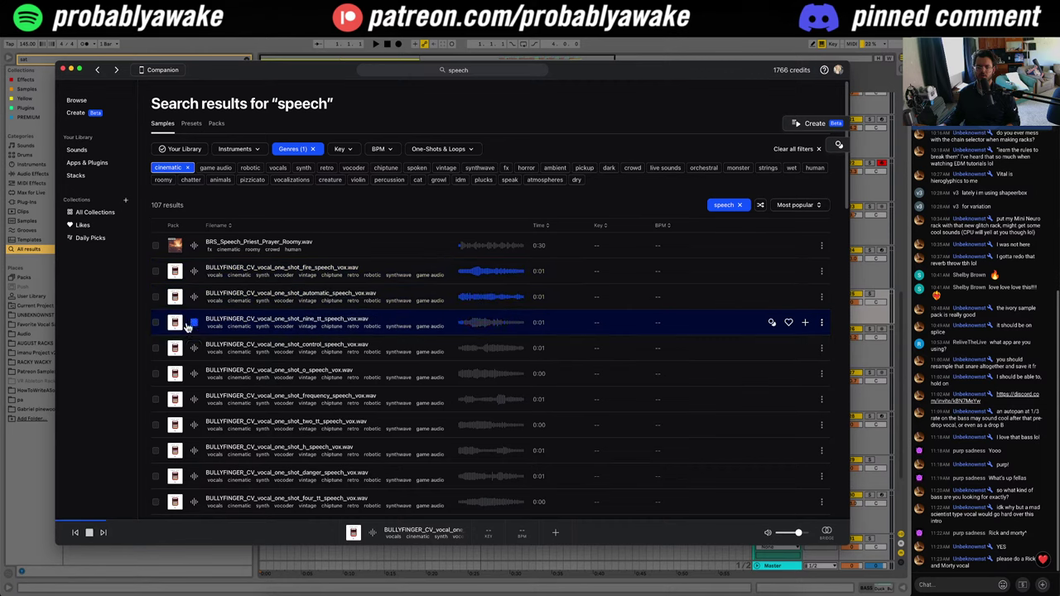
# Step: Preview the plucked string speech one-shot, SH_HVX_123BPM_19_SPEECH.wav and the cheetah throaty purrs sample further down the cinematic results
pyautogui.scroll(-15, 176, 329)
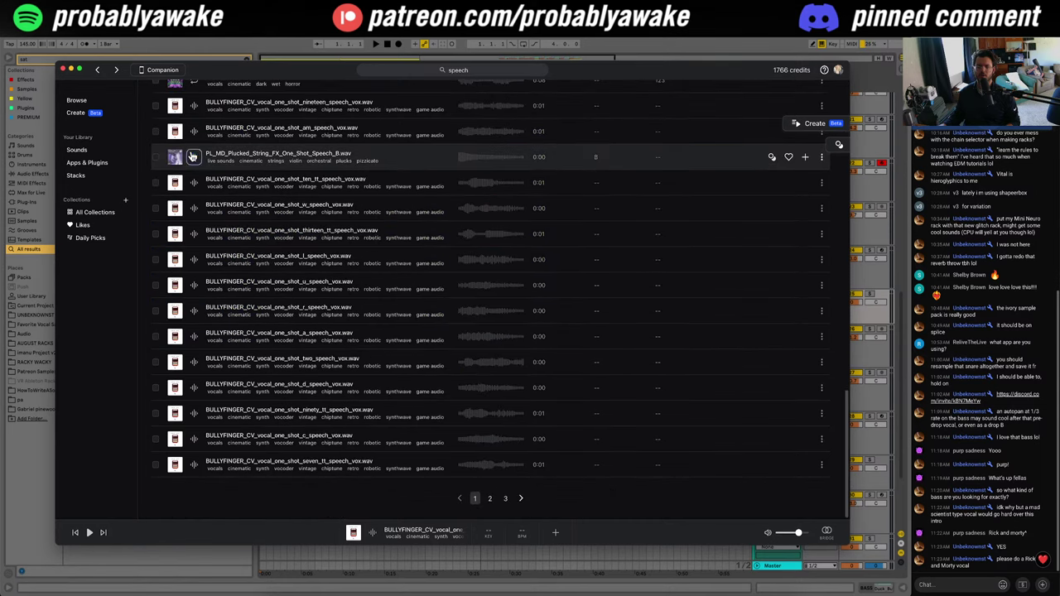
pyautogui.click(193, 155)
pyautogui.scroll(1, 193, 147)
pyautogui.click(193, 105)
pyautogui.scroll(2, 193, 111)
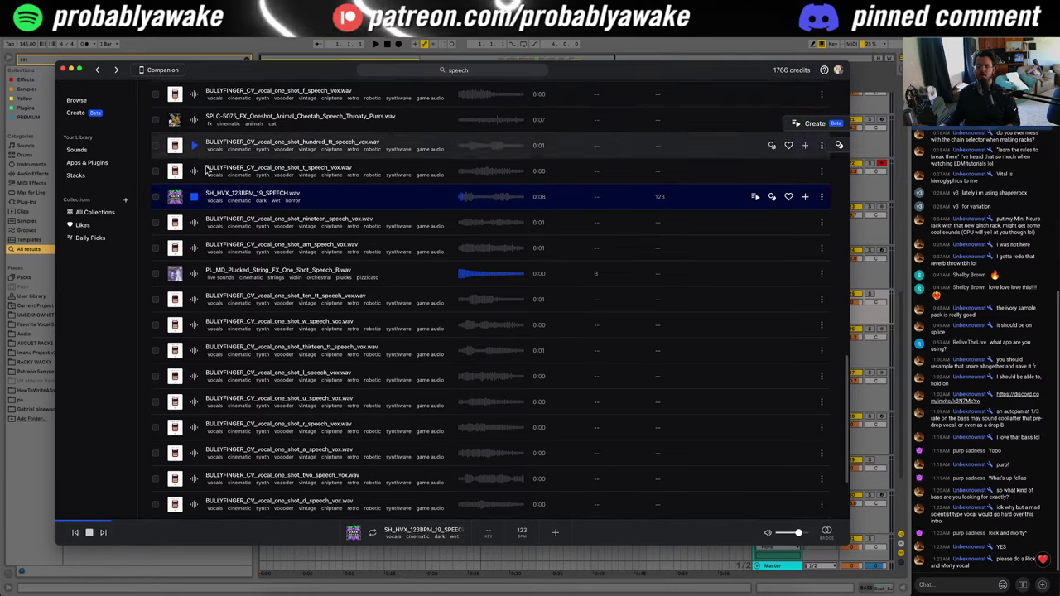
pyautogui.click(193, 123)
pyautogui.scroll(-3, 490, 489)
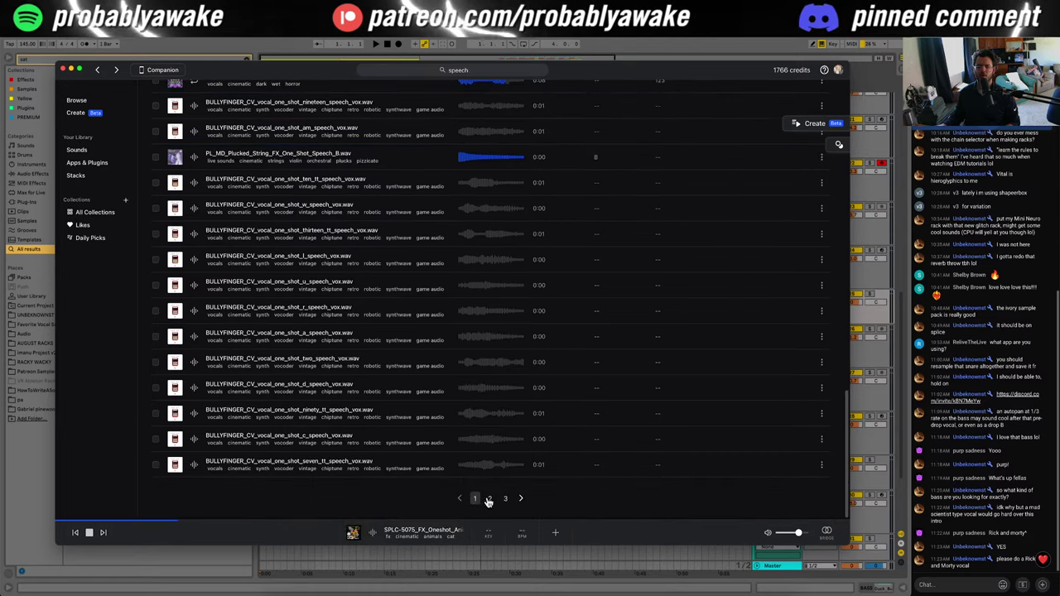
# Step: Go to page 2 of the results and preview MRB_alien_speech.wav, the ESM Servo Bot speech and the dry SH_HVX_123BPM_19_SPEECH.wav
pyautogui.click(490, 500)
pyautogui.click(197, 262)
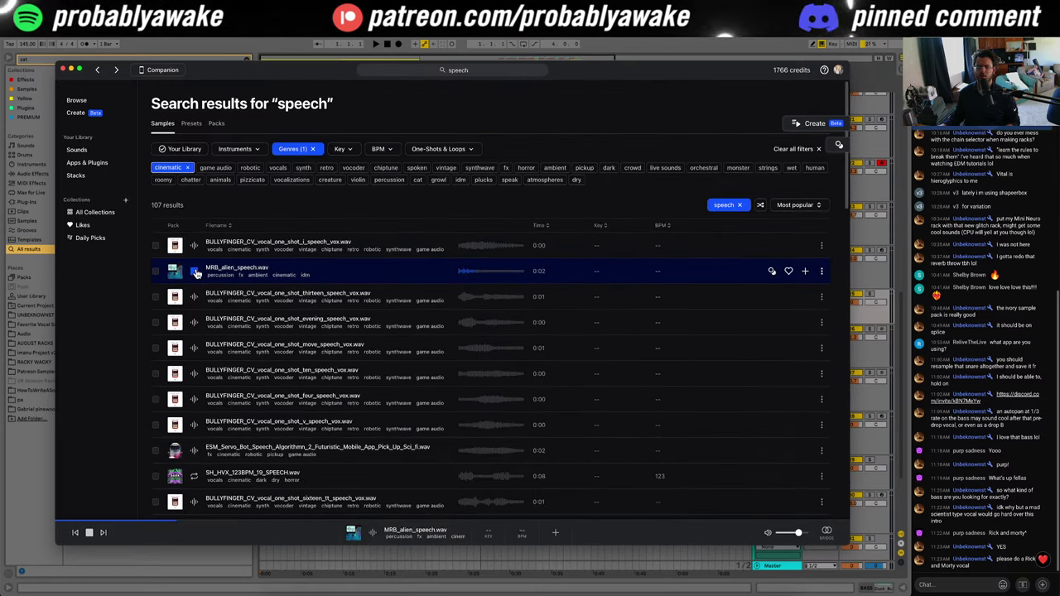
pyautogui.click(191, 451)
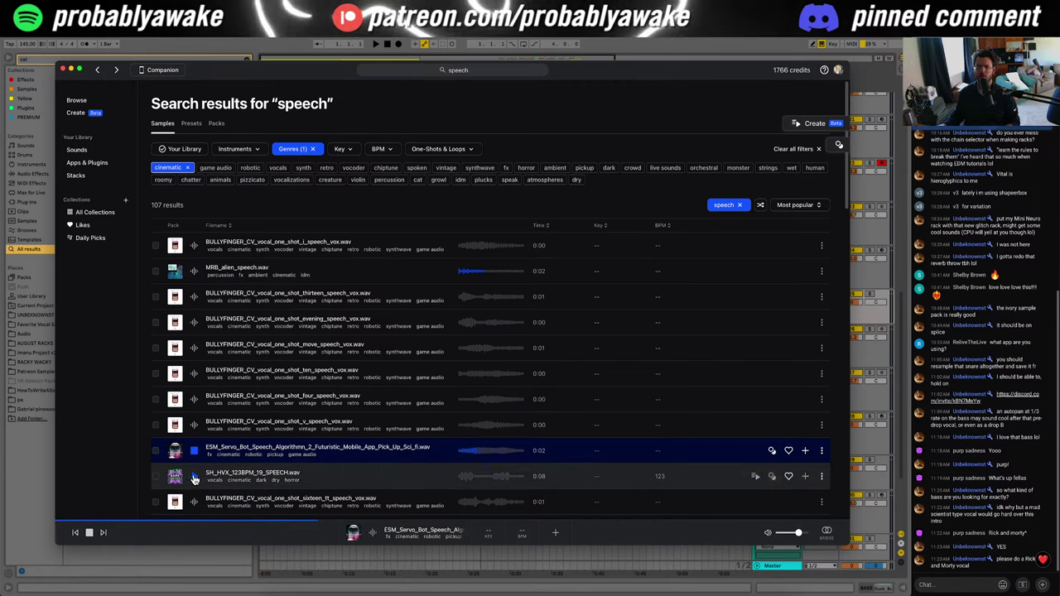
pyautogui.click(191, 478)
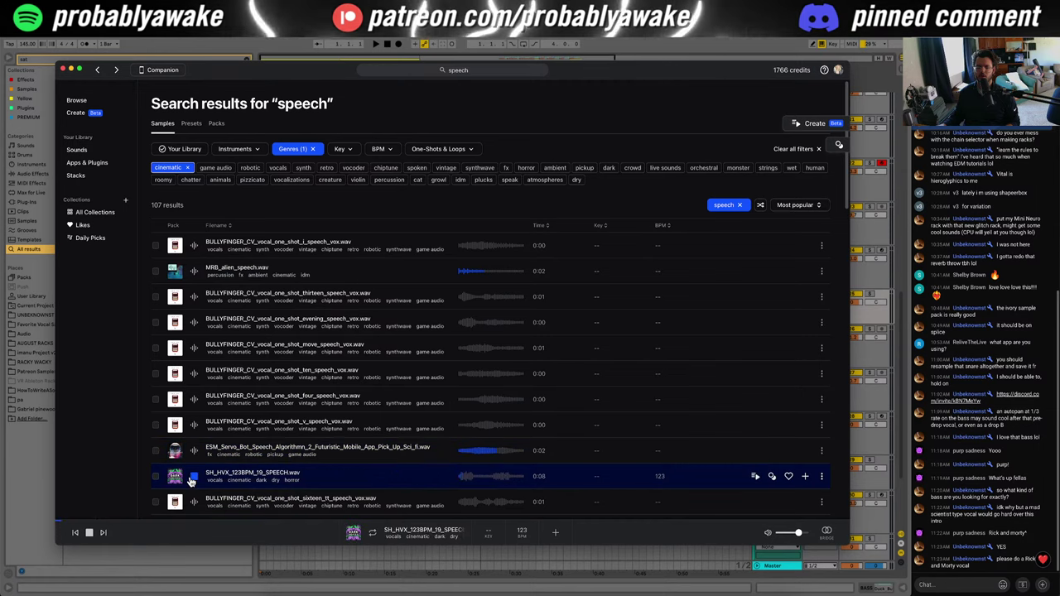
# Step: Switch back to Ableton Live and play the arrangement from the start
pyautogui.click(308, 554)
pyautogui.click(263, 408)
pyautogui.click(261, 422)
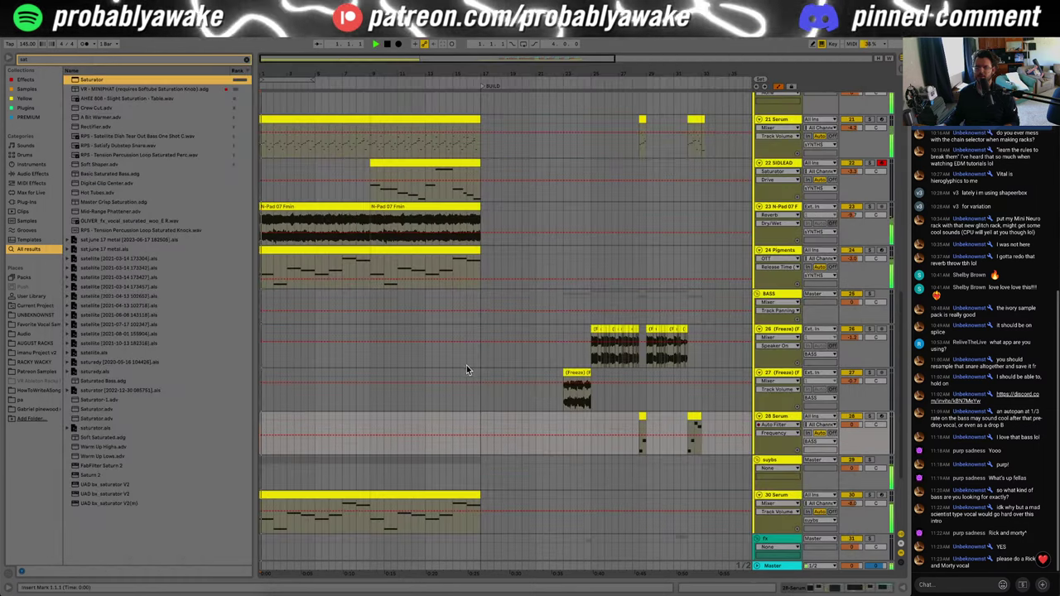
pyautogui.scroll(5, 467, 365)
pyautogui.press('space')
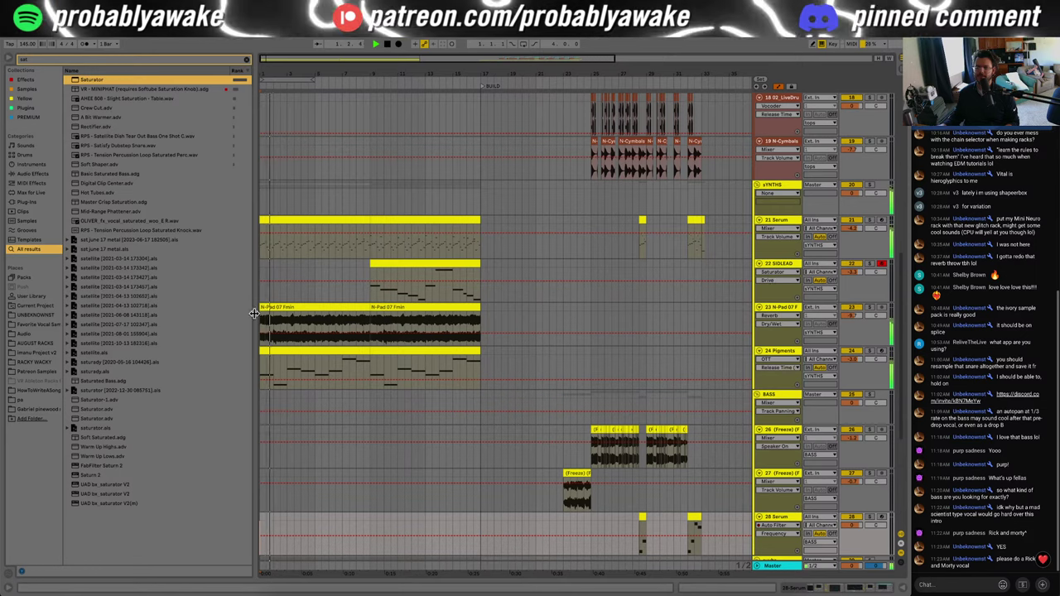
# Step: Clear the search text in the browser
pyautogui.click(69, 61)
pyautogui.press('BackSpace')
pyautogui.click(356, 294)
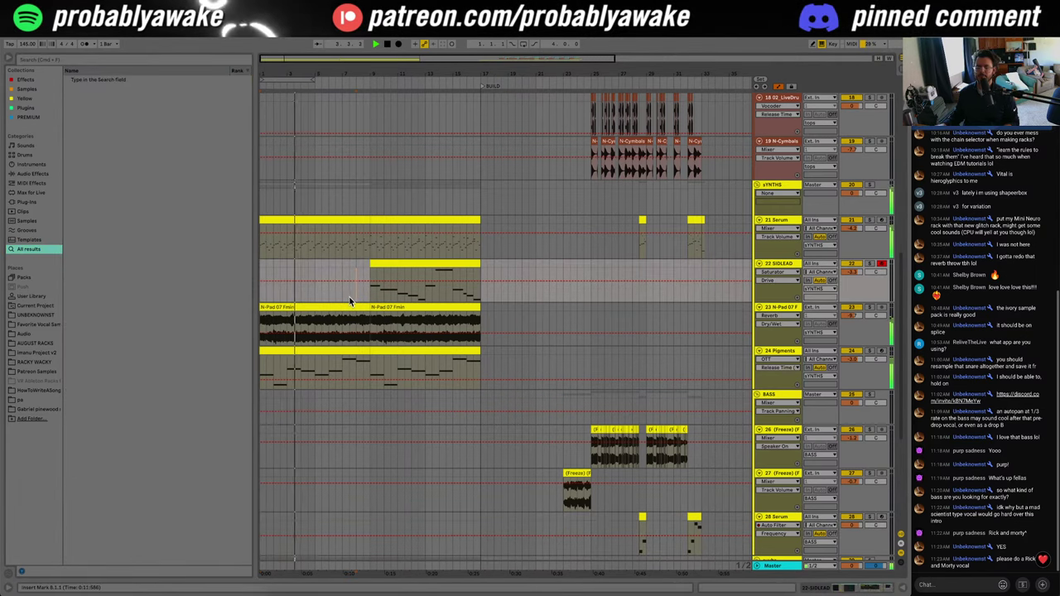
# Step: Select everything in the arrangement and move it two bars later so it starts at 3.1.1
pyautogui.scroll(-3, 316, 305)
pyautogui.hotkey('ctrl', 'a')
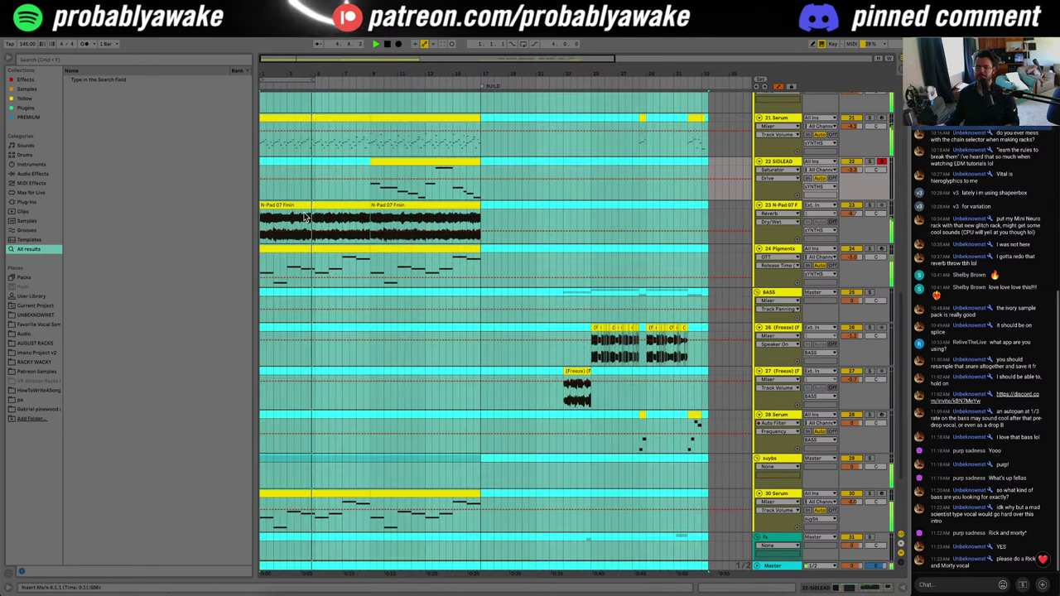
pyautogui.press('z')
pyautogui.hscroll(3, 585, 294)
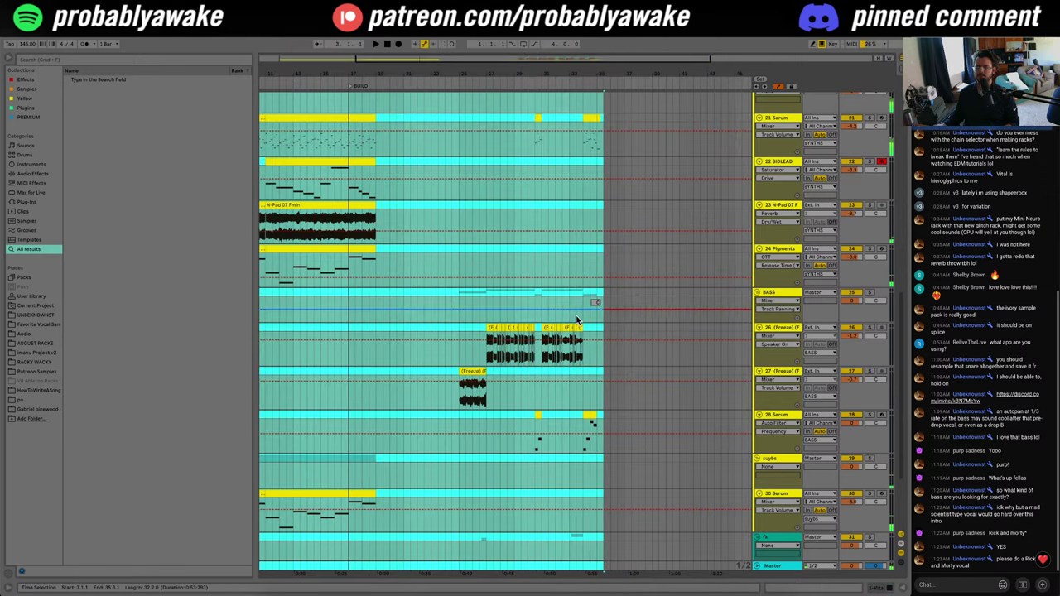
# Step: Move the whole selected arrangement another two bars later so it starts at 5.1.1, and clear the selection
pyautogui.hscroll(-3, 405, 337)
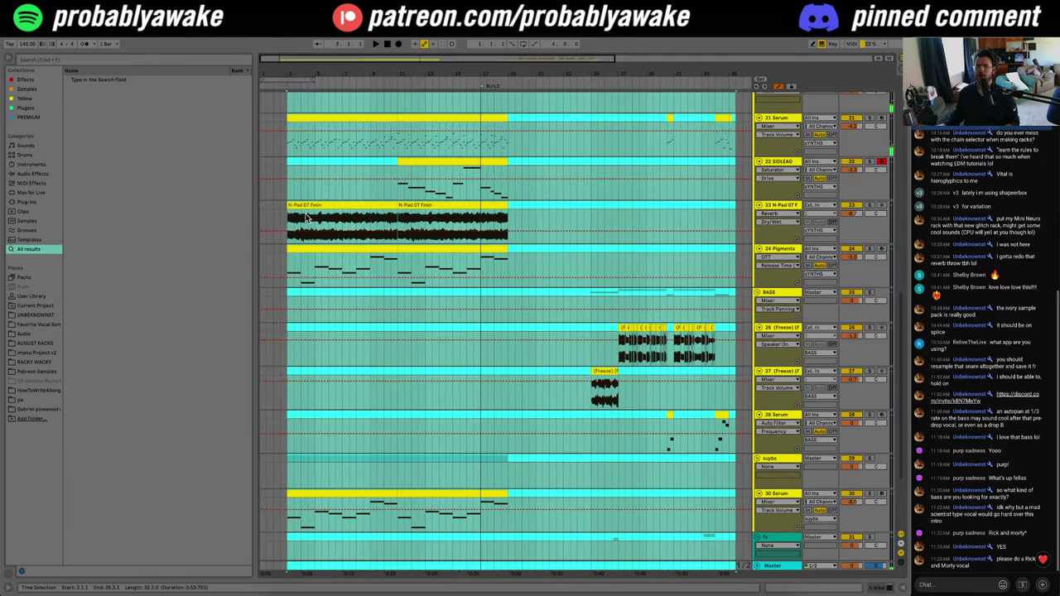
pyautogui.moveTo(340, 208); pyautogui.dragTo(339, 213)
pyautogui.hscroll(4, 454, 338)
pyautogui.click(611, 397)
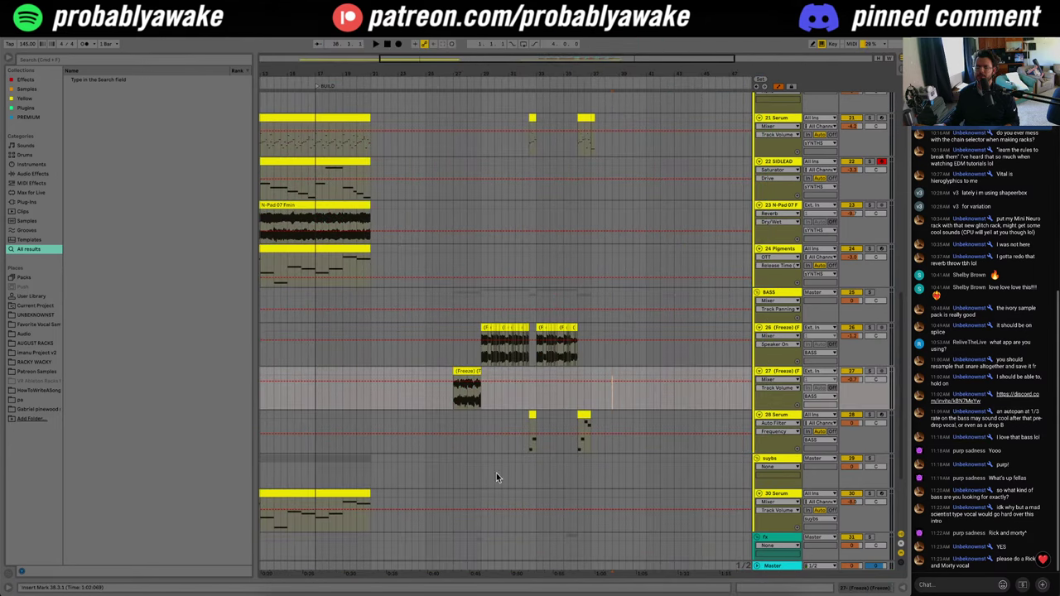
# Step: Copy the riser clip on track 32 (Freeze) ending at 36.1.1 and paste it into bar 4, leading into the intro
pyautogui.scroll(3, 503, 439)
pyautogui.scroll(-3, 539, 365)
pyautogui.scroll(10, 584, 433)
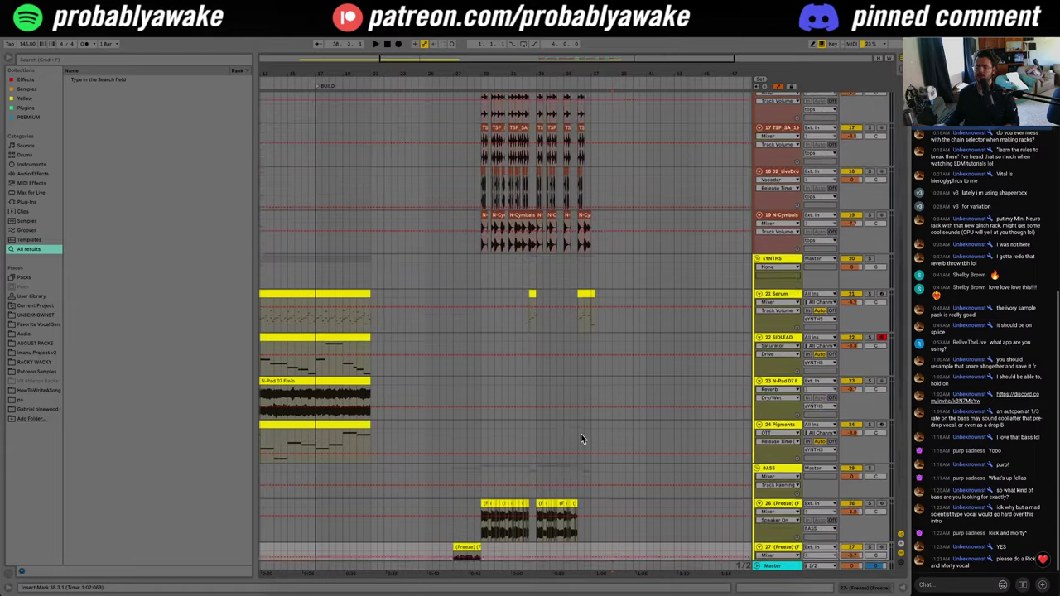
pyautogui.scroll(-10, 594, 429)
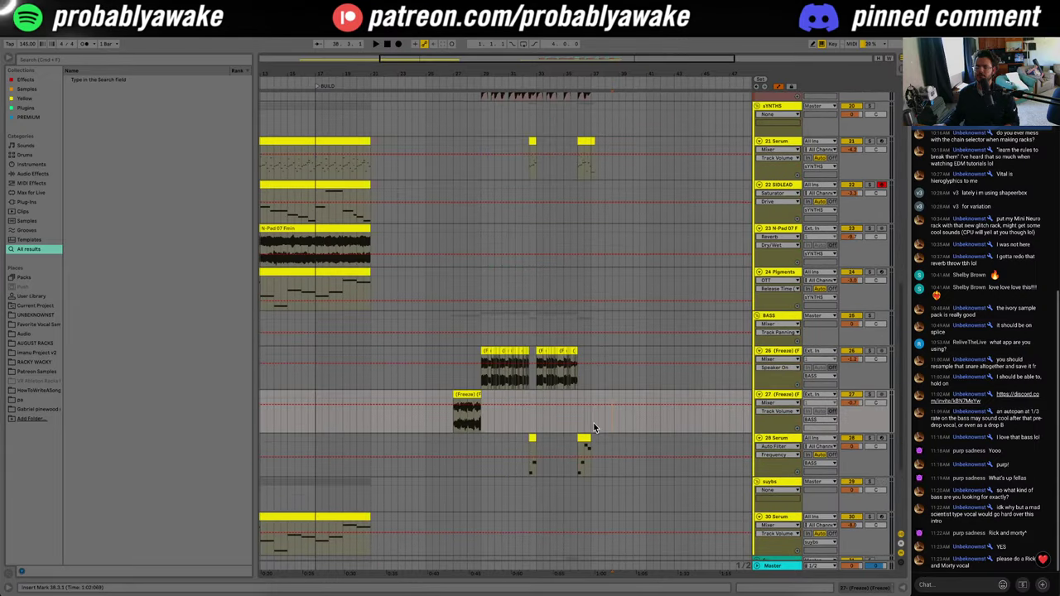
pyautogui.scroll(-1, 629, 488)
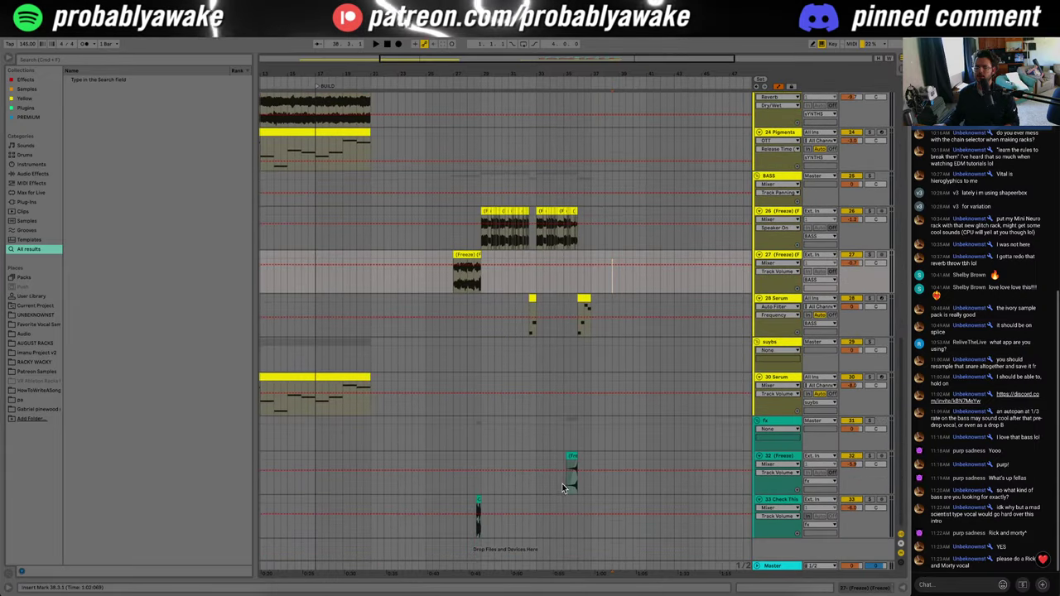
pyautogui.moveTo(582, 457); pyautogui.dragTo(580, 458)
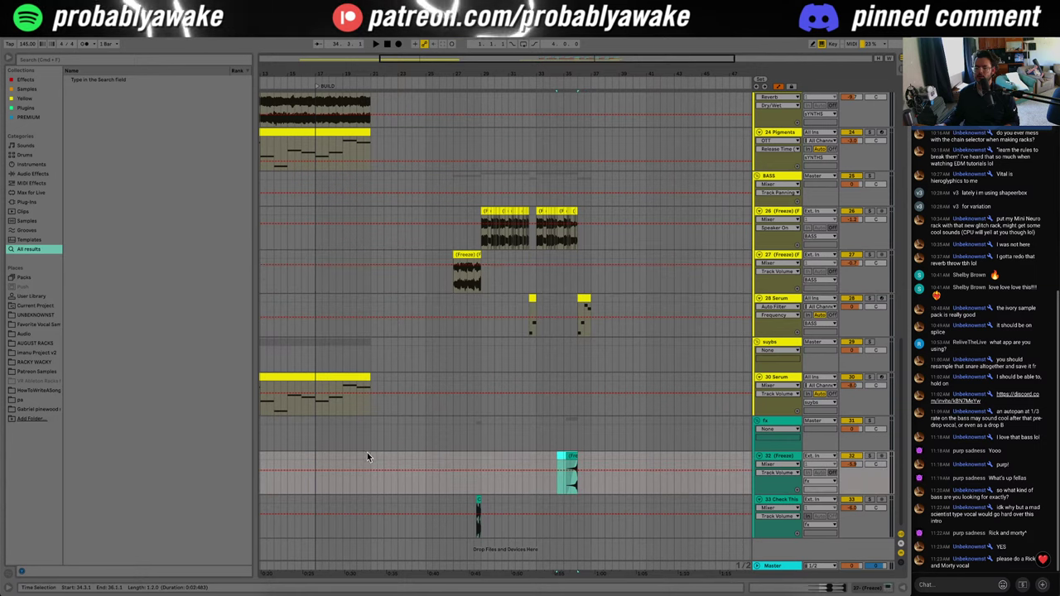
pyautogui.scroll(5, 367, 452)
pyautogui.hscroll(-4, 366, 452)
pyautogui.scroll(-5, 367, 452)
pyautogui.click(300, 456)
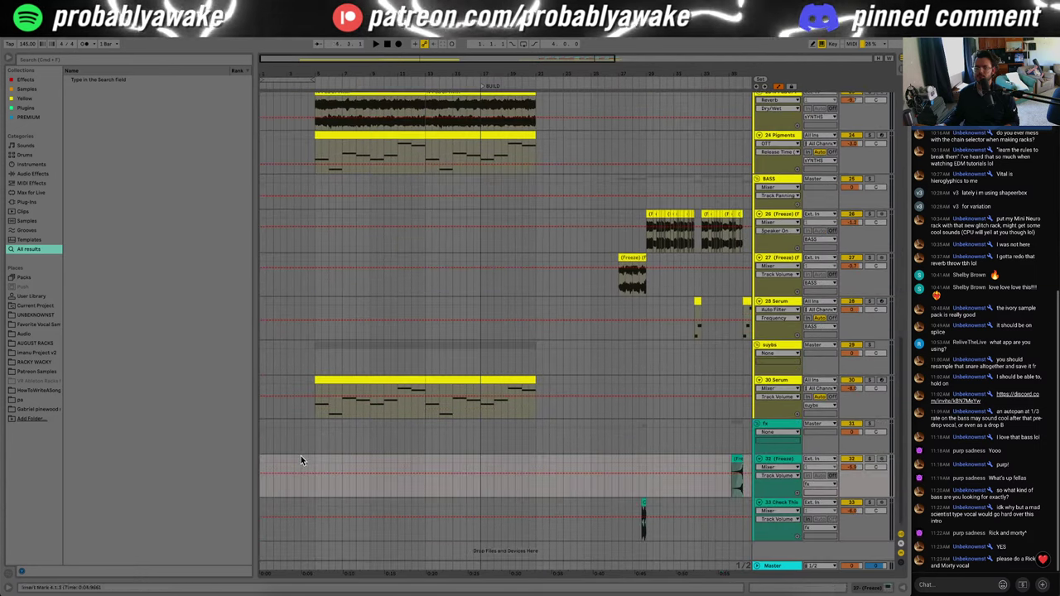
pyautogui.hotkey('ctrl', 'v')
pyautogui.moveTo(318, 458)
pyautogui.mouseDown()
pyautogui.moveTo(335, 458)
pyautogui.moveTo(321, 458)
pyautogui.mouseUp()
# Step: Open the pasted riser clip, lower its gain to 1.00 dB, and turn Warp off and on to reset its timing
pyautogui.moveTo(309, 74); pyautogui.dragTo(380, 267)
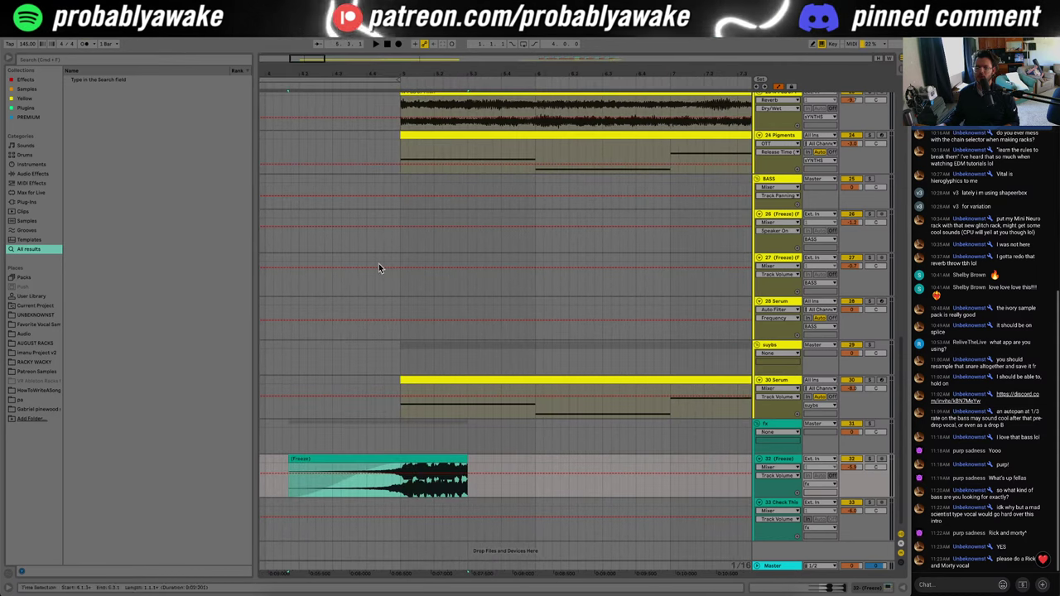
pyautogui.doubleClick(419, 463)
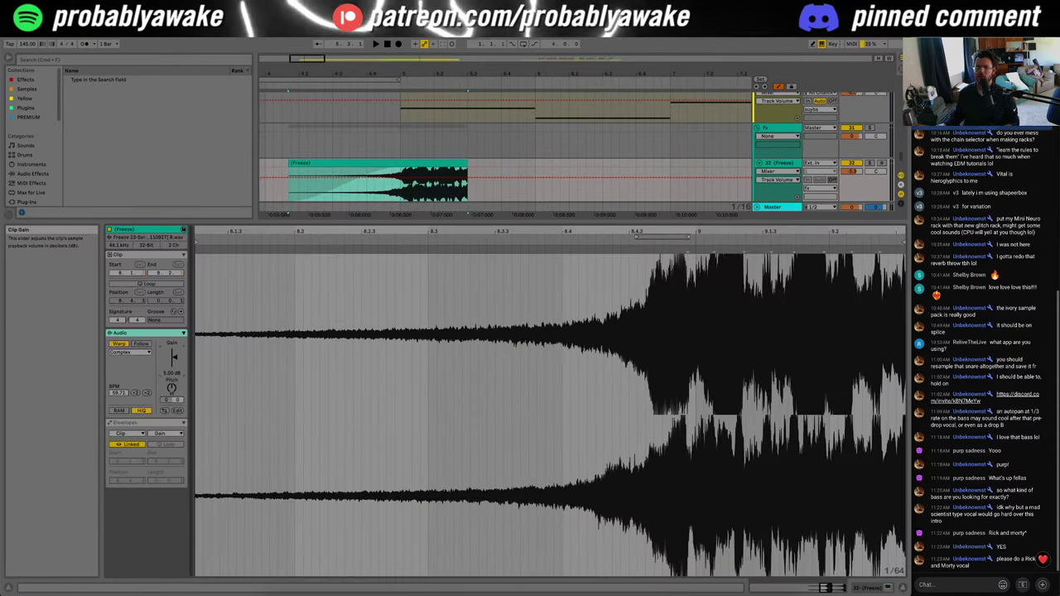
pyautogui.click(120, 344)
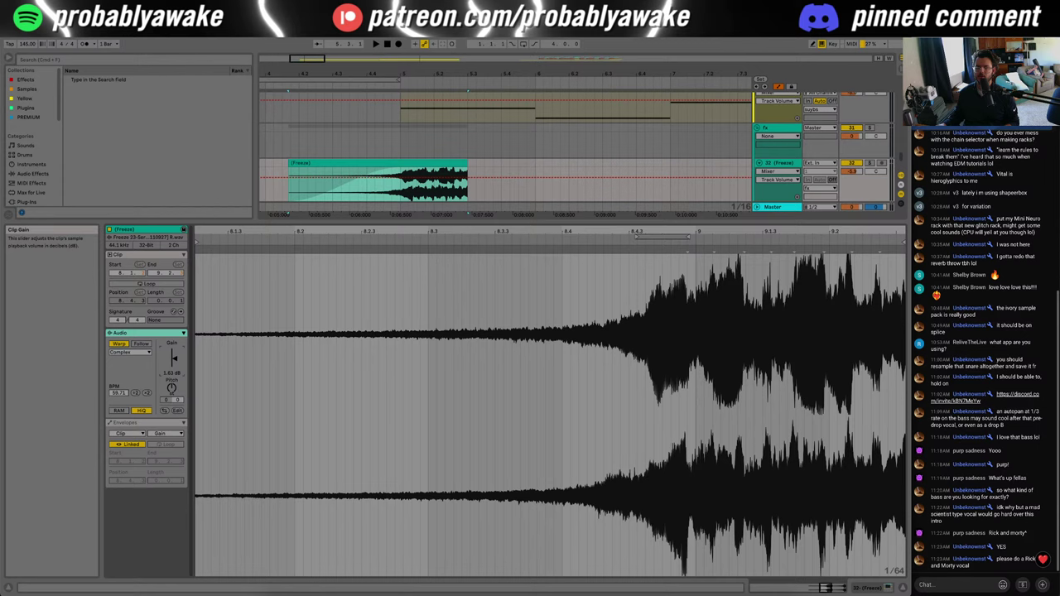
pyautogui.click(119, 344)
pyautogui.click(119, 344)
pyautogui.click(542, 352)
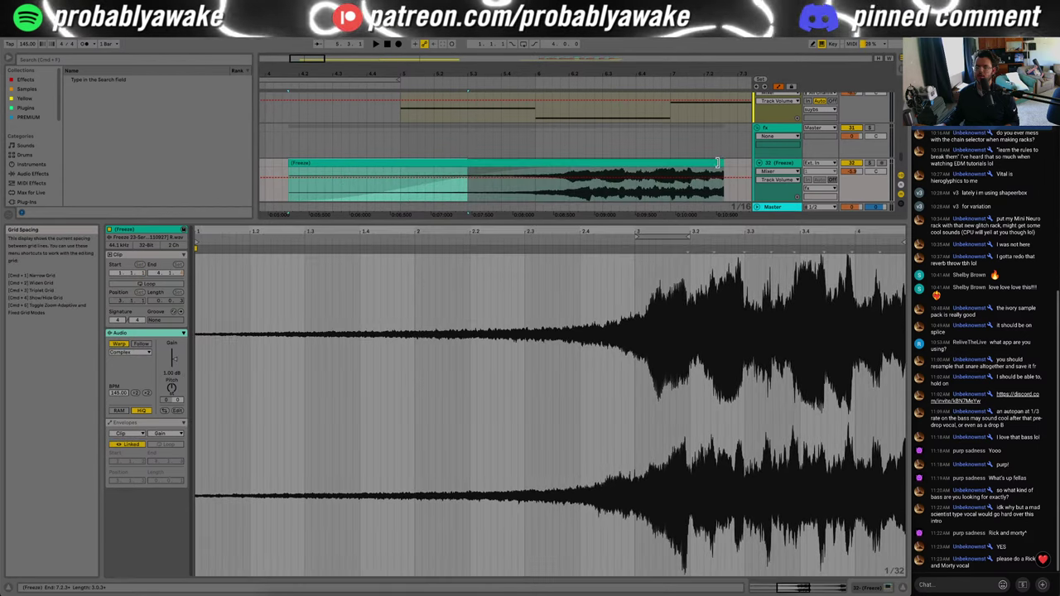
# Step: Fit the riser clip between 3.1.1 and 5.1.1, play it leading into the intro, and hide the clip details
pyautogui.moveTo(717, 163); pyautogui.dragTo(403, 153)
pyautogui.press('space')
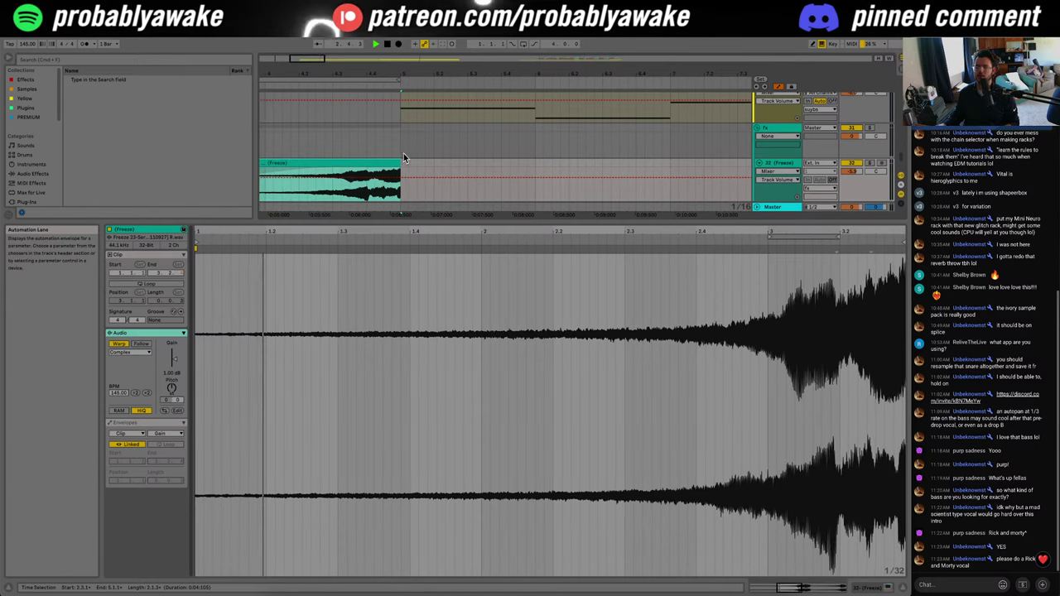
pyautogui.moveTo(326, 59); pyautogui.dragTo(324, 25)
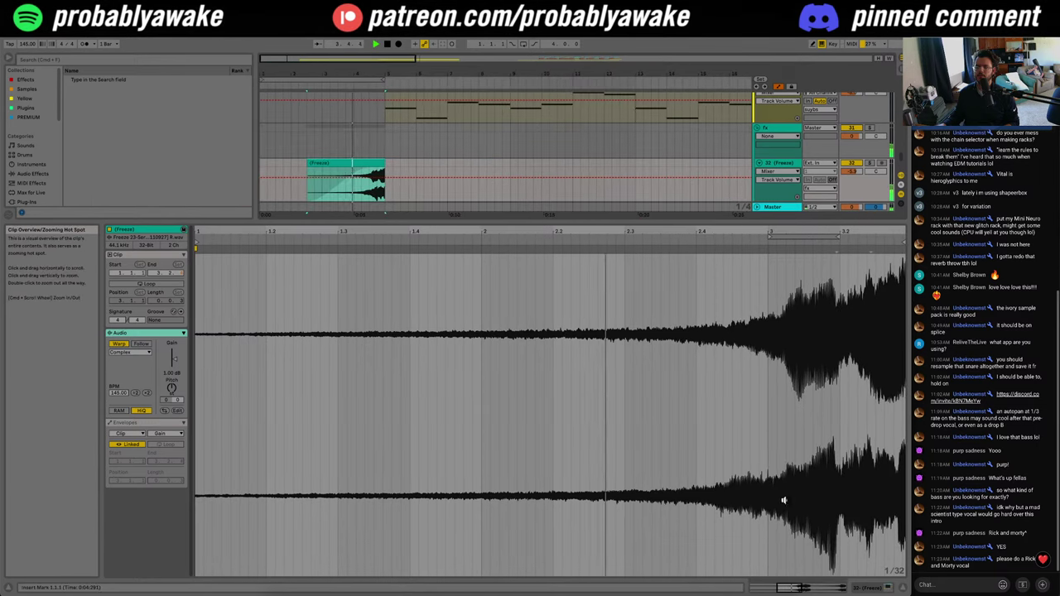
pyautogui.click(906, 589)
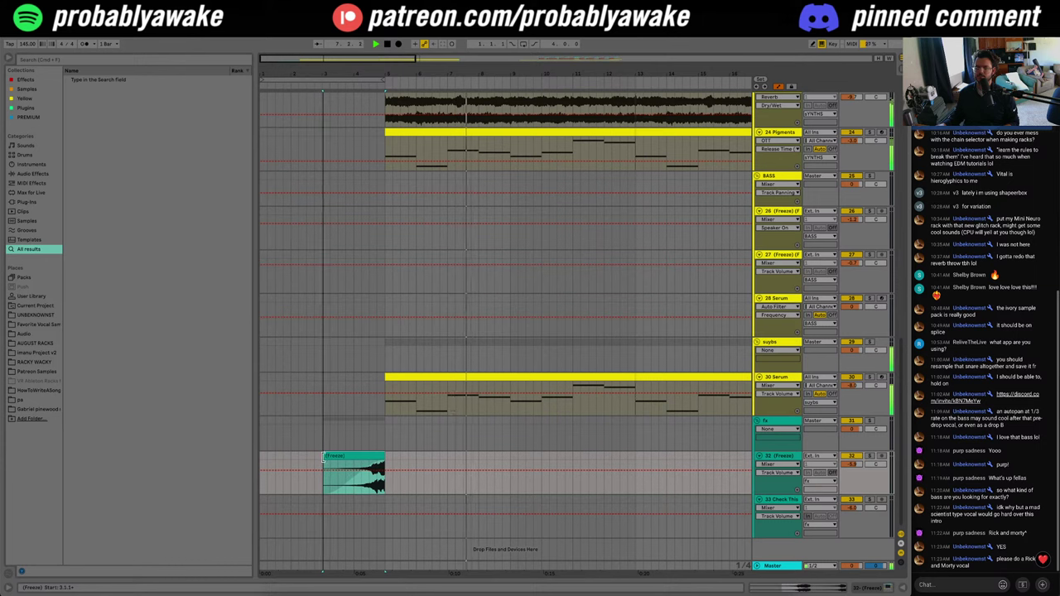
# Step: Paste the riser clip on track 32 at bar 19 so that it ends at the BUILD marker
pyautogui.hscroll(3, 585, 493)
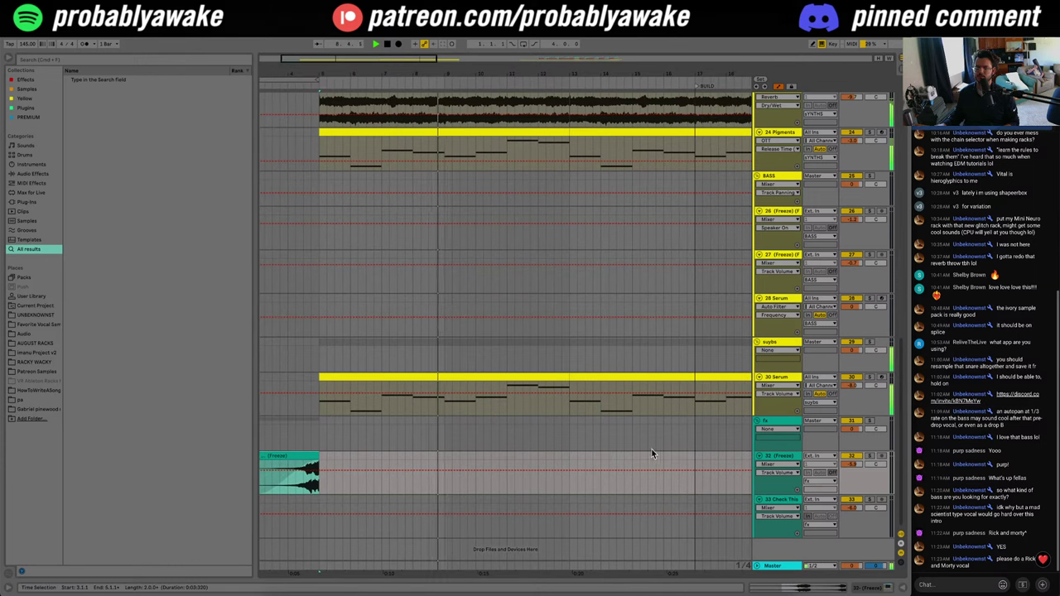
pyautogui.hscroll(6, 642, 456)
pyautogui.click(586, 457)
pyautogui.press('super+v')
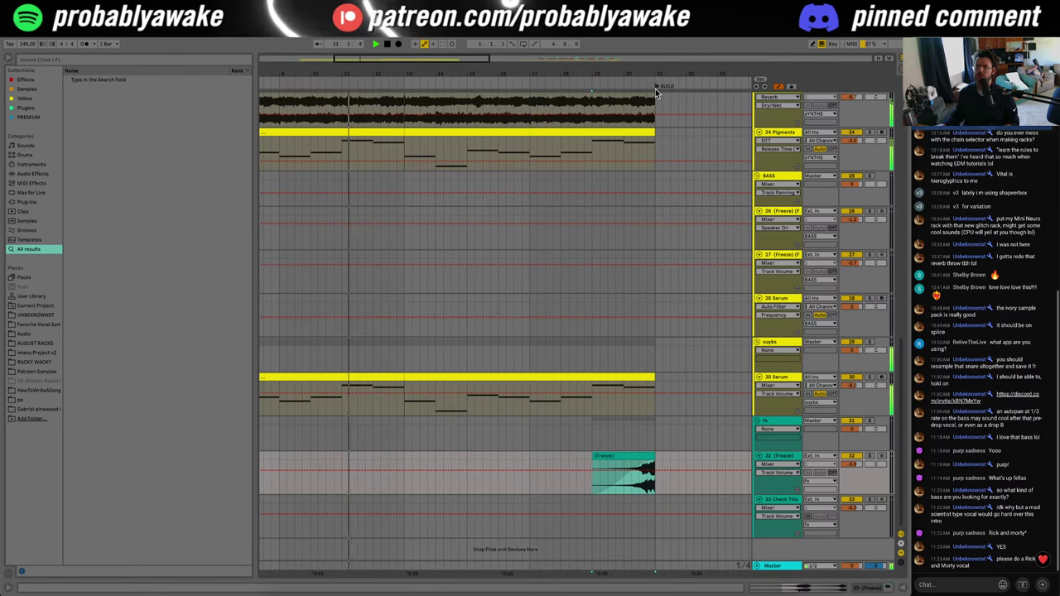
pyautogui.moveTo(417, 72); pyautogui.dragTo(417, 44)
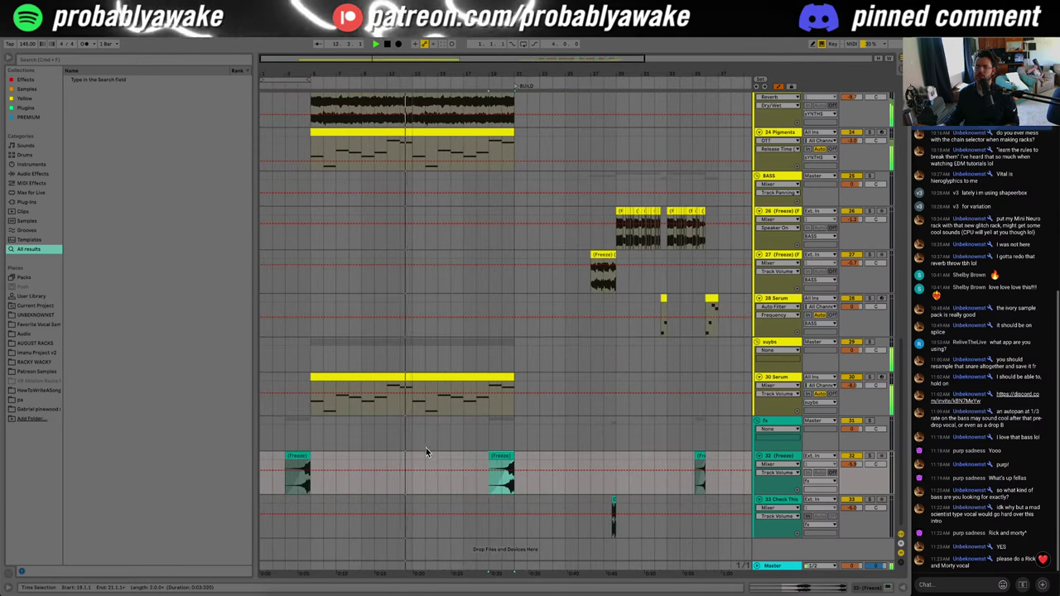
# Step: Open the SIDLEAD MIDI clip that starts at bar 13 and delete all of its notes
pyautogui.click(412, 443)
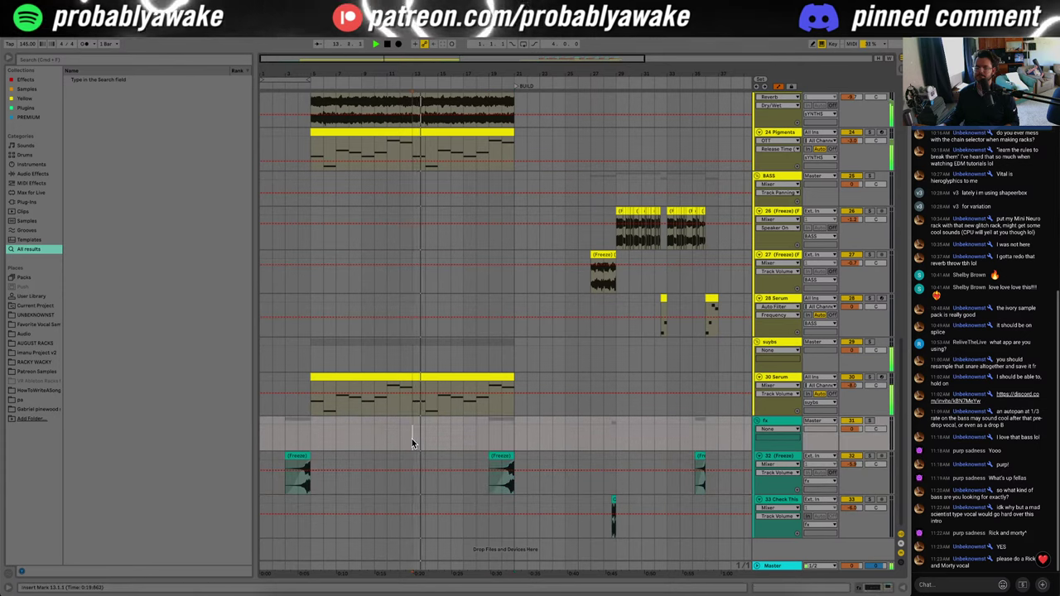
pyautogui.scroll(3, 416, 465)
pyautogui.scroll(2, 416, 466)
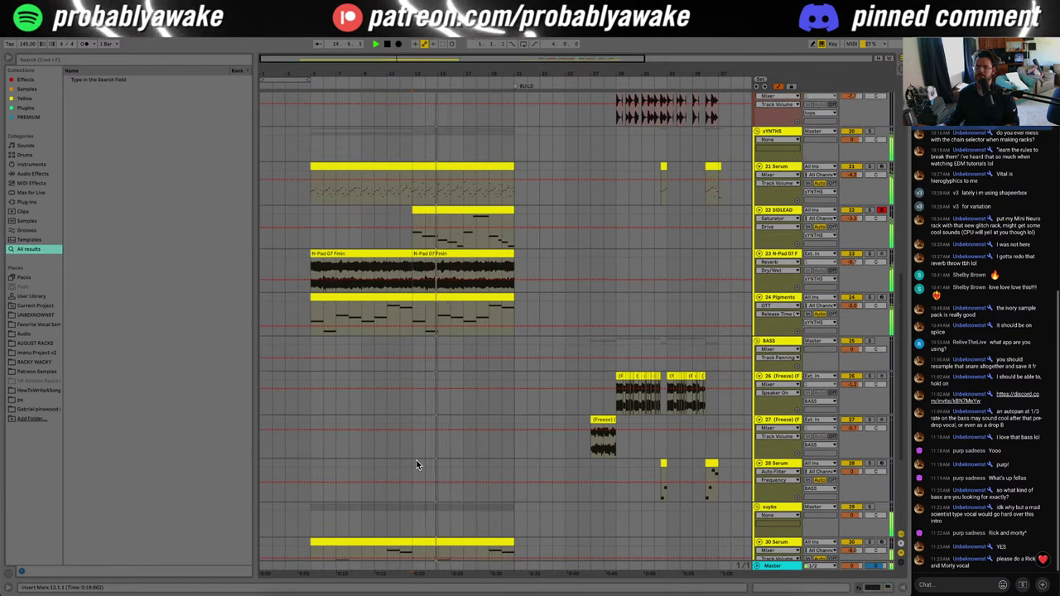
pyautogui.scroll(-4, 529, 366)
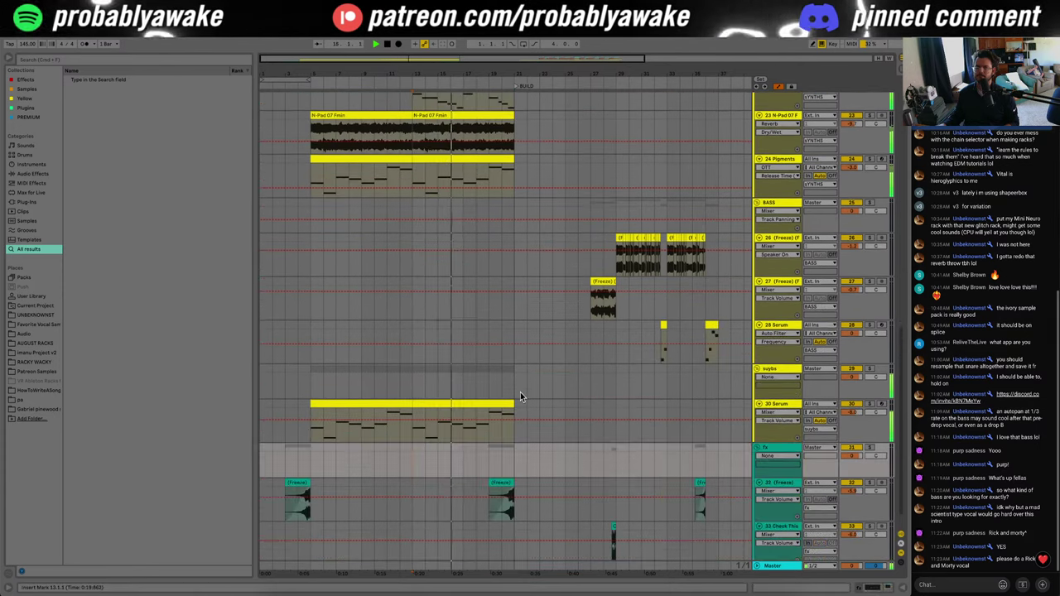
pyautogui.scroll(4, 507, 424)
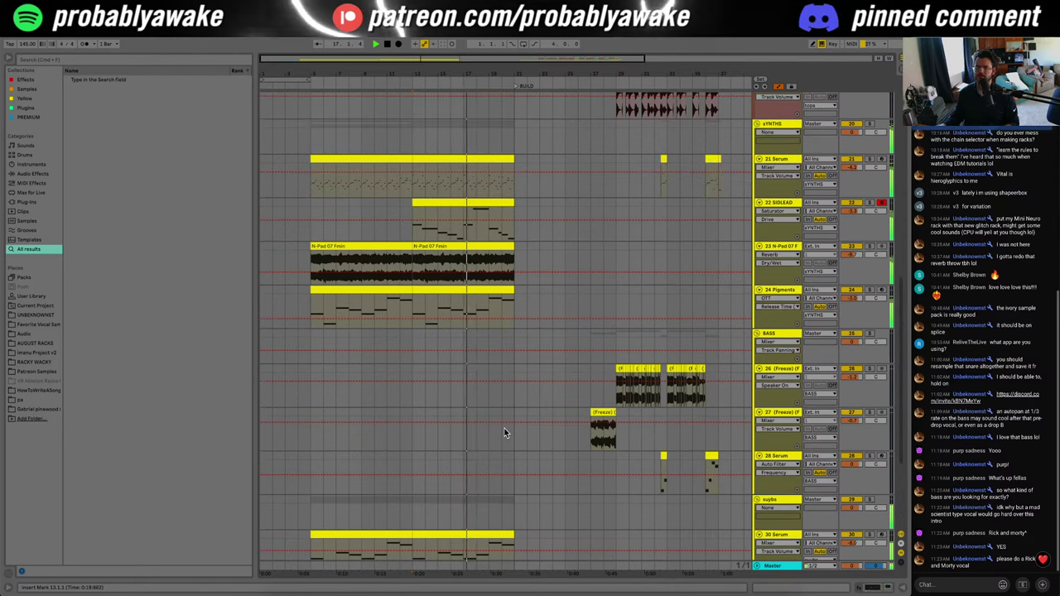
pyautogui.doubleClick(478, 199)
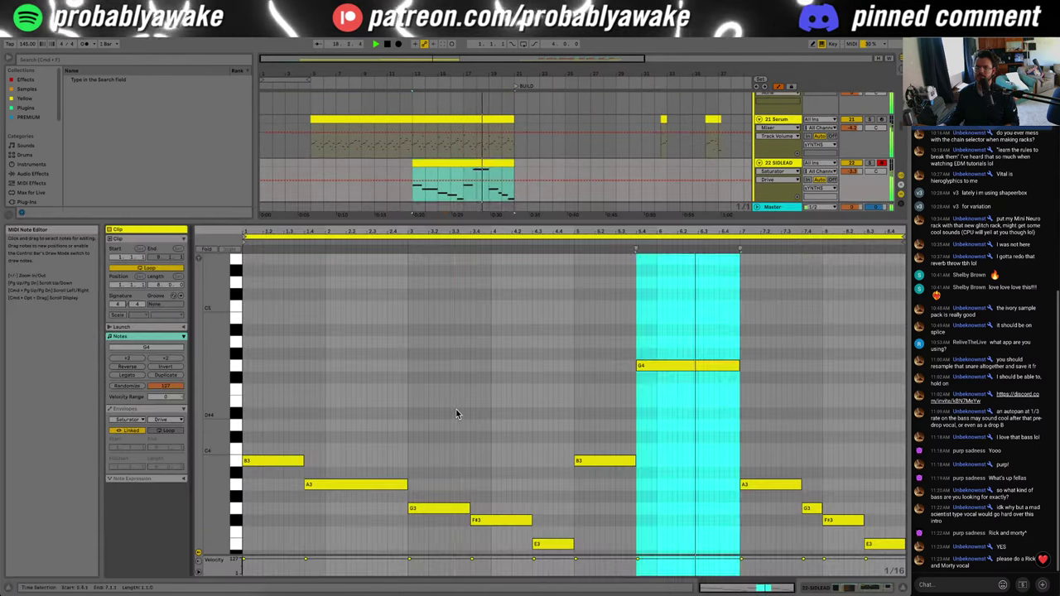
pyautogui.click(452, 418)
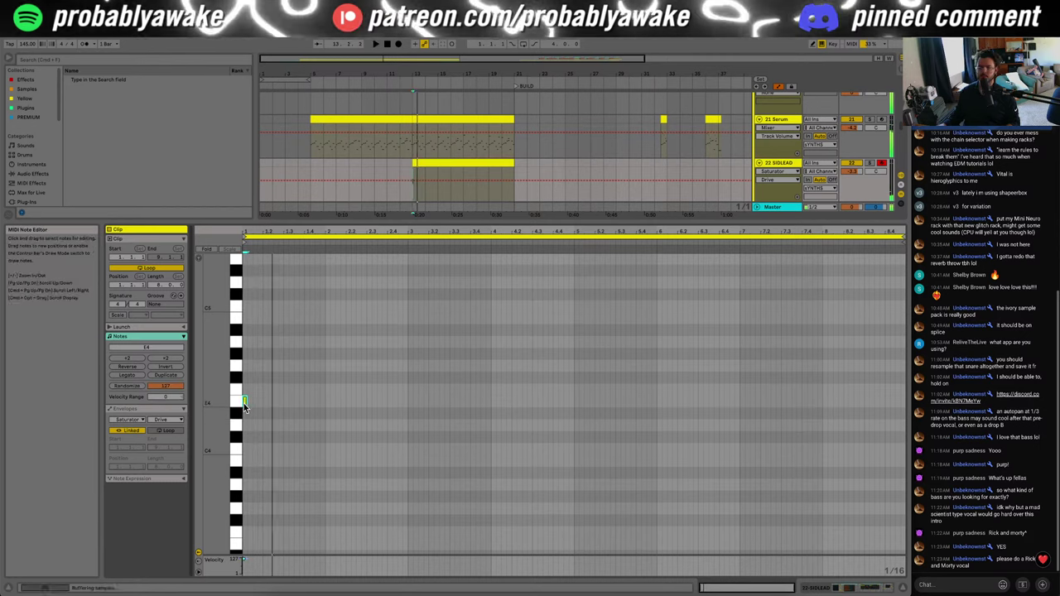
# Step: Draw one-bar notes E4, C5, B4 and F#4 in the SIDLEAD clip, and duplicate the phrase to fill all eight bars
pyautogui.doubleClick(245, 403)
pyautogui.press('space')
pyautogui.moveTo(333, 401); pyautogui.dragTo(325, 400)
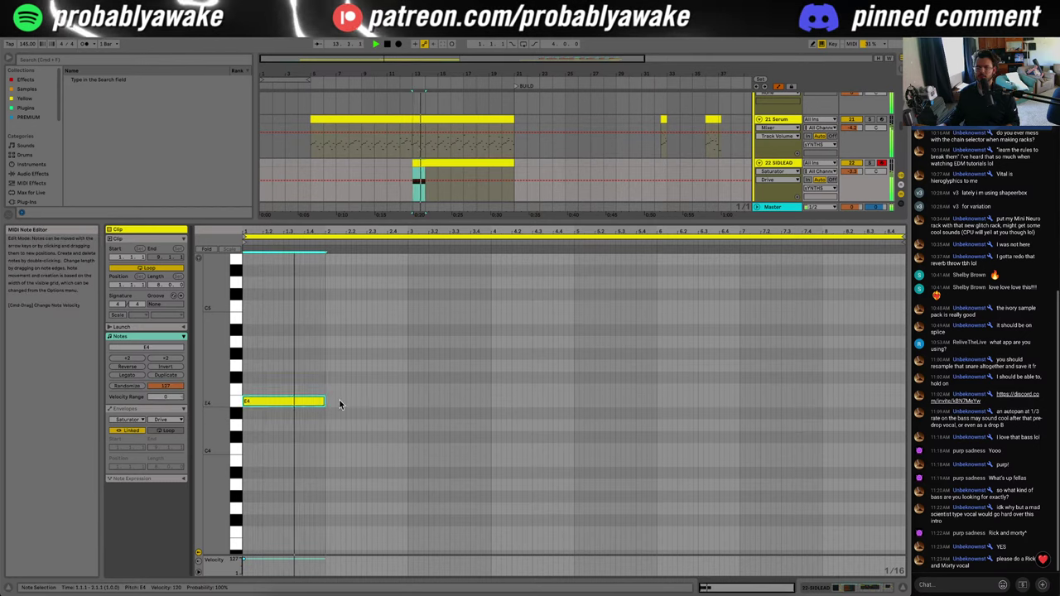
pyautogui.doubleClick(358, 320)
pyautogui.doubleClick(444, 319)
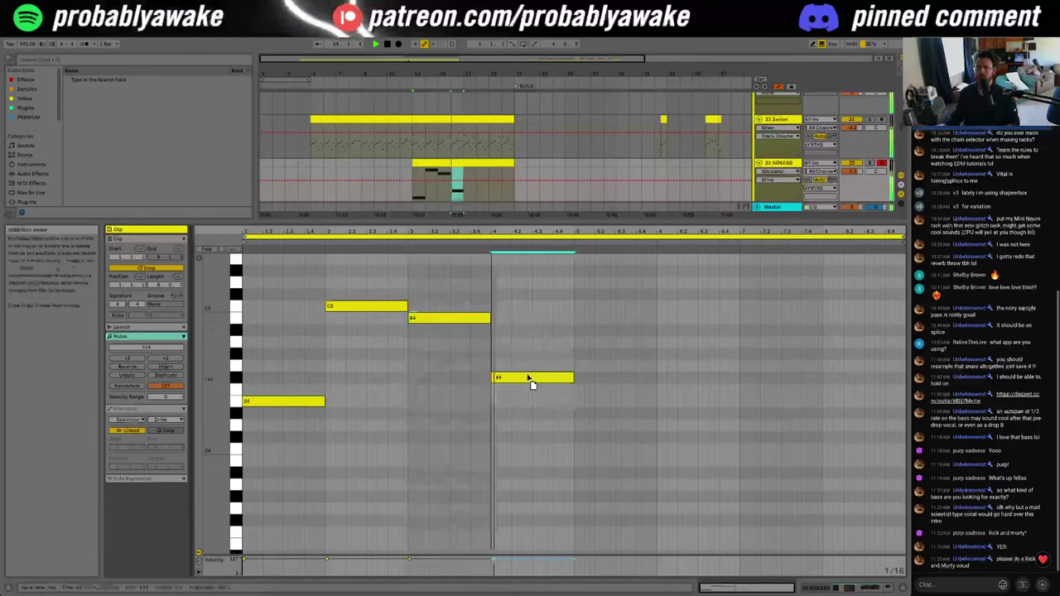
pyautogui.press('super+a')
pyautogui.press('super+d')
pyautogui.click(710, 413)
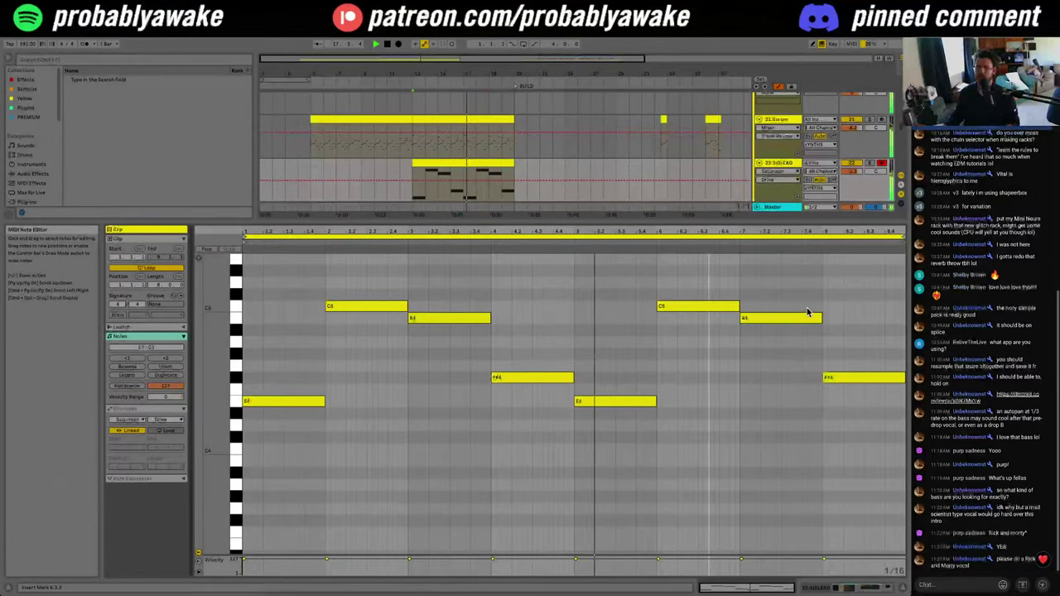
# Step: Raise the last three notes of the SIDLEAD clip to E5, C5 and B4, and close the note editor
pyautogui.moveTo(717, 307); pyautogui.dragTo(711, 270)
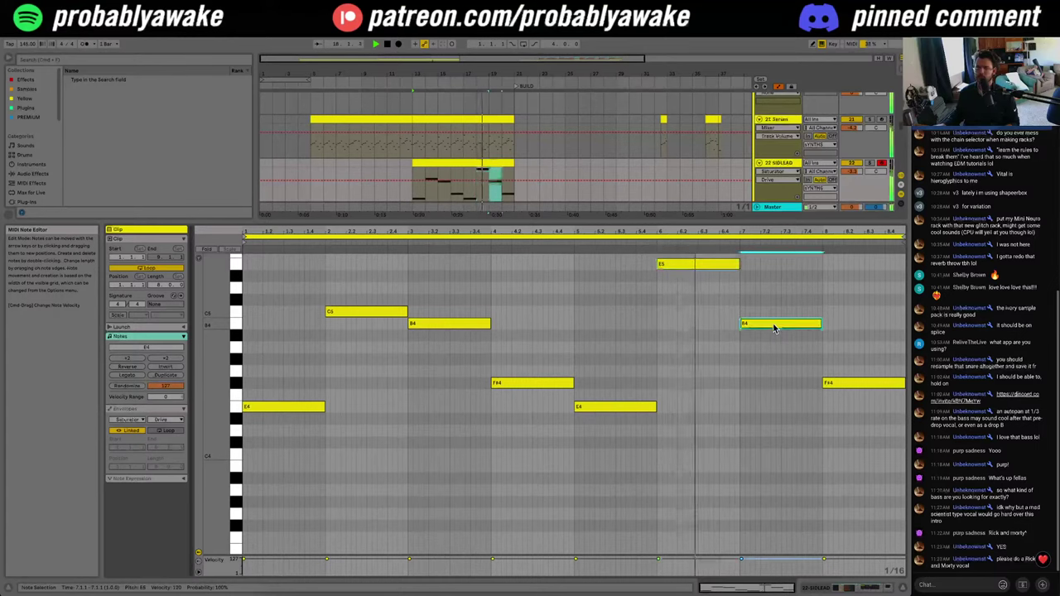
pyautogui.press('Up')
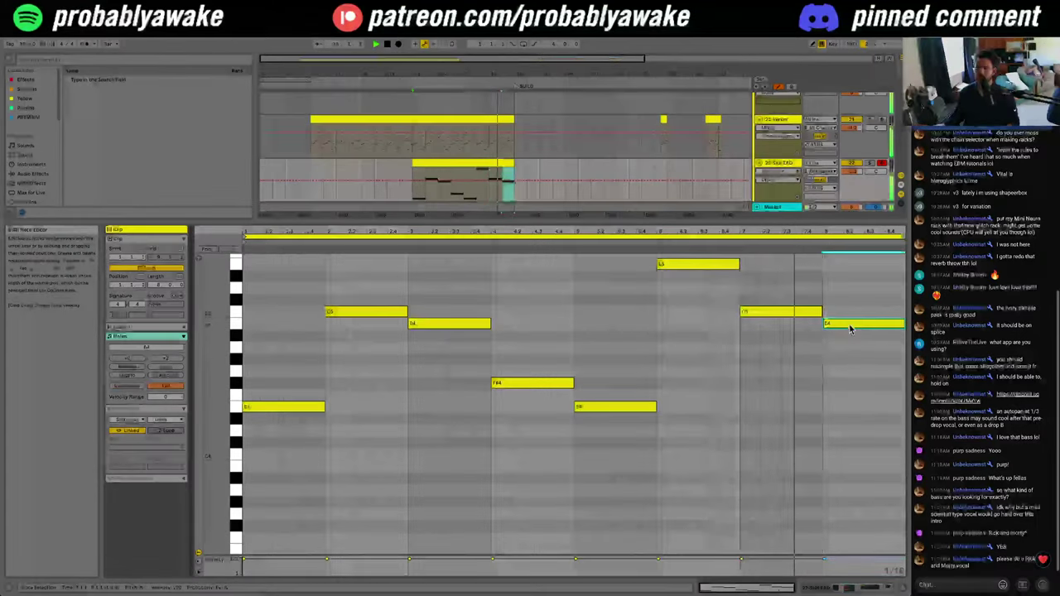
pyautogui.click(848, 486)
pyautogui.press('alt+super+l')
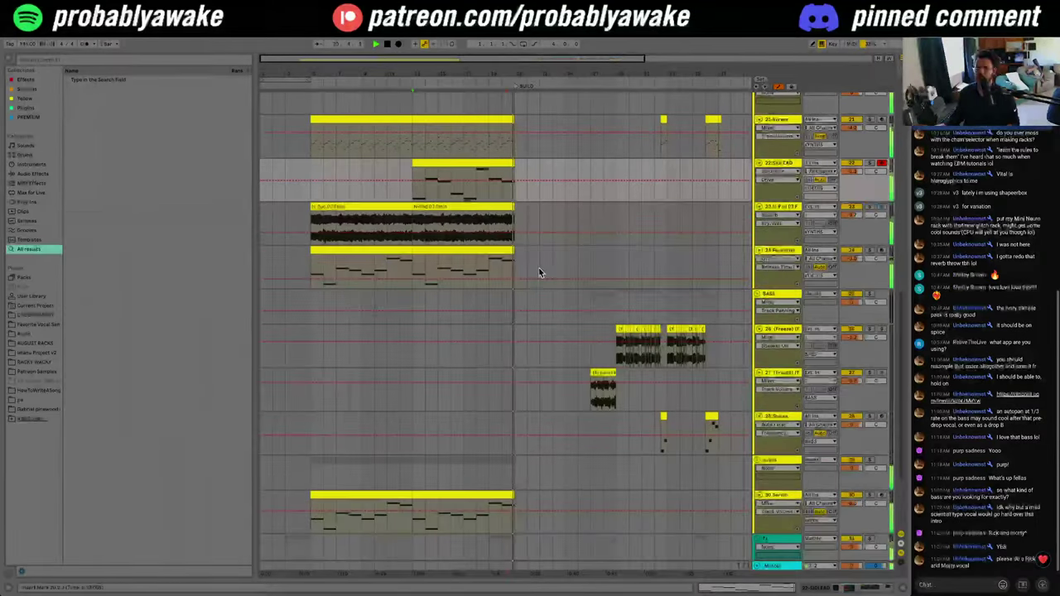
# Step: Duplicate the riser clip on track 32 to bar 21 and reverse the copy
pyautogui.scroll(-3, 536, 415)
pyautogui.click(504, 457)
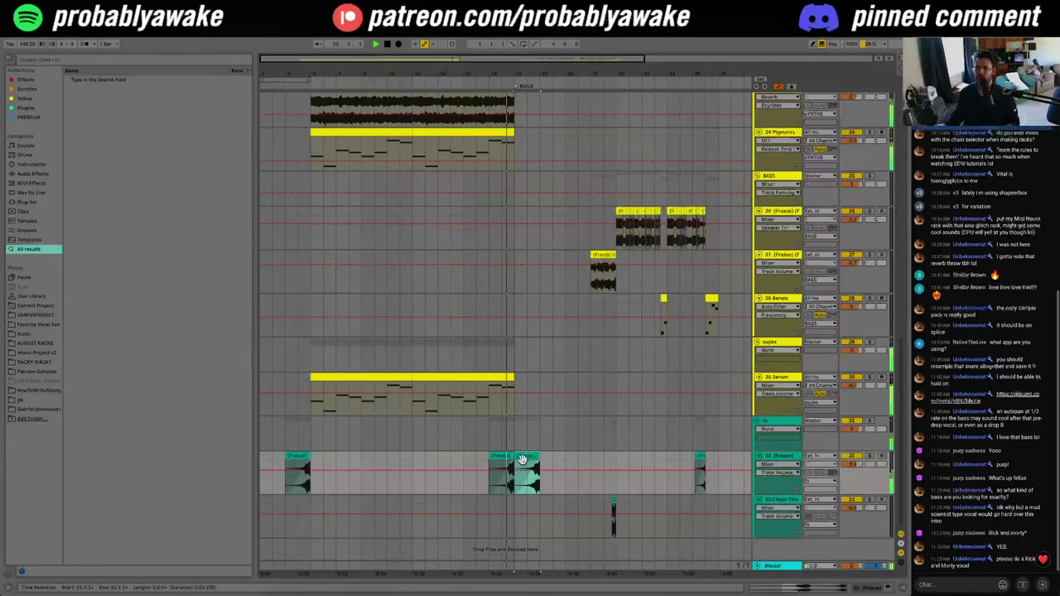
pyautogui.doubleClick(522, 459)
pyautogui.click(512, 204)
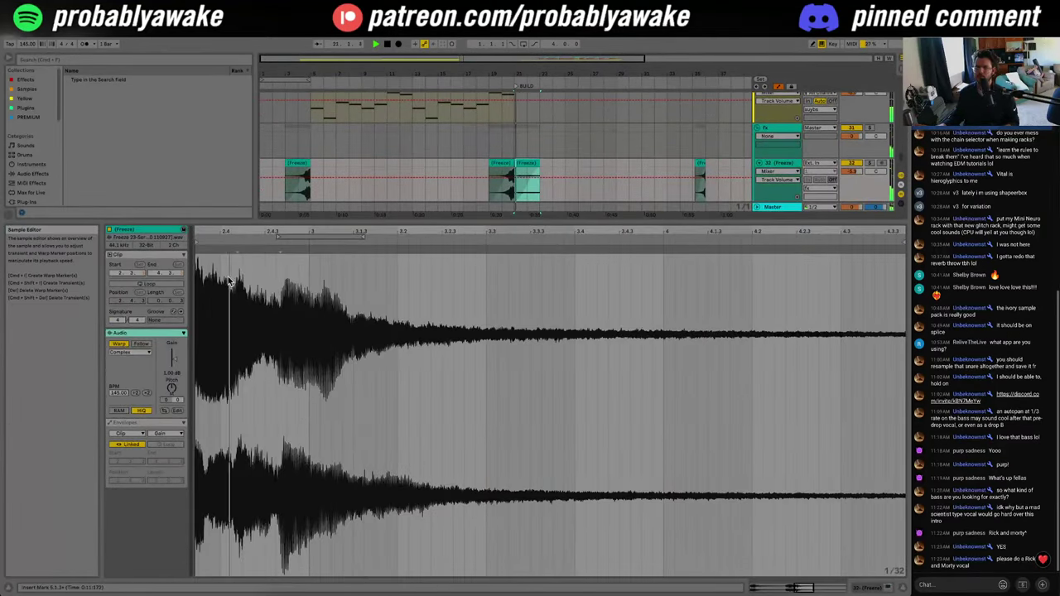
# Step: Extend the reversed clip's end to about 23.4 and trim its start to bar 22 so only the decaying tail remains
pyautogui.moveTo(226, 227); pyautogui.dragTo(226, 231)
pyautogui.hscroll(-3, 268, 258)
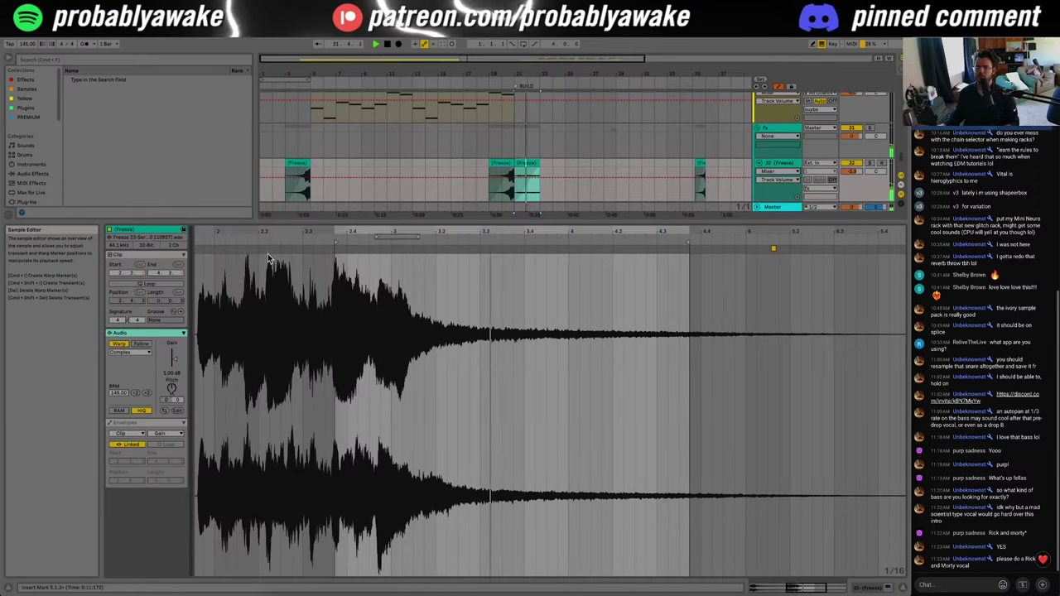
pyautogui.press('space')
pyautogui.moveTo(339, 242)
pyautogui.mouseDown()
pyautogui.moveTo(197, 245)
pyautogui.moveTo(346, 251)
pyautogui.mouseUp()
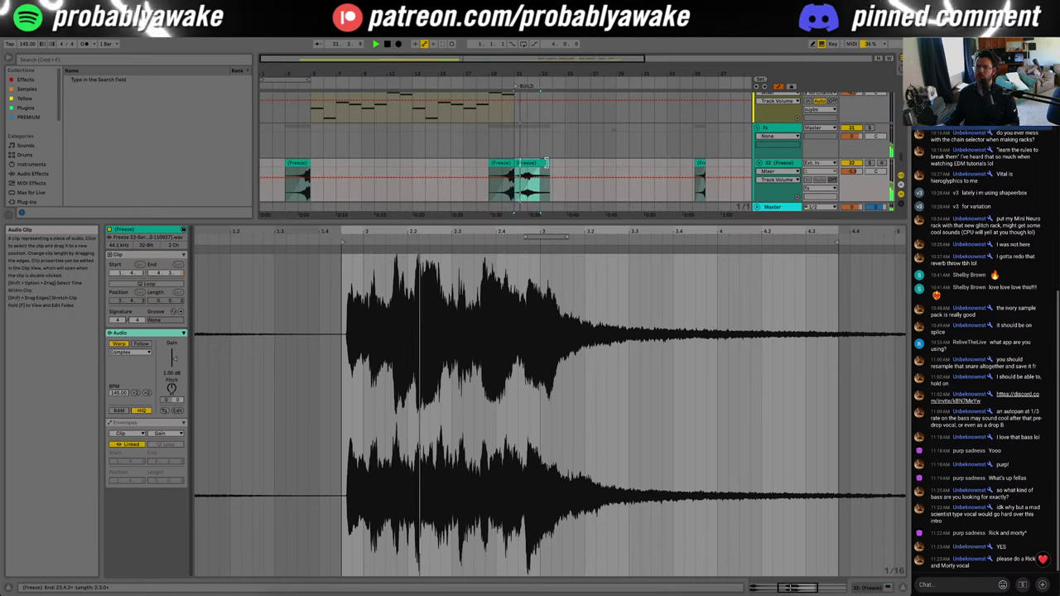
pyautogui.moveTo(510, 162); pyautogui.dragTo(528, 162)
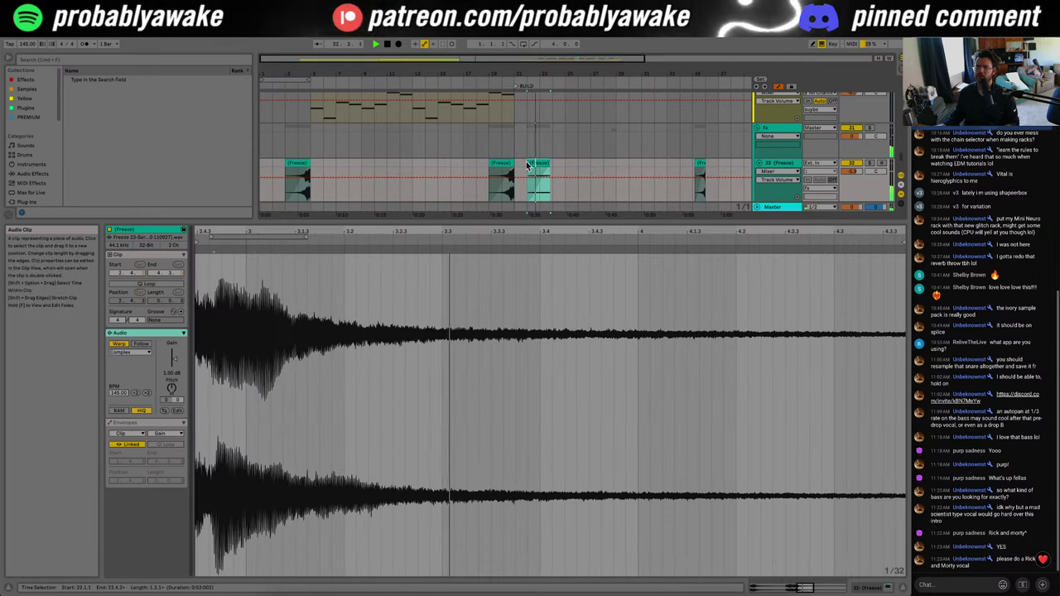
pyautogui.moveTo(560, 62); pyautogui.dragTo(488, 112)
pyautogui.press('space')
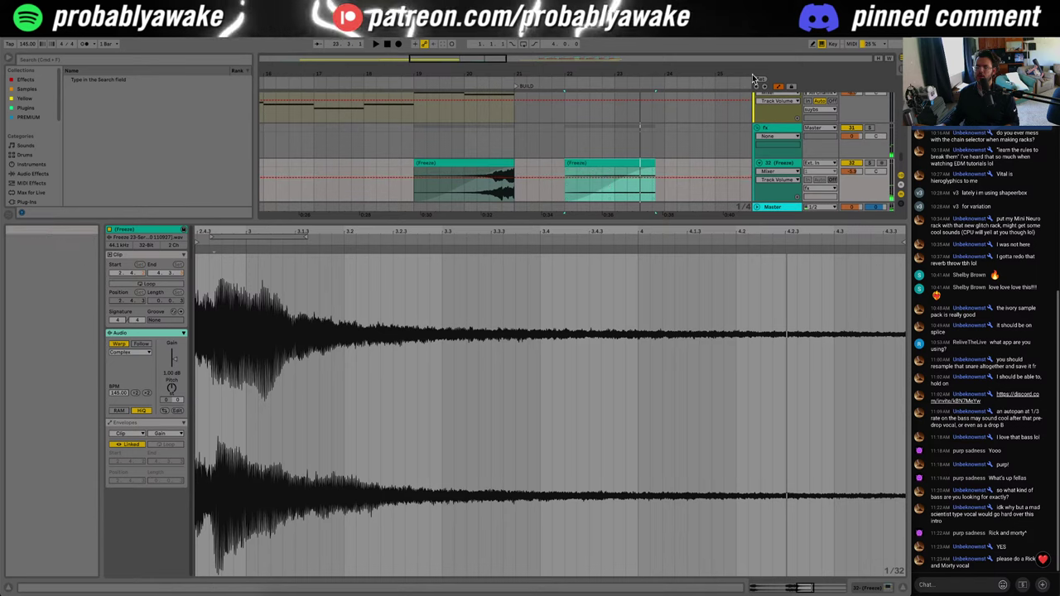
# Step: With automation hidden, remove the reversed clip's fade-in and move the clip to bar 21 at the BUILD marker
pyautogui.click(780, 87)
pyautogui.click(653, 168)
pyautogui.press('Delete')
pyautogui.press('space')
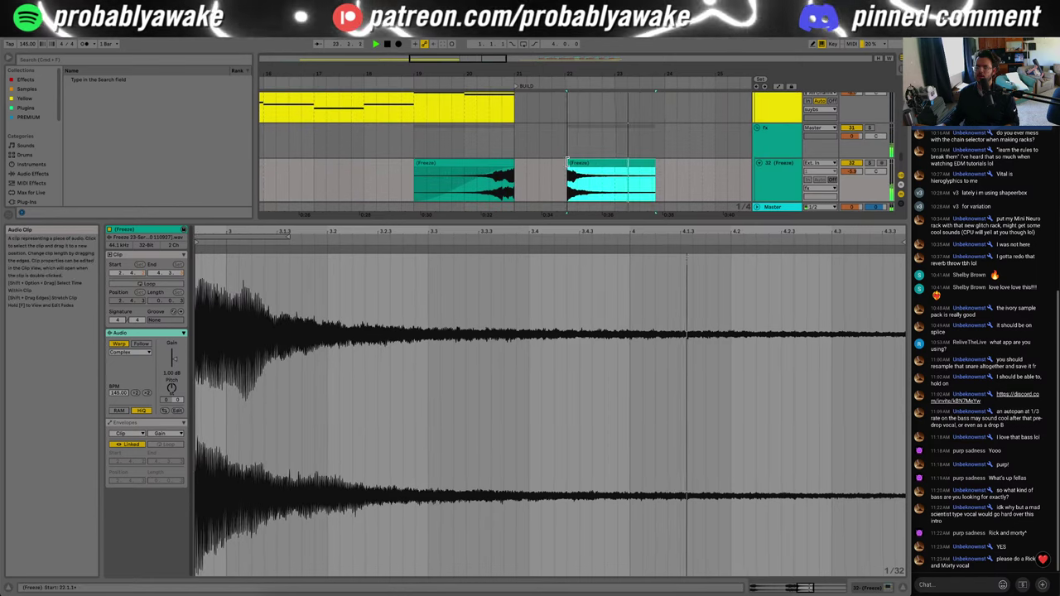
pyautogui.moveTo(576, 165); pyautogui.dragTo(522, 170)
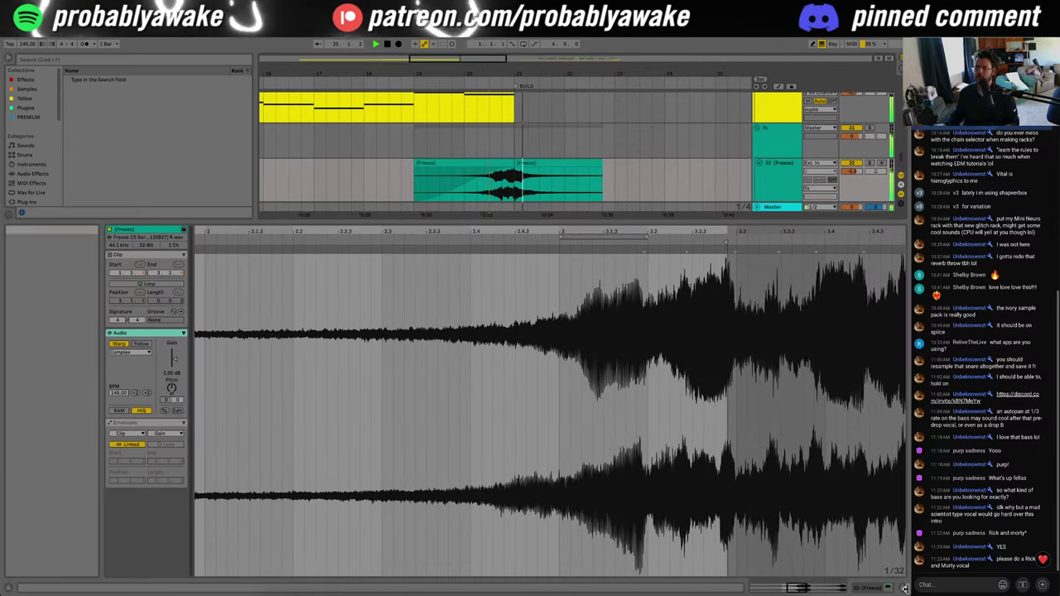
# Step: Move the reversed tail clip to a new audio track below track 32 and shorten it to two beats
pyautogui.click(904, 588)
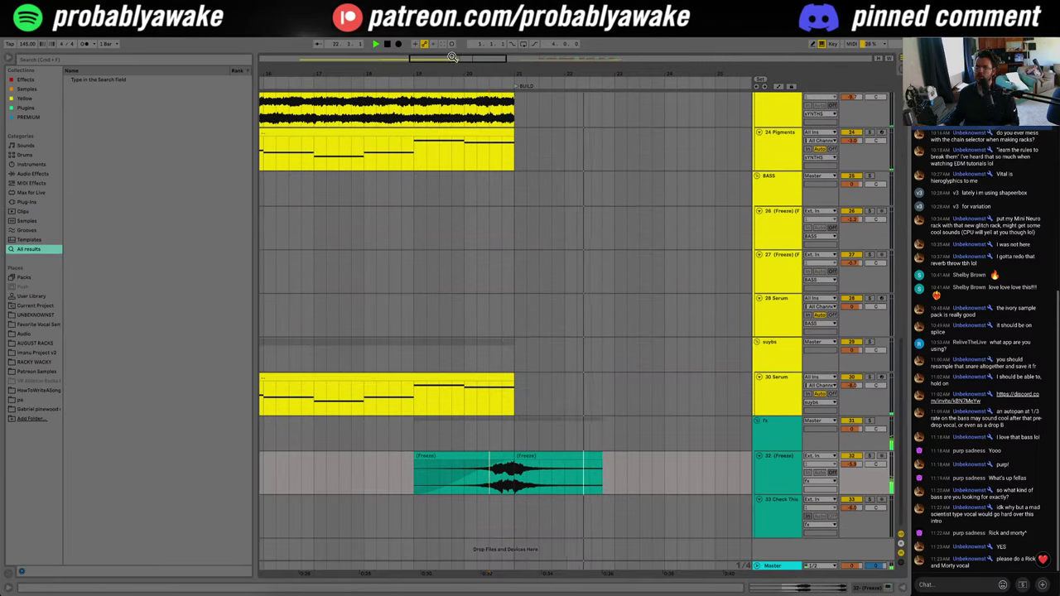
pyautogui.moveTo(452, 57); pyautogui.dragTo(453, 45)
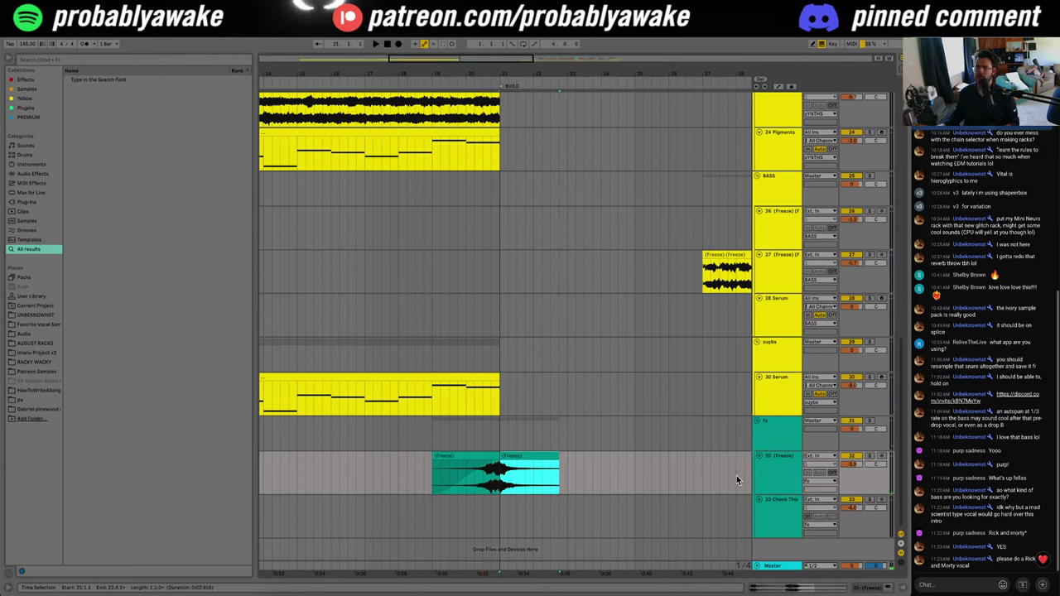
pyautogui.moveTo(531, 456); pyautogui.dragTo(532, 510)
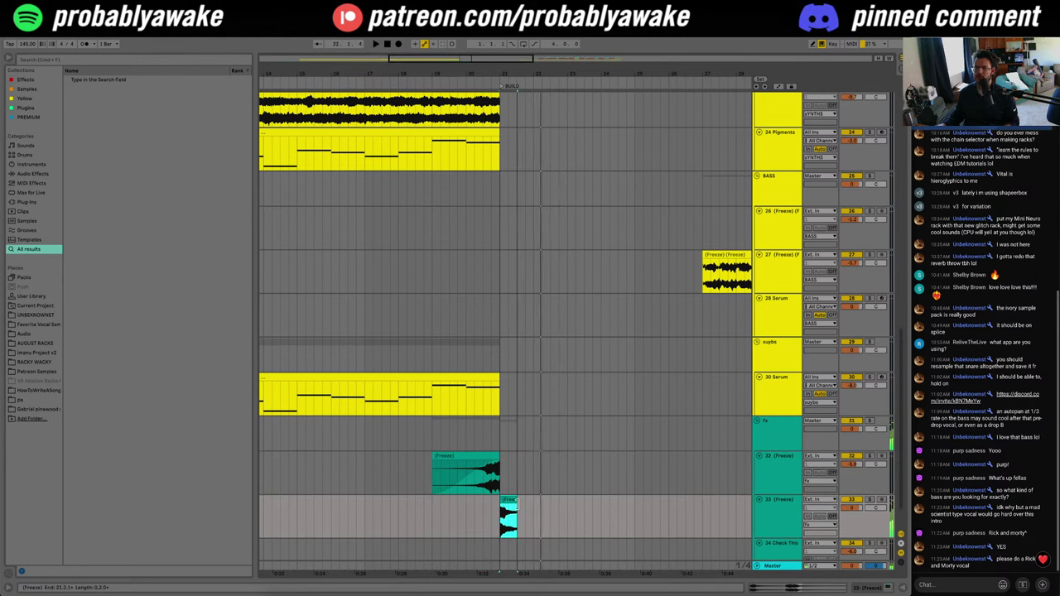
# Step: Repeat the two-beat tail clip back to back on track 33 from bar 21 to bar 25
pyautogui.press('super+d')
pyautogui.press('super+d')
pyautogui.press('super+z')
pyautogui.press('super+z')
pyautogui.press('super+z')
pyautogui.press('super+z')
pyautogui.press('super+z')
pyautogui.press('super+z')
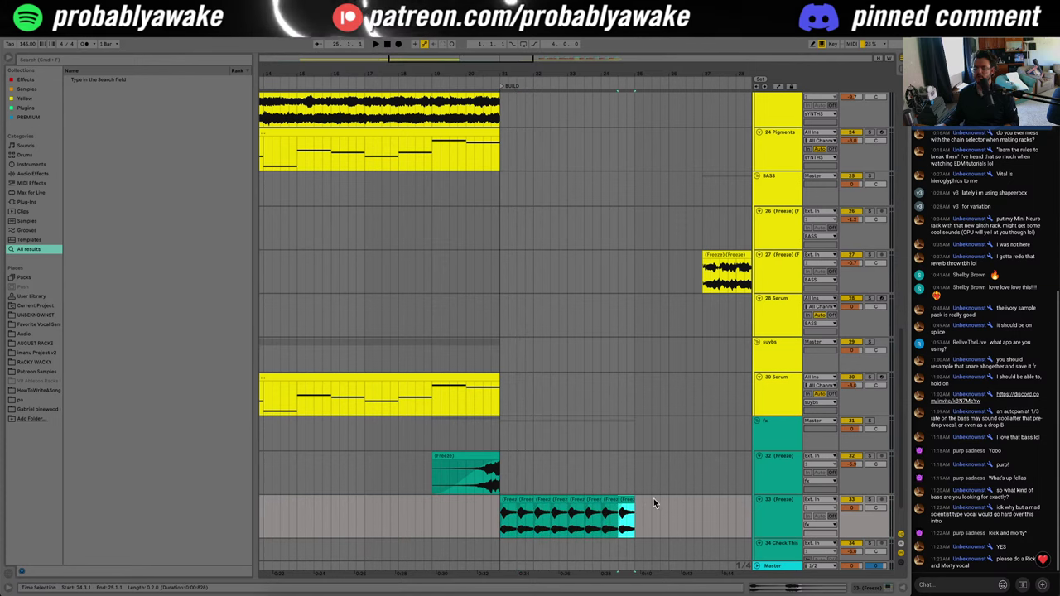
# Step: Continue the row on track 33 with one-beat repeats of the clip from bar 25 to just past bar 28
pyautogui.press('super+d')
pyautogui.press('super+d')
pyautogui.press('super+d')
pyautogui.press('super+d')
pyautogui.press('super+d')
pyautogui.press('super+d')
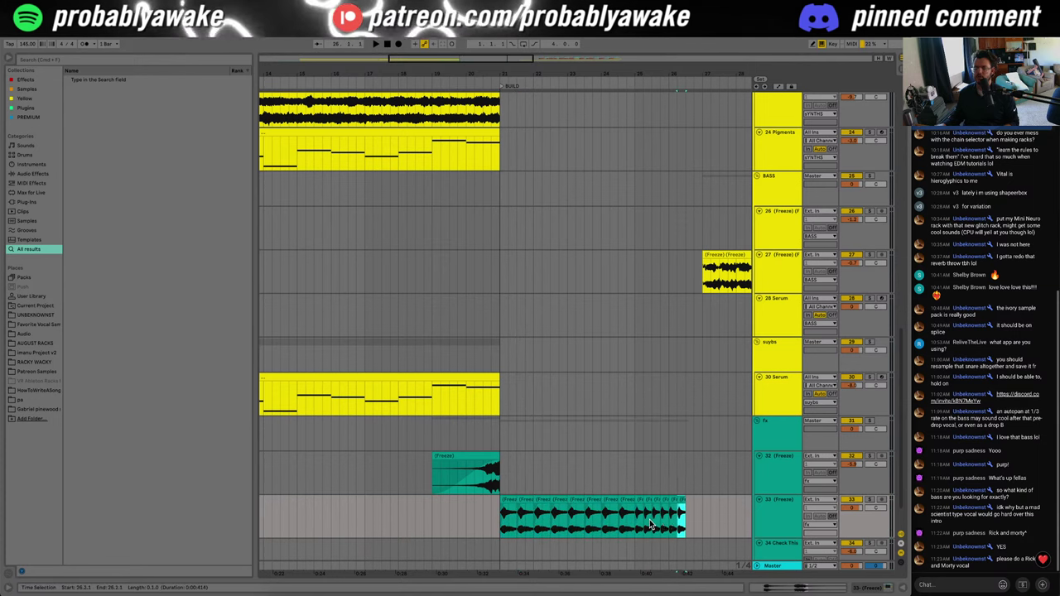
pyautogui.hscroll(4, 650, 527)
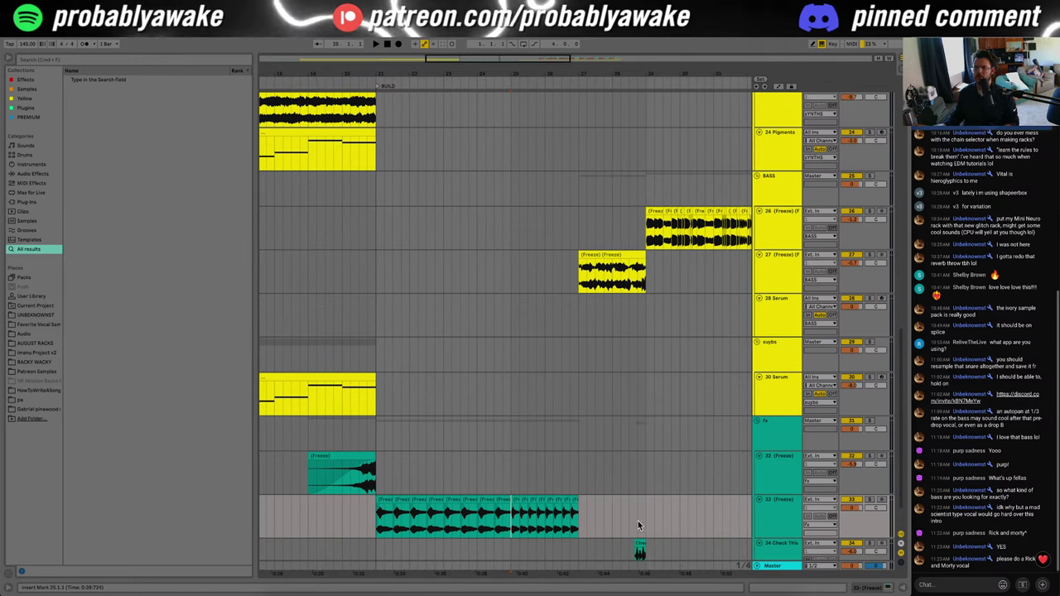
pyautogui.click(575, 500)
pyautogui.press('super+d')
pyautogui.press('super+d')
pyautogui.press('super+d')
pyautogui.press('super+d')
pyautogui.press('super+d')
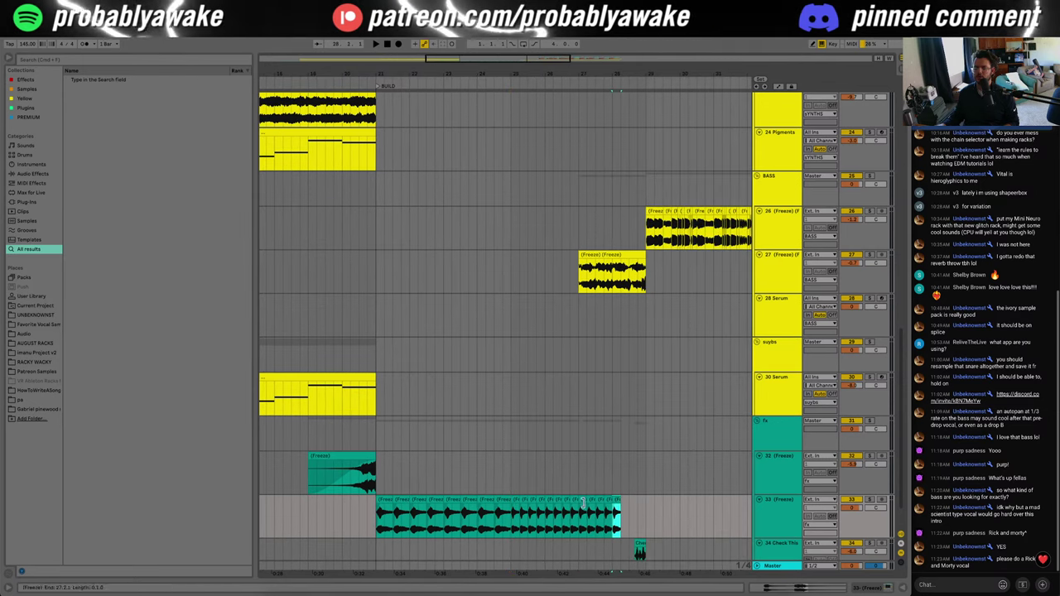
# Step: Shorten the track 33 clip at bar 27 to half a beat and repeat it back to back up to bar 28
pyautogui.scroll(5, 596, 514)
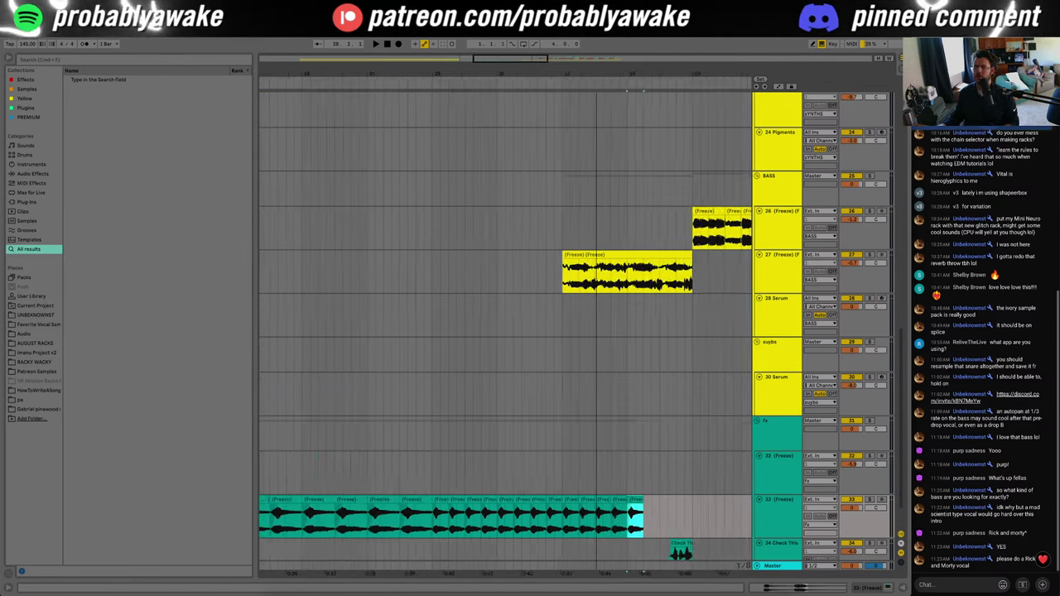
pyautogui.click(540, 507)
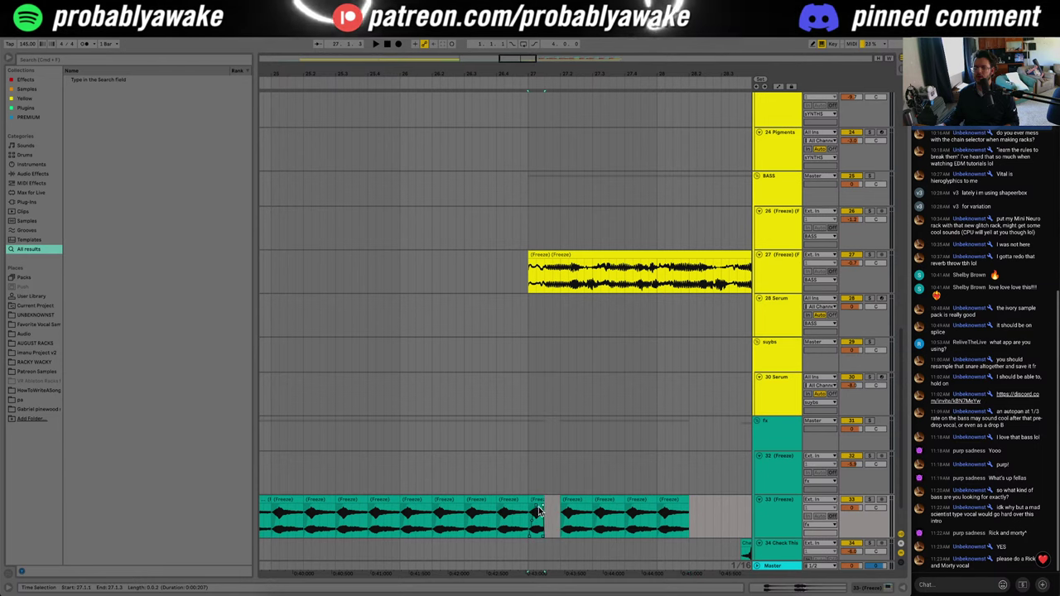
pyautogui.press('super+d')
pyautogui.press('super+d')
pyautogui.press('super+d')
pyautogui.press('super+d')
pyautogui.press('super+d')
pyautogui.press('super+d')
pyautogui.press('super+d')
pyautogui.press('super+d')
pyautogui.press('super+d')
pyautogui.press('super+d')
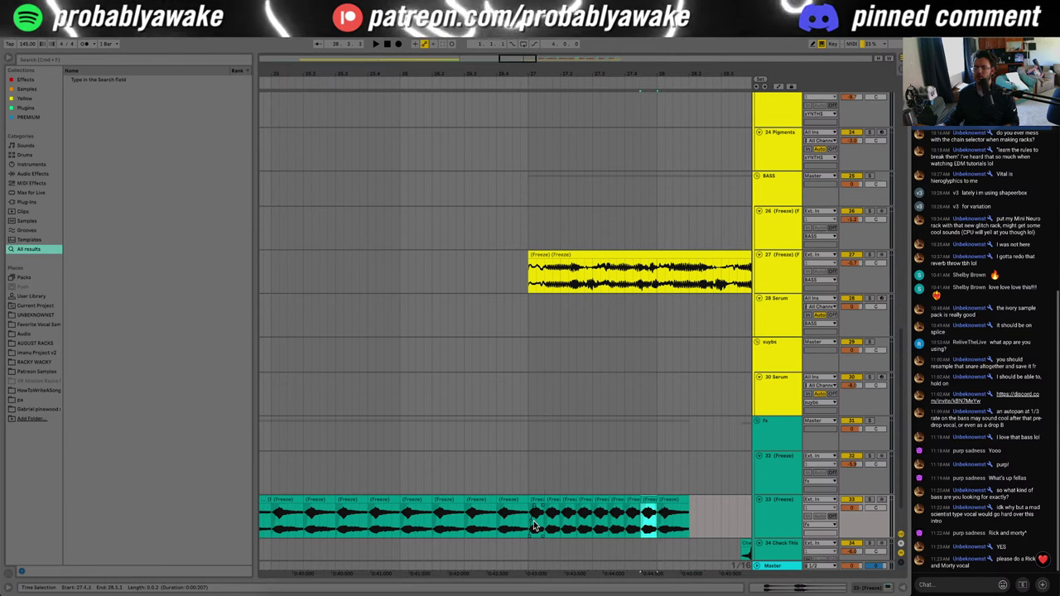
pyautogui.press('super+z')
pyautogui.press('super+z')
pyautogui.press('super+z')
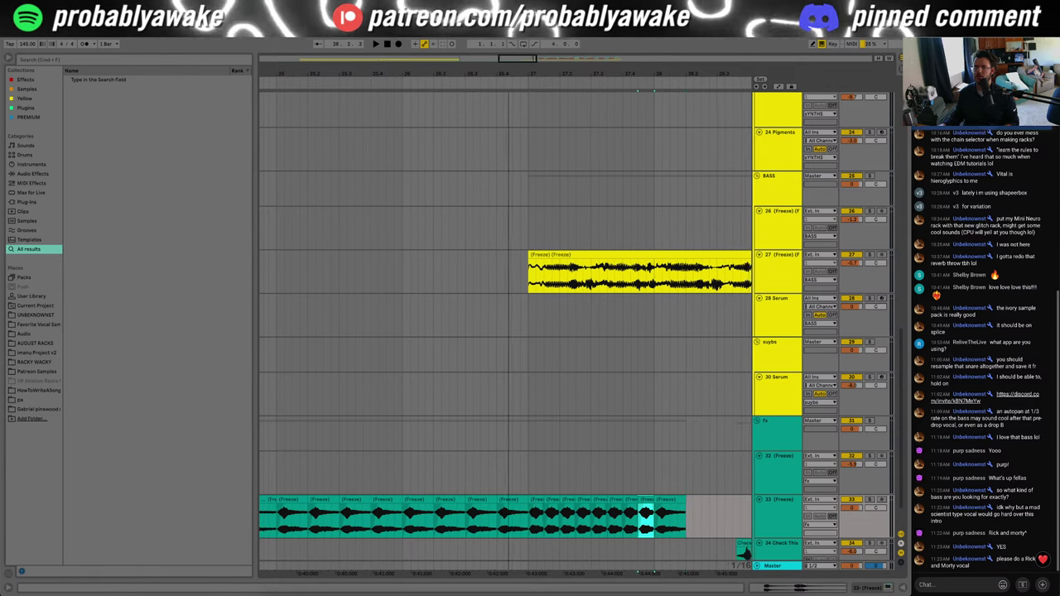
# Step: Delete the leftover one-beat clip after bar 28 on track 33
pyautogui.moveTo(453, 74); pyautogui.dragTo(403, 58)
pyautogui.moveTo(545, 513); pyautogui.dragTo(518, 511)
pyautogui.press('Delete')
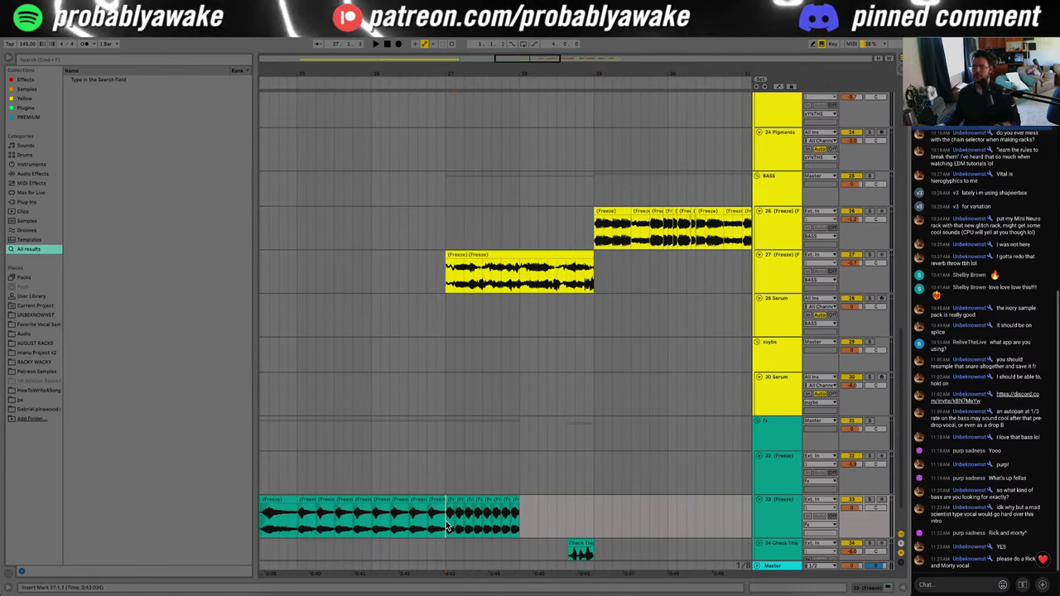
# Step: Add an EQ Eight after the Saturator on track 33 and set its low cut at 435 Hz
pyautogui.press('space')
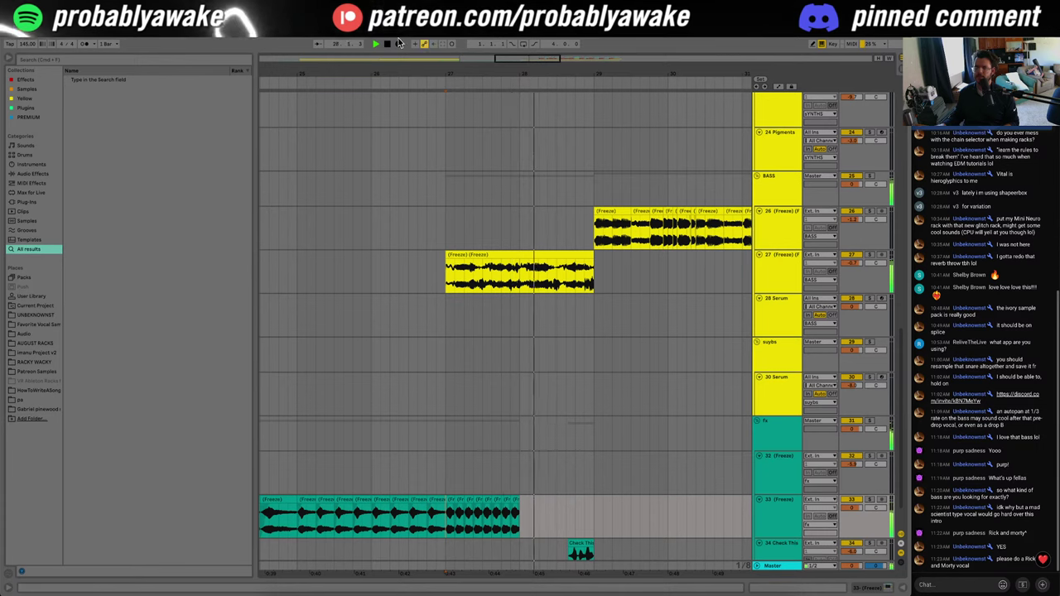
pyautogui.moveTo(399, 74); pyautogui.dragTo(593, 43)
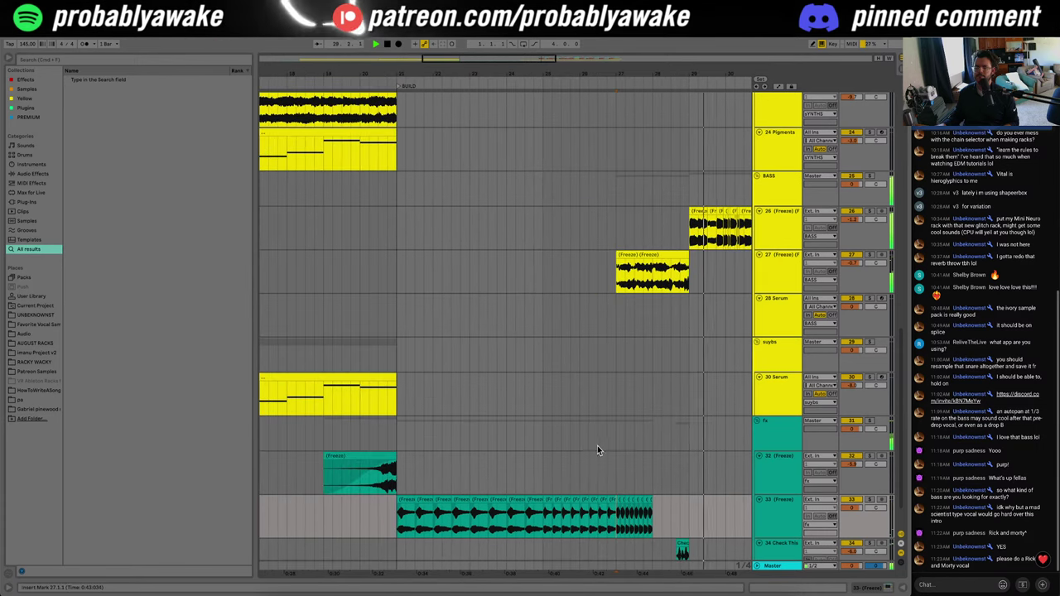
pyautogui.scroll(-1, 598, 450)
pyautogui.click(185, 58)
pyautogui.write('eq')
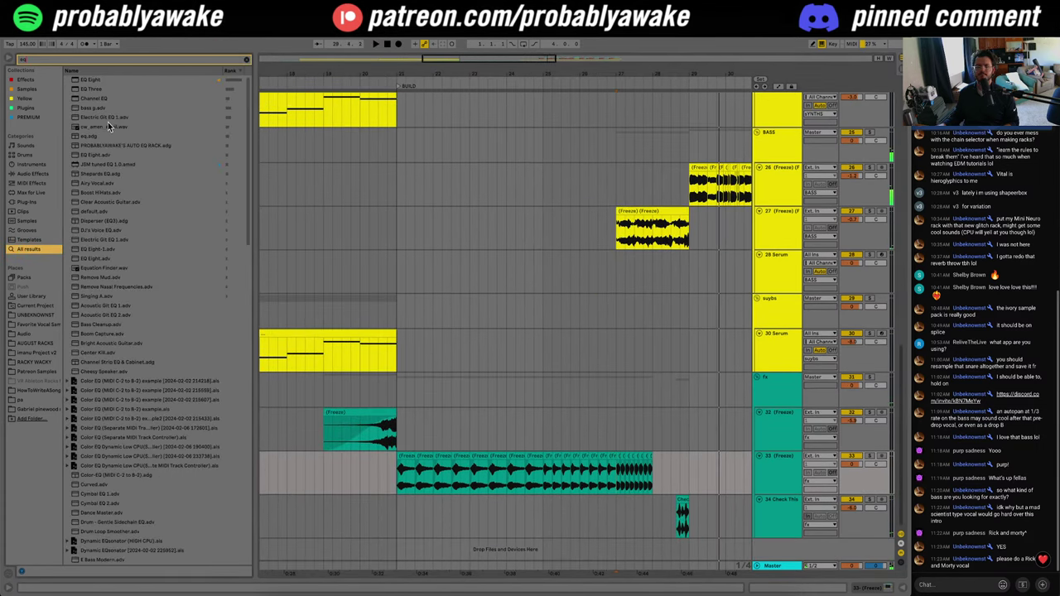
pyautogui.moveTo(439, 483); pyautogui.dragTo(438, 482)
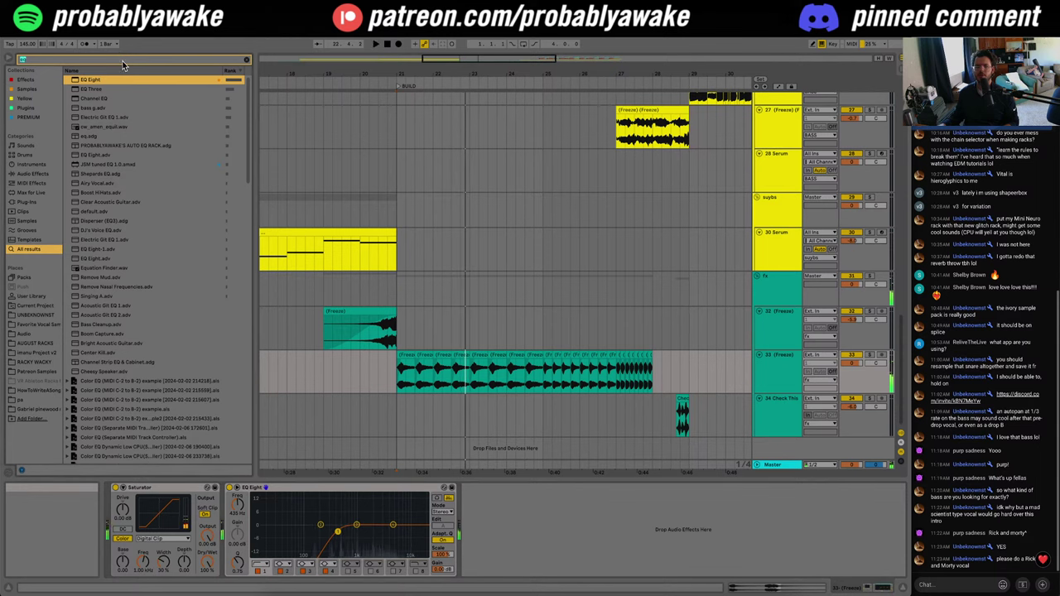
# Step: Search for the Shifter effect and add it after the EQ Eight on track 33
pyautogui.write('s')
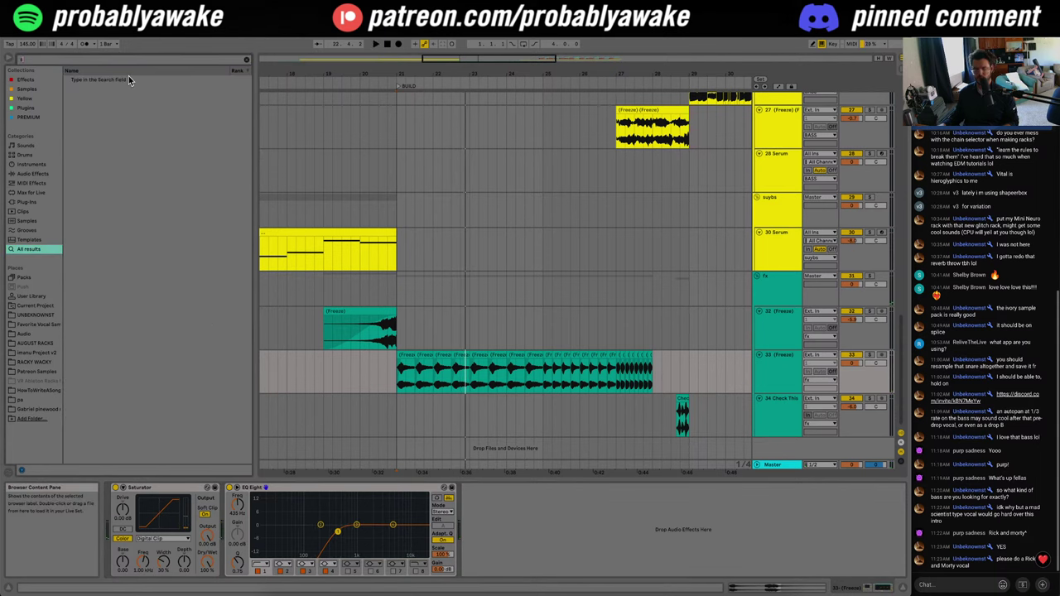
pyautogui.write('h')
pyautogui.moveTo(93, 81); pyautogui.dragTo(536, 527)
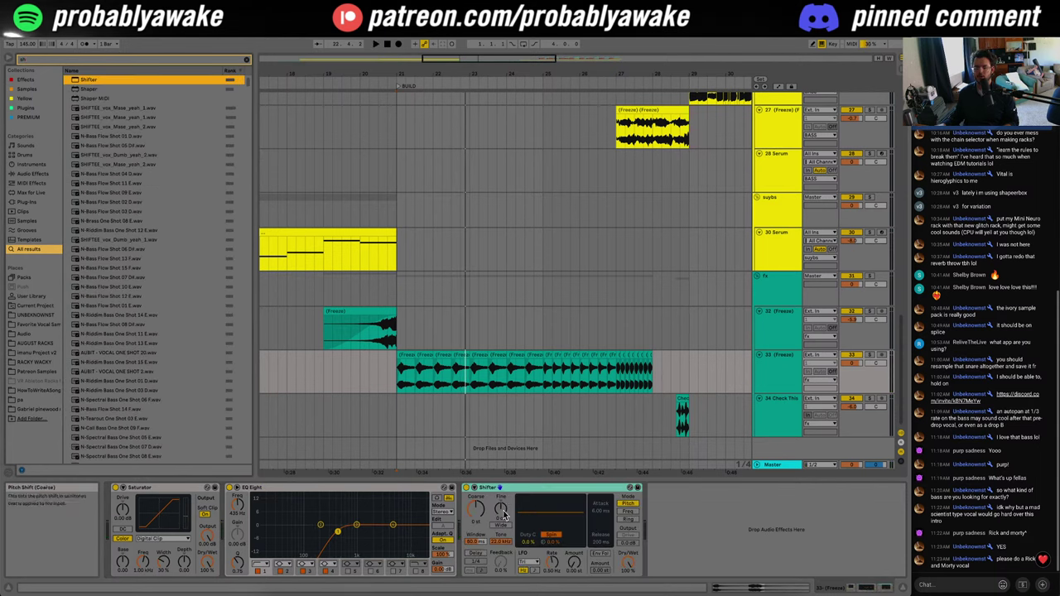
# Step: Automate the Shifter's Pitch Fine on track 33 as a ramp rising from bar 21 to 100 ct at bar 28, and audition it
pyautogui.rightClick(507, 515)
pyautogui.click(530, 520)
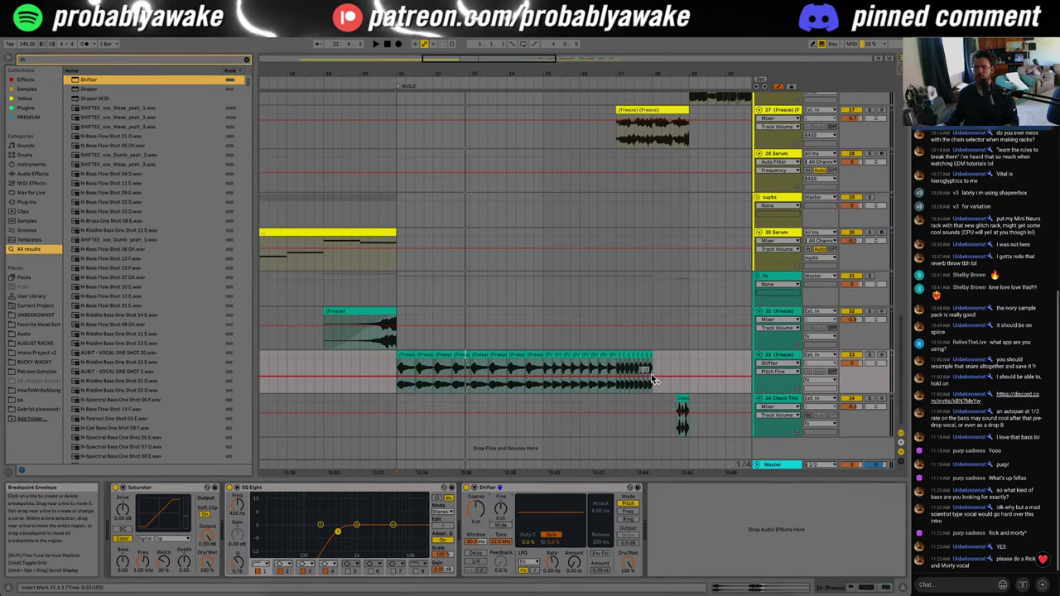
pyautogui.click(397, 376)
pyautogui.moveTo(662, 374); pyautogui.dragTo(662, 359)
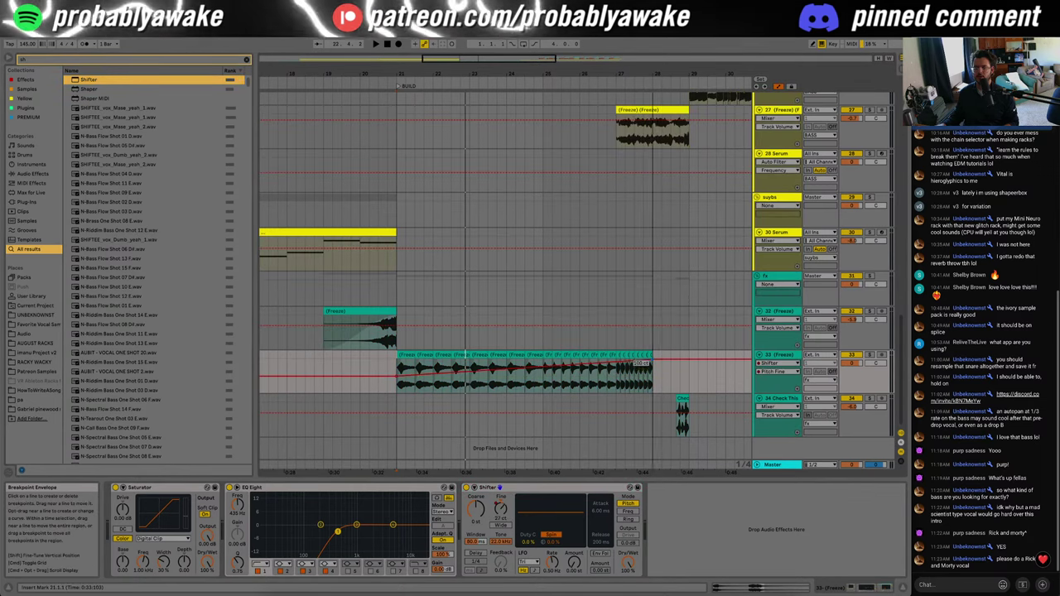
pyautogui.click(643, 389)
pyautogui.press('space')
pyautogui.click(400, 401)
pyautogui.press('space')
pyautogui.press('space')
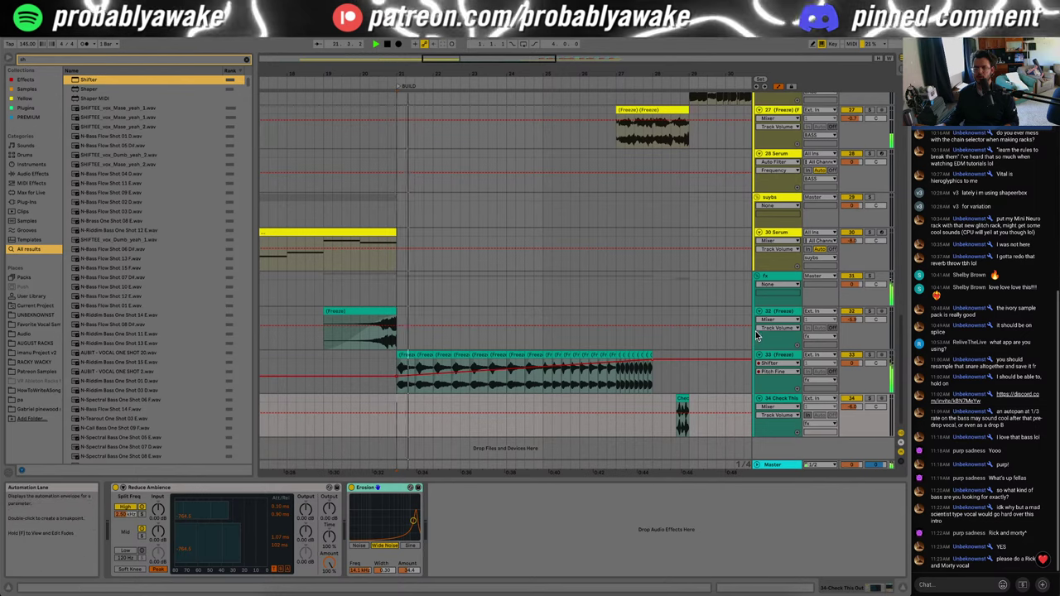
# Step: Duplicate the automated Shifter twice on track 33 so three run in series
pyautogui.click(766, 357)
pyautogui.click(493, 488)
pyautogui.hotkey('ctrl', 'd')
pyautogui.hotkey('ctrl', 'd')
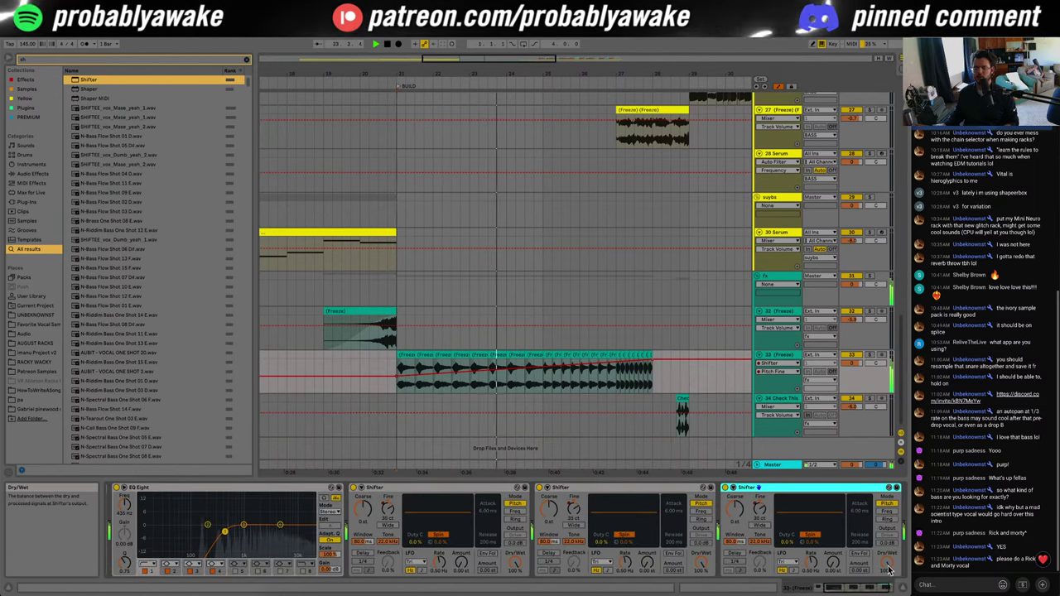
pyautogui.click(903, 587)
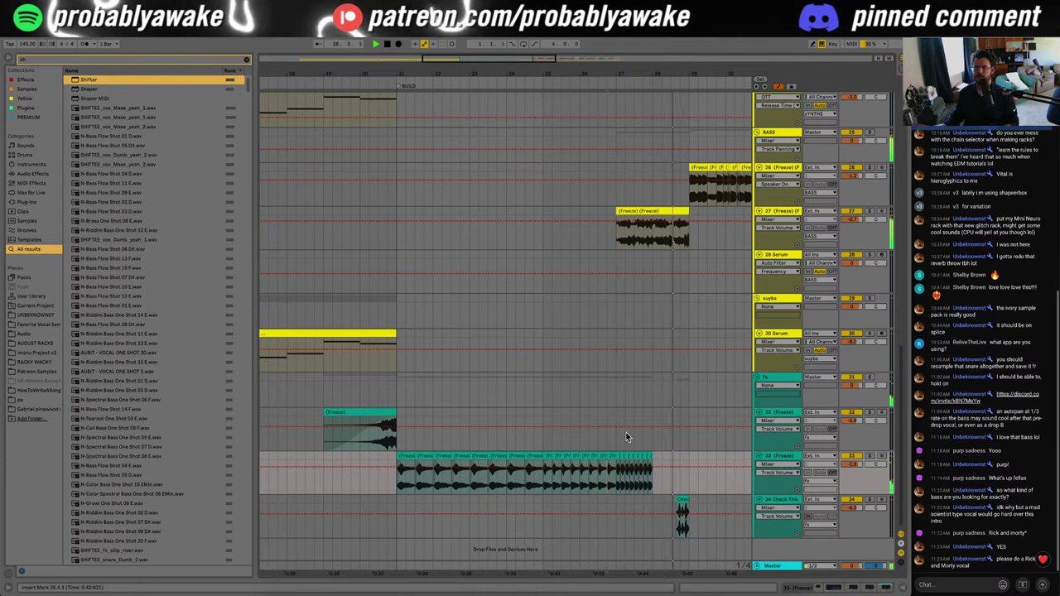
# Step: Shorten the frozen bass clip on track 27 to one bar, ending at bar 28
pyautogui.click(619, 234)
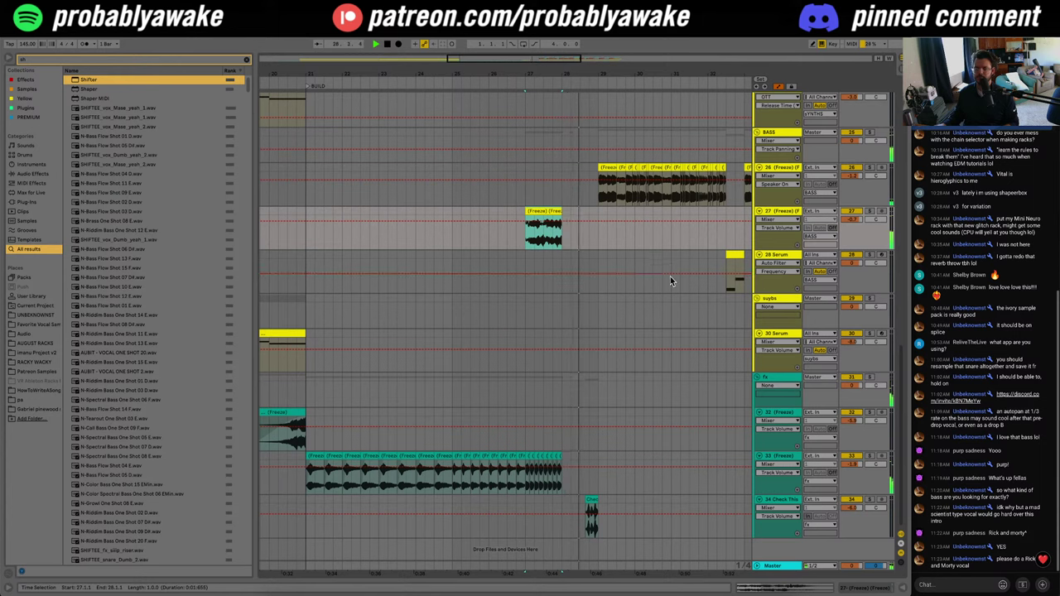
pyautogui.moveTo(572, 59); pyautogui.dragTo(557, 83)
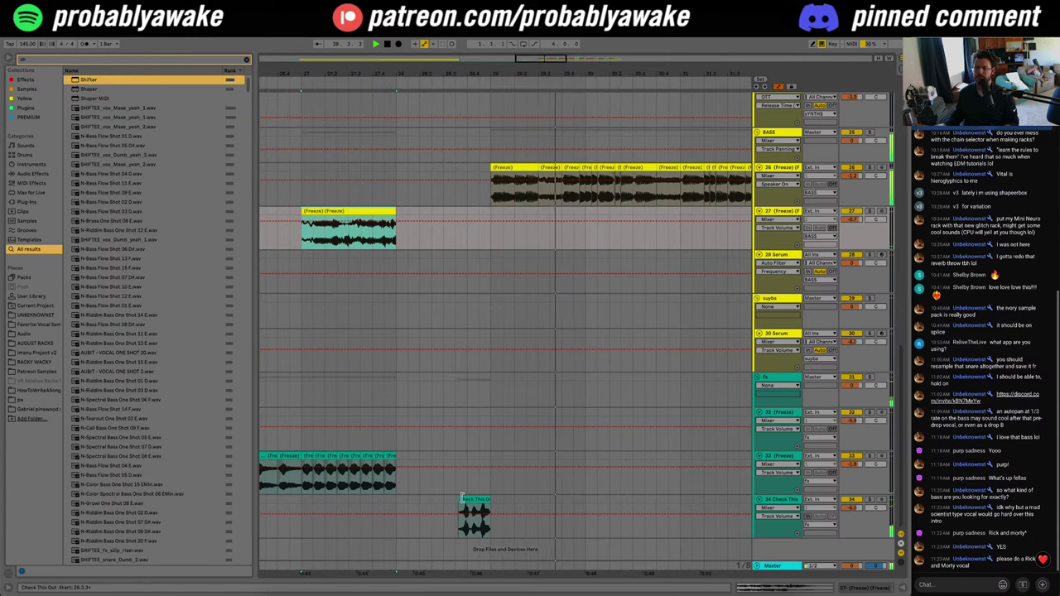
# Step: Extend the start of the Check This Out vocal clip back to about bar 28.3 and trim its end slightly before bar 29
pyautogui.moveTo(462, 499); pyautogui.dragTo(448, 499)
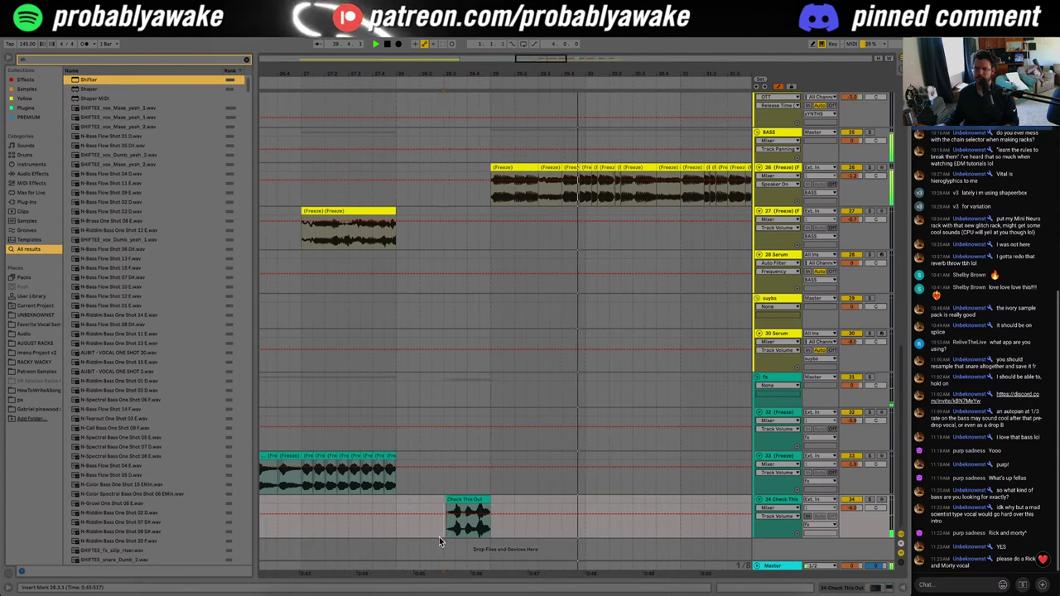
pyautogui.press('space')
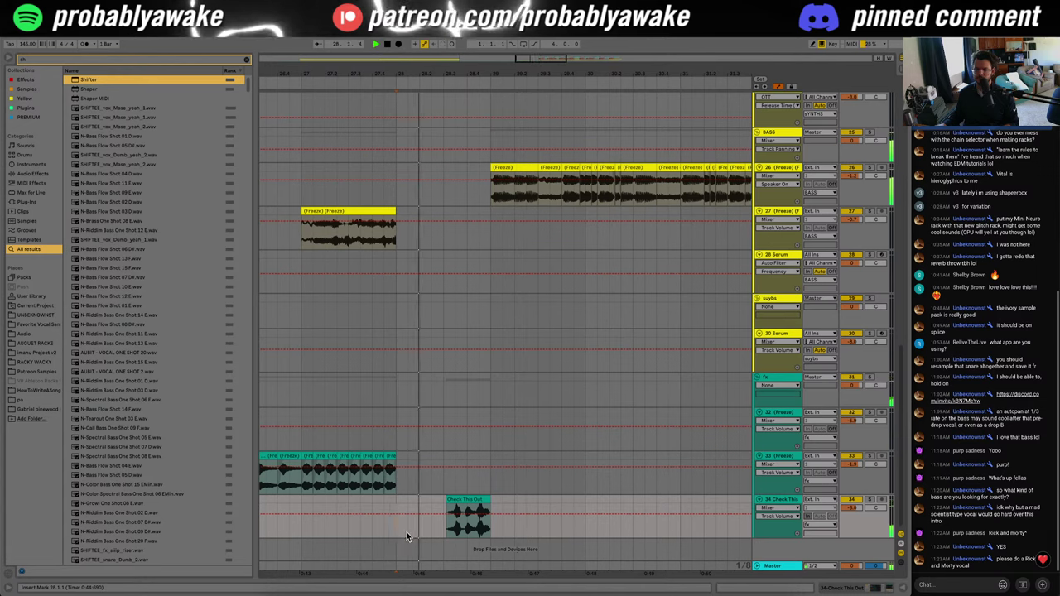
pyautogui.moveTo(478, 499); pyautogui.dragTo(470, 503)
pyautogui.moveTo(480, 499); pyautogui.dragTo(442, 547)
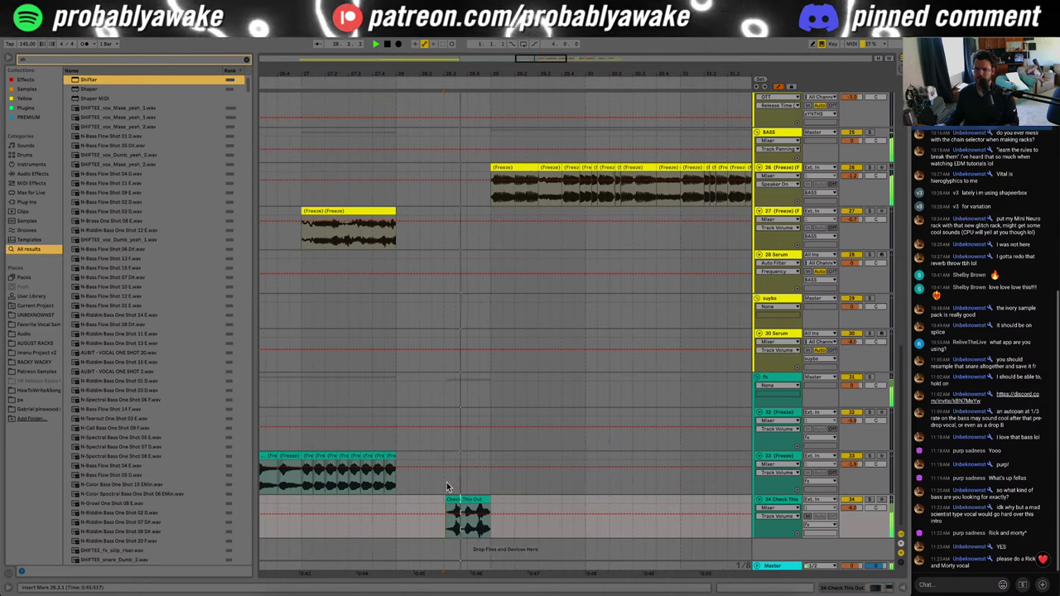
pyautogui.click(398, 519)
pyautogui.moveTo(491, 501); pyautogui.dragTo(487, 501)
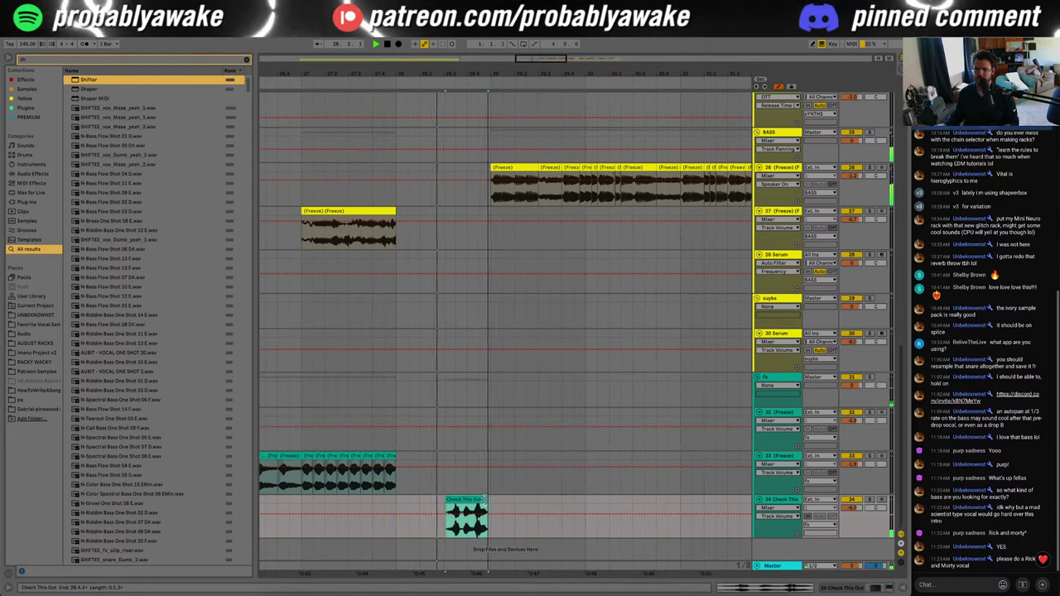
pyautogui.click(398, 527)
pyautogui.press('space')
pyautogui.press('space')
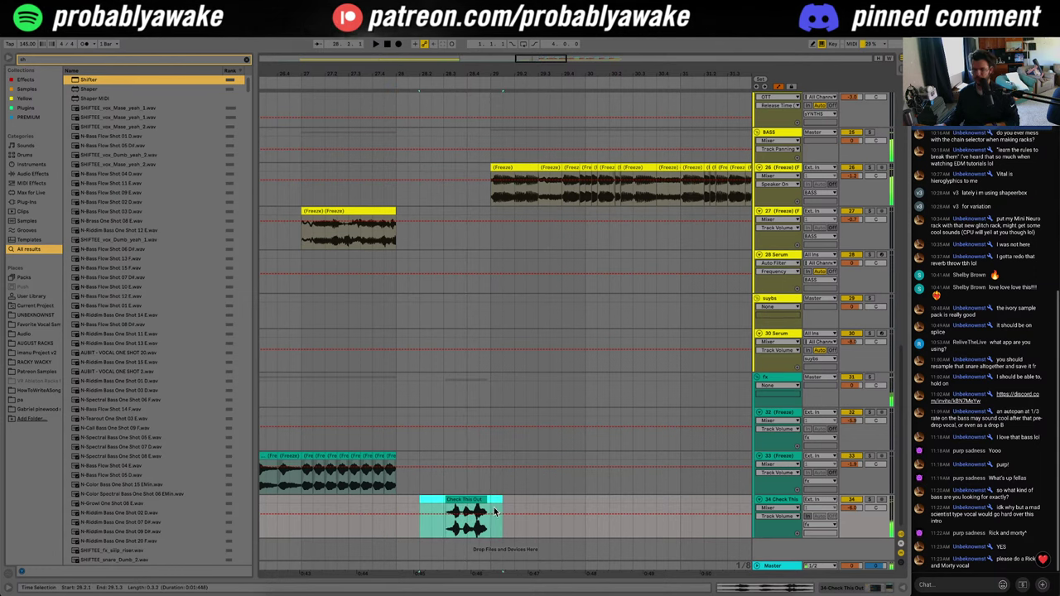
# Step: Copy the drum fill before bar 33 on track 11 to the last half bar before bar 29
pyautogui.scroll(10, 532, 353)
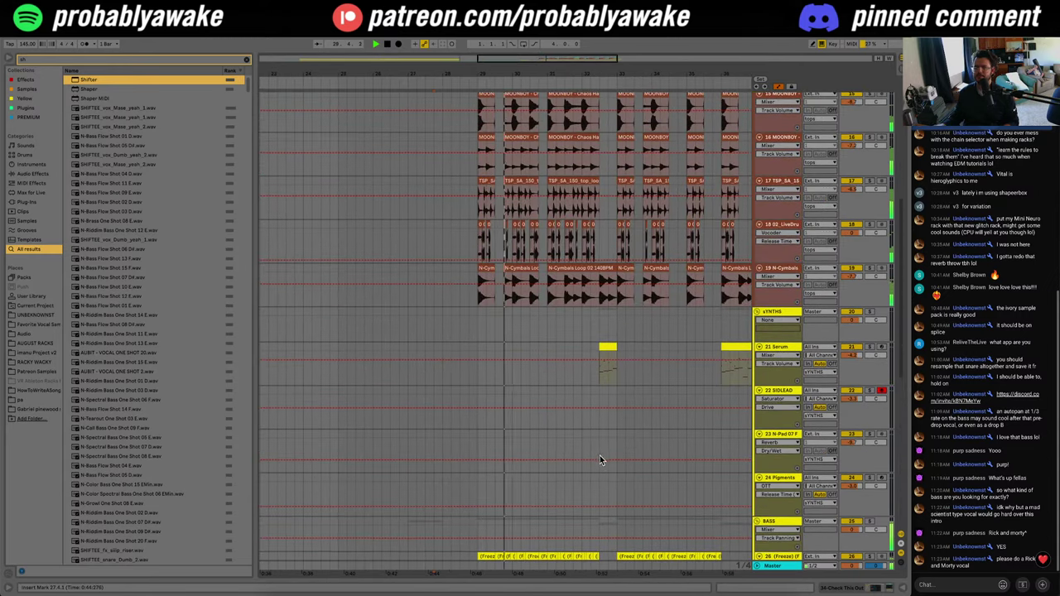
pyautogui.scroll(5, 607, 487)
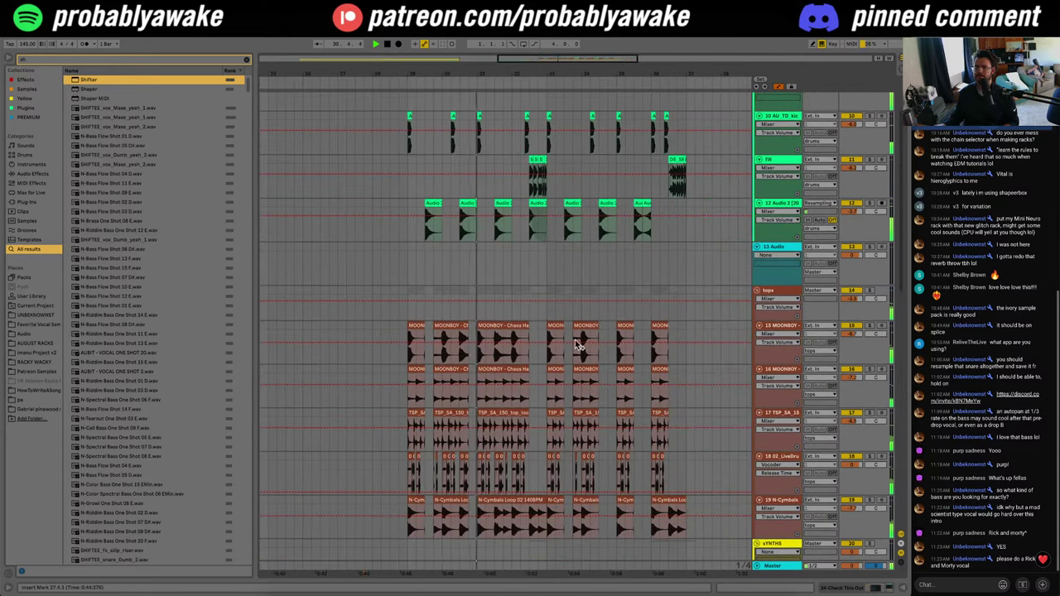
pyautogui.click(533, 187)
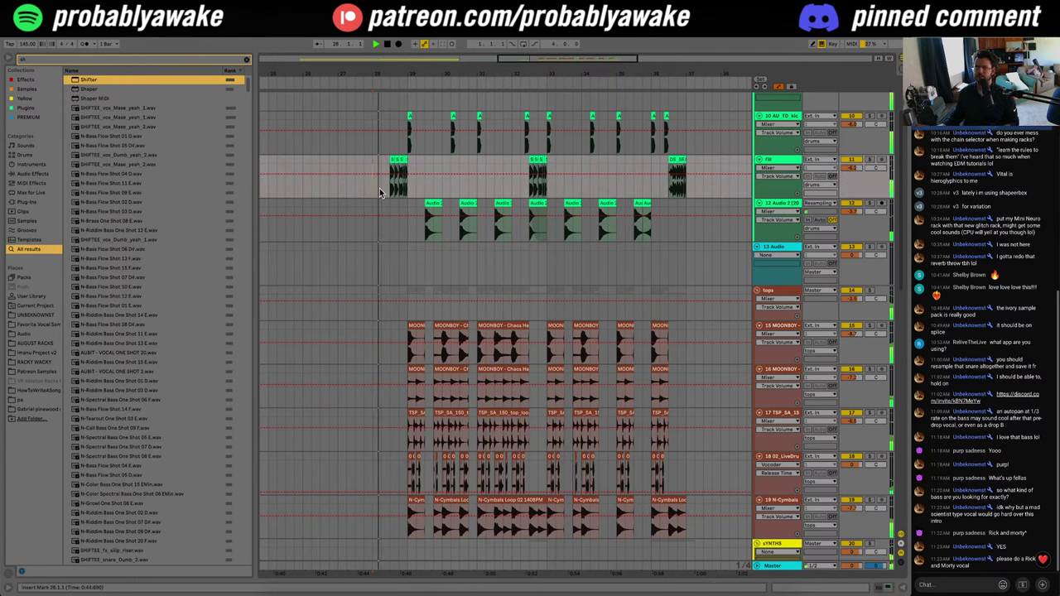
# Step: Play the transition from bar 28 into the drop, and replay the section from bar 32 around the Serum fill
pyautogui.moveTo(559, 57); pyautogui.dragTo(490, 71)
pyautogui.scroll(-1, 579, 293)
pyautogui.scroll(-8, 579, 293)
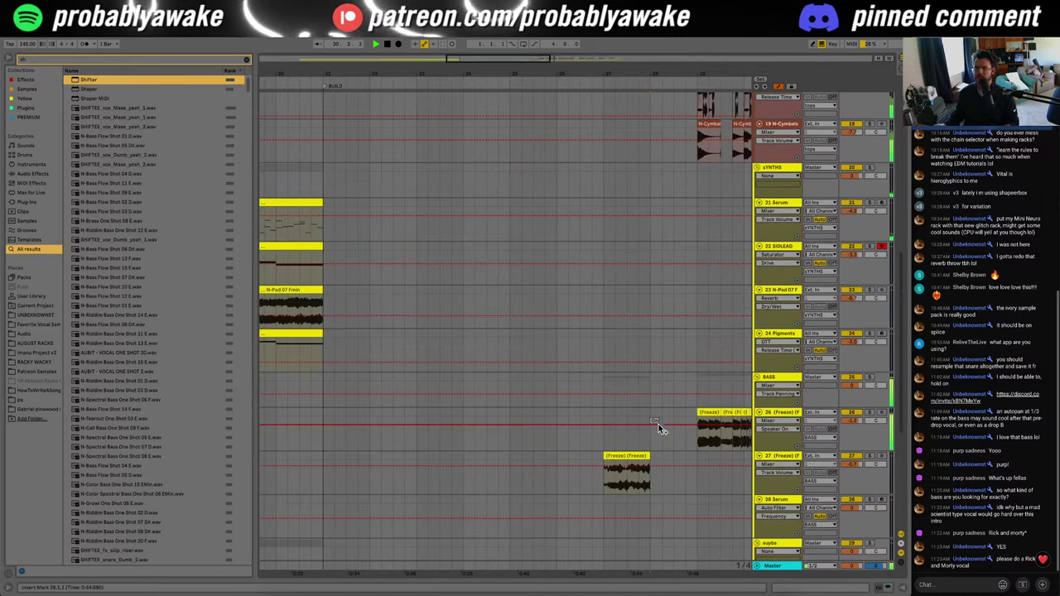
pyautogui.click(904, 587)
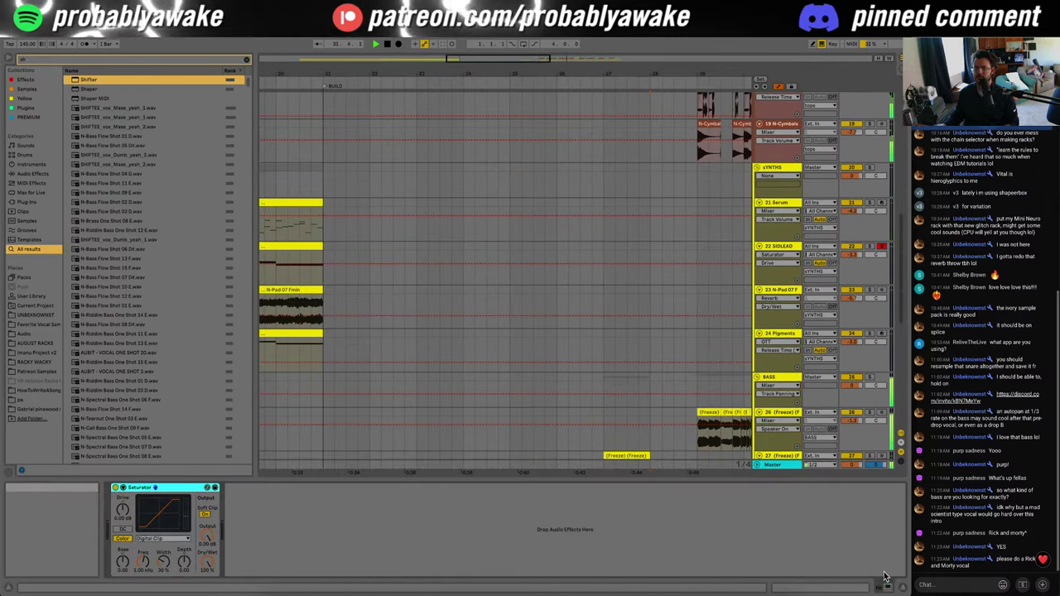
pyautogui.click(903, 587)
pyautogui.scroll(-5, 500, 315)
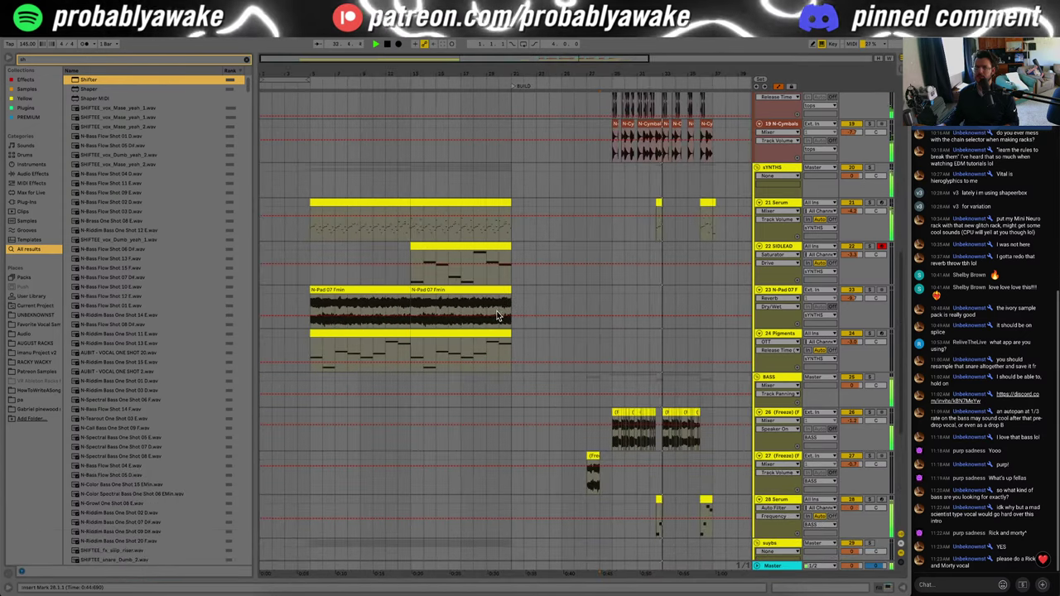
pyautogui.scroll(-3, 675, 373)
pyautogui.press('space')
pyautogui.click(653, 396)
pyautogui.scroll(3, 679, 365)
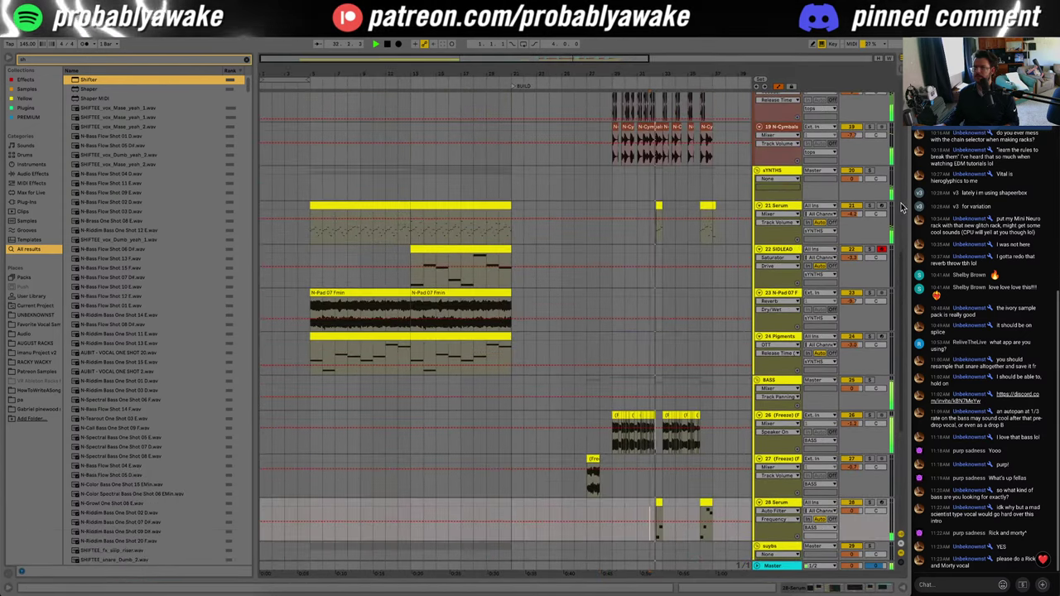
pyautogui.press('space')
# Step: Show the SPACE and GAIN automation of the effect rack on track 21 Serum and set GAIN to 11.8 dB
pyautogui.doubleClick(779, 206)
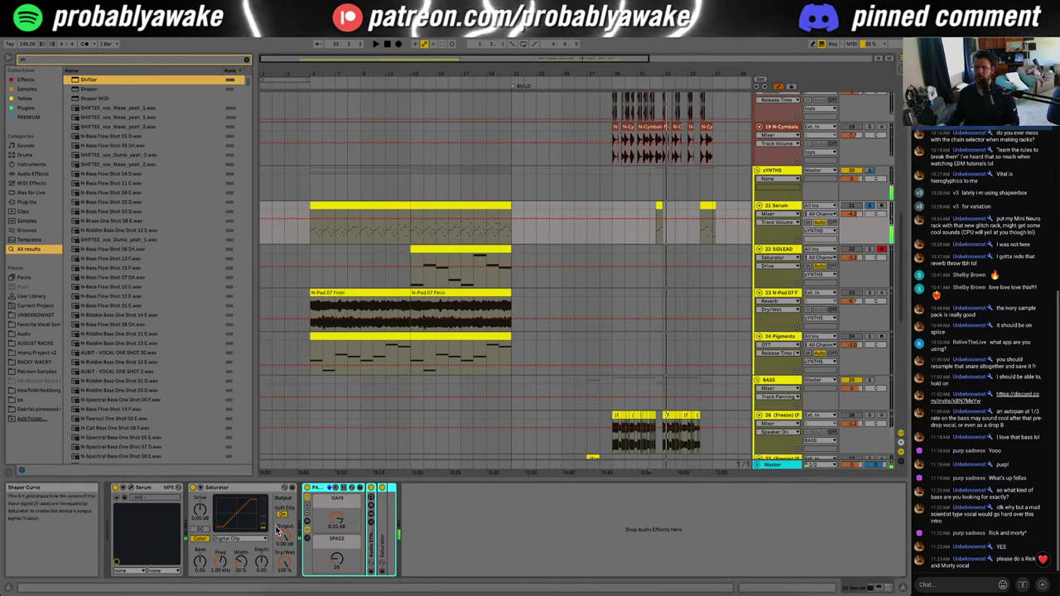
pyautogui.rightClick(337, 519)
pyautogui.click(391, 489)
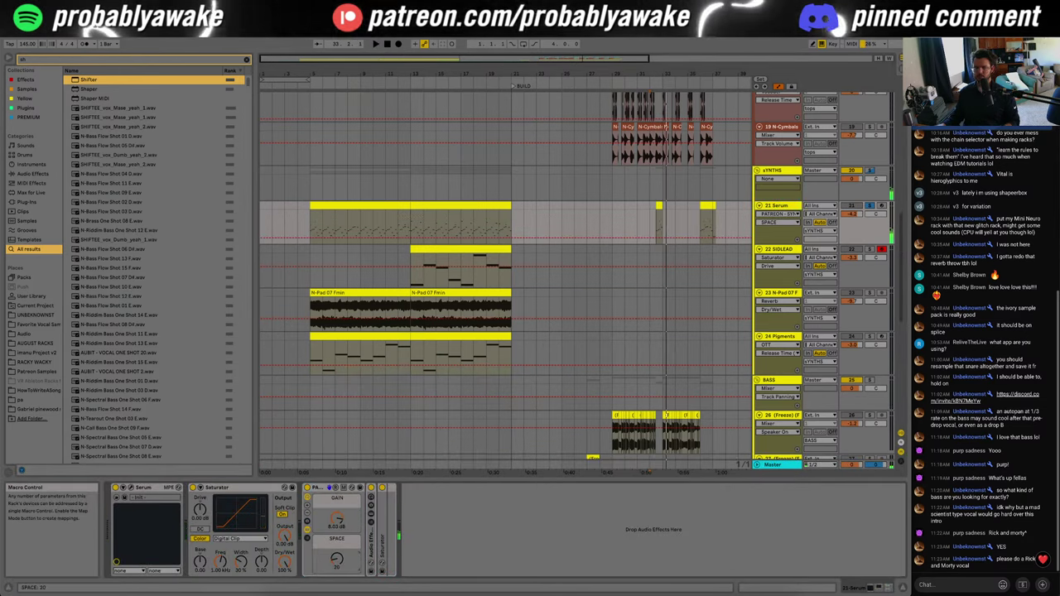
pyautogui.rightClick(333, 520)
pyautogui.click(396, 373)
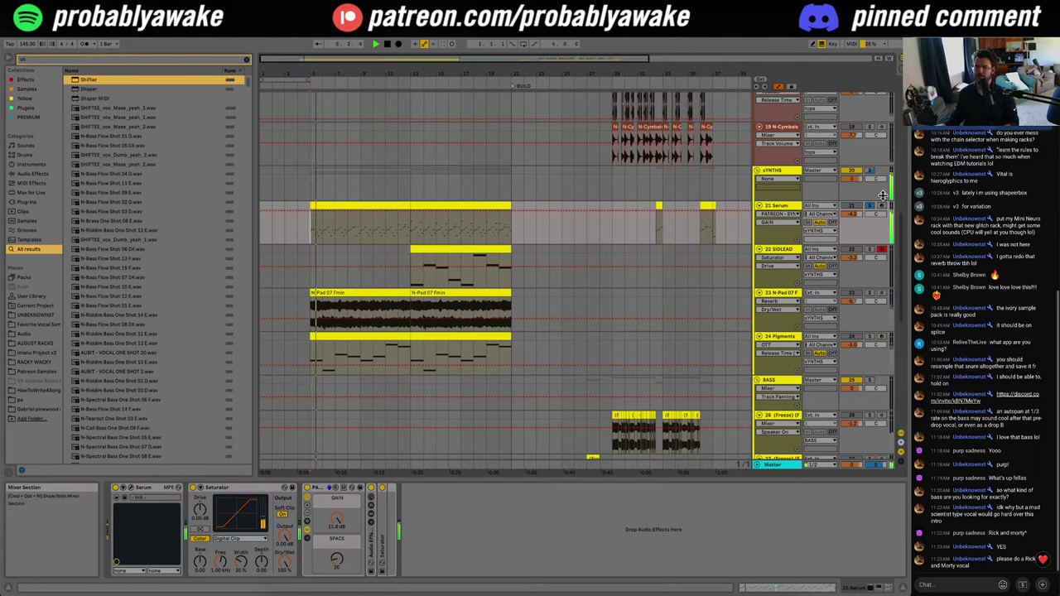
pyautogui.click(904, 588)
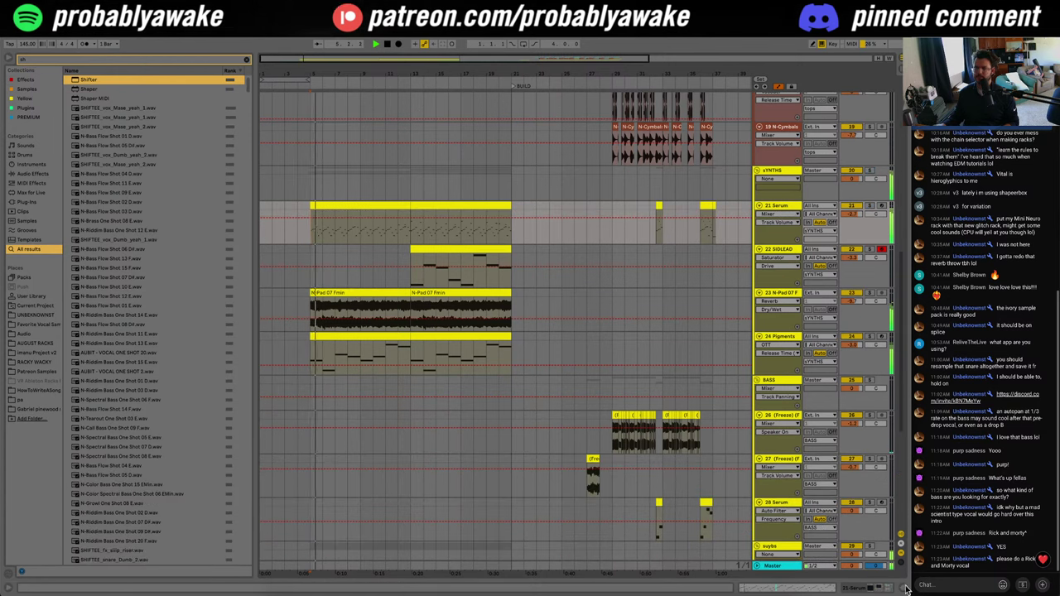
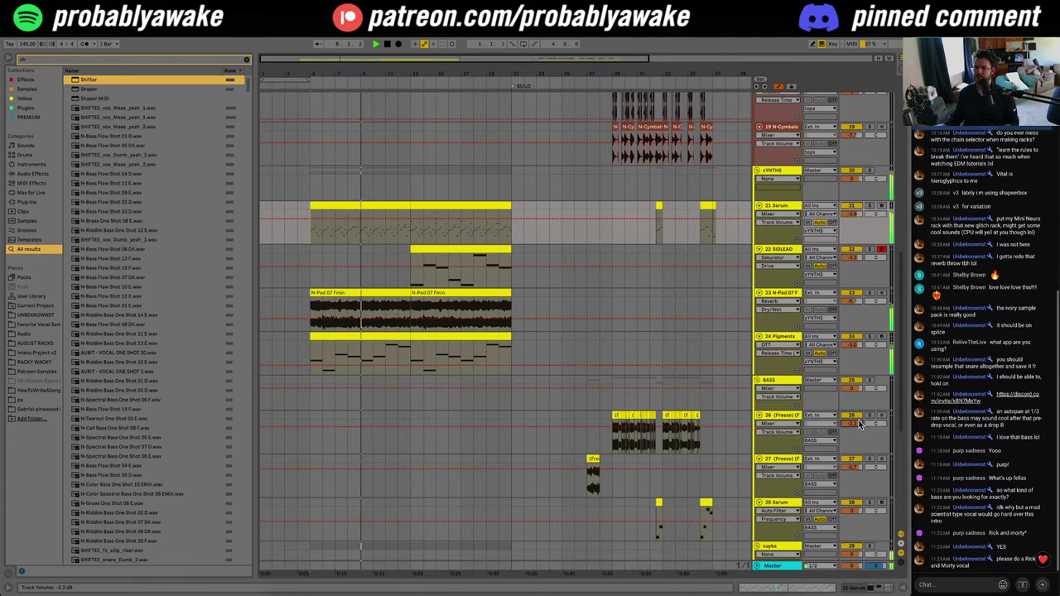
# Step: Extend the frozen bass clip on track 27 to span two bars, from bar 27 to bar 29
pyautogui.click(585, 456)
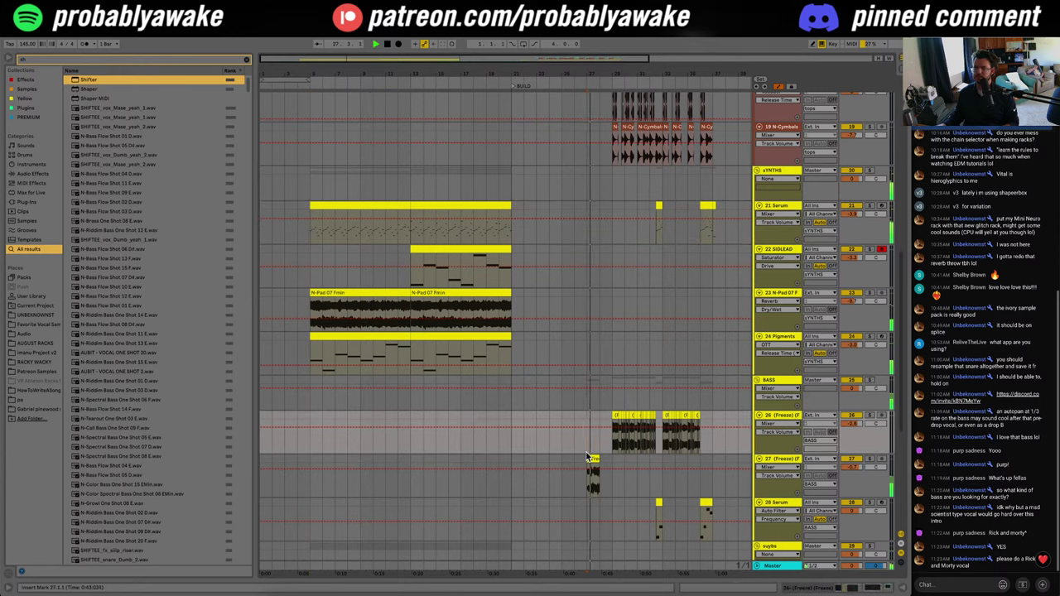
pyautogui.moveTo(595, 458); pyautogui.dragTo(609, 460)
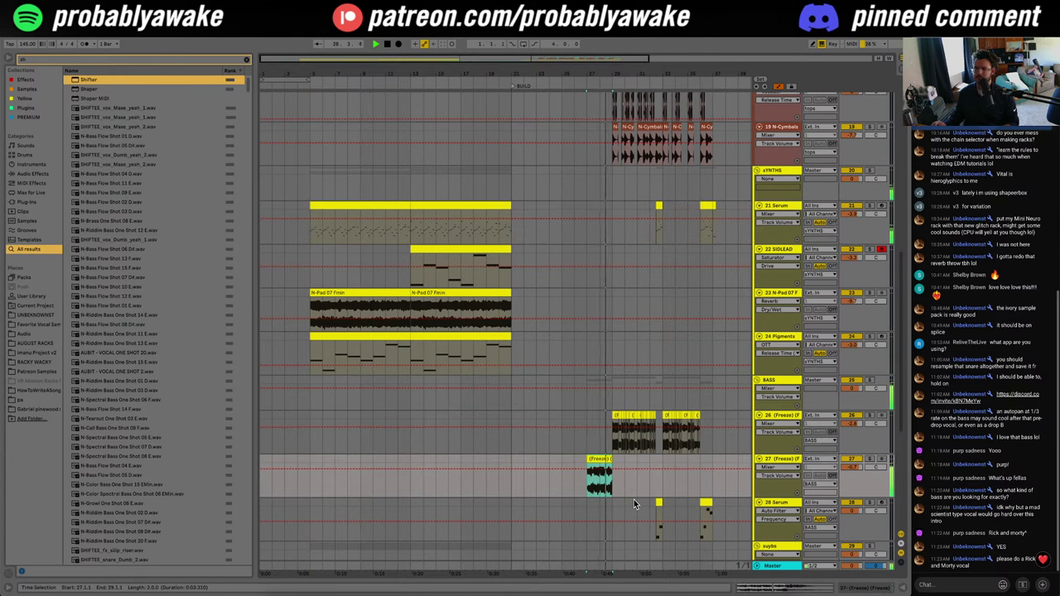
# Step: Listen through the drop from bar 29 and check its bass, synth and drum tracks
pyautogui.hscroll(2, 630, 507)
pyautogui.hscroll(3, 628, 509)
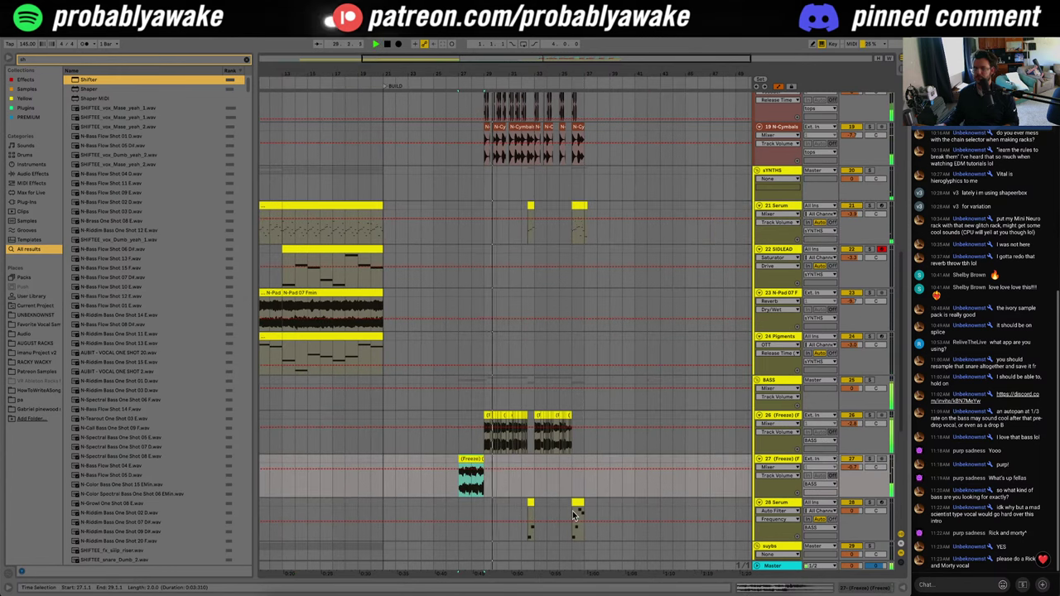
pyautogui.scroll(-3, 580, 518)
pyautogui.moveTo(530, 57); pyautogui.dragTo(543, 77)
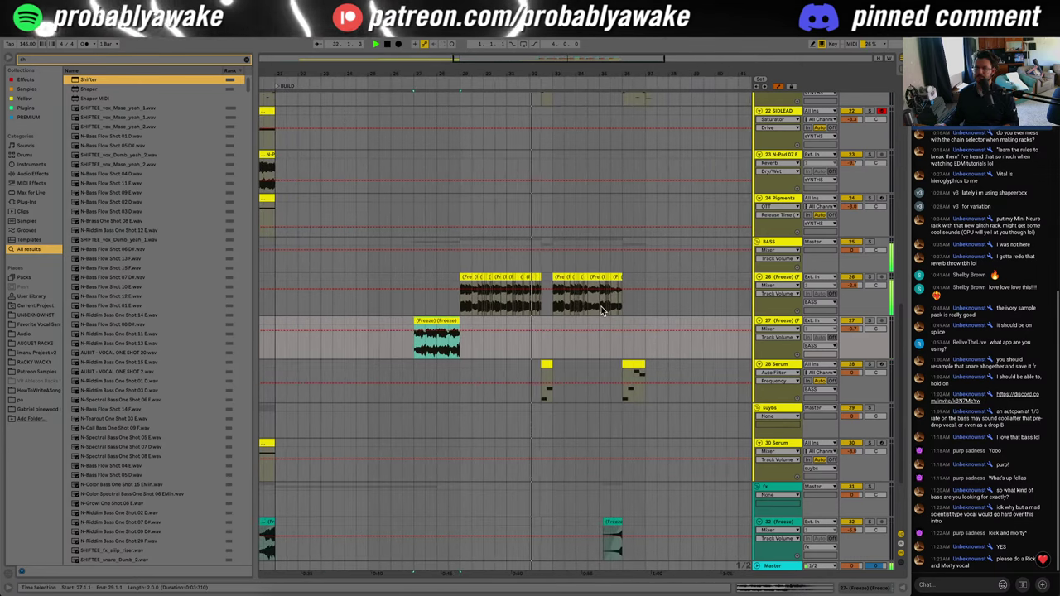
pyautogui.scroll(5, 606, 312)
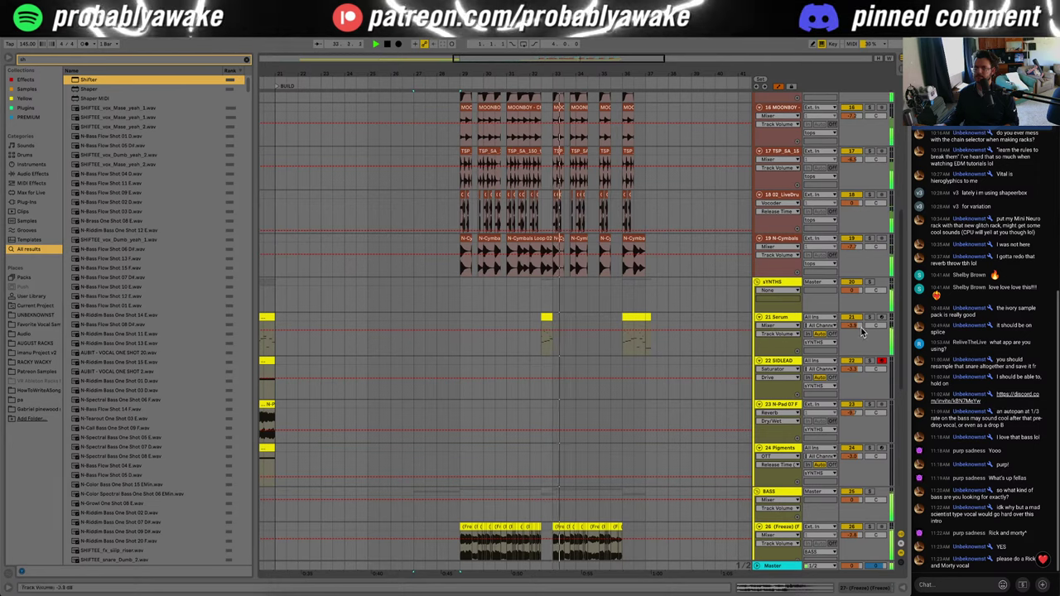
# Step: Save the set, stop playback after the drop and check the bass and FX tracks around bar 36
pyautogui.hotkey('ctrl', 's')
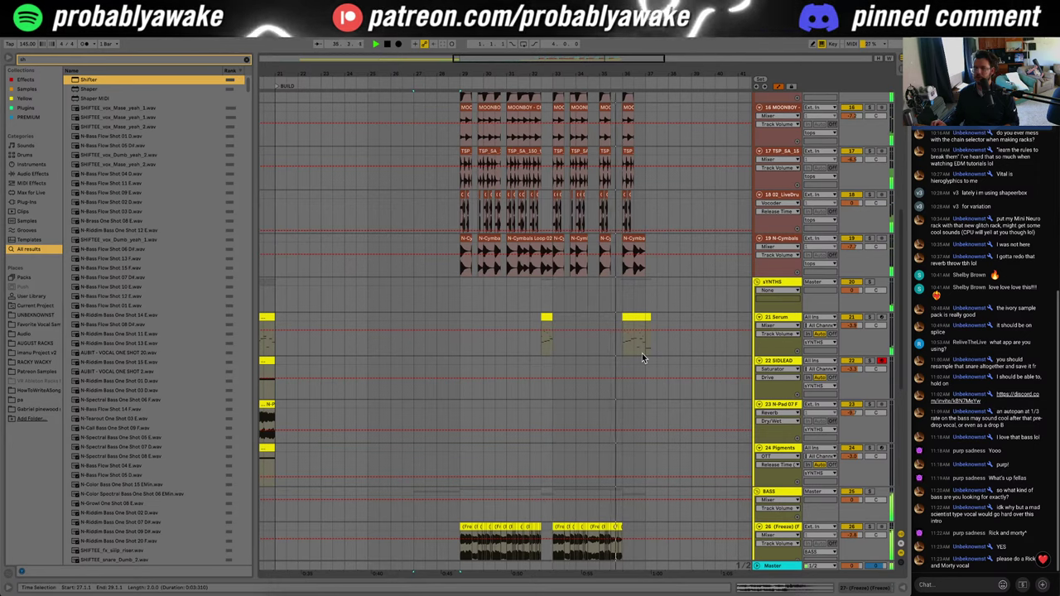
pyautogui.moveTo(575, 69); pyautogui.dragTo(575, 34)
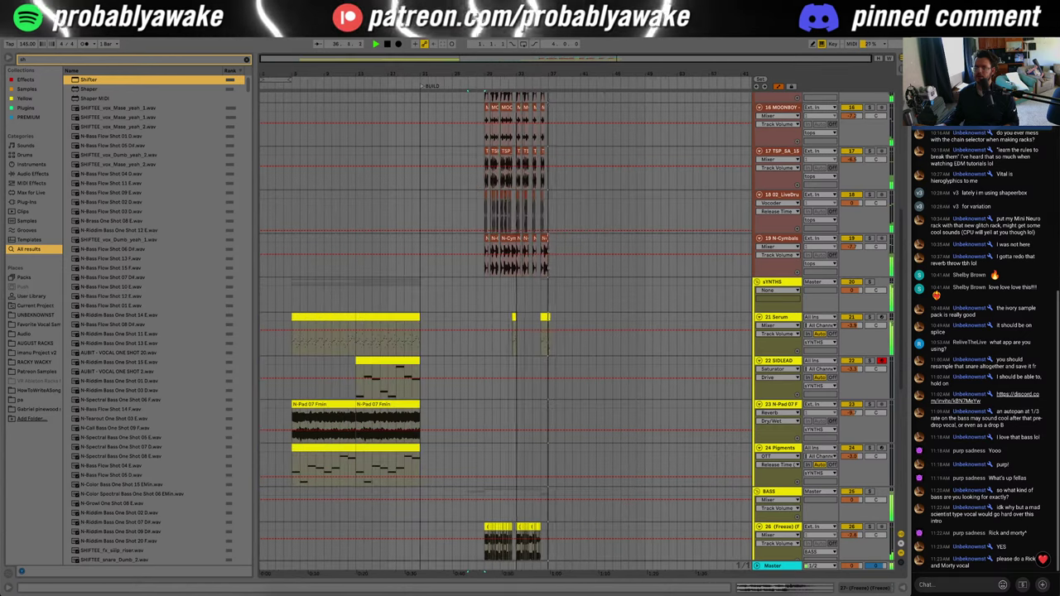
pyautogui.press('space')
pyautogui.scroll(-5, 471, 454)
pyautogui.scroll(-5, 583, 308)
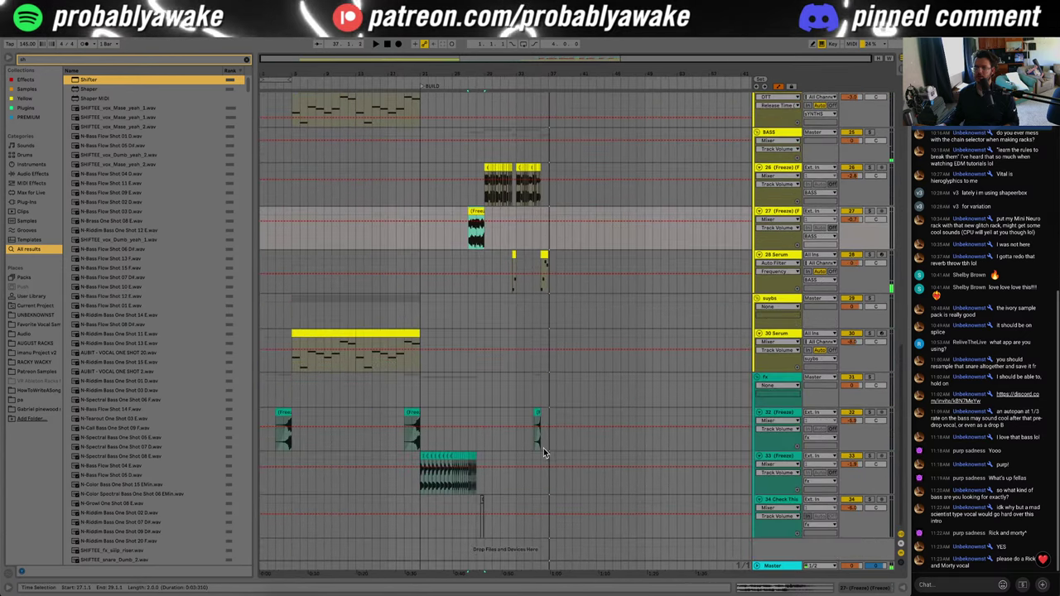
pyautogui.moveTo(543, 448); pyautogui.dragTo(574, 413)
pyautogui.scroll(6, 576, 364)
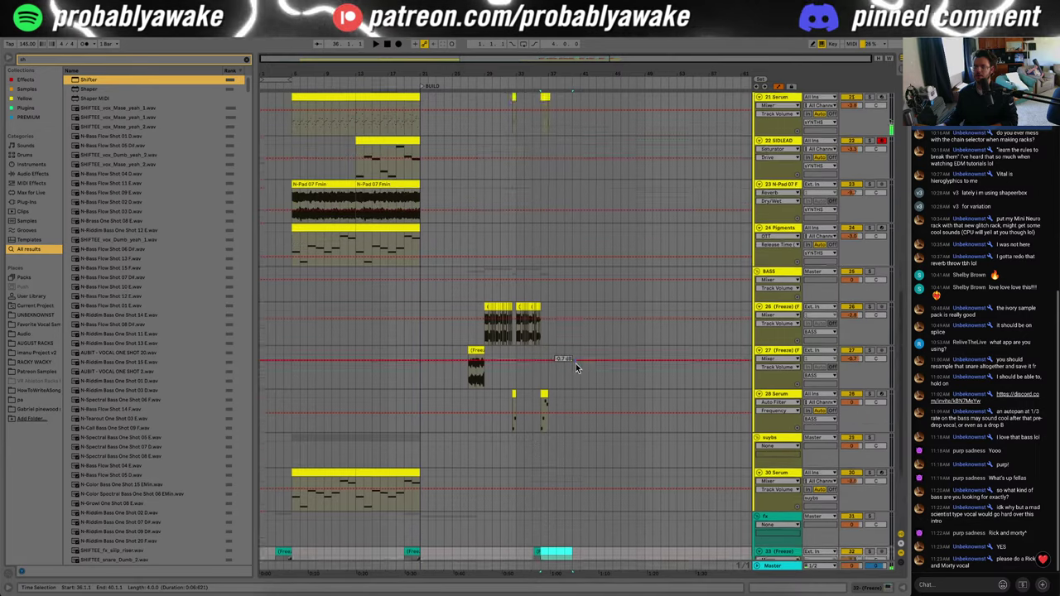
pyautogui.scroll(-5, 503, 445)
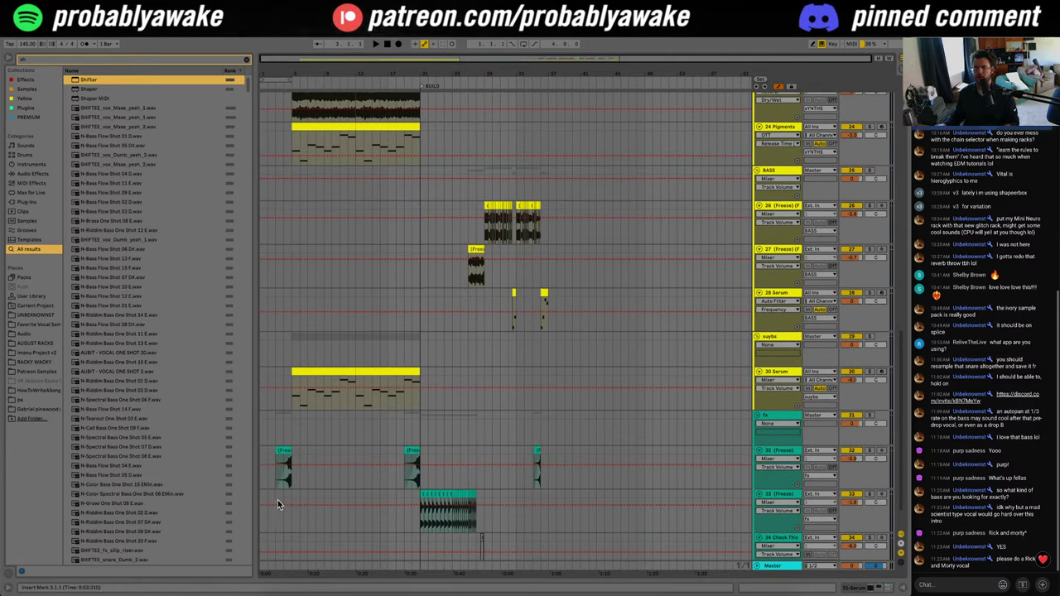
# Step: Search the VST plug-ins for "brass", with the insert marker placed at bar 3 before the intro
pyautogui.click(279, 505)
pyautogui.click(12, 59)
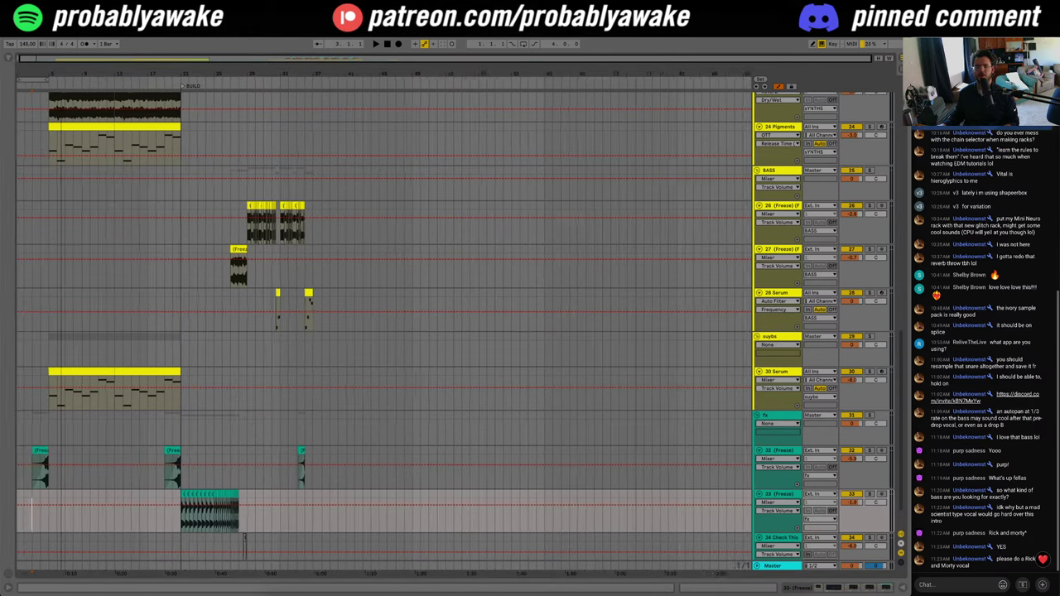
pyautogui.moveTo(52, 61); pyautogui.dragTo(111, 344)
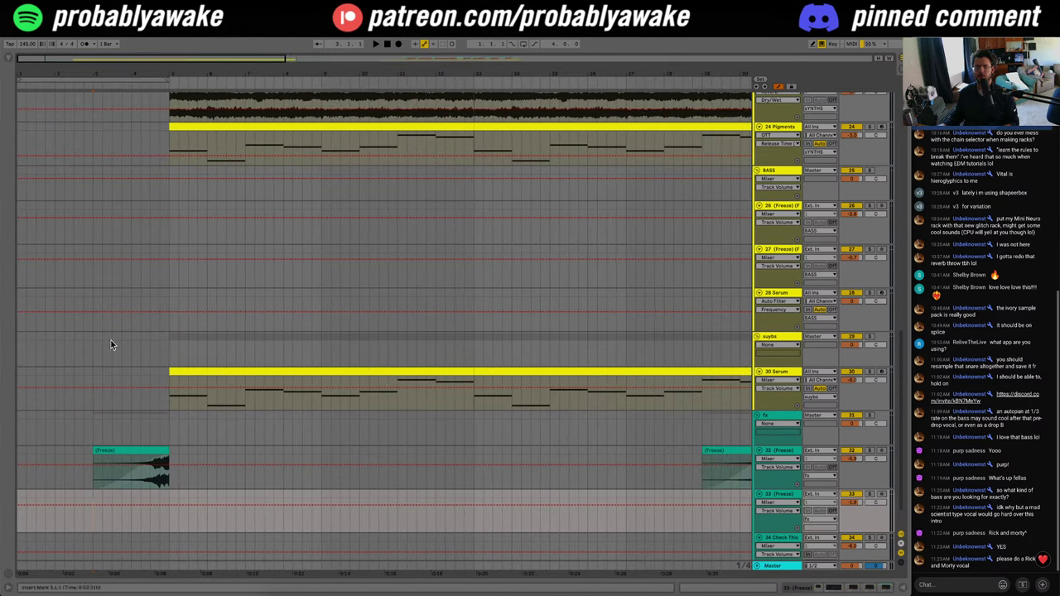
pyautogui.click(10, 59)
pyautogui.click(43, 58)
pyautogui.write('brass')
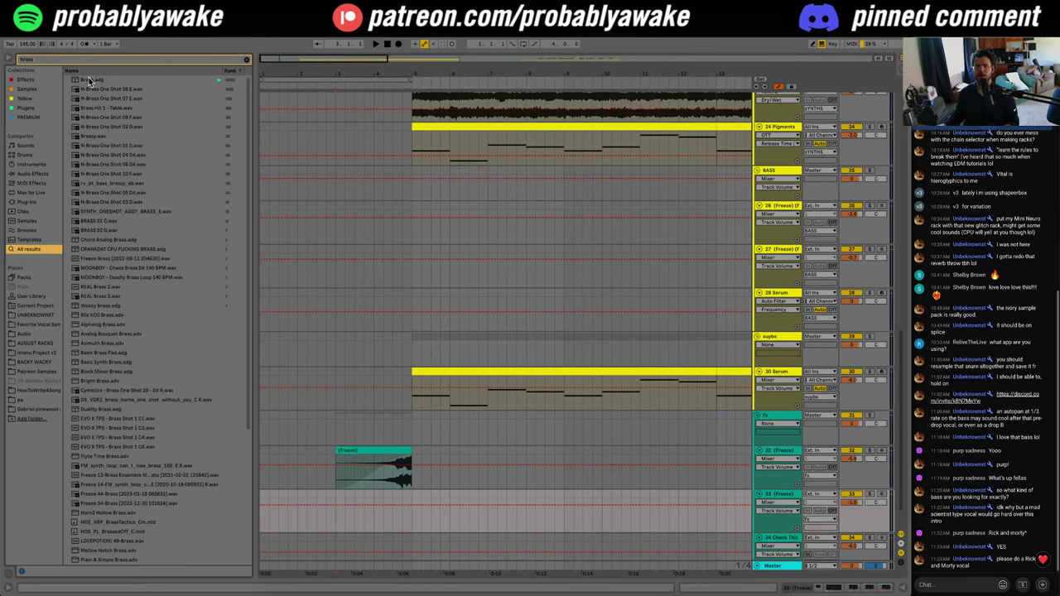
pyautogui.click(42, 183)
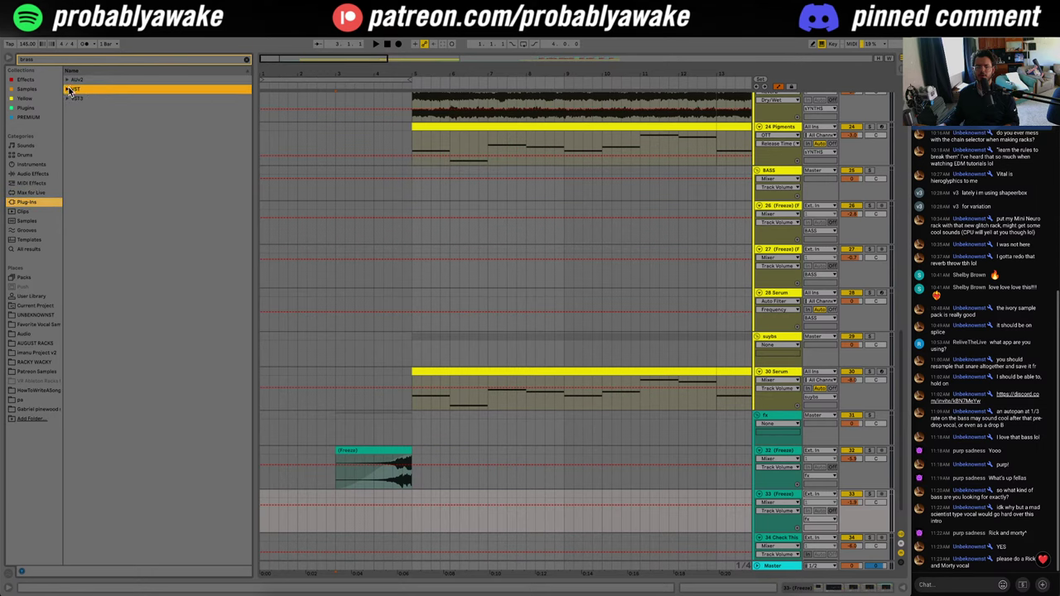
pyautogui.click(68, 90)
pyautogui.moveTo(672, 520); pyautogui.dragTo(265, 194)
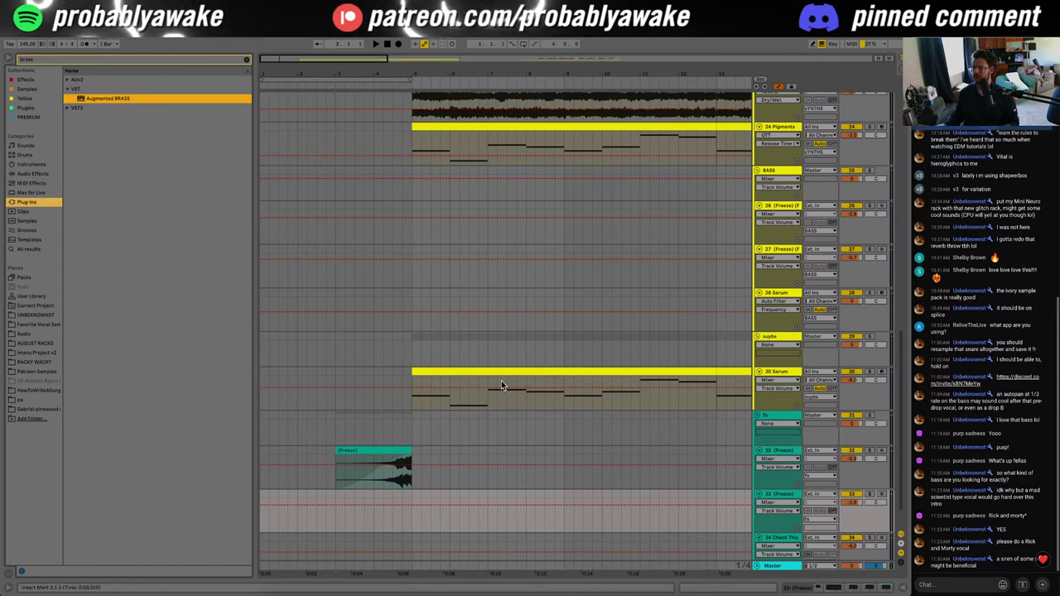
# Step: Add a MIDI track below track 24 Pigments and load the Augmented BRASS instrument on it
pyautogui.hscroll(2, 501, 380)
pyautogui.scroll(3, 667, 403)
pyautogui.click(788, 248)
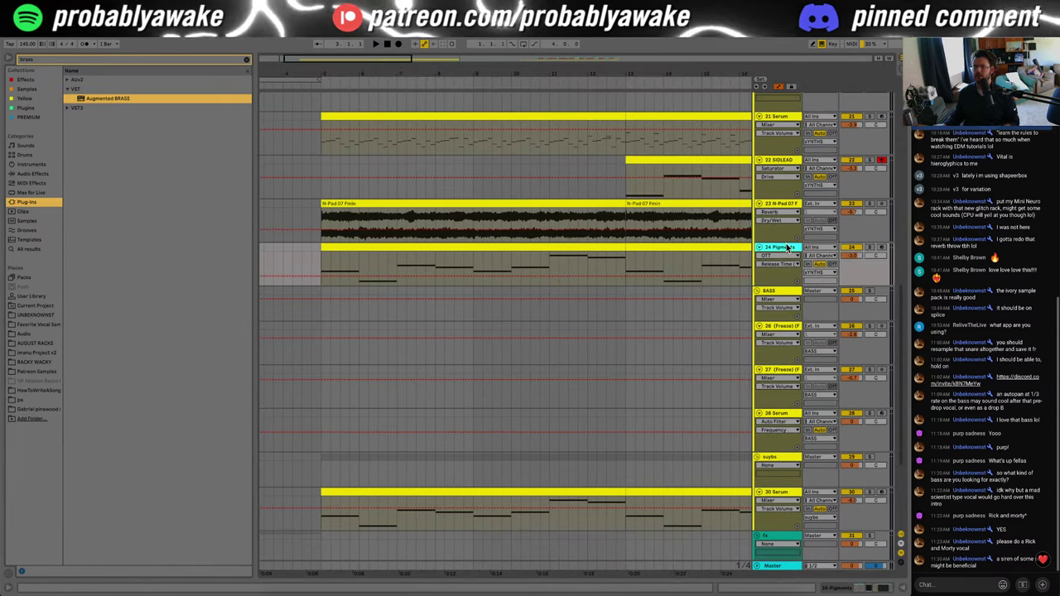
pyautogui.press('super+t')
pyautogui.moveTo(97, 101); pyautogui.dragTo(417, 286)
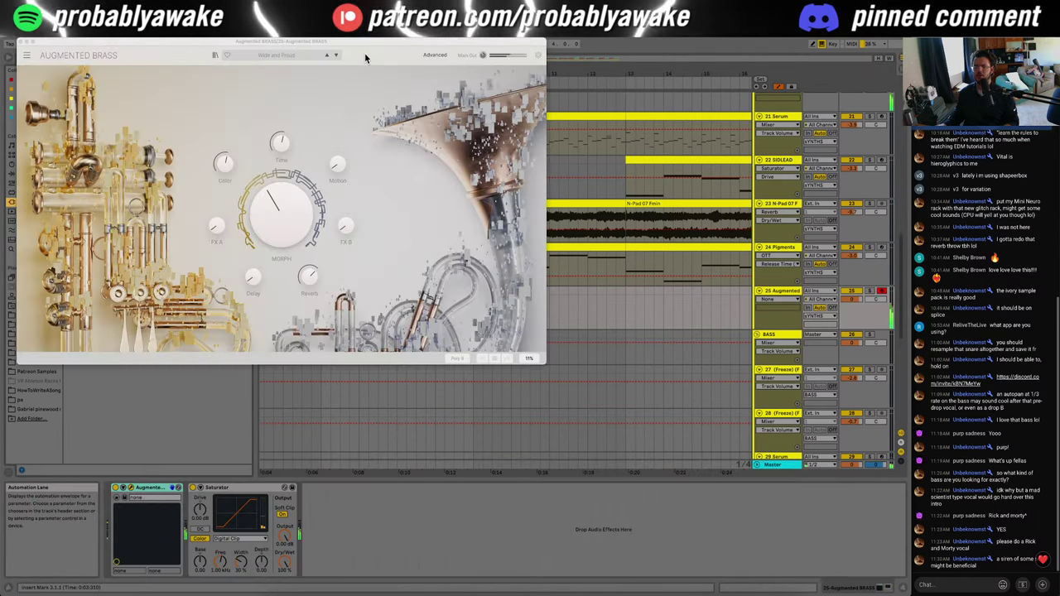
pyautogui.click(21, 41)
# Step: Copy the Pigments chord clip from bar 5 to the Augmented BRASS track and duplicate it to bar 13
pyautogui.click(395, 250)
pyautogui.press('super+c')
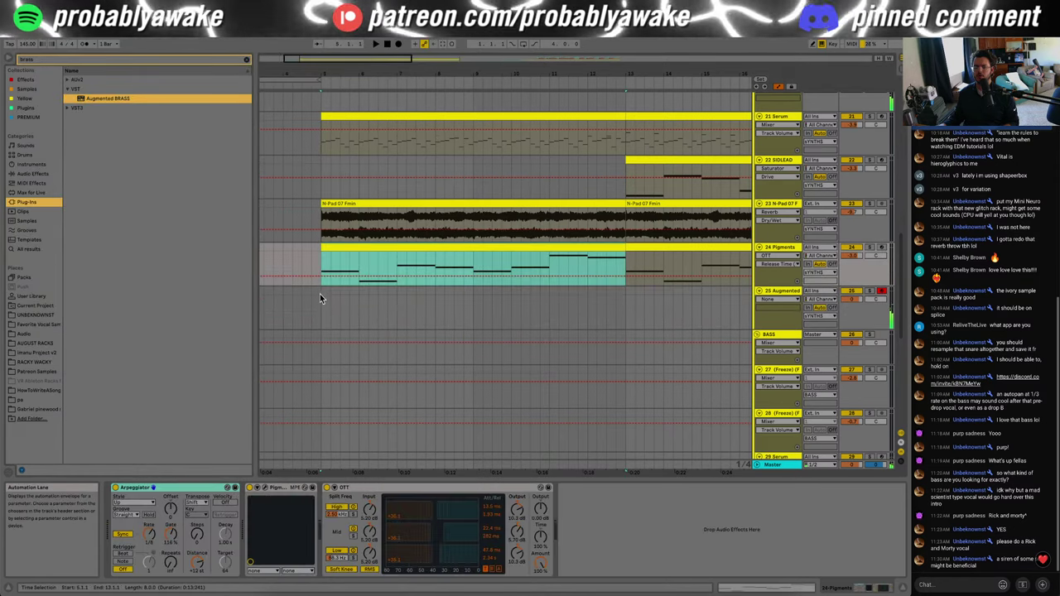
pyautogui.click(321, 298)
pyautogui.press('super+v')
pyautogui.press('super+d')
# Step: Play the intro from bar 5 and set the Augmented BRASS track's volume to -1.7 dB
pyautogui.click(303, 310)
pyautogui.press('space')
pyautogui.hscroll(-10, 360, 319)
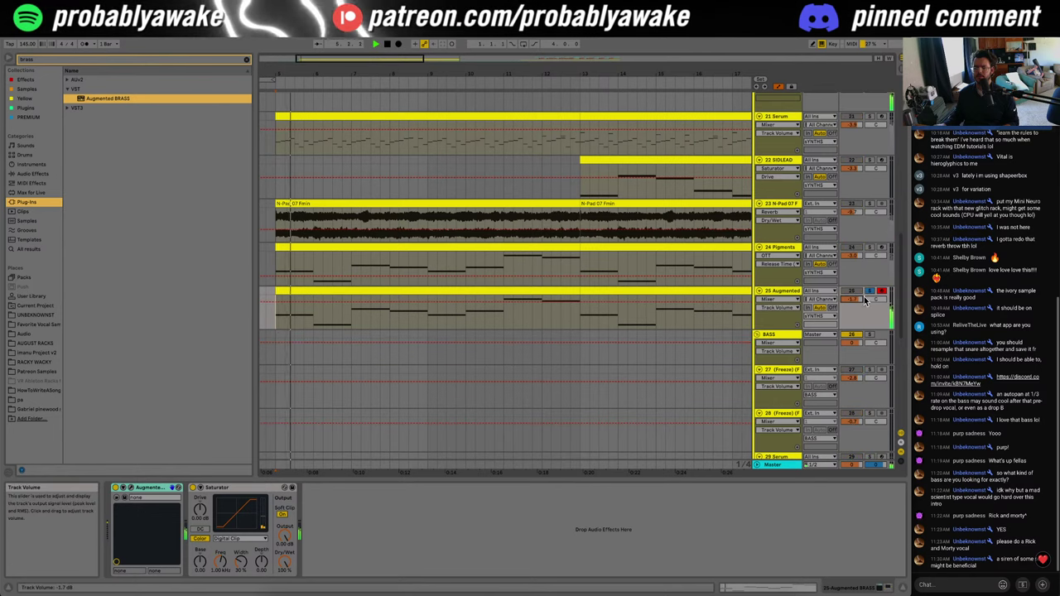
pyautogui.moveTo(513, 73); pyautogui.dragTo(513, 50)
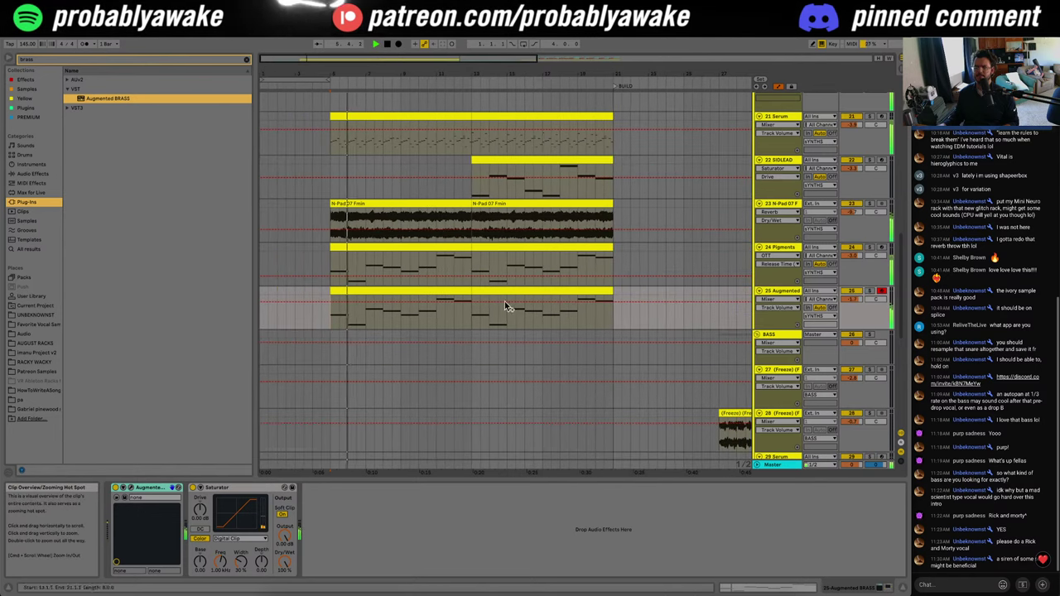
# Step: Layer a copy of the notes one octave higher in the Augmented BRASS clip at bar 13 and audition the track
pyautogui.doubleClick(517, 294)
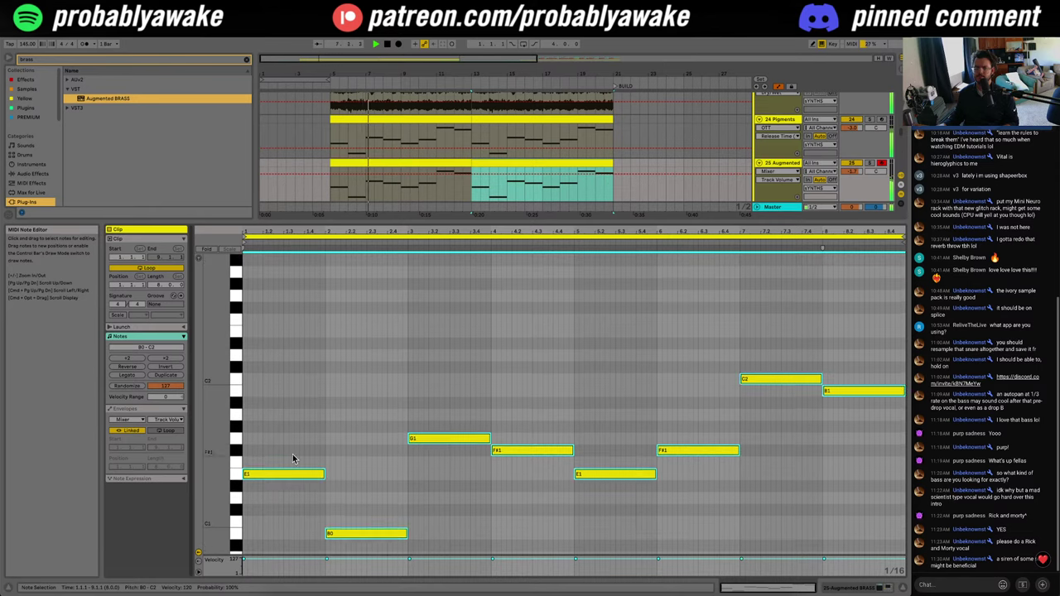
pyautogui.moveTo(292, 379); pyautogui.dragTo(292, 332)
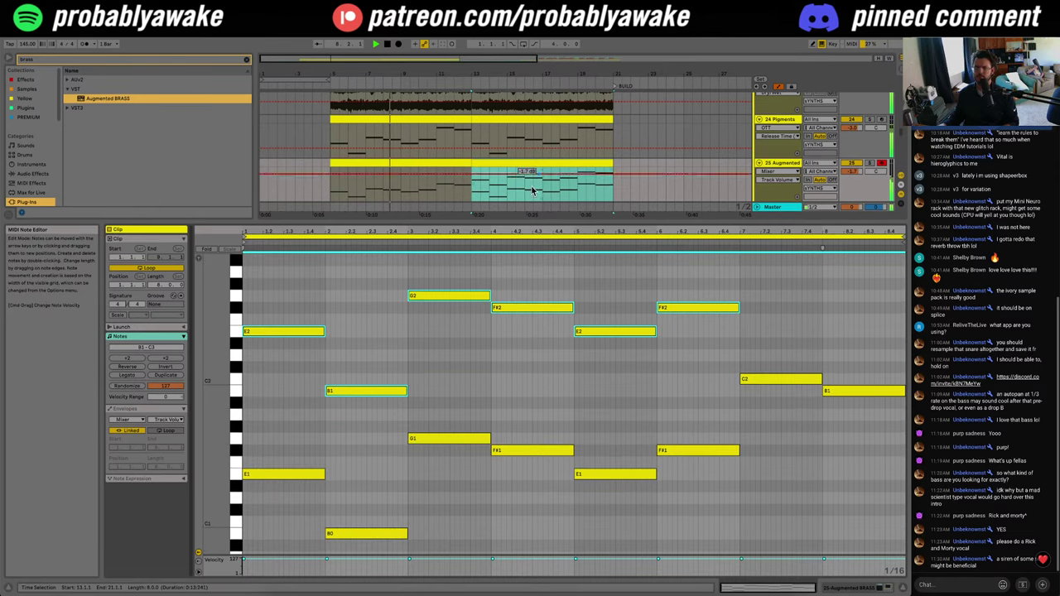
pyautogui.click(472, 193)
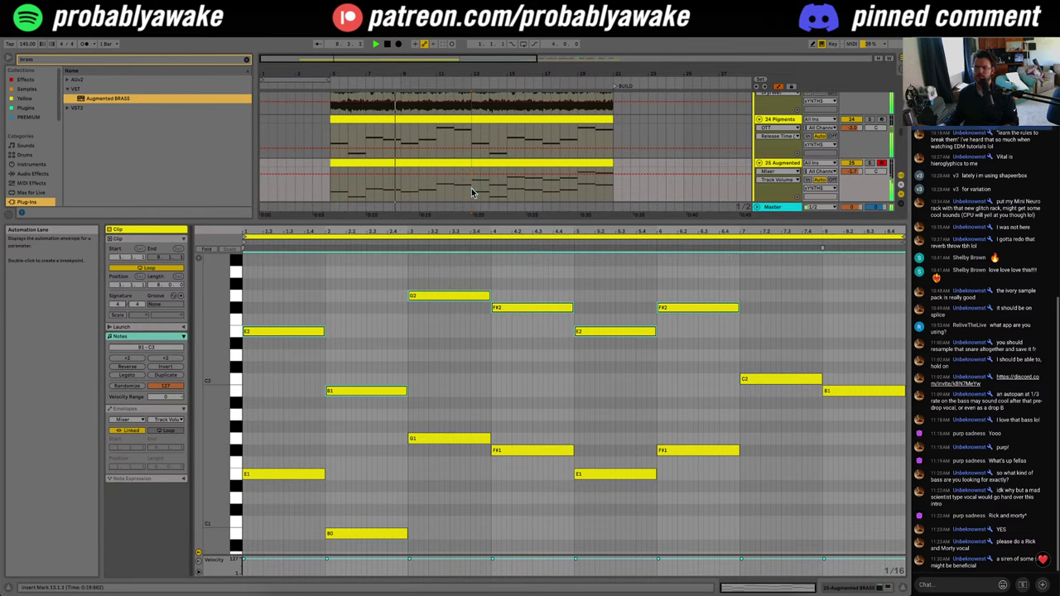
pyautogui.click(778, 164)
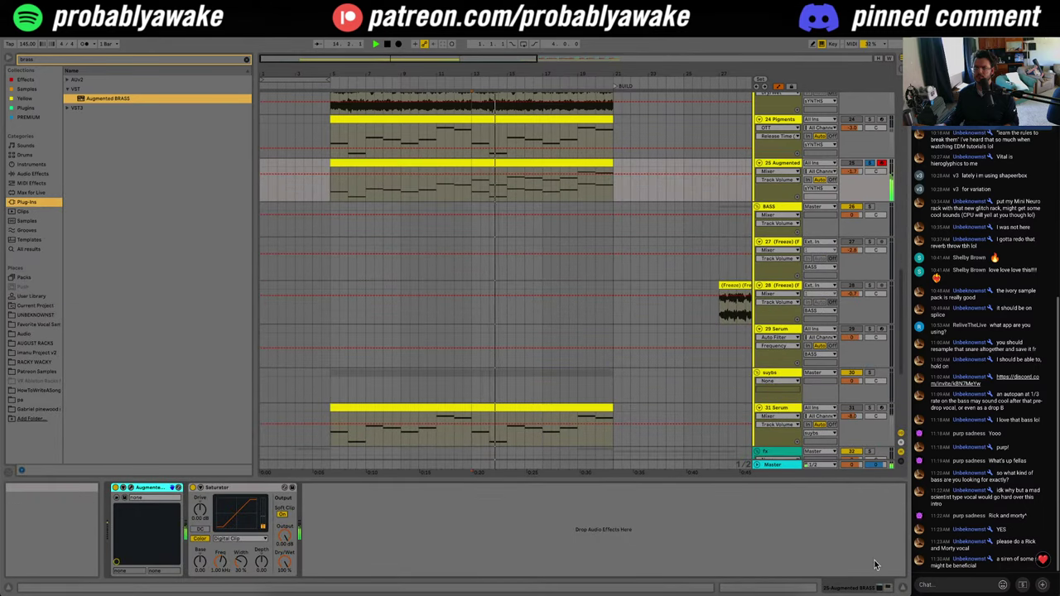
# Step: Add another octave layer above the last four bars of the second Augmented BRASS clip and play it from bar 17
pyautogui.doubleClick(587, 161)
pyautogui.scroll(3, 665, 420)
pyautogui.press('space')
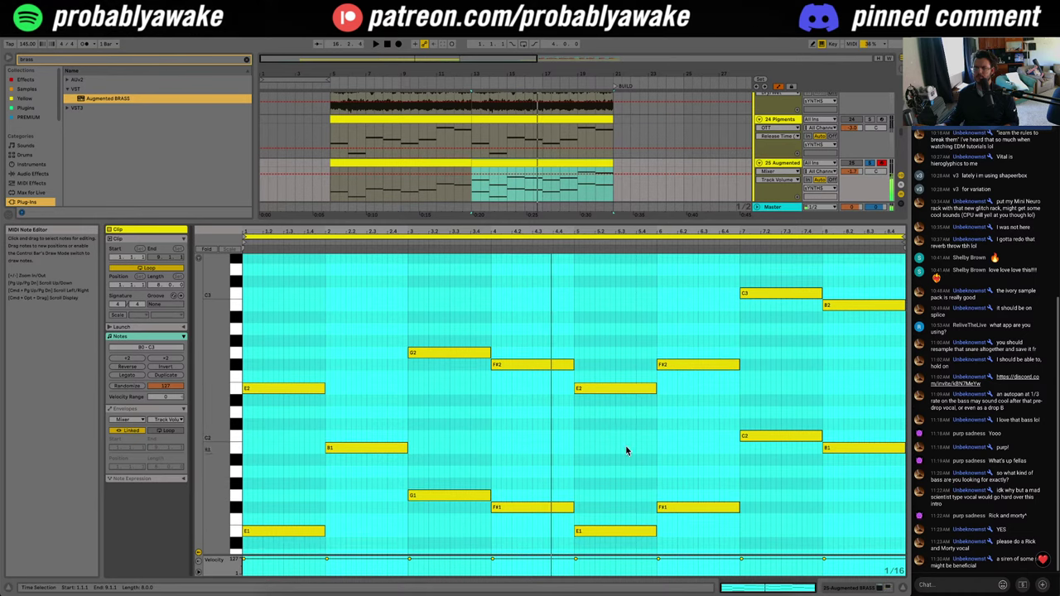
pyautogui.moveTo(619, 430); pyautogui.dragTo(684, 339)
pyautogui.moveTo(823, 383); pyautogui.dragTo(884, 304)
pyautogui.moveTo(633, 389)
pyautogui.mouseDown()
pyautogui.moveTo(628, 252)
pyautogui.moveTo(631, 269)
pyautogui.mouseUp()
pyautogui.click(545, 202)
pyautogui.press('space')
pyautogui.scroll(3, 709, 392)
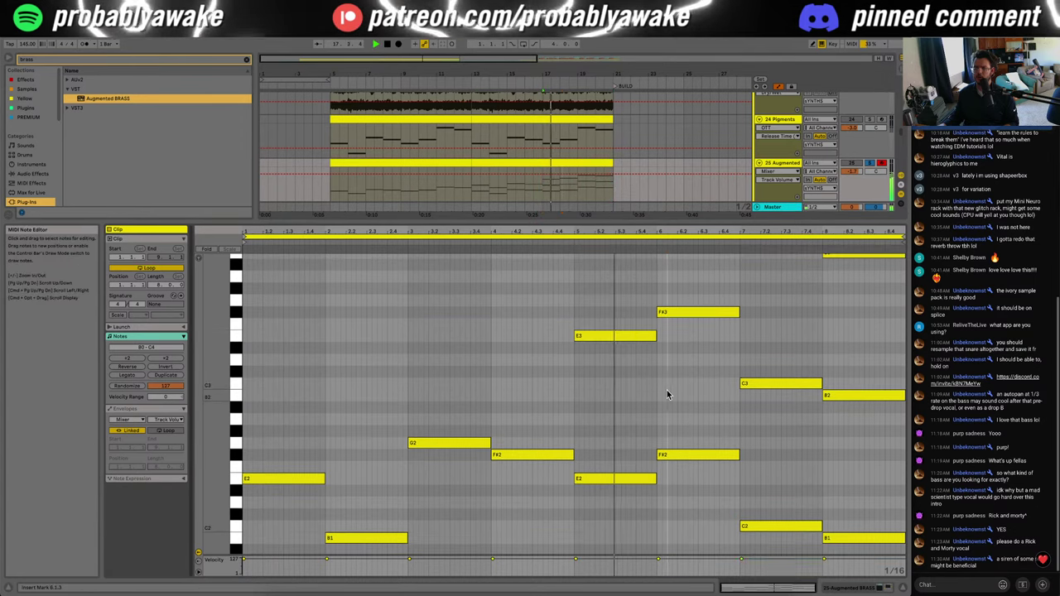
# Step: Turn off the Augmented BRASS track's solo and listen to it in the full mix from bar 18
pyautogui.click(902, 588)
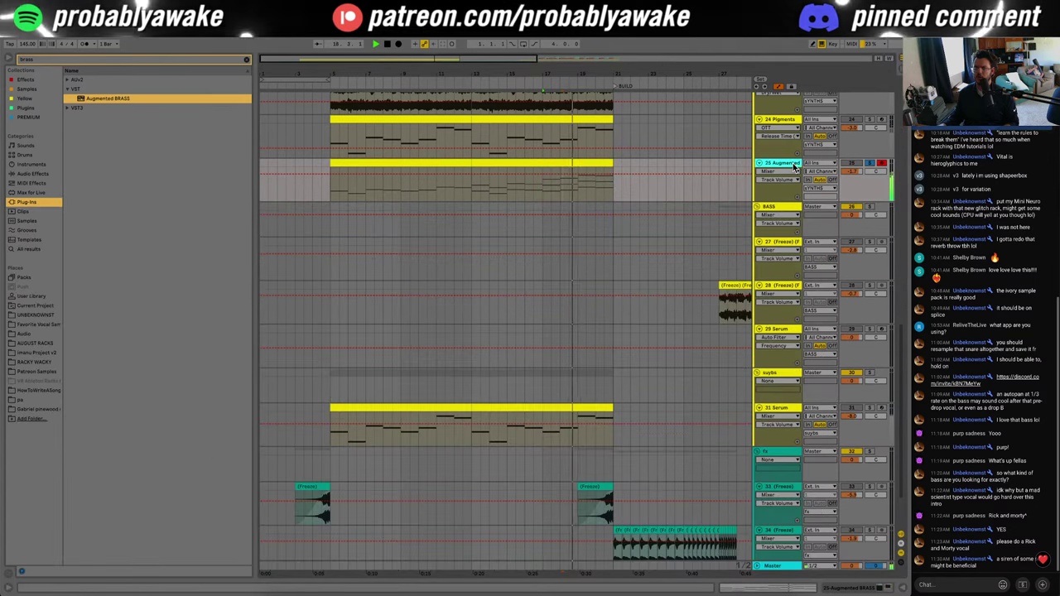
pyautogui.click(792, 156)
pyautogui.click(792, 163)
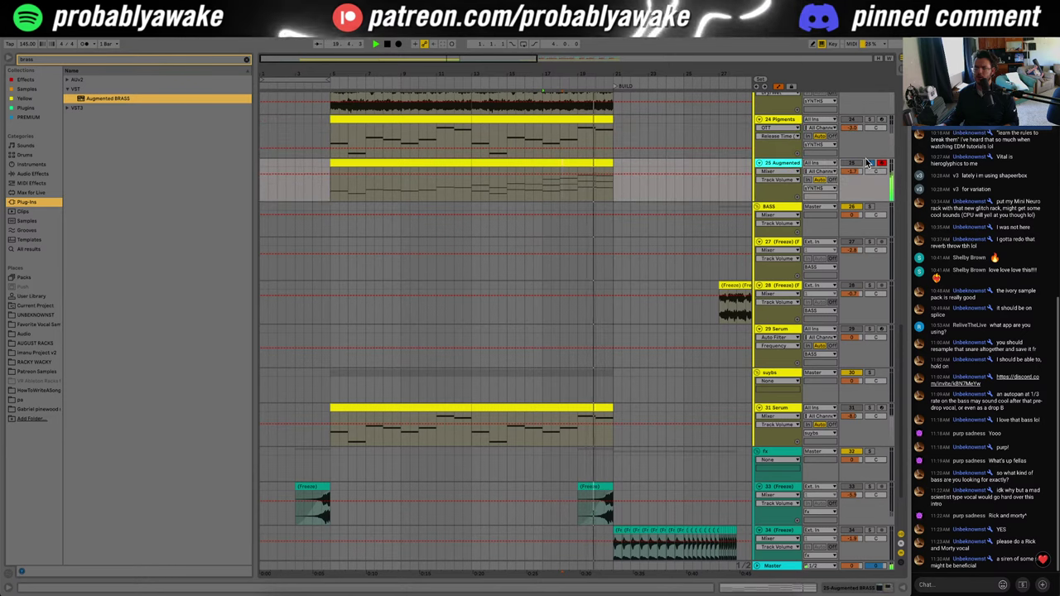
pyautogui.click(560, 215)
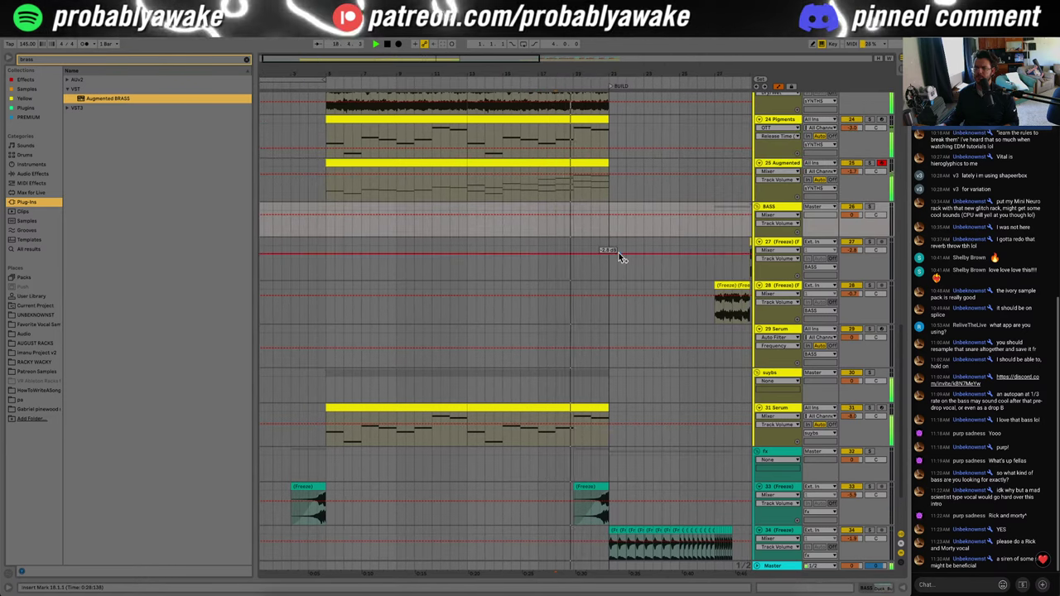
pyautogui.scroll(2, 630, 282)
# Step: Insert a MIDI track below track 25 and load the Brass.adg rack on it
pyautogui.click(791, 234)
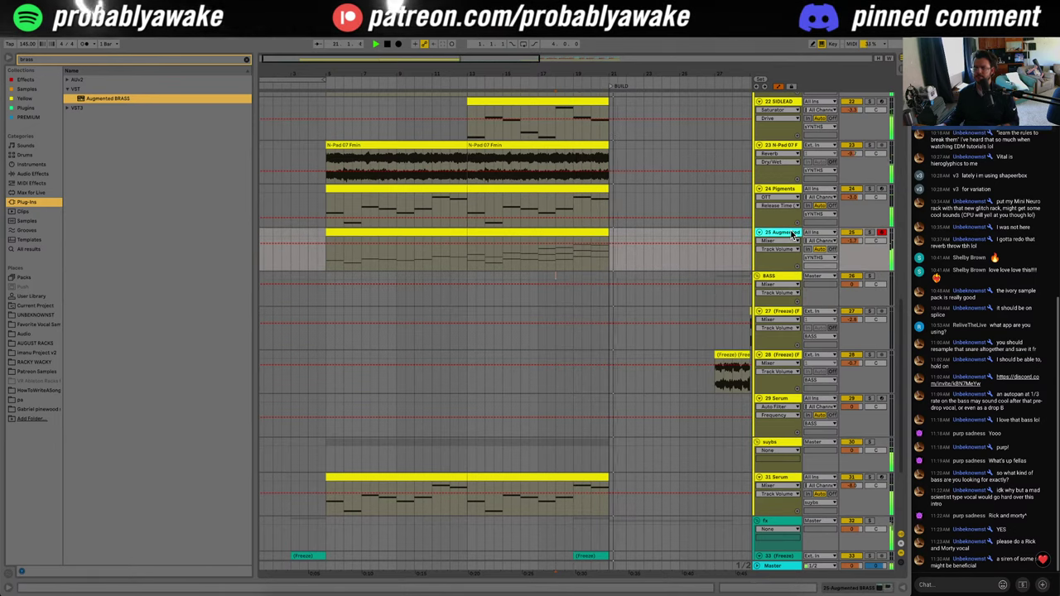
pyautogui.press('super+shift+t')
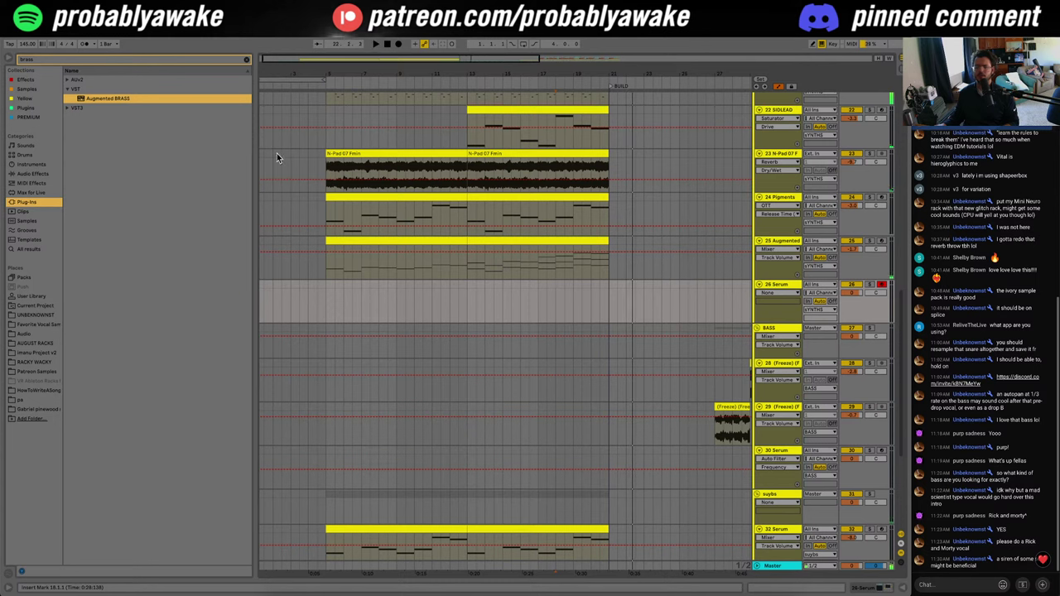
pyautogui.doubleClick(131, 63)
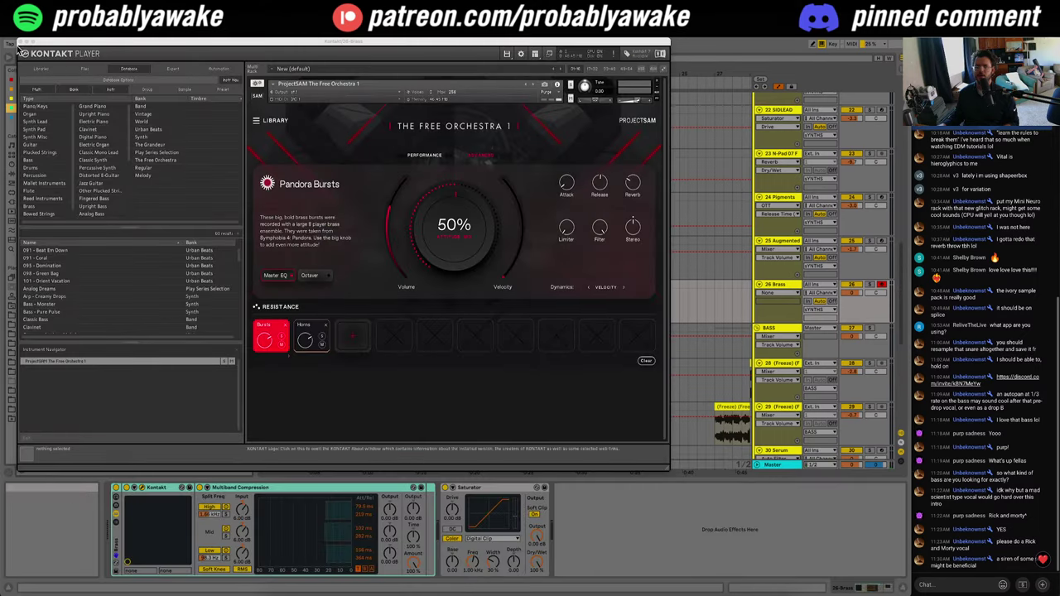
pyautogui.click(20, 43)
# Step: Copy the first Augmented BRASS clip to track 26 Brass at bar 13 and play it
pyautogui.click(399, 240)
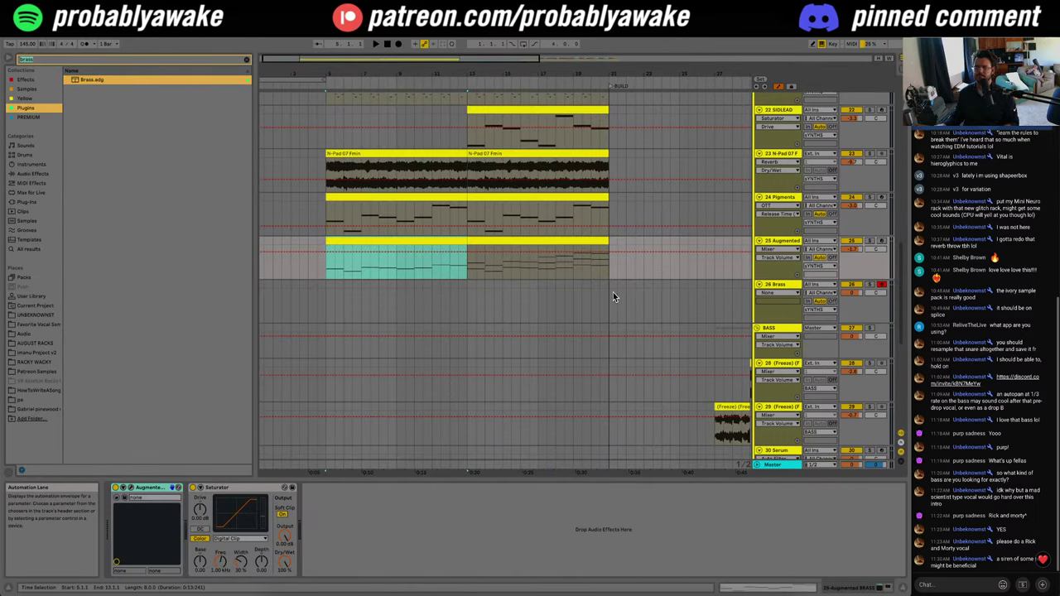
pyautogui.click(464, 289)
pyautogui.hotkey('ctrl', 'v')
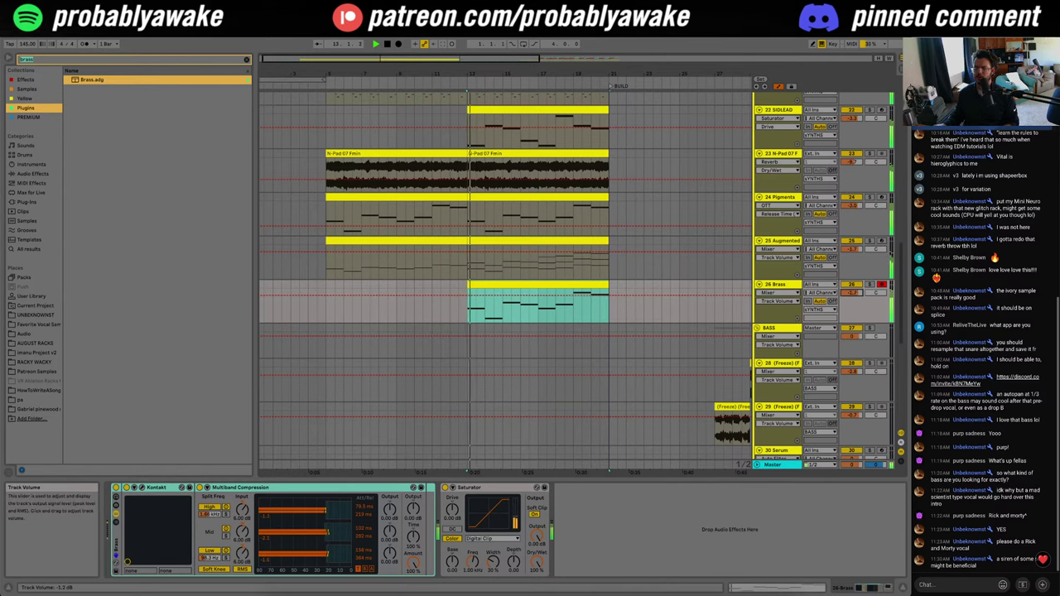
# Step: Duplicate the Brass clip to bar 21, trim it to one bar, and set the track's volume to -3.4 dB
pyautogui.press('super+d')
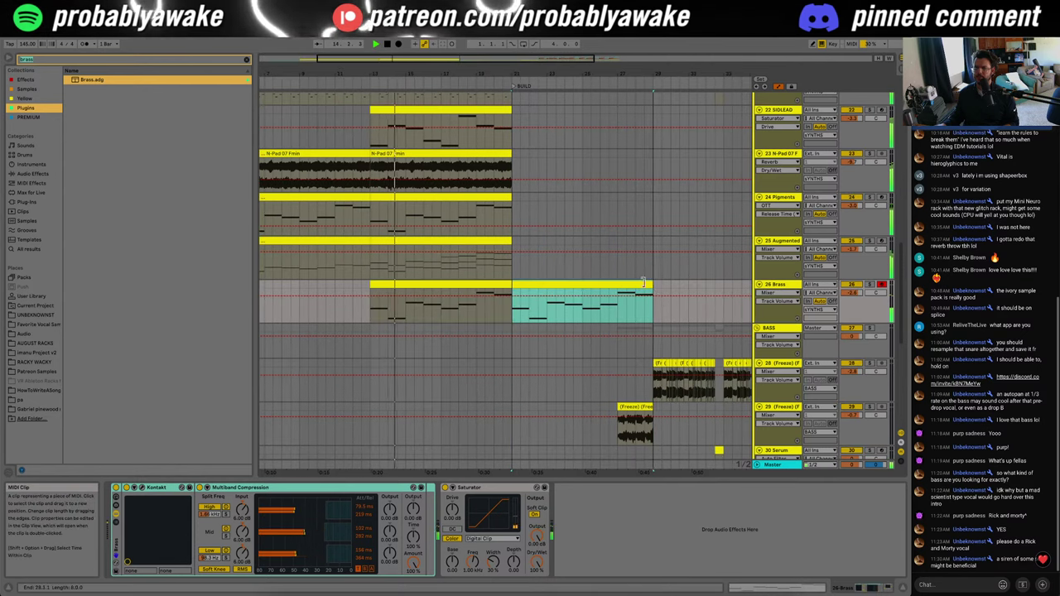
pyautogui.moveTo(651, 285); pyautogui.dragTo(530, 285)
pyautogui.click(502, 322)
pyautogui.press('super+alt+l')
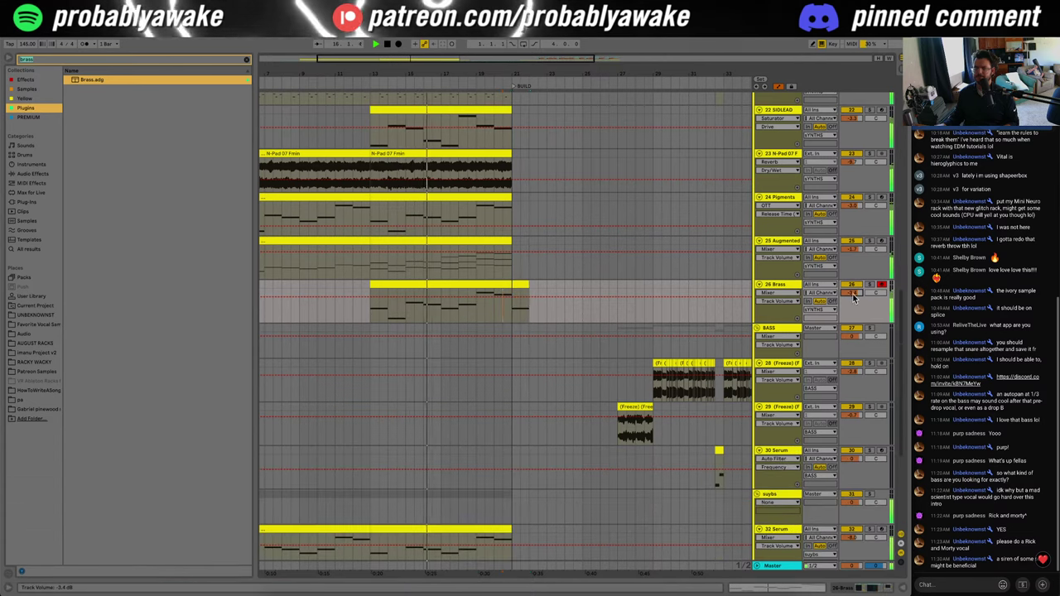
pyautogui.click(503, 312)
# Step: Copy the one-bar Brass clip at bar 21 to bars 23 and 25 of the build
pyautogui.click(523, 284)
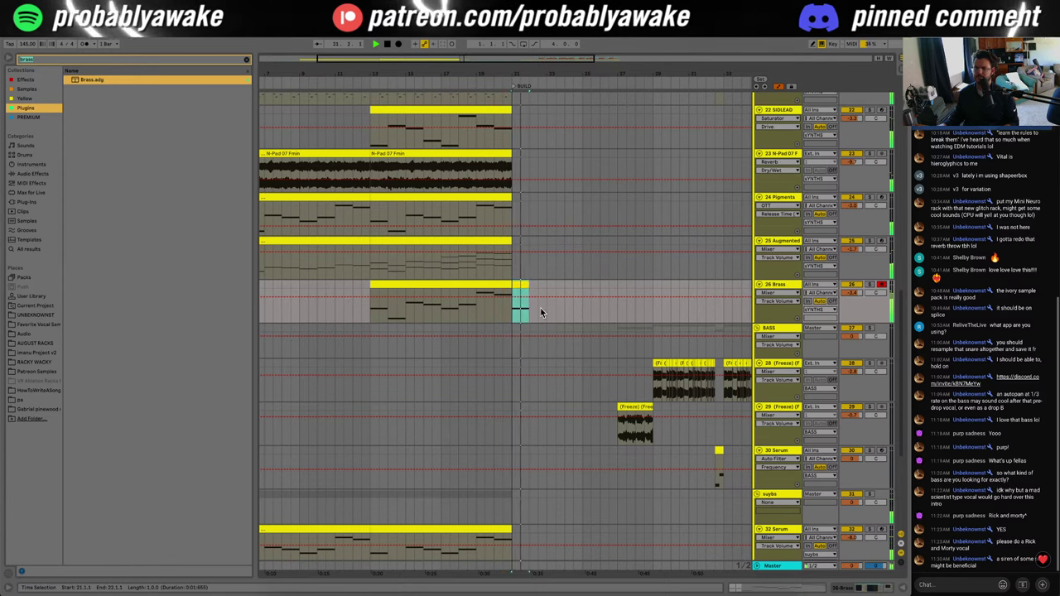
pyautogui.click(546, 290)
pyautogui.hotkey('ctrl', 'v')
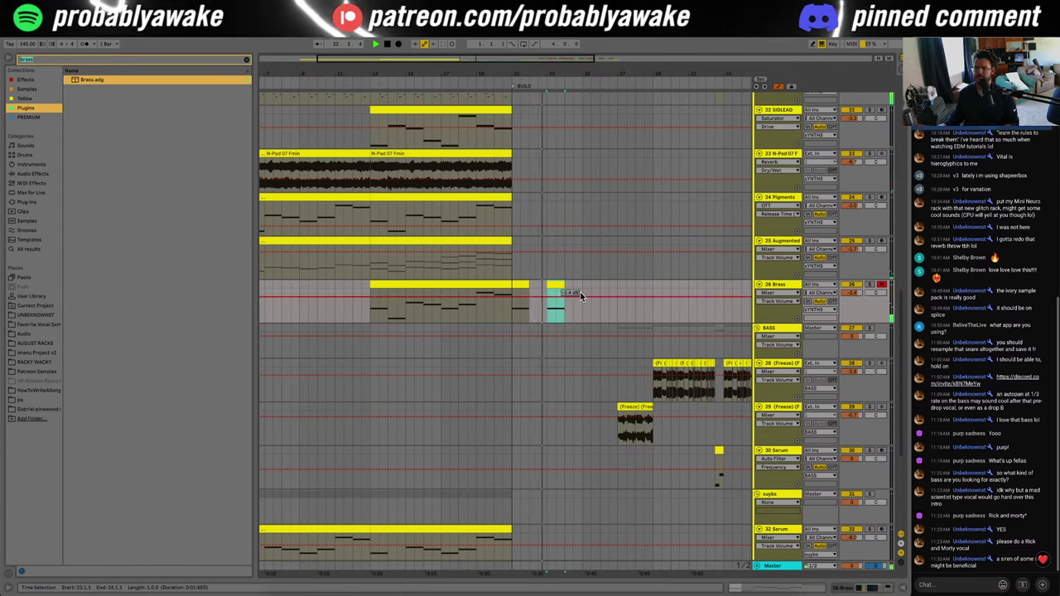
pyautogui.click(580, 298)
pyautogui.hotkey('ctrl', 'v')
pyautogui.moveTo(600, 320); pyautogui.dragTo(539, 316)
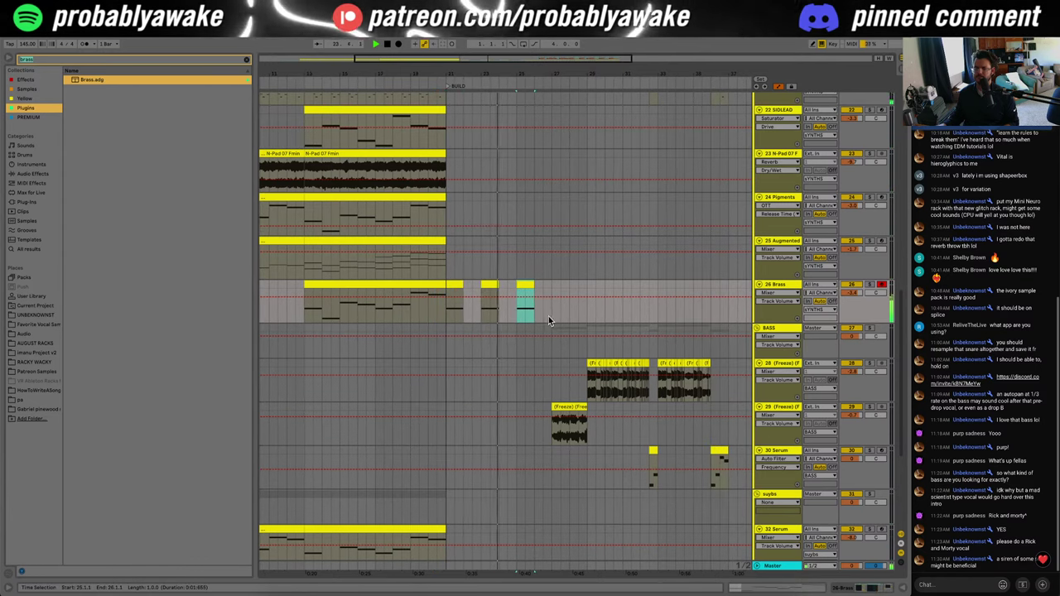
pyautogui.moveTo(570, 55); pyautogui.dragTo(603, 292)
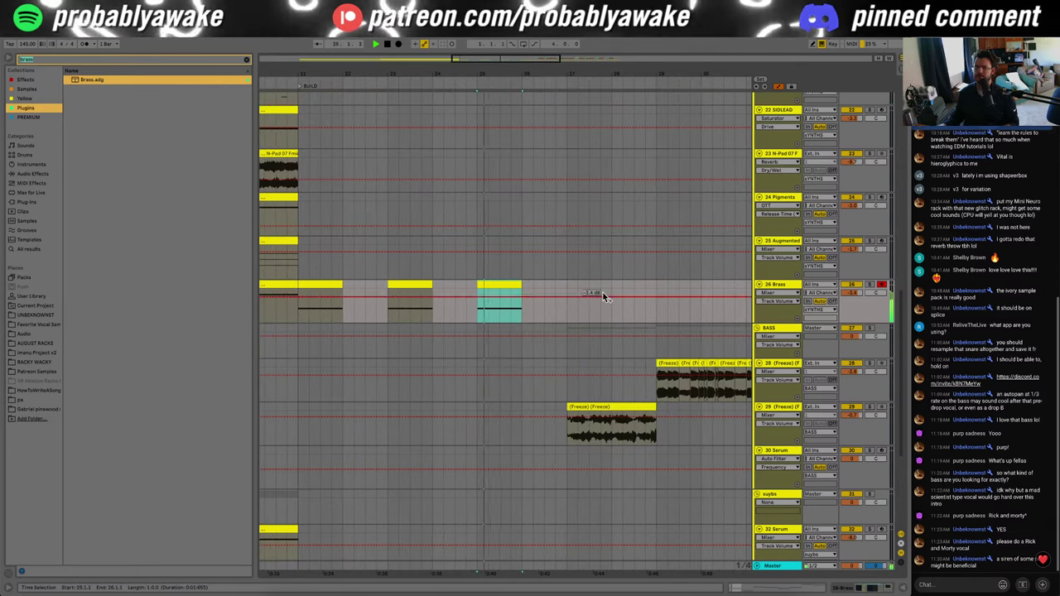
# Step: Extend the Brass clip at bar 25 to bar 27 and reduce it to a single E1 note held for both bars
pyautogui.click(569, 313)
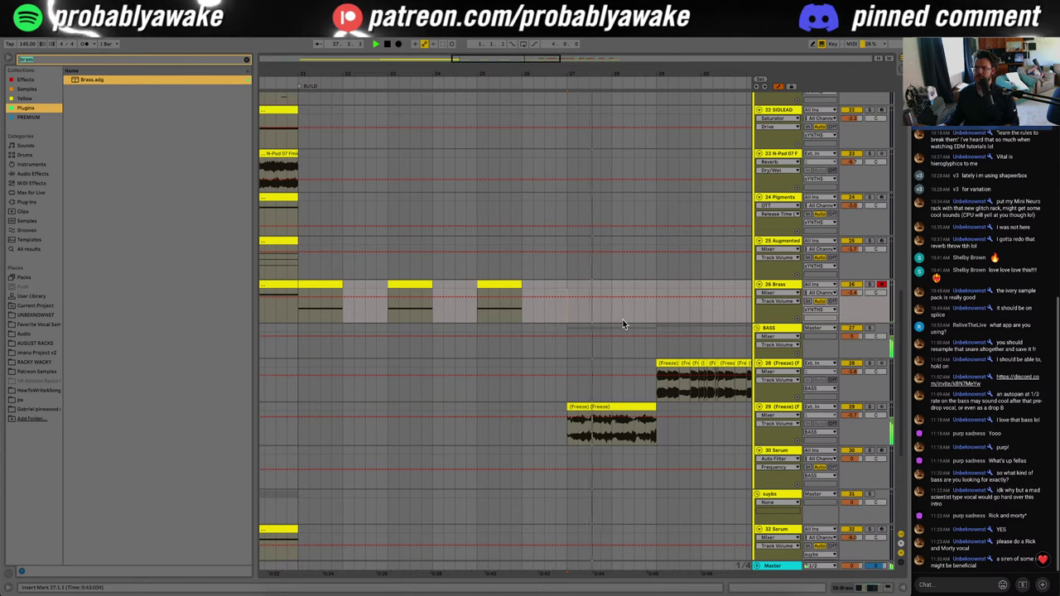
pyautogui.moveTo(520, 284); pyautogui.dragTo(567, 282)
pyautogui.hotkey('shift', 'Tab')
pyautogui.click(599, 414)
pyautogui.press('Delete')
pyautogui.moveTo(573, 355); pyautogui.dragTo(905, 360)
# Step: Copy the two-bar sustained Brass clip over the clips at bars 23 and 21
pyautogui.click(511, 184)
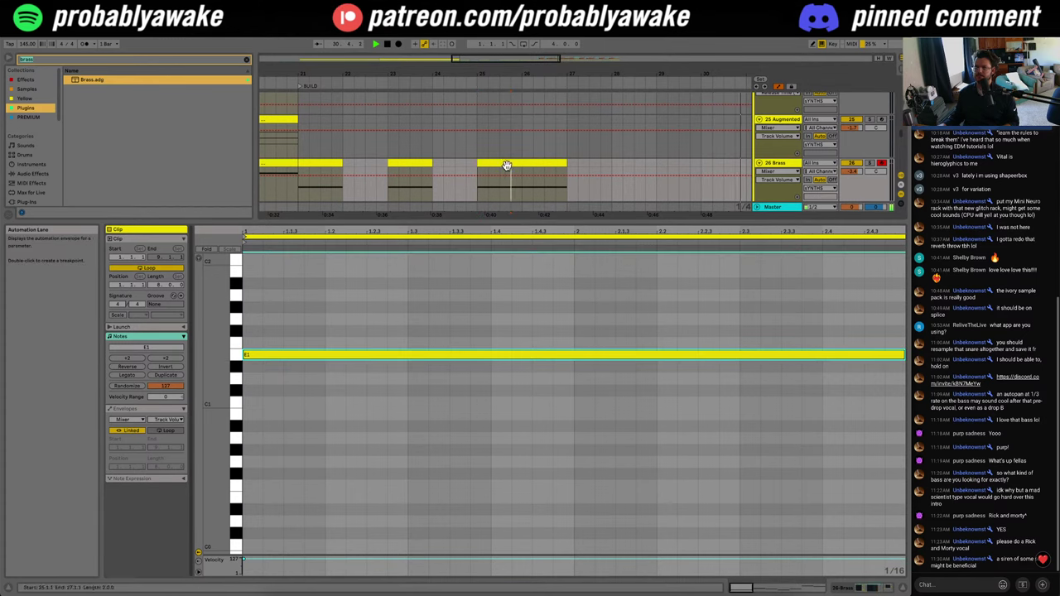
pyautogui.click(392, 191)
pyautogui.press('super+v')
pyautogui.click(298, 186)
pyautogui.press('super+v')
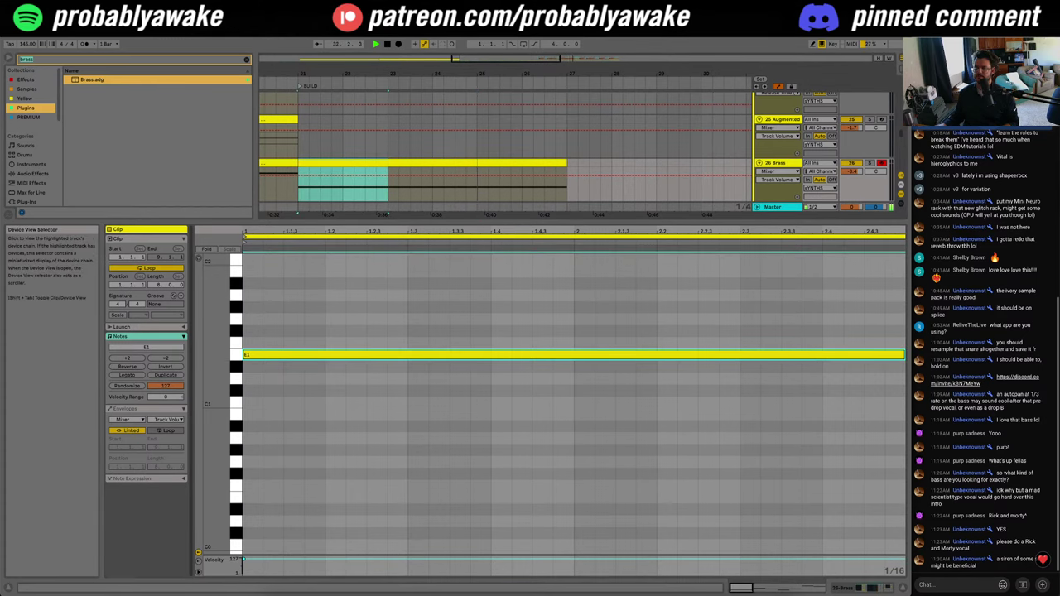
pyautogui.click(904, 585)
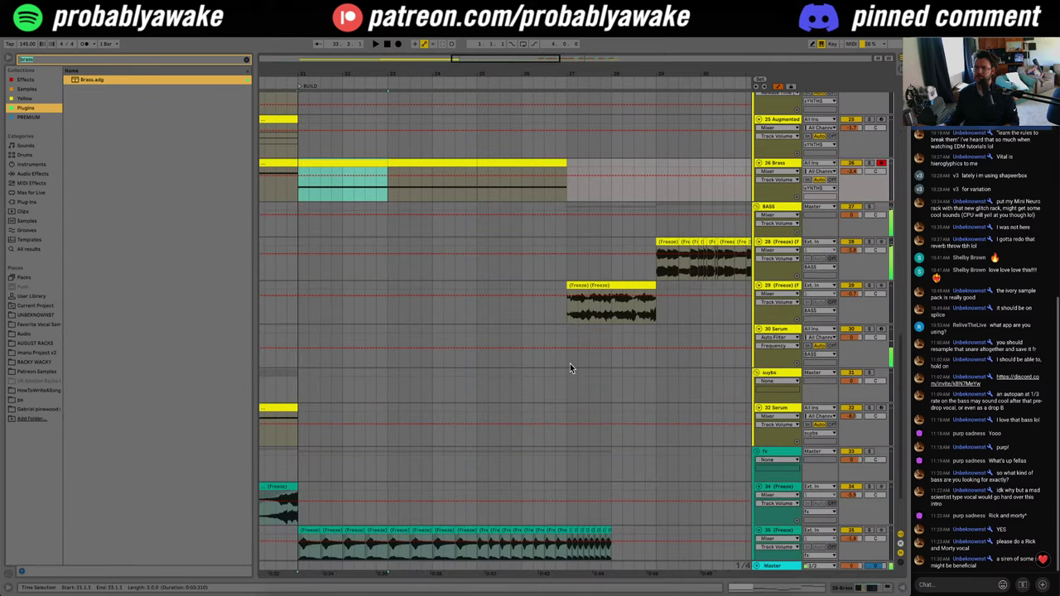
# Step: Insert an audio track below track 35 in the fx group and place PL_CEDMD2_S_A_Transition_FX_128.wav on it
pyautogui.scroll(-3, 743, 490)
pyautogui.click(788, 456)
pyautogui.press('super+t')
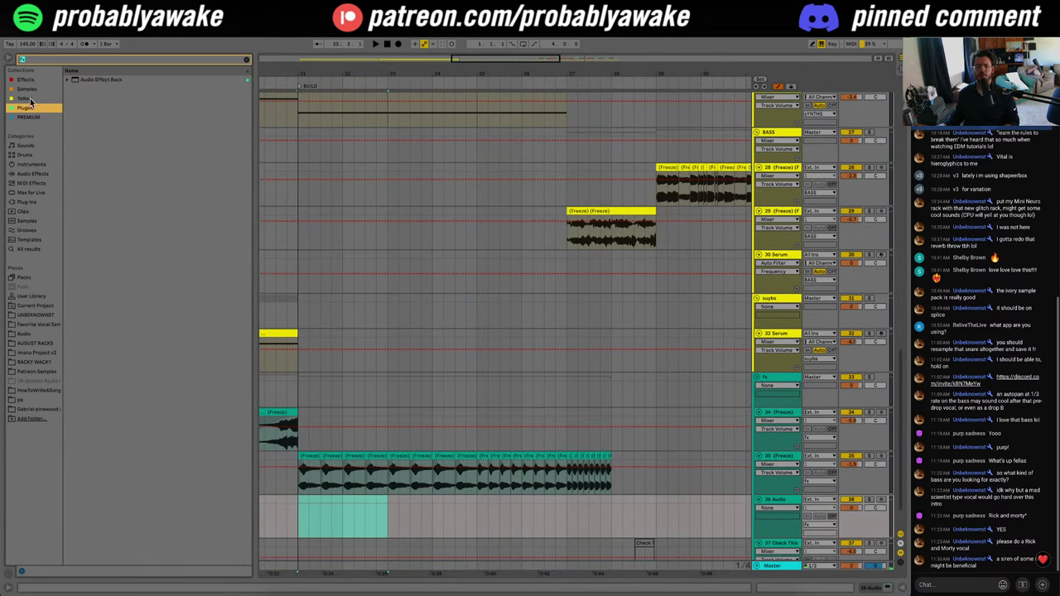
pyautogui.press('Up')
pyautogui.press('Up')
pyautogui.moveTo(196, 79); pyautogui.dragTo(291, 522)
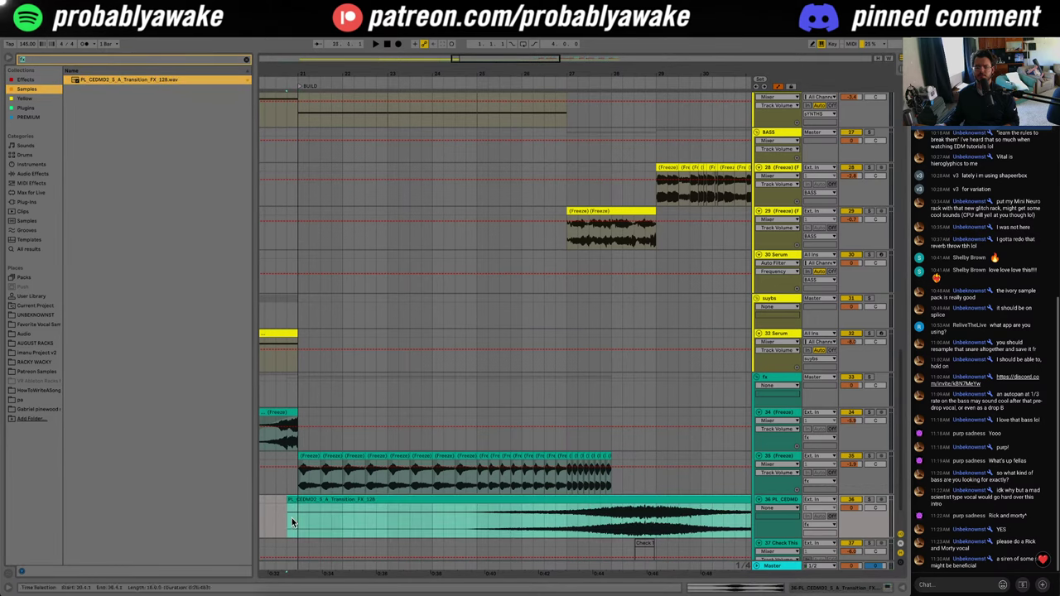
# Step: Align the transition FX clip to run from bar 13 to bar 29 and play it with the build
pyautogui.moveTo(514, 61); pyautogui.dragTo(510, 182)
pyautogui.moveTo(570, 500); pyautogui.dragTo(421, 511)
pyautogui.press('space')
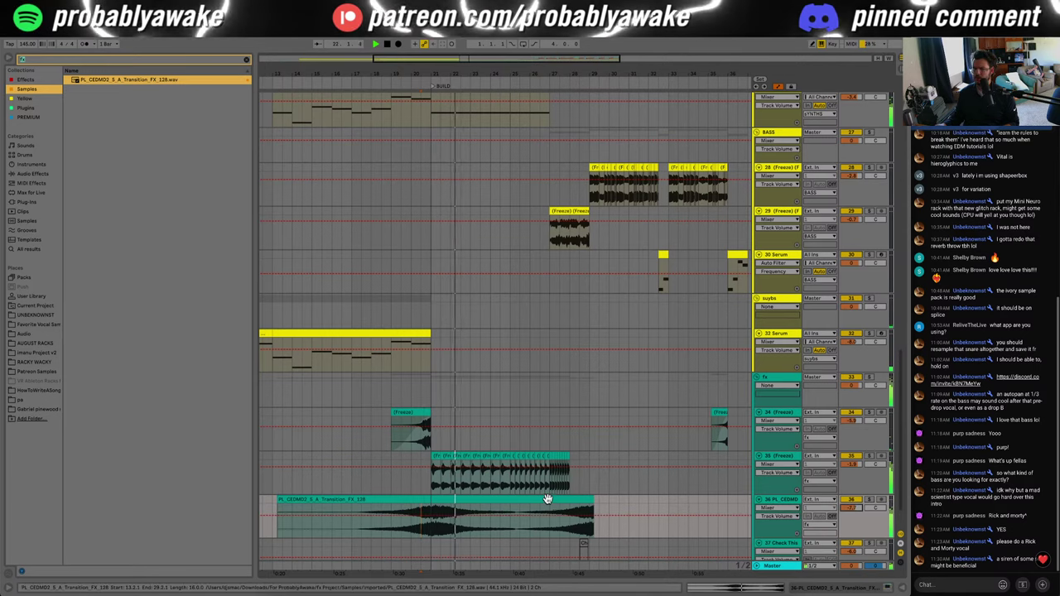
pyautogui.moveTo(548, 499); pyautogui.dragTo(534, 502)
pyautogui.press('space')
pyautogui.press('space')
pyautogui.click(433, 535)
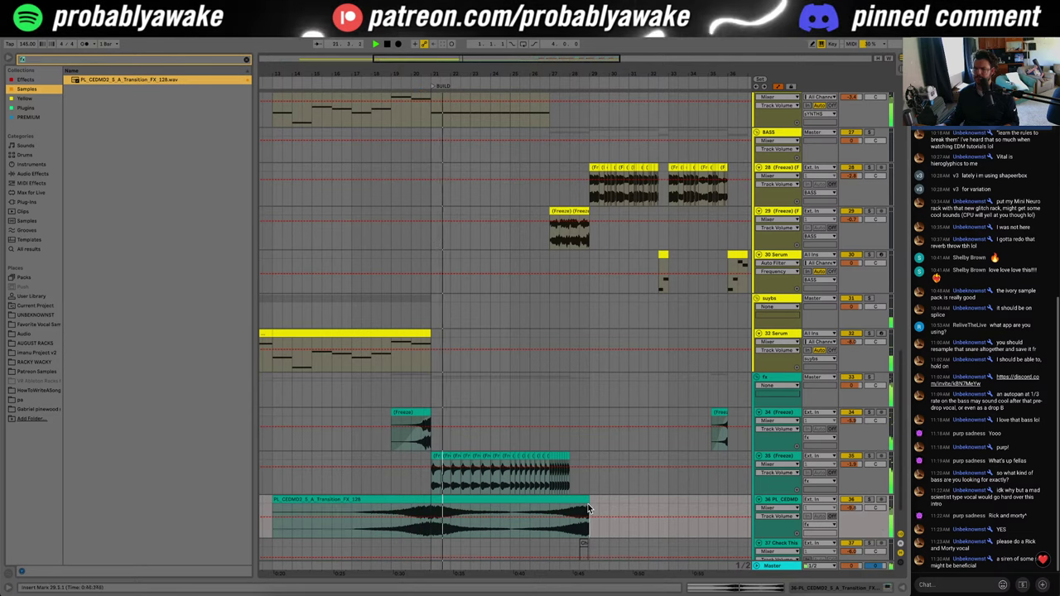
# Step: Shift the transition FX's second swell to end at bar 28 and crossfade it with the first part around bar 24
pyautogui.moveTo(589, 510); pyautogui.dragTo(531, 507)
pyautogui.click(488, 530)
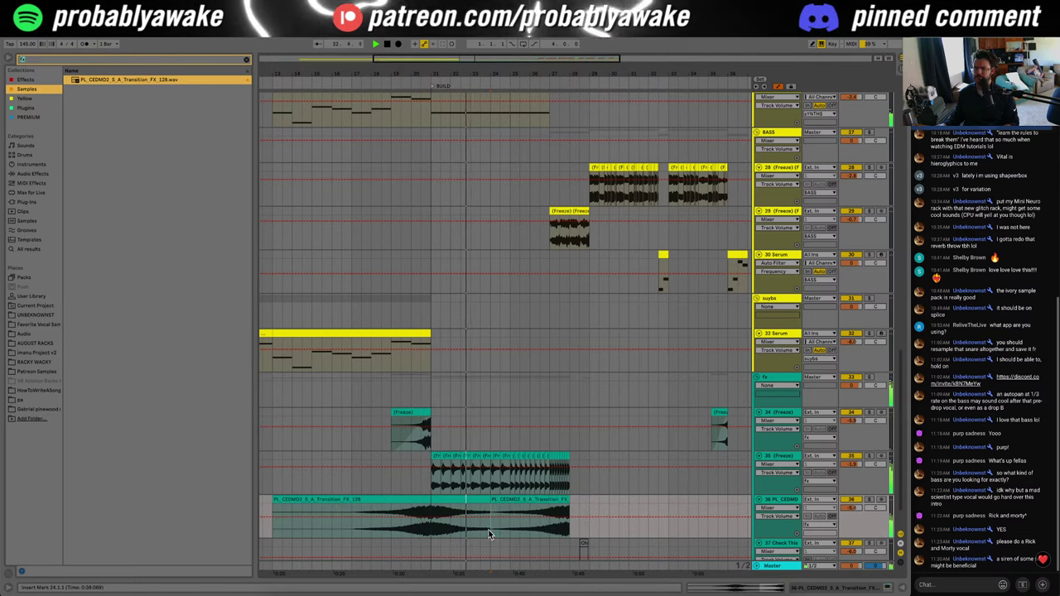
pyautogui.press('a')
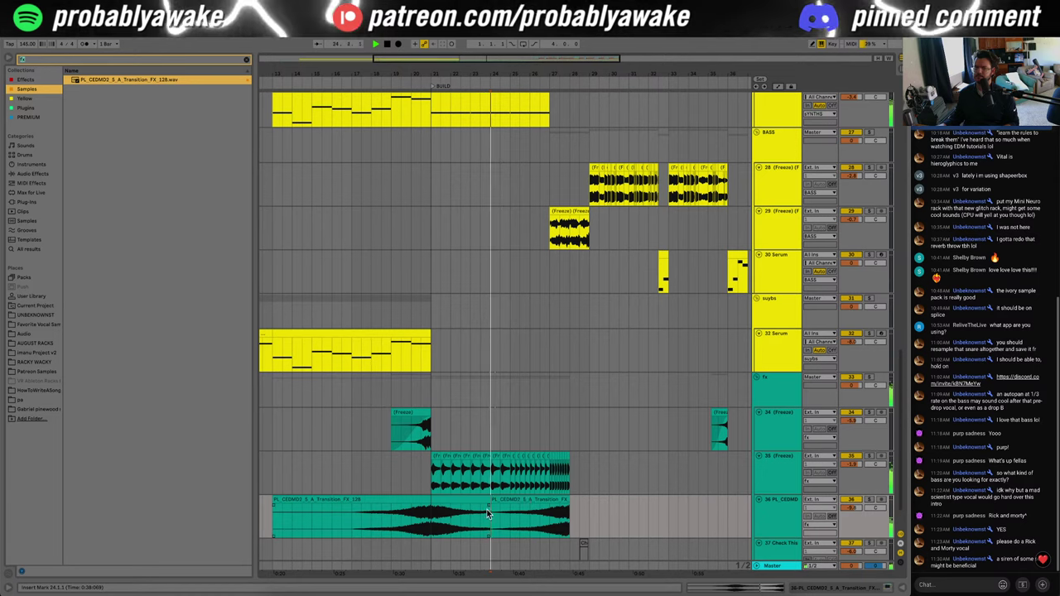
pyautogui.moveTo(491, 507); pyautogui.dragTo(507, 507)
pyautogui.click(478, 534)
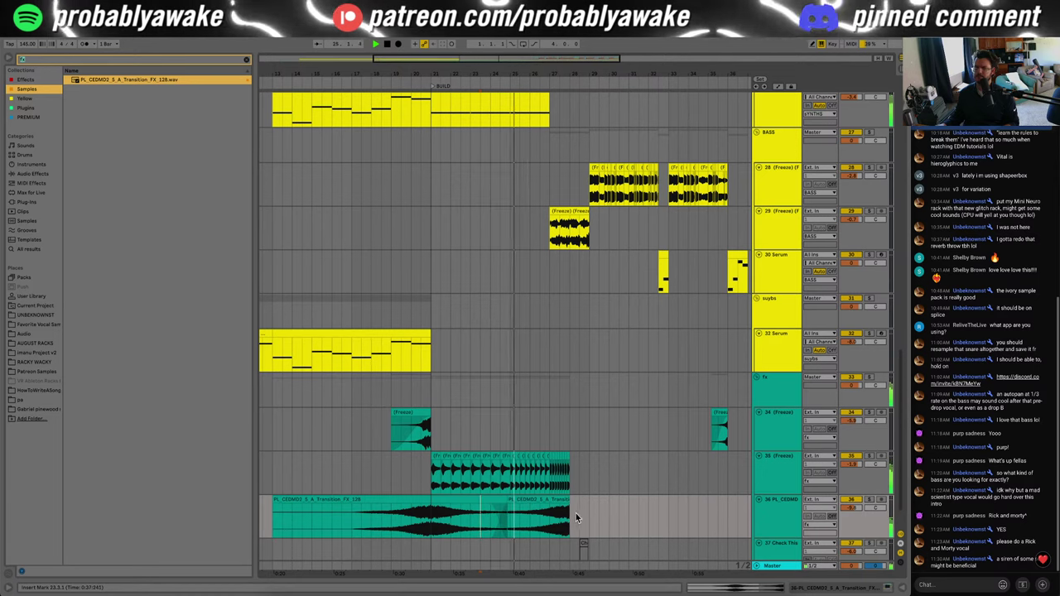
pyautogui.scroll(-2, 729, 490)
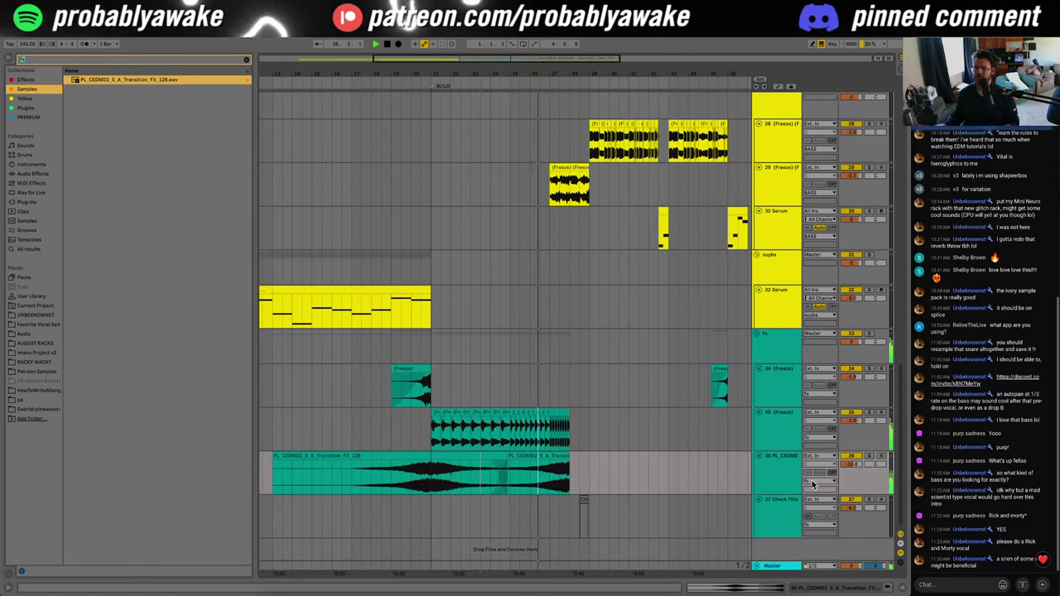
# Step: Insert another audio track below the transition FX track and clear the browser search
pyautogui.hotkey('ctrl', 't')
pyautogui.scroll(-2, 543, 500)
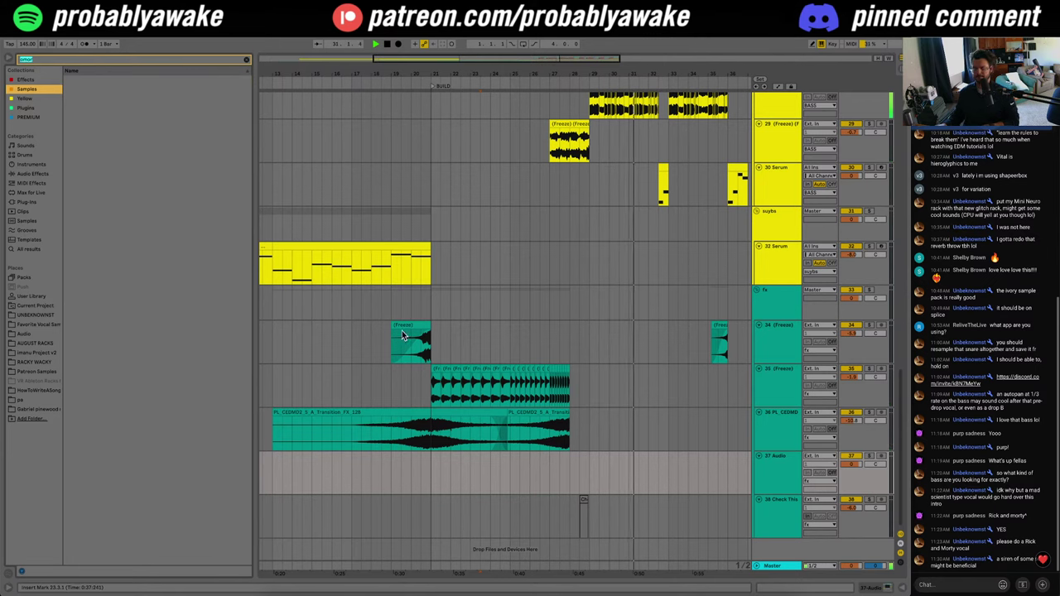
pyautogui.press('BackSpace')
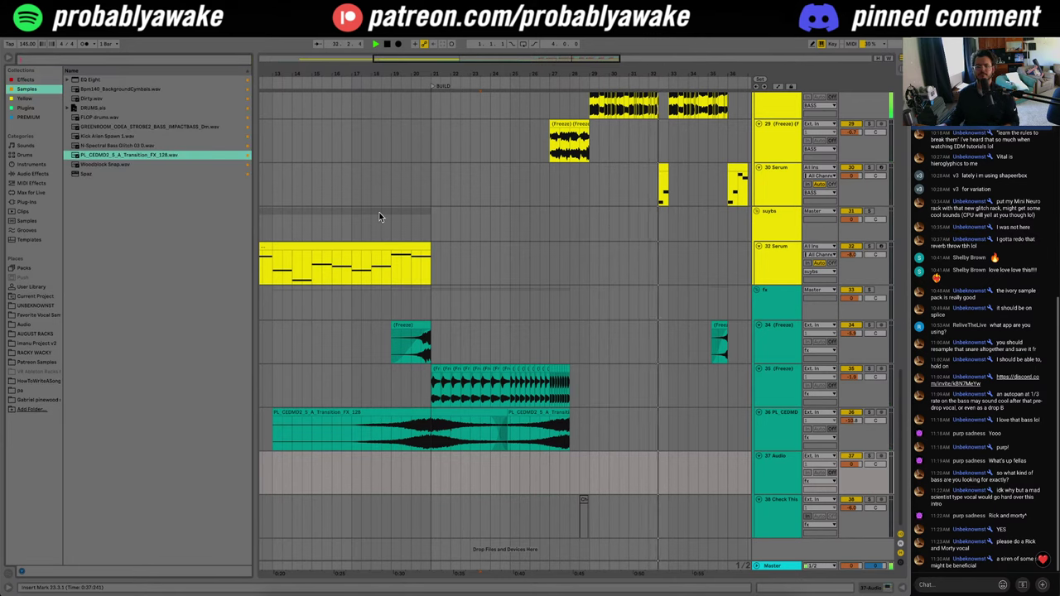
# Step: Copy the SC trigger and kick to the start of the build at bar 21 and repeat them every bar
pyautogui.scroll(15, 486, 284)
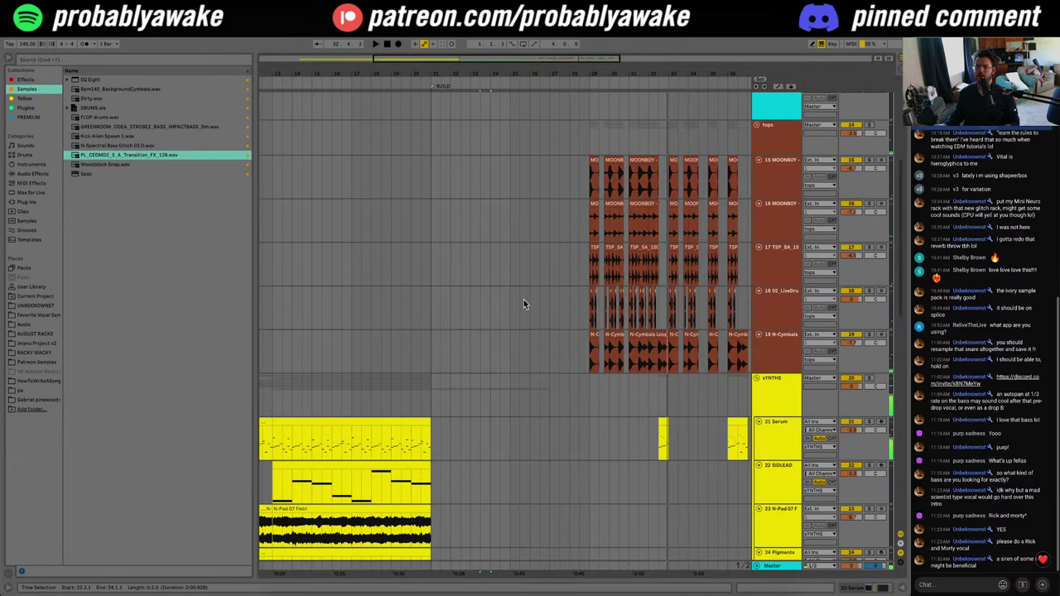
pyautogui.scroll(3, 607, 284)
pyautogui.click(583, 135)
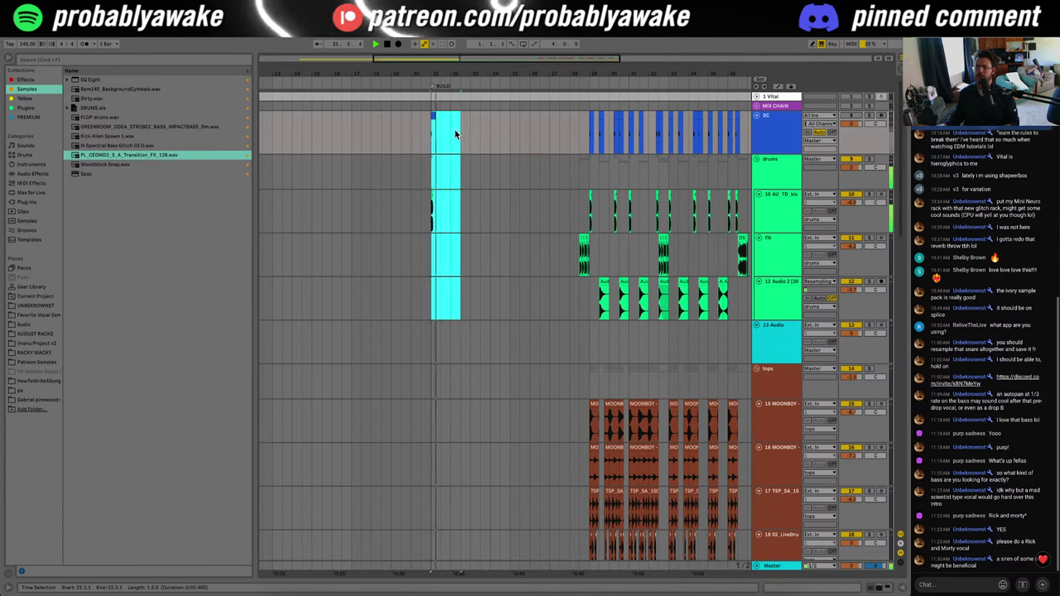
pyautogui.moveTo(456, 134); pyautogui.dragTo(452, 136)
pyautogui.press('super+d')
pyautogui.press('super+d')
pyautogui.press('super+d')
# Step: Duplicate a half-bar section of the SC trigger and kick from bar 23 through bar 24
pyautogui.moveTo(471, 263); pyautogui.dragTo(479, 120)
pyautogui.press('super+d')
pyautogui.press('super+d')
pyautogui.moveTo(482, 62); pyautogui.dragTo(484, 109)
pyautogui.press('super+d')
pyautogui.press('super+d')
# Step: Duplicate a one-beat section of the SC trigger and kick to fill bar 25
pyautogui.moveTo(415, 264); pyautogui.dragTo(428, 130)
pyautogui.press('super+d')
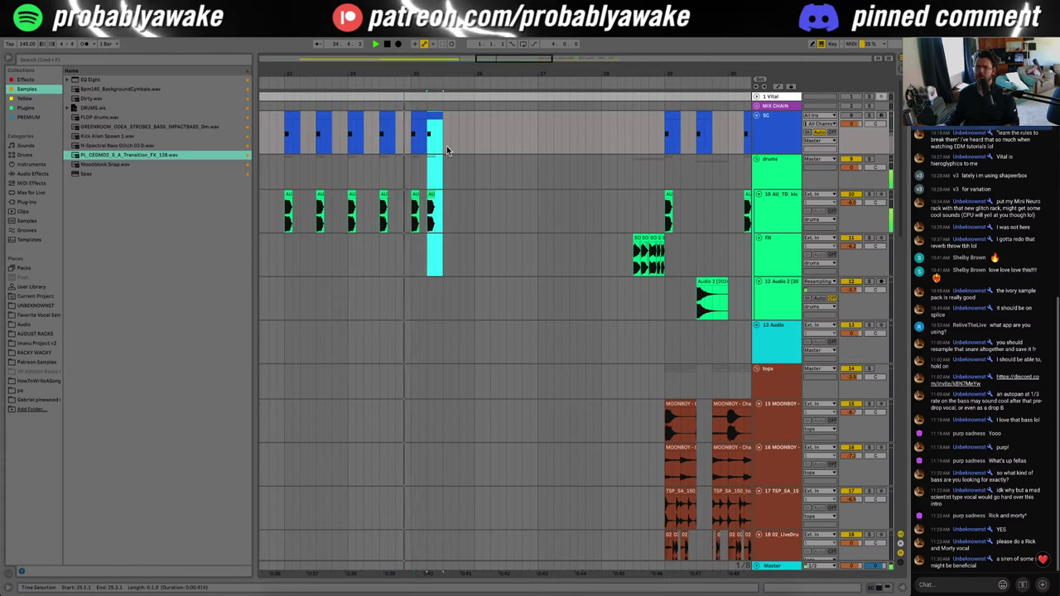
pyautogui.press('super+d')
pyautogui.press('super+d')
pyautogui.press('super+d')
pyautogui.press('super+d')
pyautogui.press('super+d')
# Step: Duplicate a half-beat section of the SC trigger and kick throughout bar 26 up to bar 27
pyautogui.moveTo(478, 258); pyautogui.dragTo(487, 130)
pyautogui.press('super+d')
pyautogui.press('super+d')
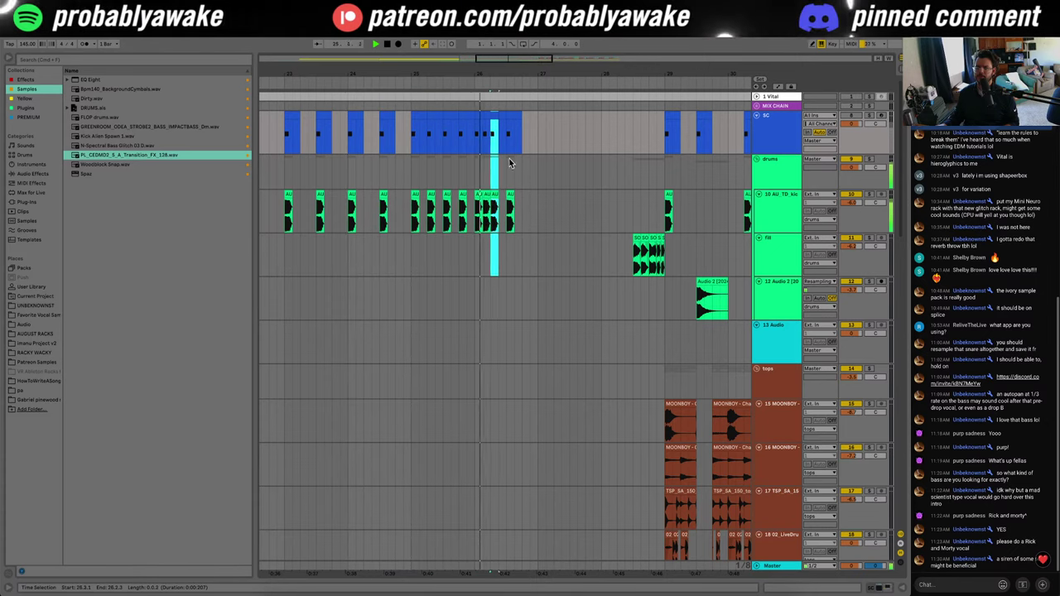
pyautogui.press('super+d')
pyautogui.press('super+d')
pyautogui.press('super+d')
pyautogui.press('super+d')
pyautogui.press('super+d')
pyautogui.press('super+d')
pyautogui.press('super+d')
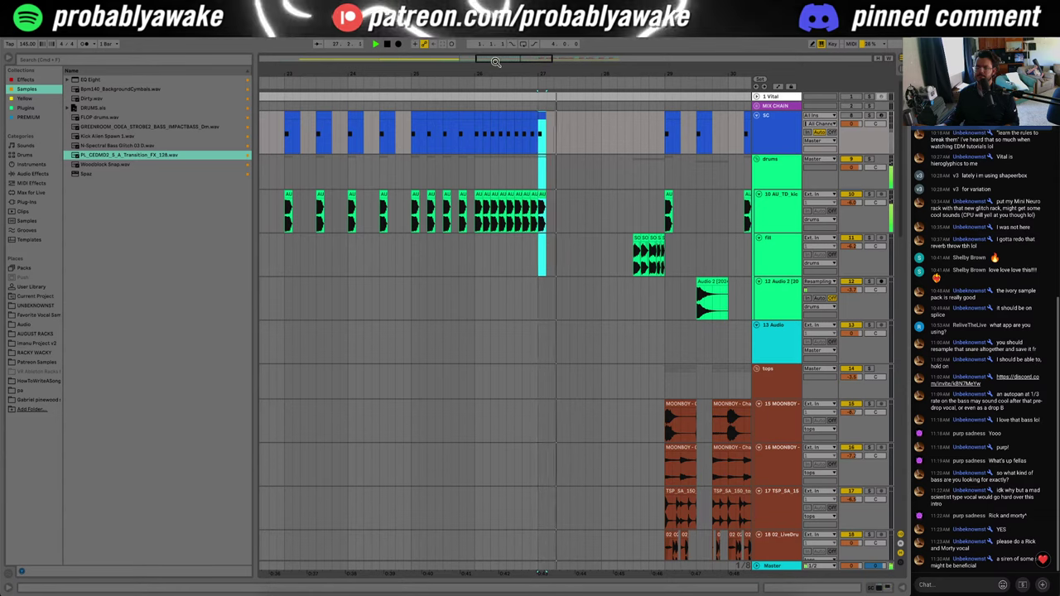
# Step: Start a sixteenth-note SC and kick roll at bar 27, shortening the first SC clip to leave a small gap
pyautogui.moveTo(494, 62); pyautogui.dragTo(523, 79)
pyautogui.click(564, 124)
pyautogui.press('super+v')
pyautogui.moveTo(424, 258); pyautogui.dragTo(428, 125)
pyautogui.press('super+d')
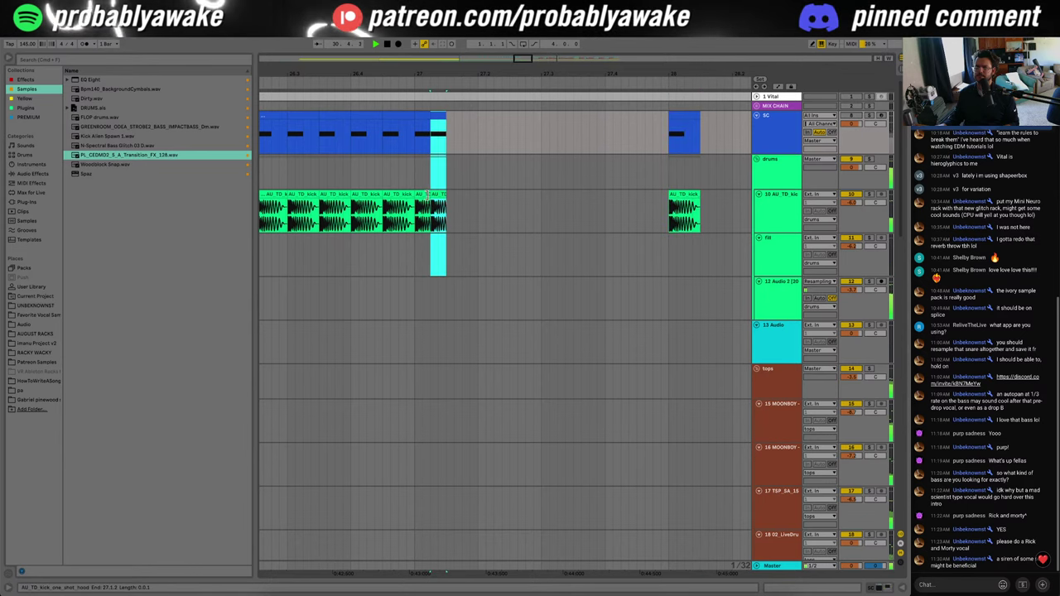
pyautogui.click(422, 133)
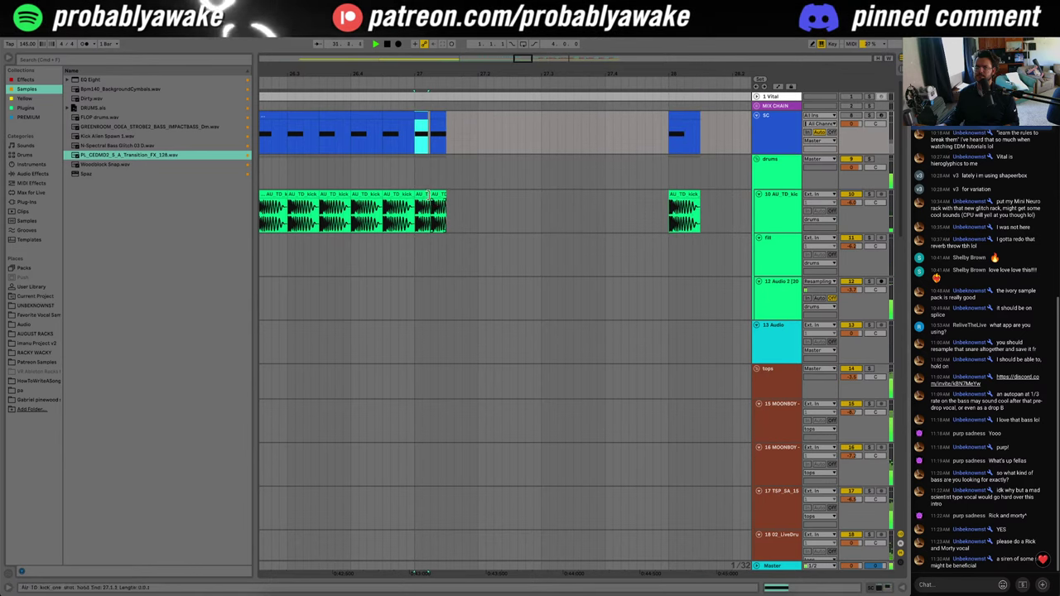
pyautogui.click(421, 205)
pyautogui.press('super+d')
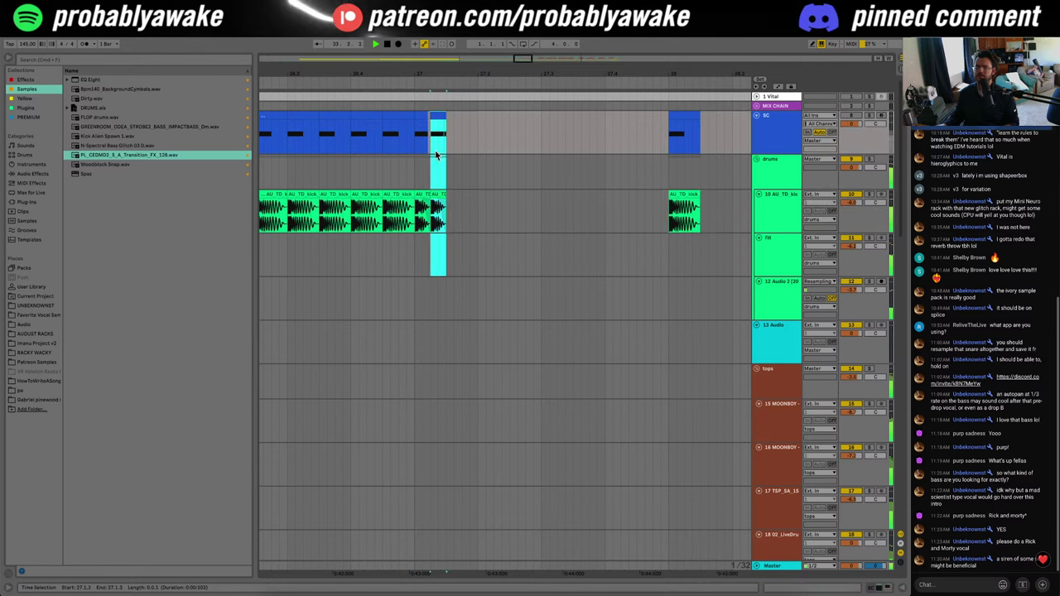
pyautogui.press('super+d')
pyautogui.press('super+d')
pyautogui.press('super+d')
pyautogui.press('super+d')
pyautogui.press('super+d')
pyautogui.press('super+d')
pyautogui.press('super+d')
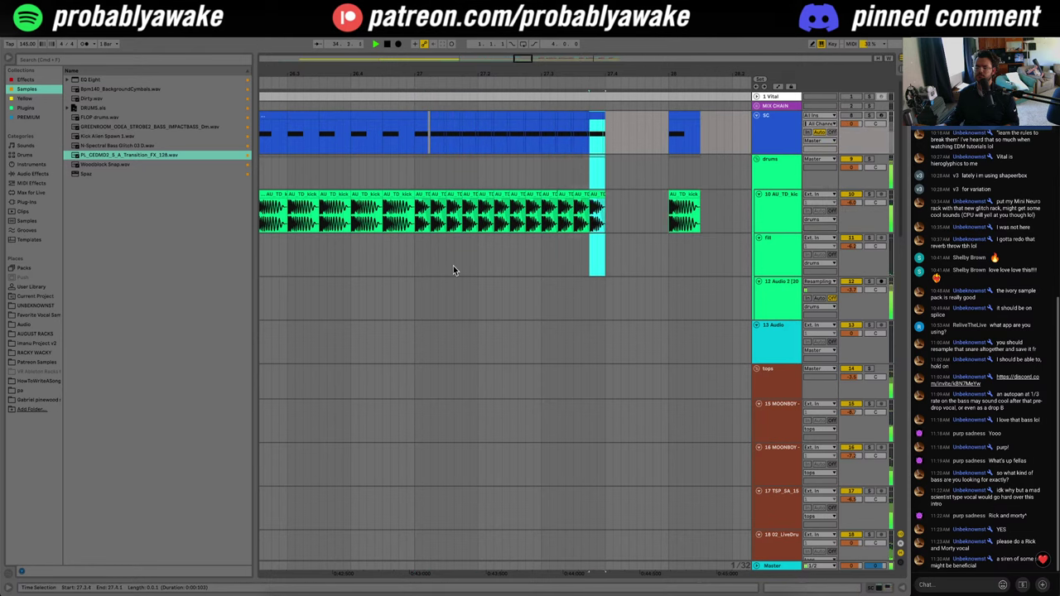
pyautogui.moveTo(668, 264); pyautogui.dragTo(416, 275)
pyautogui.press('Delete')
# Step: Fill bar 27 up to bar 28 with duplicates of the sixteenth-note kick and gapped SC clip, then play the roll
pyautogui.press('super+d')
pyautogui.press('super+d')
pyautogui.moveTo(462, 148); pyautogui.dragTo(476, 144)
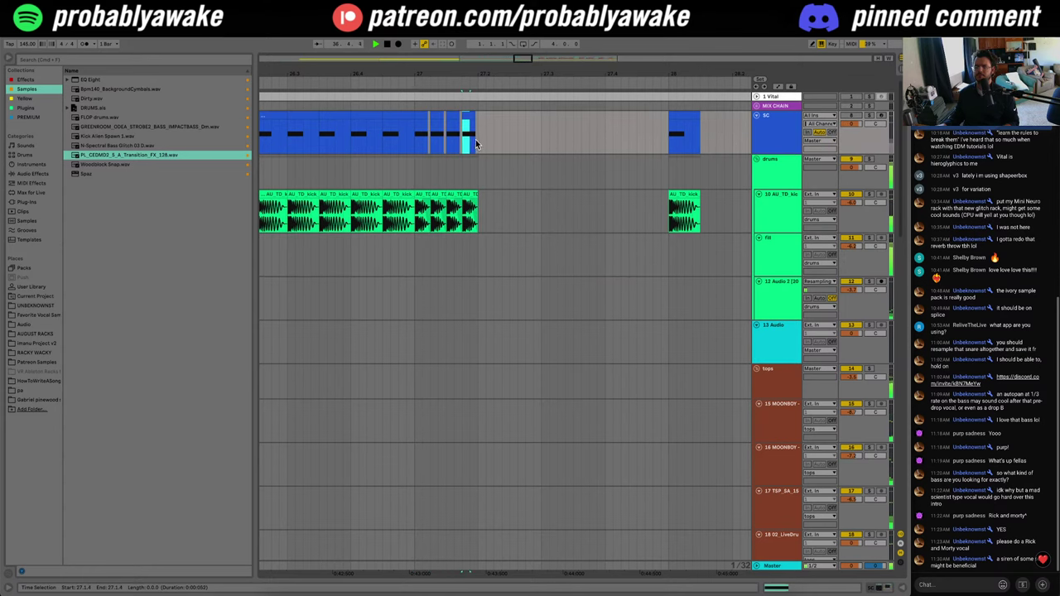
pyautogui.moveTo(432, 243); pyautogui.dragTo(412, 259)
pyautogui.press('super+d')
pyautogui.press('super+d')
pyautogui.press('super+d')
pyautogui.click(412, 260)
pyautogui.press('space')
pyautogui.press('space')
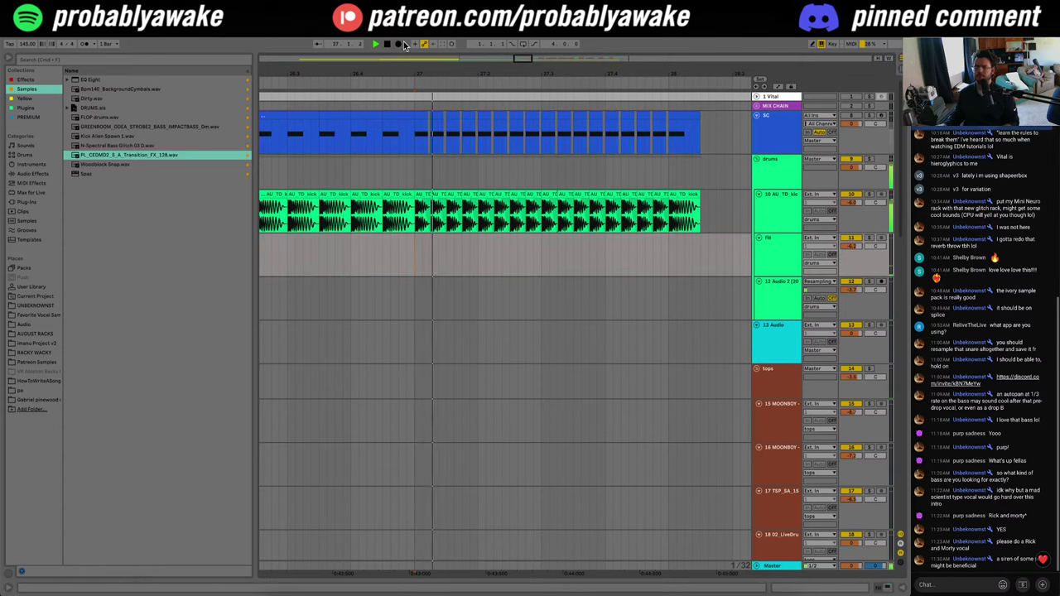
# Step: Move the 13 Audio track into the drums group and place BUILD DRUMS 3.wav on it at bar 21
pyautogui.moveTo(519, 59); pyautogui.dragTo(495, 32)
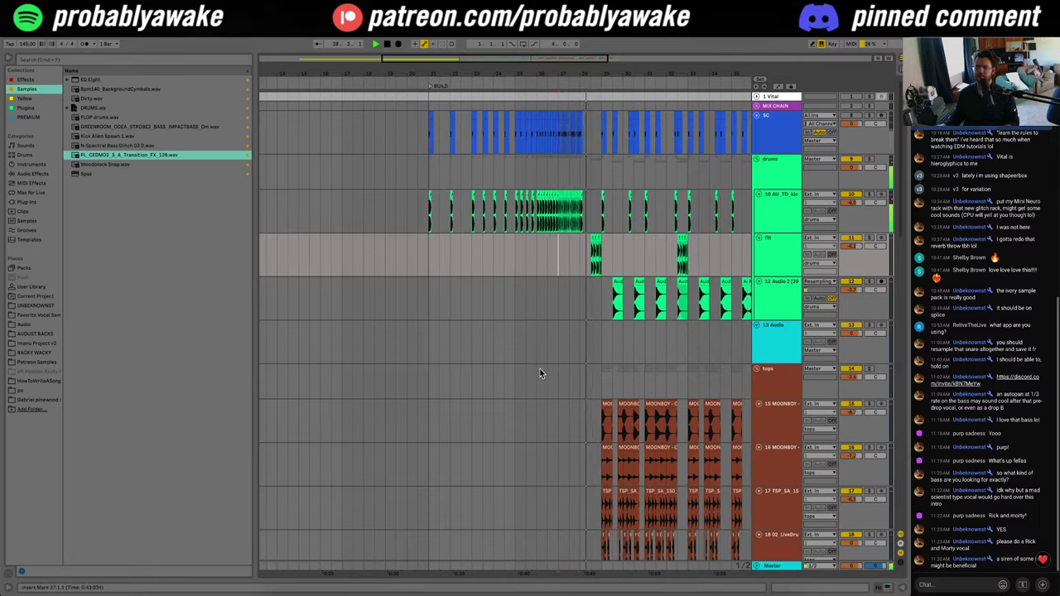
pyautogui.scroll(-10, 546, 386)
pyautogui.scroll(10, 546, 386)
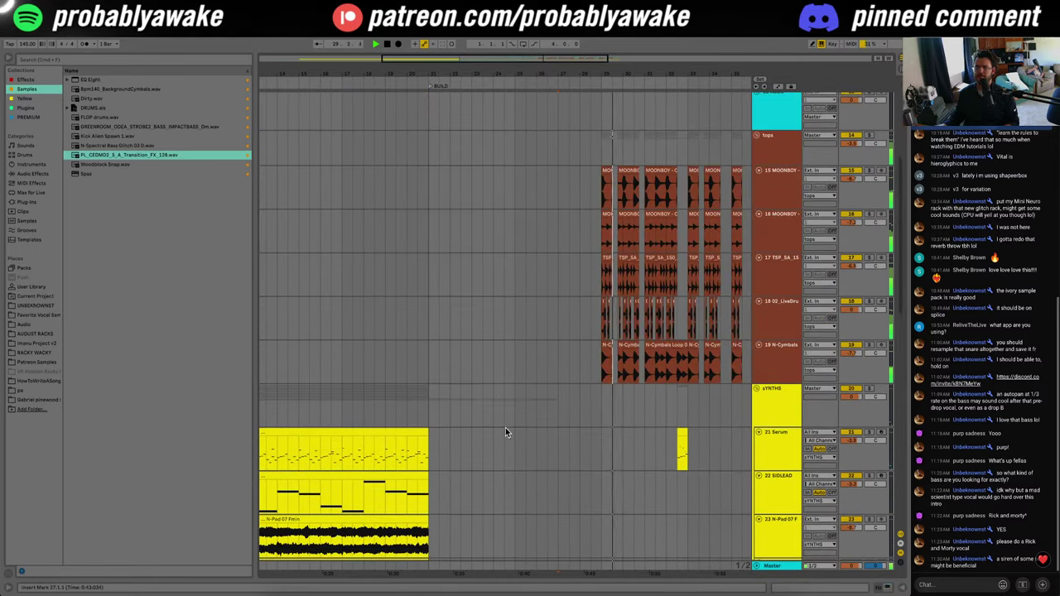
pyautogui.click(784, 278)
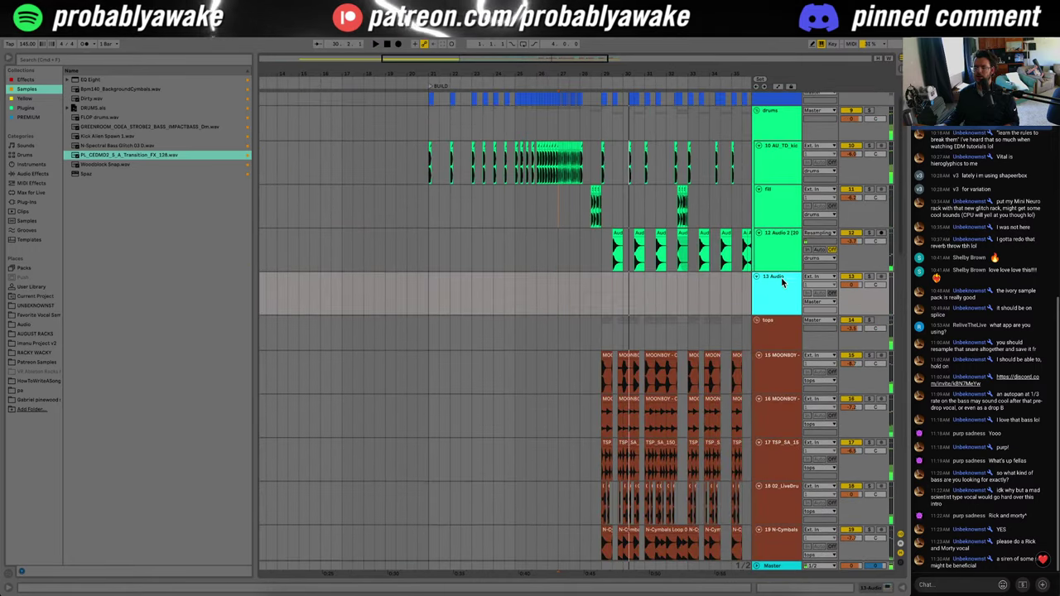
pyautogui.click(163, 56)
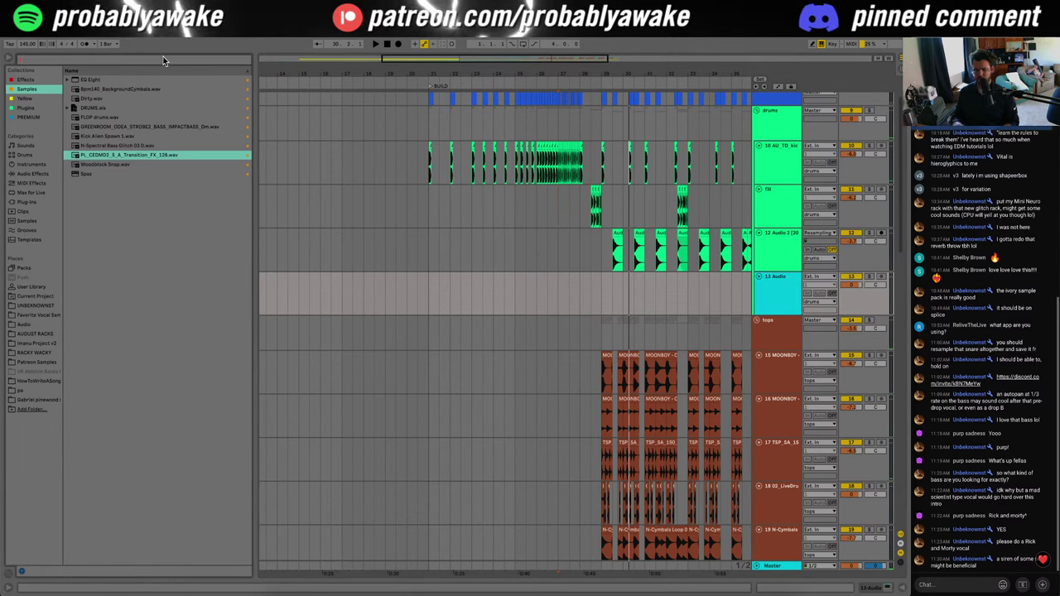
pyautogui.write('build')
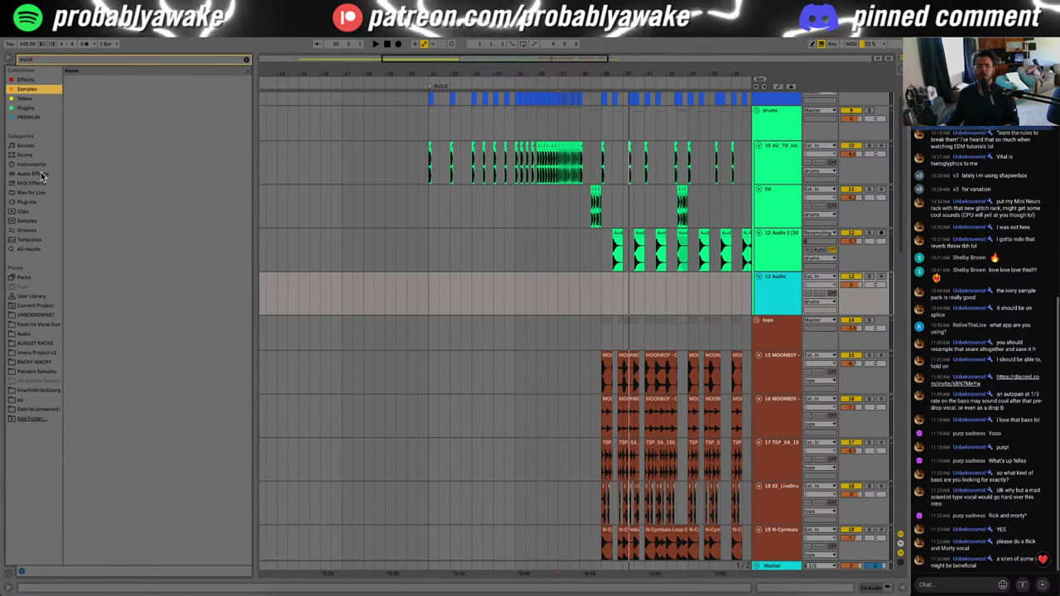
pyautogui.click(28, 249)
pyautogui.moveTo(97, 82); pyautogui.dragTo(431, 294)
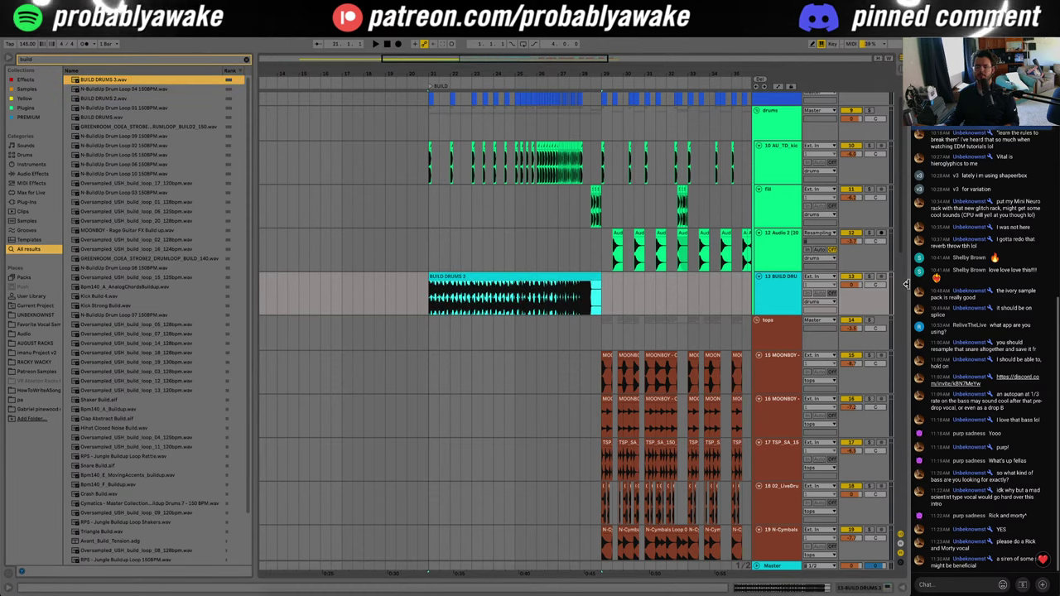
# Step: Play the BUILD DRUMS 3 track soloed and set its clip's warp mode to Beats
pyautogui.press('space')
pyautogui.click(552, 275)
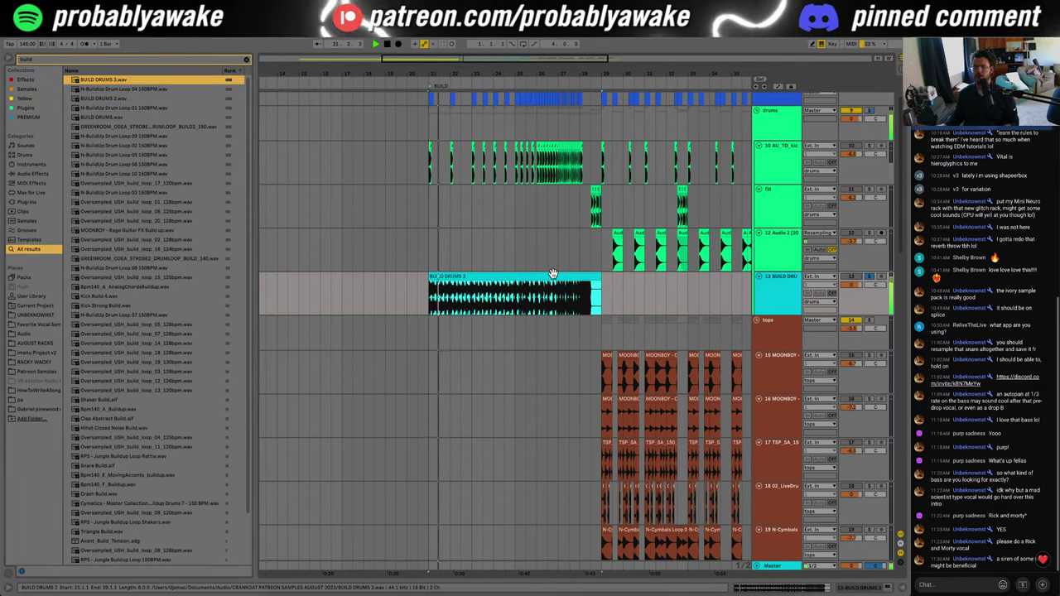
pyautogui.doubleClick(493, 277)
pyautogui.click(130, 352)
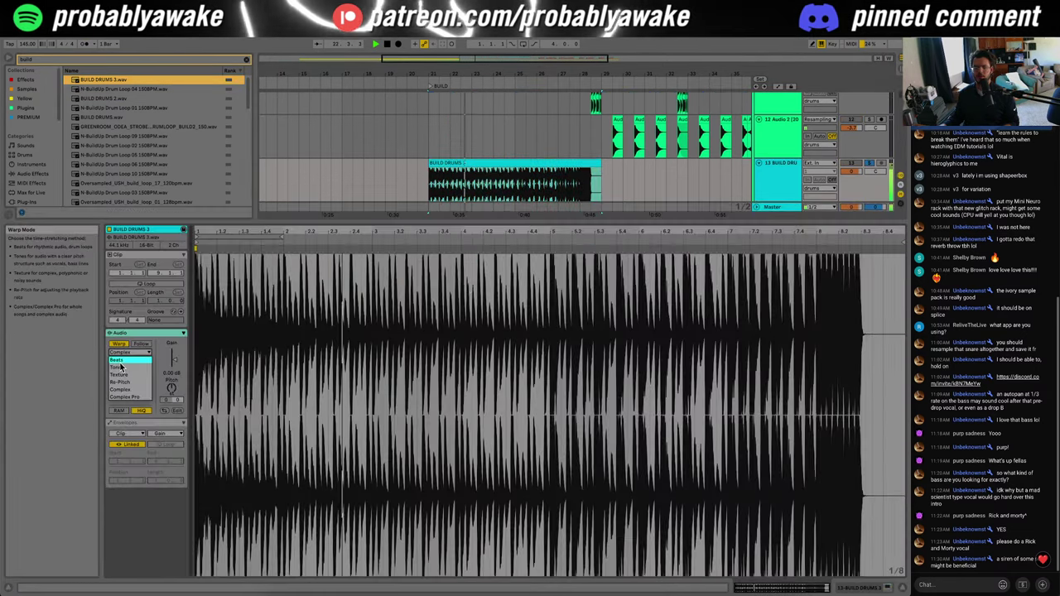
pyautogui.click(125, 316)
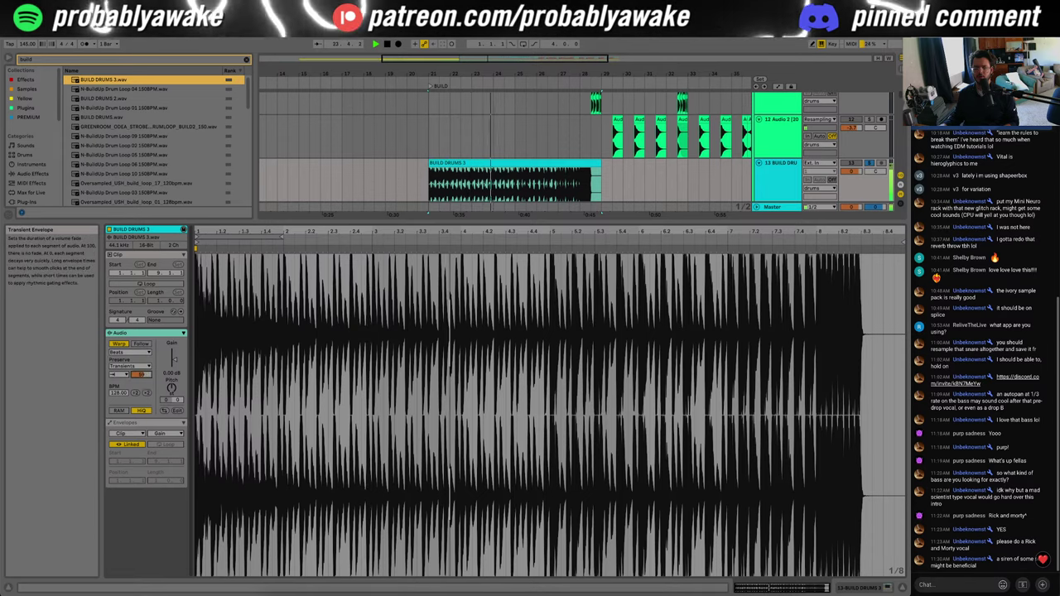
pyautogui.click(888, 585)
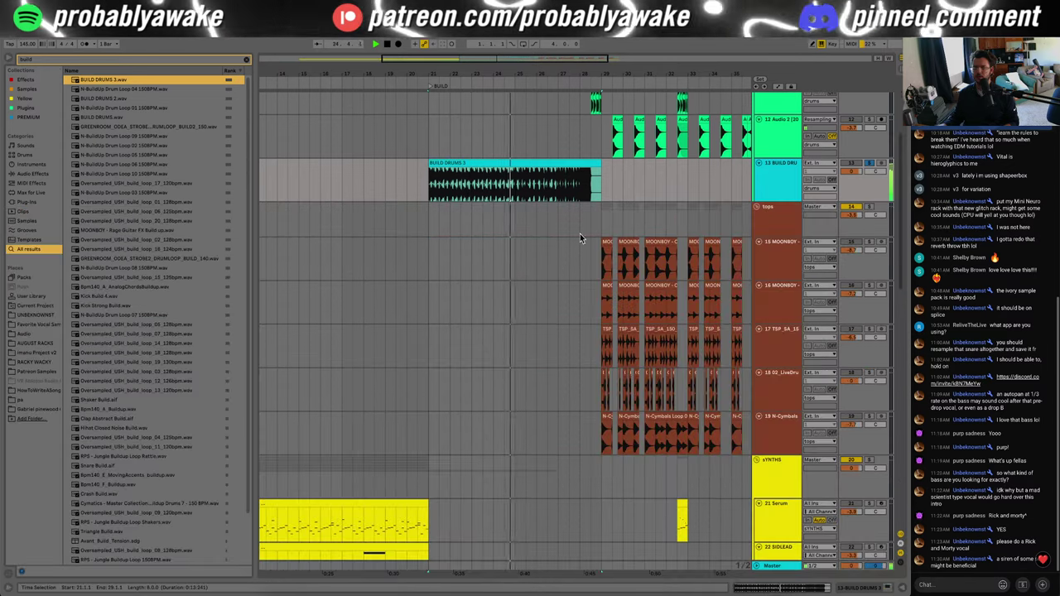
# Step: Set the BUILD DRUMS 3 clip's warp mode to Complex Pro and close the clip details
pyautogui.doubleClick(524, 162)
pyautogui.moveTo(172, 389); pyautogui.dragTo(171, 431)
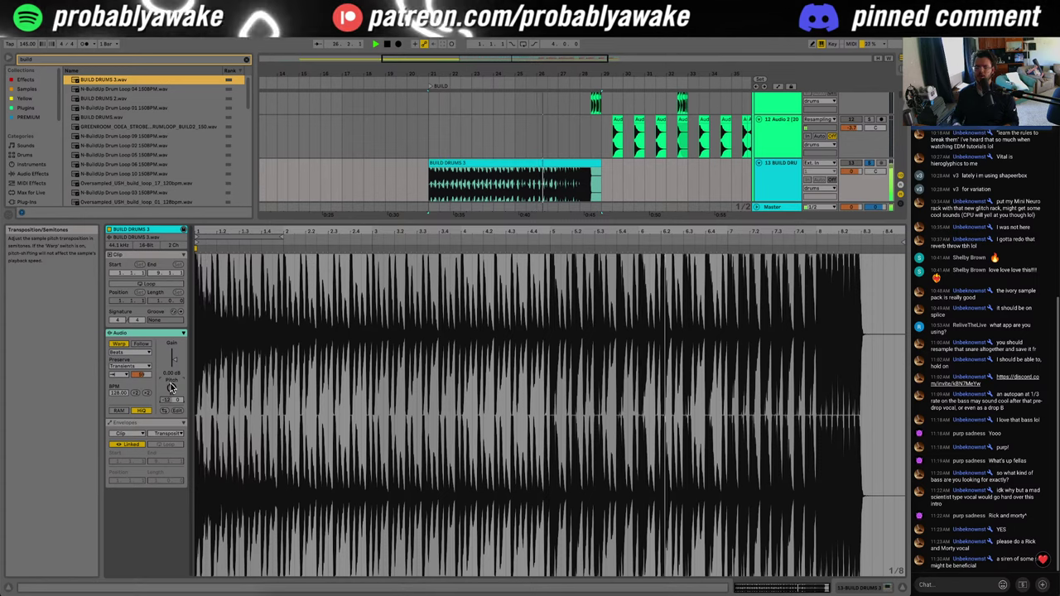
pyautogui.click(132, 353)
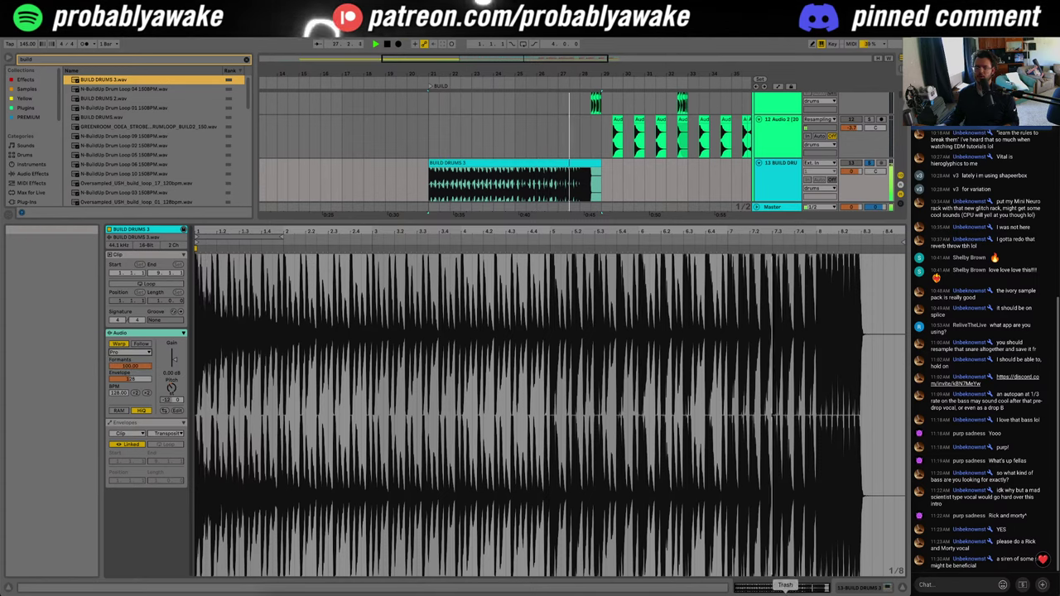
pyautogui.click(906, 581)
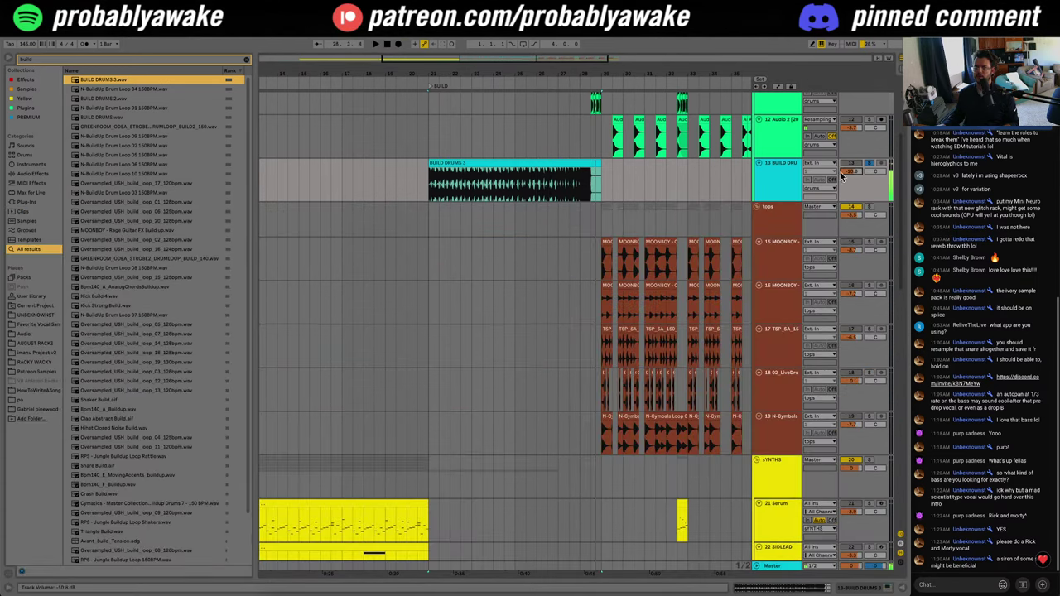
# Step: Insert an audio track below BUILD DRUMS 3, place the GREENROOM_ODEA_STROBE2 drum loop BUILD2_150 on it at bar 21, and play it
pyautogui.doubleClick(781, 178)
pyautogui.hotkey('ctrl', 't')
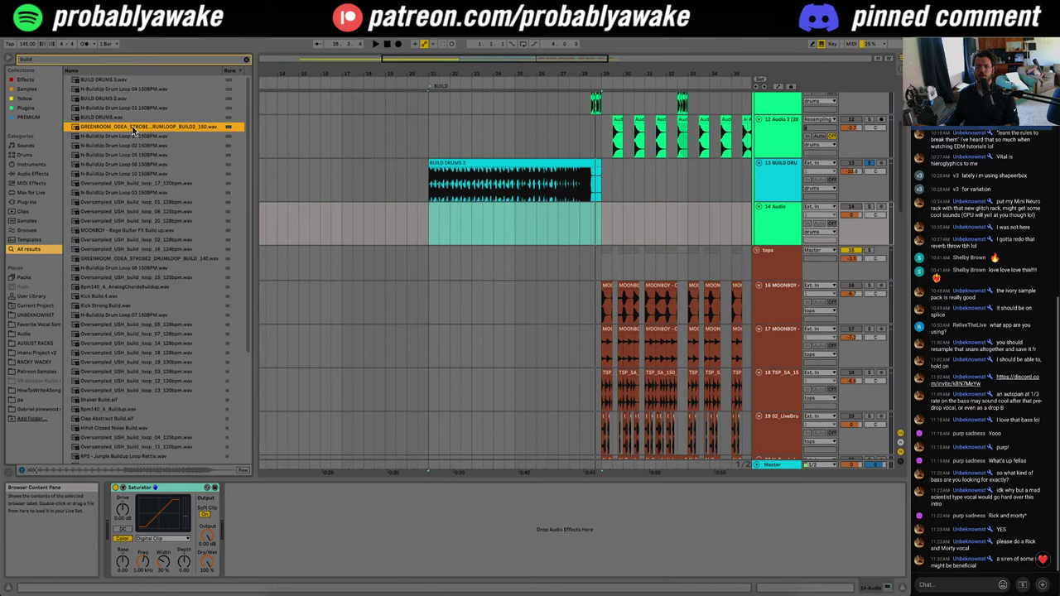
pyautogui.moveTo(133, 130); pyautogui.dragTo(431, 225)
pyautogui.press('space')
pyautogui.scroll(4, 621, 367)
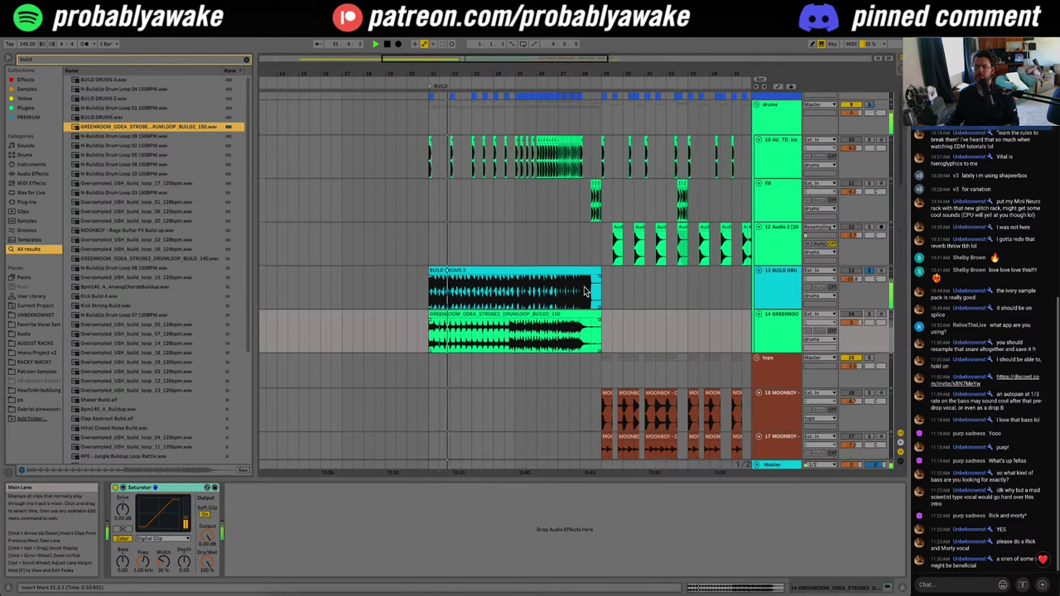
# Step: Cut the last bar of the BUILD DRUMS 3 clip so it ends at bar 28, and play it unsoloed with the GREENROOM loop
pyautogui.click(601, 337)
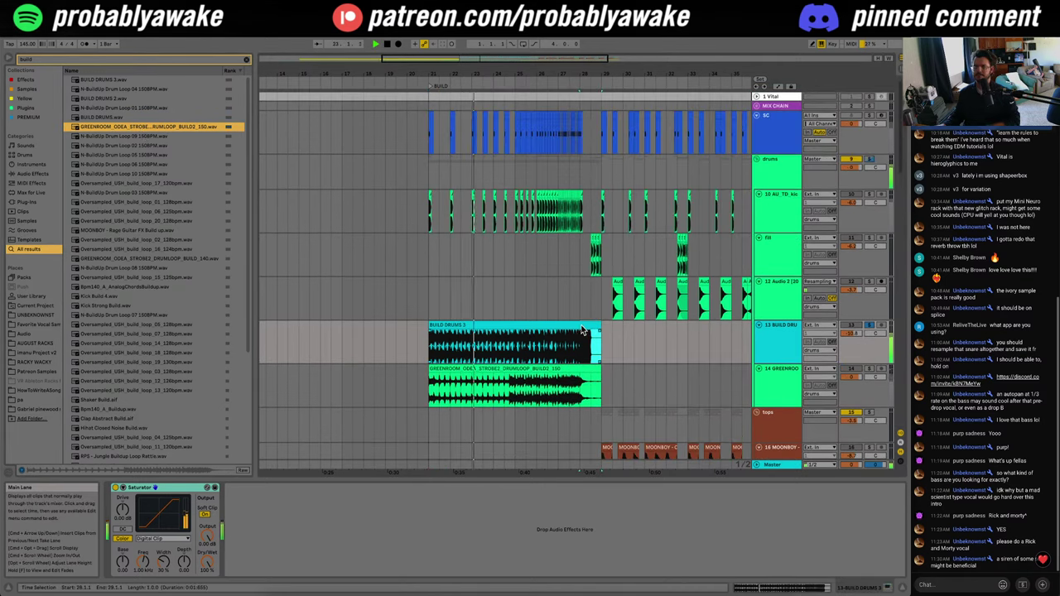
pyautogui.doubleClick(571, 385)
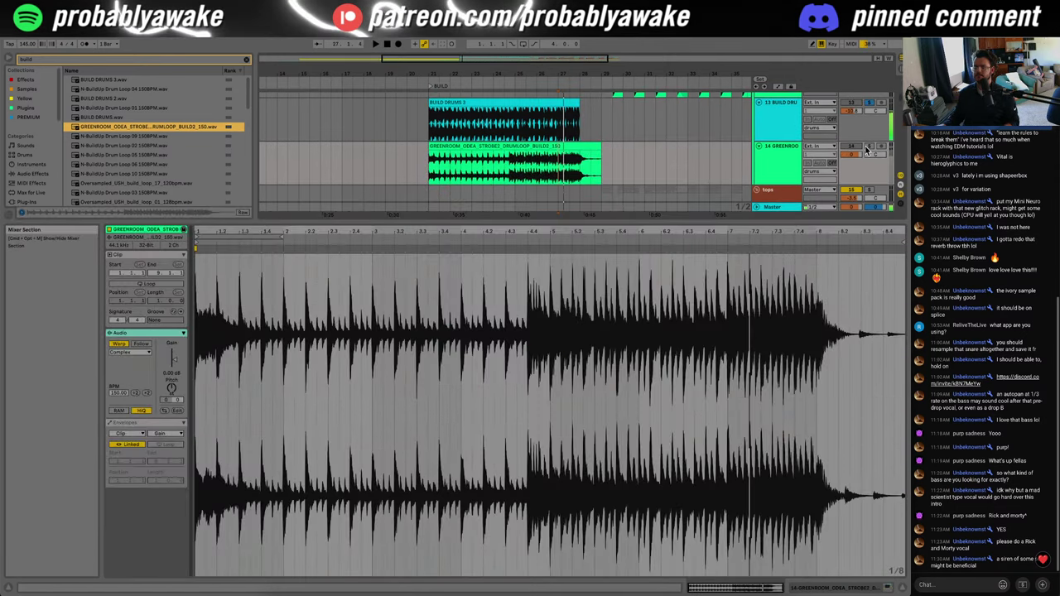
pyautogui.press('space')
pyautogui.click(902, 588)
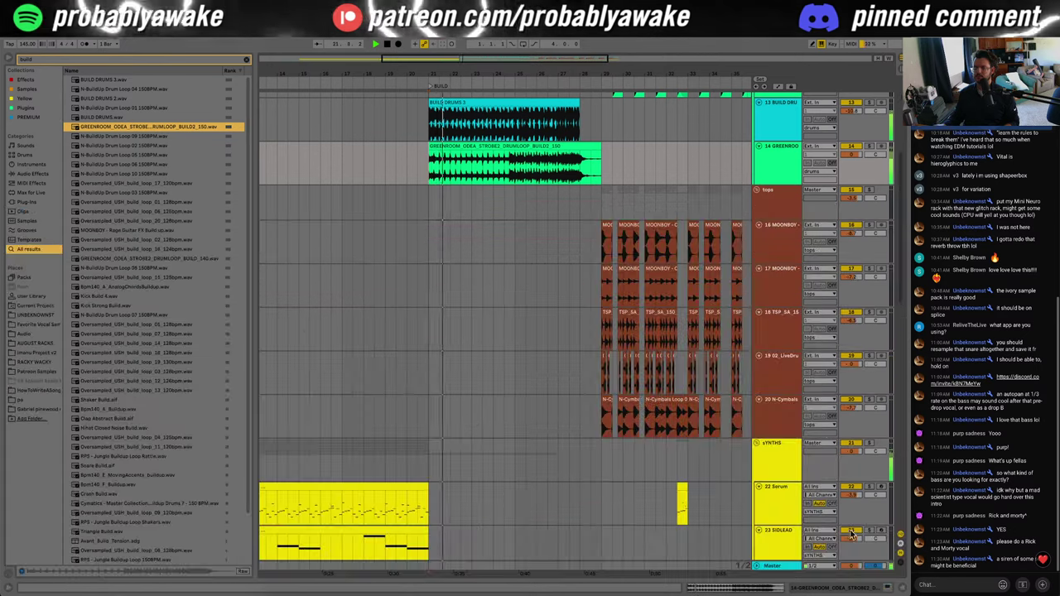
# Step: Add an EQ Eight to the BUILD DRUMS 3 track and play the build with both drum loops
pyautogui.doubleClick(512, 103)
pyautogui.doubleClick(776, 121)
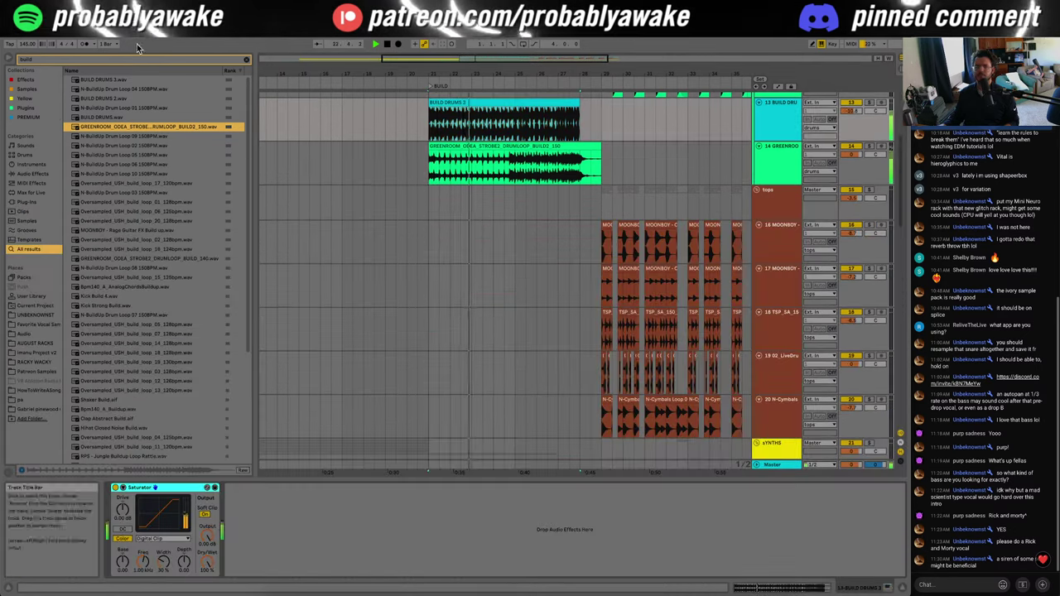
pyautogui.press('super+f')
pyautogui.write('eq')
pyautogui.doubleClick(102, 81)
pyautogui.scroll(3, 856, 213)
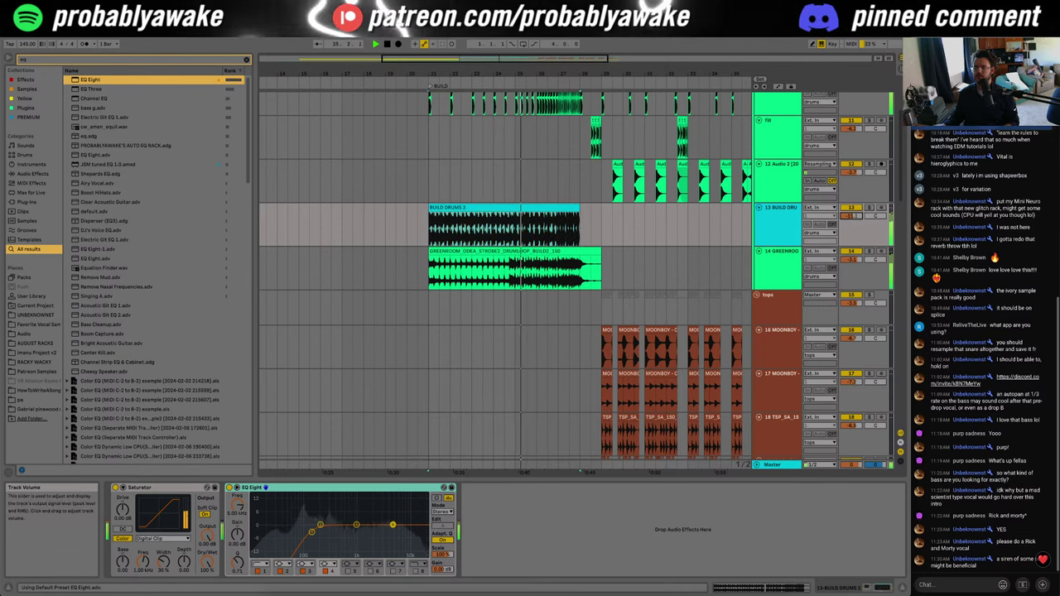
pyautogui.click(899, 585)
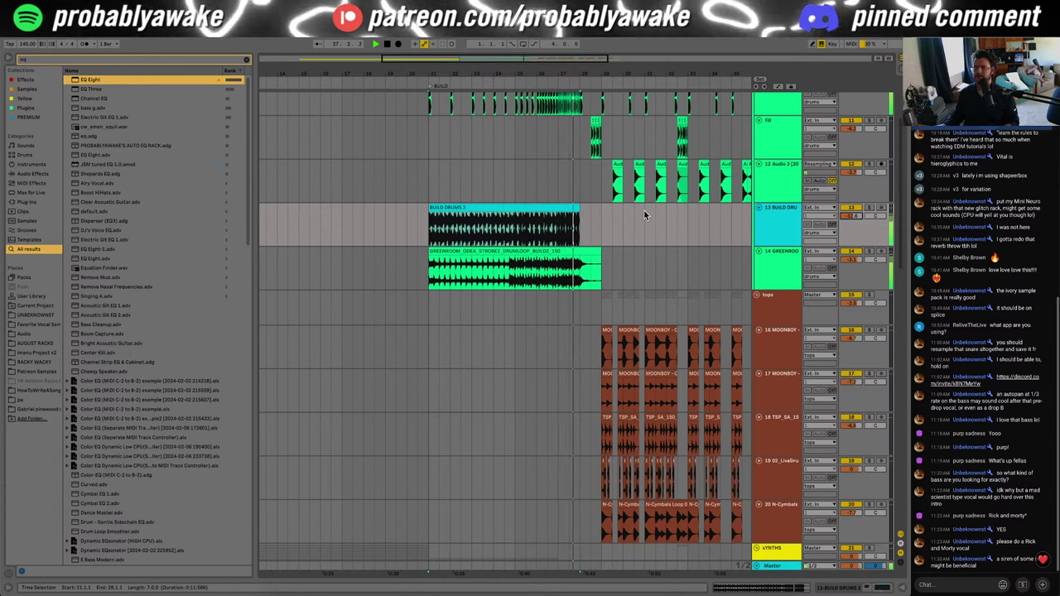
# Step: Insert a new audio track below the GREENROOM drum loop track and delete the BUILD DRUMS 3 track
pyautogui.click(617, 264)
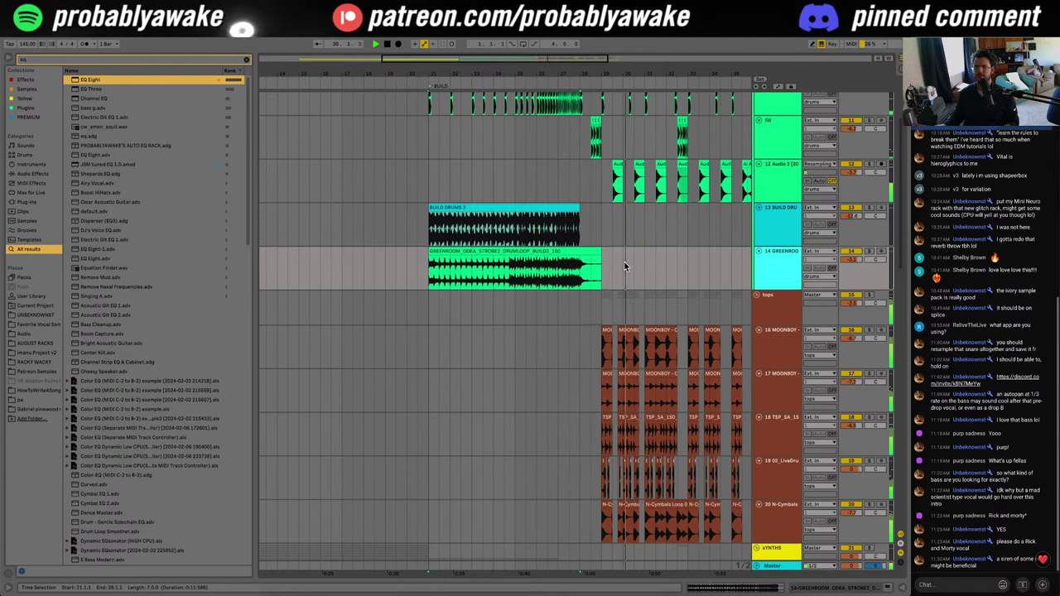
pyautogui.hotkey('ctrl', 't')
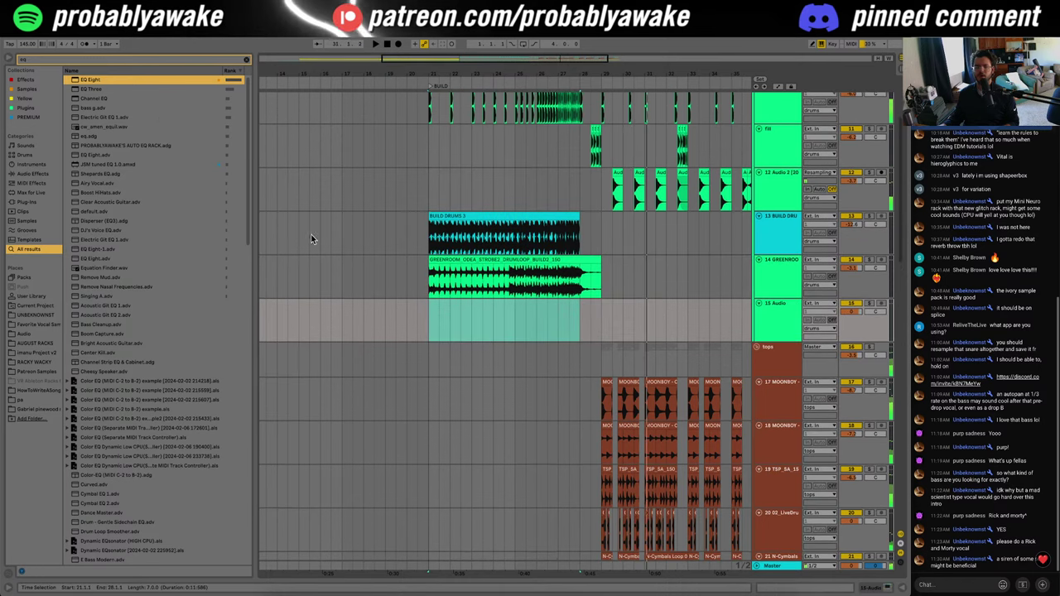
pyautogui.click(693, 238)
pyautogui.hotkey('ctrl', 'BackSpace')
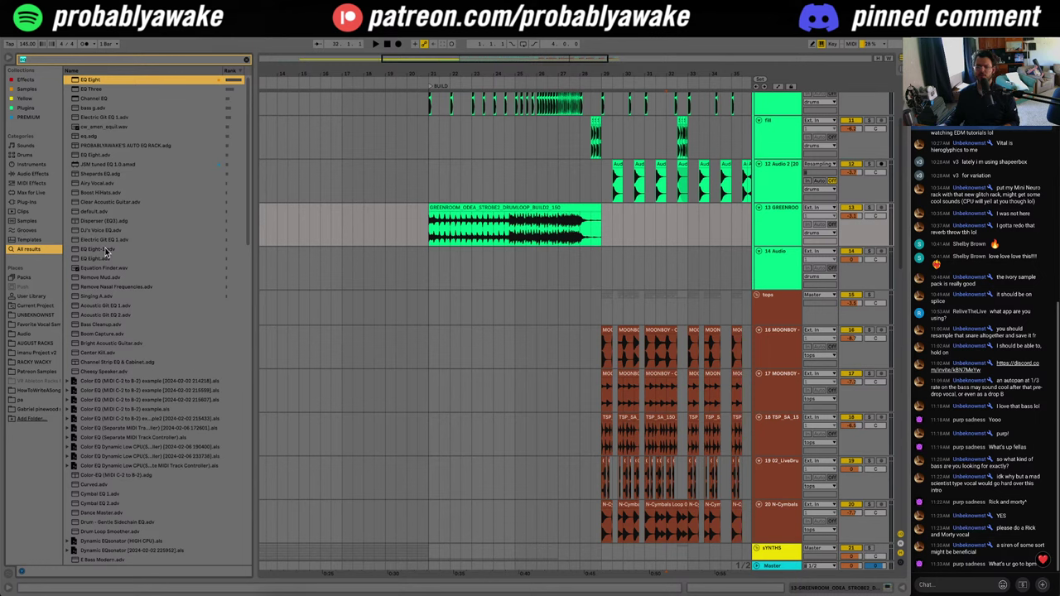
# Step: Search the sample library for build and audition build-up drum loops for the empty 14 Audio track
pyautogui.click(443, 265)
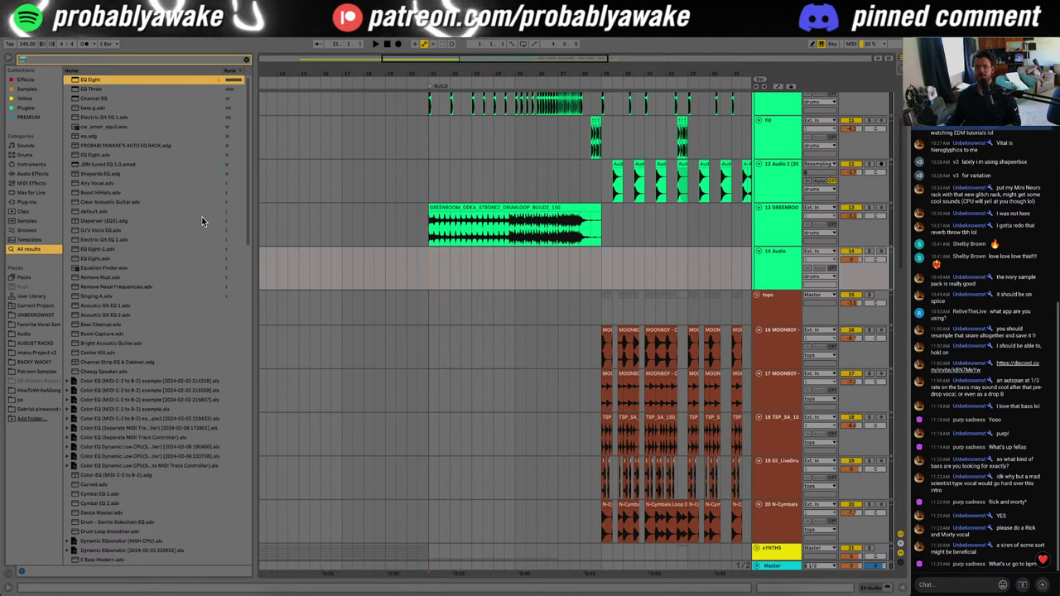
pyautogui.click(93, 128)
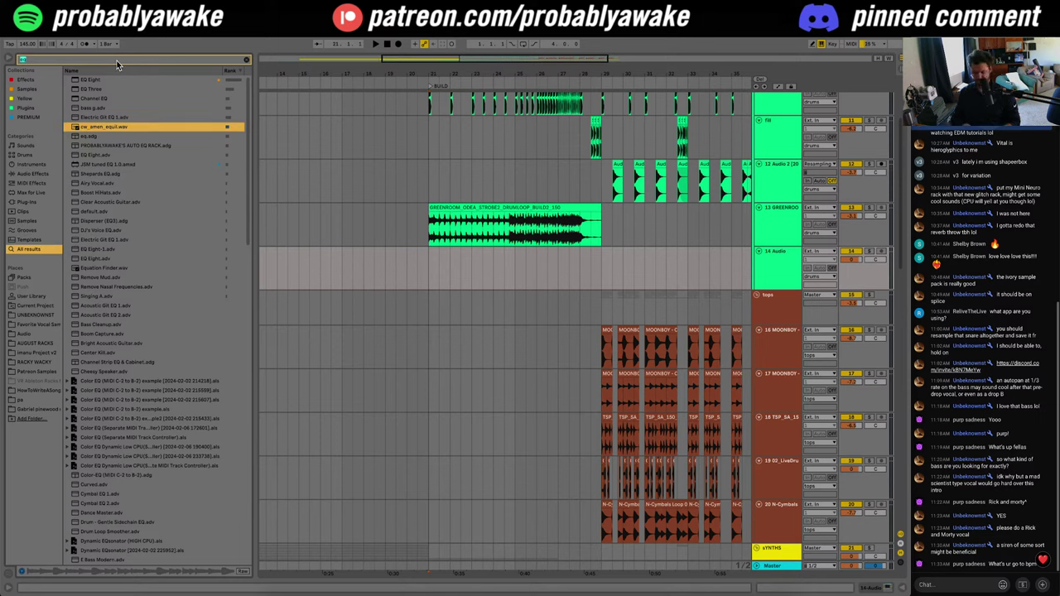
pyautogui.write('build')
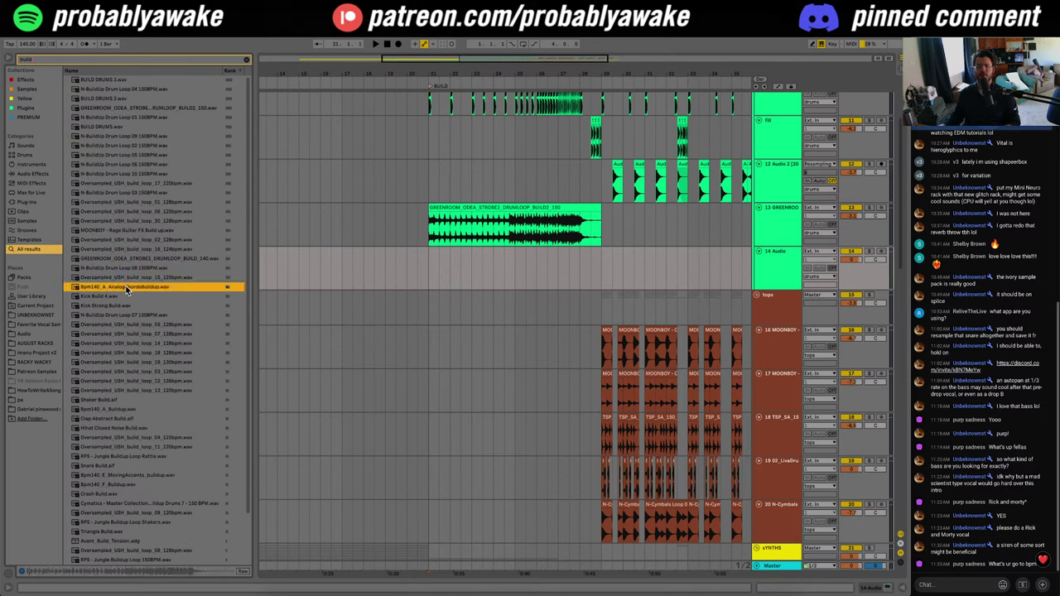
pyautogui.click(184, 400)
pyautogui.scroll(-2, 183, 400)
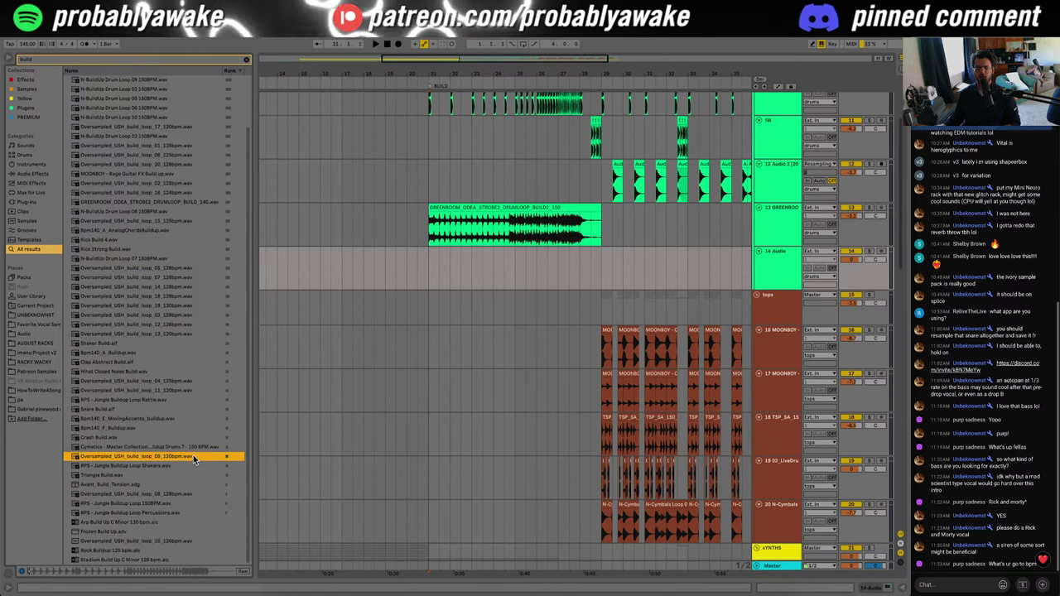
pyautogui.scroll(2, 191, 468)
pyautogui.click(162, 135)
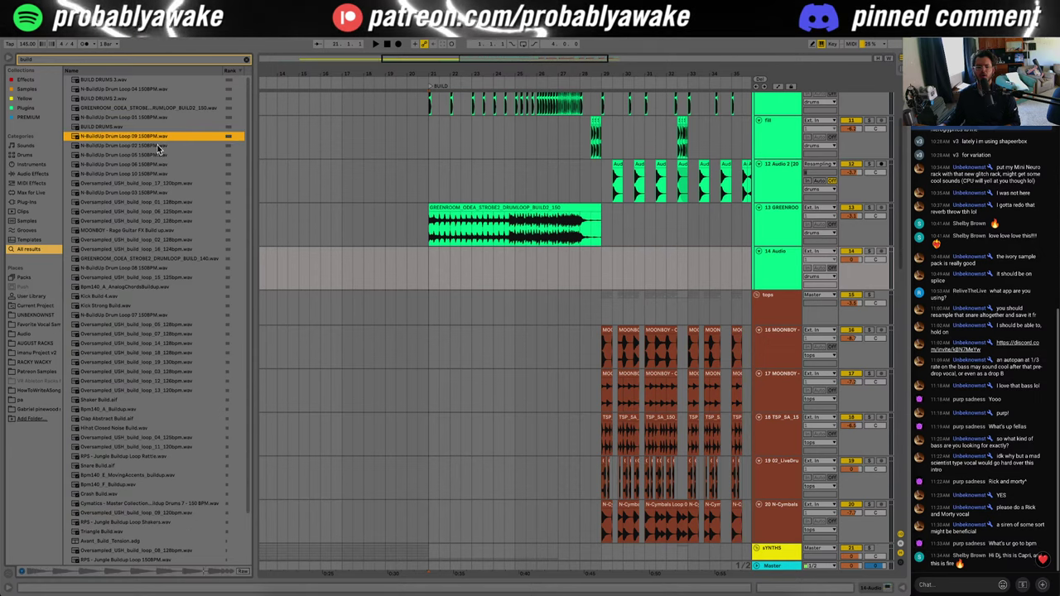
# Step: Fill the 14 Audio track from bar 25 to 28 with N-BuildUp Drum Loop 09 150BPM.wav, using shorter repeats in the last bar
pyautogui.moveTo(157, 145); pyautogui.dragTo(537, 275)
pyautogui.hotkey('ctrl', 'd')
pyautogui.hotkey('ctrl', 'd')
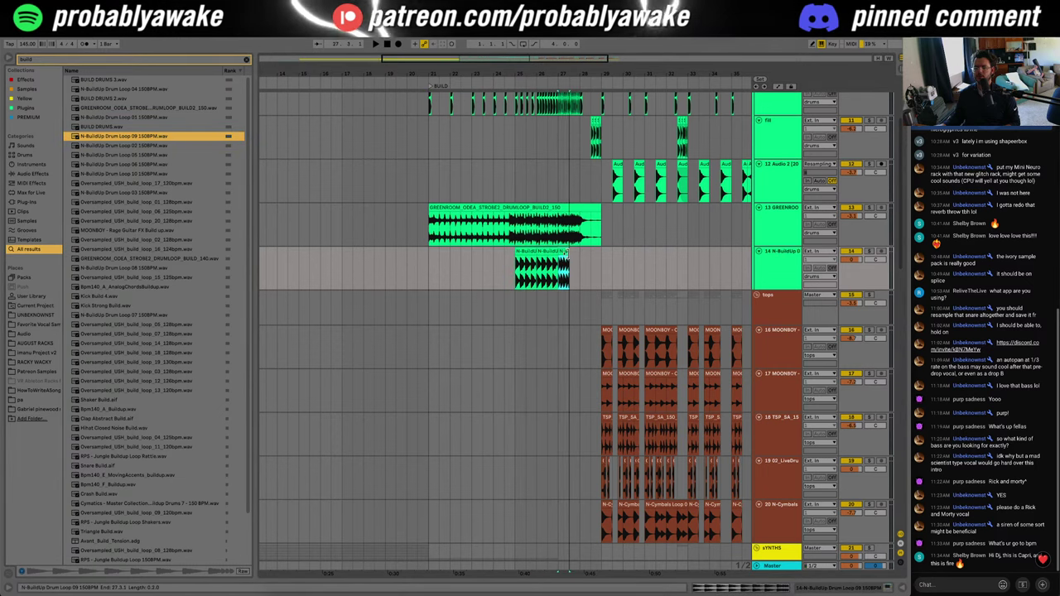
pyautogui.hotkey('ctrl', 'd')
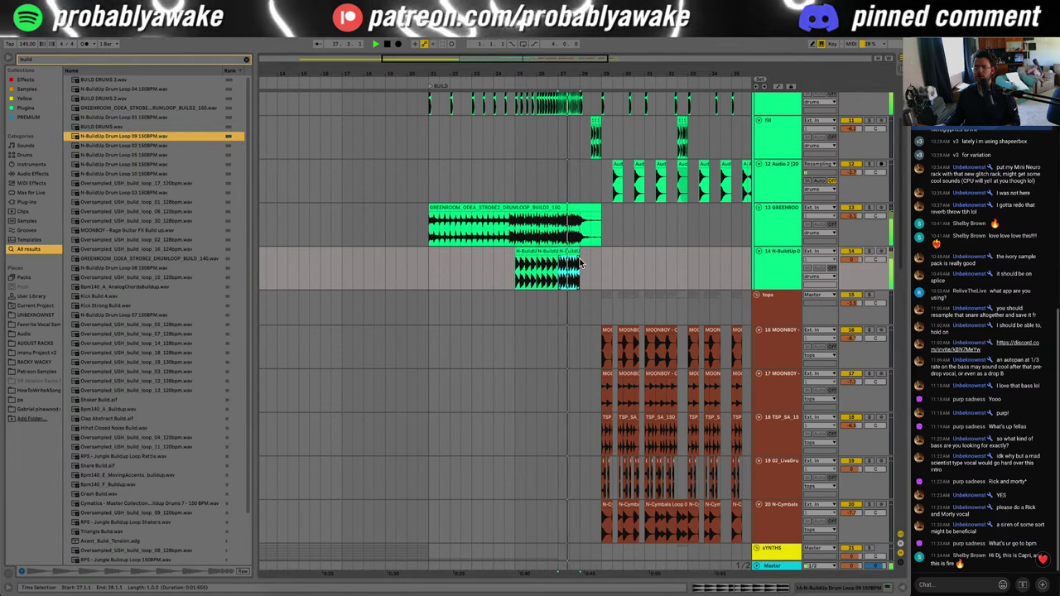
# Step: Lower the N-BuildUp drum loop track's volume and play the build from bar 21 into the drop
pyautogui.moveTo(854, 260); pyautogui.dragTo(854, 273)
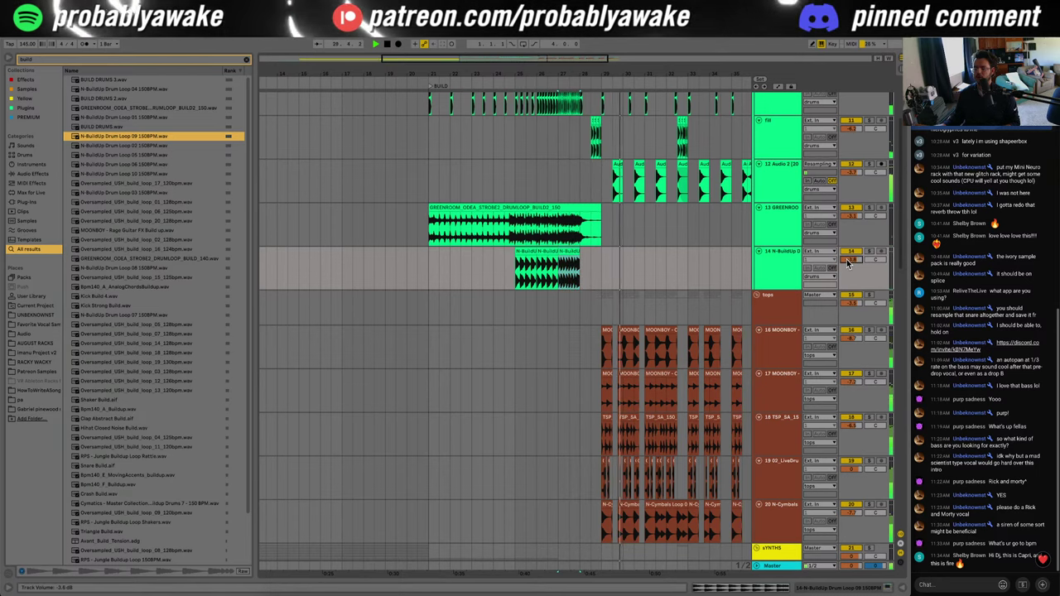
pyautogui.scroll(5, 500, 362)
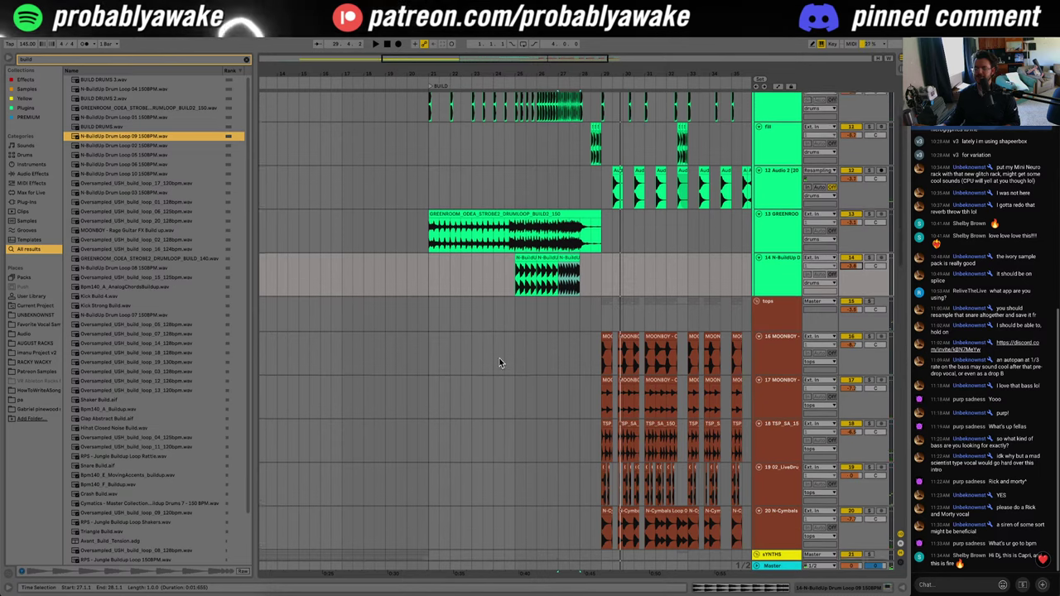
pyautogui.press('space')
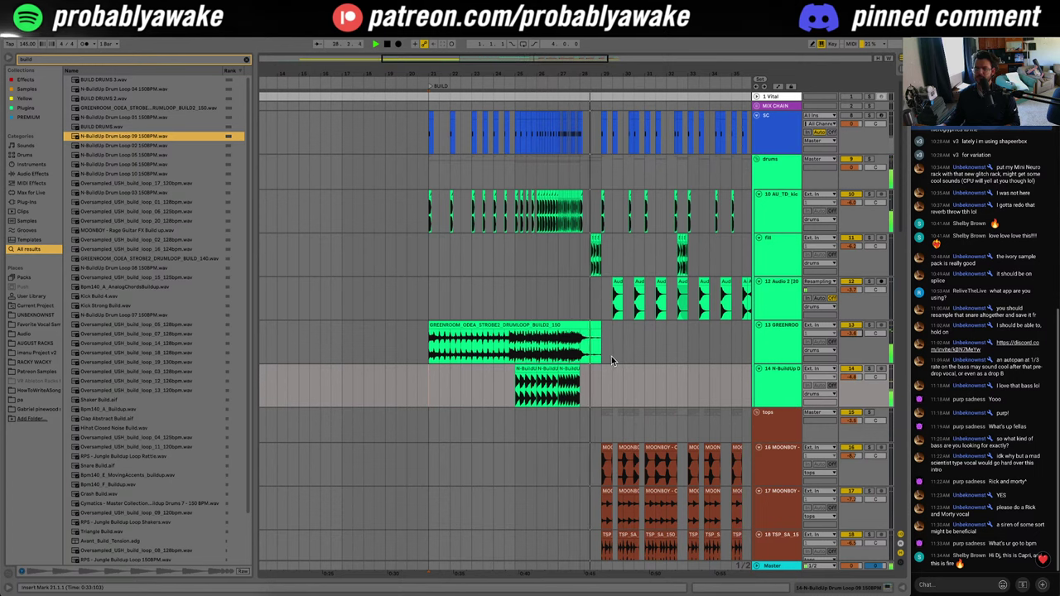
pyautogui.scroll(-10, 572, 389)
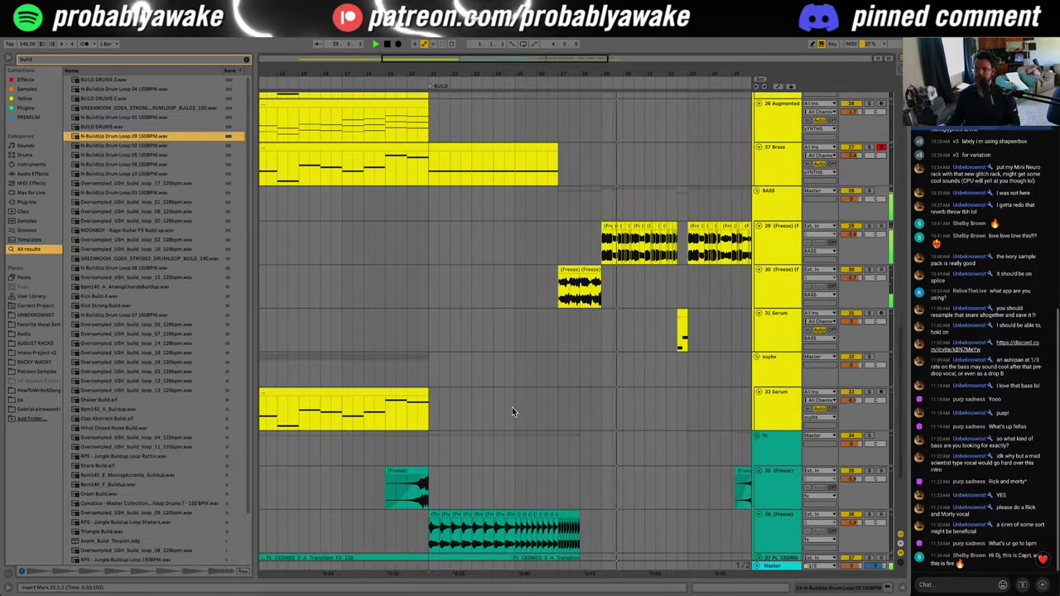
pyautogui.click(395, 375)
pyautogui.scroll(-3, 502, 383)
pyautogui.click(779, 425)
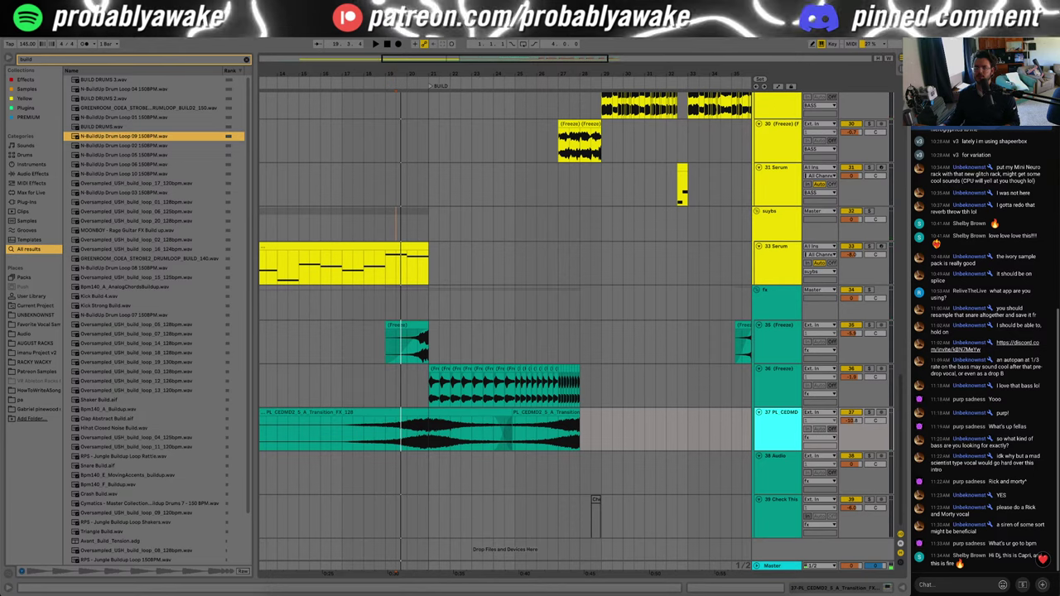
# Step: Switch to the Splice app and search its samples for omori
pyautogui.moveTo(466, 74); pyautogui.dragTo(466, 48)
pyautogui.click(160, 60)
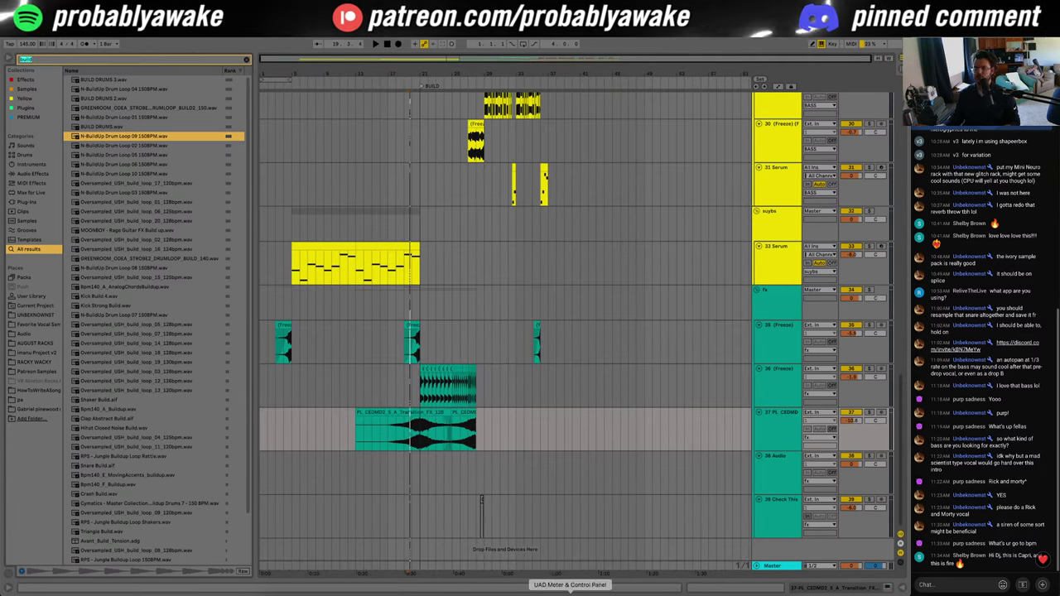
pyautogui.click(500, 594)
pyautogui.doubleClick(490, 71)
pyautogui.write('om')
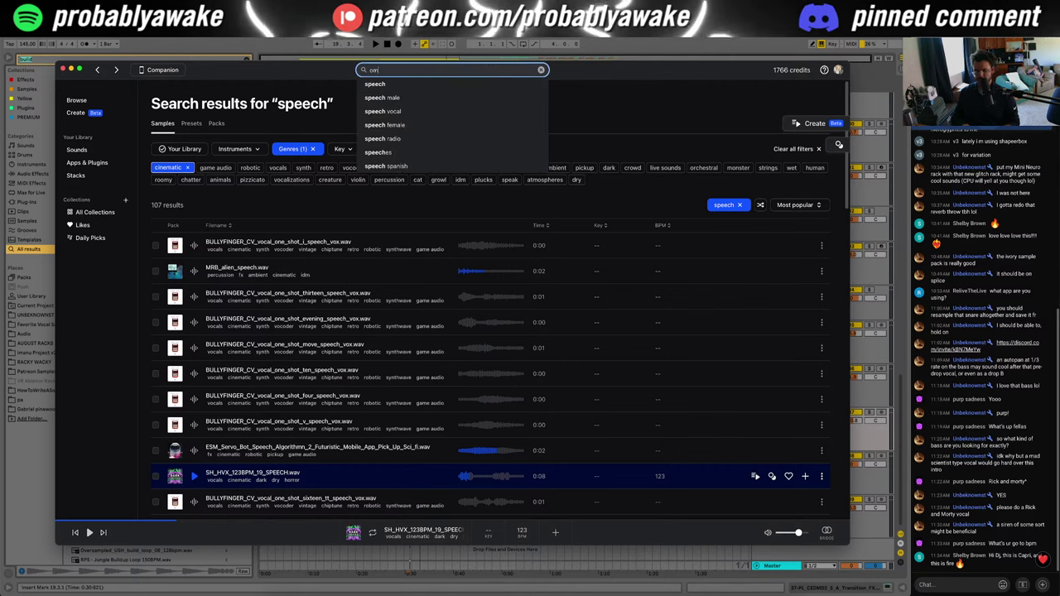
pyautogui.write('ori')
pyautogui.press('Return')
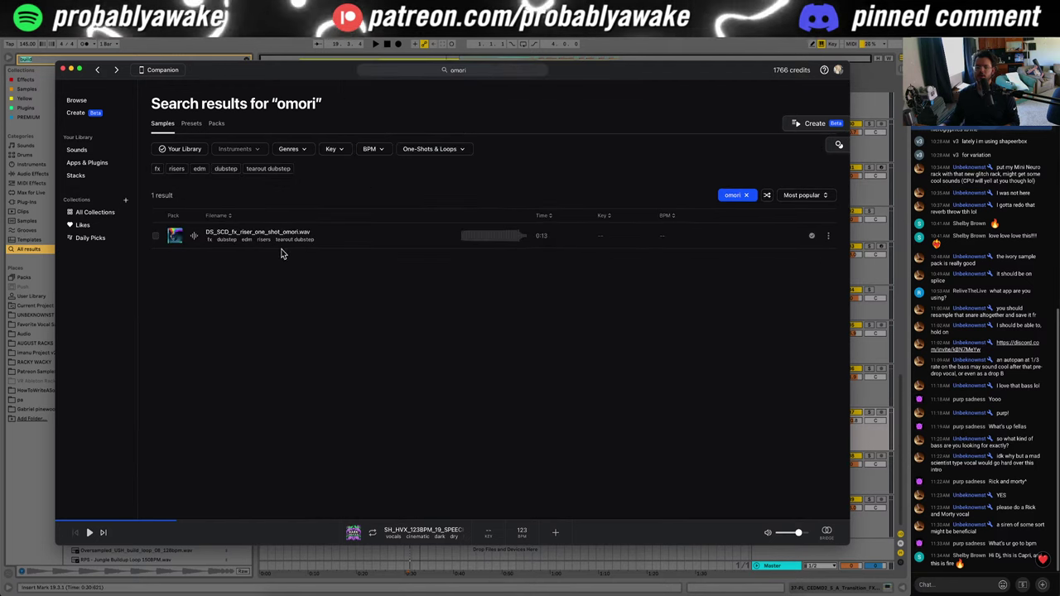
# Step: Copy DS_SCD_fx_riser_one_shot_omori.wav from Splice and paste it onto the 38 Audio track at bar 21 in Ableton Live
pyautogui.click(293, 231)
pyautogui.press('super+c')
pyautogui.press('super+Tab')
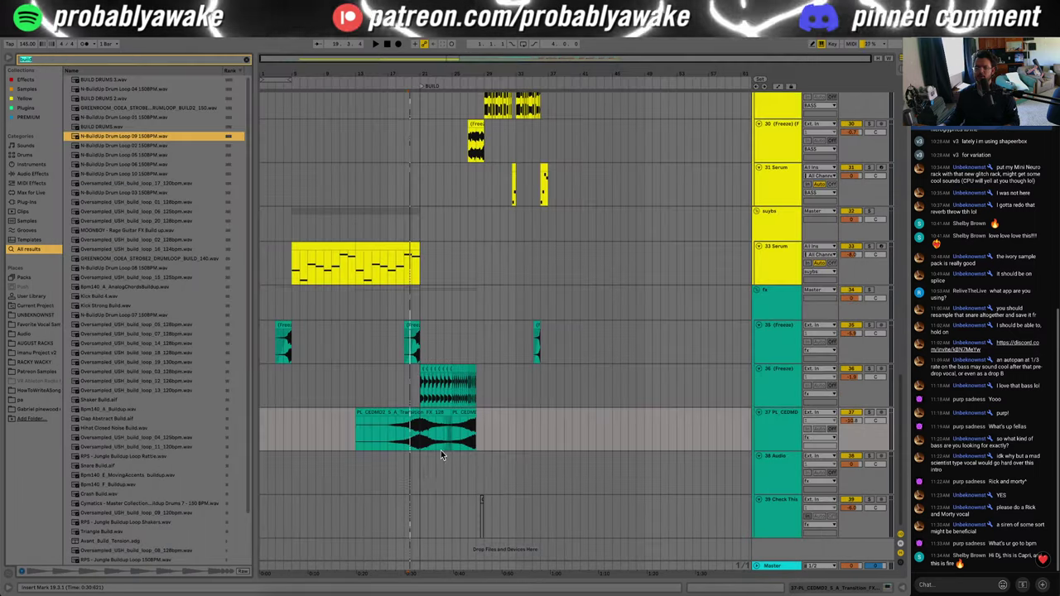
pyautogui.click(418, 472)
pyautogui.press('super+v')
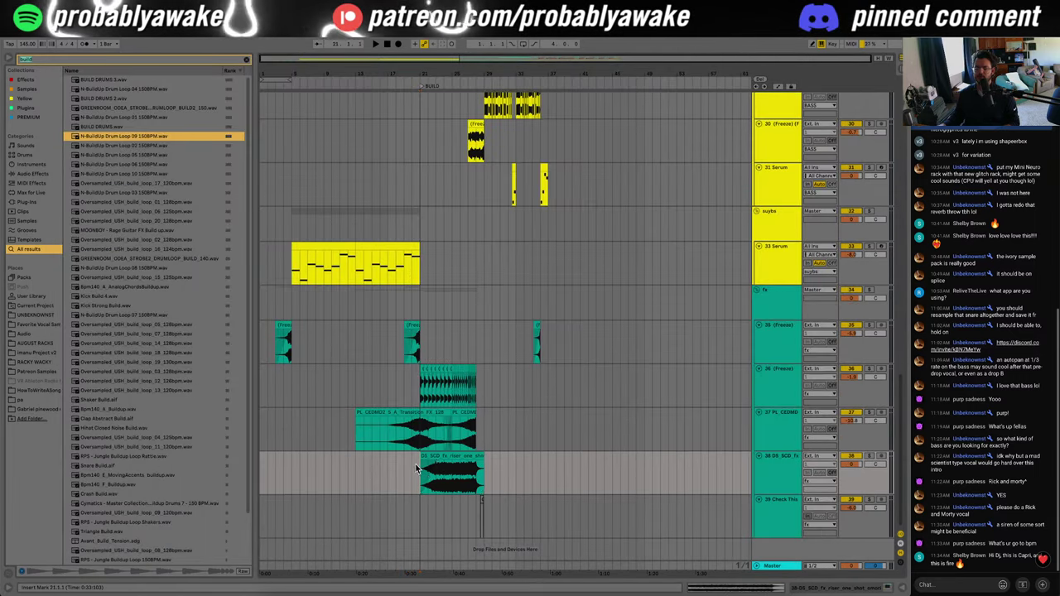
# Step: Play the build with the new omori riser and examine how its ending lines up with the drop
pyautogui.press('space')
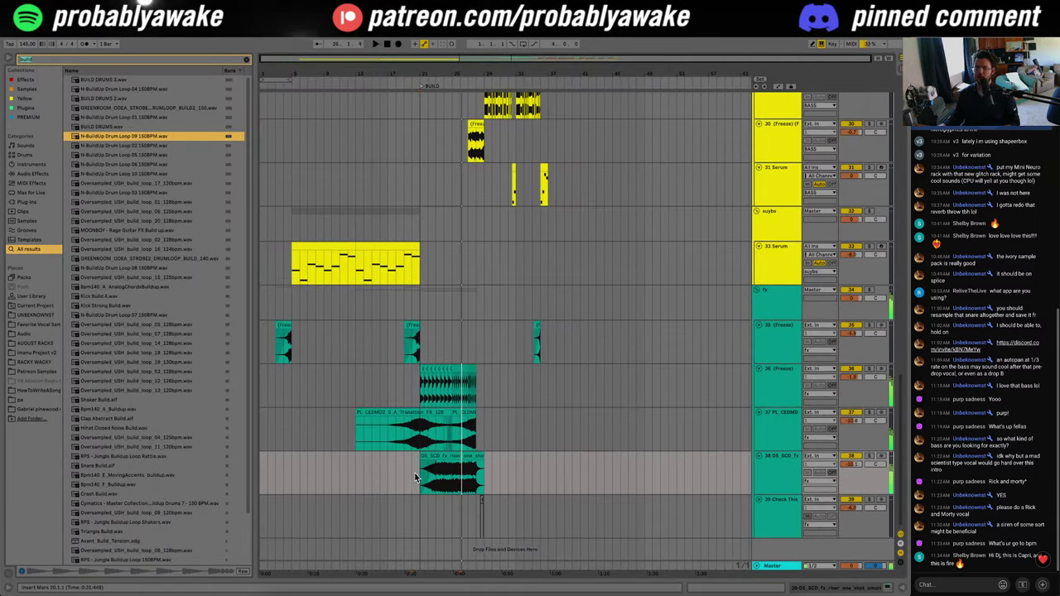
pyautogui.click(789, 518)
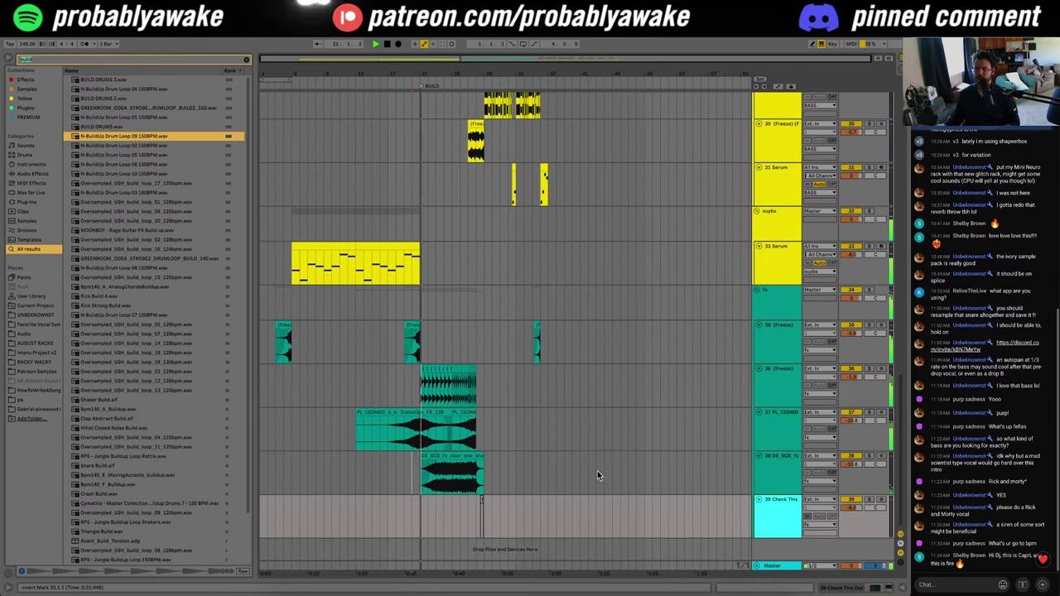
pyautogui.moveTo(504, 57); pyautogui.dragTo(503, 89)
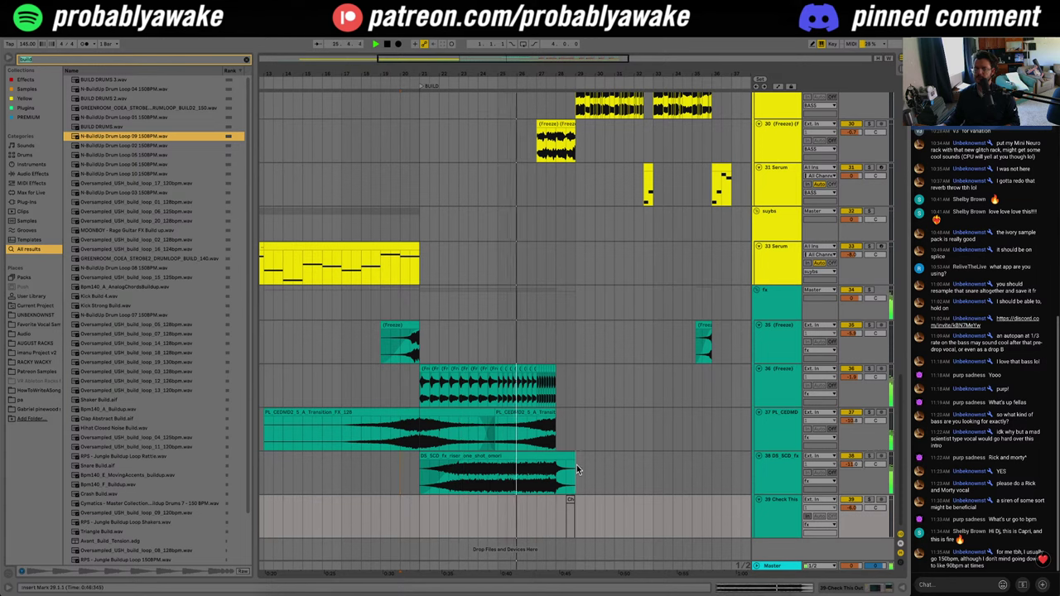
pyautogui.click(546, 481)
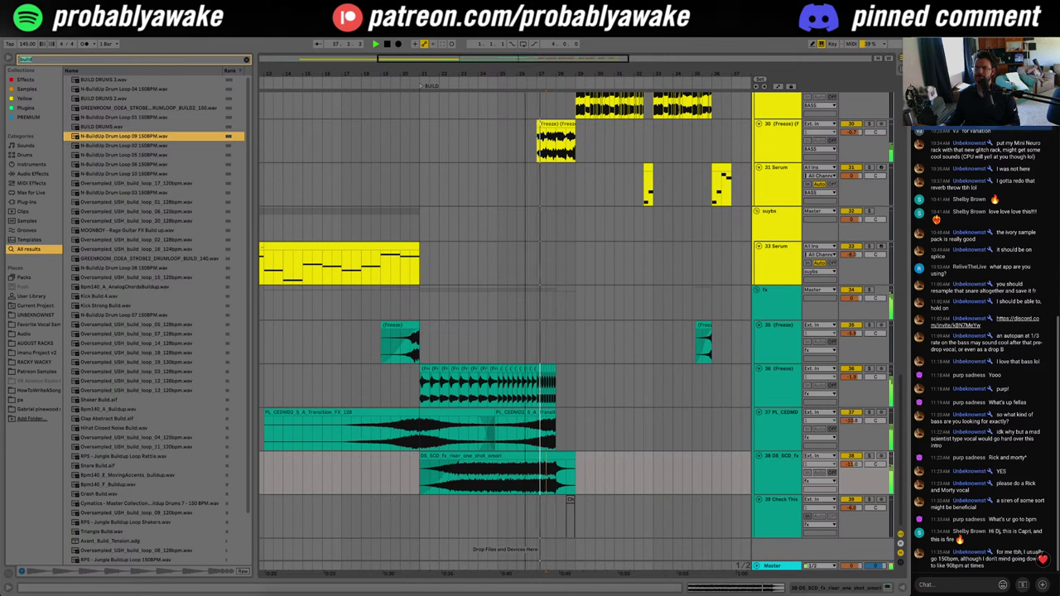
# Step: Duplicate the first short kick clip at bar 27 across the rest of the bar on the 36 (Freeze) track
pyautogui.moveTo(581, 73); pyautogui.dragTo(581, 124)
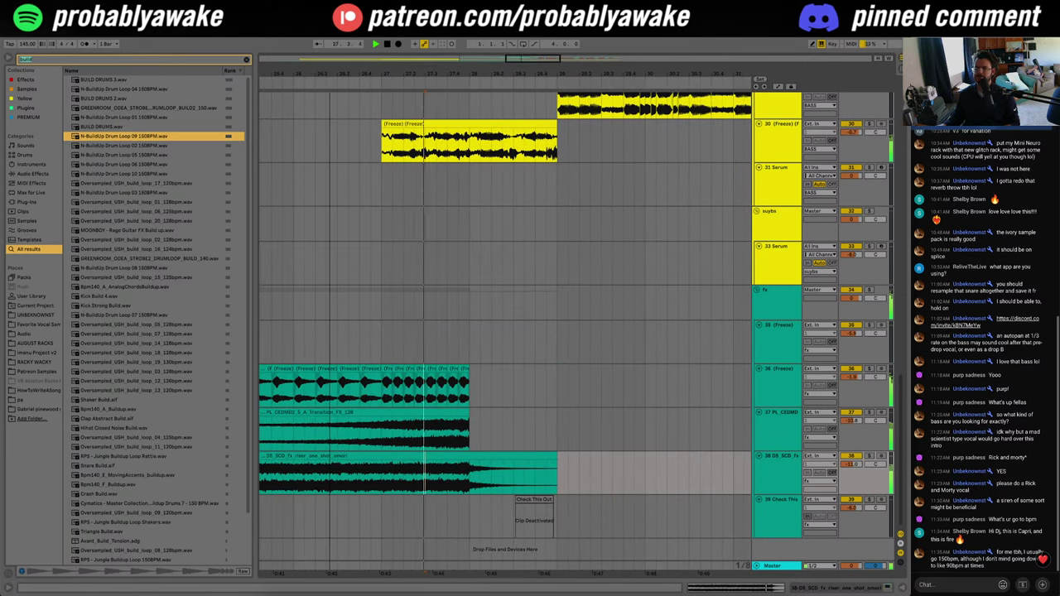
pyautogui.moveTo(542, 57); pyautogui.dragTo(526, 91)
pyautogui.click(463, 382)
pyautogui.press('space')
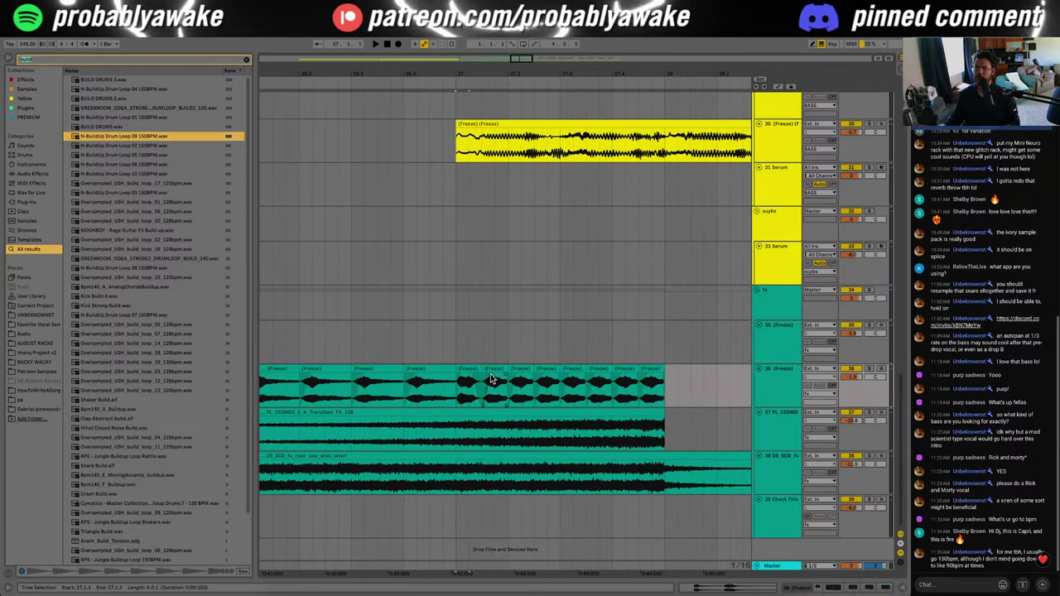
pyautogui.click(468, 370)
pyautogui.press('super+d')
pyautogui.press('super+d')
pyautogui.press('super+d')
pyautogui.press('super+d')
pyautogui.press('super+d')
pyautogui.press('super+d')
pyautogui.press('super+d')
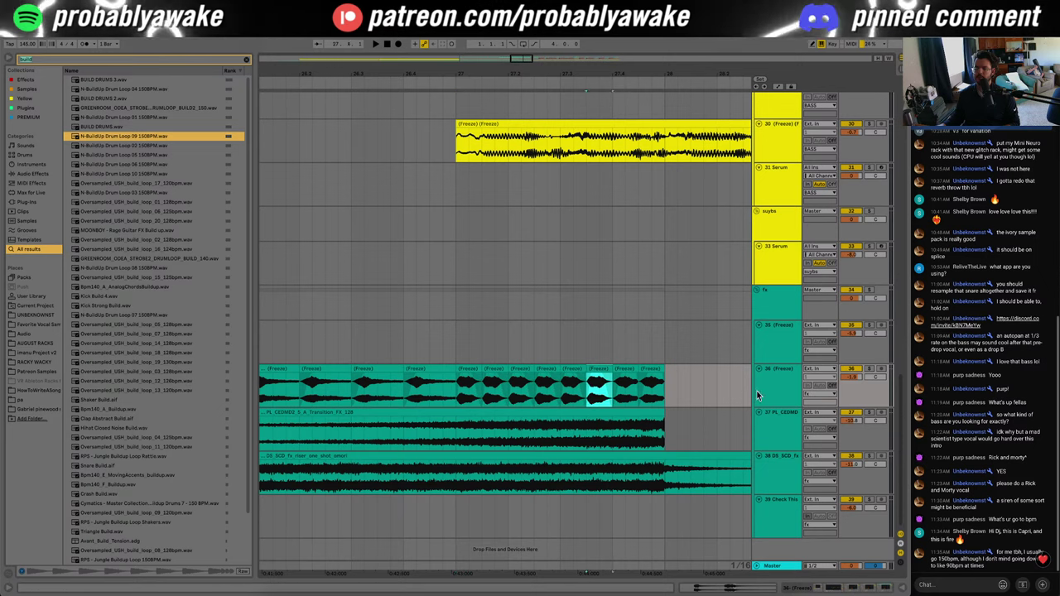
# Step: Open the kick roll track's device chain, solo the track and play it from bar 27
pyautogui.doubleClick(788, 391)
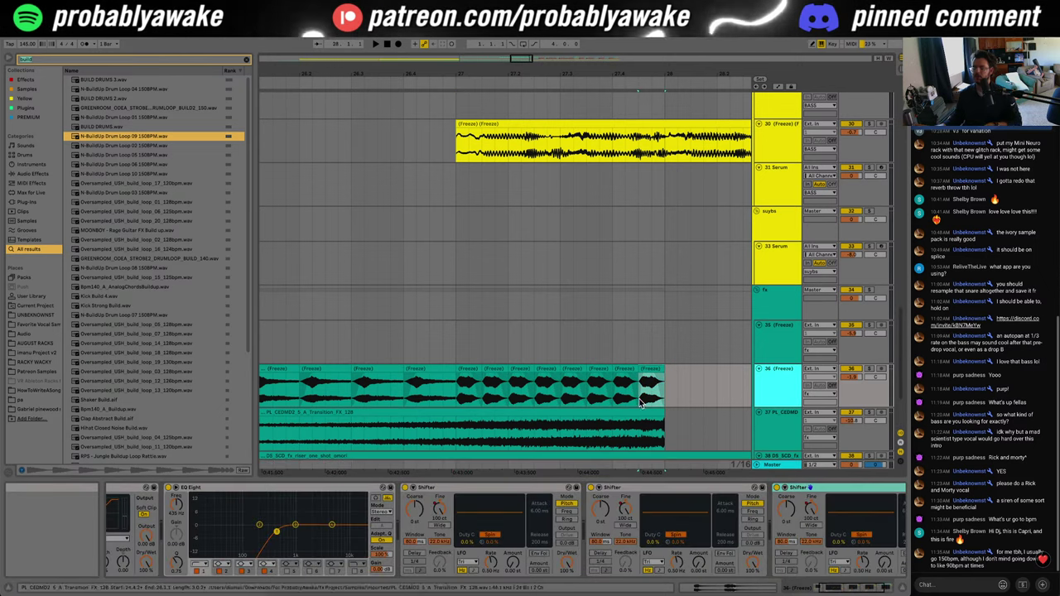
pyautogui.click(470, 399)
pyautogui.click(870, 369)
pyautogui.press('space')
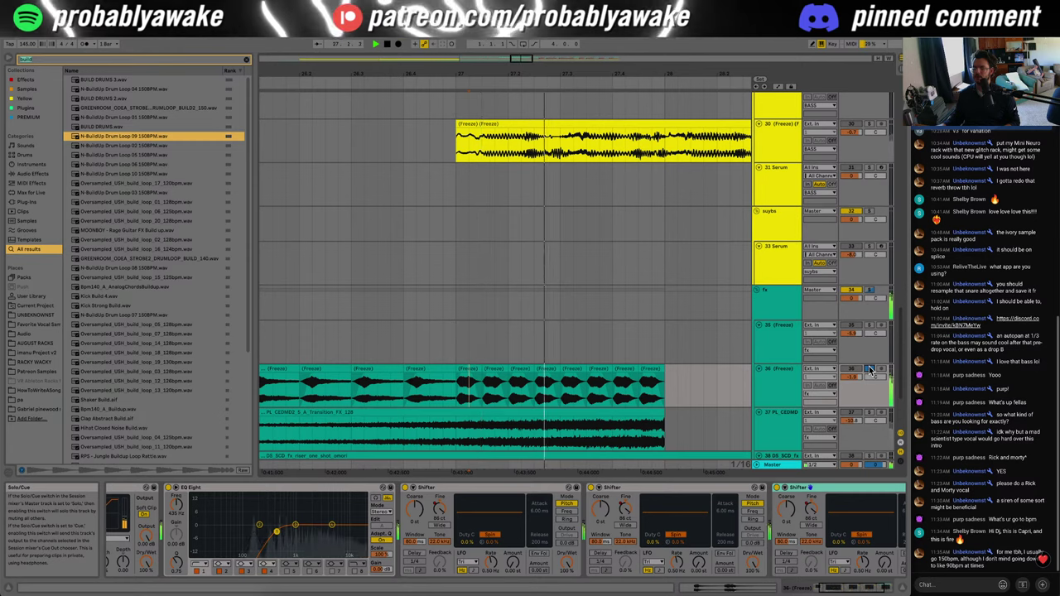
# Step: Remove two of the three Shifters from the kick roll track and adjust the remaining one's Pitch Fine automation over bar 27
pyautogui.click(727, 489)
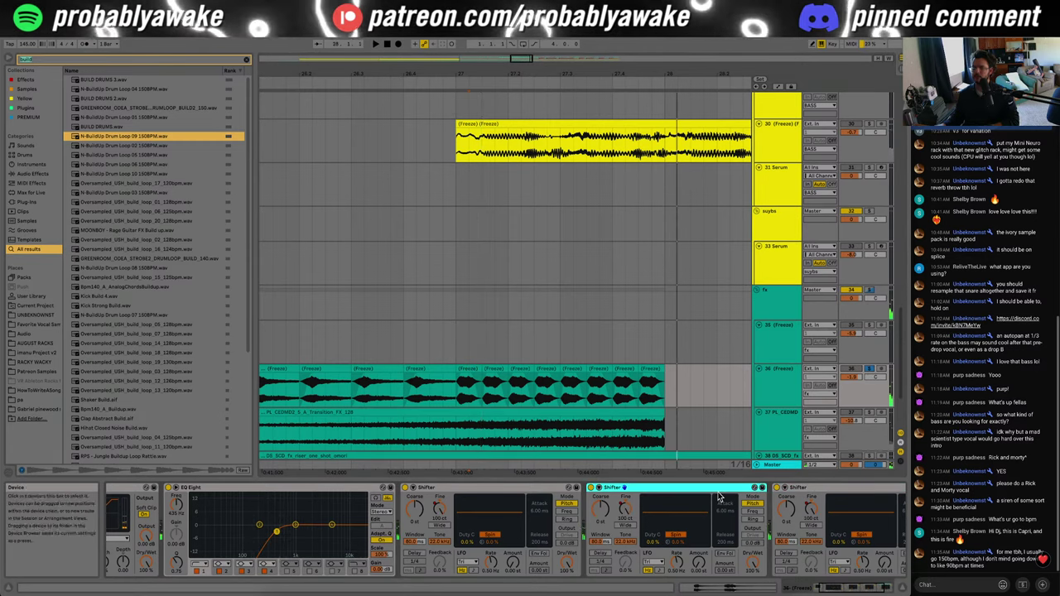
pyautogui.press('Delete')
pyautogui.press('Delete')
pyautogui.rightClick(437, 513)
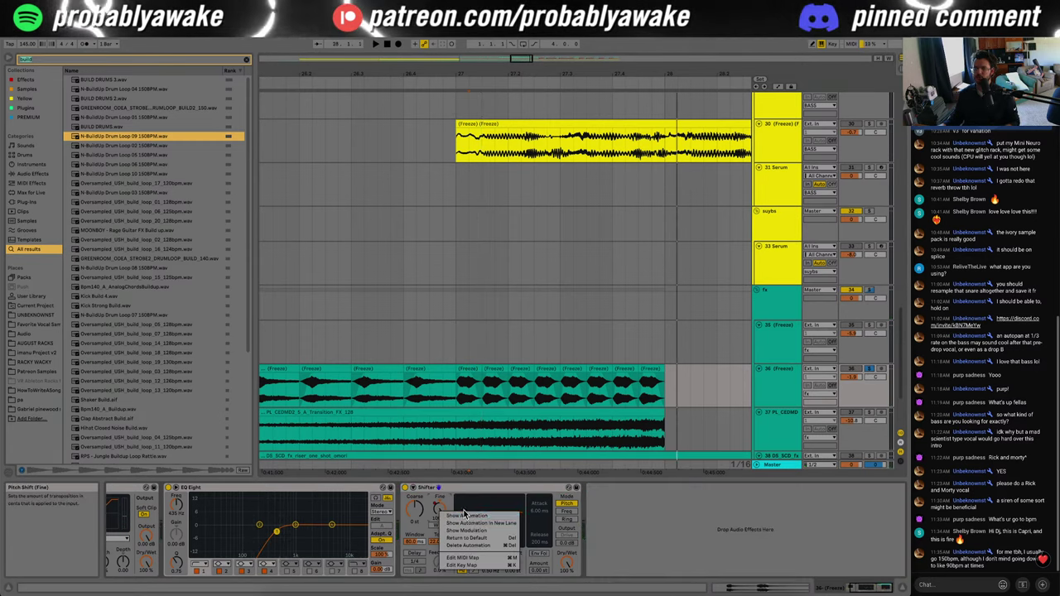
pyautogui.click(465, 520)
pyautogui.moveTo(478, 377); pyautogui.dragTo(645, 398)
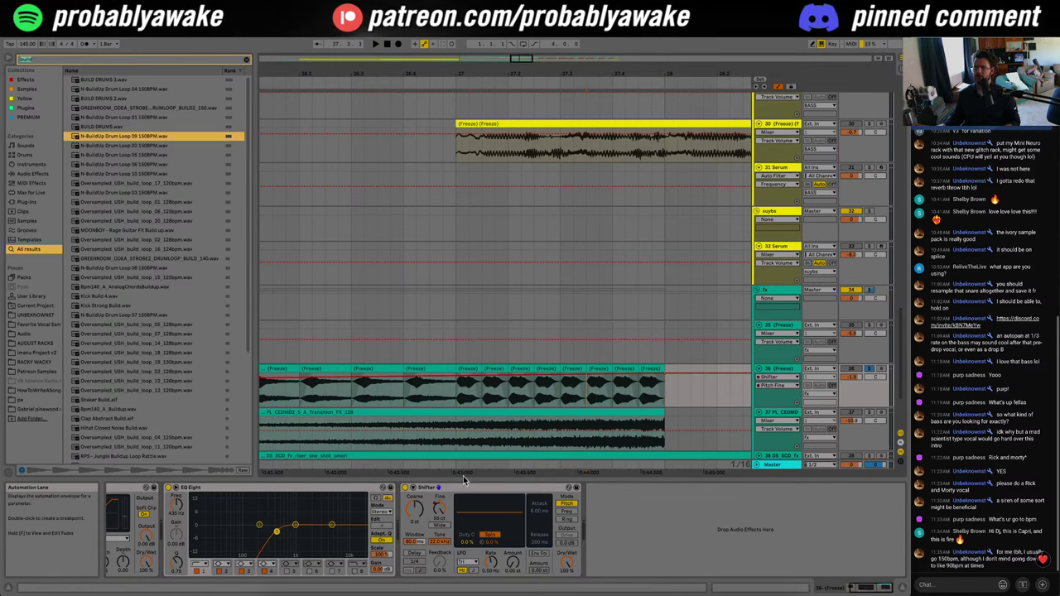
# Step: Duplicate the remaining Shifter twice and collapse all three Shifters in the device chain
pyautogui.hotkey('ctrl', 'd')
pyautogui.hotkey('ctrl', 'd')
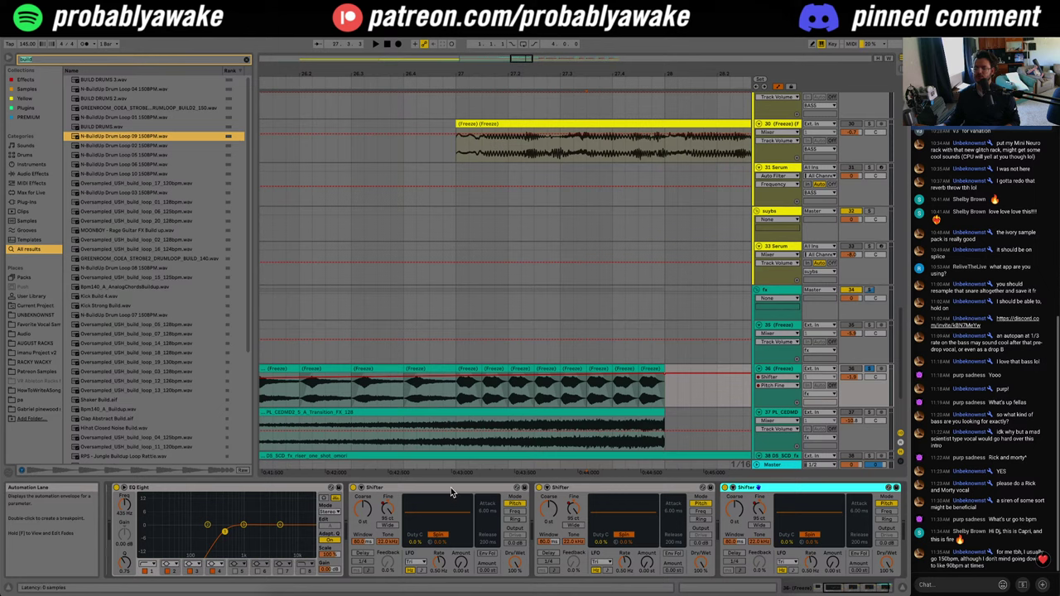
pyautogui.doubleClick(487, 490)
pyautogui.doubleClick(488, 489)
pyautogui.doubleClick(487, 490)
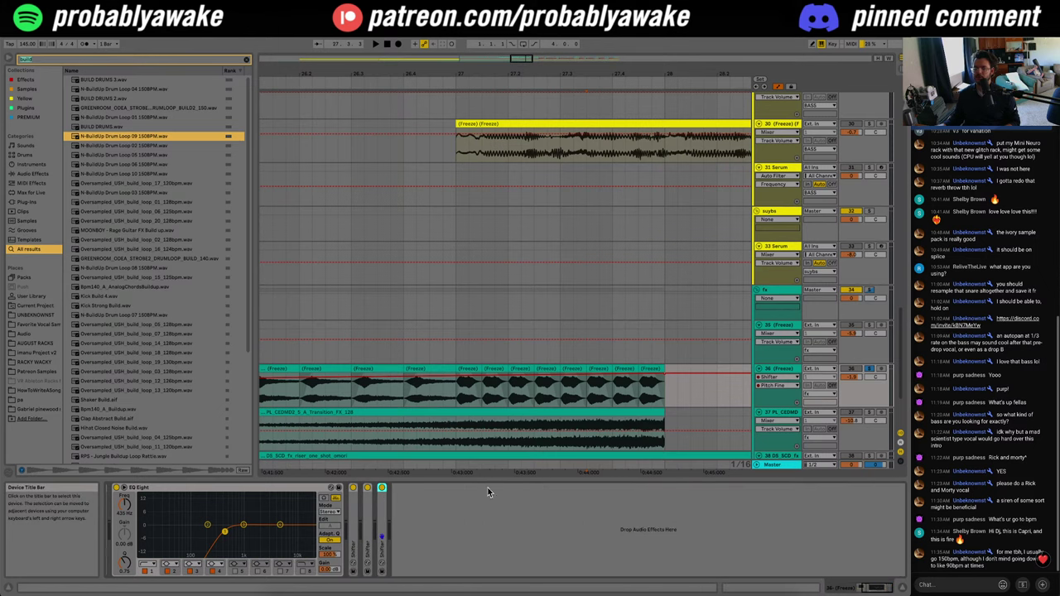
# Step: Play the build from bar 21 into bar 28 to check the kick roll's rising pitch
pyautogui.moveTo(520, 59); pyautogui.dragTo(494, 58)
pyautogui.click(907, 585)
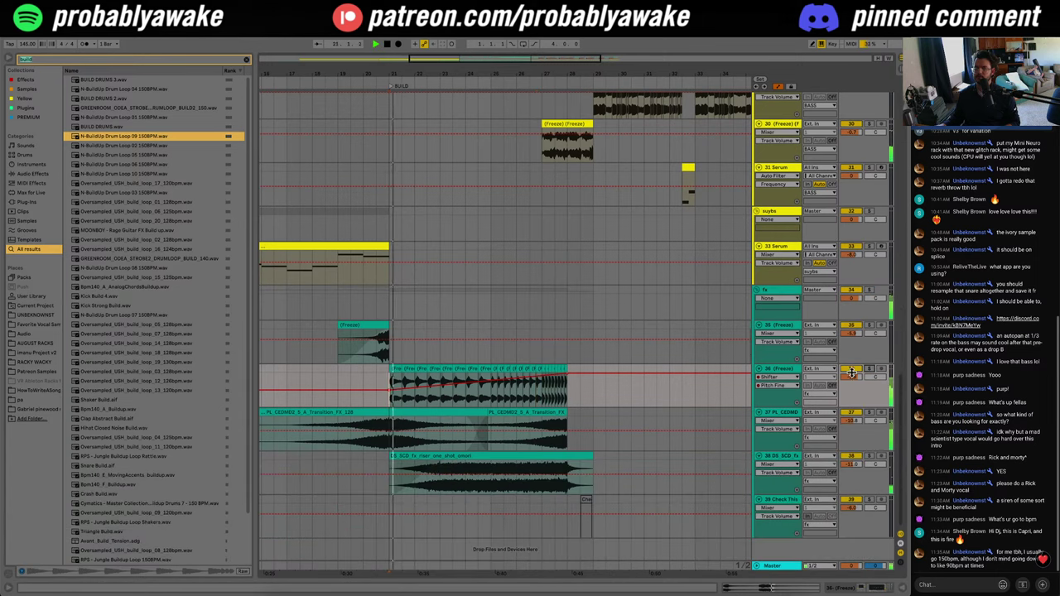
pyautogui.doubleClick(798, 373)
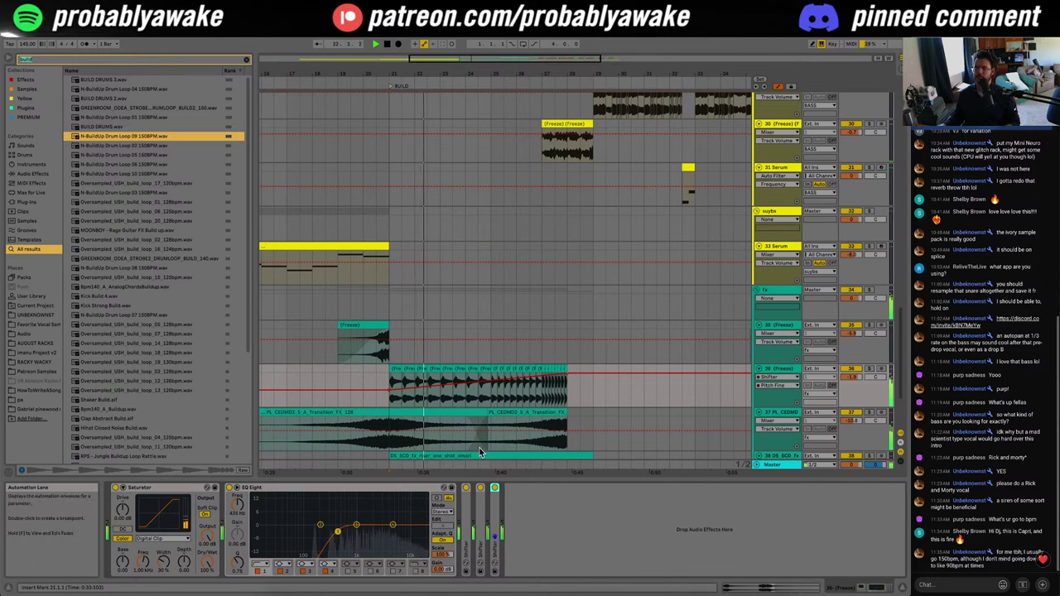
pyautogui.click(903, 588)
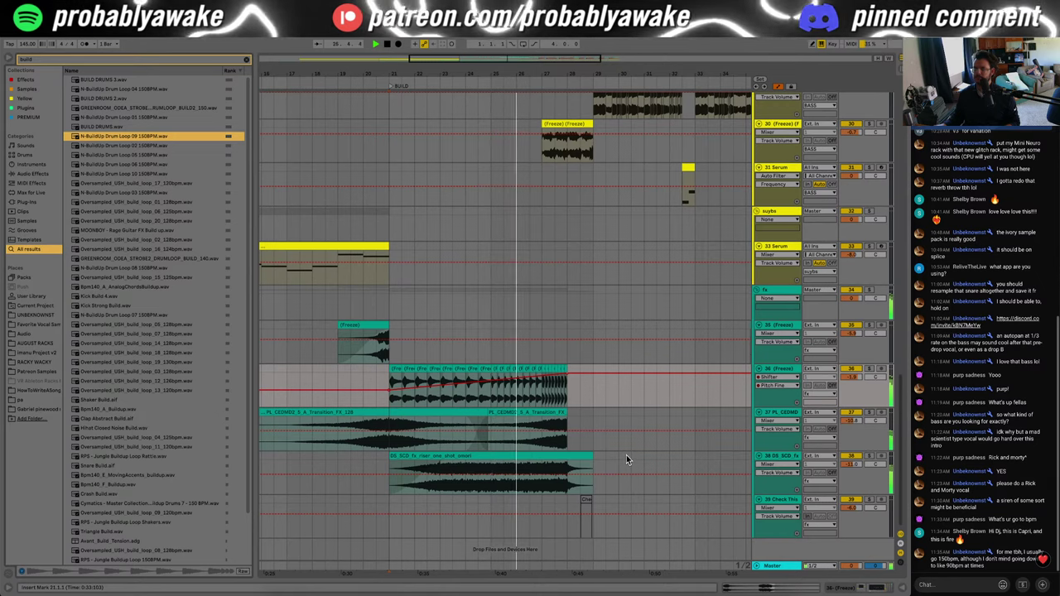
pyautogui.moveTo(577, 73); pyautogui.dragTo(708, 179)
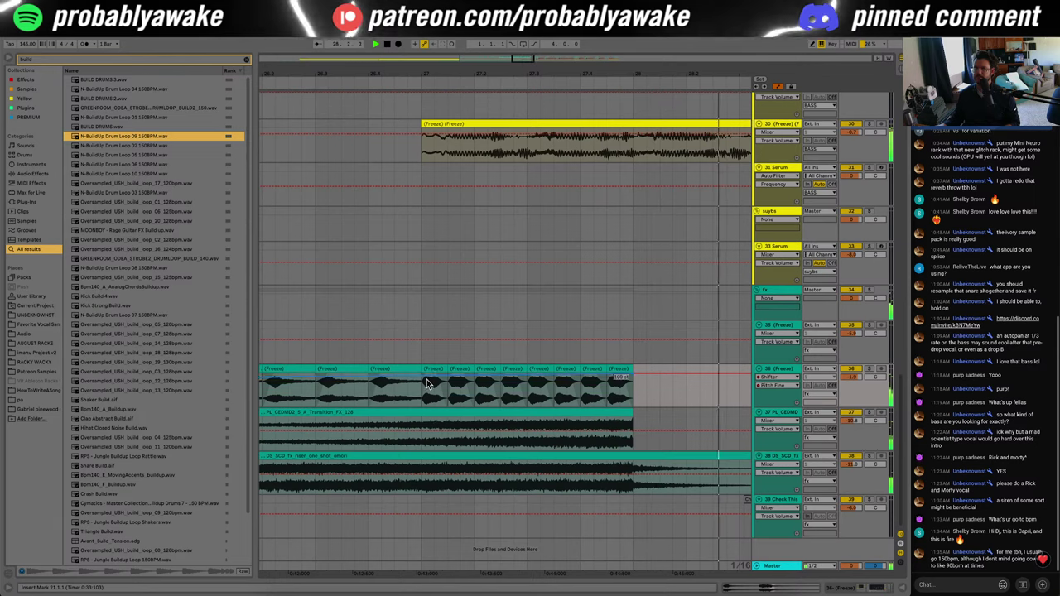
# Step: Hide the automation lanes and rework bar 27's short kick clips so each starts directly on the kick's attack
pyautogui.click(779, 87)
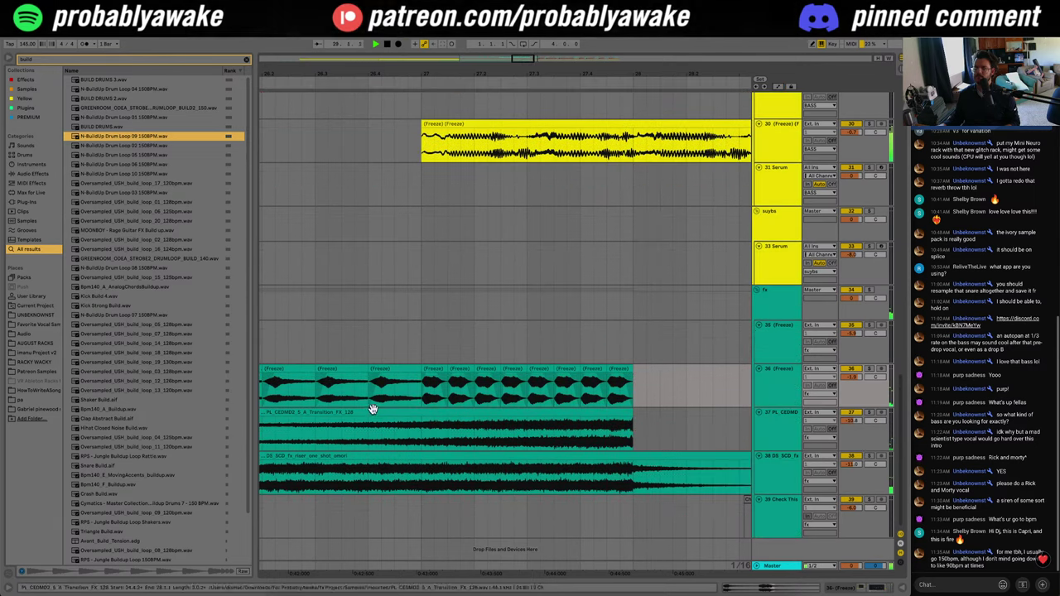
pyautogui.click(433, 396)
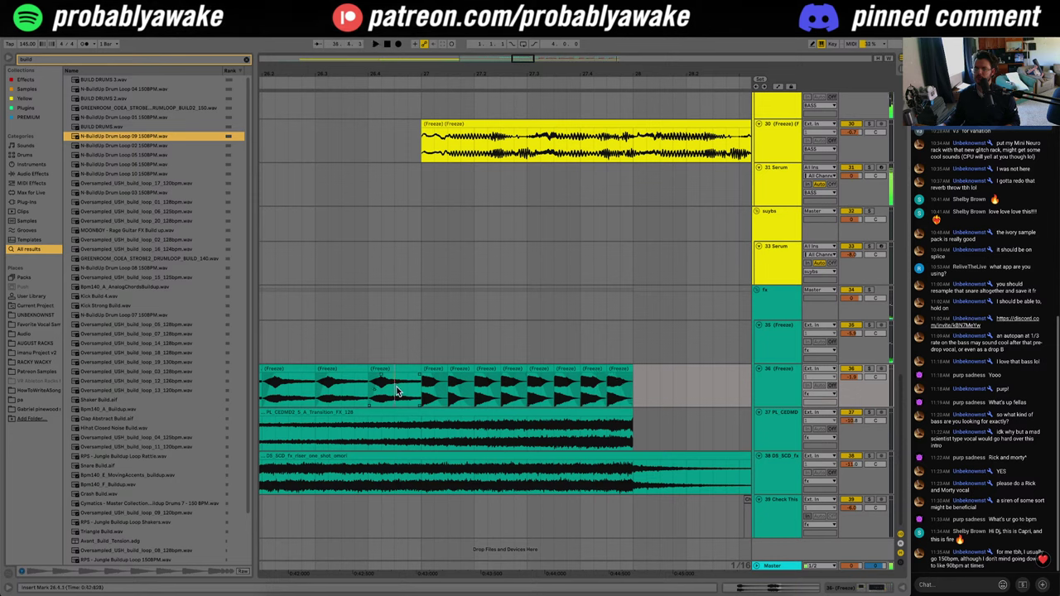
pyautogui.moveTo(525, 58); pyautogui.dragTo(592, 20)
# Step: Inspect the last Shifter's settings in the kick roll track's device chain
pyautogui.doubleClick(768, 382)
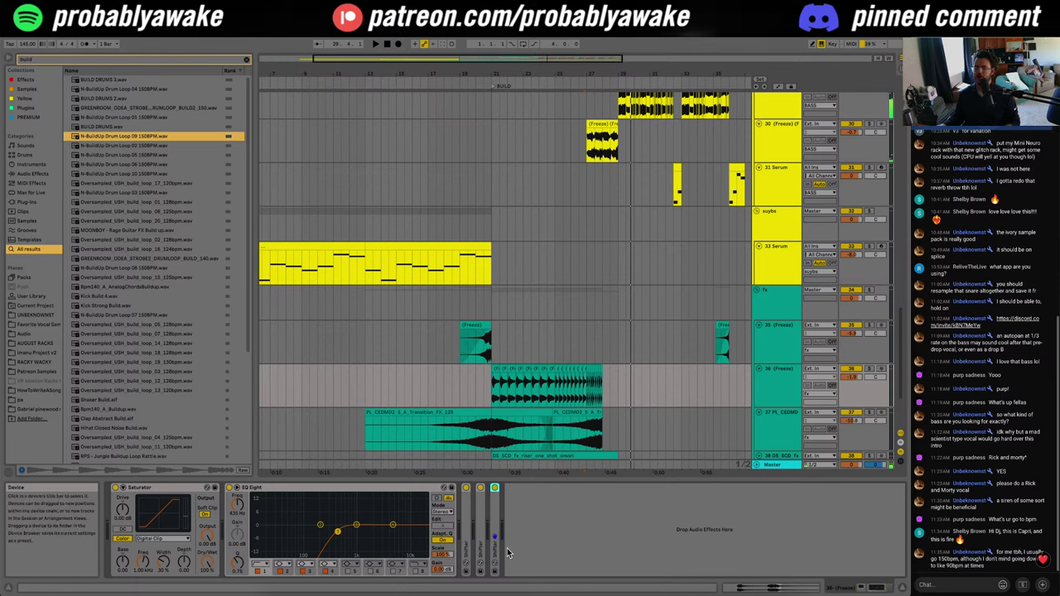
pyautogui.doubleClick(498, 551)
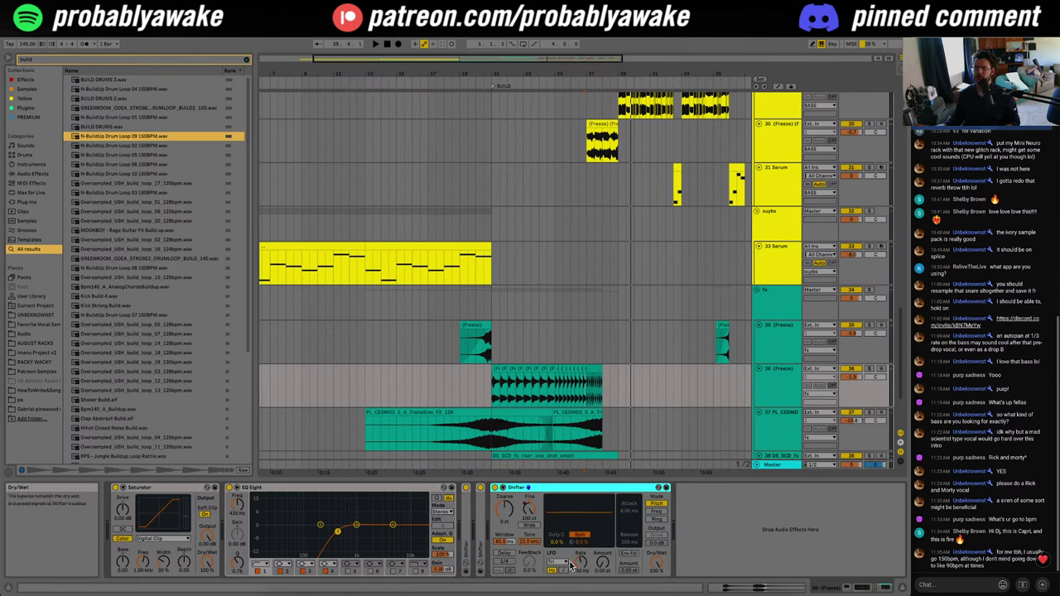
pyautogui.doubleClick(578, 489)
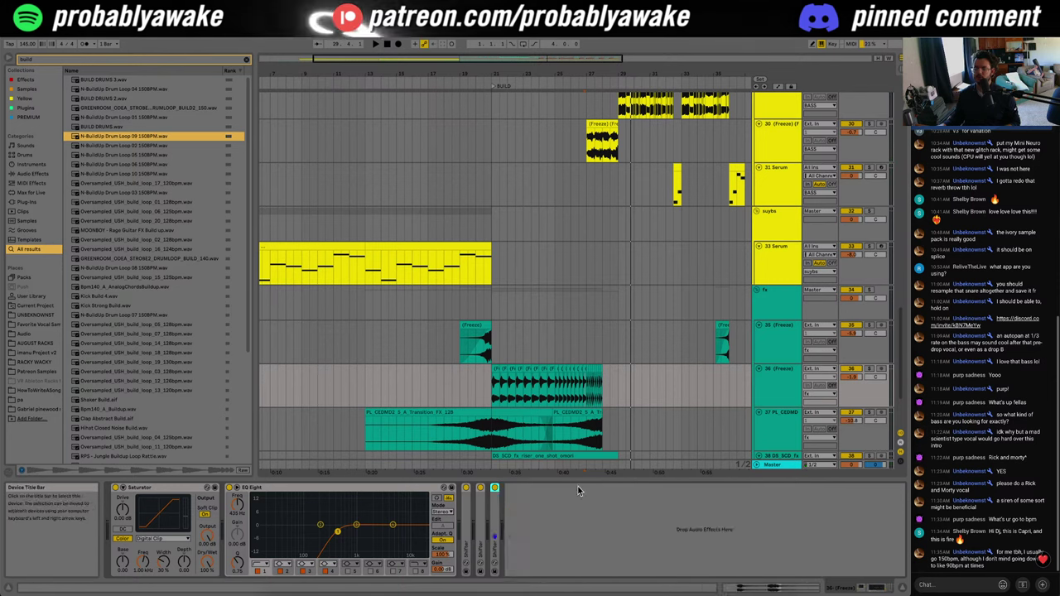
pyautogui.click(906, 589)
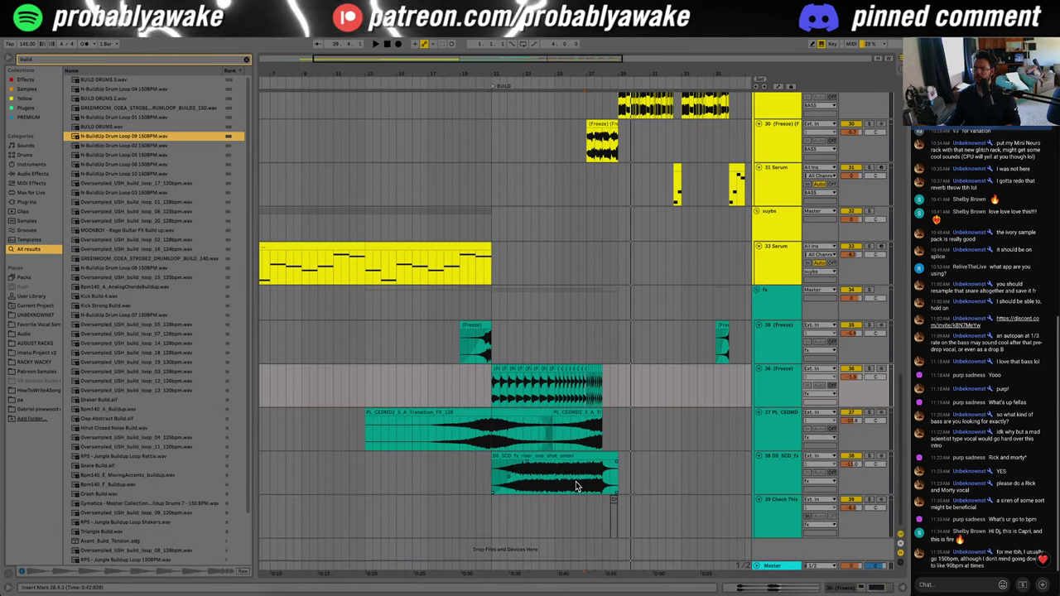
# Step: Play the transition from about bar 20 into the start of the build at bar 21
pyautogui.click(492, 526)
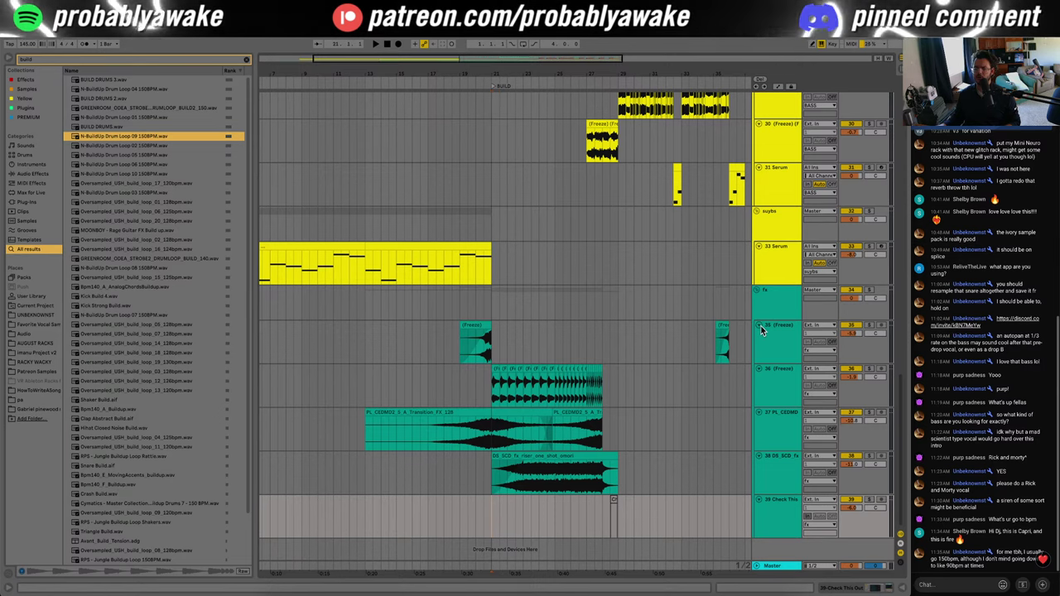
pyautogui.click(472, 399)
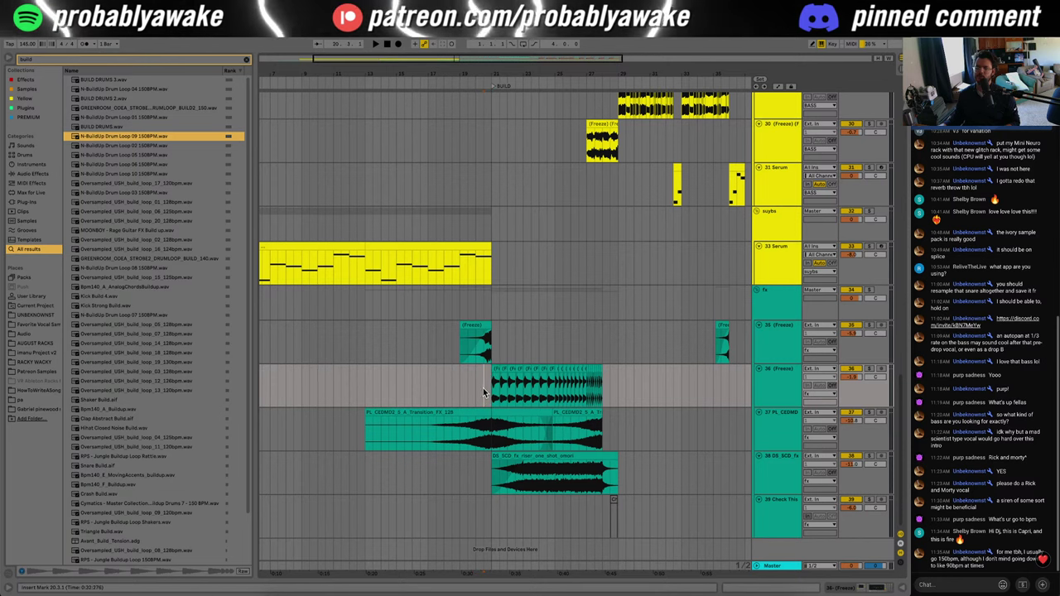
pyautogui.click(471, 403)
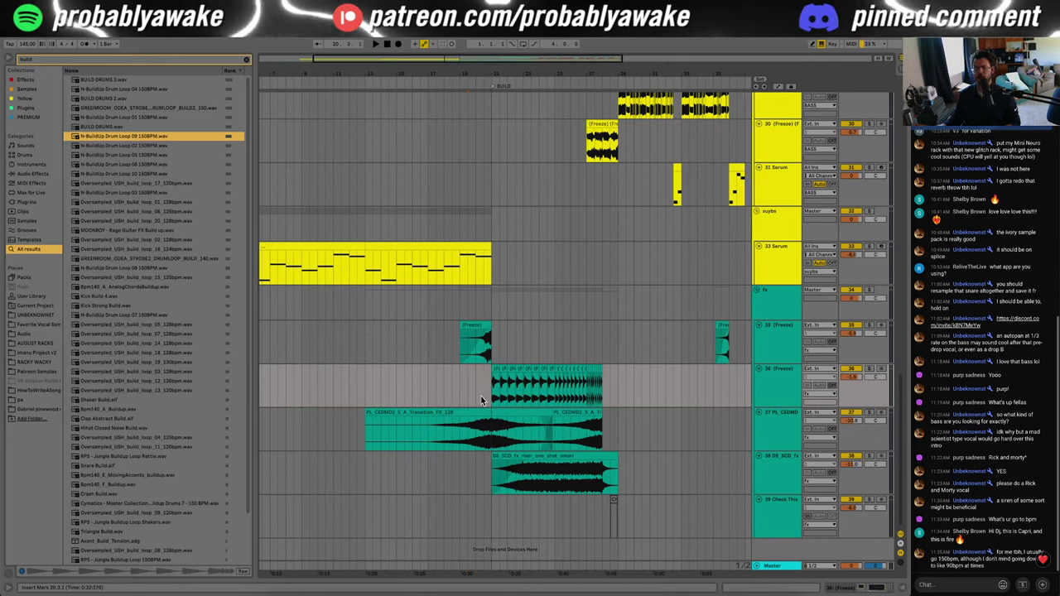
pyautogui.click(479, 401)
pyautogui.press('space')
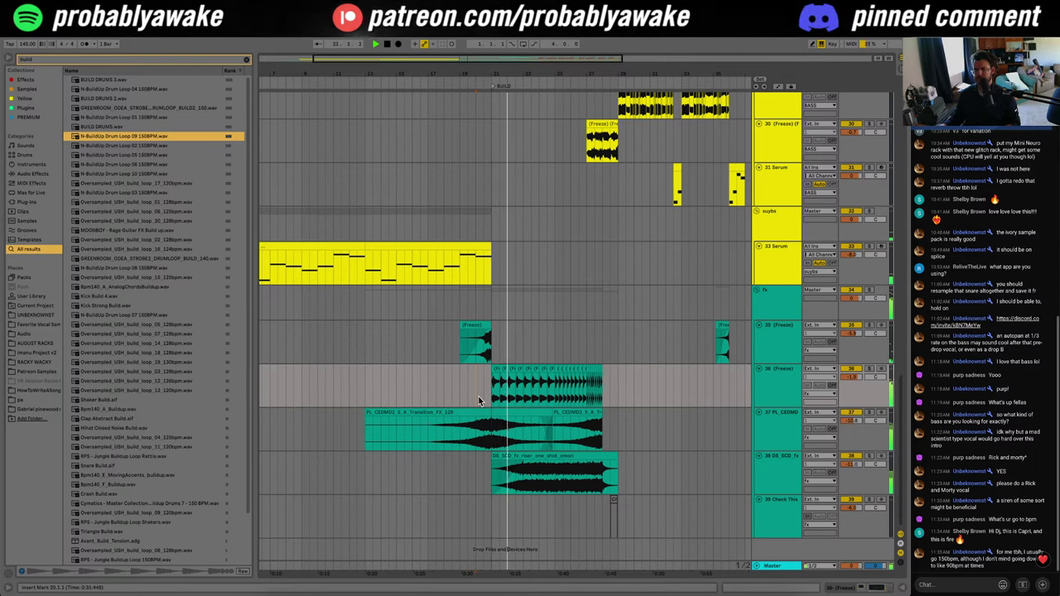
pyautogui.click(799, 426)
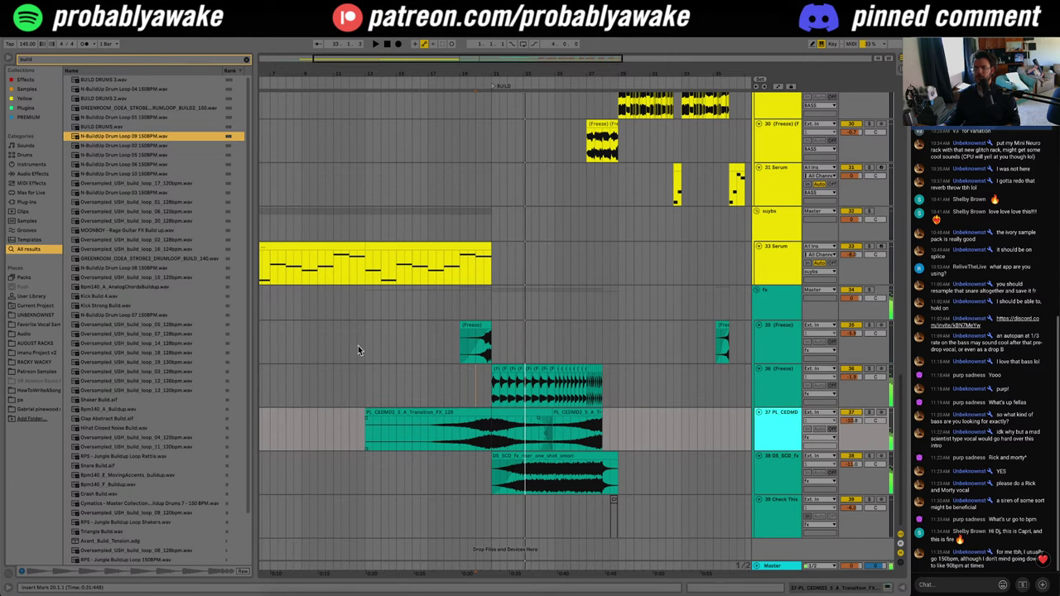
# Step: Switch to the Splice app, search its samples for impact and preview PM_EN_FX_Impact_One_Shot_Perish.wav
pyautogui.click(525, 590)
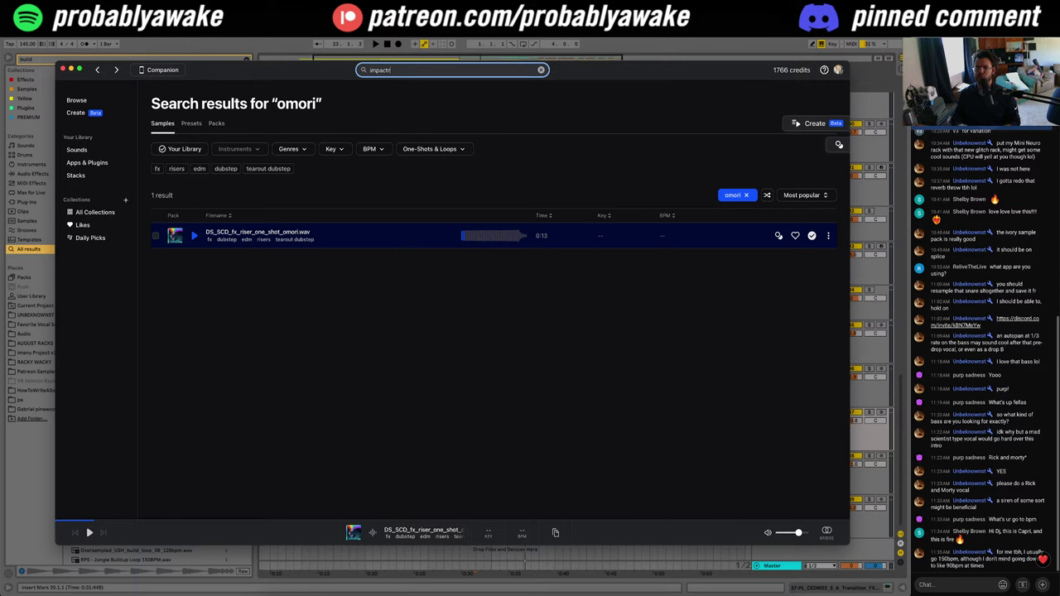
pyautogui.write('impact')
pyautogui.press('Return')
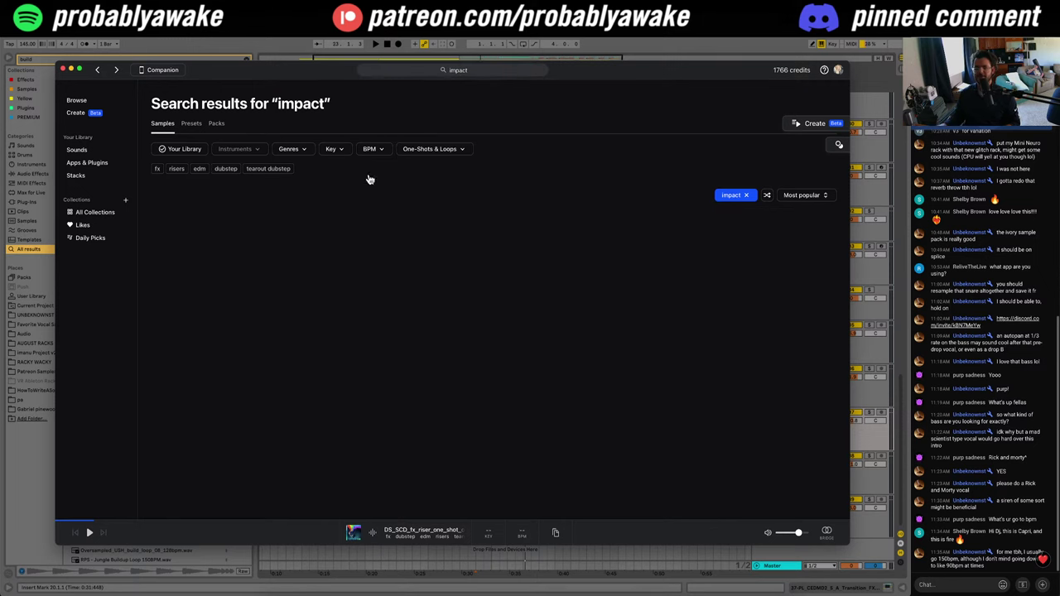
pyautogui.click(194, 259)
pyautogui.click(194, 284)
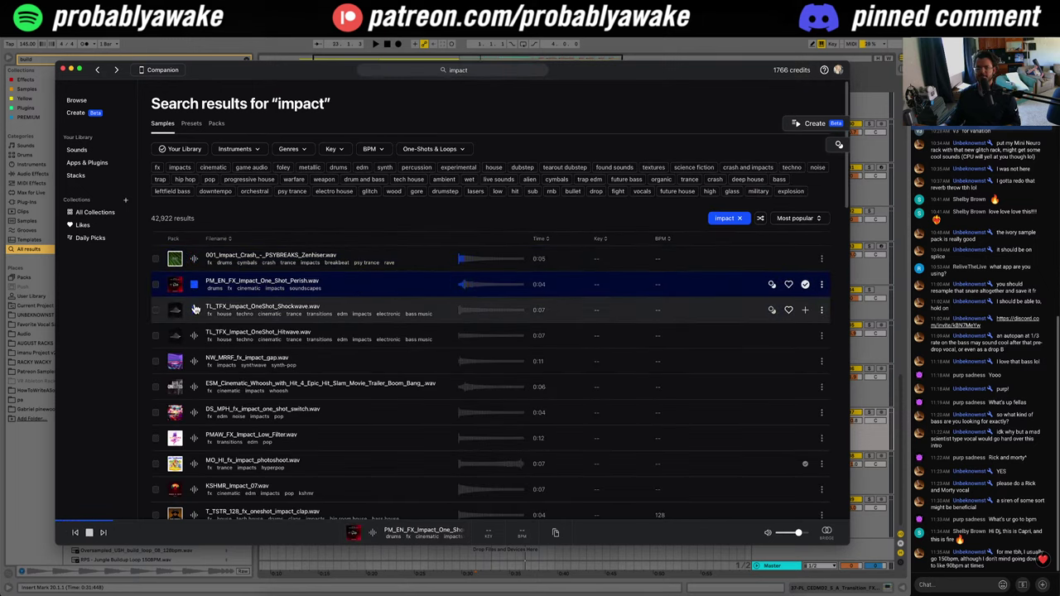
# Step: Bring PM_EN_FX_Impact_One_Shot_Perish.wav into Ableton Live on a new audio track below 33 Serum, starting just before bar 21
pyautogui.moveTo(379, 289); pyautogui.dragTo(717, 515)
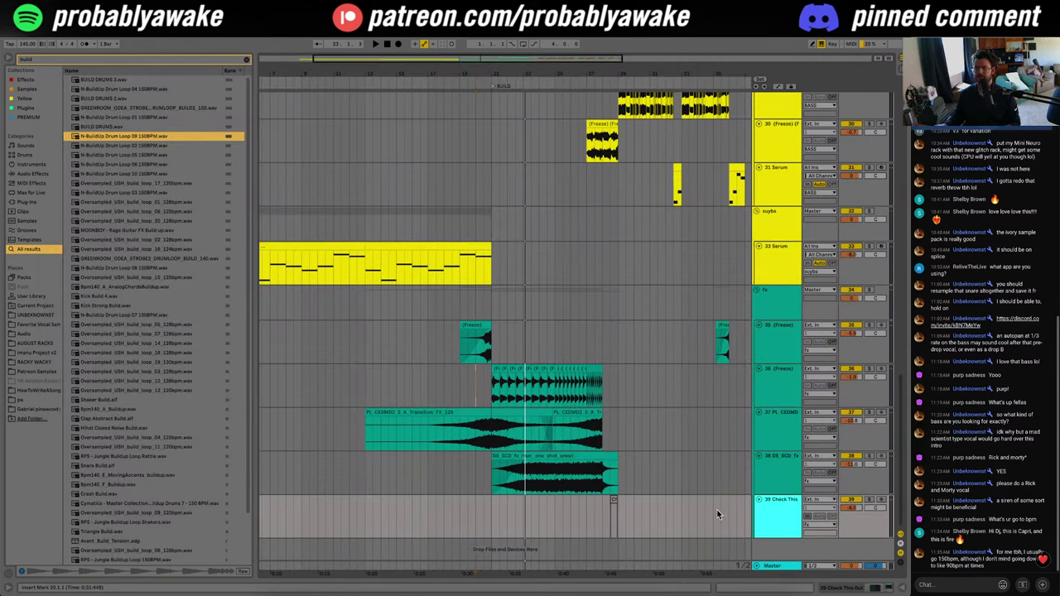
pyautogui.scroll(1, 782, 302)
pyautogui.click(788, 261)
pyautogui.press('super+t')
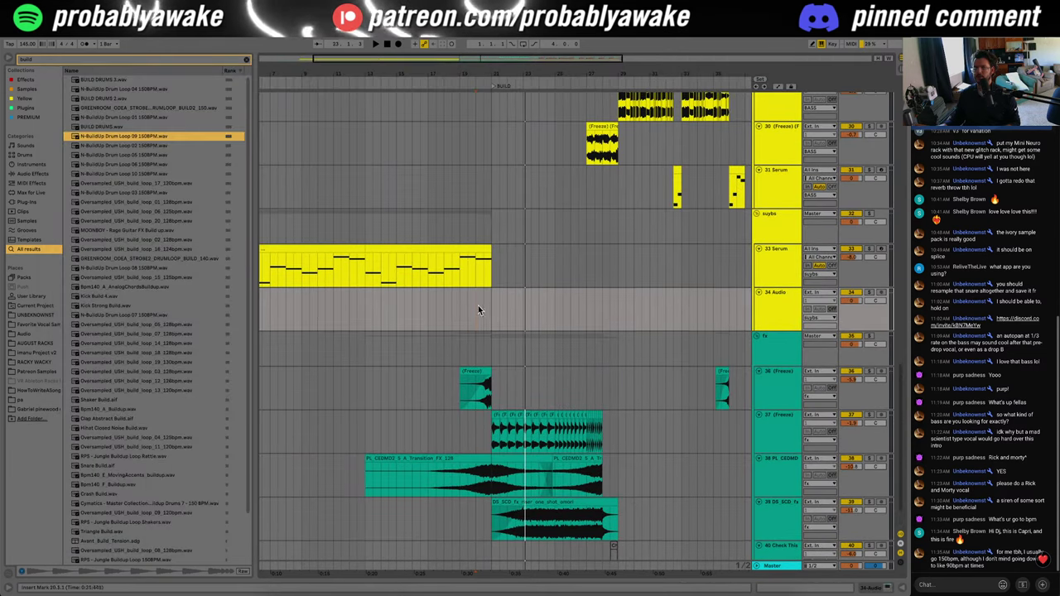
pyautogui.moveTo(508, 63); pyautogui.dragTo(497, 158)
pyautogui.moveTo(481, 291)
pyautogui.mouseDown()
pyautogui.moveTo(533, 295)
pyautogui.moveTo(522, 293)
pyautogui.mouseUp()
# Step: Turn off Warp on the impact clip and align its peak with bar 21, checking the hit in playback
pyautogui.doubleClick(520, 294)
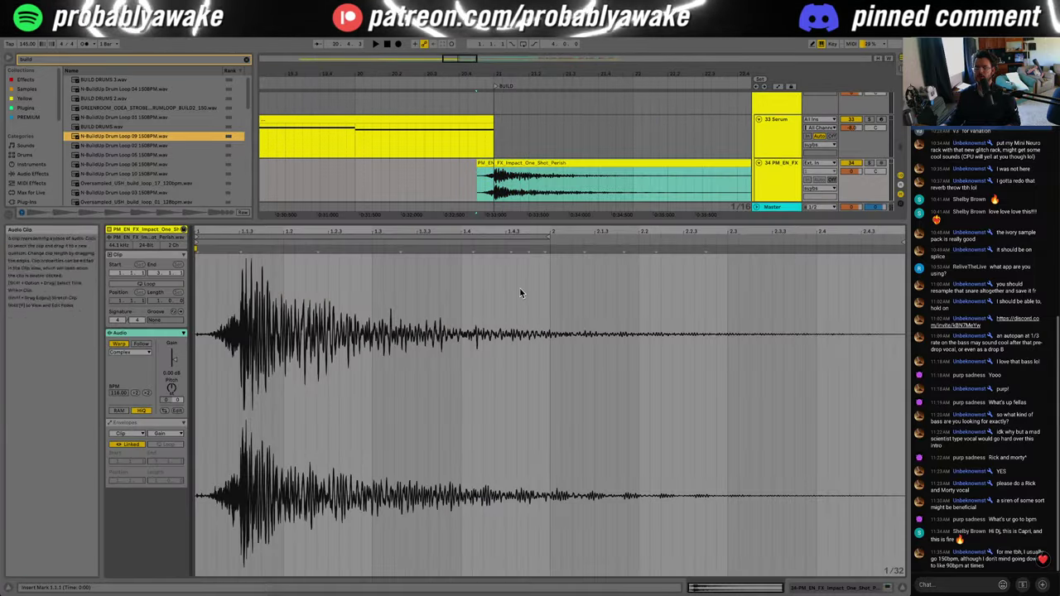
pyautogui.doubleClick(120, 344)
pyautogui.moveTo(554, 163); pyautogui.dragTo(549, 167)
pyautogui.click(442, 179)
pyautogui.press('space')
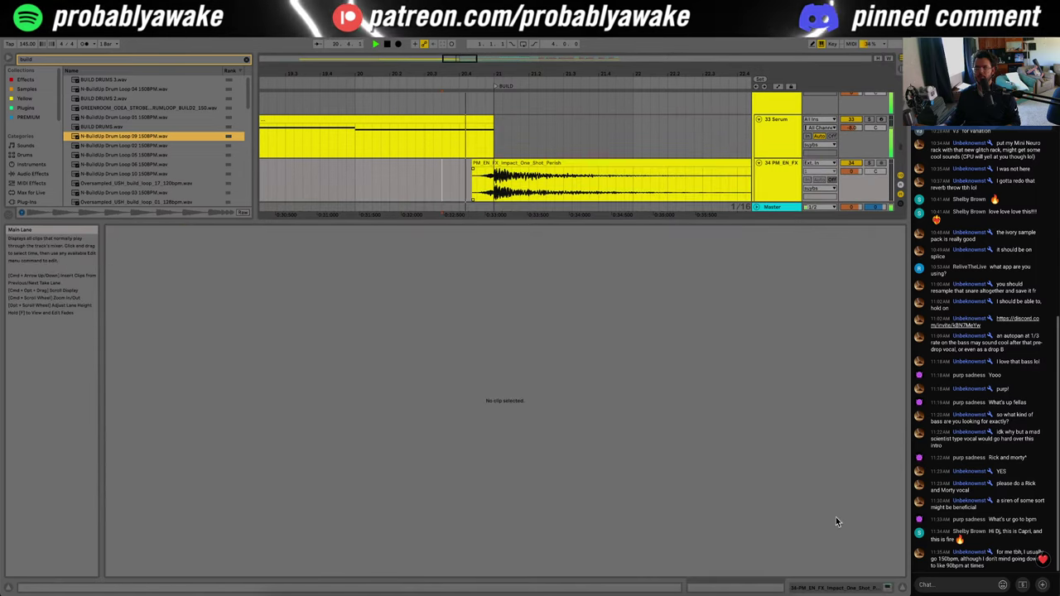
pyautogui.click(903, 587)
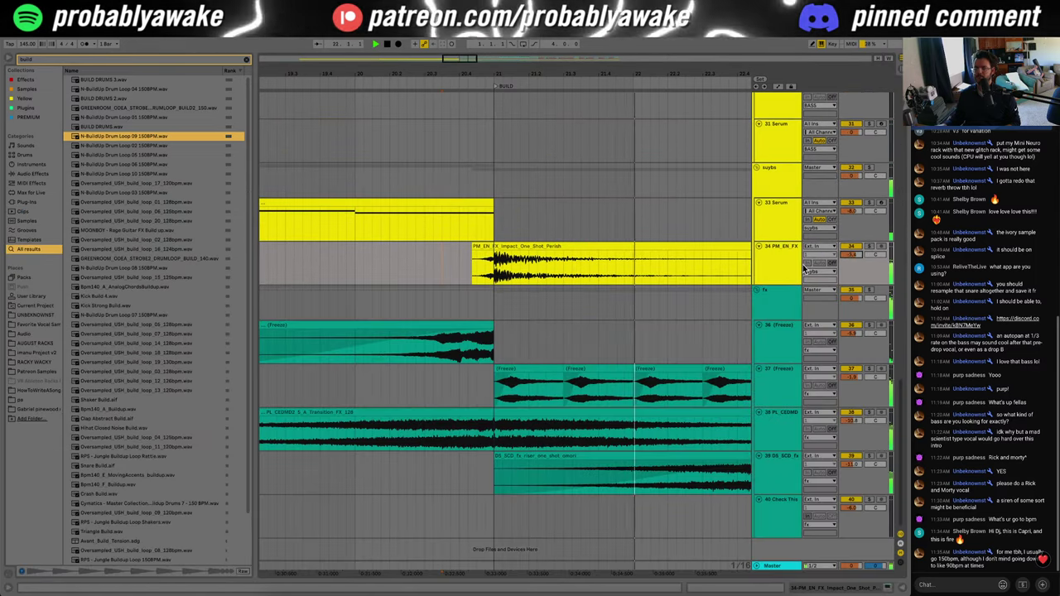
# Step: Move the impact clip into the fx group on its own track below 36 (Freeze) and recolour it to match the group
pyautogui.click(775, 264)
pyautogui.hotkey('ctrl', 't')
pyautogui.moveTo(784, 408); pyautogui.dragTo(785, 408)
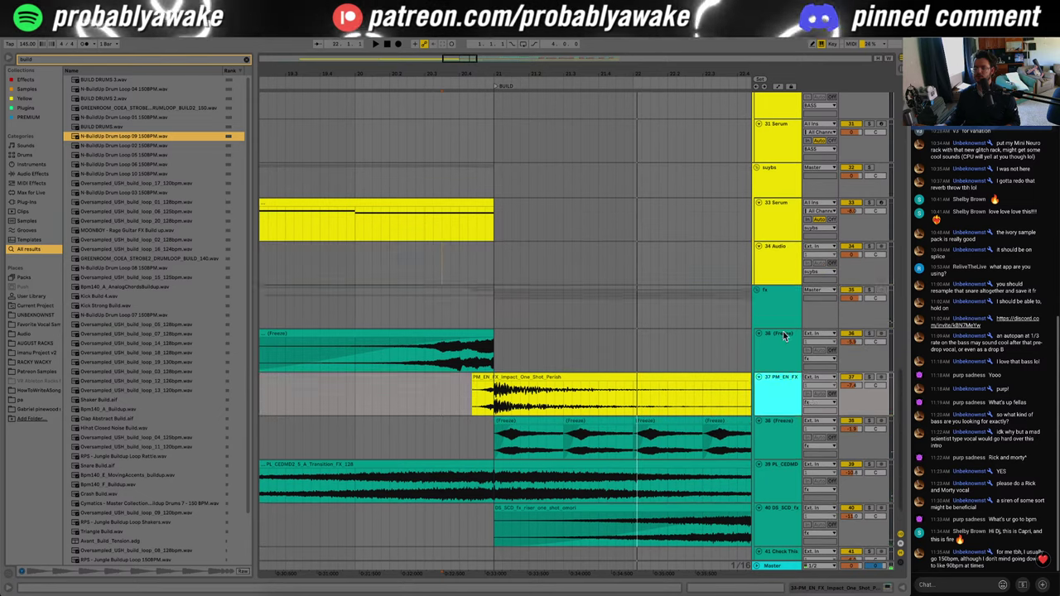
pyautogui.rightClick(783, 304)
pyautogui.click(847, 484)
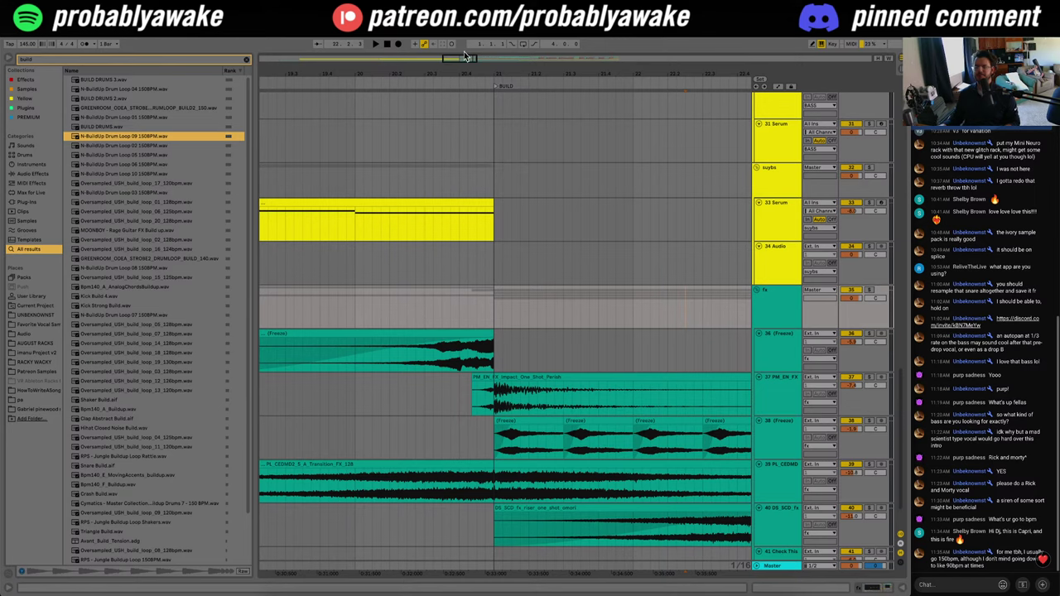
# Step: Search the browser for sub drop and place KSHMR_Sub_Drop_05_D#.wav on the empty track 34 at bar 21
pyautogui.moveTo(464, 56); pyautogui.dragTo(460, 60)
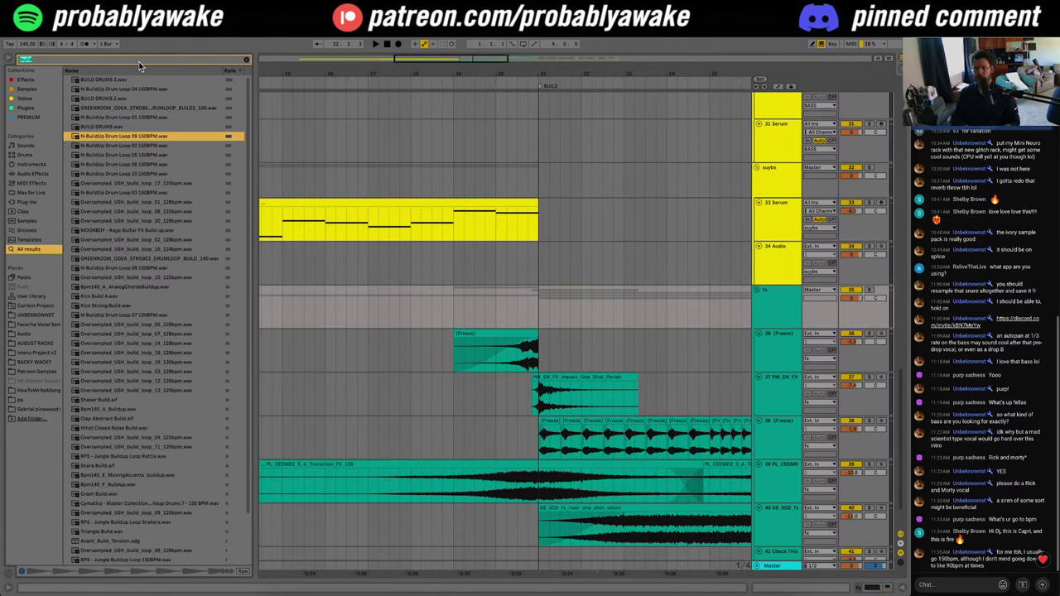
pyautogui.write('sub')
pyautogui.write('sub drop')
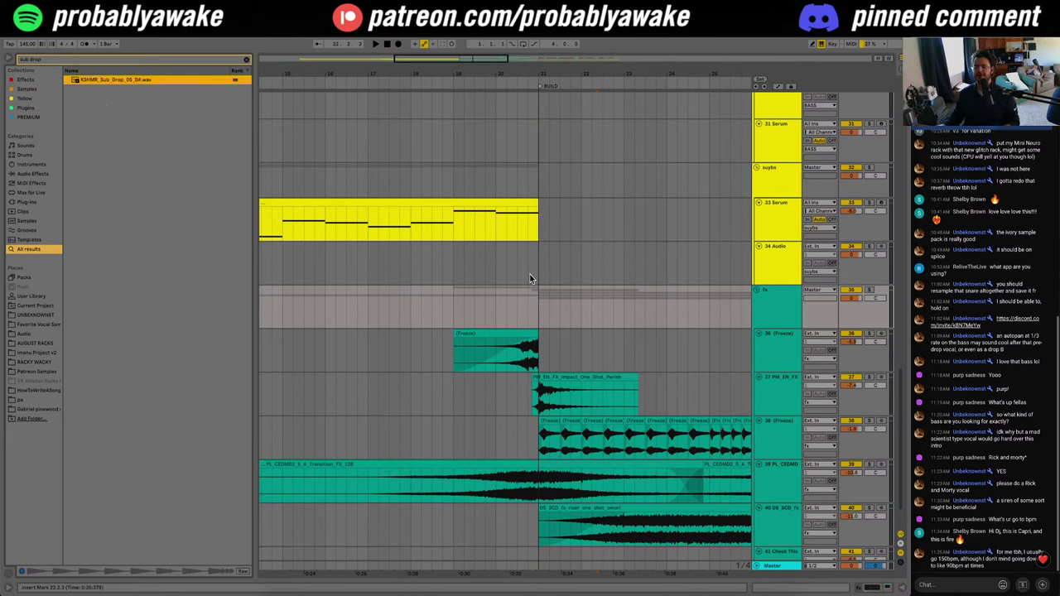
pyautogui.moveTo(540, 271); pyautogui.dragTo(539, 269)
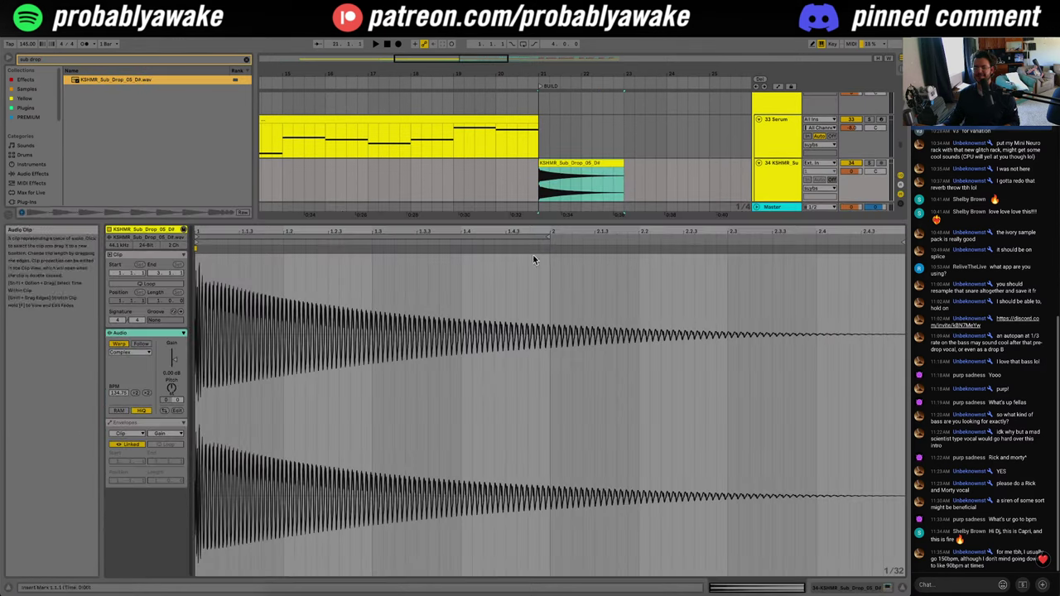
# Step: Toggle Warp on the sub drop clip, play it around bar 21 and lower the volume of track 34
pyautogui.click(121, 345)
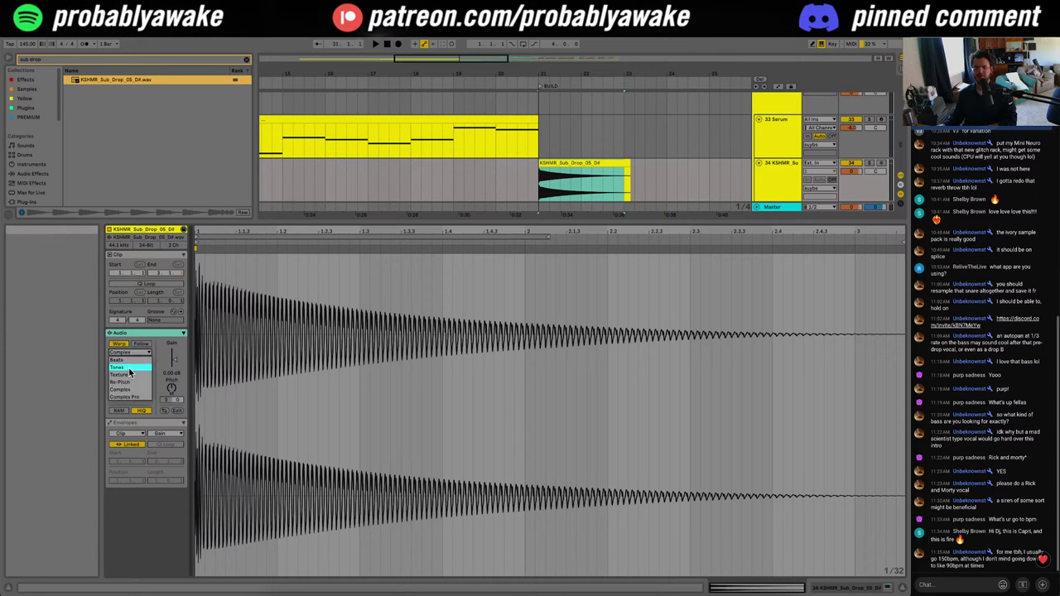
pyautogui.click(529, 175)
pyautogui.press('space')
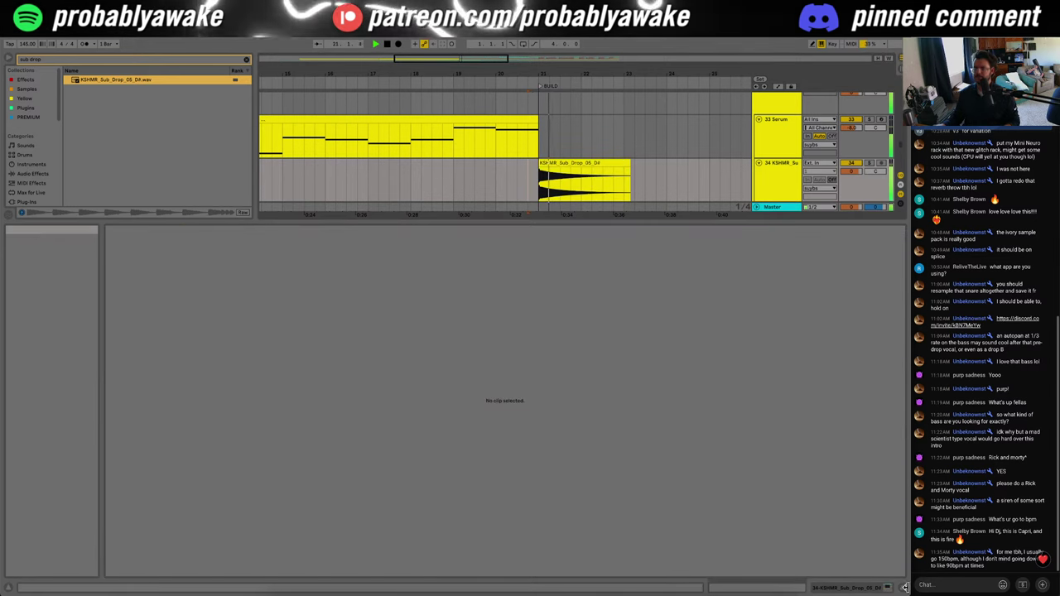
pyautogui.click(902, 588)
pyautogui.moveTo(852, 203); pyautogui.dragTo(852, 214)
pyautogui.press('space')
pyautogui.press('space')
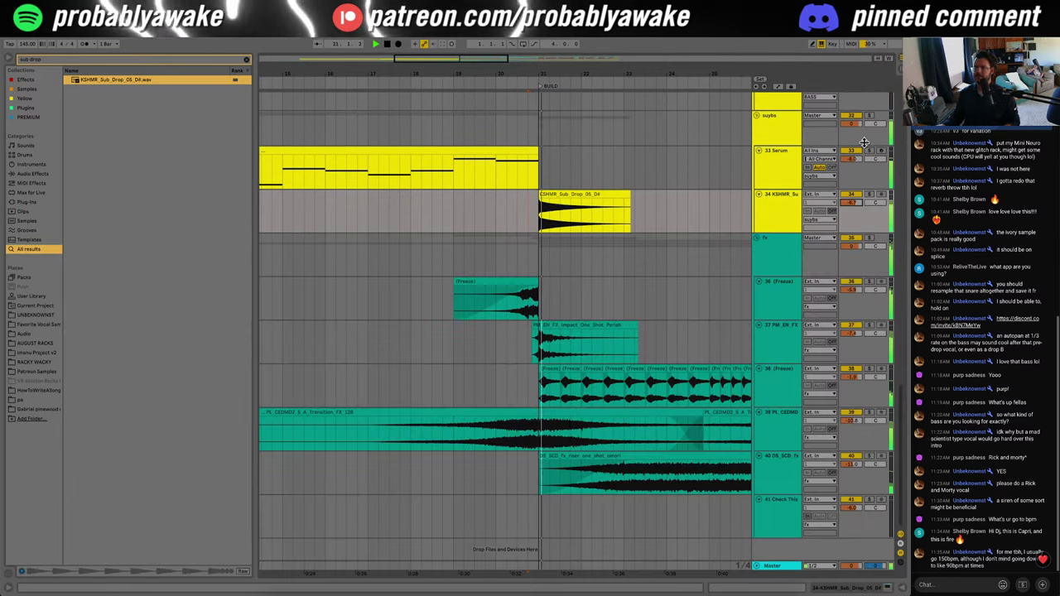
# Step: Solo tracks 33 Serum and 34 to balance the sub drop's volume against the Serum part, and check it in the full mix
pyautogui.click(869, 151)
pyautogui.press('space')
pyautogui.press('space')
pyautogui.click(869, 194)
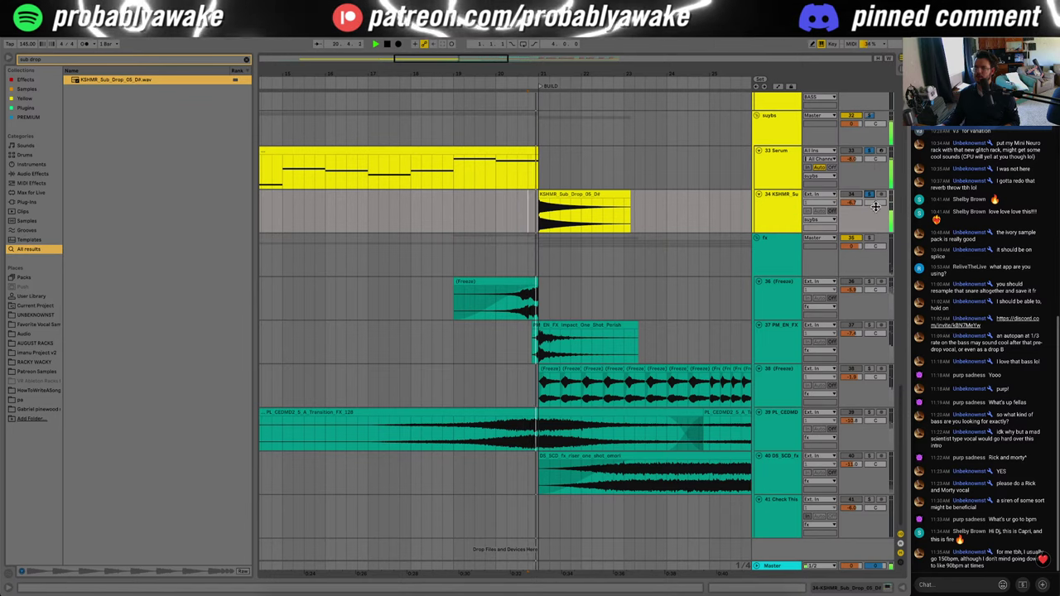
pyautogui.click(499, 210)
pyautogui.press('space')
pyautogui.press('space')
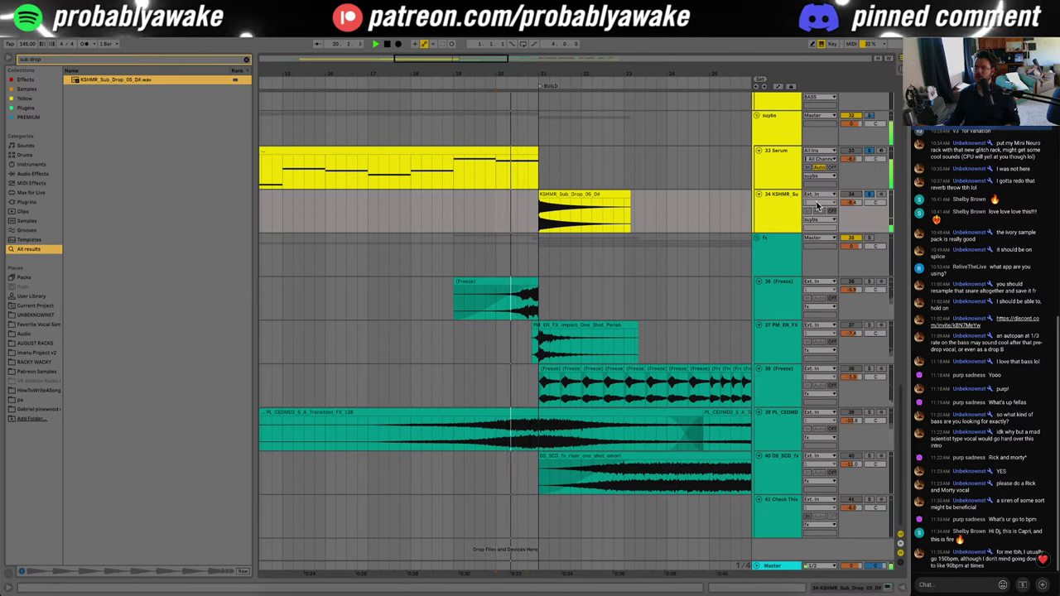
pyautogui.moveTo(846, 202); pyautogui.dragTo(845, 205)
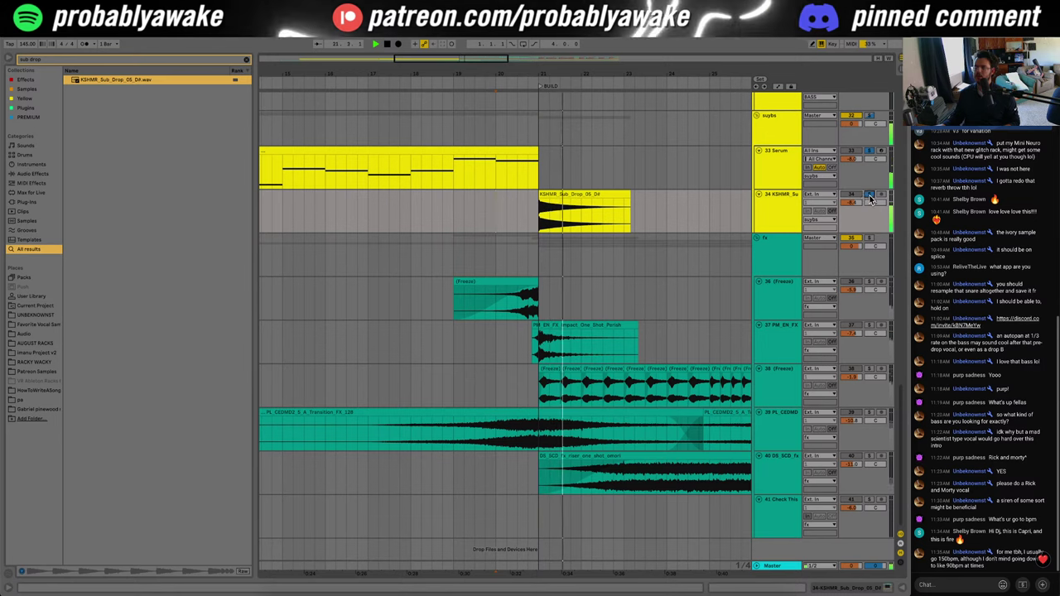
pyautogui.press('space')
pyautogui.press('space')
pyautogui.moveTo(539, 75); pyautogui.dragTo(492, 76)
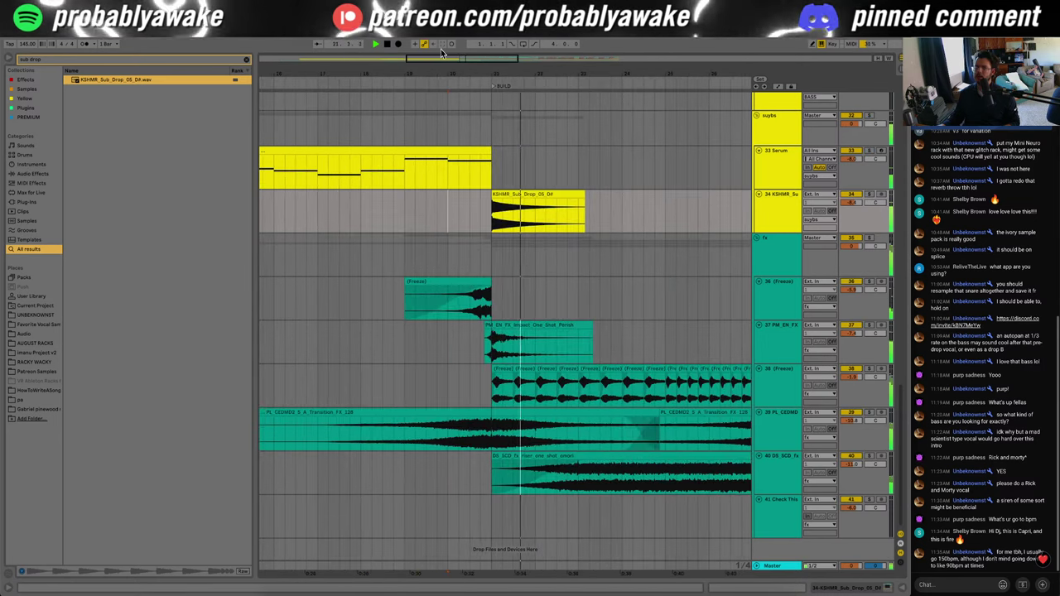
# Step: Clear the browser search, hide the browser and play through the build section
pyautogui.click(246, 59)
pyautogui.click(8, 58)
pyautogui.moveTo(364, 74); pyautogui.dragTo(473, 51)
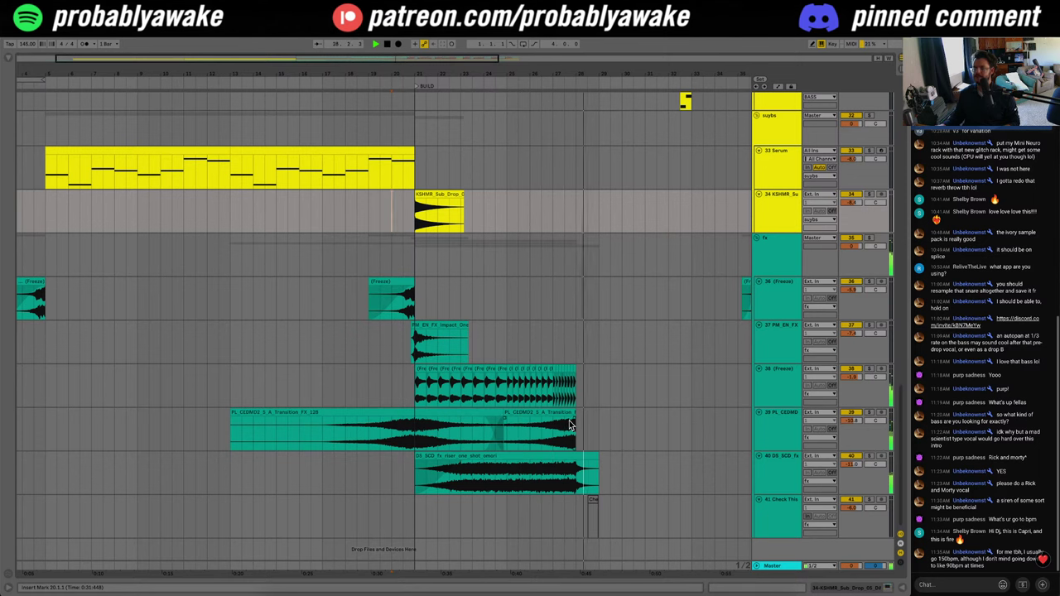
pyautogui.hscroll(2, 569, 421)
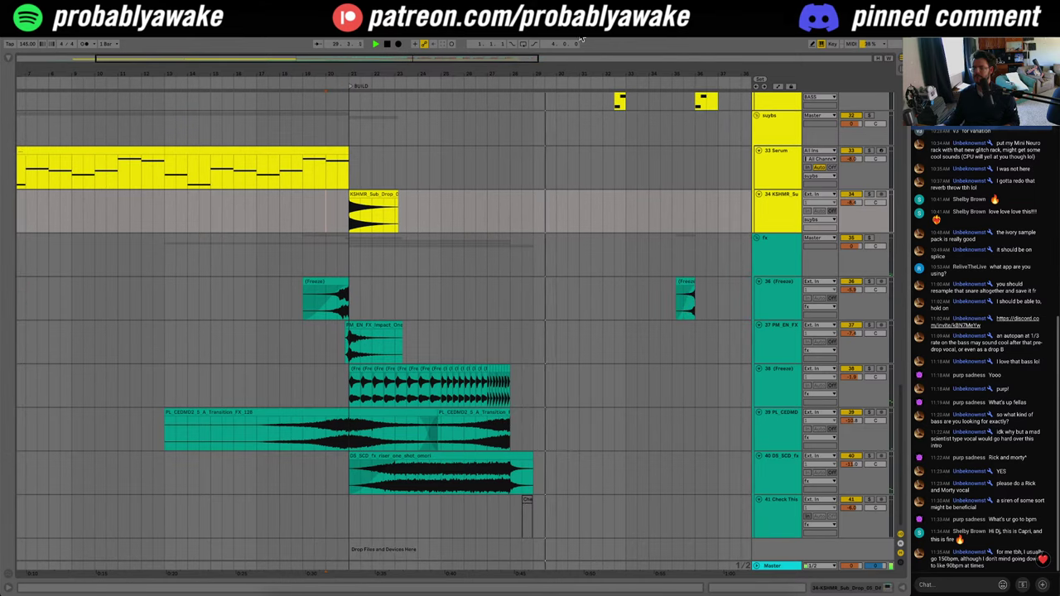
# Step: Activate the Check This Out vocal clip on track 41 and audition it from around bar 28
pyautogui.moveTo(543, 74); pyautogui.dragTo(542, 141)
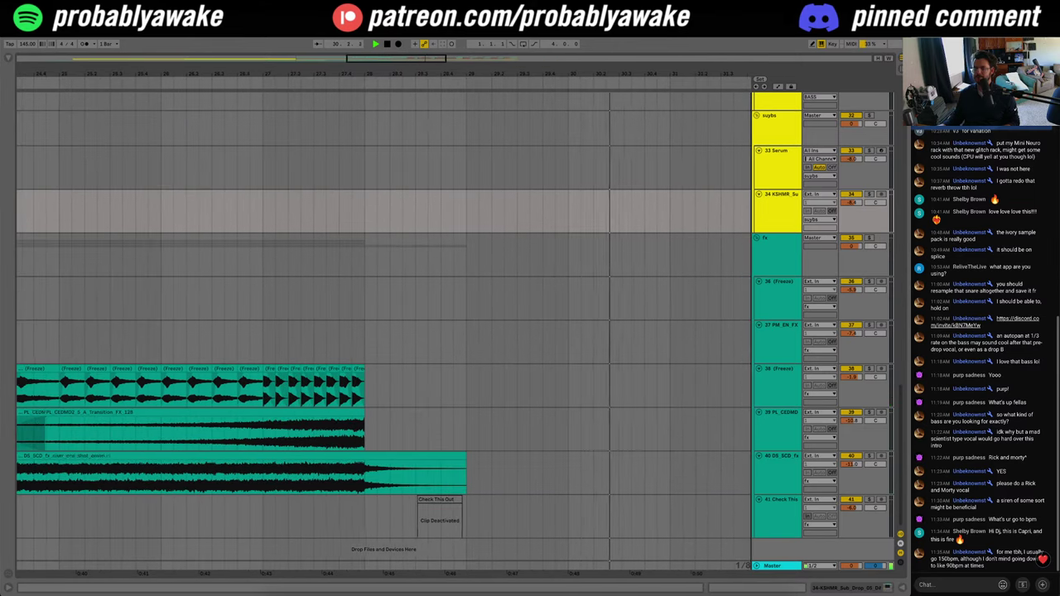
pyautogui.click(435, 499)
pyautogui.press('space')
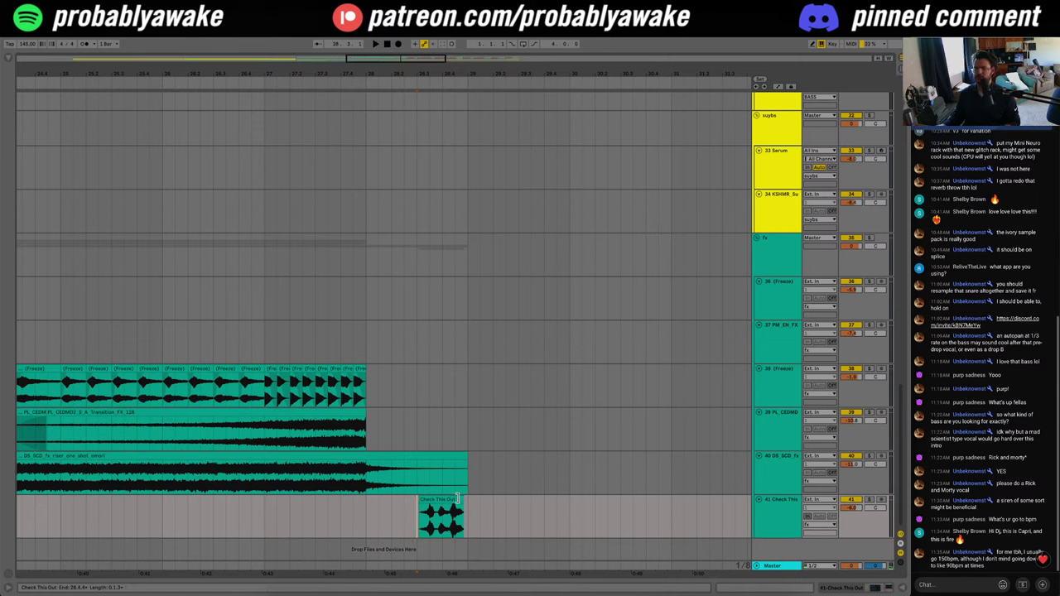
pyautogui.click(398, 521)
pyautogui.press('space')
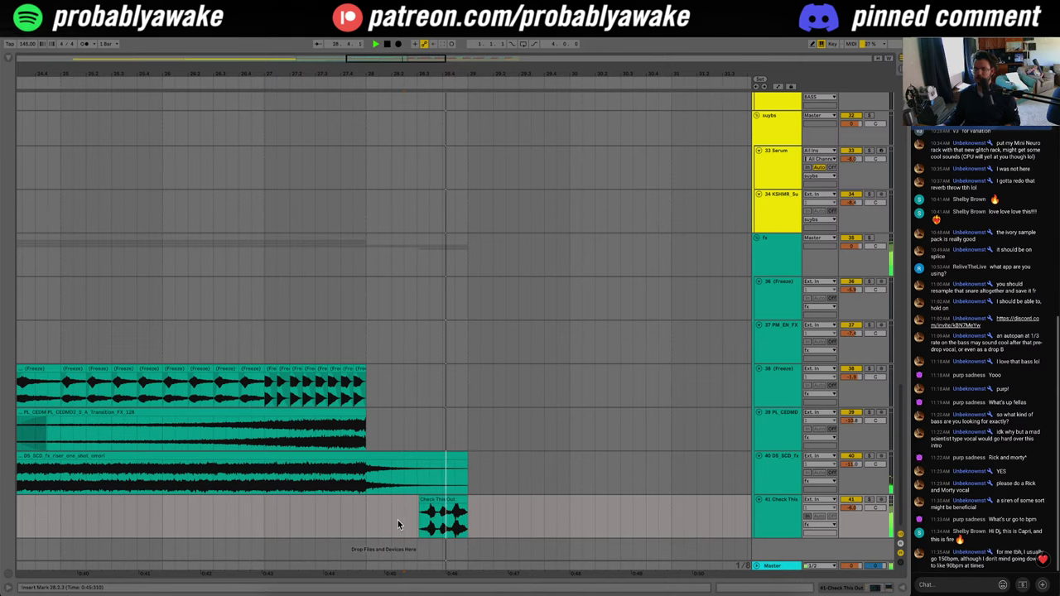
pyautogui.click(374, 531)
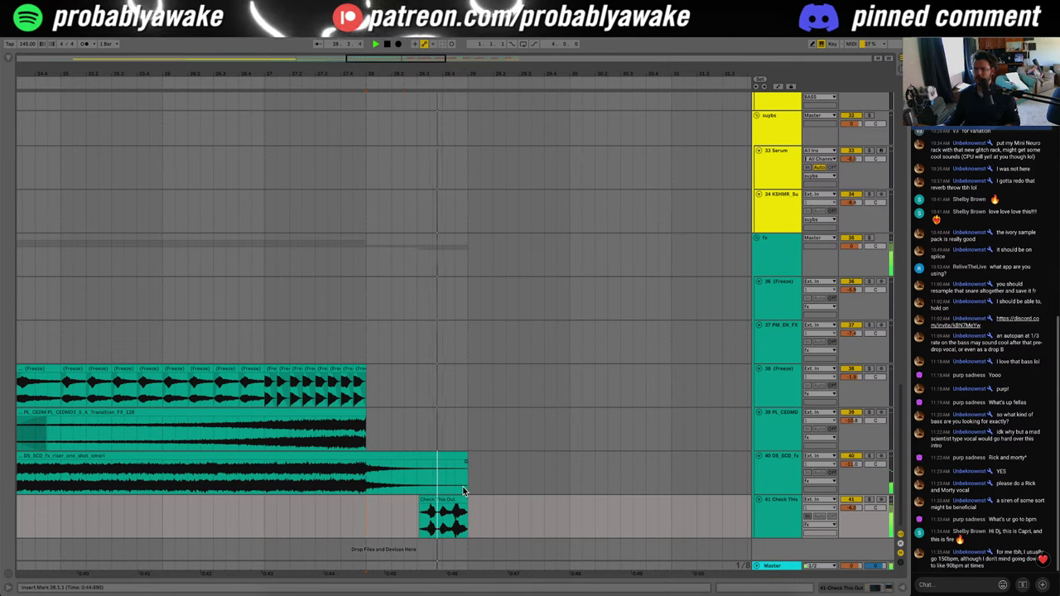
# Step: Move the three inner warp markers of the Check This Out clip earlier to tighten the vocal's timing, checking it in playback
pyautogui.click(422, 519)
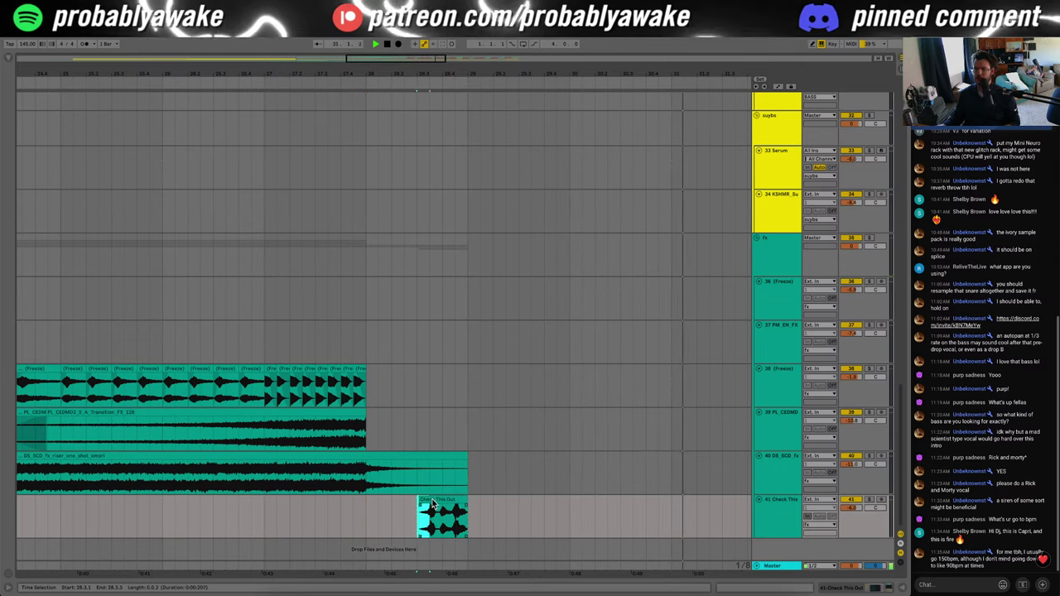
pyautogui.doubleClick(426, 514)
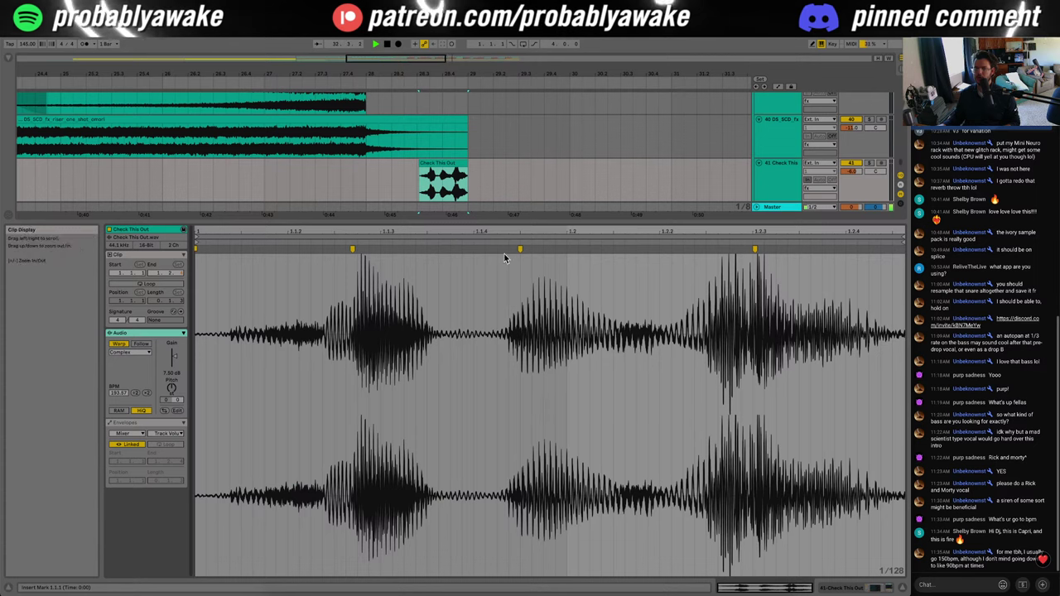
pyautogui.moveTo(352, 249); pyautogui.dragTo(417, 251)
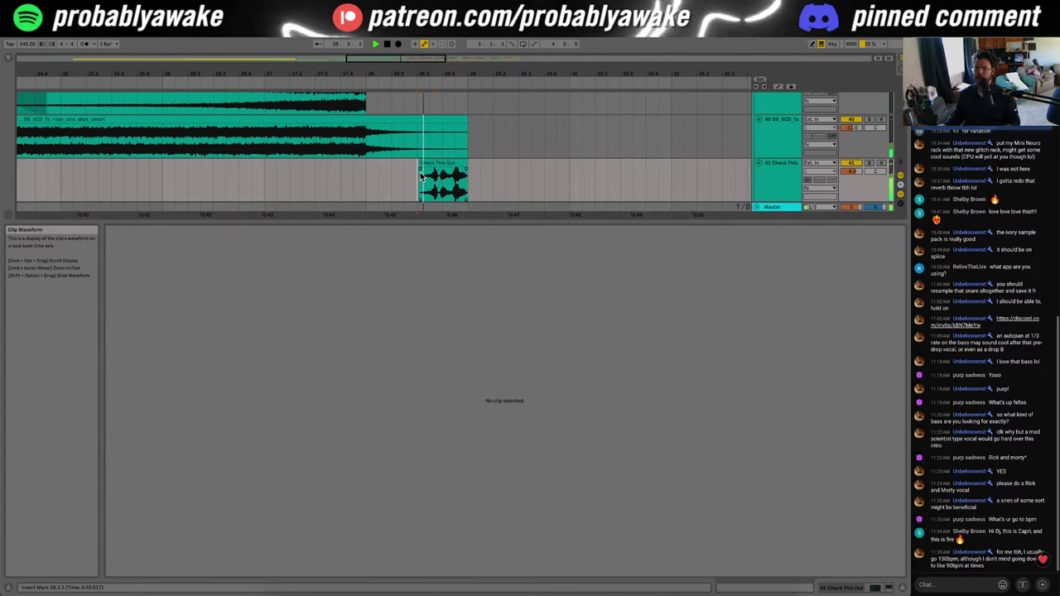
pyautogui.click(416, 180)
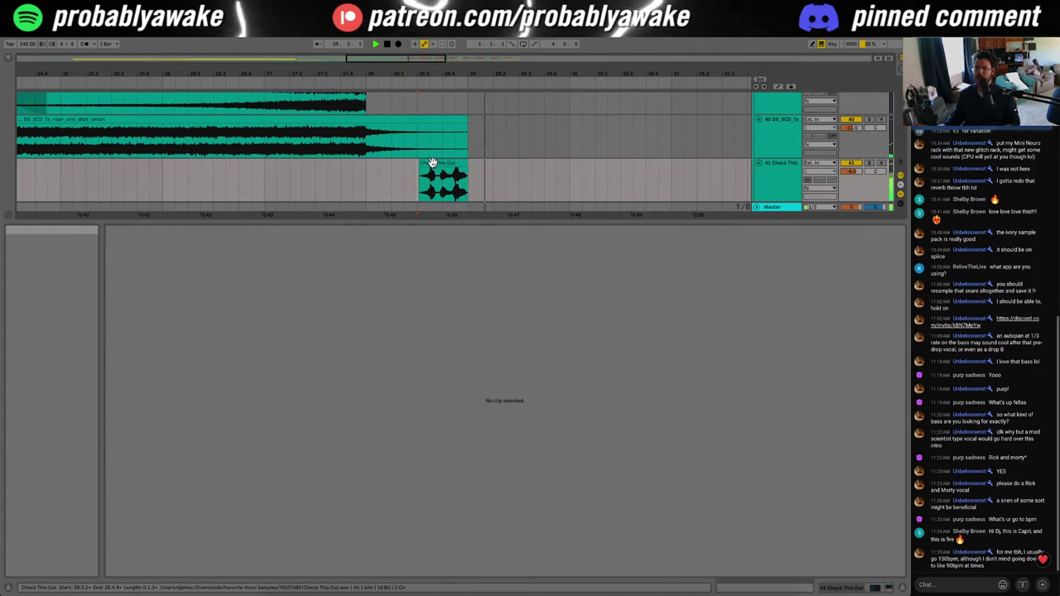
pyautogui.click(430, 170)
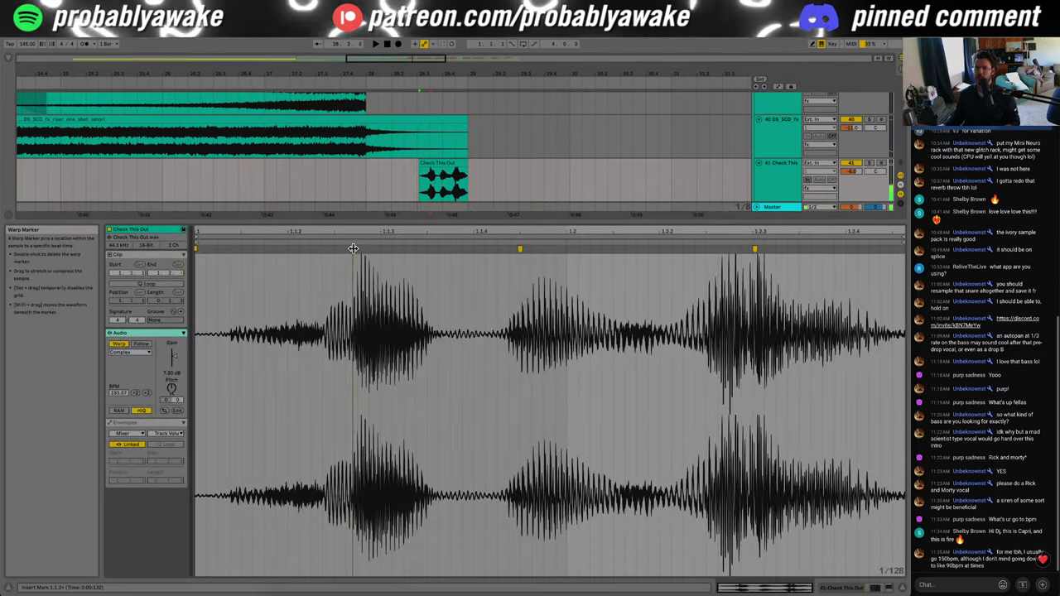
pyautogui.moveTo(354, 249)
pyautogui.mouseDown()
pyautogui.moveTo(261, 265)
pyautogui.moveTo(301, 263)
pyautogui.mouseUp()
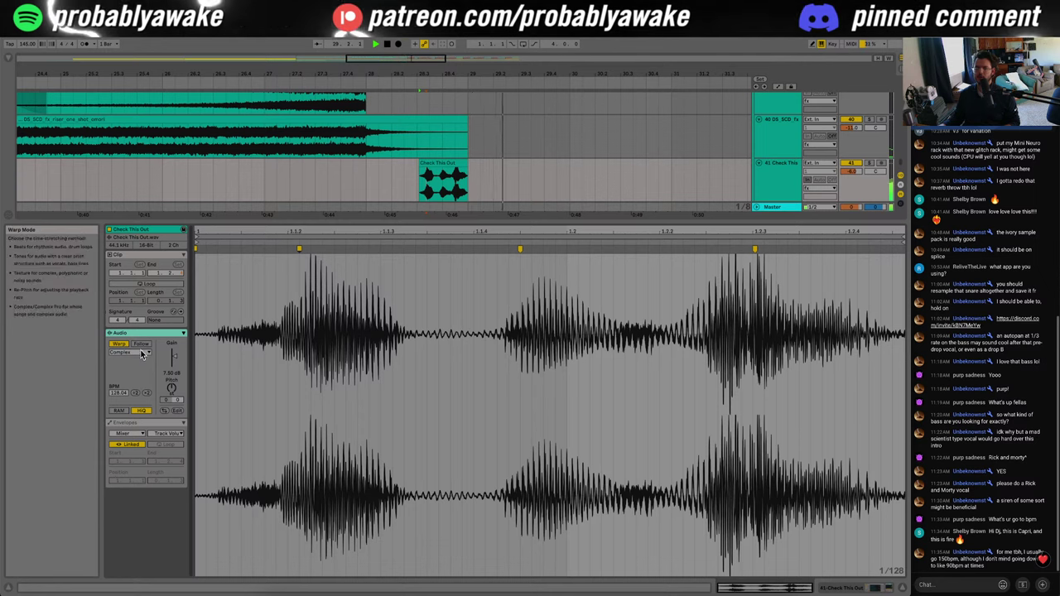
pyautogui.moveTo(520, 249); pyautogui.dragTo(412, 270)
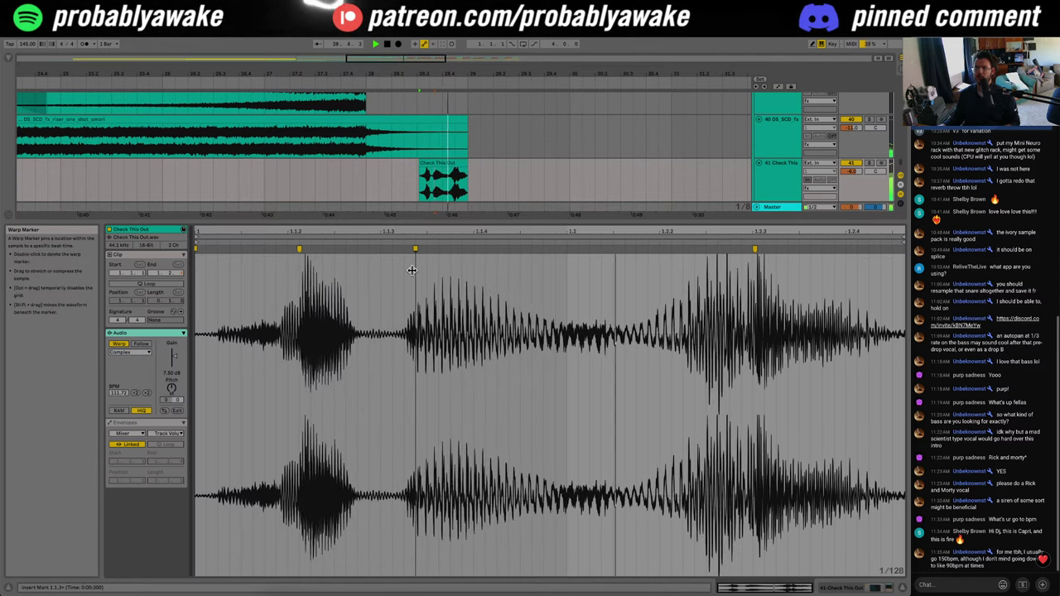
pyautogui.moveTo(753, 247); pyautogui.dragTo(671, 258)
pyautogui.press('space')
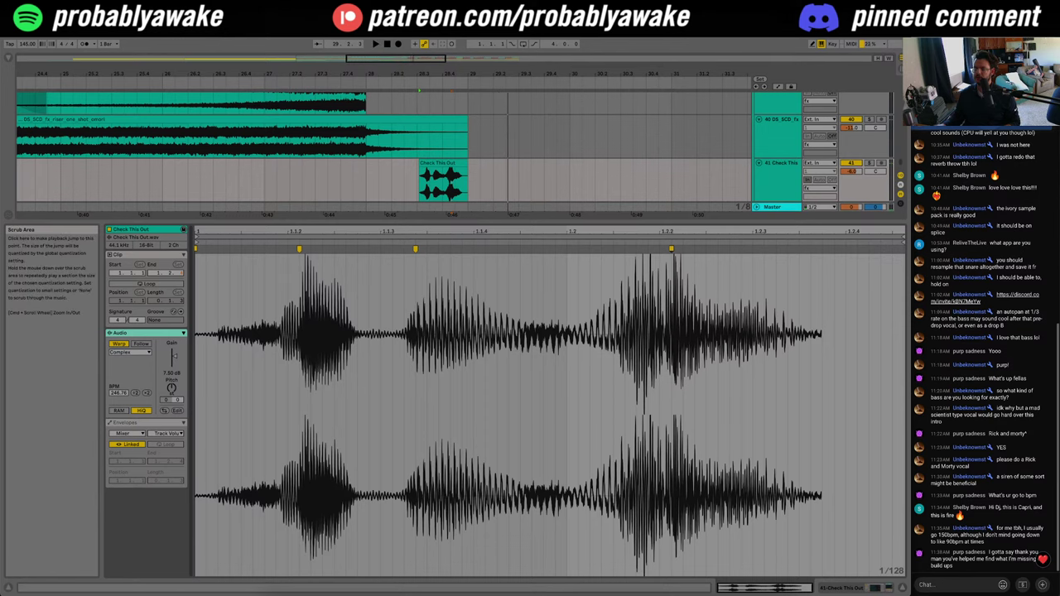
pyautogui.click(903, 587)
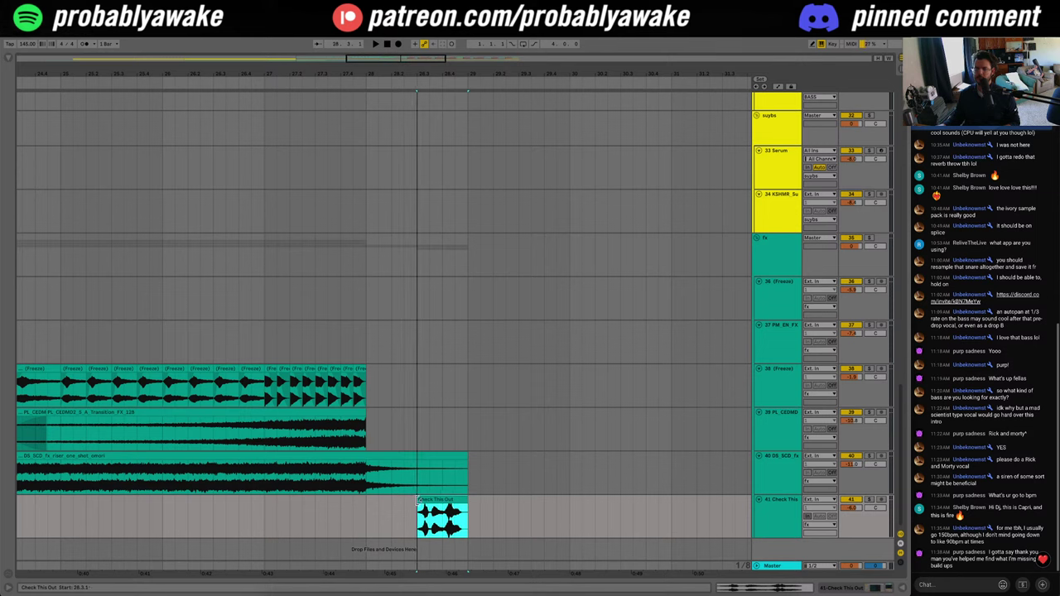
# Step: Delete the riser's tail on track 40 from 28.3.1 to 29.1.1, fade out its new end and play from bar 28
pyautogui.click(353, 516)
pyautogui.moveTo(470, 474); pyautogui.dragTo(417, 462)
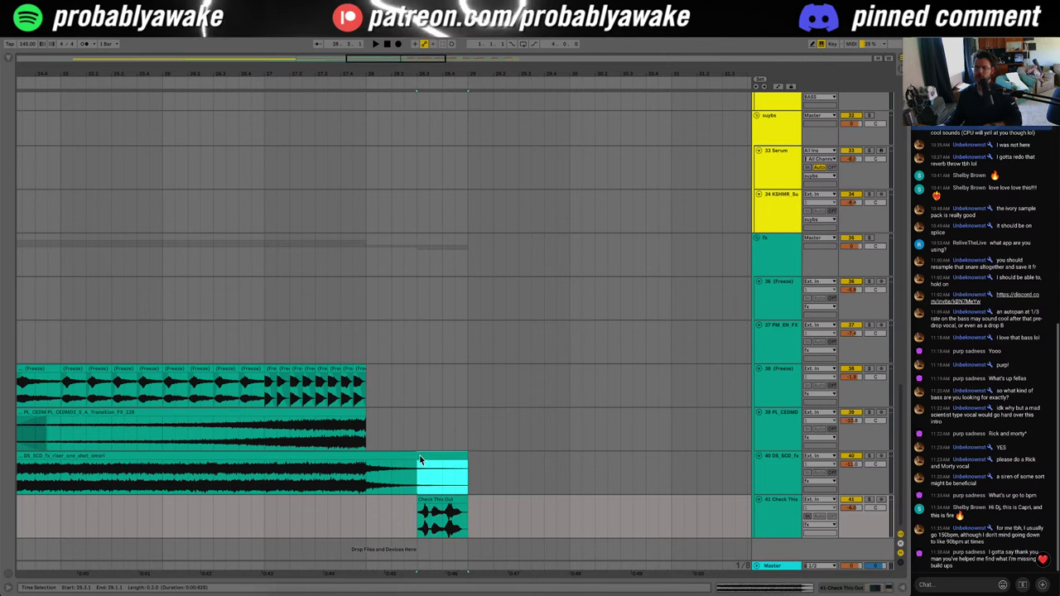
pyautogui.press('Delete')
pyautogui.press('Left')
pyautogui.press('Left')
pyautogui.press('Left')
pyautogui.press('Left')
pyautogui.press('space')
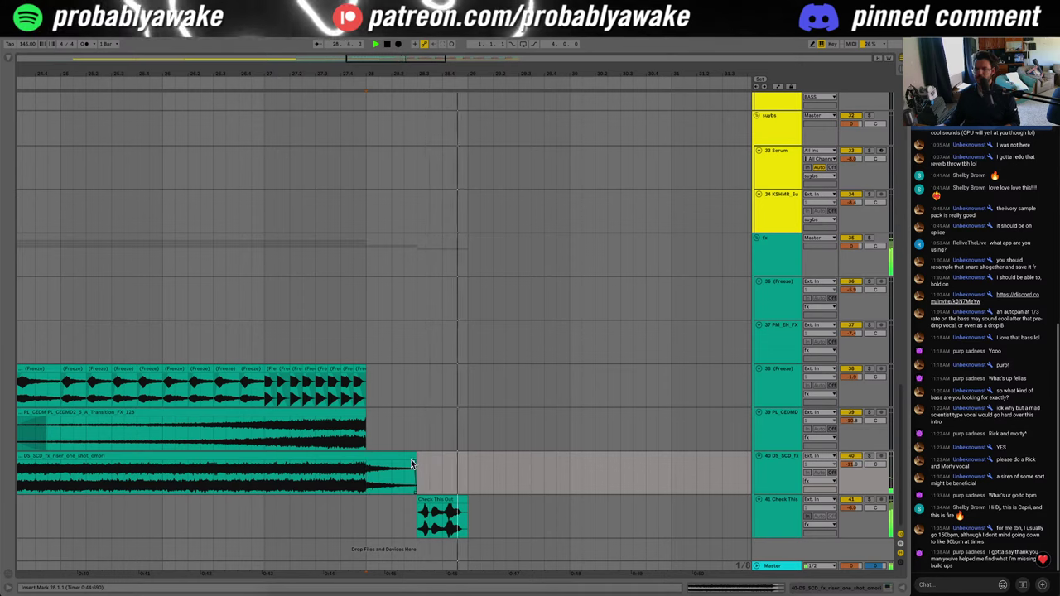
# Step: Locate Check This Out.wav in the browser, preview neighbouring vocals and replace the track 41 clip with Come On.wav
pyautogui.rightClick(450, 500)
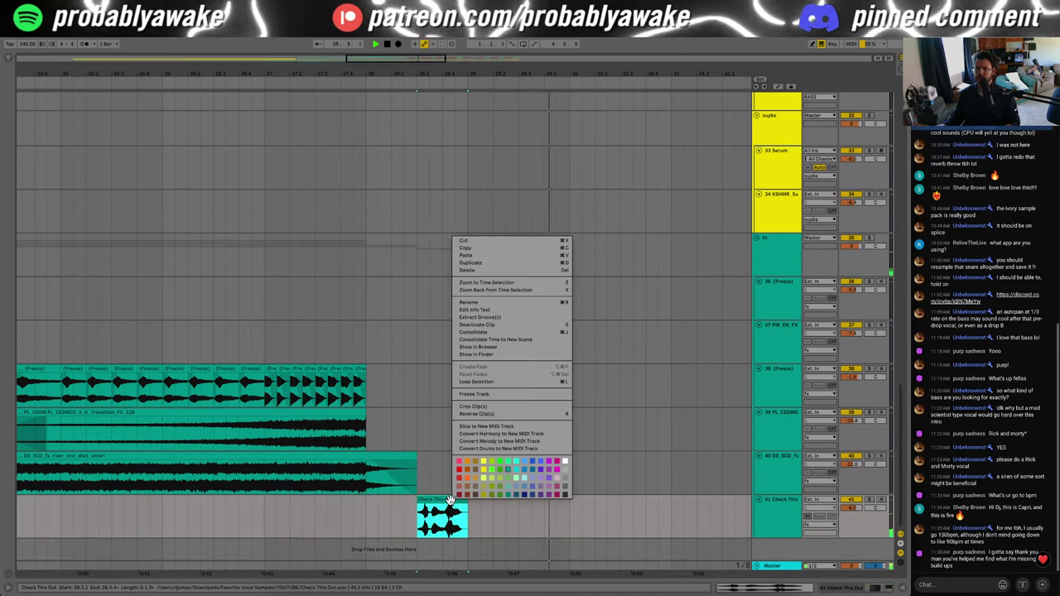
pyautogui.click(509, 347)
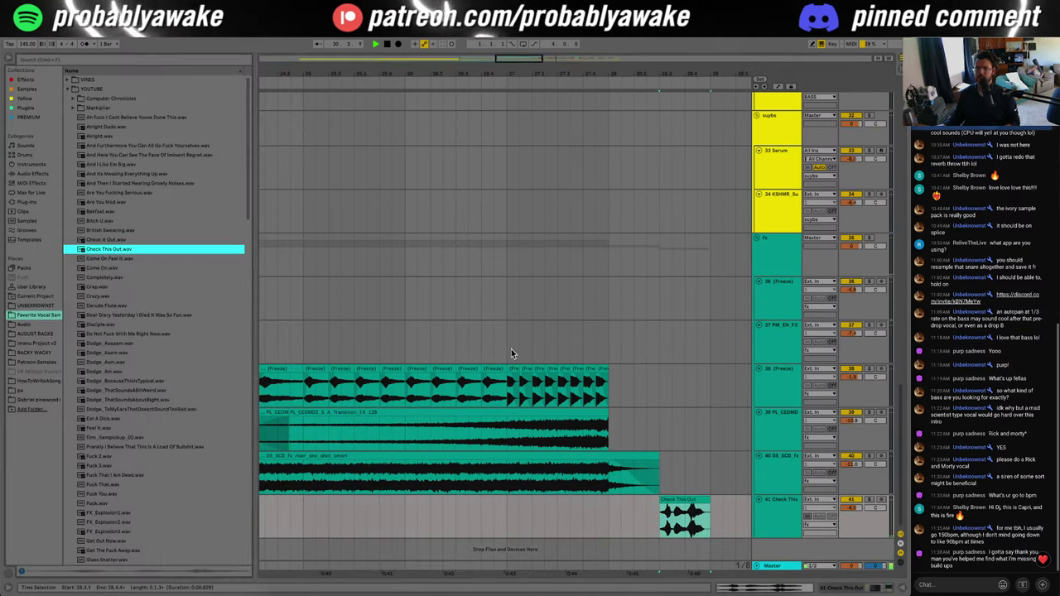
pyautogui.click(133, 259)
pyautogui.click(116, 269)
pyautogui.moveTo(116, 269)
pyautogui.mouseDown()
pyautogui.moveTo(652, 489)
pyautogui.moveTo(659, 517)
pyautogui.moveTo(717, 504)
pyautogui.mouseUp()
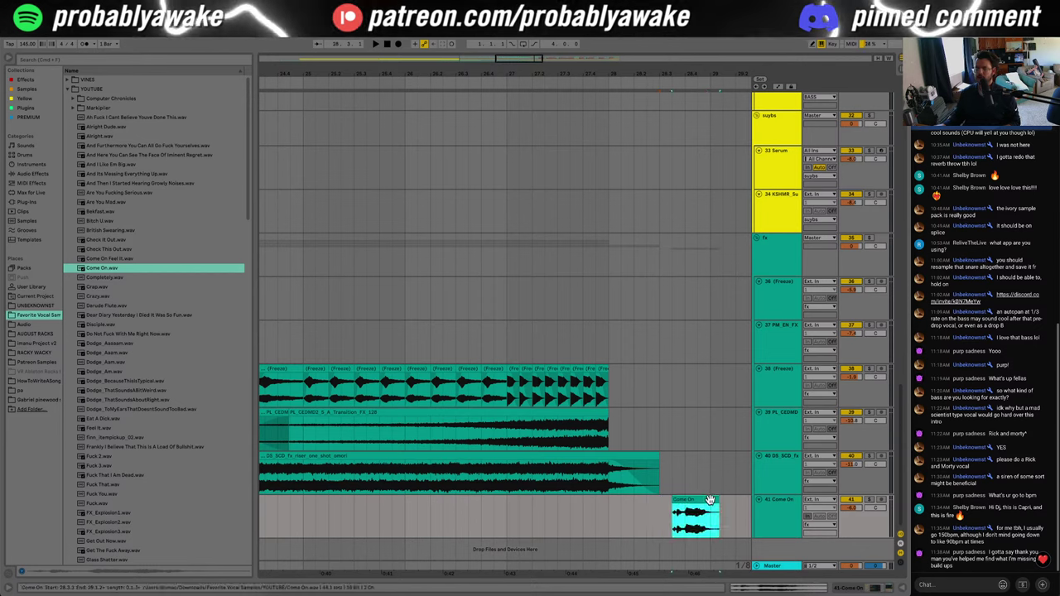
# Step: Trim the start of the Come On clip just before bar 29 and check its timing by playing from bar 28
pyautogui.click(659, 511)
pyautogui.hscroll(3, 659, 511)
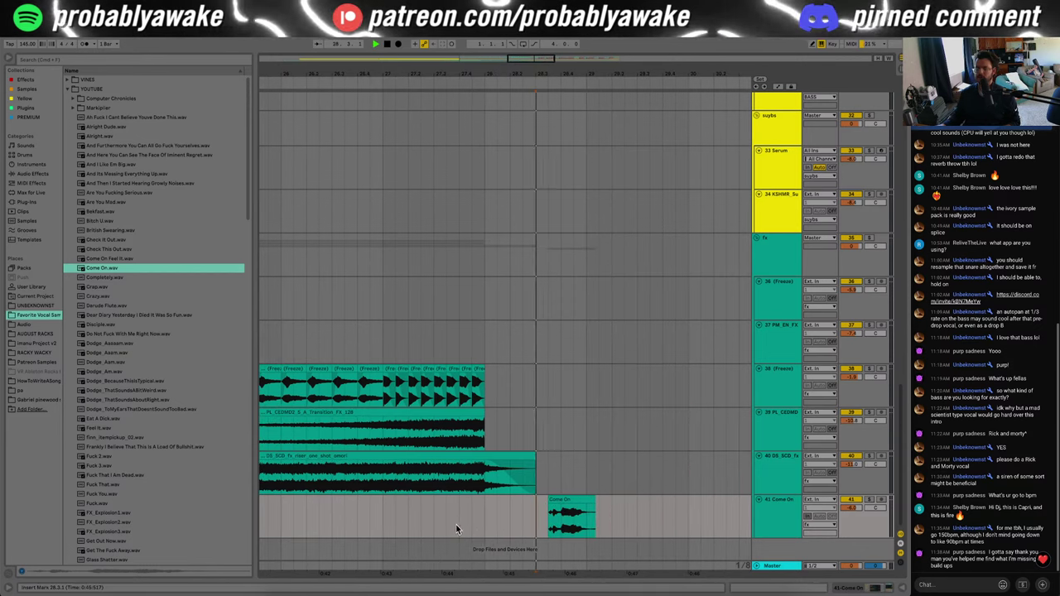
pyautogui.press('space')
pyautogui.moveTo(550, 500); pyautogui.dragTo(562, 500)
pyautogui.click(541, 515)
pyautogui.press('space')
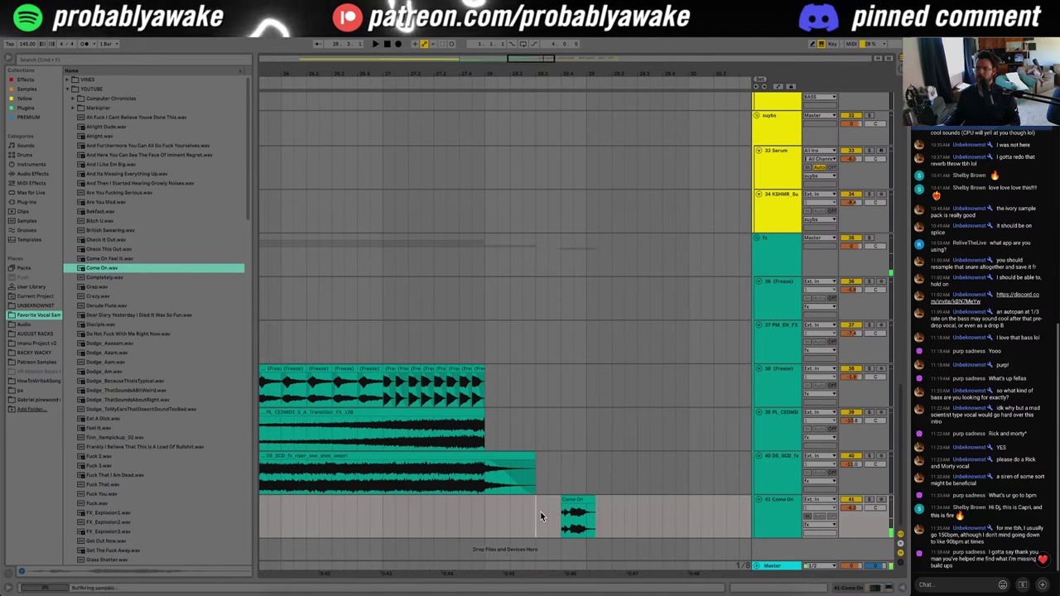
pyautogui.click(483, 521)
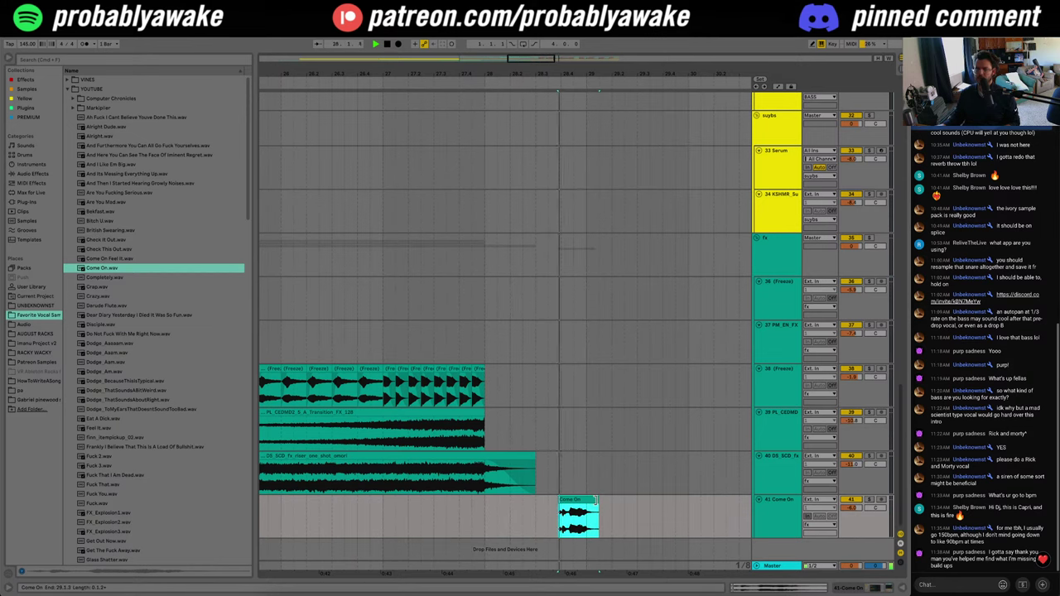
# Step: Remove the Erosion effect from track 41 Come On and play the vocal in context
pyautogui.doubleClick(783, 510)
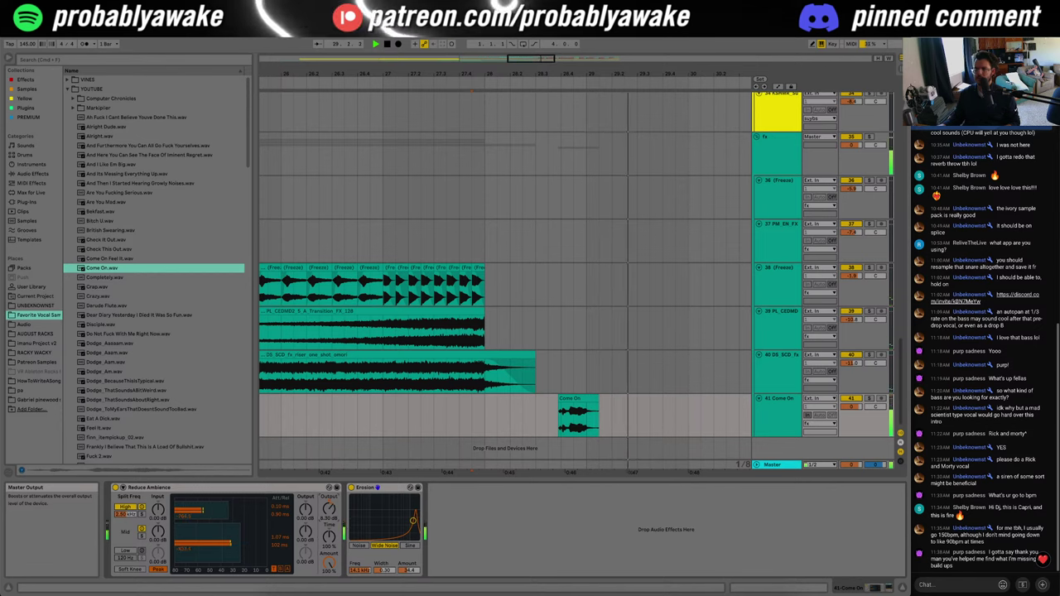
pyautogui.click(372, 489)
pyautogui.press('Delete')
pyautogui.press('space')
pyautogui.press('space')
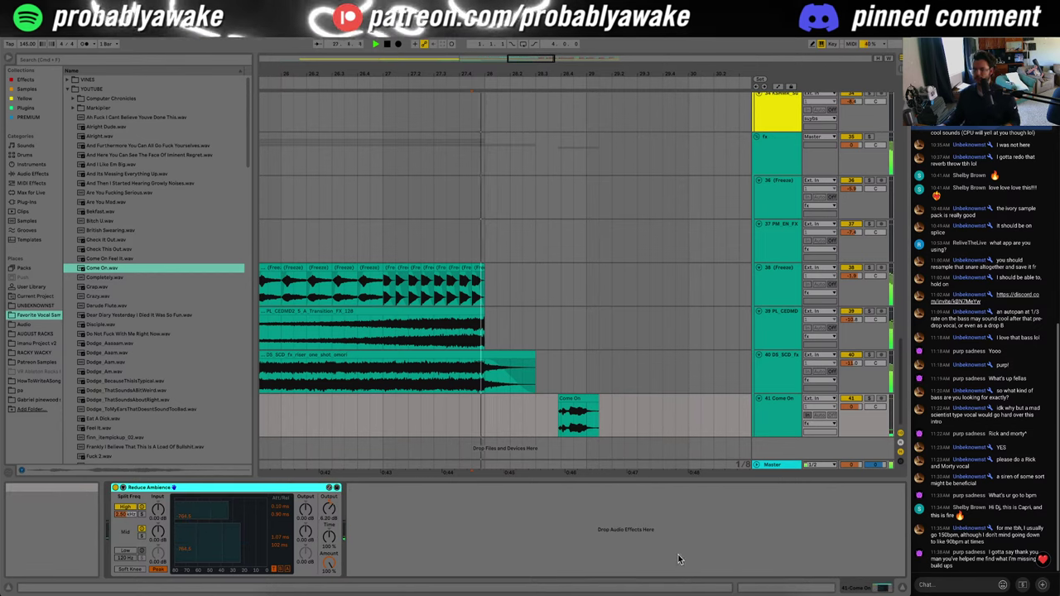
# Step: Stop playback and preview the vocal samples from Crap.wav through Dodge_BecauseThisIsTypical.wav in the browser
pyautogui.click(902, 588)
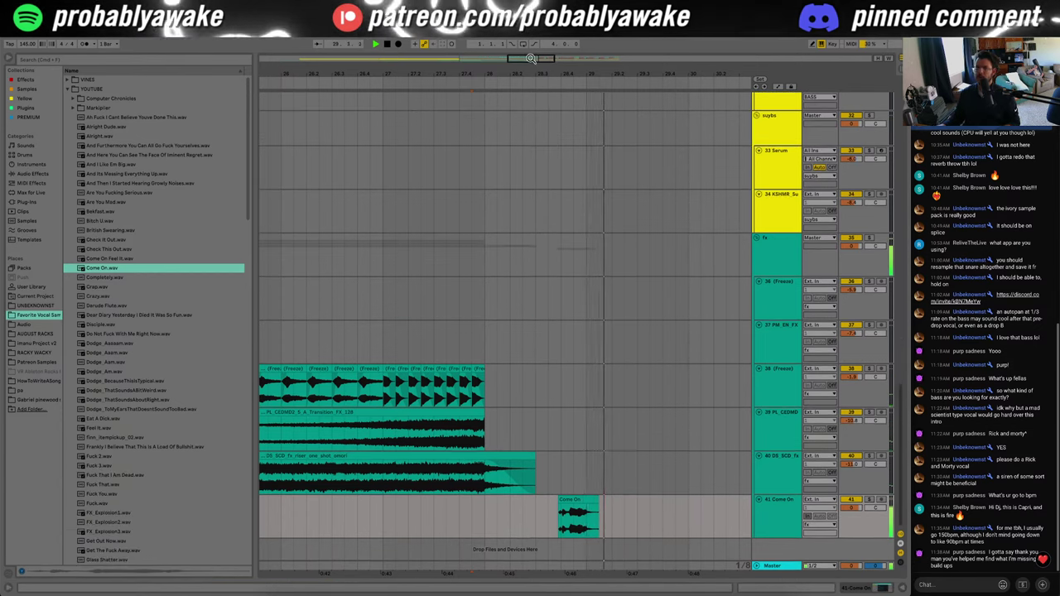
pyautogui.moveTo(445, 74); pyautogui.dragTo(470, 33)
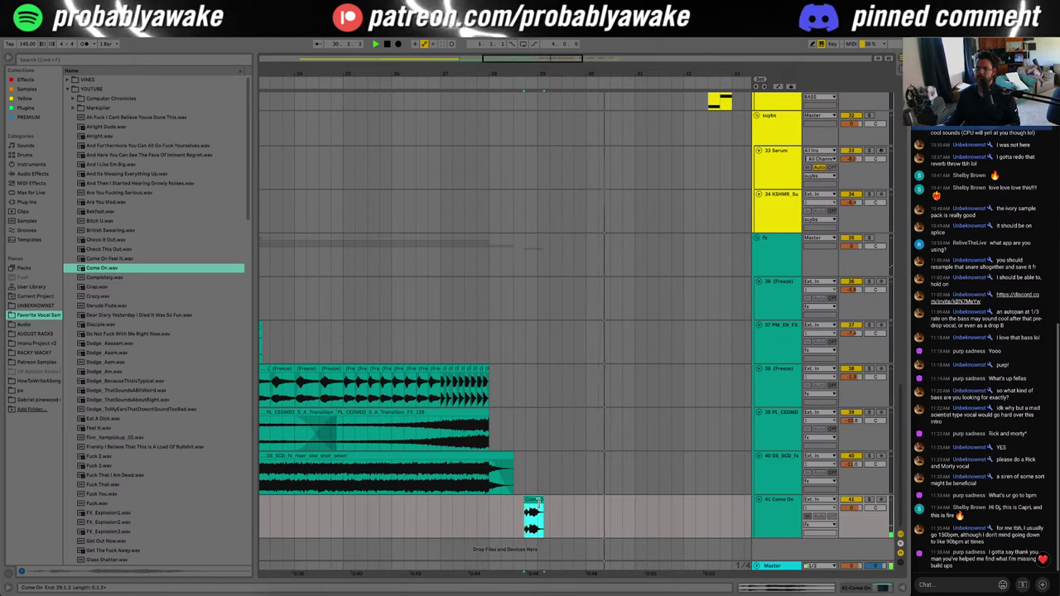
pyautogui.click(519, 529)
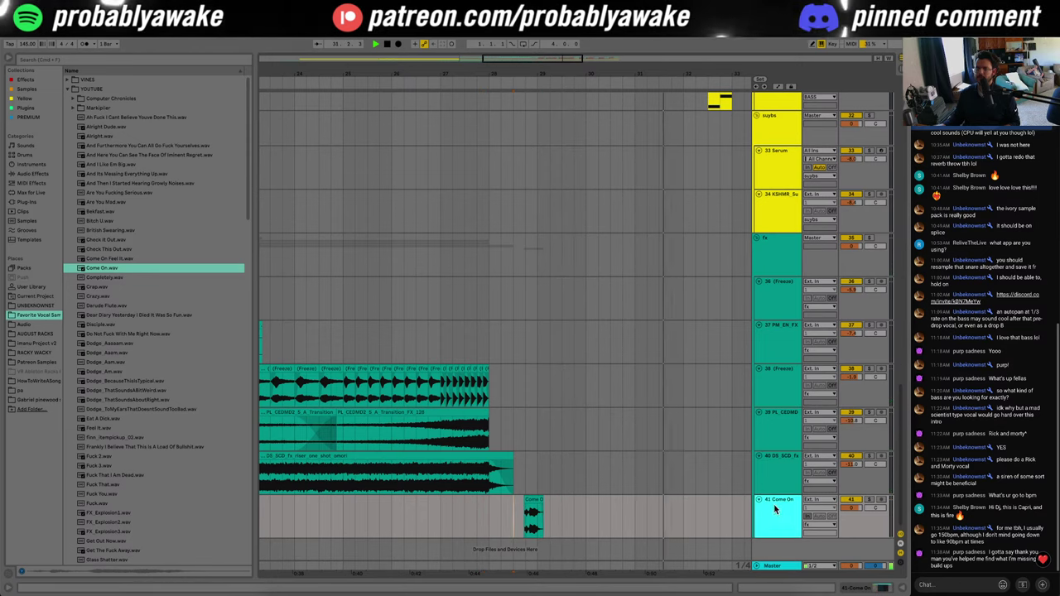
pyautogui.press('space')
pyautogui.click(113, 288)
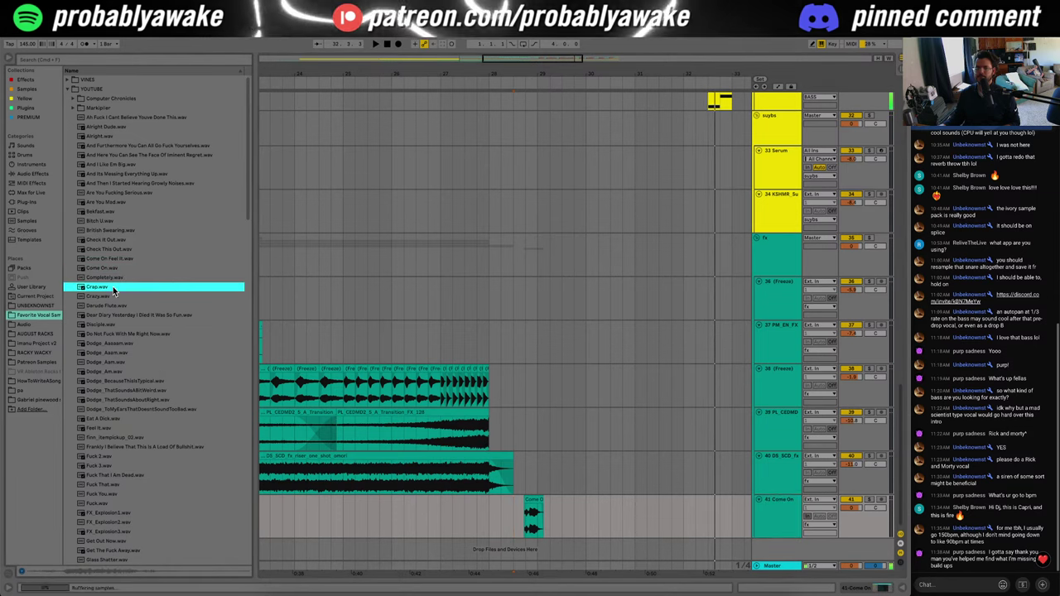
pyautogui.click(114, 297)
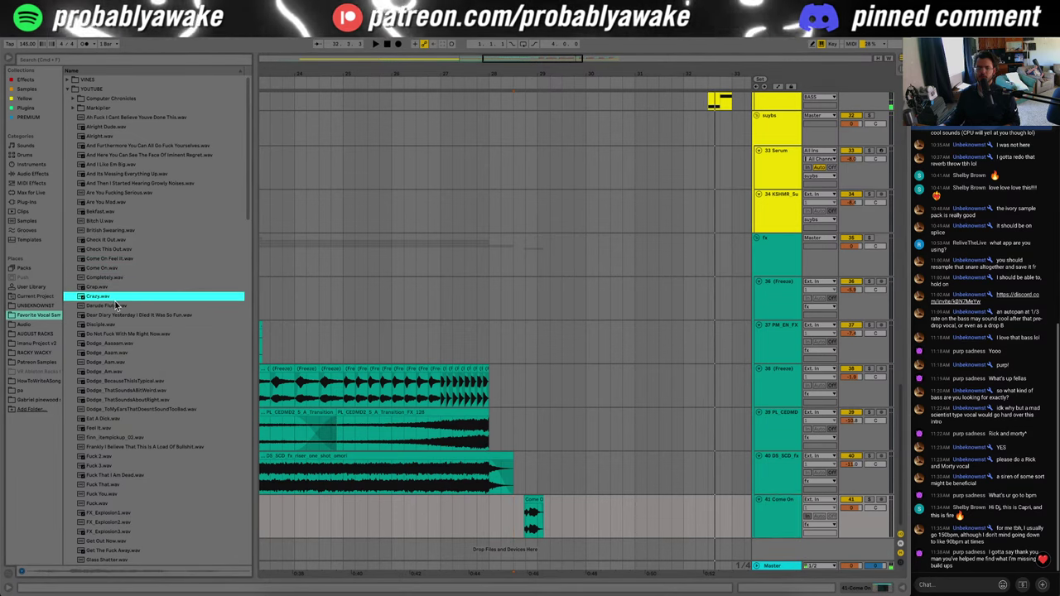
pyautogui.click(121, 306)
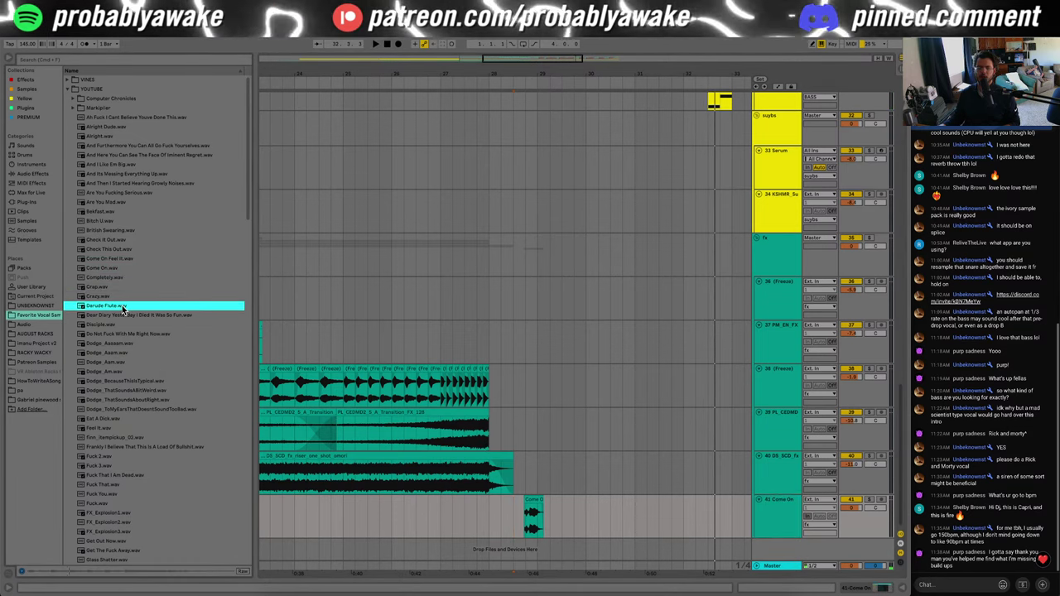
pyautogui.click(197, 318)
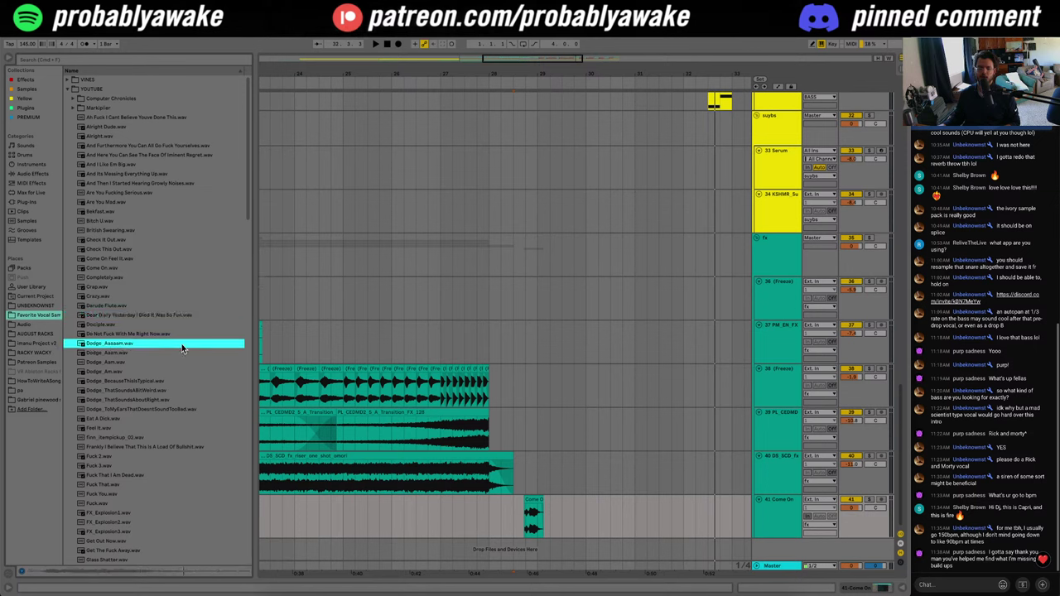
pyautogui.click(179, 352)
pyautogui.click(173, 363)
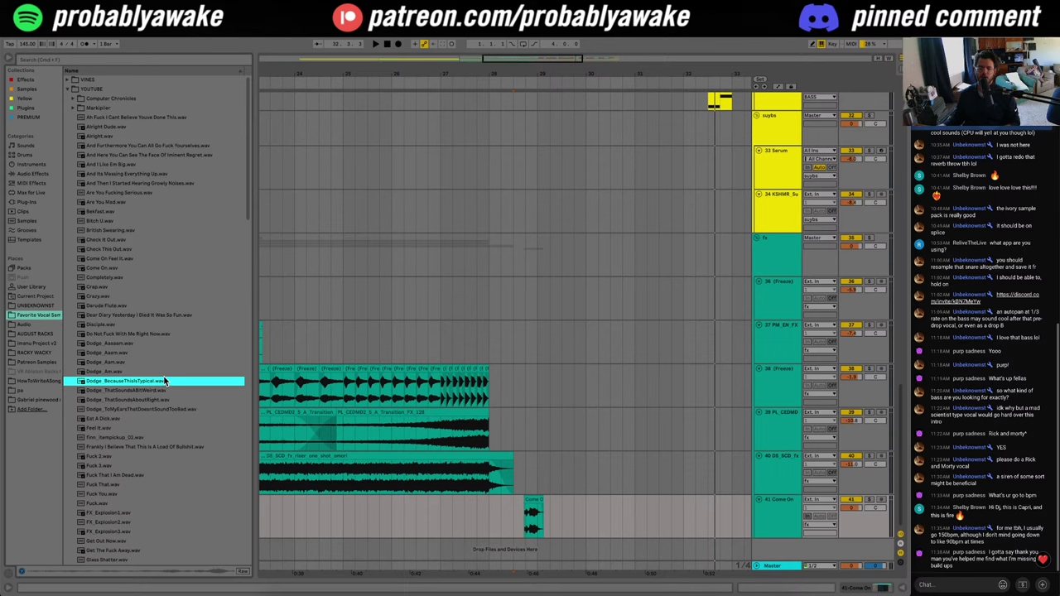
# Step: Try Dodge_BecauseThisIsTypical.wav at bar 28 on track 41 instead of Come On, and raise its clip gain to 5.06 dB
pyautogui.moveTo(493, 522); pyautogui.dragTo(494, 520)
pyautogui.press('space')
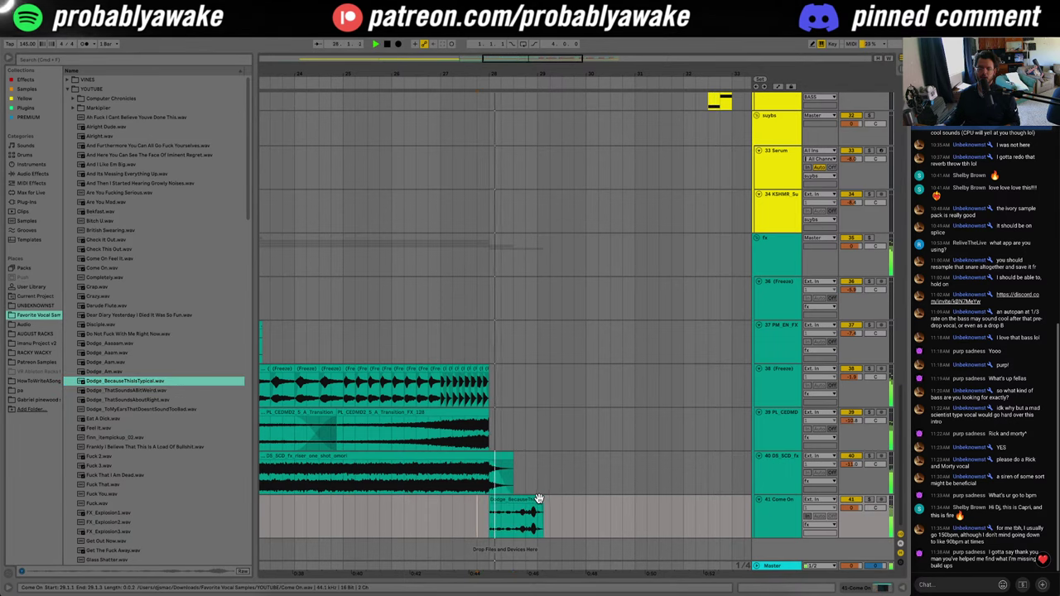
pyautogui.doubleClick(517, 499)
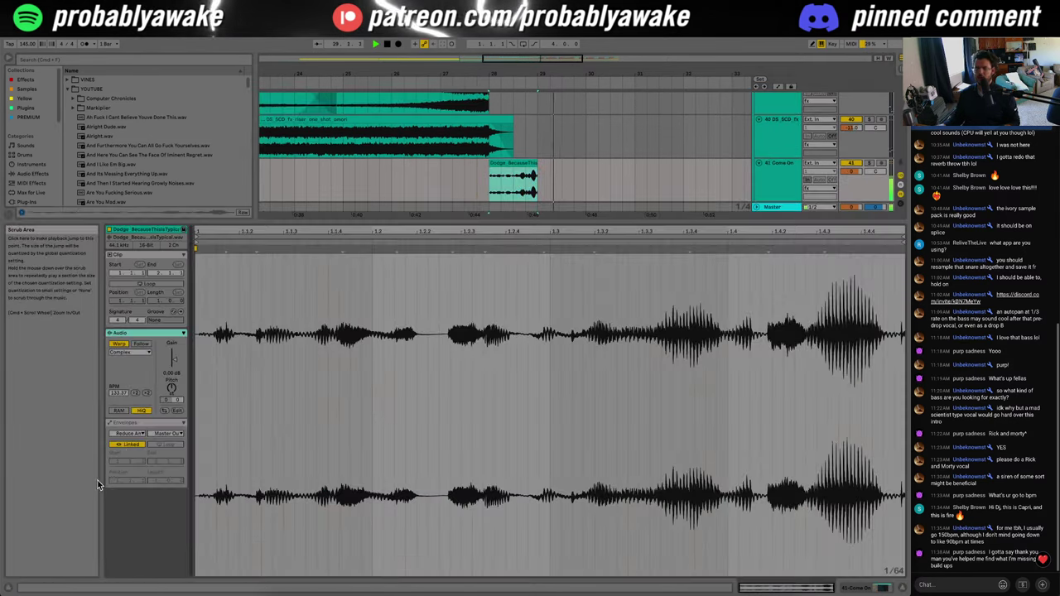
pyautogui.moveTo(174, 361); pyautogui.dragTo(174, 357)
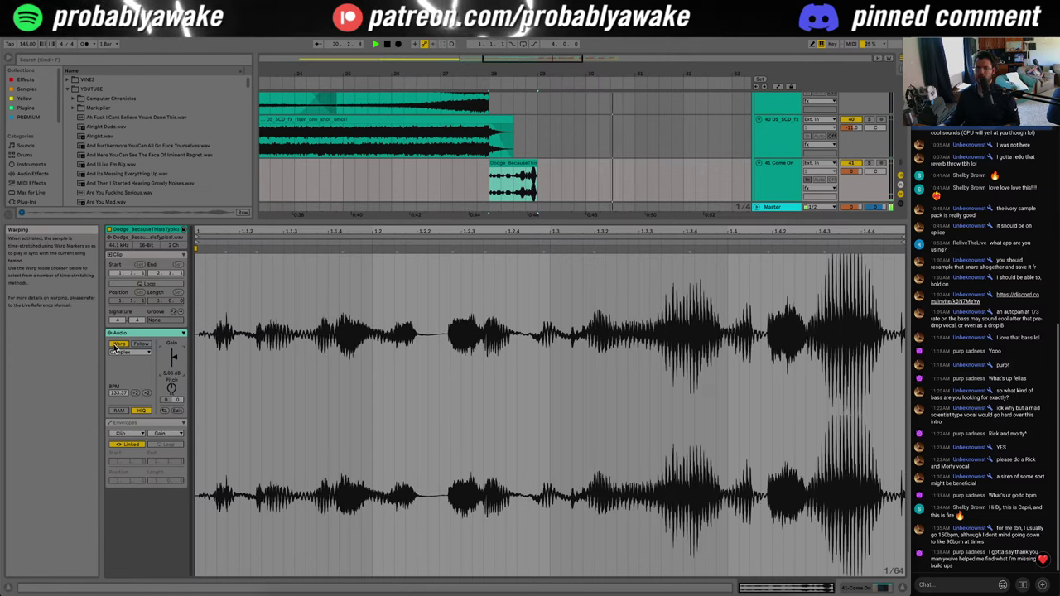
# Step: Stretch the warped Dodge_BecauseThisIsTypical clip to end at 29.1.1, replay it and lower its clip gain to -0.37 dB
pyautogui.doubleClick(117, 344)
pyautogui.moveTo(540, 160); pyautogui.dragTo(536, 159)
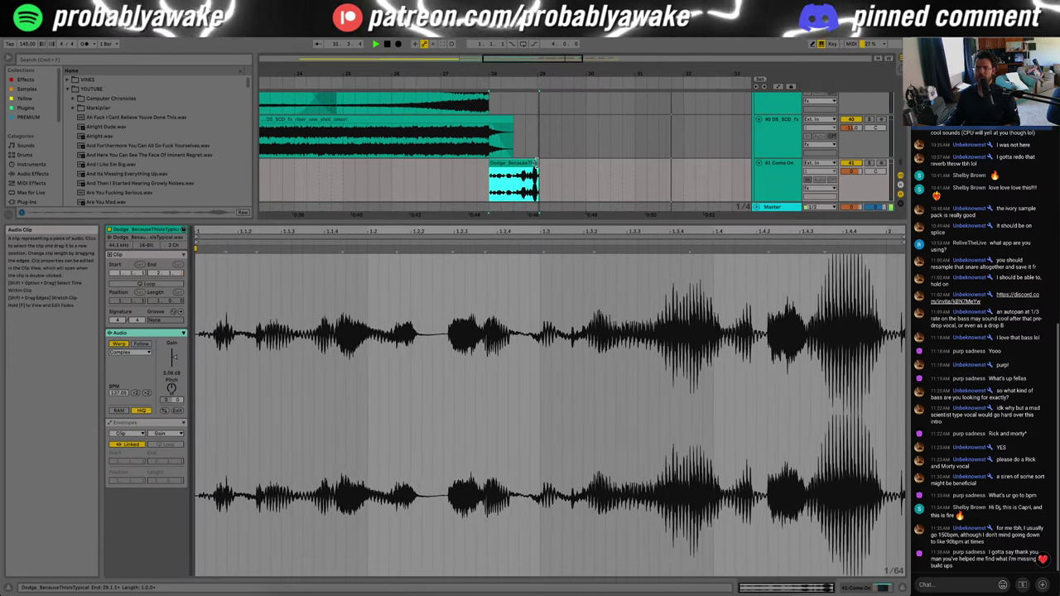
pyautogui.press('space')
pyautogui.press('space')
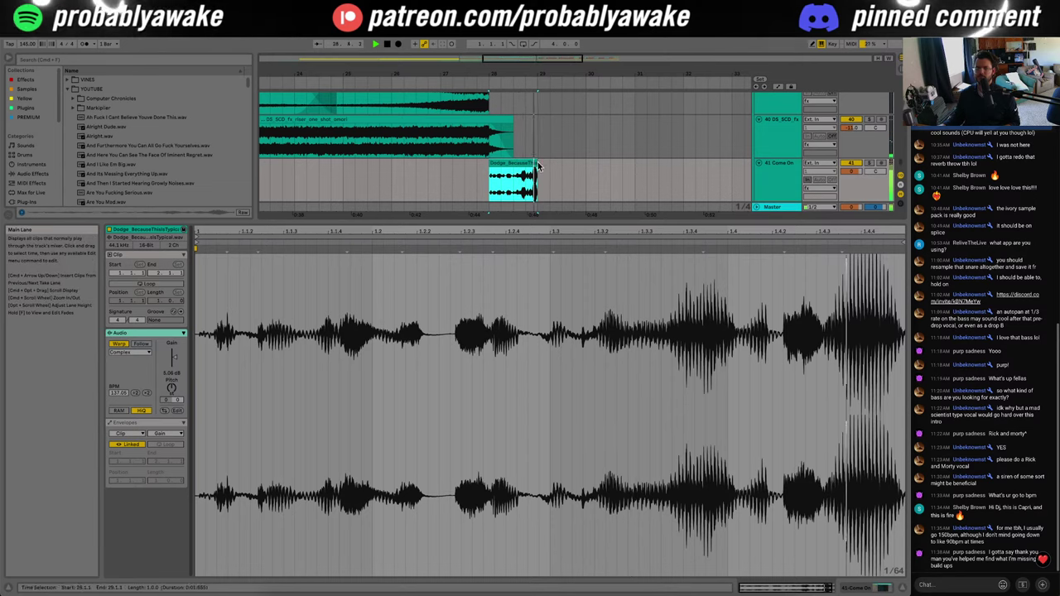
pyautogui.moveTo(174, 357); pyautogui.dragTo(174, 368)
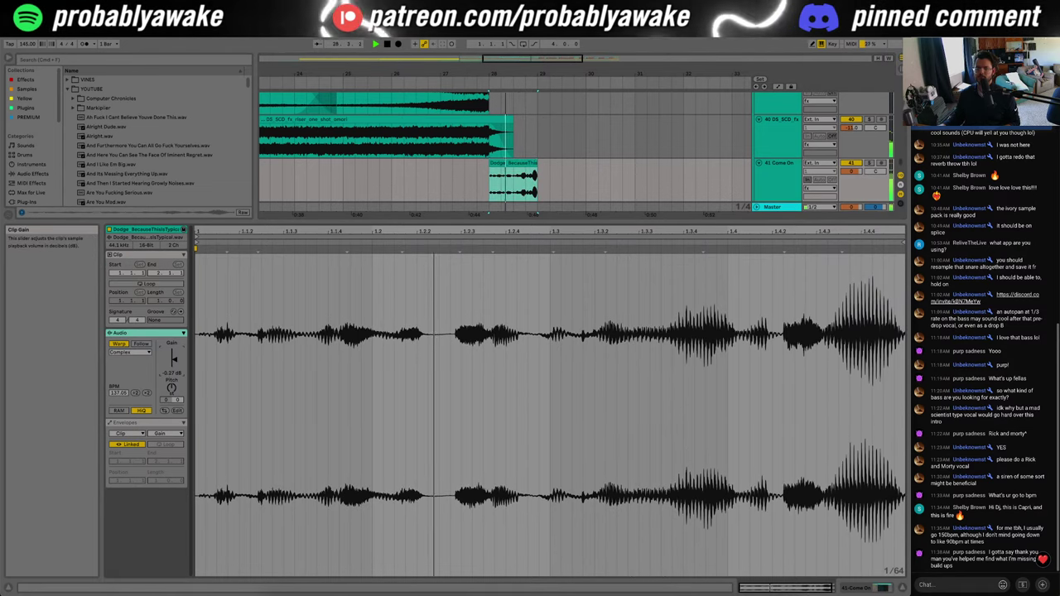
# Step: Delete the track 41 vocal clip, preview neighbouring samples and place Dodge_ThatSoundsABitWeird.wav there from 28.3.1 to 29.1.1
pyautogui.press('Delete')
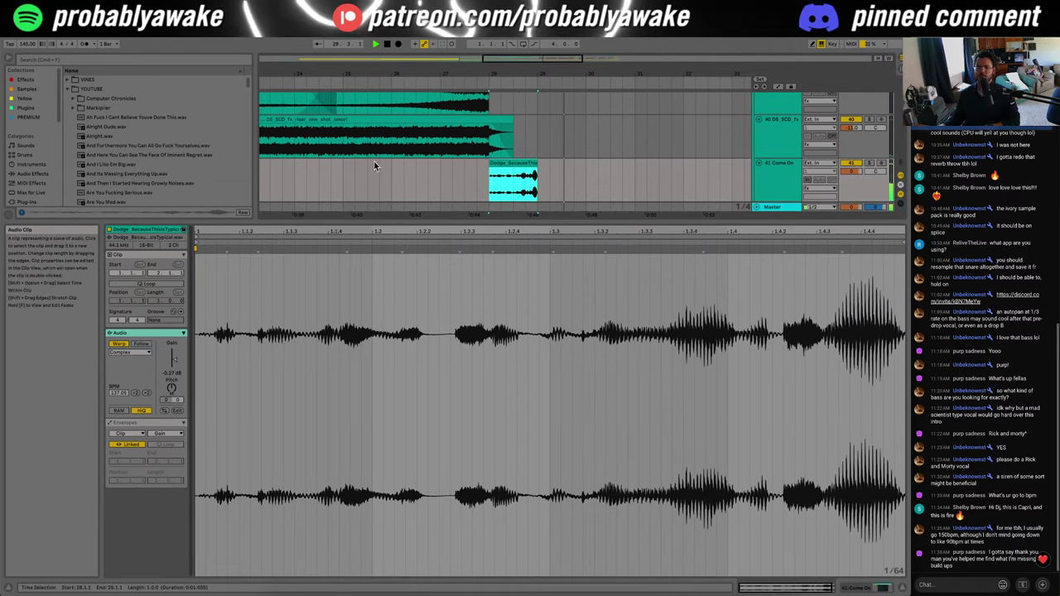
pyautogui.scroll(-2, 176, 176)
pyautogui.scroll(-2, 175, 176)
pyautogui.moveTo(338, 220); pyautogui.dragTo(339, 434)
pyautogui.click(160, 311)
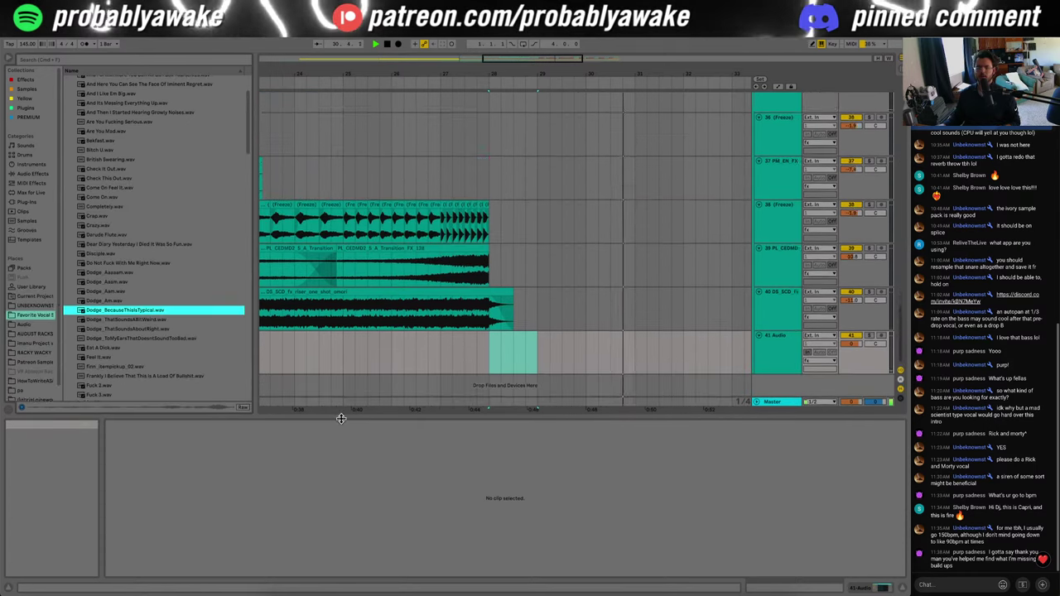
pyautogui.click(162, 319)
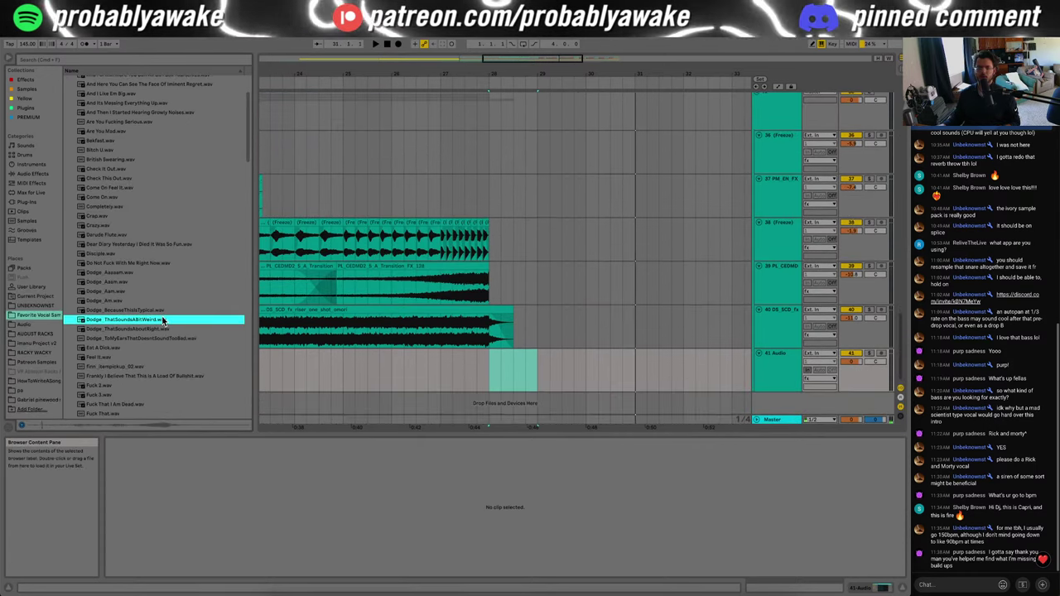
pyautogui.moveTo(163, 319)
pyautogui.mouseDown()
pyautogui.moveTo(509, 367)
pyautogui.moveTo(511, 354)
pyautogui.moveTo(536, 352)
pyautogui.mouseUp()
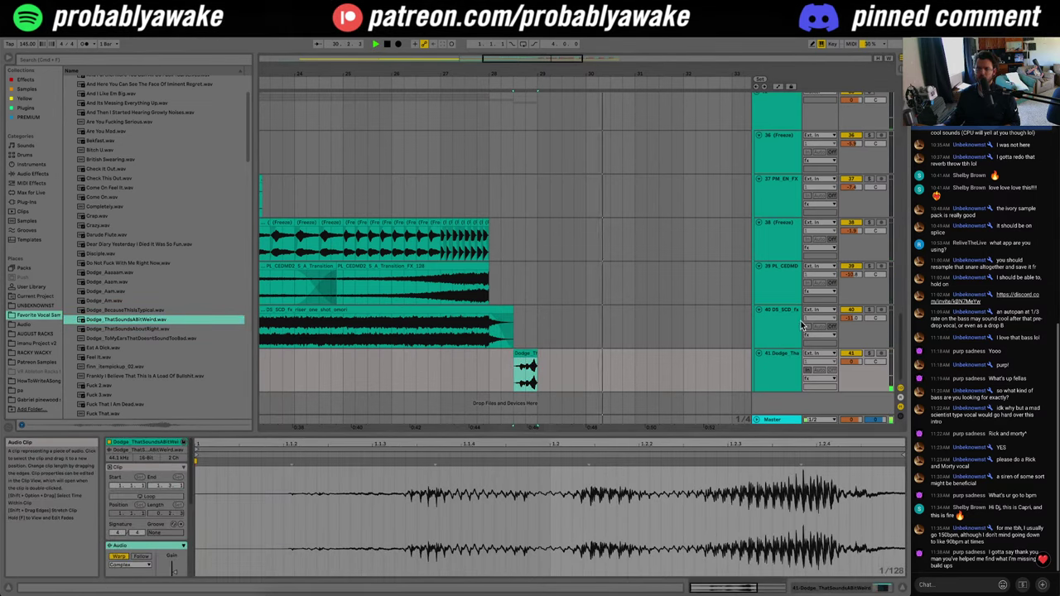
# Step: Add a Compressor to track 41 and remove its Reduce Ambience device
pyautogui.doubleClick(782, 356)
pyautogui.write('compre')
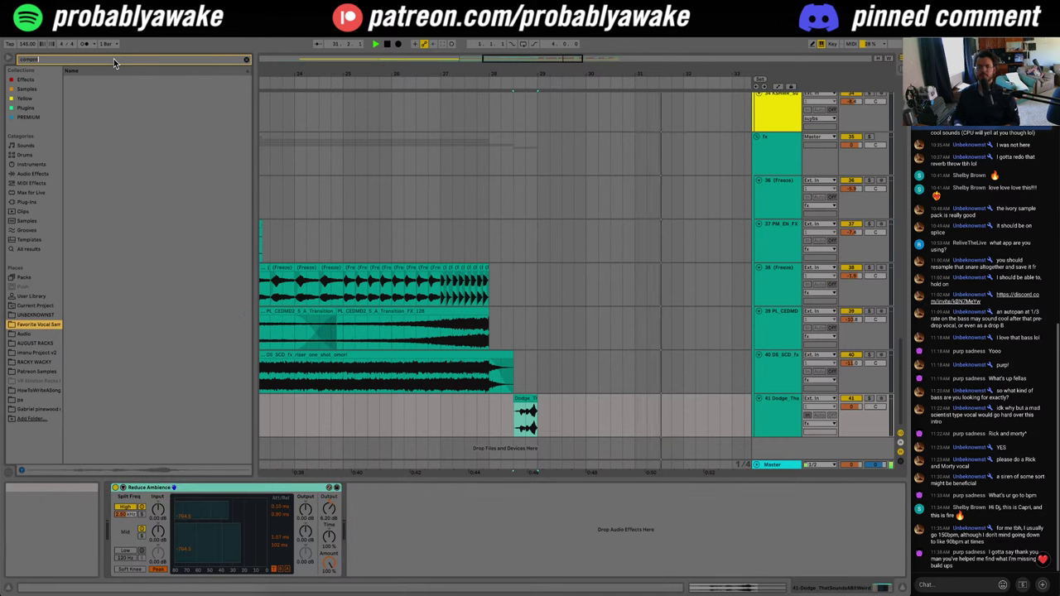
pyautogui.doubleClick(109, 78)
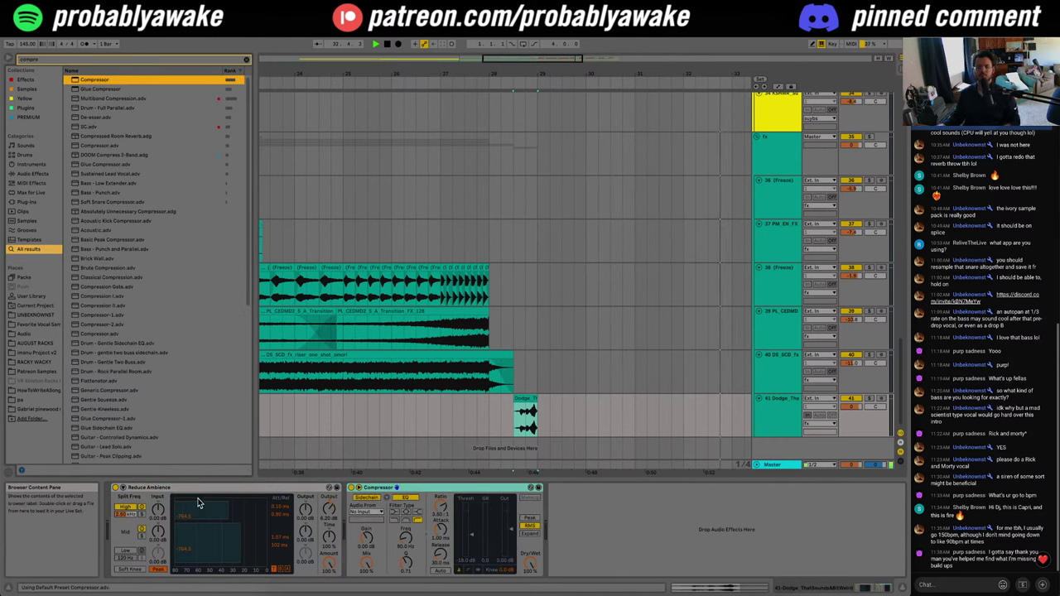
pyautogui.click(212, 488)
pyautogui.press('Delete')
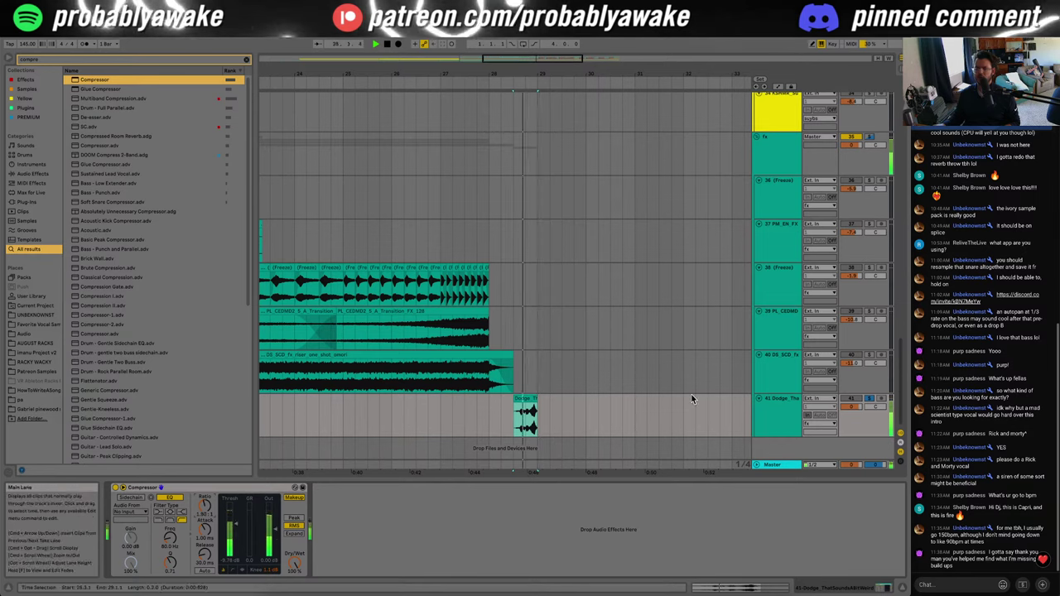
# Step: Check the effect devices on the fx group, then return to track 41 and listen to the vocal before bar 29
pyautogui.click(783, 159)
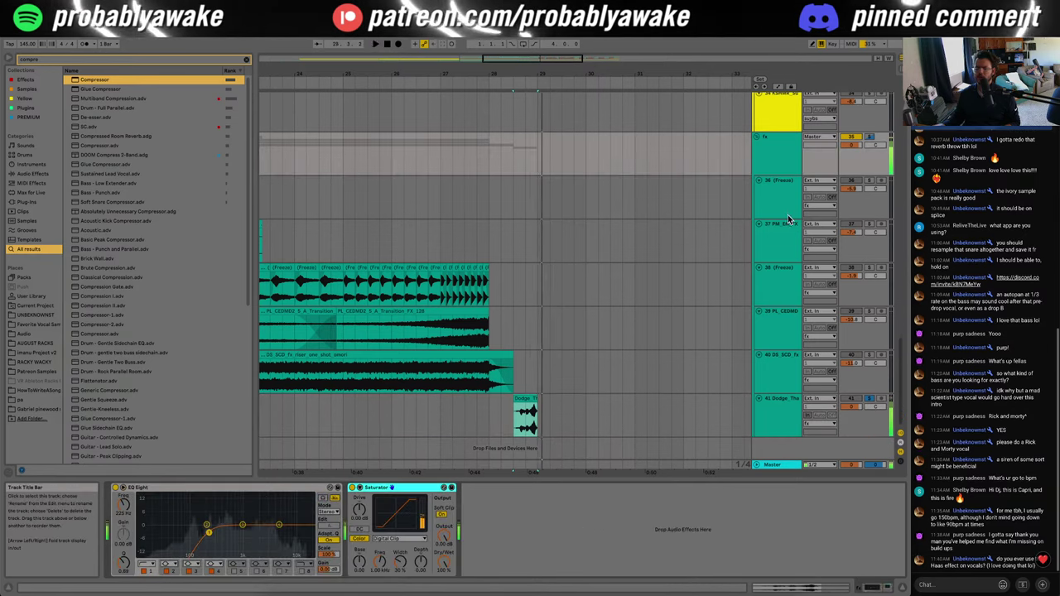
pyautogui.click(786, 419)
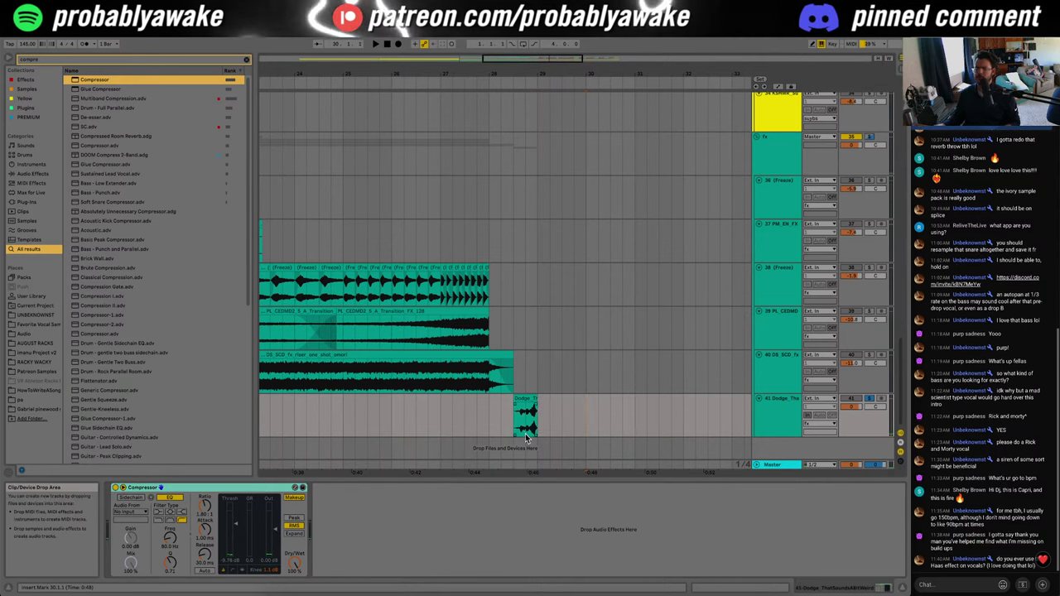
pyautogui.click(526, 403)
pyautogui.press('space')
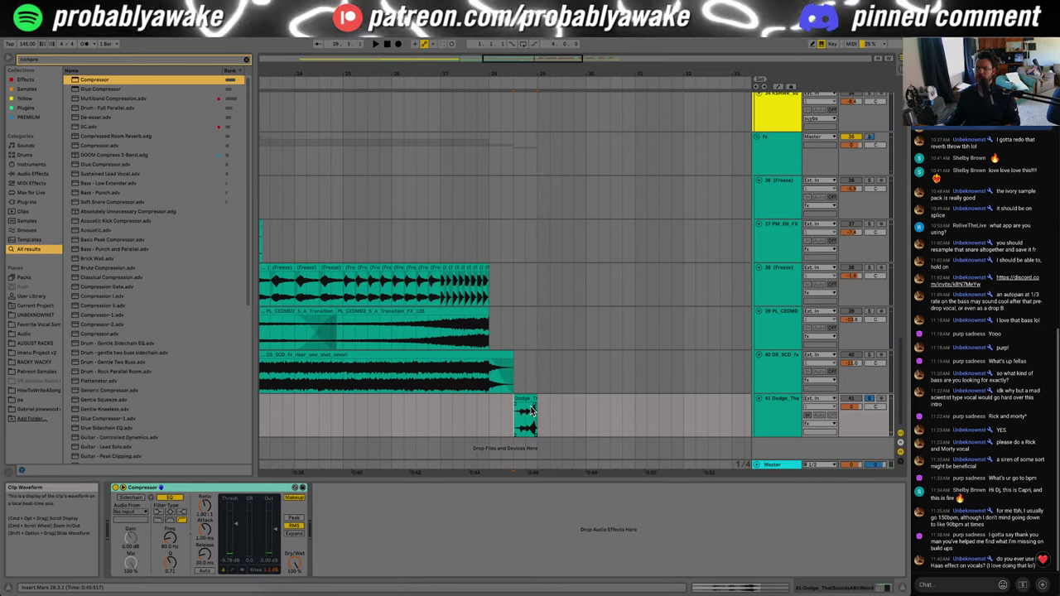
# Step: Switch to Google Chrome, search the web for "haas effect", read its definition and return to Ableton Live
pyautogui.click(320, 595)
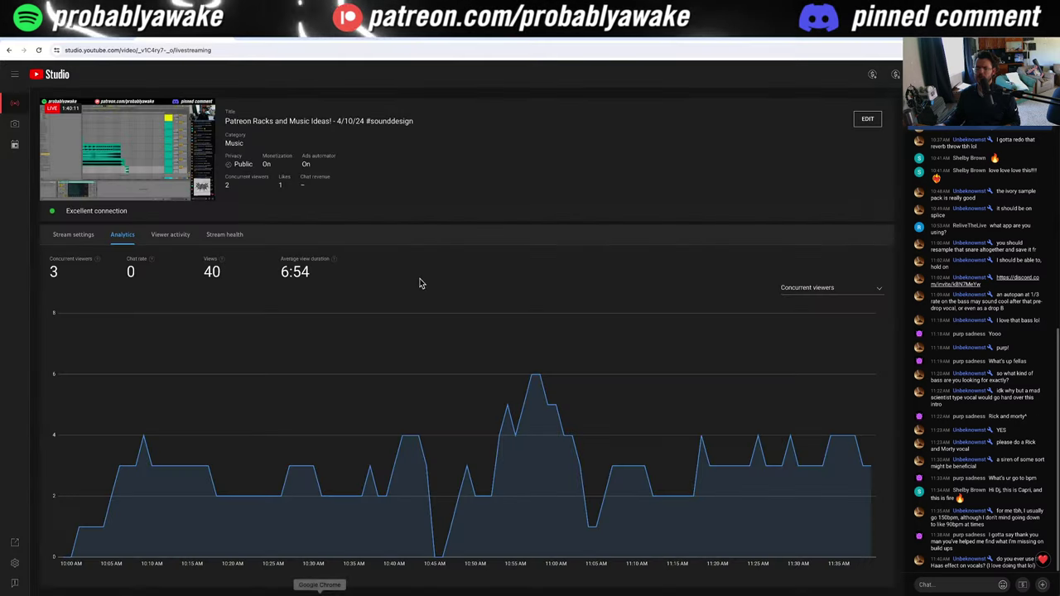
pyautogui.press('super+t')
pyautogui.write('haas effect')
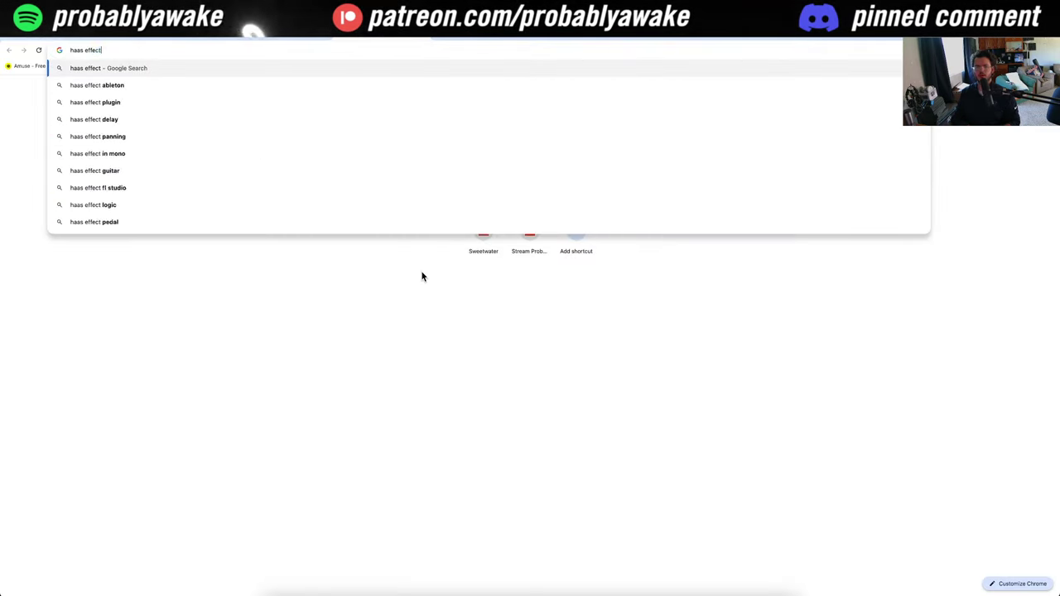
pyautogui.press('Return')
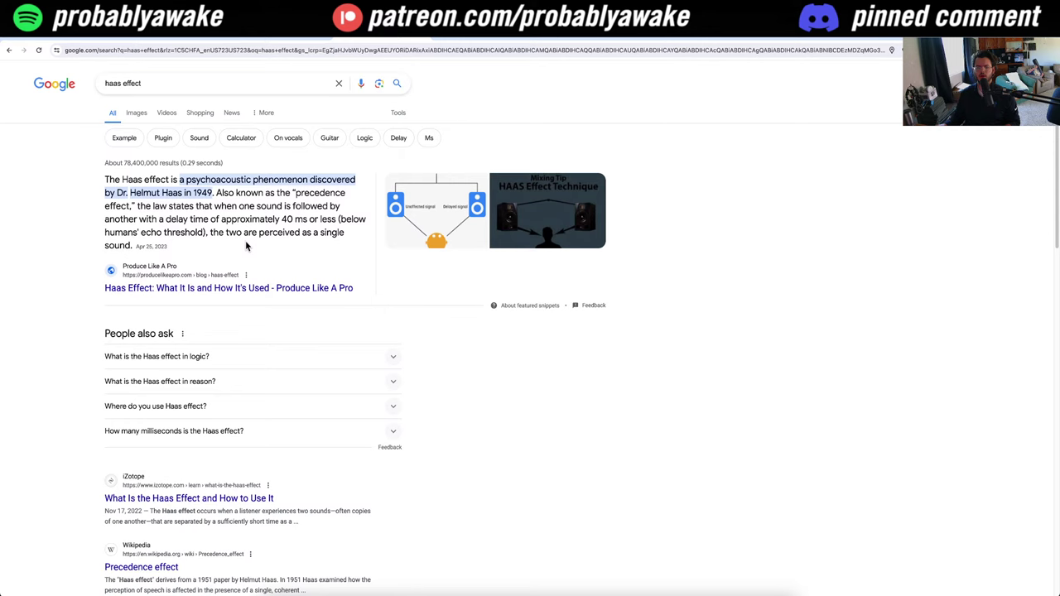
pyautogui.click(425, 29)
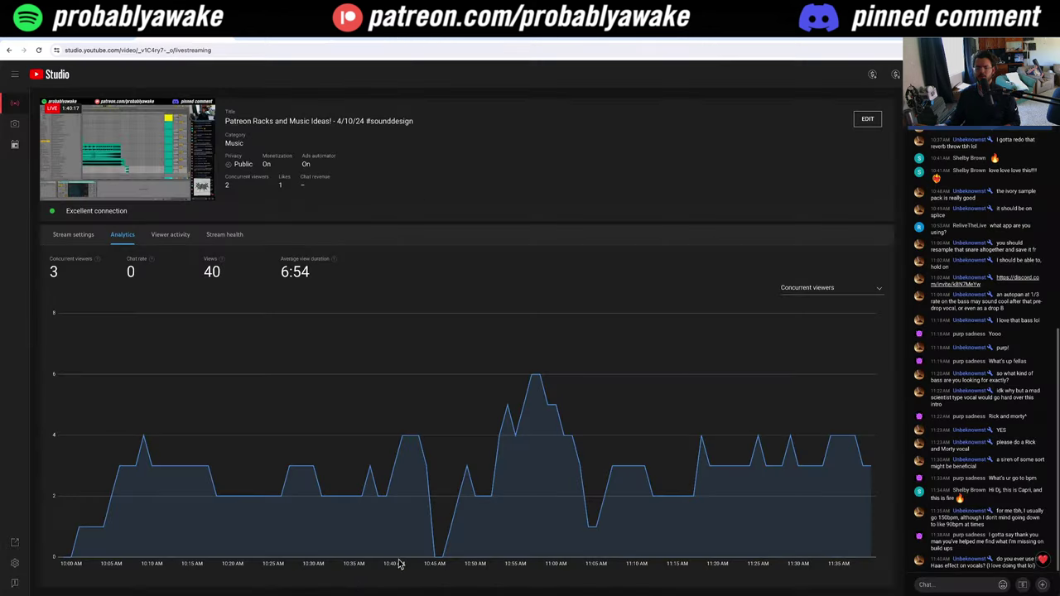
pyautogui.click(365, 592)
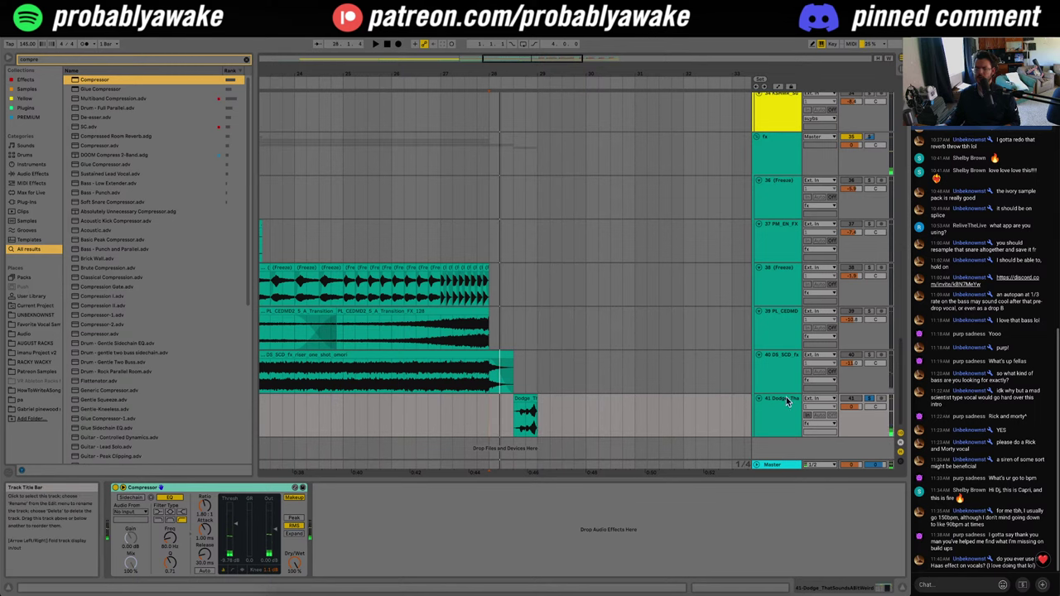
# Step: Add a Saturator after the Compressor on track 41 and play the vocal from bar 28
pyautogui.click(124, 62)
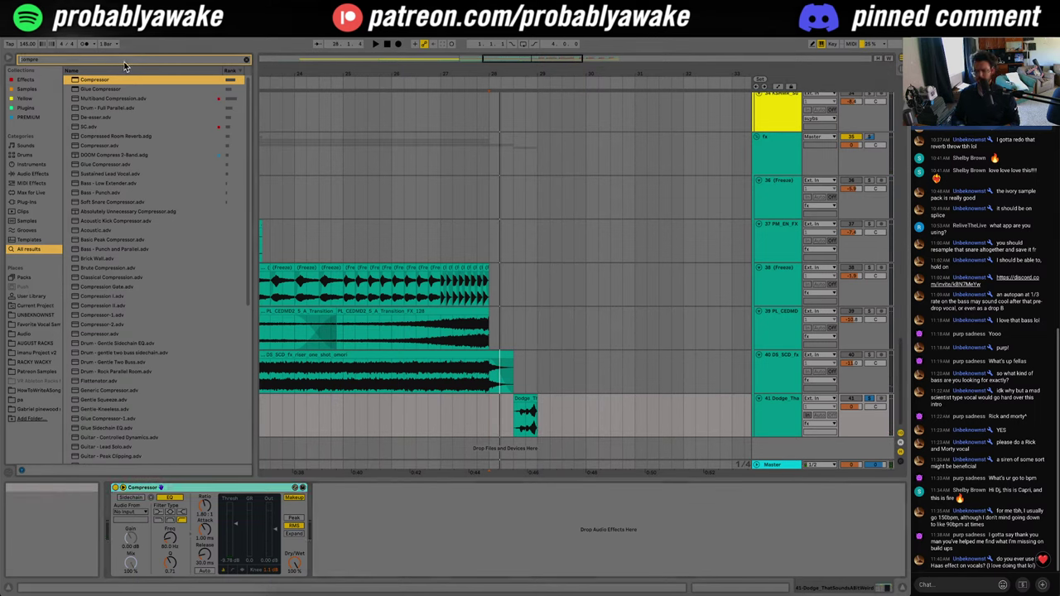
pyautogui.press('super+a')
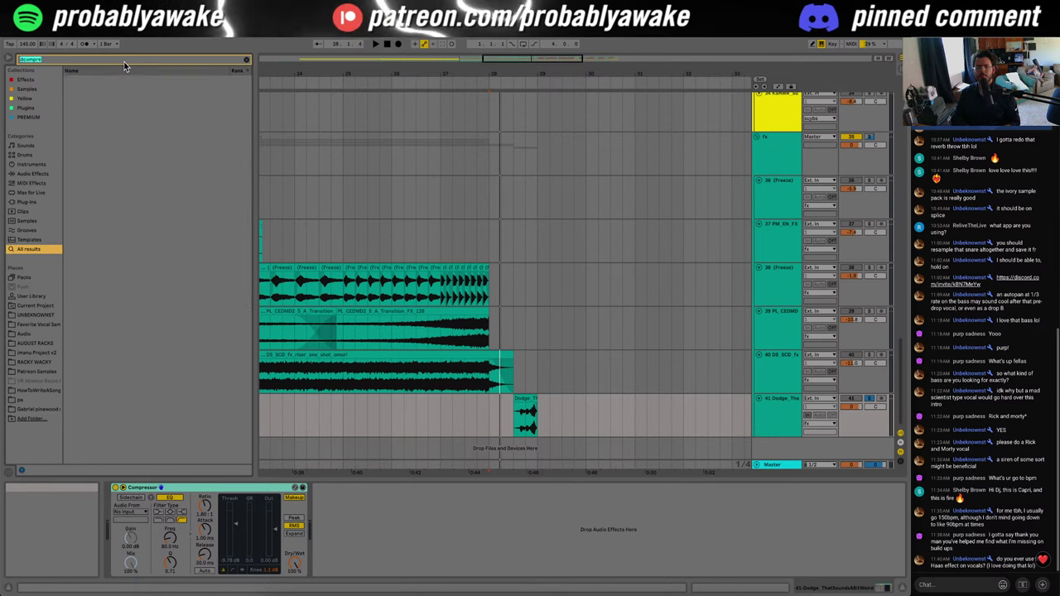
pyautogui.write('sa')
pyautogui.doubleClick(131, 77)
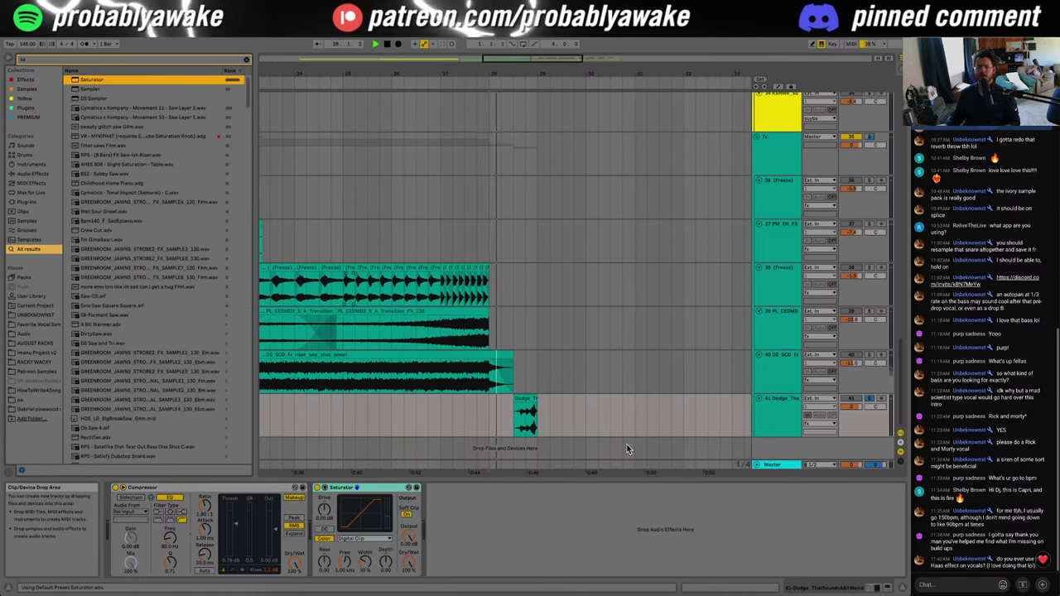
pyautogui.press('space')
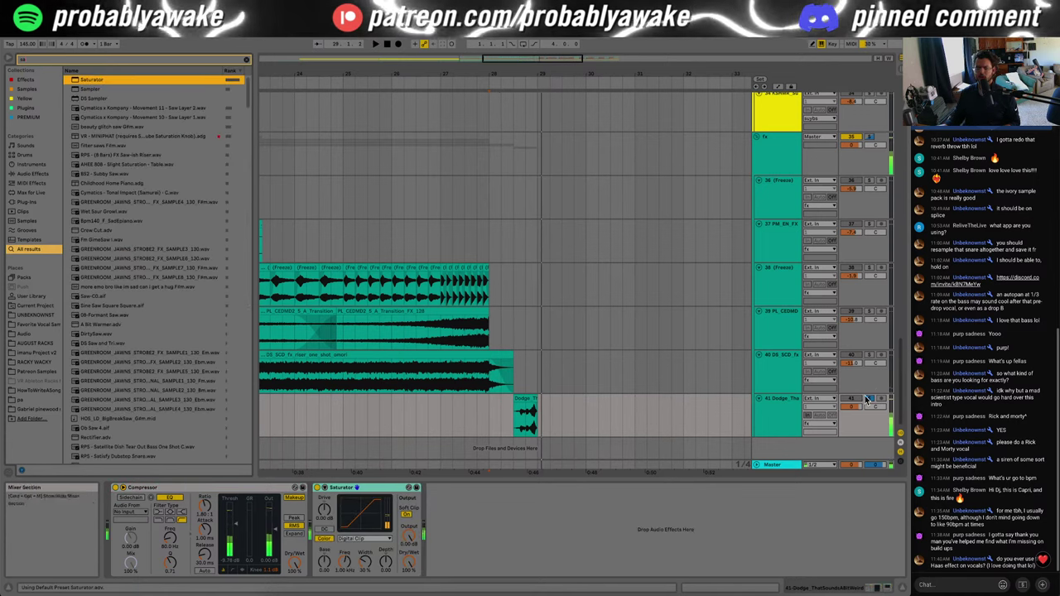
# Step: Unsolo track 41, hide its device view and locate the Dodge_ThatSoundsABitWeird clip's sample file in the browser
pyautogui.press('super+alt+l')
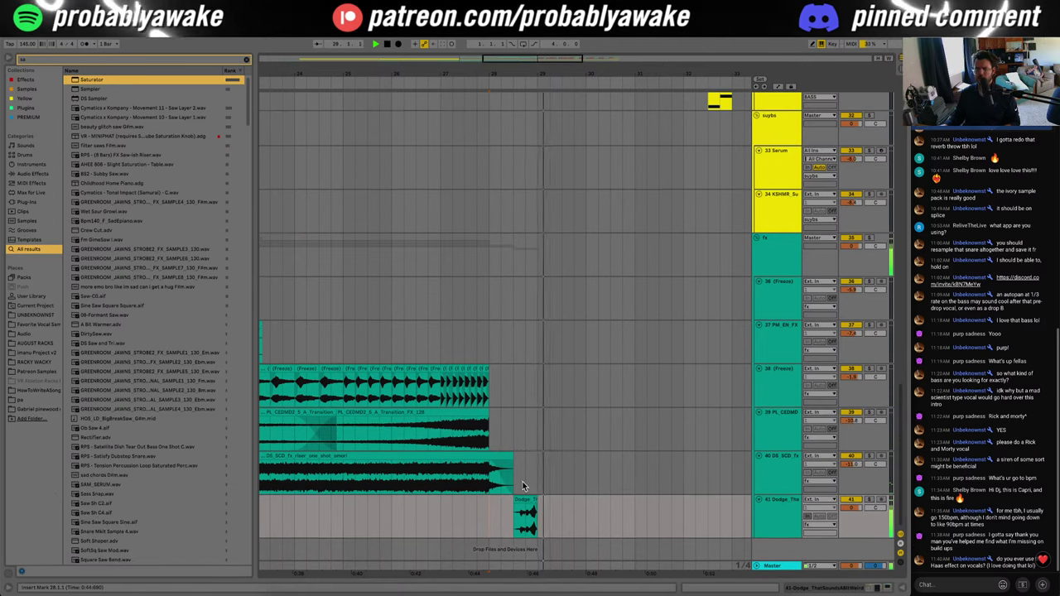
pyautogui.click(526, 498)
pyautogui.rightClick(525, 497)
pyautogui.click(579, 314)
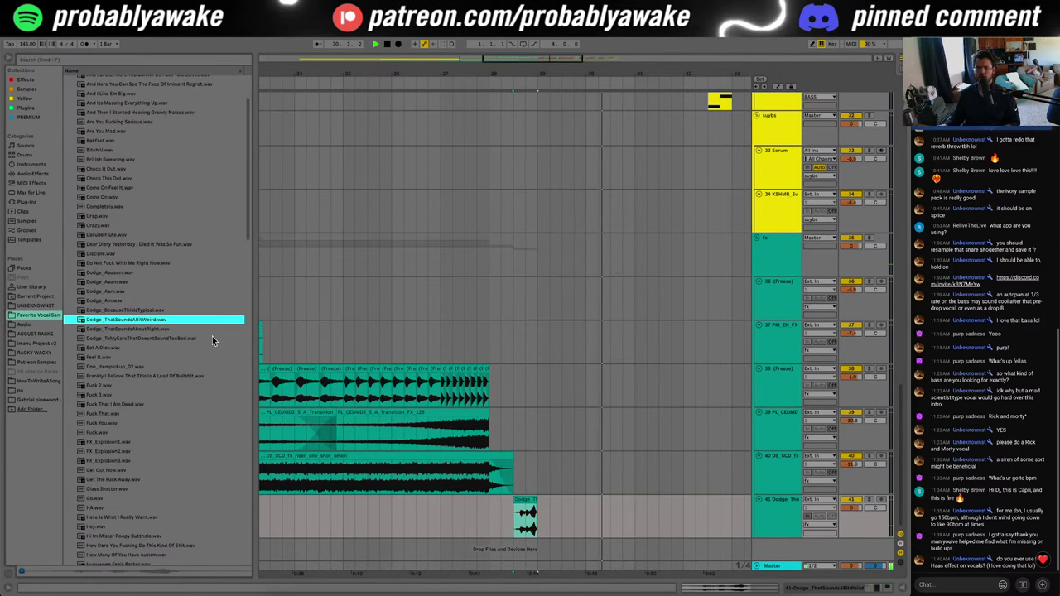
# Step: Audition the neighbouring Dodge vocals and place Dodge_ToMyEarsThatDoesntSoundTooBad.wav on track 41 at bar 28, replacing the previous clip
pyautogui.click(164, 330)
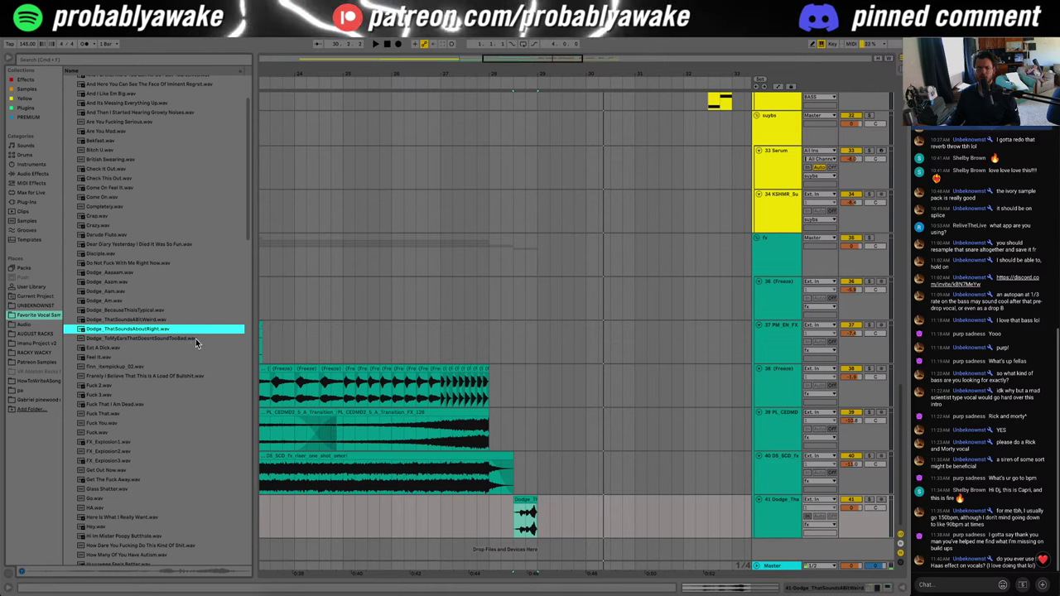
pyautogui.click(196, 340)
pyautogui.moveTo(194, 340)
pyautogui.mouseDown()
pyautogui.moveTo(189, 355)
pyautogui.moveTo(502, 511)
pyautogui.moveTo(476, 520)
pyautogui.mouseUp()
pyautogui.press('space')
# Step: Trim the end of the new vocal clip on track 41 to about bar 29 and play it from just before bar 28
pyautogui.moveTo(538, 500); pyautogui.dragTo(549, 497)
pyautogui.press('super+z')
pyautogui.click(477, 526)
pyautogui.press('space')
pyautogui.press('space')
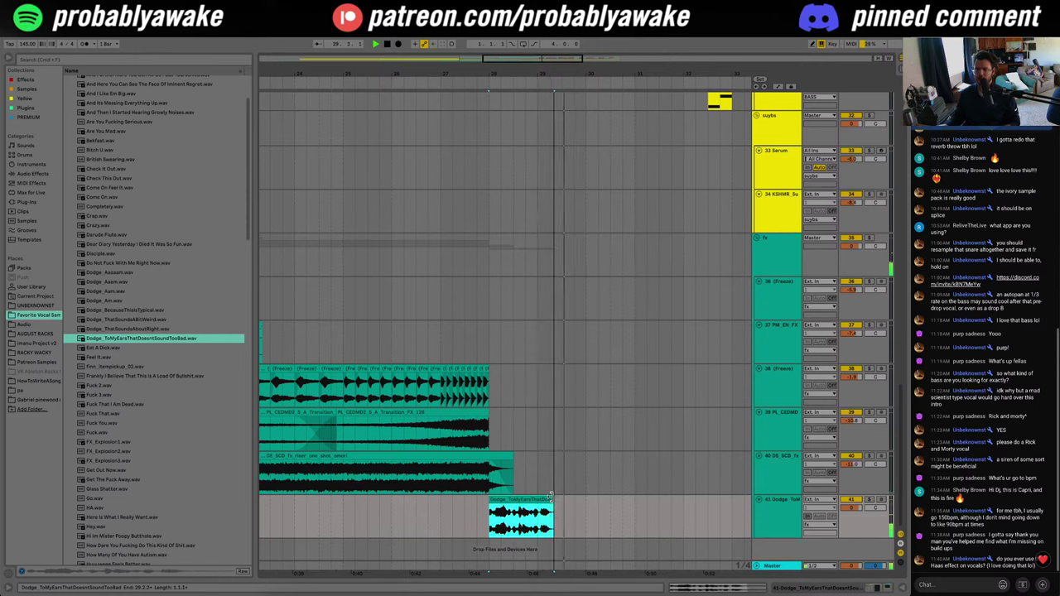
pyautogui.press('space')
pyautogui.click(478, 519)
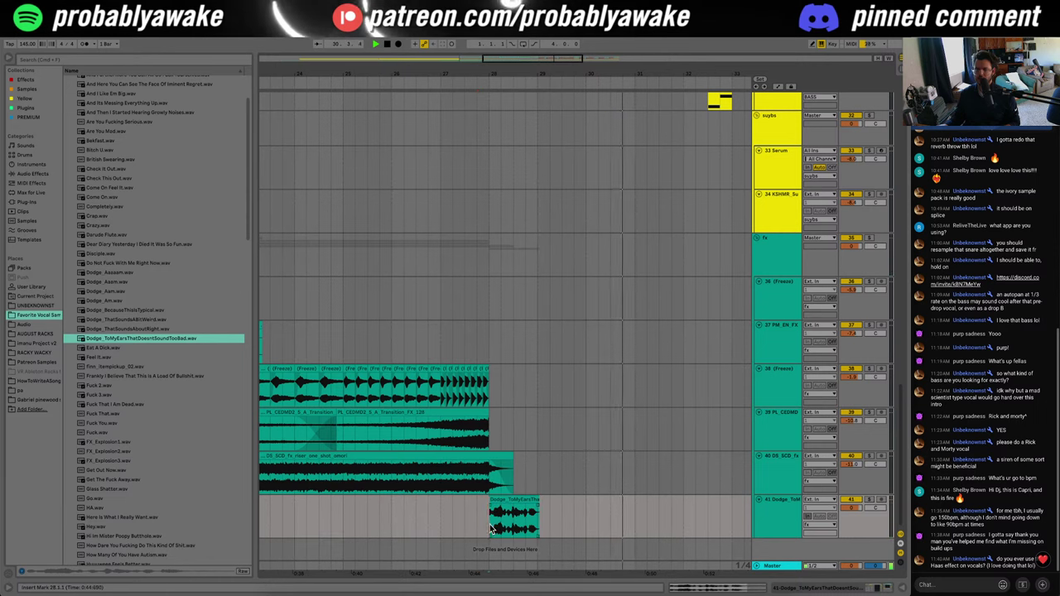
pyautogui.press('space')
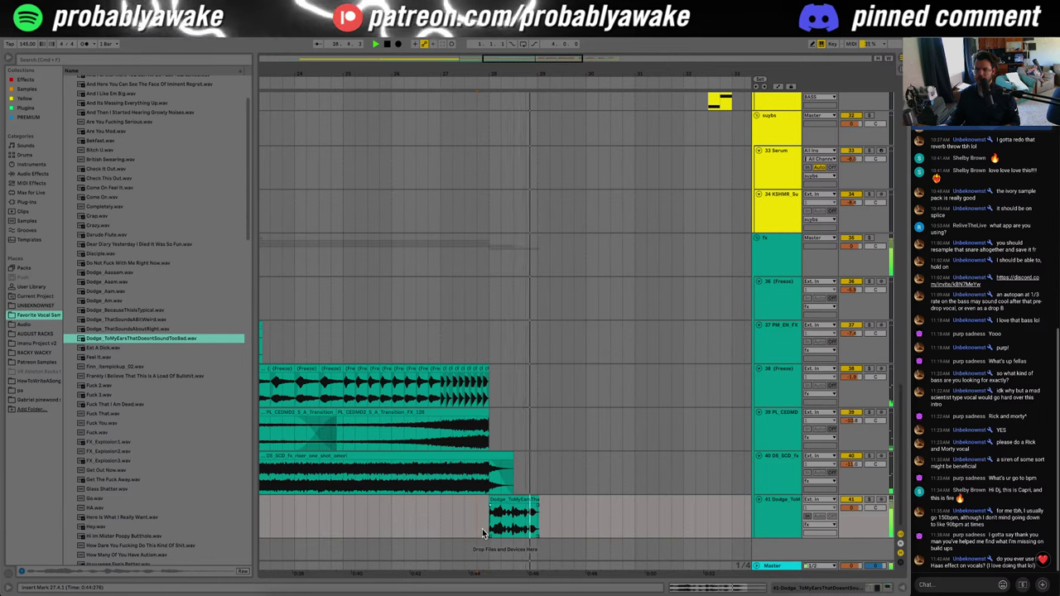
# Step: Play the whole build-up from bar 21 through the new pre-drop vocal on track 41
pyautogui.moveTo(512, 55); pyautogui.dragTo(511, 37)
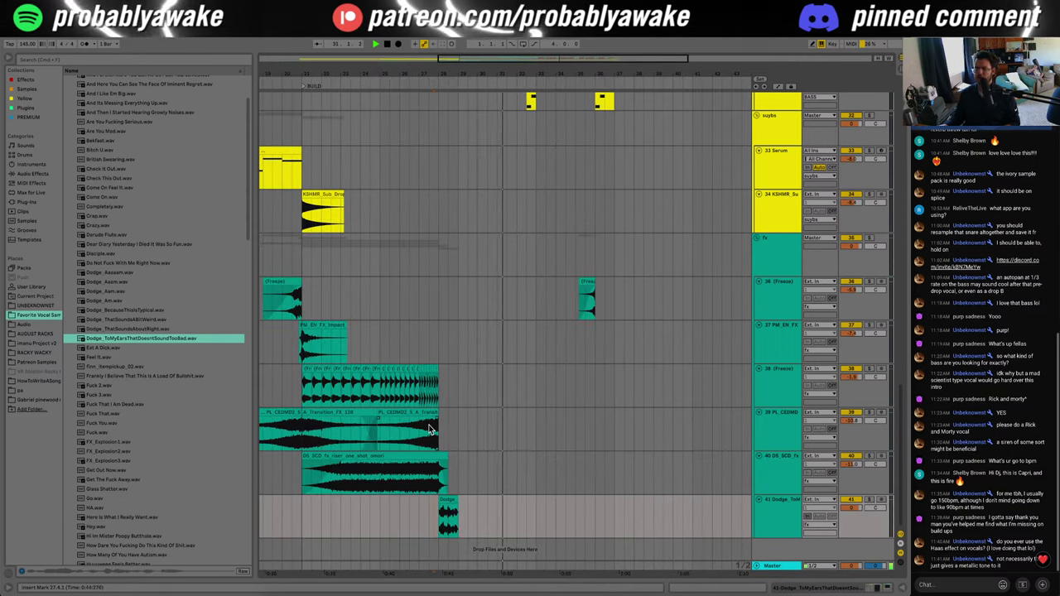
pyautogui.press('space')
pyautogui.hscroll(-5, 414, 524)
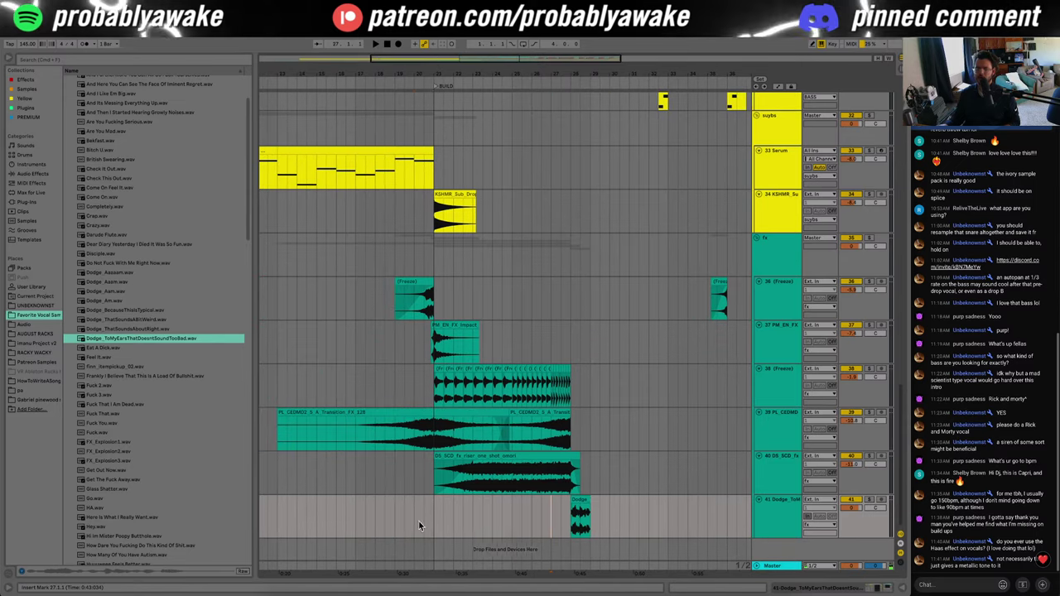
pyautogui.moveTo(433, 523); pyautogui.dragTo(550, 524)
pyautogui.click(431, 524)
pyautogui.press('space')
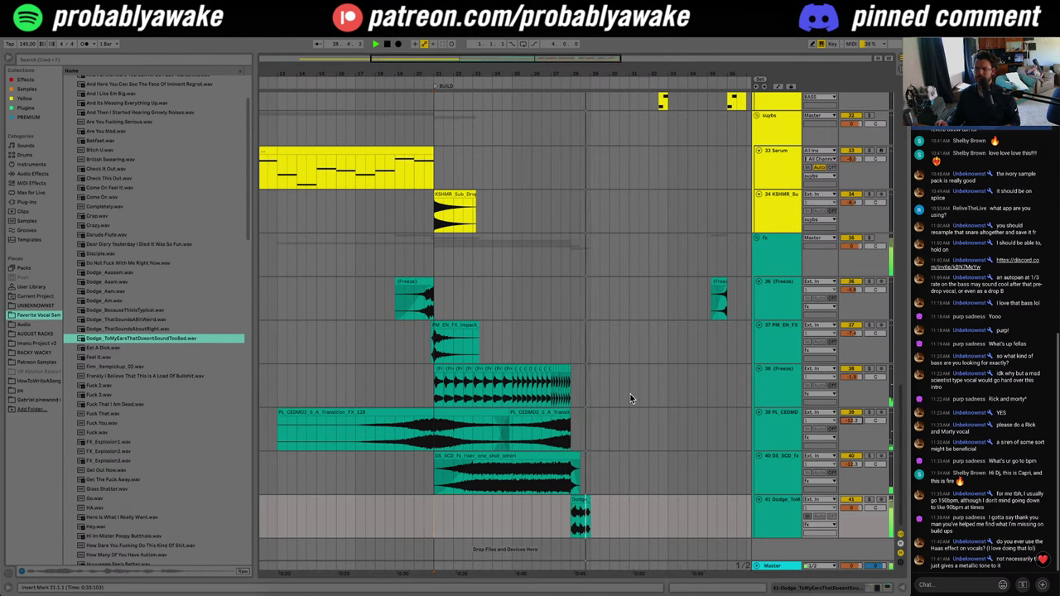
# Step: Insert a new audio track below track 41 in the fx group
pyautogui.moveTo(515, 75); pyautogui.dragTo(485, 111)
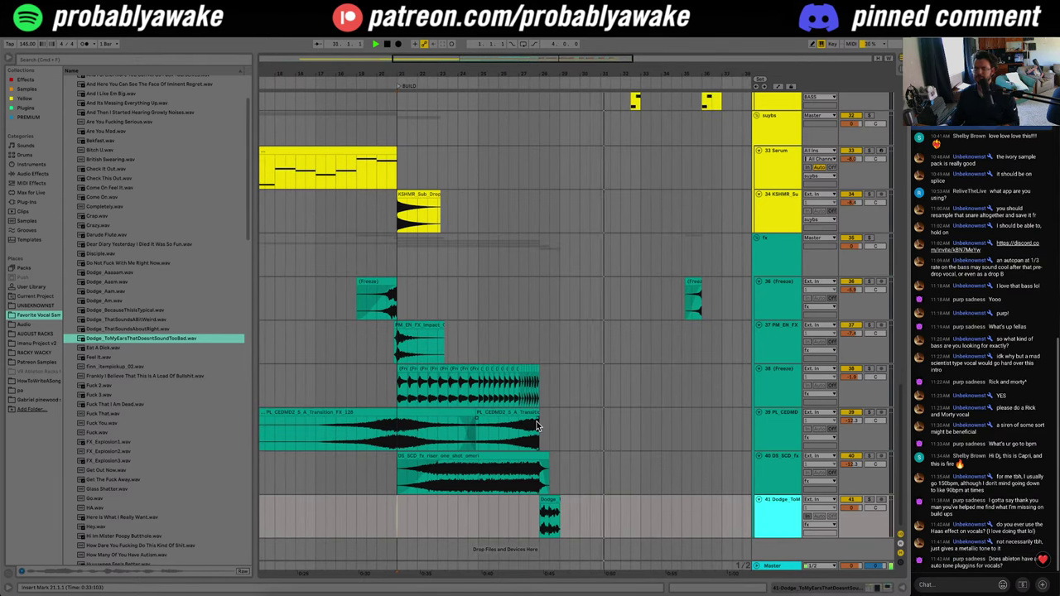
pyautogui.hotkey('ctrl', 't')
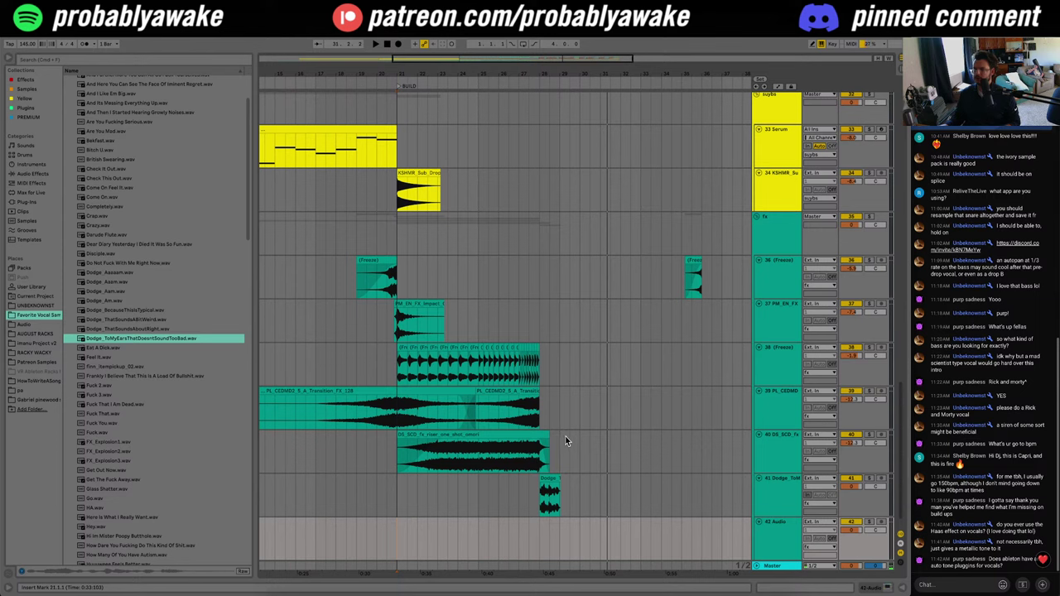
pyautogui.click(554, 473)
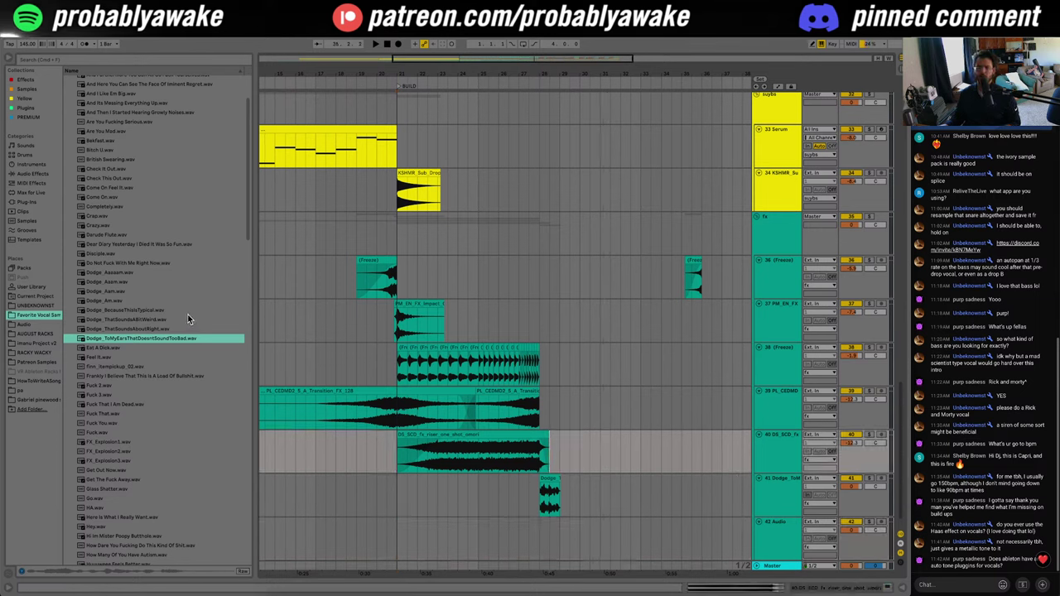
# Step: Audition more vocal and explosion samples and place Get Out Now.wav on track 42 at bar 21
pyautogui.click(176, 368)
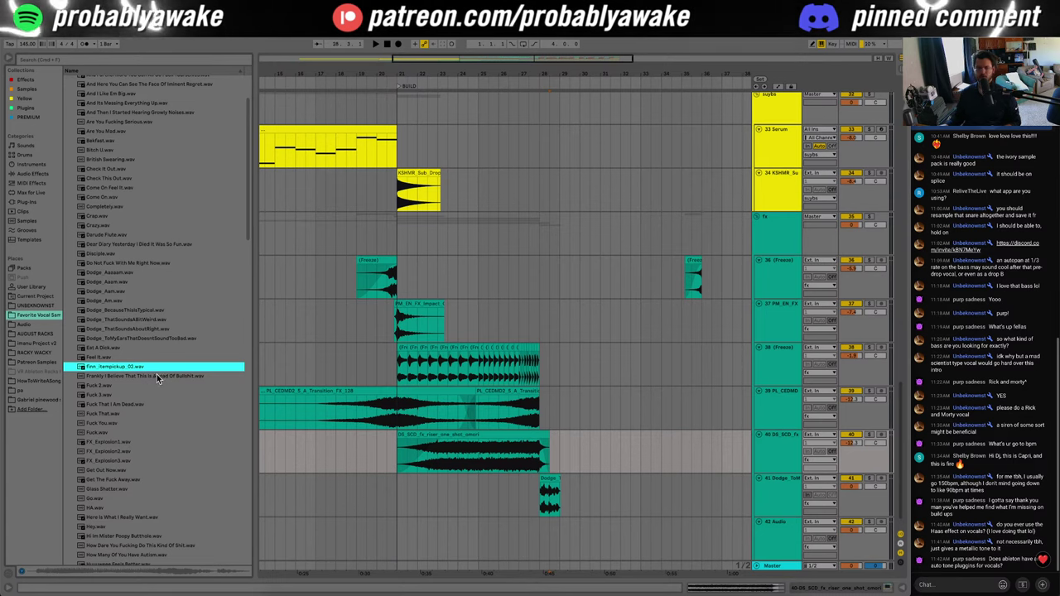
pyautogui.click(131, 443)
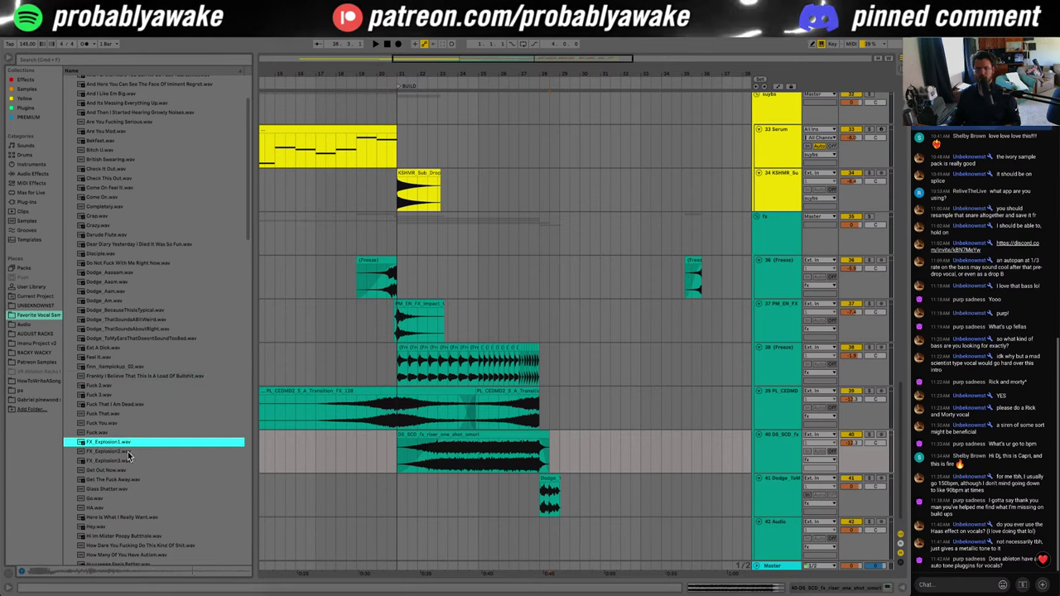
pyautogui.click(129, 453)
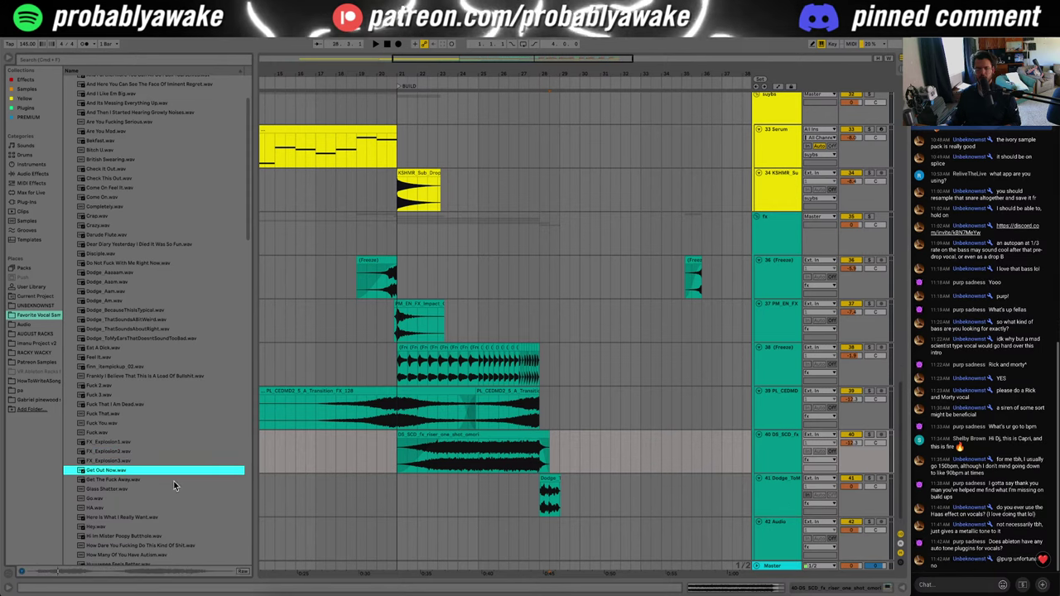
pyautogui.click(99, 470)
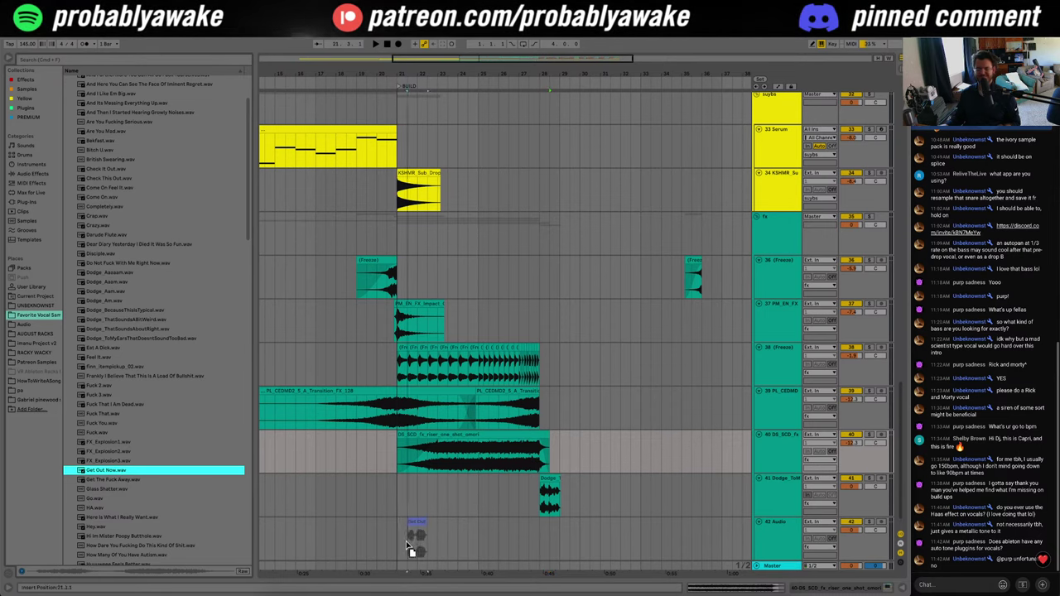
pyautogui.moveTo(409, 547); pyautogui.dragTo(417, 532)
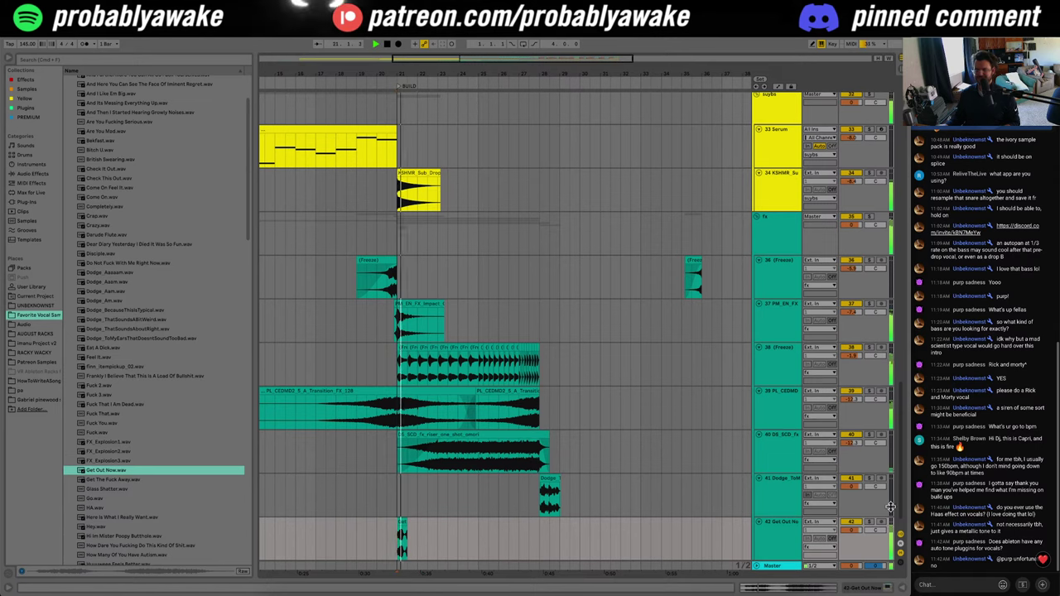
pyautogui.scroll(-1, 487, 473)
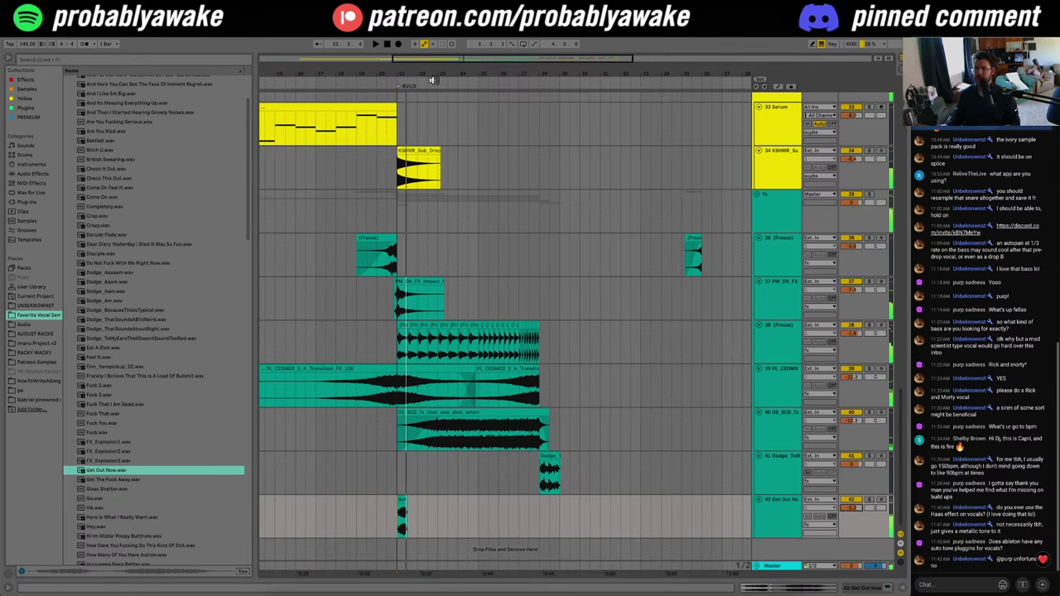
# Step: Repeat the Get Out Now clip every half bar on track 42 from bar 21 past bar 25
pyautogui.moveTo(431, 60); pyautogui.dragTo(454, 83)
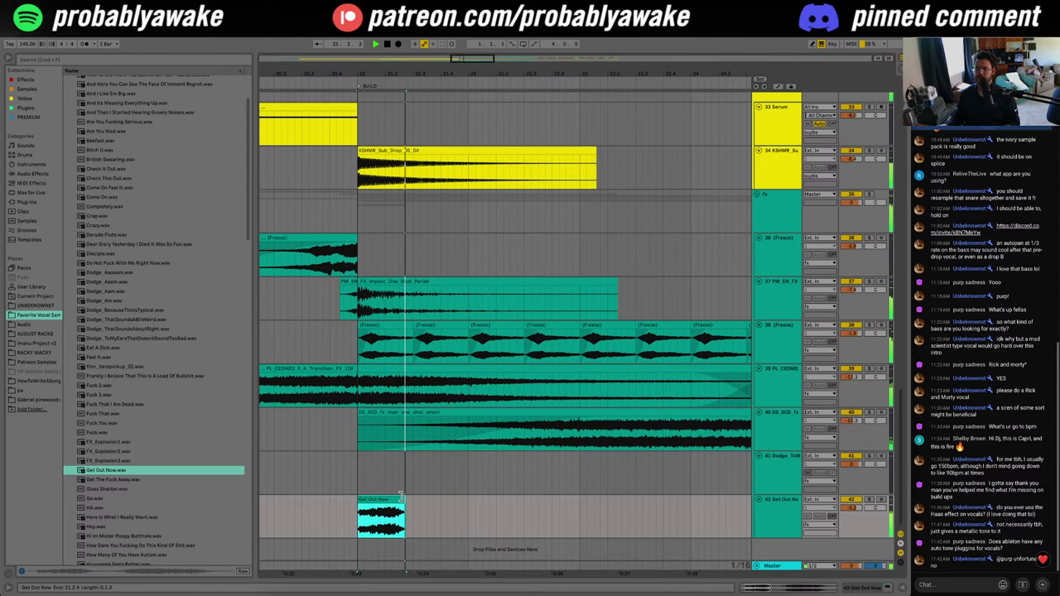
pyautogui.hotkey('ctrl', 'd')
pyautogui.hotkey('ctrl', 'd')
pyautogui.hotkey('ctrl', 'd')
pyautogui.hotkey('ctrl', 'd')
pyautogui.hotkey('ctrl', 'd')
pyautogui.hotkey('ctrl', 'd')
pyautogui.hotkey('ctrl', 'd')
pyautogui.hotkey('ctrl', 'd')
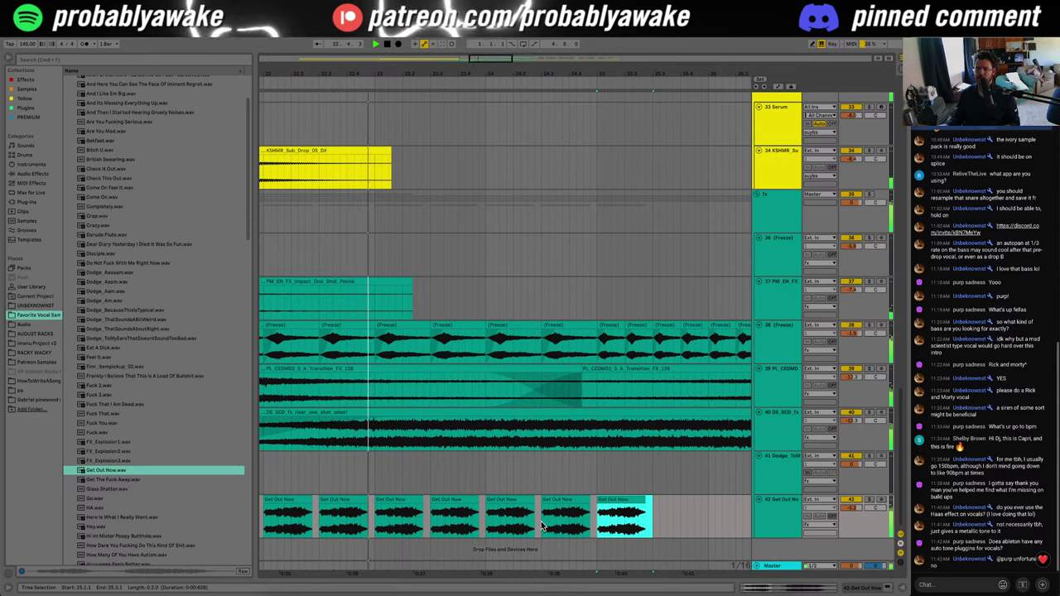
pyautogui.press('super+d')
# Step: Shorten the Get Out Now clip at bar 25 to one beat and repeat it every beat up to bar 28
pyautogui.moveTo(645, 500); pyautogui.dragTo(622, 501)
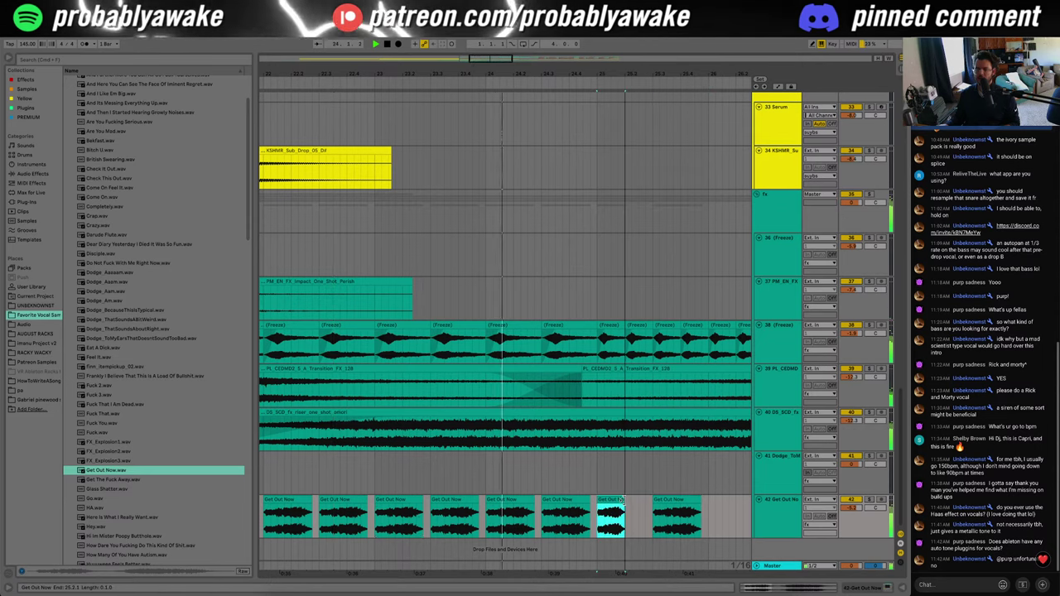
pyautogui.press('super+d')
pyautogui.press('super+d')
pyautogui.press('super+d')
pyautogui.press('super+d')
pyautogui.press('super+d')
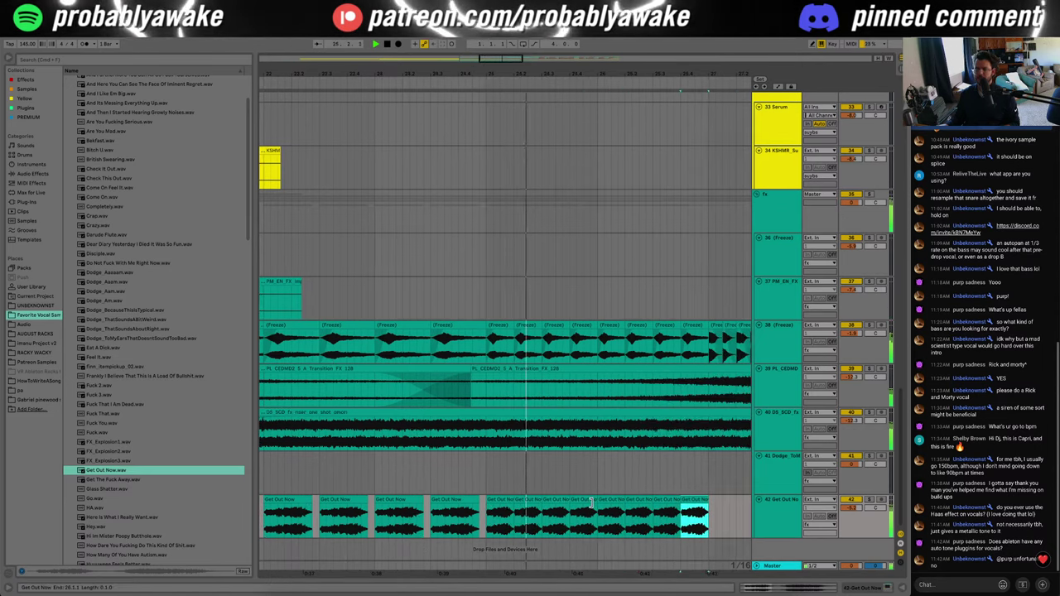
pyautogui.press('super+d')
pyautogui.press('super+d')
pyautogui.press('super+d')
pyautogui.press('super+d')
# Step: Turn the Get Out Now clips from bar 27 to bar 28 into half-beat repeats and adjust track 42's volume
pyautogui.click(609, 507)
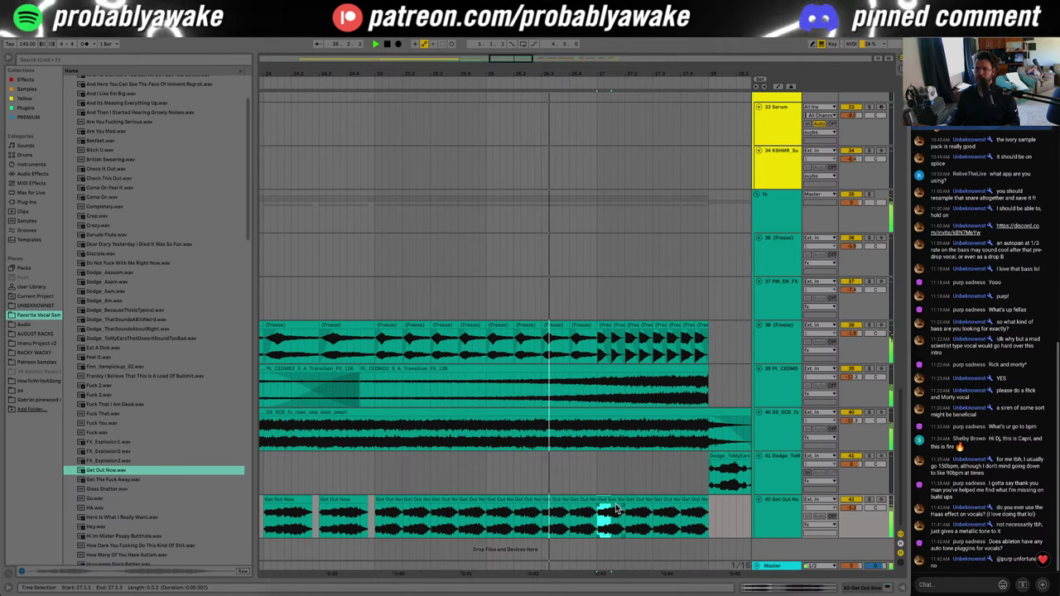
pyautogui.press('super+d')
pyautogui.press('super+d')
pyautogui.press('super+d')
pyautogui.press('super+d')
pyautogui.press('super+d')
pyautogui.press('super+d')
pyautogui.press('super+d')
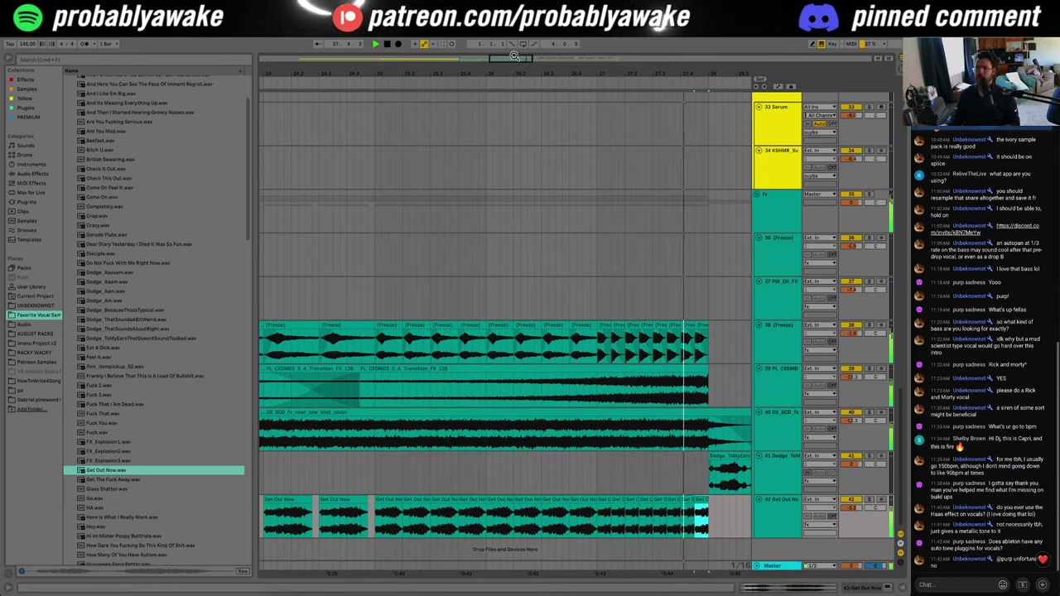
pyautogui.moveTo(514, 57); pyautogui.dragTo(515, 26)
pyautogui.click(853, 509)
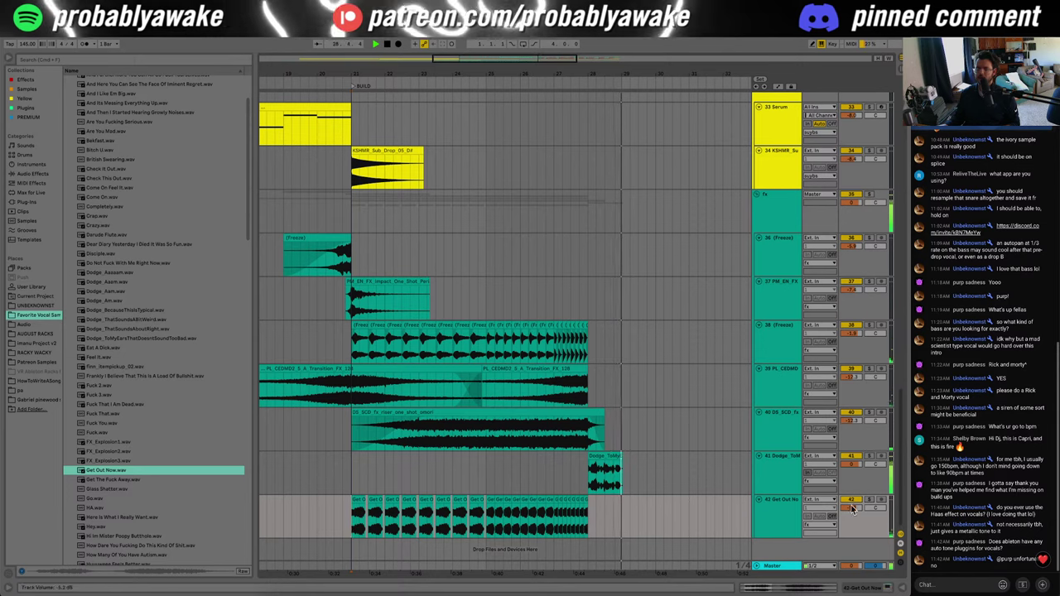
# Step: Group the three Shifters on track 38 into a rack, copy it to track 42 and solo track 42
pyautogui.doubleClick(788, 330)
pyautogui.scroll(-3, 580, 368)
pyautogui.press('space')
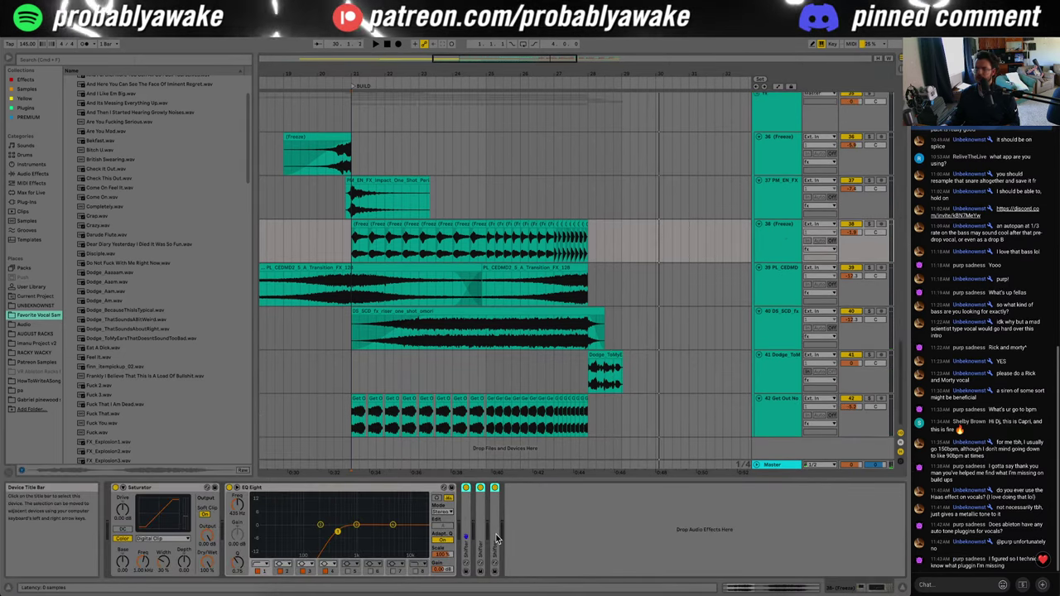
pyautogui.hotkey('ctrl', 'g')
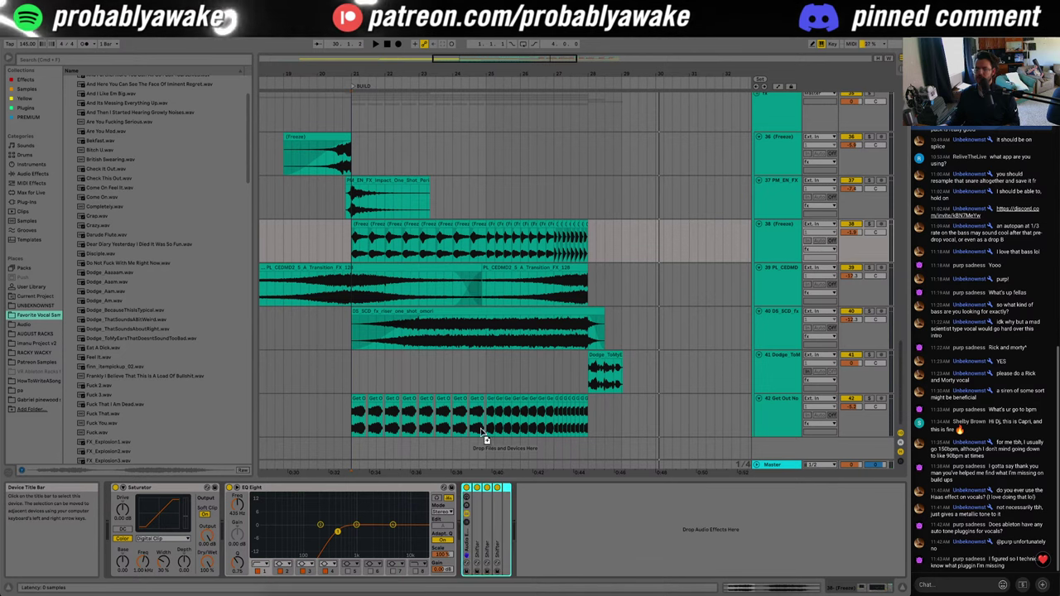
pyautogui.moveTo(480, 431); pyautogui.dragTo(482, 432)
pyautogui.click(870, 400)
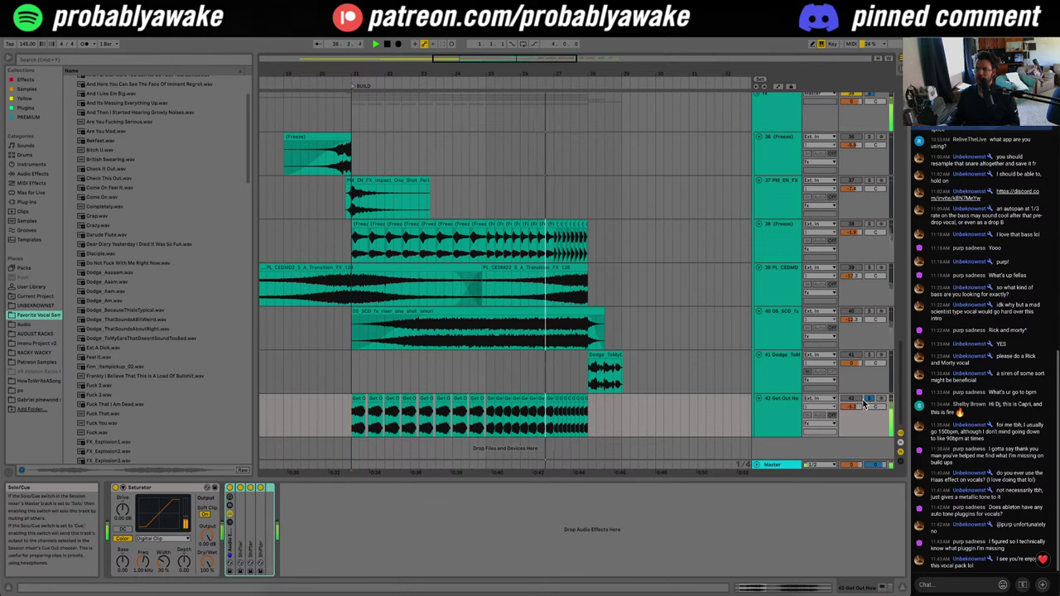
# Step: Remove two of the three Shifters from track 42's rack and unfold the remaining one
pyautogui.click(247, 535)
pyautogui.doubleClick(292, 488)
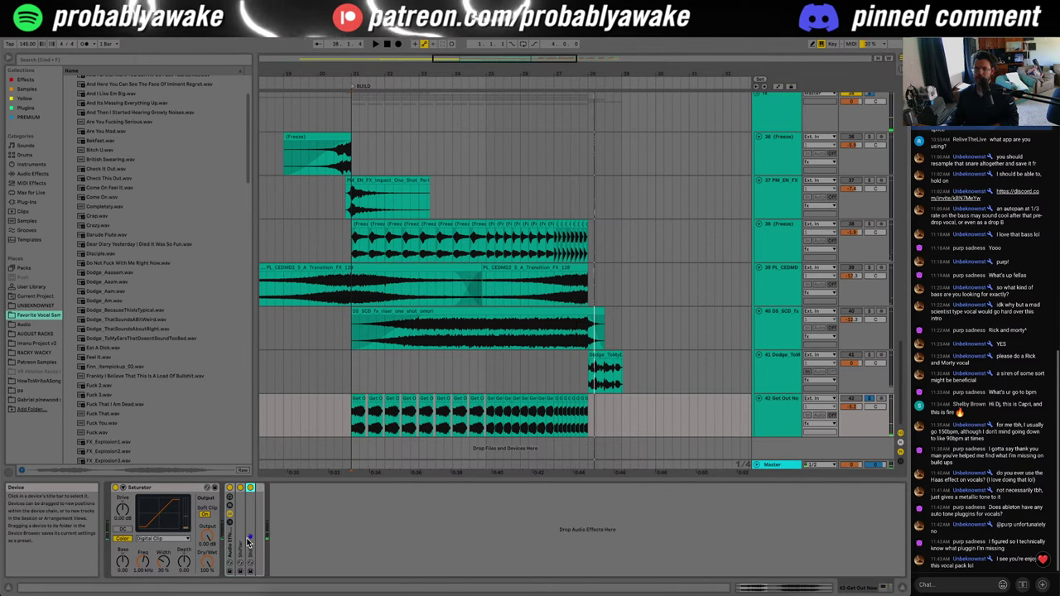
pyautogui.doubleClick(244, 541)
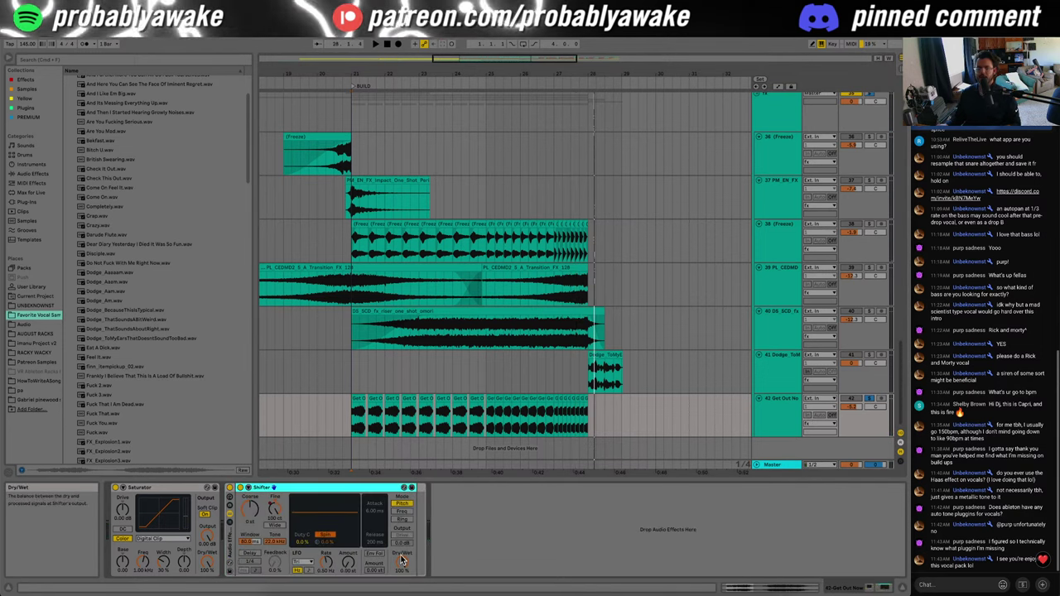
# Step: Delete the Fine pitch automation of track 42's Shifter and switch its mode to Freq
pyautogui.rightClick(276, 511)
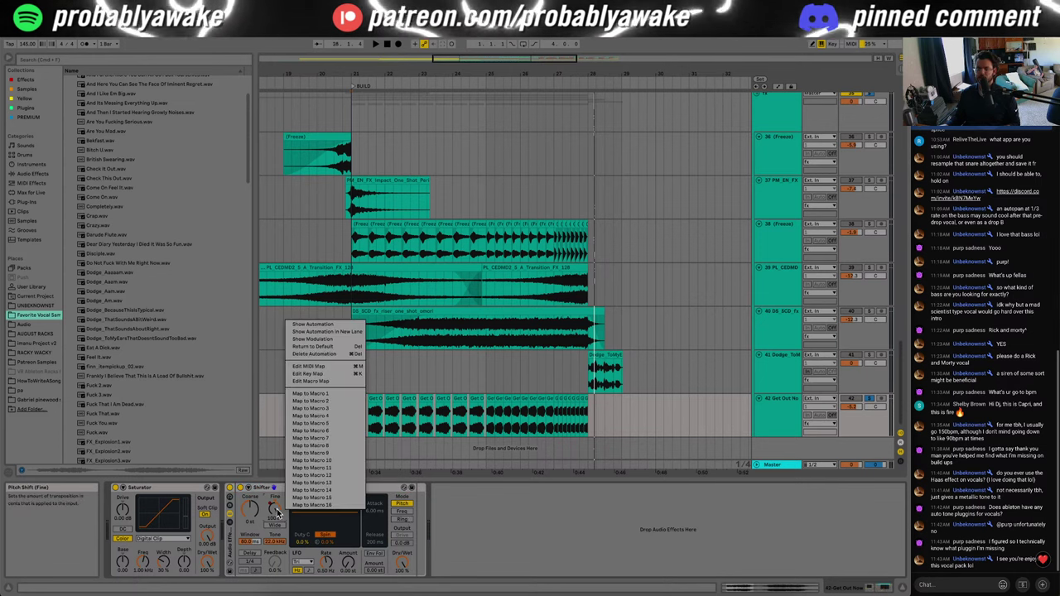
pyautogui.click(339, 355)
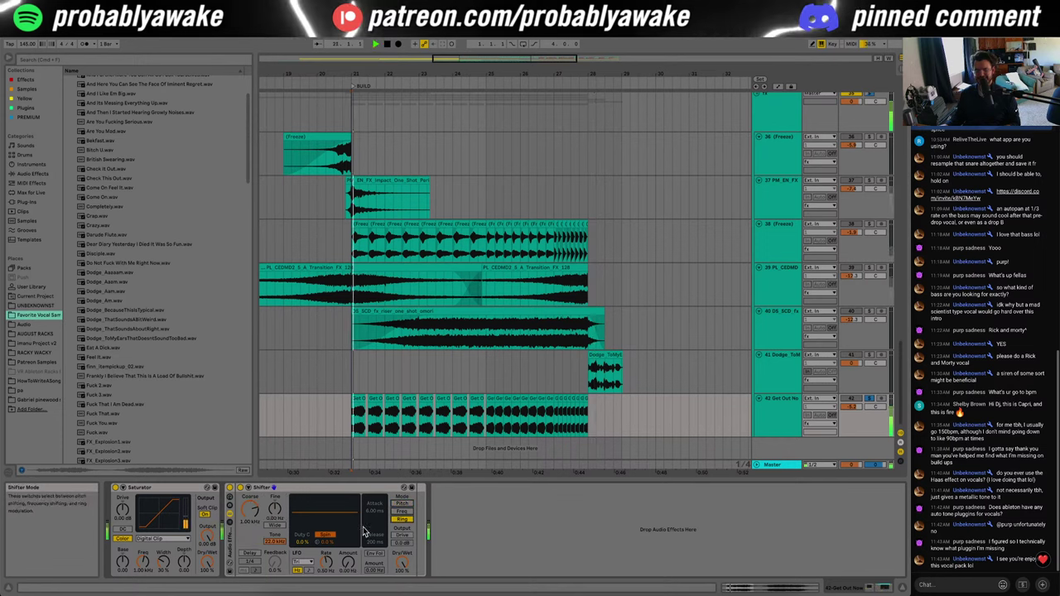
pyautogui.press('space')
pyautogui.click(402, 512)
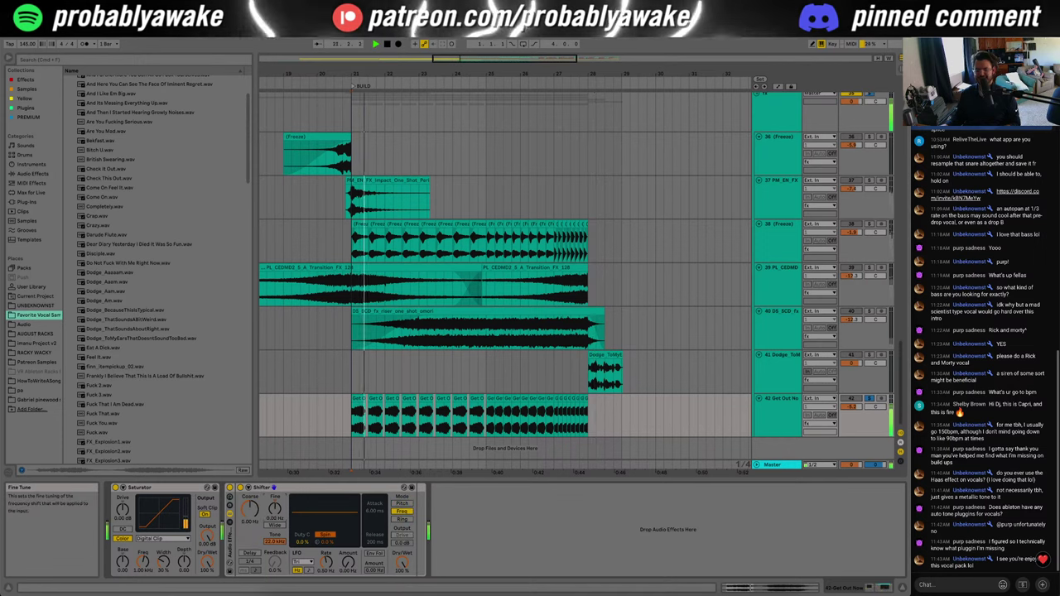
# Step: Reset the Shifter's Fine frequency on track 42 and draw its automation rising from bar 21 to bar 28
pyautogui.moveTo(275, 510); pyautogui.dragTo(275, 510)
pyautogui.doubleClick(275, 510)
pyautogui.rightClick(275, 510)
pyautogui.click(319, 337)
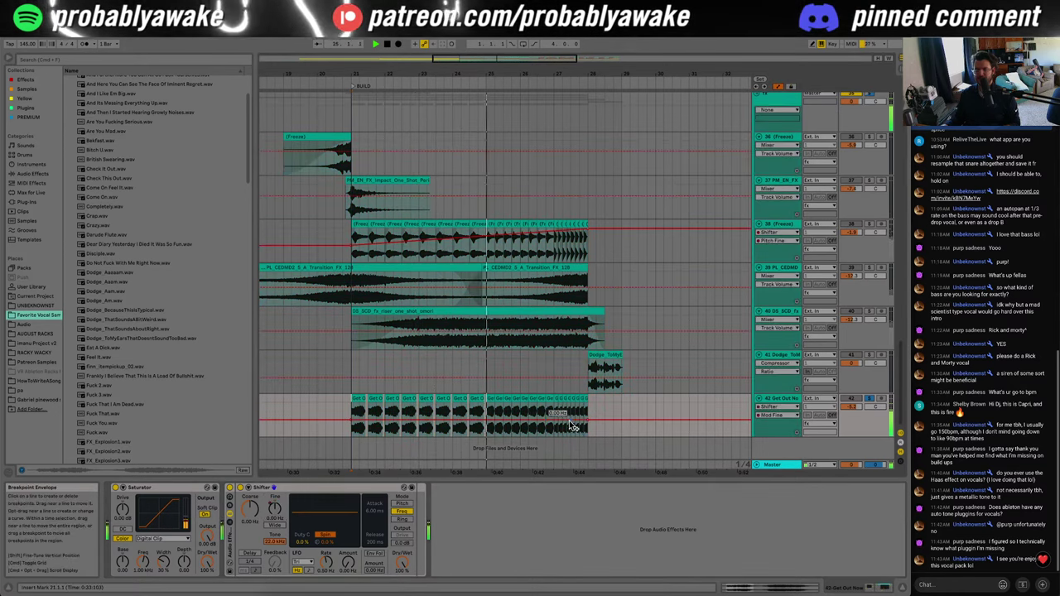
pyautogui.moveTo(587, 424); pyautogui.dragTo(587, 412)
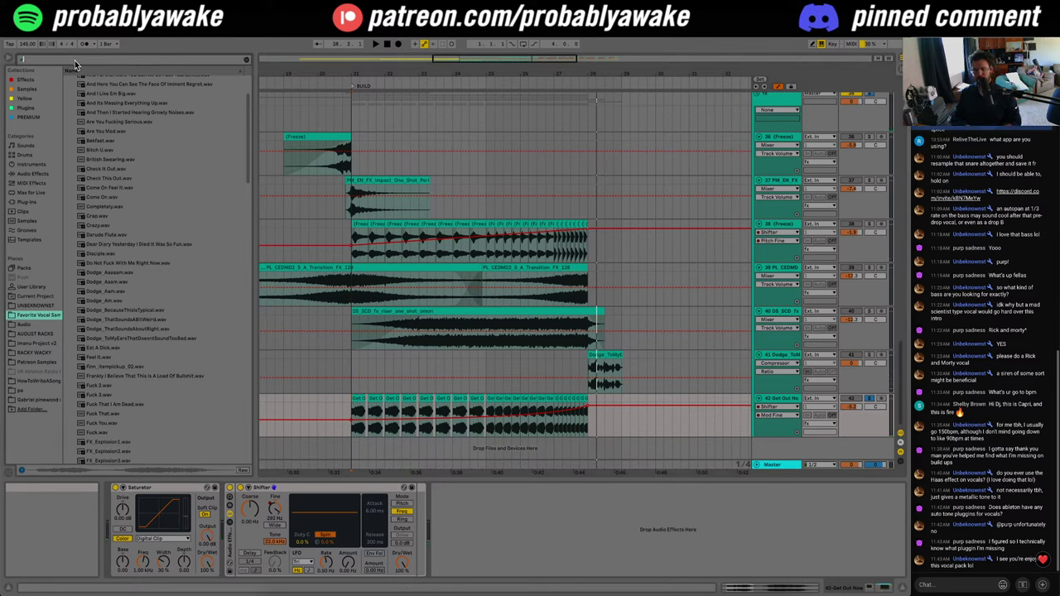
# Step: Search the browser for "compress" and add a Compressor after the Shifter on track 42
pyautogui.write('compress')
pyautogui.click(49, 250)
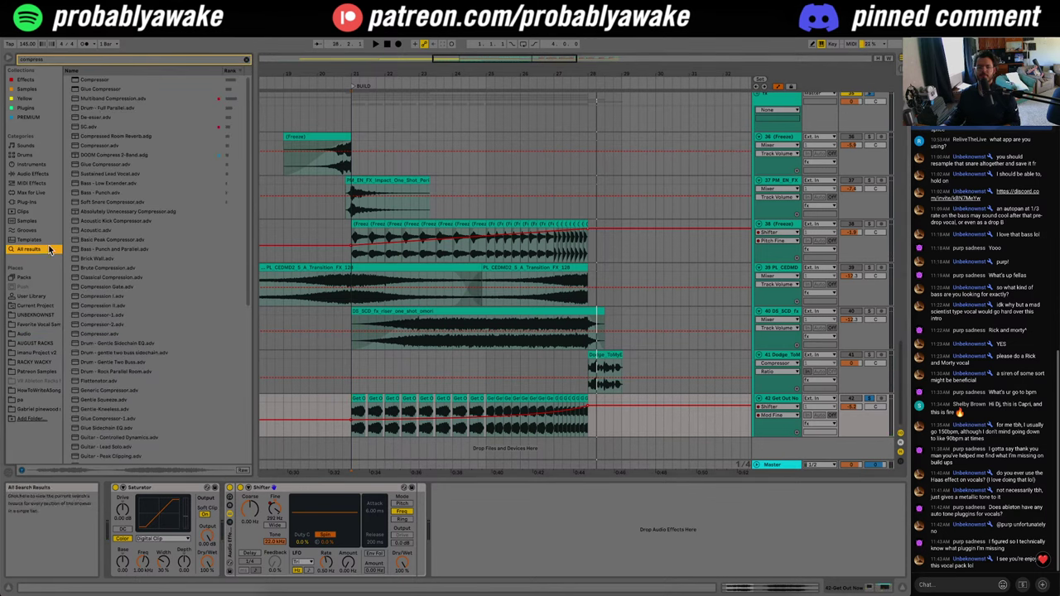
pyautogui.moveTo(107, 80); pyautogui.dragTo(546, 552)
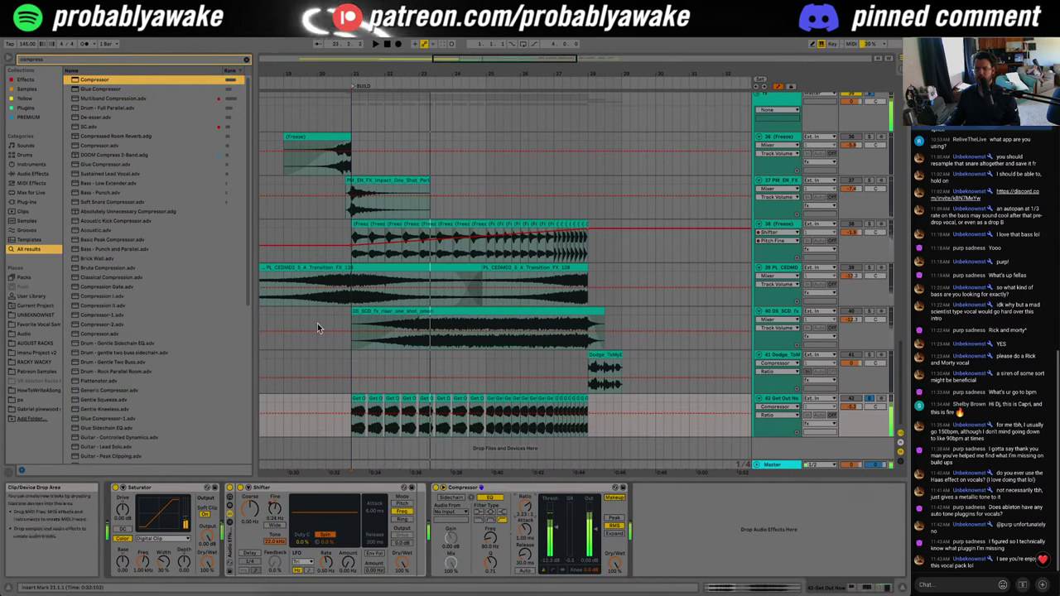
# Step: Search the browser for "rev", add a Reverb after track 42's Compressor, and lower its Dry/Wet and Decay
pyautogui.hotkey('ctrl', 'f')
pyautogui.write('rev')
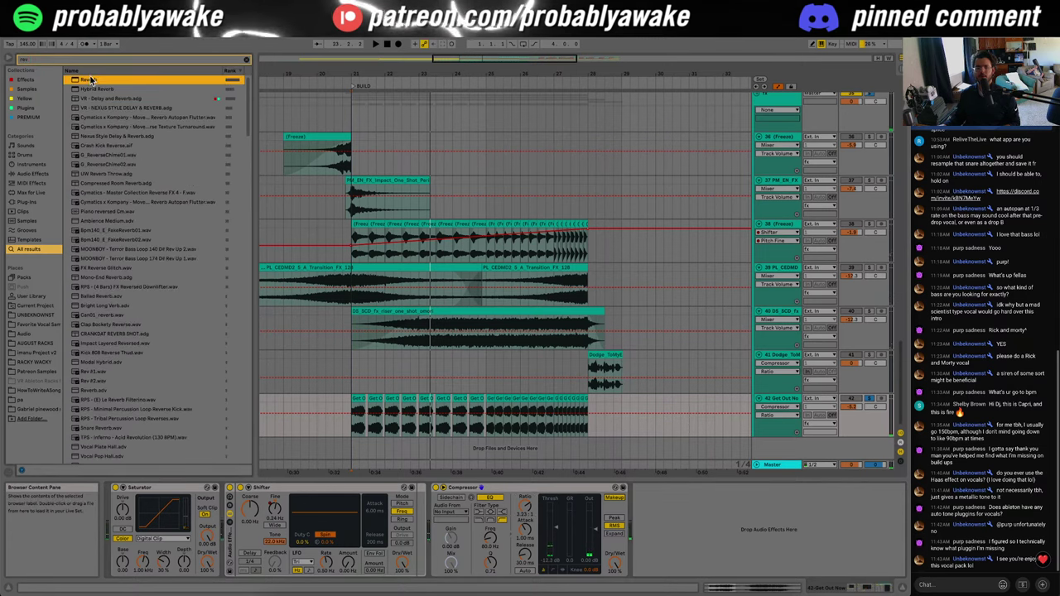
pyautogui.moveTo(88, 79); pyautogui.dragTo(783, 538)
pyautogui.moveTo(865, 558); pyautogui.dragTo(865, 585)
pyautogui.moveTo(745, 560); pyautogui.dragTo(745, 569)
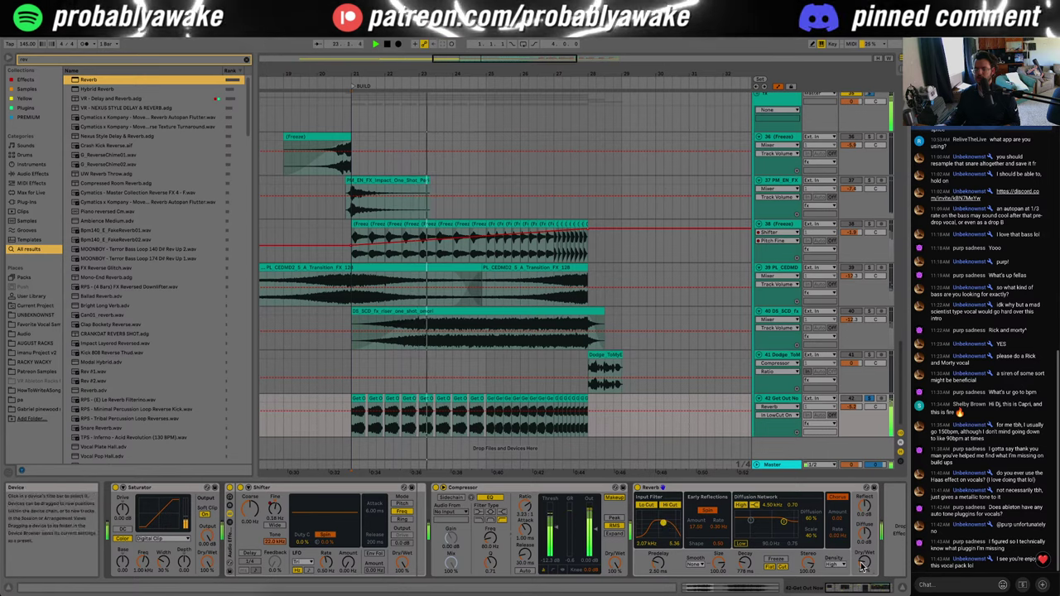
# Step: Automate the Reverb's Dry/Wet on track 42, rising through the build-up to bar 28 and dropping off right after it
pyautogui.rightClick(864, 511)
pyautogui.click(880, 516)
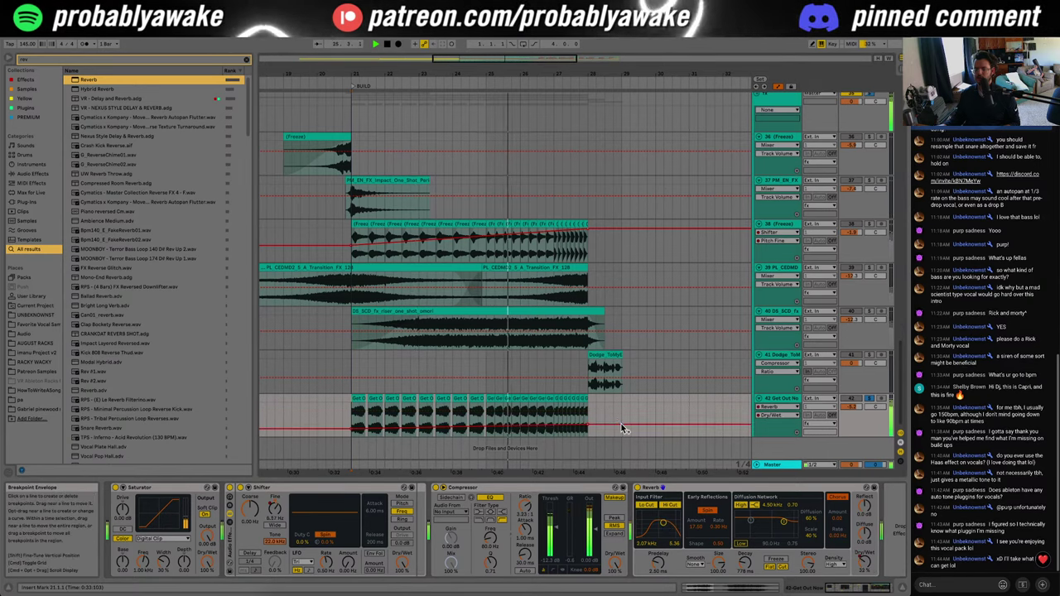
pyautogui.moveTo(622, 429); pyautogui.dragTo(622, 439)
pyautogui.moveTo(587, 429); pyautogui.dragTo(584, 424)
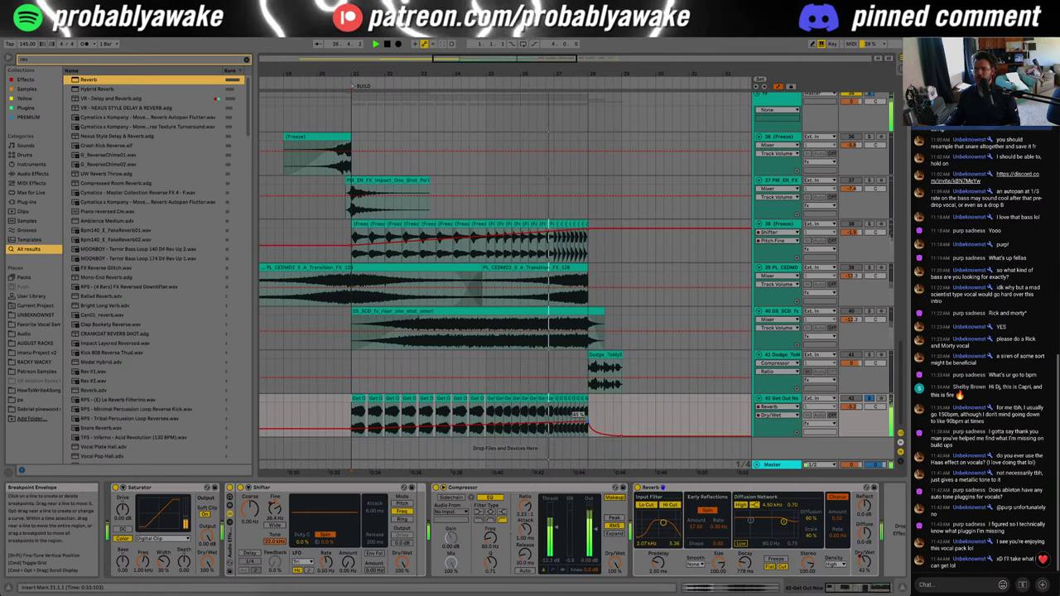
# Step: Lower the start of the Shifter's Fine frequency automation on track 42 at bar 21 and play the build-up
pyautogui.rightClick(275, 508)
pyautogui.click(306, 326)
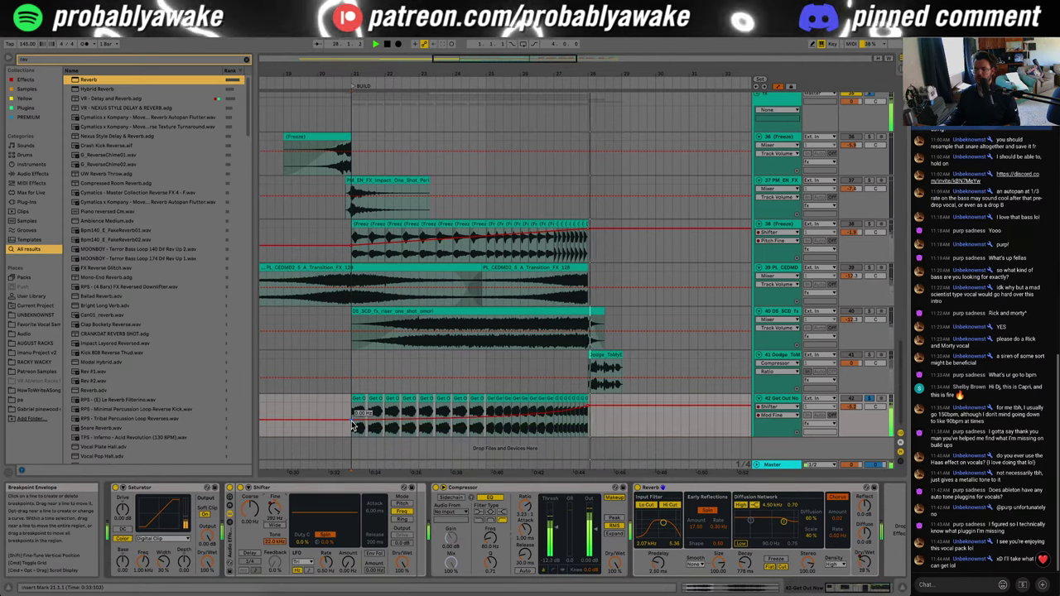
pyautogui.press('space')
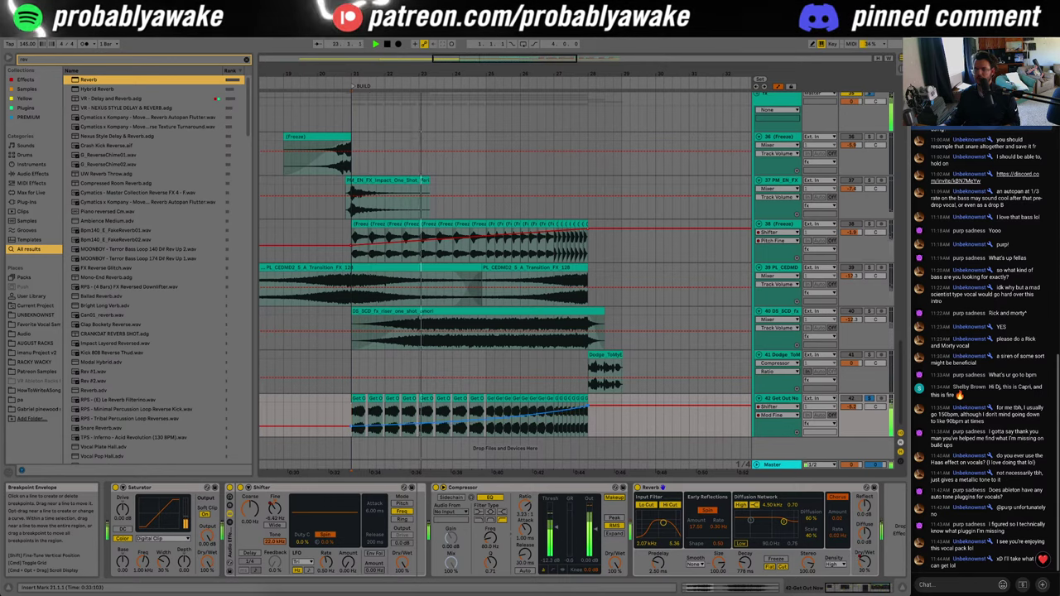
pyautogui.press('space')
# Step: Copy the PM_EN_FX impact on track 37 to bar 5 and the transition FX on track 39 to bars 1 to 8
pyautogui.click(903, 588)
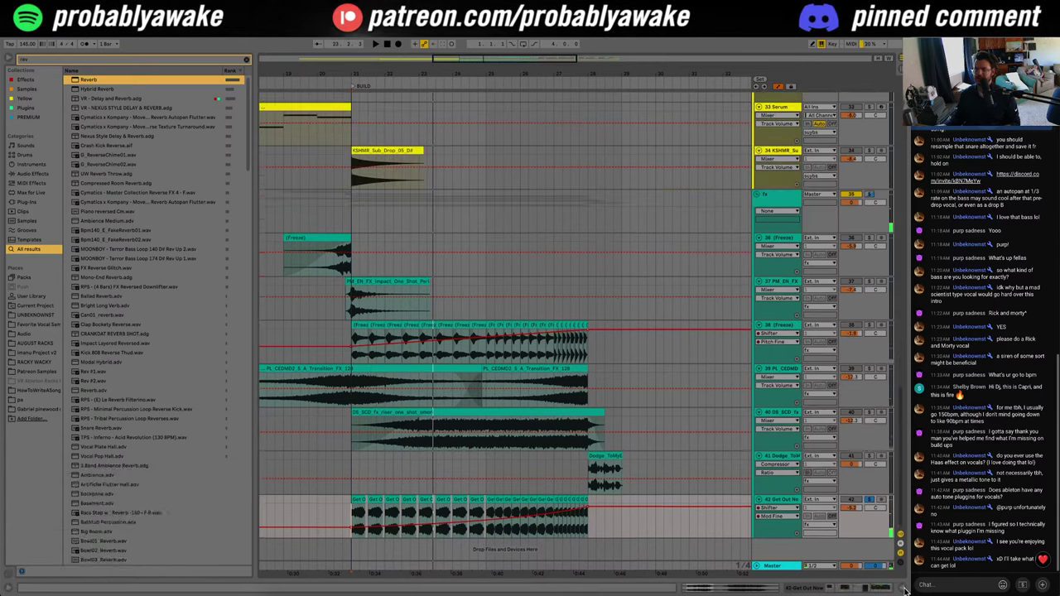
pyautogui.click(903, 588)
pyautogui.click(903, 588)
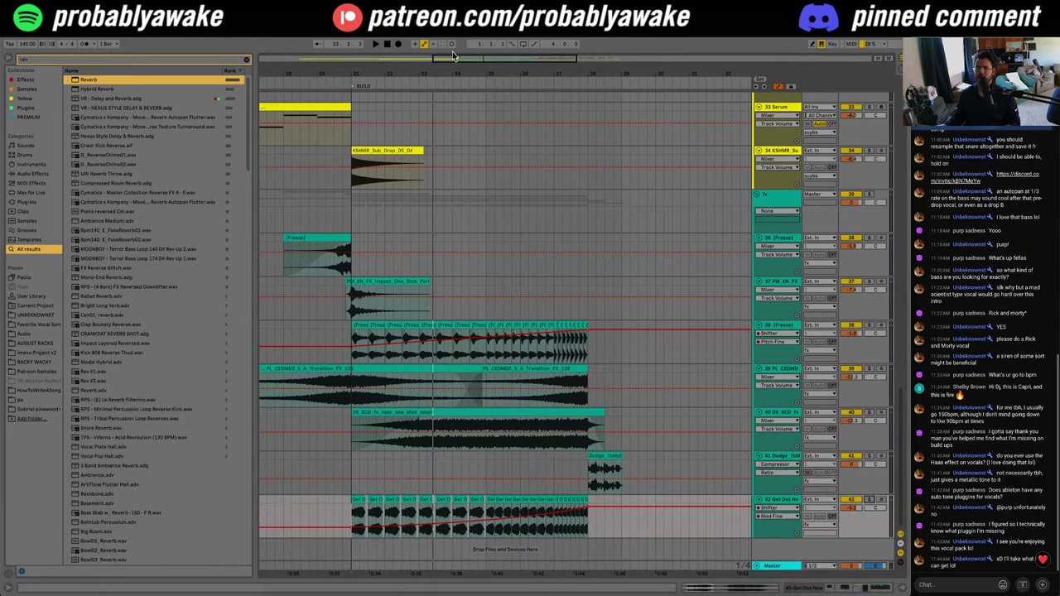
pyautogui.moveTo(453, 57); pyautogui.dragTo(369, 16)
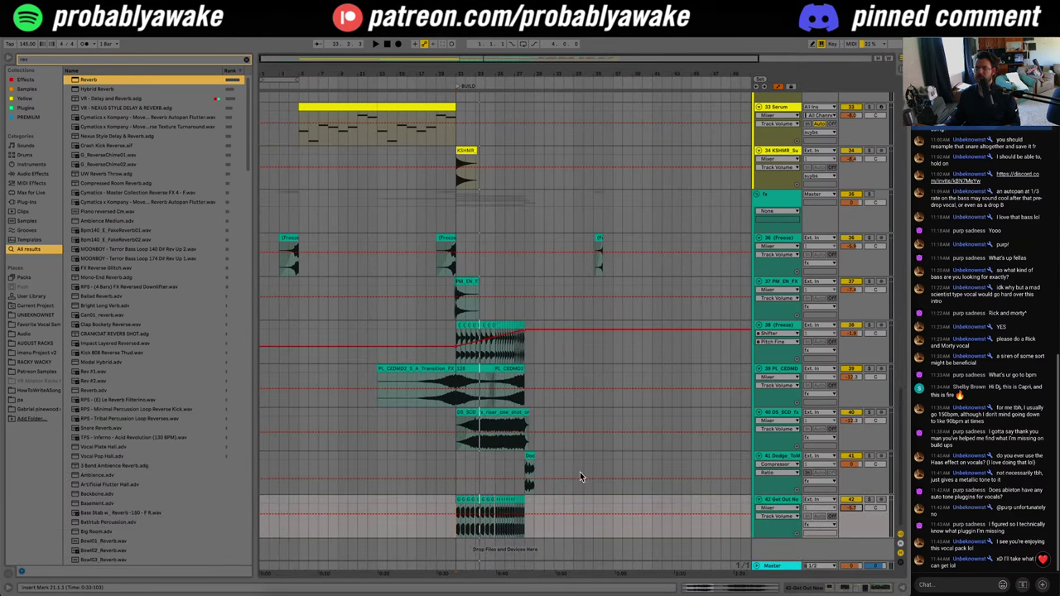
pyautogui.scroll(5, 480, 312)
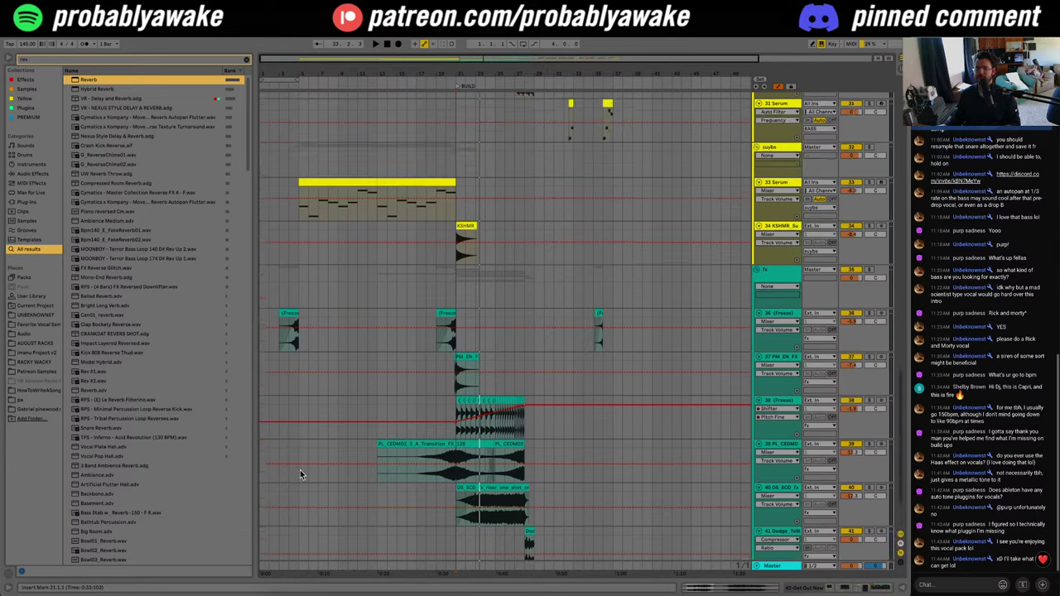
pyautogui.scroll(-3, 465, 332)
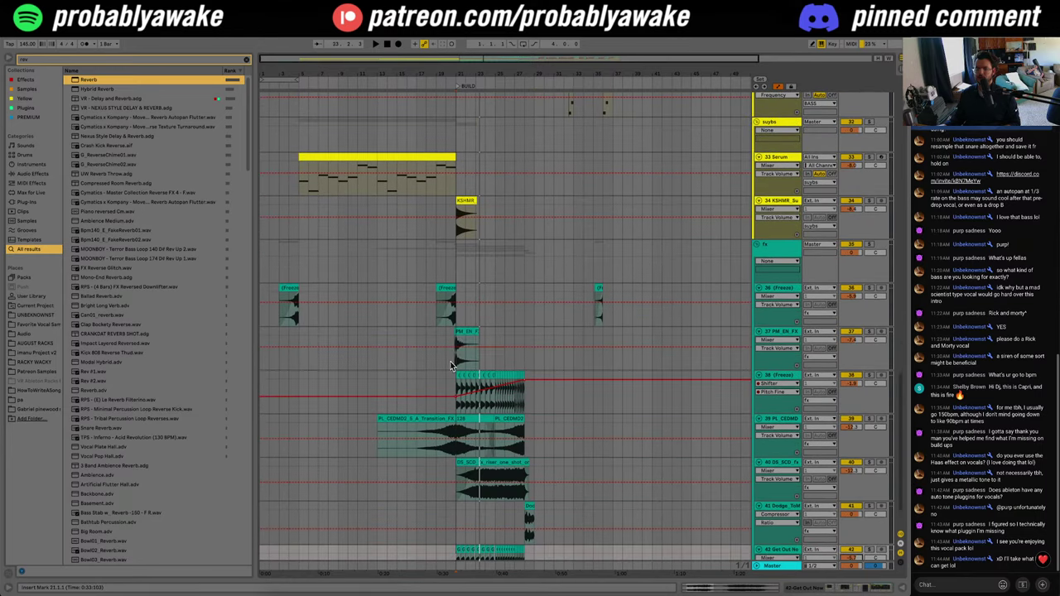
pyautogui.click(451, 366)
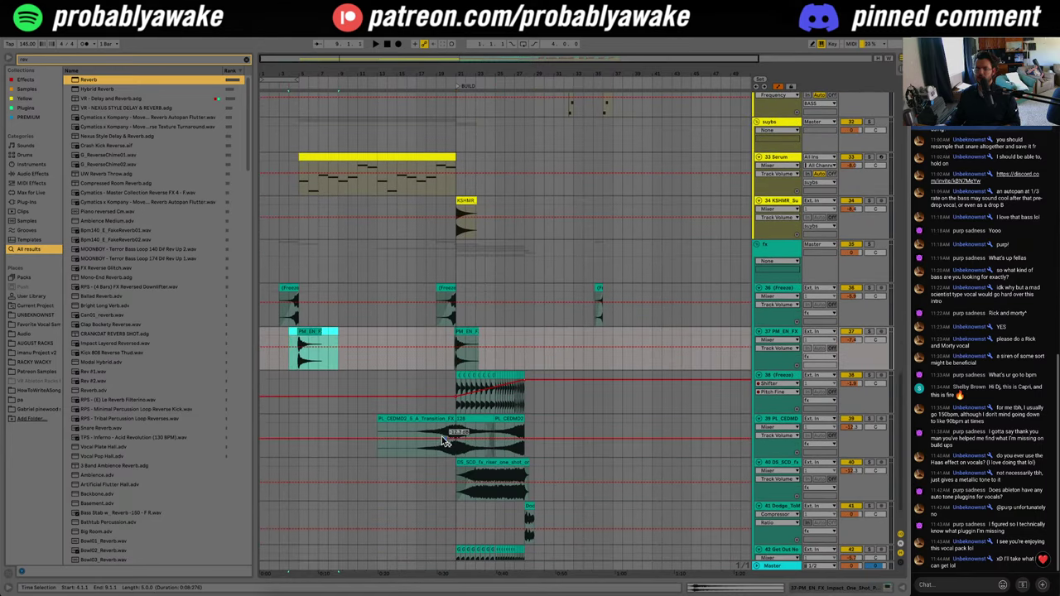
pyautogui.moveTo(455, 418); pyautogui.dragTo(300, 428)
# Step: Hide the automation lanes and play the intro from bar 4 to audition the copied impact and transition FX
pyautogui.click(774, 97)
pyautogui.click(778, 87)
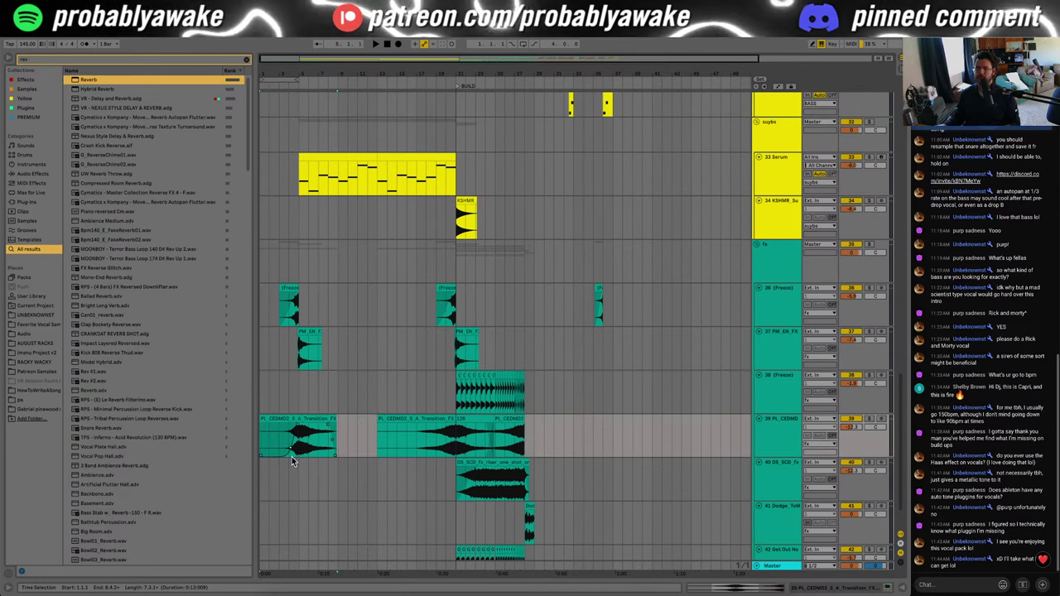
pyautogui.click(291, 466)
pyautogui.press('space')
pyautogui.click(302, 431)
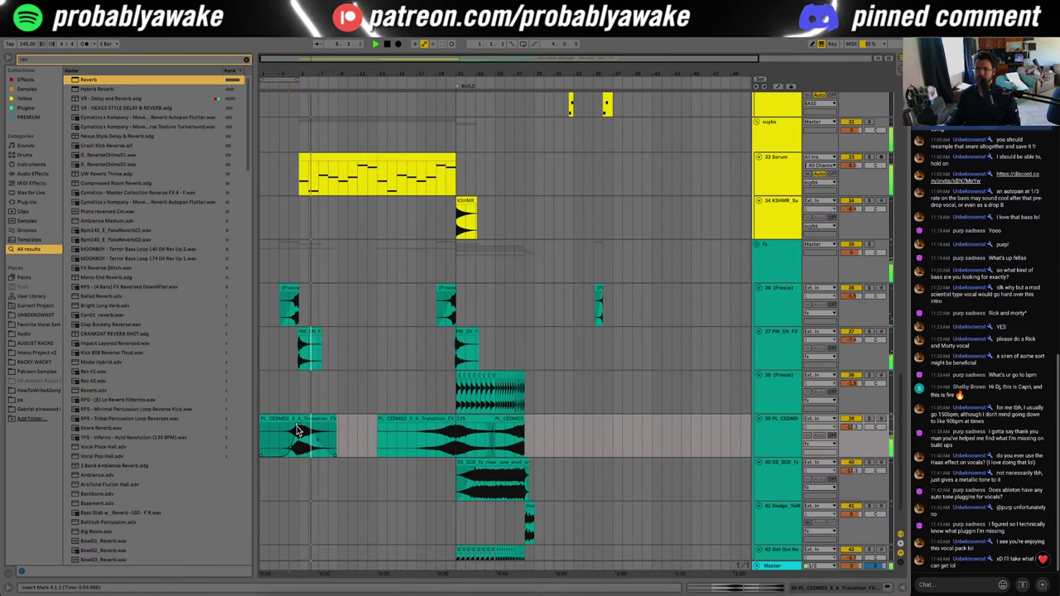
# Step: Copy bar 21 of the SC, kick and Fill tracks and paste it at bar 5
pyautogui.scroll(1, 325, 493)
pyautogui.scroll(20, 325, 493)
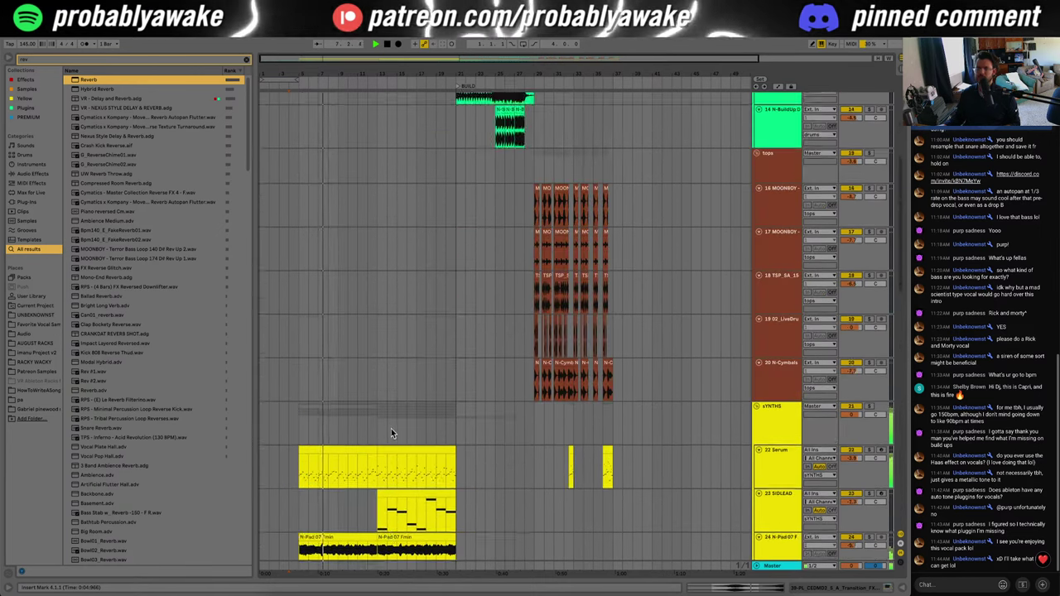
pyautogui.moveTo(458, 255); pyautogui.dragTo(466, 145)
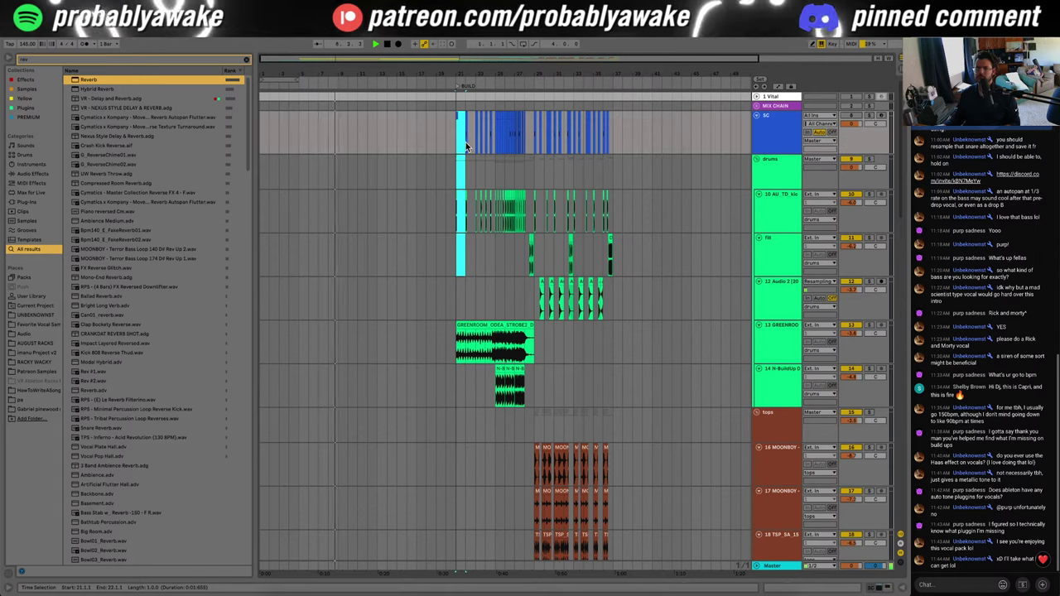
pyautogui.hotkey('ctrl', 'c')
pyautogui.click(303, 146)
pyautogui.hotkey('ctrl', 'v')
pyautogui.click(374, 136)
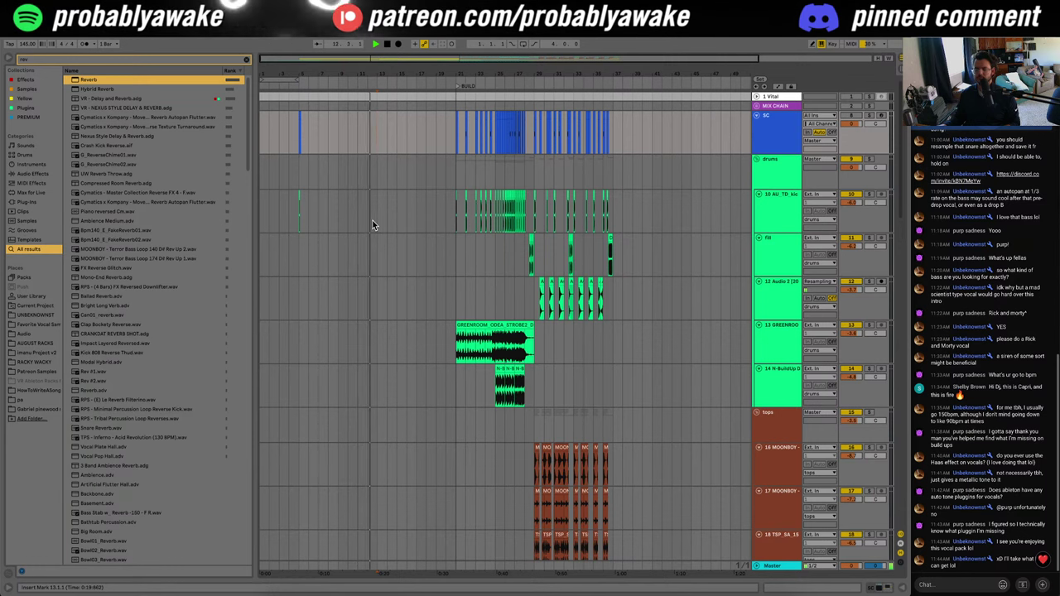
# Step: Hide the browser and listen through the intro, build-up and drop while examining the synth, bass, FX and tops tracks
pyautogui.scroll(-10, 372, 222)
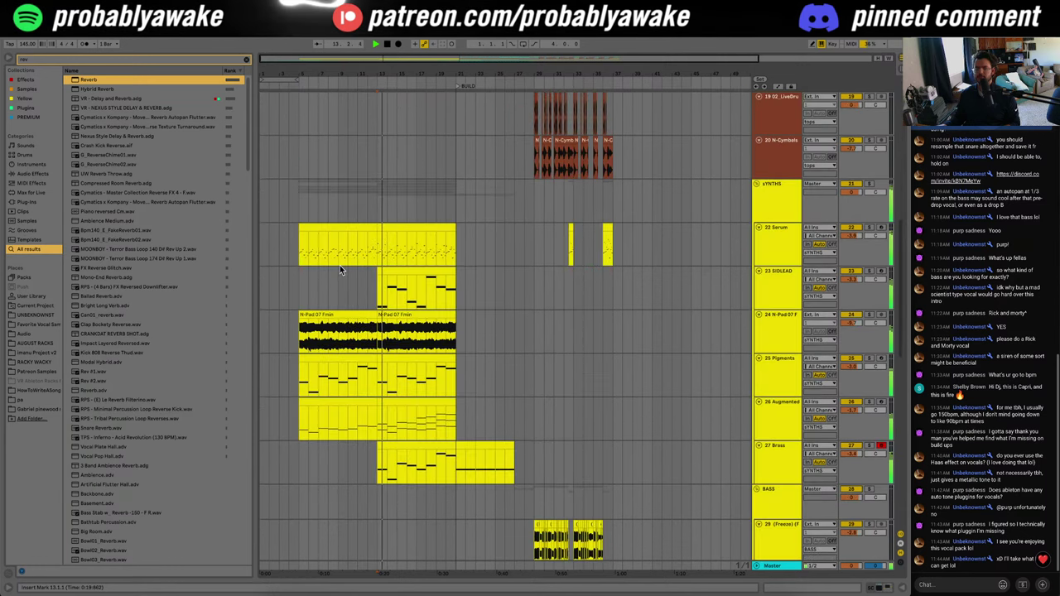
pyautogui.click(9, 61)
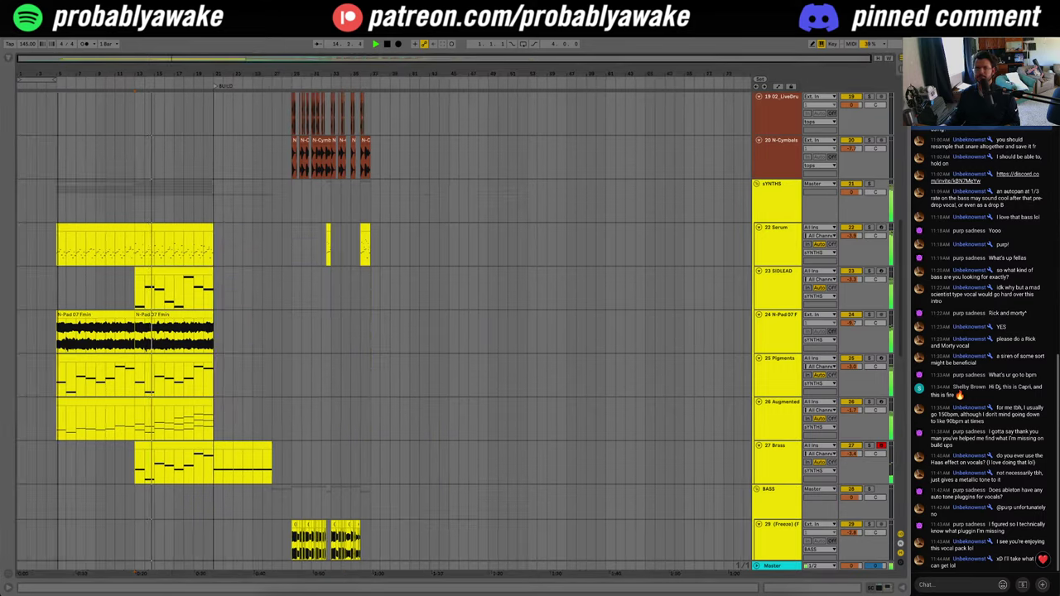
pyautogui.scroll(4, 48, 123)
pyautogui.scroll(-3, 195, 345)
pyautogui.scroll(3, 313, 430)
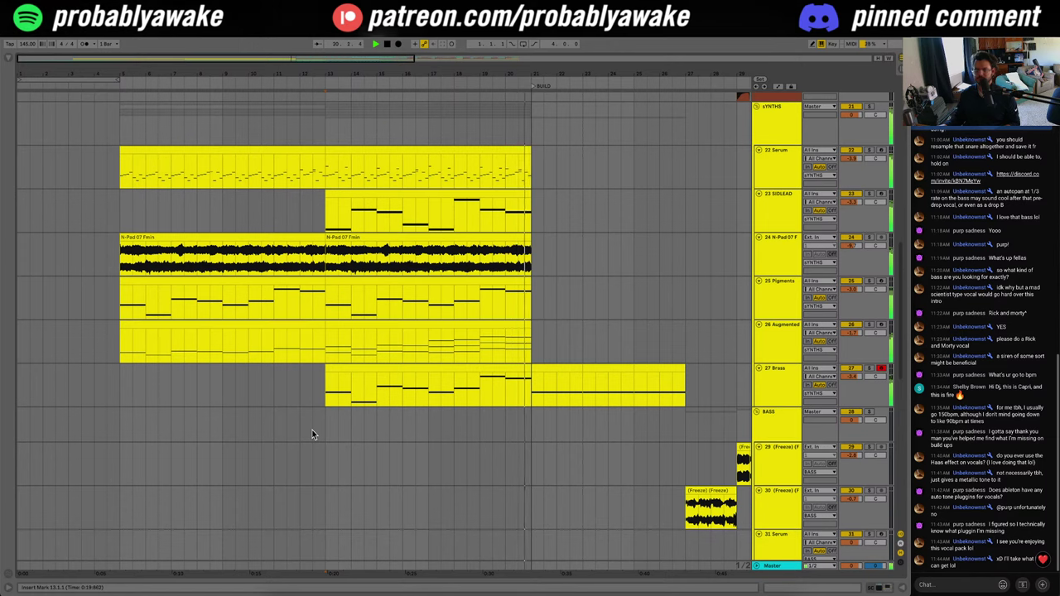
pyautogui.hscroll(3, 312, 430)
pyautogui.scroll(-5, 309, 430)
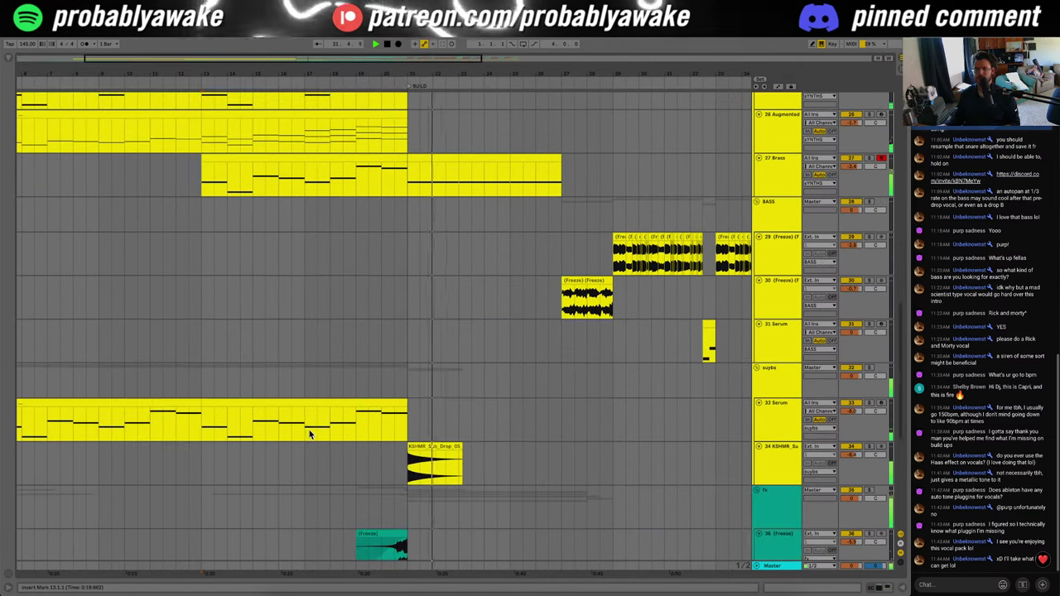
pyautogui.scroll(-7, 309, 432)
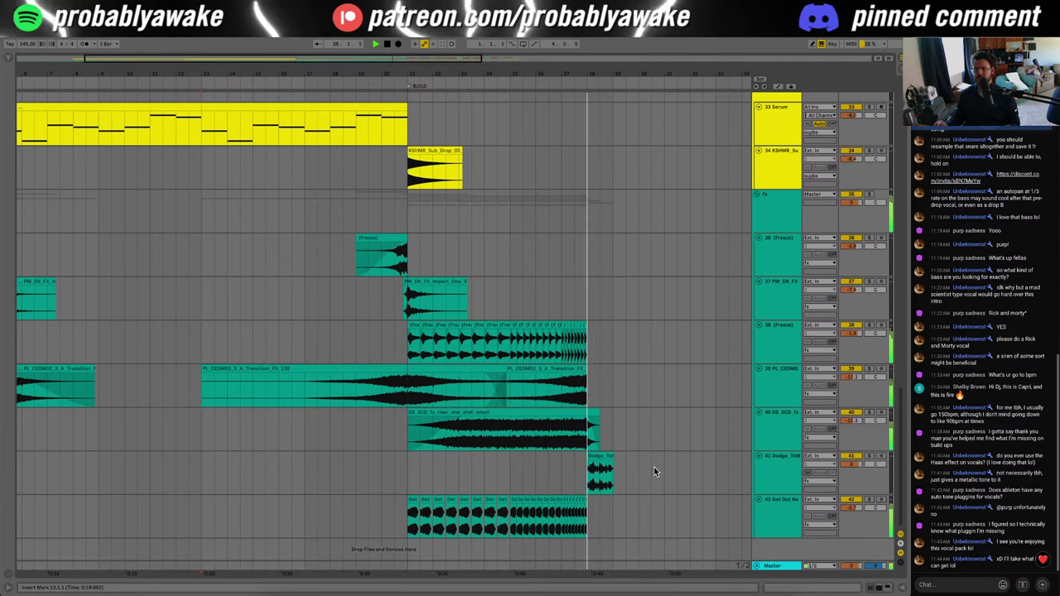
pyautogui.hscroll(5, 654, 471)
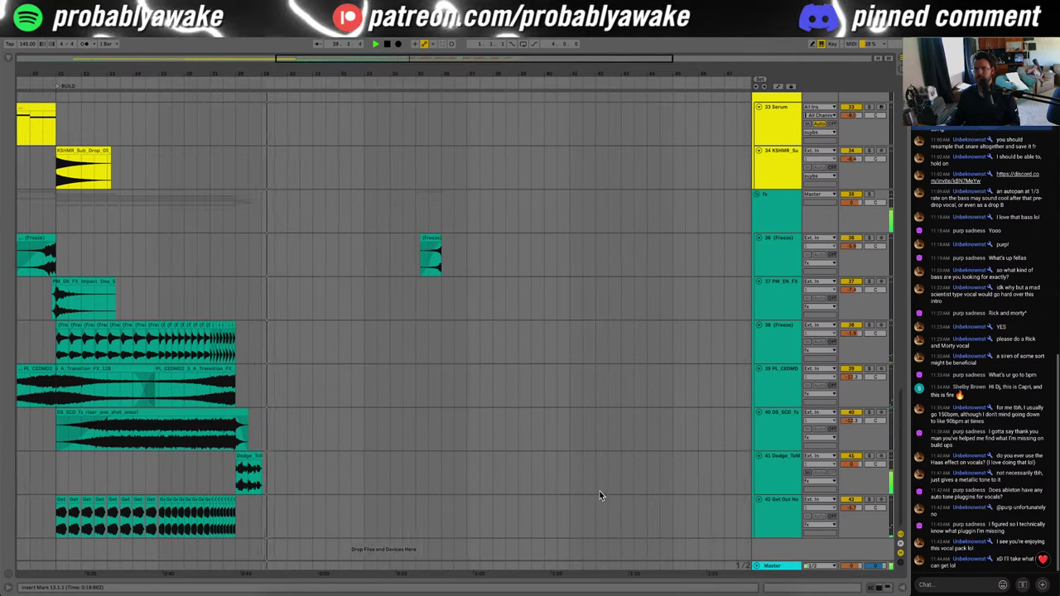
pyautogui.scroll(6, 602, 495)
pyautogui.hscroll(-2, 603, 497)
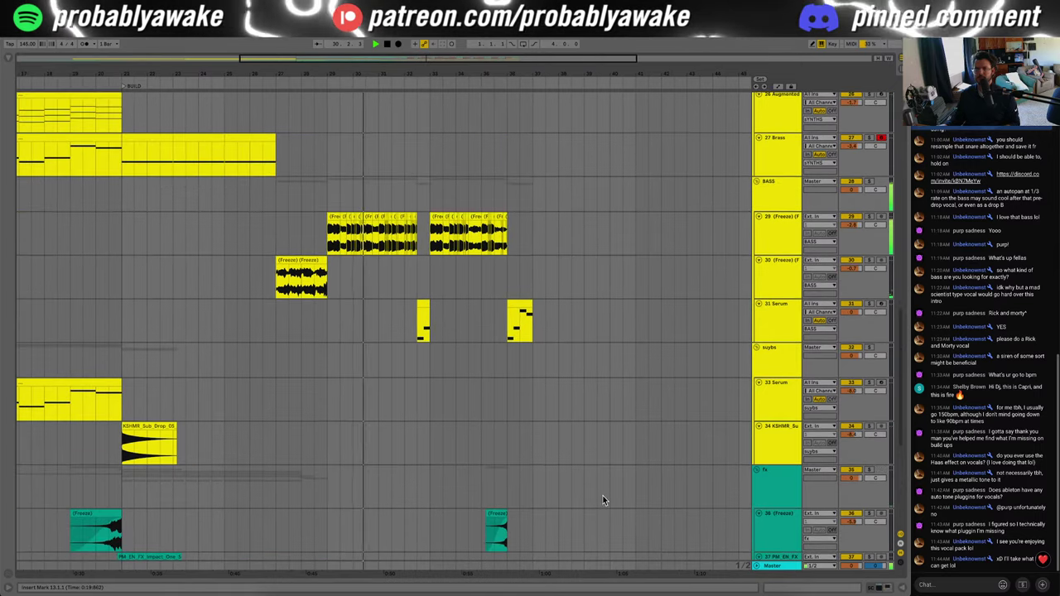
pyautogui.scroll(2, 603, 497)
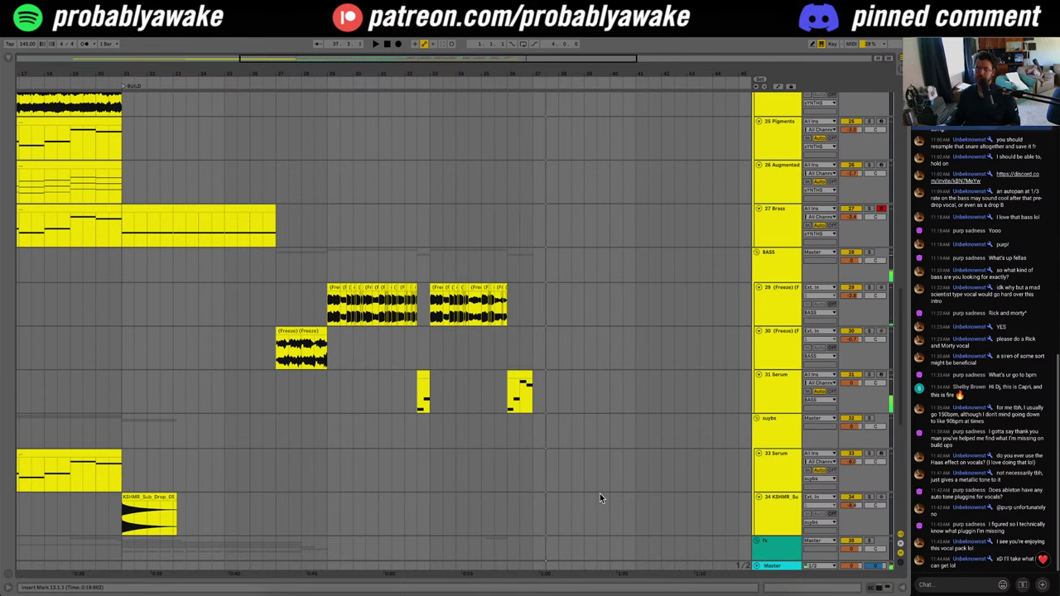
pyautogui.scroll(8, 407, 453)
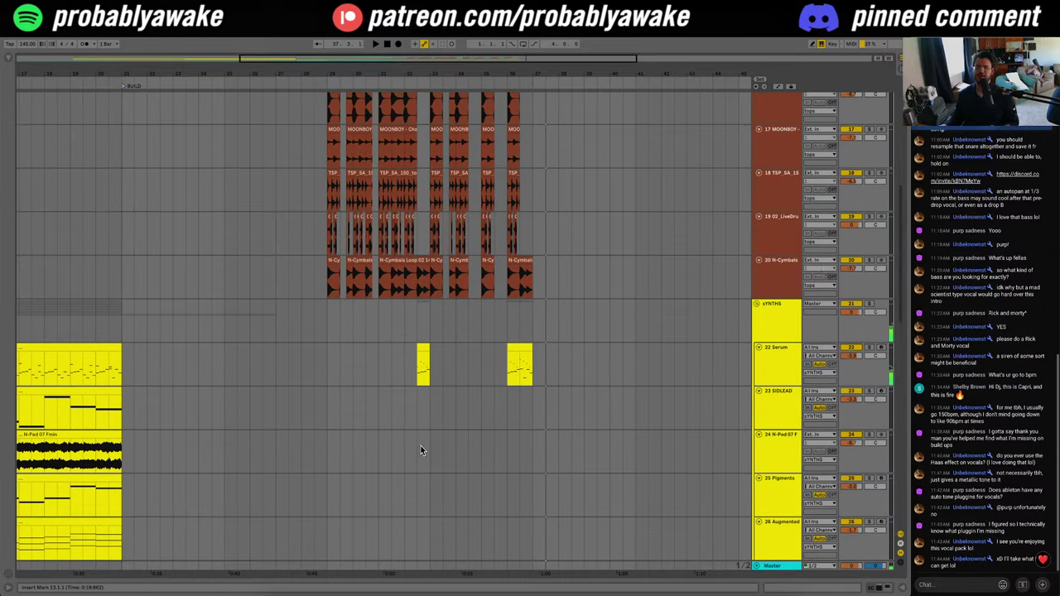
# Step: Check the livestream's analytics in YouTube Studio and return to Ableton Live
pyautogui.click(953, 187)
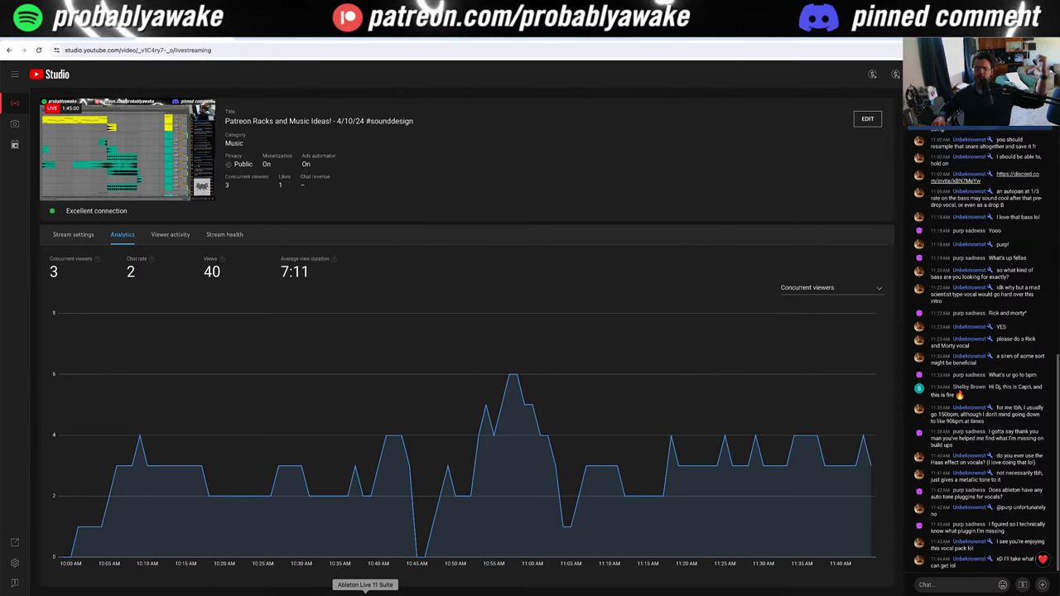
pyautogui.click(365, 594)
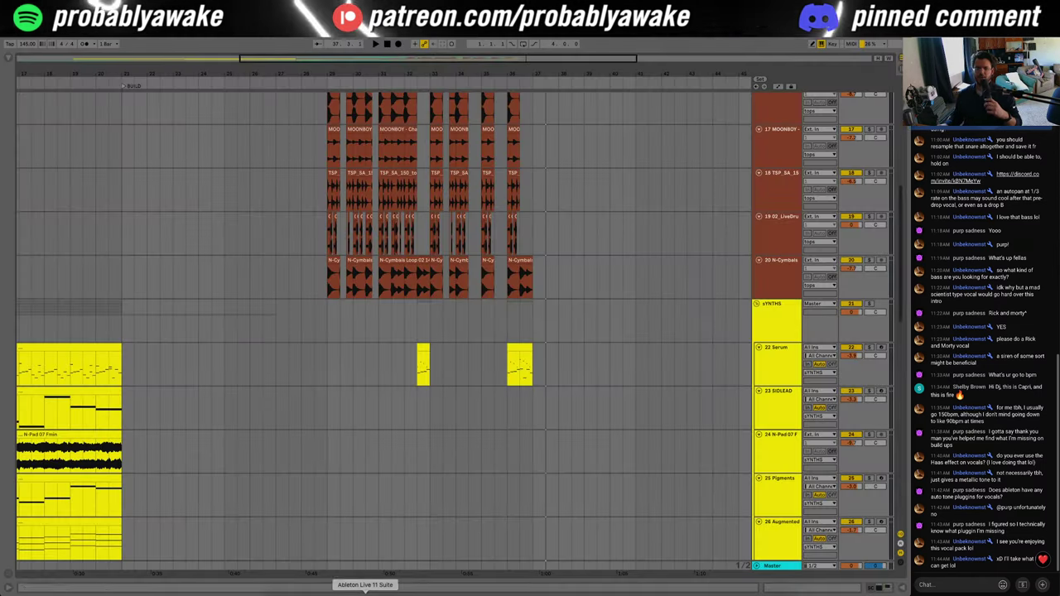
# Step: Fold the tops and sYNTHS groups in the arrangement
pyautogui.scroll(1, 292, 458)
pyautogui.scroll(7, 289, 460)
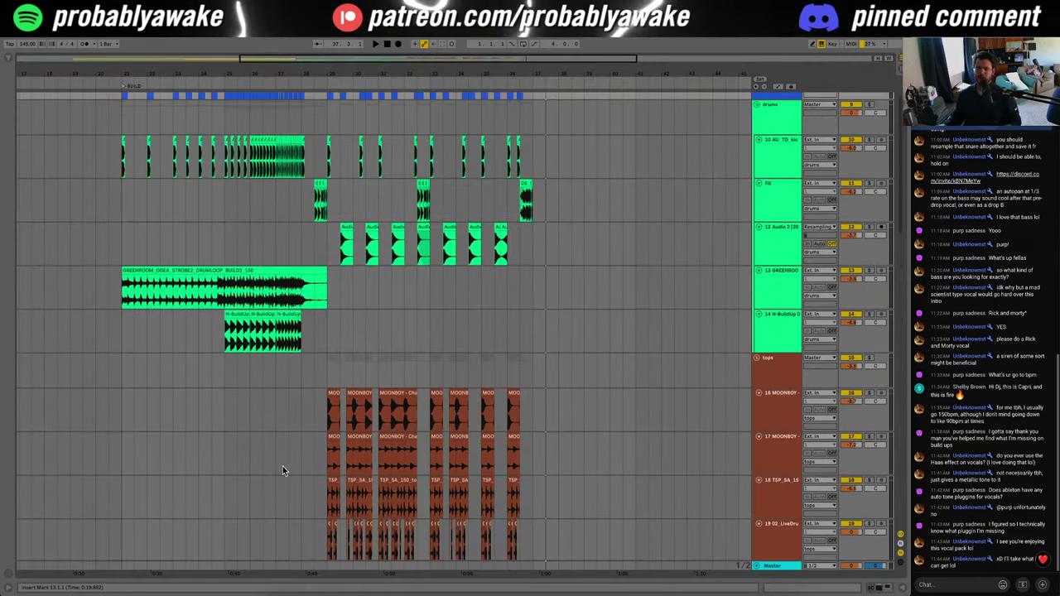
pyautogui.hscroll(-7, 280, 471)
pyautogui.scroll(-5, 268, 458)
pyautogui.scroll(3, 270, 460)
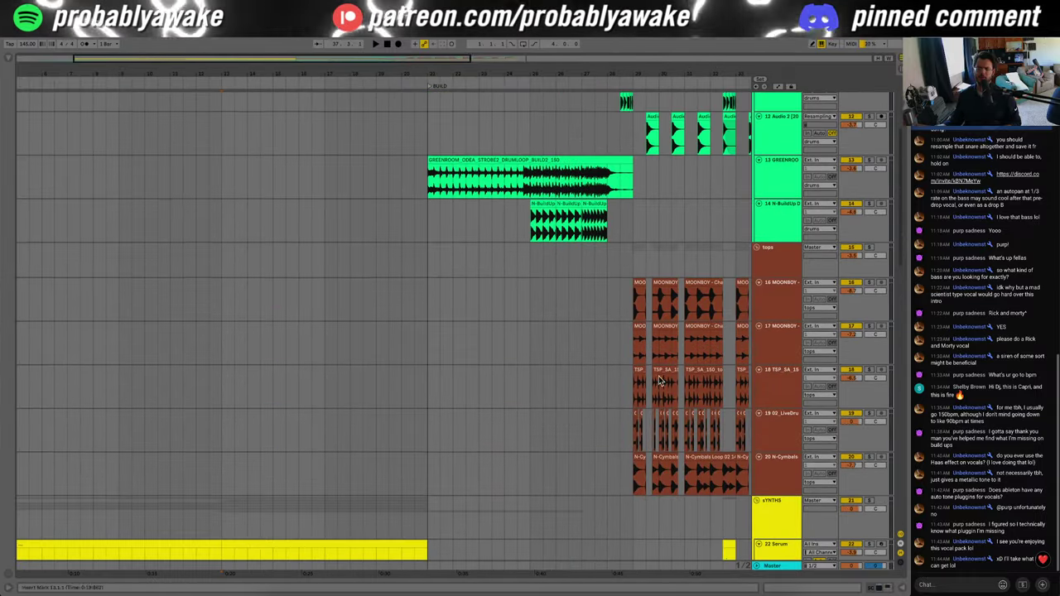
pyautogui.click(759, 248)
pyautogui.click(757, 256)
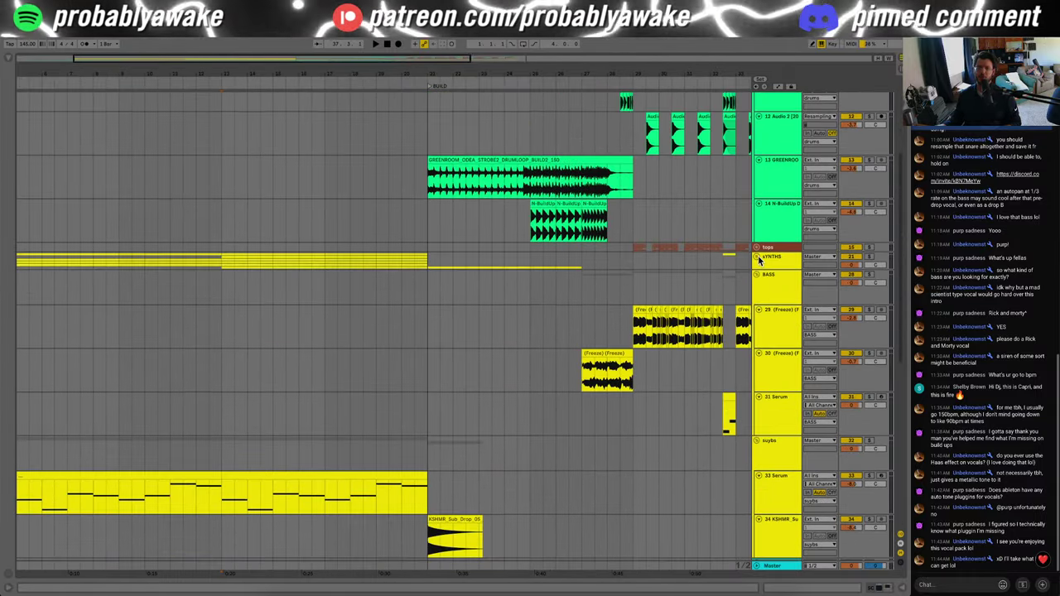
pyautogui.hscroll(3, 642, 326)
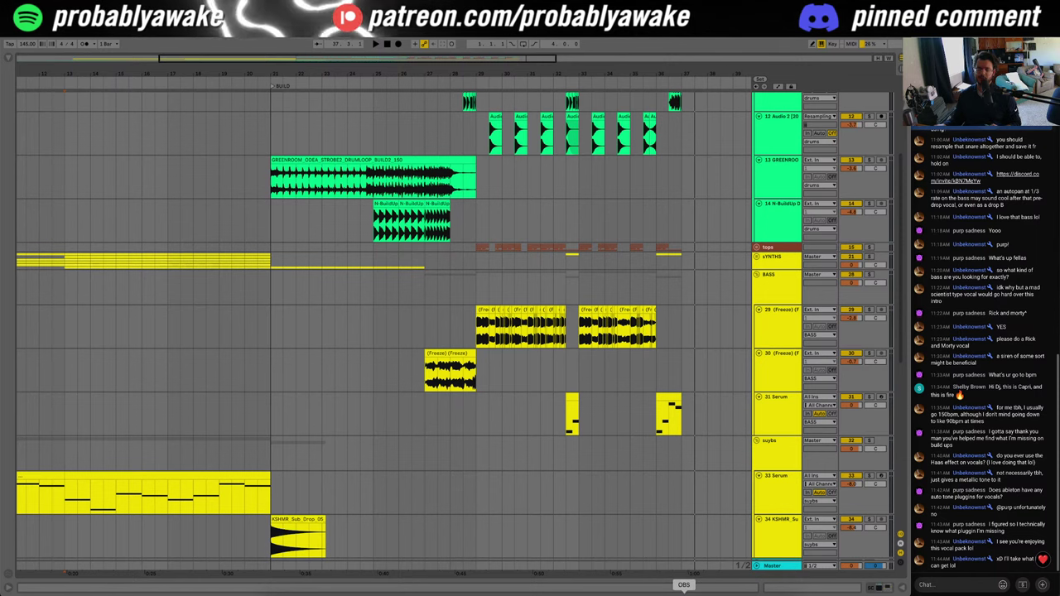
# Step: Switch to the livestream page in Brave Browser and bring up the OBS window
pyautogui.click(343, 591)
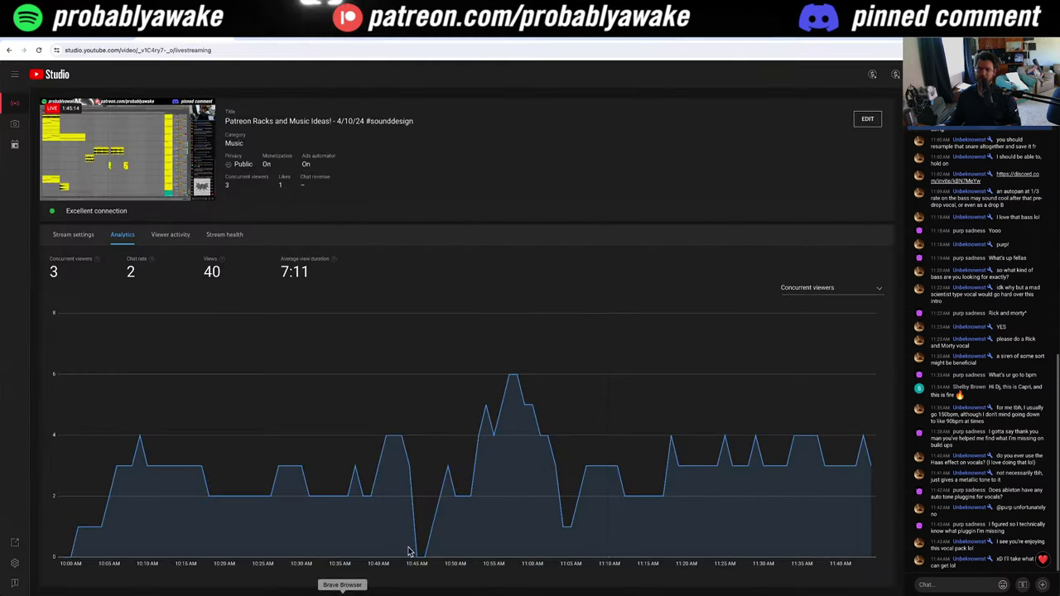
pyautogui.click(683, 594)
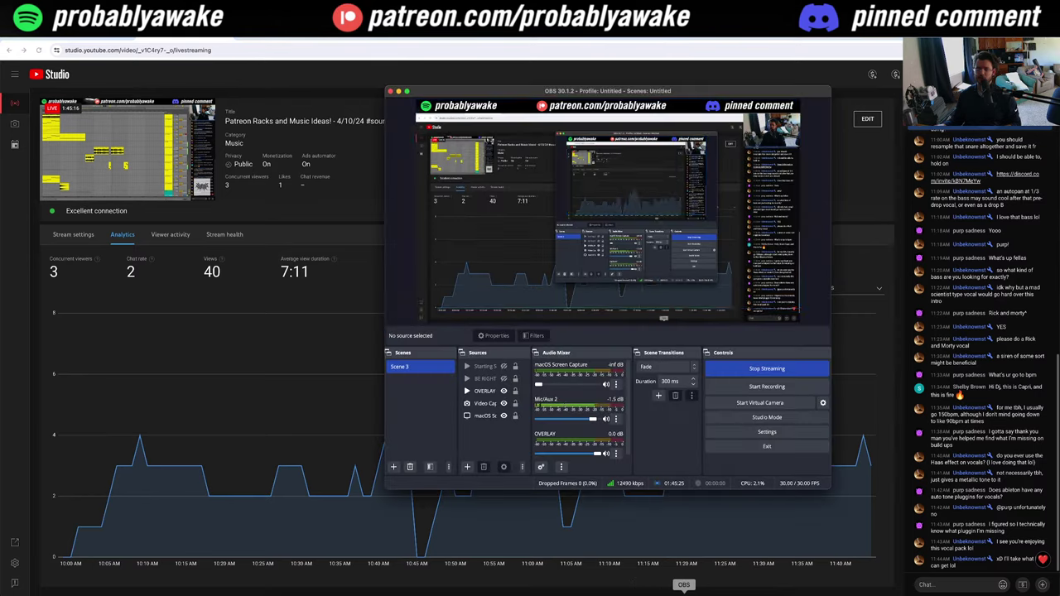
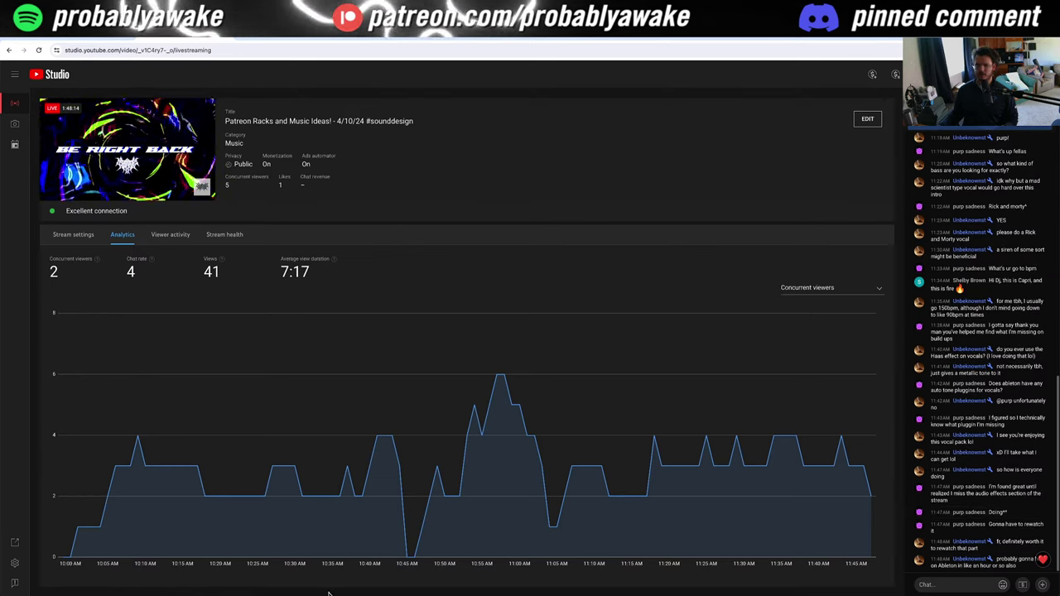
# Step: Return to Ableton Live and examine the arrangement from intro through build to drop across the drum, bass, sub and FX tracks
pyautogui.click(353, 595)
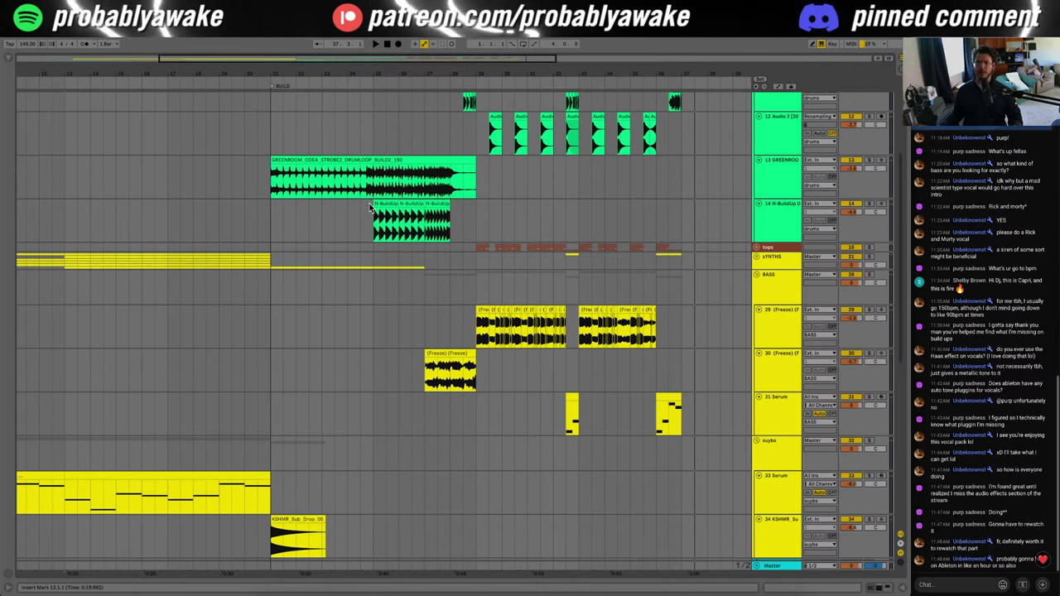
pyautogui.click(250, 217)
pyautogui.scroll(5, 273, 315)
pyautogui.hscroll(-6, 274, 315)
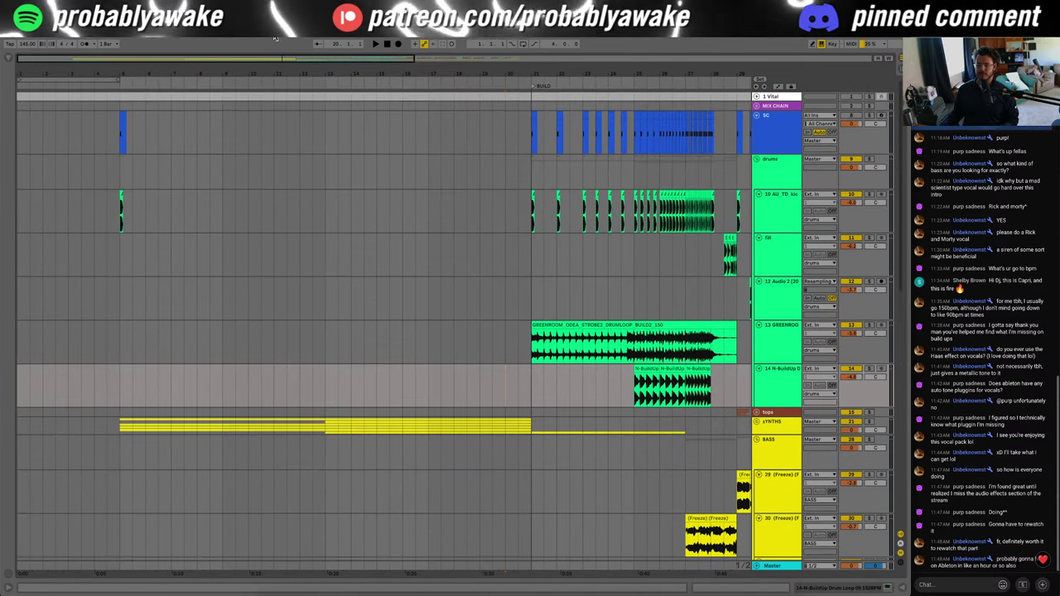
pyautogui.scroll(-15, 582, 274)
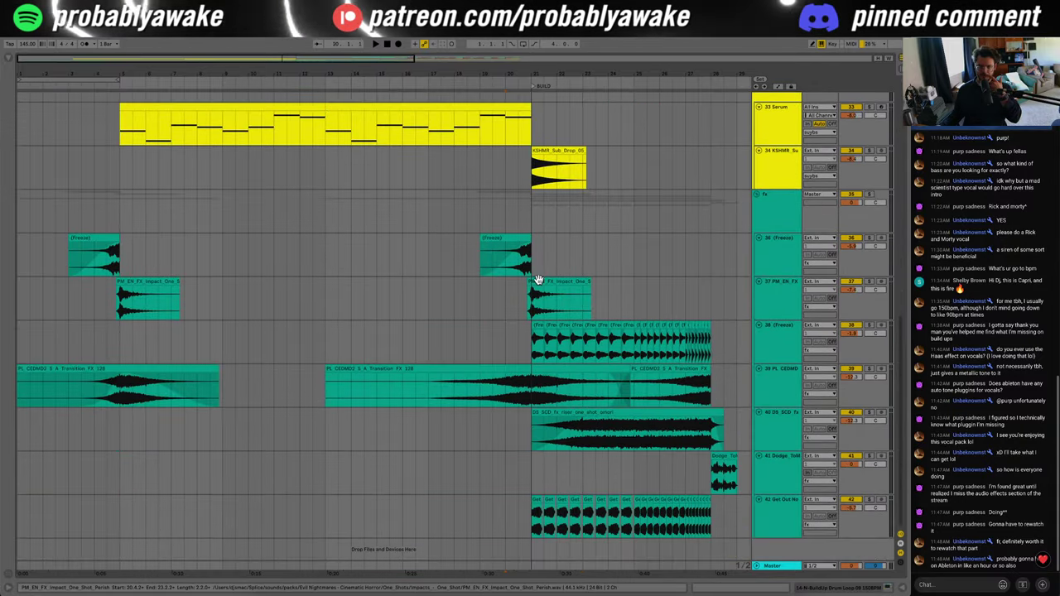
pyautogui.press('-')
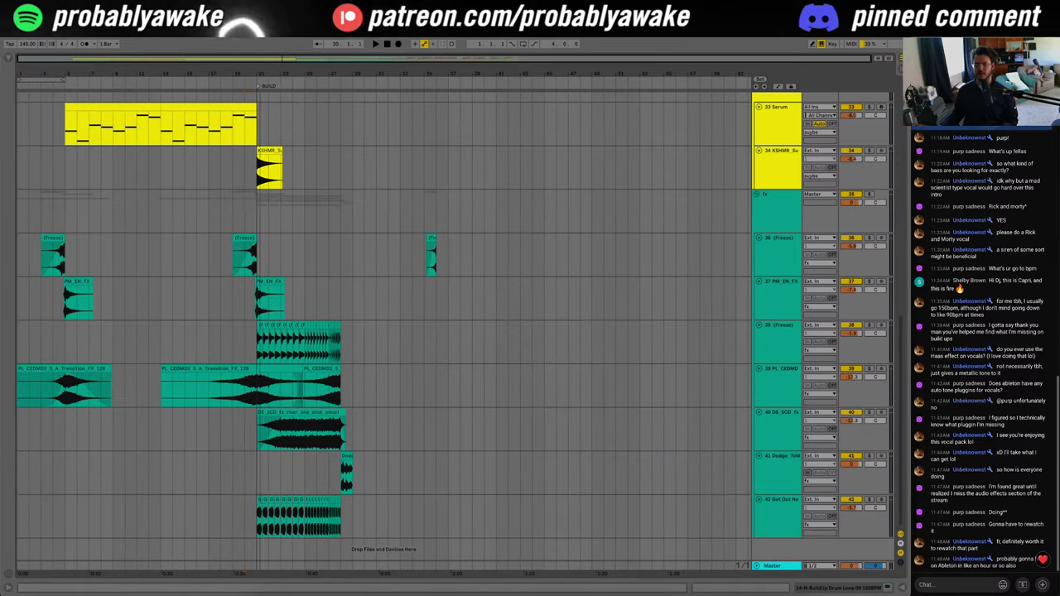
pyautogui.scroll(4, 345, 293)
pyautogui.scroll(-4, 226, 398)
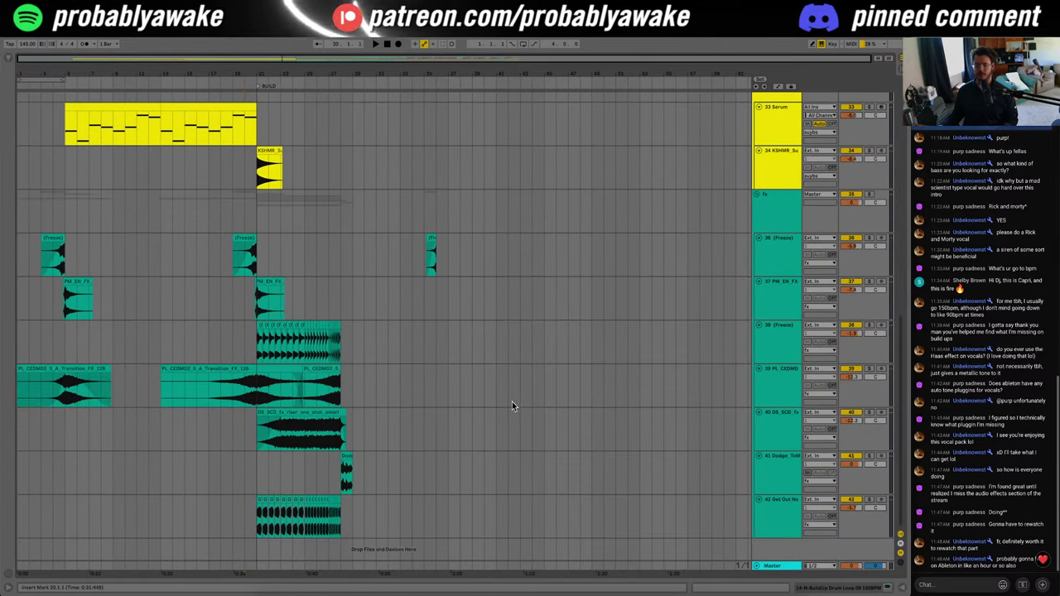
pyautogui.scroll(2, 516, 401)
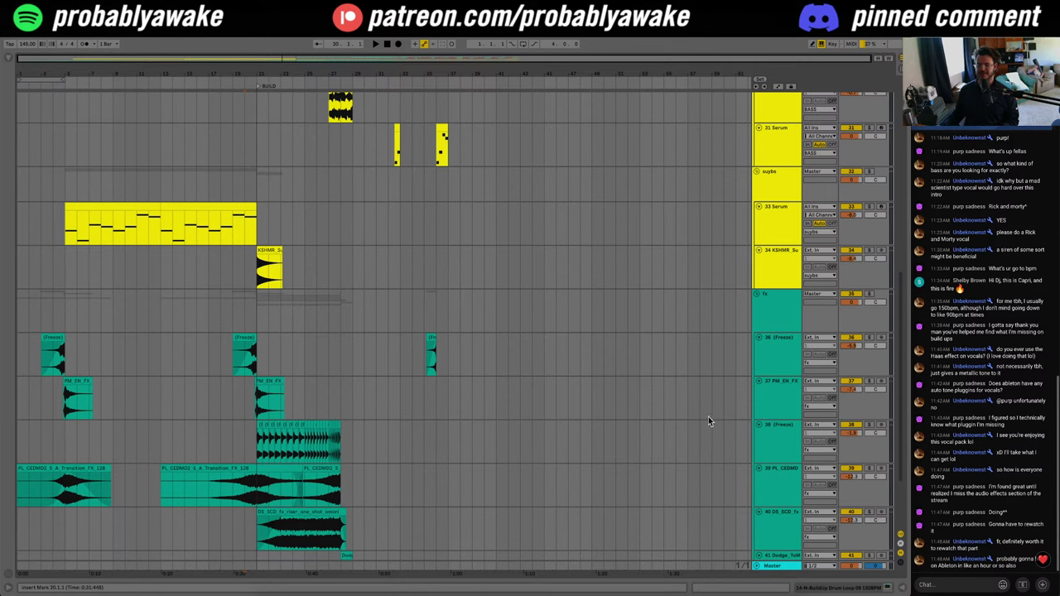
pyautogui.scroll(5, 708, 417)
# Step: Switch to the livestream page in Brave Browser and reload it
pyautogui.click(308, 591)
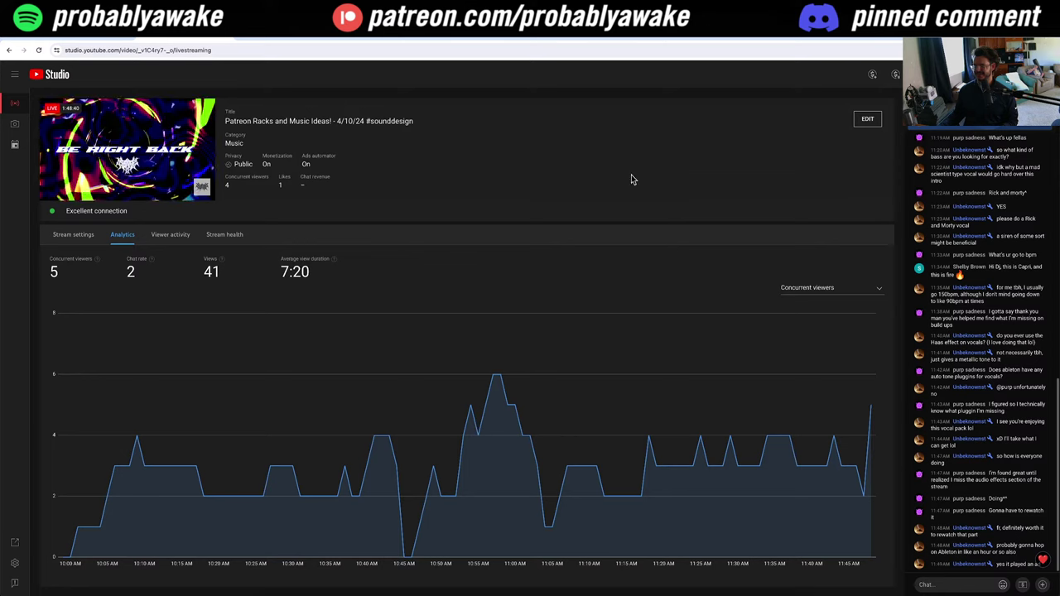
pyautogui.press('super+r')
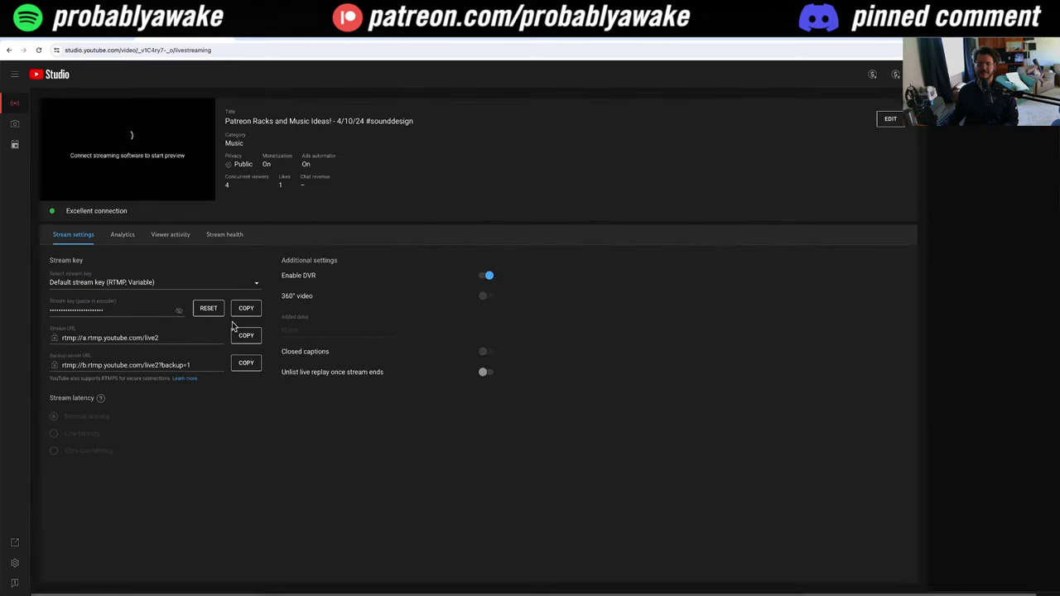
# Step: Open the analytics of the current live stream
pyautogui.click(121, 236)
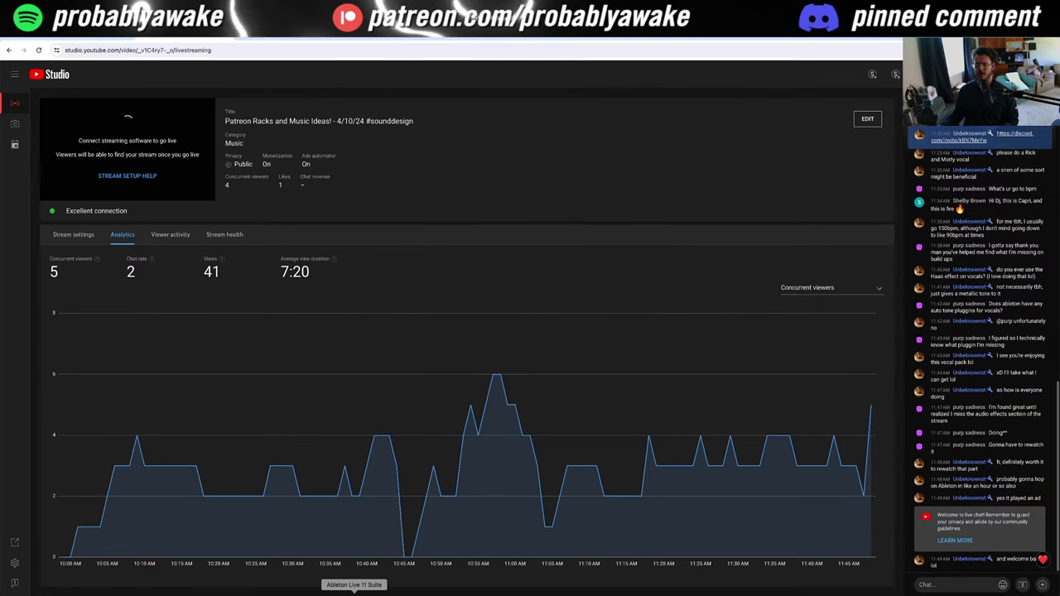
# Step: Switch to Ableton Live and collapse the drums group in the arrangement
pyautogui.click(354, 594)
pyautogui.click(261, 437)
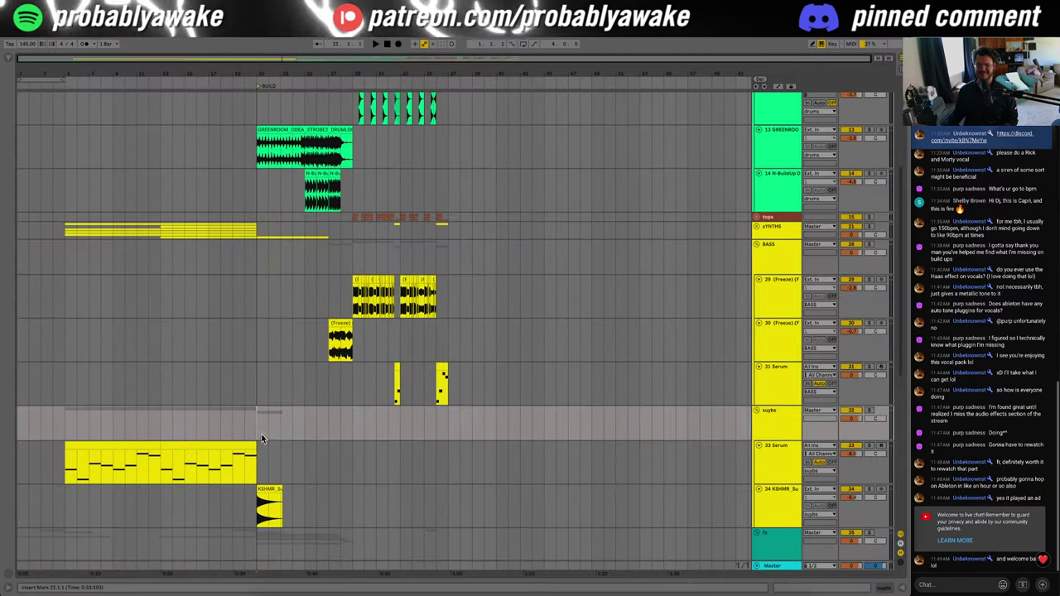
pyautogui.scroll(4, 333, 483)
pyautogui.scroll(2, 330, 493)
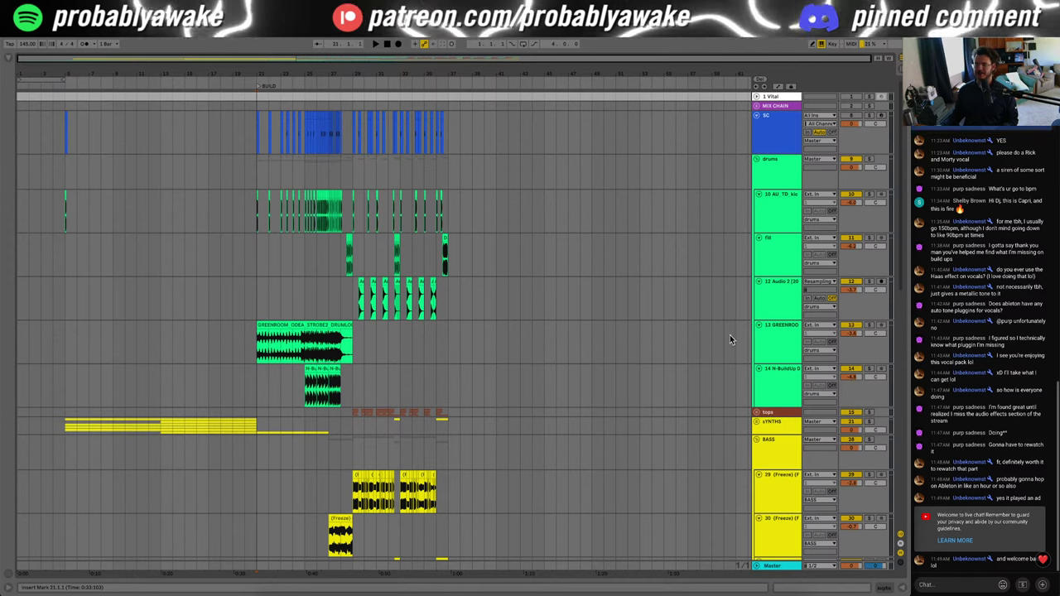
pyautogui.click(759, 159)
pyautogui.click(759, 158)
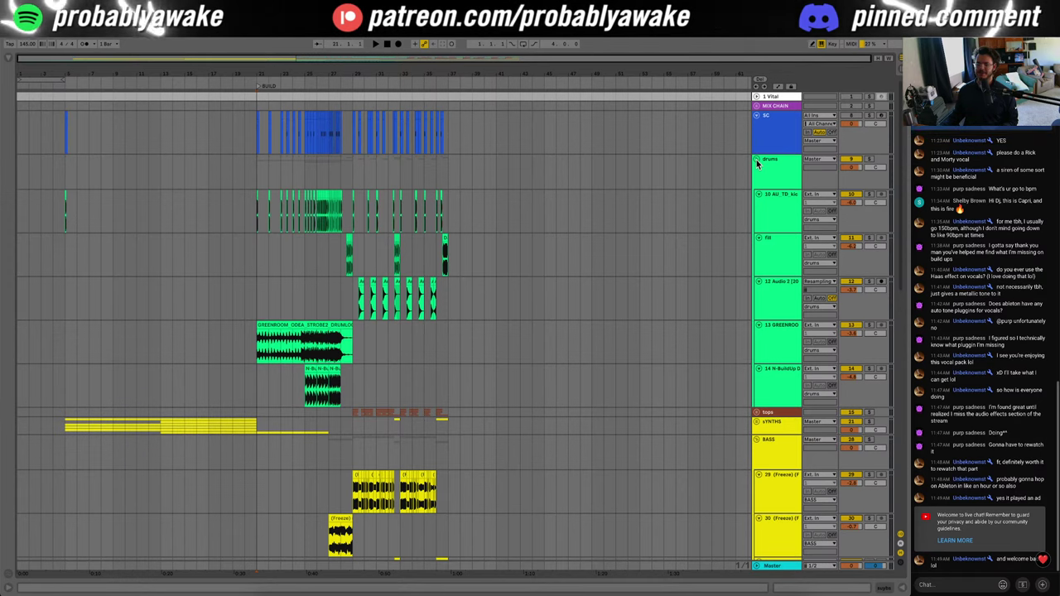
pyautogui.click(759, 159)
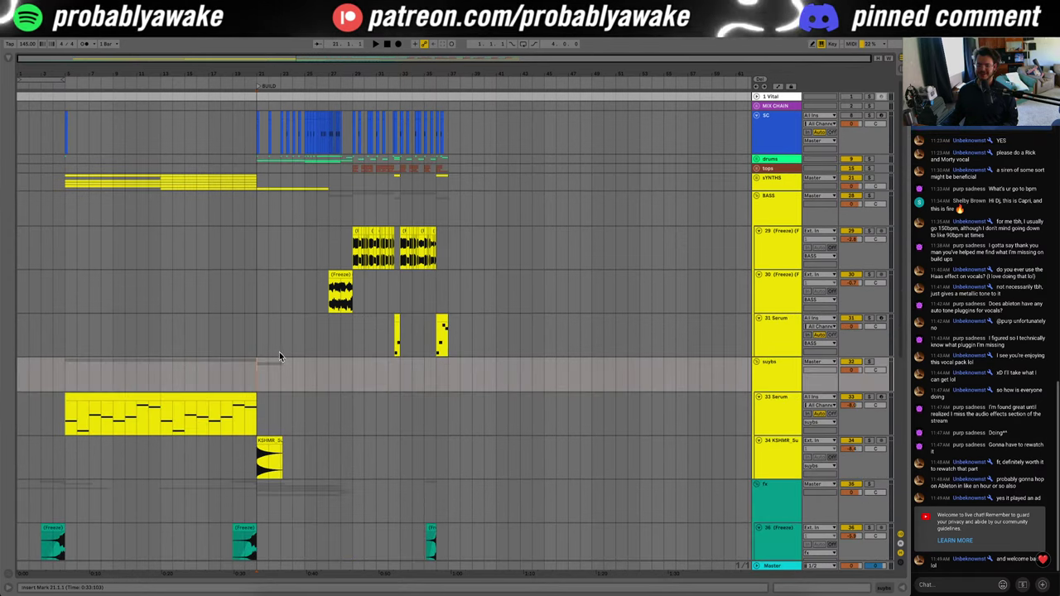
# Step: Examine the arrangement from the intro to the build, including the bass, sub and fx tracks
pyautogui.scroll(5, 280, 356)
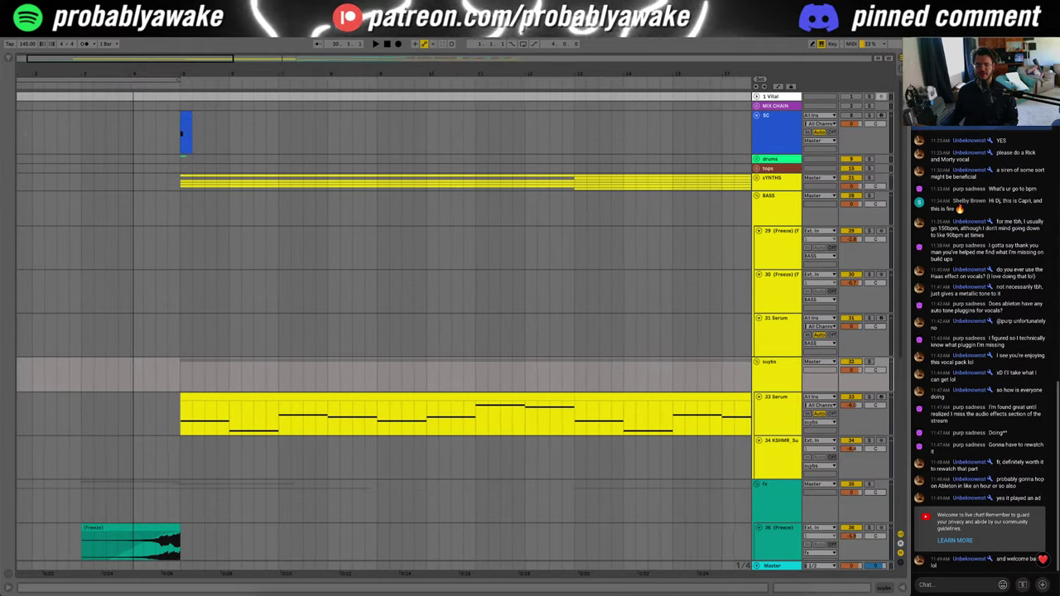
pyautogui.scroll(1, 137, 356)
pyautogui.scroll(-5, 136, 356)
pyautogui.scroll(2, 137, 356)
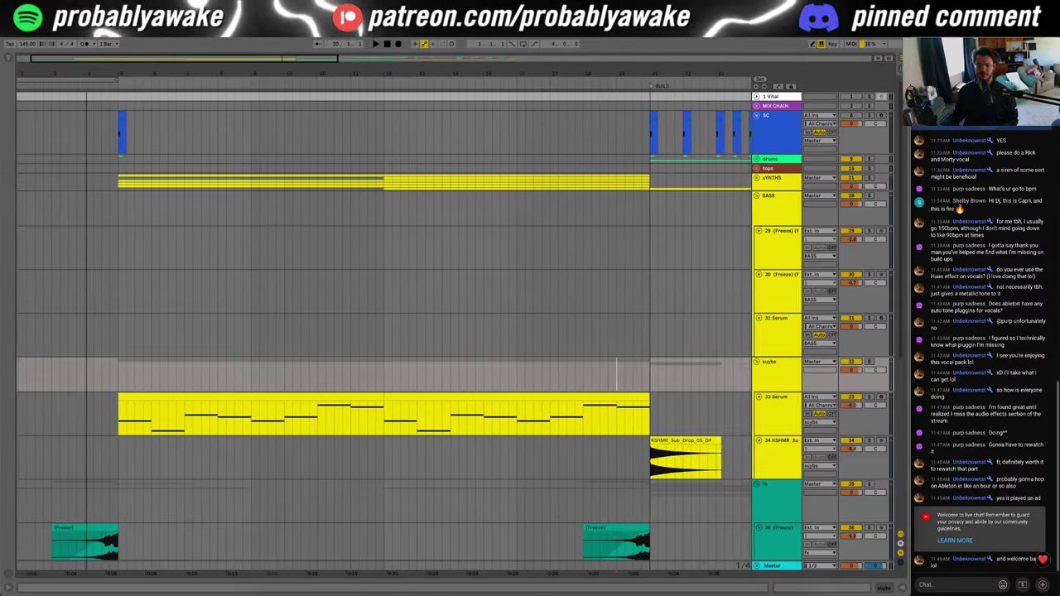
pyautogui.moveTo(33, 63); pyautogui.dragTo(28, 79)
pyautogui.click(140, 219)
pyautogui.moveTo(161, 62); pyautogui.dragTo(322, 57)
pyautogui.scroll(-4, 287, 384)
pyautogui.scroll(3, 764, 456)
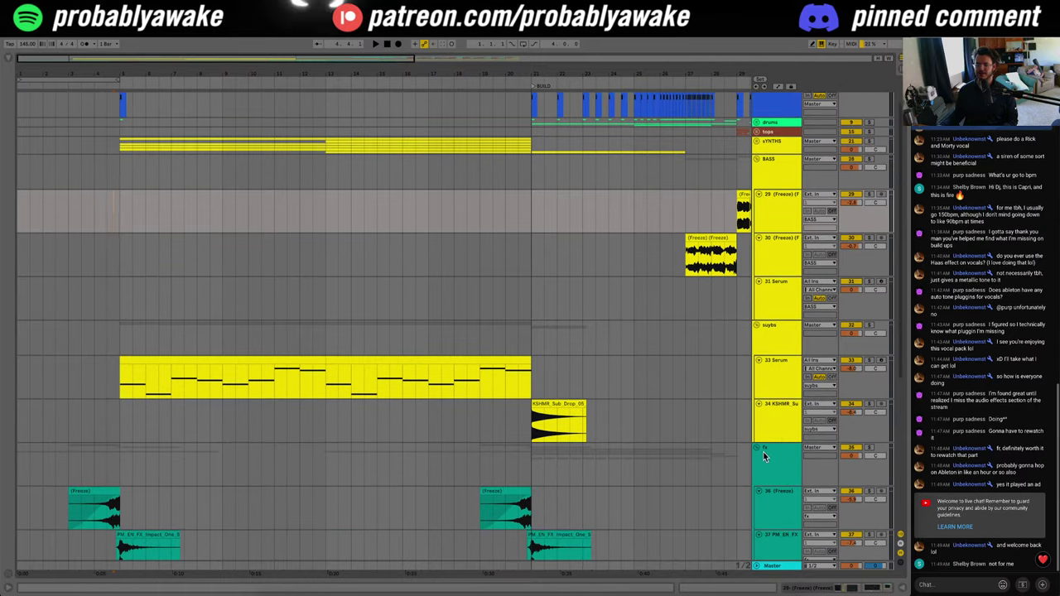
pyautogui.scroll(-2, 584, 444)
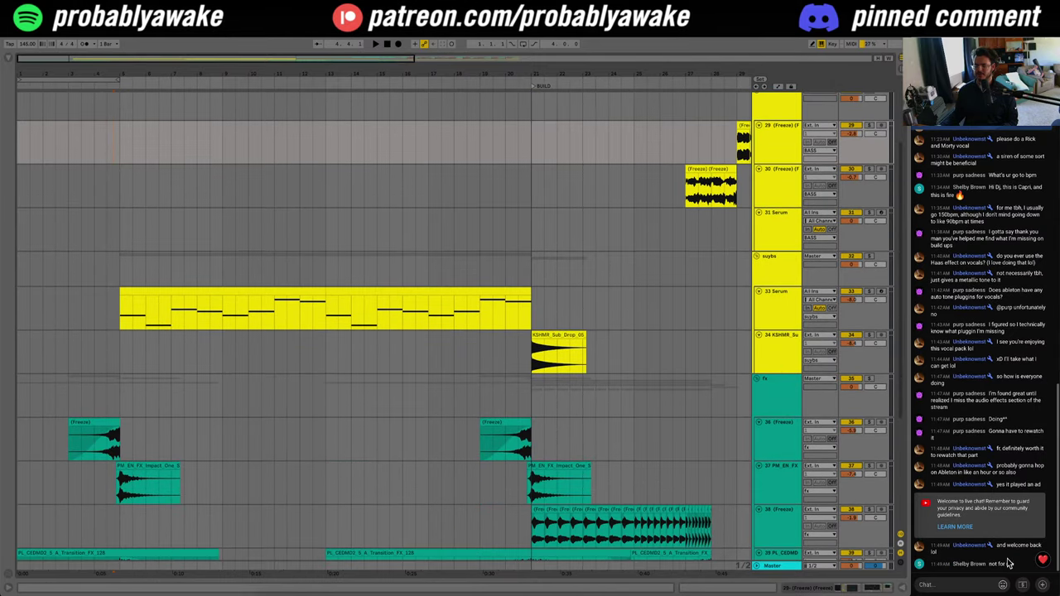
# Step: Check the stream dashboard in YouTube Studio, switch back to Ableton Live and play the intro from about bar 4
pyautogui.hotkey('alt', 'Tab')
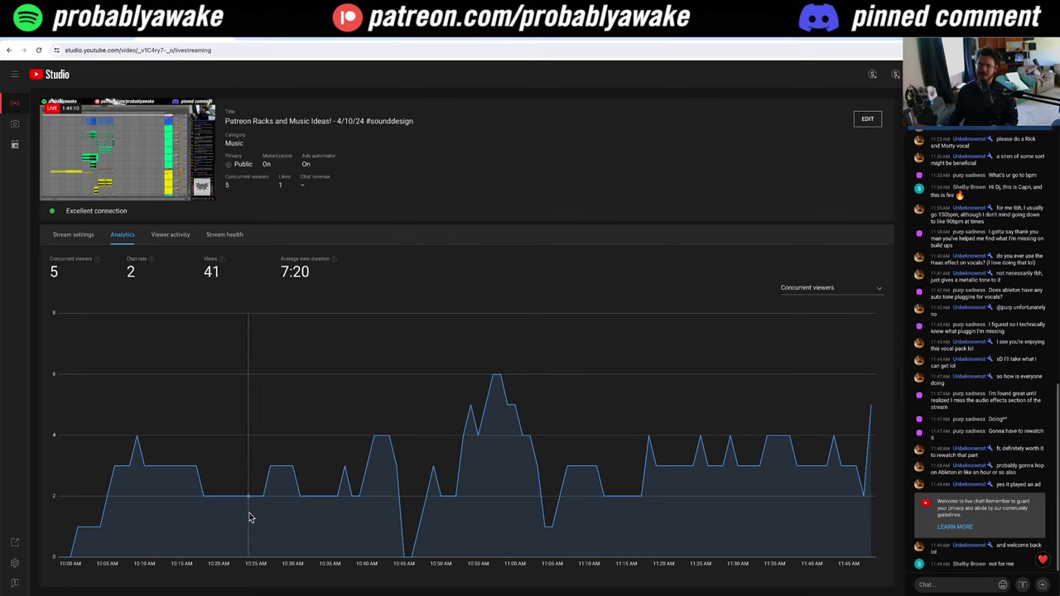
pyautogui.click(353, 593)
pyautogui.scroll(-3, 364, 364)
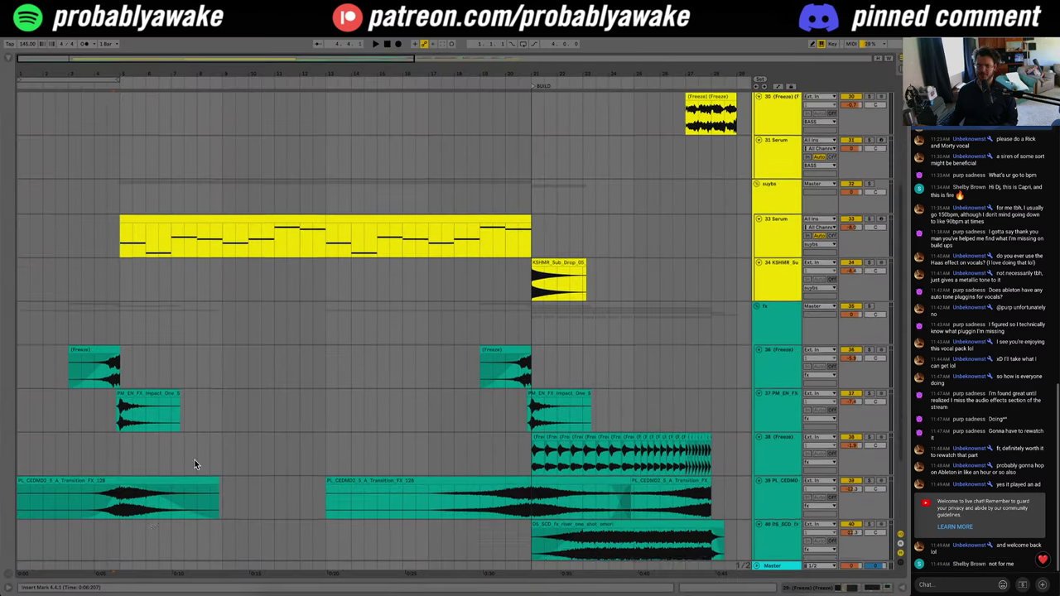
pyautogui.click(108, 404)
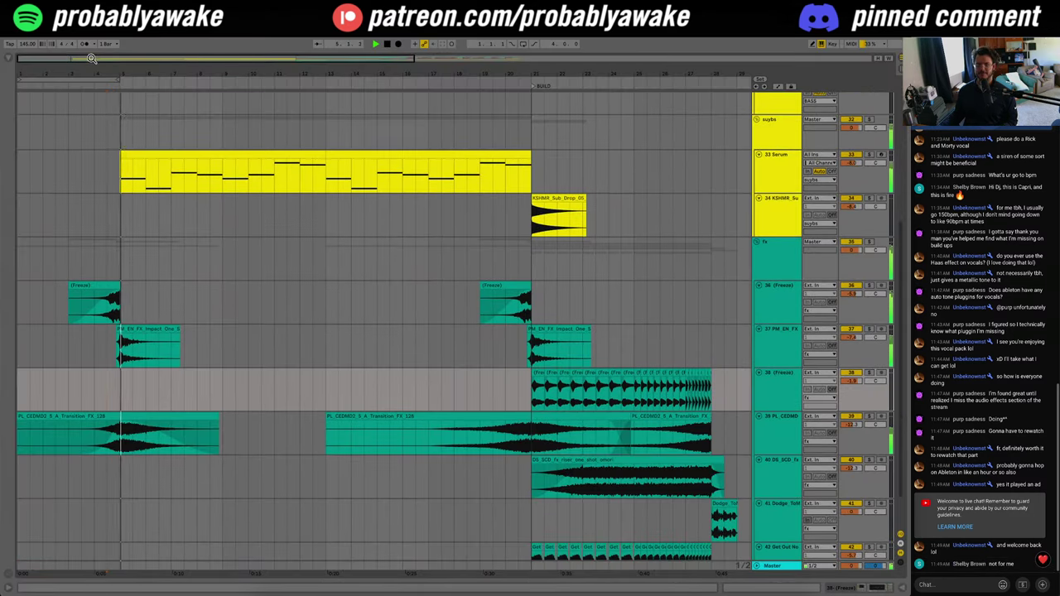
pyautogui.moveTo(91, 58); pyautogui.dragTo(94, 81)
pyautogui.scroll(3, 473, 479)
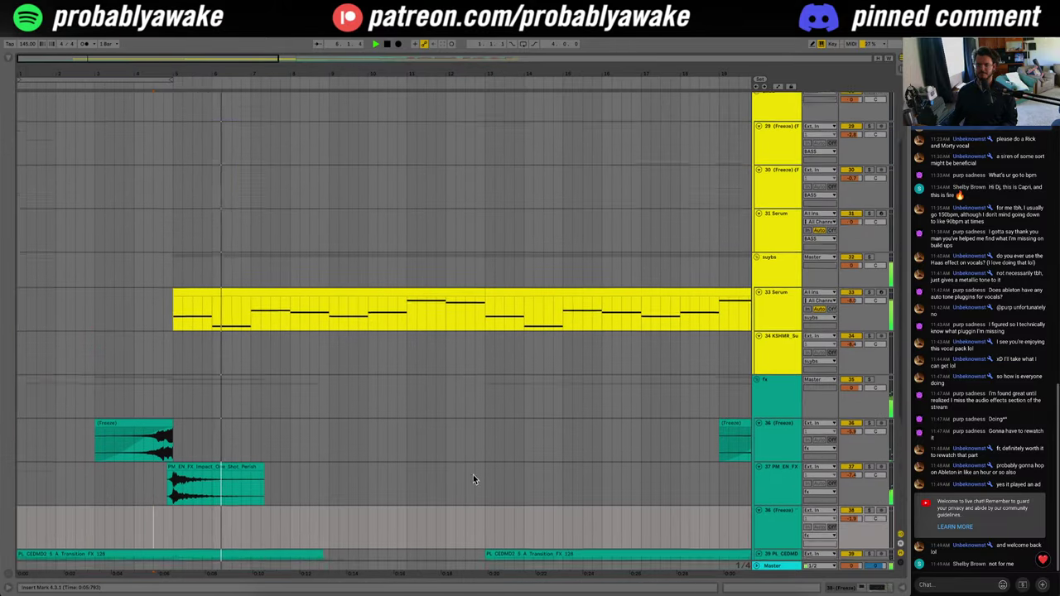
pyautogui.scroll(2, 473, 479)
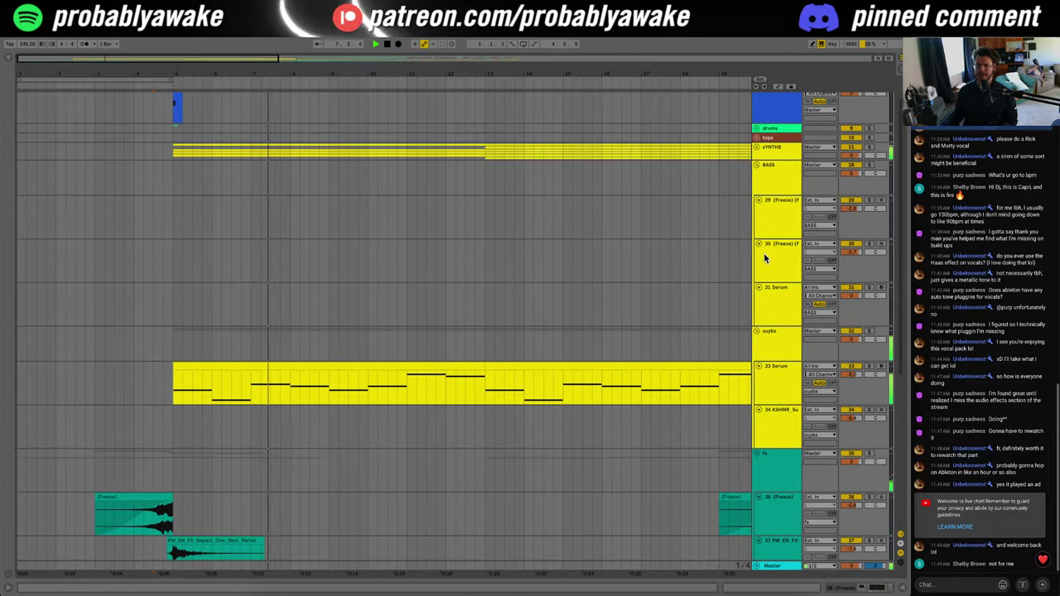
# Step: Switch to Splice, search the samples for "motive" and restrict the results to Your Library
pyautogui.click(757, 438)
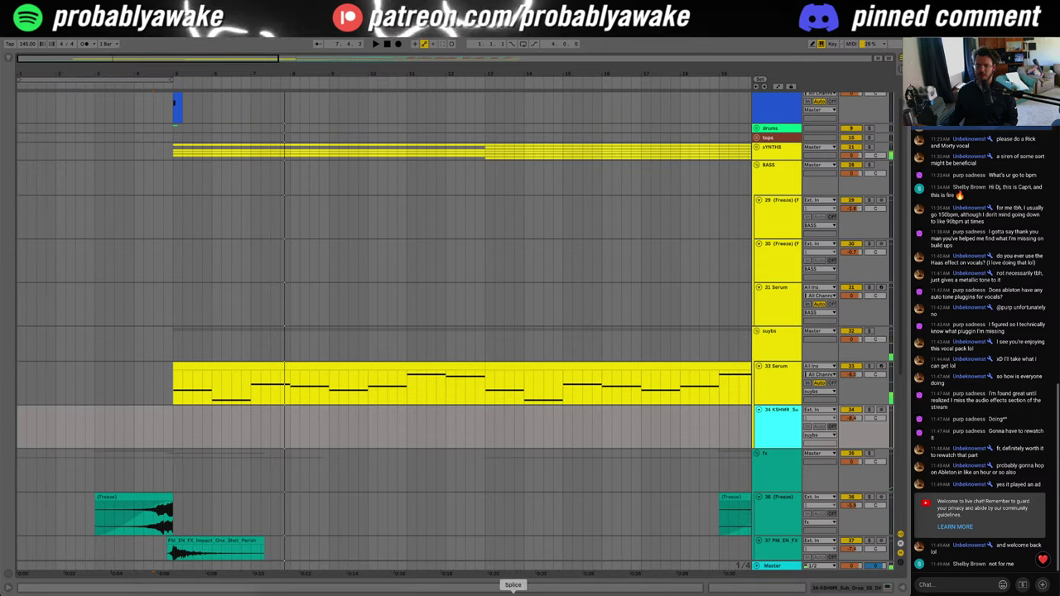
pyautogui.click(513, 594)
pyautogui.click(469, 70)
pyautogui.press('super+a')
pyautogui.press('BackSpace')
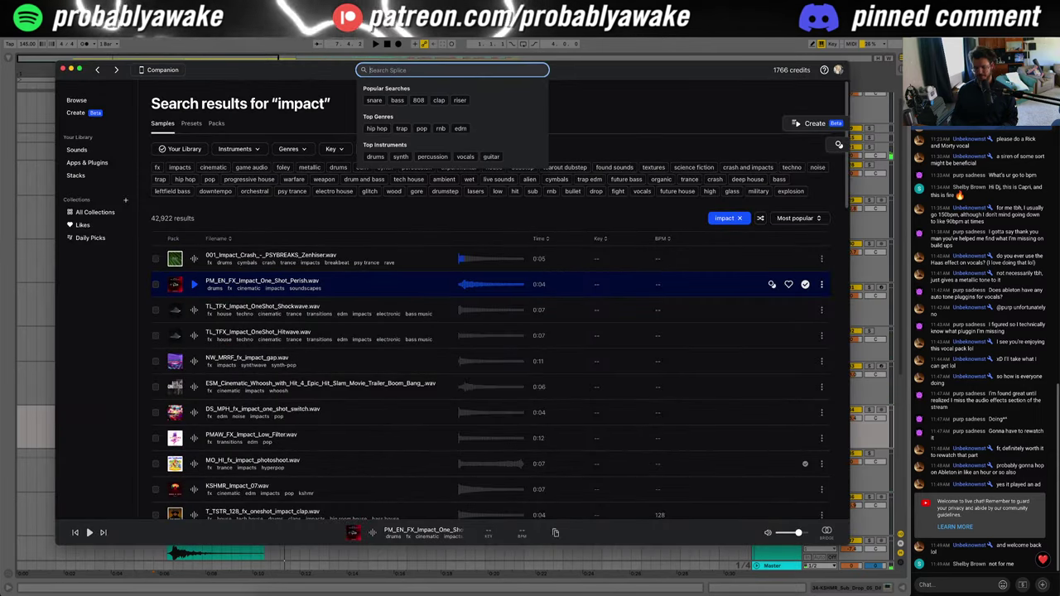
pyautogui.write('motive')
pyautogui.press('Return')
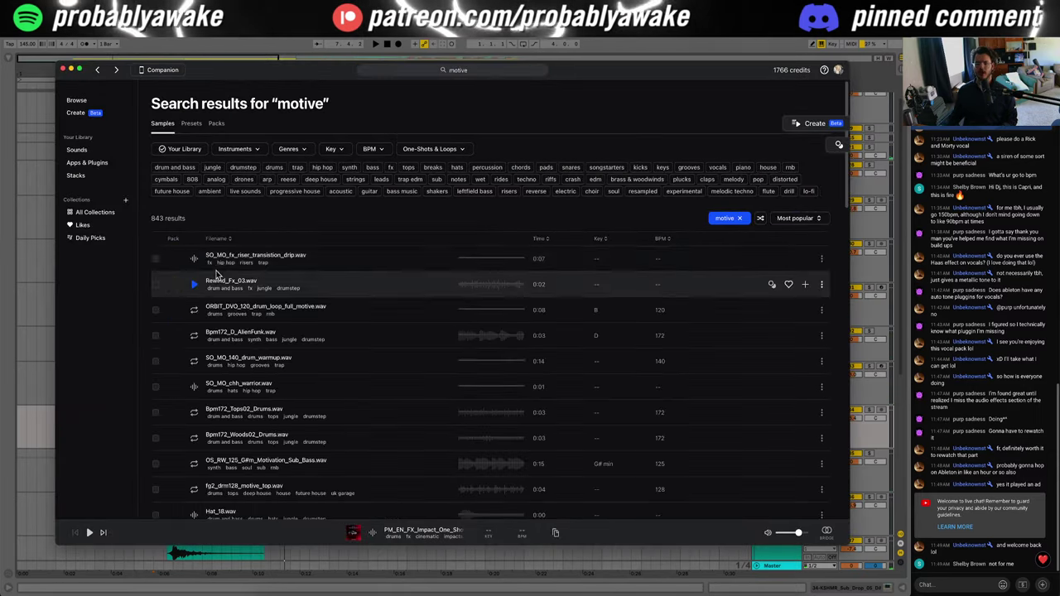
pyautogui.click(181, 148)
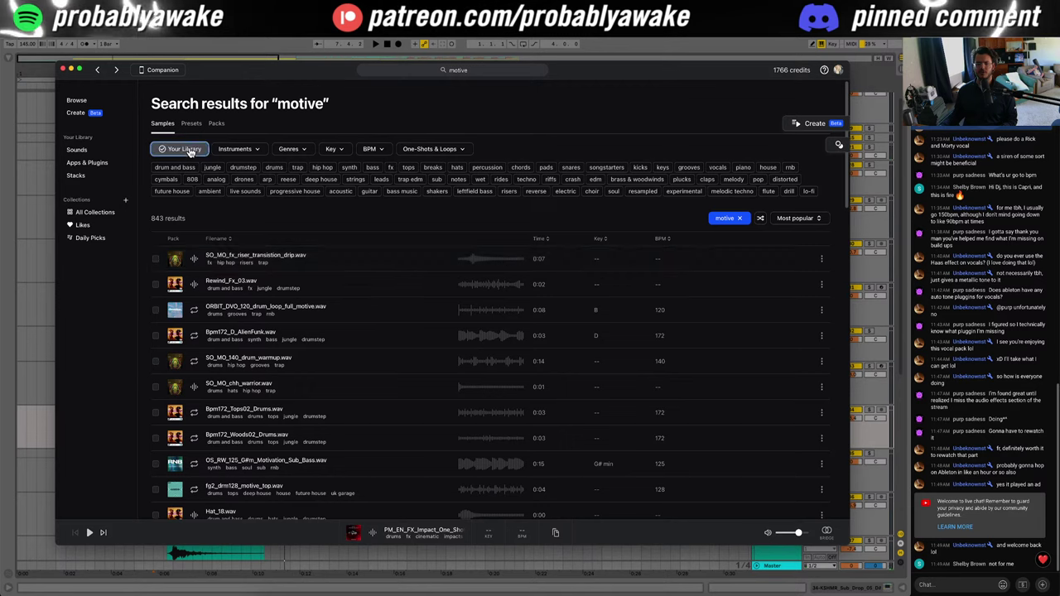
# Step: Search the owned Splice samples for "alice"
pyautogui.click(467, 68)
pyautogui.write('a')
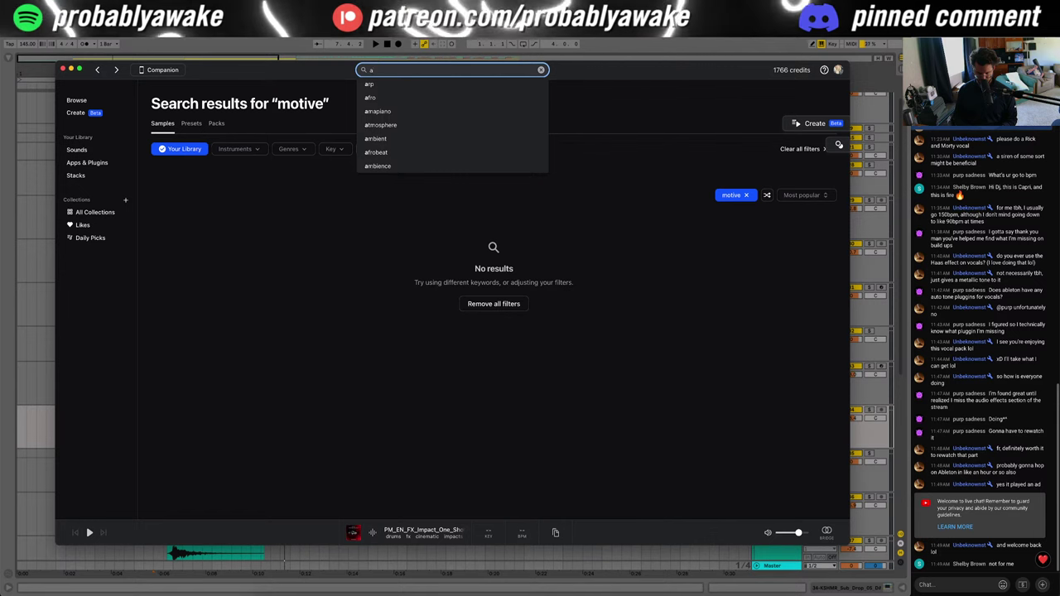
pyautogui.press('BackSpace')
pyautogui.write('vocal')
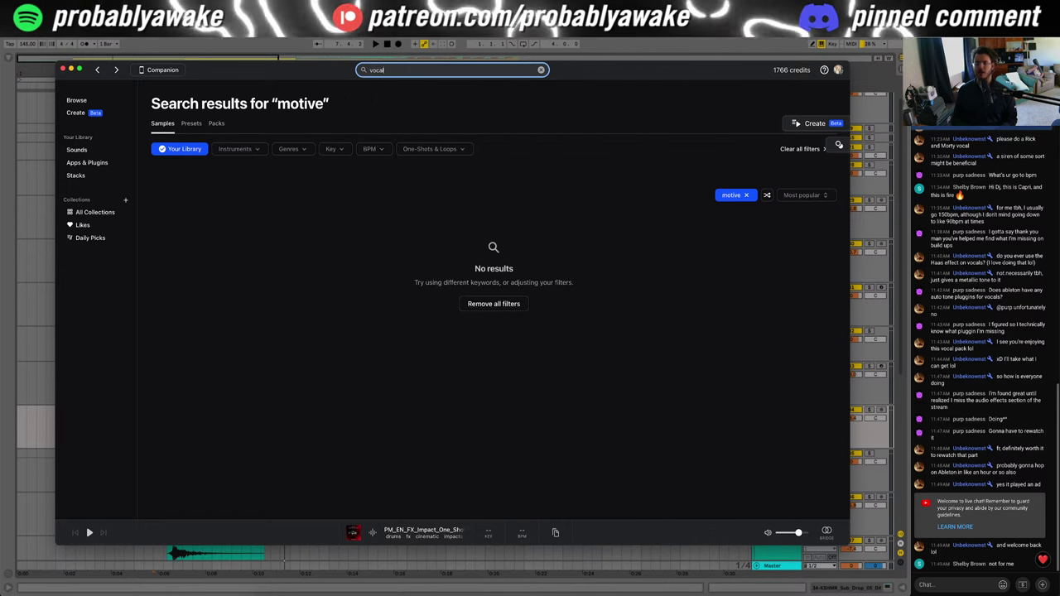
pyautogui.press('Return')
pyautogui.write('alice')
pyautogui.press('Return')
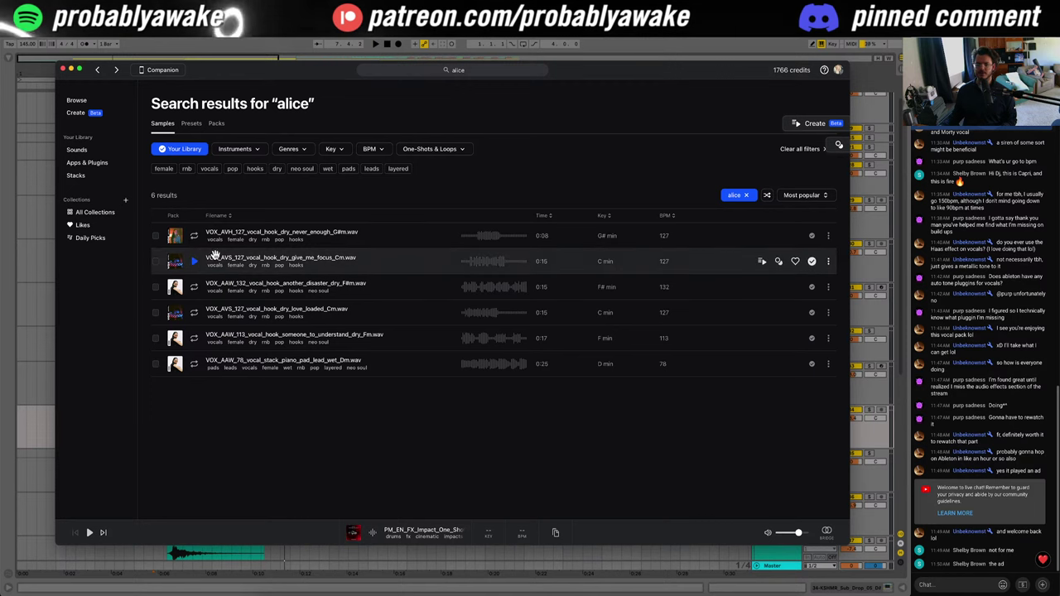
# Step: Preview the "another_disaster" and "love_loaded" vocal hooks and copy the sample VOX_AVS_127_vocal_hook_dry_love_loaded_Cm.wav
pyautogui.click(193, 292)
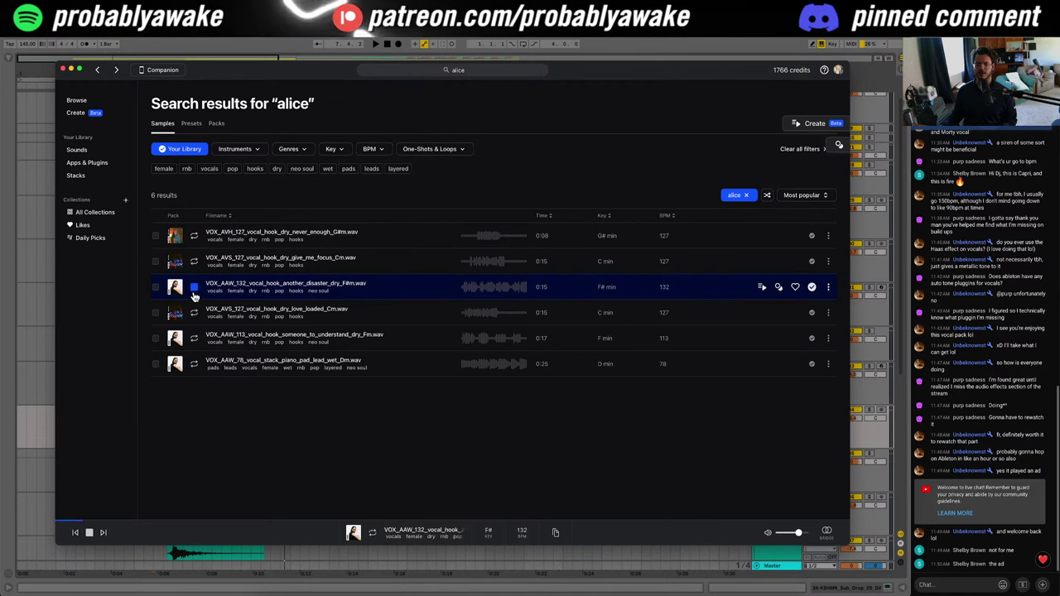
pyautogui.click(194, 315)
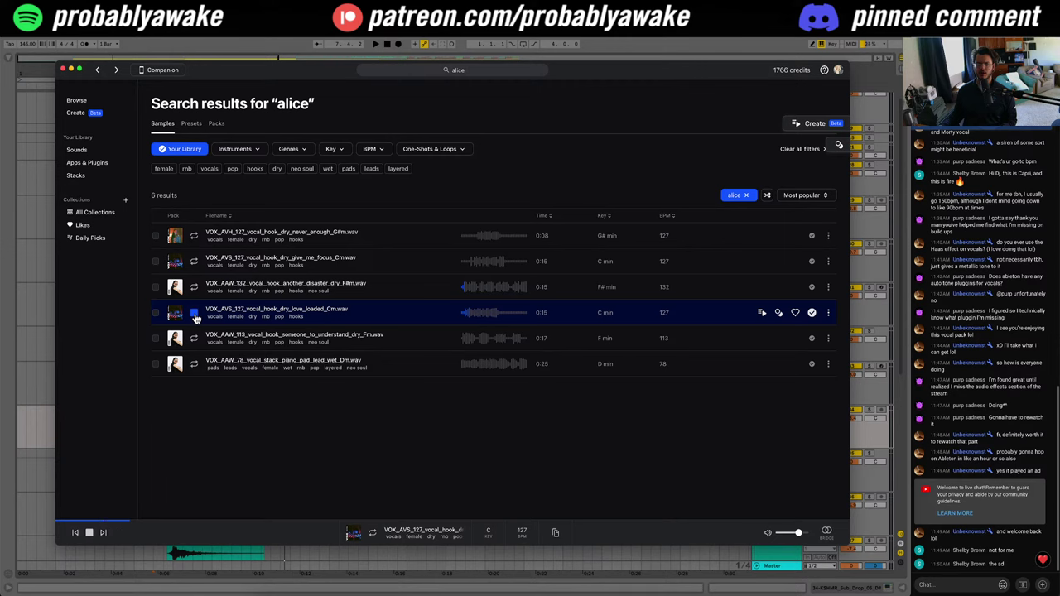
pyautogui.press('super+c')
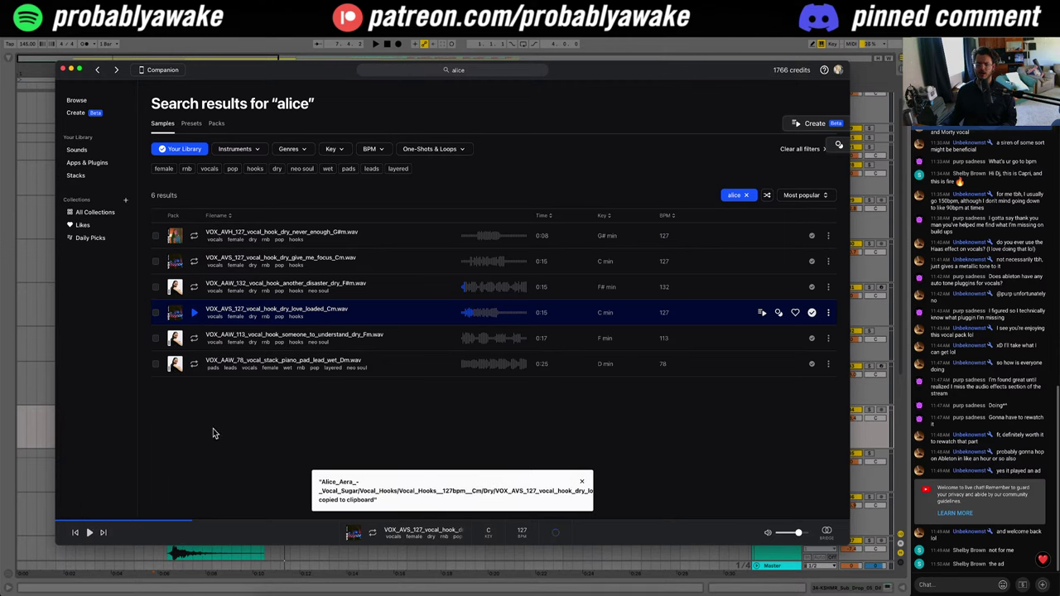
# Step: Return to Ableton Live and paste the vocal hook at bar 5 on the KSHMR sub-drop track
pyautogui.click(22, 493)
pyautogui.click(173, 430)
pyautogui.press('super+v')
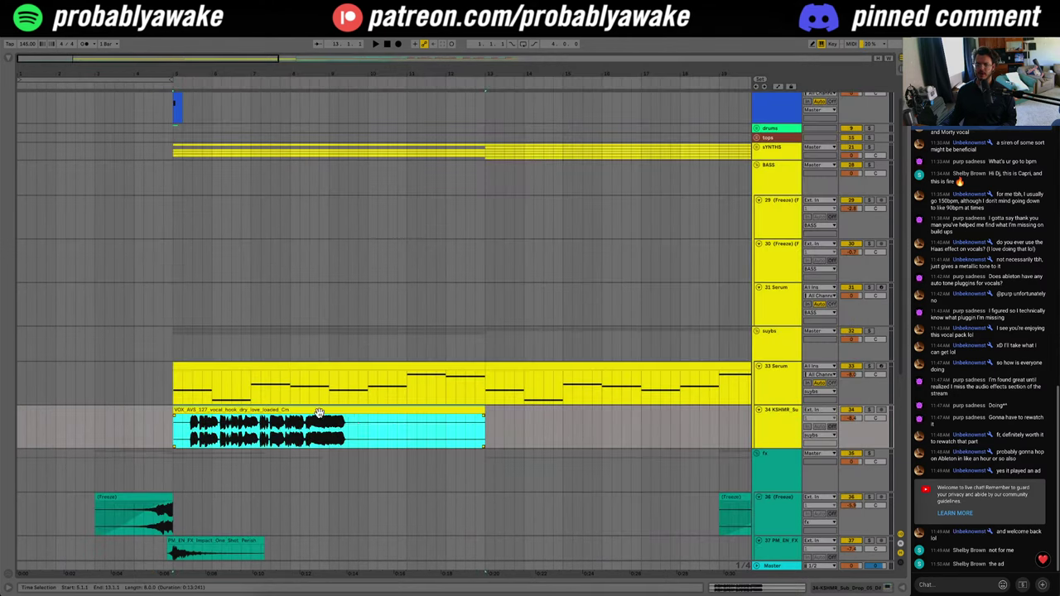
pyautogui.scroll(-2, 162, 555)
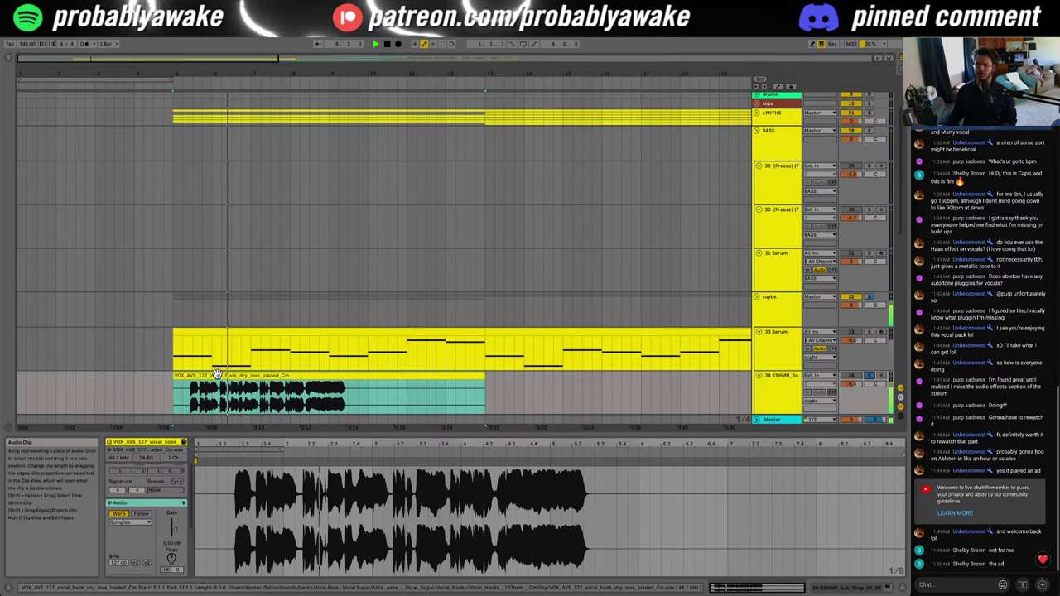
# Step: Trim the end of the vocal clip to keep about the first one and a half bars, and play it back
pyautogui.click(226, 400)
pyautogui.moveTo(485, 397); pyautogui.dragTo(230, 373)
pyautogui.click(175, 397)
pyautogui.press('space')
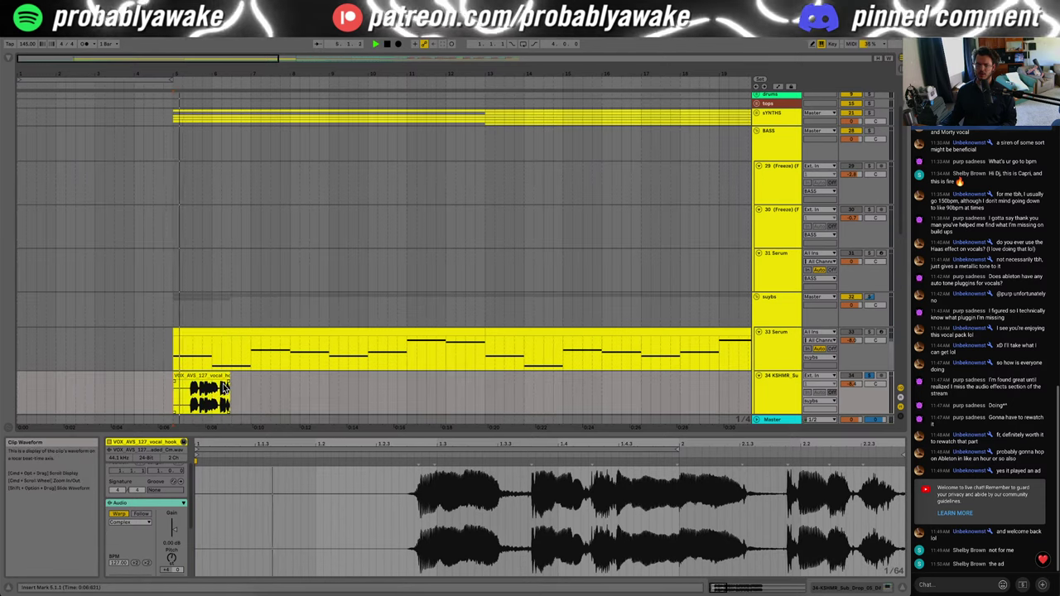
# Step: Refine the end trim of the vocal clip slightly and audition the phrase from bar 5
pyautogui.click(218, 377)
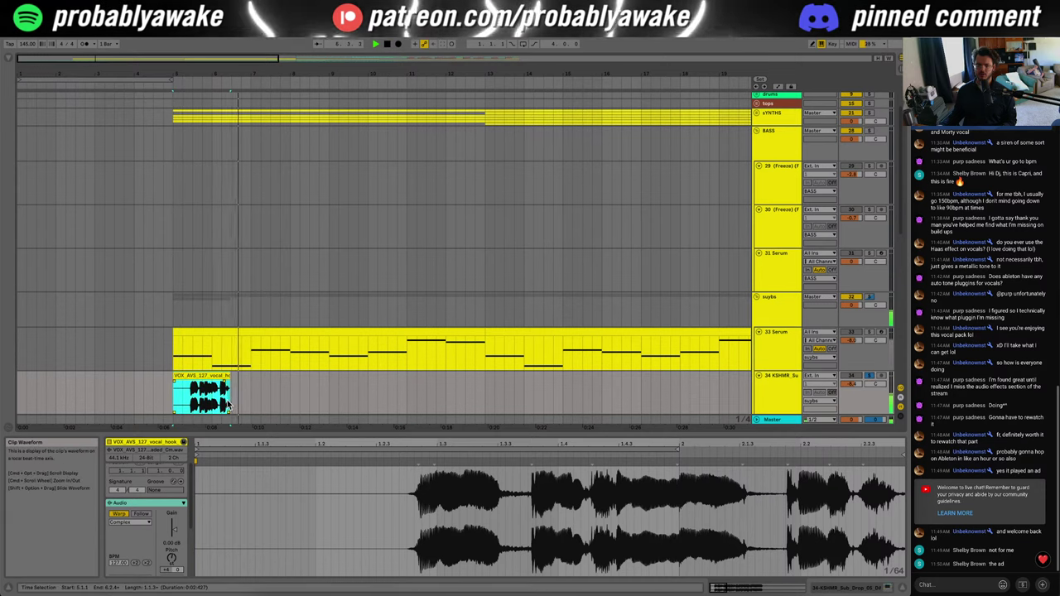
pyautogui.moveTo(230, 377); pyautogui.dragTo(190, 377)
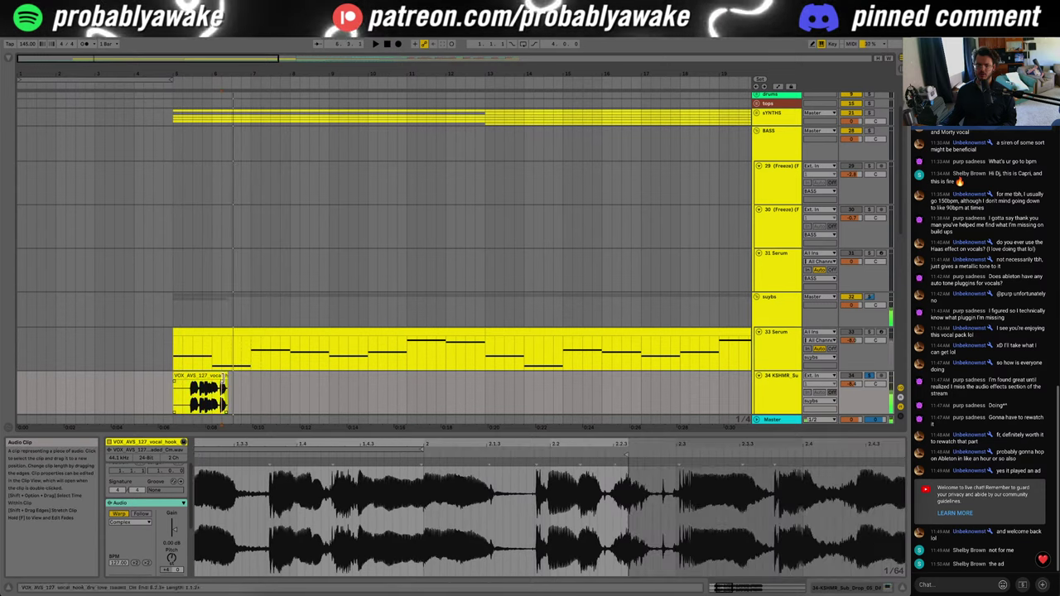
pyautogui.press('super+z')
pyautogui.click(175, 392)
pyautogui.press('space')
pyautogui.click(197, 379)
pyautogui.scroll(-3, 197, 379)
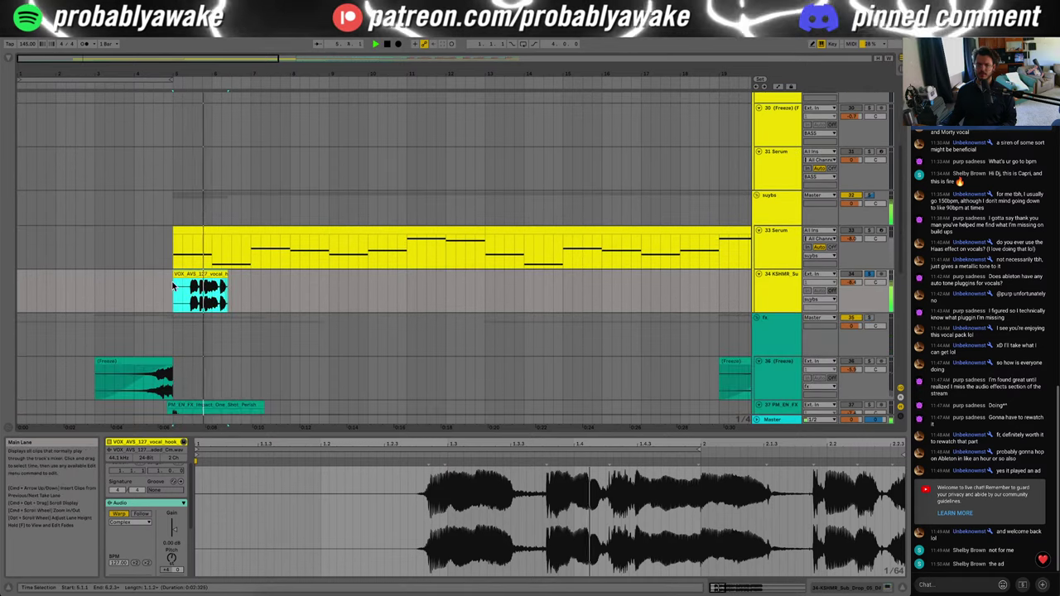
# Step: Duplicate the vocal phrase and move the copy to bar 9, and duplicate bars 5 to 13 of the track to fill up to bar 21
pyautogui.moveTo(174, 286); pyautogui.dragTo(251, 285)
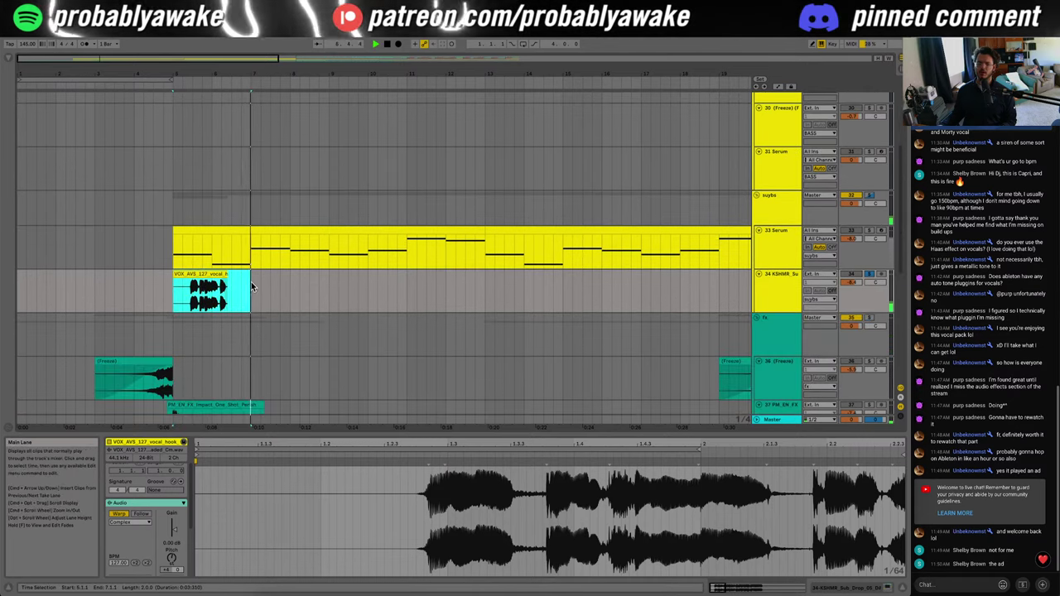
pyautogui.press('super+d')
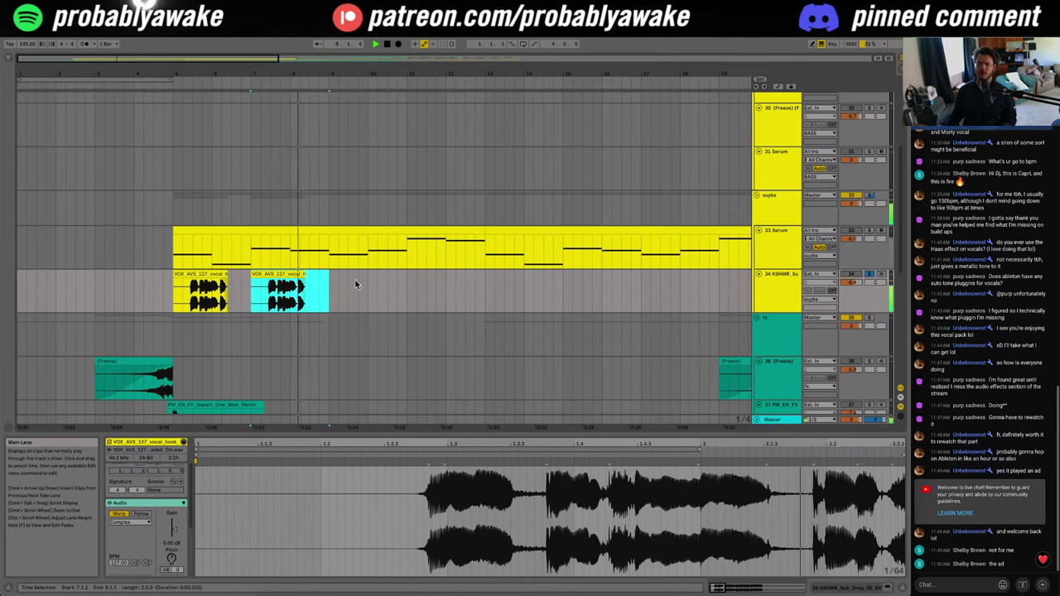
pyautogui.moveTo(278, 276); pyautogui.dragTo(363, 286)
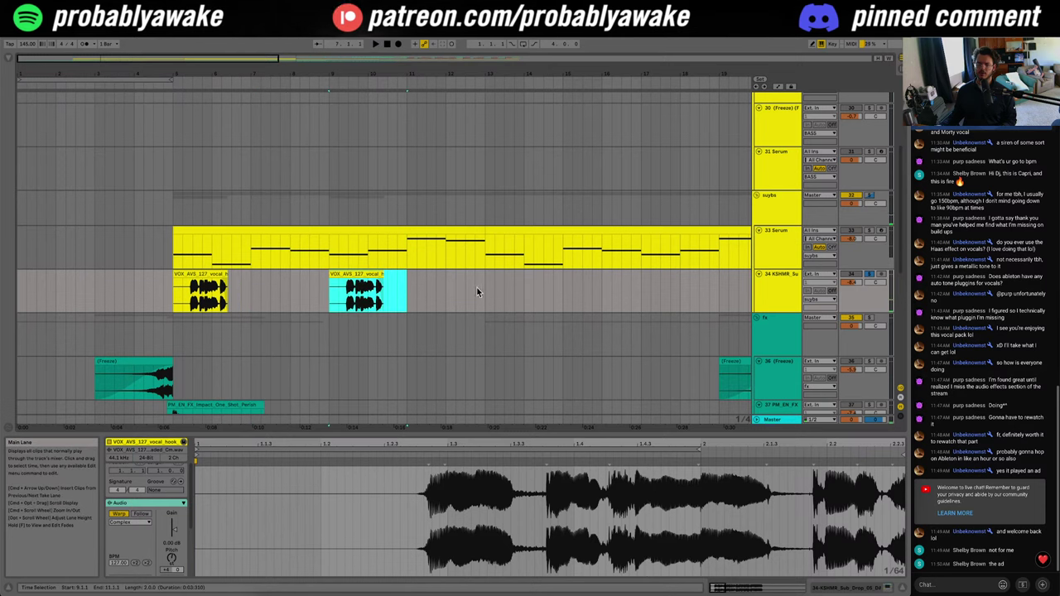
pyautogui.moveTo(480, 286); pyautogui.dragTo(174, 286)
pyautogui.press('super+d')
# Step: Insert a new audio track below the KSHMR sub-drop track and move the four vocal clips onto it
pyautogui.doubleClick(791, 290)
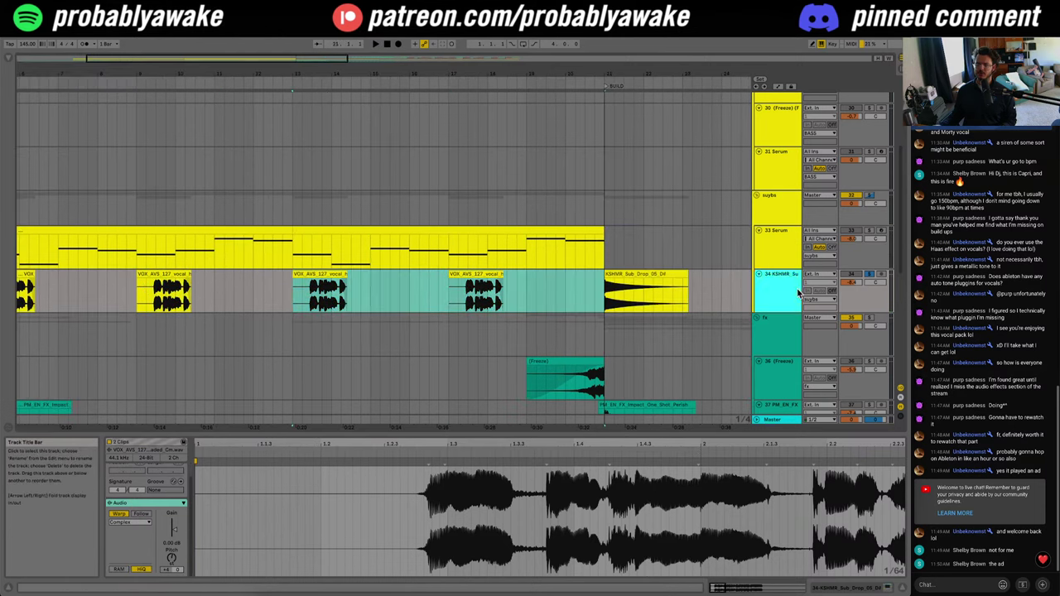
pyautogui.hscroll(-2, 334, 346)
pyautogui.click(776, 289)
pyautogui.press('super+t')
pyautogui.moveTo(663, 295); pyautogui.dragTo(67, 342)
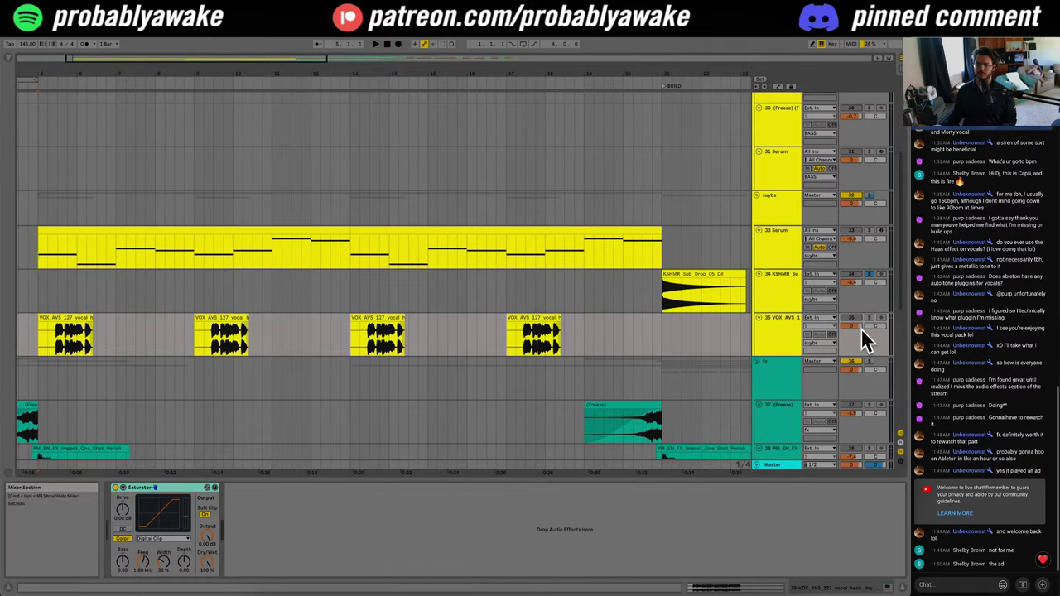
# Step: Find the Reverb effect in the browser and add it to the vocal hook track after the Saturator
pyautogui.click(6, 63)
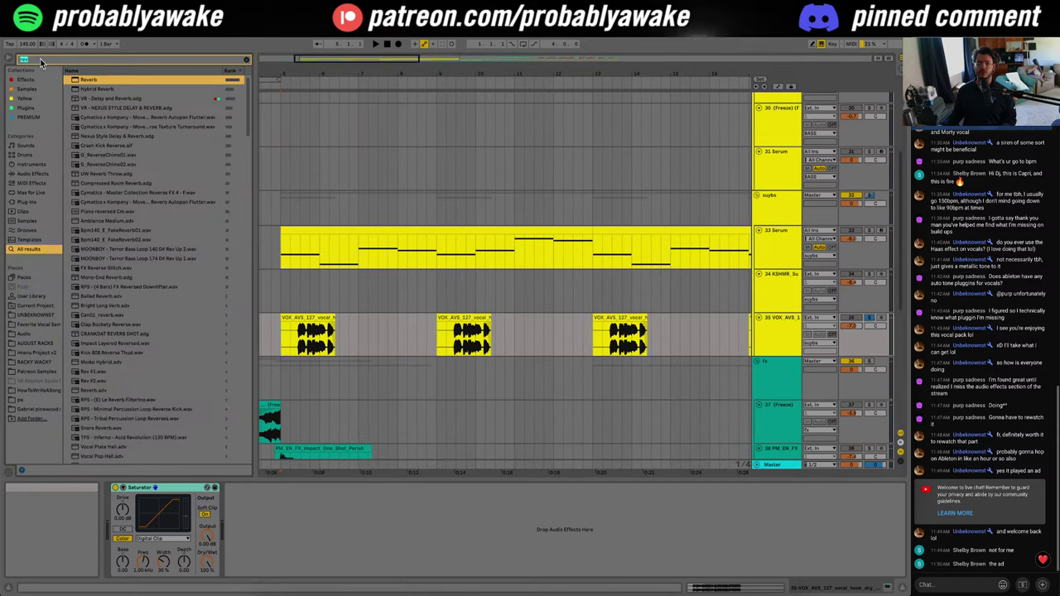
pyautogui.click(41, 62)
pyautogui.write('reve')
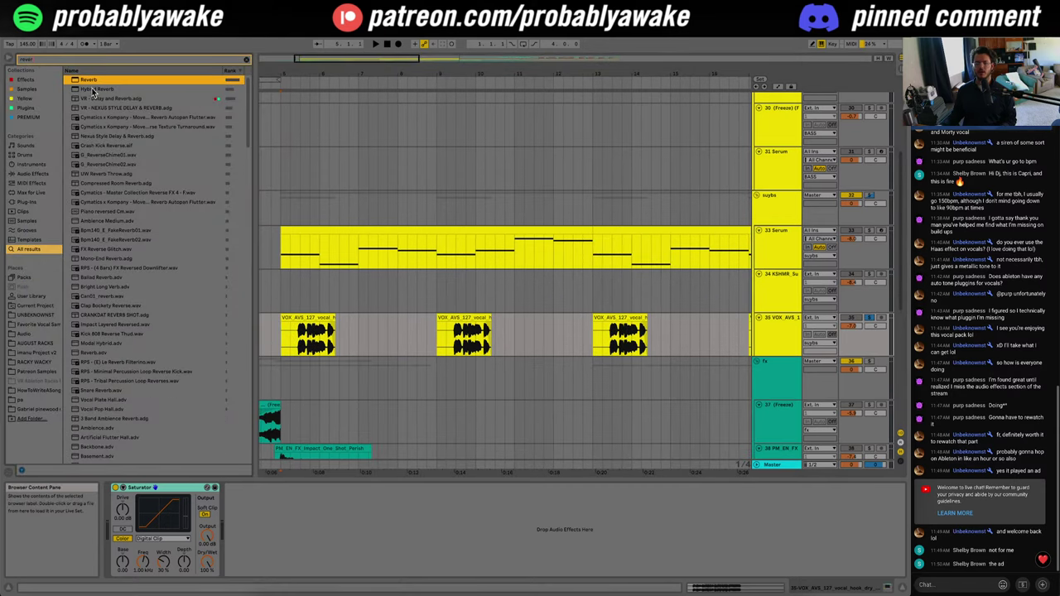
pyautogui.moveTo(360, 328); pyautogui.dragTo(286, 342)
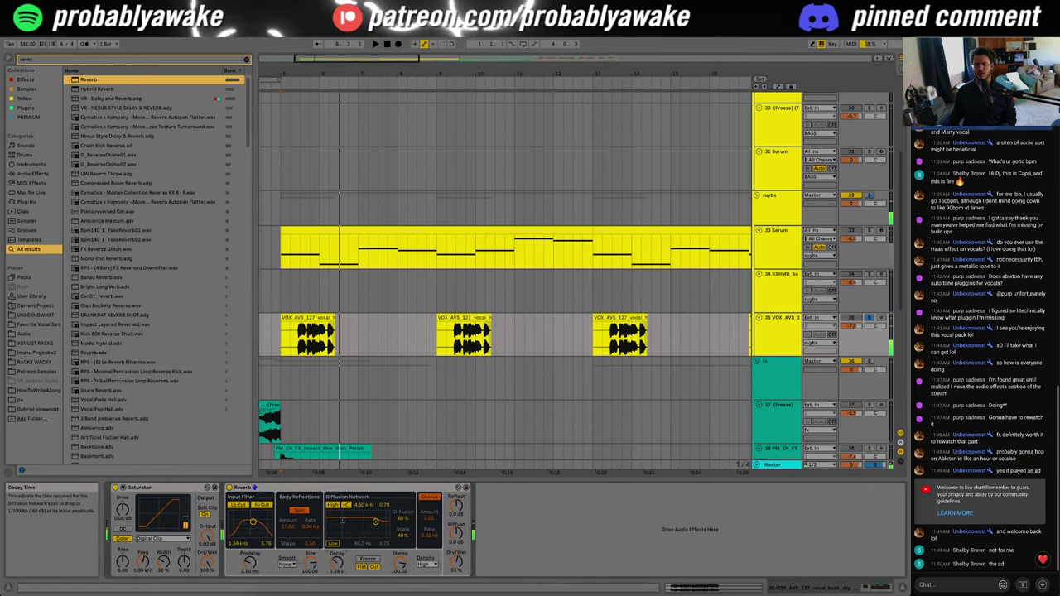
# Step: Lengthen the Reverb's decay time and raise its dry/wet mix while repeatedly auditioning the vocal phrase
pyautogui.press('space')
pyautogui.moveTo(336, 563); pyautogui.dragTo(336, 532)
pyautogui.moveTo(456, 563); pyautogui.dragTo(456, 535)
pyautogui.moveTo(336, 563); pyautogui.dragTo(337, 579)
pyautogui.press('space')
pyautogui.press('space')
pyautogui.moveTo(356, 78); pyautogui.dragTo(402, 63)
pyautogui.moveTo(336, 563); pyautogui.dragTo(336, 593)
pyautogui.press('space')
pyautogui.press('space')
pyautogui.moveTo(457, 563)
pyautogui.mouseDown()
pyautogui.moveTo(457, 587)
pyautogui.moveTo(457, 554)
pyautogui.mouseUp()
pyautogui.moveTo(336, 562); pyautogui.dragTo(337, 527)
pyautogui.press('space')
pyautogui.press('space')
# Step: Set the Reverb's input filter to about 1.79 kHz and its decay to about 4.76 s while auditioning the vocal
pyautogui.moveTo(252, 522); pyautogui.dragTo(256, 523)
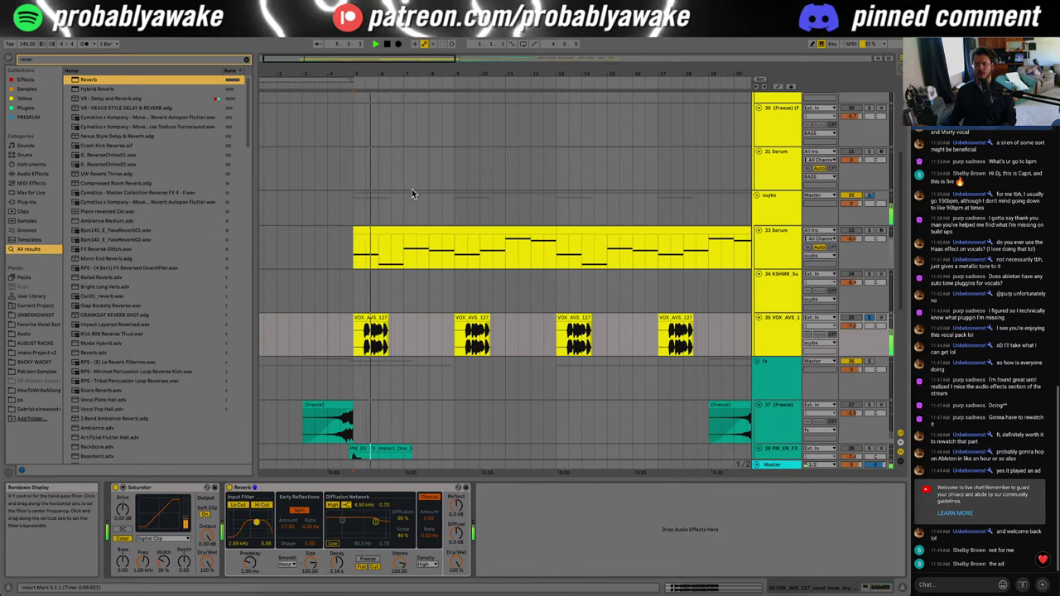
pyautogui.press('space')
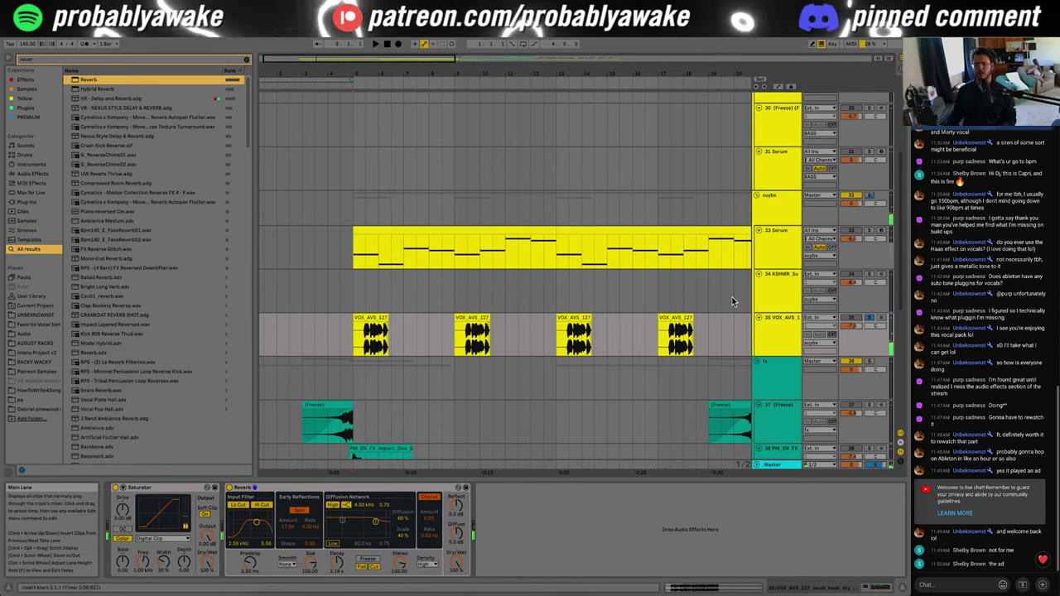
pyautogui.press('space')
pyautogui.moveTo(256, 523); pyautogui.dragTo(254, 525)
pyautogui.click(330, 335)
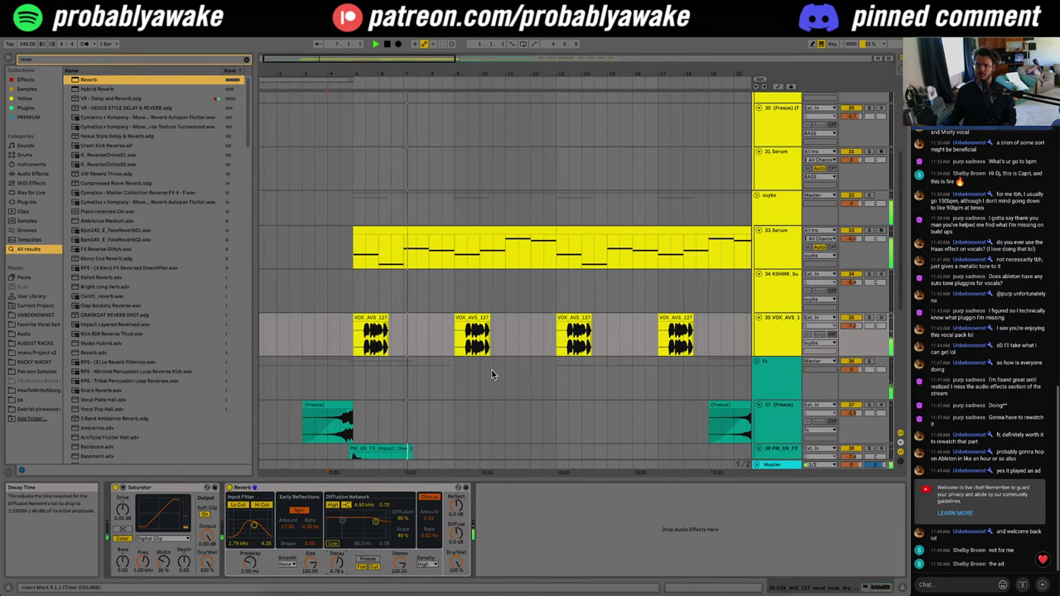
# Step: Slide the audio inside the vocal clip at bar 9 and trim the clip's start to 9.3.1 during playback
pyautogui.click(467, 362)
pyautogui.click(760, 318)
pyautogui.click(760, 318)
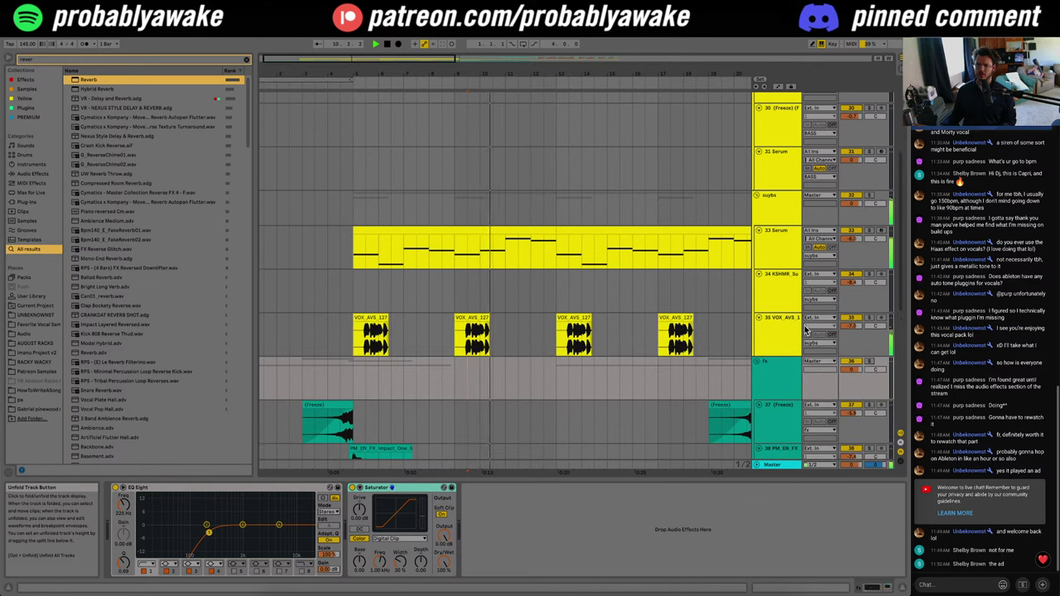
pyautogui.click(484, 316)
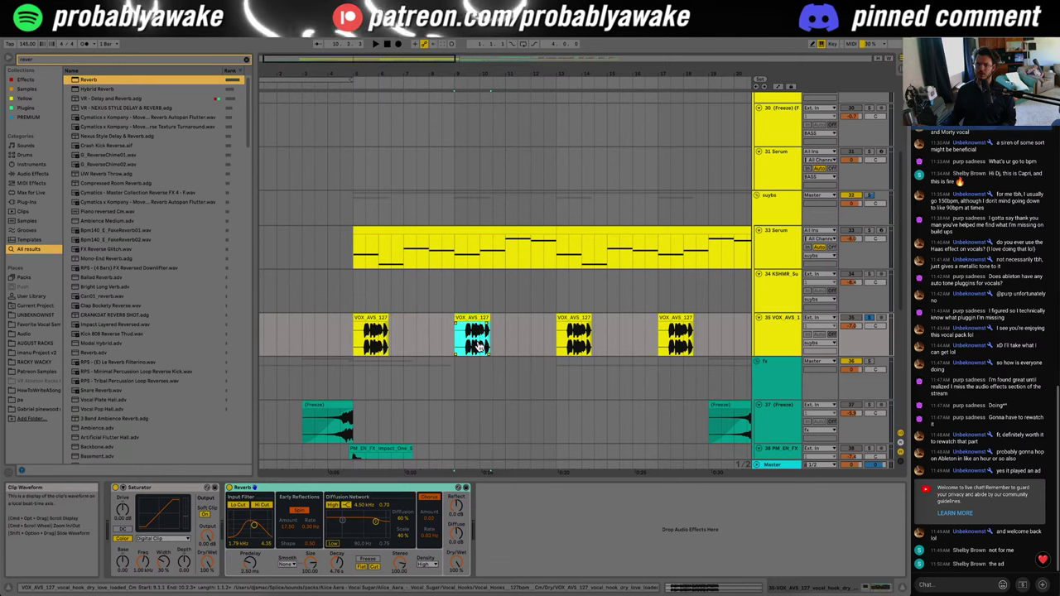
pyautogui.press('space')
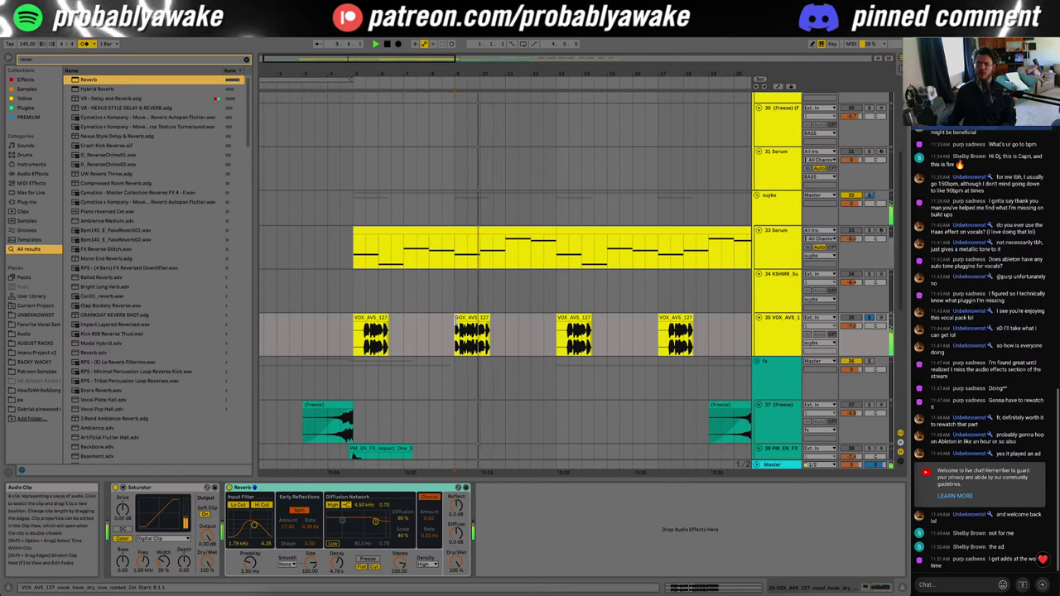
pyautogui.click(478, 341)
pyautogui.moveTo(455, 320); pyautogui.dragTo(469, 320)
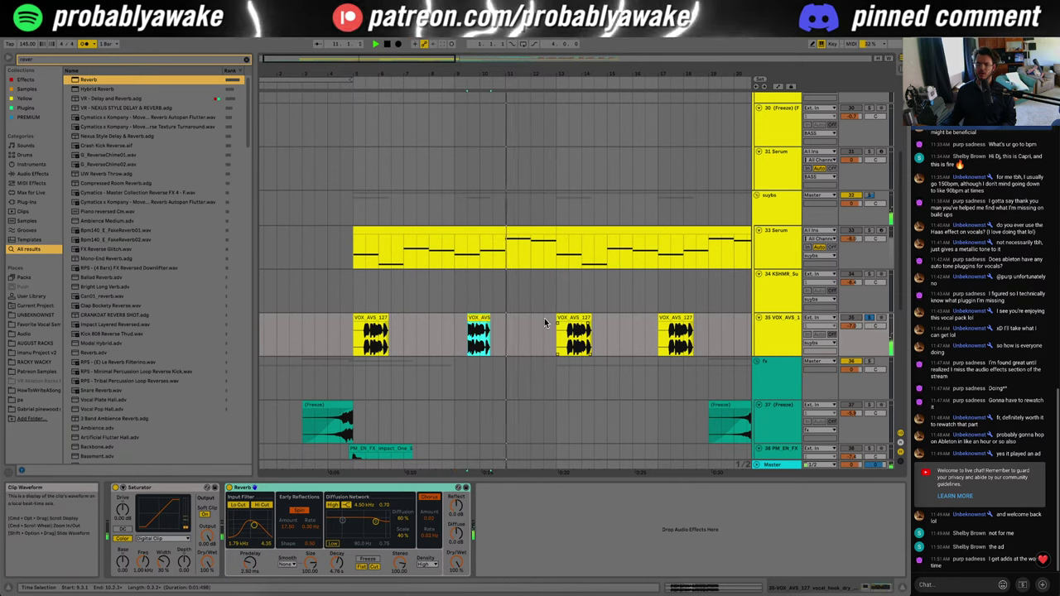
# Step: Trim about two beats off the start of the vocal clip at bar 13 and delete the clip at bar 17
pyautogui.click(576, 331)
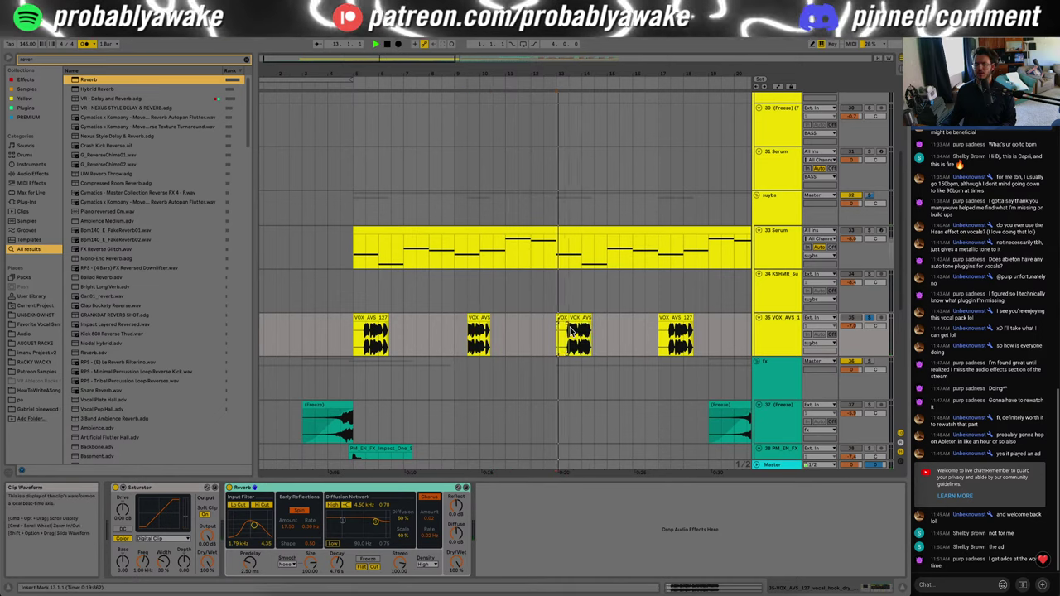
pyautogui.click(561, 319)
pyautogui.press('space')
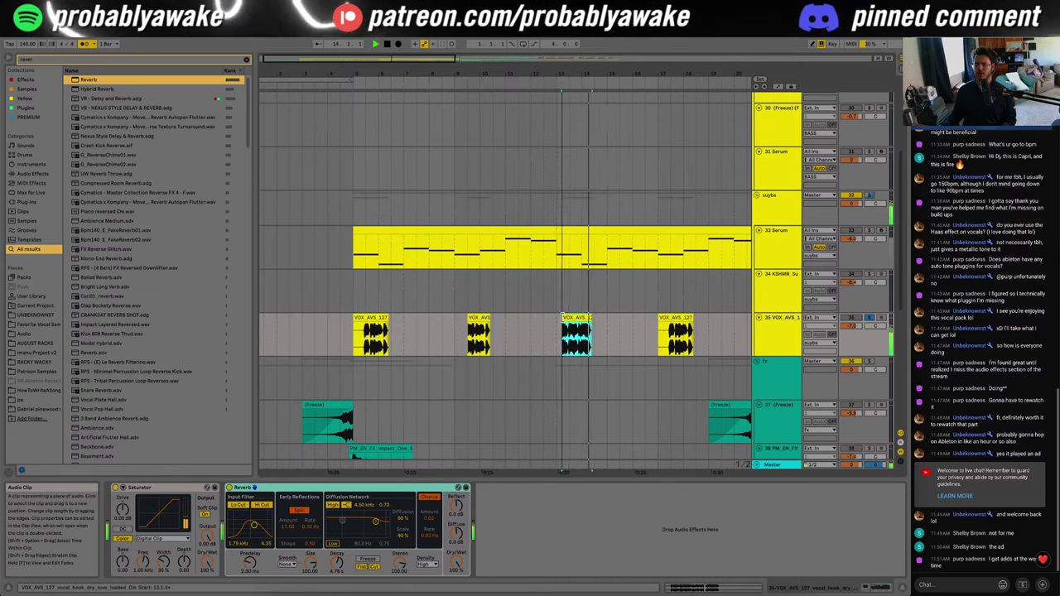
pyautogui.click(560, 328)
pyautogui.press('space')
pyautogui.press('space')
pyautogui.moveTo(563, 319); pyautogui.dragTo(568, 319)
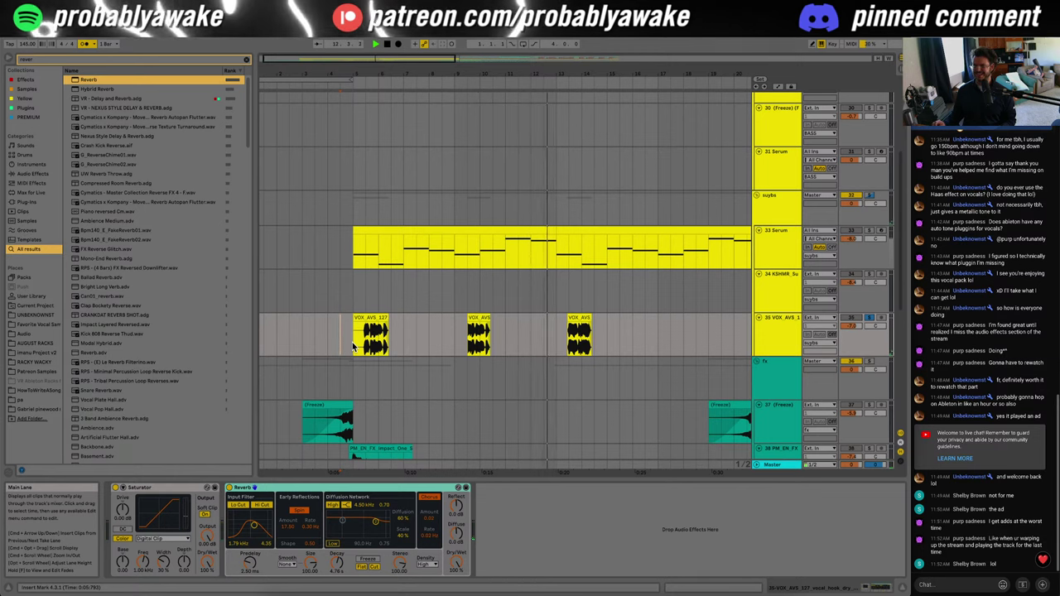
# Step: Try duplicating bars 5 to 17 of the vocal track, and undo the duplication
pyautogui.click(477, 336)
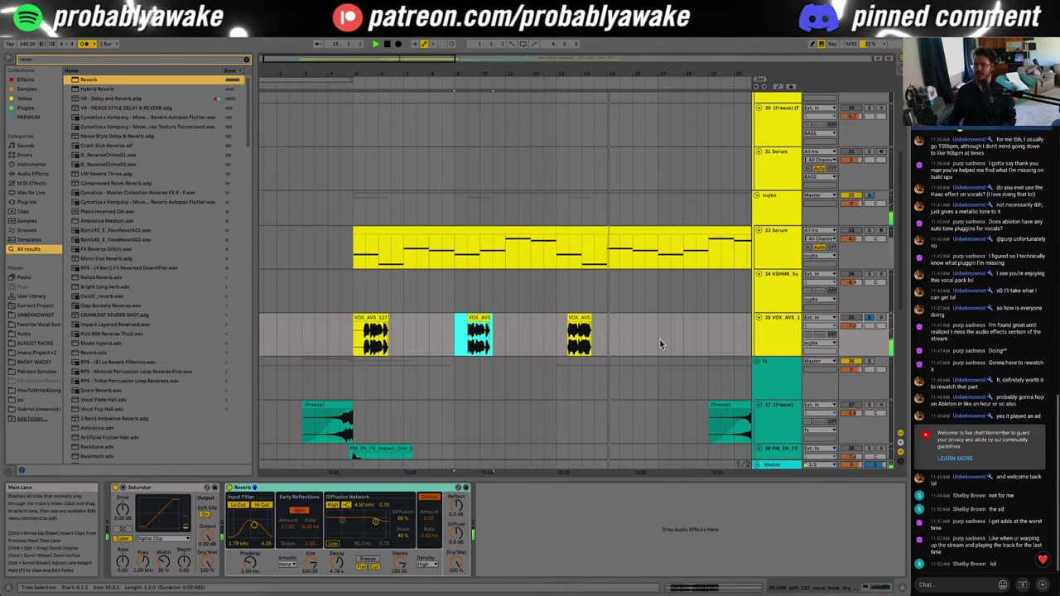
pyautogui.moveTo(660, 345); pyautogui.dragTo(353, 336)
pyautogui.hotkey('ctrl', 'd')
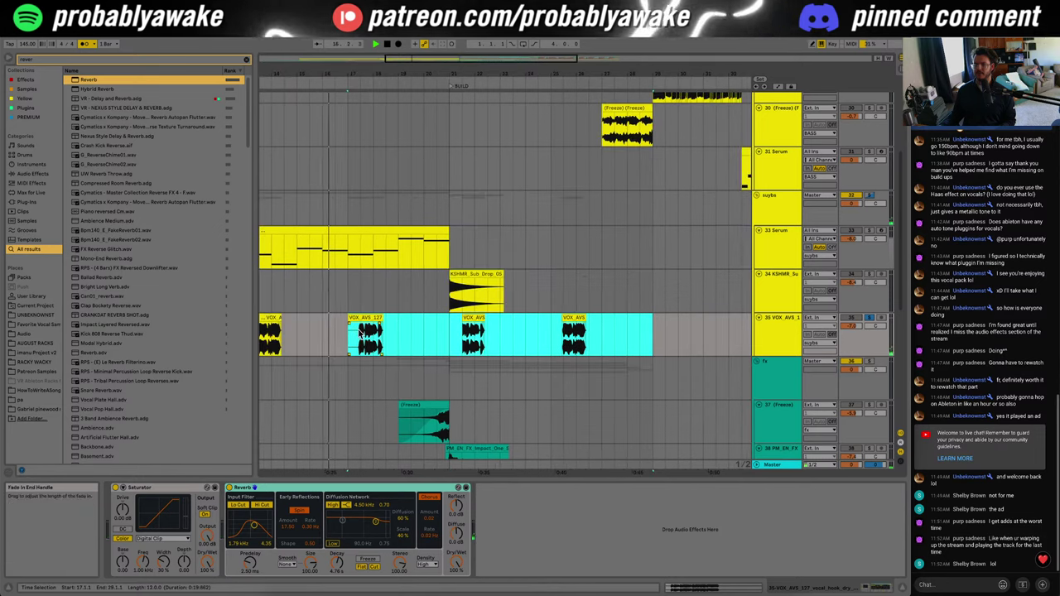
pyautogui.hscroll(-10, 442, 388)
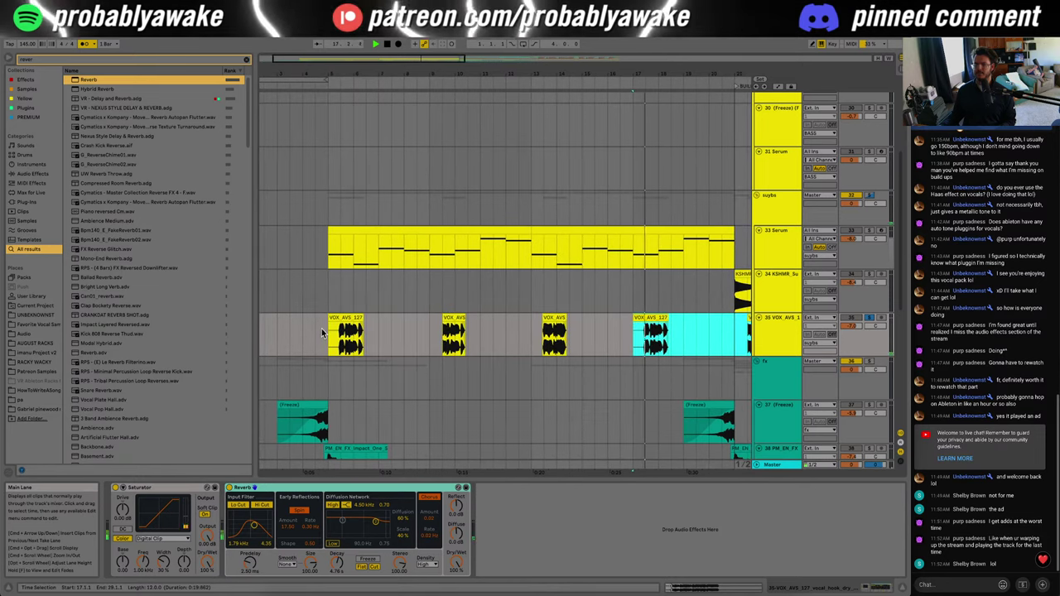
pyautogui.hotkey('ctrl', 'z')
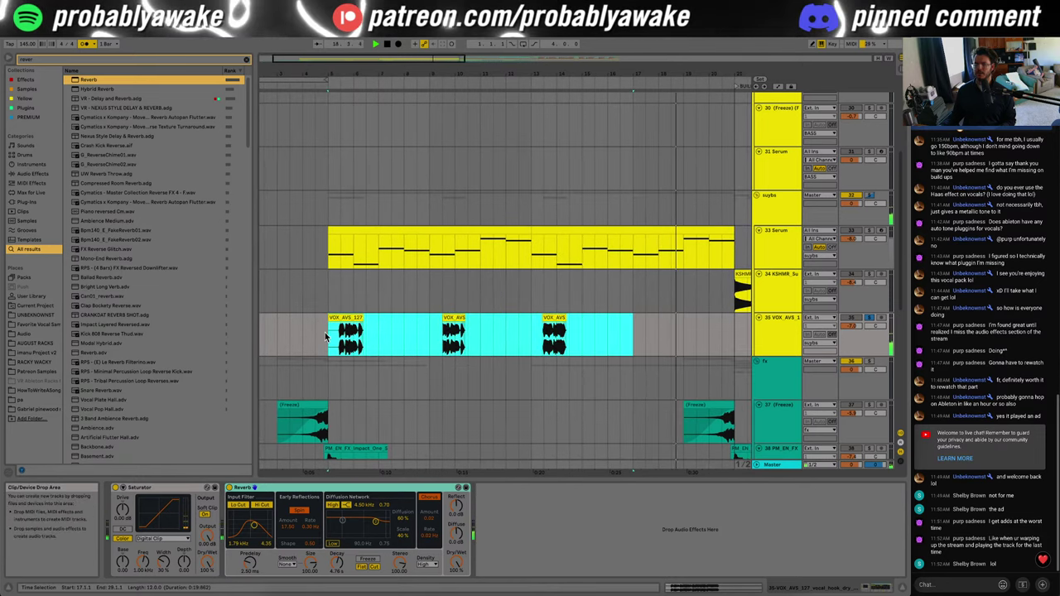
# Step: Copy the first vocal phrase from bar 5 and paste it at bar 17 on the vocal track
pyautogui.moveTo(326, 336); pyautogui.dragTo(442, 338)
pyautogui.hotkey('ctrl', 'c')
pyautogui.click(631, 347)
pyautogui.hotkey('ctrl', 'v')
# Step: Lower the Reverb's dry/wet mix and adjust the vocal track's volume while playing the intro from bar 5
pyautogui.click(794, 320)
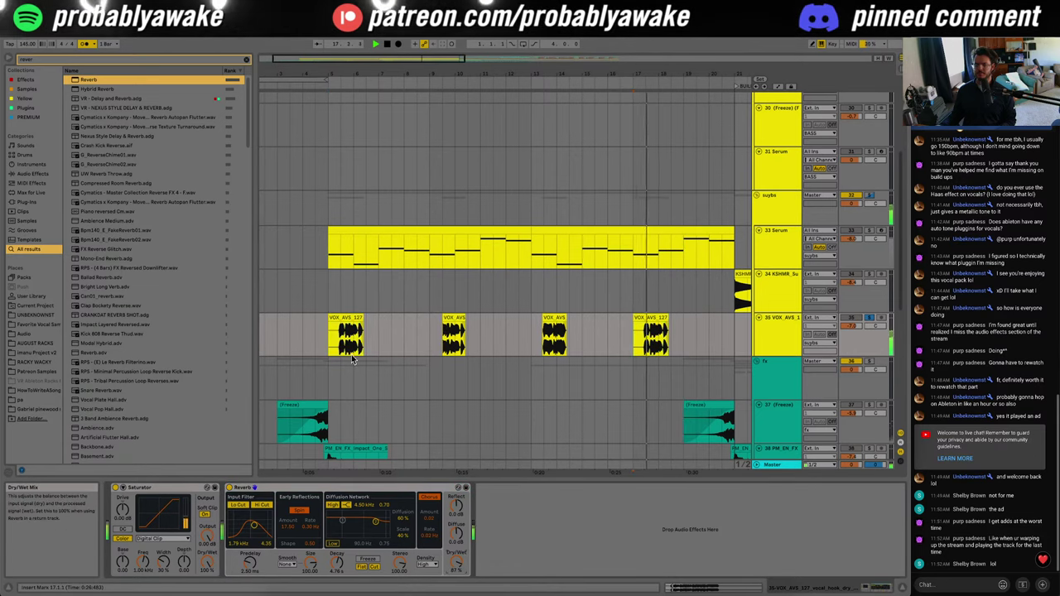
pyautogui.click(314, 339)
pyautogui.press('space')
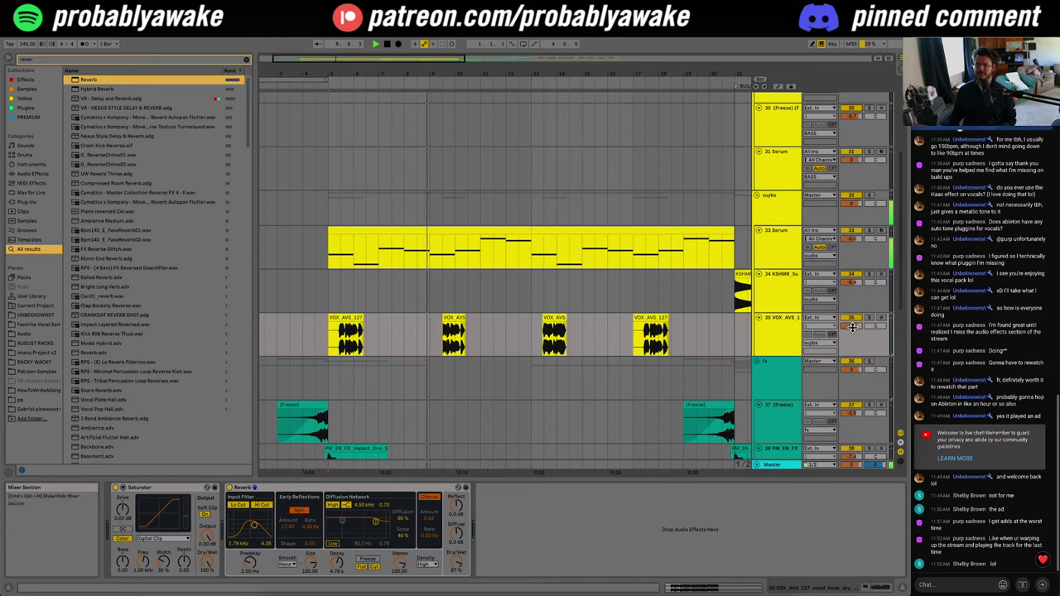
# Step: Extend the end of the second vocal clip to 10.3.1
pyautogui.click(462, 319)
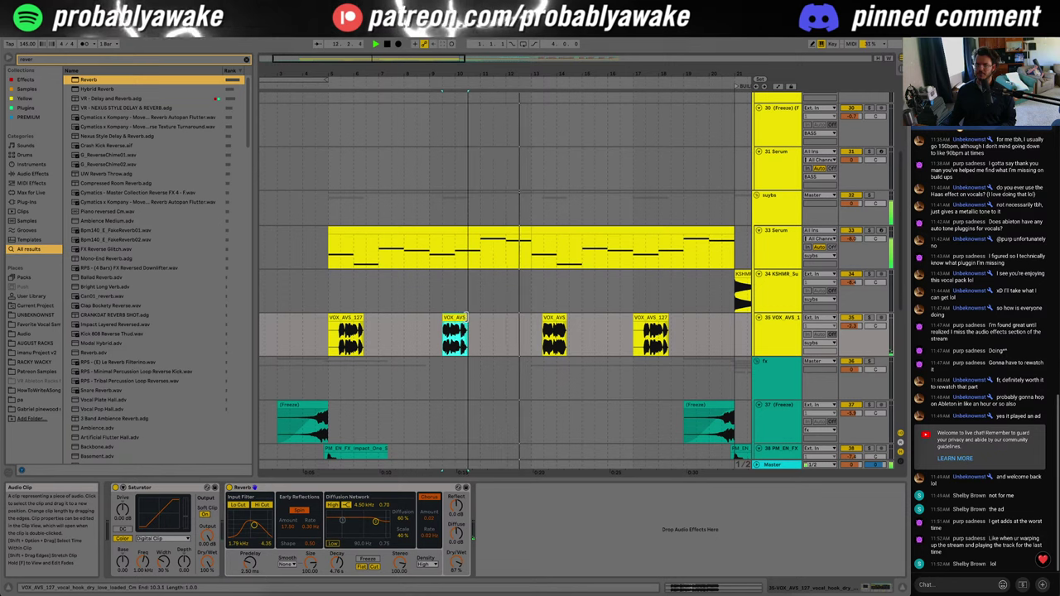
pyautogui.click(547, 329)
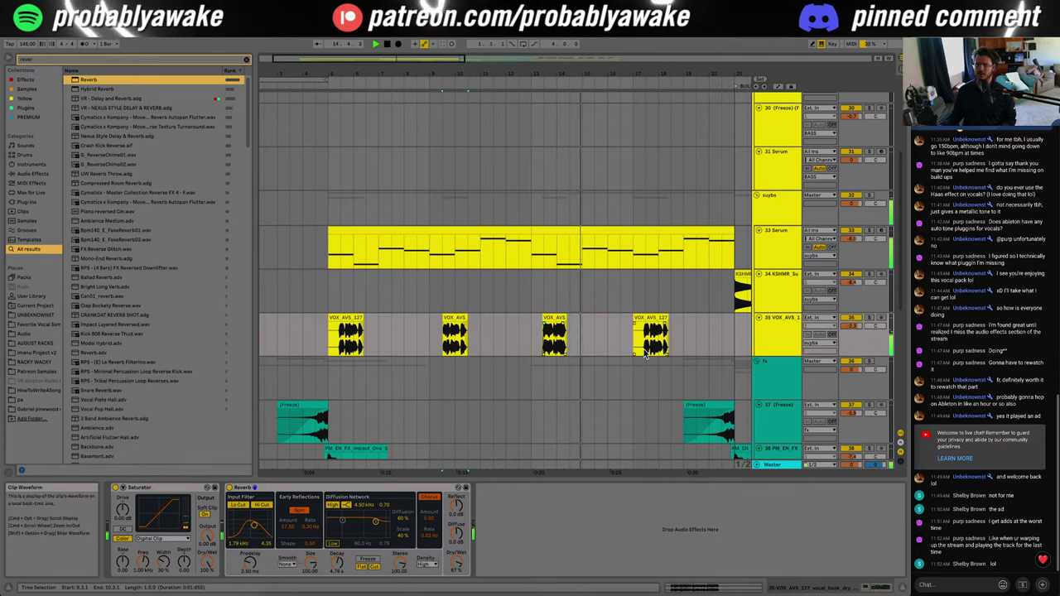
# Step: Save the set while playing the intro through into the build and checking the fx tracks
pyautogui.click(903, 588)
pyautogui.hscroll(1, 614, 443)
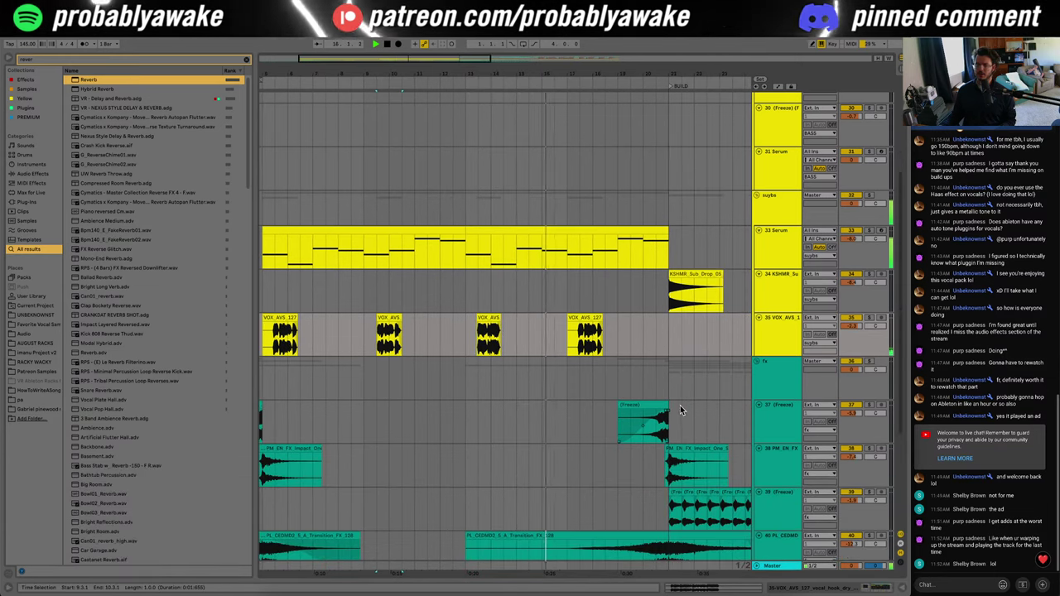
pyautogui.scroll(-3, 477, 448)
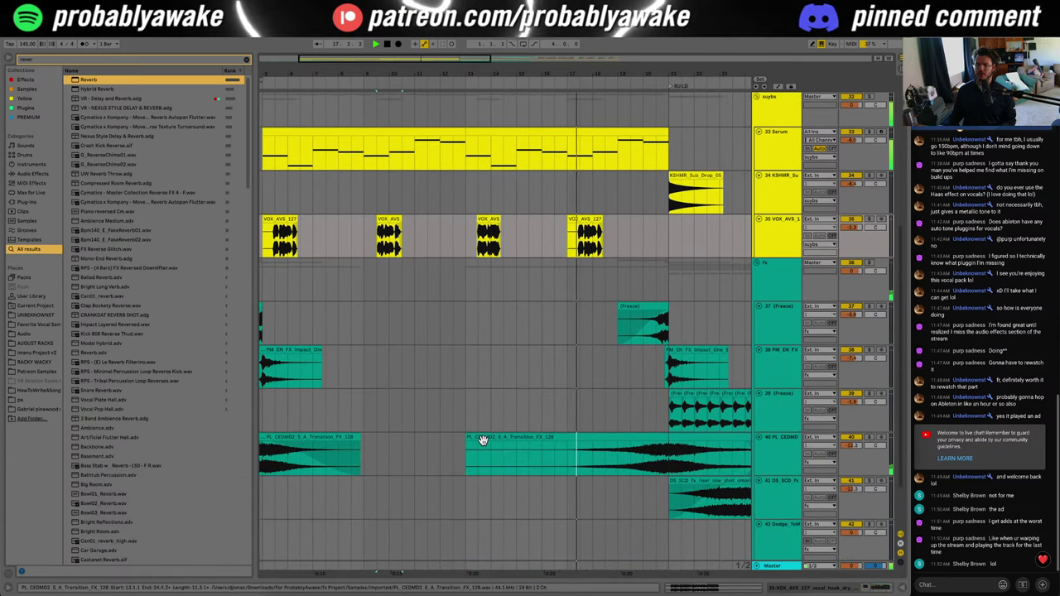
pyautogui.moveTo(497, 60); pyautogui.dragTo(497, 228)
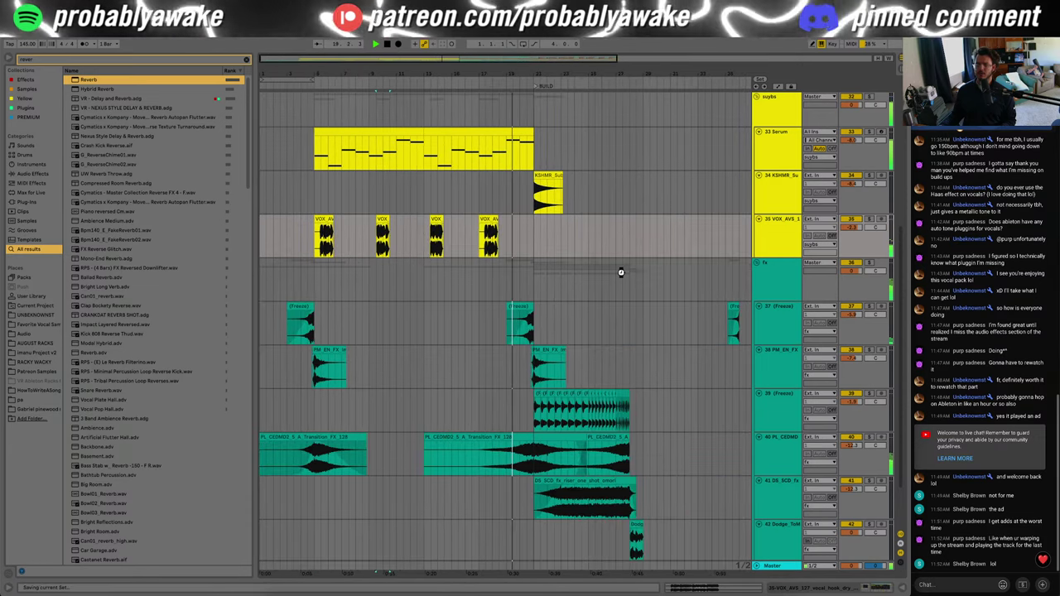
pyautogui.scroll(-3, 539, 312)
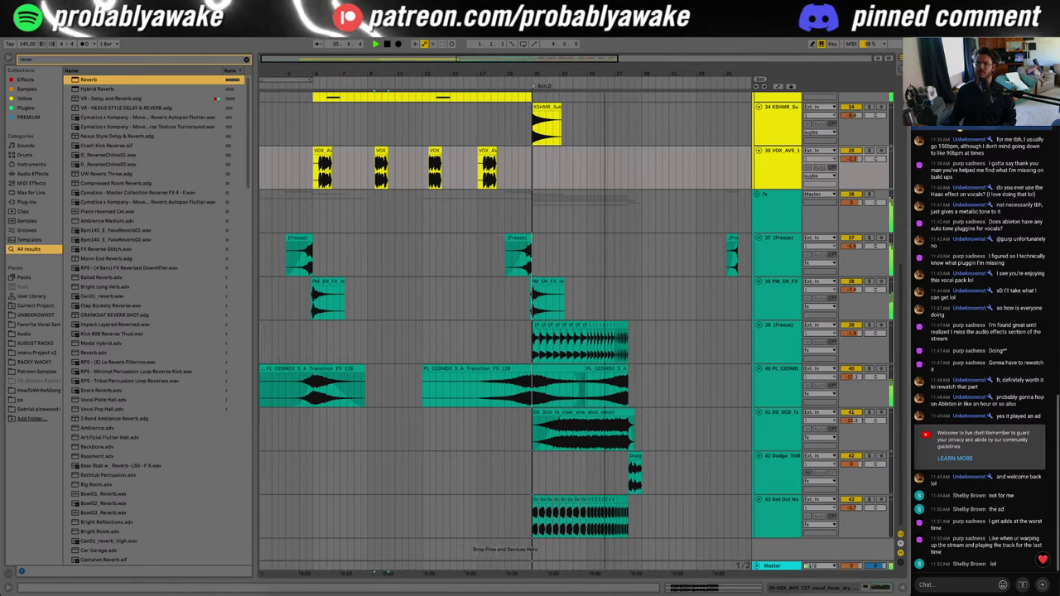
pyautogui.click(583, 60)
# Step: Search the browser for "auto" and add Auto Filter after the Reverb on the Get Out track
pyautogui.click(4, 56)
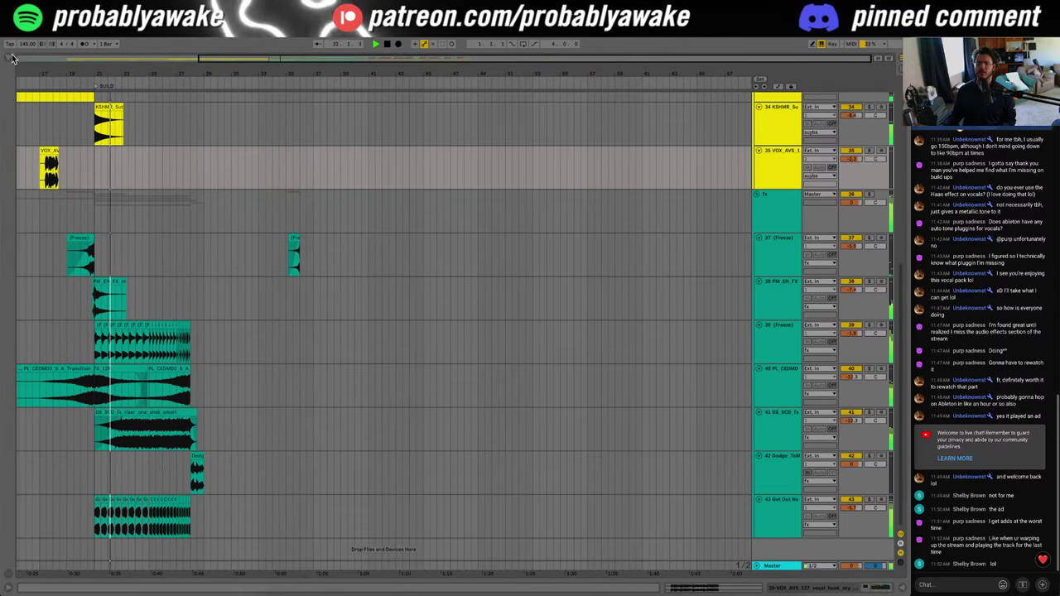
pyautogui.click(12, 56)
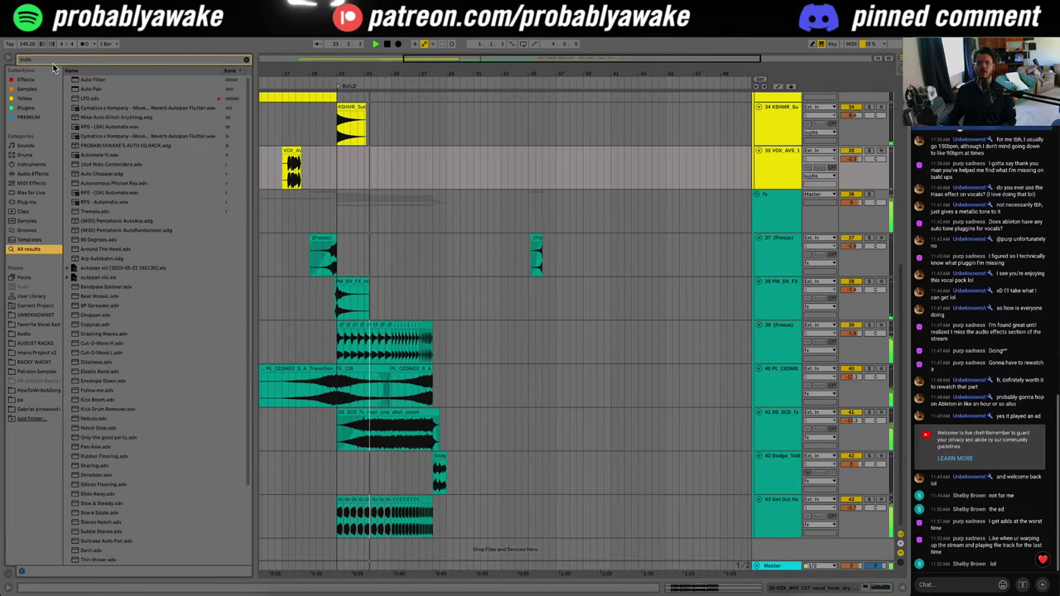
pyautogui.moveTo(93, 80); pyautogui.dragTo(390, 500)
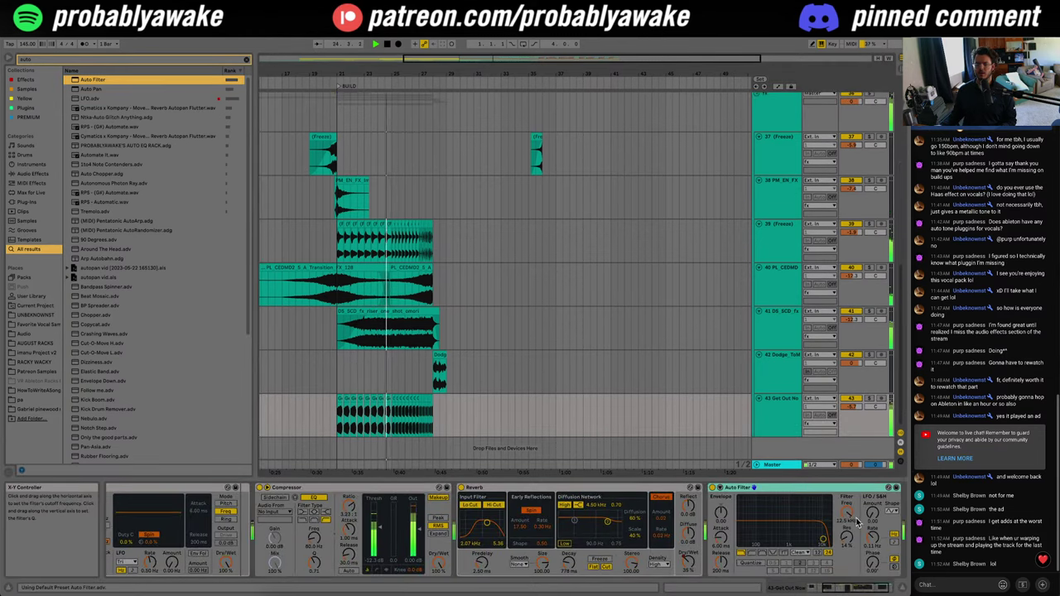
# Step: Automate the Auto Filter's frequency on the Get Out track to rise from bar 21 to bar 28, and save the set
pyautogui.press('a')
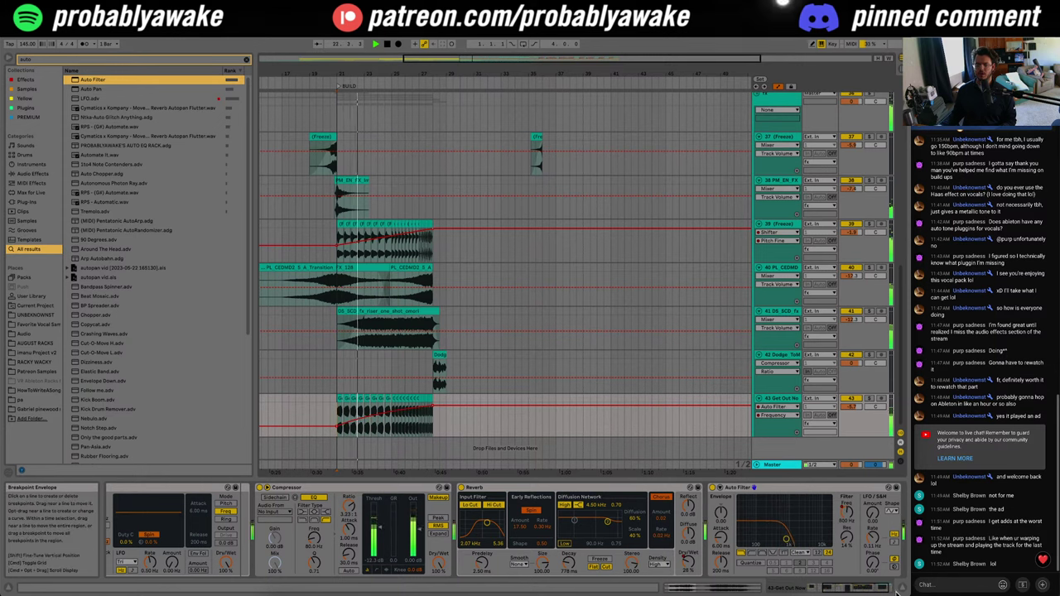
pyautogui.click(904, 590)
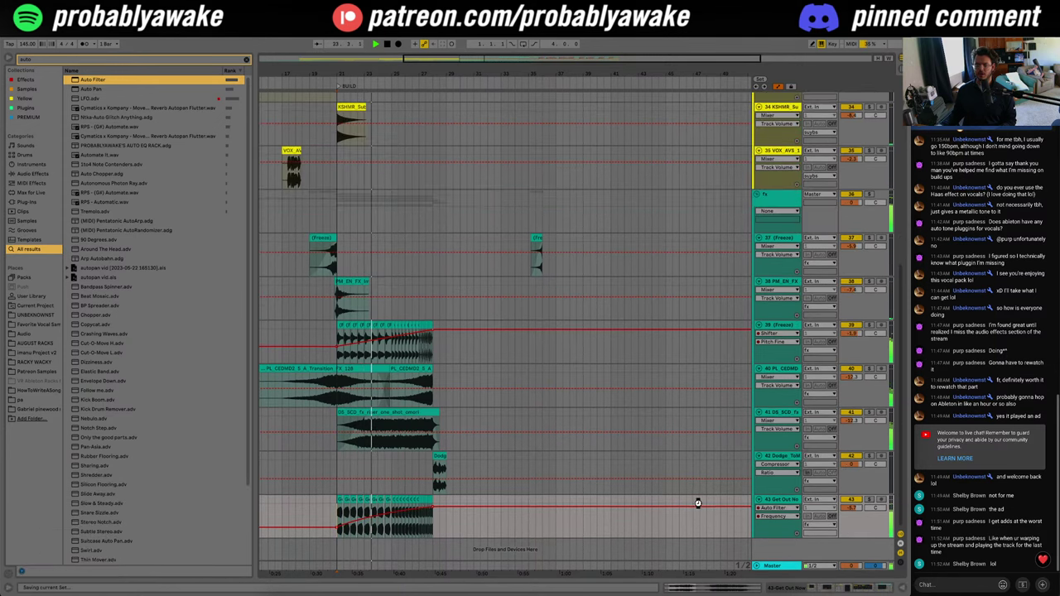
pyautogui.click(9, 58)
pyautogui.moveTo(93, 74); pyautogui.dragTo(130, 154)
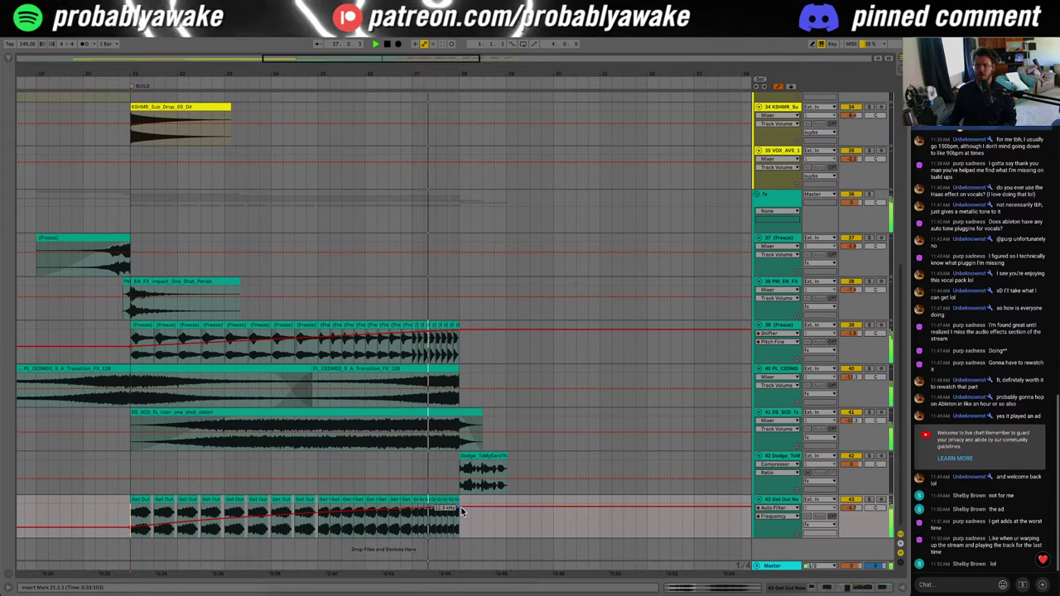
pyautogui.hscroll(5, 496, 478)
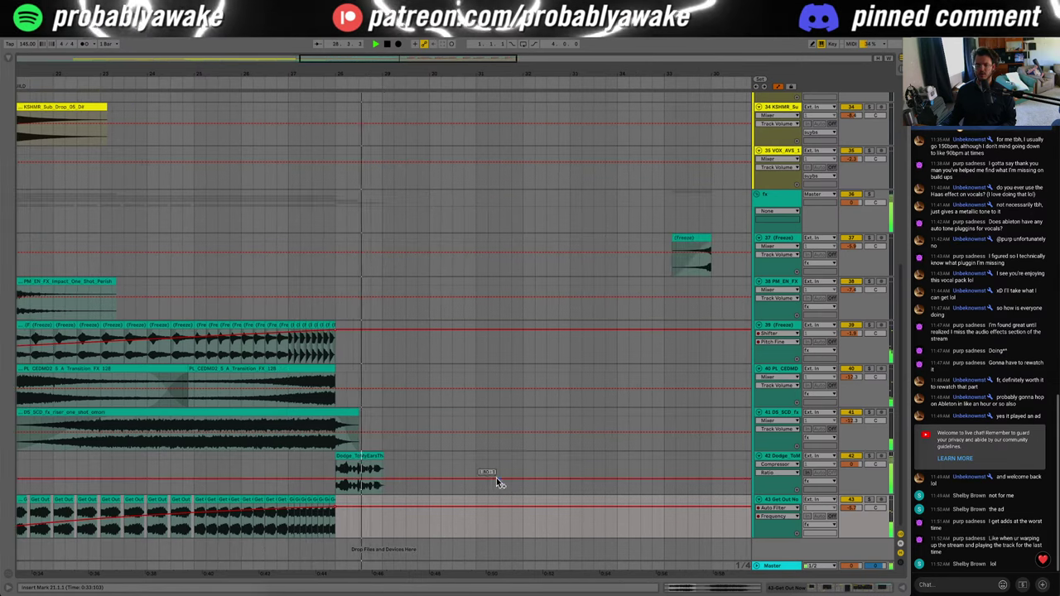
# Step: Raise the gain of band 4 in the EQ Eight on frozen bass track 29
pyautogui.scroll(8, 431, 501)
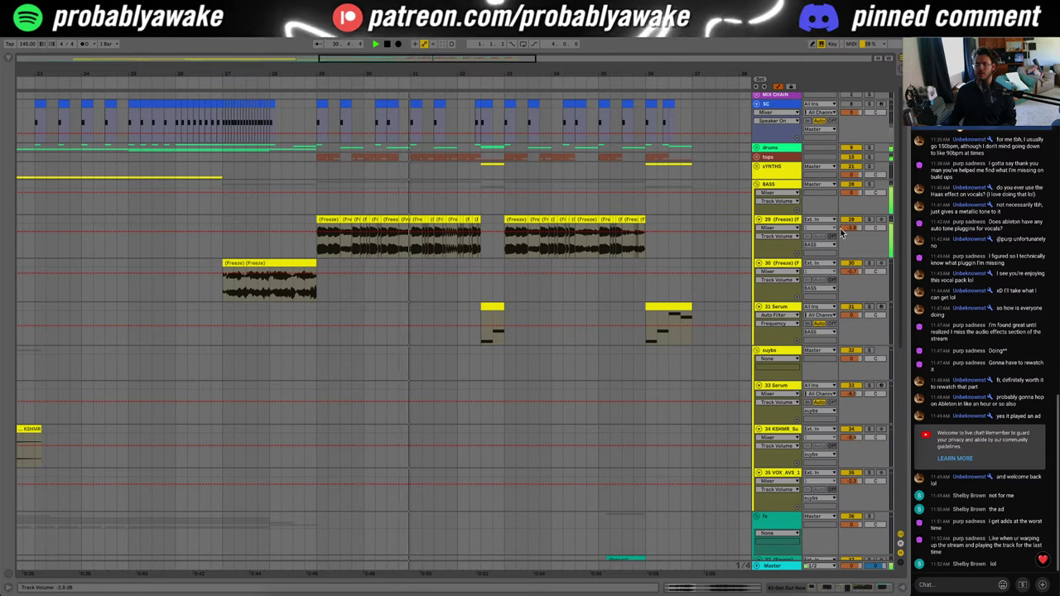
pyautogui.doubleClick(793, 221)
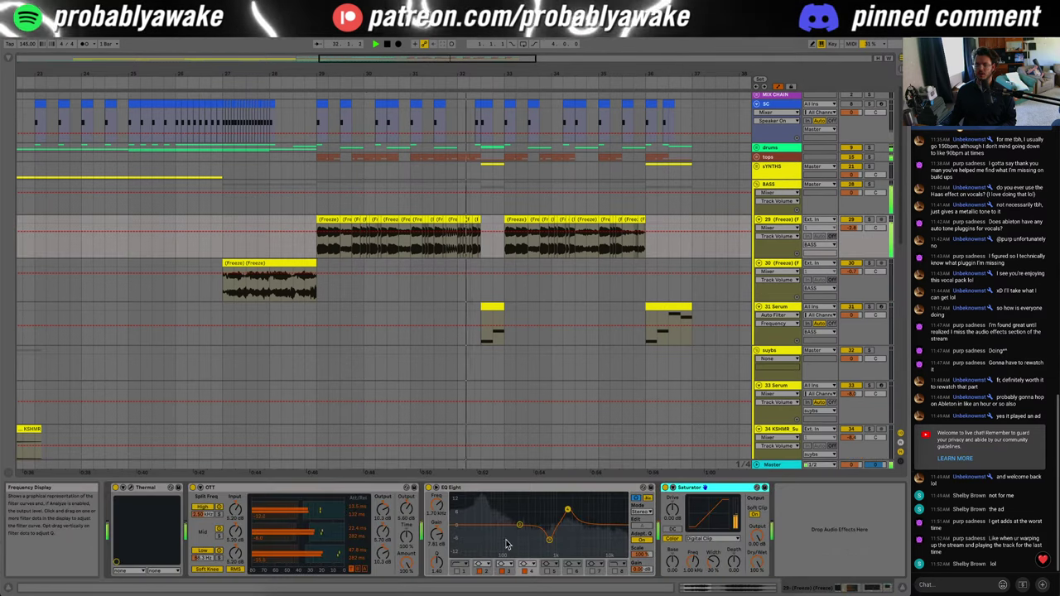
pyautogui.moveTo(437, 535); pyautogui.dragTo(436, 529)
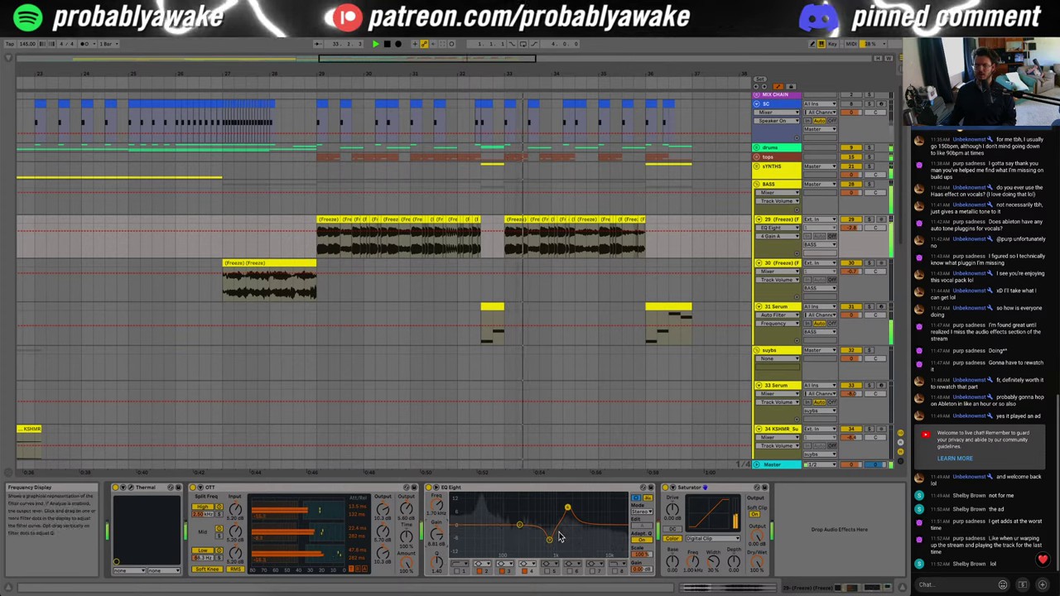
# Step: Duplicate the sidechain, drums, tops and synths section of bars 29 to 37 so it repeats from bar 37 to 45
pyautogui.click(902, 587)
pyautogui.hscroll(2, 539, 376)
pyautogui.scroll(2, 547, 389)
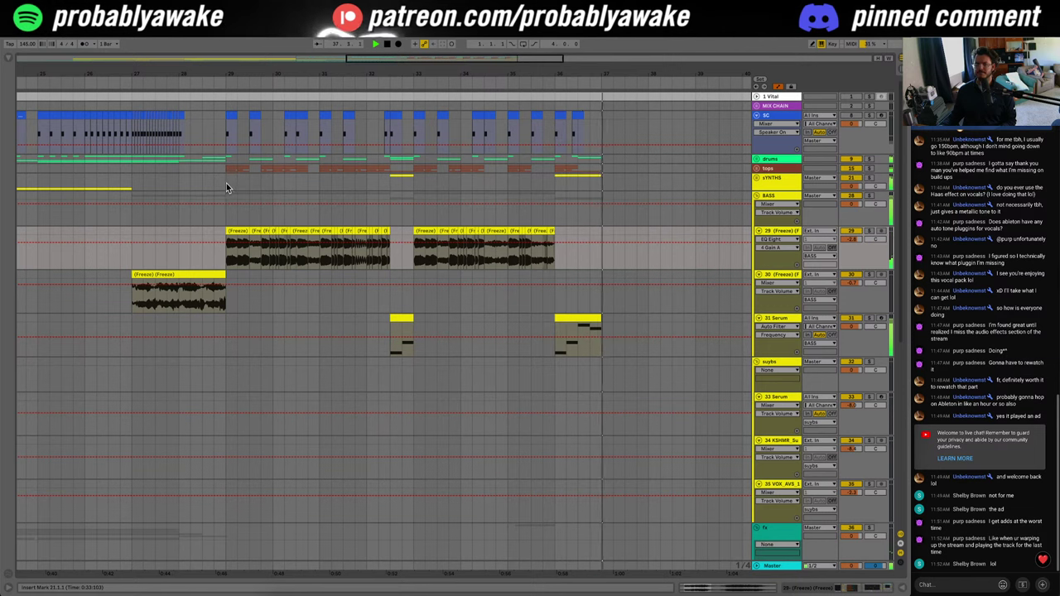
pyautogui.moveTo(226, 187); pyautogui.dragTo(594, 111)
pyautogui.hotkey('ctrl', 'd')
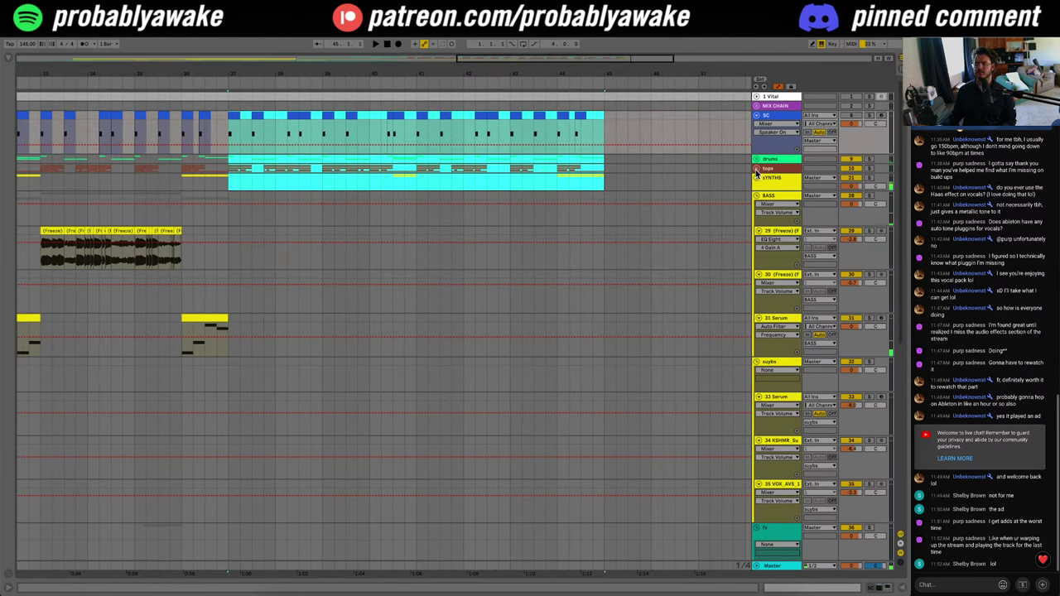
# Step: Unfold the tops group and extend the first loop clips on tracks 16, 17, 18 and 20 to fill bars 37 to 39
pyautogui.click(756, 170)
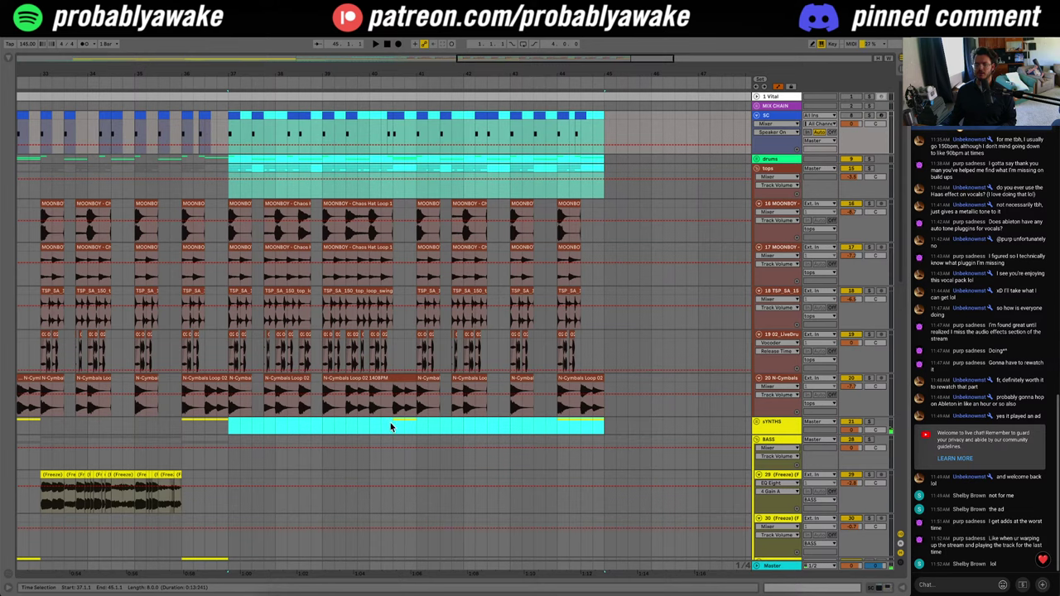
pyautogui.moveTo(392, 427); pyautogui.dragTo(569, 426)
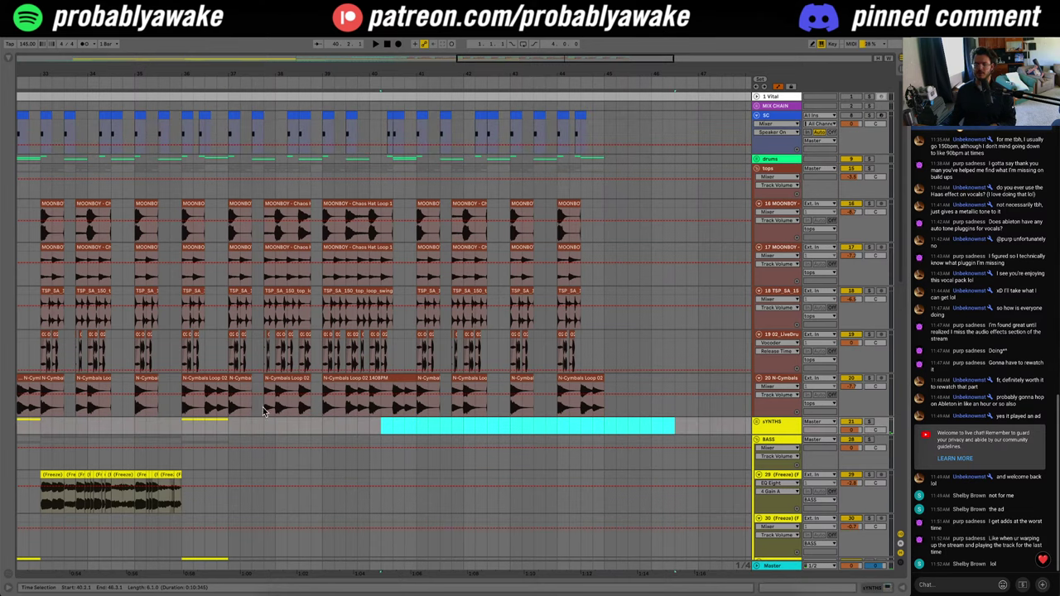
pyautogui.moveTo(251, 379); pyautogui.dragTo(673, 383)
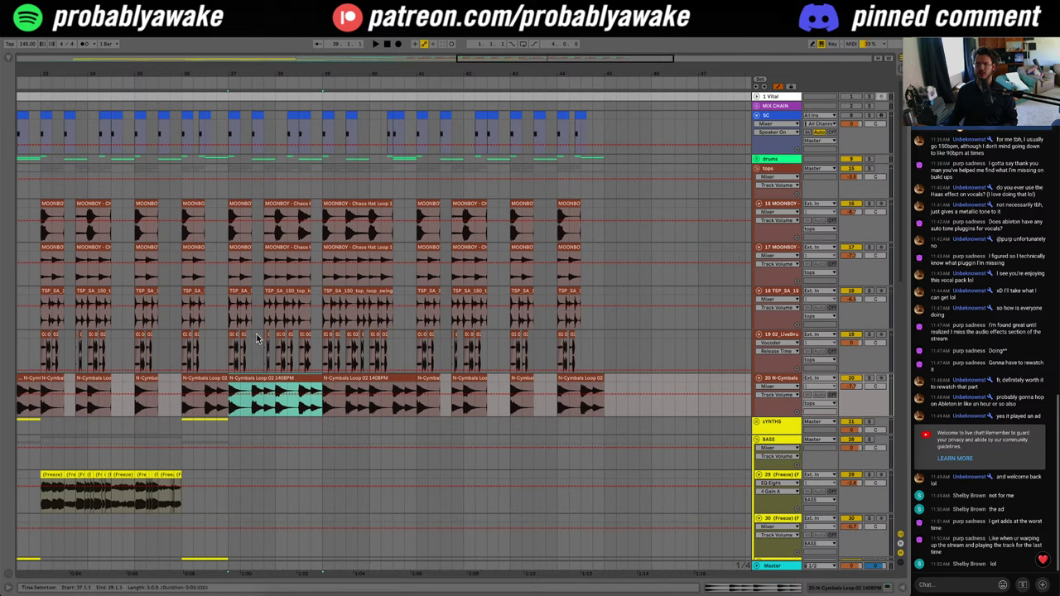
pyautogui.click(246, 291)
pyautogui.moveTo(245, 248); pyautogui.dragTo(326, 259)
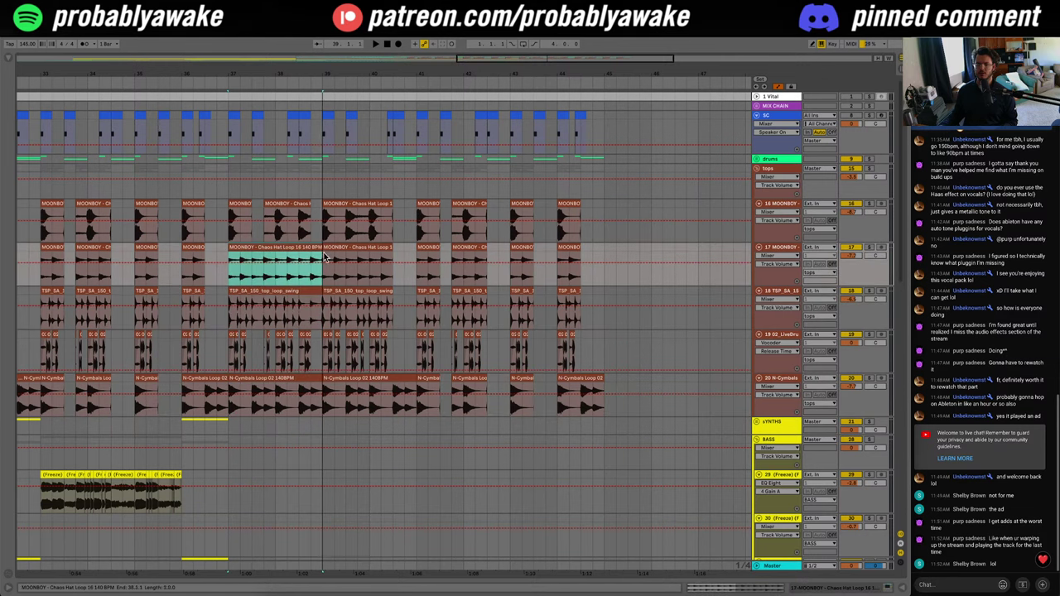
pyautogui.moveTo(246, 201); pyautogui.dragTo(325, 205)
# Step: Clear the tops clips from bar 39 to 45 and repeat the two-bar tops section from bar 37 up to bar 45
pyautogui.moveTo(321, 395); pyautogui.dragTo(605, 225)
pyautogui.press('Delete')
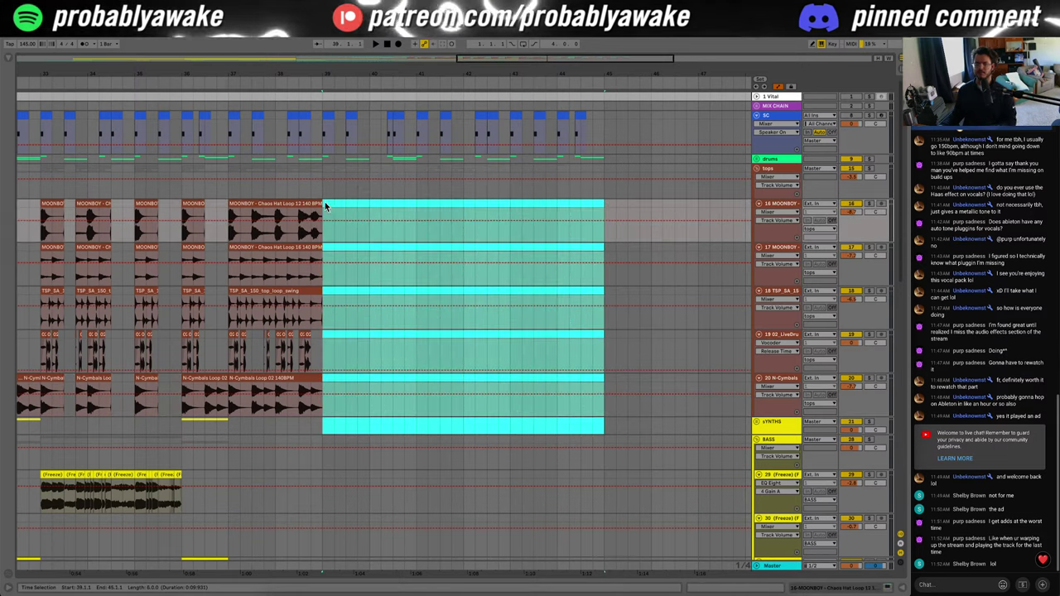
pyautogui.moveTo(324, 209); pyautogui.dragTo(230, 402)
pyautogui.hotkey('ctrl', 'd')
pyautogui.press('Delete')
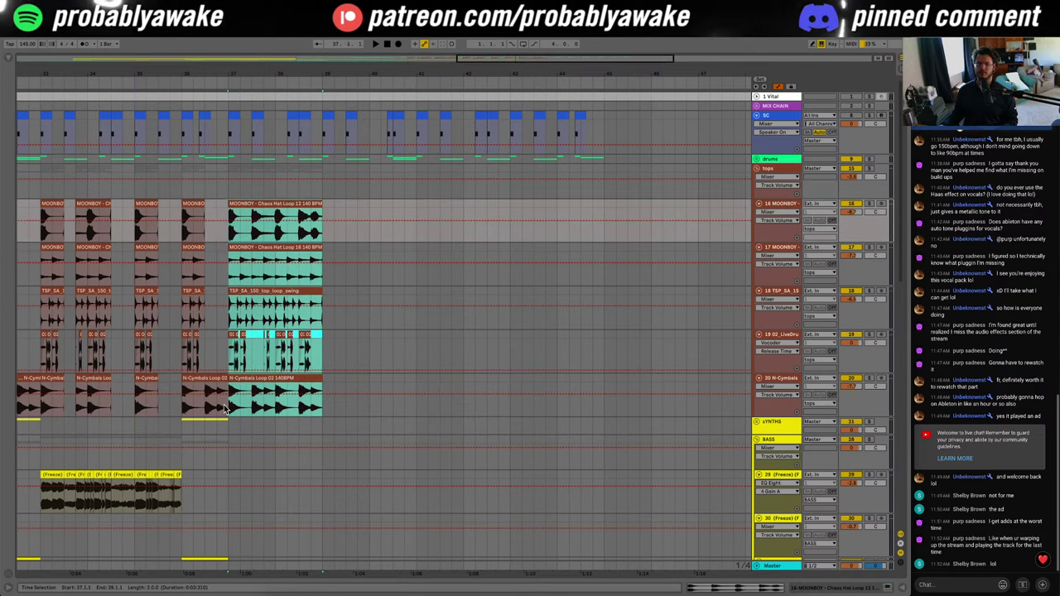
pyautogui.hotkey('ctrl', 'd')
pyautogui.hotkey('ctrl', 'd')
pyautogui.hotkey('ctrl', 'd')
# Step: Play the second drop half from bar 37 and check the clips in the drums group
pyautogui.click(232, 175)
pyautogui.press('space')
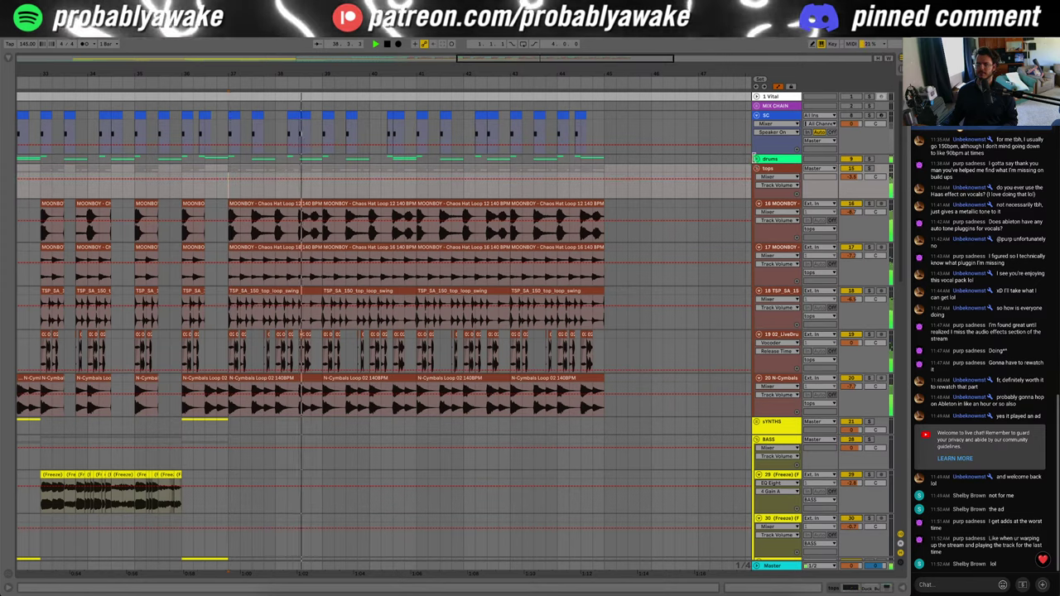
pyautogui.click(757, 159)
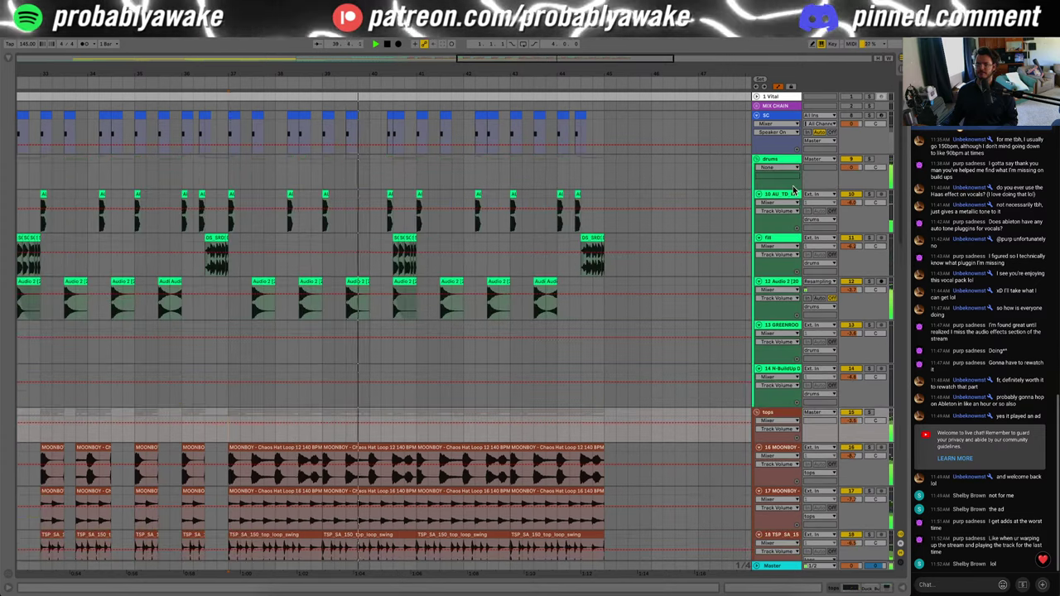
pyautogui.click(760, 159)
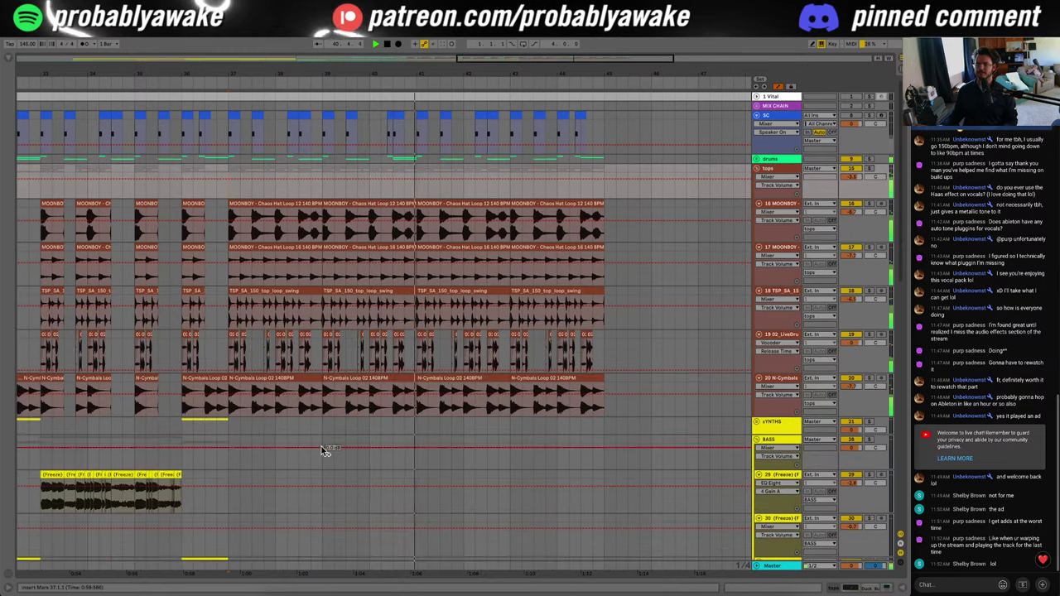
# Step: Copy the frozen bass clip from bar 33 on track 29 to bar 37, add a second bass clip directly after it, and play them
pyautogui.scroll(-3, 157, 427)
pyautogui.click(59, 340)
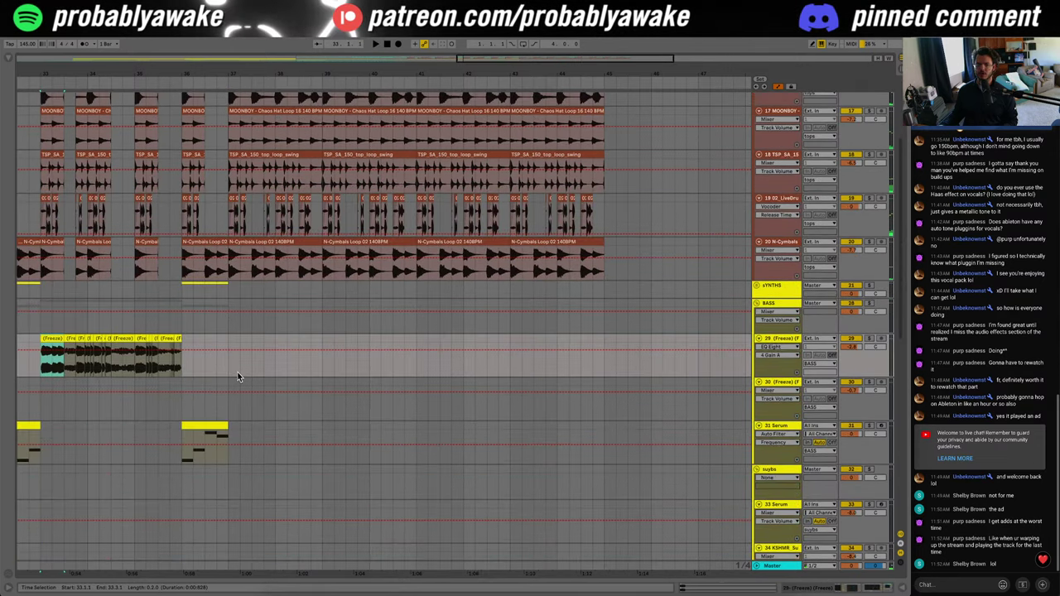
pyautogui.moveTo(139, 74); pyautogui.dragTo(139, 158)
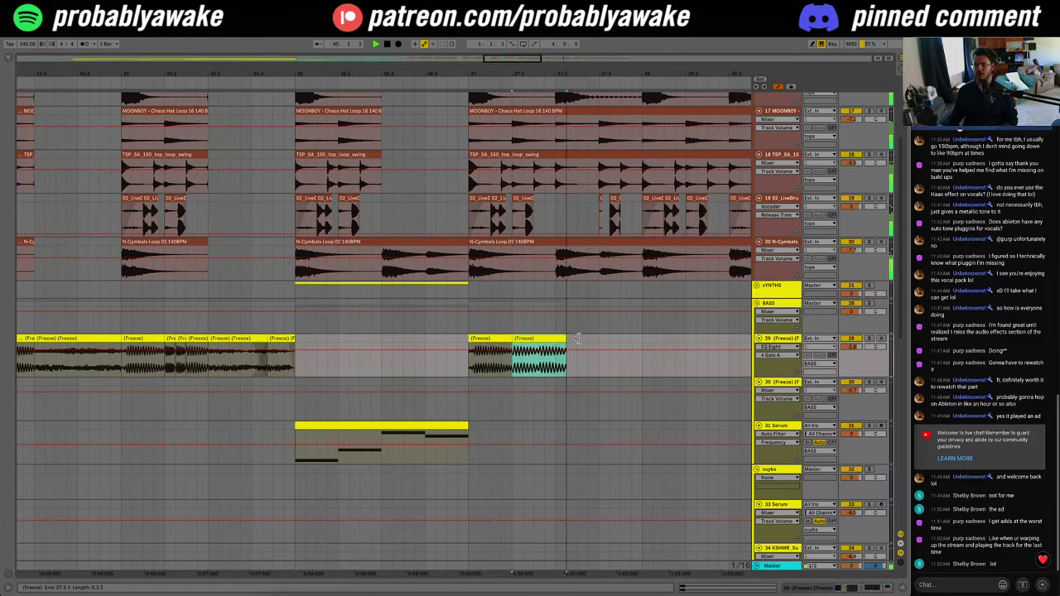
pyautogui.click(517, 374)
pyautogui.press('space')
pyautogui.press('space')
pyautogui.click(471, 371)
pyautogui.press('space')
pyautogui.press('space')
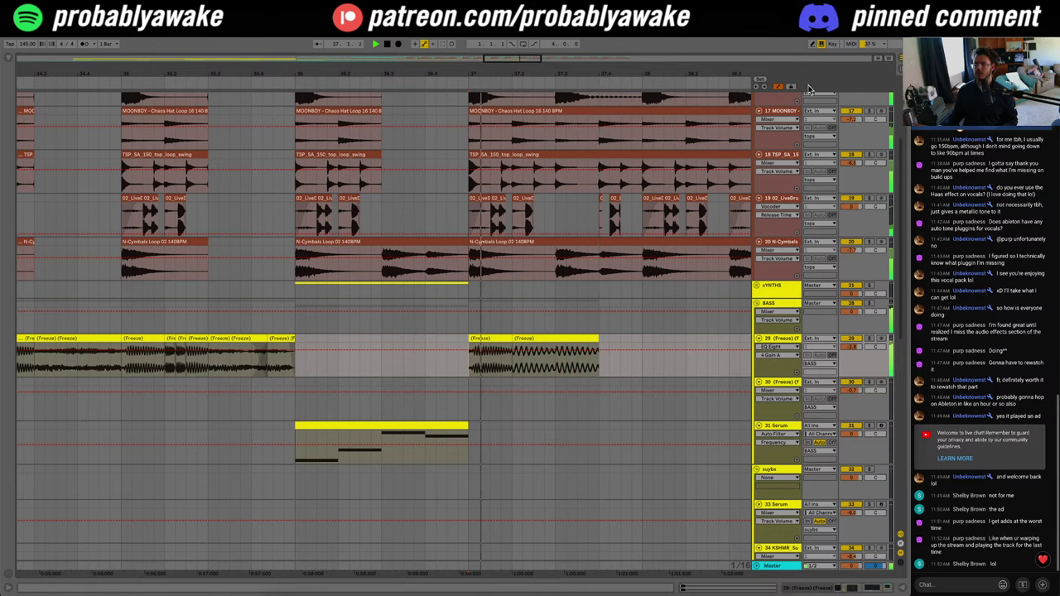
pyautogui.press('space')
# Step: Turn off automation mode and tighten the bass clips at bar 37 so the first two last three sixteenths each
pyautogui.click(779, 86)
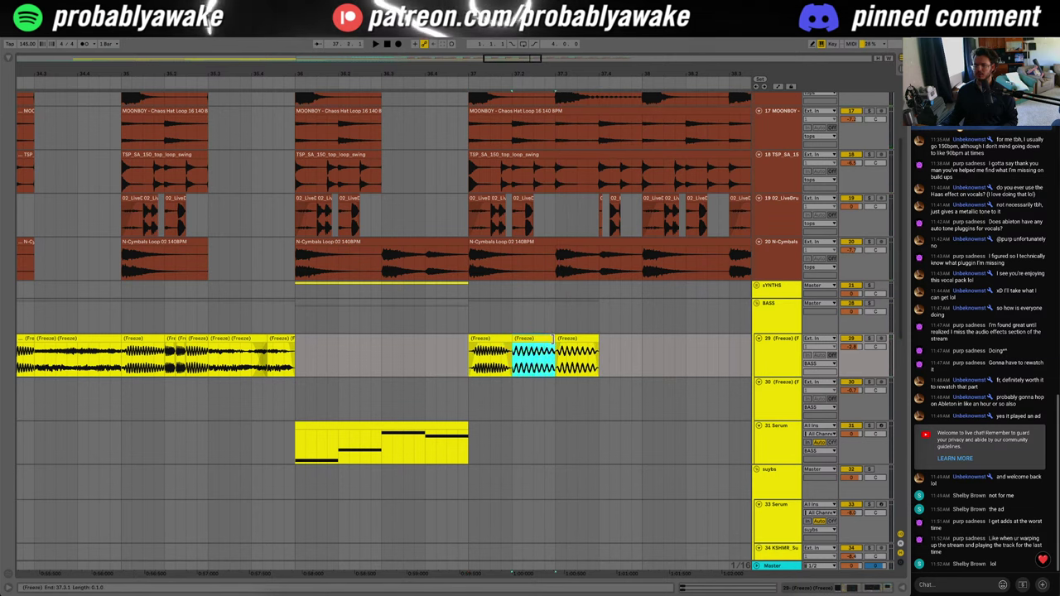
pyautogui.moveTo(511, 341)
pyautogui.mouseDown()
pyautogui.moveTo(501, 340)
pyautogui.moveTo(555, 347)
pyautogui.mouseUp()
pyautogui.click(468, 374)
pyautogui.press('space')
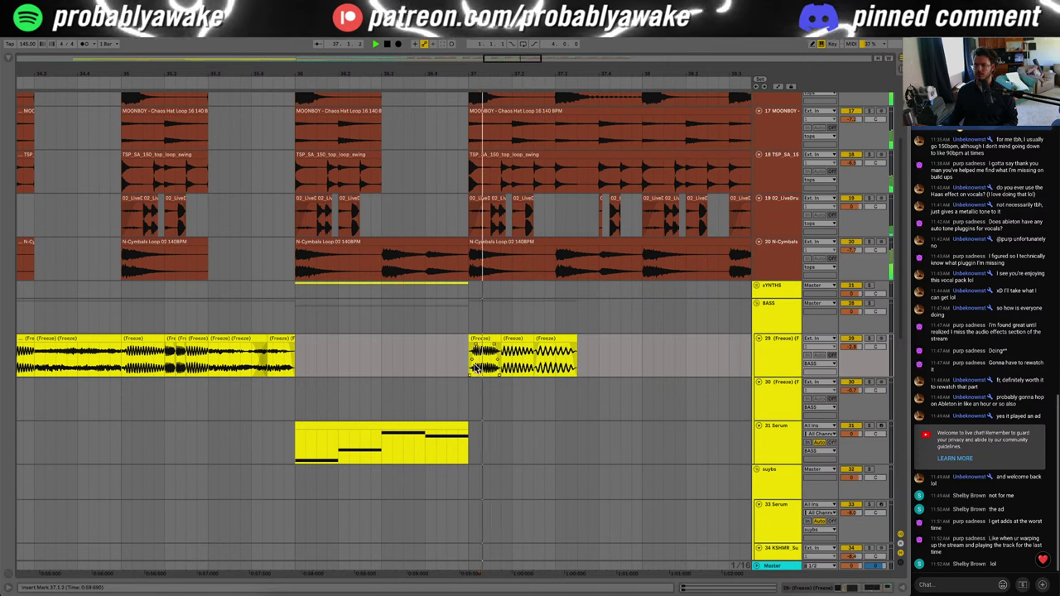
pyautogui.click(571, 339)
pyautogui.press('space')
pyautogui.click(485, 339)
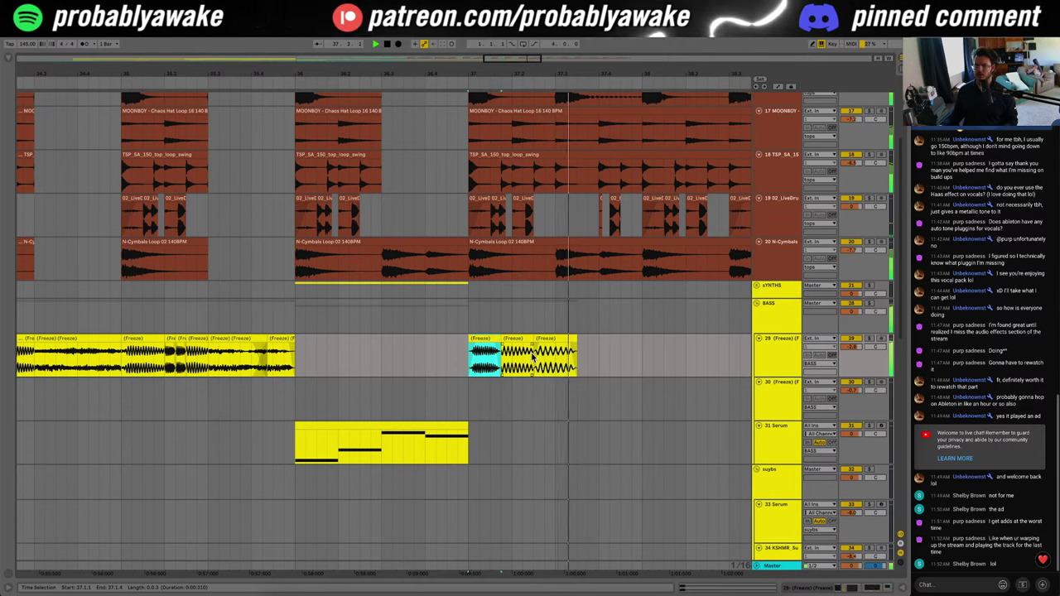
pyautogui.press('space')
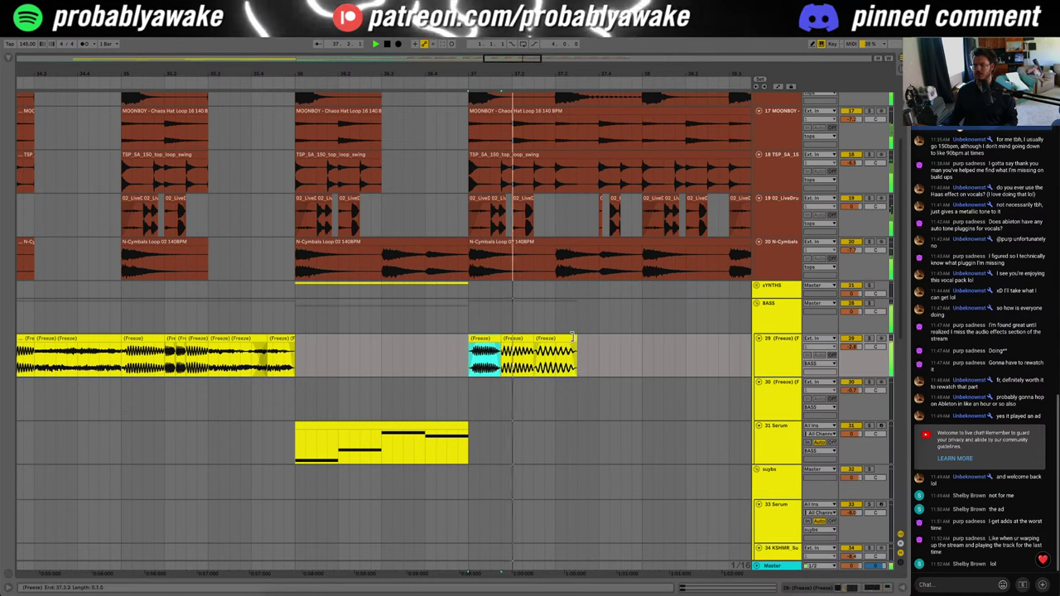
# Step: Cut the third bass clip to two sixteenths and copy the first clip to 37.3.1 and 37.3.4, trimming the last copy to one sixteenth
pyautogui.moveTo(574, 346); pyautogui.dragTo(593, 368)
pyautogui.press('space')
pyautogui.click(471, 356)
pyautogui.press('space')
pyautogui.press('space')
pyautogui.press('space')
pyautogui.hotkey('ctrl', 'd')
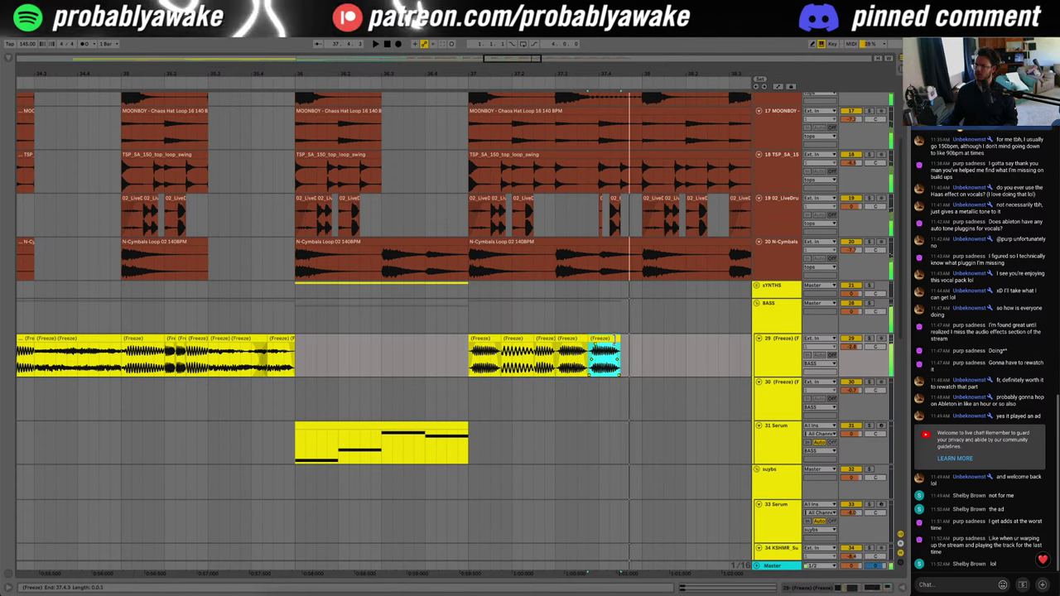
pyautogui.click(593, 350)
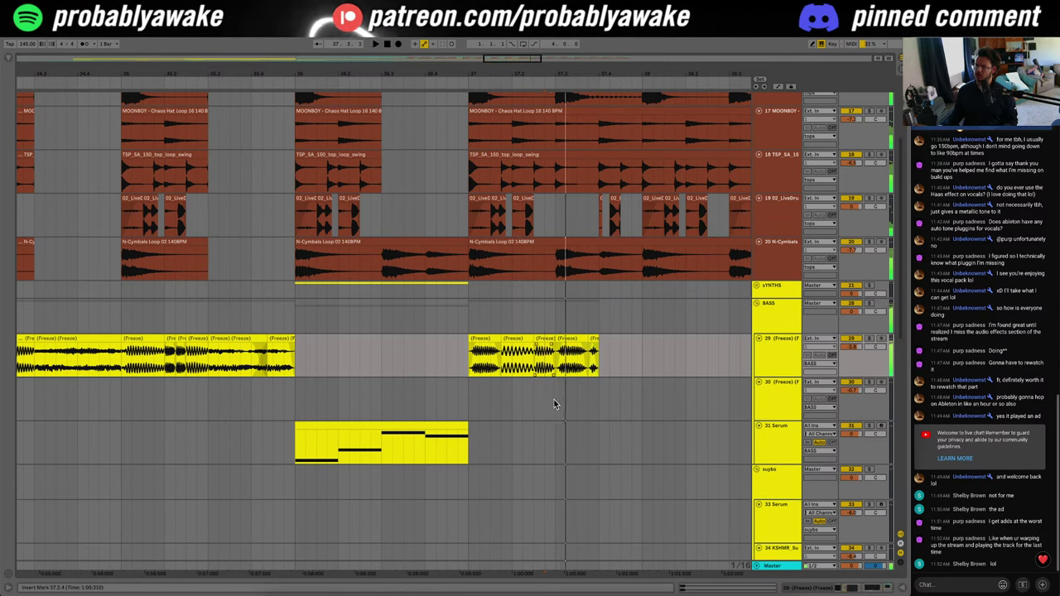
# Step: Try to repeat the beat of bass clips from 37.3 back to back up to 38.2
pyautogui.hotkey('ctrl', 'd')
pyautogui.hotkey('ctrl', 'd')
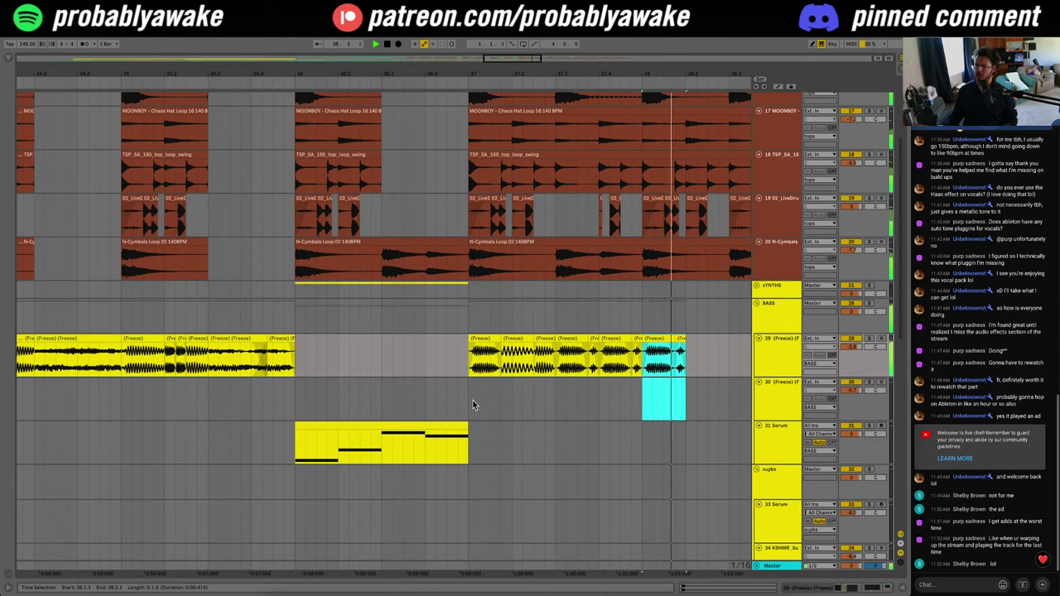
pyautogui.hotkey('ctrl', 'z')
pyautogui.hotkey('ctrl', 'z')
# Step: Repeat the last two bass clips at 37.4.3 and 38.2.1 with half-beat gaps between them, auditioning the pattern
pyautogui.click(474, 405)
pyautogui.press('space')
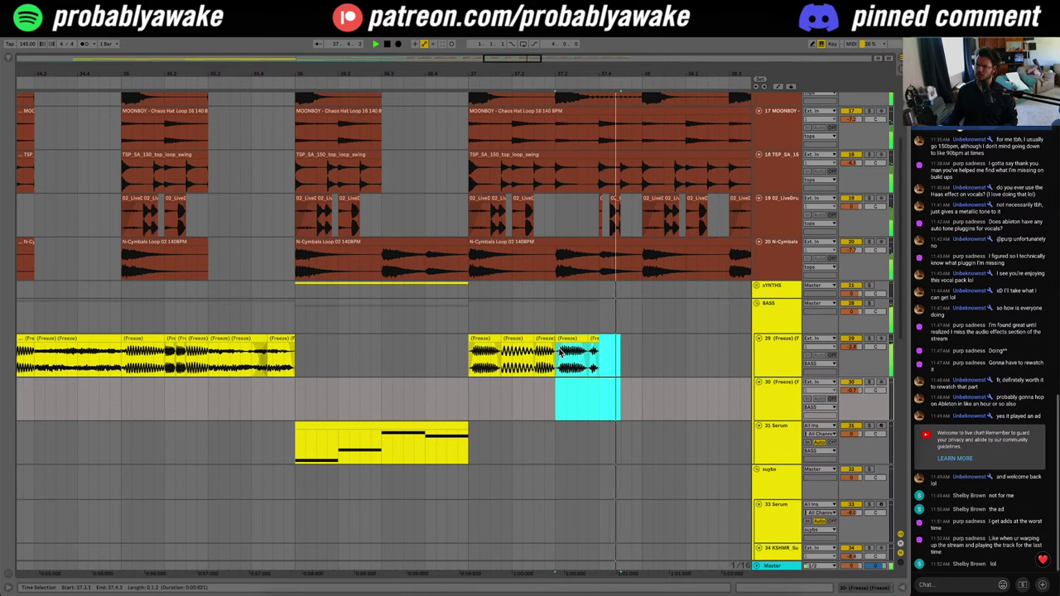
pyautogui.hotkey('ctrl', 'd')
pyautogui.click(447, 395)
pyautogui.press('space')
pyautogui.press('space')
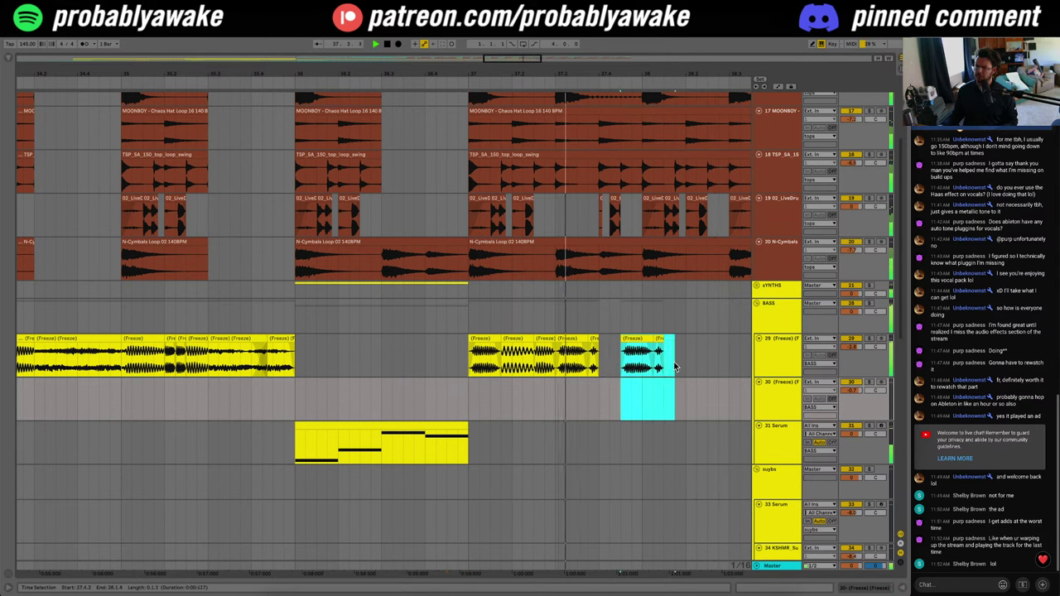
pyautogui.moveTo(675, 367); pyautogui.dragTo(664, 373)
pyautogui.hotkey('ctrl', 'd')
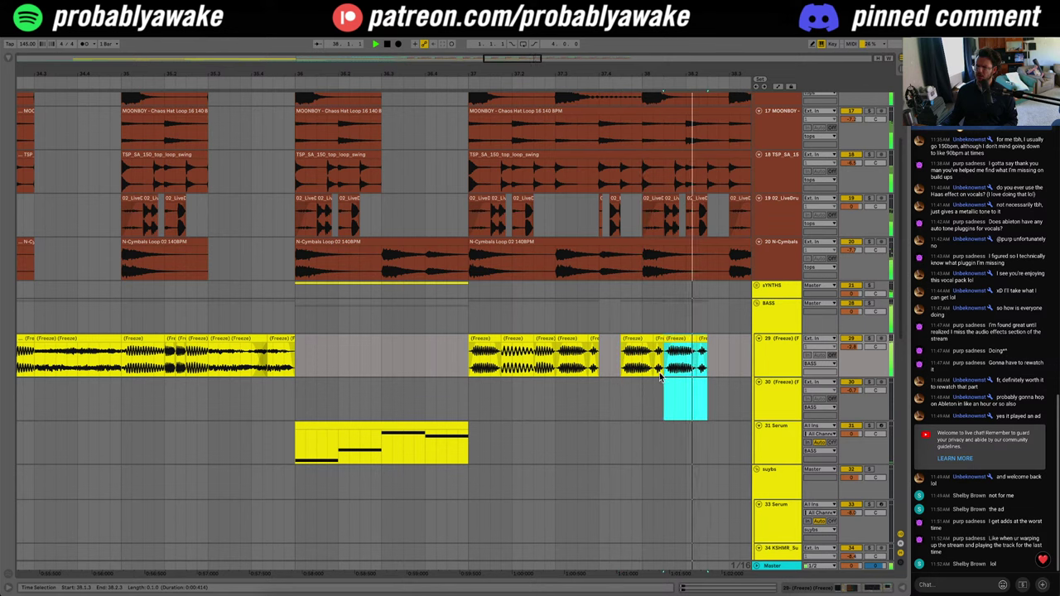
pyautogui.moveTo(682, 342); pyautogui.dragTo(710, 351)
pyautogui.click(451, 401)
pyautogui.press('space')
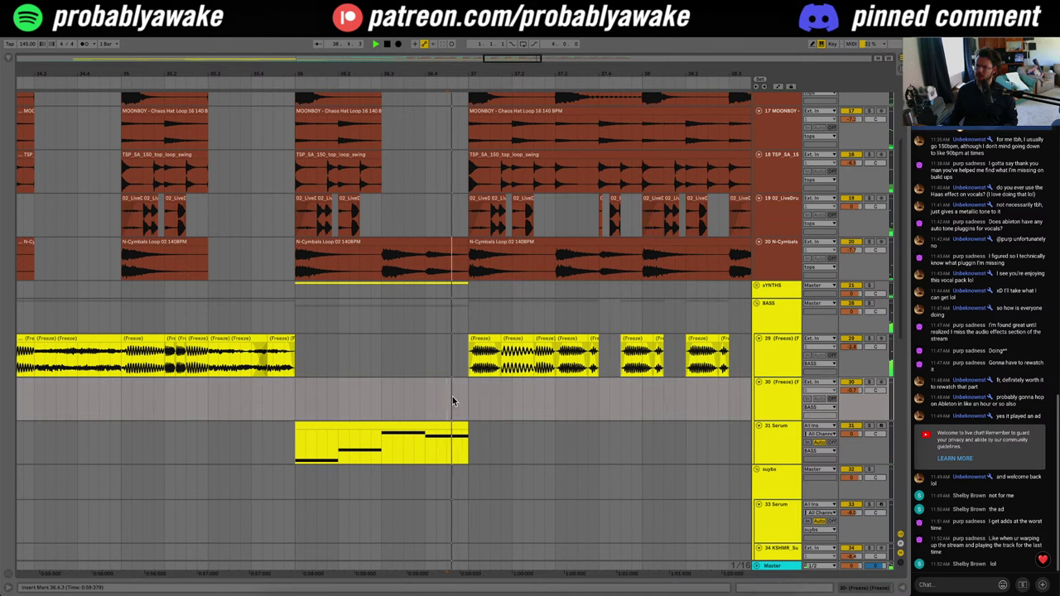
# Step: Fill the gap at 37.4.1 on track 29 with a two-sixteenth bass clip and play it back
pyautogui.hscroll(2, 502, 393)
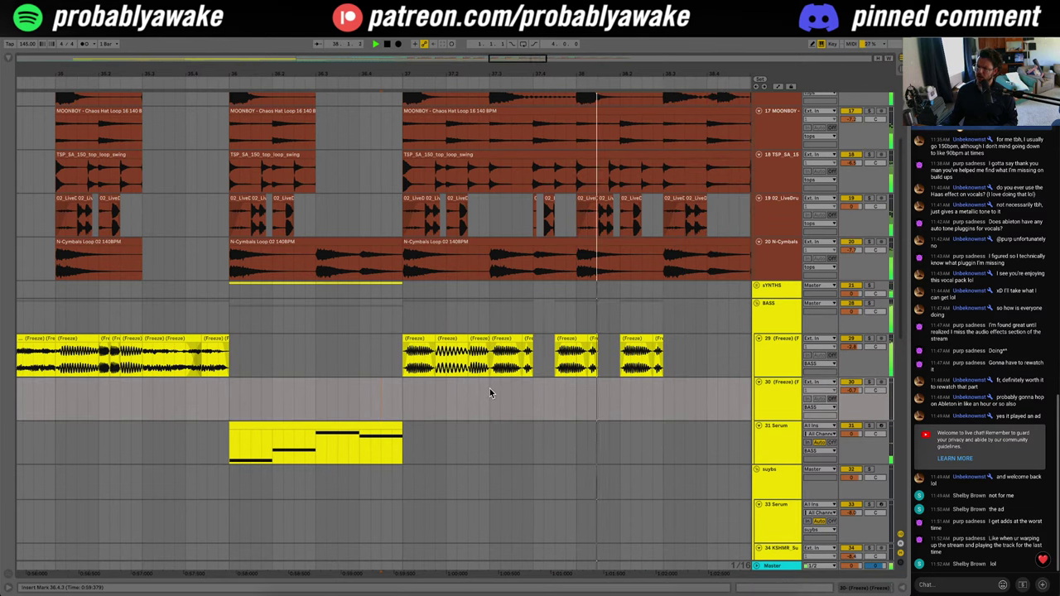
pyautogui.hscroll(1, 494, 389)
pyautogui.click(473, 386)
pyautogui.press('space')
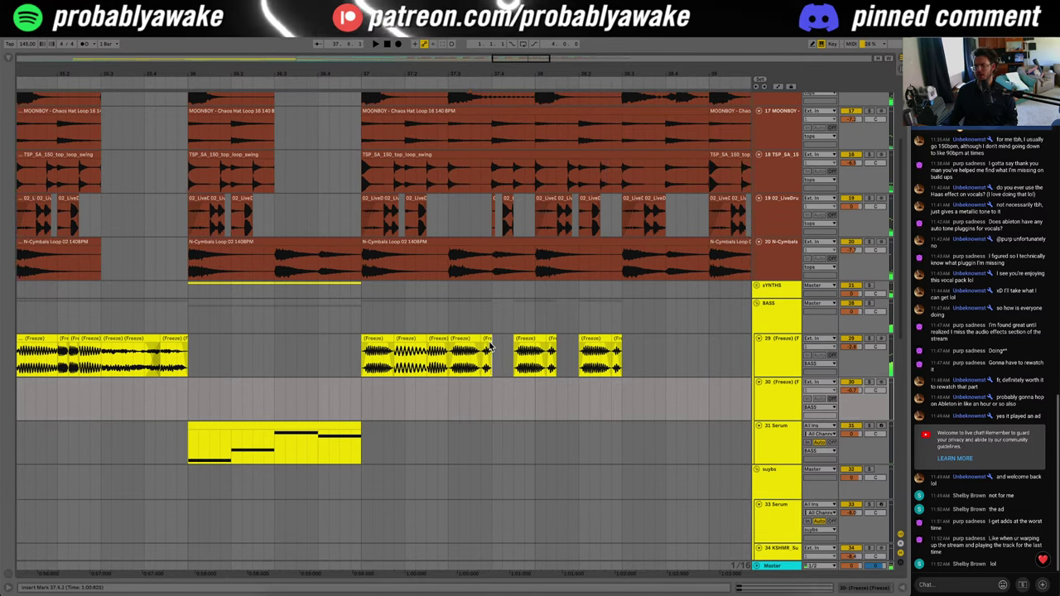
pyautogui.moveTo(489, 348); pyautogui.dragTo(492, 351)
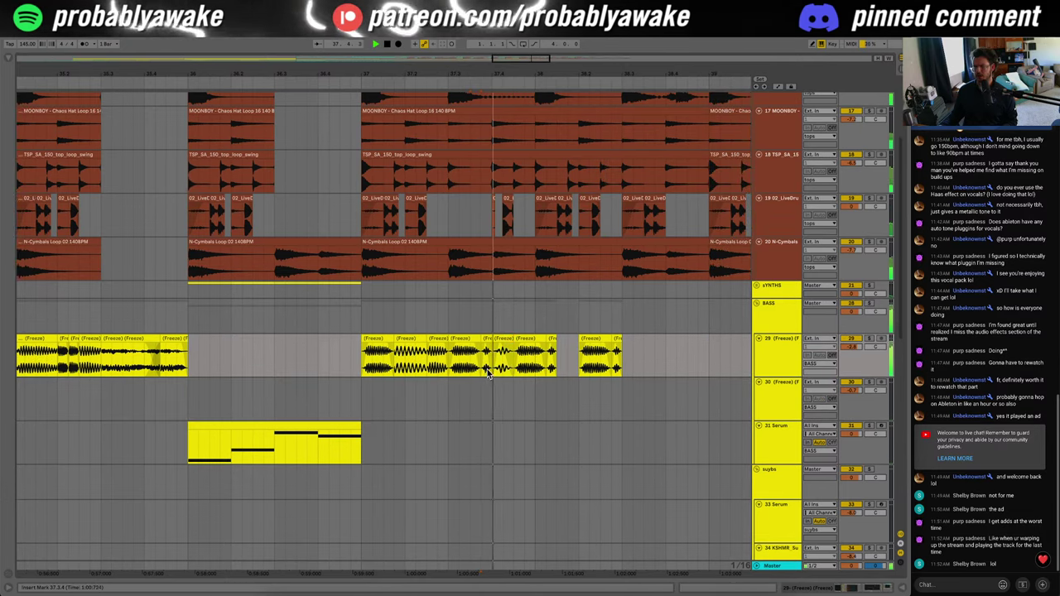
pyautogui.press('space')
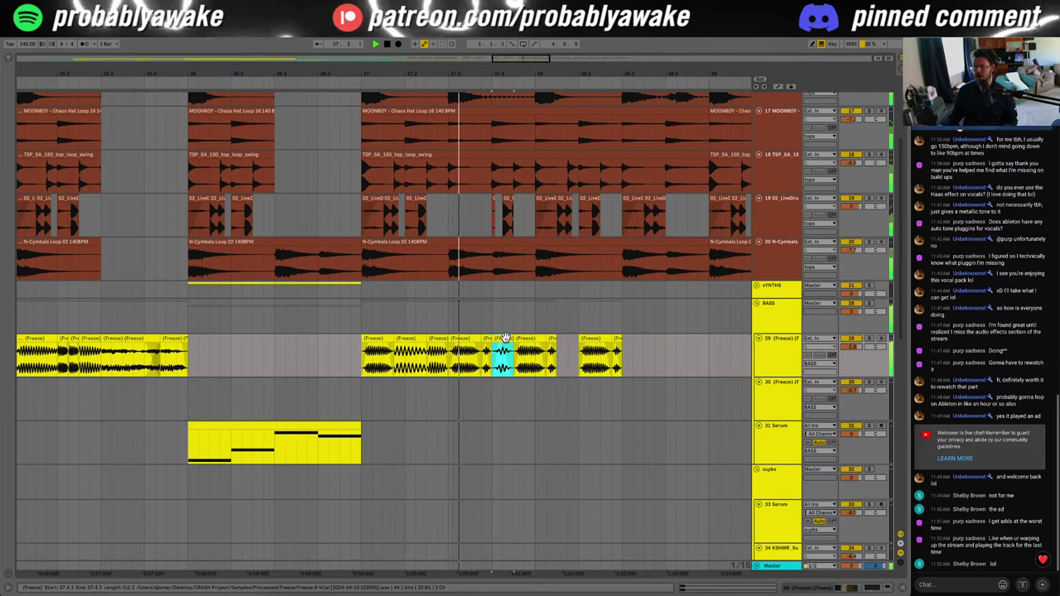
# Step: Rework the short bass clip at 37.4.1, stretching it to end at 37.4.3
pyautogui.doubleClick(504, 338)
pyautogui.moveTo(561, 353); pyautogui.dragTo(548, 353)
pyautogui.press('super+d')
pyautogui.press('Delete')
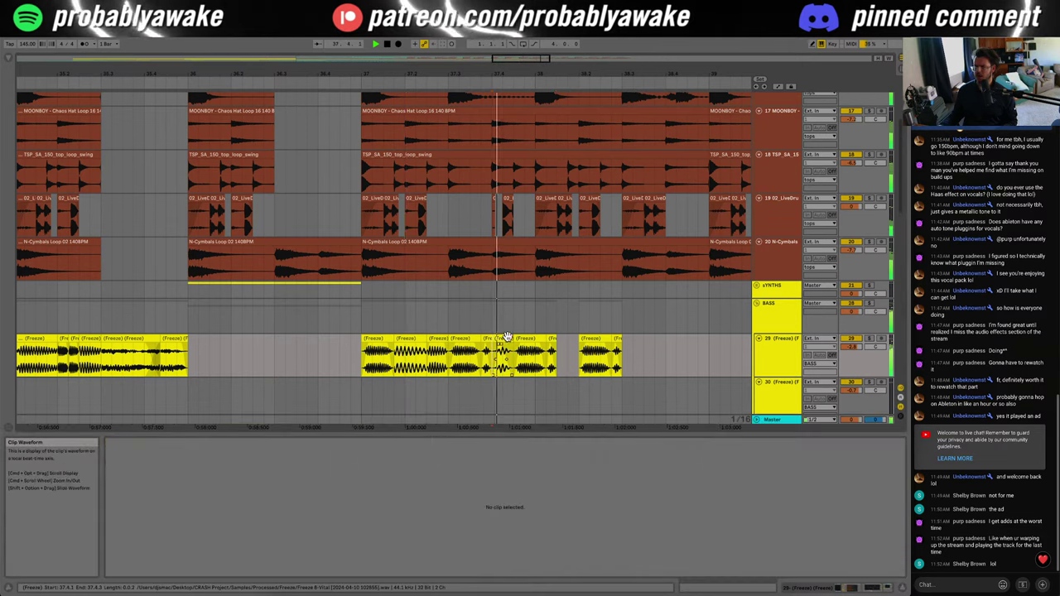
pyautogui.click(507, 338)
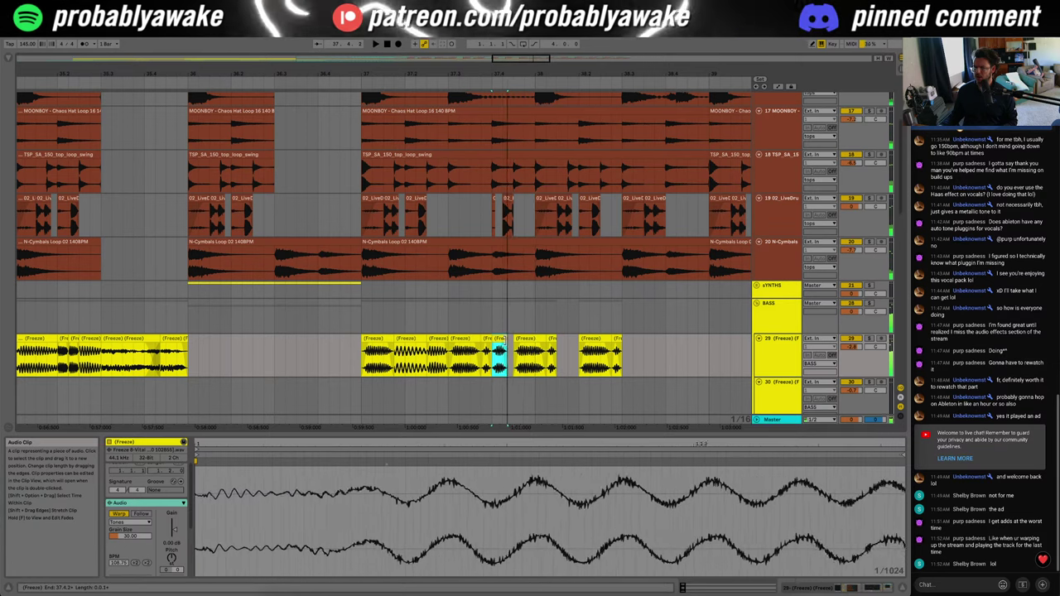
pyautogui.click(372, 391)
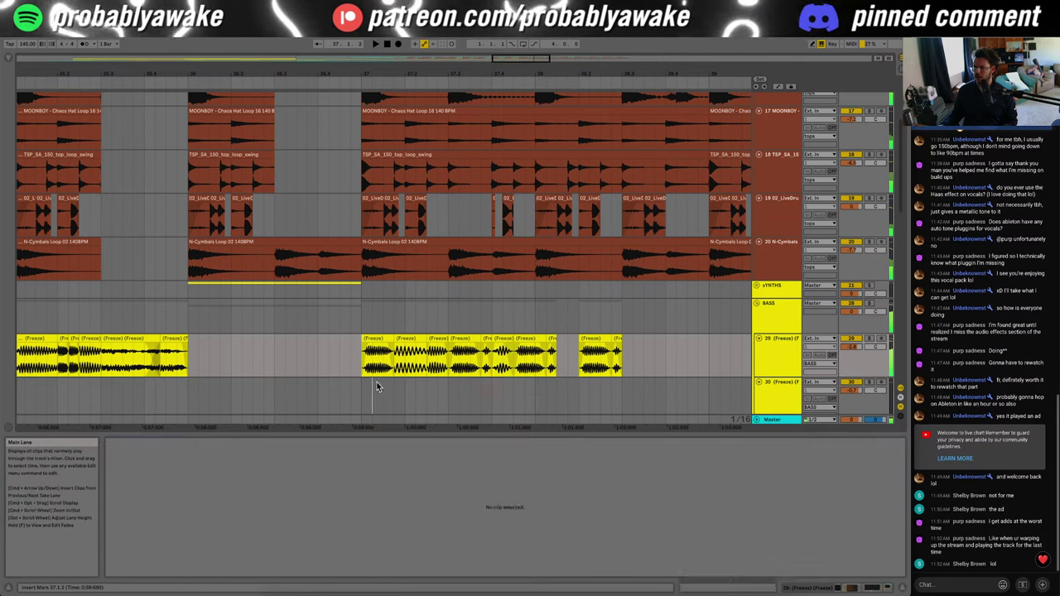
pyautogui.click(505, 339)
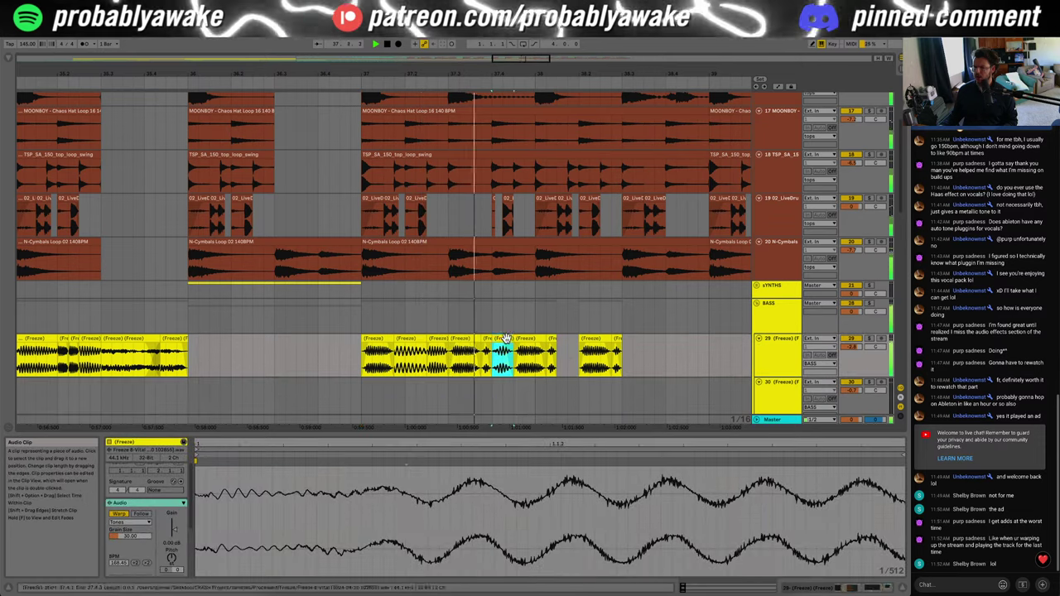
# Step: Copy the reworked bass clip into the gap at 38.1.3 and play the pattern from just before bar 37
pyautogui.press('super+c')
pyautogui.click(560, 358)
pyautogui.press('super+v')
pyautogui.click(352, 372)
pyautogui.press('space')
pyautogui.press('space')
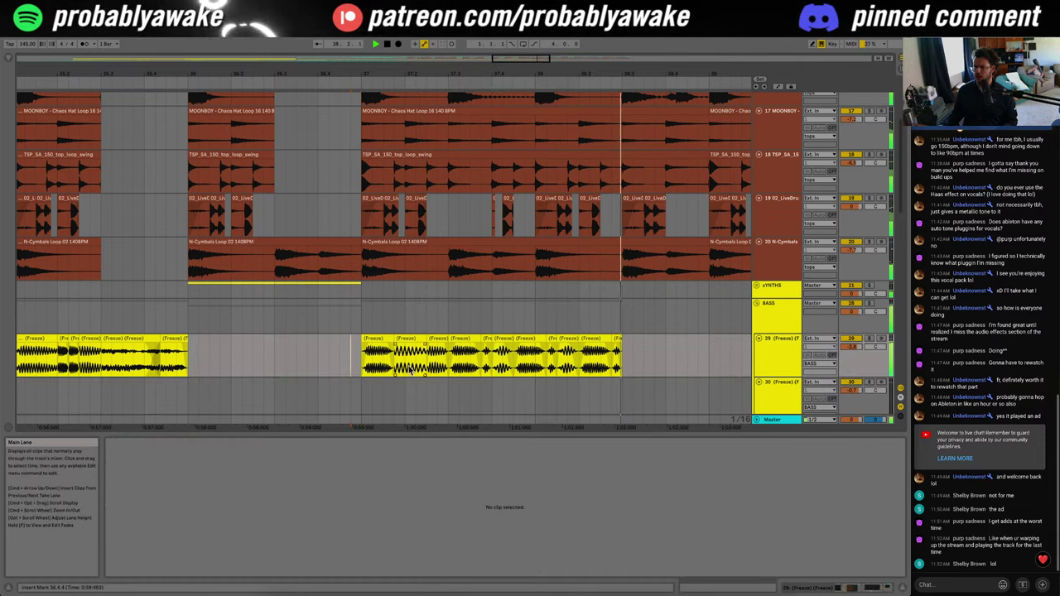
# Step: Fill 38.3.1 to 38.4.1 on track 29 with four copies of the one-sixteenth bass clip at 38.2.4 and play them back
pyautogui.click(618, 355)
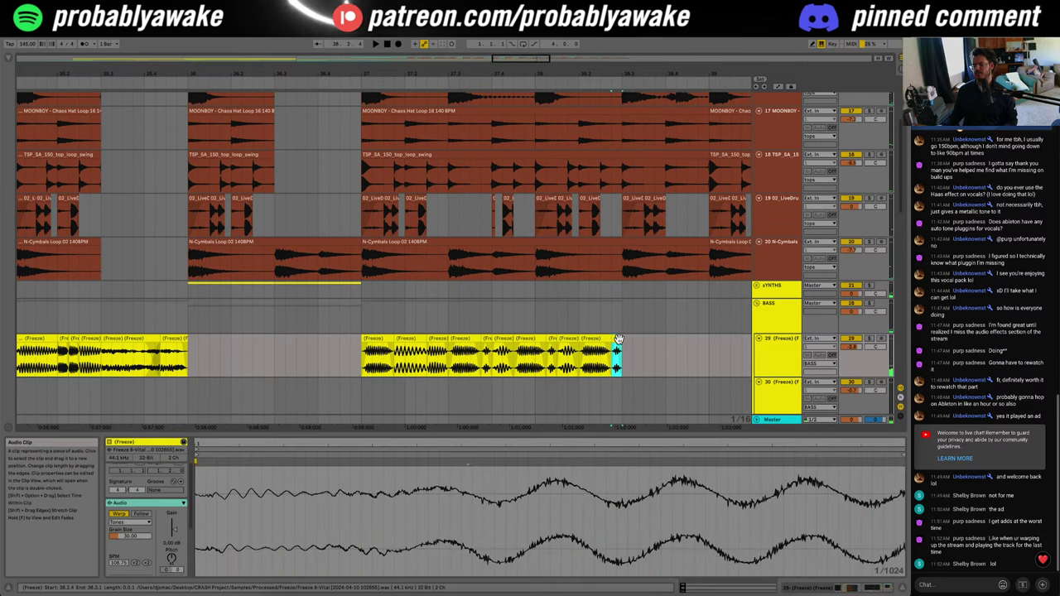
pyautogui.press('super+v')
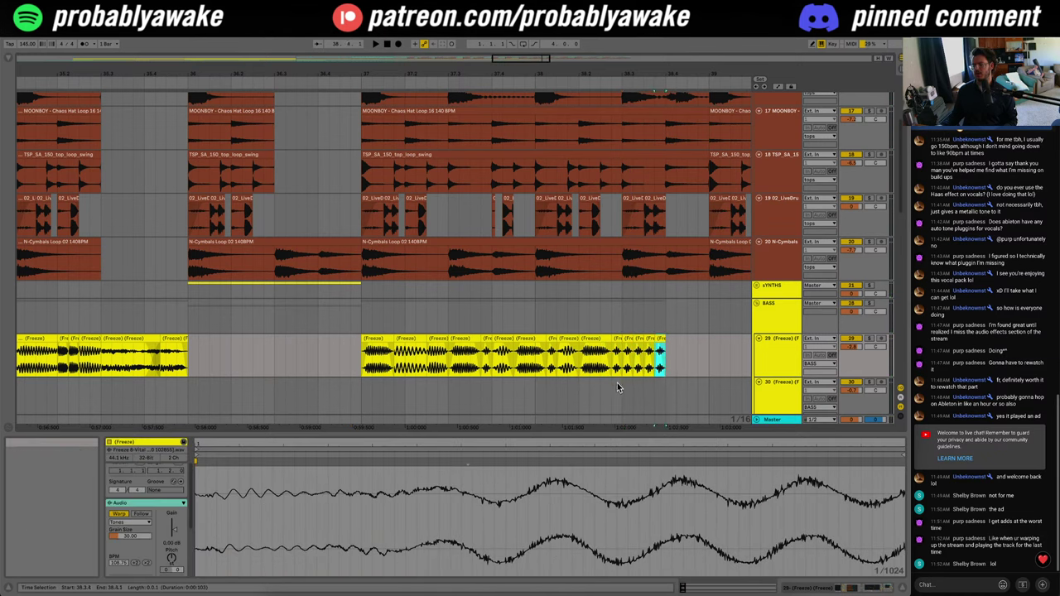
pyautogui.click(618, 388)
pyautogui.press('space')
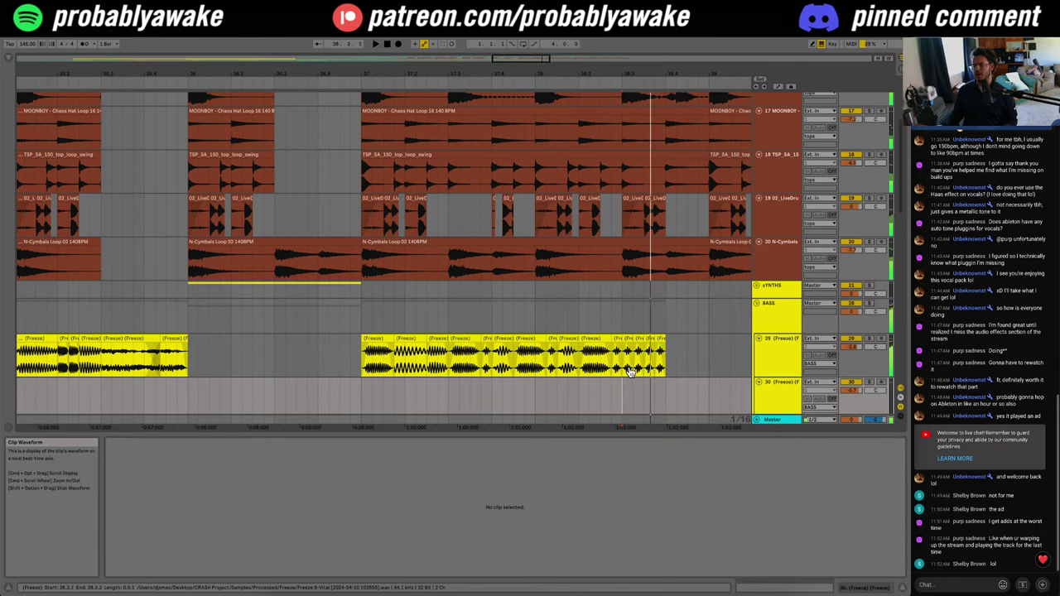
pyautogui.click(638, 370)
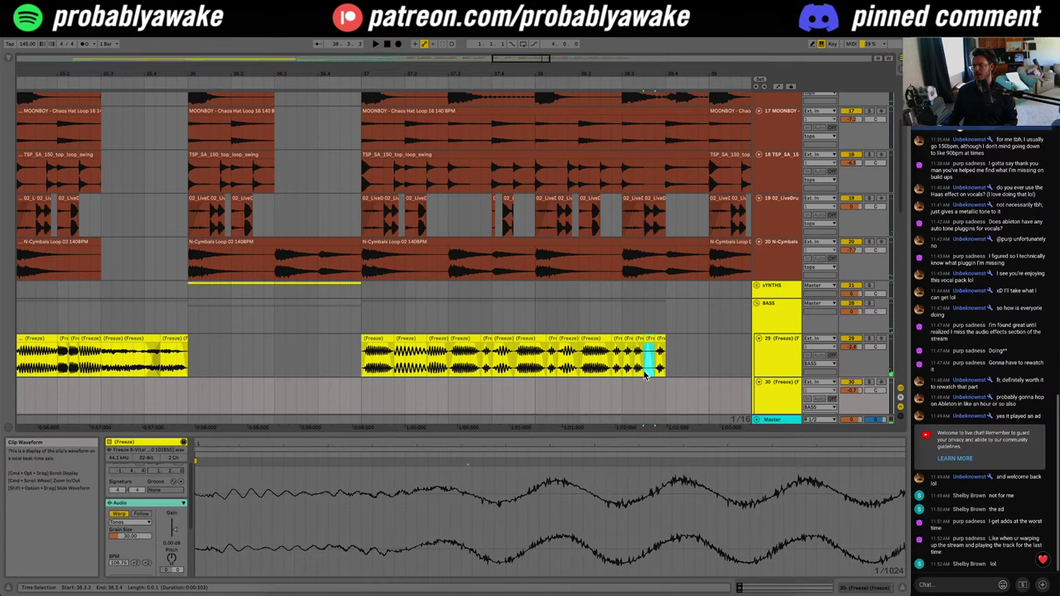
pyautogui.click(641, 375)
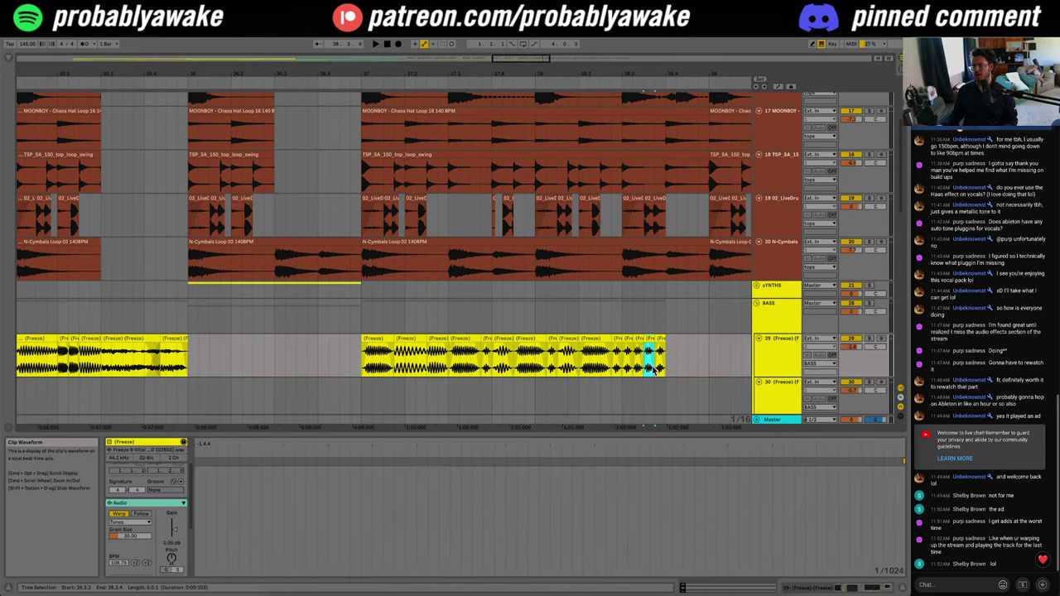
pyautogui.click(654, 370)
pyautogui.click(657, 370)
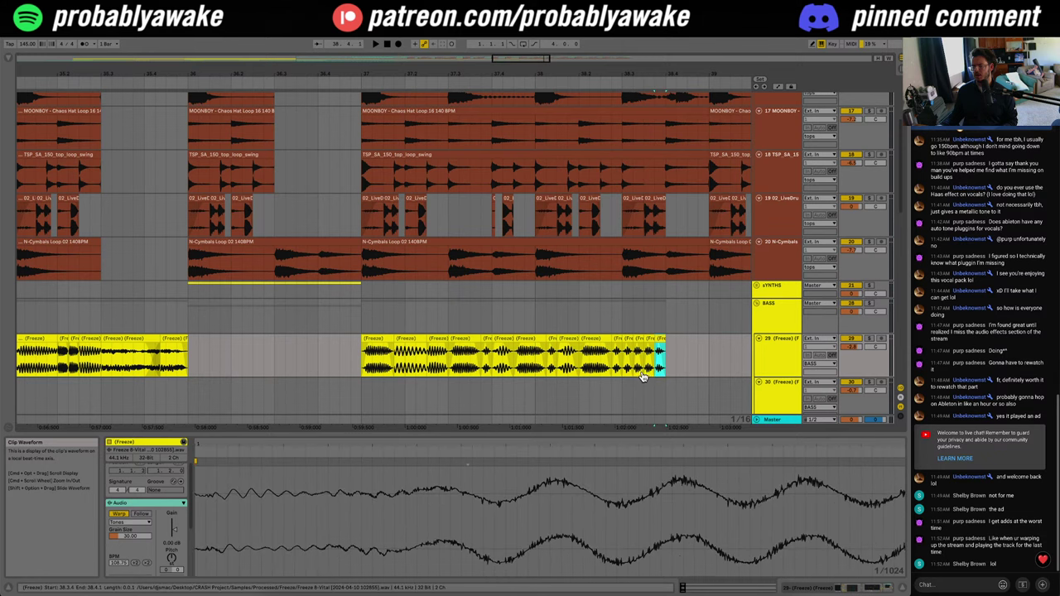
pyautogui.click(617, 389)
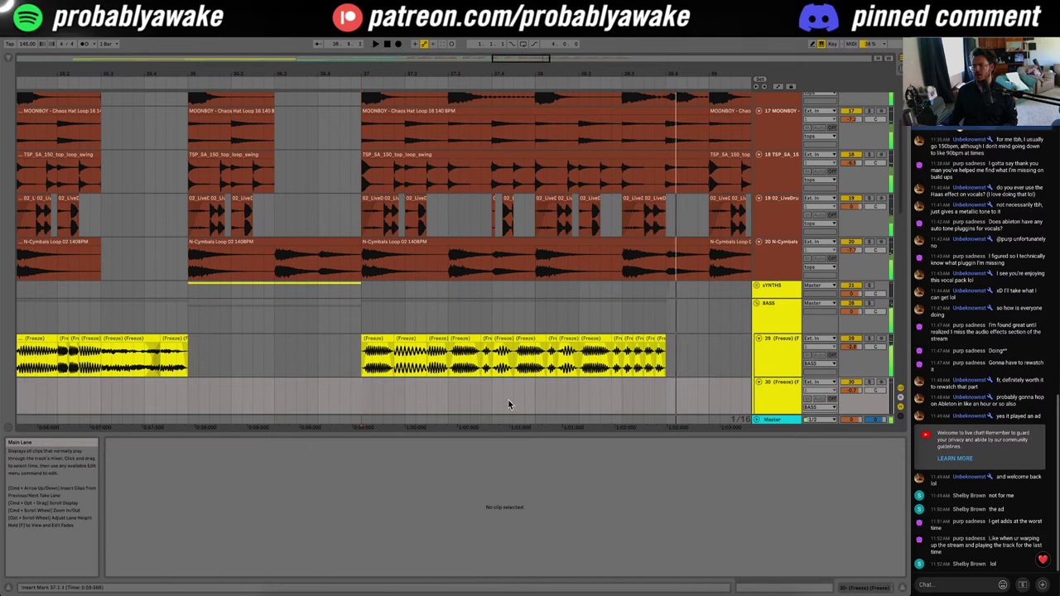
# Step: Repeat the four short bass clips from 38.3.1 to 38.4.1 three times, deleting the last copy so the run ends at 39.2.1
pyautogui.press('super+alt+l')
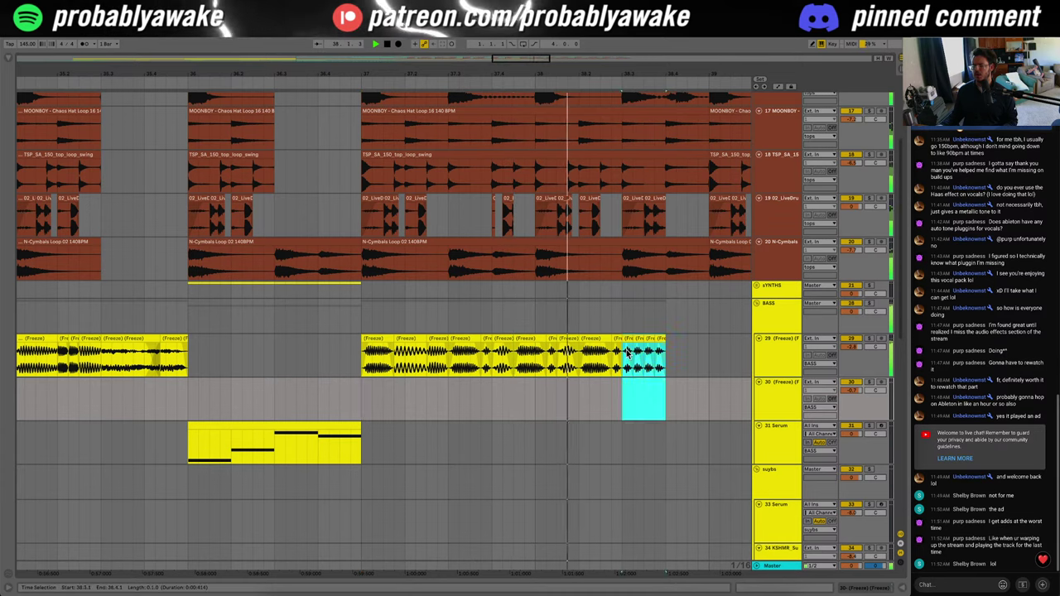
pyautogui.hotkey('ctrl', 'd')
pyautogui.hotkey('ctrl', 'd')
pyautogui.hotkey('ctrl', 'd')
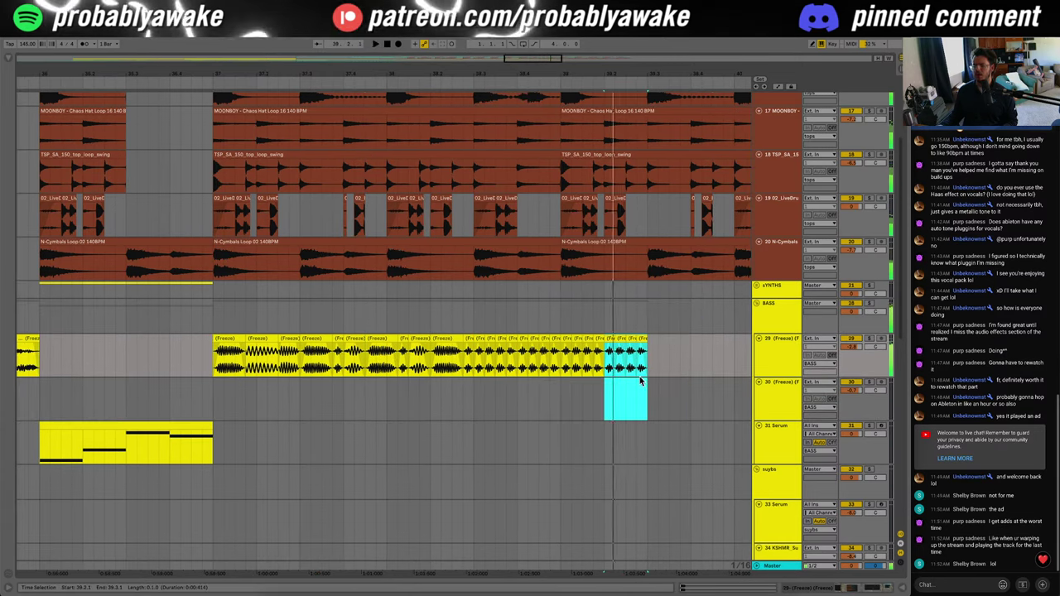
pyautogui.click(640, 380)
pyautogui.moveTo(602, 404); pyautogui.dragTo(647, 358)
pyautogui.press('Delete')
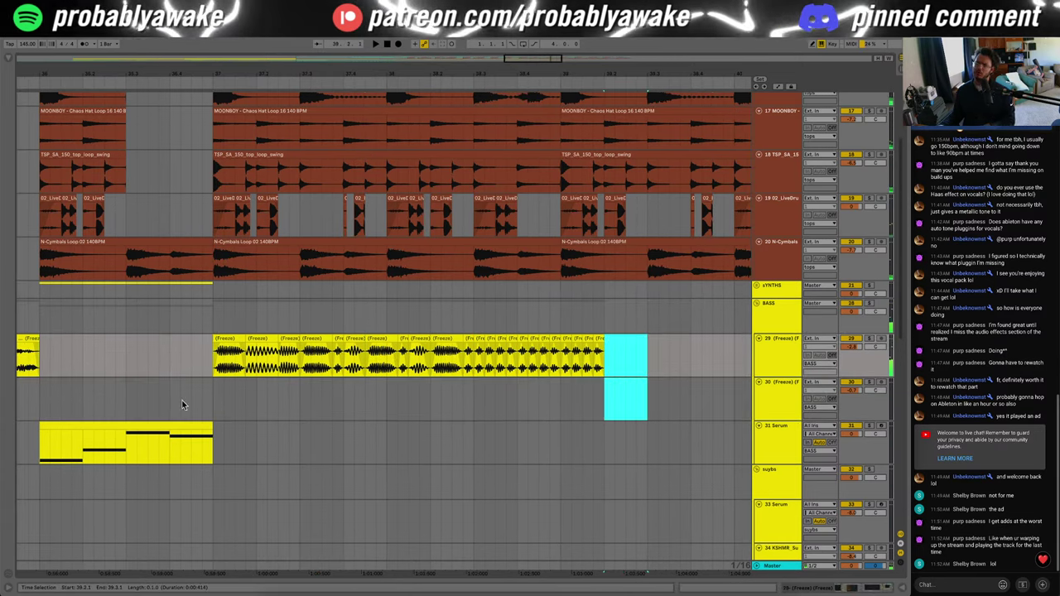
# Step: Copy the bass pattern from 37.2.1 to 38.3.1 to 39.2.1 on track 29 and play it back from bar 37
pyautogui.moveTo(214, 402); pyautogui.dragTo(369, 356)
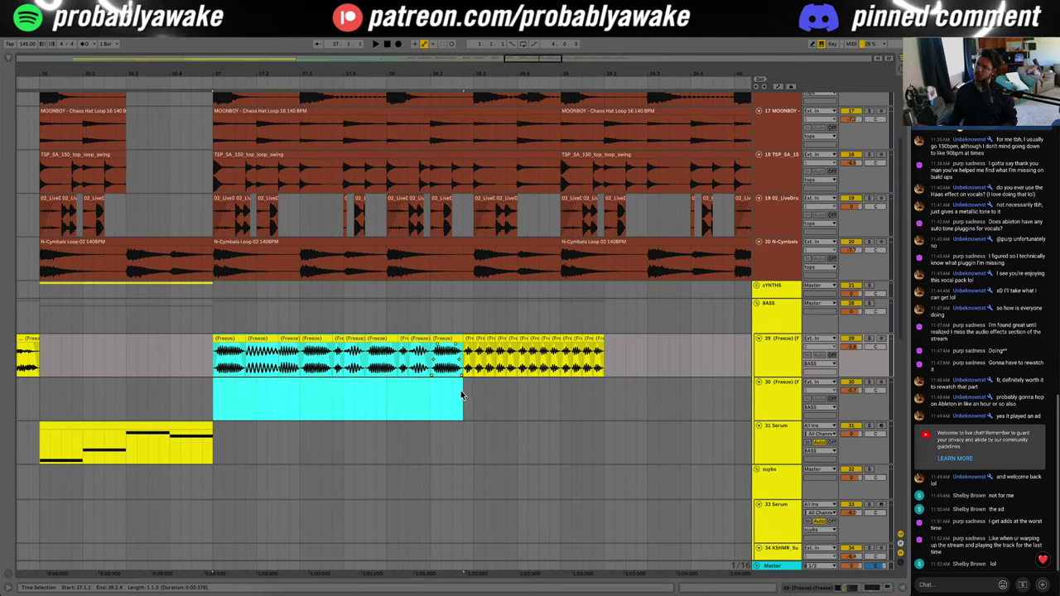
pyautogui.click(247, 414)
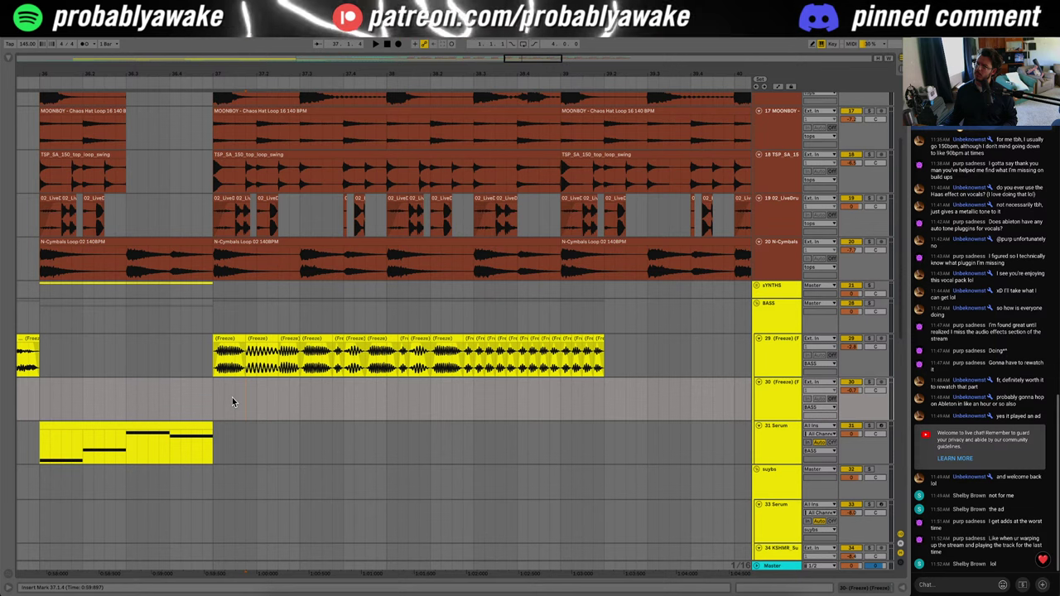
pyautogui.moveTo(260, 397); pyautogui.dragTo(469, 353)
pyautogui.click(603, 361)
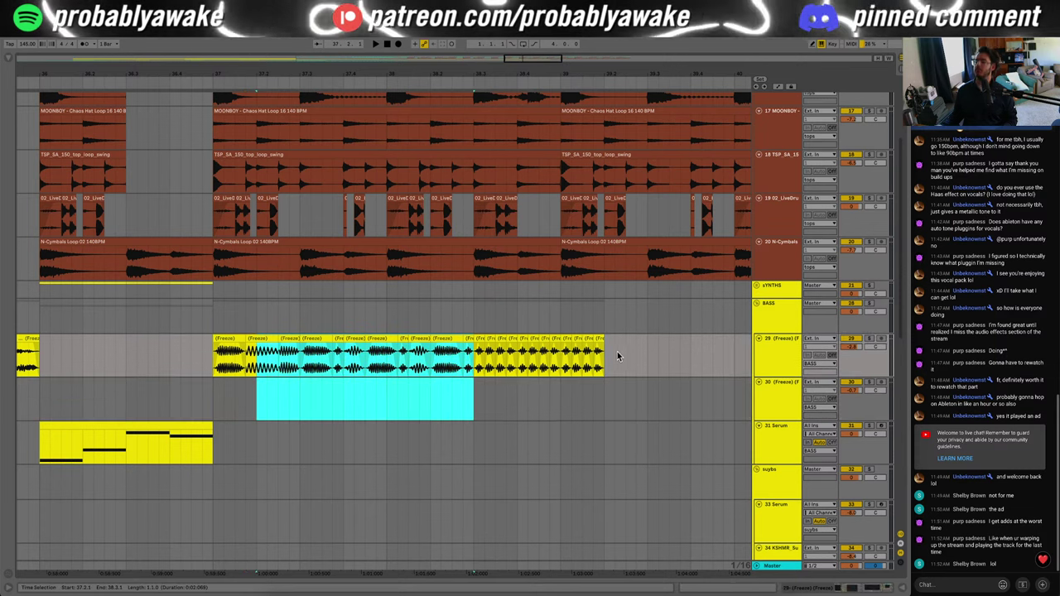
pyautogui.press('super+v')
pyautogui.click(211, 385)
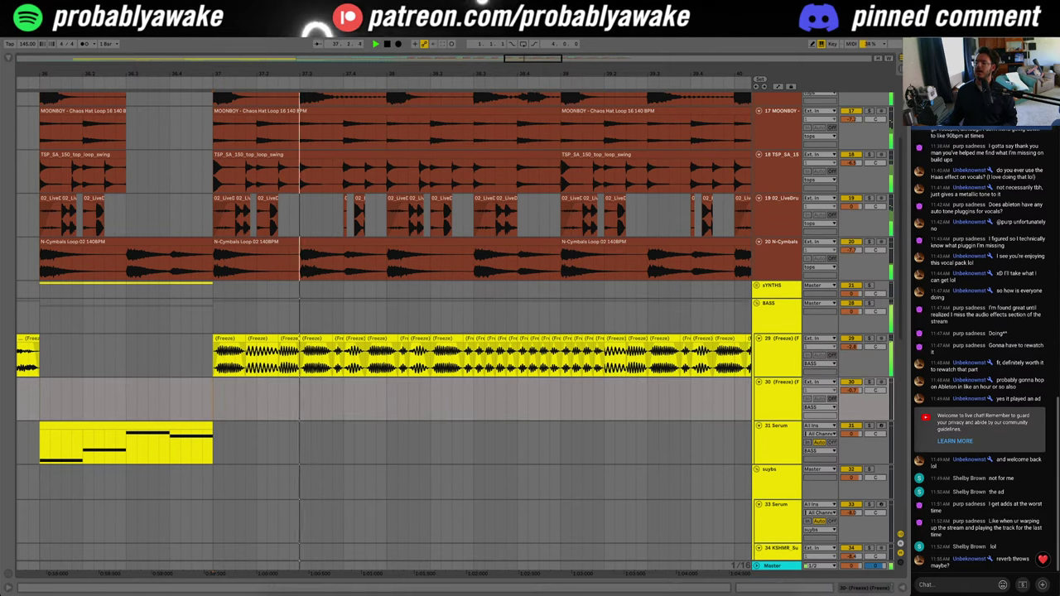
pyautogui.moveTo(332, 74); pyautogui.dragTo(329, 45)
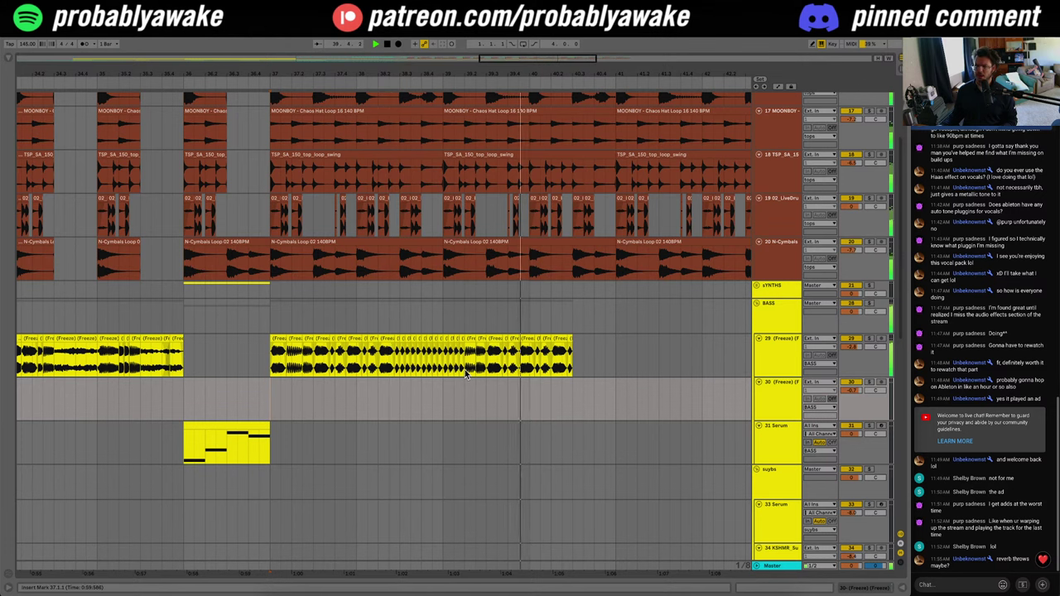
# Step: Try deleting the bass clips from 40.1.1 to 41.3.1 on tracks 29 and 30, and undo the deletion
pyautogui.moveTo(582, 414); pyautogui.dragTo(554, 383)
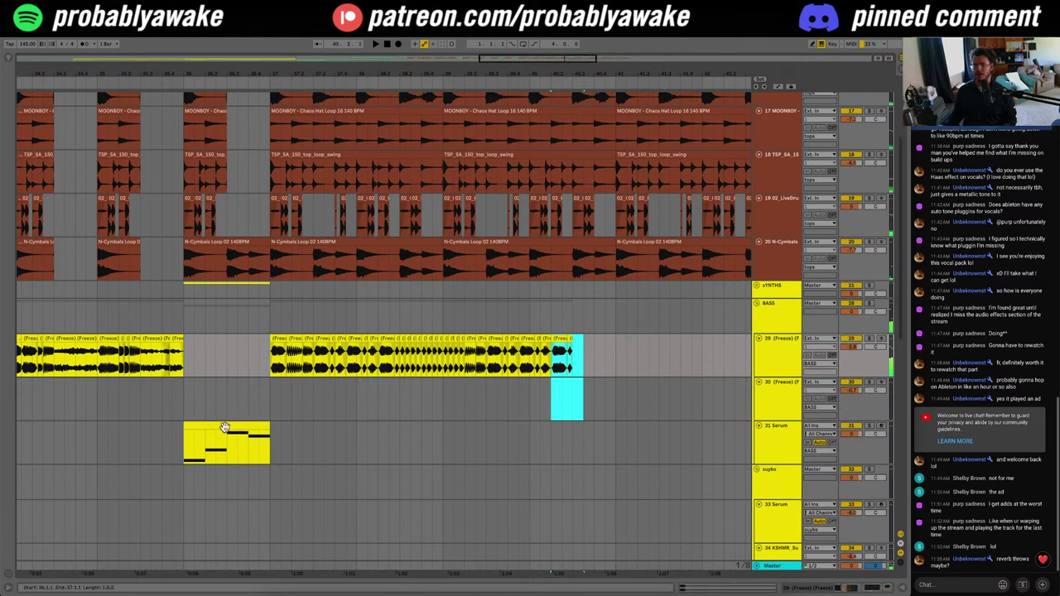
pyautogui.moveTo(561, 52); pyautogui.dragTo(559, 401)
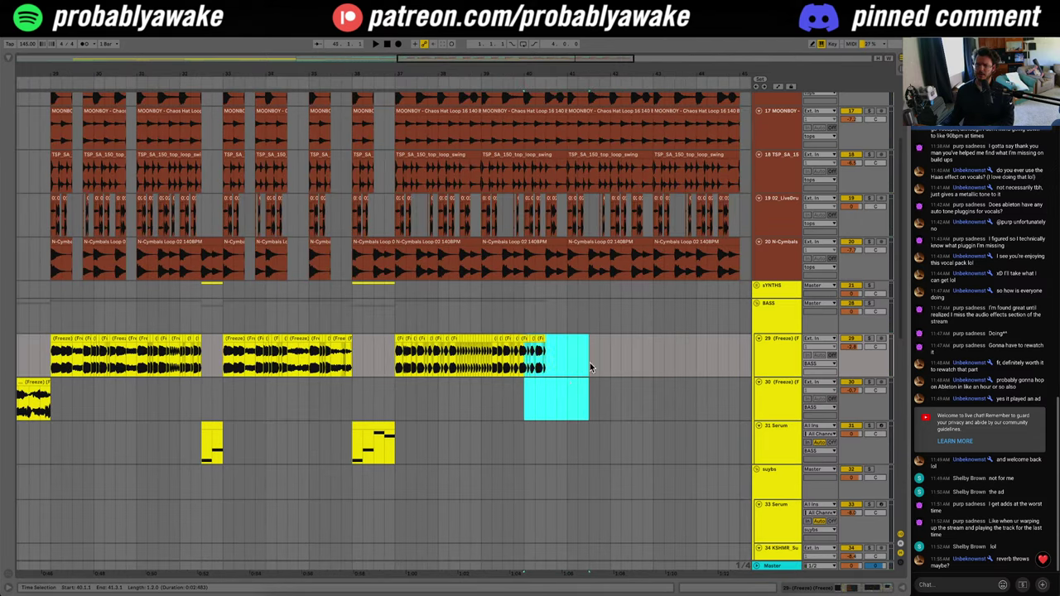
pyautogui.press('Delete')
pyautogui.click(464, 417)
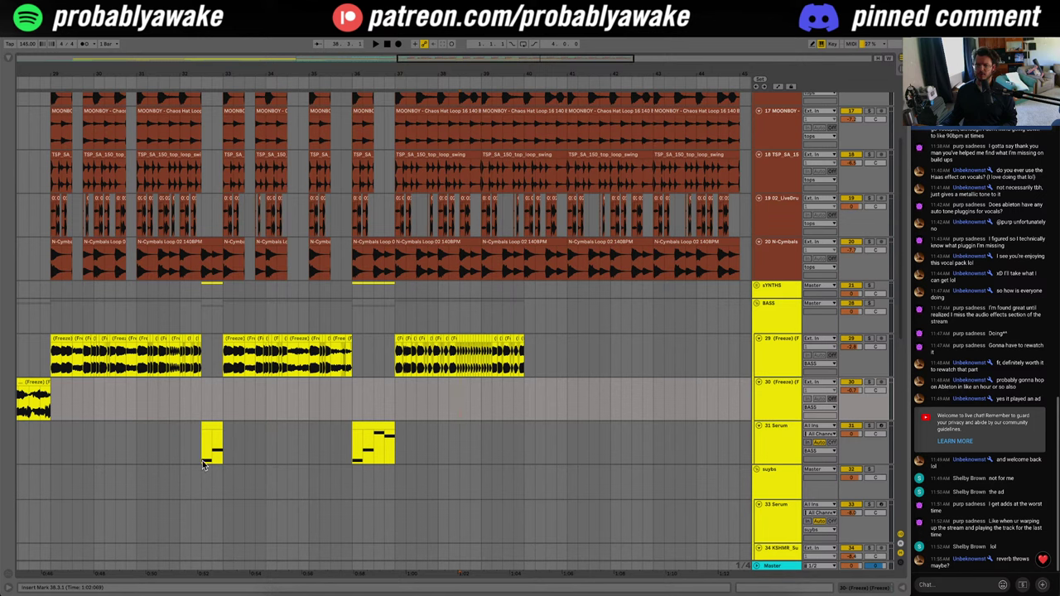
pyautogui.moveTo(231, 288); pyautogui.dragTo(561, 370)
pyautogui.hotkey('ctrl', 'z')
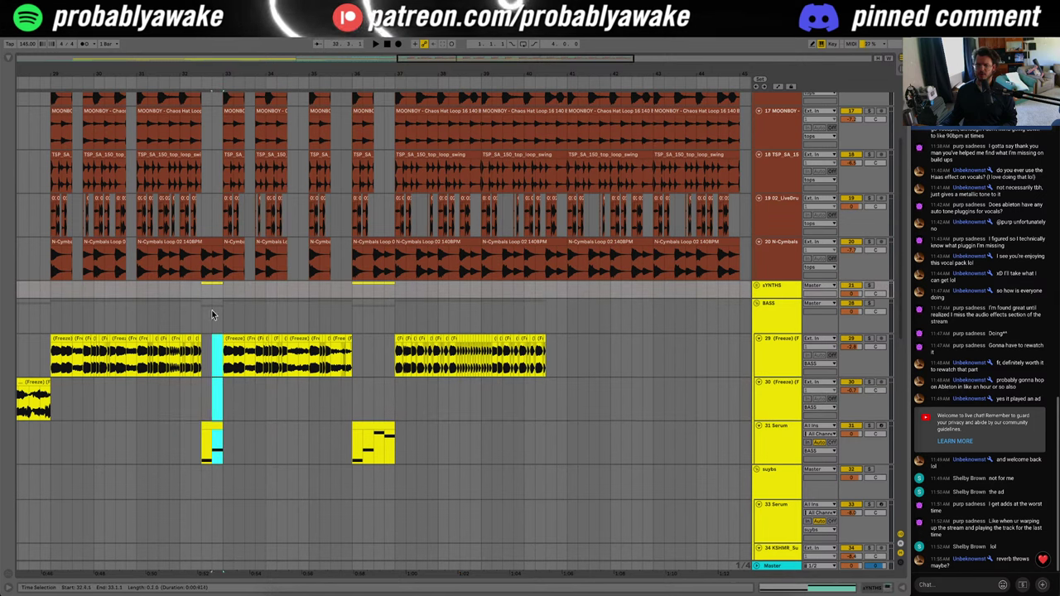
# Step: Copy the two-beat Serum fill from 32.3.1 to 33.1.1 to 40.3.1 and play from just before bar 37
pyautogui.click(543, 295)
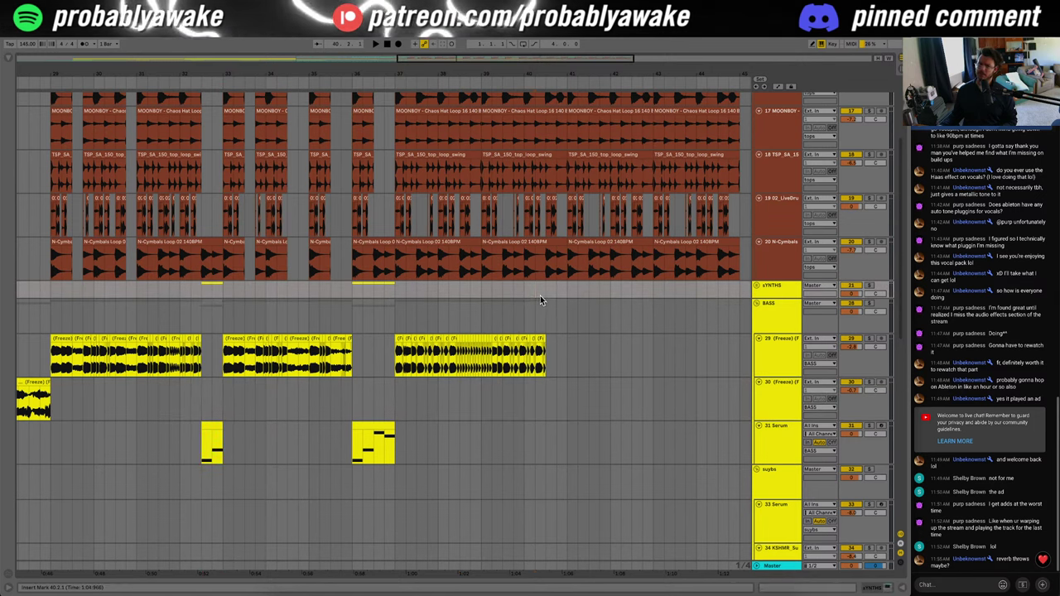
pyautogui.hotkey('ctrl', 'v')
pyautogui.click(371, 326)
pyautogui.press('space')
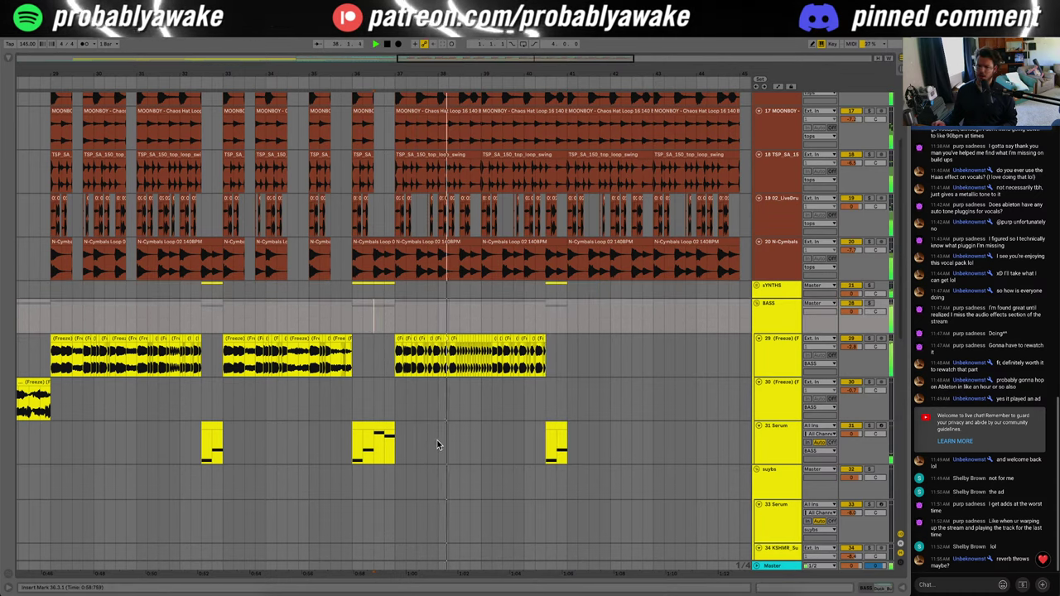
# Step: Inspect the short repeated bass clips at 38.4.2 and 39.1.1 and play the bass pattern around them
pyautogui.moveTo(496, 56); pyautogui.dragTo(499, 357)
pyautogui.click(400, 369)
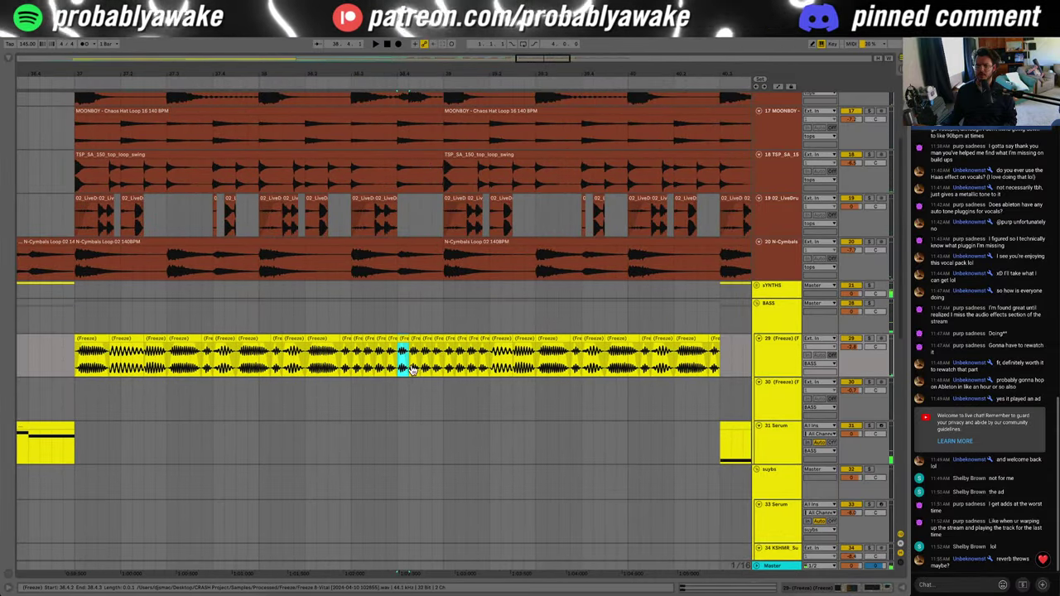
pyautogui.click(450, 372)
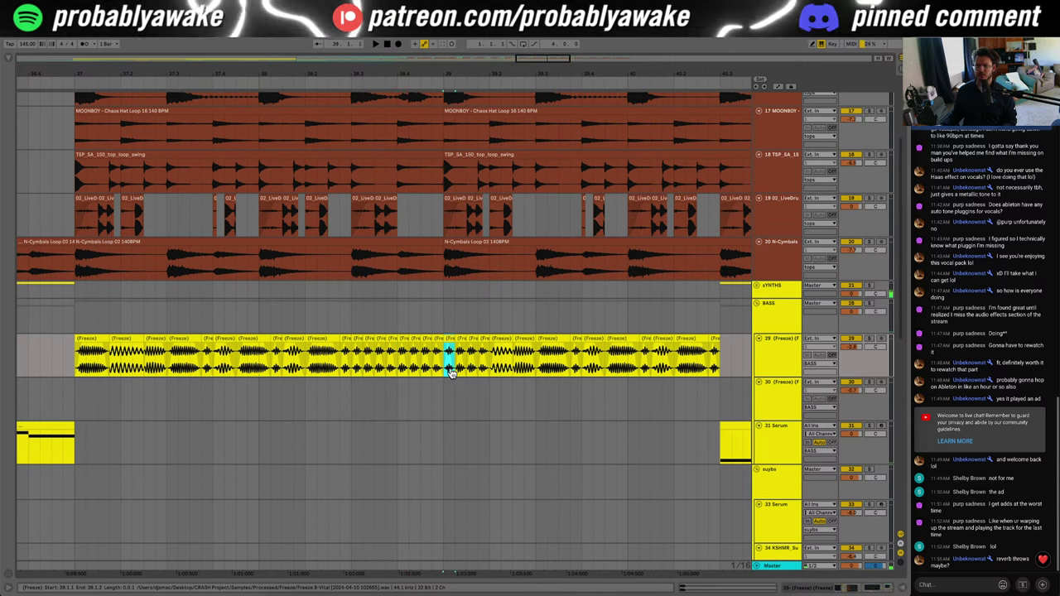
pyautogui.click(341, 403)
pyautogui.press('space')
pyautogui.click(450, 371)
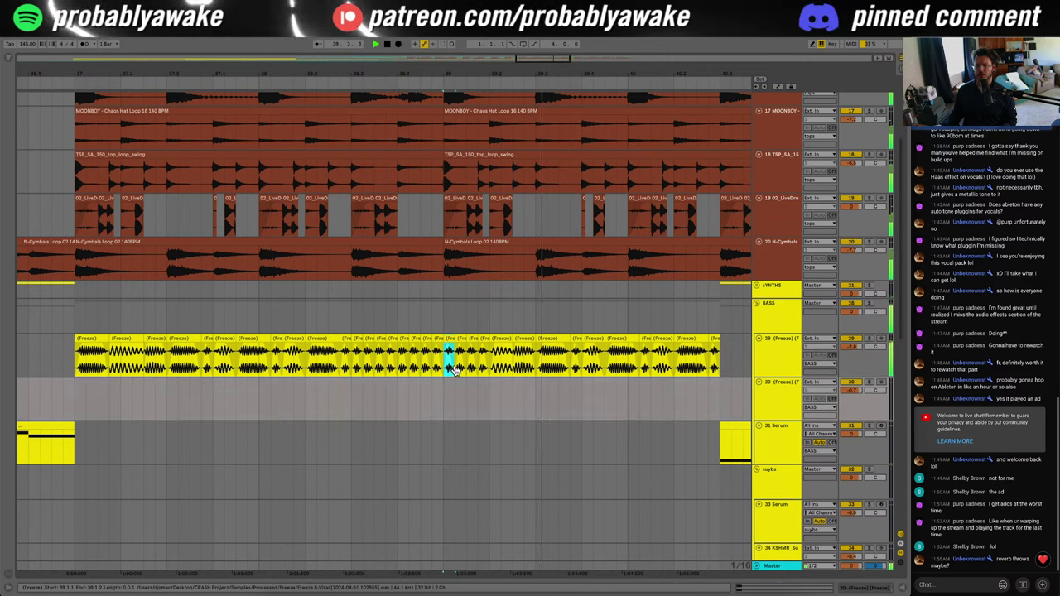
pyautogui.click(336, 400)
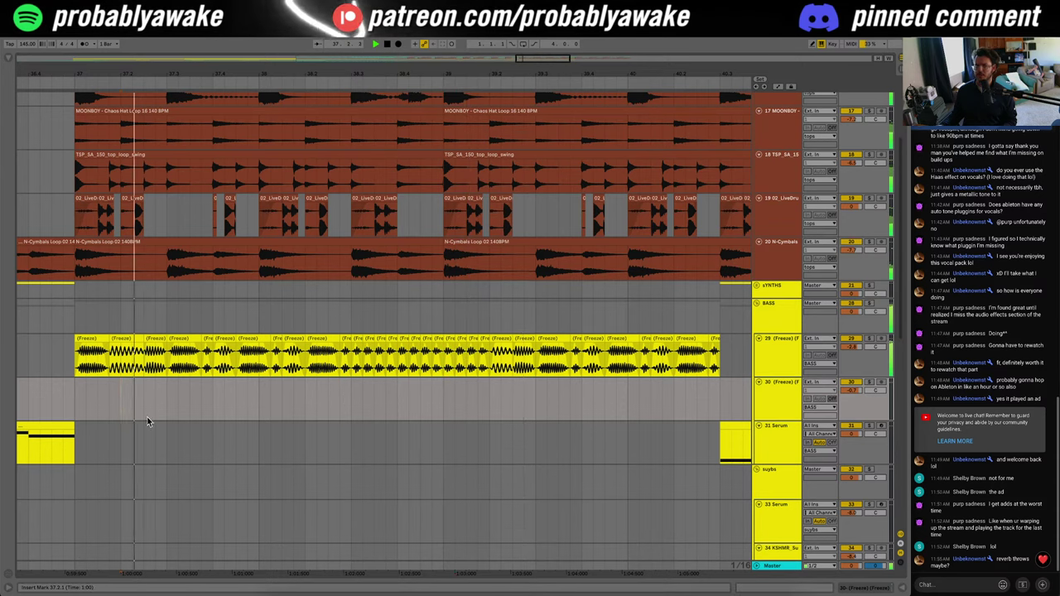
# Step: Check the sidechain clips above the new bass pattern and play from just before bar 37
pyautogui.scroll(5, 148, 423)
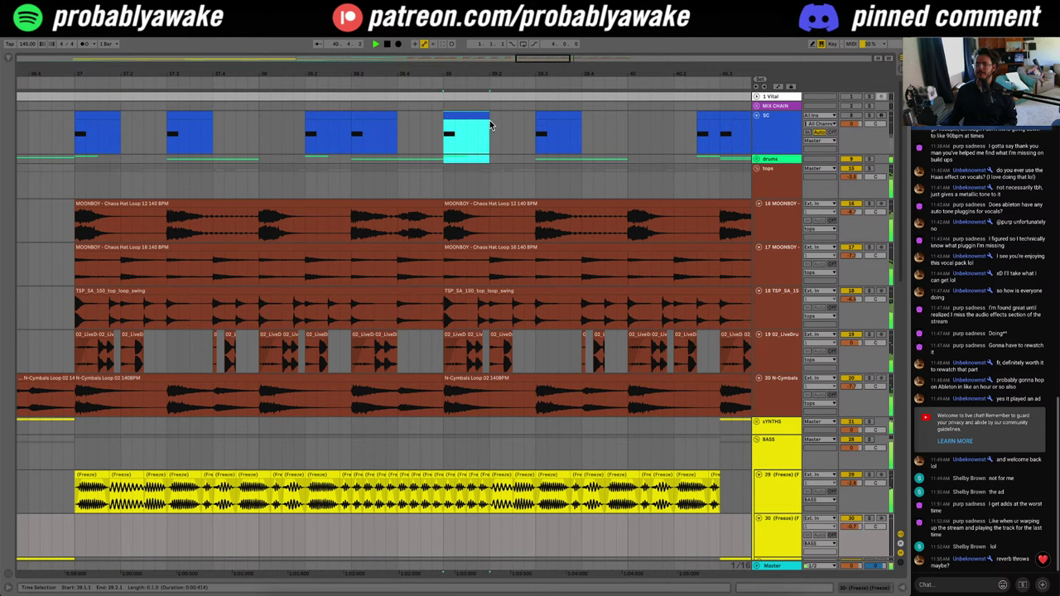
pyautogui.click(34, 186)
pyautogui.moveTo(543, 67); pyautogui.dragTo(542, 63)
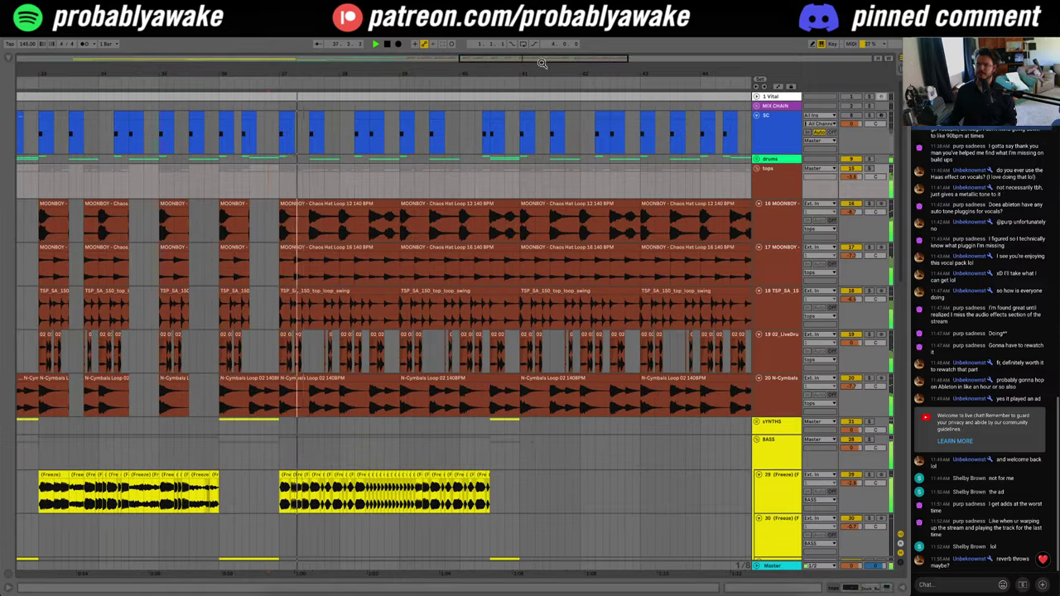
# Step: Copy the synth and bass clips of bars 33 to 36 to bar 41 and play the extended drop from bar 35
pyautogui.scroll(-5, 487, 414)
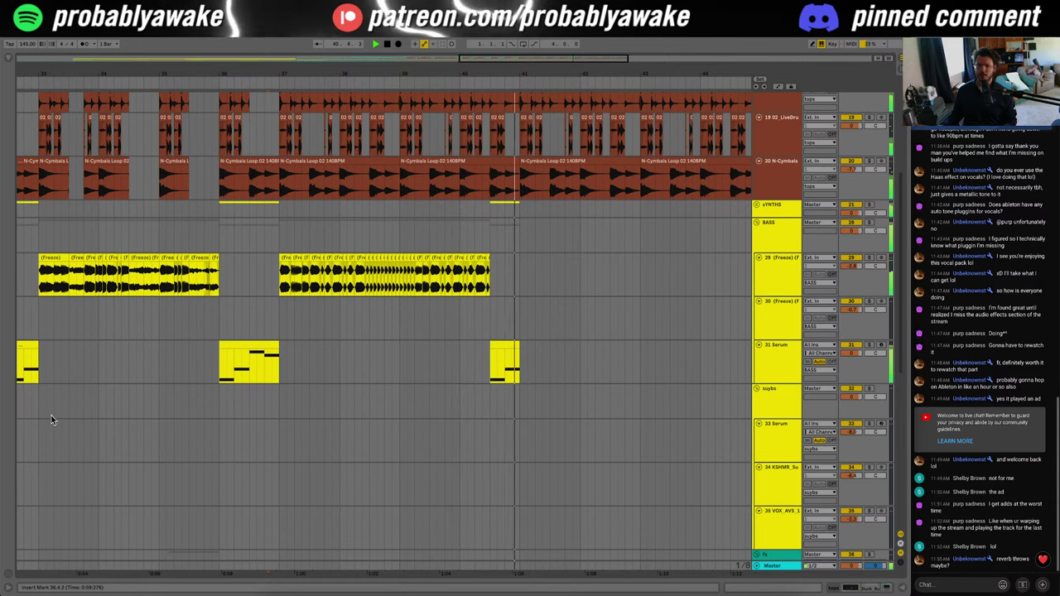
pyautogui.moveTo(51, 420); pyautogui.dragTo(278, 207)
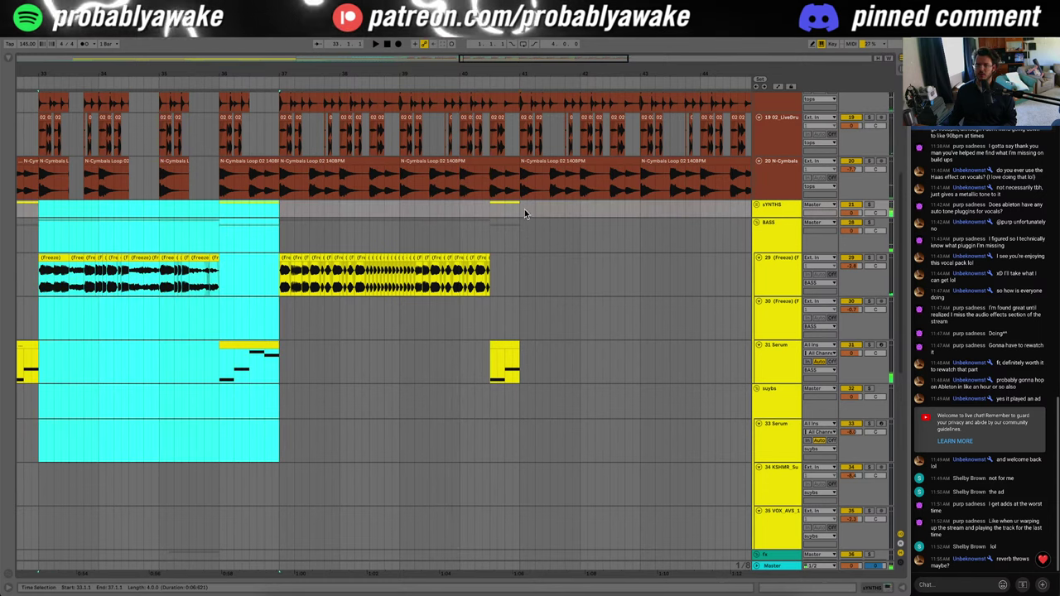
pyautogui.click(524, 214)
pyautogui.hotkey('ctrl', 'v')
pyautogui.click(212, 249)
pyautogui.press('space')
pyautogui.scroll(3, 302, 326)
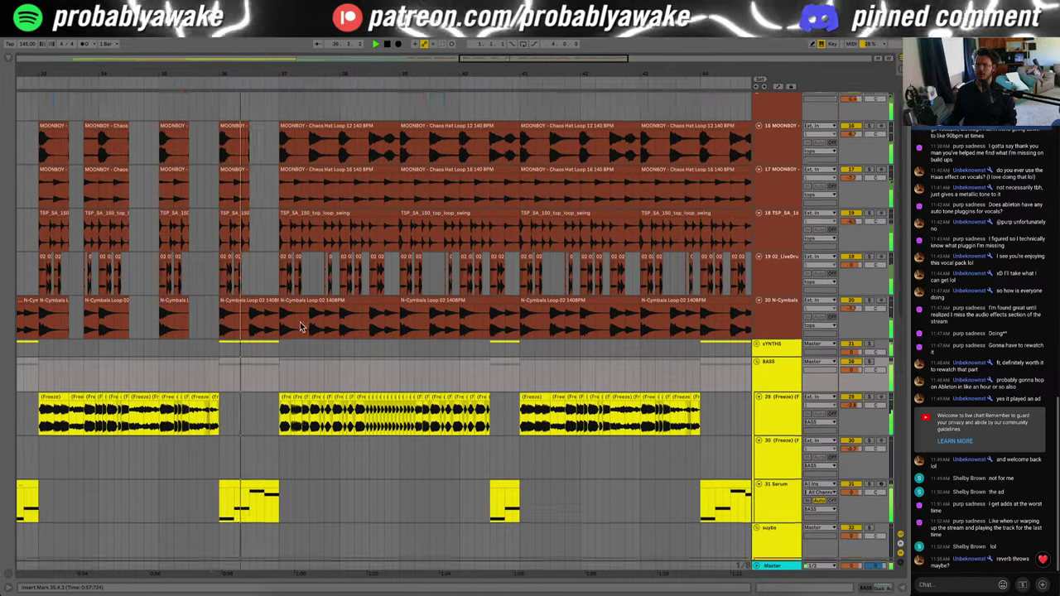
pyautogui.scroll(3, 302, 326)
pyautogui.scroll(-6, 306, 323)
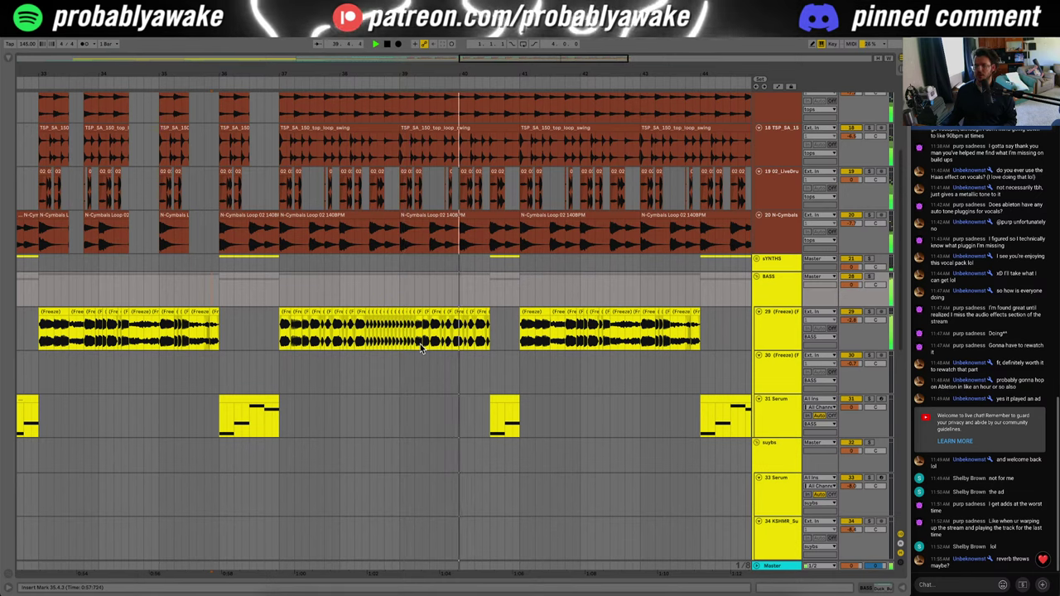
# Step: Raise the clip gain of the 13 short bass clips from 38.2.4 to 39.2.1 on track 29 and play them back
pyautogui.moveTo(416, 341); pyautogui.dragTo(366, 333)
pyautogui.doubleClick(367, 311)
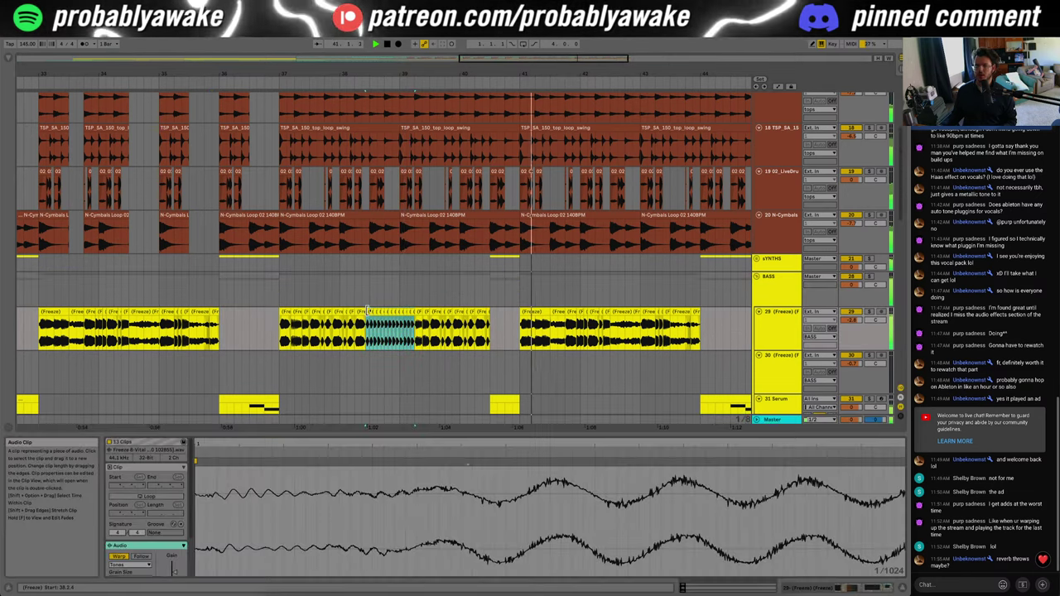
pyautogui.moveTo(175, 572); pyautogui.dragTo(175, 569)
pyautogui.press('space')
pyautogui.press('space')
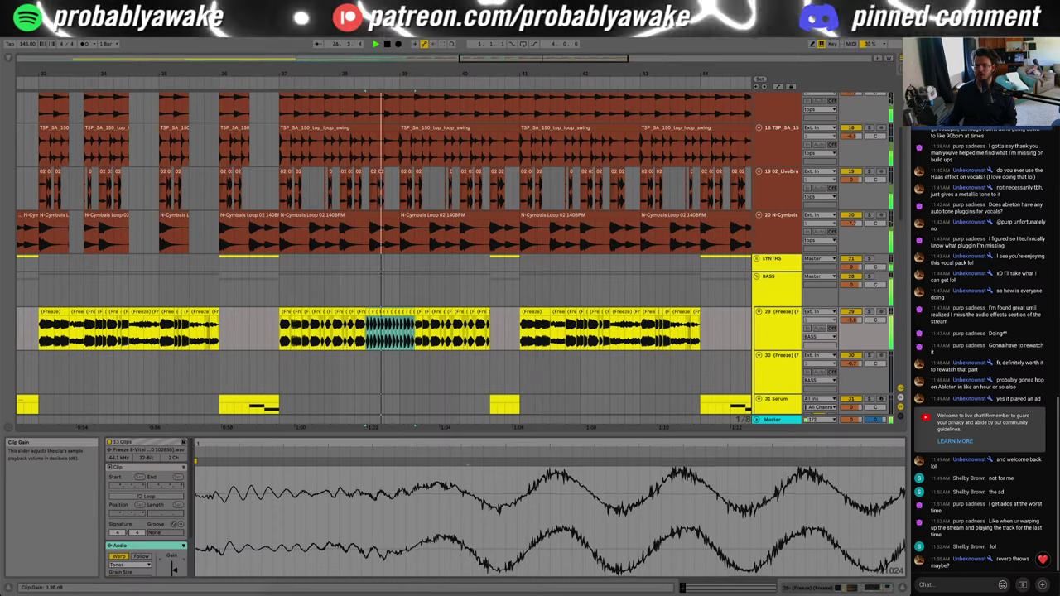
pyautogui.click(269, 371)
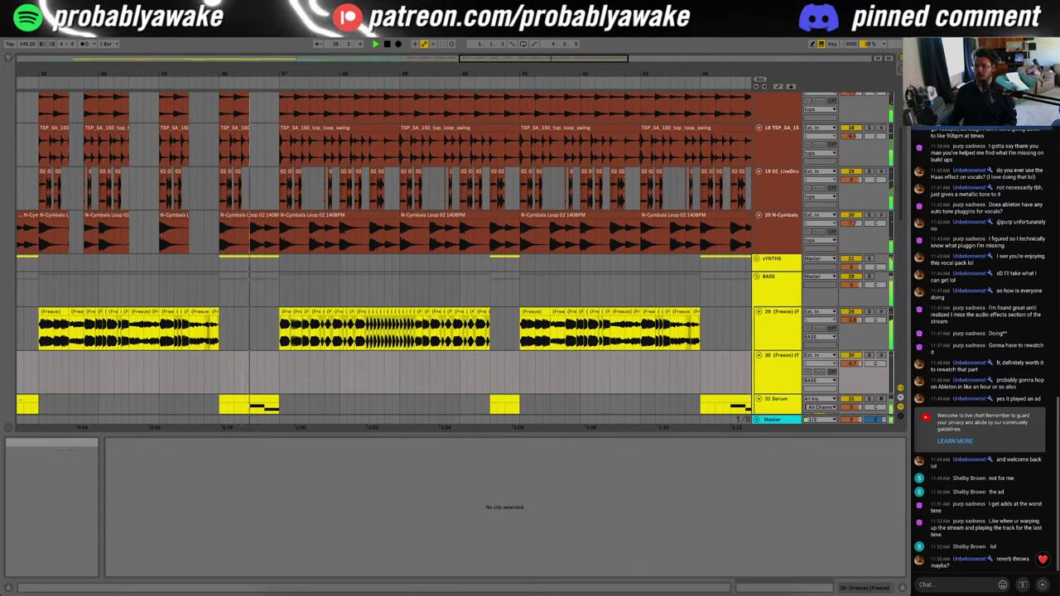
pyautogui.click(902, 590)
# Step: Shorten the bass clip at 38.4.1 on track 29 to half its length, duplicate it into the freed space, and play from 38.3.4
pyautogui.moveTo(544, 59); pyautogui.dragTo(539, 114)
pyautogui.press('space')
pyautogui.keyDown('shift'); pyautogui.click(449, 312); pyautogui.keyUp('shift')
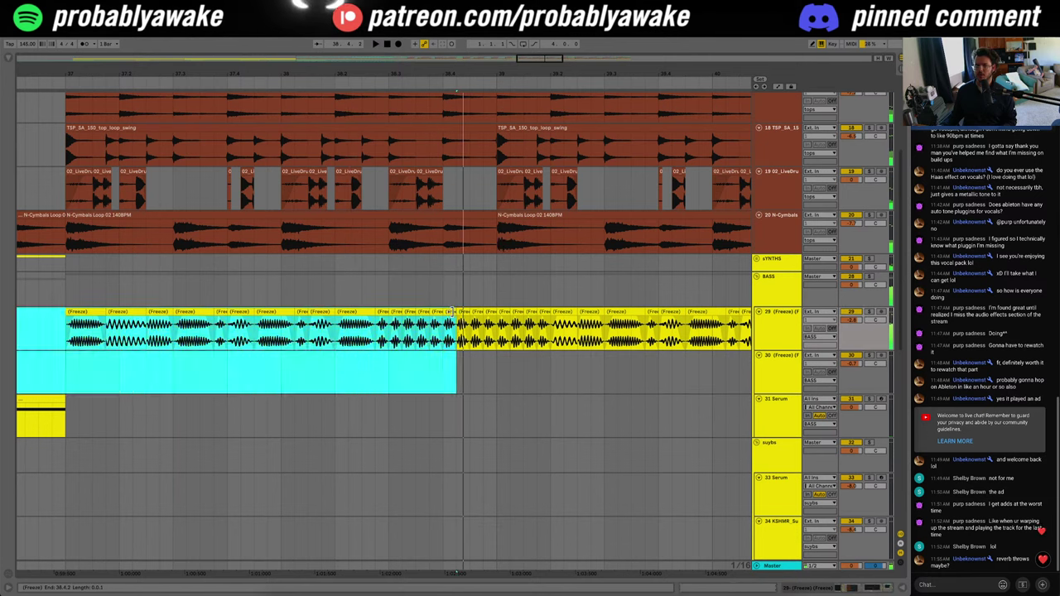
pyautogui.click(450, 312)
pyautogui.moveTo(492, 75); pyautogui.dragTo(254, 311)
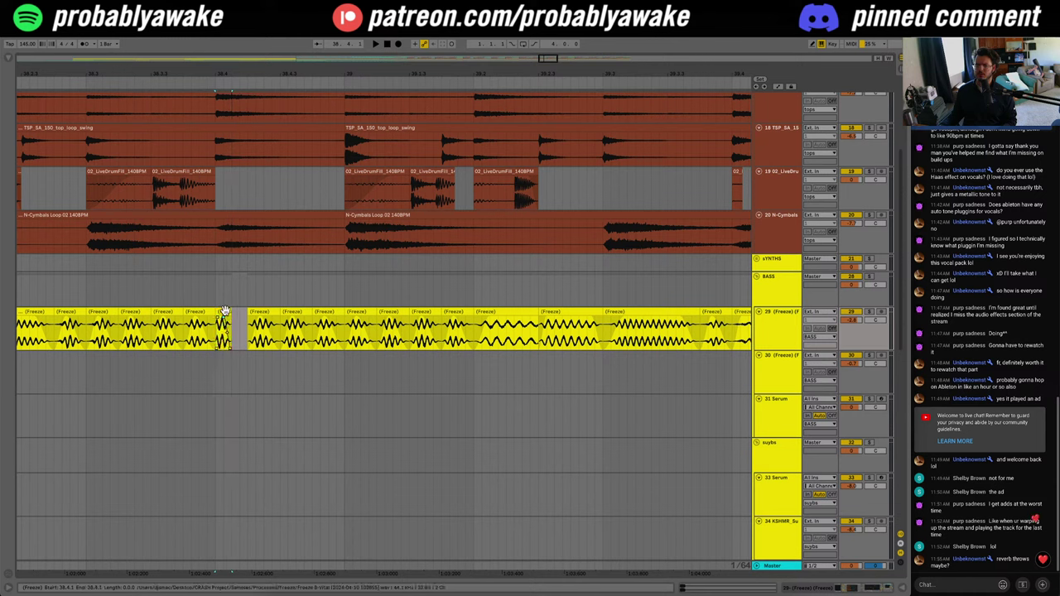
pyautogui.press('super+d')
pyautogui.click(209, 365)
pyautogui.click(220, 324)
pyautogui.press('space')
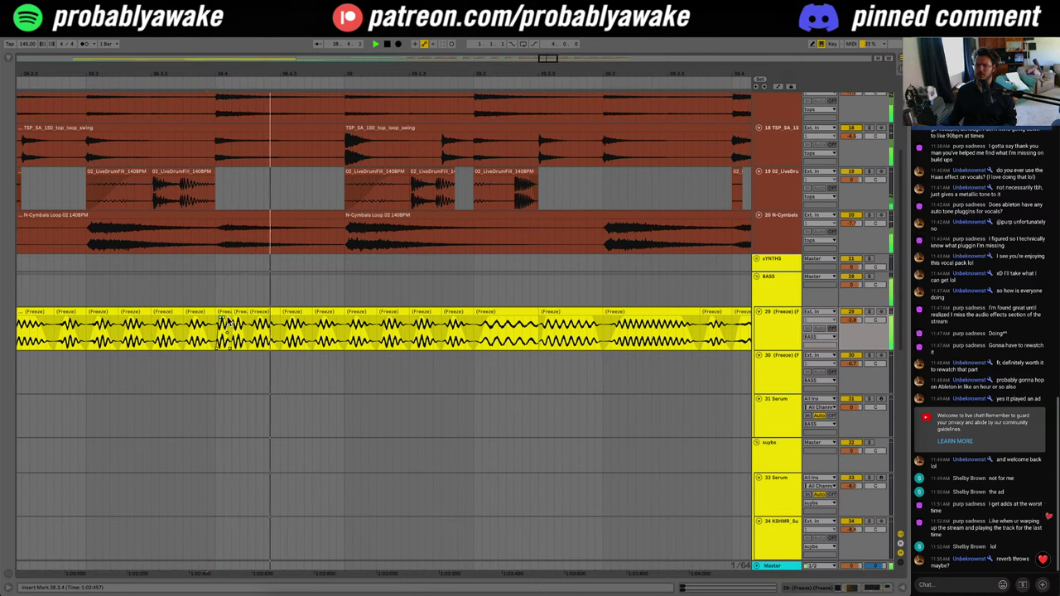
pyautogui.click(216, 377)
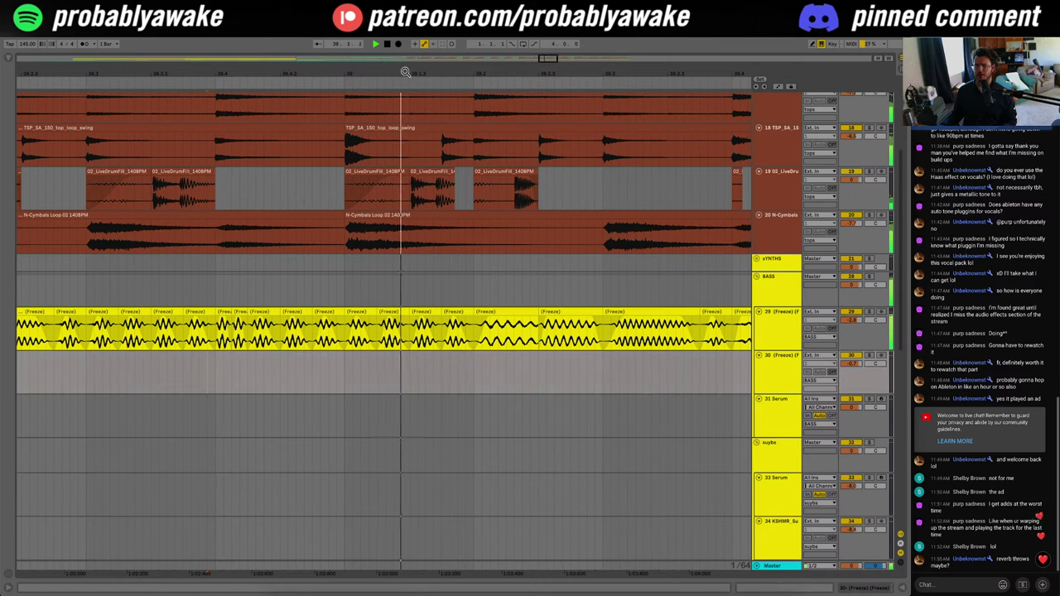
# Step: Play the bass pattern from 36.3.1 and again from 36.4.4 to judge the stutter in context
pyautogui.moveTo(551, 63); pyautogui.dragTo(551, 45)
pyautogui.click(121, 342)
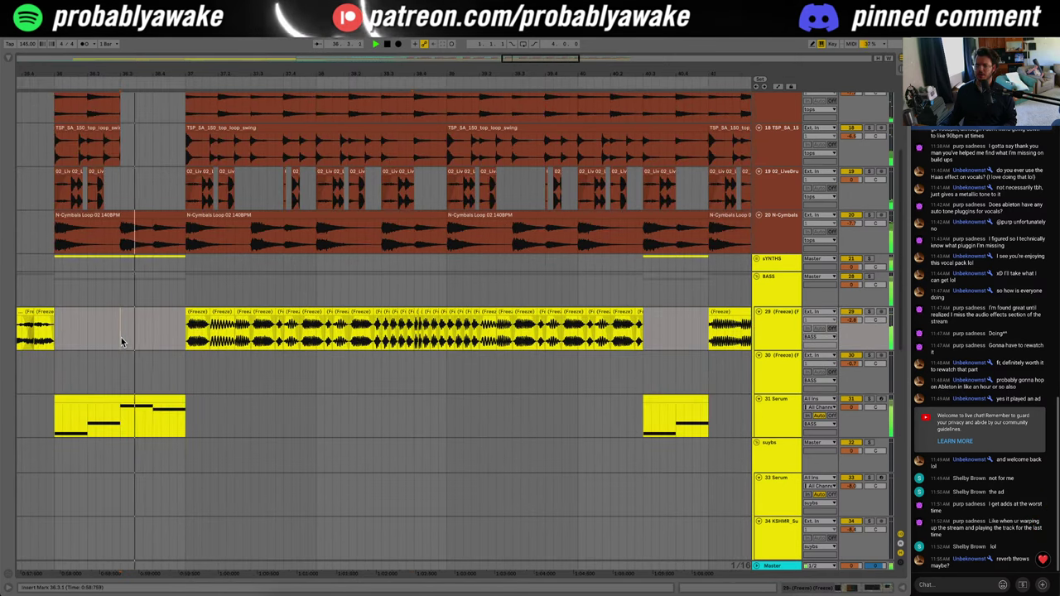
pyautogui.press('space')
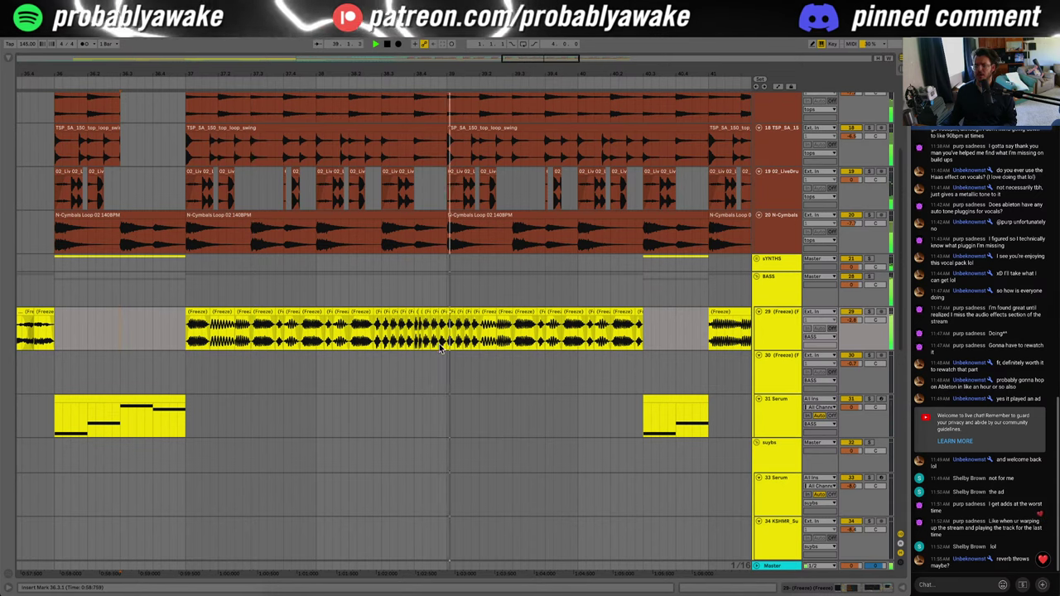
pyautogui.click(417, 388)
pyautogui.click(175, 386)
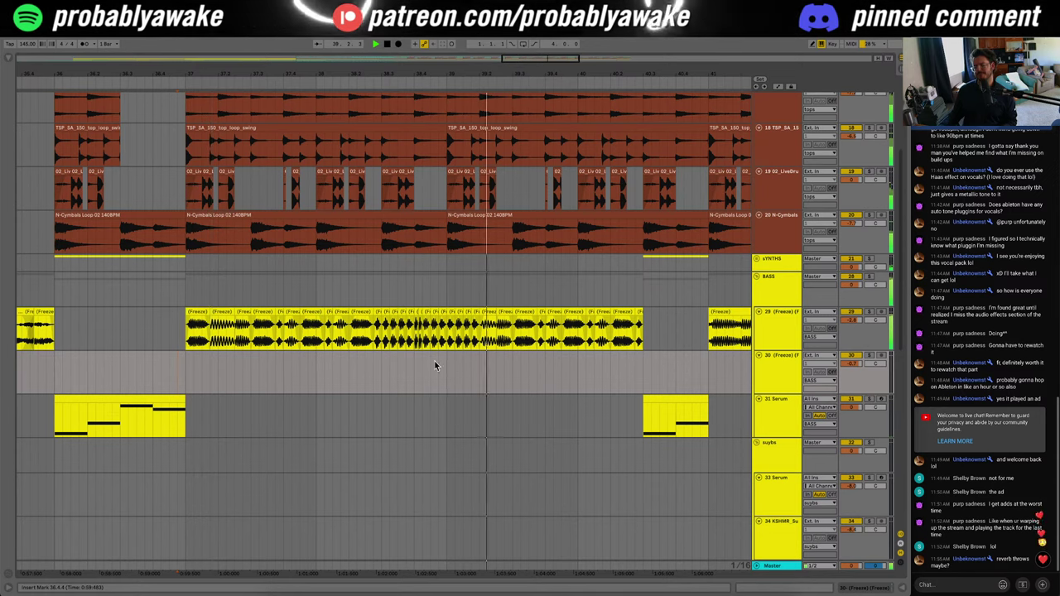
# Step: Duplicate the stuttered bass clips of 38.4.1 to 38.4.4 directly after themselves and play from 38.3.4 and from 37.1.1
pyautogui.moveTo(414, 384); pyautogui.dragTo(445, 331)
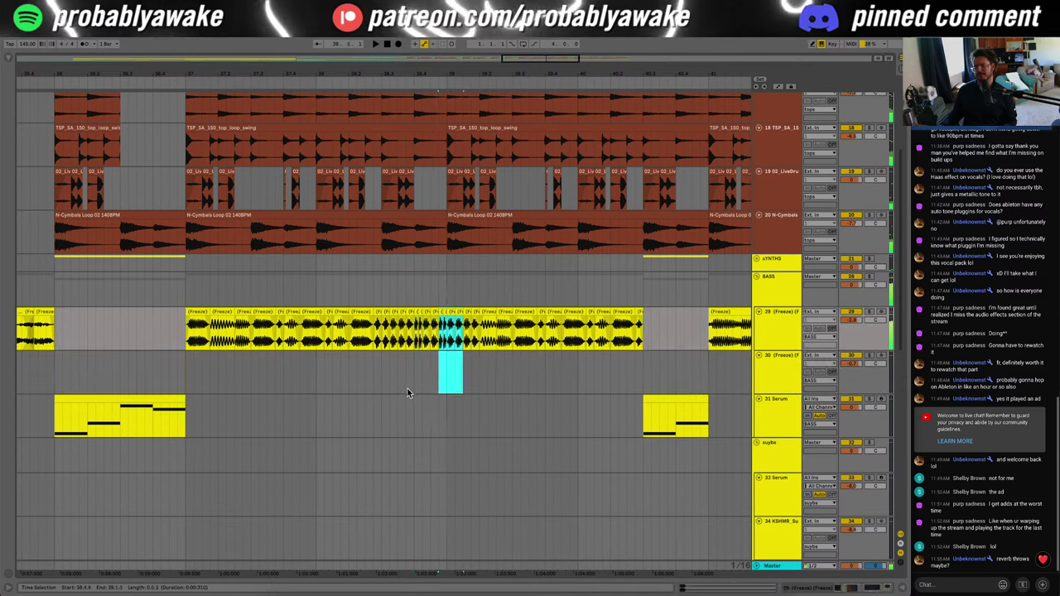
pyautogui.click(408, 388)
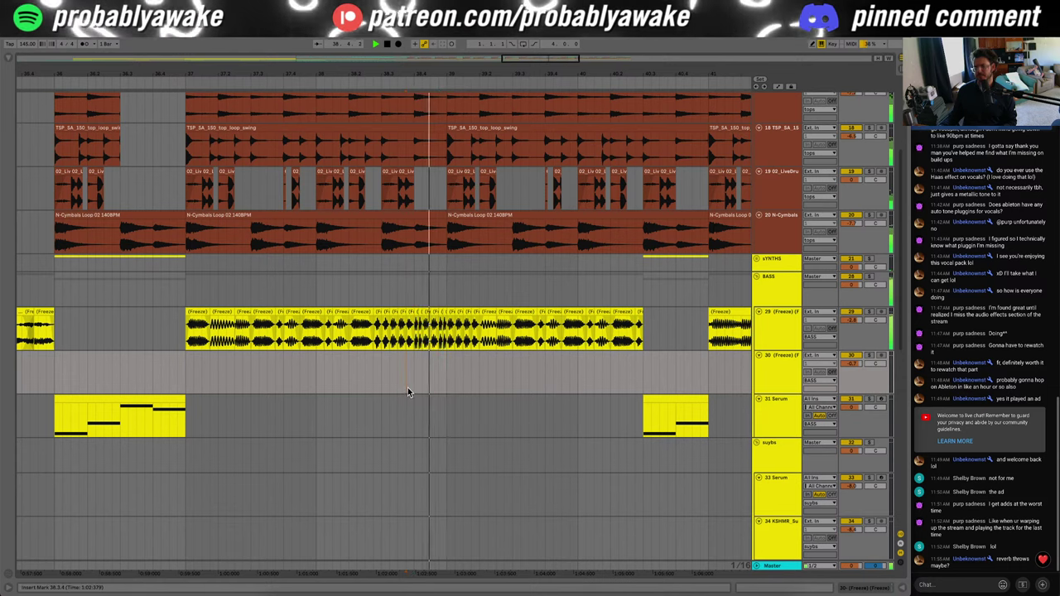
pyautogui.click(192, 377)
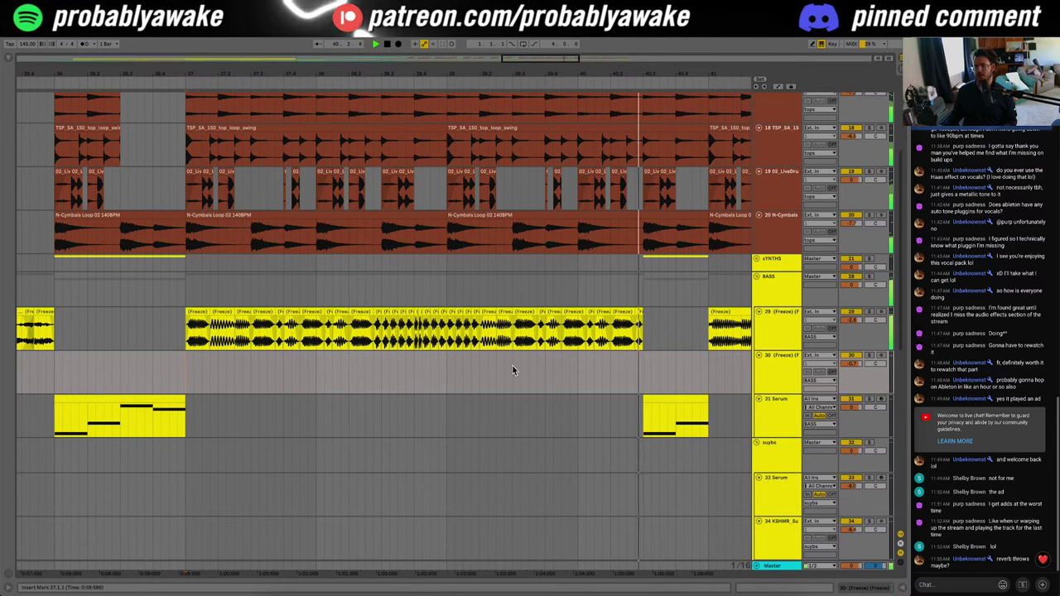
# Step: Copy the stuttered bass clips from 38.4.1 to 40.1.1 and play from 39.4.1
pyautogui.moveTo(417, 375); pyautogui.dragTo(417, 348)
pyautogui.click(546, 372)
pyautogui.press('space')
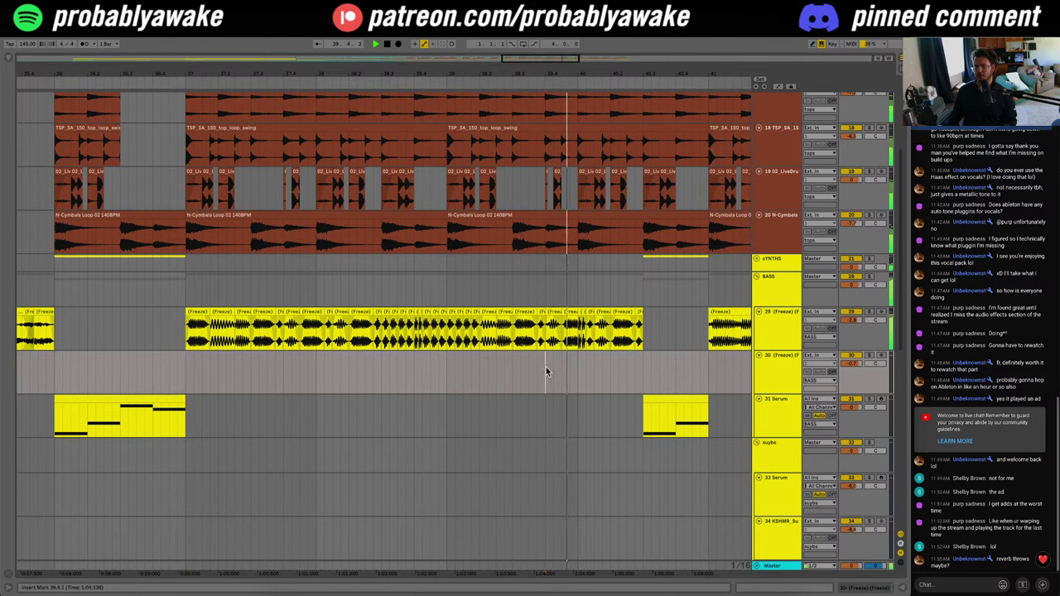
# Step: Try repeating the short bass clips that follow 40.1.1 into the next beat and play them from just before bar 40
pyautogui.click(578, 322)
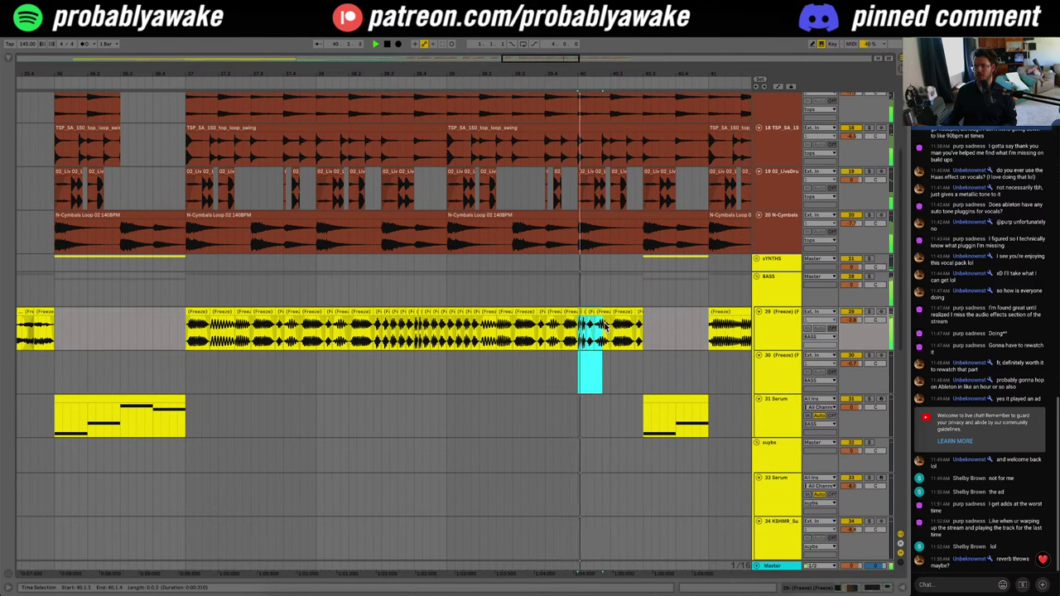
pyautogui.click(553, 388)
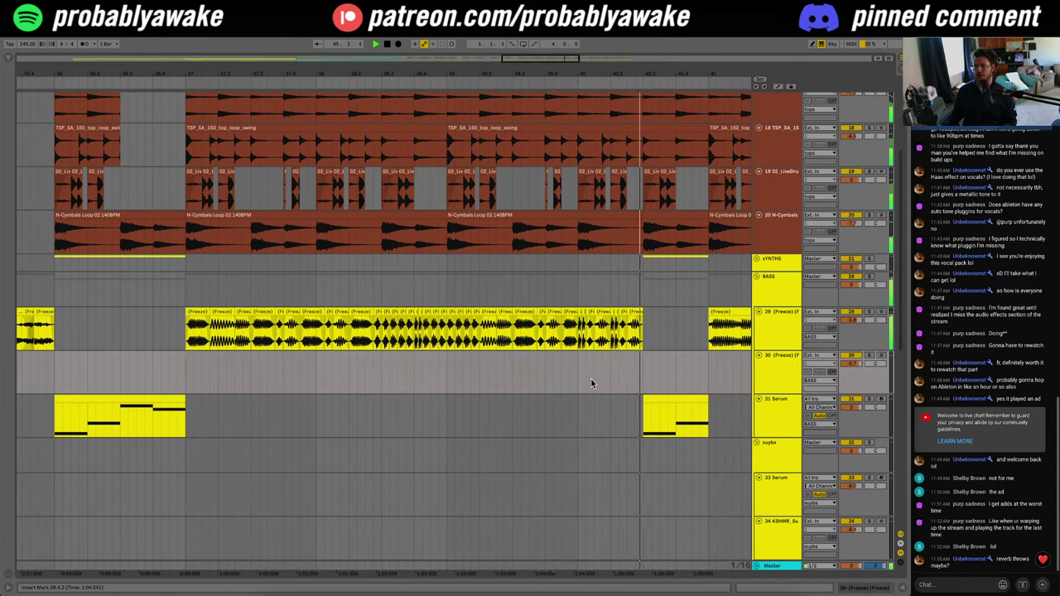
pyautogui.click(626, 344)
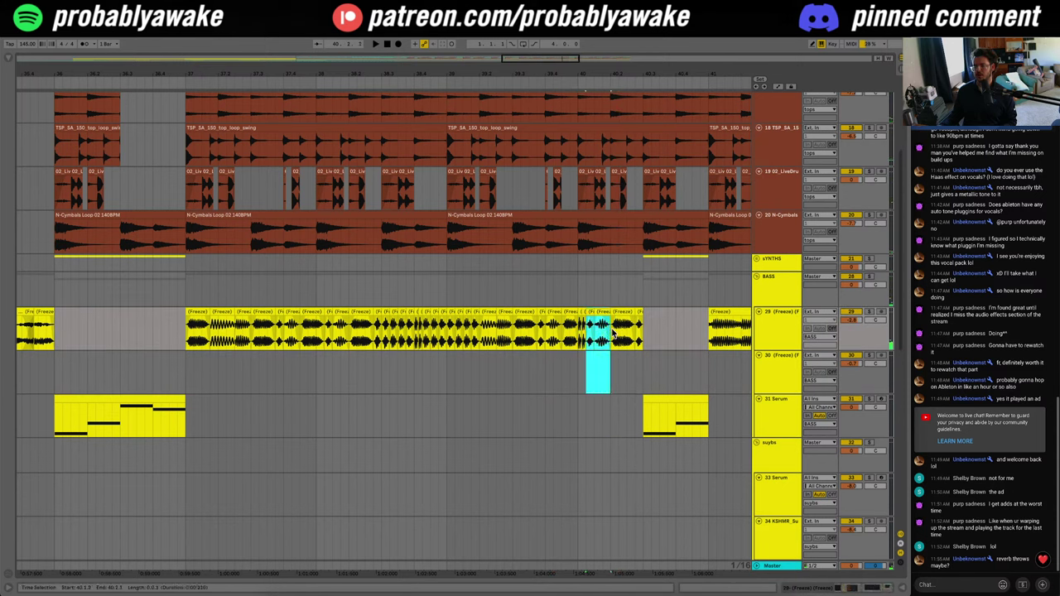
pyautogui.click(570, 370)
pyautogui.press('space')
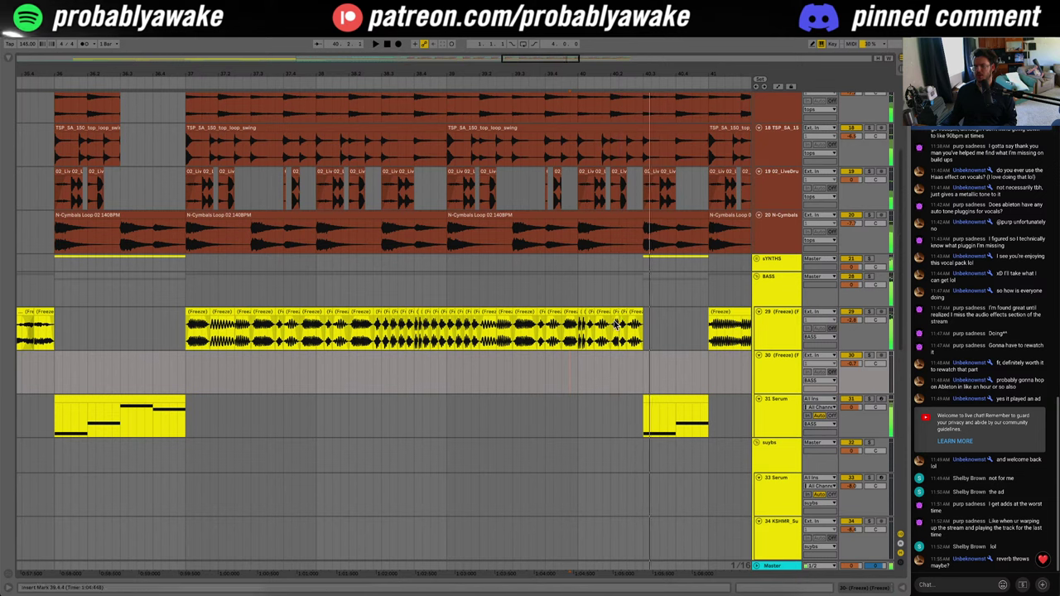
# Step: Rearrange the bass clips between 40.1.3 and 40.2.2 and play the pattern from 40.1.1 and from just before bar 37
pyautogui.click(615, 324)
pyautogui.moveTo(609, 313); pyautogui.dragTo(614, 313)
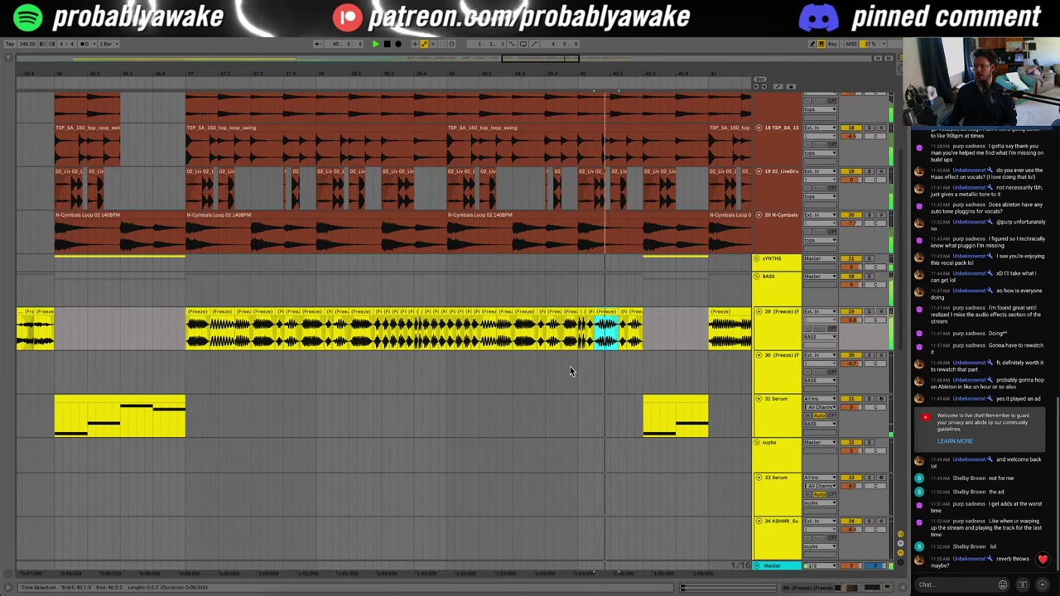
pyautogui.click(570, 370)
pyautogui.press('space')
pyautogui.press('space')
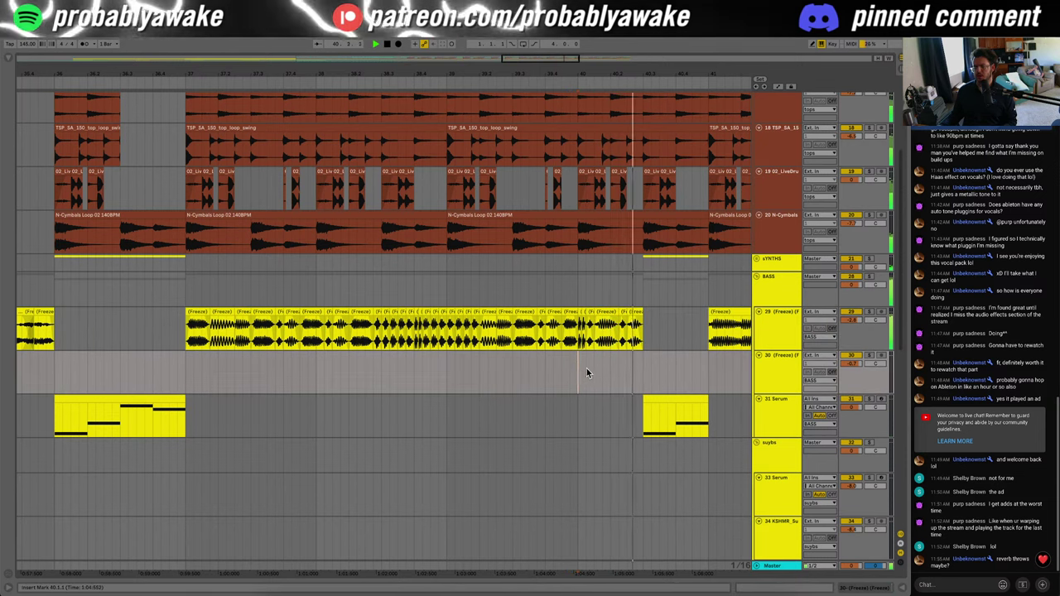
pyautogui.click(169, 382)
pyautogui.press('space')
pyautogui.press('space')
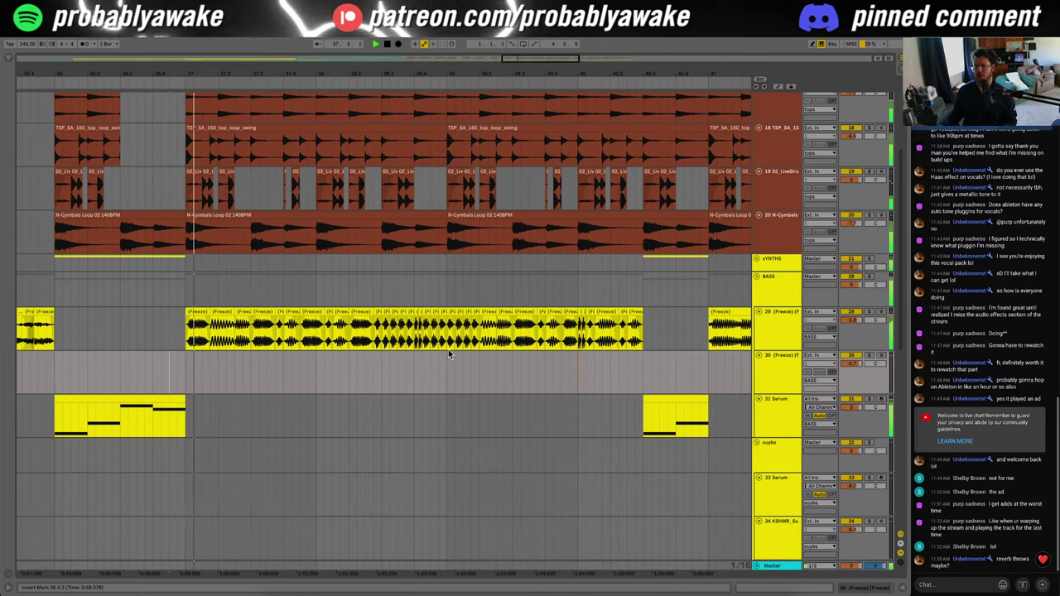
# Step: Clear the bass and tops between 40.2.1 and 40.3.1 and play the gap from 40.1.1
pyautogui.click(612, 313)
pyautogui.press('Delete')
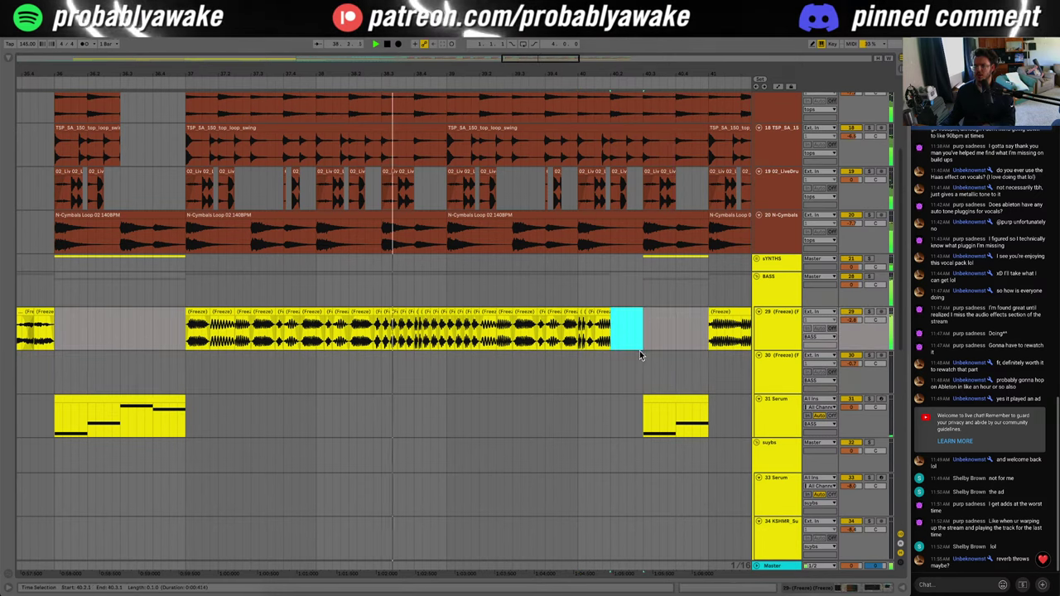
pyautogui.moveTo(615, 326); pyautogui.dragTo(650, 44)
pyautogui.press('Delete')
pyautogui.click(603, 313)
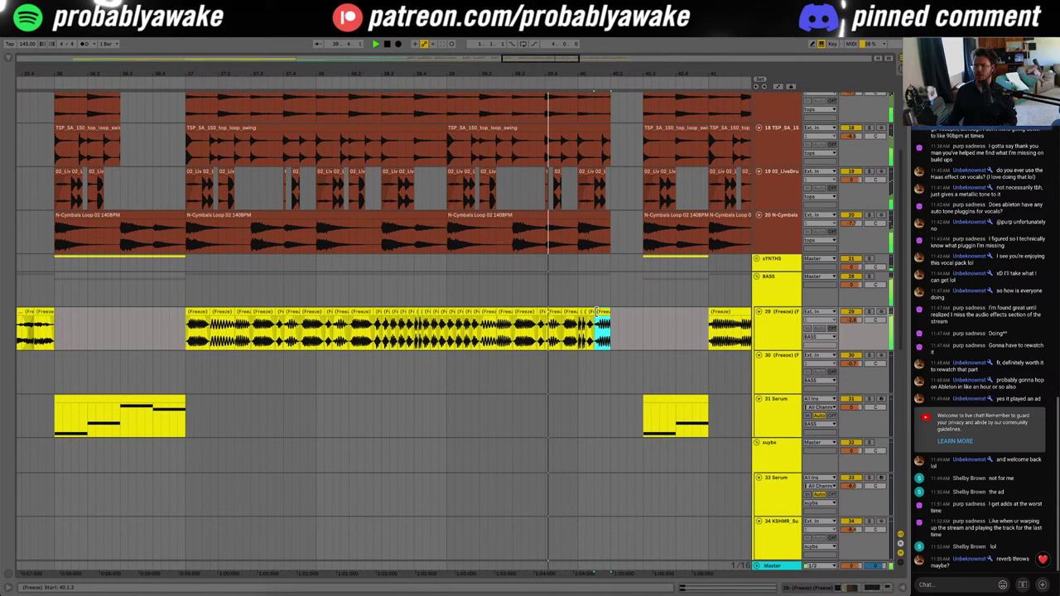
pyautogui.press('space')
pyautogui.press('space')
pyautogui.press('space')
pyautogui.click(583, 314)
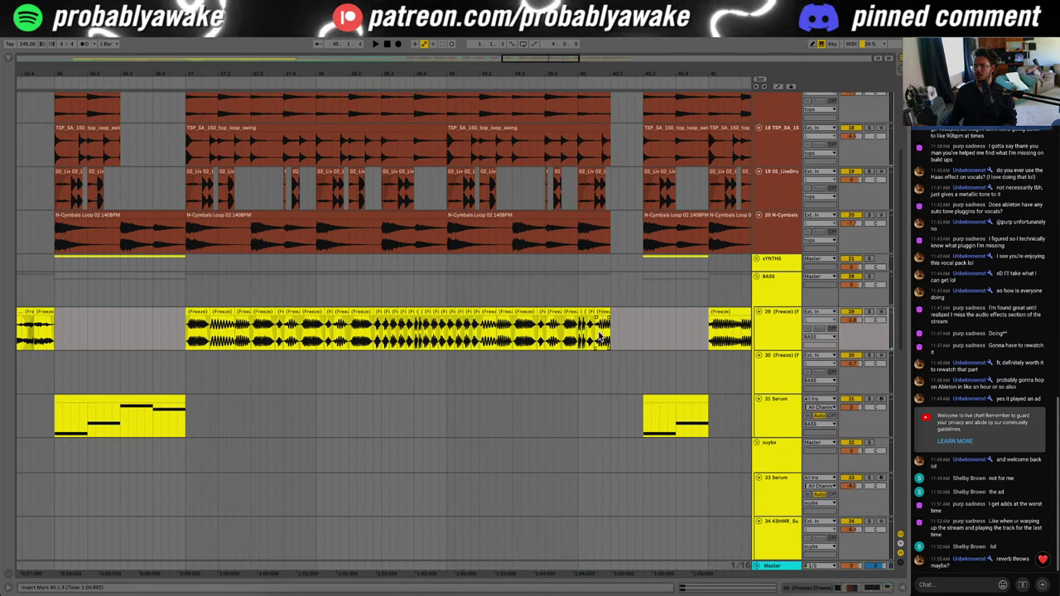
pyautogui.click(579, 355)
pyautogui.press('space')
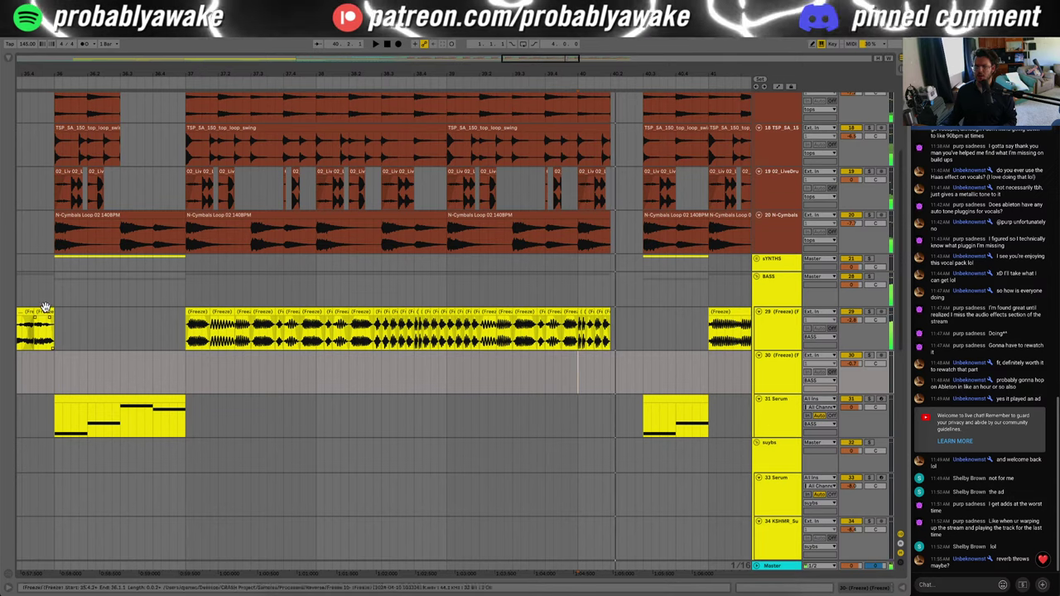
# Step: Copy a one-beat bass clip from bar 35 into the gap from 40.2.1 to 40.3.1 on track 29
pyautogui.click(43, 312)
pyautogui.press('space')
pyautogui.click(41, 312)
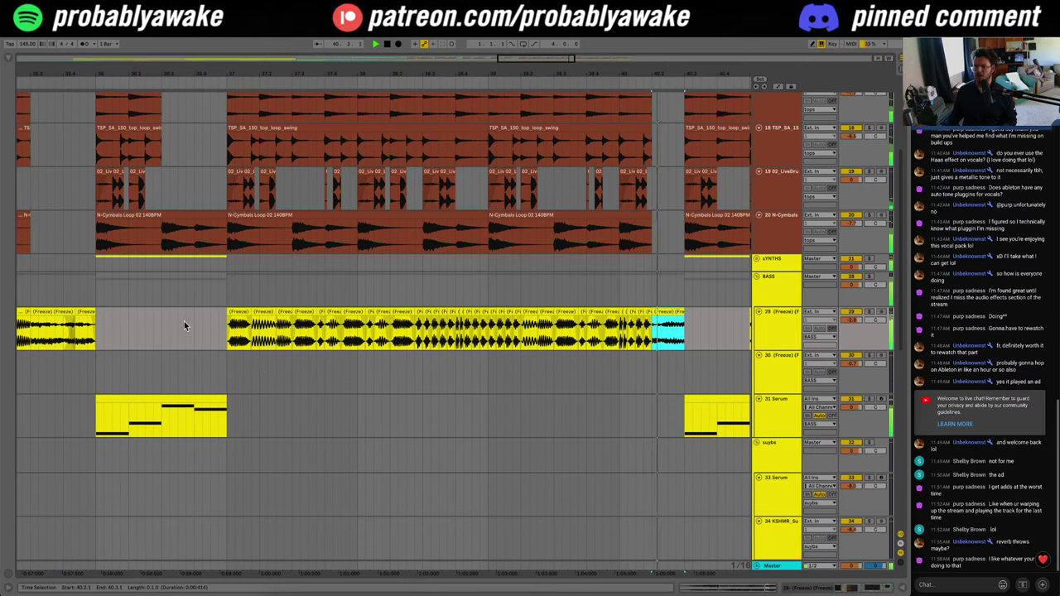
# Step: Open the bass clip at 40.2.1 and show its clip transposition envelope
pyautogui.doubleClick(678, 312)
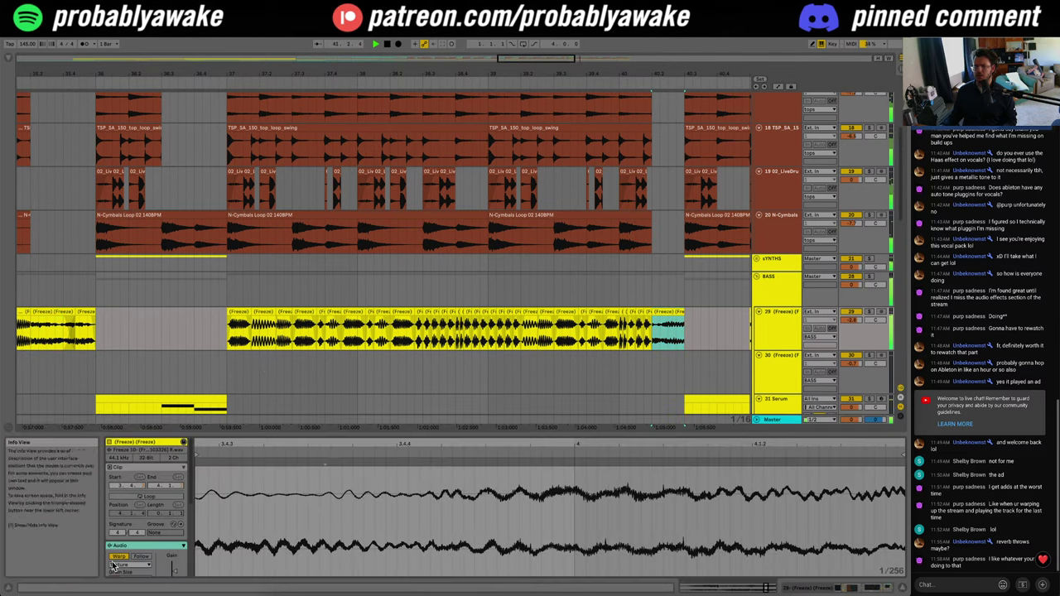
pyautogui.scroll(-2, 132, 543)
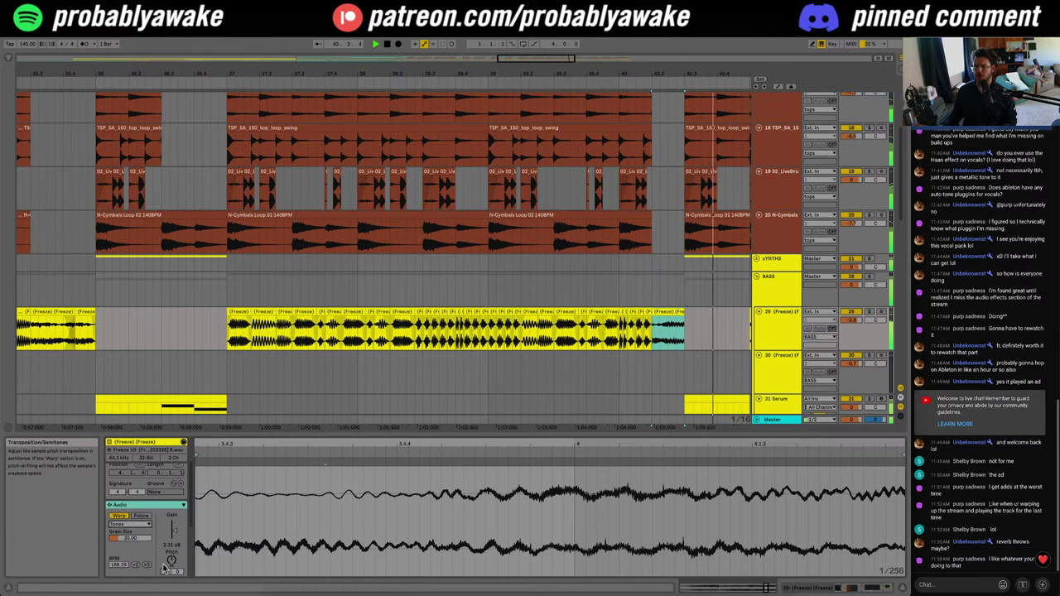
pyautogui.scroll(-2, 134, 554)
pyautogui.click(131, 567)
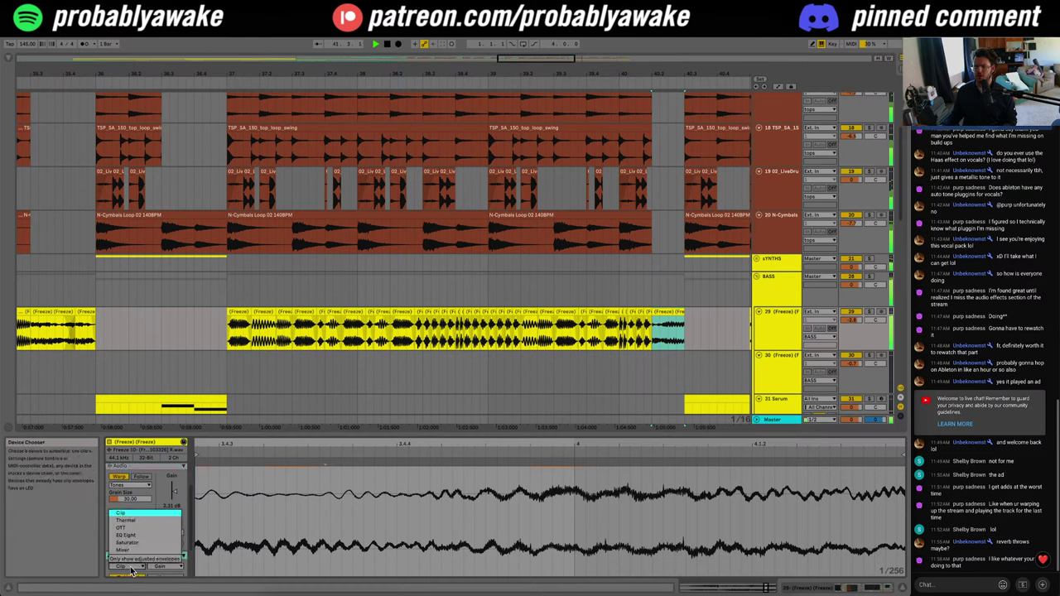
pyautogui.click(148, 512)
pyautogui.click(175, 528)
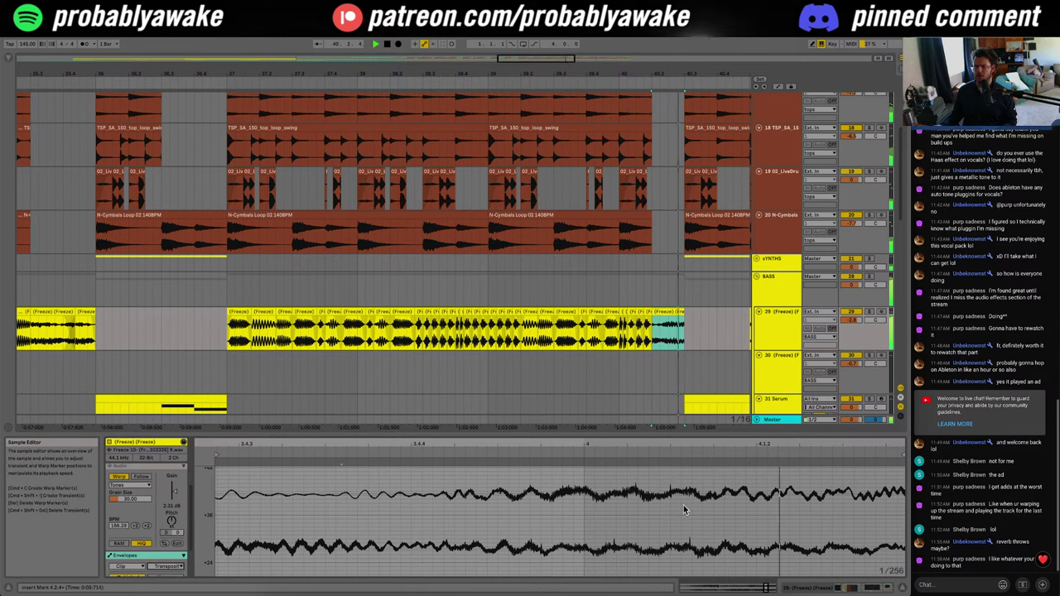
# Step: Draw a transposition envelope that falls from 0 across the bass clip at 40.2.1, play from 36.3.1, and close the clip details
pyautogui.press('space')
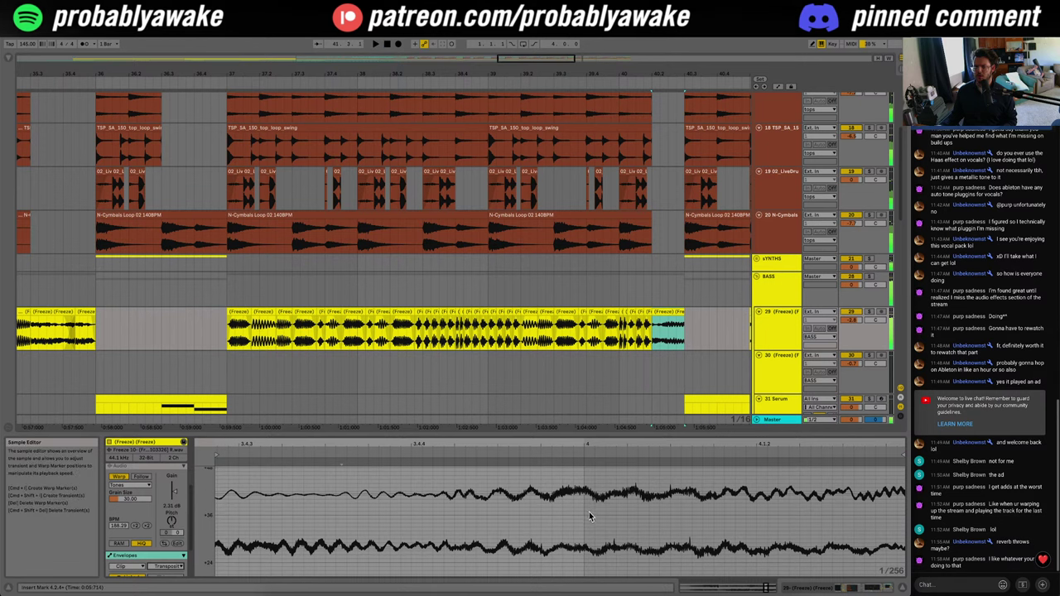
pyautogui.scroll(-3, 589, 512)
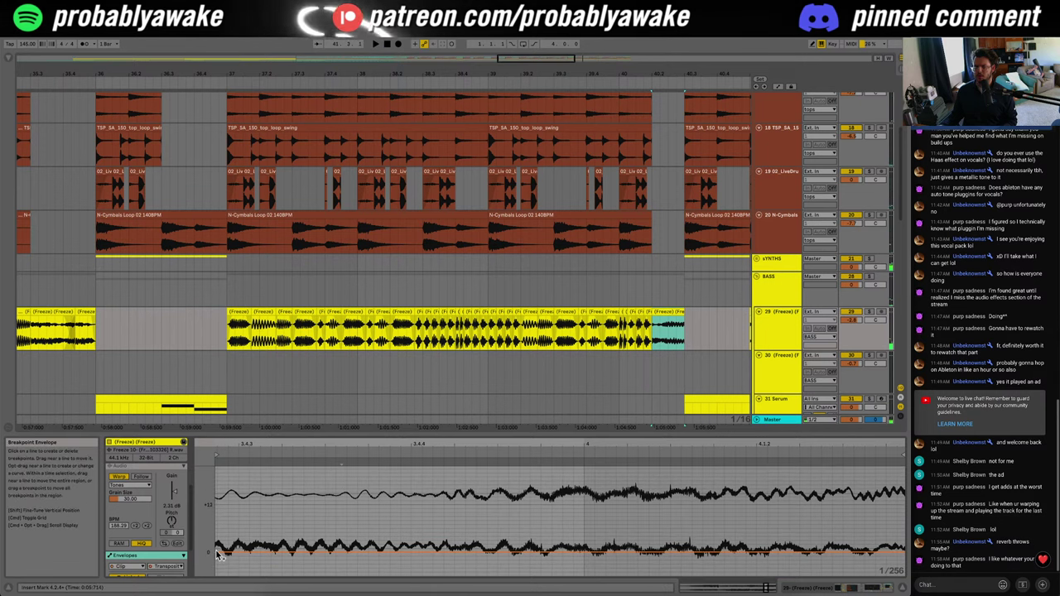
pyautogui.scroll(-3, 546, 530)
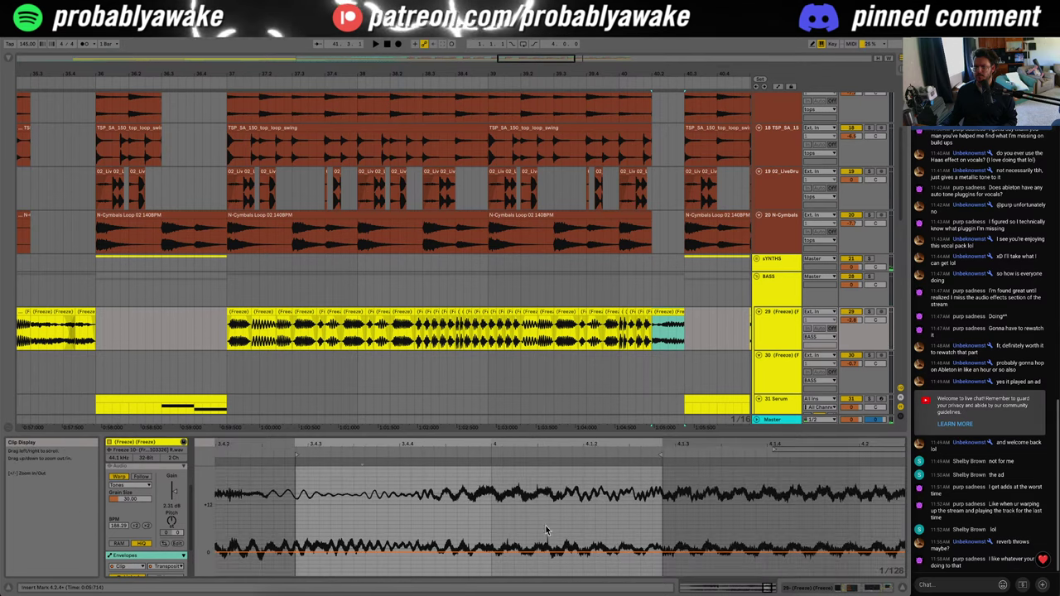
pyautogui.click(305, 552)
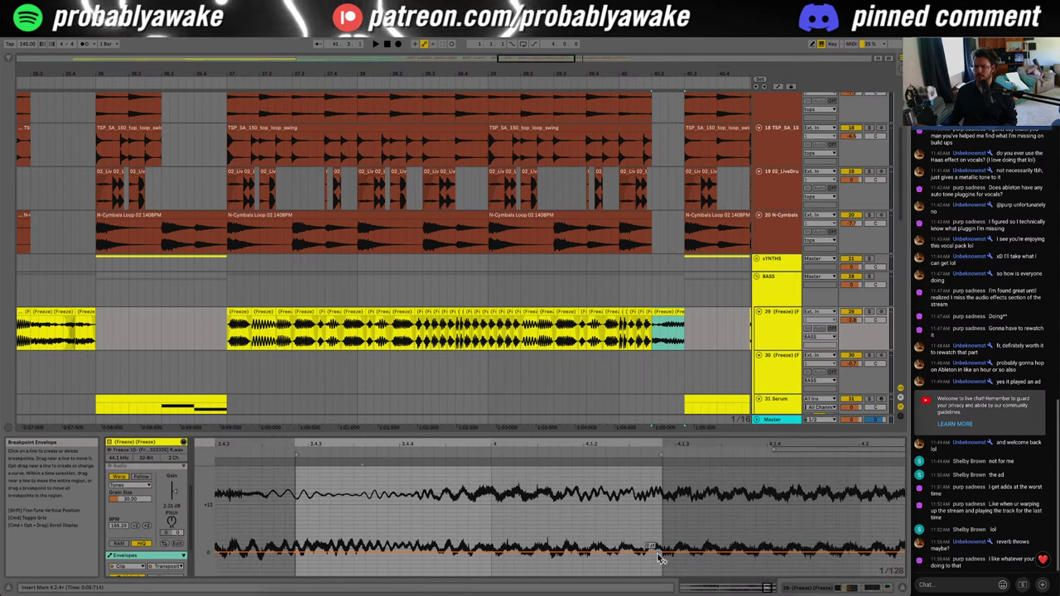
pyautogui.moveTo(662, 552); pyautogui.dragTo(662, 571)
pyautogui.press('space')
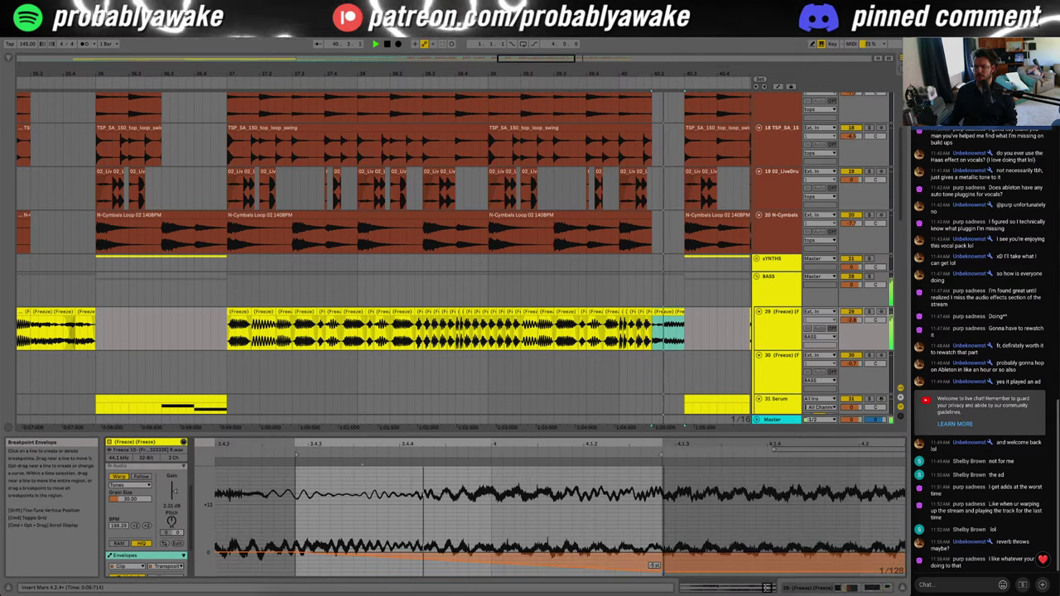
pyautogui.click(165, 354)
pyautogui.click(903, 589)
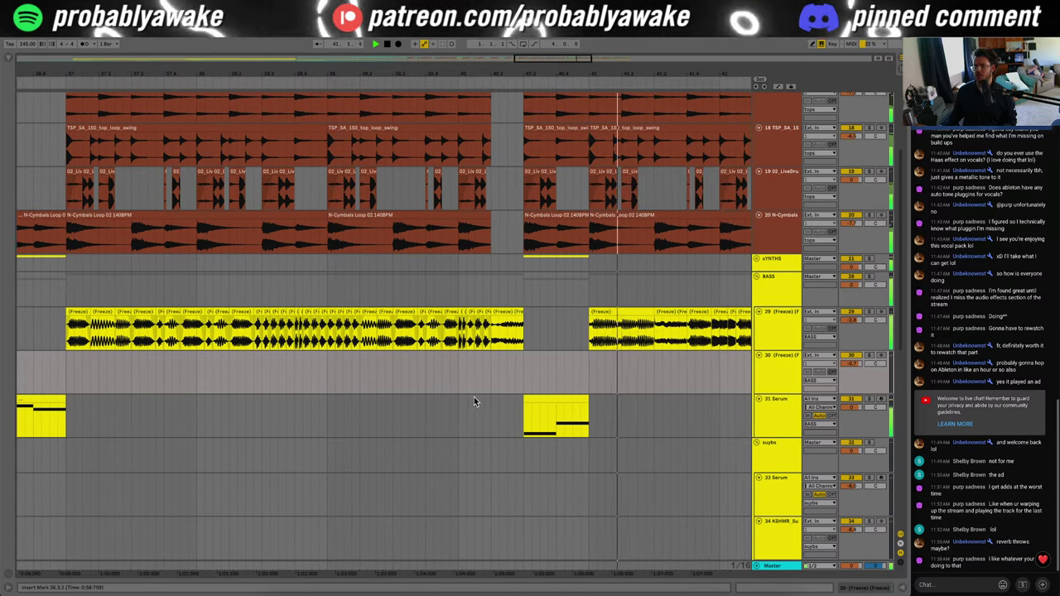
# Step: Listen to the extended drop through bar 43, stop playback, and place the insert marker at 44.1.1 on the 31 Serum track
pyautogui.scroll(3, 470, 401)
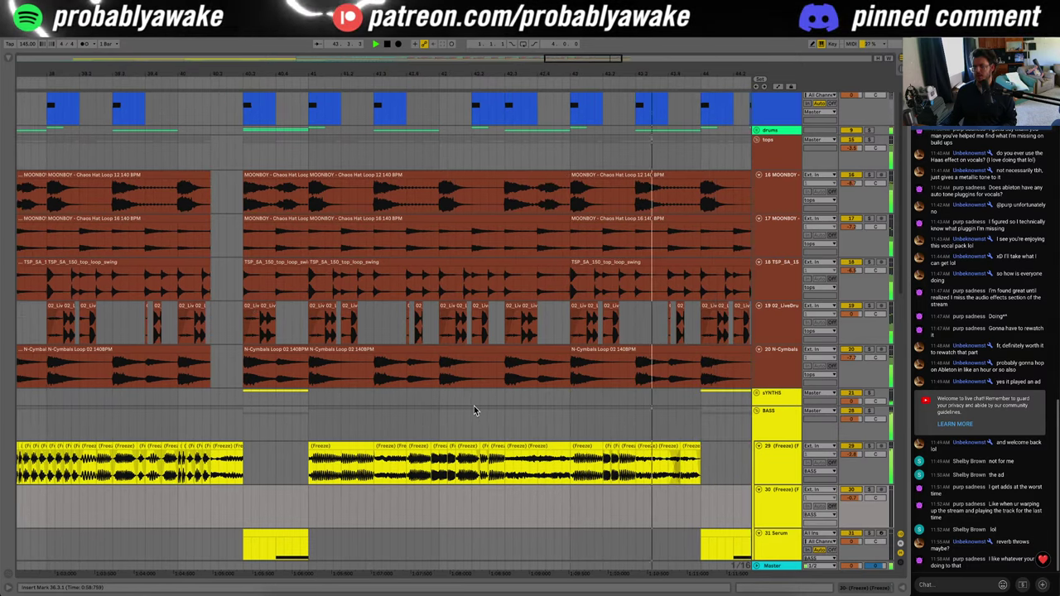
pyautogui.moveTo(599, 58); pyautogui.dragTo(578, 36)
pyautogui.scroll(-5, 580, 508)
pyautogui.press('space')
pyautogui.click(573, 352)
pyautogui.click(573, 352)
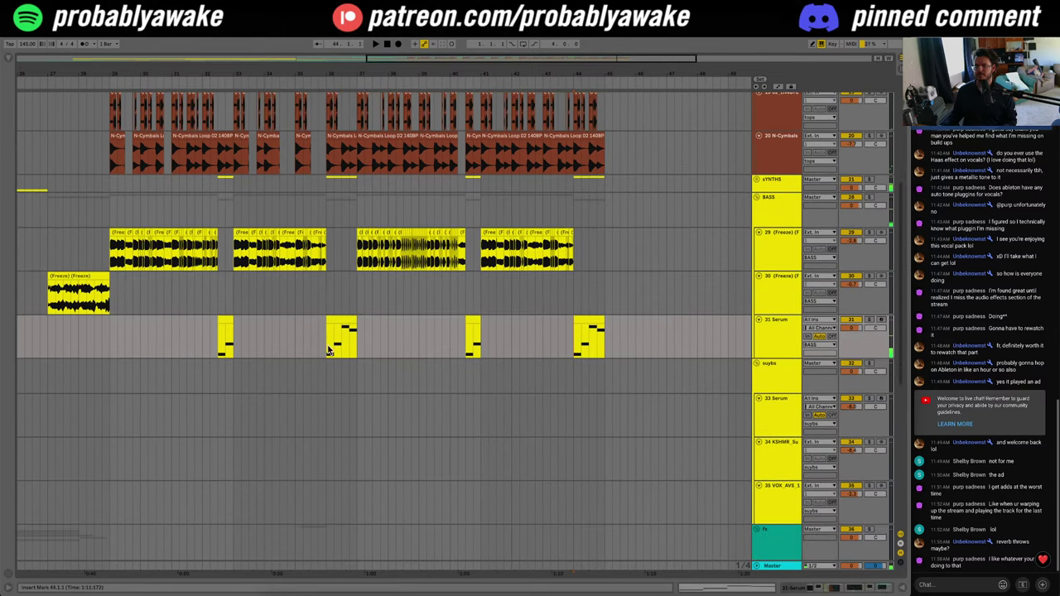
# Step: Unfold the SYNTHS group and compare its intro clips with the 22 Serum and 31 Serum fill clips in the drop
pyautogui.hscroll(-15, 328, 350)
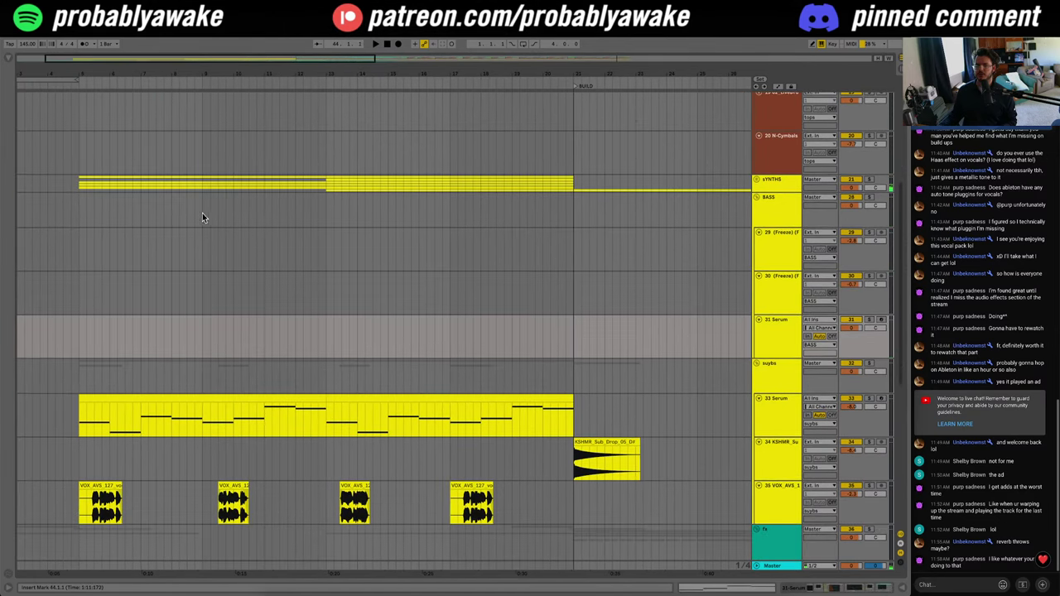
pyautogui.click(173, 181)
pyautogui.click(757, 180)
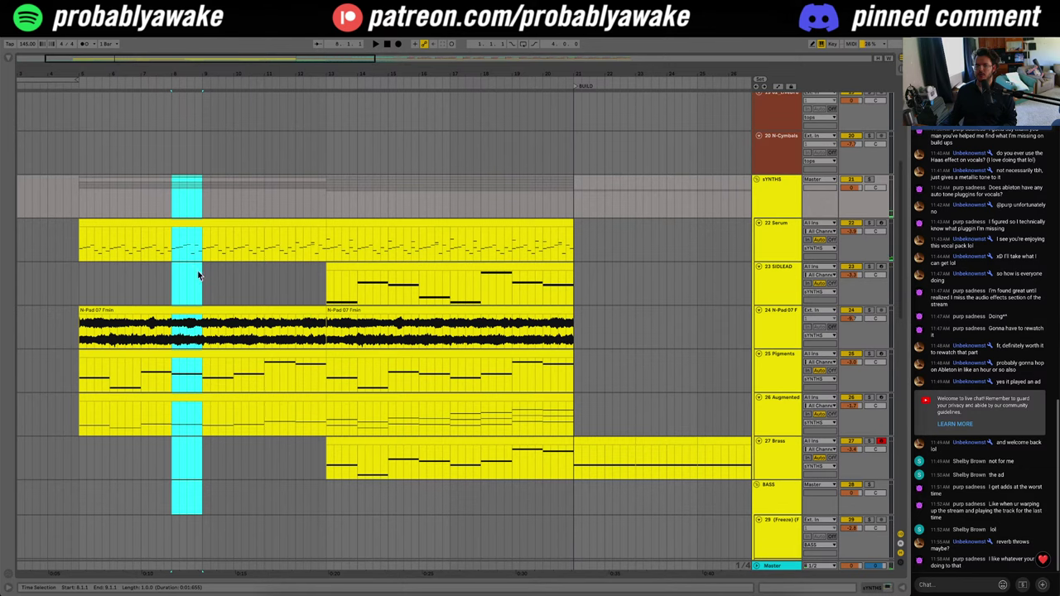
pyautogui.click(172, 225)
pyautogui.hscroll(10, 351, 398)
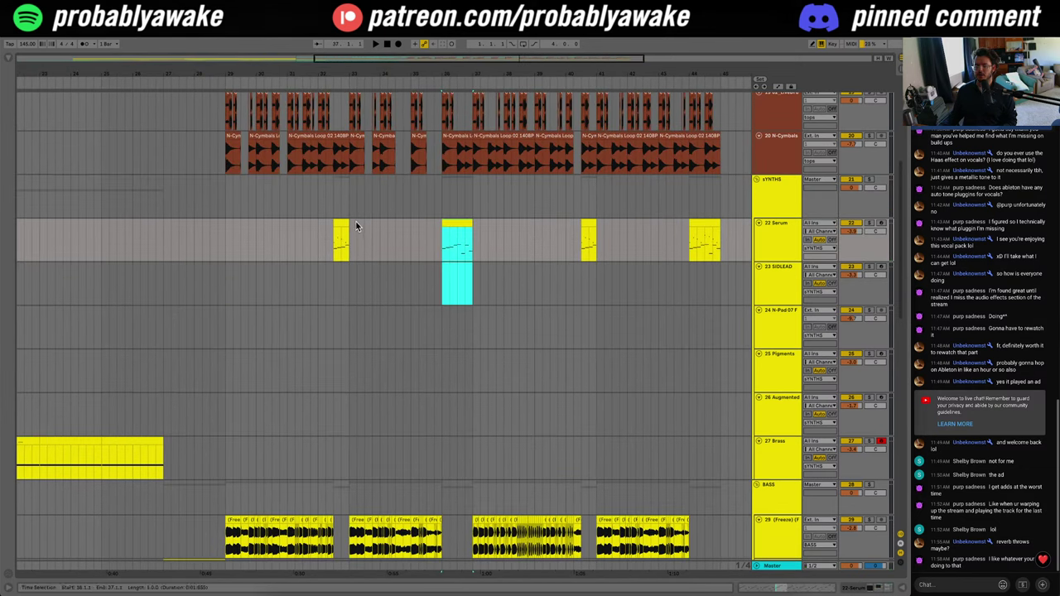
pyautogui.hscroll(-15, 335, 410)
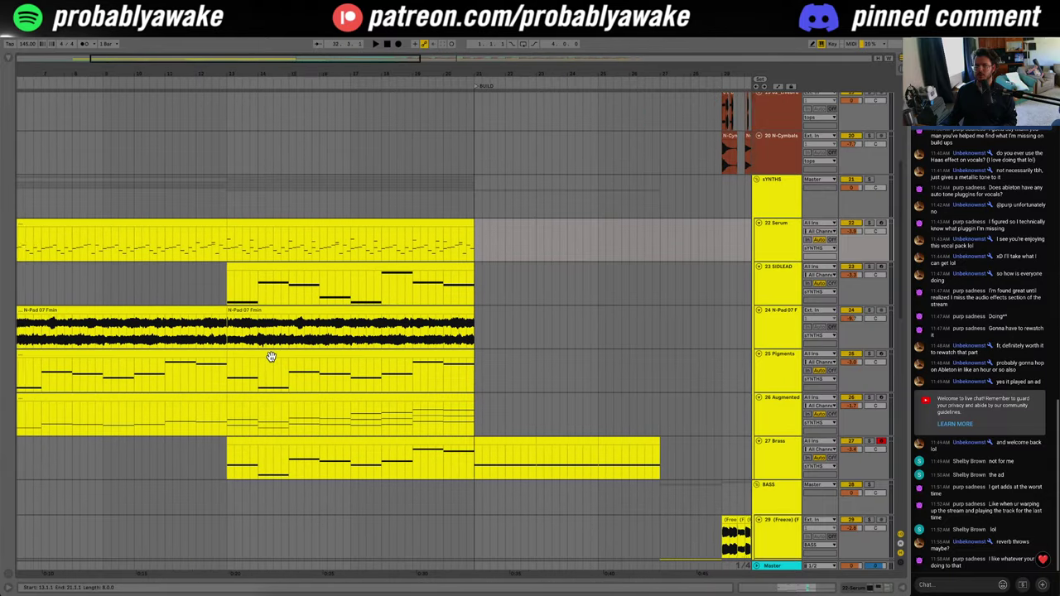
pyautogui.hscroll(15, 243, 367)
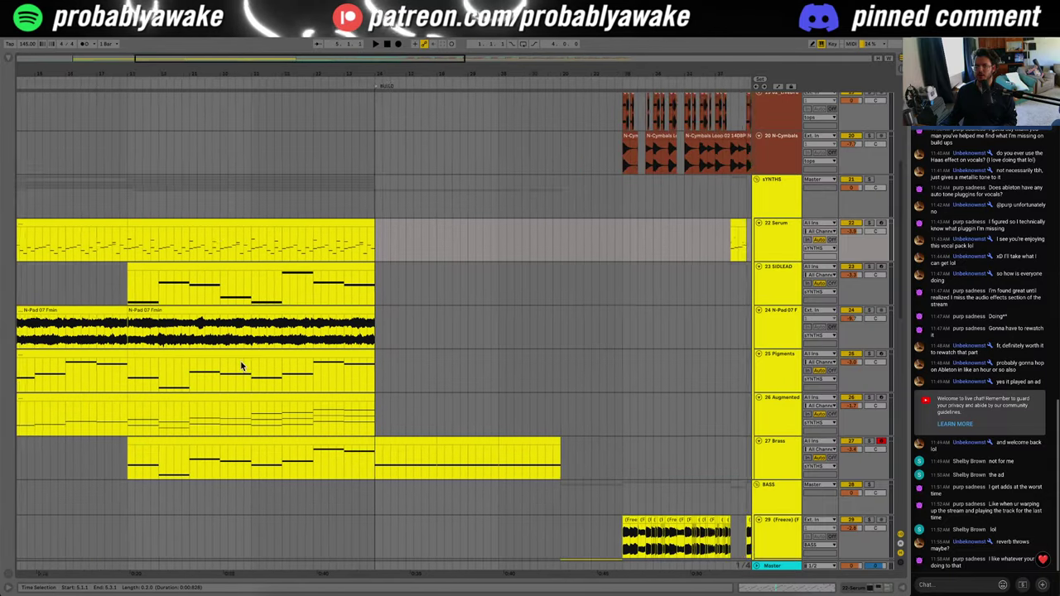
pyautogui.hscroll(5, 627, 294)
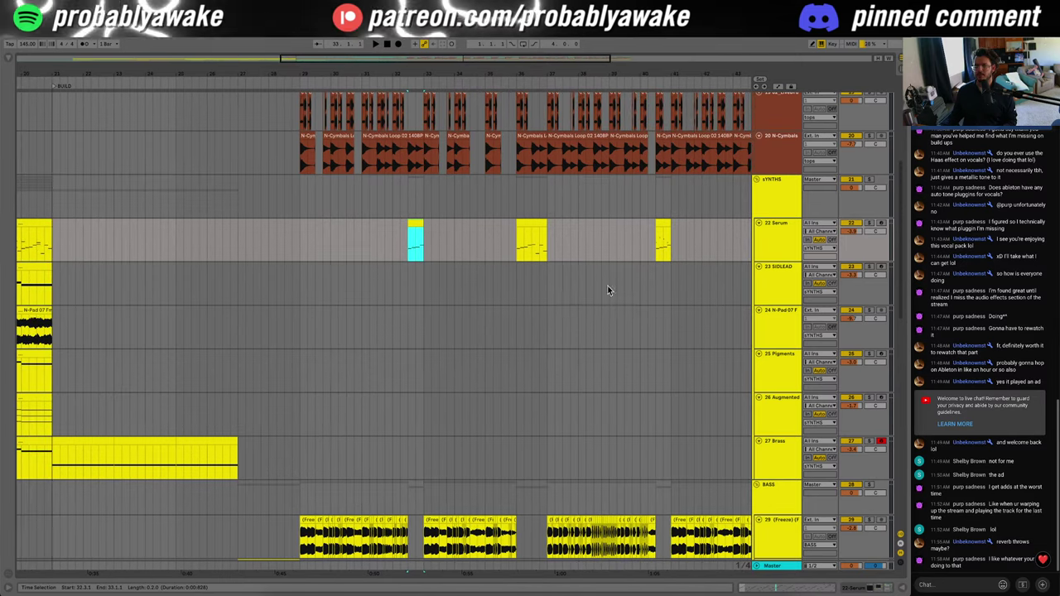
pyautogui.hscroll(4, 579, 282)
pyautogui.scroll(-5, 538, 332)
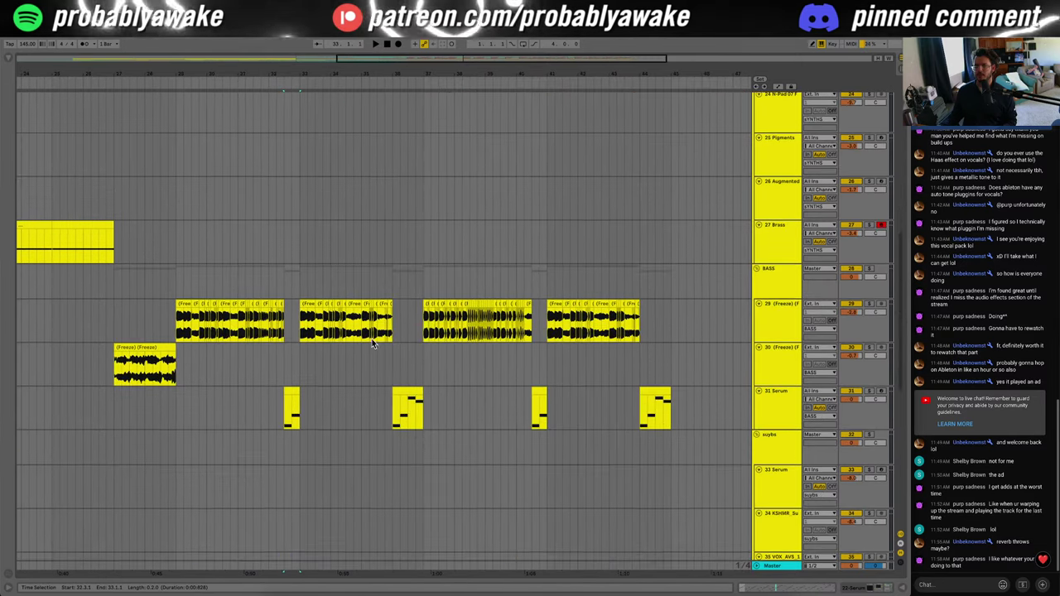
# Step: Play the fill clip at bar 36 on the 31 Serum track and select the frozen clip on track 30
pyautogui.click(414, 389)
pyautogui.click(415, 392)
pyautogui.press('space')
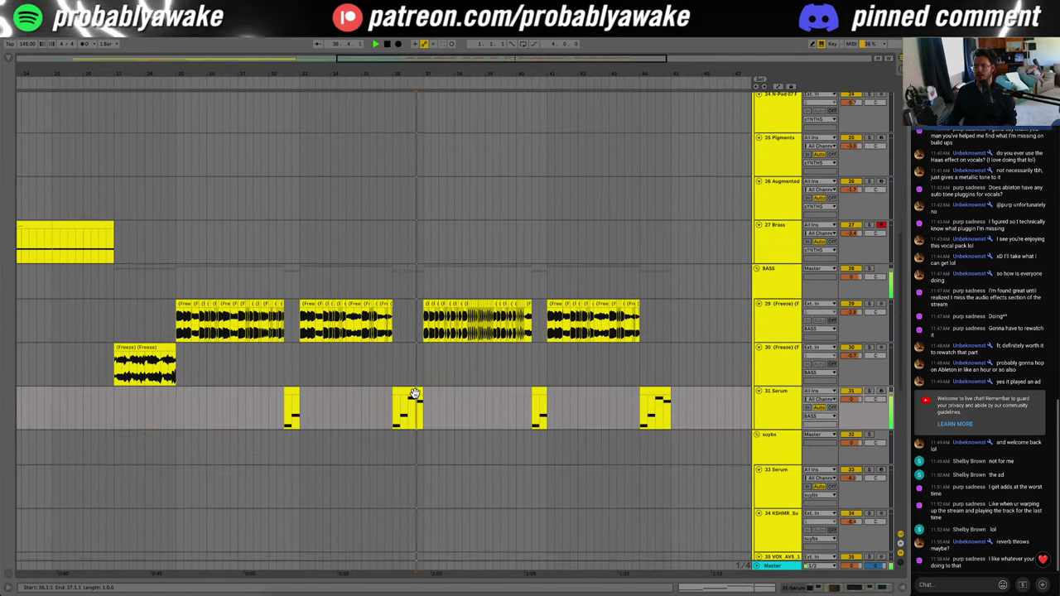
pyautogui.click(142, 349)
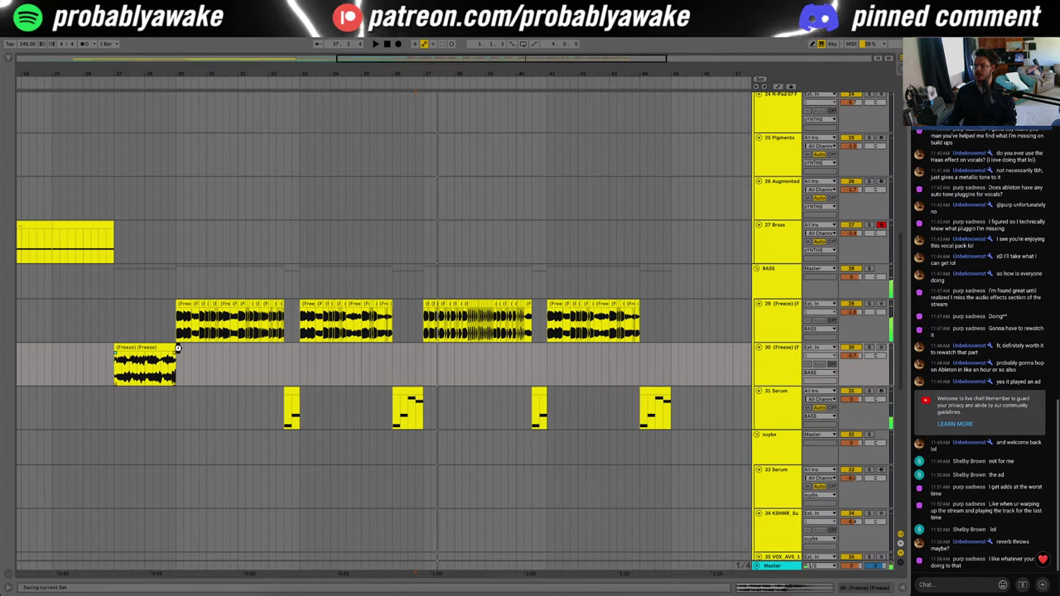
# Step: Play the end of the build from bar 25 and show the device chain of frozen bass track 29
pyautogui.click(75, 381)
pyautogui.press('space')
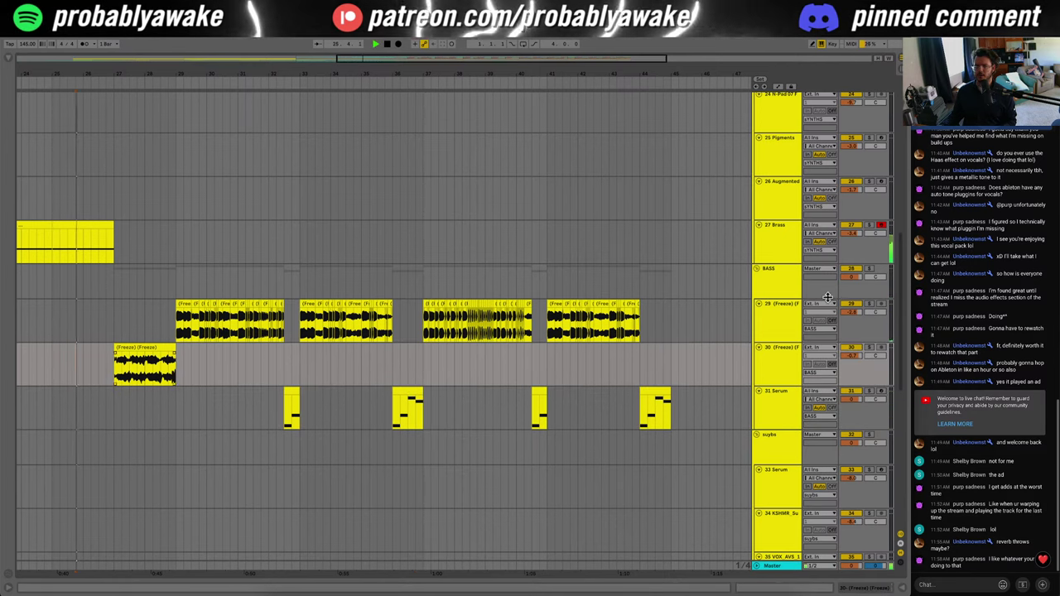
pyautogui.doubleClick(796, 308)
pyautogui.press('space')
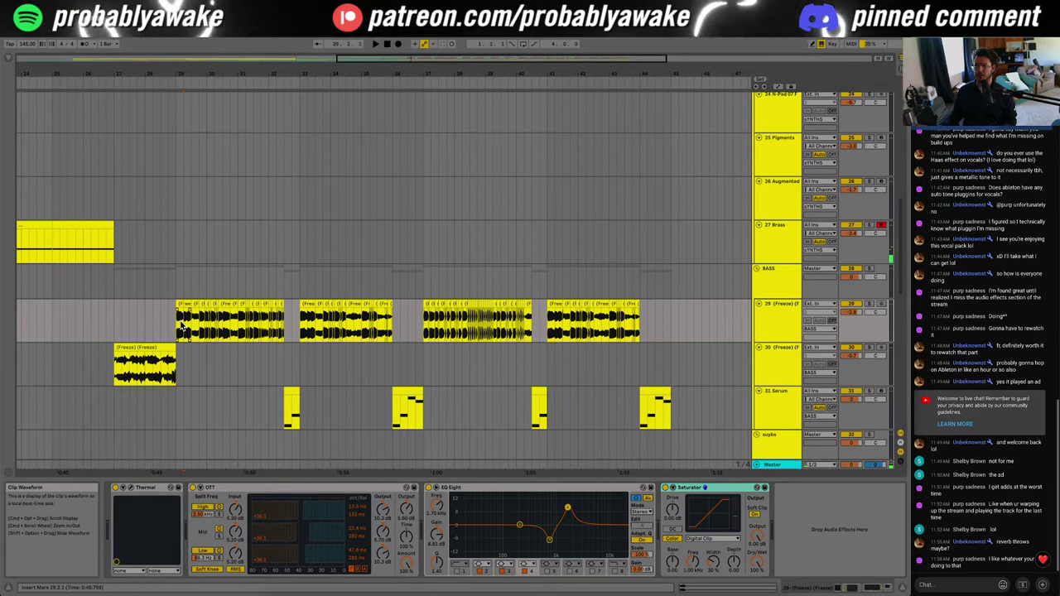
# Step: Solo track 29 to hear its bass from 29.2.1, turn the solo off, and place the insert marker at 27.1.1
pyautogui.click(182, 328)
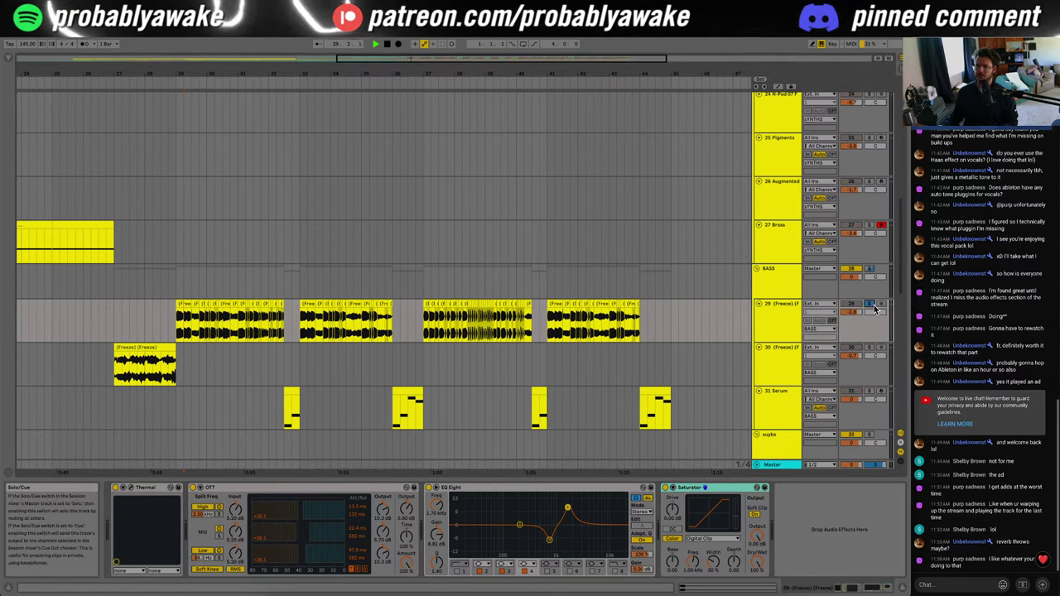
pyautogui.press('space')
pyautogui.click(116, 312)
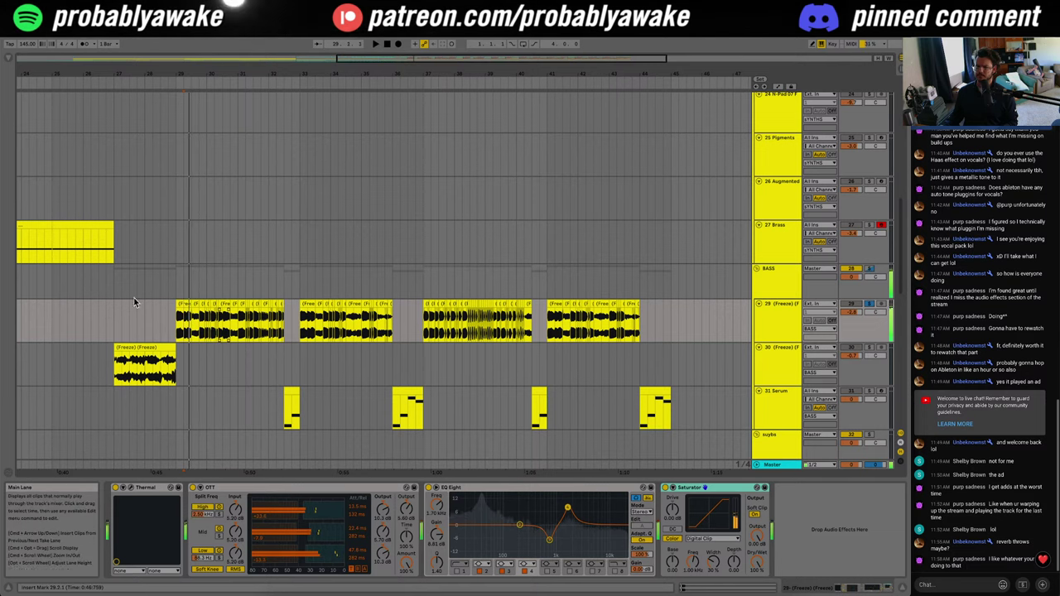
pyautogui.press('space')
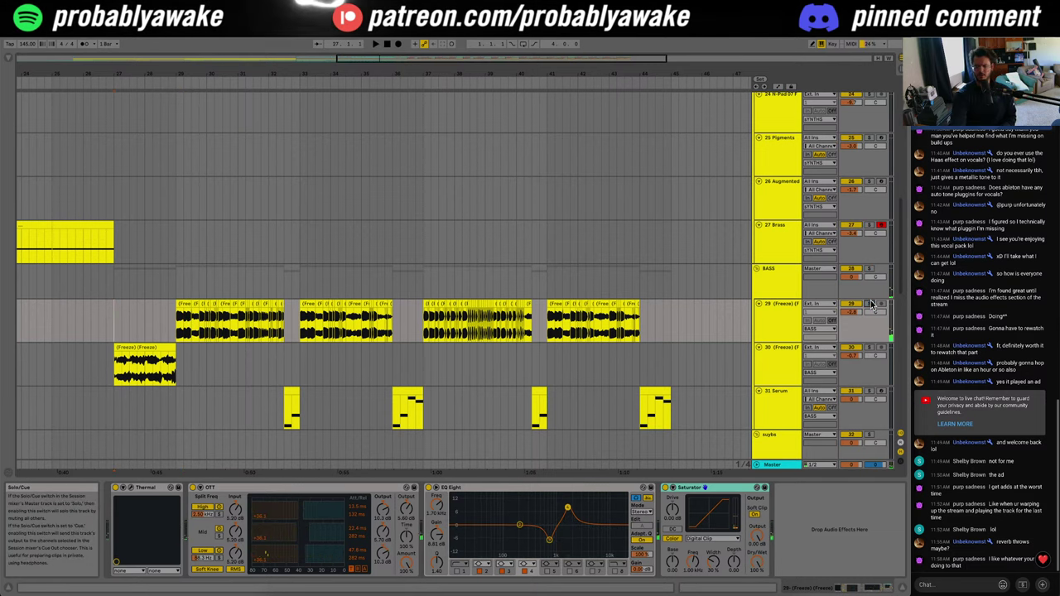
# Step: Play from 27.1.1 with the device view hidden, and open the browser to search for a sample
pyautogui.click(902, 588)
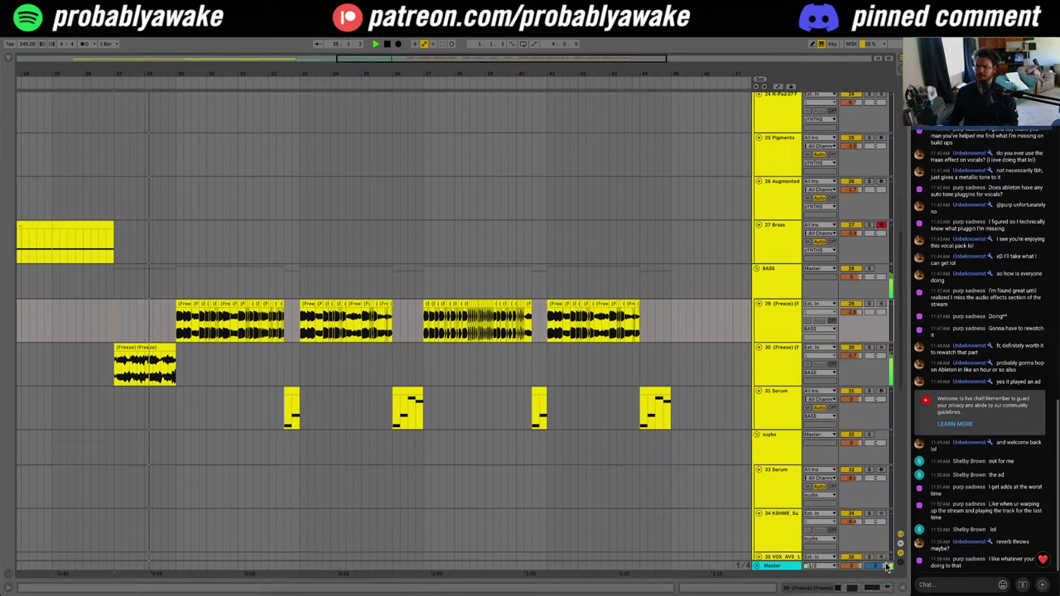
pyautogui.scroll(-10, 524, 412)
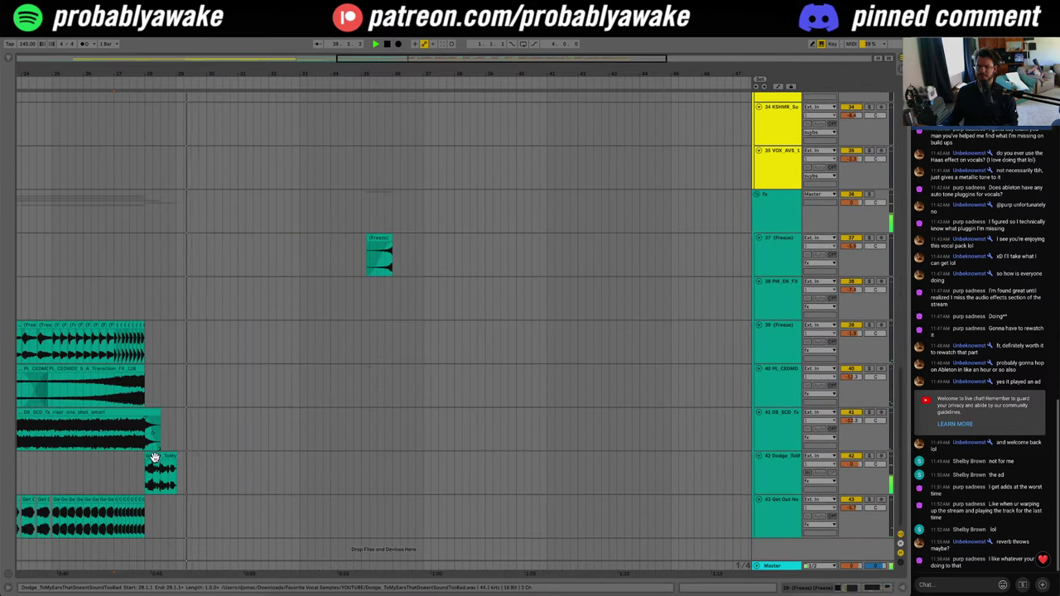
pyautogui.click(5, 57)
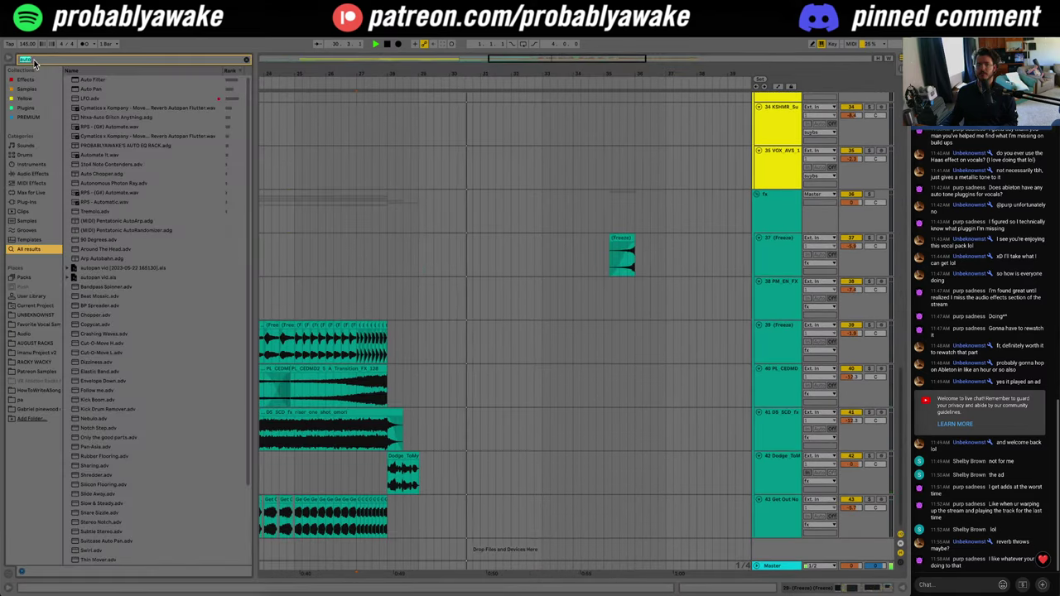
pyautogui.click(34, 60)
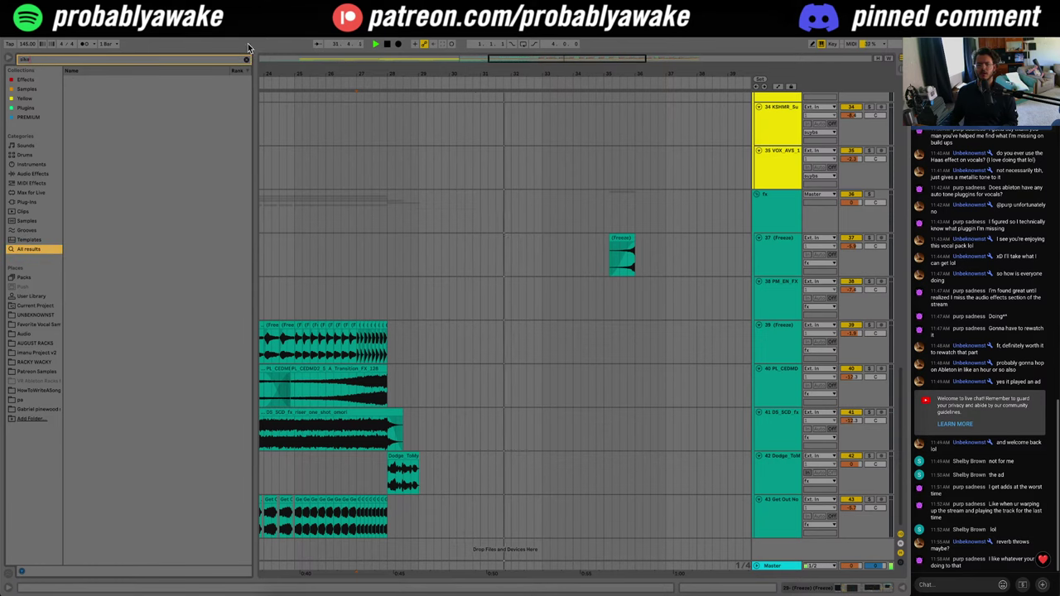
# Step: Listen through the rest of the drop while following the bass and 31 Serum clips
pyautogui.click(531, 344)
pyautogui.scroll(7, 630, 386)
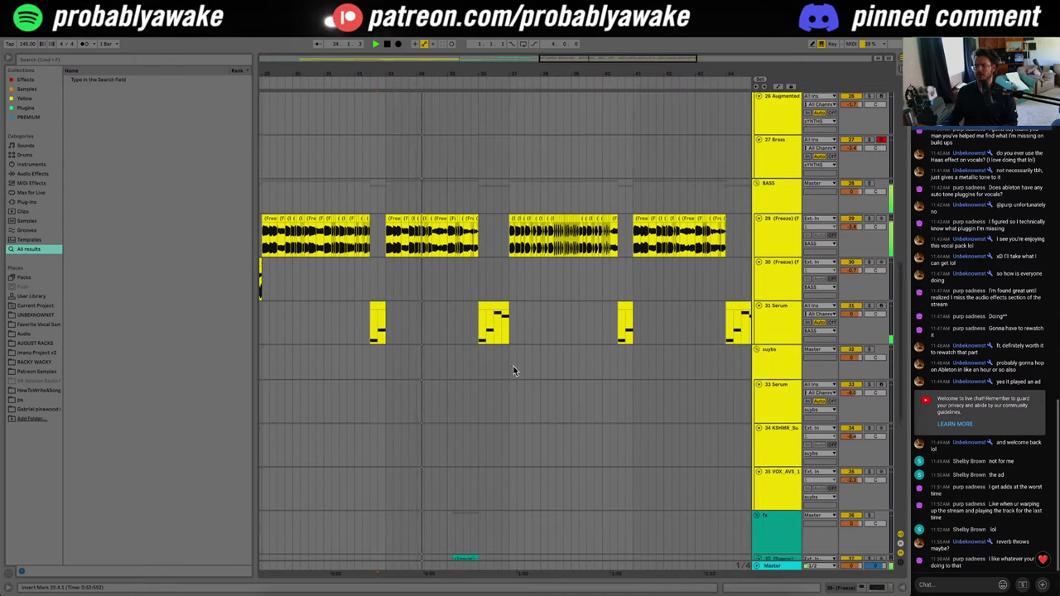
pyautogui.scroll(3, 513, 367)
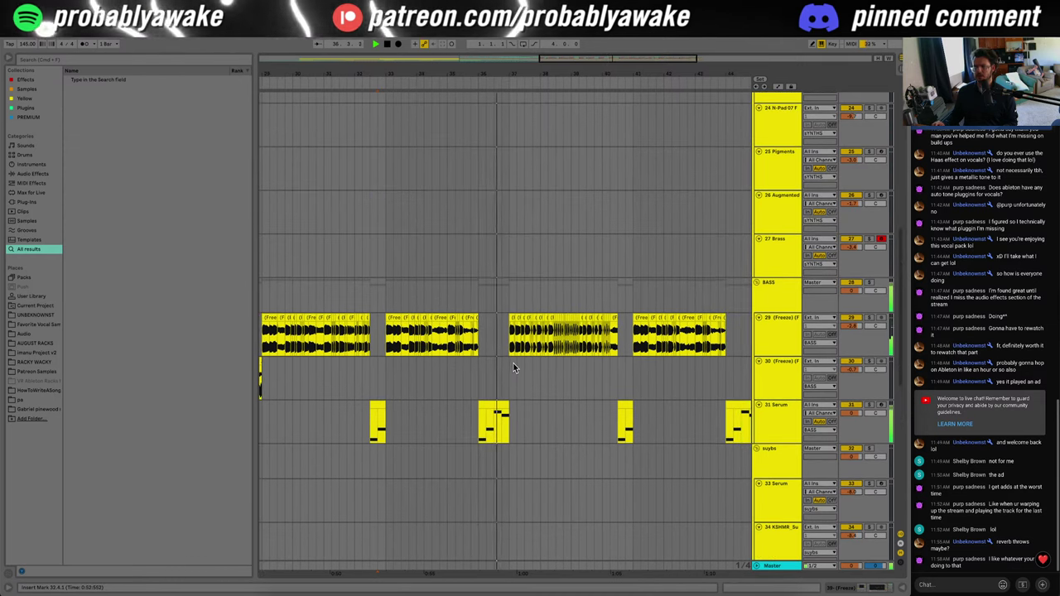
pyautogui.scroll(-2, 585, 402)
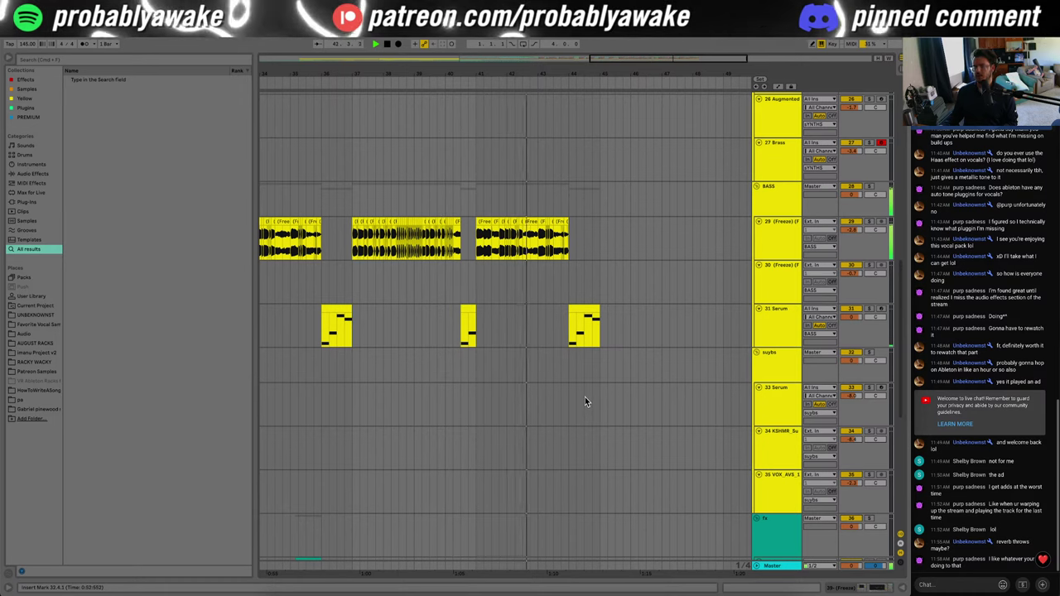
# Step: Delete the clip content from 40.4.1 to 41.1.1 across the drum, synth and bass tracks
pyautogui.scroll(-3, 584, 399)
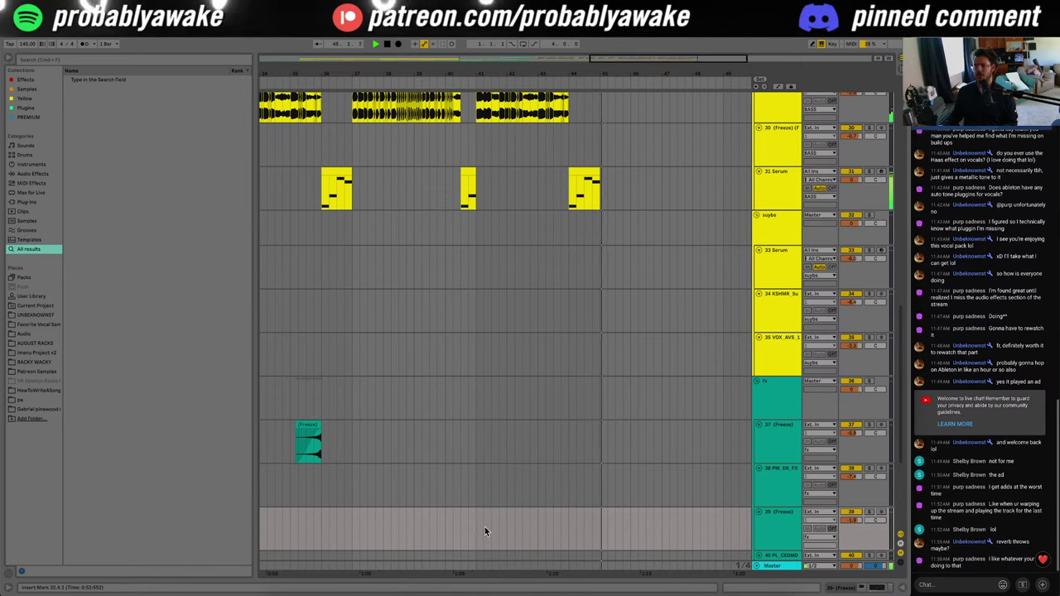
pyautogui.moveTo(473, 387); pyautogui.dragTo(471, 37)
pyautogui.press('Delete')
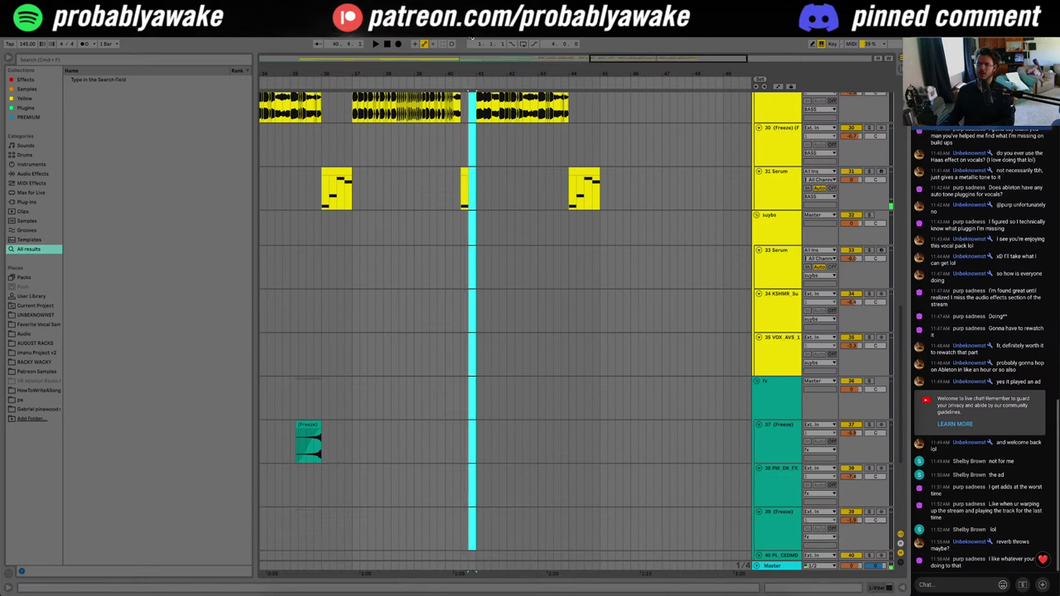
# Step: Browse the Favorite Vocal Samples folder and preview Get Out Now.wav, one further sample, and How Many Of You Have Autism.wav
pyautogui.click(30, 334)
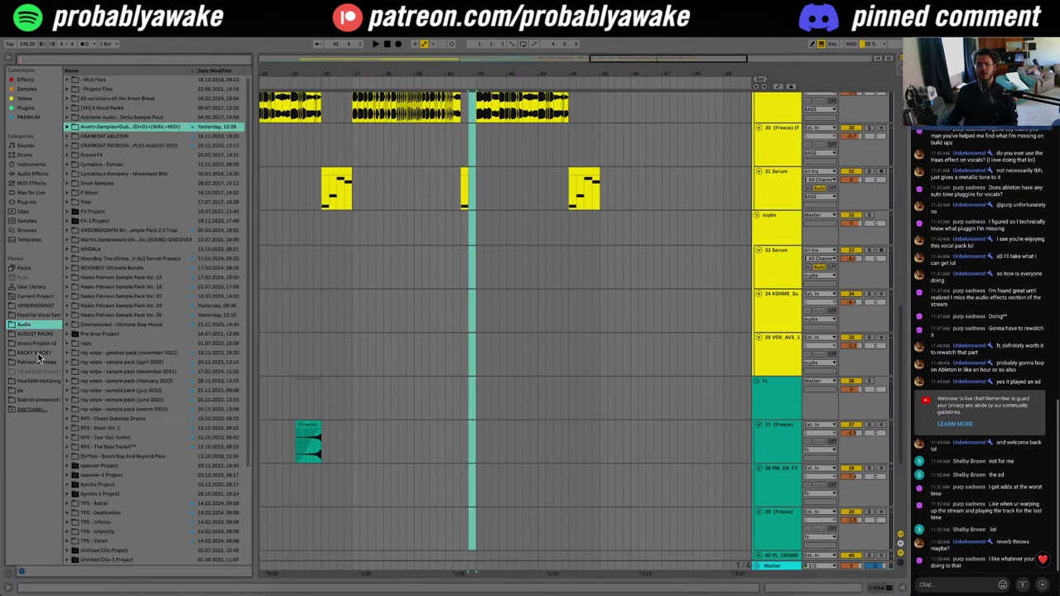
pyautogui.click(39, 316)
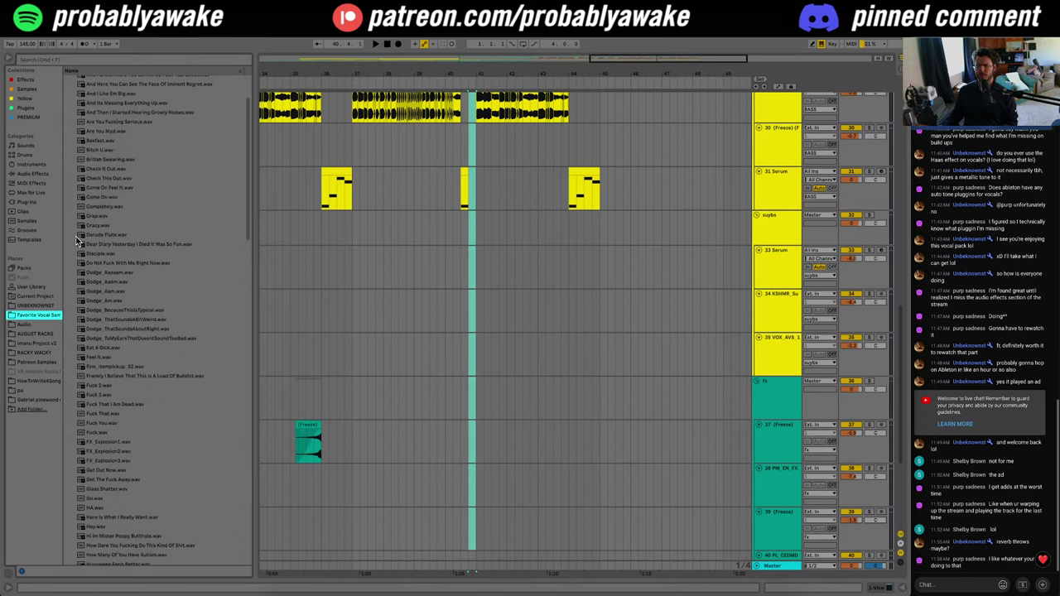
pyautogui.scroll(-5, 199, 315)
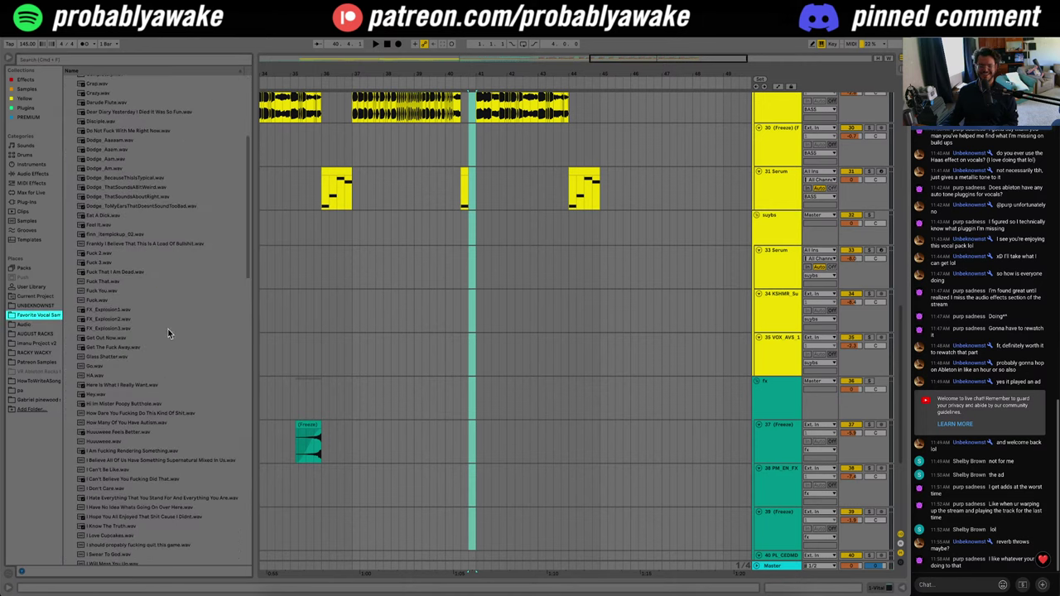
pyautogui.click(124, 338)
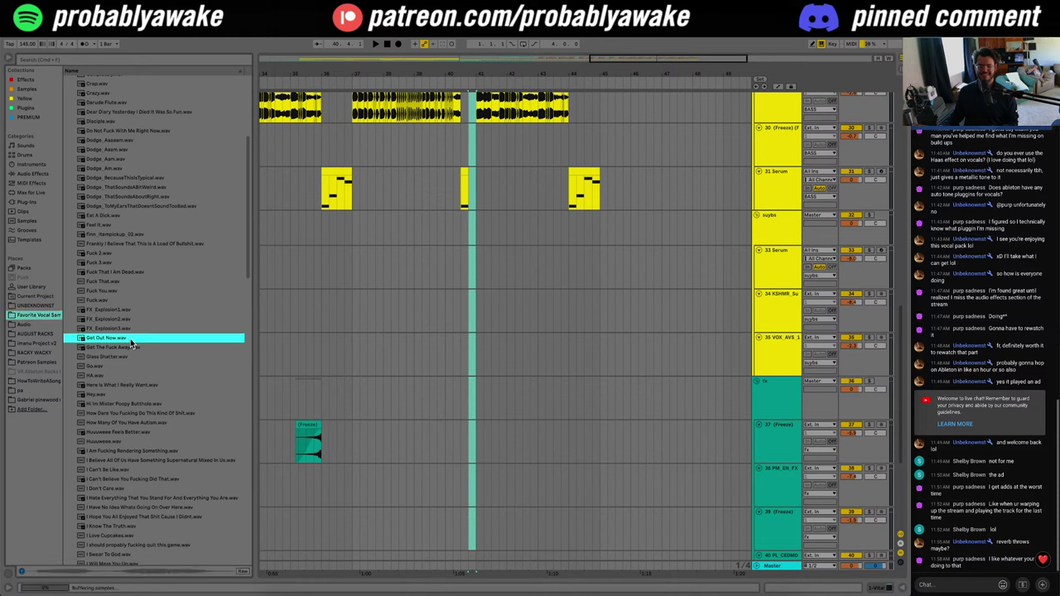
pyautogui.click(192, 403)
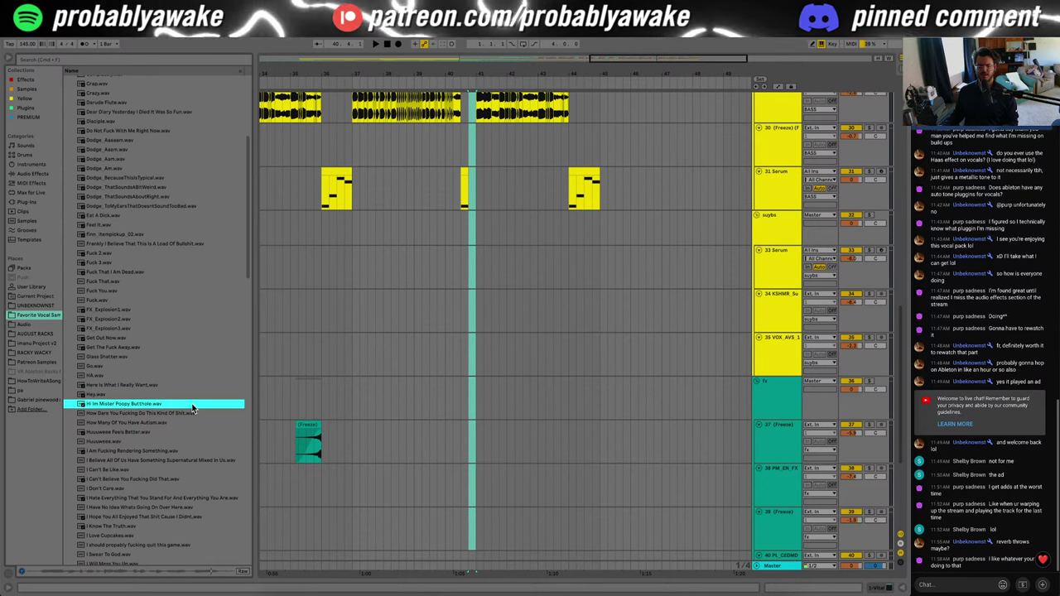
pyautogui.click(168, 423)
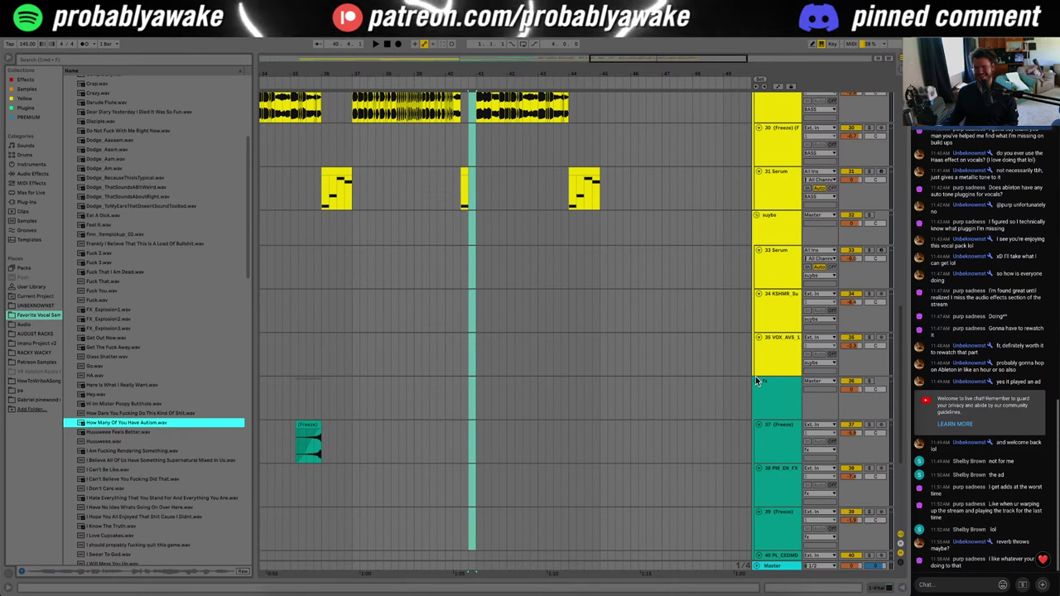
# Step: Place How Many Of You Have Autism.wav on track 42 at 40.1.1 and close the browser
pyautogui.scroll(-5, 756, 379)
pyautogui.moveTo(140, 424)
pyautogui.mouseDown()
pyautogui.moveTo(501, 528)
pyautogui.moveTo(468, 528)
pyautogui.mouseUp()
pyautogui.click(429, 525)
pyautogui.moveTo(681, 59)
pyautogui.mouseDown()
pyautogui.moveTo(681, 32)
pyautogui.moveTo(681, 59)
pyautogui.mouseUp()
pyautogui.moveTo(575, 515); pyautogui.dragTo(535, 483)
pyautogui.moveTo(673, 59); pyautogui.dragTo(673, 32)
pyautogui.click(9, 59)
# Step: Fold the SYNTHS, suybs and fx track groups
pyautogui.scroll(6, 457, 322)
pyautogui.scroll(8, 486, 390)
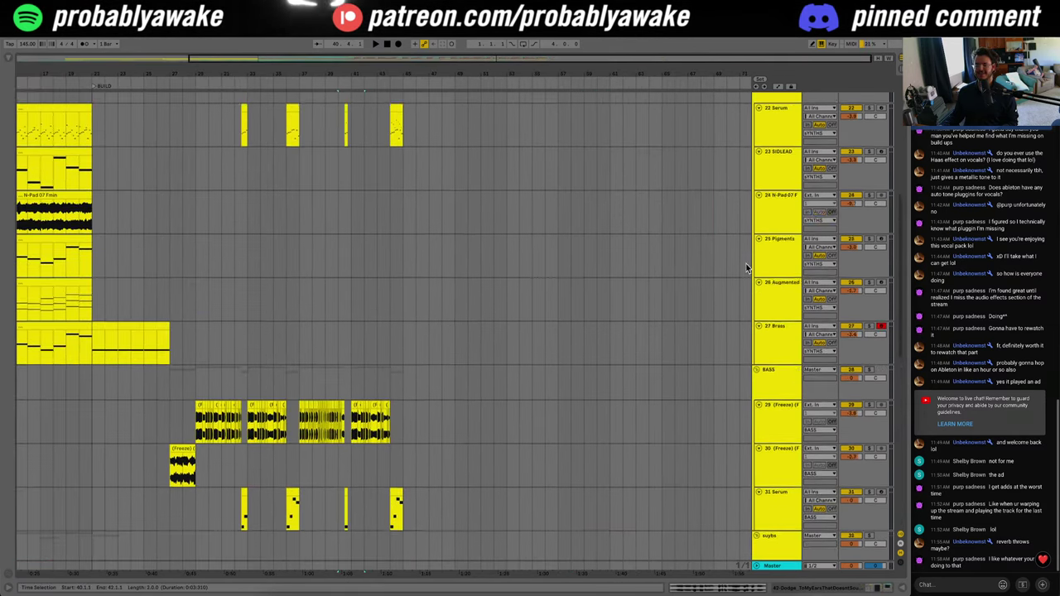
pyautogui.click(770, 214)
pyautogui.click(757, 215)
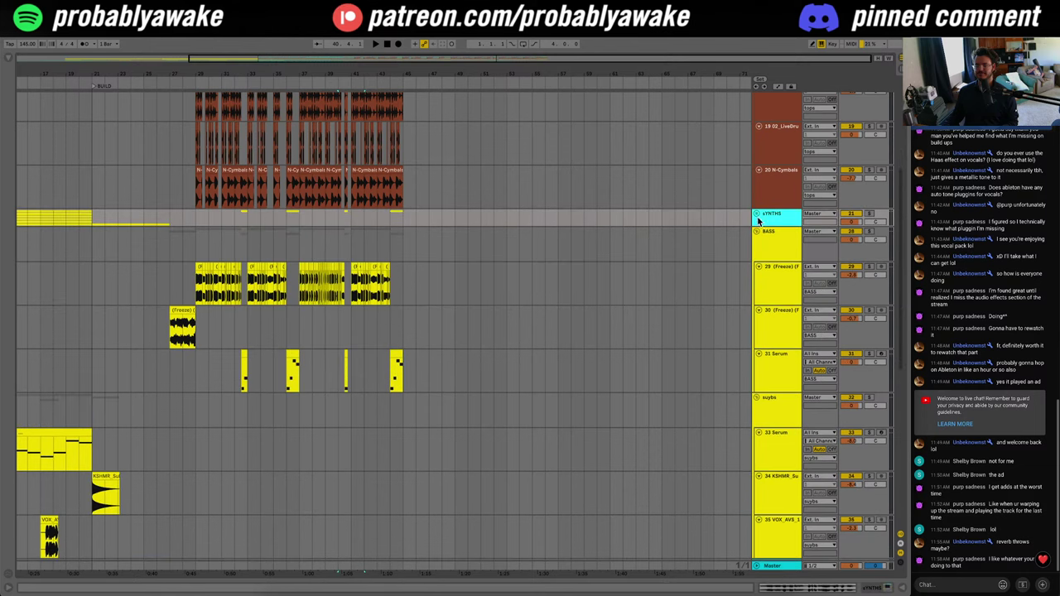
pyautogui.click(558, 283)
pyautogui.click(754, 410)
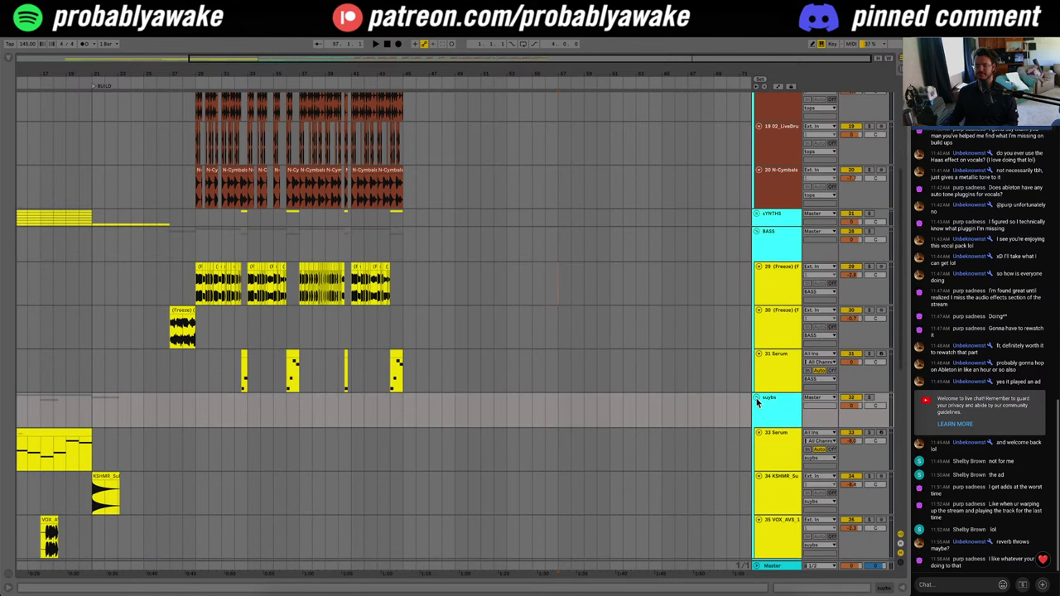
pyautogui.click(756, 401)
pyautogui.click(733, 422)
pyautogui.click(757, 408)
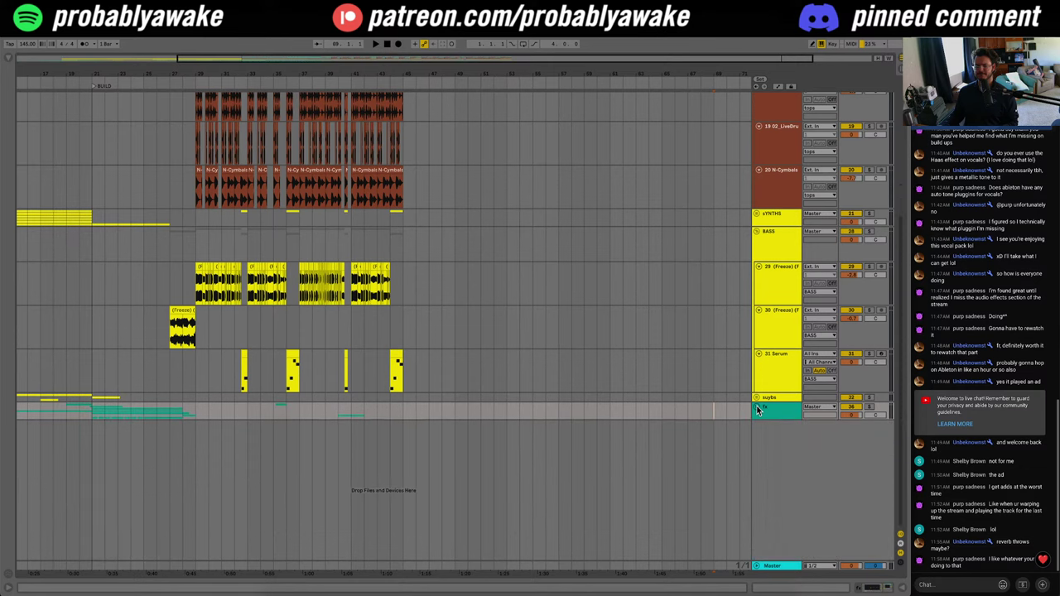
# Step: Unfold the fx group and collapse its tracks 37 to 43 to minimum height
pyautogui.click(757, 408)
pyautogui.click(781, 469)
pyautogui.press('super+a')
pyautogui.click(760, 451)
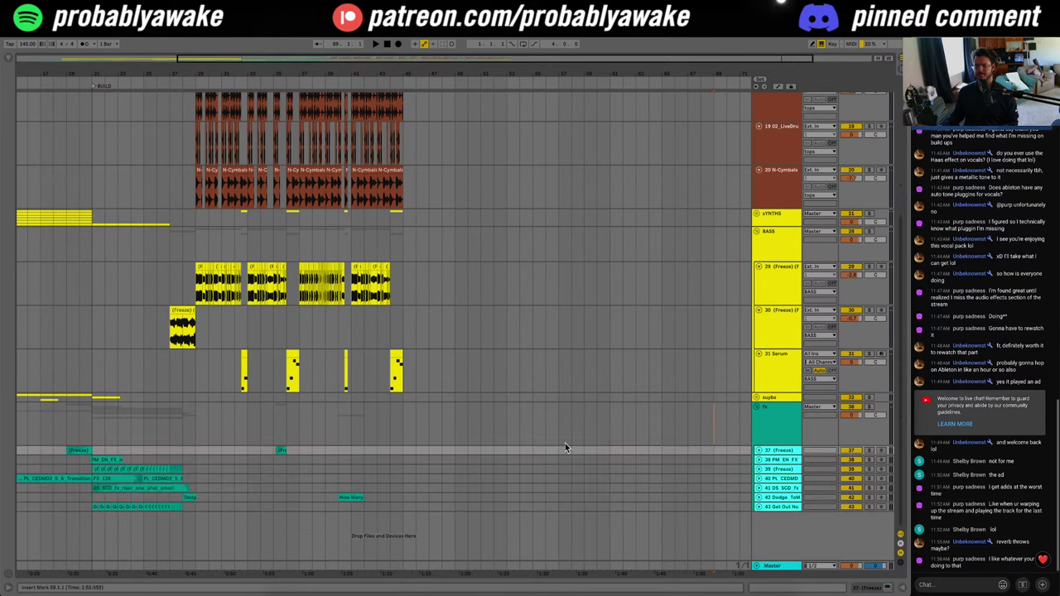
pyautogui.click(531, 443)
pyautogui.moveTo(354, 74); pyautogui.dragTo(471, 401)
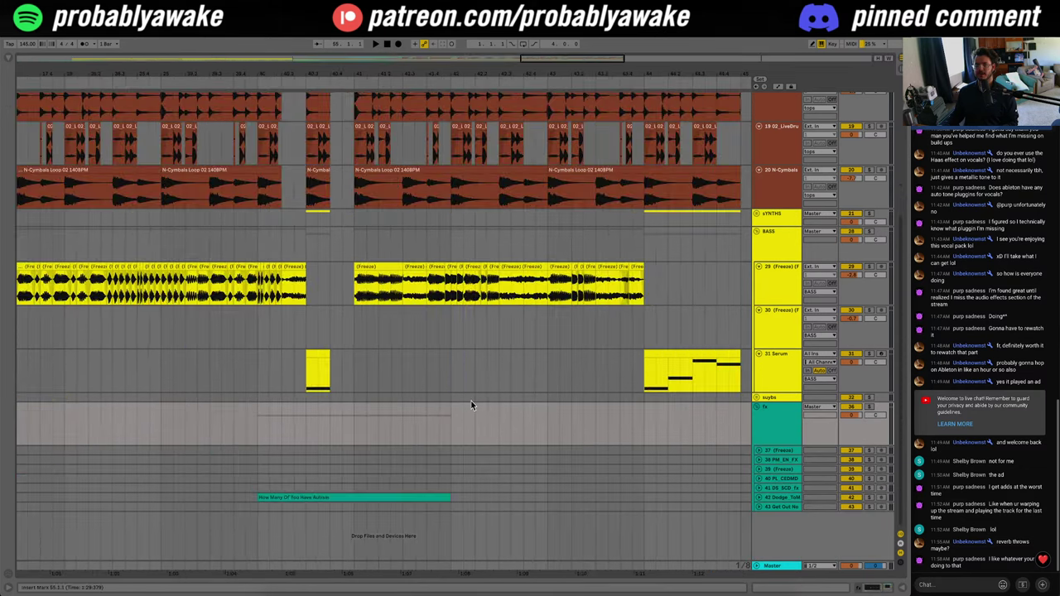
# Step: Expand track 42, shorten the How Many Of You Have Autism clip to end at 41.1.1, and play it in context
pyautogui.click(551, 500)
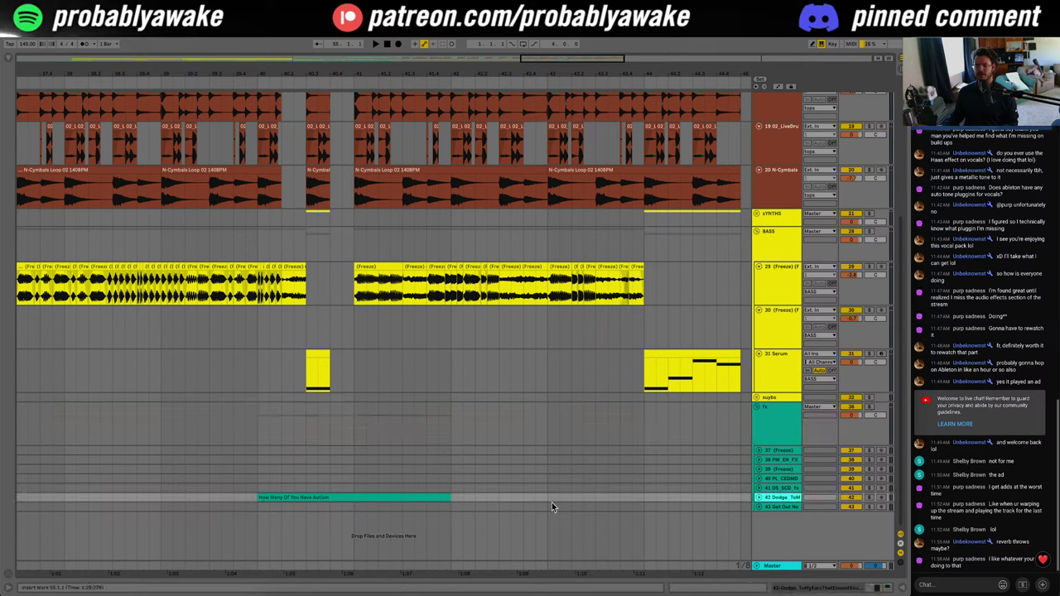
pyautogui.click(759, 498)
pyautogui.moveTo(511, 500); pyautogui.dragTo(367, 502)
pyautogui.click(320, 496)
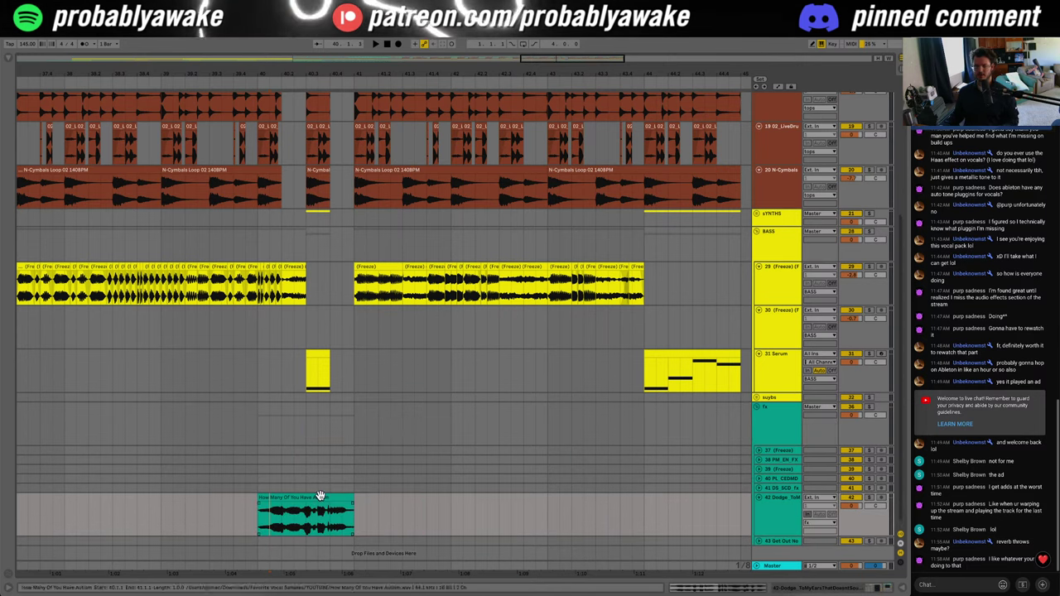
pyautogui.click(241, 529)
pyautogui.press('space')
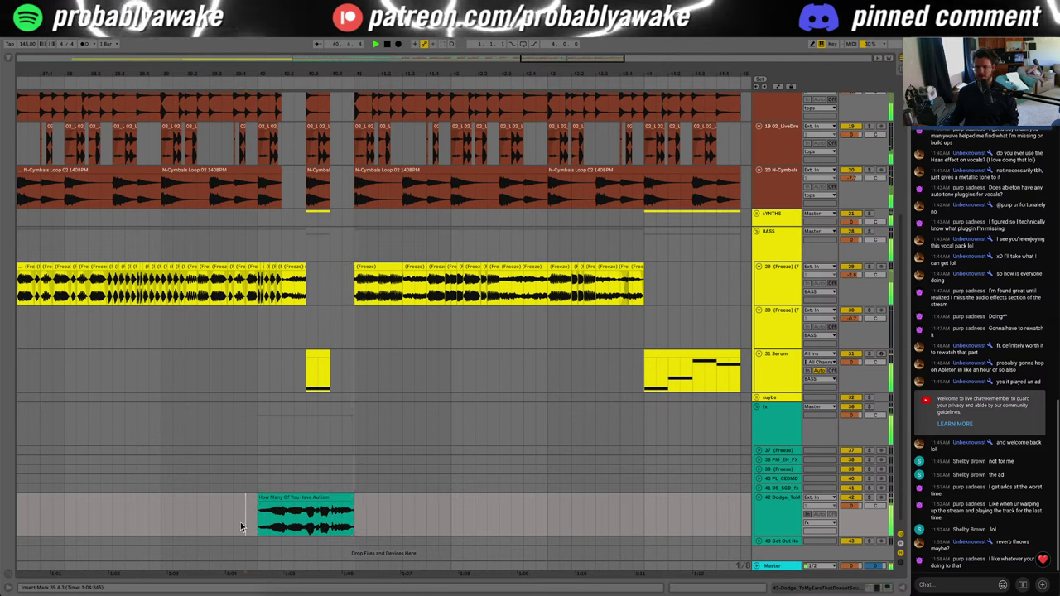
# Step: Trim the start of the How Many Of You Have Autism clip to about 40.2.2, auditioning the section after each adjustment
pyautogui.moveTo(259, 499); pyautogui.dragTo(274, 499)
pyautogui.click(256, 518)
pyautogui.press('space')
pyautogui.press('space')
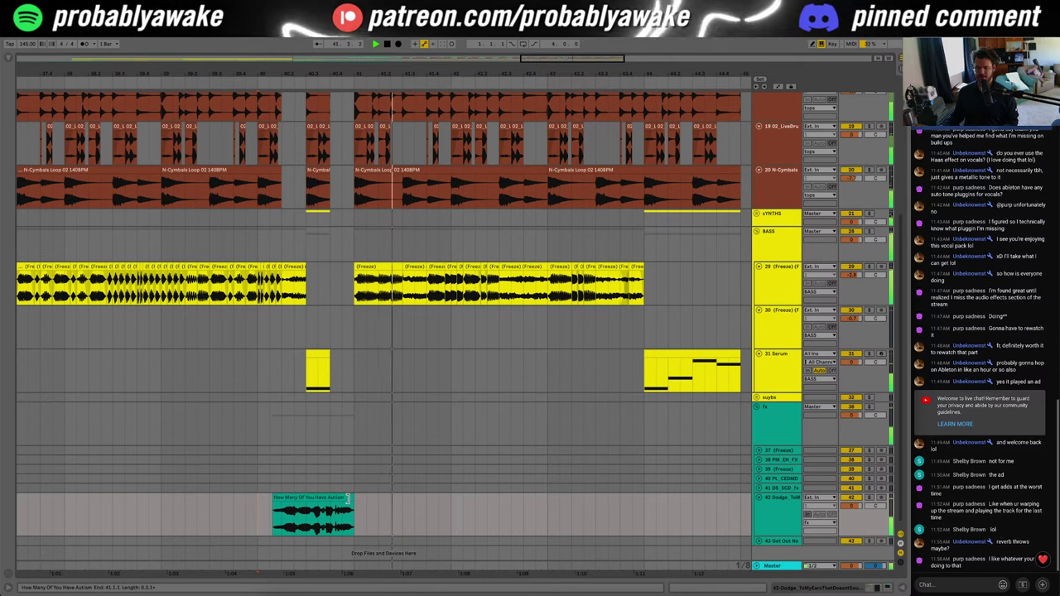
pyautogui.moveTo(272, 502); pyautogui.dragTo(287, 501)
pyautogui.click(282, 515)
pyautogui.press('space')
pyautogui.press('space')
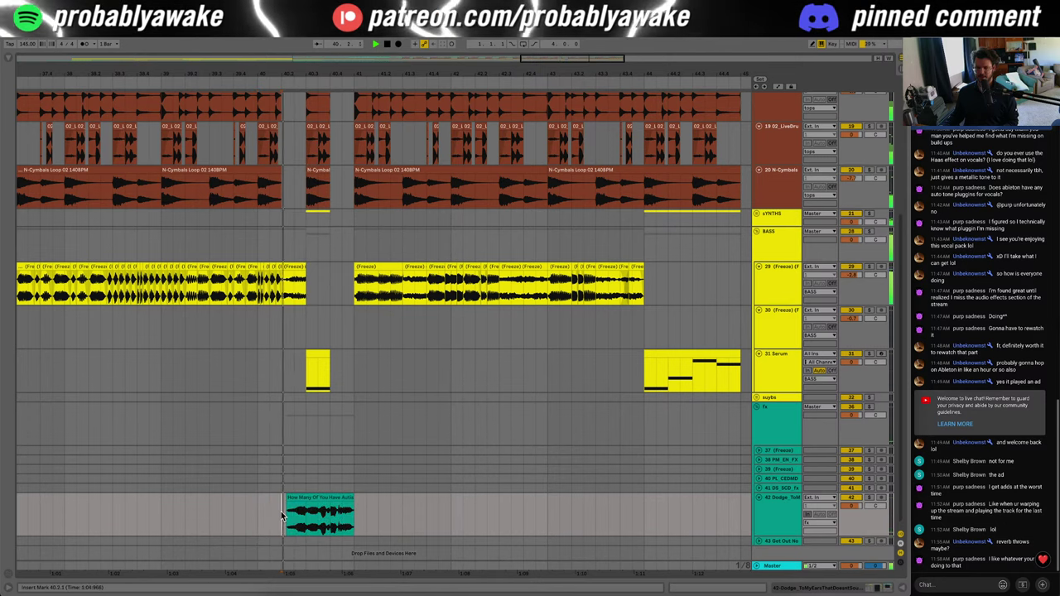
pyautogui.click(221, 517)
# Step: Locate the clip's sample in the browser, replace it with I Hope You All Enjoyed That Shit Cause I Didnt.wav, and show its clip details
pyautogui.rightClick(338, 515)
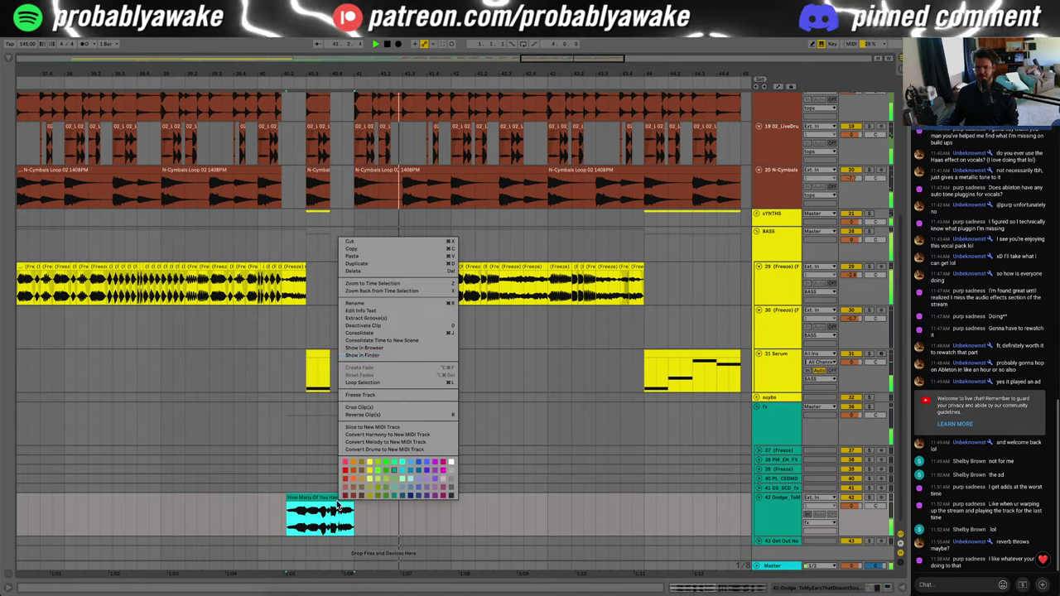
pyautogui.click(400, 347)
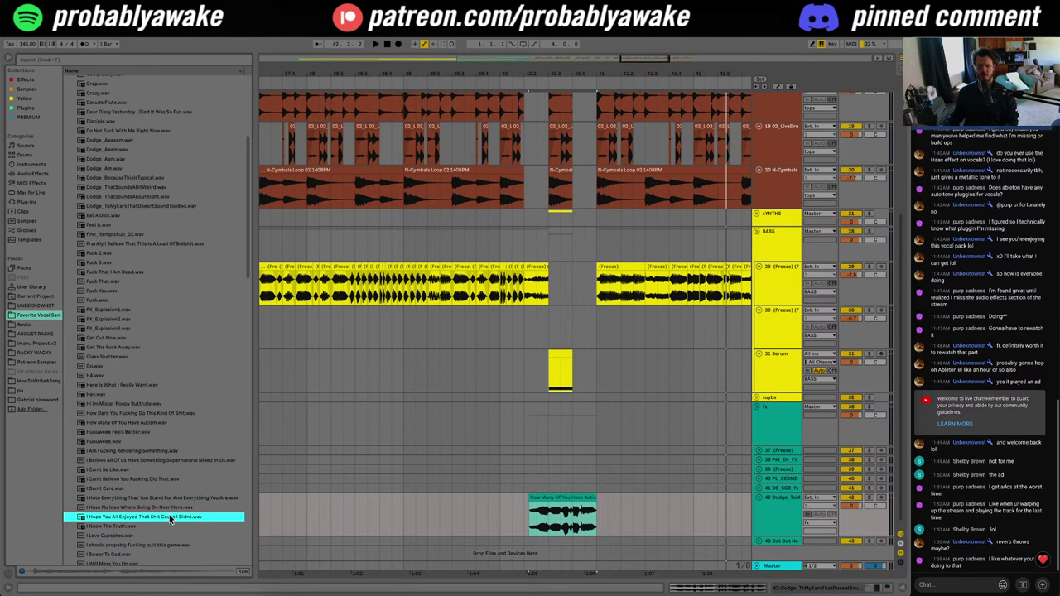
pyautogui.moveTo(533, 513); pyautogui.dragTo(533, 513)
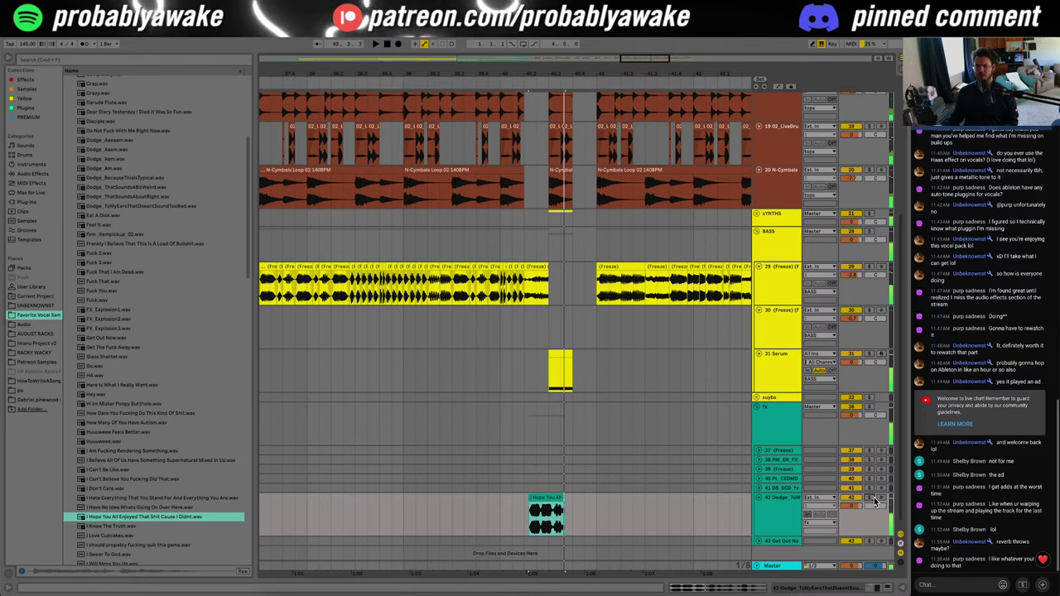
pyautogui.doubleClick(552, 498)
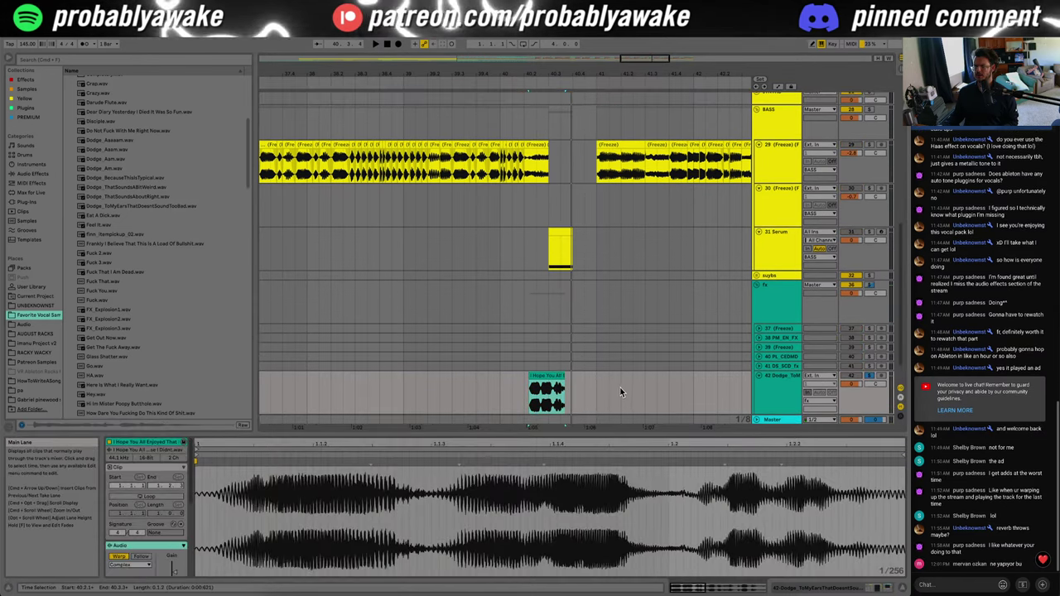
# Step: Check the newest live chat message and its options in YouTube Studio, then return to Ableton Live
pyautogui.click(1010, 567)
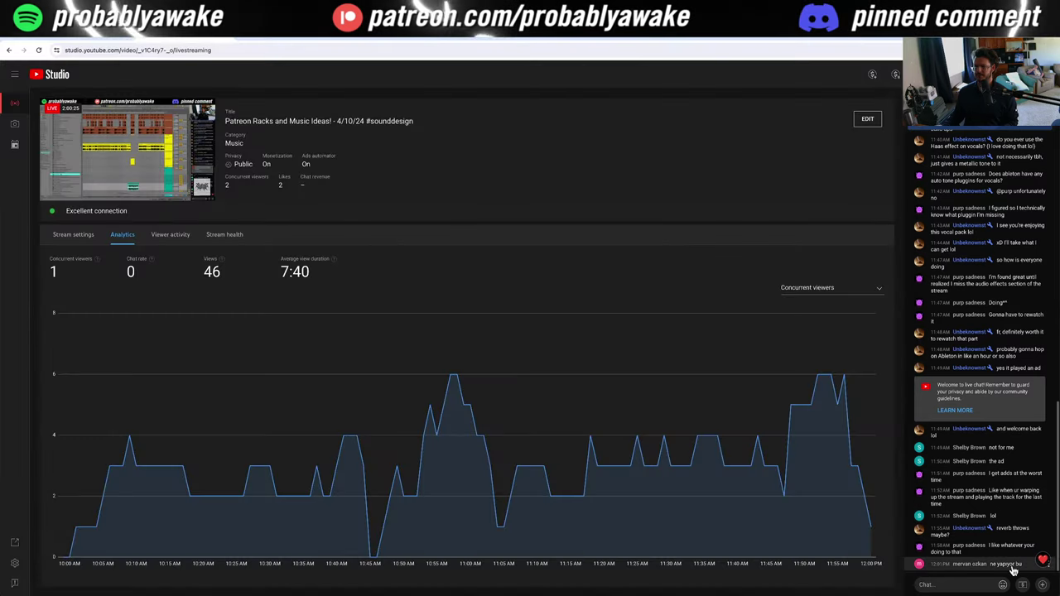
pyautogui.click(1015, 566)
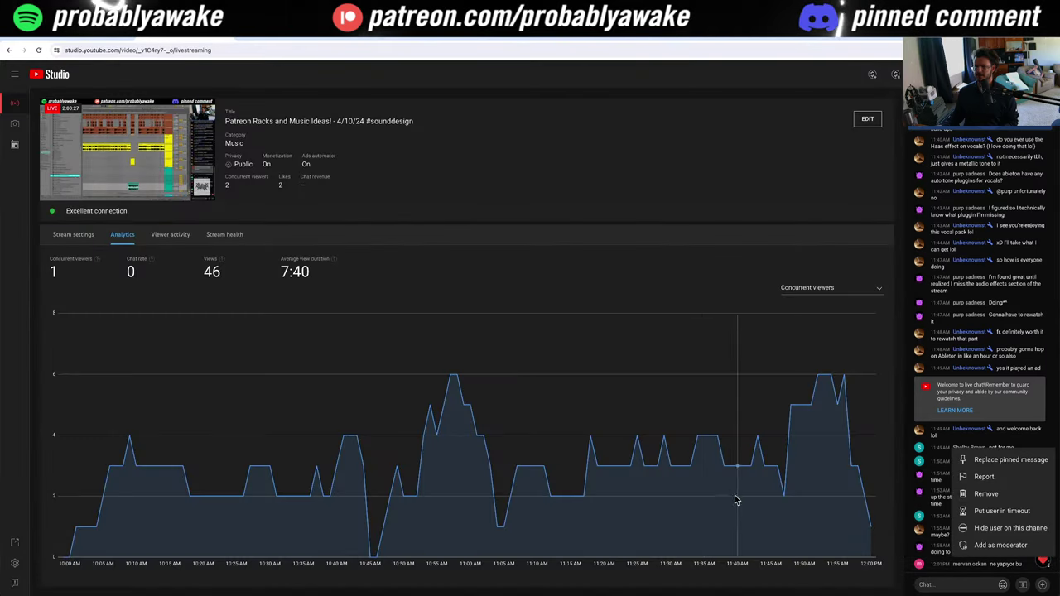
pyautogui.click(635, 229)
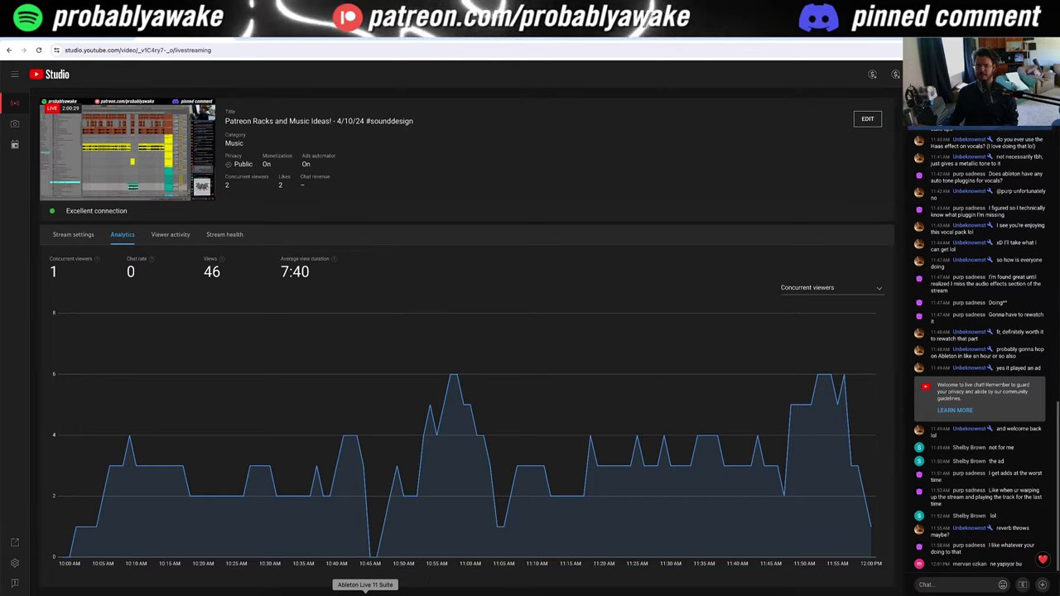
pyautogui.click(366, 594)
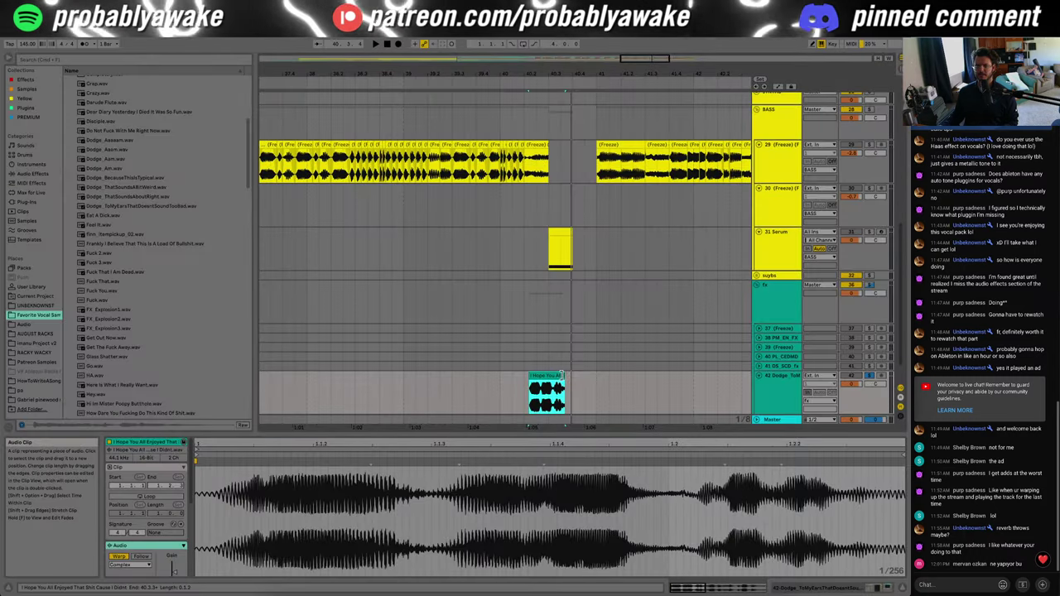
# Step: Extend the end of the new vocal clip on track 42 to about 41.1.1 and audition it in the gap
pyautogui.moveTo(563, 375); pyautogui.dragTo(588, 380)
pyautogui.press('space')
pyautogui.click(524, 394)
pyautogui.press('space')
pyautogui.press('space')
pyautogui.press('space')
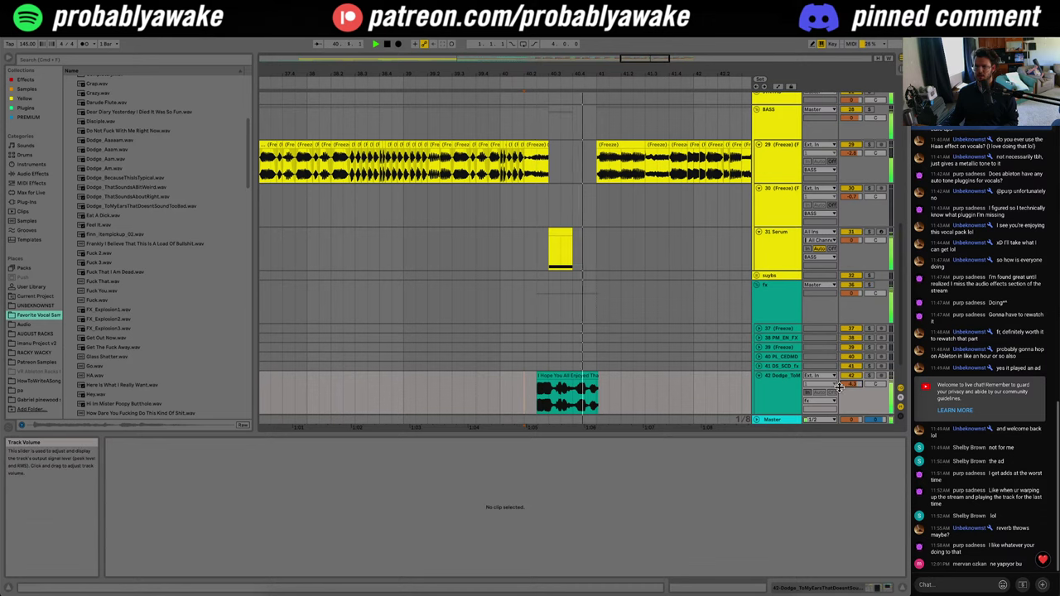
# Step: Extend the vocal clip's start slightly earlier and replay the section leading into it
pyautogui.moveTo(539, 376); pyautogui.dragTo(532, 377)
pyautogui.click(503, 387)
pyautogui.press('space')
pyautogui.press('space')
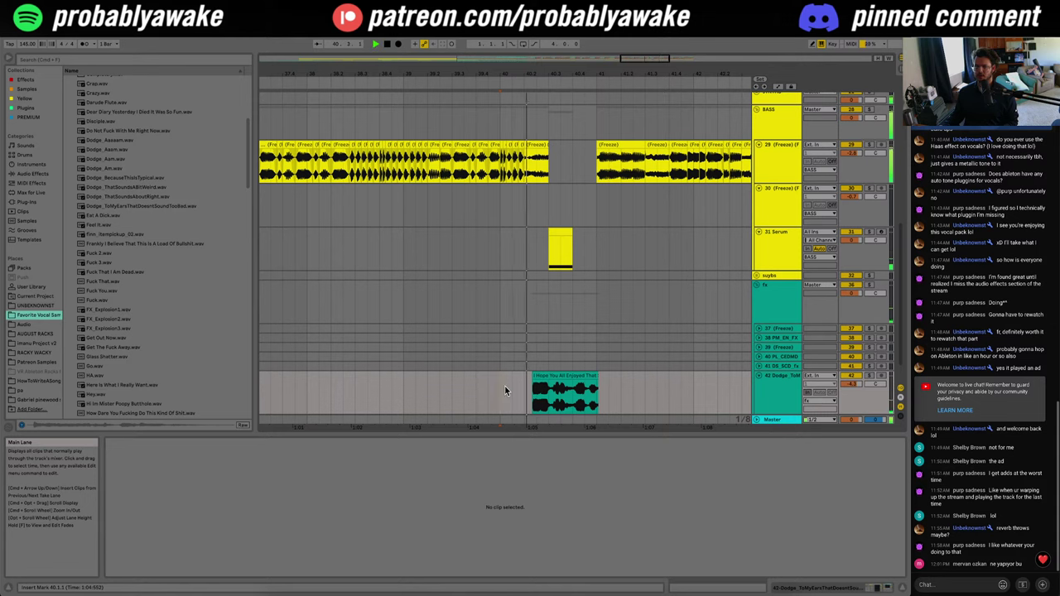
pyautogui.click(545, 388)
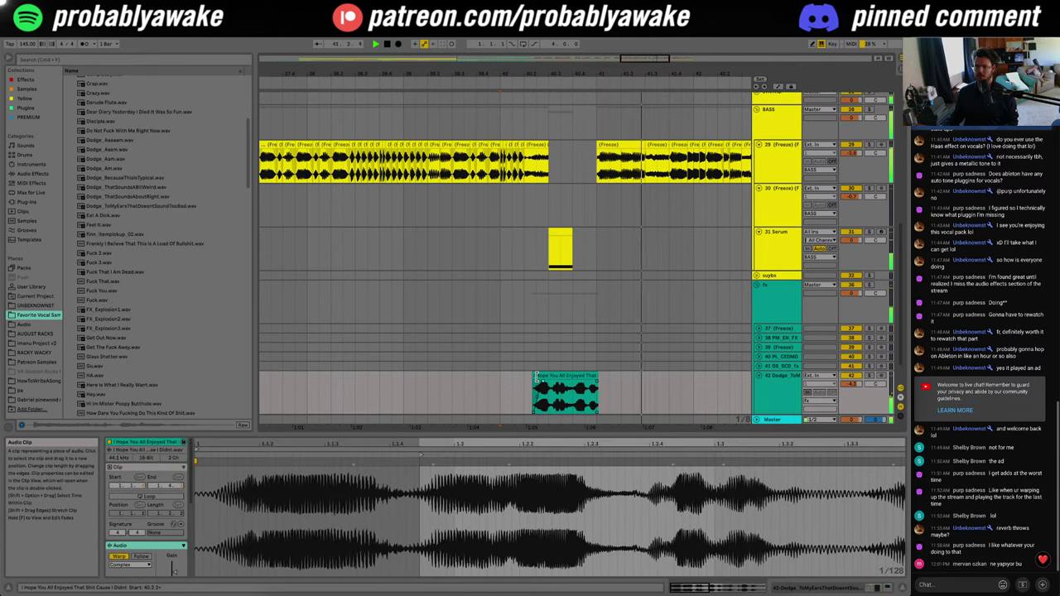
pyautogui.click(473, 389)
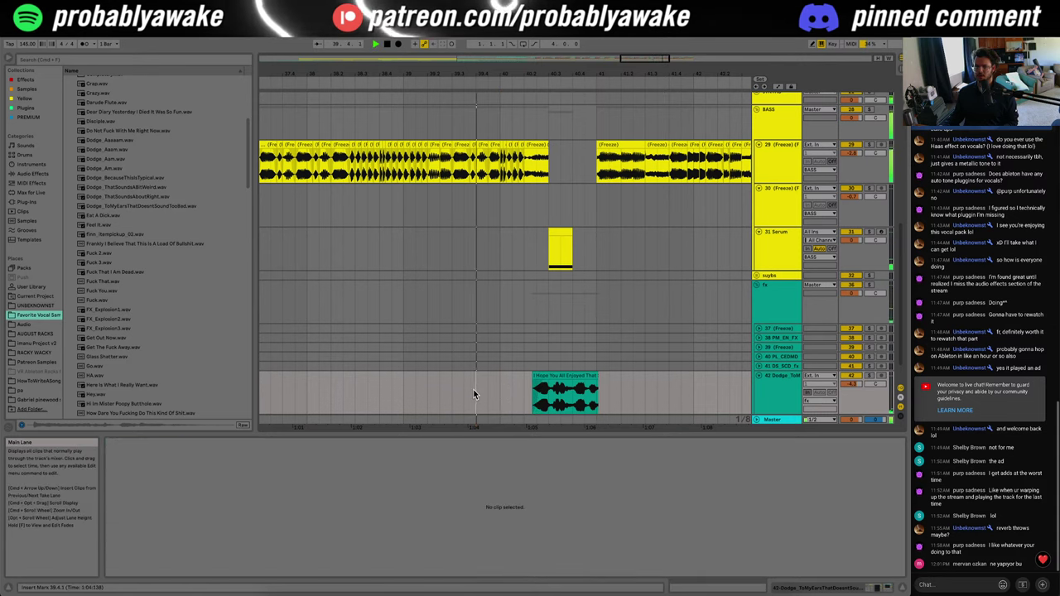
# Step: Close the clip details, extend the vocal clip's start to 40.2.1, and replay from before it
pyautogui.click(903, 591)
pyautogui.moveTo(531, 502); pyautogui.dragTo(525, 502)
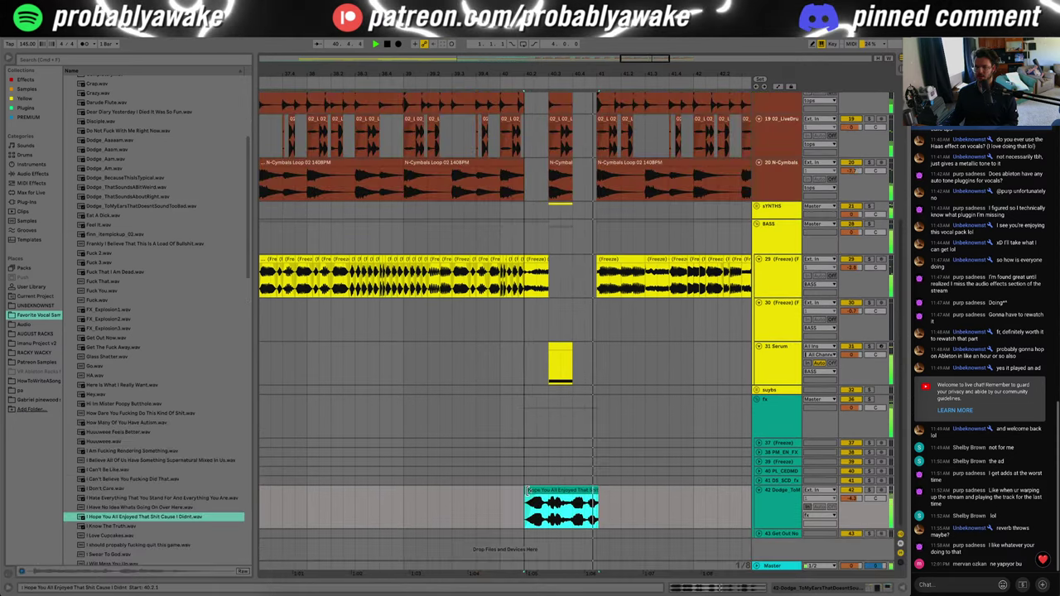
pyautogui.click(469, 506)
pyautogui.press('space')
pyautogui.press('space')
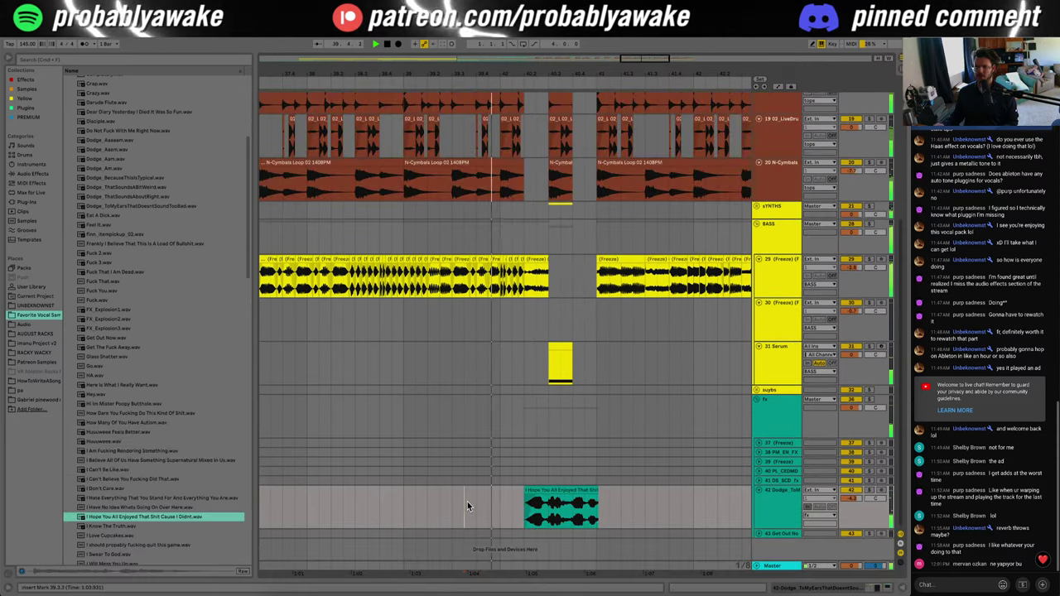
# Step: Trim the vocal clip to run from about 40.2.2 to 41.1.1, audition it, and delete it from track 42
pyautogui.click(594, 490)
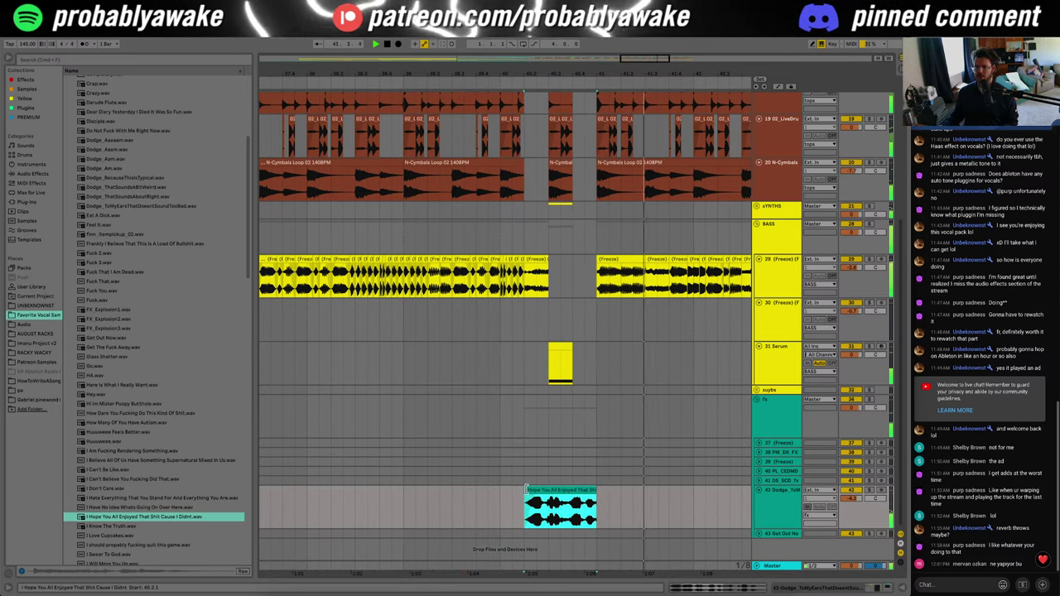
pyautogui.moveTo(525, 490); pyautogui.dragTo(530, 490)
pyautogui.click(491, 511)
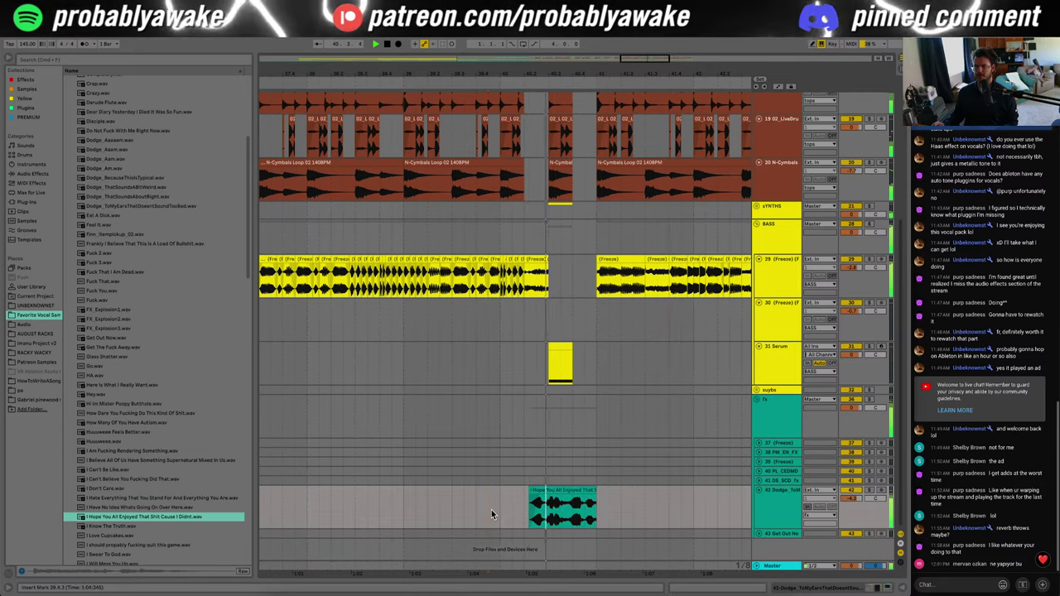
pyautogui.click(570, 491)
pyautogui.press('Delete')
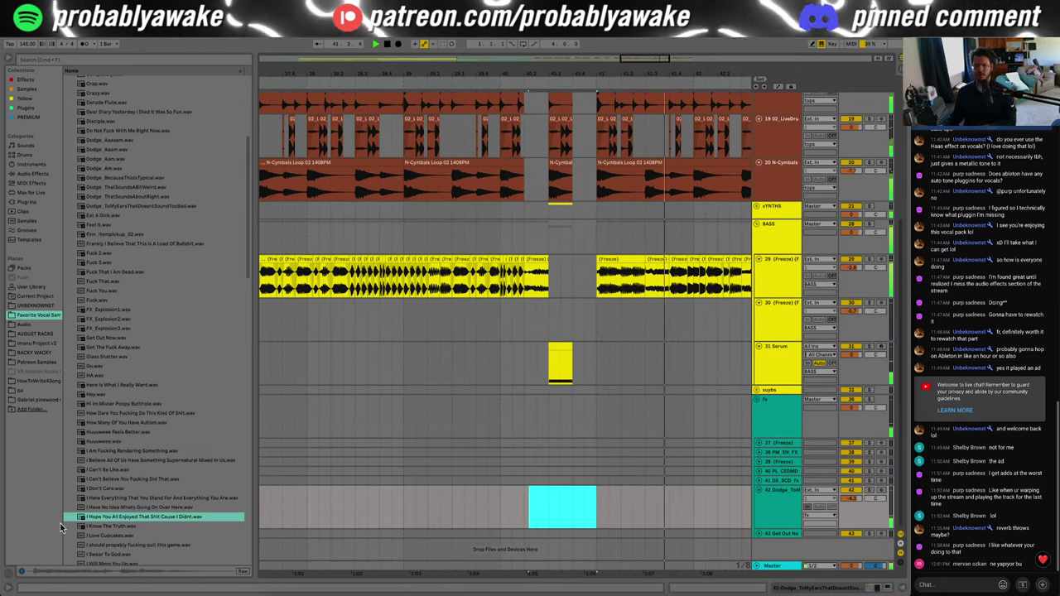
# Step: Place I Will Mess You Up.wav on track 42 at 40.1.1 and trim its start to 40.4.1
pyautogui.press('space')
pyautogui.scroll(-2, 133, 505)
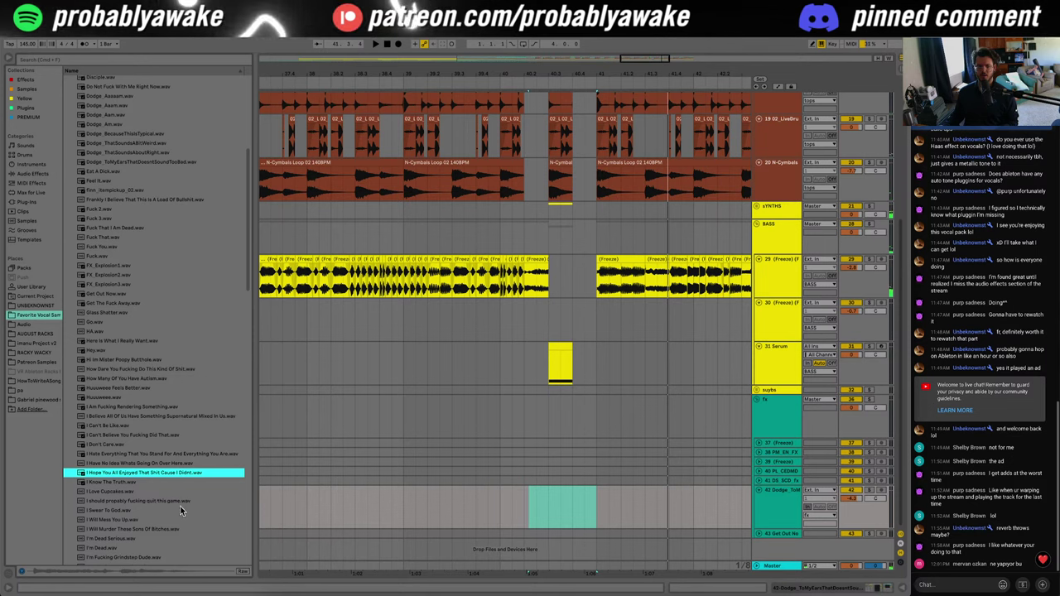
pyautogui.click(173, 520)
pyautogui.scroll(-3, 173, 523)
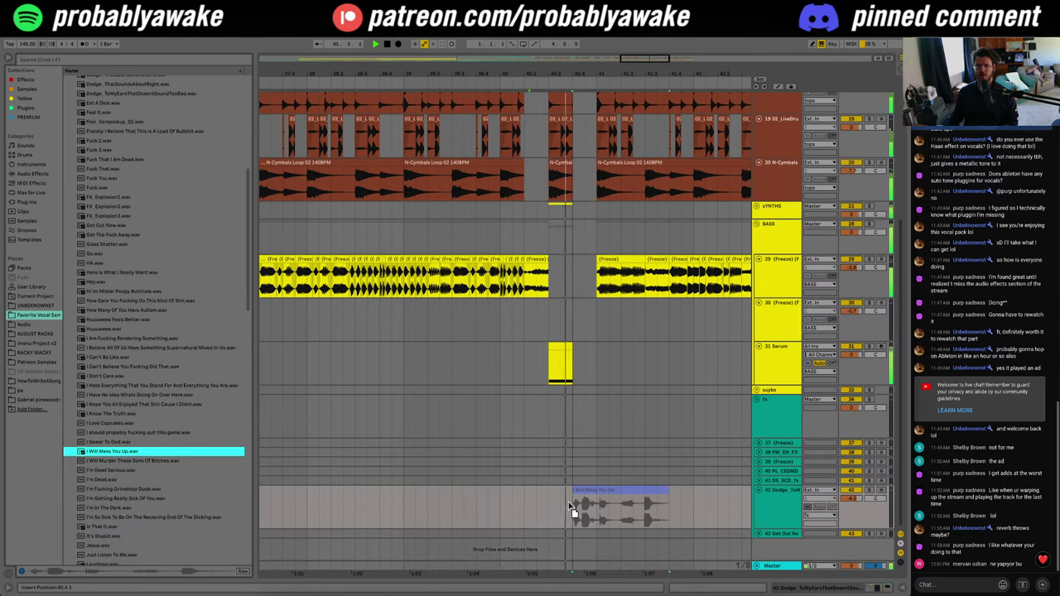
pyautogui.moveTo(572, 512); pyautogui.dragTo(499, 516)
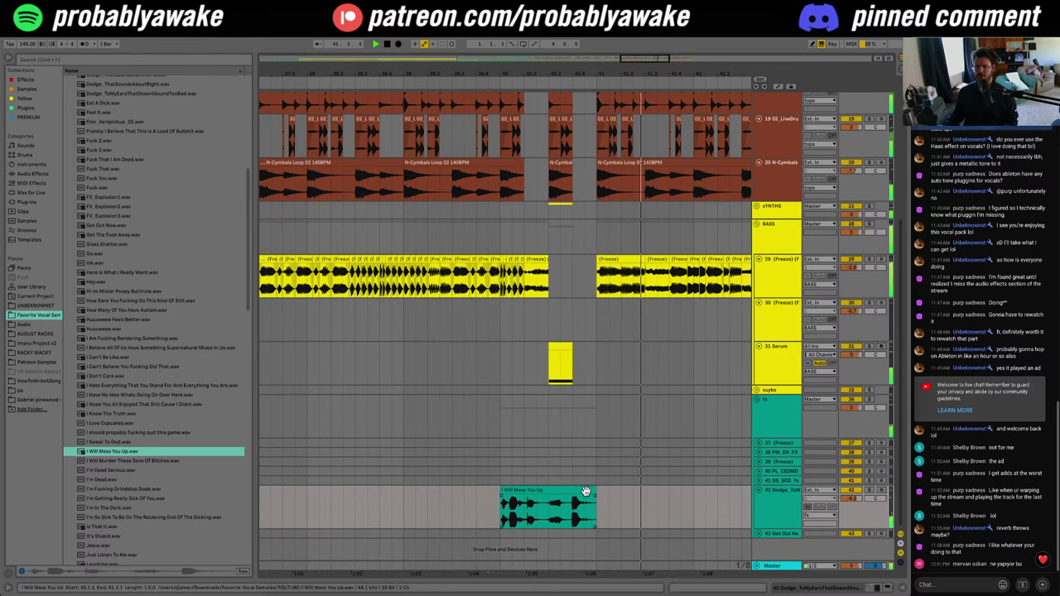
pyautogui.moveTo(505, 491); pyautogui.dragTo(574, 491)
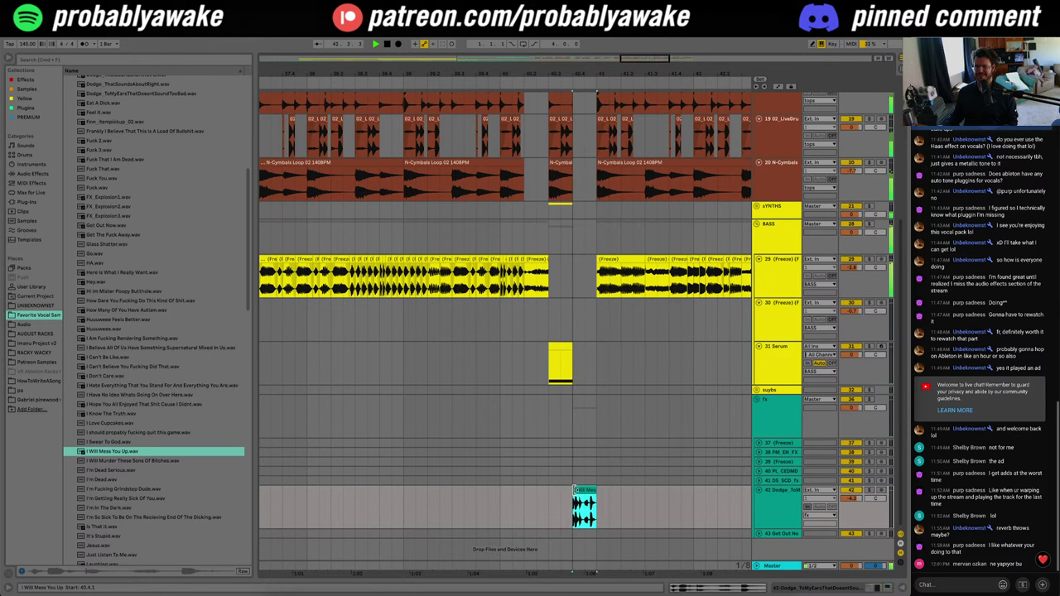
# Step: Preview I'm Dead Serious.wav, I'm Dead.wav, I'm Getting Really Sick Of You.wav and I'm In The Dark.wav in the browser
pyautogui.click(178, 470)
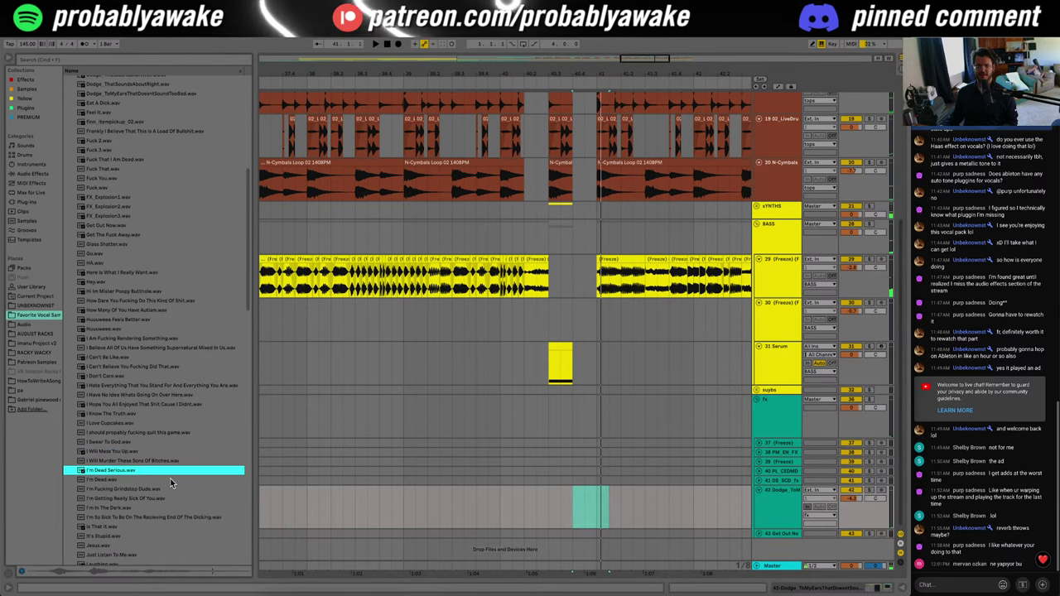
pyautogui.click(172, 482)
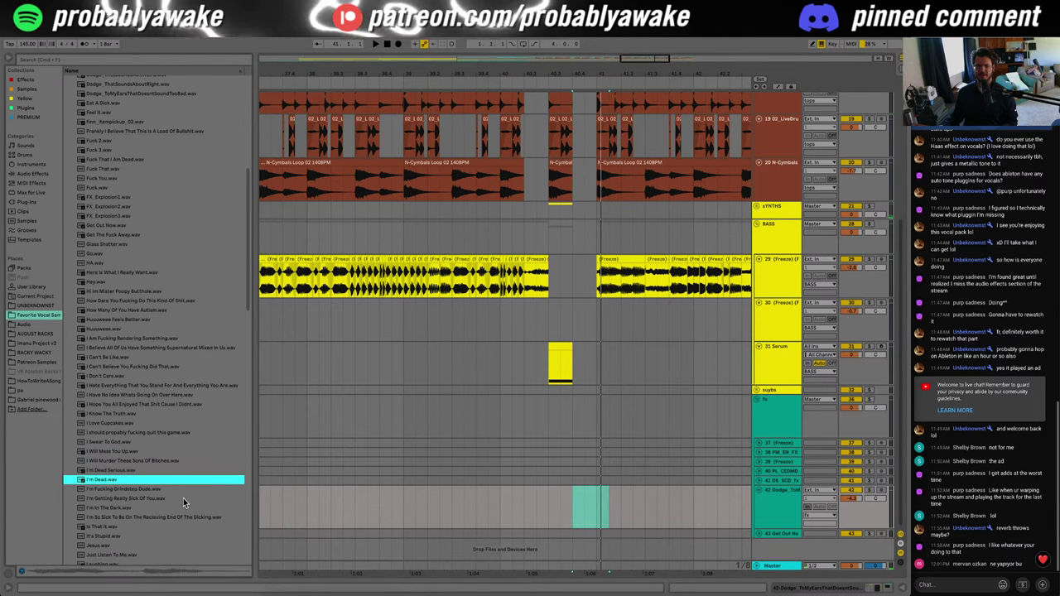
pyautogui.click(183, 499)
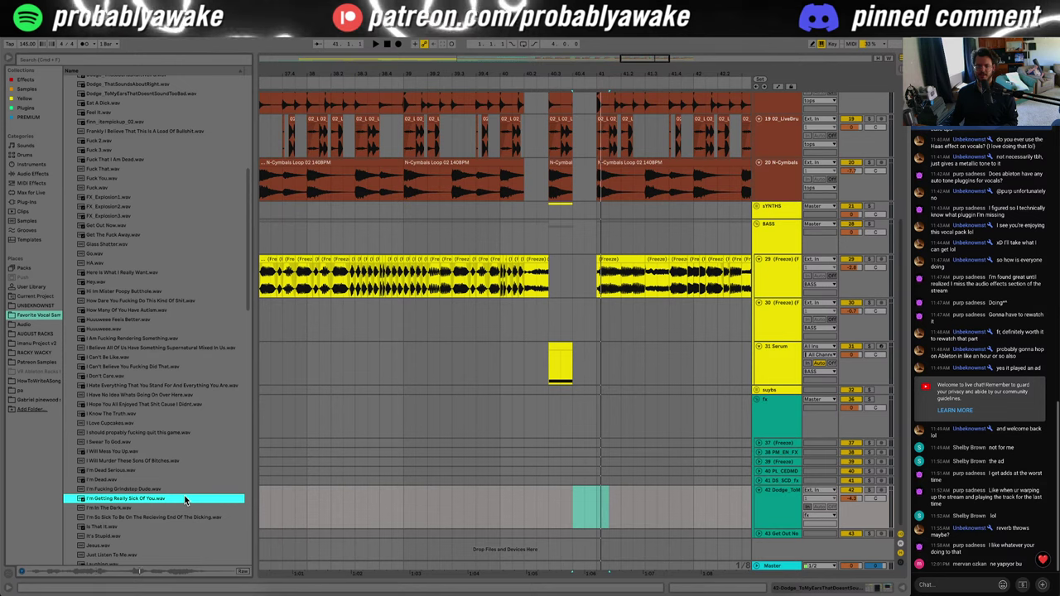
pyautogui.scroll(-2, 142, 502)
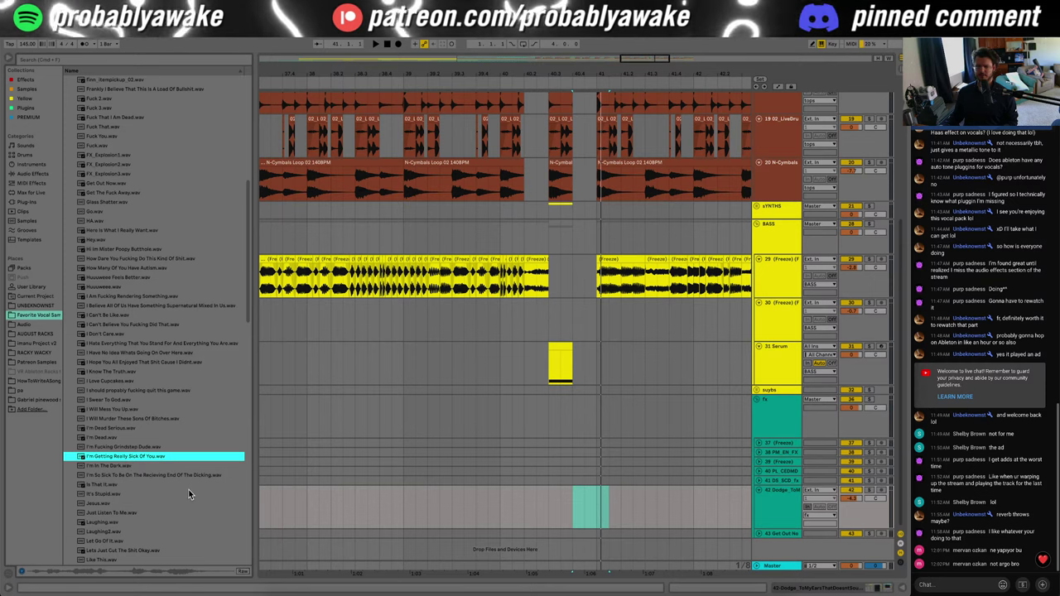
pyautogui.scroll(-2, 135, 430)
pyautogui.click(135, 428)
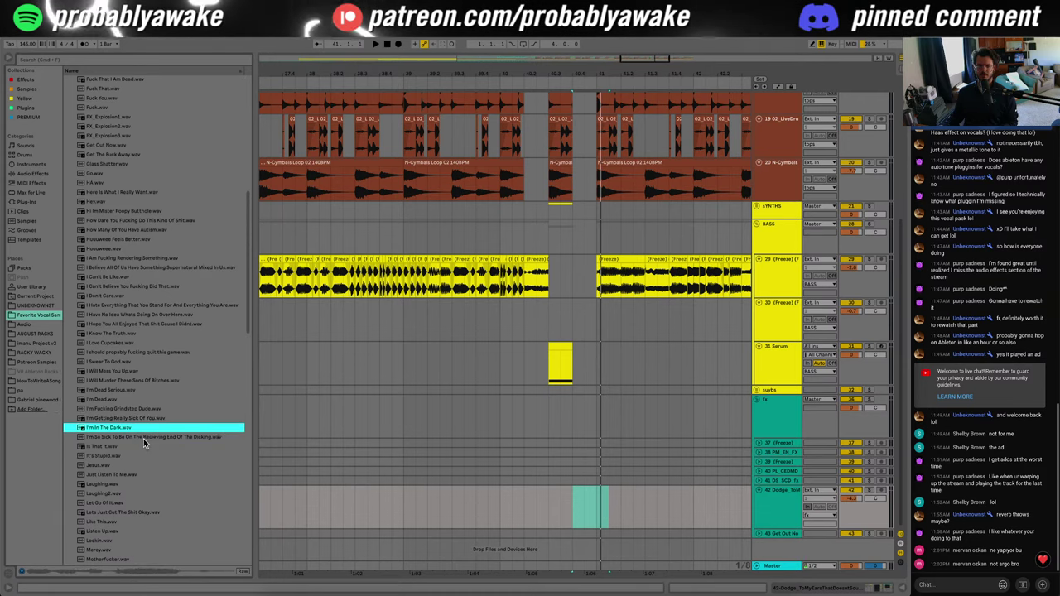
# Step: Place Is That It.wav on track 42 at 40.4.1, trim its end to 41.1.1, and open its clip details
pyautogui.click(142, 448)
pyautogui.moveTo(142, 452); pyautogui.dragTo(580, 494)
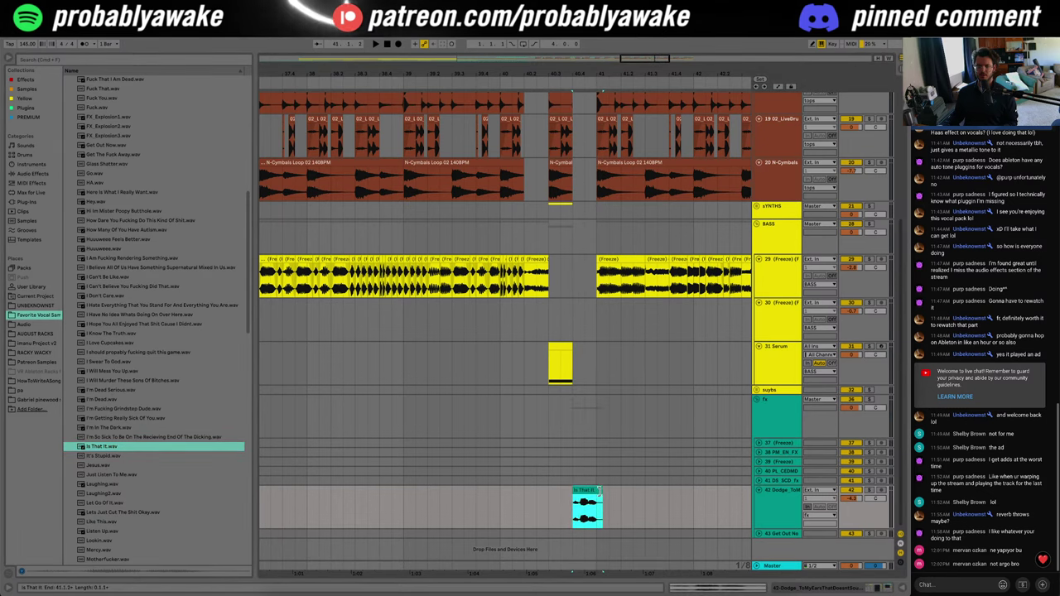
pyautogui.doubleClick(585, 497)
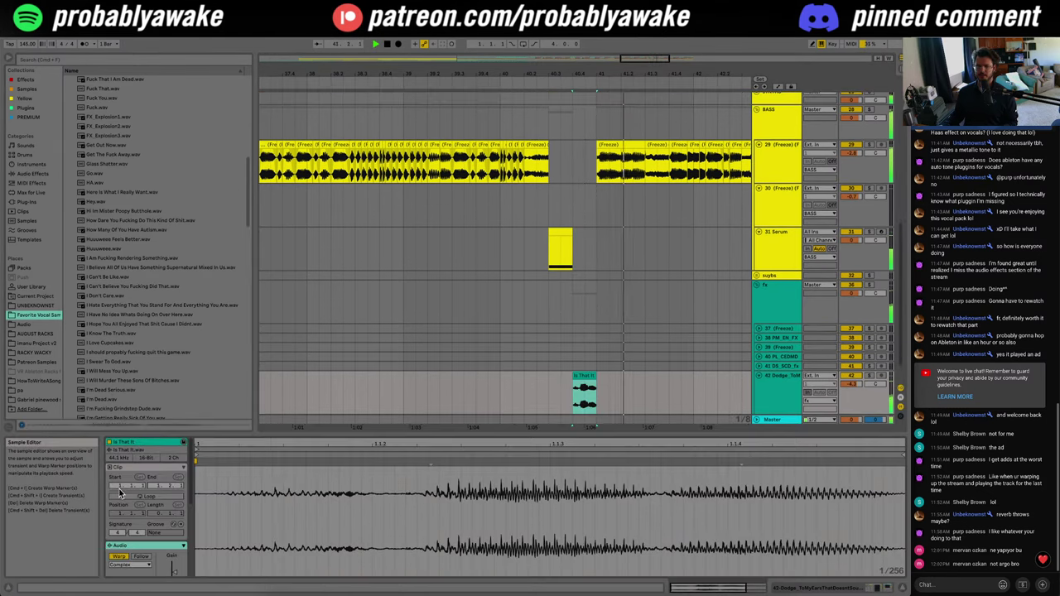
# Step: Extend the Is That It clip's start to 40.3.4, audition it, and raise its clip gain
pyautogui.click(573, 379)
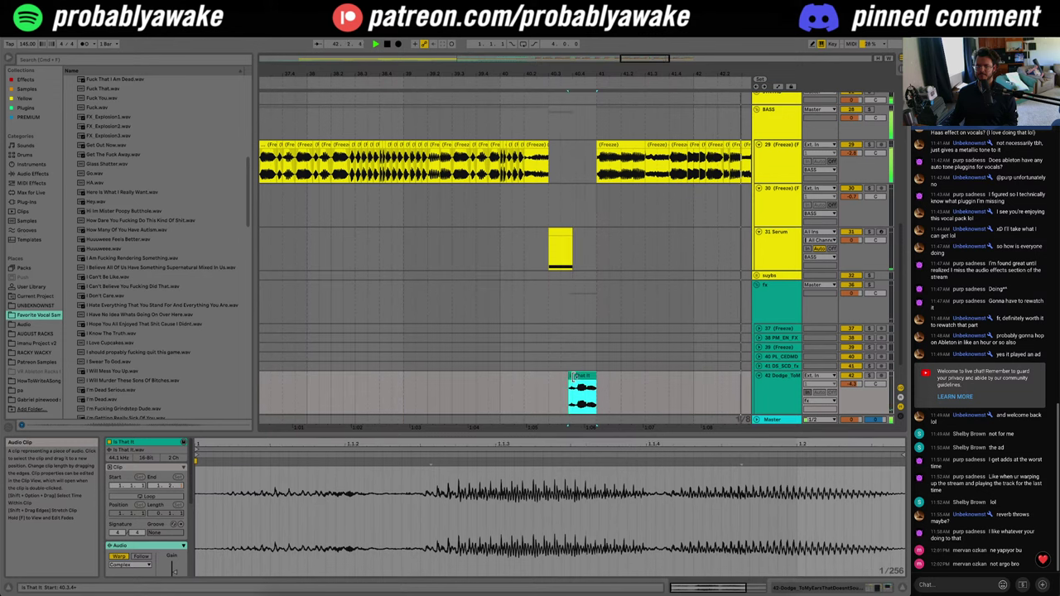
pyautogui.press('space')
pyautogui.press('space')
pyautogui.click(139, 527)
pyautogui.moveTo(170, 571); pyautogui.dragTo(173, 567)
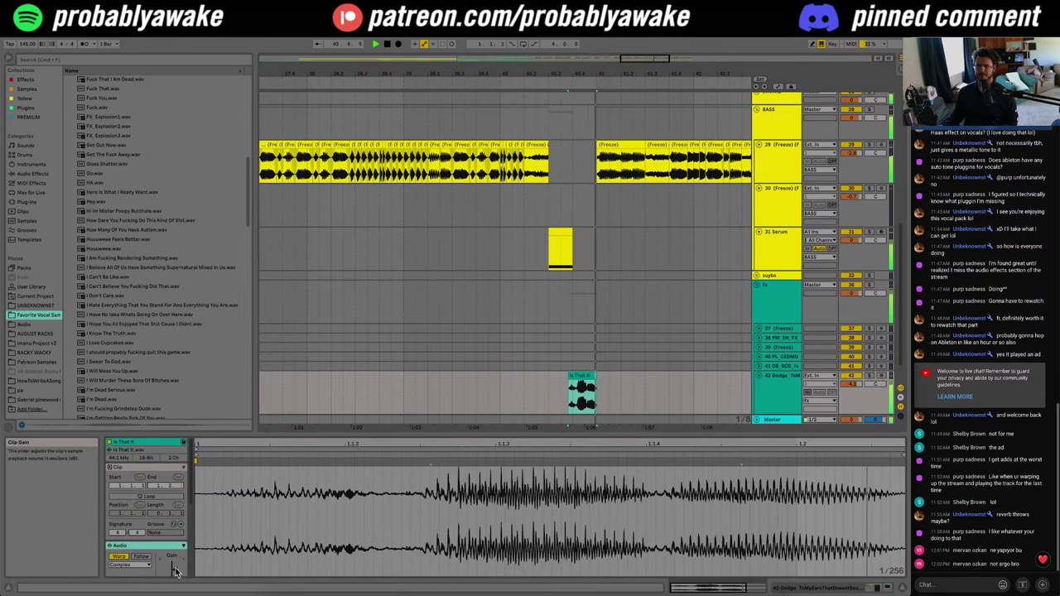
# Step: Stretch the end of the Is That It vocal with warp markers, extend the clip slightly past 41.1.1, and play it
pyautogui.press('space')
pyautogui.click(492, 380)
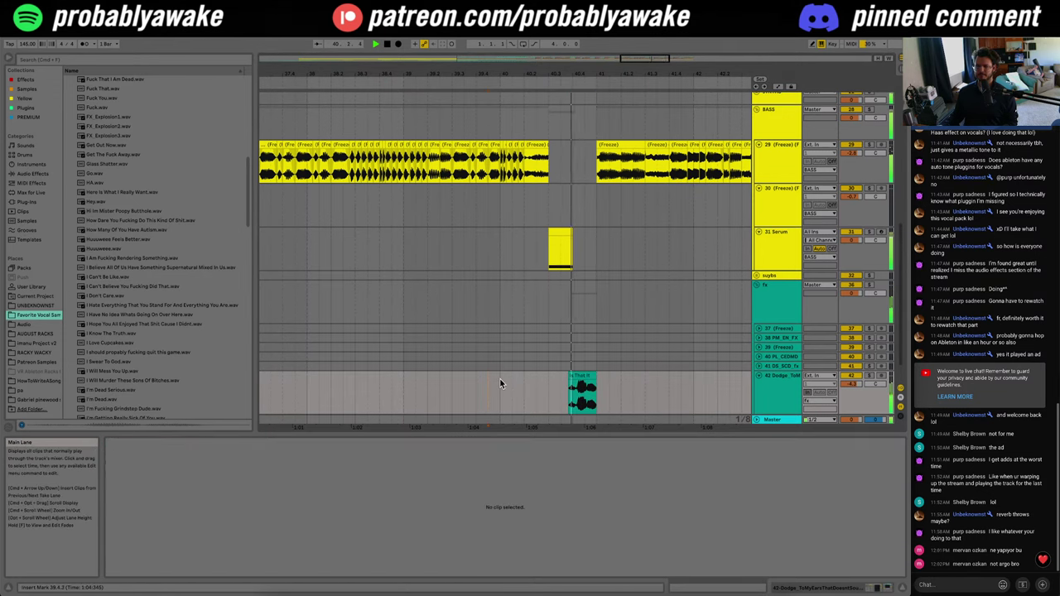
pyautogui.moveTo(592, 372); pyautogui.dragTo(589, 372)
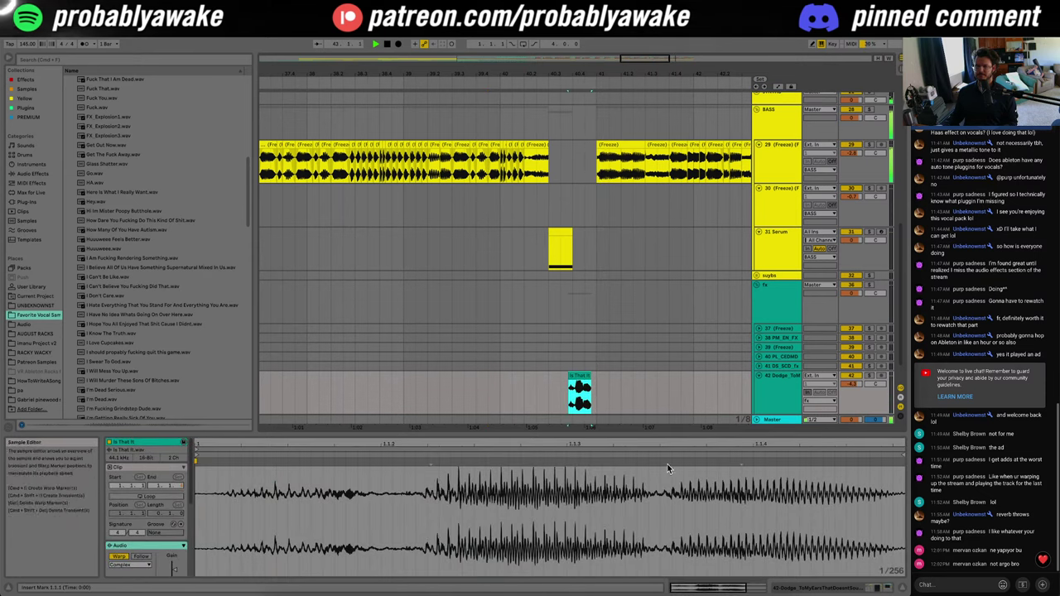
pyautogui.moveTo(733, 445)
pyautogui.mouseDown()
pyautogui.moveTo(734, 427)
pyautogui.moveTo(857, 456)
pyautogui.mouseUp()
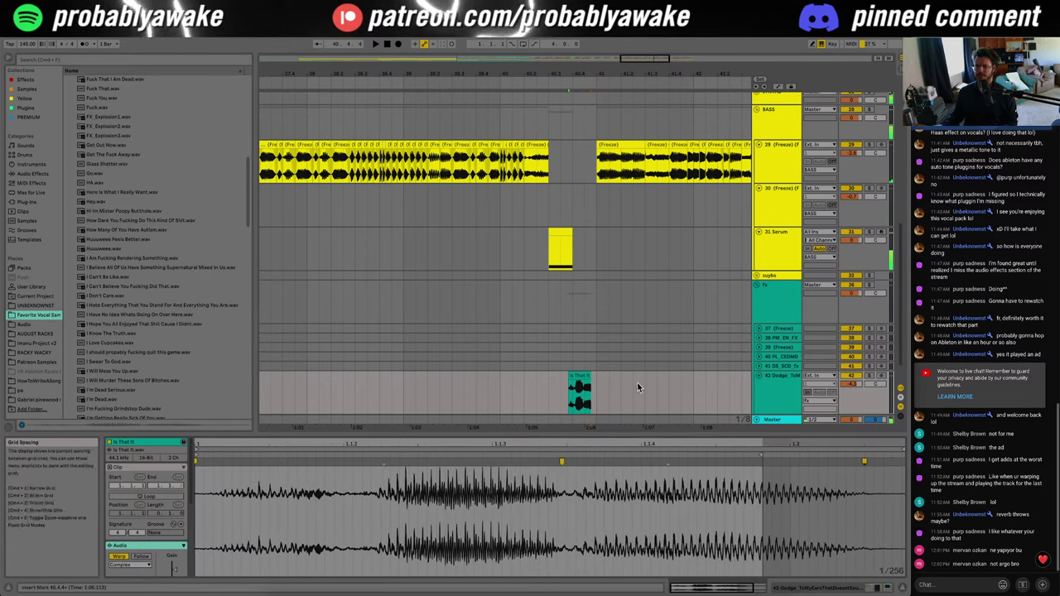
pyautogui.press('space')
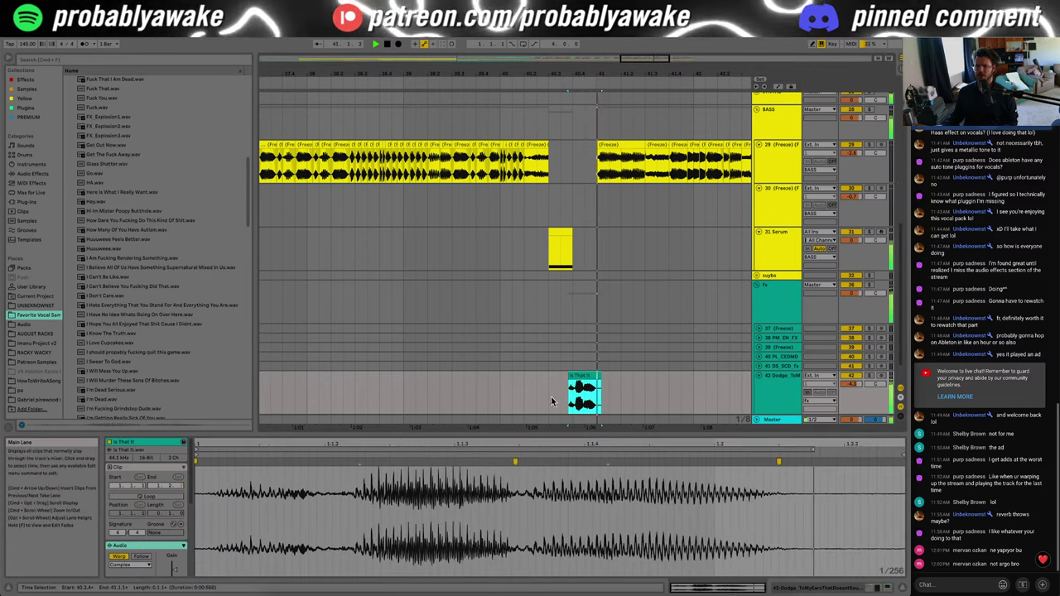
# Step: Set the Is That It clip's warp mode to Tones, shift its last warp marker earlier, and try another warp mode
pyautogui.click(131, 565)
pyautogui.click(120, 528)
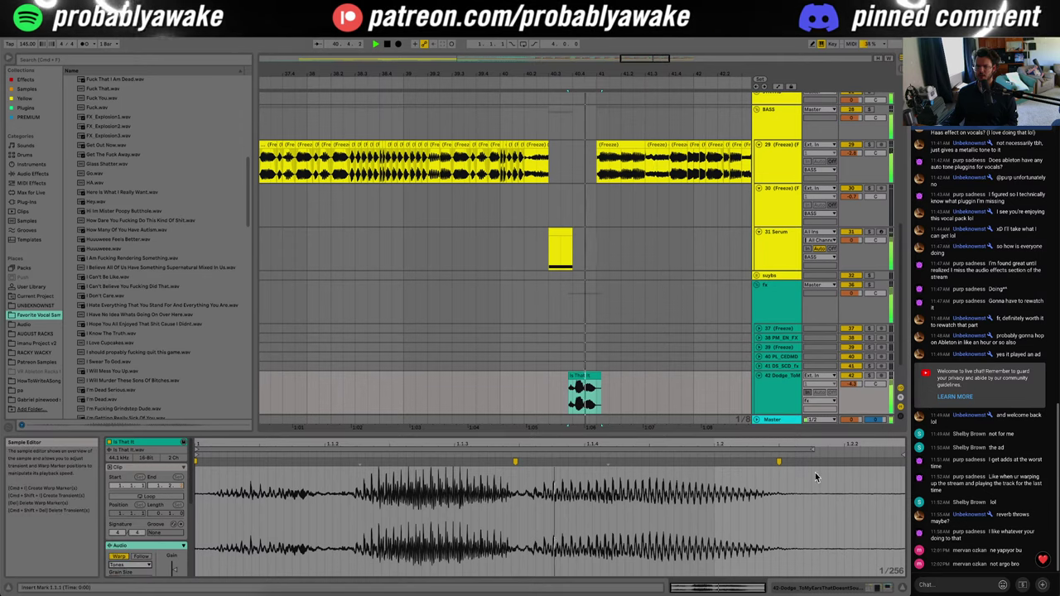
pyautogui.moveTo(780, 462); pyautogui.dragTo(763, 462)
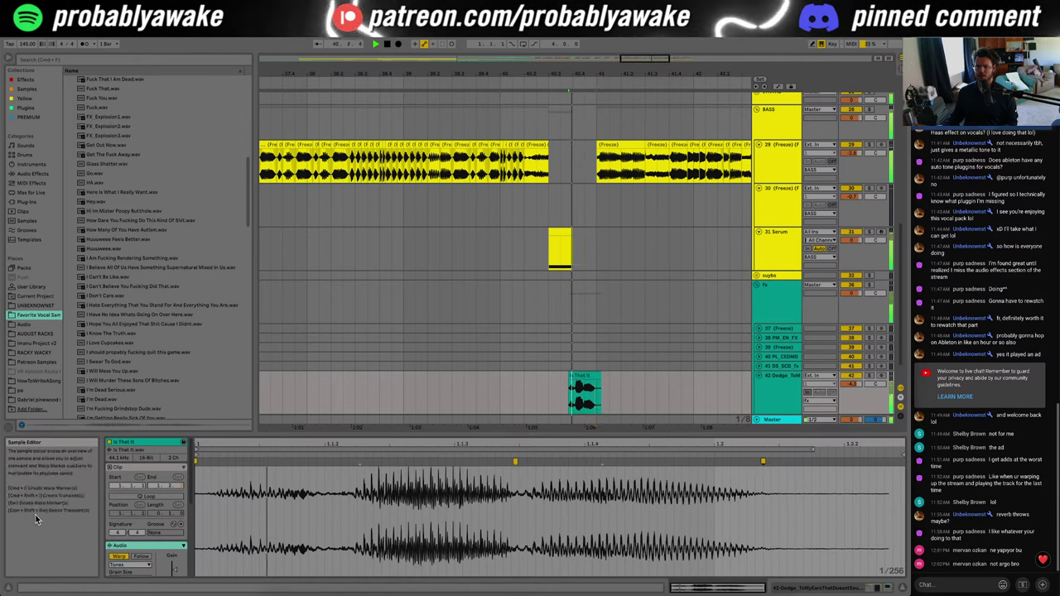
pyautogui.click(128, 565)
pyautogui.click(119, 536)
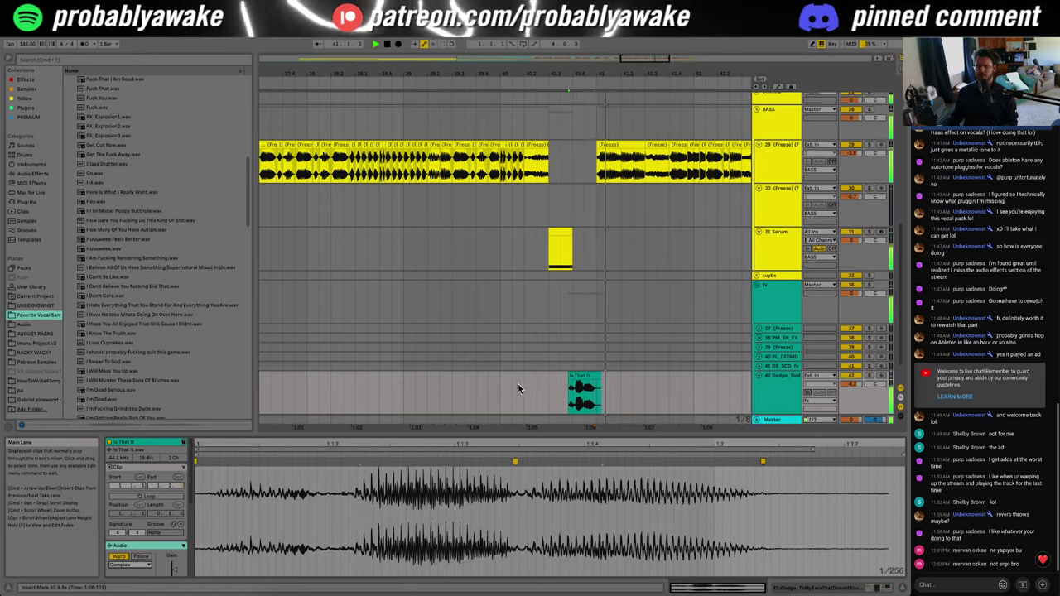
# Step: Audition the warped Is That It vocal in the gap of the drop, starting from around 40.2
pyautogui.click(479, 387)
pyautogui.press('space')
pyautogui.press('space')
pyautogui.click(902, 589)
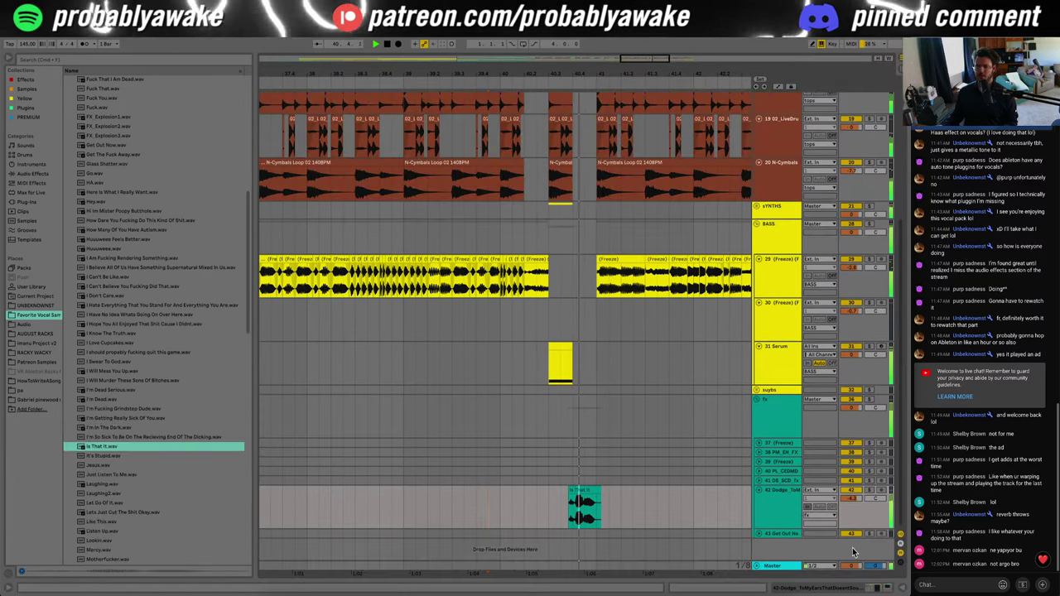
pyautogui.click(530, 515)
pyautogui.press('space')
pyautogui.press('space')
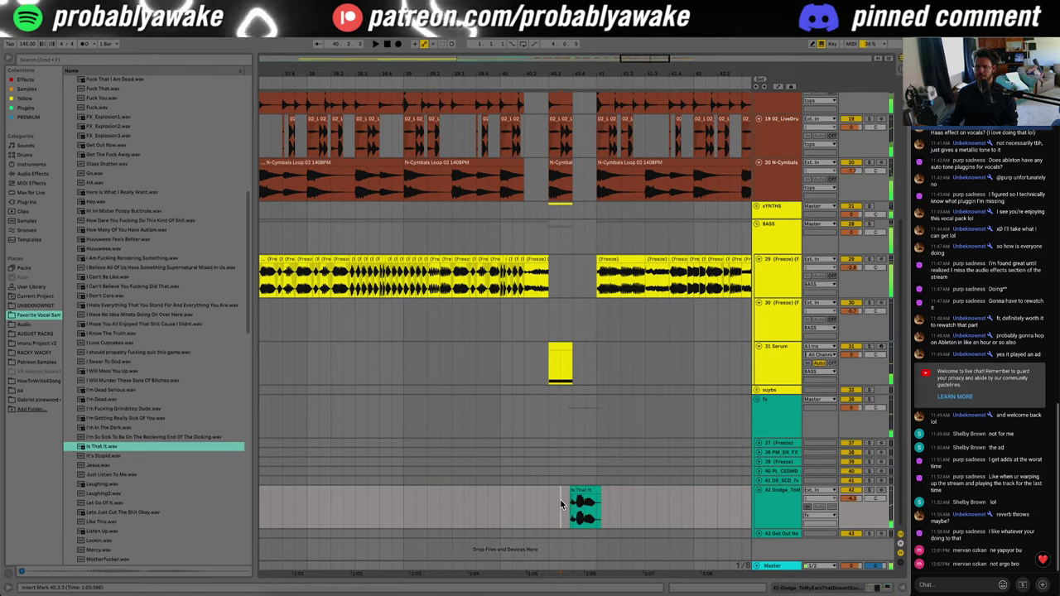
# Step: Preview Laughing.wav, Let Go Of It.wav, Like This.wav, Mercy.wav and the My Raps Are Tighter sample in the vocal folder
pyautogui.click(151, 474)
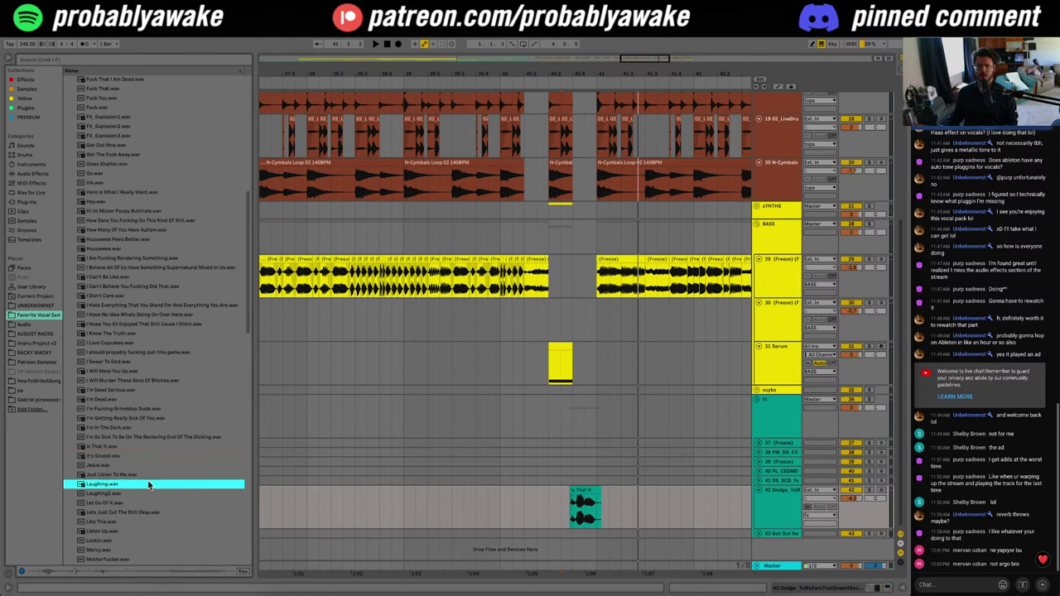
pyautogui.scroll(-1, 152, 499)
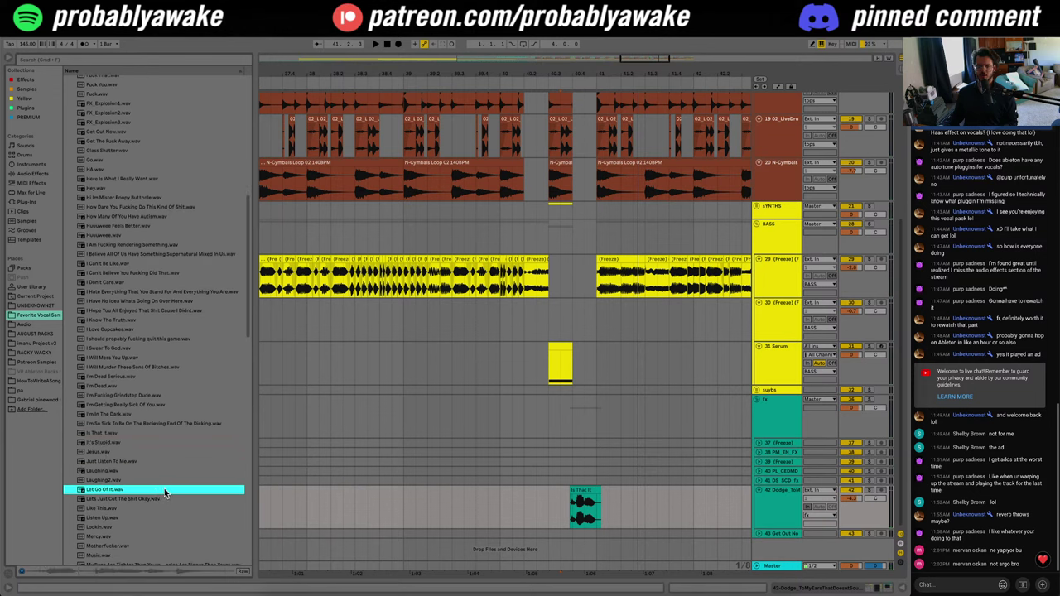
pyautogui.scroll(-4, 165, 491)
pyautogui.click(160, 469)
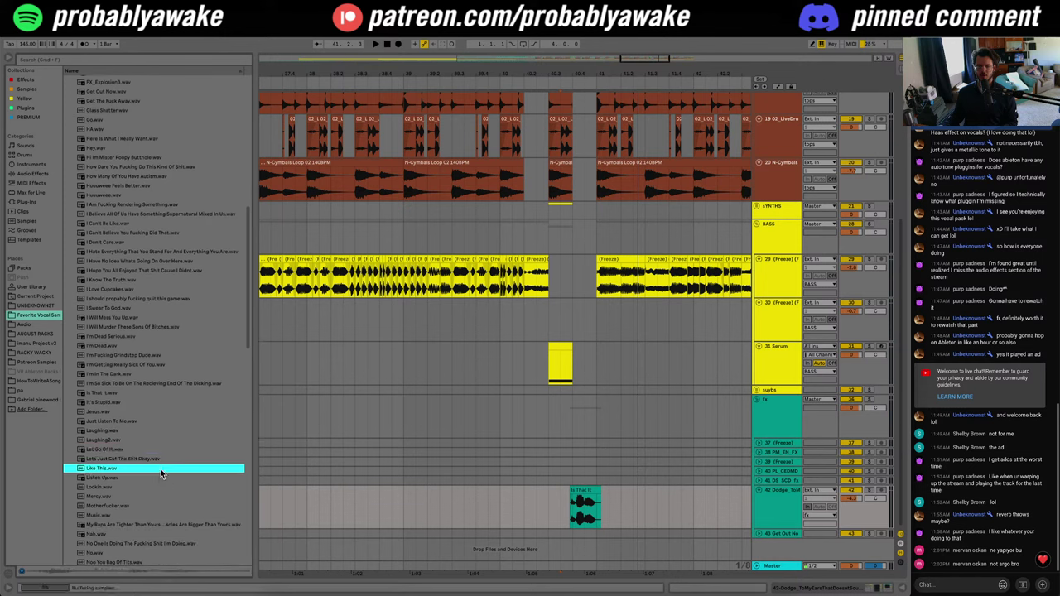
pyautogui.click(157, 478)
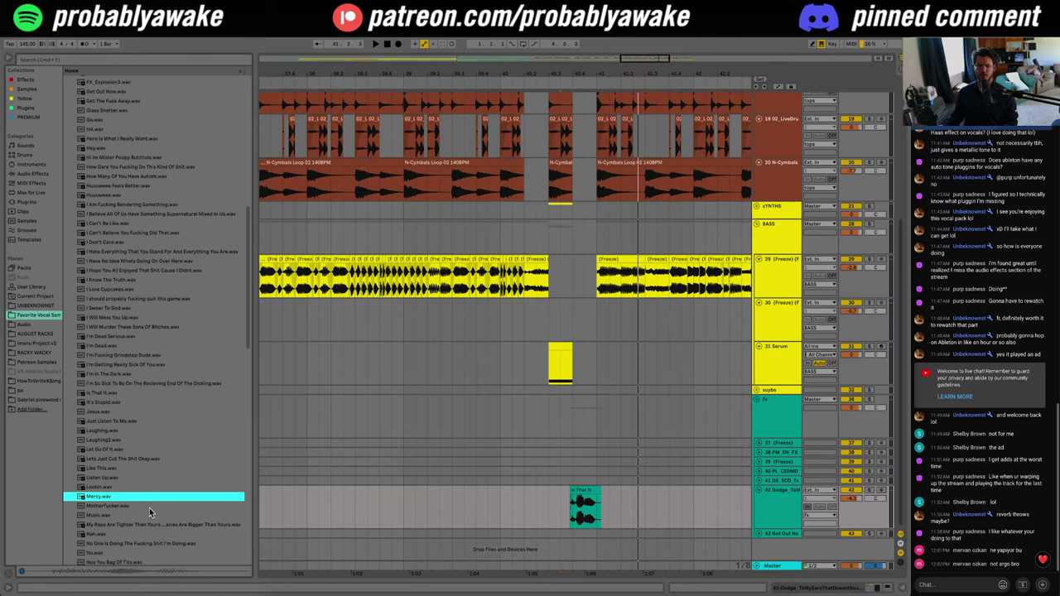
pyautogui.scroll(-2, 149, 508)
pyautogui.scroll(-2, 153, 503)
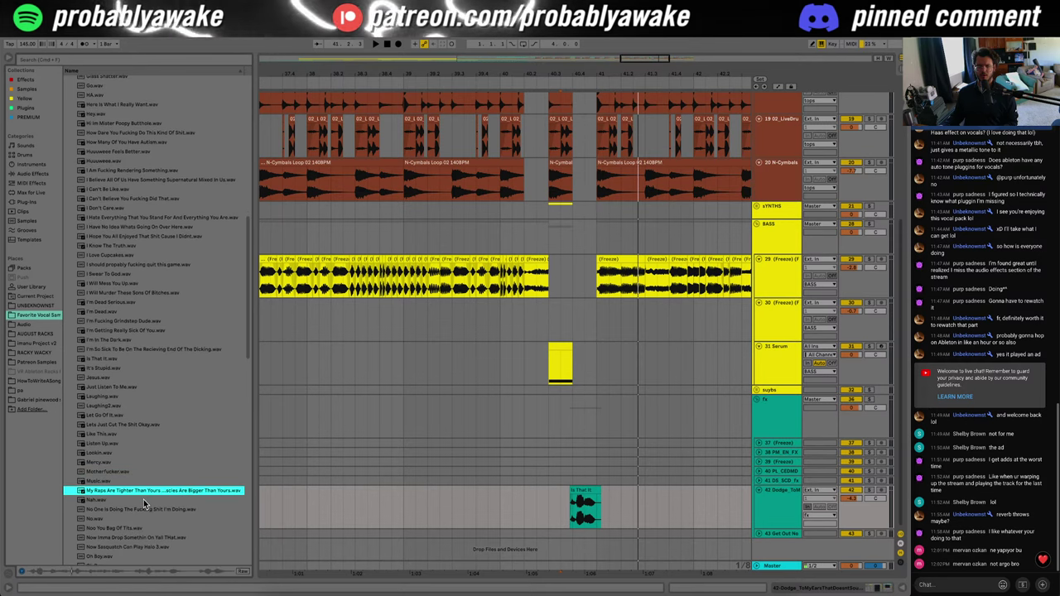
# Step: Preview Nah.wav, No.wav and Now Sasquatch Can Play Halo 3.wav among the favorite vocal samples
pyautogui.click(144, 500)
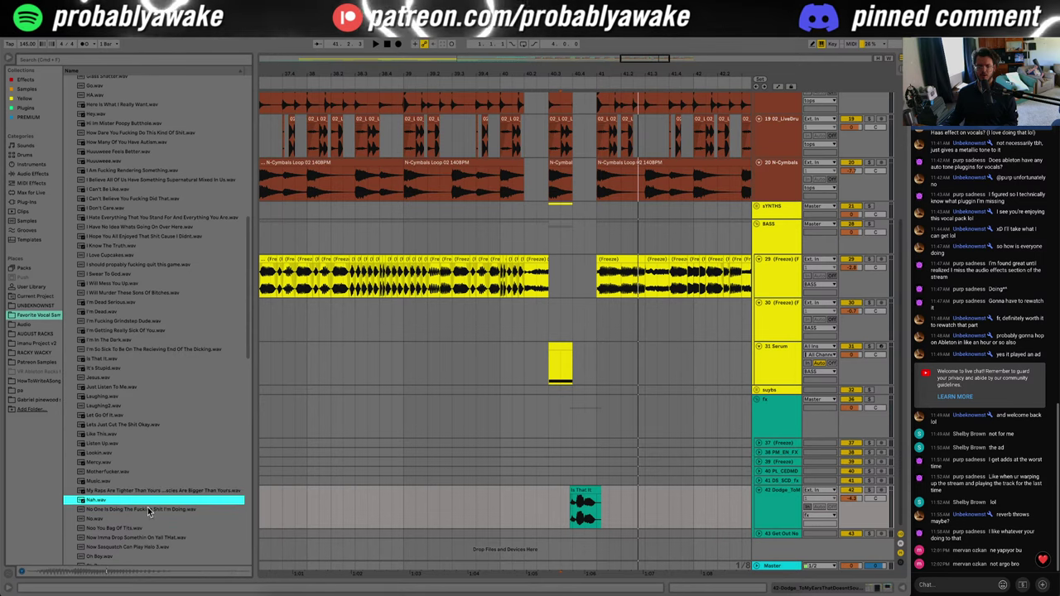
pyautogui.click(169, 519)
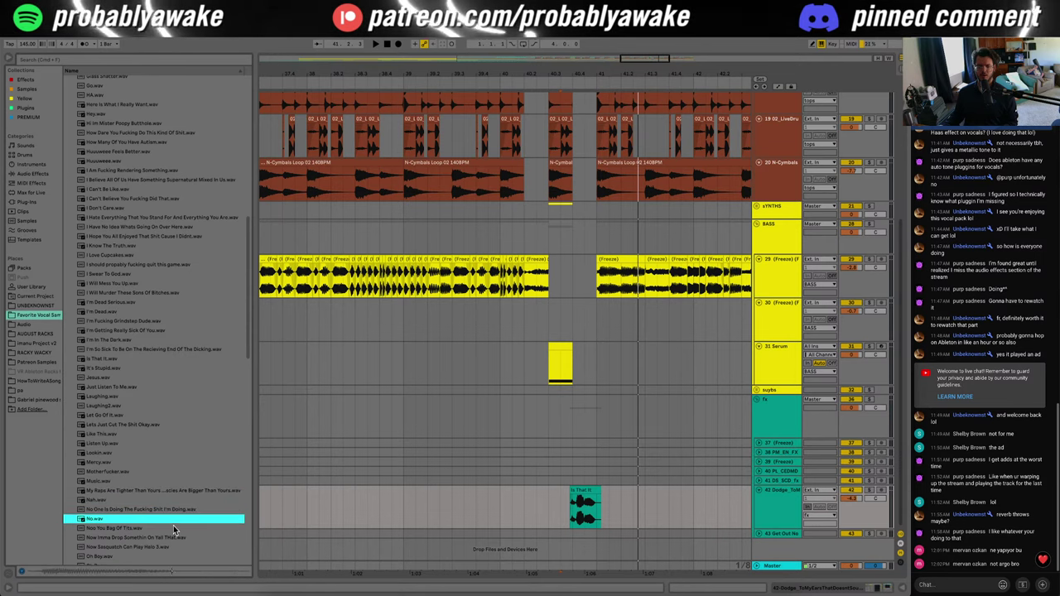
pyautogui.scroll(-4, 168, 524)
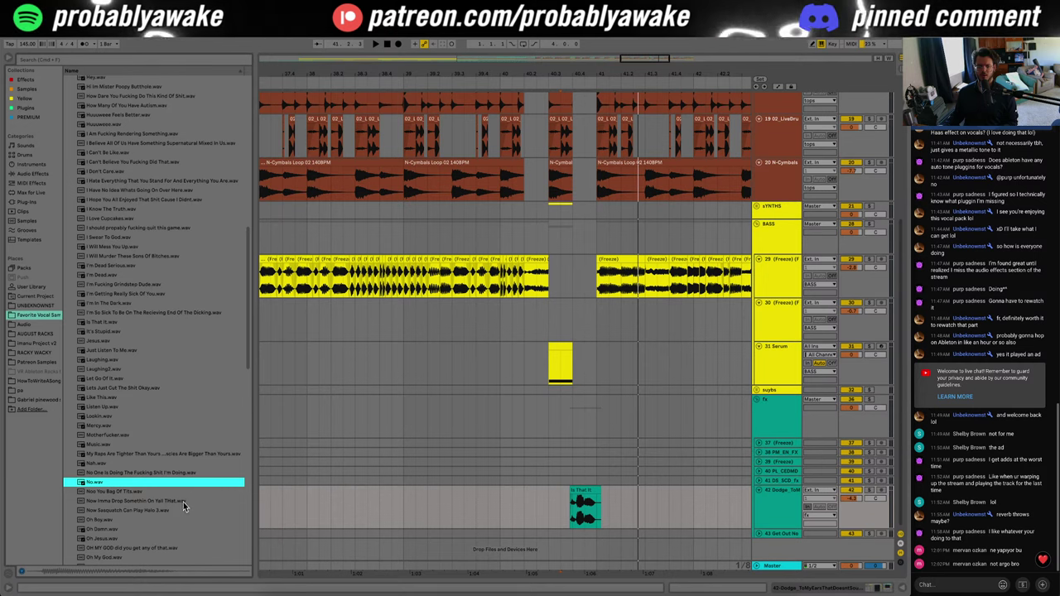
pyautogui.scroll(-2, 183, 502)
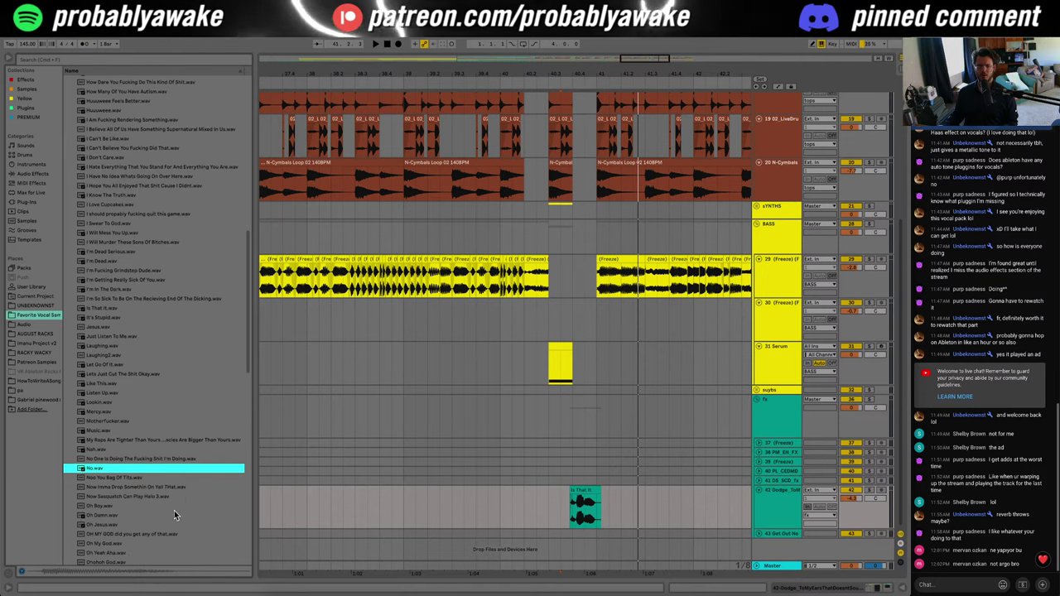
pyautogui.click(173, 497)
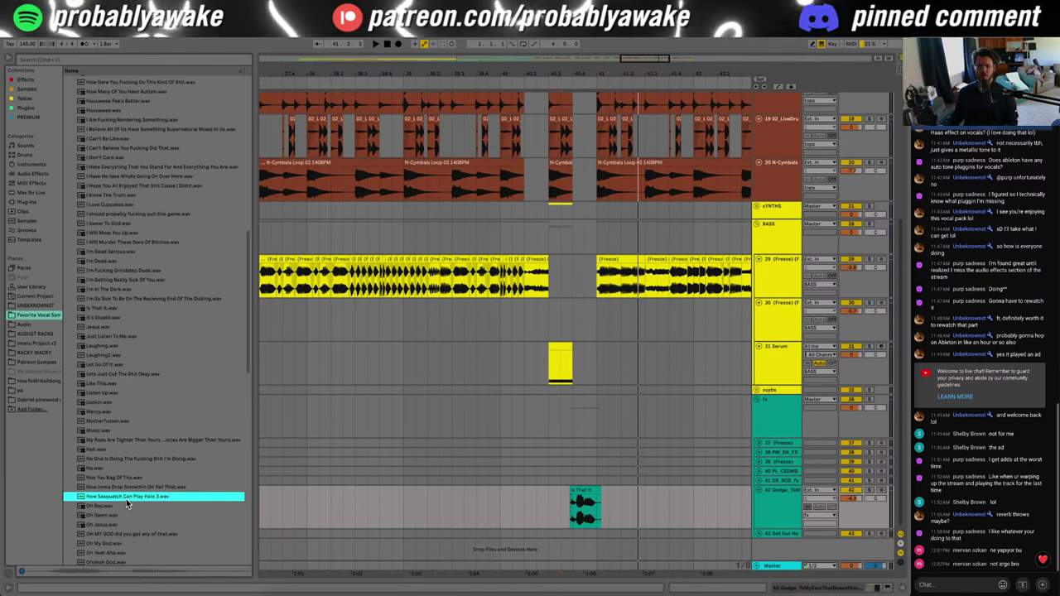
pyautogui.scroll(-4, 126, 498)
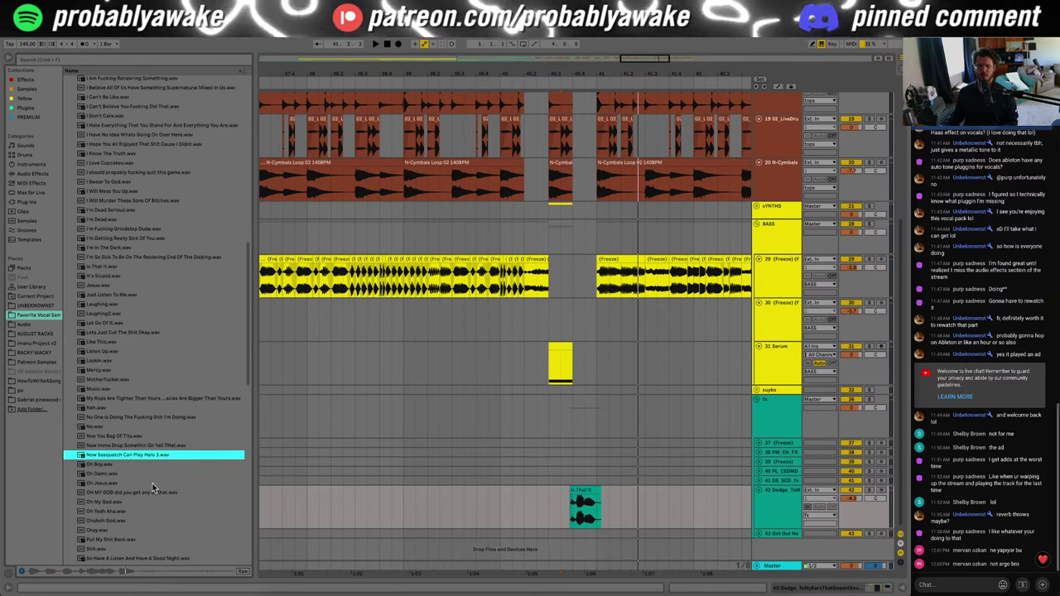
# Step: Replace Is That It on track 42 with Oh Yeah Aha.wav at 40.4.1, trim its end to 41.1.1, and audition it
pyautogui.click(171, 512)
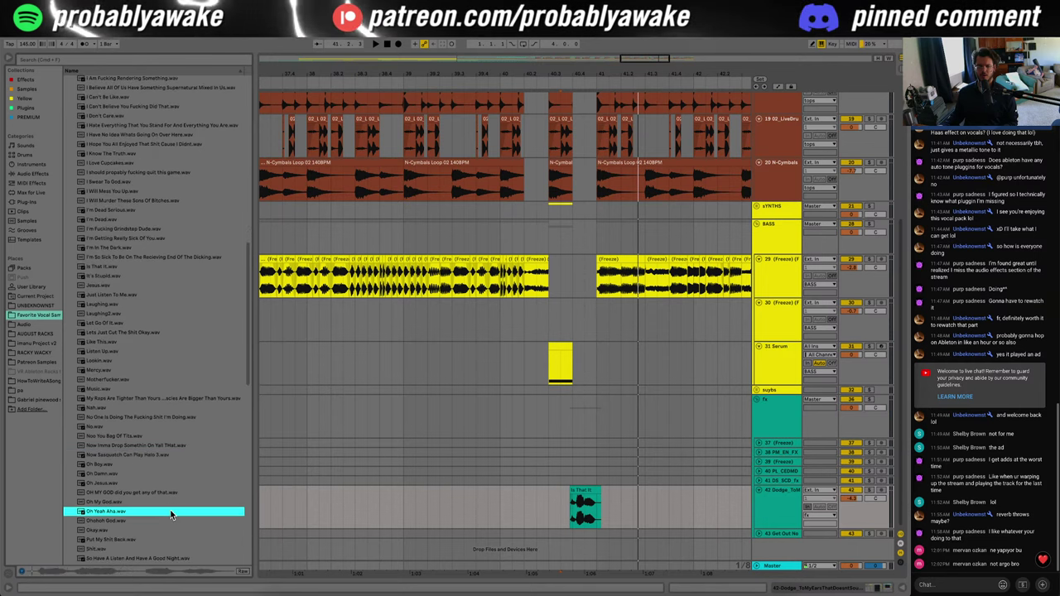
pyautogui.moveTo(191, 514); pyautogui.dragTo(572, 505)
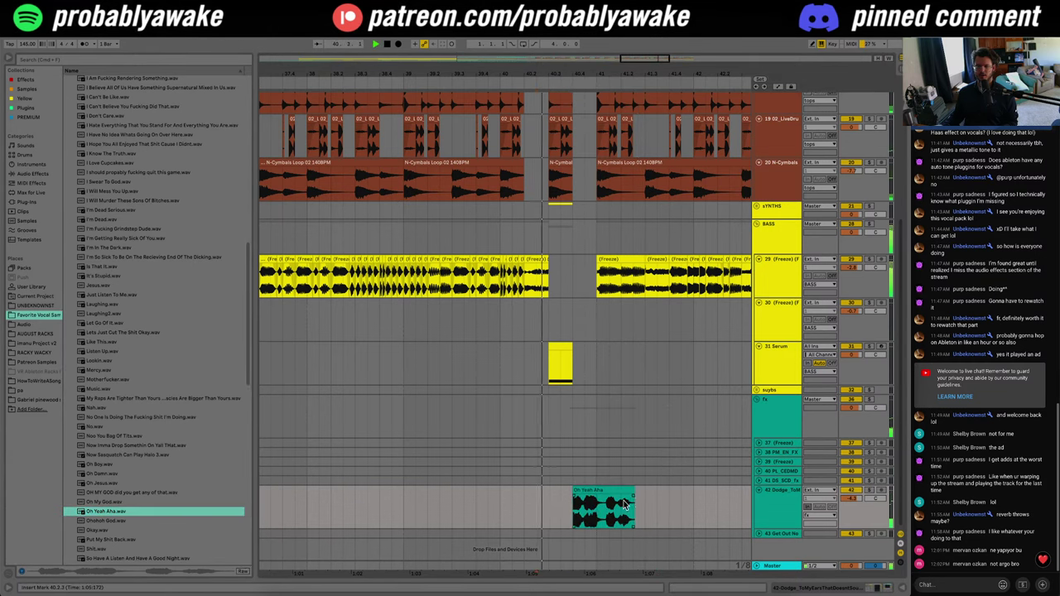
pyautogui.click(535, 508)
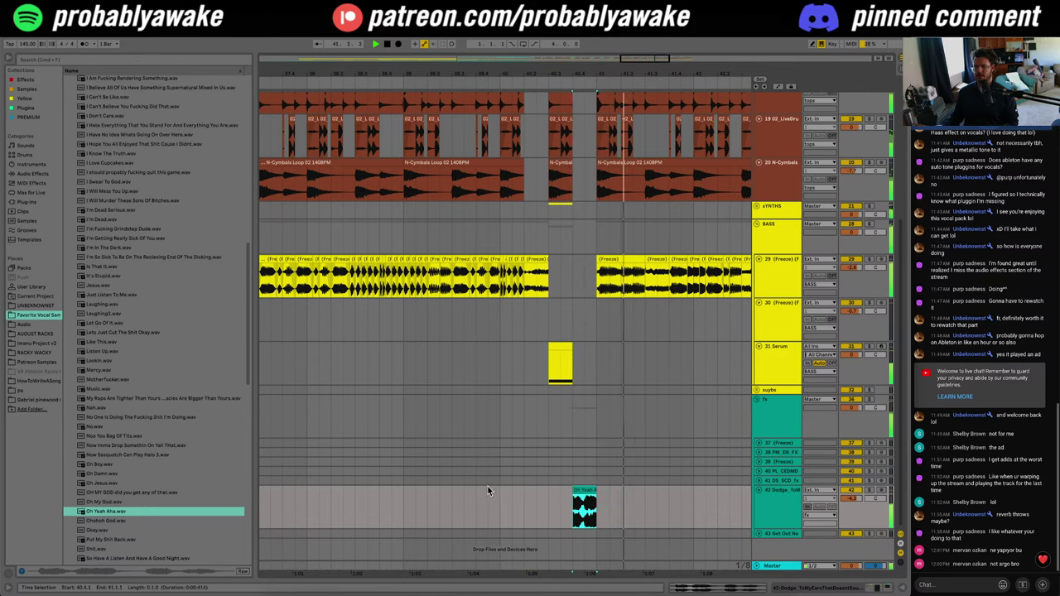
# Step: Open the Oh Yeah Aha clip's details, solo track 42, and adjust the clip's gain
pyautogui.doubleClick(582, 490)
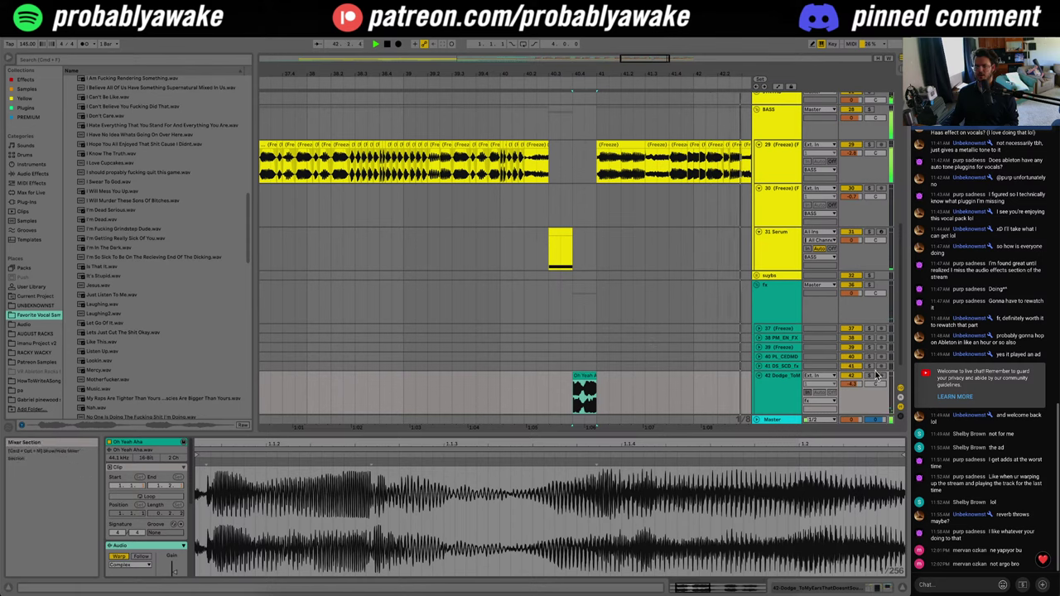
pyautogui.click(771, 377)
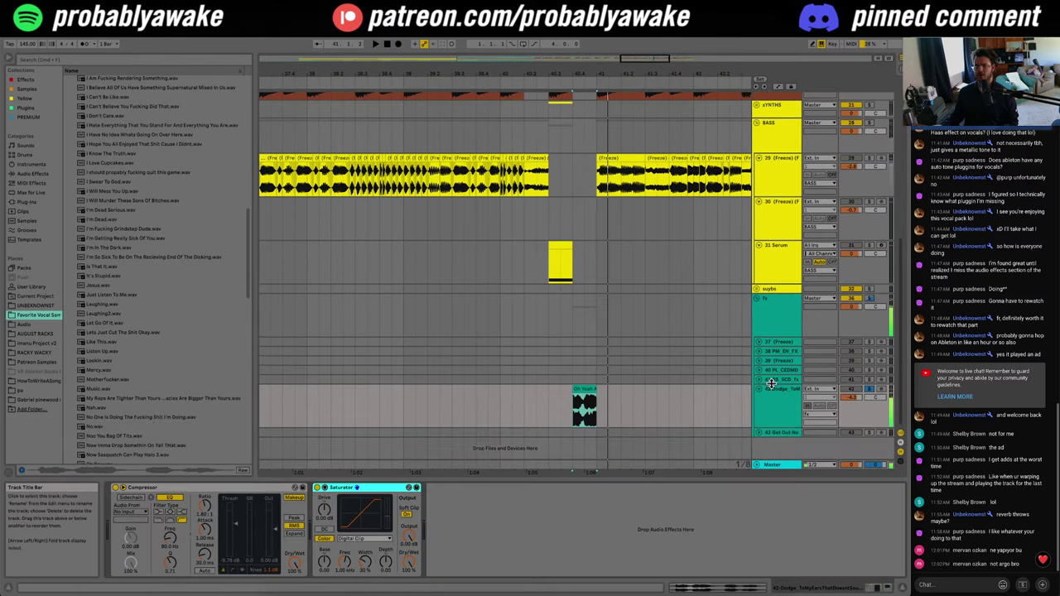
pyautogui.click(59, 63)
pyautogui.write('delay')
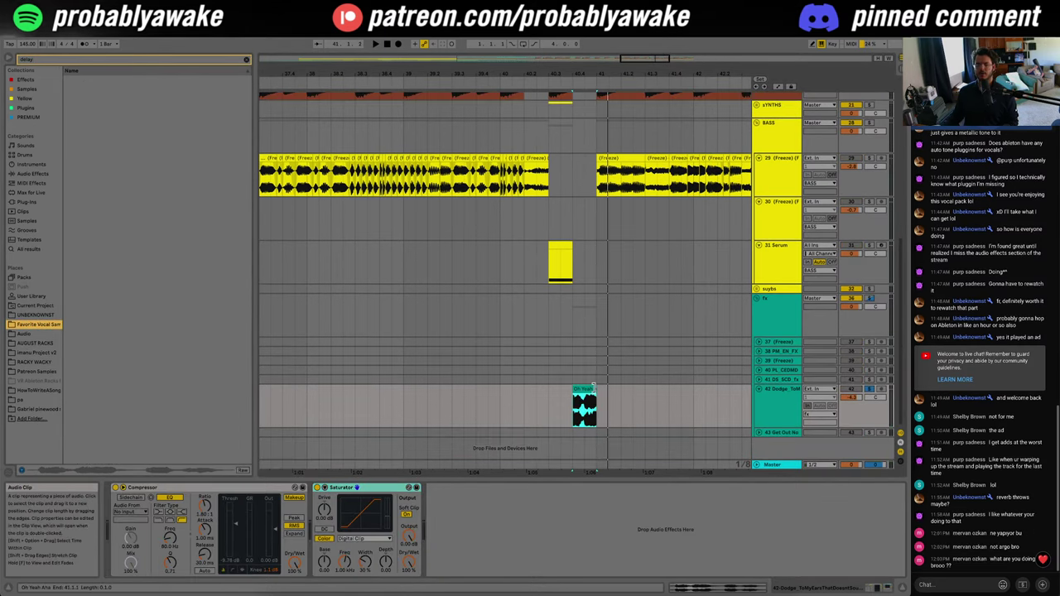
pyautogui.click(592, 388)
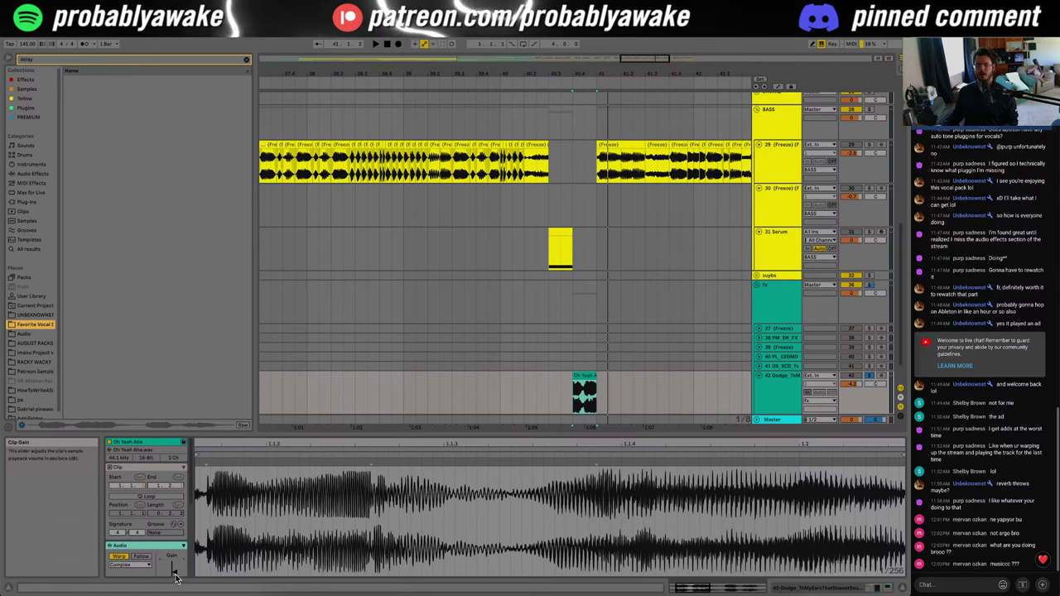
pyautogui.click(529, 381)
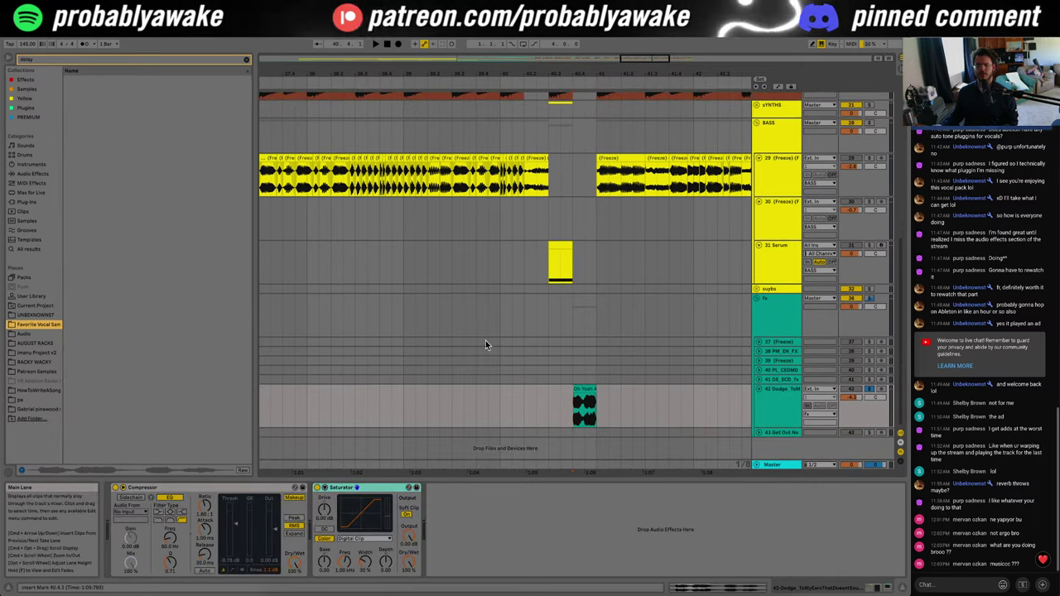
# Step: Search all browser results for delay and insert the Delay effect between the Compressor and Saturator on track 42
pyautogui.click(62, 59)
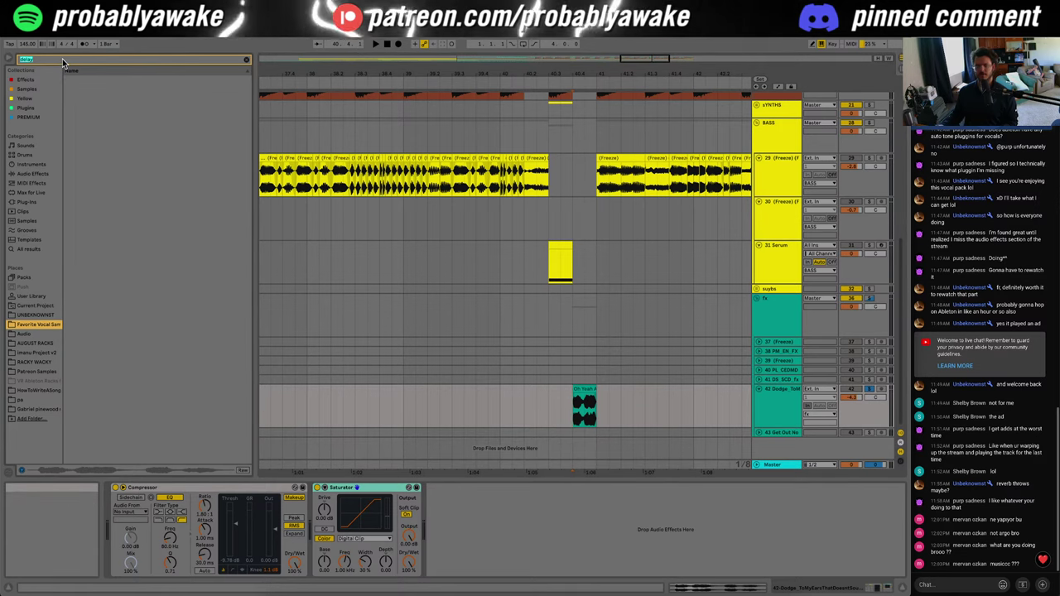
pyautogui.write('delay')
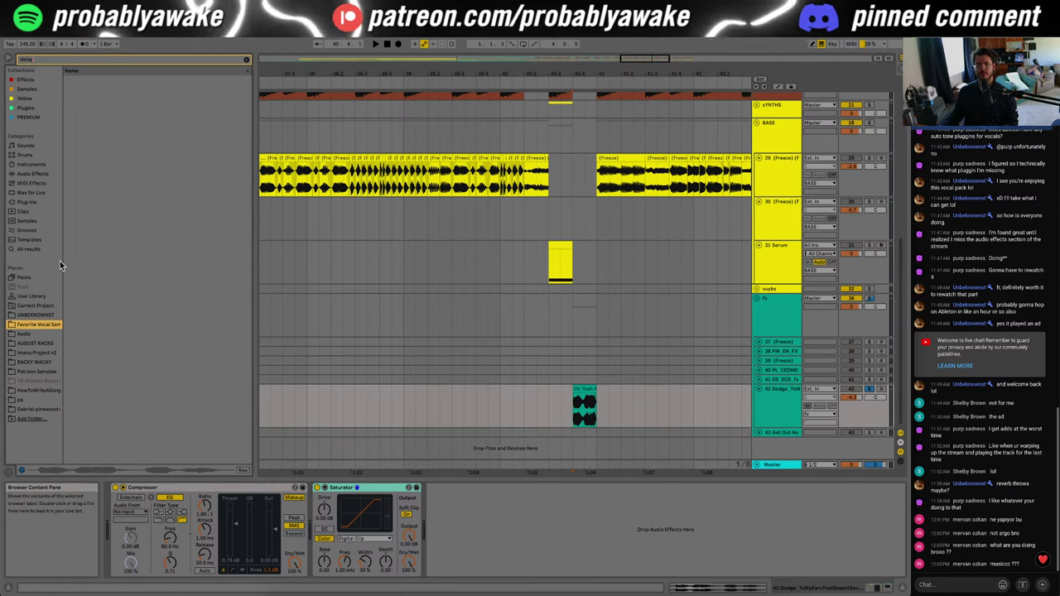
pyautogui.click(29, 249)
pyautogui.moveTo(87, 79); pyautogui.dragTo(327, 530)
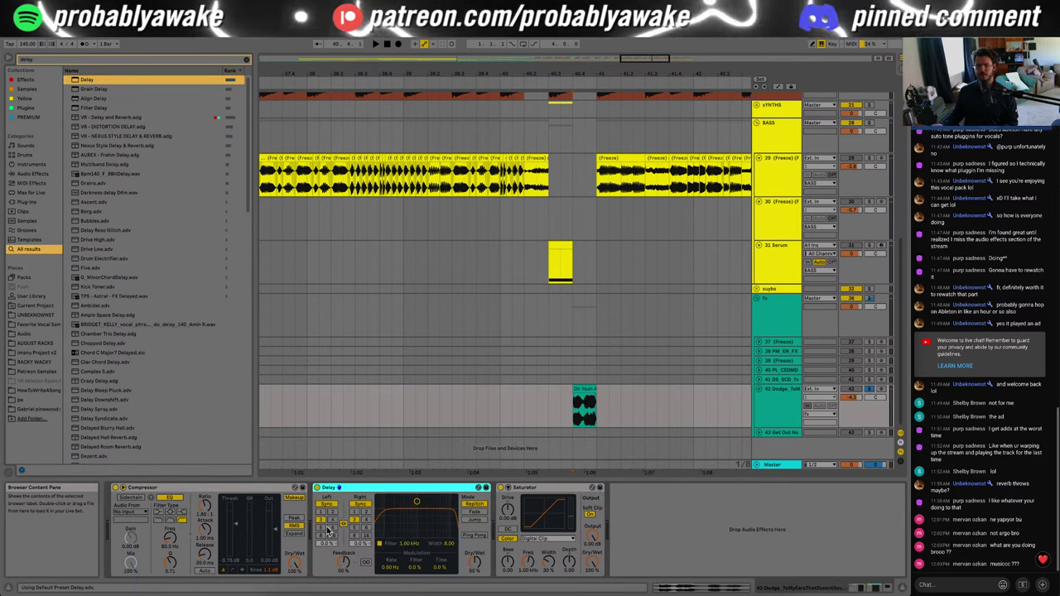
# Step: Unsync both Delay channels from the tempo and set the left time to 27.0 ms and the right to 24.1 ms
pyautogui.click(327, 504)
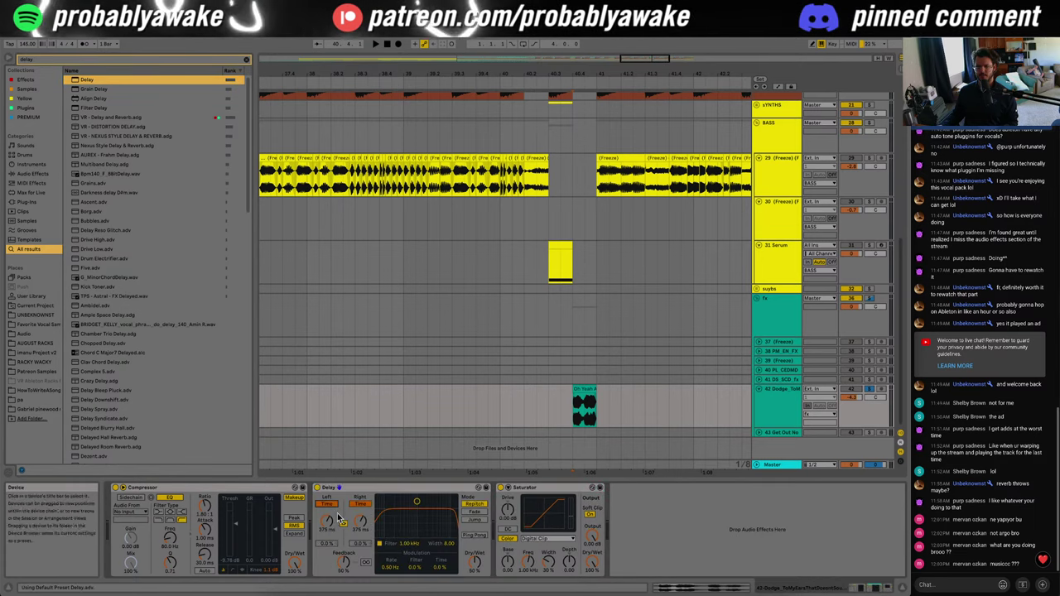
pyautogui.press('space')
pyautogui.click(358, 505)
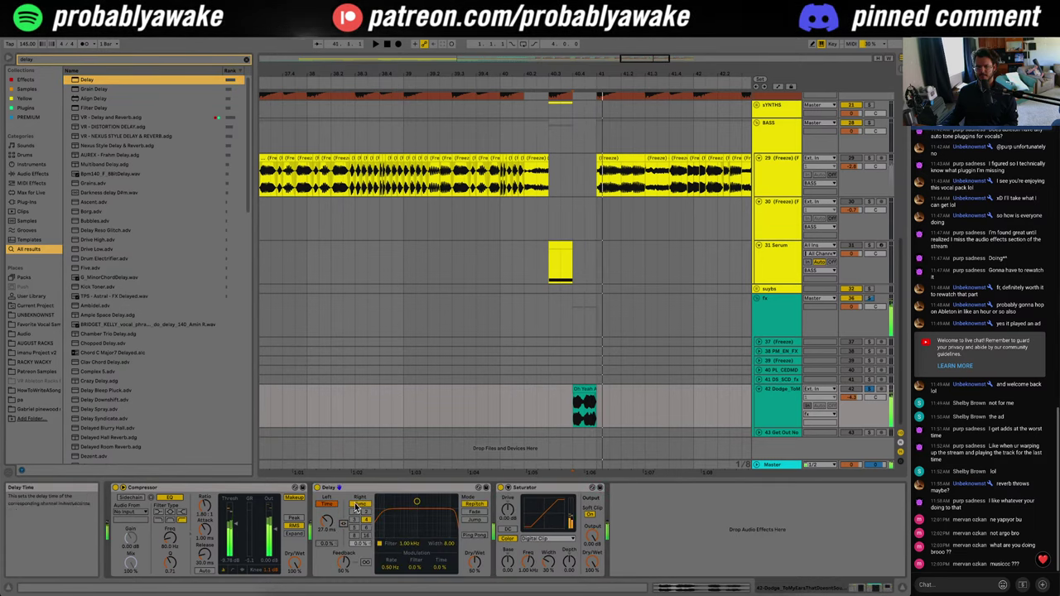
pyautogui.click(358, 504)
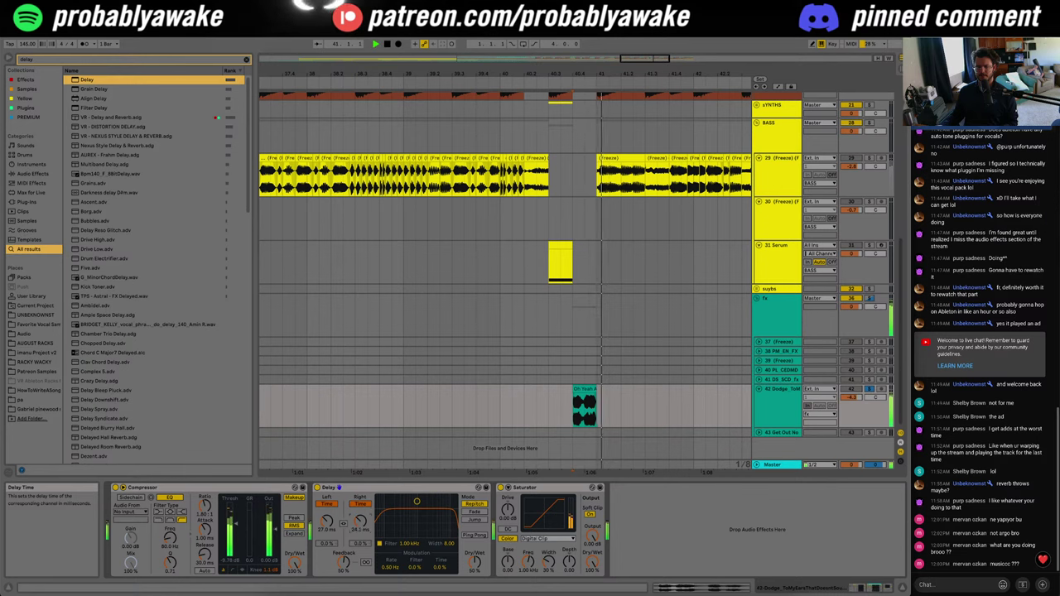
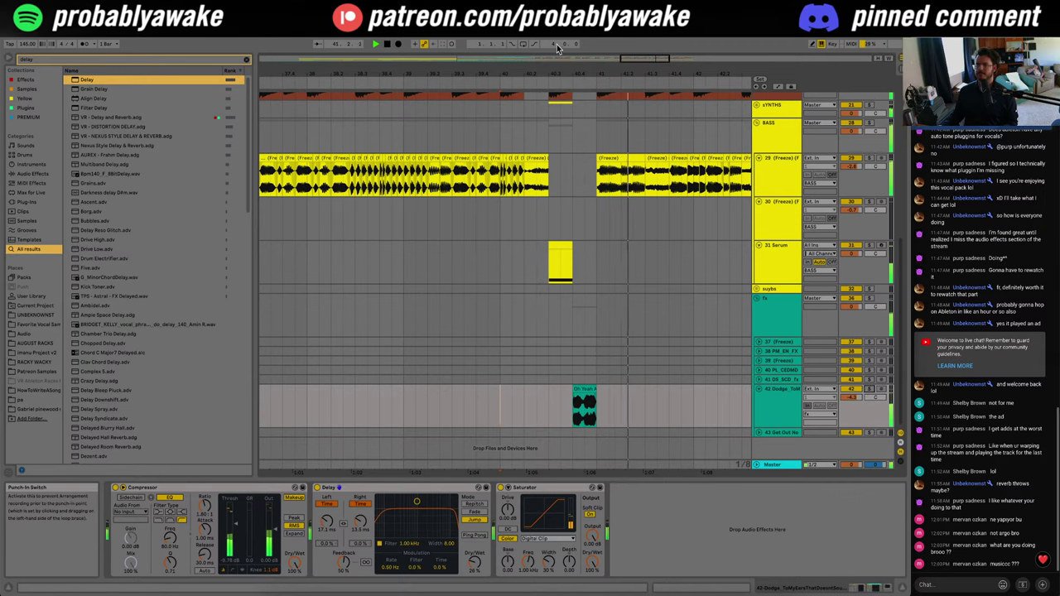
# Step: Audition the drop's final bars up to its end at bar 45 and halt playback
pyautogui.scroll(-5, 468, 249)
pyautogui.click(900, 591)
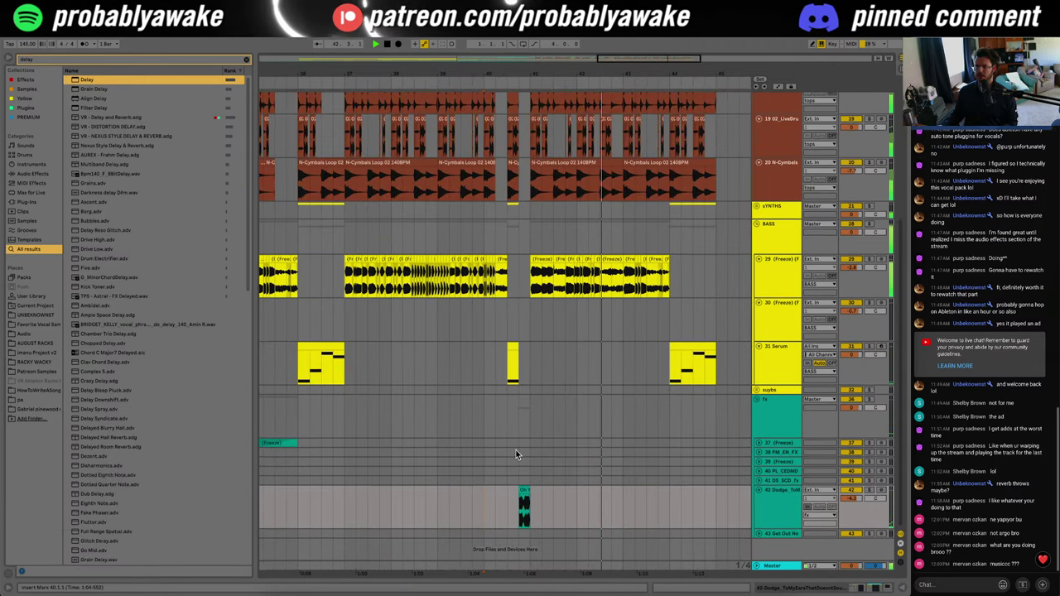
pyautogui.hscroll(3, 518, 457)
pyautogui.click(526, 475)
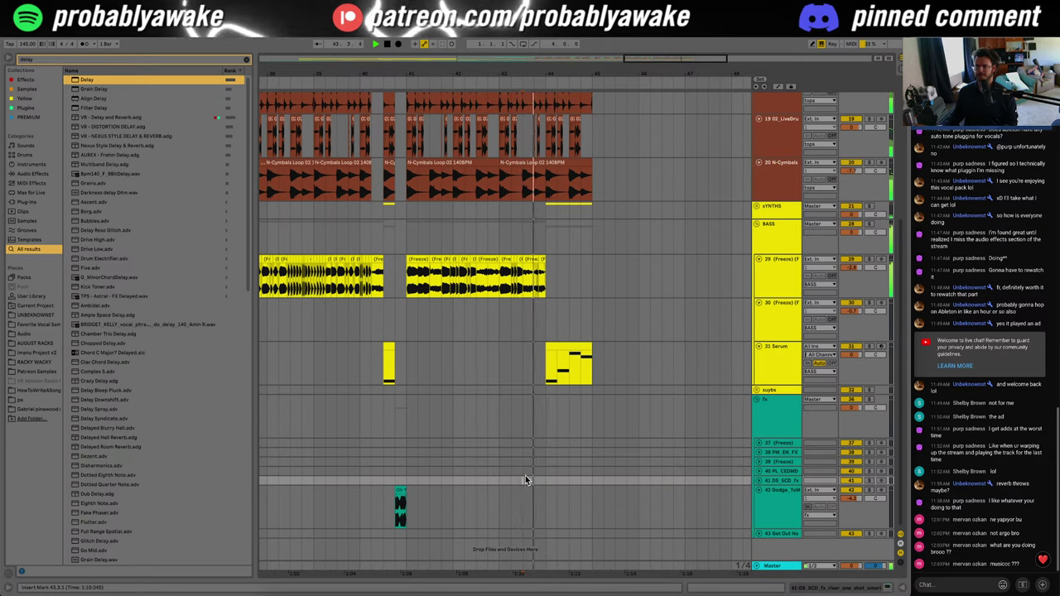
pyautogui.hscroll(2, 526, 476)
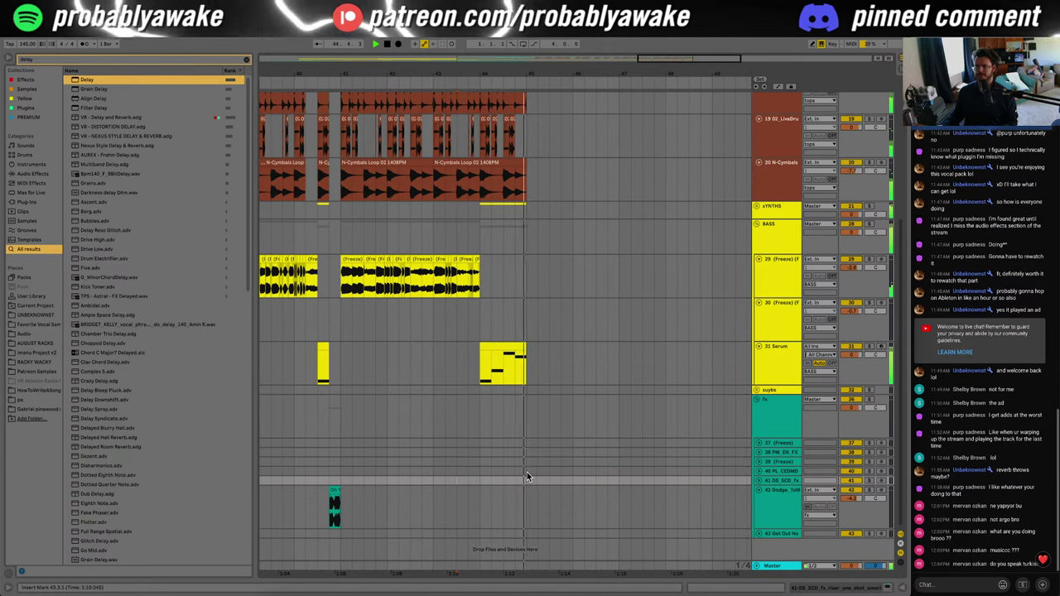
pyautogui.click(516, 462)
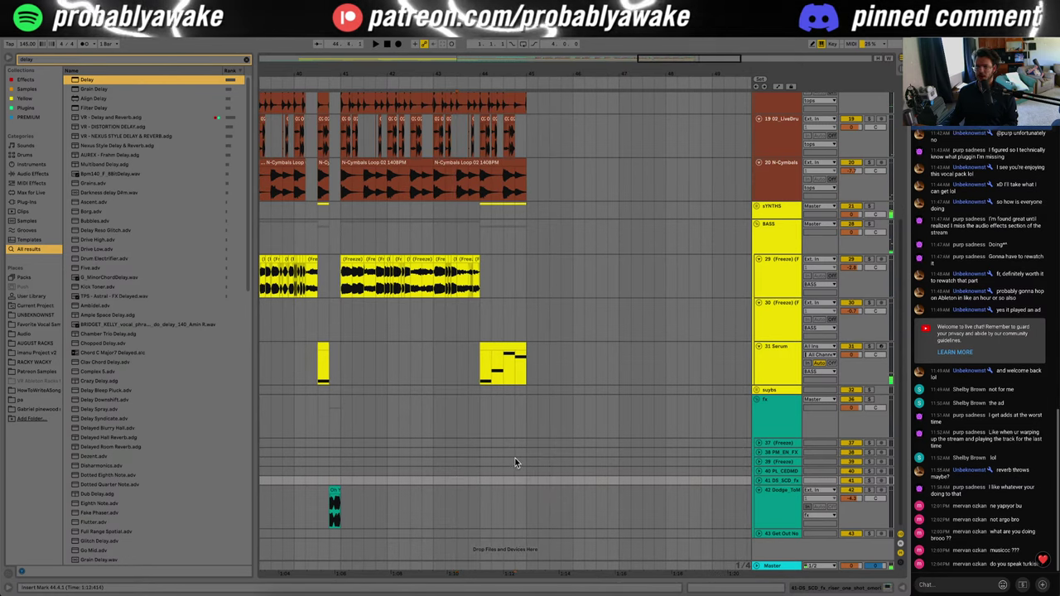
# Step: Hide the browser and play the arrangement from the start of the intro at bar 5
pyautogui.moveTo(681, 58); pyautogui.dragTo(681, 16)
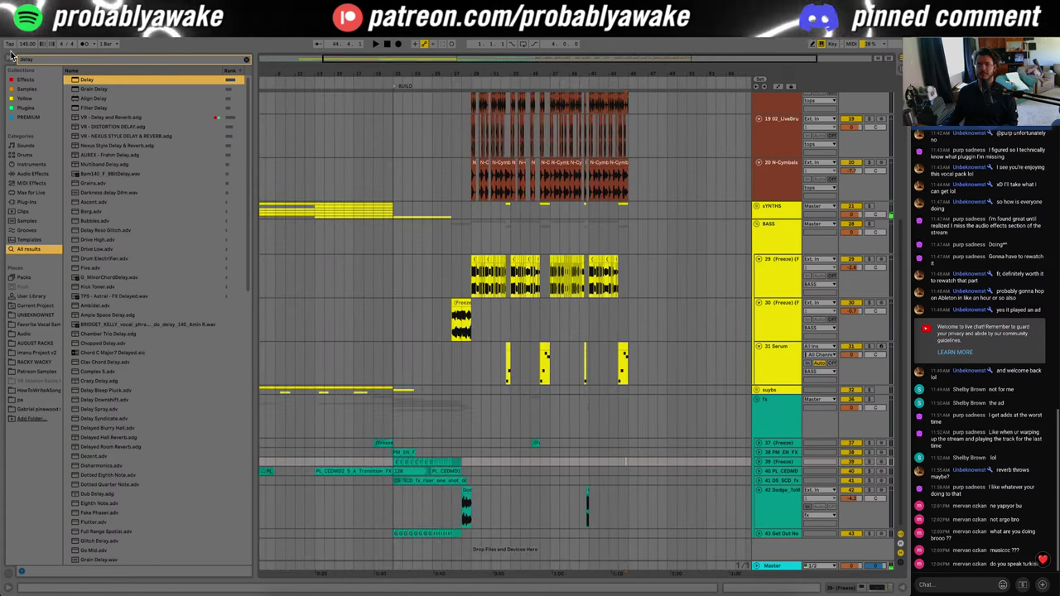
pyautogui.click(8, 58)
pyautogui.moveTo(171, 58); pyautogui.dragTo(88, 60)
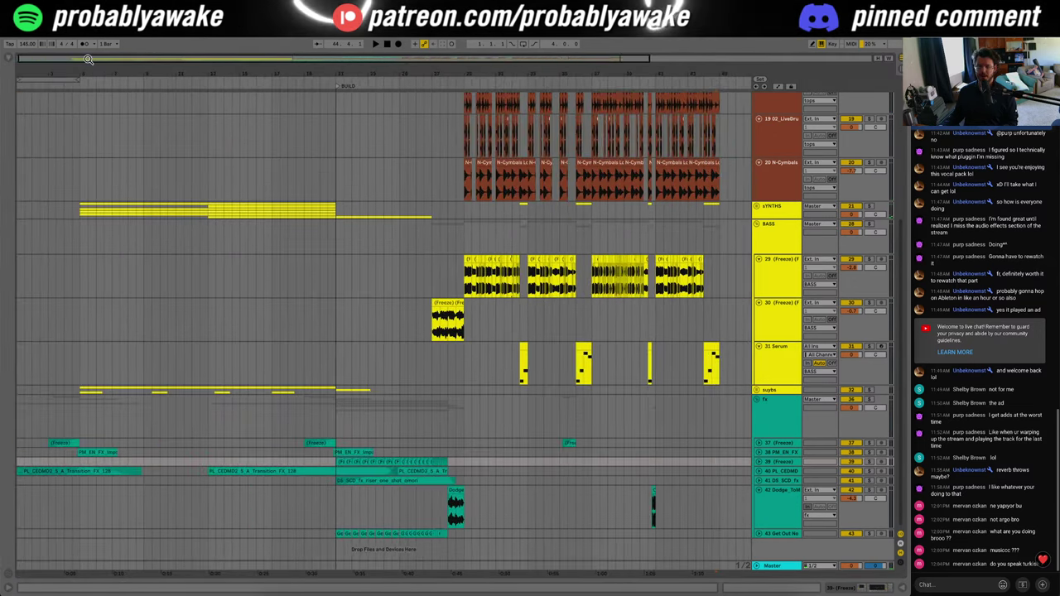
pyautogui.click(80, 496)
pyautogui.press('space')
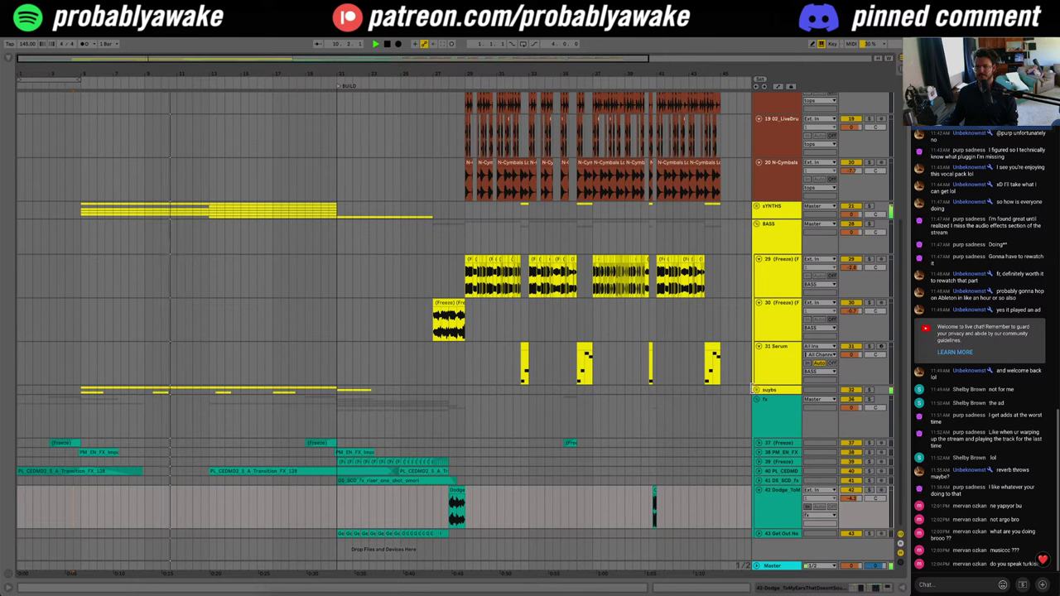
# Step: Unfold the suybs group and move its VOX_AVS vocal track into the sYNTHS group
pyautogui.click(755, 390)
pyautogui.click(757, 391)
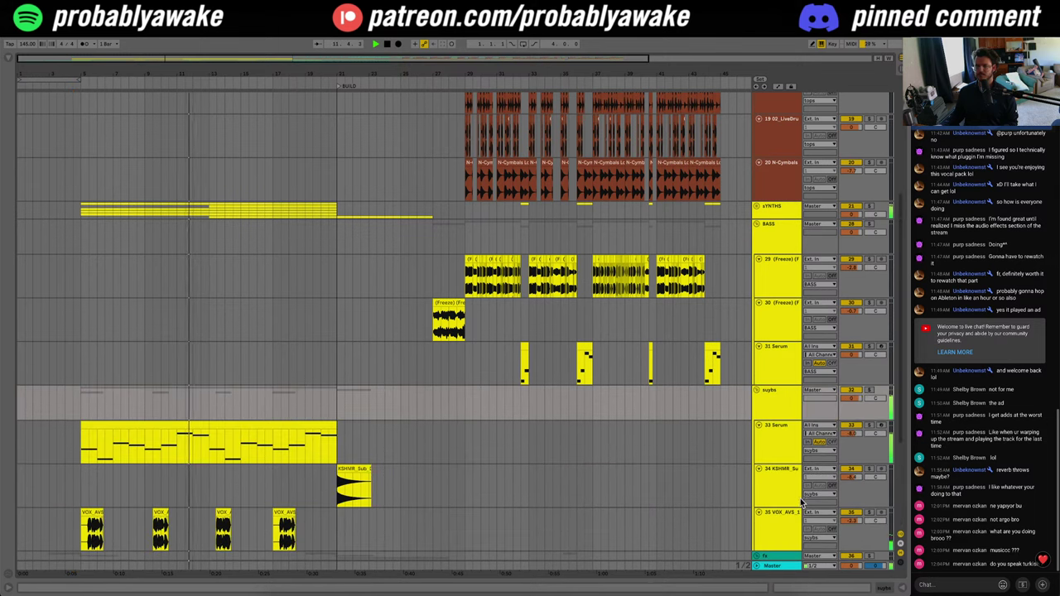
pyautogui.moveTo(800, 509); pyautogui.dragTo(788, 386)
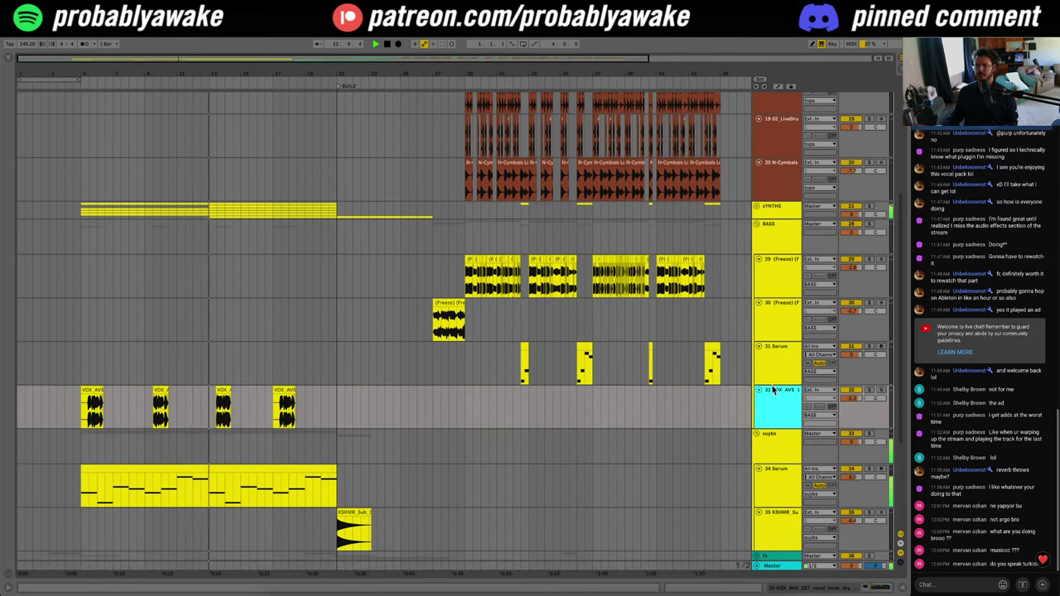
pyautogui.click(783, 214)
pyautogui.scroll(5, 783, 216)
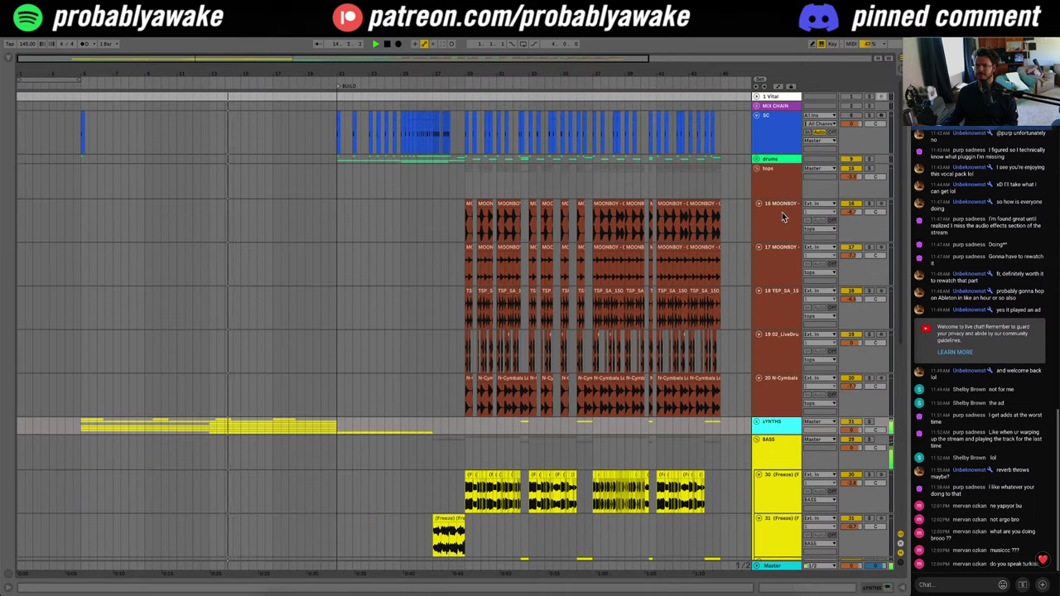
pyautogui.scroll(-3, 766, 256)
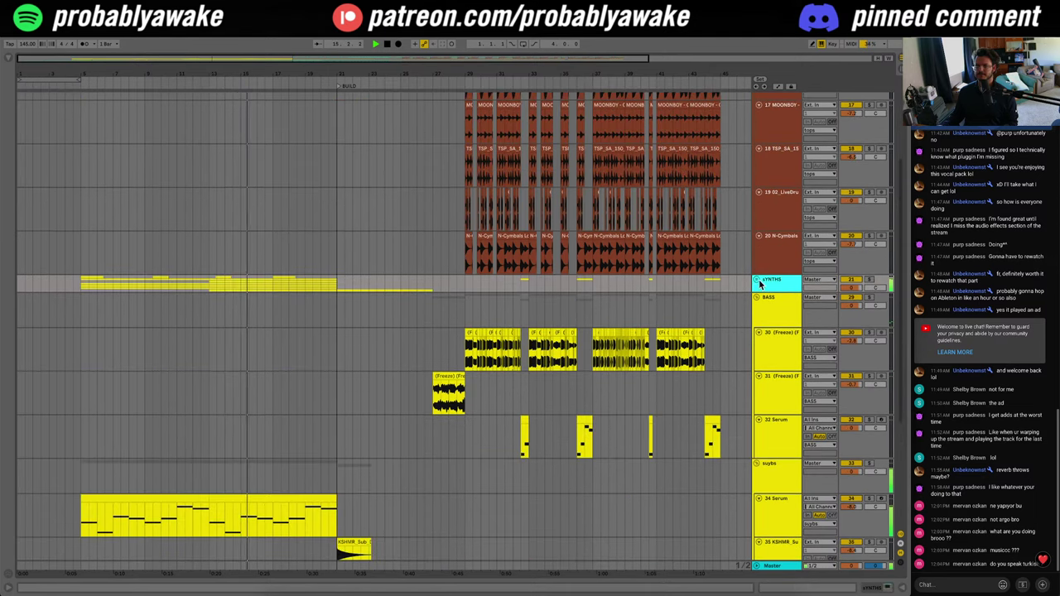
# Step: Unfold the sYNTHS group and adjust the SIDLEAD track's volume
pyautogui.click(760, 284)
pyautogui.click(858, 404)
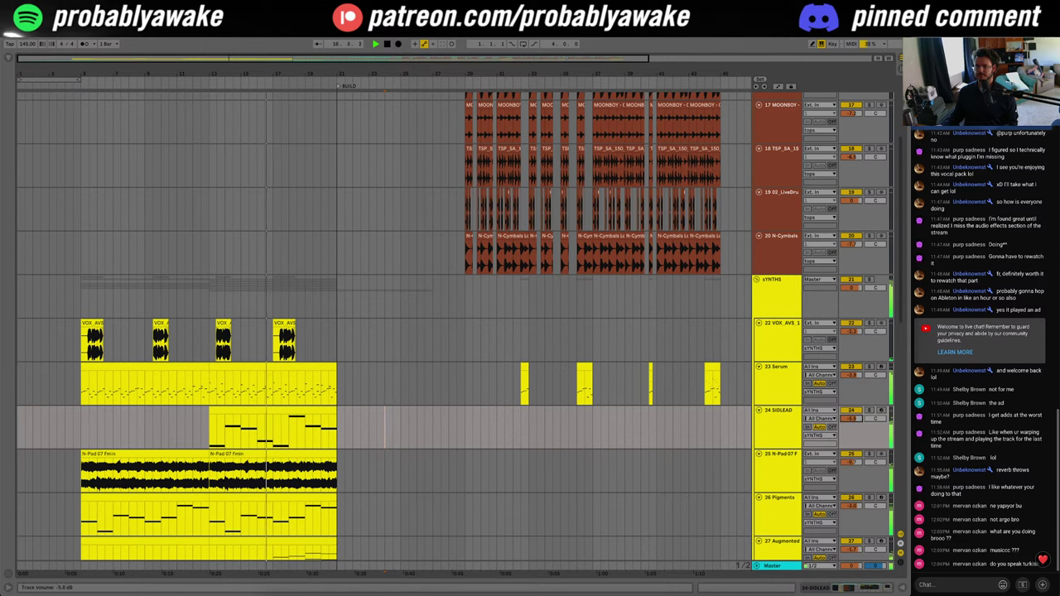
# Step: Copy the KSHMR sub drop clip from the start of the build to bar 45 on the same track
pyautogui.scroll(-4, 183, 433)
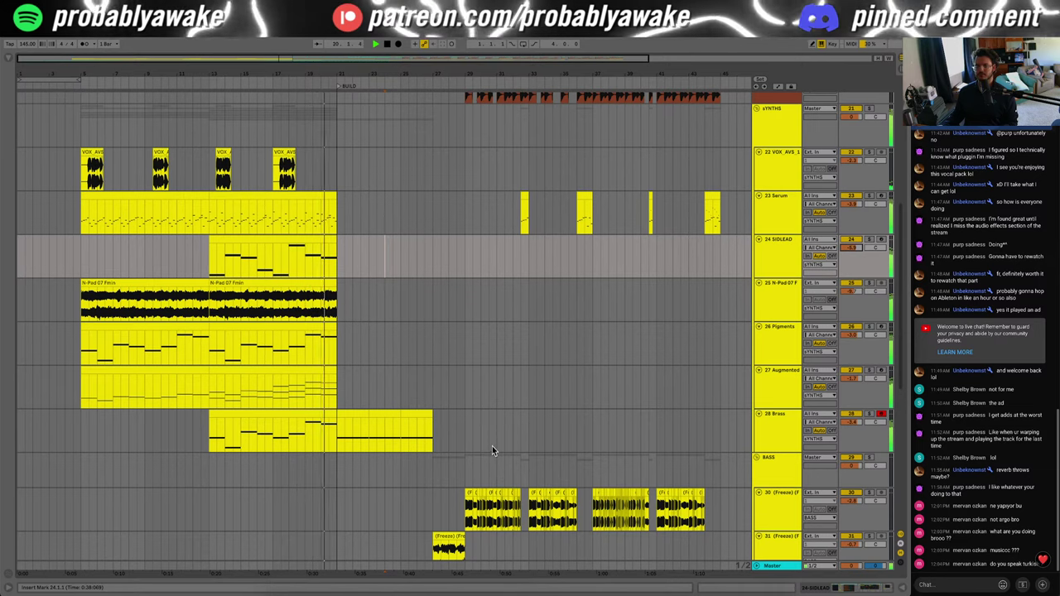
pyautogui.scroll(-3, 397, 445)
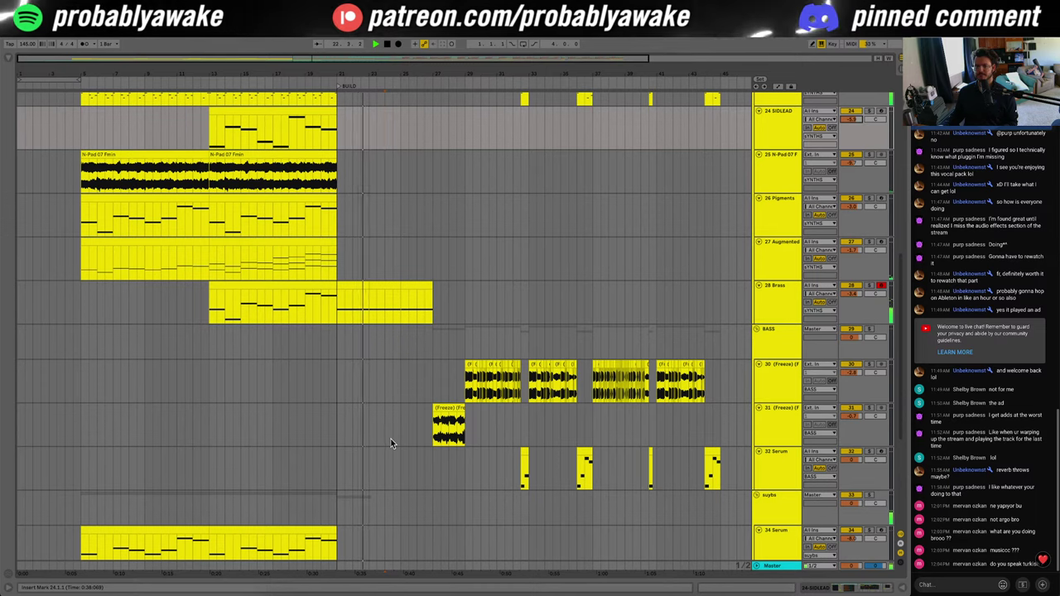
pyautogui.scroll(-5, 390, 440)
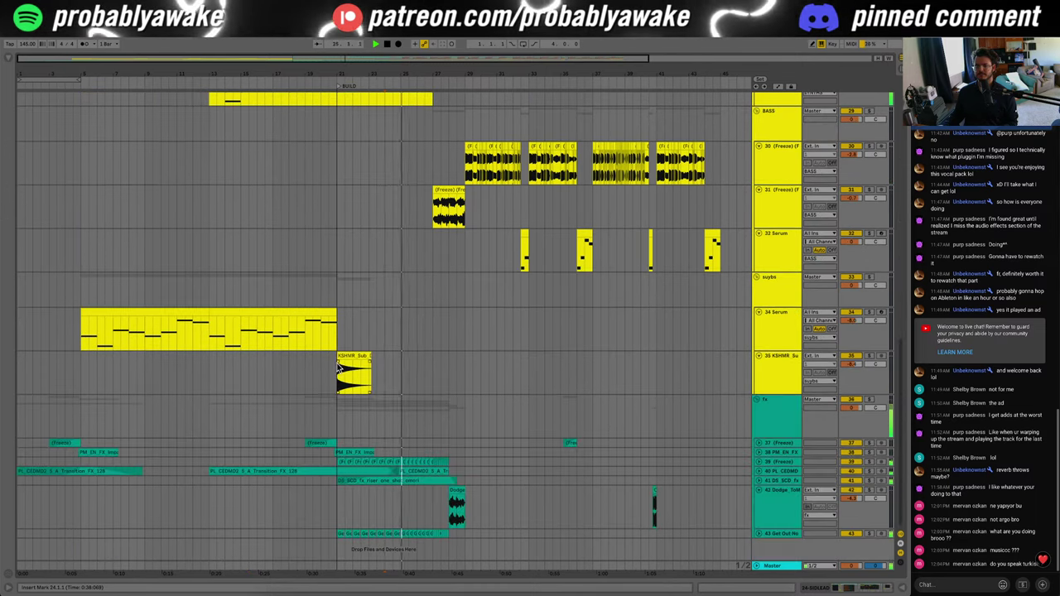
pyautogui.moveTo(340, 377); pyautogui.dragTo(465, 360)
pyautogui.press('super+c')
pyautogui.click(718, 369)
pyautogui.press('super+v')
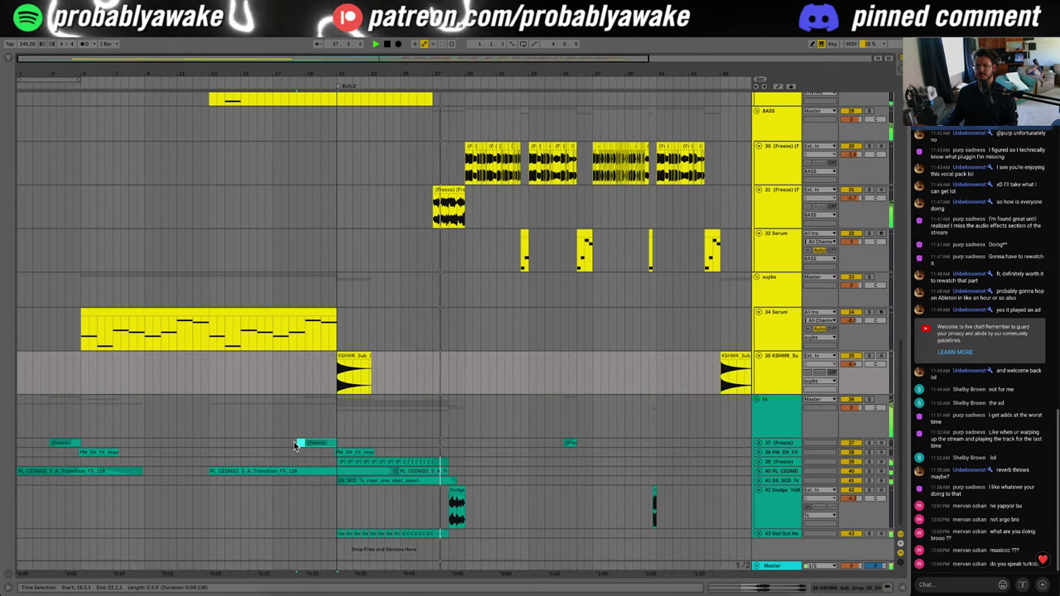
# Step: Copy track 37's pre-build frozen clip section to 42.3.1 and track 40's first PL_CEDMD2 transition clip to 41.1.1
pyautogui.click(726, 447)
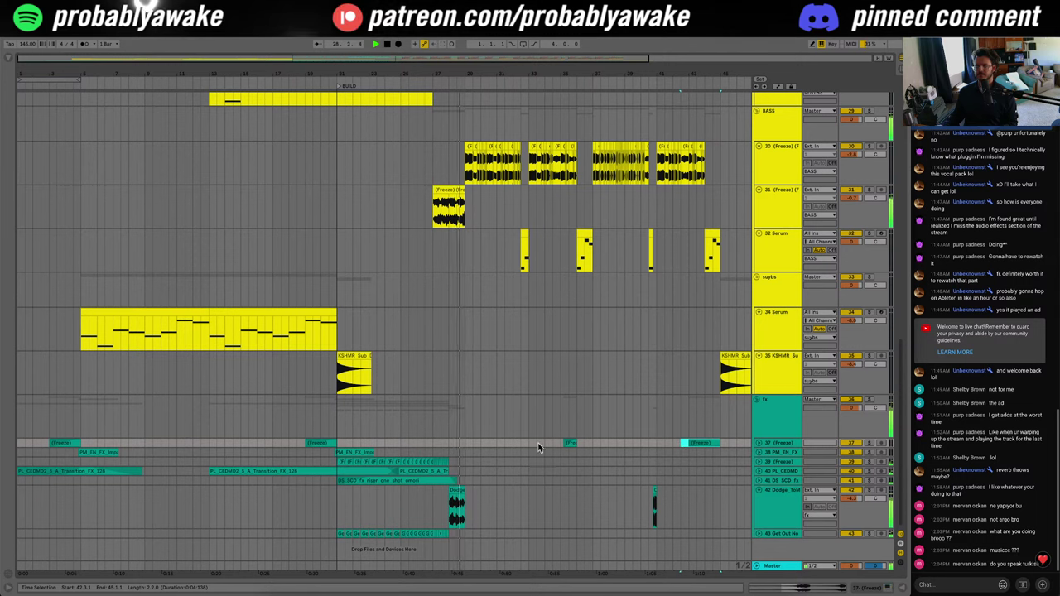
pyautogui.click(601, 417)
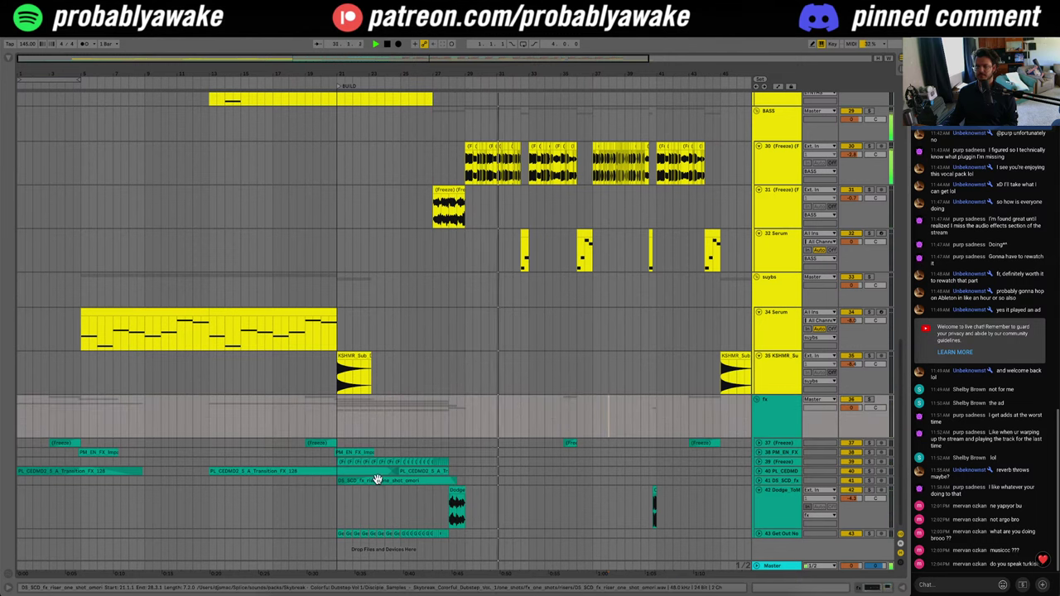
pyautogui.click(758, 472)
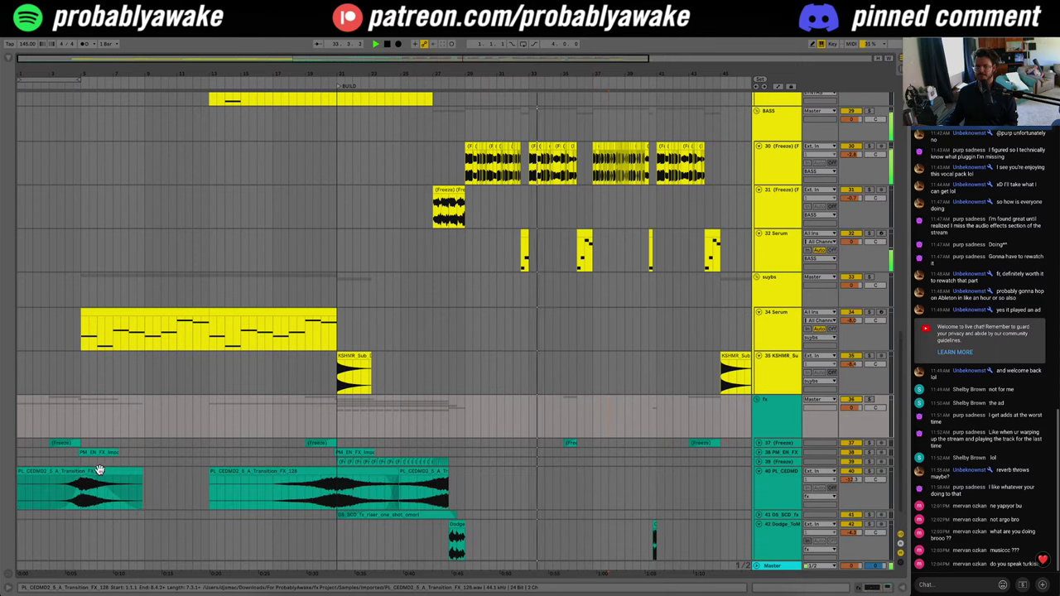
pyautogui.moveTo(50, 473); pyautogui.dragTo(721, 503)
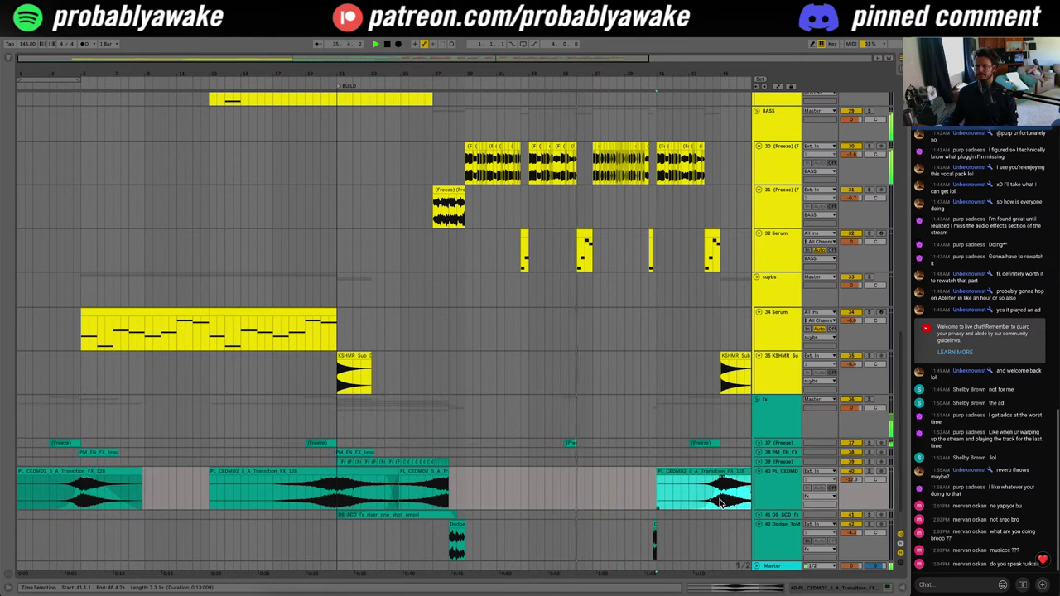
# Step: Copy the PM_EN_FX impact clip from the start of the build to bar 45 on track 38
pyautogui.hscroll(3, 571, 507)
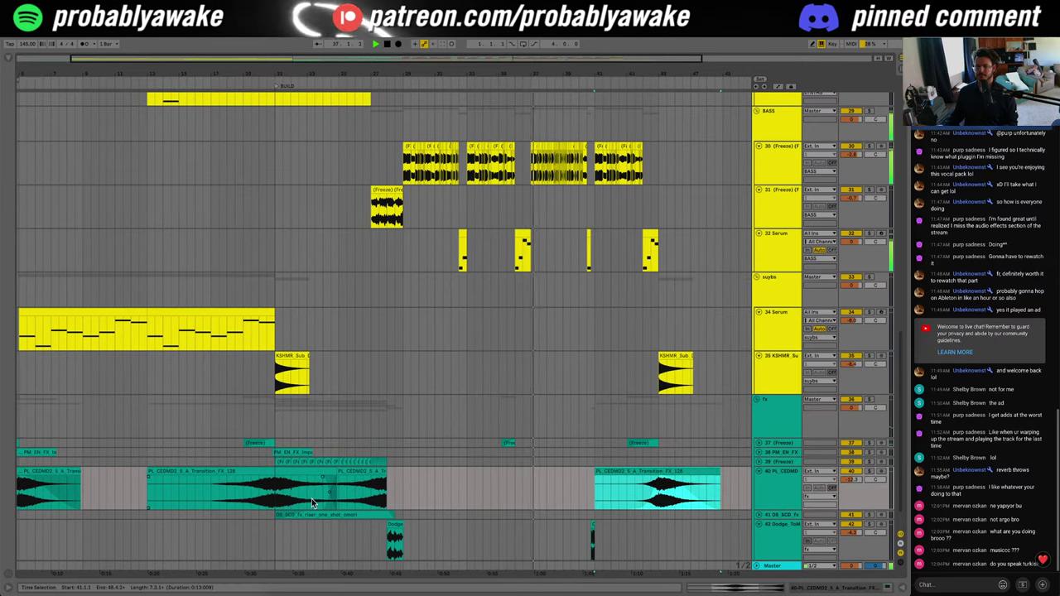
pyautogui.click(268, 453)
pyautogui.press('super+c')
pyautogui.click(652, 454)
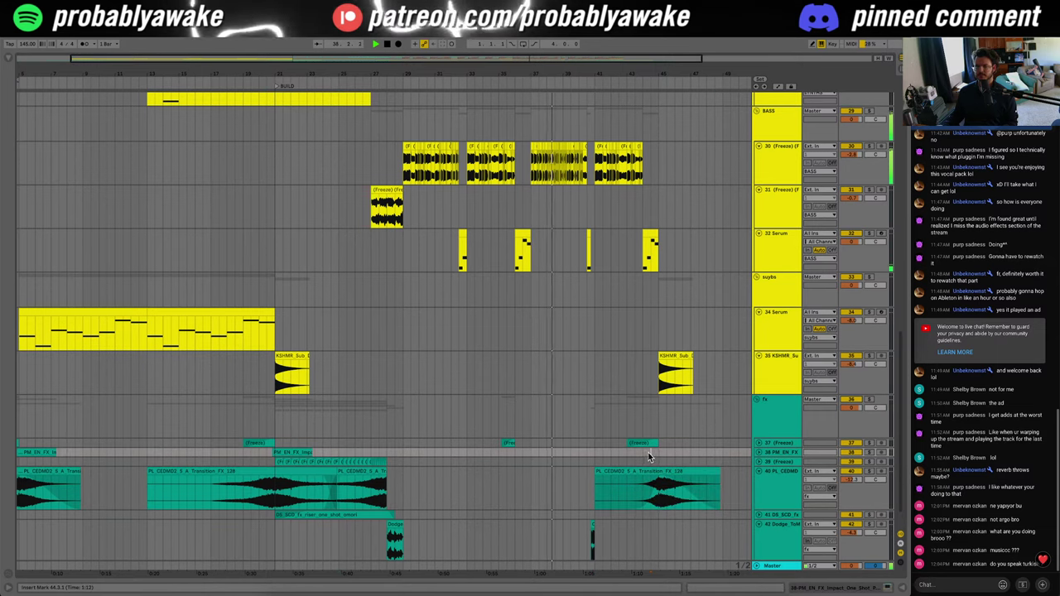
pyautogui.press('super+v')
pyautogui.click(707, 464)
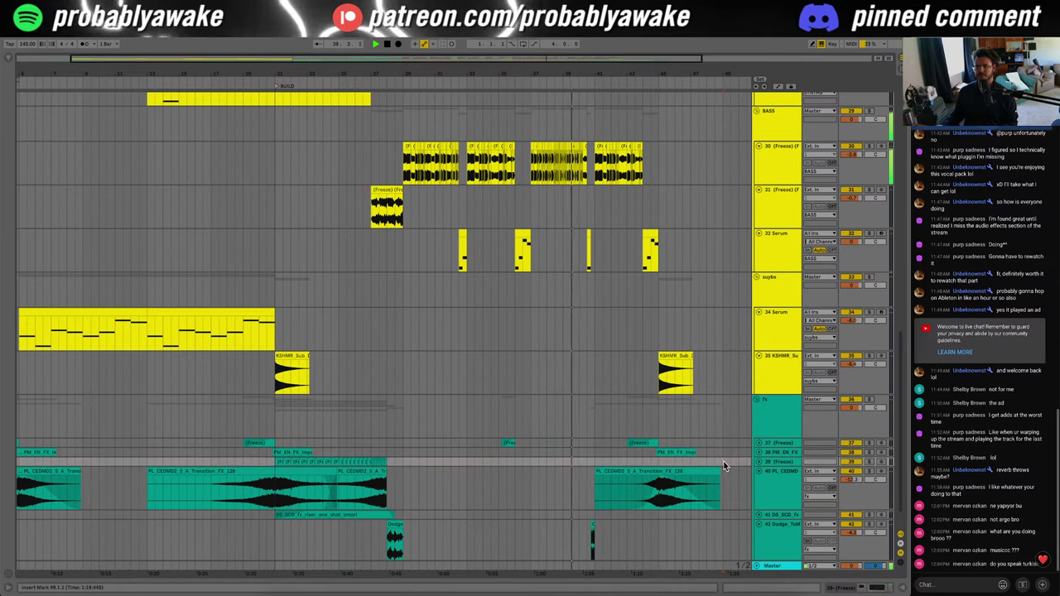
pyautogui.scroll(-2, 707, 468)
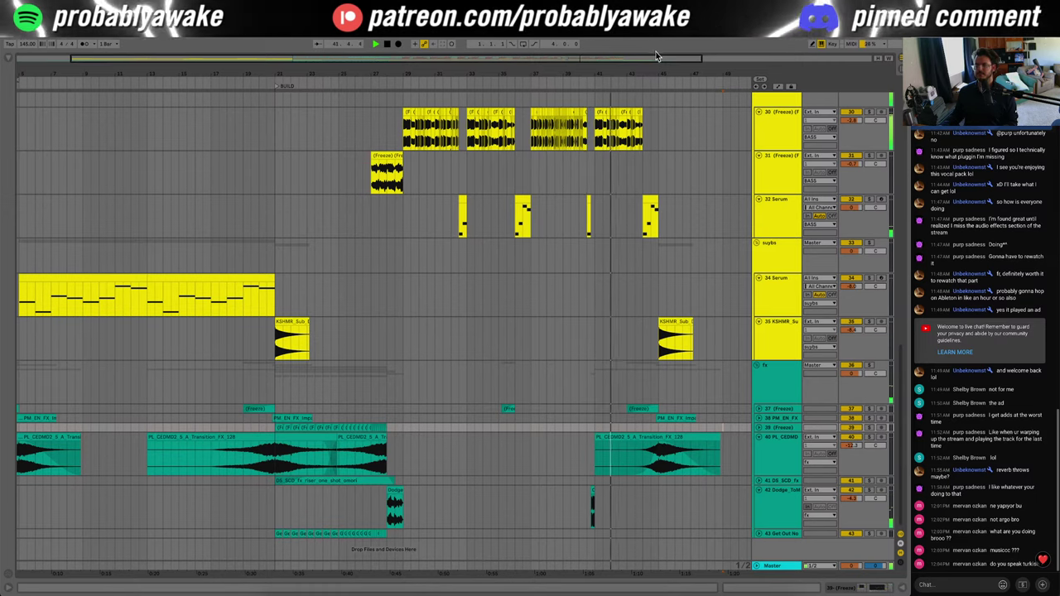
# Step: Copy the first two bars of the build's Brass part, from 21.1.1 to 23.1.1, to bar 45 on the same track
pyautogui.moveTo(655, 57)
pyautogui.mouseDown()
pyautogui.moveTo(655, 123)
pyautogui.moveTo(654, 69)
pyautogui.mouseUp()
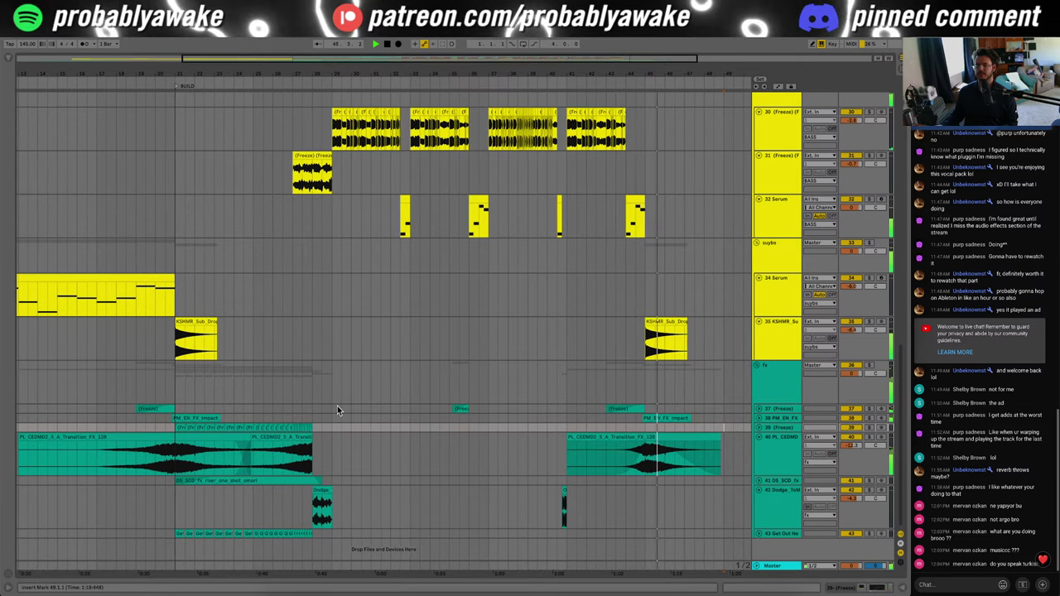
pyautogui.scroll(10, 217, 379)
pyautogui.click(199, 528)
pyautogui.press('super+c')
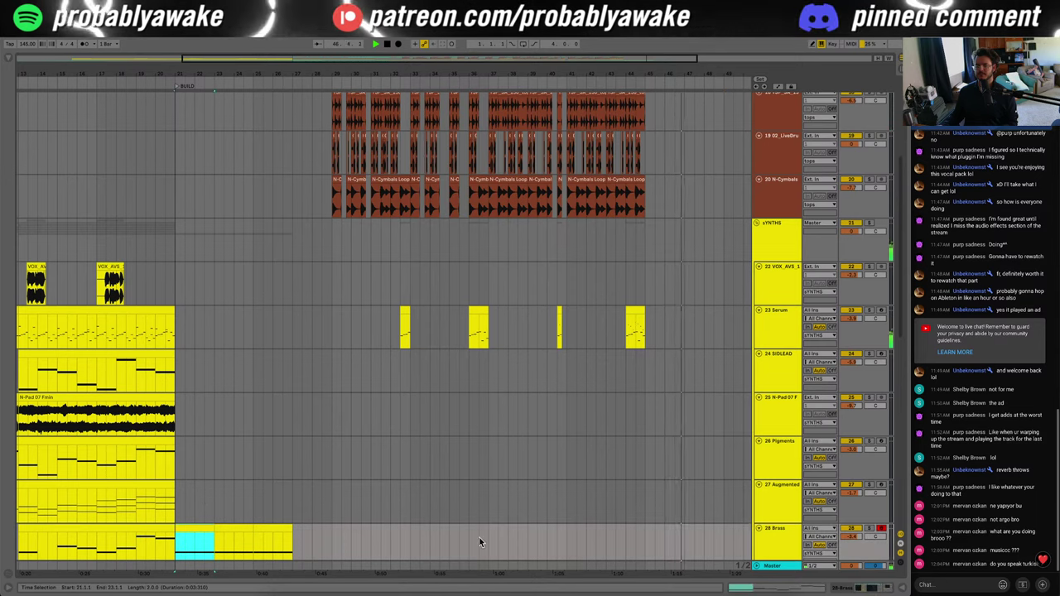
pyautogui.click(644, 540)
pyautogui.press('super+v')
# Step: Audition the transition out of the drop from 44.3.1 and briefly play the drop's opening from 29.1.1
pyautogui.click(638, 538)
pyautogui.press('space')
pyautogui.press('space')
pyautogui.hscroll(3, 633, 533)
pyautogui.scroll(-1, 633, 534)
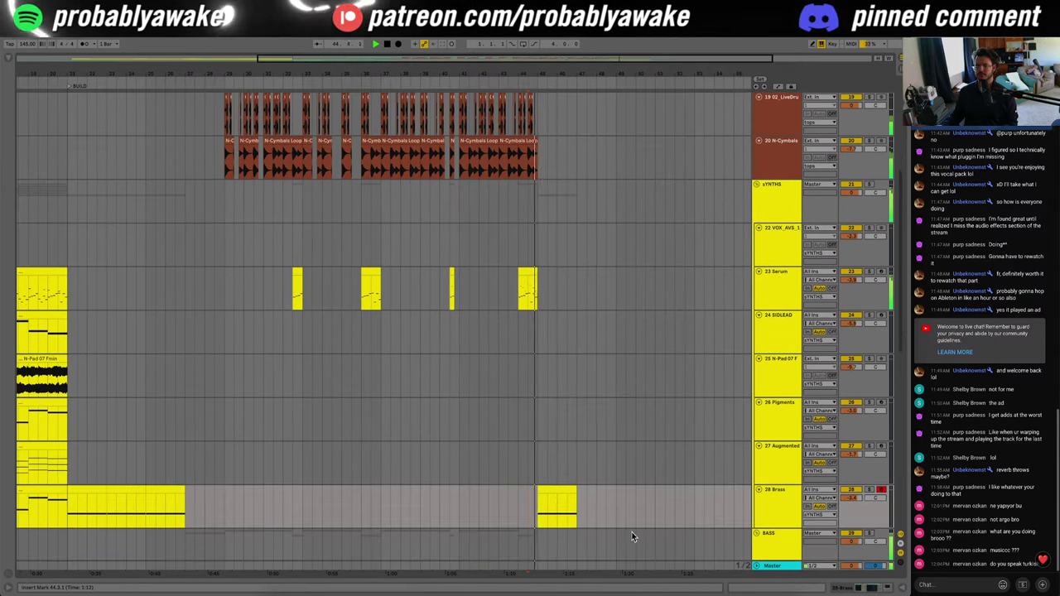
pyautogui.scroll(-1, 615, 214)
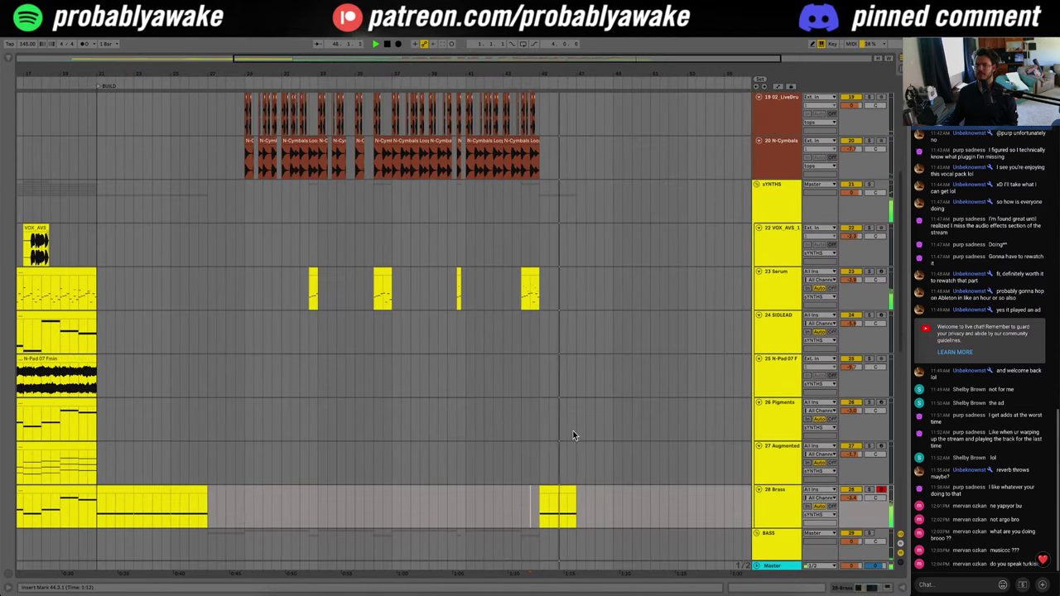
pyautogui.scroll(5, 567, 447)
pyautogui.click(243, 180)
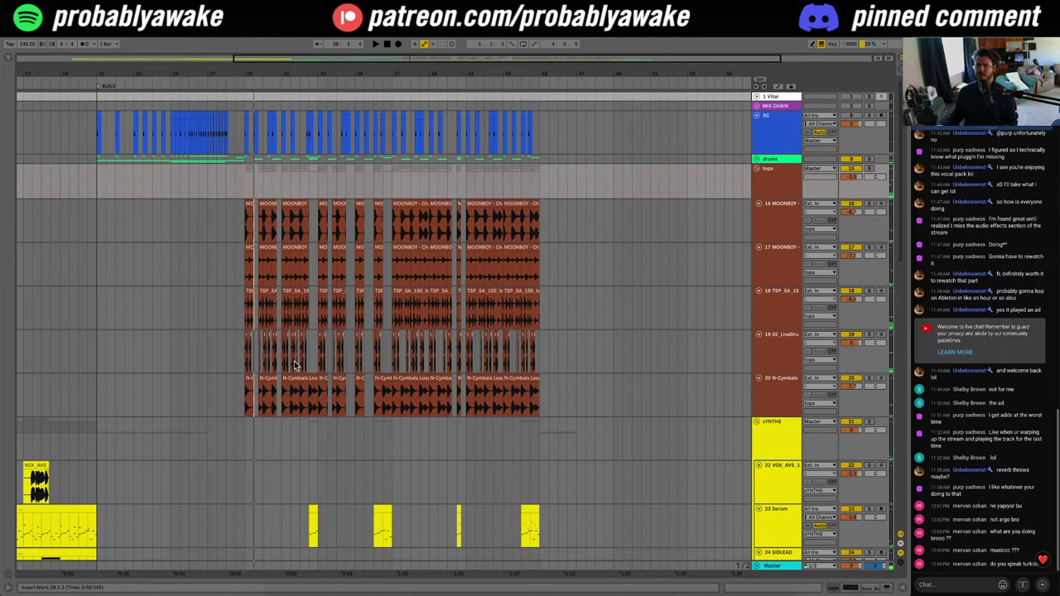
# Step: Check the livestream analytics in YouTube Studio and switch back to Ableton Live
pyautogui.click(982, 479)
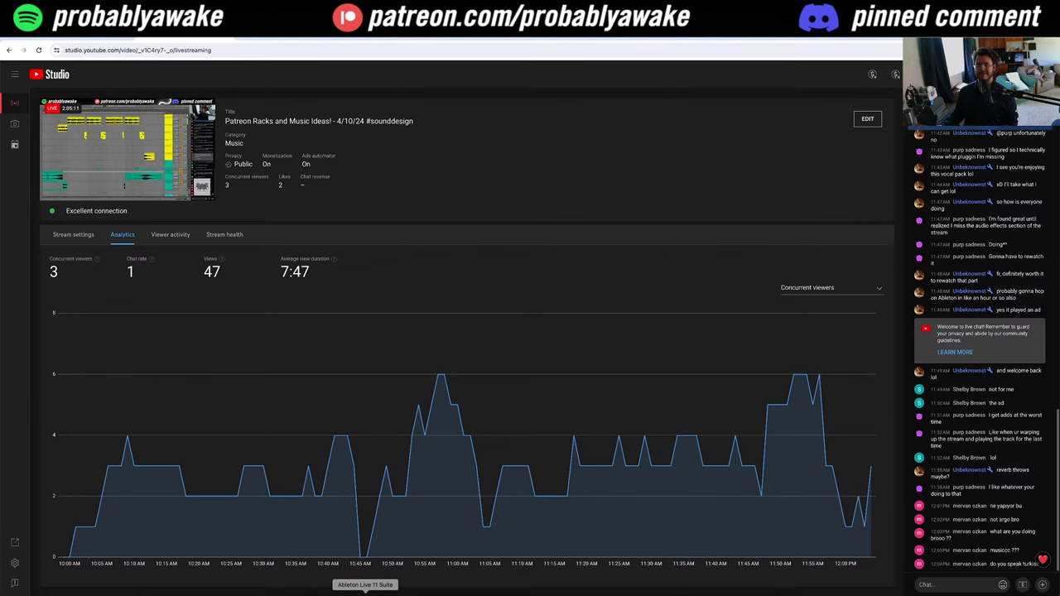
pyautogui.click(366, 593)
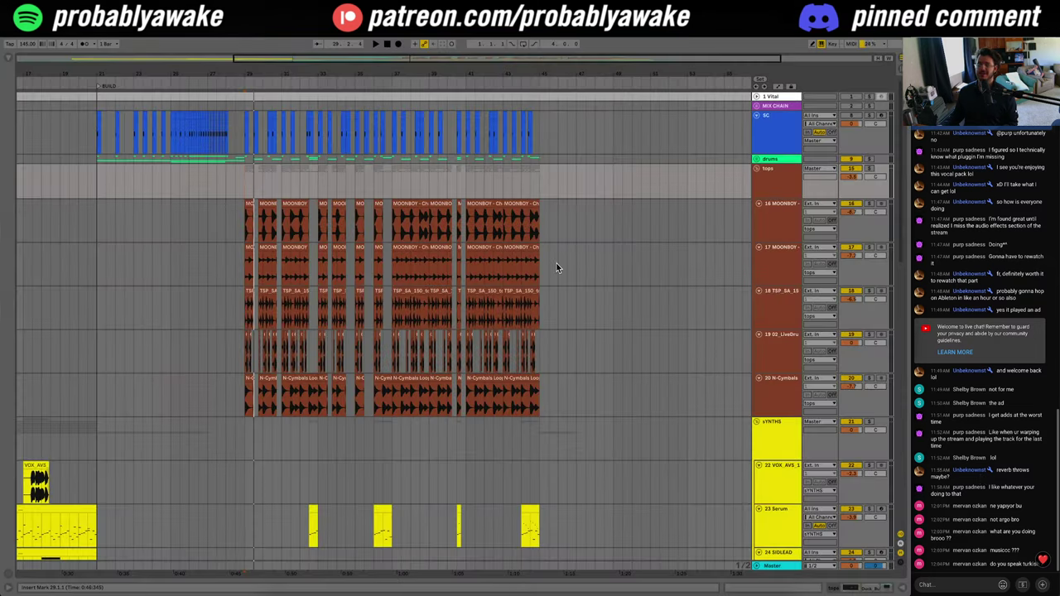
# Step: Review the whole arrangement from the tops through the synth, bass and FX tracks
pyautogui.moveTo(574, 62); pyautogui.dragTo(573, 40)
pyautogui.scroll(-6, 677, 305)
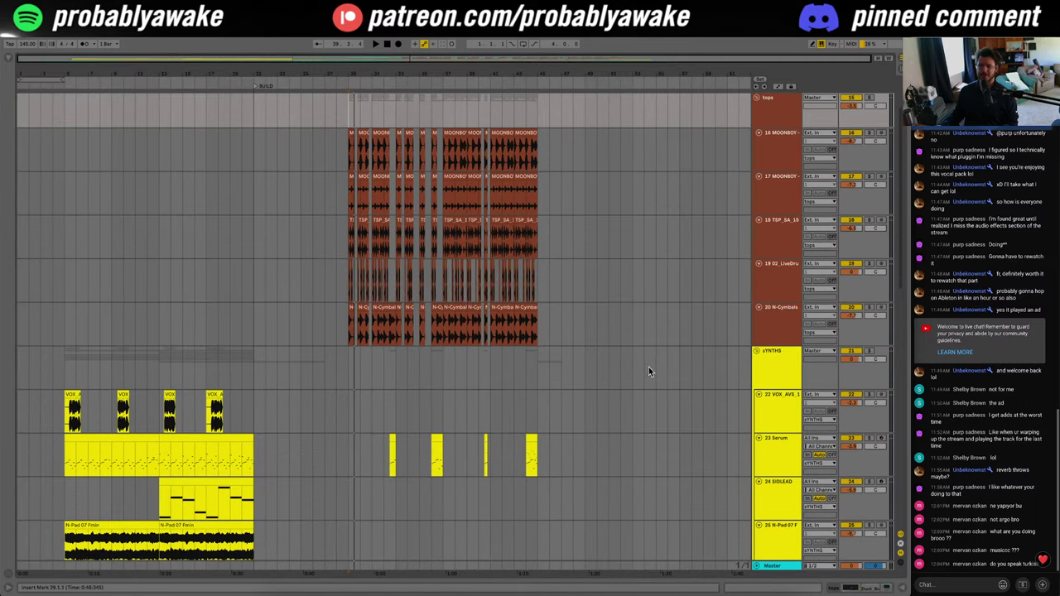
pyautogui.scroll(3, 723, 468)
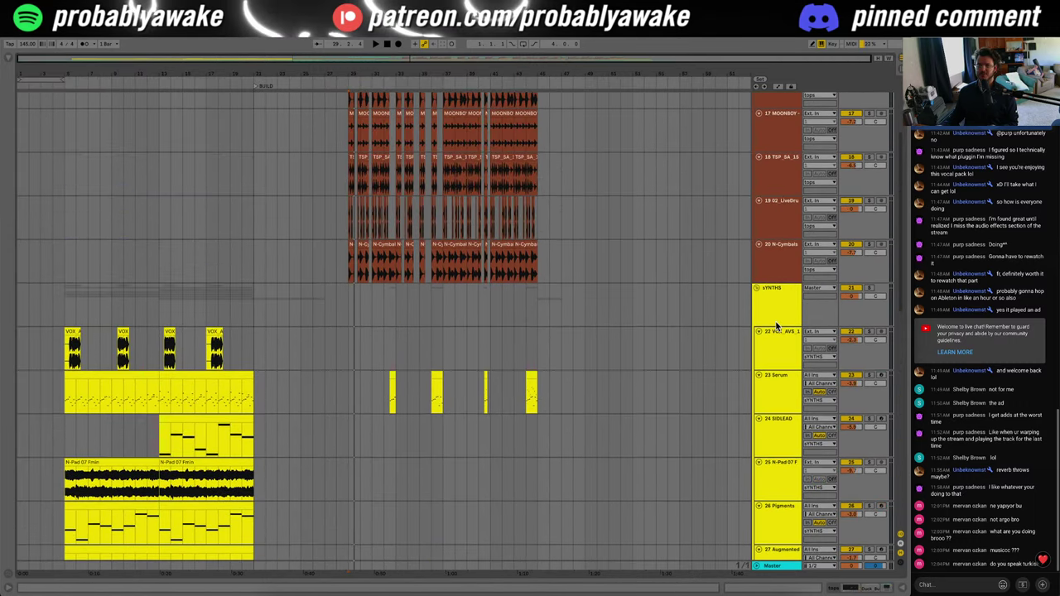
pyautogui.click(756, 289)
pyautogui.click(756, 288)
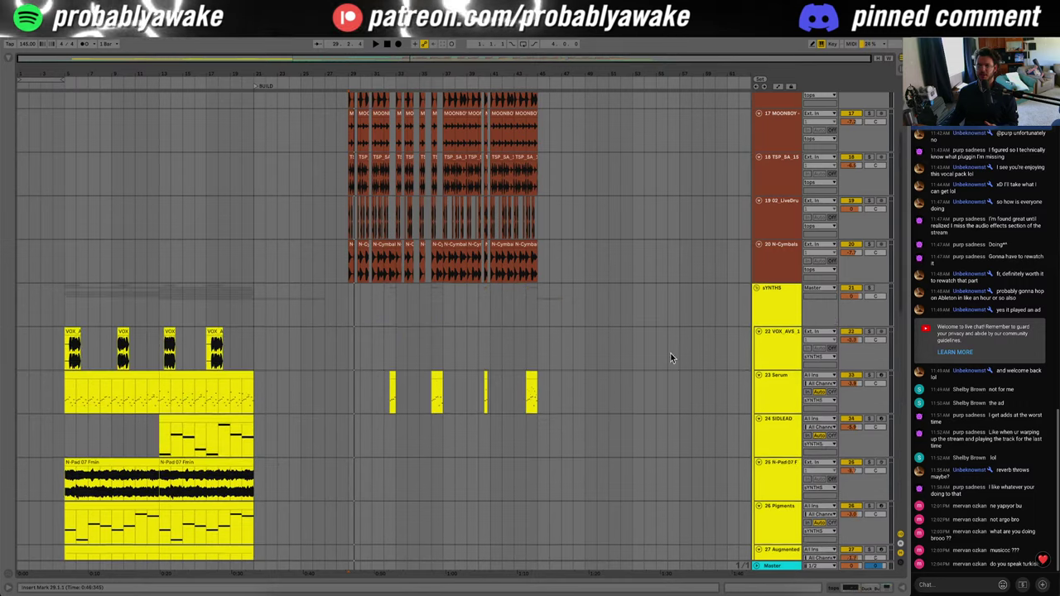
pyautogui.scroll(-9, 452, 447)
pyautogui.scroll(-1, 454, 447)
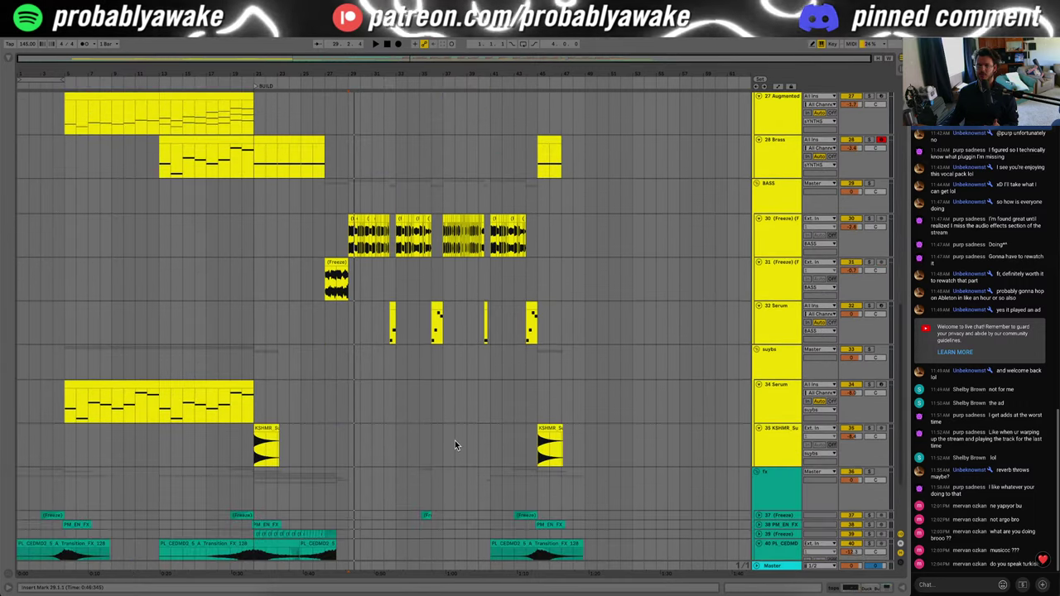
# Step: Collapse the BASS, suybs, sYNTHS and tops track groups in the arrangement
pyautogui.scroll(-2, 421, 479)
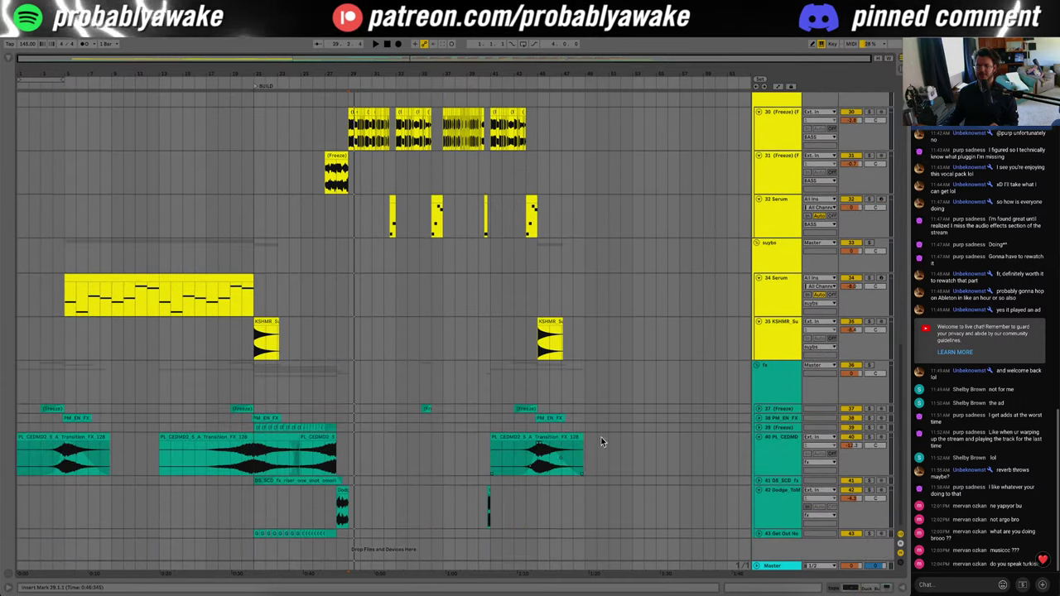
pyautogui.scroll(1, 634, 452)
pyautogui.scroll(4, 636, 462)
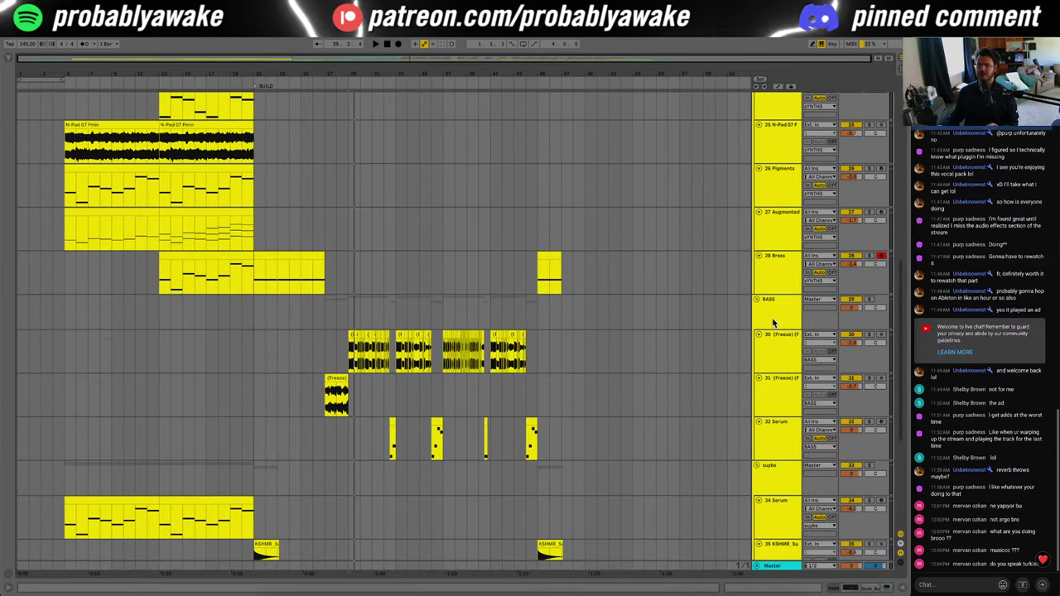
pyautogui.click(761, 472)
pyautogui.click(757, 299)
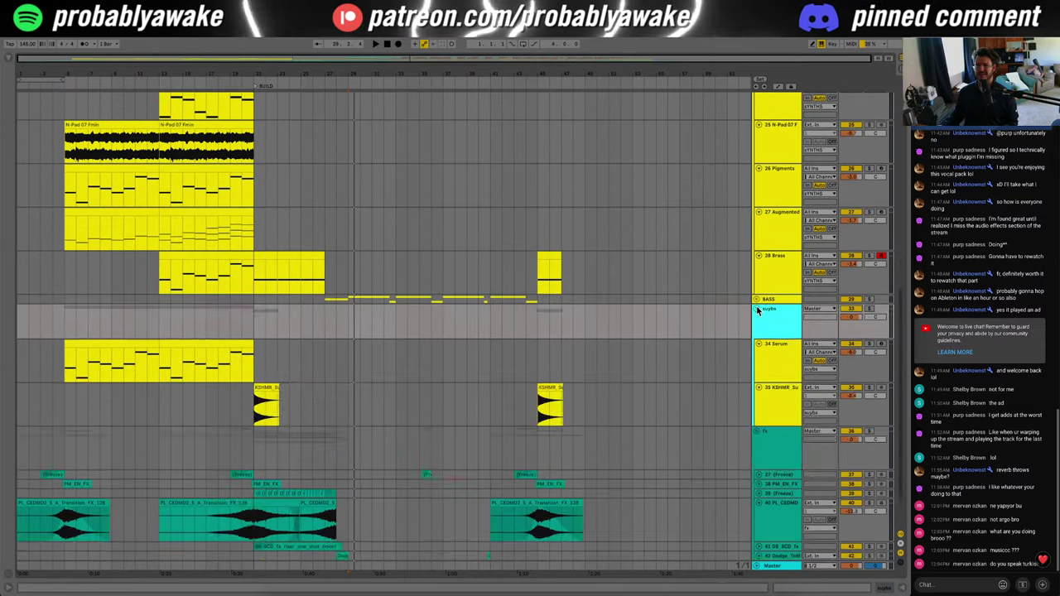
pyautogui.click(757, 309)
pyautogui.scroll(7, 670, 377)
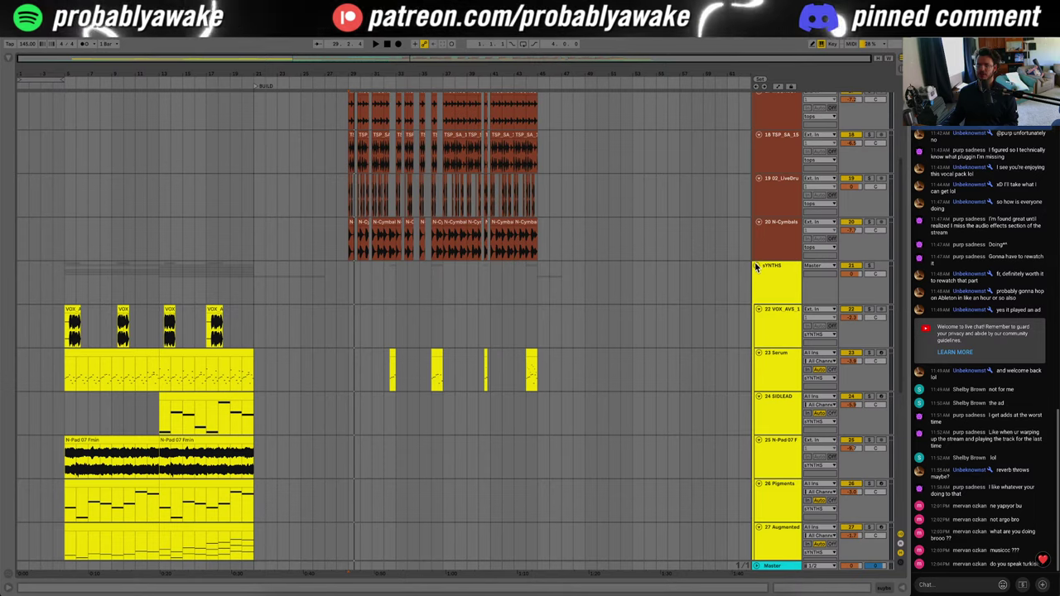
pyautogui.click(757, 265)
pyautogui.scroll(3, 501, 418)
pyautogui.scroll(1, 501, 418)
pyautogui.click(757, 169)
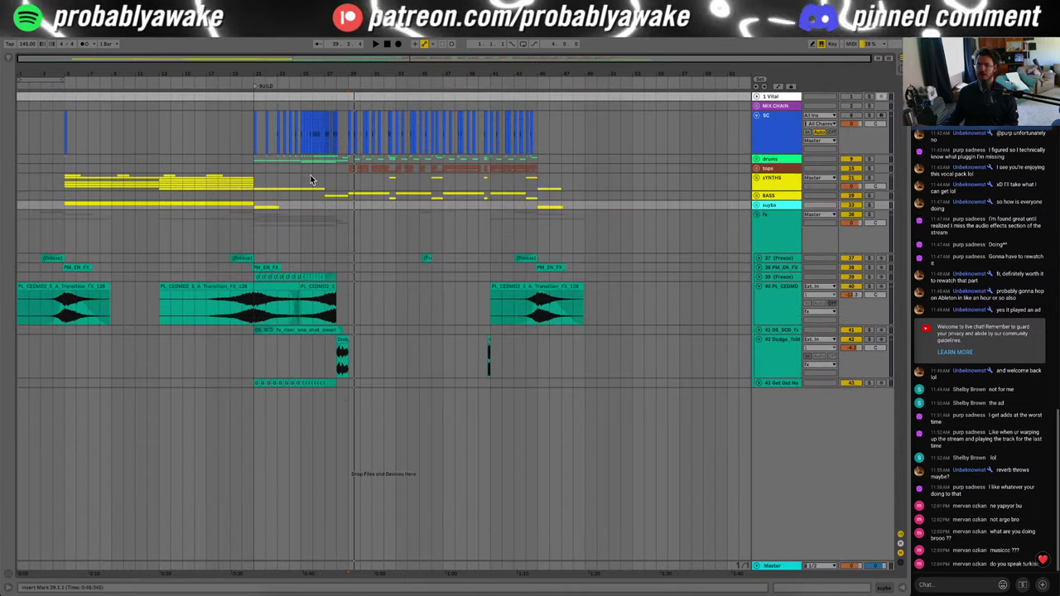
# Step: Expand the drums group to show its individual tracks across the drop and the section from bar 45
pyautogui.click(347, 189)
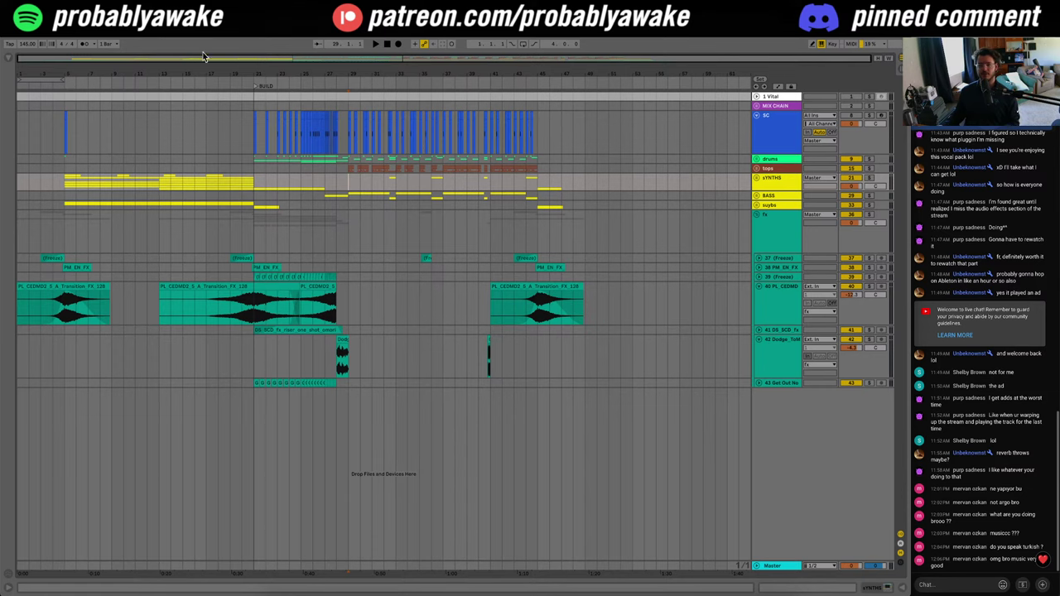
pyautogui.moveTo(487, 62)
pyautogui.mouseDown()
pyautogui.moveTo(487, 111)
pyautogui.moveTo(486, 70)
pyautogui.mouseUp()
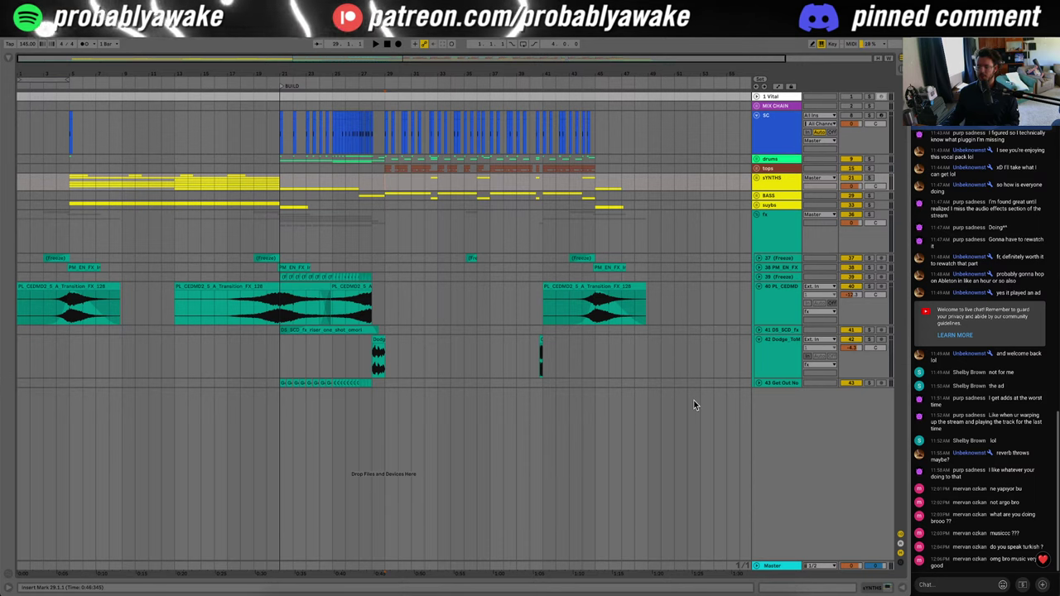
pyautogui.click(600, 382)
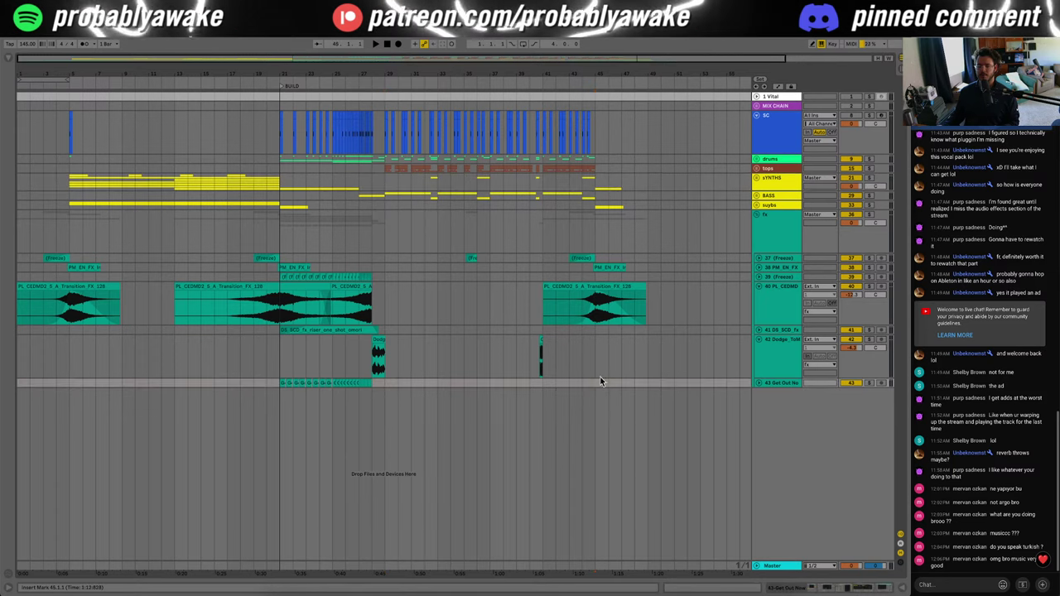
pyautogui.moveTo(335, 61); pyautogui.dragTo(501, 96)
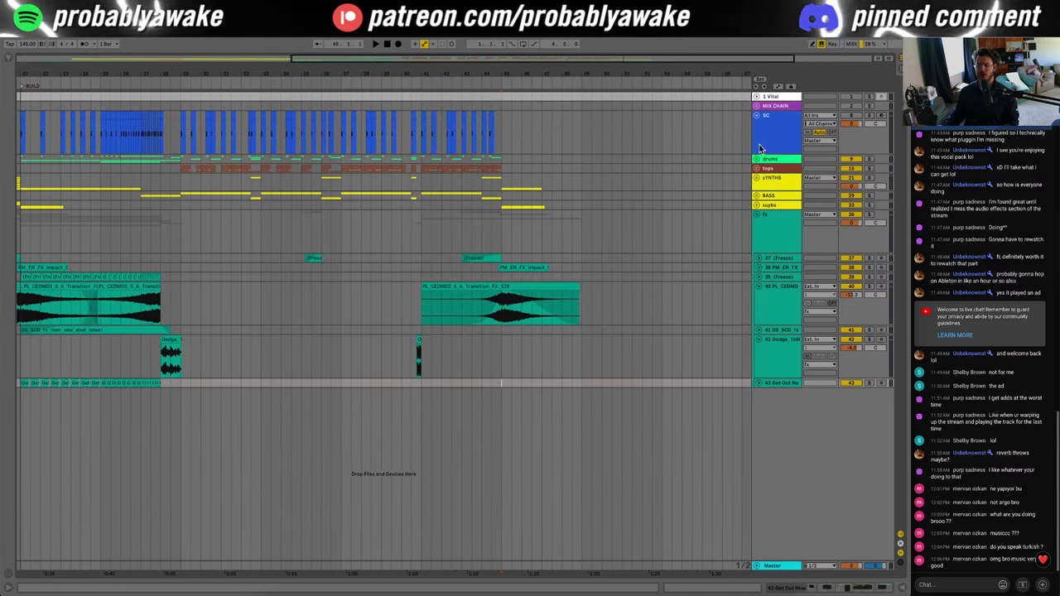
pyautogui.click(756, 159)
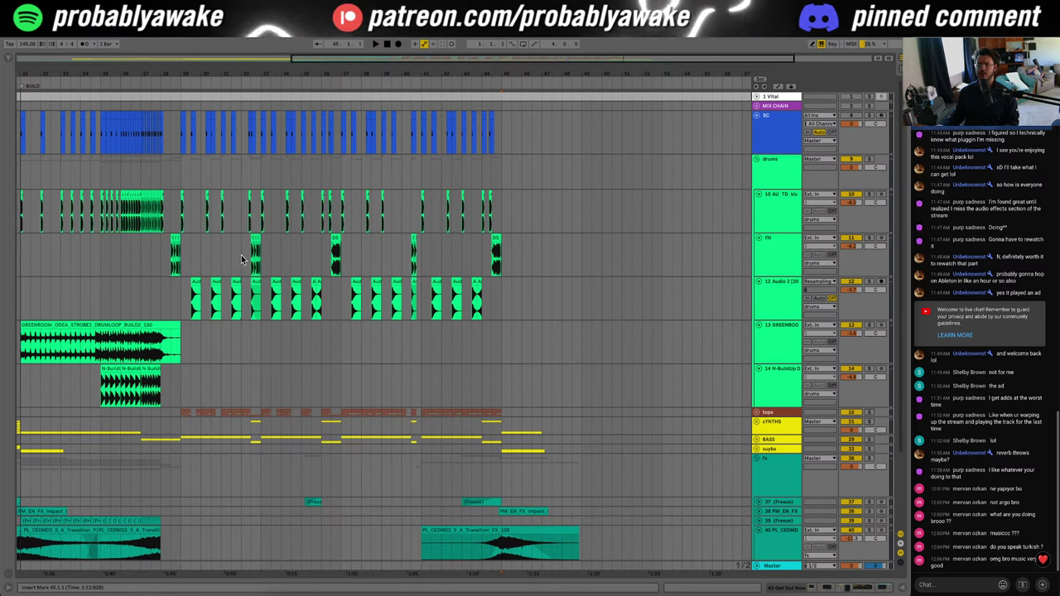
# Step: Copy bar 41 of the SC, drums and tops tracks and paste it repeatedly from bar 45 up to bar 53
pyautogui.moveTo(181, 259); pyautogui.dragTo(501, 124)
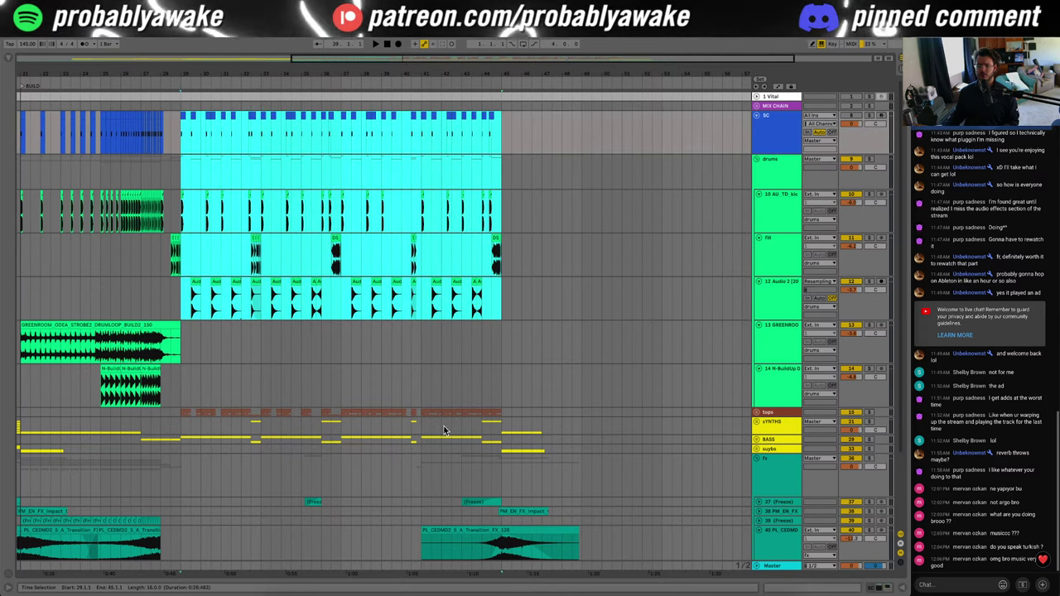
pyautogui.moveTo(422, 411); pyautogui.dragTo(442, 118)
pyautogui.click(505, 138)
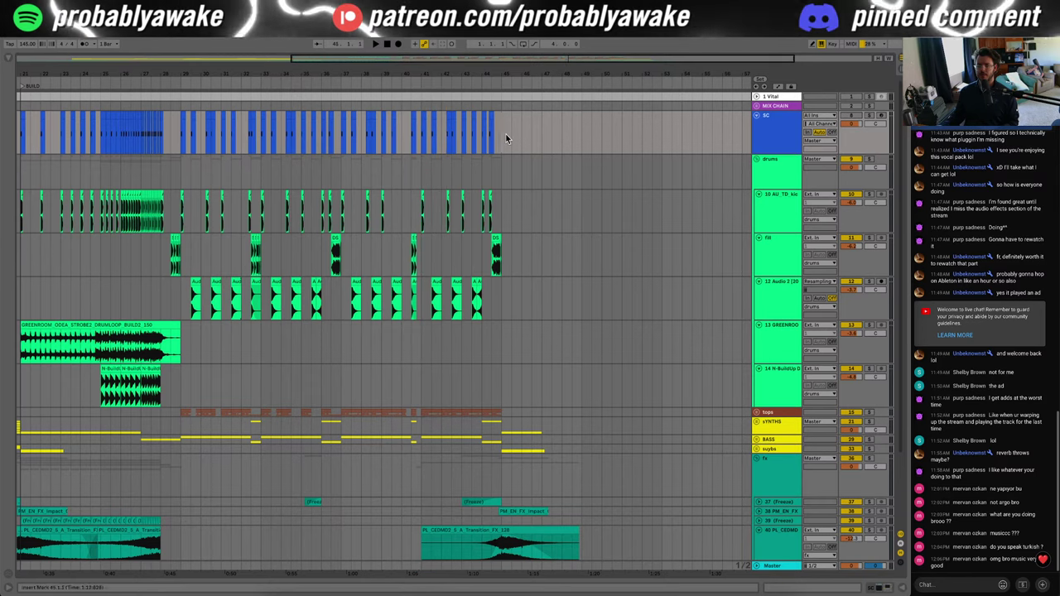
pyautogui.hotkey('ctrl', 'v')
pyautogui.hotkey('ctrl', 'v')
pyautogui.hotkey('ctrl', 'v')
pyautogui.hotkey('ctrl', 'v')
pyautogui.hotkey('ctrl', 'v')
pyautogui.hotkey('ctrl', 'v')
pyautogui.hotkey('ctrl', 'v')
pyautogui.hotkey('ctrl', 'v')
pyautogui.hotkey('ctrl', 'v')
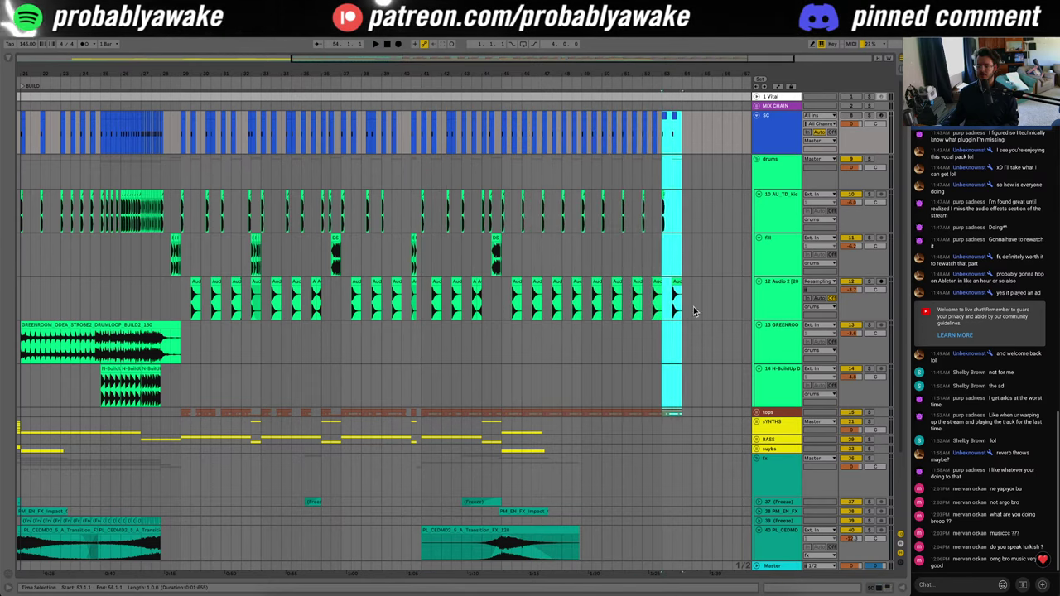
pyautogui.hotkey('ctrl', 'z')
# Step: Add a closing half bar with only the kick and its SC trigger from 53.1.1 to 53.3.1
pyautogui.scroll(3, 691, 317)
pyautogui.hscroll(3, 685, 324)
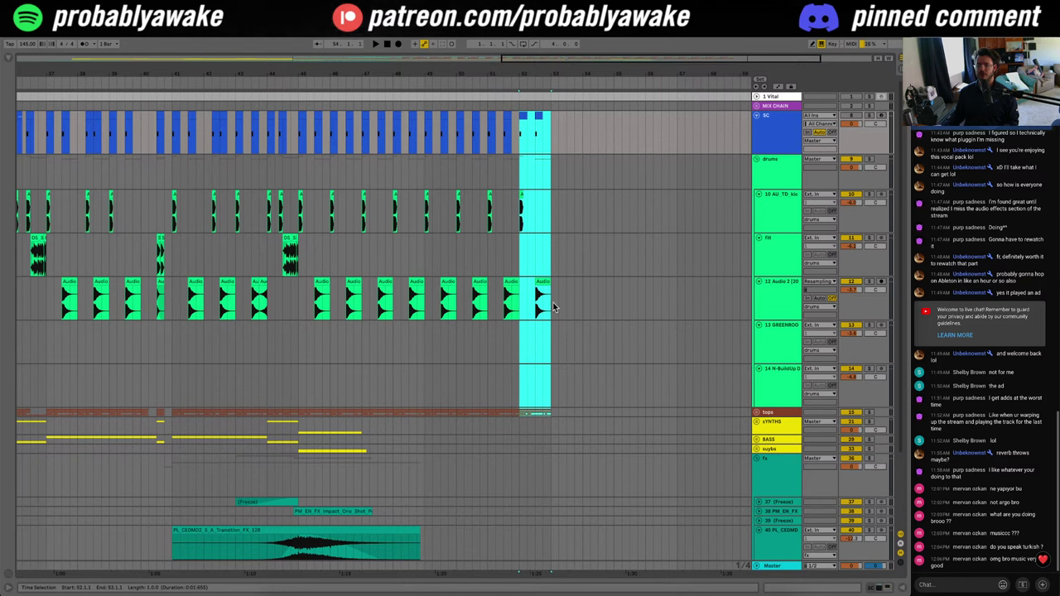
pyautogui.hotkey('ctrl', 'v')
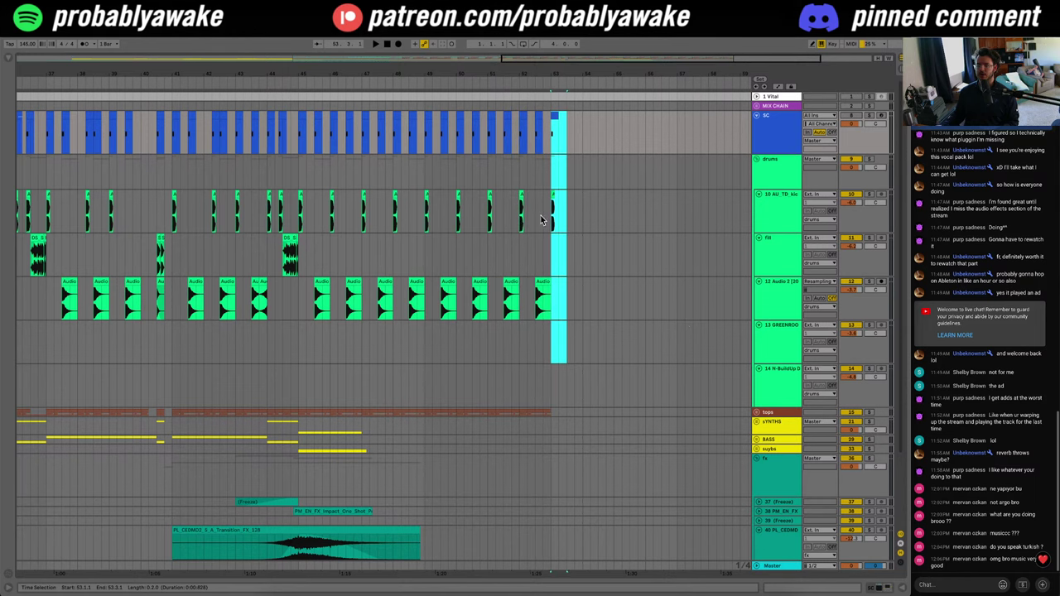
# Step: Check the clips inside the BASS group and expand the sYNTHS group to show its tracks
pyautogui.click(294, 339)
pyautogui.scroll(-2, 396, 363)
pyautogui.click(281, 386)
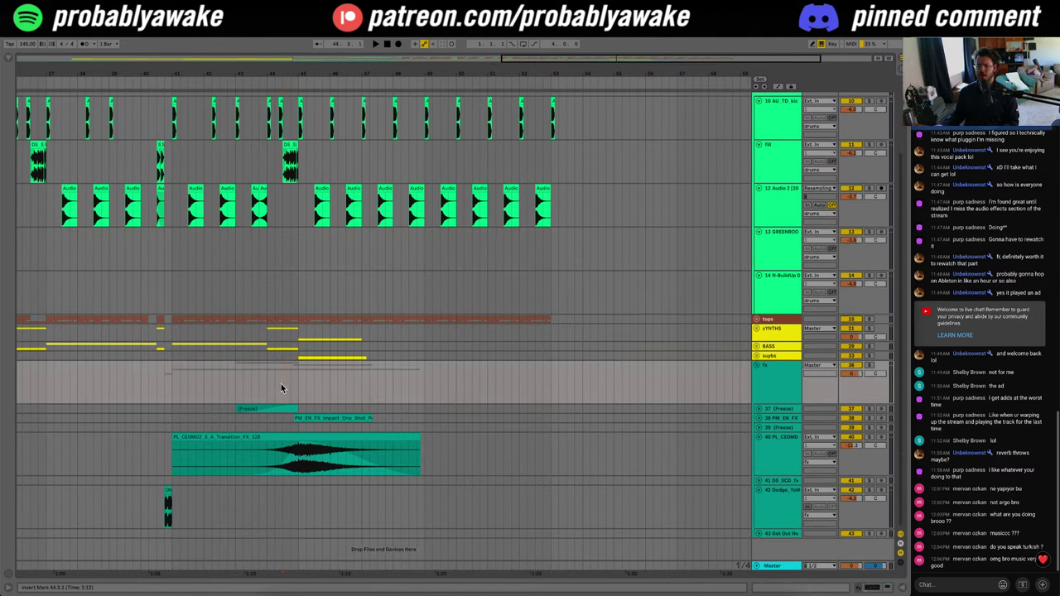
pyautogui.click(756, 346)
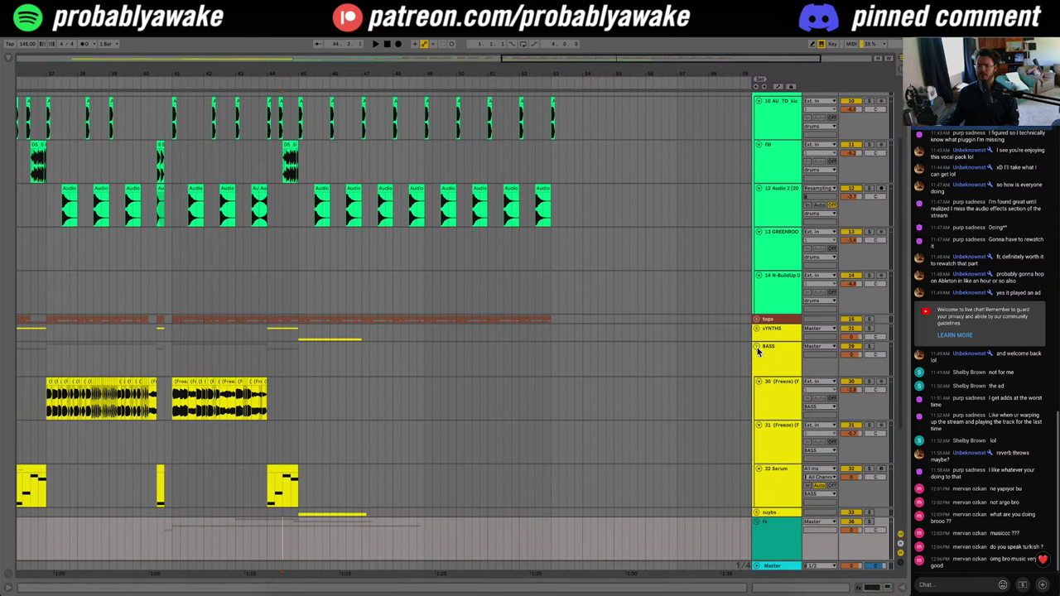
pyautogui.scroll(-2, 343, 478)
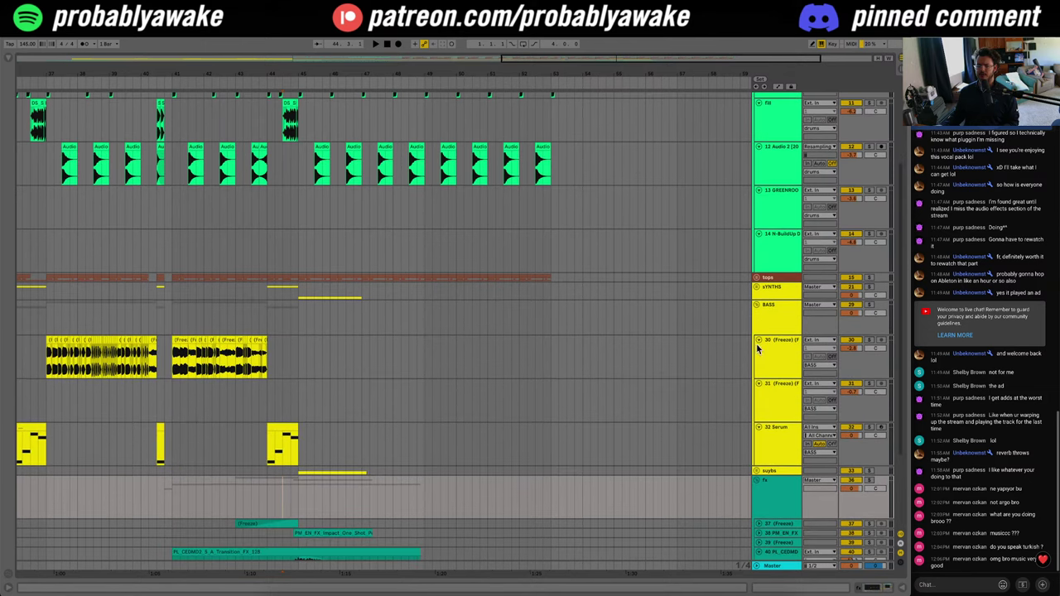
pyautogui.click(755, 289)
pyautogui.click(756, 288)
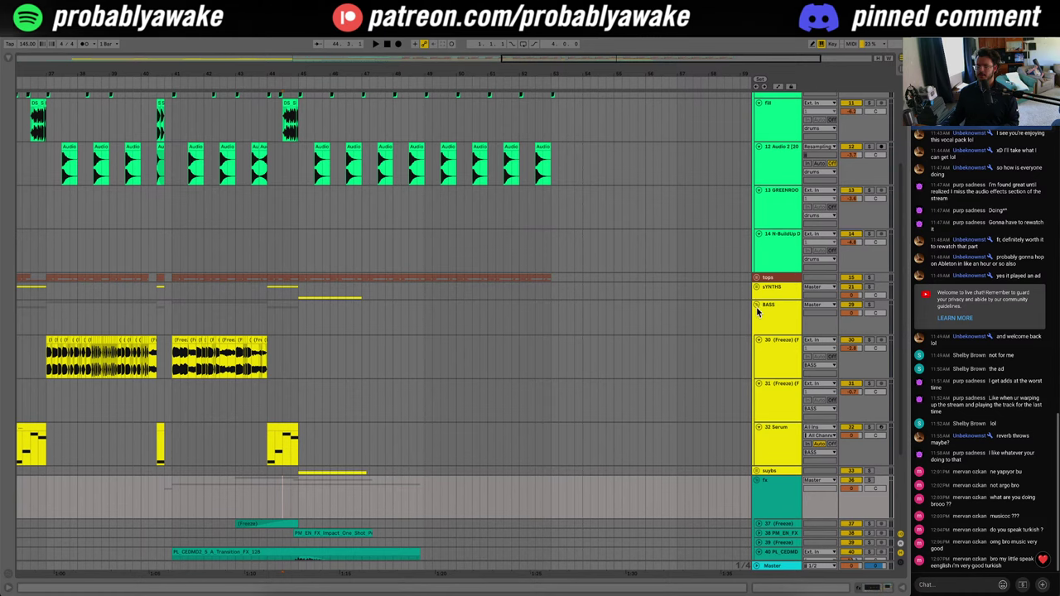
pyautogui.click(757, 307)
pyautogui.click(756, 287)
pyautogui.click(756, 288)
pyautogui.click(756, 288)
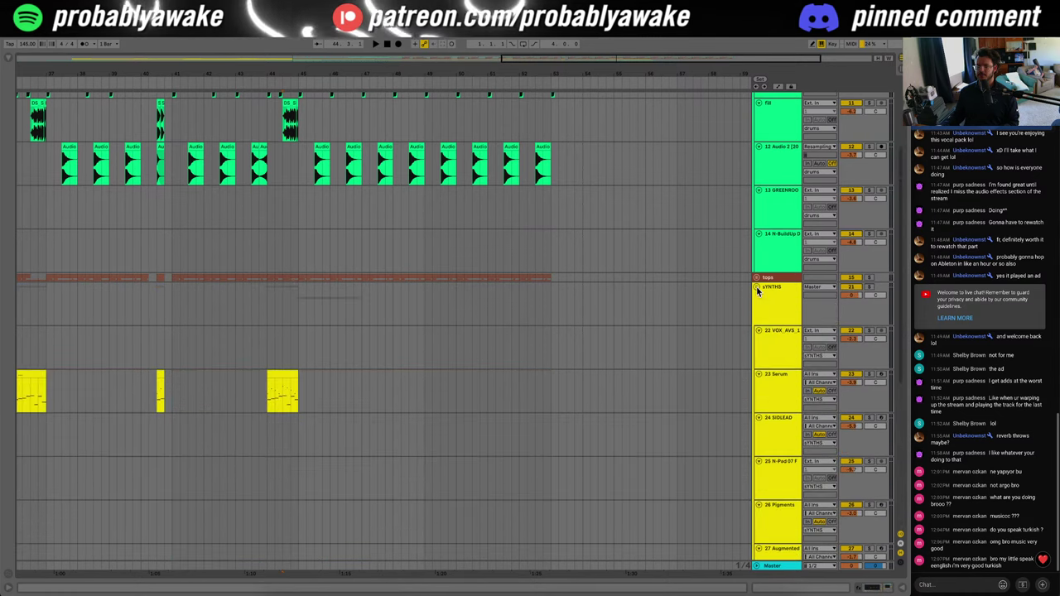
# Step: Duplicate the two-bar Brass clip at 45.1.1 three times so the part runs up to bar 53
pyautogui.scroll(-3, 498, 396)
pyautogui.click(776, 321)
pyautogui.hotkey('ctrl', 'a')
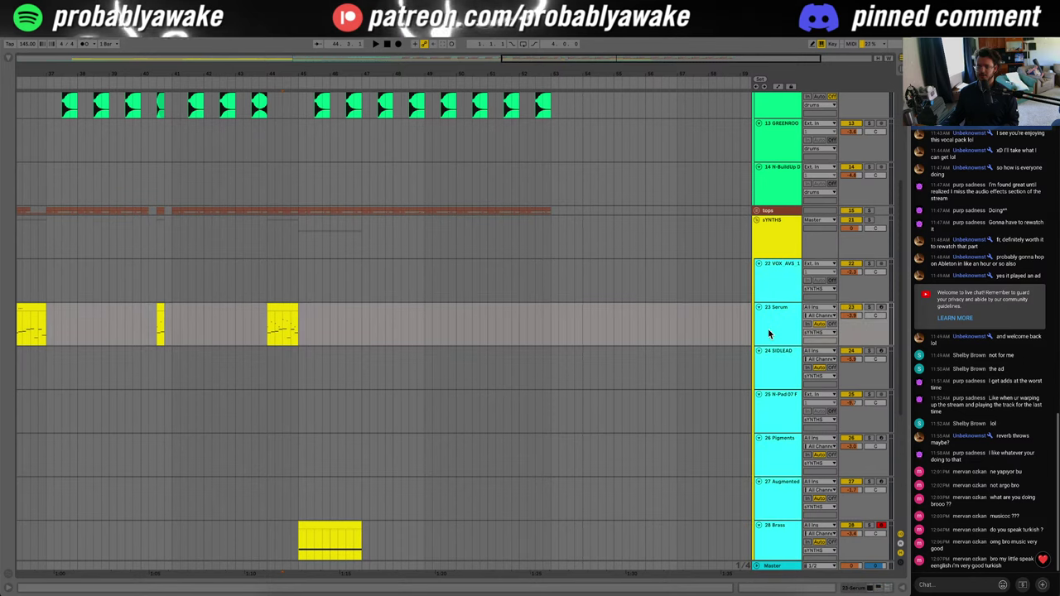
pyautogui.click(669, 381)
pyautogui.scroll(-5, 497, 410)
pyautogui.click(319, 415)
pyautogui.click(309, 390)
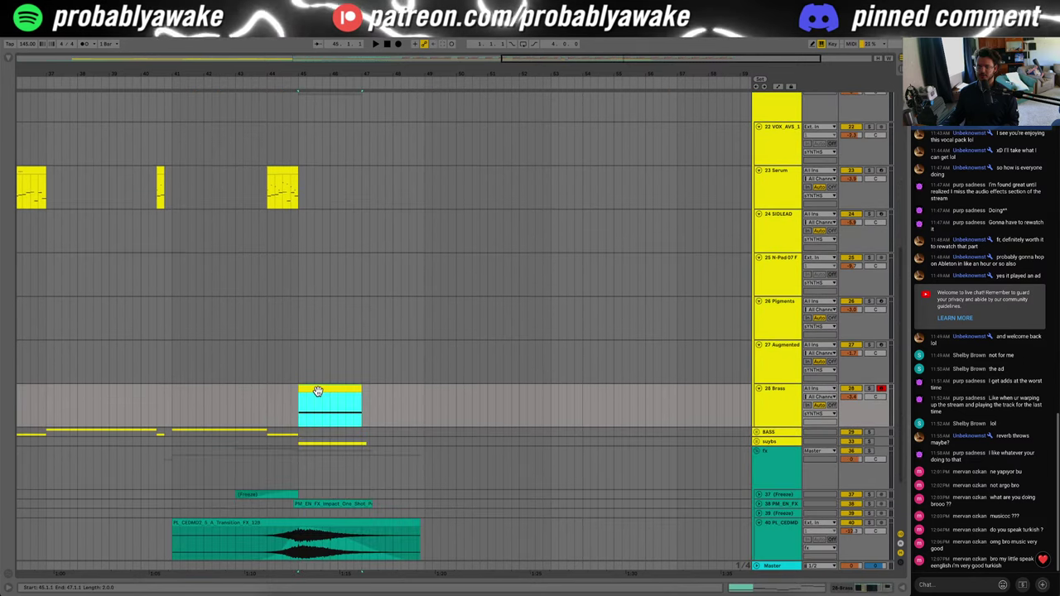
pyautogui.hotkey('ctrl', 'd')
pyautogui.hotkey('ctrl', 'd')
pyautogui.hotkey('ctrl', 'd')
# Step: Audition the transition out of the drop into the extended Brass section from 44.2.1
pyautogui.click(286, 421)
pyautogui.scroll(6, 299, 451)
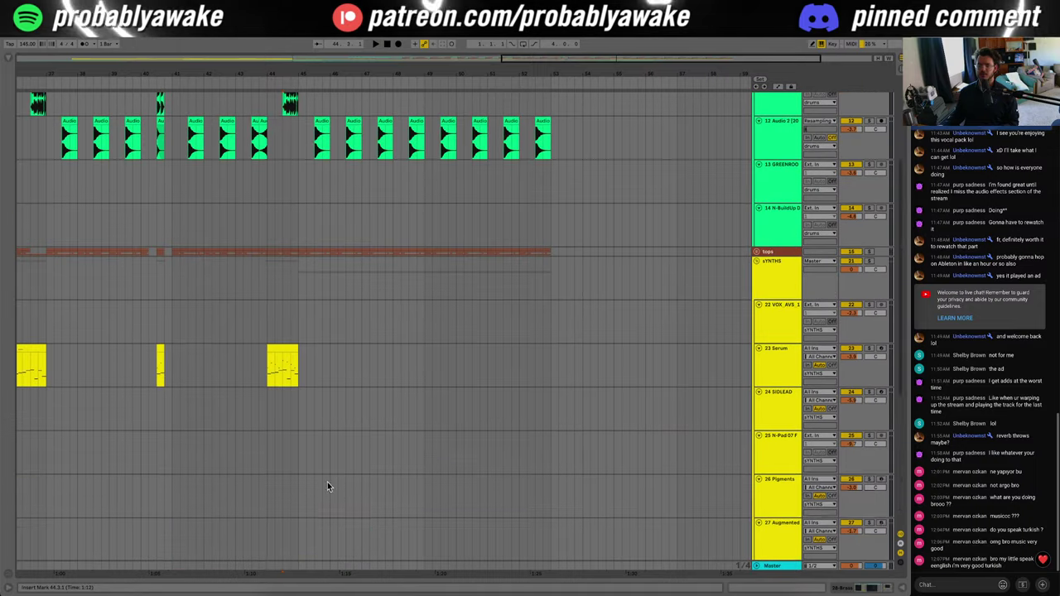
pyautogui.moveTo(276, 495); pyautogui.dragTo(282, 494)
pyautogui.press('space')
pyautogui.scroll(-6, 290, 493)
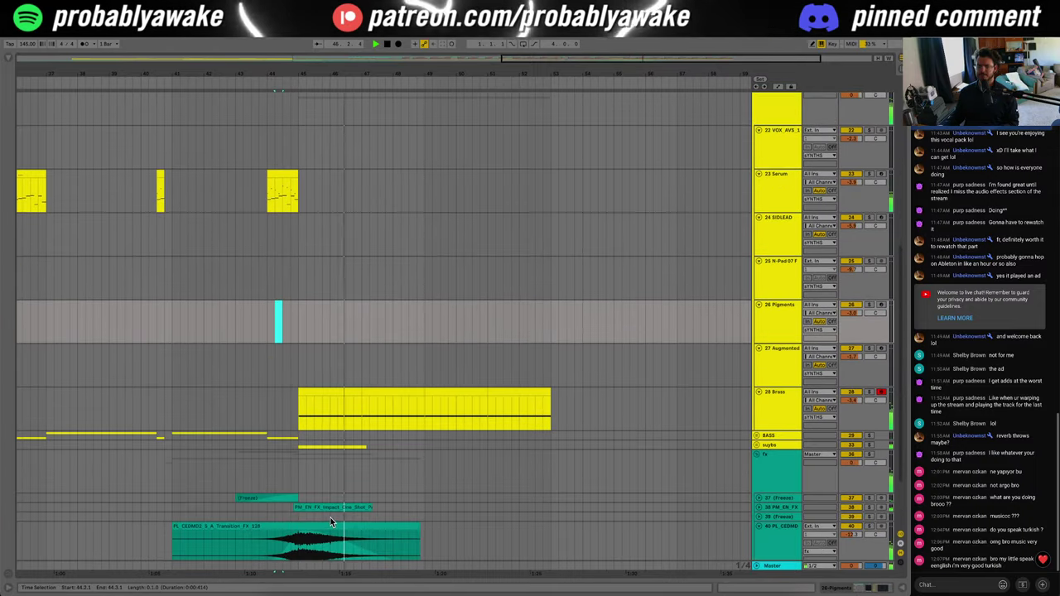
# Step: Delete the kick clips and their matching SC triggers at the start of bars 46, 48, 50 and 52
pyautogui.scroll(6, 332, 331)
pyautogui.moveTo(333, 217); pyautogui.dragTo(339, 141)
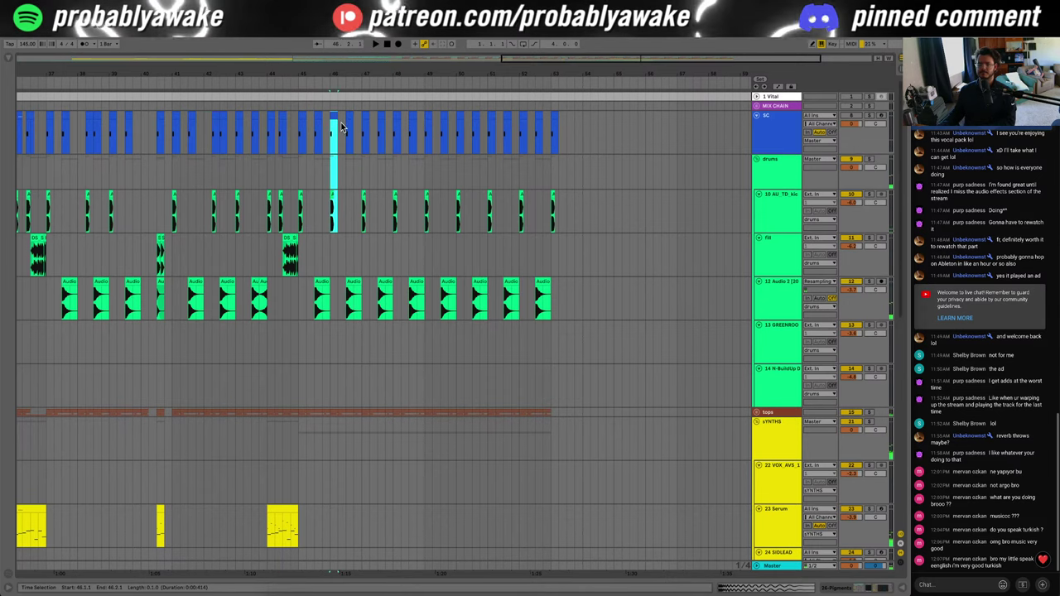
pyautogui.press('Delete')
pyautogui.moveTo(394, 219); pyautogui.dragTo(403, 127)
pyautogui.press('Delete')
pyautogui.moveTo(457, 218); pyautogui.dragTo(464, 124)
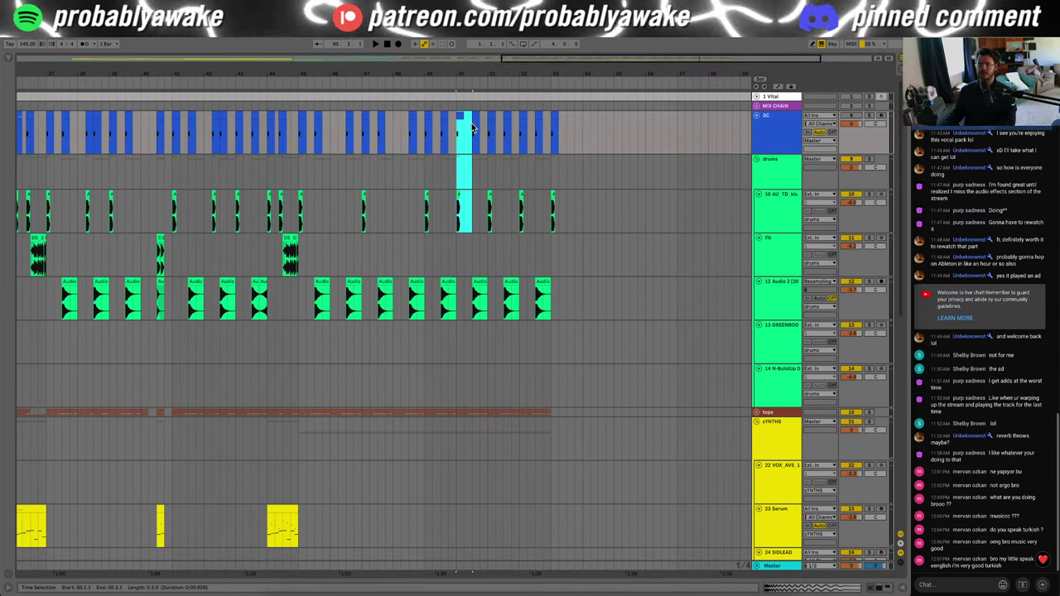
pyautogui.press('Delete')
pyautogui.moveTo(520, 219); pyautogui.dragTo(527, 123)
pyautogui.press('Delete')
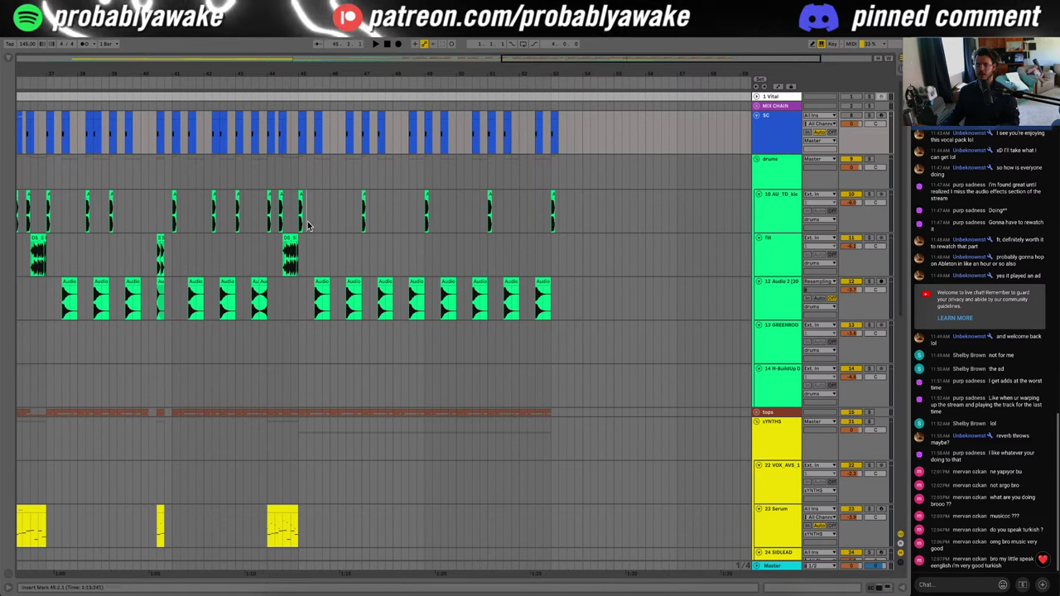
# Step: Play the new section from 45.1.1 to check the thinned-out kick pattern with the Brass
pyautogui.click(300, 230)
pyautogui.scroll(-8, 268, 344)
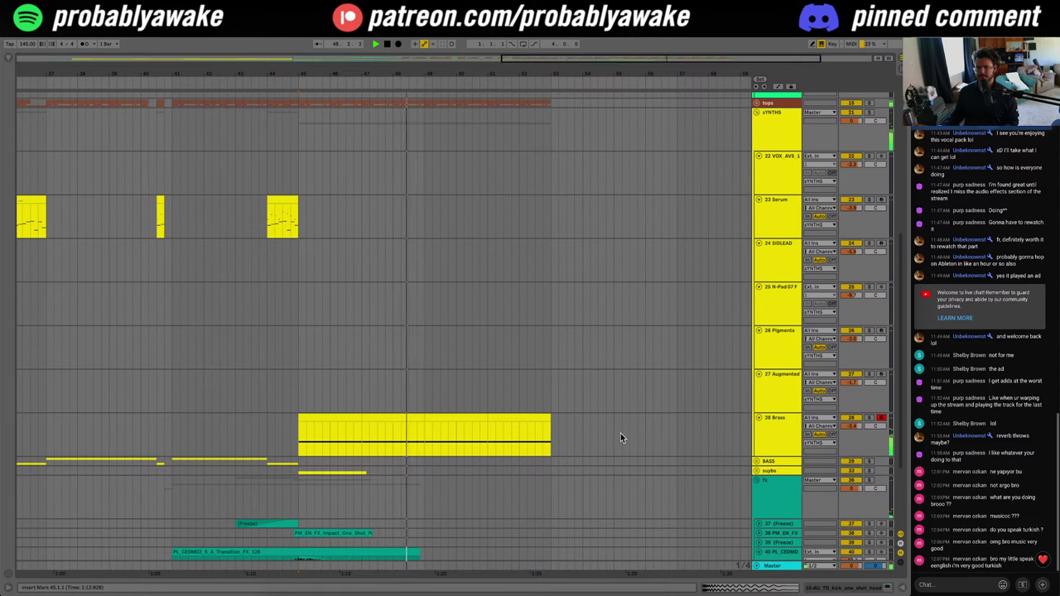
pyautogui.scroll(-3, 616, 440)
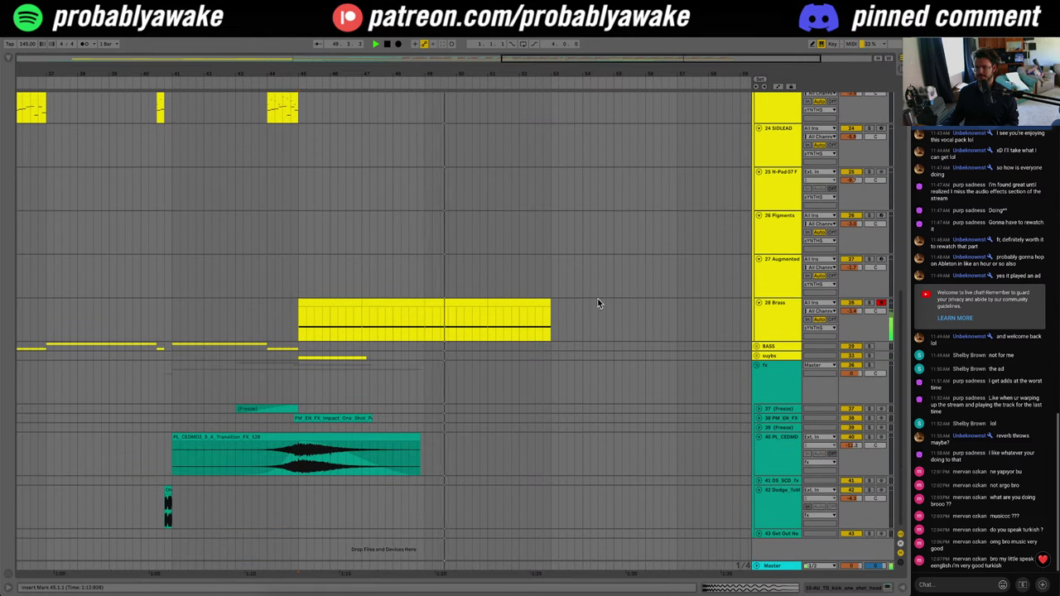
# Step: Consolidate the four Brass clips from 45.1.1 to 53.1.1 into a single eight-bar clip with its notes open for editing
pyautogui.click(301, 319)
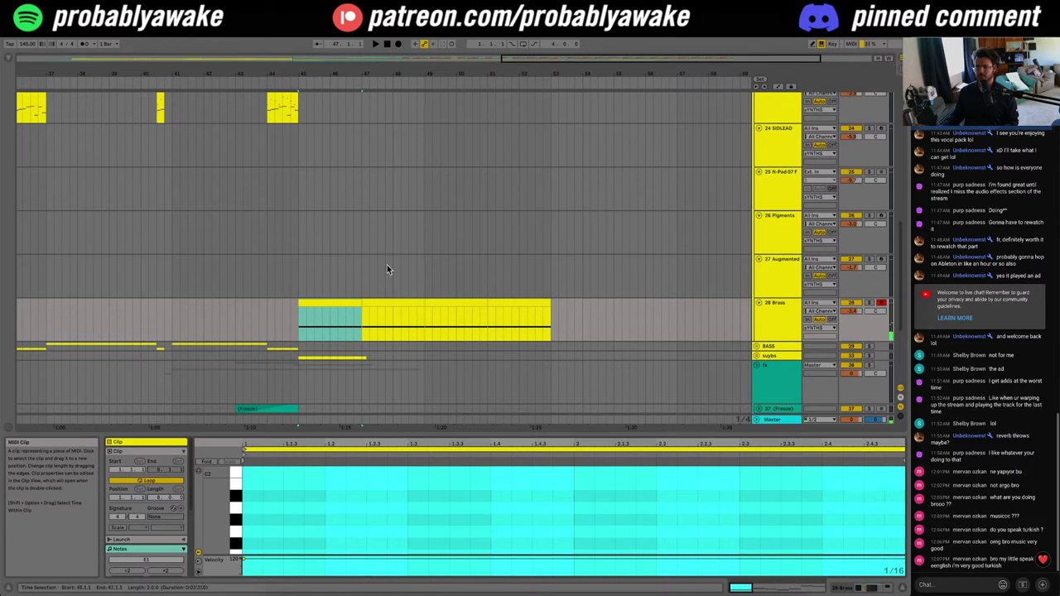
pyautogui.press('space')
pyautogui.doubleClick(390, 304)
pyautogui.scroll(-2, 361, 536)
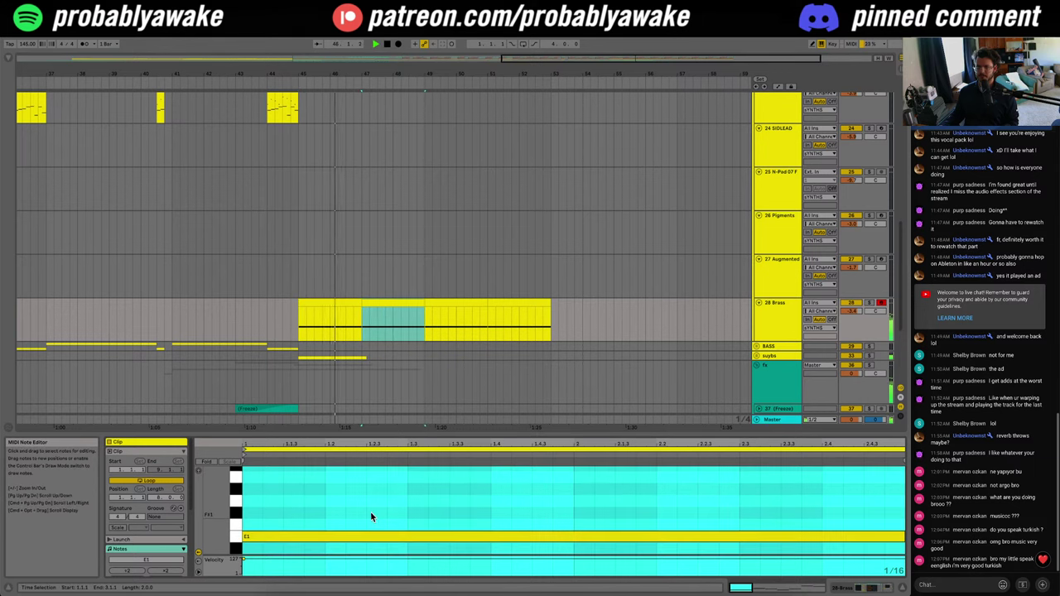
pyautogui.moveTo(315, 329); pyautogui.dragTo(537, 300)
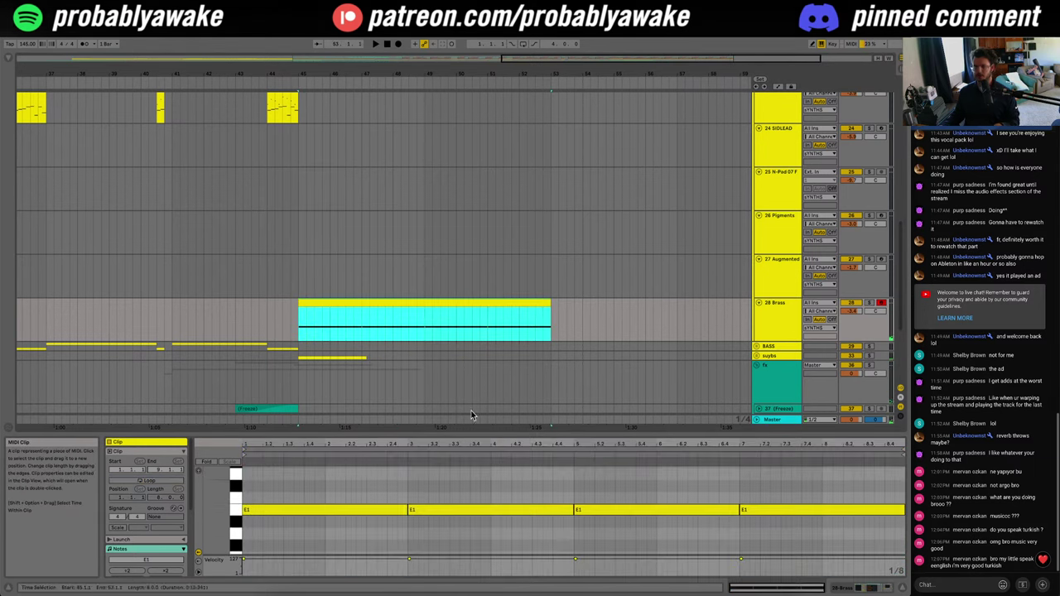
# Step: Raise the second, third and fourth notes of the eight-bar Brass clip, making the third highest and the fourth slightly lower
pyautogui.click(365, 471)
pyautogui.moveTo(445, 512); pyautogui.dragTo(451, 476)
pyautogui.moveTo(638, 508)
pyautogui.mouseDown()
pyautogui.moveTo(661, 460)
pyautogui.moveTo(662, 509)
pyautogui.moveTo(804, 540)
pyautogui.moveTo(806, 469)
pyautogui.mouseUp()
# Step: Audition the reshaped Brass line from 44.4.1 with the note editor hidden, and select the eight-bar Brass clip
pyautogui.click(291, 333)
pyautogui.press('space')
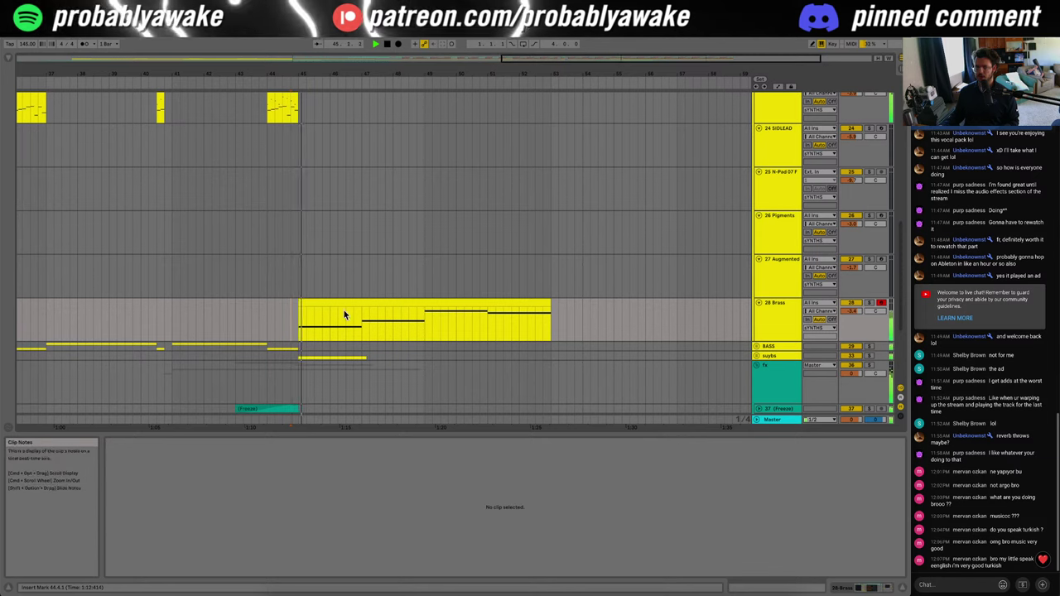
pyautogui.press('super+alt+l')
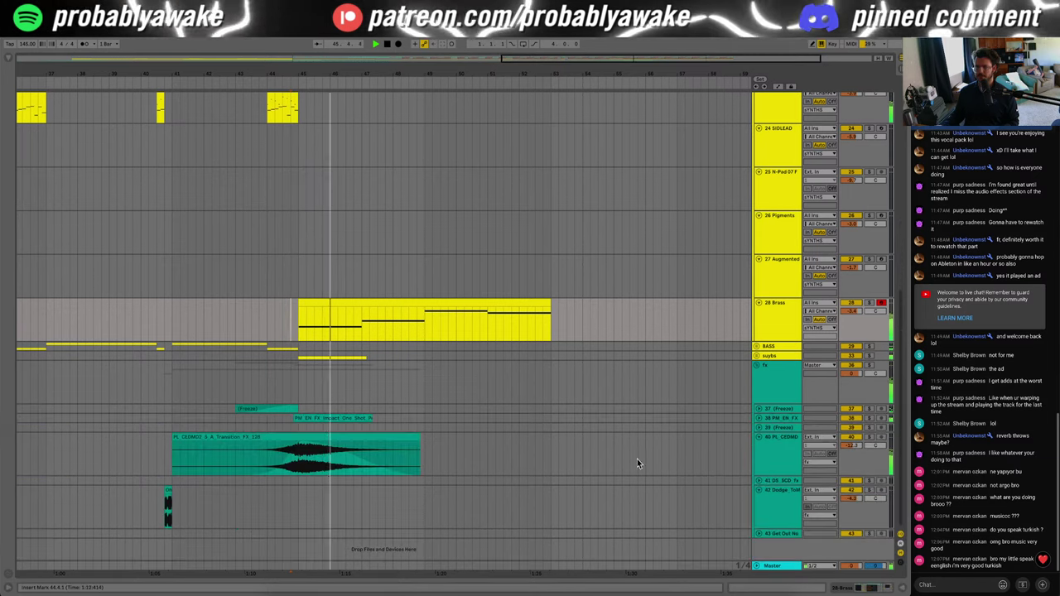
pyautogui.click(351, 316)
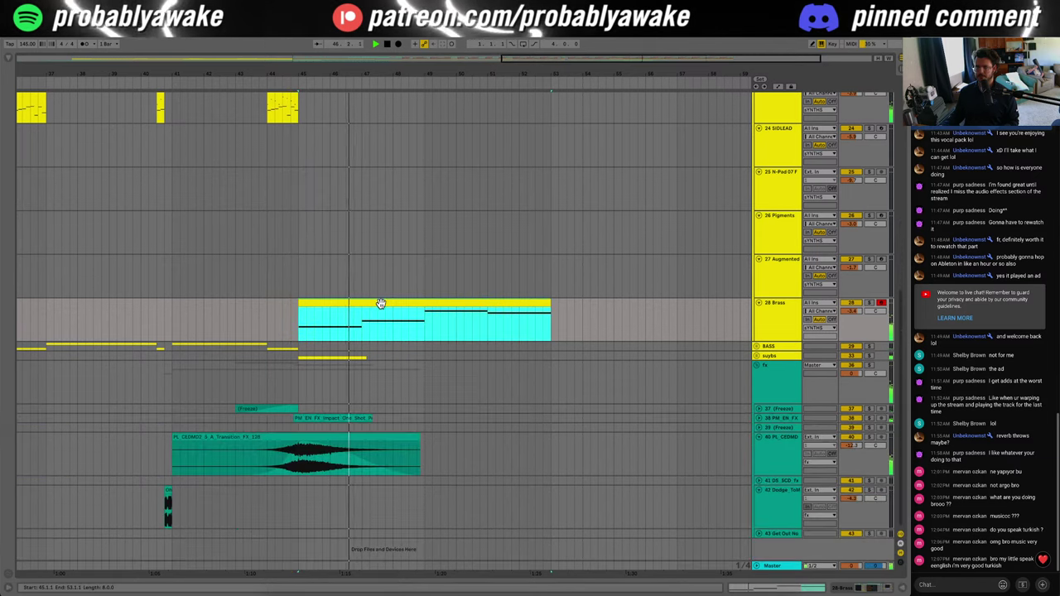
# Step: Unfold the BASS group to examine its Serum bass clips alongside the playing Brass line
pyautogui.click(757, 346)
pyautogui.scroll(-3, 404, 447)
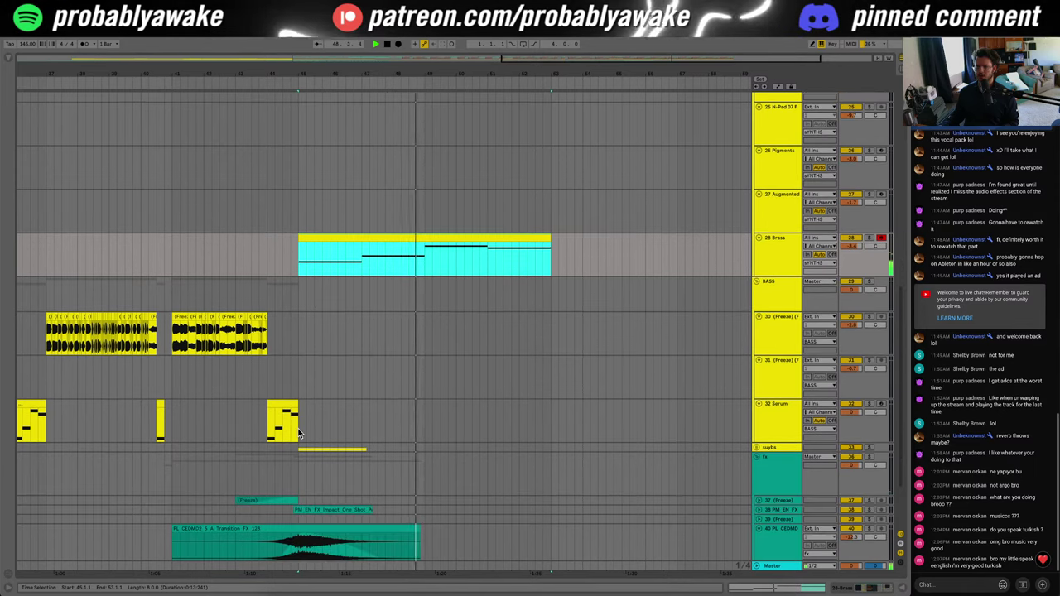
pyautogui.scroll(5, 594, 380)
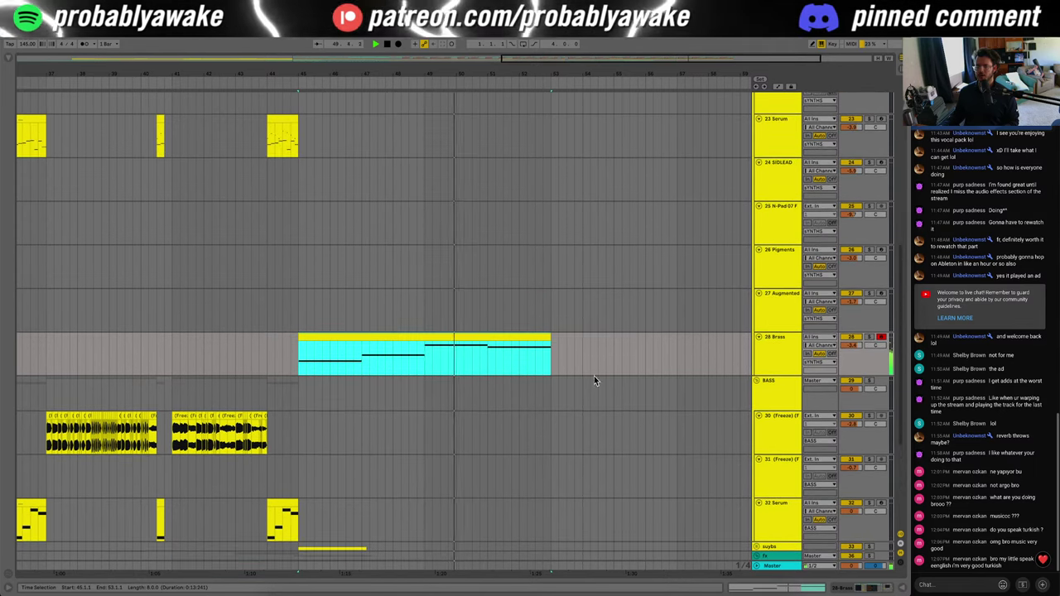
# Step: Stop playback and lower the eight-bar Brass clip's third note to A1 and its second note to F#1
pyautogui.press('space')
pyautogui.doubleClick(483, 337)
pyautogui.scroll(2, 640, 509)
pyautogui.moveTo(641, 496); pyautogui.dragTo(643, 535)
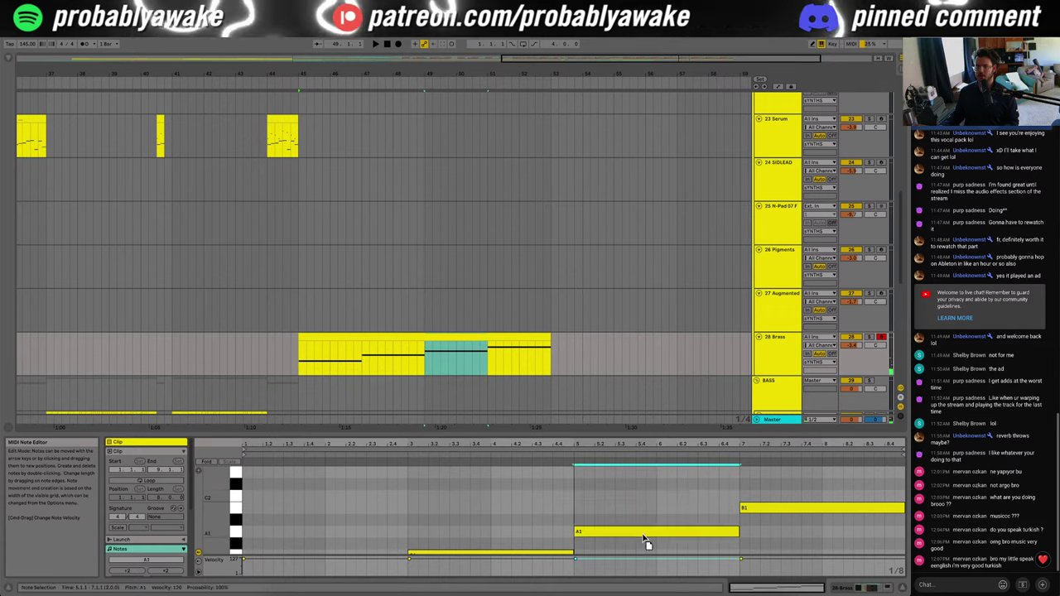
pyautogui.click(420, 360)
pyautogui.scroll(-2, 537, 515)
pyautogui.moveTo(540, 516); pyautogui.dragTo(540, 528)
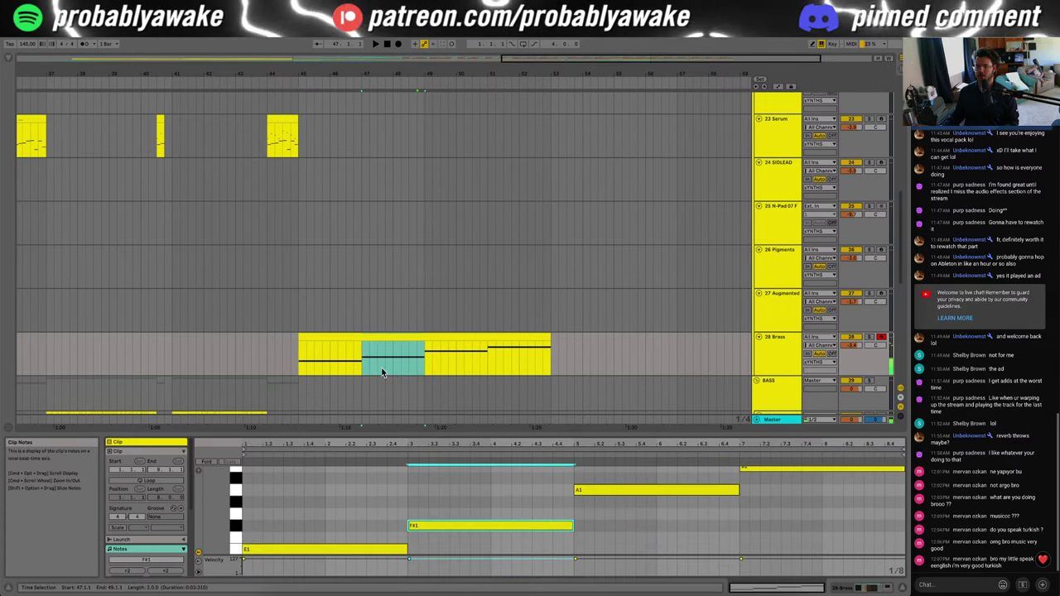
# Step: Lower the Brass clip's third note to G1 during playback from 47.1.1, and audition the line with the note editor hidden
pyautogui.press('space')
pyautogui.moveTo(602, 491); pyautogui.dragTo(609, 520)
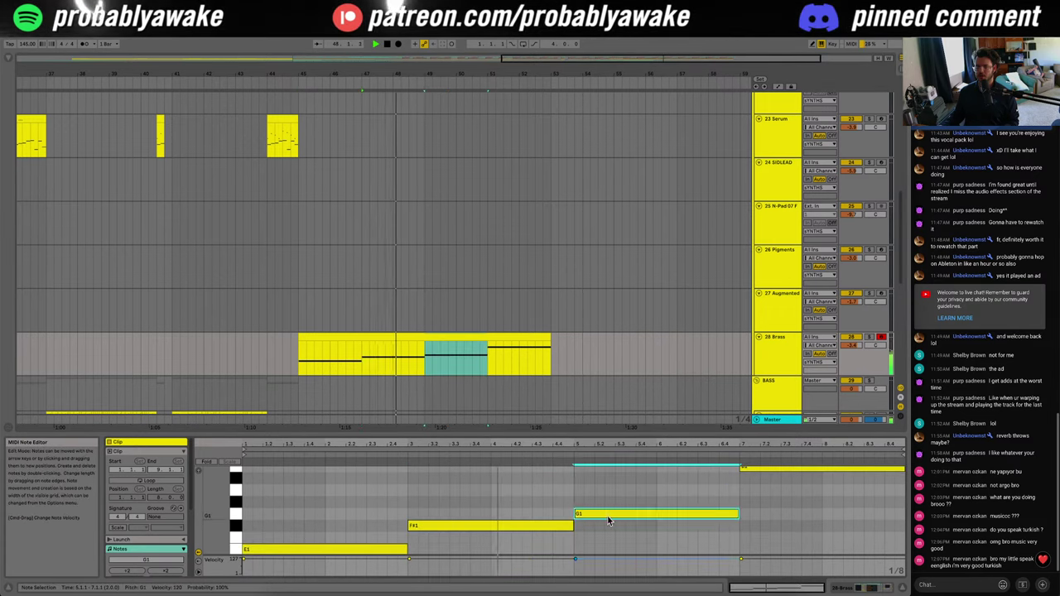
pyautogui.click(893, 578)
pyautogui.click(398, 335)
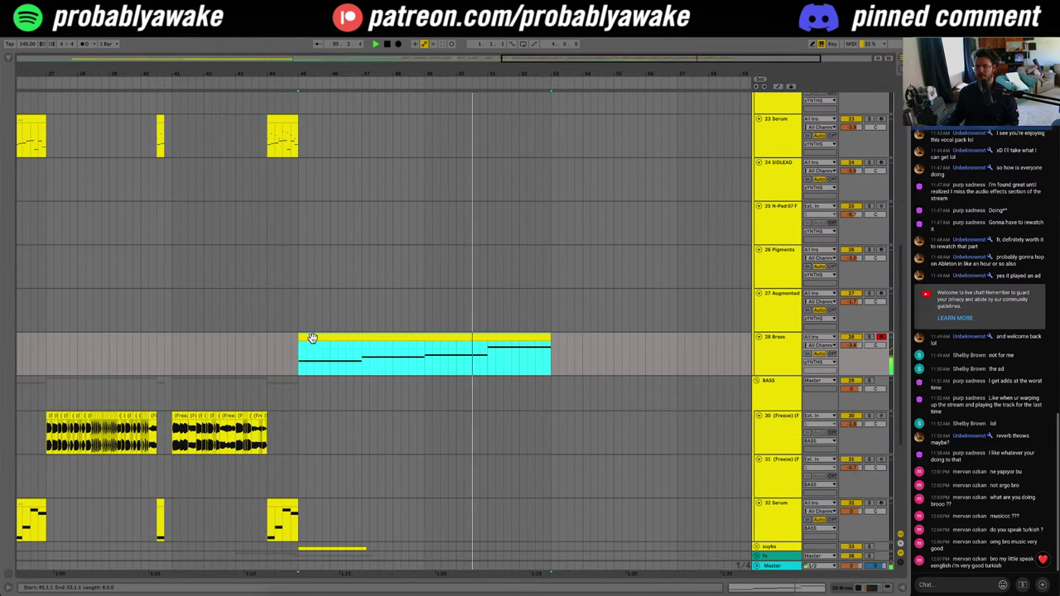
pyautogui.click(460, 394)
# Step: Show the whole arrangement and fold the SYNTHS, BASS and drums groups
pyautogui.moveTo(545, 52); pyautogui.dragTo(133, 56)
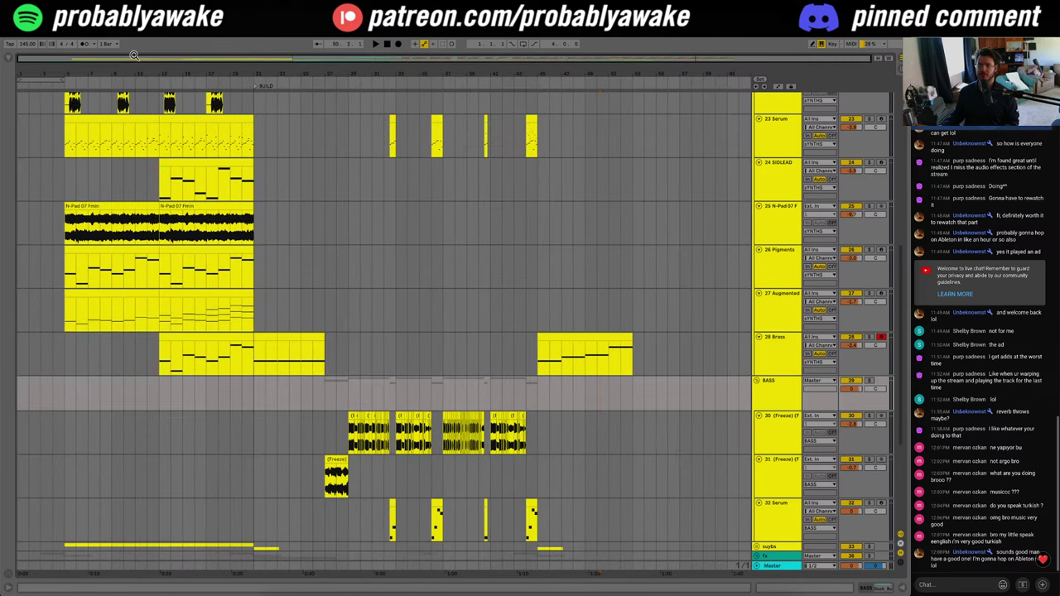
pyautogui.scroll(6, 475, 353)
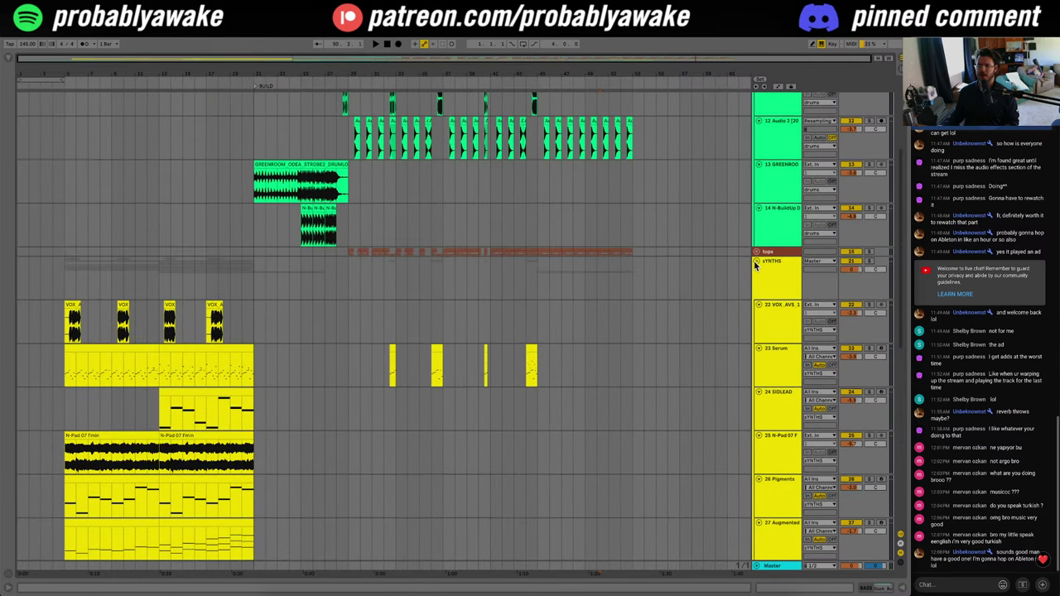
pyautogui.click(755, 263)
pyautogui.click(757, 280)
pyautogui.scroll(4, 642, 385)
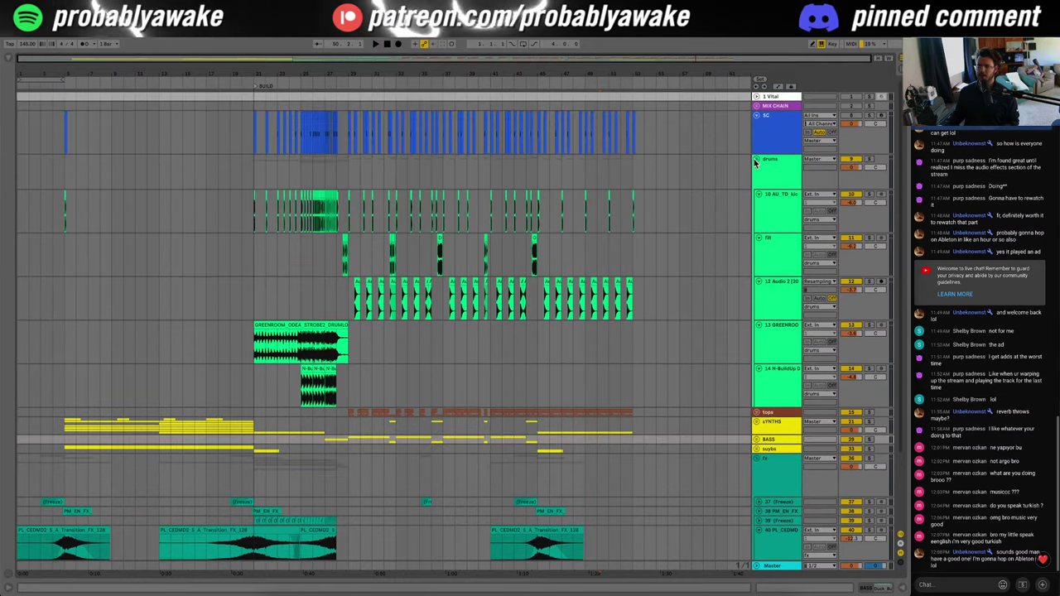
pyautogui.click(755, 160)
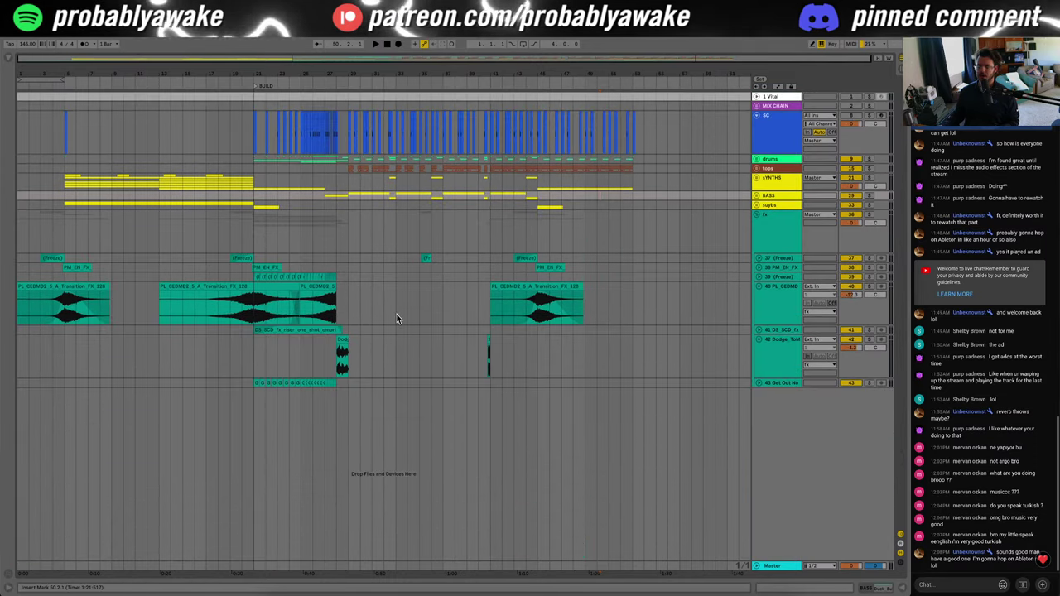